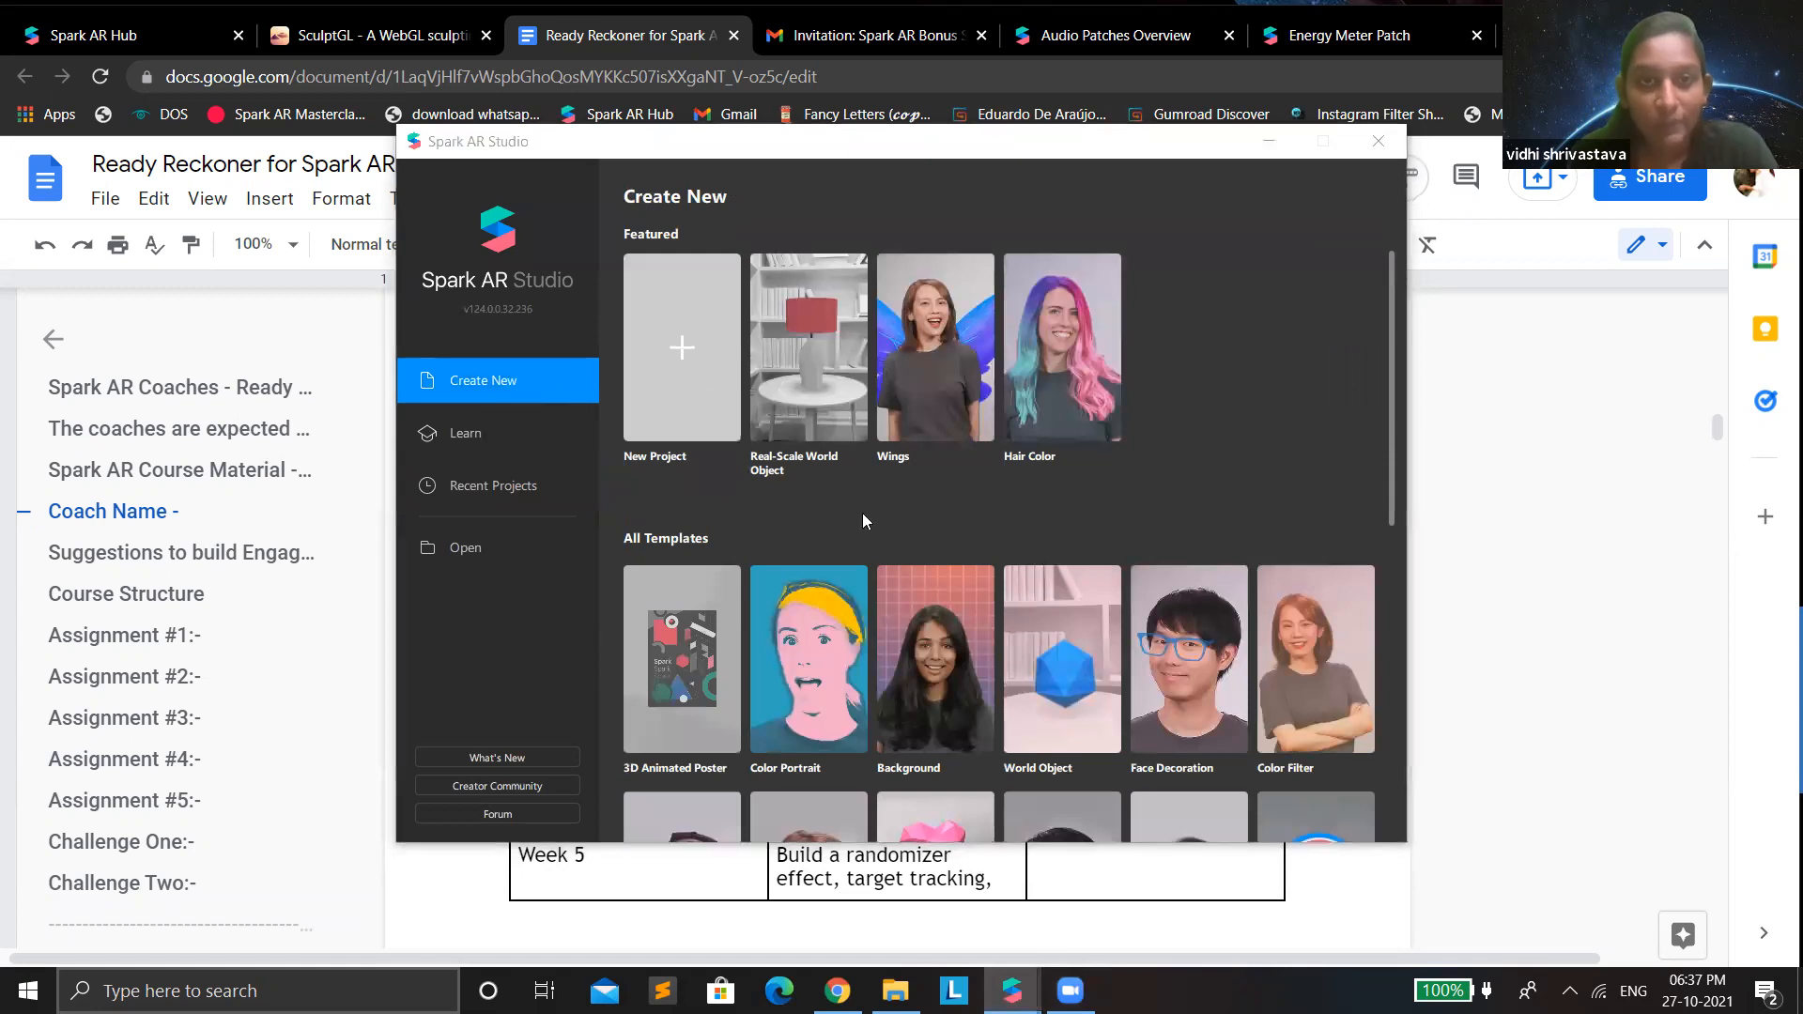
Create a new blank project in a maximised window and preview it with the integrated camera.
click(1007, 625)
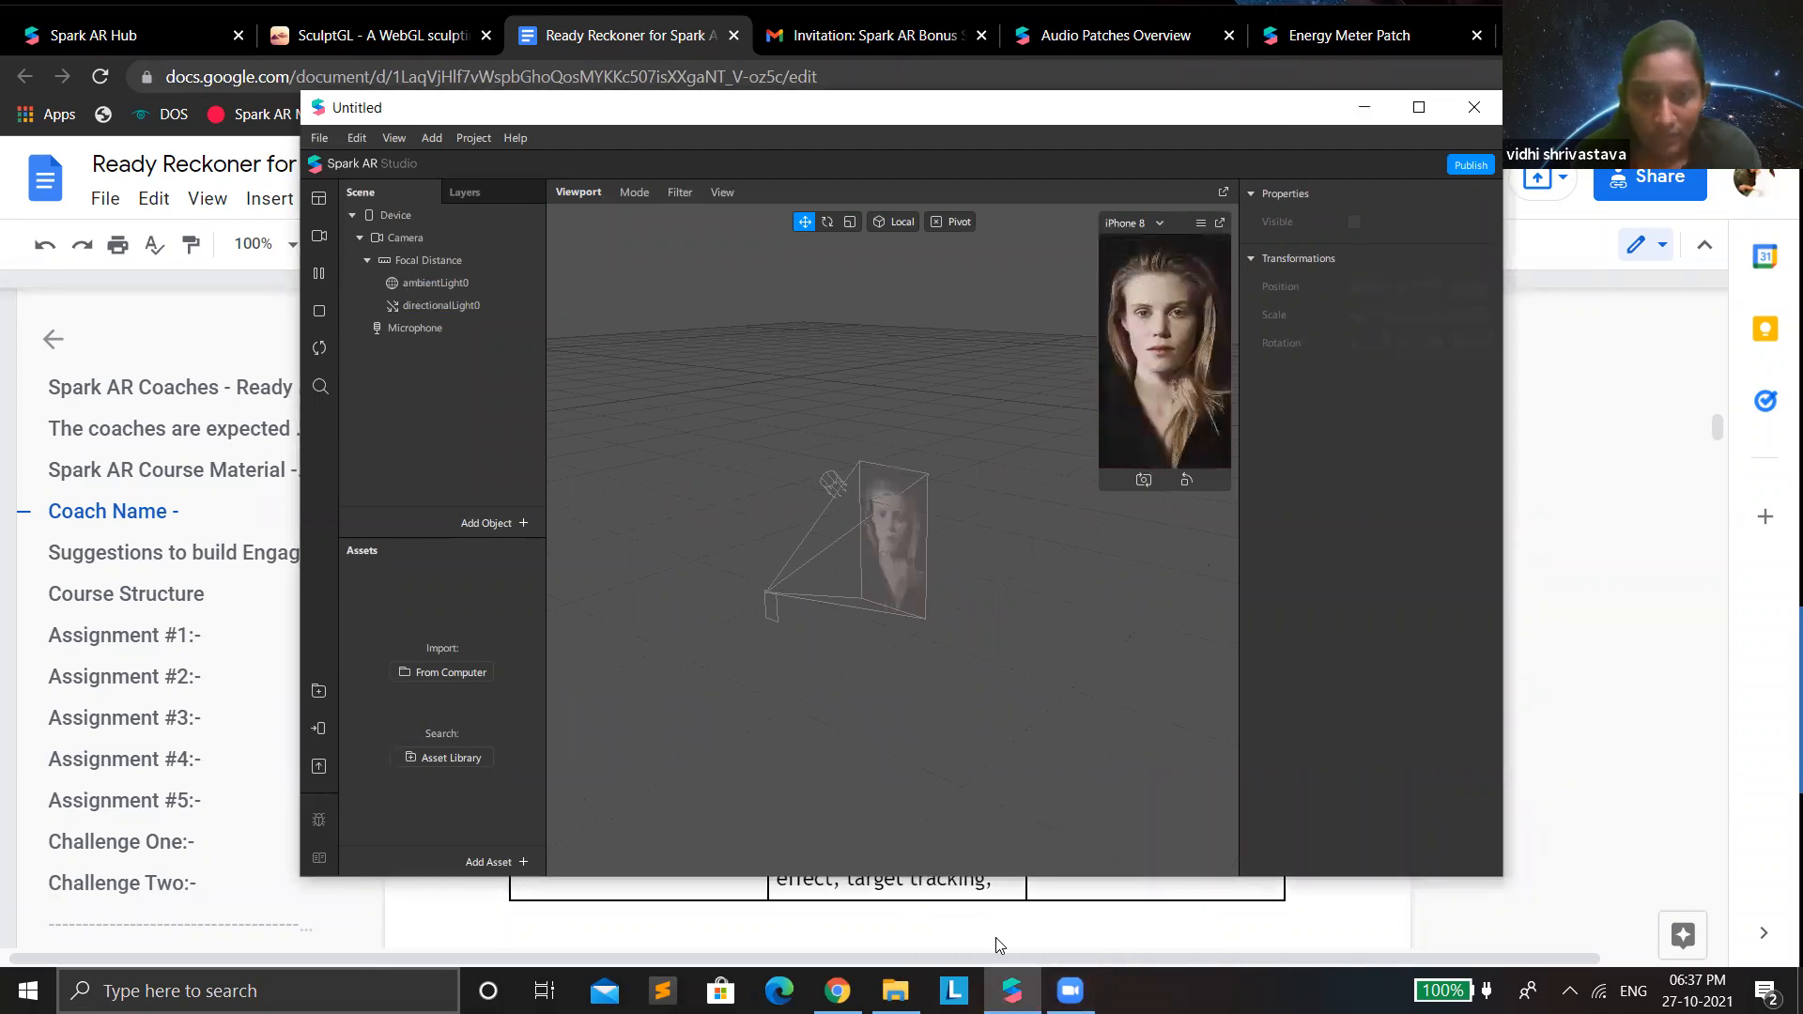
click(1419, 107)
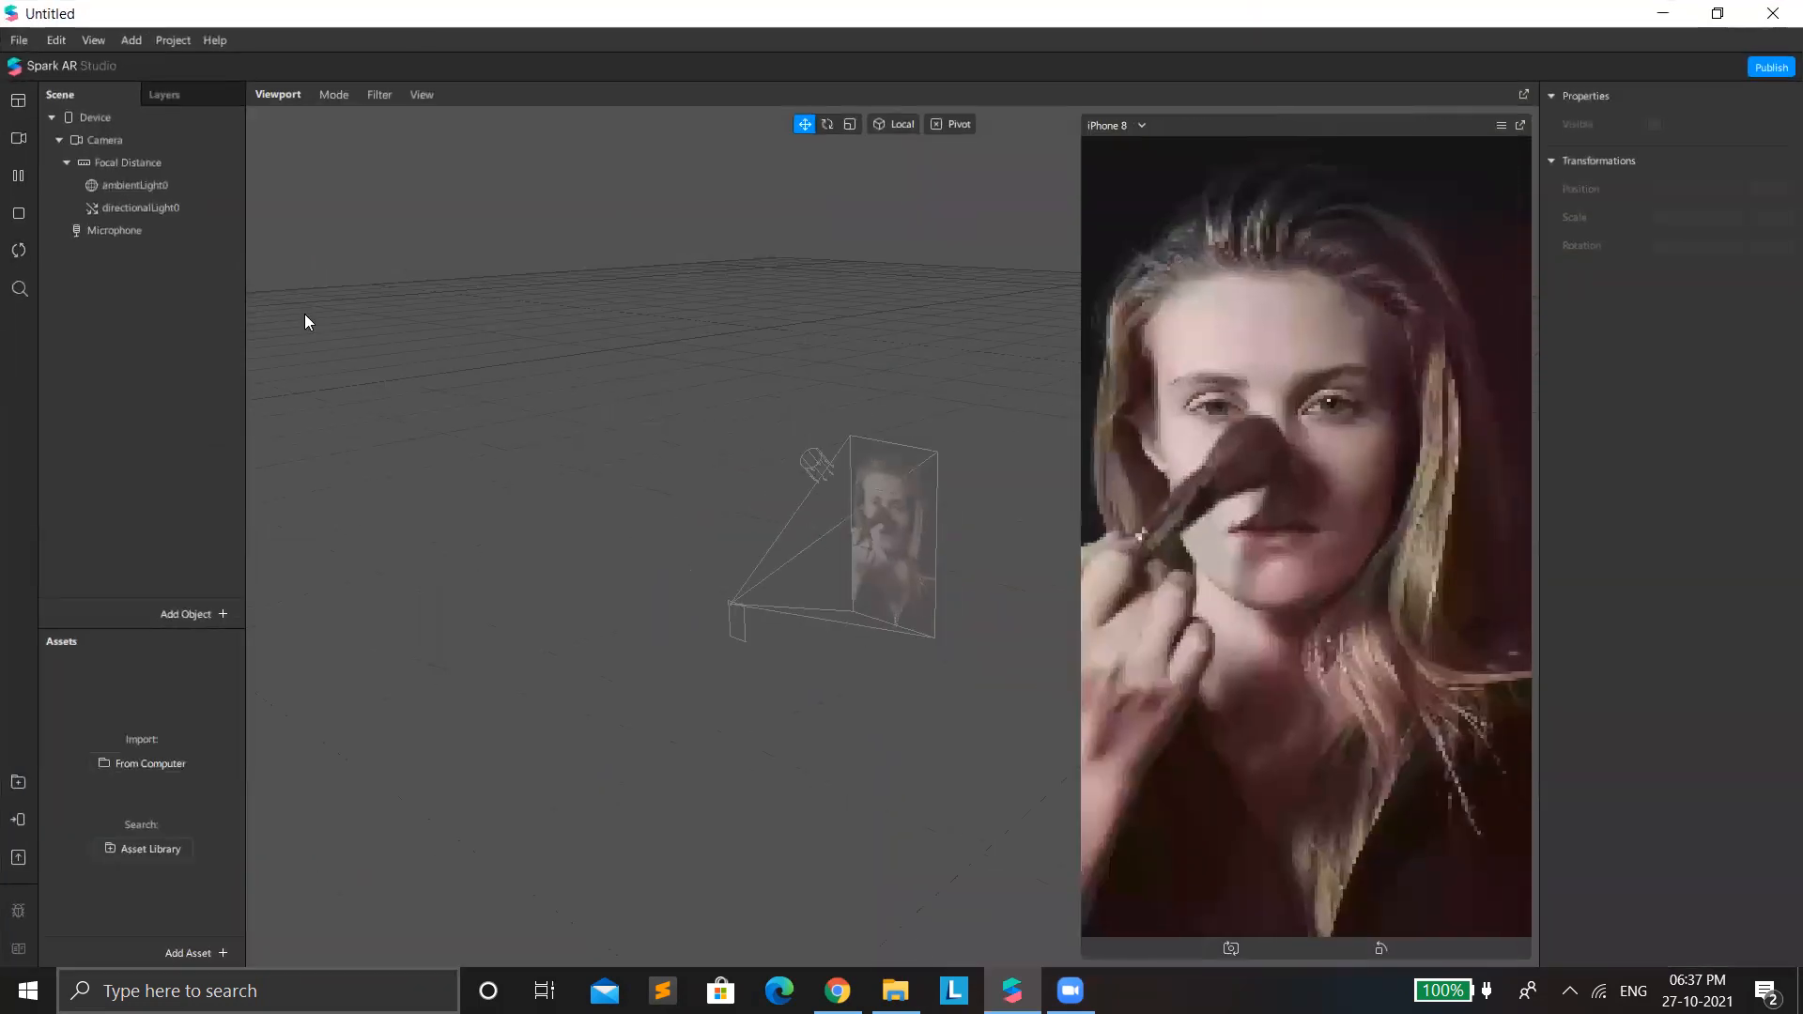
click(133, 143)
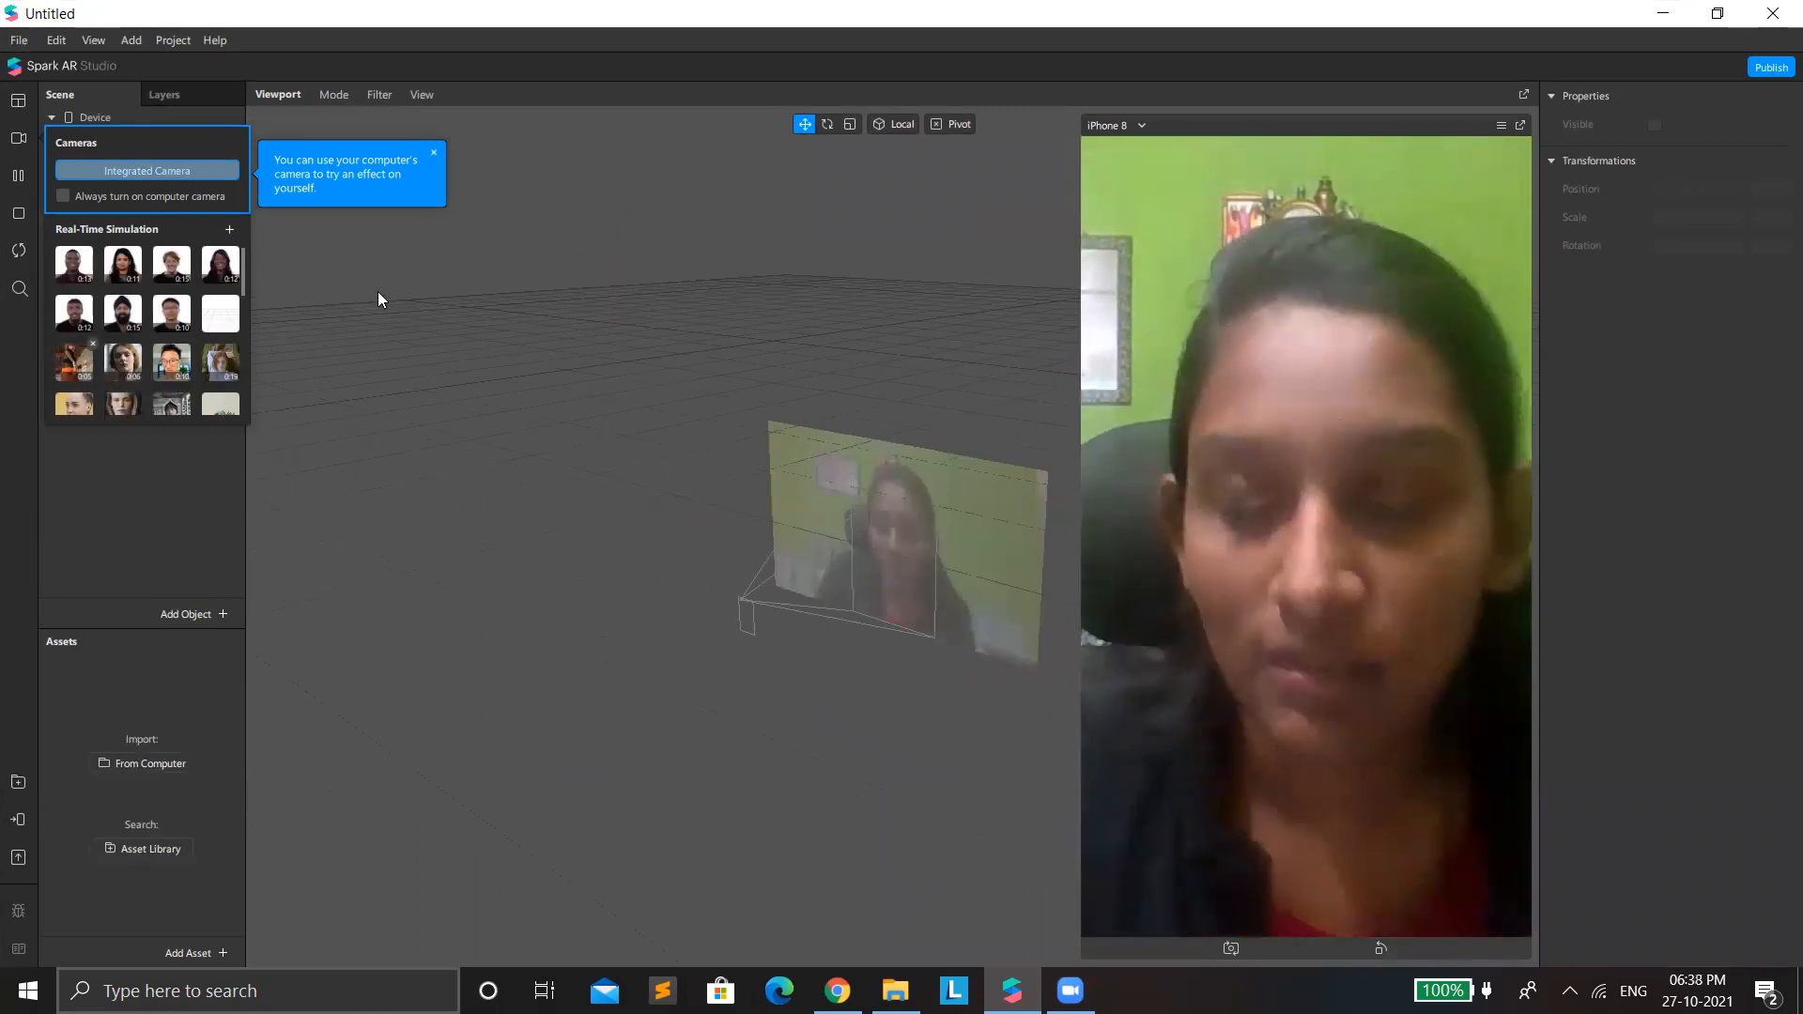
click(215, 499)
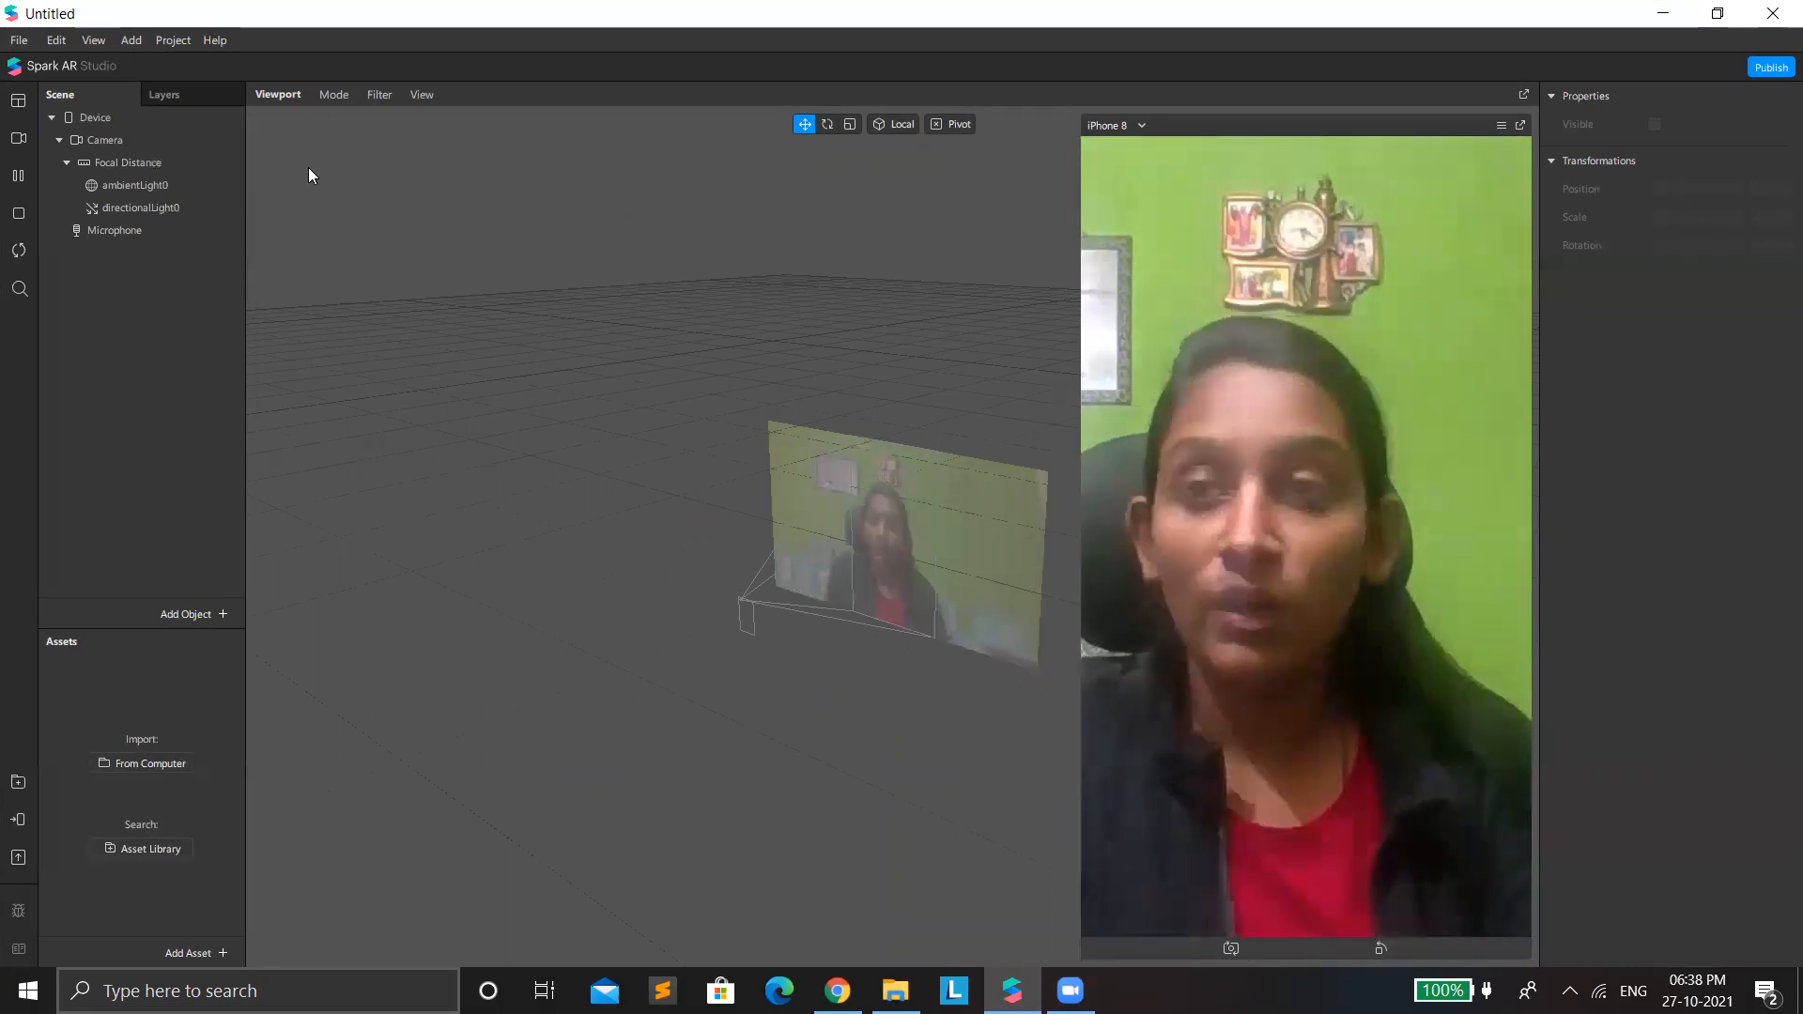
click(836, 991)
scroll(693, 612, up, 2)
scroll(916, 414, down, 1)
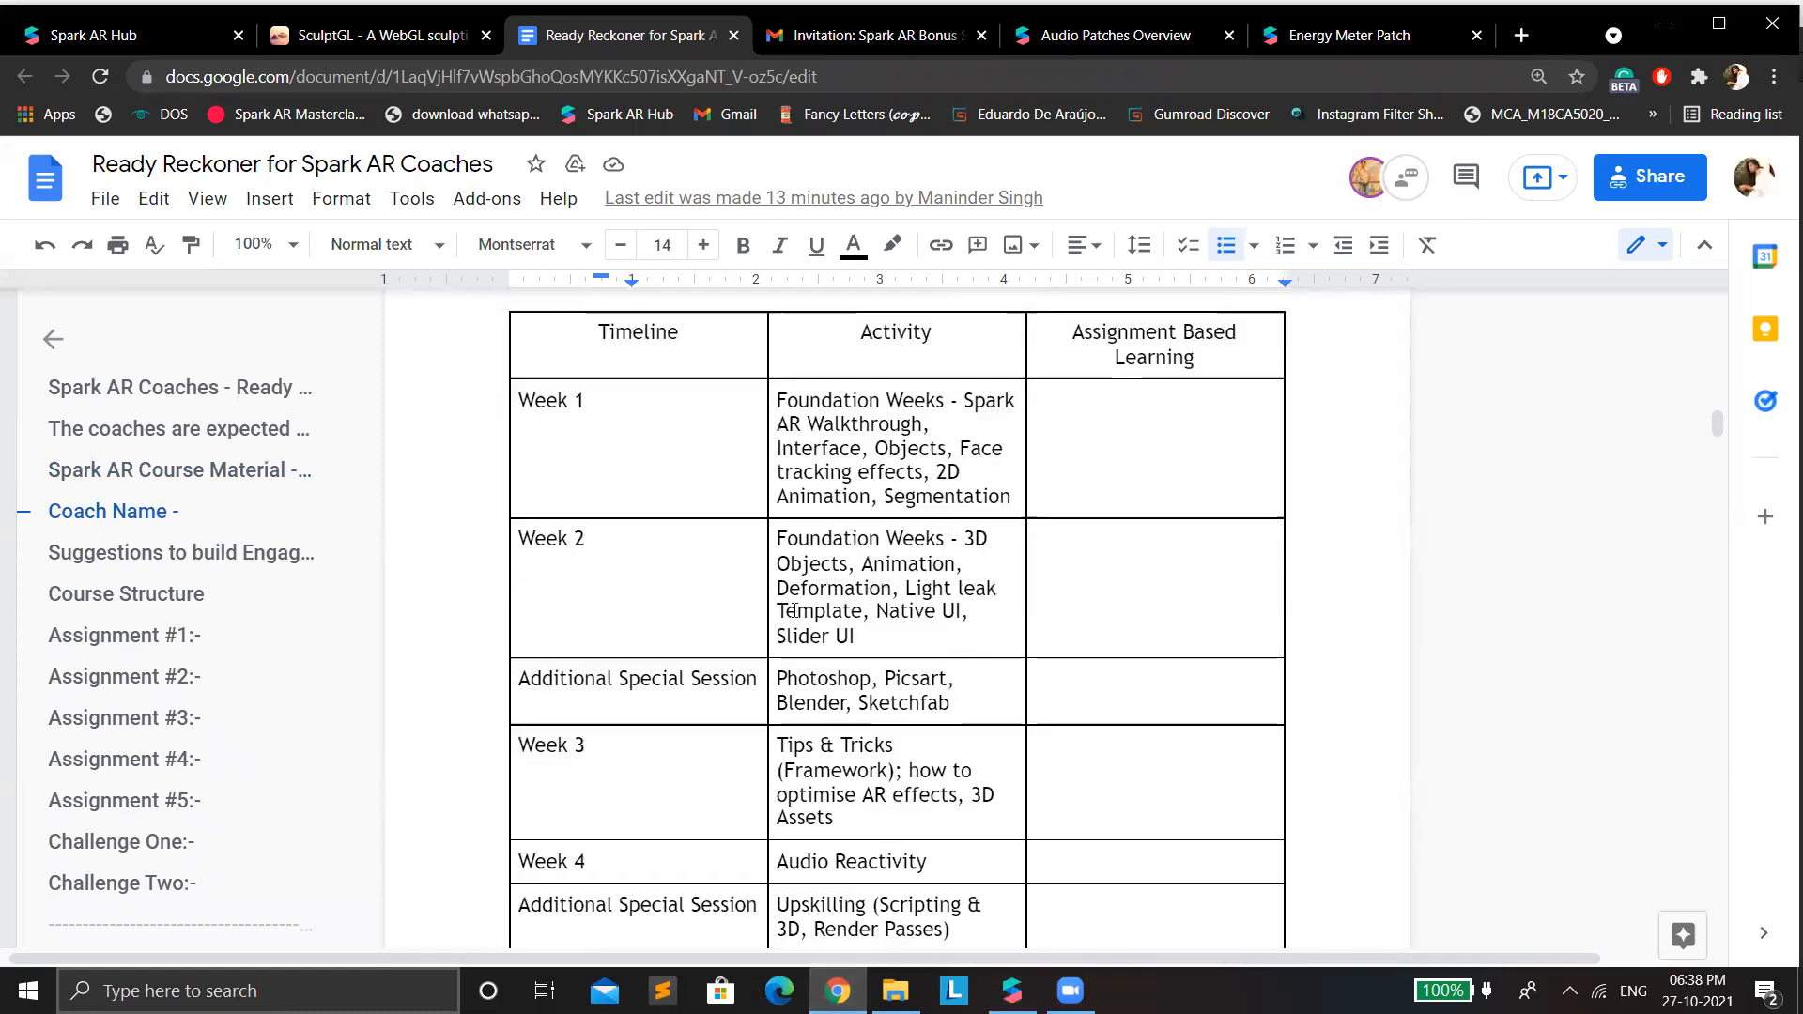
click(1005, 981)
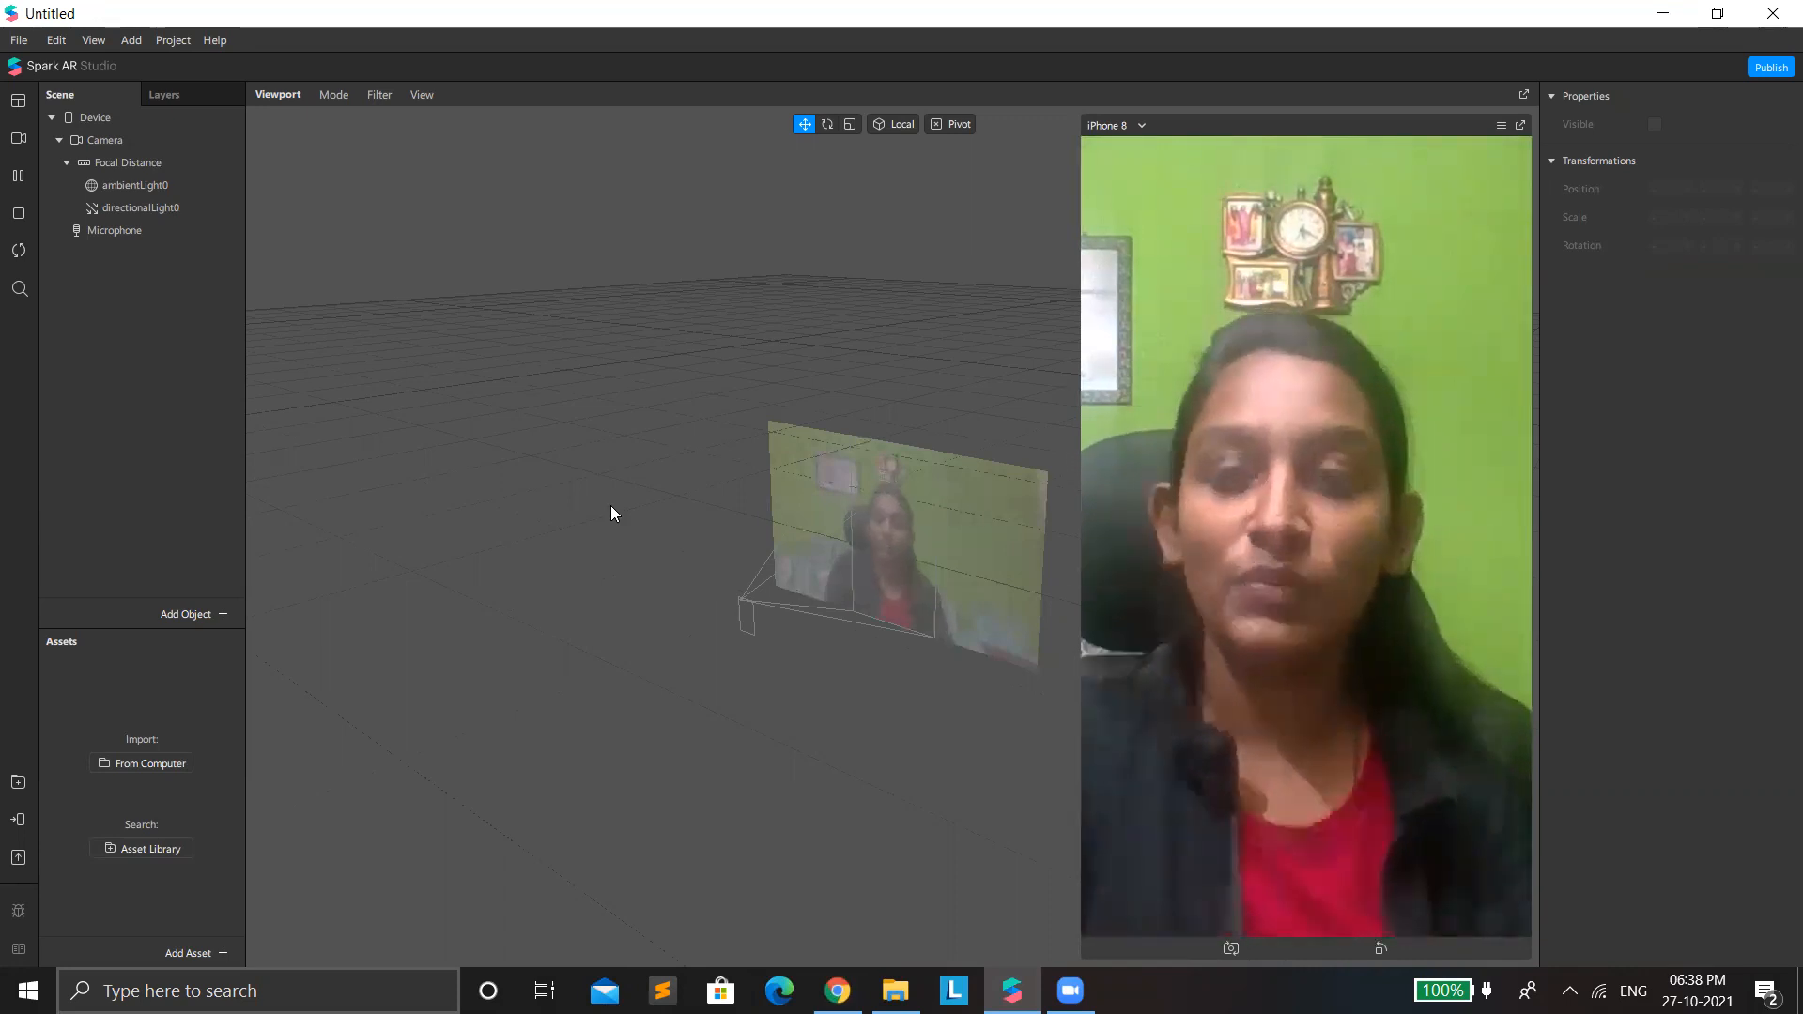
Add a rectangle object to the scene.
right_click(139, 312)
mouse_move(216, 317)
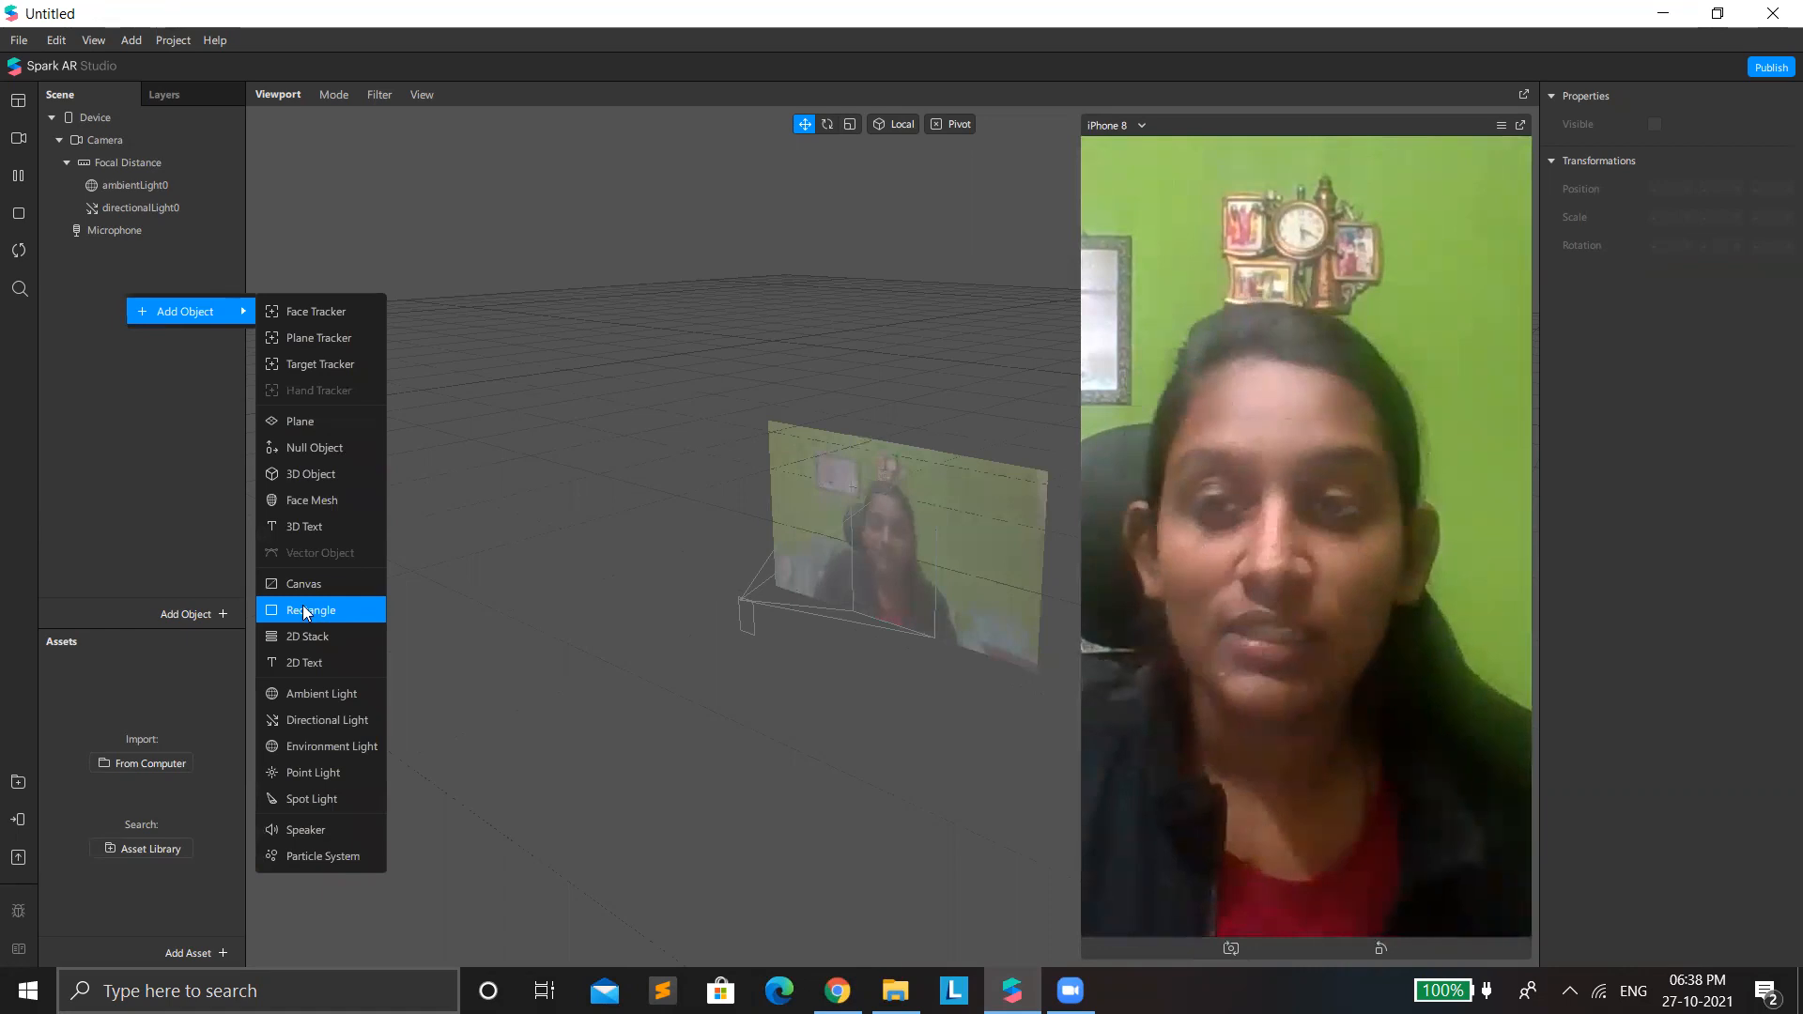
click(122, 348)
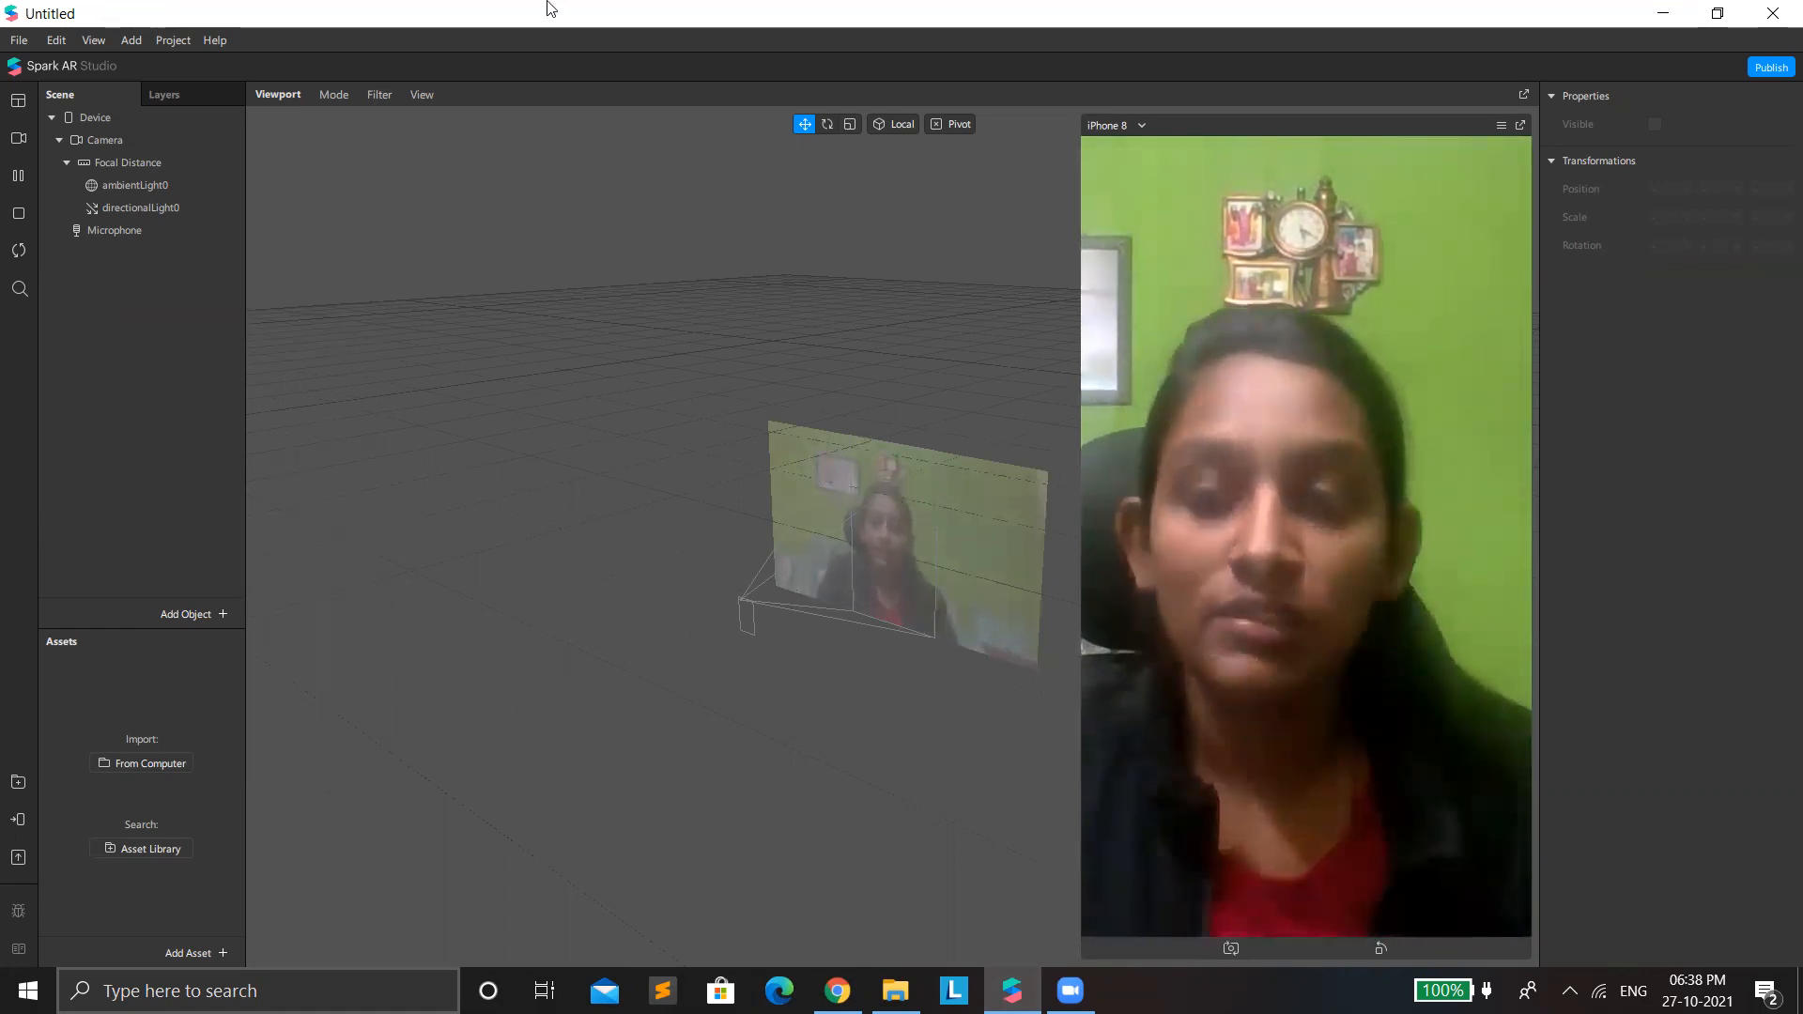
right_click(156, 368)
mouse_move(265, 379)
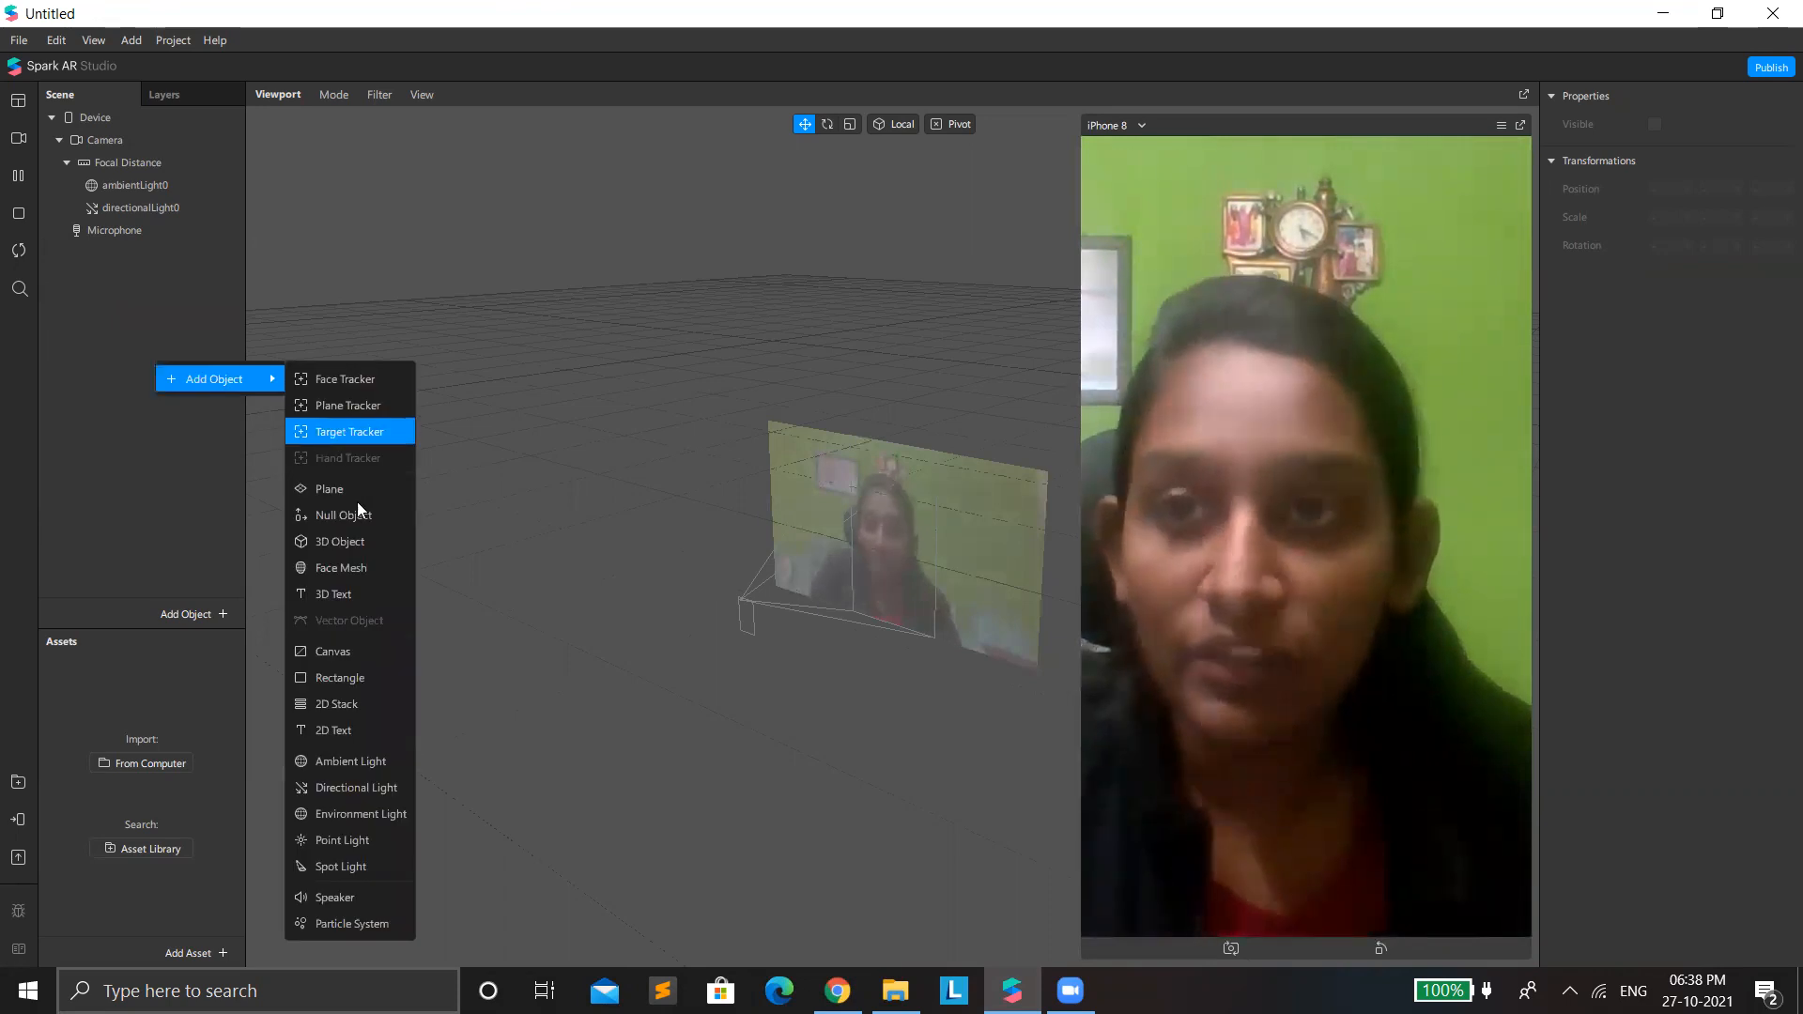
click(361, 680)
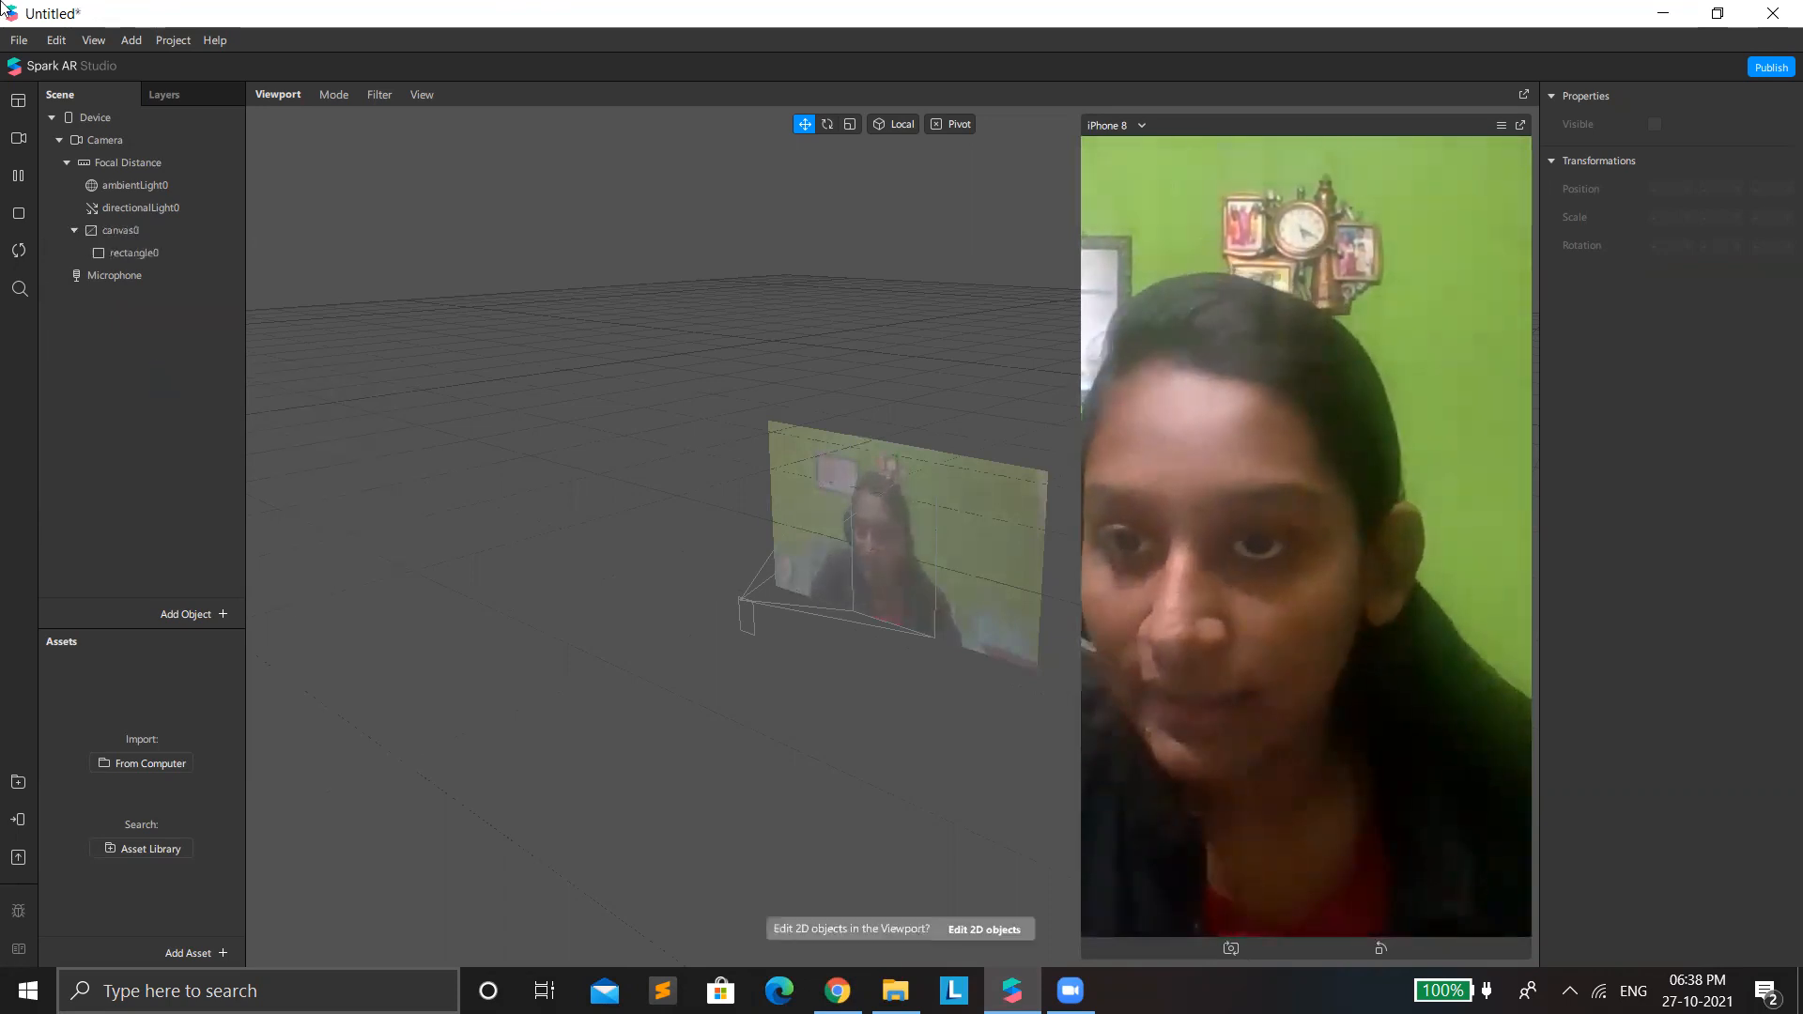
Switch the preview from the live camera to the real-time simulation video of the short-haired person outdoors.
click(14, 141)
scroll(116, 380, down, 4)
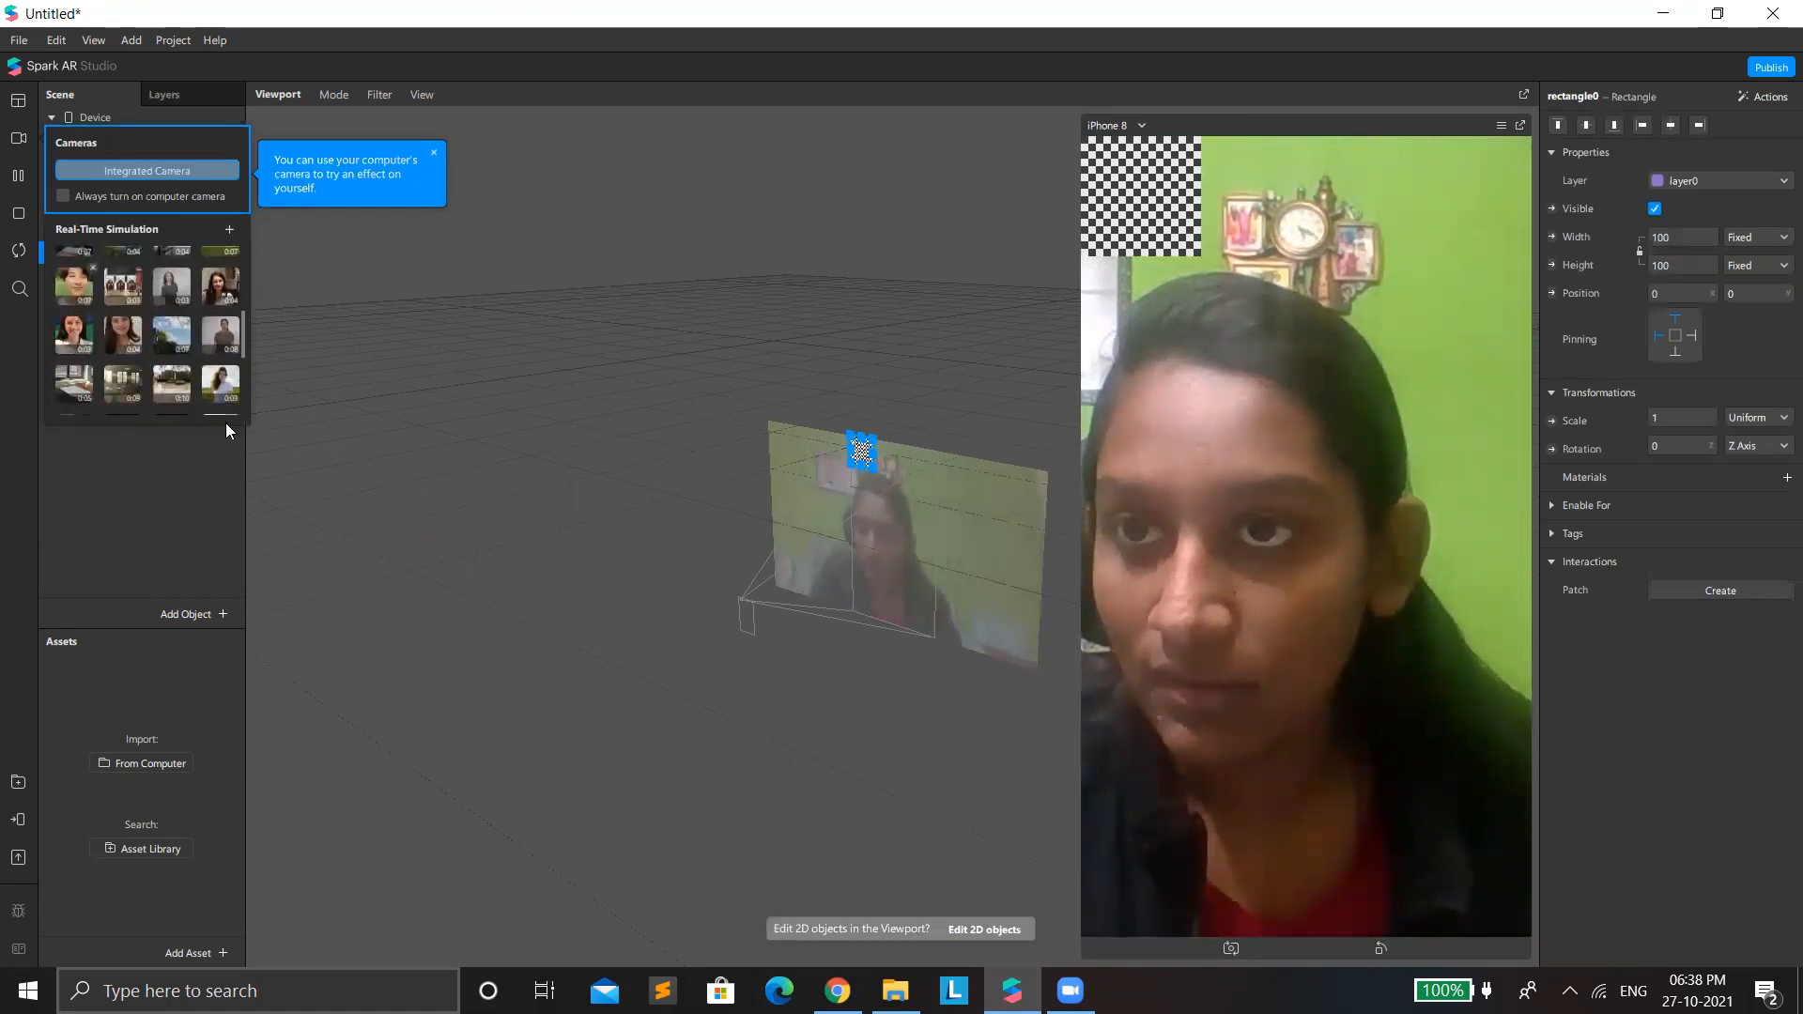
click(90, 297)
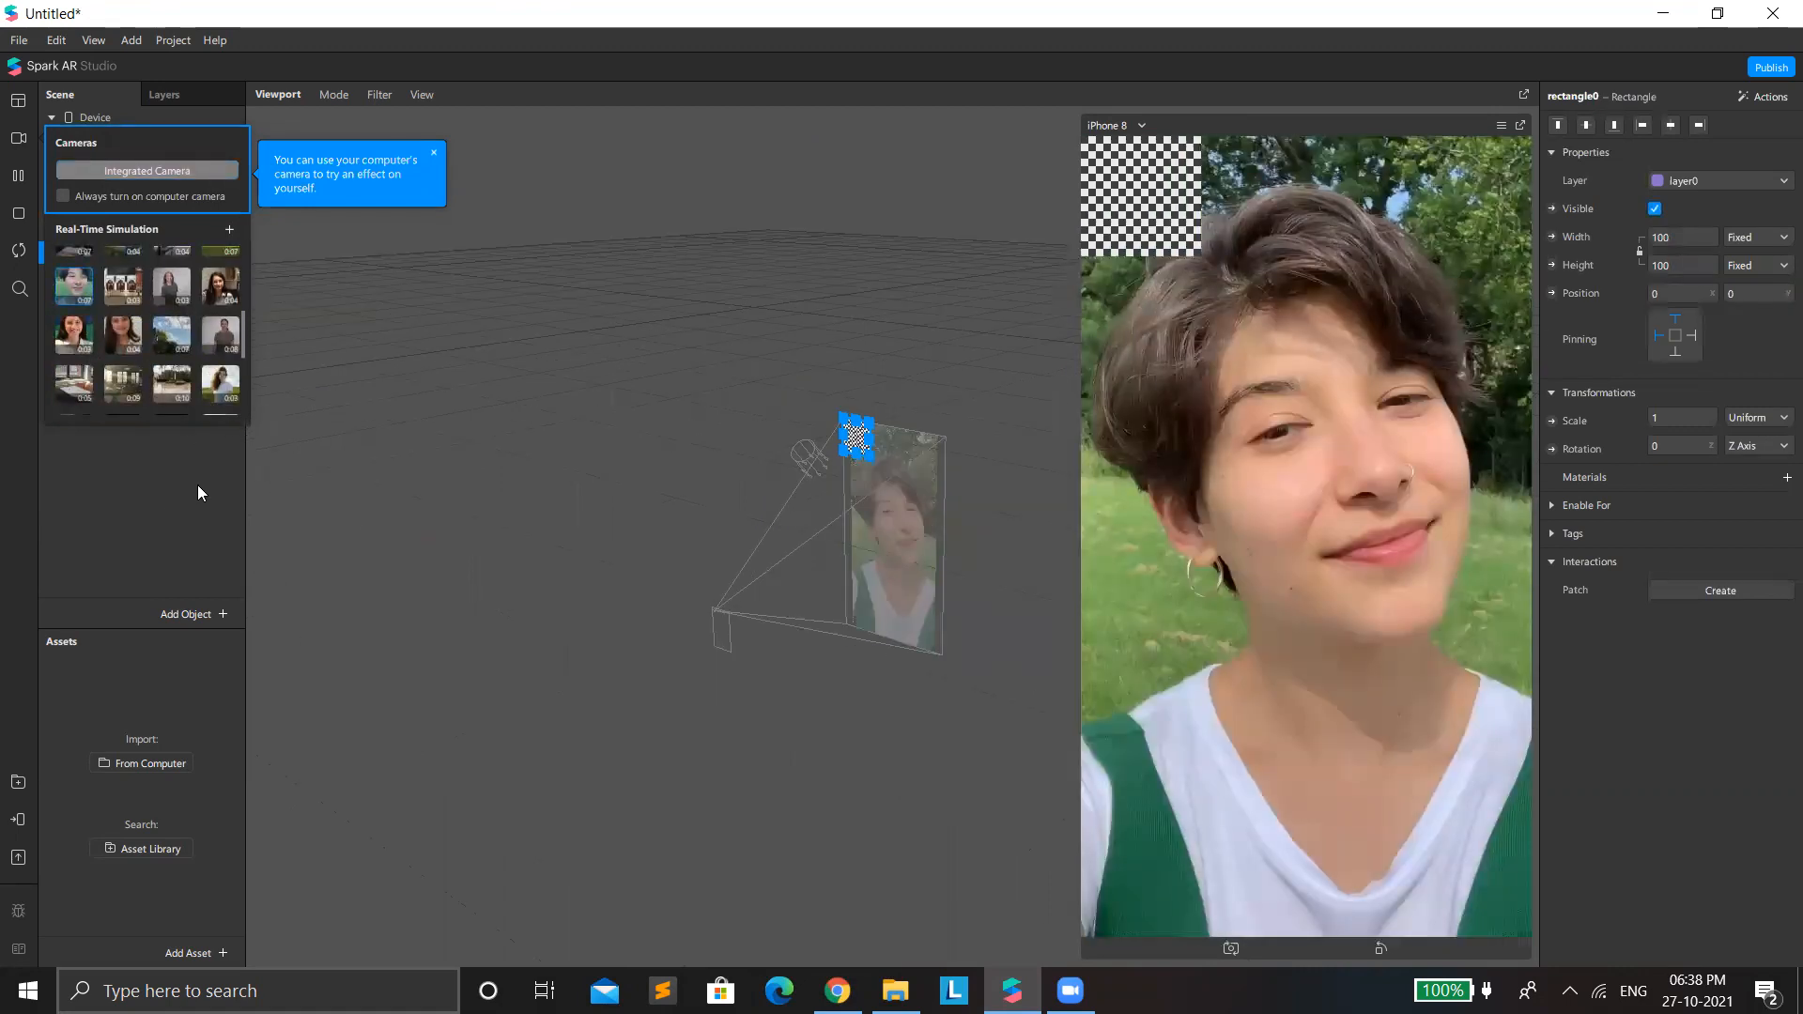
click(164, 484)
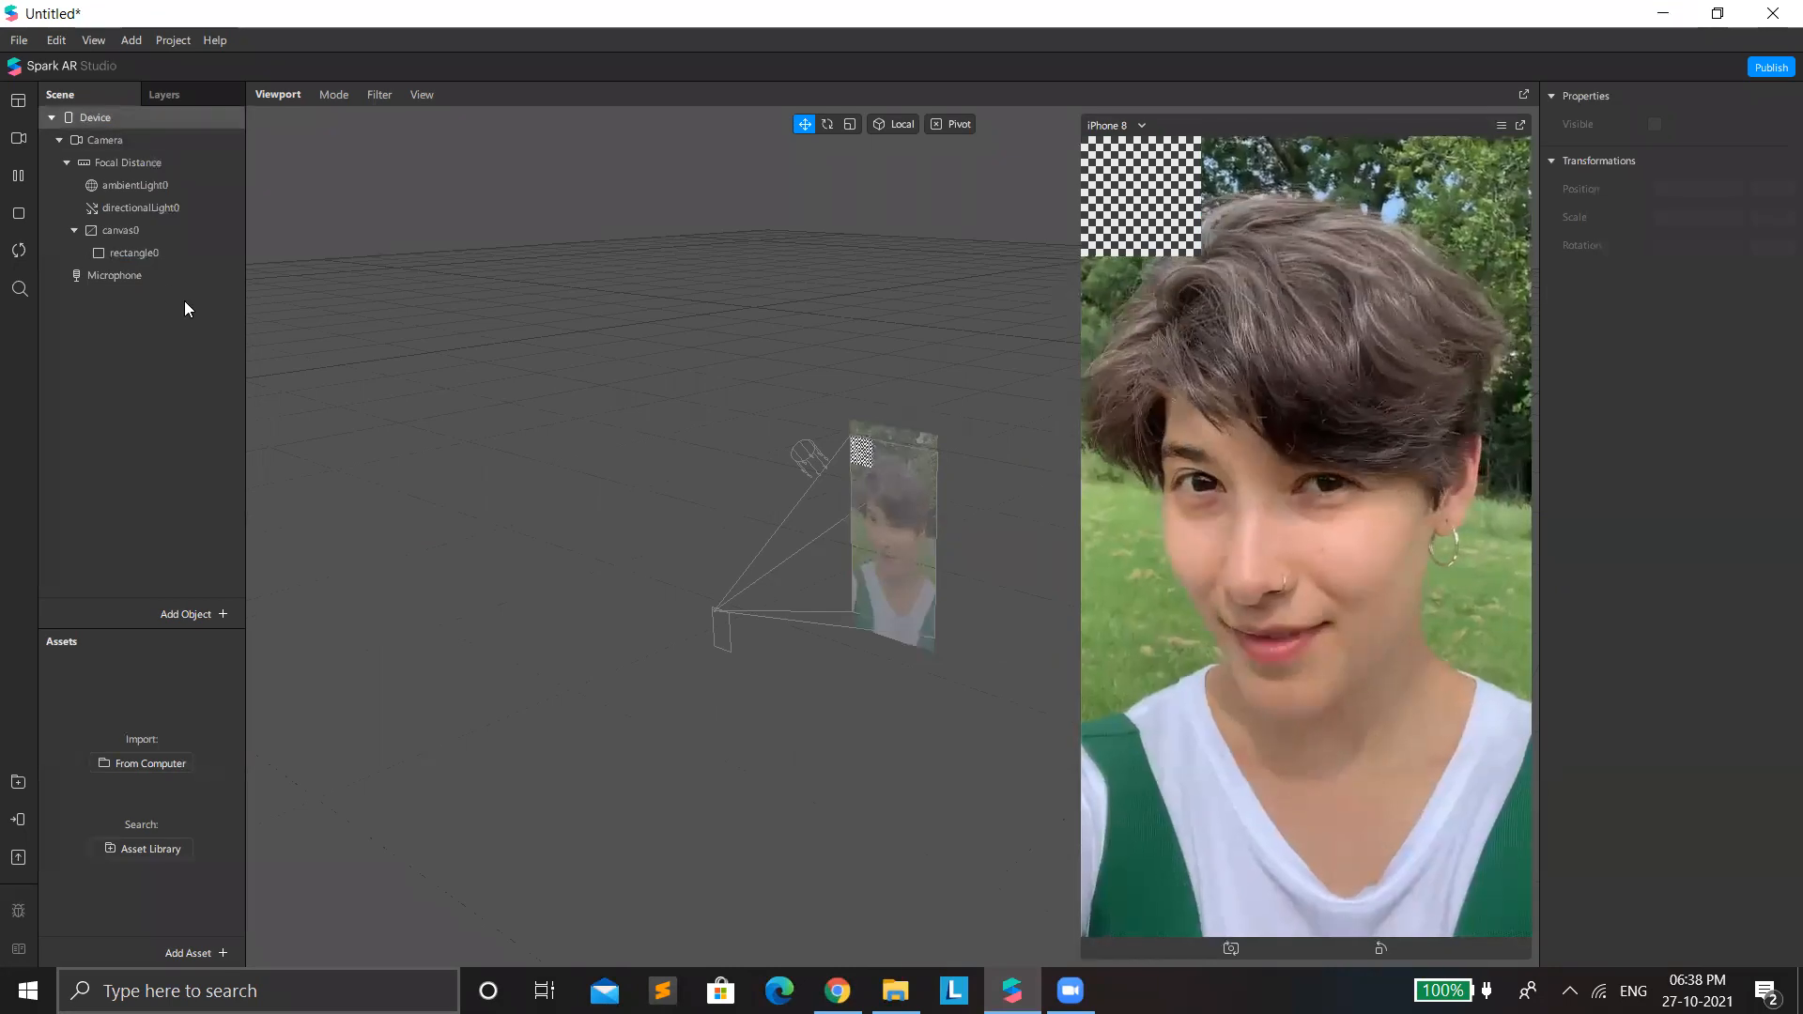
Make the rectangle fill the full width and height of the canvas.
click(162, 274)
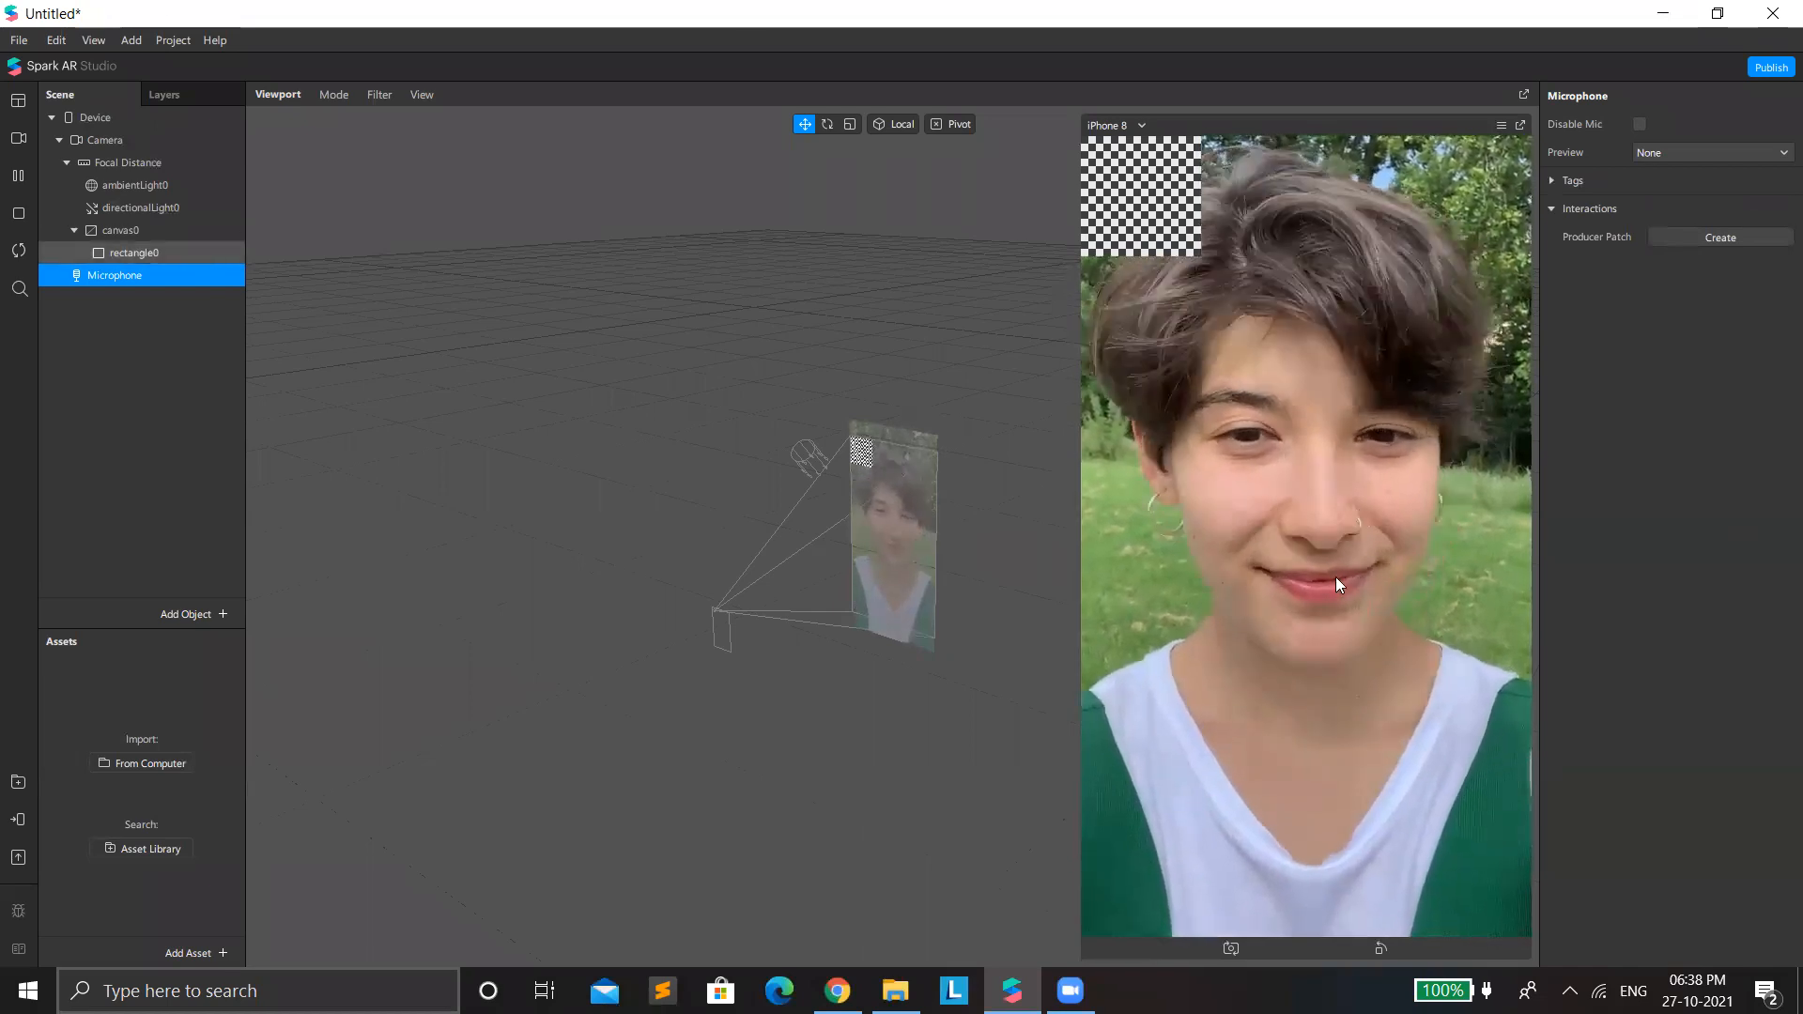
click(202, 255)
click(1753, 238)
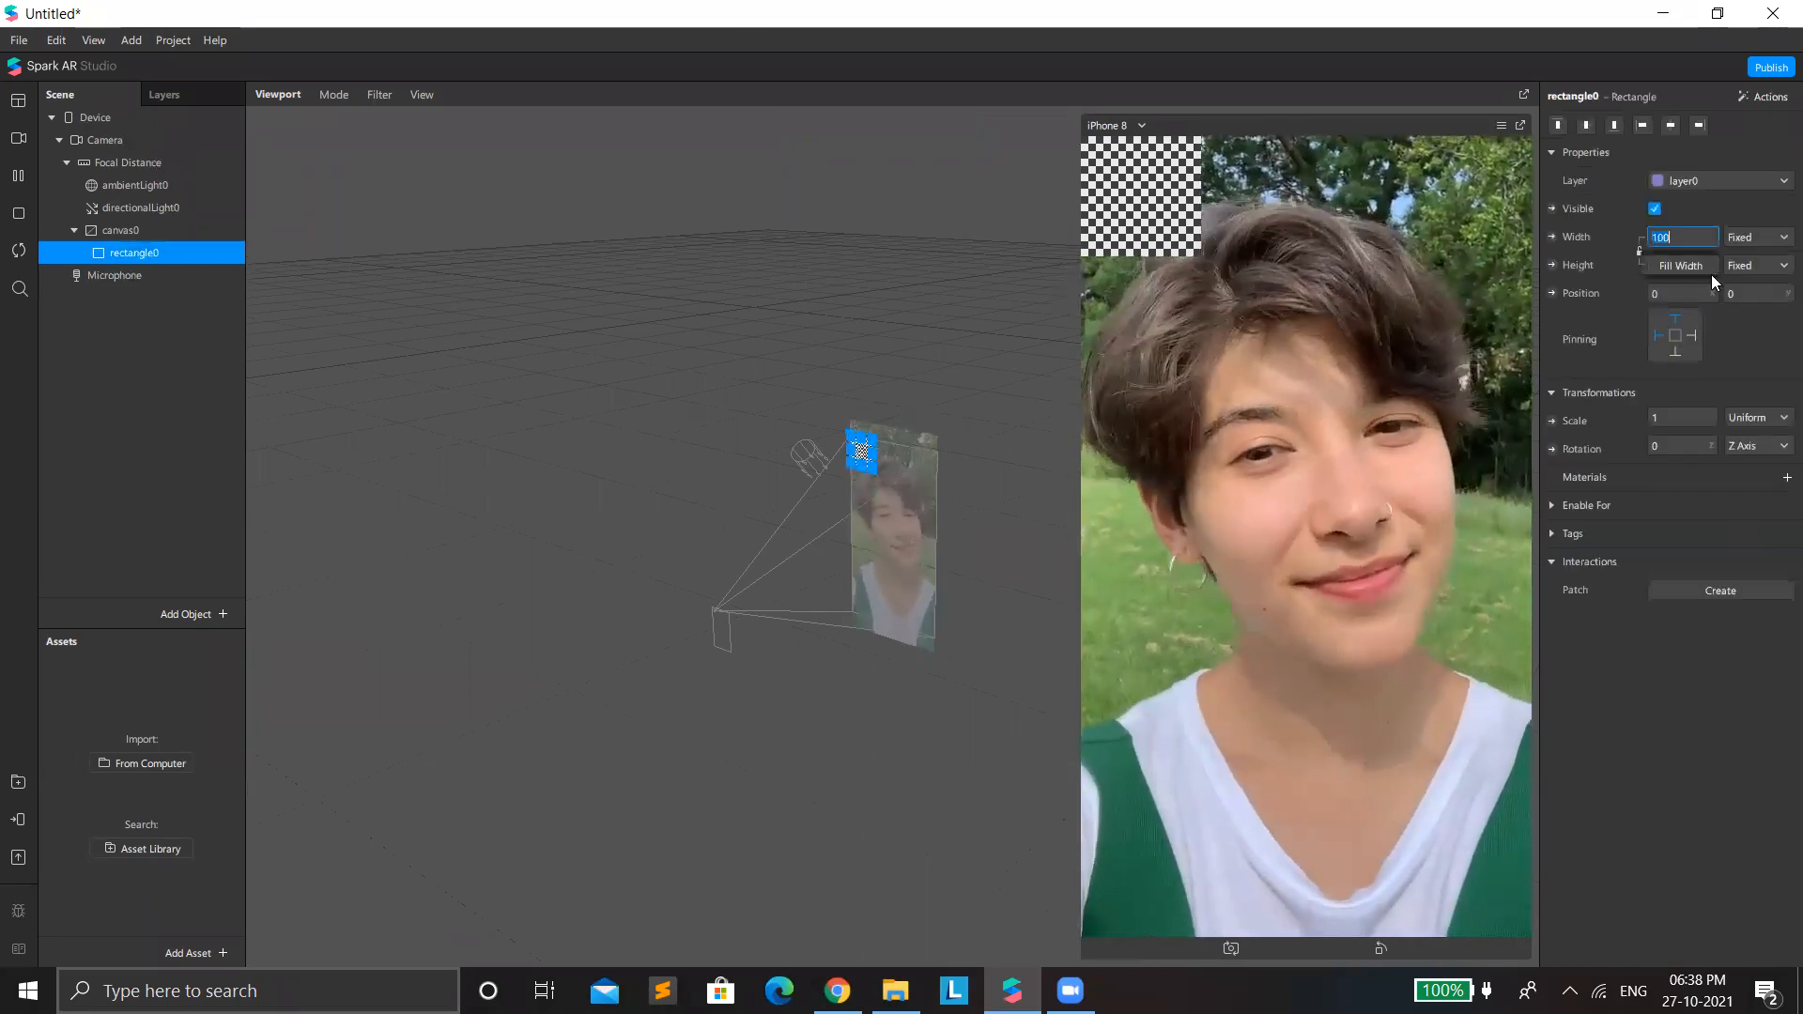
click(1701, 269)
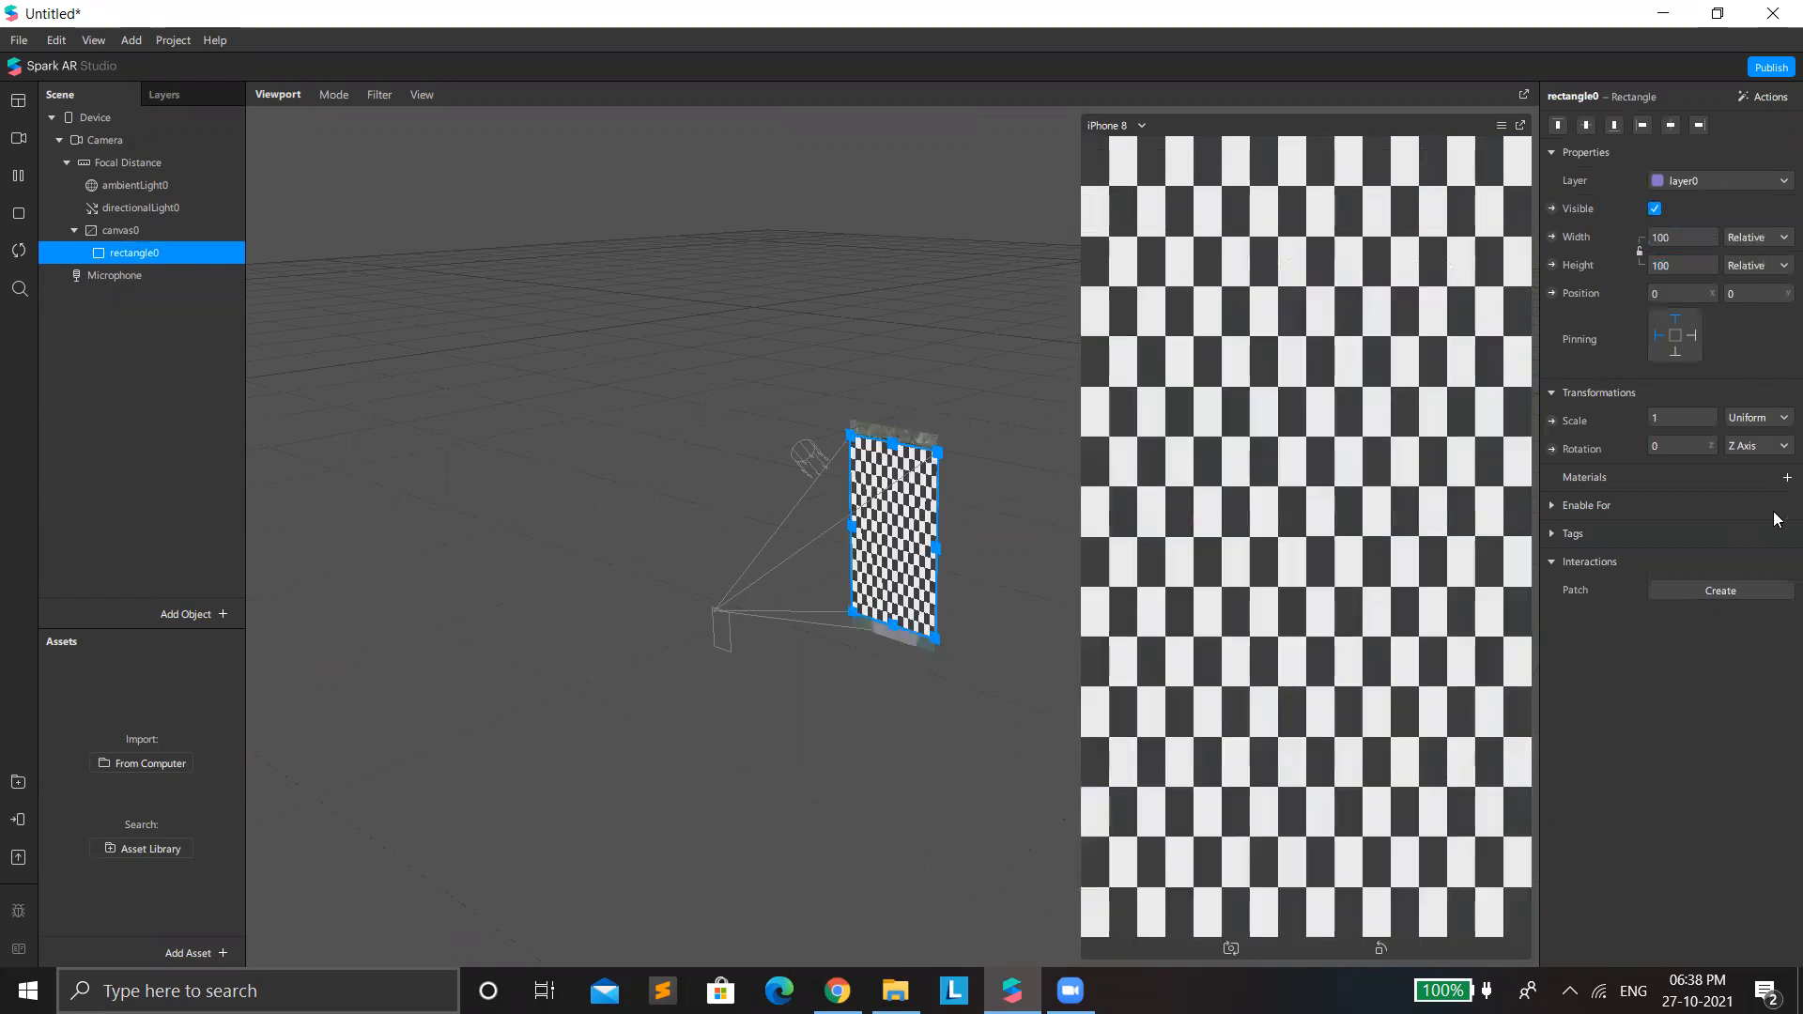
Create a new material for the rectangle and set its shader type to Flat.
click(1778, 480)
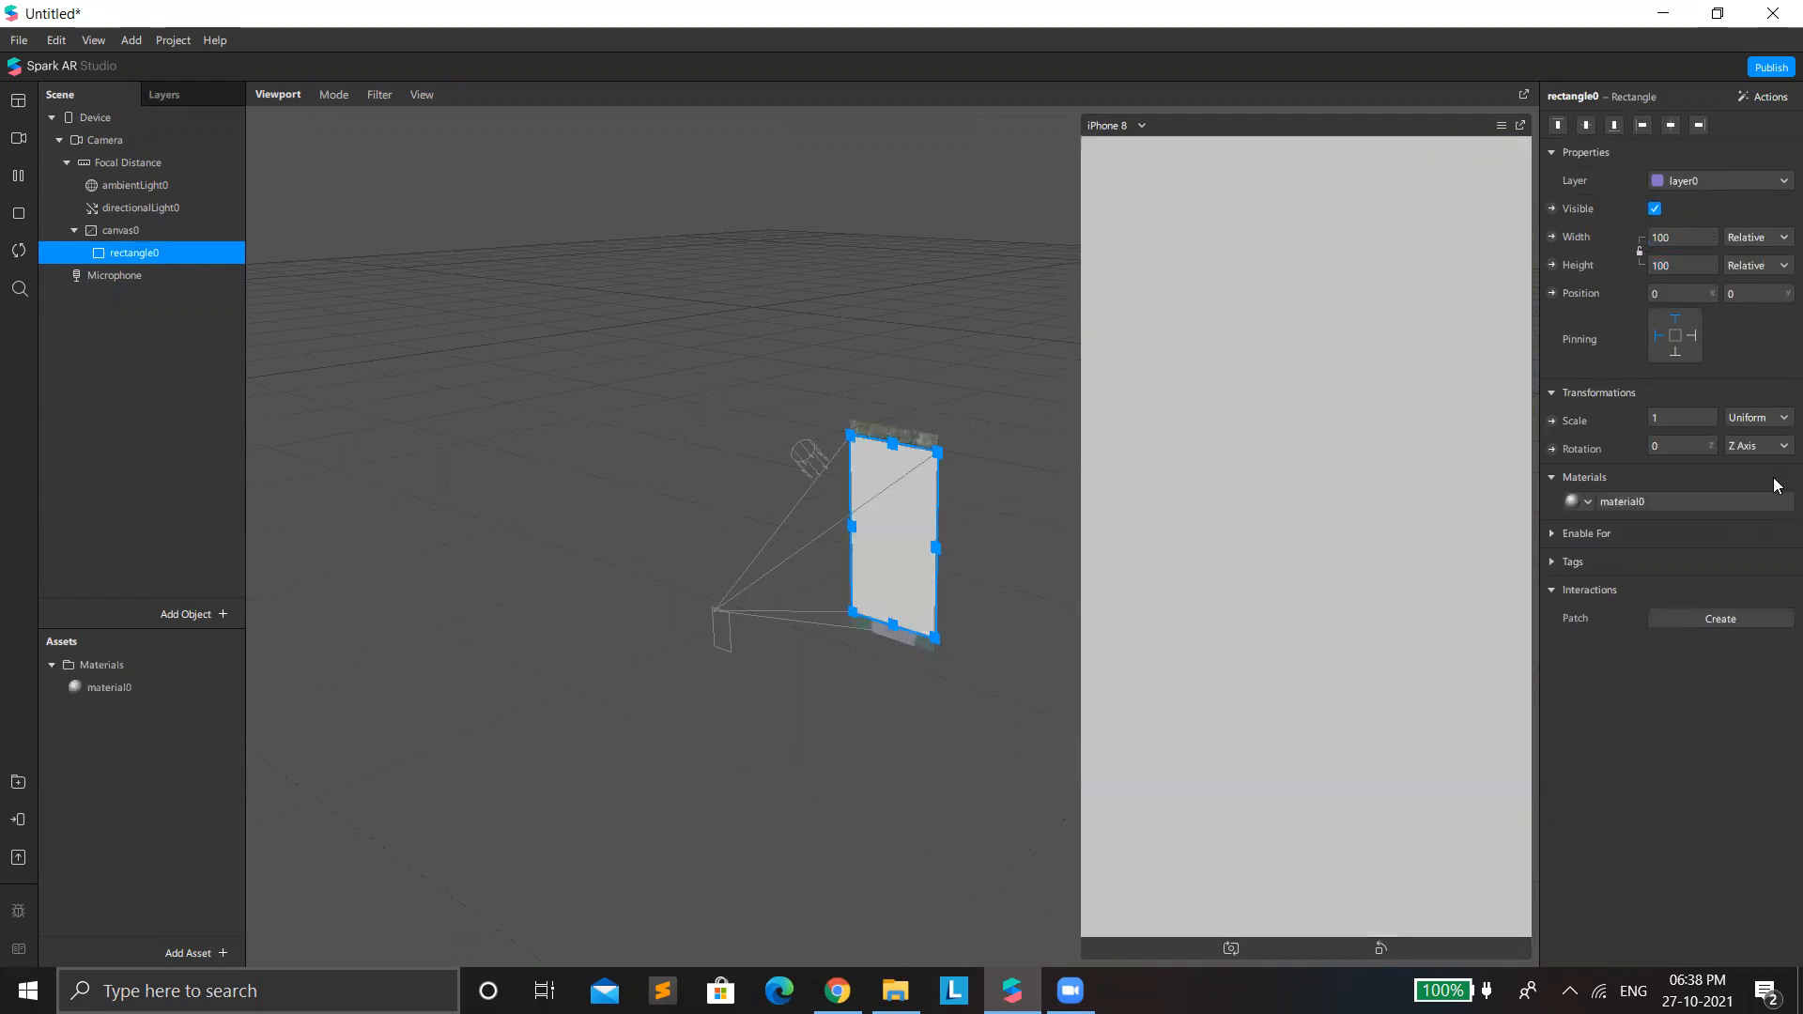
click(1726, 505)
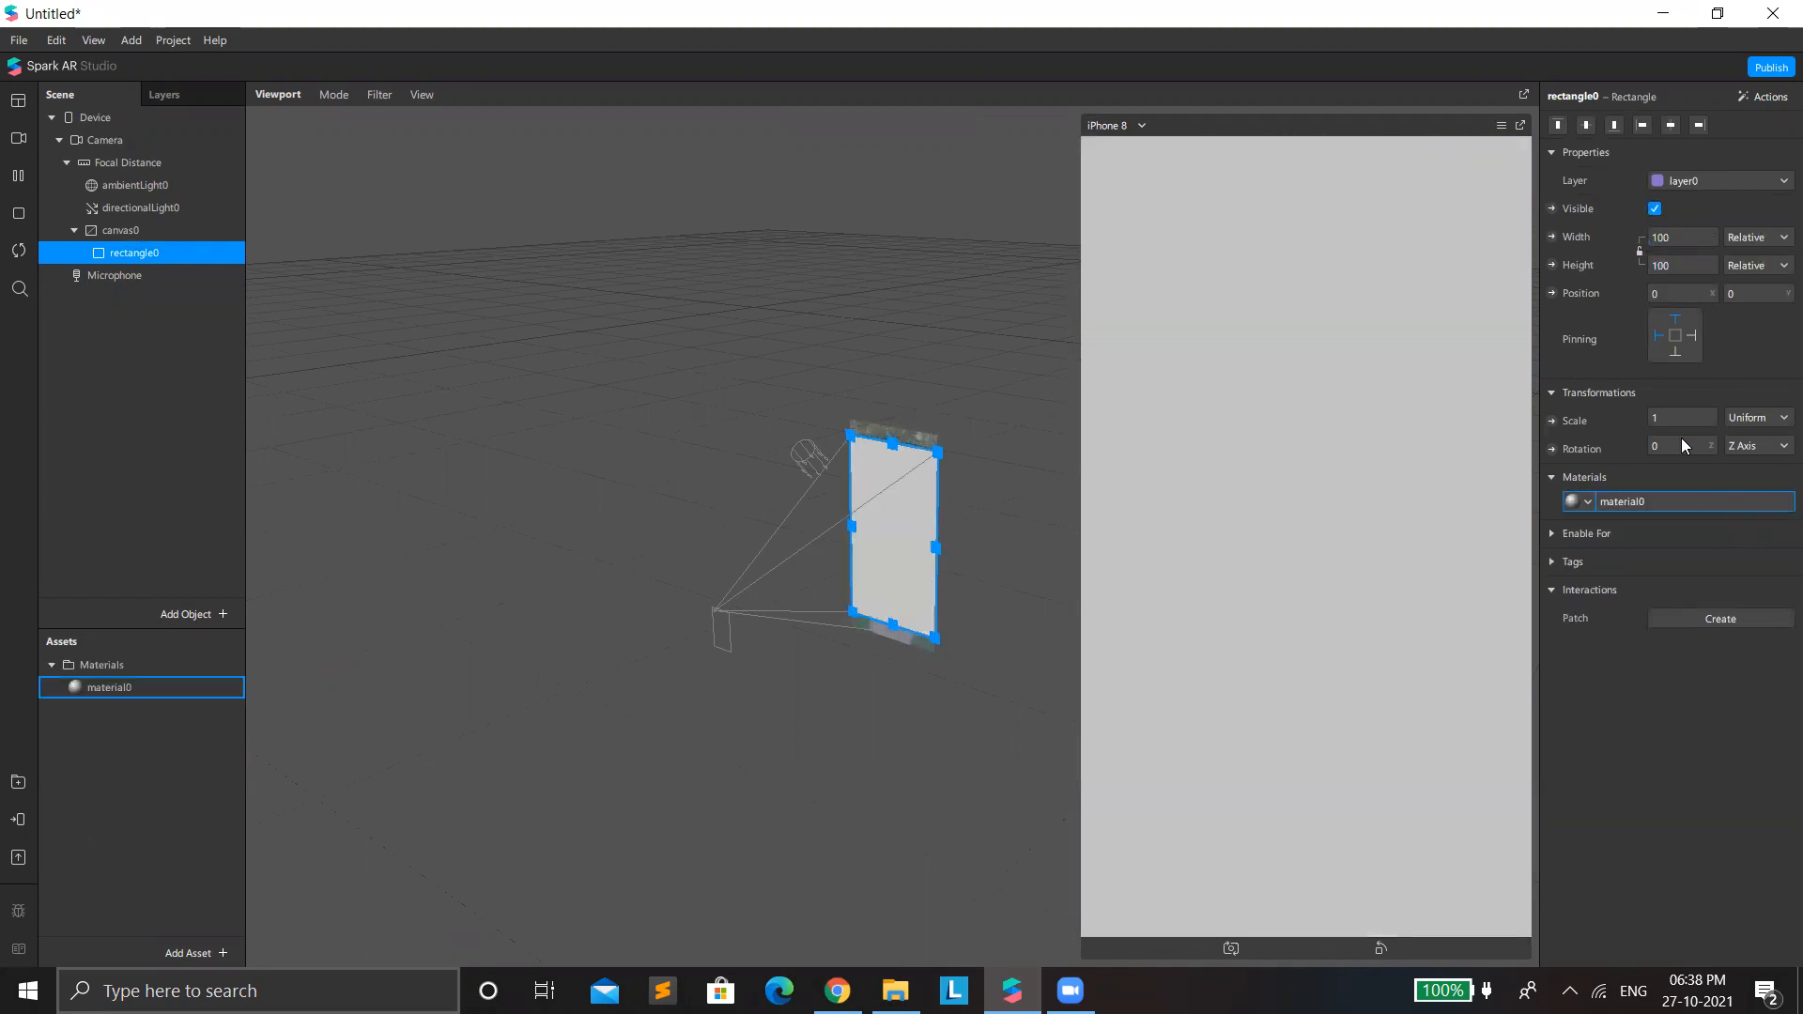
click(1670, 126)
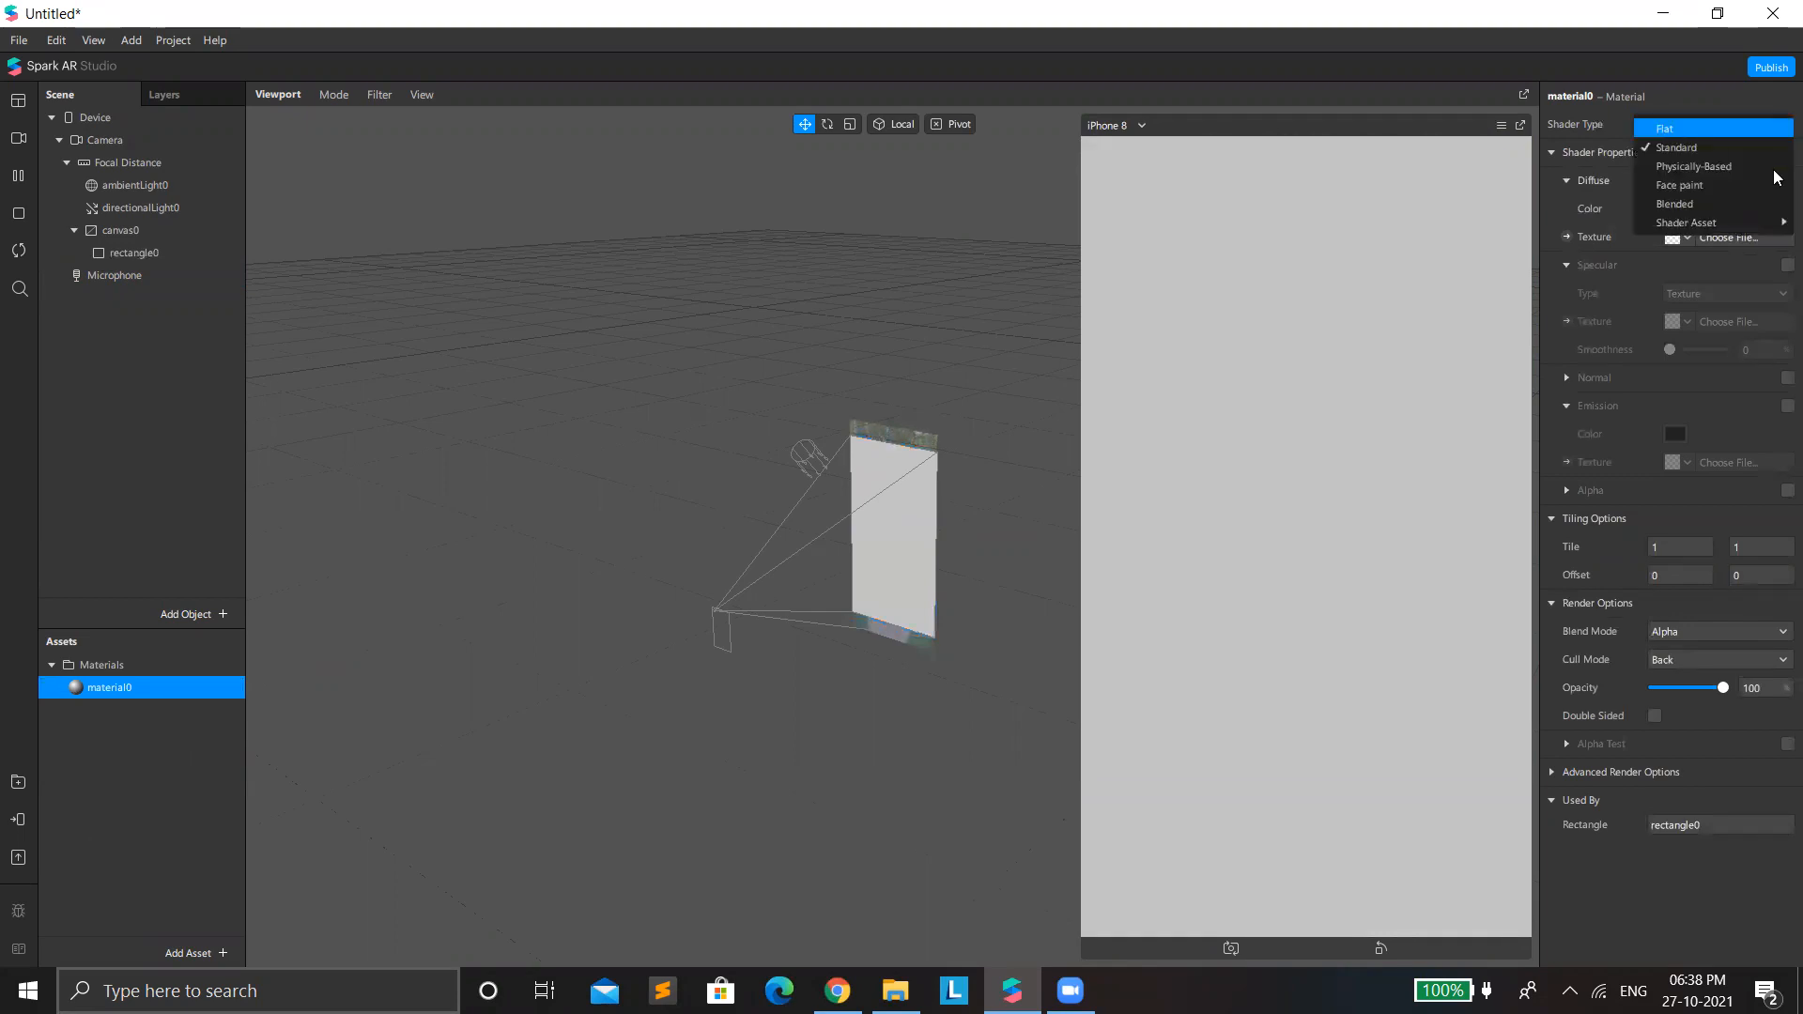
click(1741, 133)
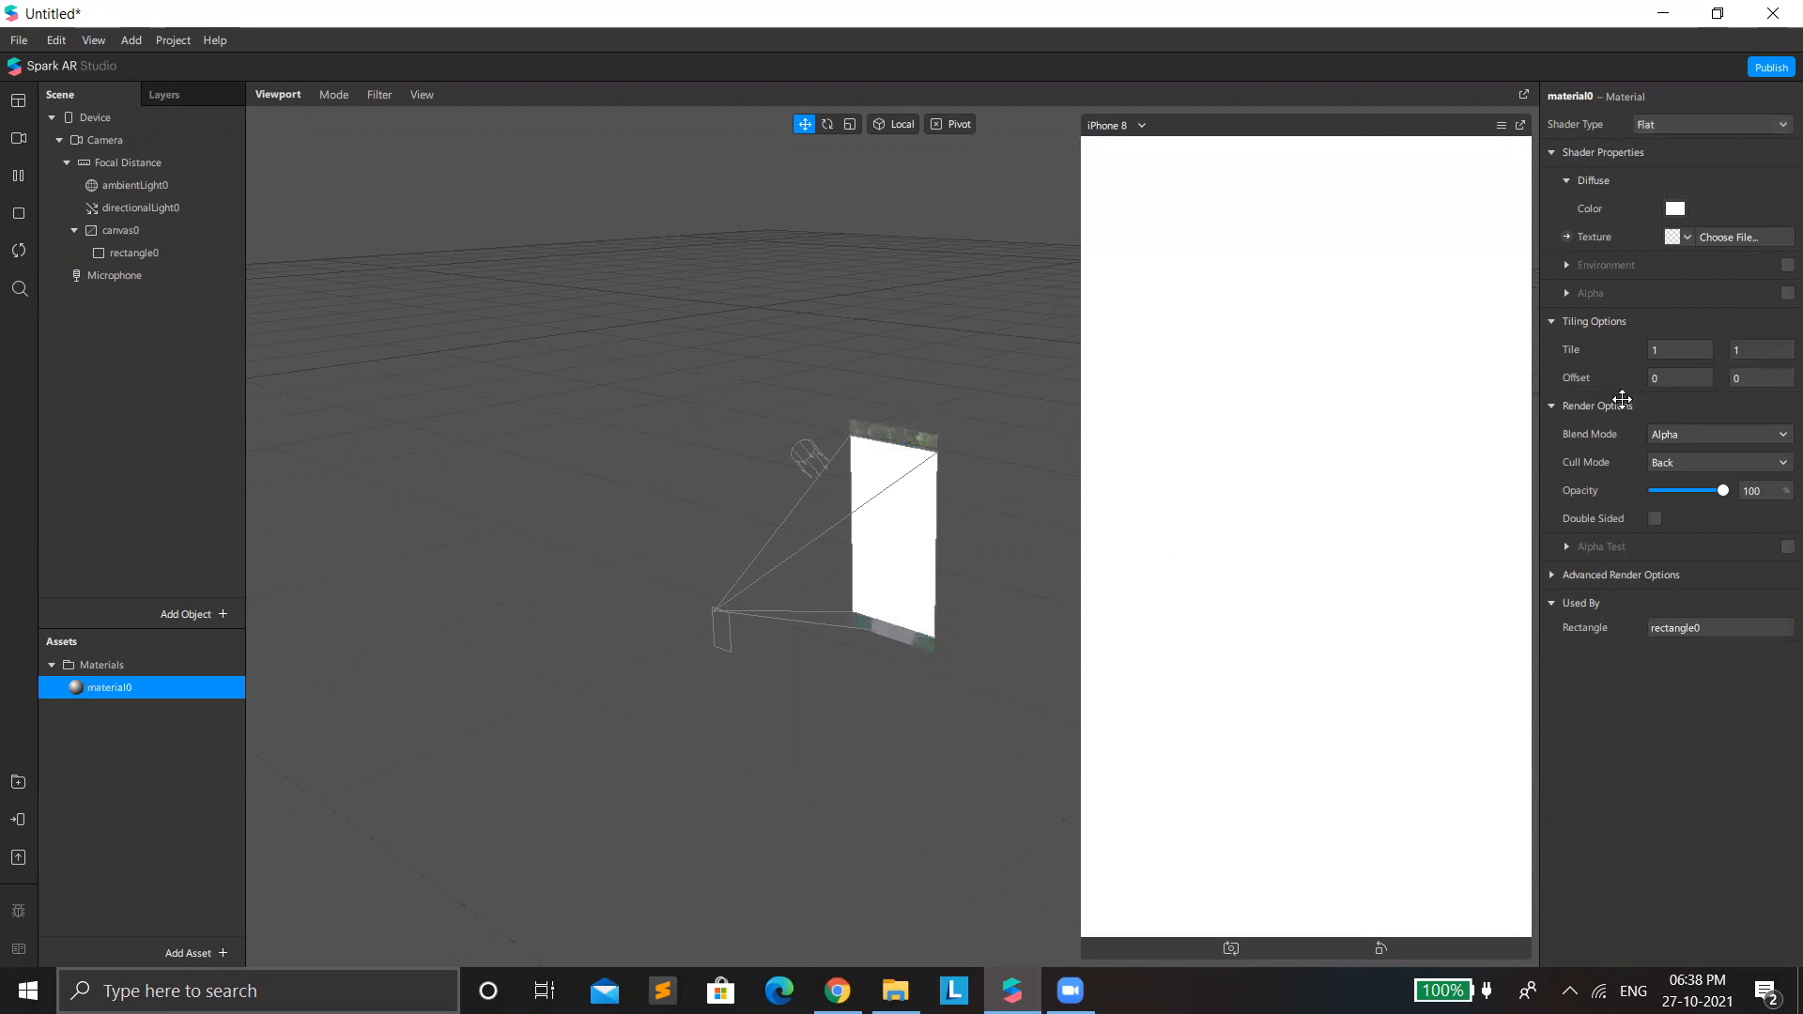
Import the patch file FastColorLUT (1).arp from the patches folder inside AR > 88mm-golde-film22round.
click(198, 954)
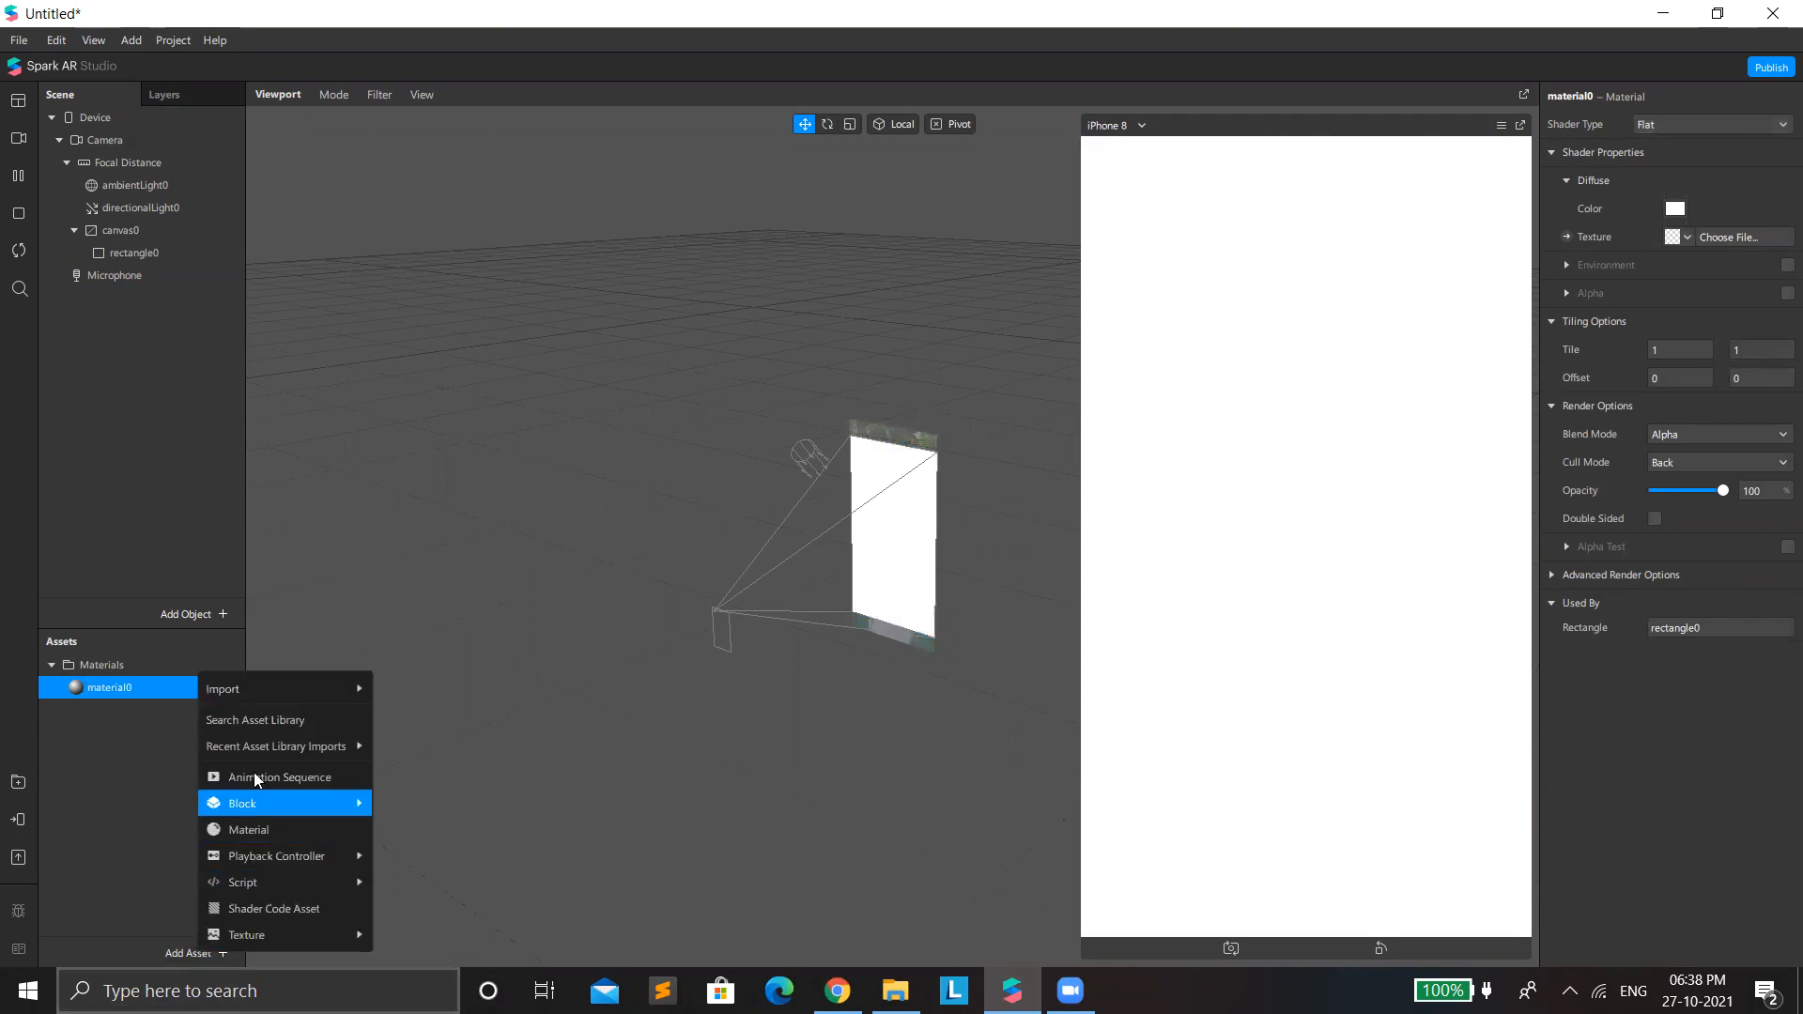
mouse_move(362, 691)
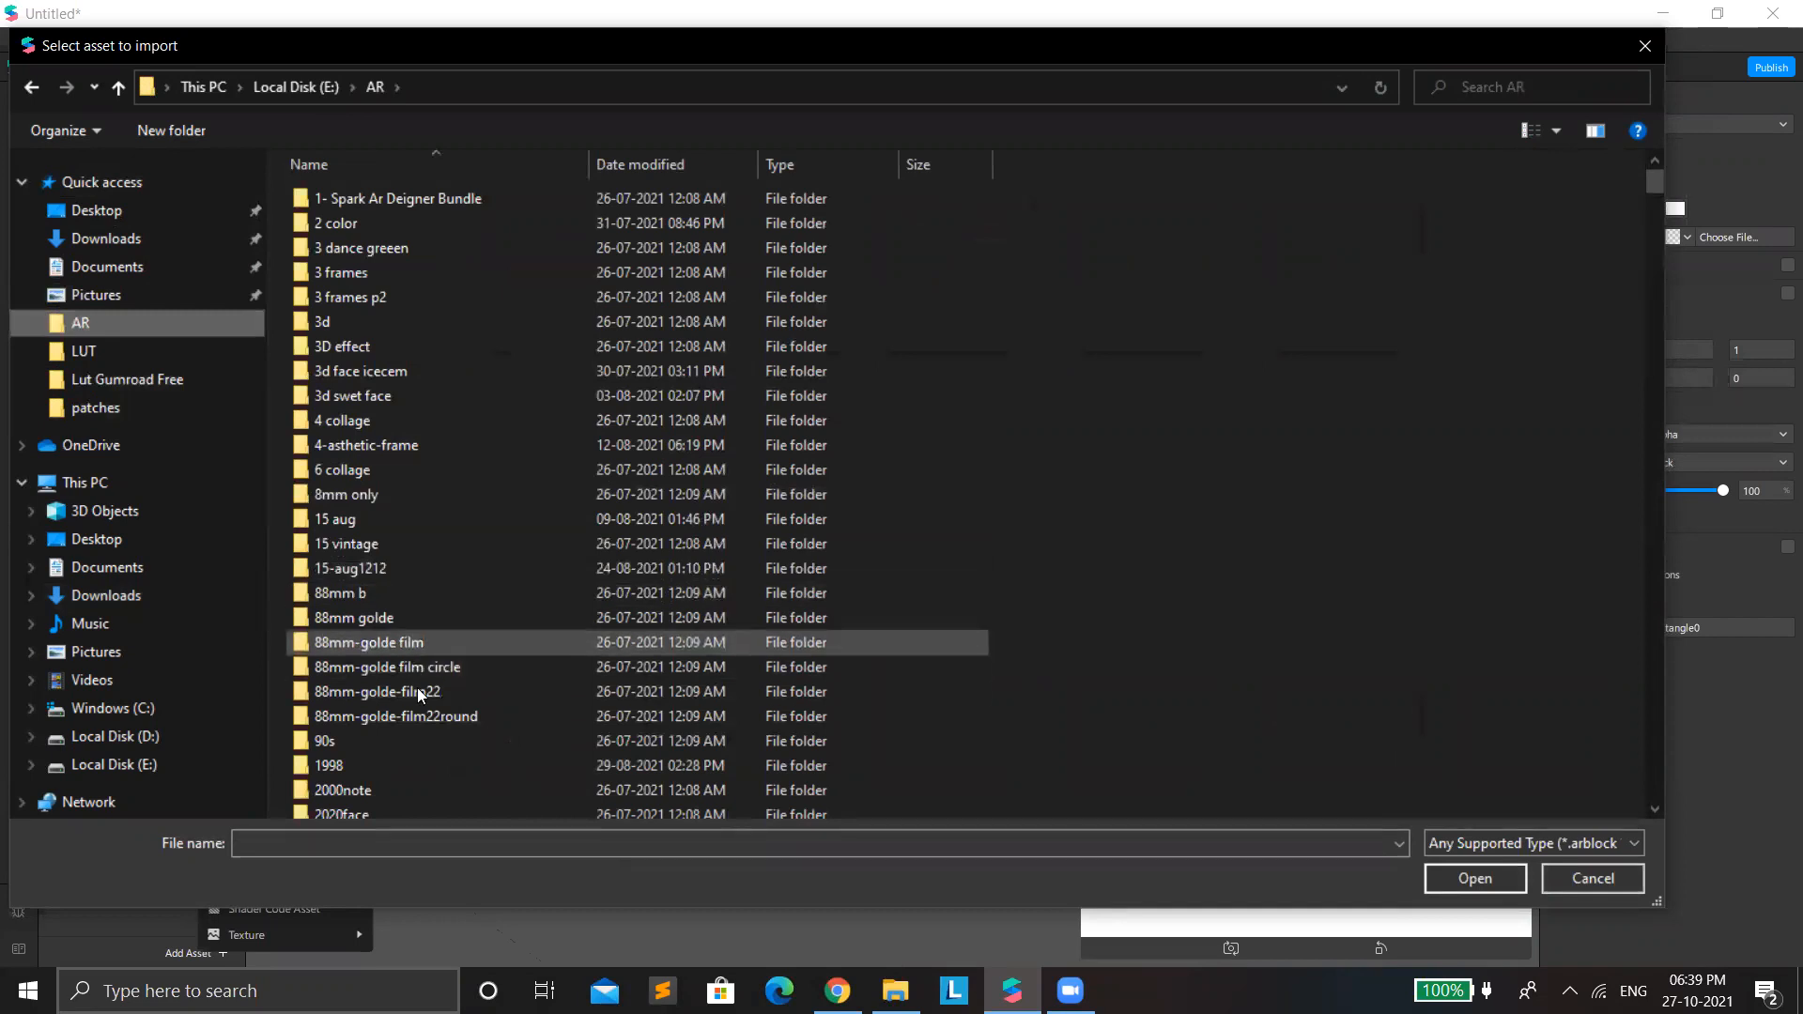
double_click(428, 716)
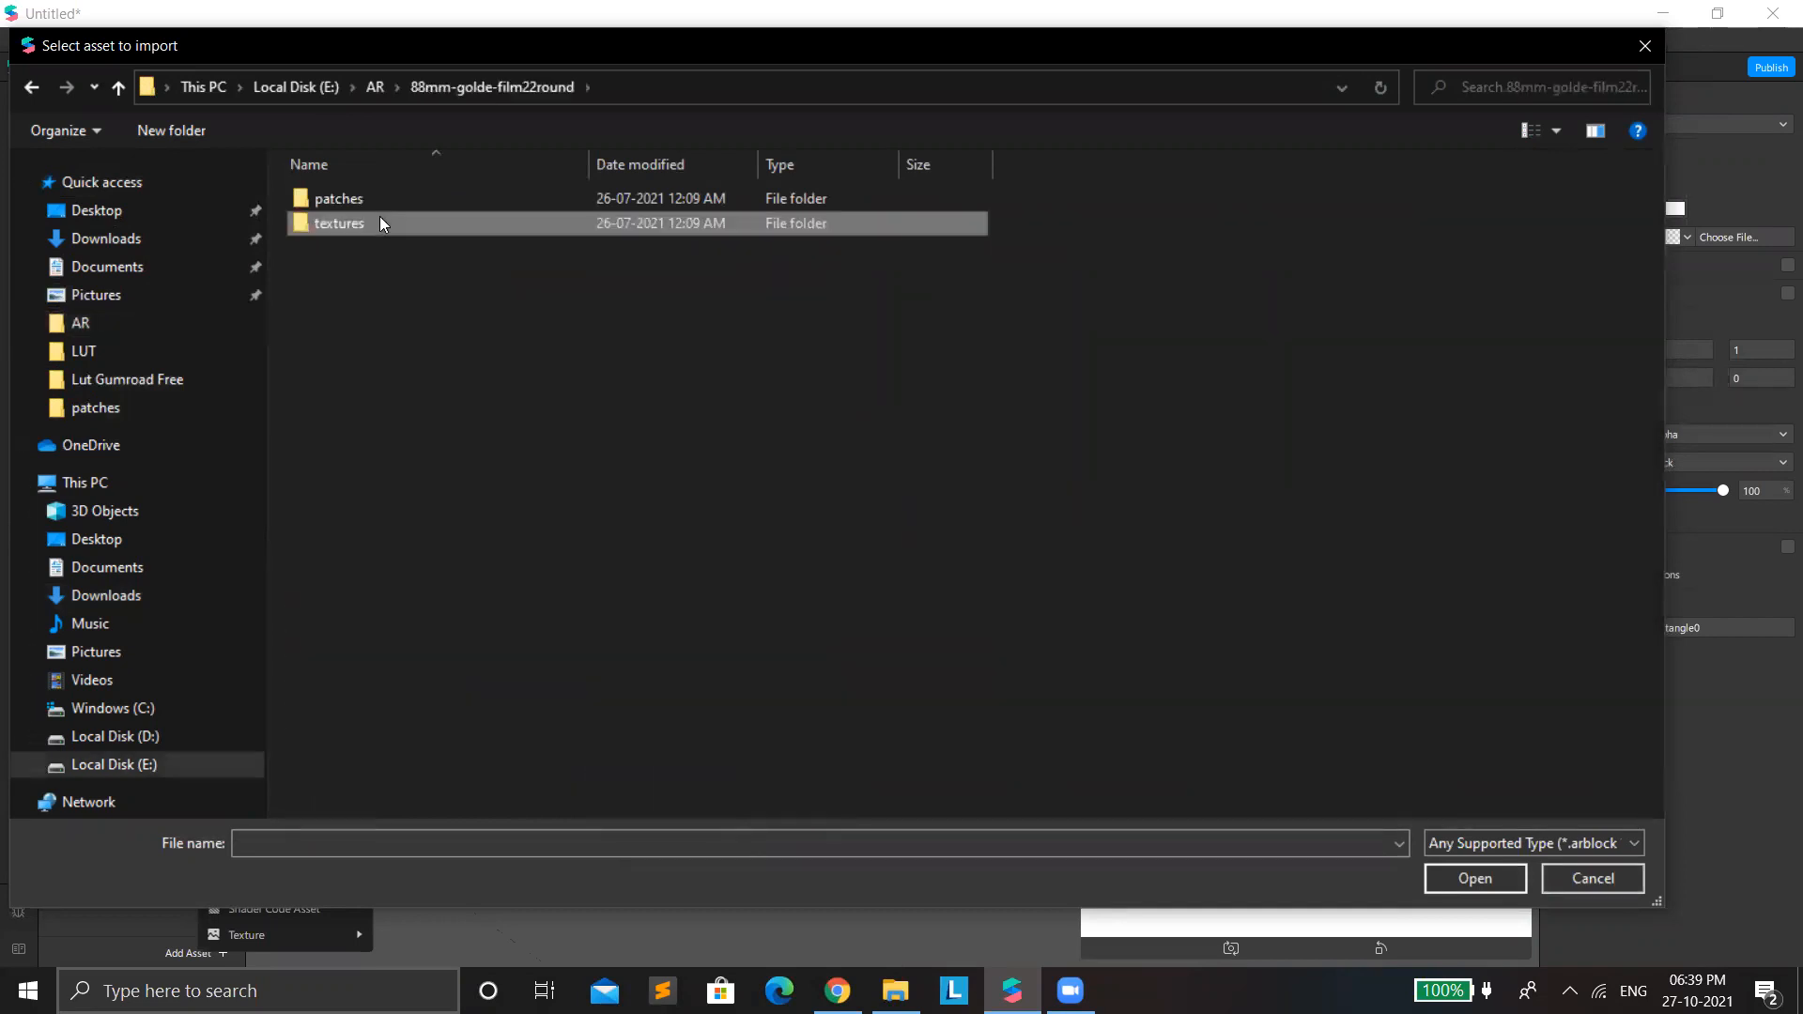
double_click(379, 200)
click(393, 203)
double_click(393, 203)
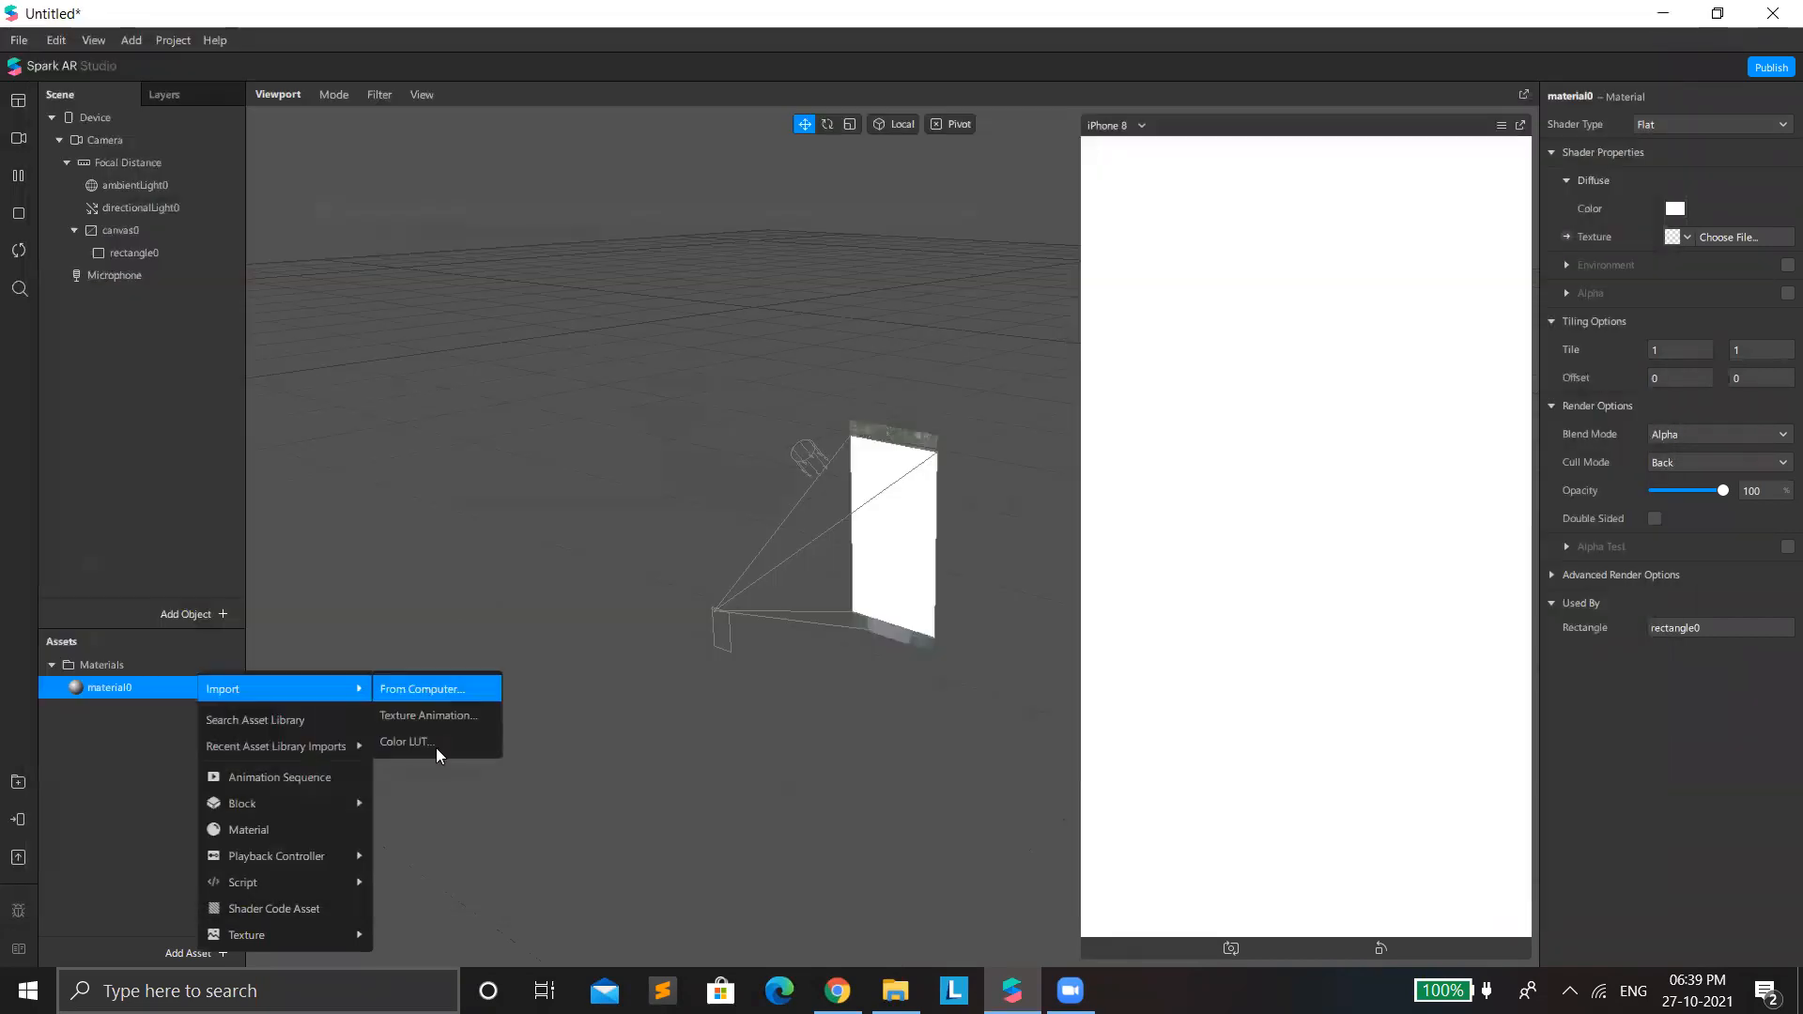
Import the Color Lut (17) image from the textures folder of 88mm-golde-film22round.
click(208, 957)
click(428, 691)
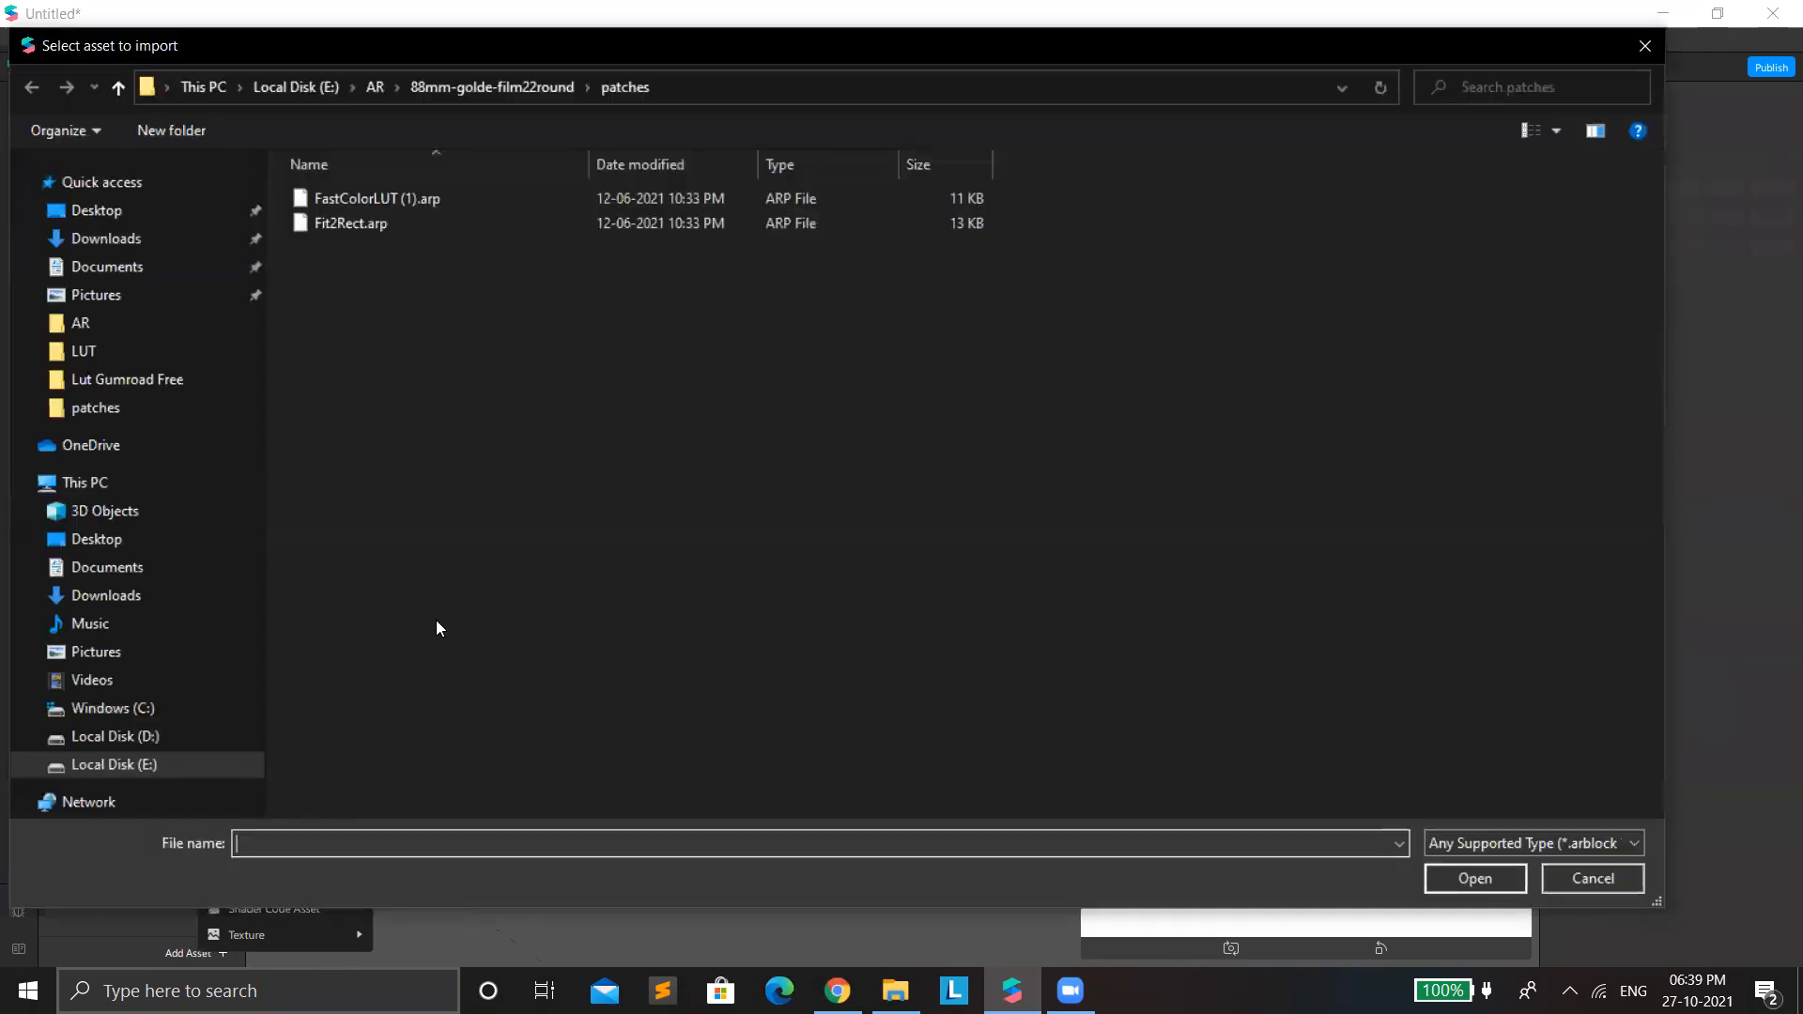
click(488, 86)
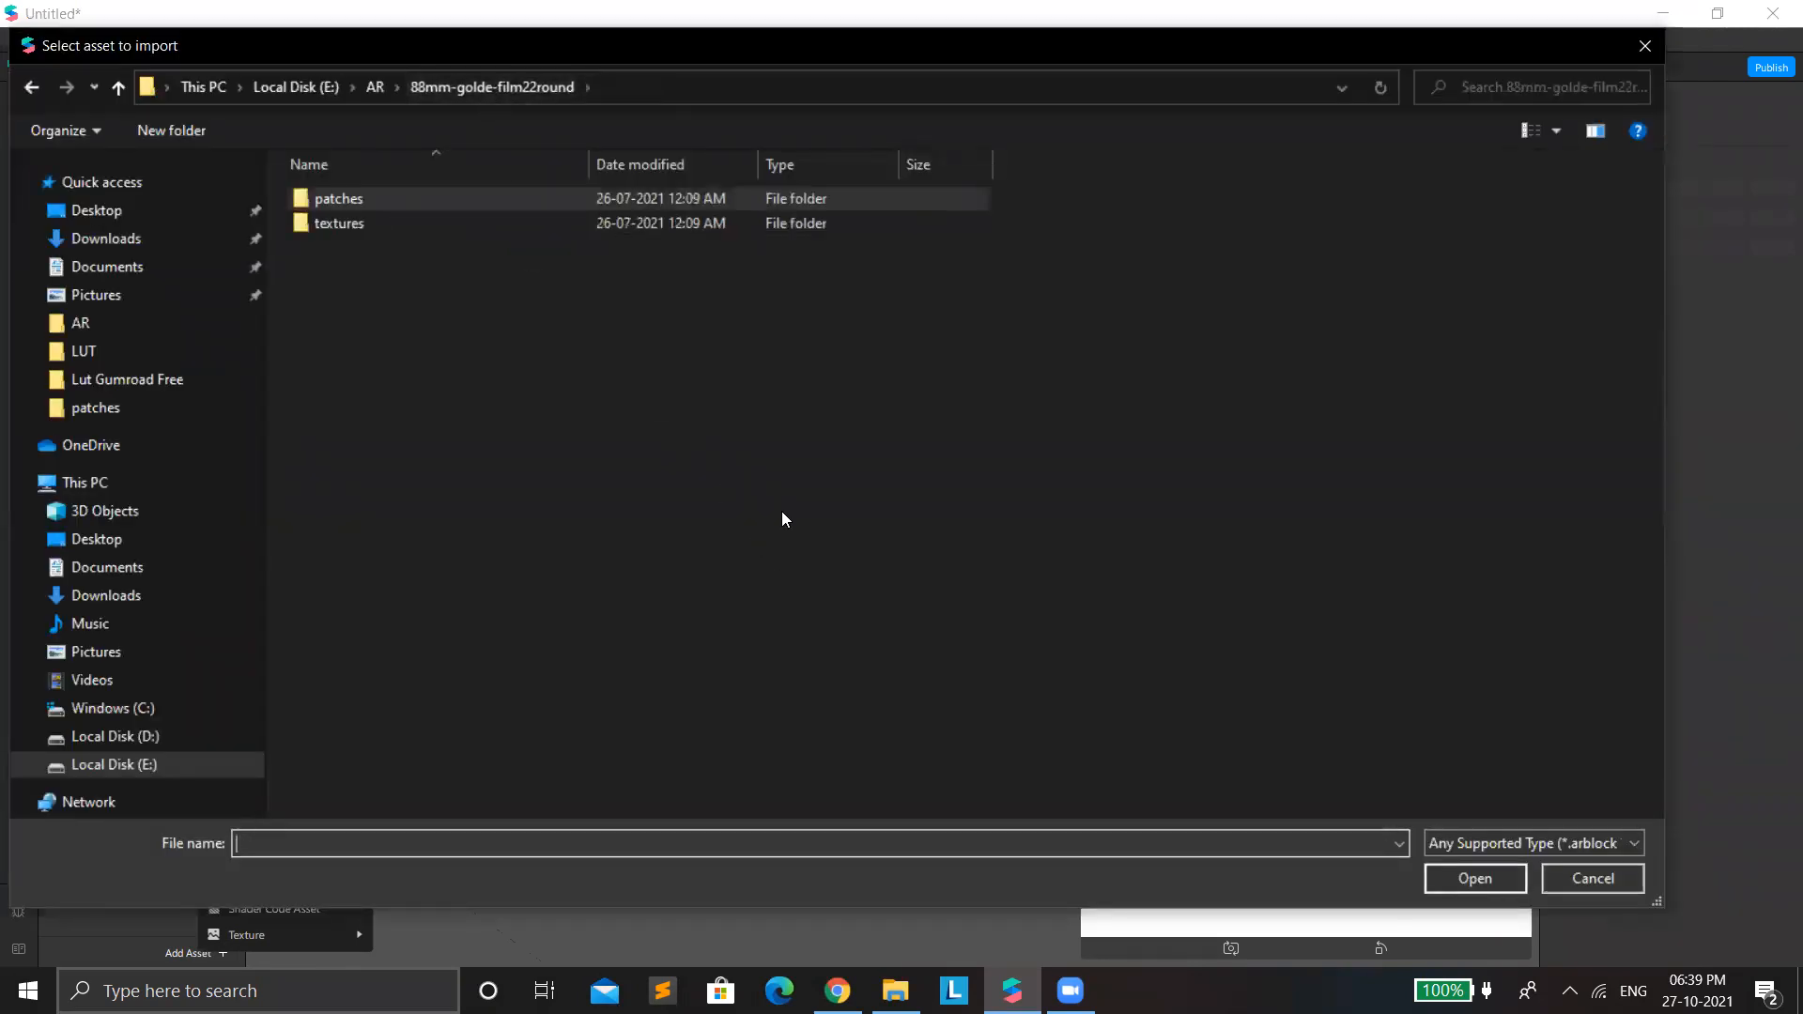
double_click(363, 225)
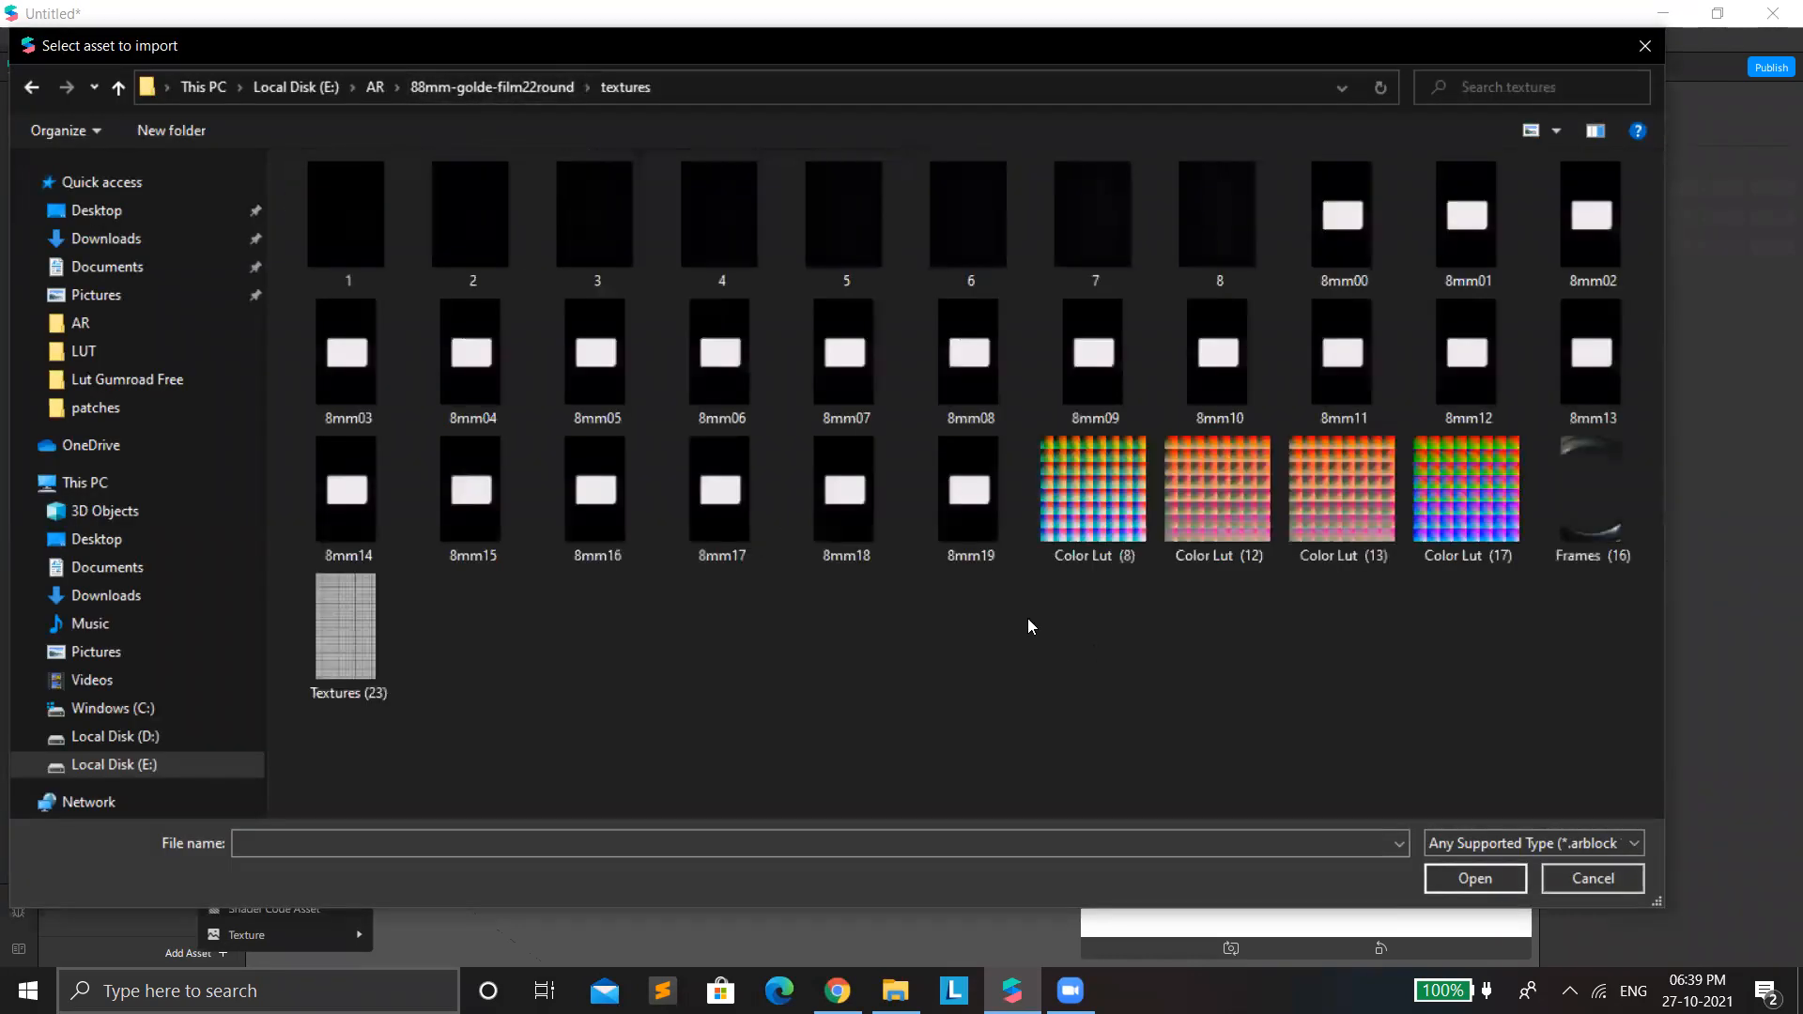
double_click(1463, 515)
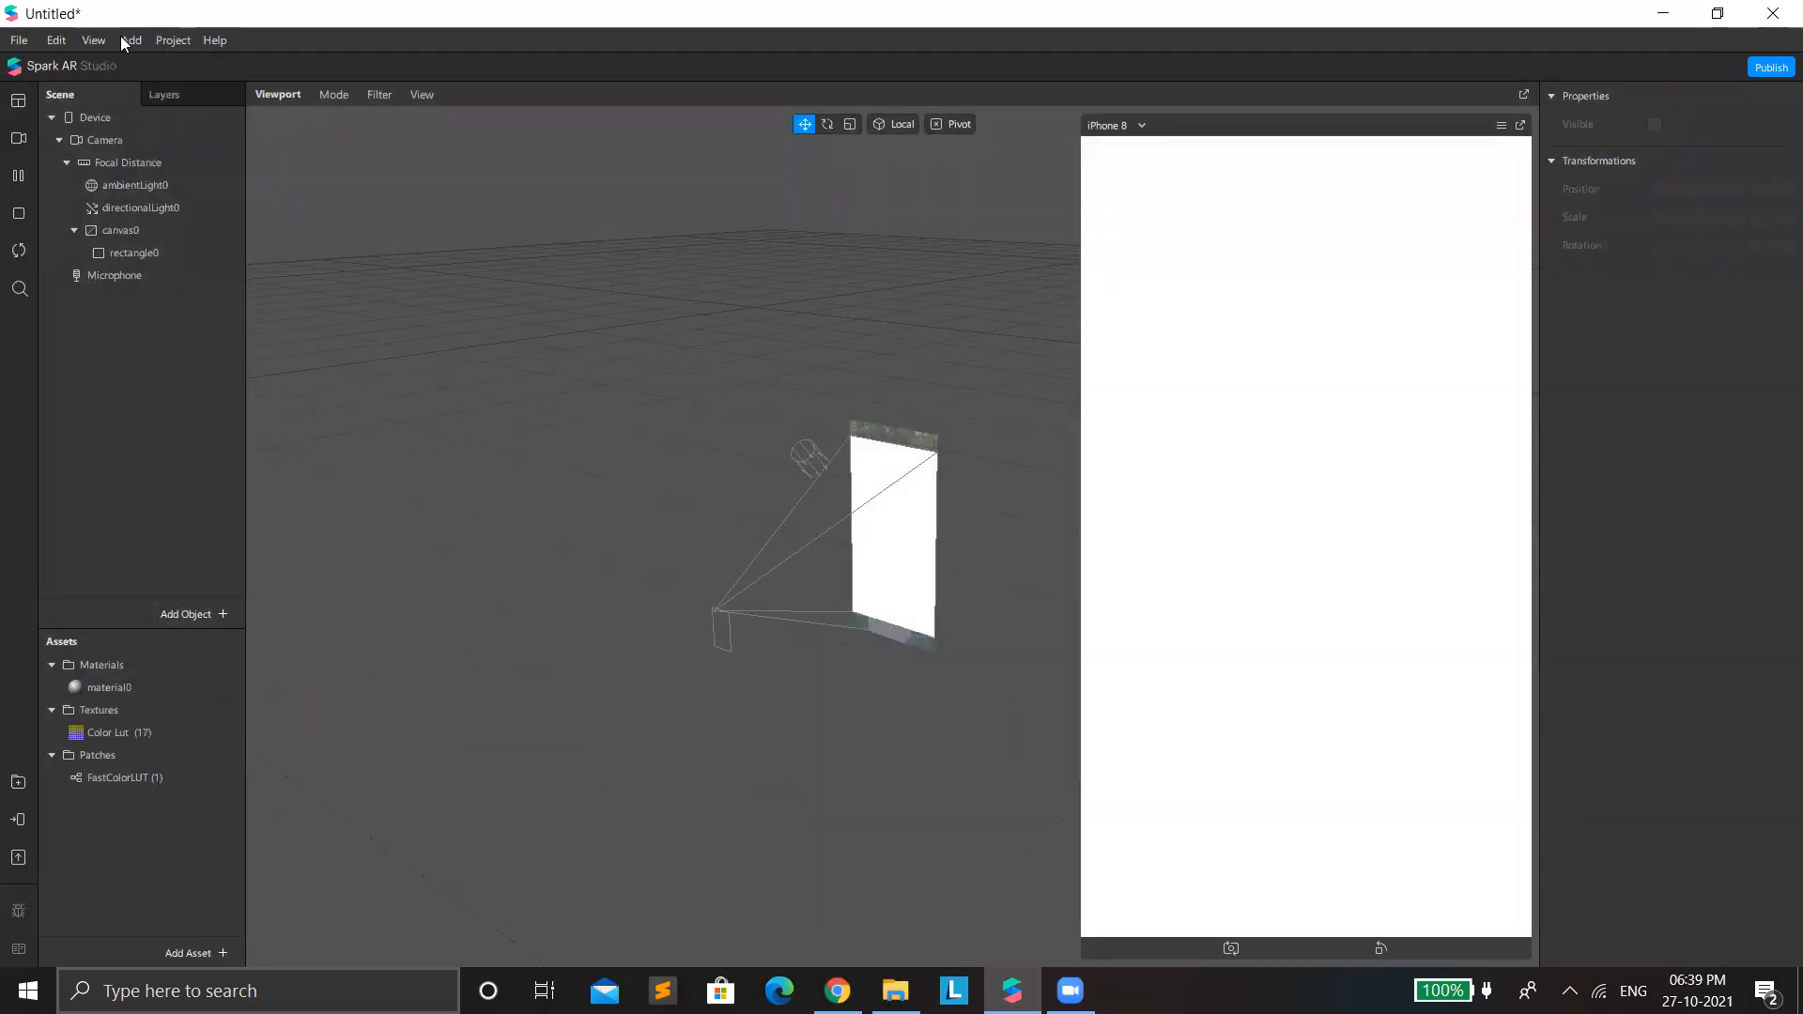
Show the Patch Editor with more height and add a texture extraction to the camera.
click(120, 36)
mouse_move(94, 40)
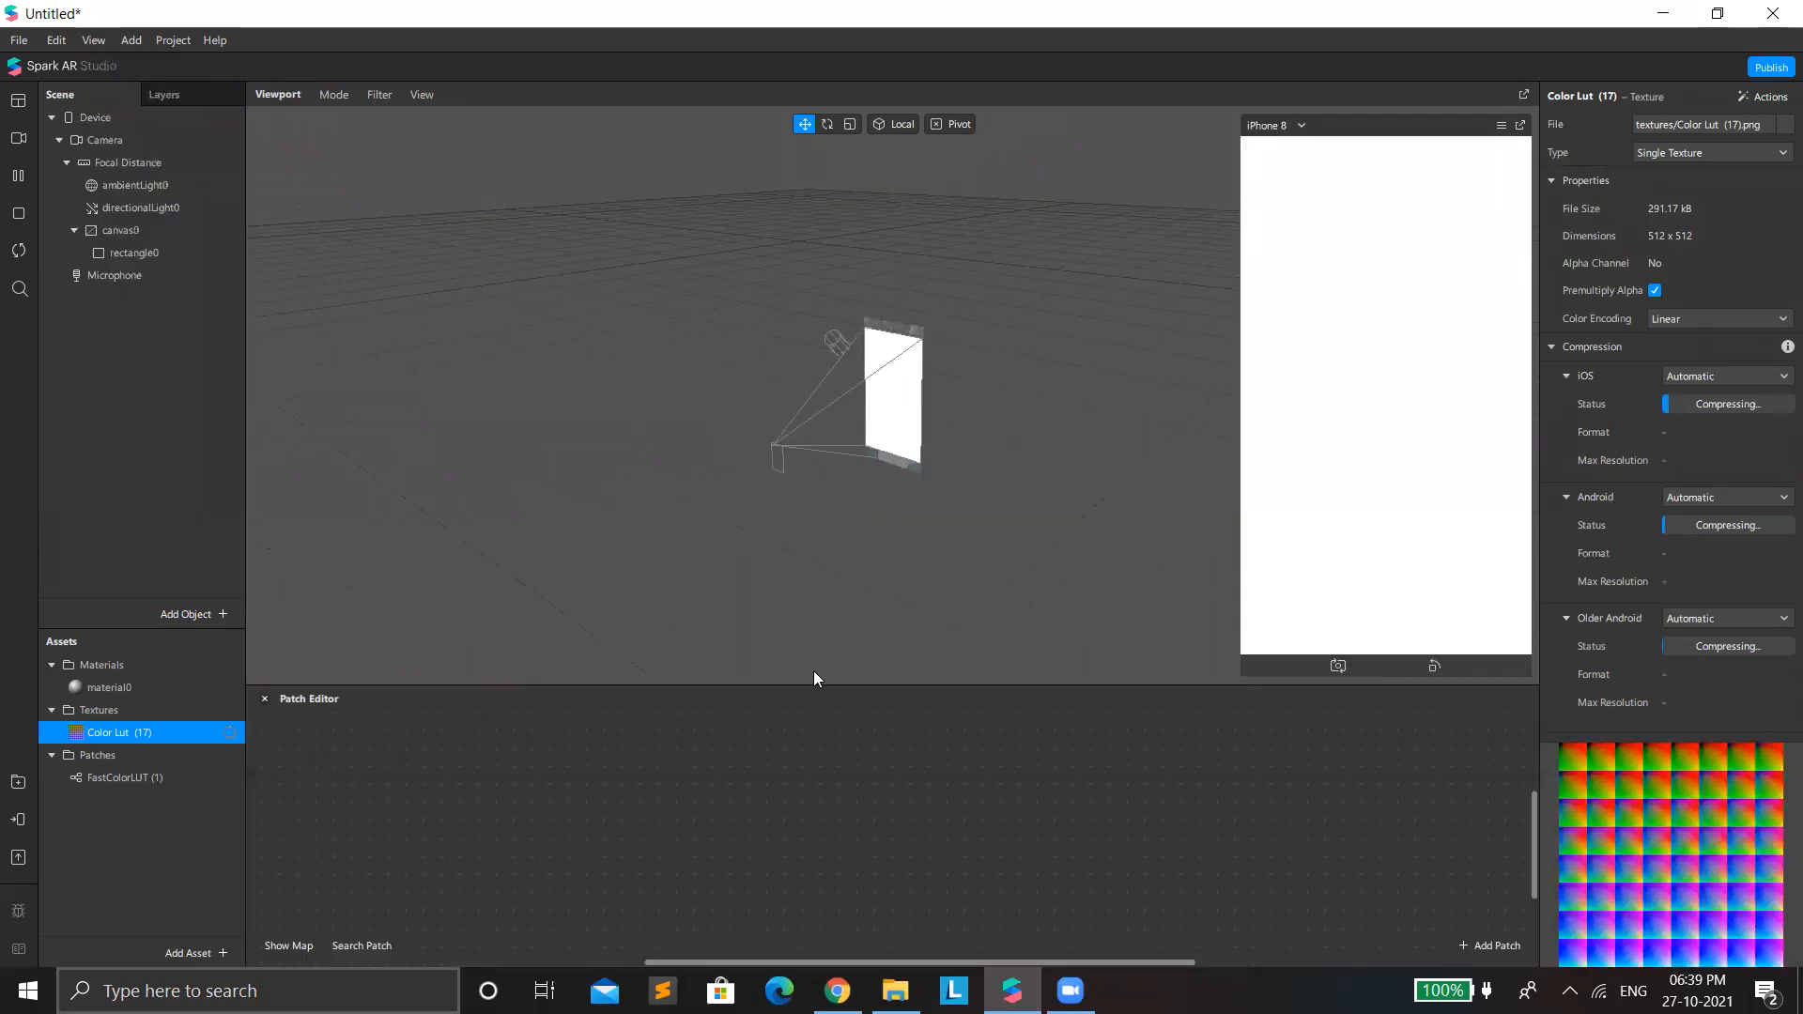
drag(830, 688, 805, 568)
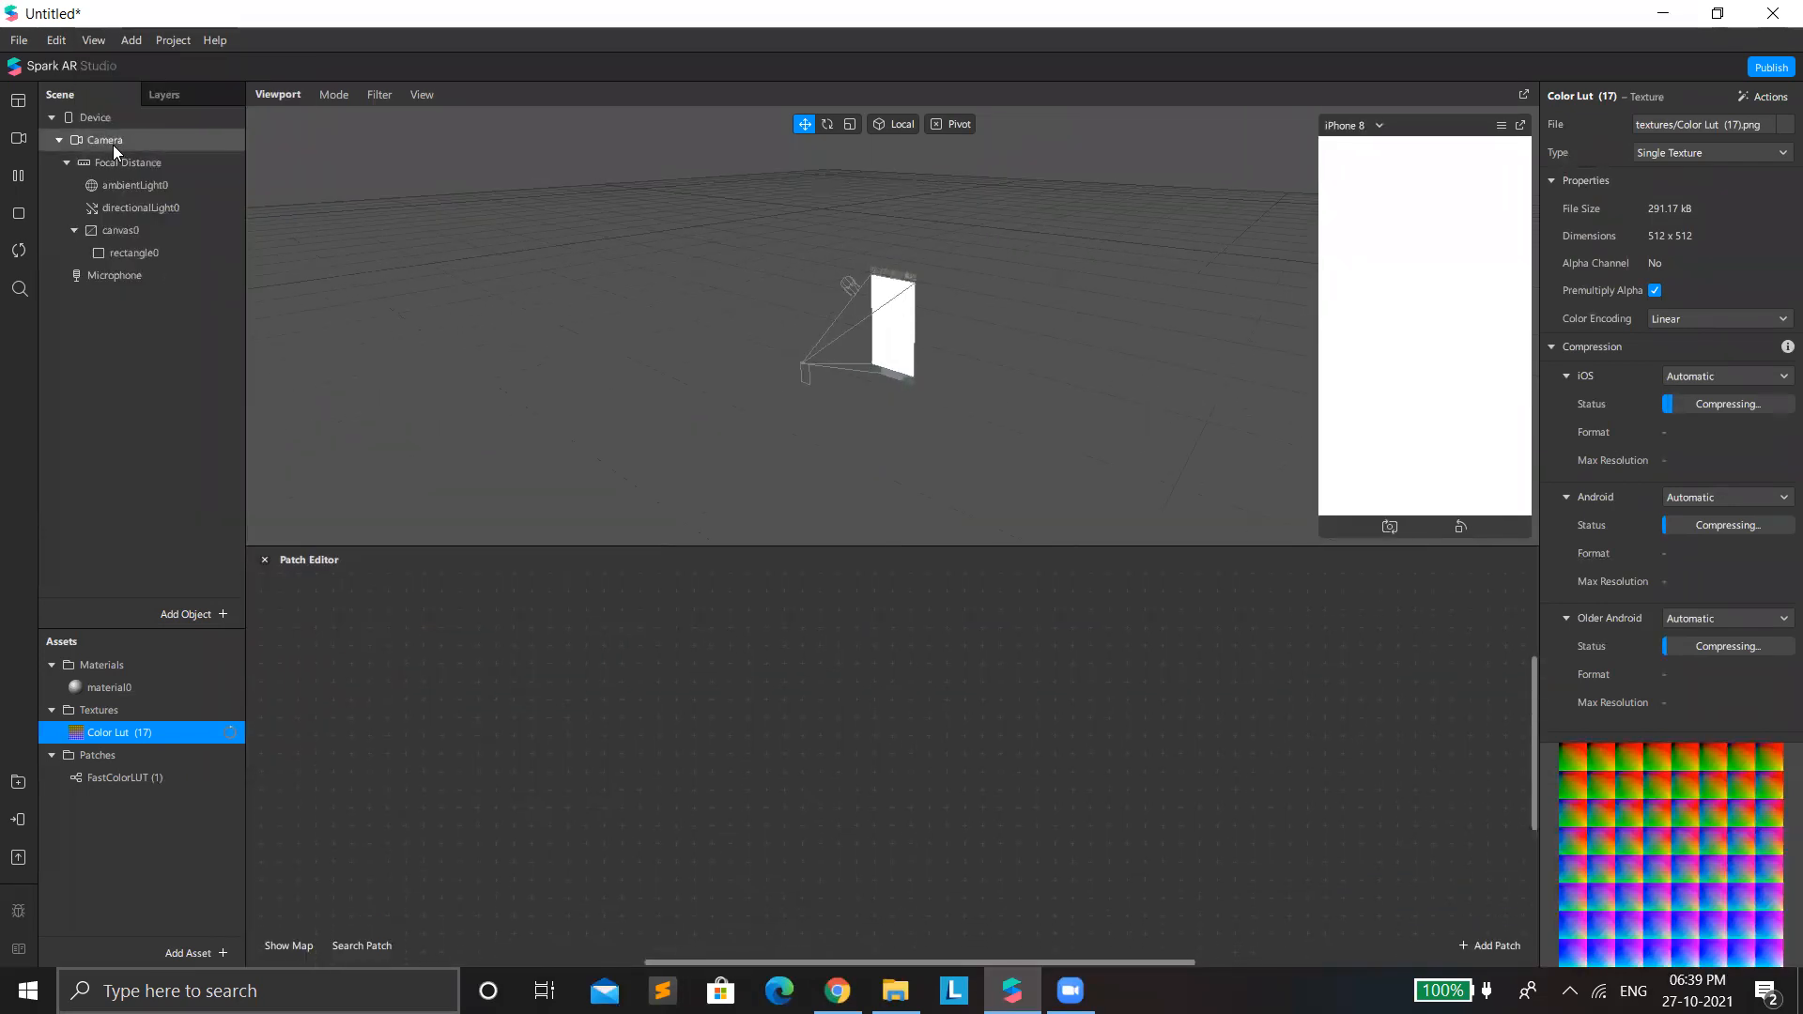
click(103, 139)
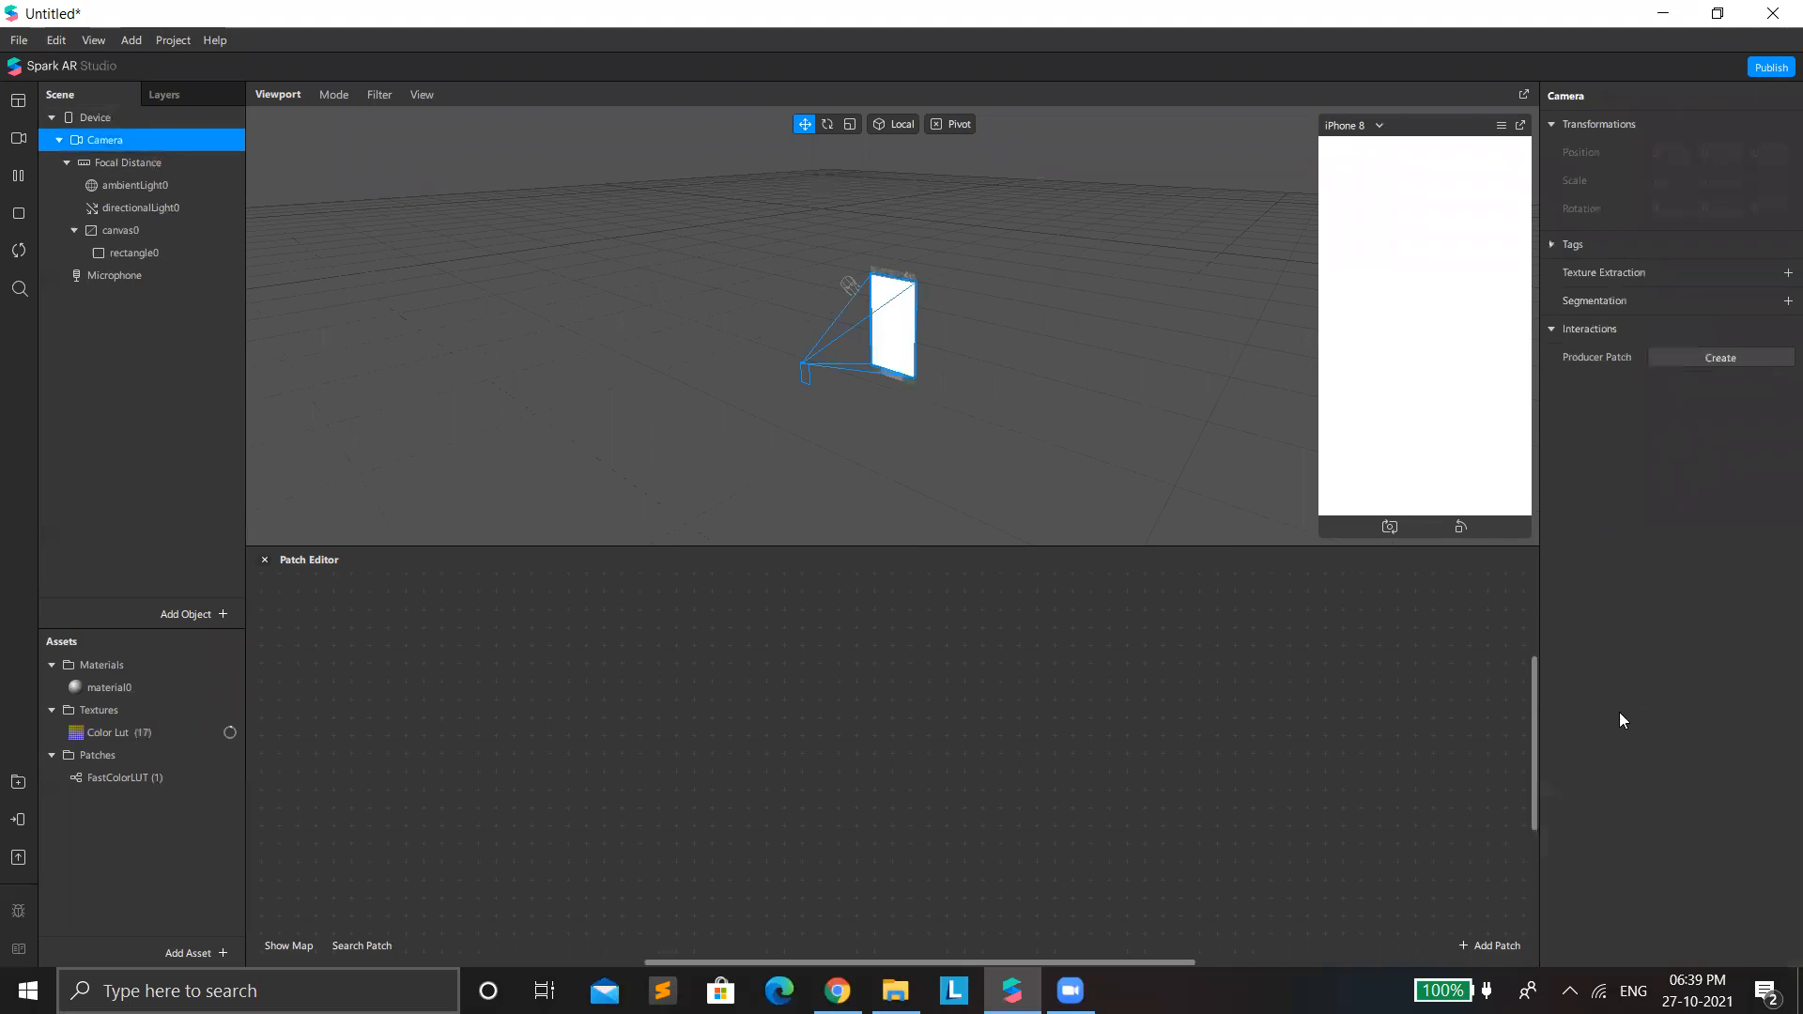
click(1786, 274)
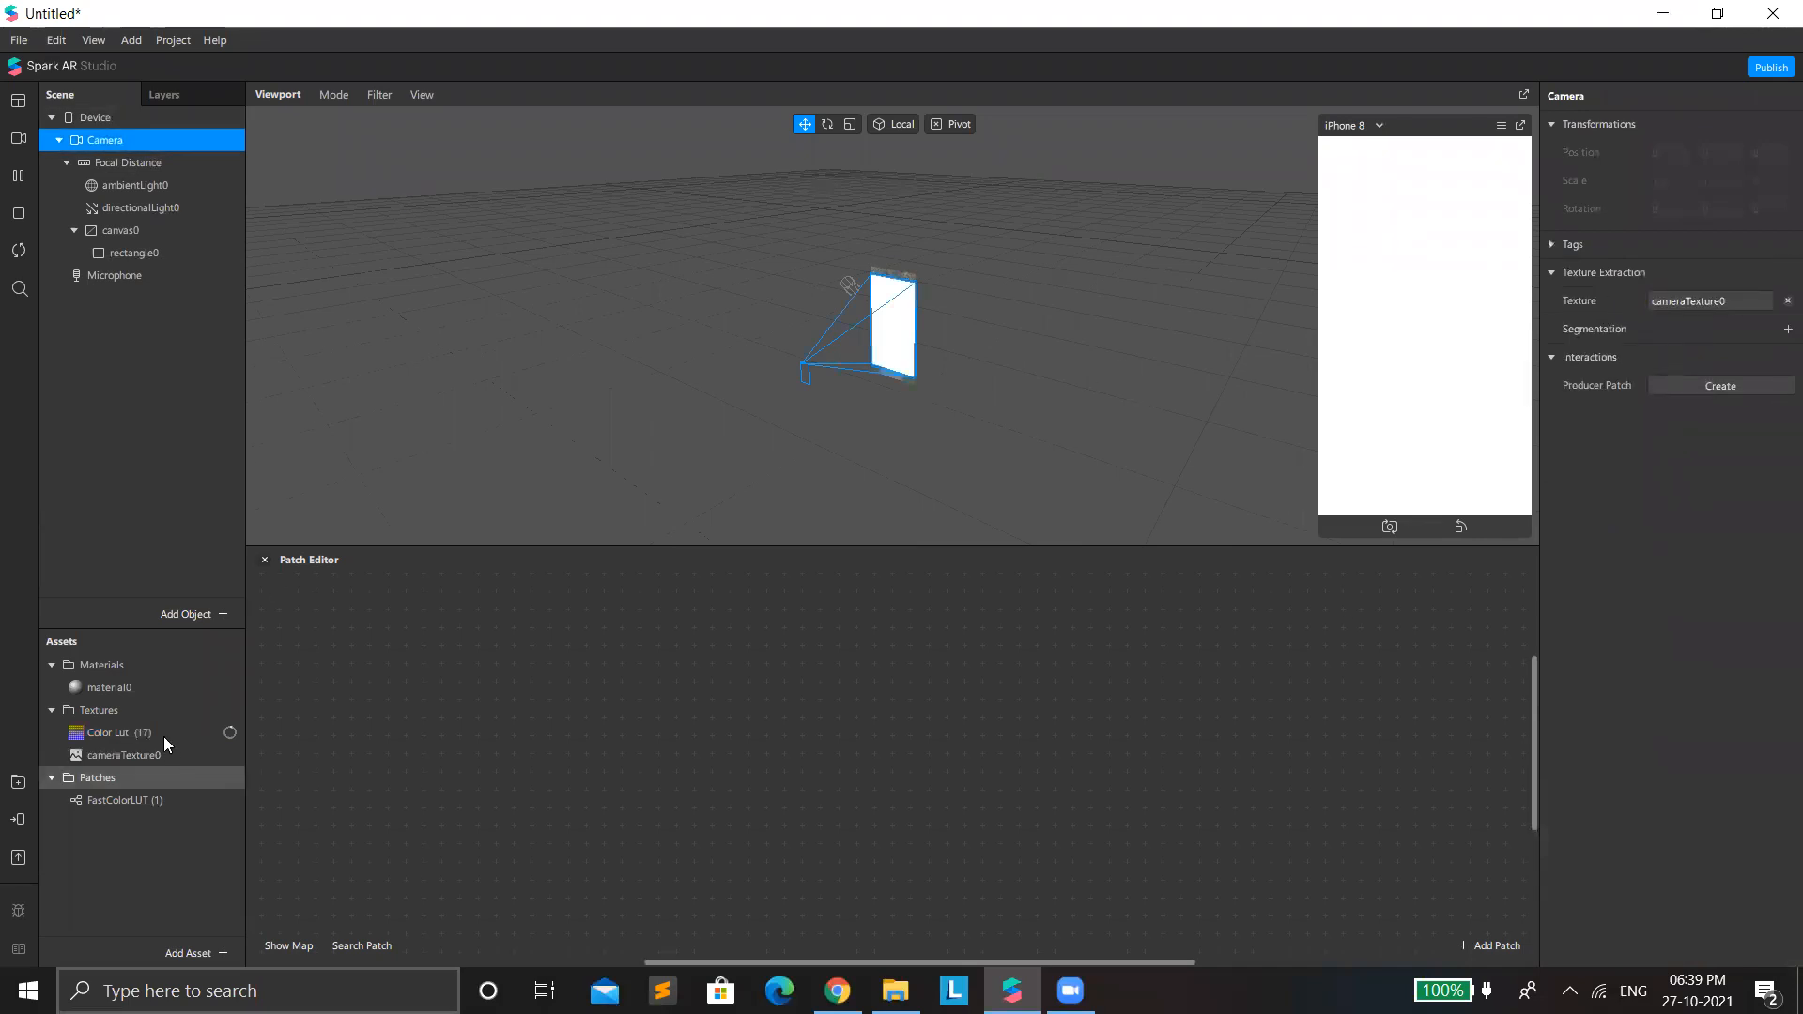
Set the Color Lut (17) texture's compression to None for iOS, Android and Older Android.
click(1681, 318)
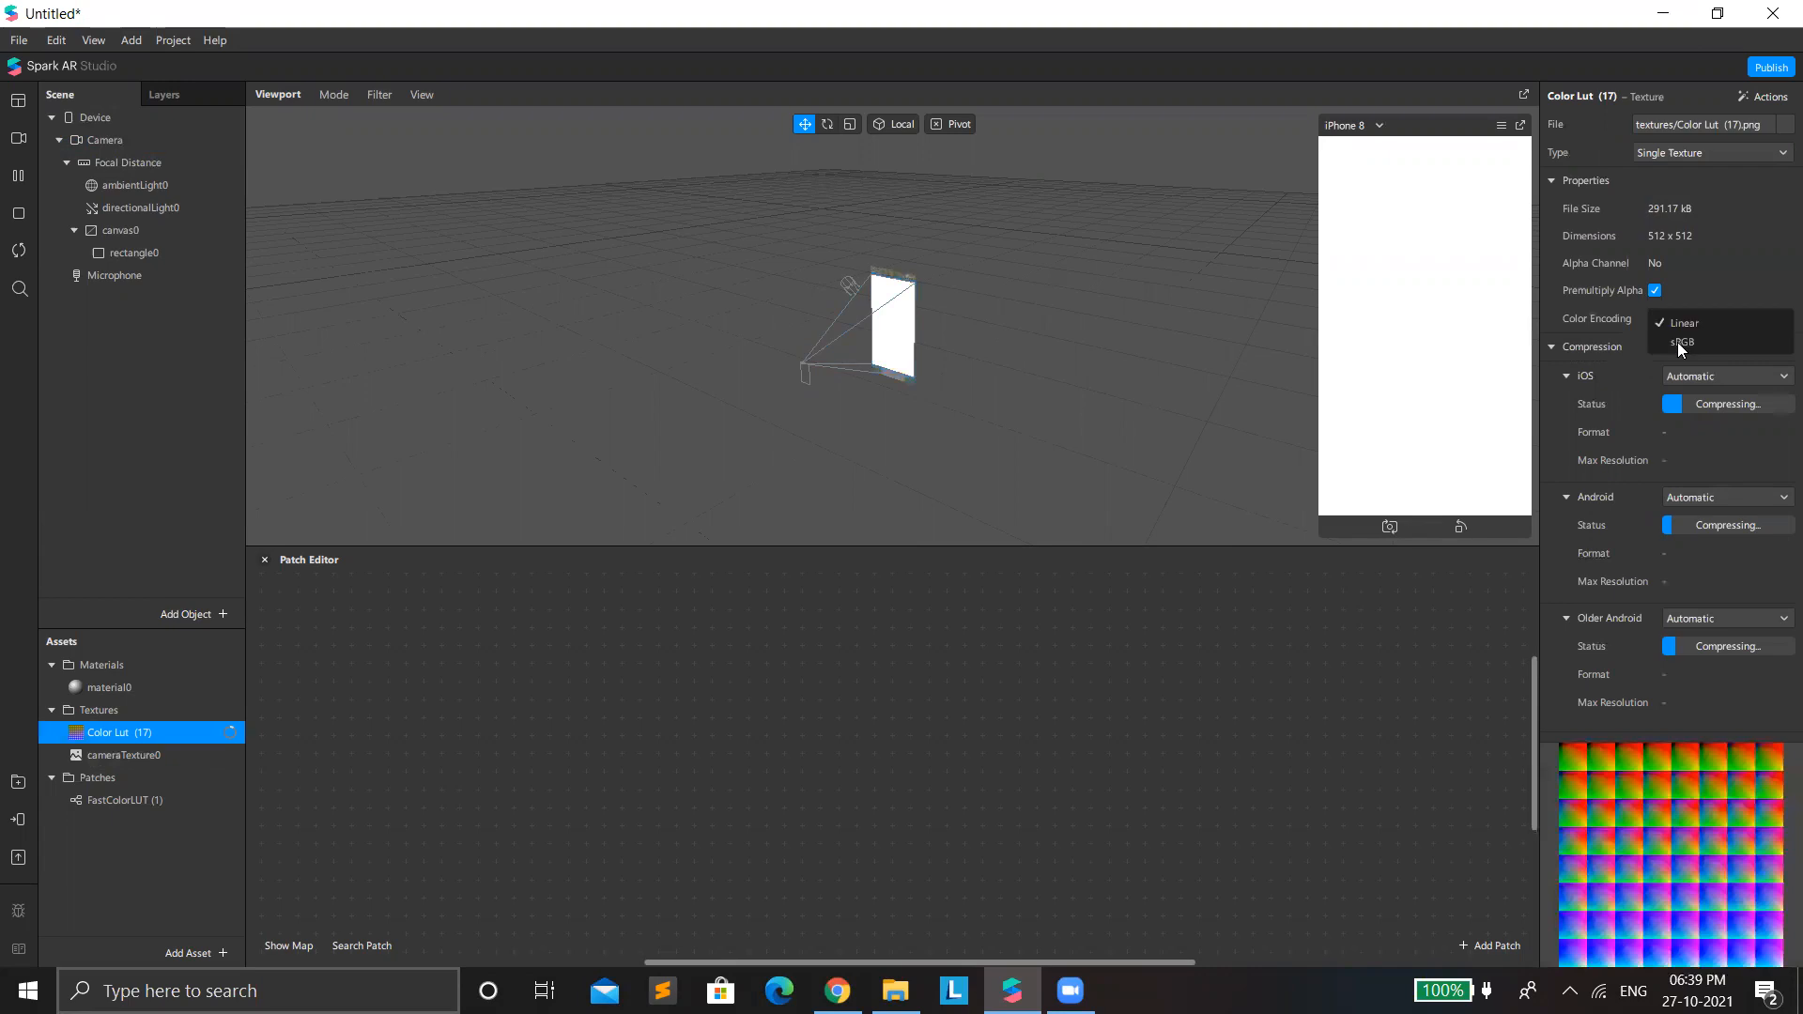
click(1681, 375)
click(1690, 383)
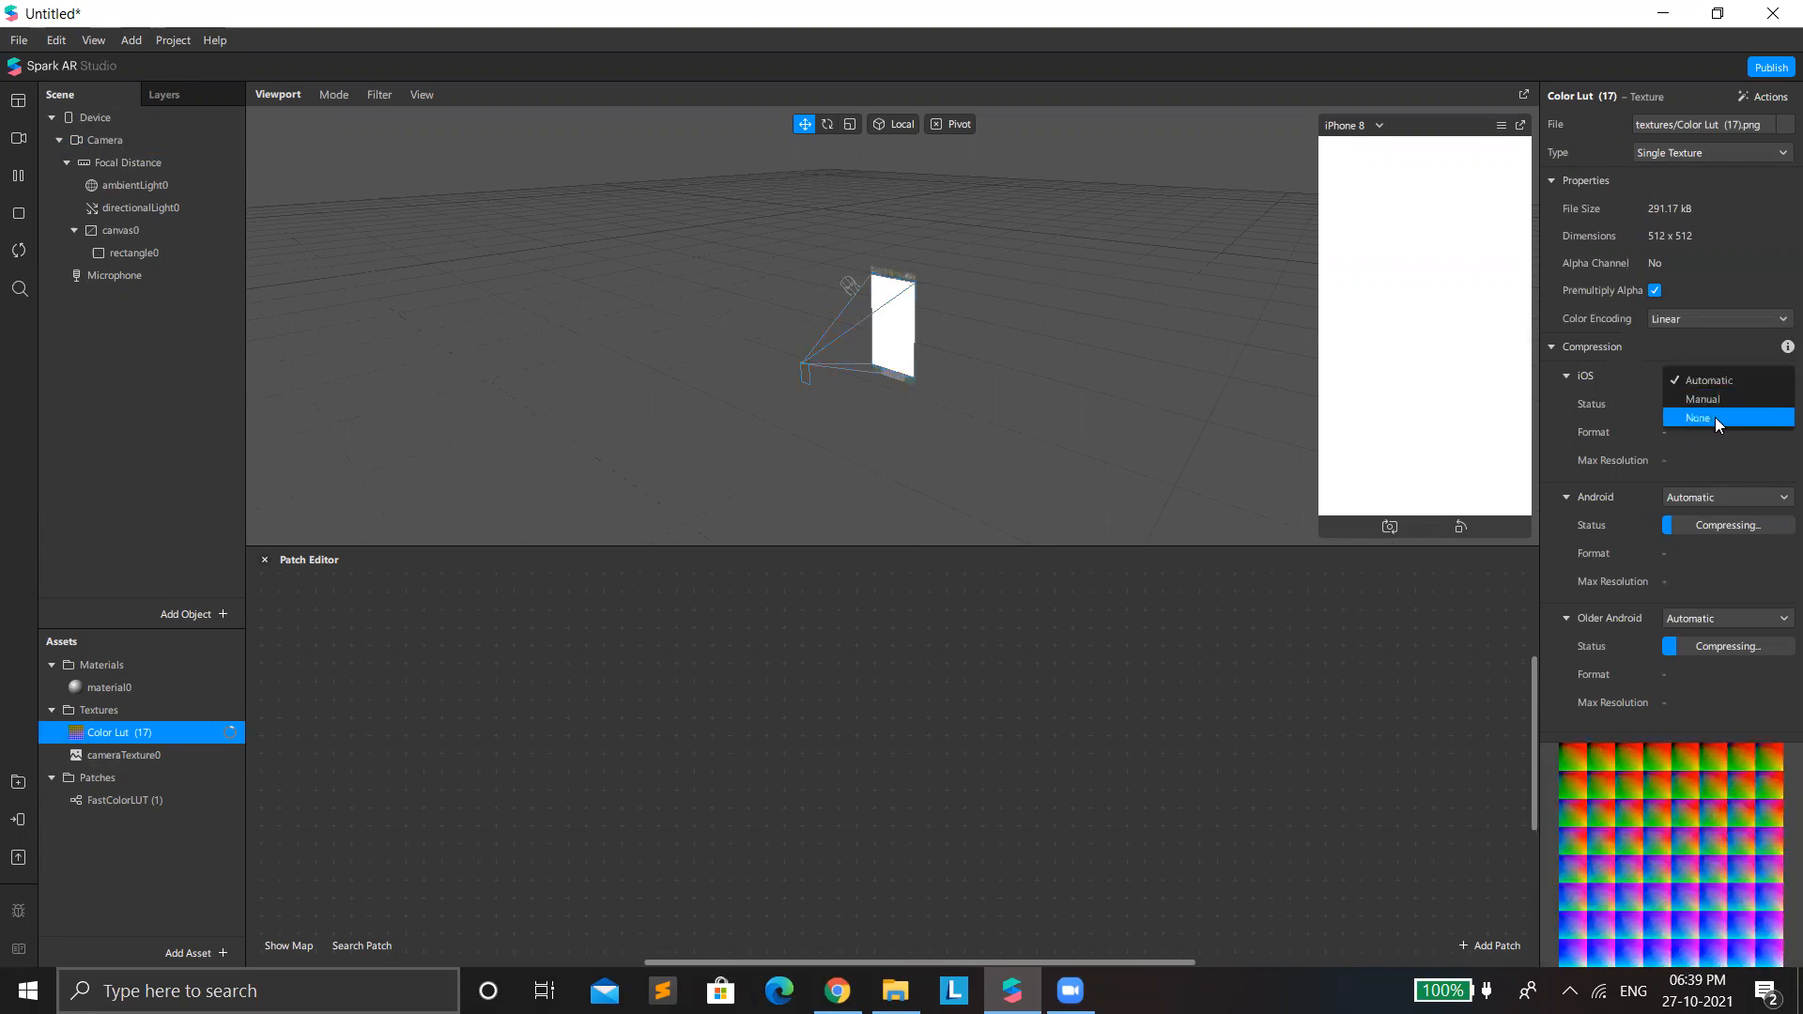
click(1714, 417)
click(1728, 469)
click(1732, 509)
click(1743, 561)
click(1739, 606)
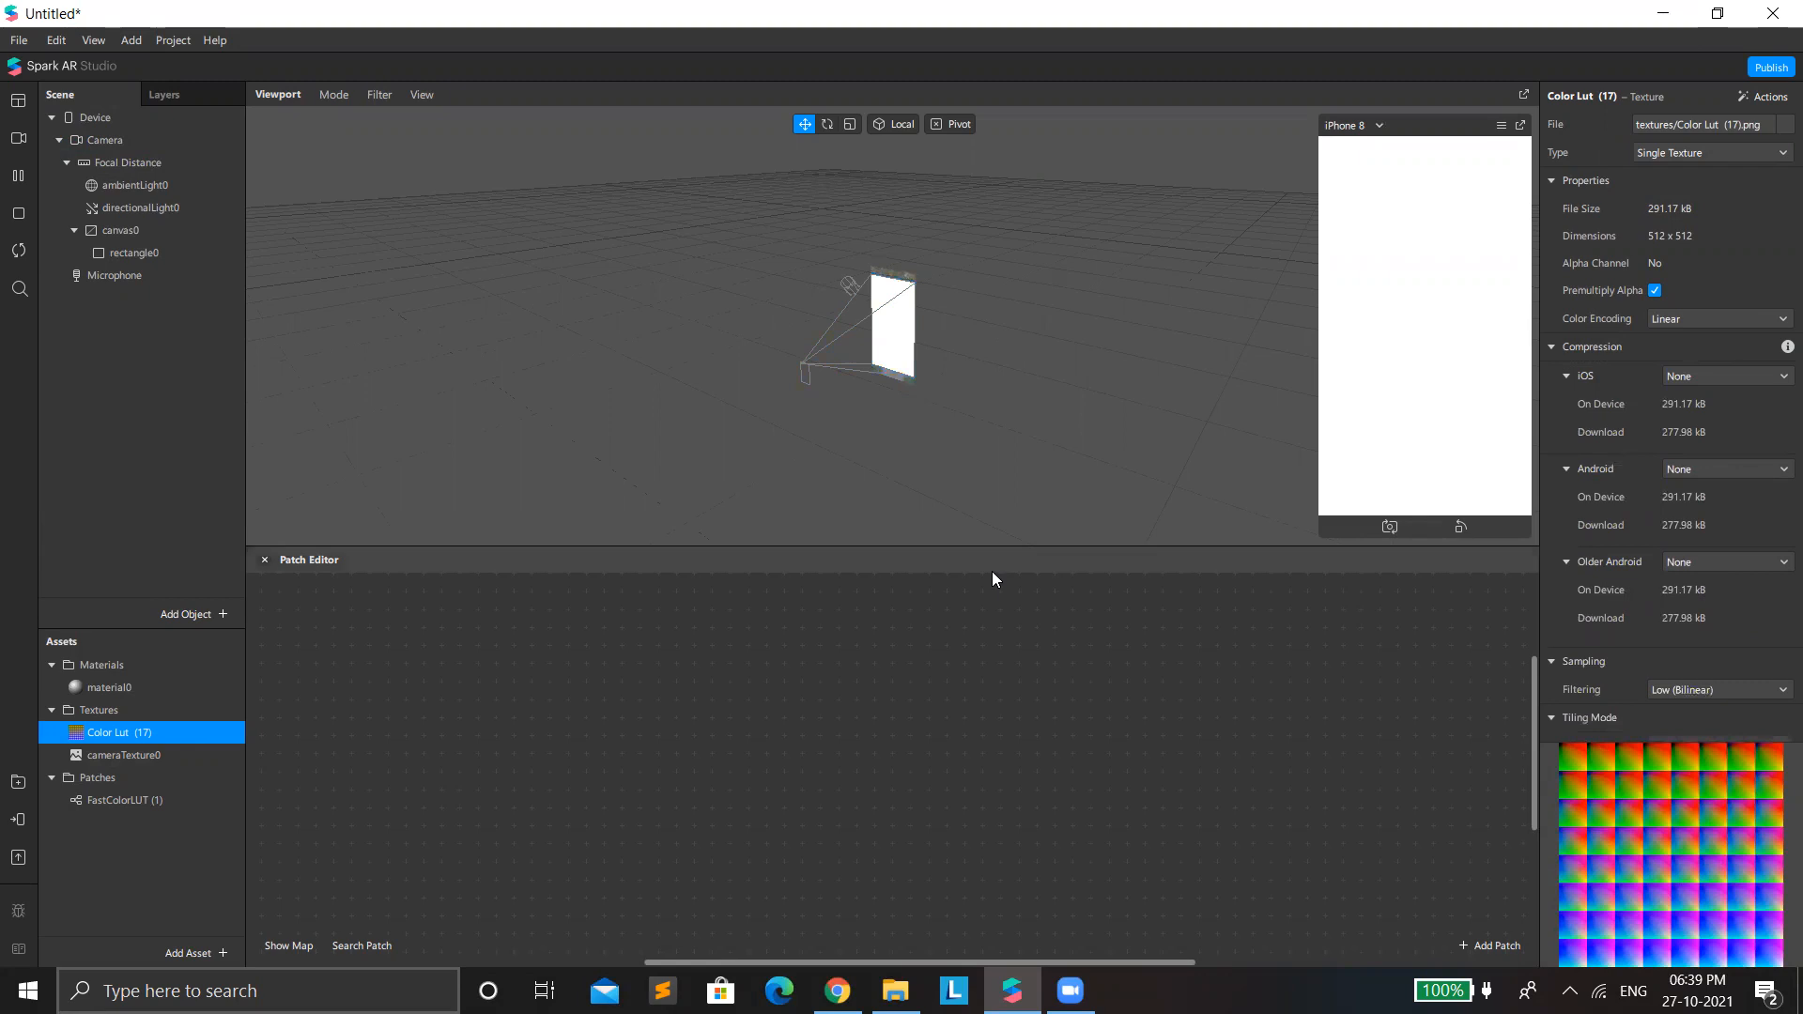
Place cameraTexture0, FastColorLUT (1) and Color Lut (17) as patches in the Patch Editor.
drag(122, 759, 428, 776)
drag(122, 800, 360, 695)
click(166, 731)
drag(173, 738, 516, 856)
Create a diffuse texture patch for material0 and wire cameraTexture0 and Color Lut (17) through FastColorLUT (1) into it.
double_click(124, 686)
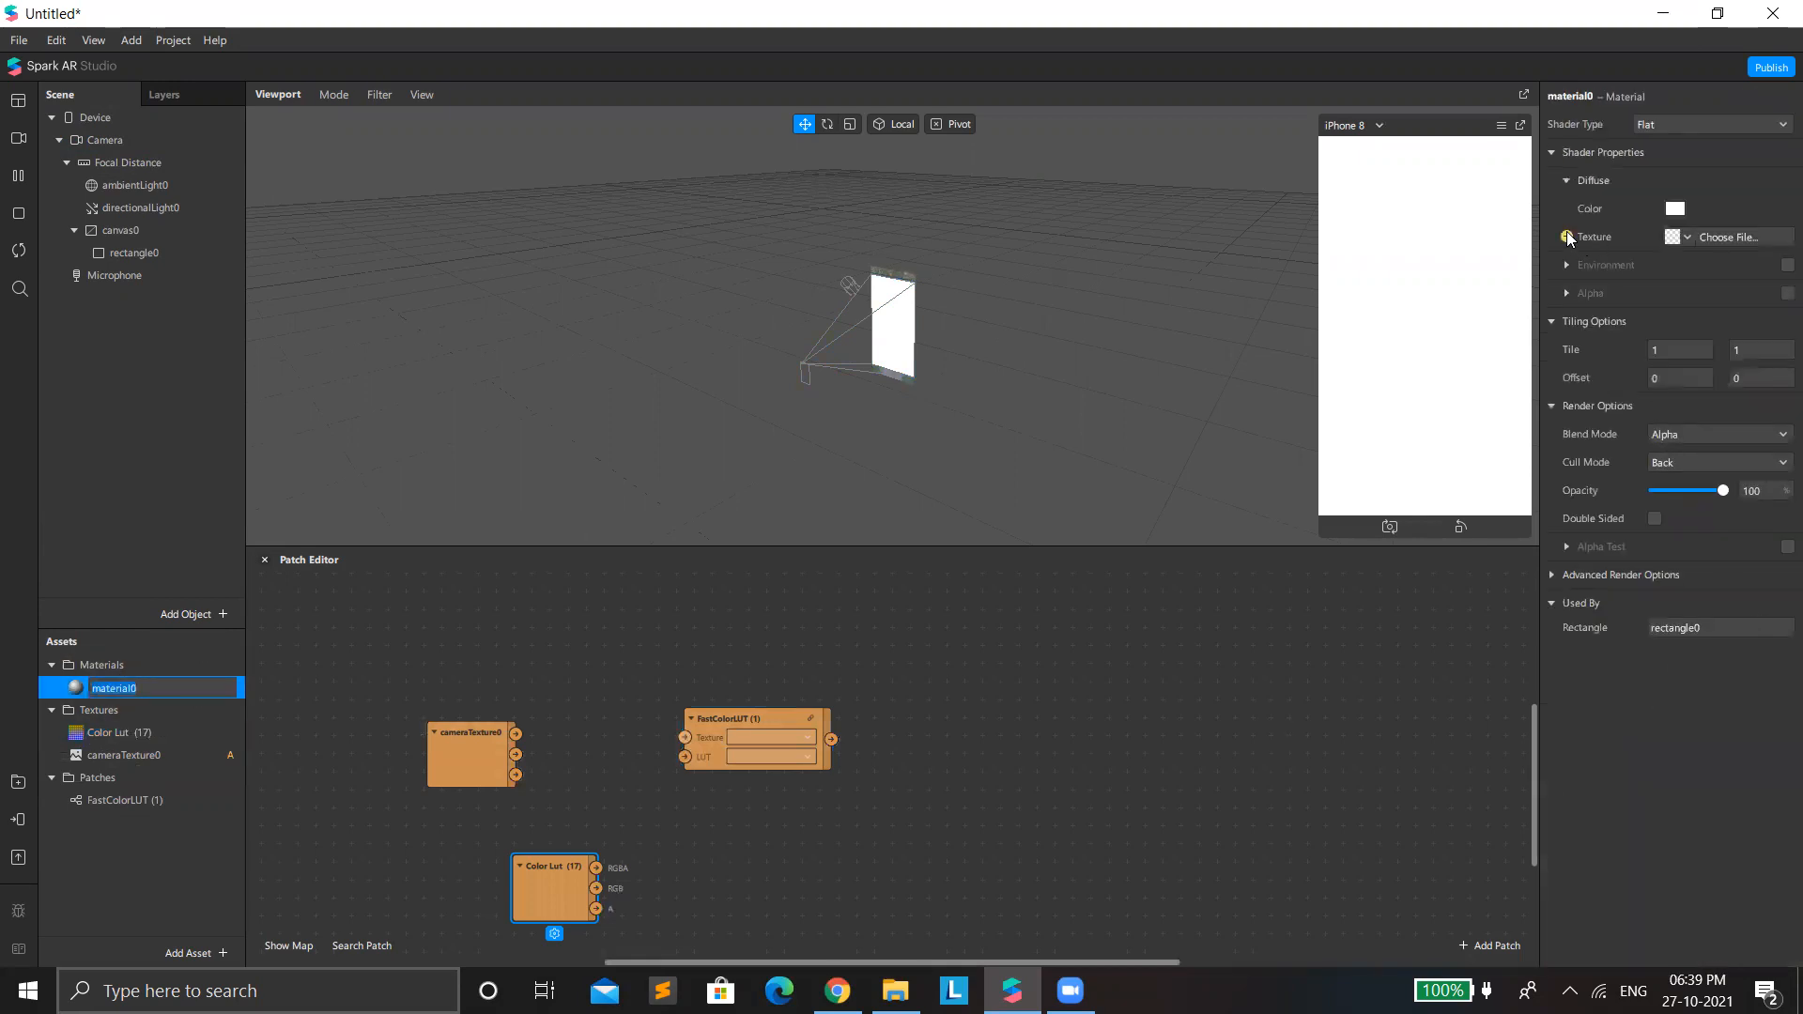
click(1566, 237)
drag(516, 733, 685, 737)
drag(596, 867, 685, 757)
drag(918, 798, 897, 708)
drag(568, 877, 509, 779)
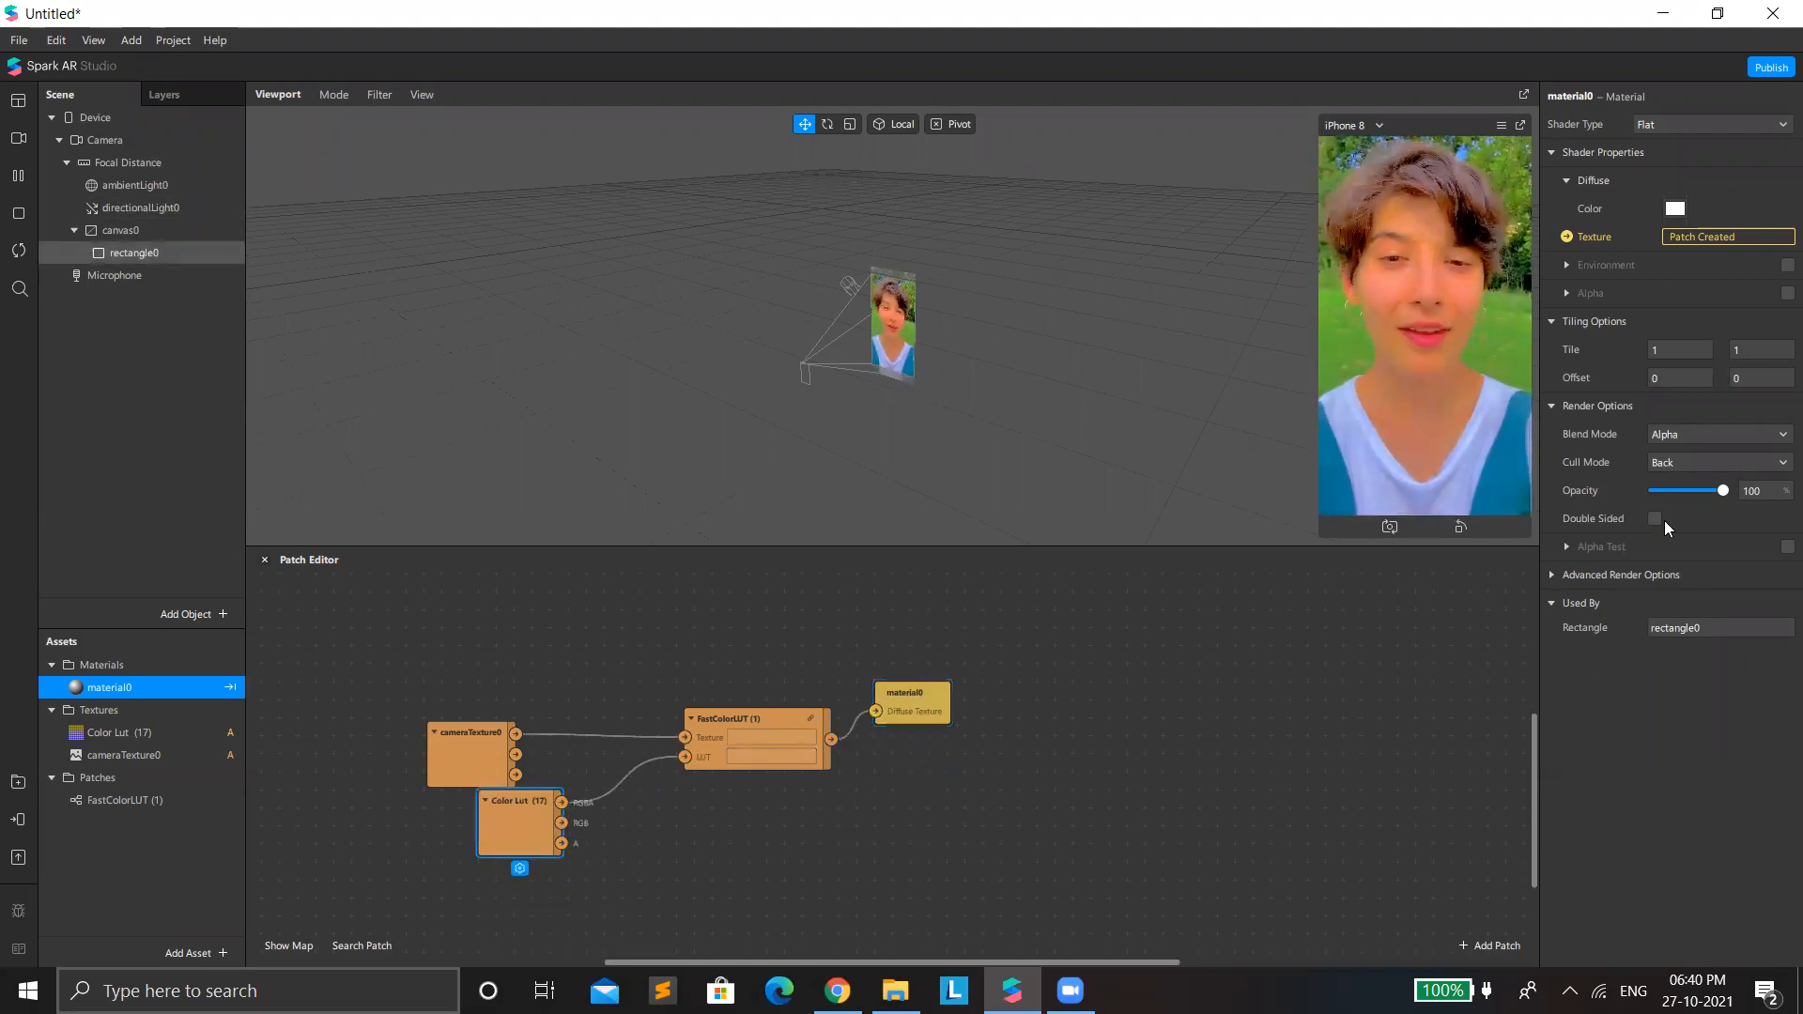
Set material0's opacity to 78% and enlarge the Patch Editor's height.
click(1696, 499)
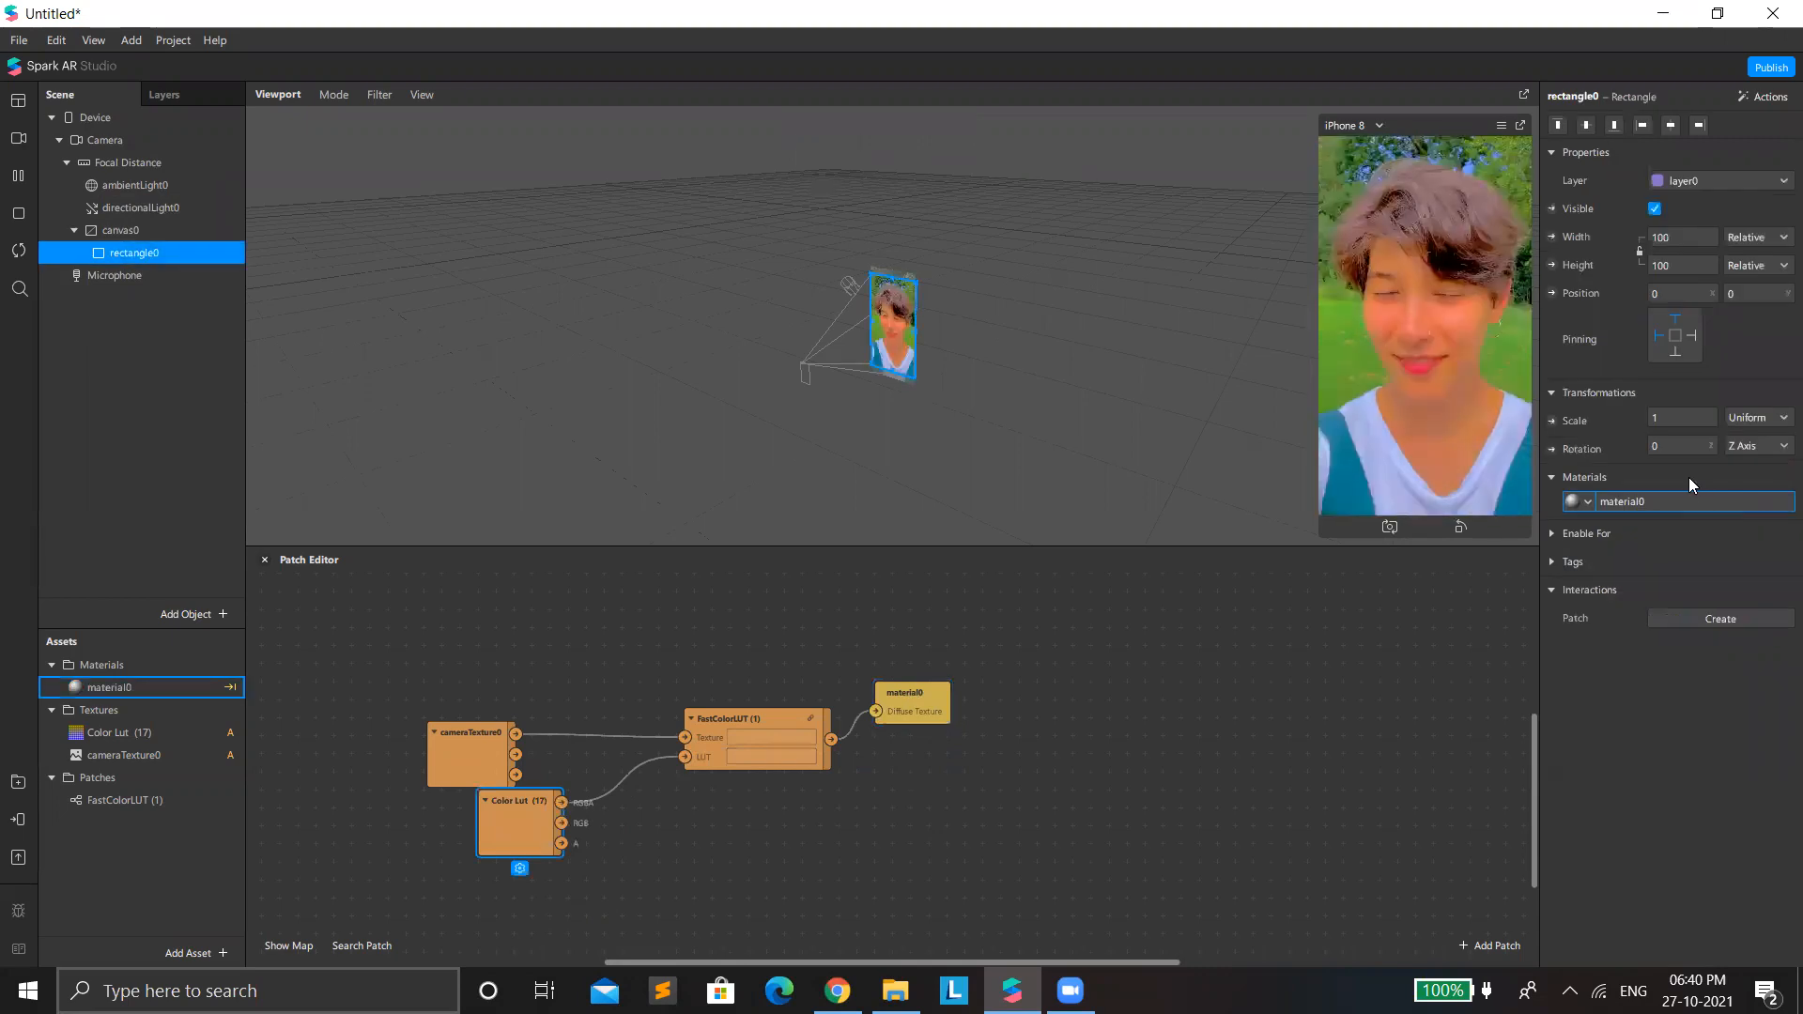
drag(1685, 490, 1707, 524)
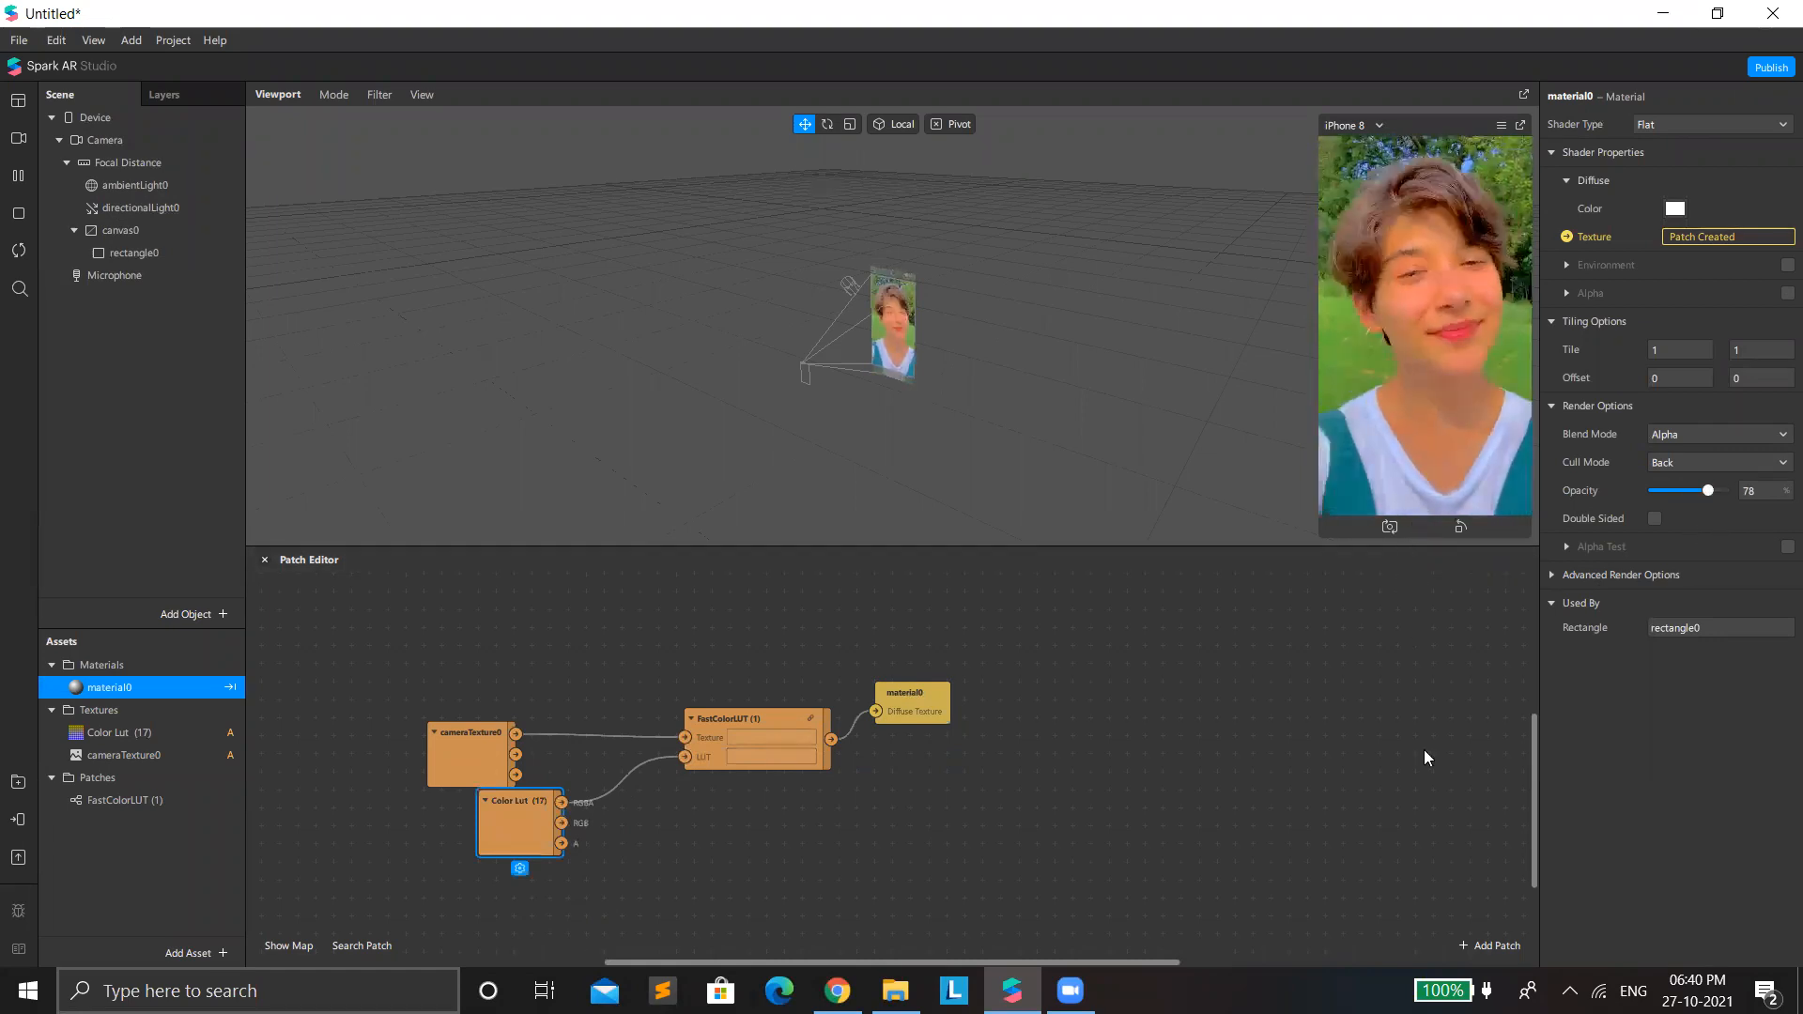
drag(1423, 545, 1431, 778)
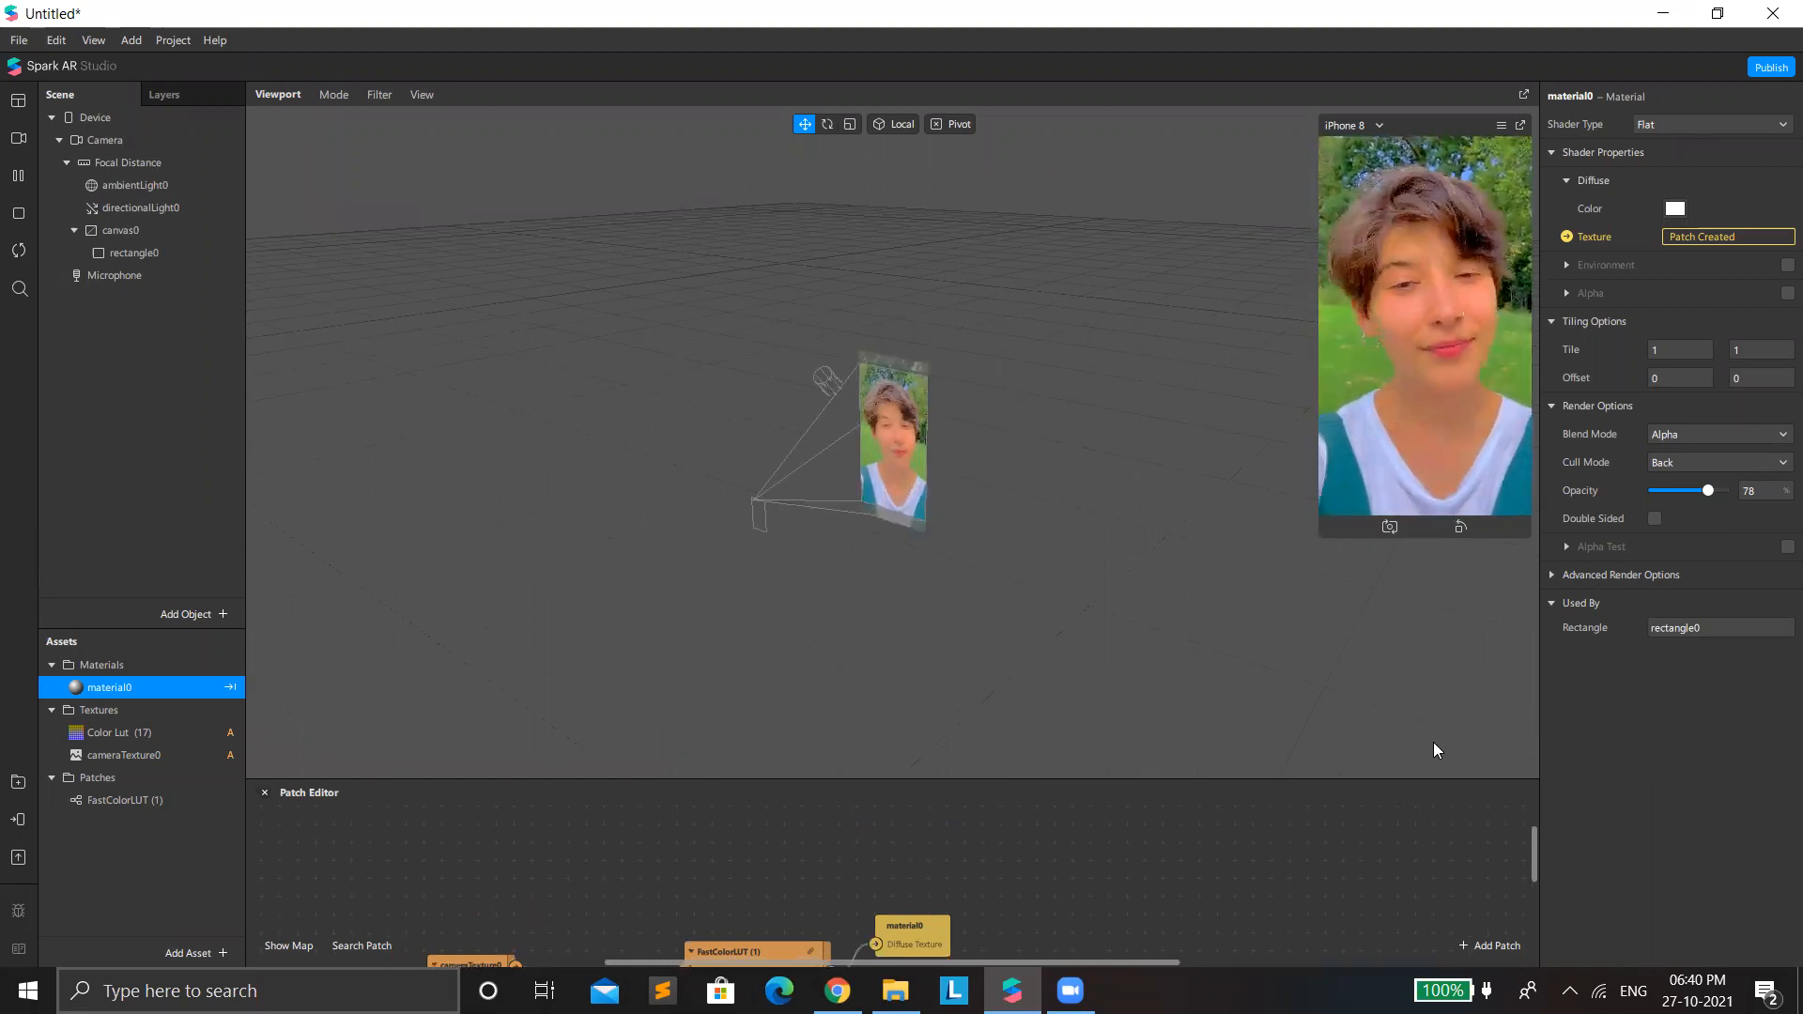
drag(850, 778, 776, 443)
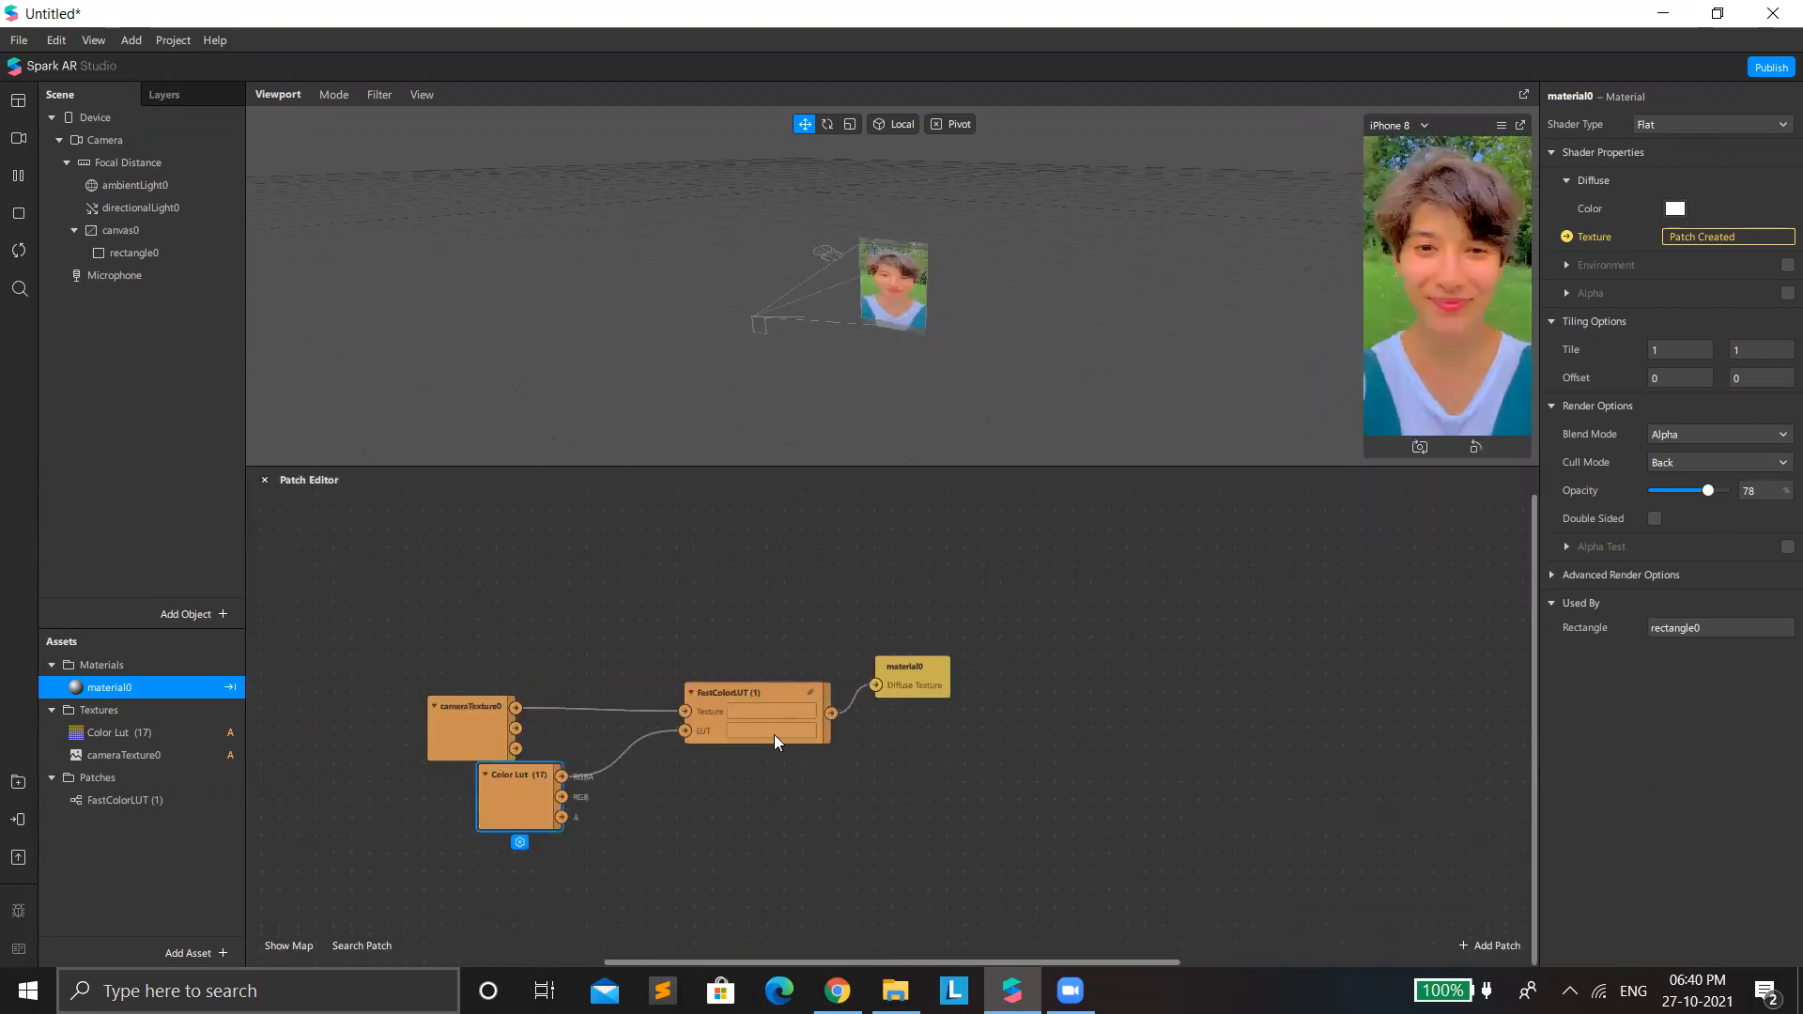
Look up the Audio Analyzer patch and, from its platform notice, limit the project's platforms to Instagram (sharing) with Camera.
double_click(764, 801)
text(audio)
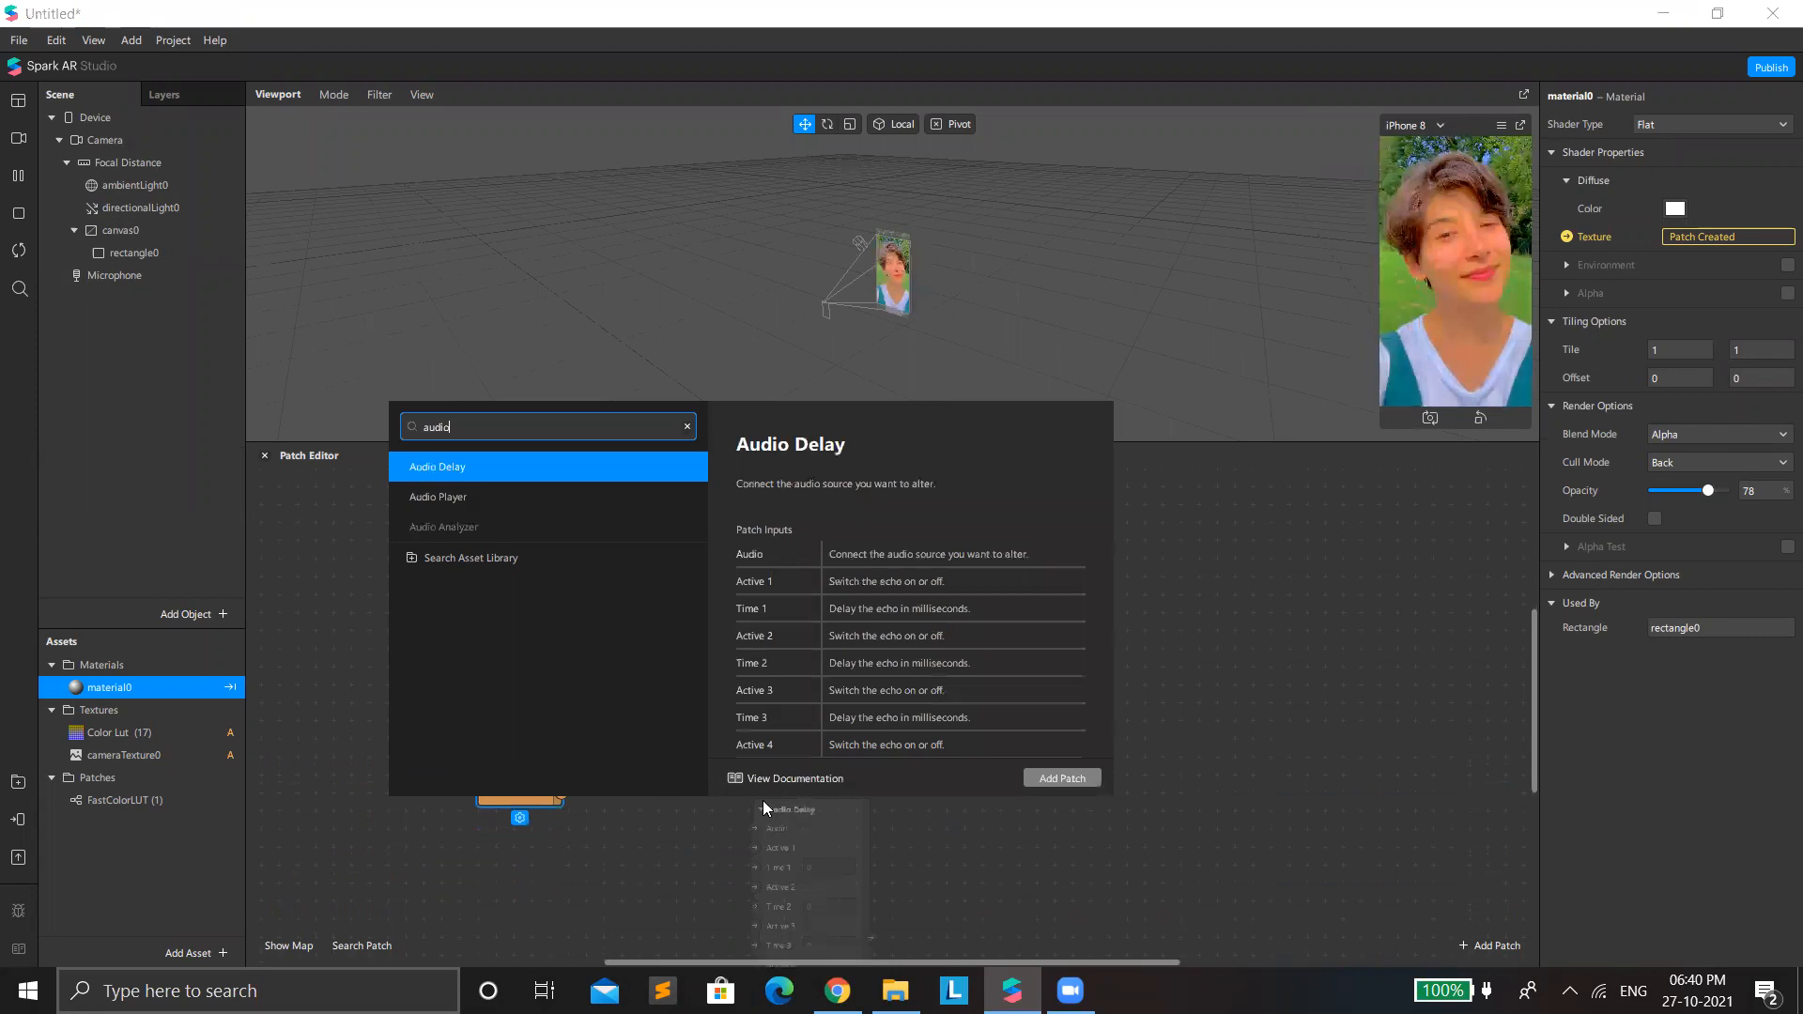
key(Down)
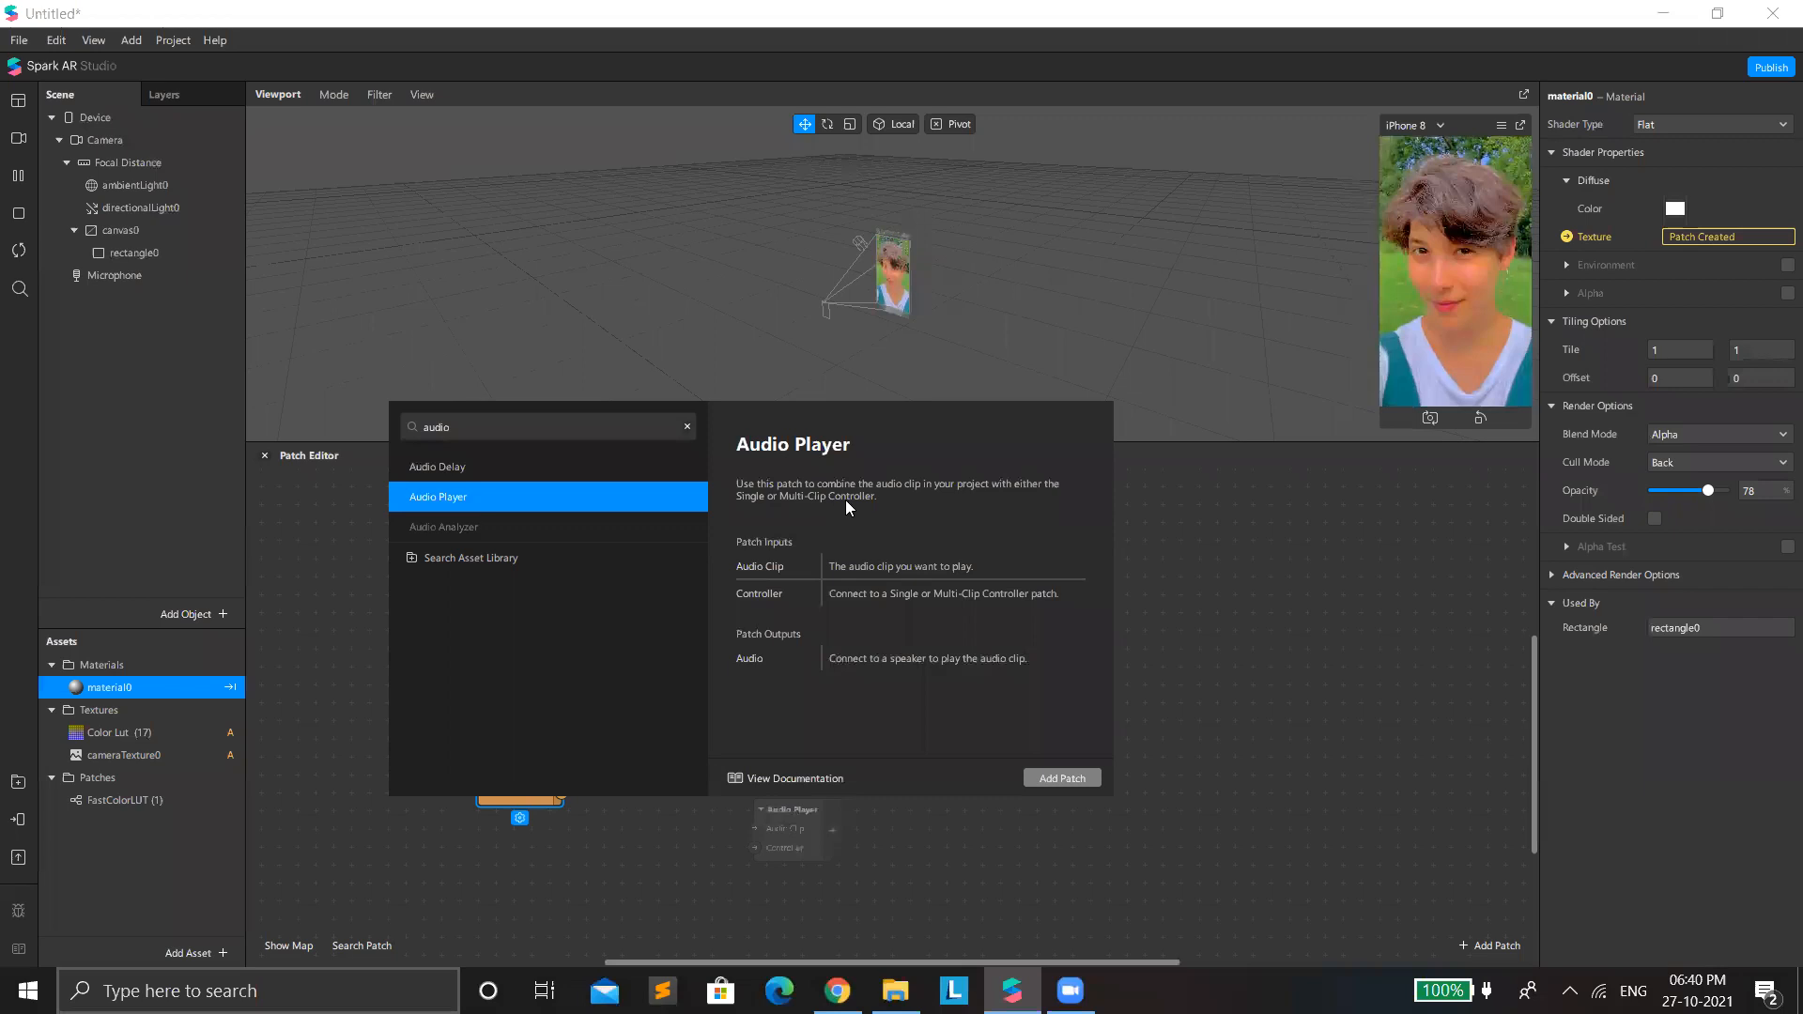
double_click(485, 413)
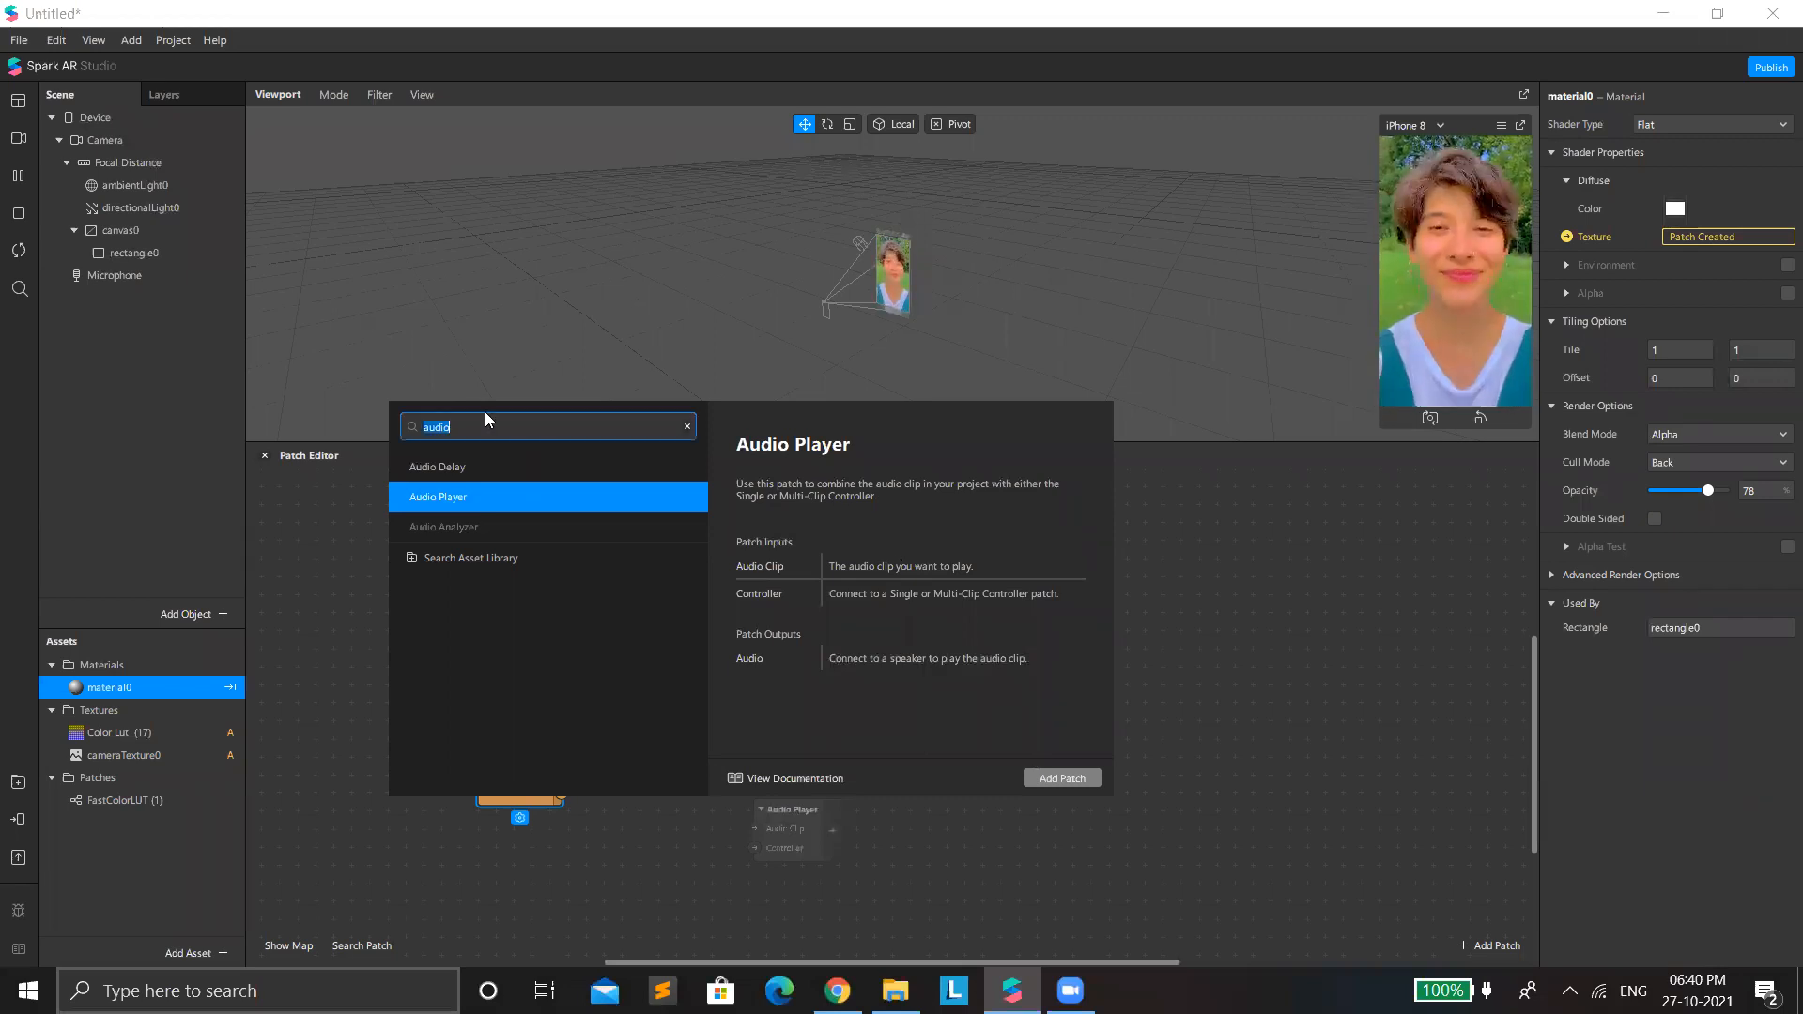
click(408, 528)
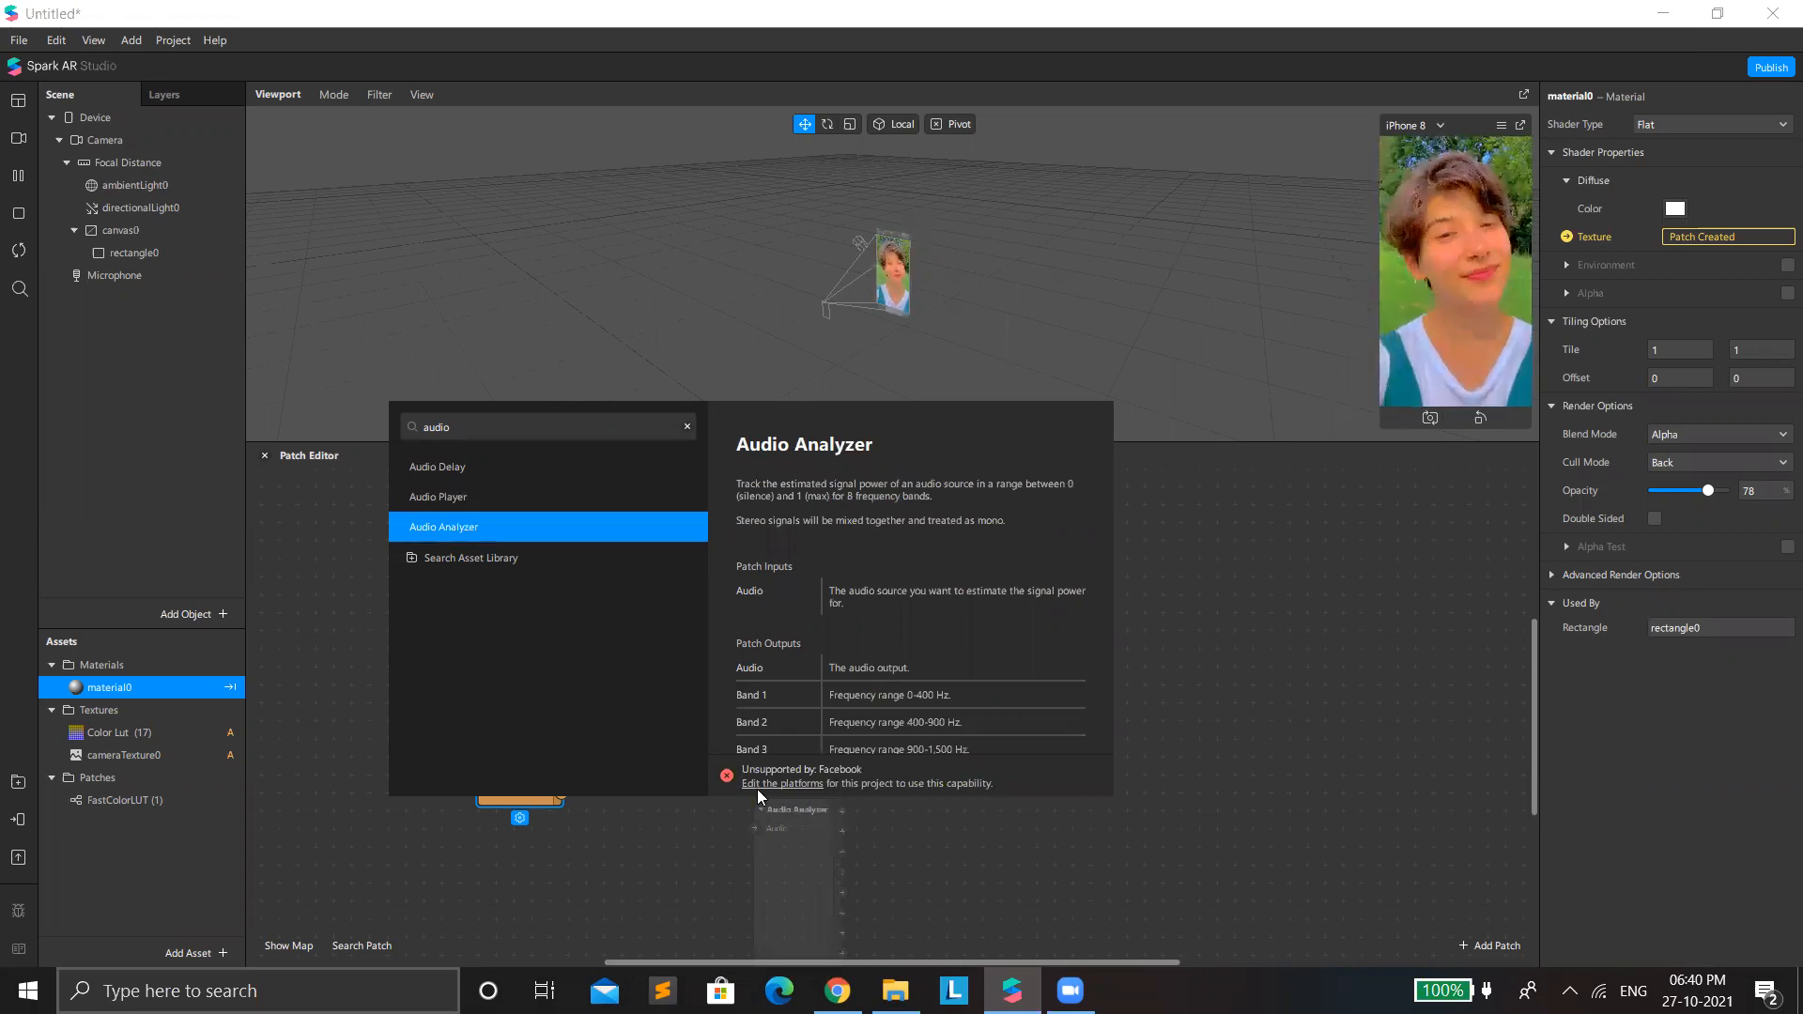
click(794, 784)
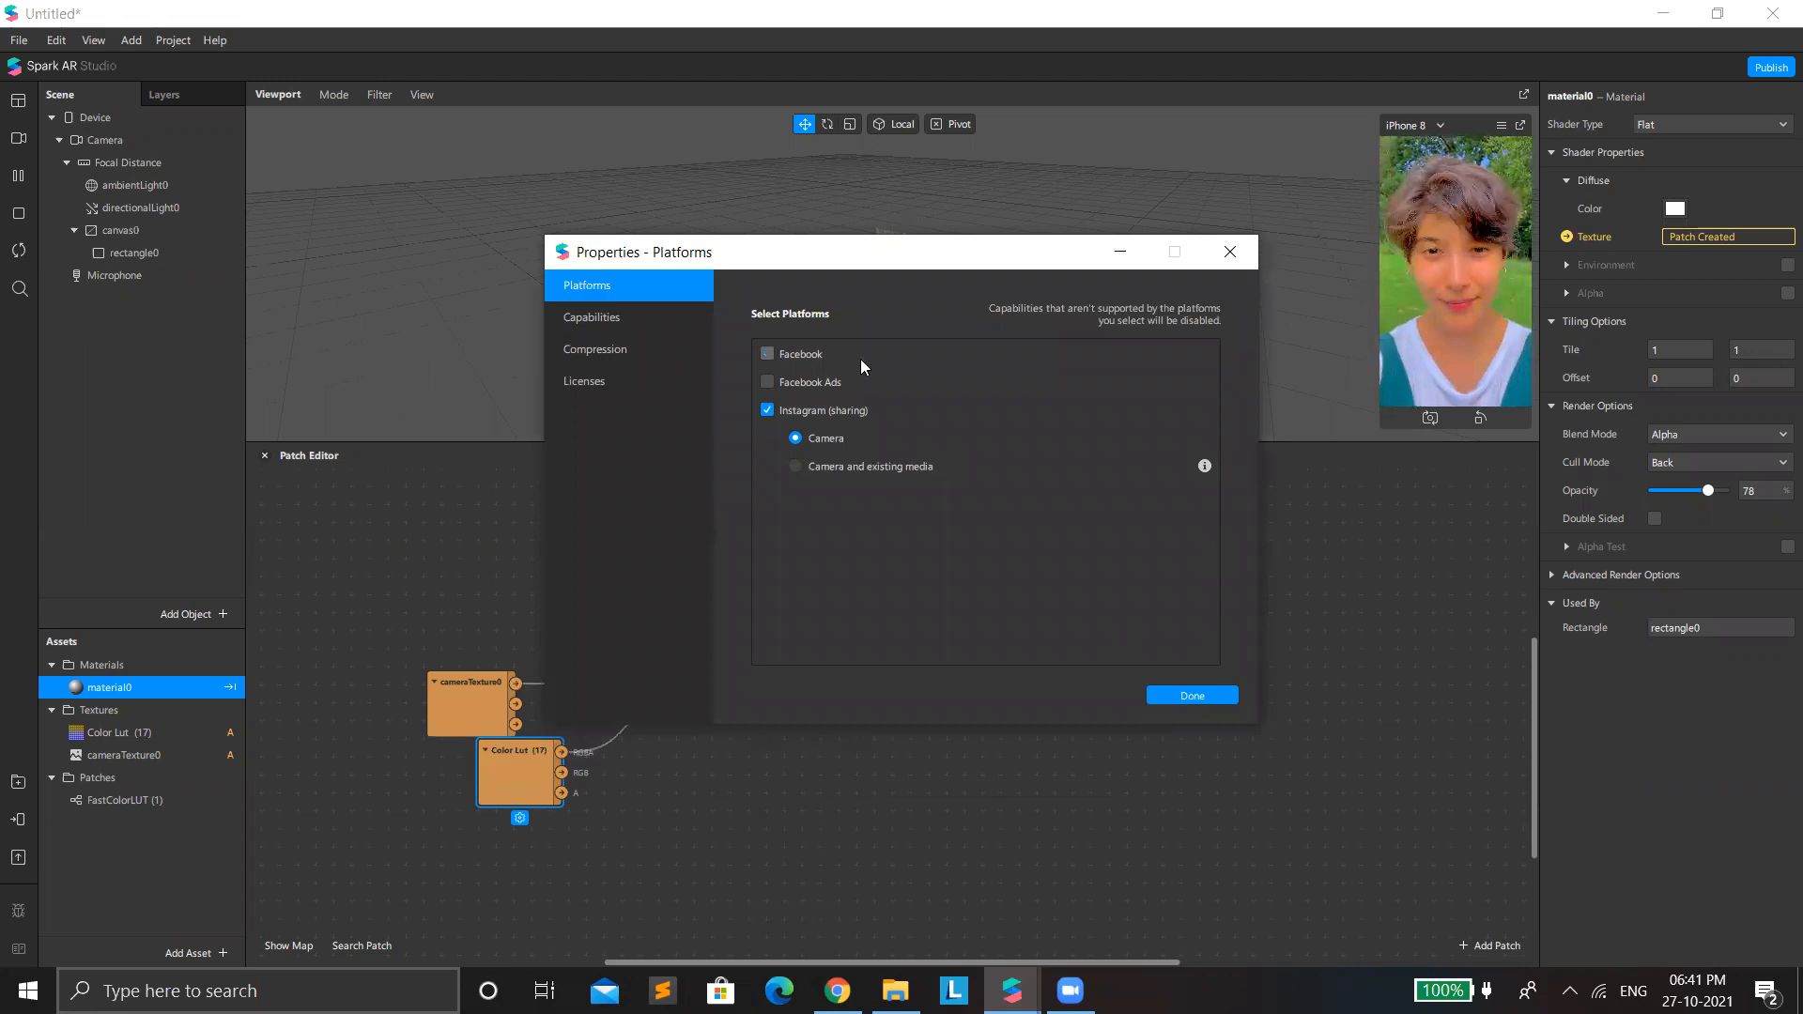
click(1202, 699)
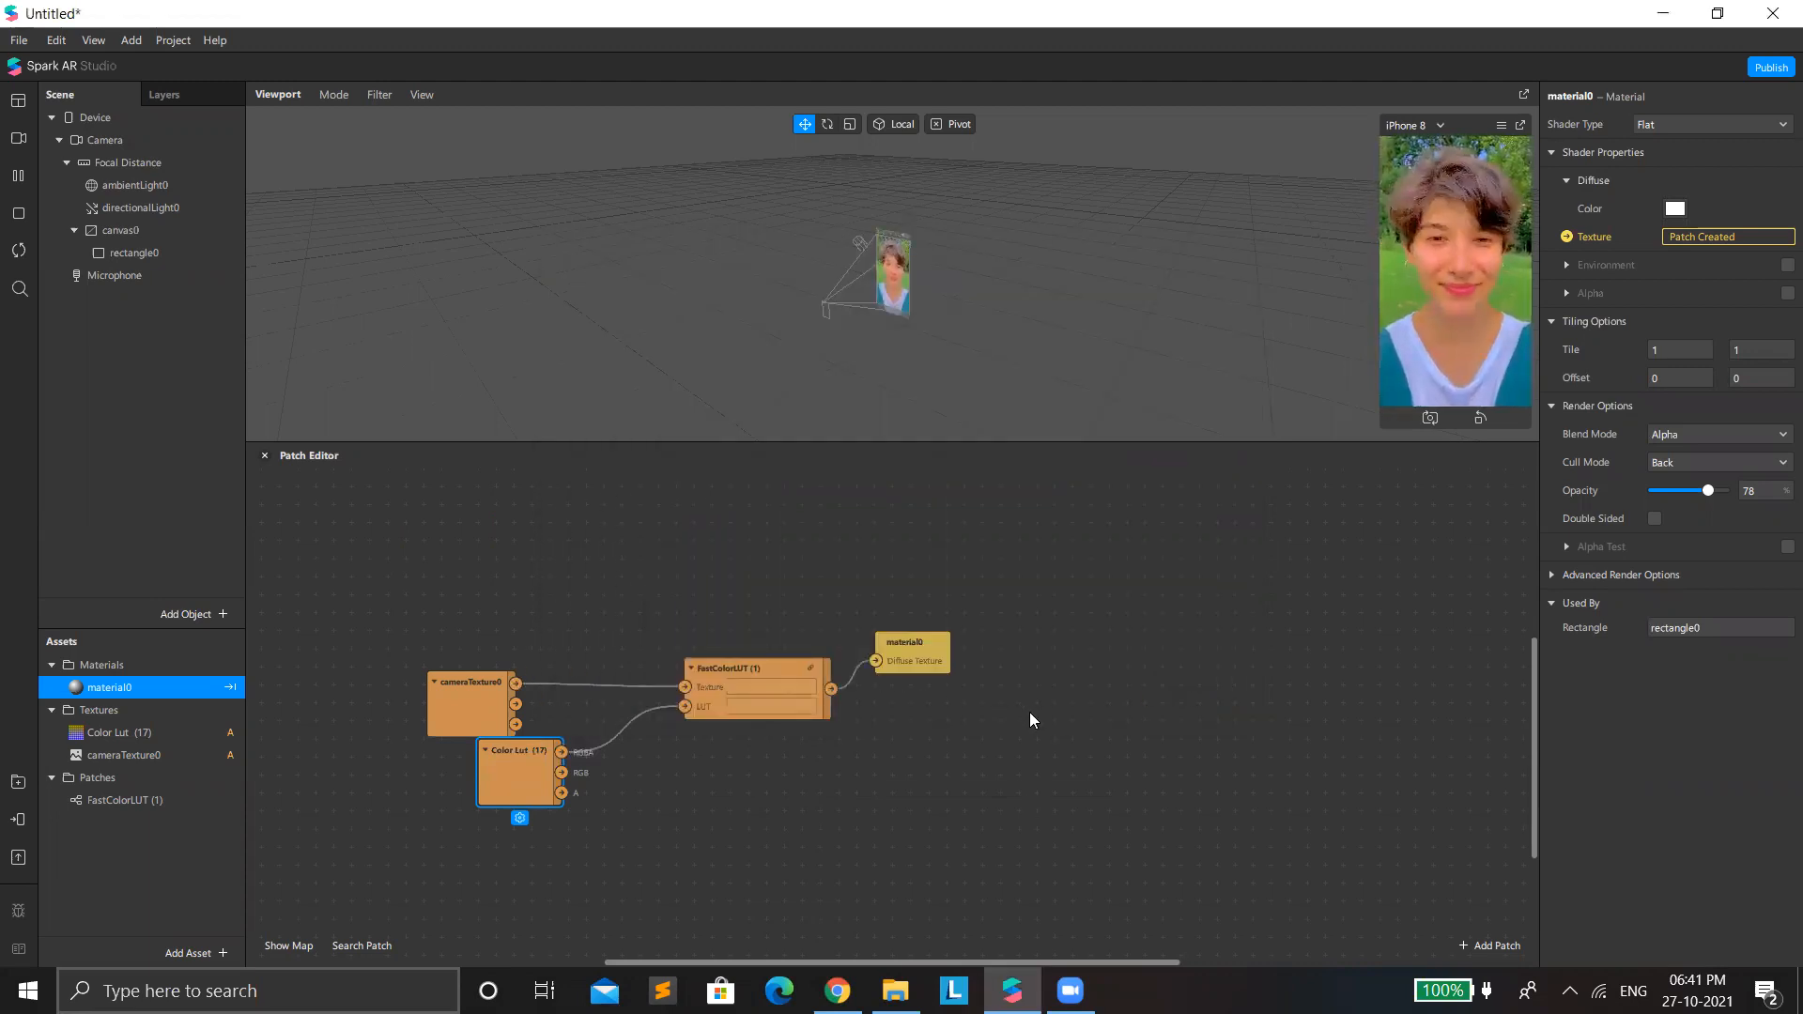
Add an Audio Analyzer patch to the Patch Editor.
double_click(1052, 726)
text(audio)
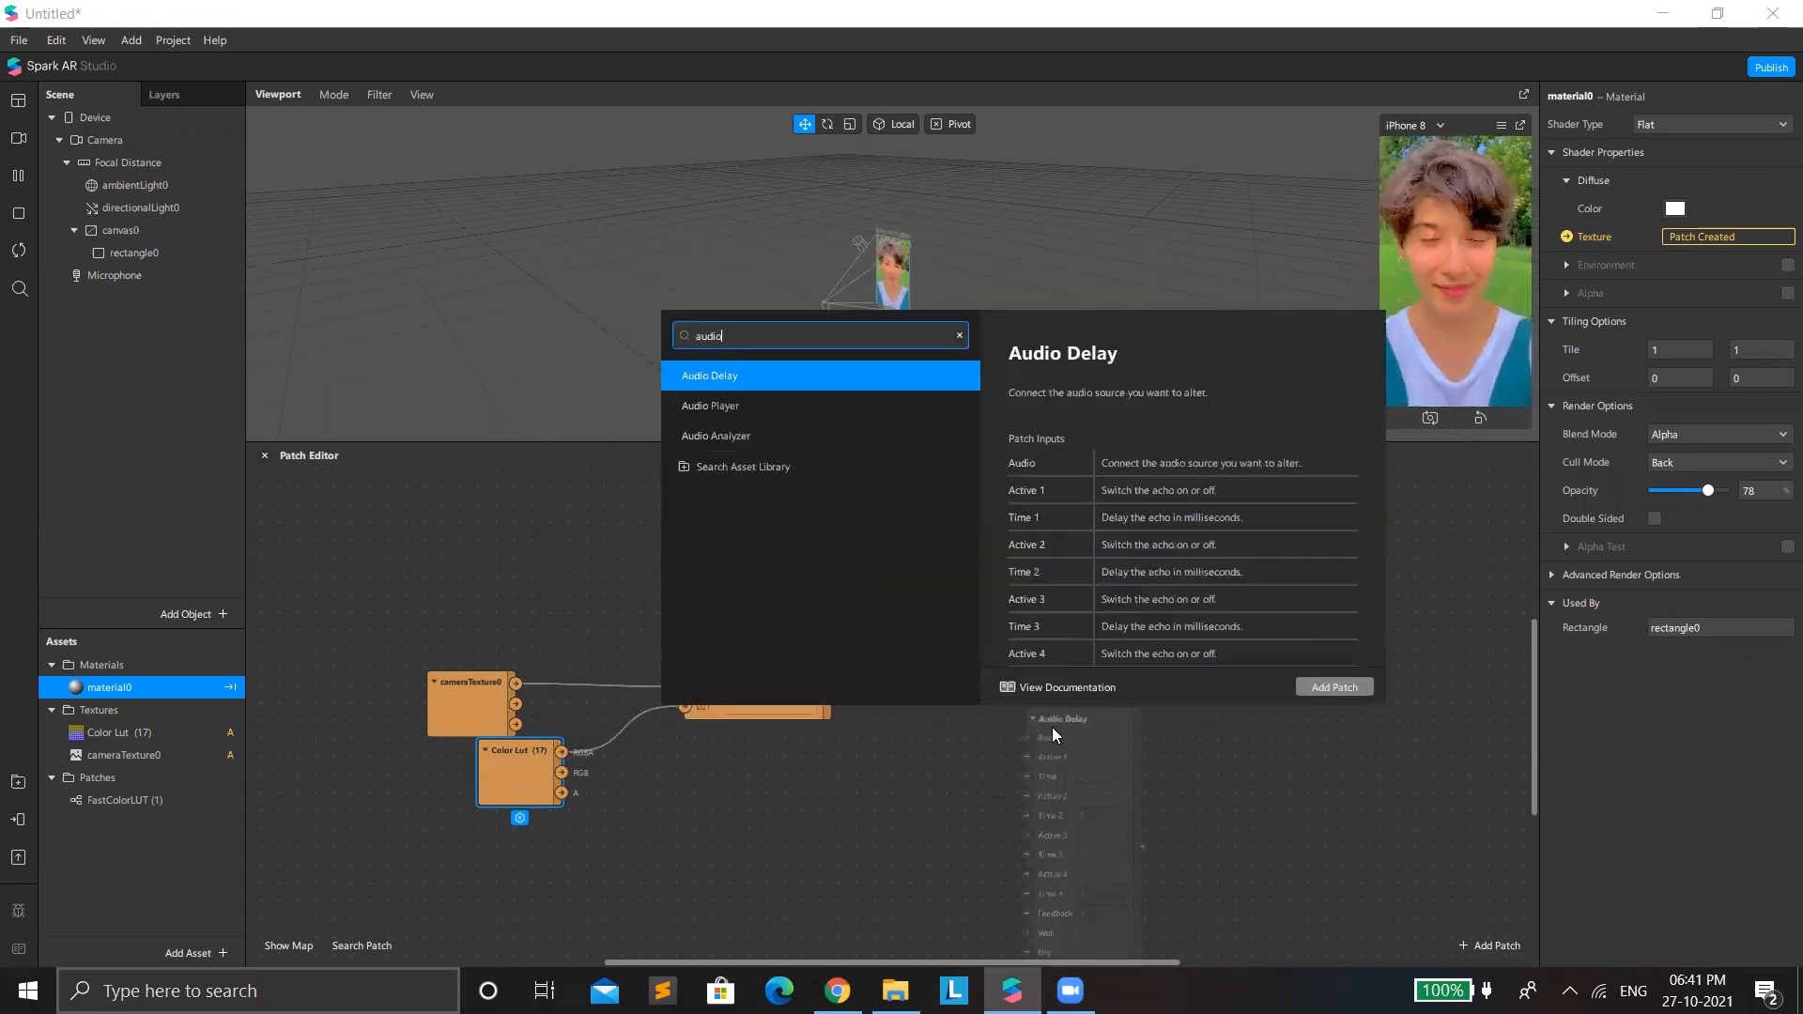
key(Down)
key(Down)
key(Return)
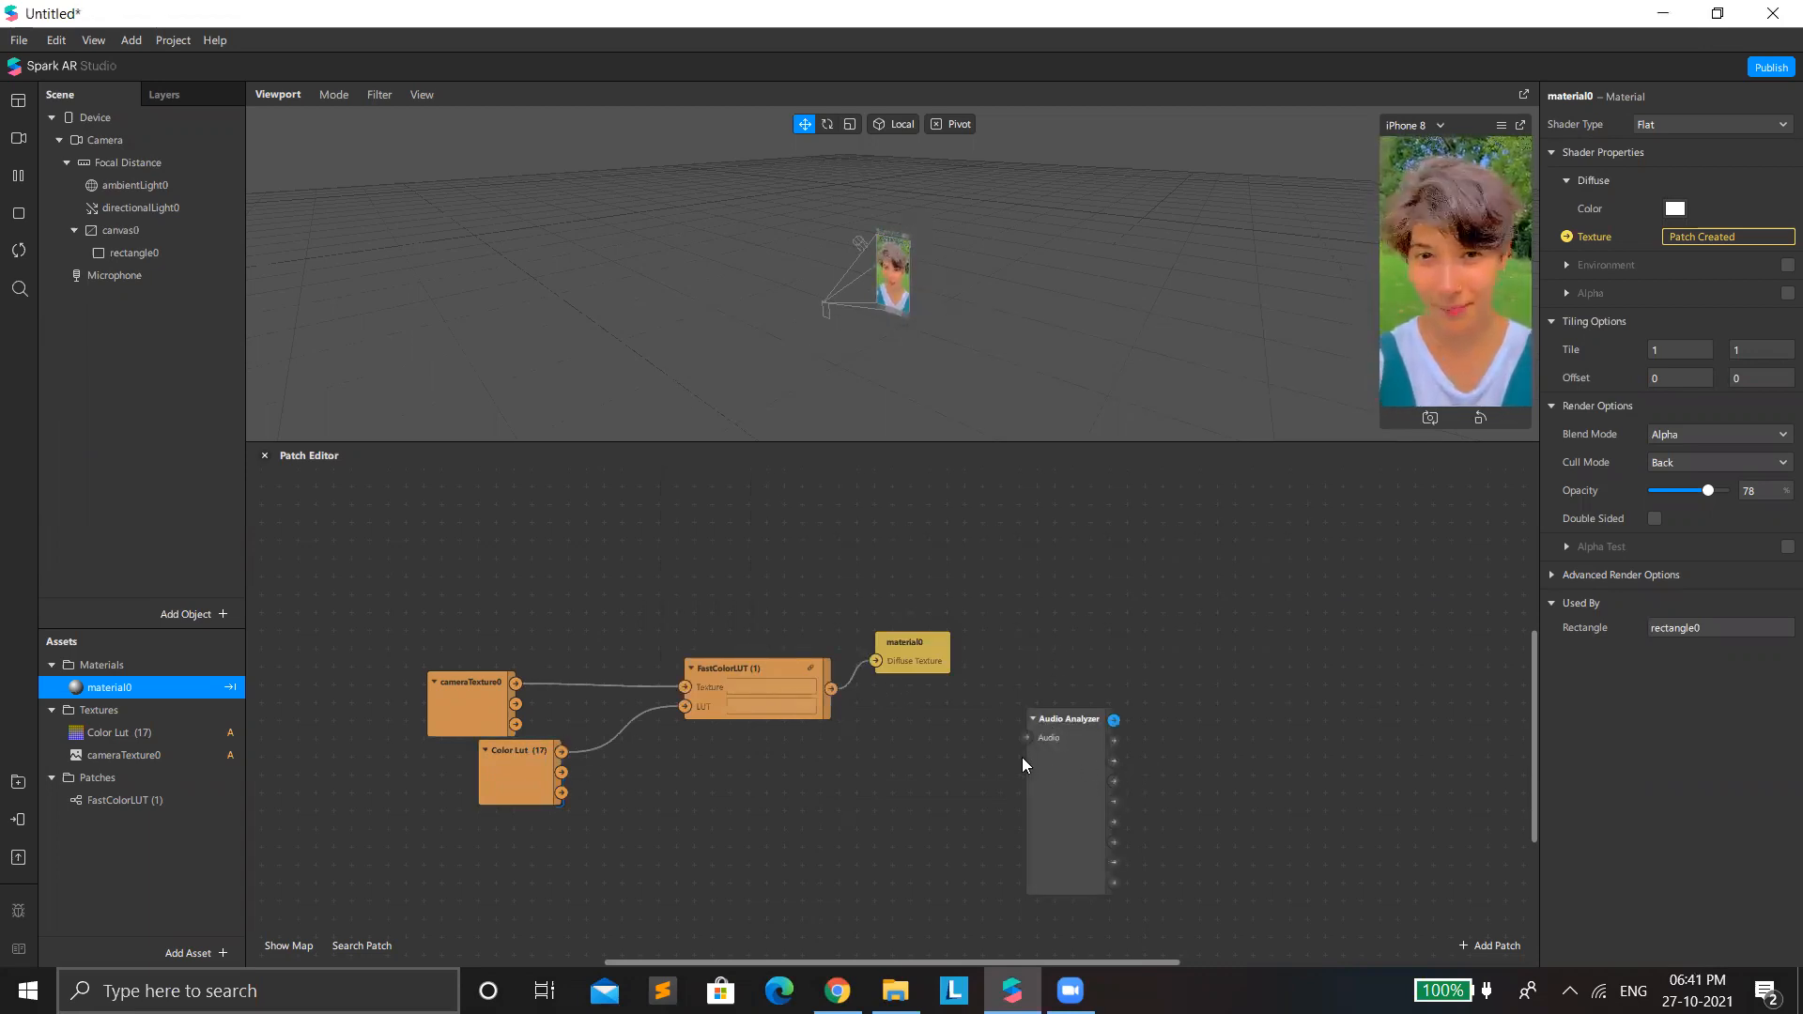
Move the Audio Analyzer patch and the group of color LUT patches apart, leaving free space between them.
drag(1060, 785, 1084, 690)
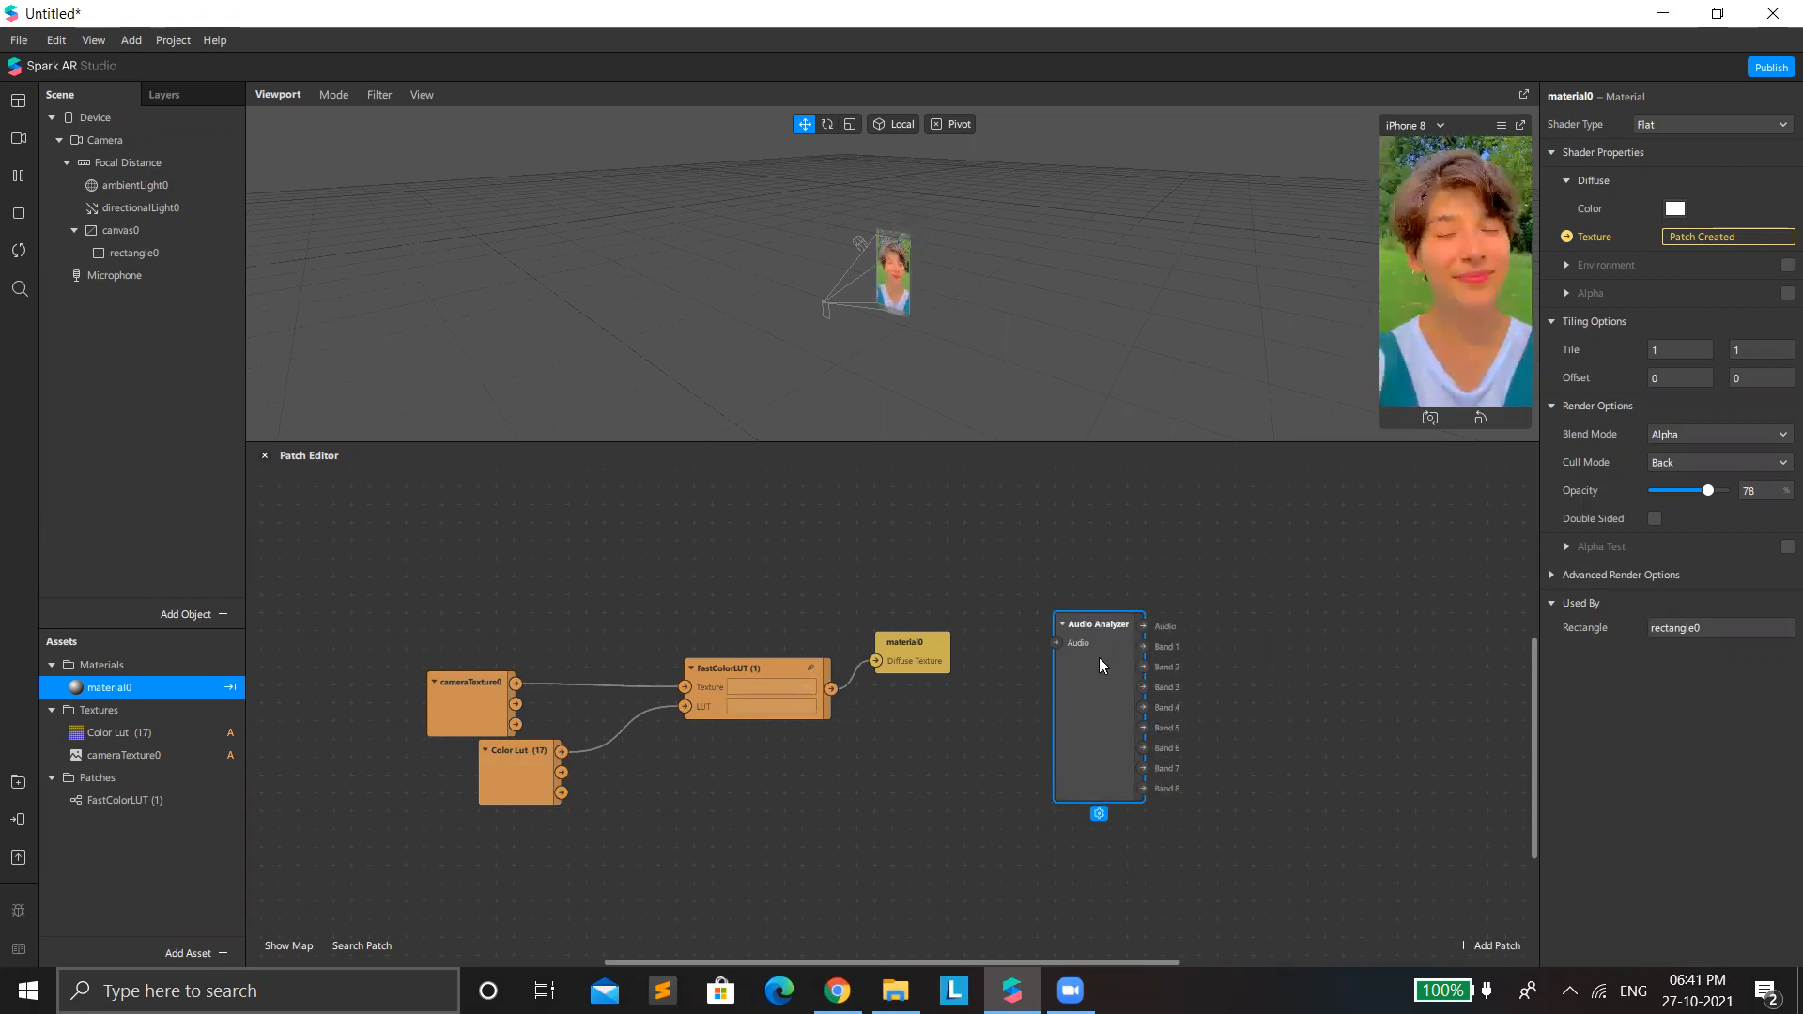
drag(1094, 662, 1202, 609)
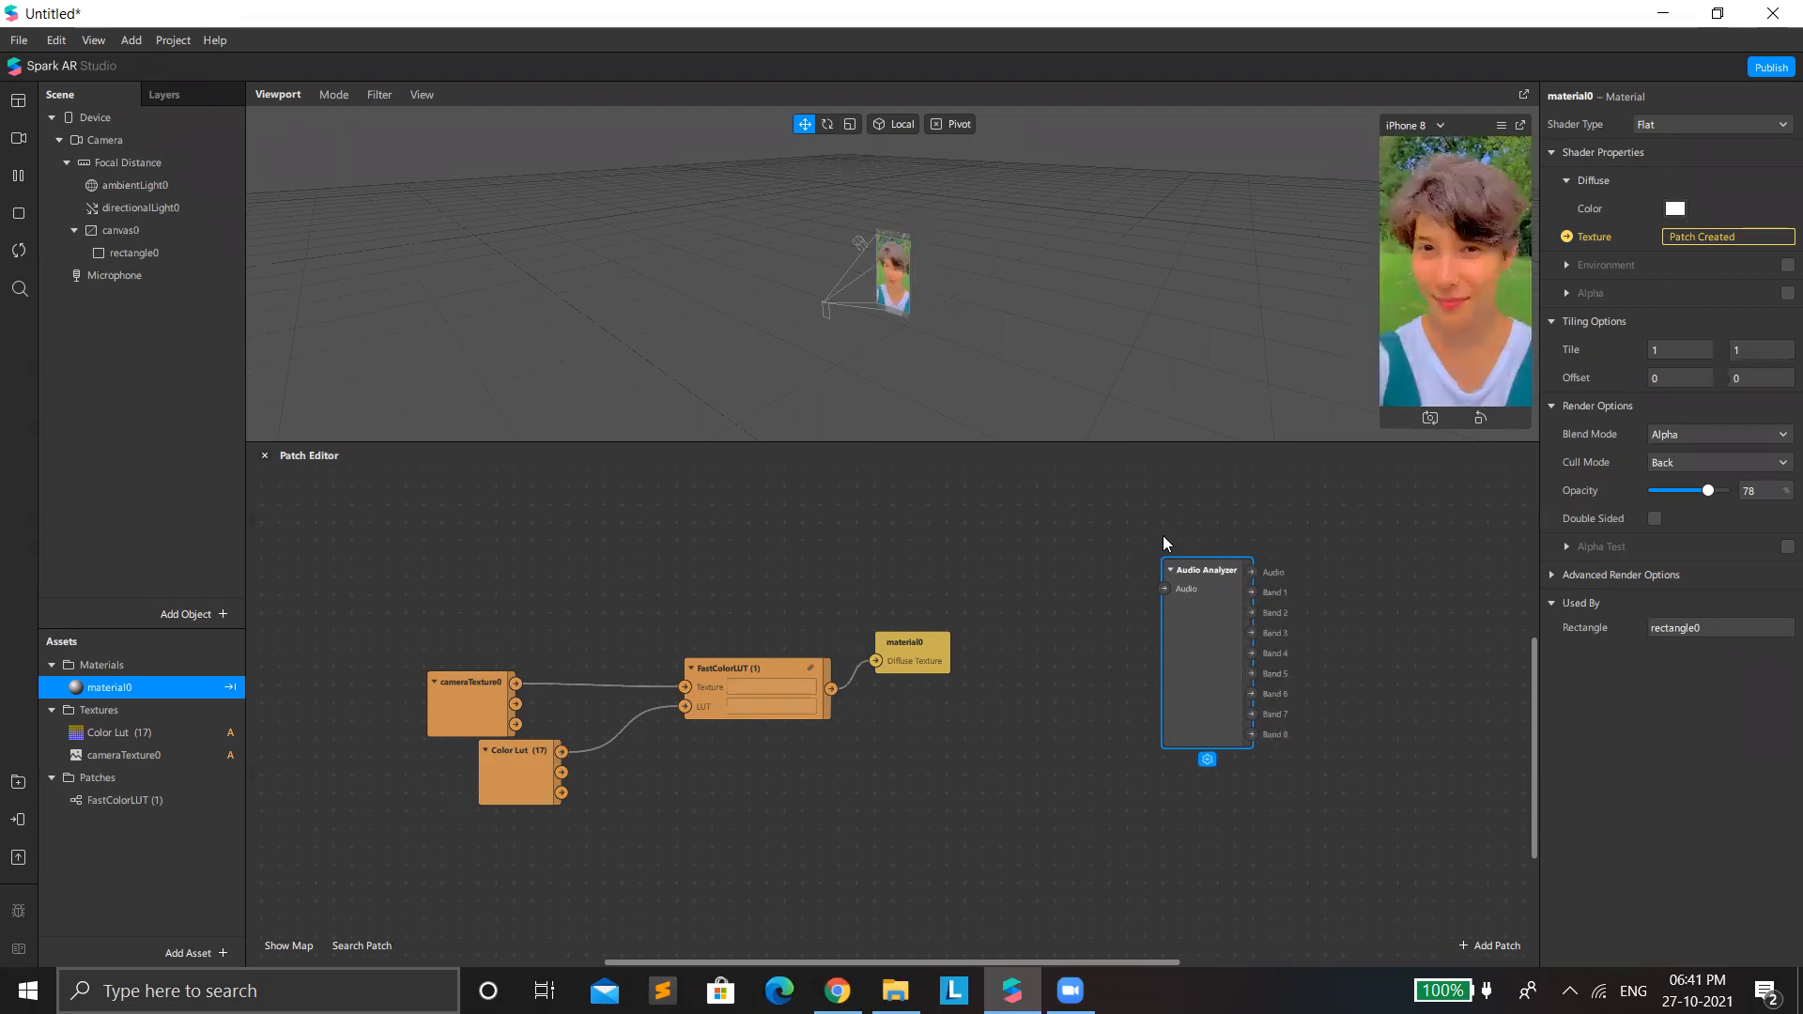
drag(1202, 586, 1191, 526)
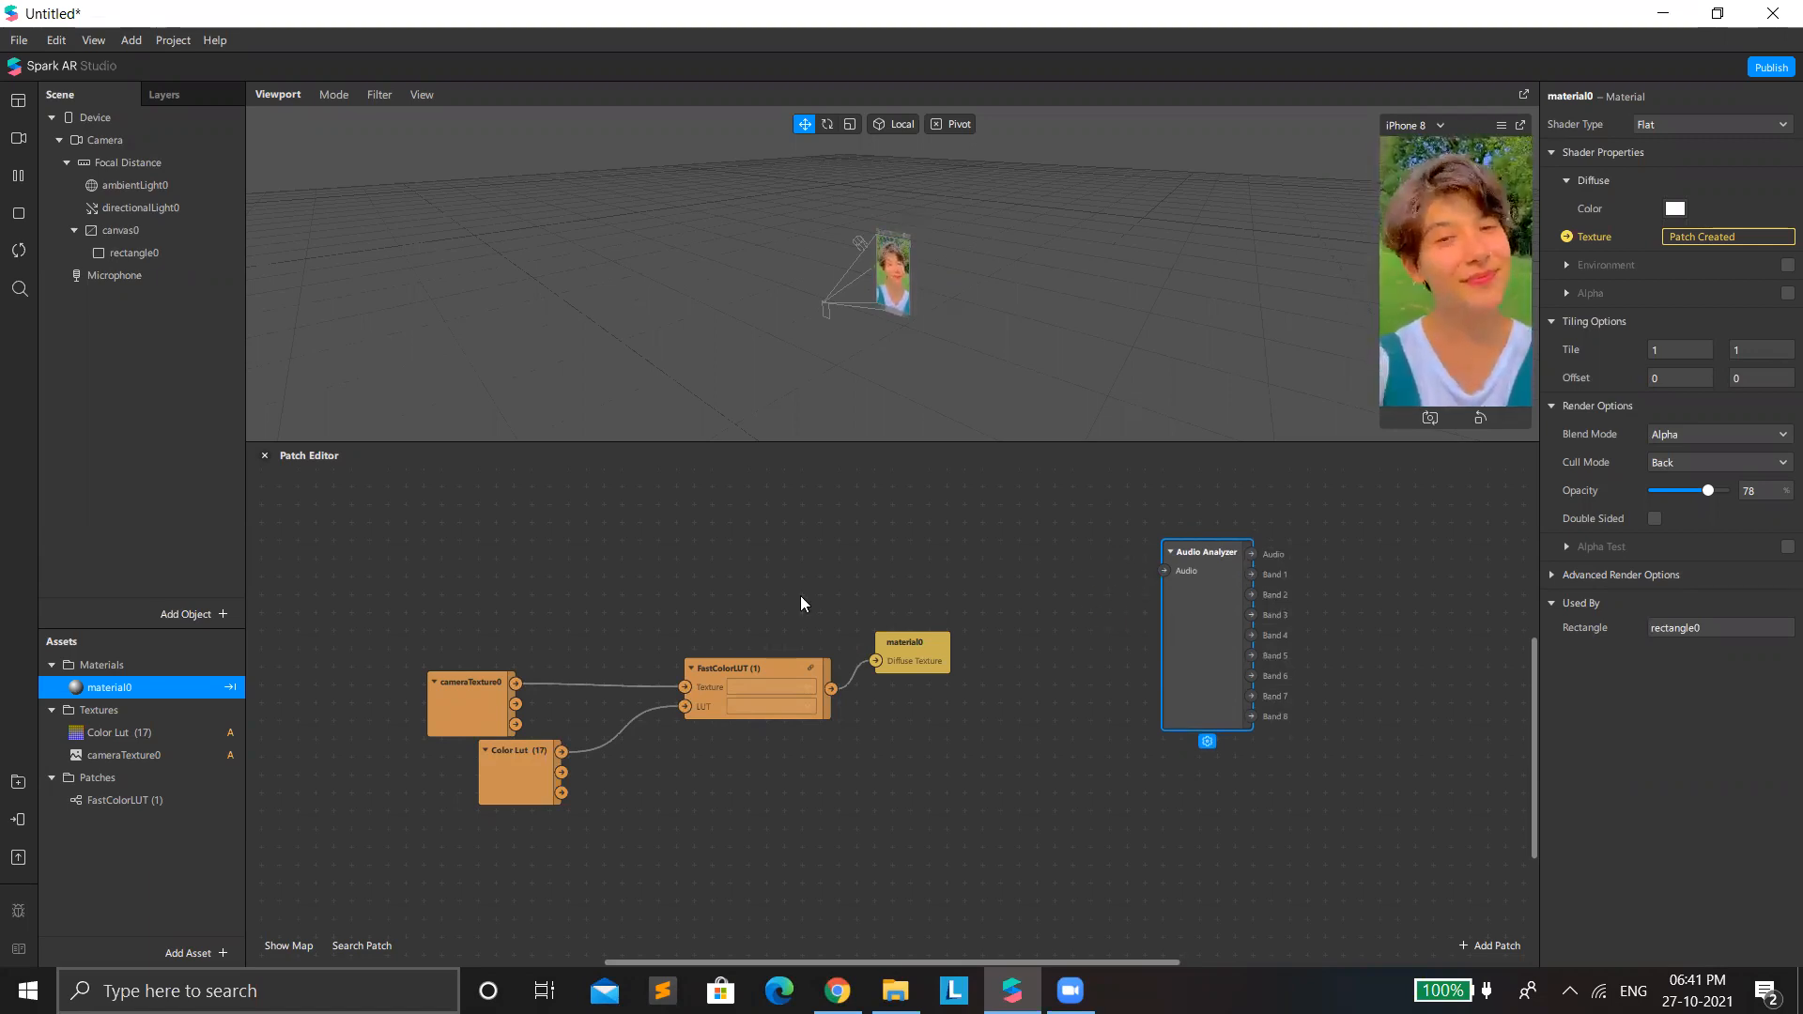
drag(464, 576, 1091, 924)
drag(550, 477, 511, 586)
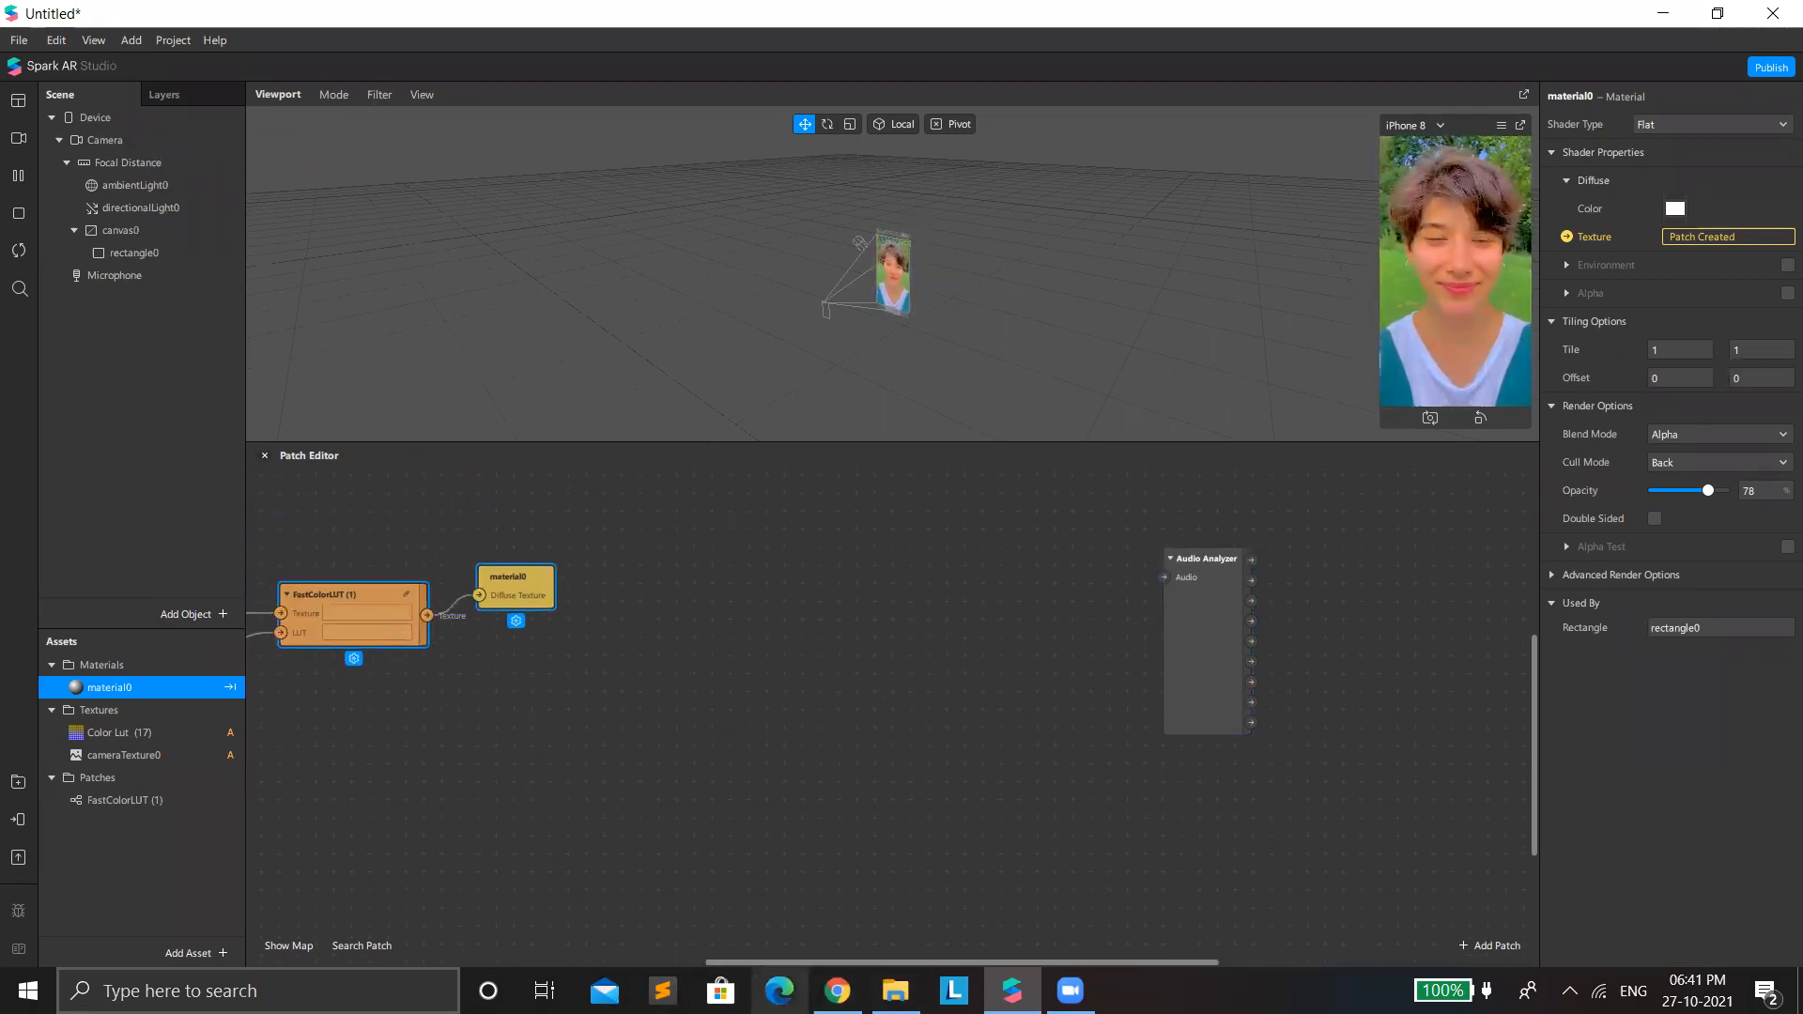
Switch to Chrome, search for "mp3 to m4a converter online free" and open the audio.online-convert.com result.
click(837, 990)
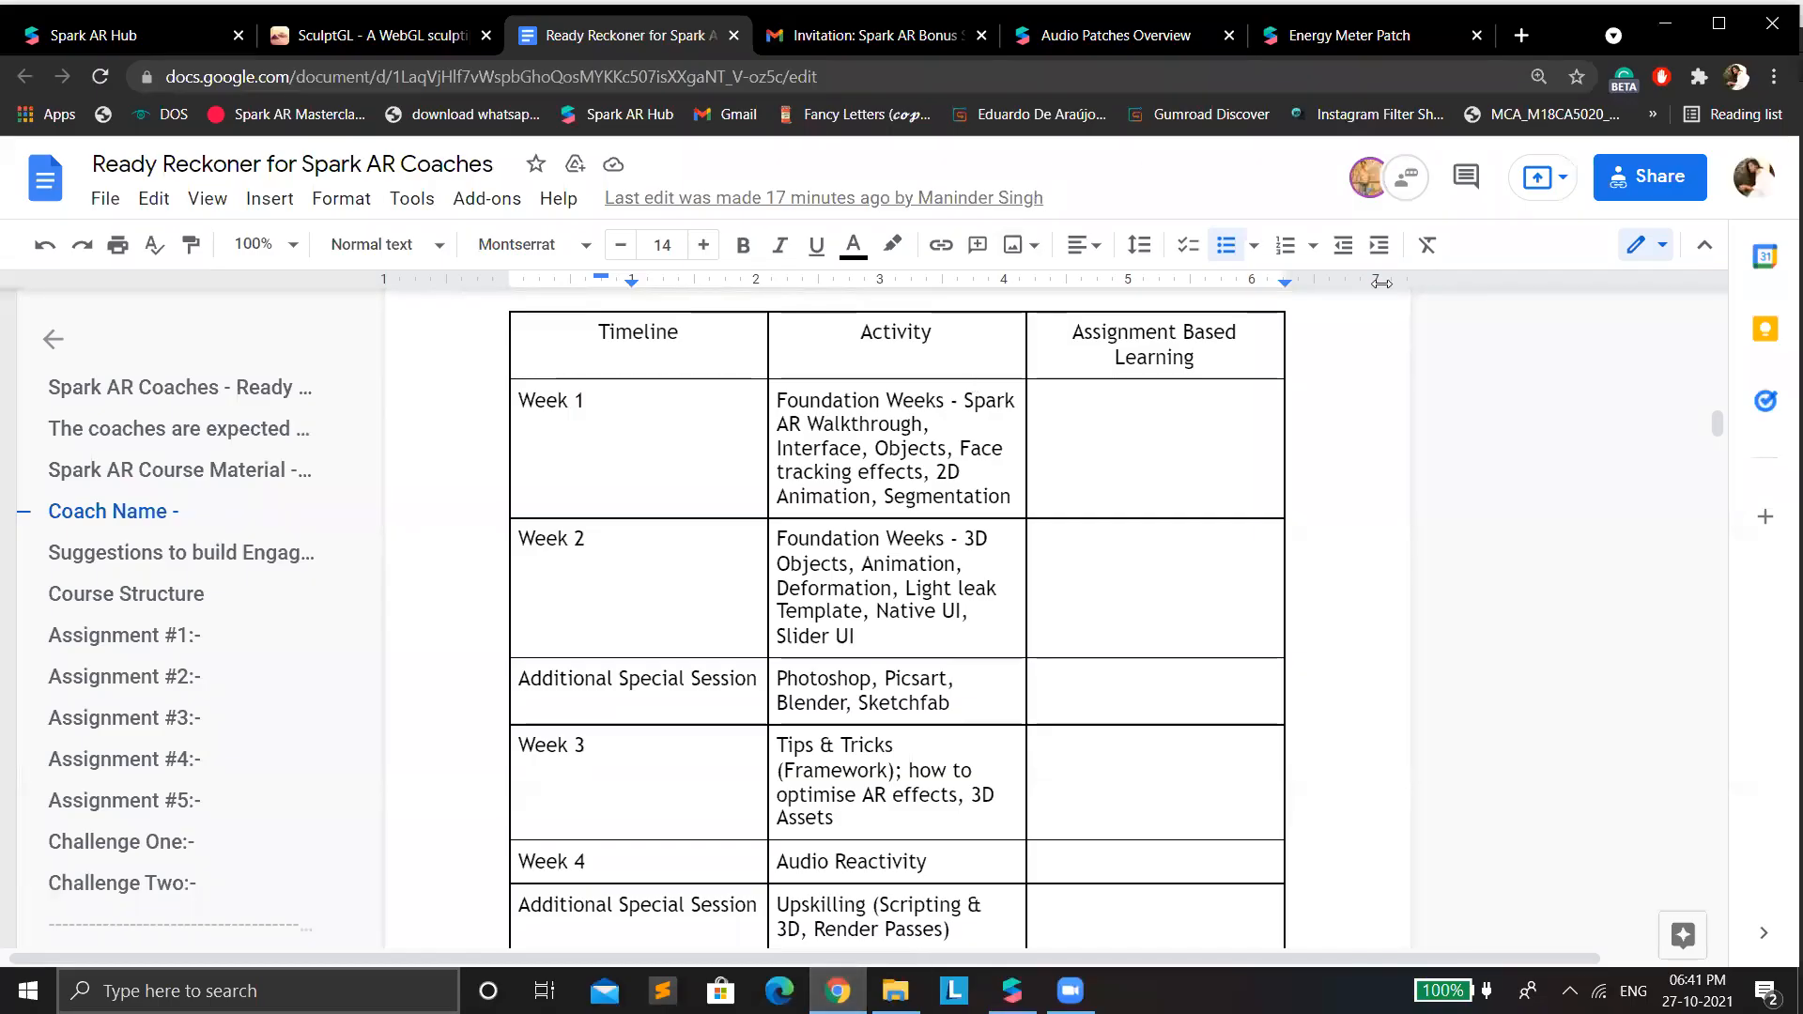
click(1521, 37)
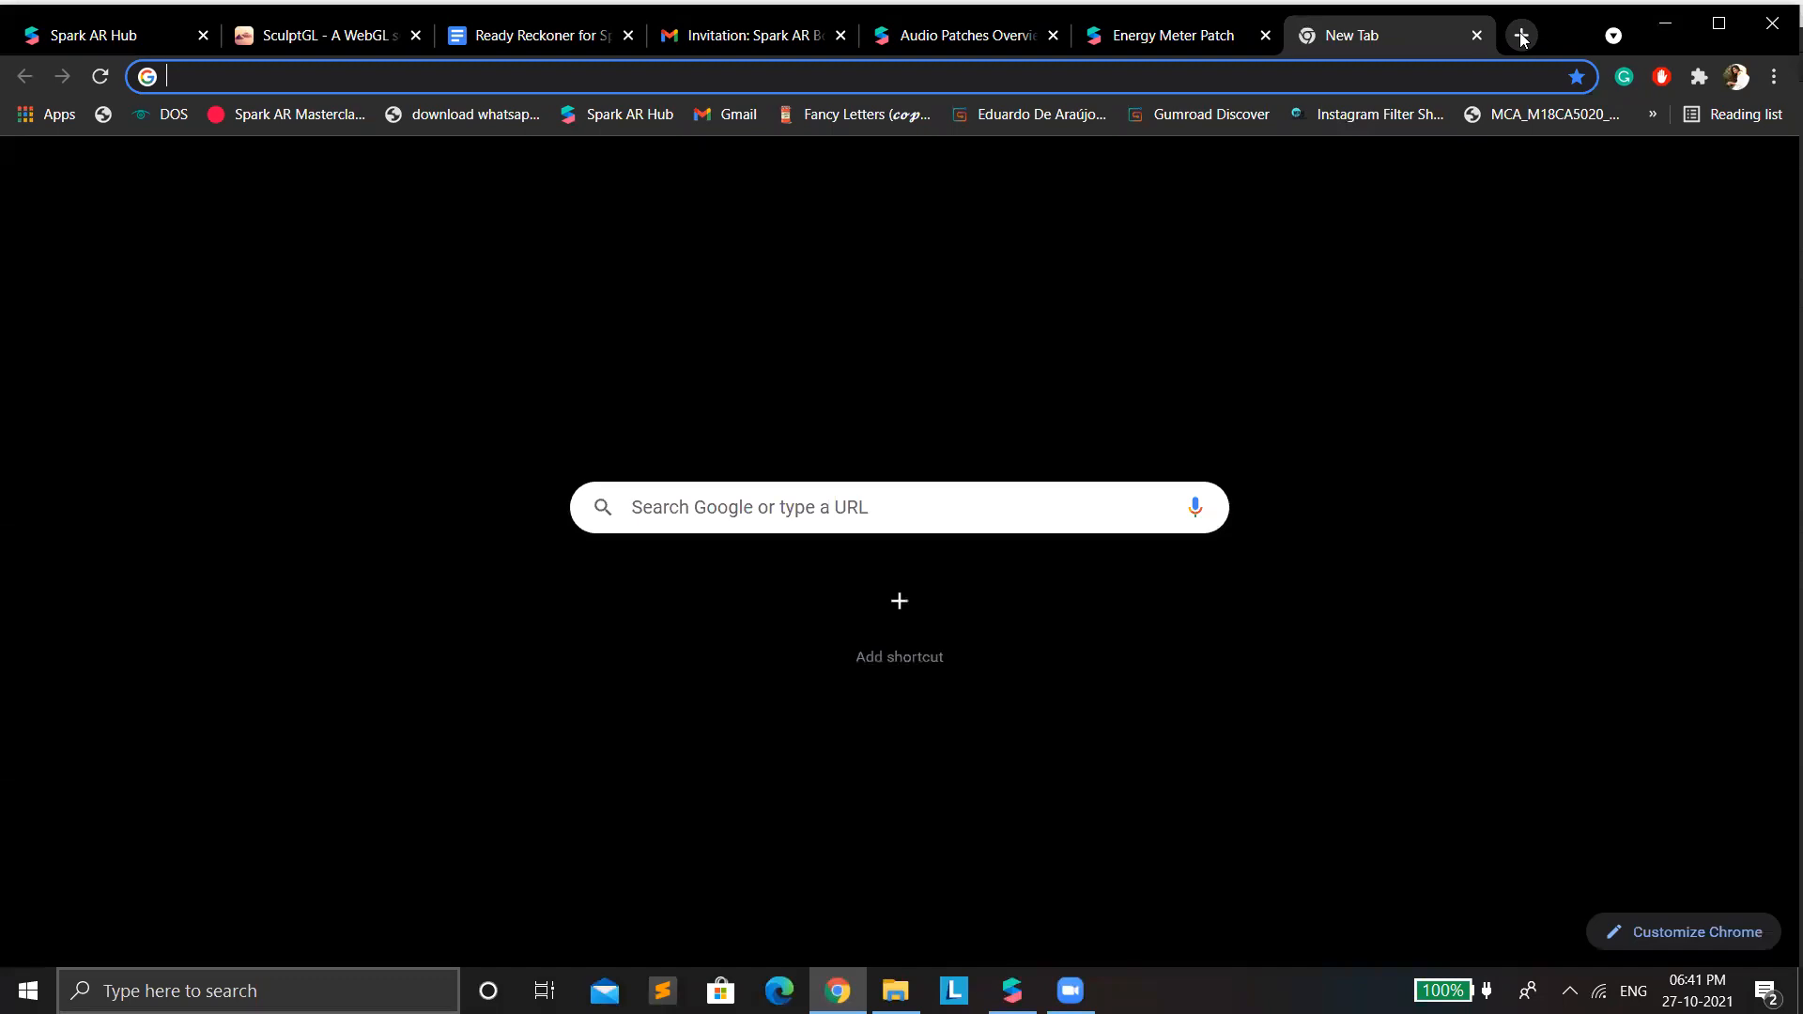
text(mp3)
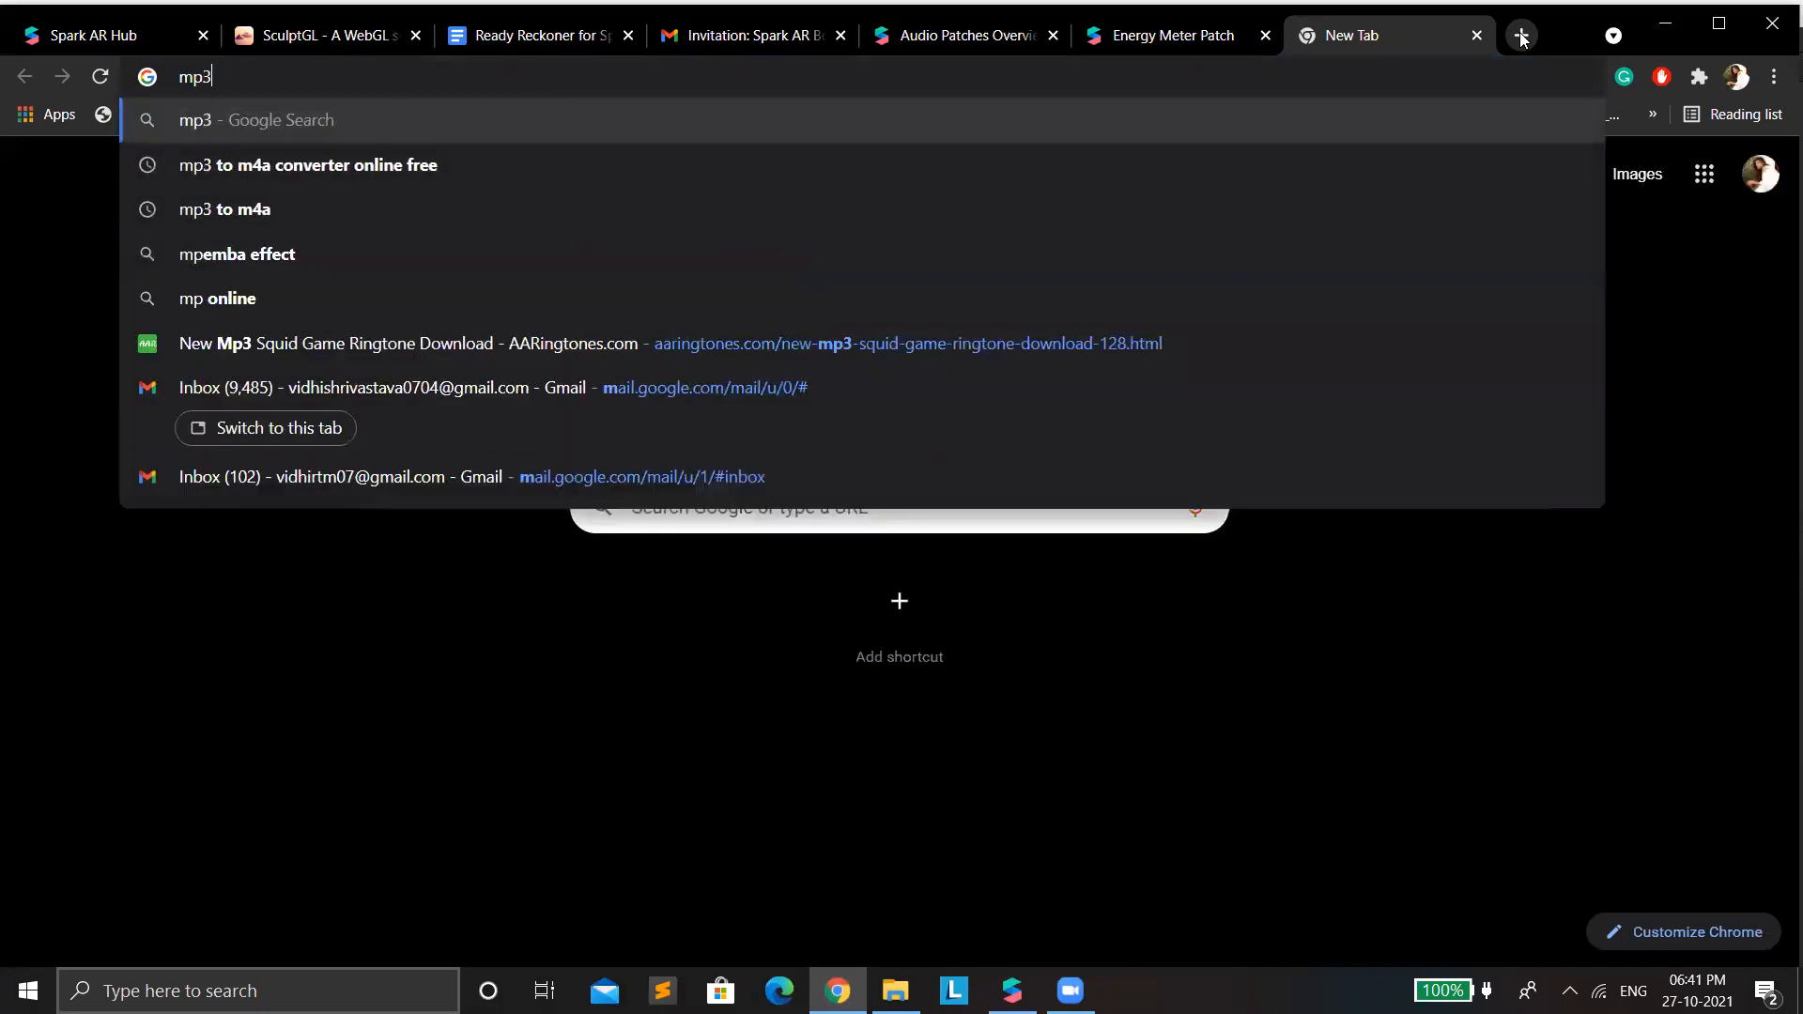
key(Return)
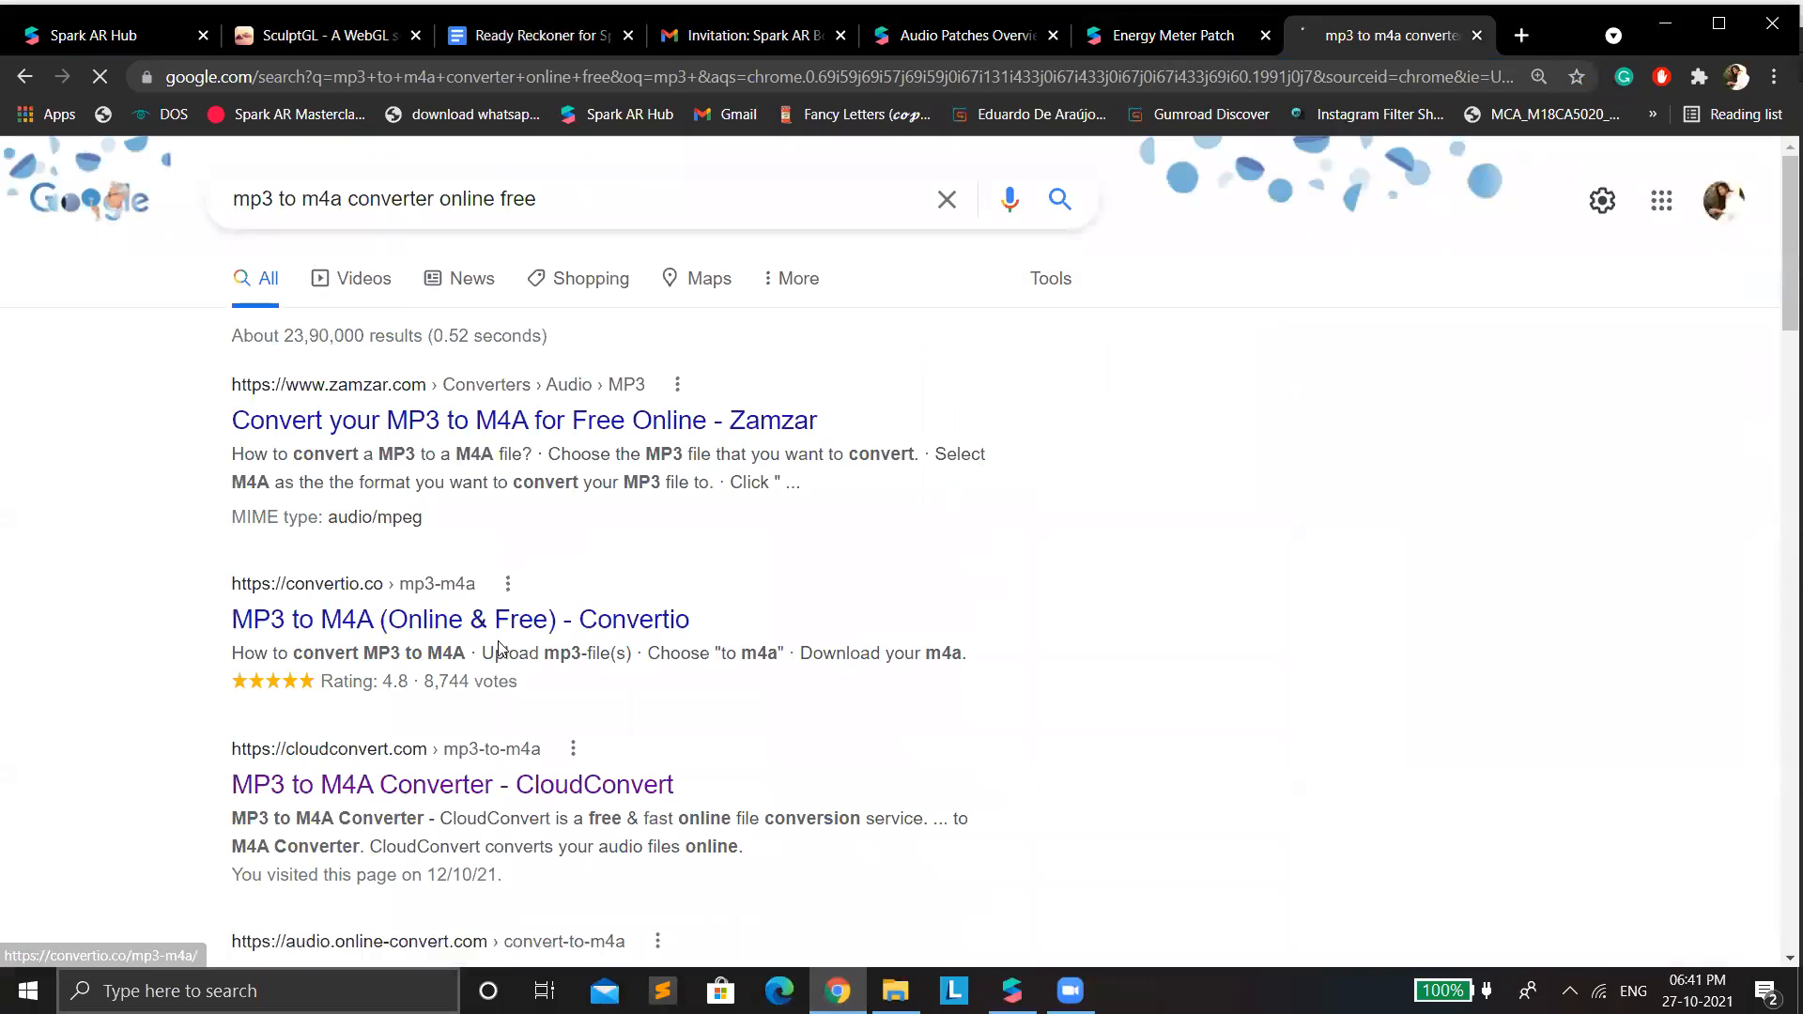
scroll(470, 631, down, 2)
scroll(493, 742, down, 1)
click(477, 637)
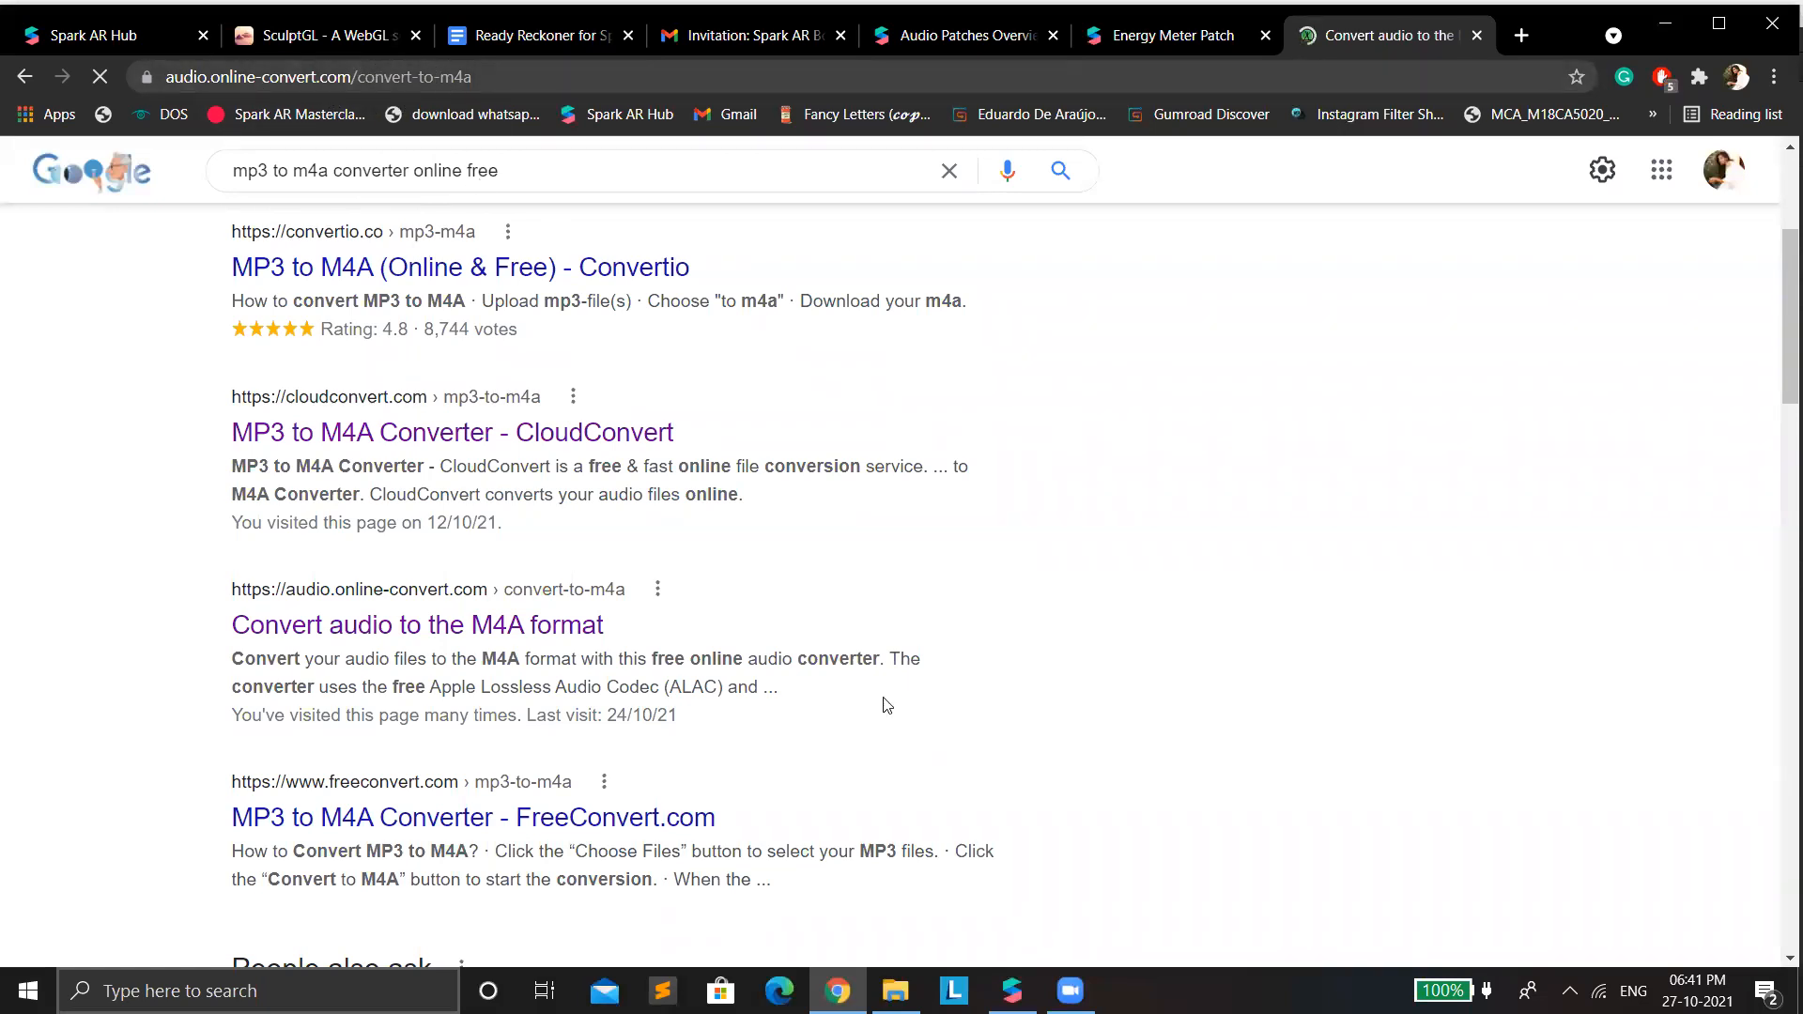
Switch back to Spark AR Studio and import the SquidGamePink audio file from the Downloads folder.
click(1012, 990)
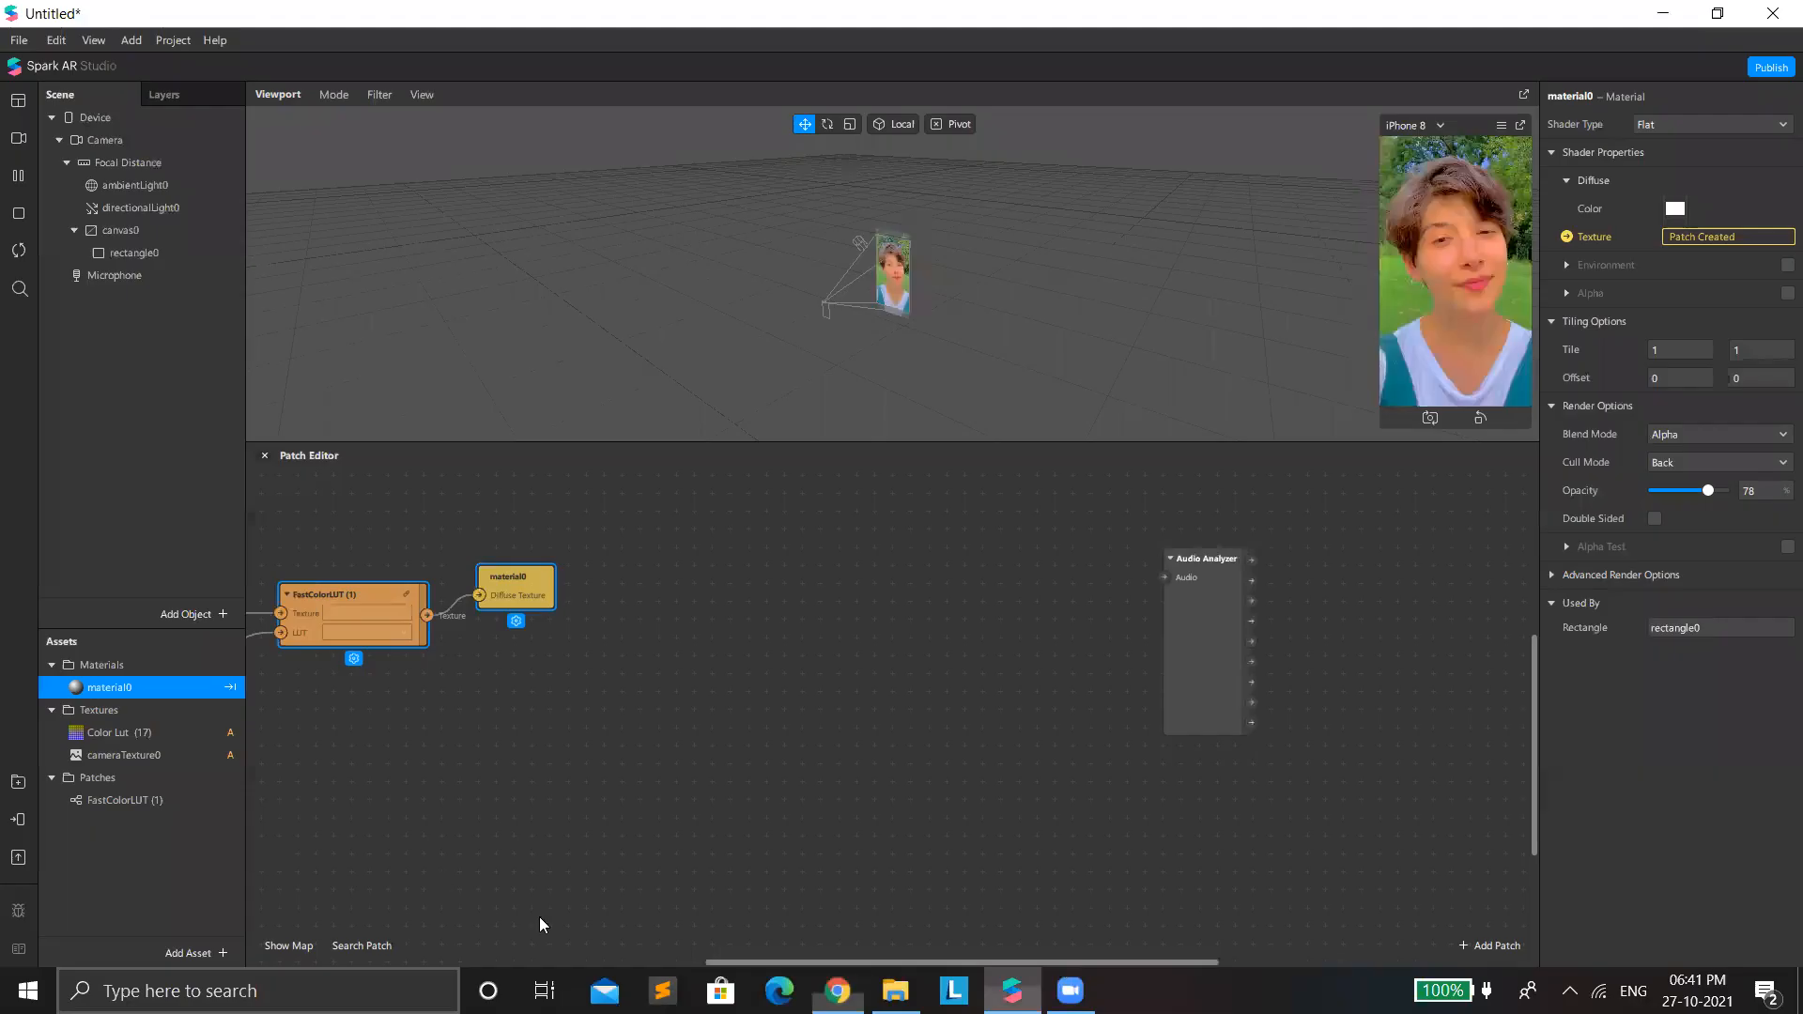
click(201, 954)
mouse_move(310, 689)
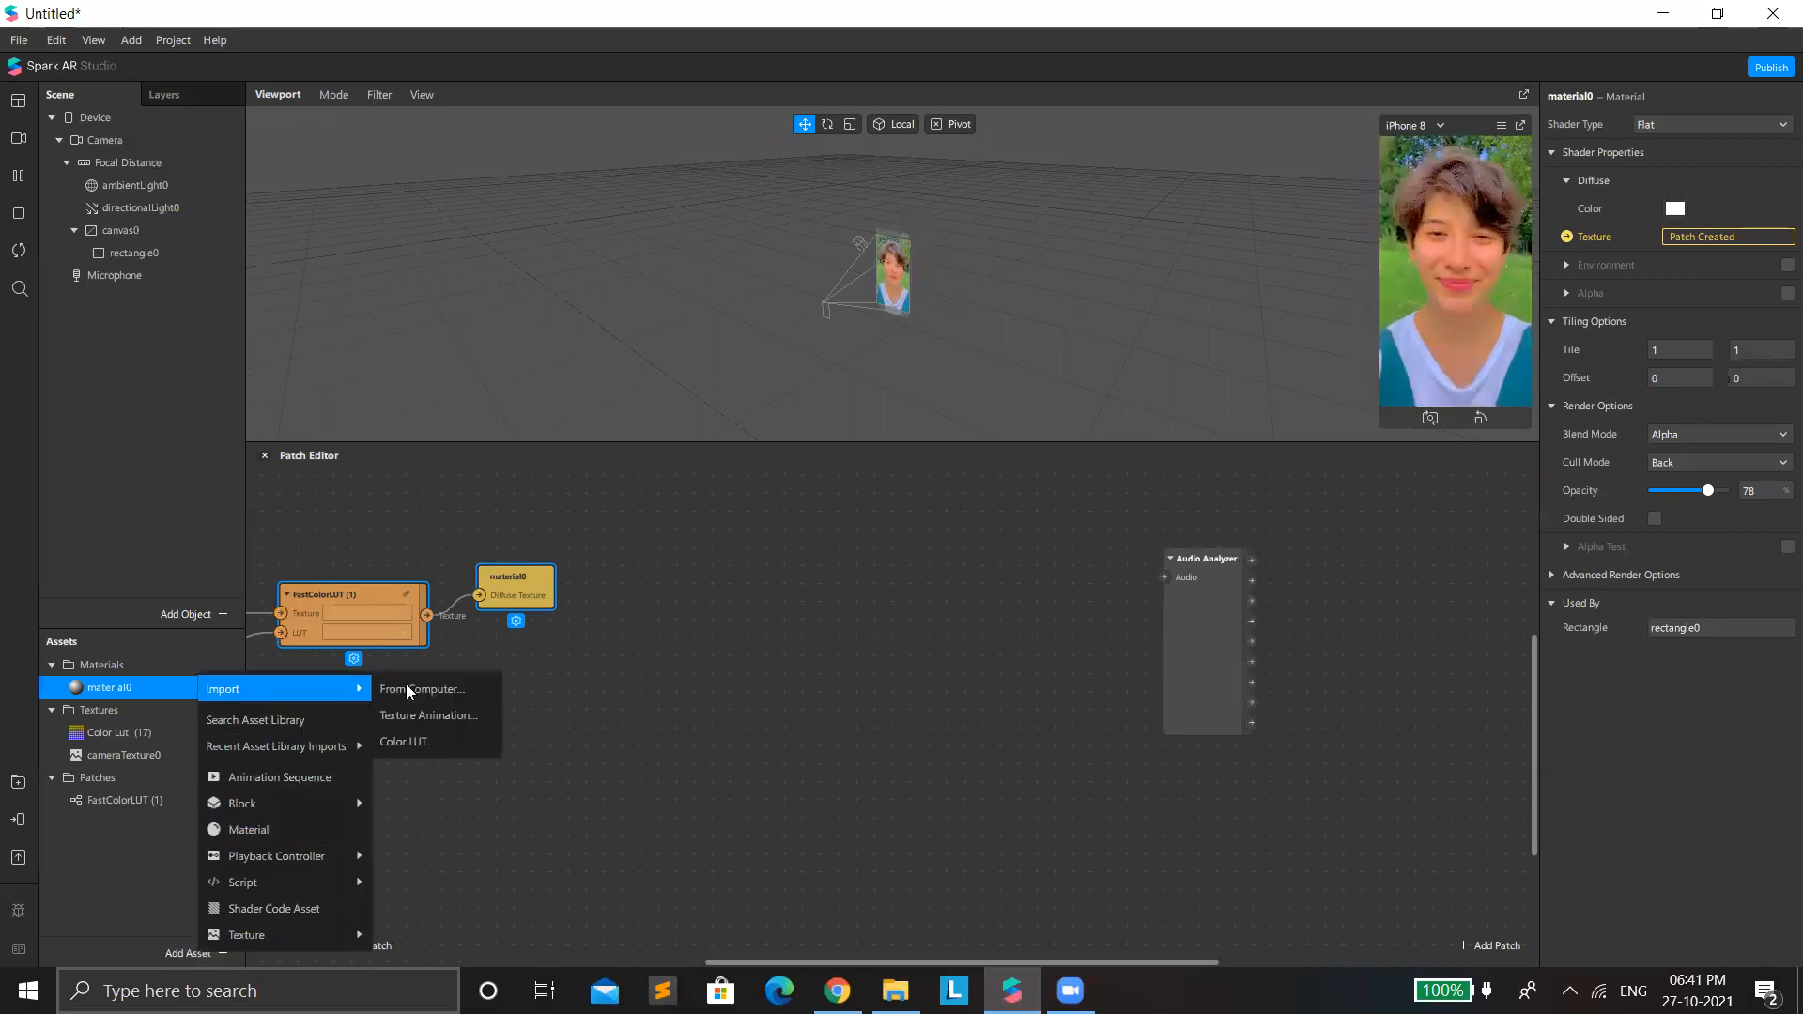
click(415, 689)
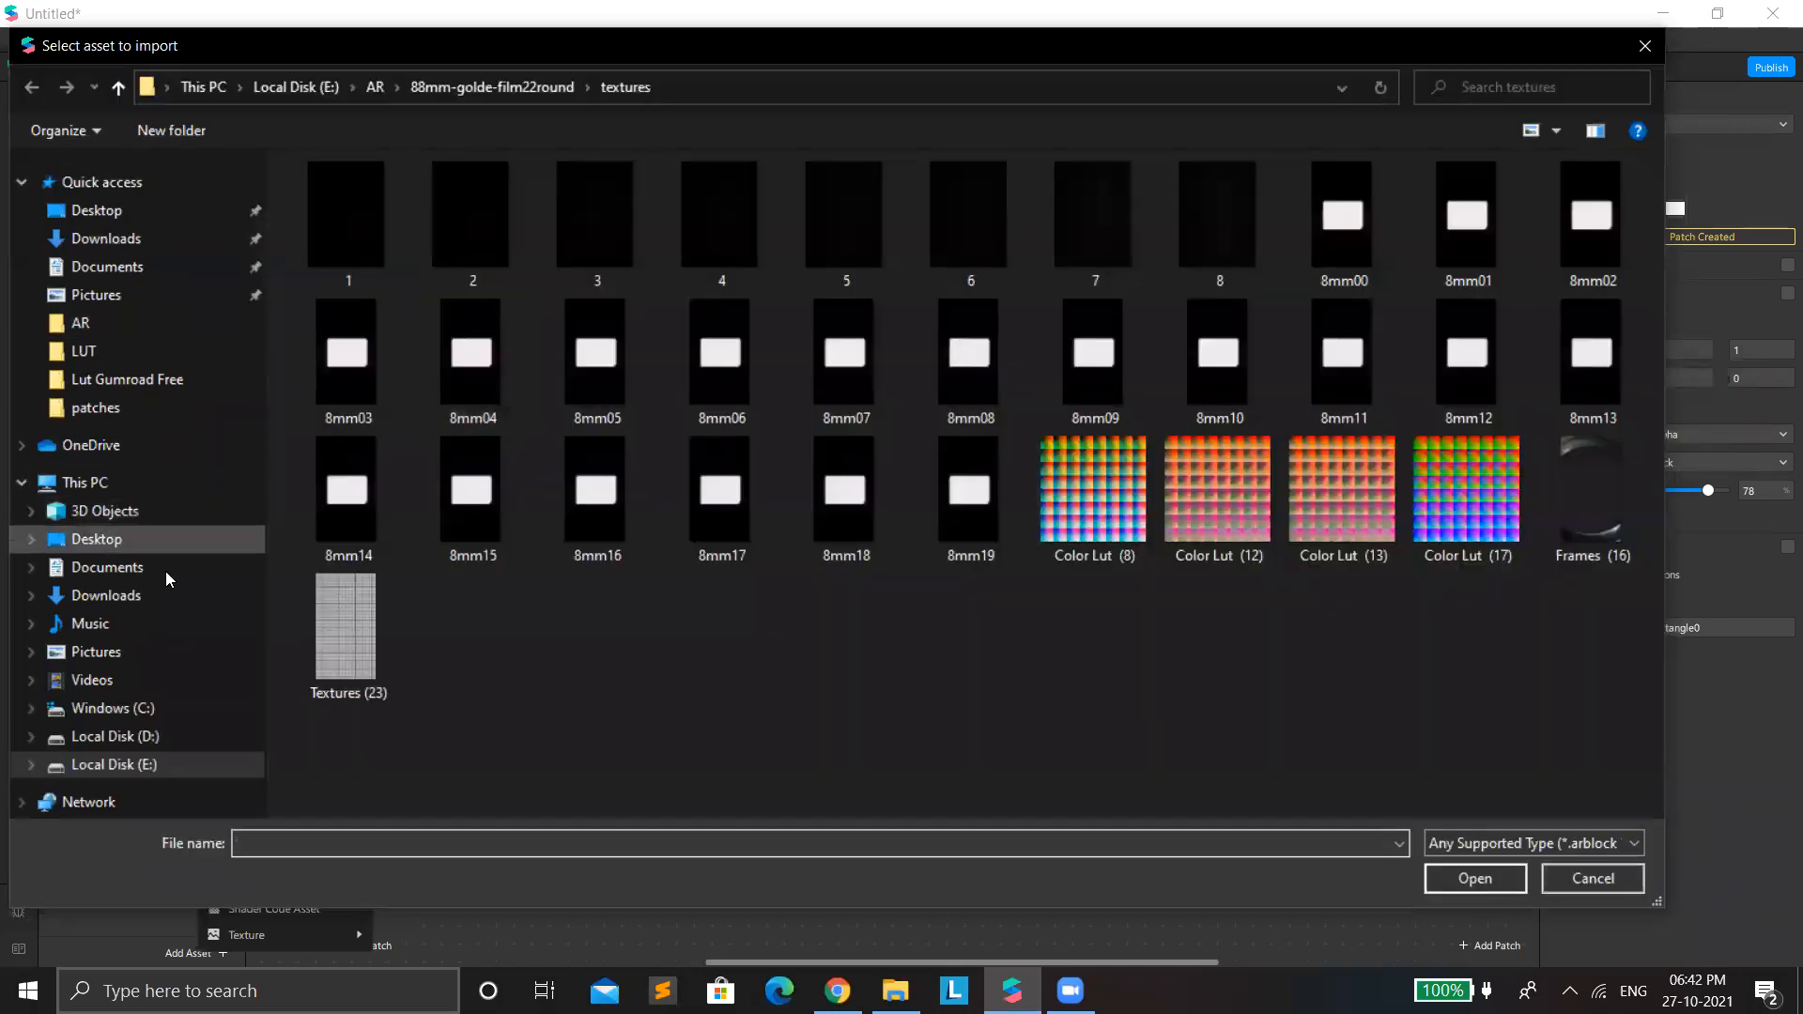
click(165, 605)
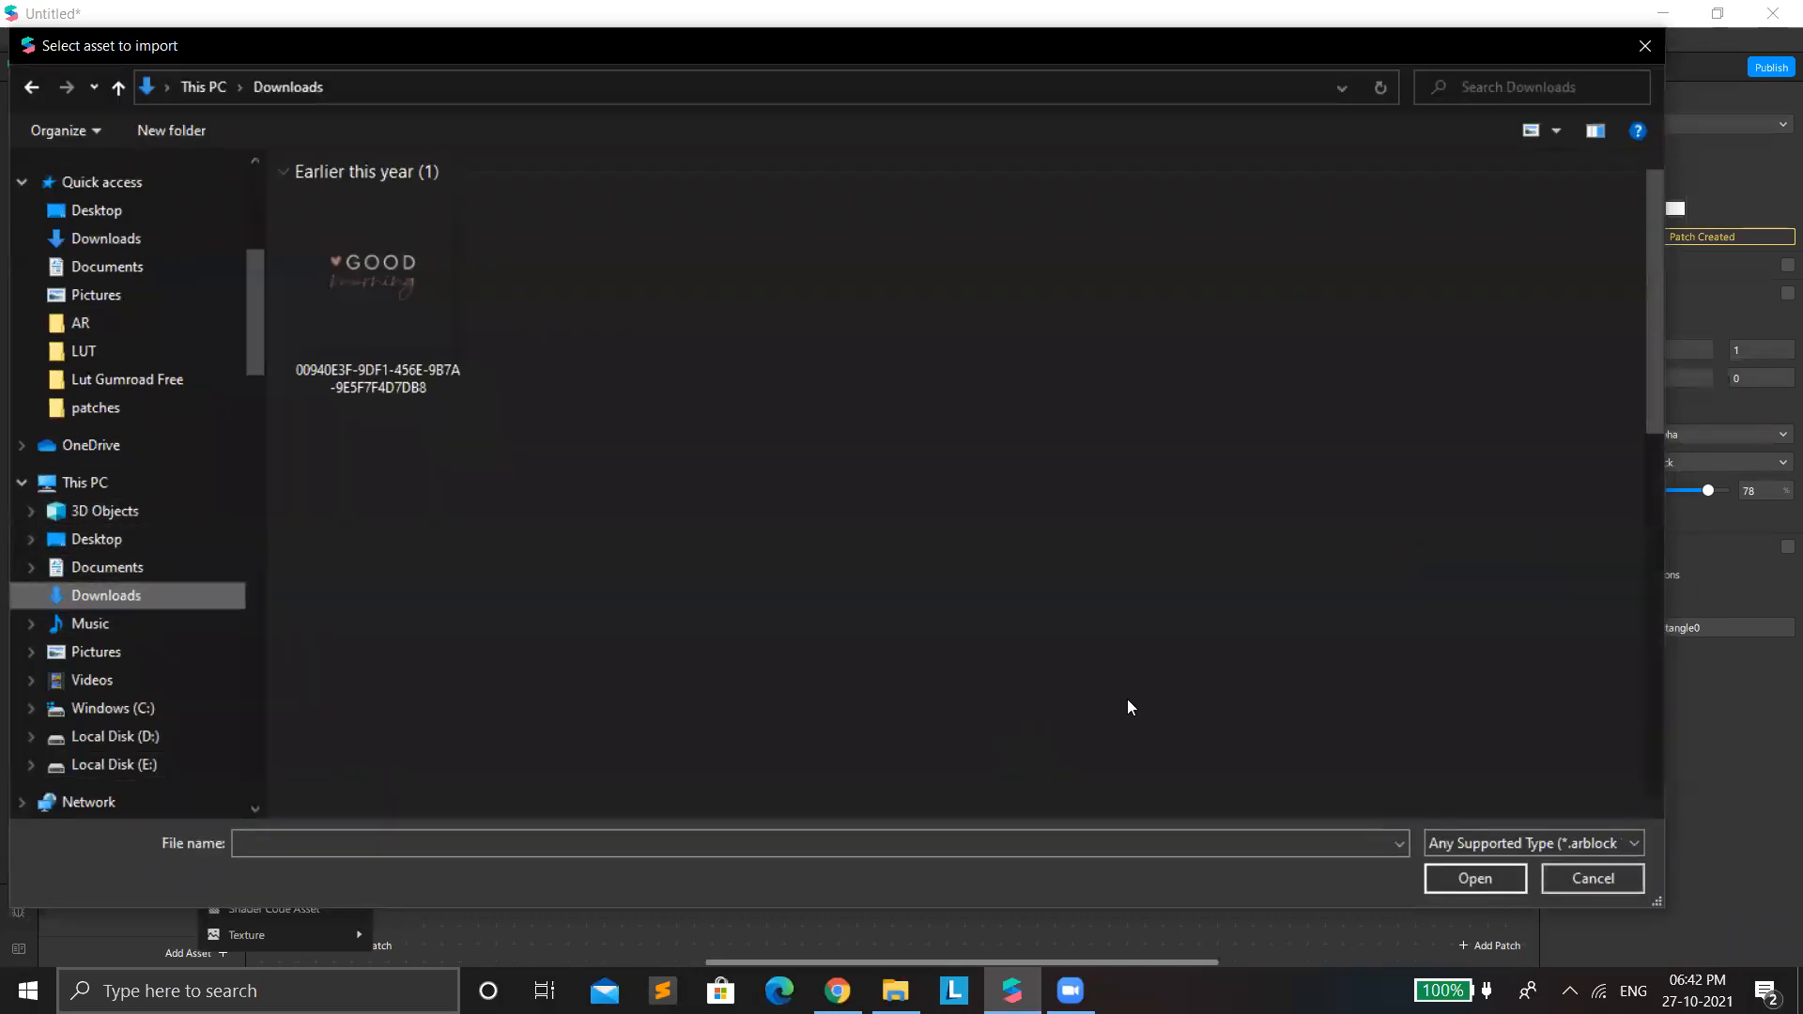
scroll(1356, 678, down, 15)
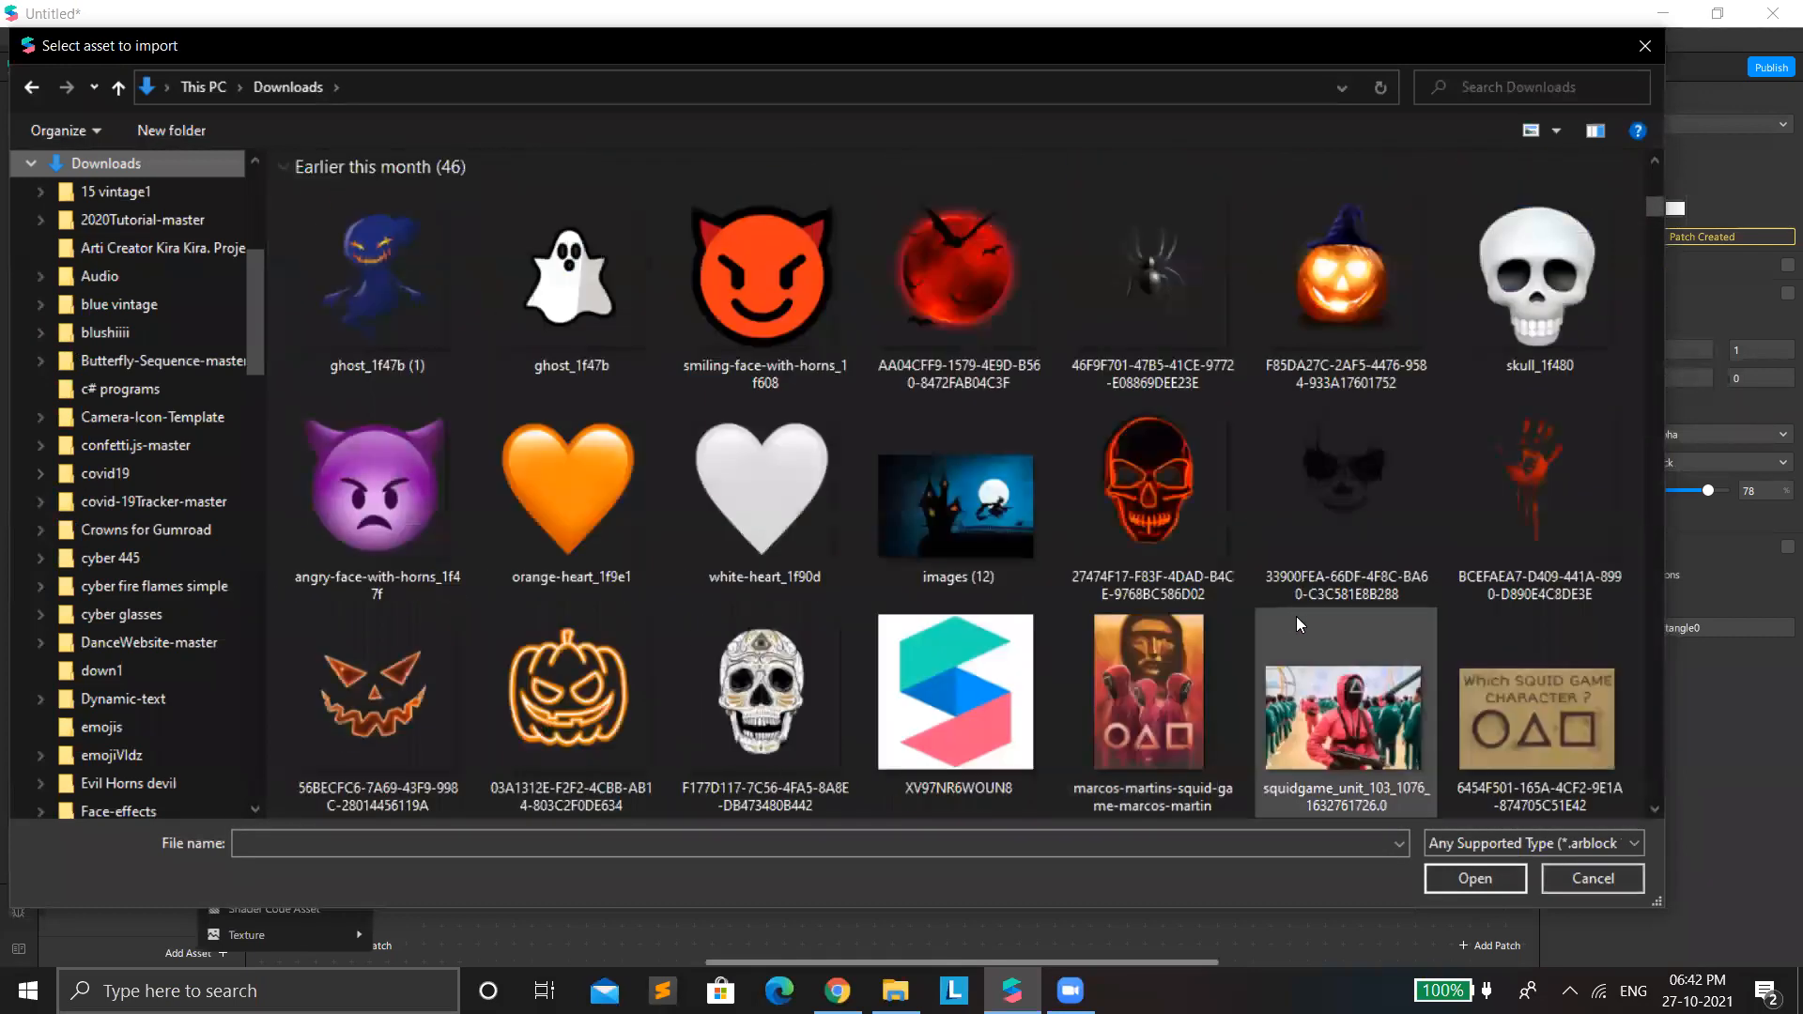
scroll(1270, 611, up, 2)
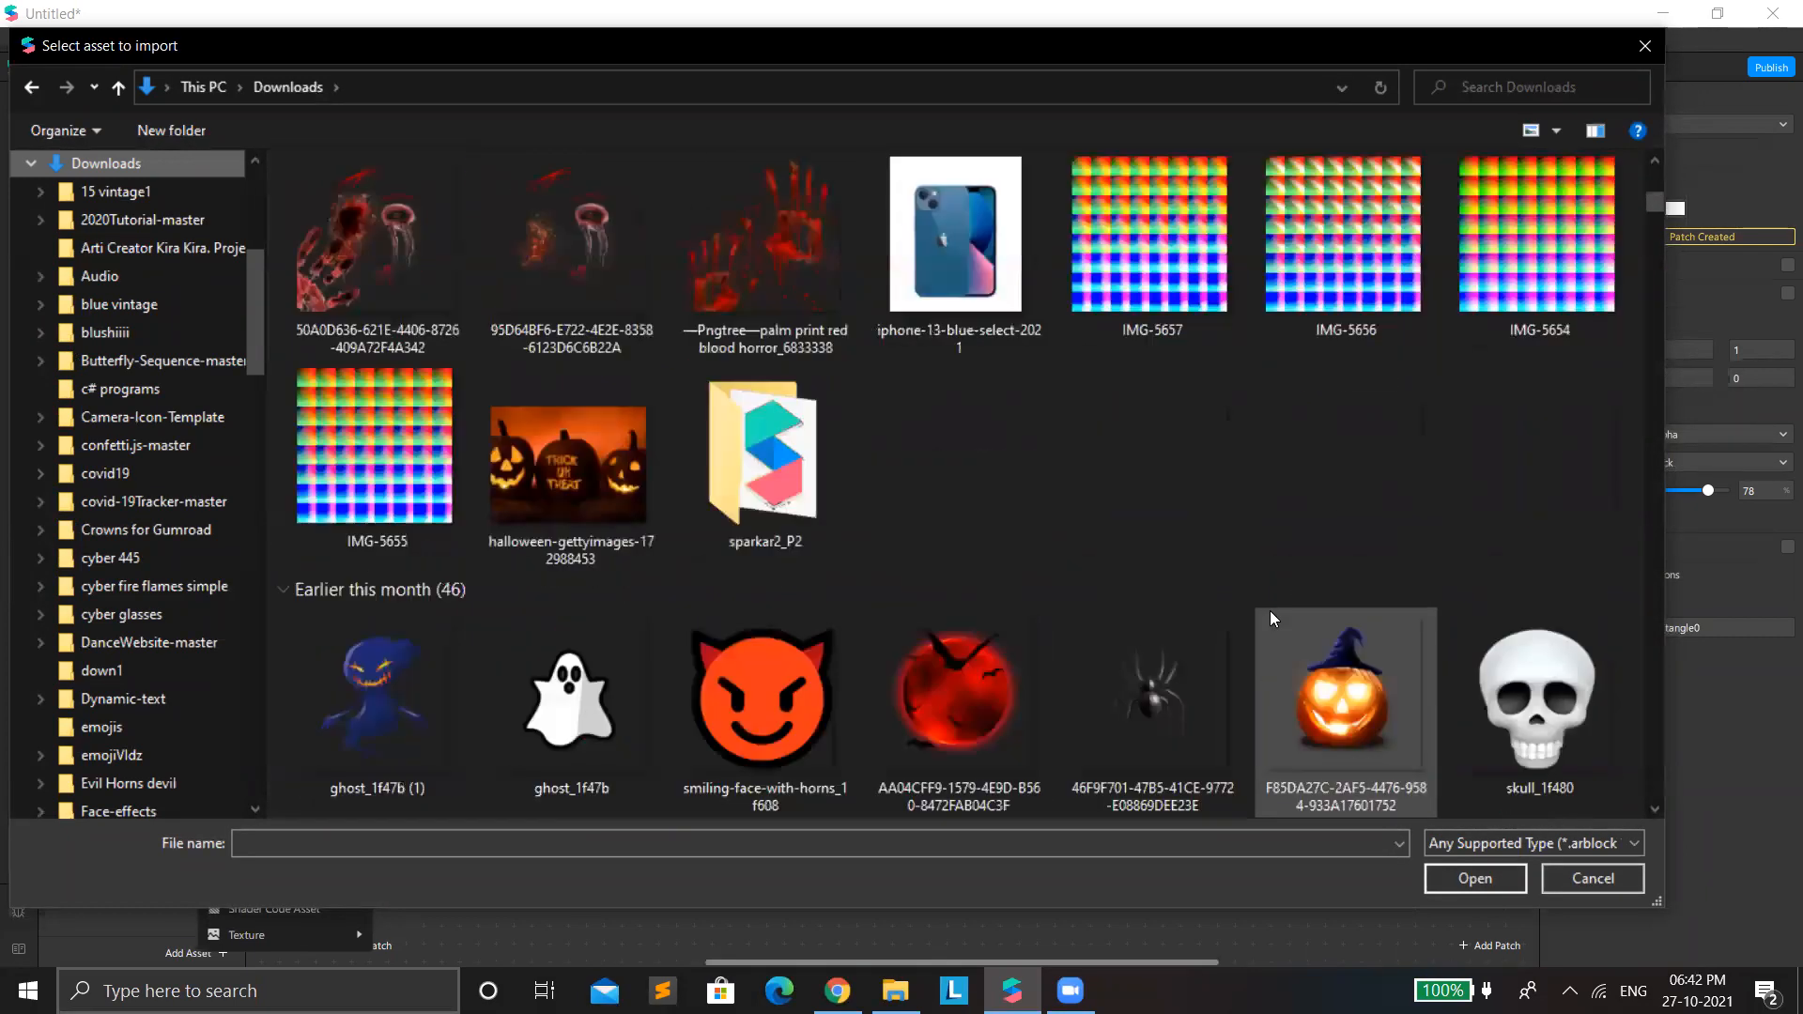
scroll(1270, 610, down, 6)
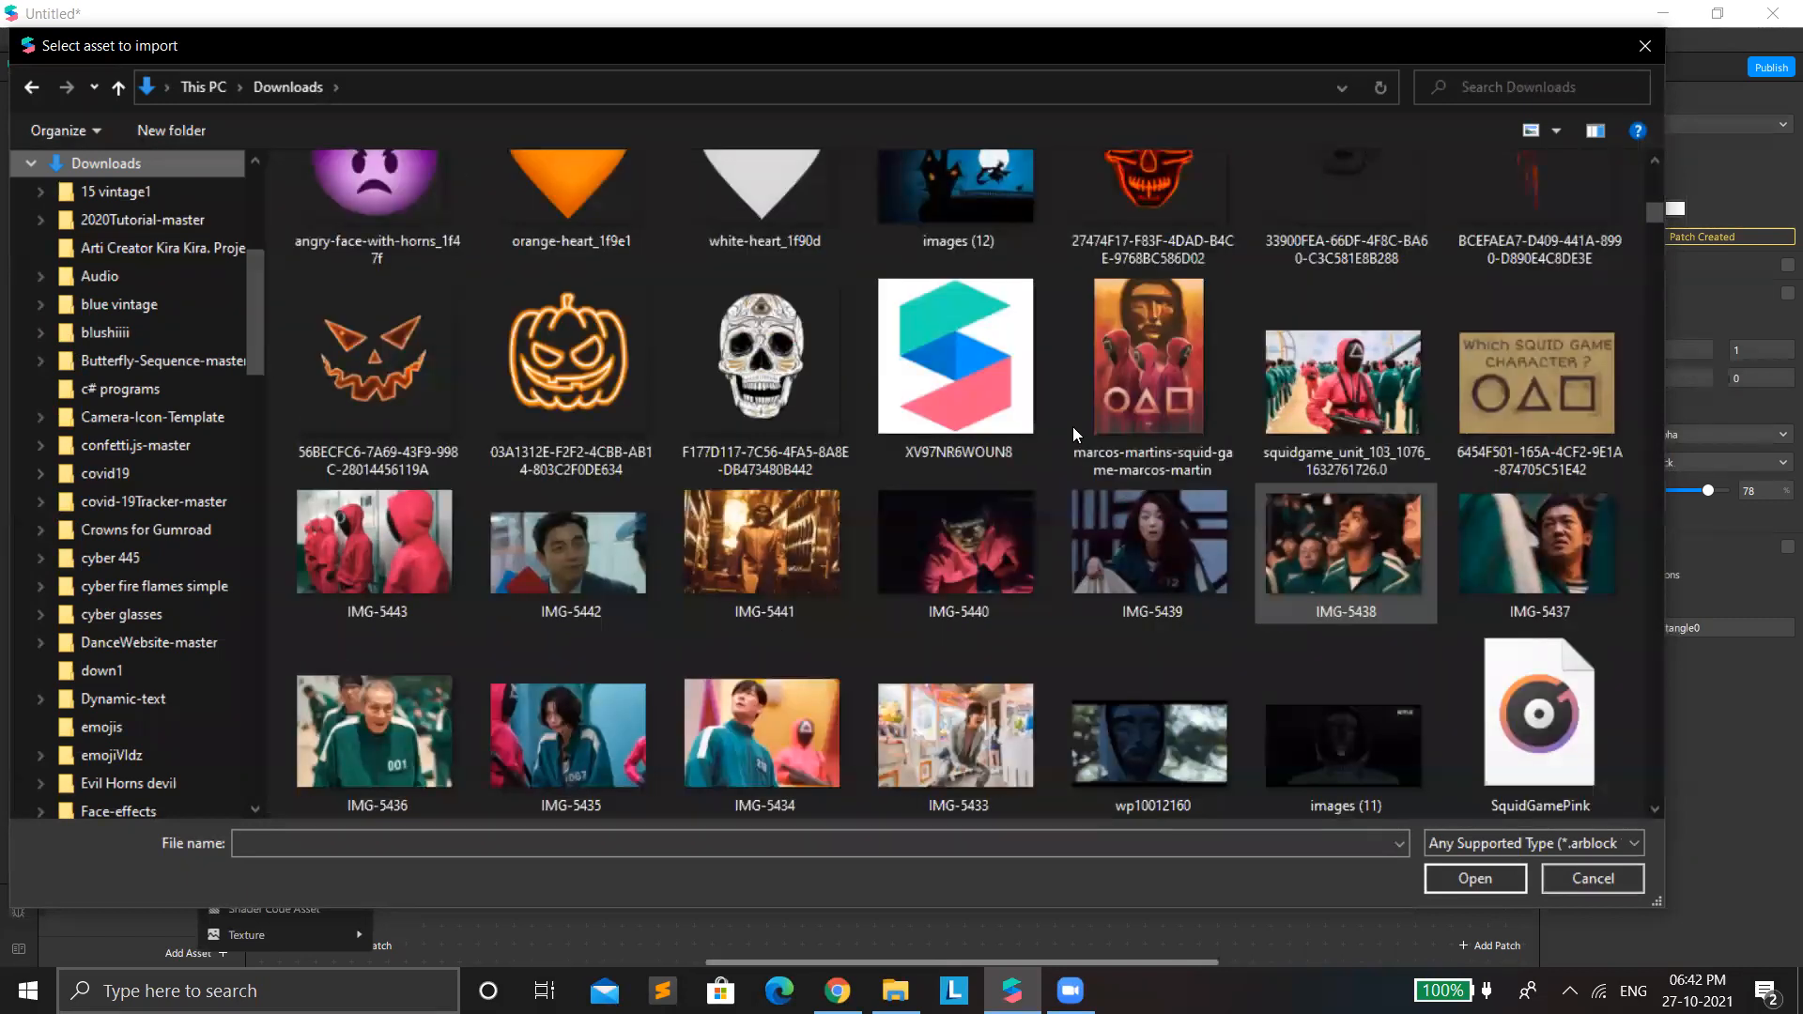
scroll(1220, 477, down, 5)
click(1540, 268)
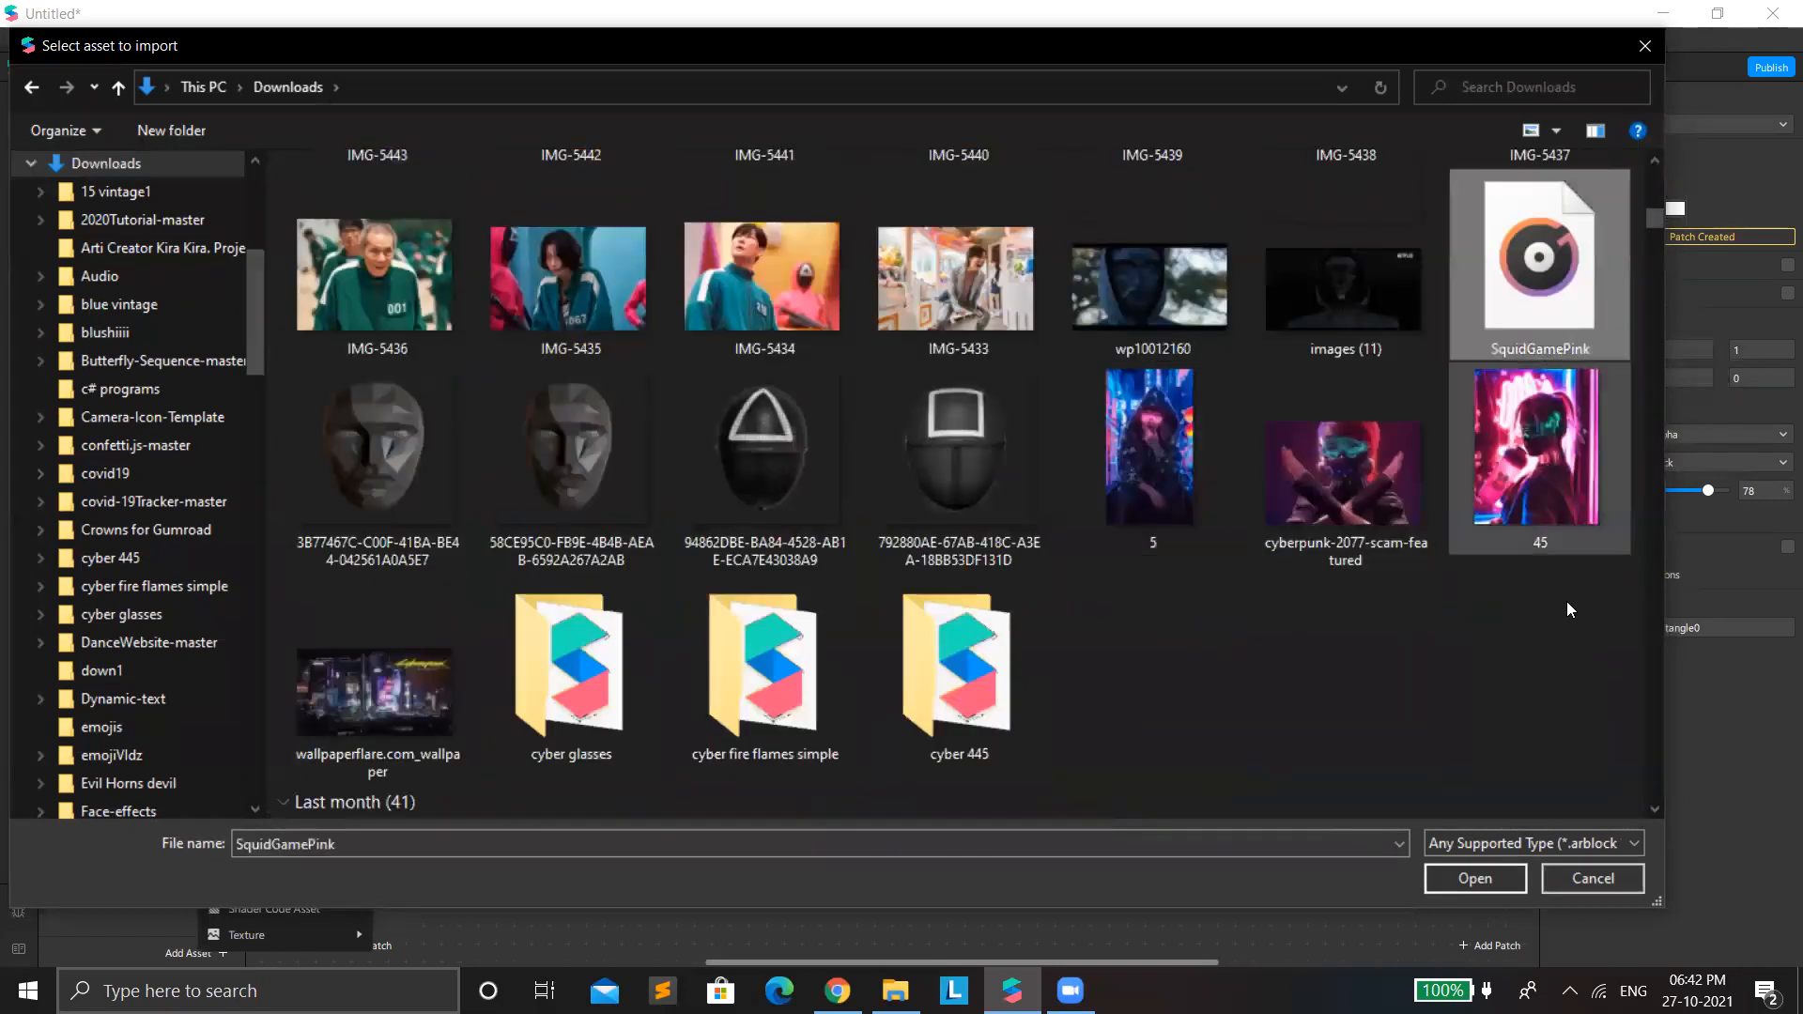
click(1475, 878)
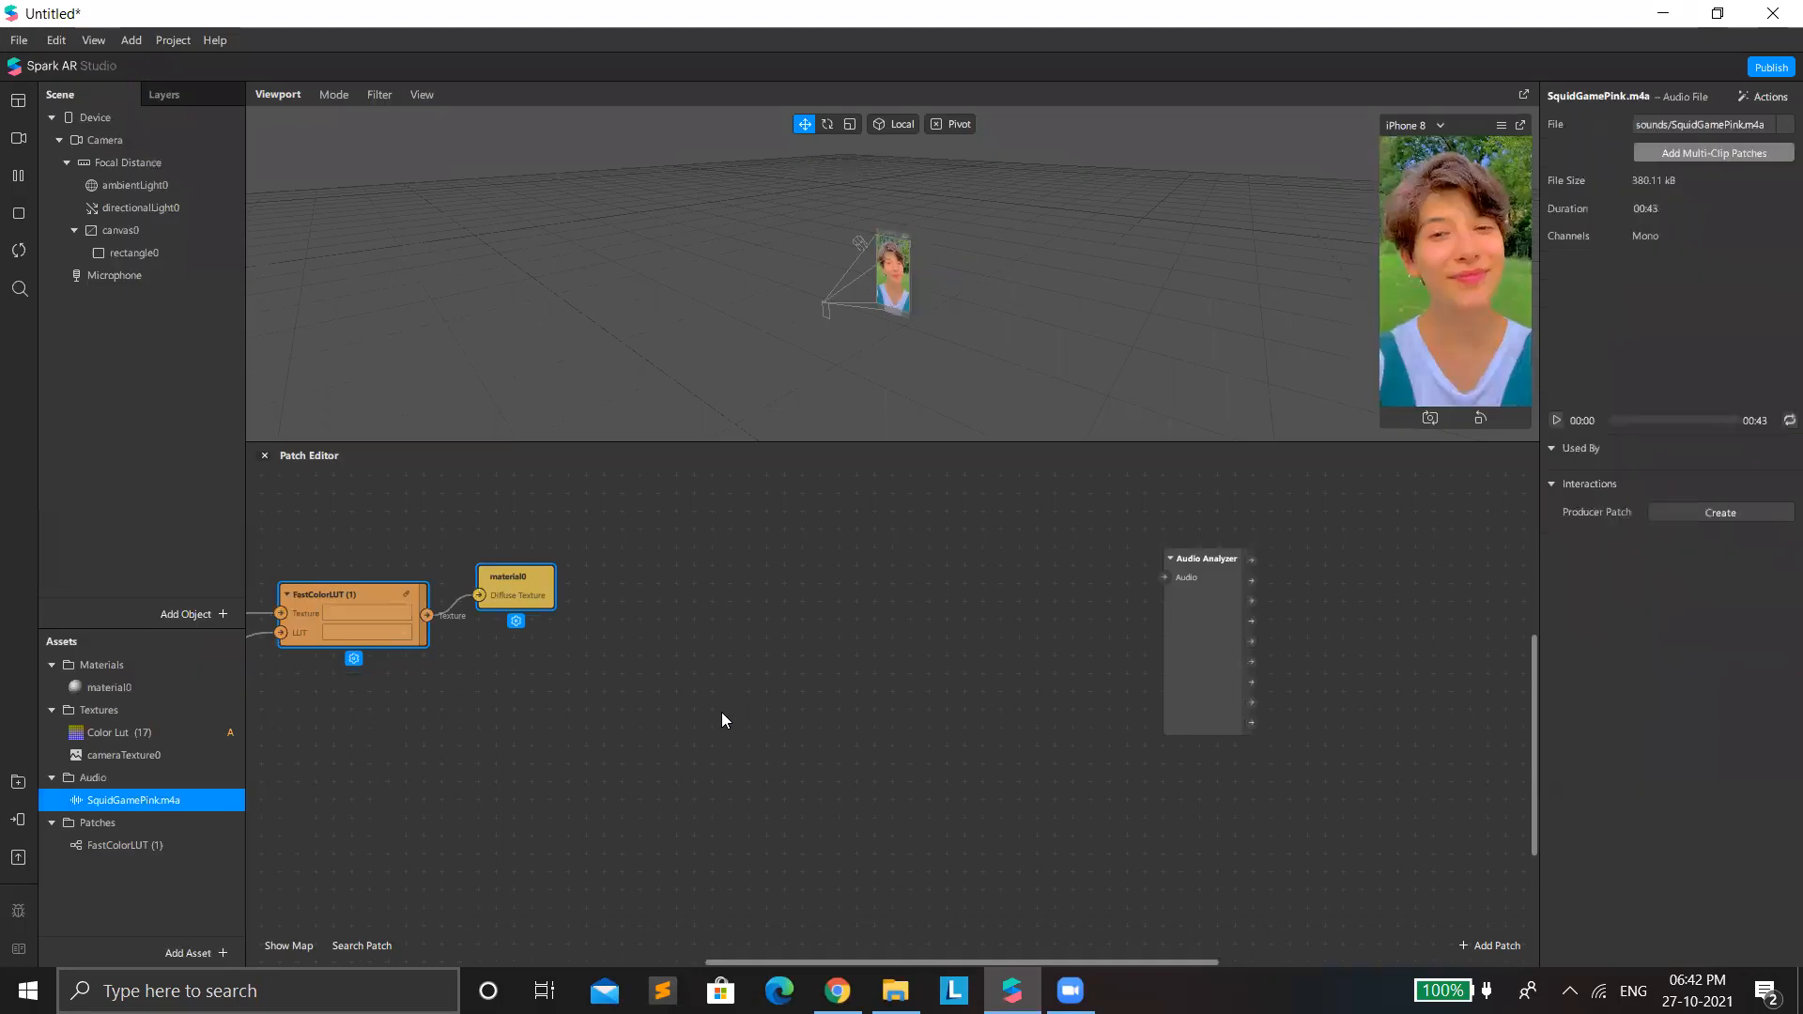
Shift the Audio Analyzer patch slightly and add a Speaker object to the scene.
drag(1198, 651, 1144, 687)
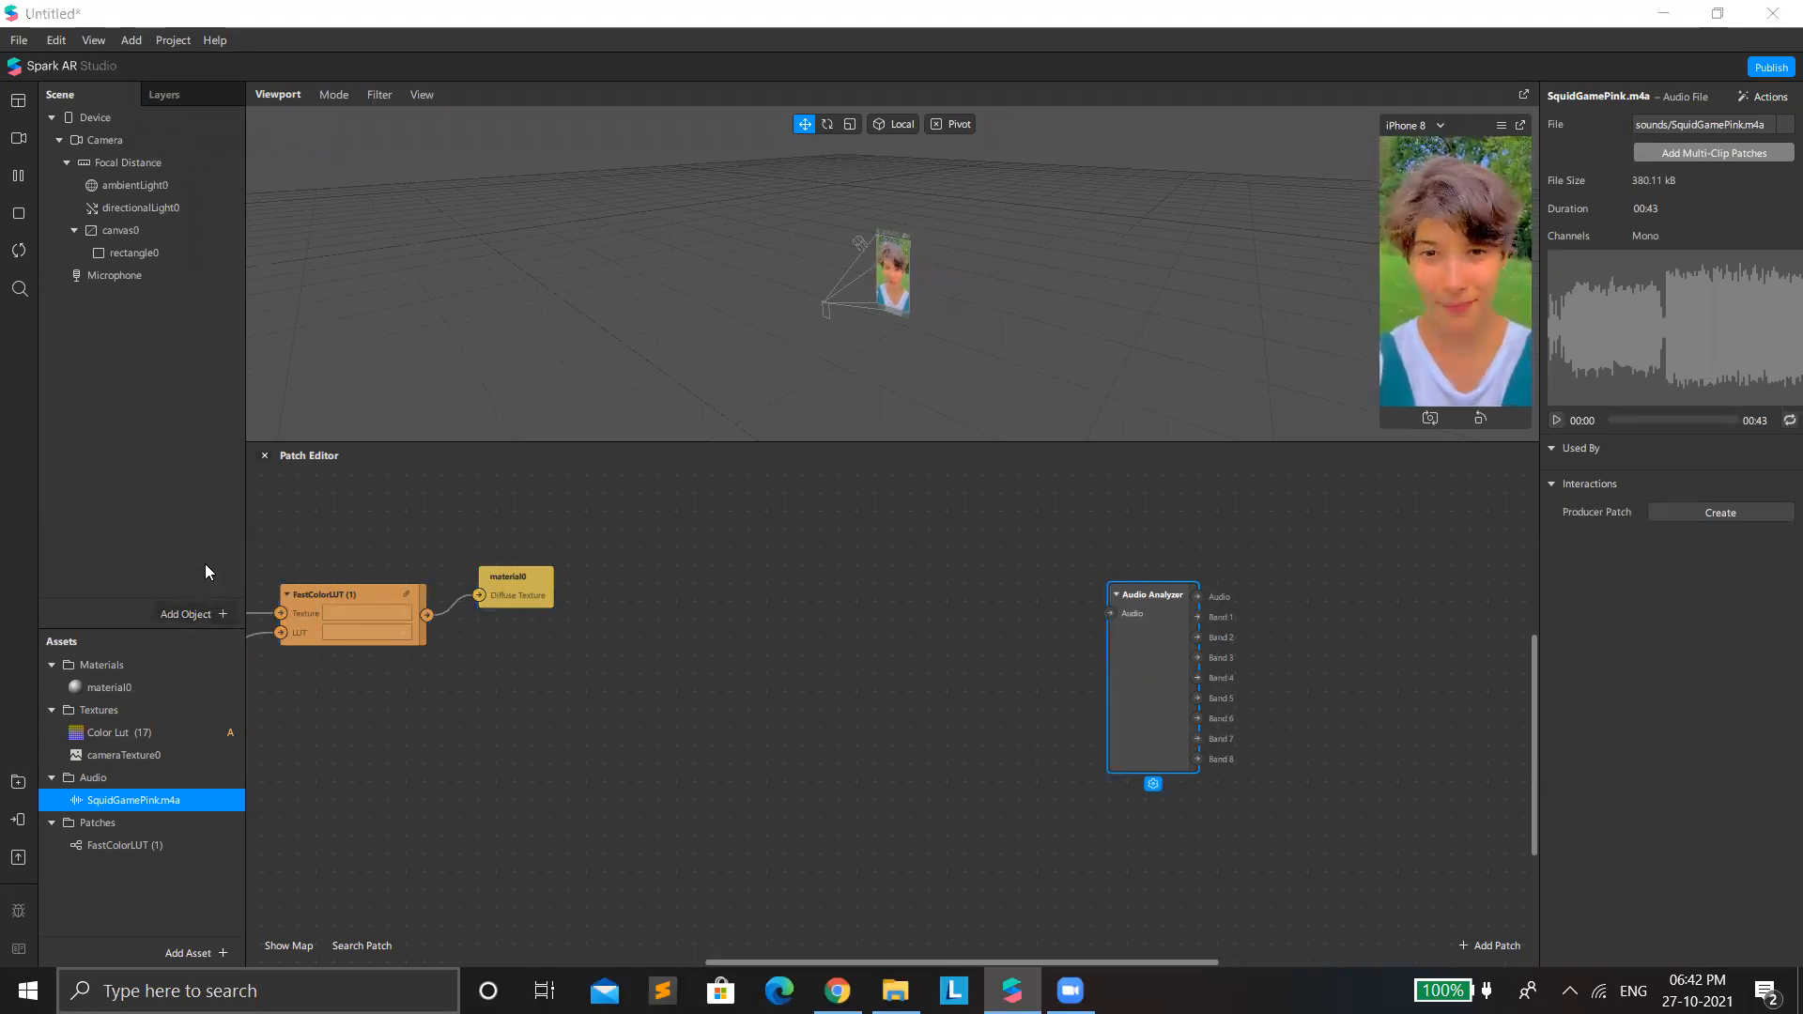
click(222, 615)
scroll(66, 497, down, 5)
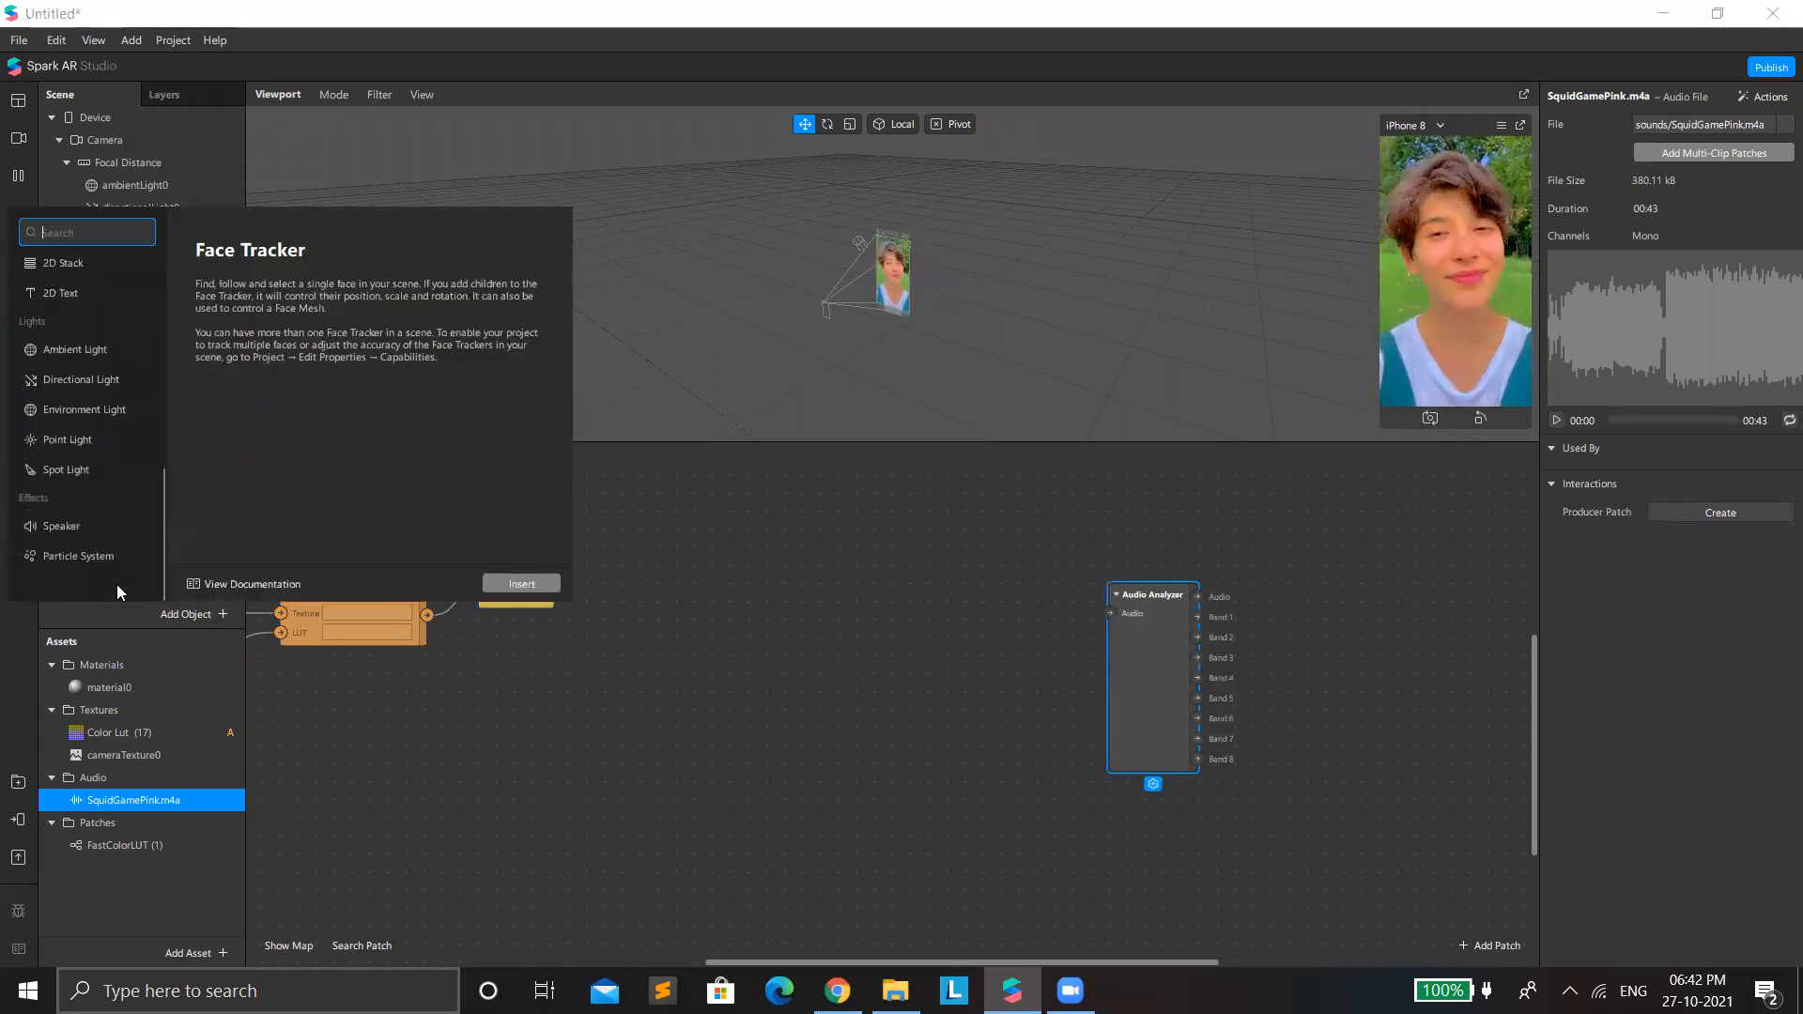
click(92, 528)
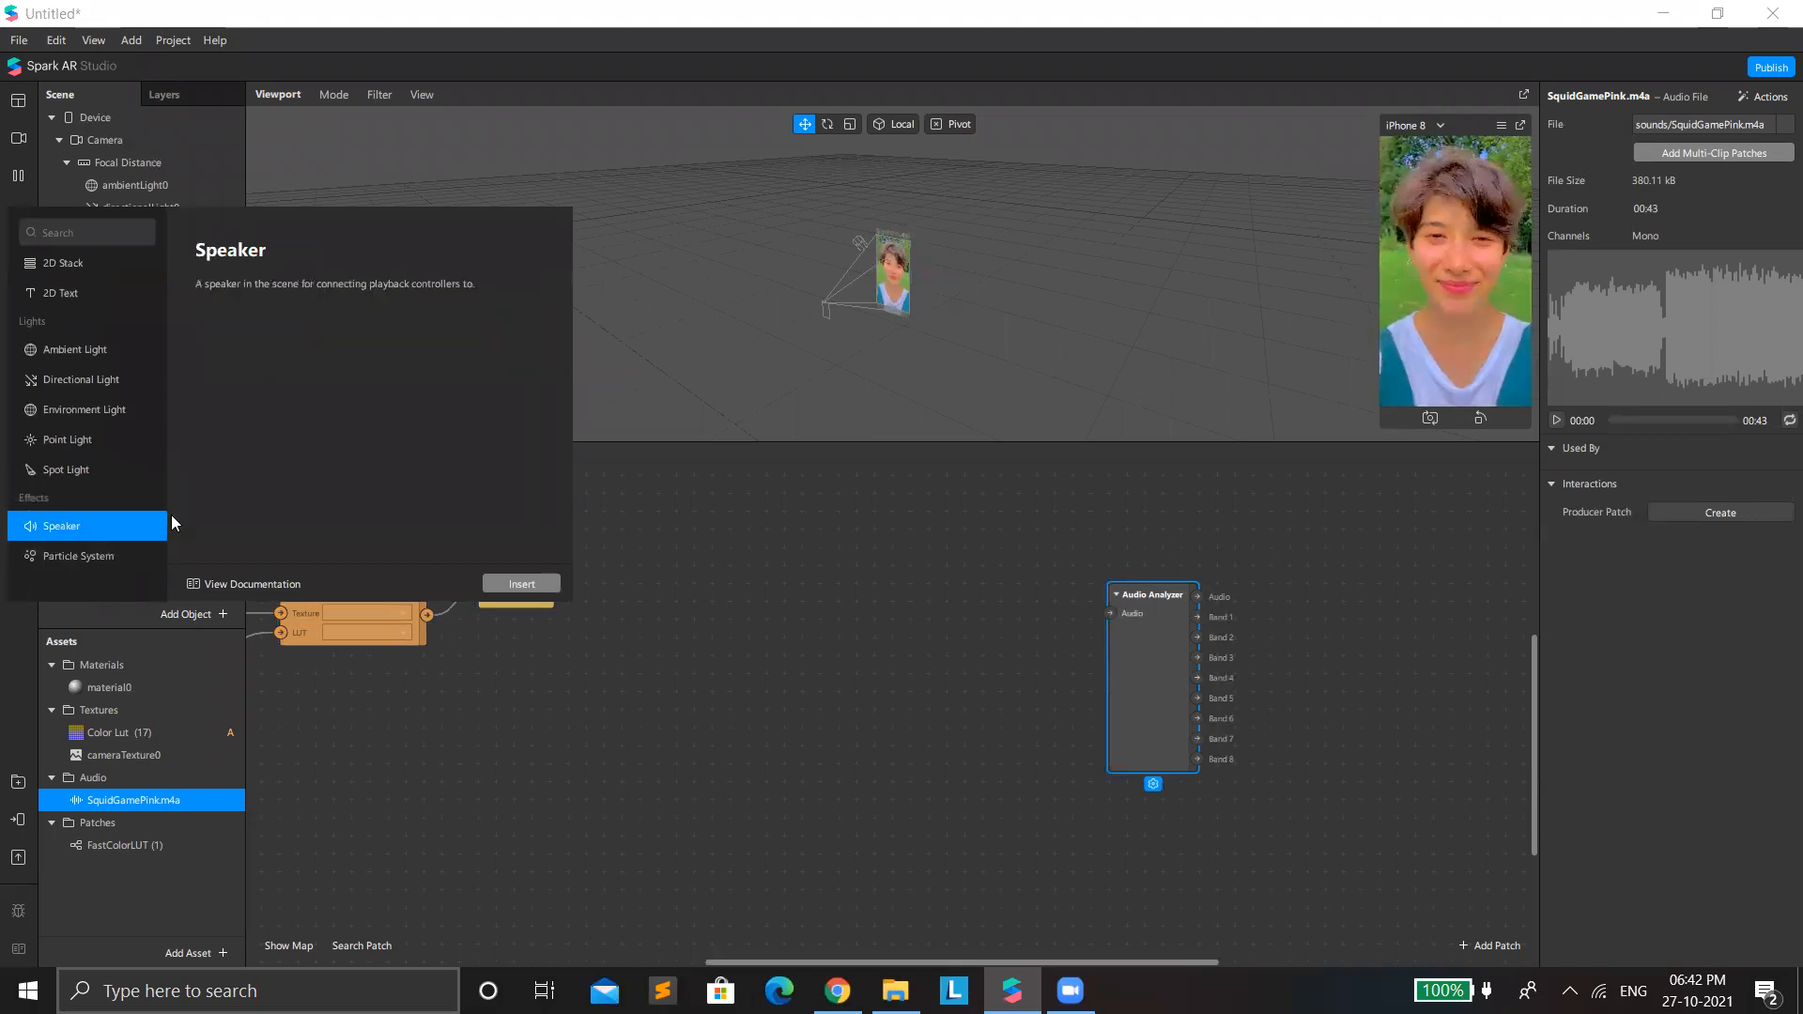
click(518, 583)
Create an audio playback controller asset, keeping its default name.
click(220, 951)
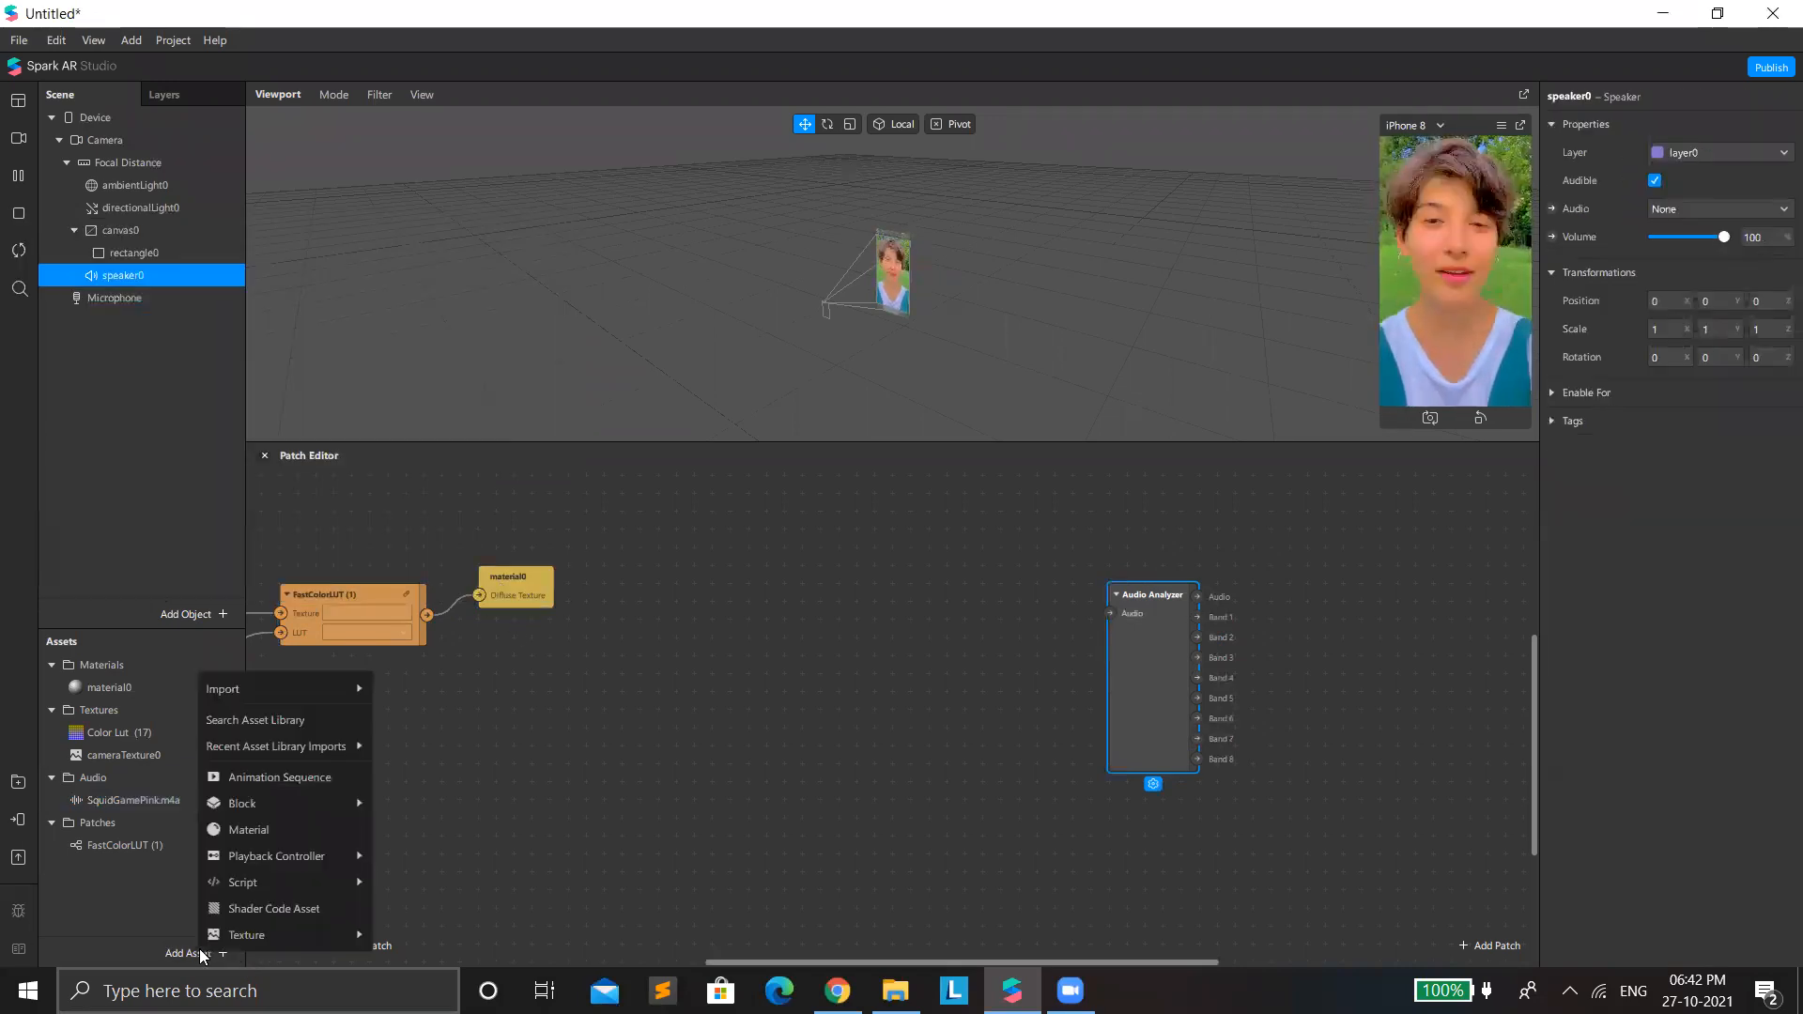
mouse_move(344, 859)
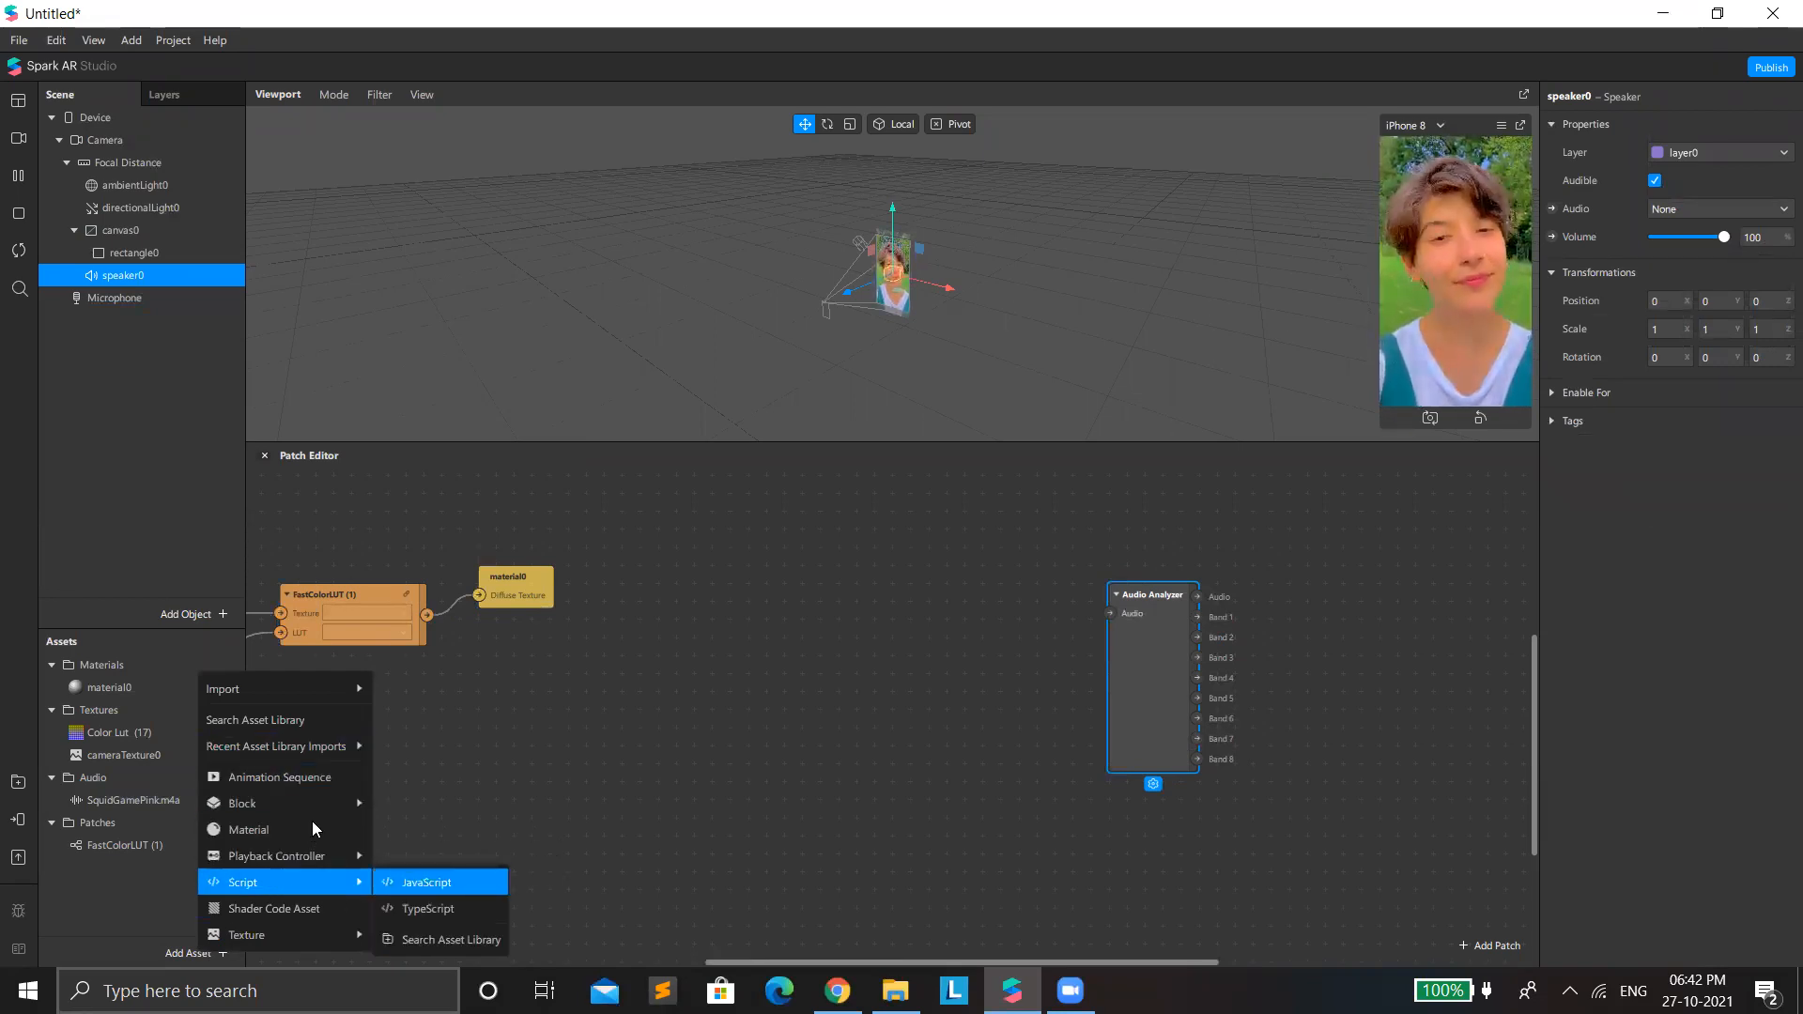
click(424, 856)
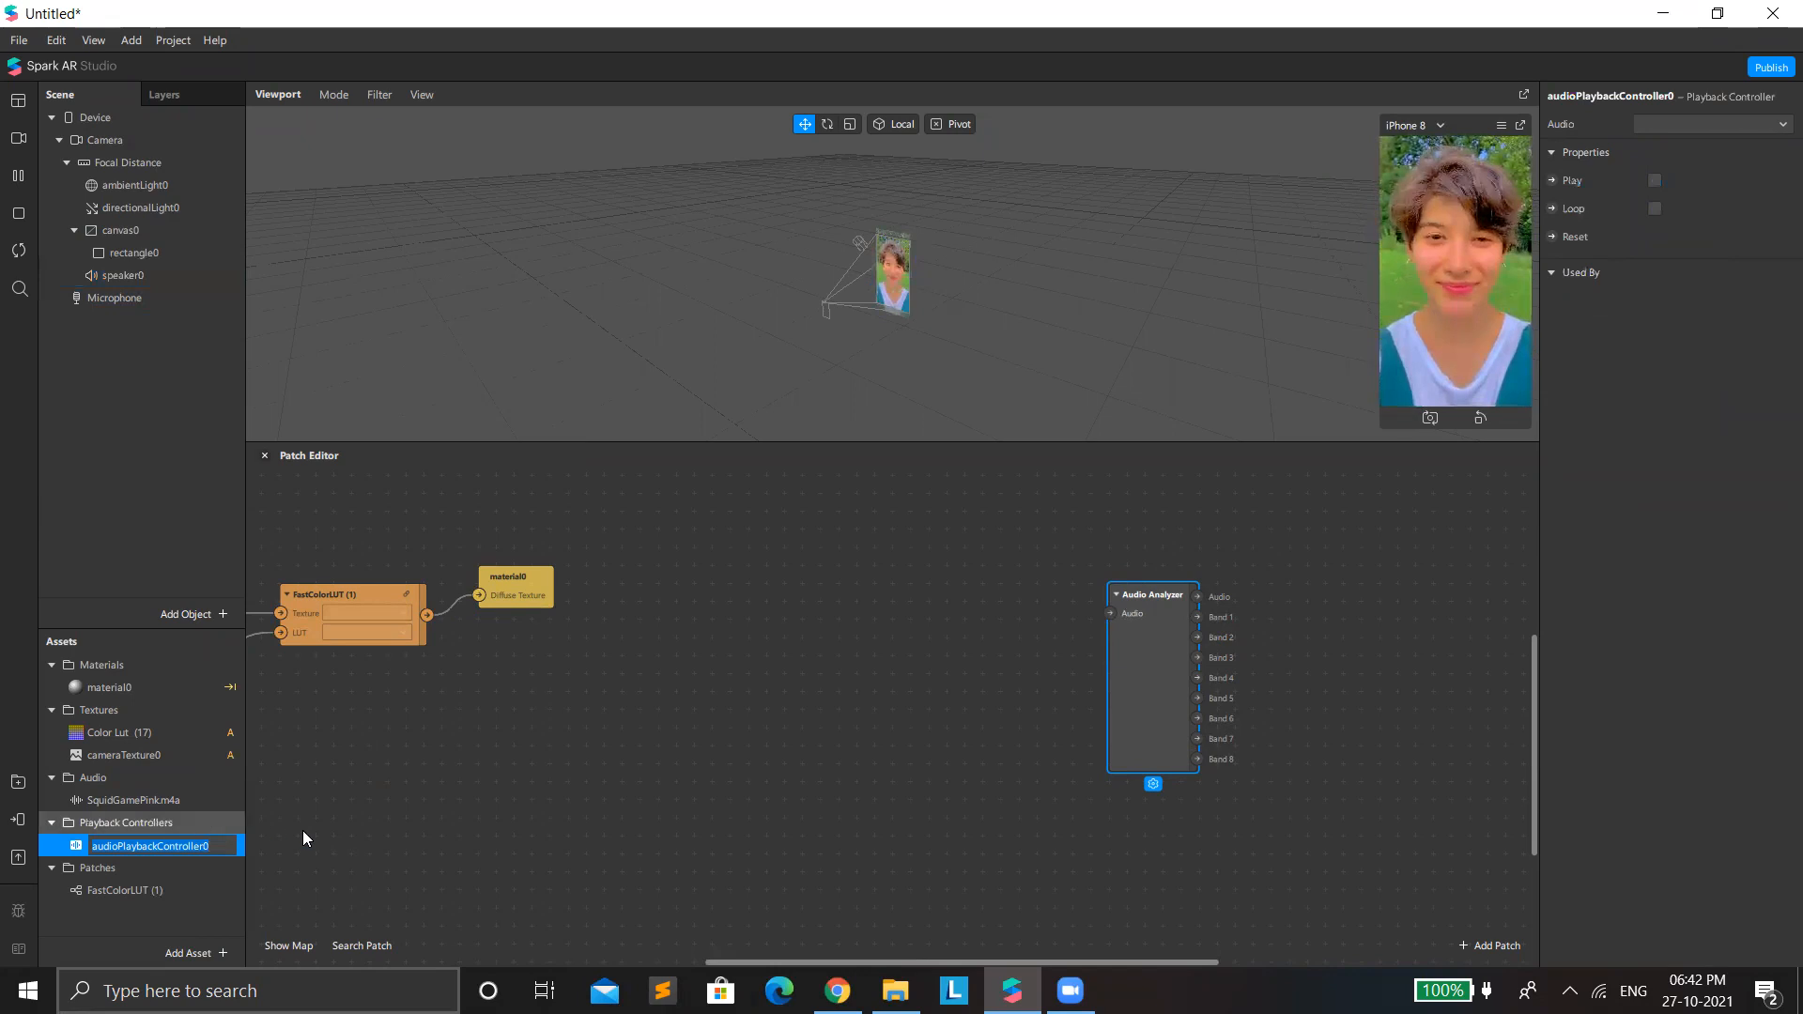
click(321, 853)
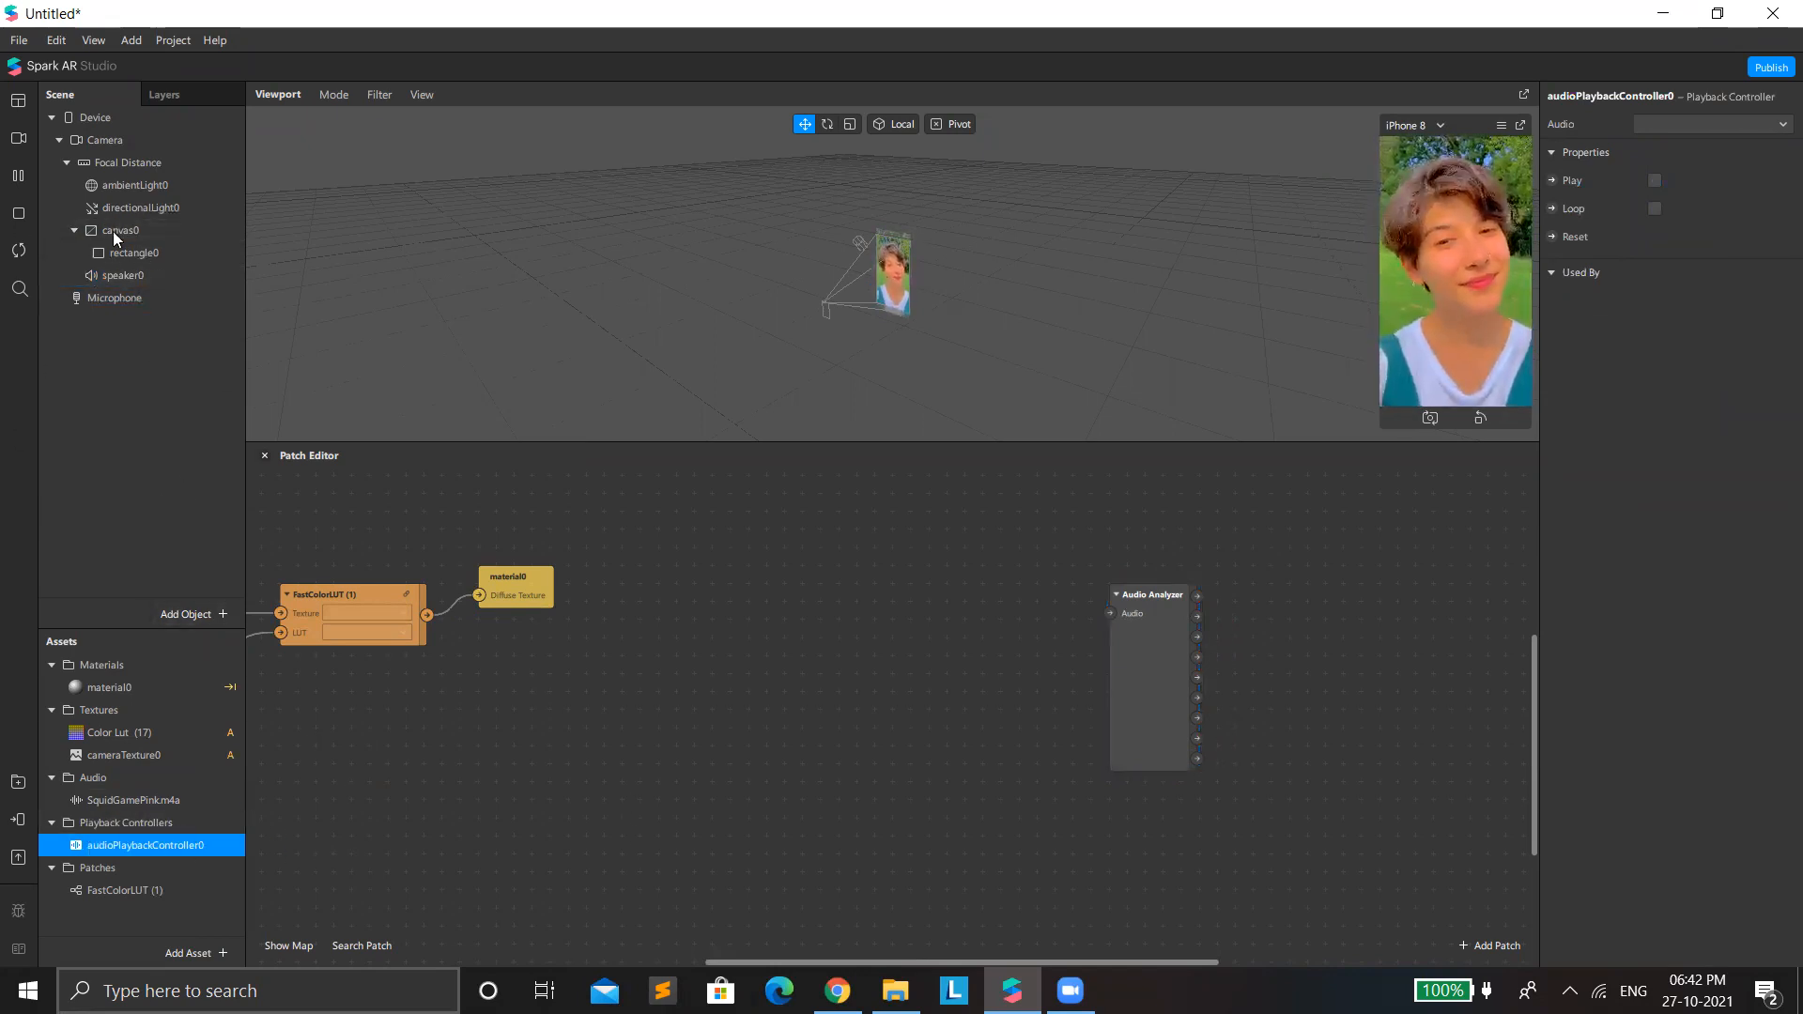
Add a Face Mesh object to the scene.
right_click(116, 372)
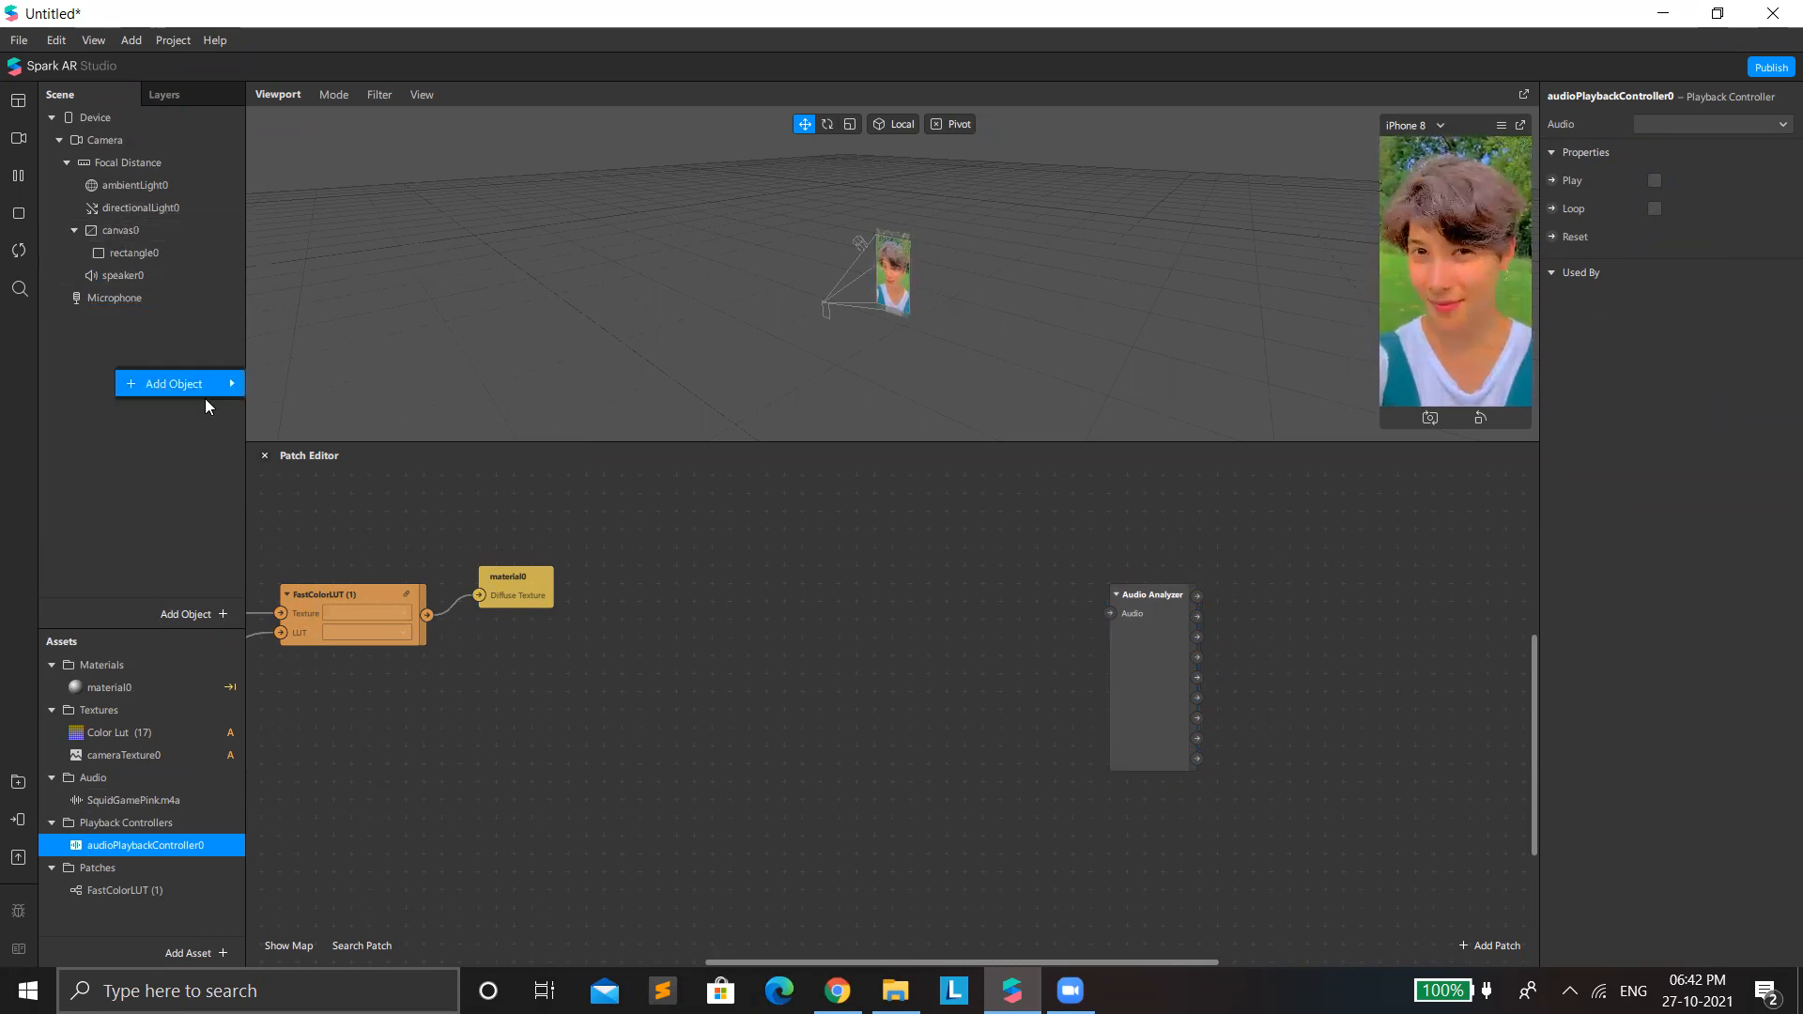
mouse_move(205, 387)
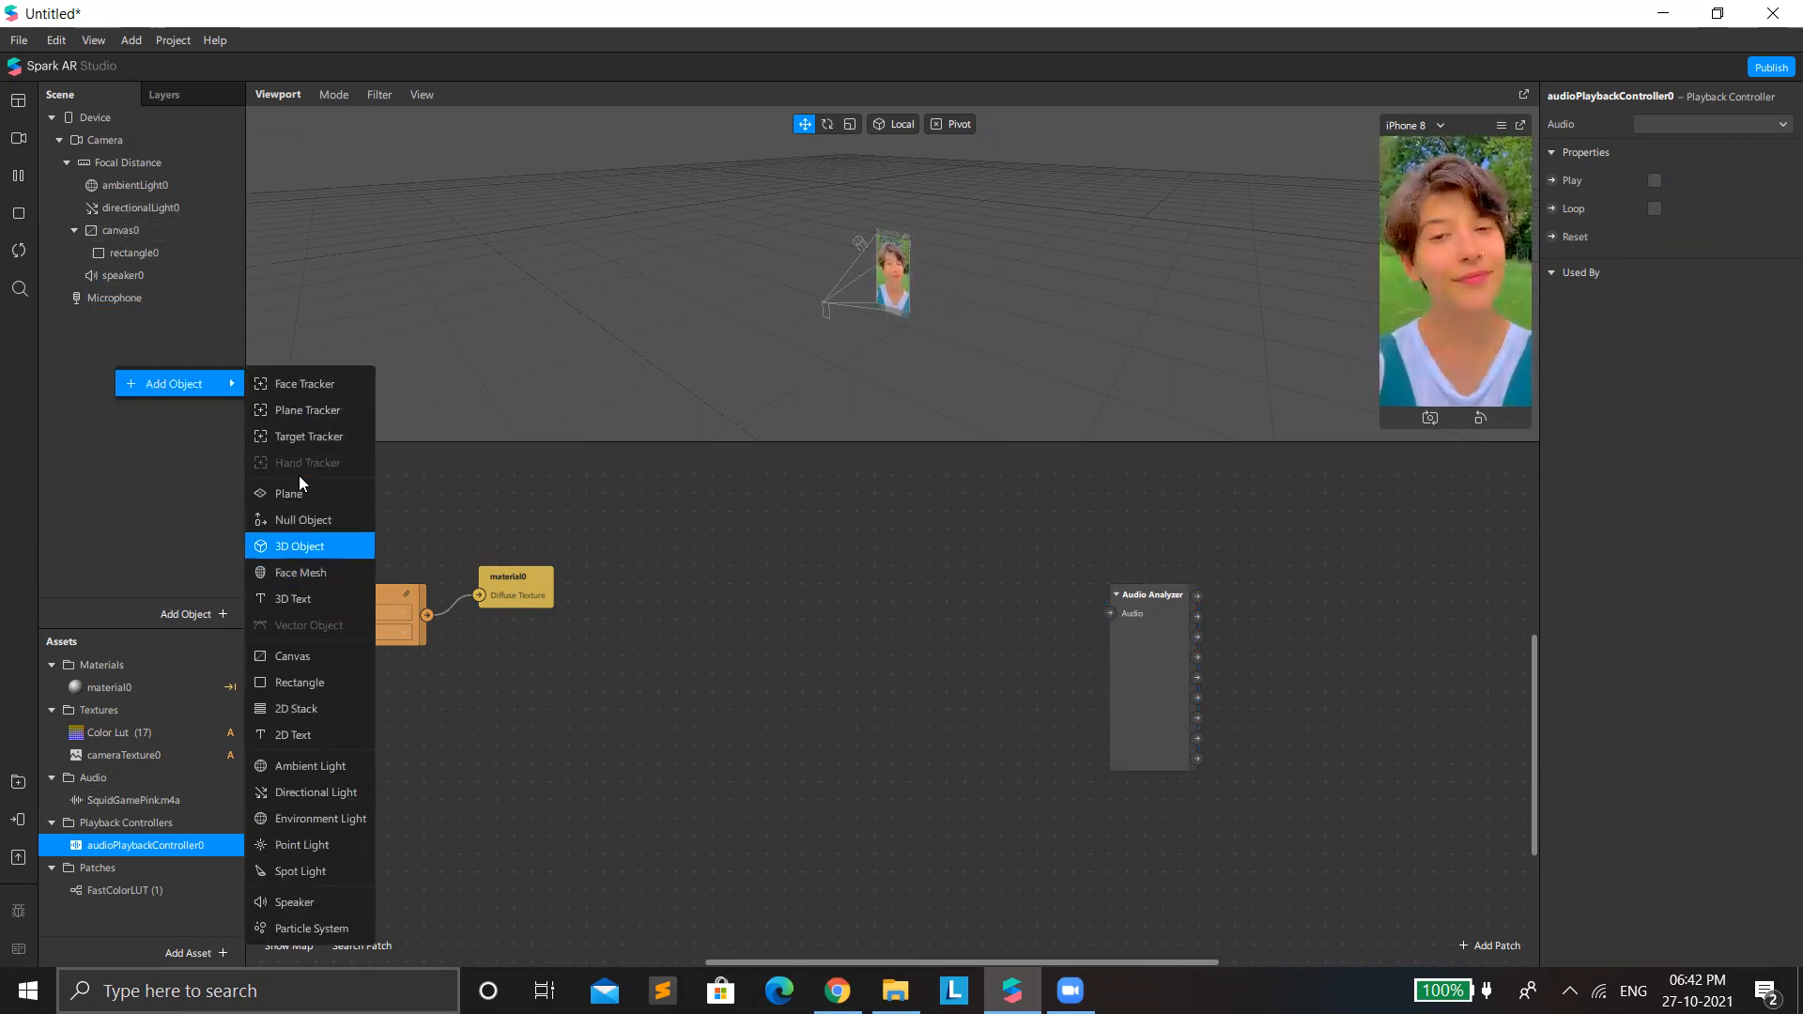
click(329, 573)
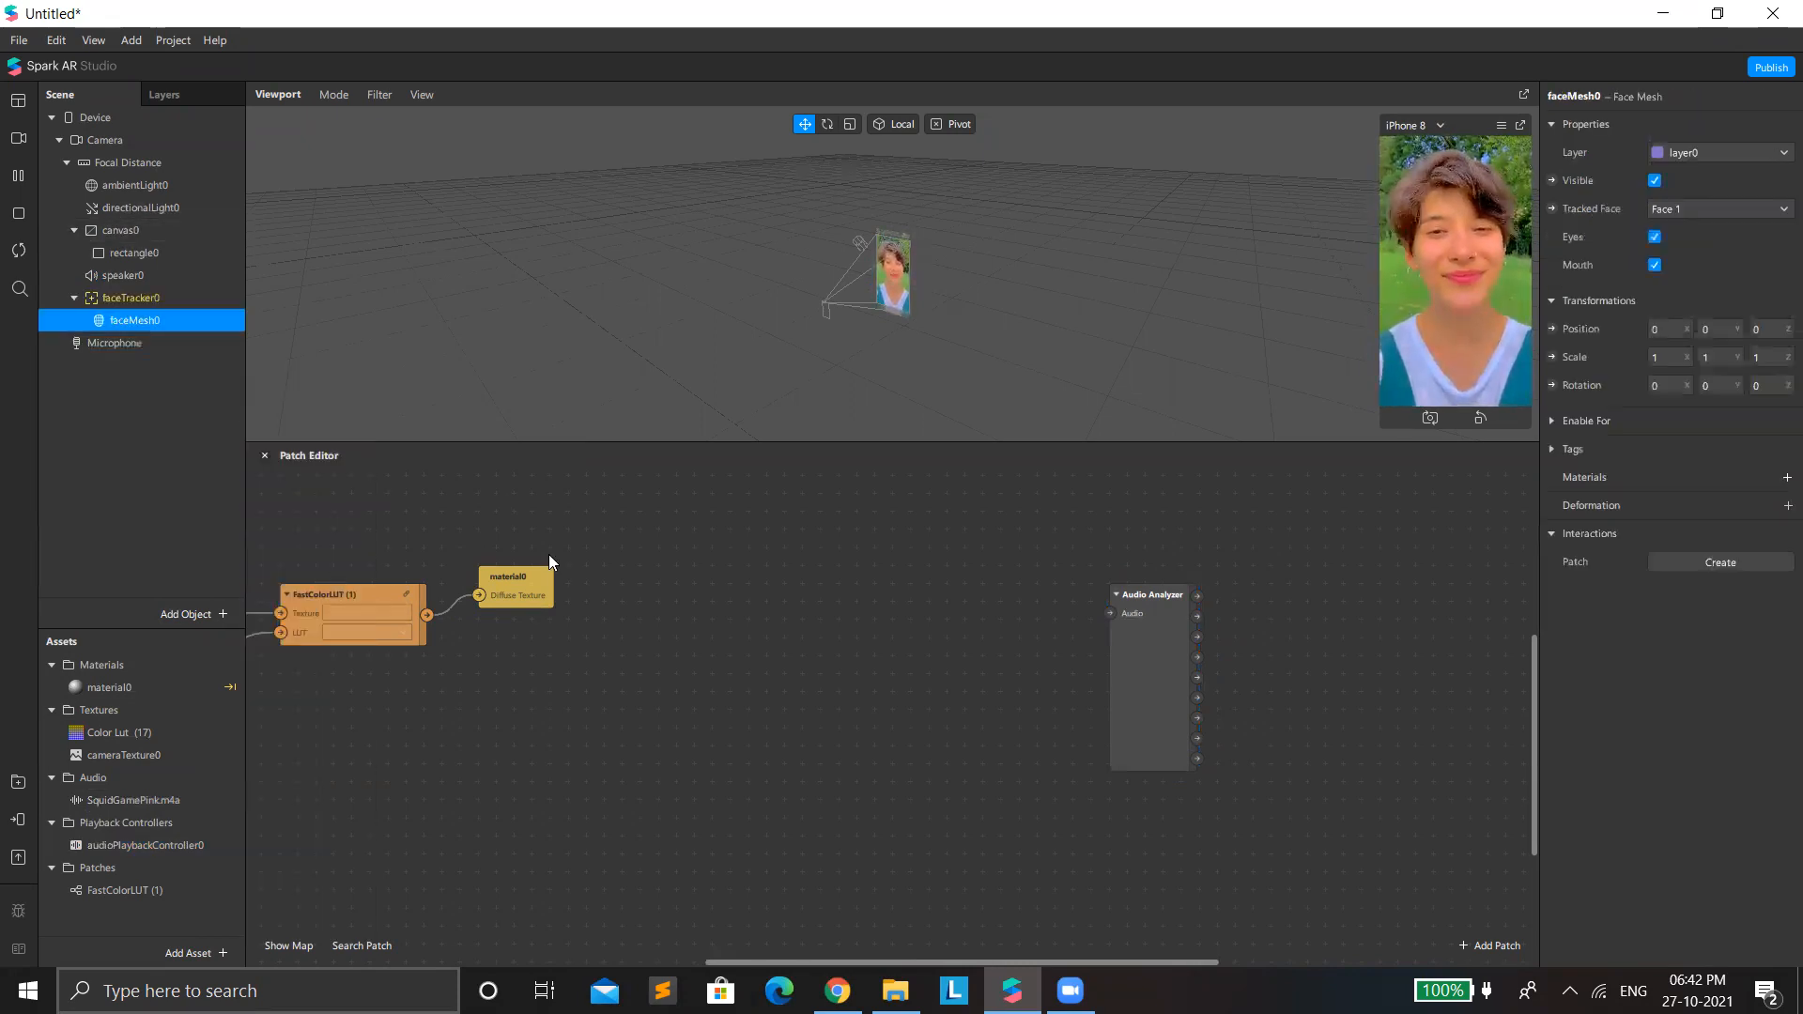
Give the face mesh a new material, using the Retouching shader type with skin smoothing at 77.
click(1786, 477)
click(1721, 539)
click(1692, 494)
click(1663, 125)
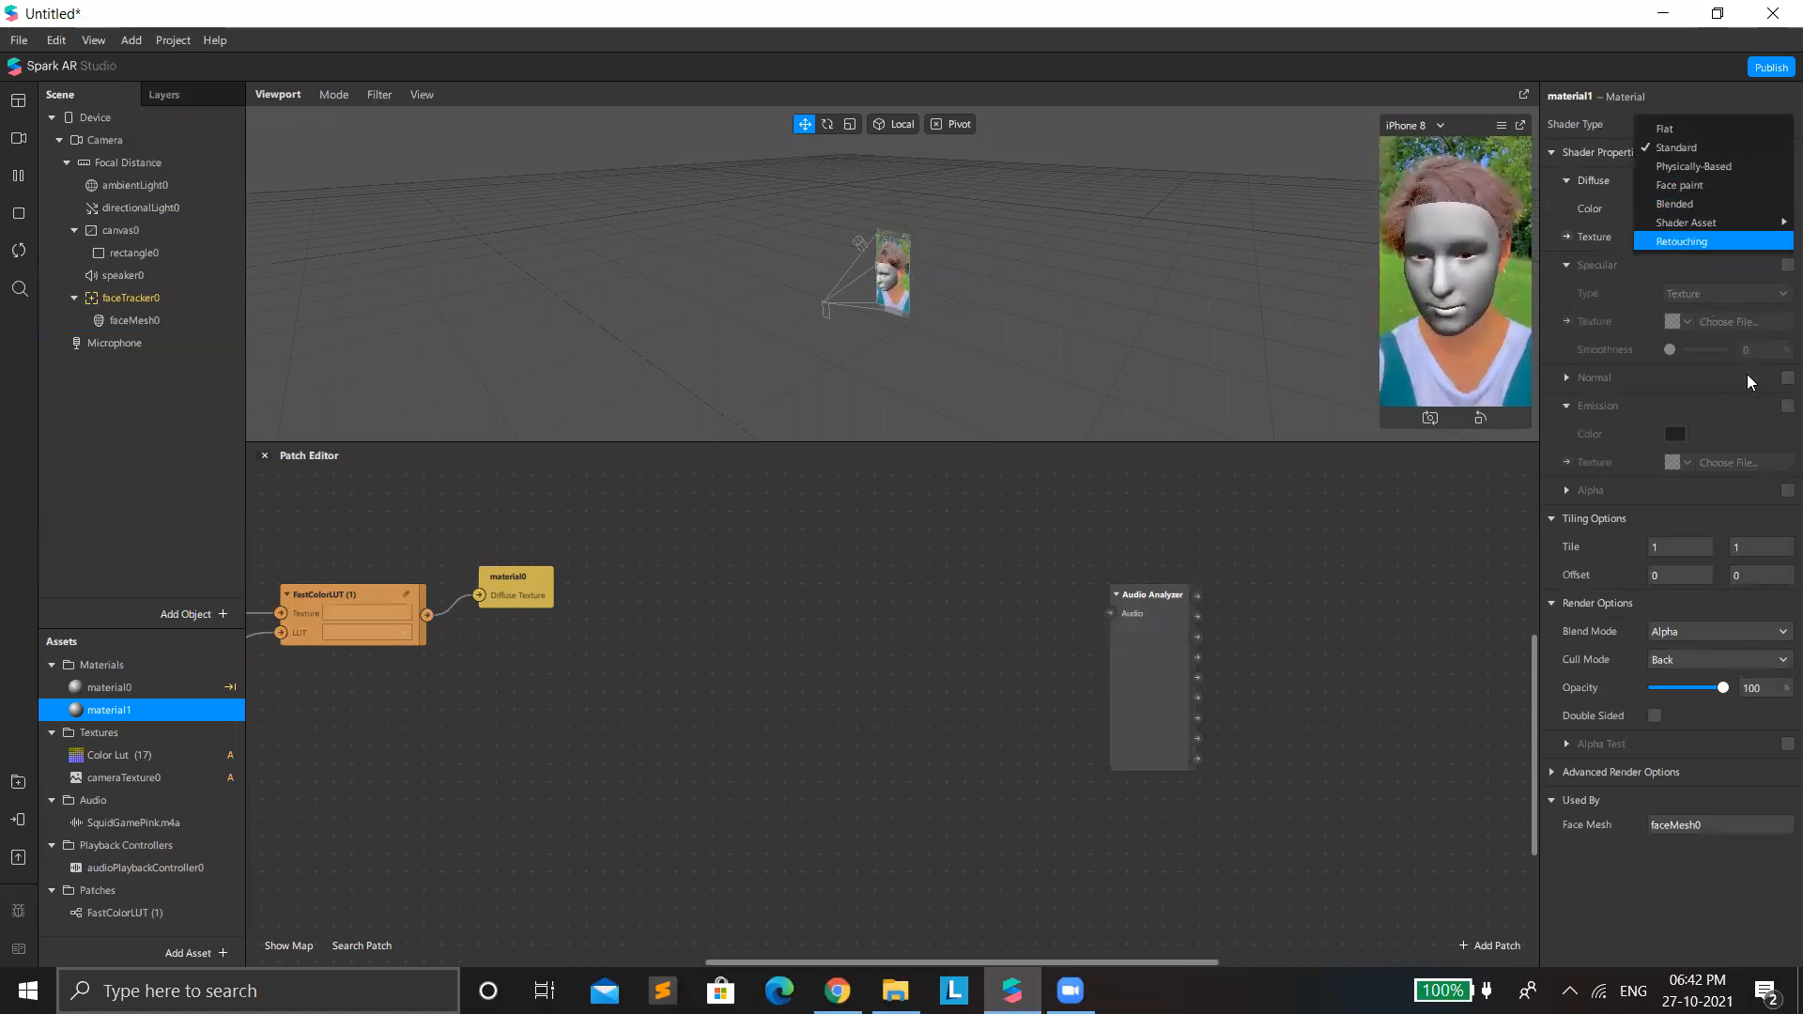
drag(1694, 235, 1707, 245)
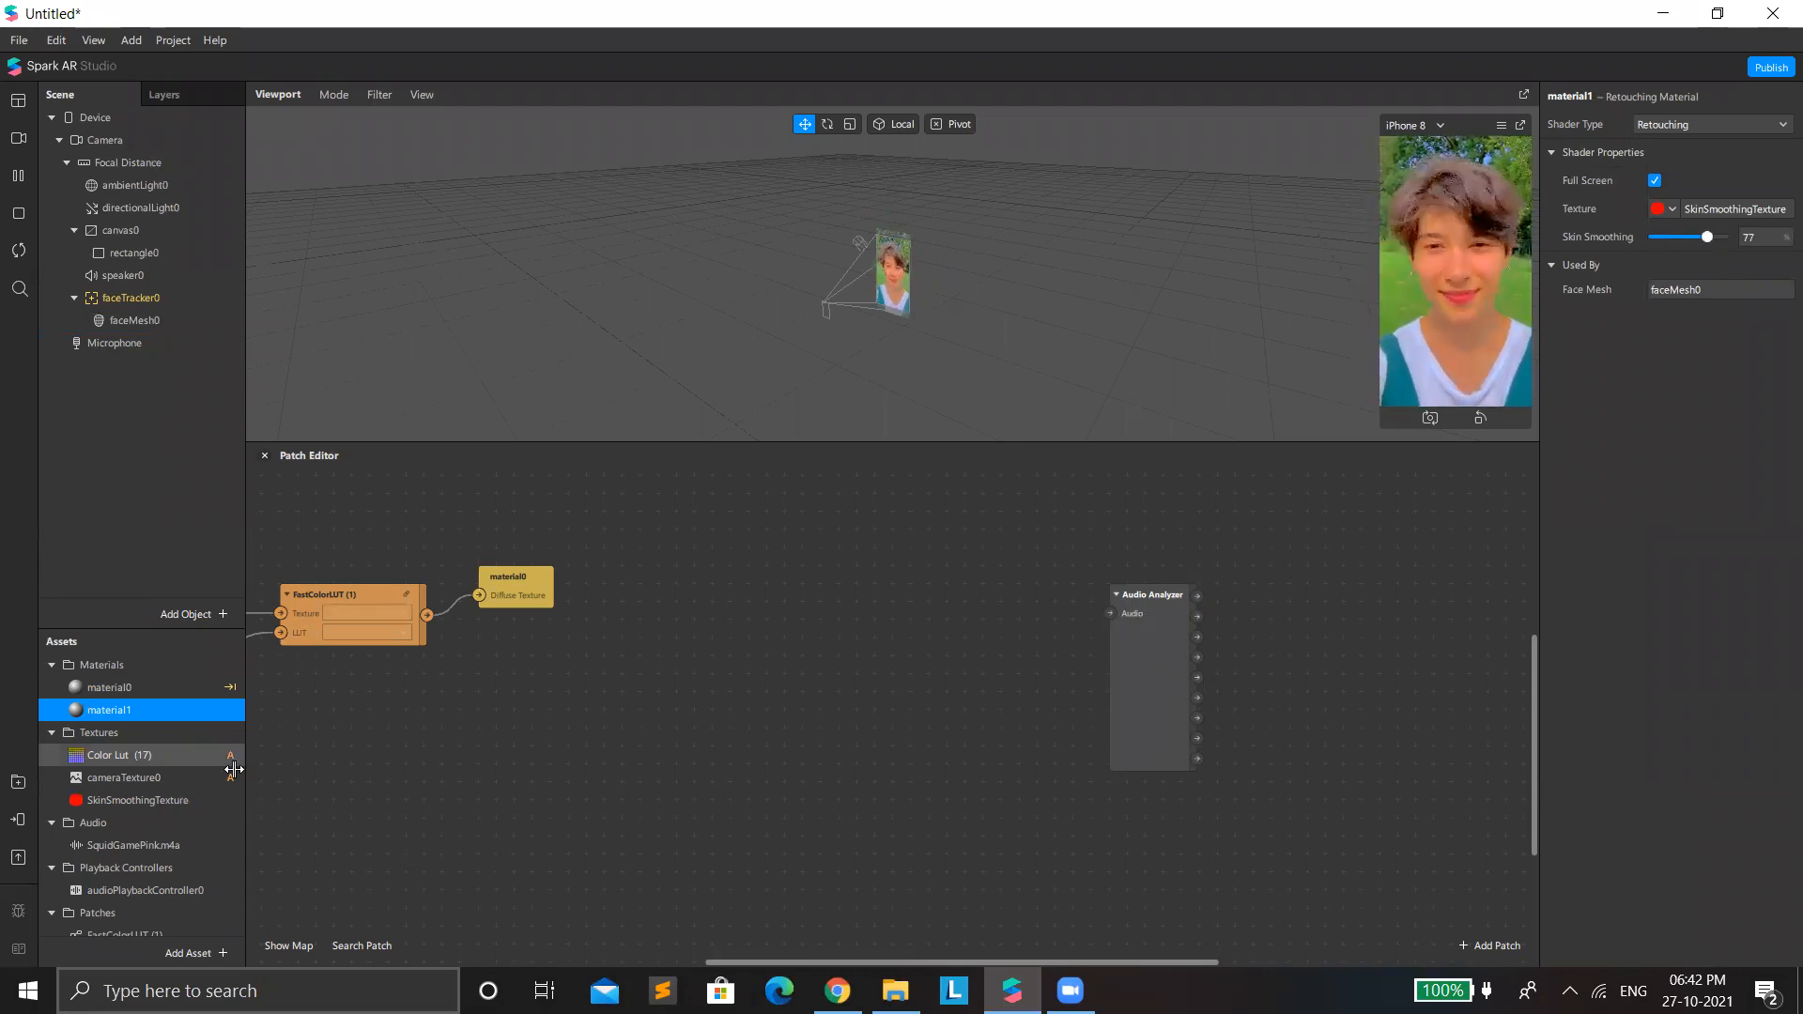
Add the Camera object as a patch and place it in free space between the color LUT group and the Audio Analyzer.
click(103, 139)
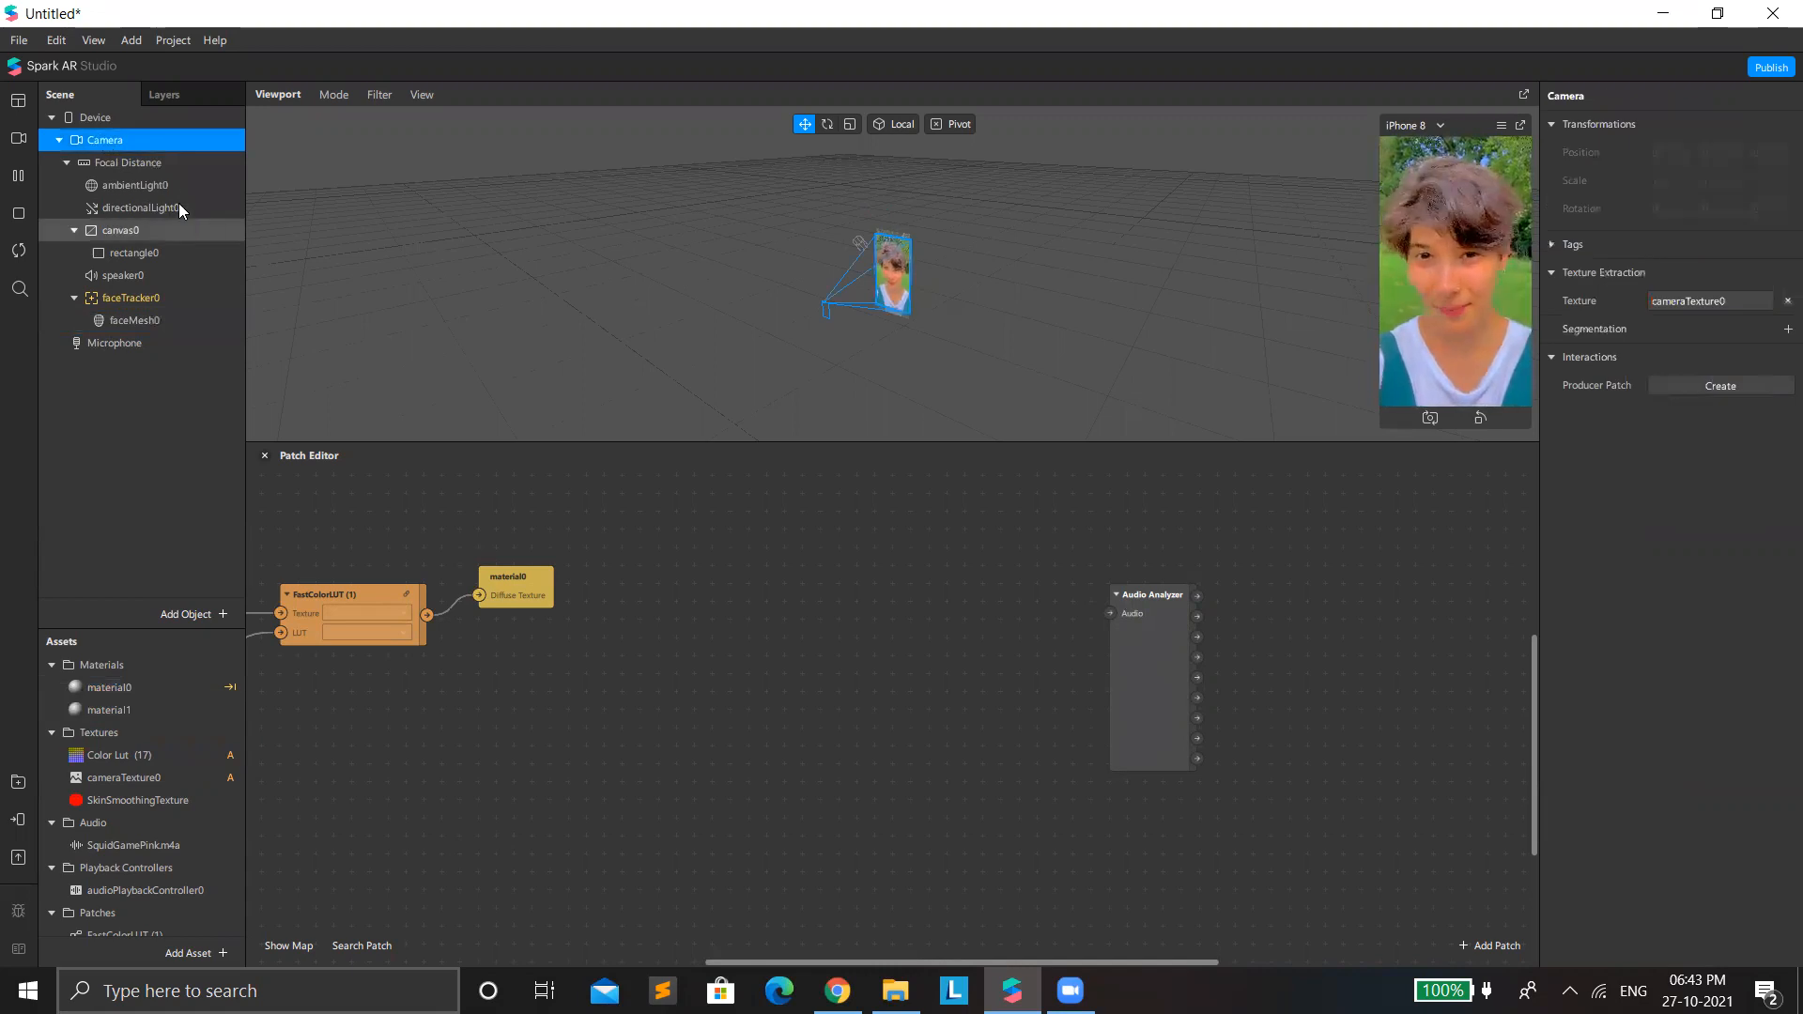
drag(122, 139, 757, 782)
drag(584, 528, 248, 616)
drag(642, 588, 419, 531)
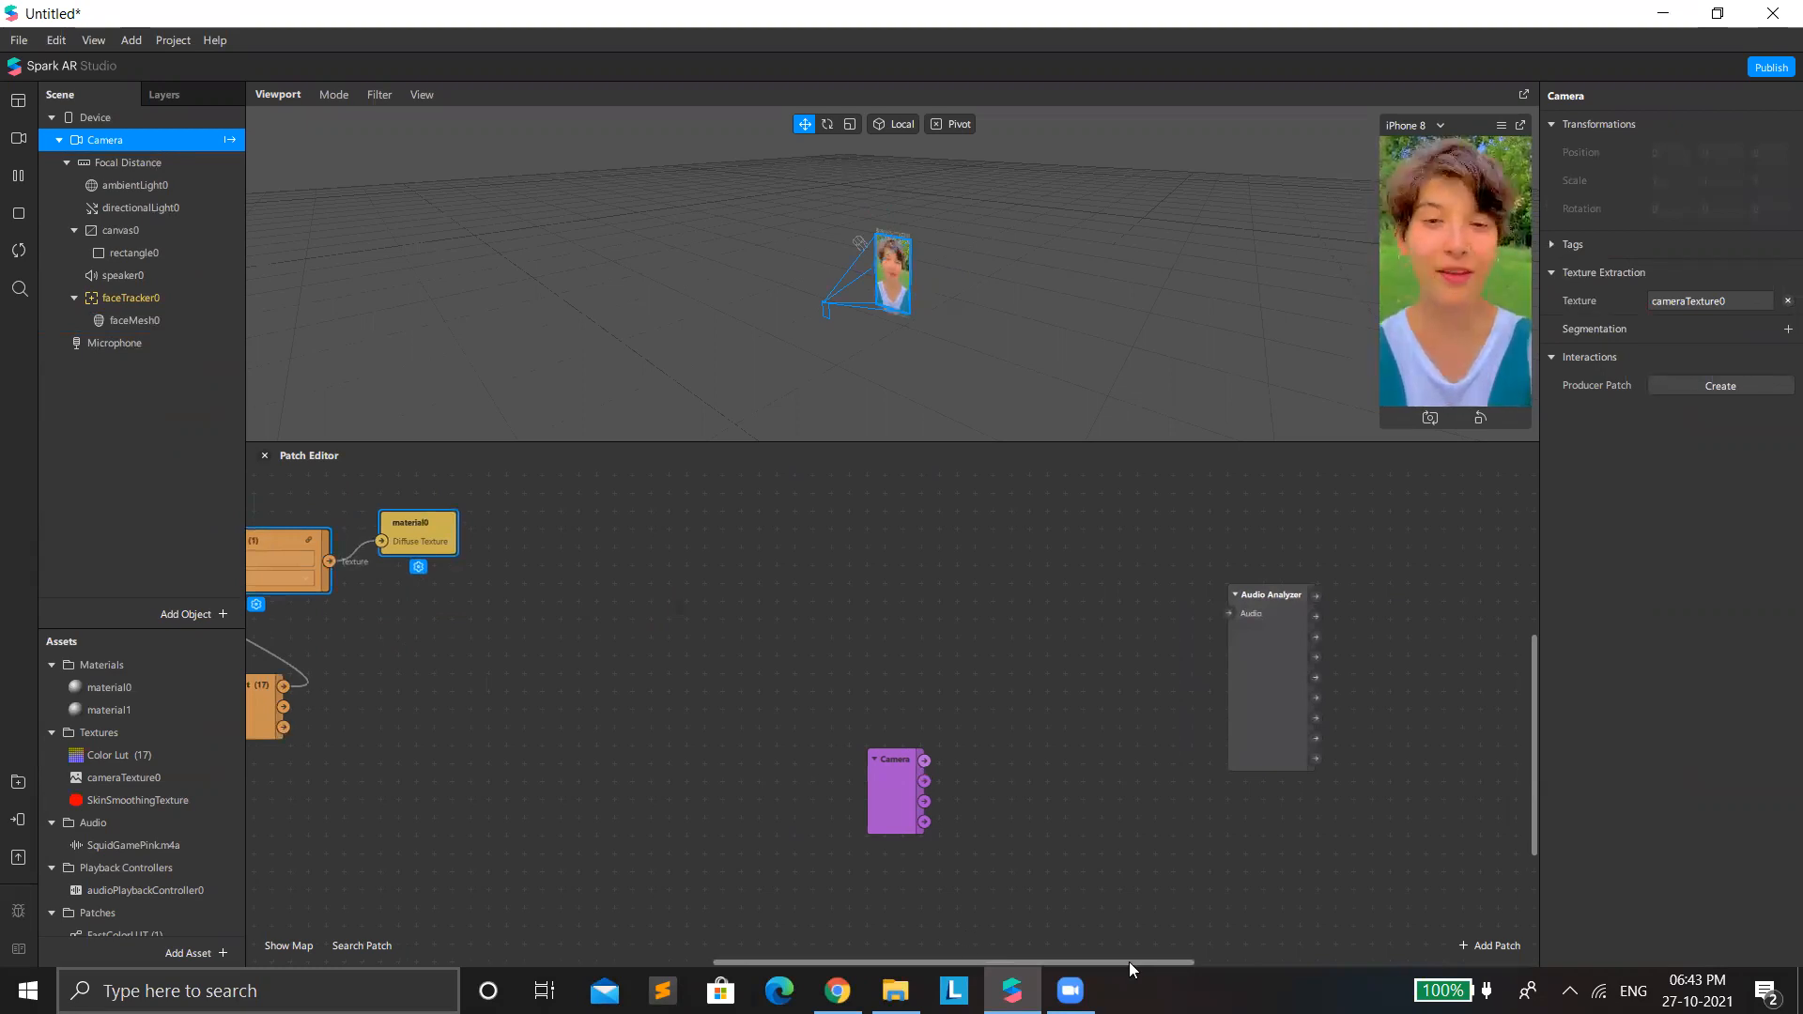
drag(1132, 965, 1172, 965)
drag(771, 760, 659, 603)
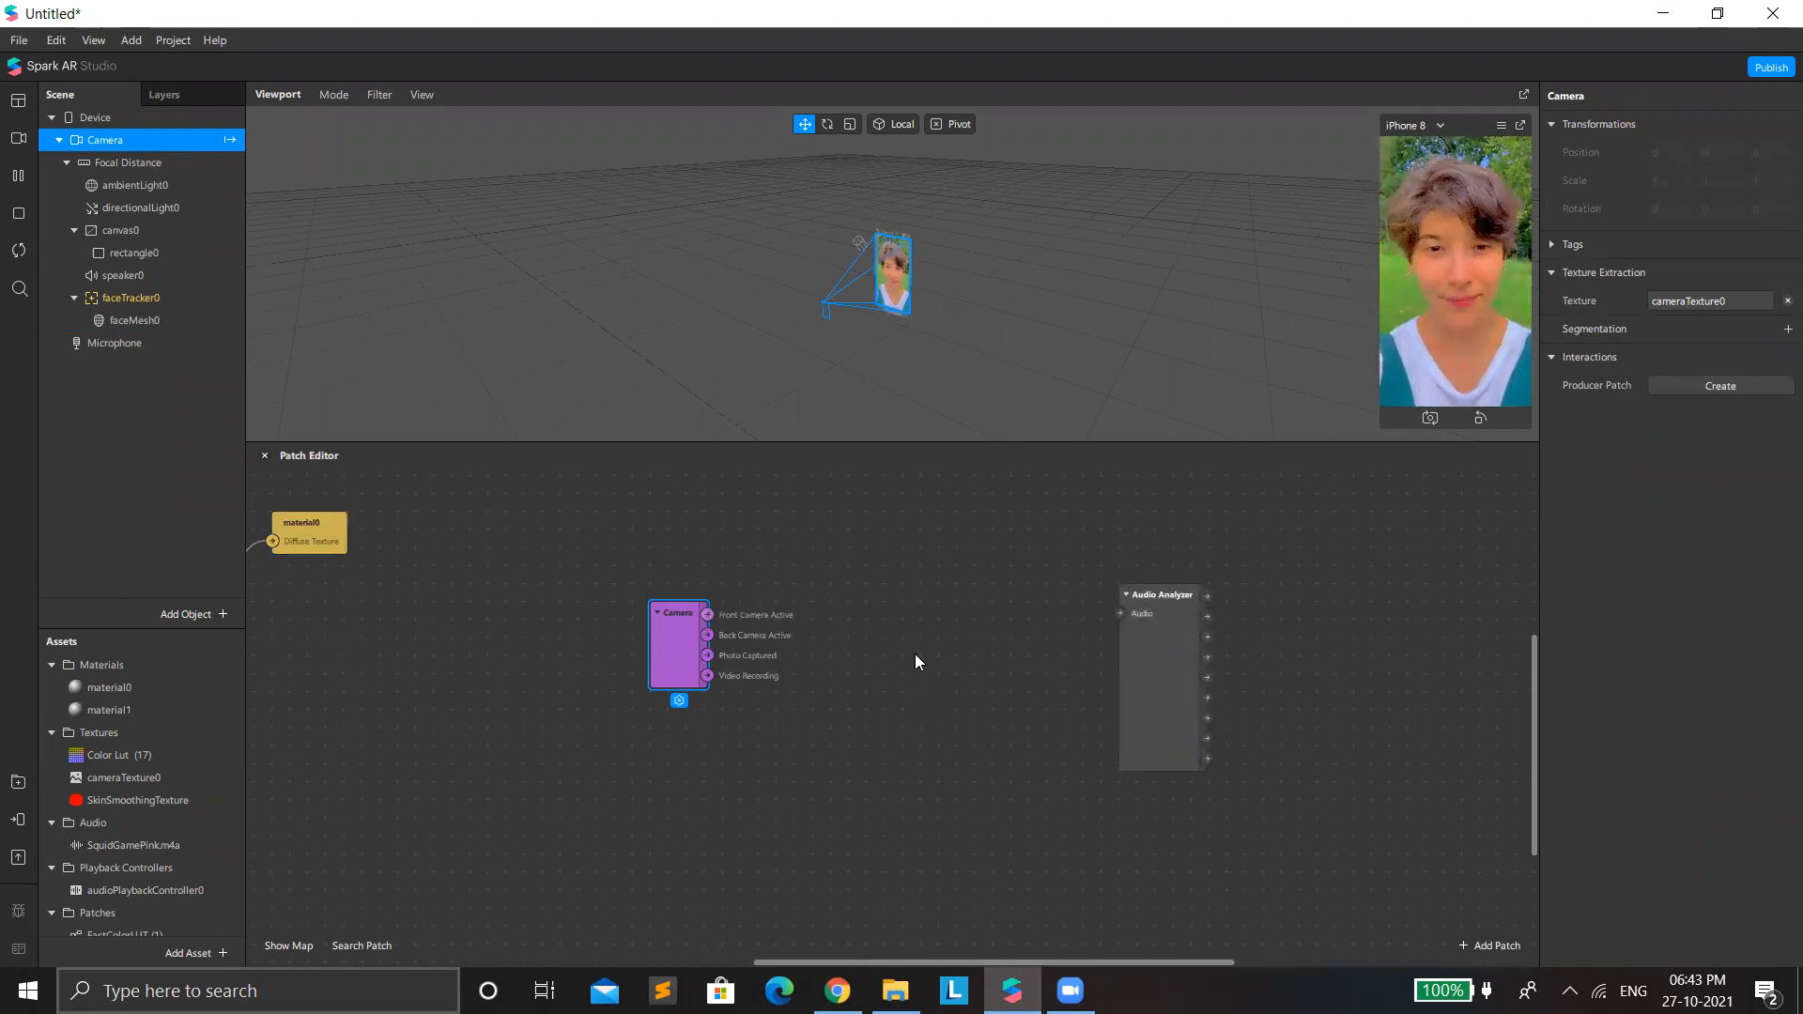
Add a Single-Clip Controller patch and place it between the Camera and Audio Analyzer patches.
double_click(877, 671)
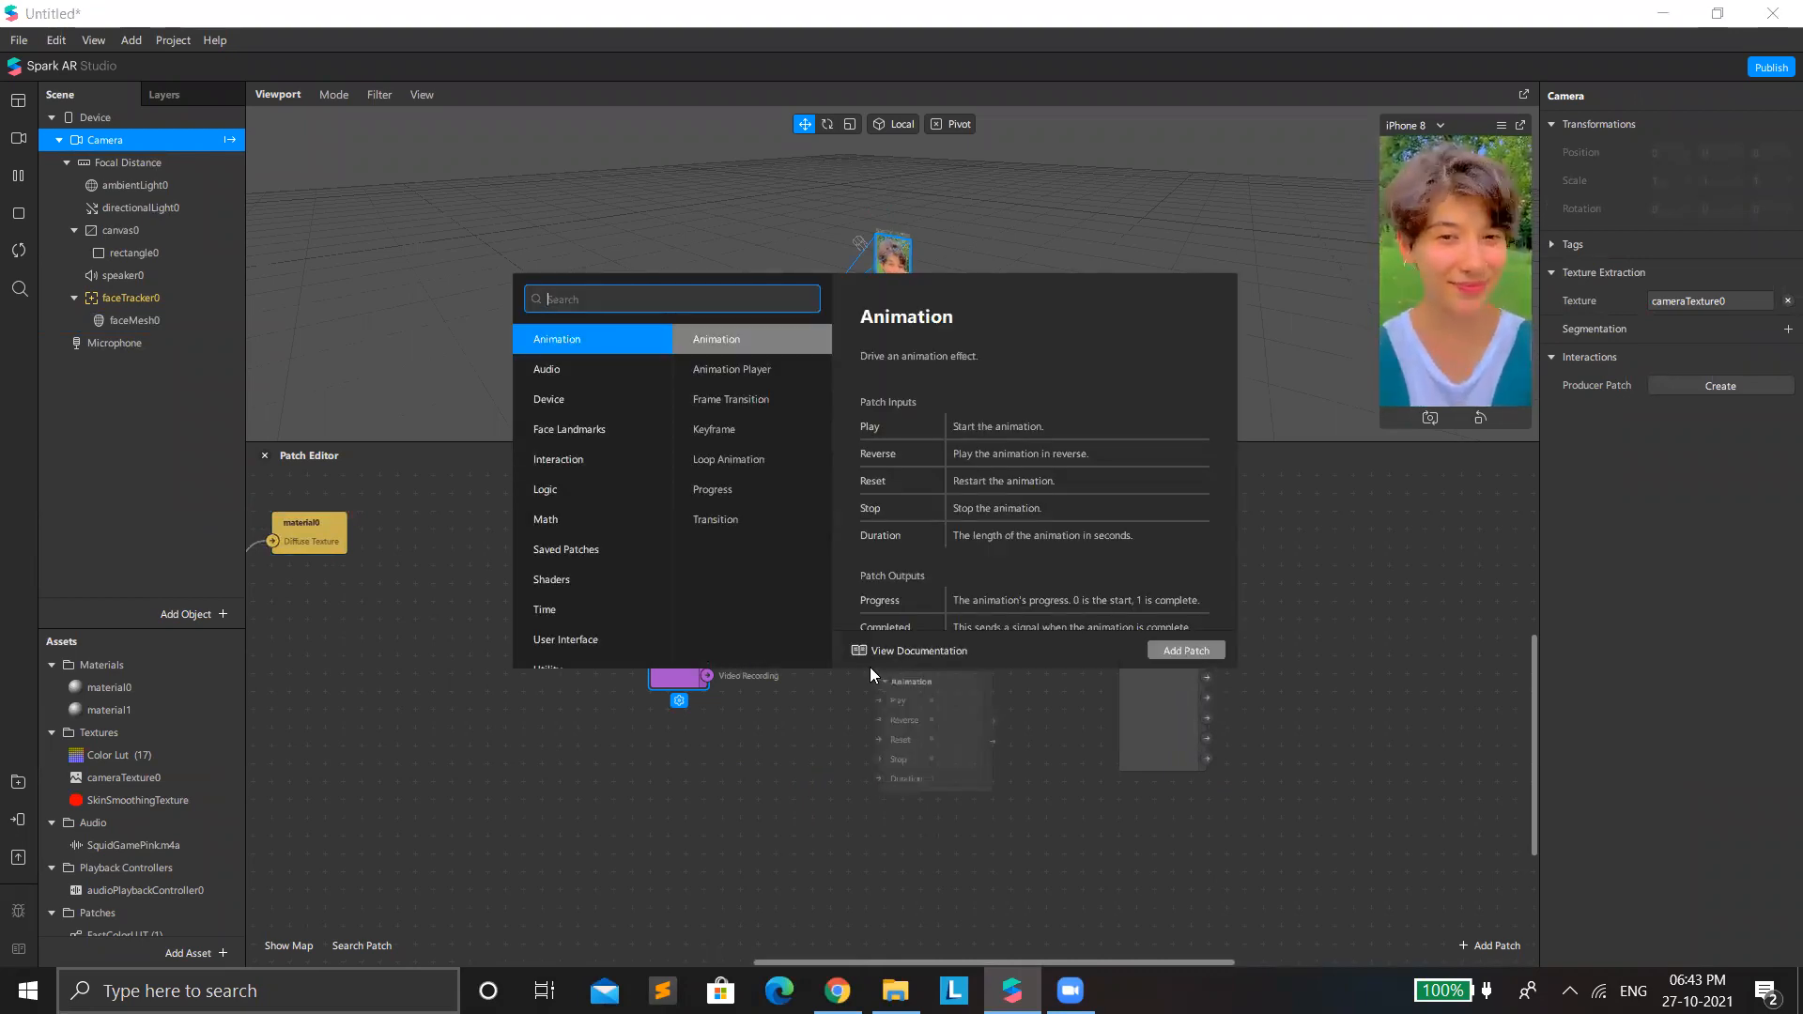
text(singl)
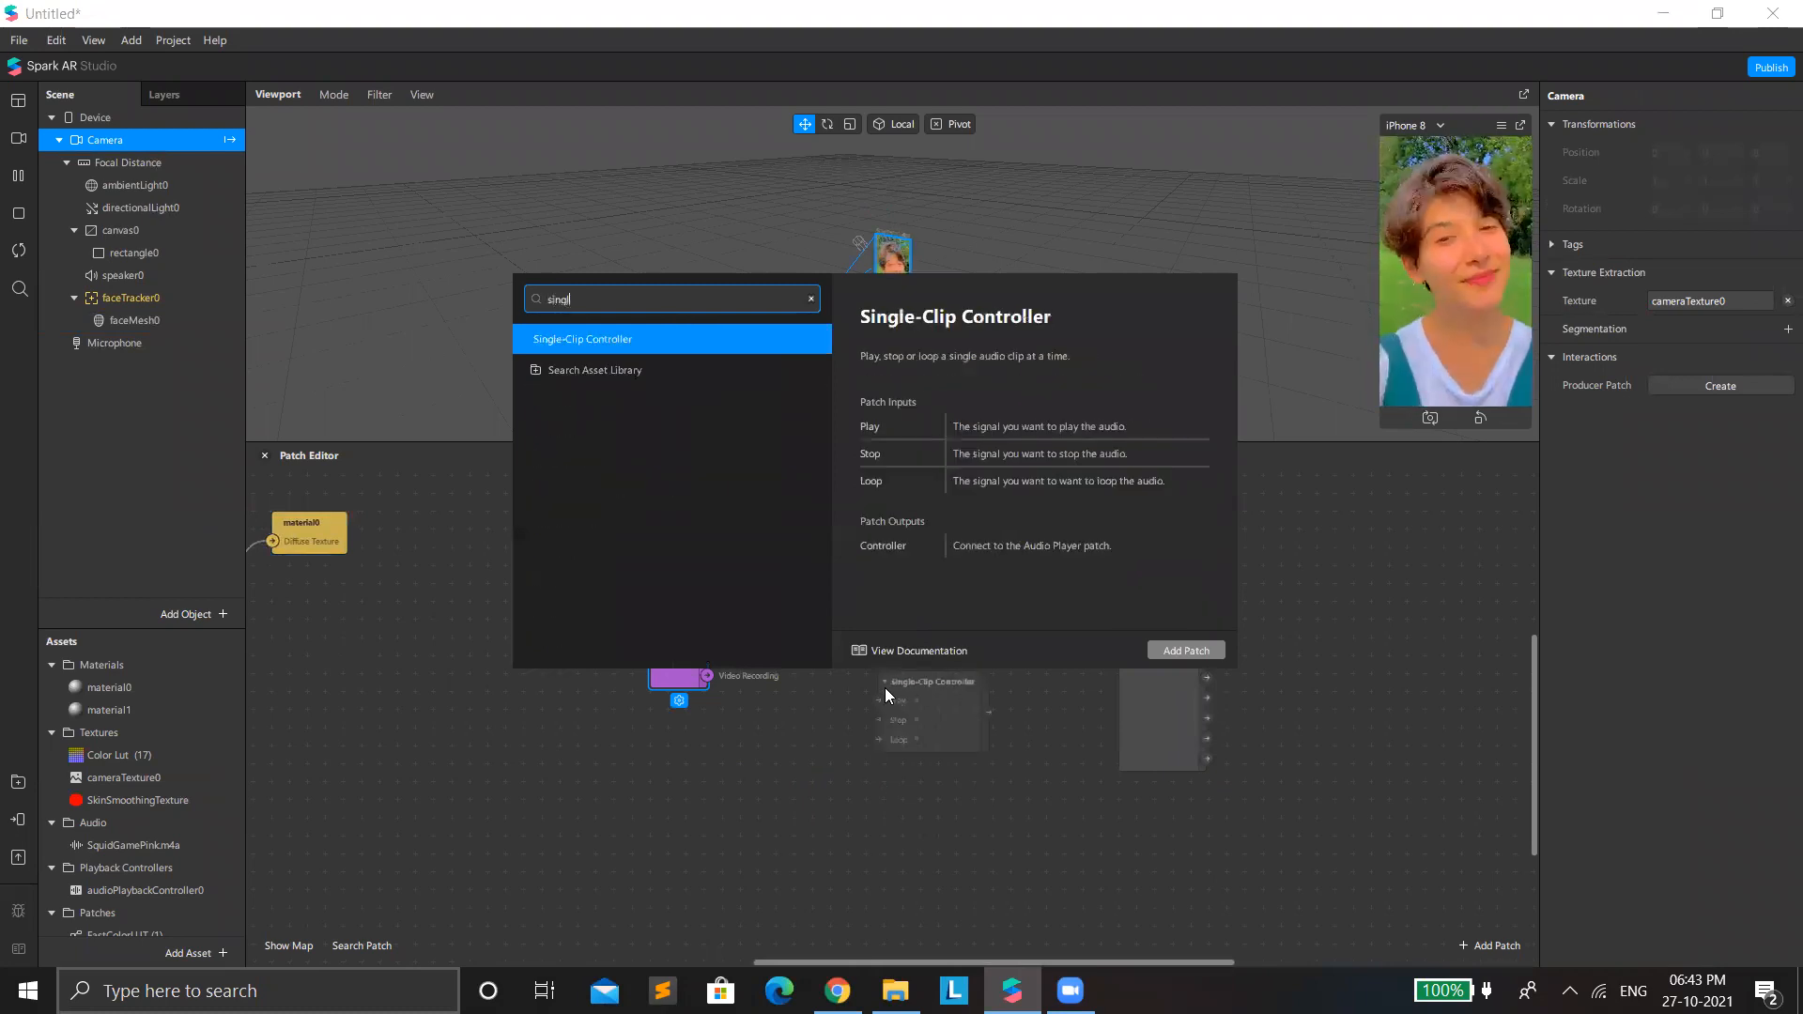
key(Return)
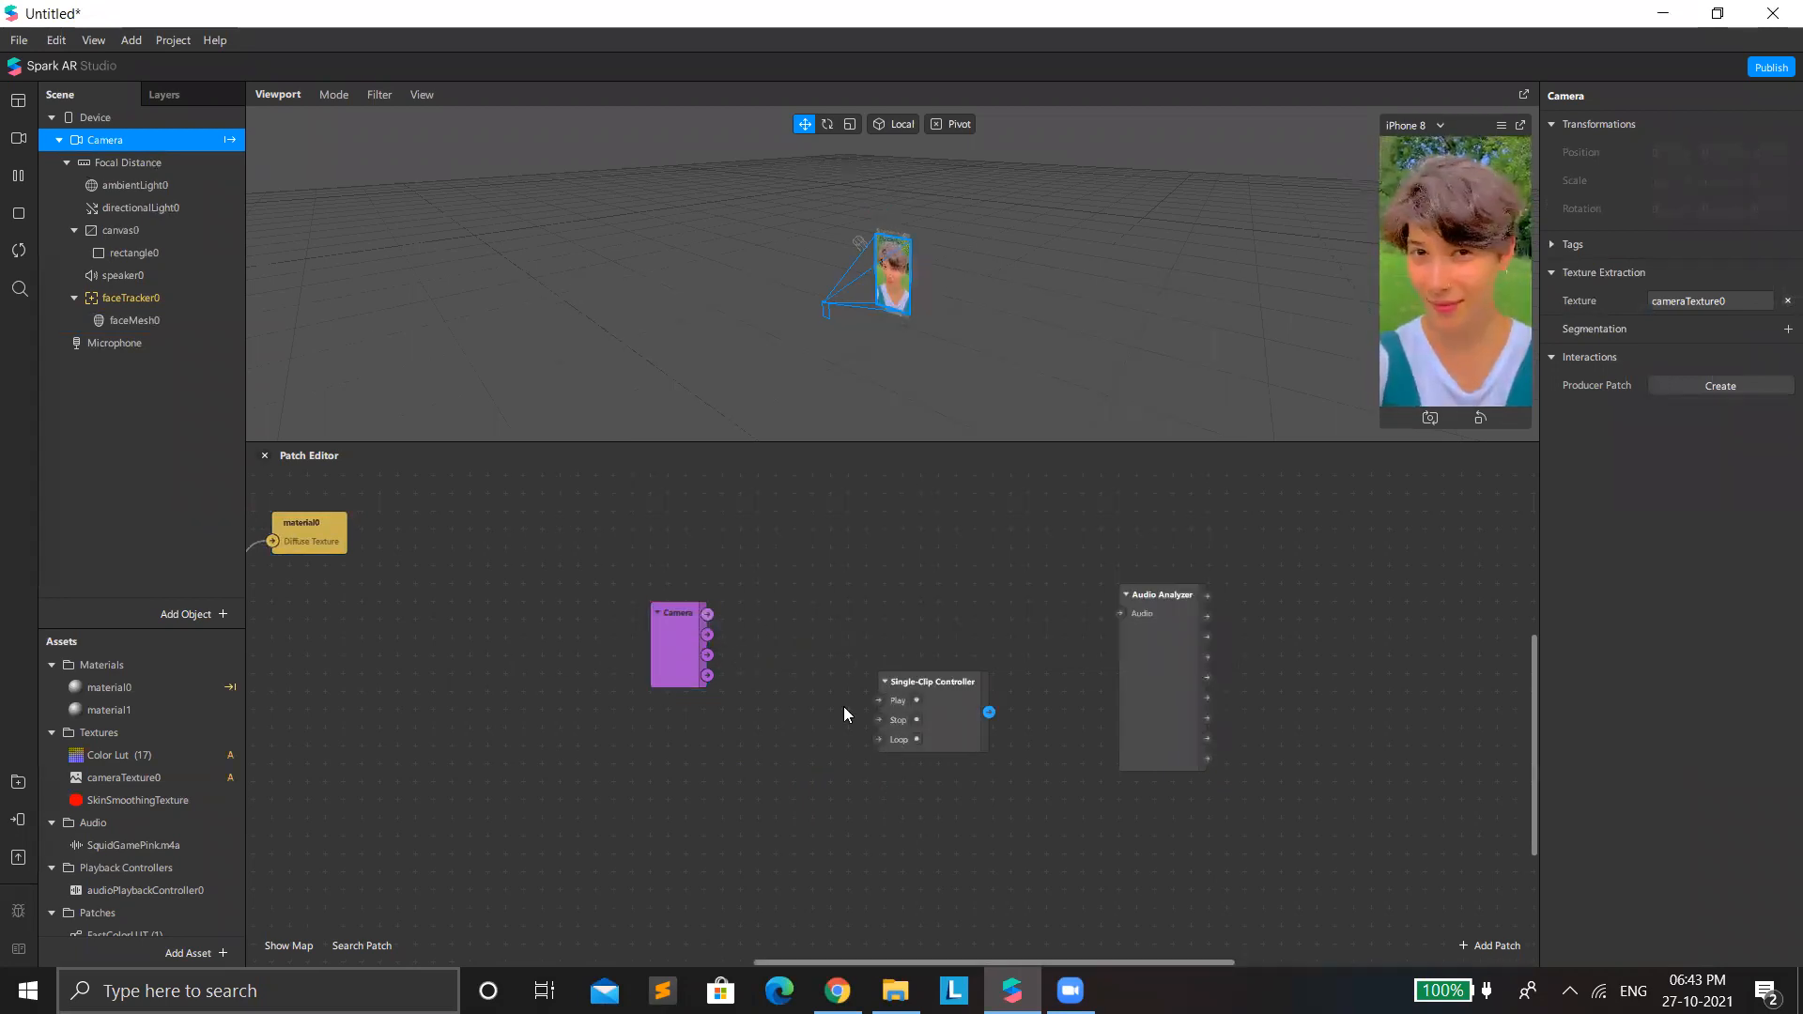
drag(920, 676, 874, 586)
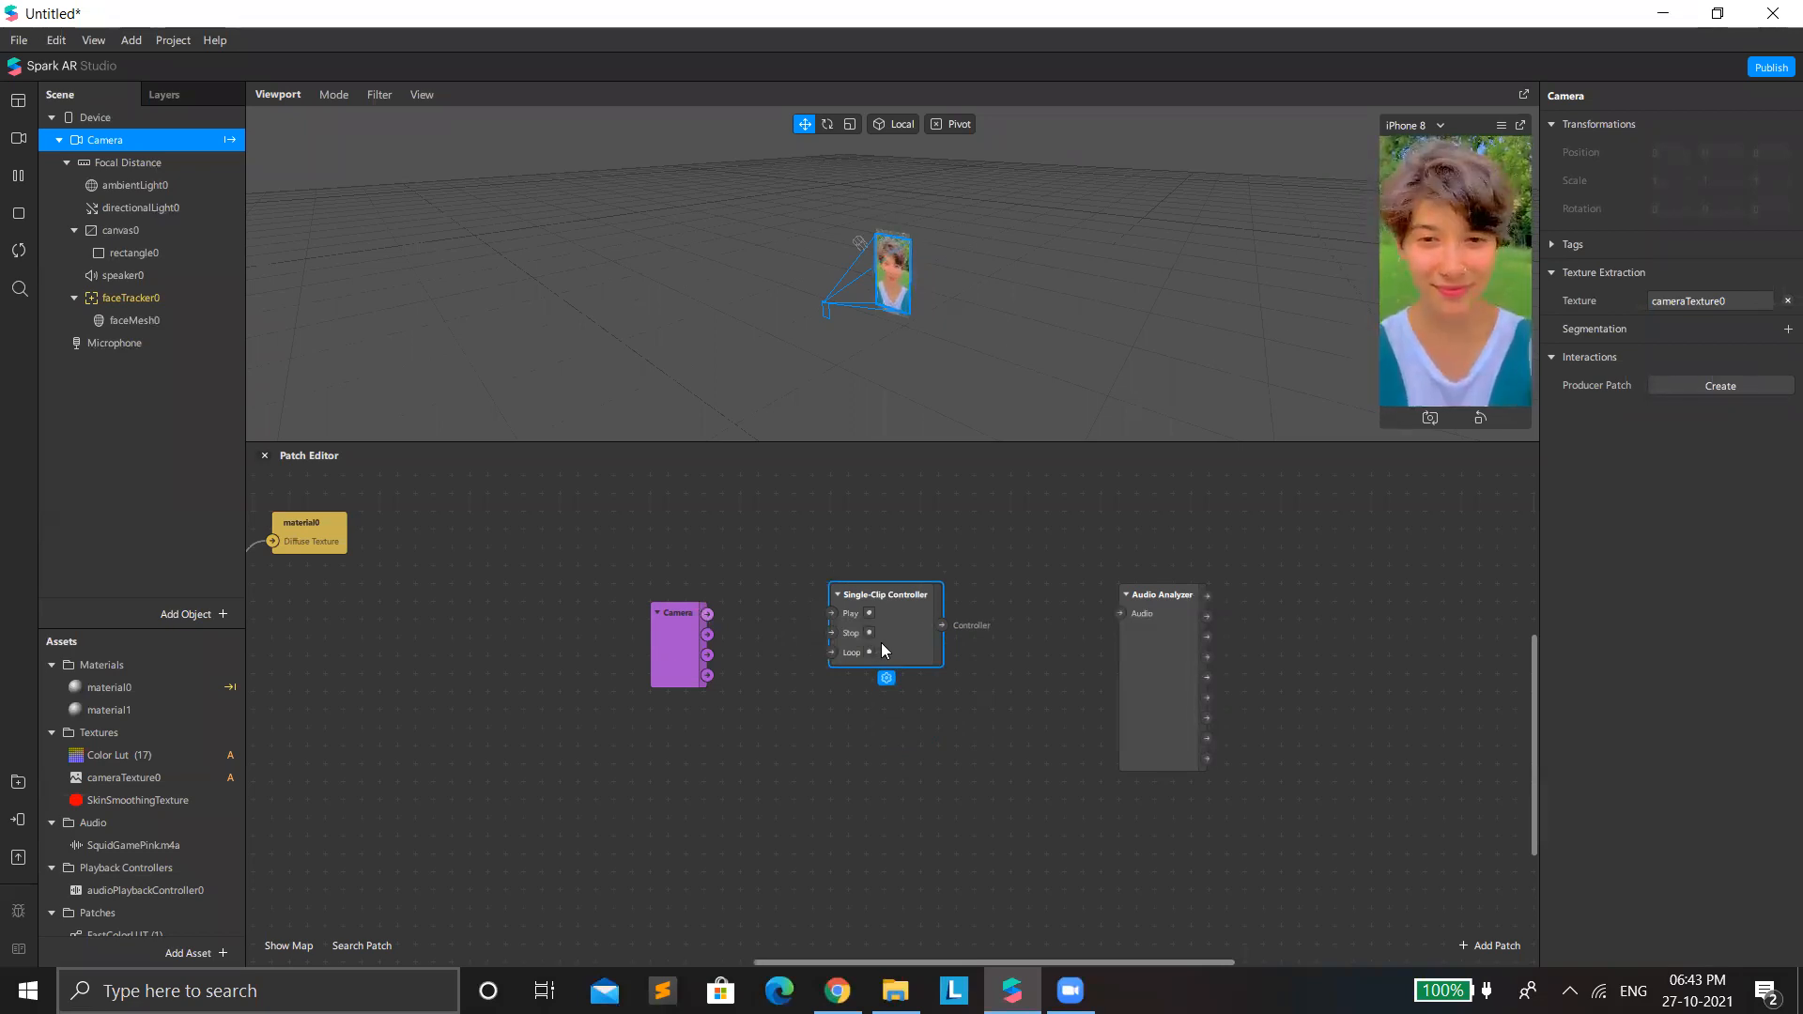
drag(881, 607, 864, 589)
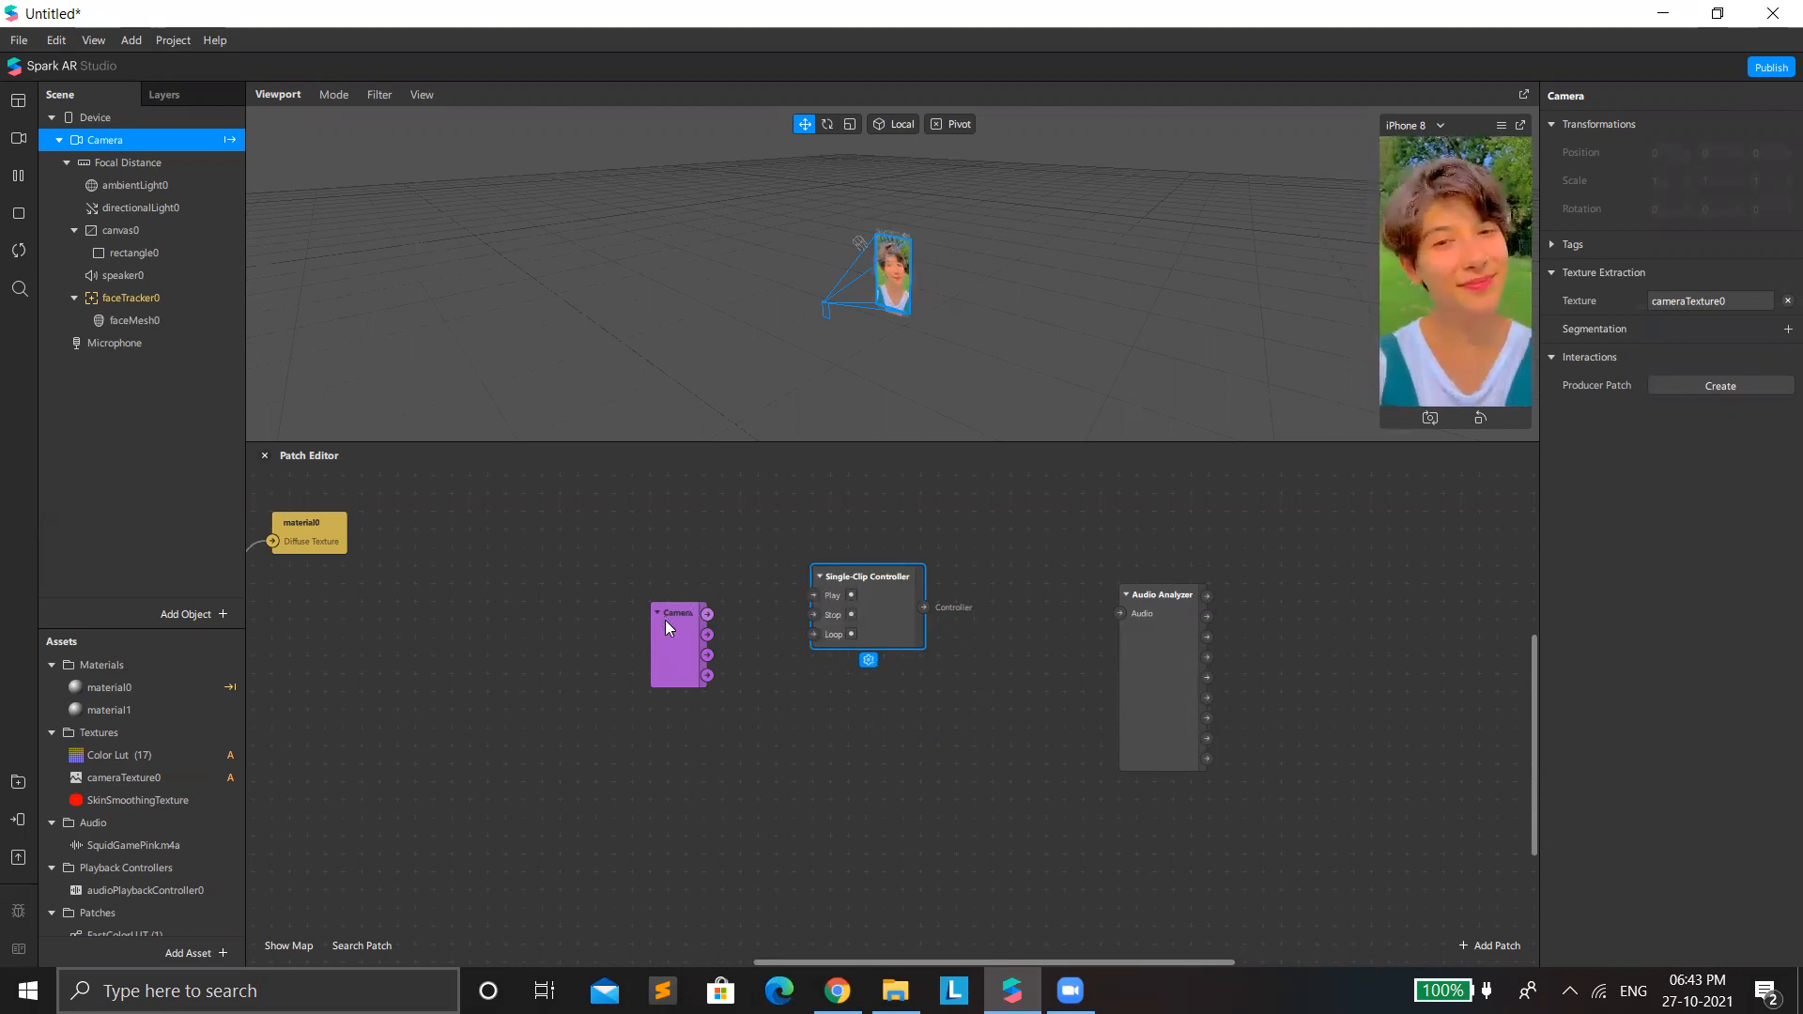
Connect the Camera patch's Front Camera Active output through a Pulse patch to the Loop input of the Single-Clip Controller, spacing the patches out.
drag(666, 620, 627, 548)
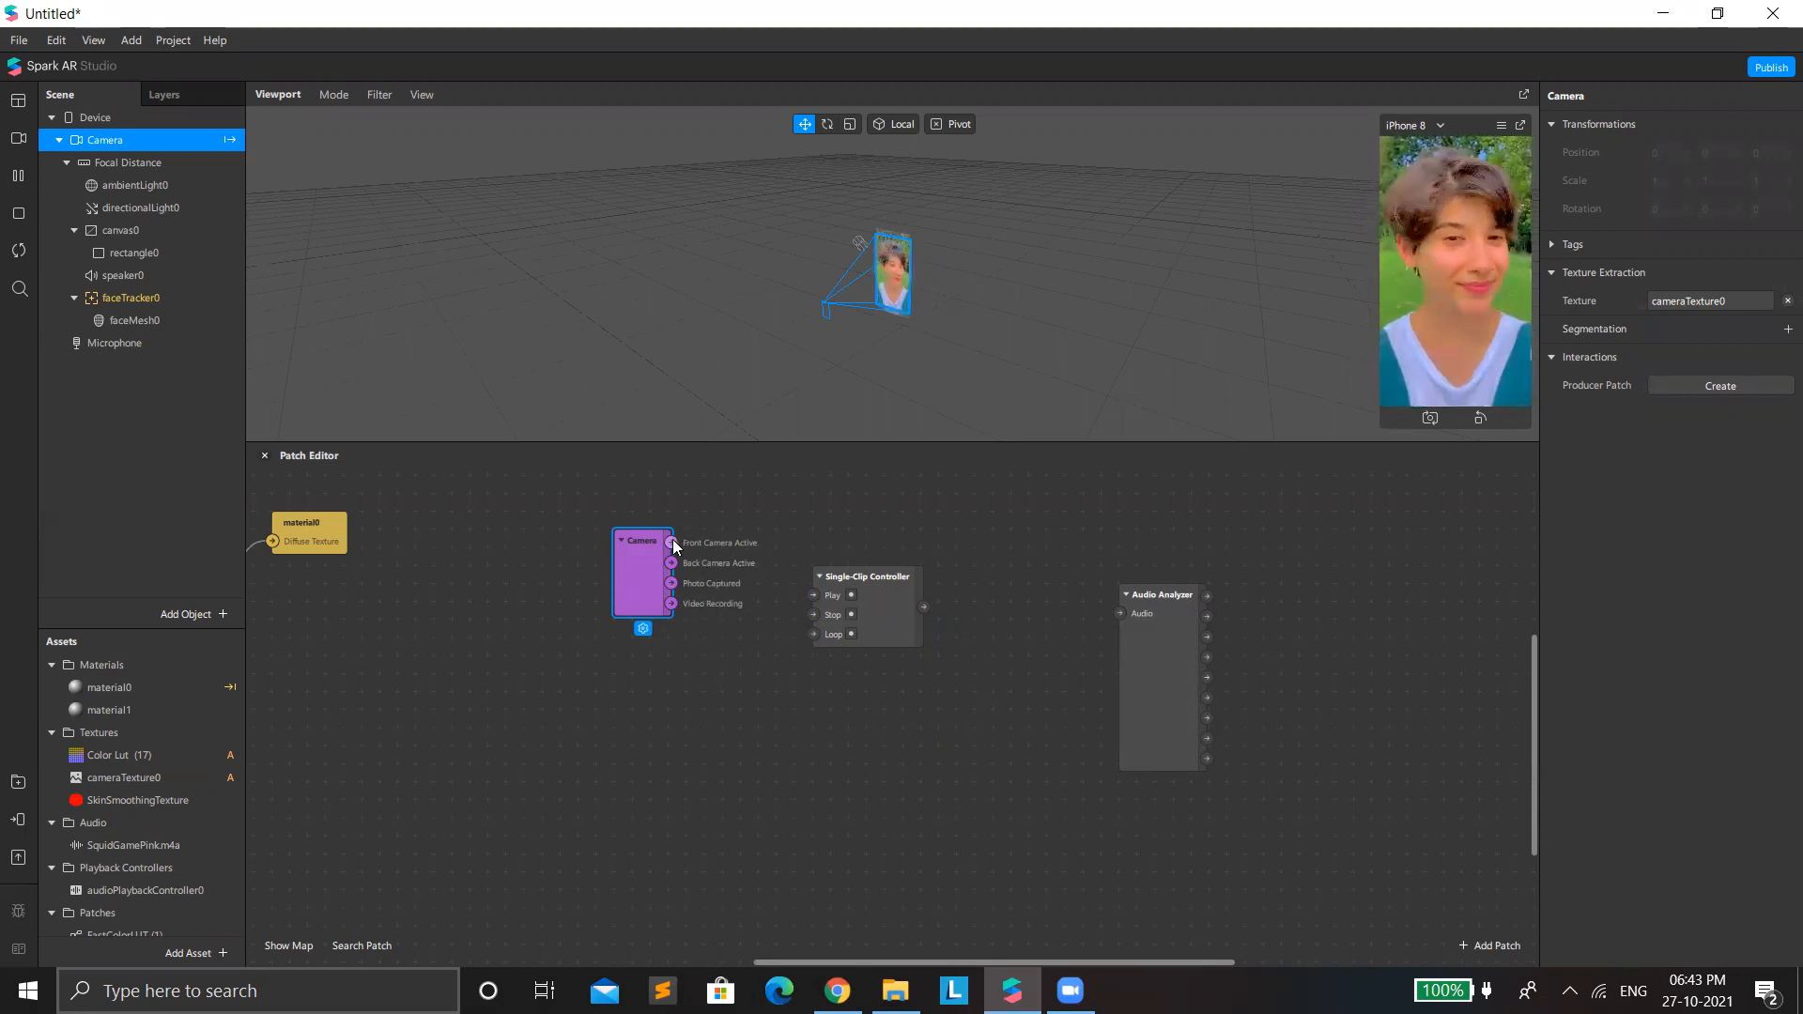
drag(672, 543, 812, 631)
drag(630, 563, 539, 527)
drag(753, 543, 678, 543)
Add an Audio Player patch fed by the Single-Clip Controller's output.
drag(862, 574, 926, 550)
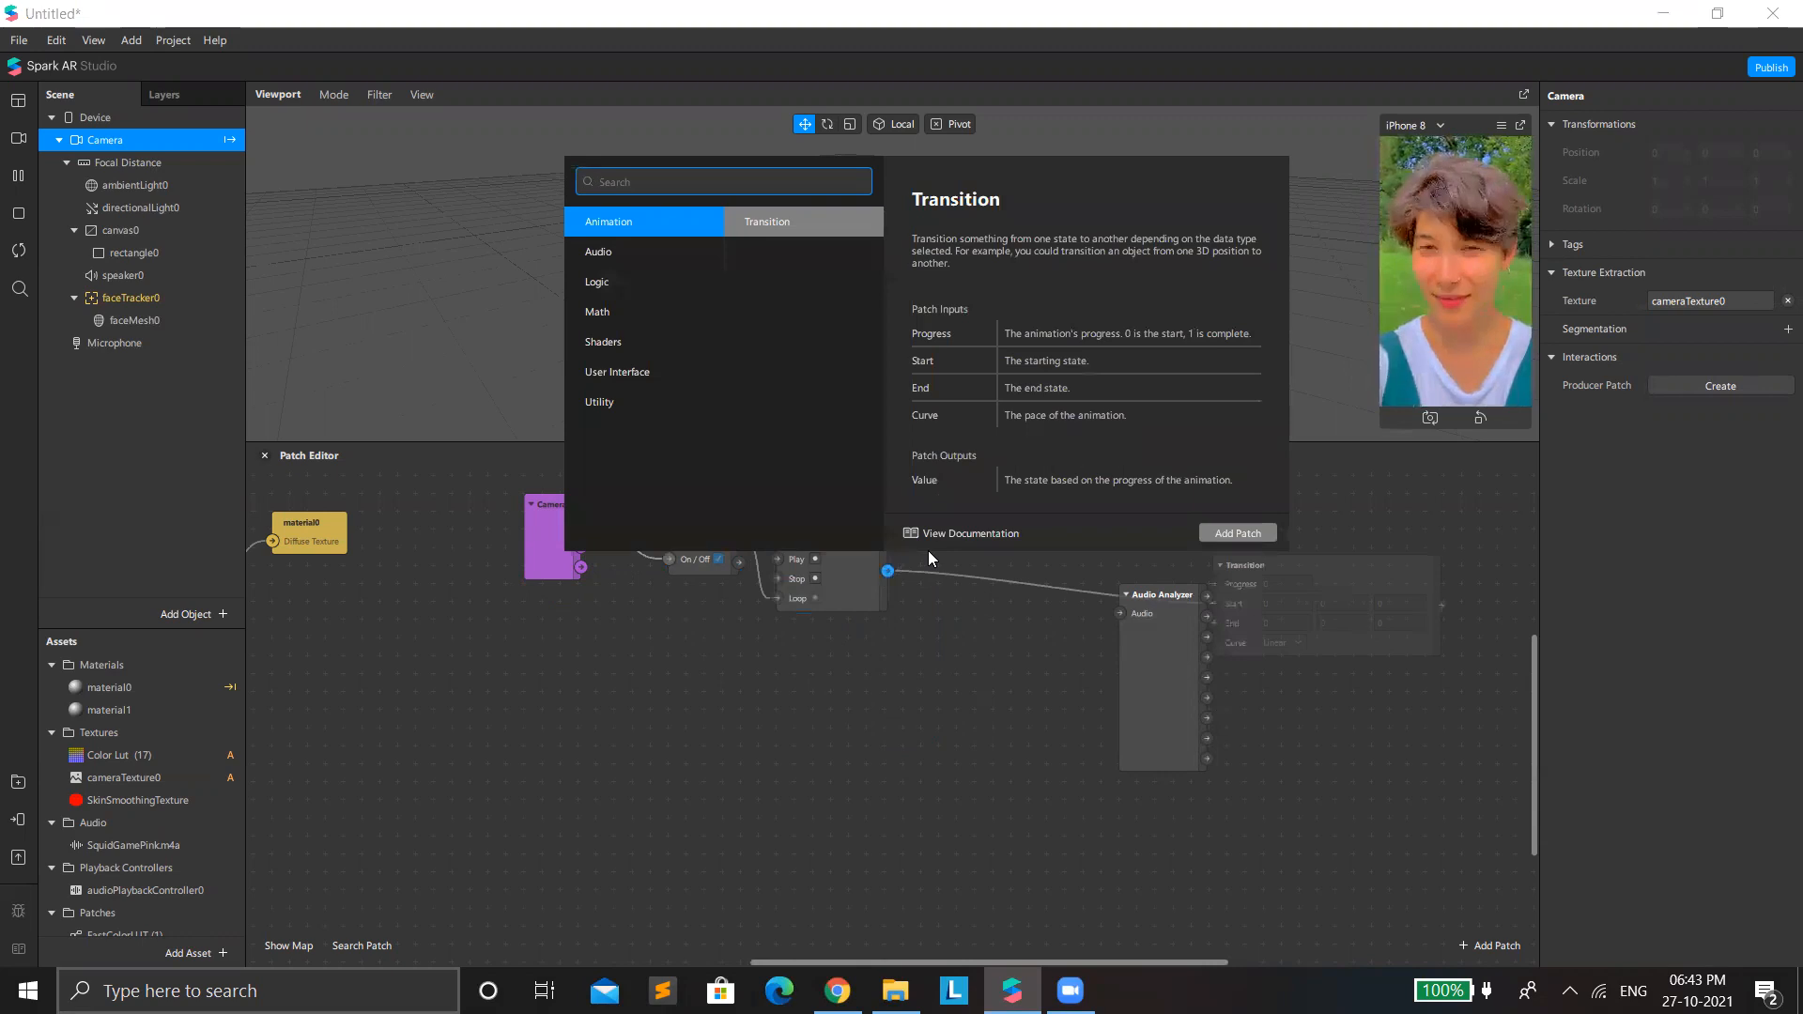
text(audeio)
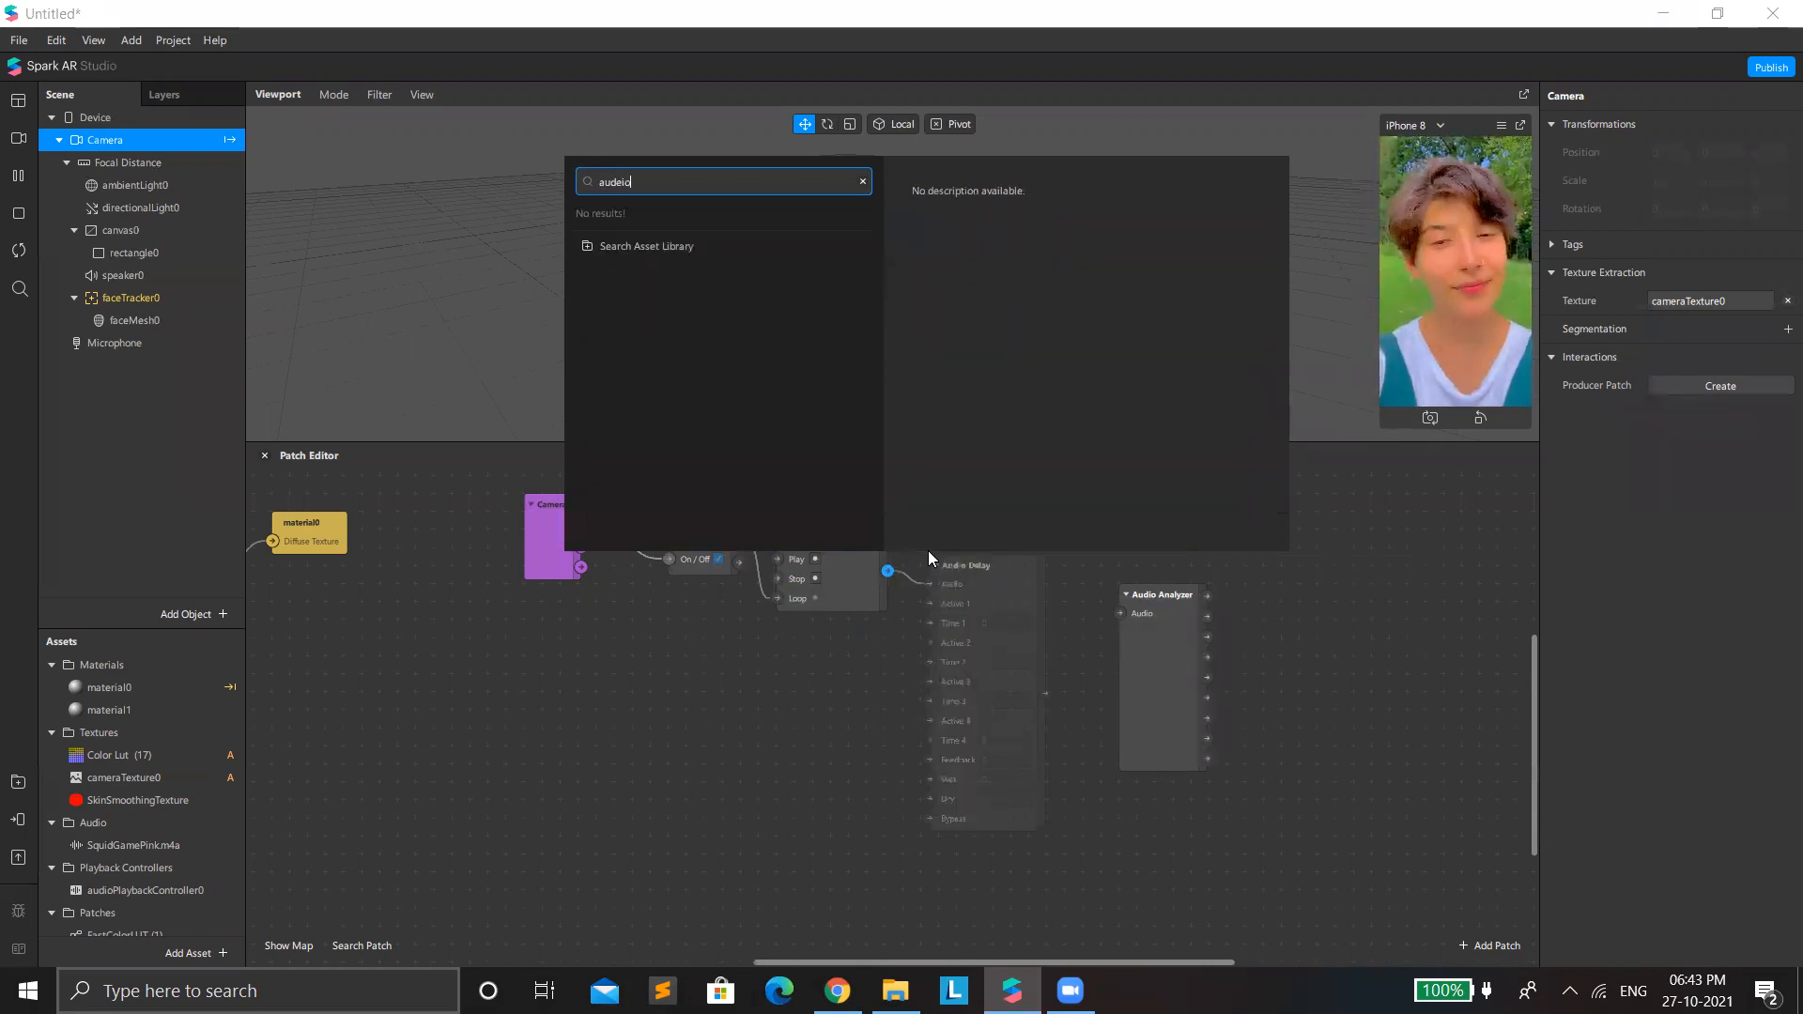
key(BackSpace)
key(BackSpace)
key(Down)
key(Return)
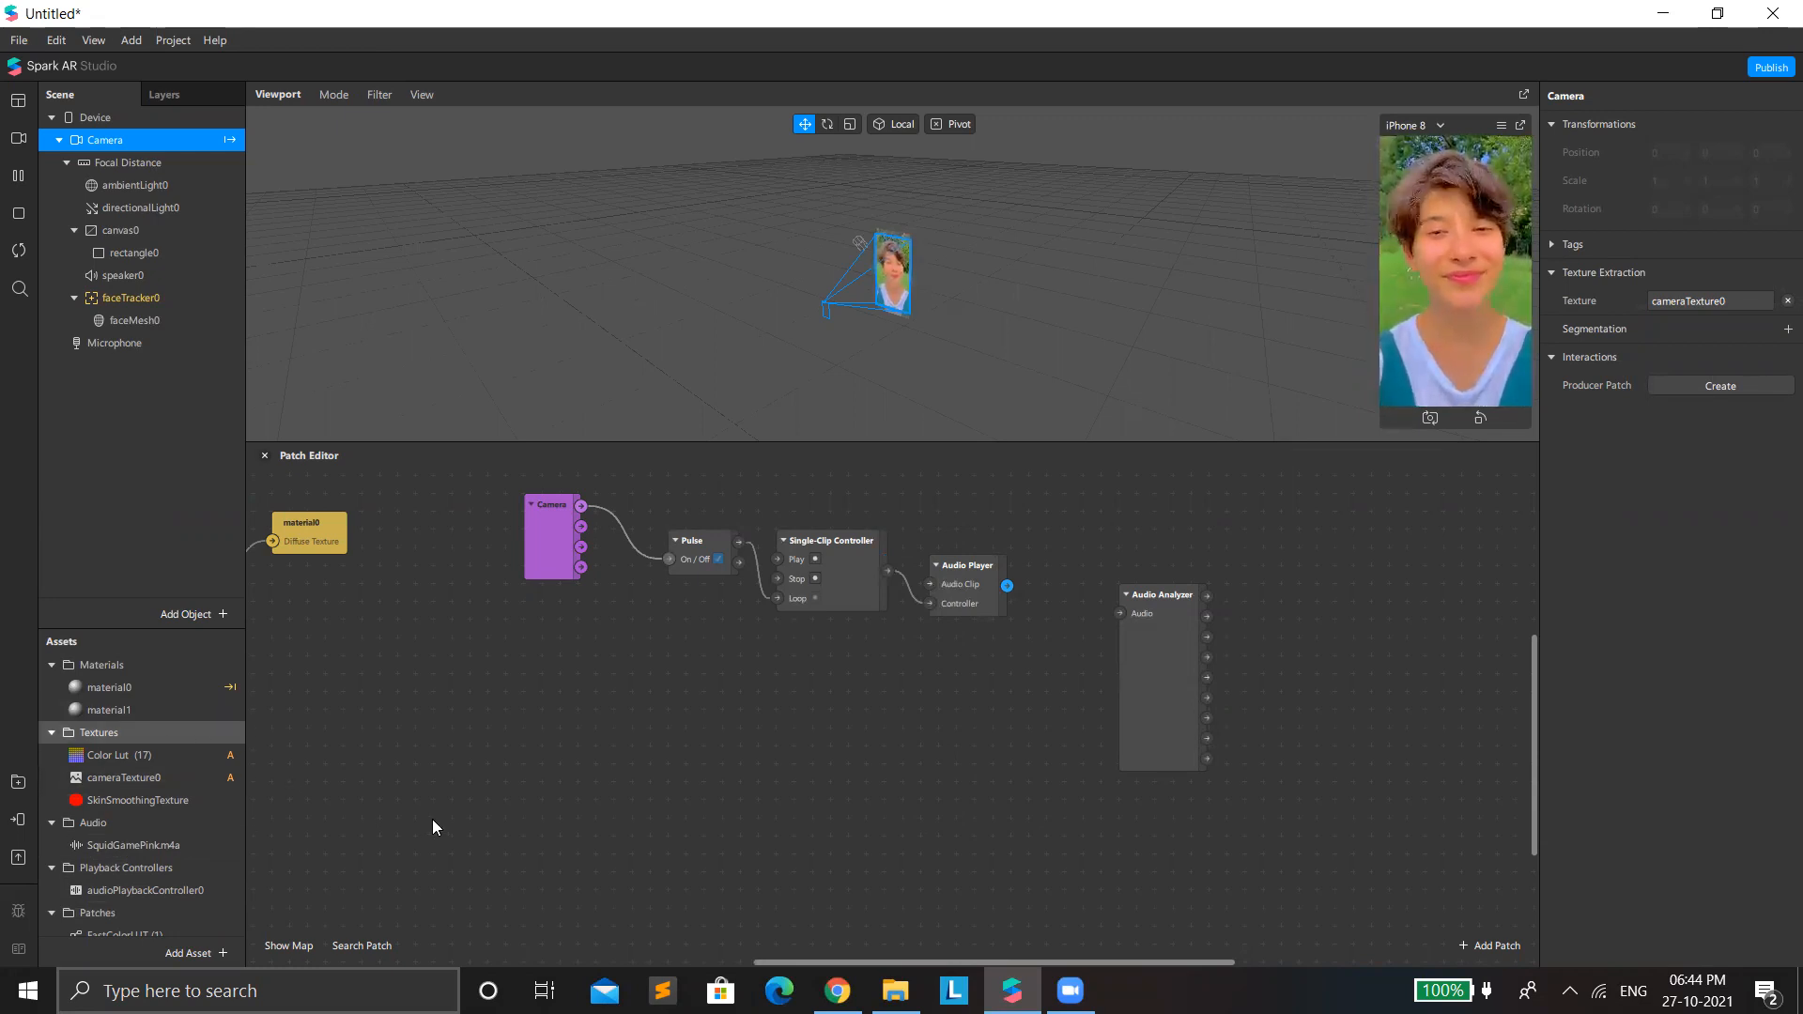
Move the Camera-to-Audio Player patch chain lower and the Audio Analyzer patch higher, freeing space after the Audio Player.
drag(507, 519, 688, 610)
drag(1140, 745, 1059, 662)
drag(988, 598, 921, 726)
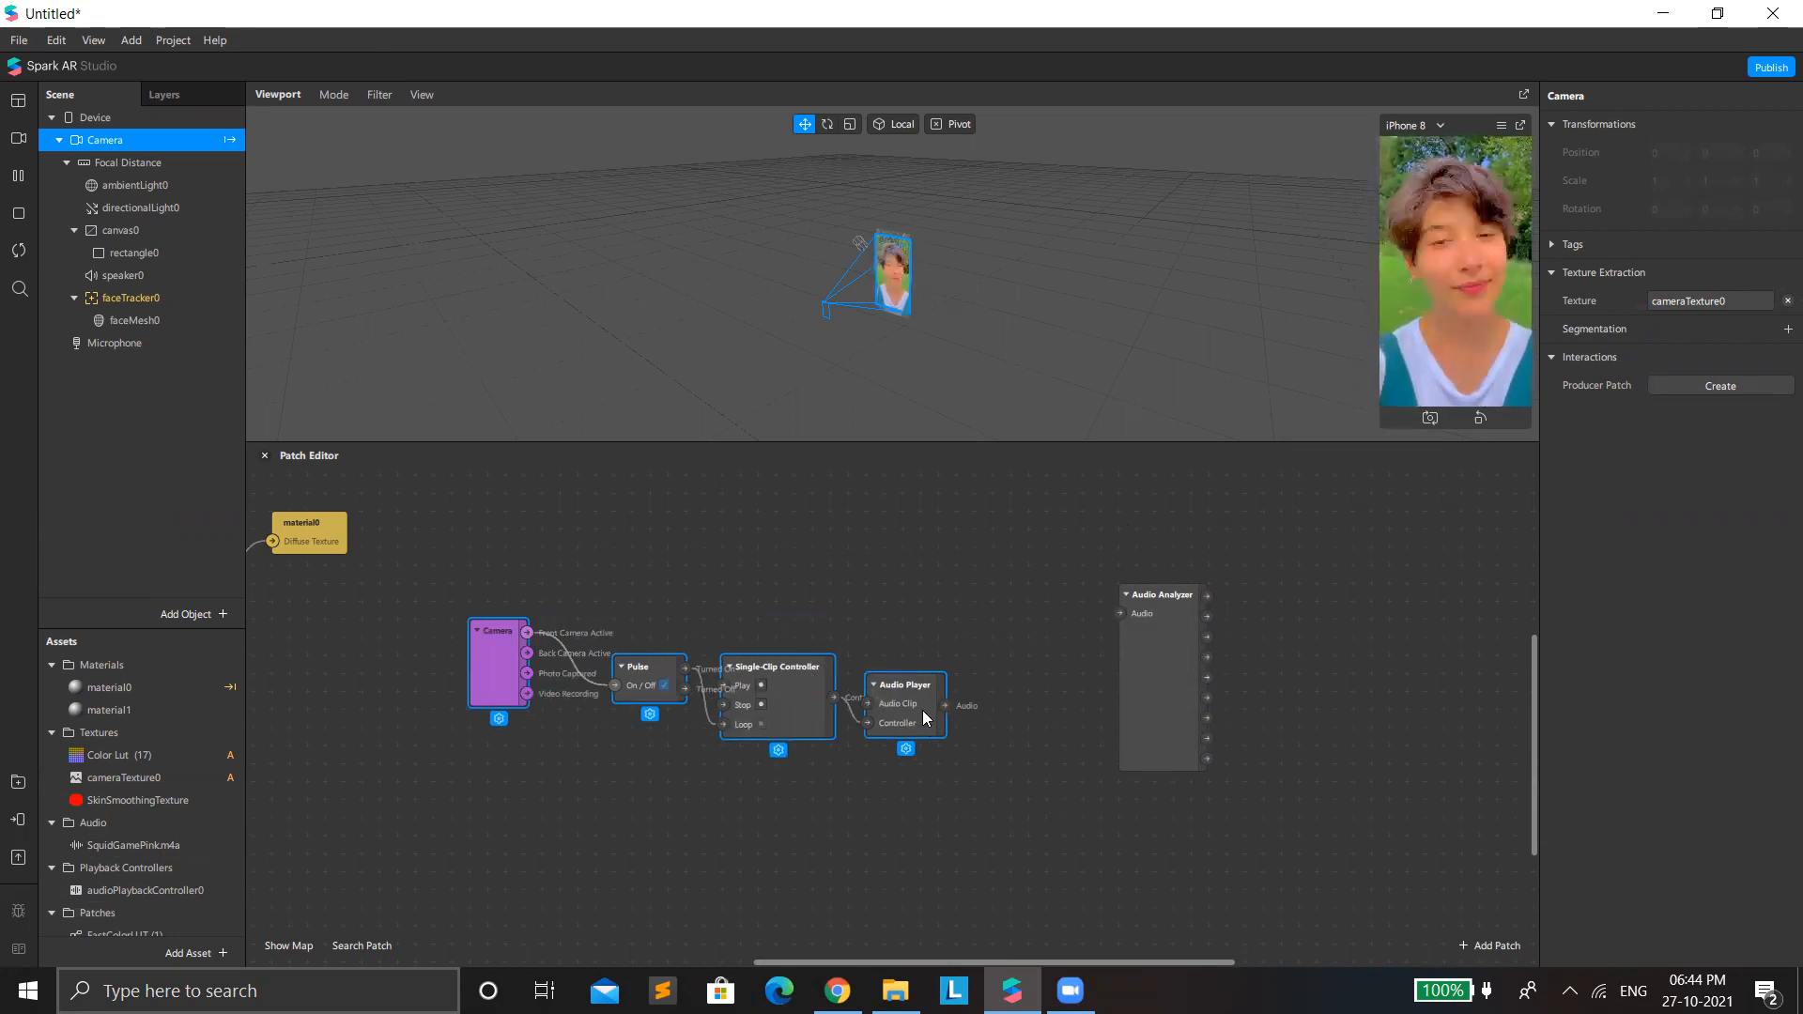
drag(1172, 711, 1117, 744)
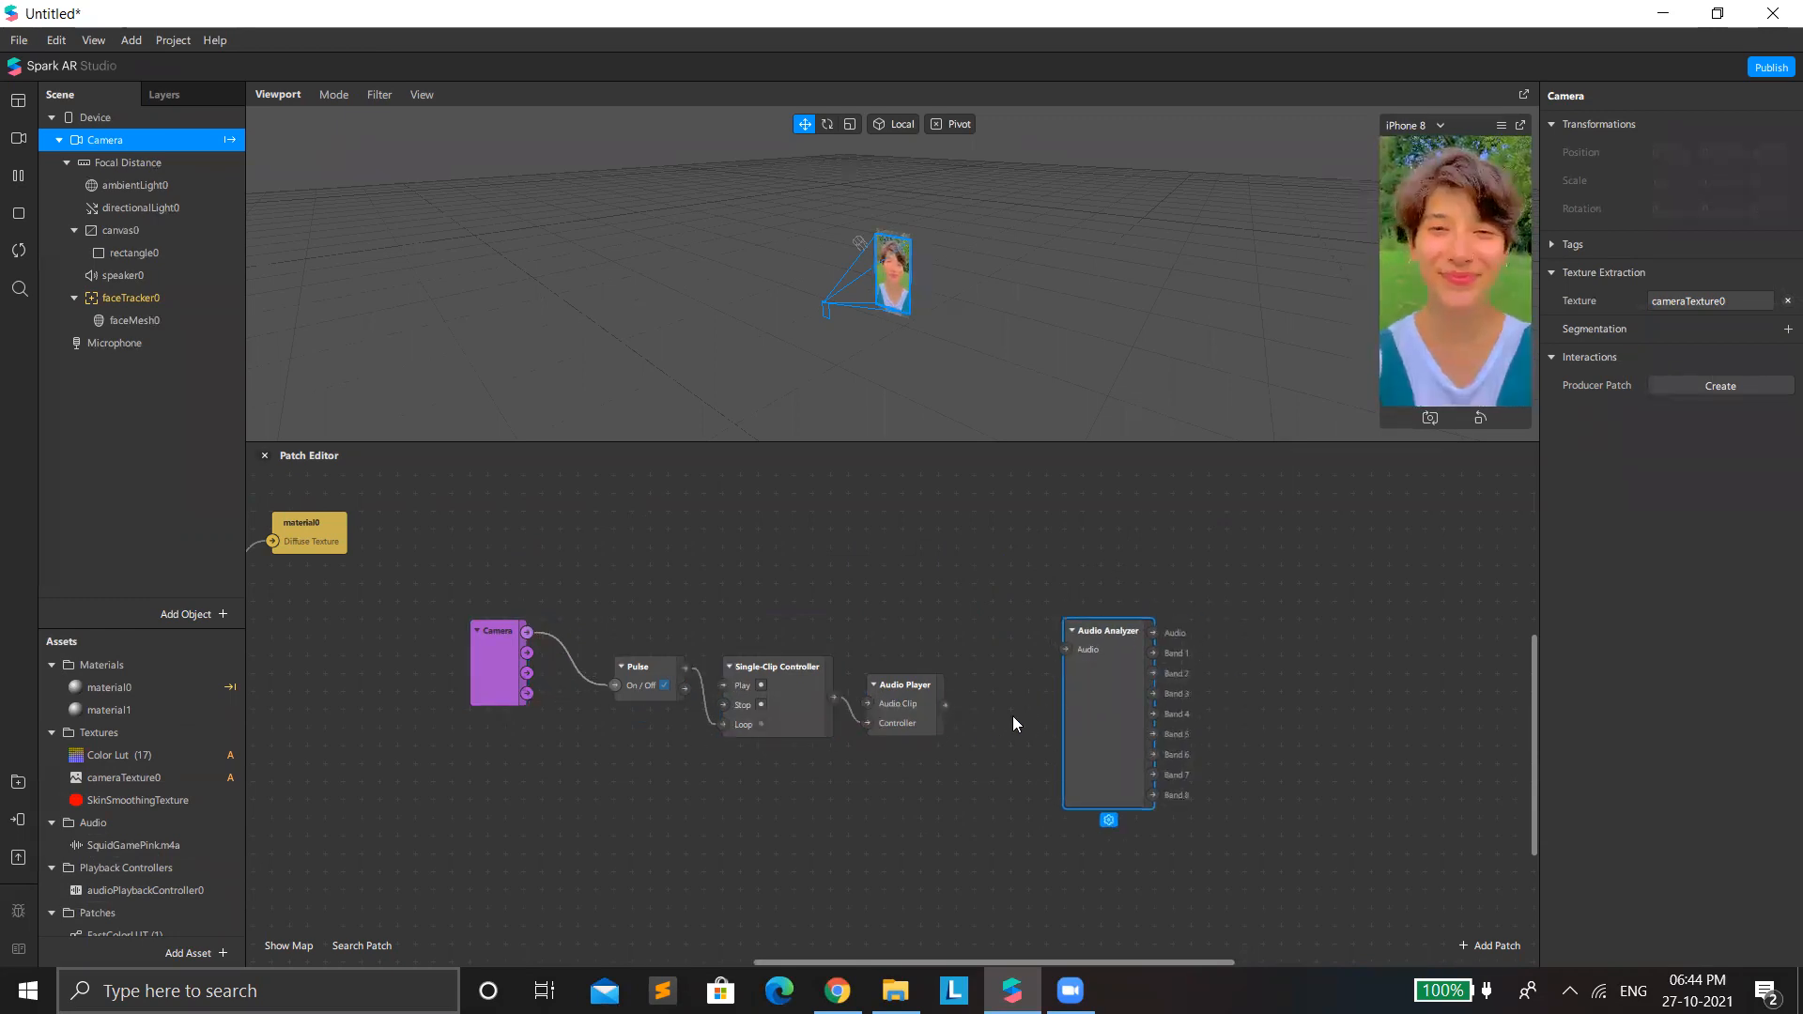
drag(1089, 653, 1162, 560)
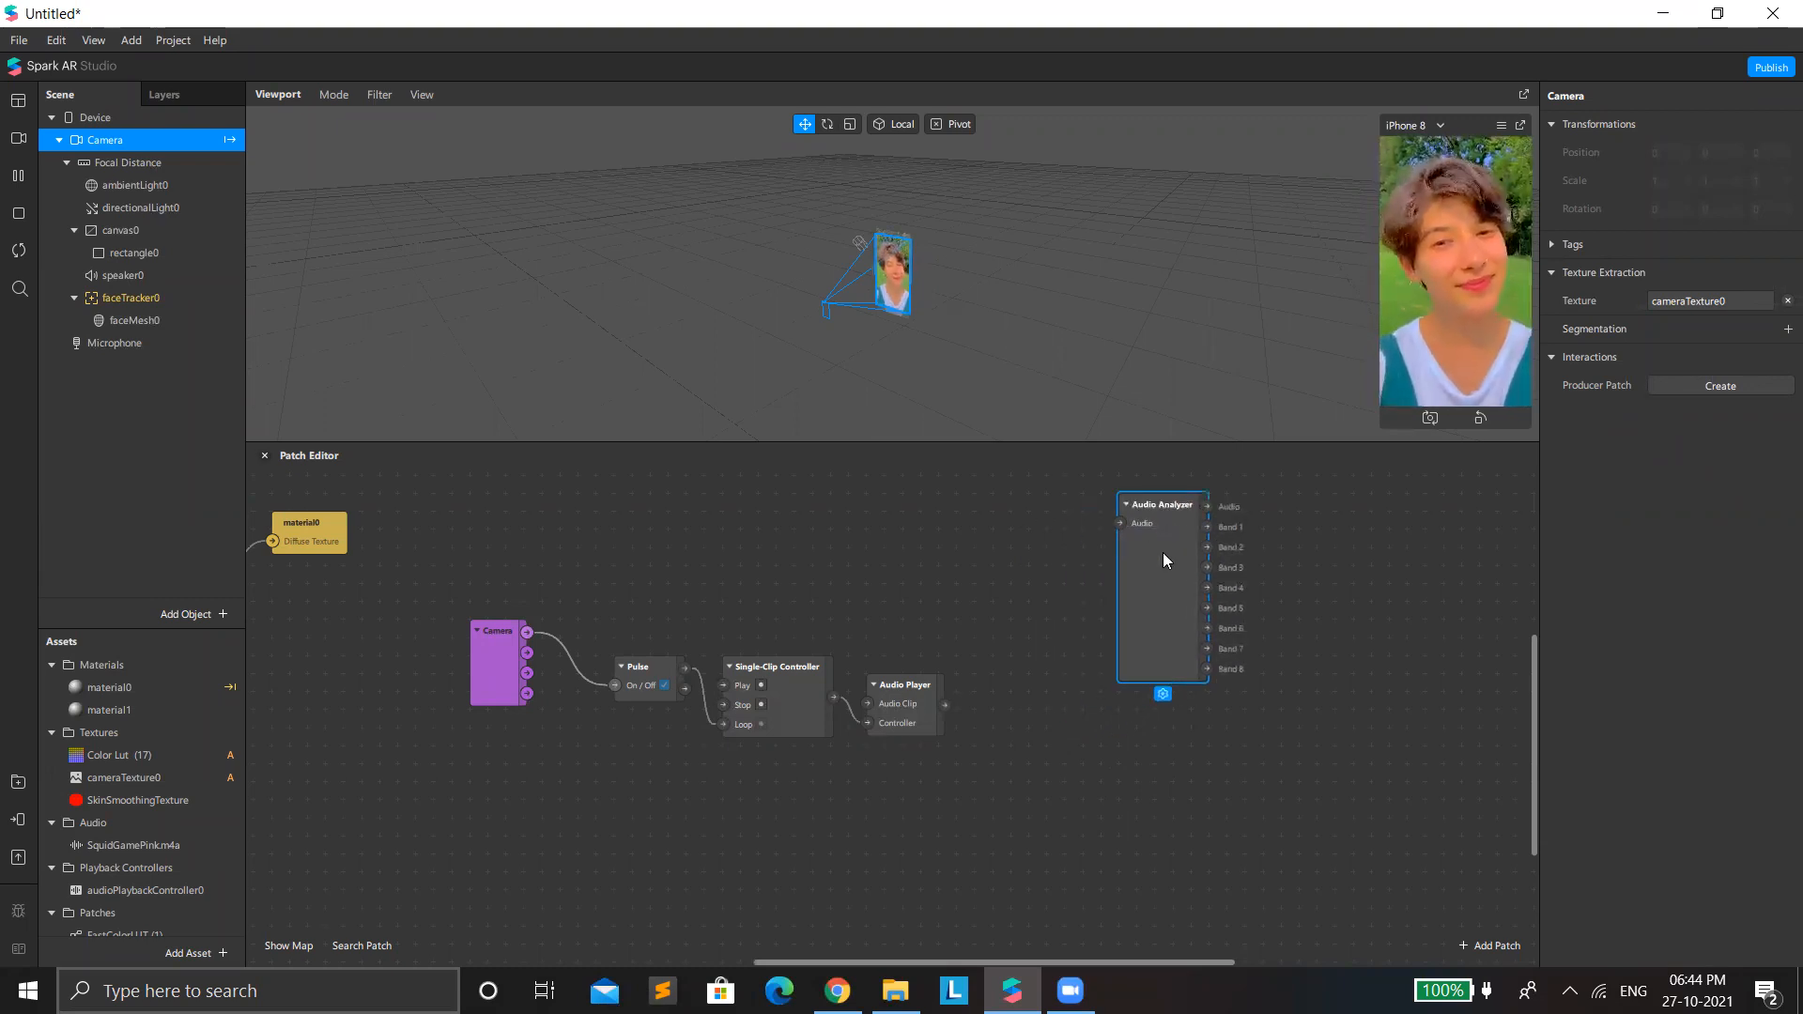
Add an Energy Meter patch below the Audio Analyzer.
double_click(1048, 729)
text(enery)
key(BackSpace)
key(BackSpace)
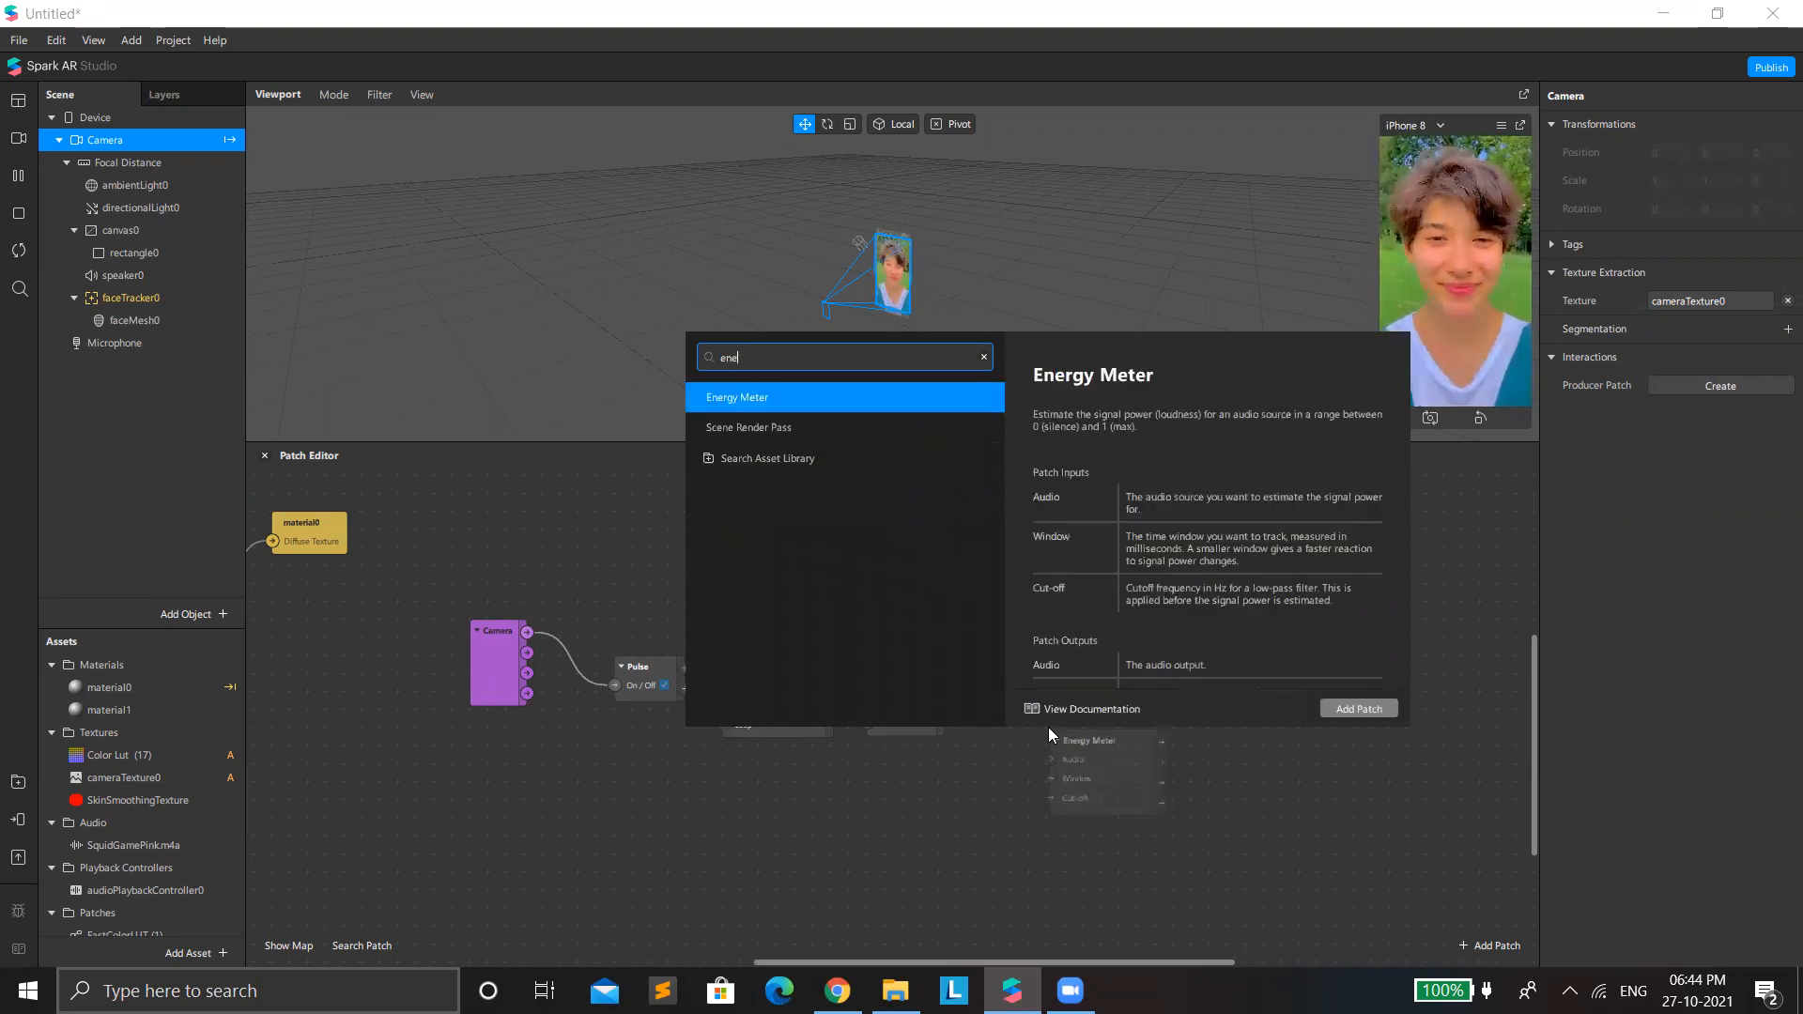
key(Return)
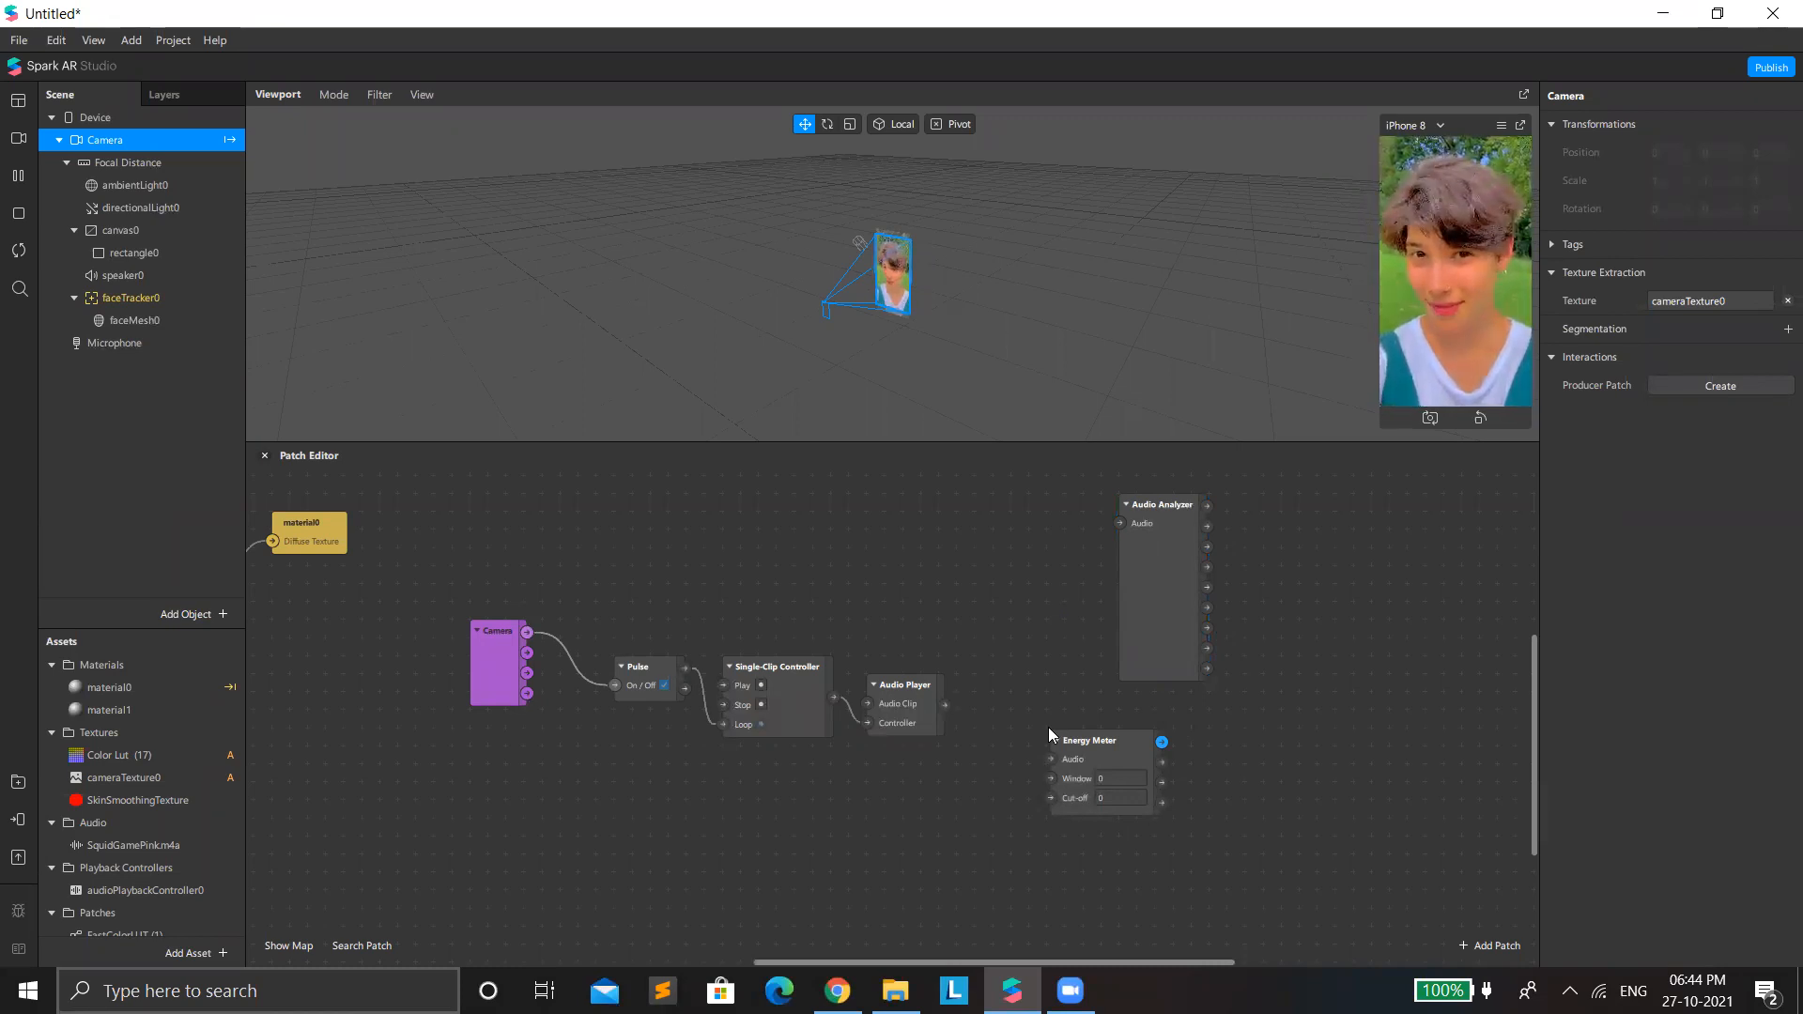
Adjust the positions of the Energy Meter and Audio Analyzer patches, keeping the meter just beneath the analyzer.
drag(1062, 738, 1048, 693)
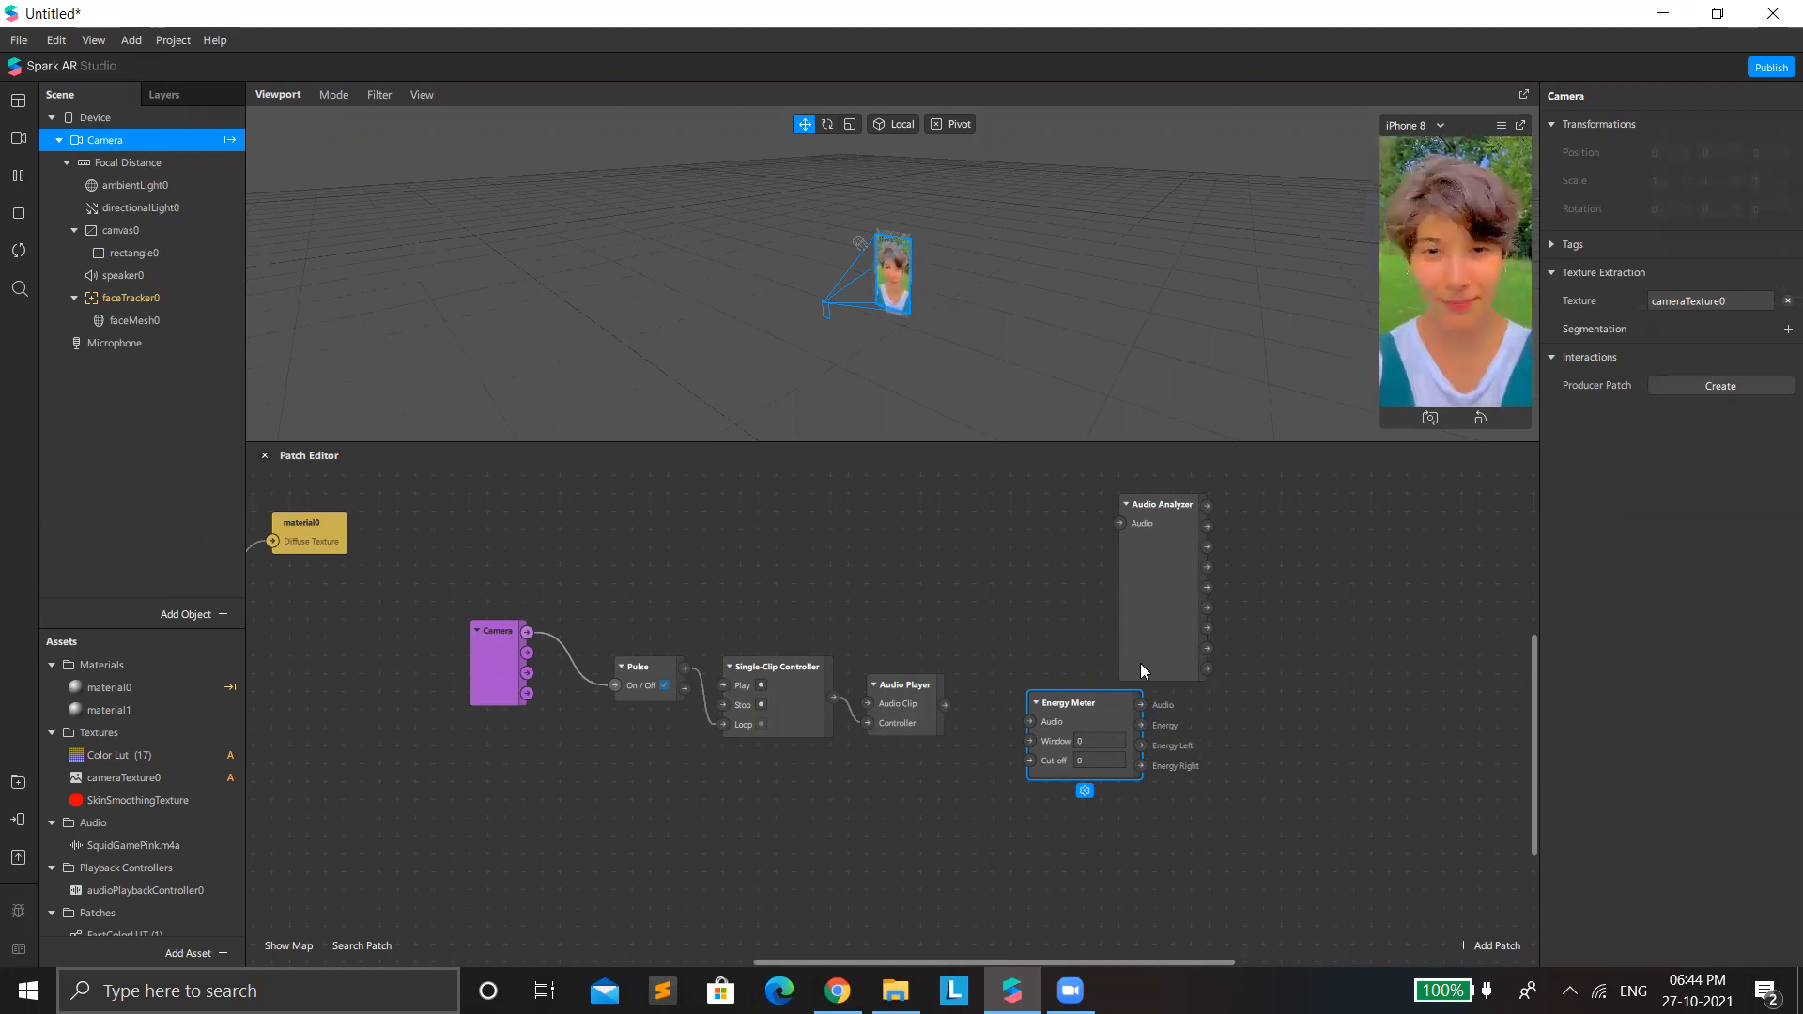
drag(1092, 699, 1110, 734)
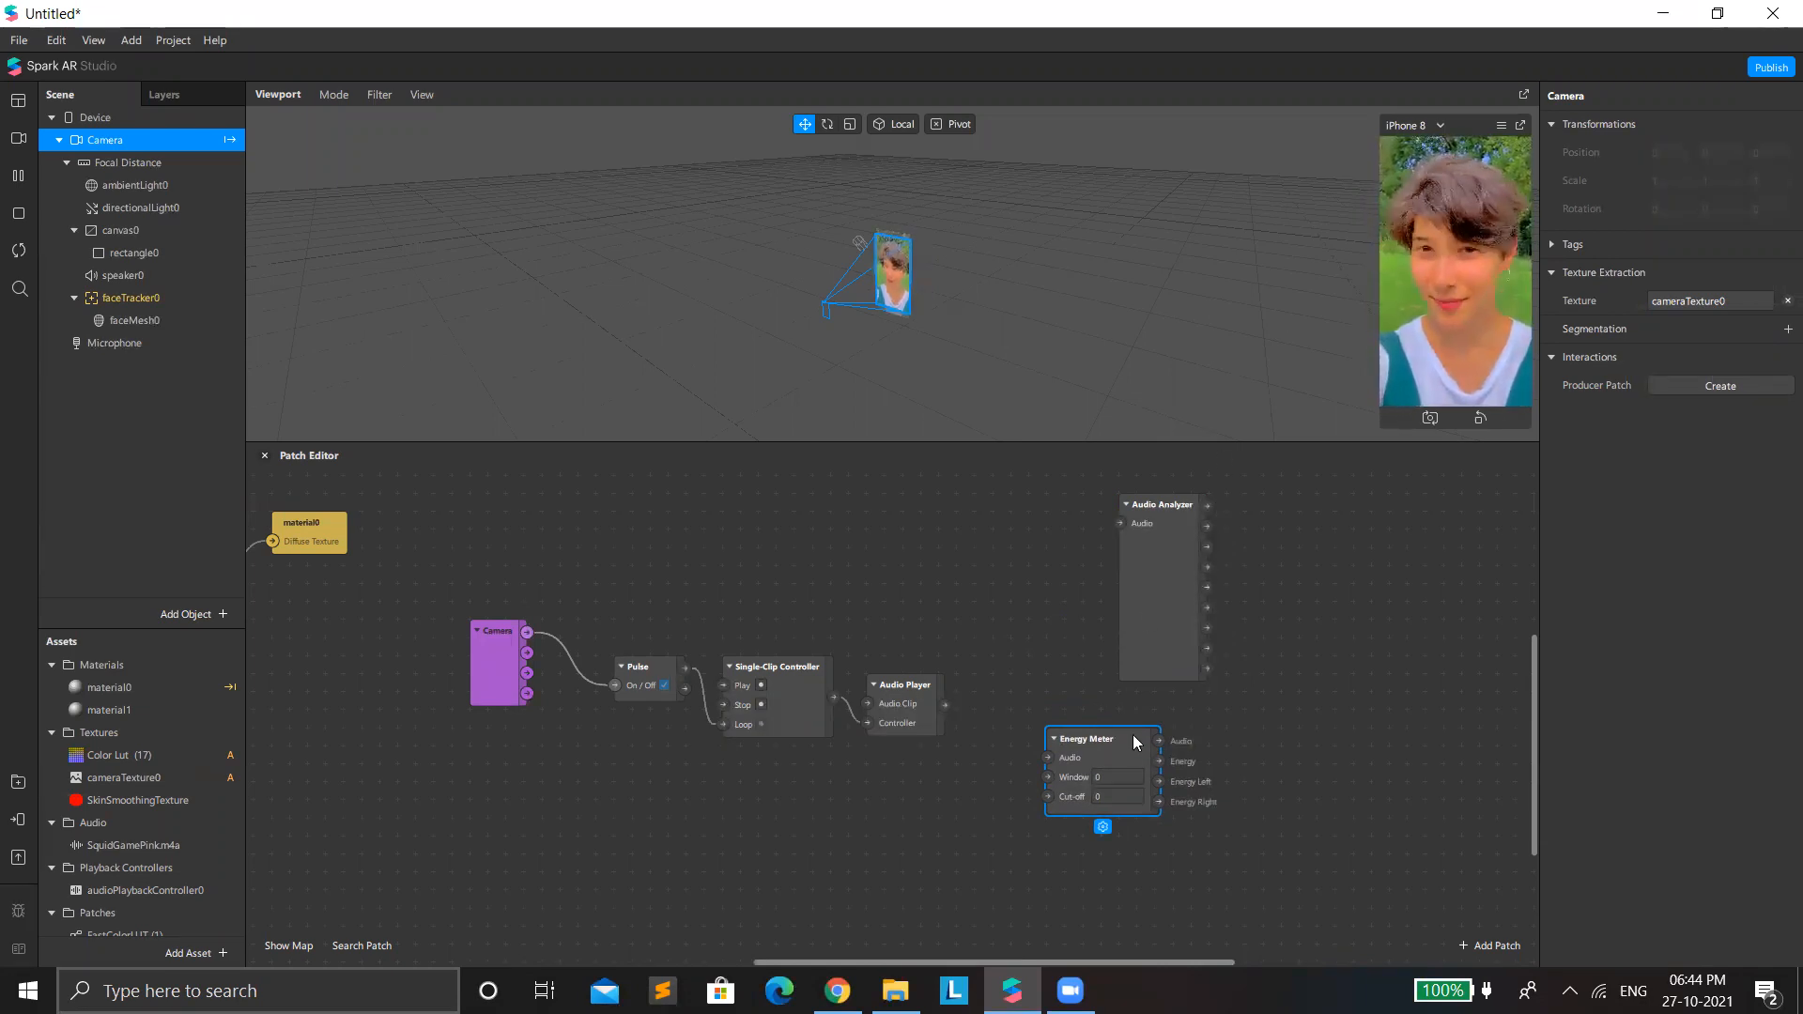
drag(1106, 646, 1093, 642)
drag(1061, 752, 1042, 752)
drag(1120, 618, 1099, 612)
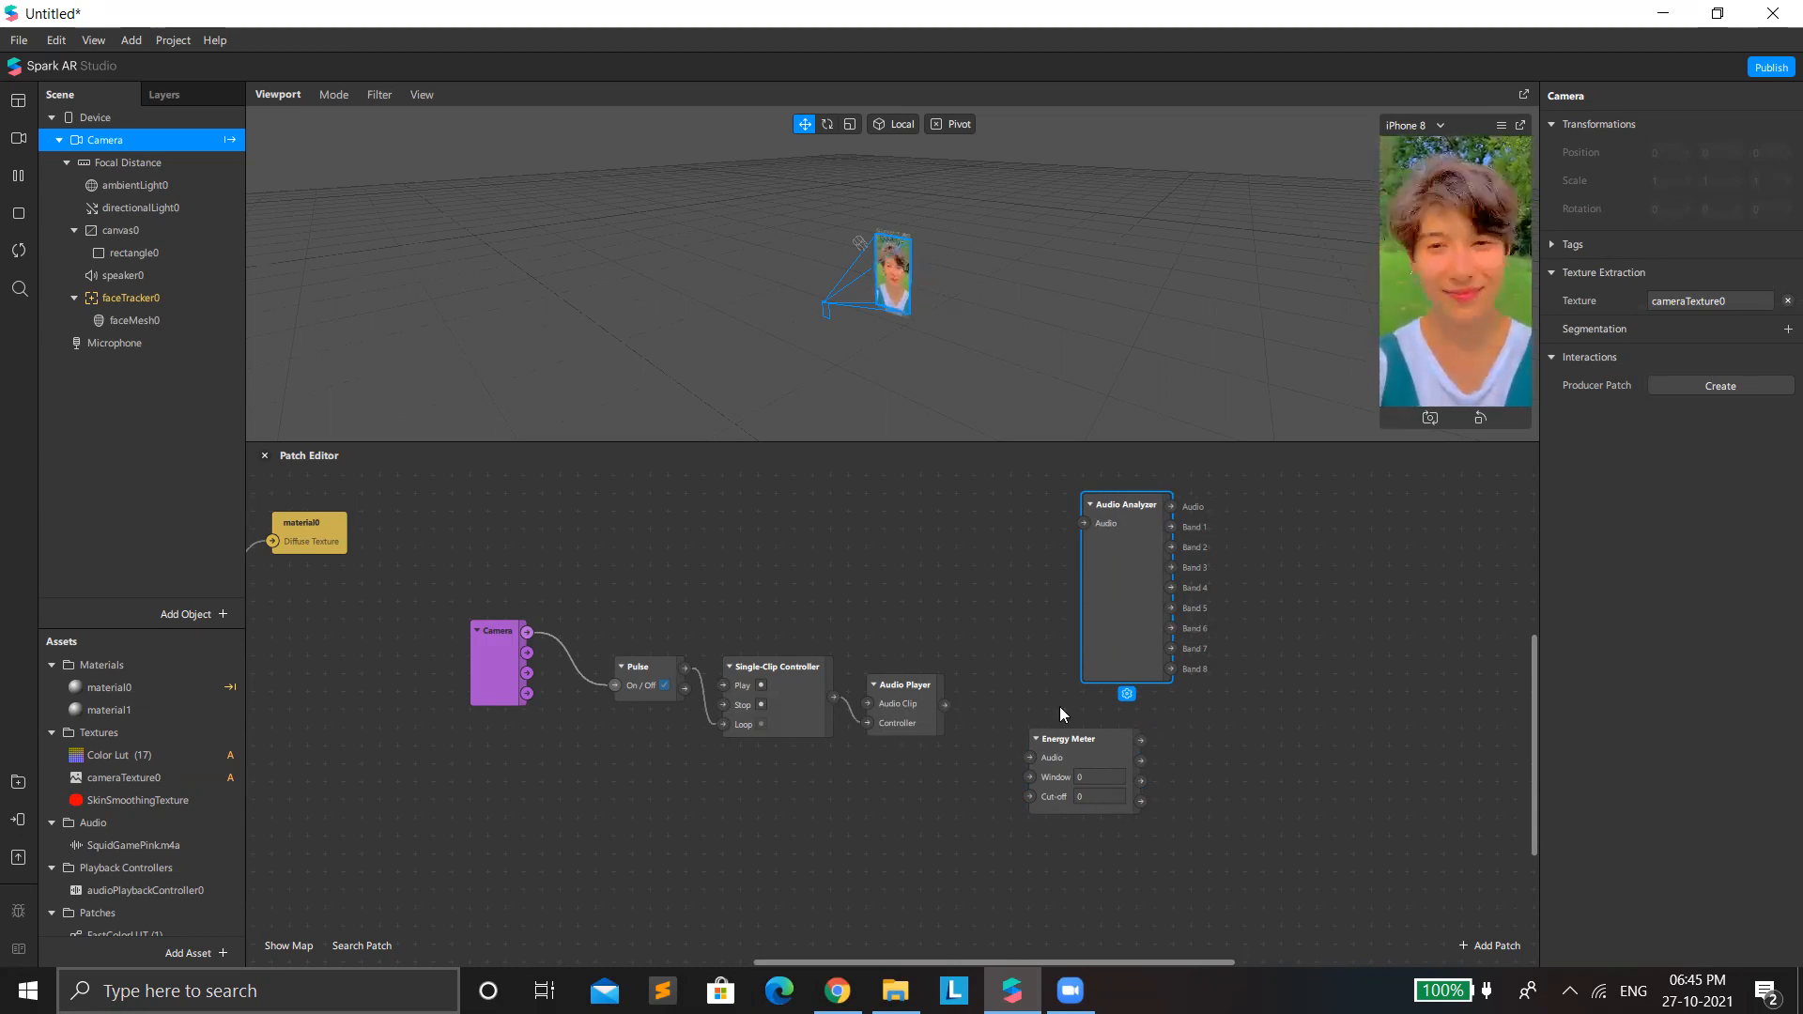
Line up the playback patch chain with the Energy Meter and connect the Audio Player's output to the meter's Audio input.
drag(437, 658, 795, 801)
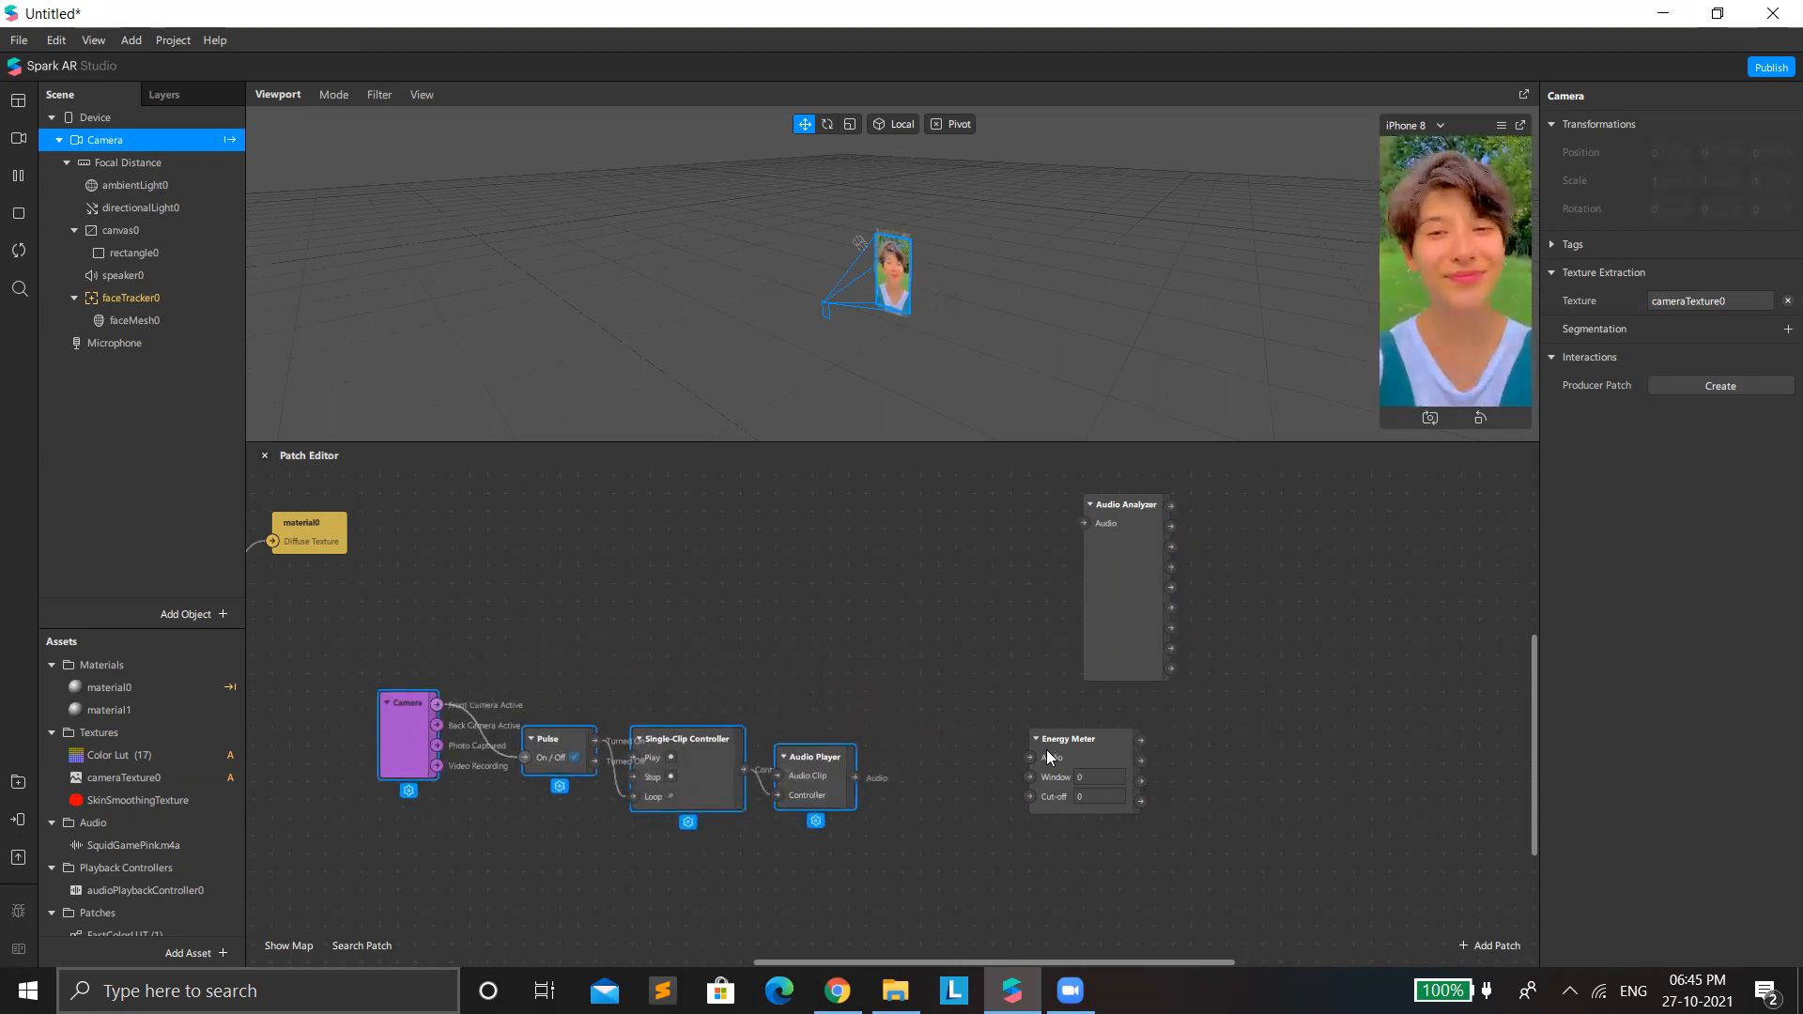
drag(1063, 750, 933, 748)
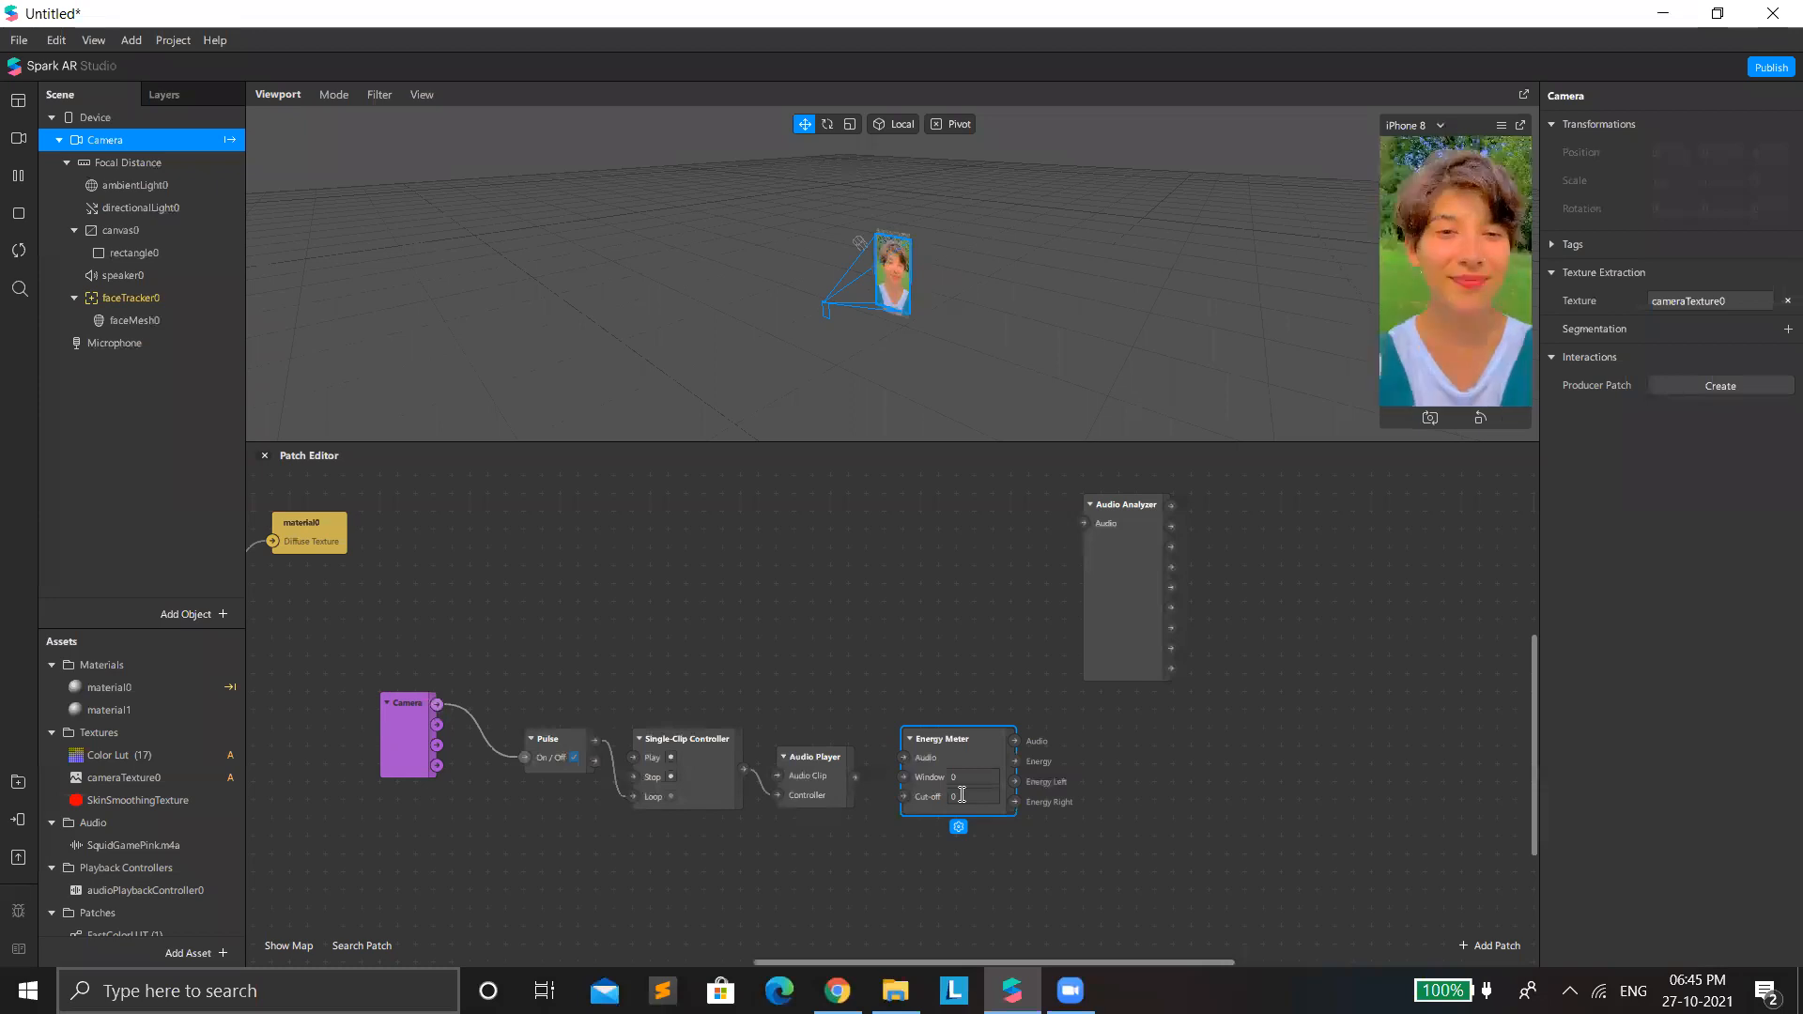
click(841, 783)
drag(871, 783, 898, 765)
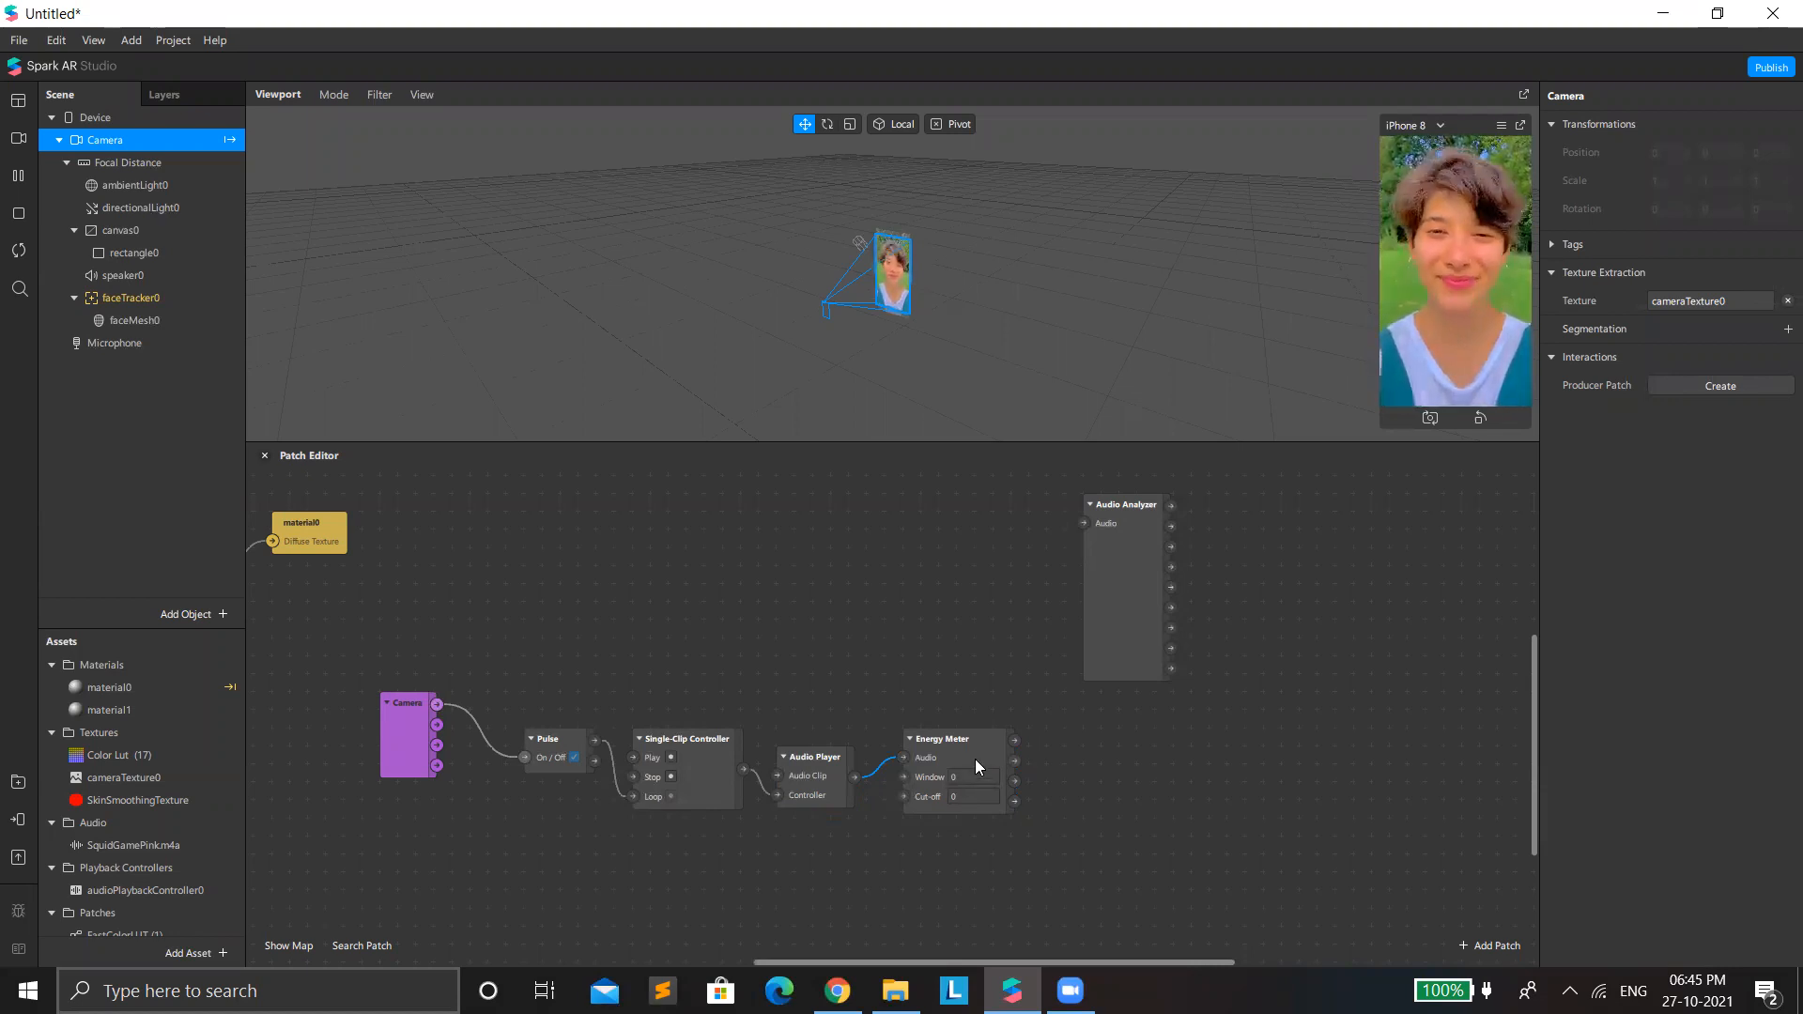
Add a Pack patch fed from the Energy Meter's Audio output and place it just after the meter.
click(1004, 759)
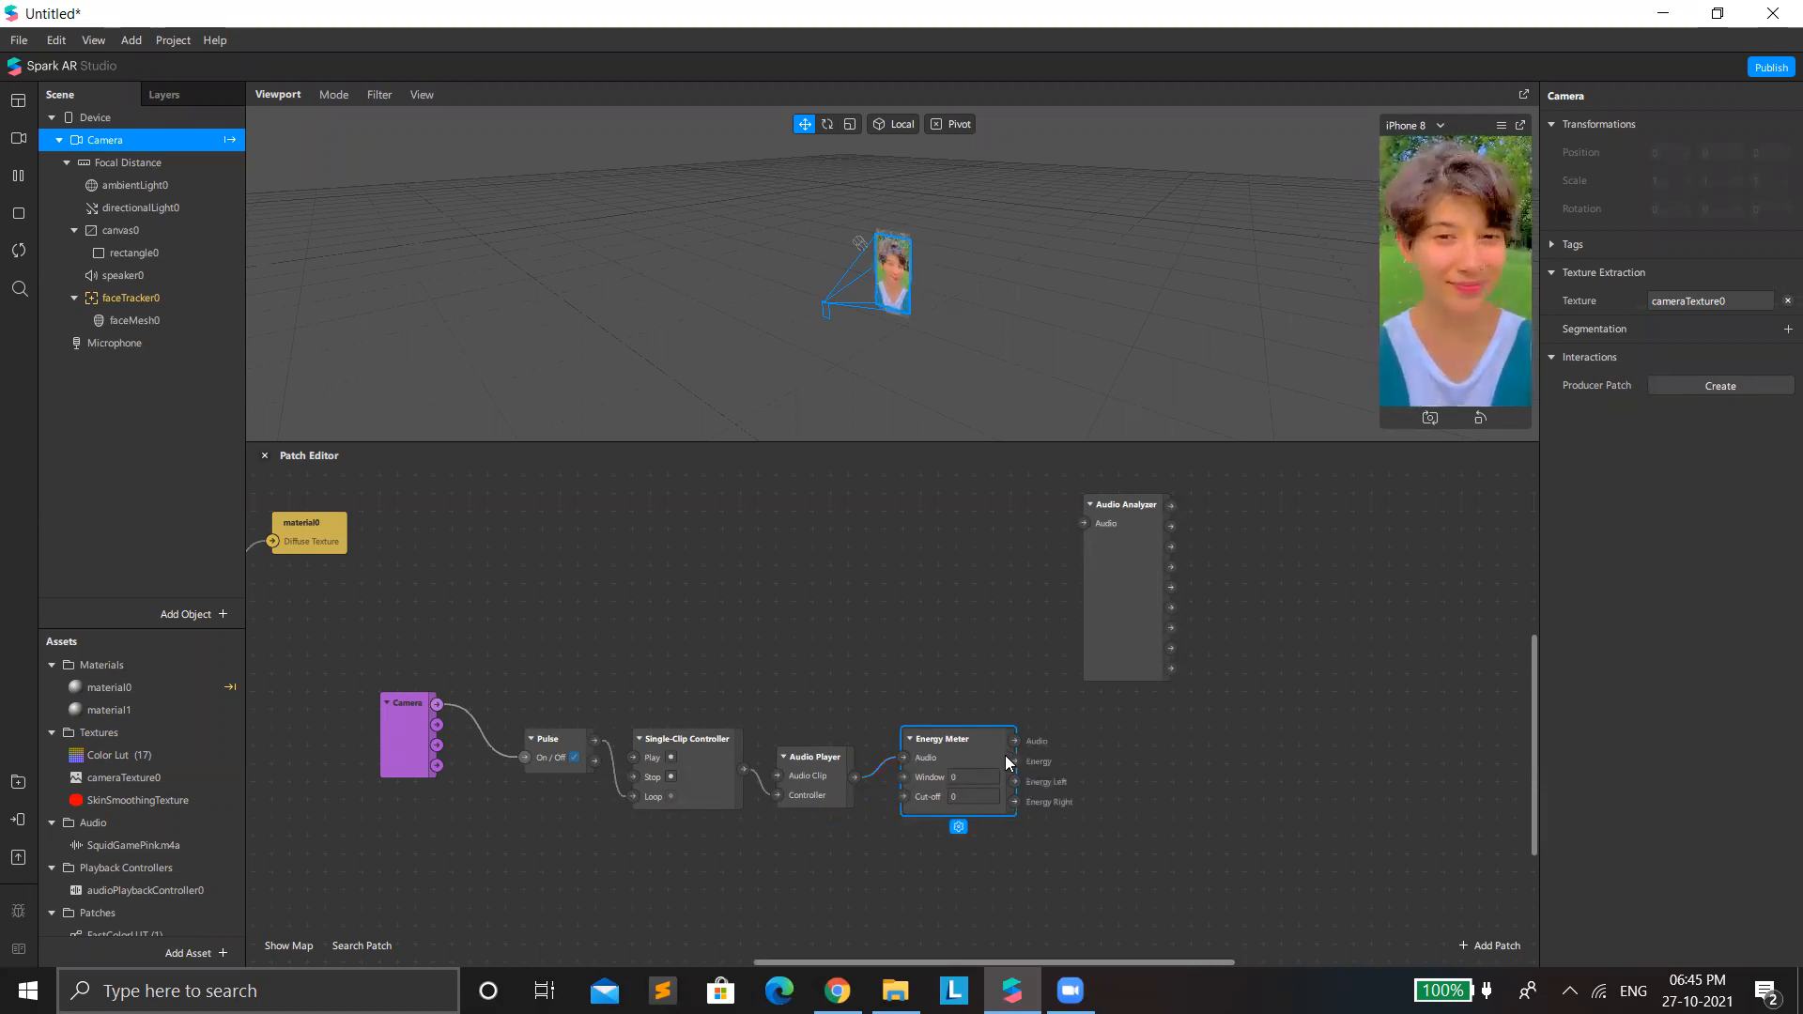
drag(1018, 735, 1078, 761)
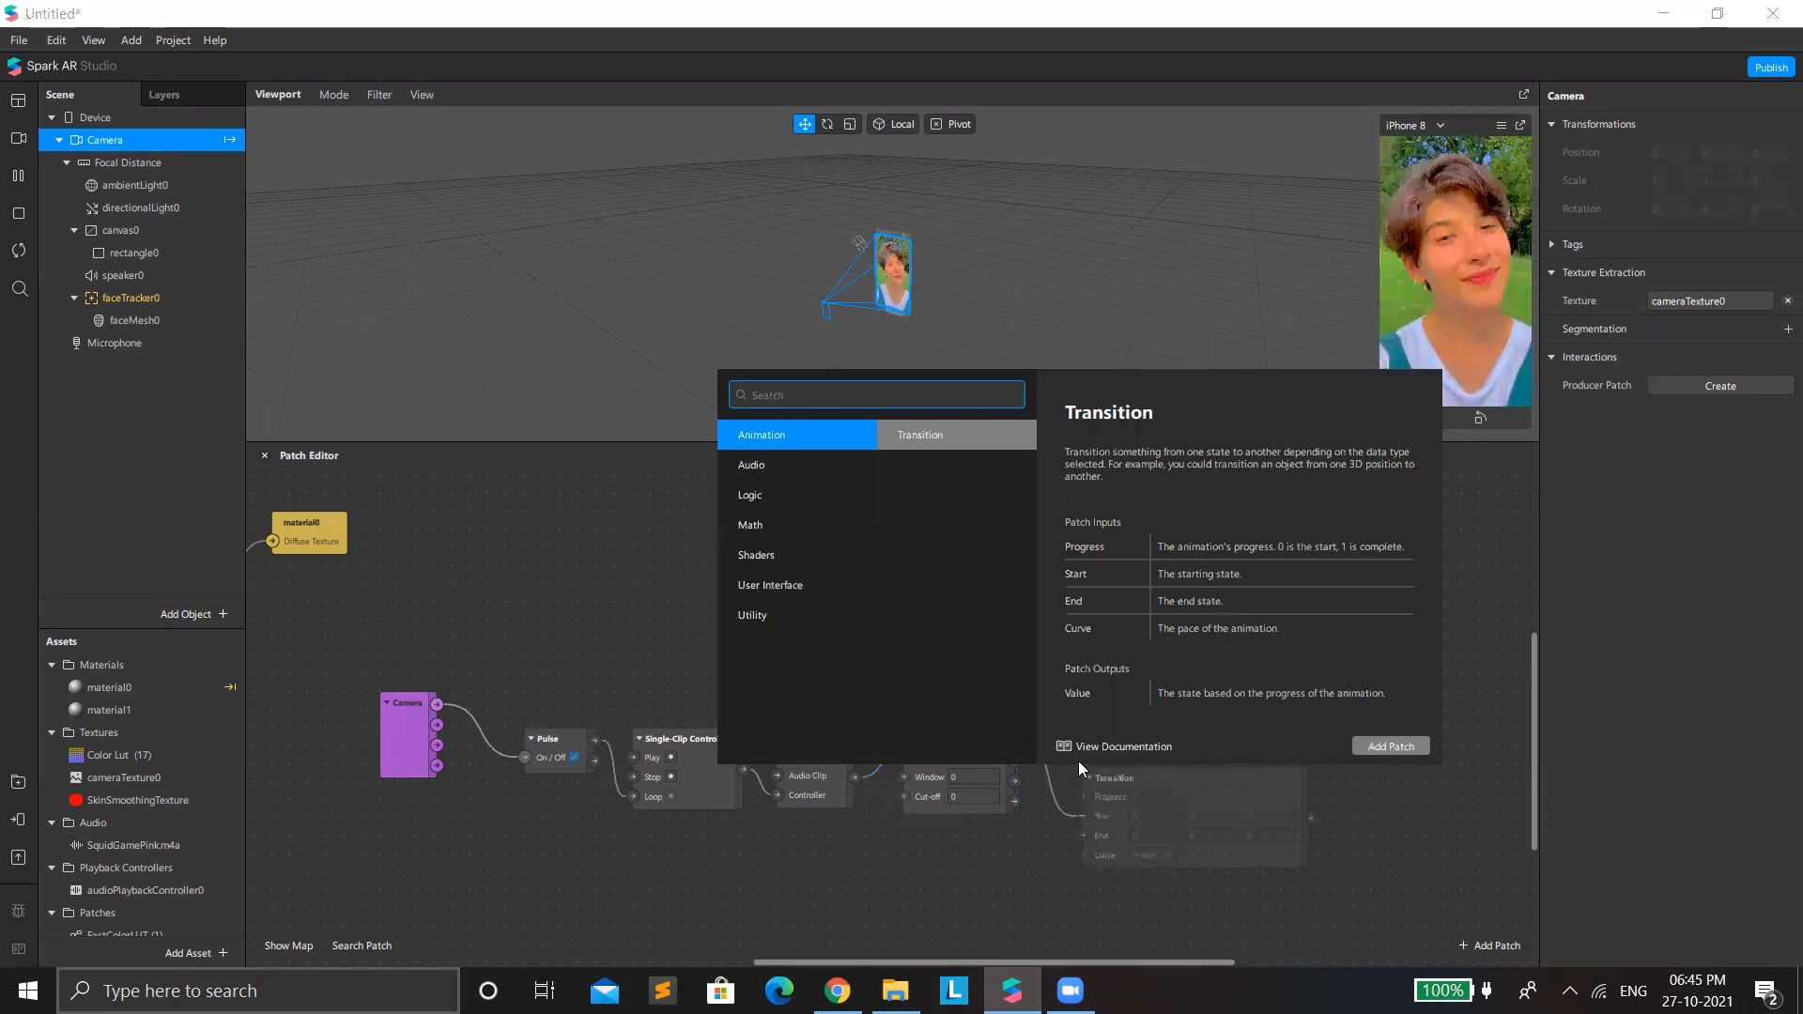
text(pack)
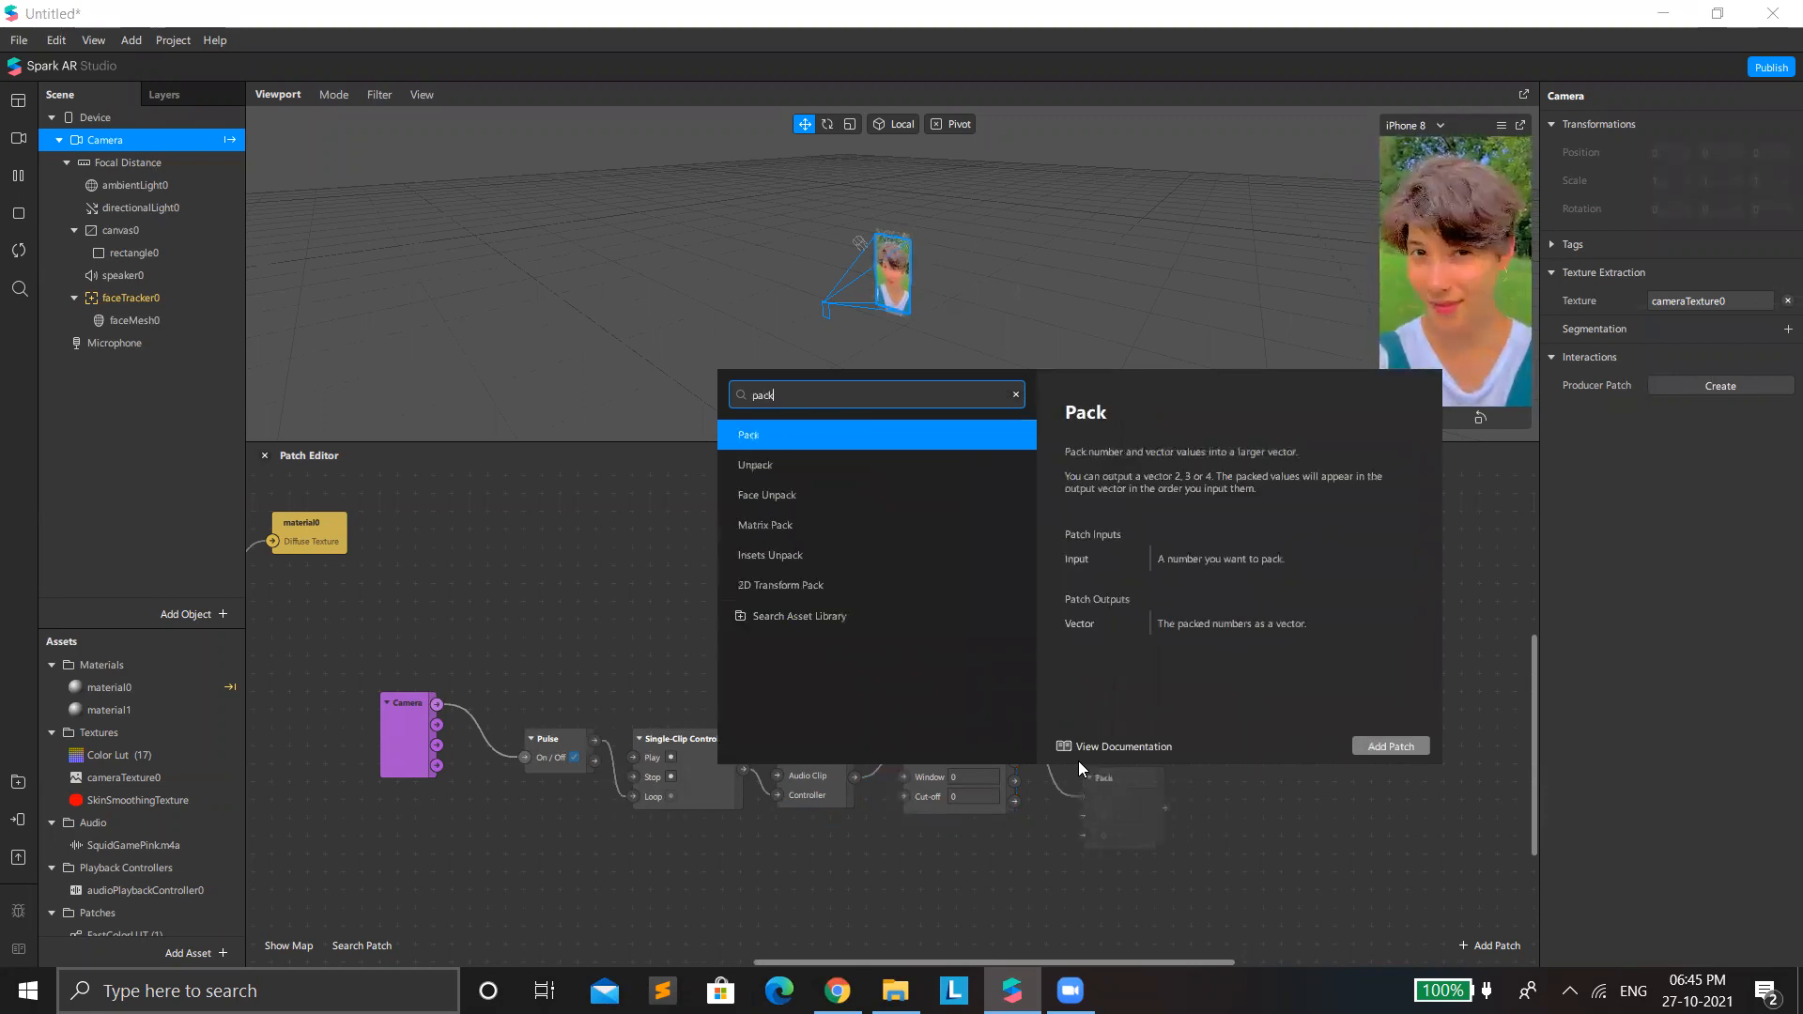
key(Return)
drag(1100, 777, 1108, 705)
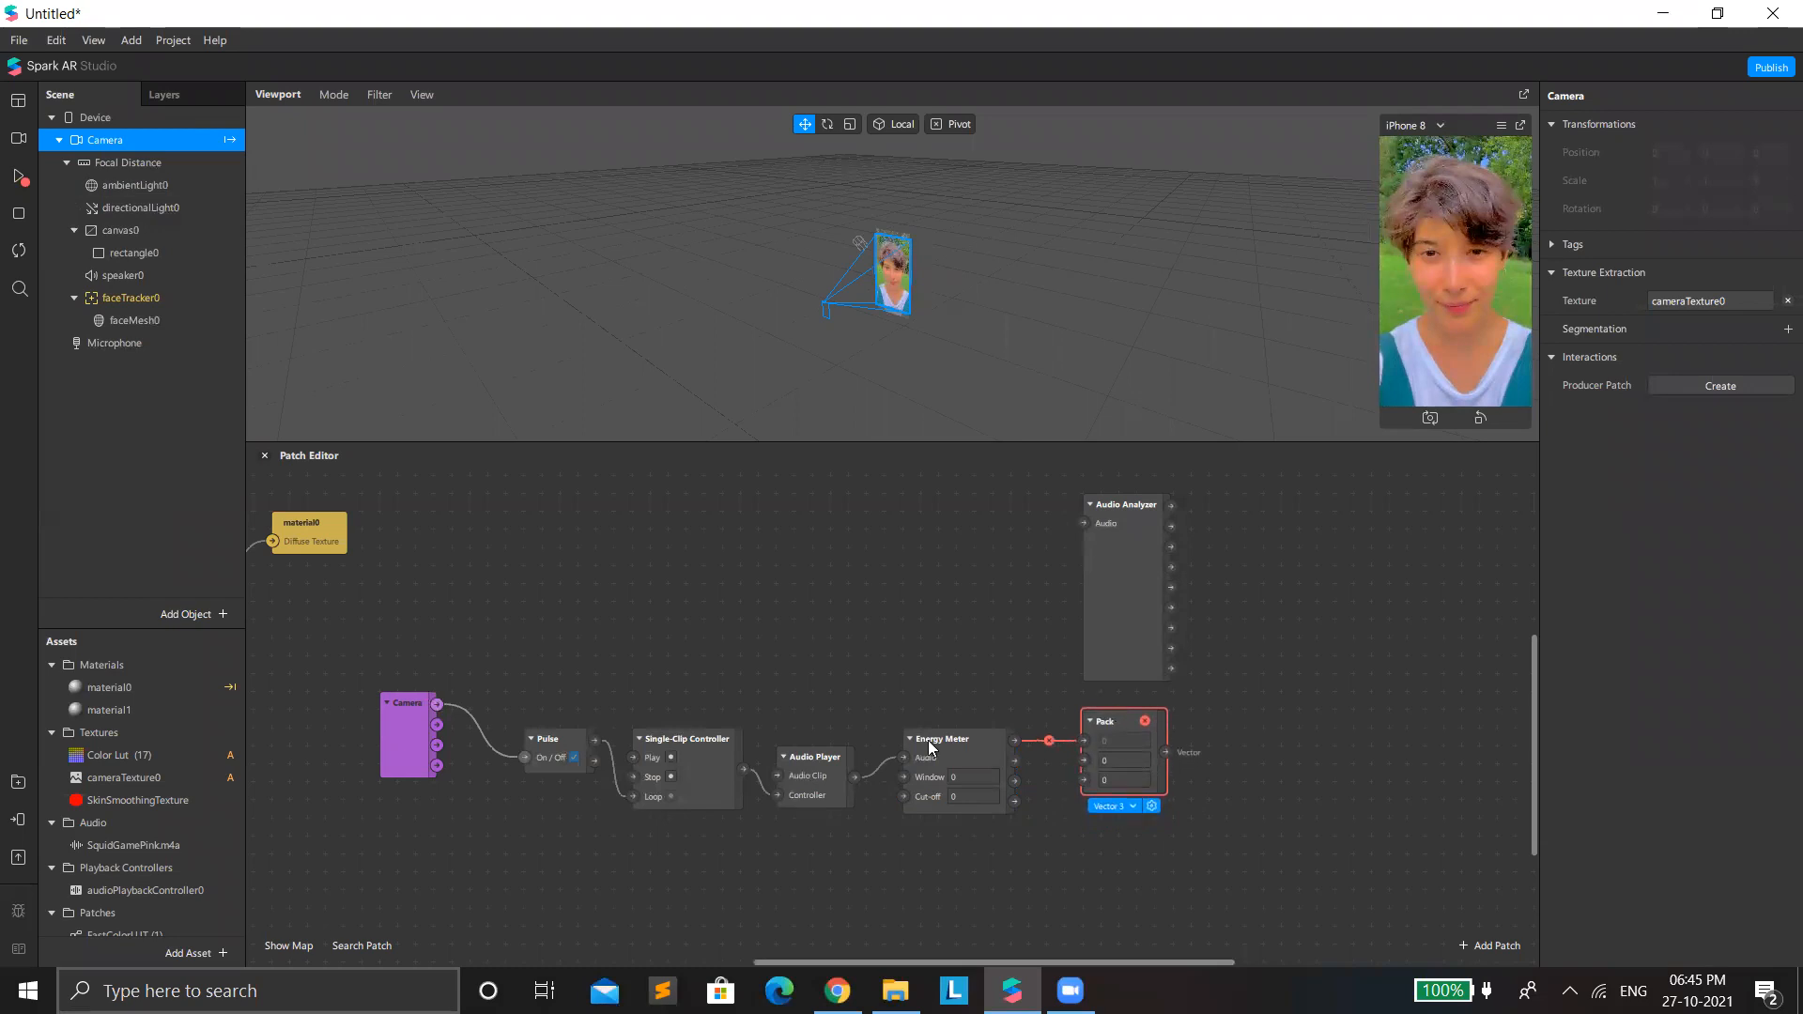
Remove the invalid connection between the Energy Meter and the Pack patch.
click(950, 751)
mouse_move(1047, 739)
mouse_down()
mouse_move(1012, 742)
mouse_move(1049, 765)
mouse_up()
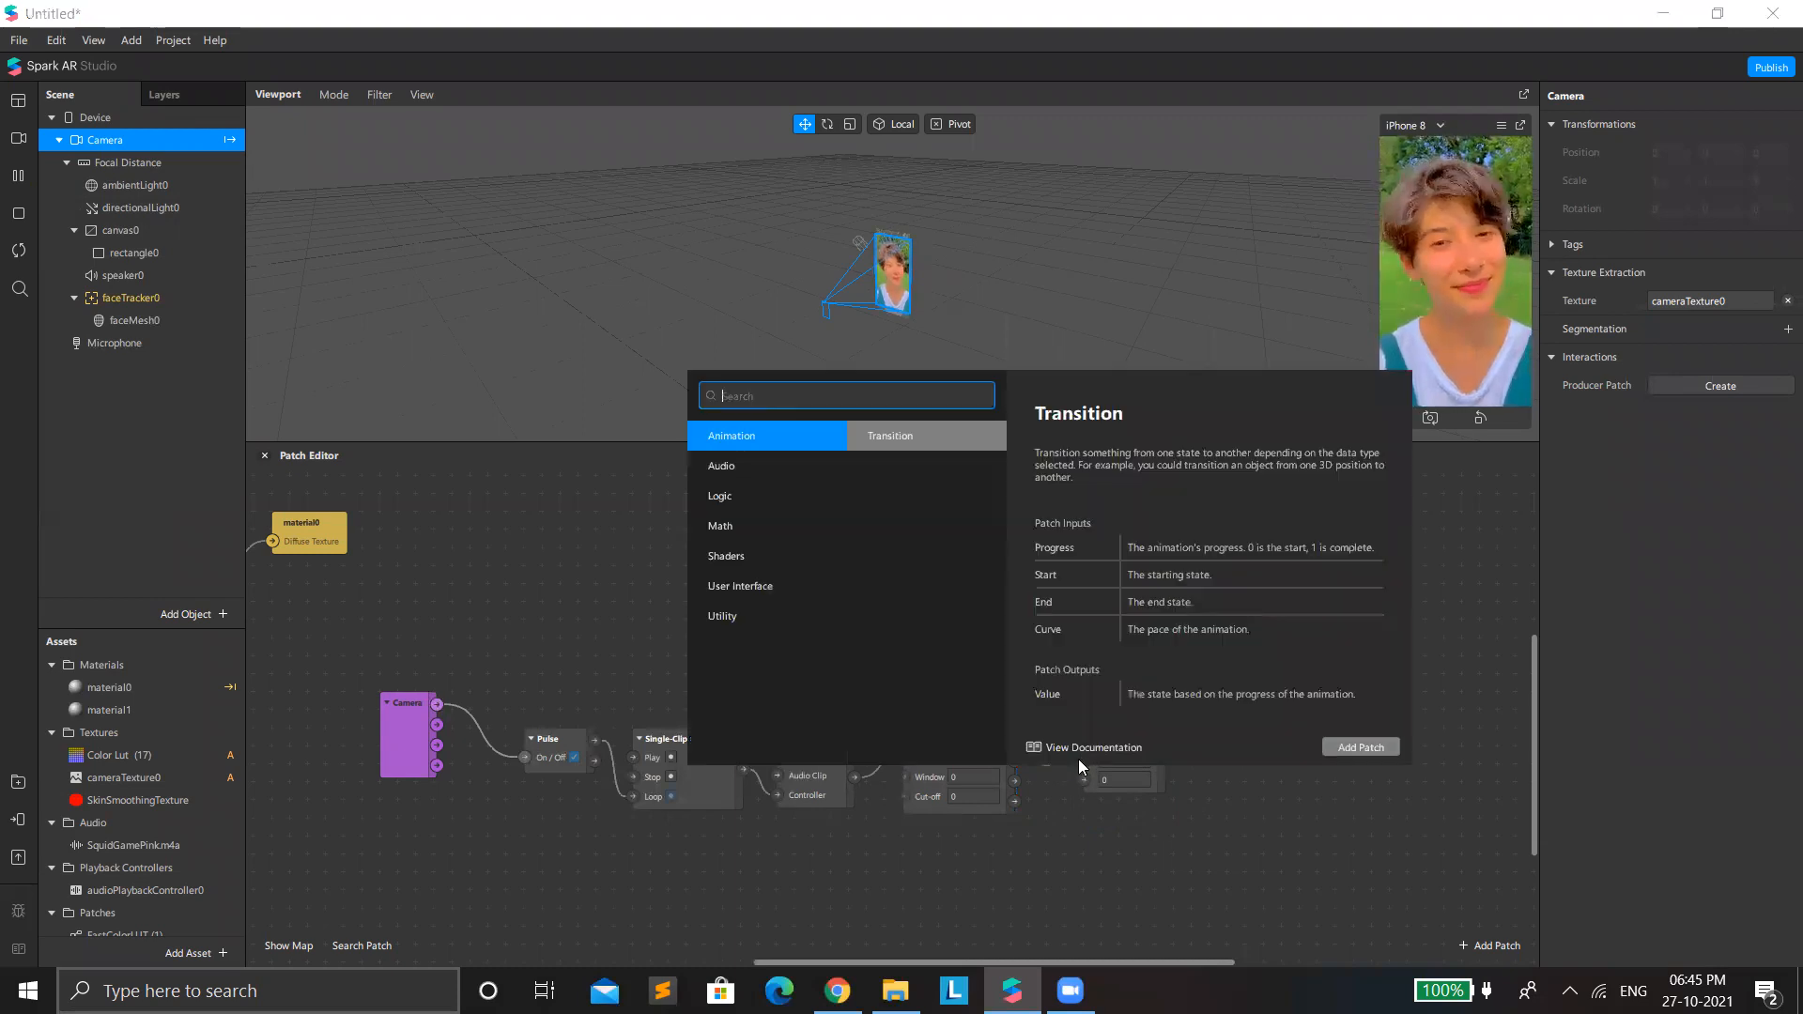
click(1031, 800)
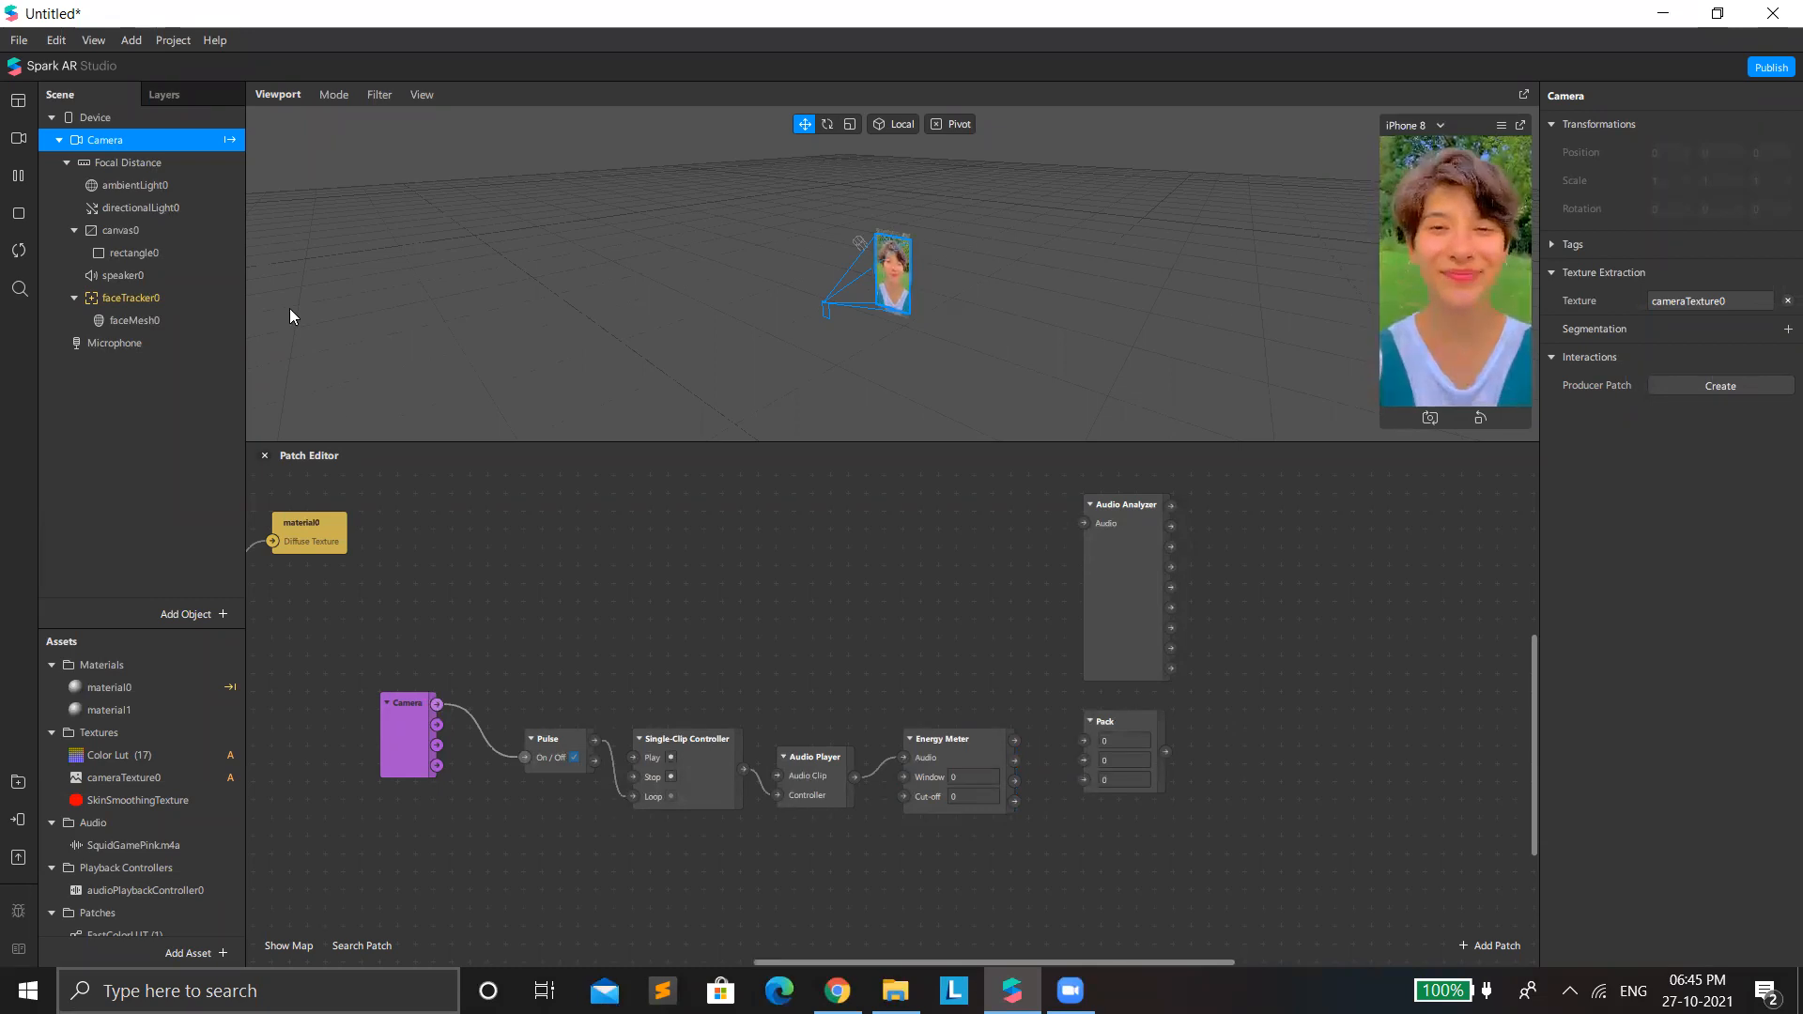
Add a plane under faceTracker0 and assign it a newly created material.
right_click(139, 298)
mouse_move(196, 315)
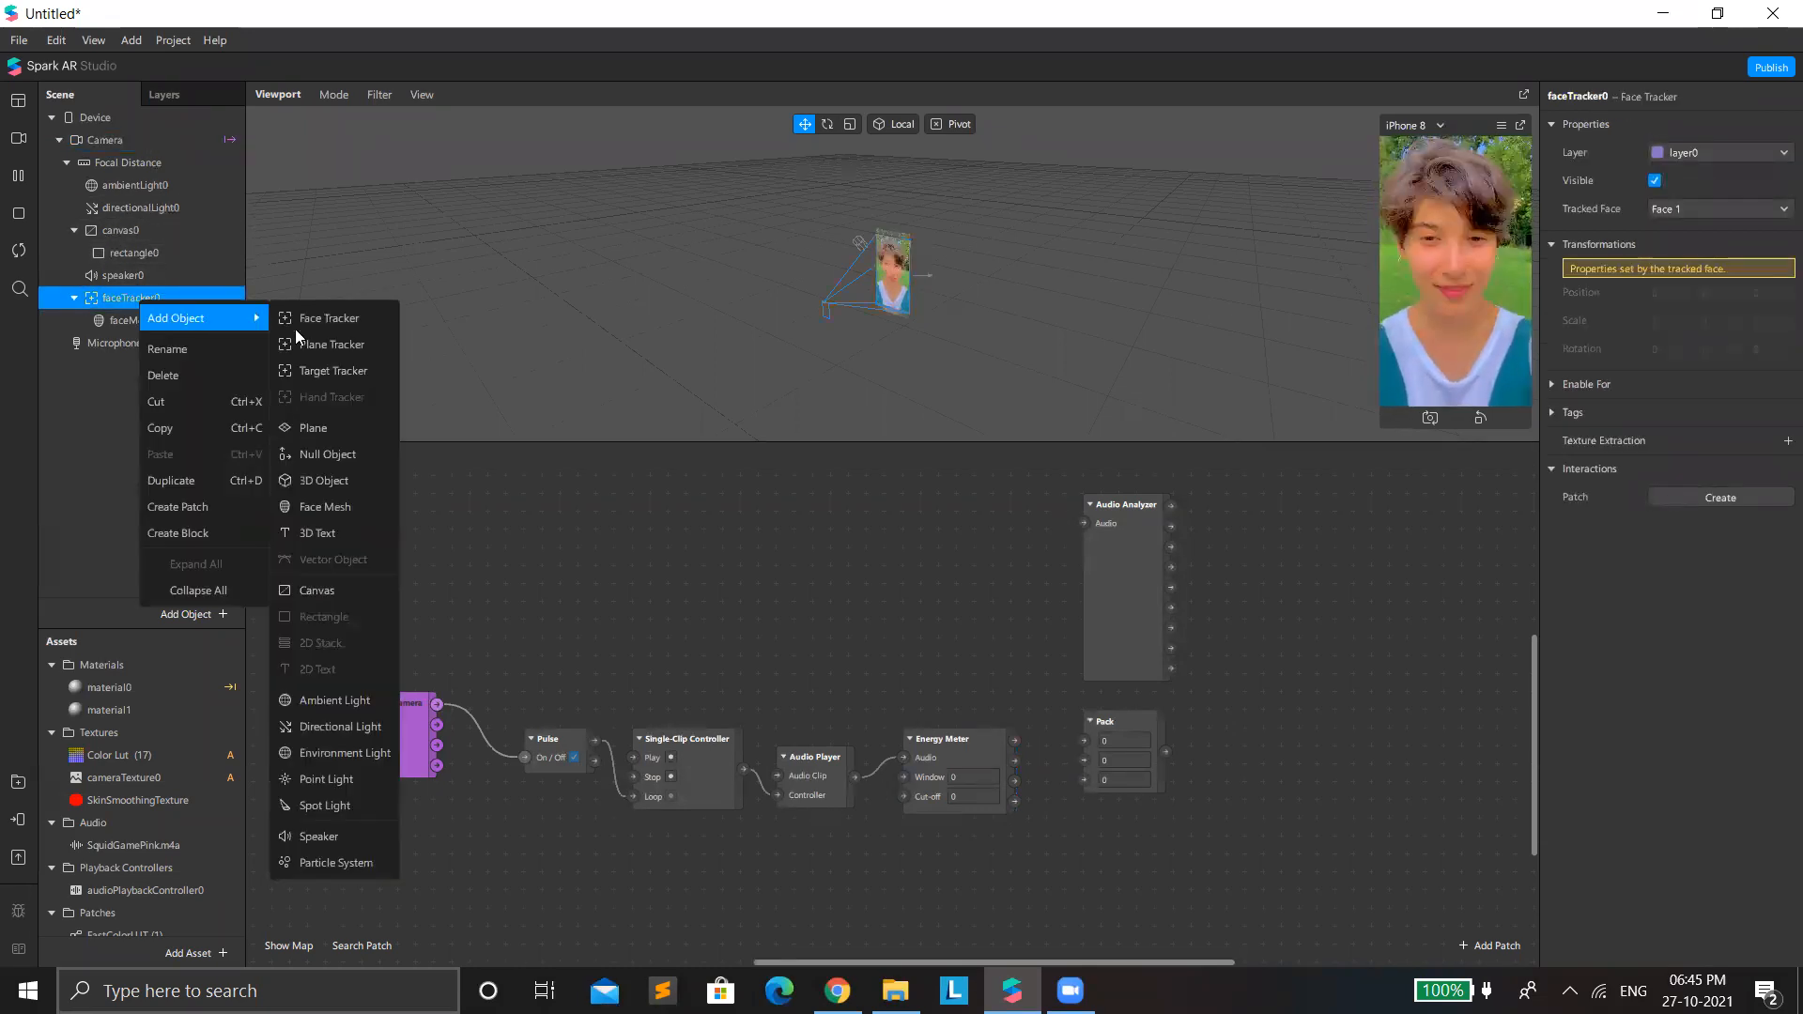
click(319, 427)
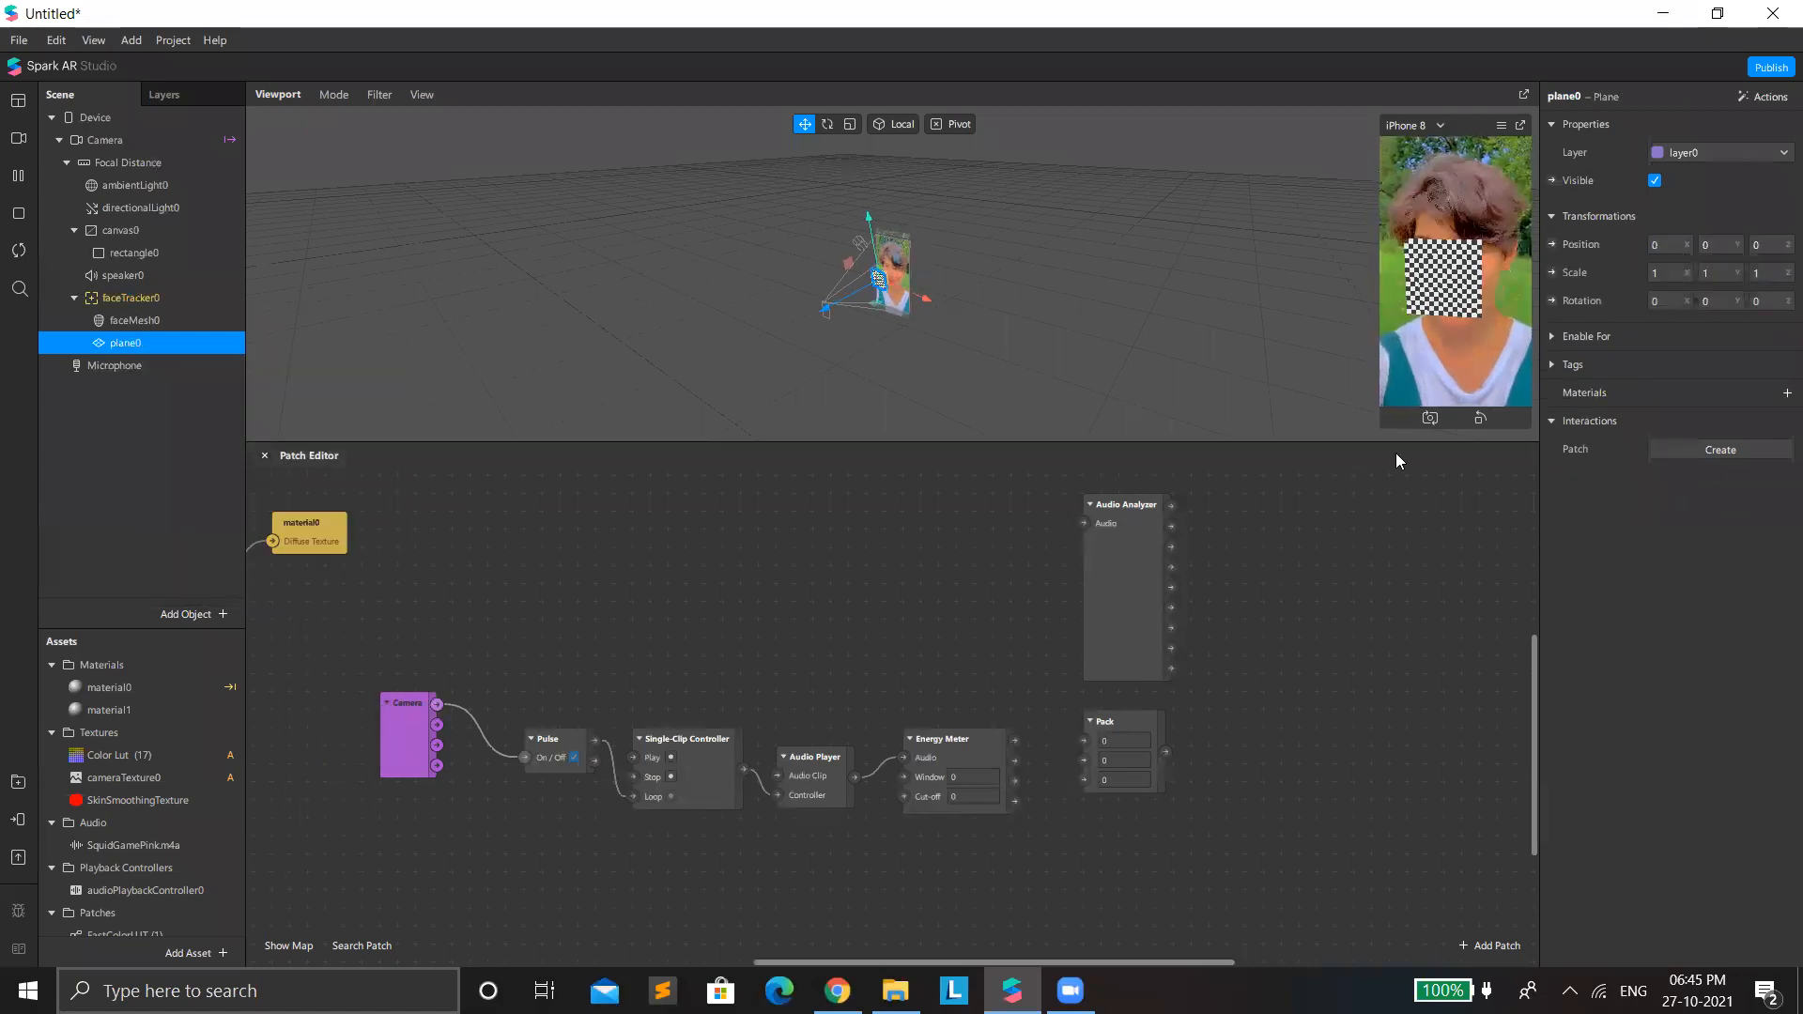
click(1787, 394)
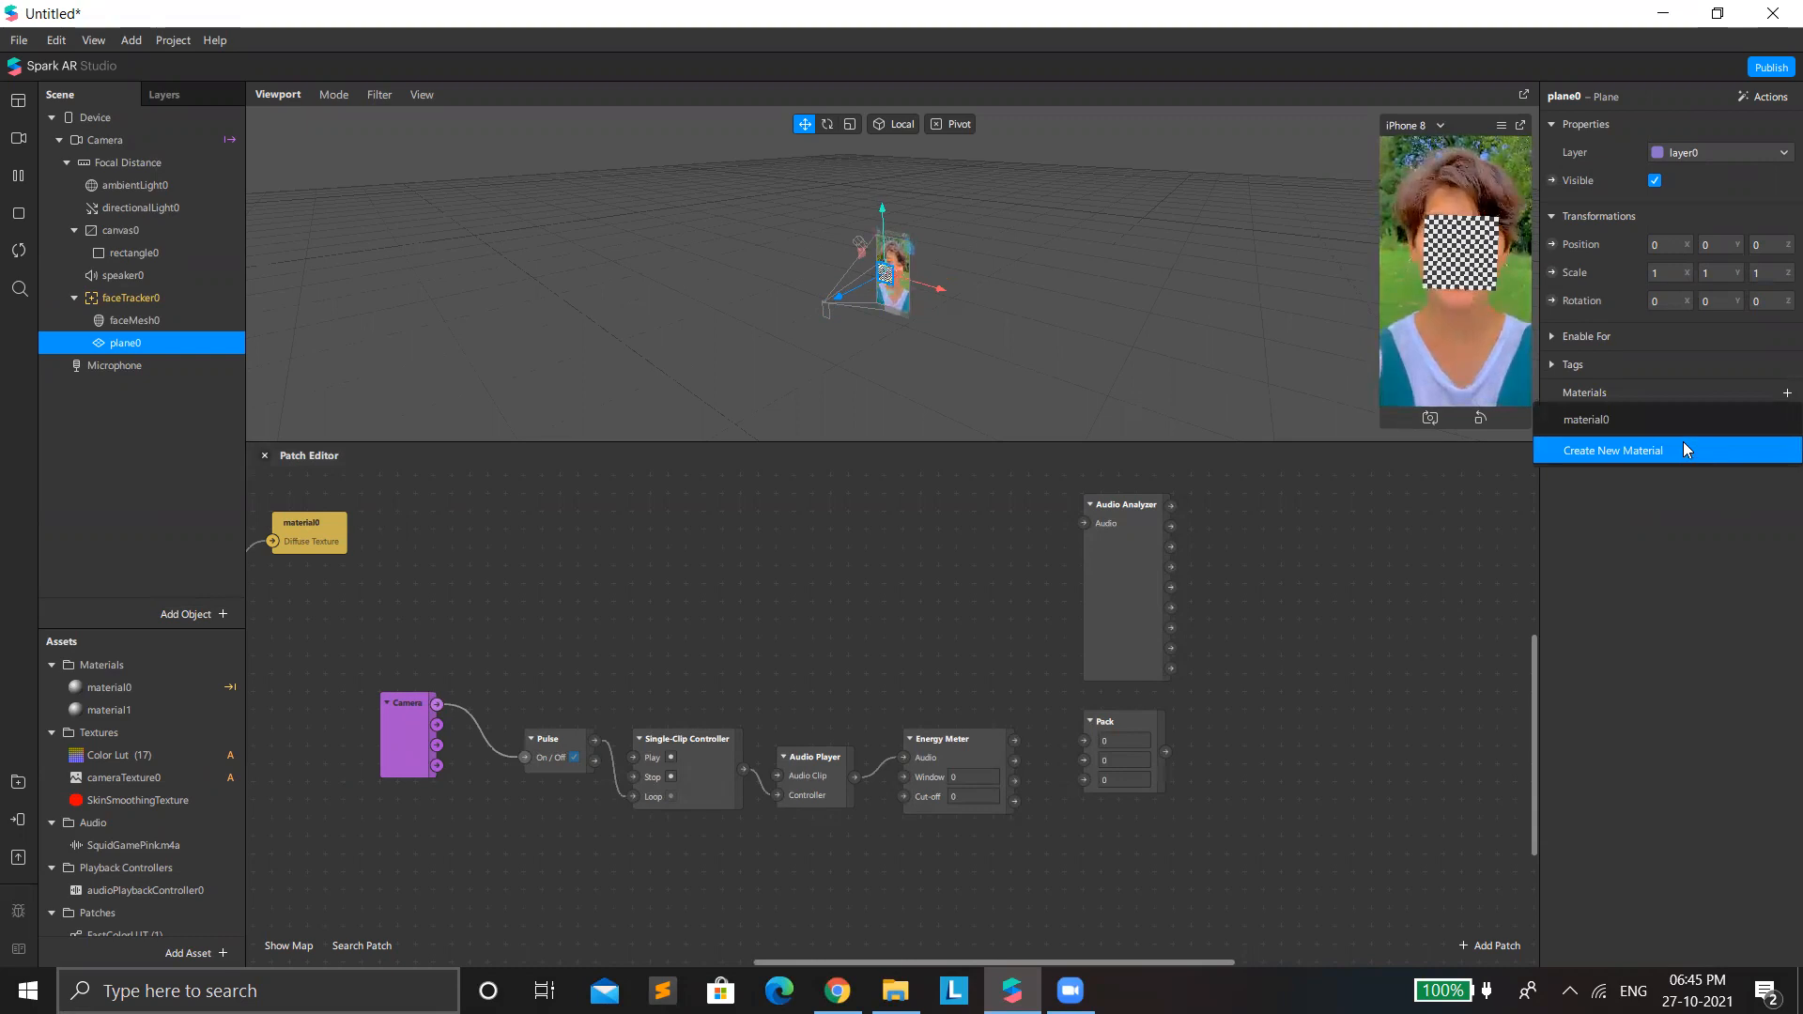
click(1681, 450)
Rename the first plane's new material to 1 and set its shader type to Flat.
click(1685, 424)
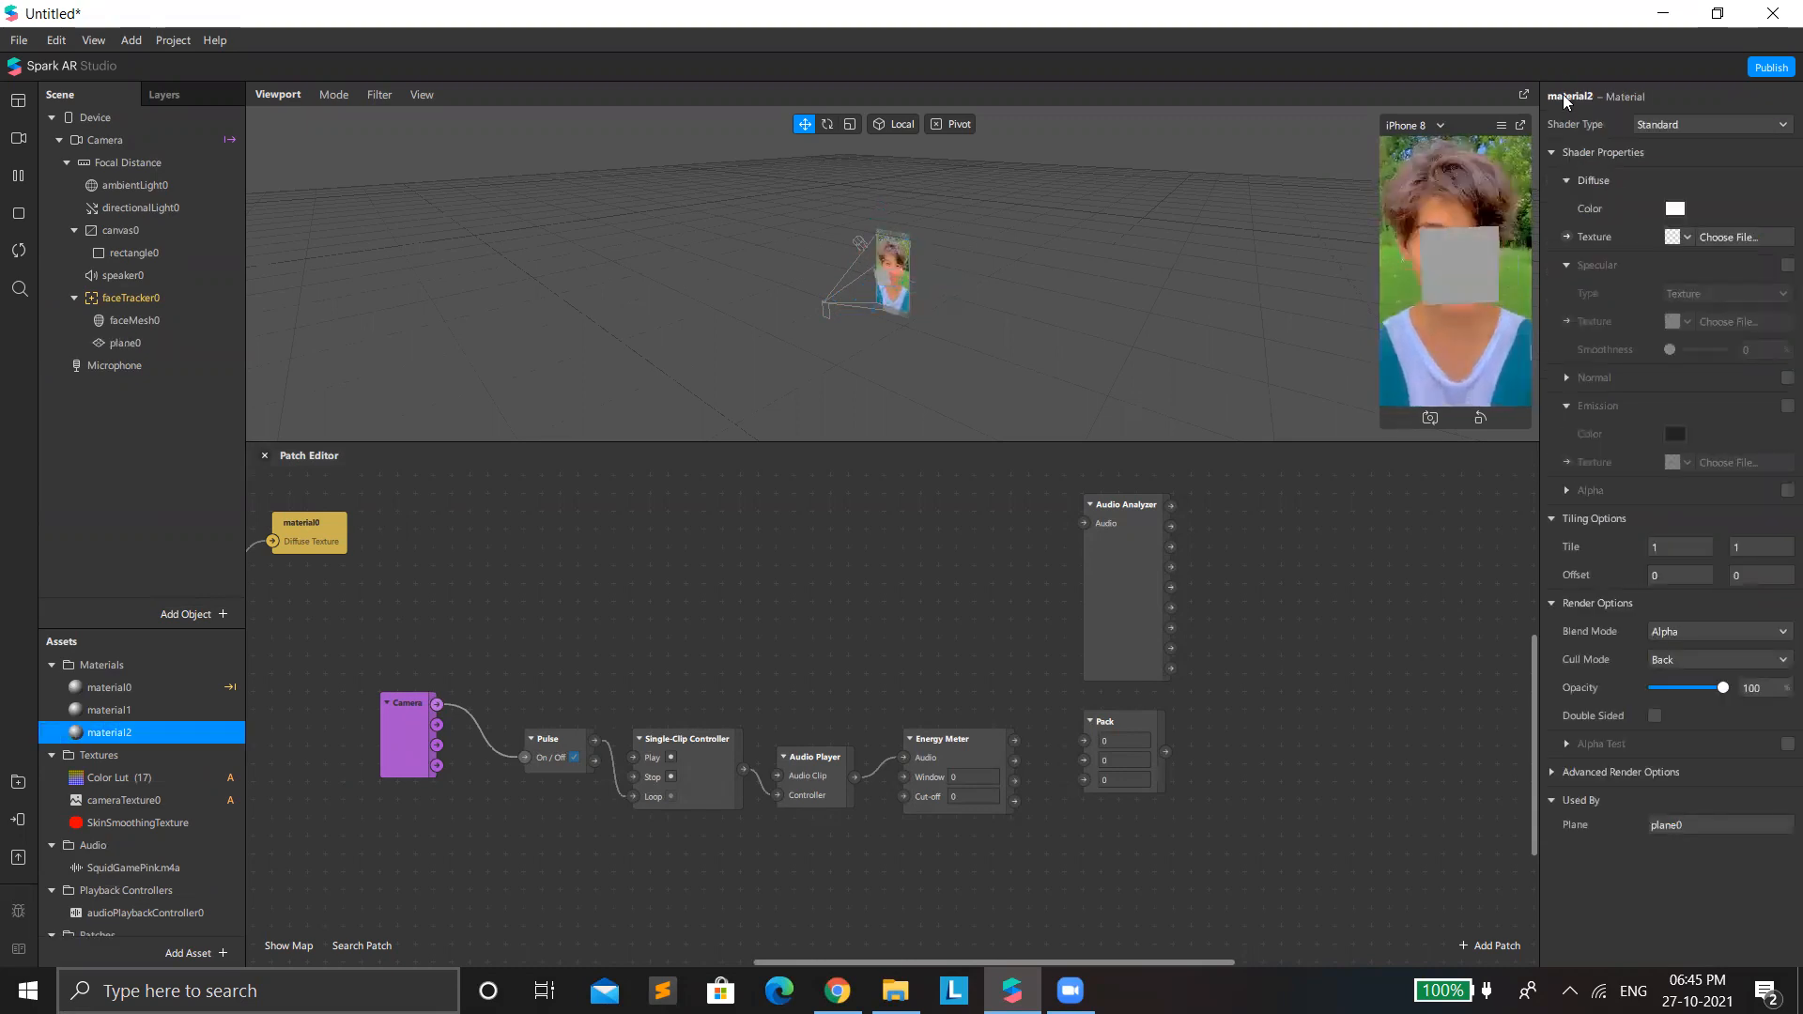
double_click(1566, 98)
text(1)
key(Return)
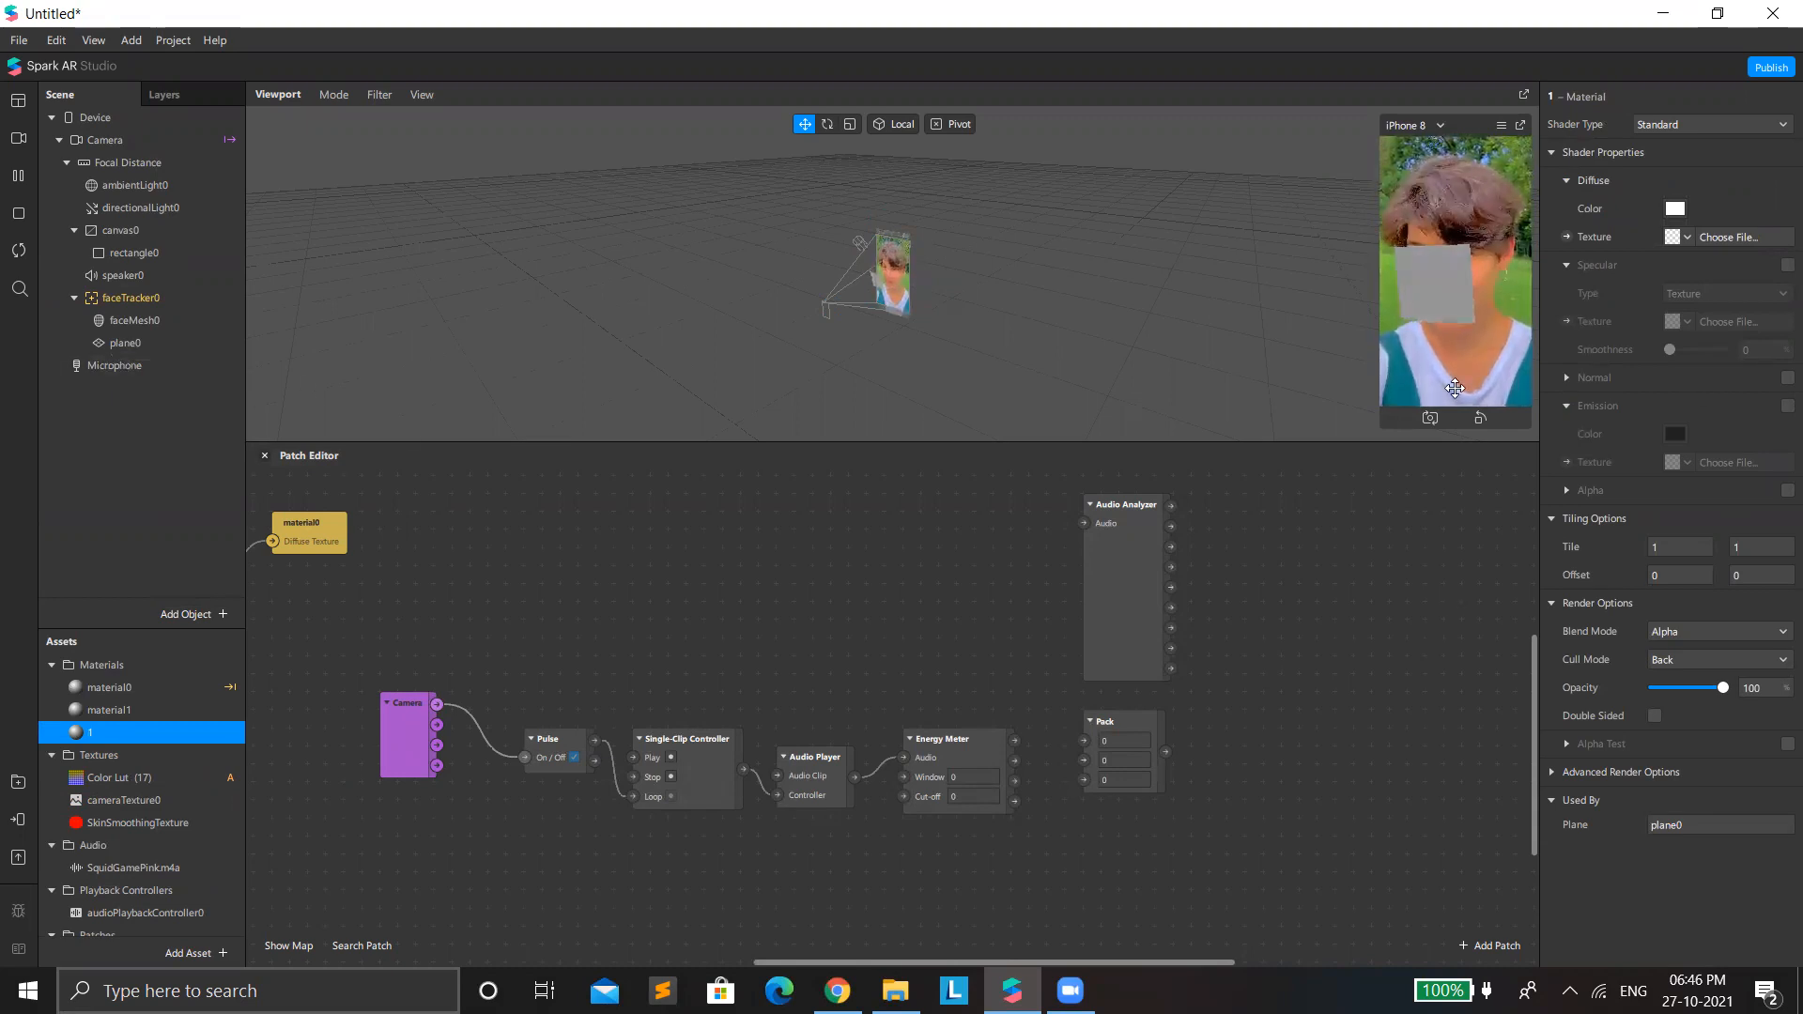
click(1673, 126)
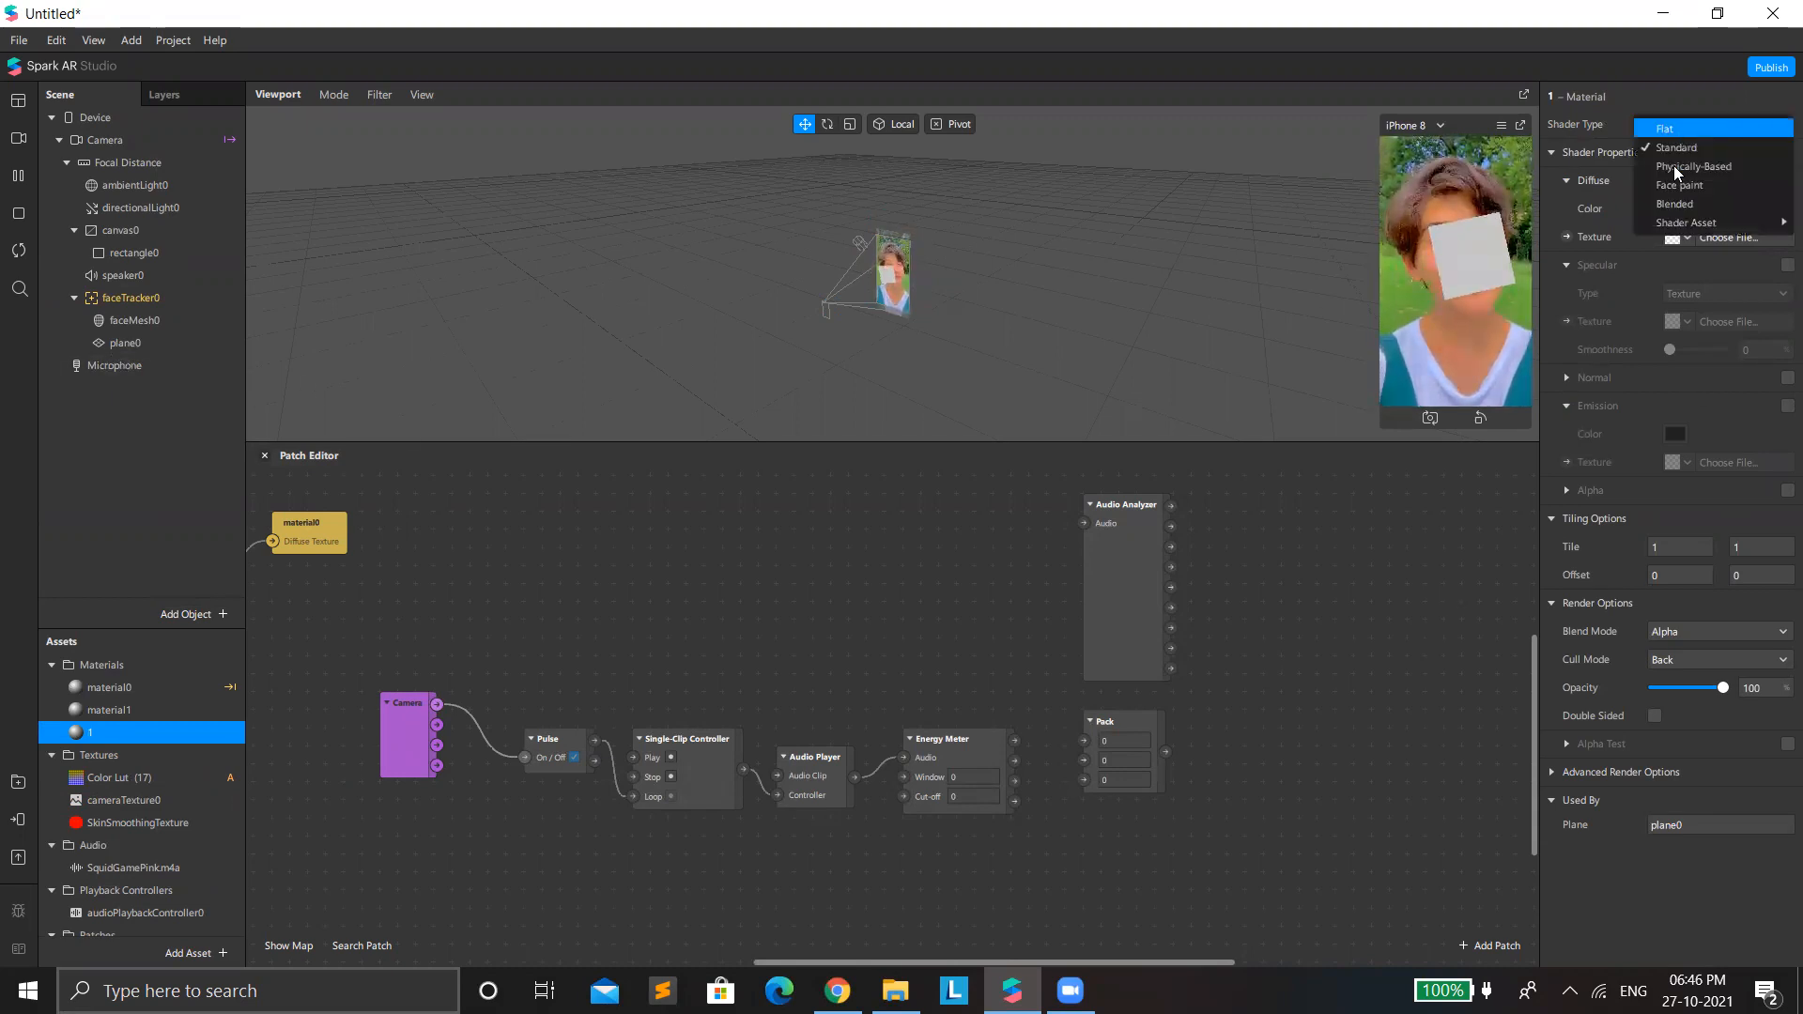
Add a second plane under faceTracker0 and create a new material for it.
right_click(237, 304)
mouse_move(246, 324)
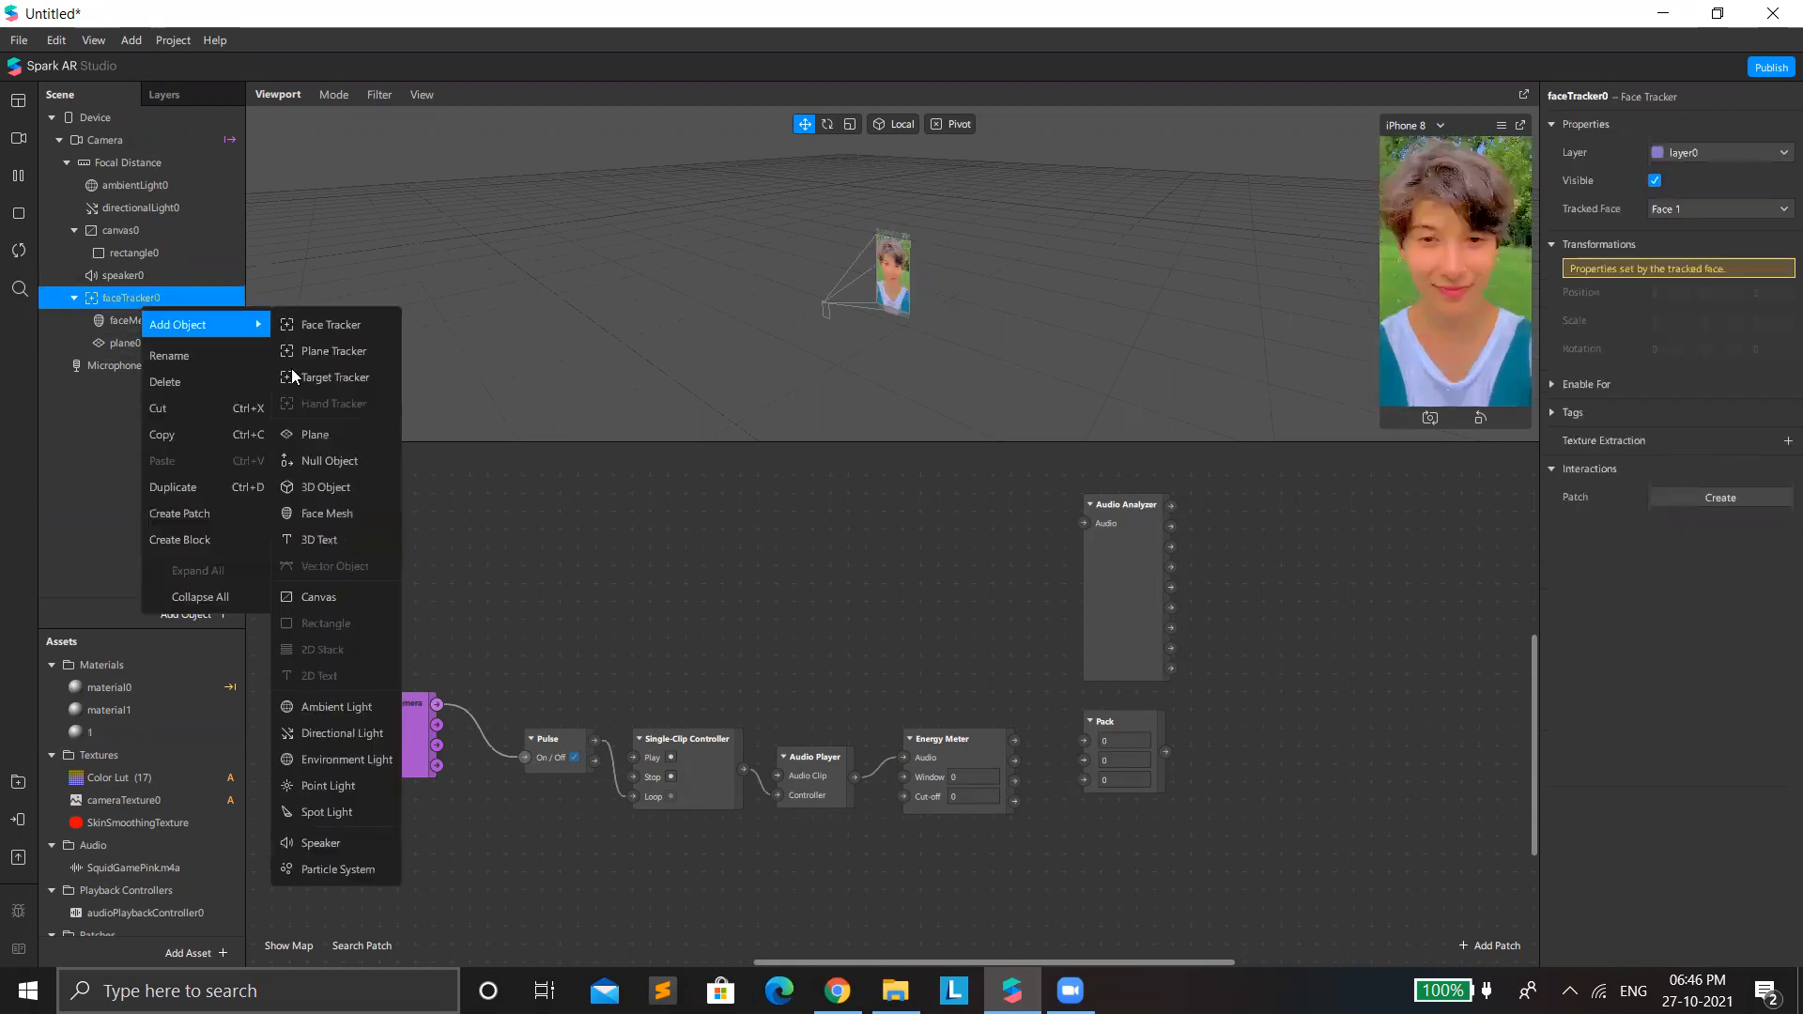
click(328, 435)
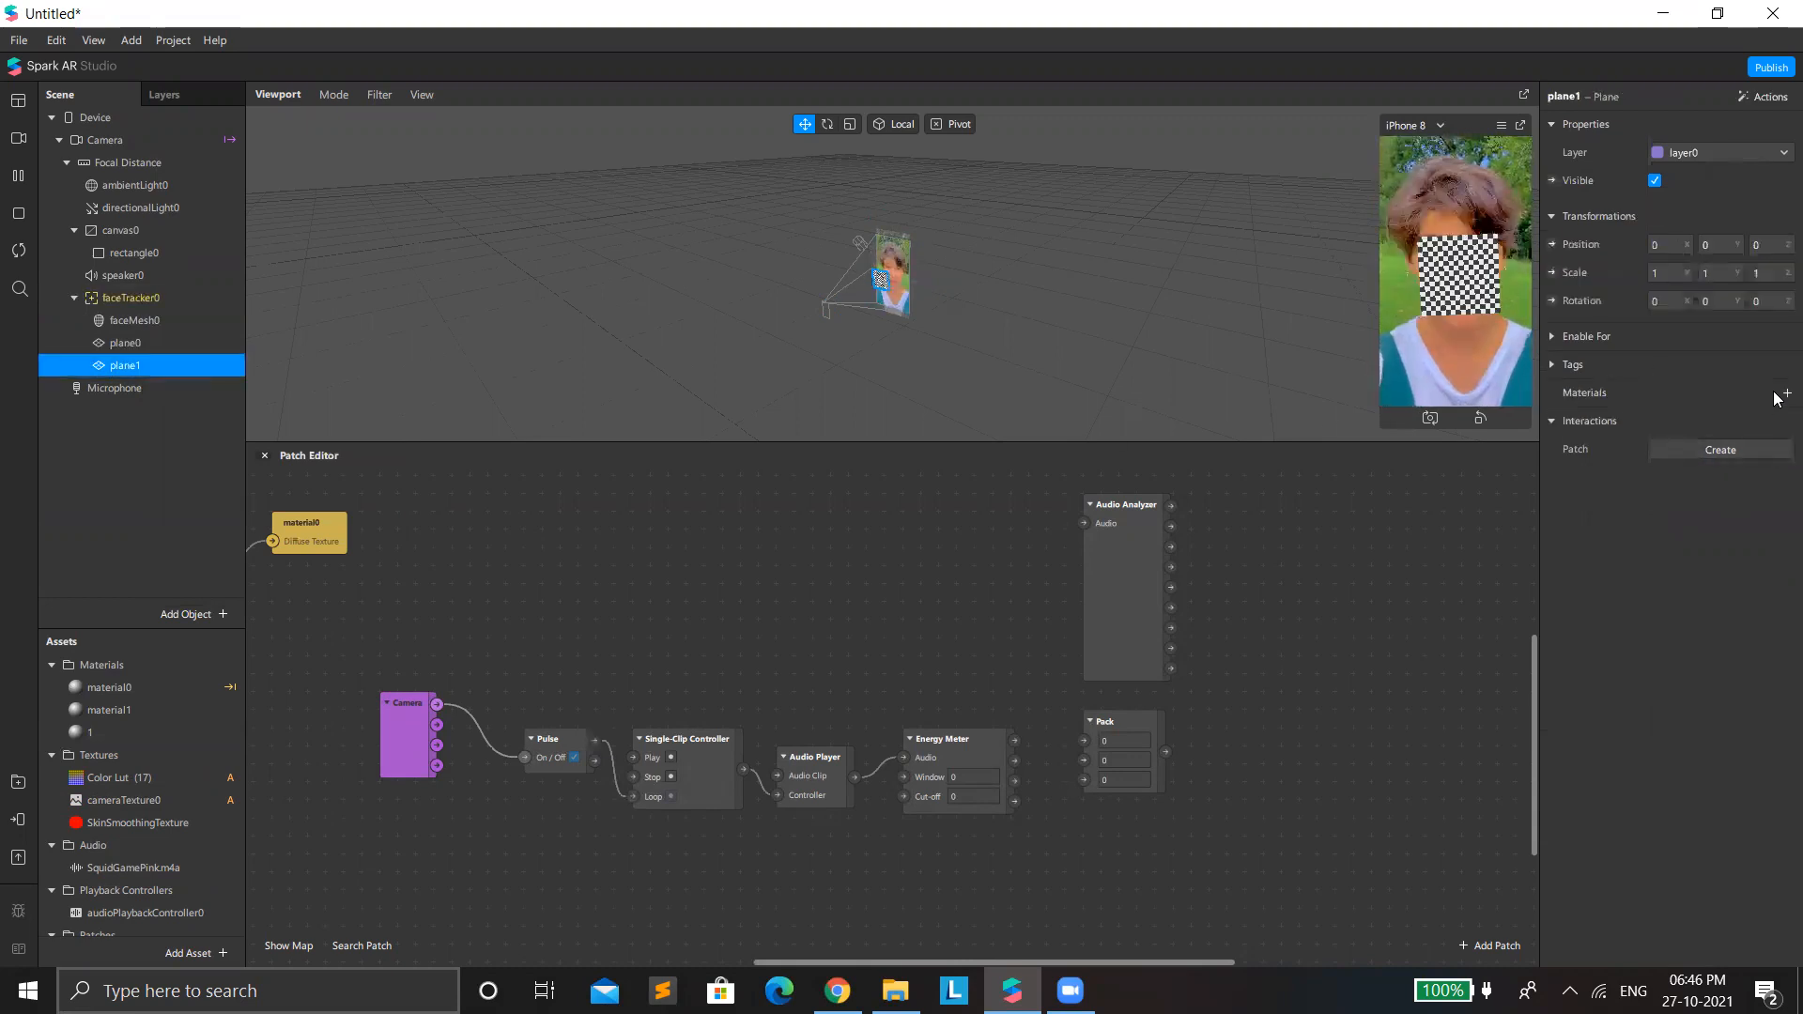
click(1783, 395)
click(1677, 471)
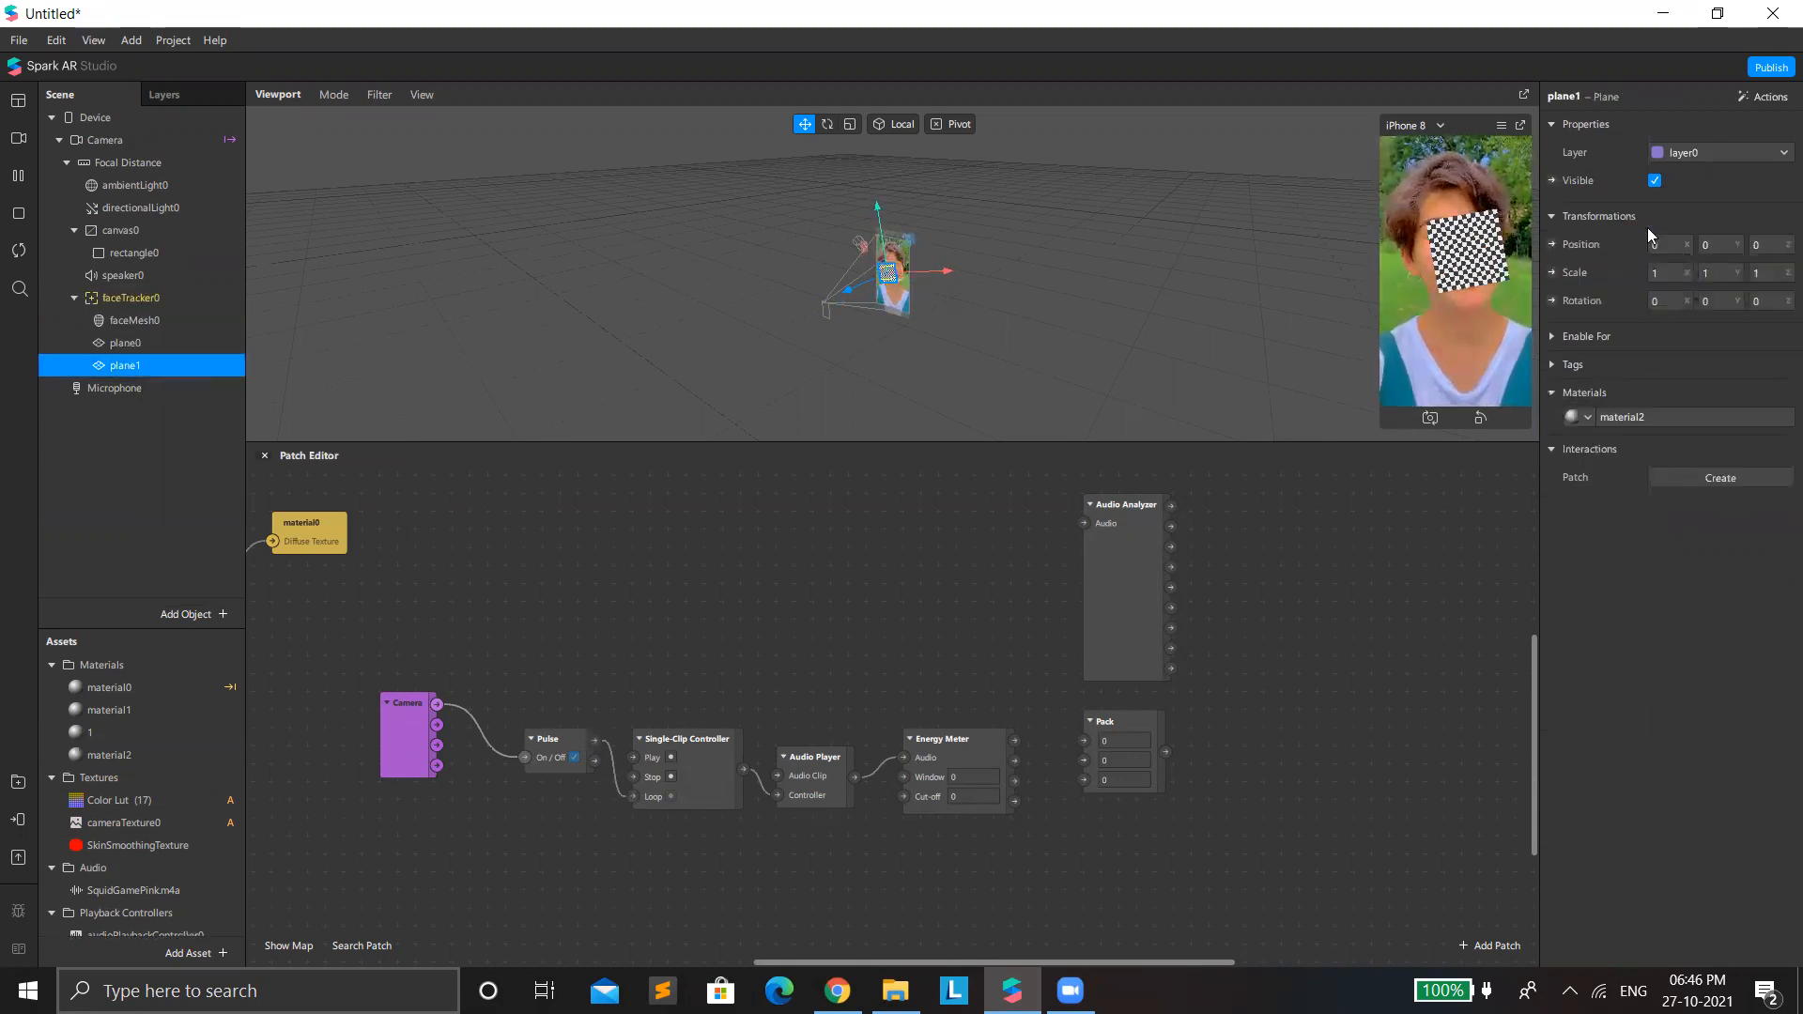
Set the second plane's material to the Flat shader type and rename it 2.
click(1662, 417)
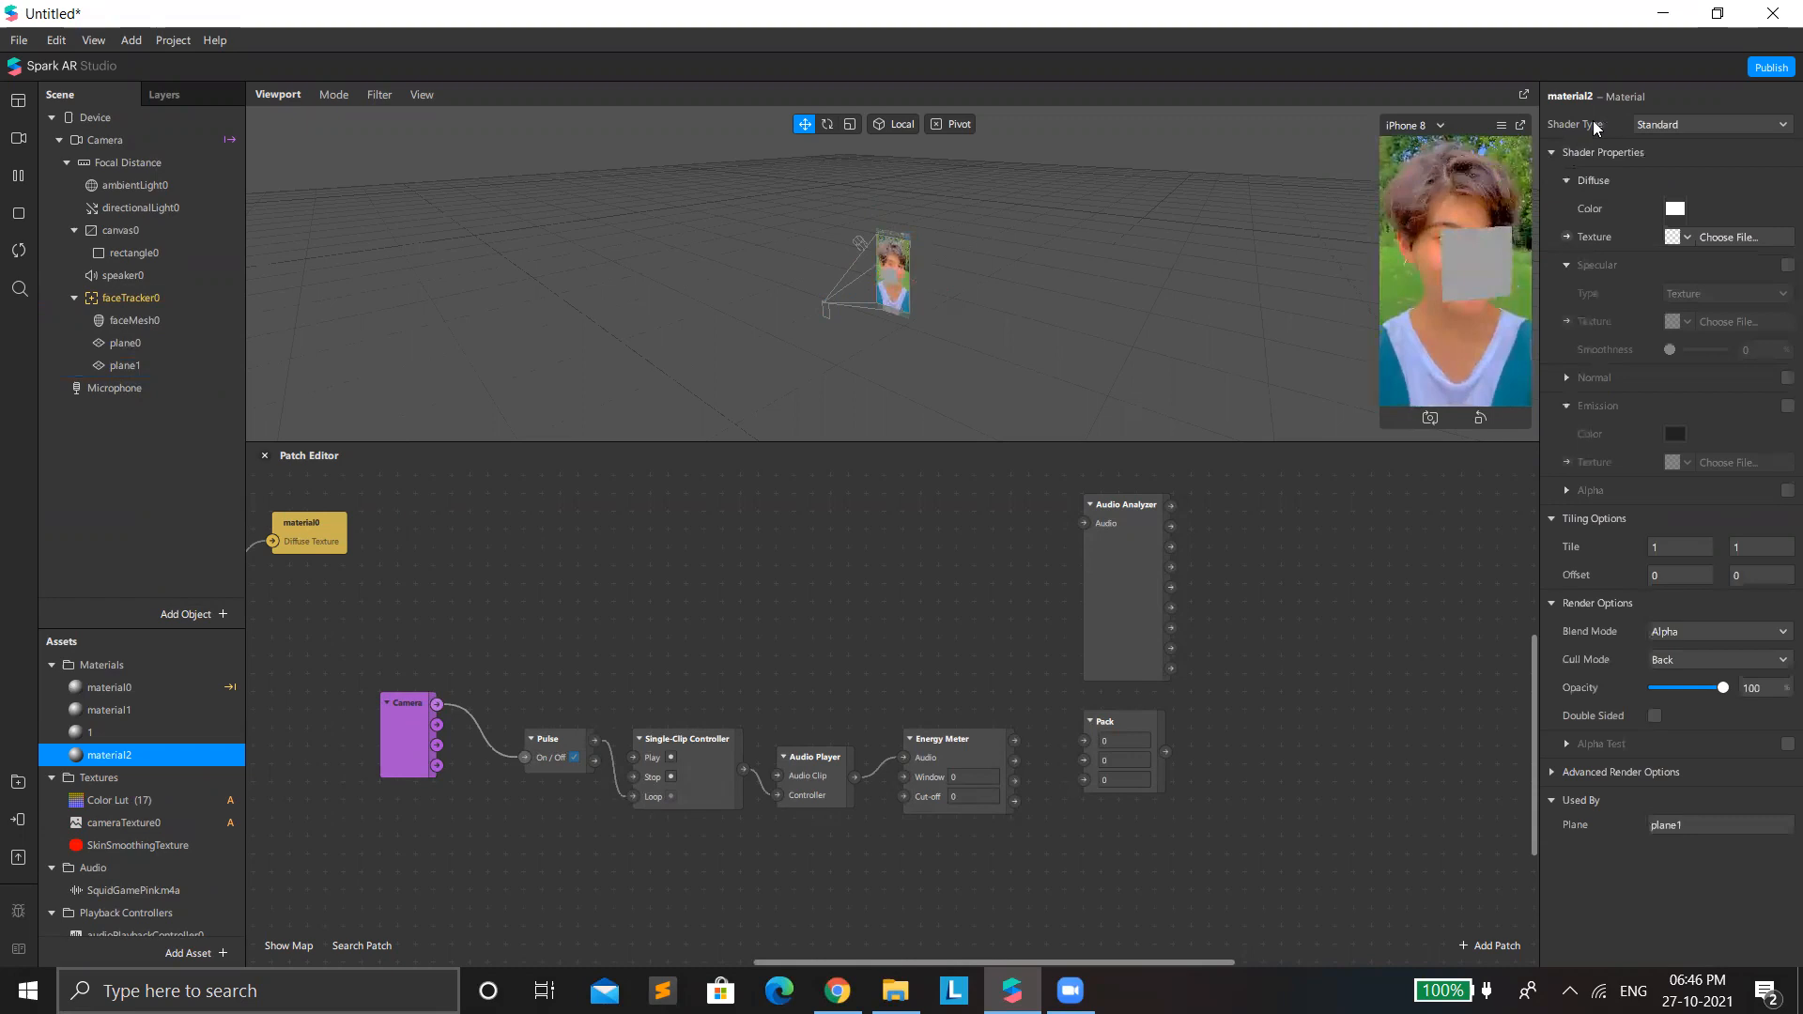
click(1653, 128)
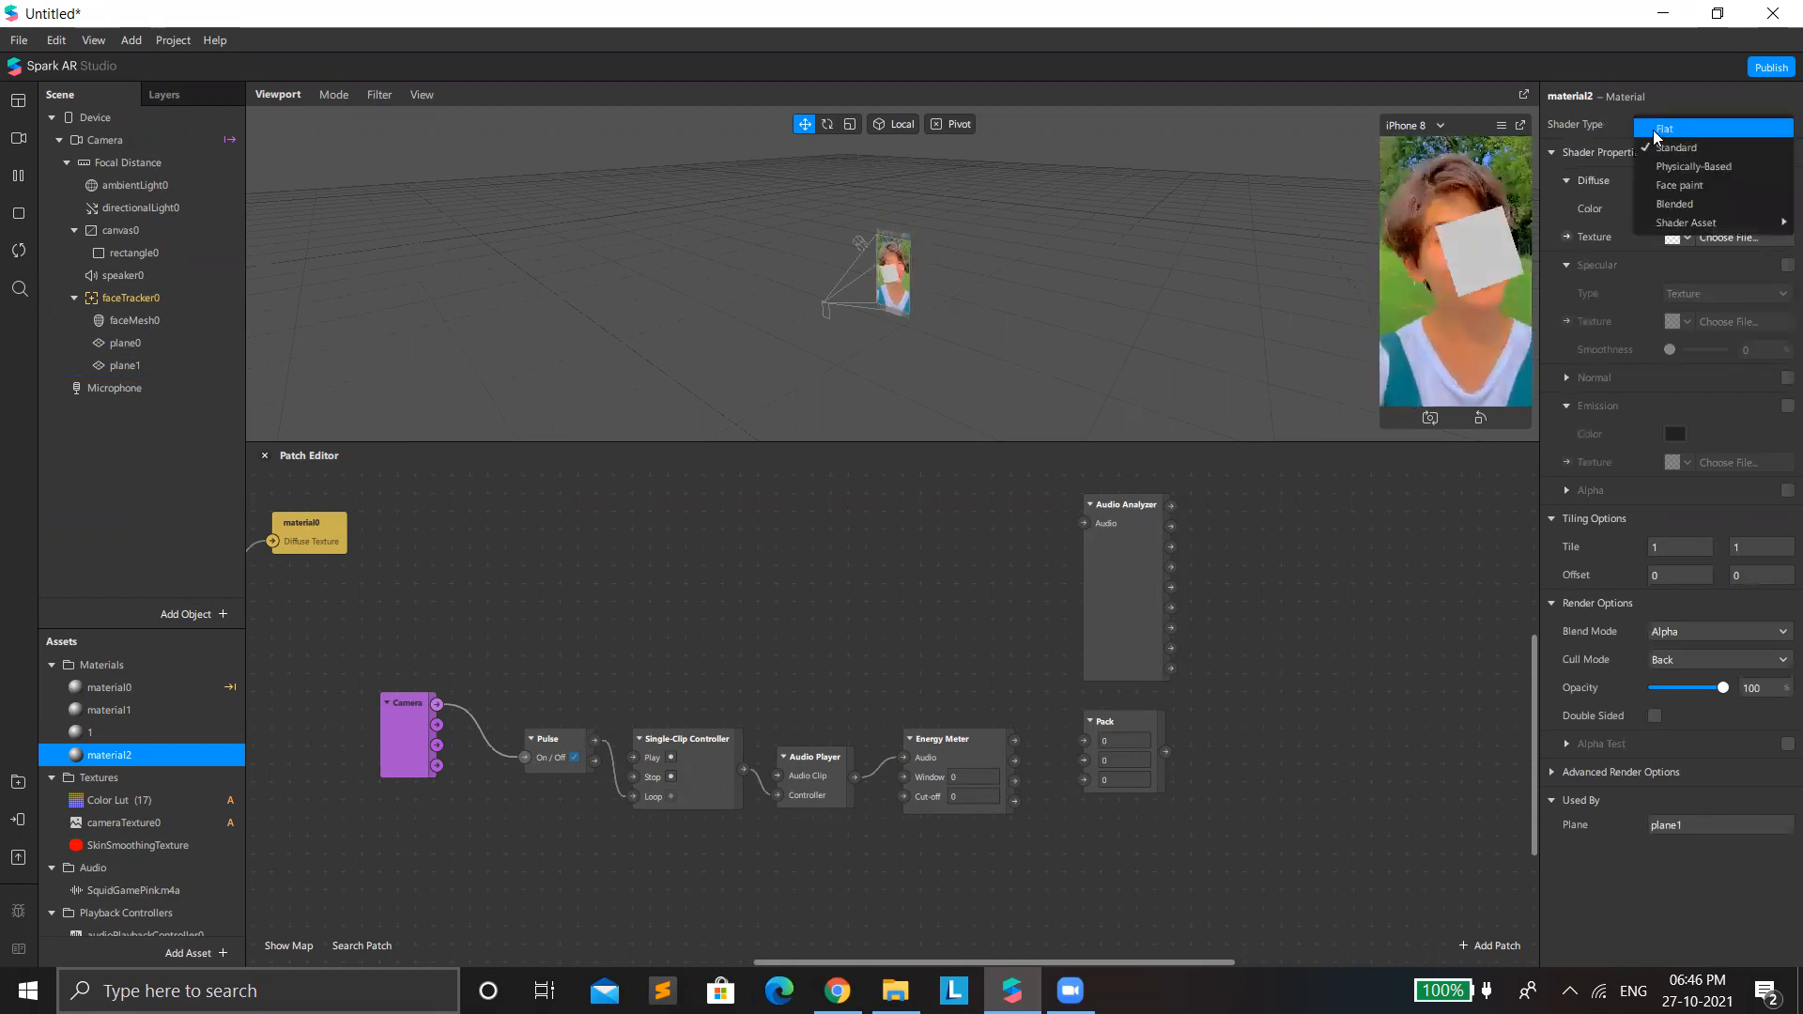
double_click(1576, 94)
text(2)
key(Return)
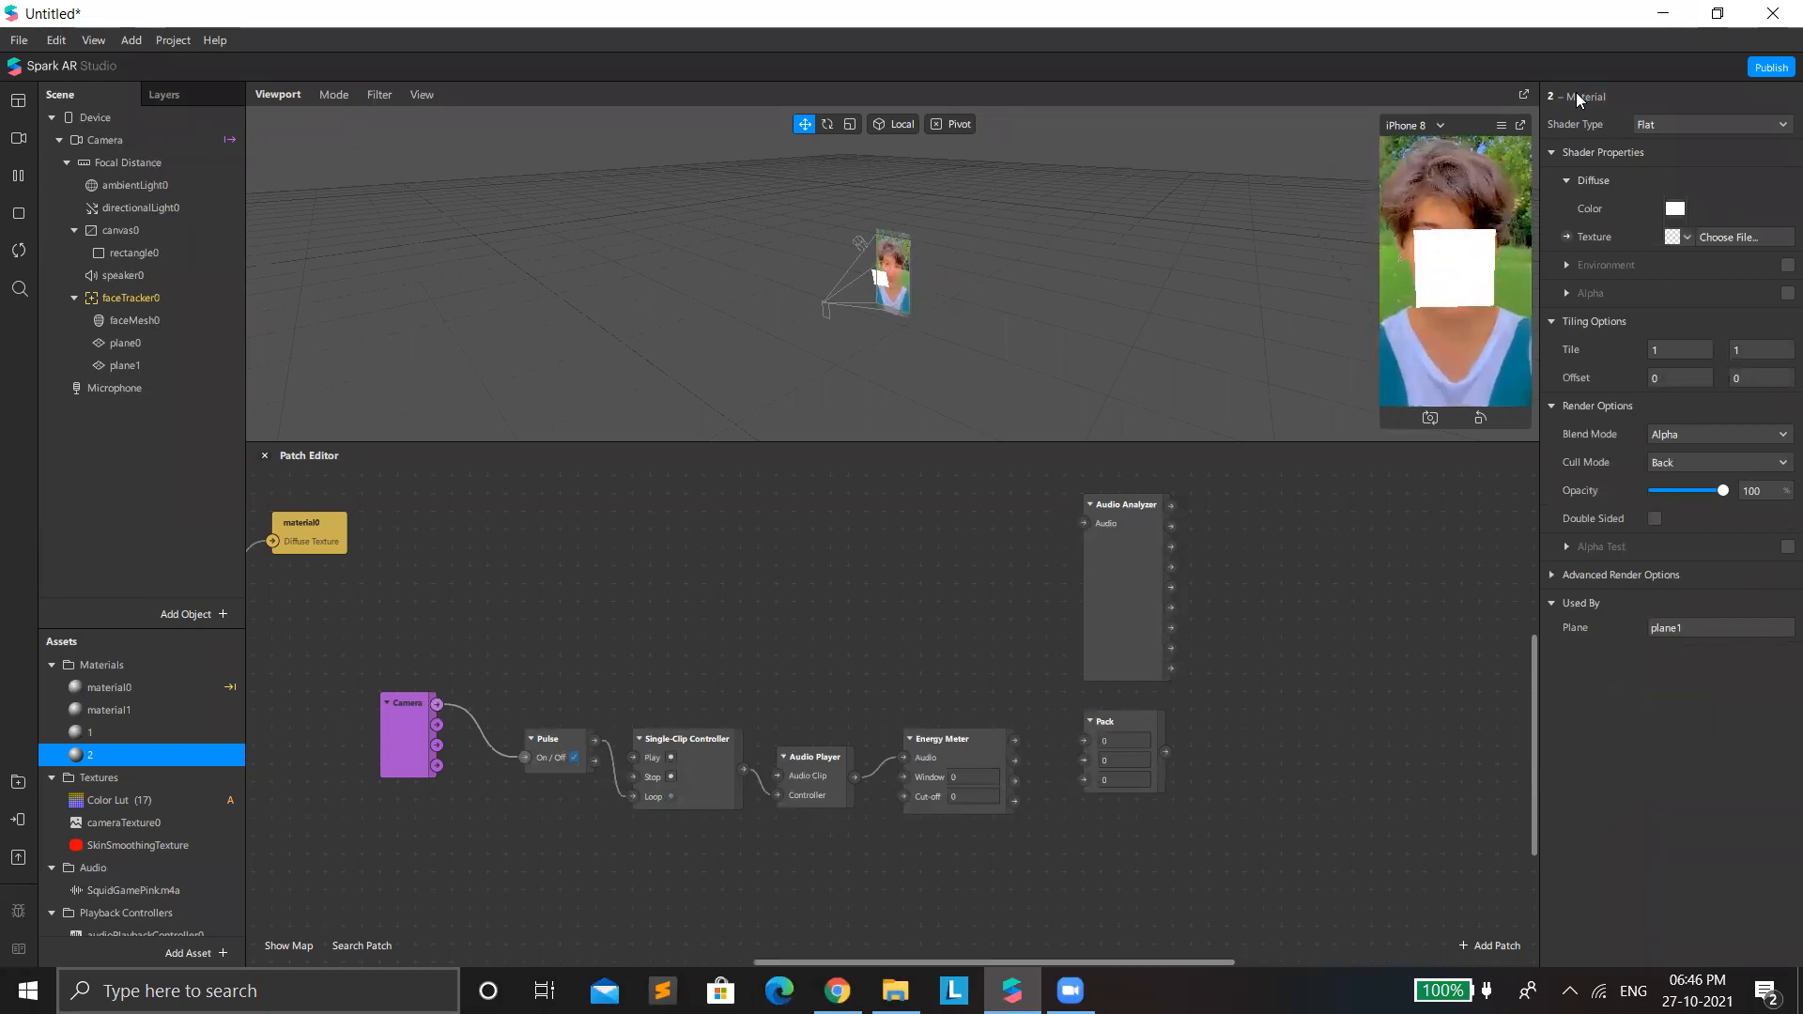
Add a third plane under faceTracker0 and create a new material for it.
right_click(175, 296)
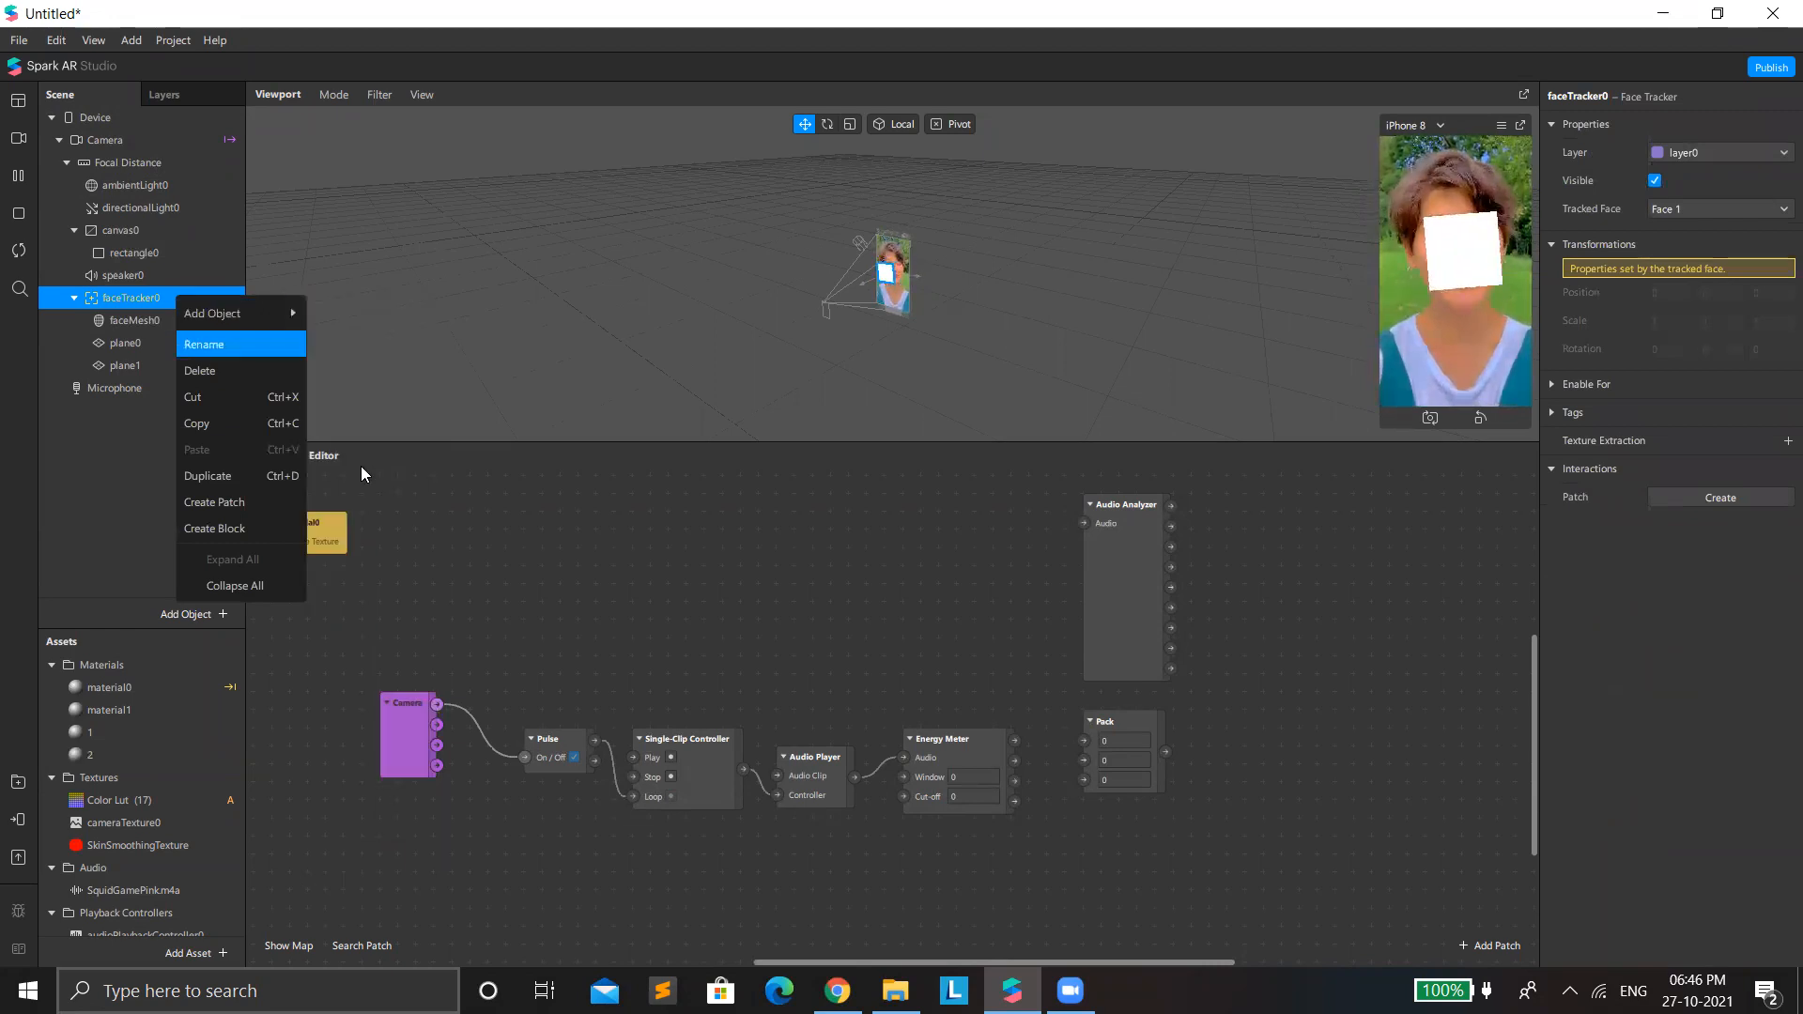
mouse_move(272, 316)
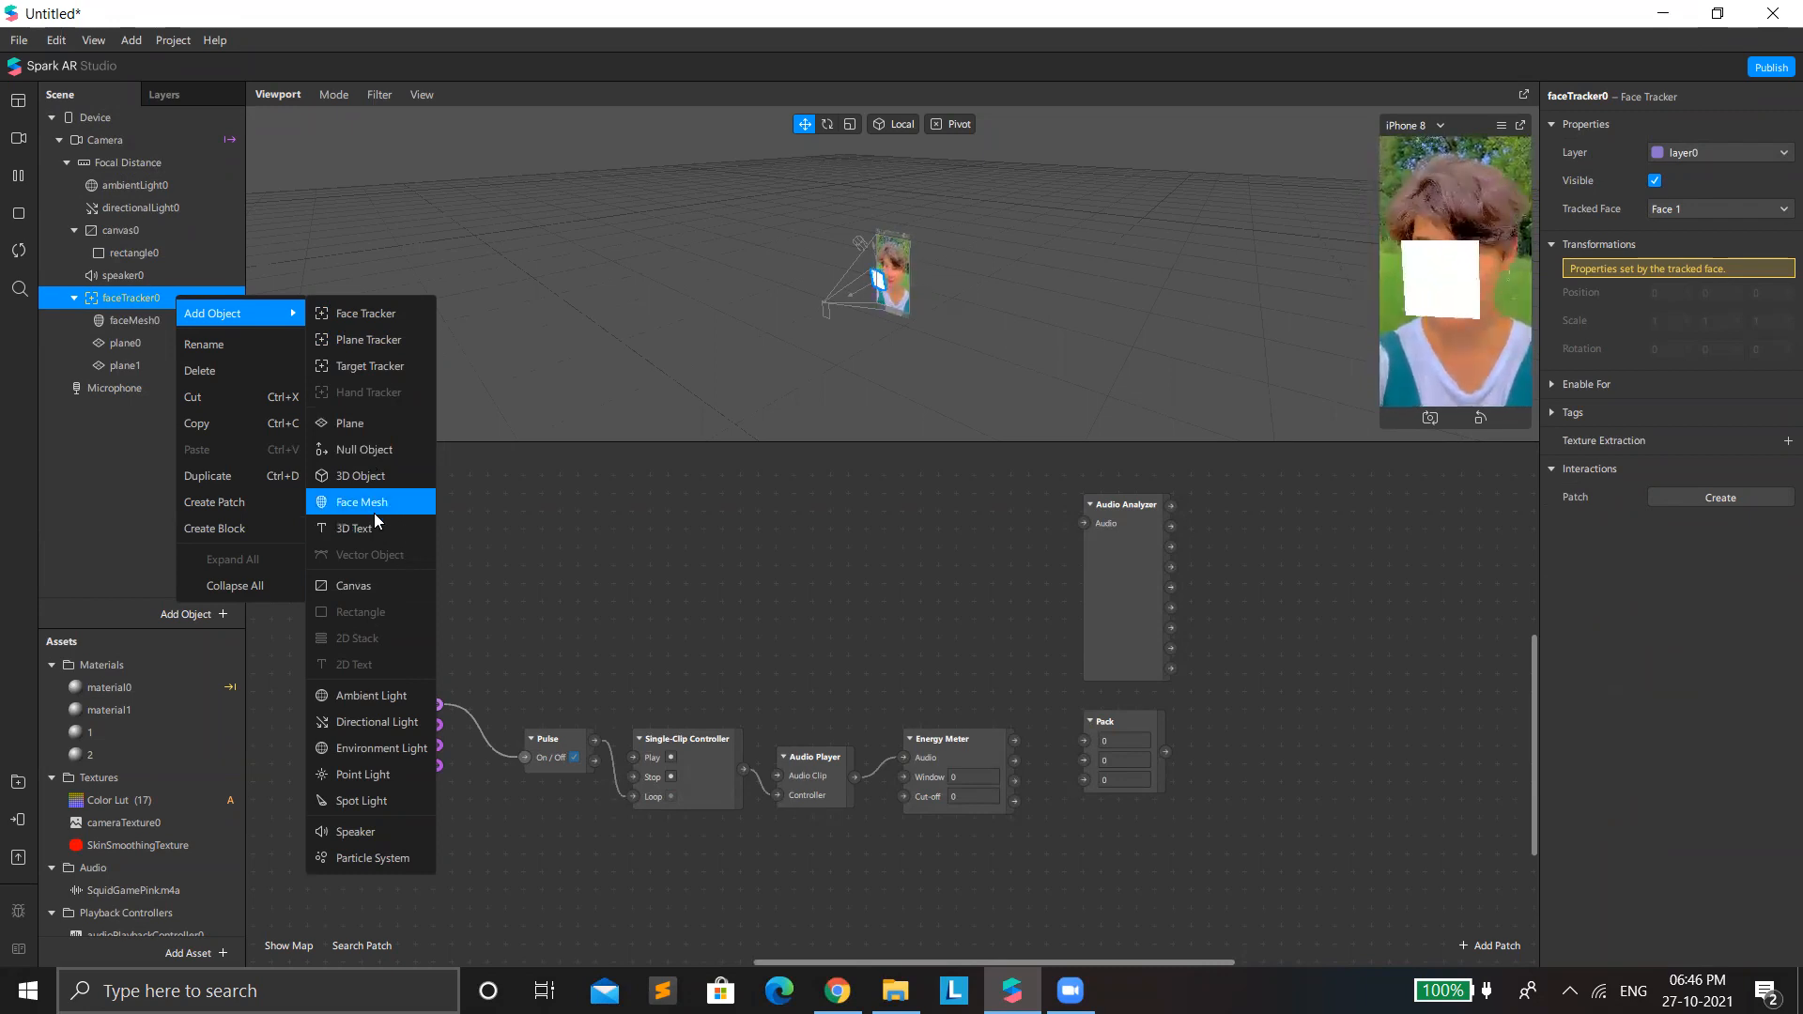
click(350, 425)
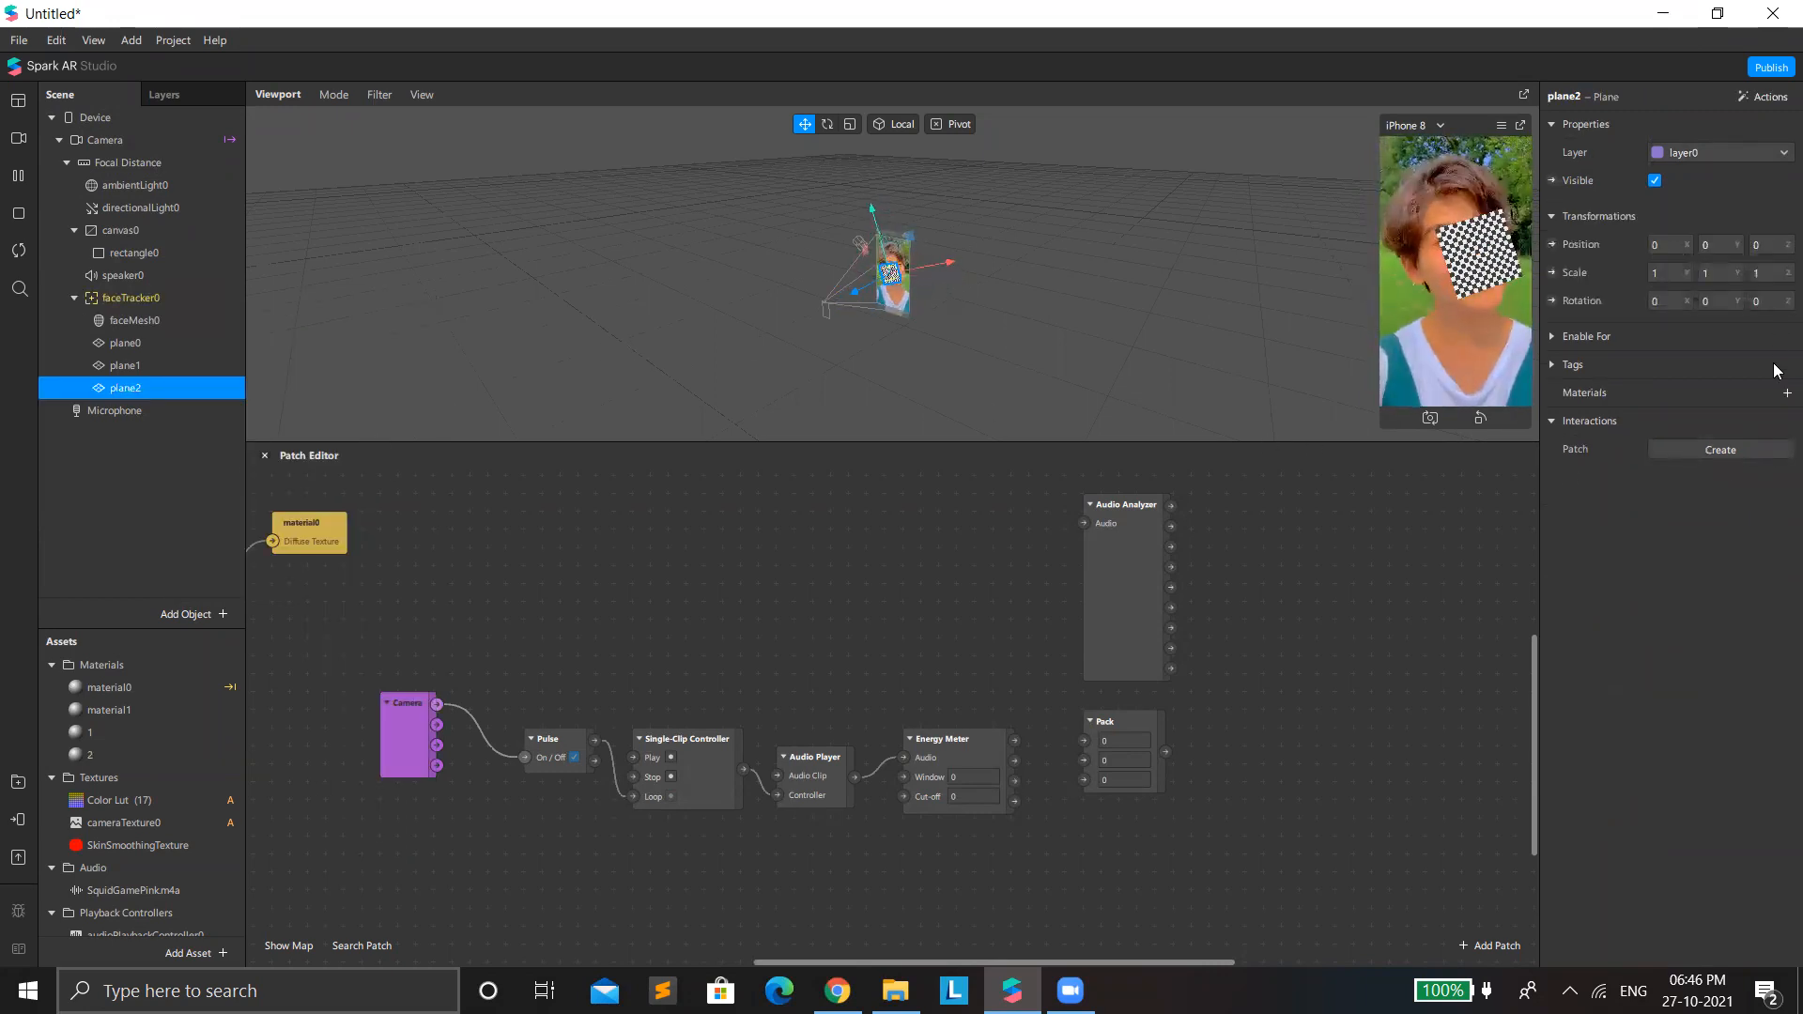
click(1786, 393)
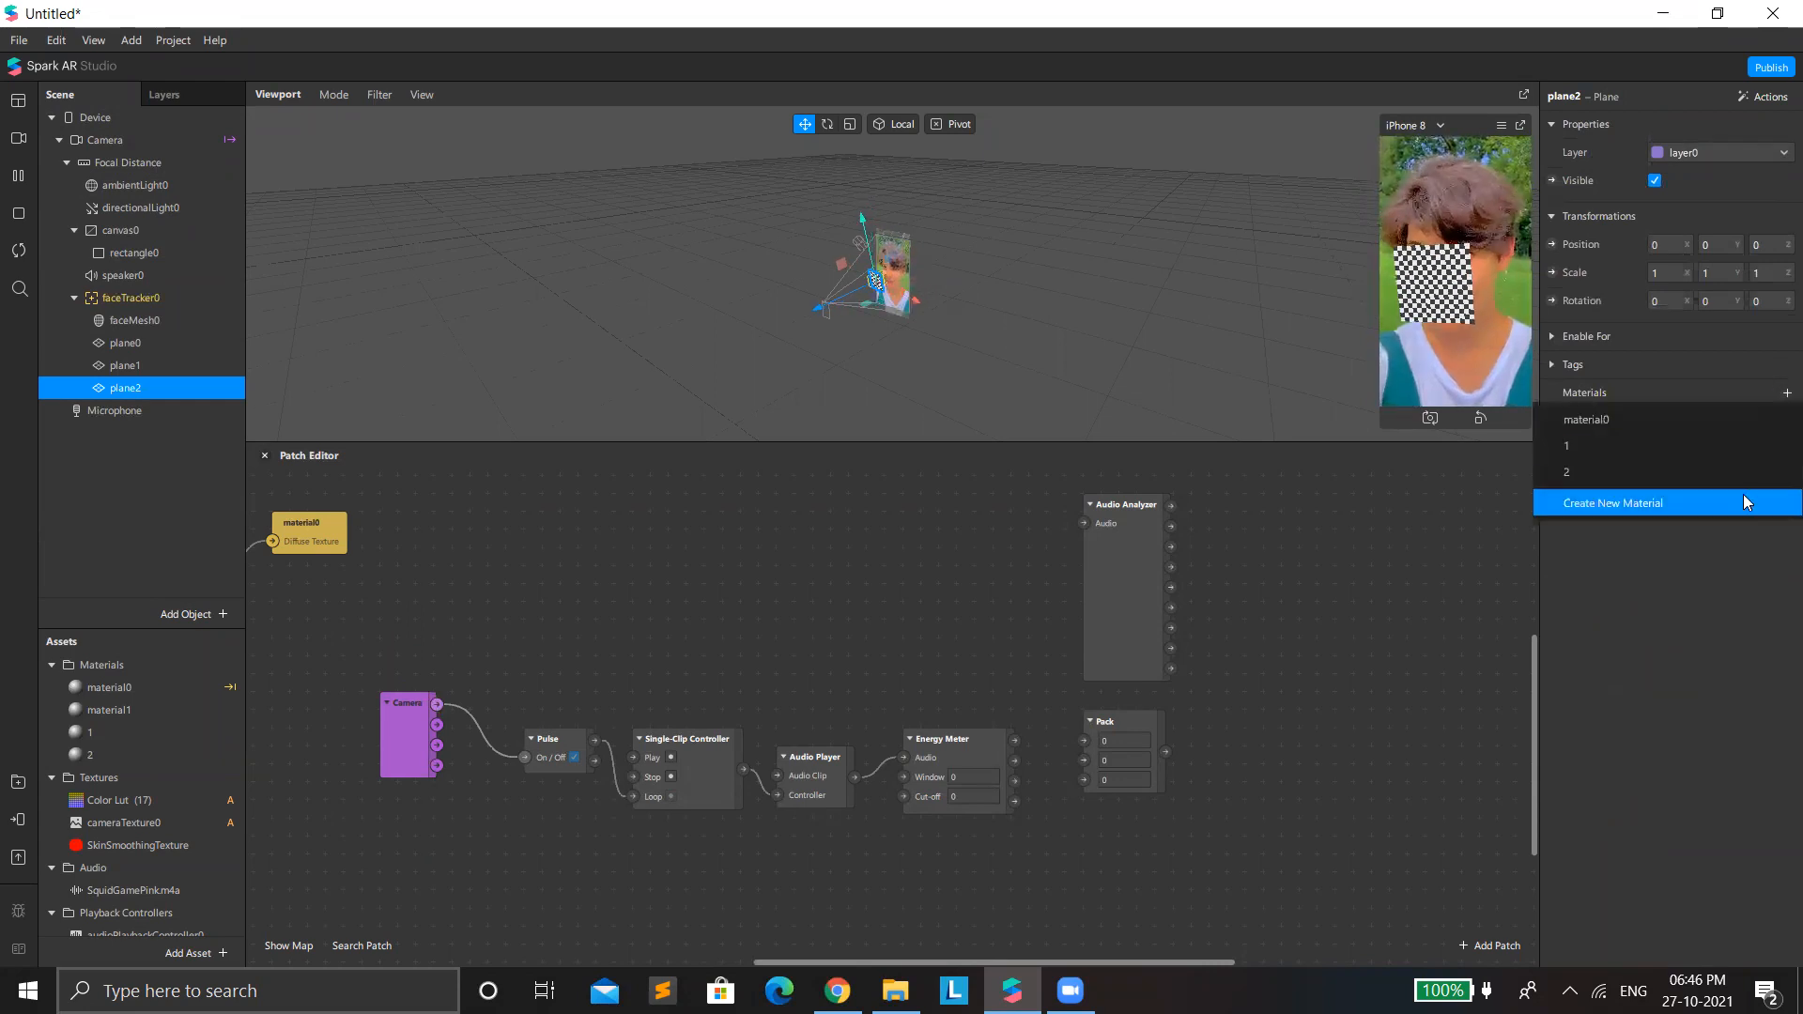
click(1744, 500)
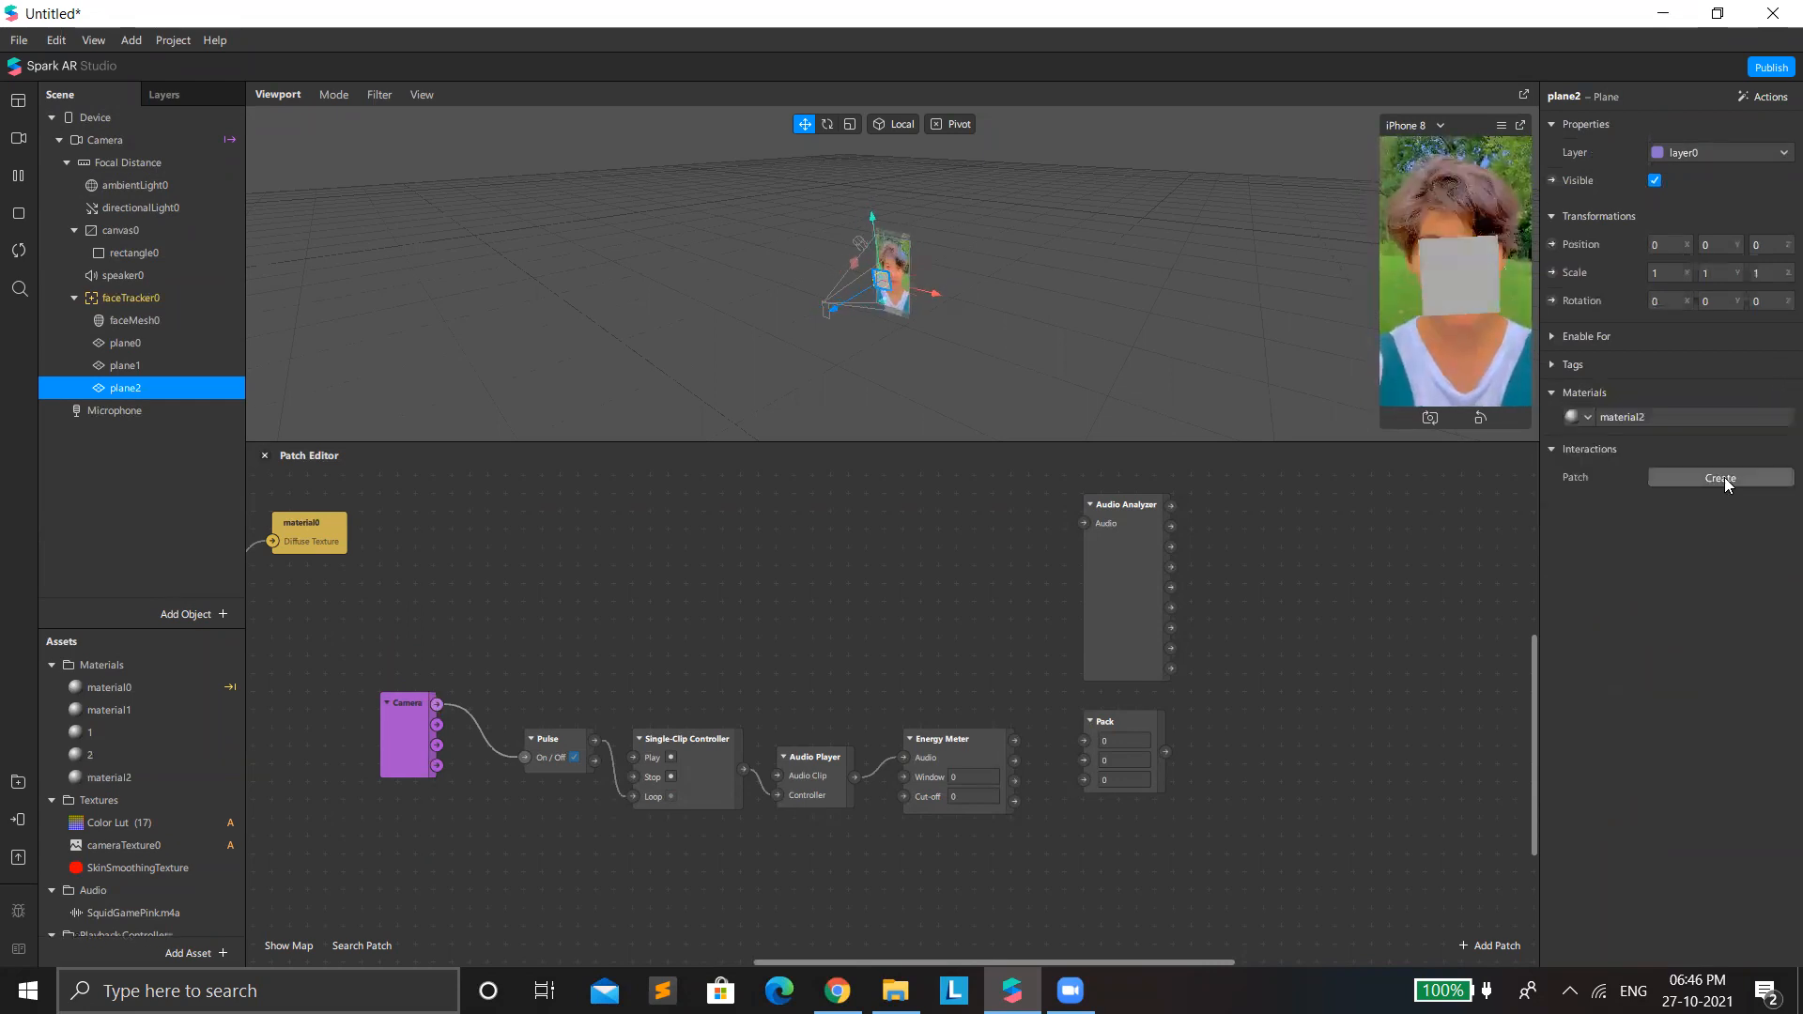
Rename the third plane's material to 3.
click(1684, 416)
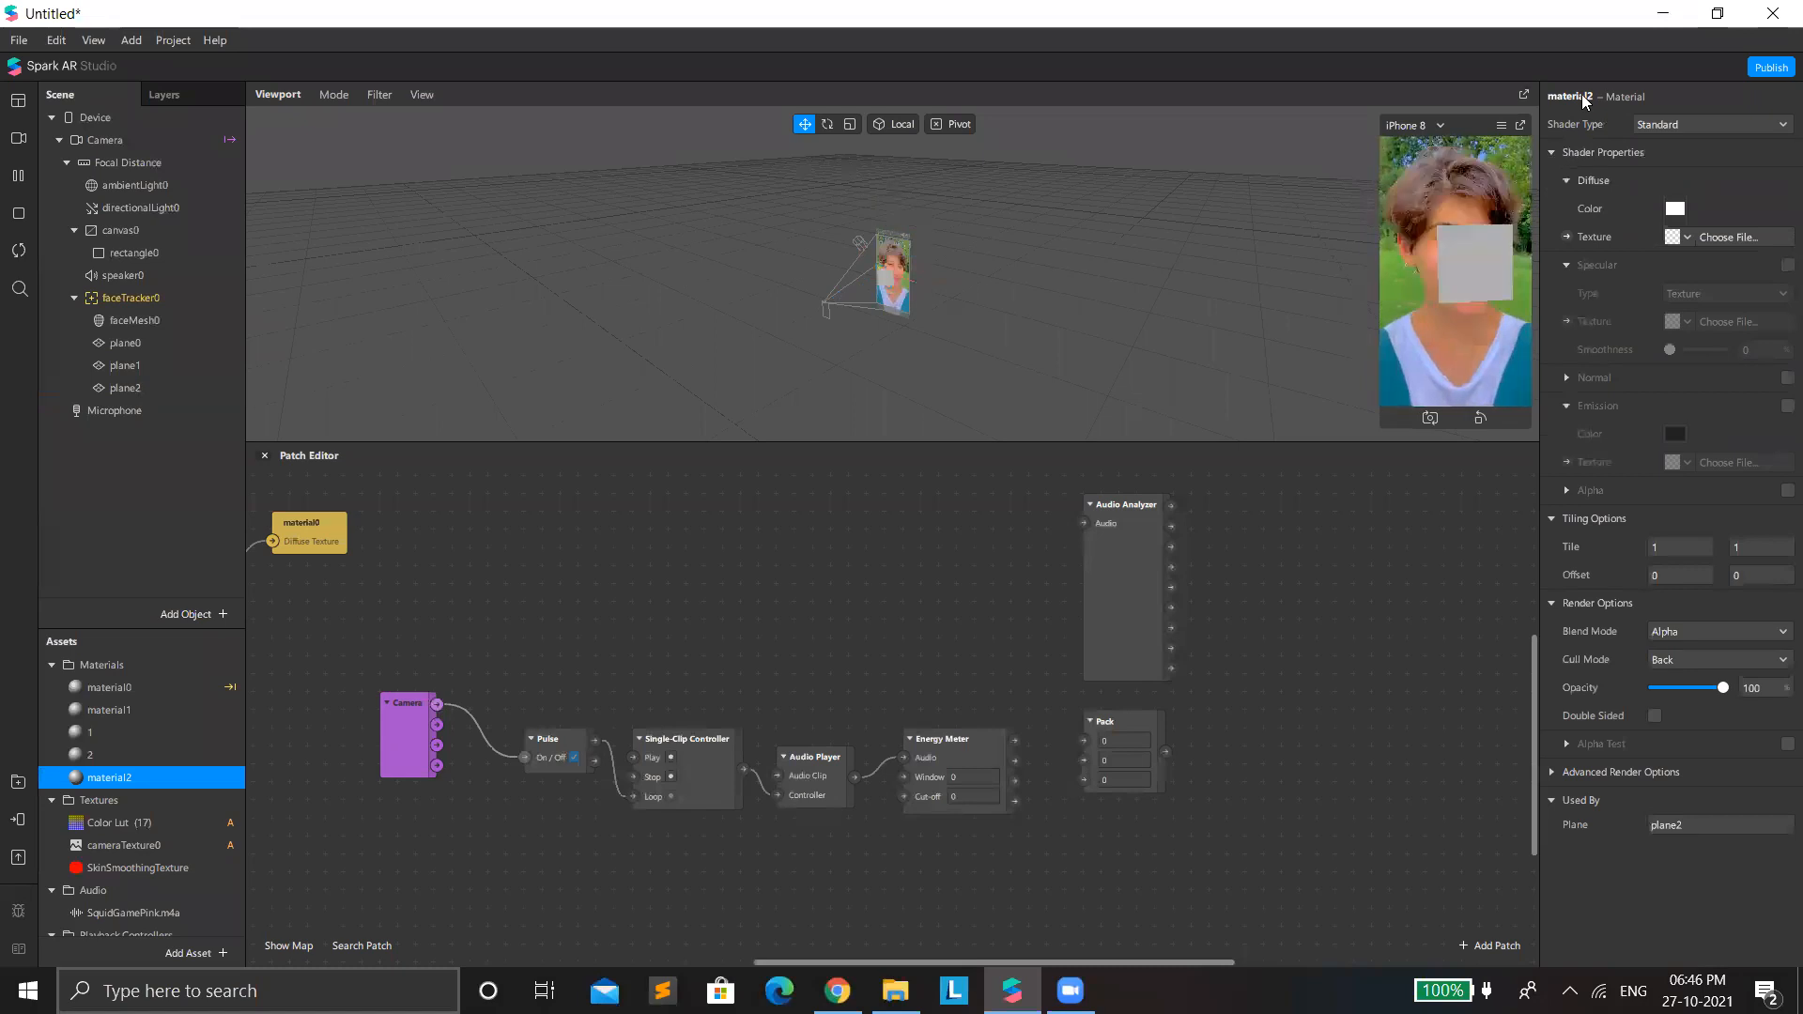
double_click(1582, 96)
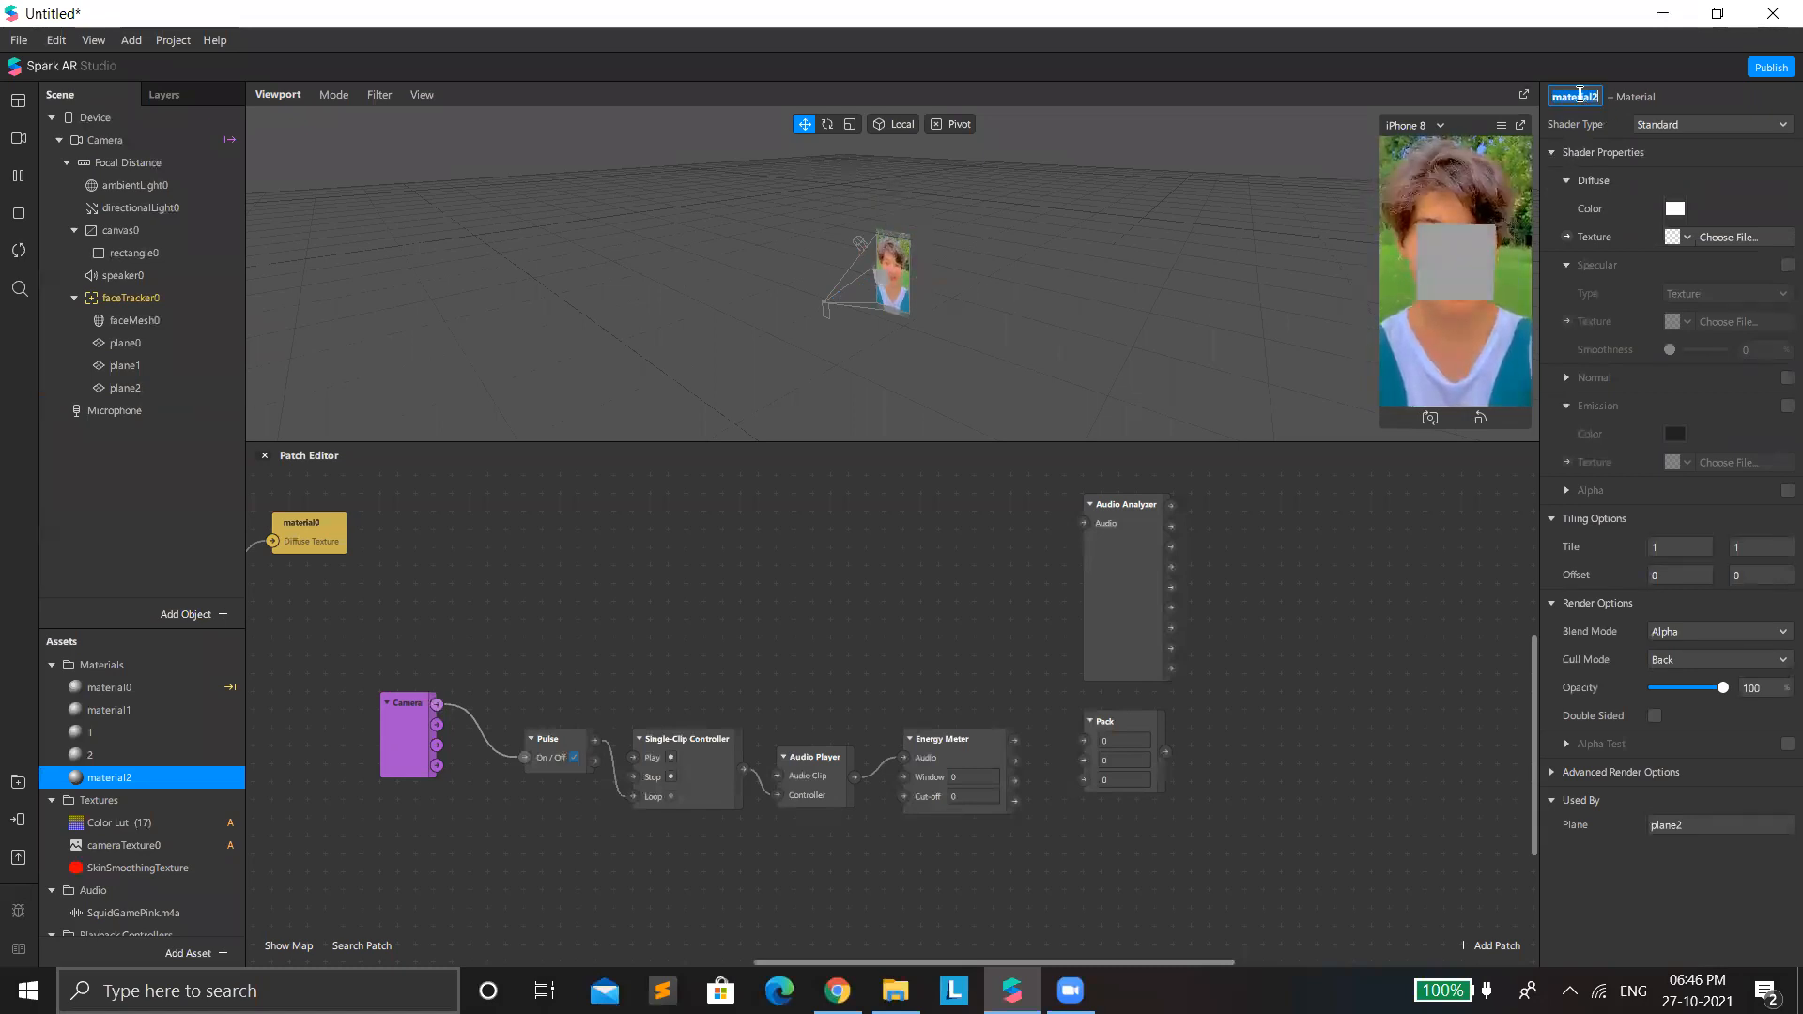
text(3)
key(Return)
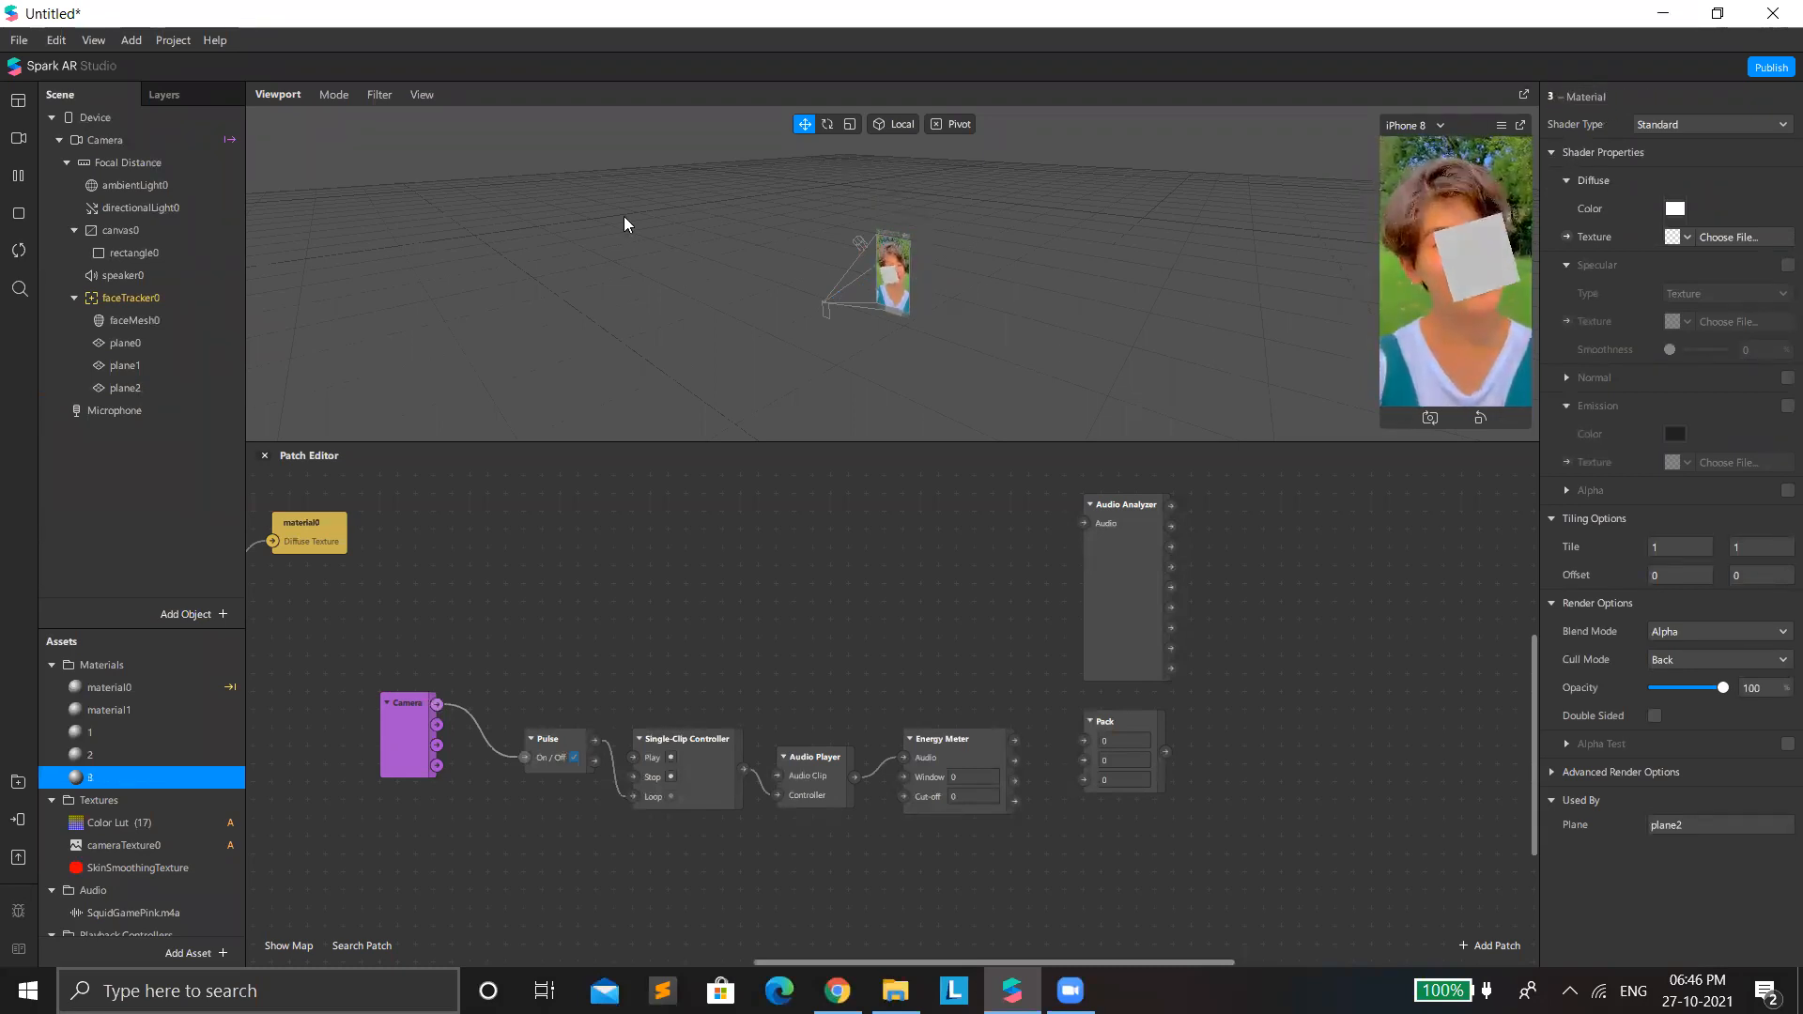
Add a fourth plane under faceTracker0 and create a new material for it.
click(150, 388)
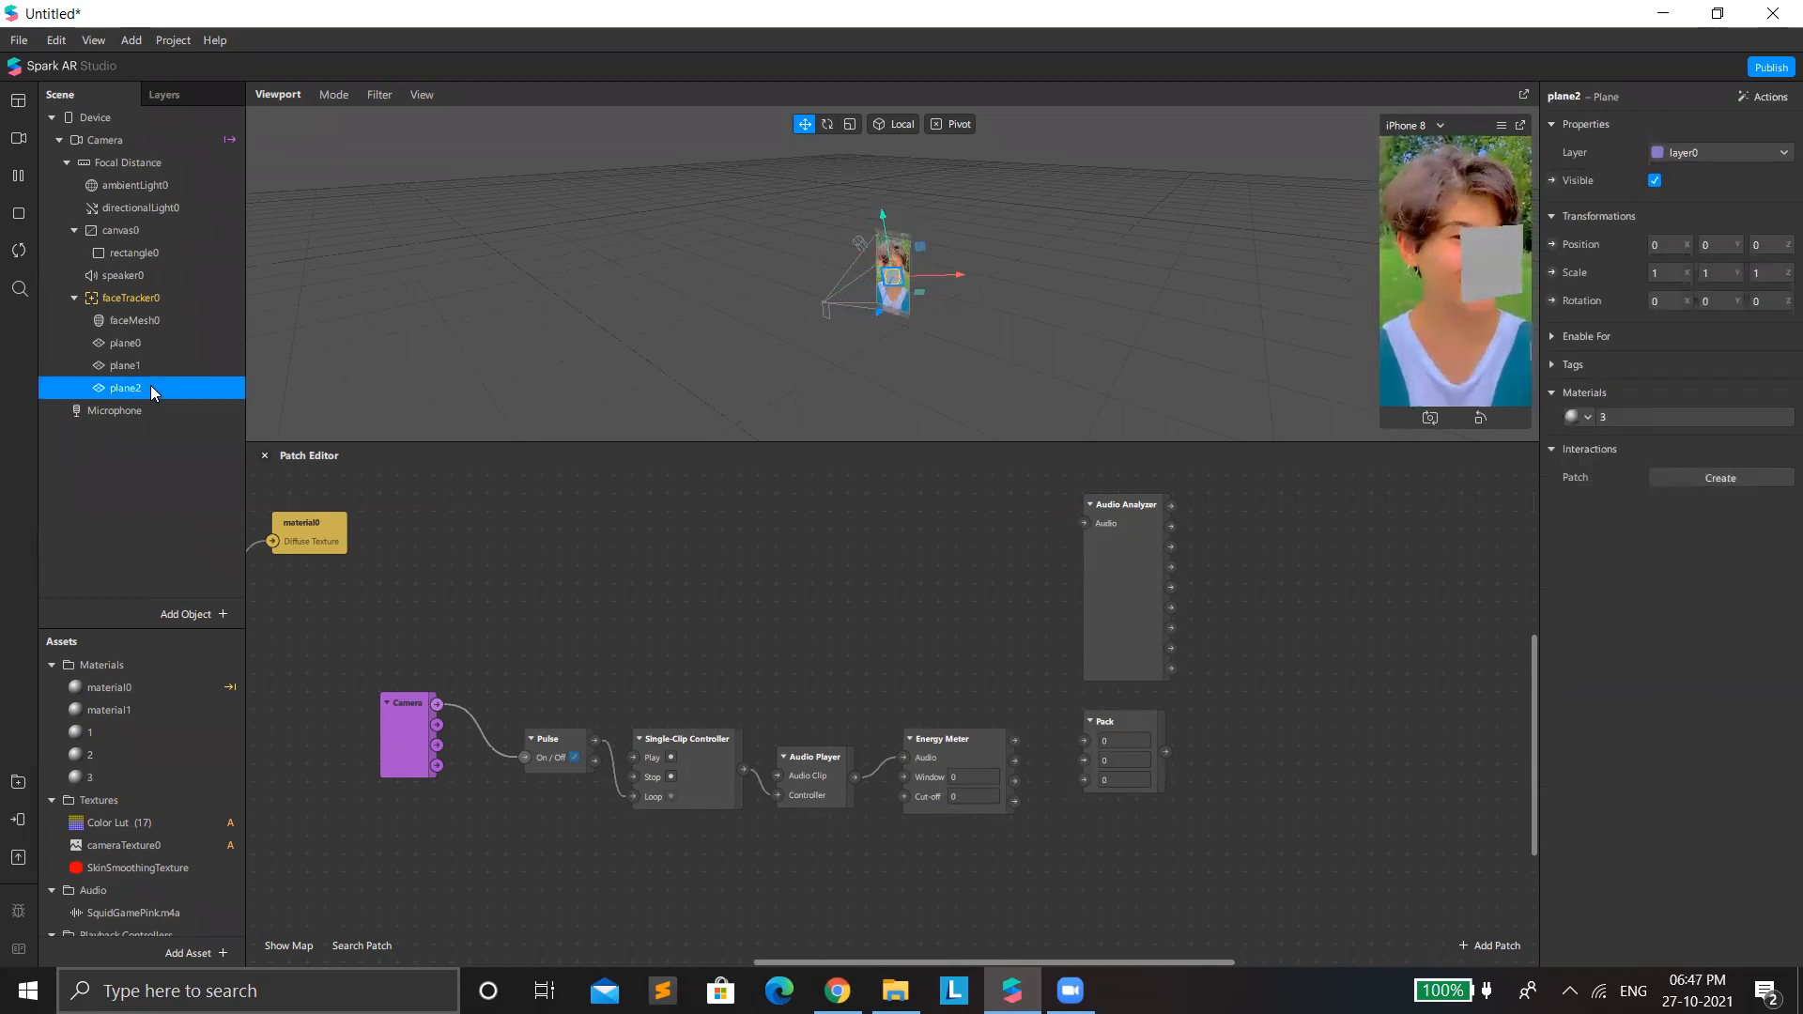
right_click(156, 387)
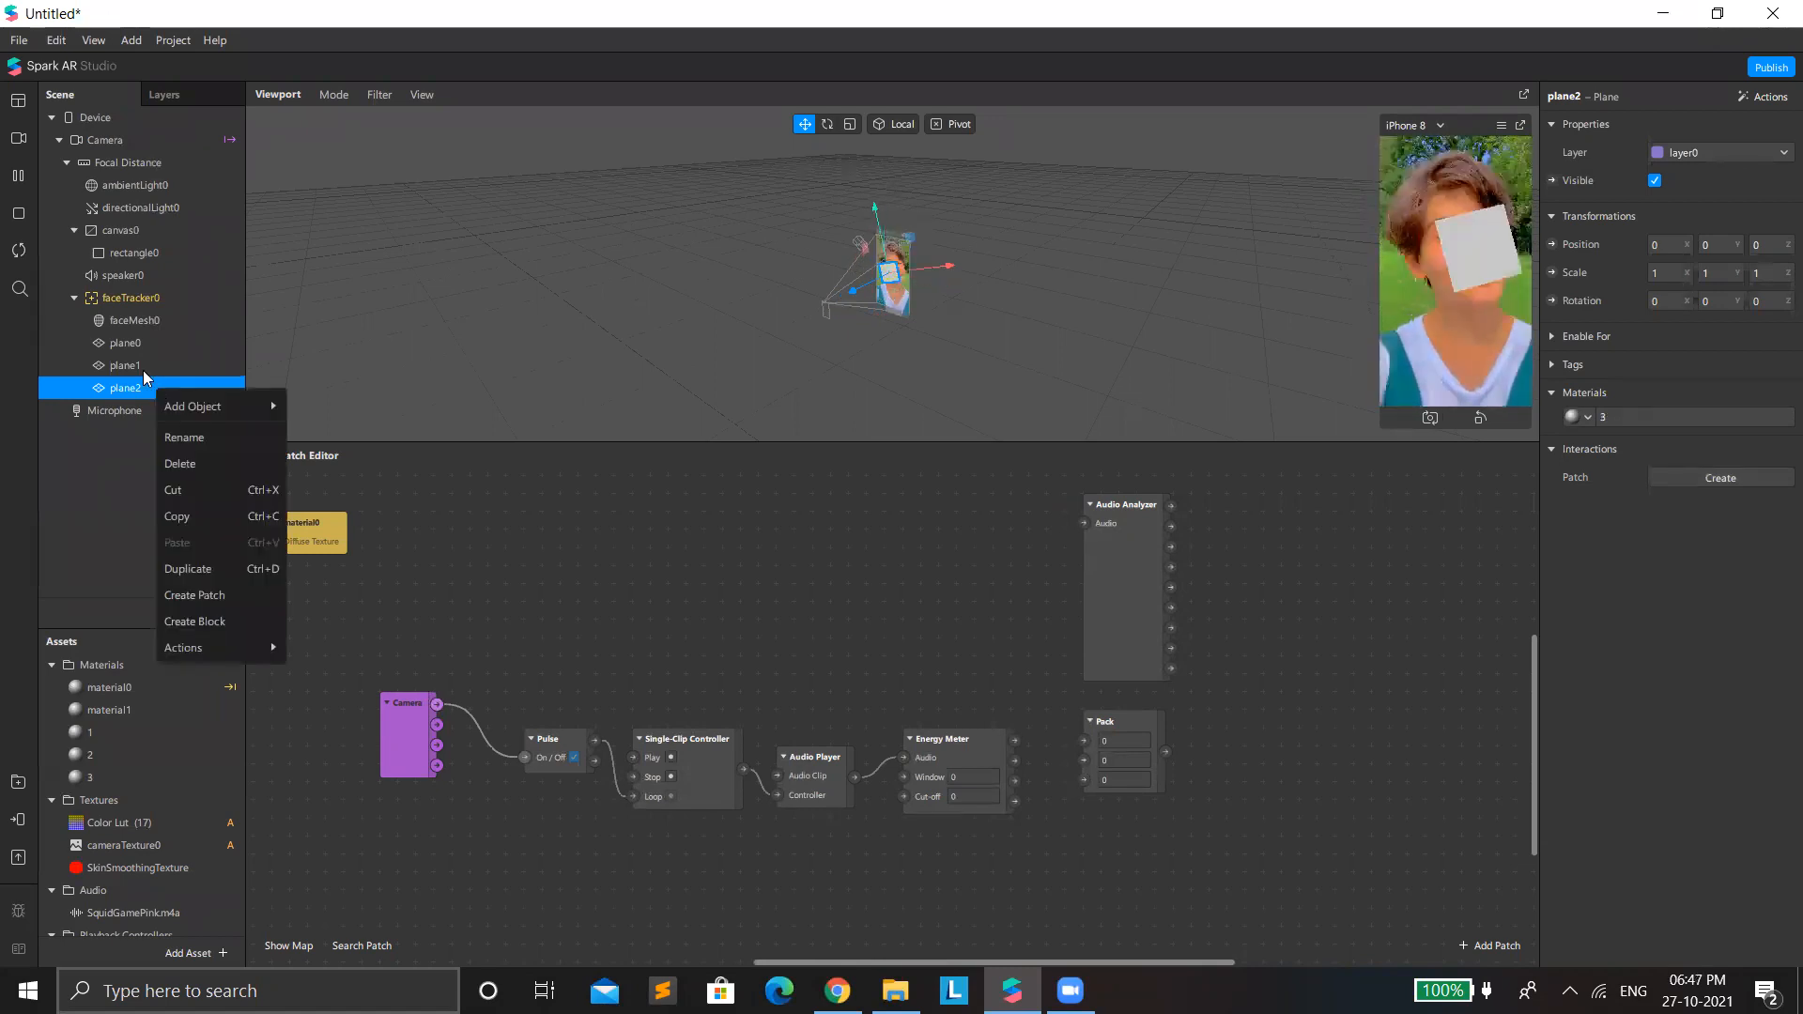
click(193, 300)
right_click(194, 300)
mouse_move(210, 308)
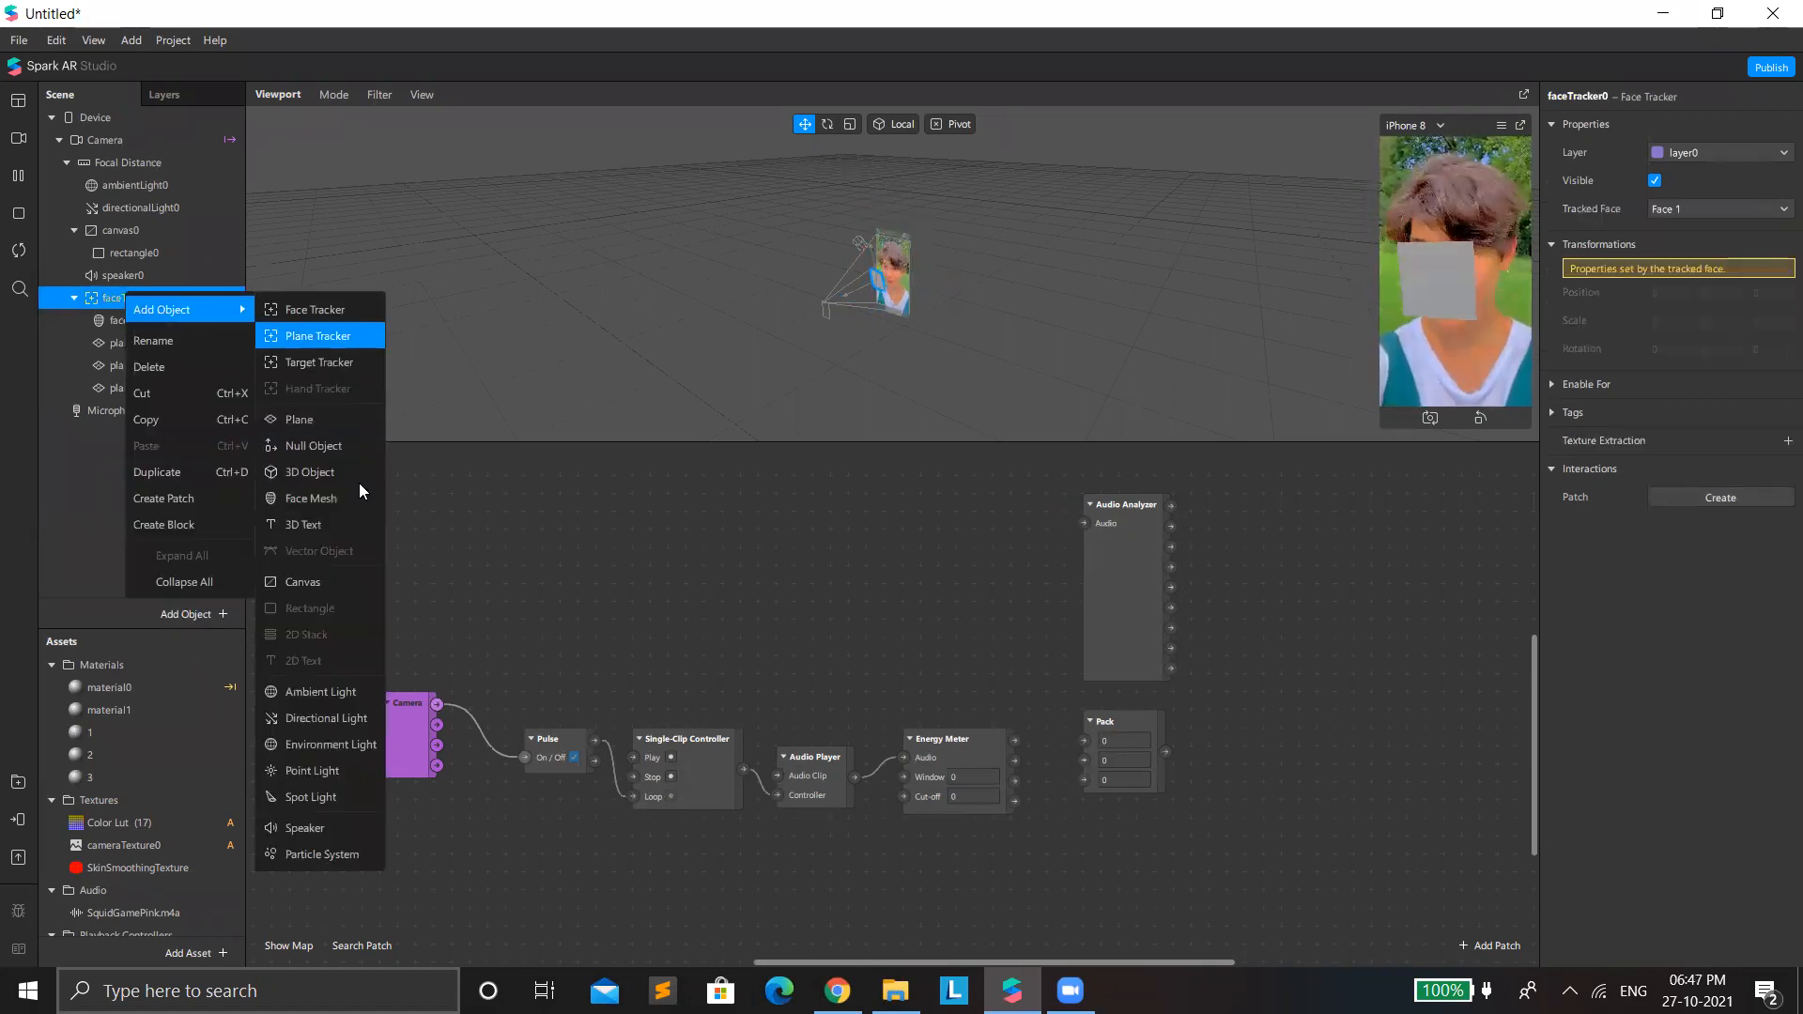
click(319, 419)
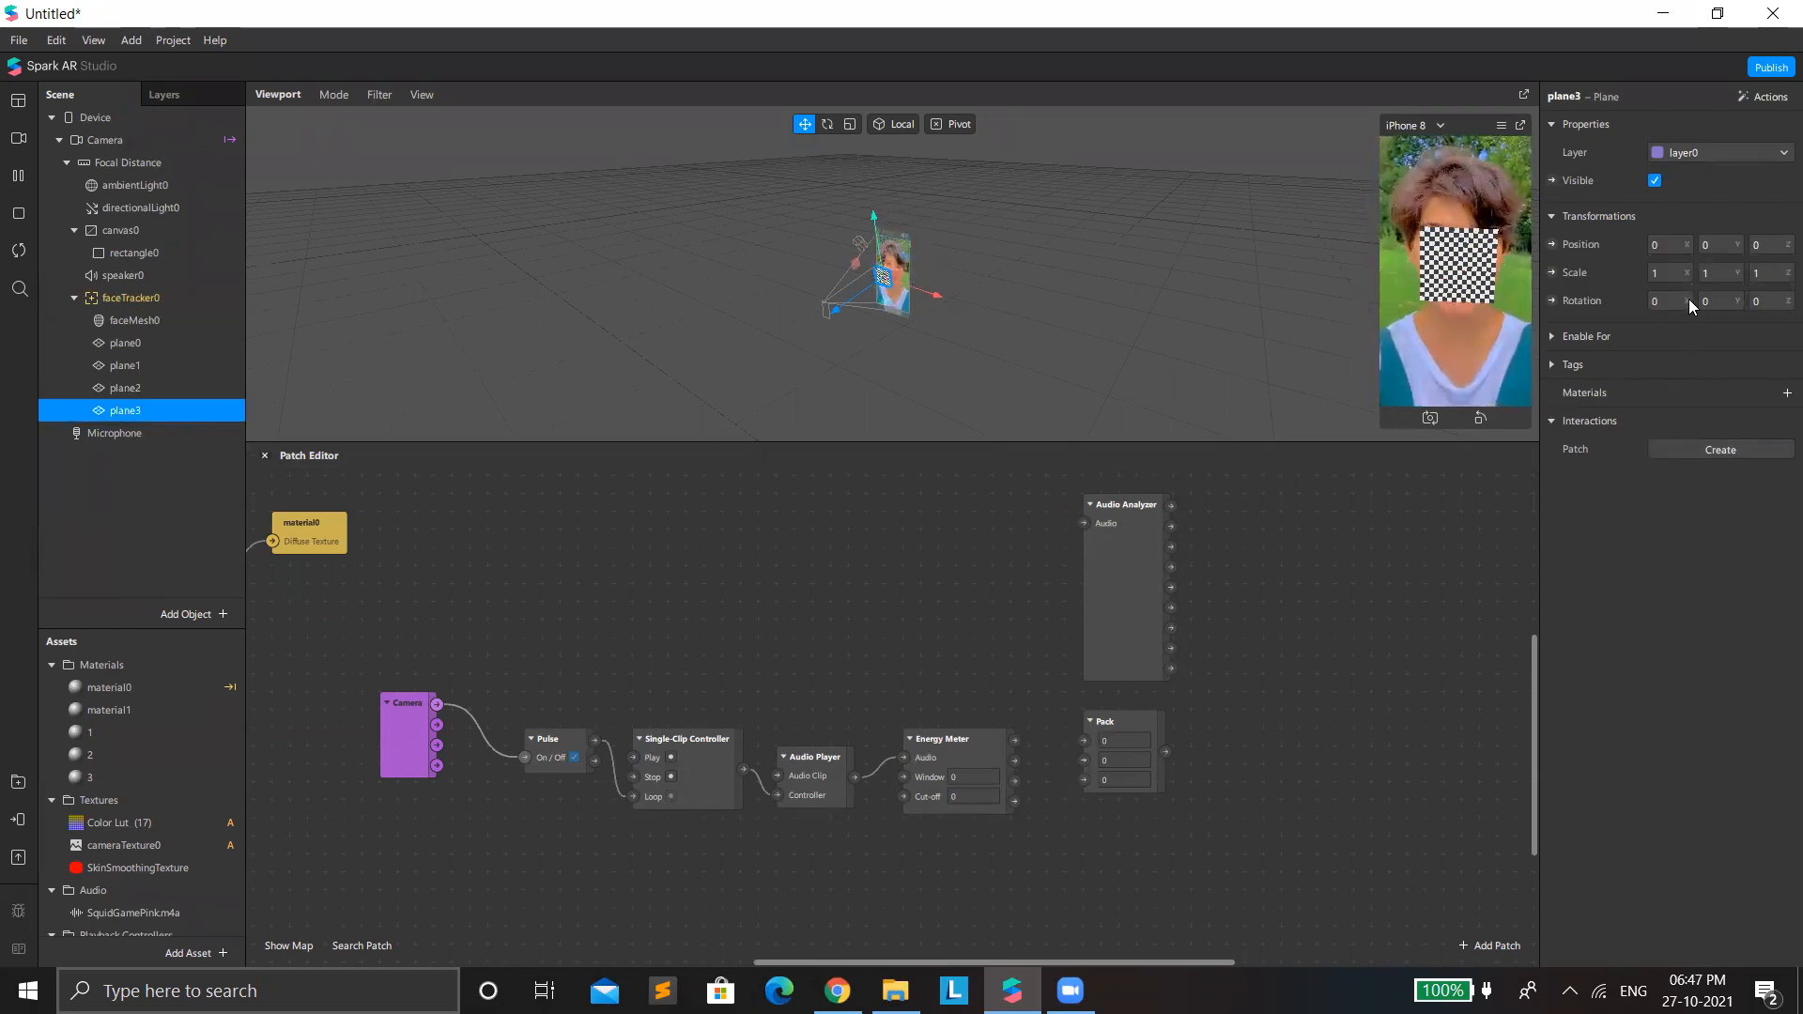
click(1786, 392)
click(1692, 524)
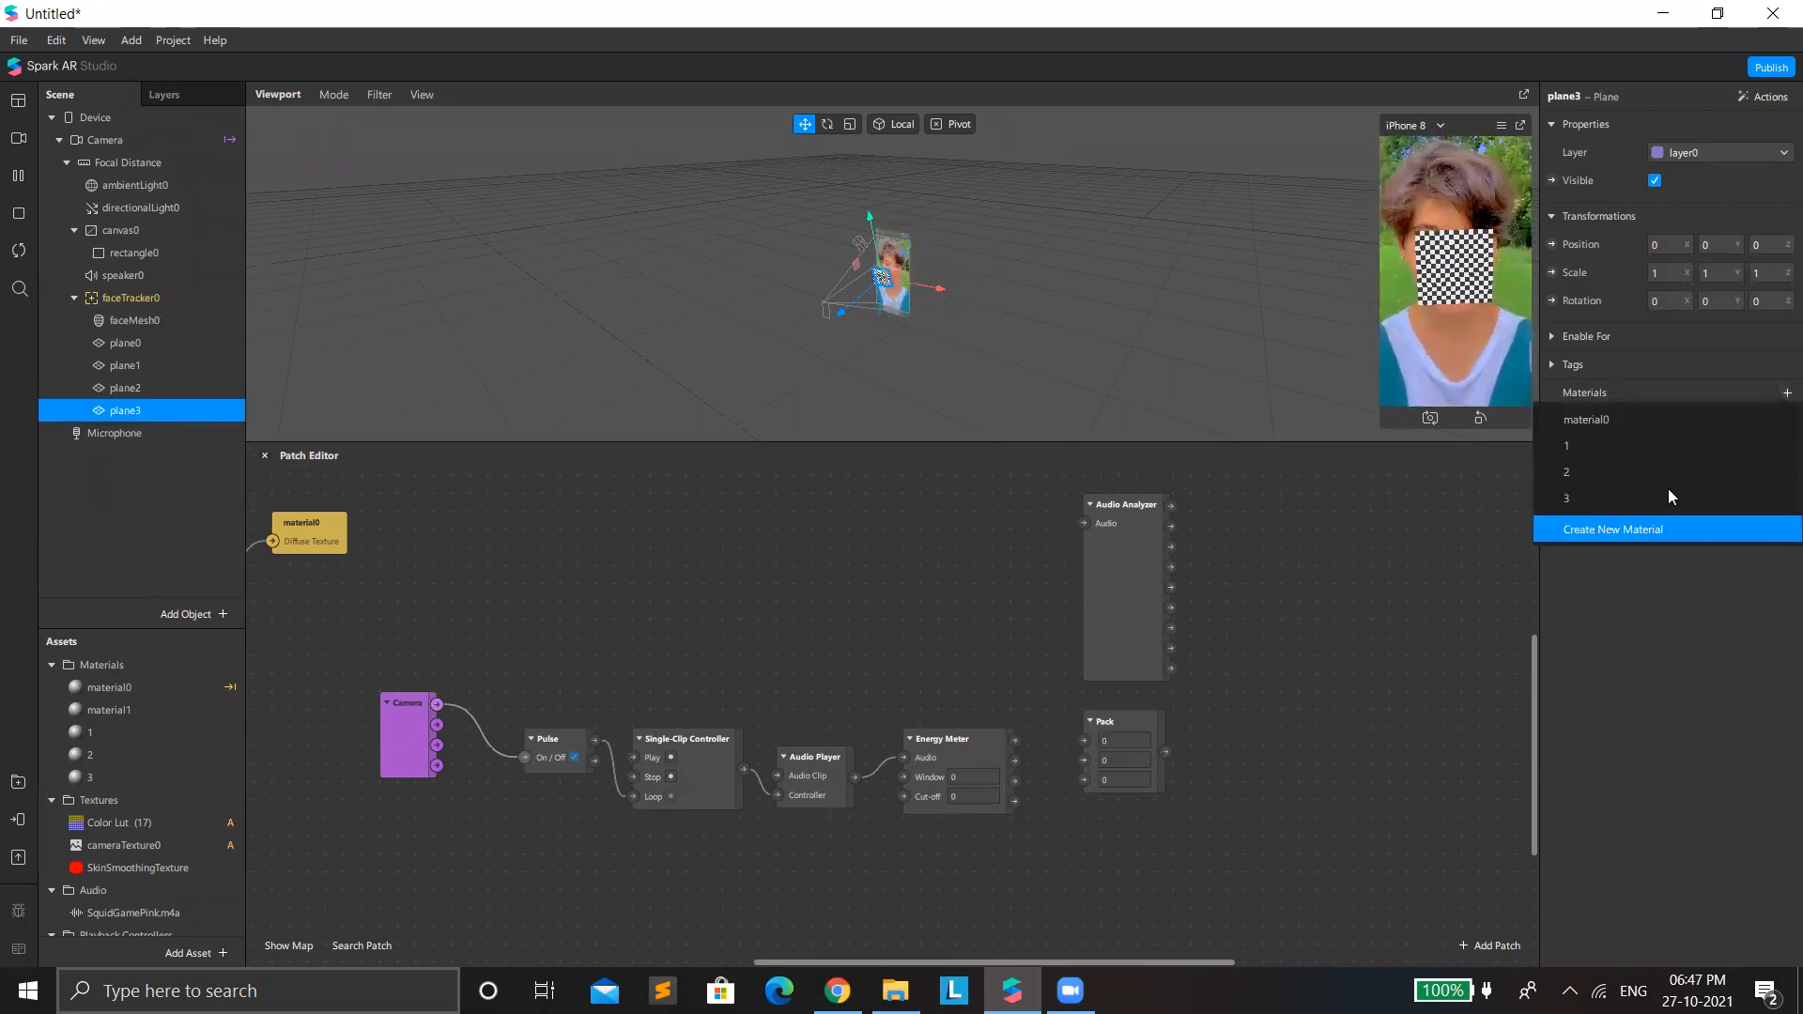
Rename the fourth plane's material to 4.
click(1618, 417)
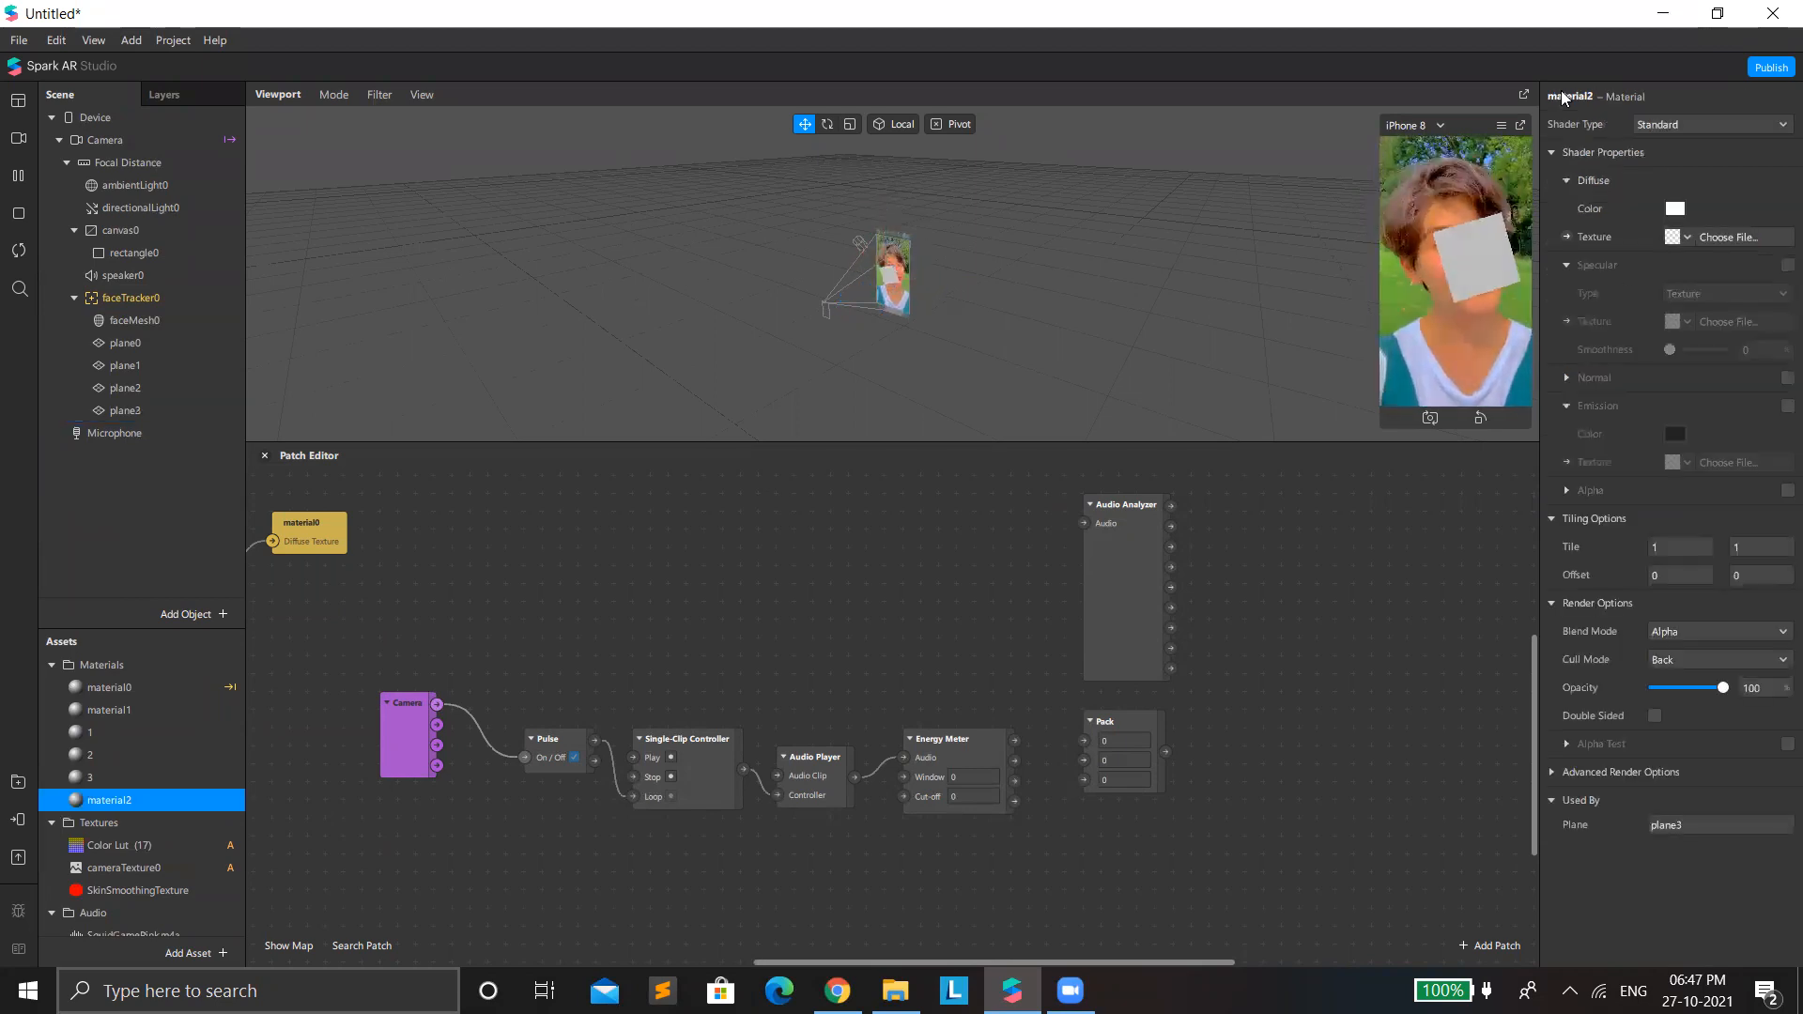
double_click(1565, 95)
text(4)
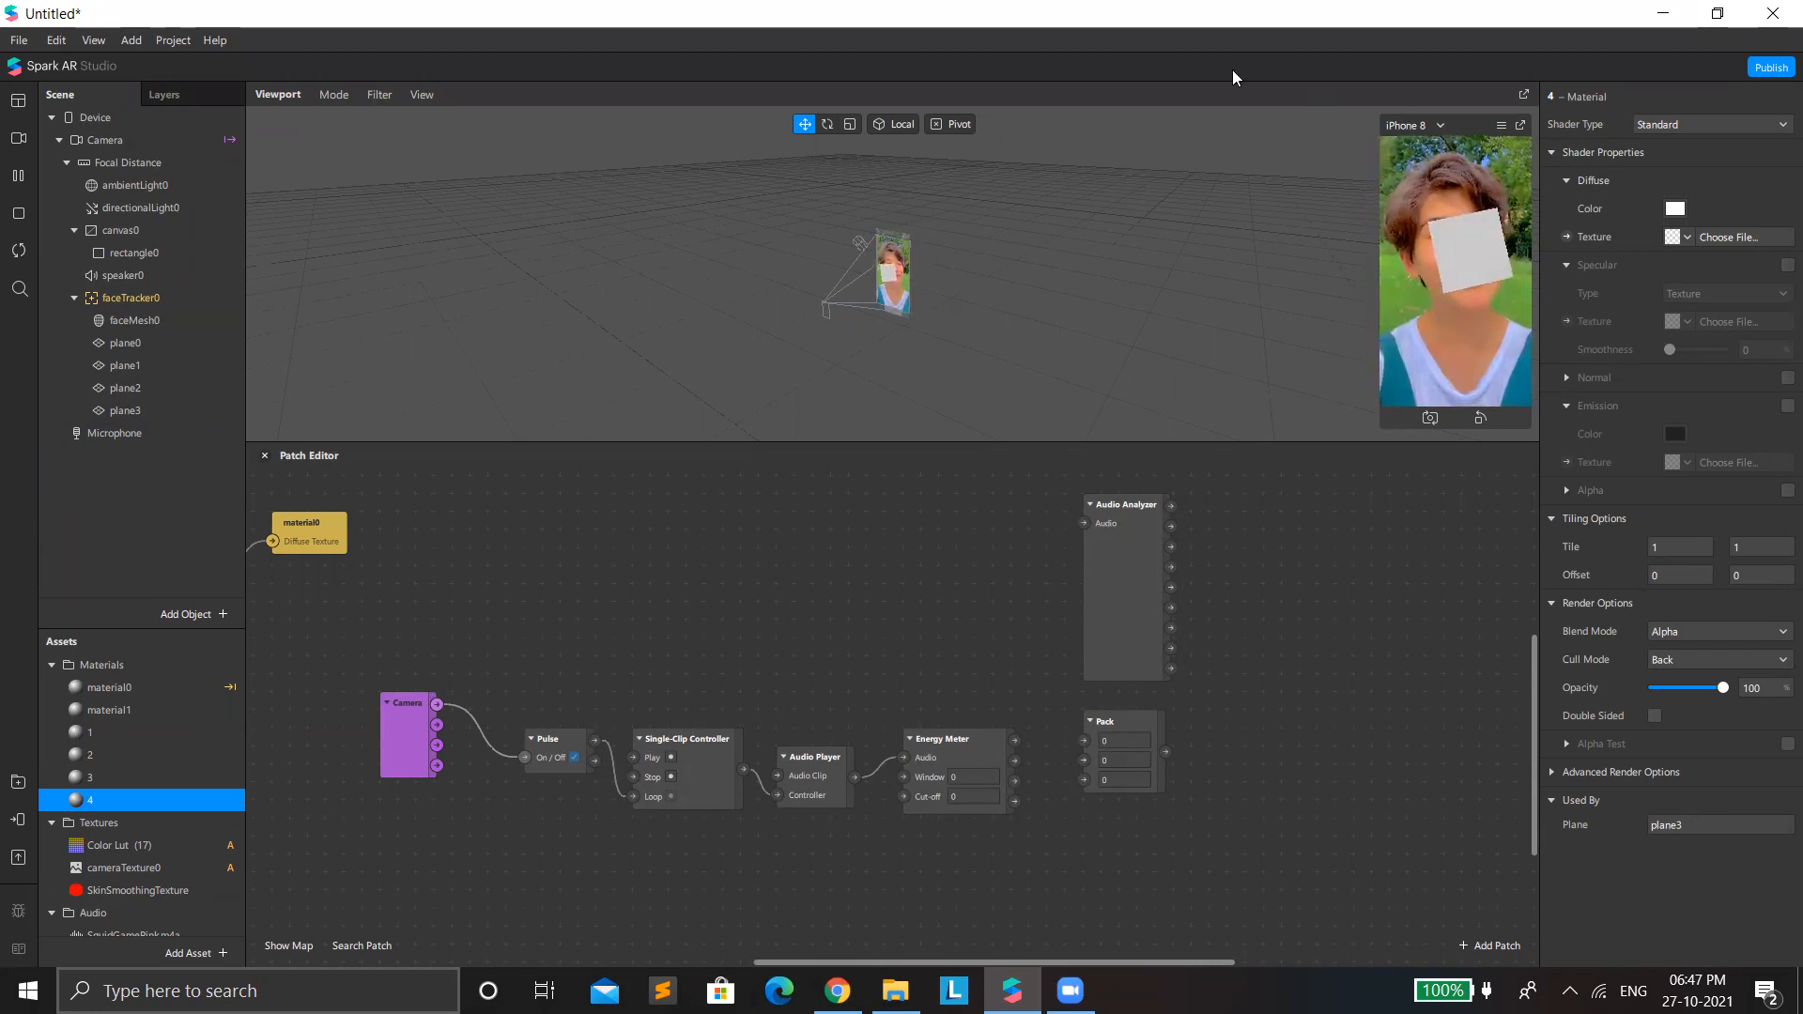
Add a fifth plane under faceTracker0 and create a new material for it.
right_click(155, 288)
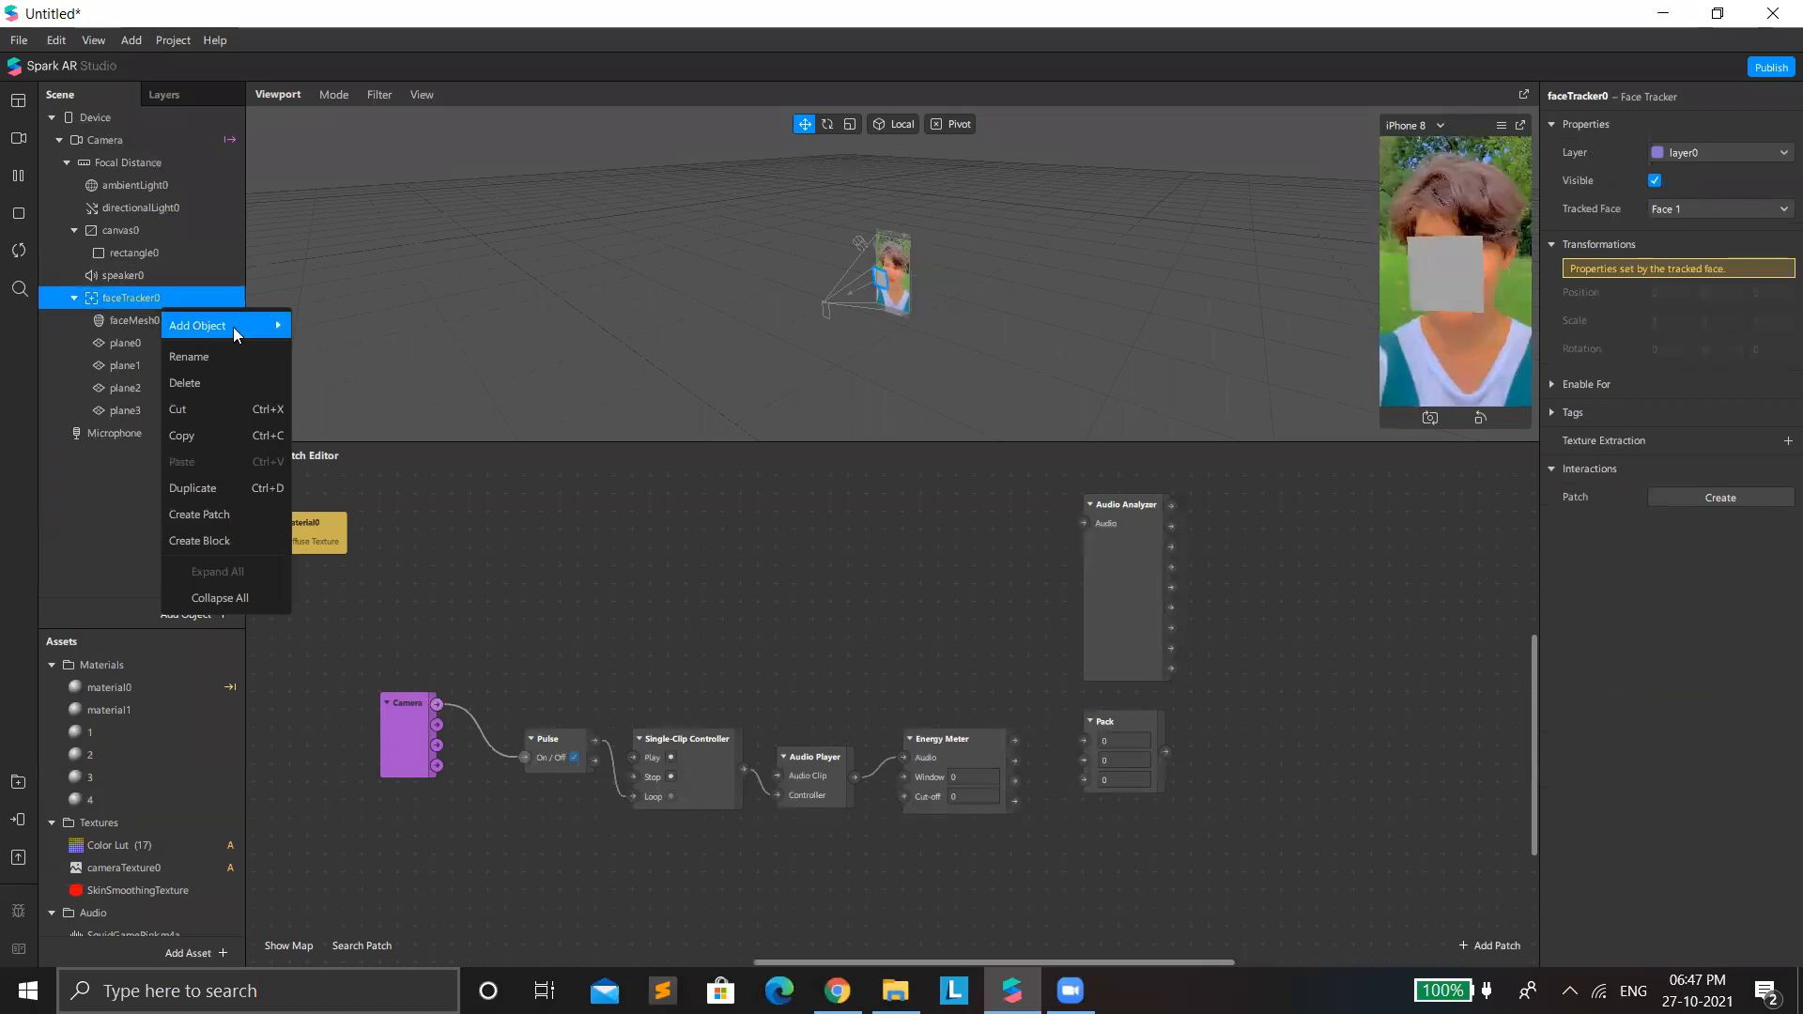
mouse_move(233, 327)
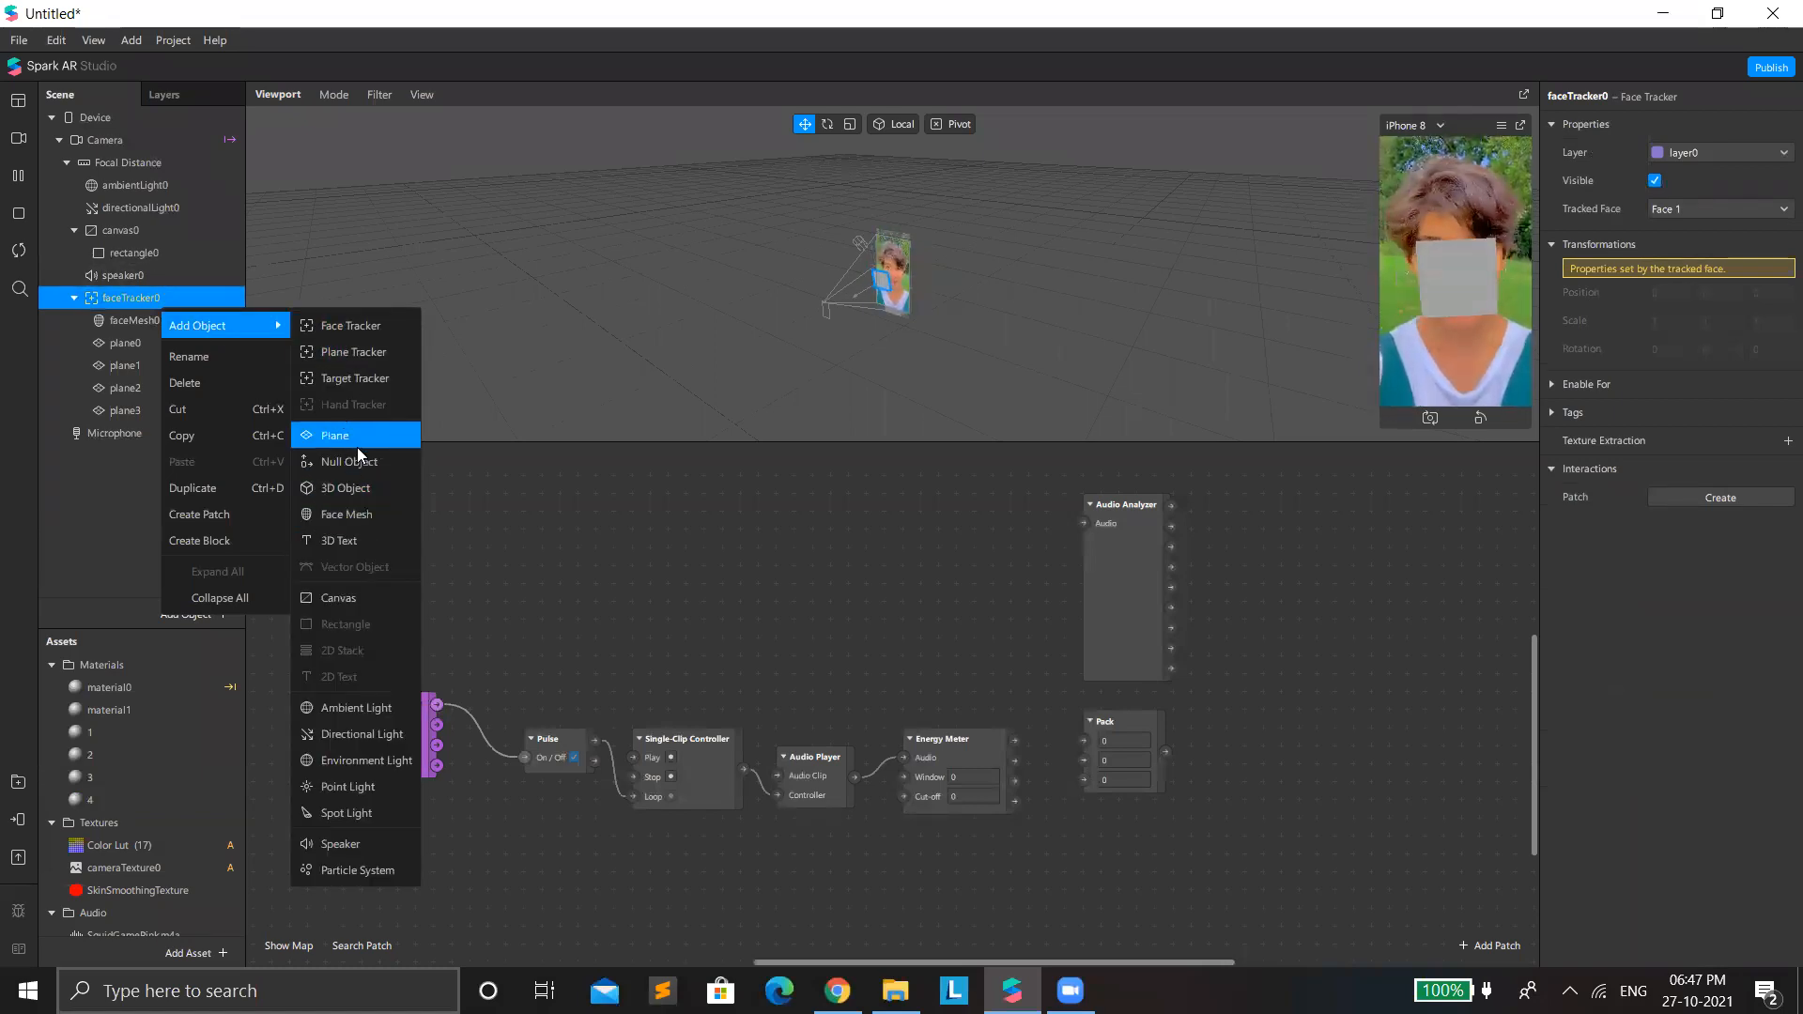
click(355, 437)
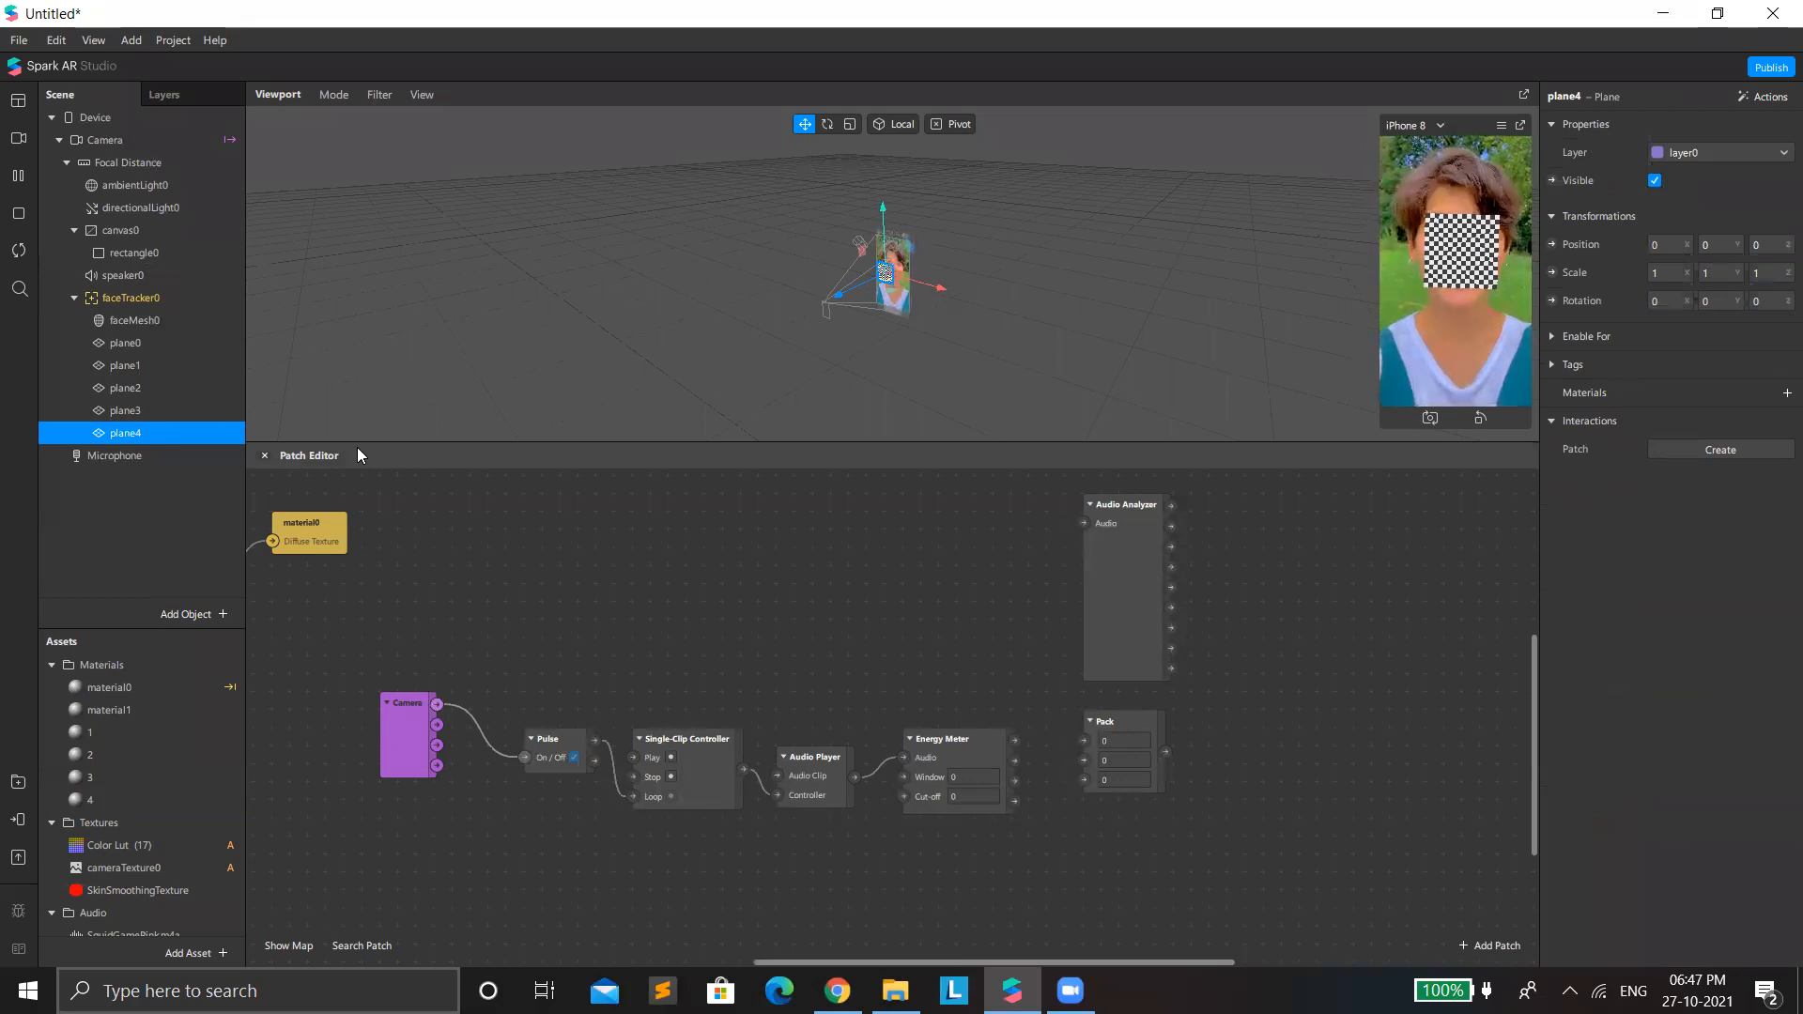
click(1777, 395)
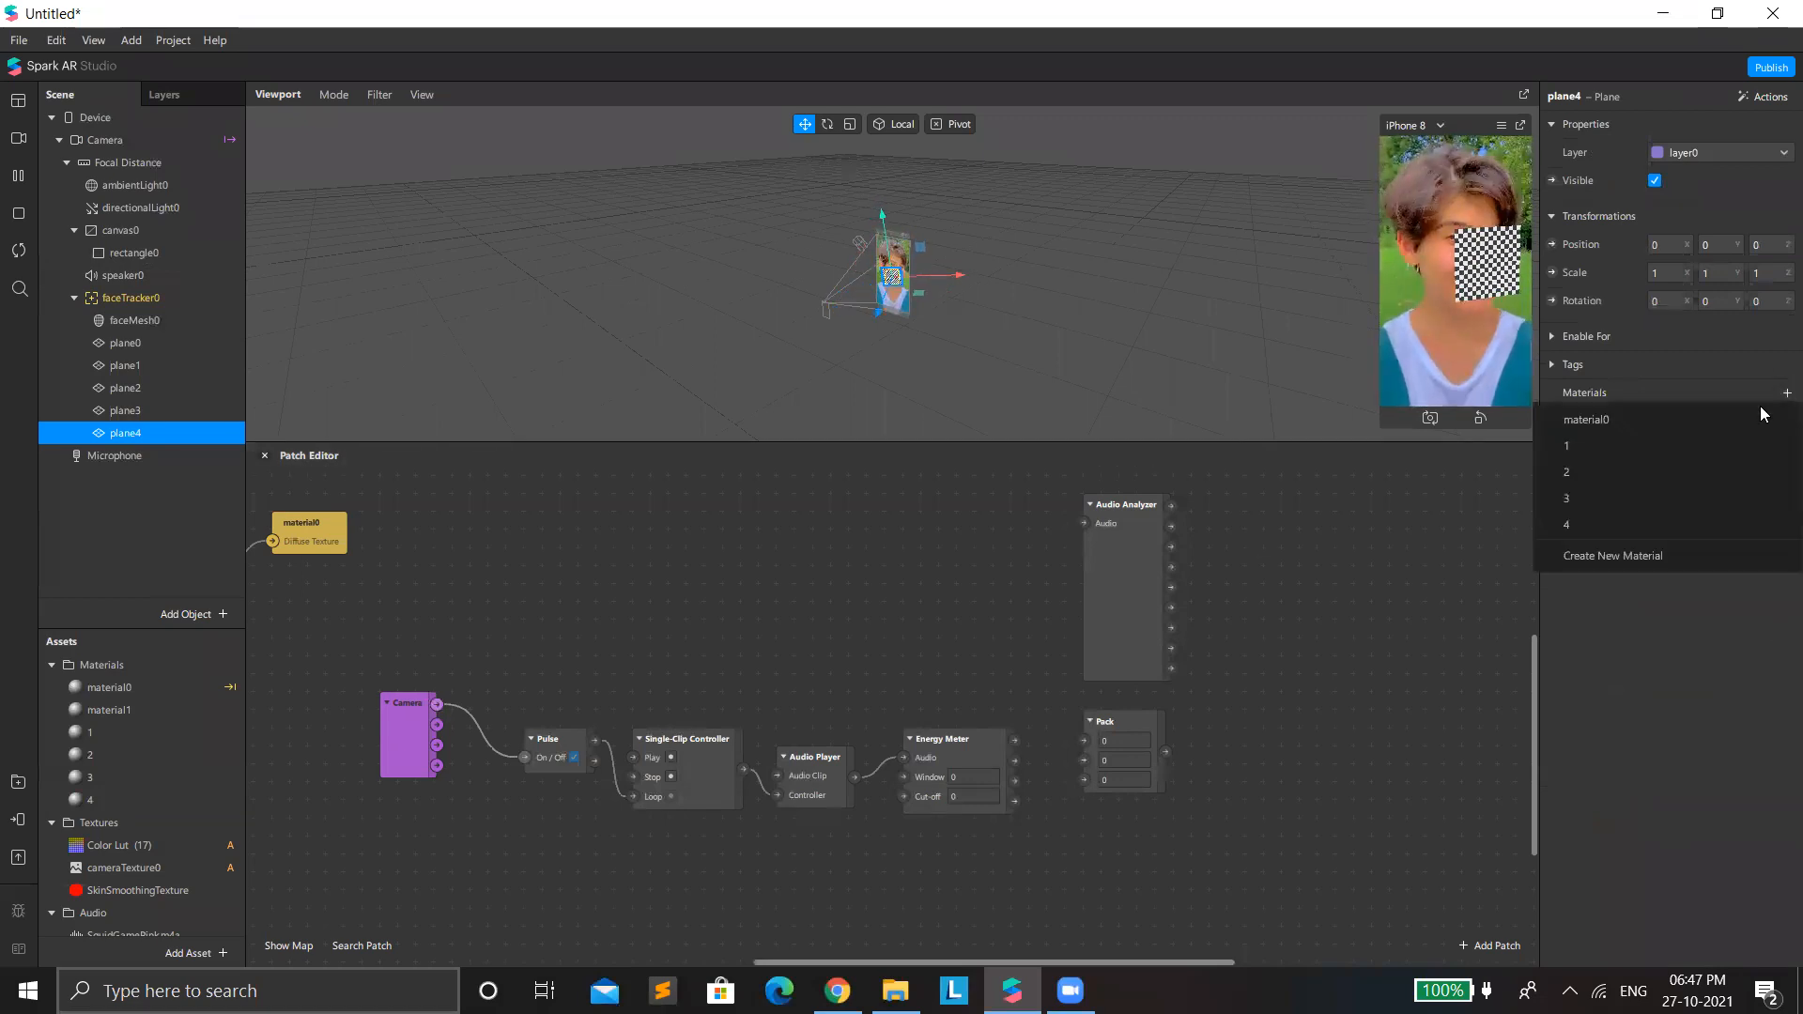
click(1680, 558)
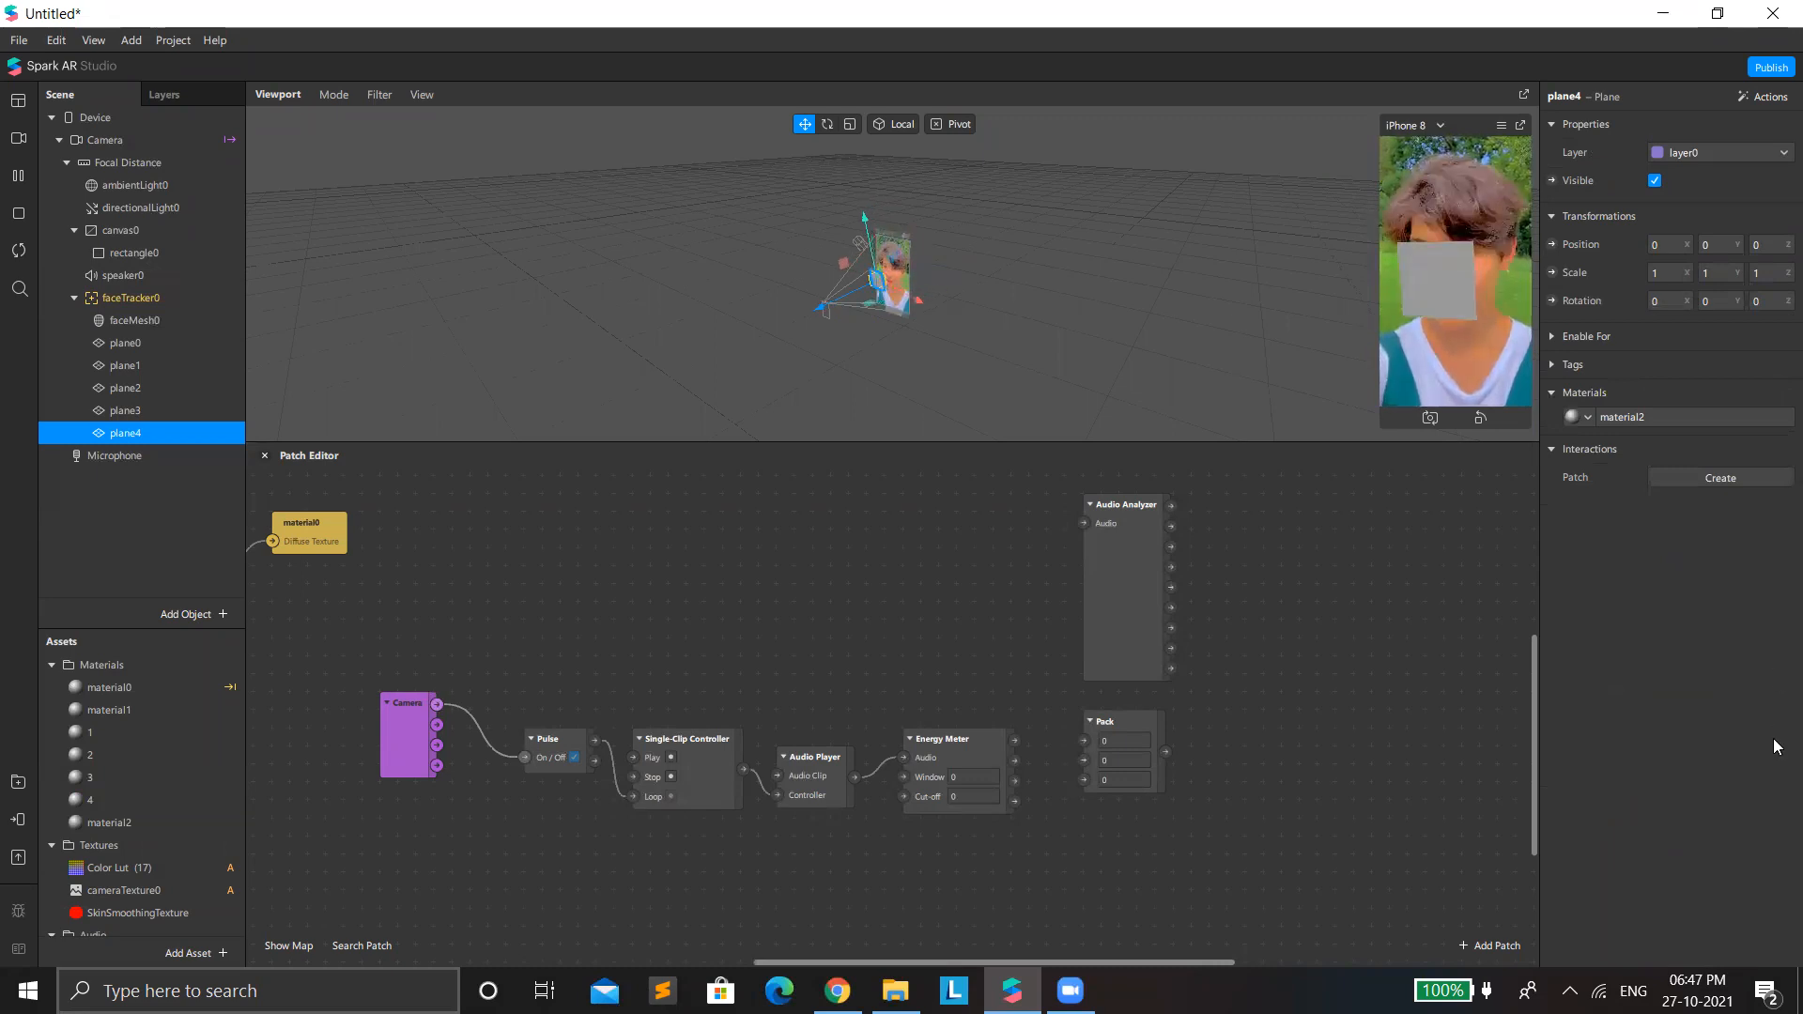
Set the shader type of the fifth plane's material to Flat.
click(1650, 420)
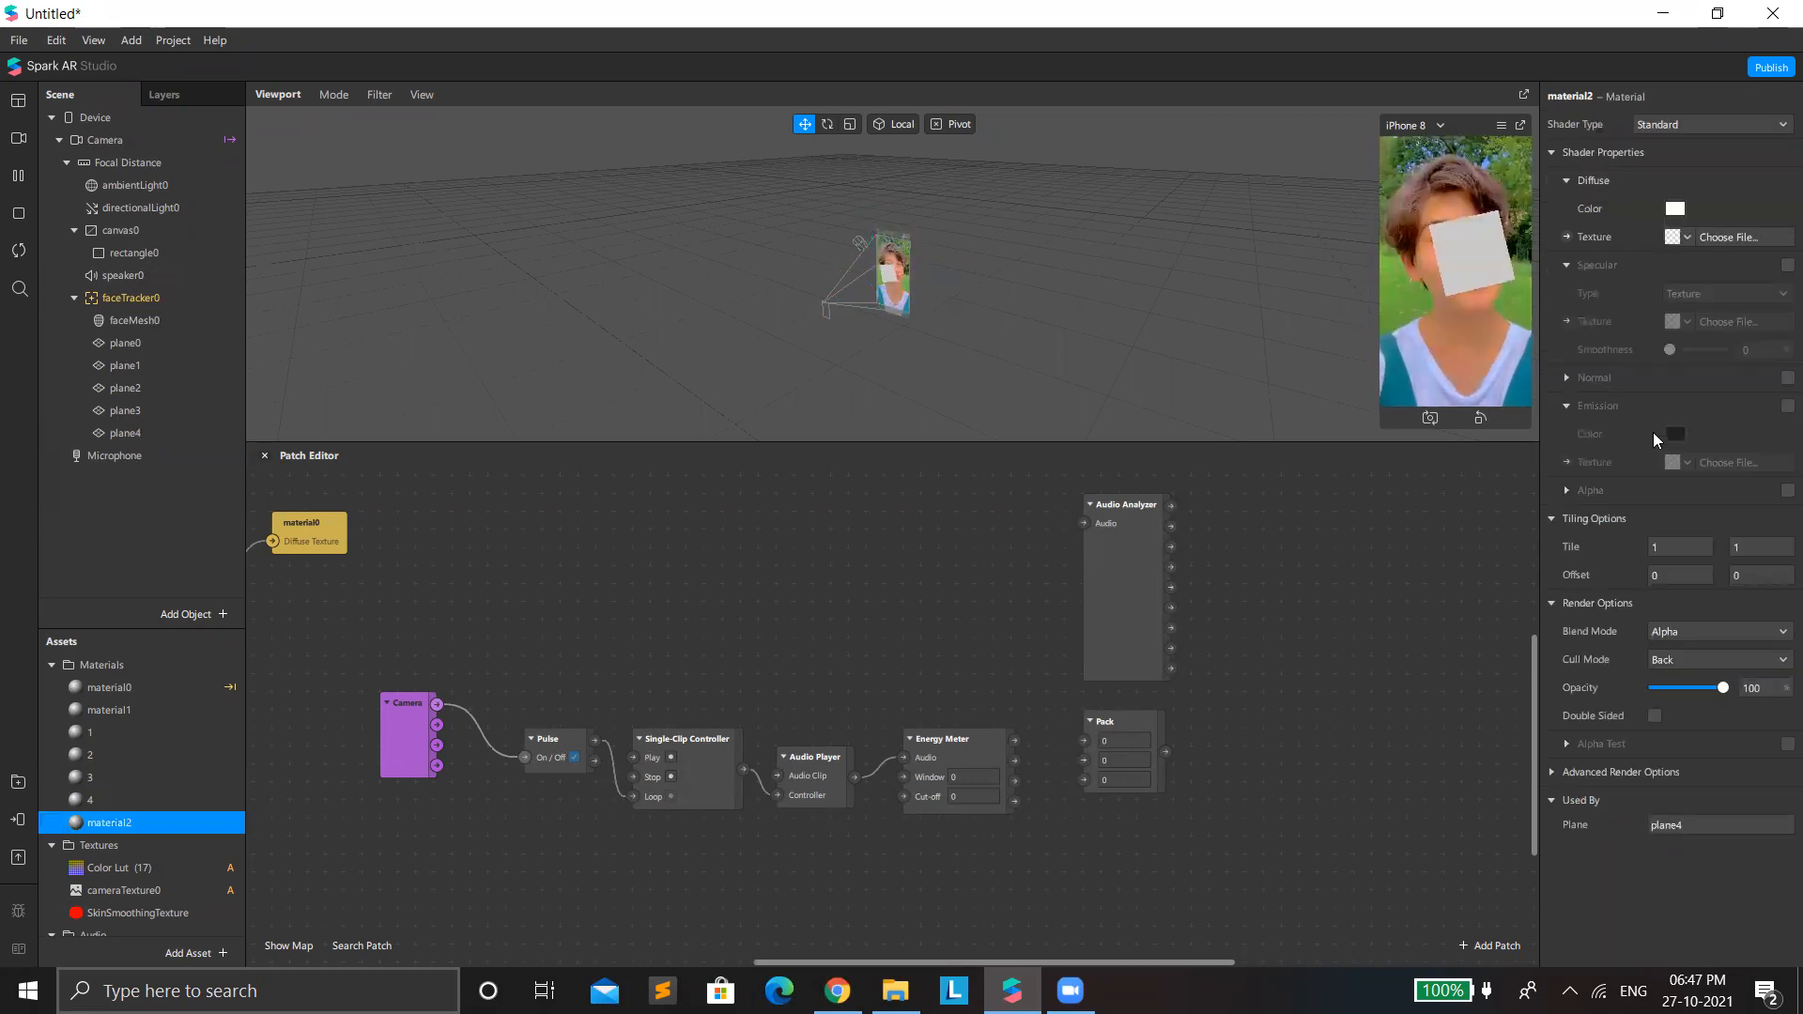
click(1683, 118)
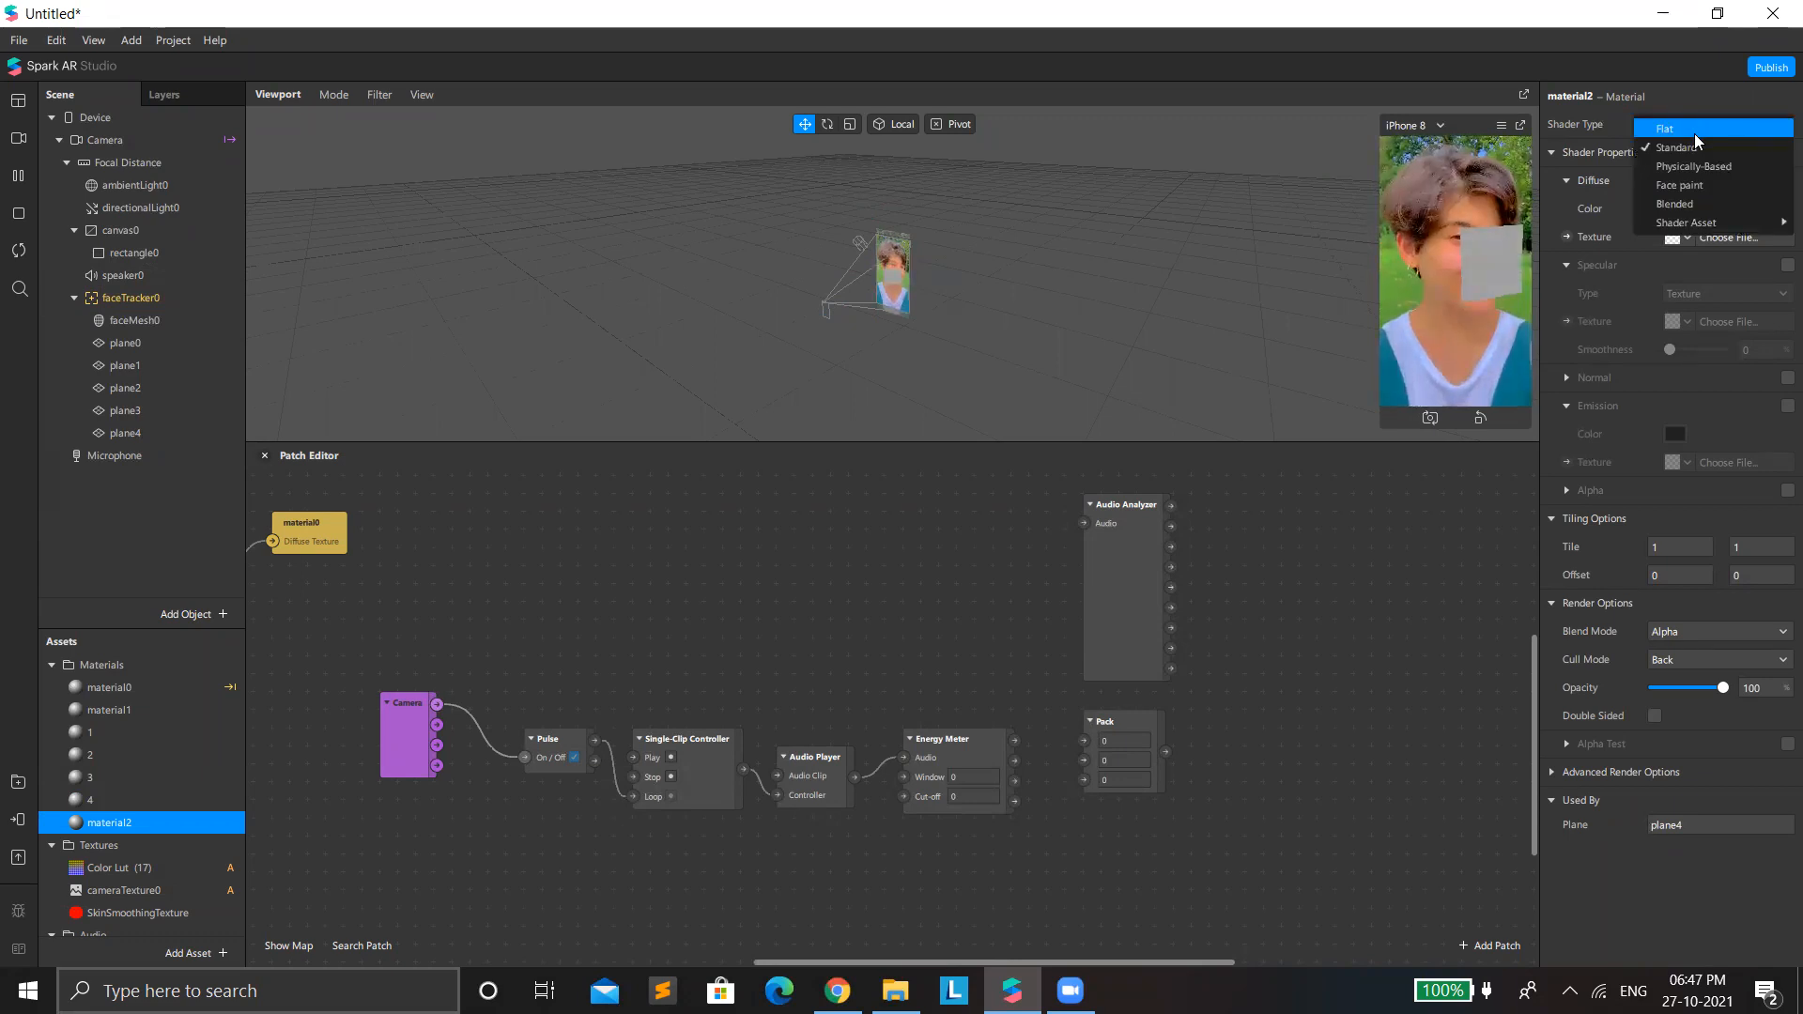
click(1694, 134)
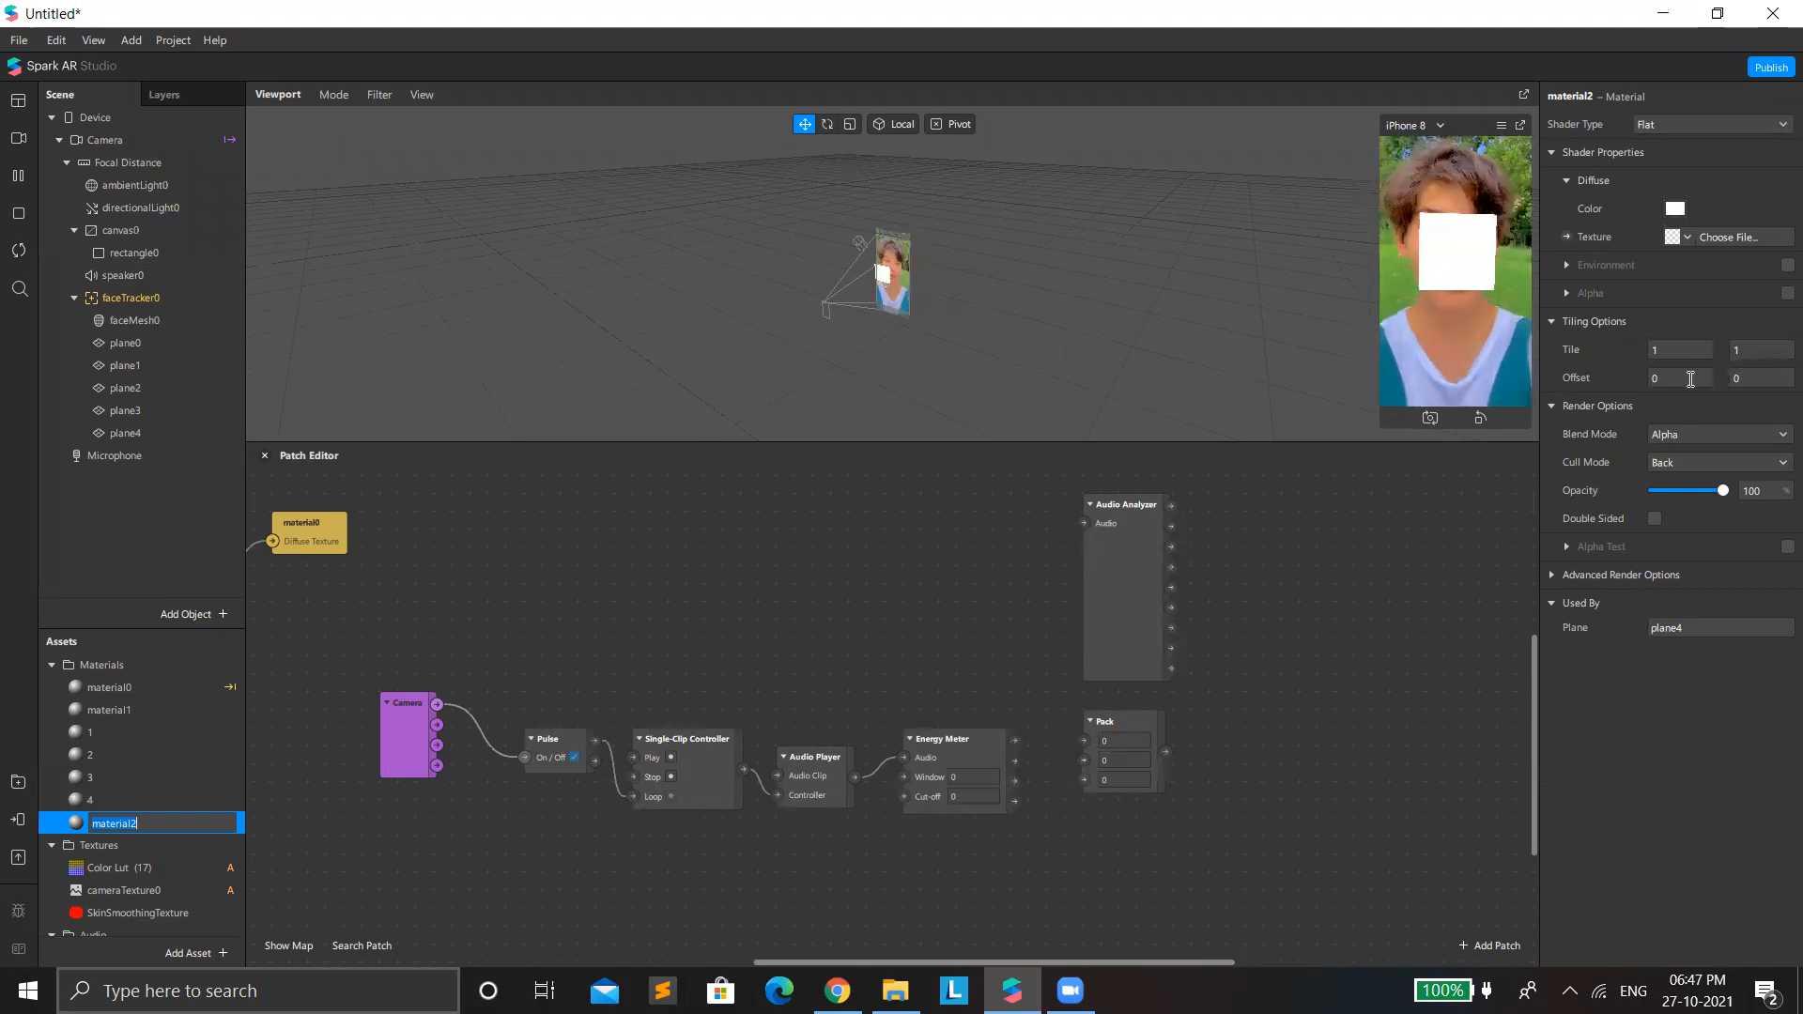
click(1694, 329)
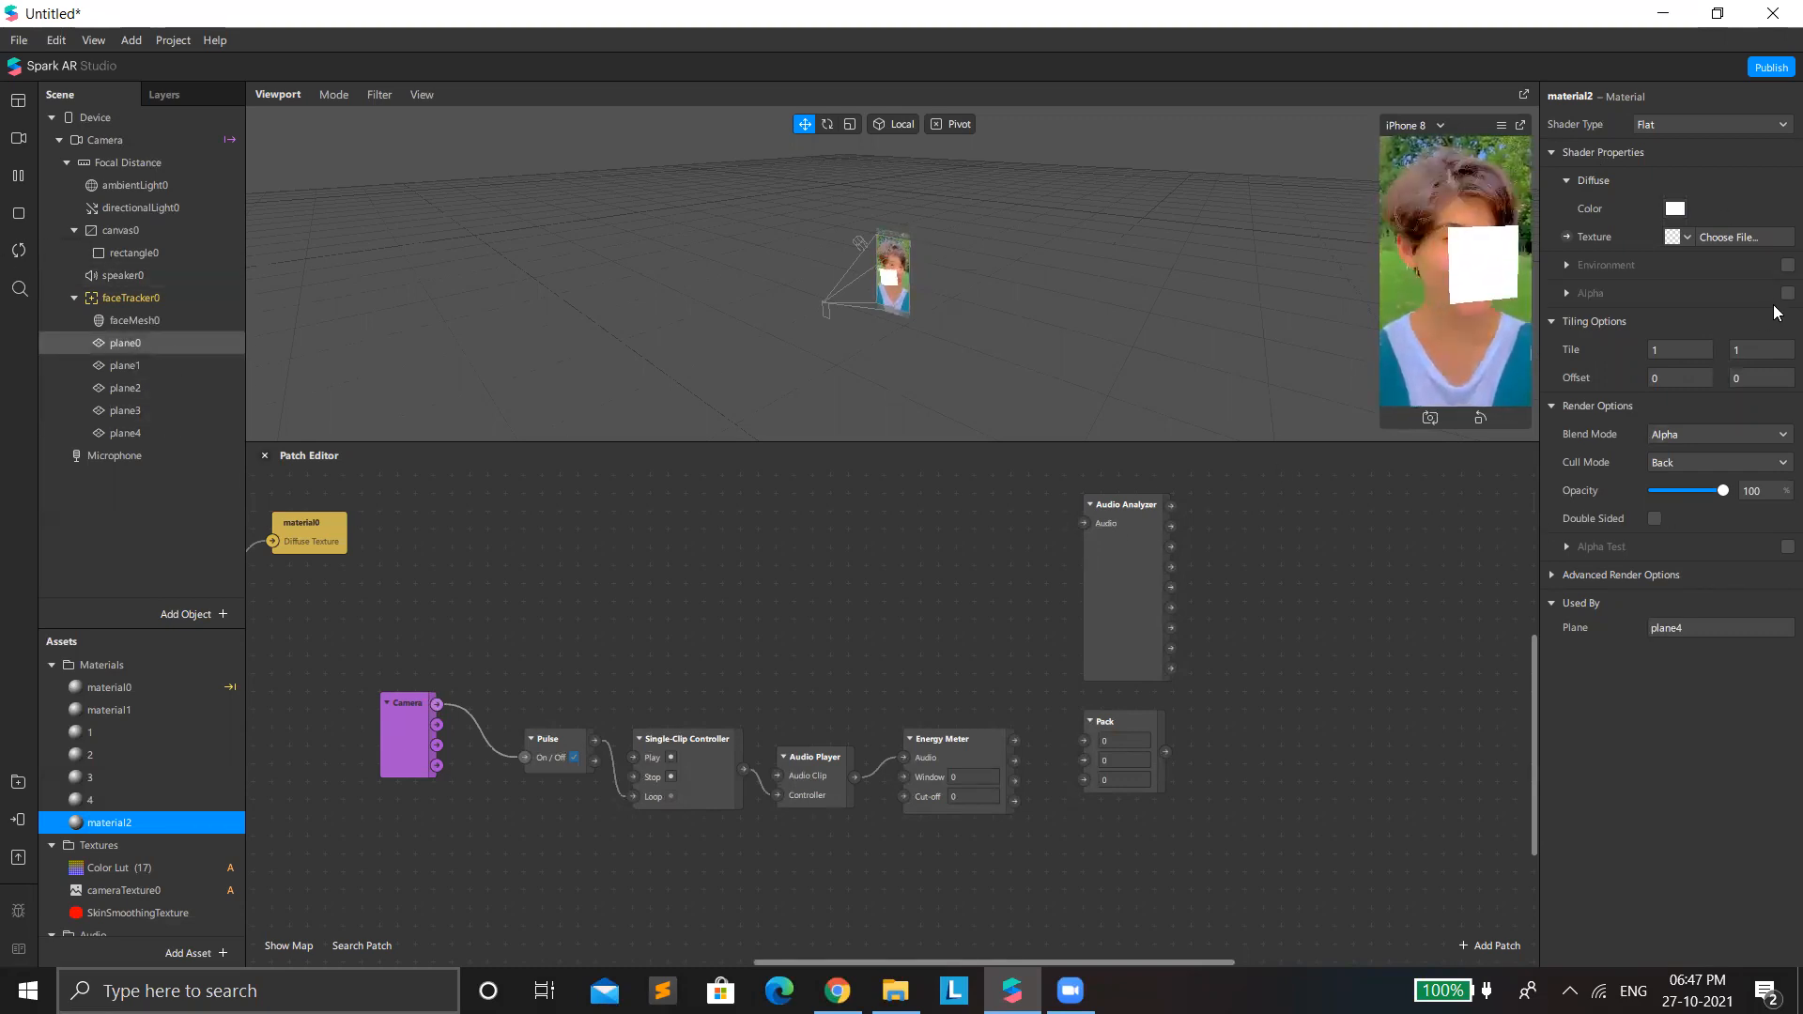
Rename plane0 to 1 and plane1 to 2 under faceTracker0.
click(125, 343)
double_click(1567, 96)
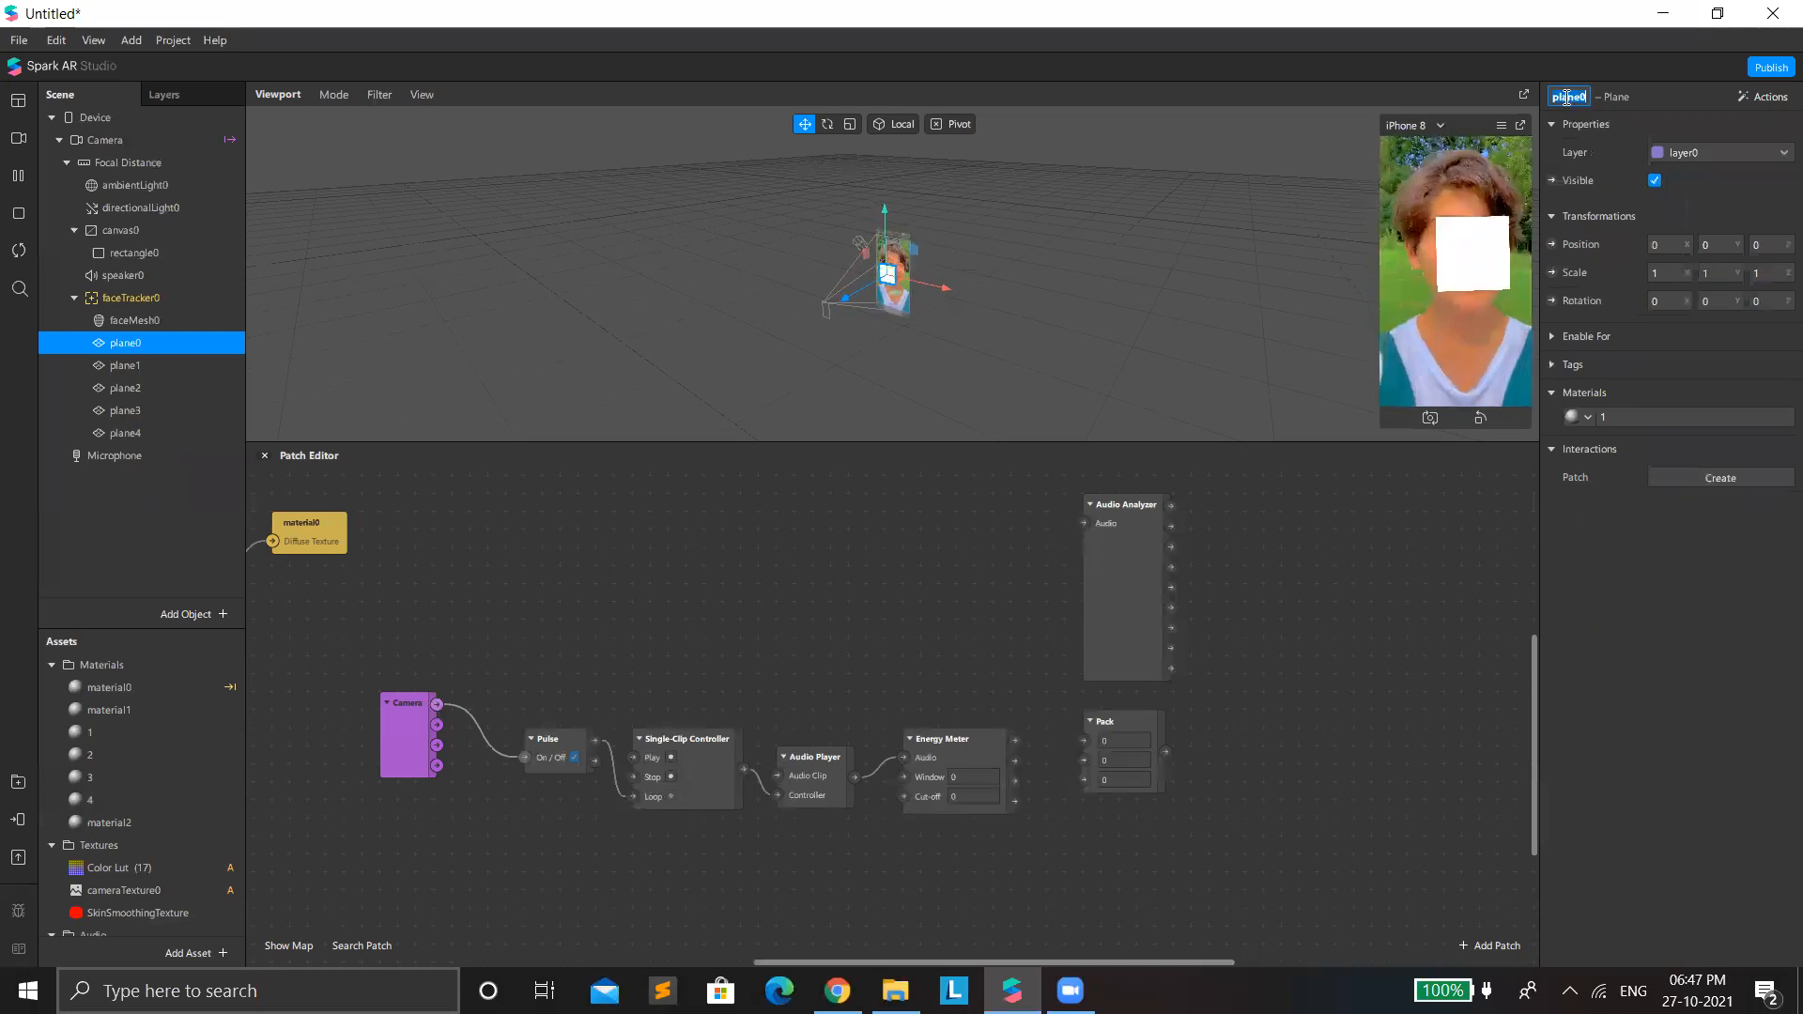
text(1)
key(Return)
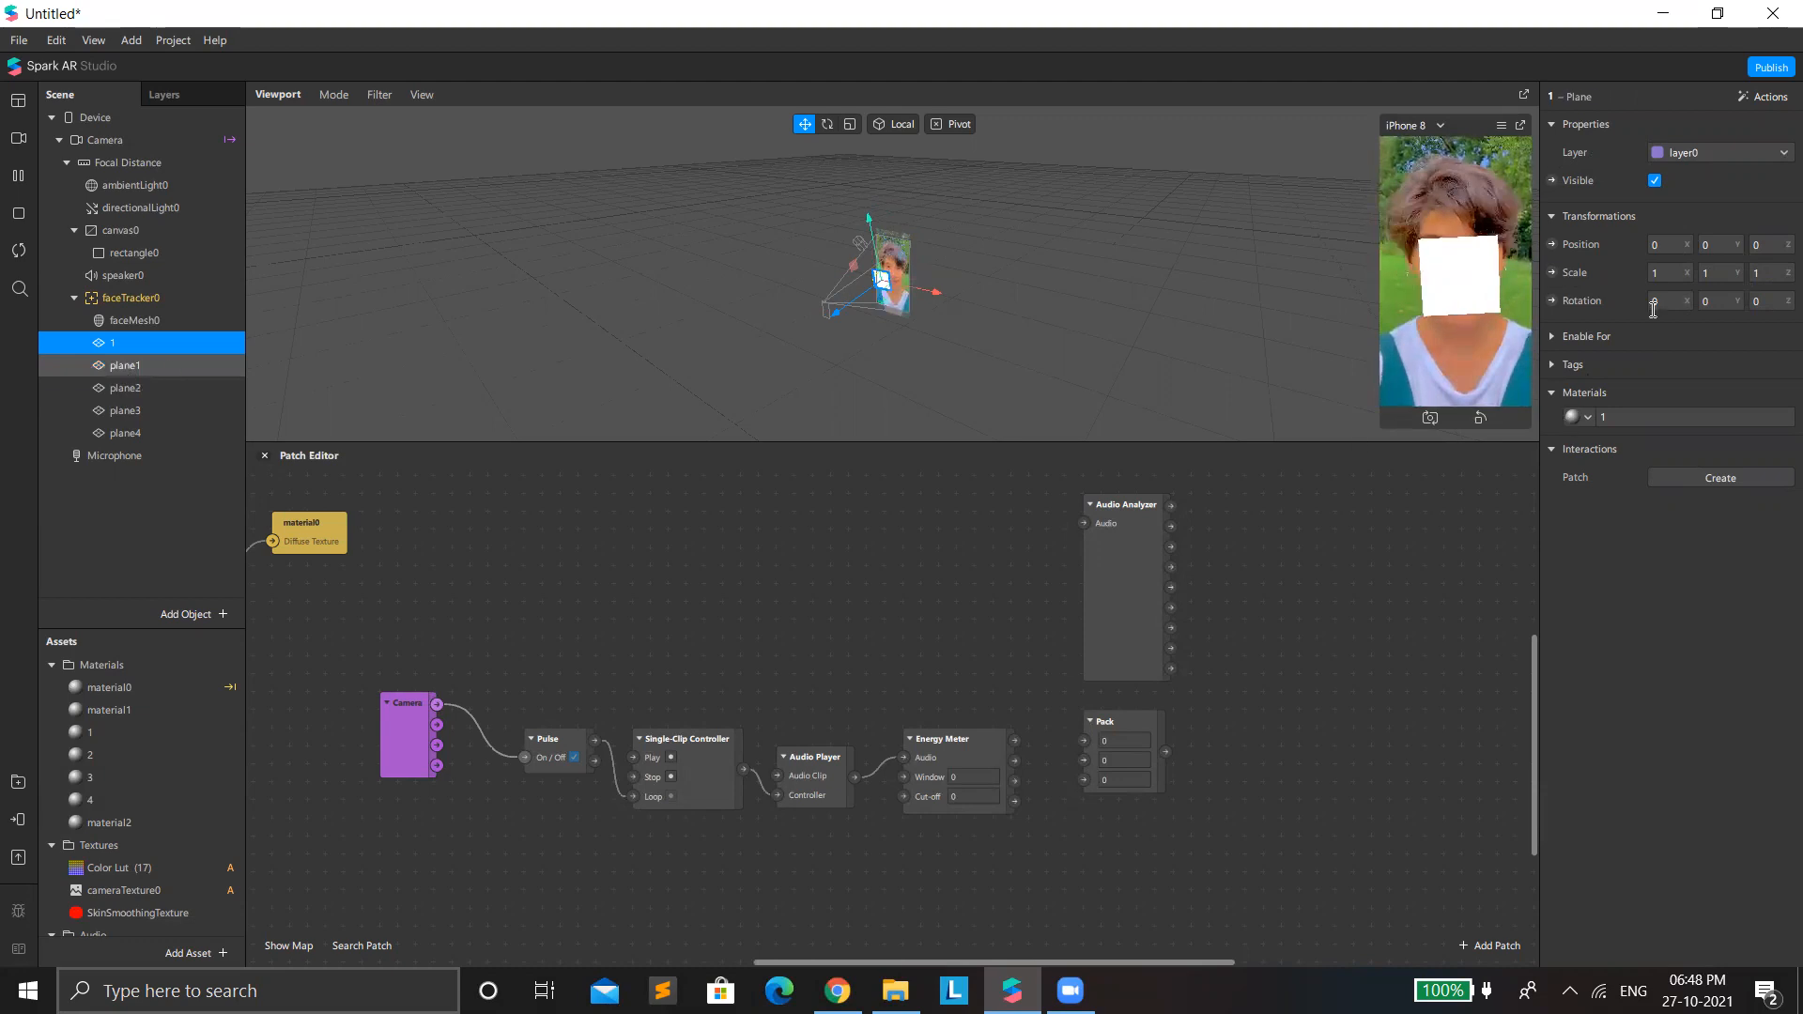
click(124, 365)
double_click(1565, 98)
text(2)
key(Return)
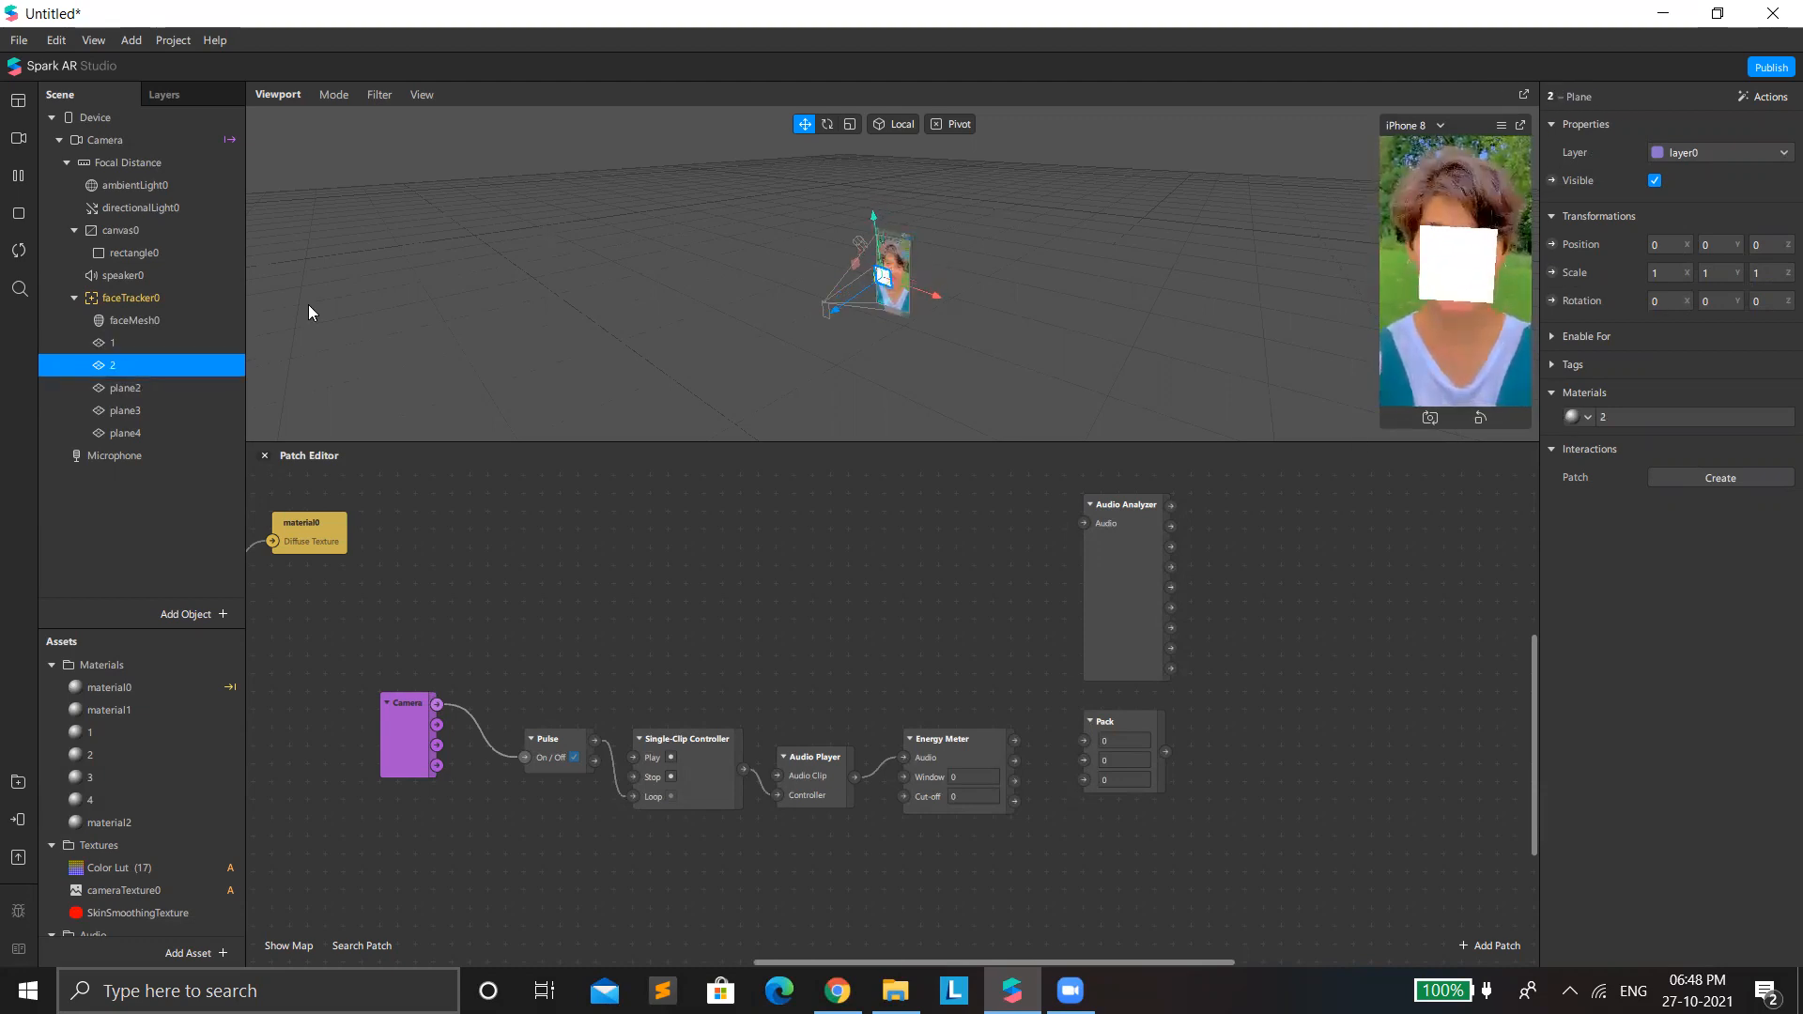
Rename the remaining planes plane2, plane3 and plane4 to 3, 4 and 5.
click(125, 388)
double_click(1566, 103)
text(3)
key(Return)
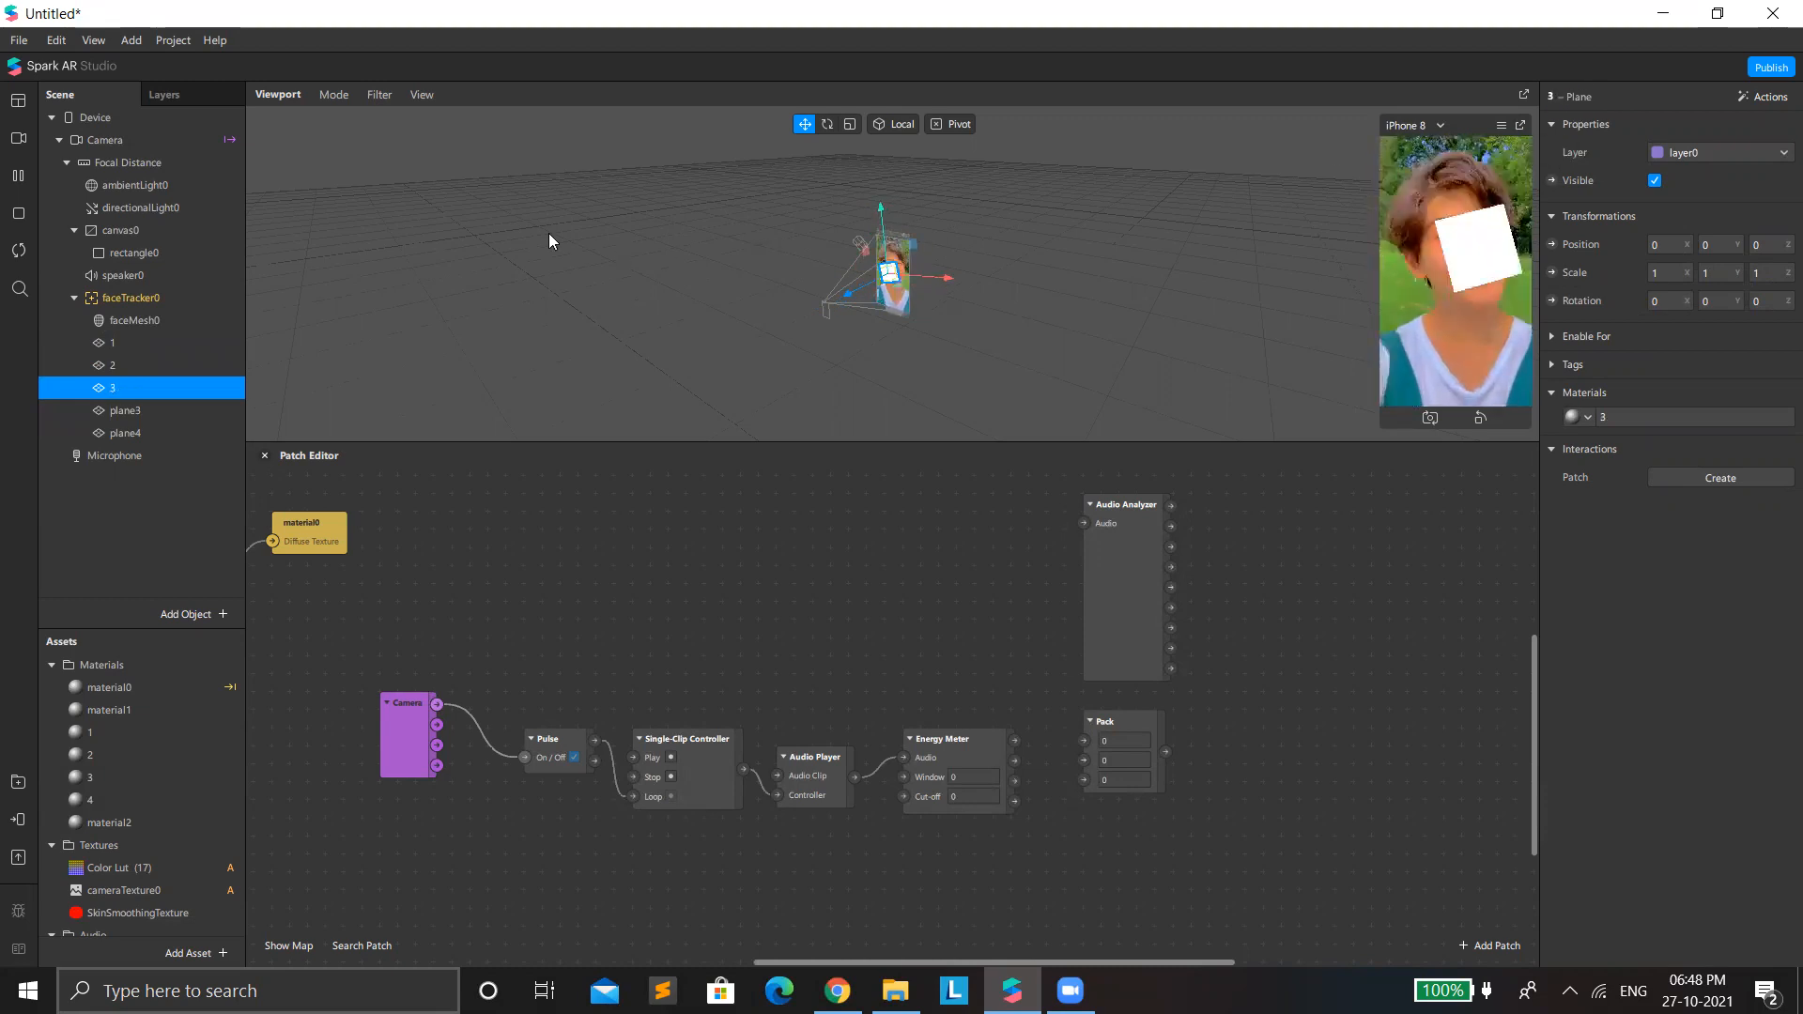
click(150, 412)
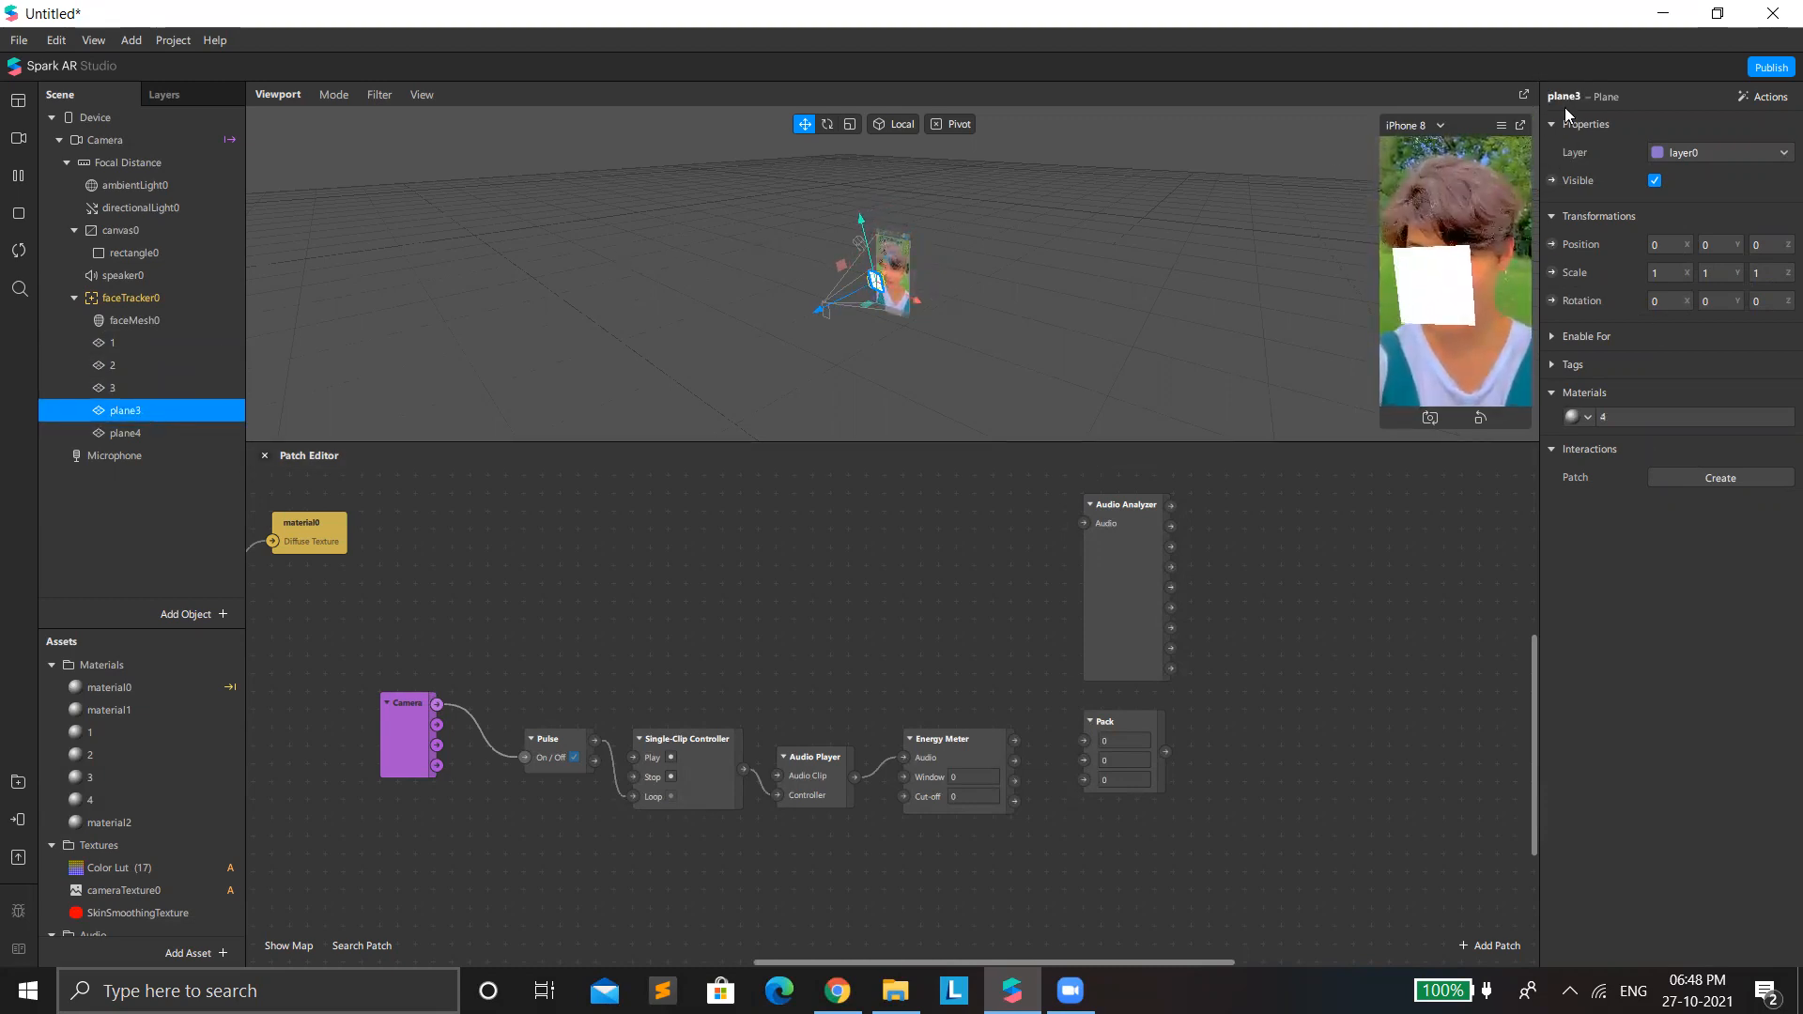
click(114, 456)
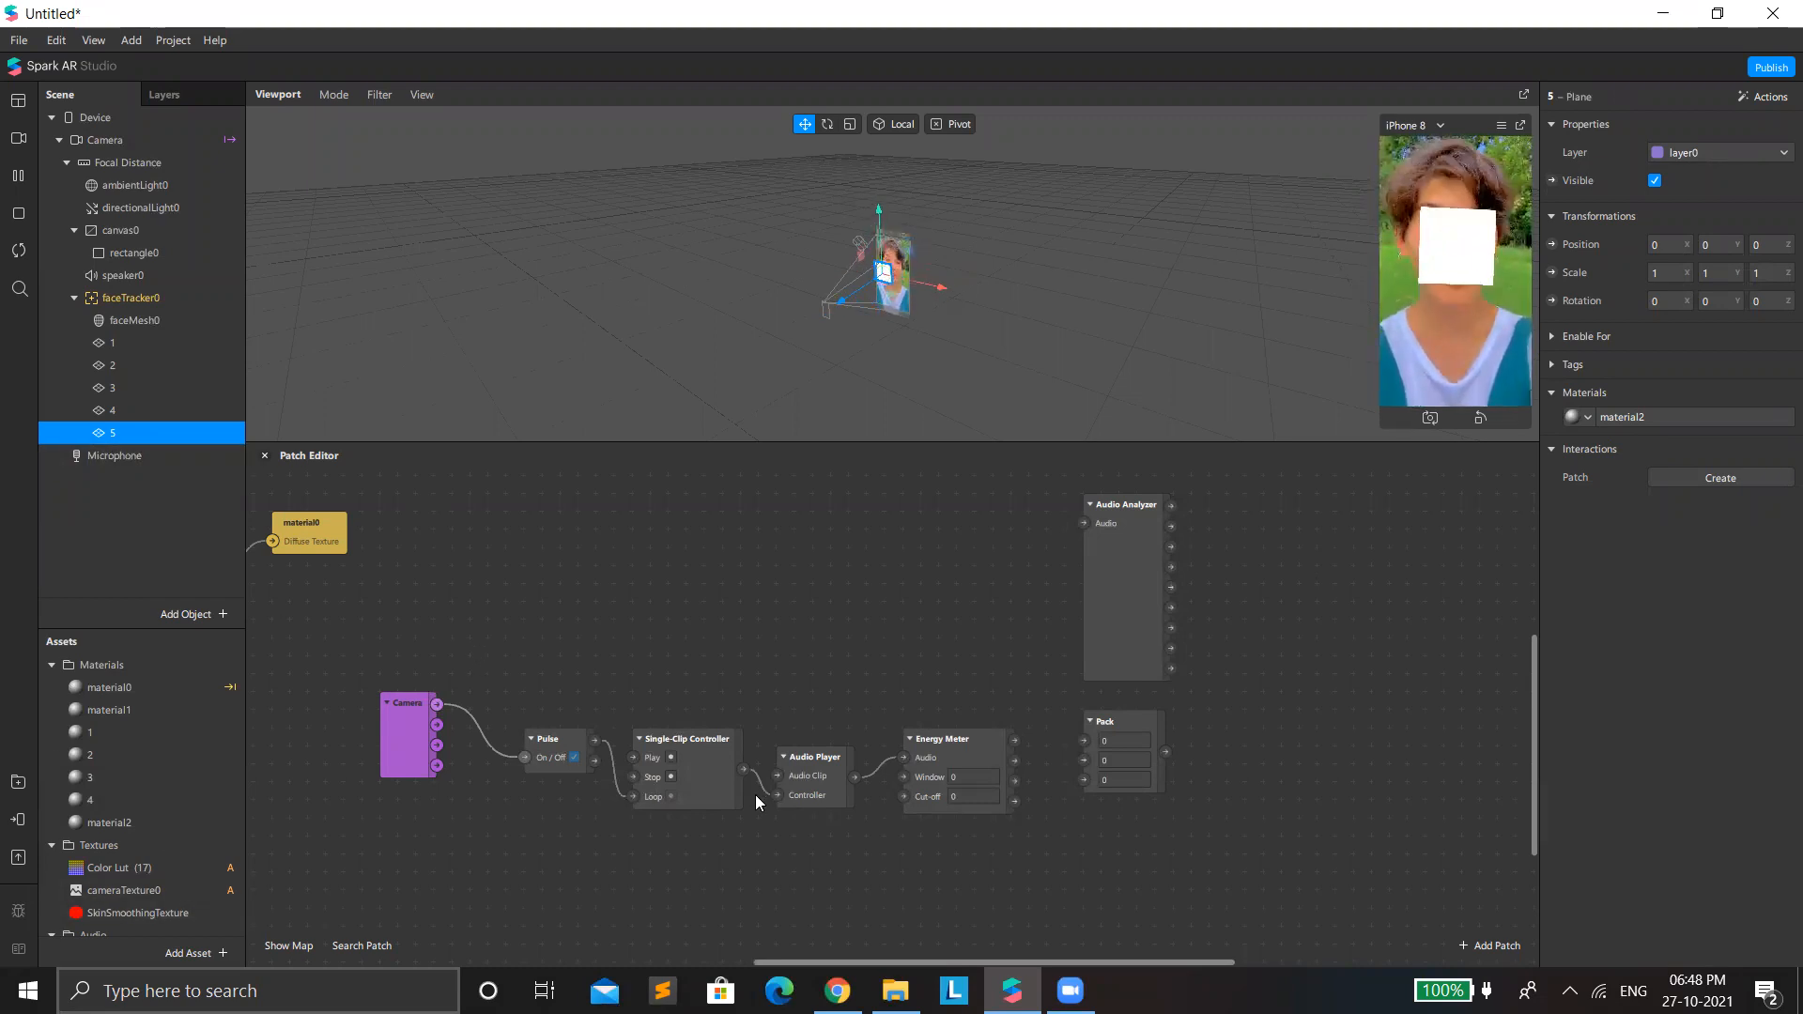
Rearrange the patches to free space after the Energy Meter, with Audio Analyzer higher, the Camera chain shifted left and Pack lower.
drag(1125, 571, 1107, 499)
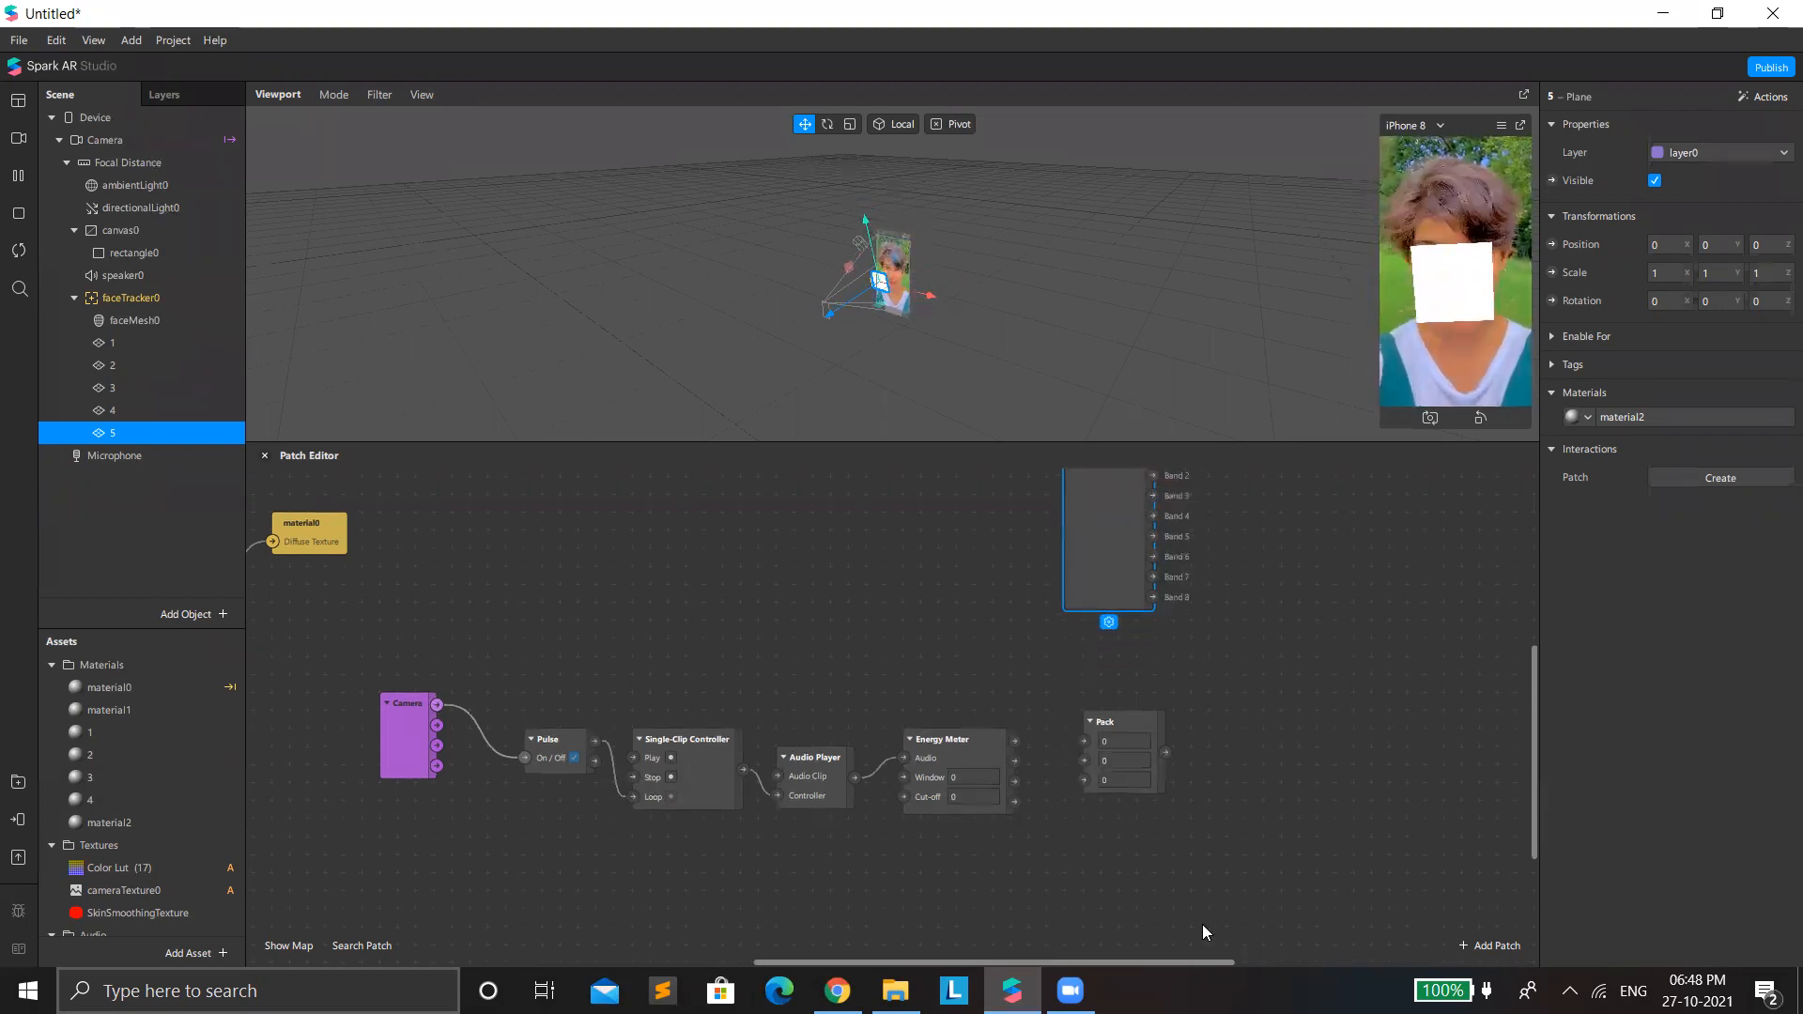
click(1093, 721)
drag(345, 716, 1172, 796)
drag(1127, 722, 959, 702)
scroll(961, 706, left, 1)
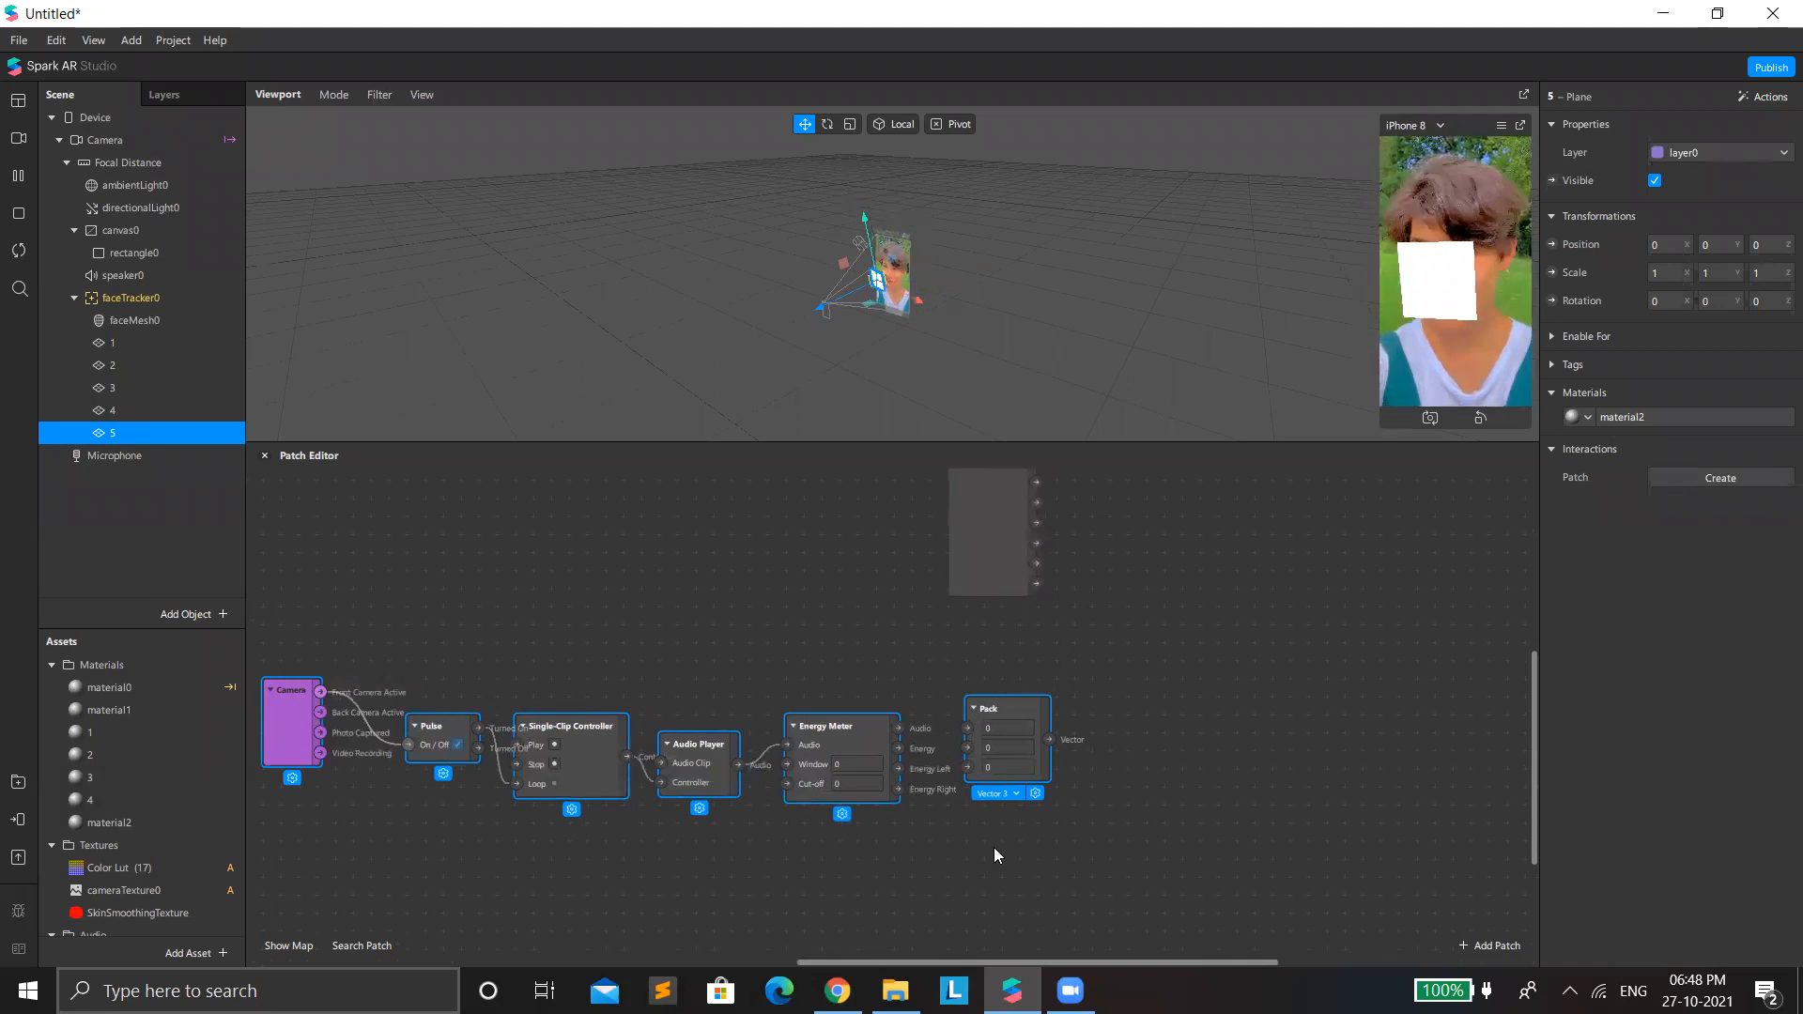
click(1093, 795)
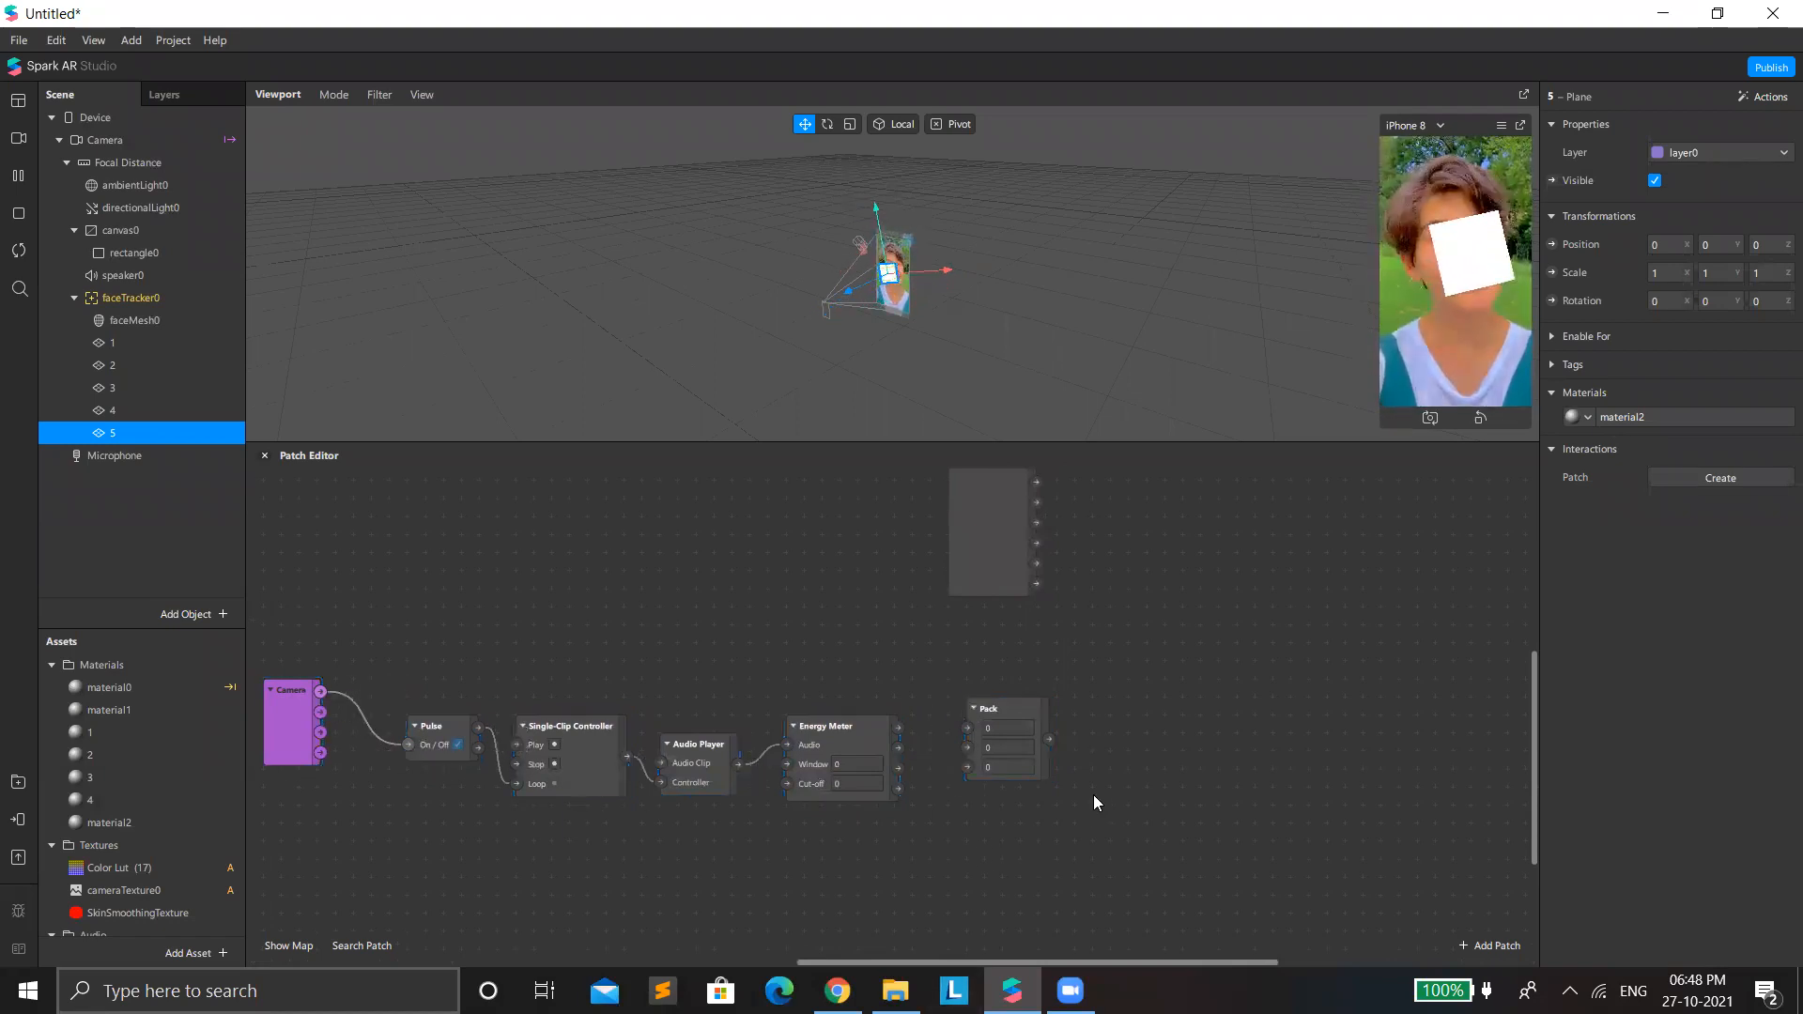
drag(986, 742, 1042, 834)
click(866, 725)
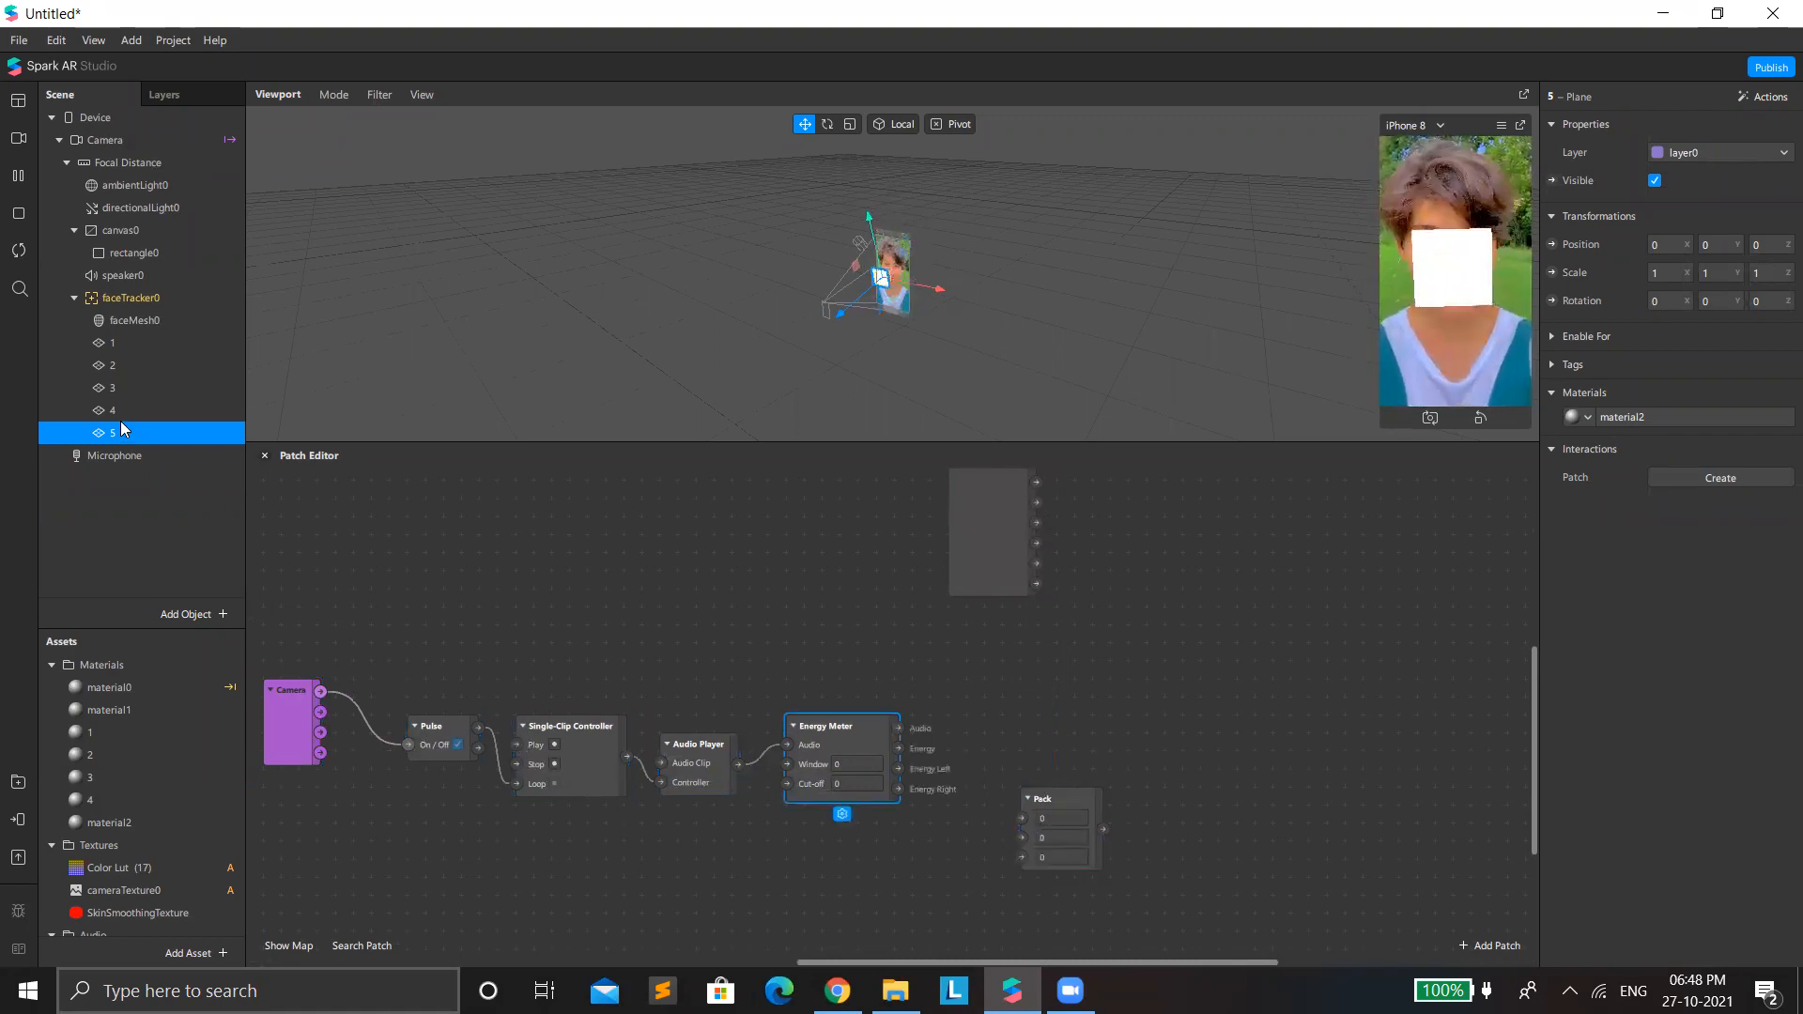
Disable the mic in the Microphone's properties.
click(186, 458)
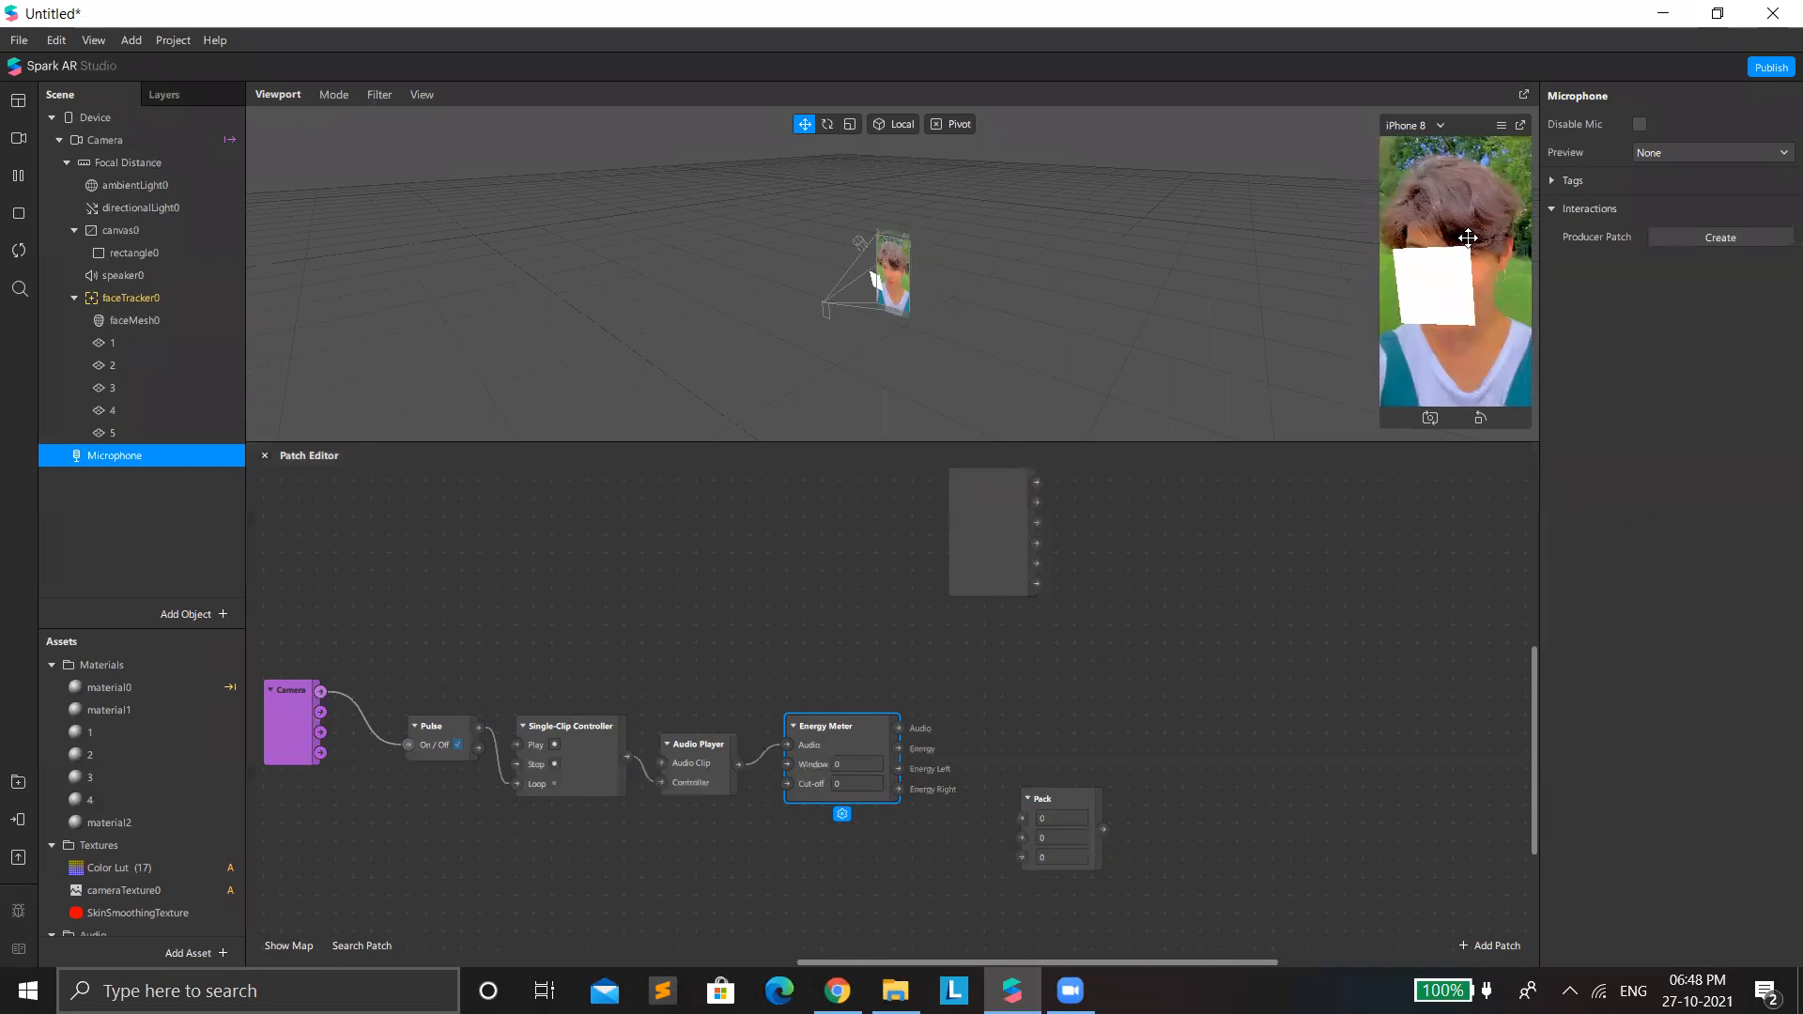
click(1641, 125)
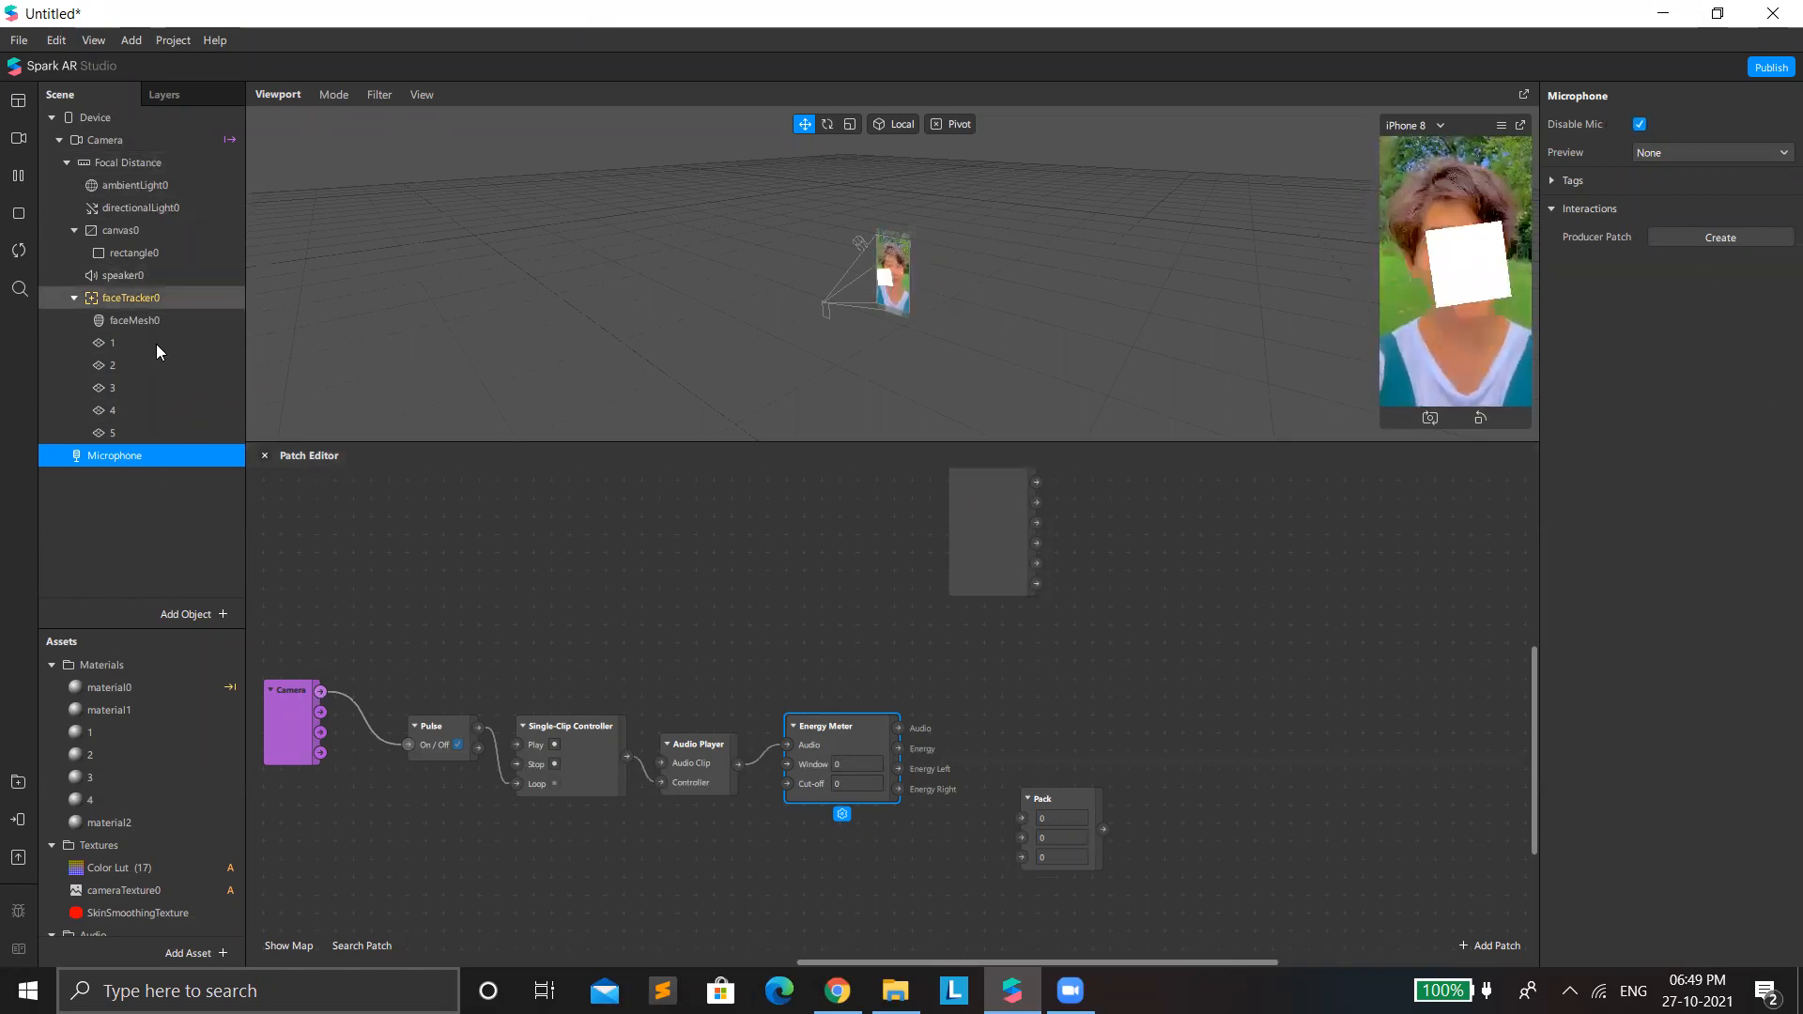
Create a patch for speaker0's Audio property and connect the Energy Meter's Audio output to it.
click(118, 272)
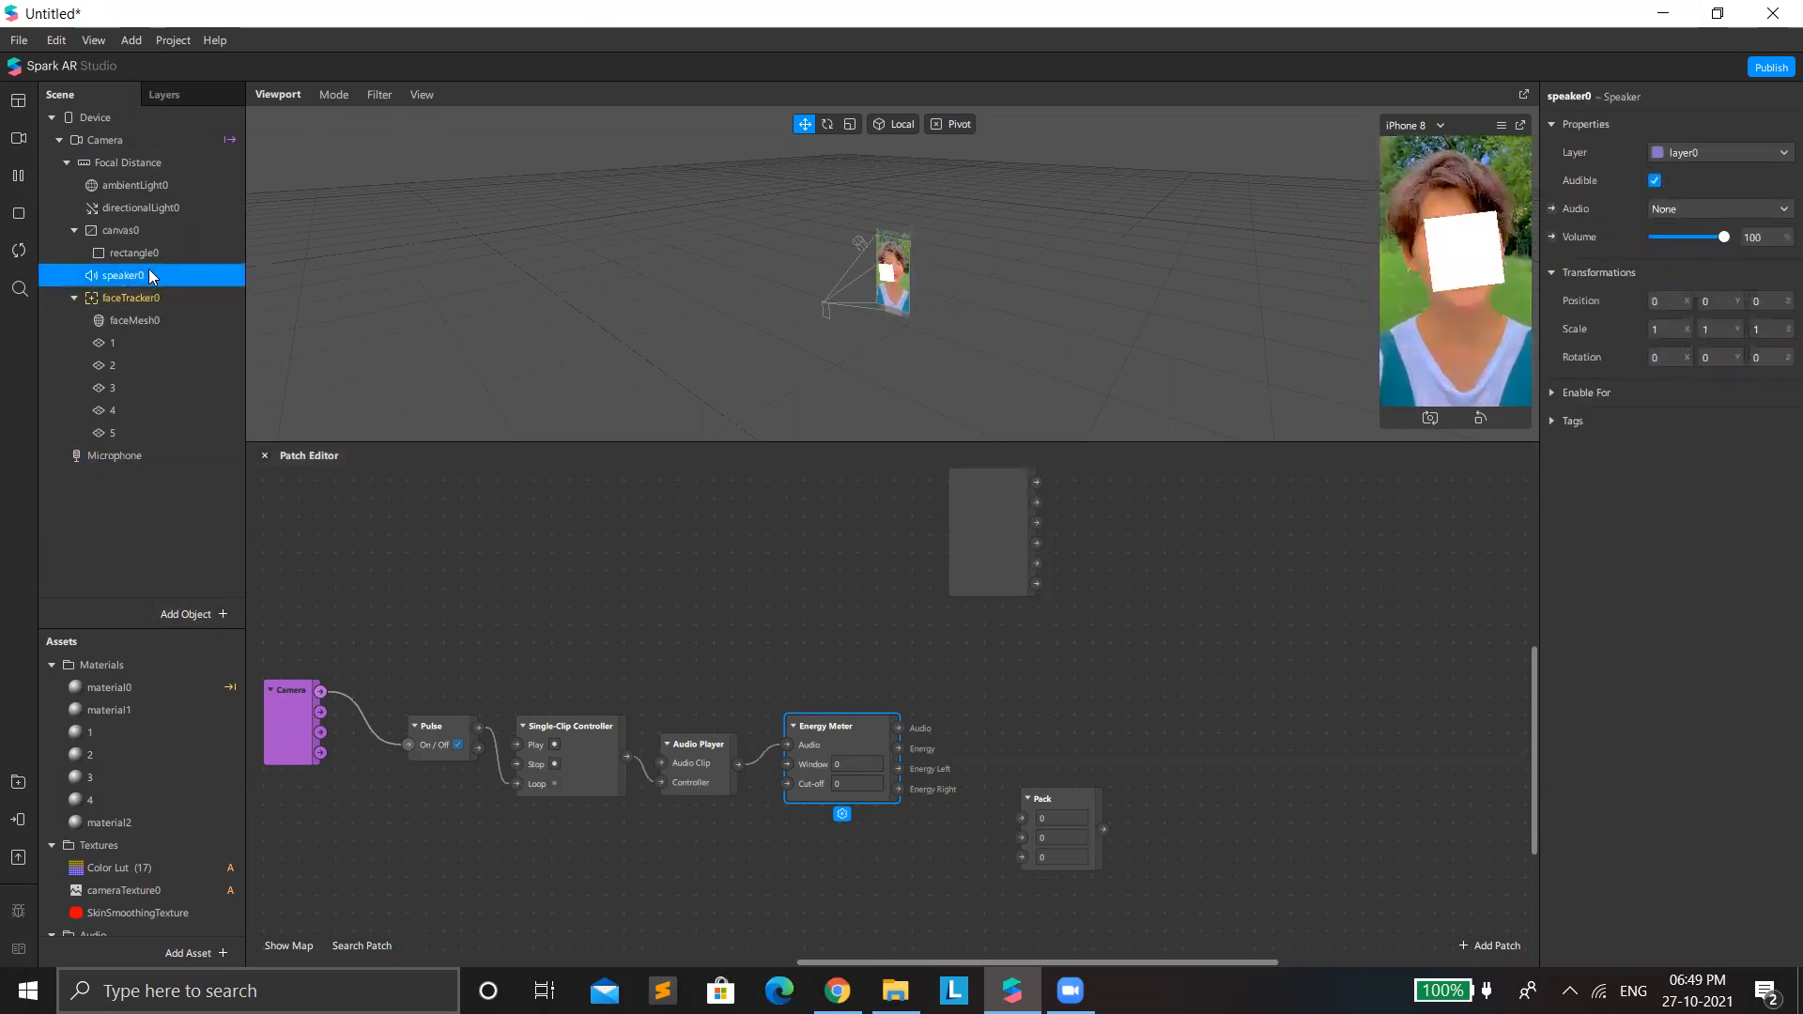
click(1552, 208)
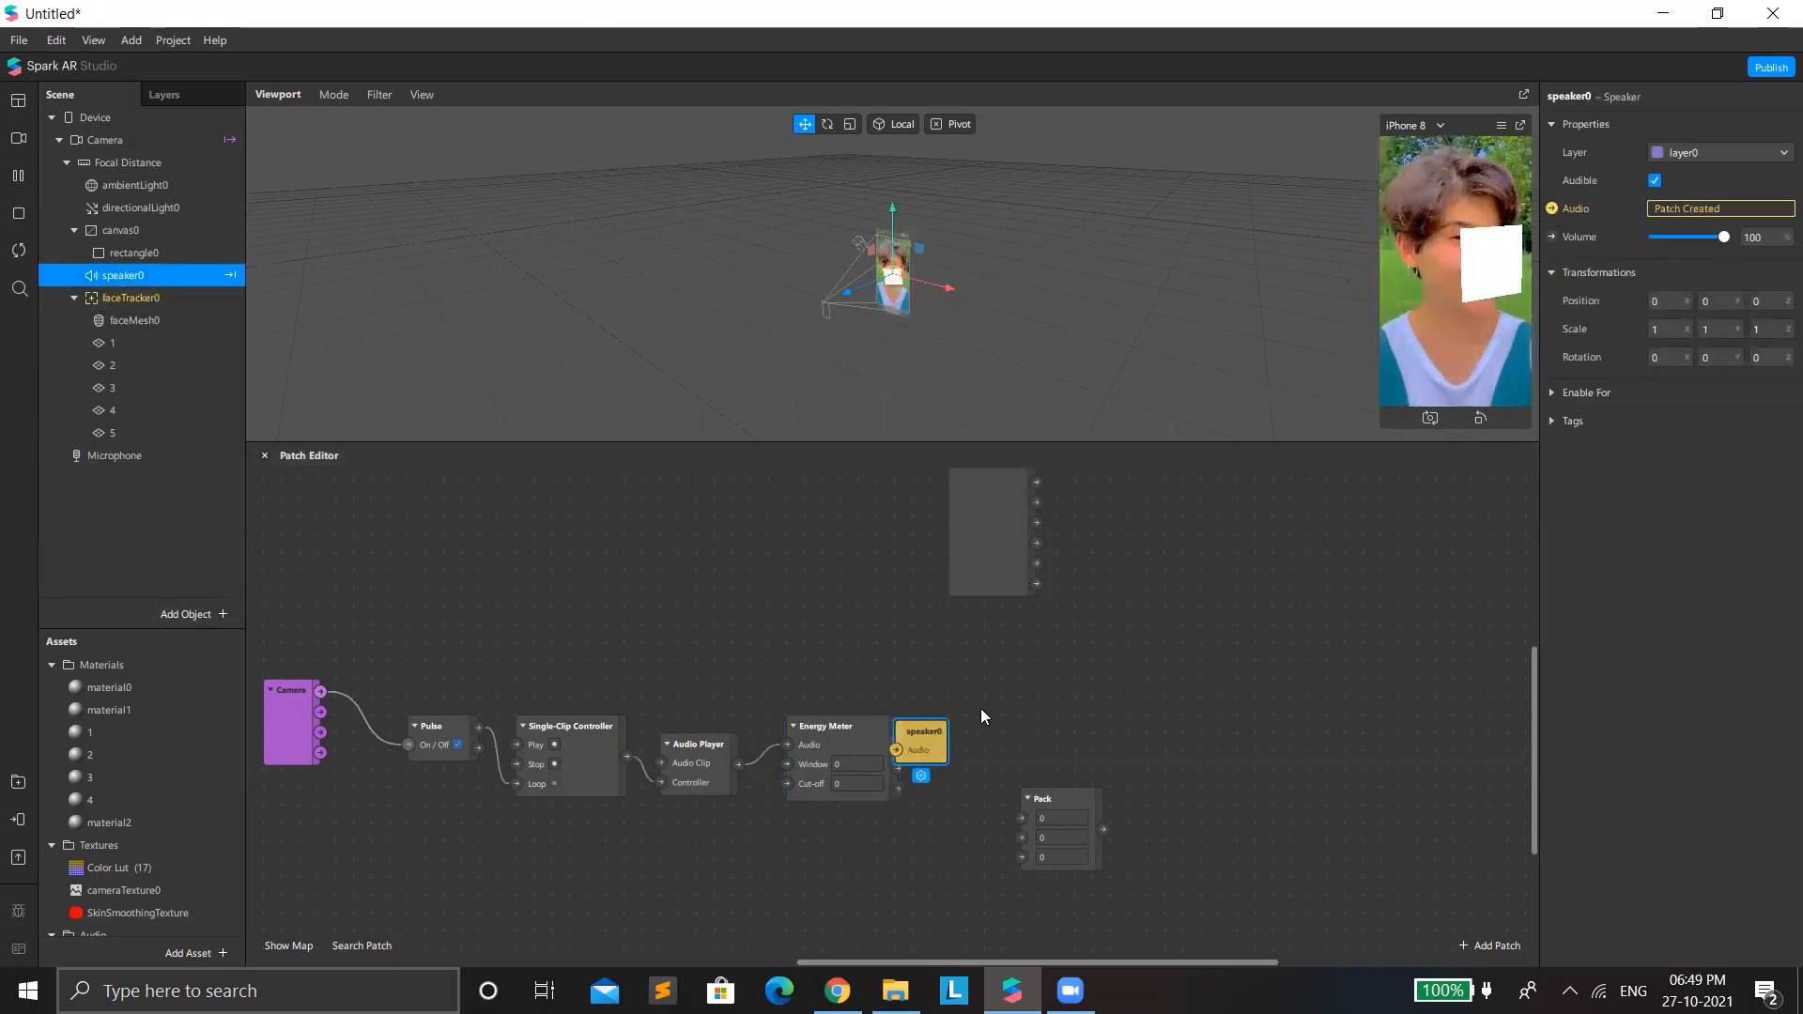
click(890, 725)
drag(946, 697, 982, 679)
Connect the Energy Meter's Energy output to Pack's second input and set Pack's first and third values to 1.
drag(1079, 806, 1061, 770)
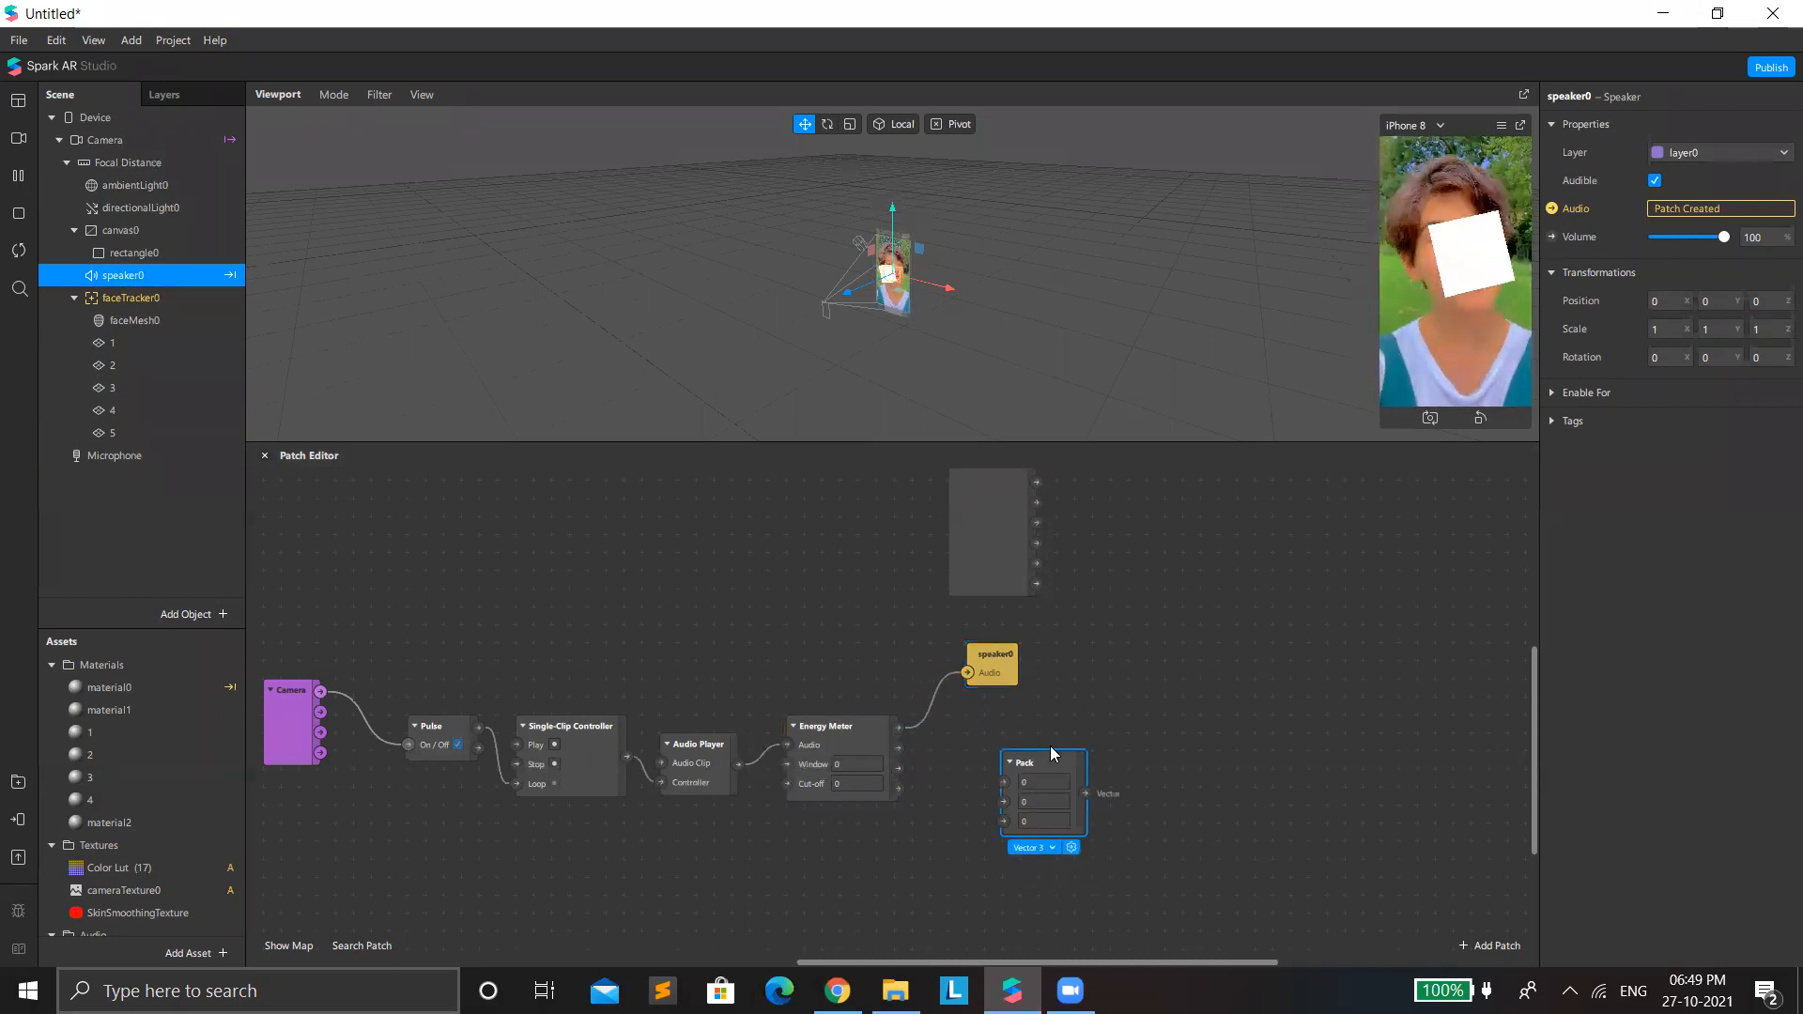
click(897, 751)
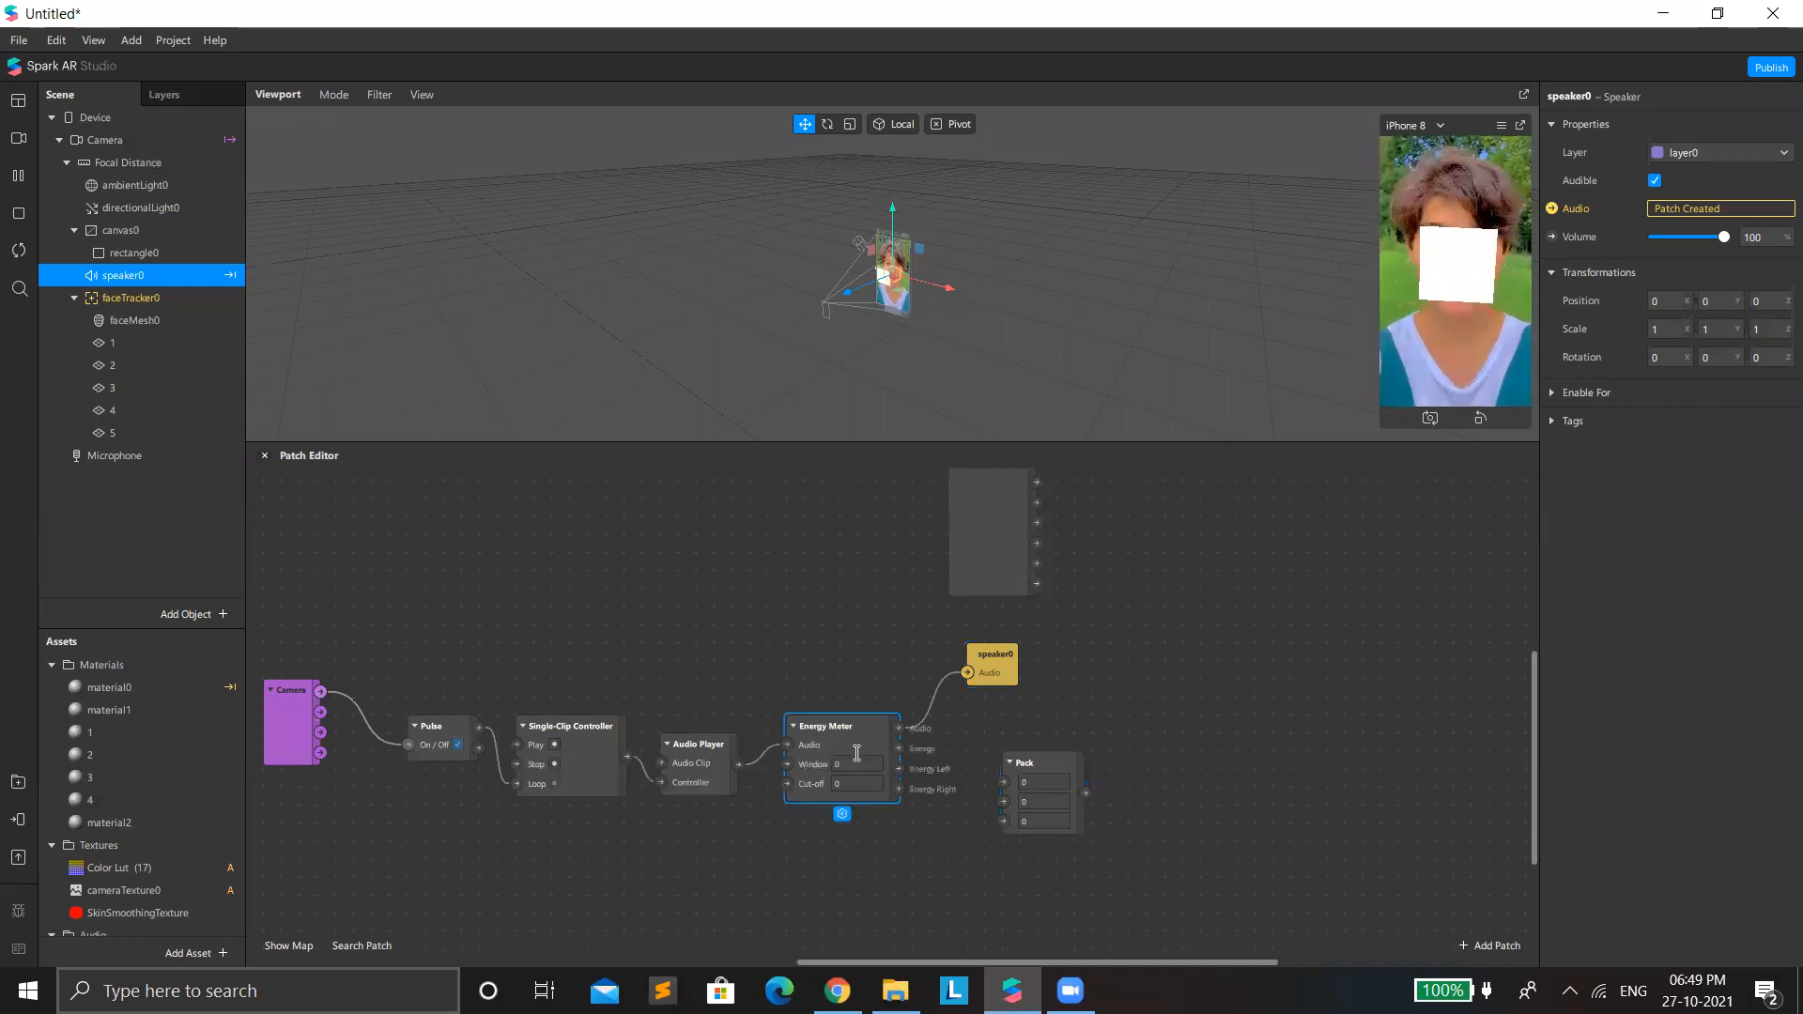
drag(898, 751, 1043, 811)
click(1036, 803)
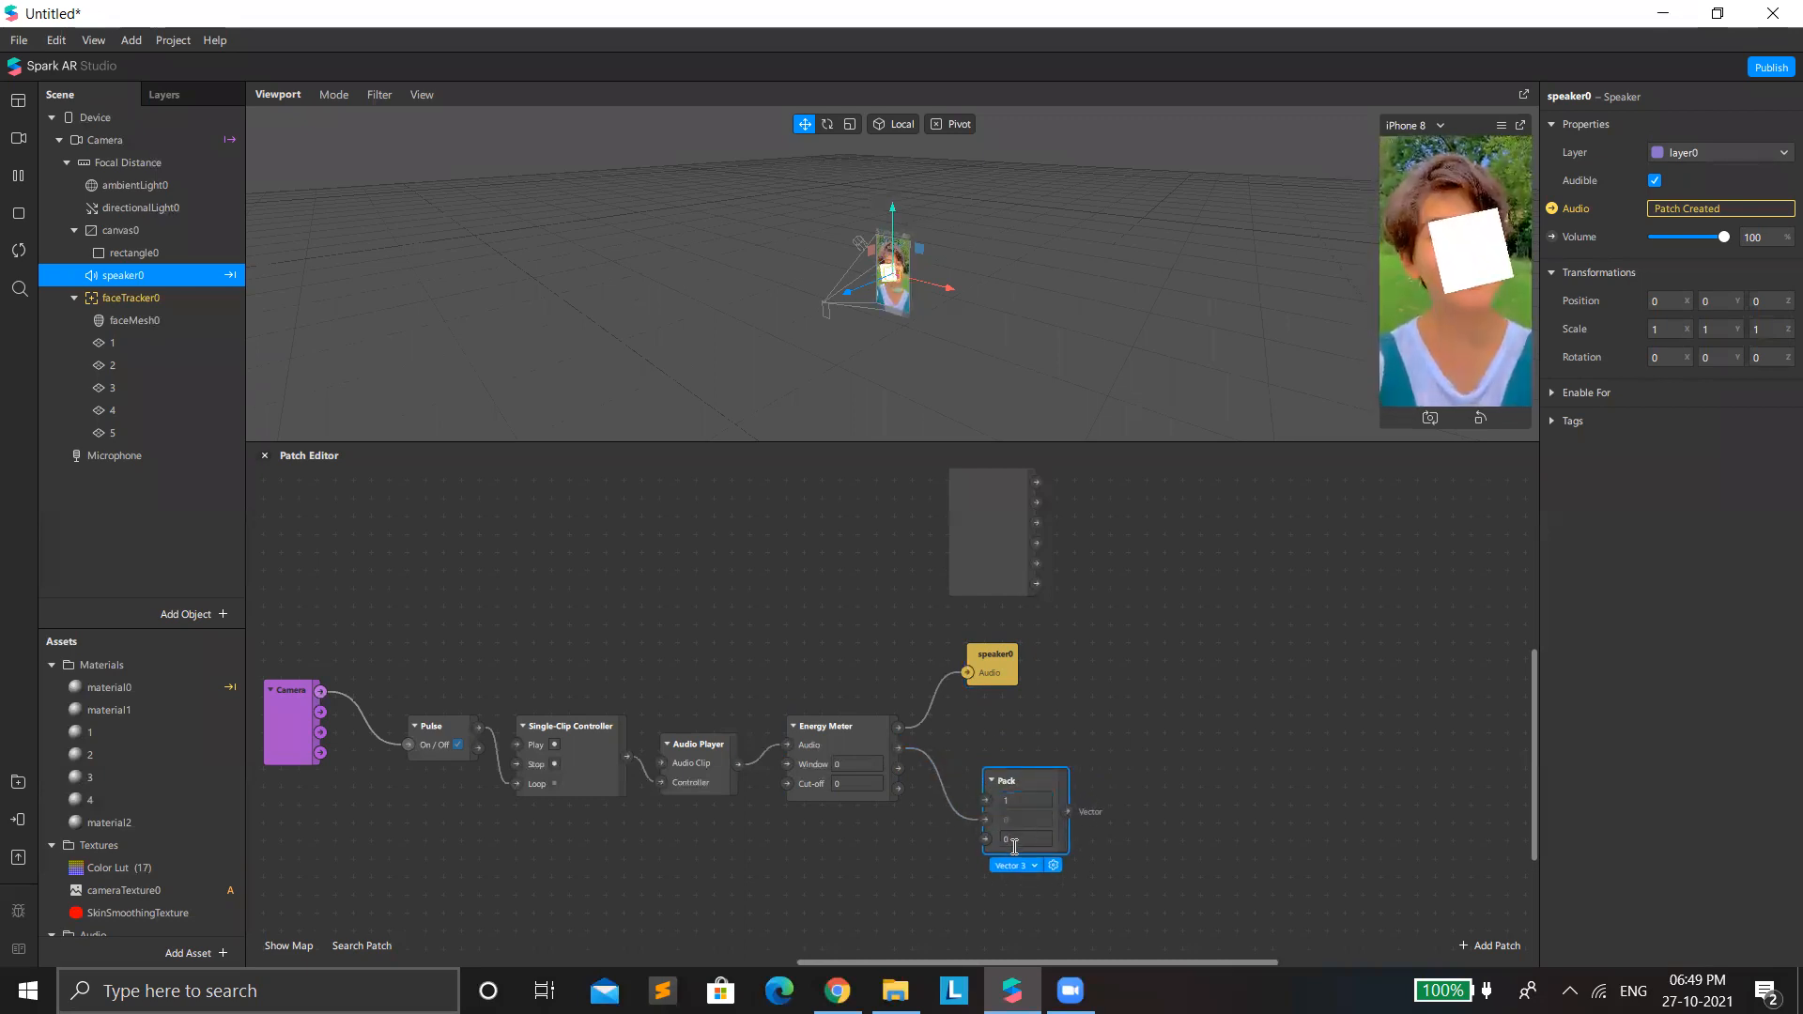
click(1023, 839)
text(1)
key(Return)
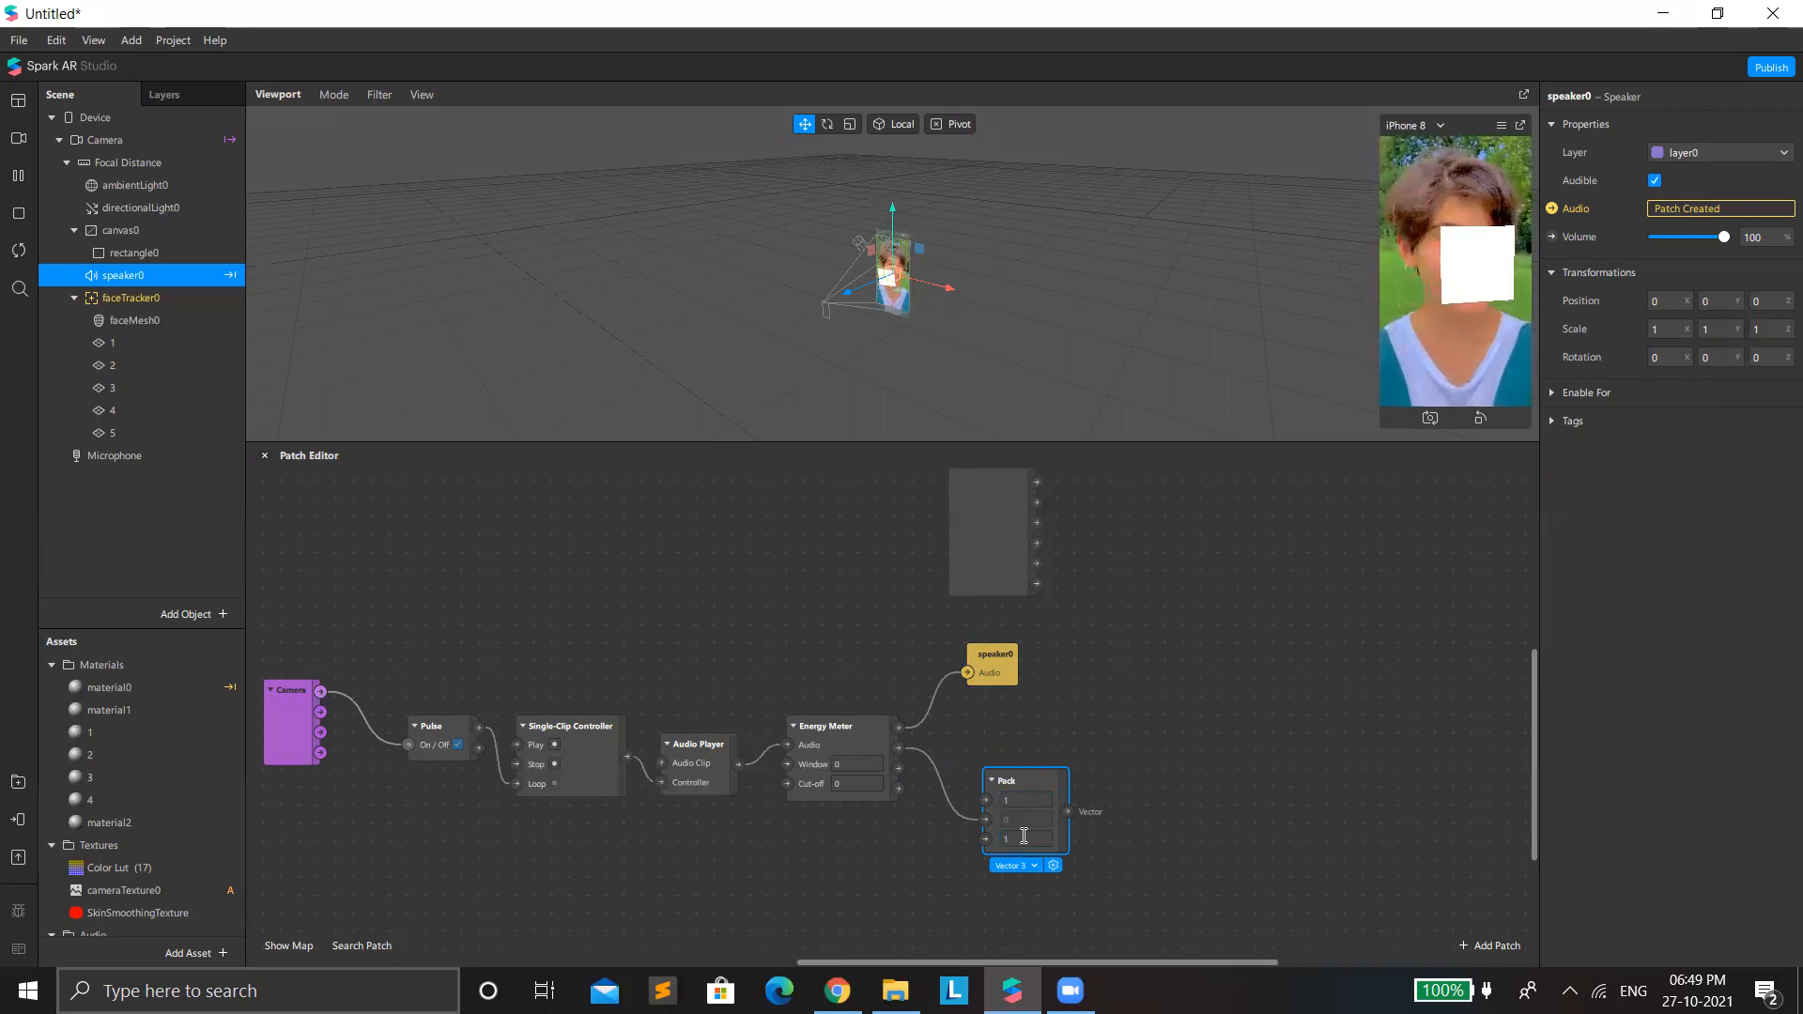
click(123, 344)
click(1665, 419)
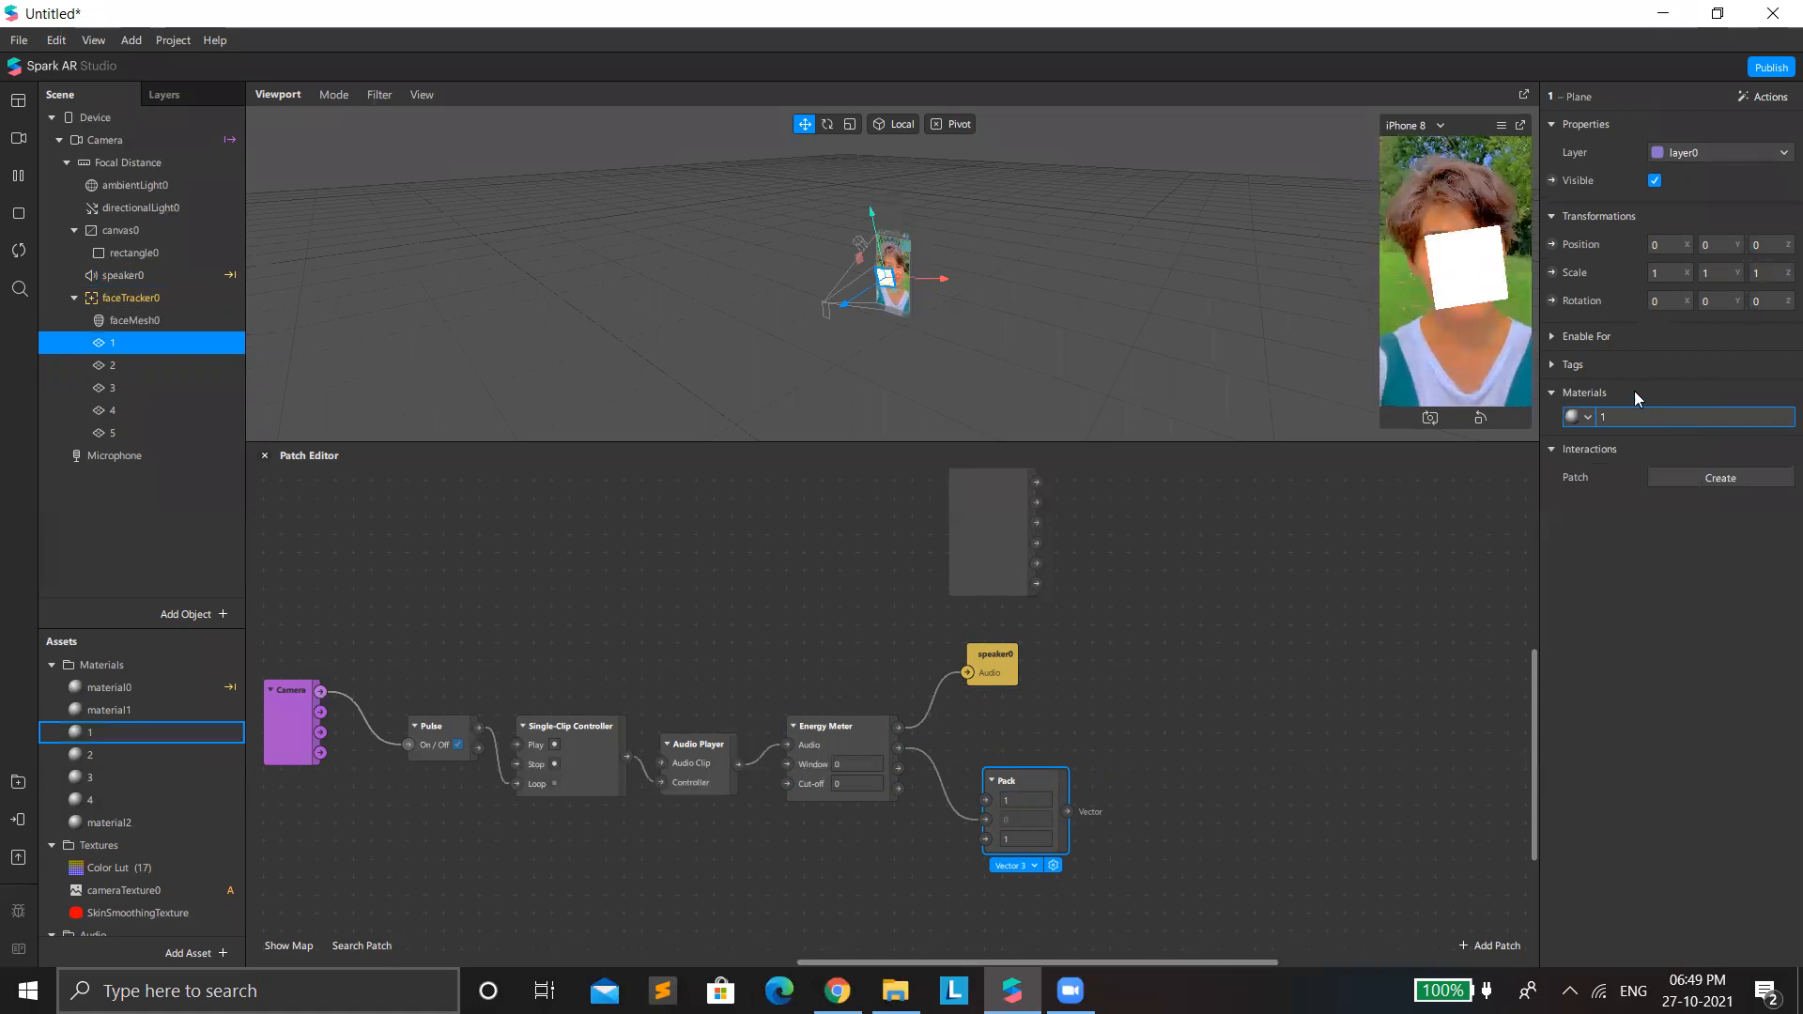
click(1566, 236)
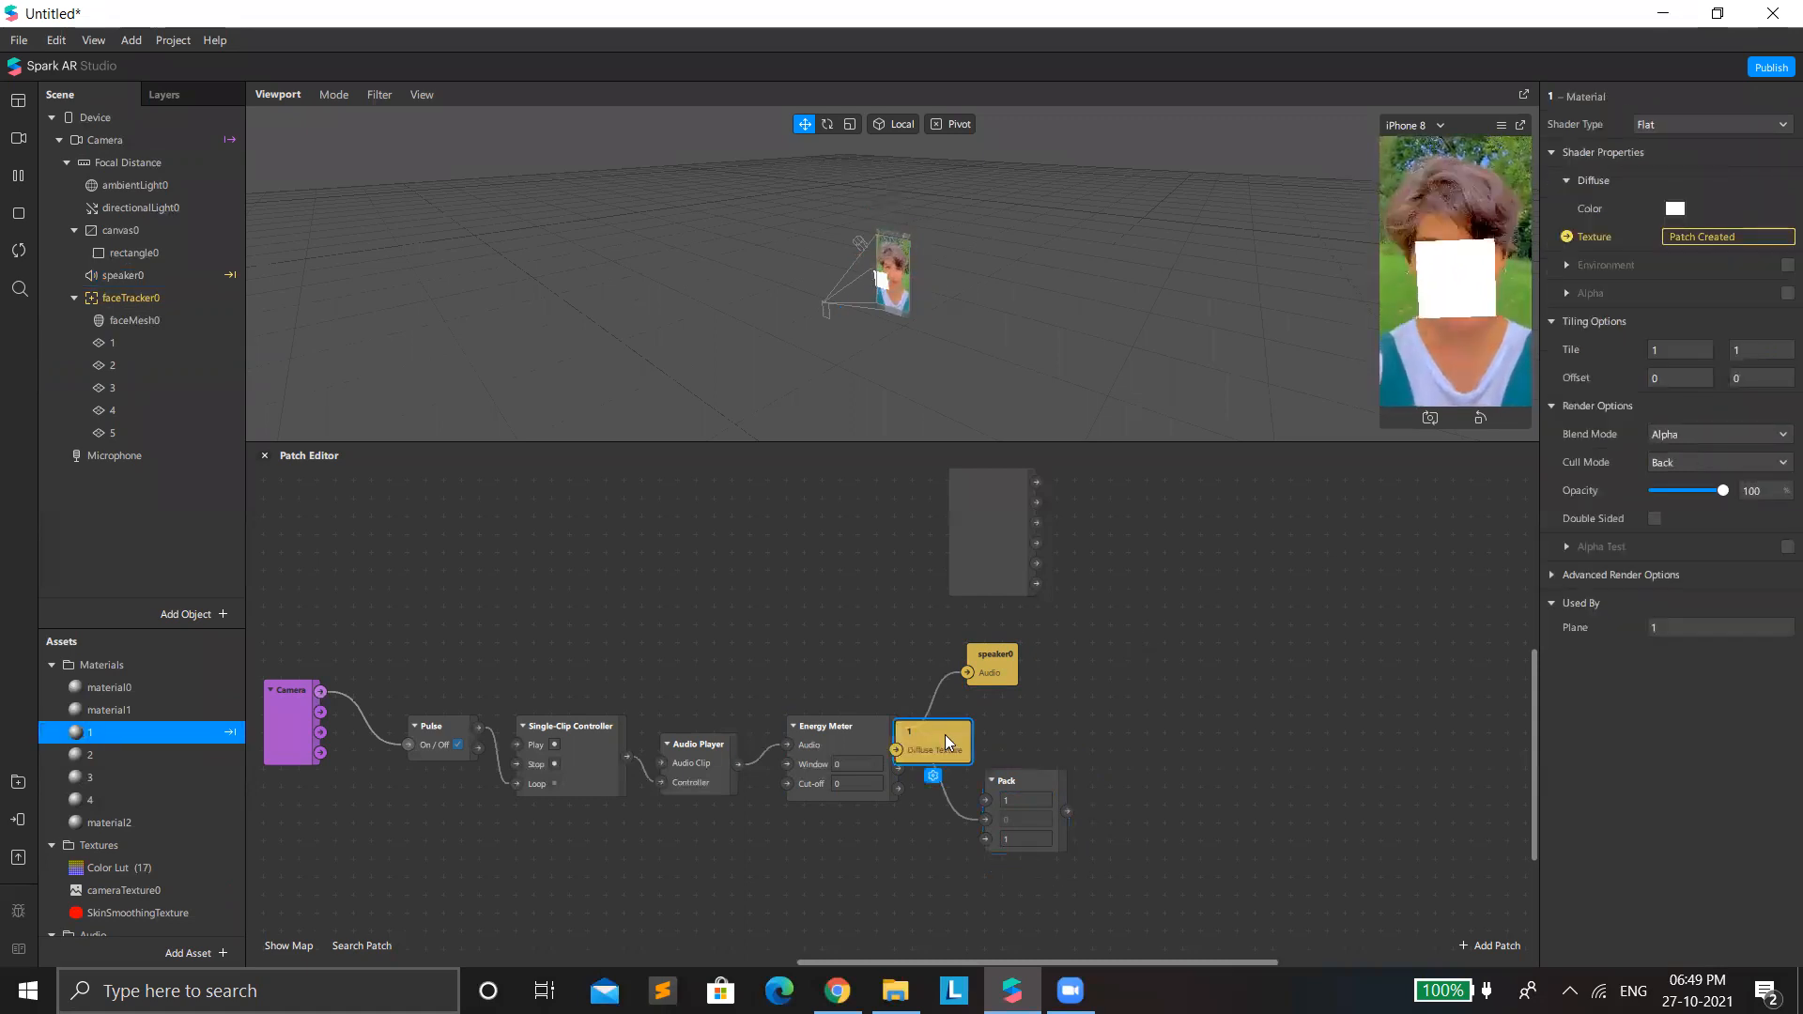
drag(945, 734, 1170, 745)
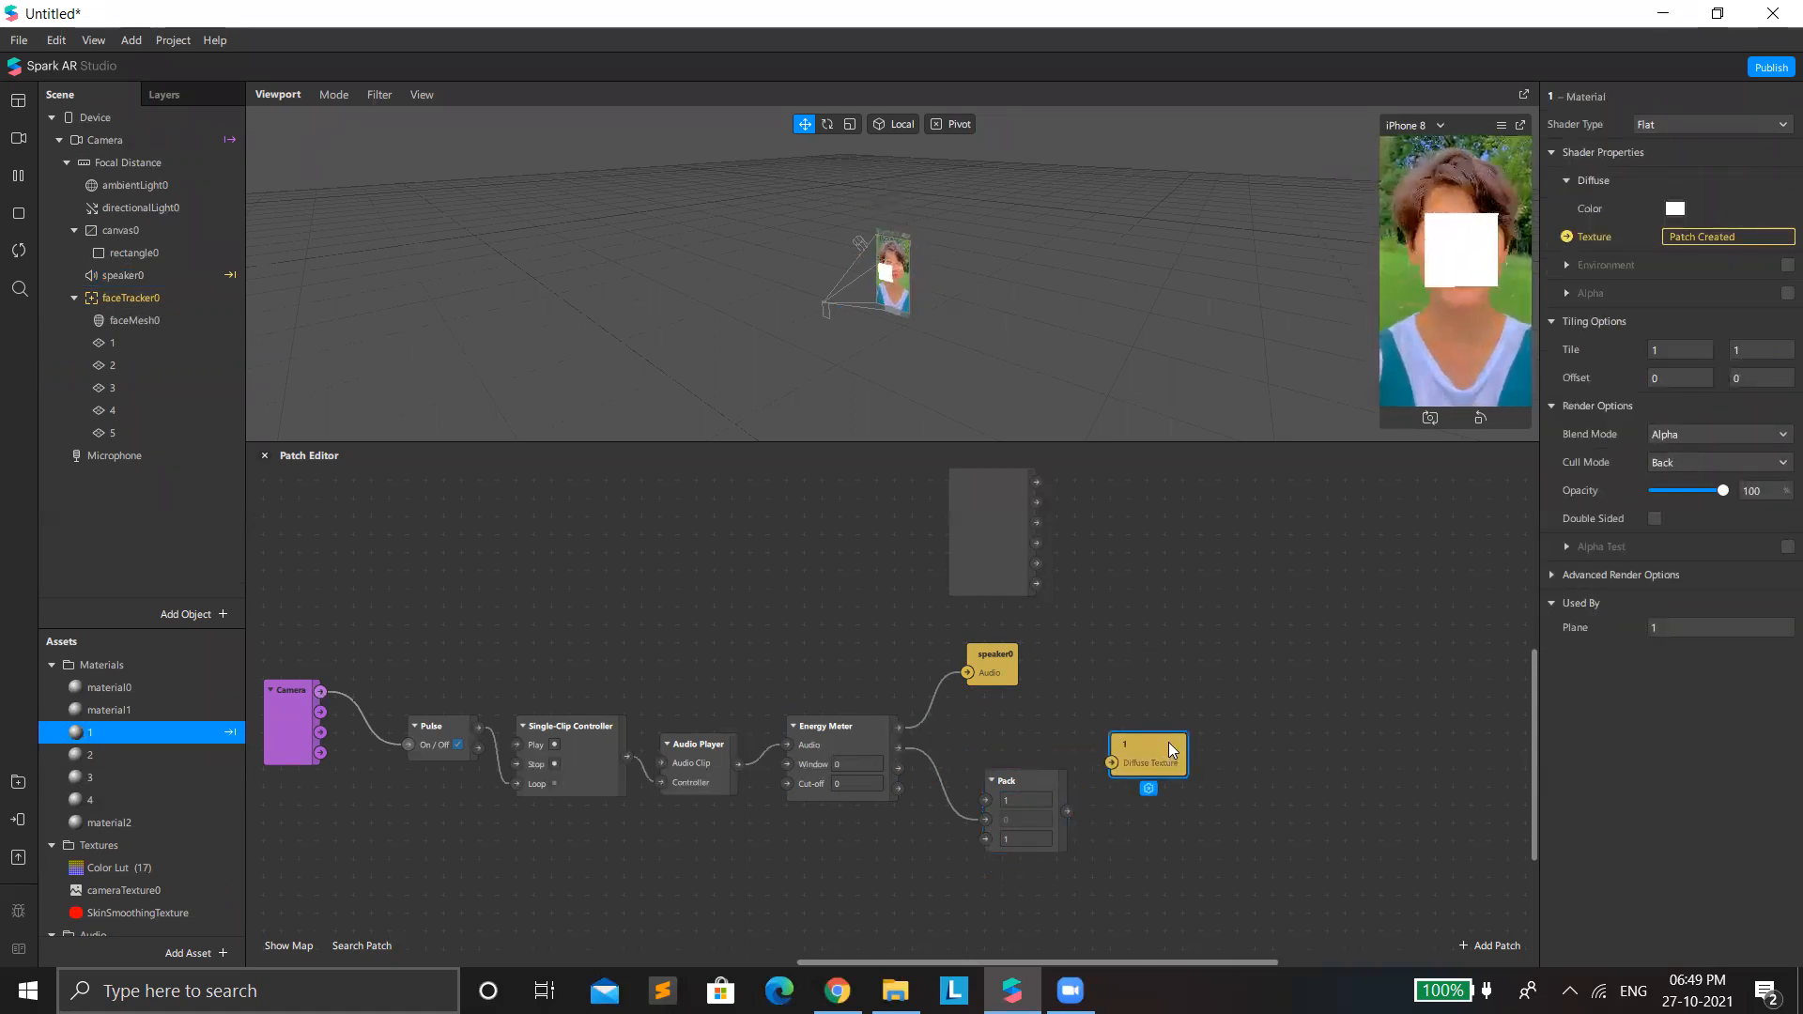
key(Delete)
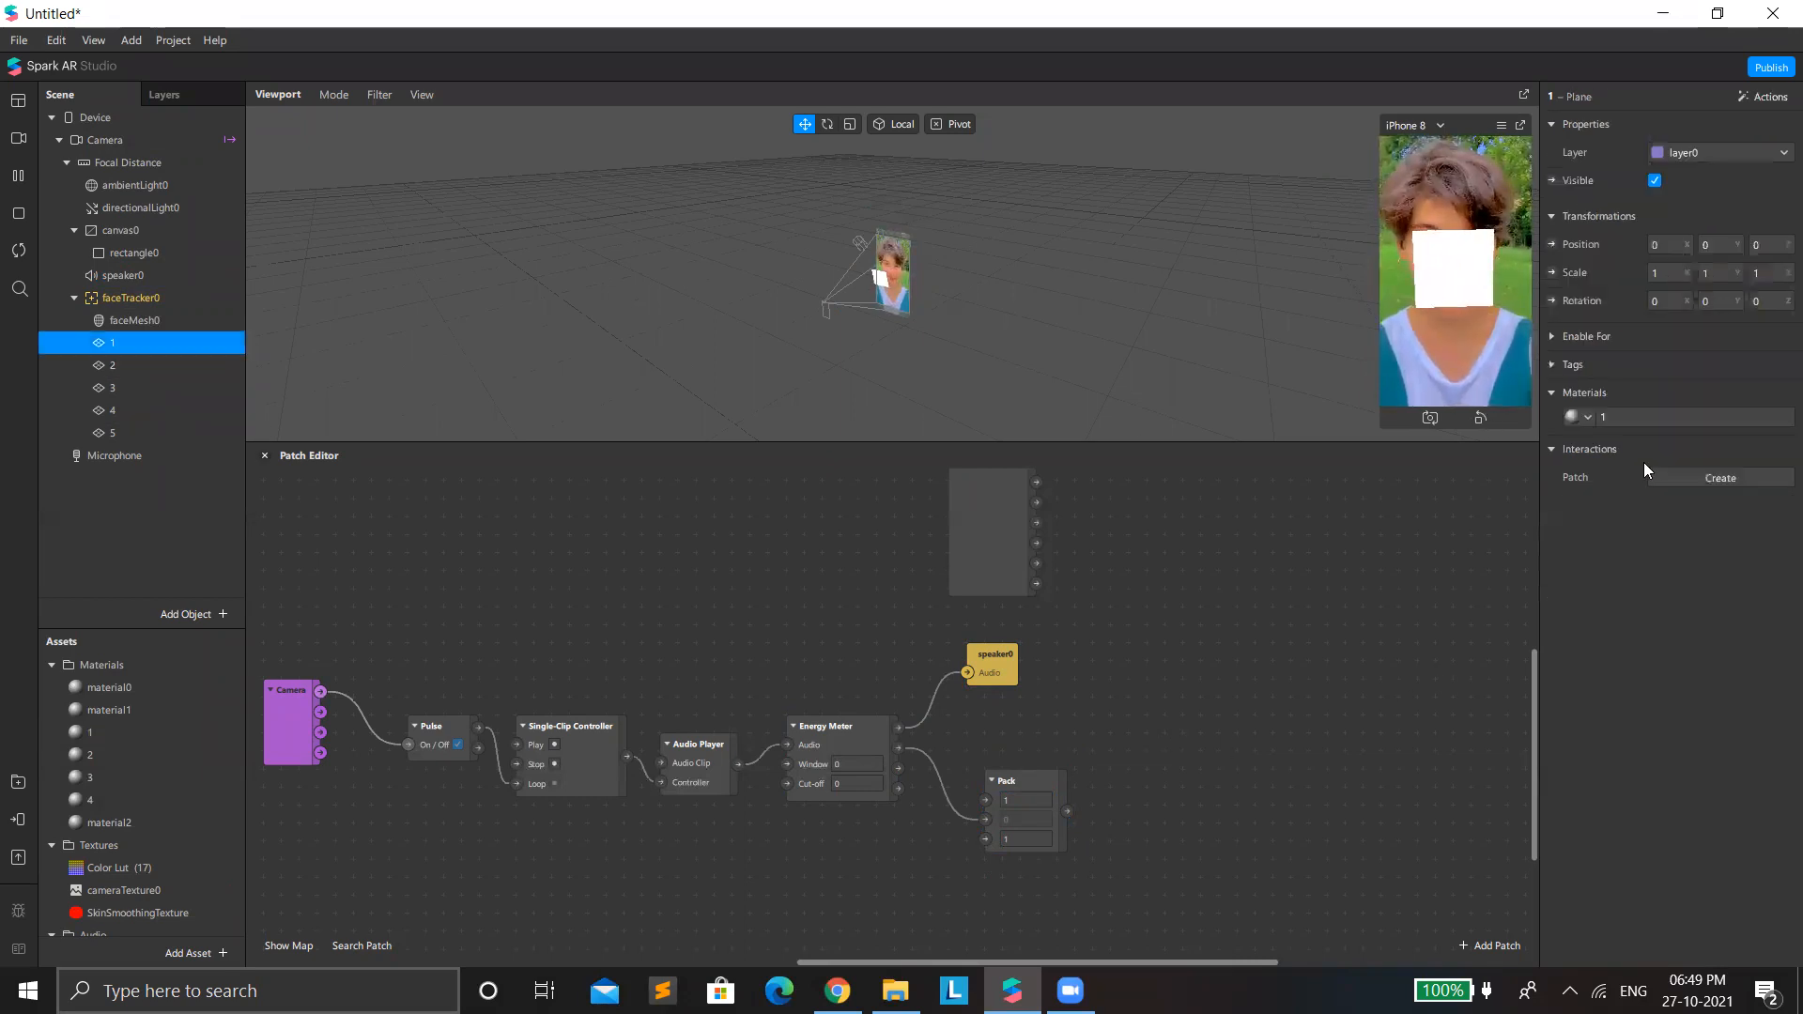
click(1649, 419)
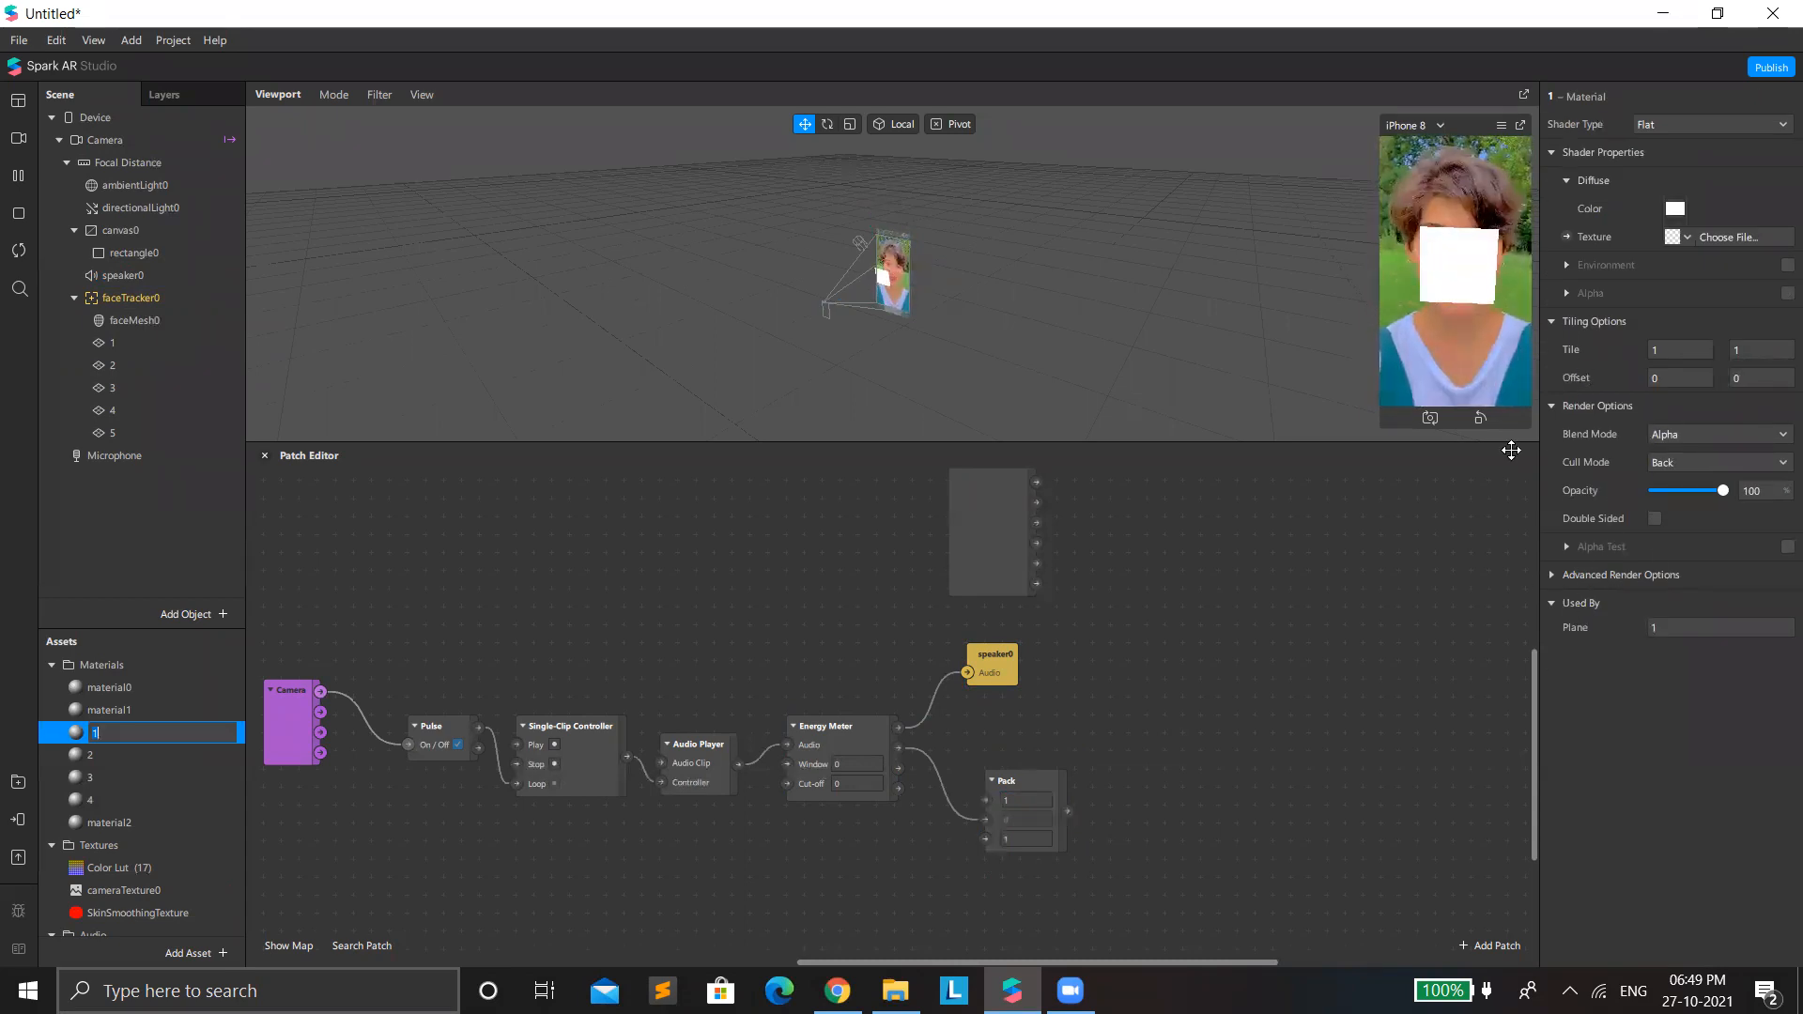
click(173, 356)
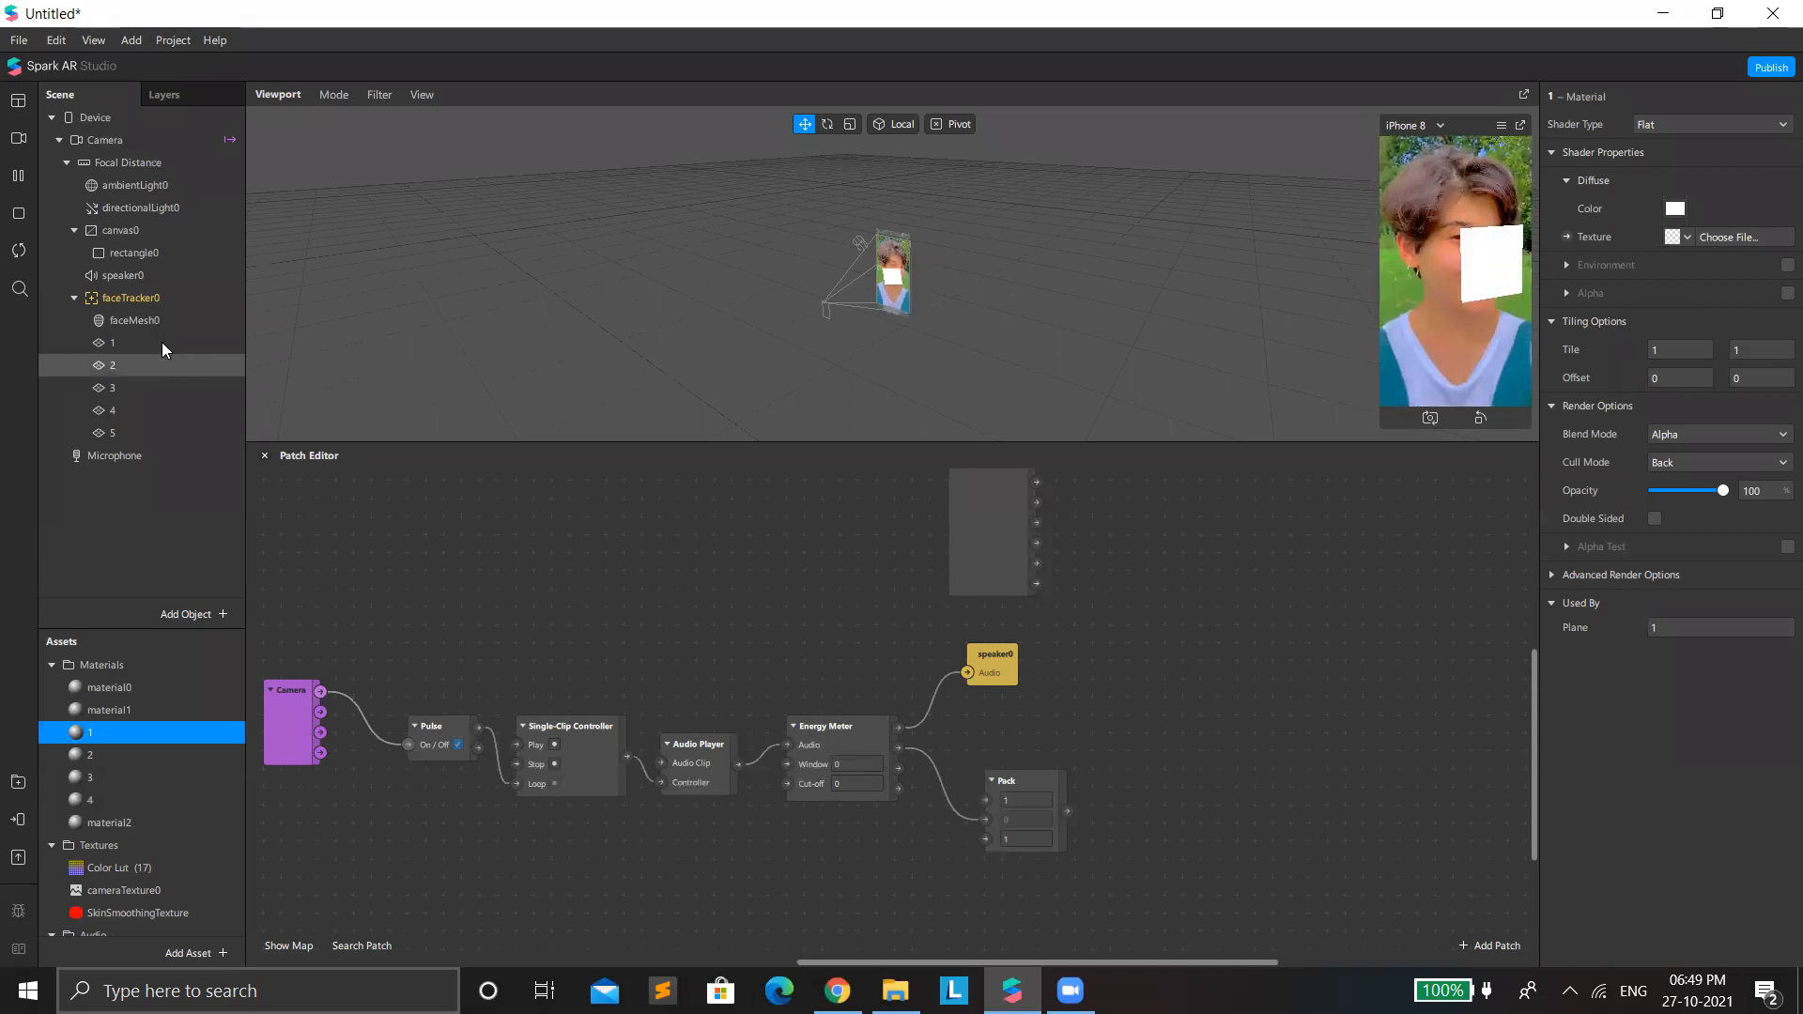
Create a Scale patch for plane 1 and connect Pack's Vector output to its 3D Scale input.
click(161, 341)
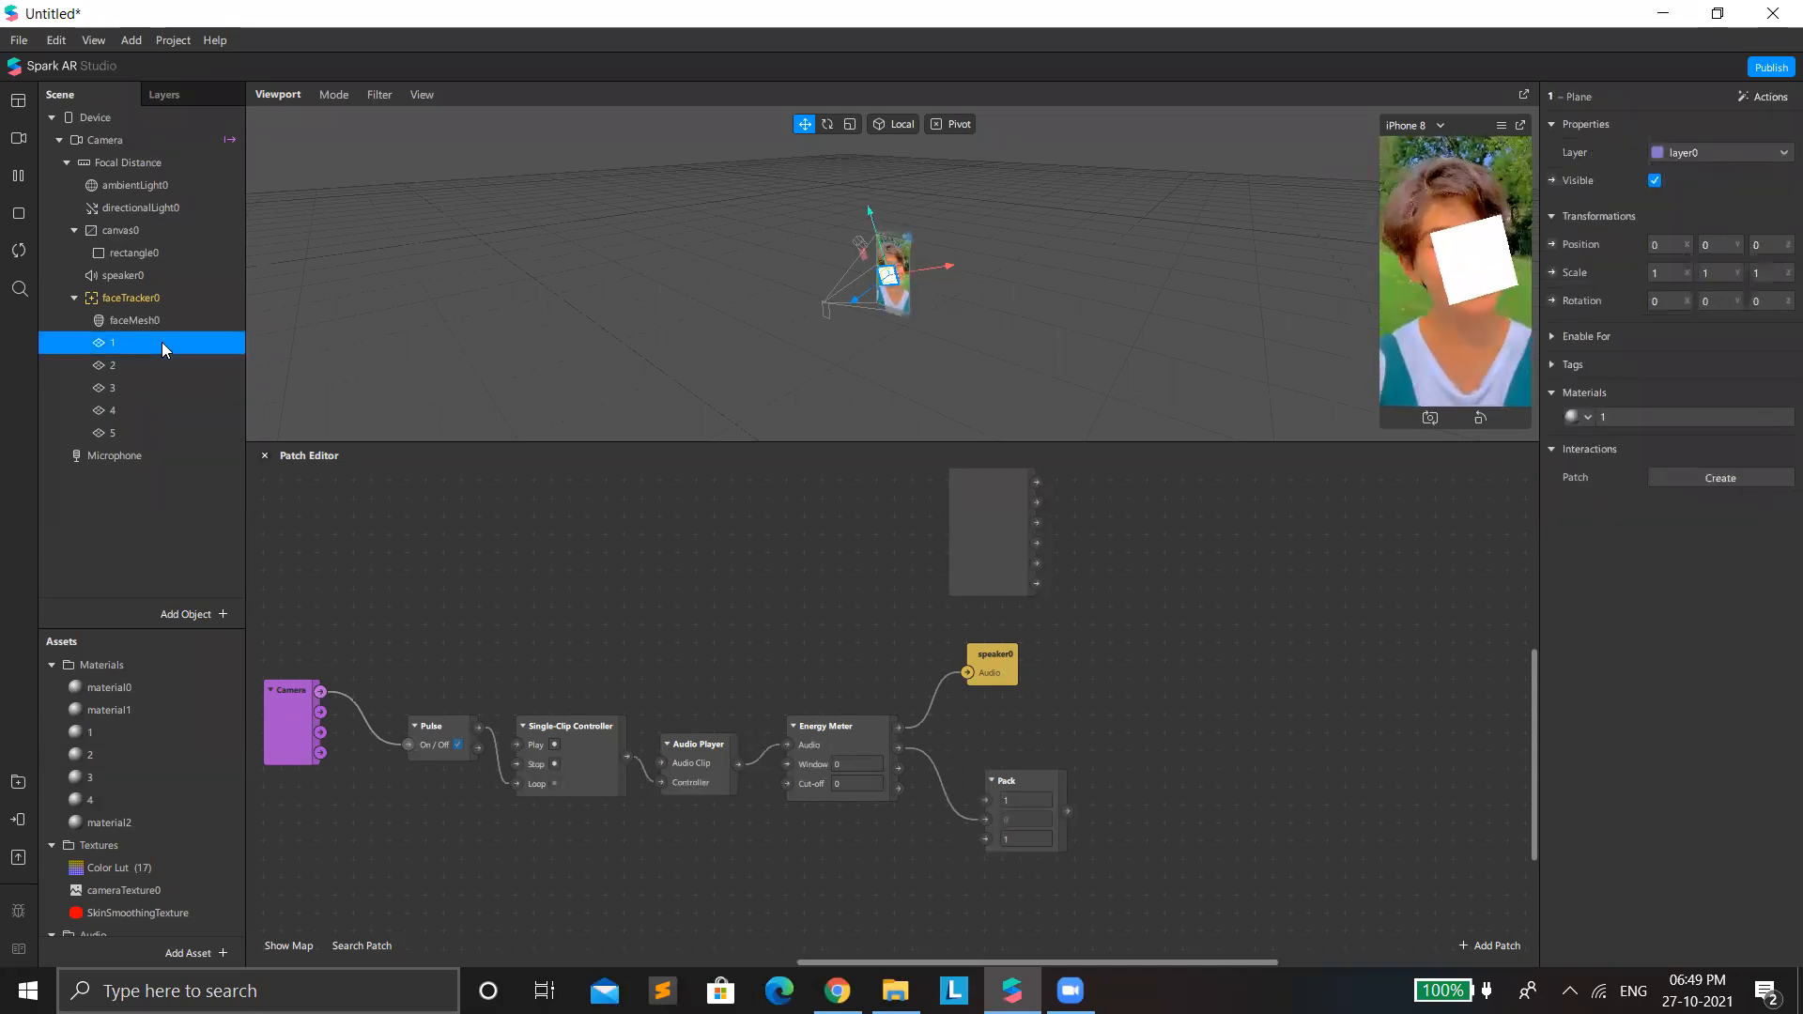
click(1551, 273)
drag(989, 730, 1240, 775)
drag(1066, 812, 1166, 800)
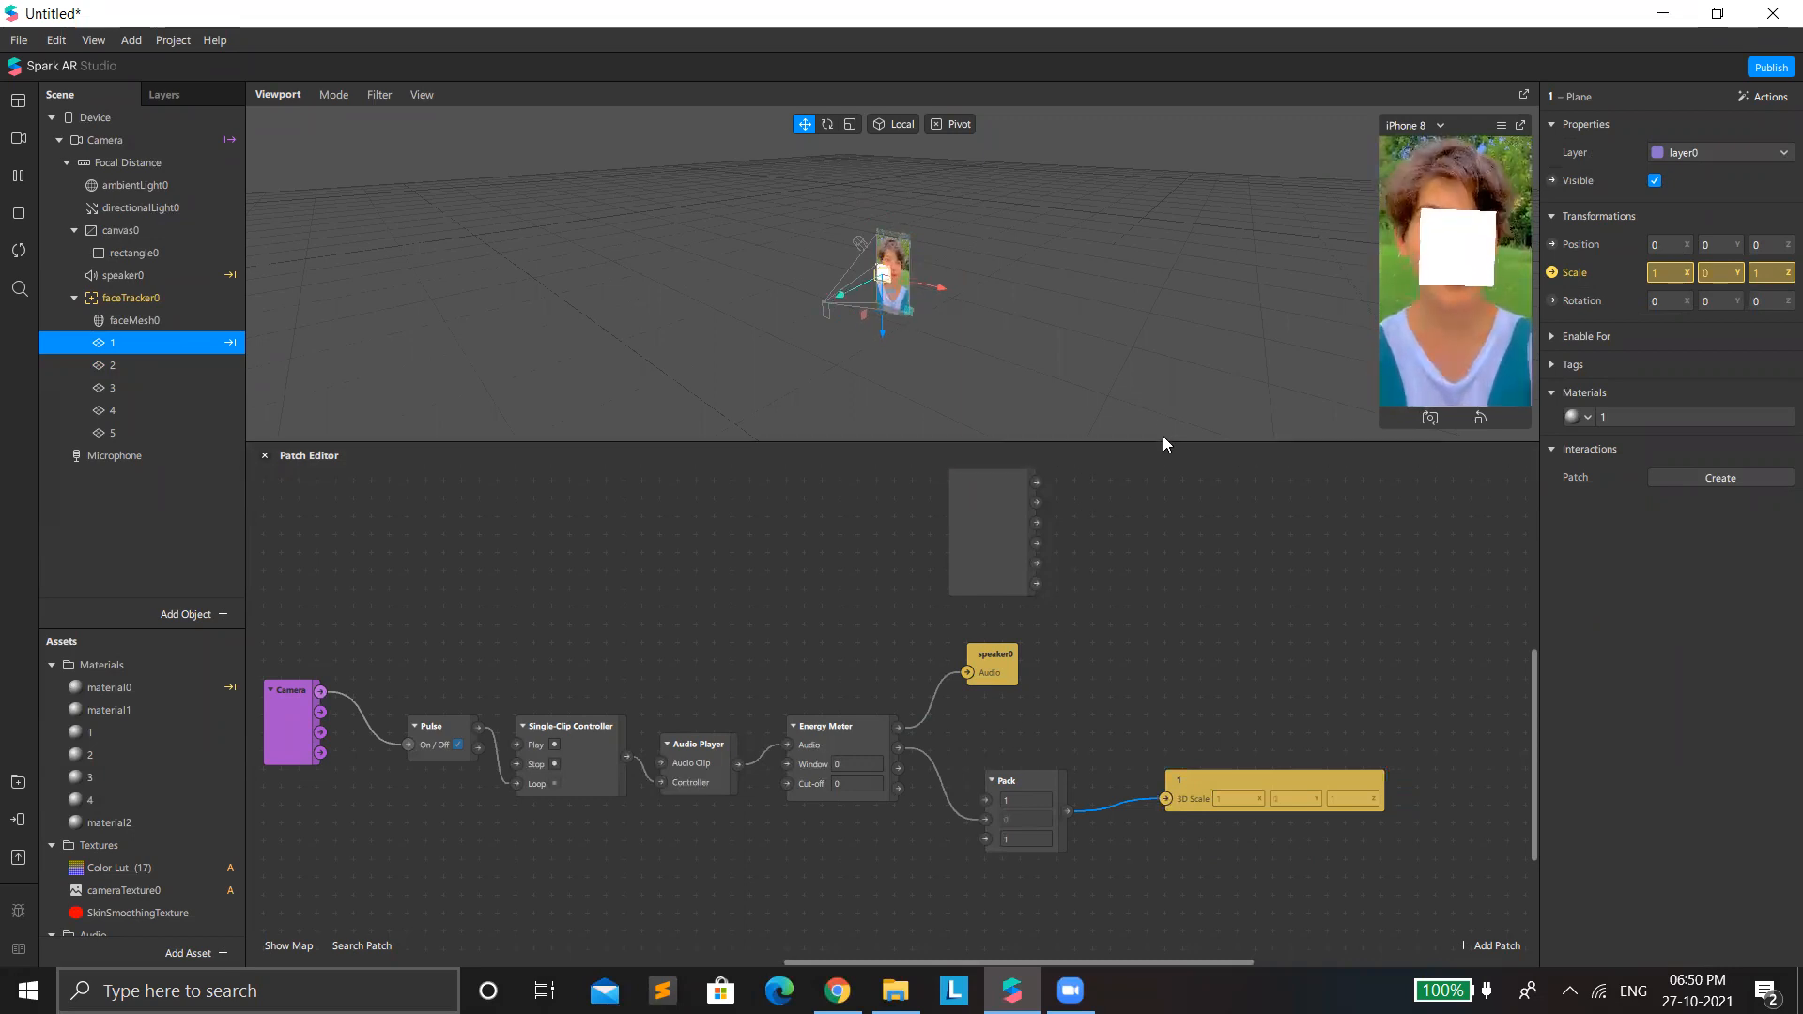
Pause the simulation and move plane 5 sideways along its X axis, away from the stacked planes on the face.
drag(1167, 443, 1155, 685)
click(117, 366)
shift+click(134, 387)
shift+click(144, 410)
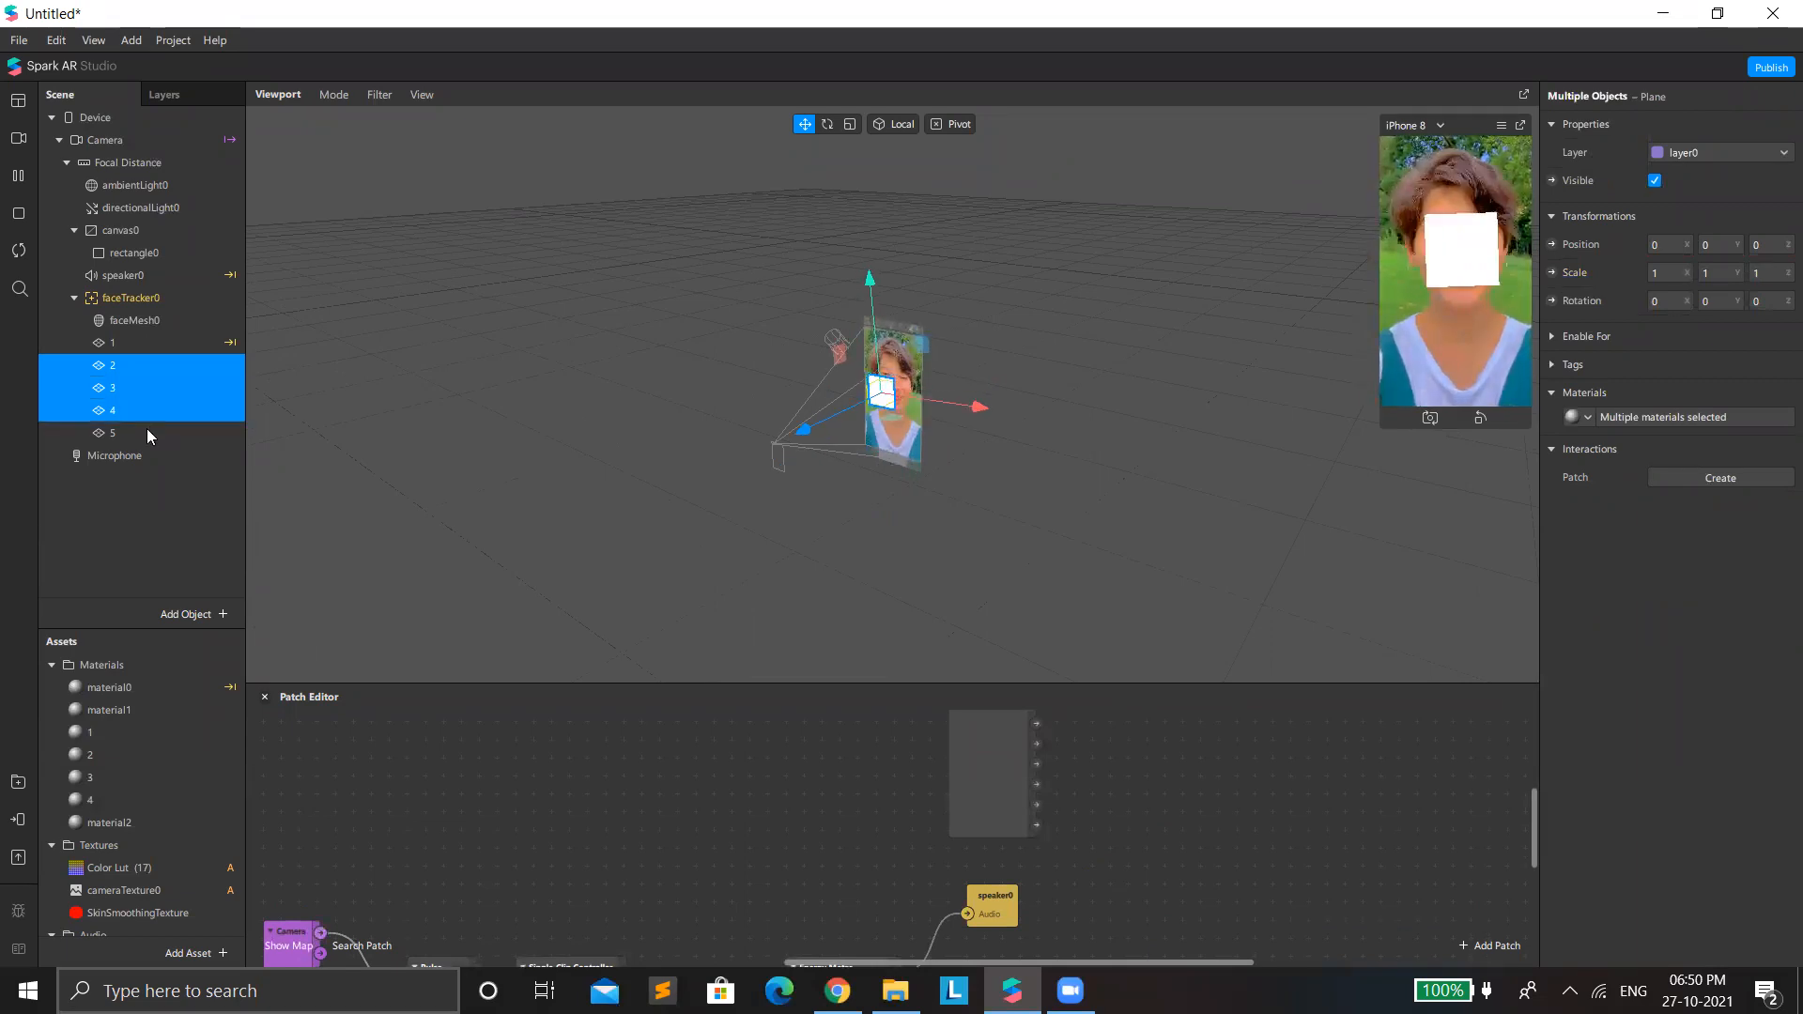
click(132, 363)
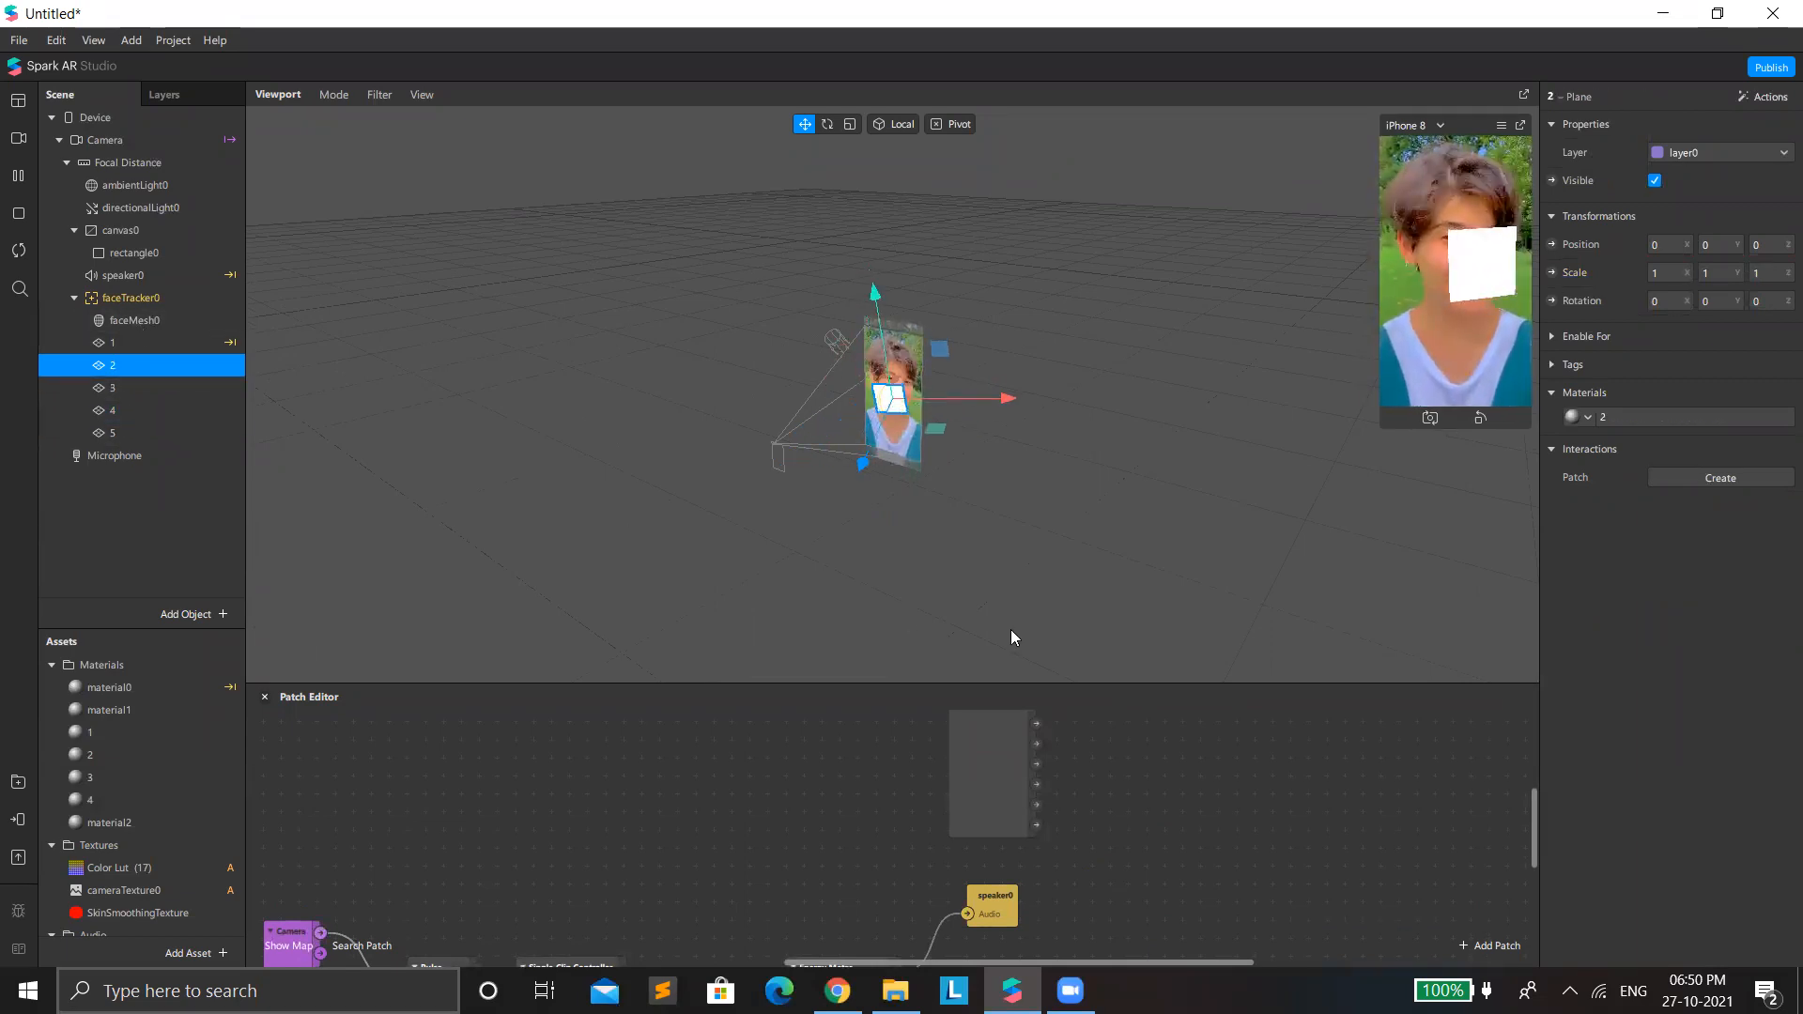
scroll(823, 466, up, 5)
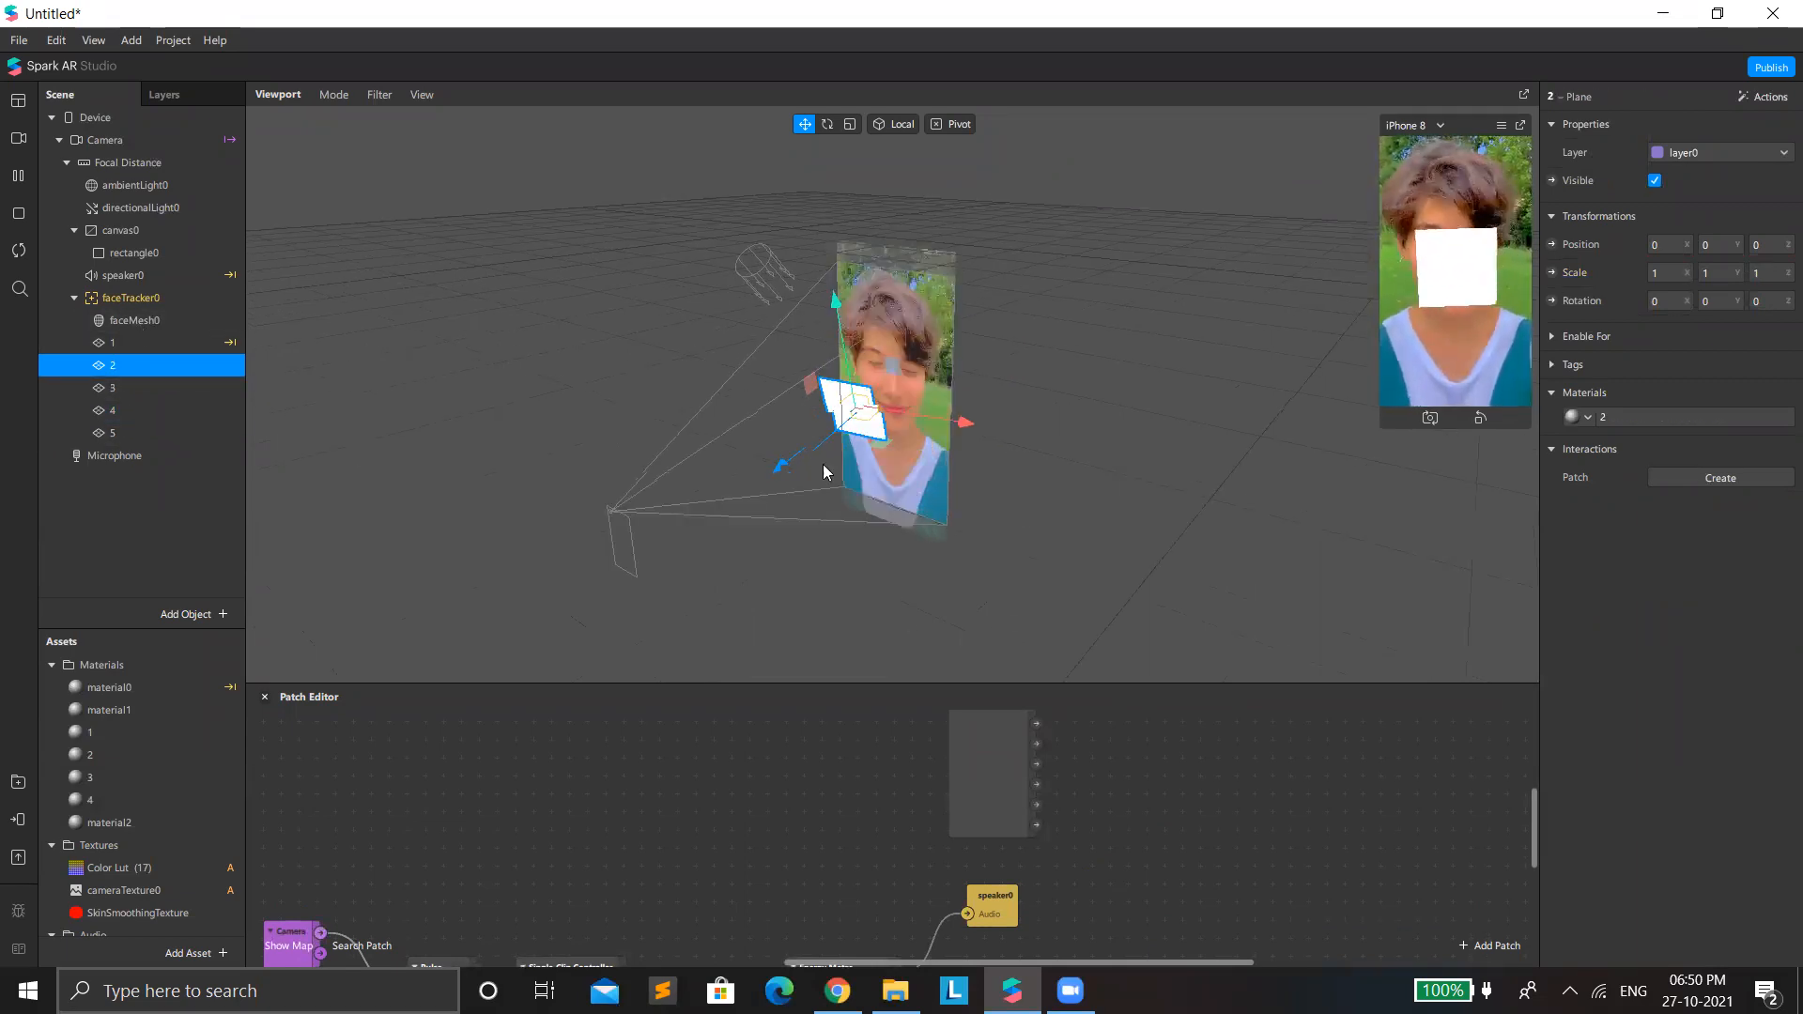
click(225, 431)
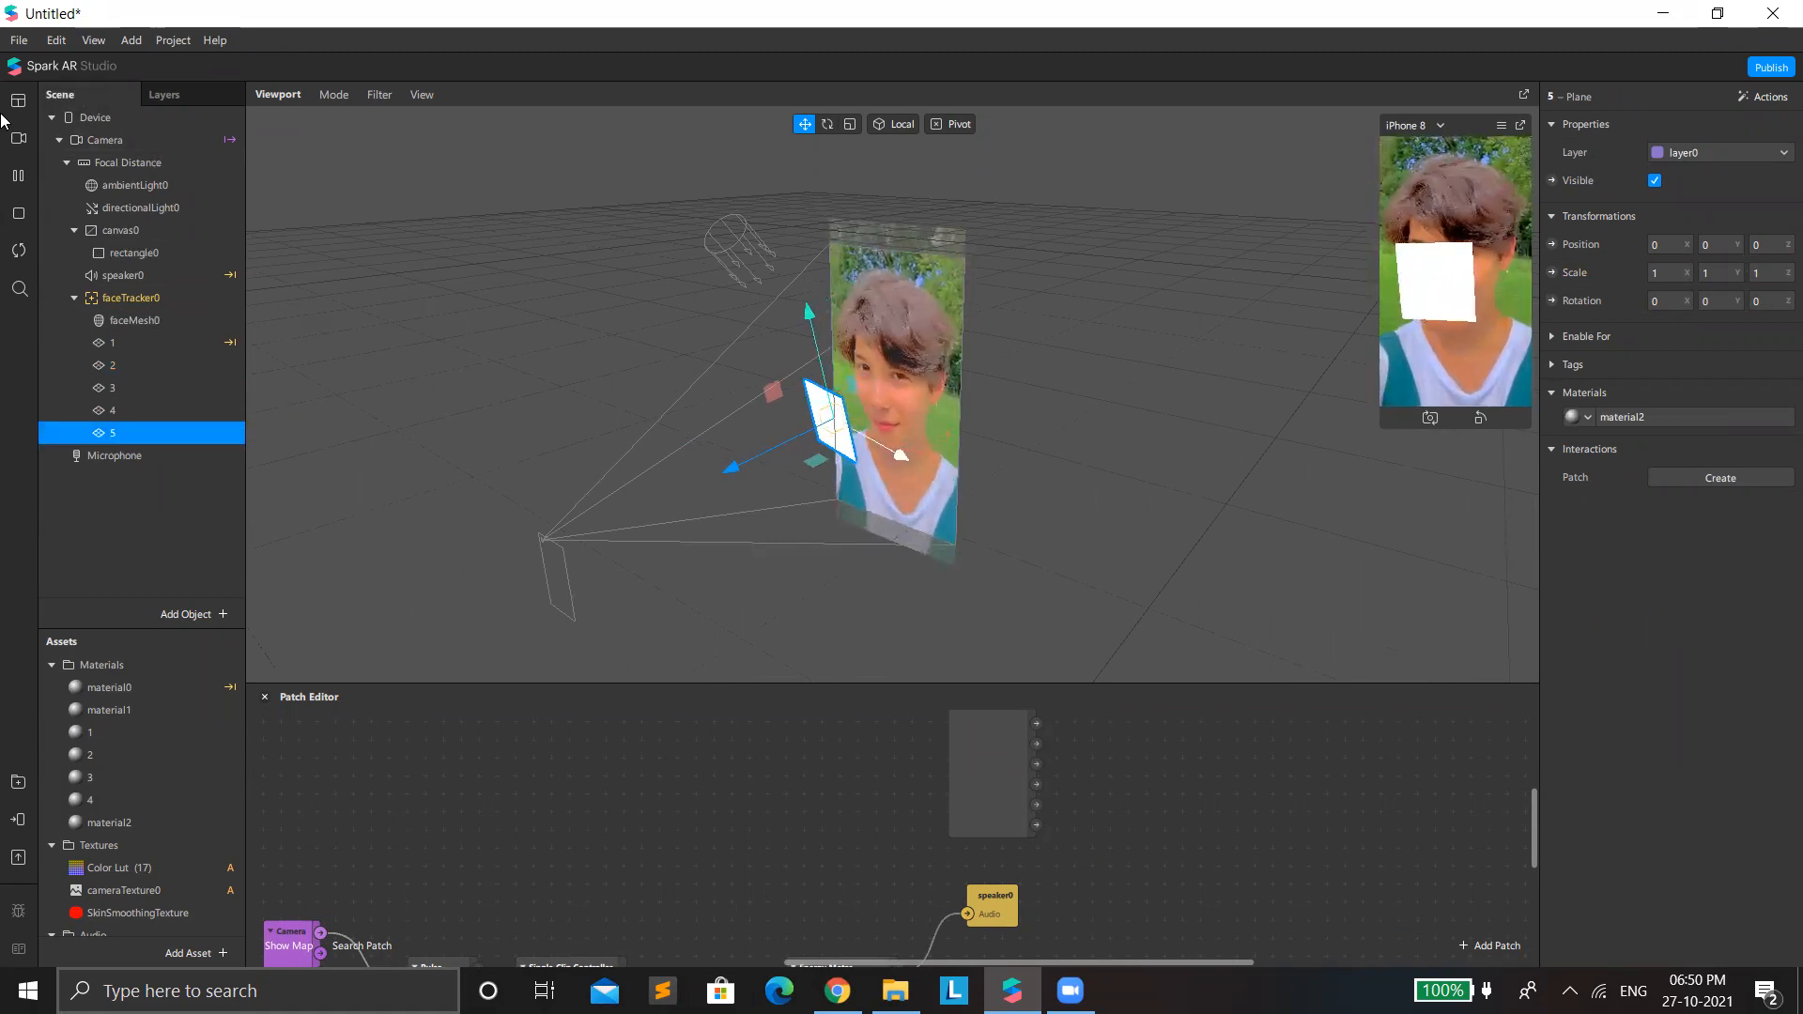
click(18, 177)
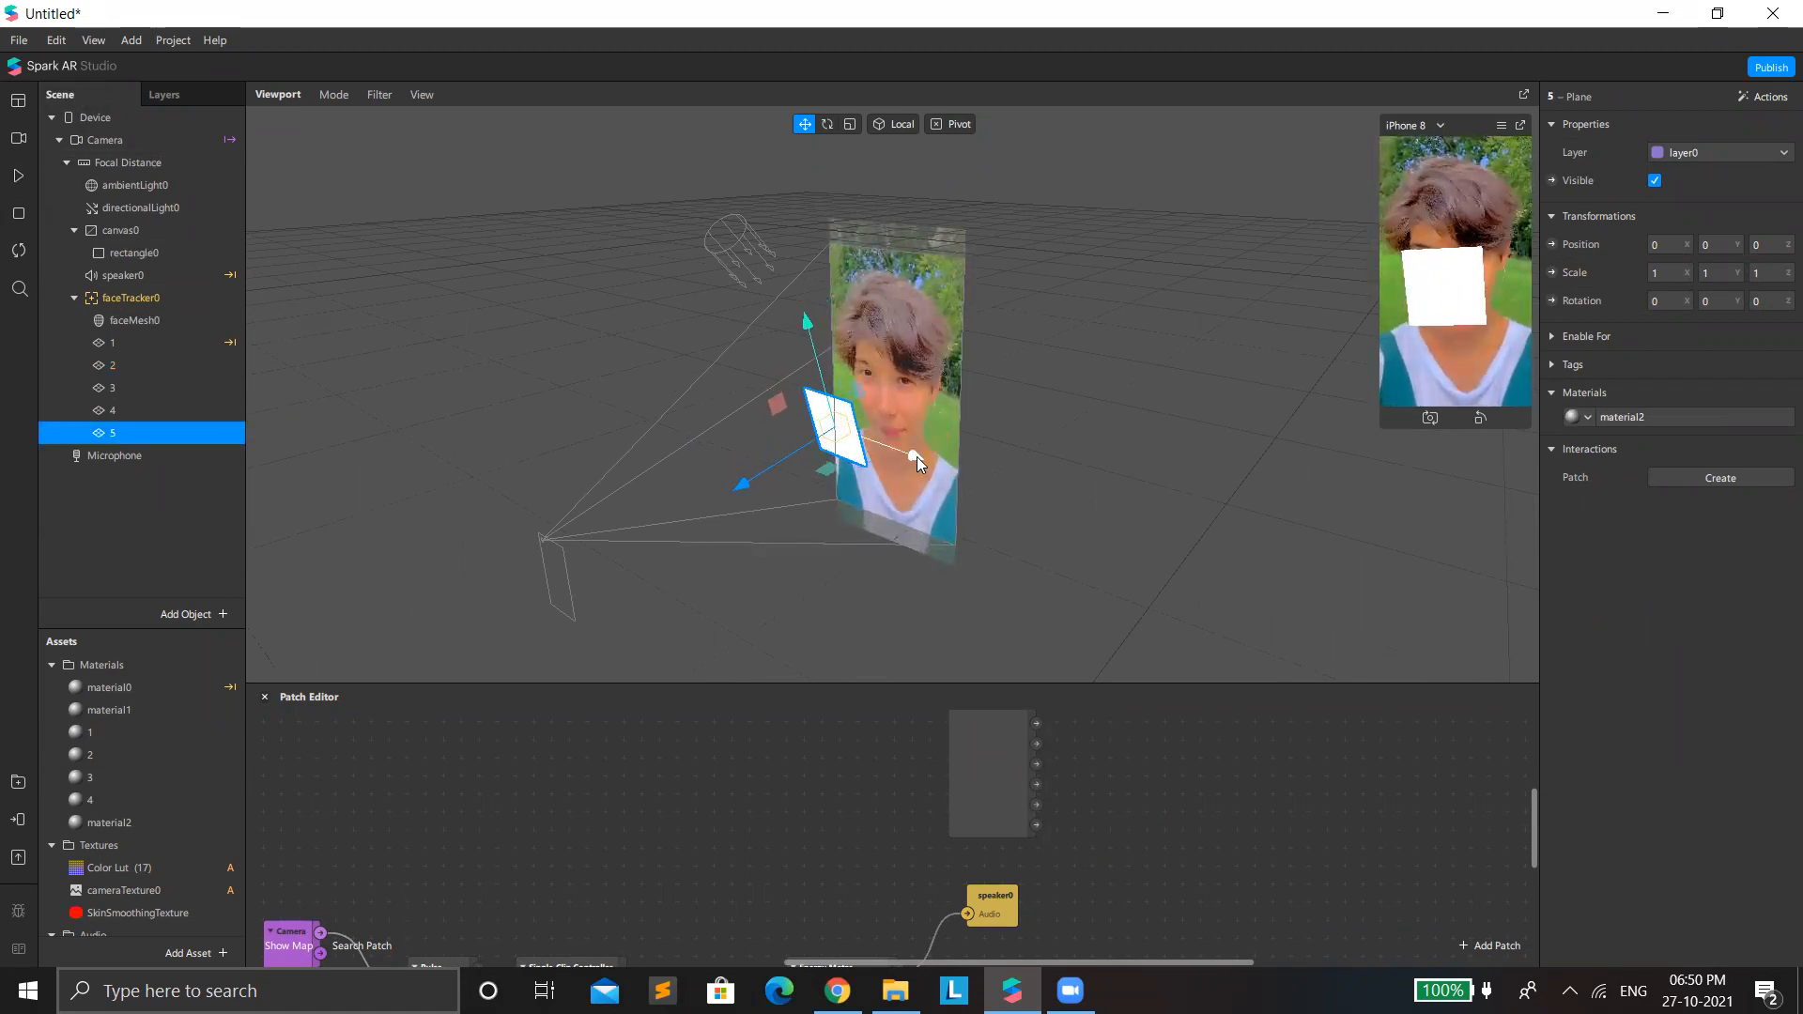
drag(915, 460, 995, 471)
Set plane 4's material to the Flat shader type and move plane 4 to about 0.077 along X.
click(125, 417)
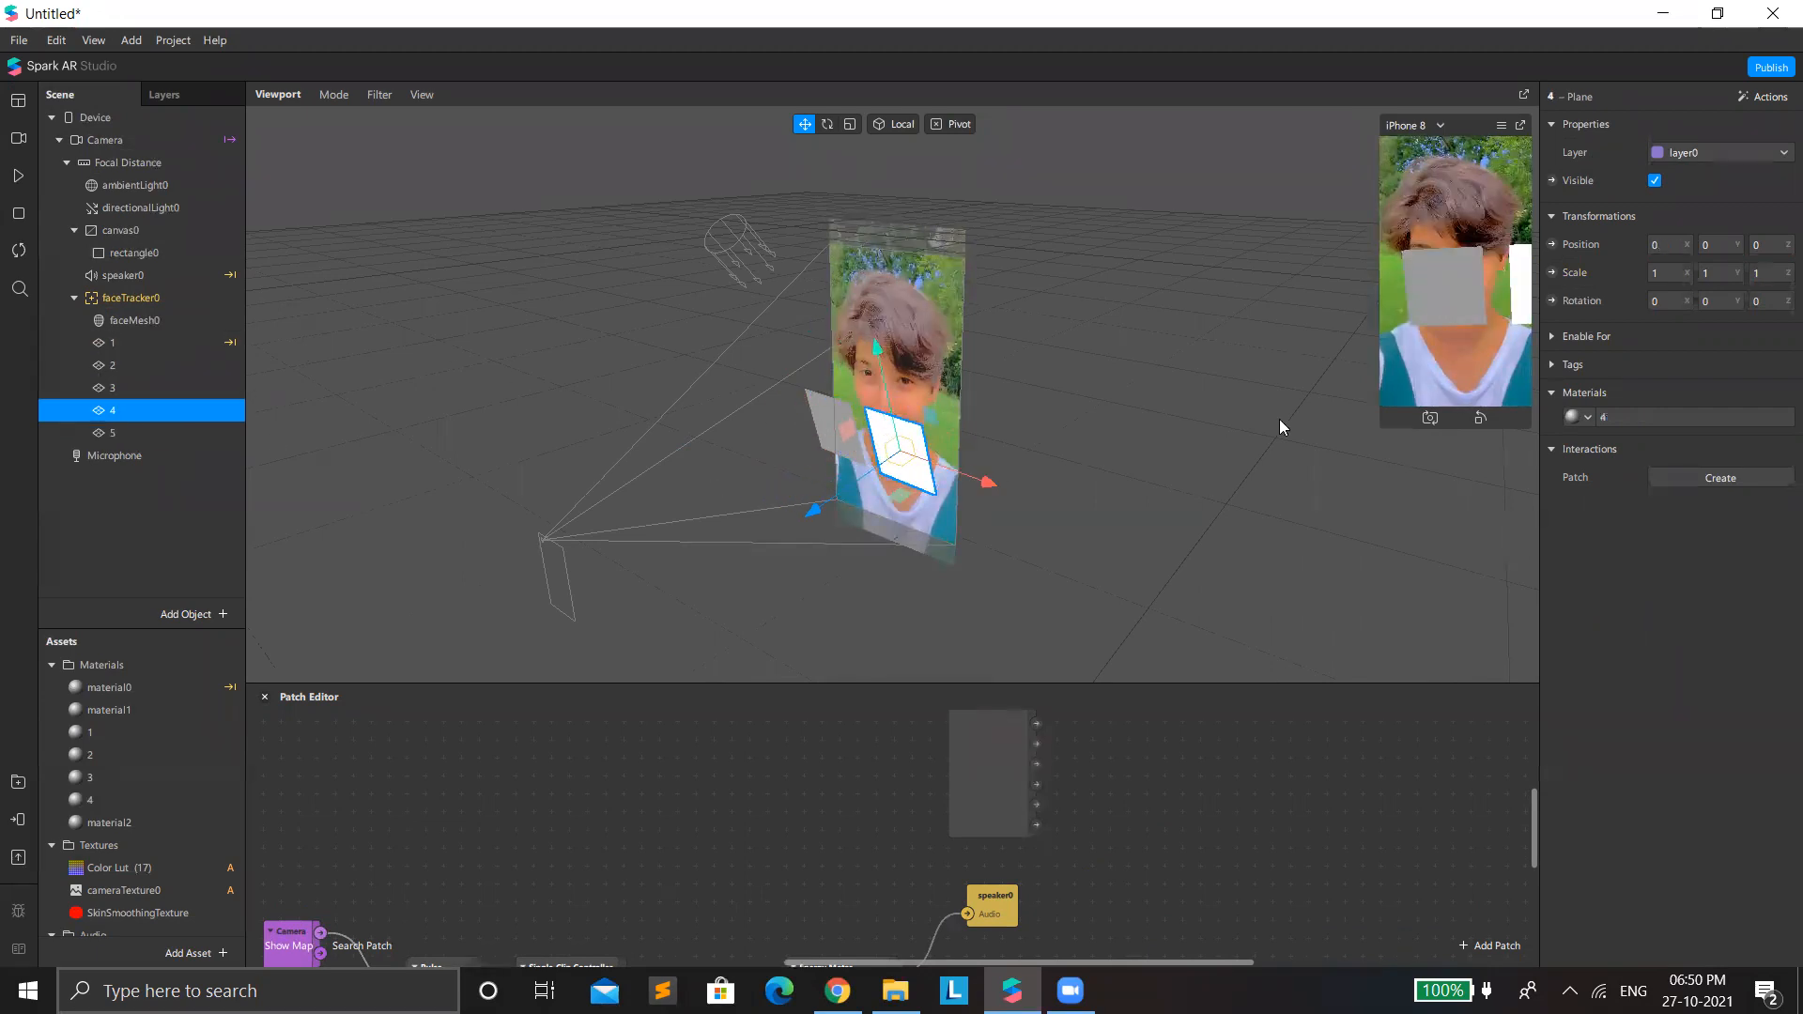
click(1722, 421)
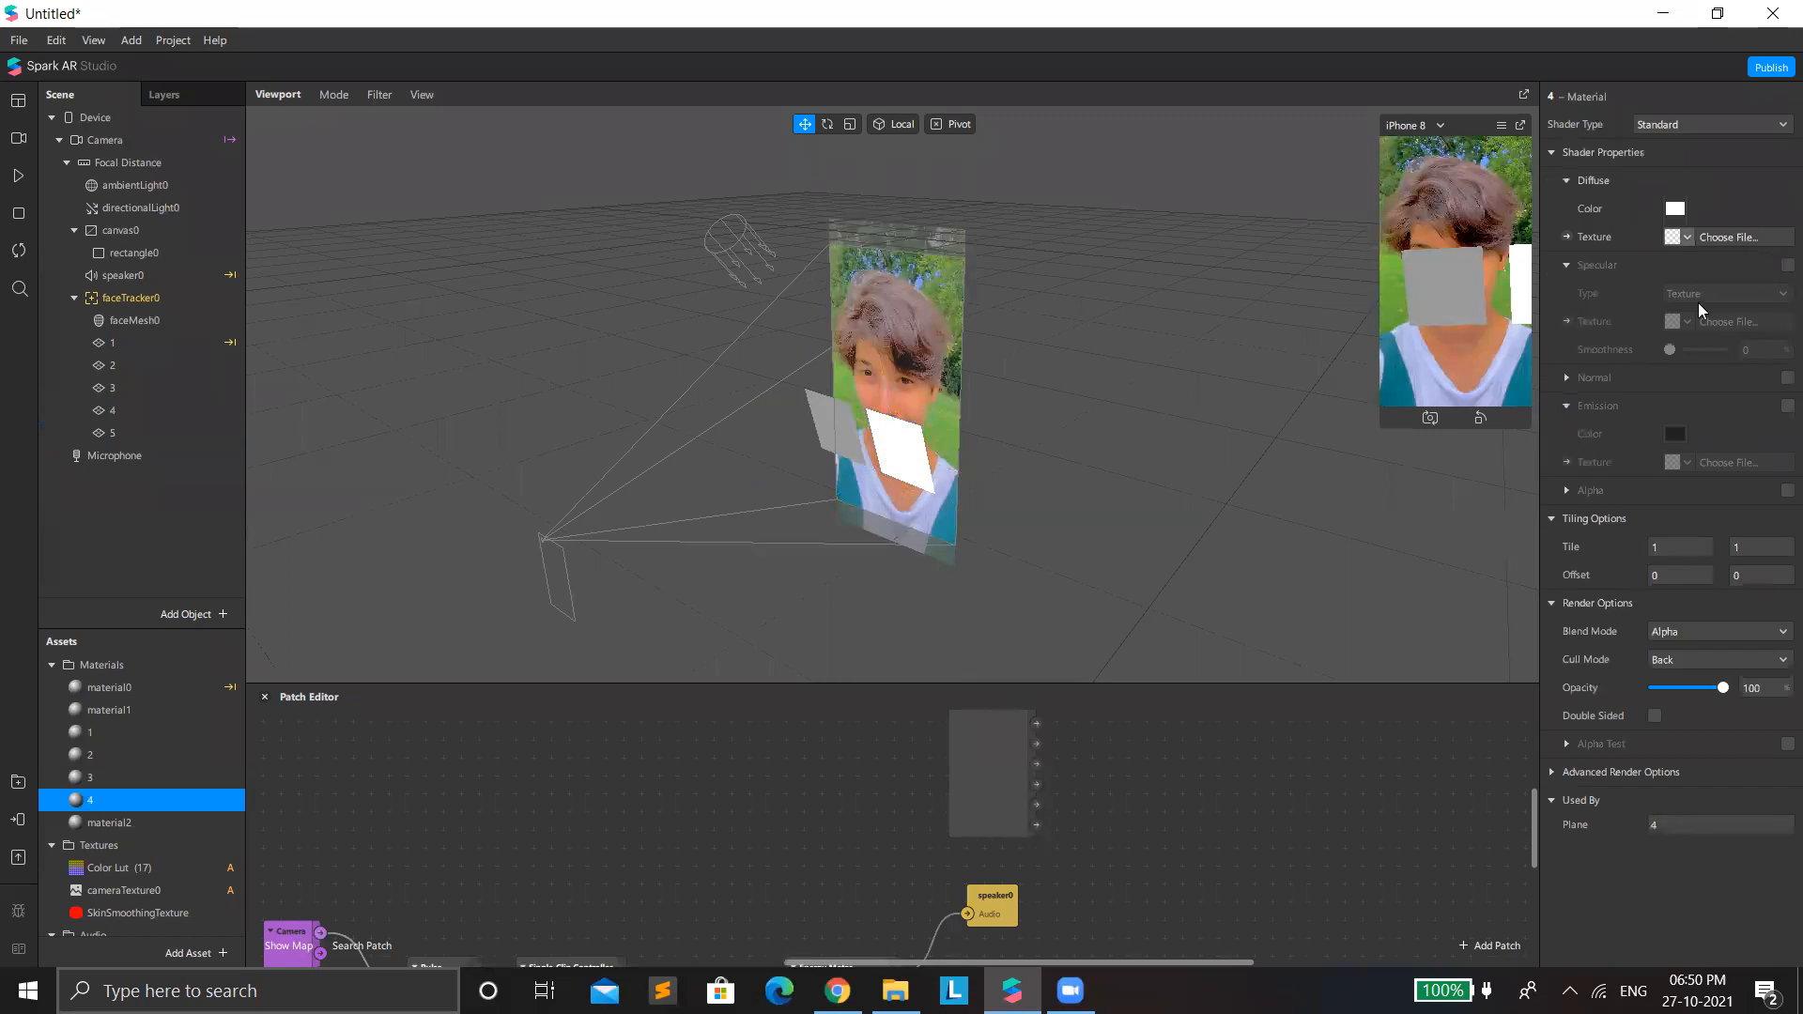
click(1660, 132)
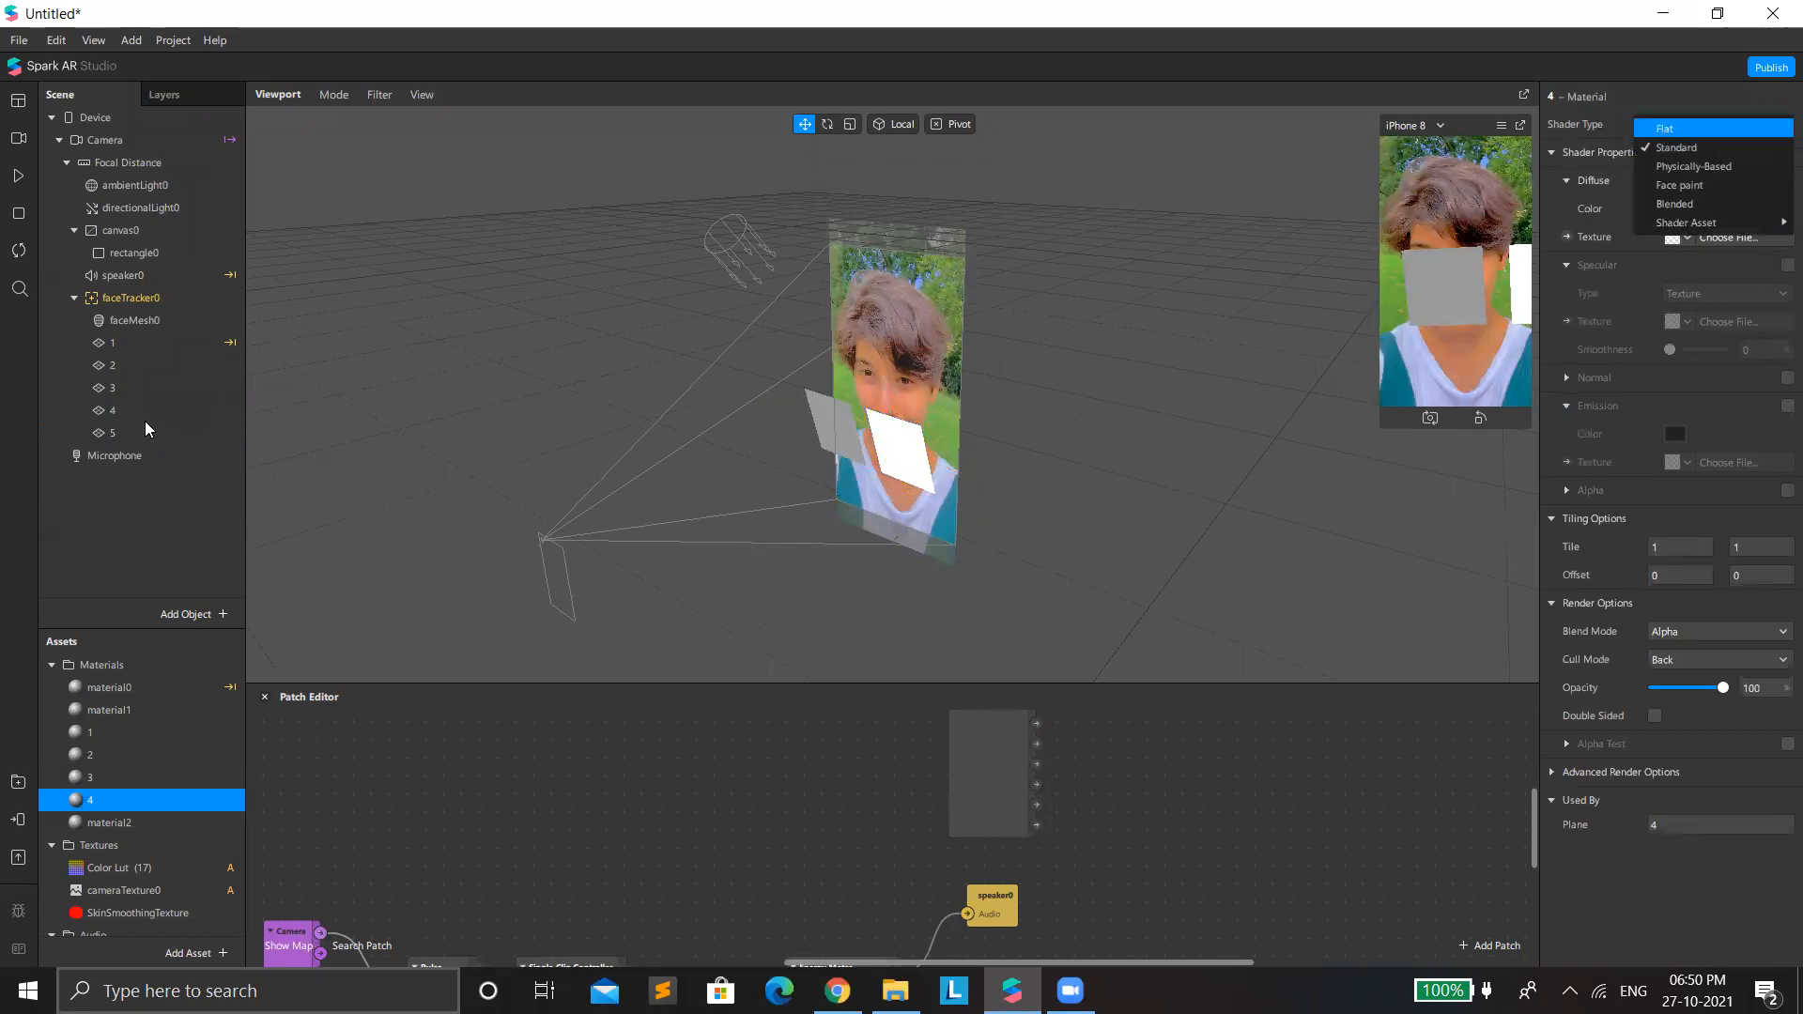
key(Return)
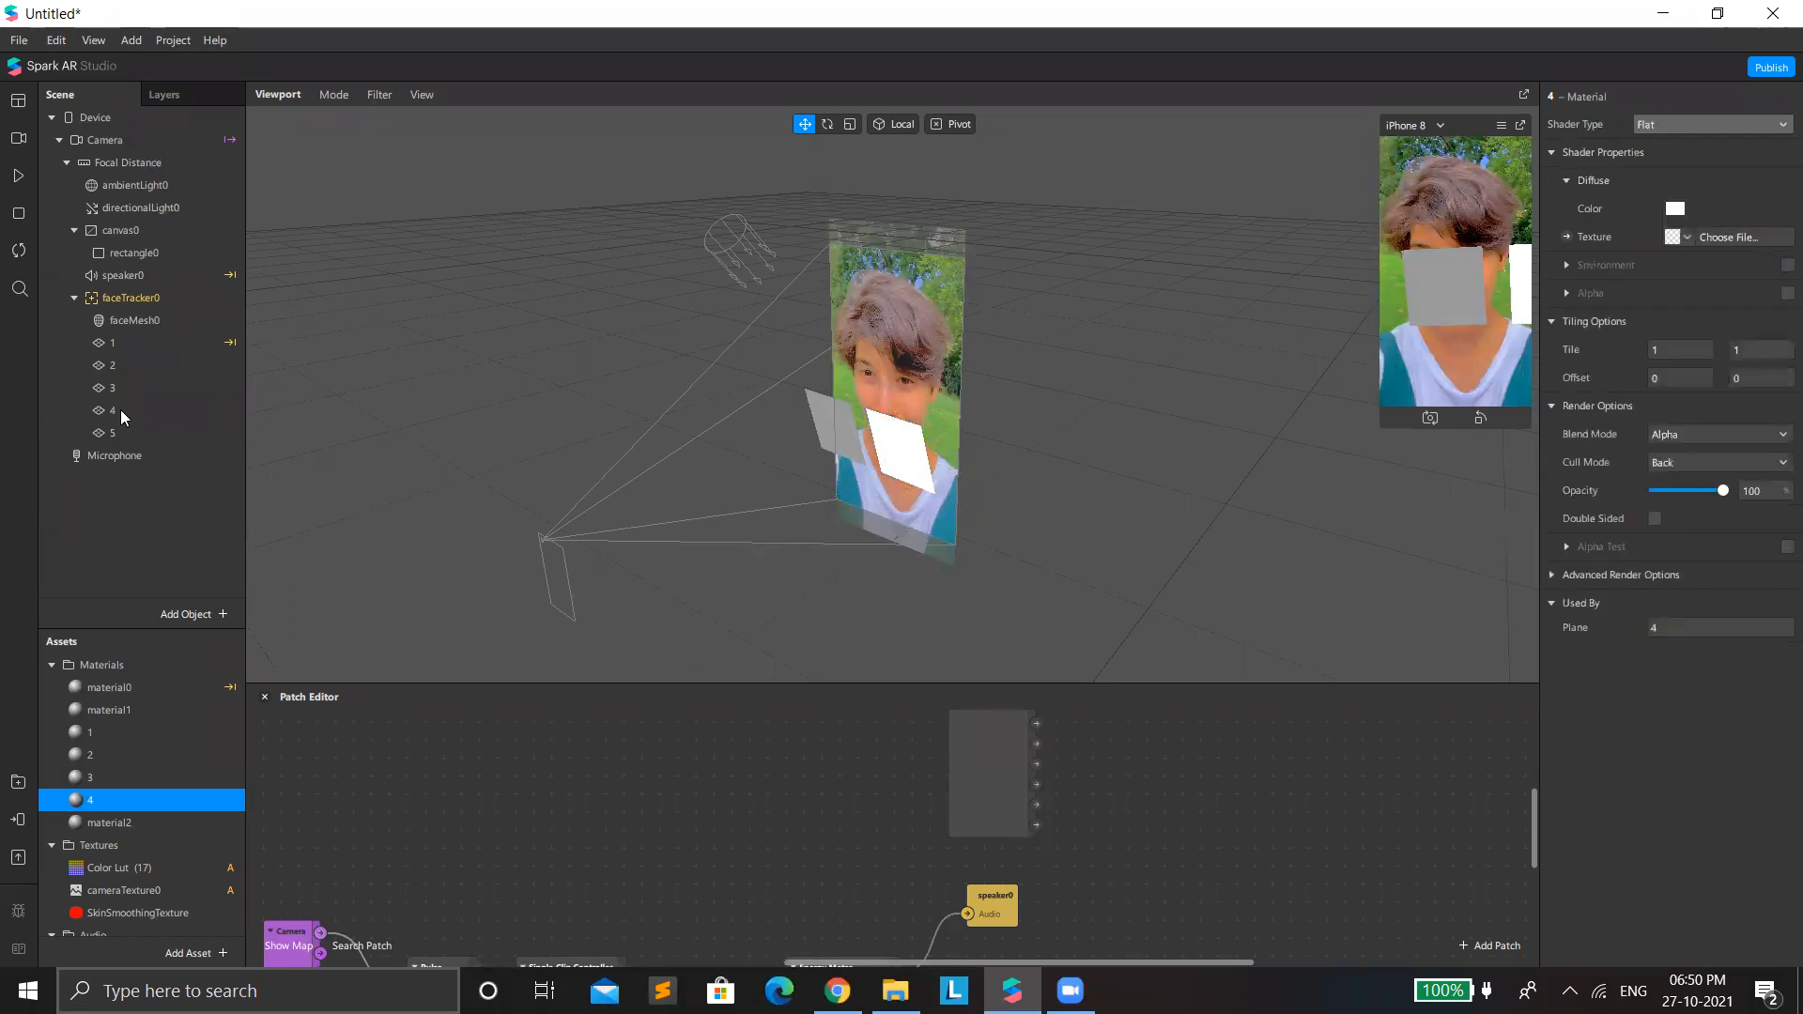
click(119, 413)
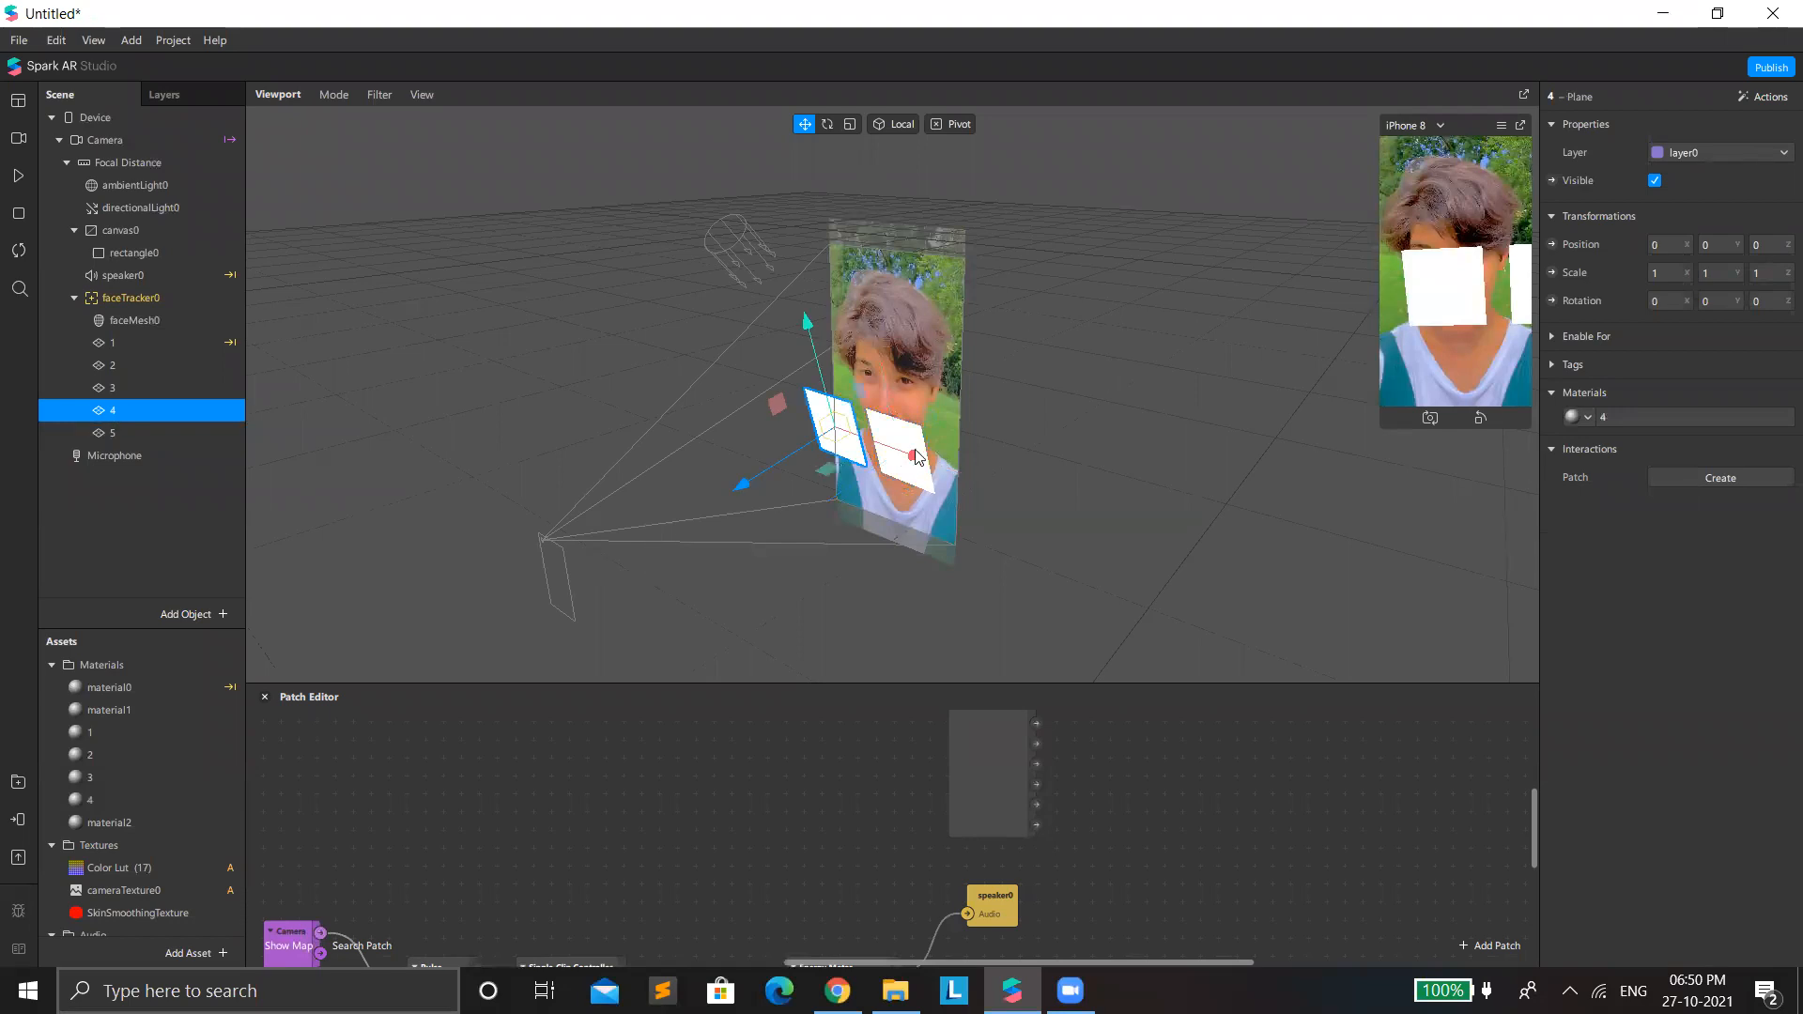
drag(925, 467, 960, 464)
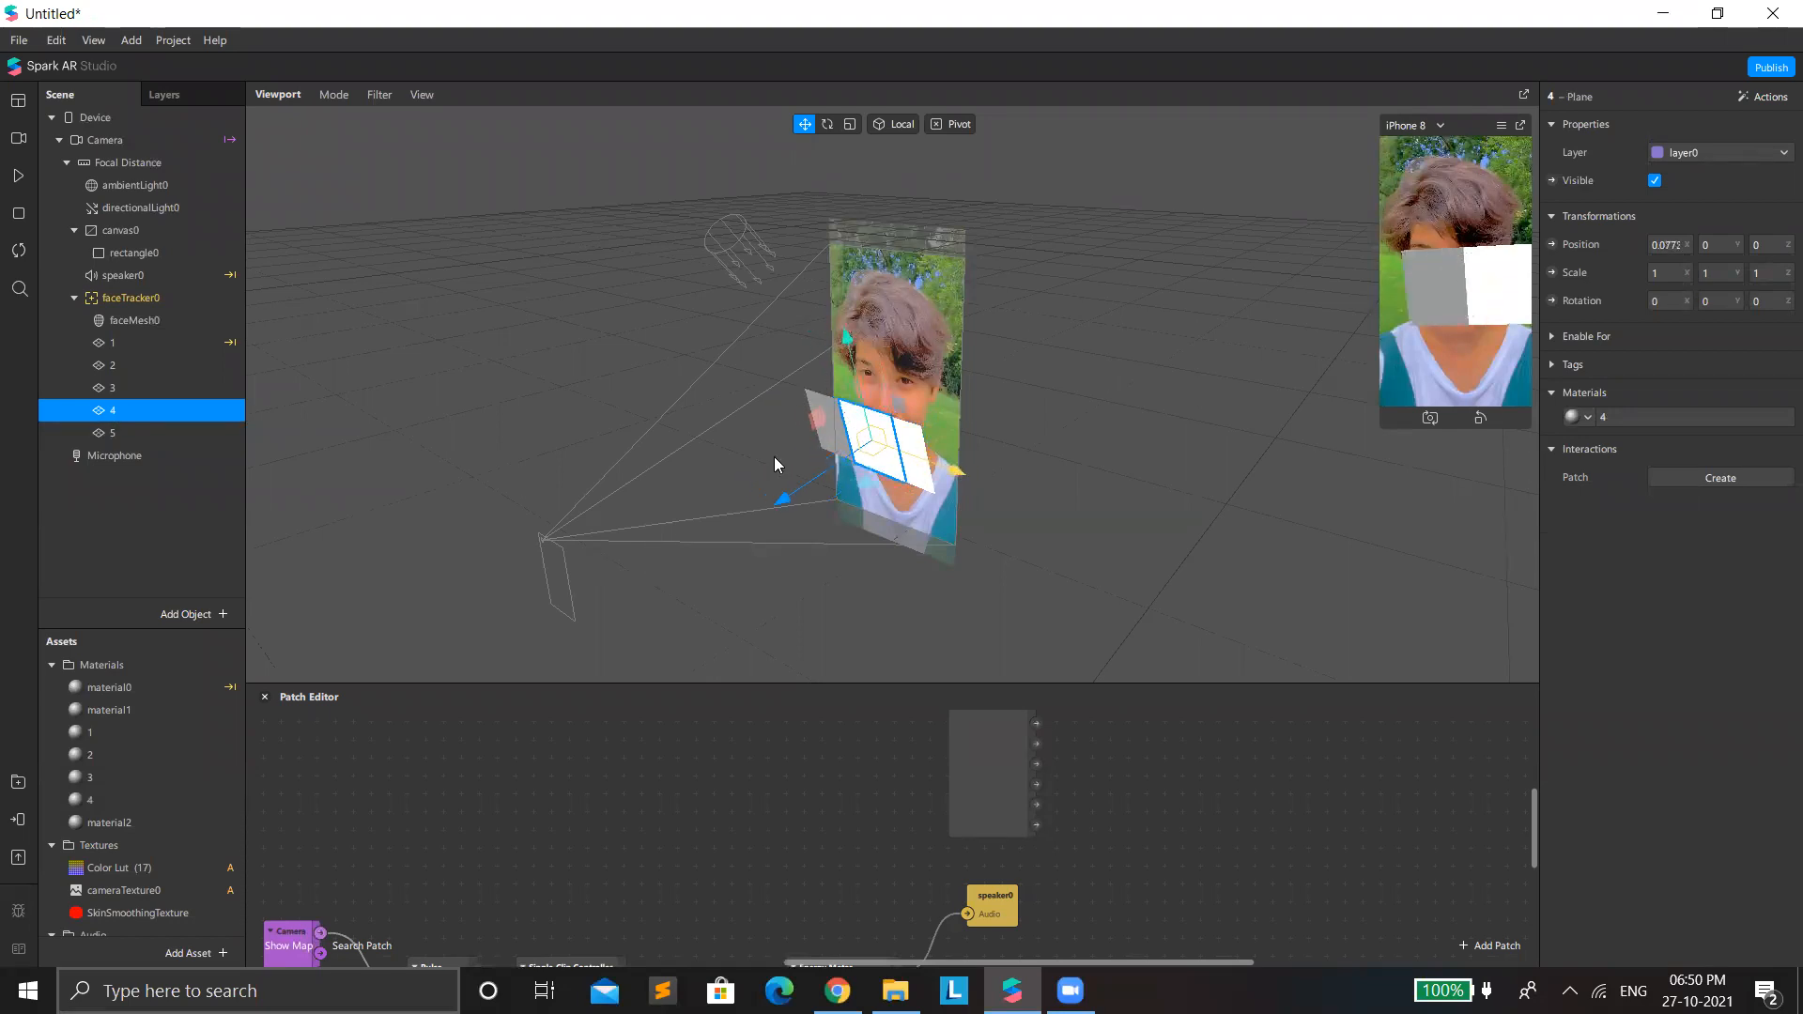
Try to switch plane 3's material to the Flat shader type and move plane 3 to about 0.06 along X.
click(174, 388)
click(1709, 413)
click(1670, 128)
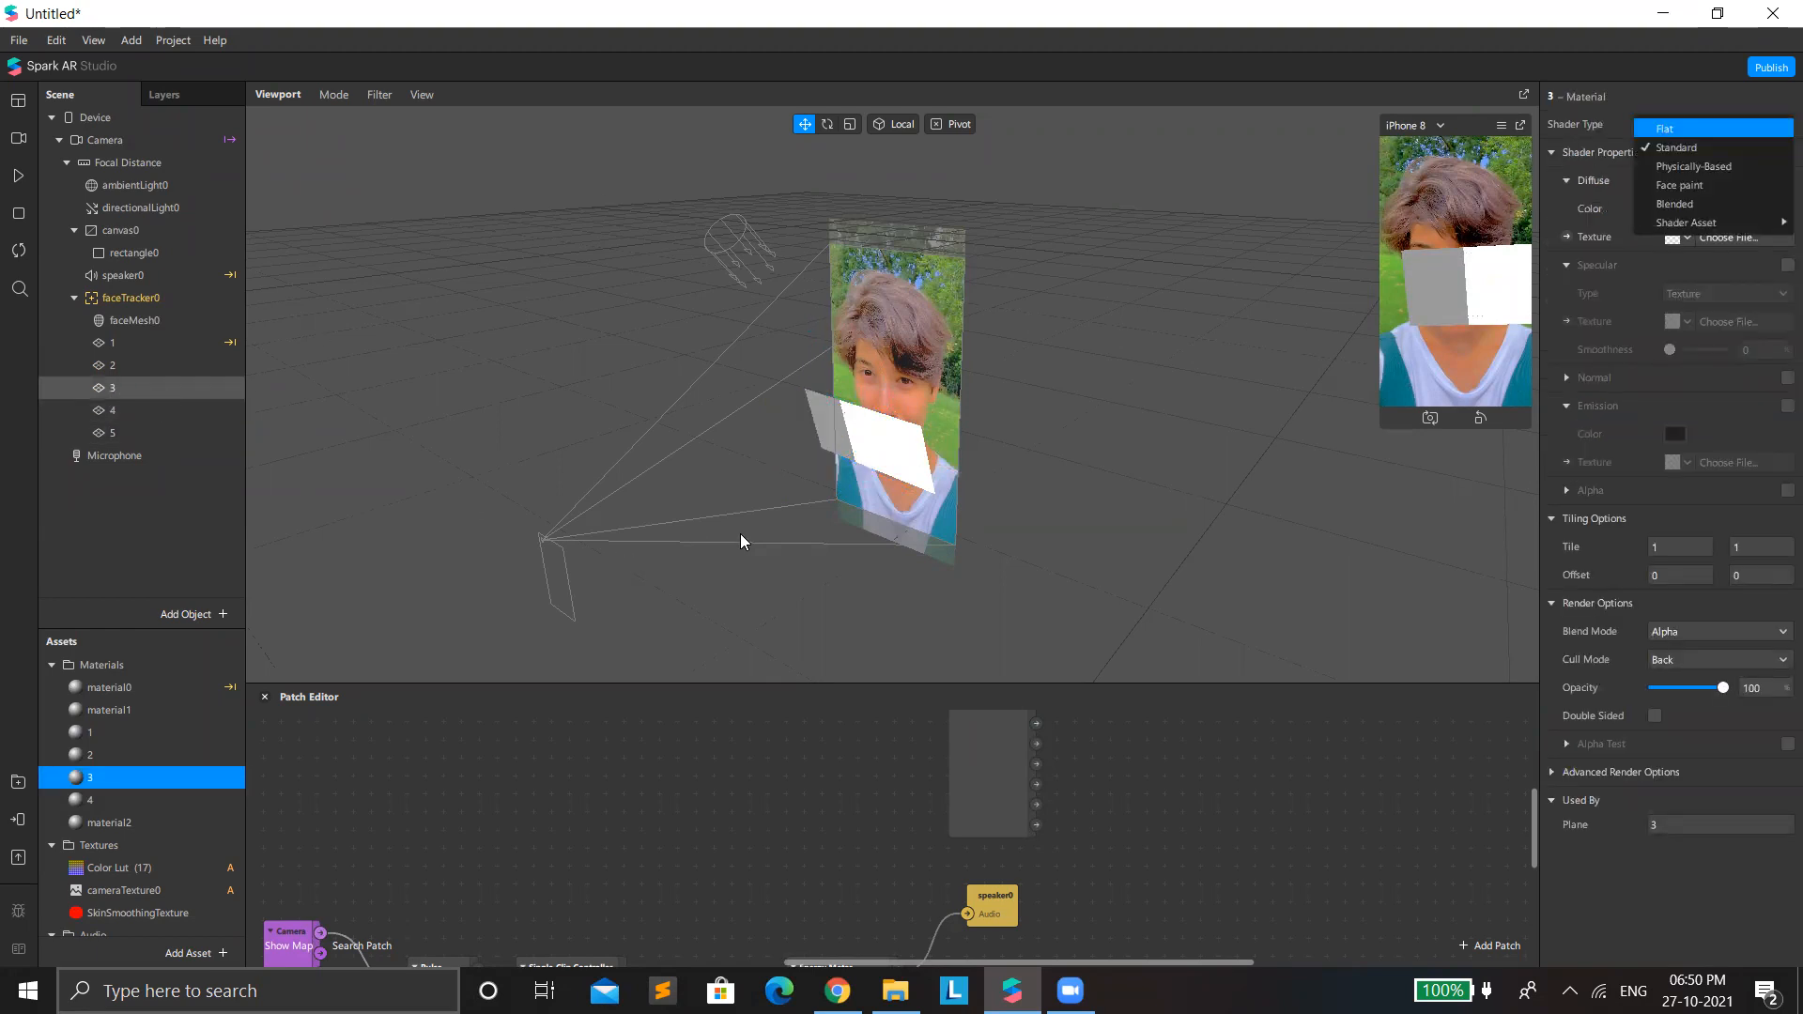
click(831, 542)
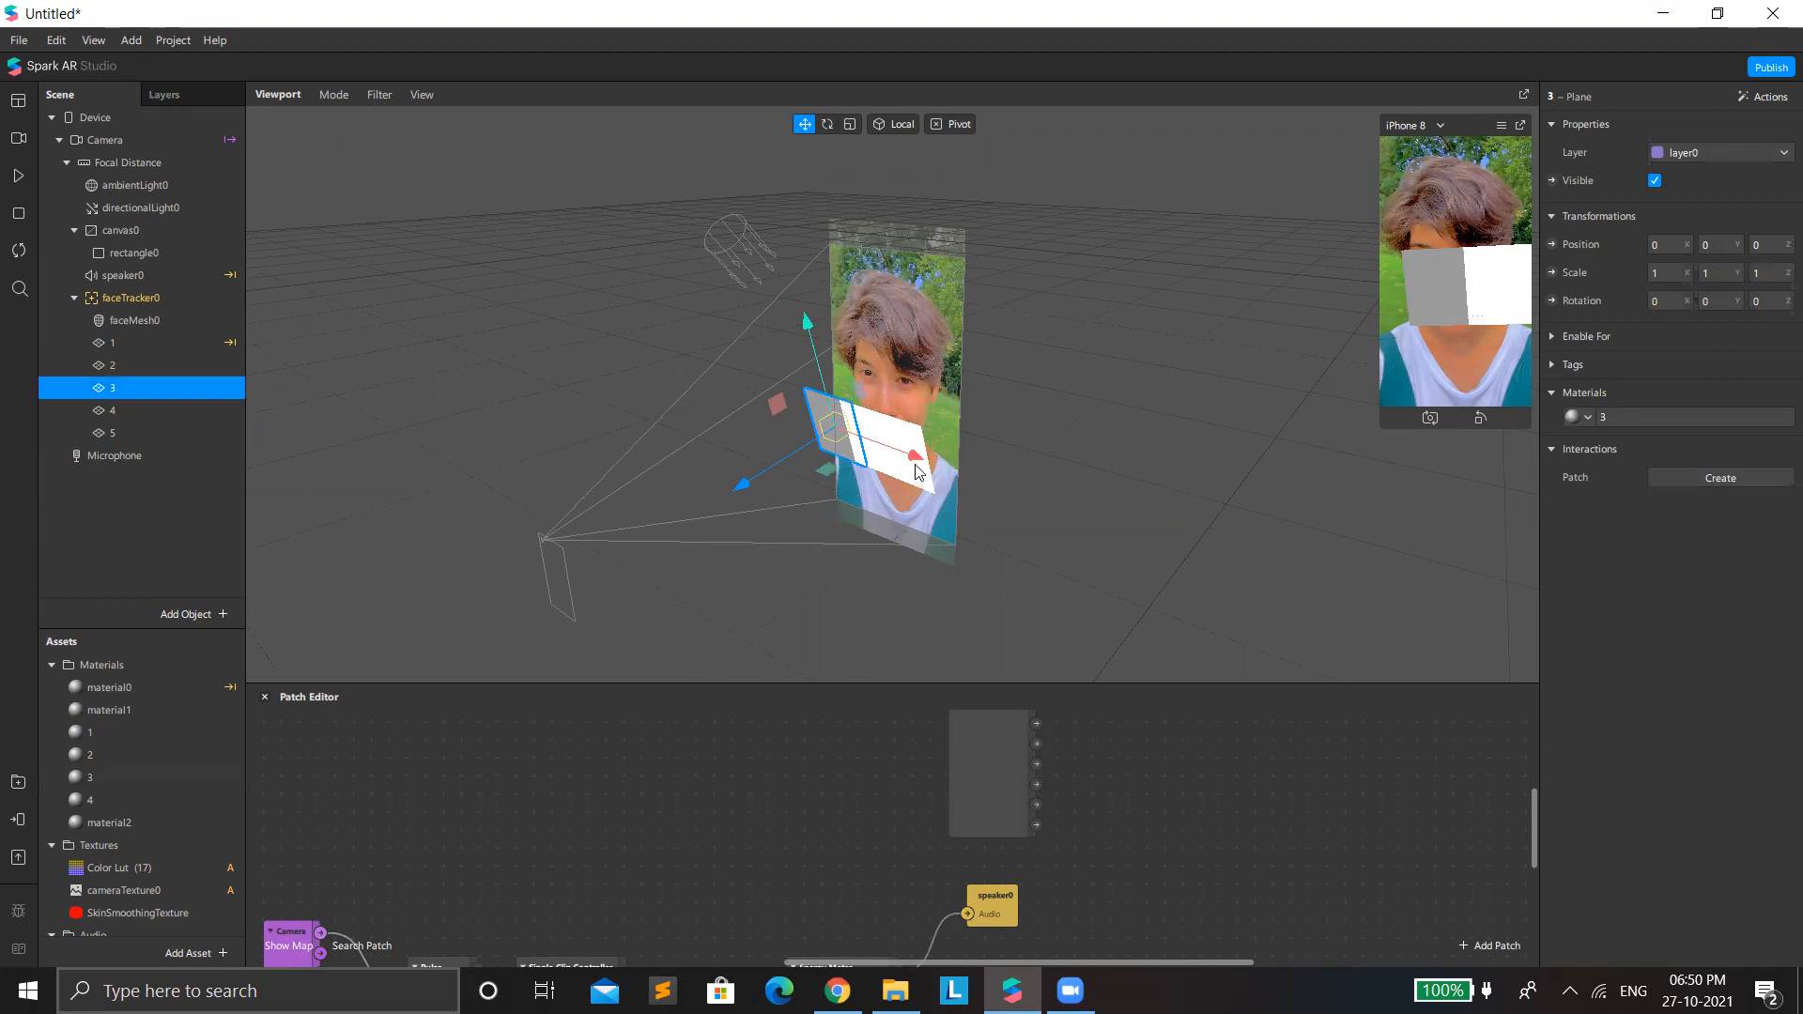
drag(928, 463, 954, 472)
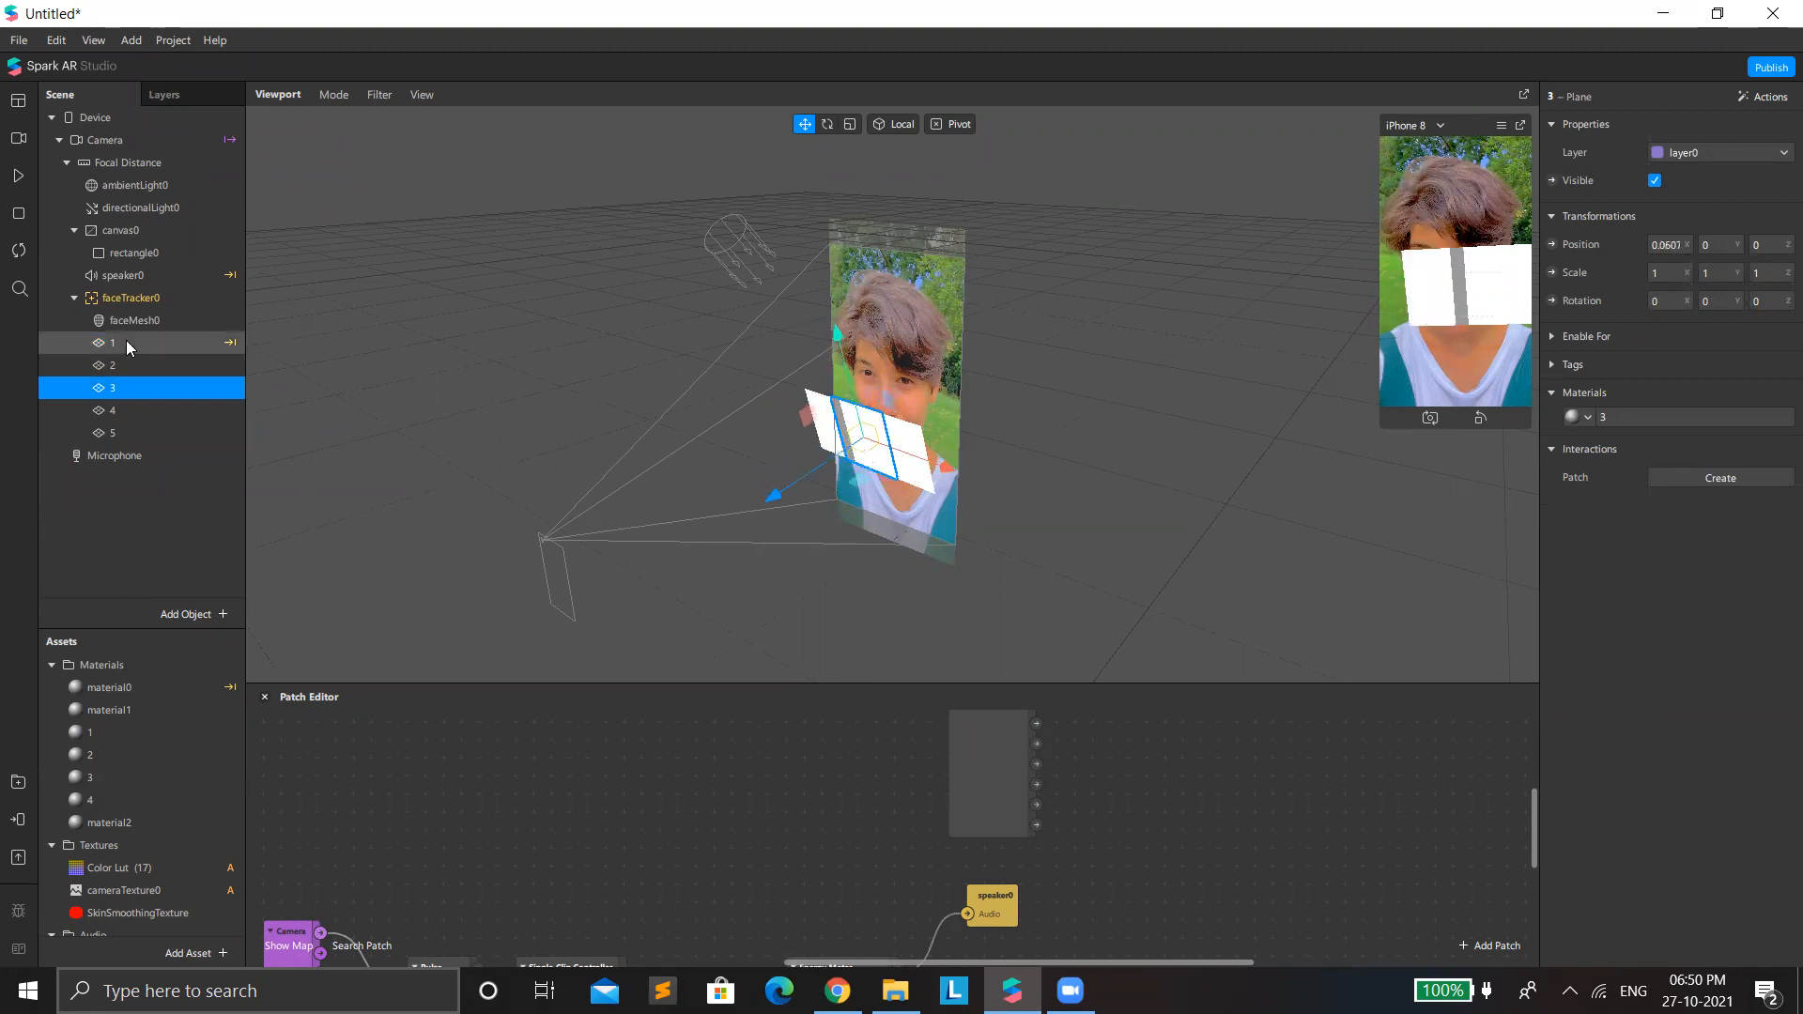
Reposition plane 2 along its X axis so that its edge sits just beside plane 3.
click(125, 368)
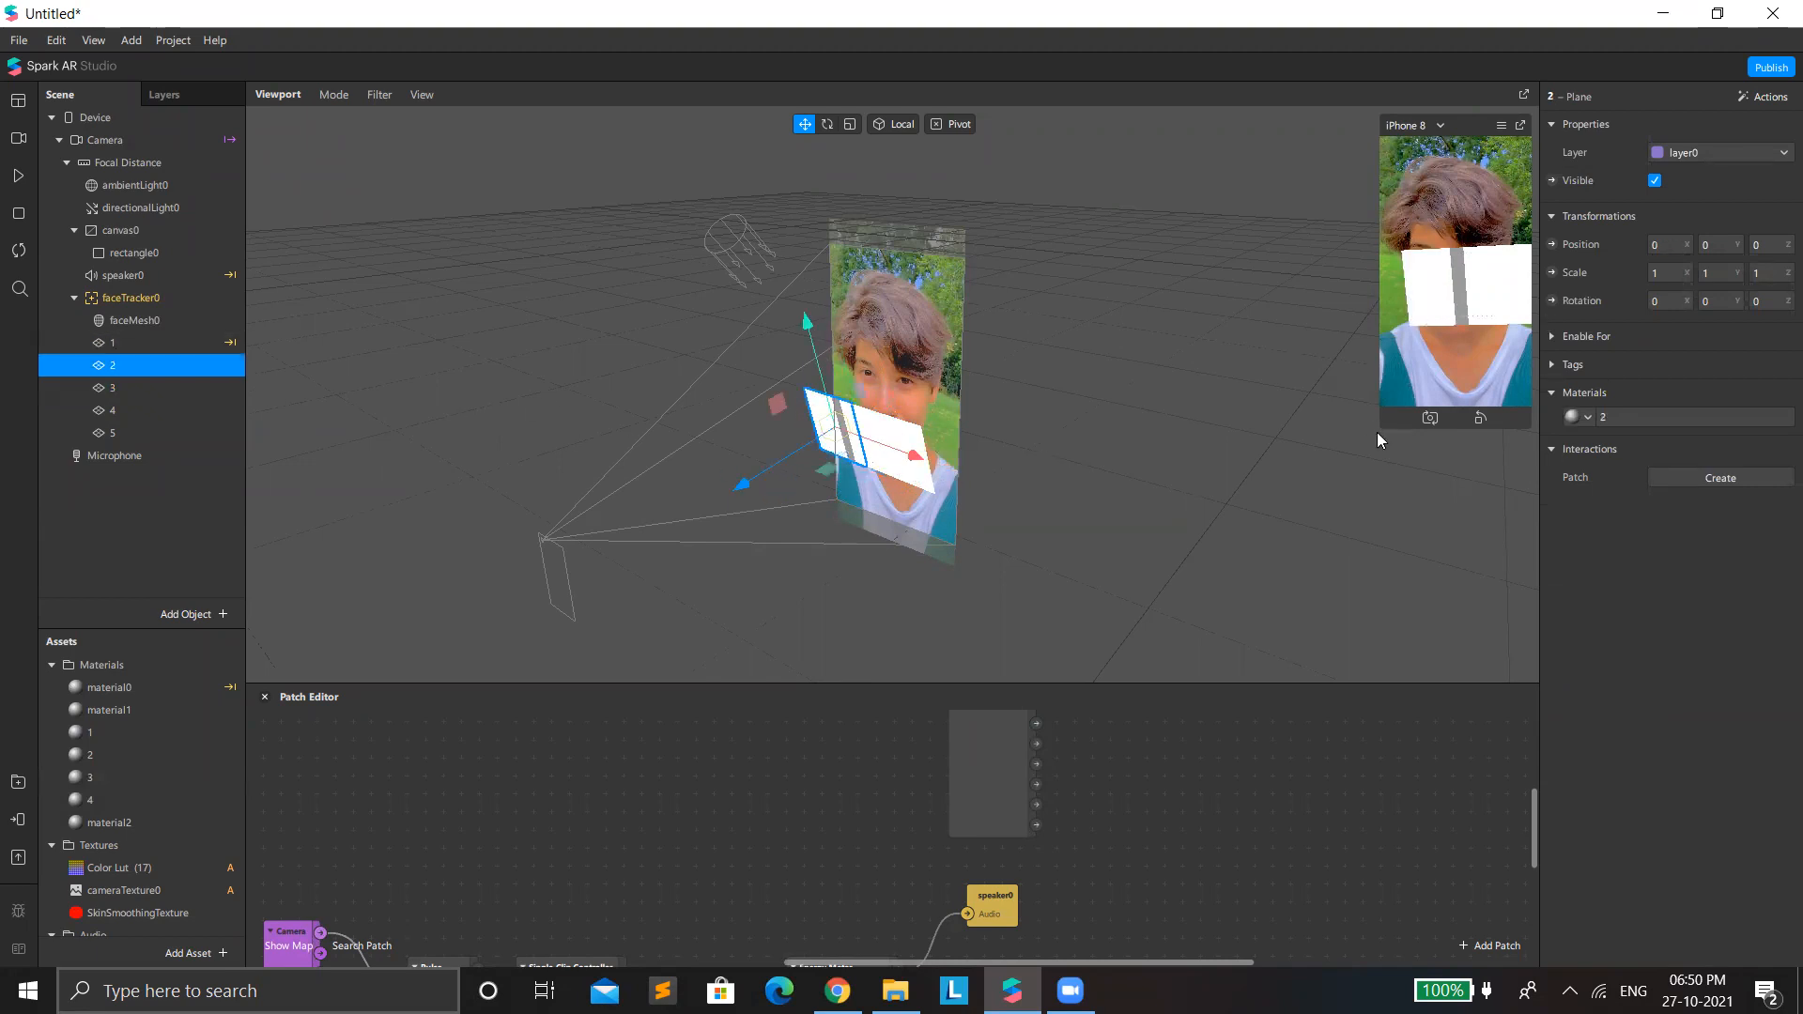
drag(922, 472, 900, 457)
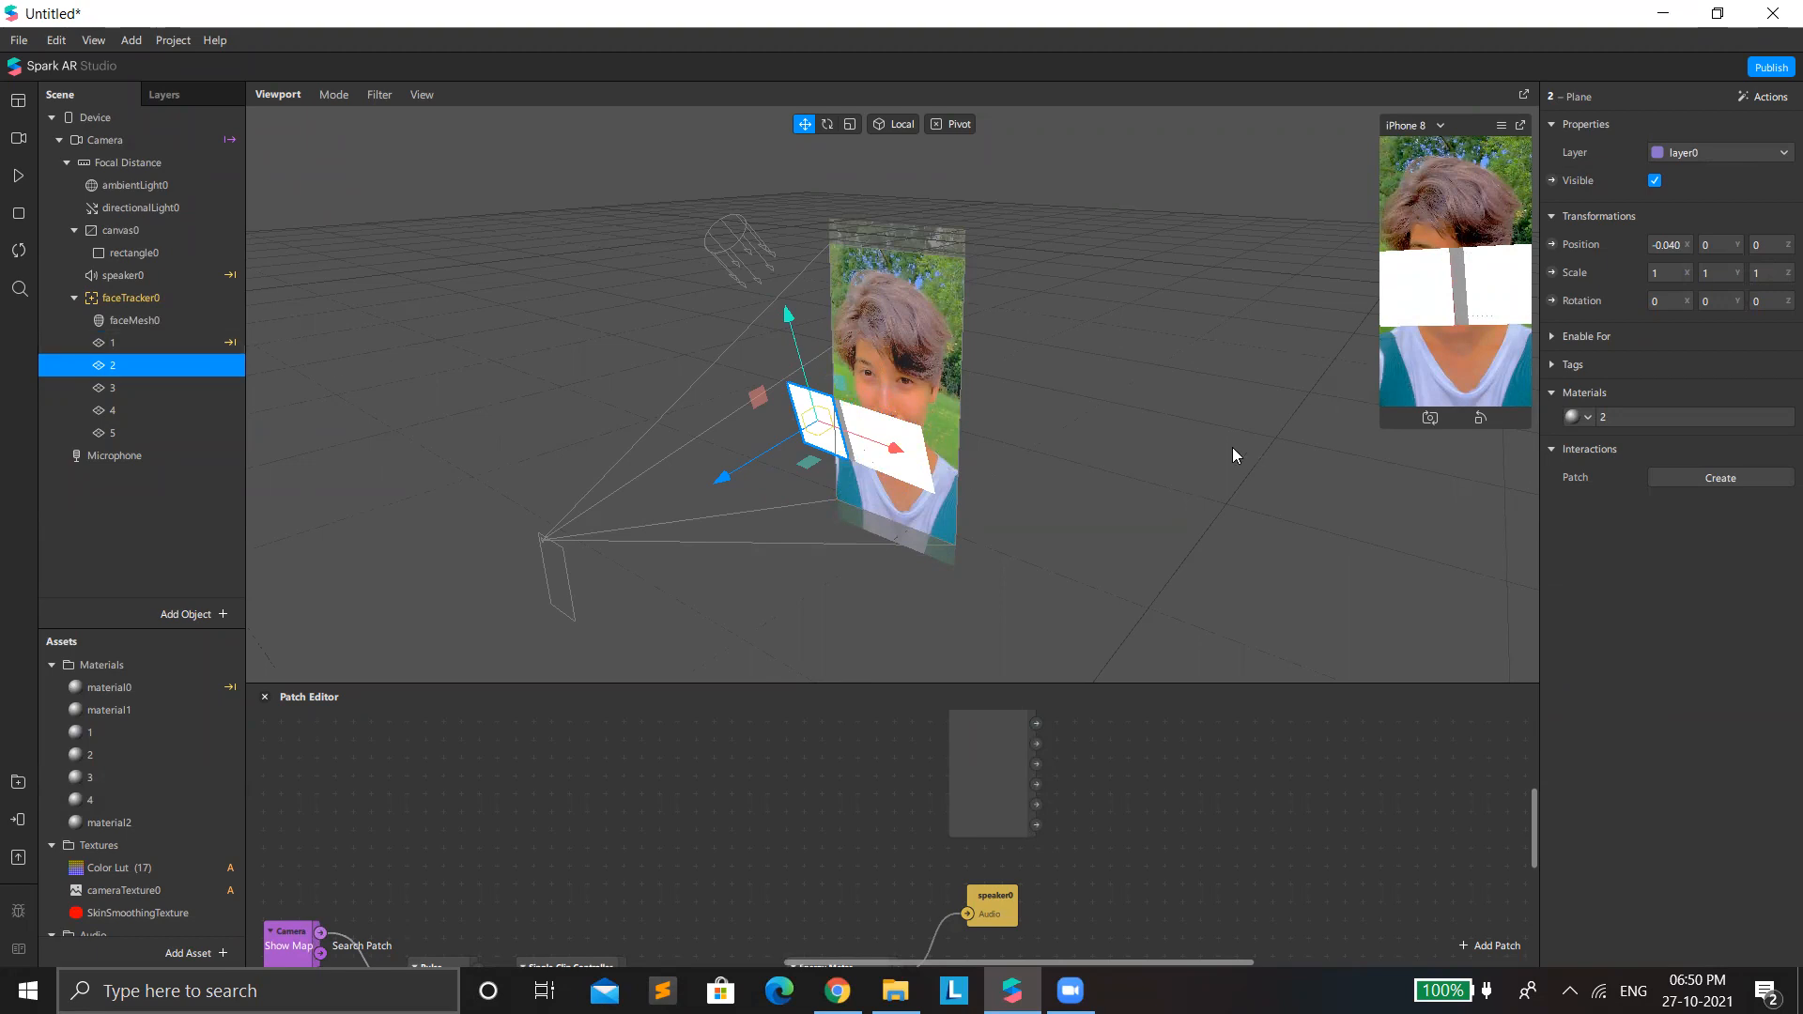
mouse_move(928, 452)
mouse_down()
mouse_move(976, 467)
mouse_move(937, 463)
mouse_up()
Select plane 1, reset the simulation and play it briefly to check the plane's scale before pausing.
click(142, 345)
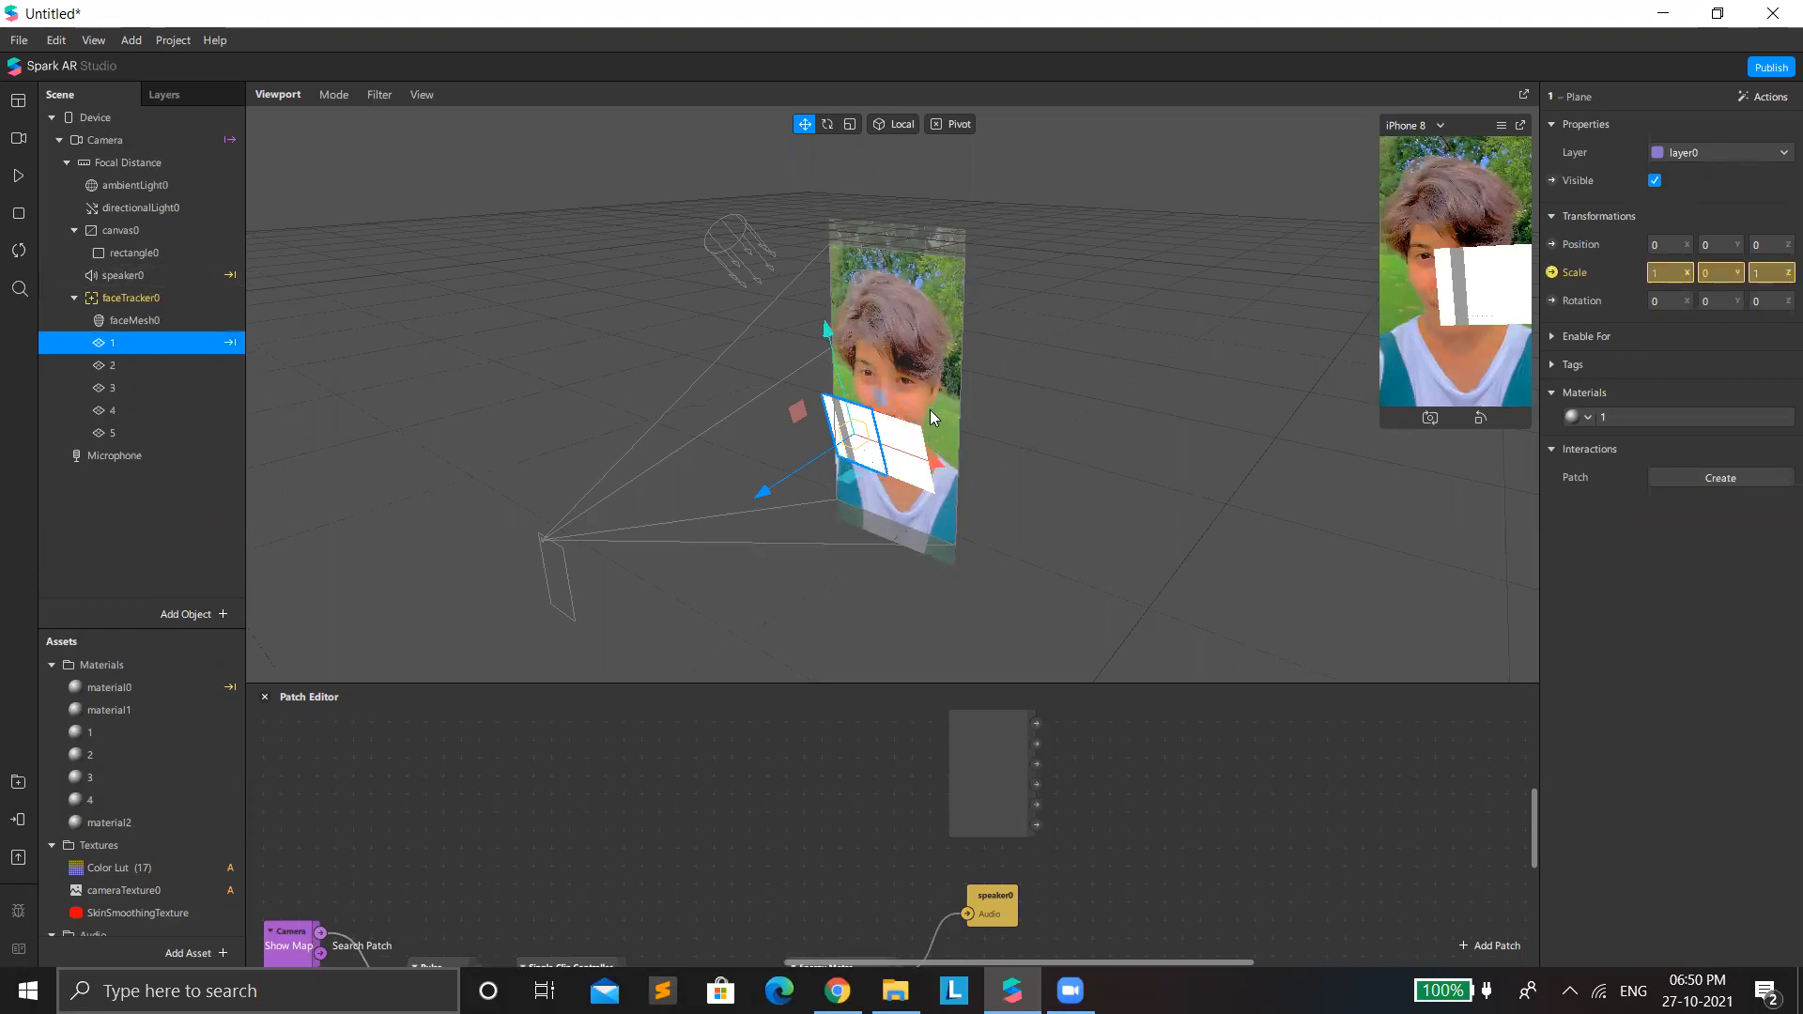
click(21, 248)
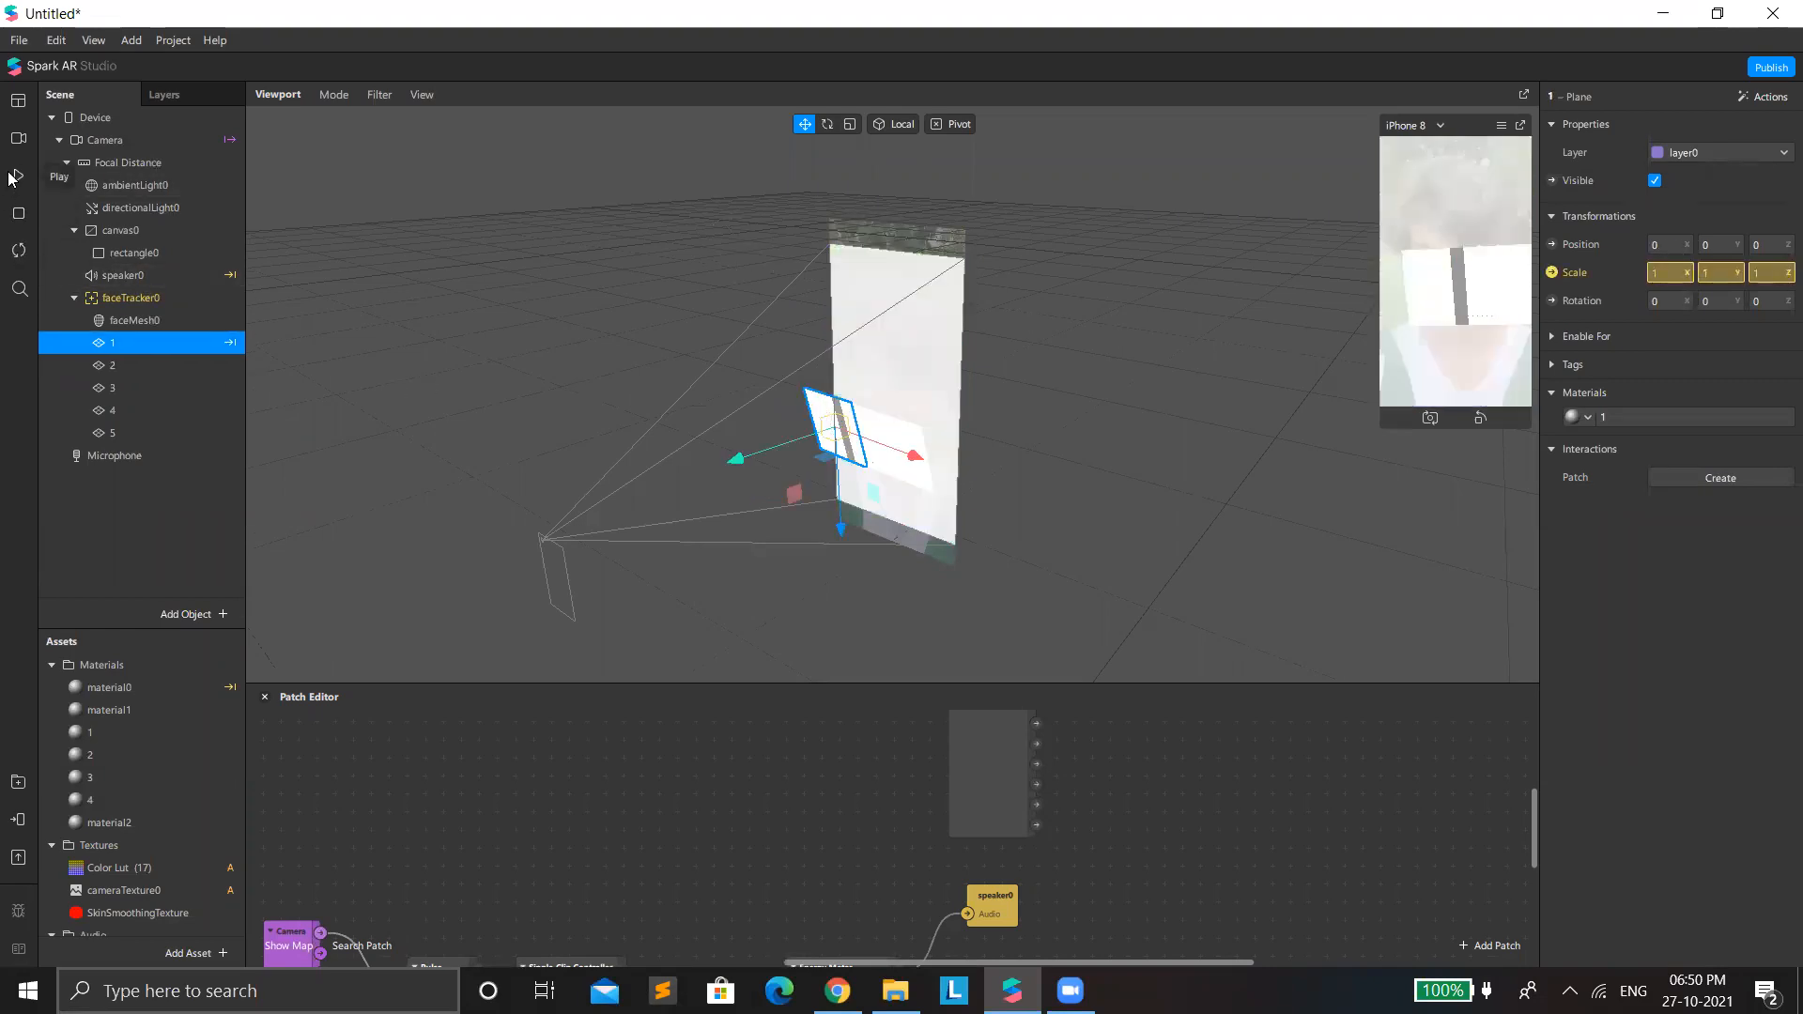
click(18, 176)
click(18, 176)
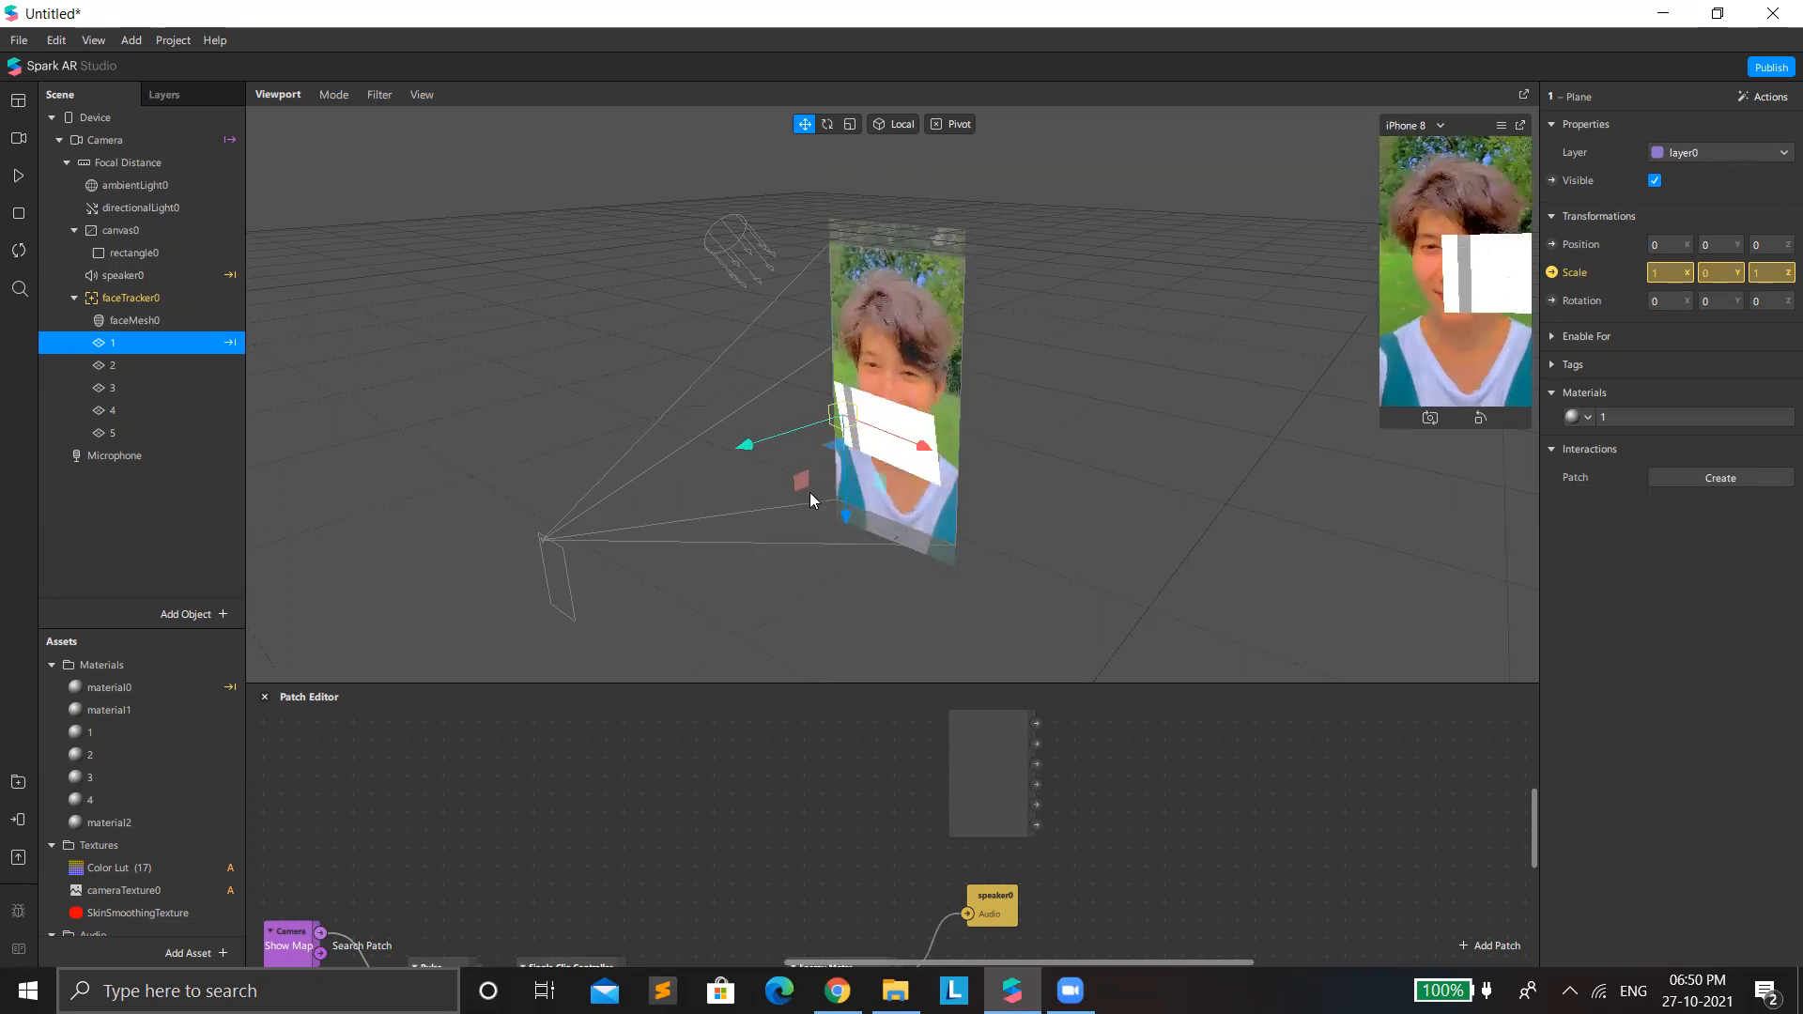
Hide planes 2, 3, 4 and 5 by turning off their visibility.
click(98, 367)
ctrl+click(113, 389)
ctrl+click(131, 410)
ctrl+click(150, 433)
click(1654, 180)
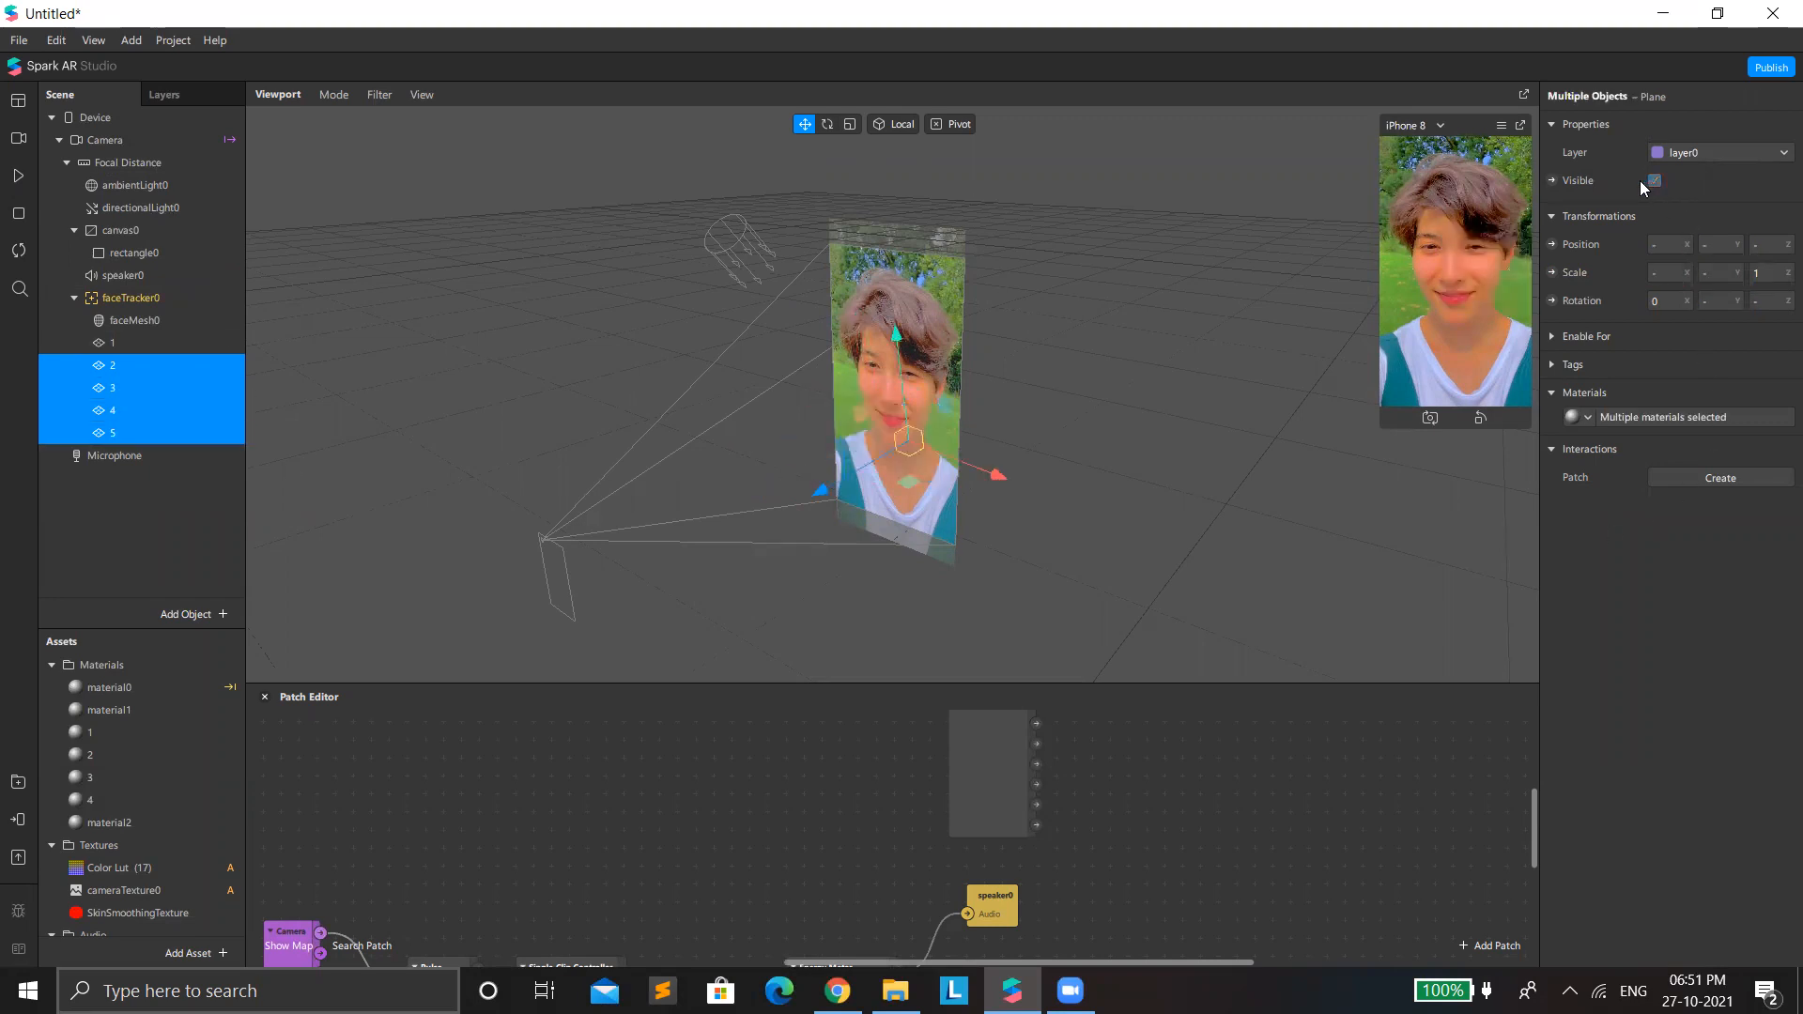
Select plane 1, reset the simulation and play it to check how the plane reacts to the audio.
click(122, 343)
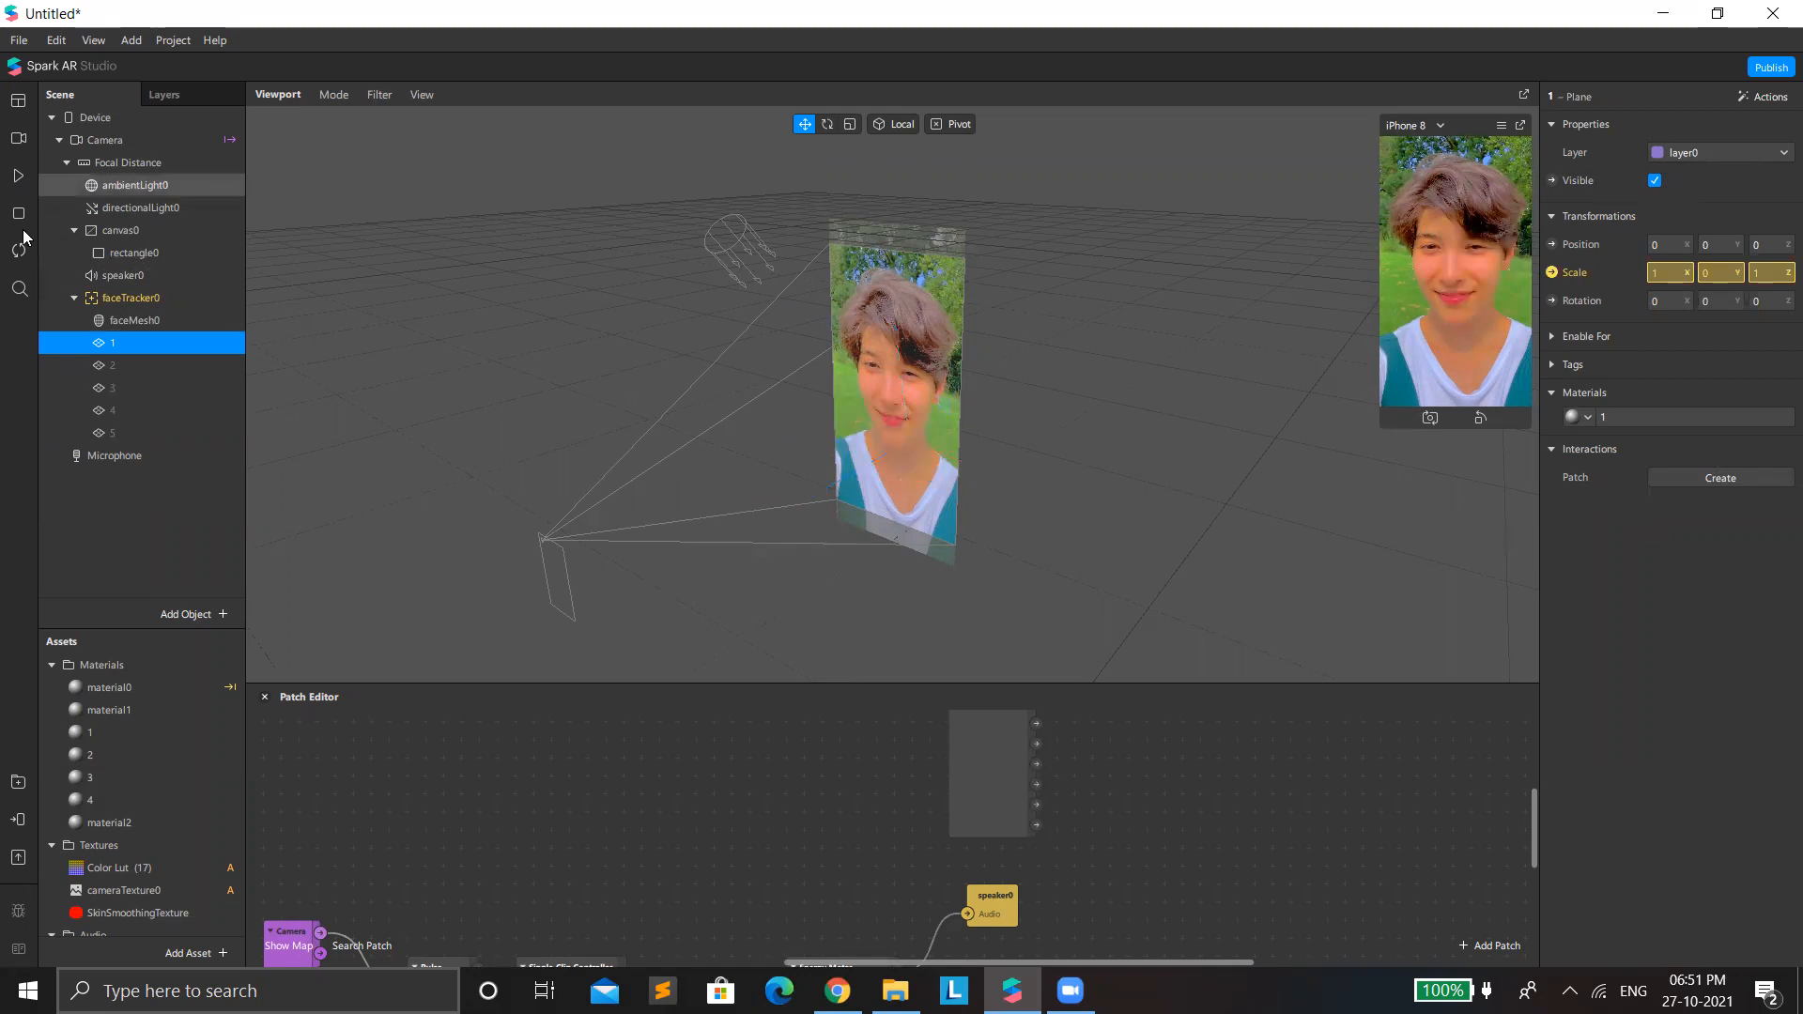
click(21, 215)
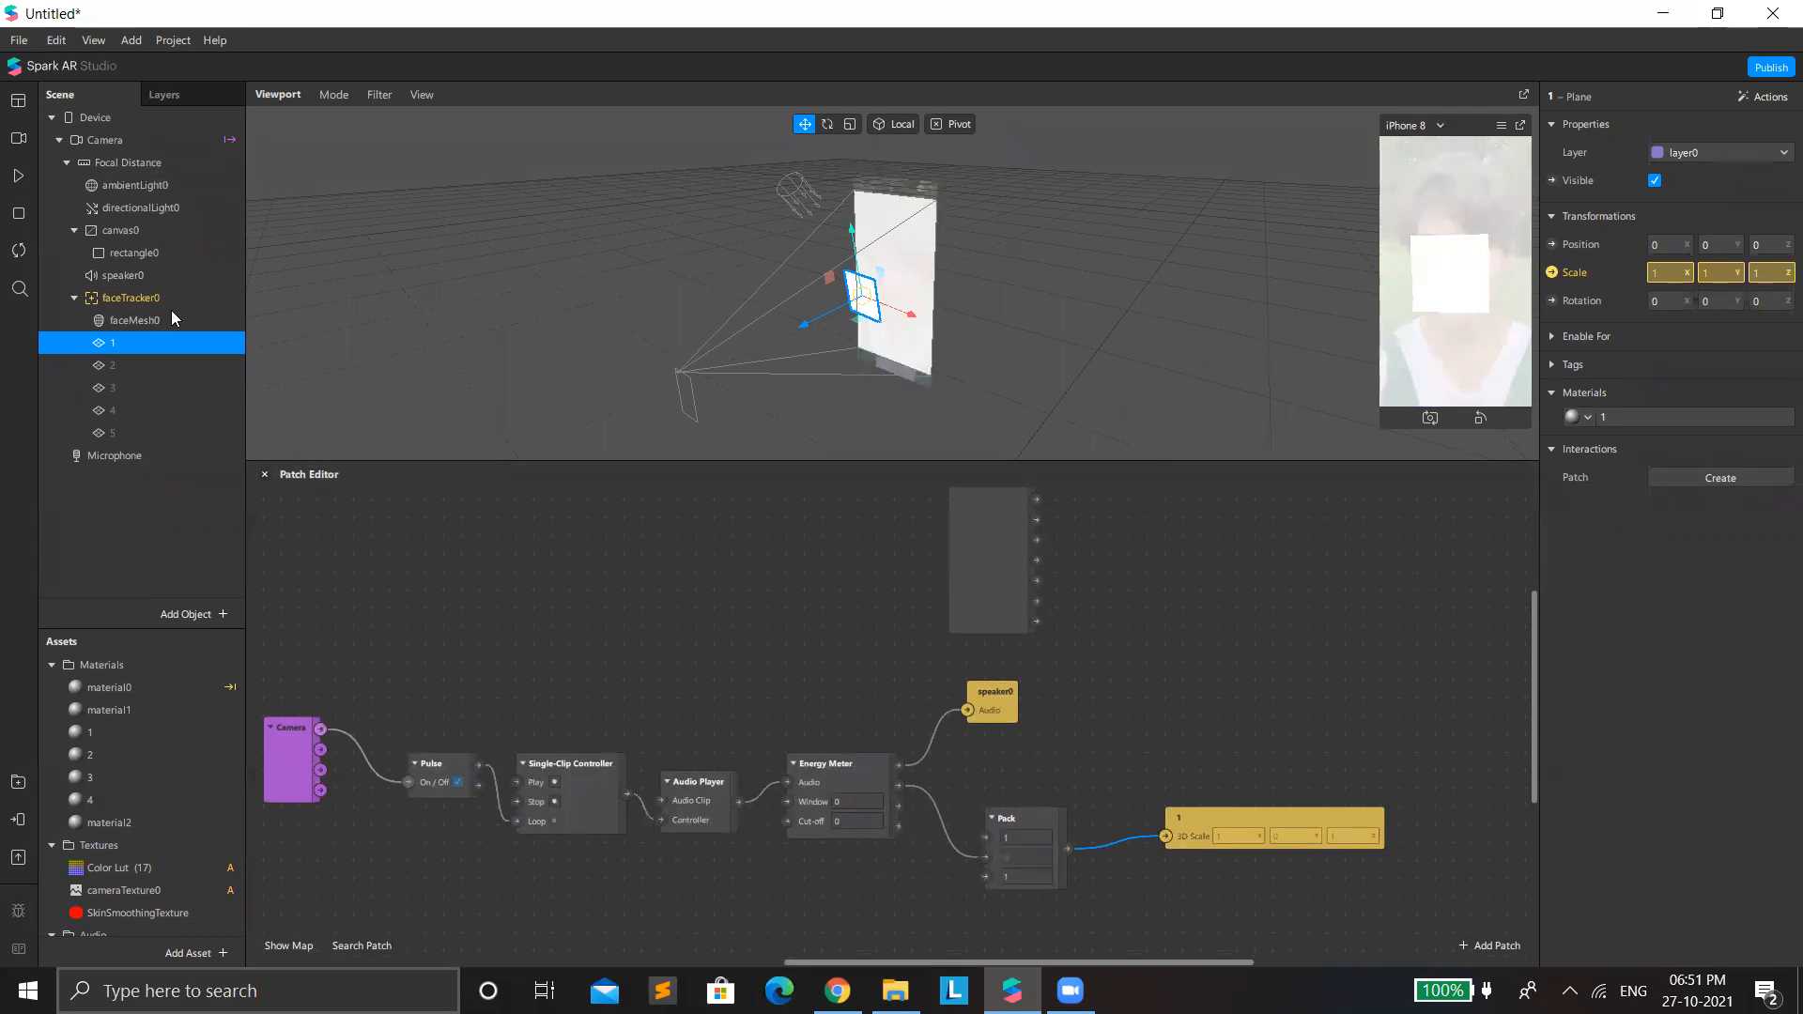
click(18, 176)
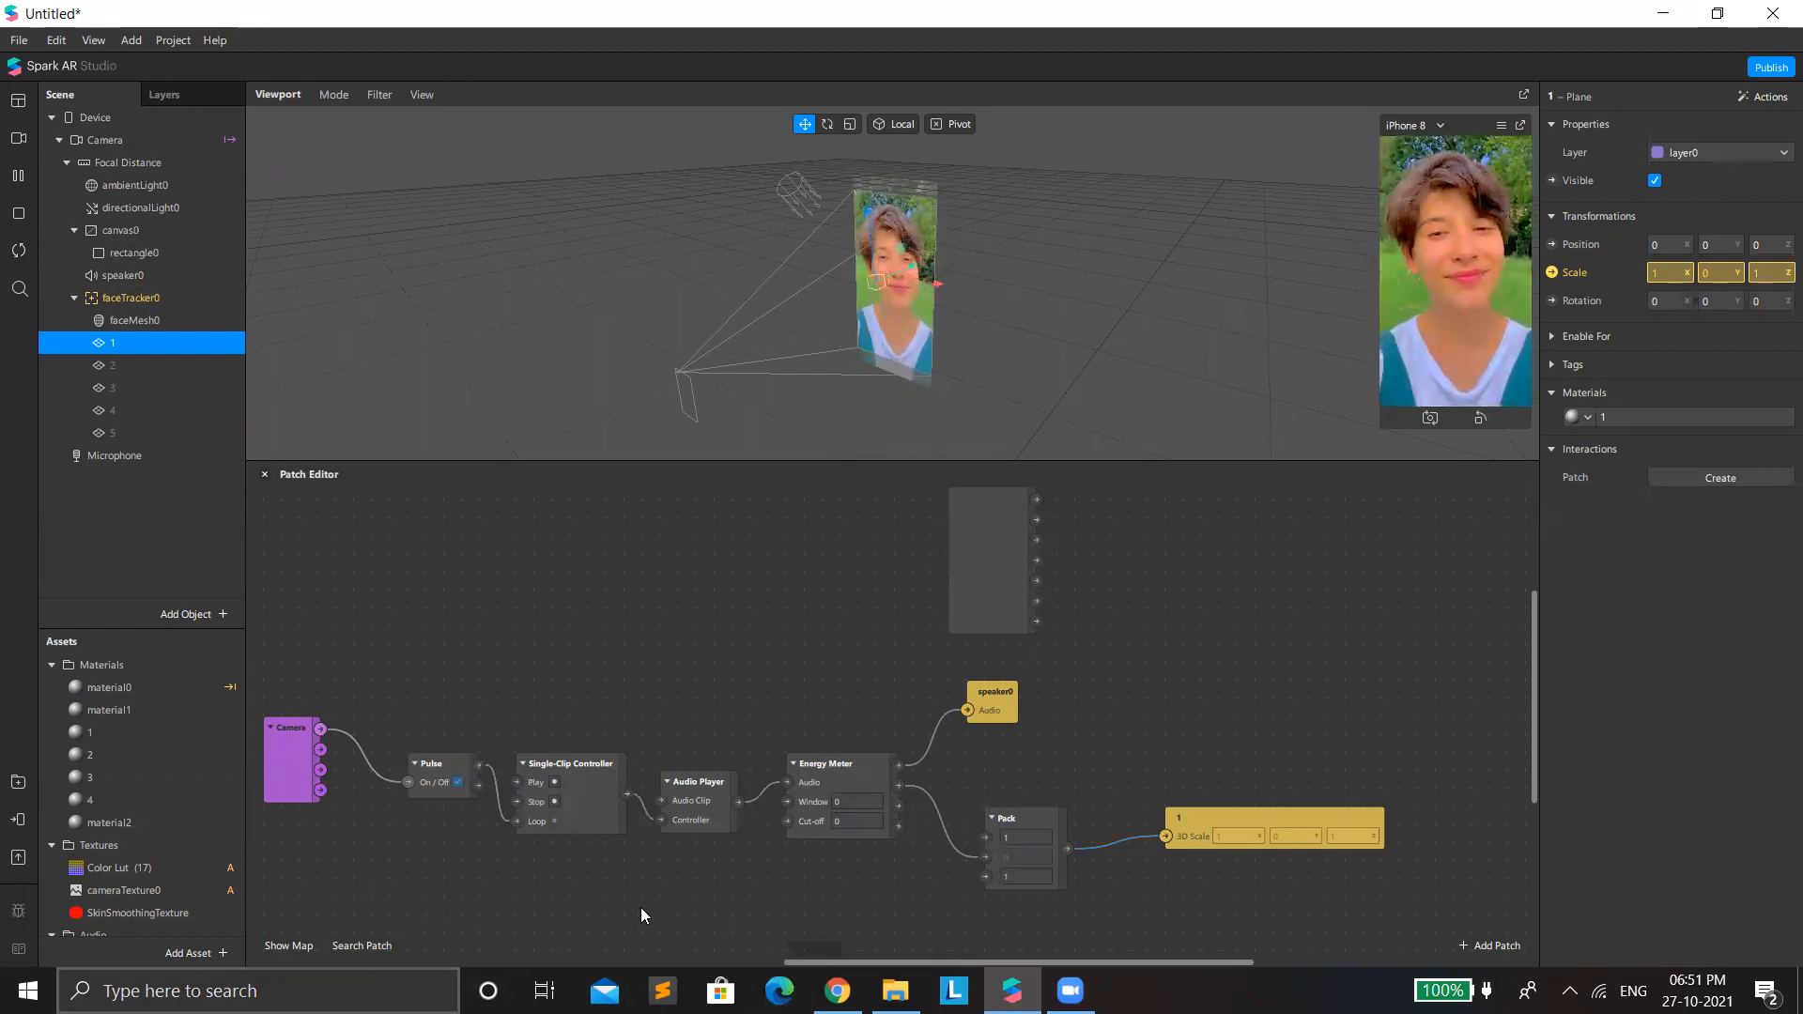
Move the Camera and Pulse patches lower in the graph to make room before the Single-Clip Controller.
scroll(676, 922, left, 10)
scroll(634, 935, left, 1)
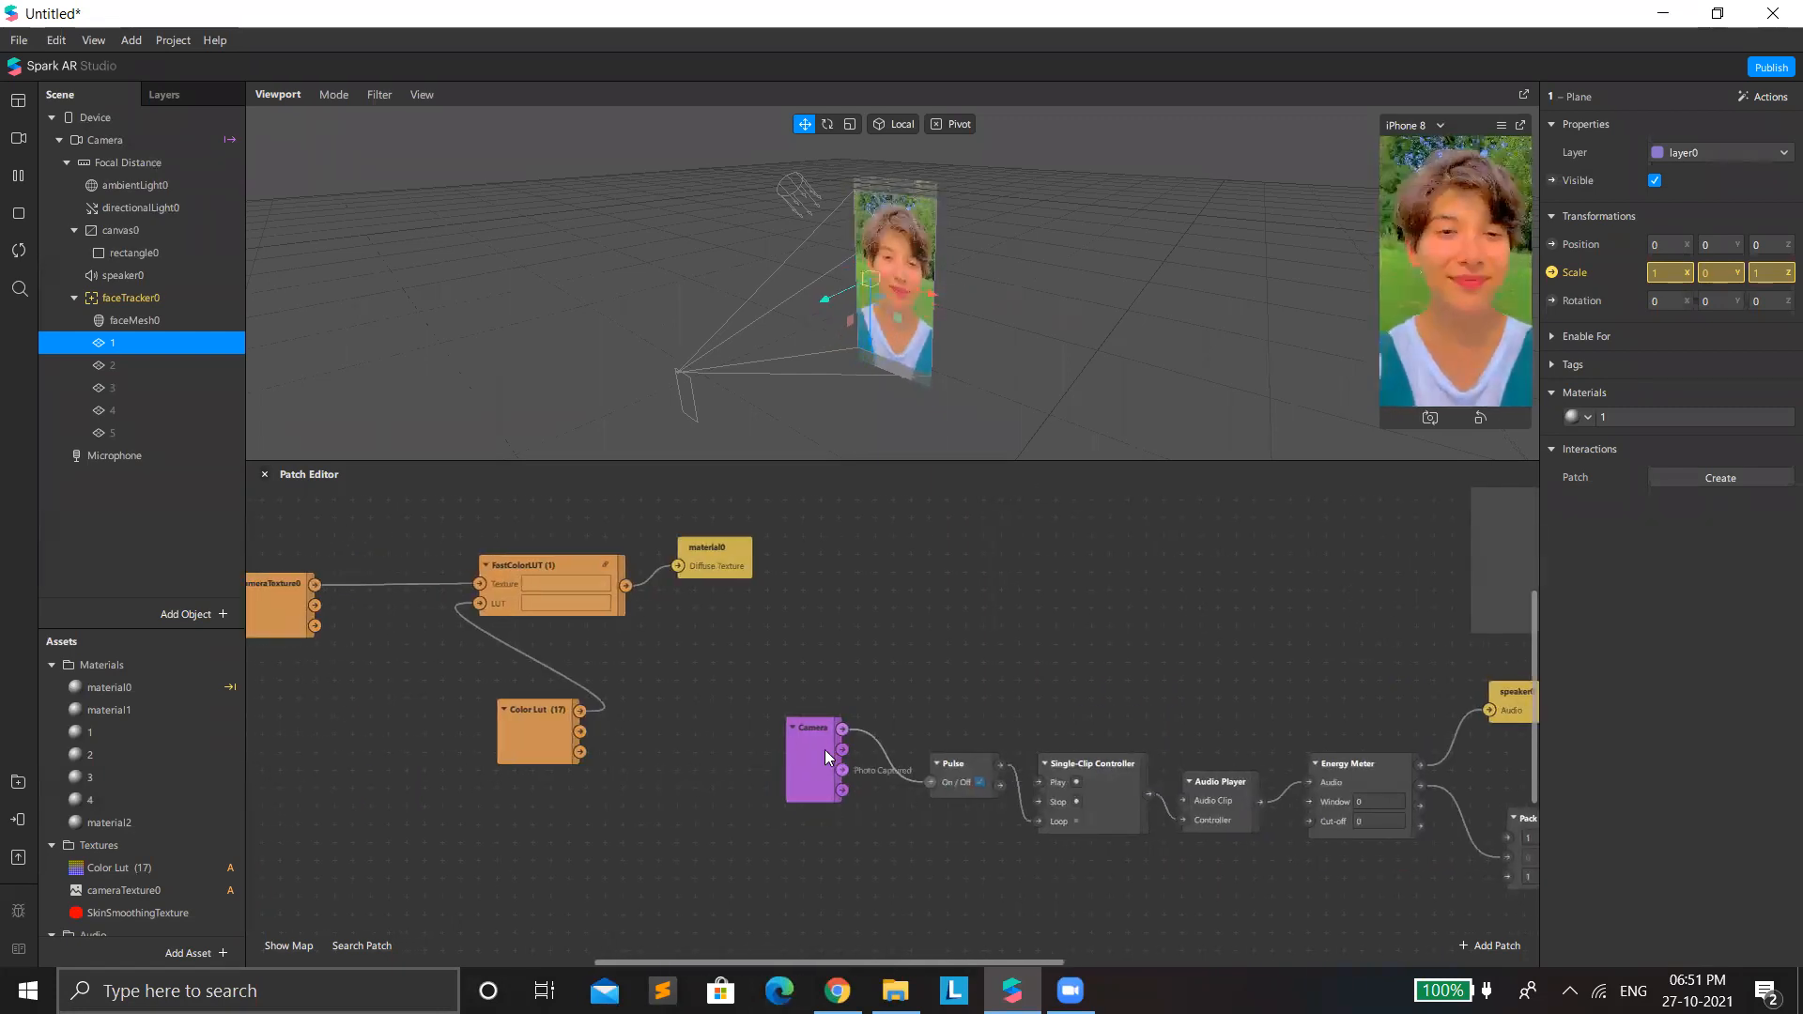
drag(825, 749, 804, 857)
drag(939, 762, 940, 784)
drag(954, 899, 955, 899)
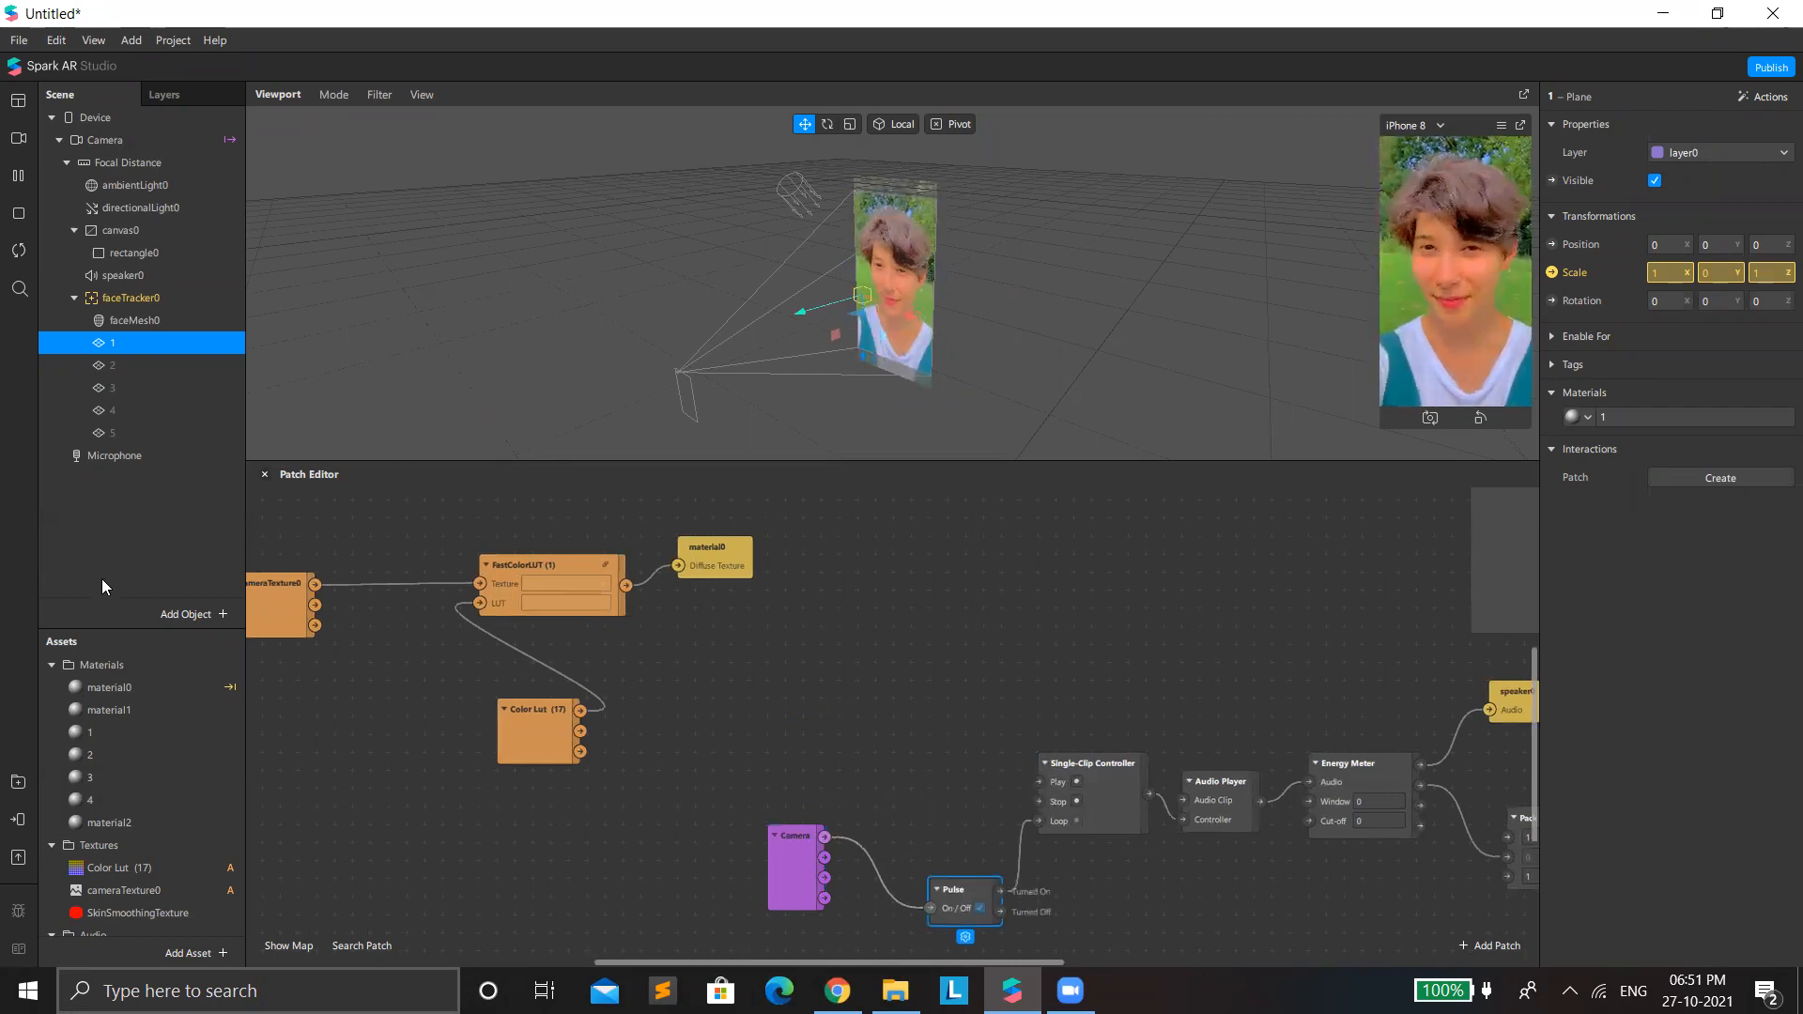
Add the SquidGamePink.m4a audio asset to the patch graph and place it above the Camera and Pulse patches.
scroll(157, 761, down, 3)
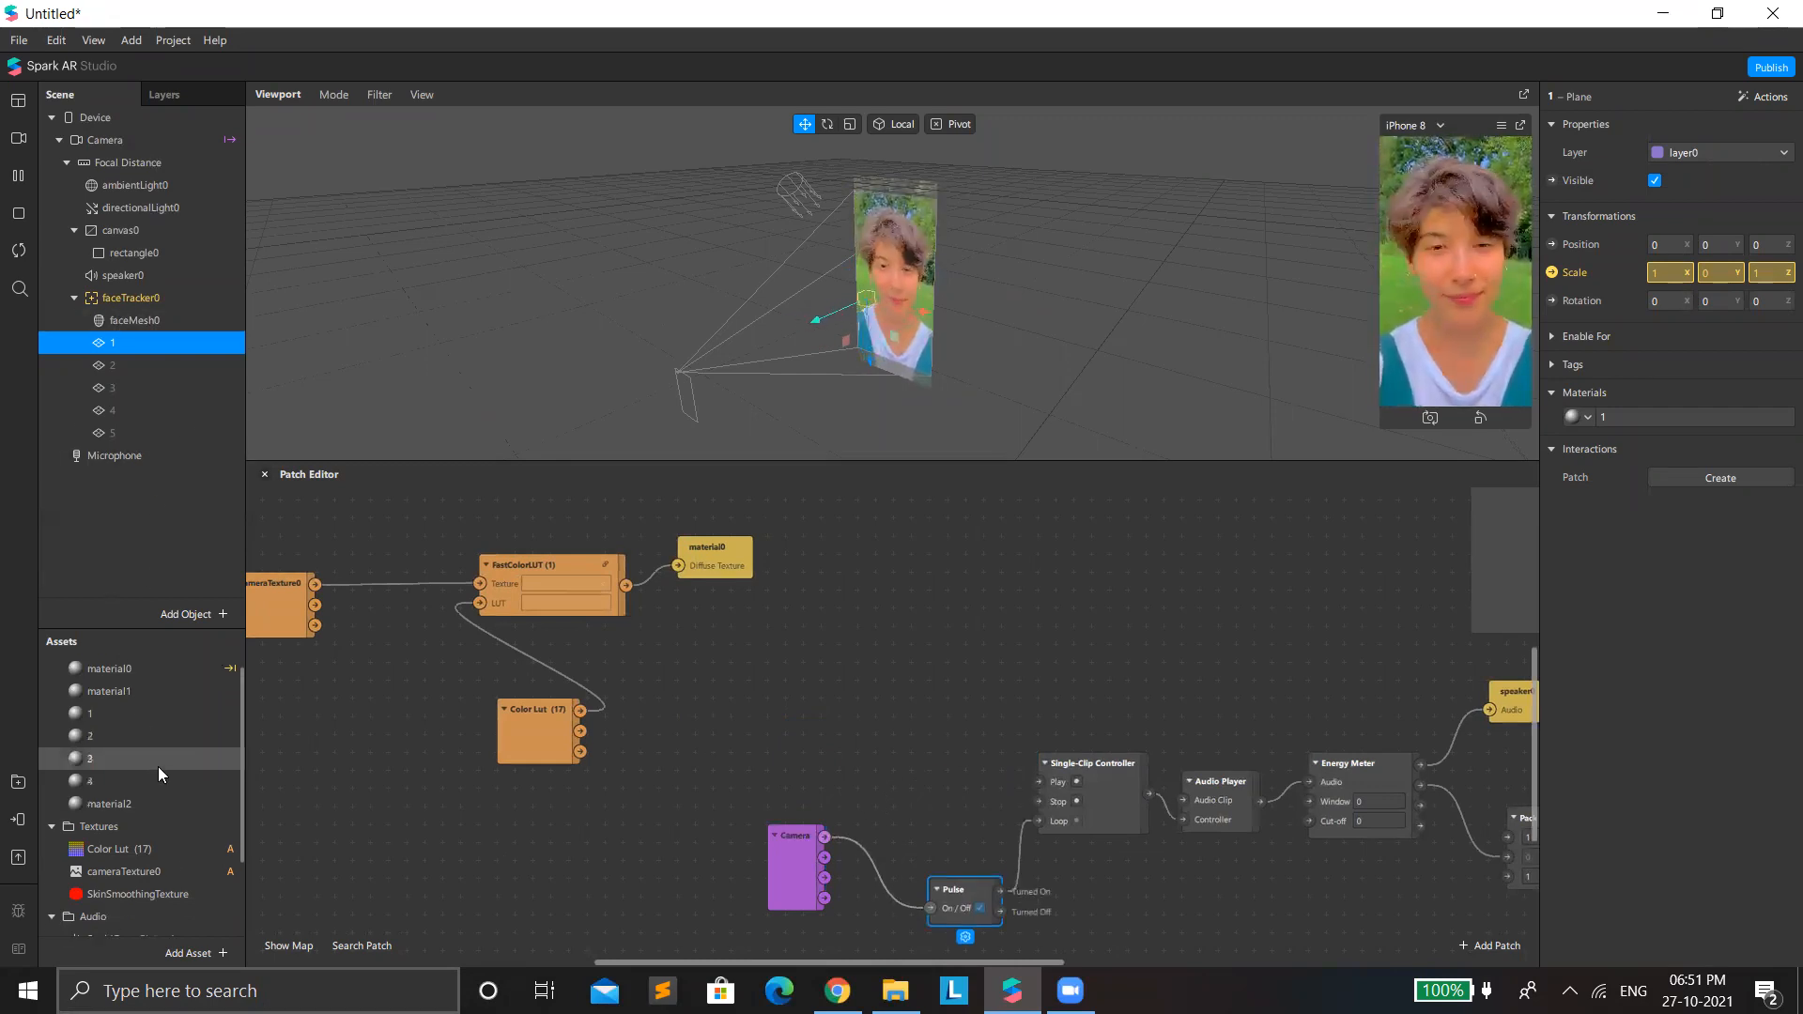
click(173, 836)
drag(173, 836, 504, 794)
drag(949, 768, 825, 772)
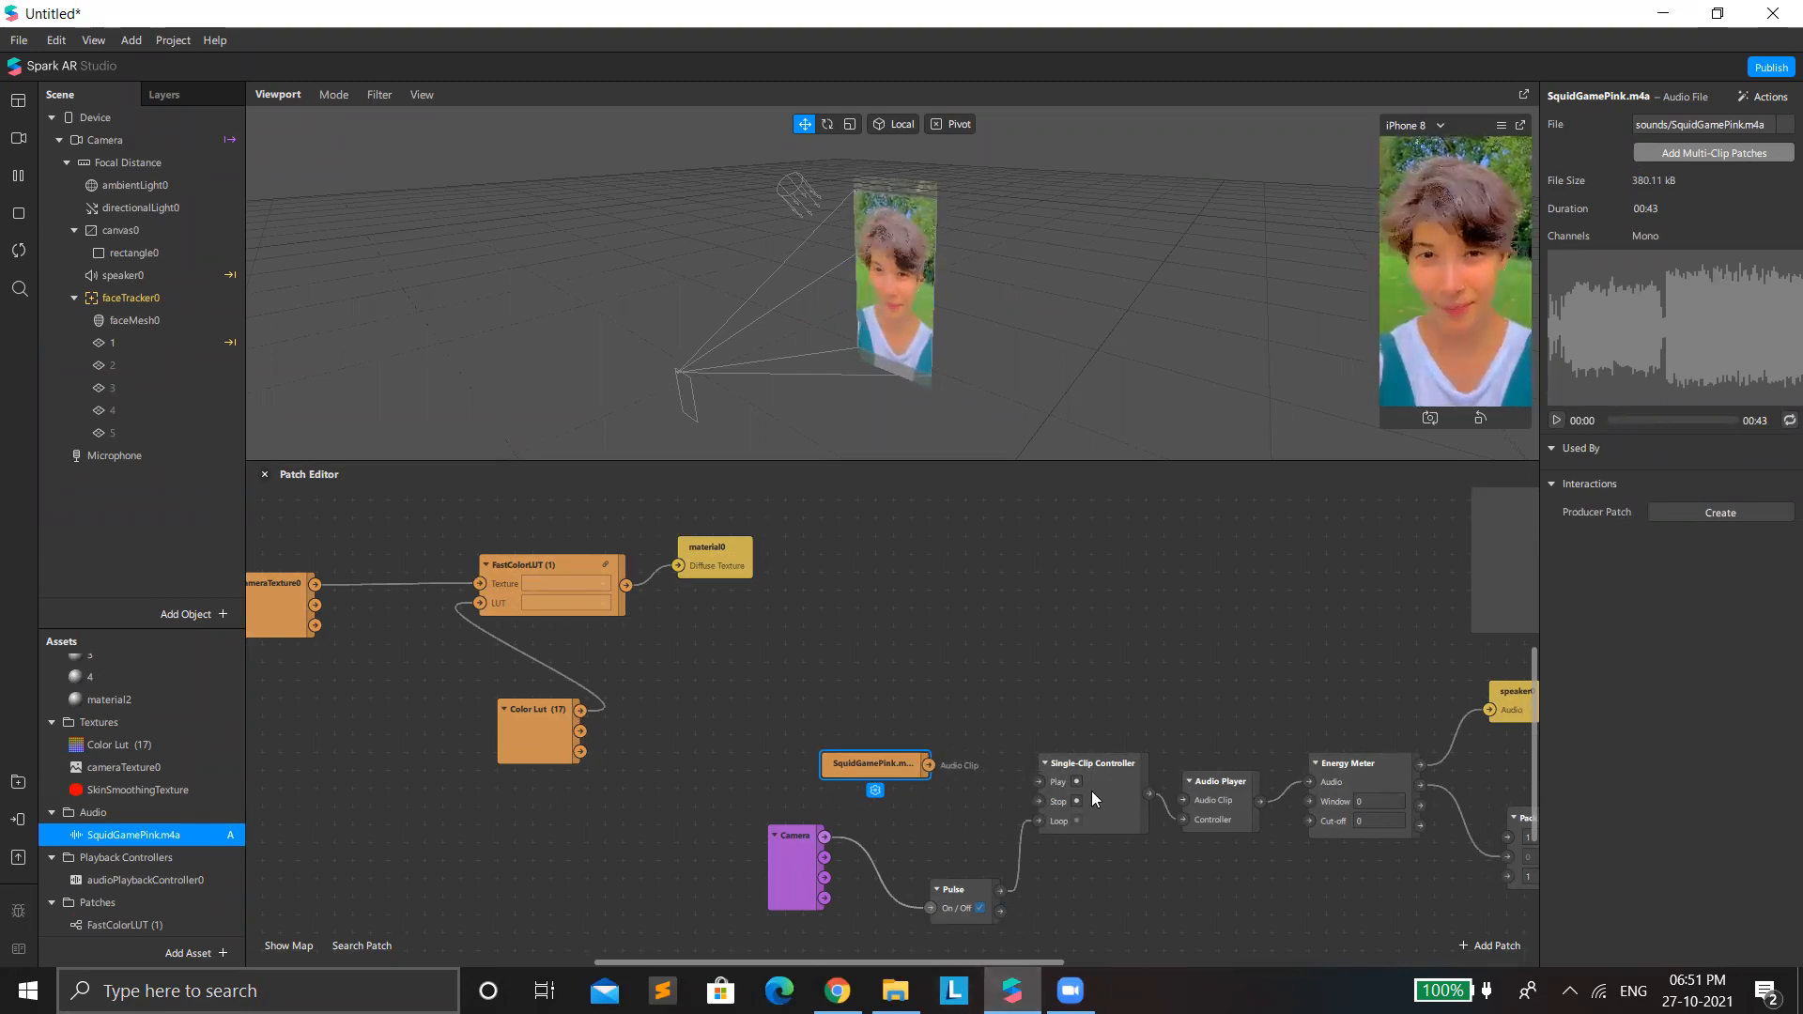
Rearrange the Camera, Pulse, Single-Clip Controller and Audio Player patches so the controller sits below the audio clip patch.
drag(1091, 790, 1073, 629)
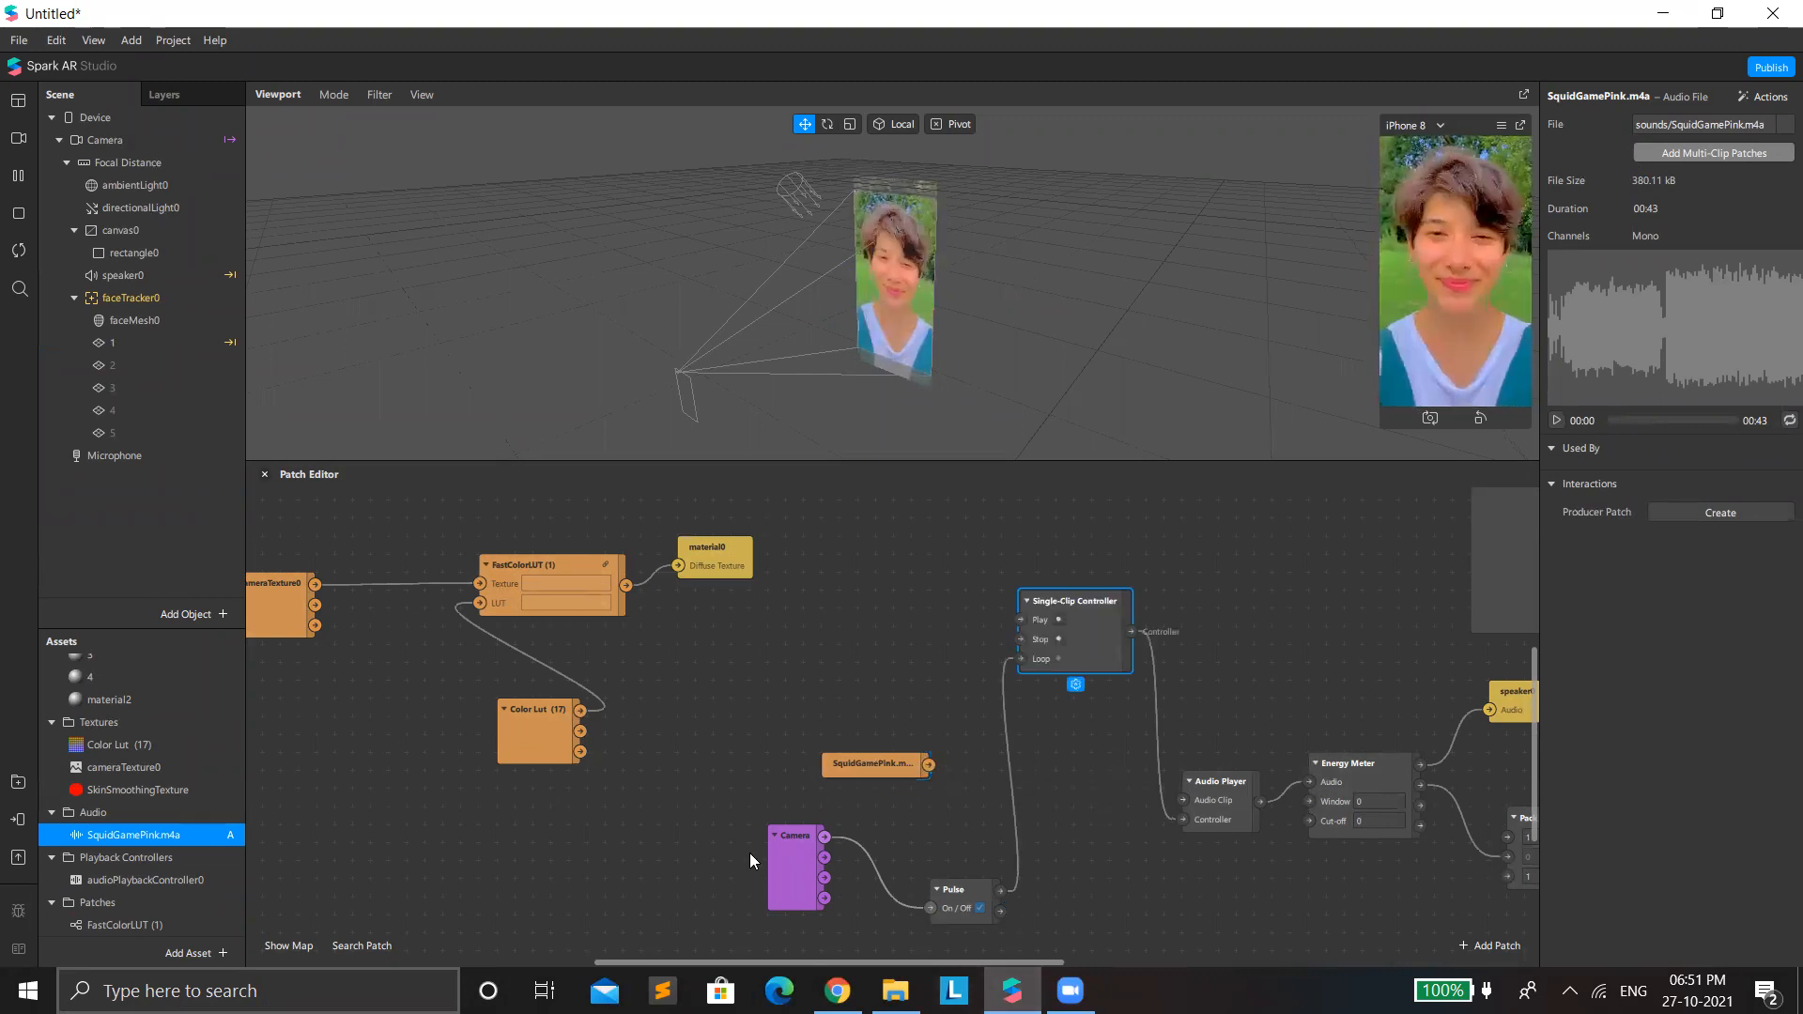
drag(750, 853, 950, 904)
drag(948, 904, 821, 868)
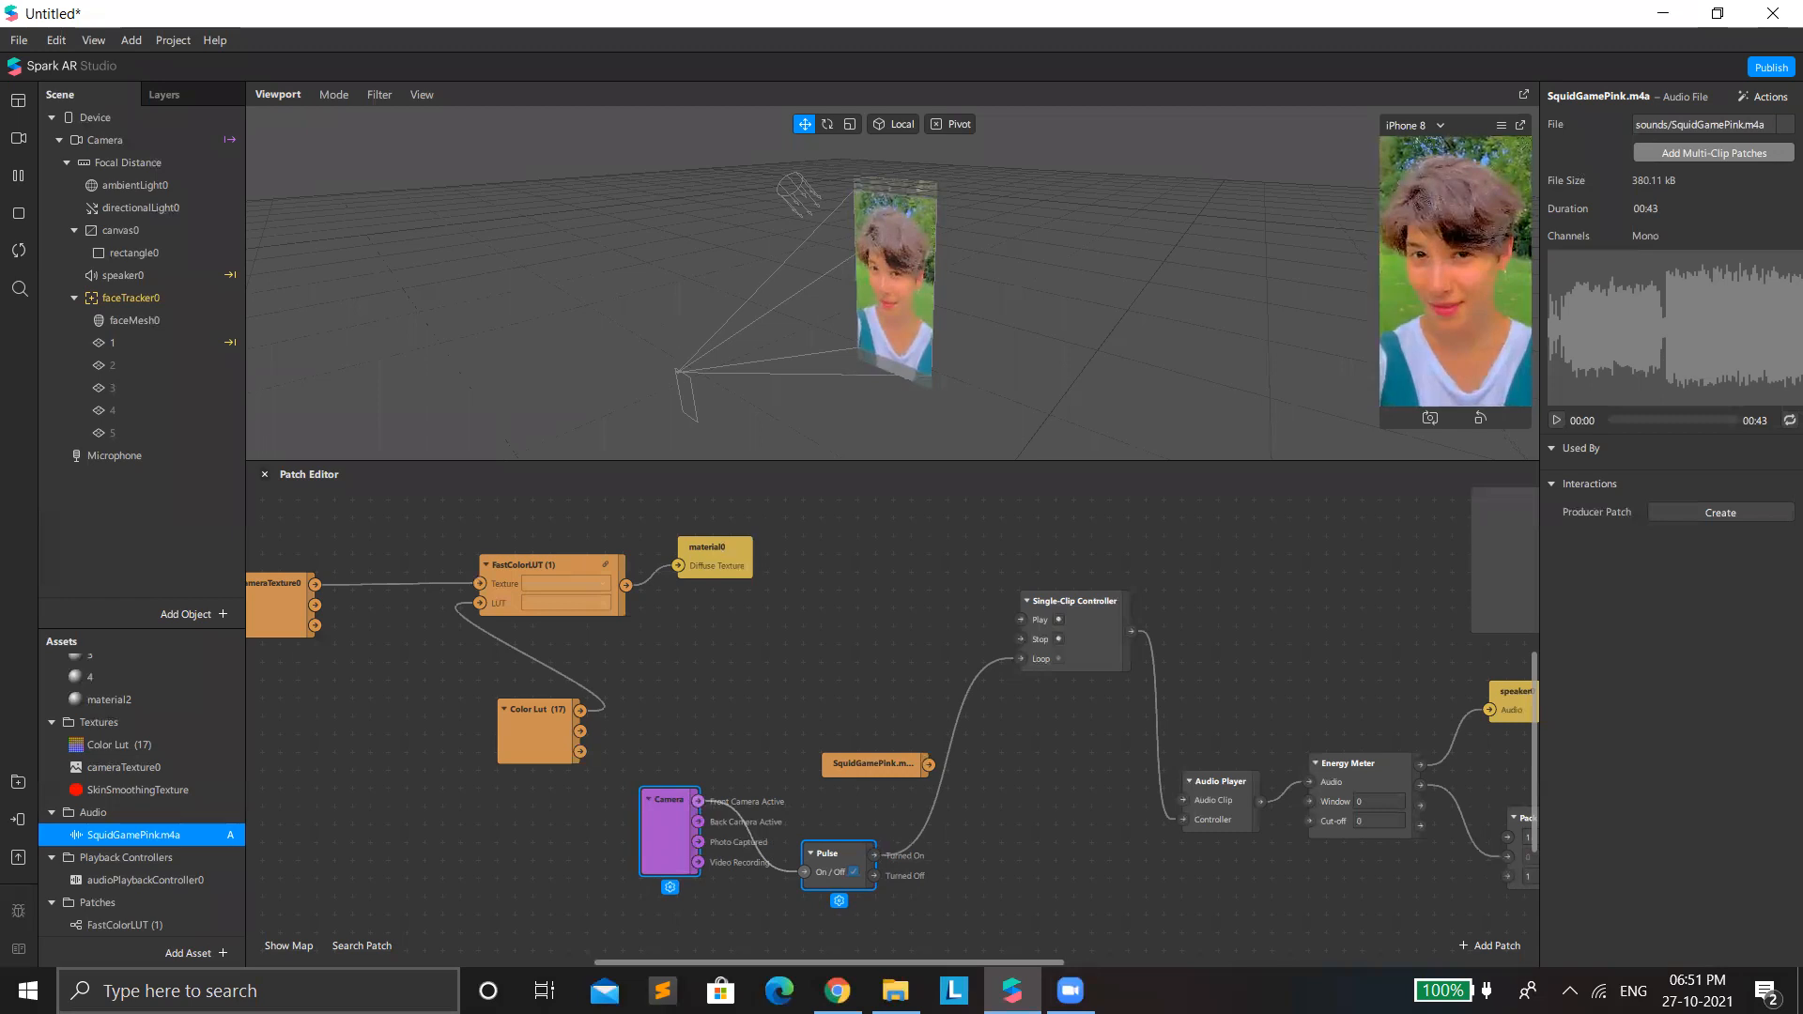
drag(1198, 820, 1138, 794)
drag(1100, 671, 1022, 893)
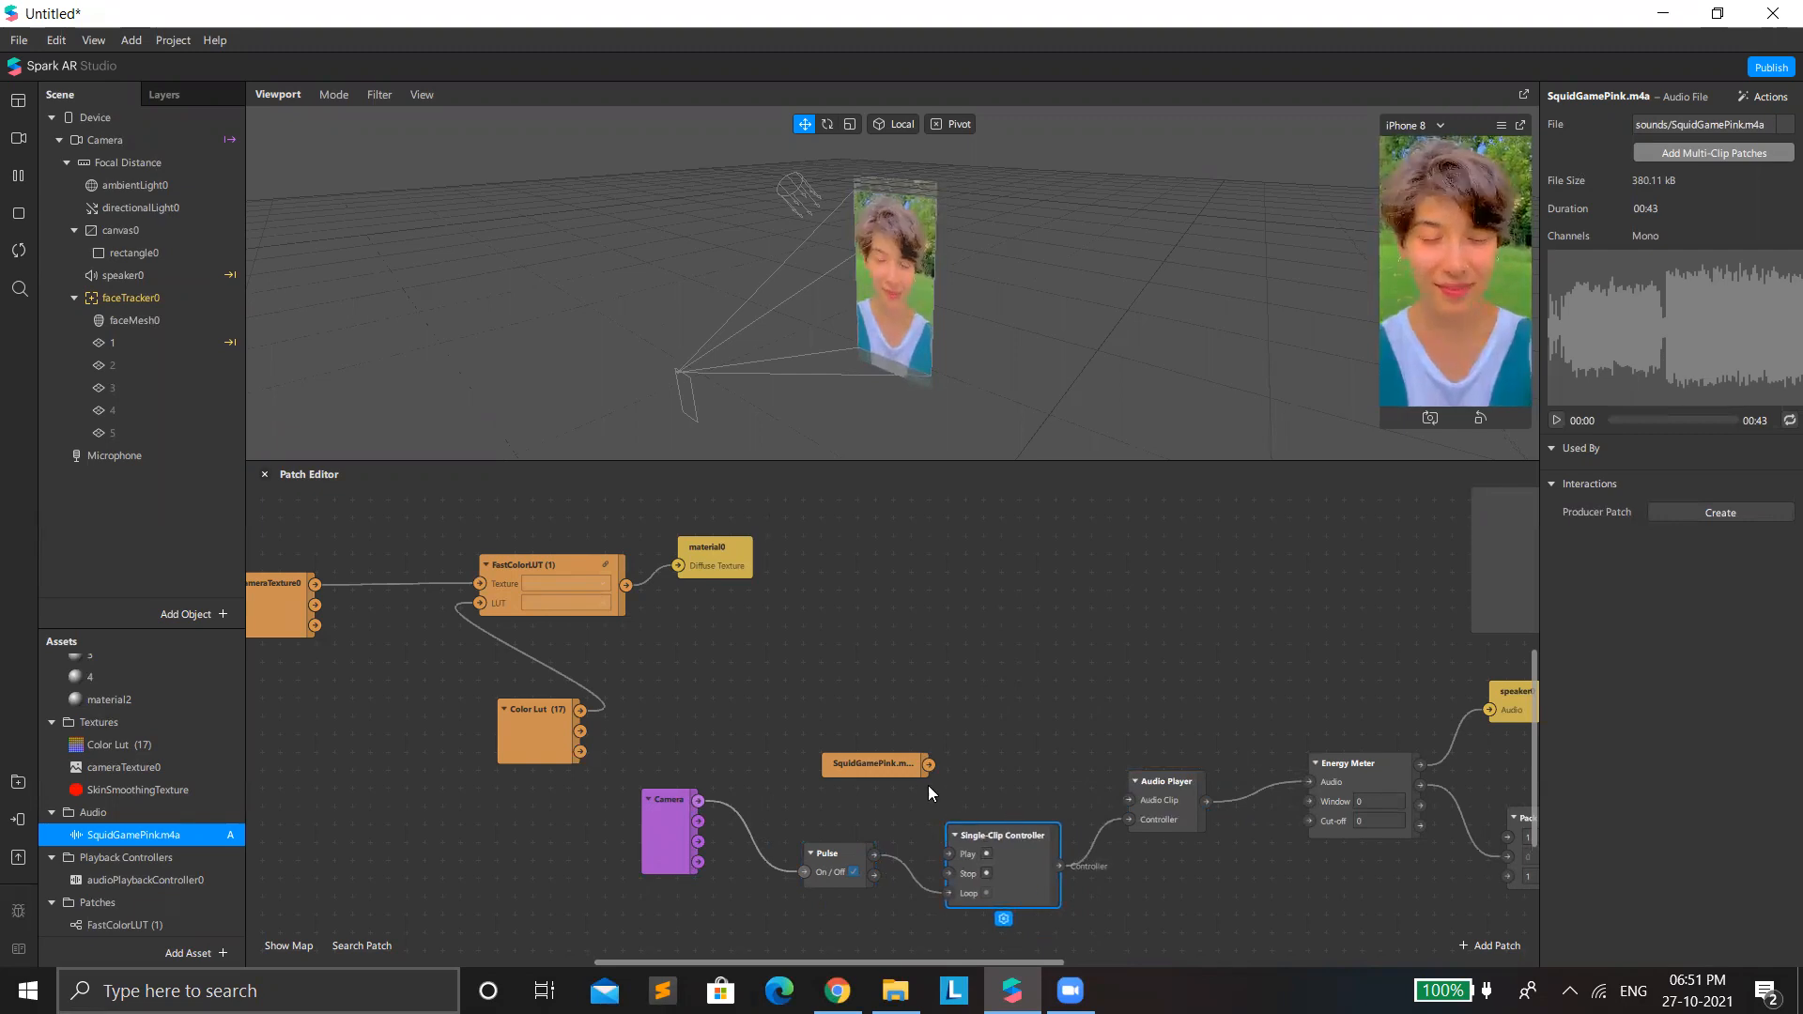
Connect the SquidGamePink.m4a patch to the Audio Player's Audio Clip input and move Pack up beside the Energy Meter.
drag(928, 764, 1129, 799)
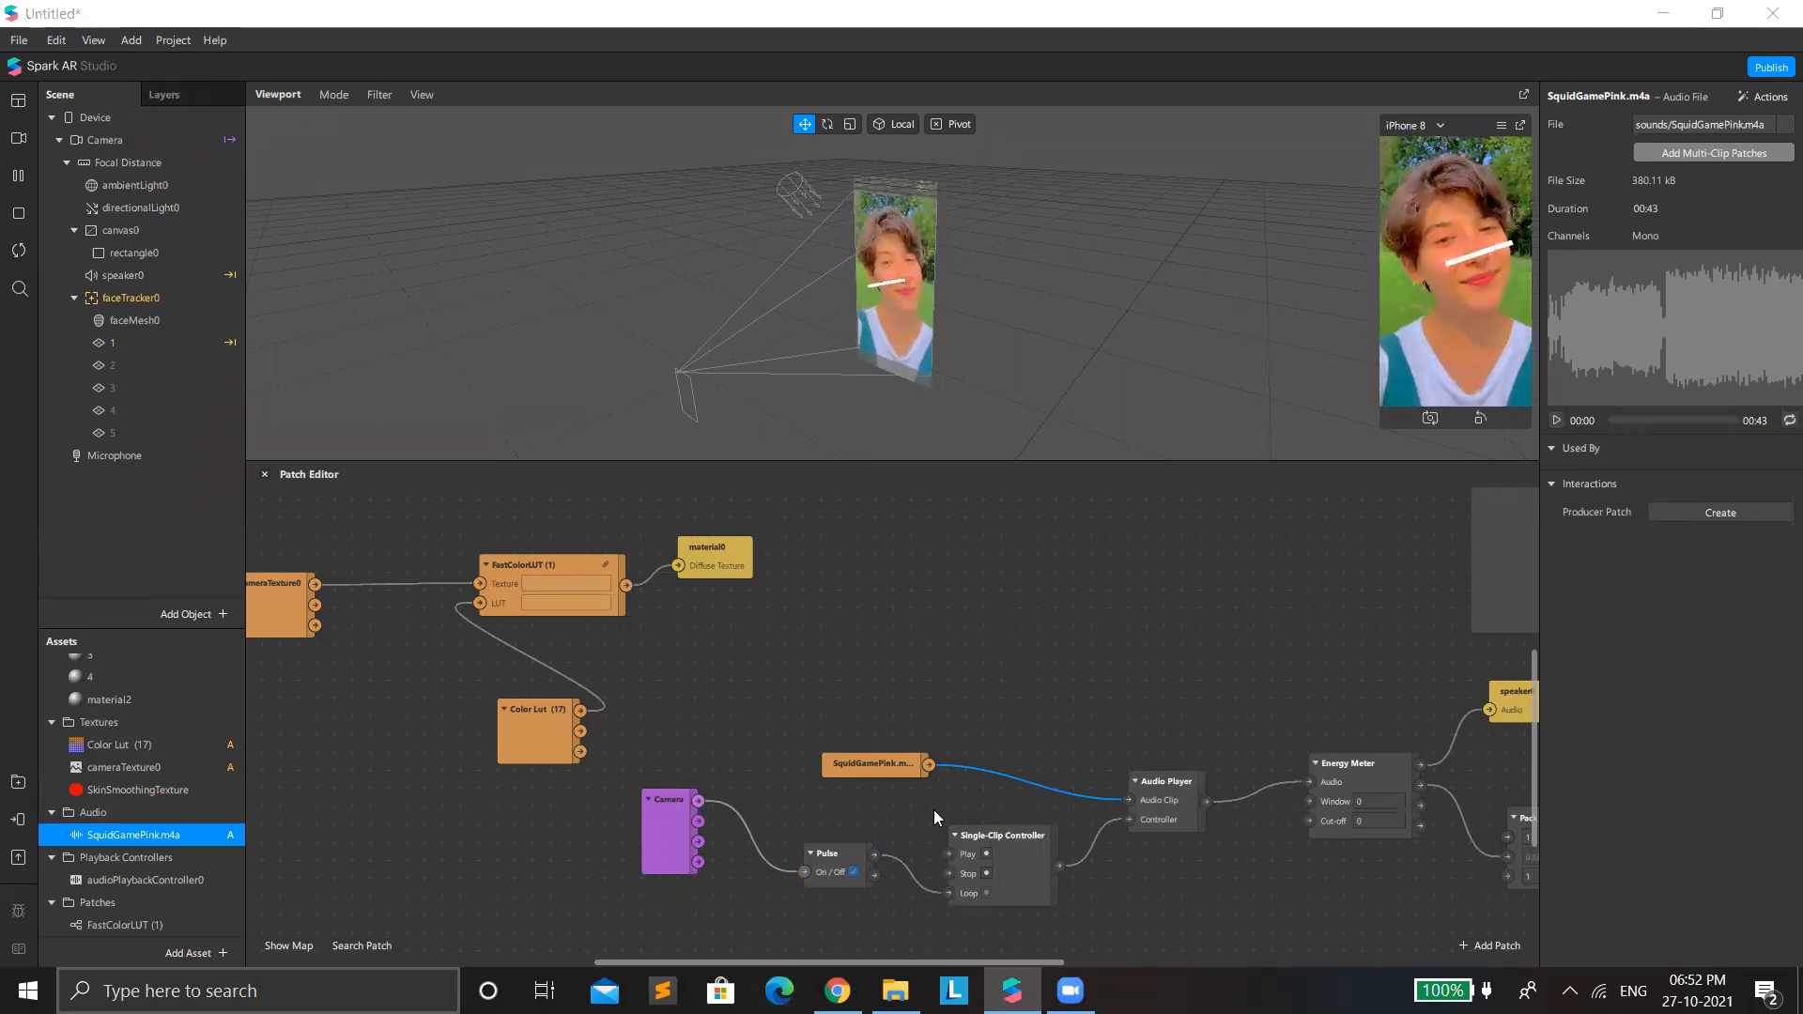
drag(921, 962, 1071, 962)
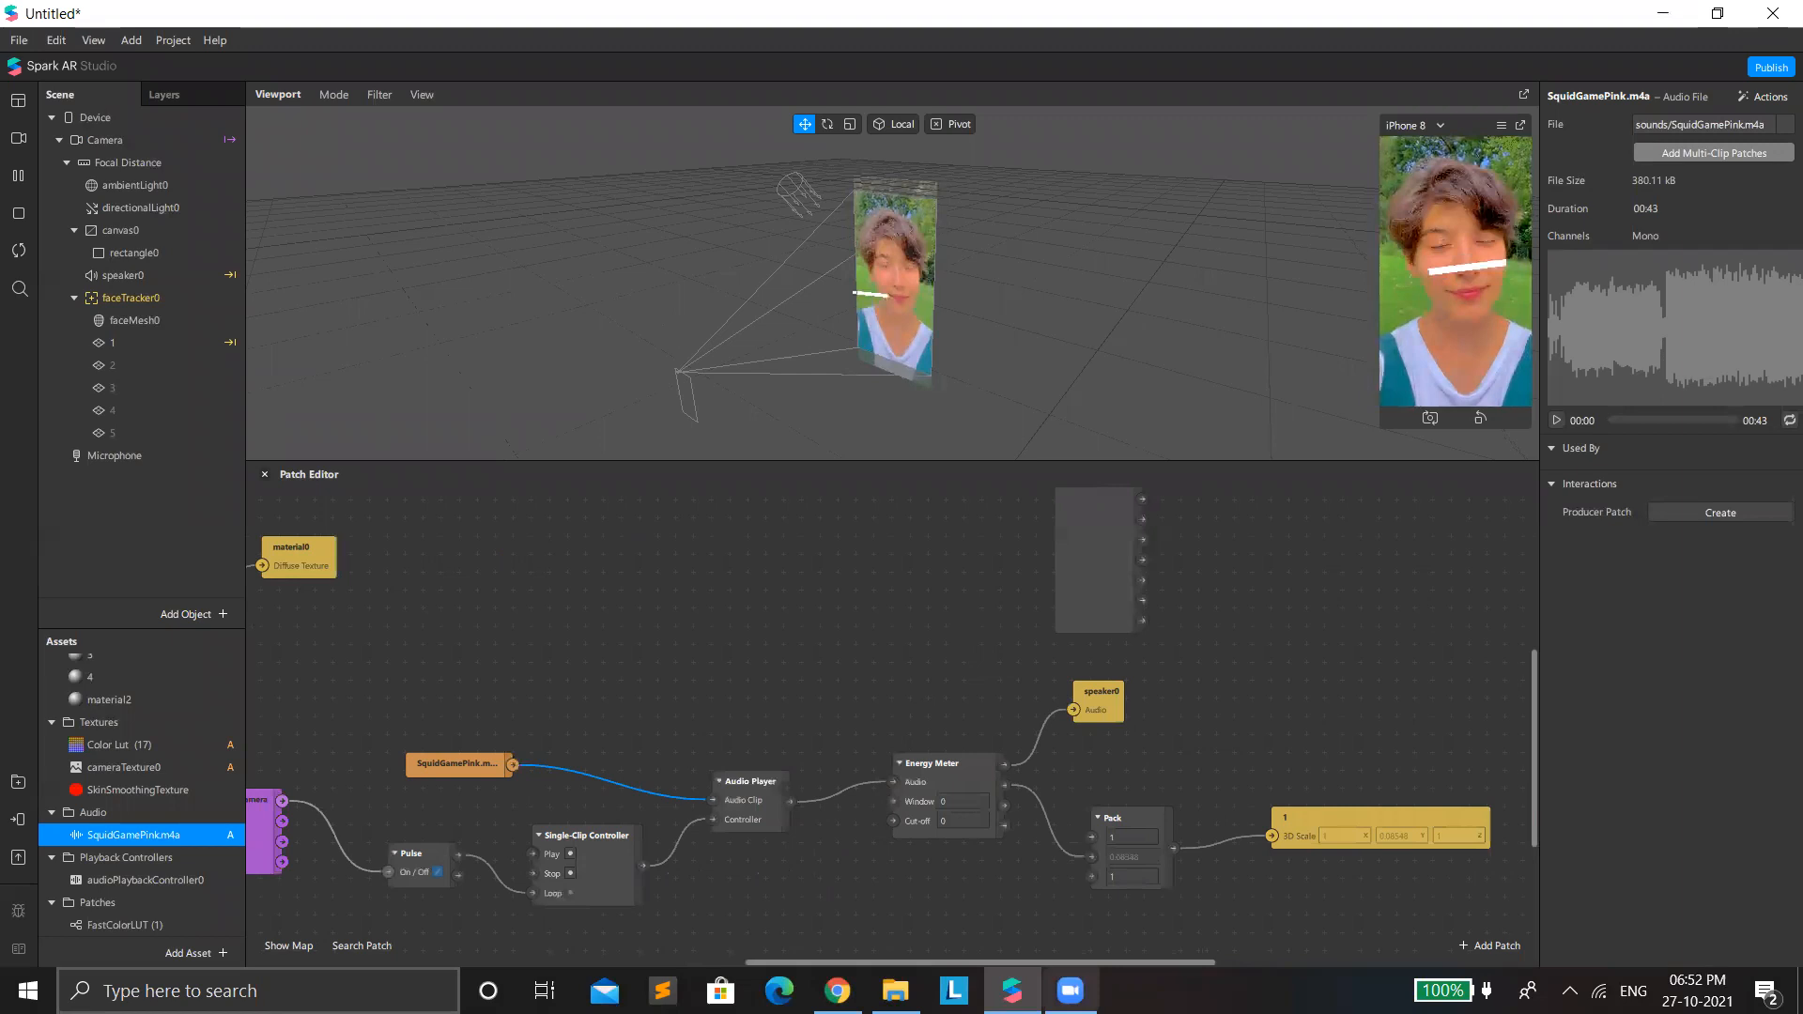
drag(1114, 818, 1095, 763)
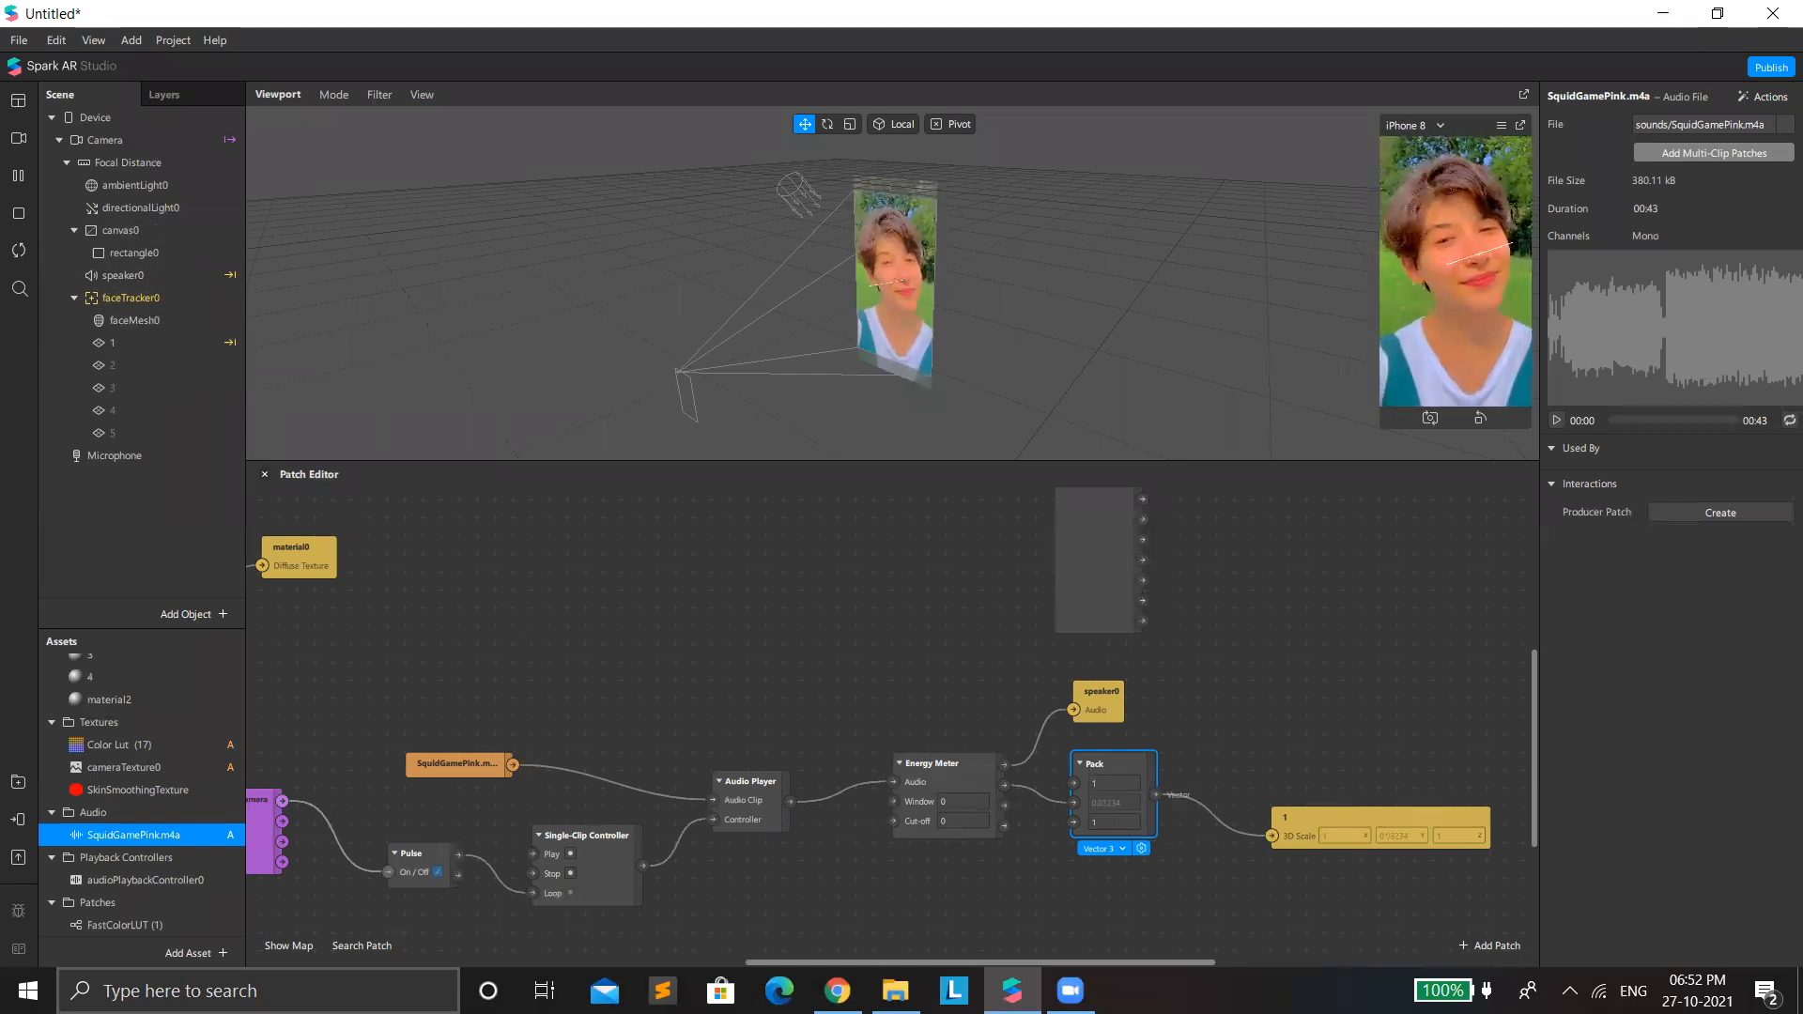
Pause the preview and move the Audio Analyzer patch above the Energy Meter.
click(19, 177)
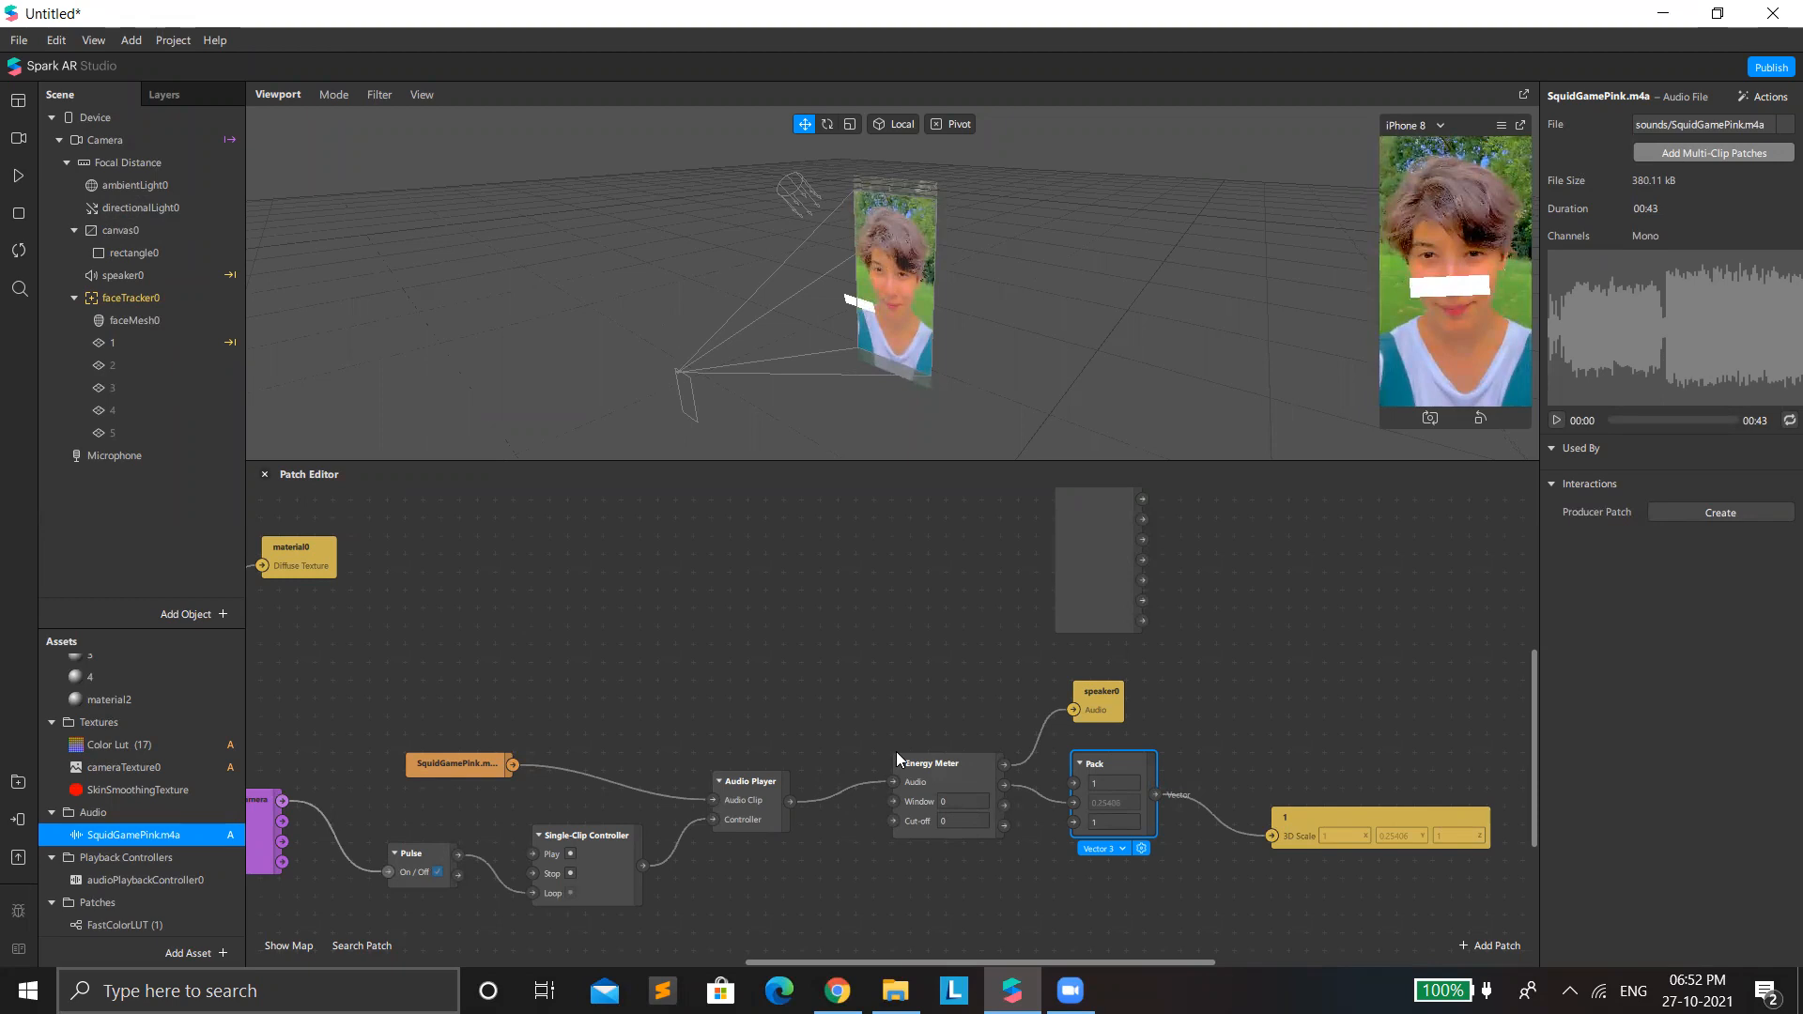
click(961, 787)
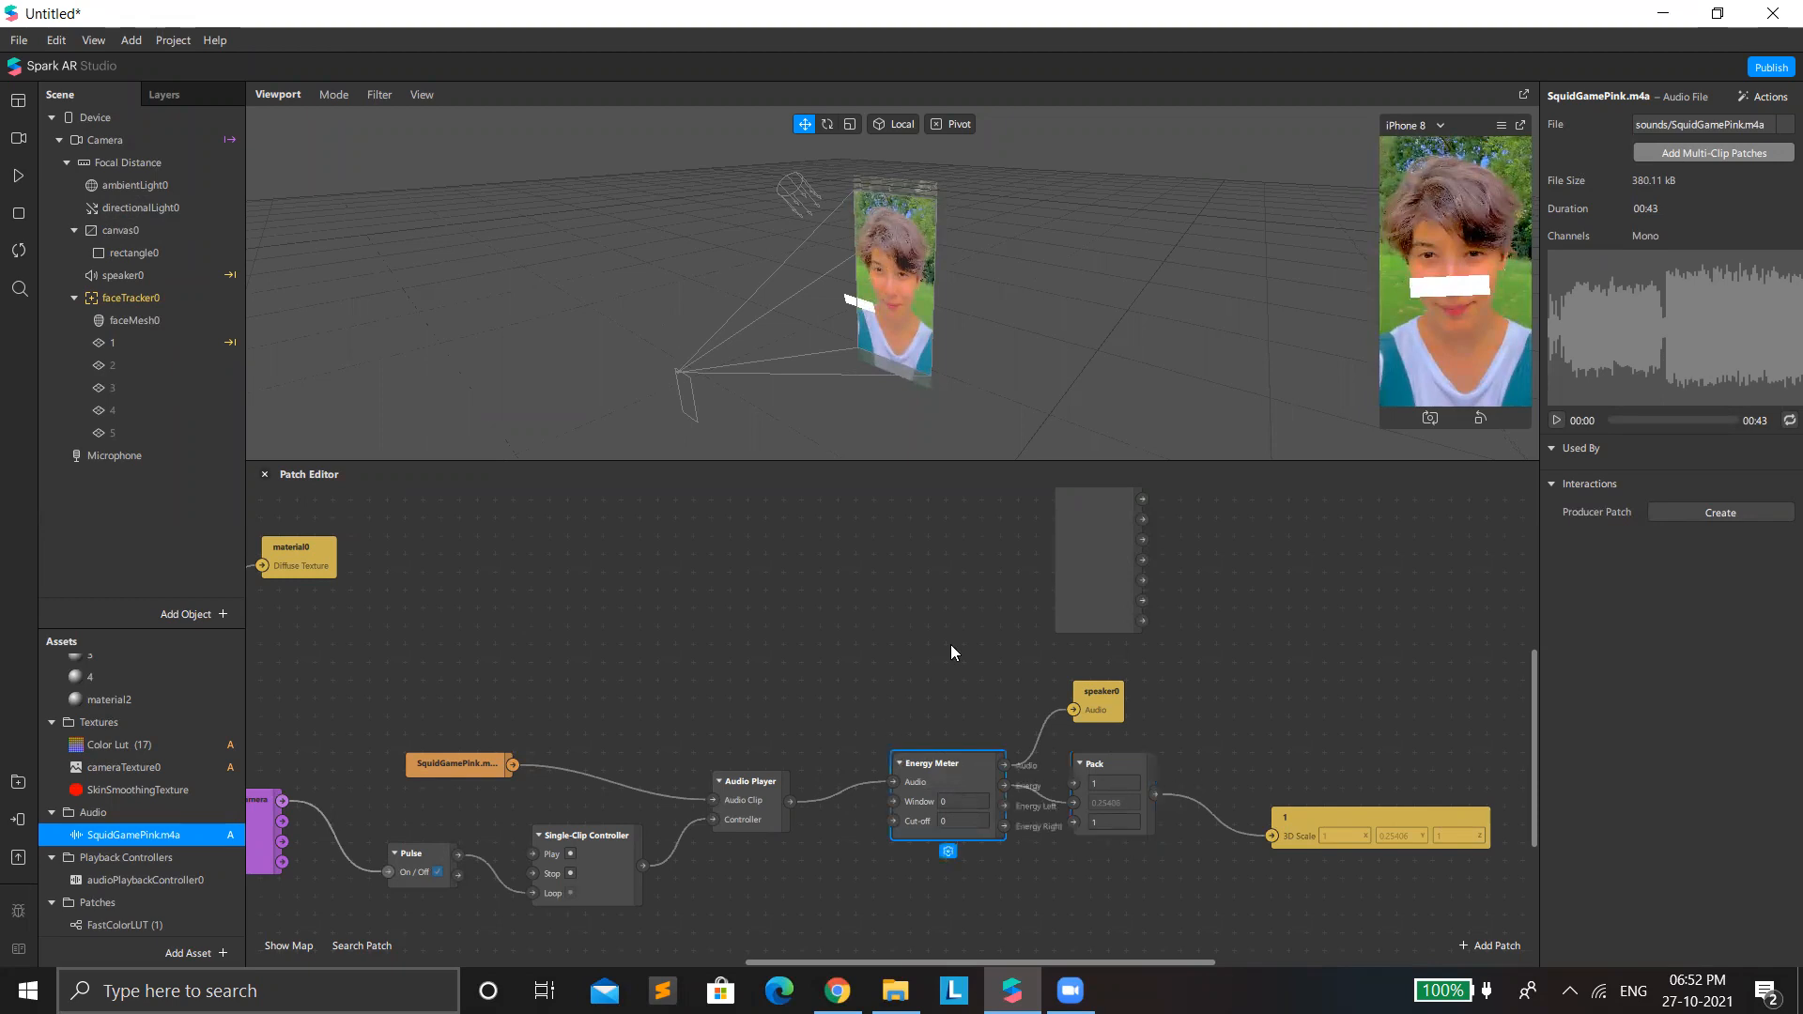
scroll(1093, 713, up, 3)
scroll(1119, 680, down, 2)
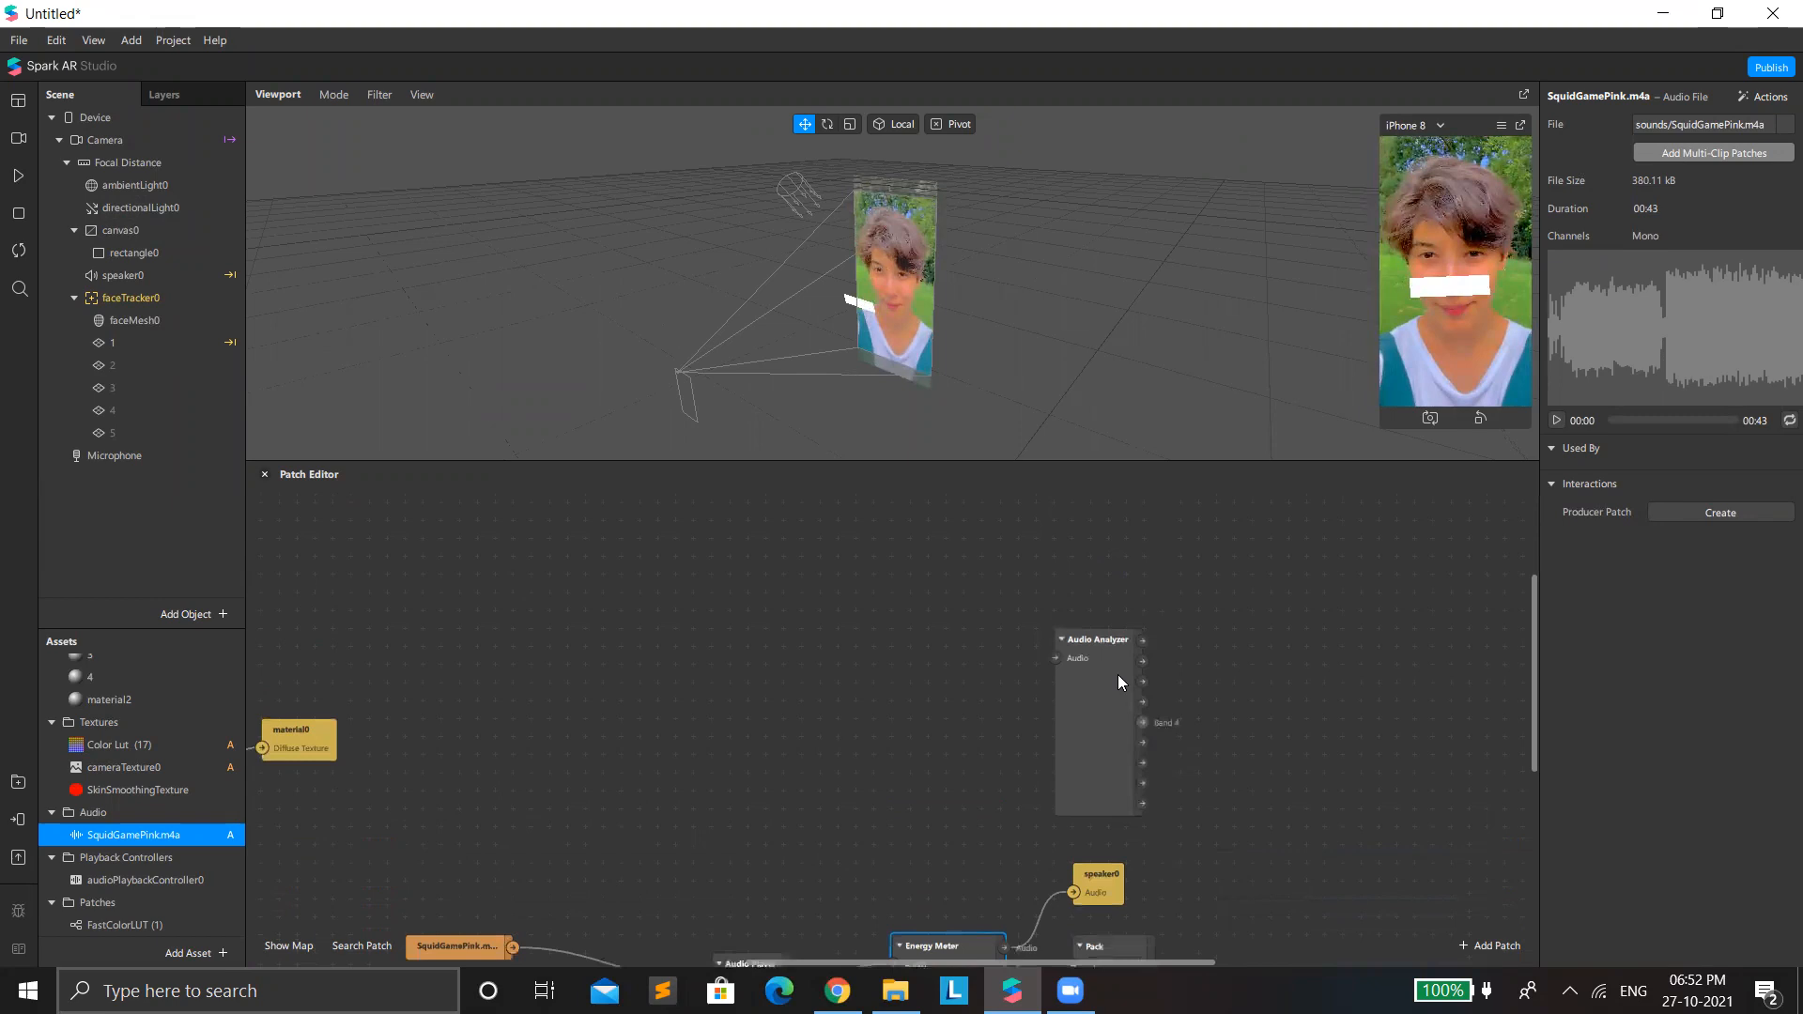
drag(1104, 682, 886, 718)
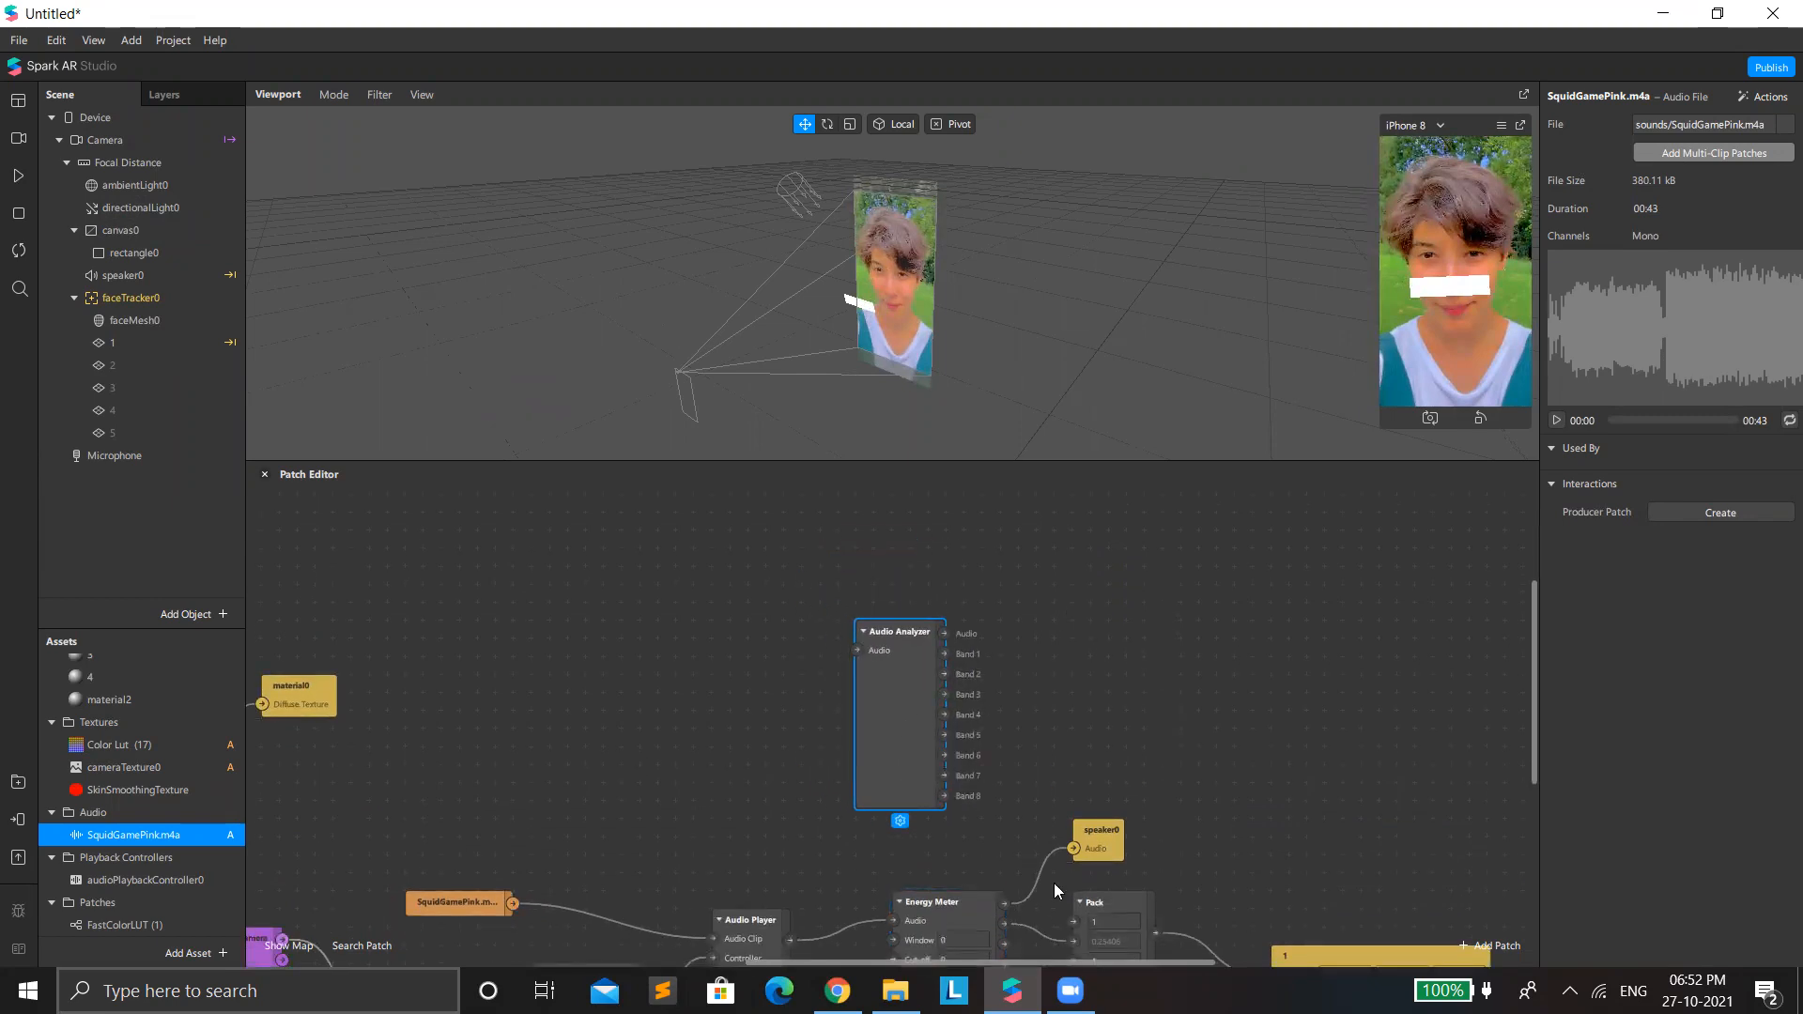
scroll(1033, 657, down, 2)
drag(967, 461, 951, 393)
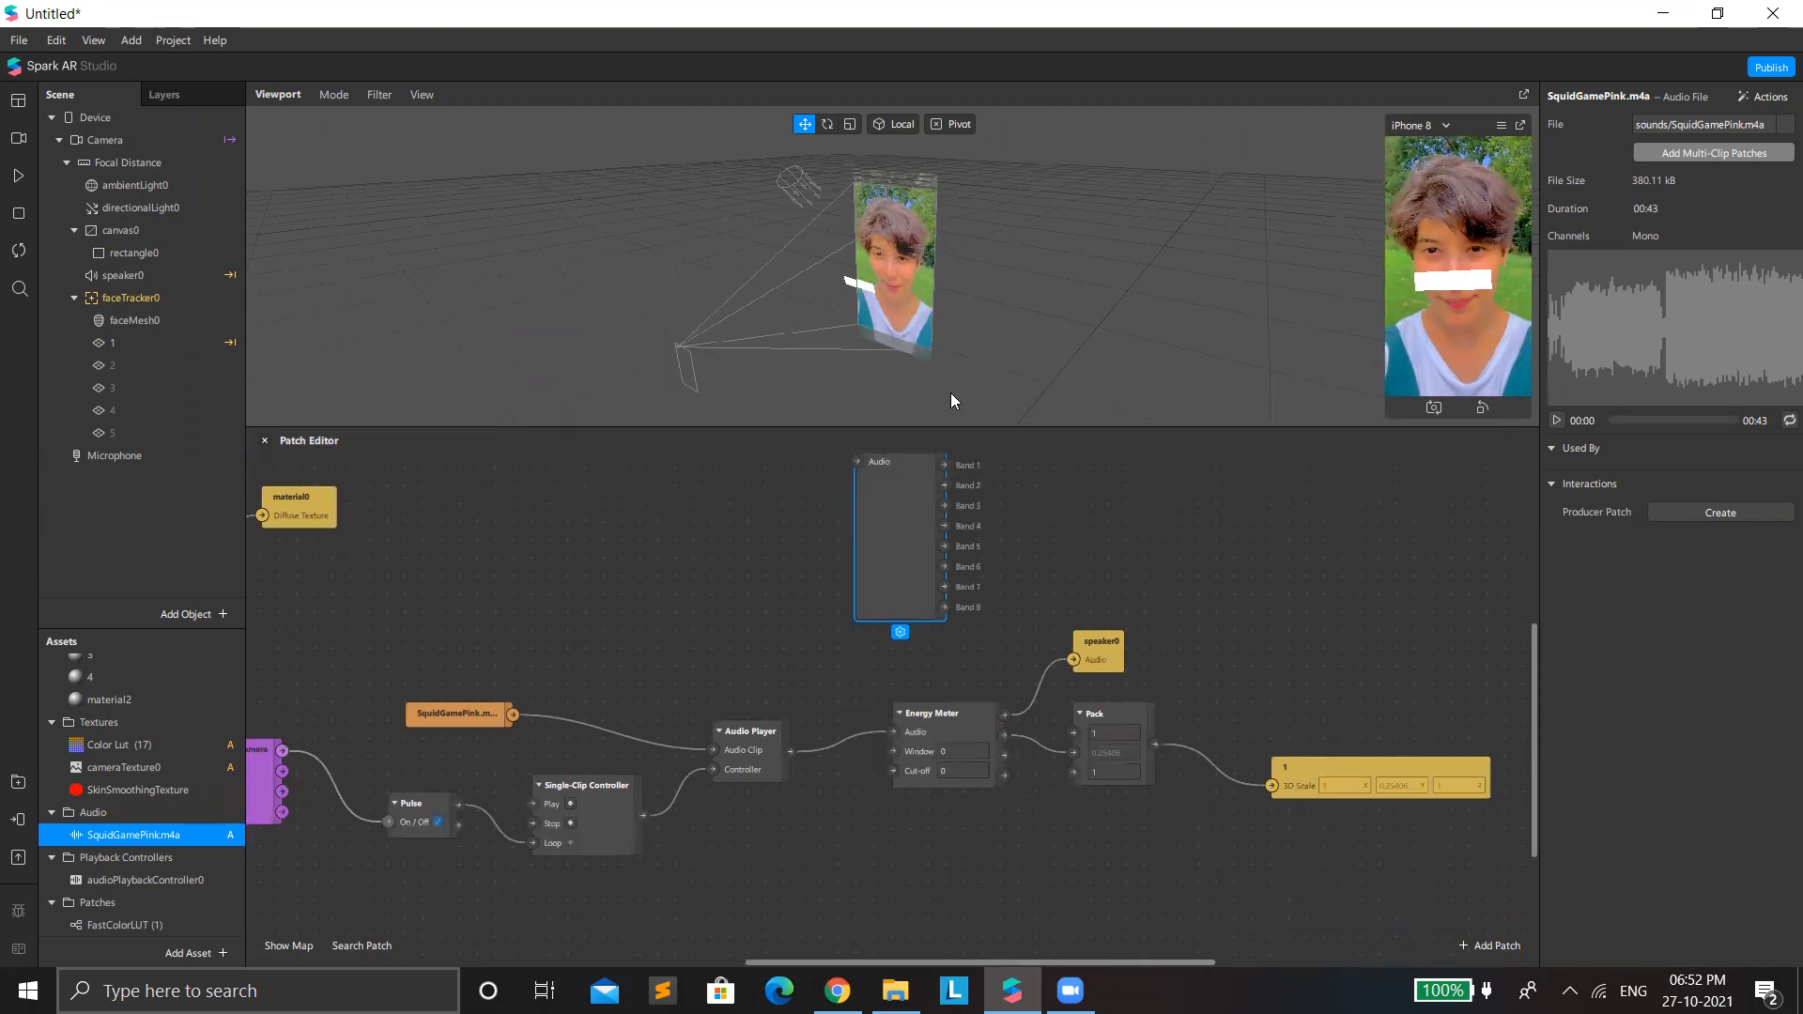
Disconnect the Energy Meter from the Audio Player, speaker0 and Pack patches.
drag(265, 680, 939, 855)
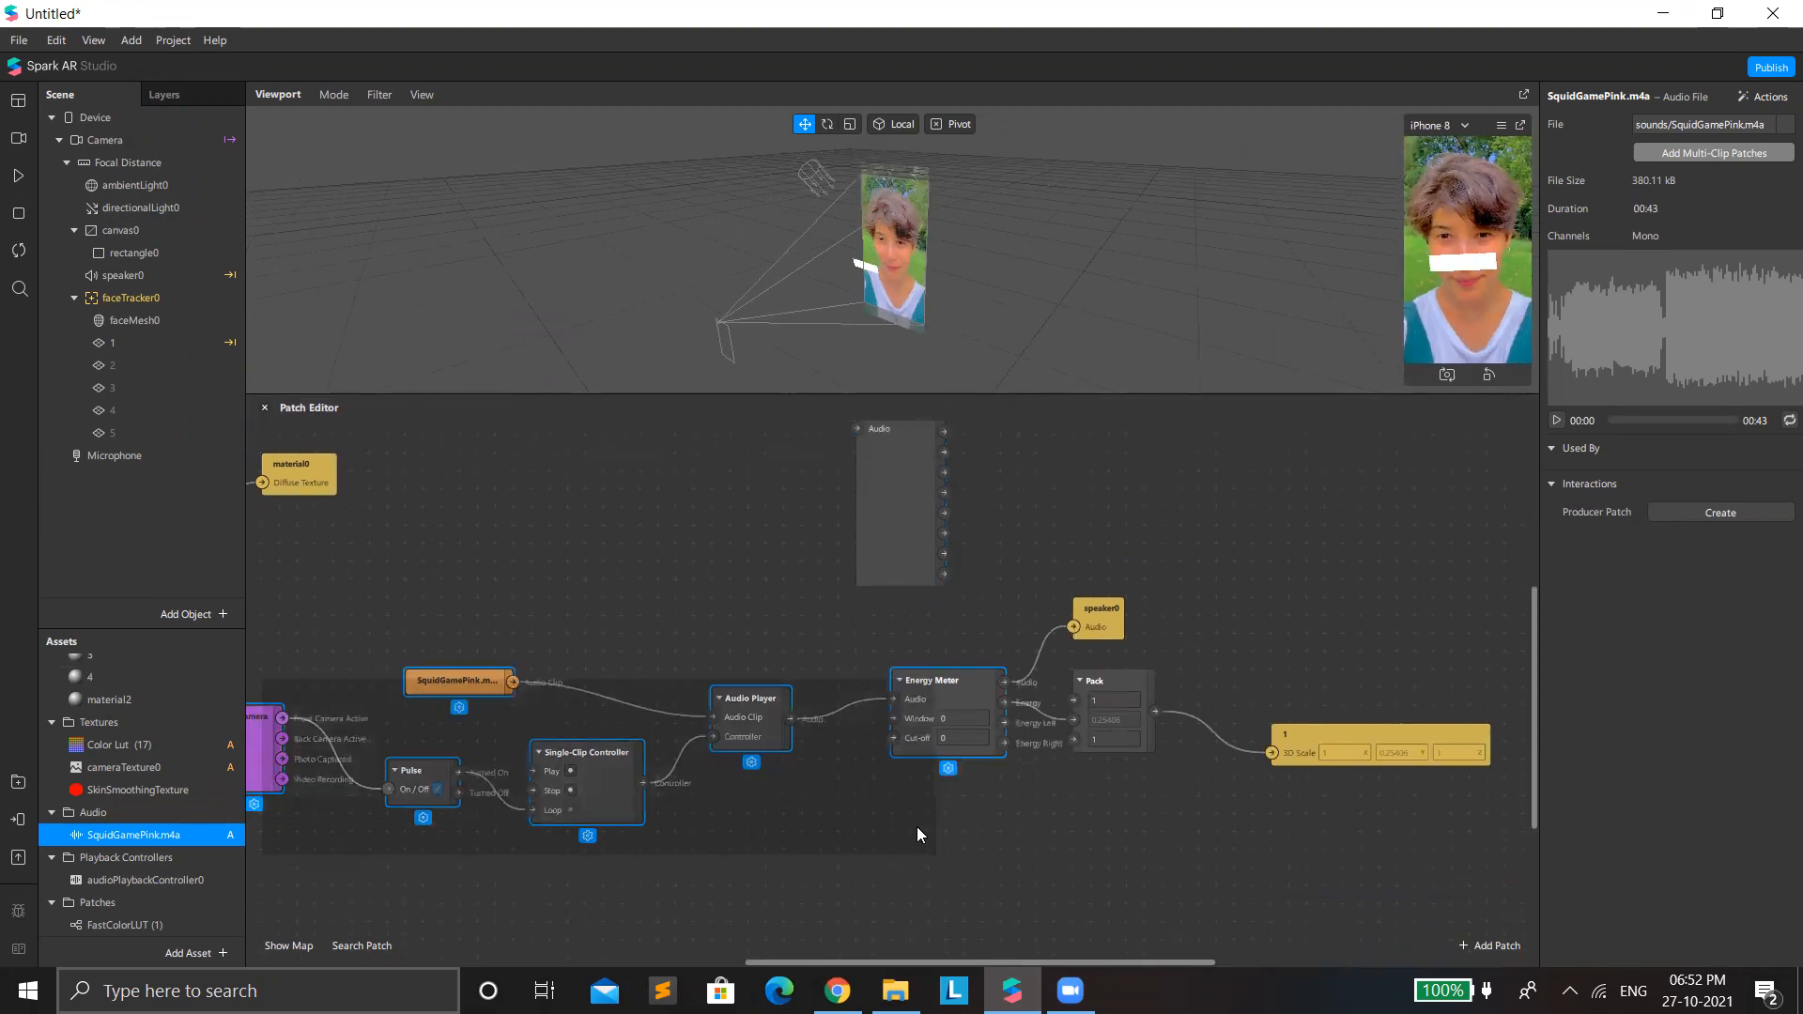
click(893, 699)
key(Delete)
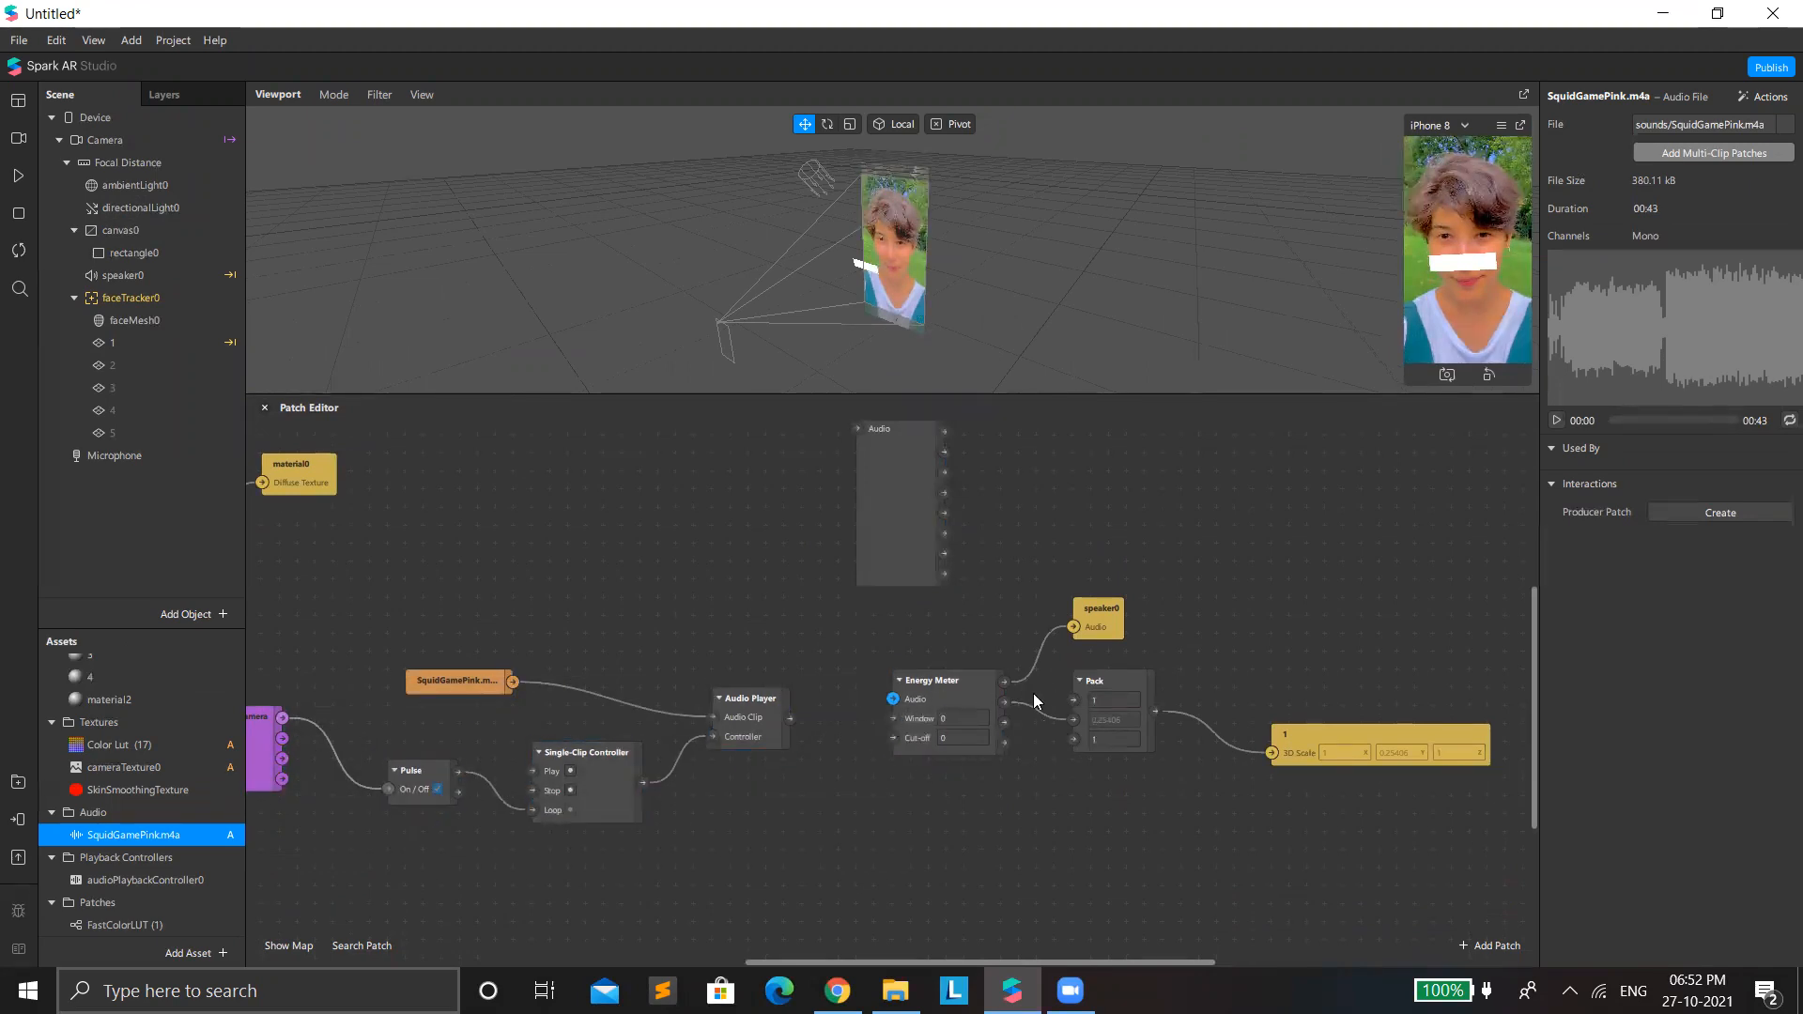
drag(1004, 681, 1091, 715)
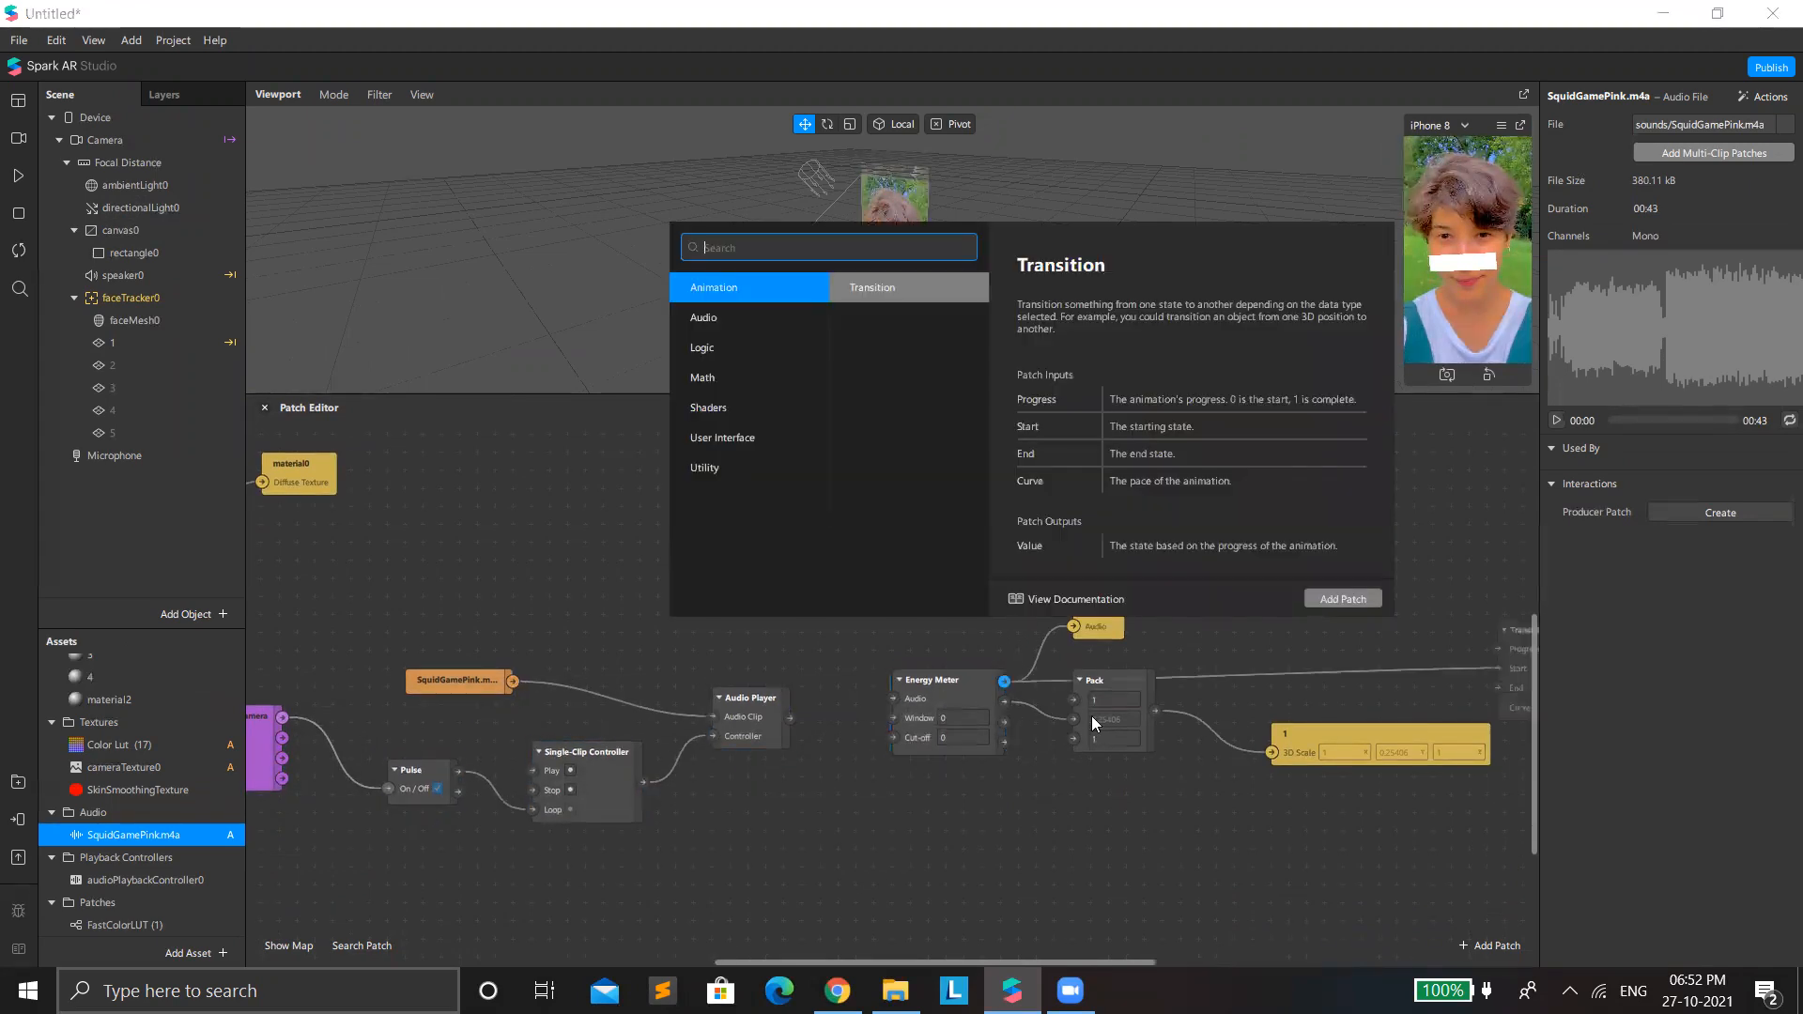
click(1066, 813)
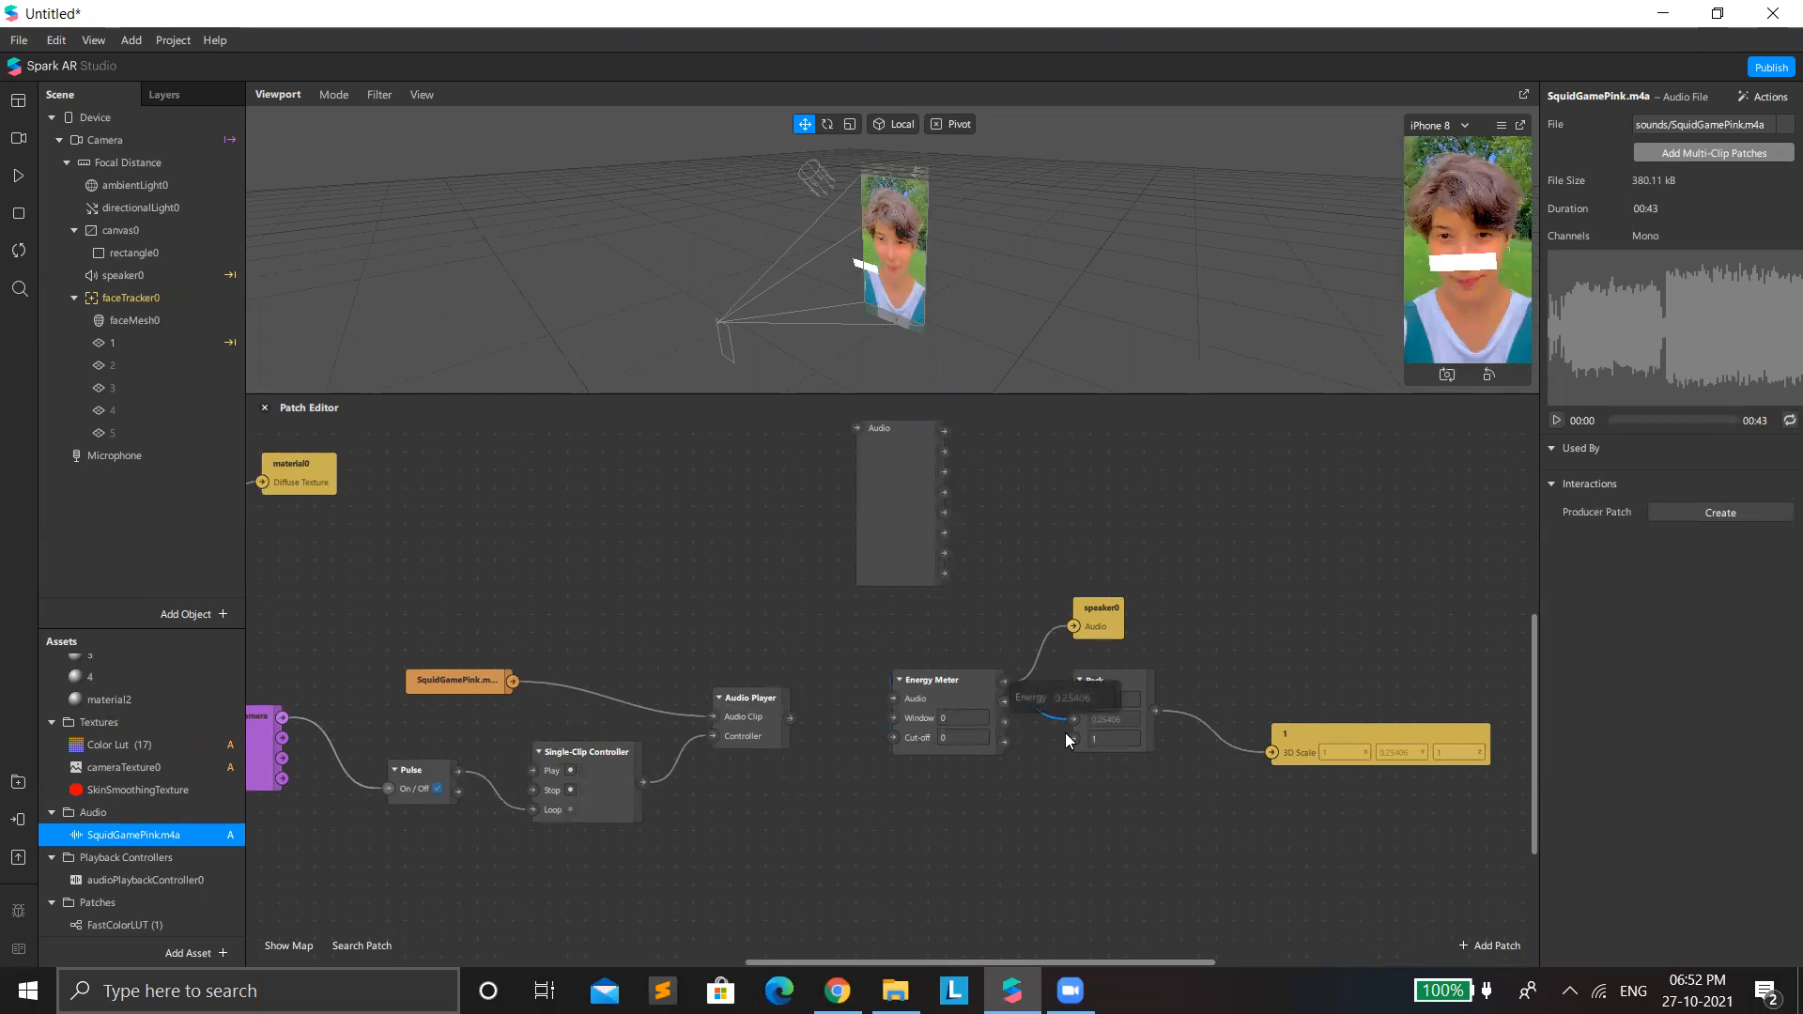
drag(1068, 625, 1051, 631)
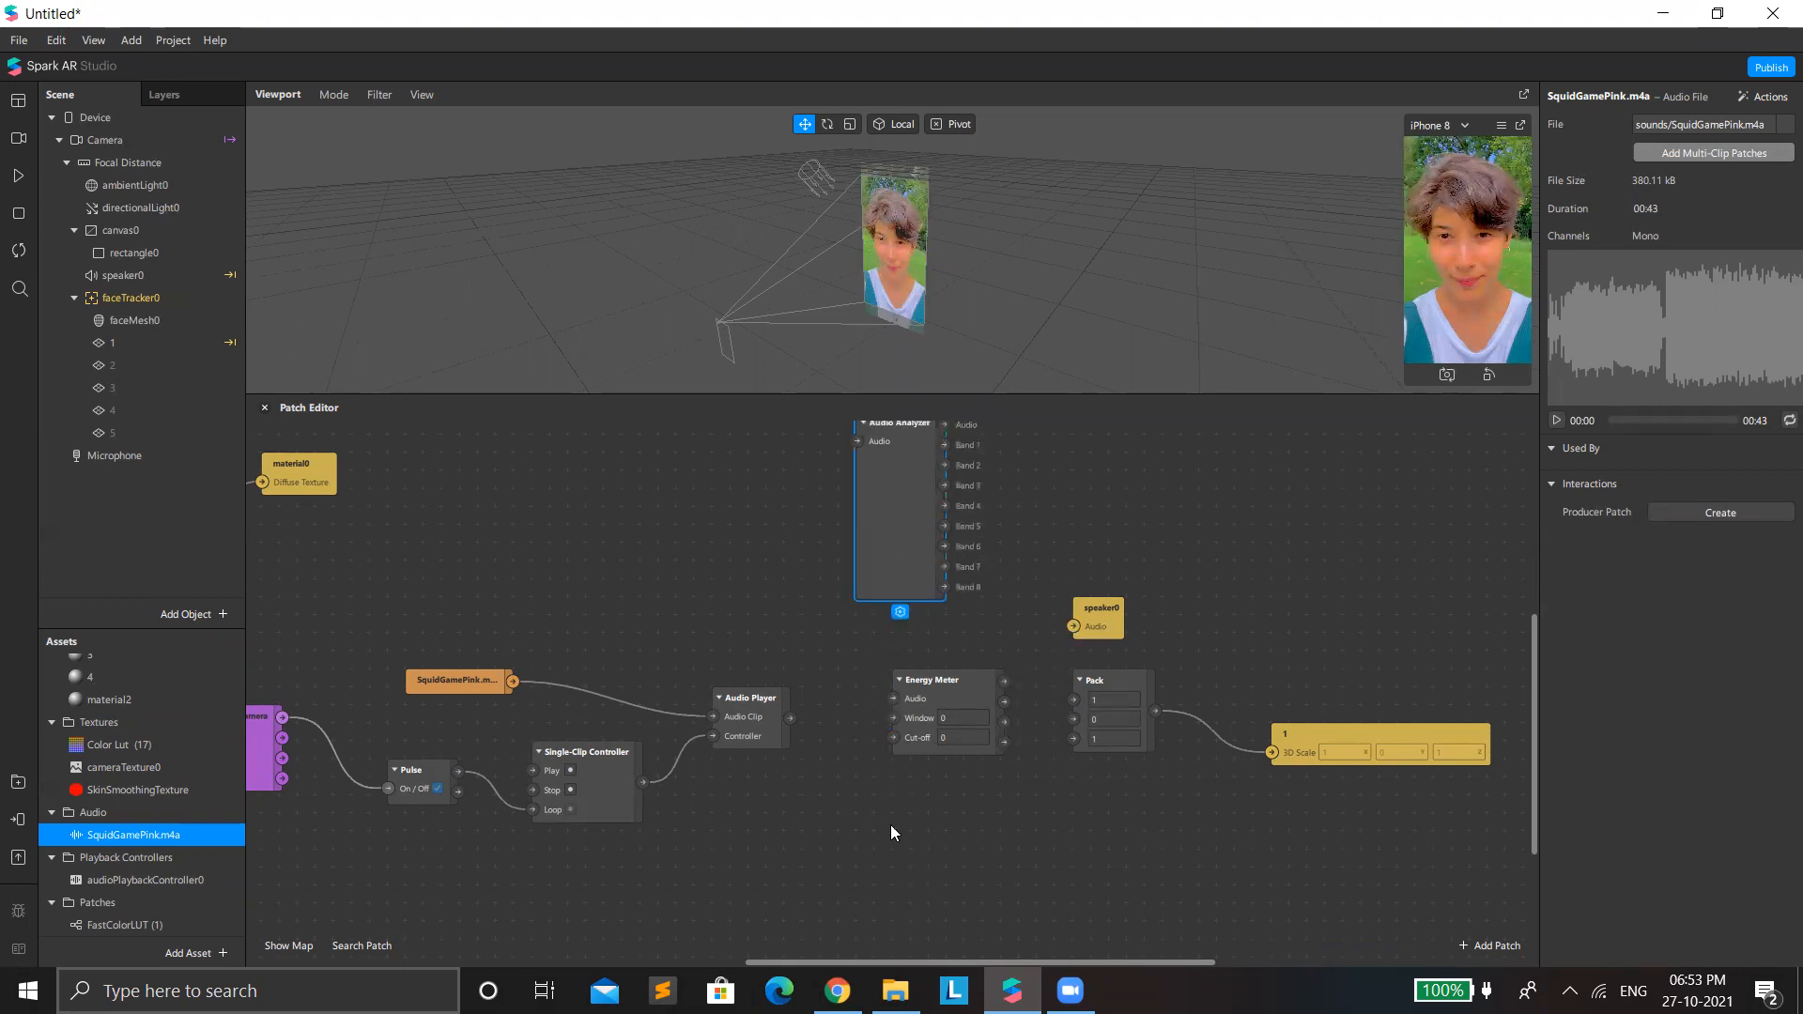
Swap the Audio Analyzer in for the Energy Meter, wiring the Audio Player into it and its Audio output to speaker0.
drag(943, 425, 943, 704)
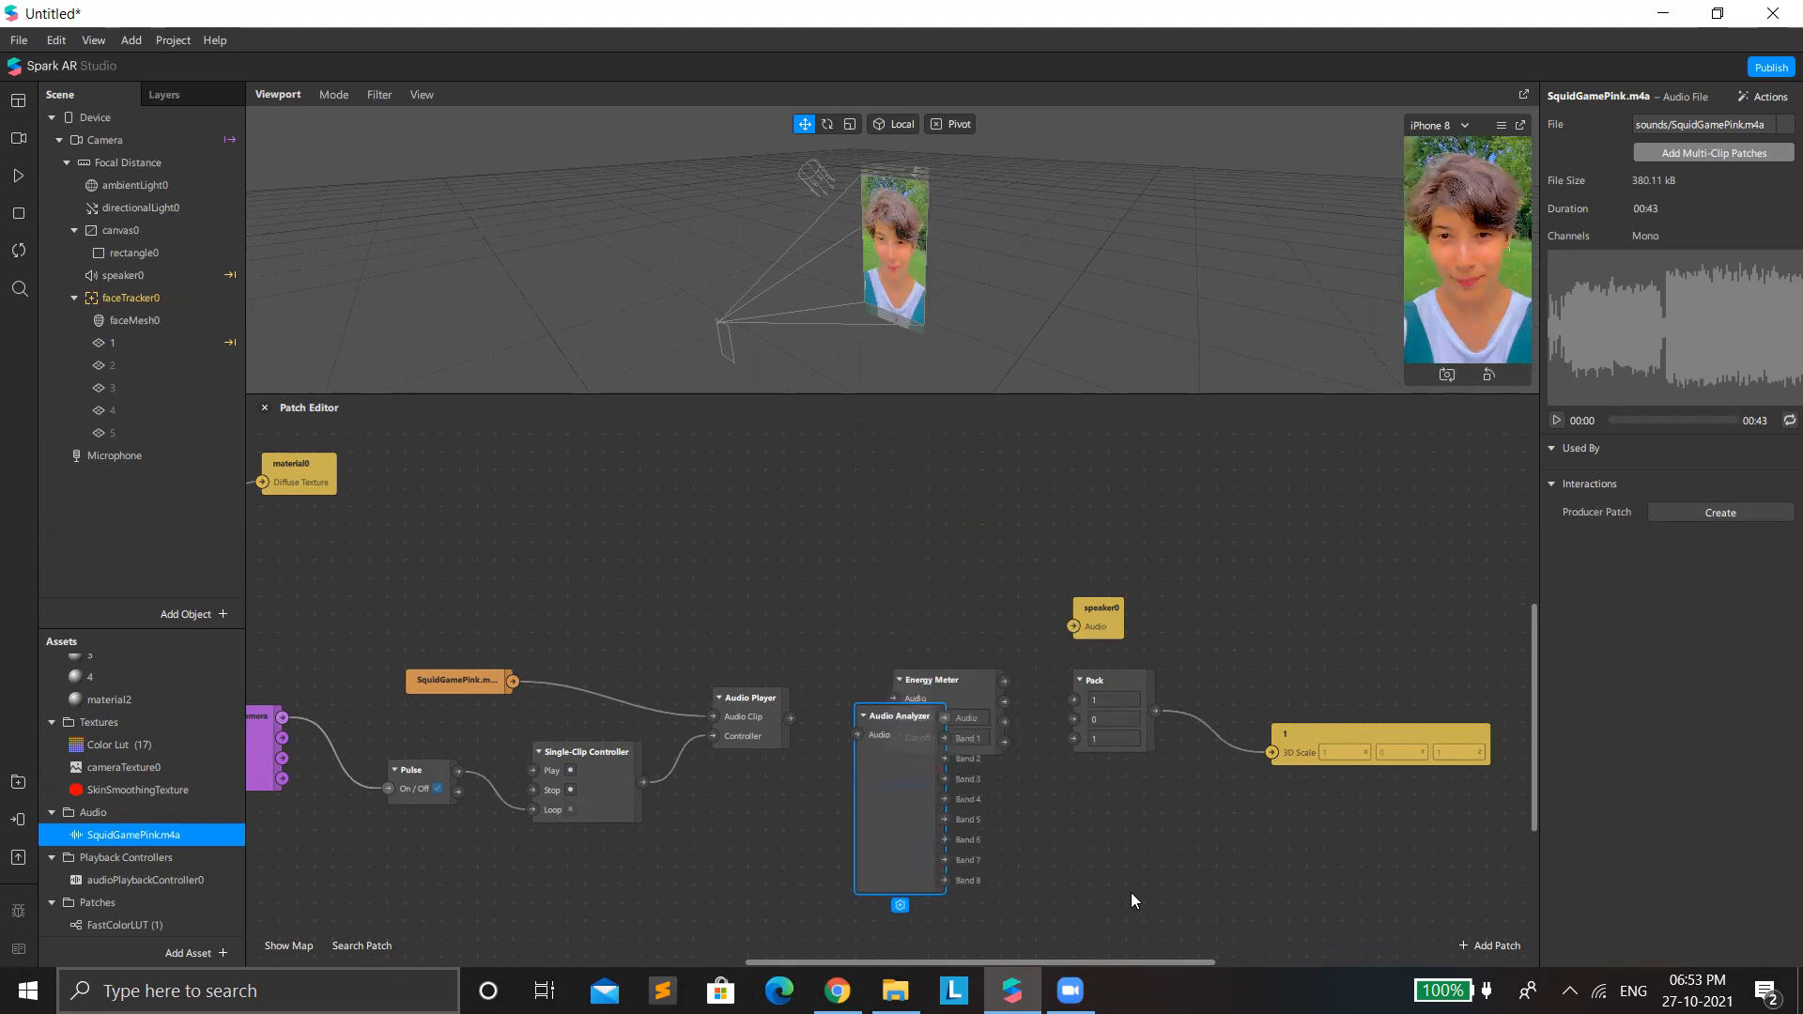
drag(982, 695, 584, 966)
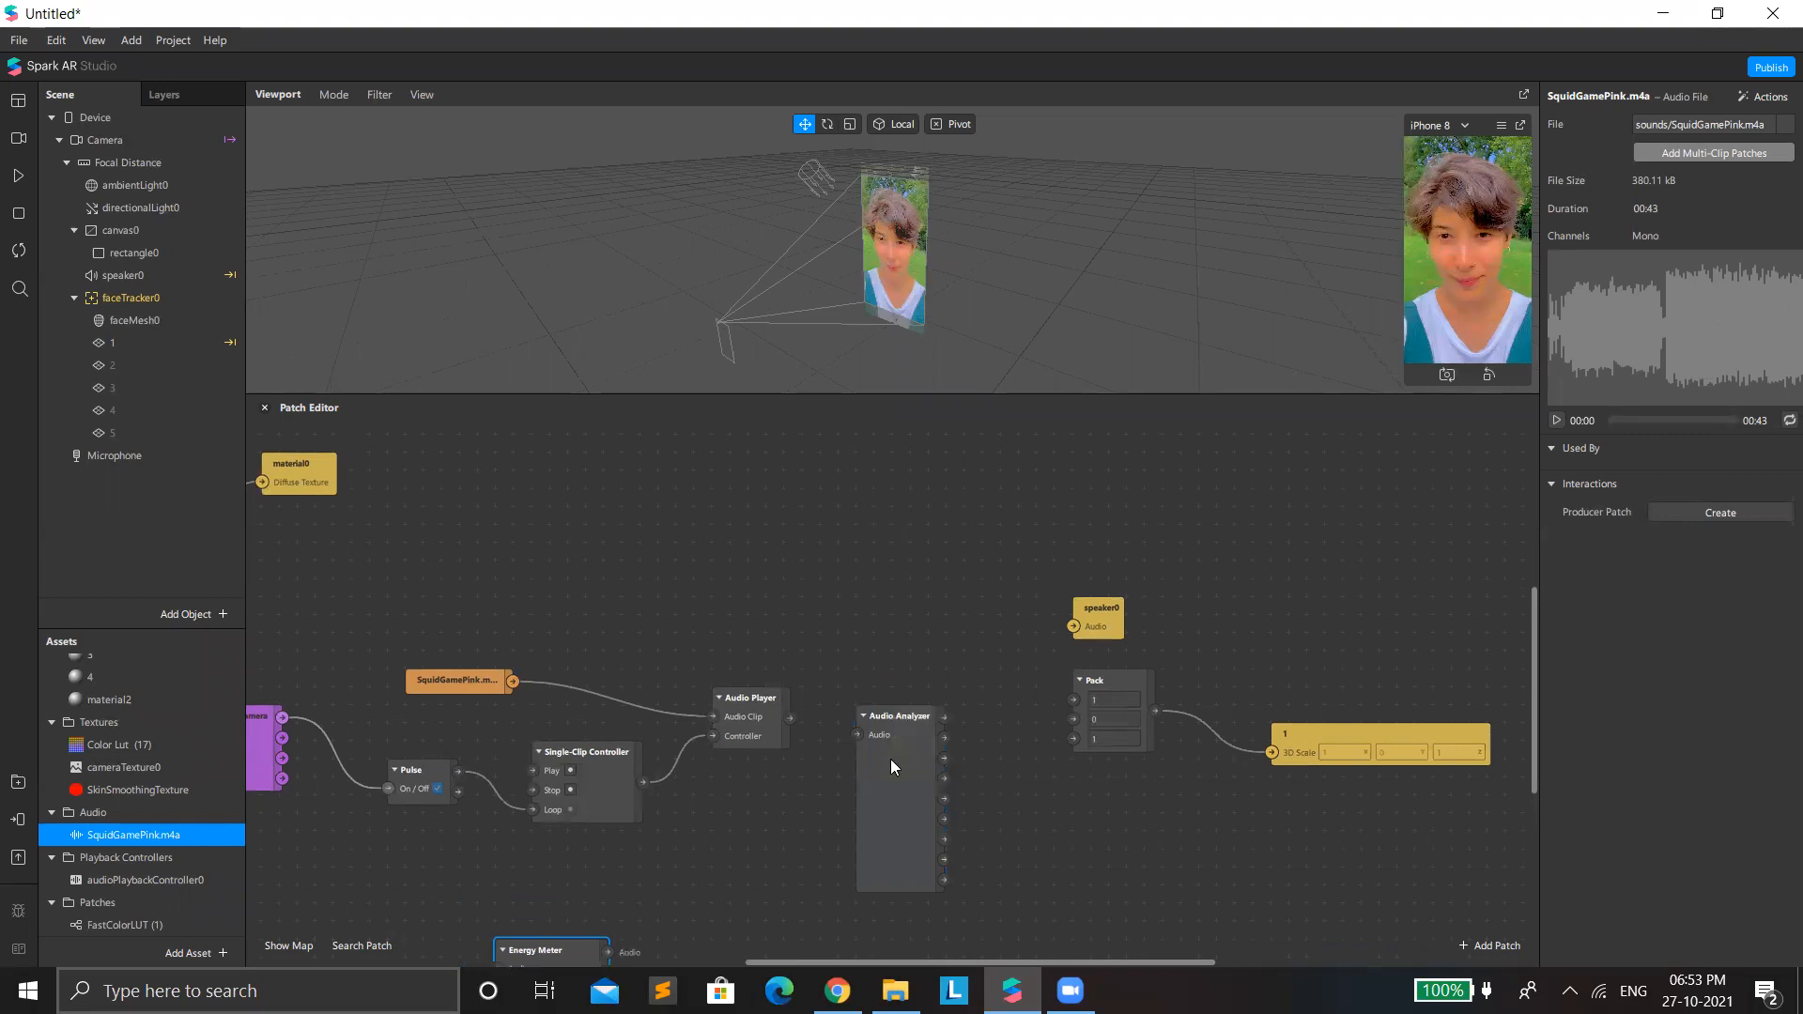
click(751, 725)
drag(753, 721, 856, 607)
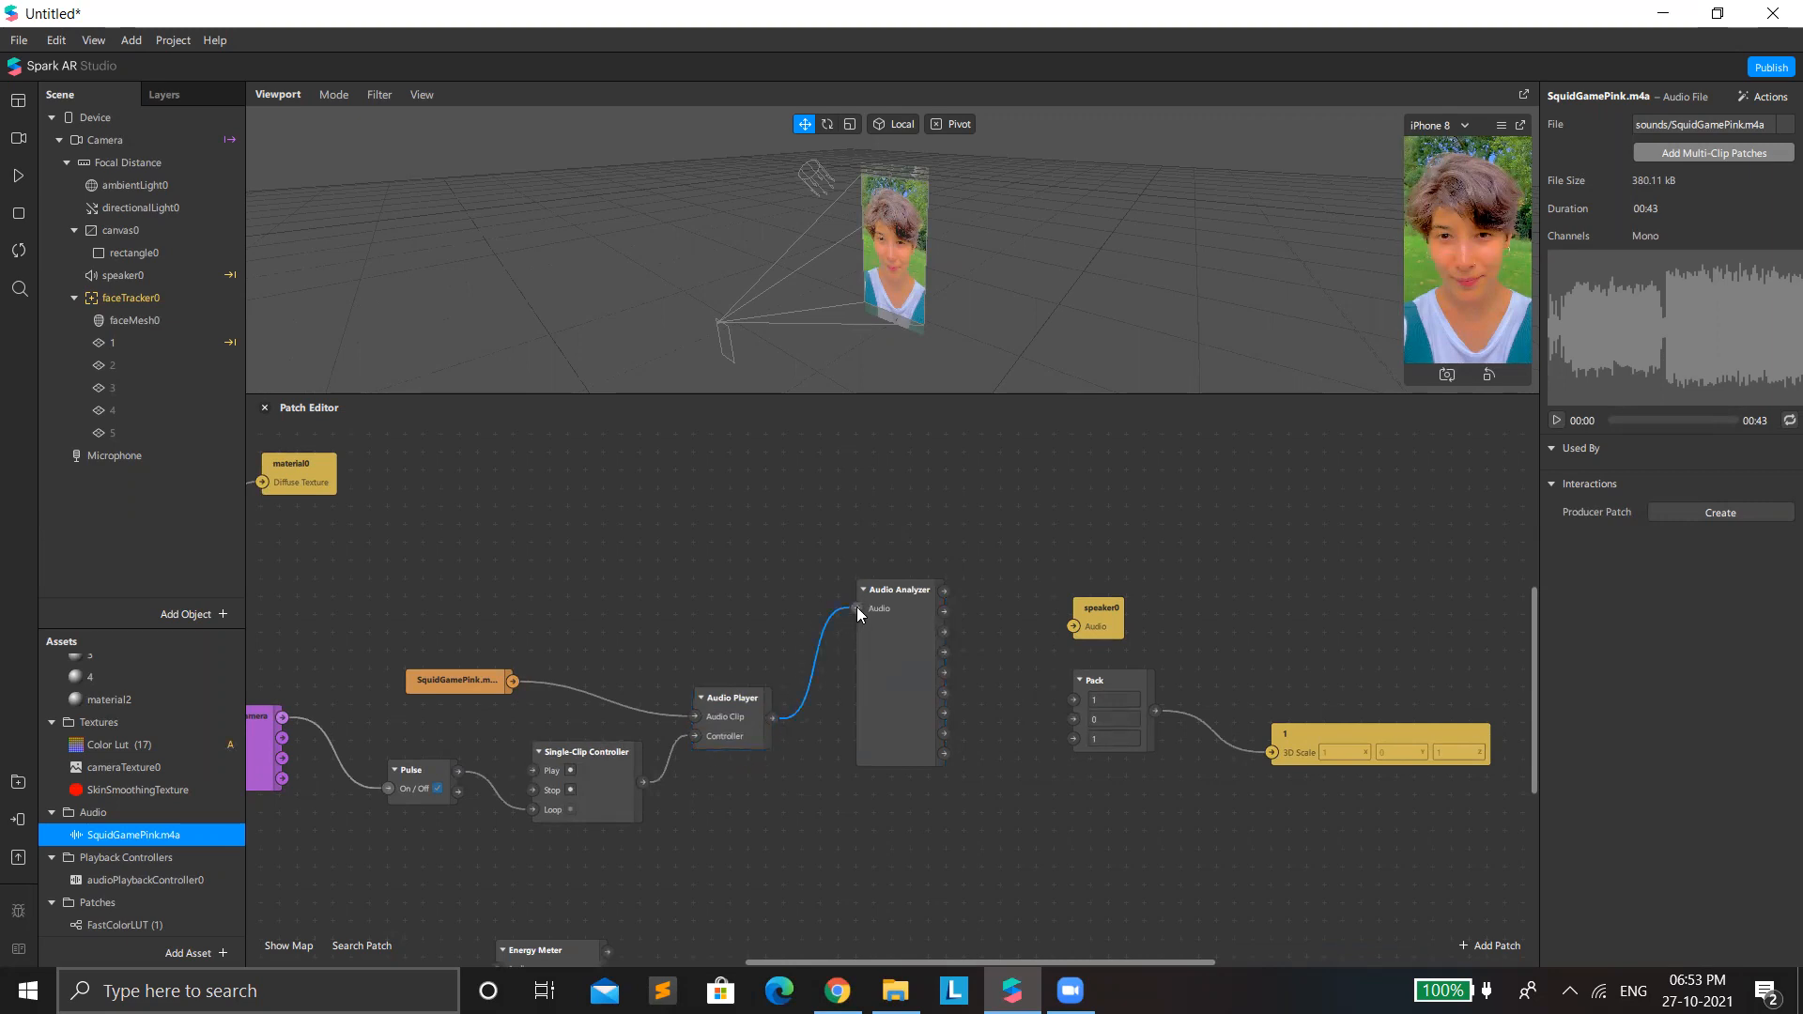
drag(945, 591, 1018, 537)
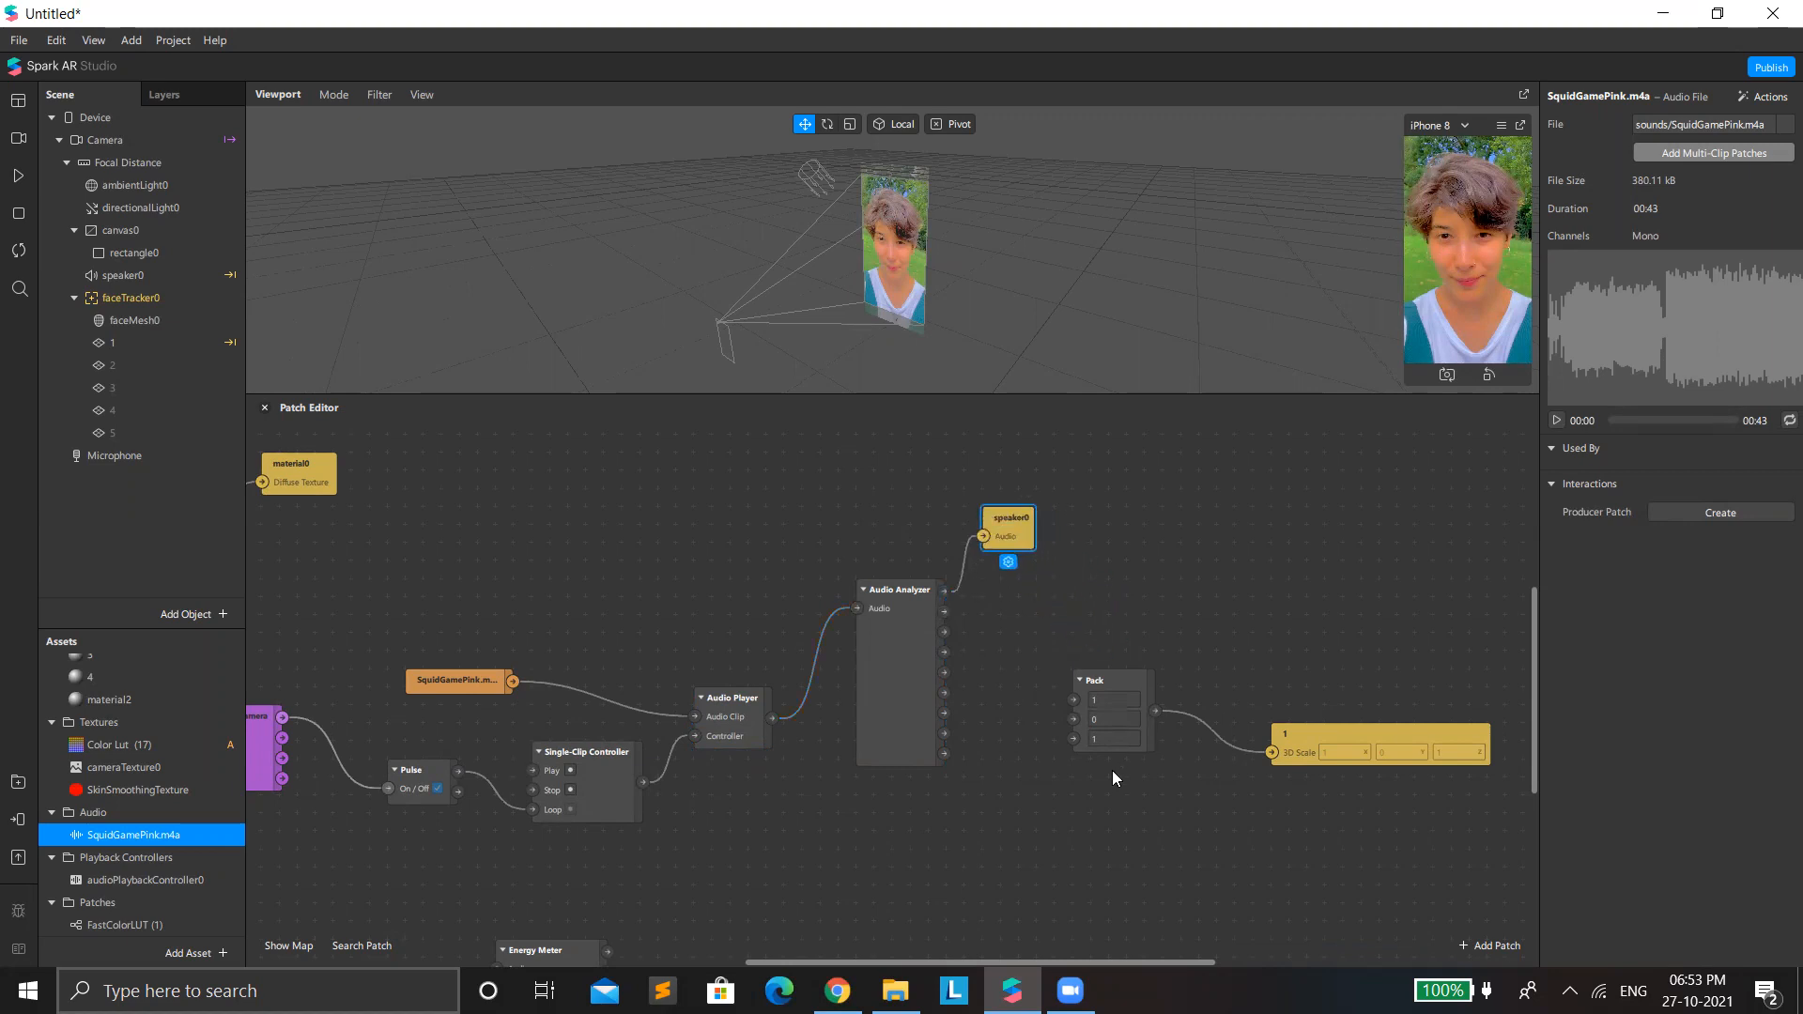
Move Pack and plane 1's 3D Scale patch beside the Audio Analyzer and connect Band 1 to Pack's first input.
drag(1093, 681, 1057, 663)
drag(1347, 731, 1310, 589)
drag(1059, 667, 1059, 613)
click(911, 616)
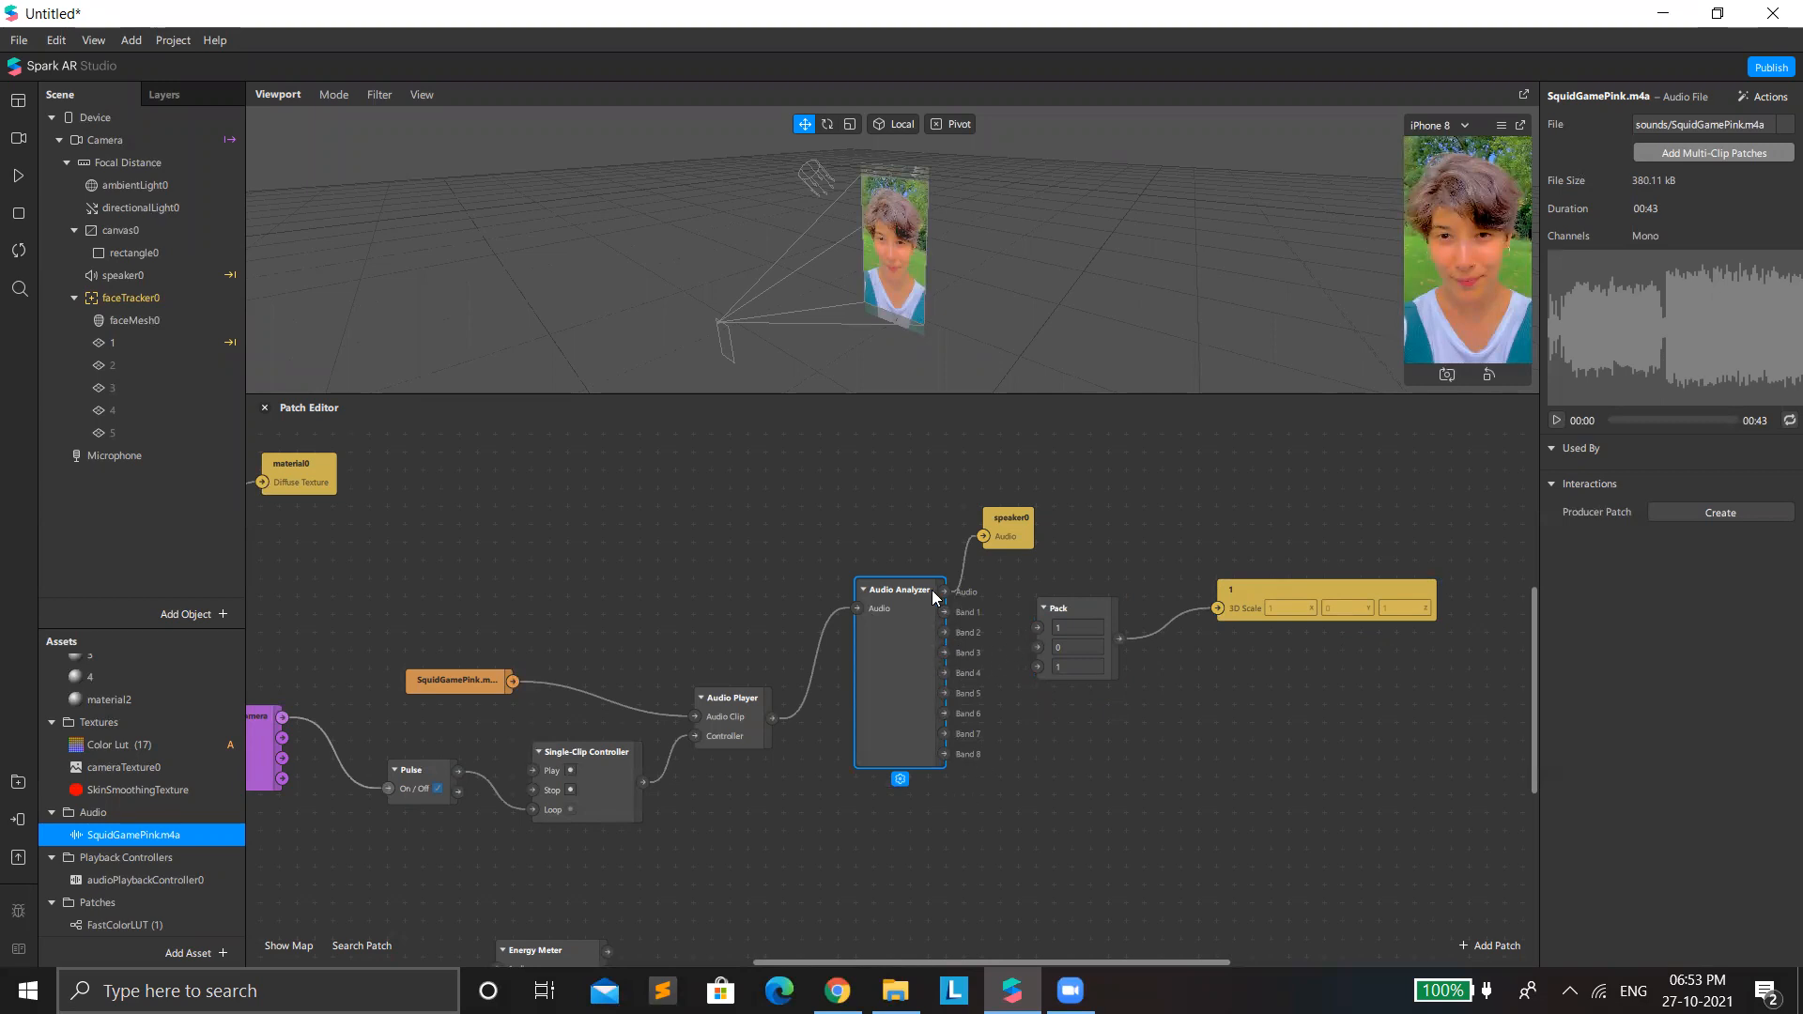
drag(944, 612, 1037, 627)
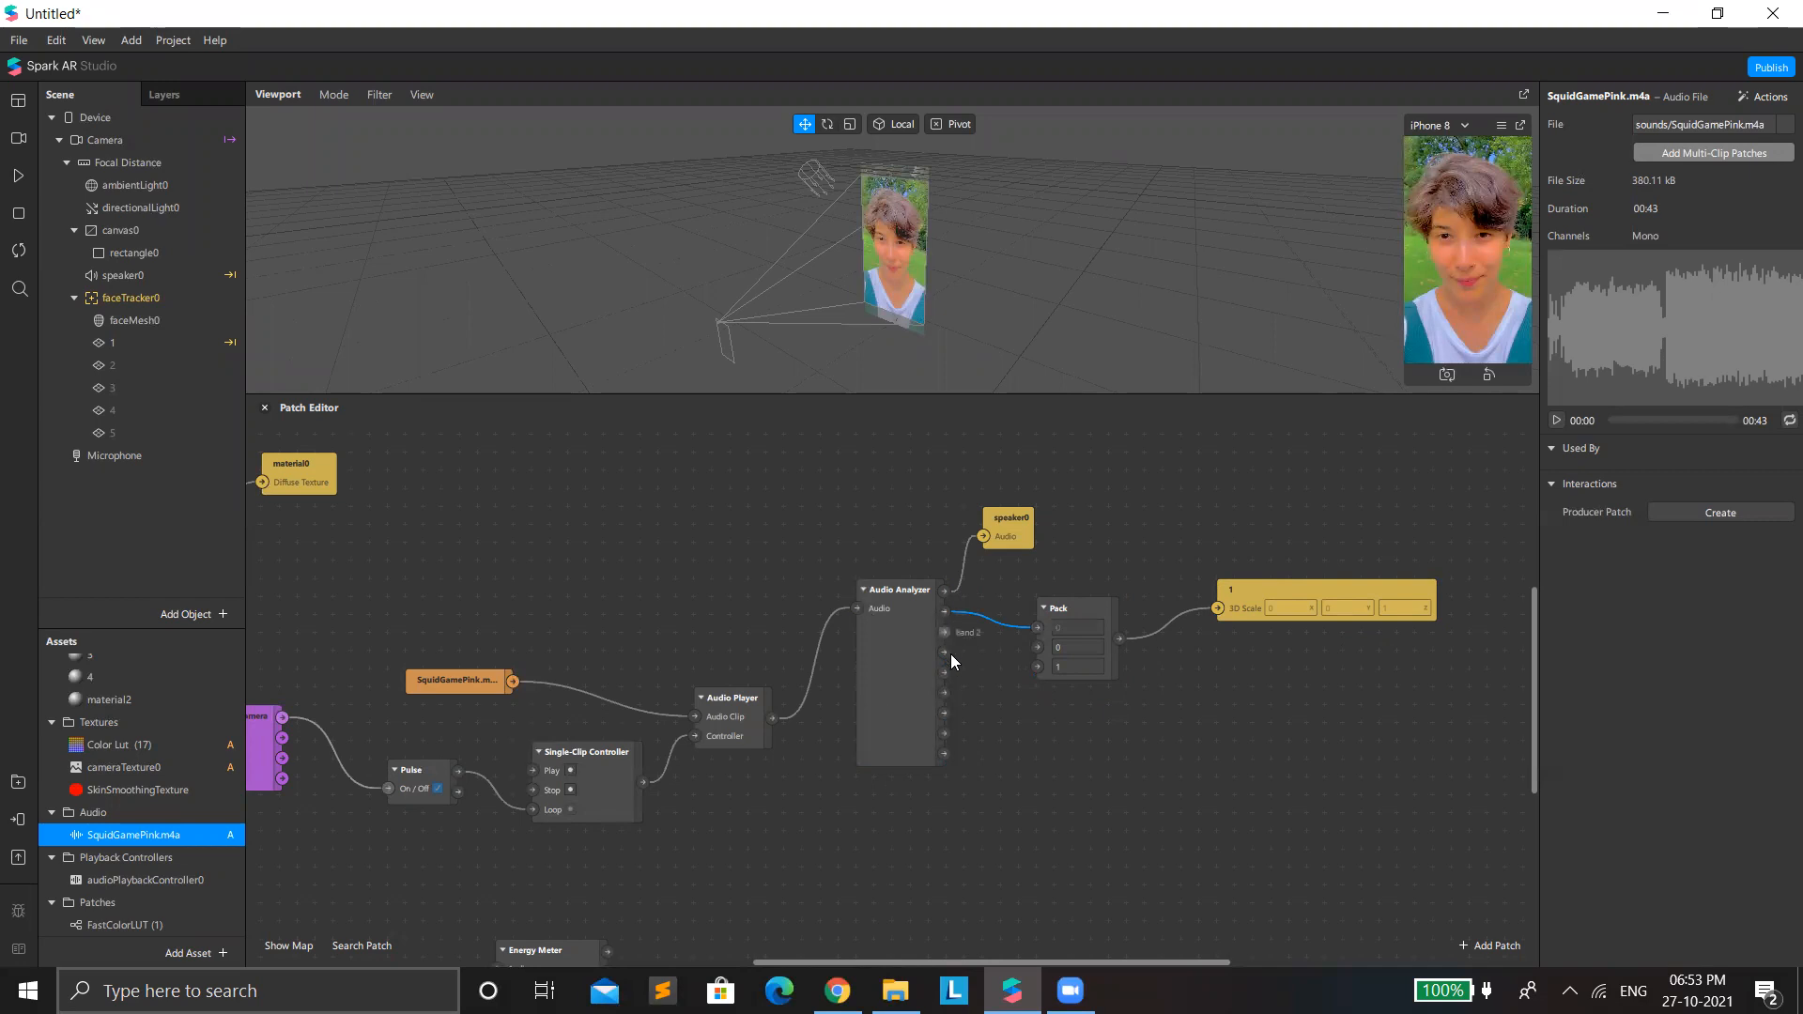
Add a second Pack patch below the first from the Audio Analyzer's Band 3 output and delete the connection between them.
double_click(1022, 714)
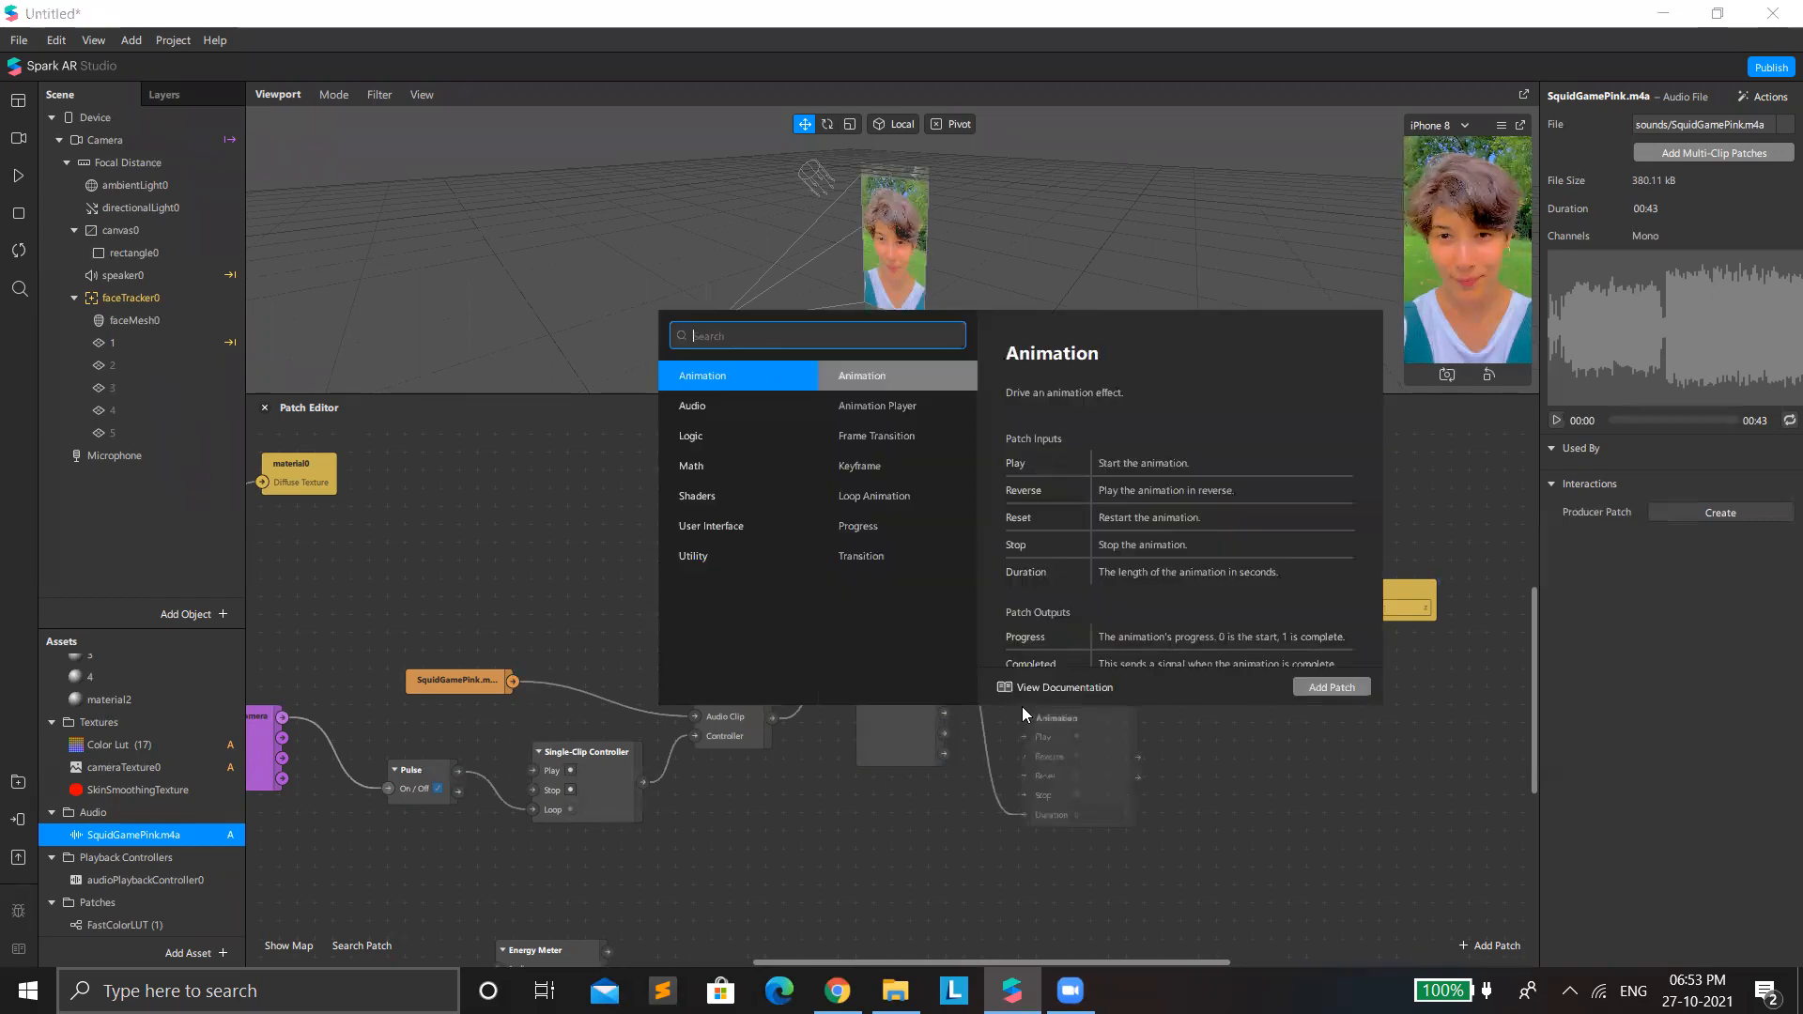
text(pack)
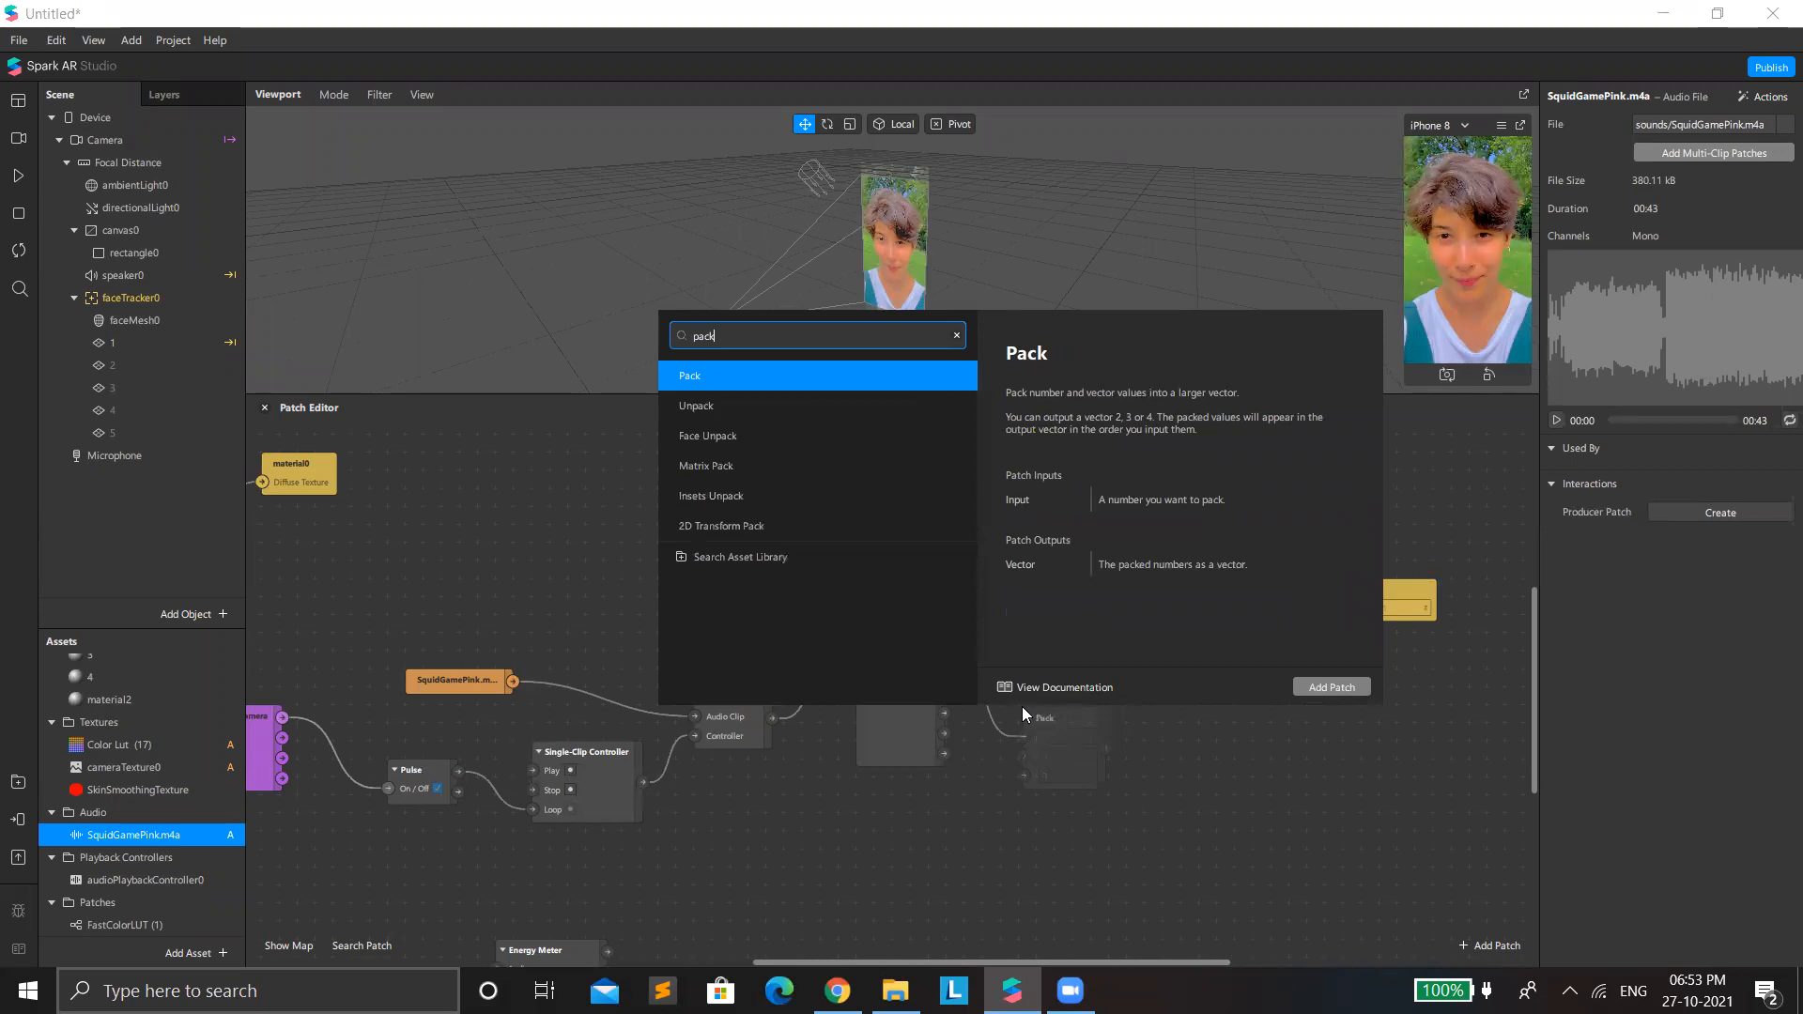
key(Return)
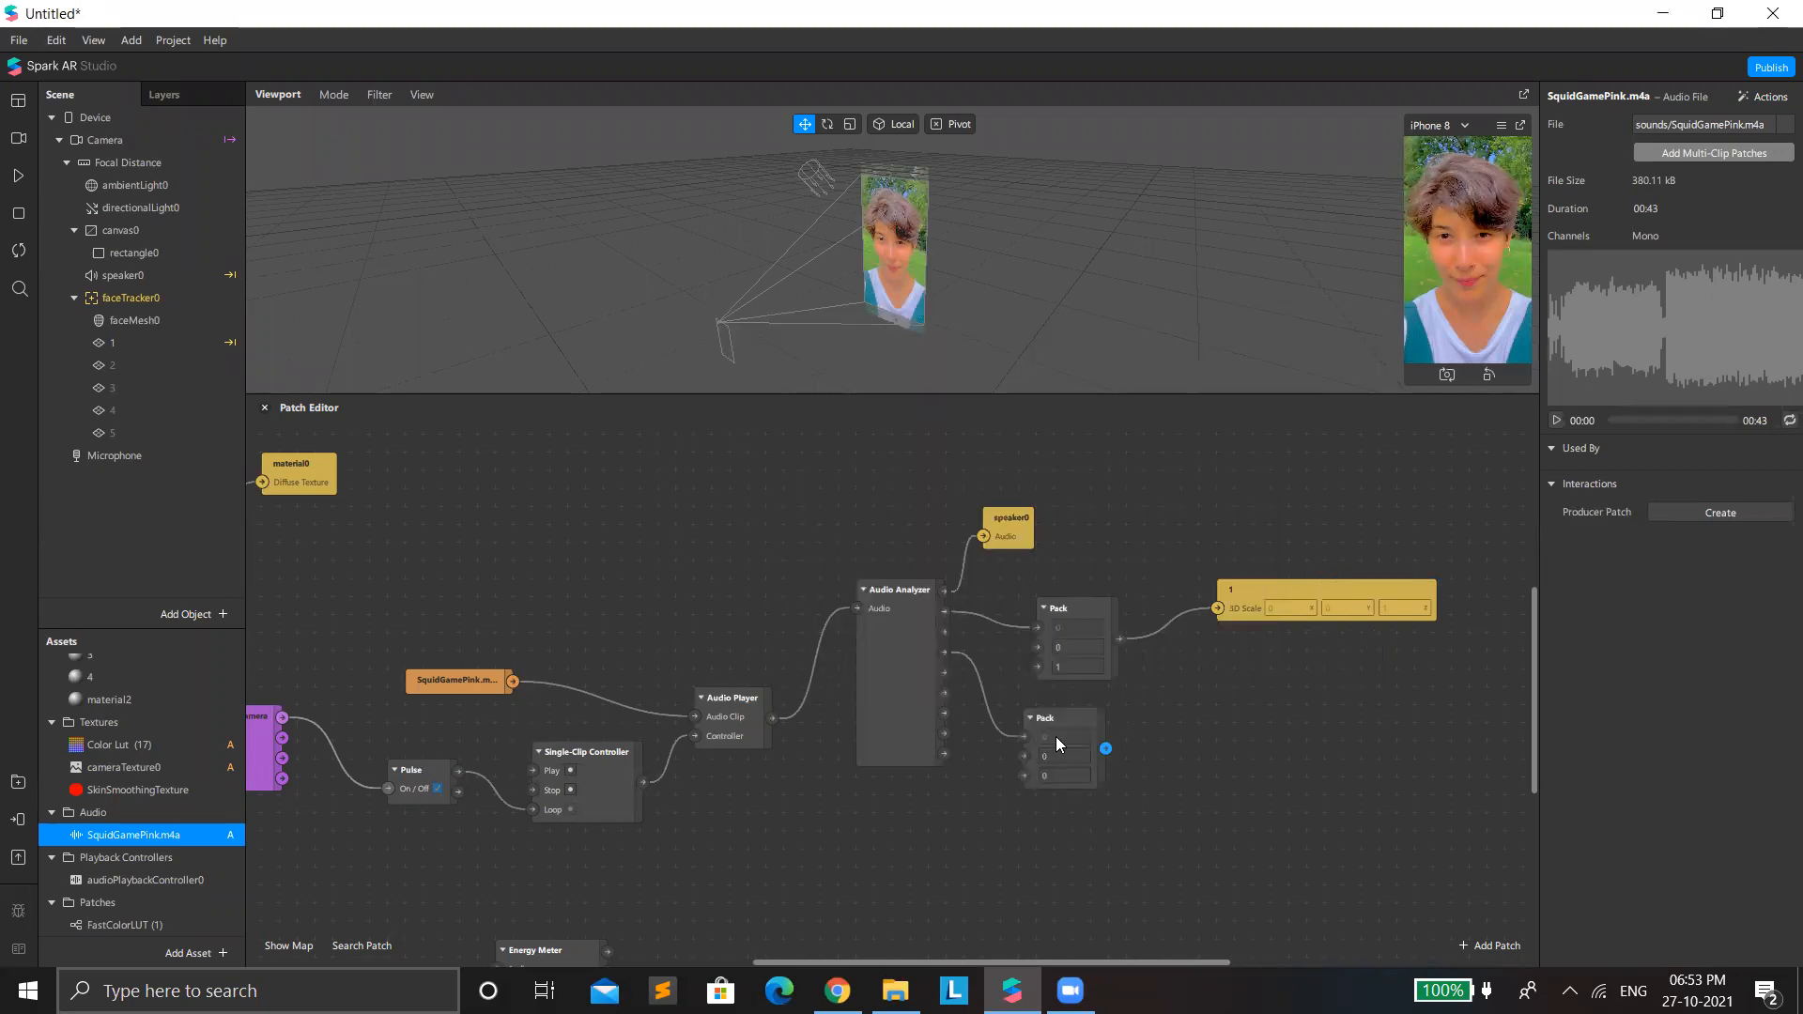
click(1039, 752)
key(Delete)
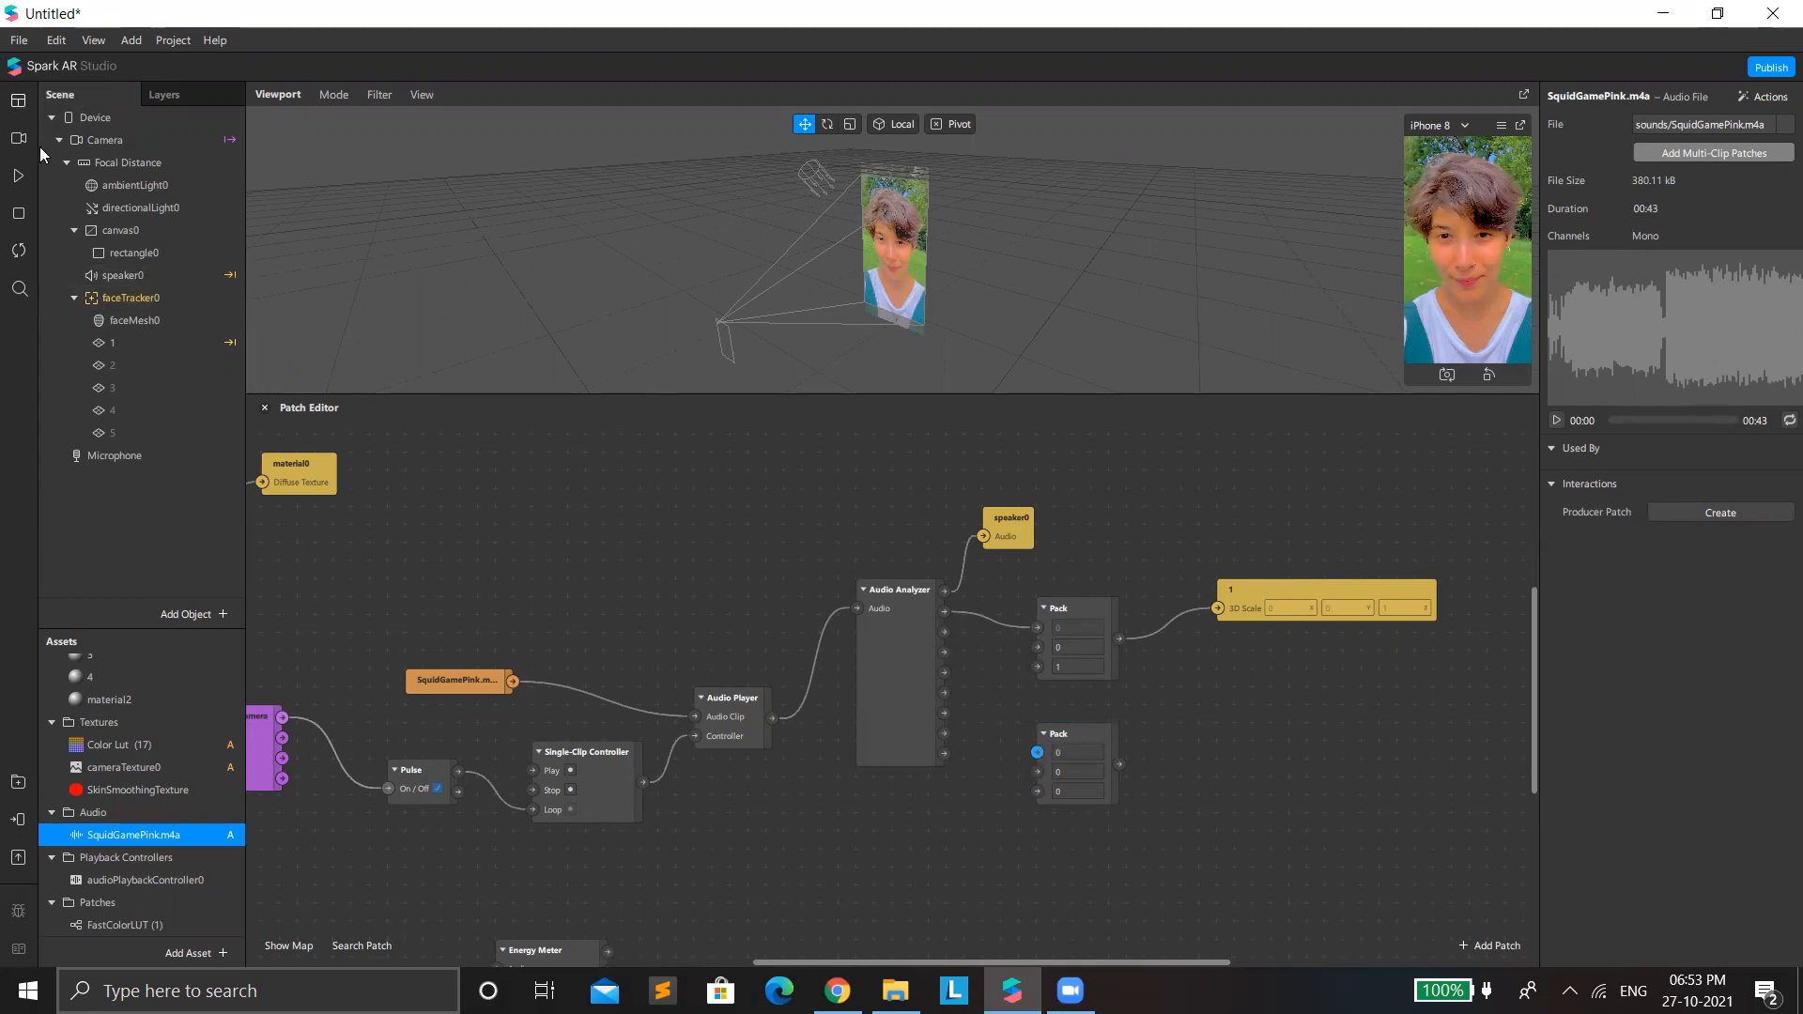
Run the preview briefly, pause it, and move the Band 1 connection to the second input of the upper Pack.
click(18, 176)
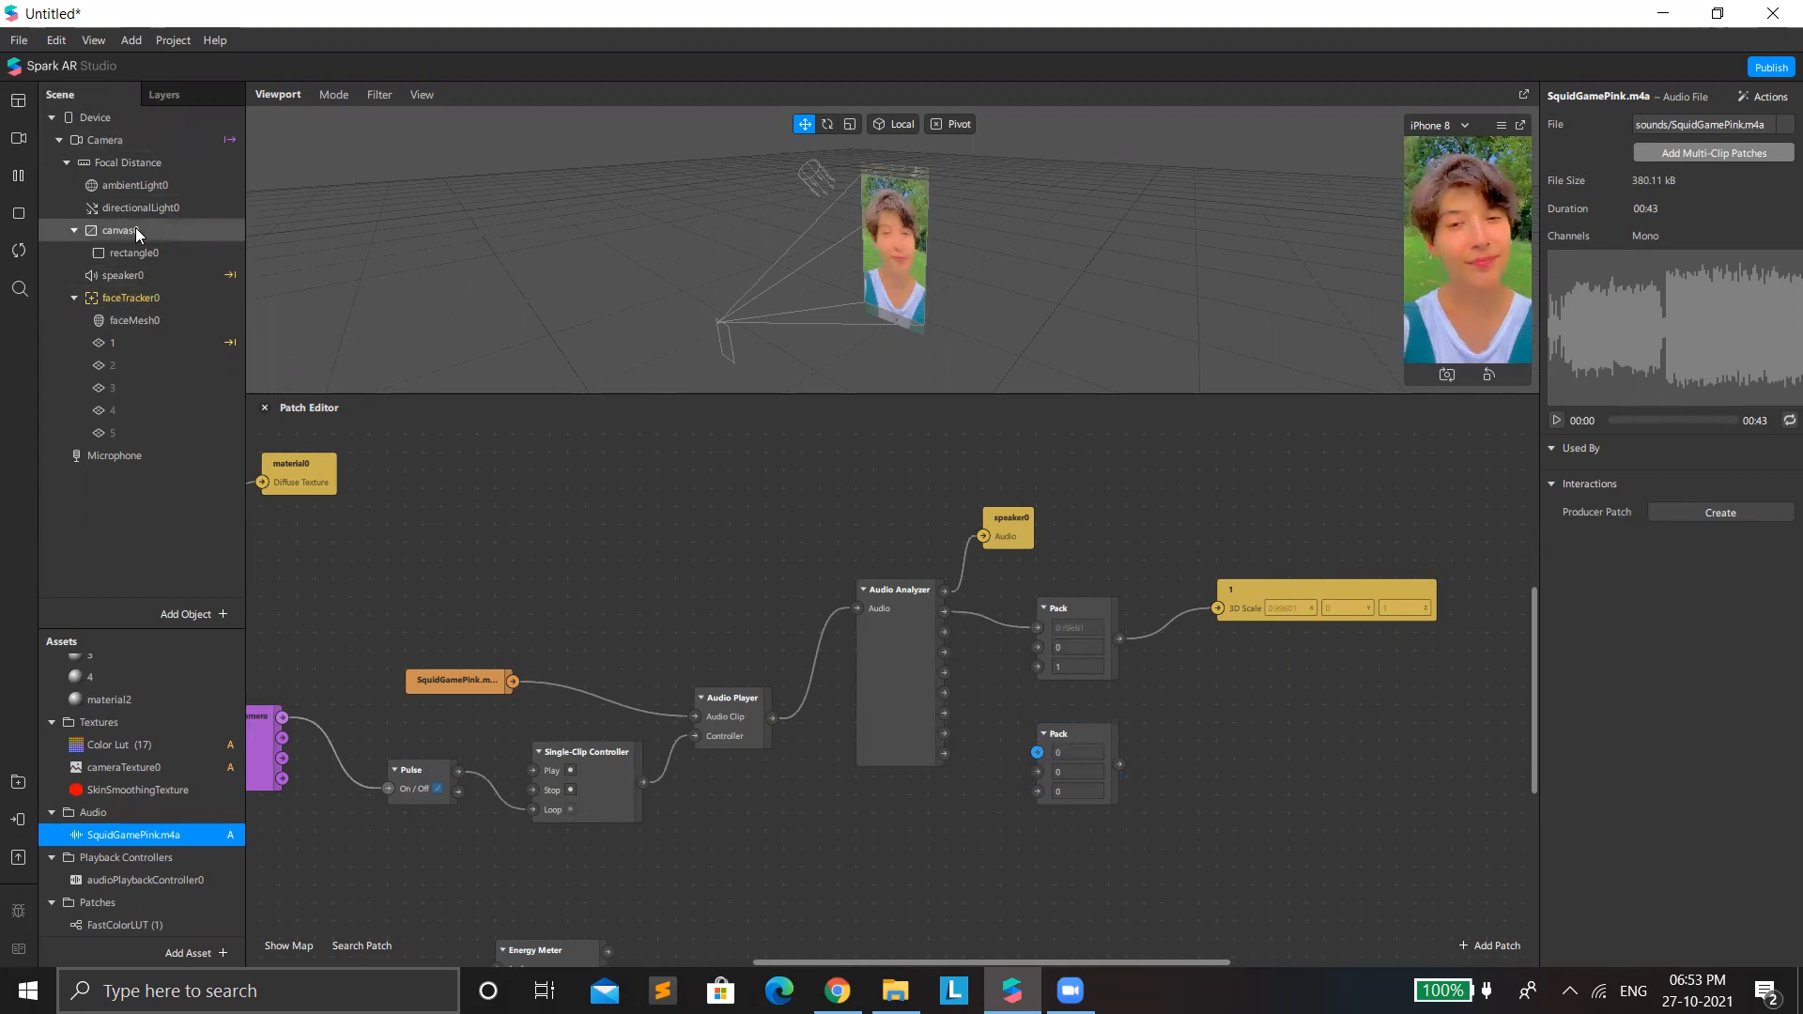
click(18, 175)
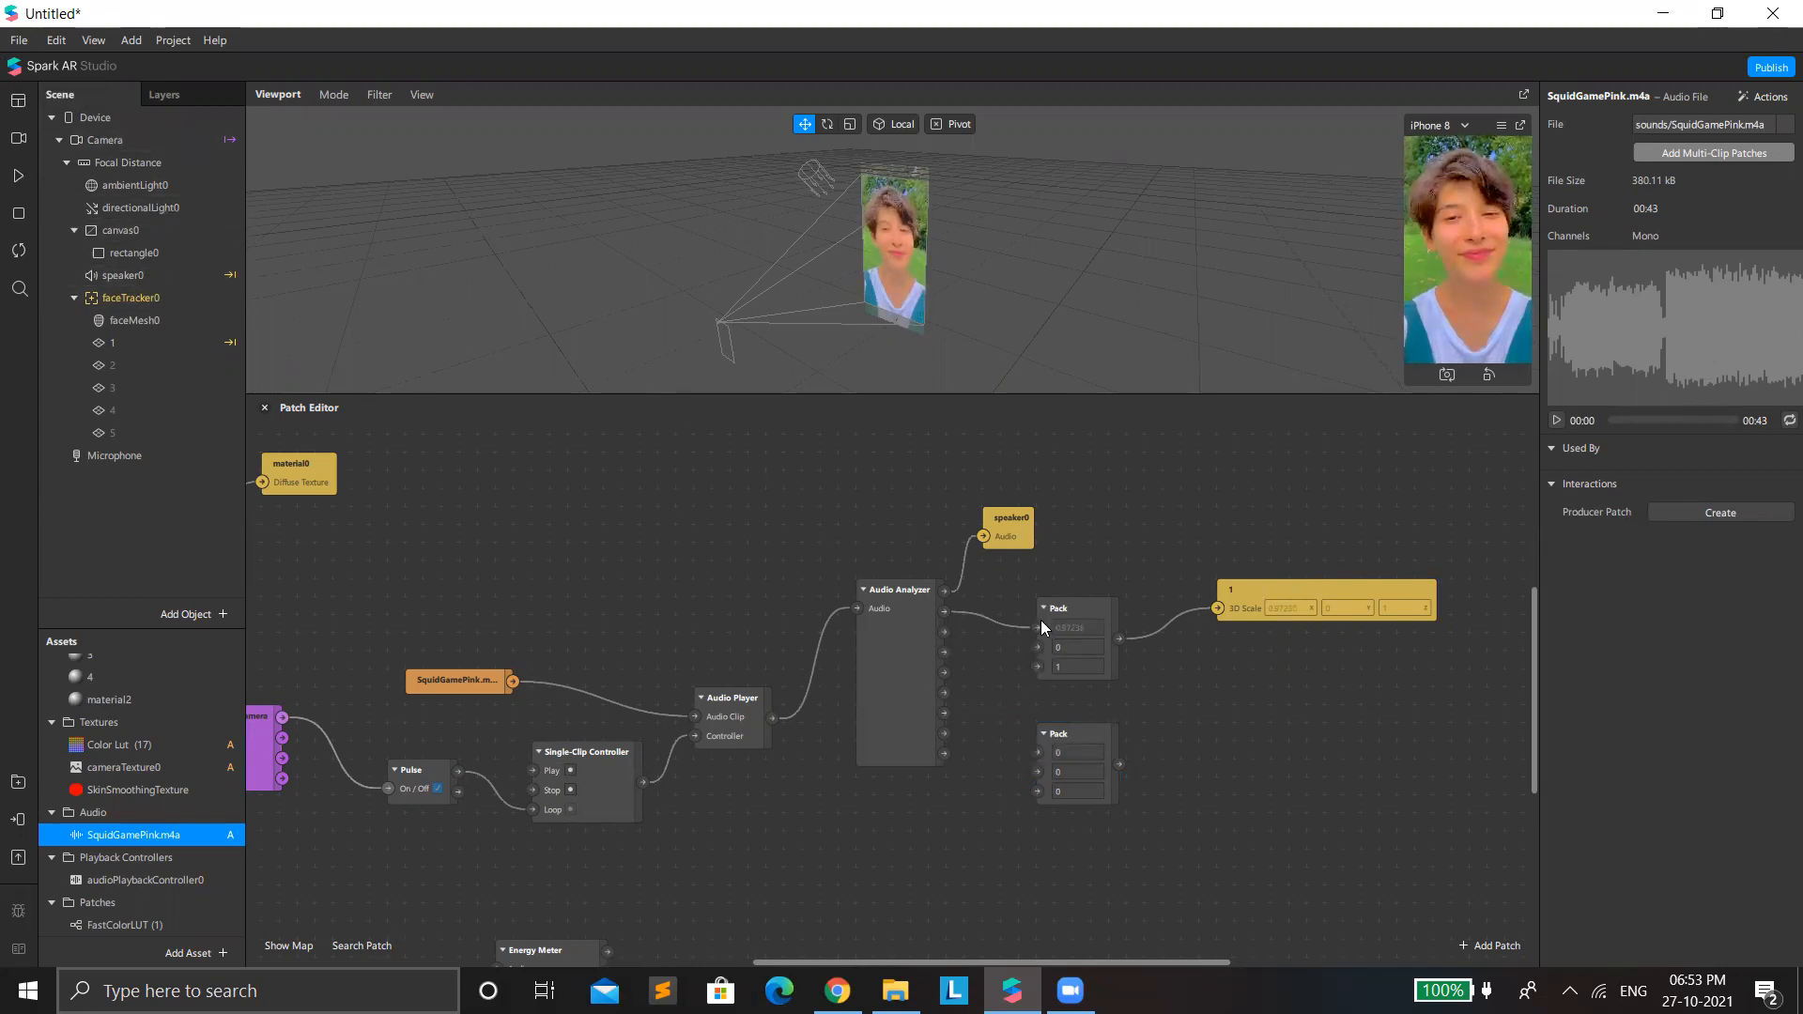
drag(1038, 626, 1037, 647)
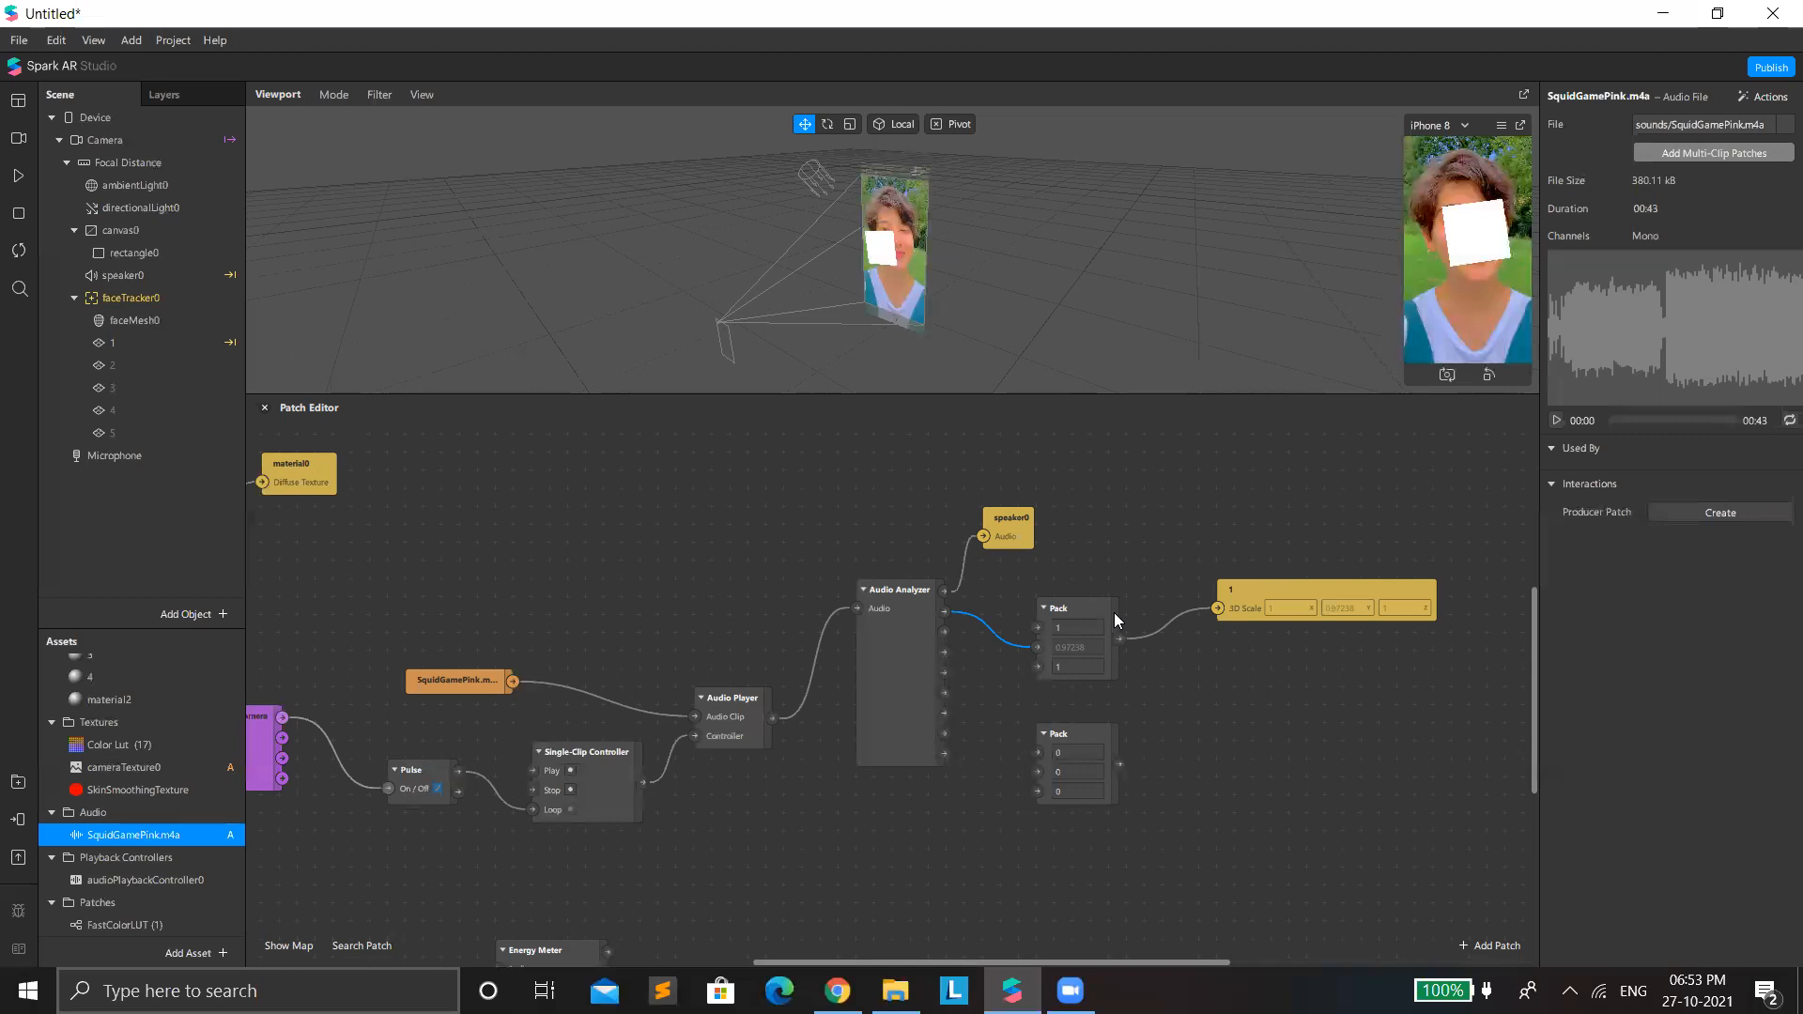
Connect the Audio Analyzer's Band 3 to the lower Pack's second input and set its first and third values to 1.
drag(943, 647, 1038, 772)
click(1078, 751)
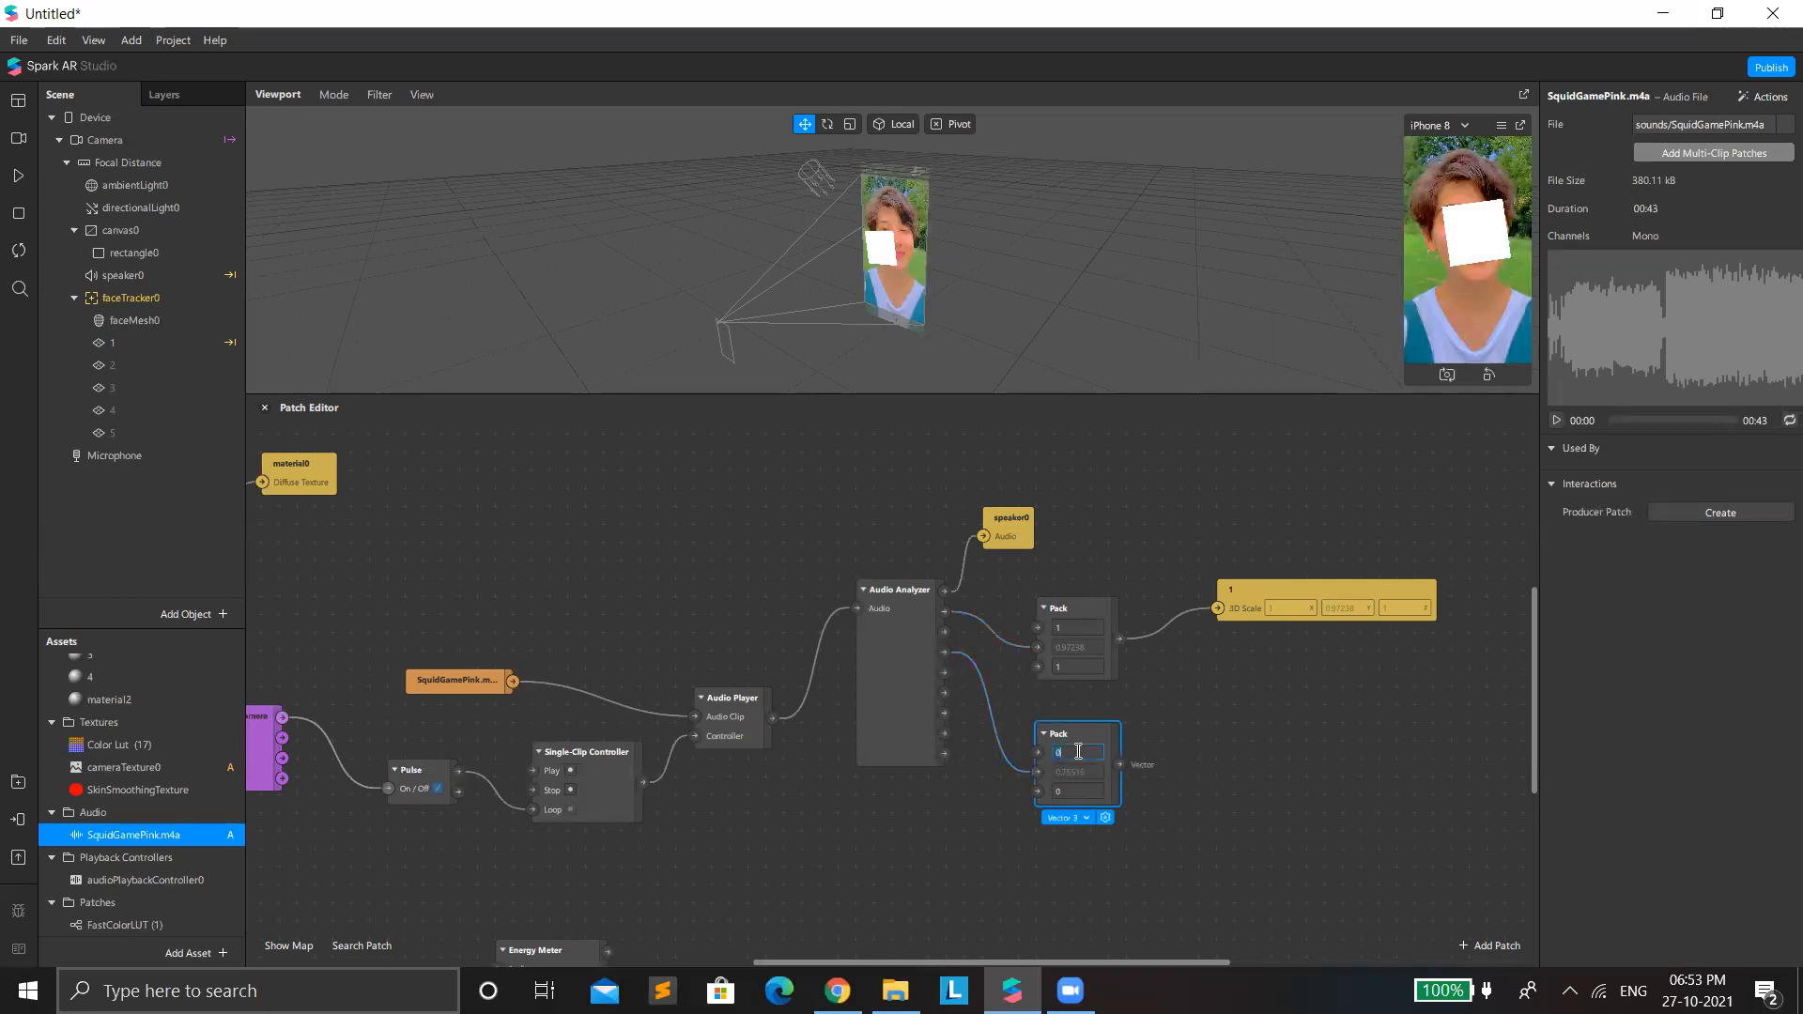
click(1078, 792)
text(1)
key(Return)
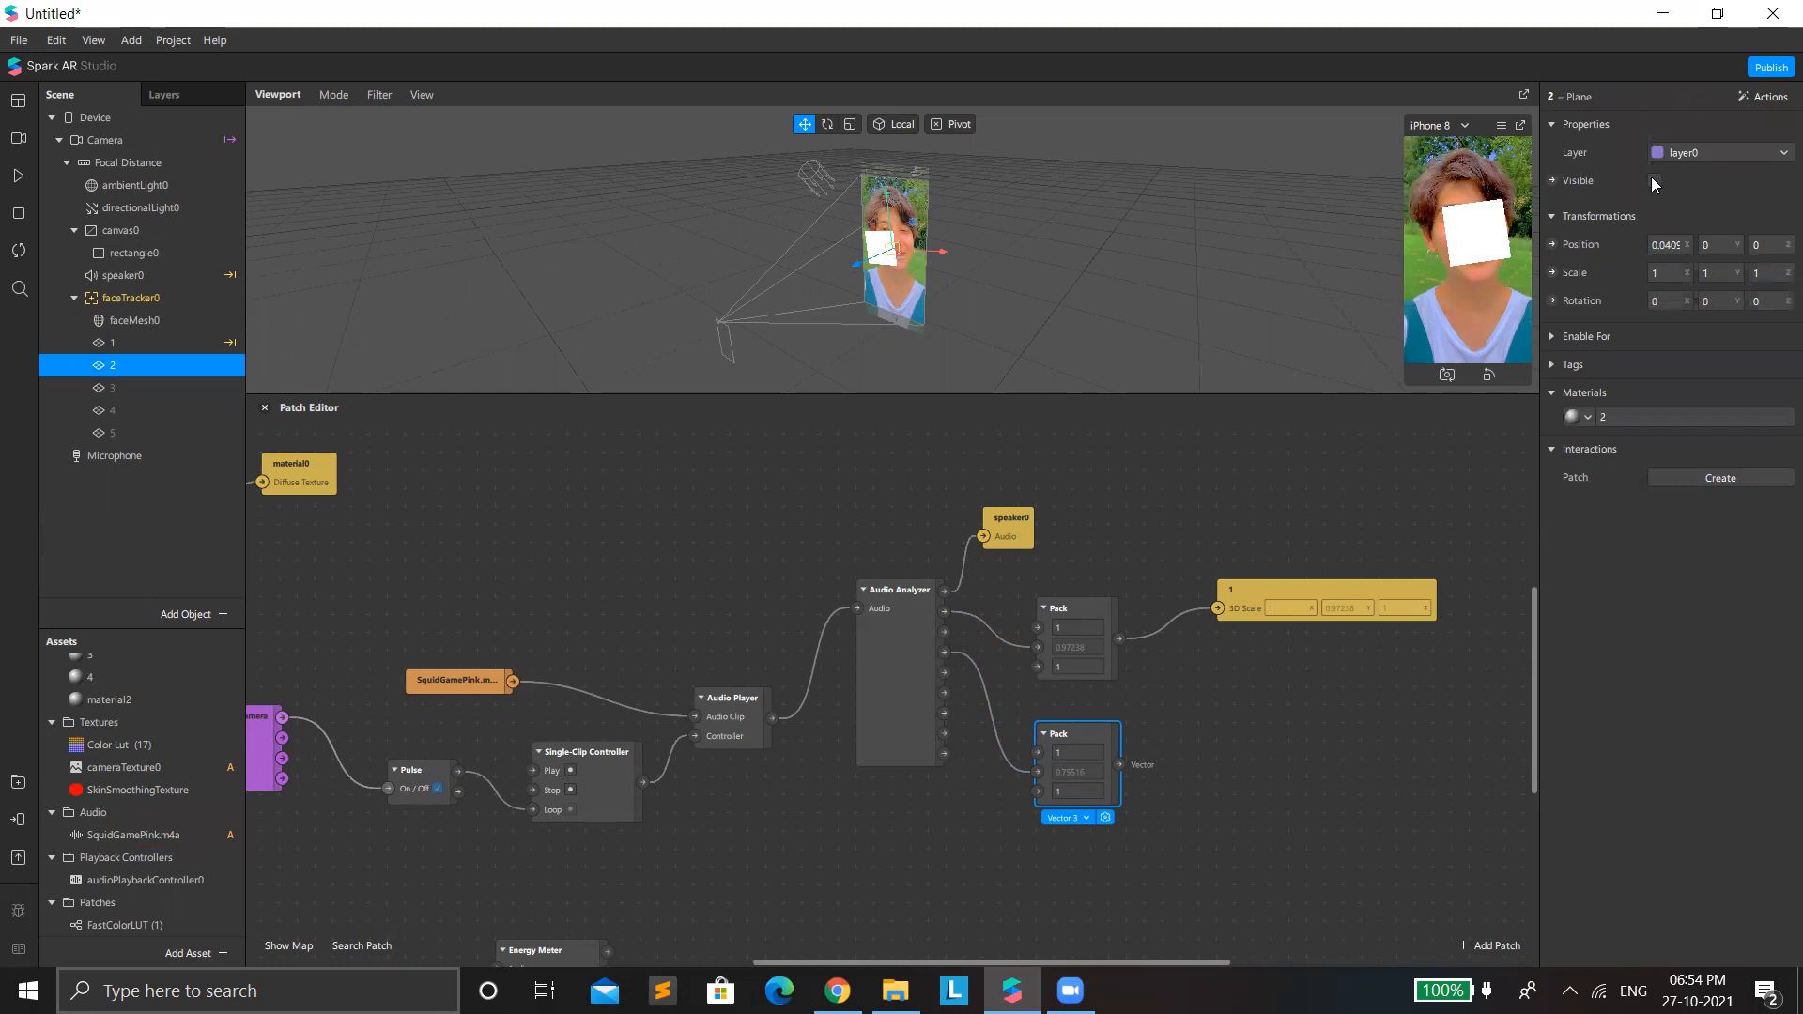
Make plane 2 visible and connect the lower Pack's output to a 3D Scale patch for that plane.
click(1655, 181)
drag(1067, 703, 1352, 711)
drag(1117, 766, 1183, 734)
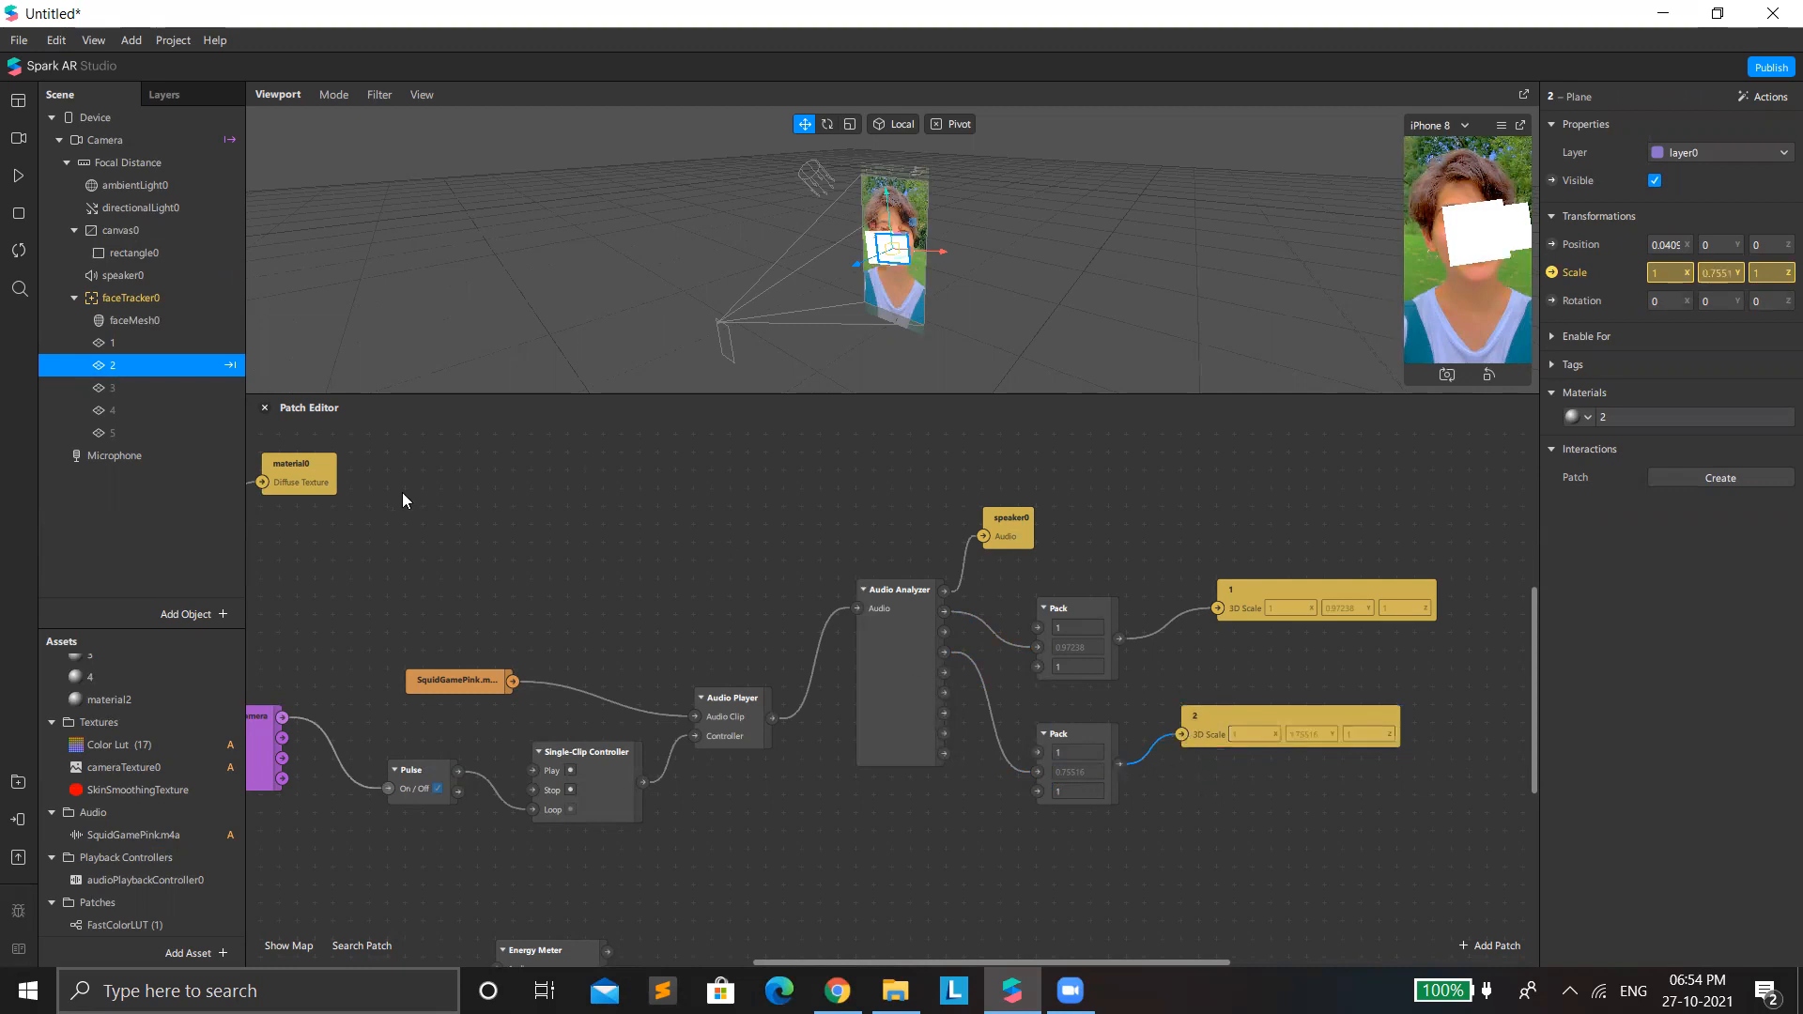
Make plane 3 visible and delete the stray Visible patch created for it.
click(134, 389)
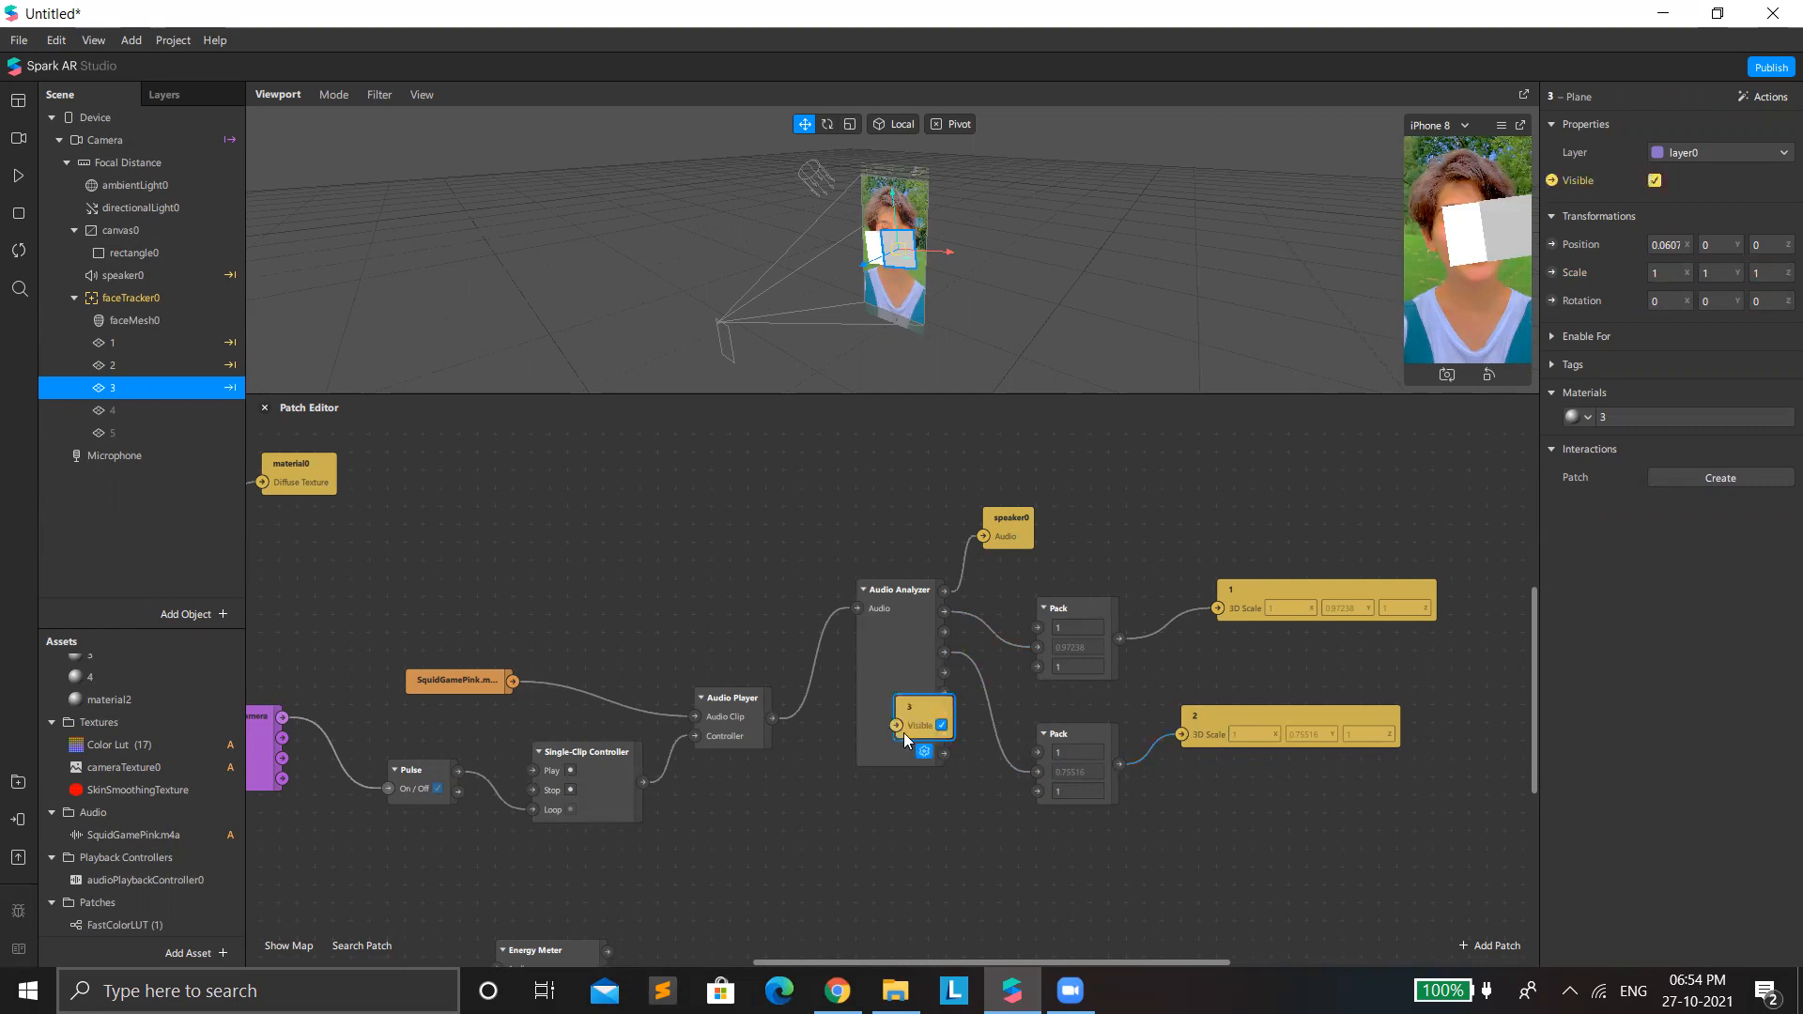
key(Delete)
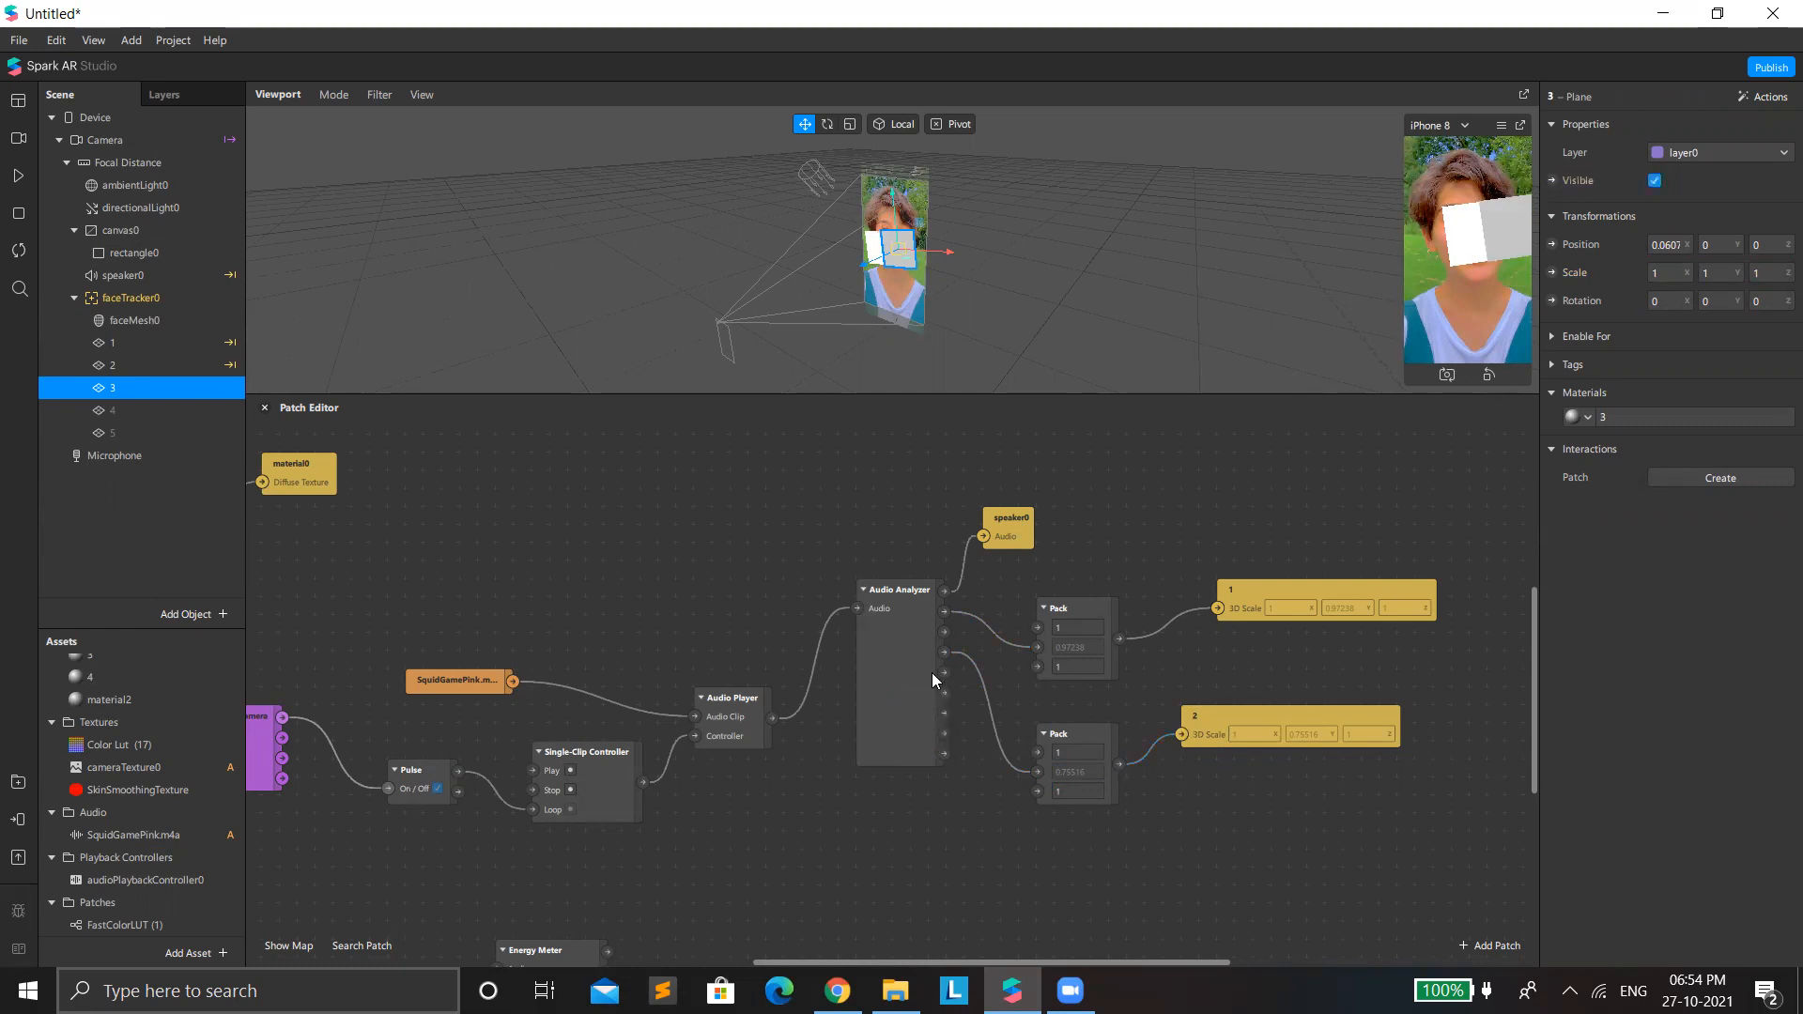
Add a third Pack fed by Band 4 through its second input, with the first and third values set to 1.
drag(940, 674, 1025, 817)
text(pack)
key(Return)
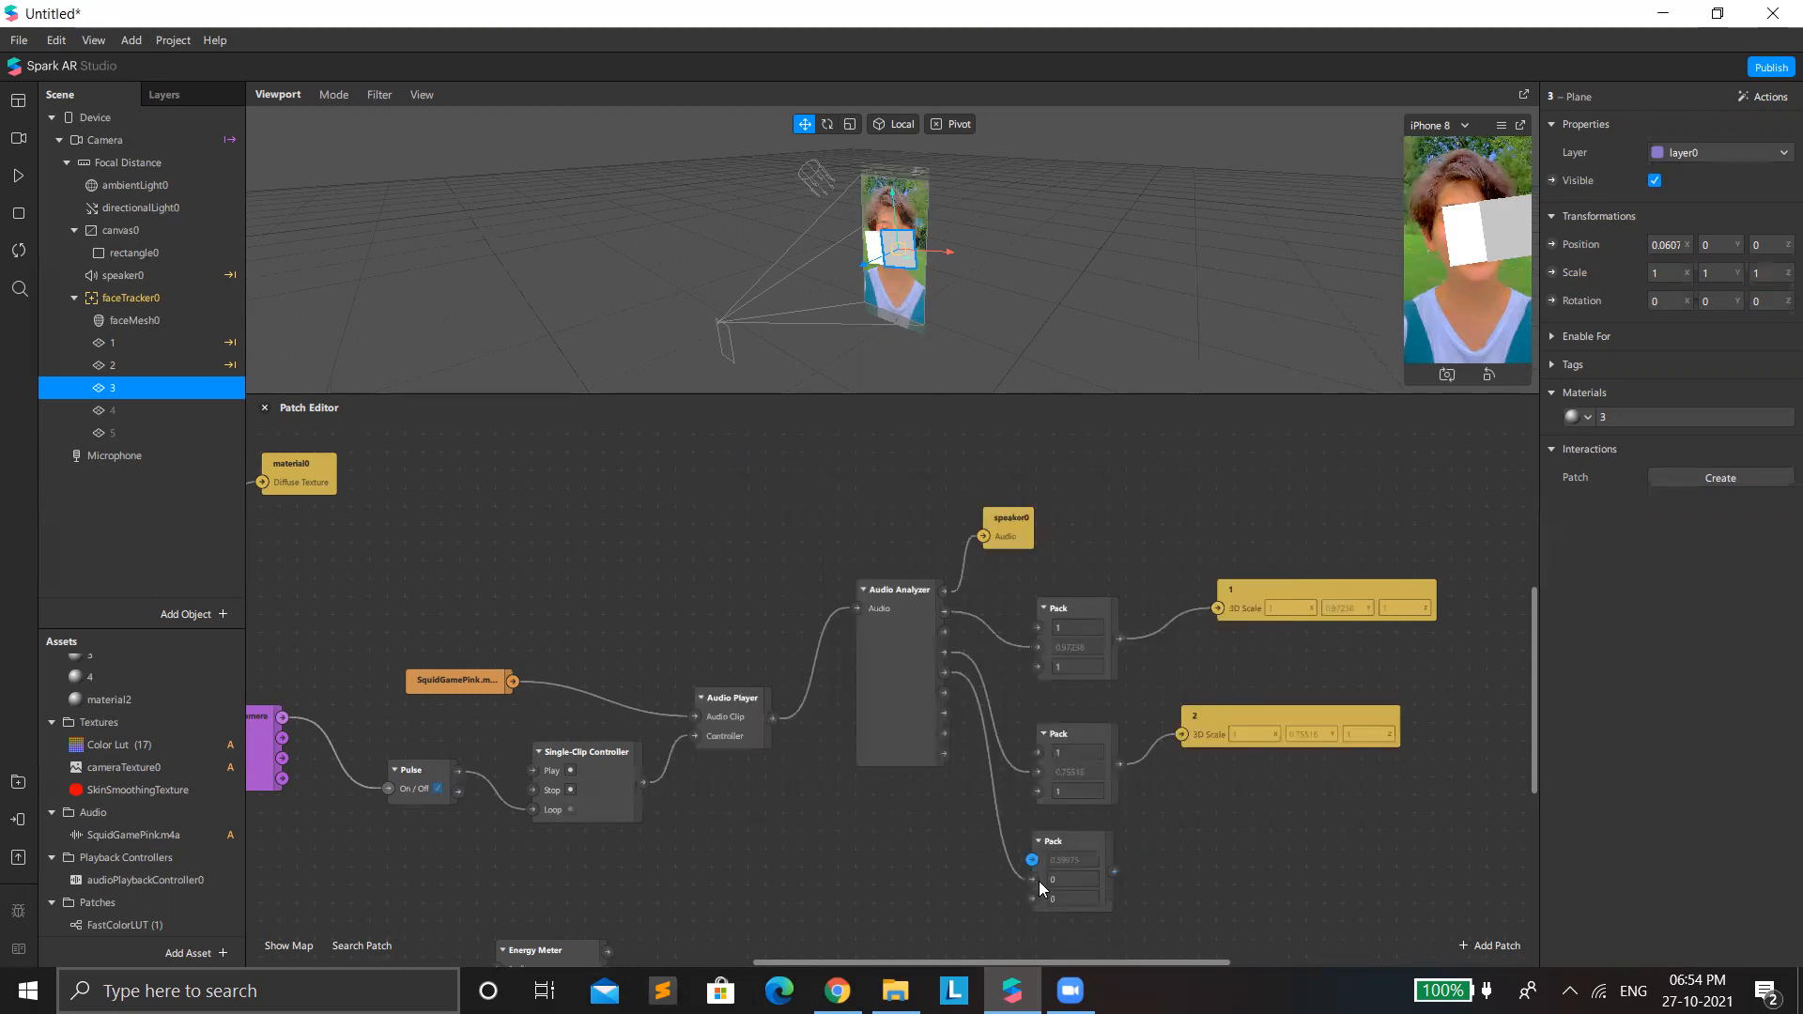
click(1063, 864)
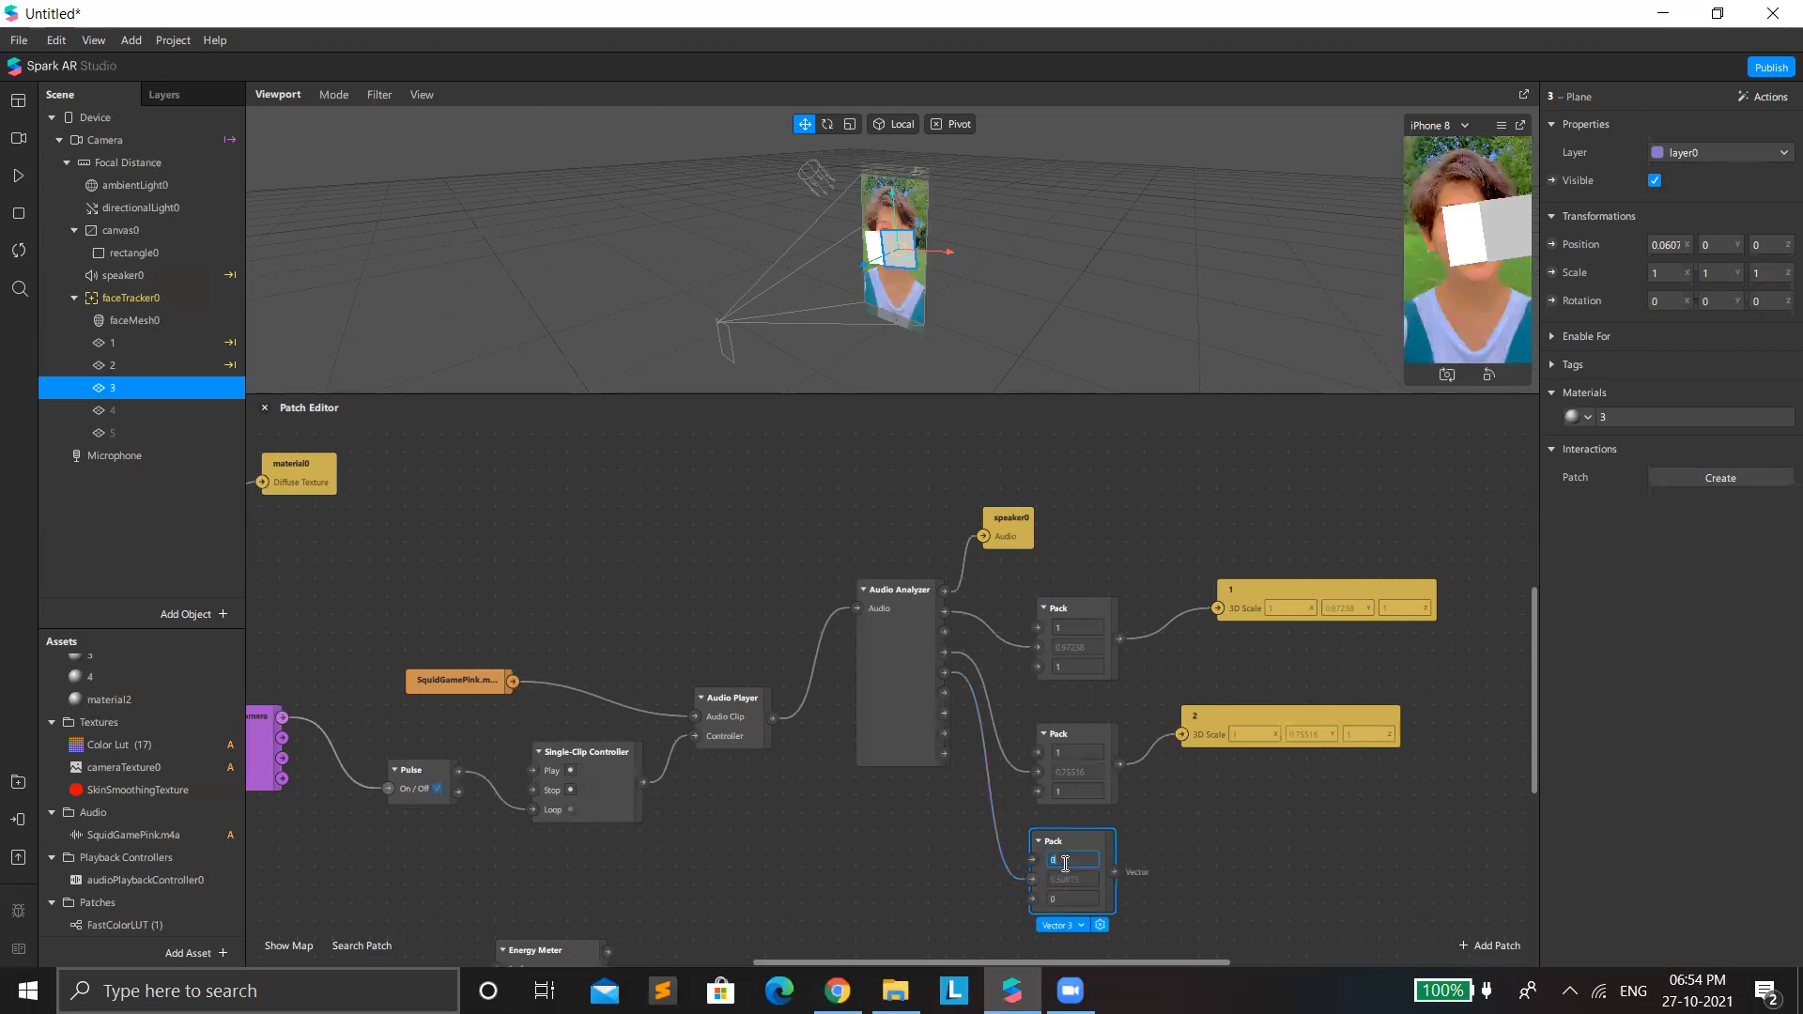
click(1073, 895)
text(1)
Add plane 3's 3D Scale patch beside the third Pack and connect the Pack's output to it.
click(1551, 273)
drag(1026, 704, 1293, 823)
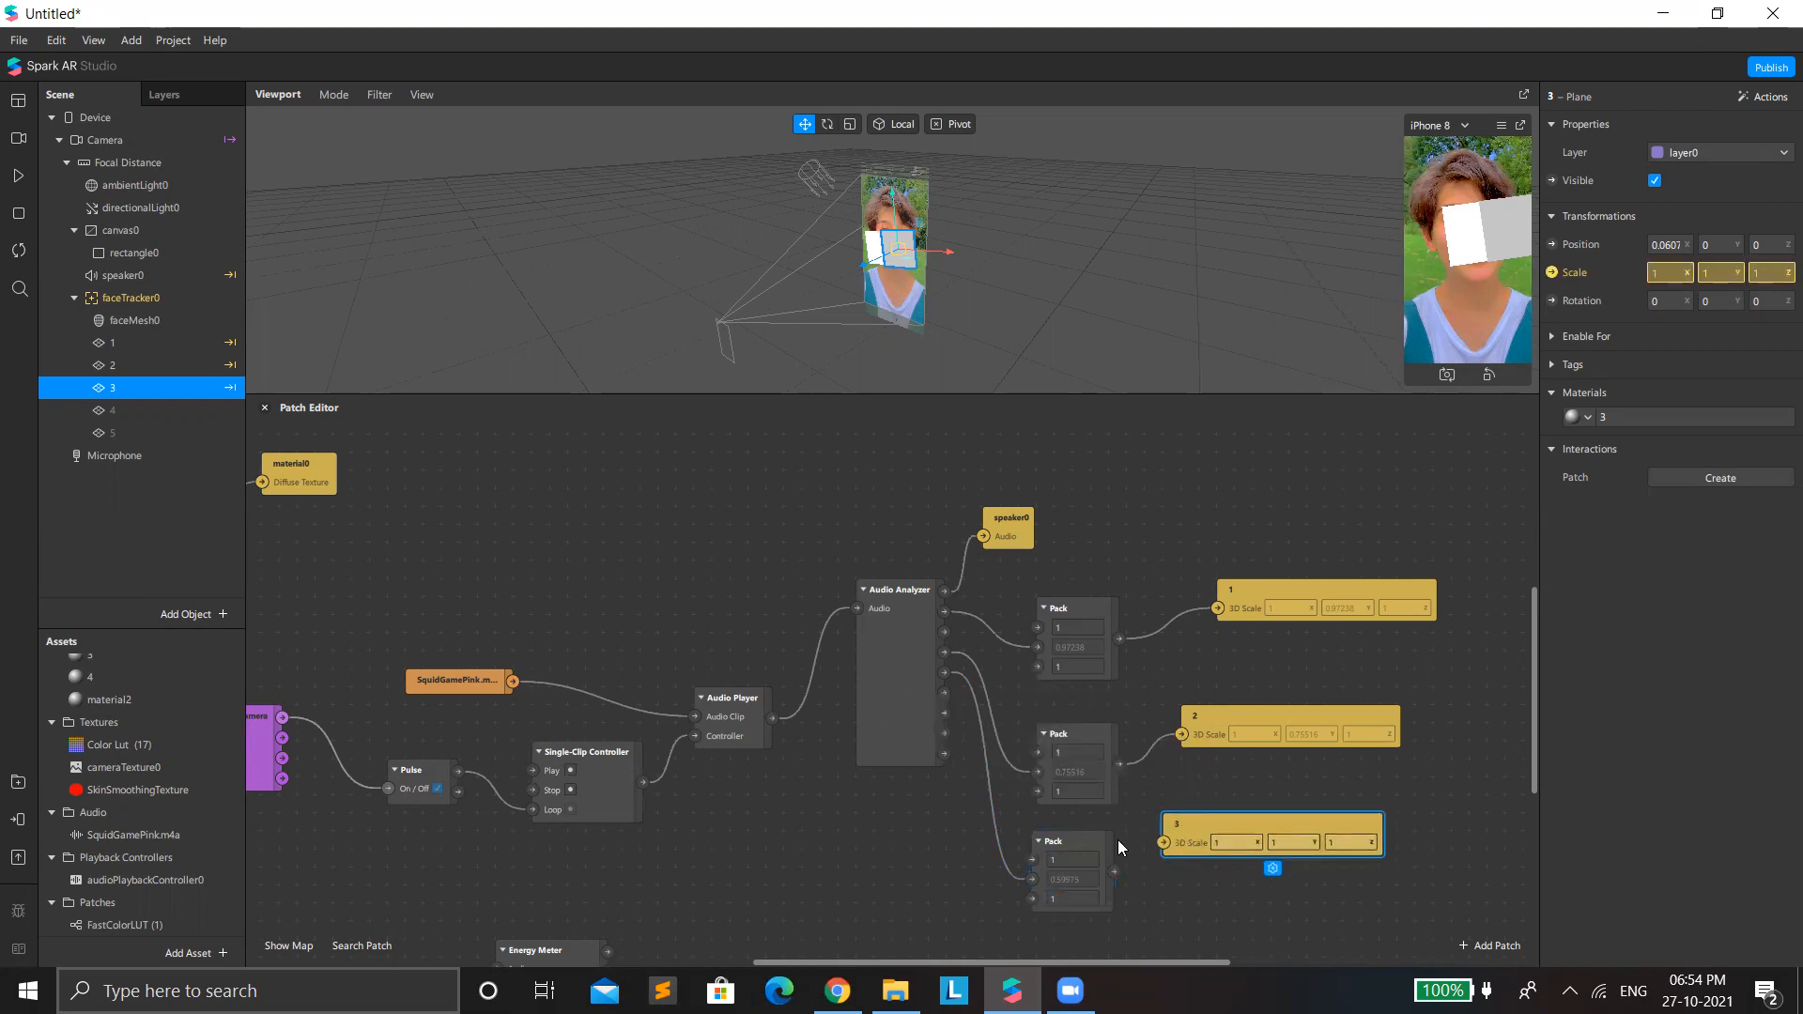
drag(1115, 872, 1165, 842)
Add a fourth Pack fed by Band 5 through its second input, with the first and third values set to 1.
scroll(956, 634, down, 2)
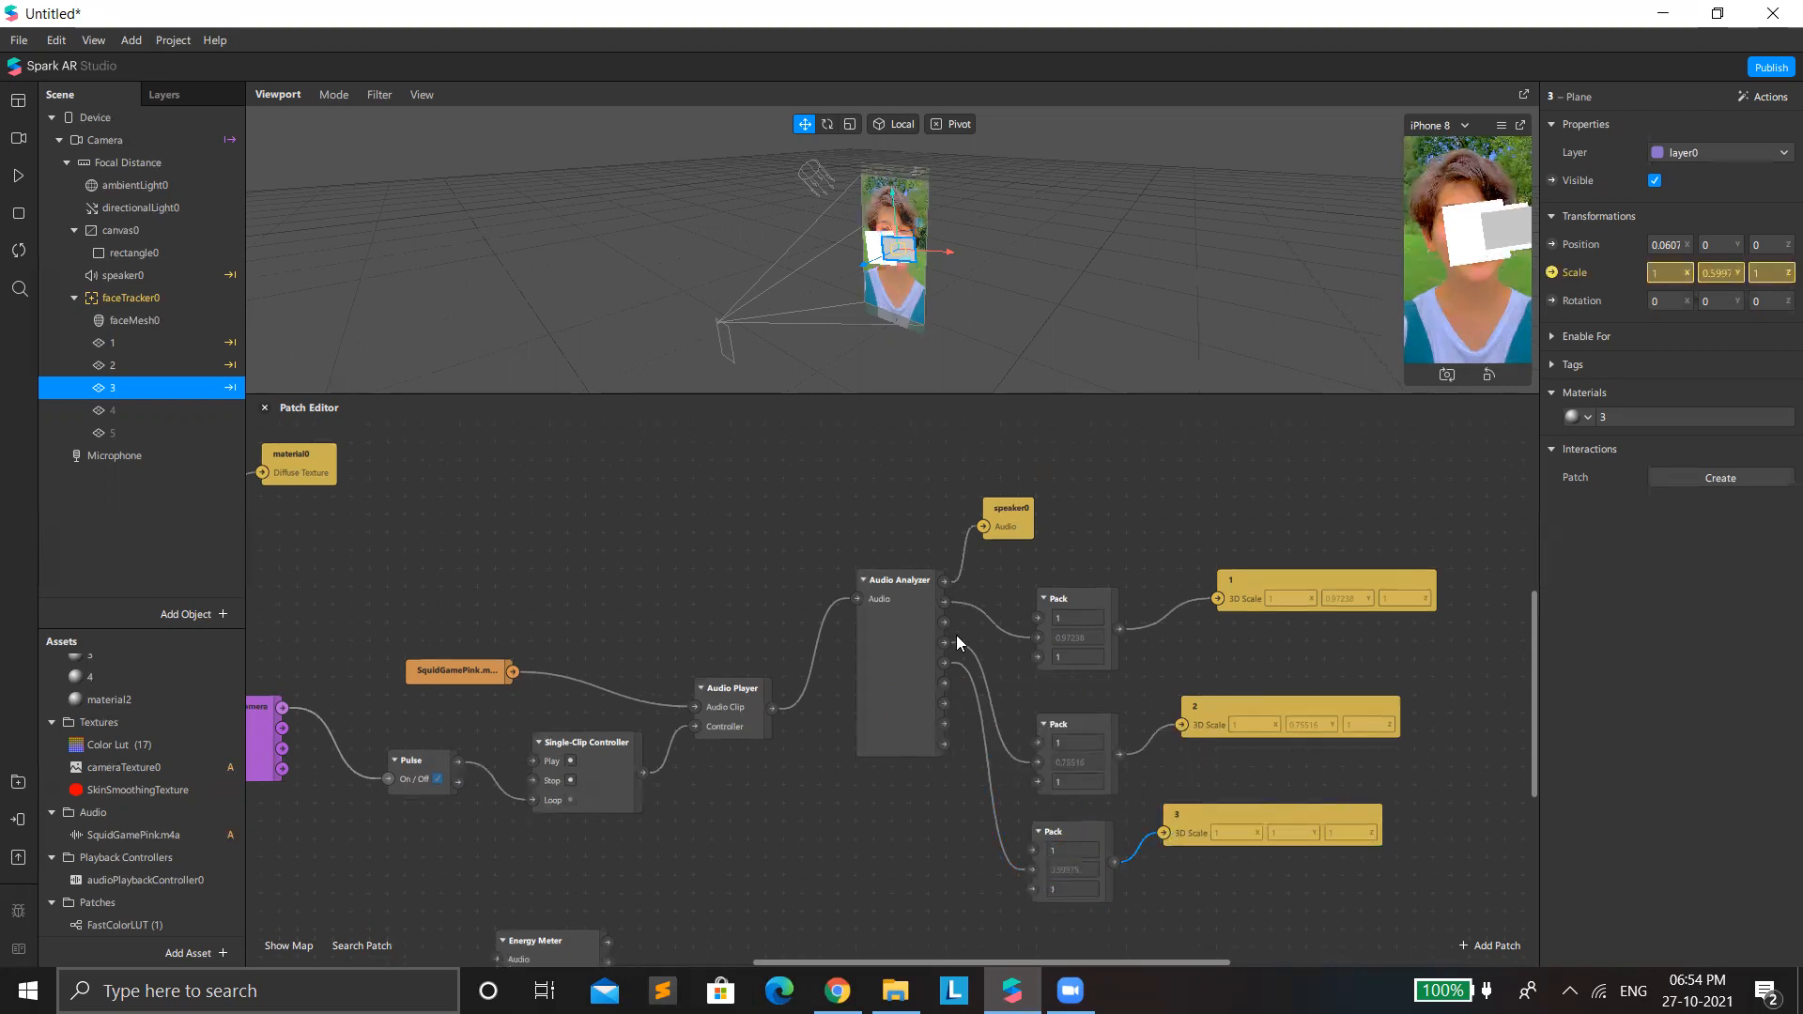
drag(945, 675, 1025, 914)
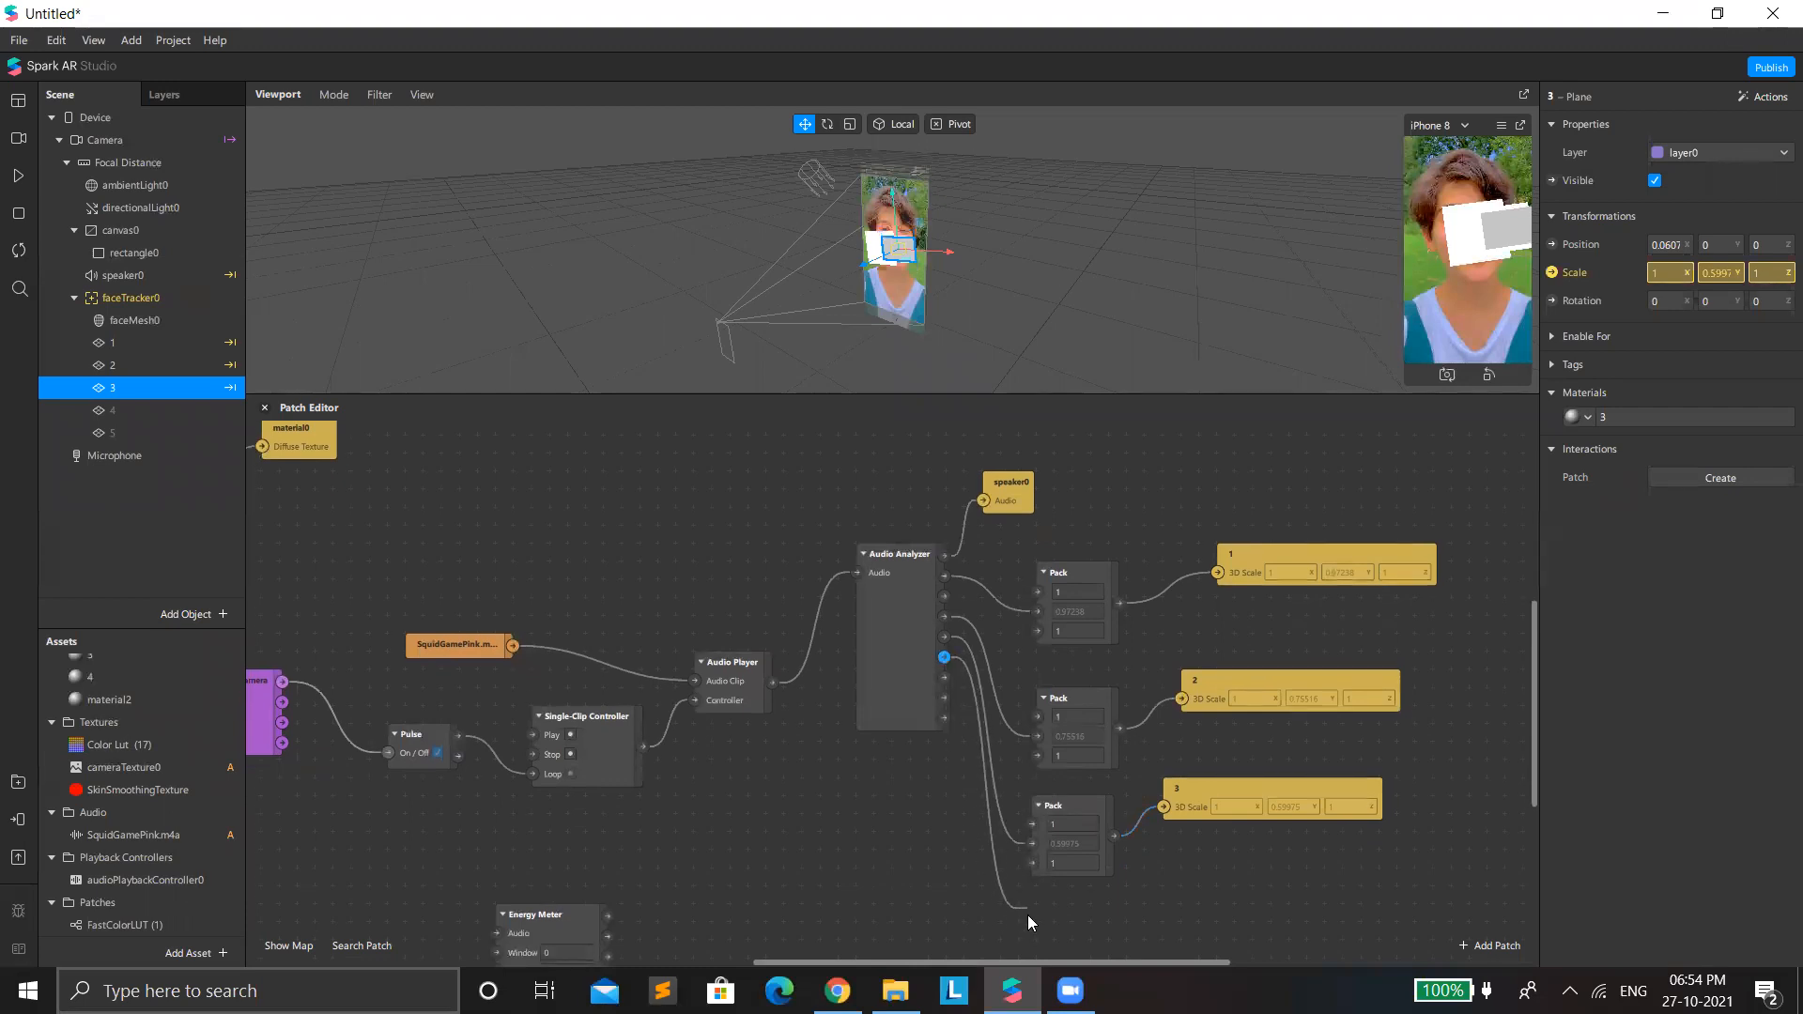
text(pack)
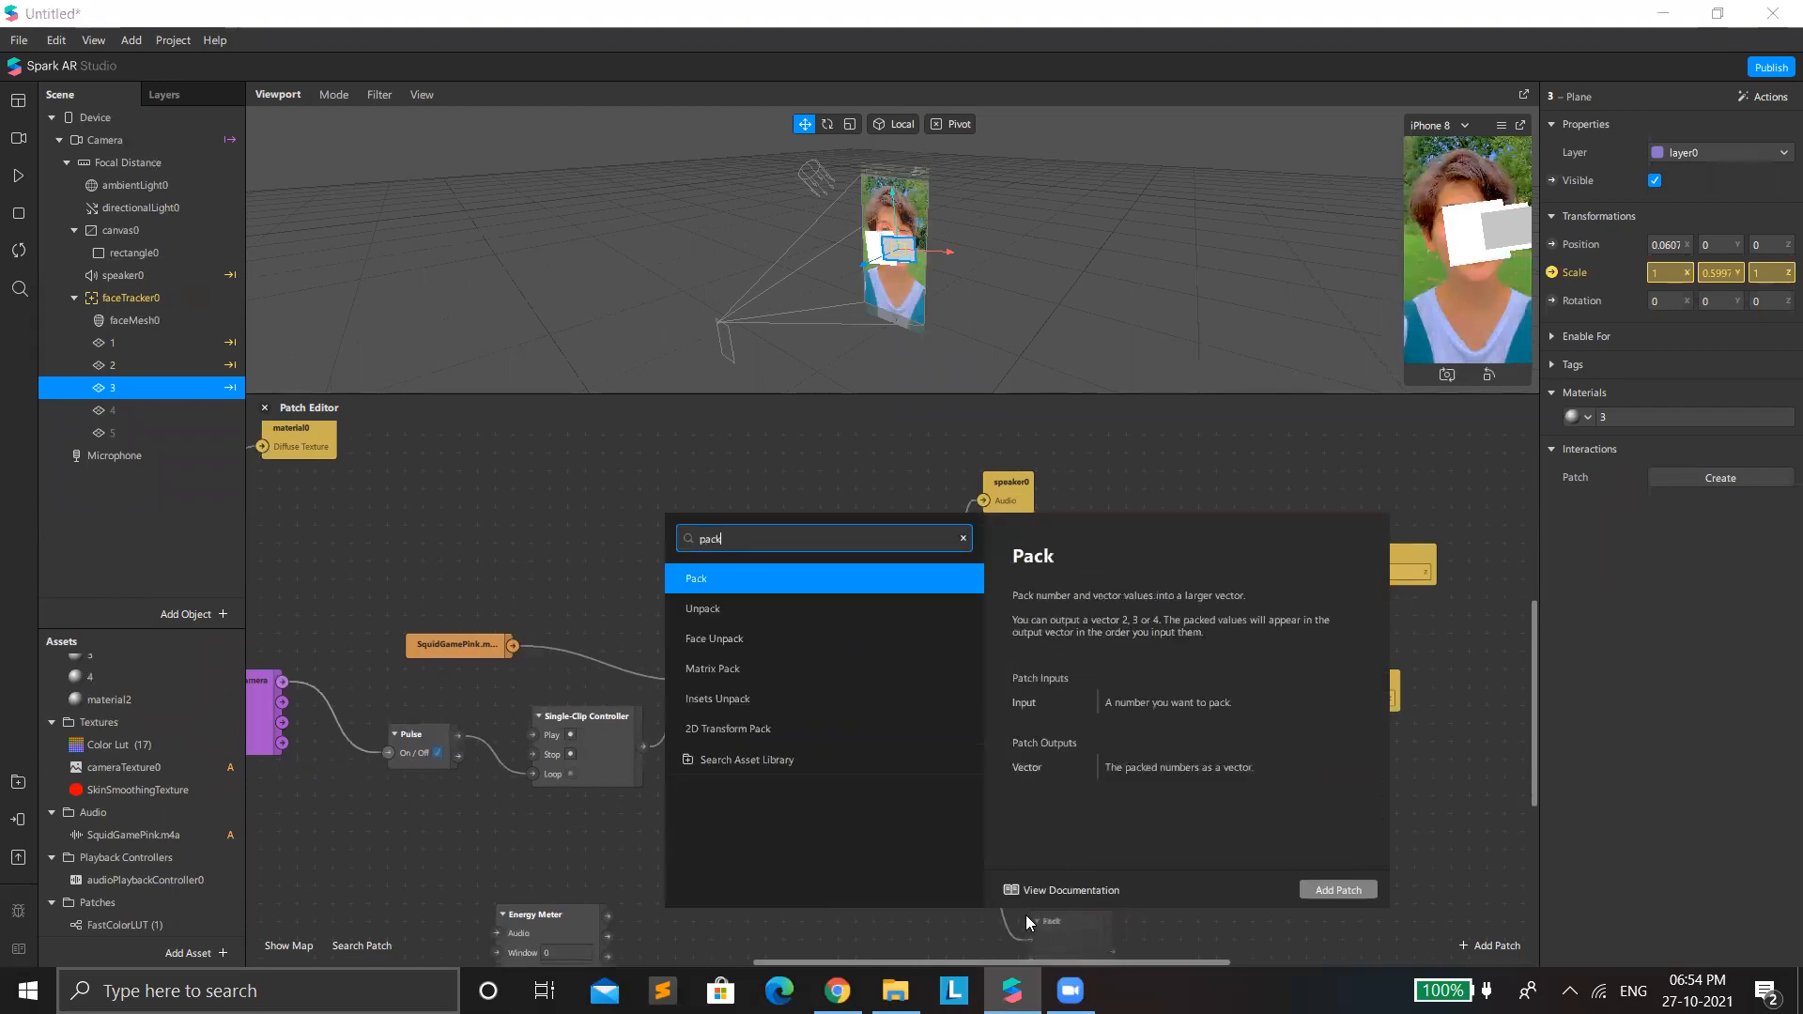
key(Return)
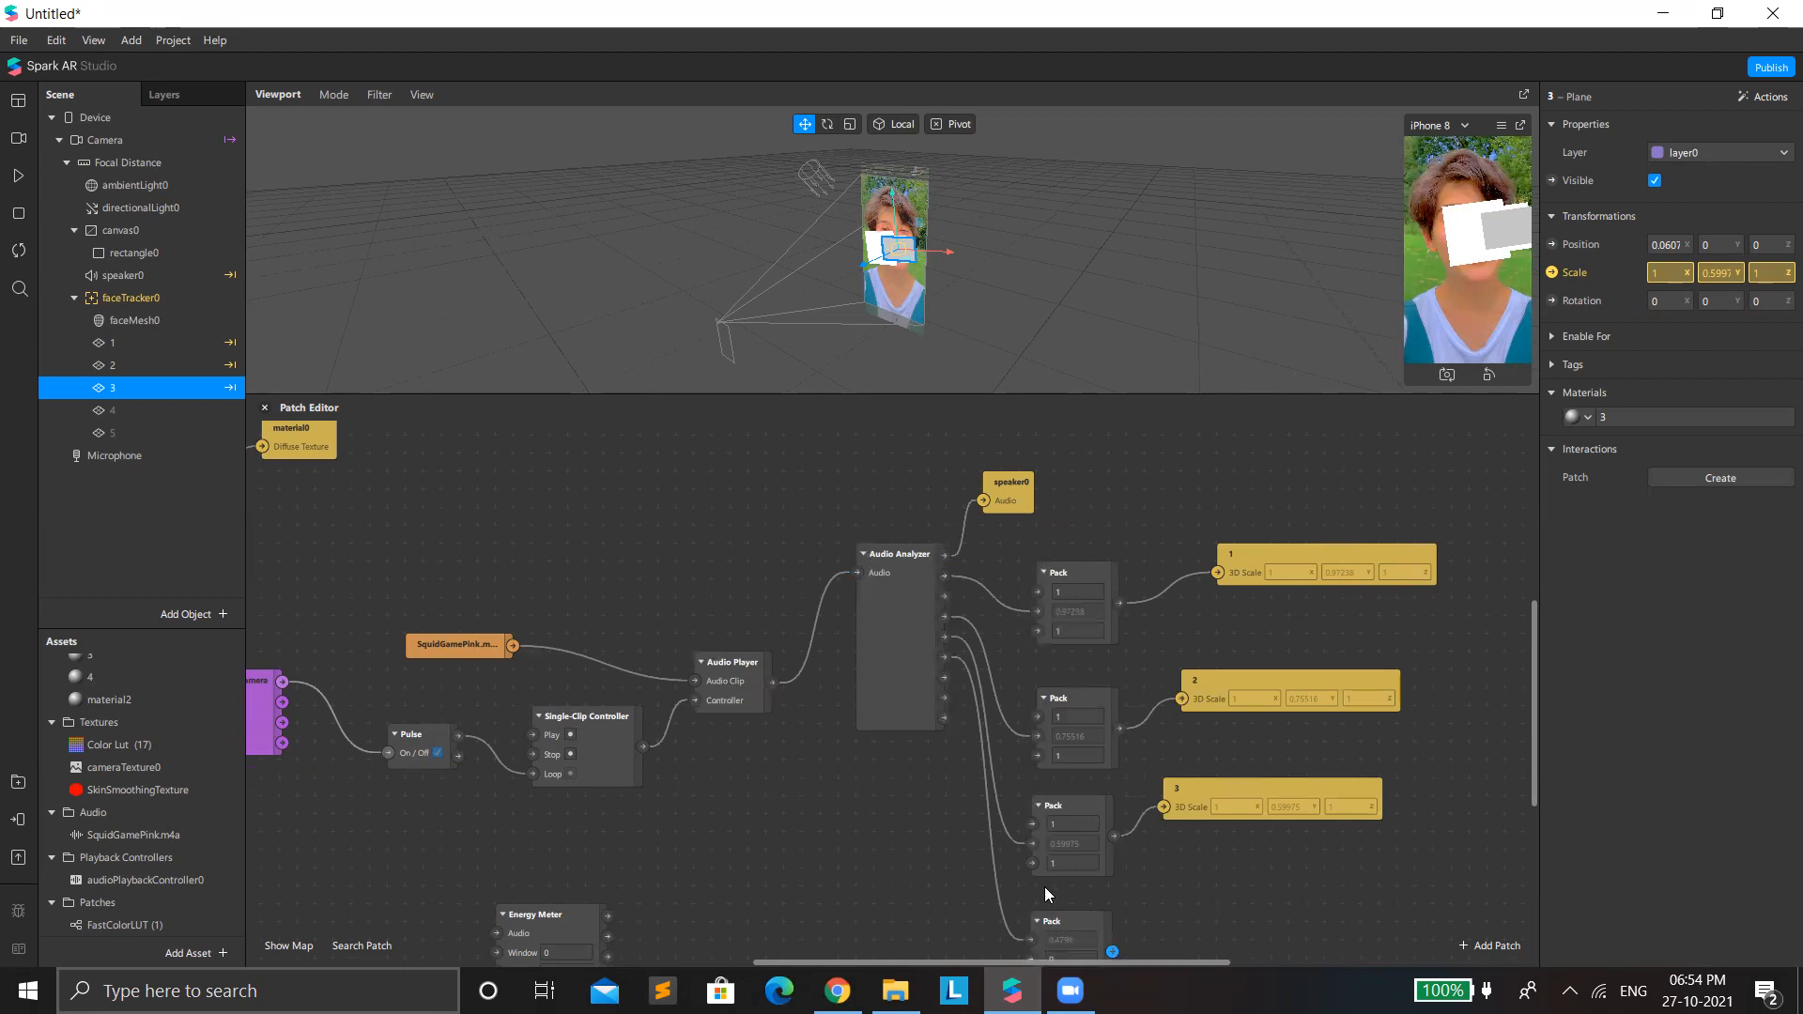
scroll(1045, 886, down, 3)
drag(1027, 812, 1029, 830)
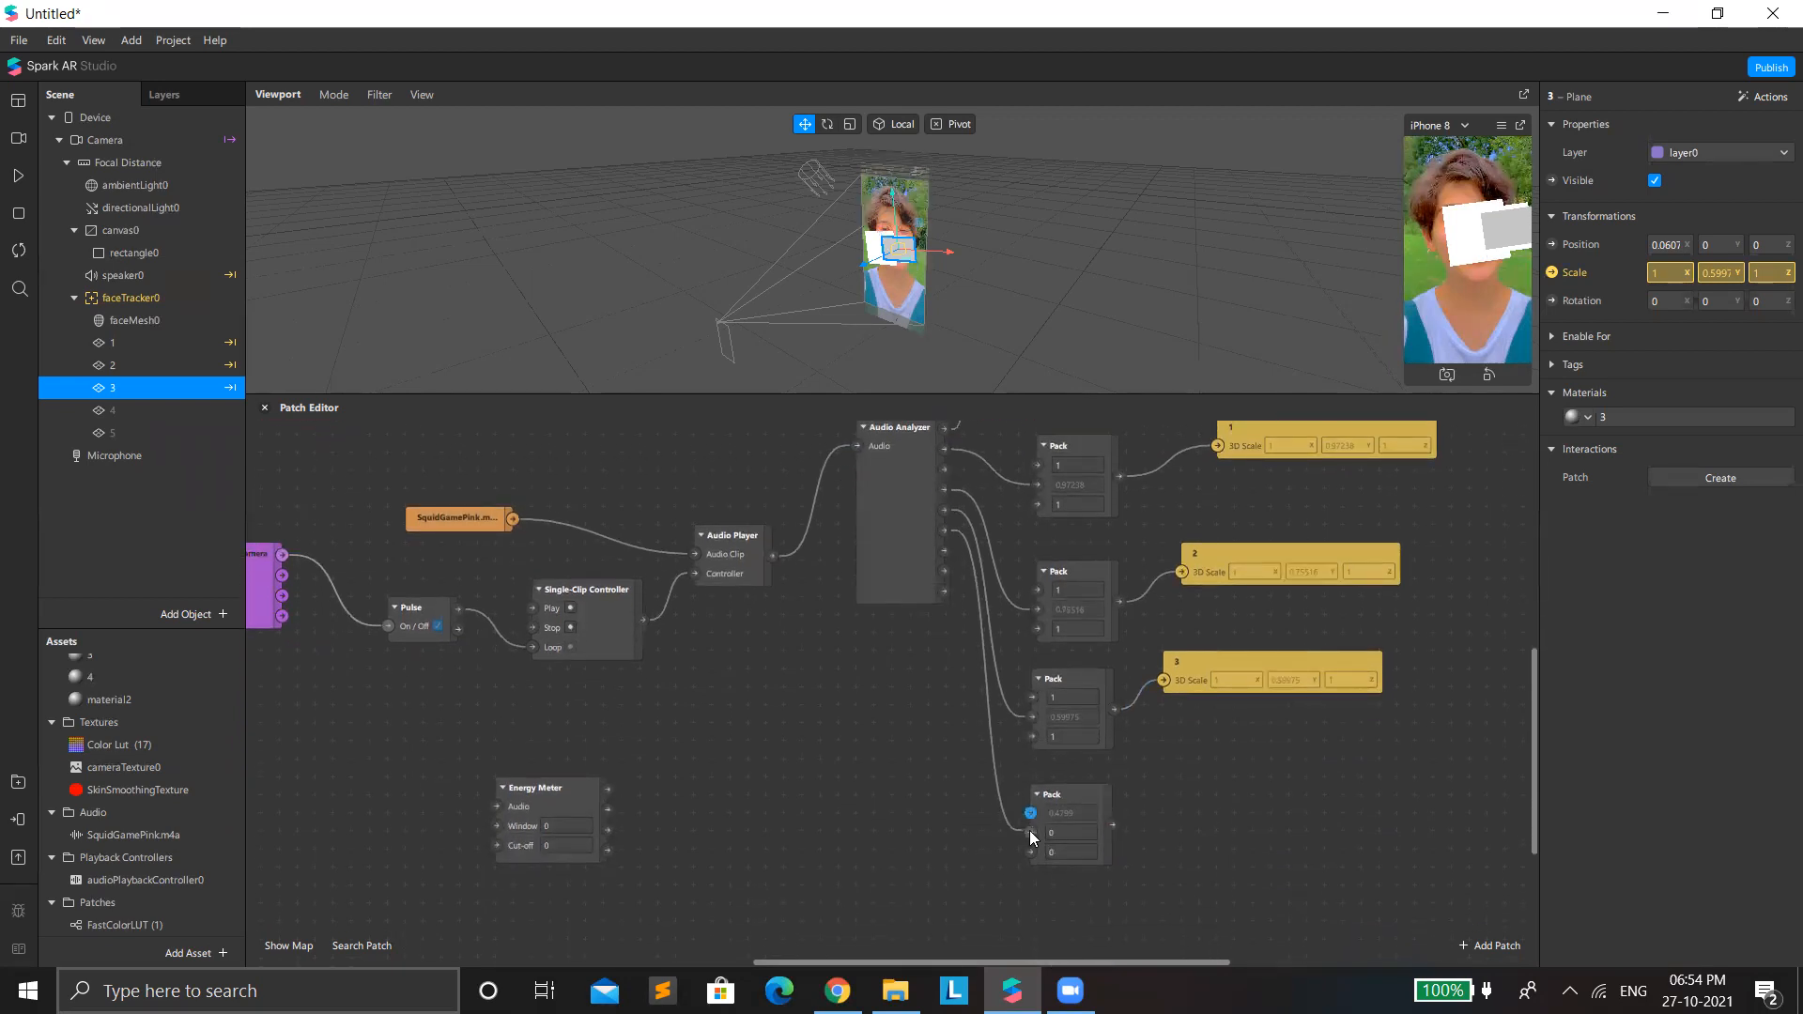
click(1061, 809)
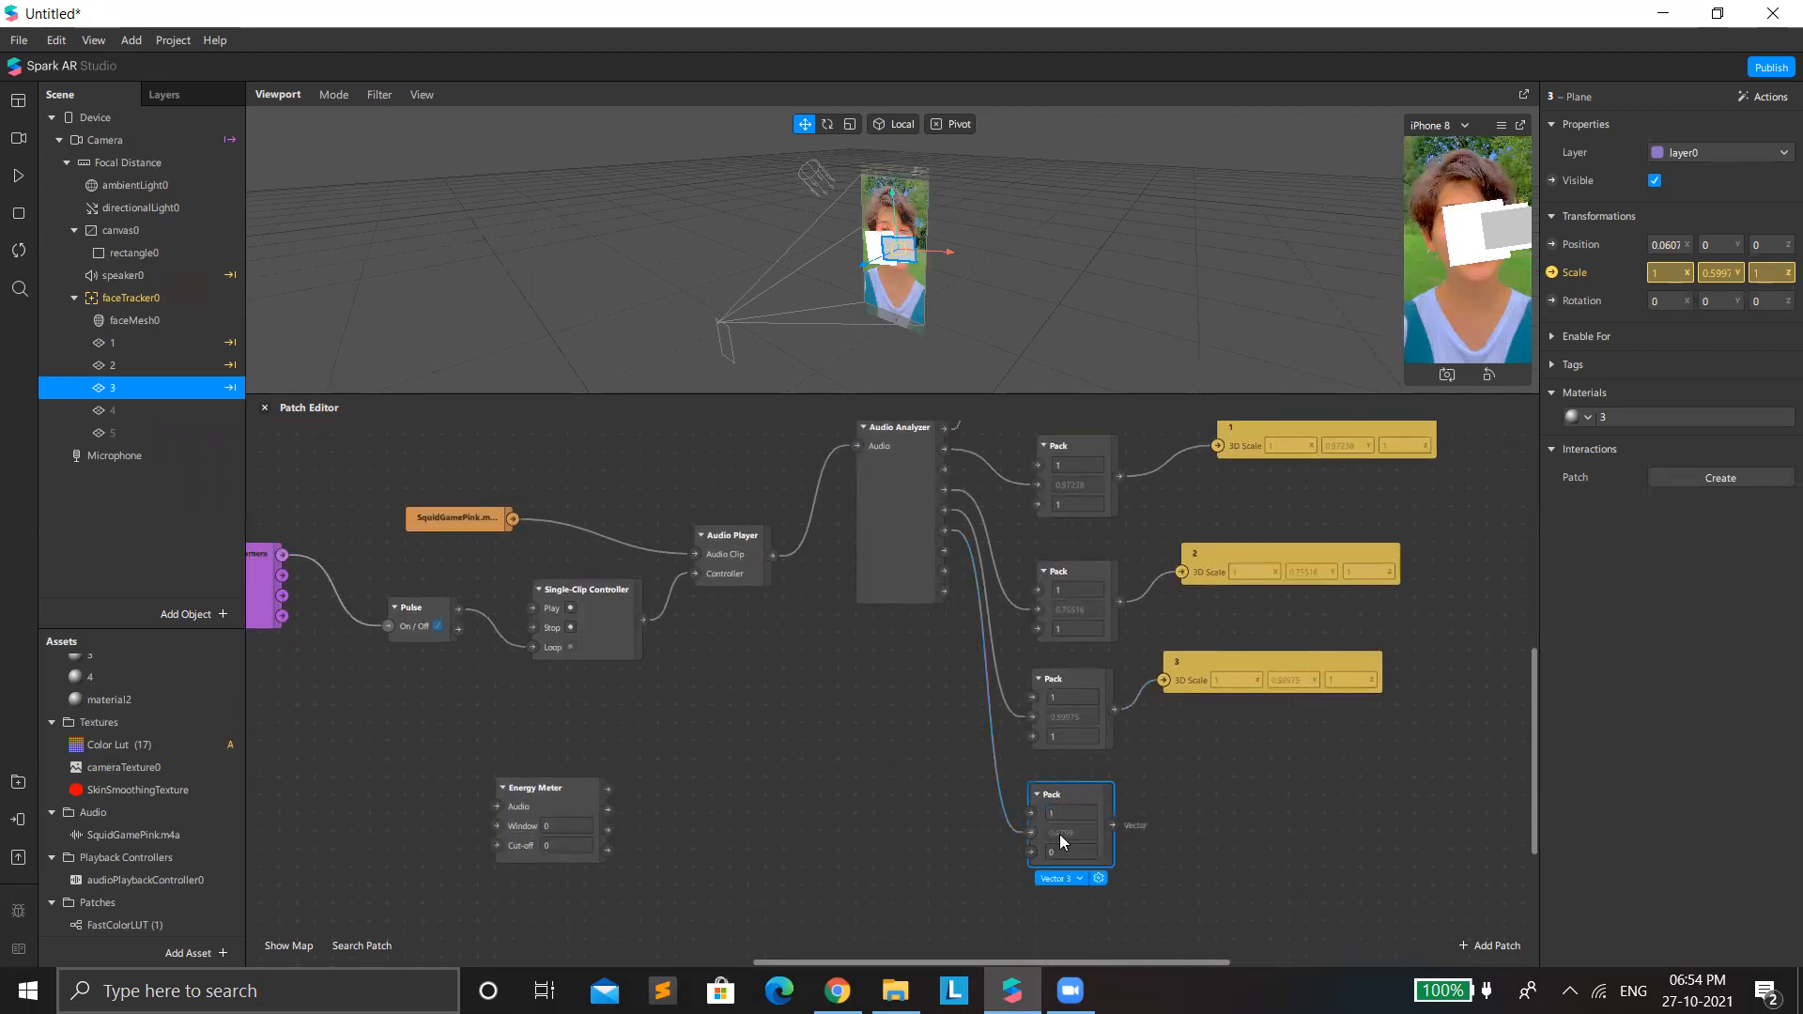
click(1071, 854)
text(1)
Make plane 4 visible and connect the fourth Pack's output to a 3D Scale patch for that plane.
click(190, 413)
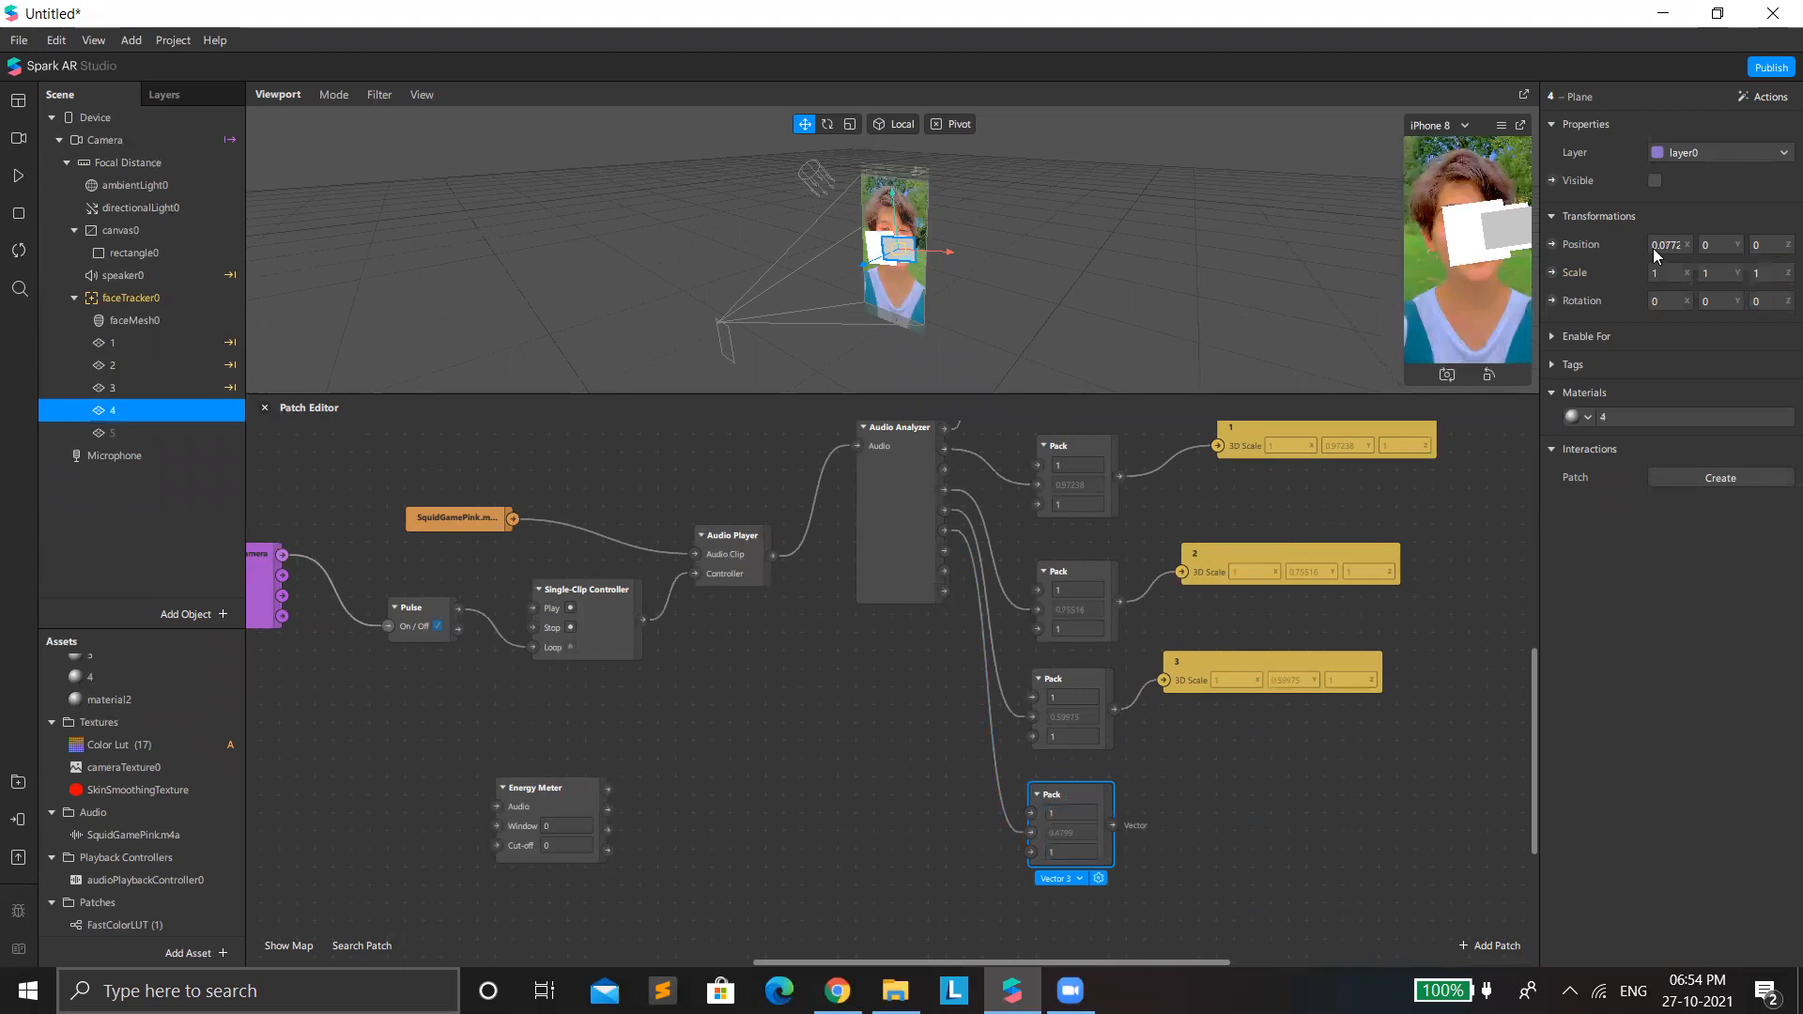
click(1655, 180)
click(1551, 273)
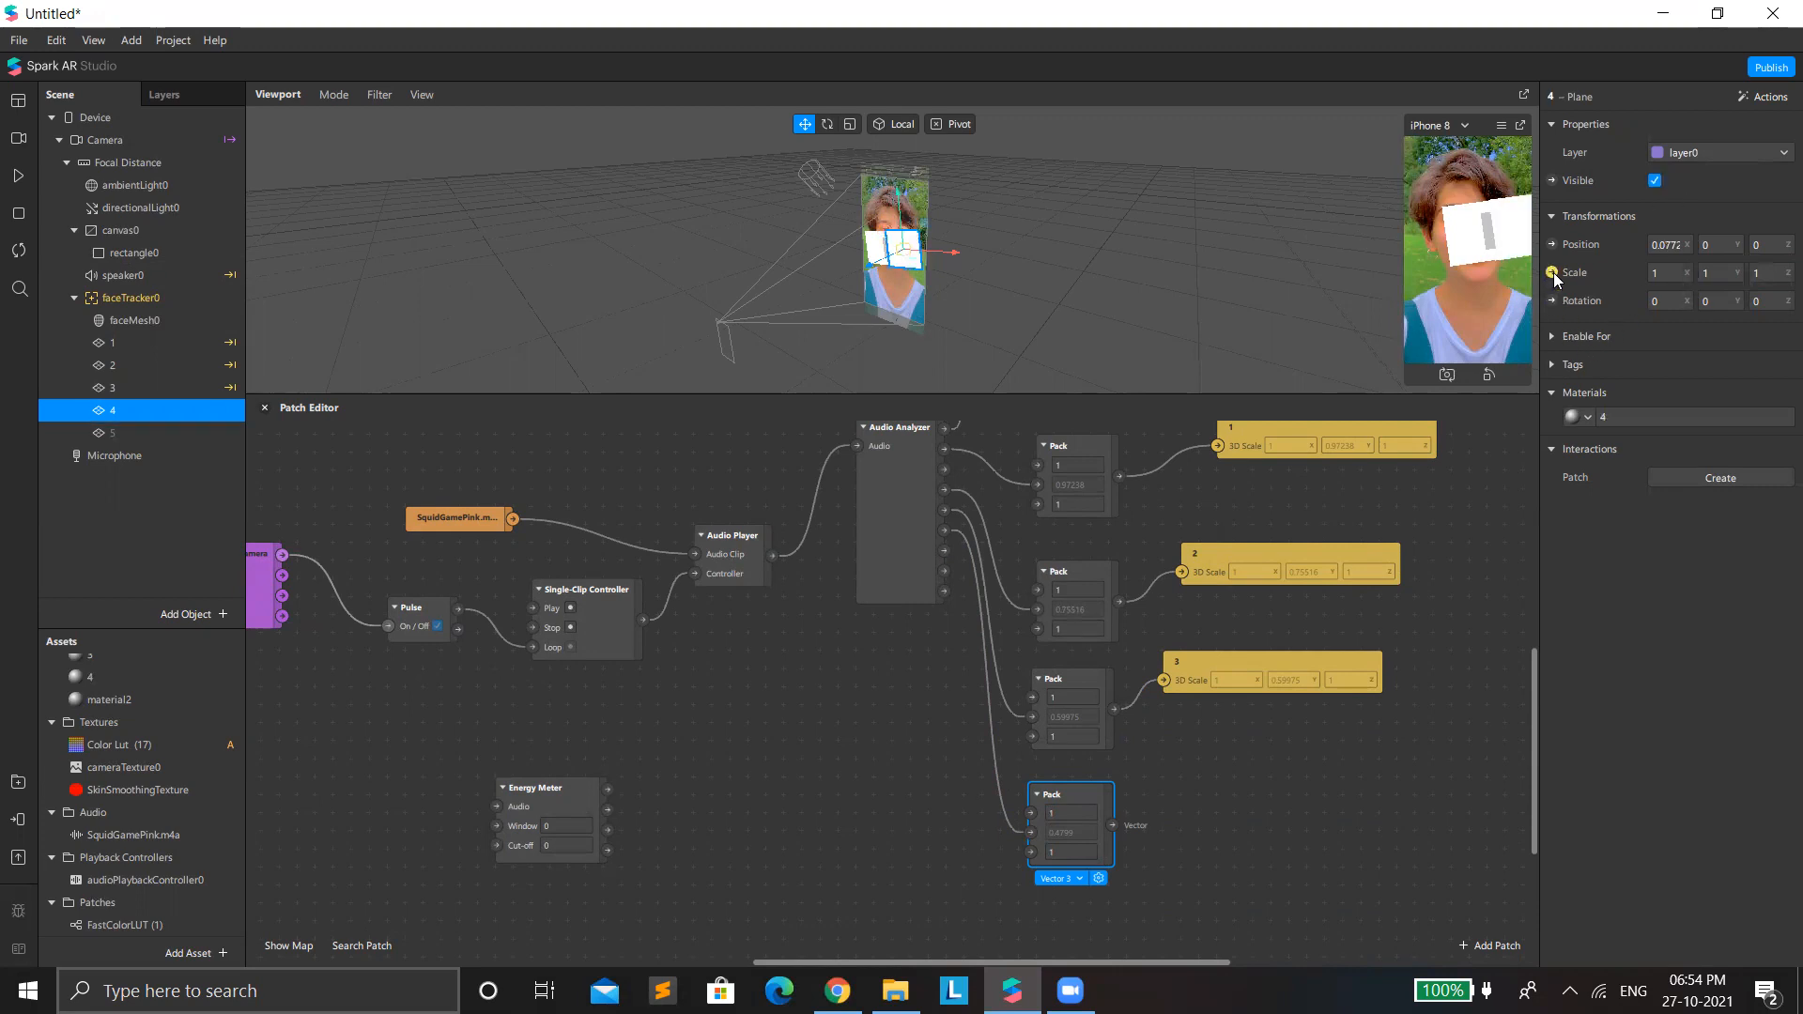
drag(962, 708, 1243, 805)
drag(1115, 823, 1180, 824)
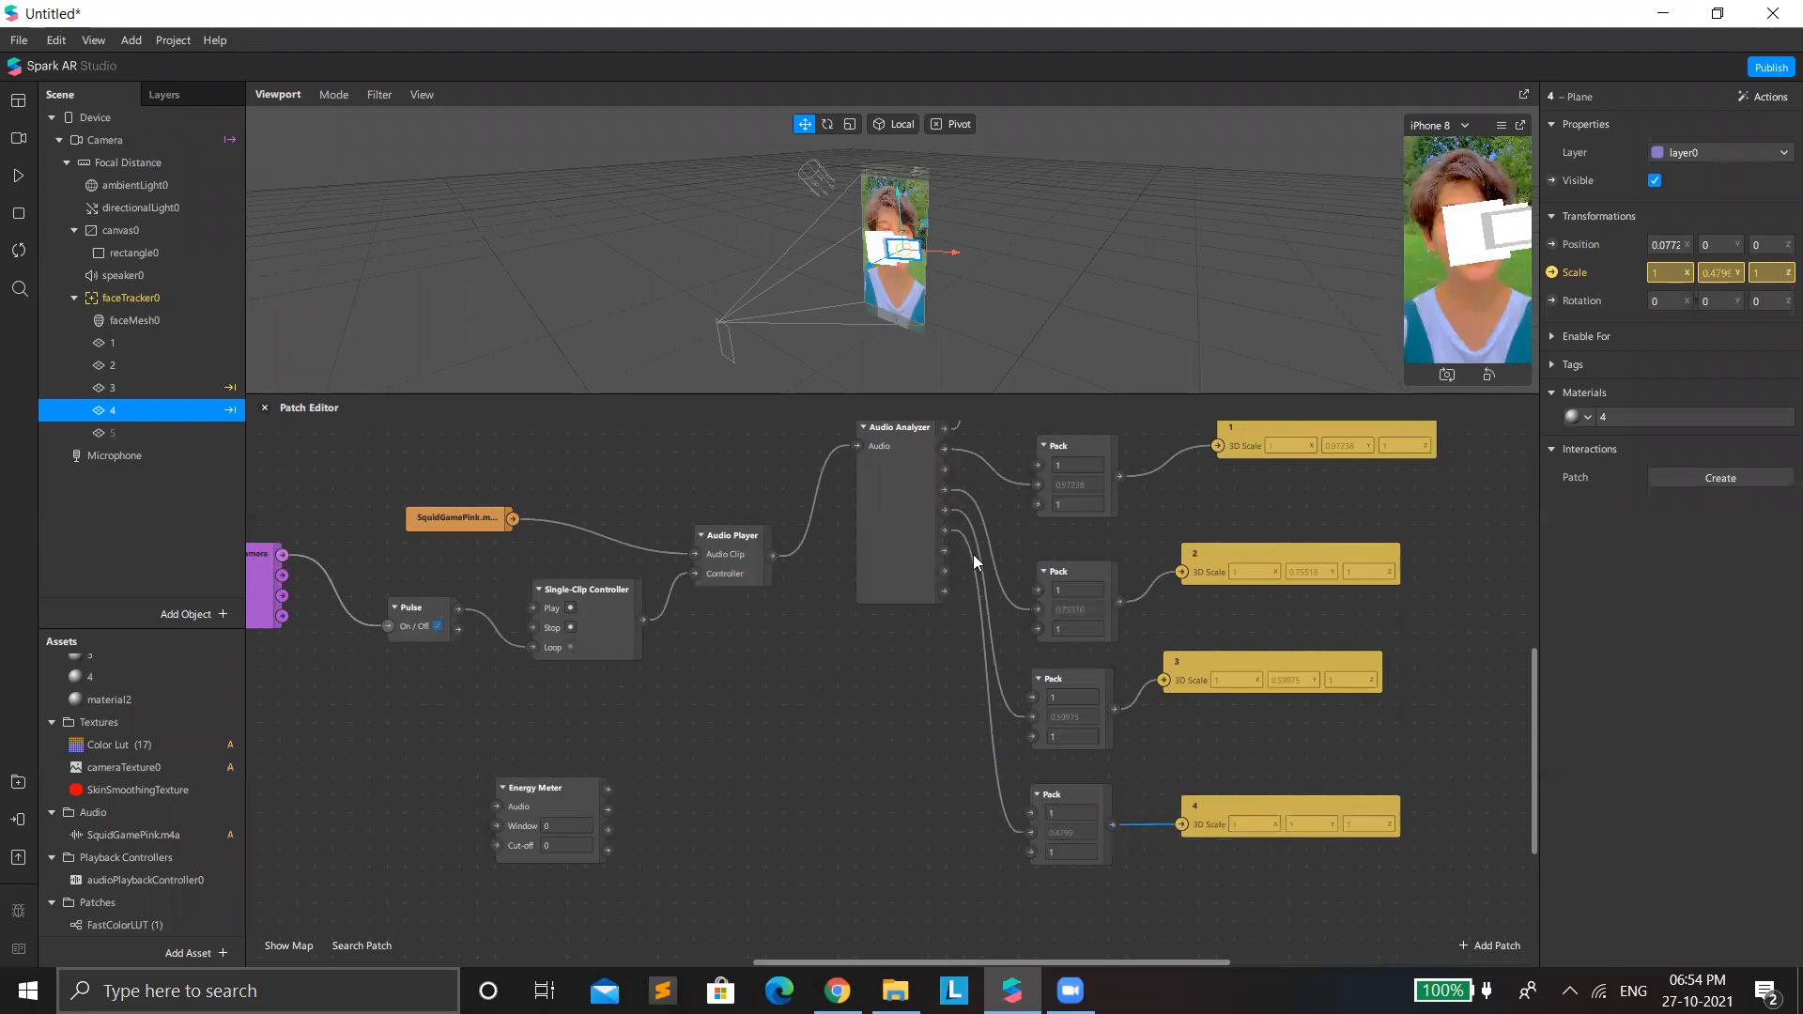
Add a fifth Pack fed by the Audio Analyzer's last band output through its second input, with the first and third values set to 1.
drag(944, 551, 995, 871)
key(Escape)
text(pack)
key(Return)
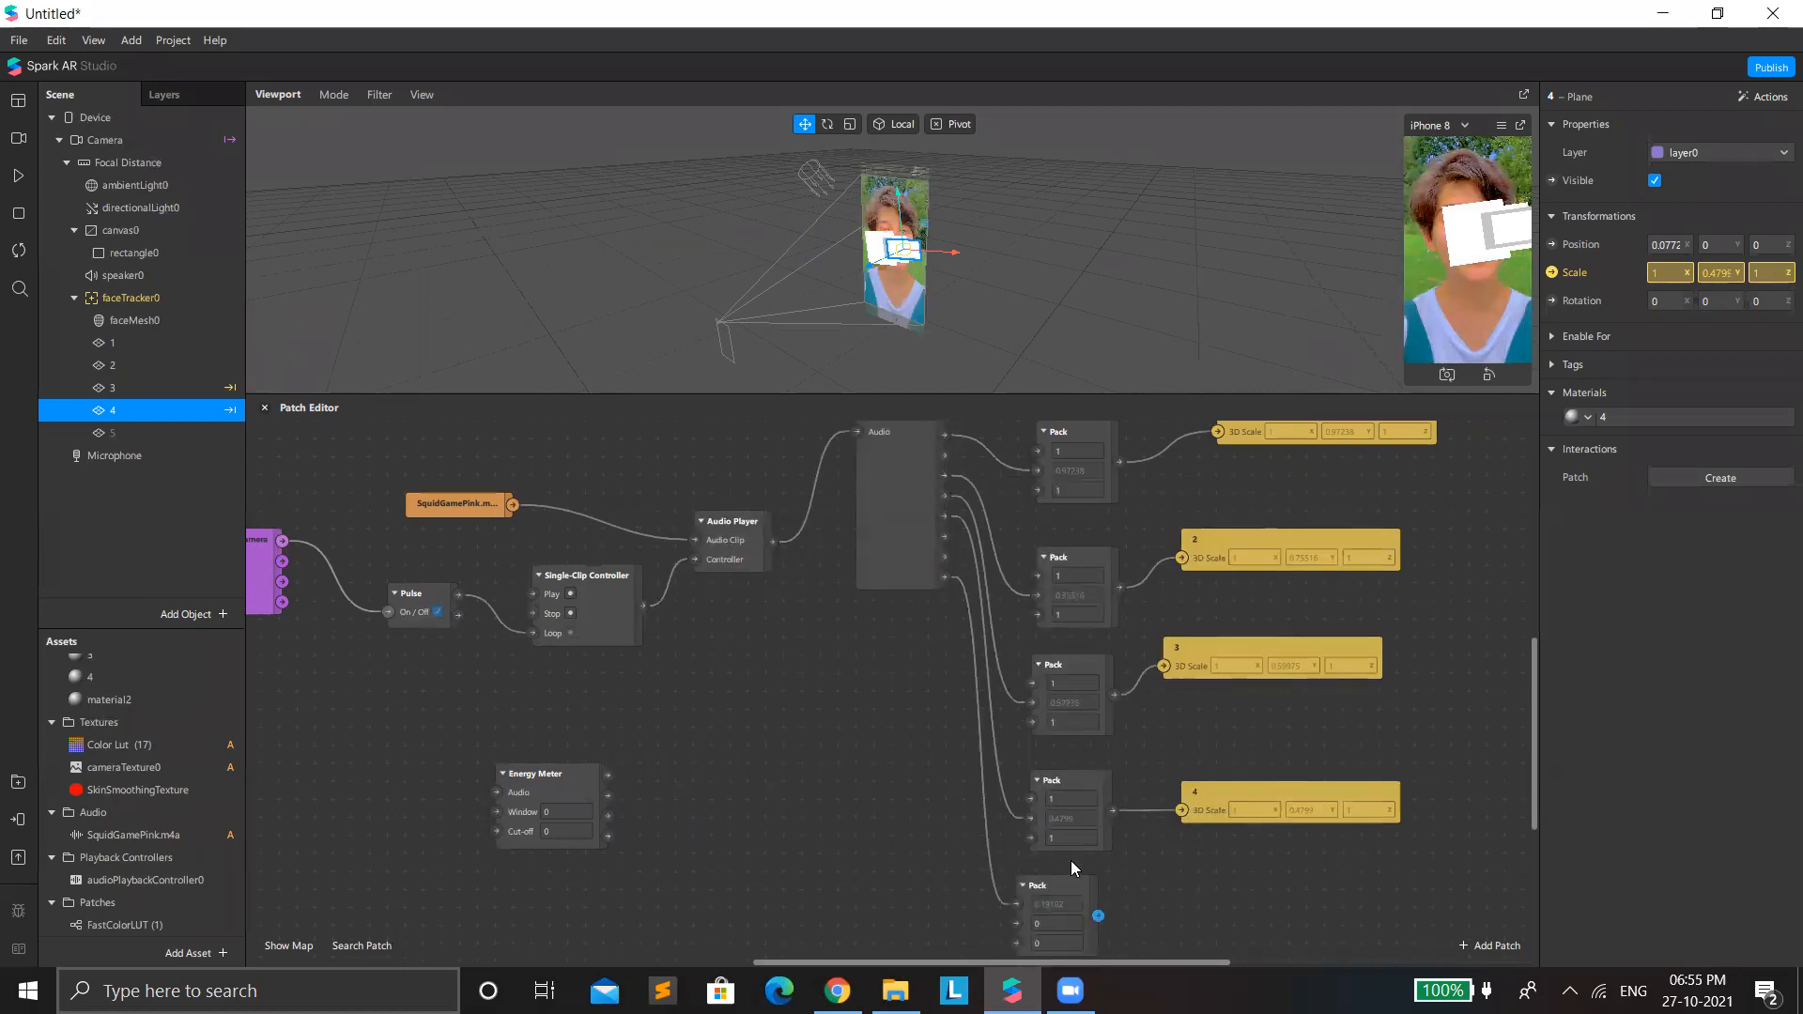
scroll(1066, 861, down, 2)
drag(1015, 846, 1016, 863)
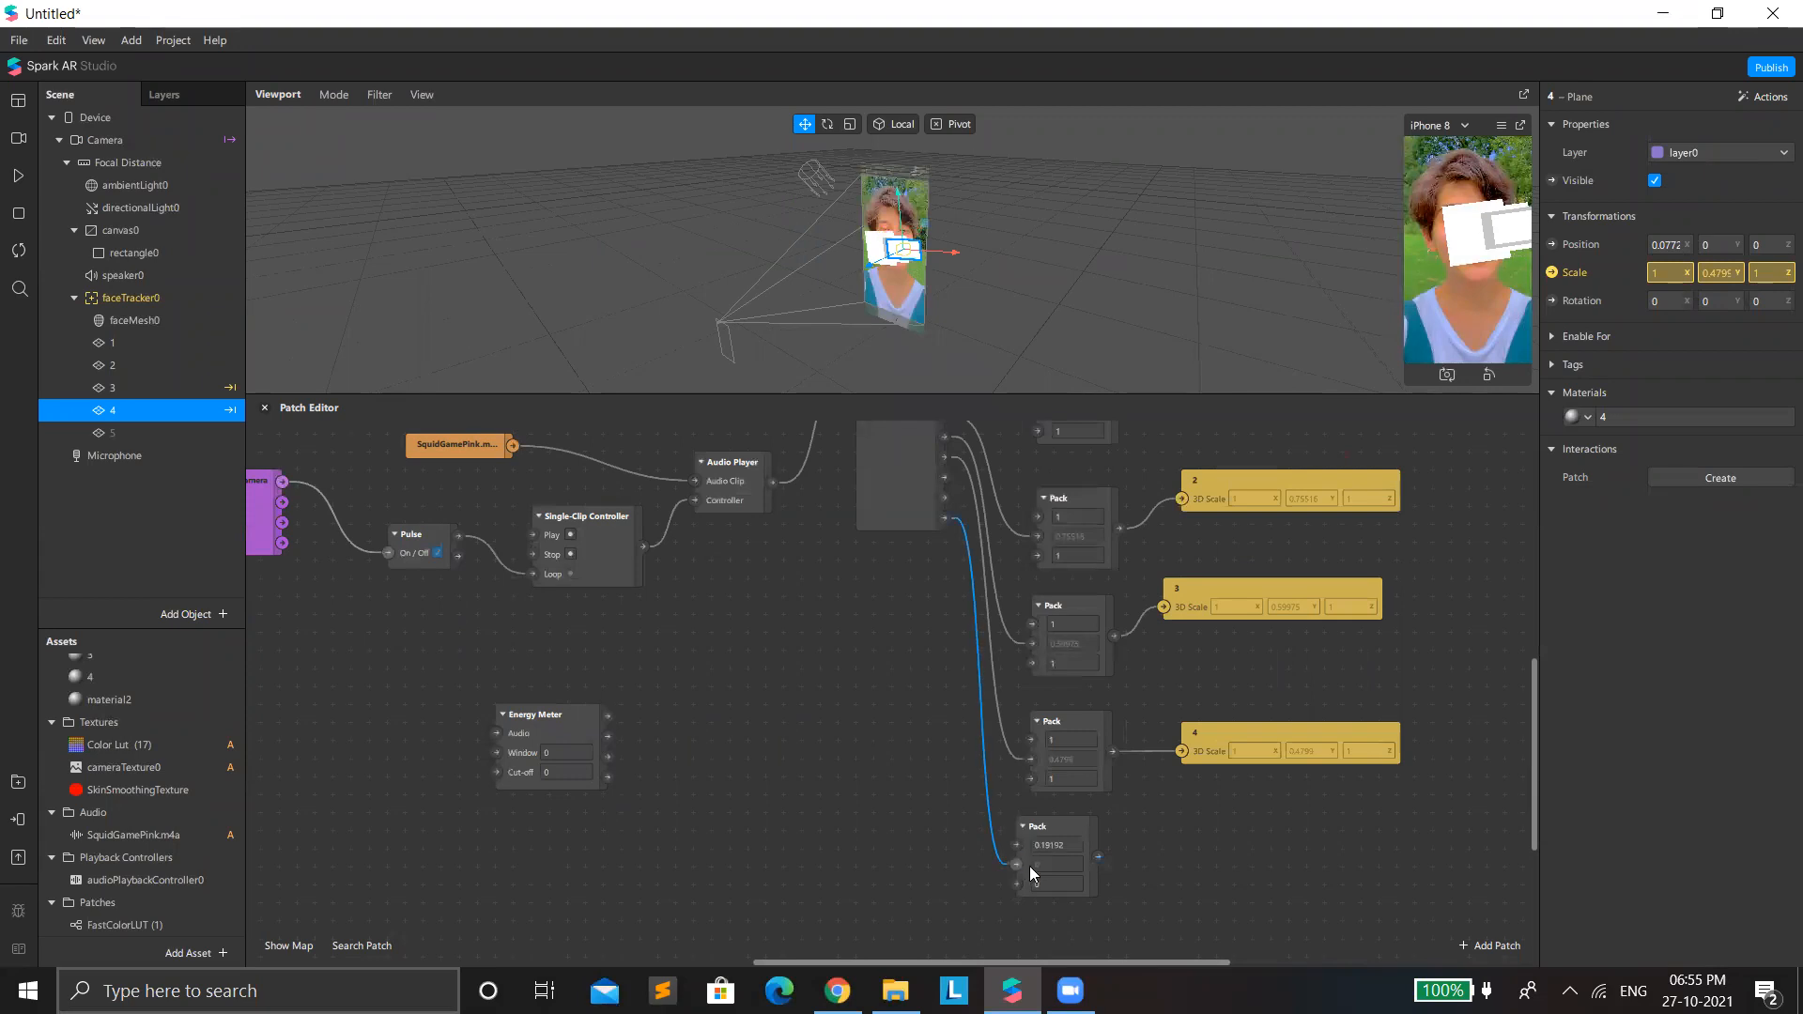
click(1048, 850)
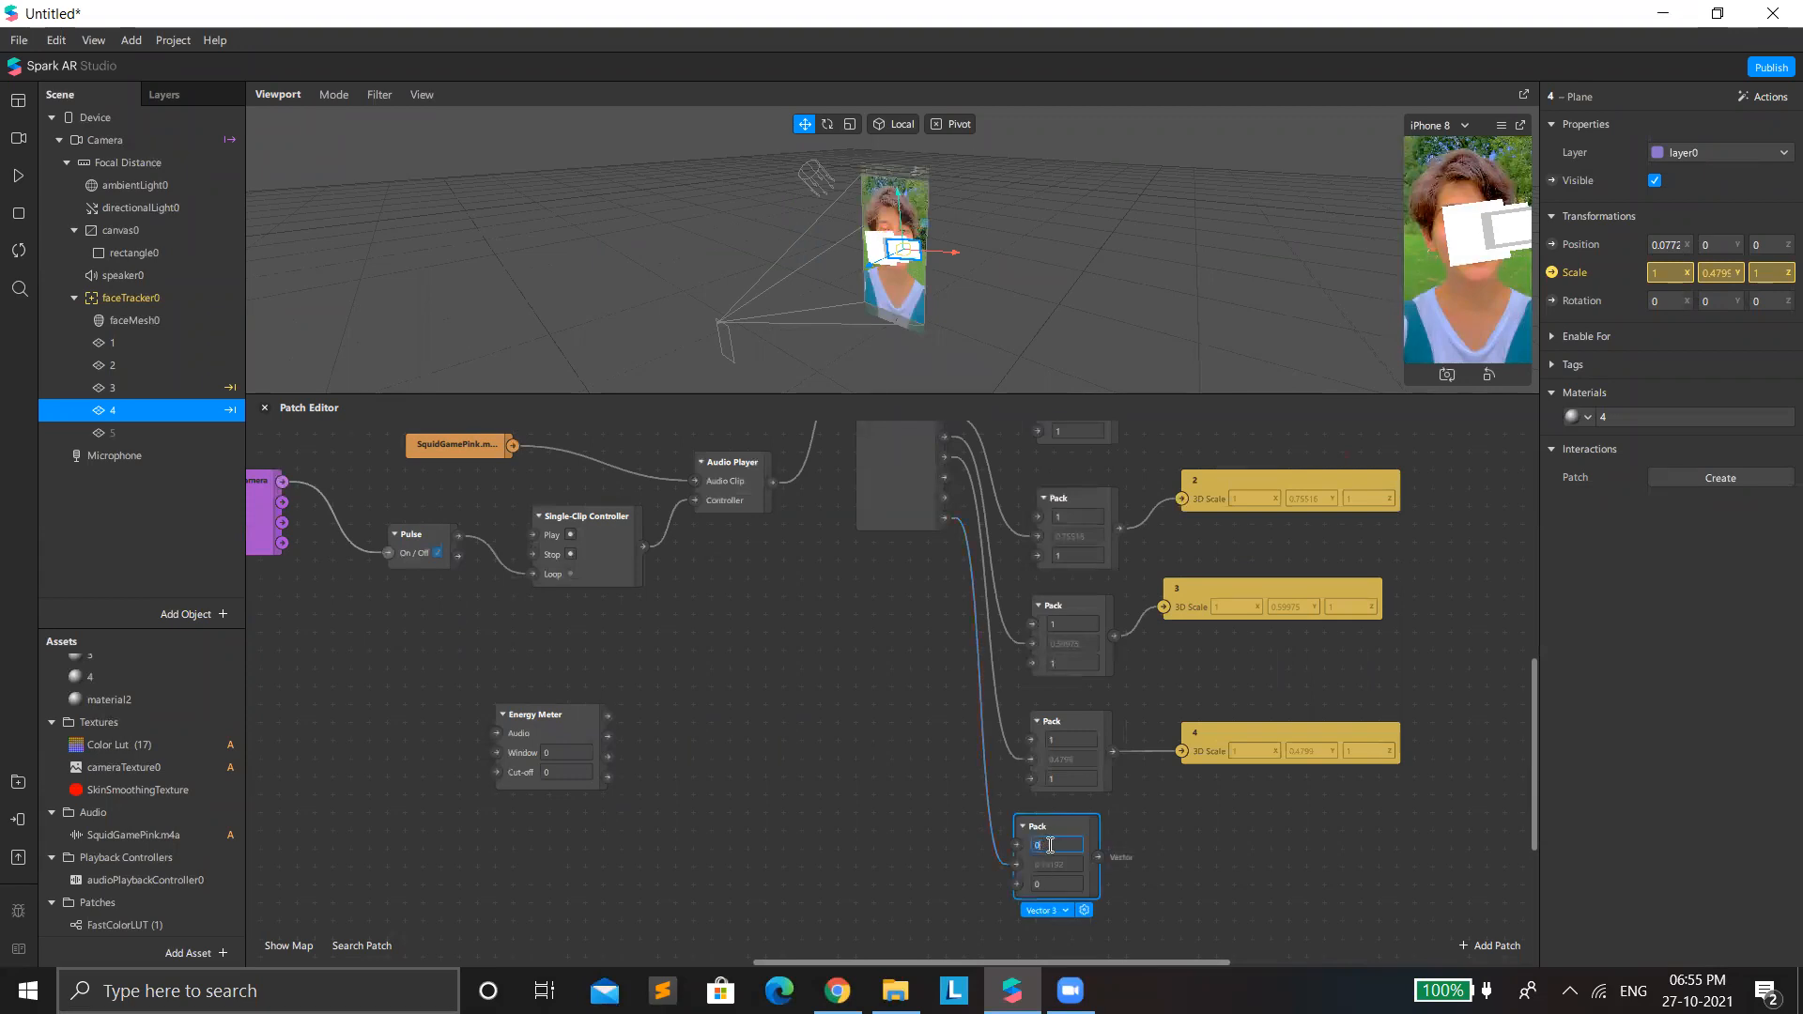
scroll(1067, 869, up, 1)
click(1062, 903)
text(1)
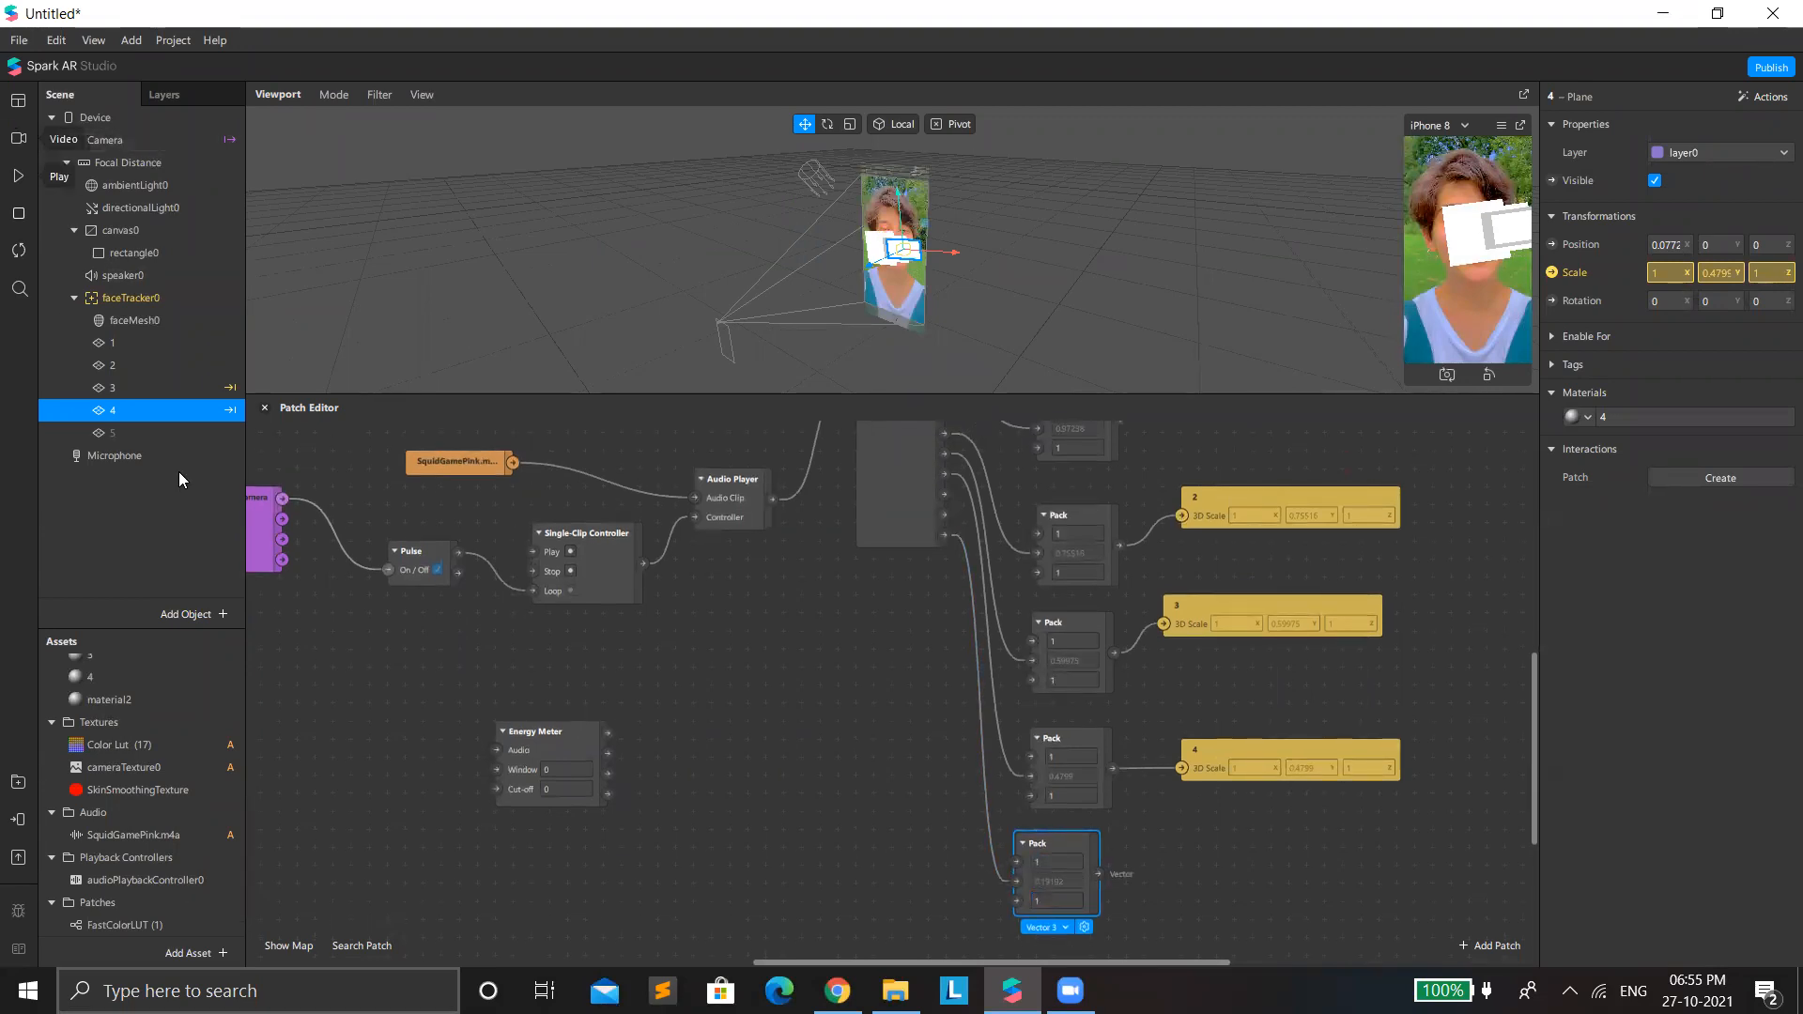
Make plane 5 visible, drive its 3D Scale patch from the fifth Pack, and restart the preview.
click(173, 433)
click(1654, 180)
click(1551, 273)
drag(960, 701, 1264, 856)
drag(1098, 874, 1201, 877)
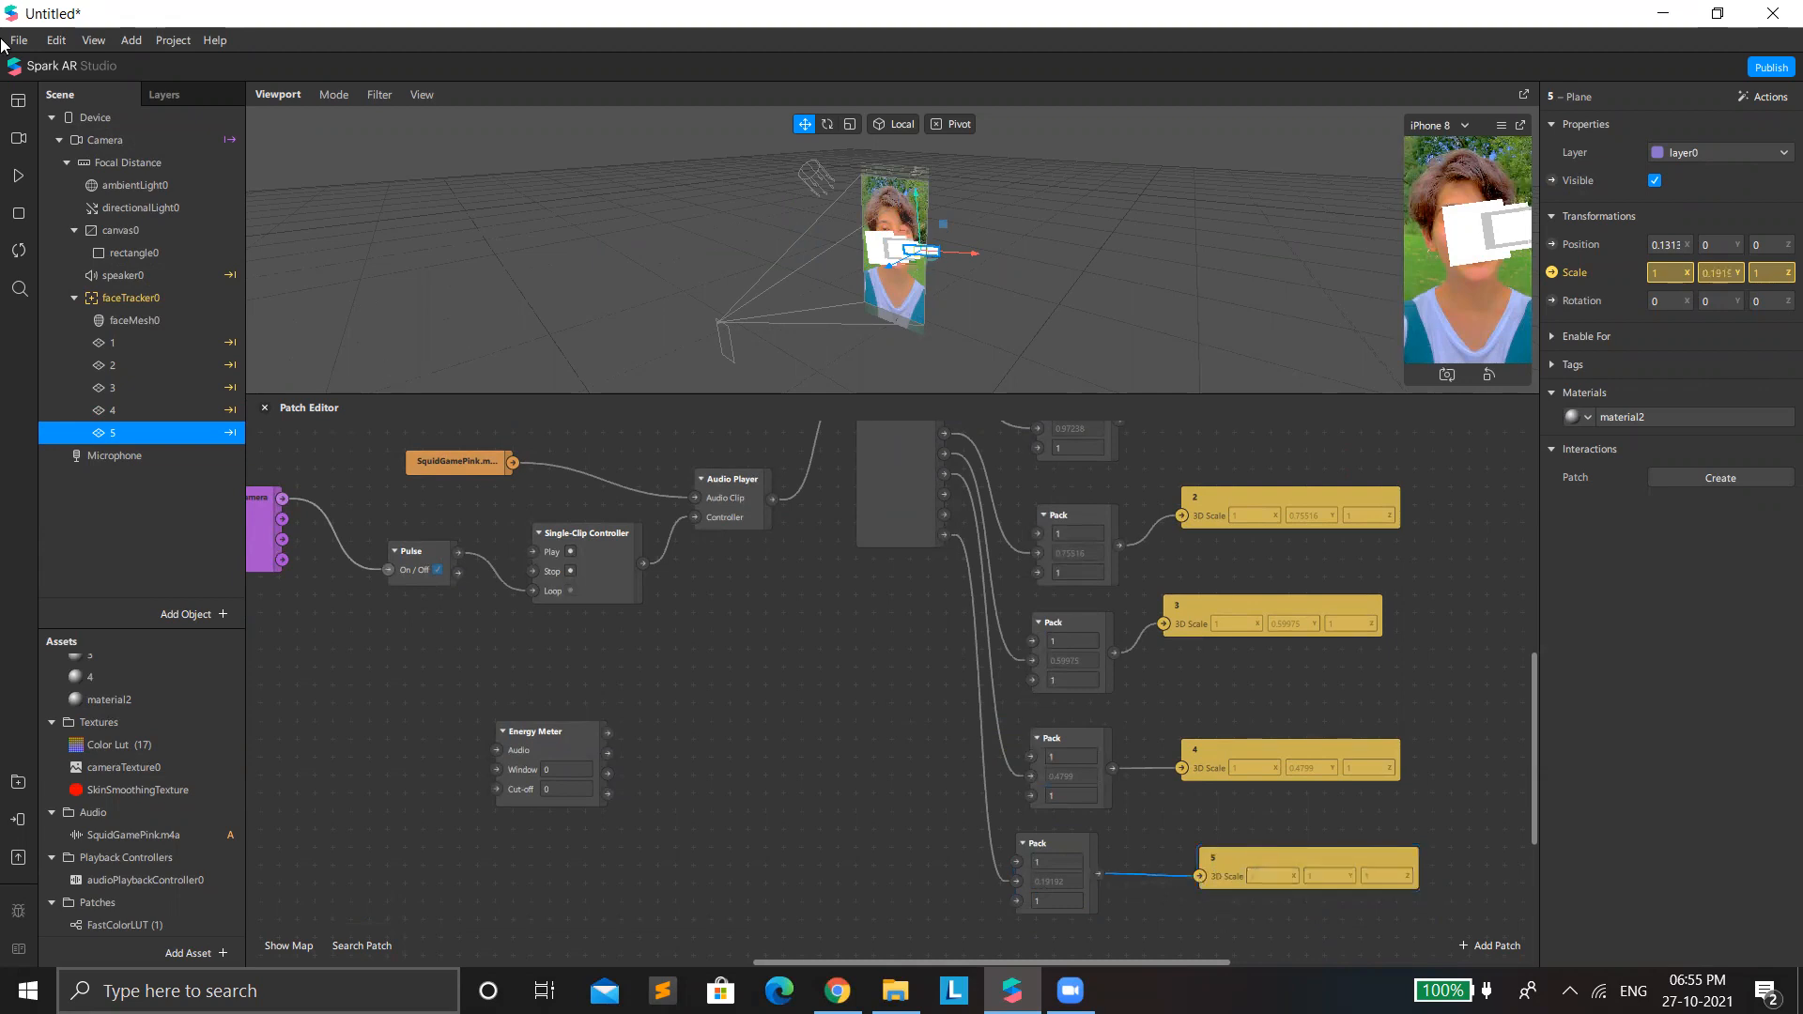
click(26, 250)
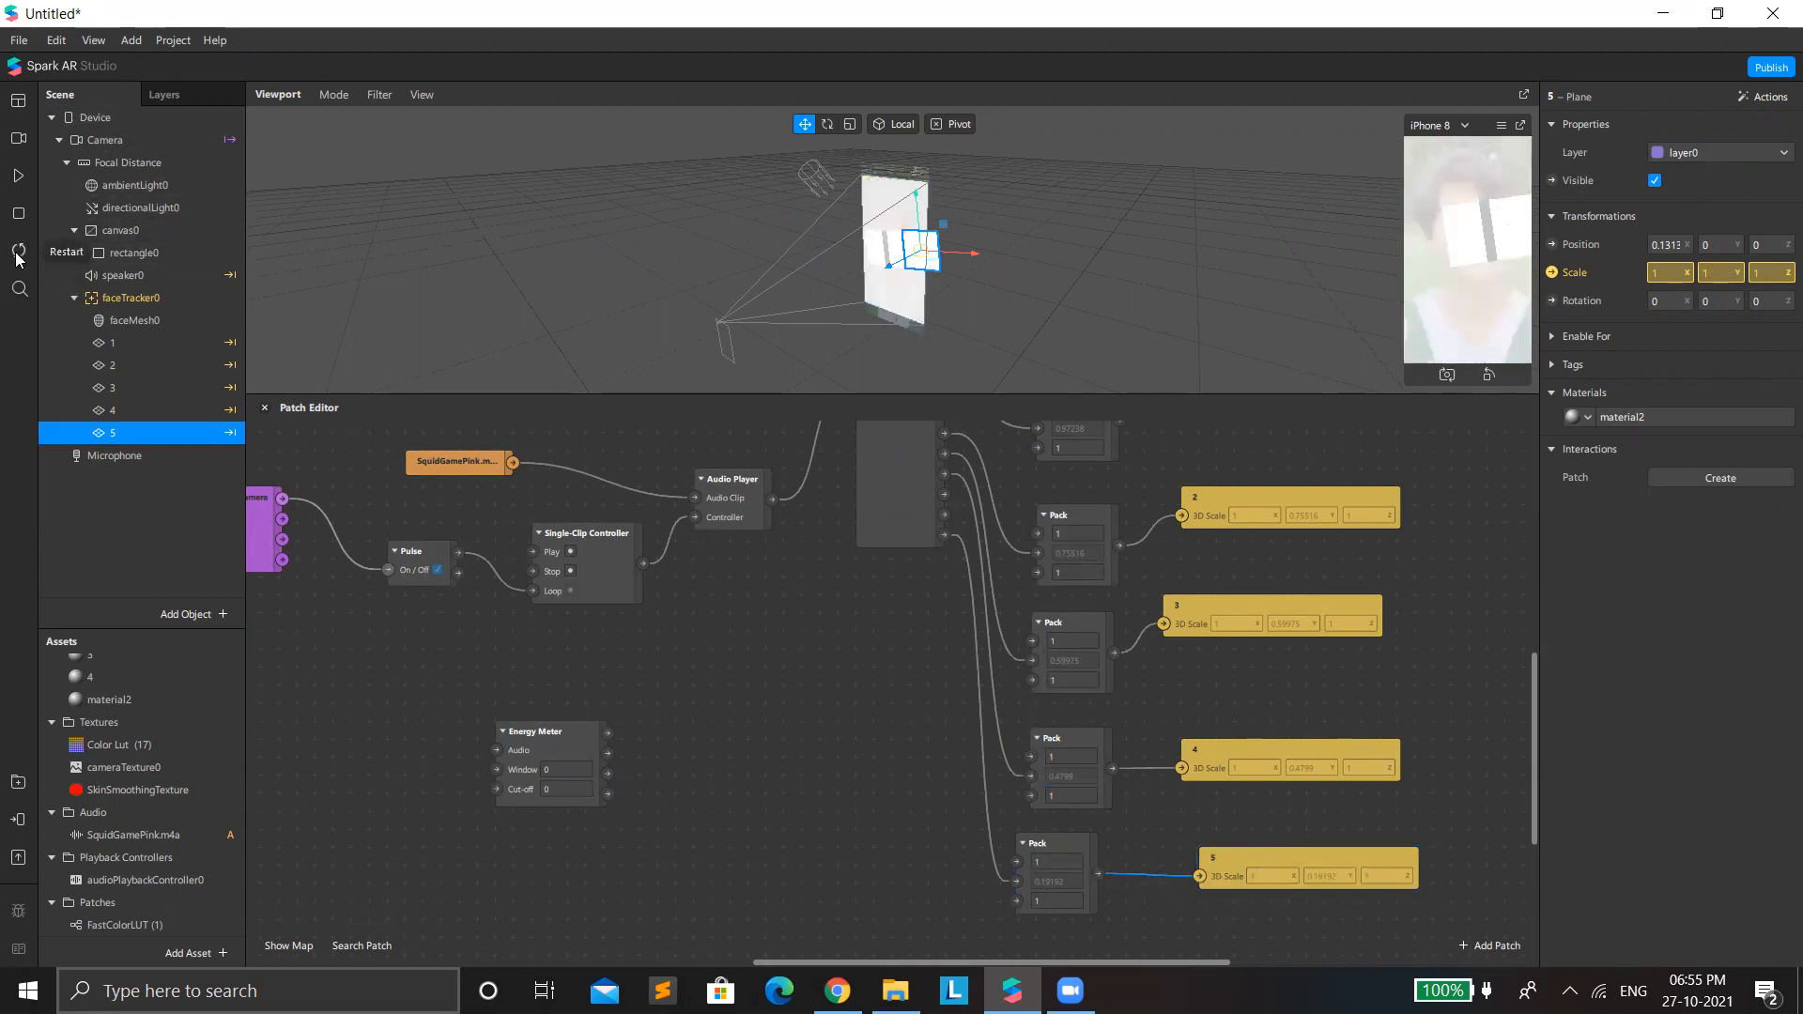
Set the diffuse color of material 1 to the basic pure blue.
scroll(182, 694, up, 3)
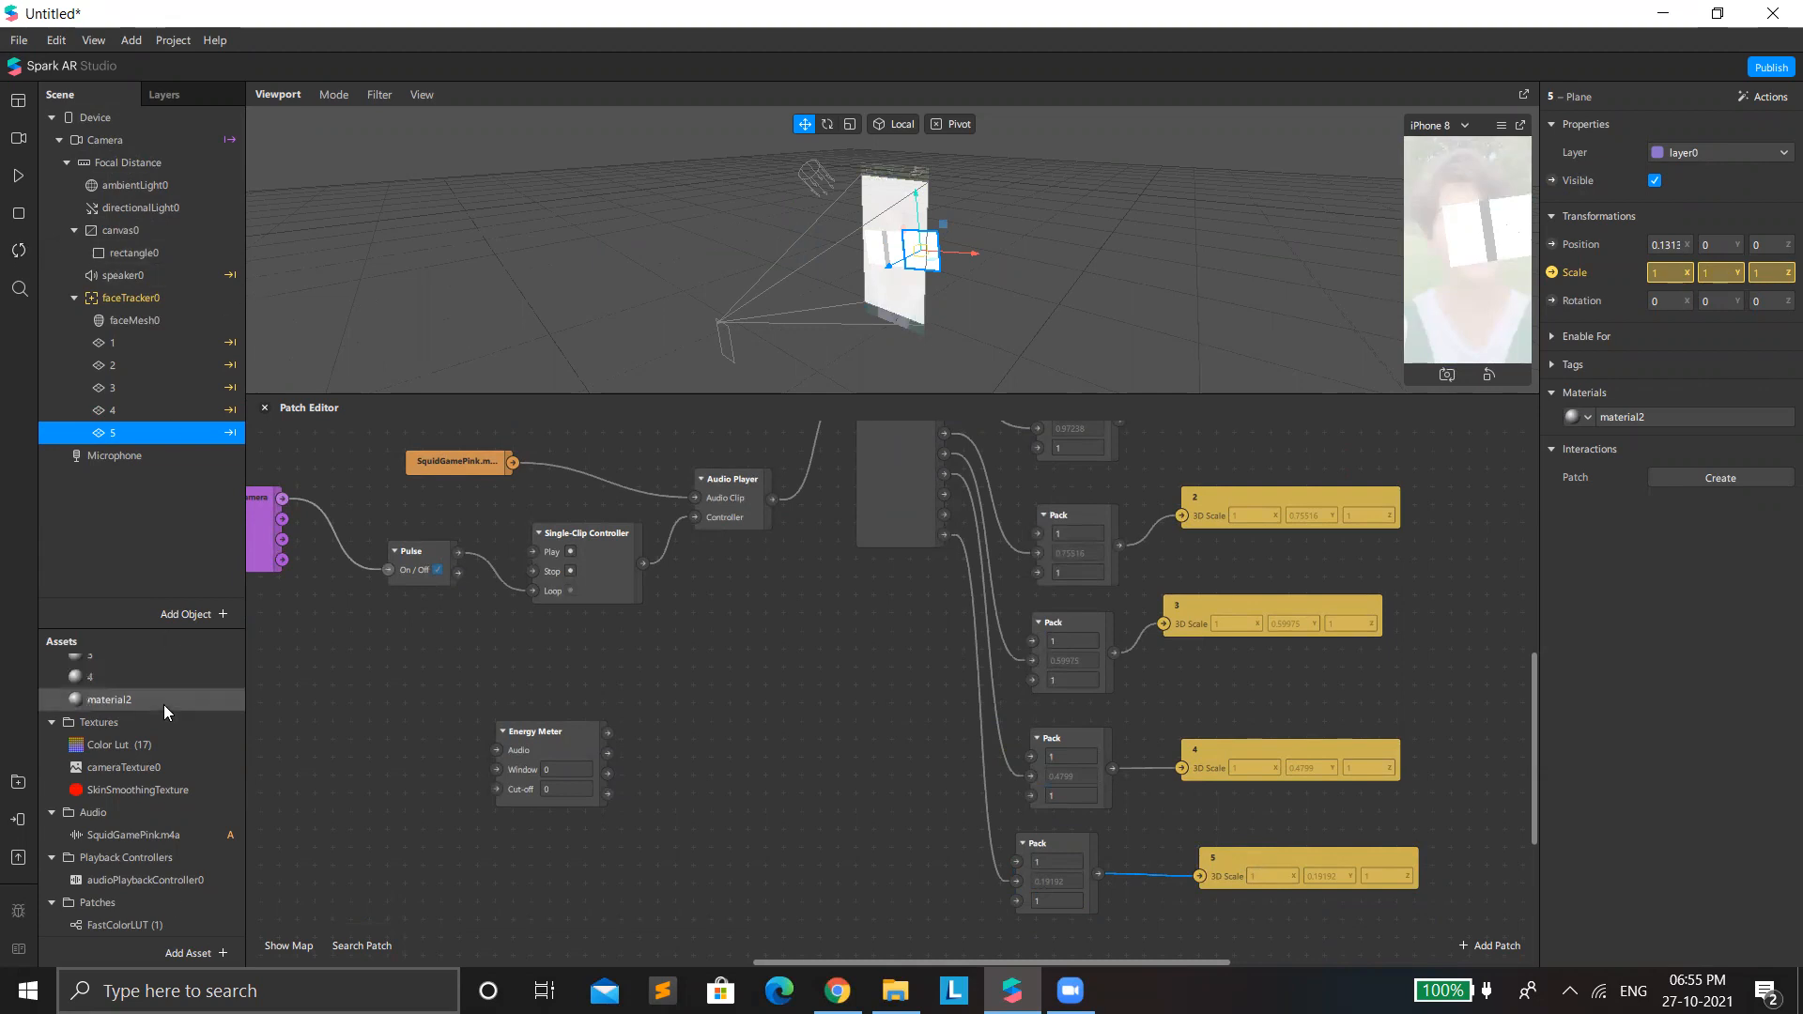
double_click(139, 729)
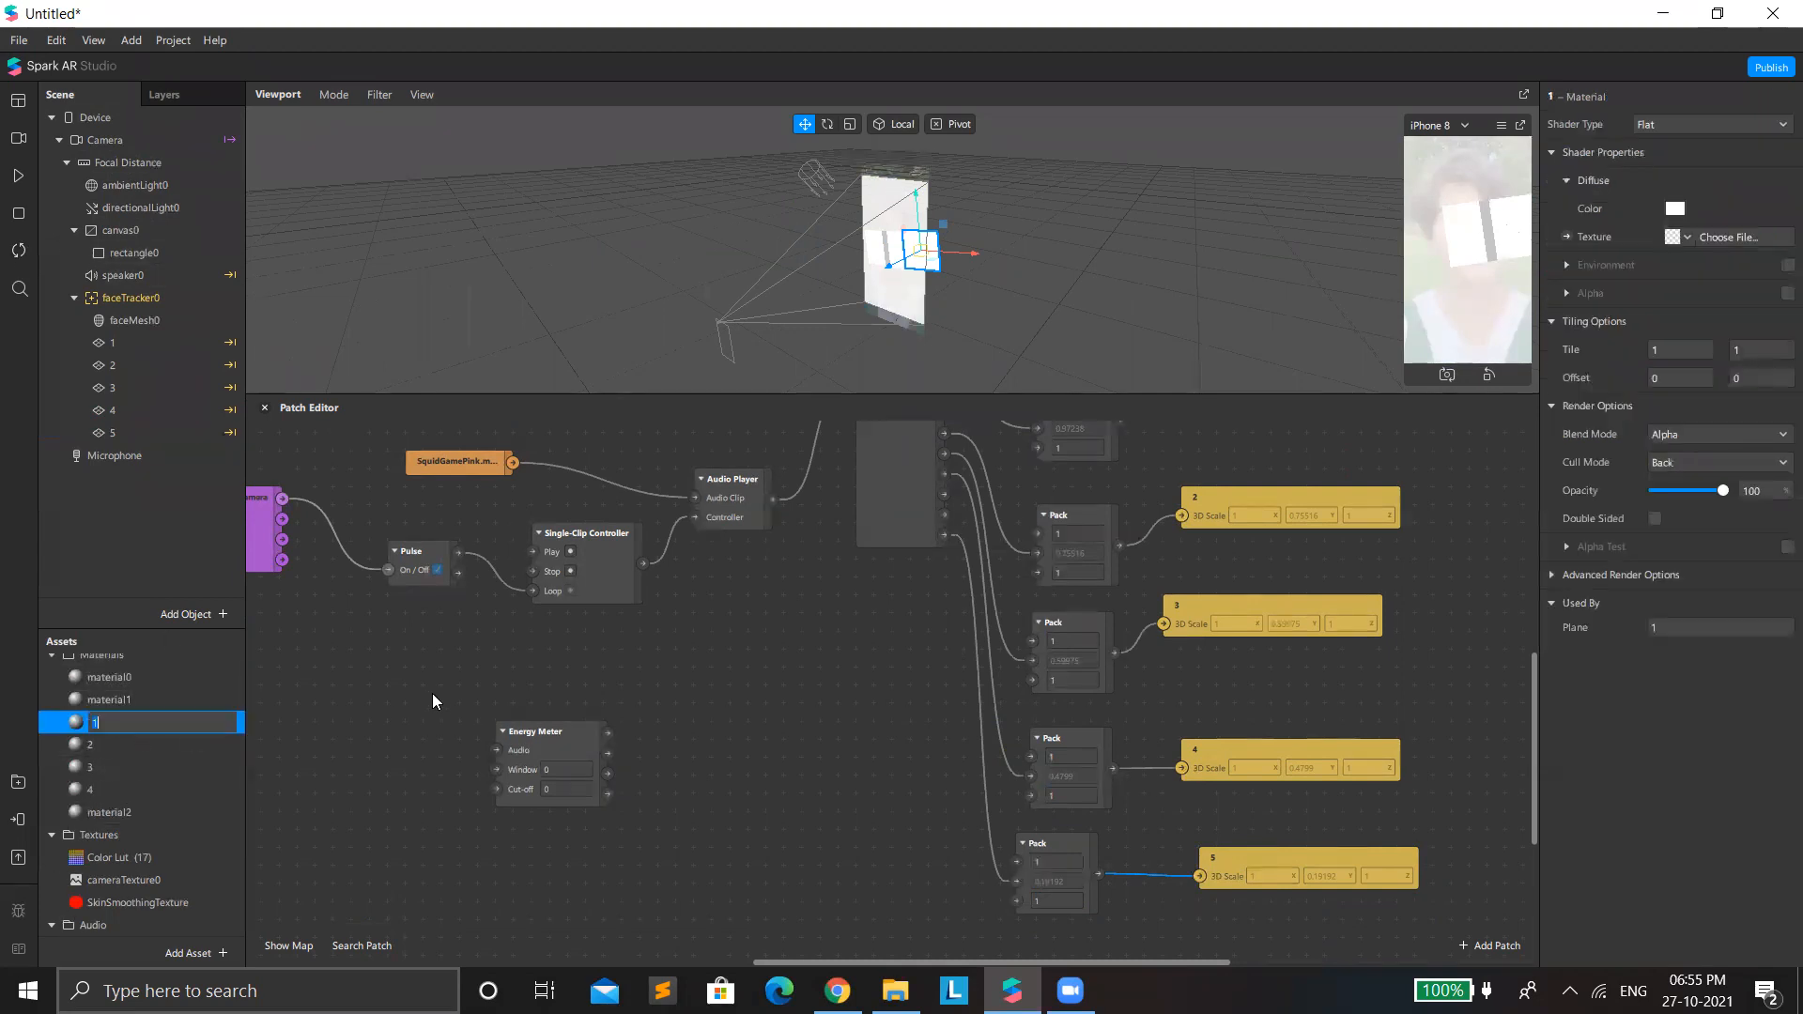
click(1679, 208)
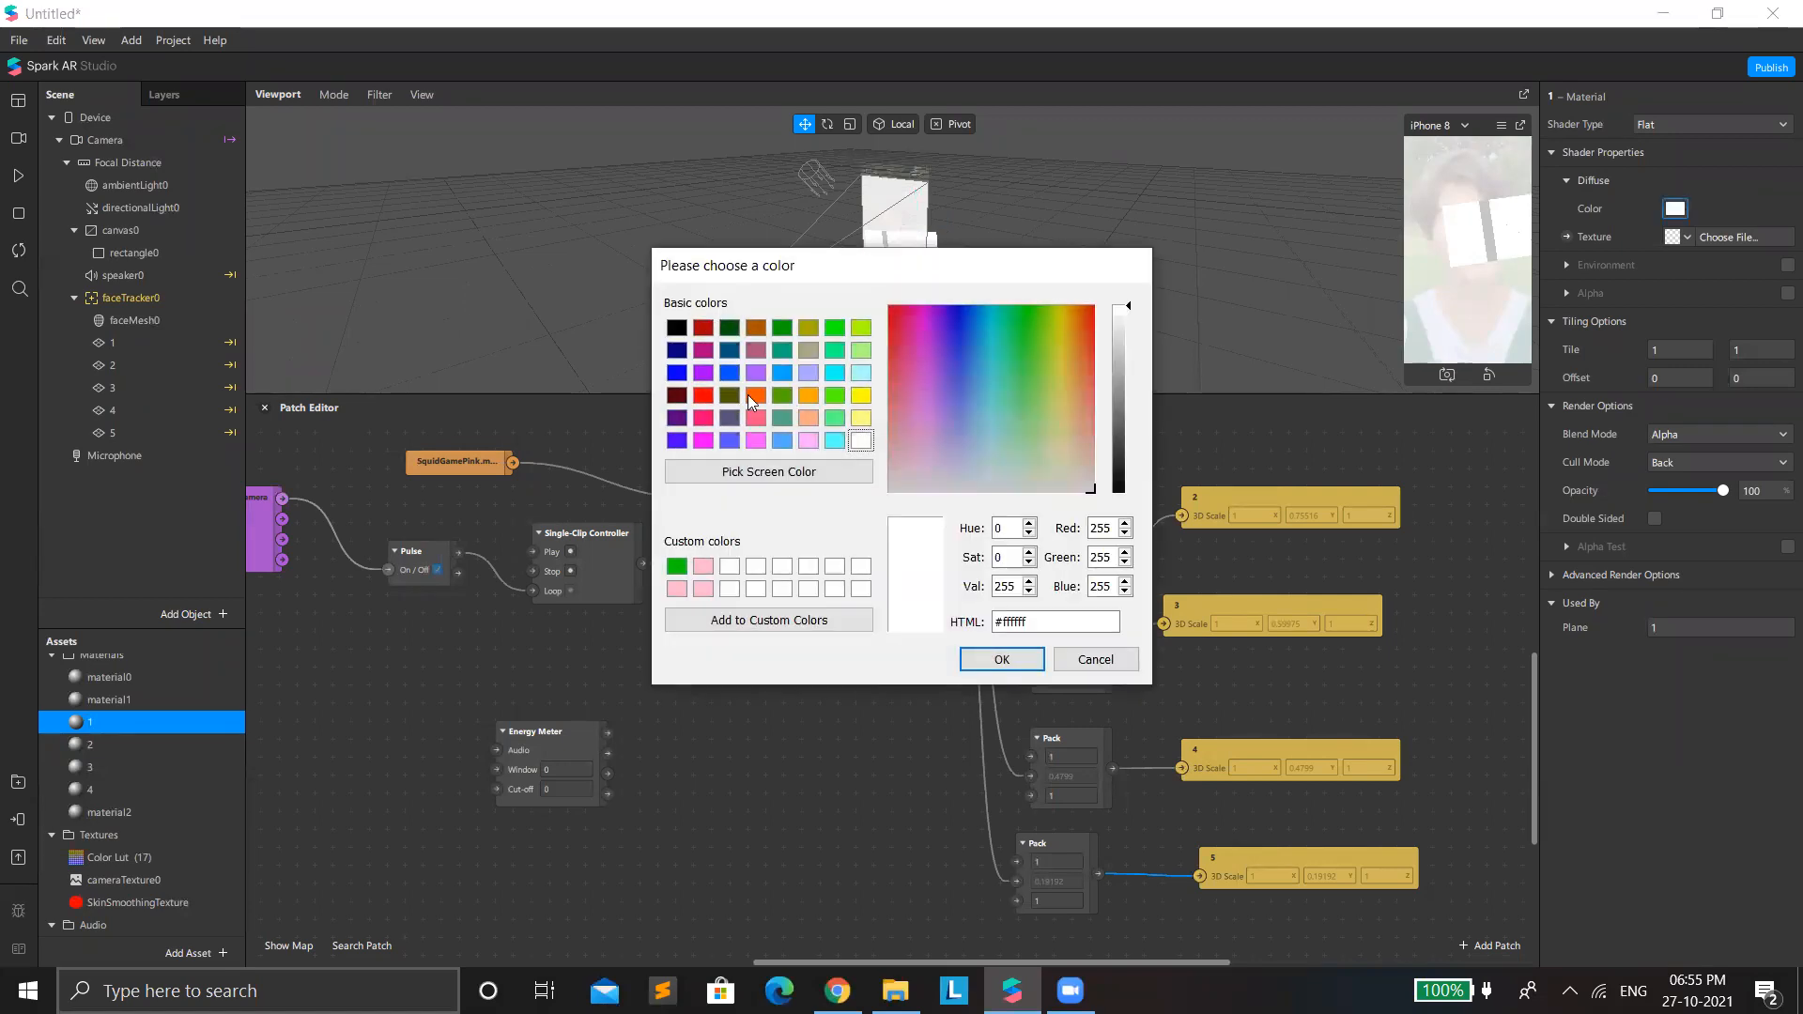
click(676, 373)
click(1001, 659)
Set the diffuse color of material 2 to red, #ff0000.
double_click(193, 744)
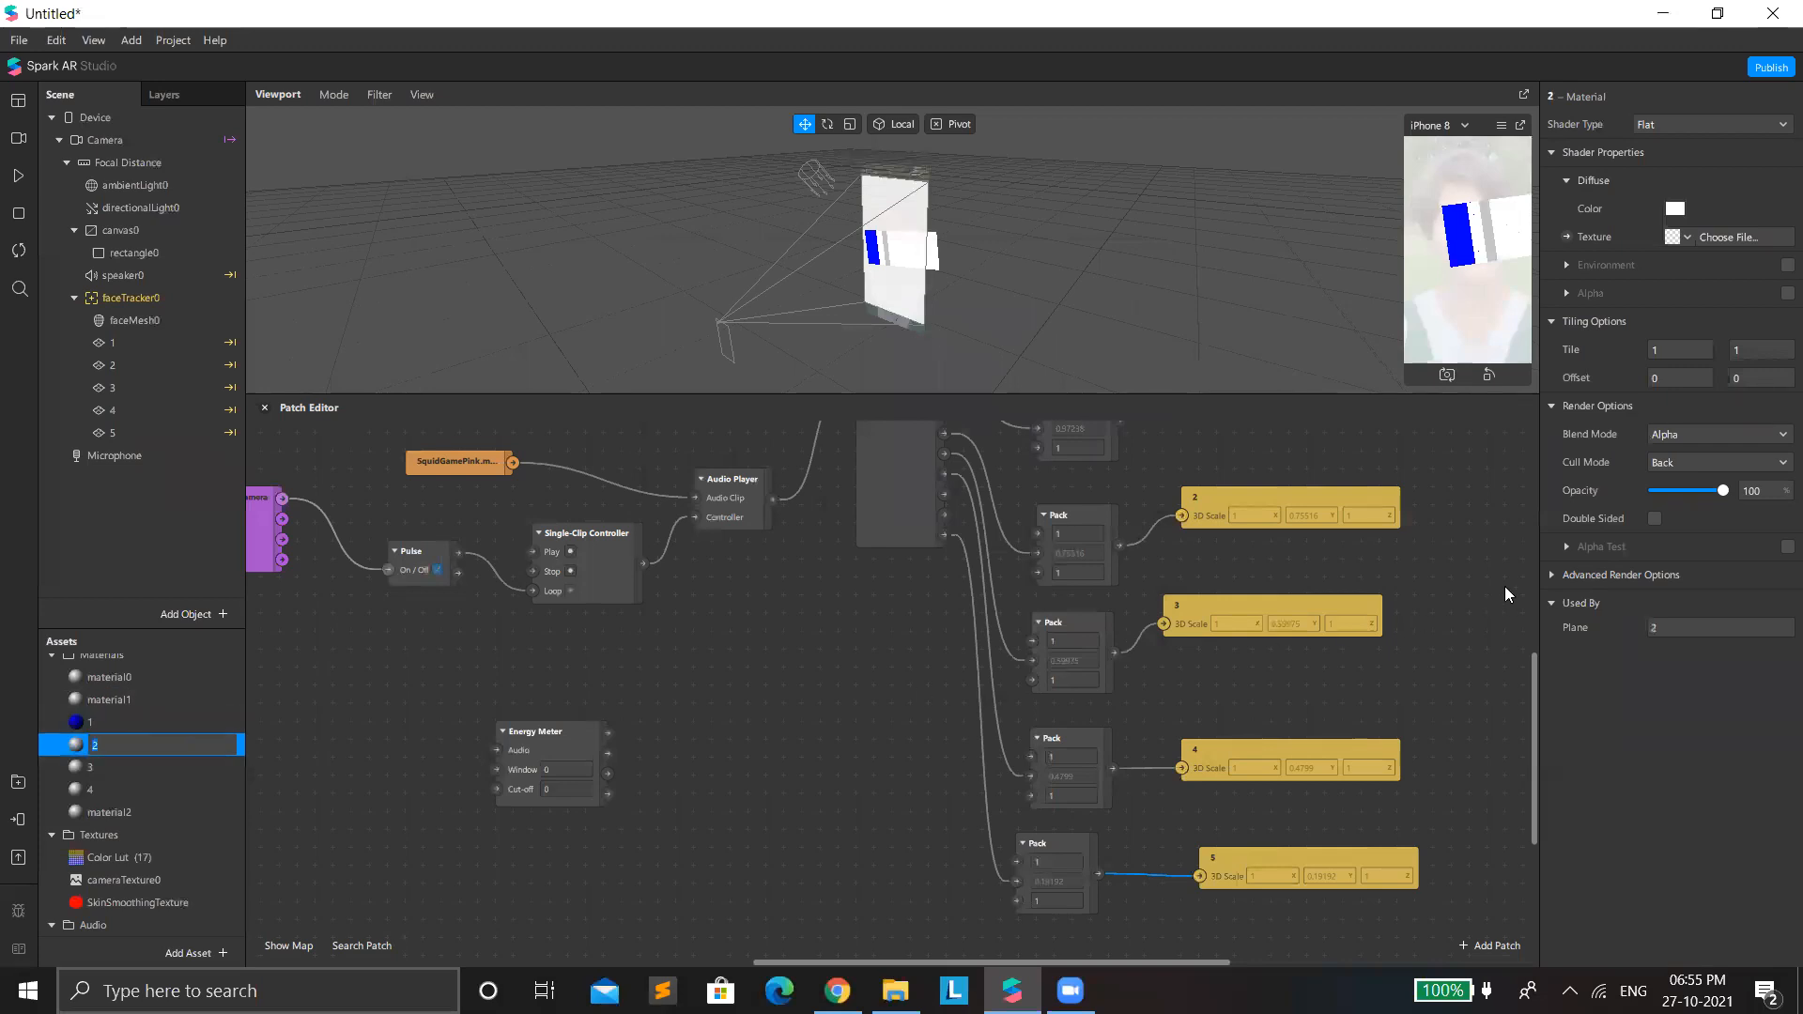
click(1683, 208)
click(703, 394)
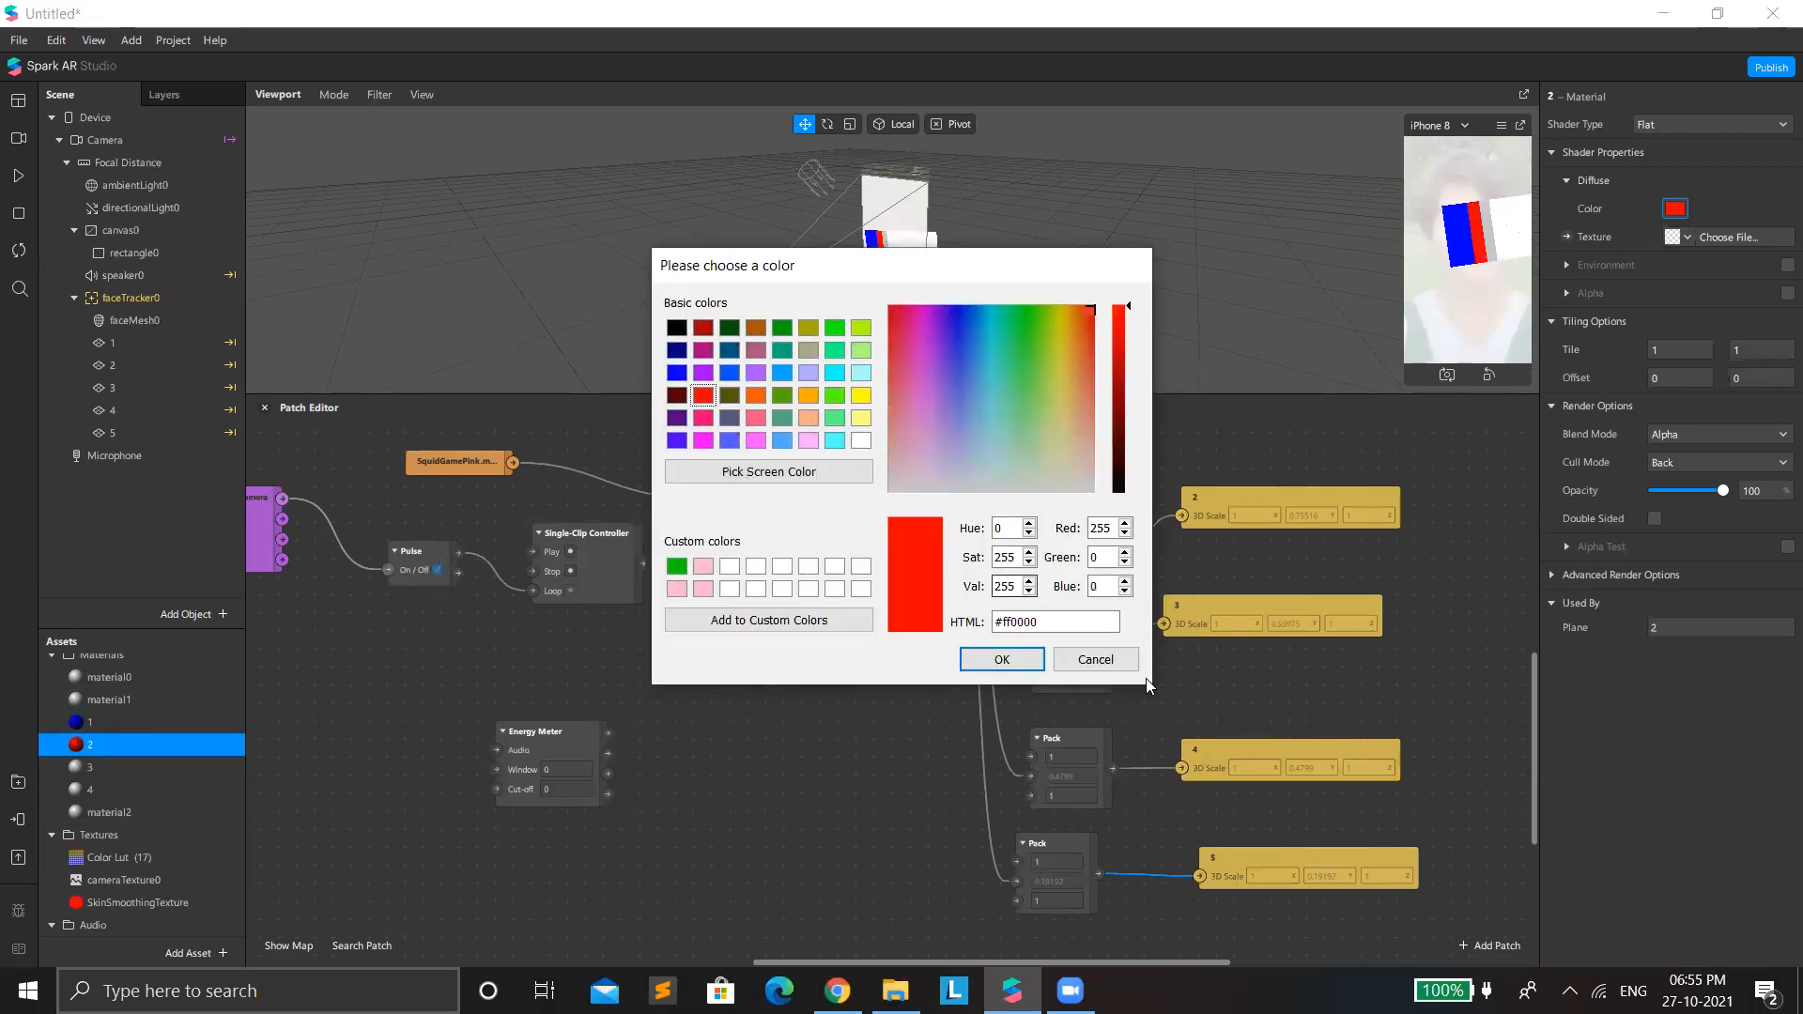
key(Return)
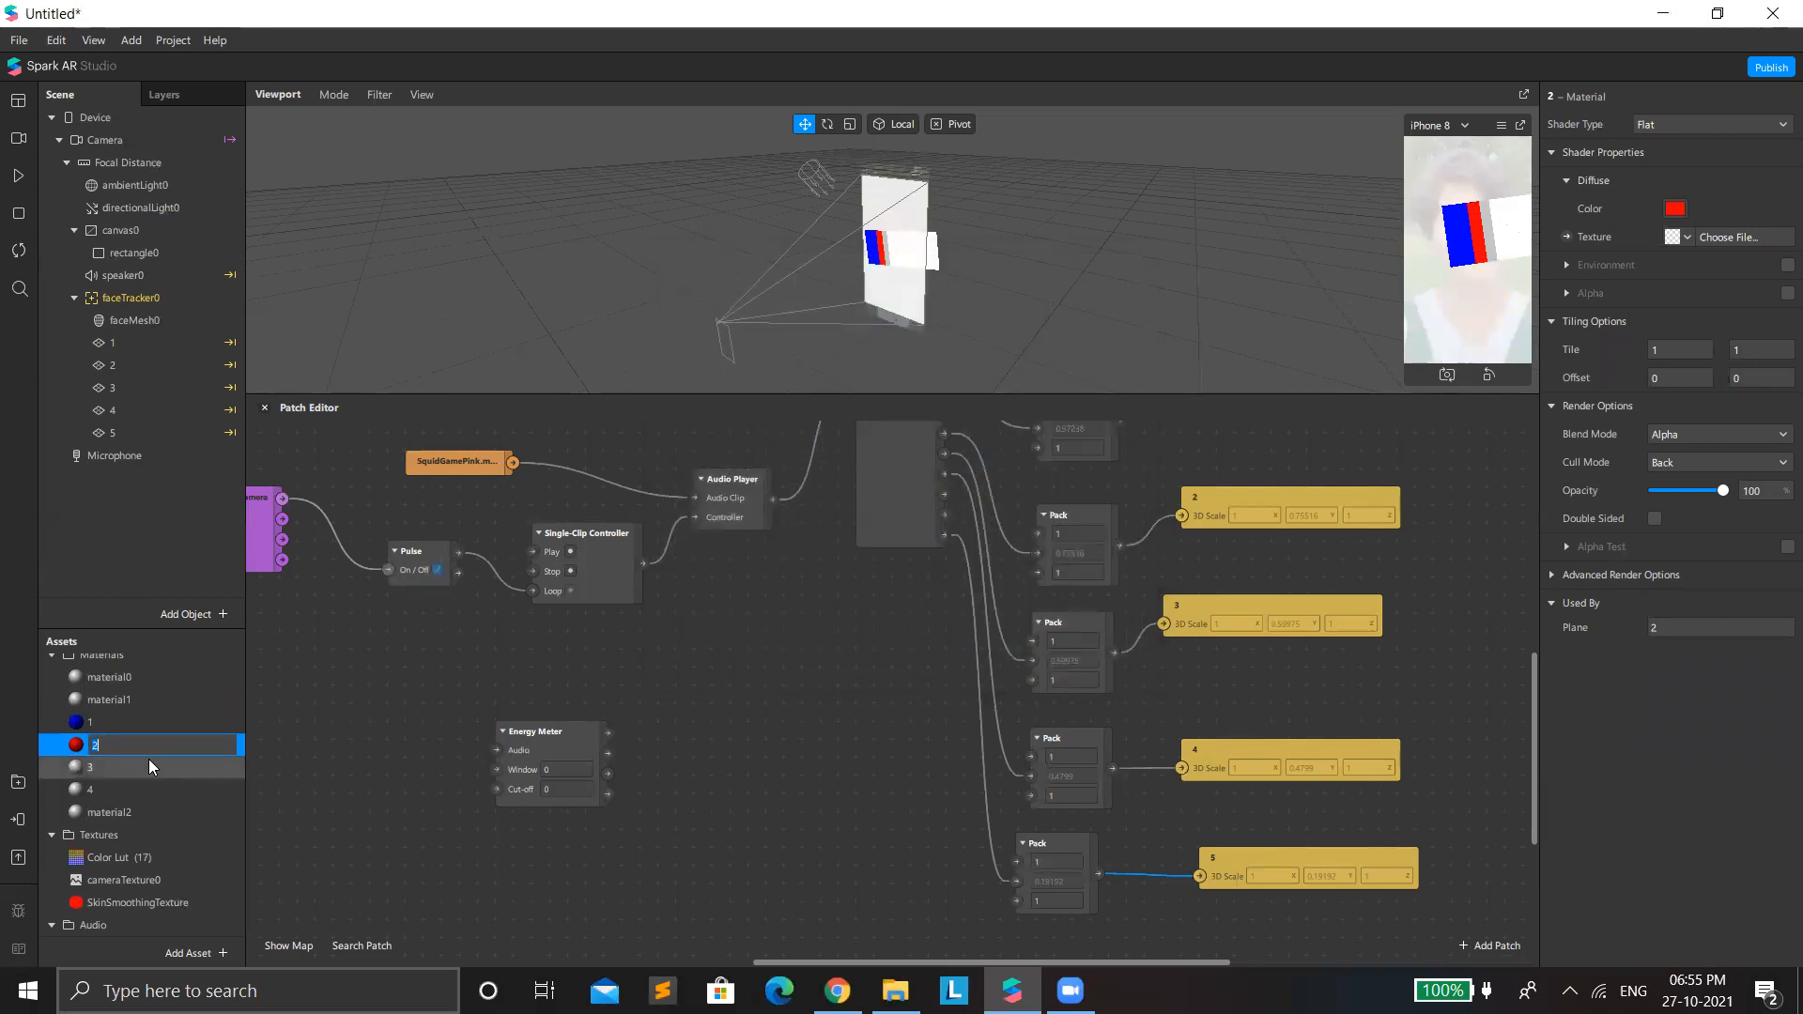
Change material 3's shader type to Flat and set its diffuse color to yellow.
click(105, 767)
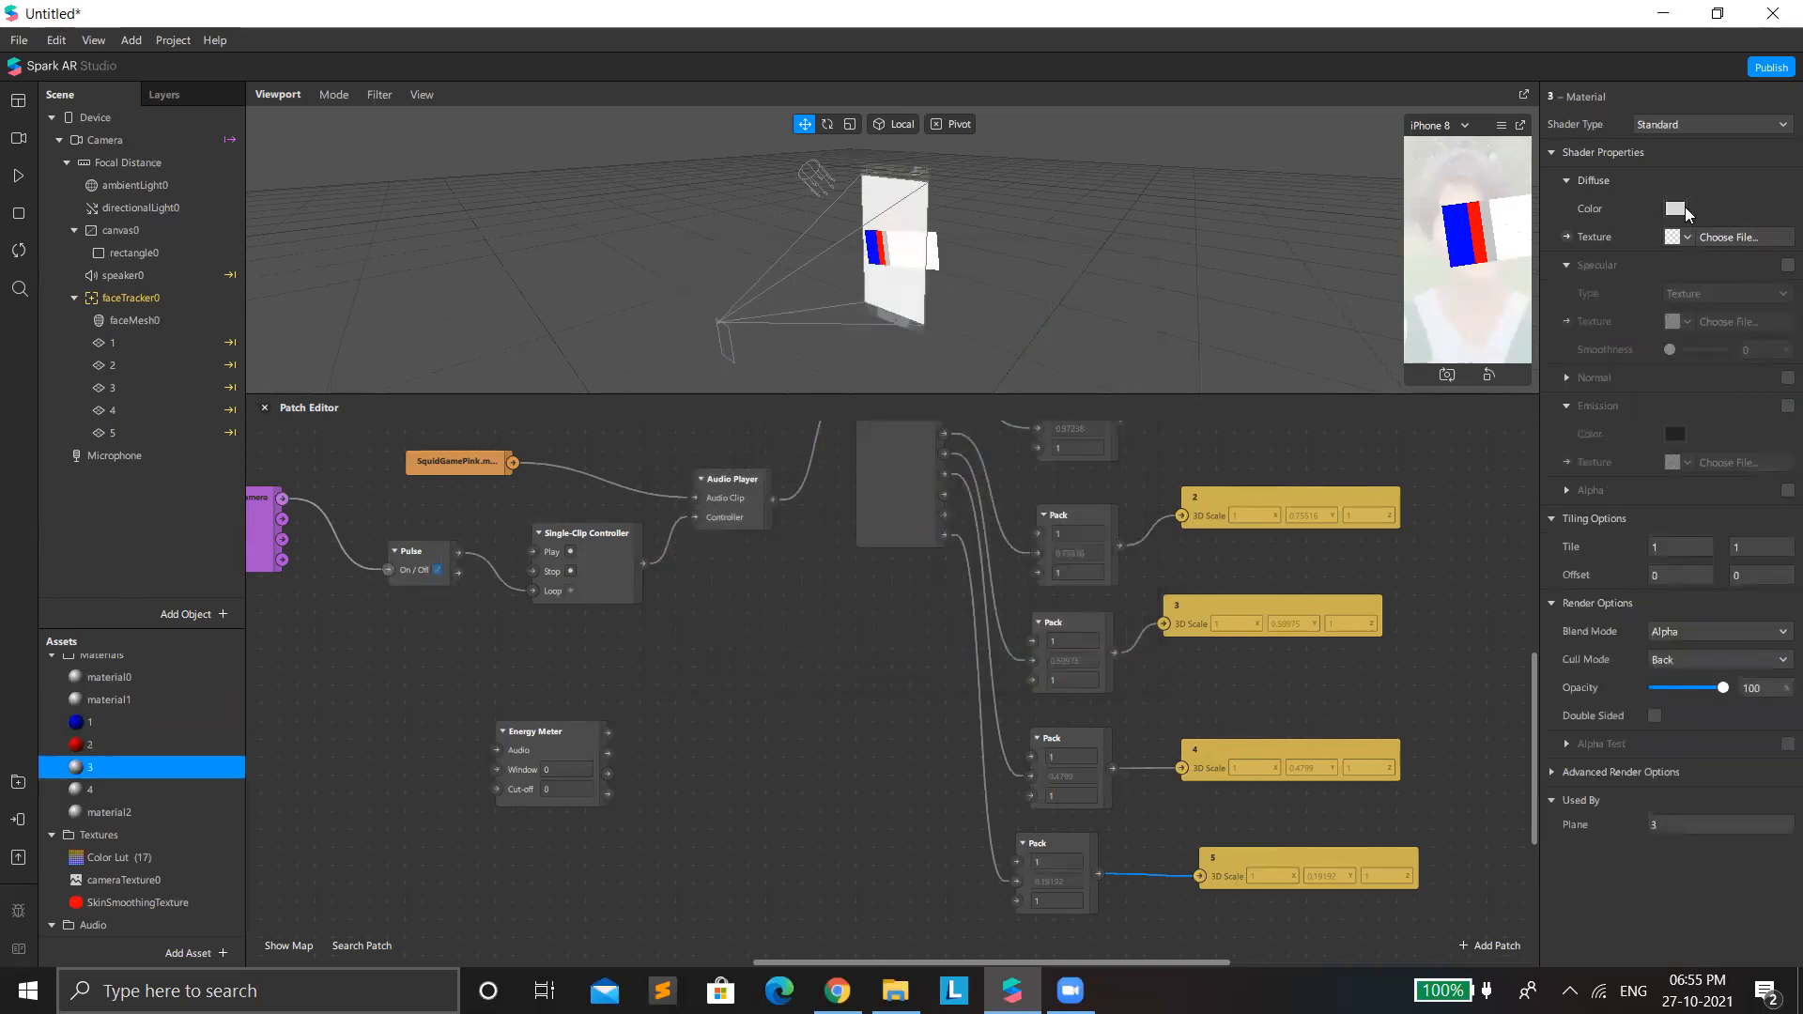
click(1676, 210)
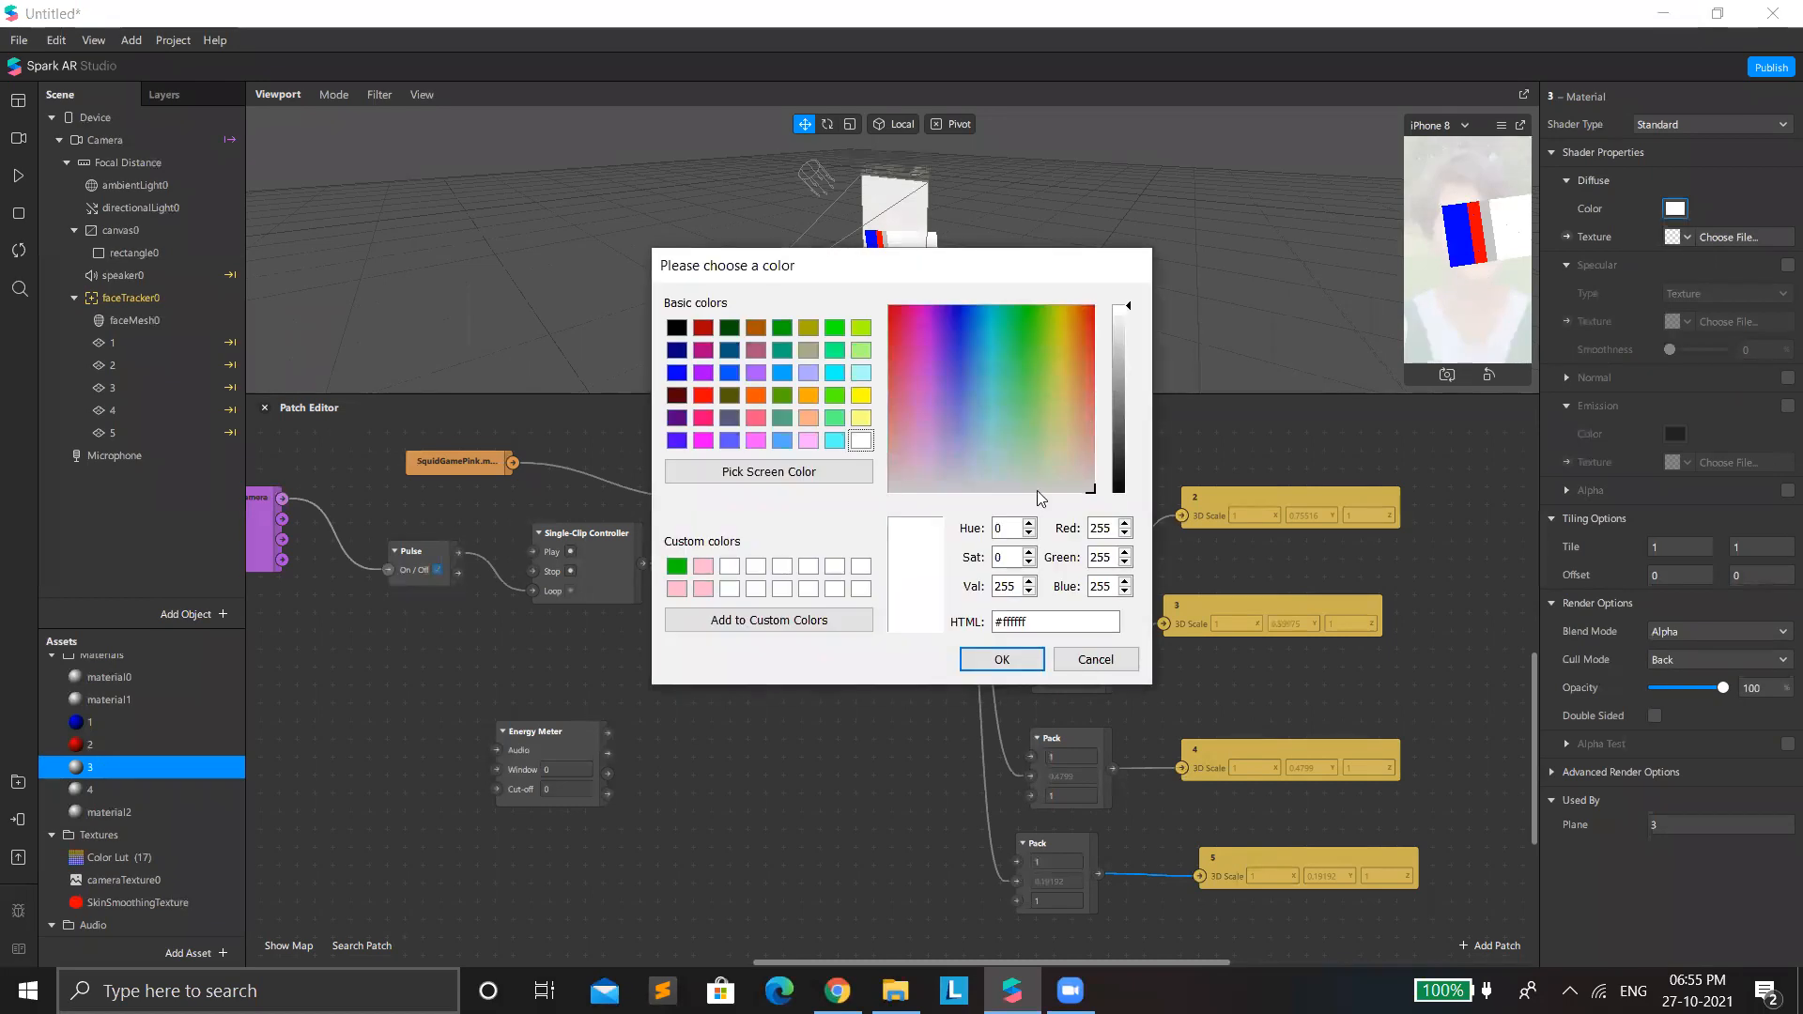
click(1094, 660)
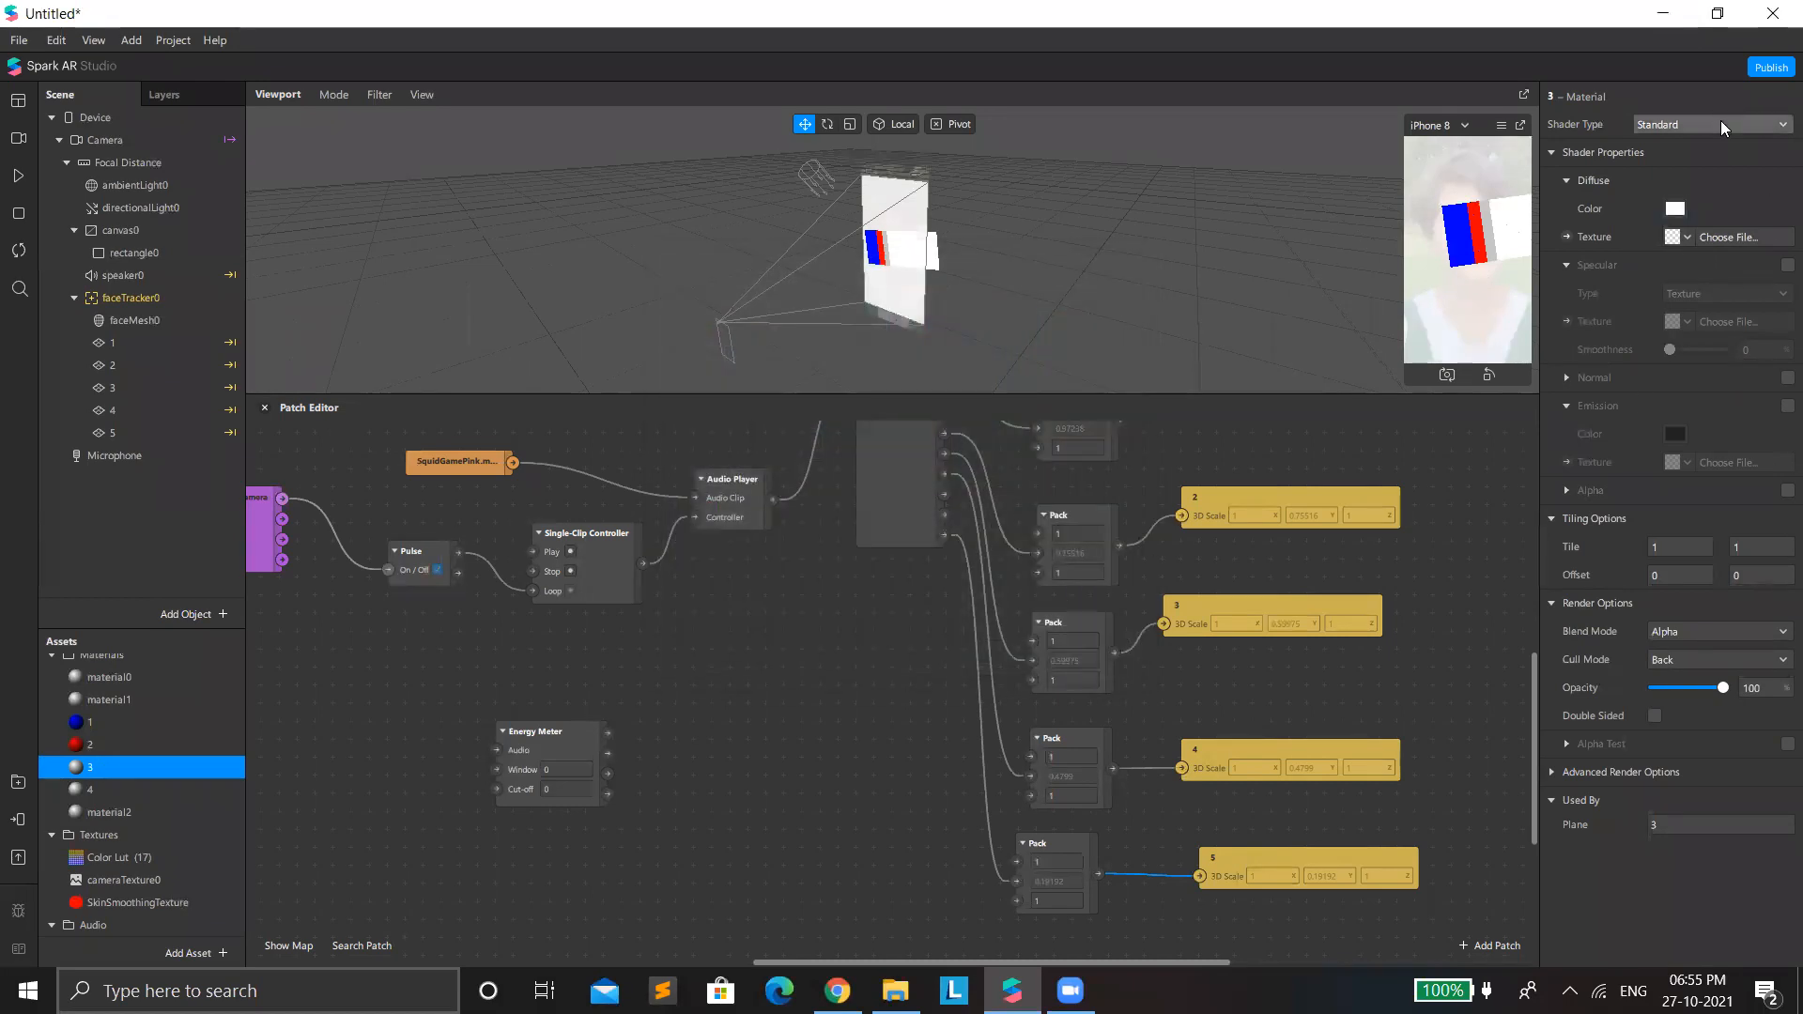
click(1720, 122)
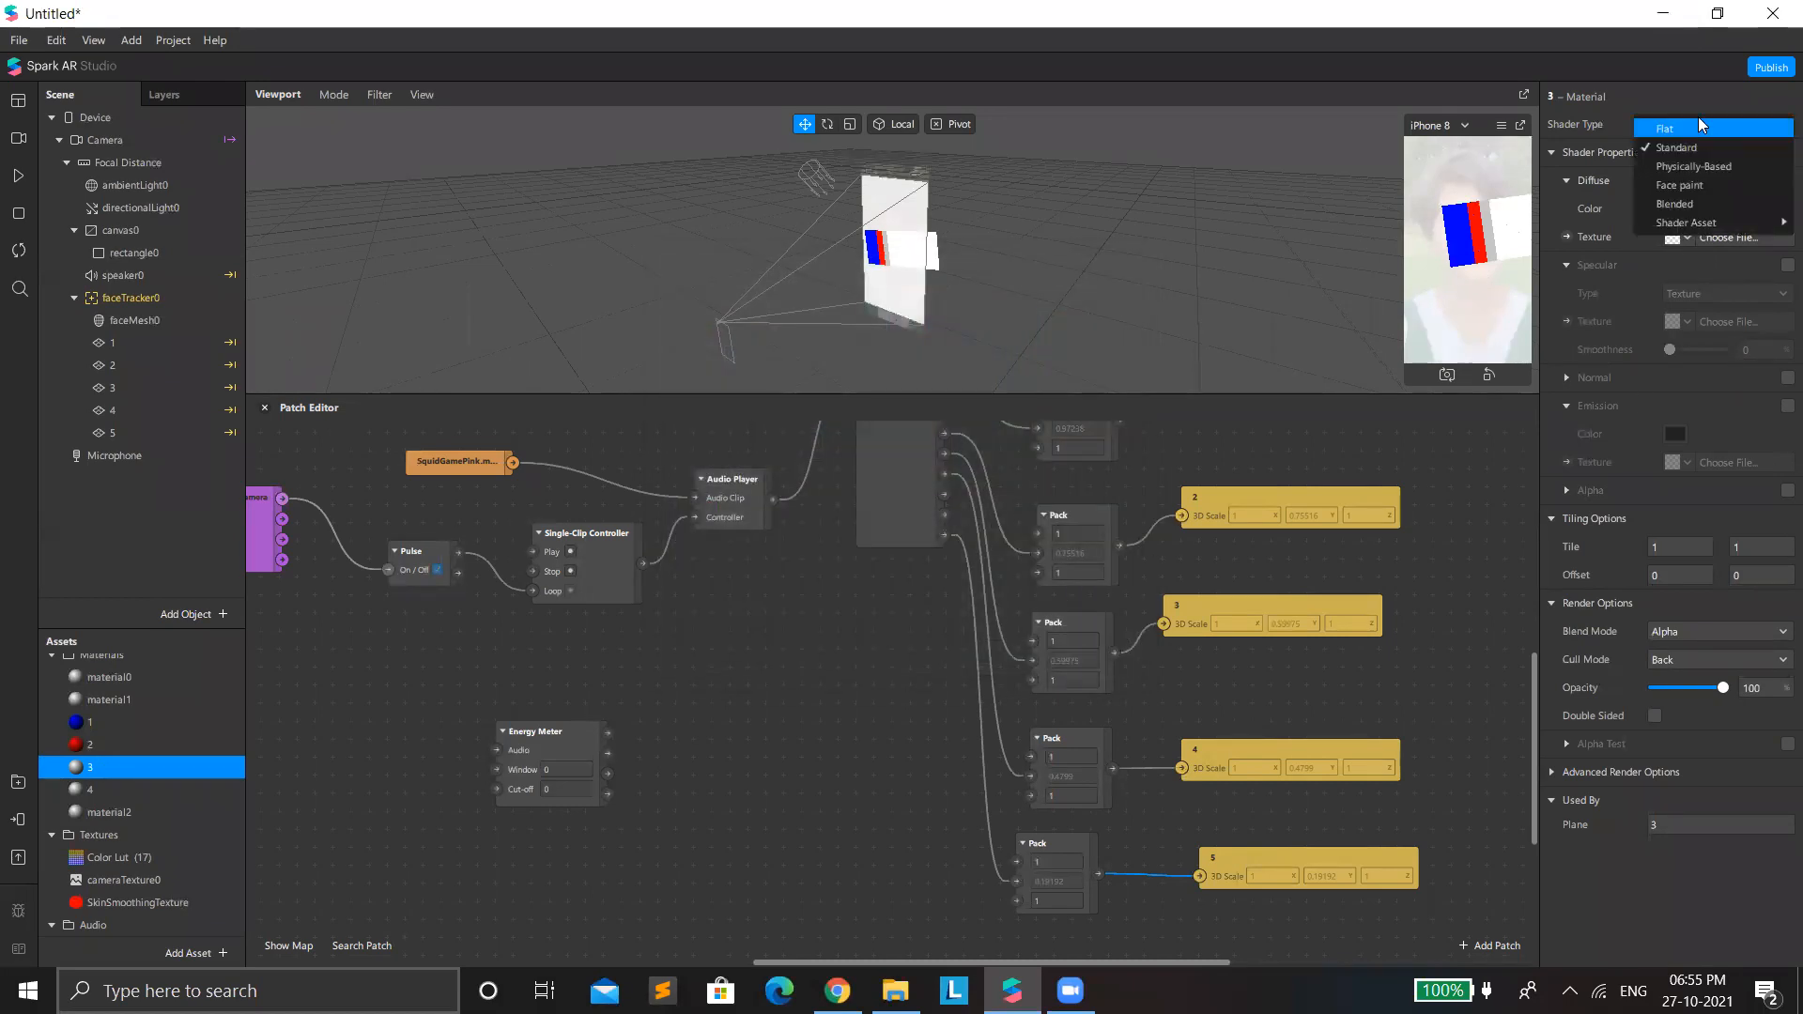
click(1699, 124)
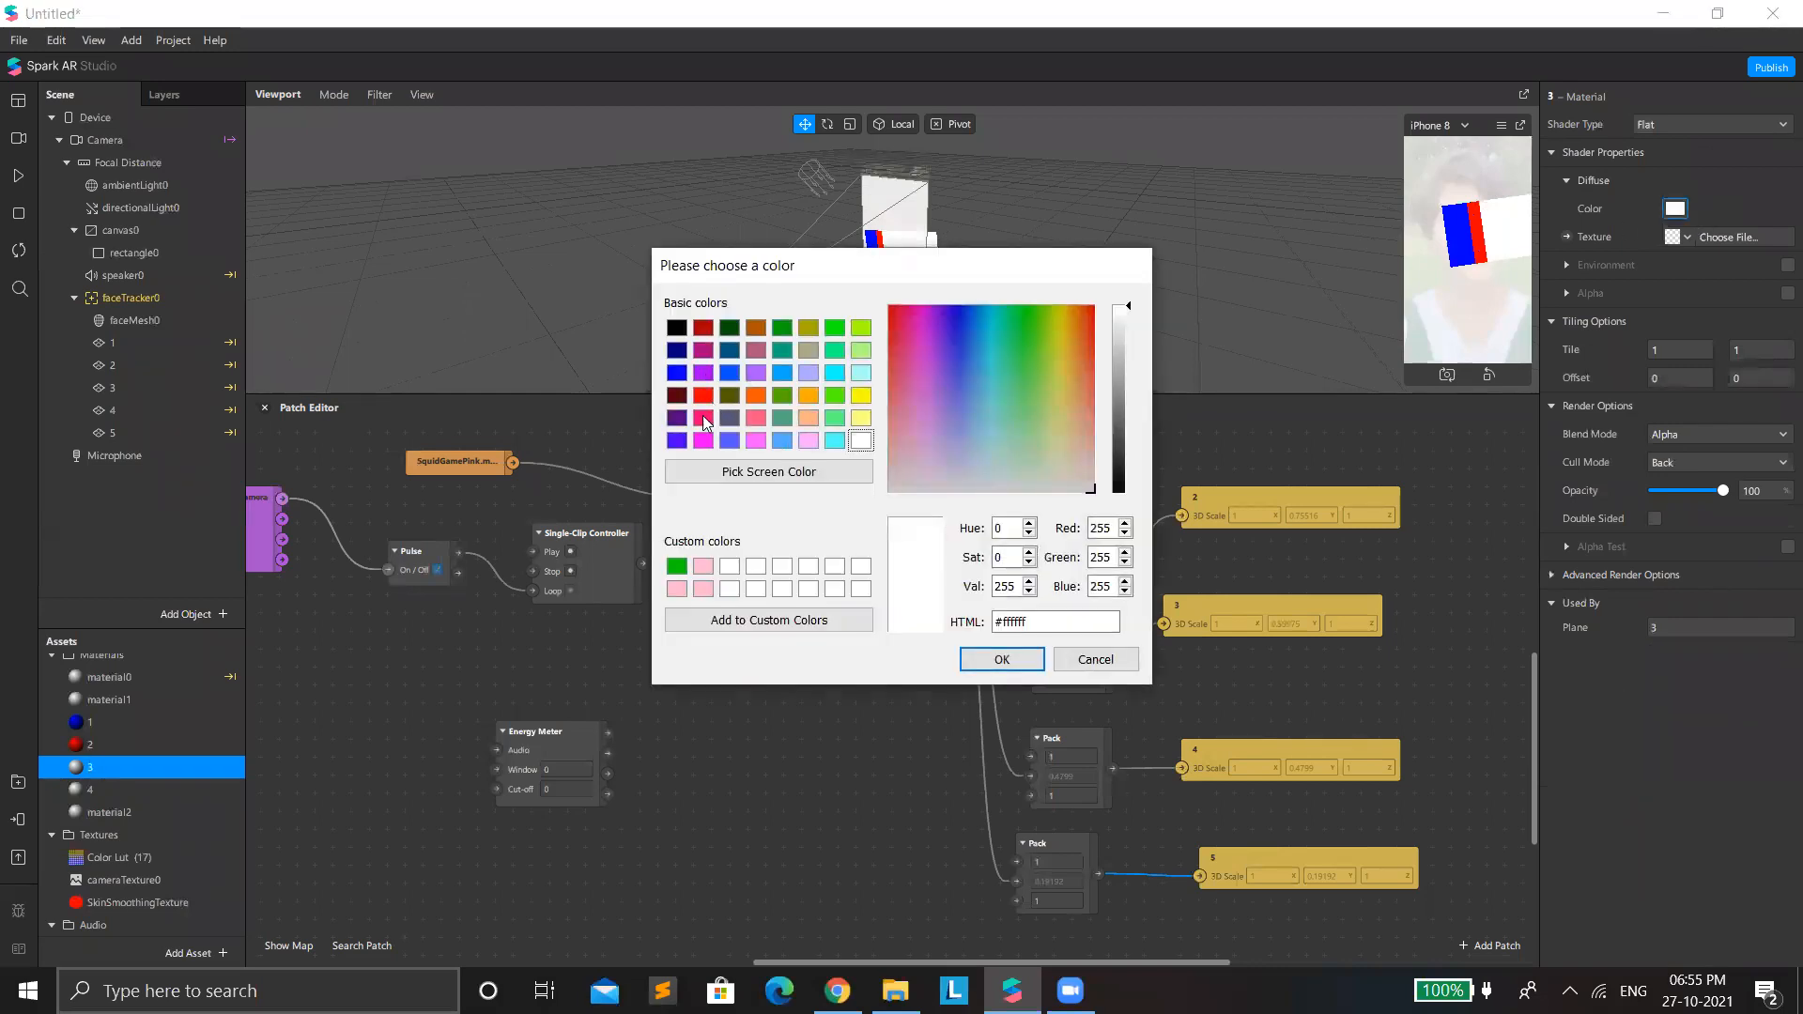
click(1056, 356)
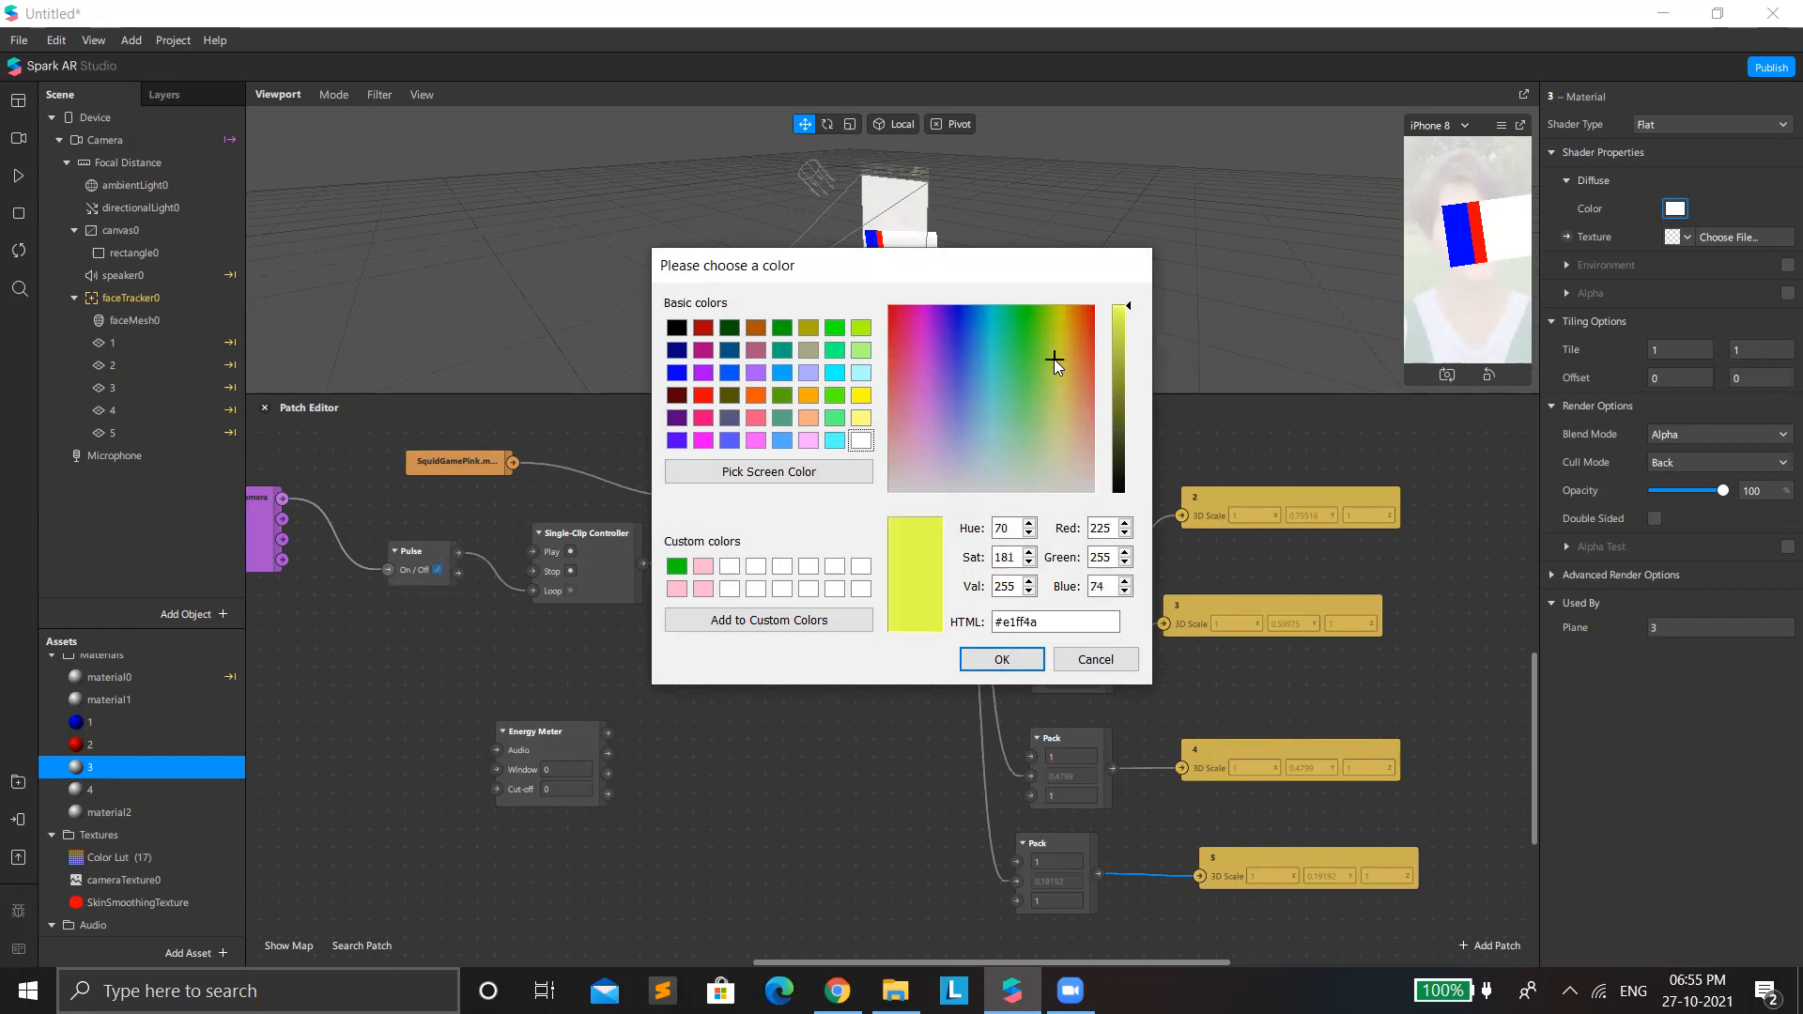
click(1002, 659)
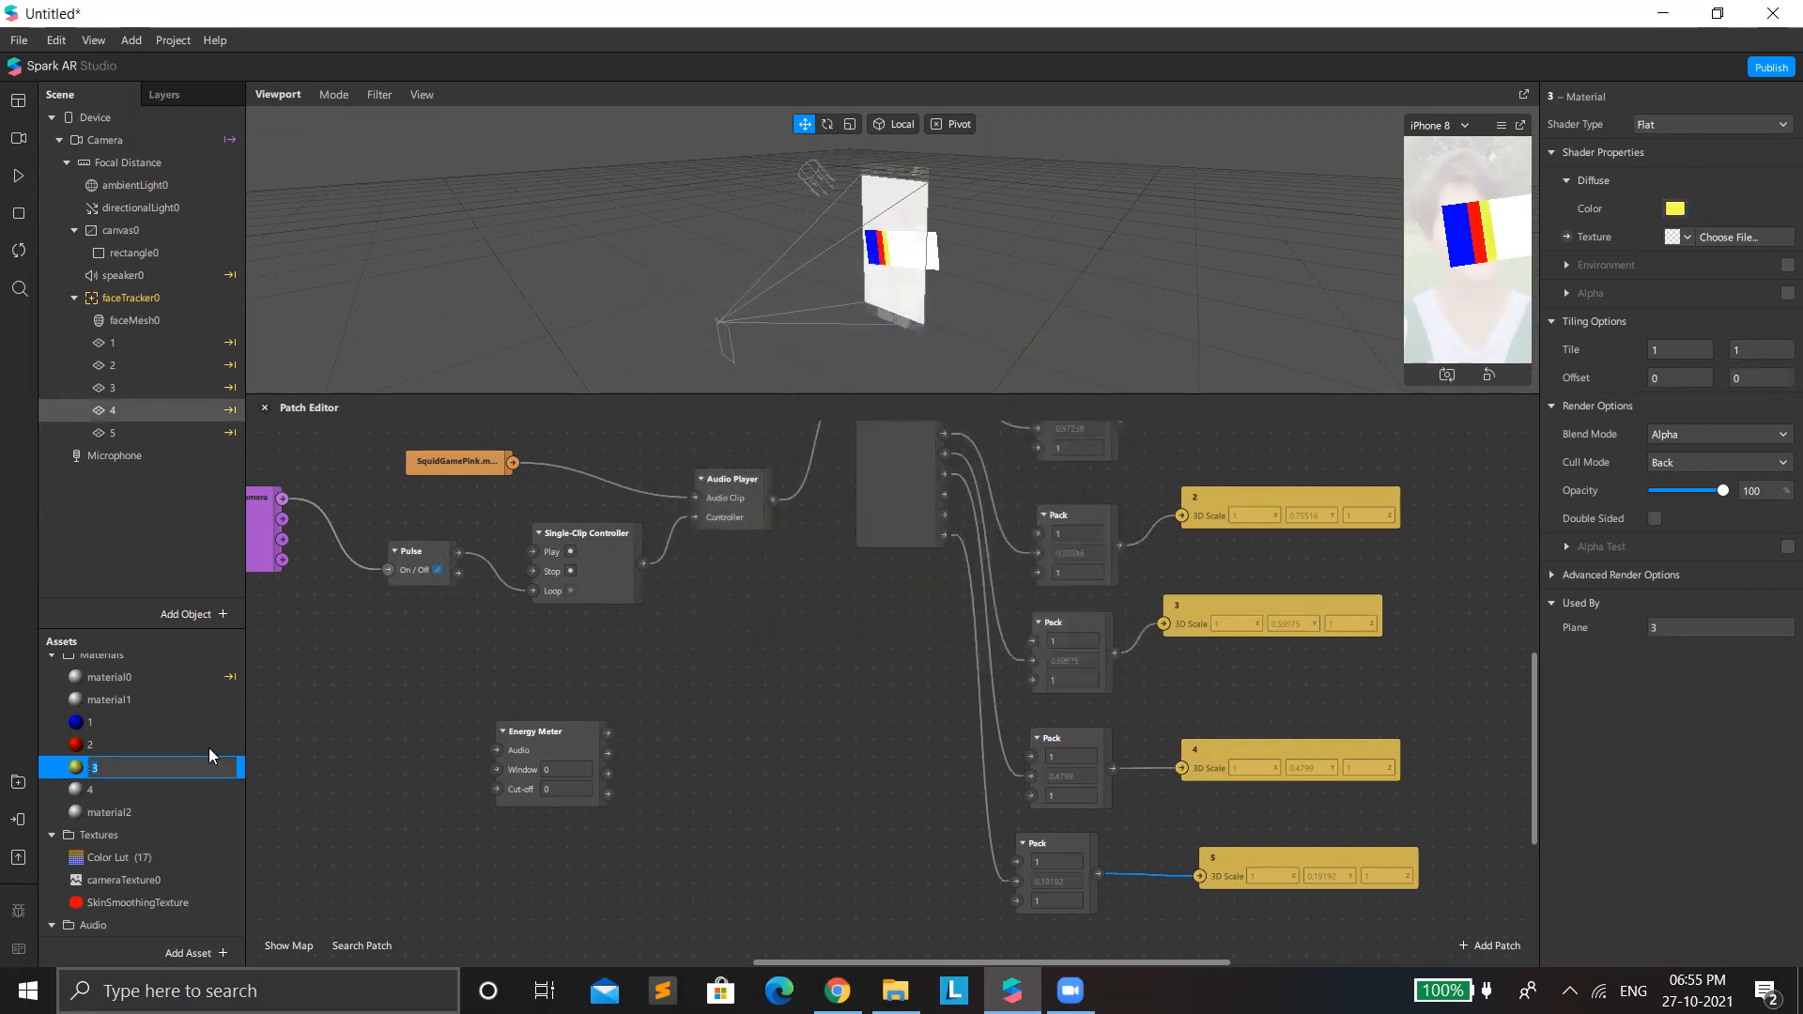
Set the diffuse color of material 4 to green, #00ff00.
click(179, 784)
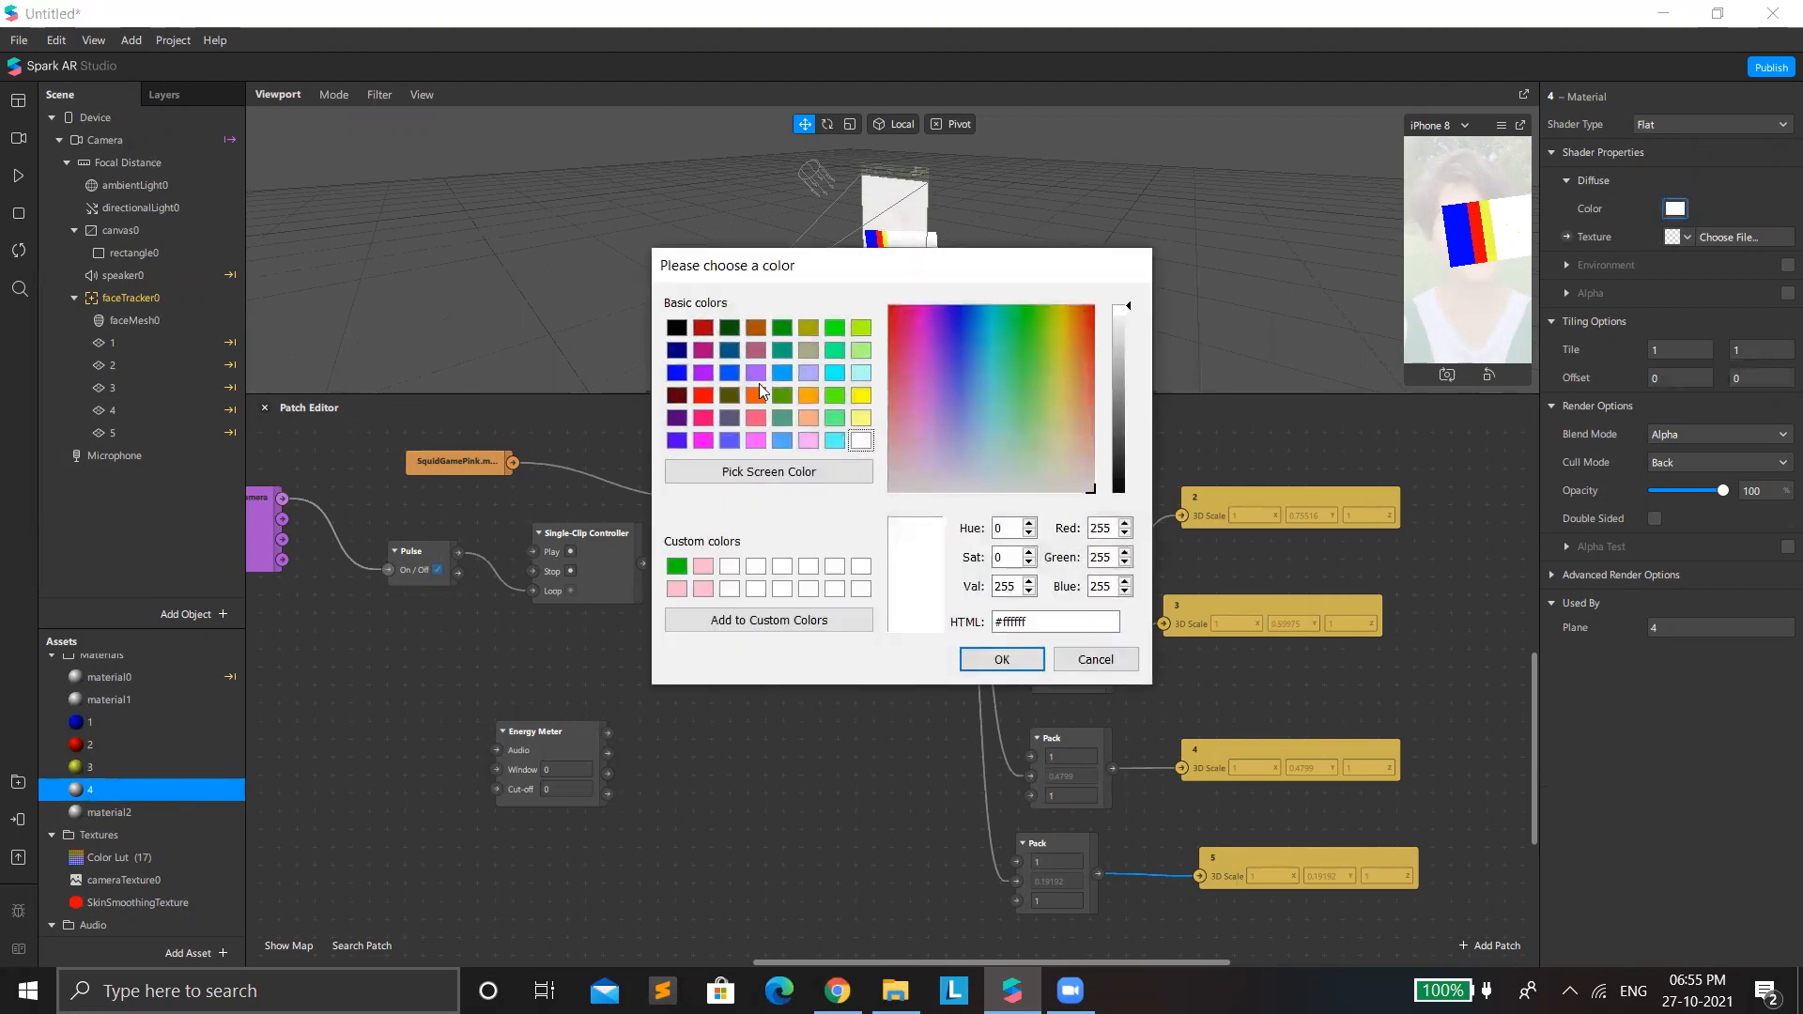
click(834, 326)
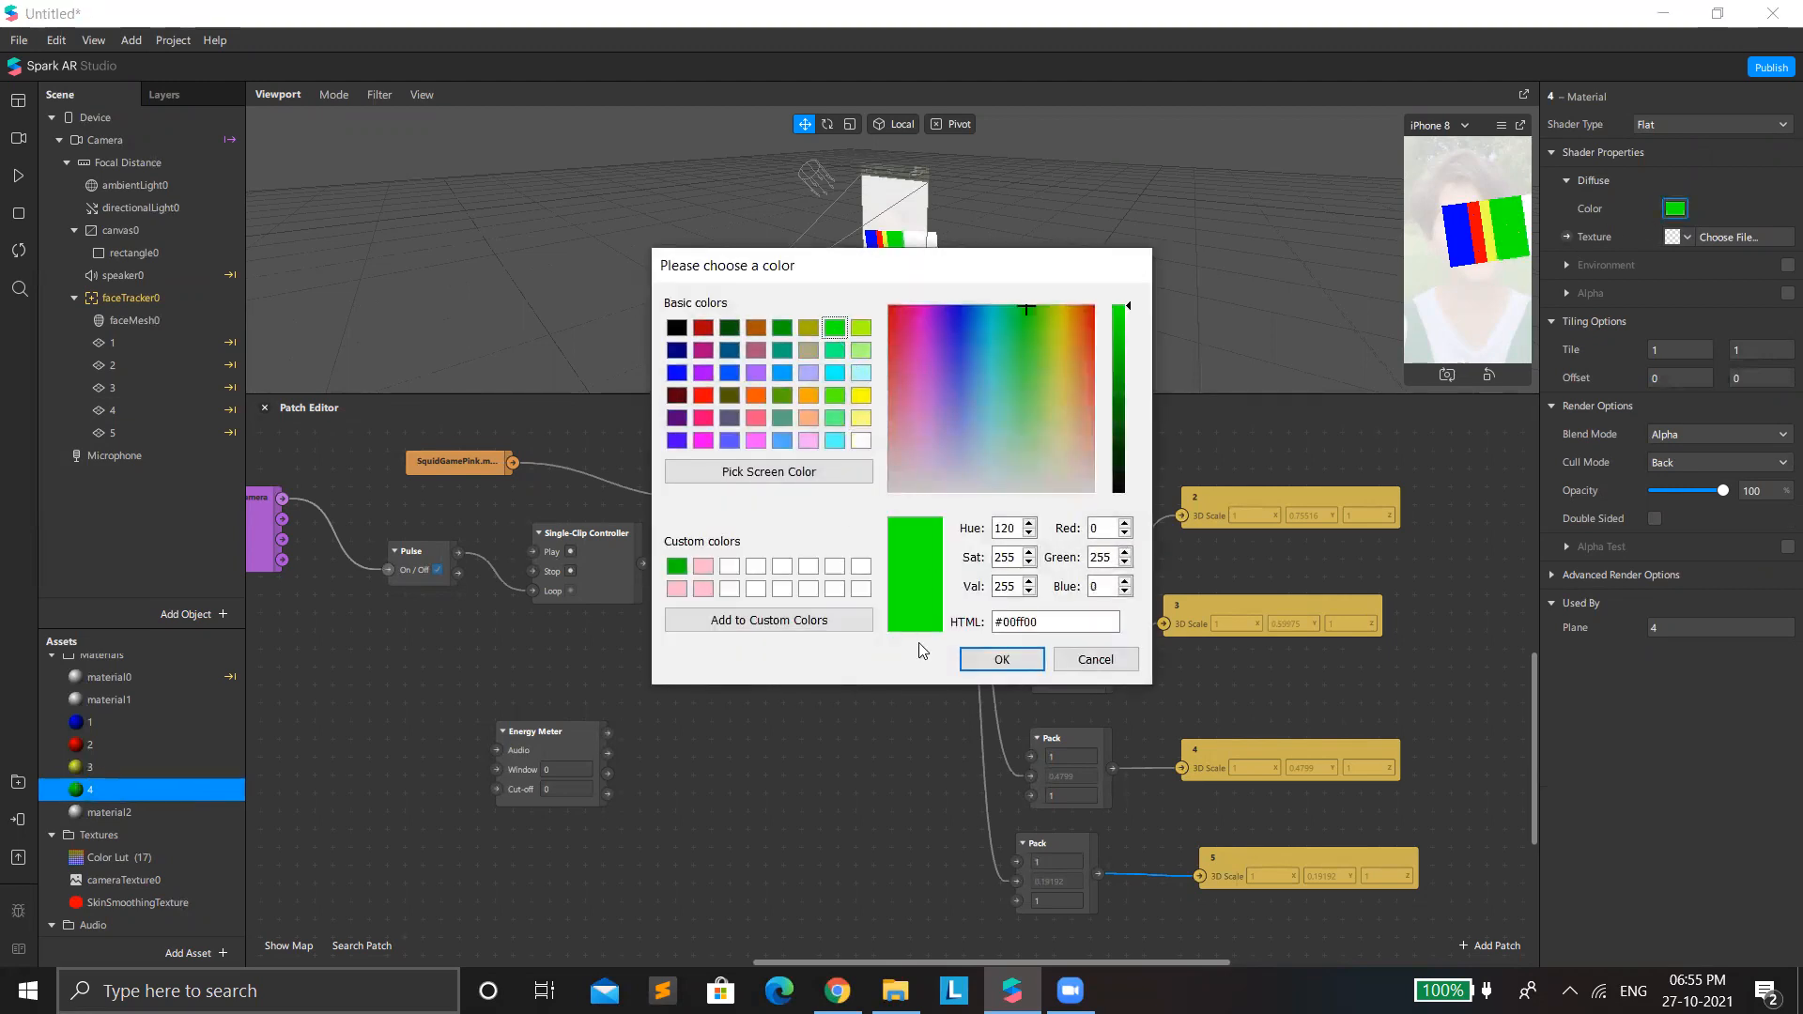
click(999, 661)
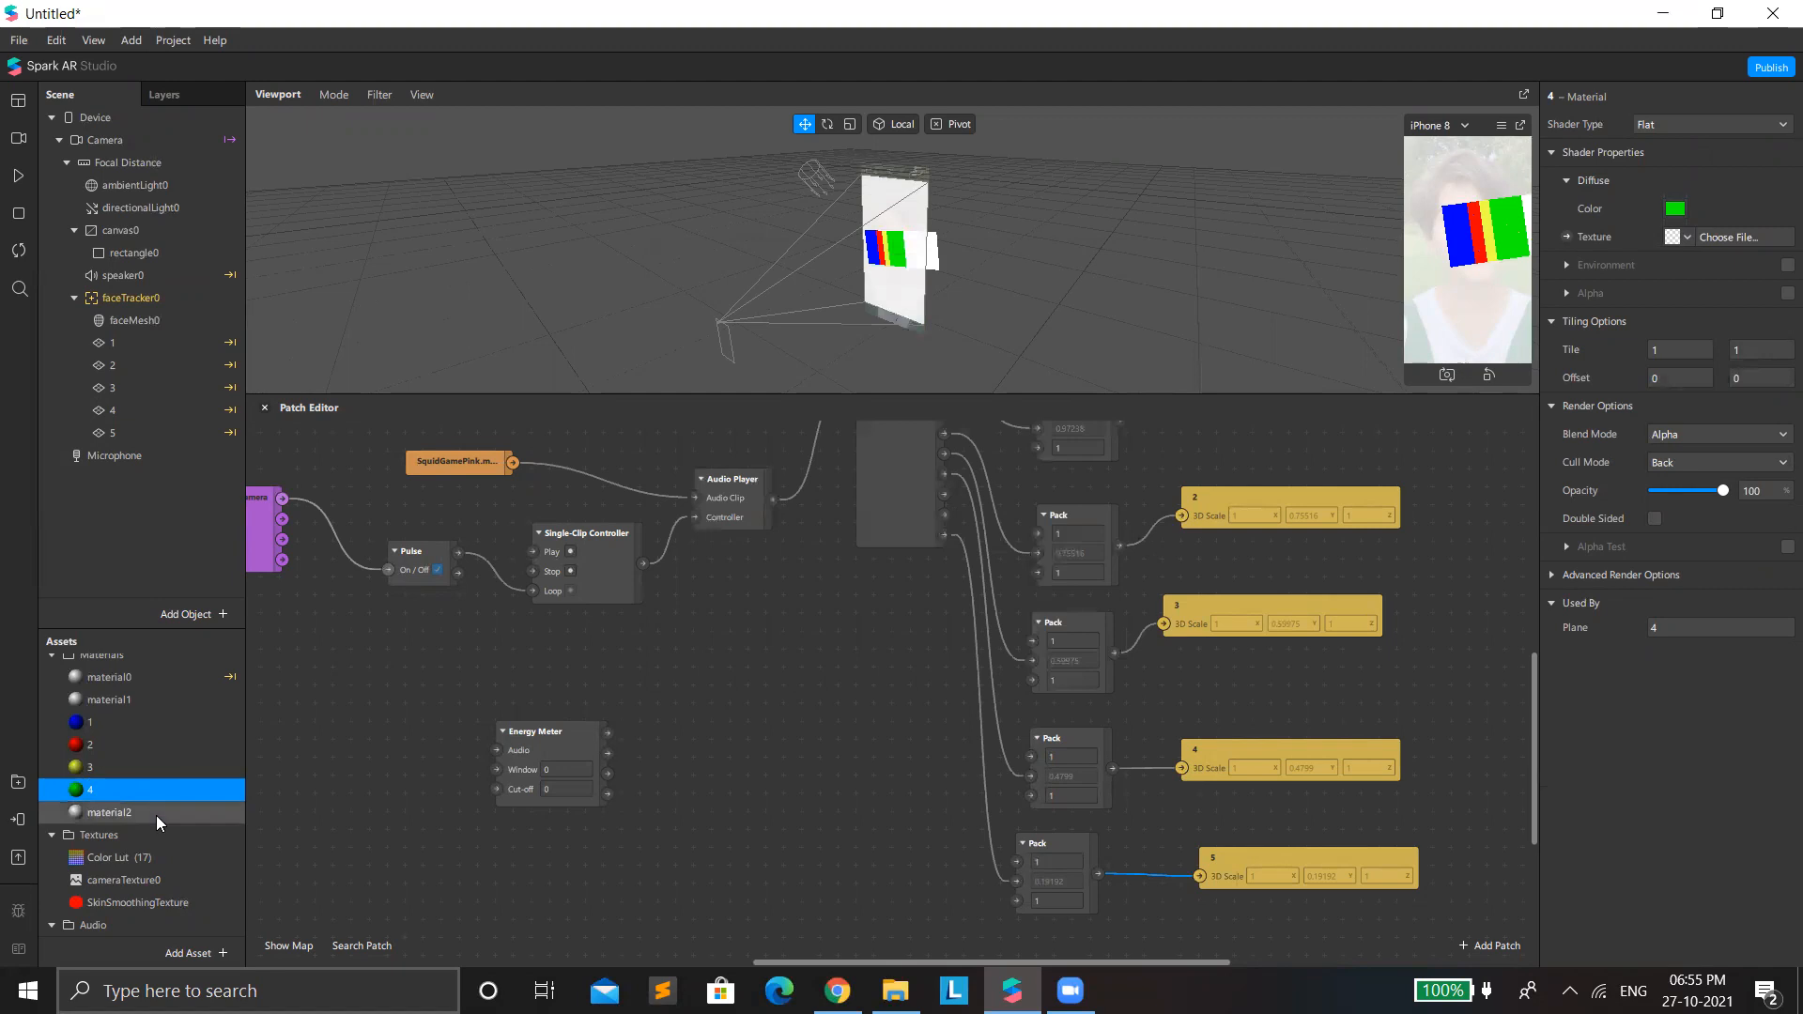
Rename plane 5's material, material2, as 5 and set its diffuse color to dark red, #550000.
click(118, 428)
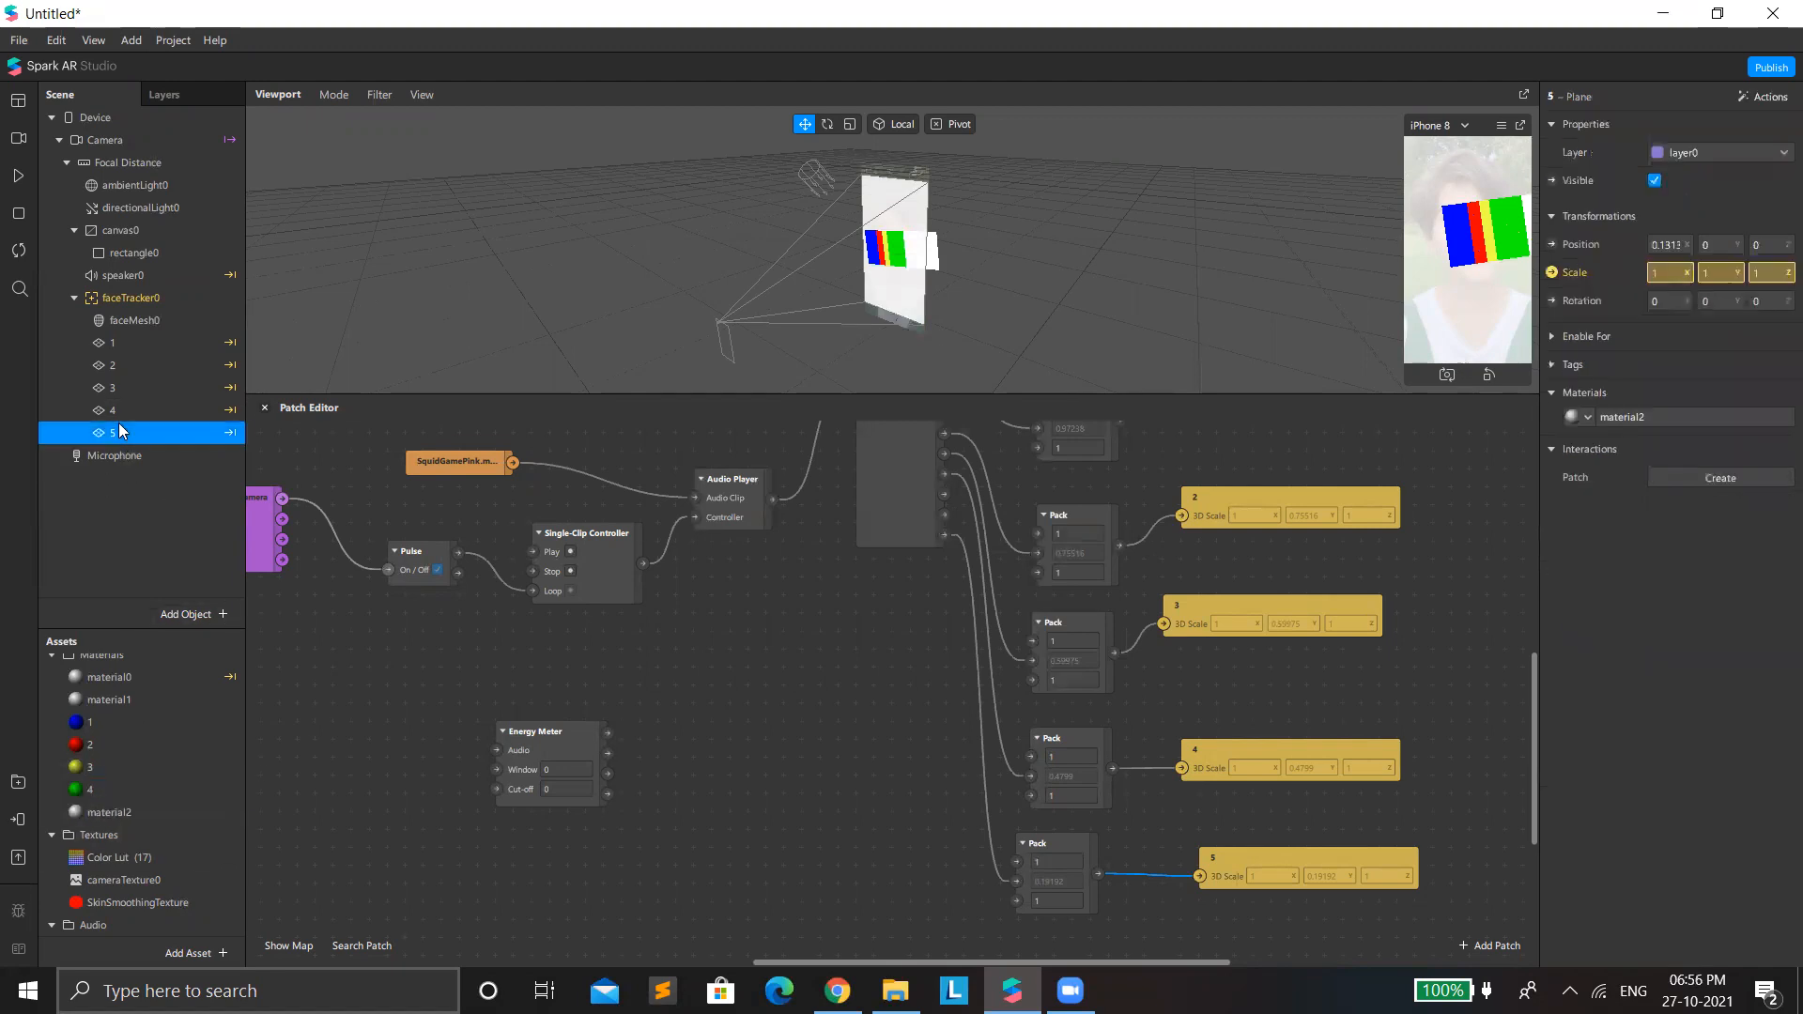
click(165, 809)
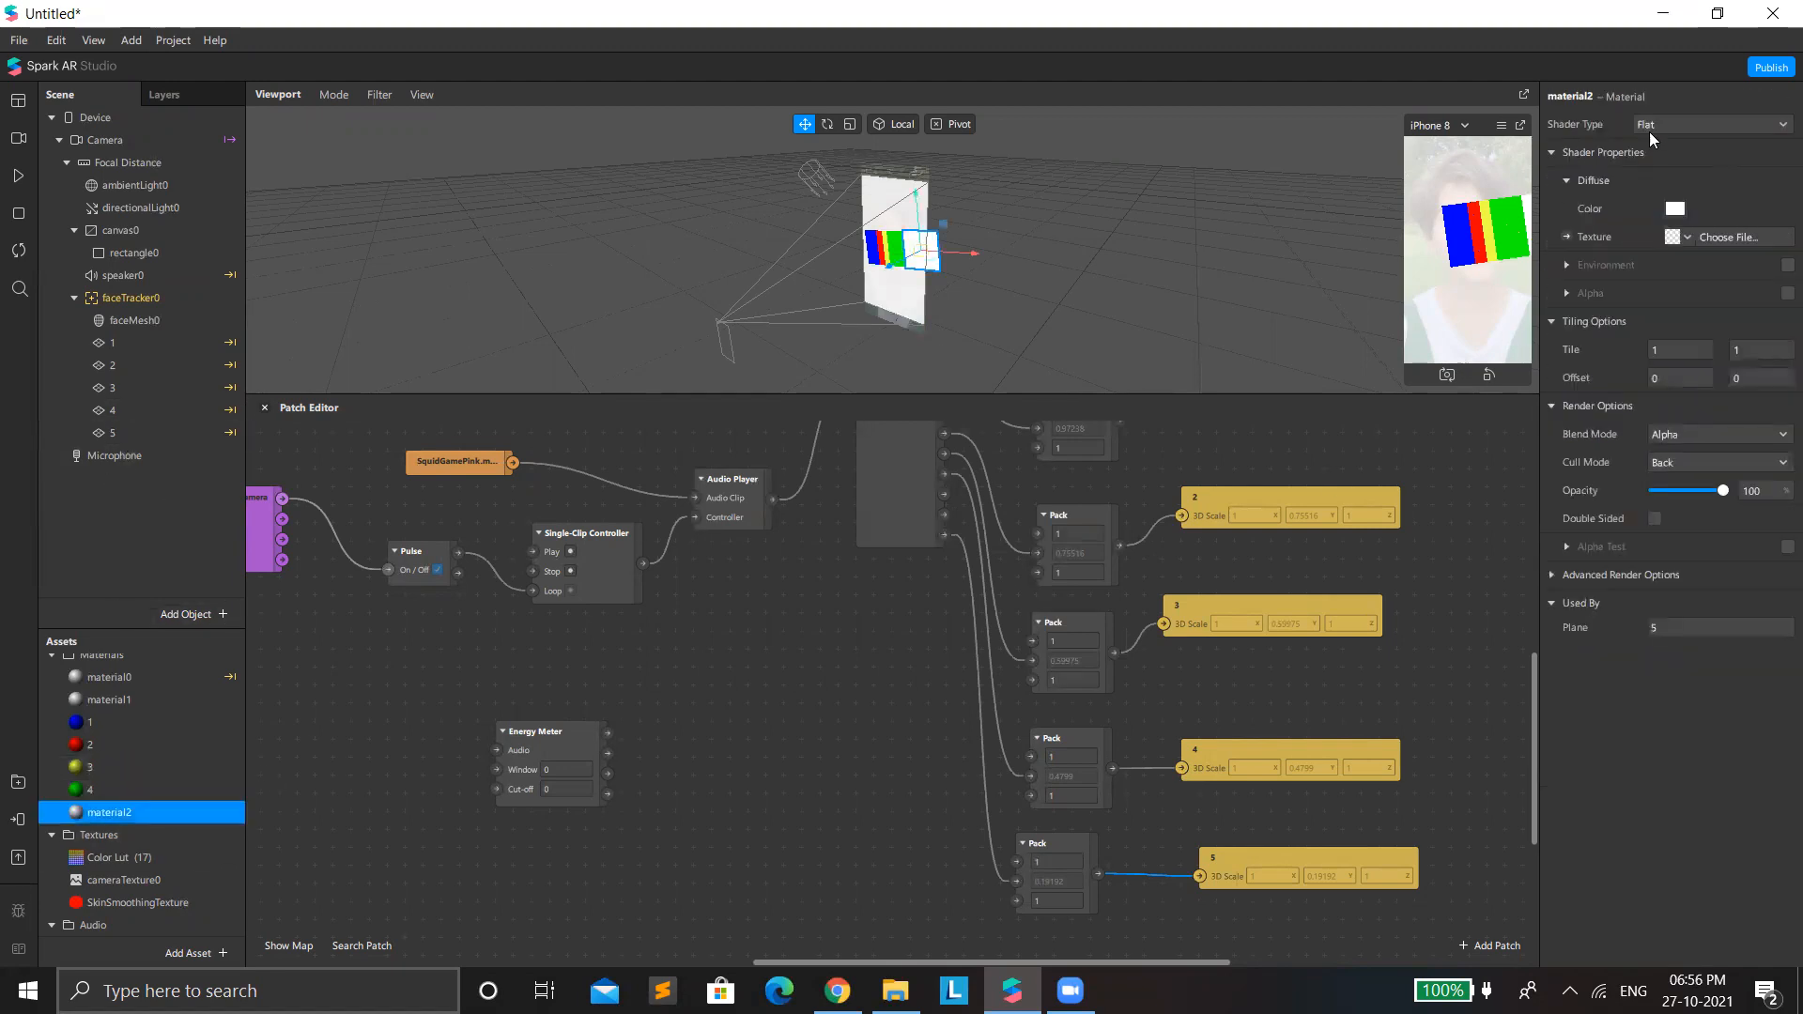
click(1570, 95)
text(5)
key(Return)
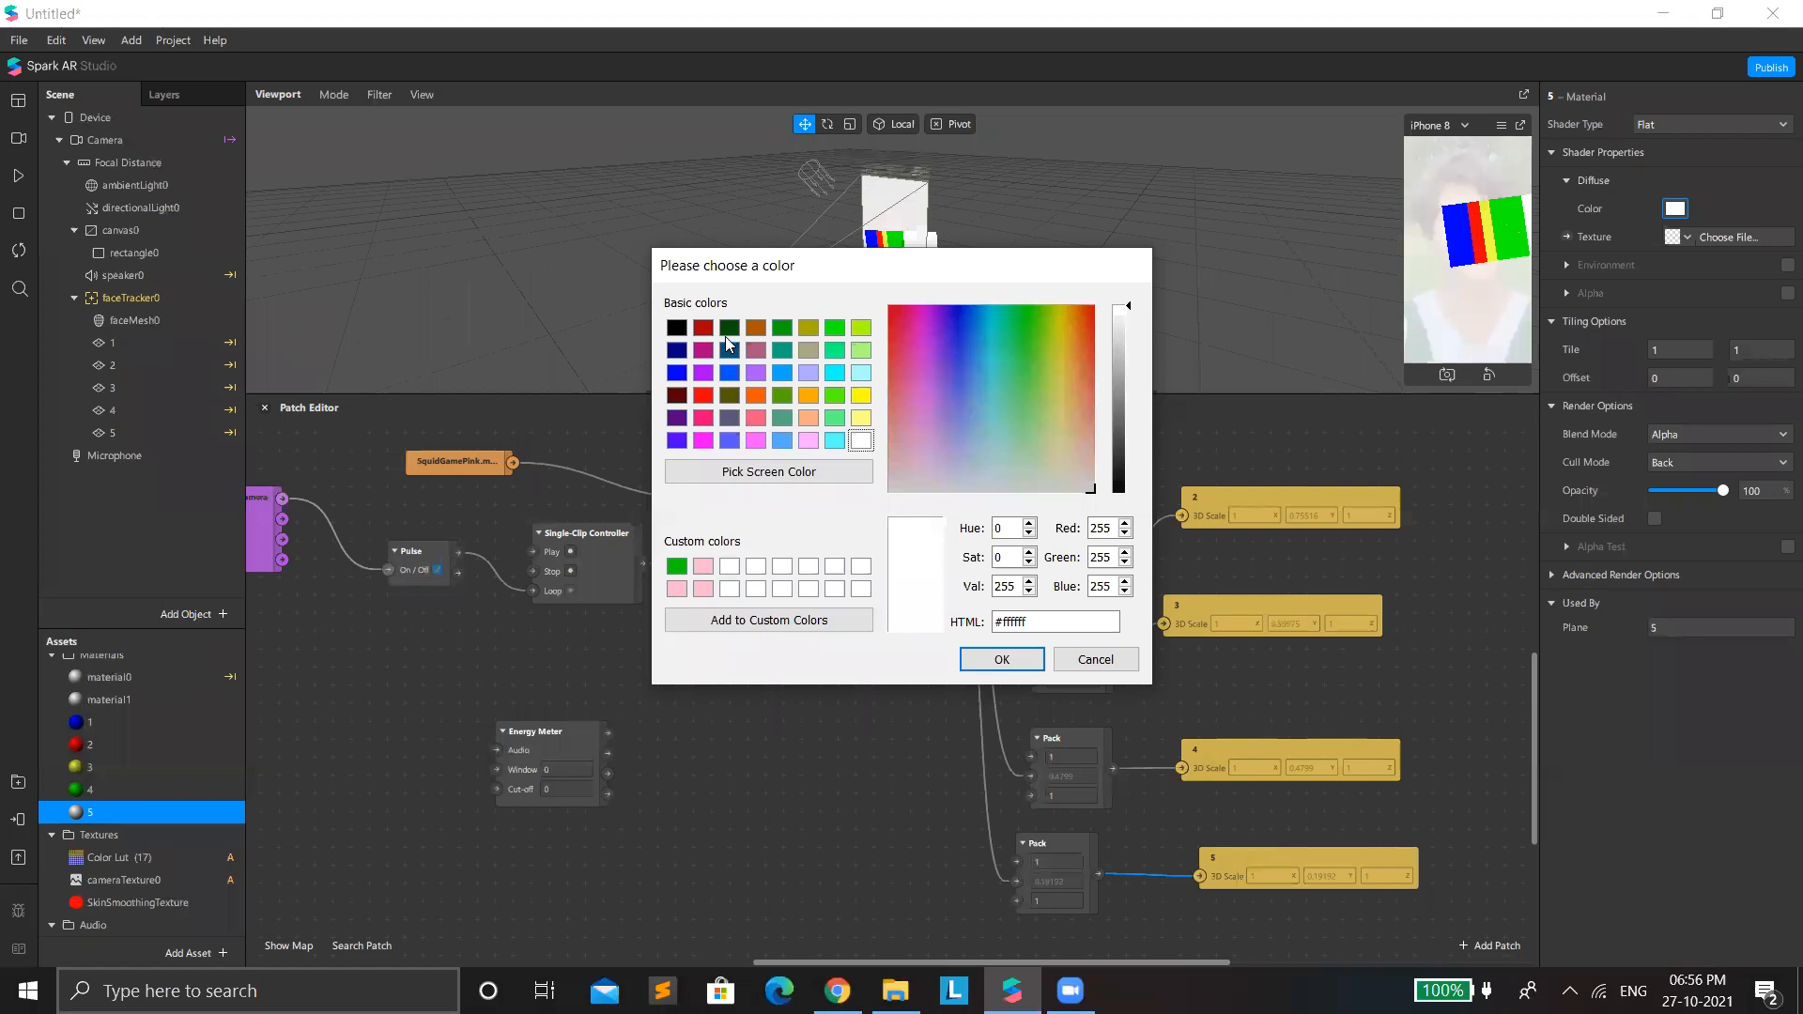
click(676, 395)
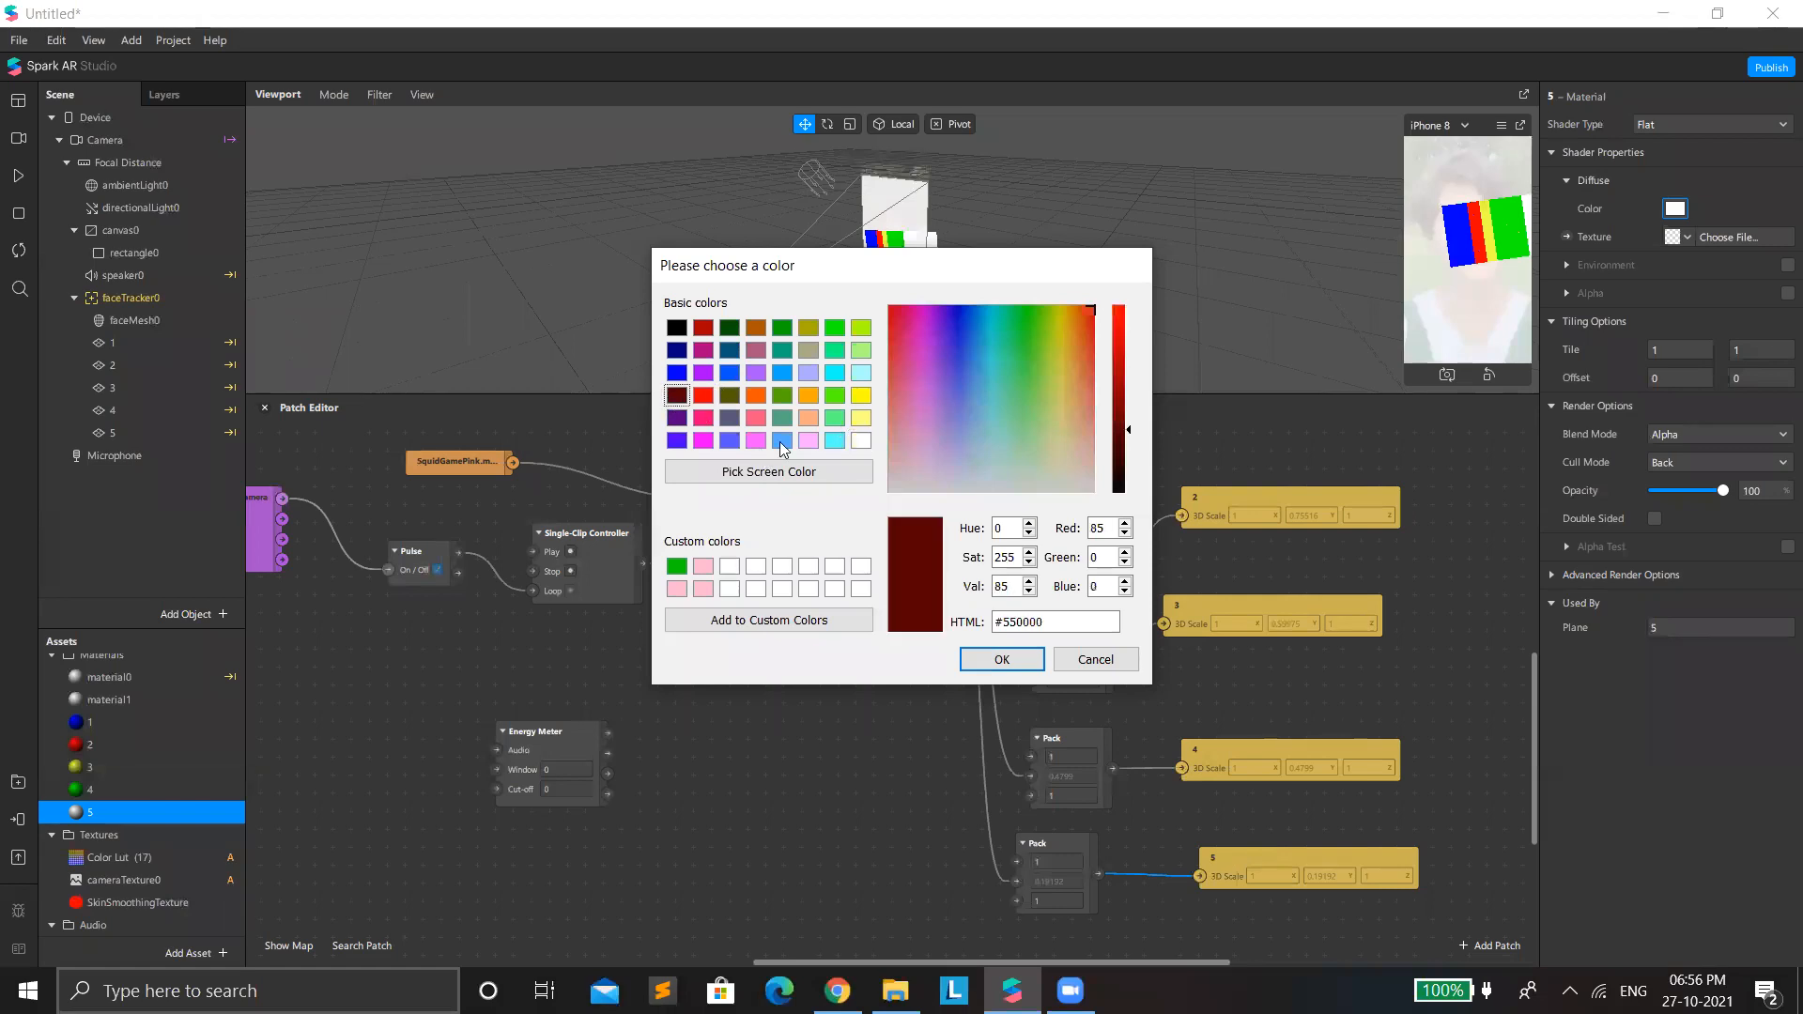
click(1002, 659)
Enlarge the viewport and device preview, restart the effect to check the colored planes, and pause the preview video.
drag(1418, 394, 941, 757)
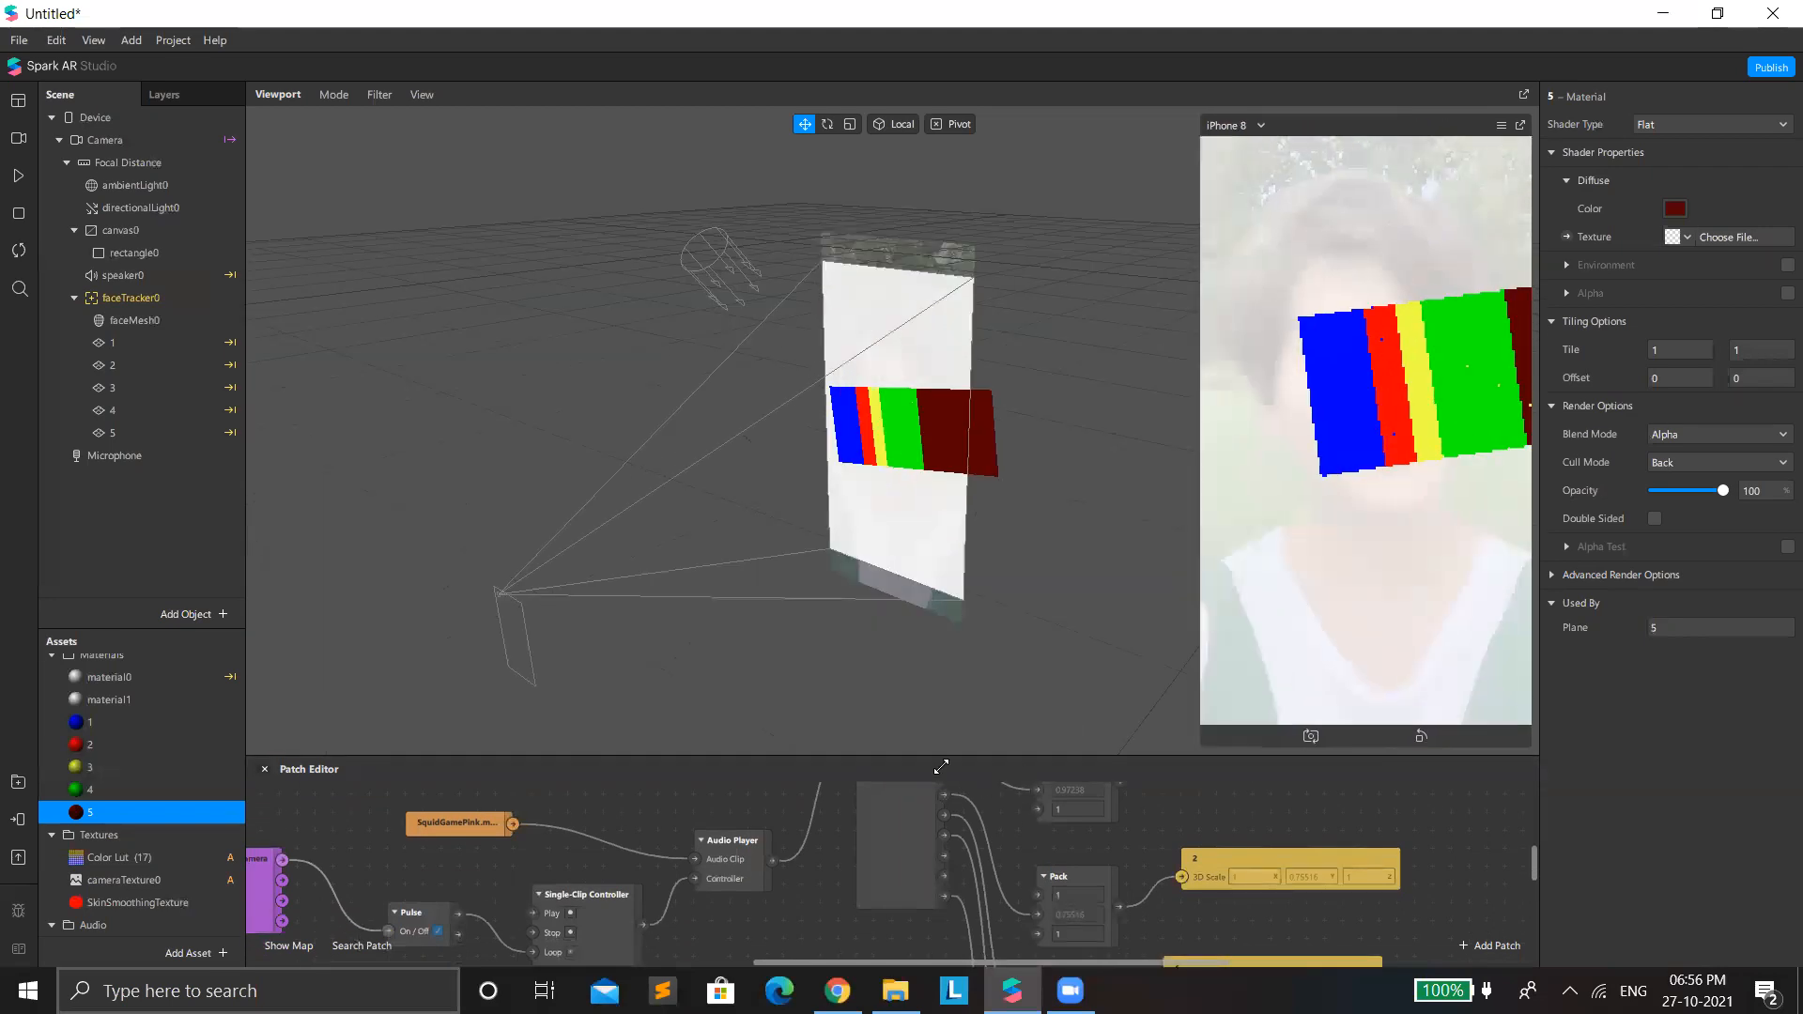
click(18, 252)
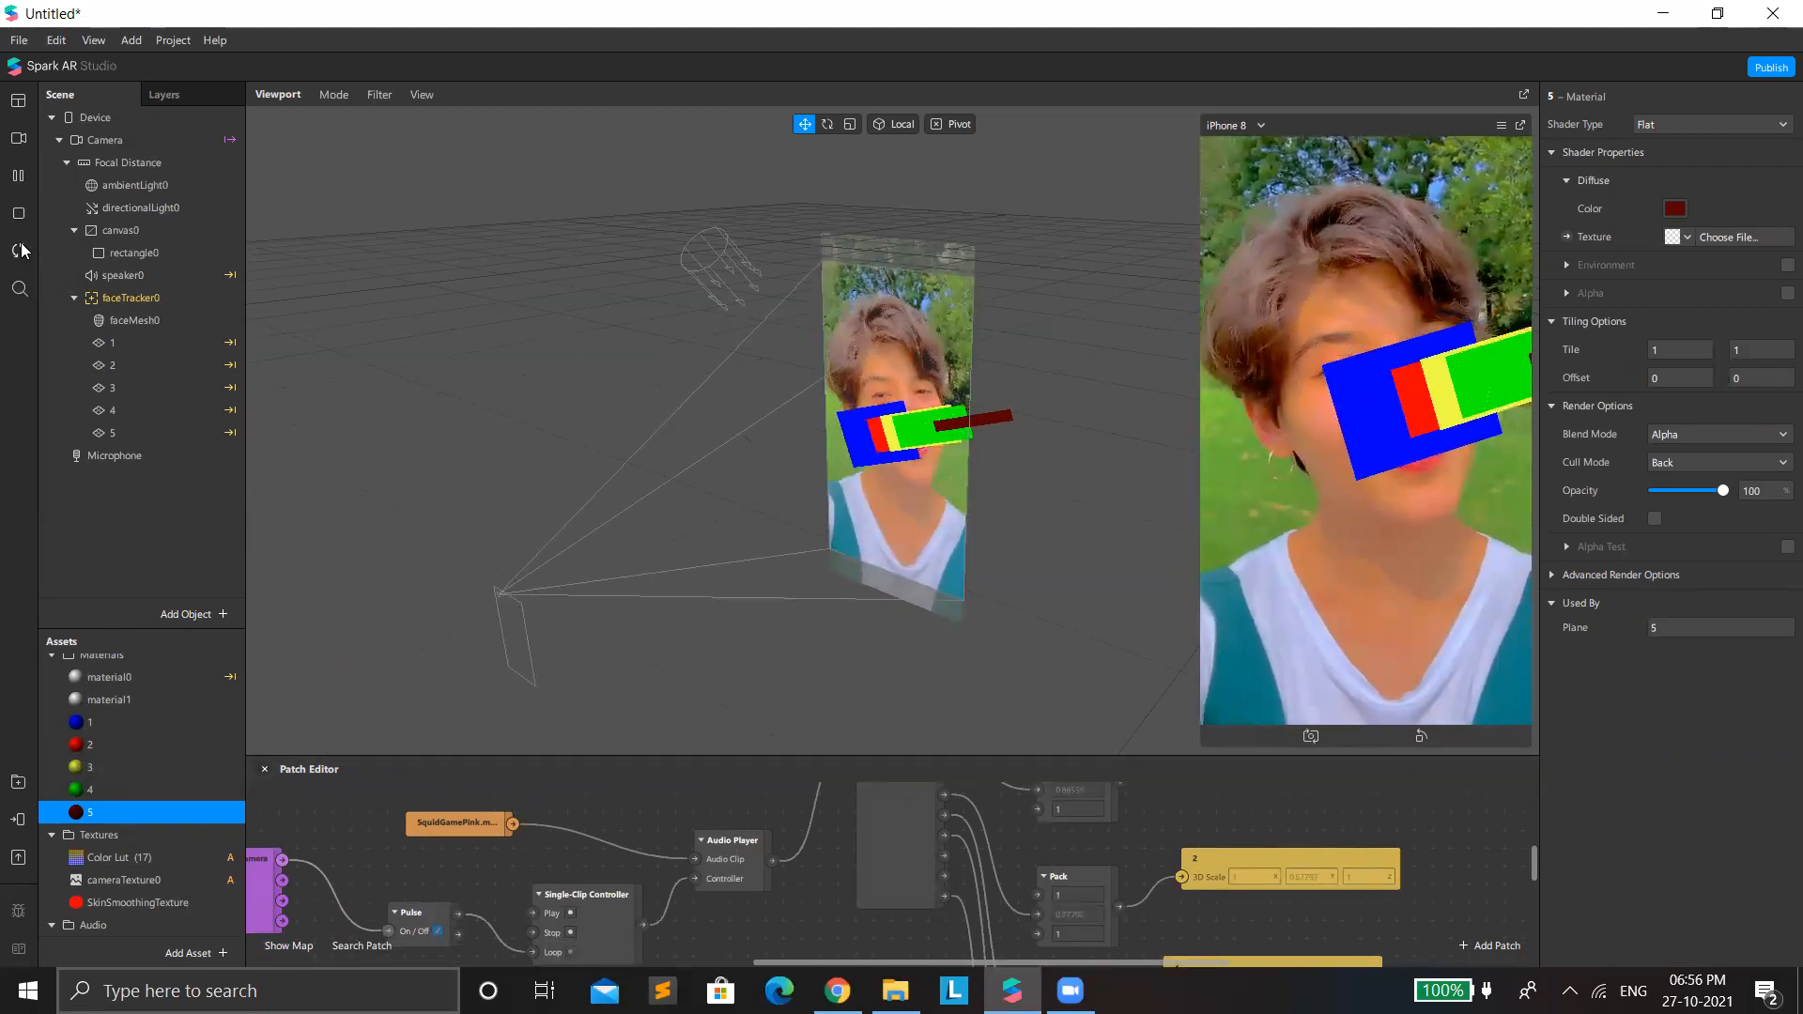
click(16, 177)
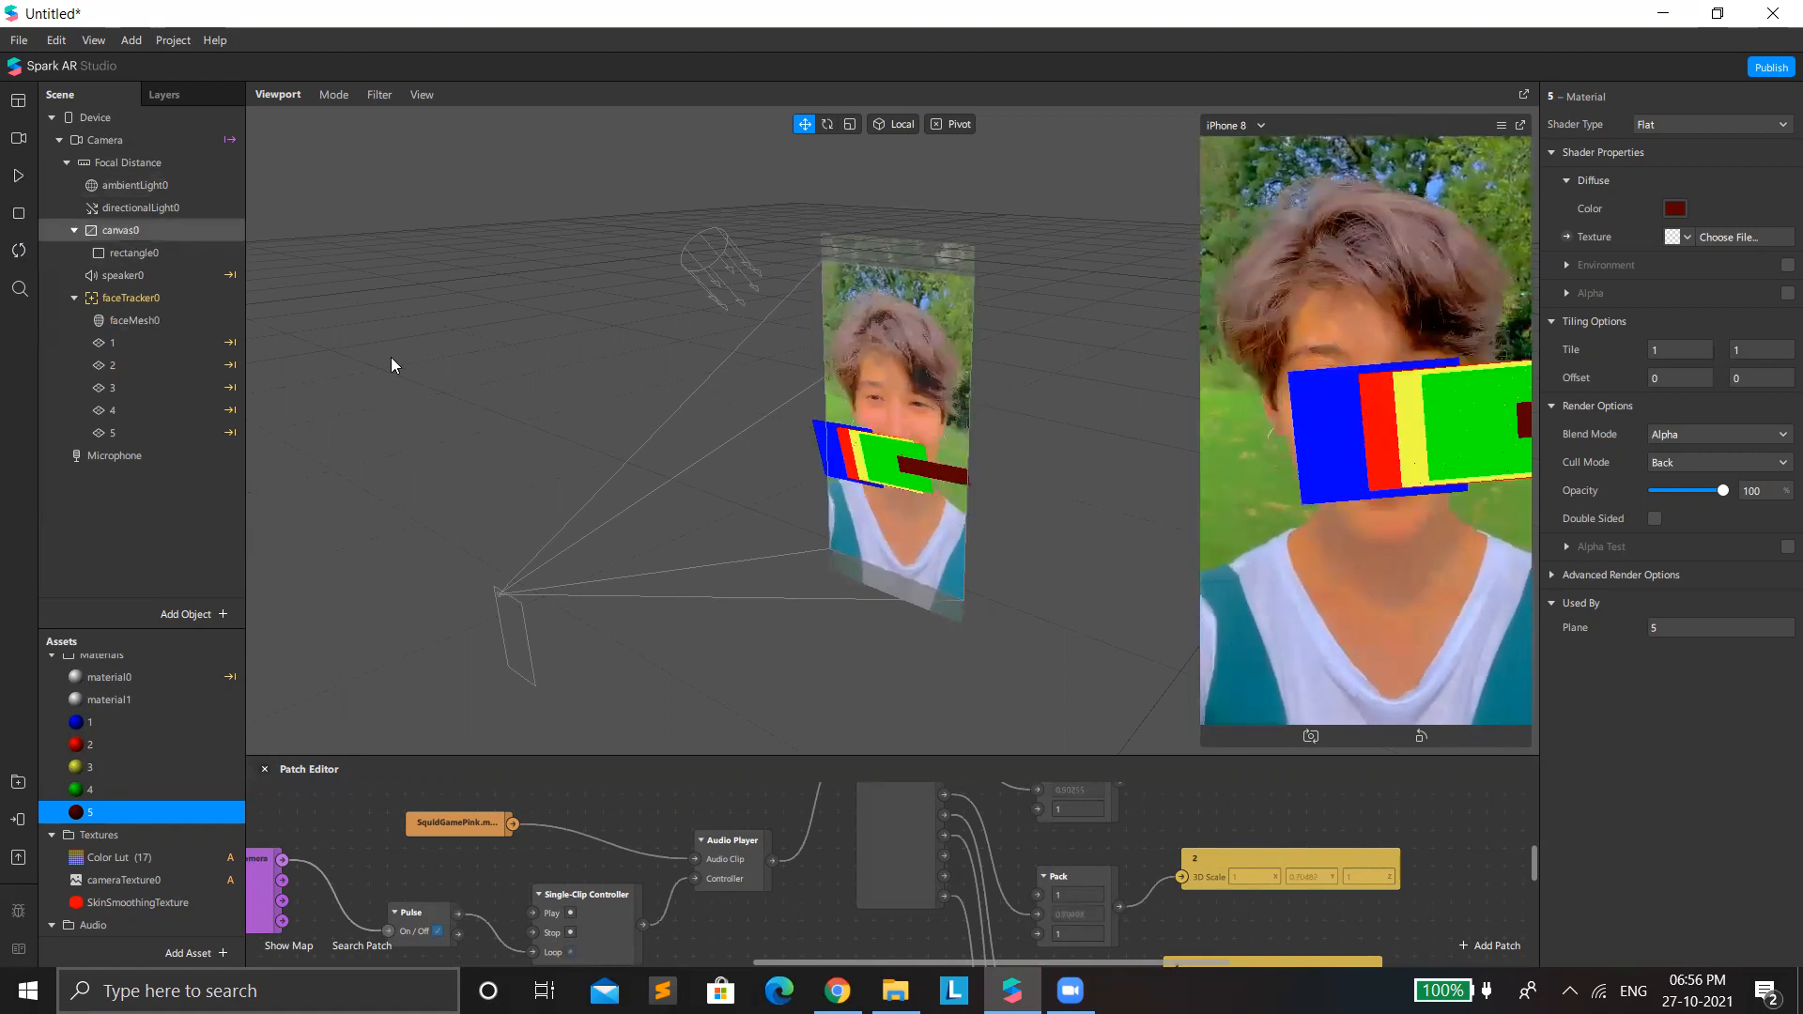
Add a null object to the scene and nest planes 1 to 5 under it, outside the face tracker.
click(128, 346)
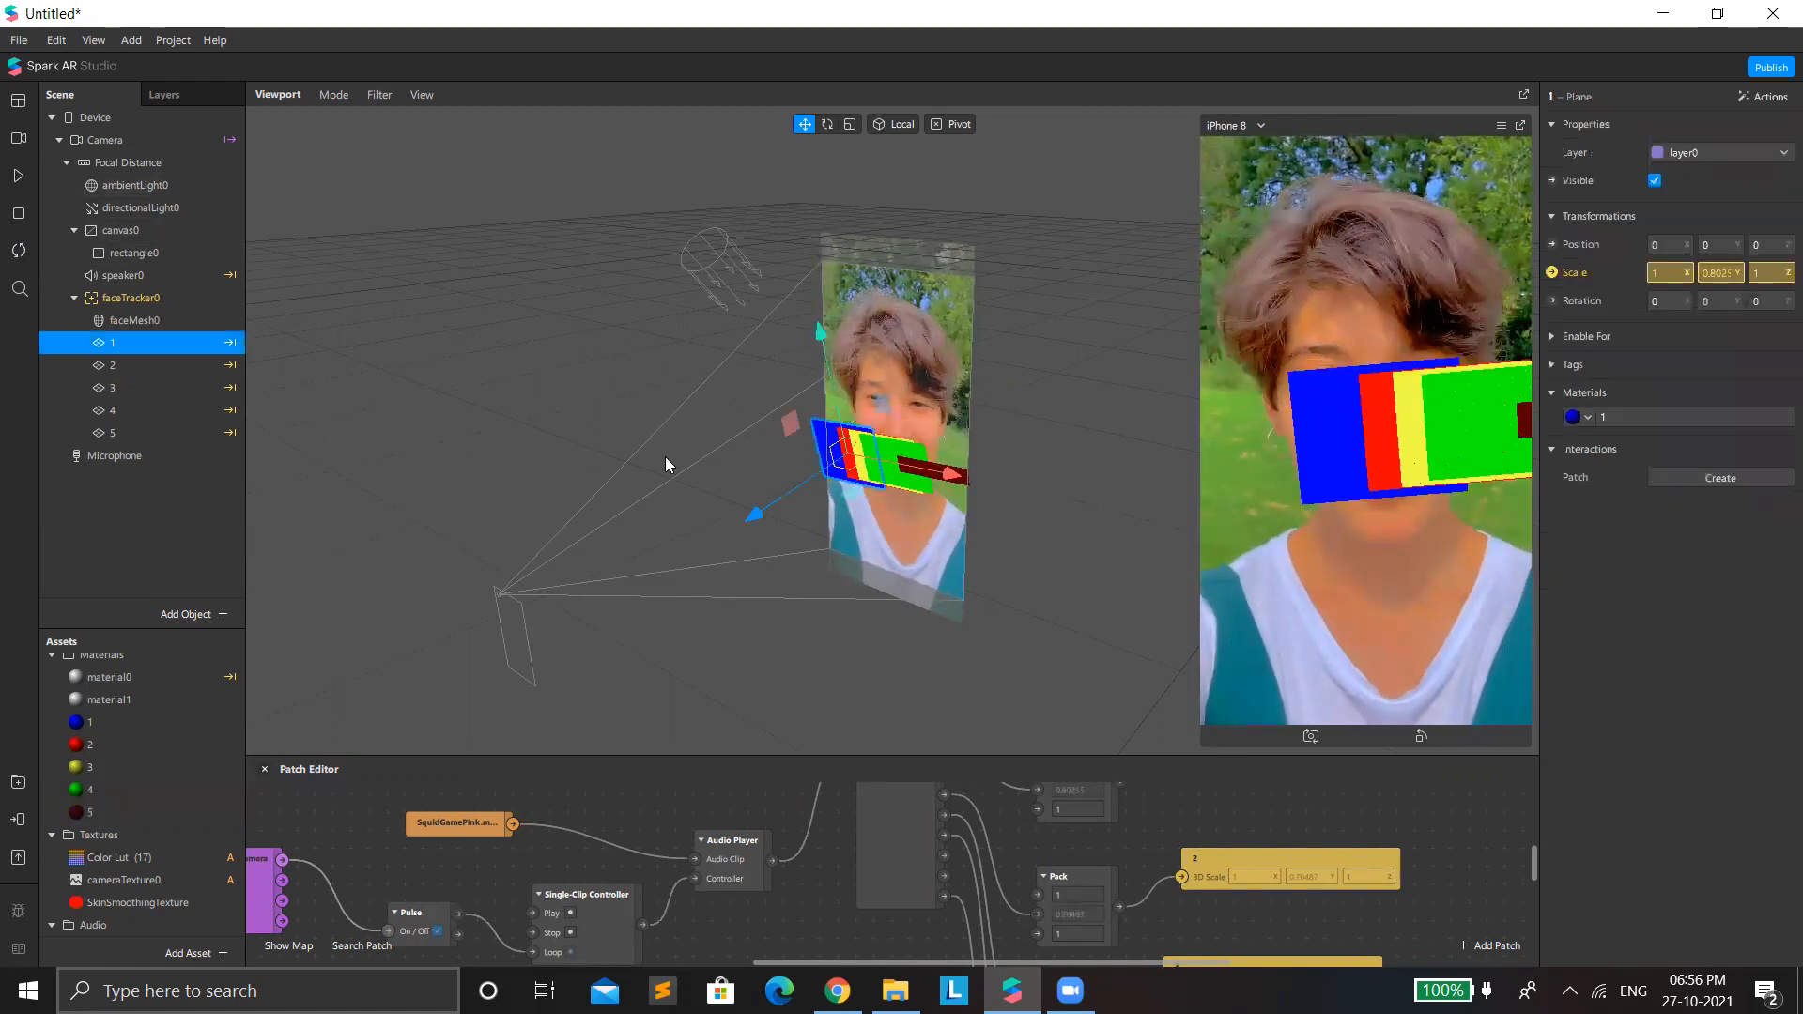
right_click(154, 490)
mouse_move(190, 515)
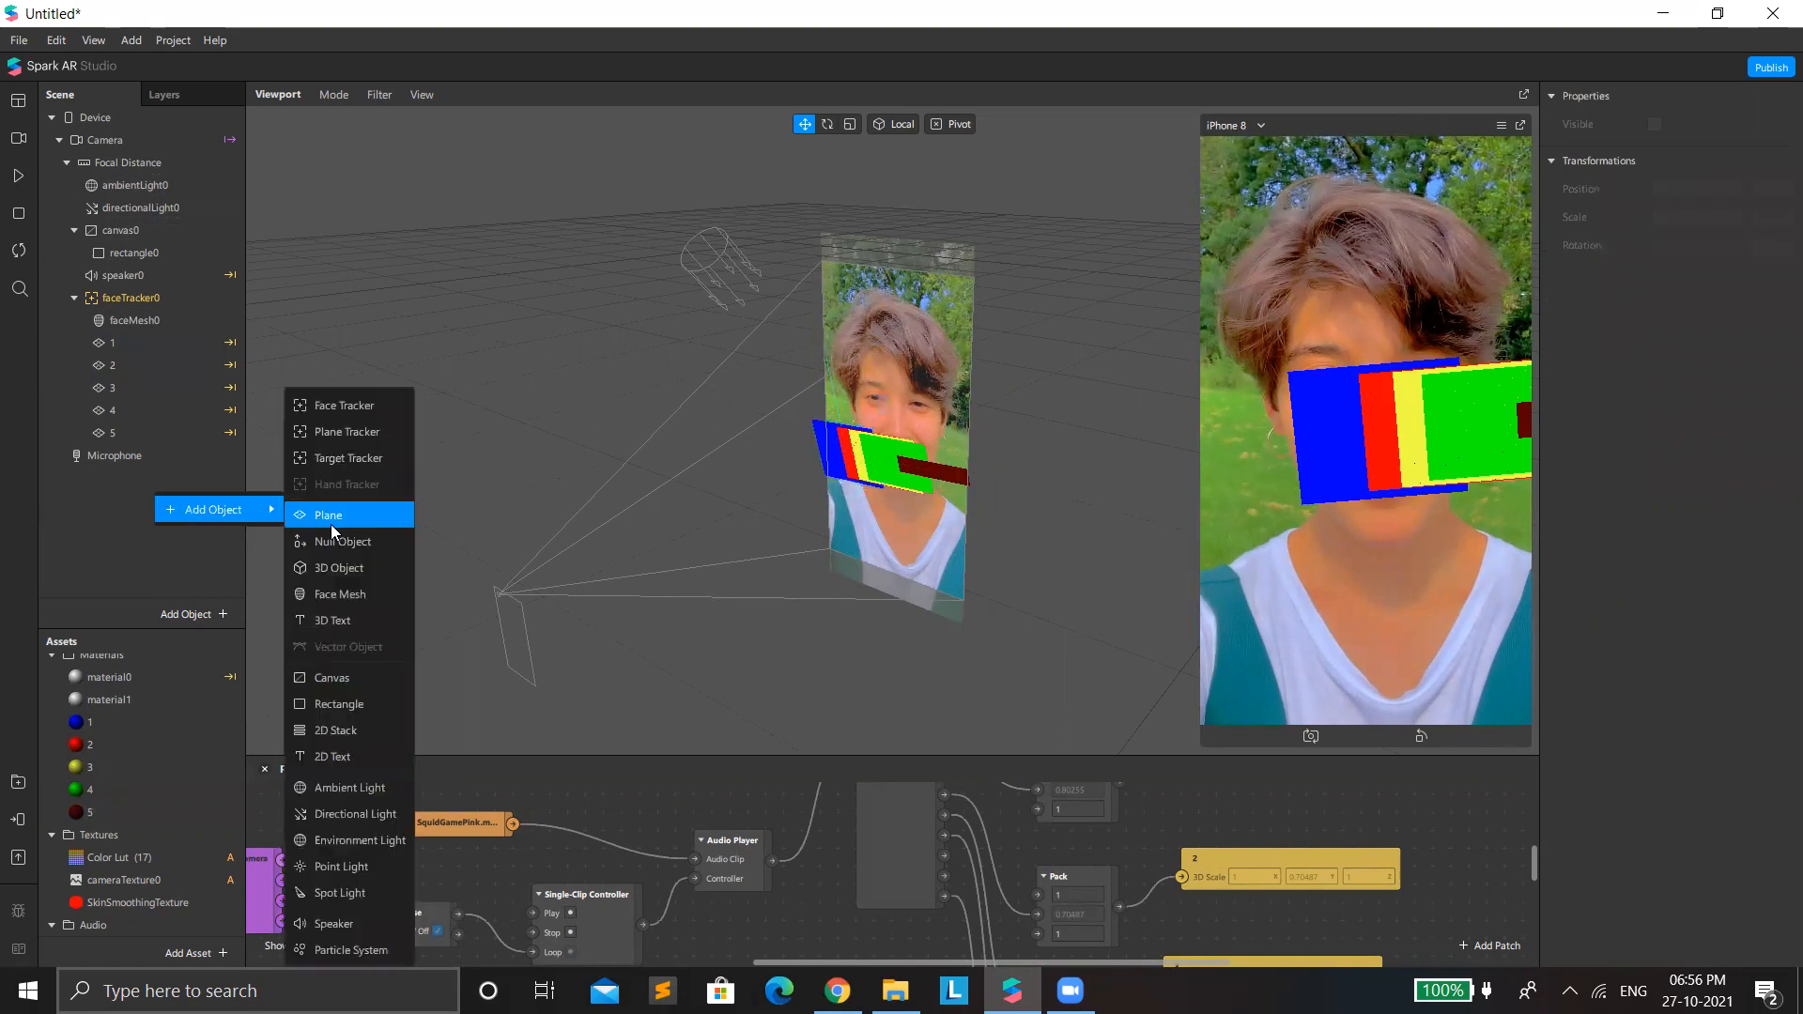
click(338, 542)
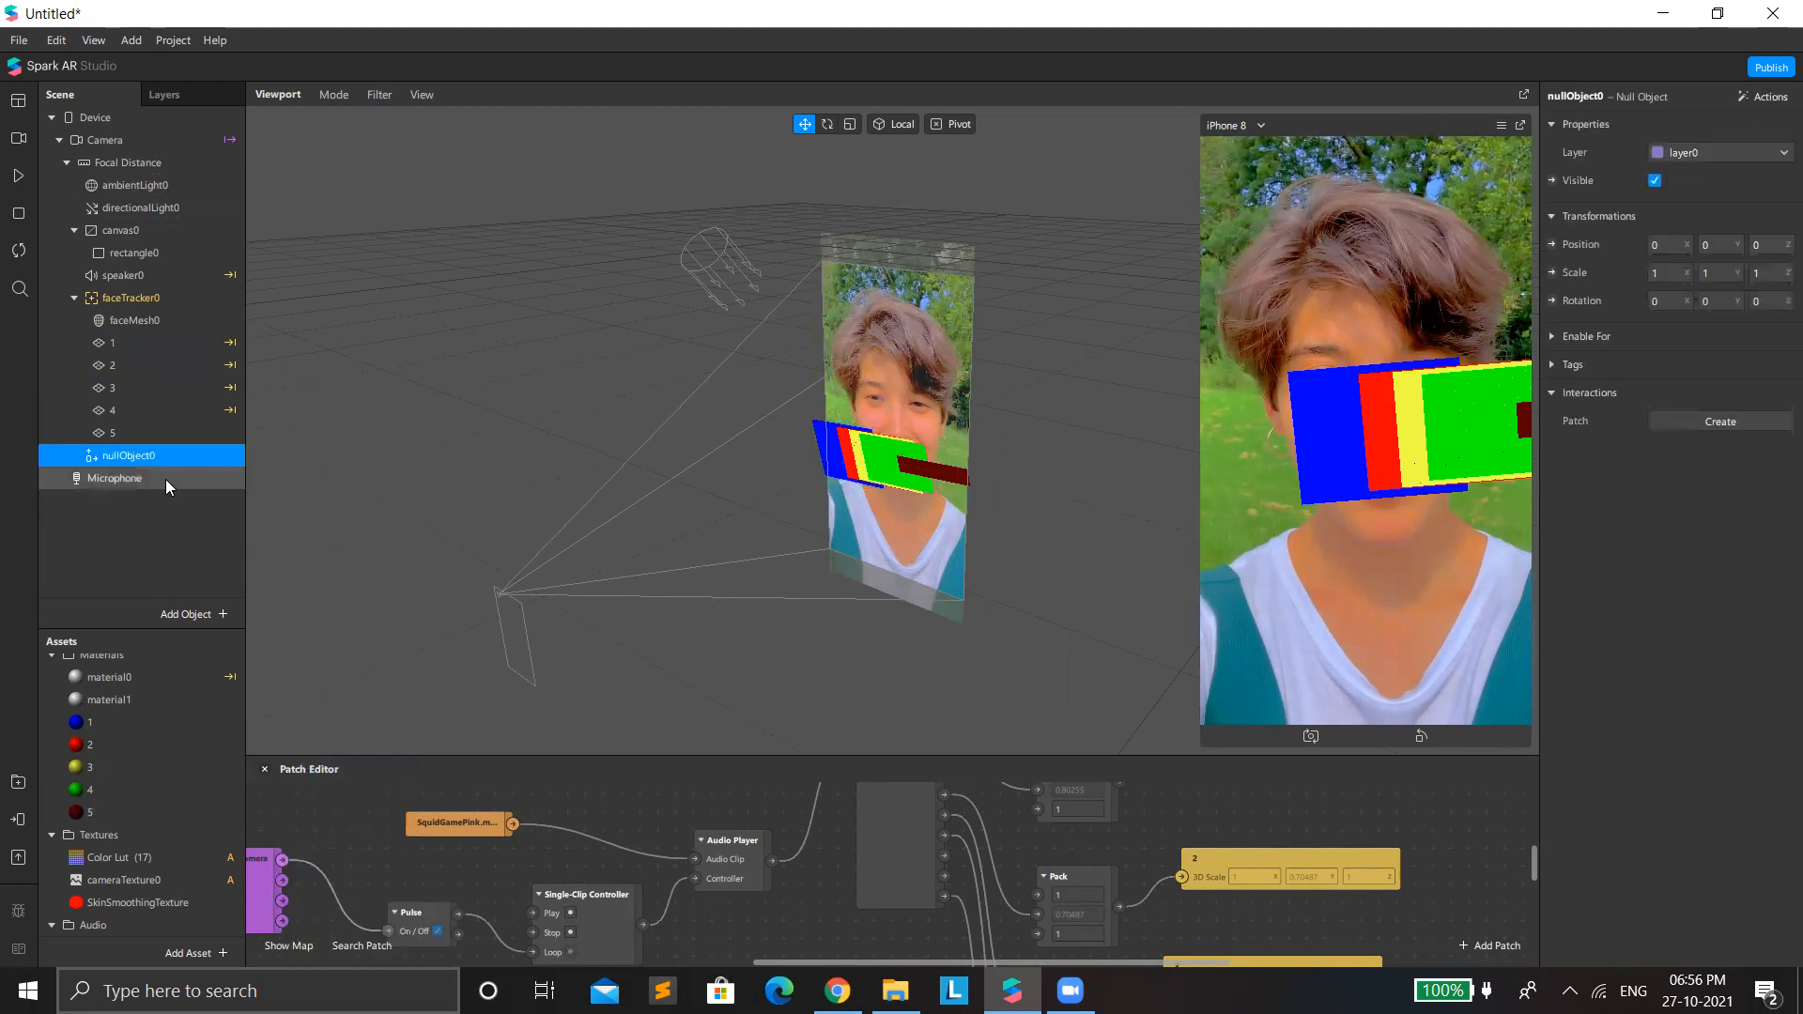
click(137, 349)
drag(157, 380, 188, 439)
drag(154, 353, 148, 470)
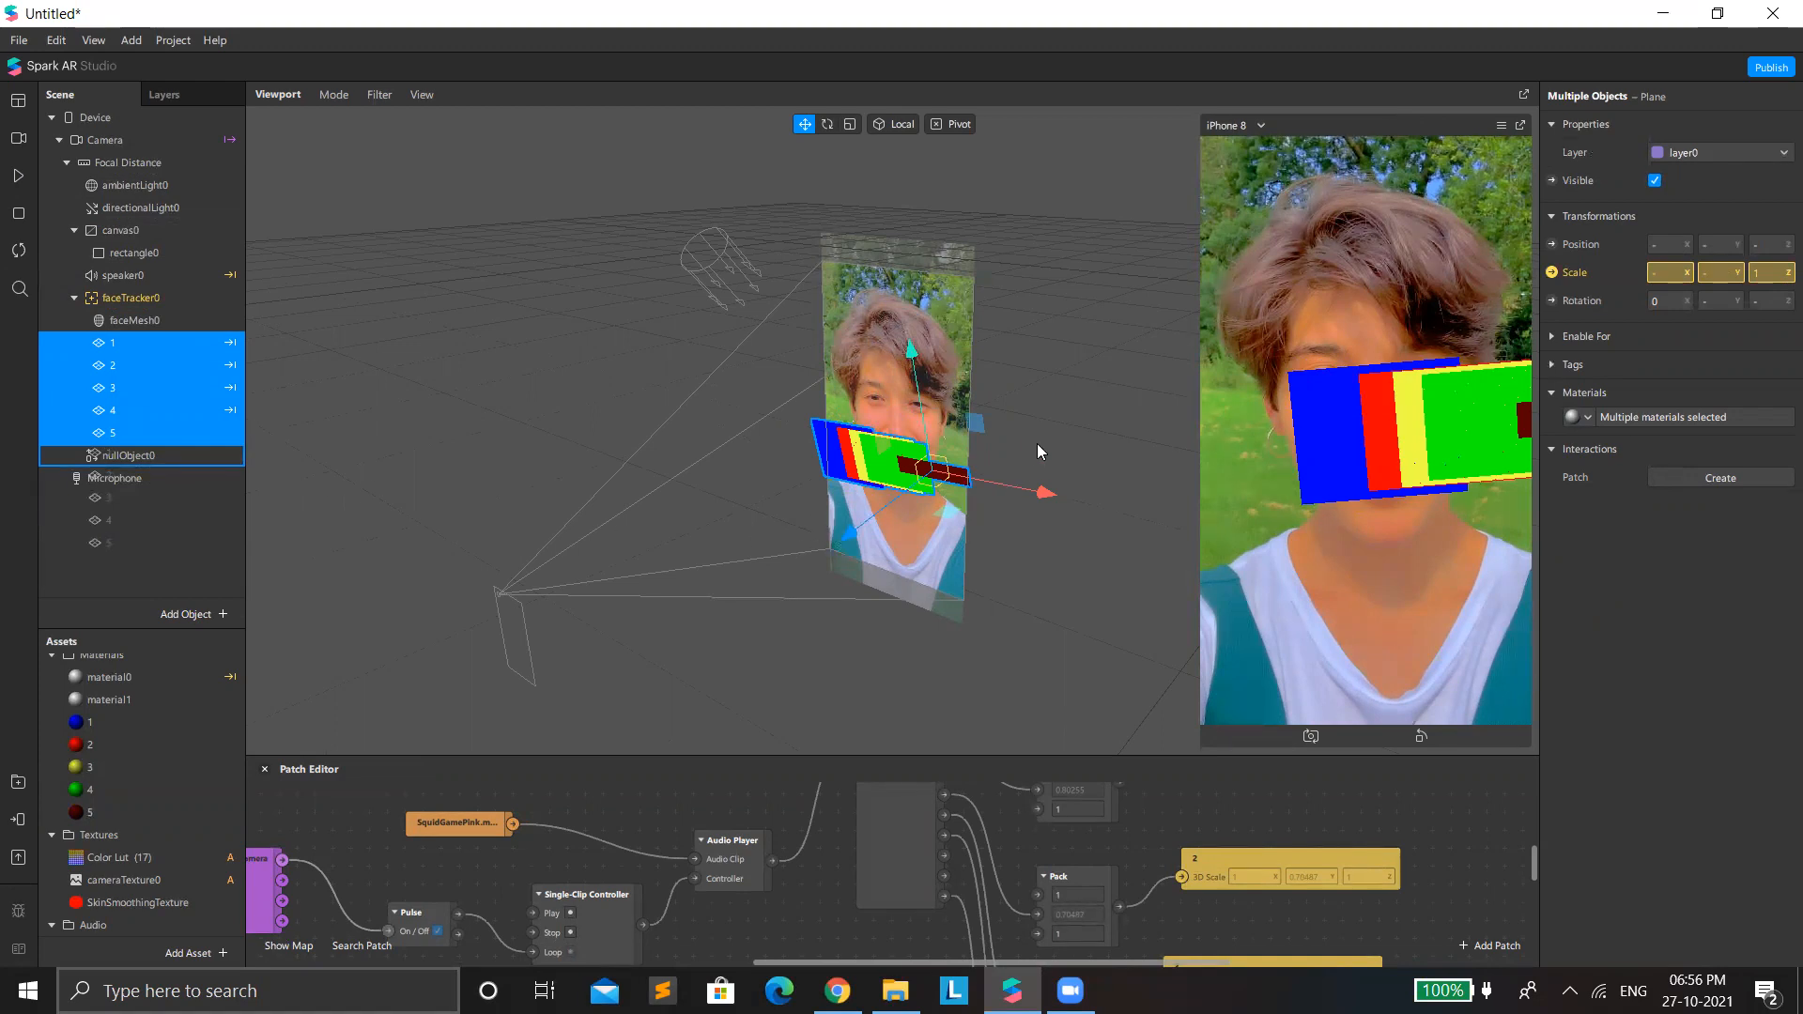
Move the Audio Analyzer patch closer to the Audio Player patch in the patch graph.
drag(1037, 443, 1044, 436)
drag(1094, 754, 1024, 368)
scroll(1110, 573, up, 1)
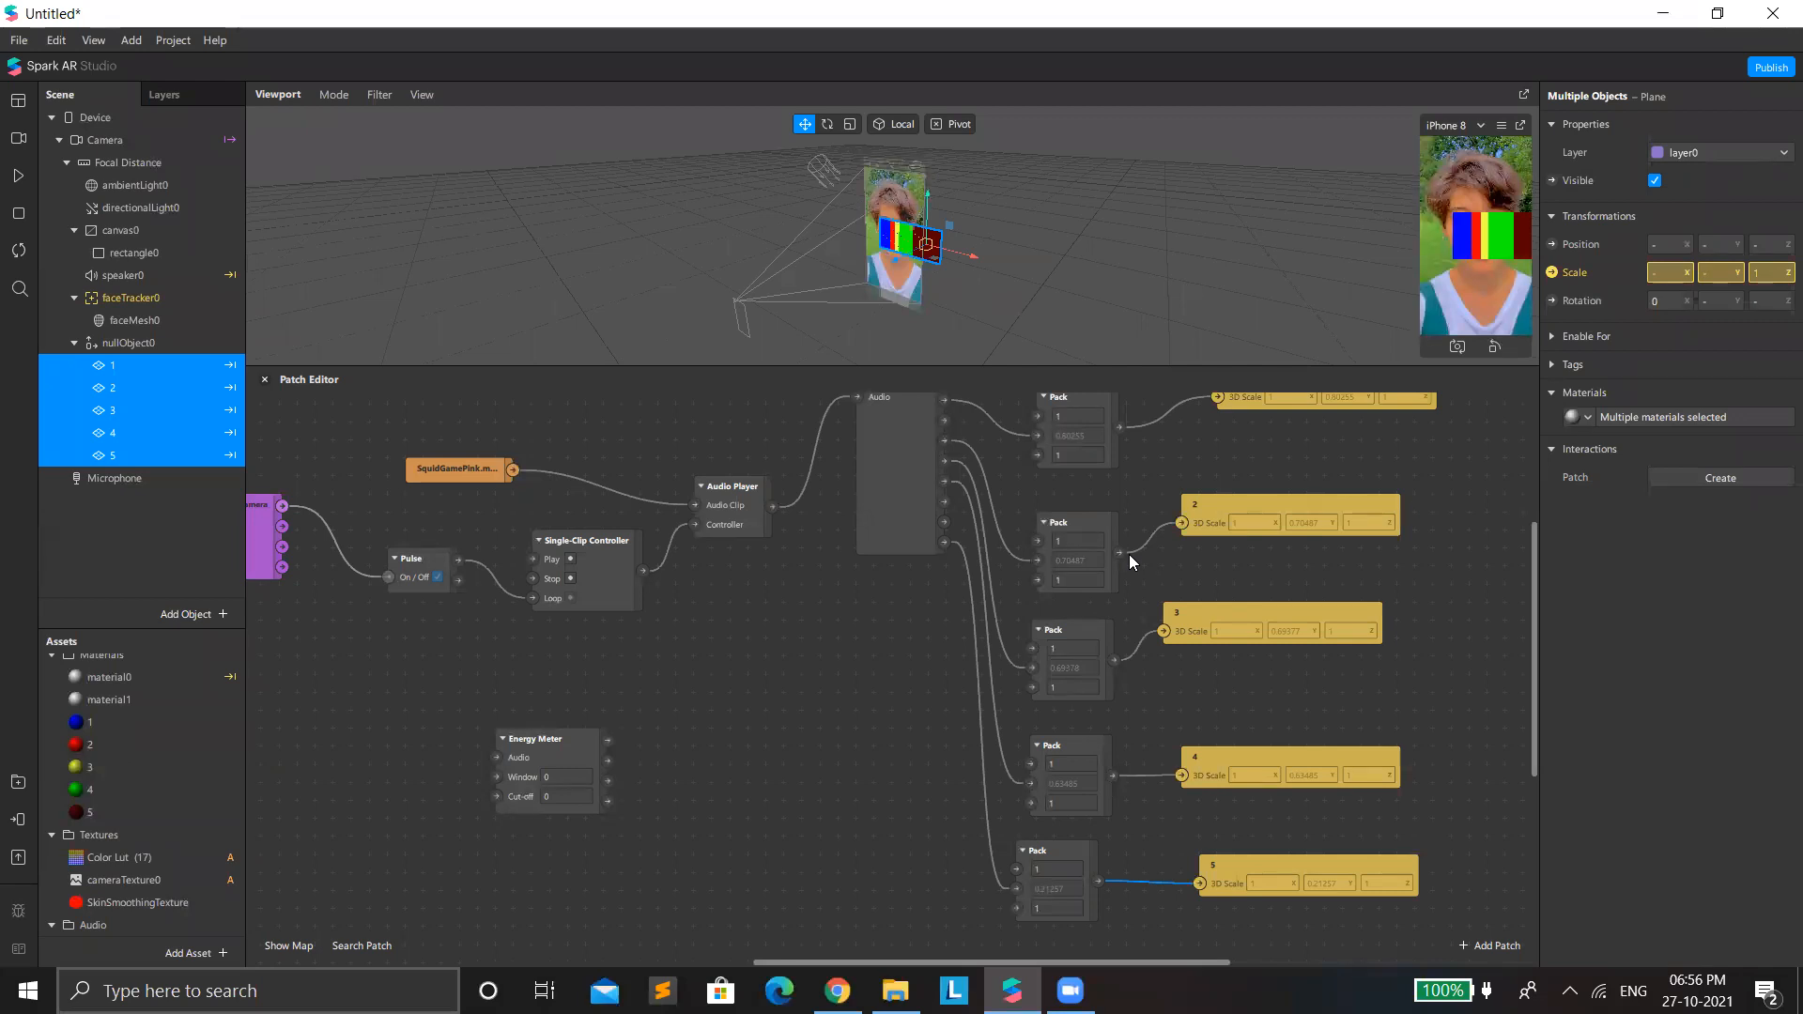
scroll(1114, 616, up, 2)
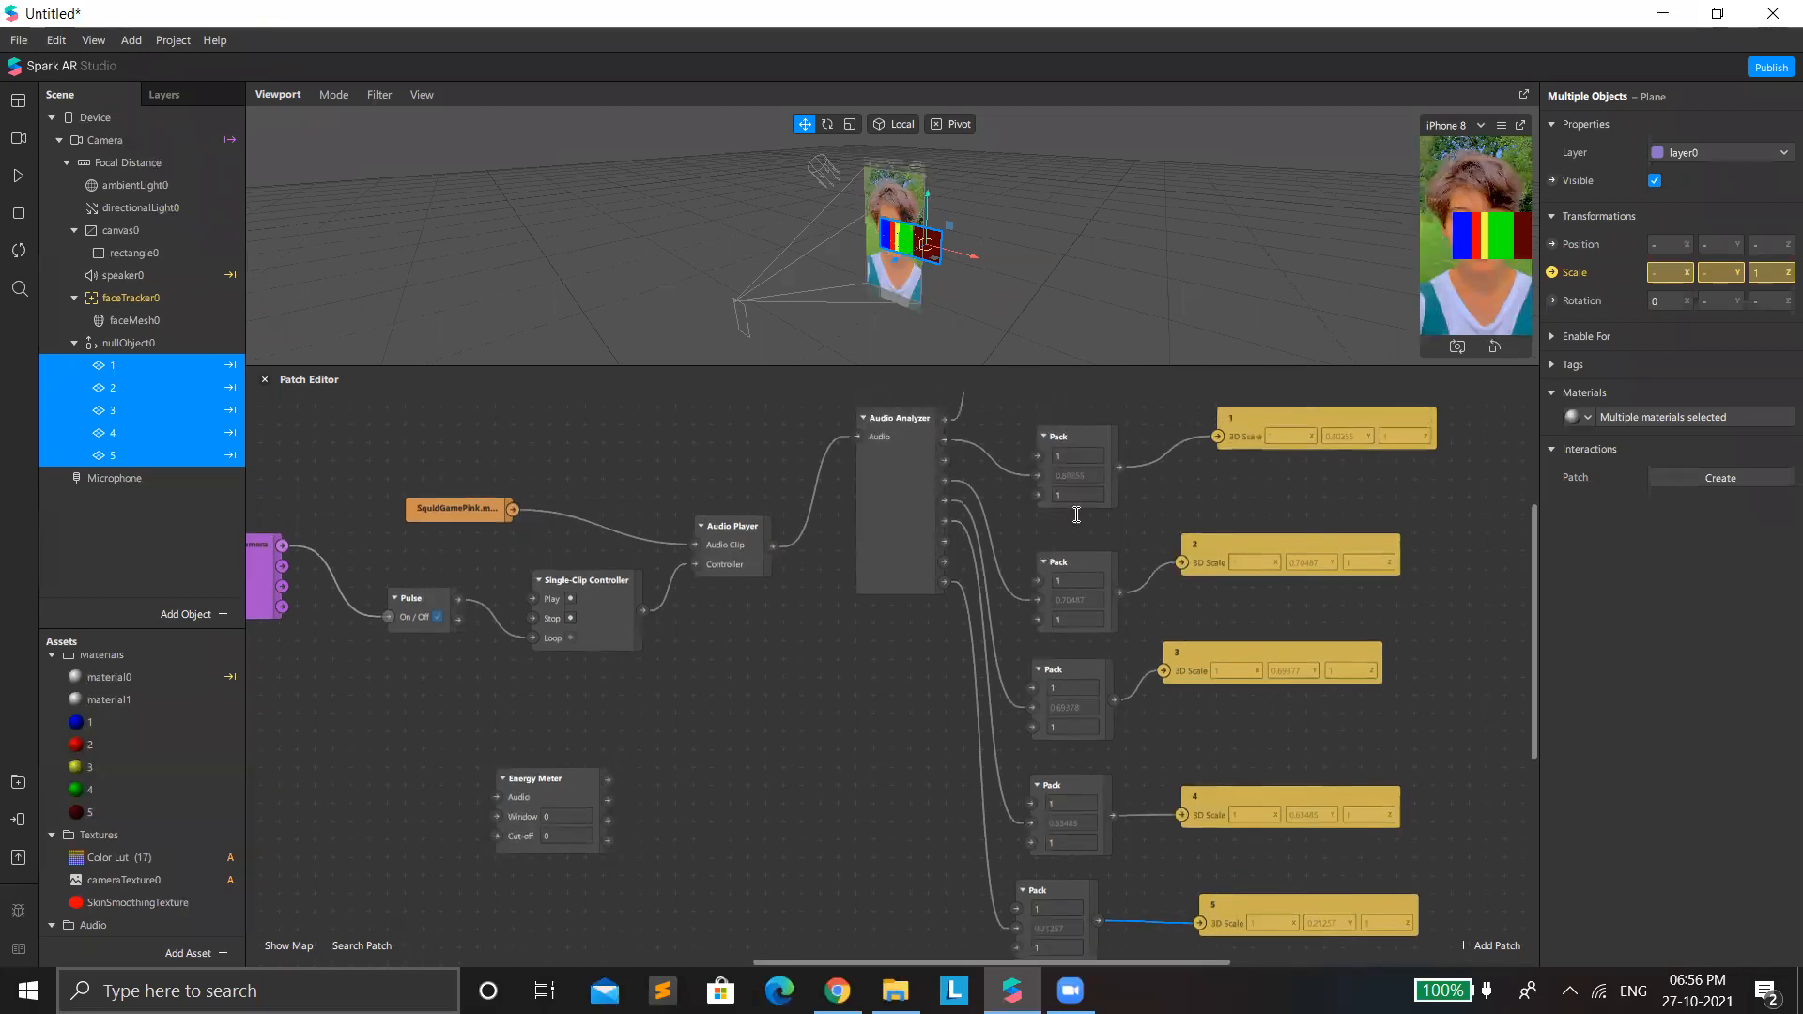
drag(880, 515, 820, 595)
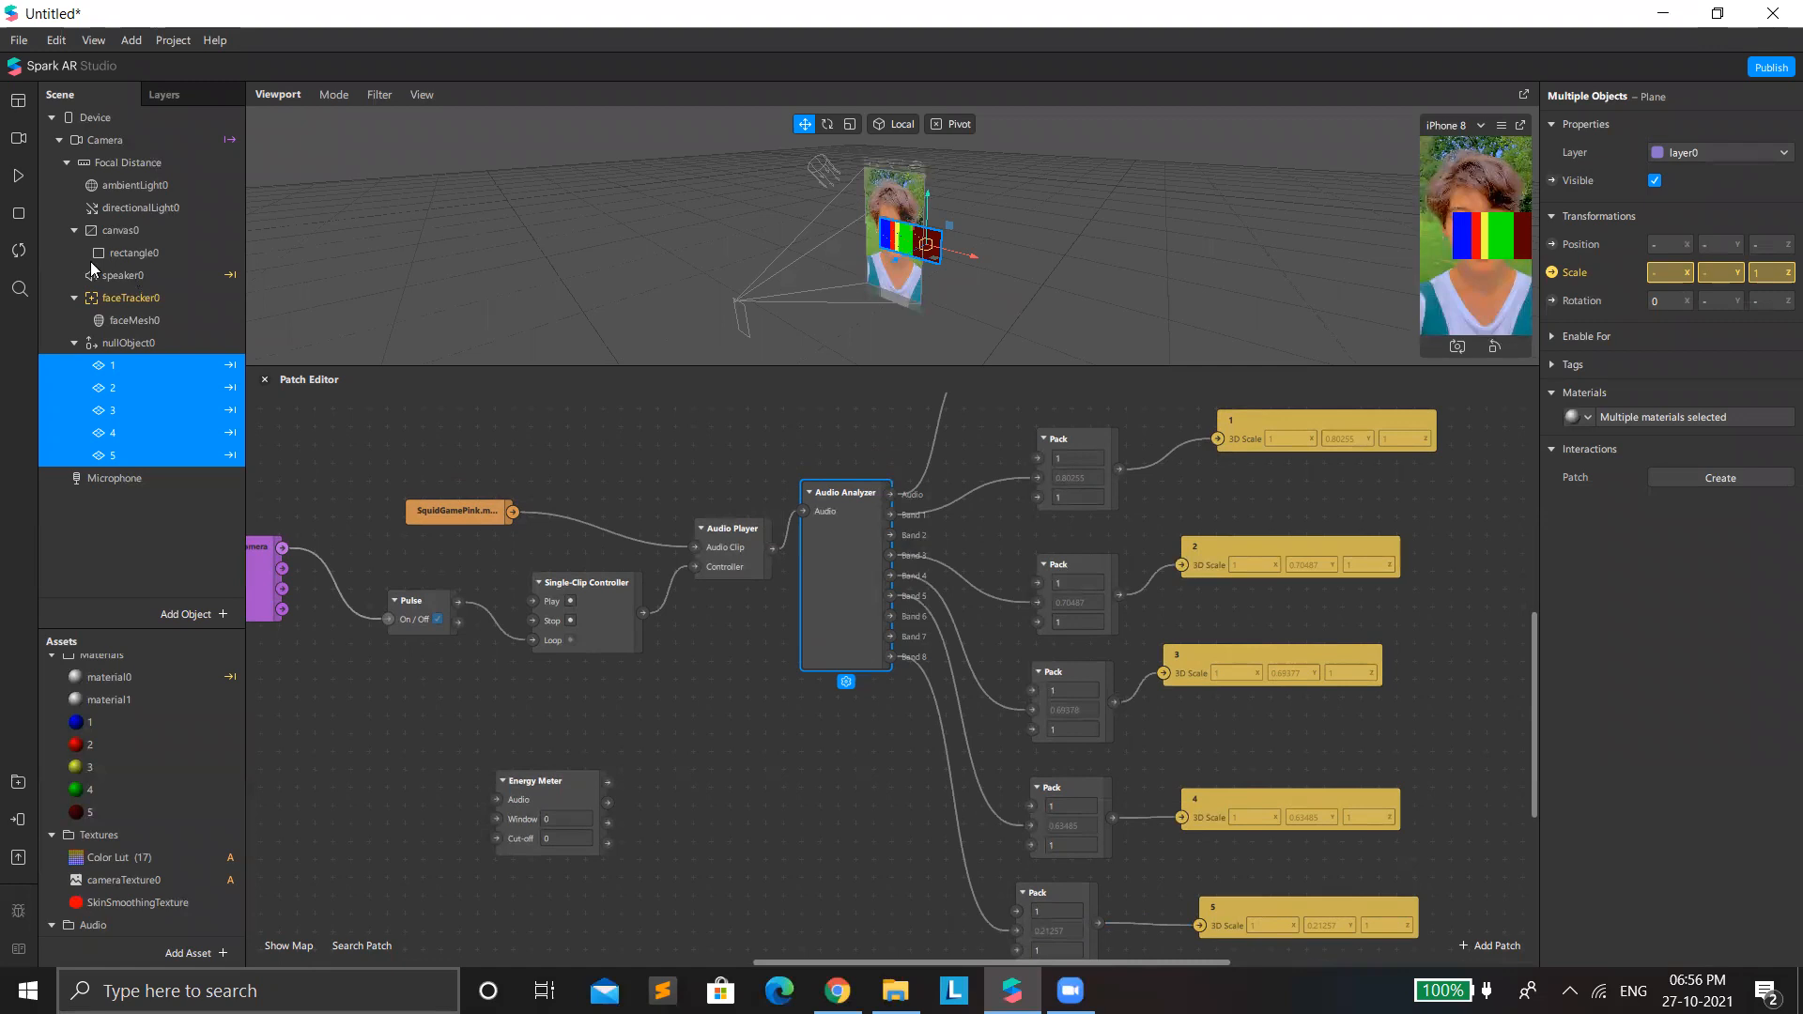
Resume the preview video and enlarge the viewport and device preview to watch the planes react.
click(17, 176)
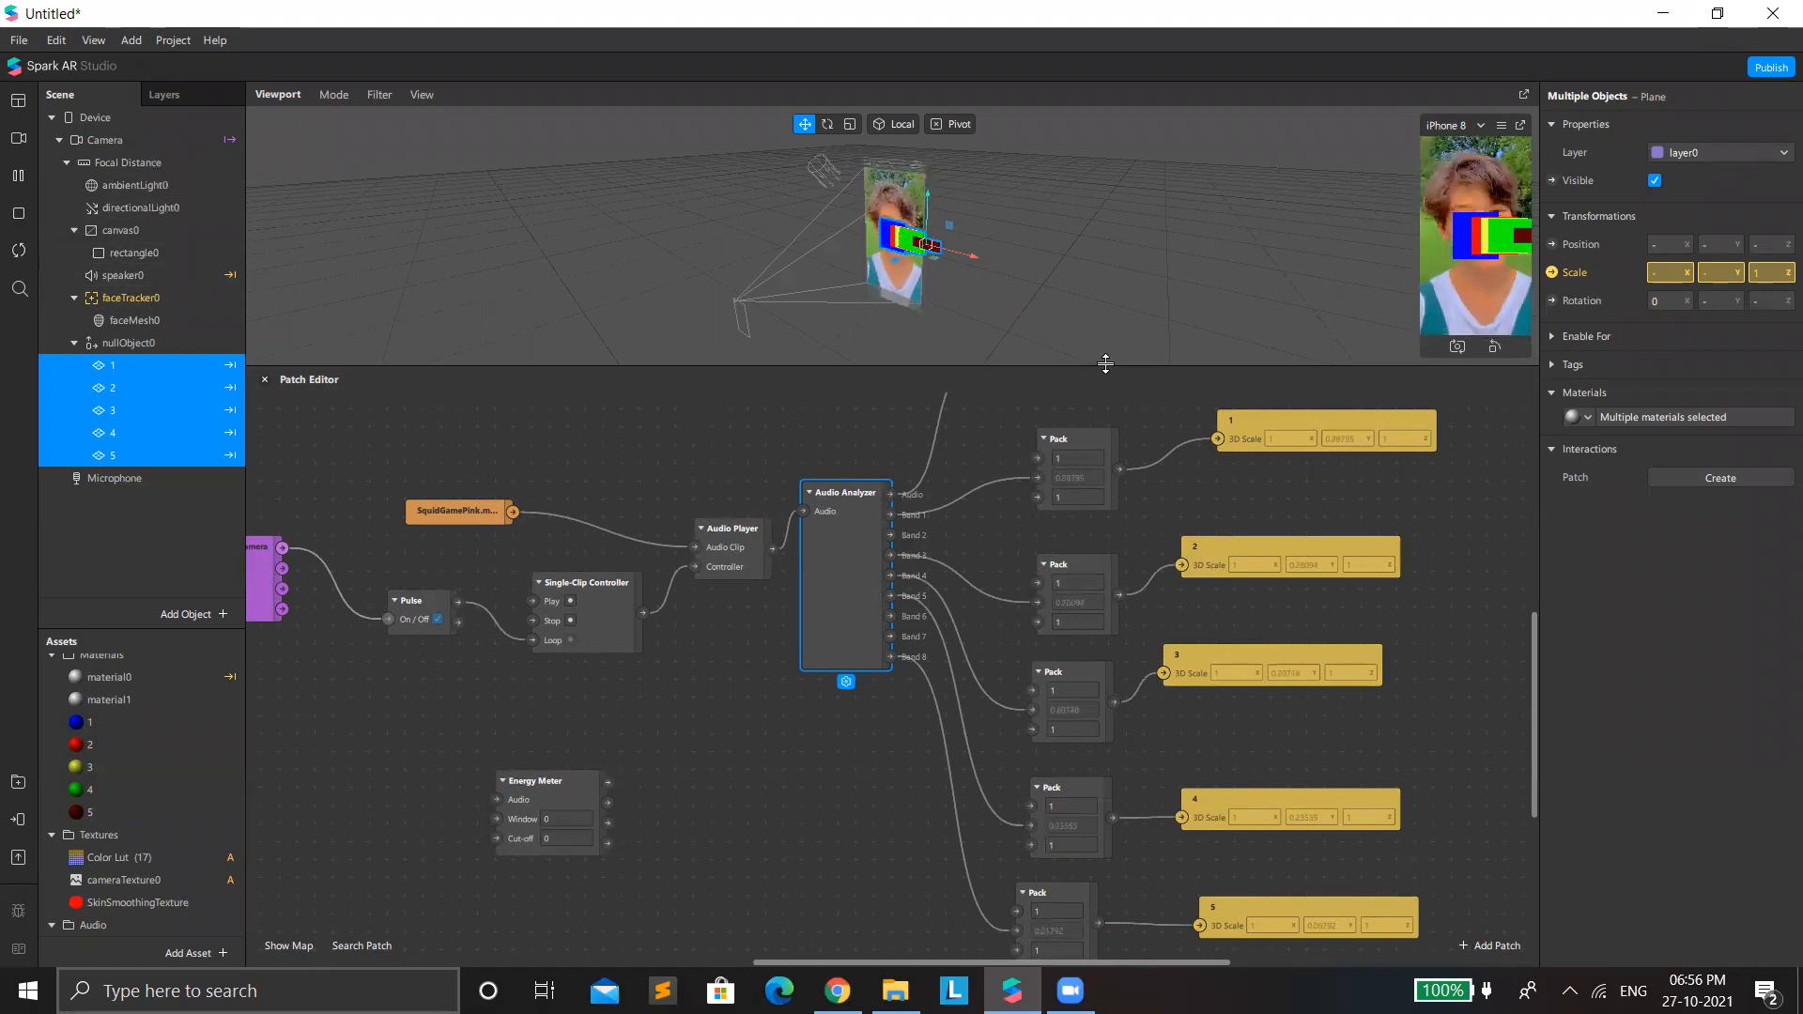
drag(1195, 366, 1343, 927)
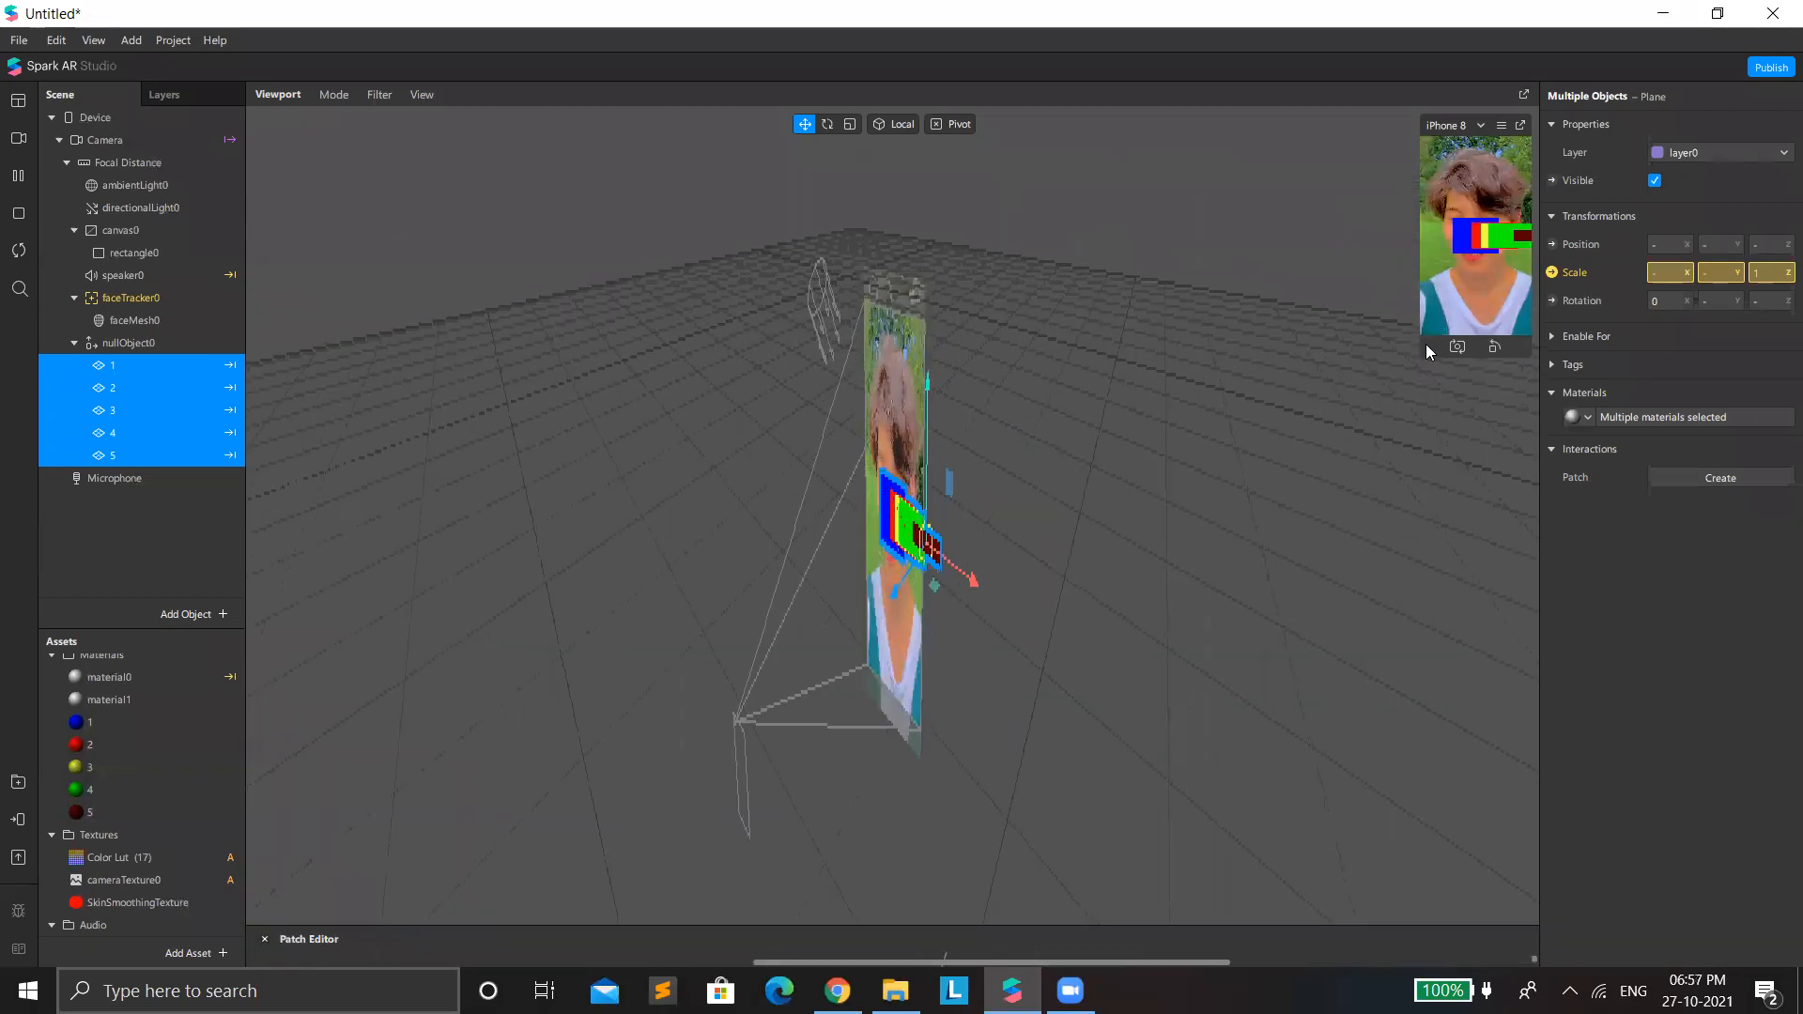
drag(1421, 353, 1122, 883)
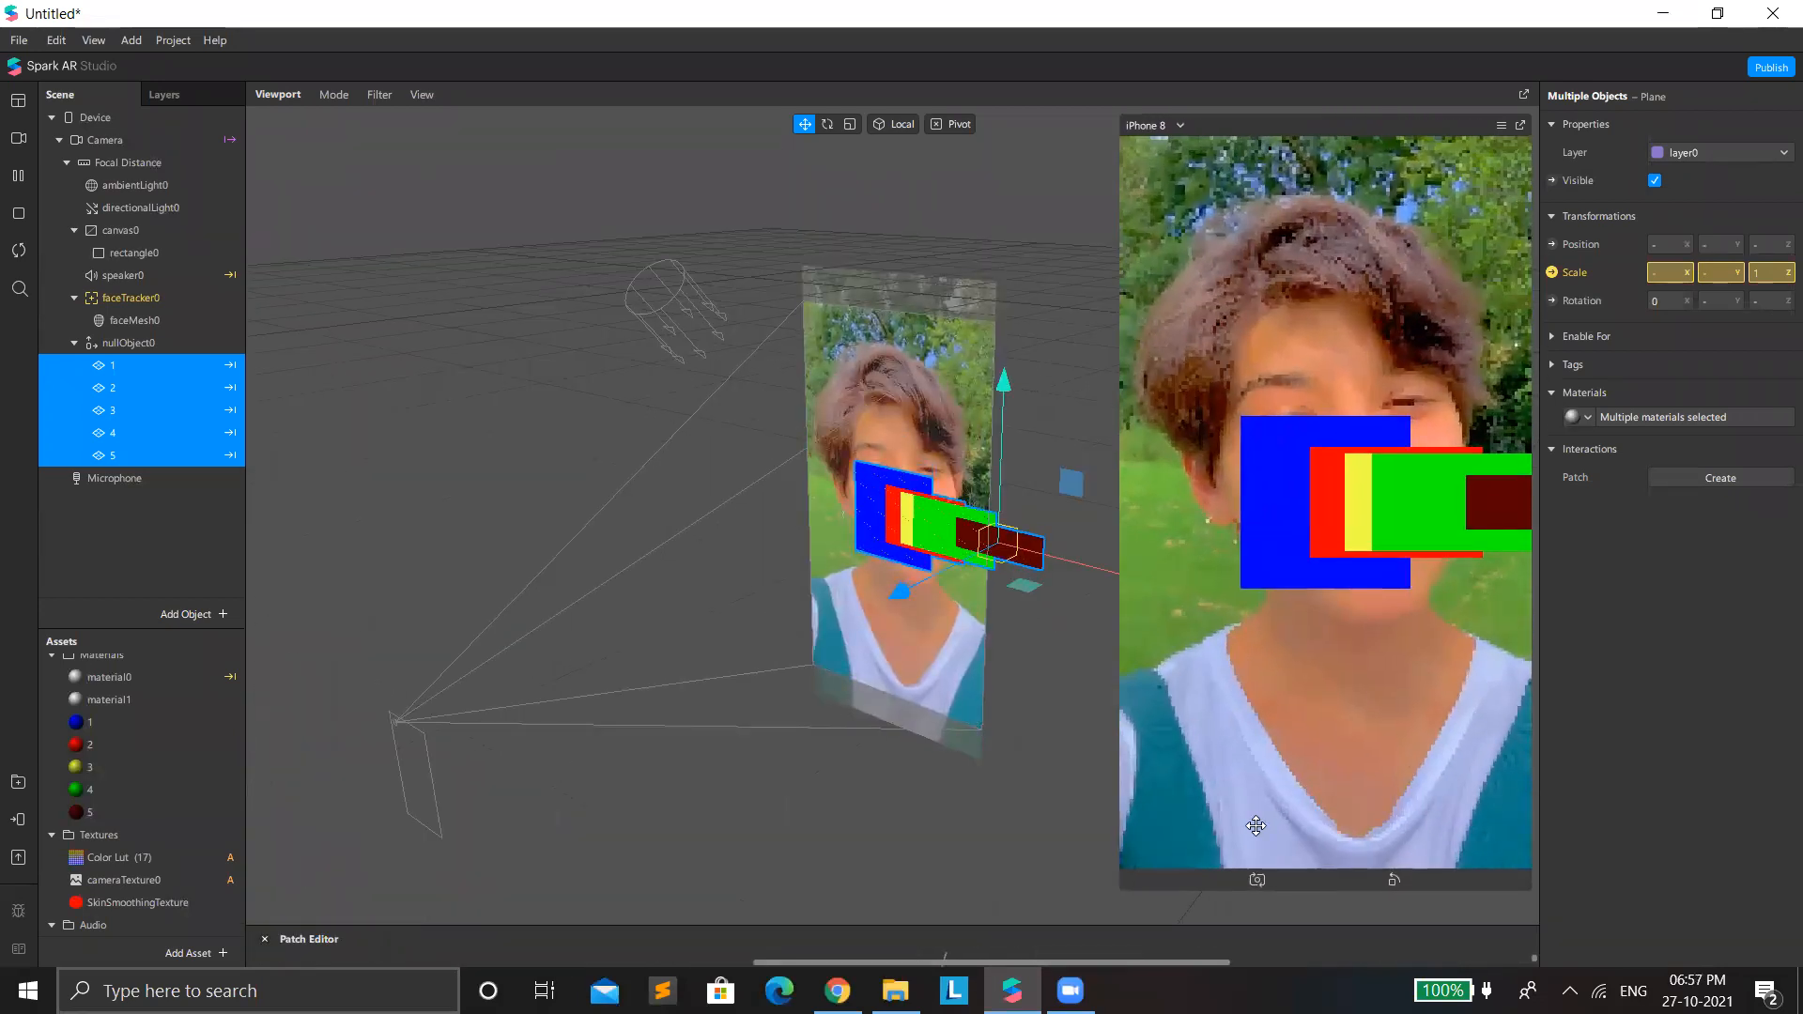
Shift planes 1 and 2 in the negative X direction, leaving plane 2 overlapping plane 1 beside the face.
click(119, 370)
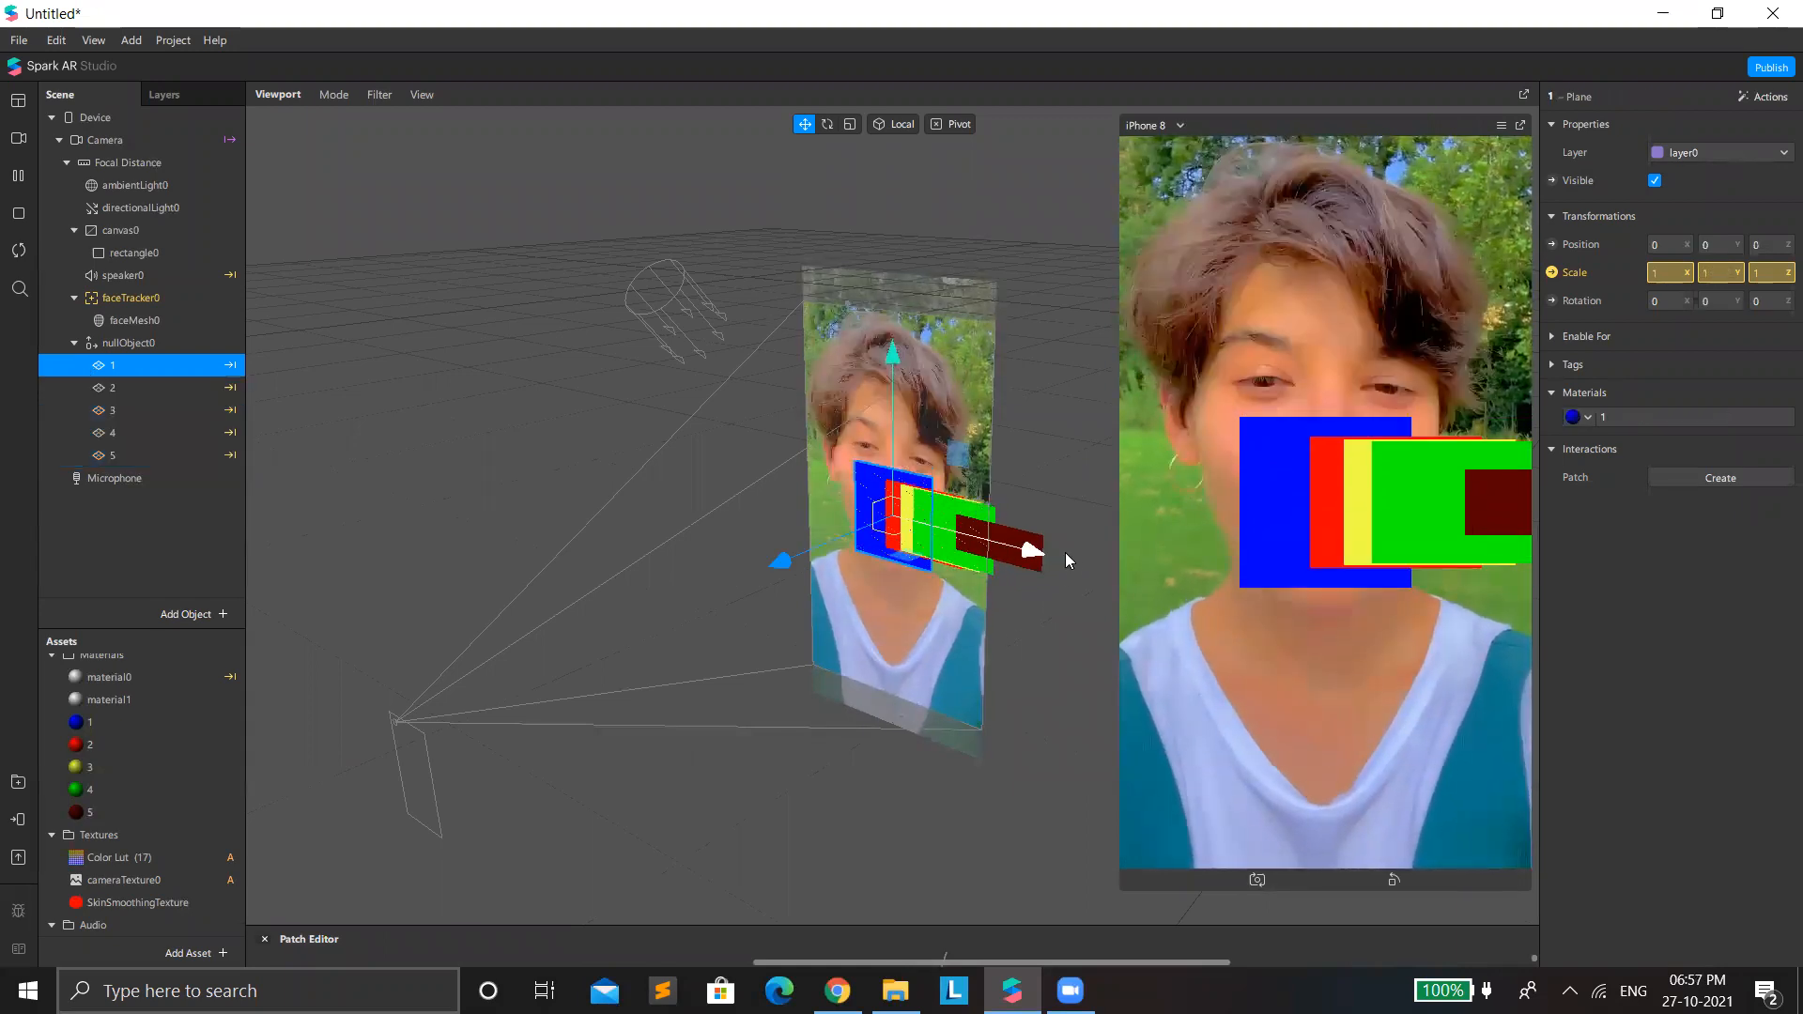
drag(1030, 552, 933, 551)
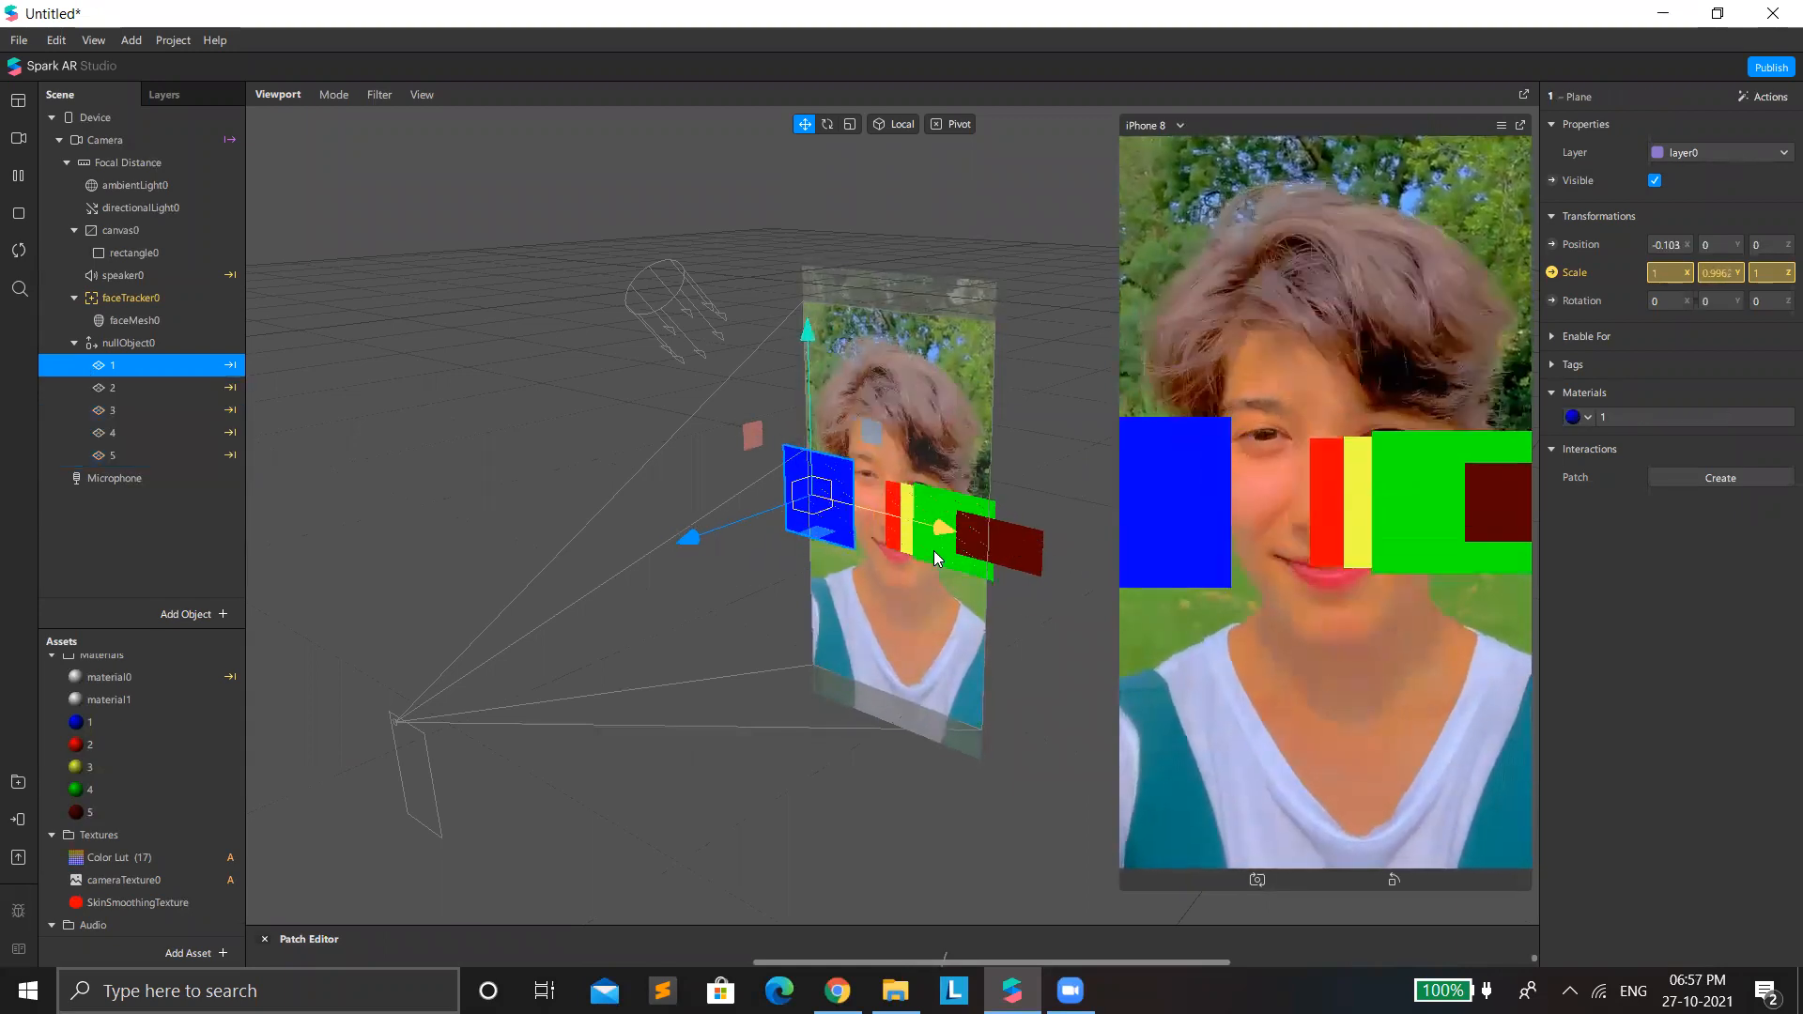
click(109, 386)
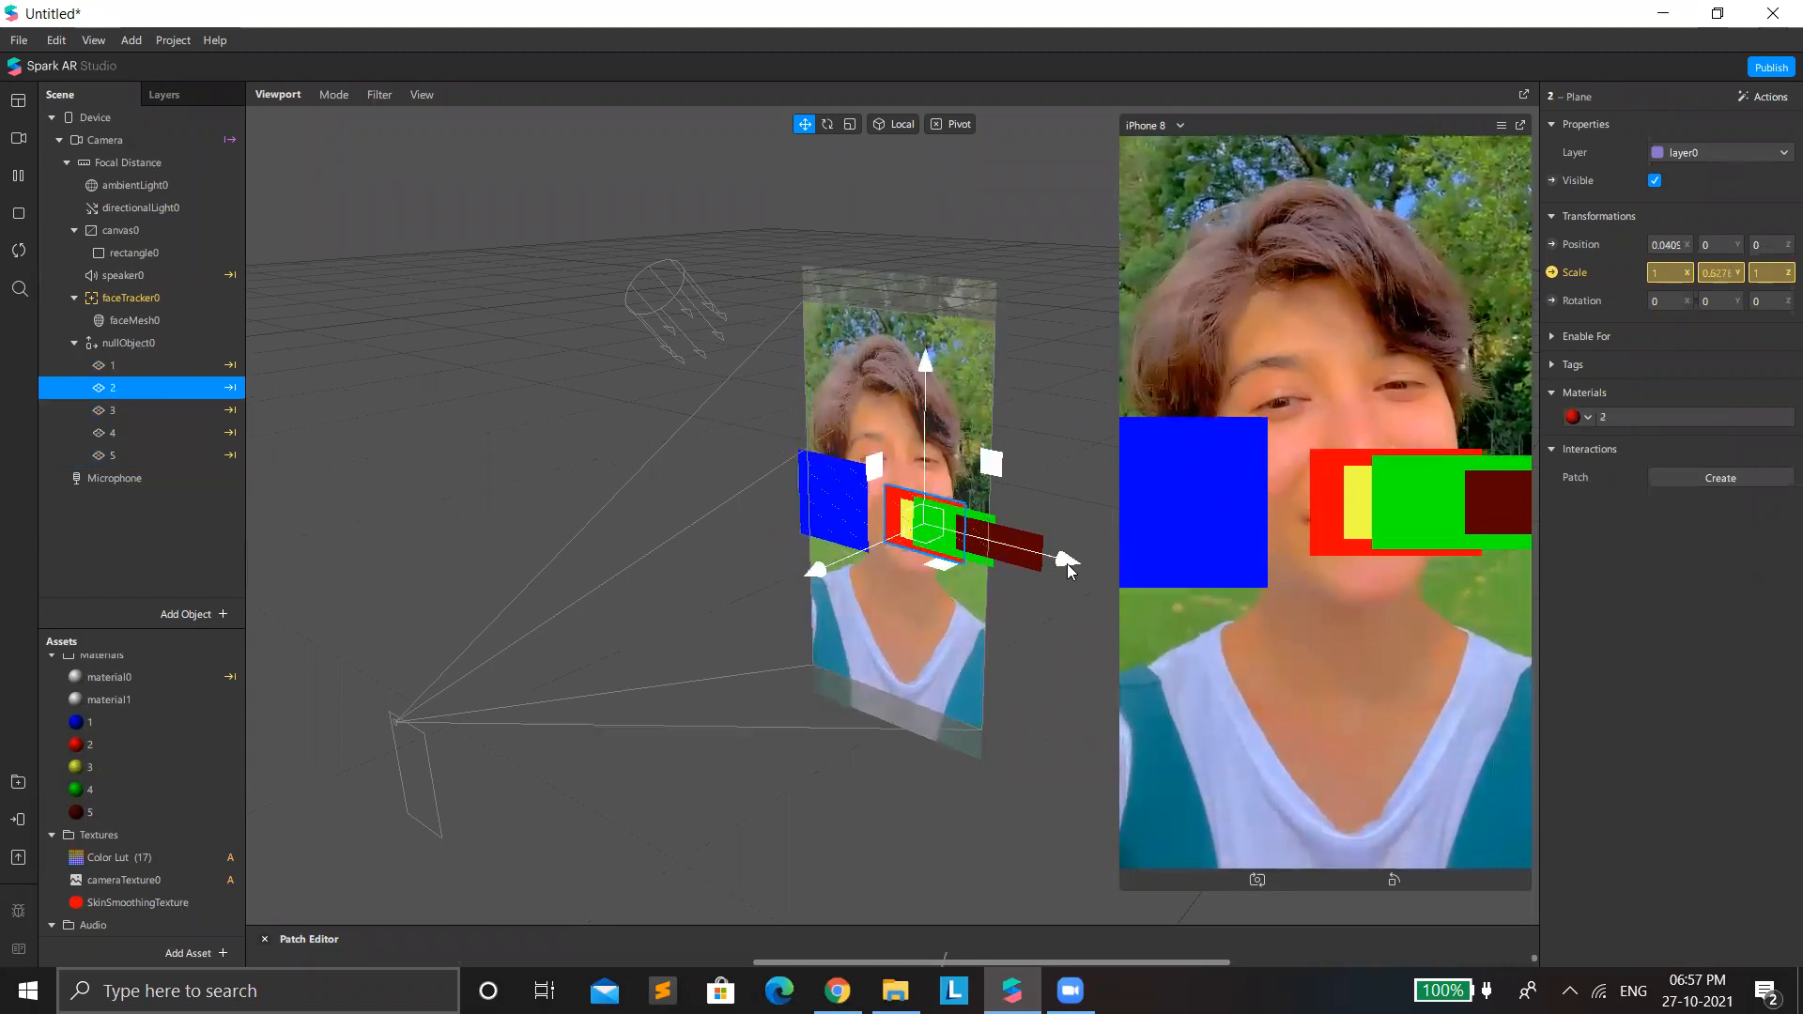
drag(1048, 562, 988, 539)
Move planes 3, 4 and 5 along the X axis to about -0.044, -0.018 and 0.033.
click(111, 410)
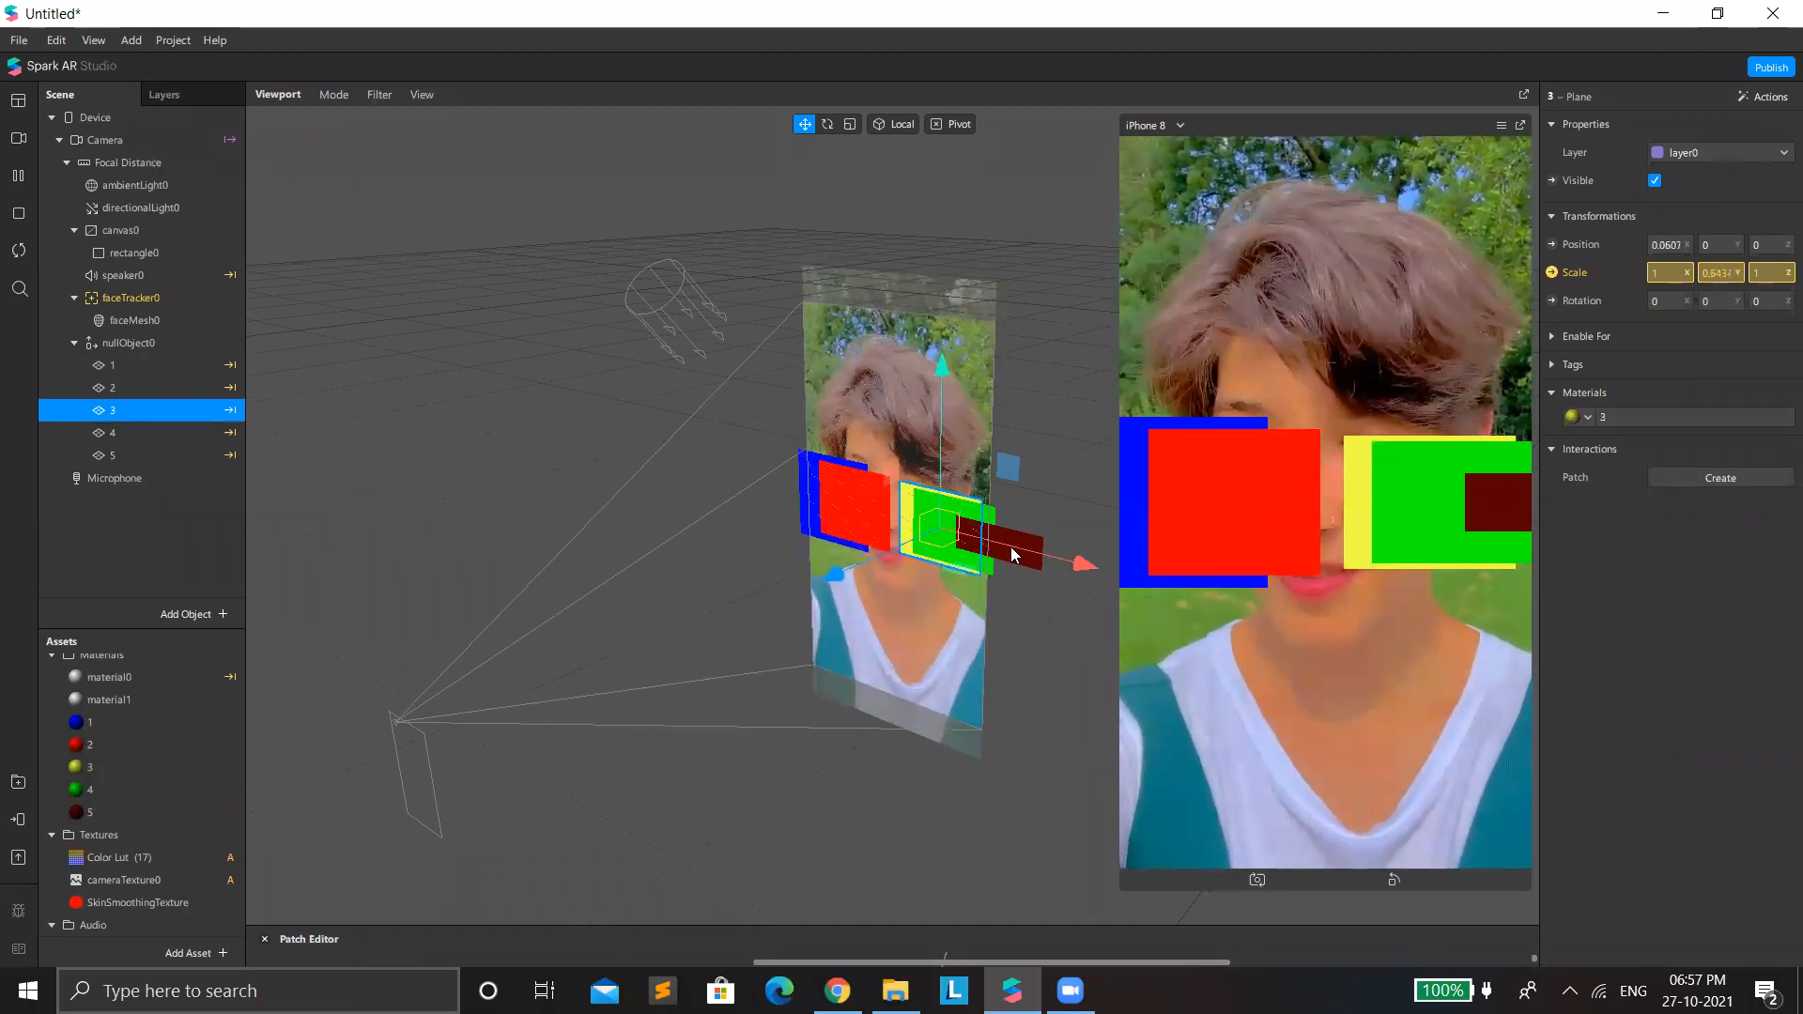
drag(1084, 575, 986, 556)
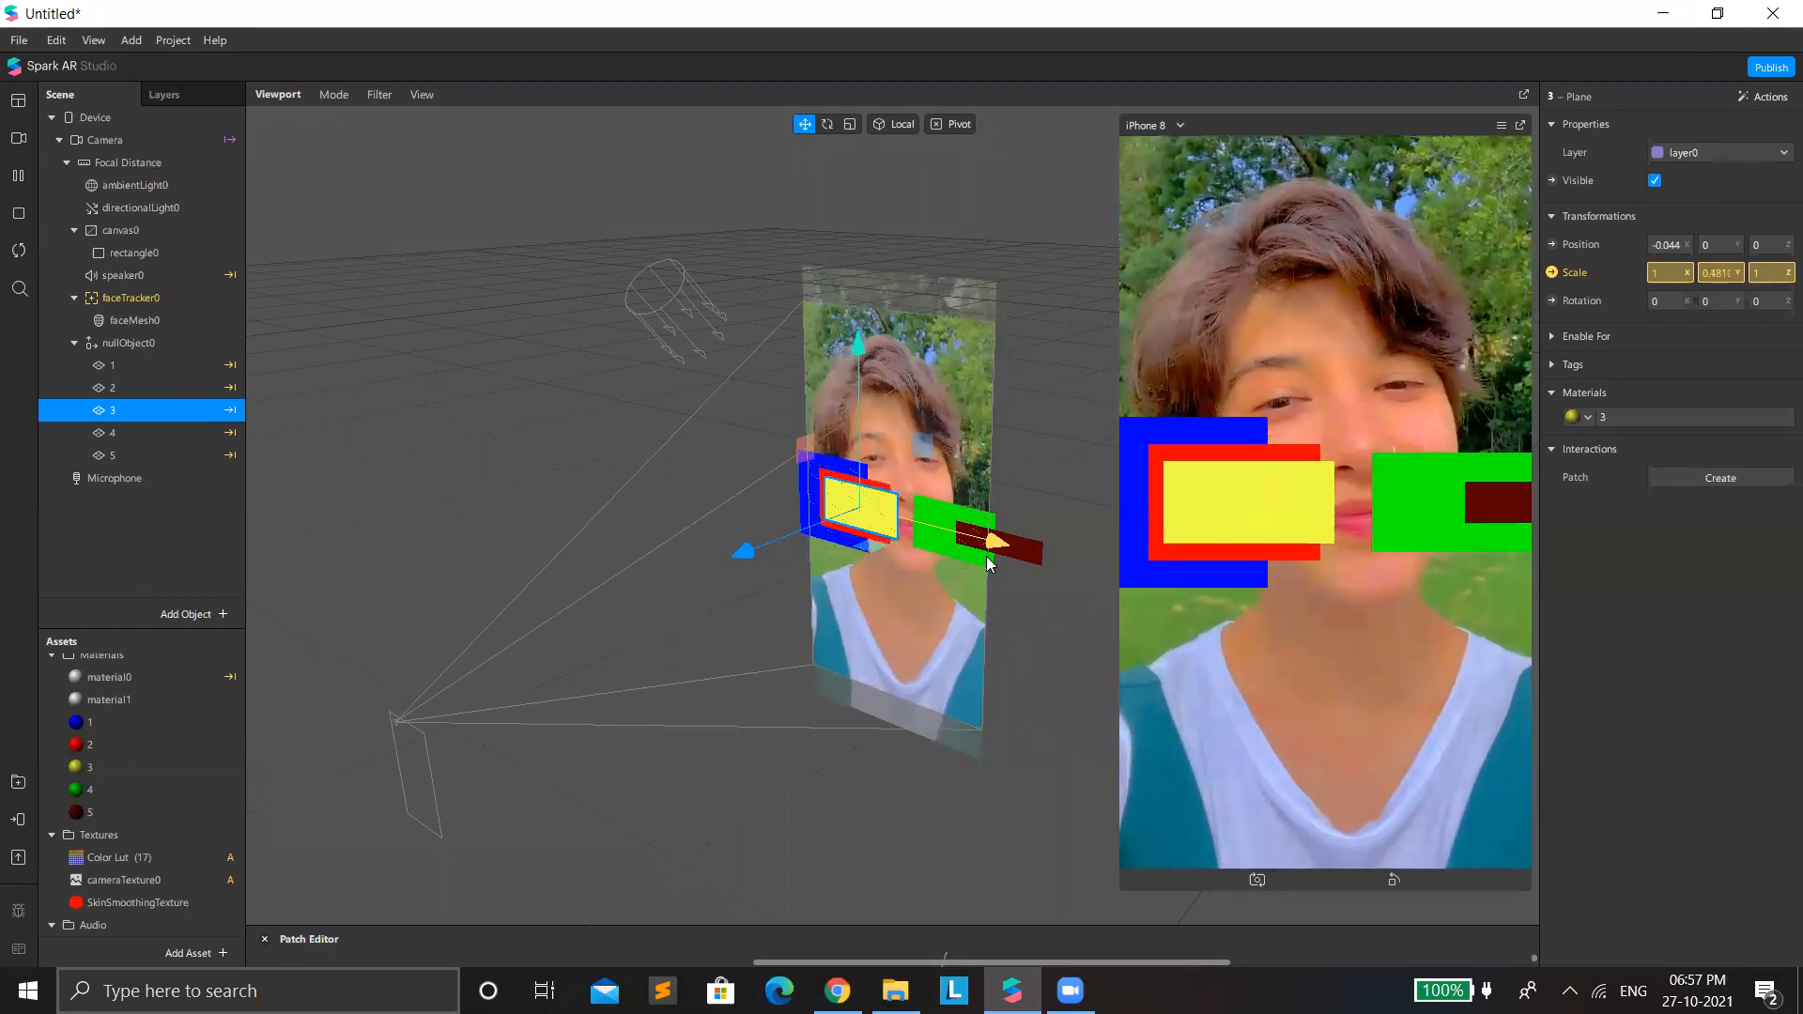
click(159, 432)
drag(1092, 566, 1008, 562)
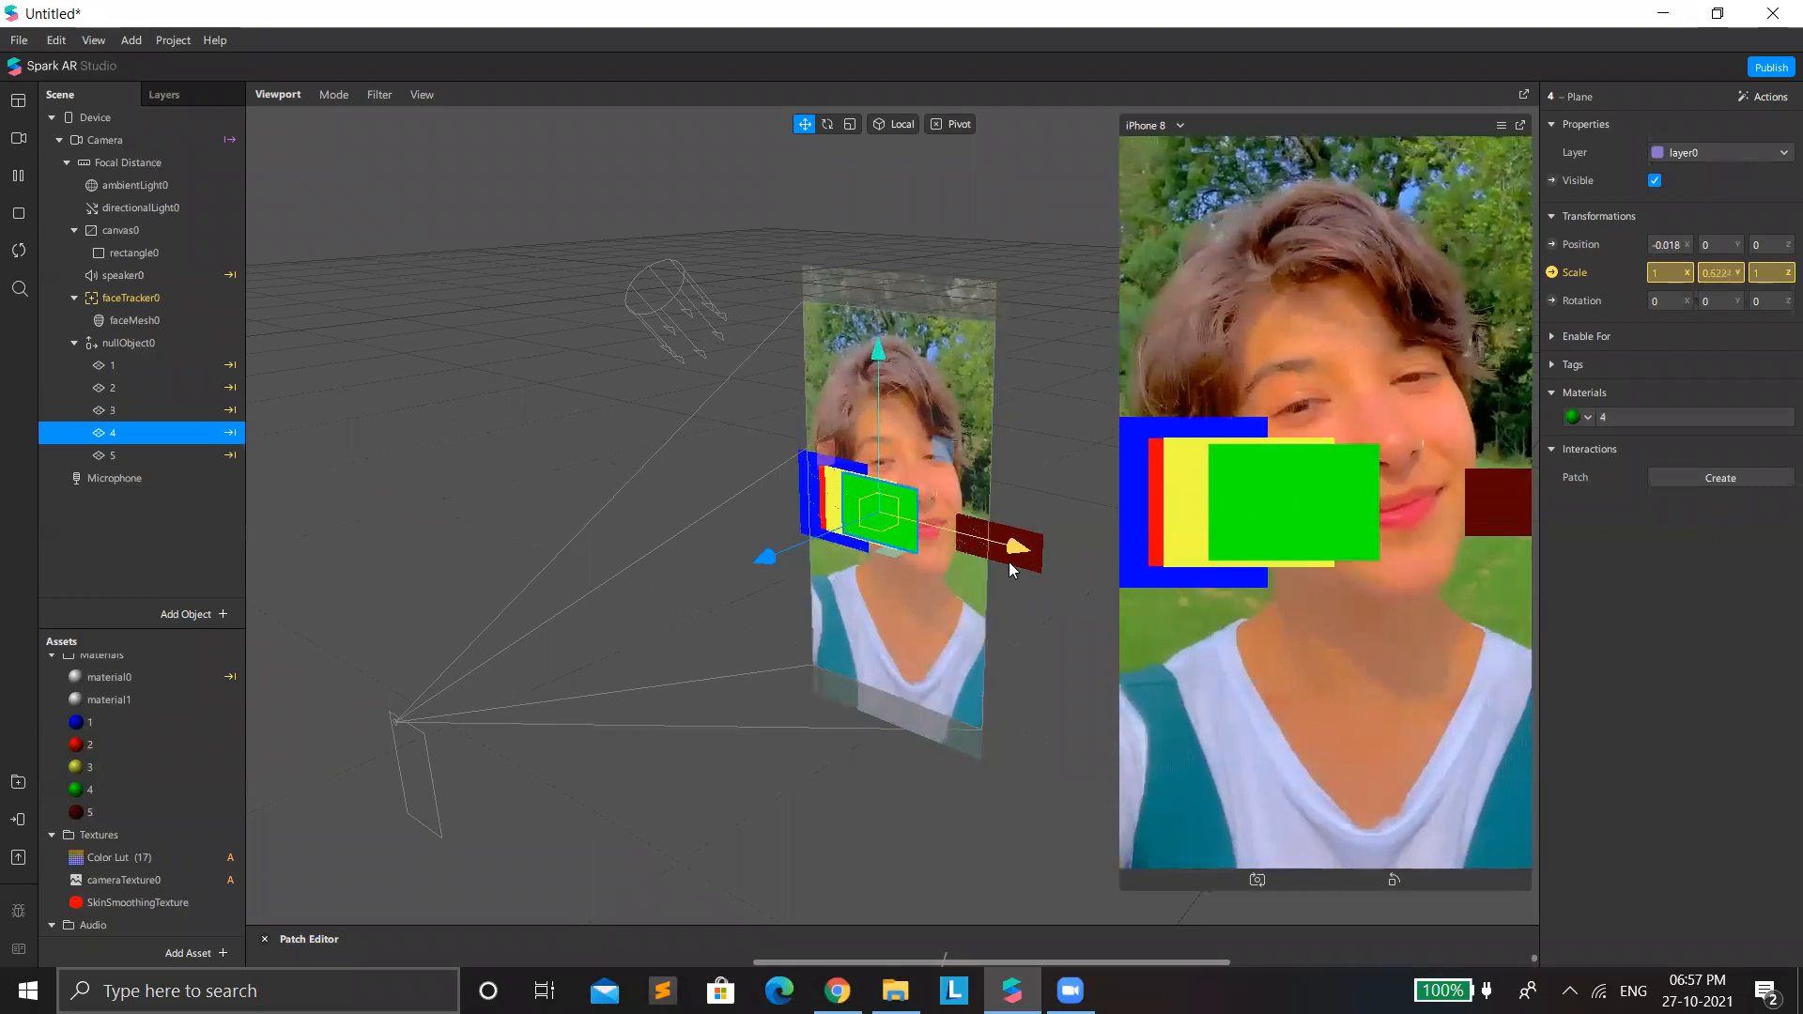
click(206, 451)
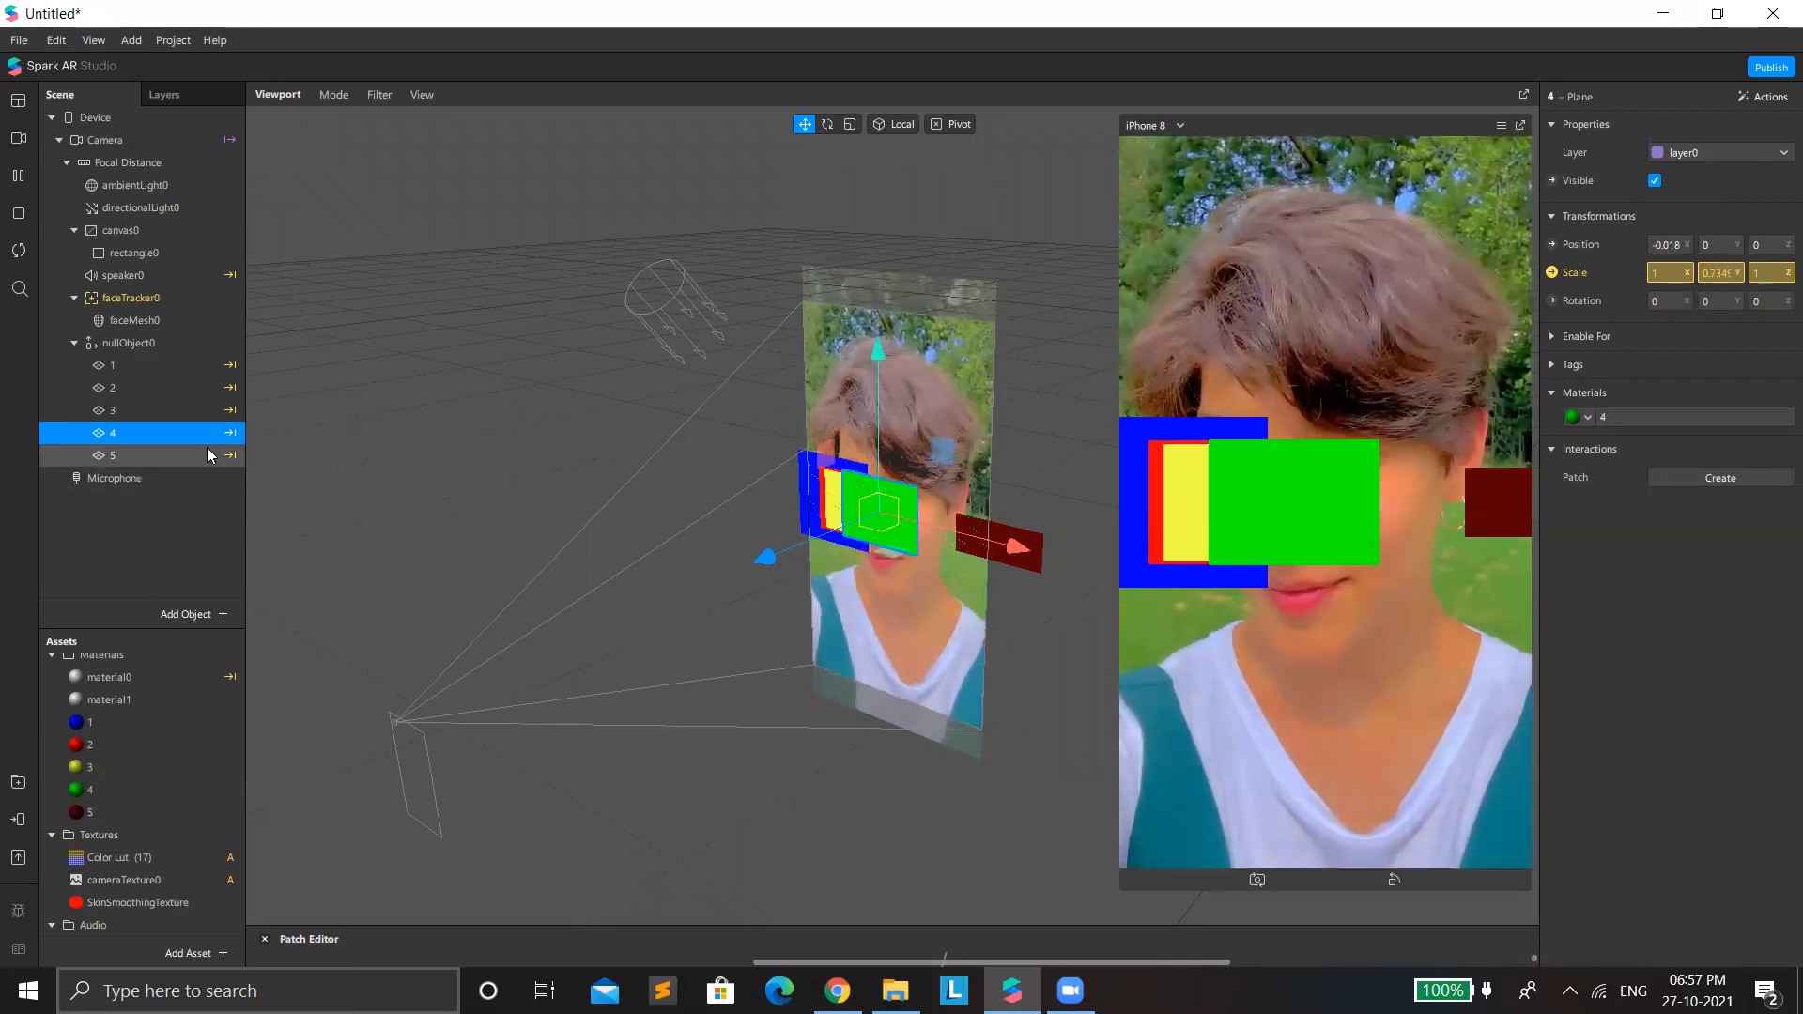
drag(1119, 574, 1046, 559)
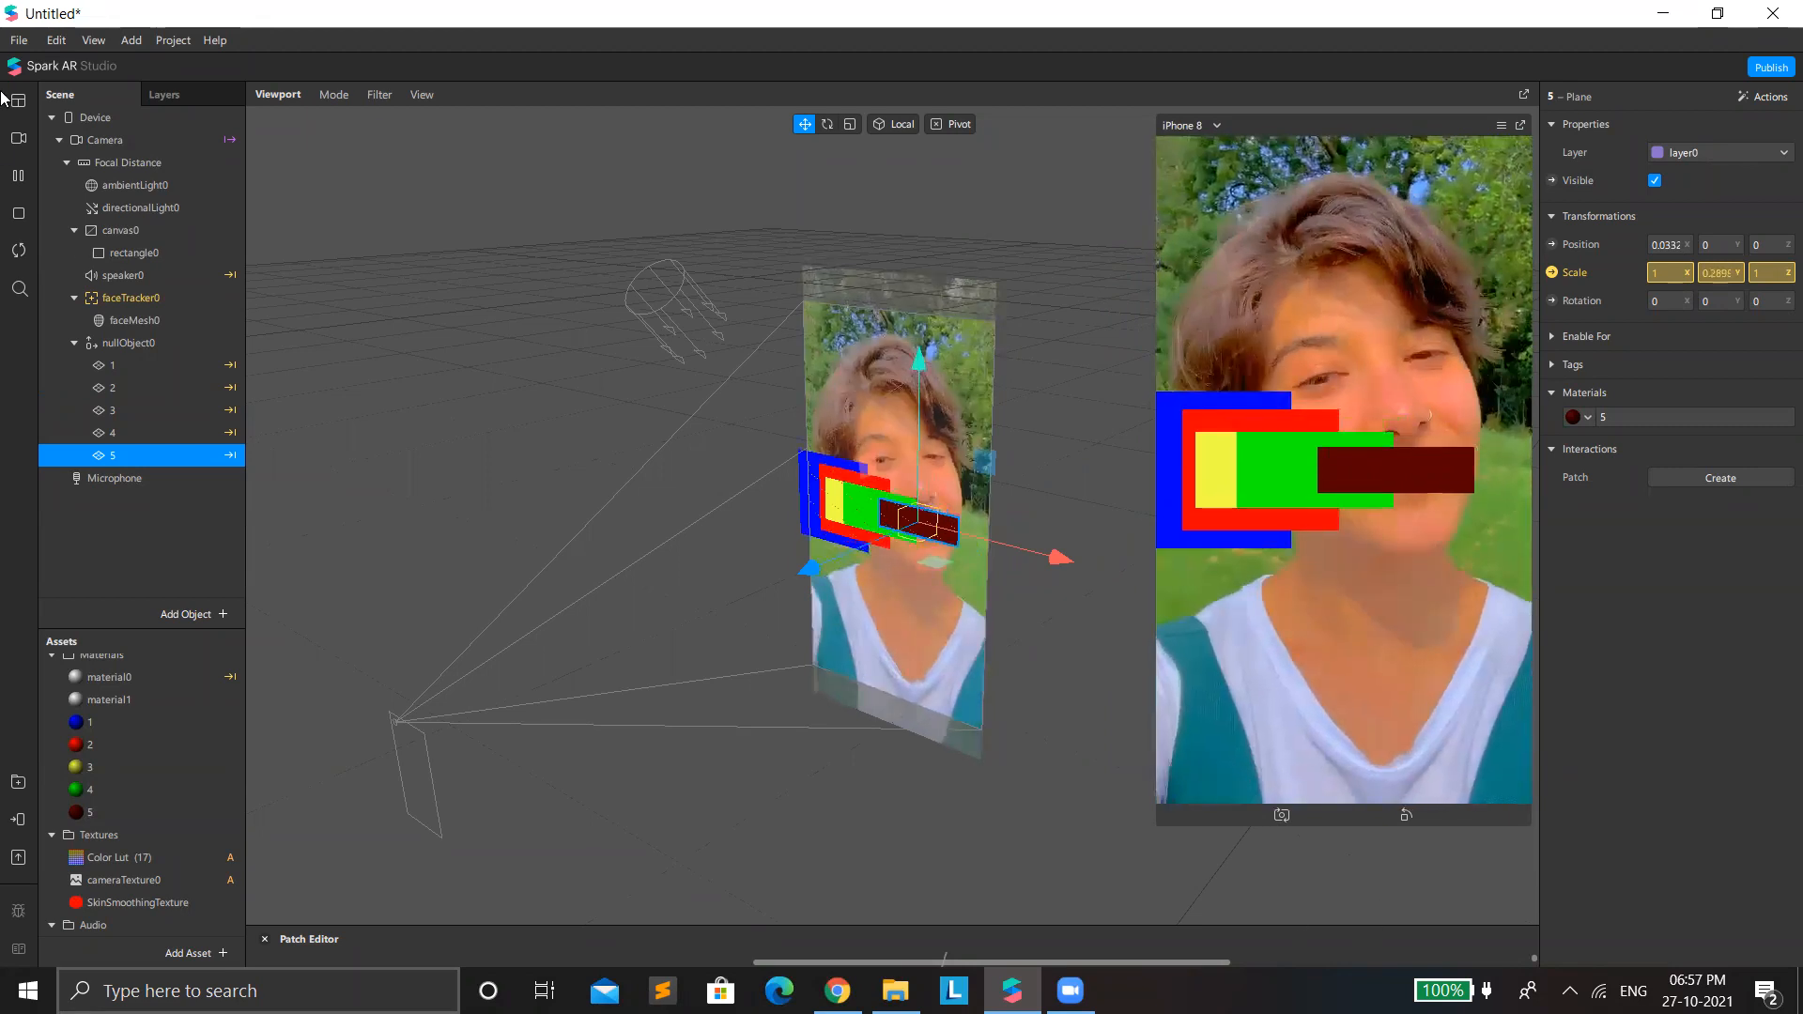
Pause the preview video and spread the audio file, Audio Player, Single-Clip Controller and Pulse patches away from the Audio Analyzer.
click(22, 174)
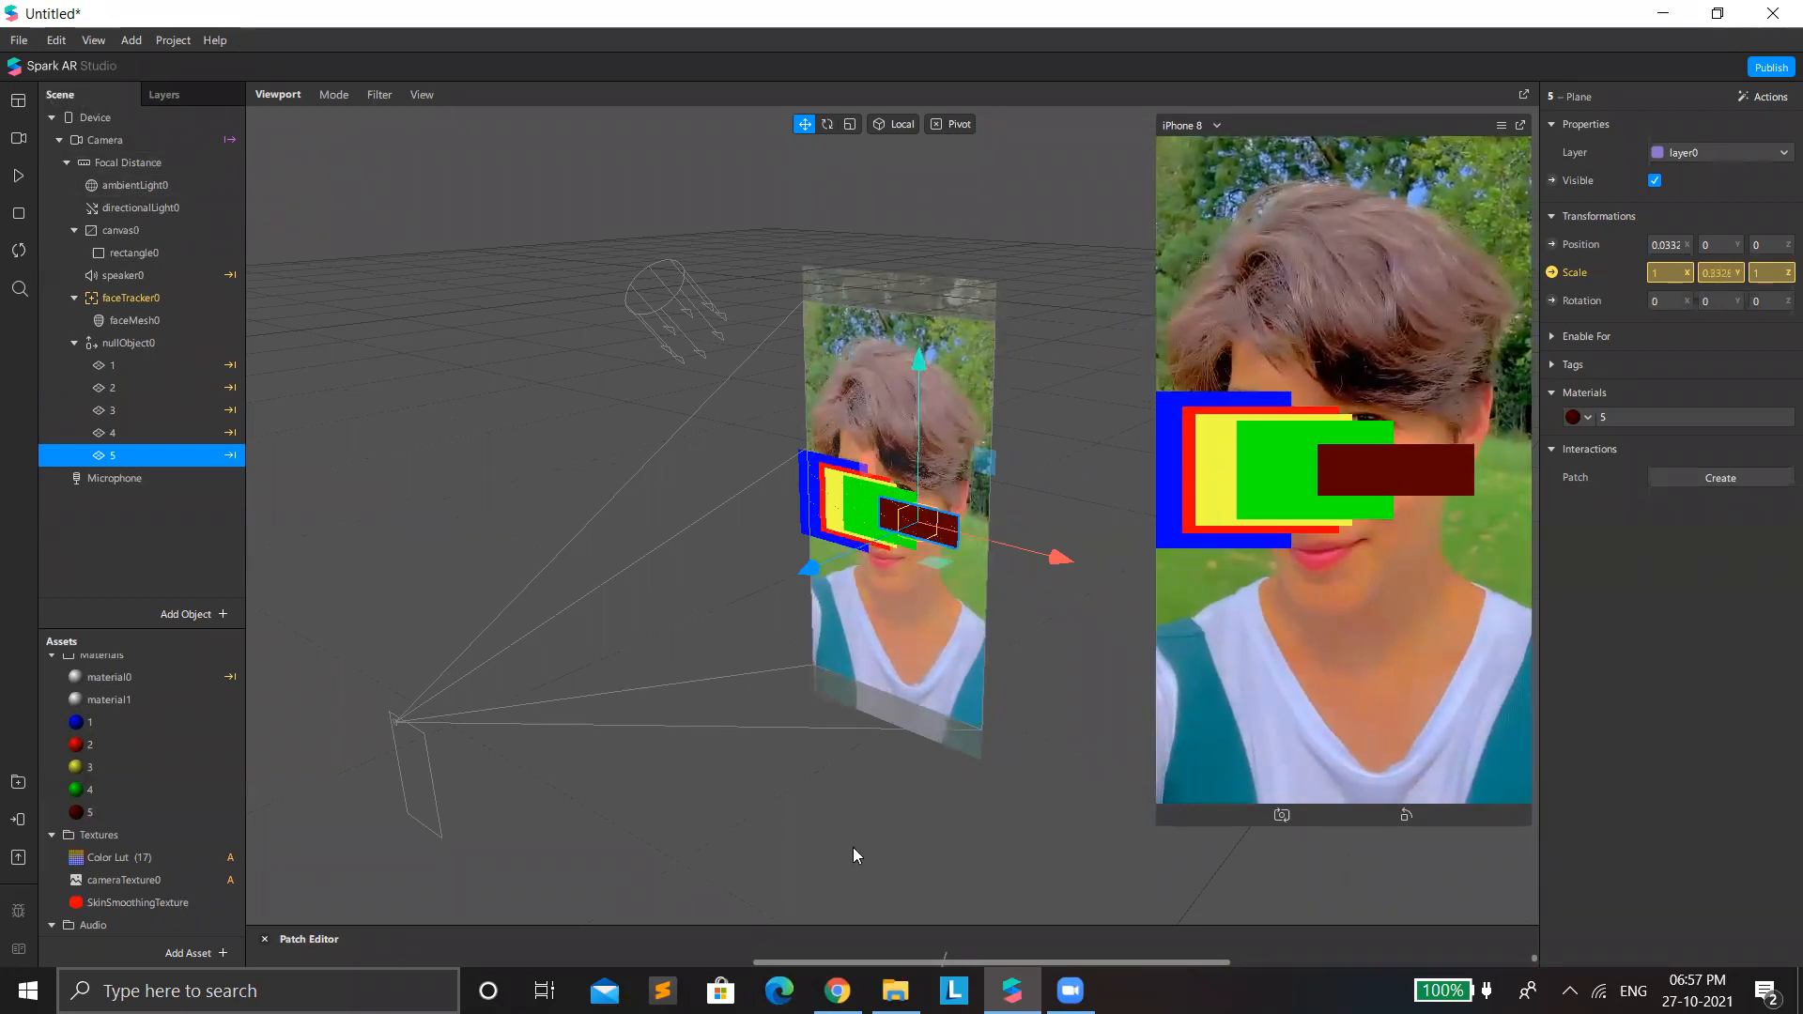
click(899, 926)
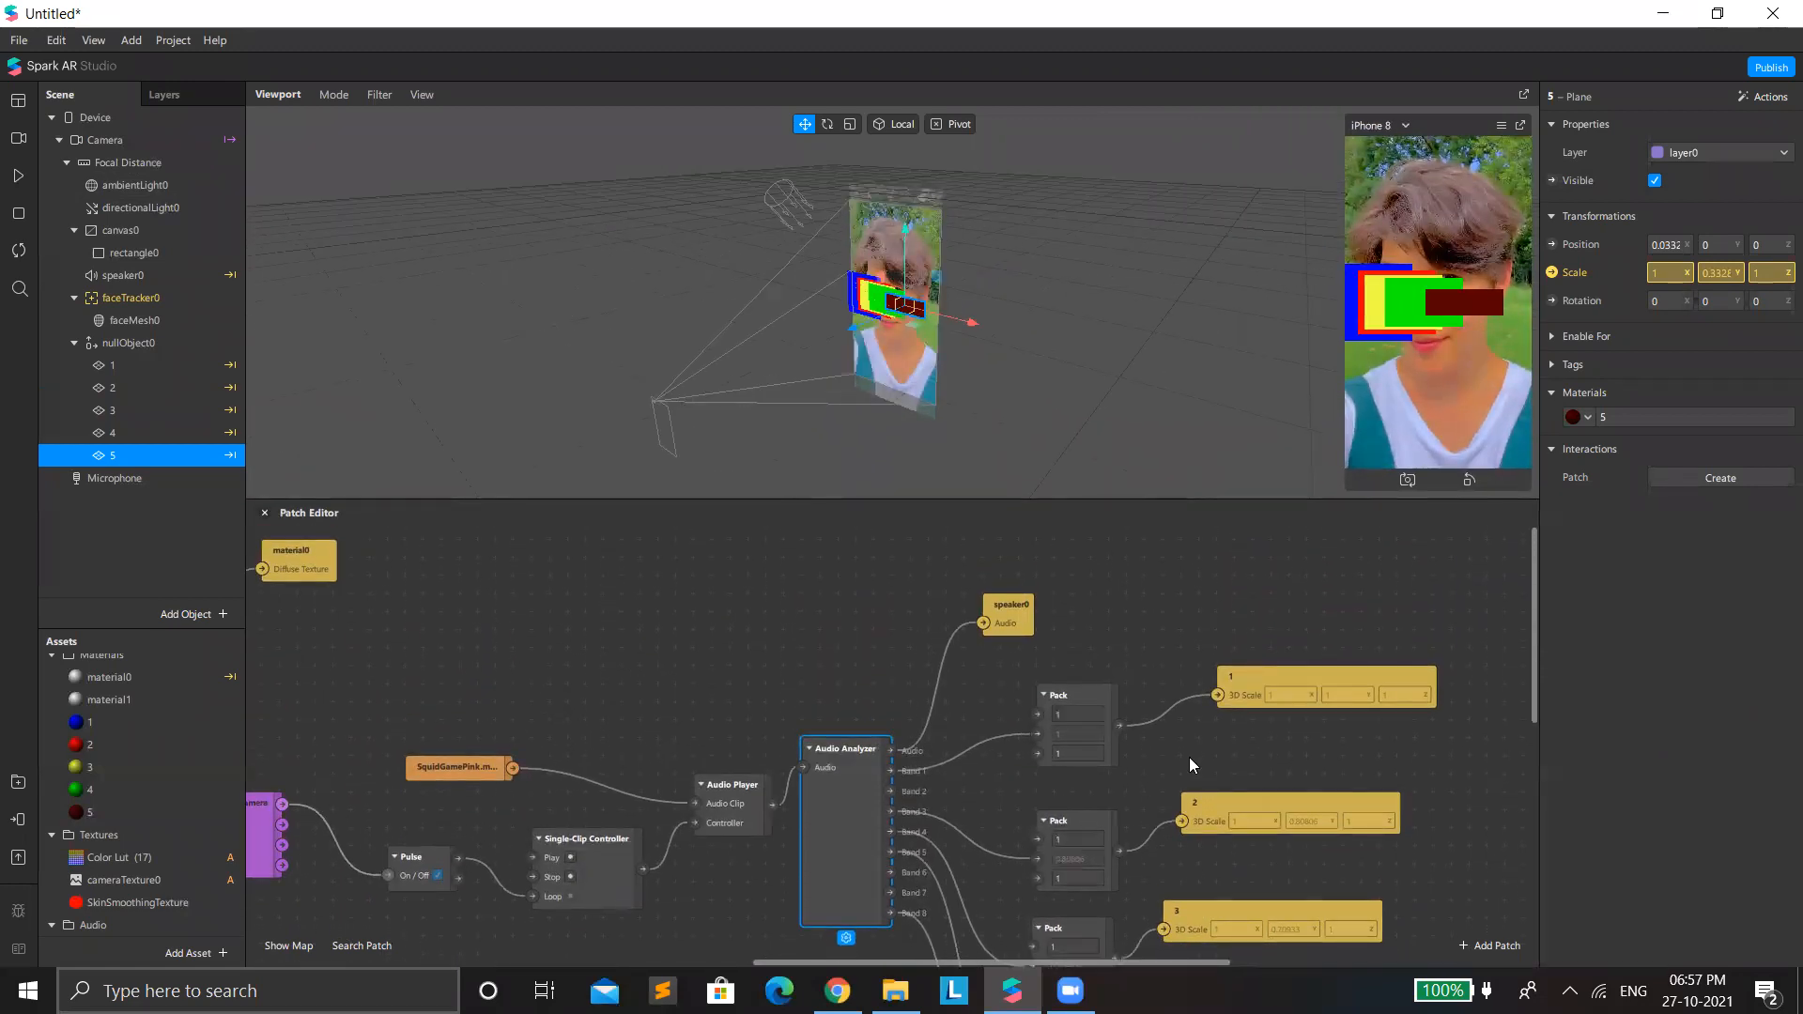
drag(825, 794, 825, 757)
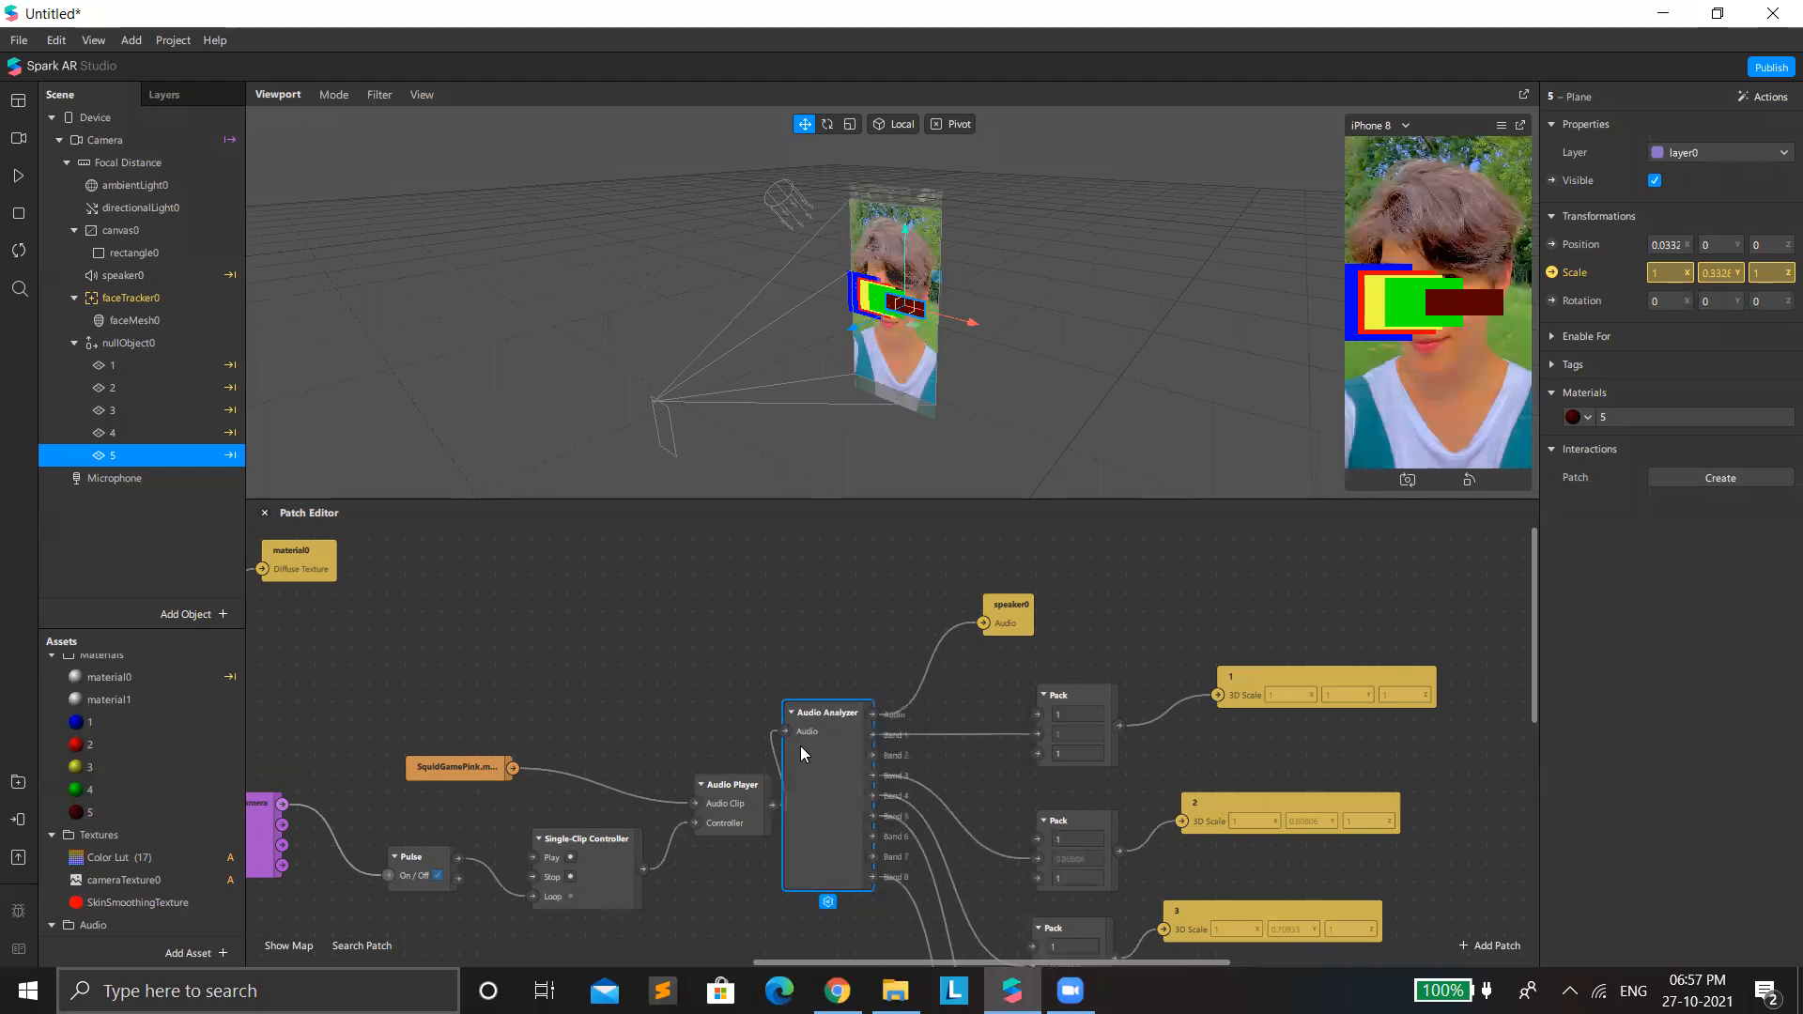
drag(702, 787, 647, 733)
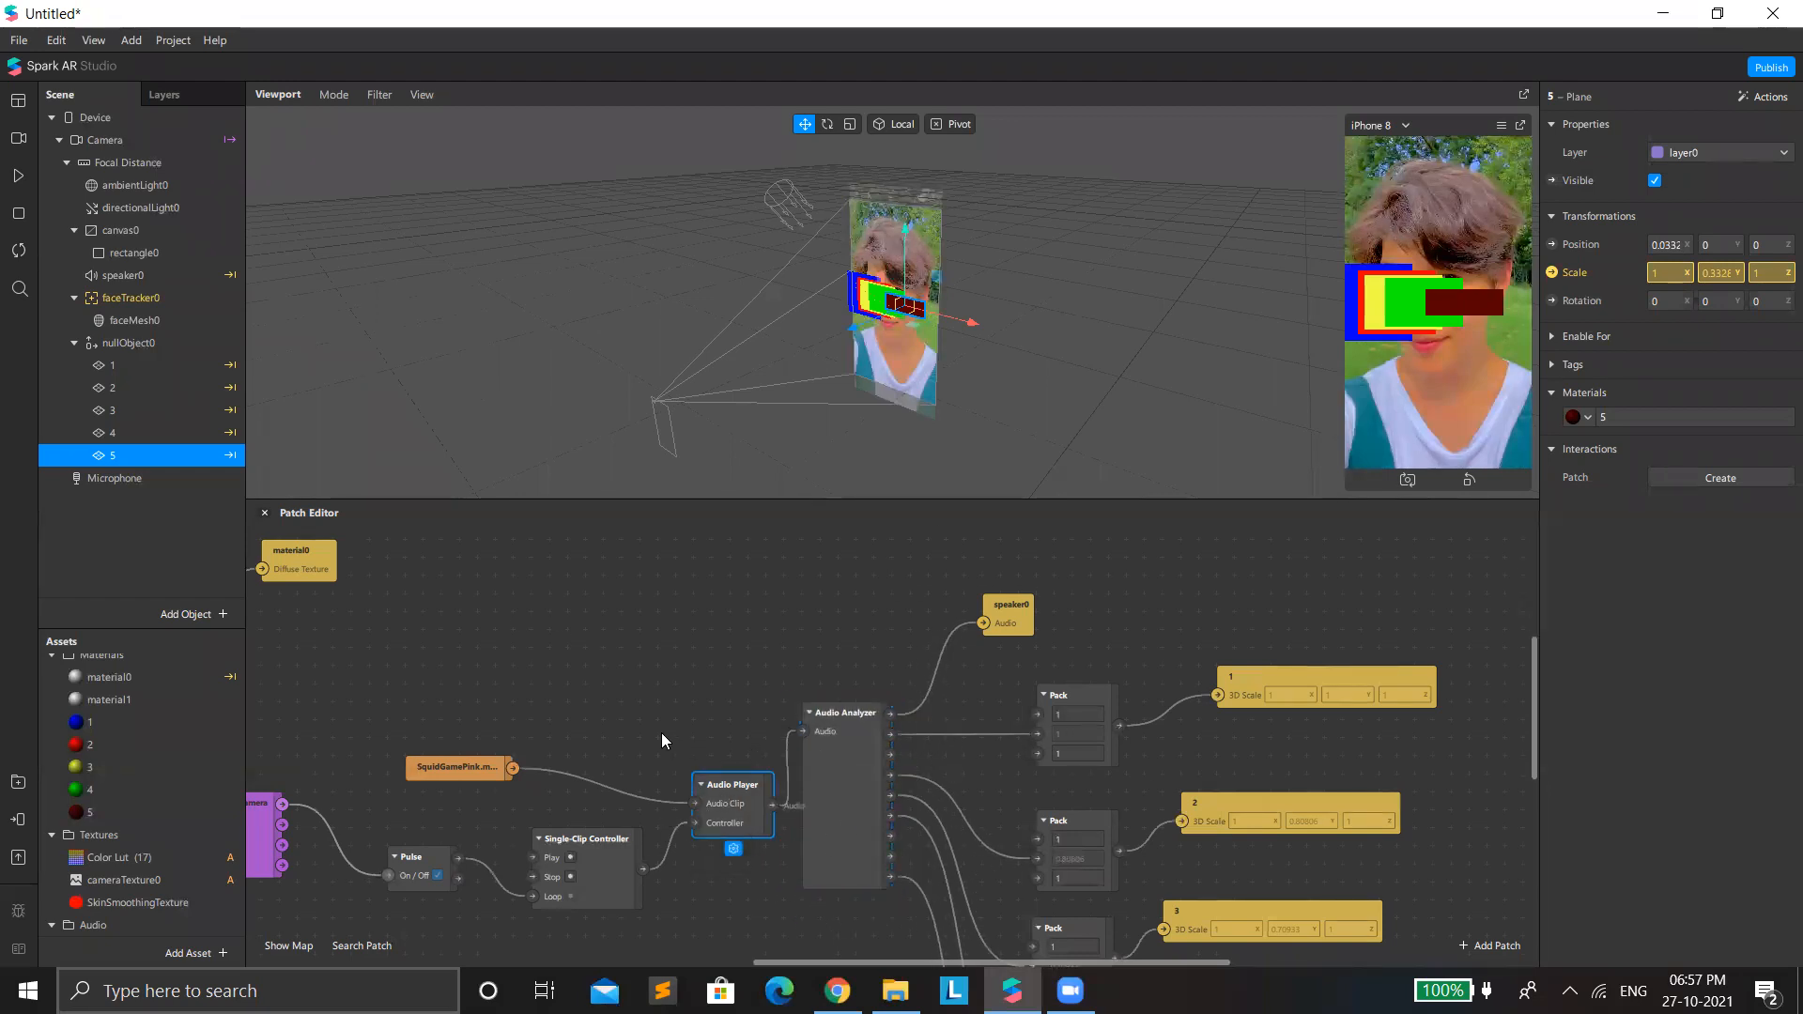
drag(571, 863, 462, 827)
drag(456, 756, 366, 685)
drag(410, 856, 339, 838)
scroll(829, 689, down, 1)
click(830, 695)
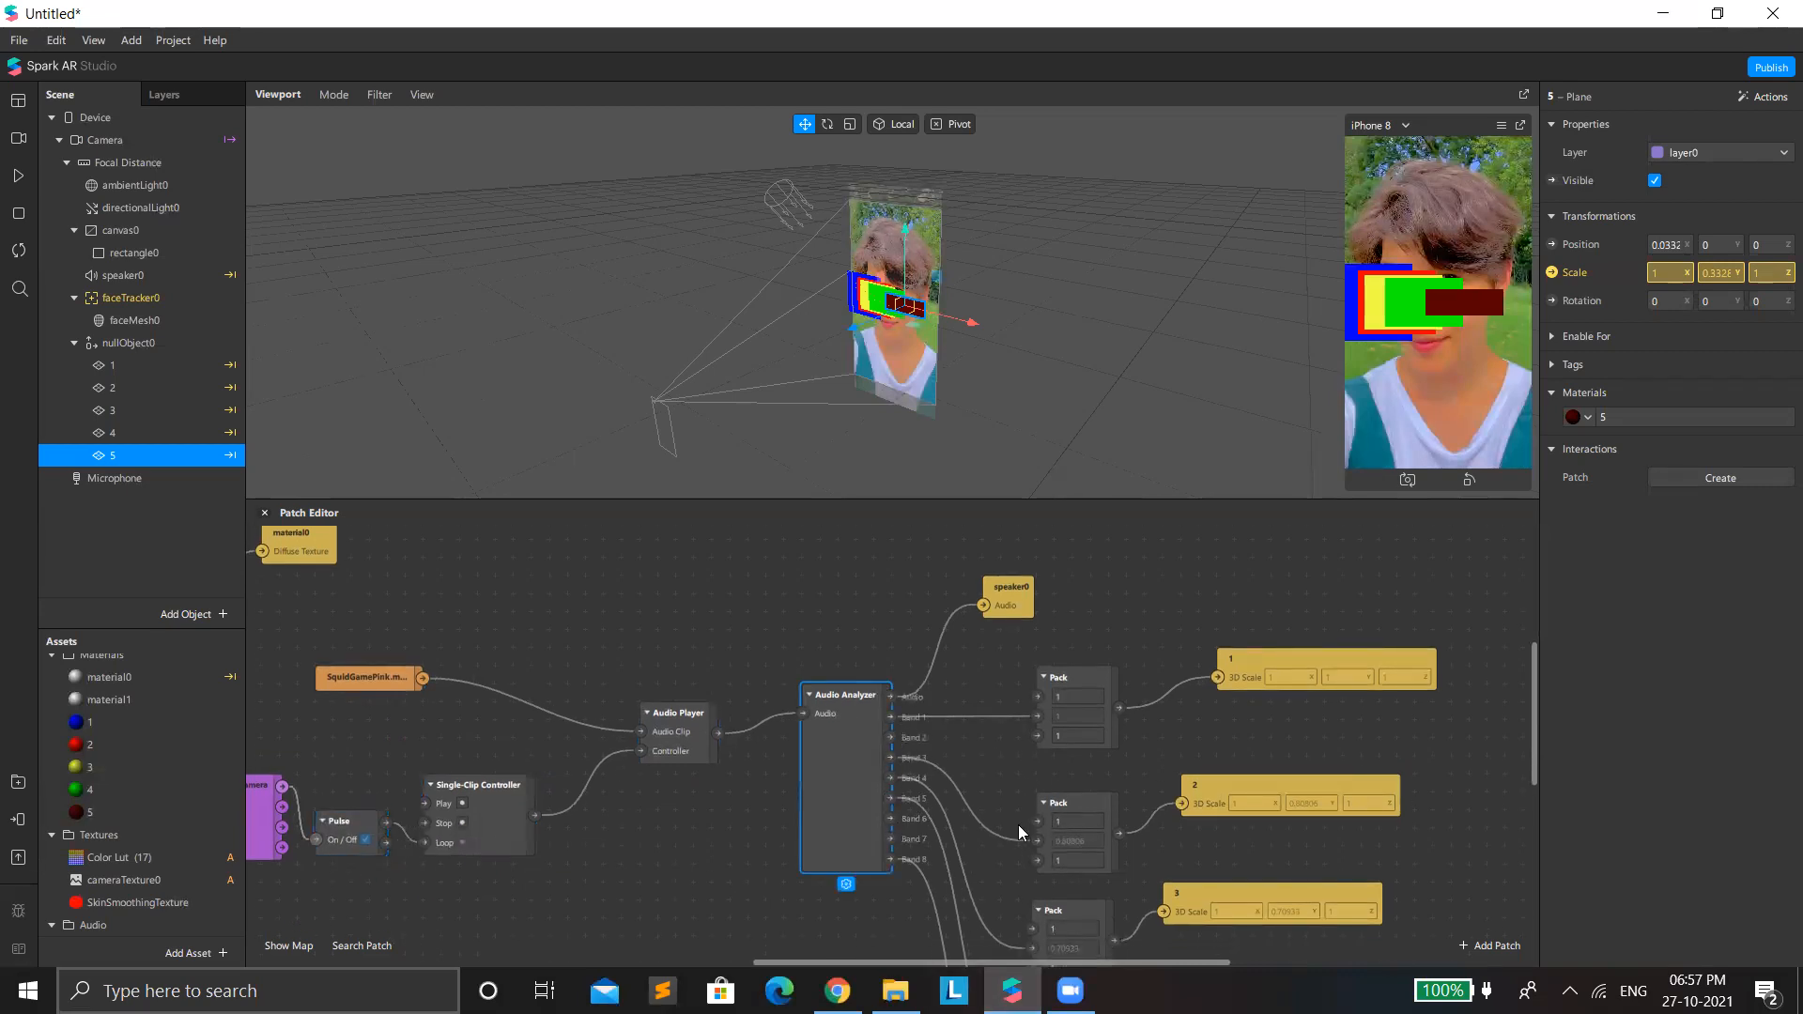
Reconnect Band 1 to the first input of plane 1's Pack patch and play the preview briefly to test it.
scroll(1033, 663, down, 3)
drag(1037, 667, 1037, 649)
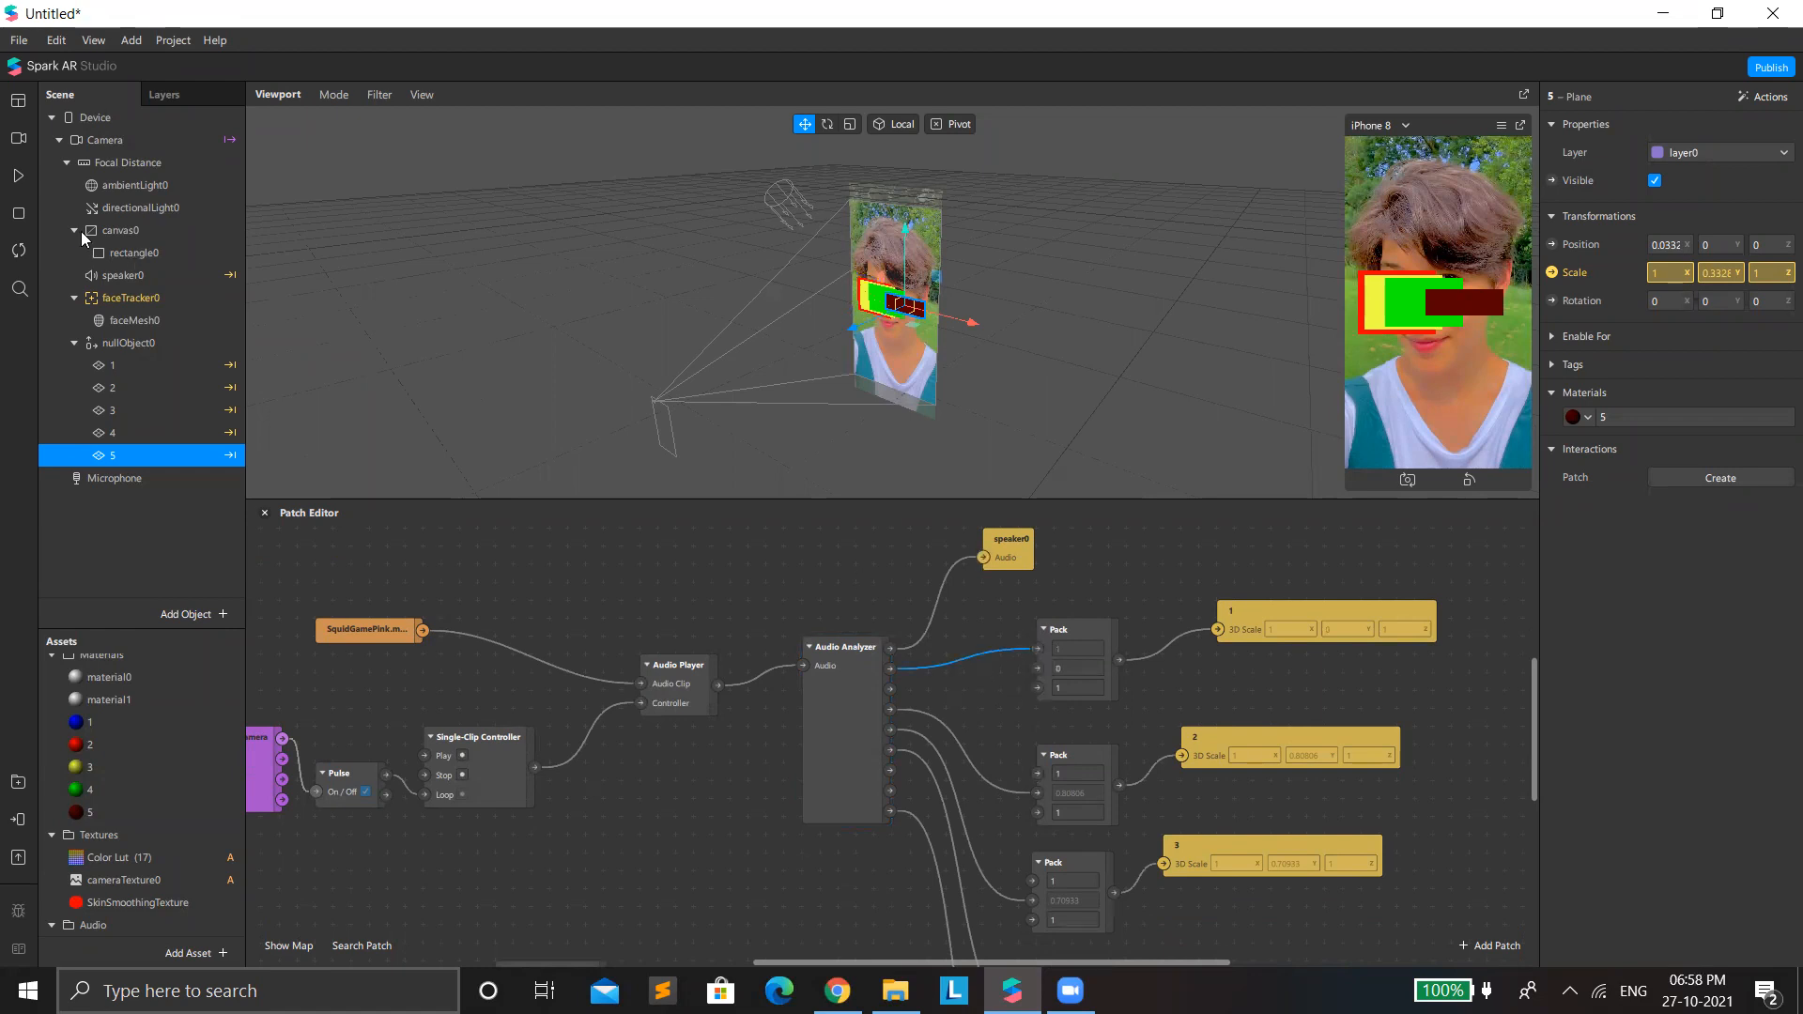
click(16, 171)
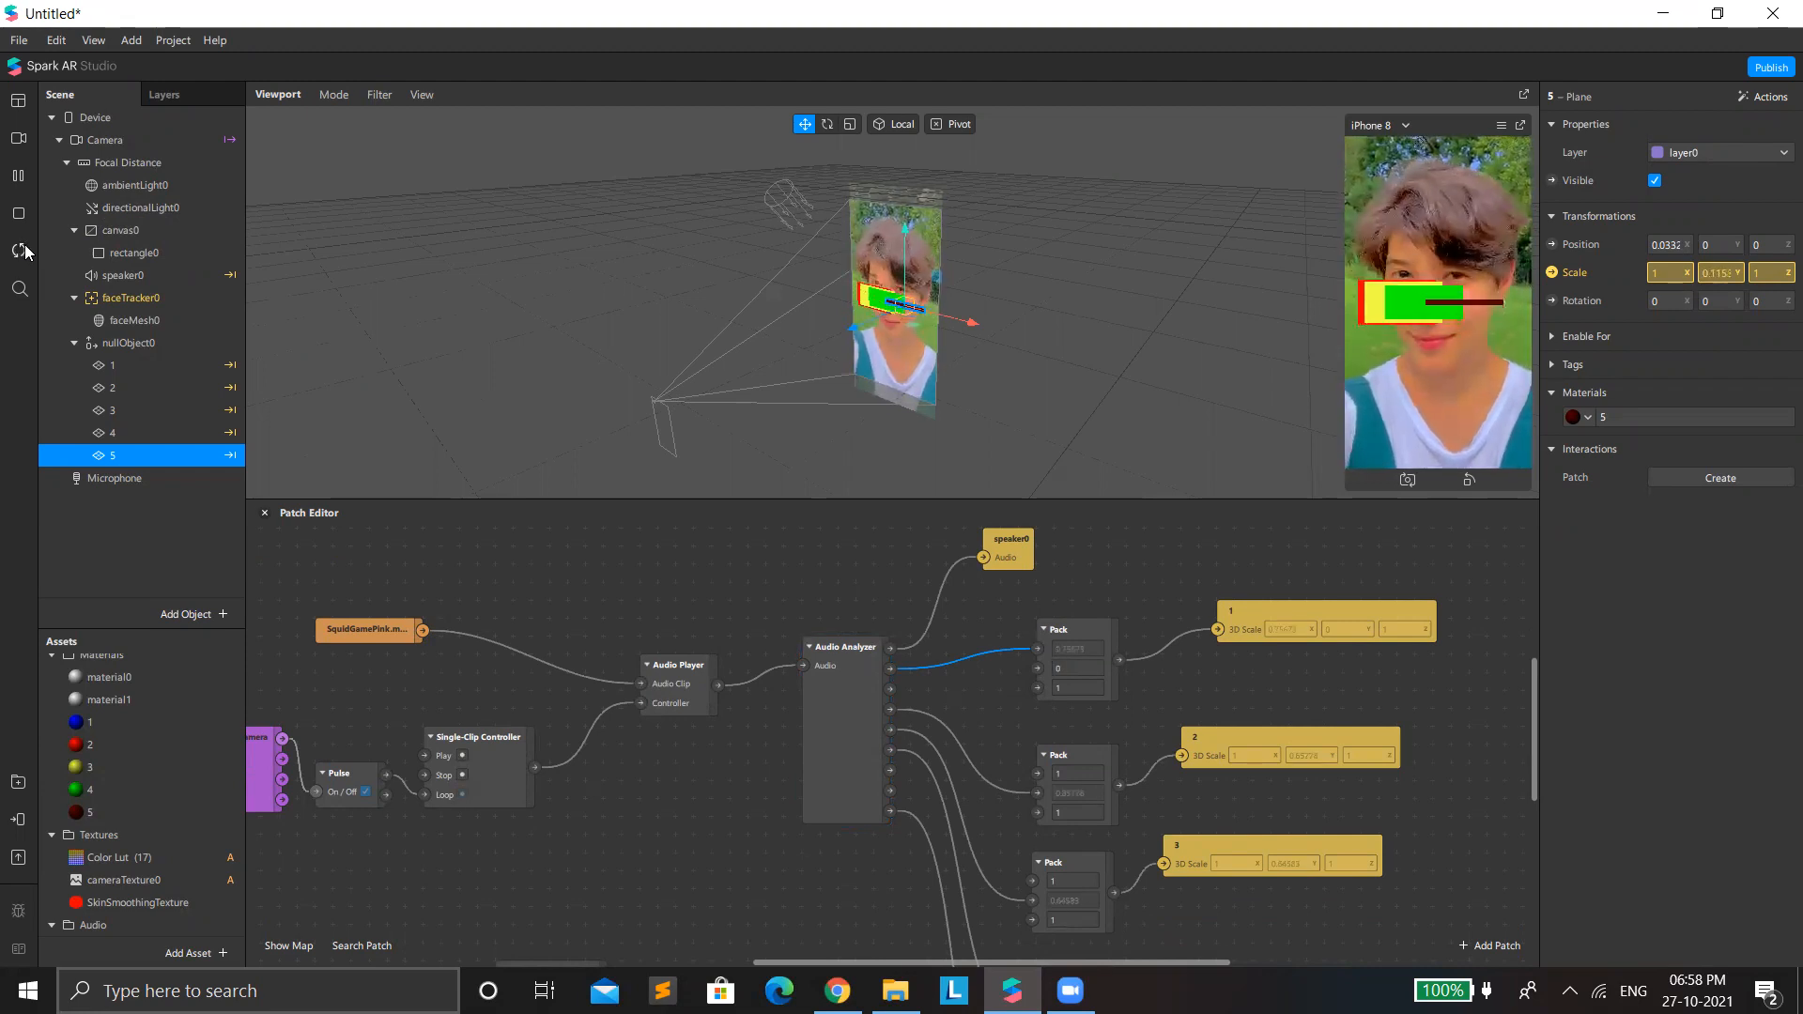
click(21, 176)
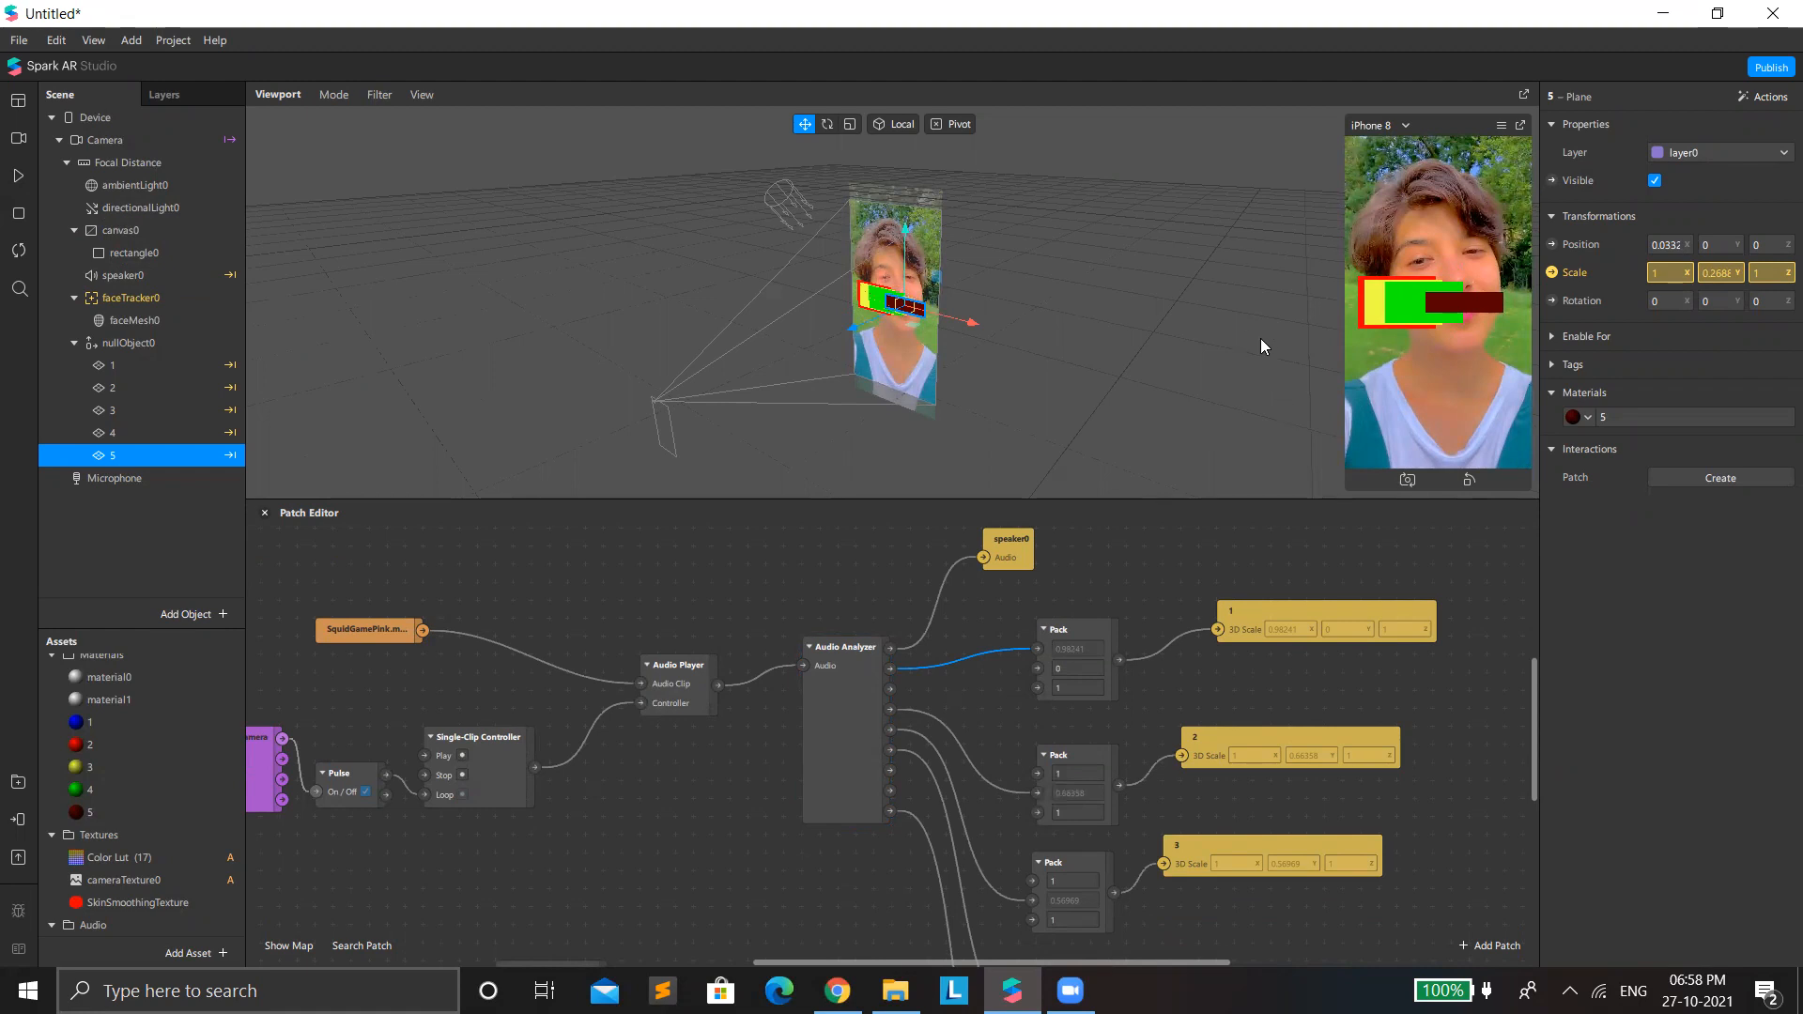
Enlarge the viewport to inspect the colored planes over the face up close, ending with plane 5 selected and the patch graph shown.
click(1337, 501)
scroll(721, 488, up, 10)
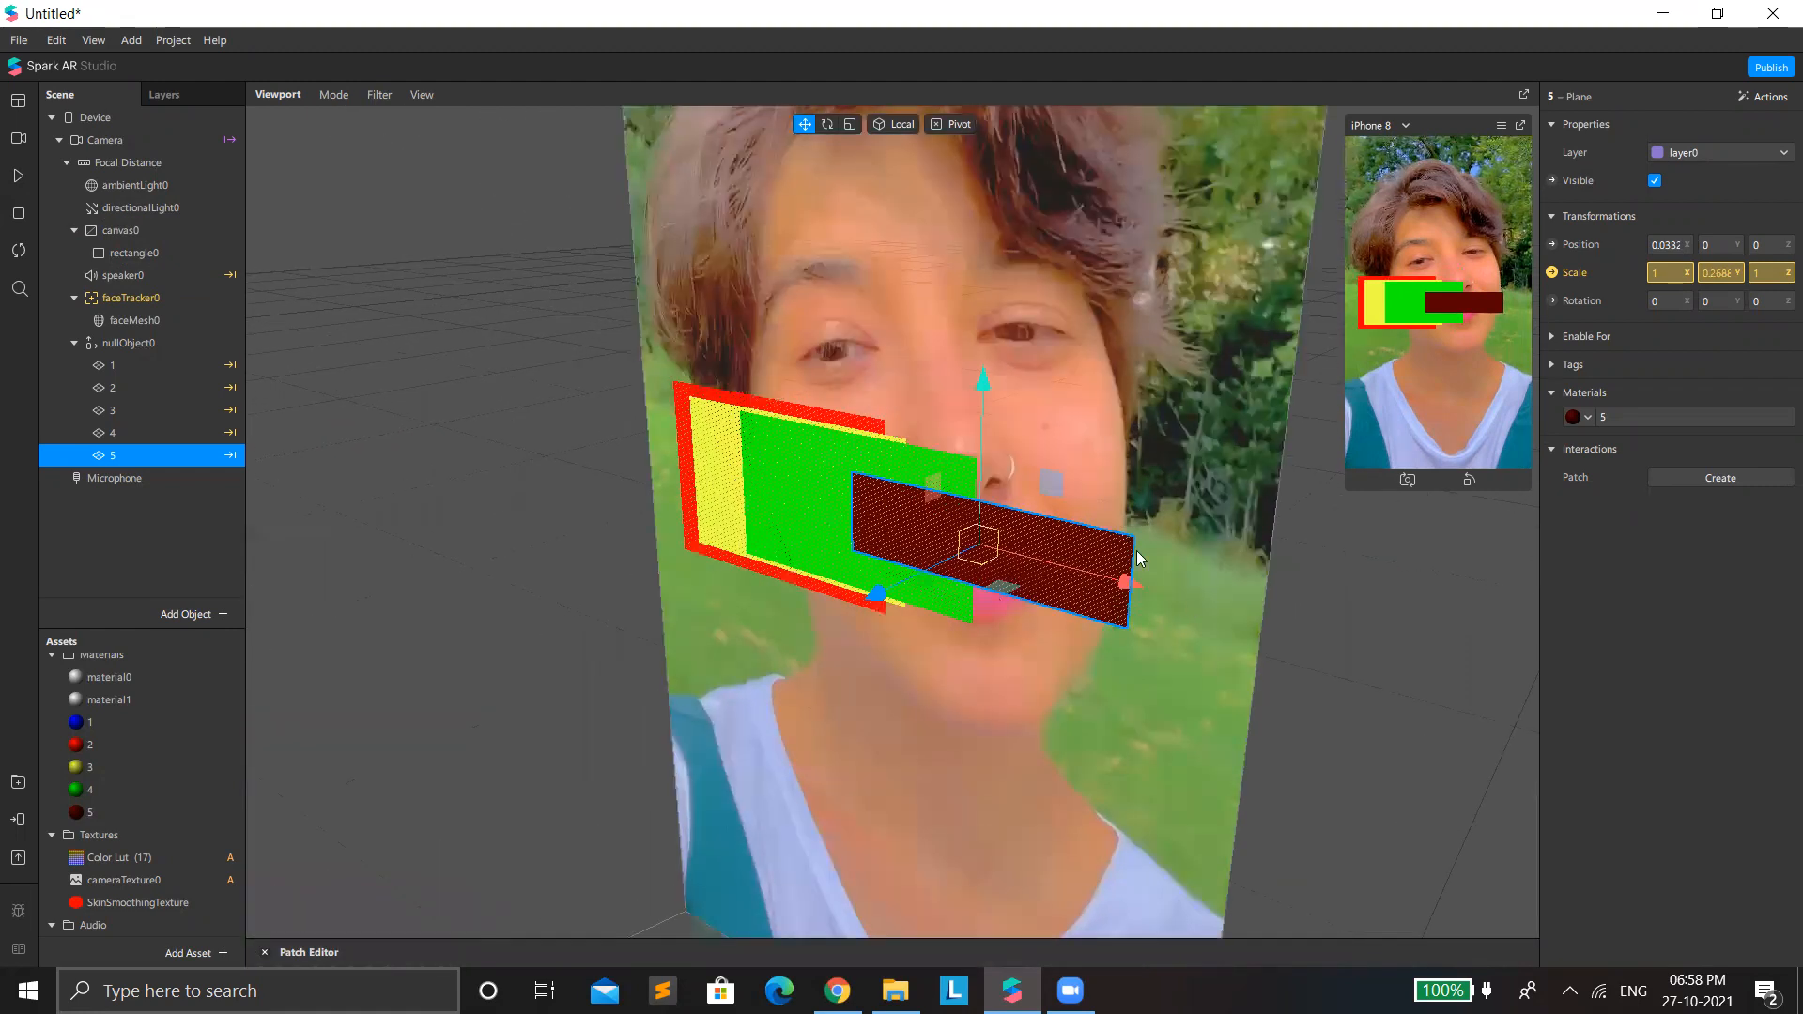
click(909, 424)
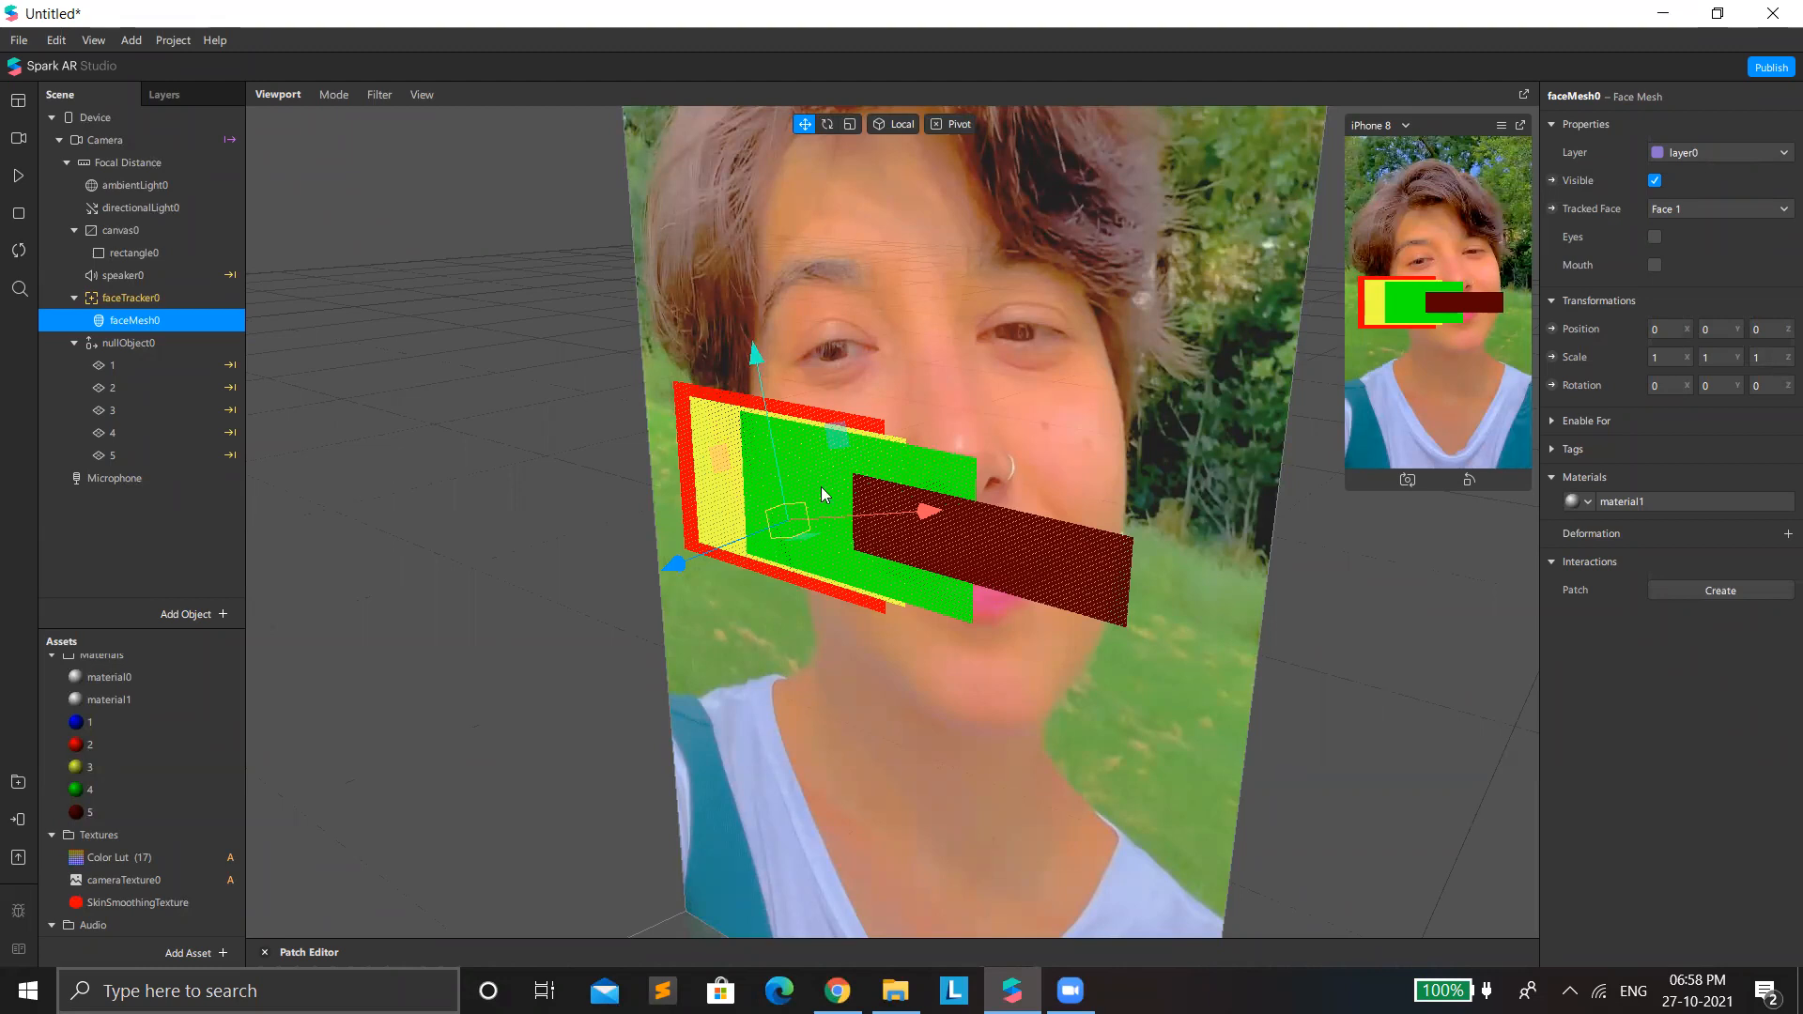
click(1035, 607)
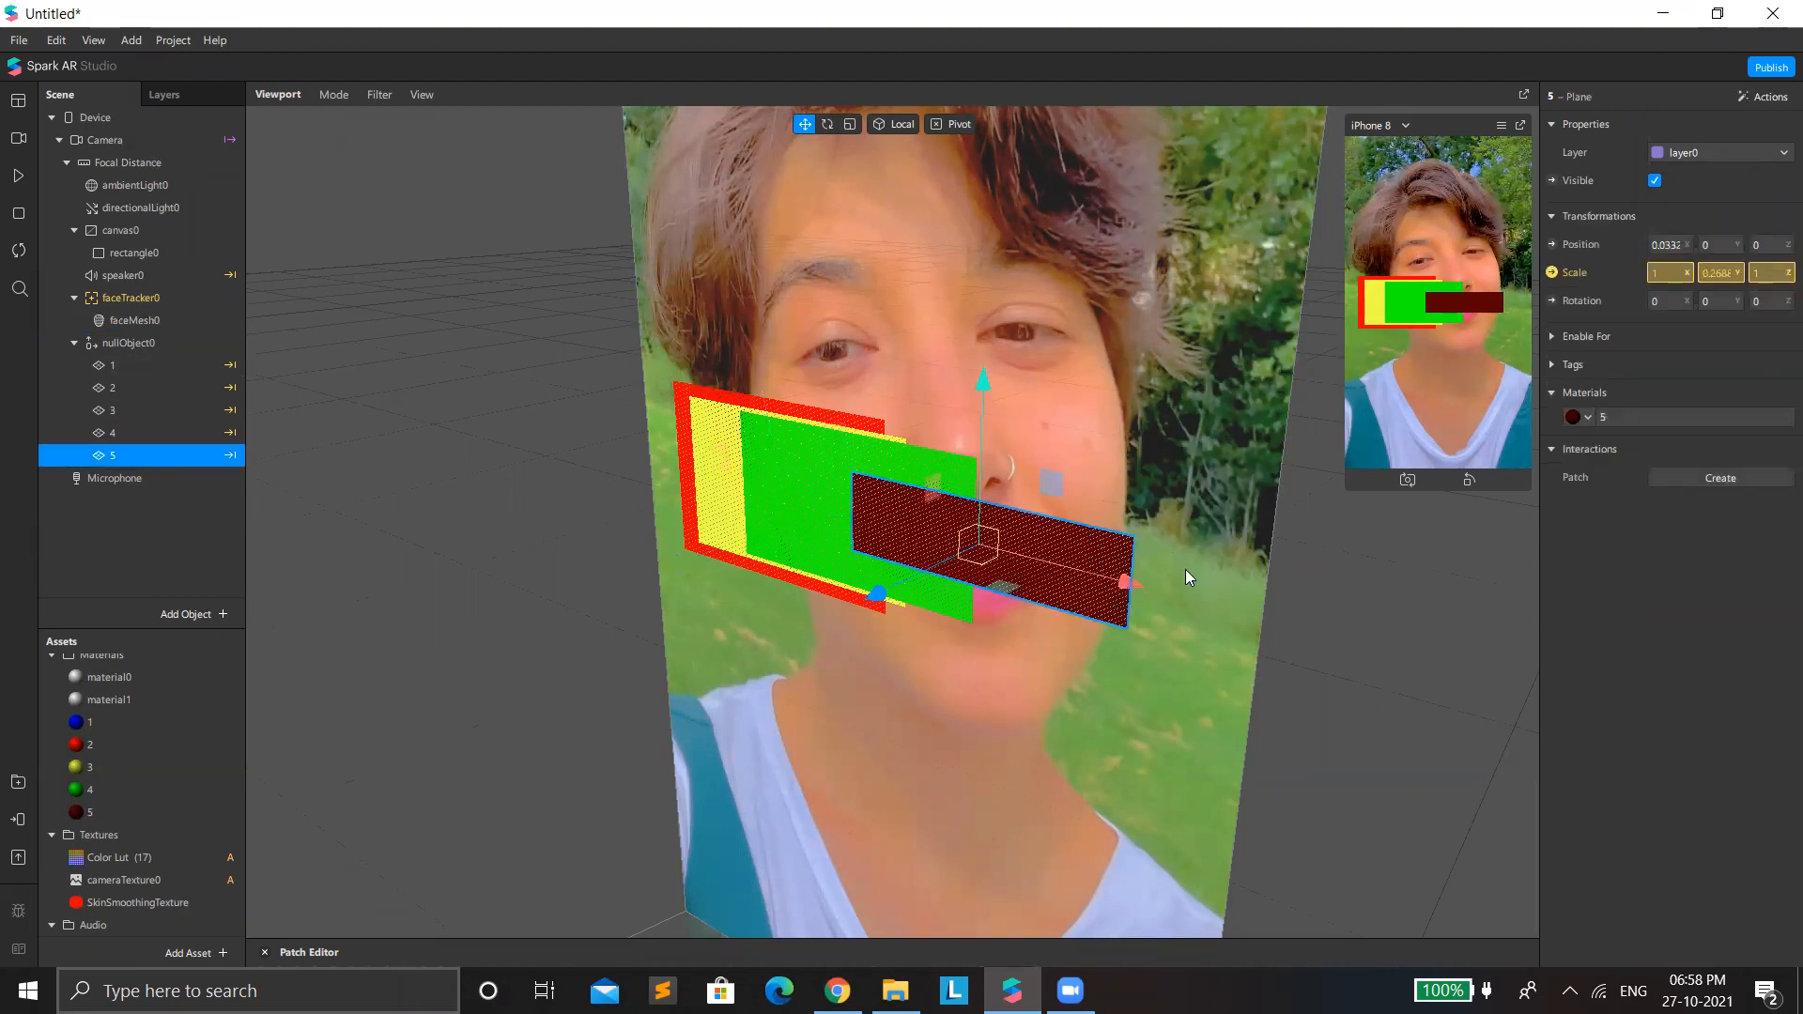
drag(1050, 934, 891, 546)
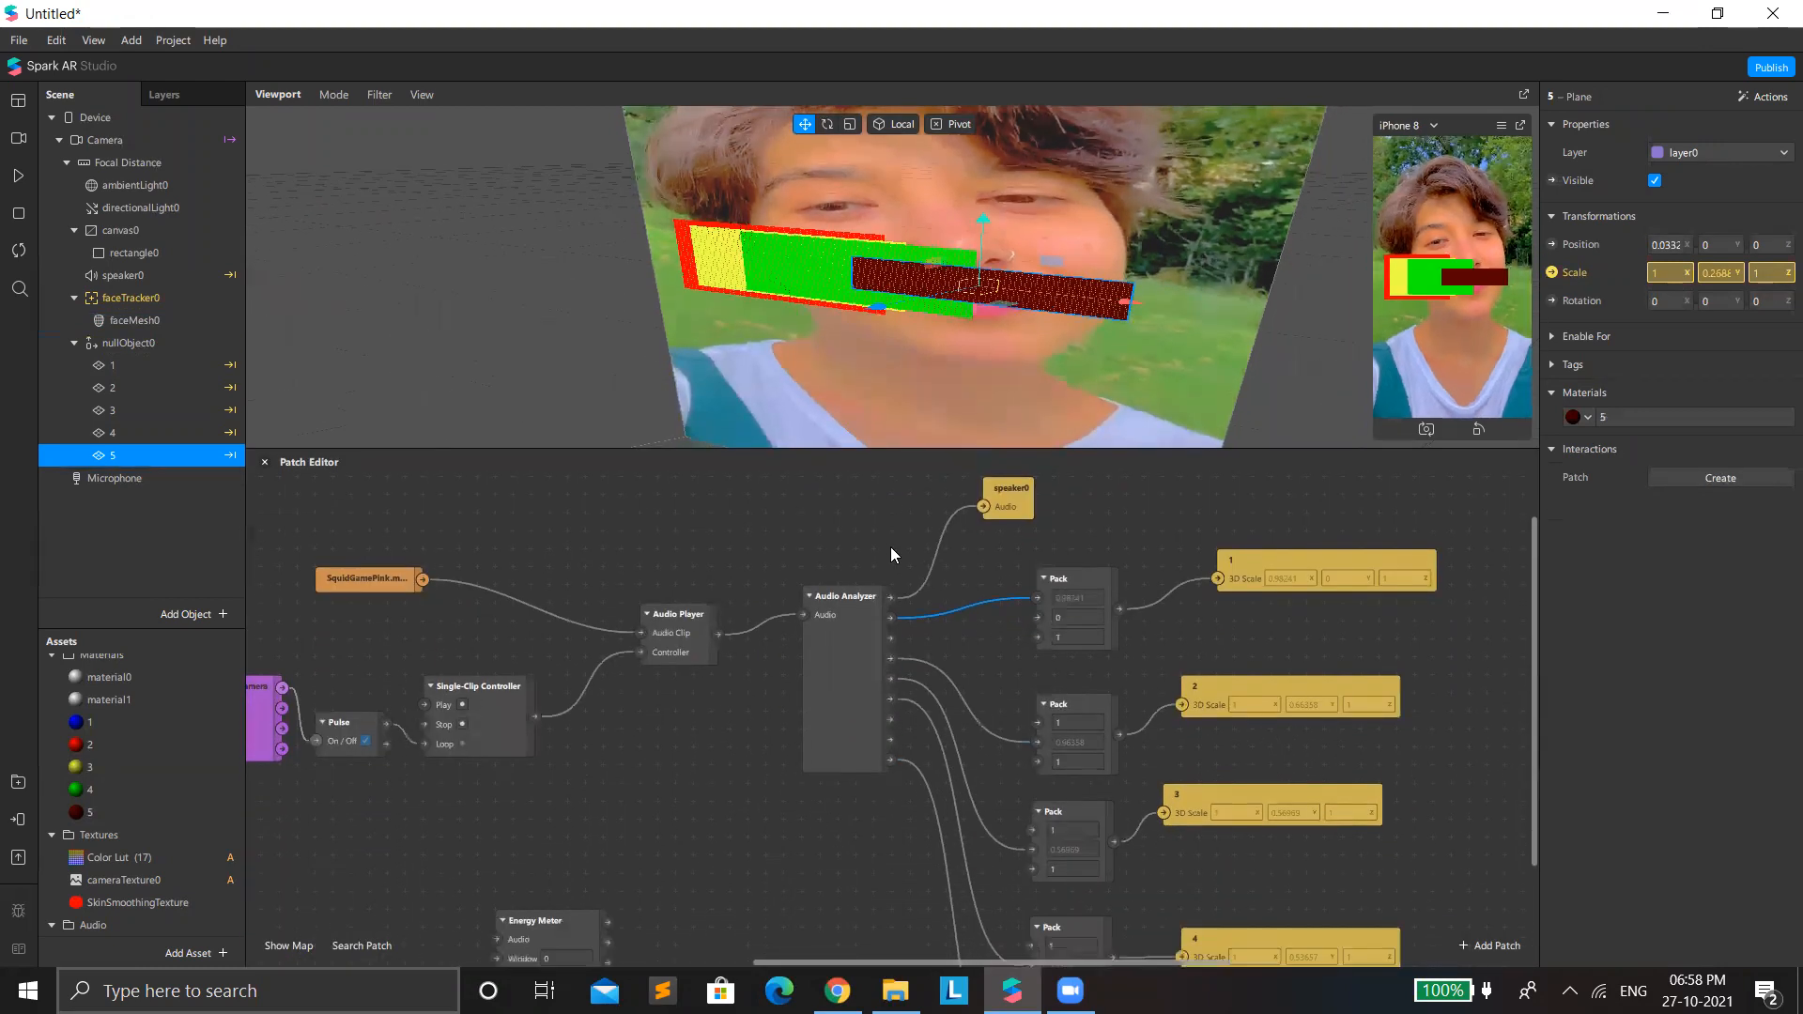
Set the Microphone's preview to Live Microphone Preview and accept the headphone recommendation.
click(154, 475)
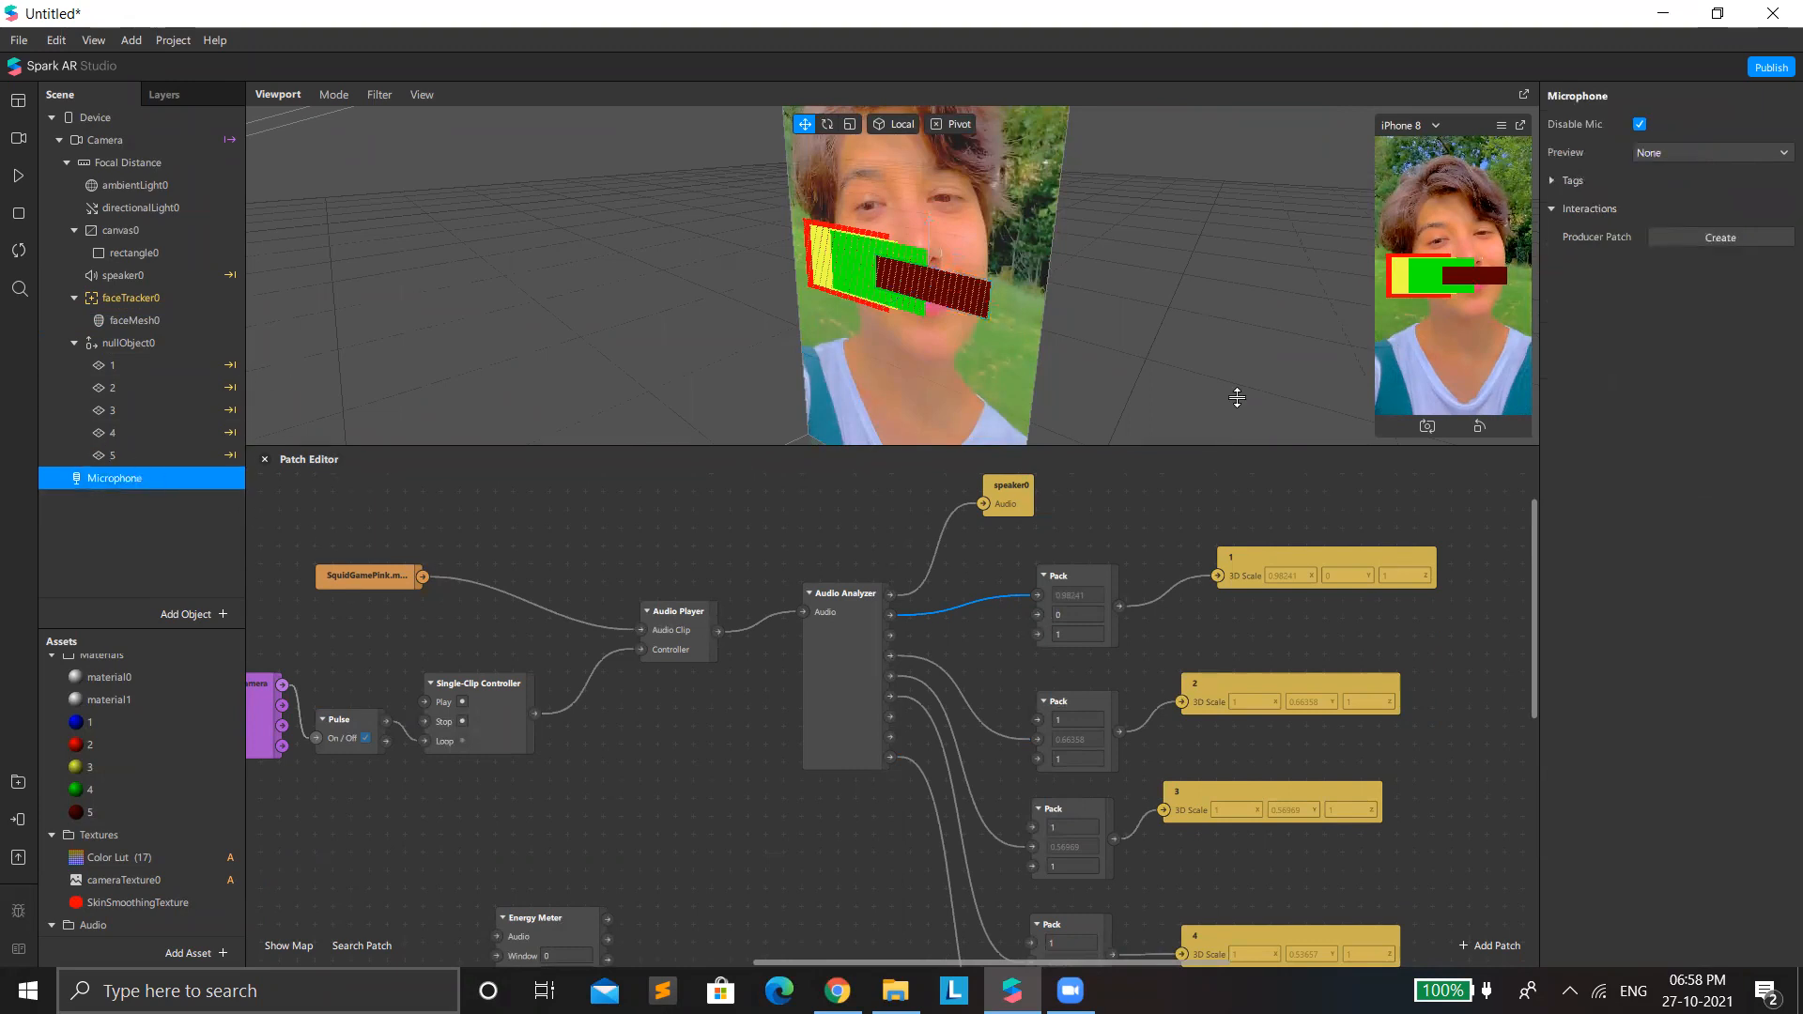
click(1664, 154)
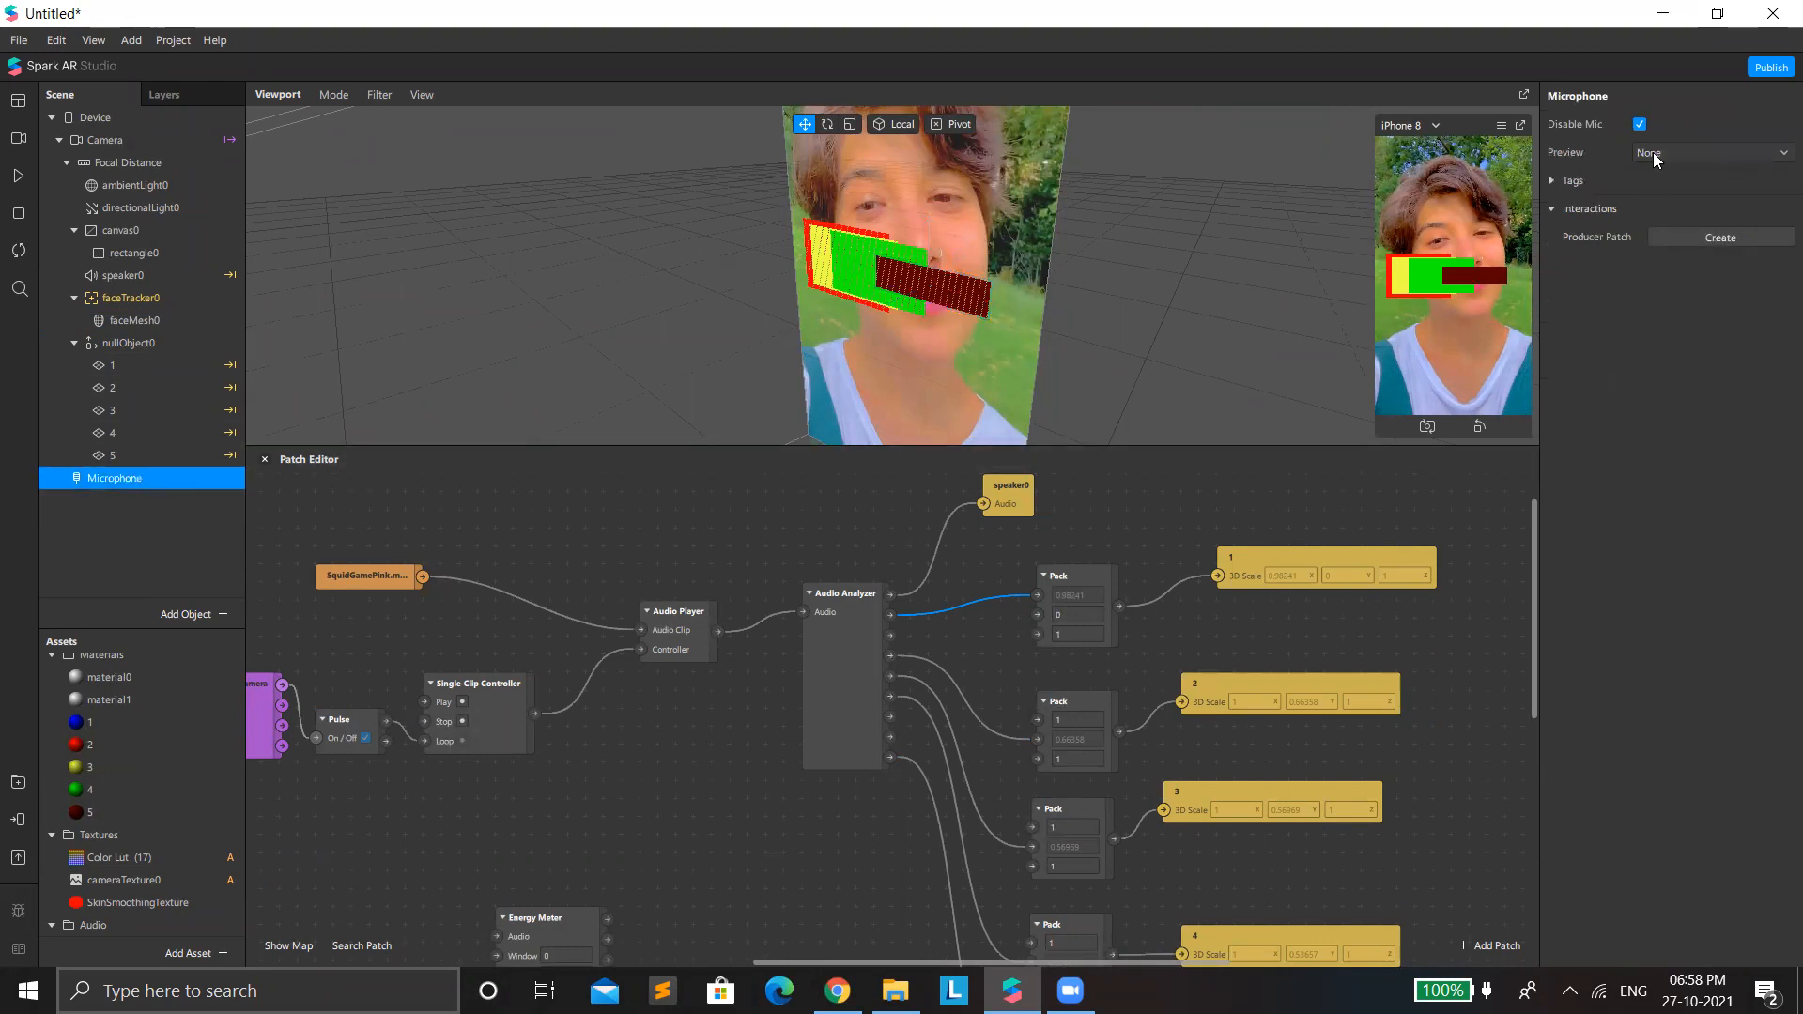
click(1674, 183)
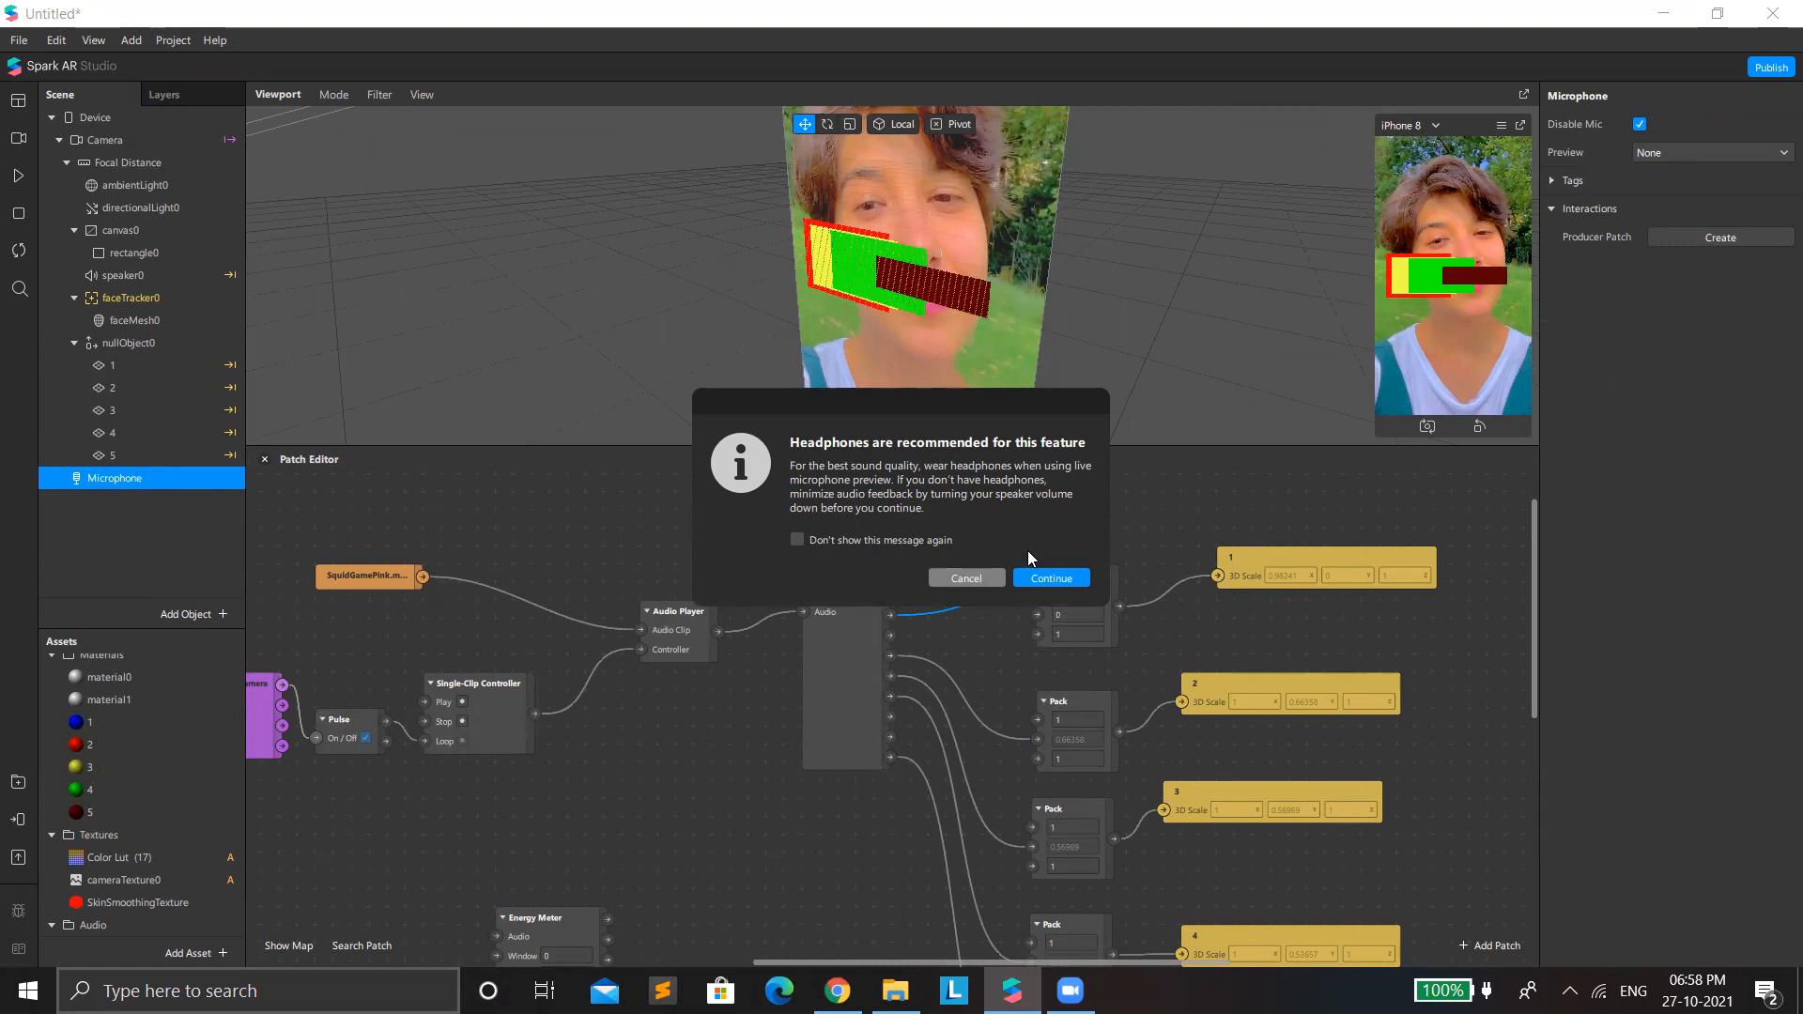
click(1048, 579)
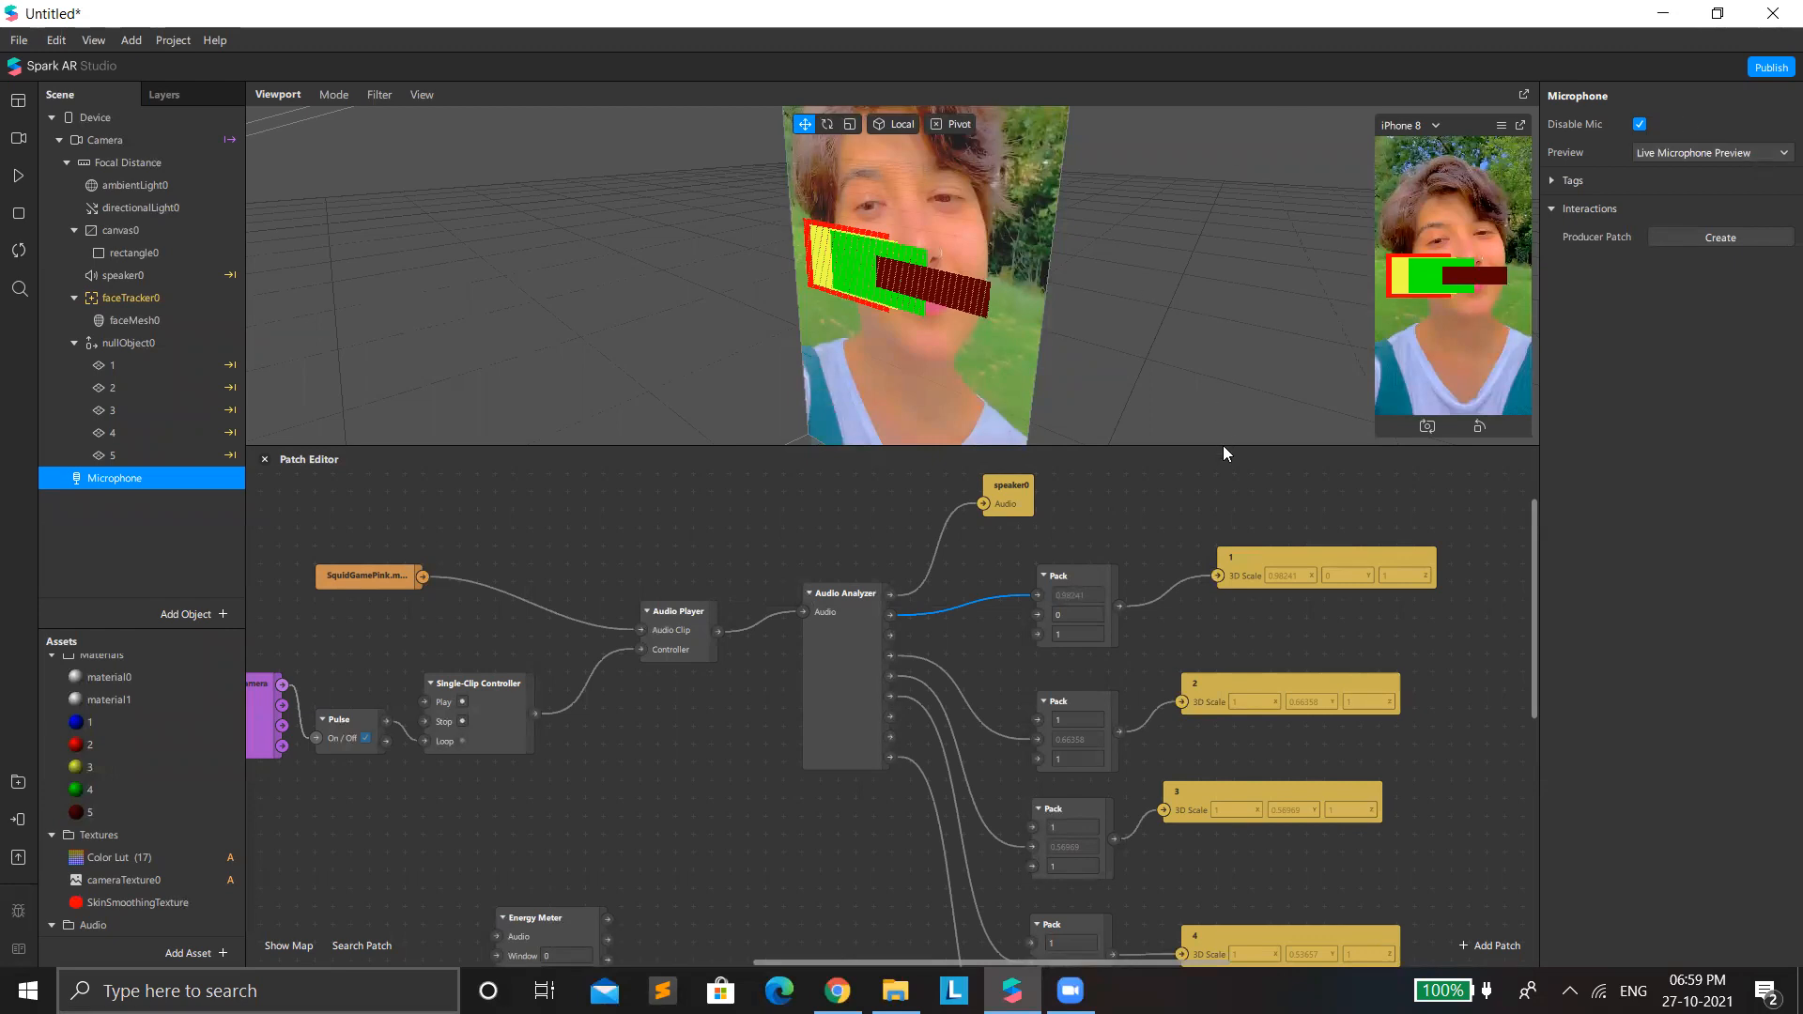
Save the project as "audio Project 01" in the Downloads folder.
click(19, 41)
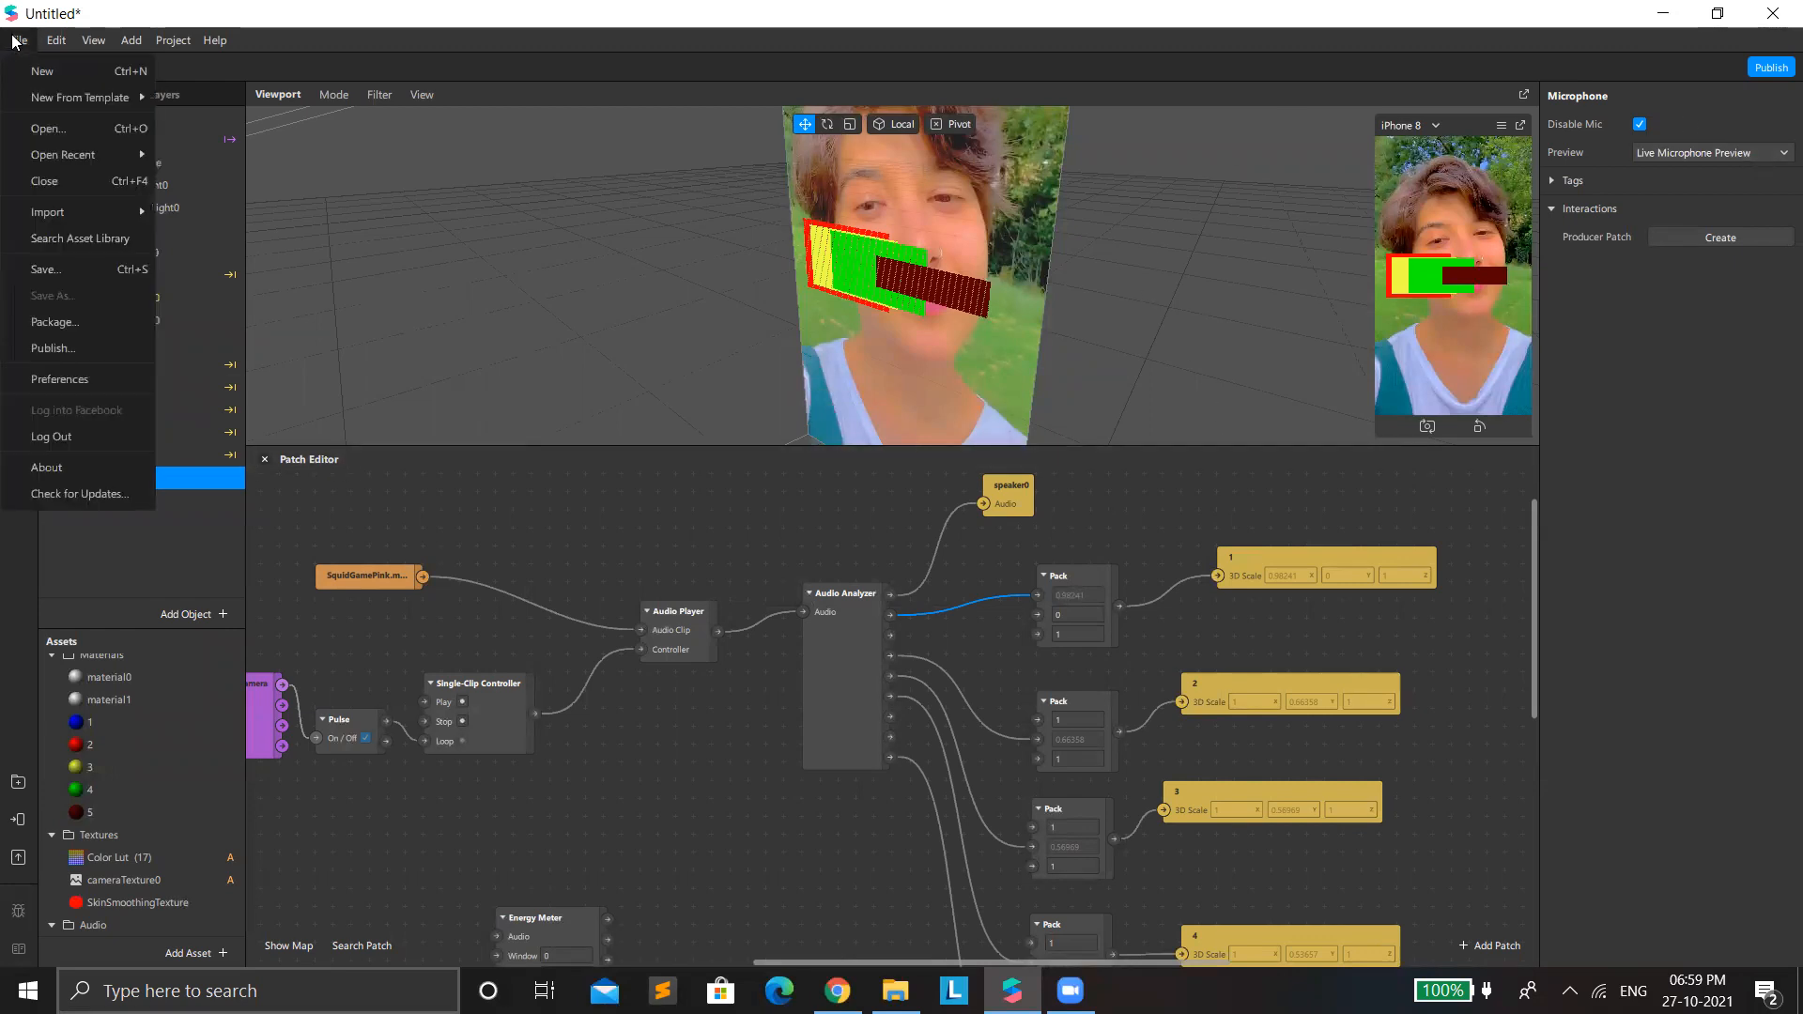
click(102, 278)
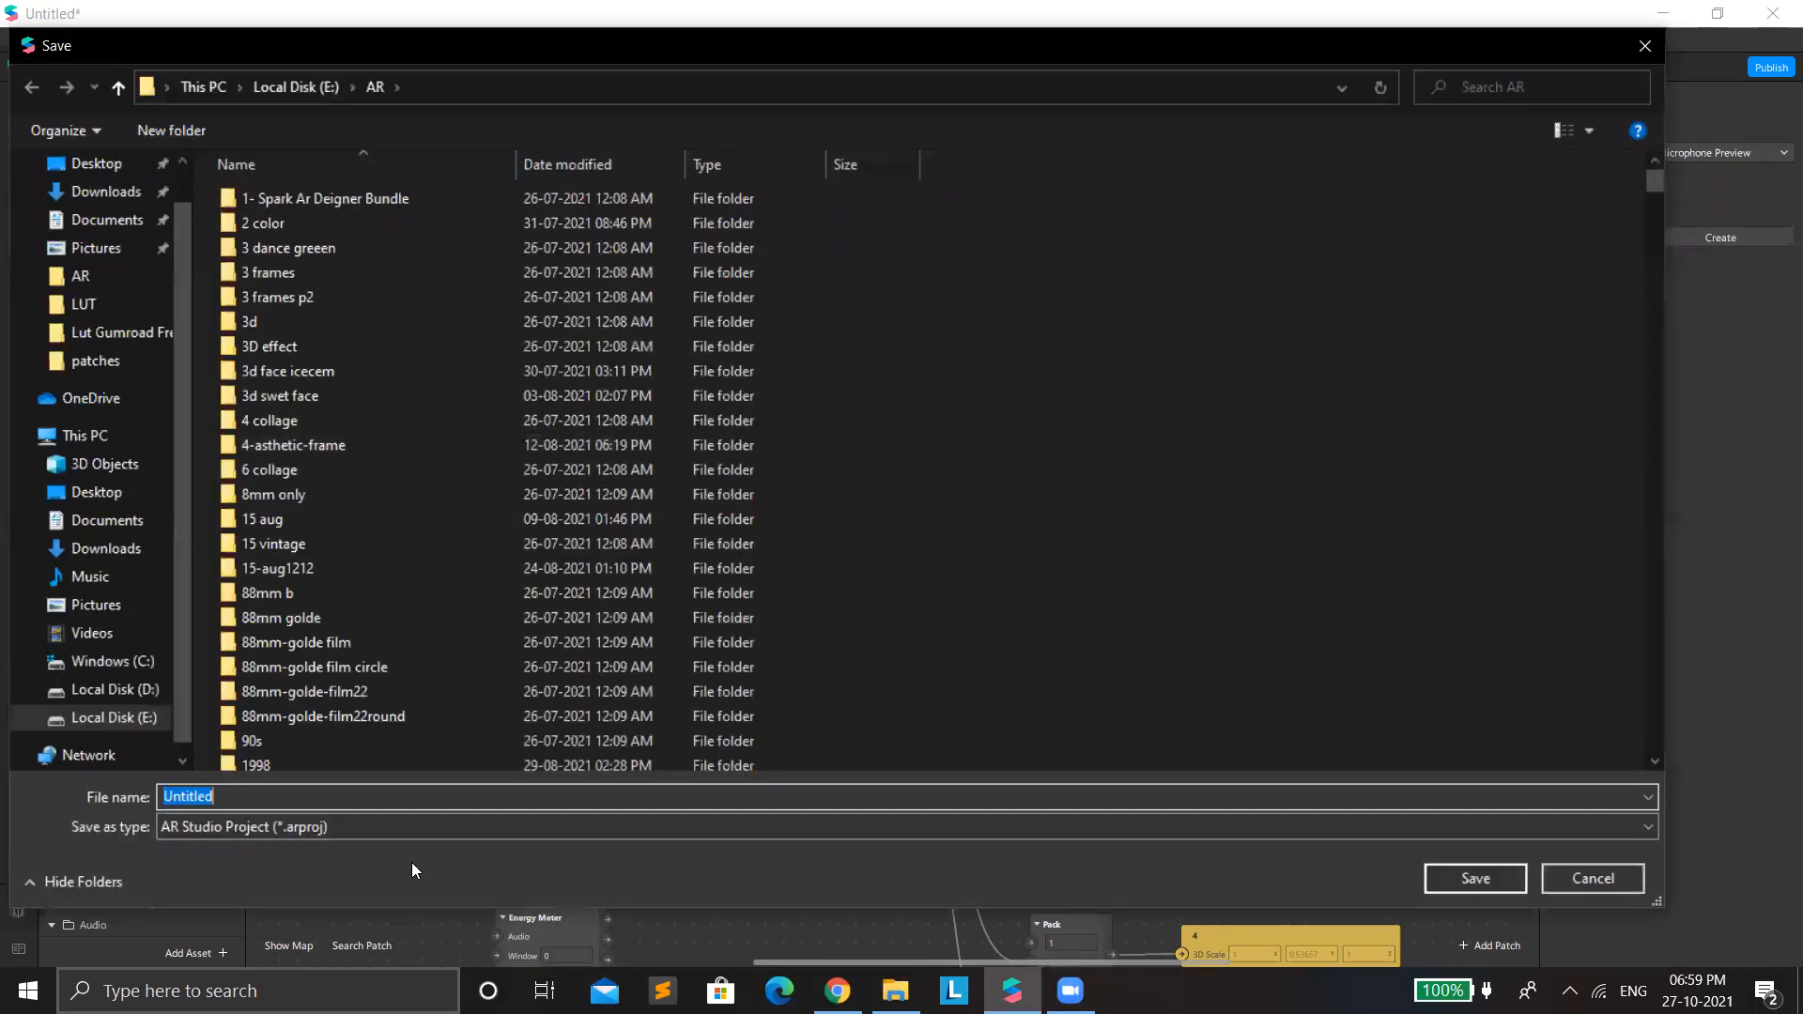
text(audei)
key(BackSpace)
text(io)
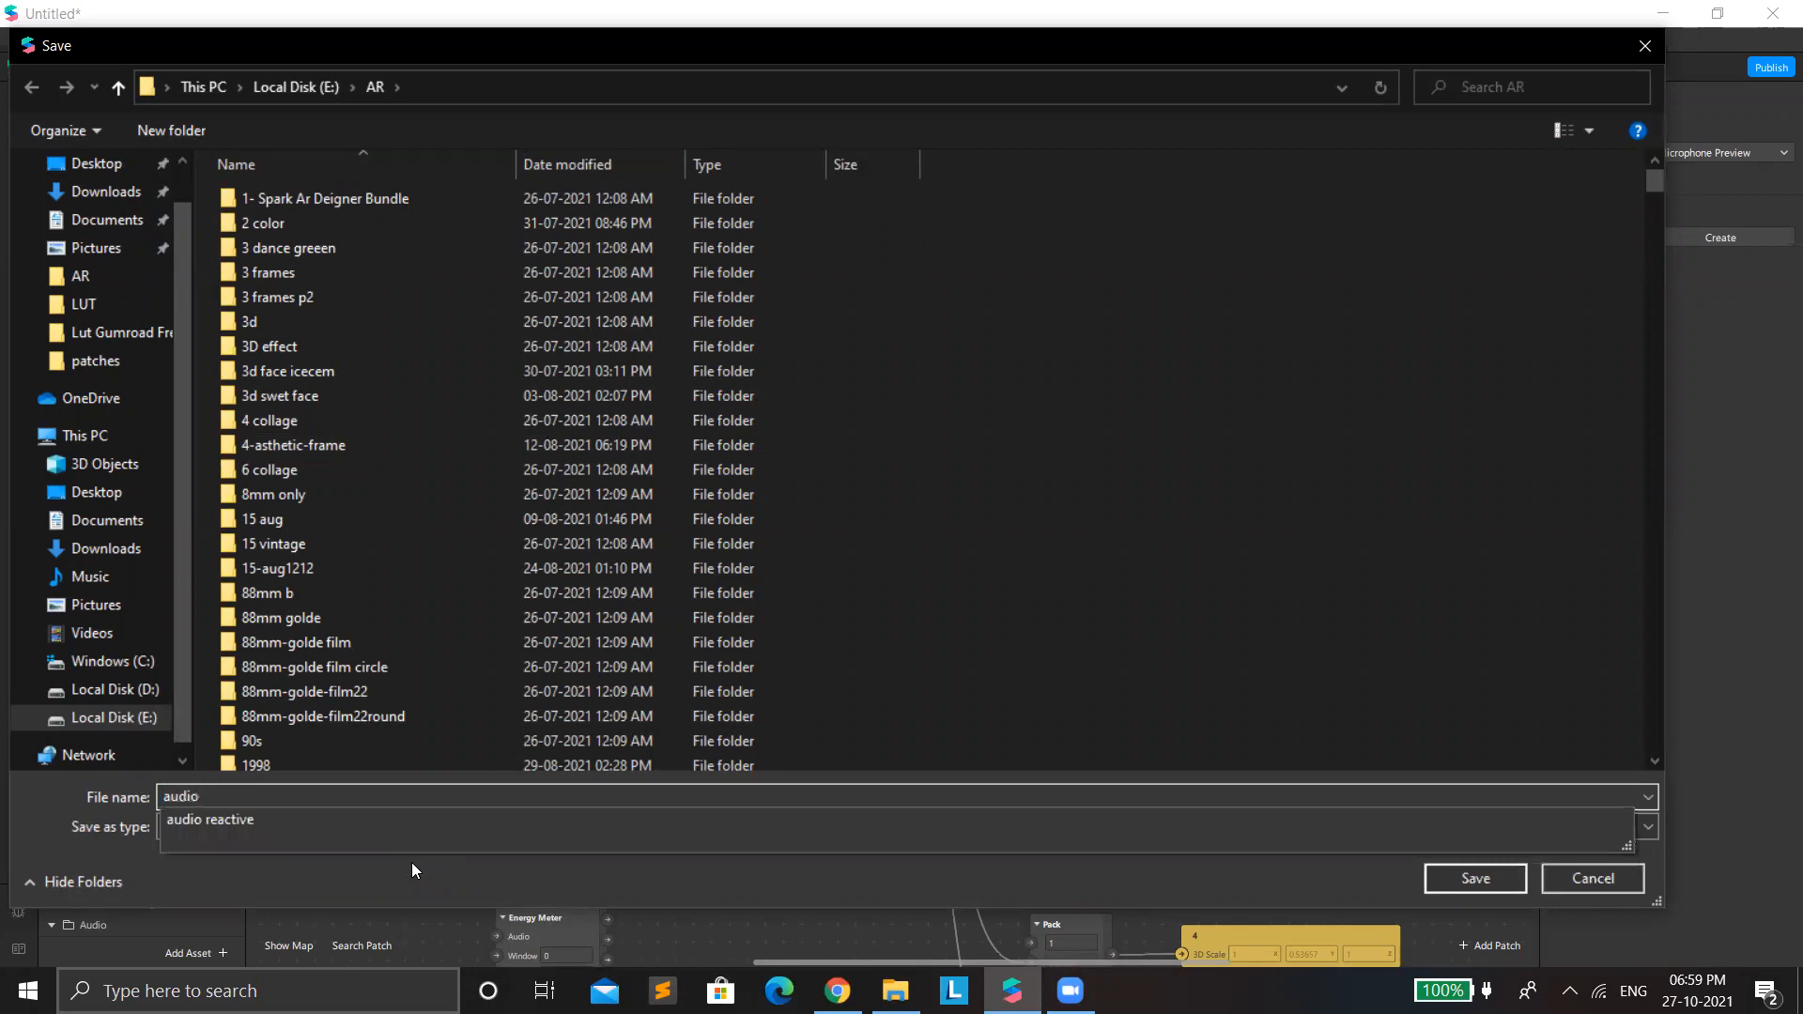
text( Proke)
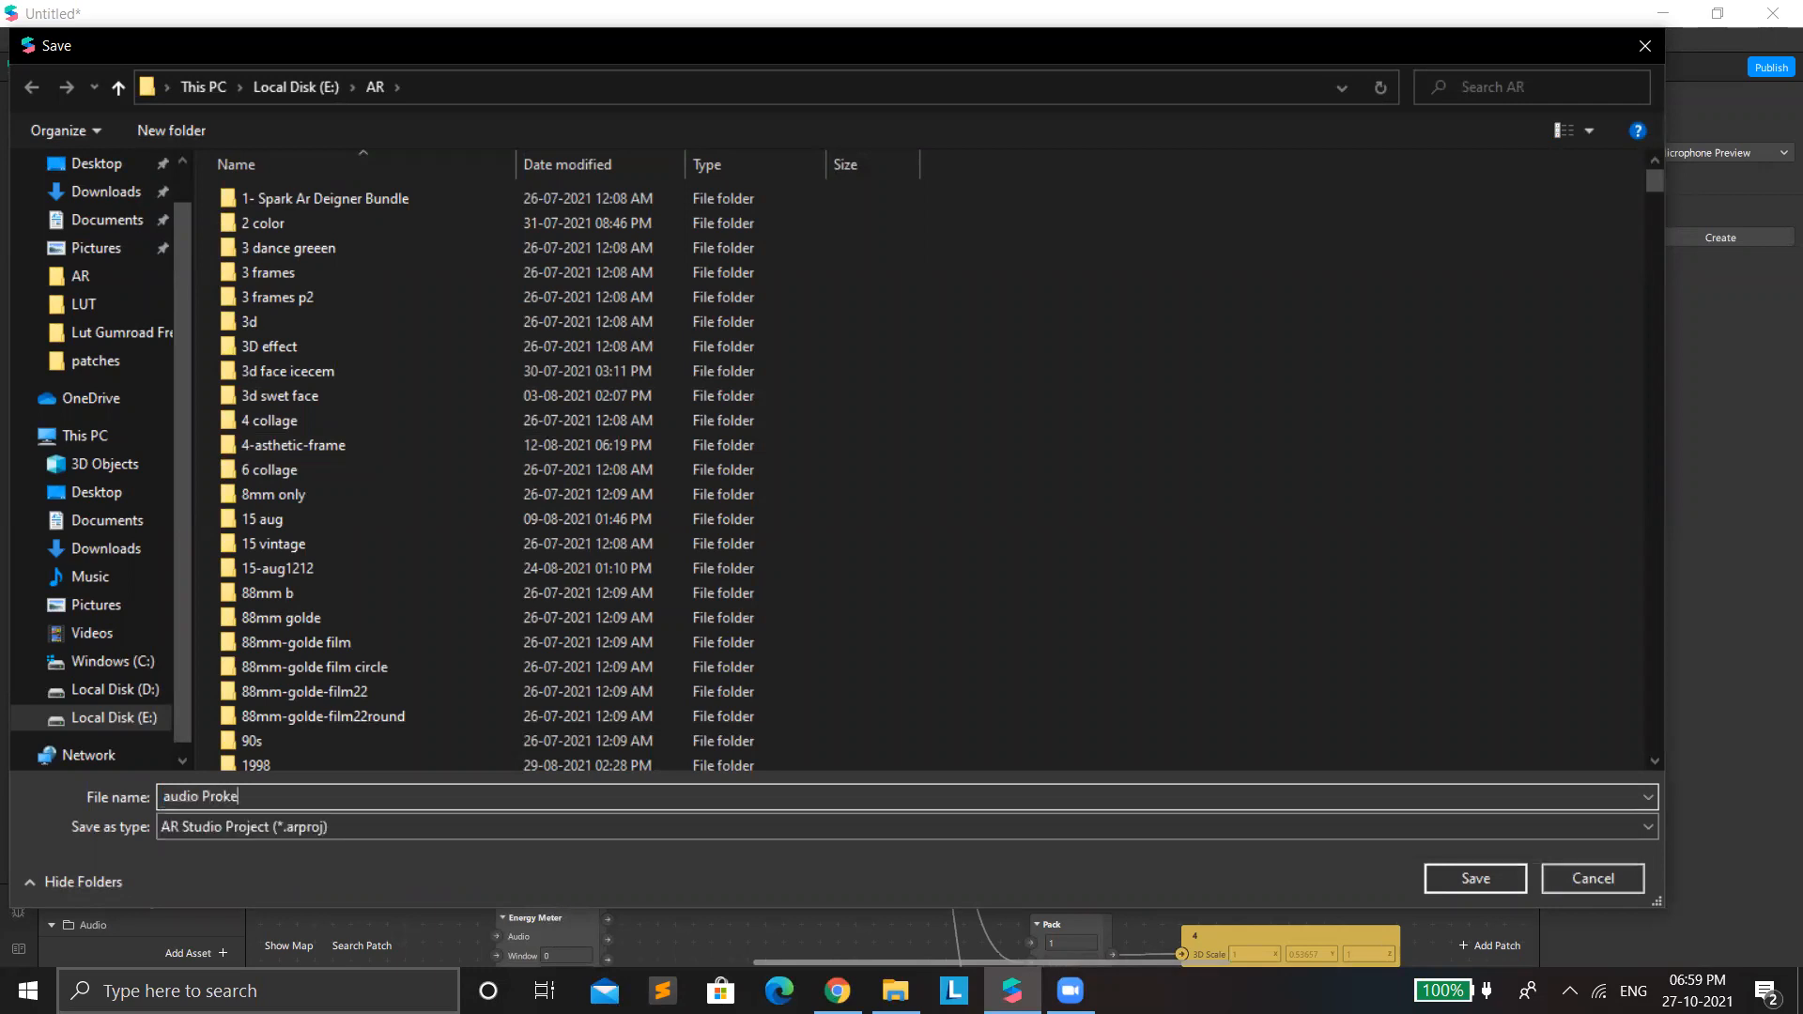
key(BackSpace)
key(BackSpace)
key(BackSpace)
click(105, 551)
click(1498, 872)
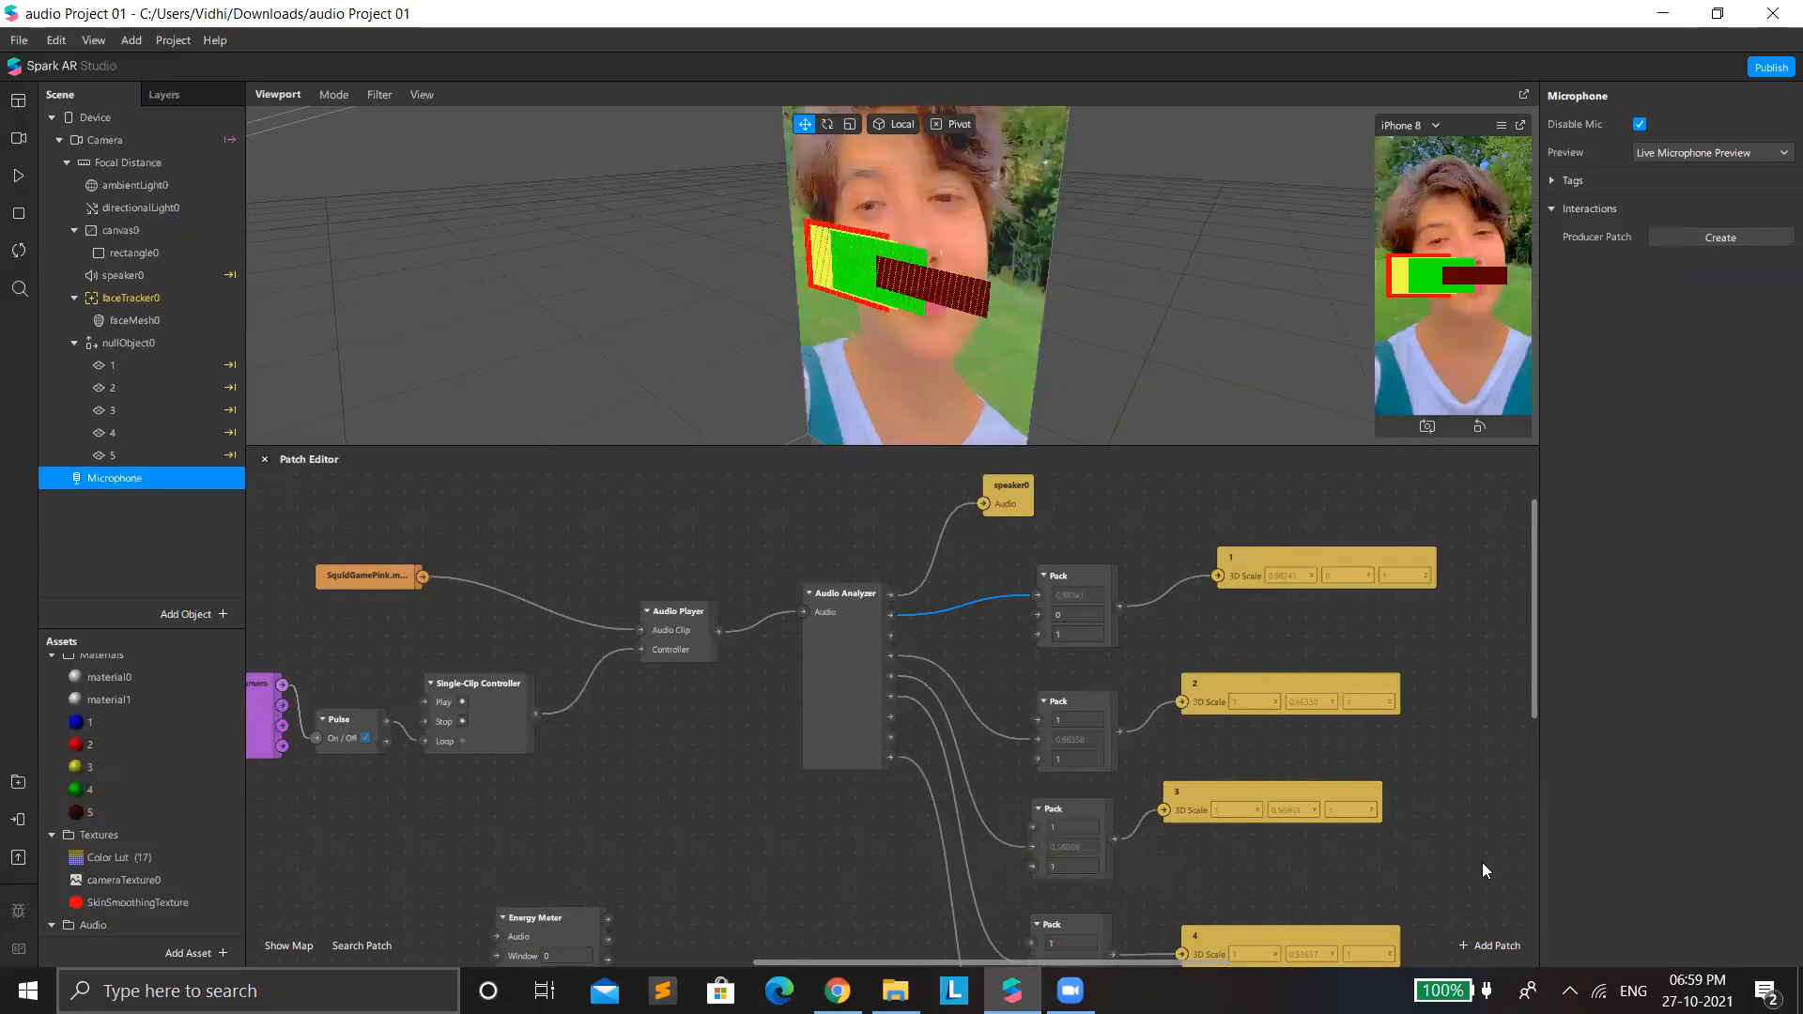
Close the saved project, look at the SculptGL page in the browser, and return to the Spark AR Studio start window.
click(1773, 9)
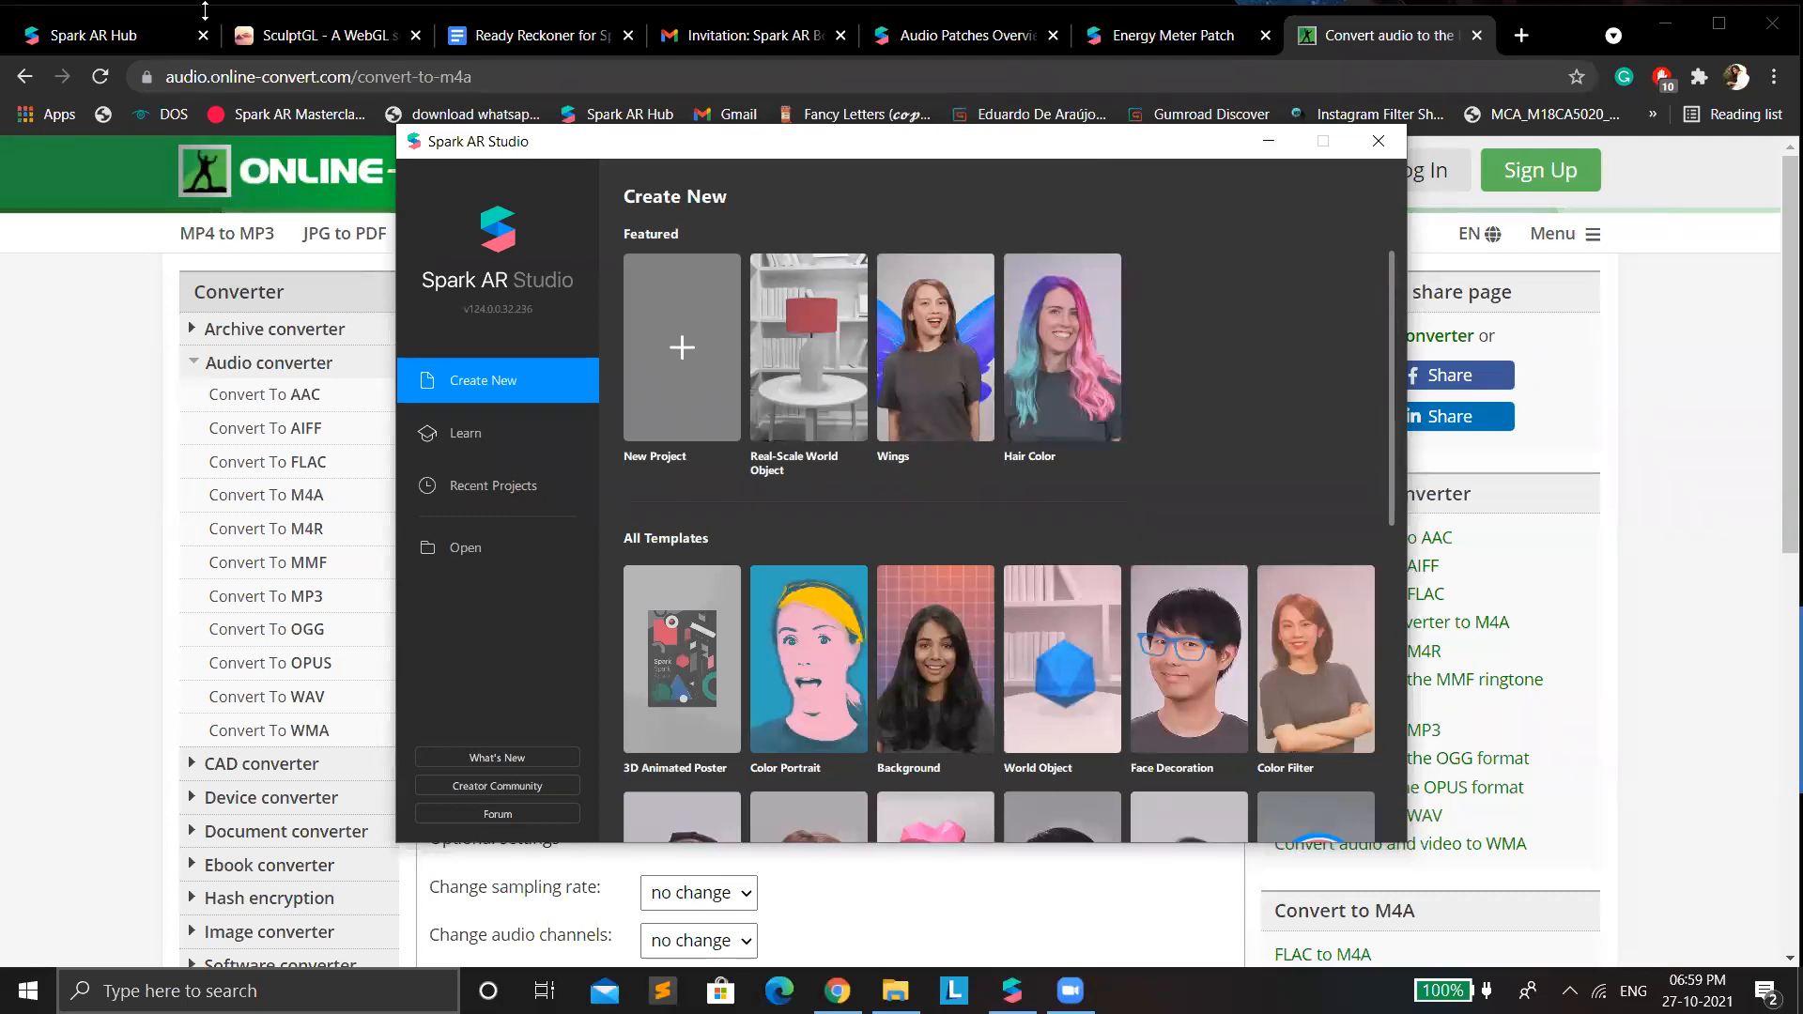
click(261, 40)
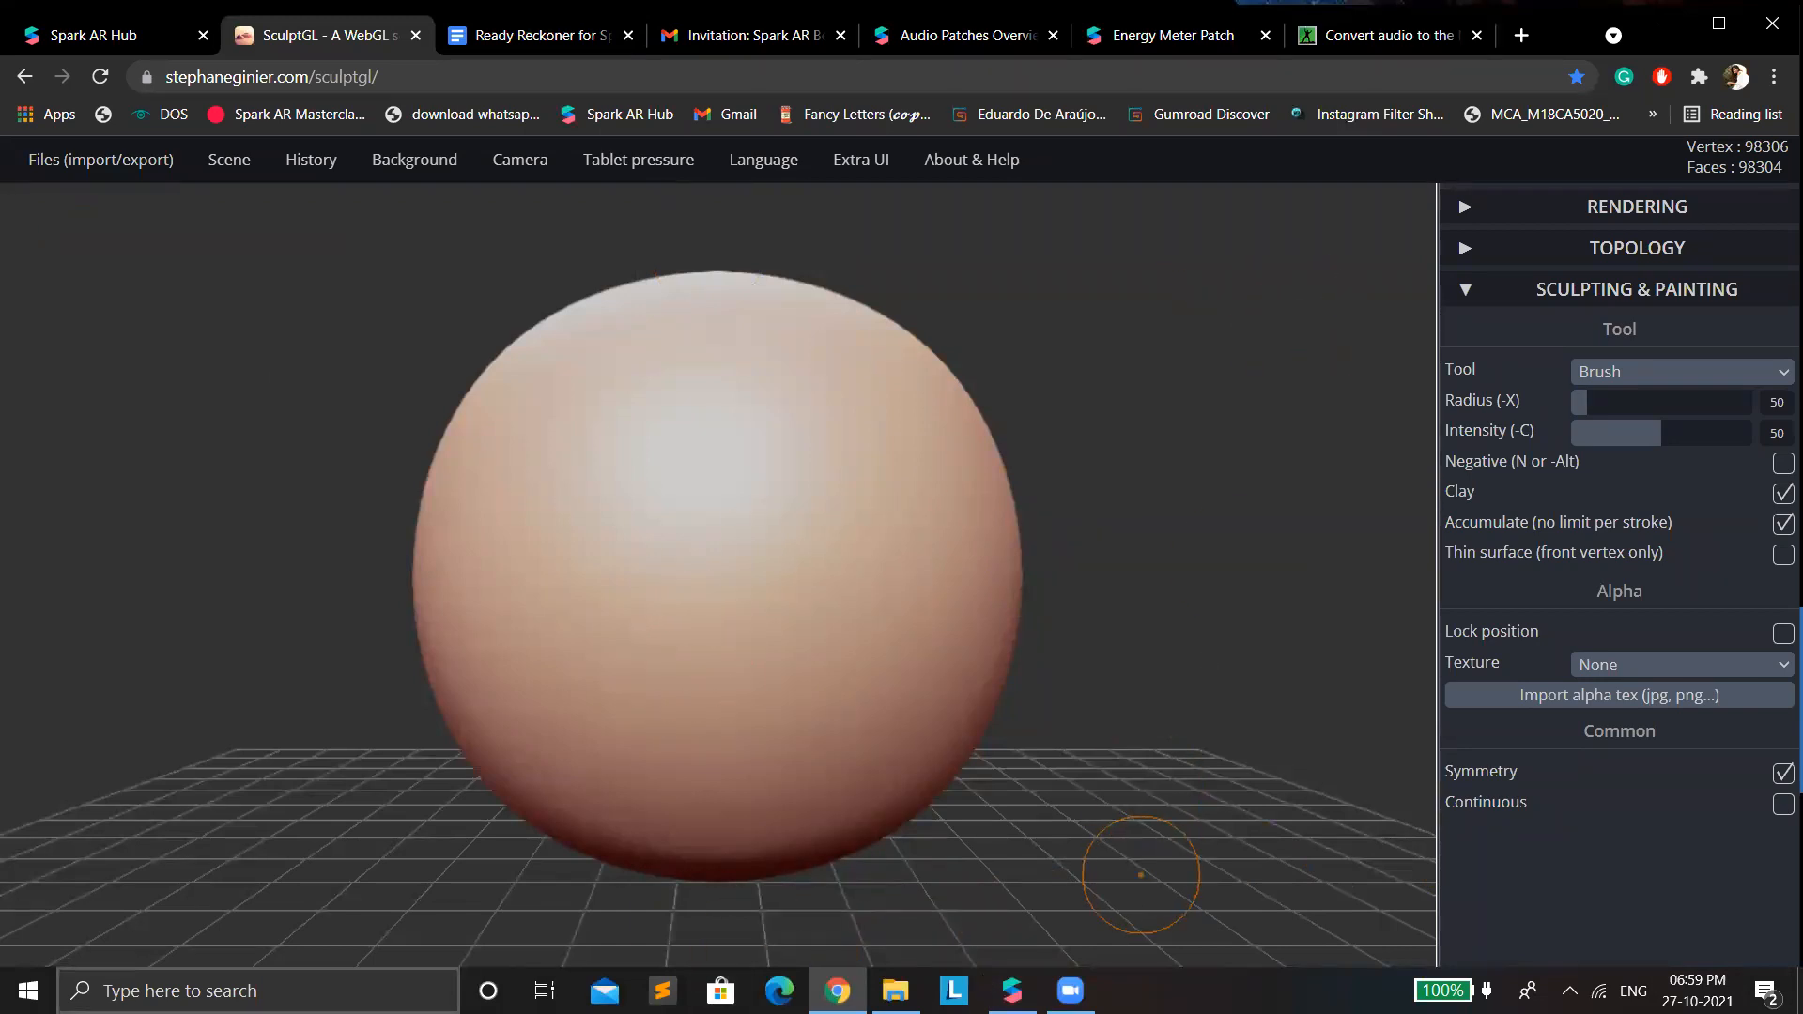
key(alt+Tab)
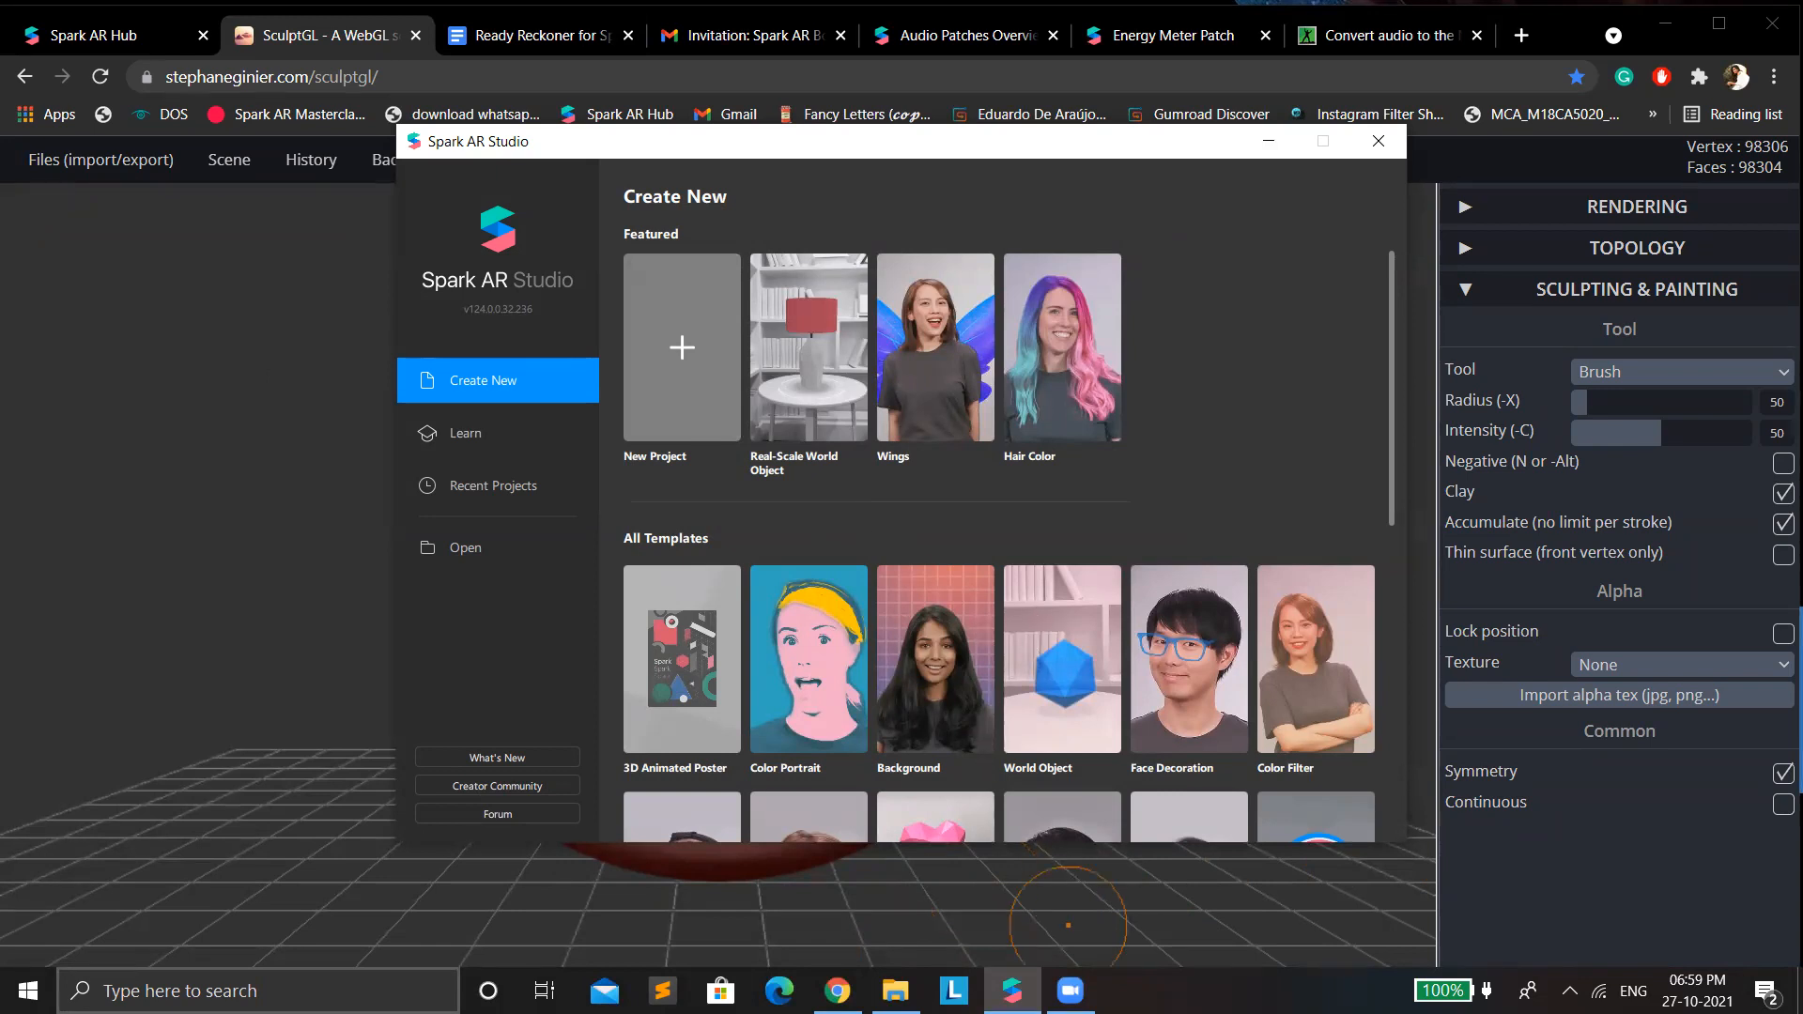
Open a new untitled project, maximize its window and enlarge the iPhone 8 device preview.
click(1158, 648)
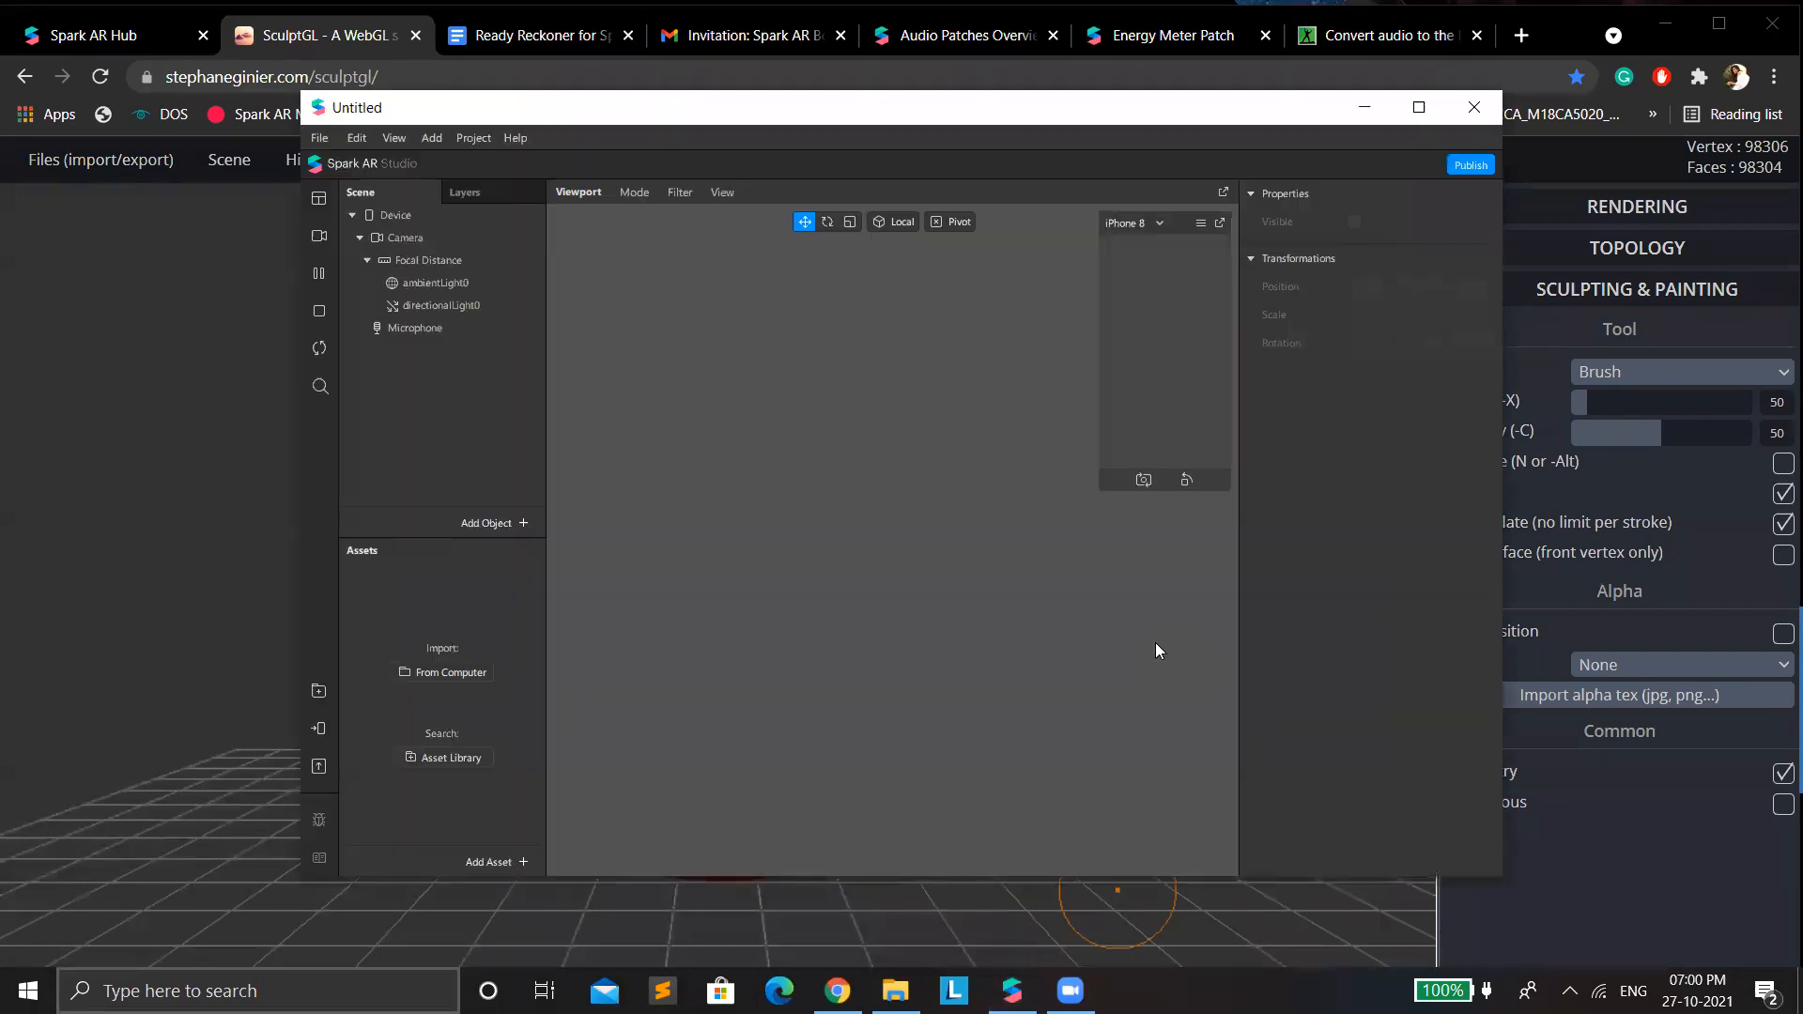
click(1420, 109)
drag(1400, 390, 1155, 864)
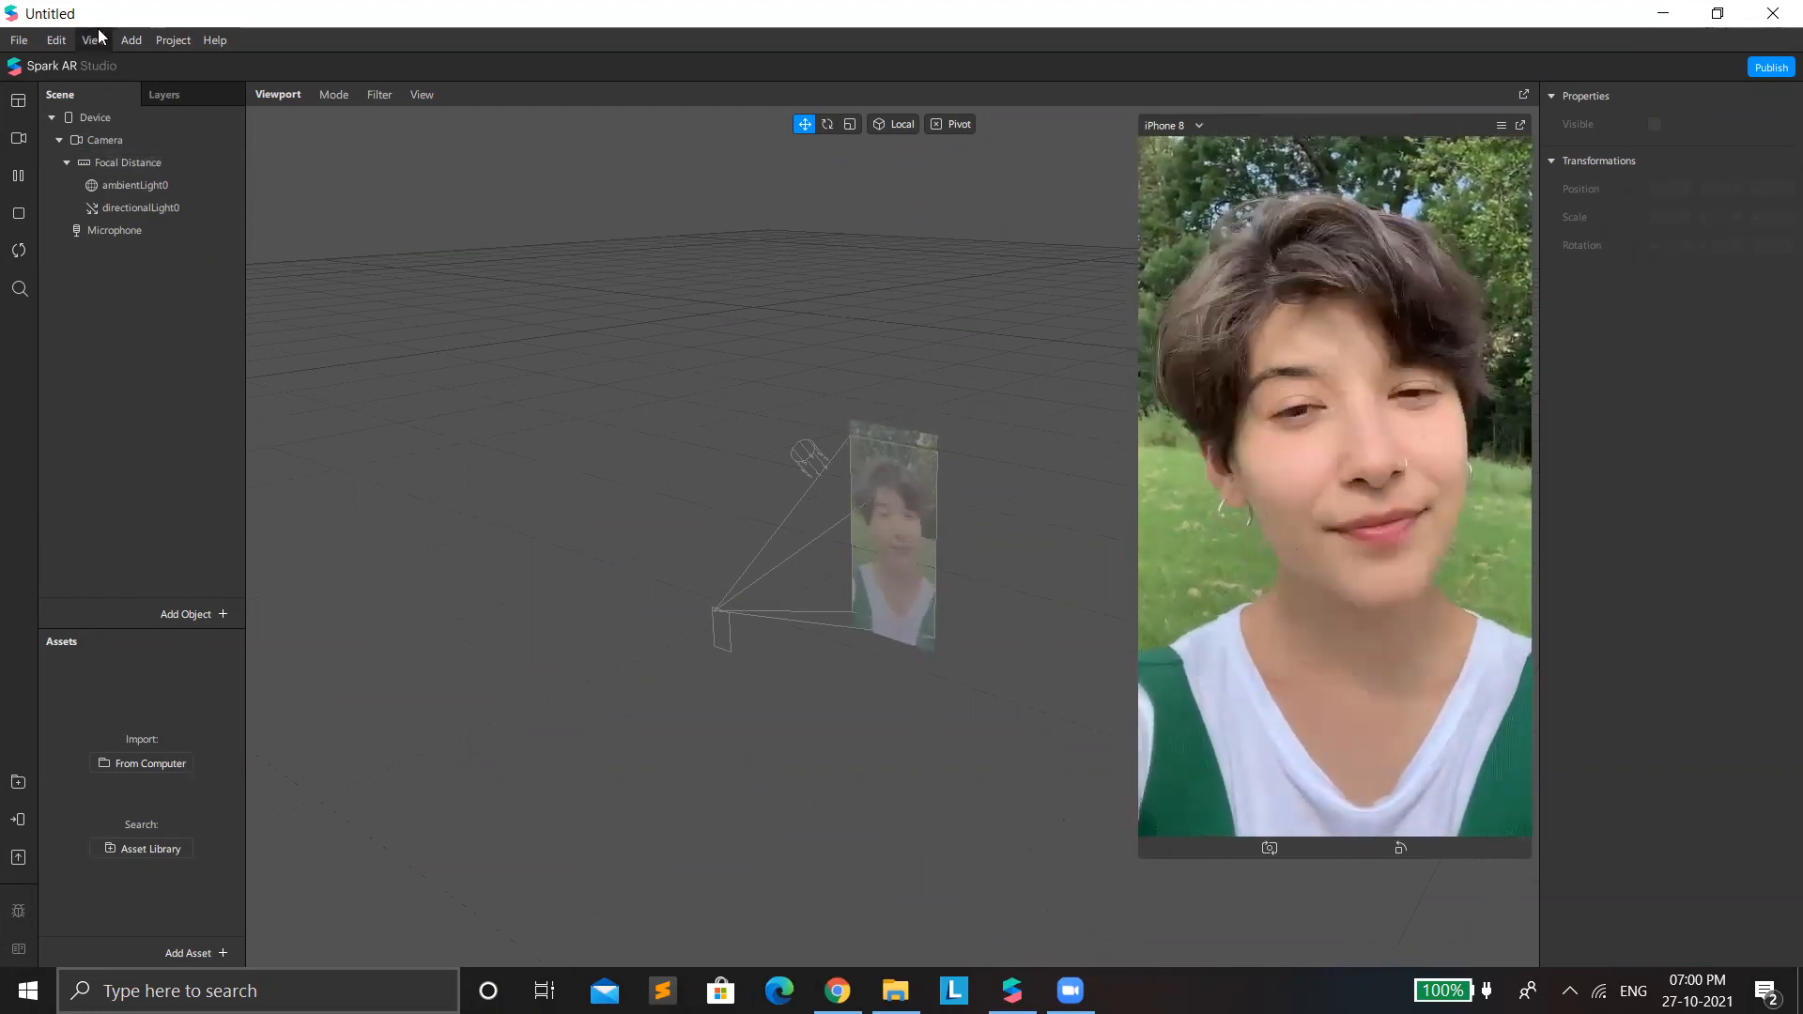
Switch the preview to the Integrated Camera and add a Face Mesh object to the scene.
click(21, 139)
click(105, 171)
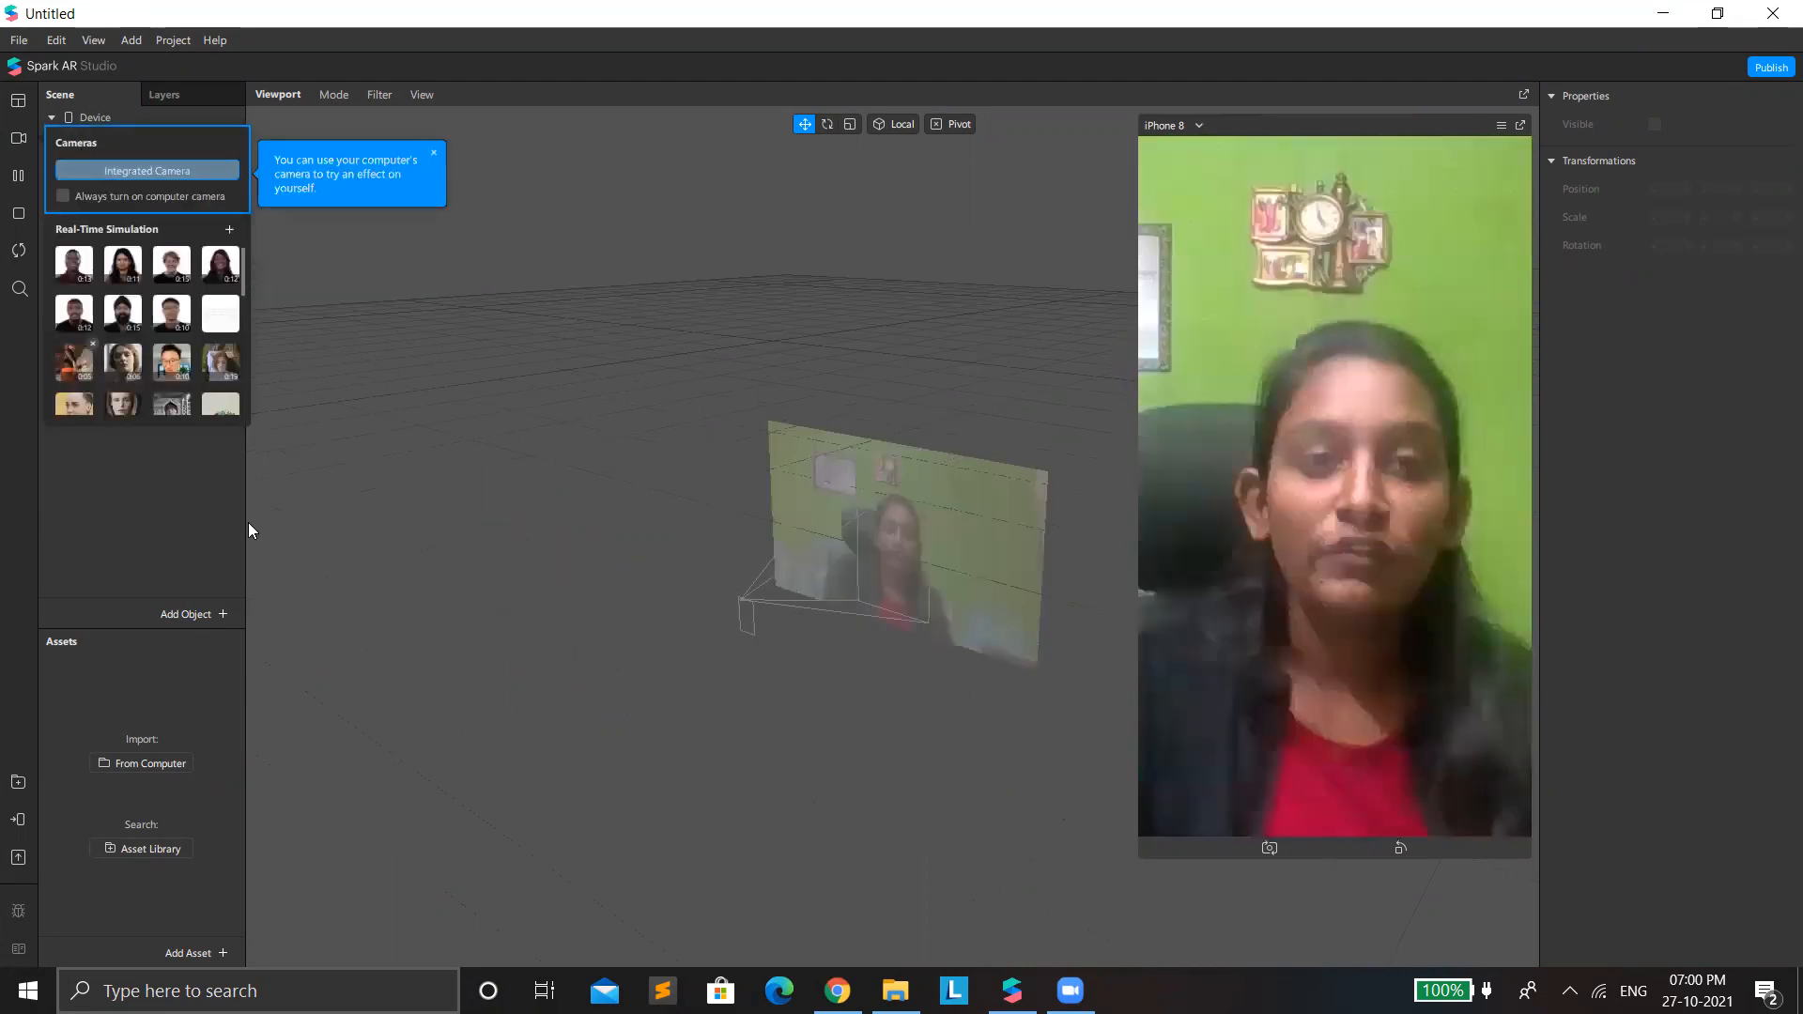
right_click(130, 424)
mouse_move(235, 444)
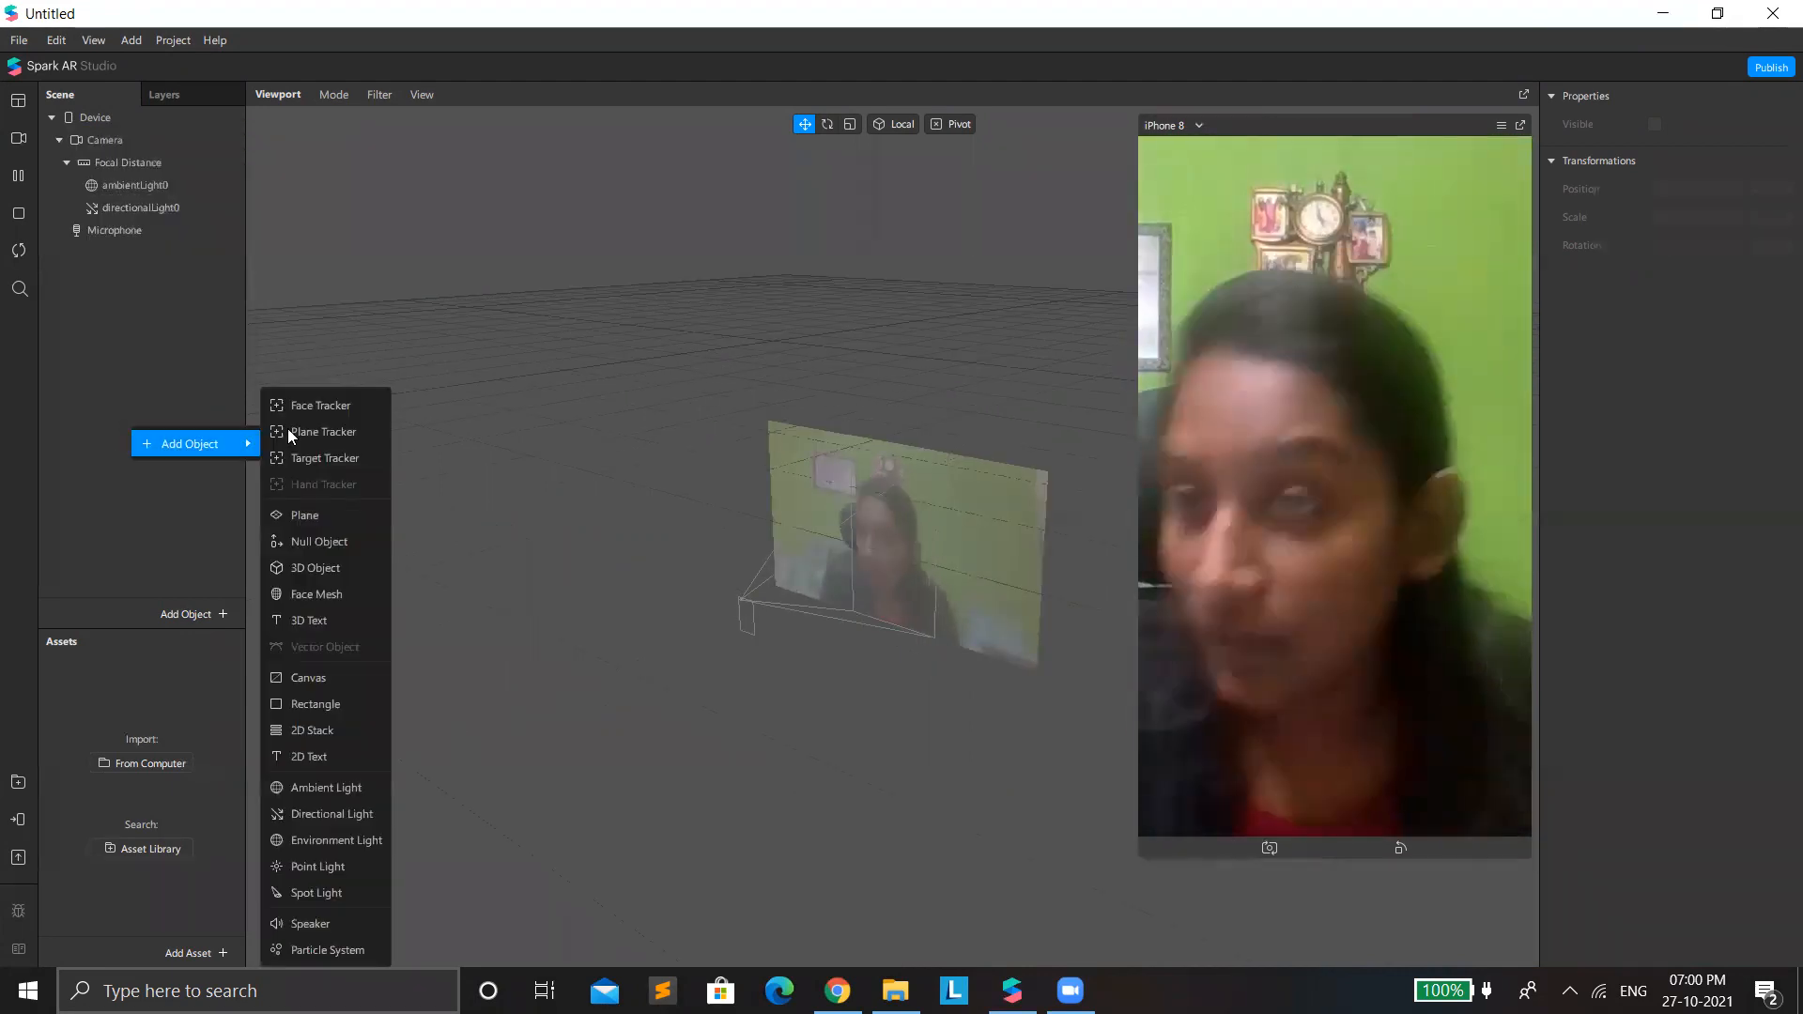
click(342, 594)
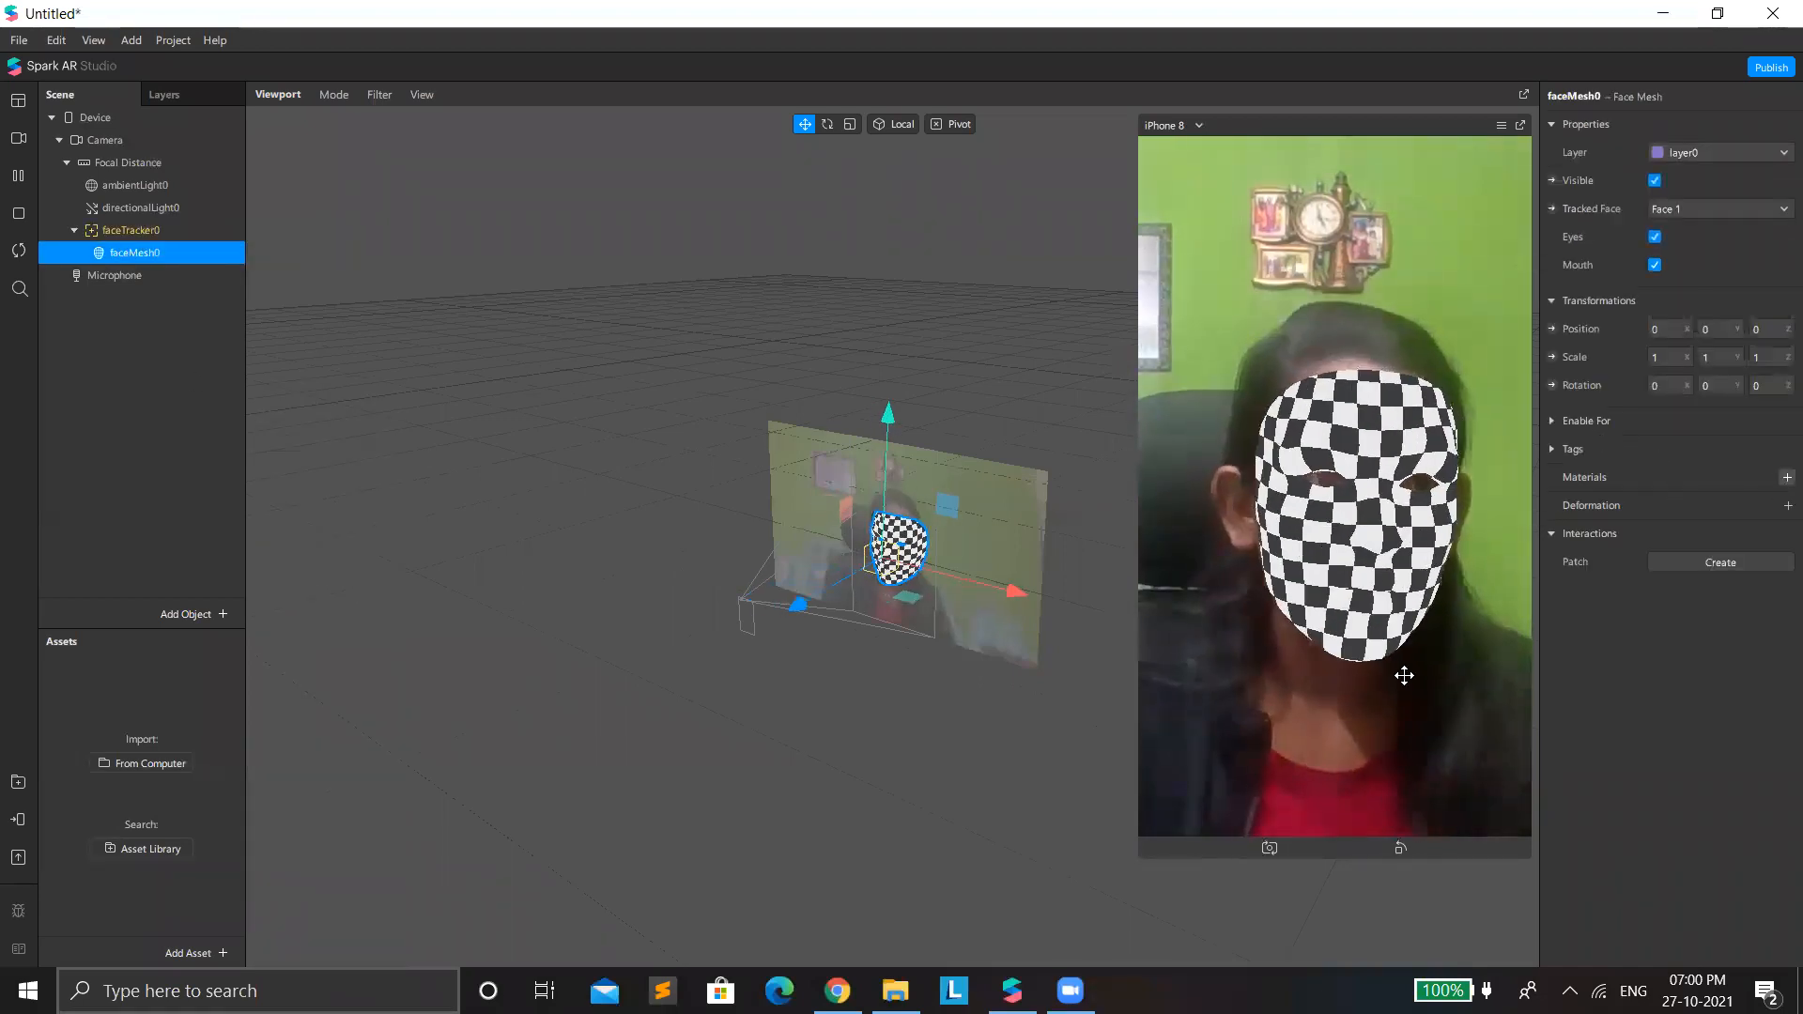
Switch to File Explorer, open the AR folder on Local Disk (E:), and look back at the face mesh project in Spark AR Studio.
click(1676, 17)
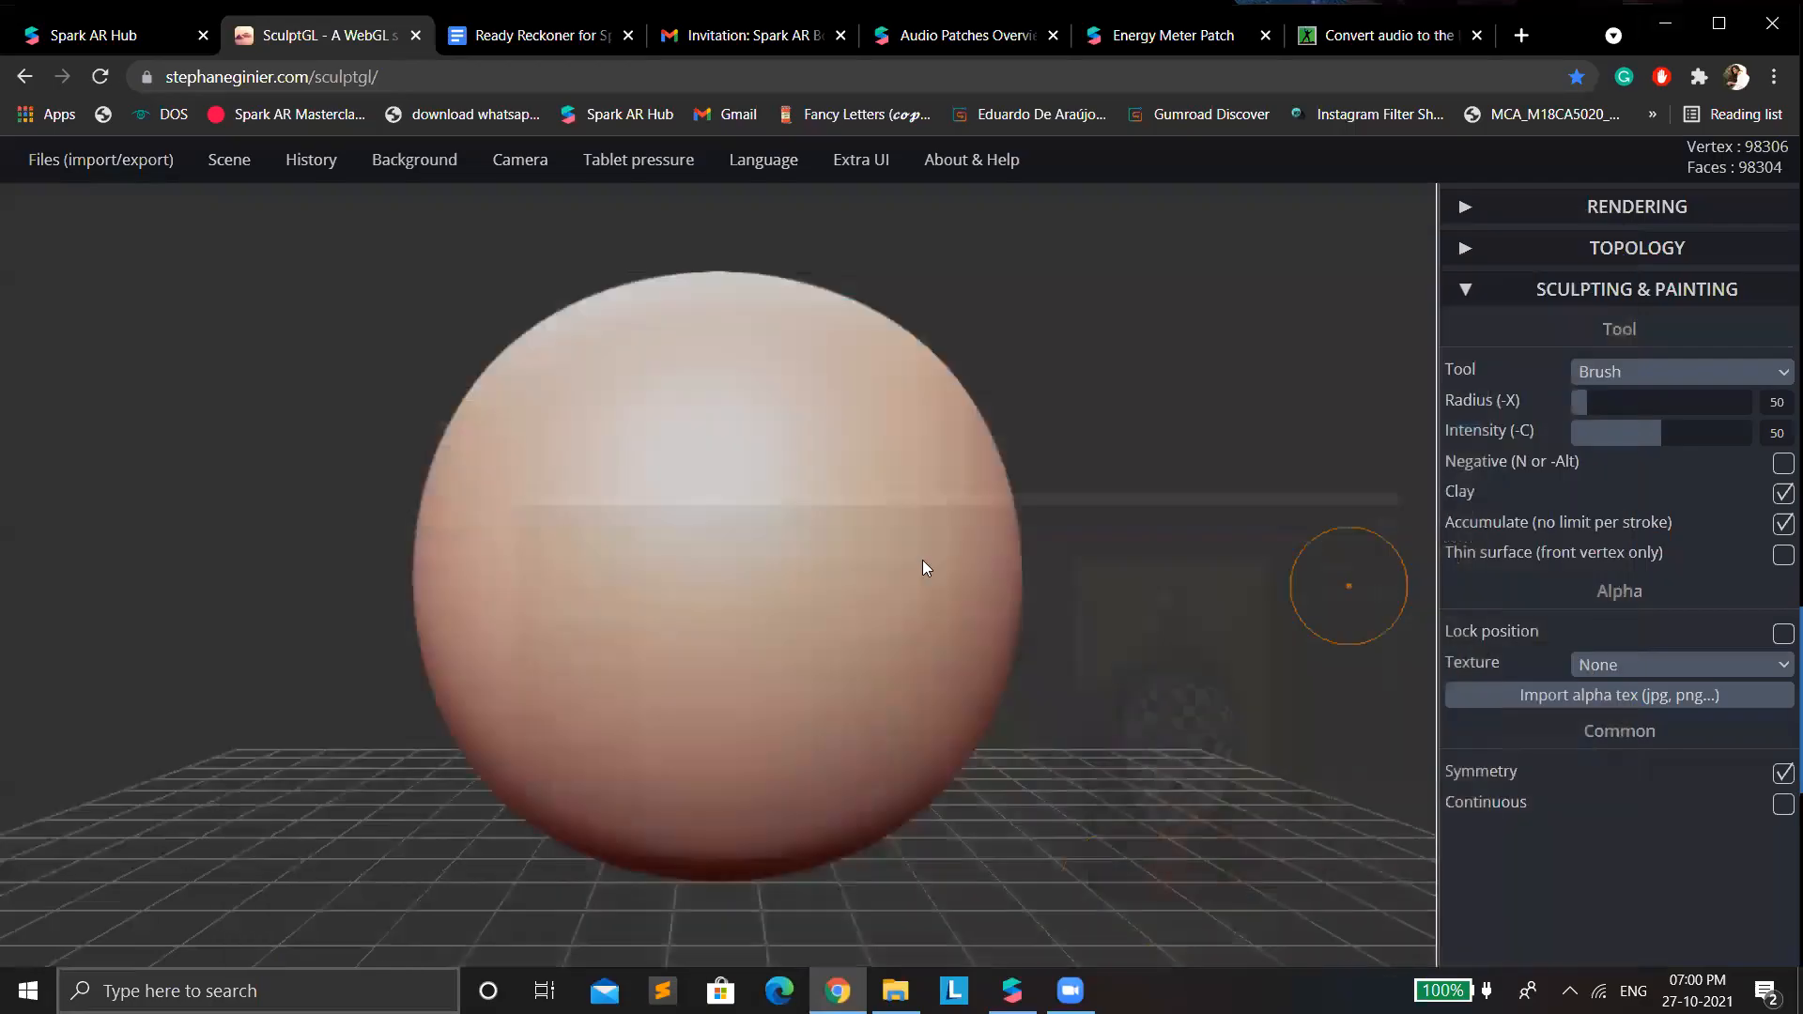
click(895, 991)
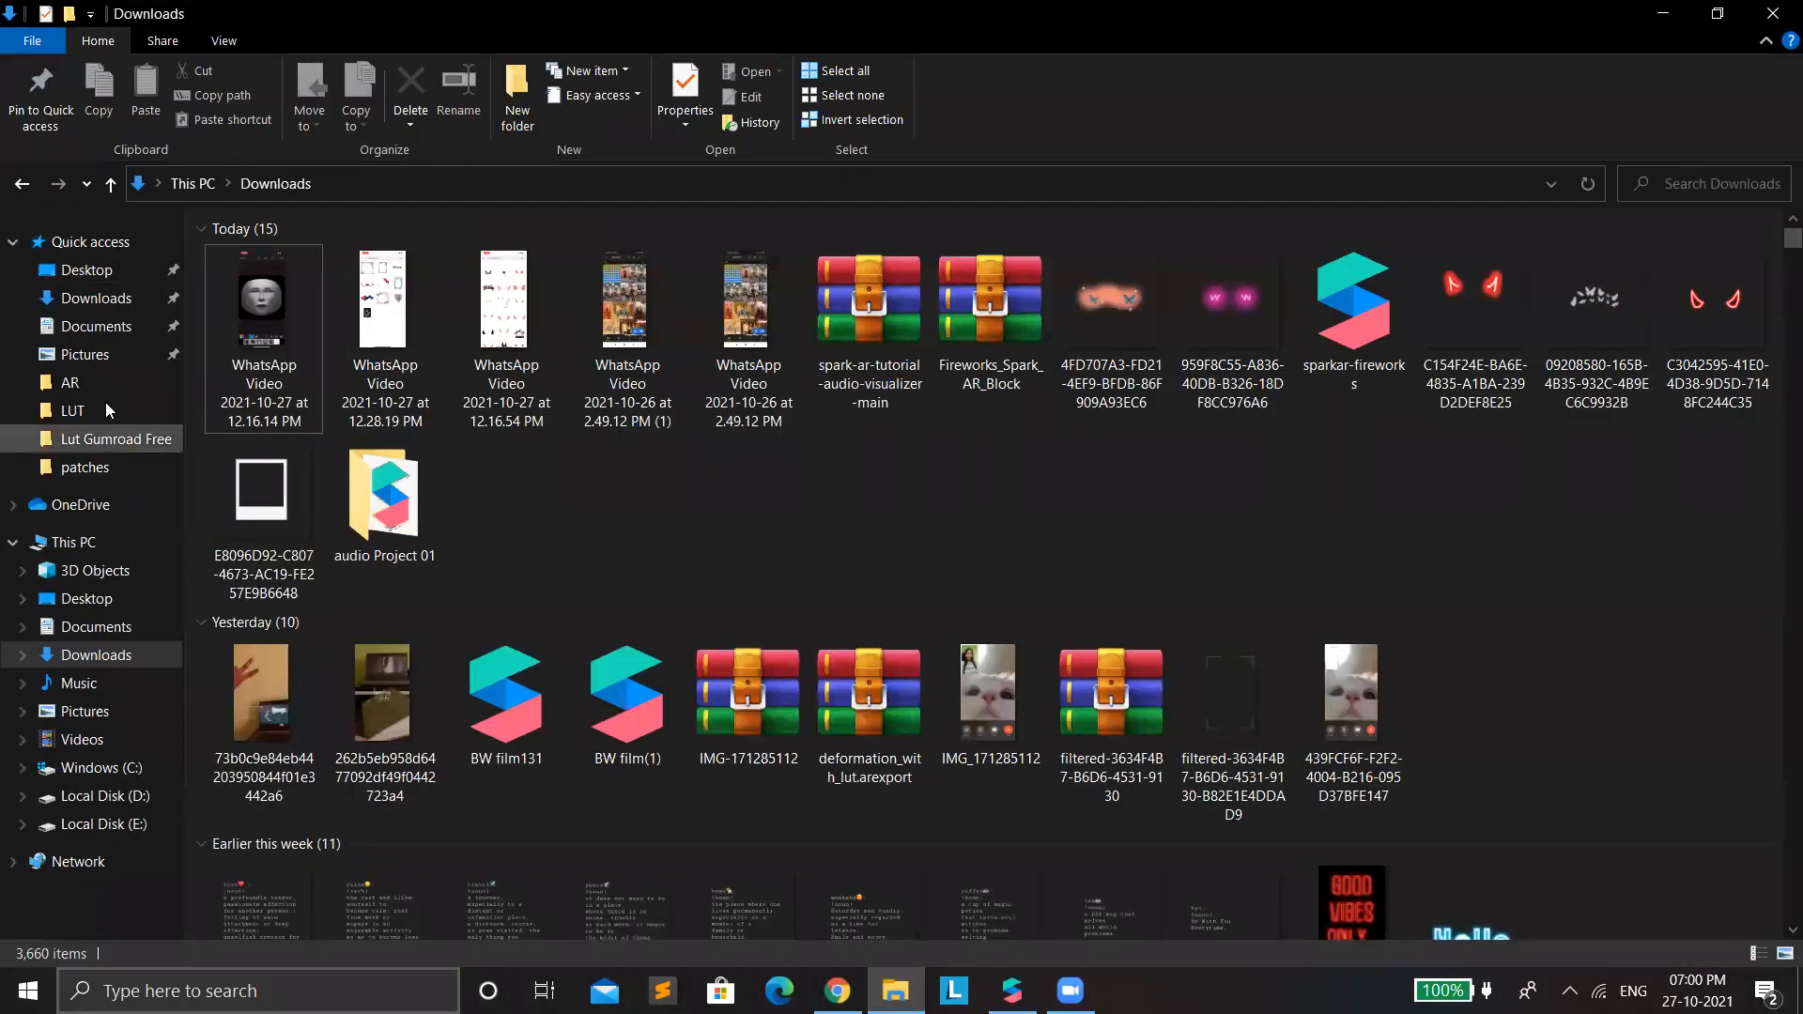
click(106, 386)
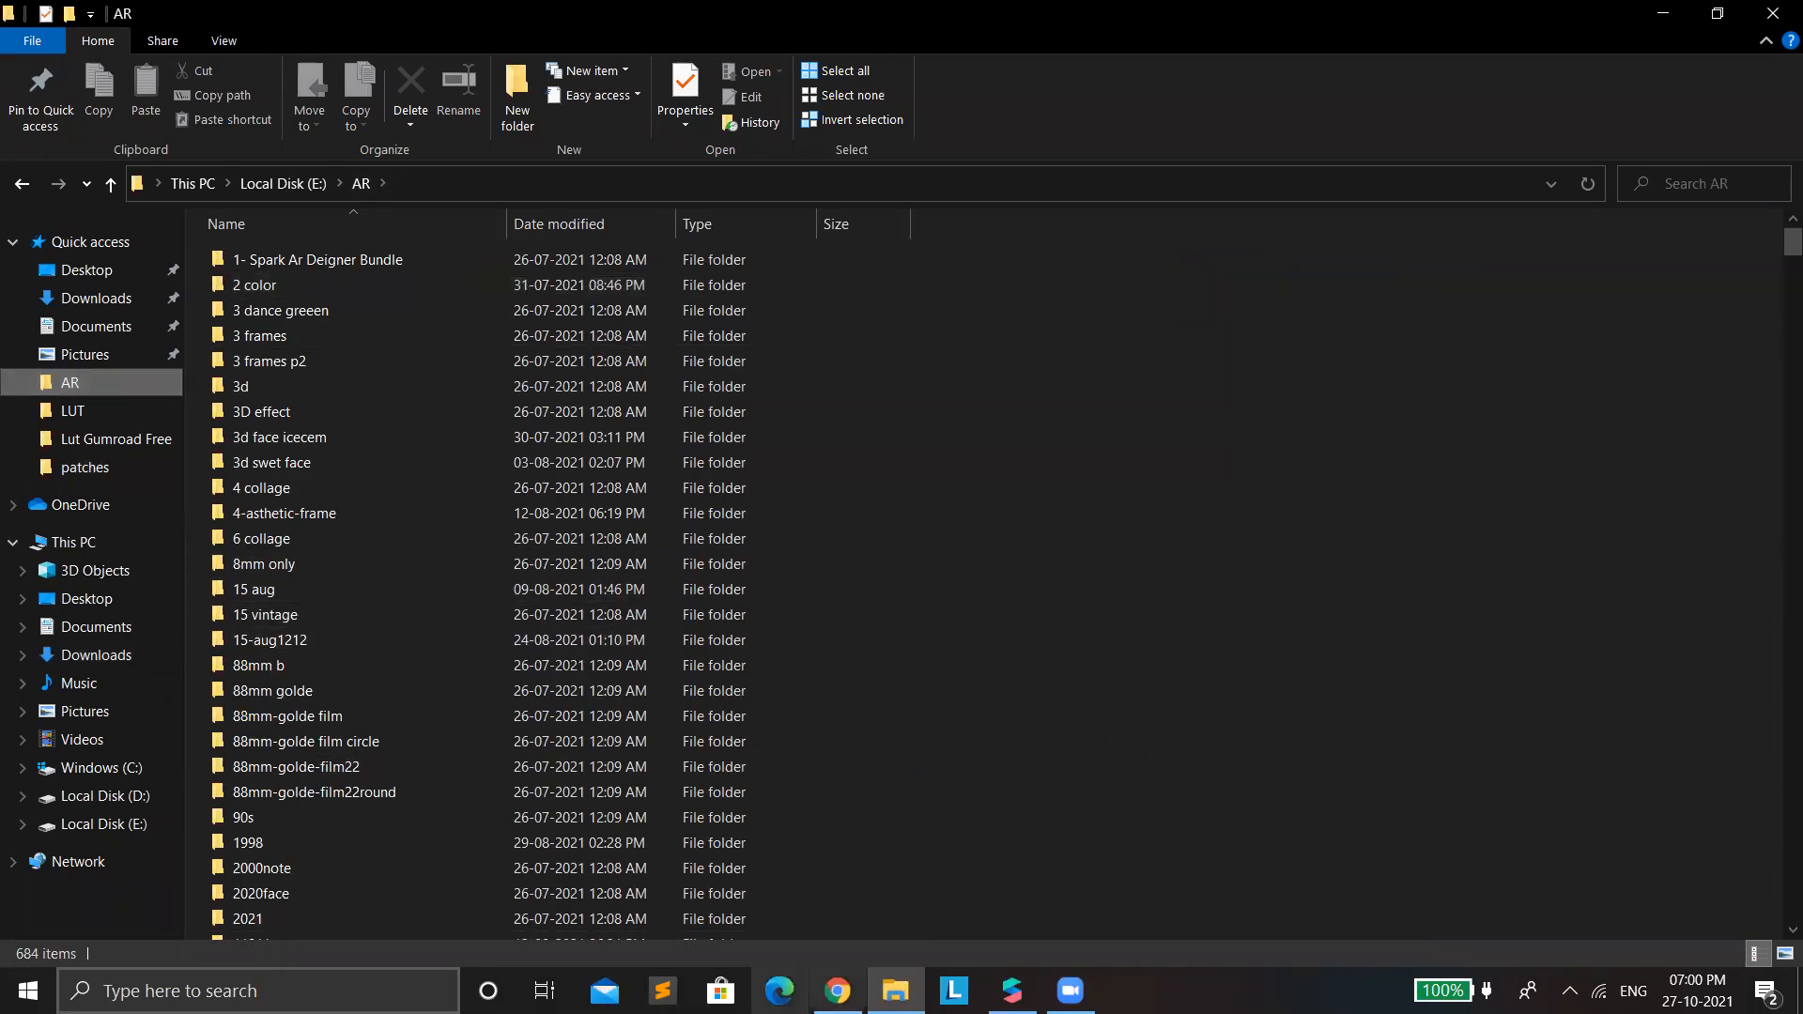
click(835, 990)
click(1011, 991)
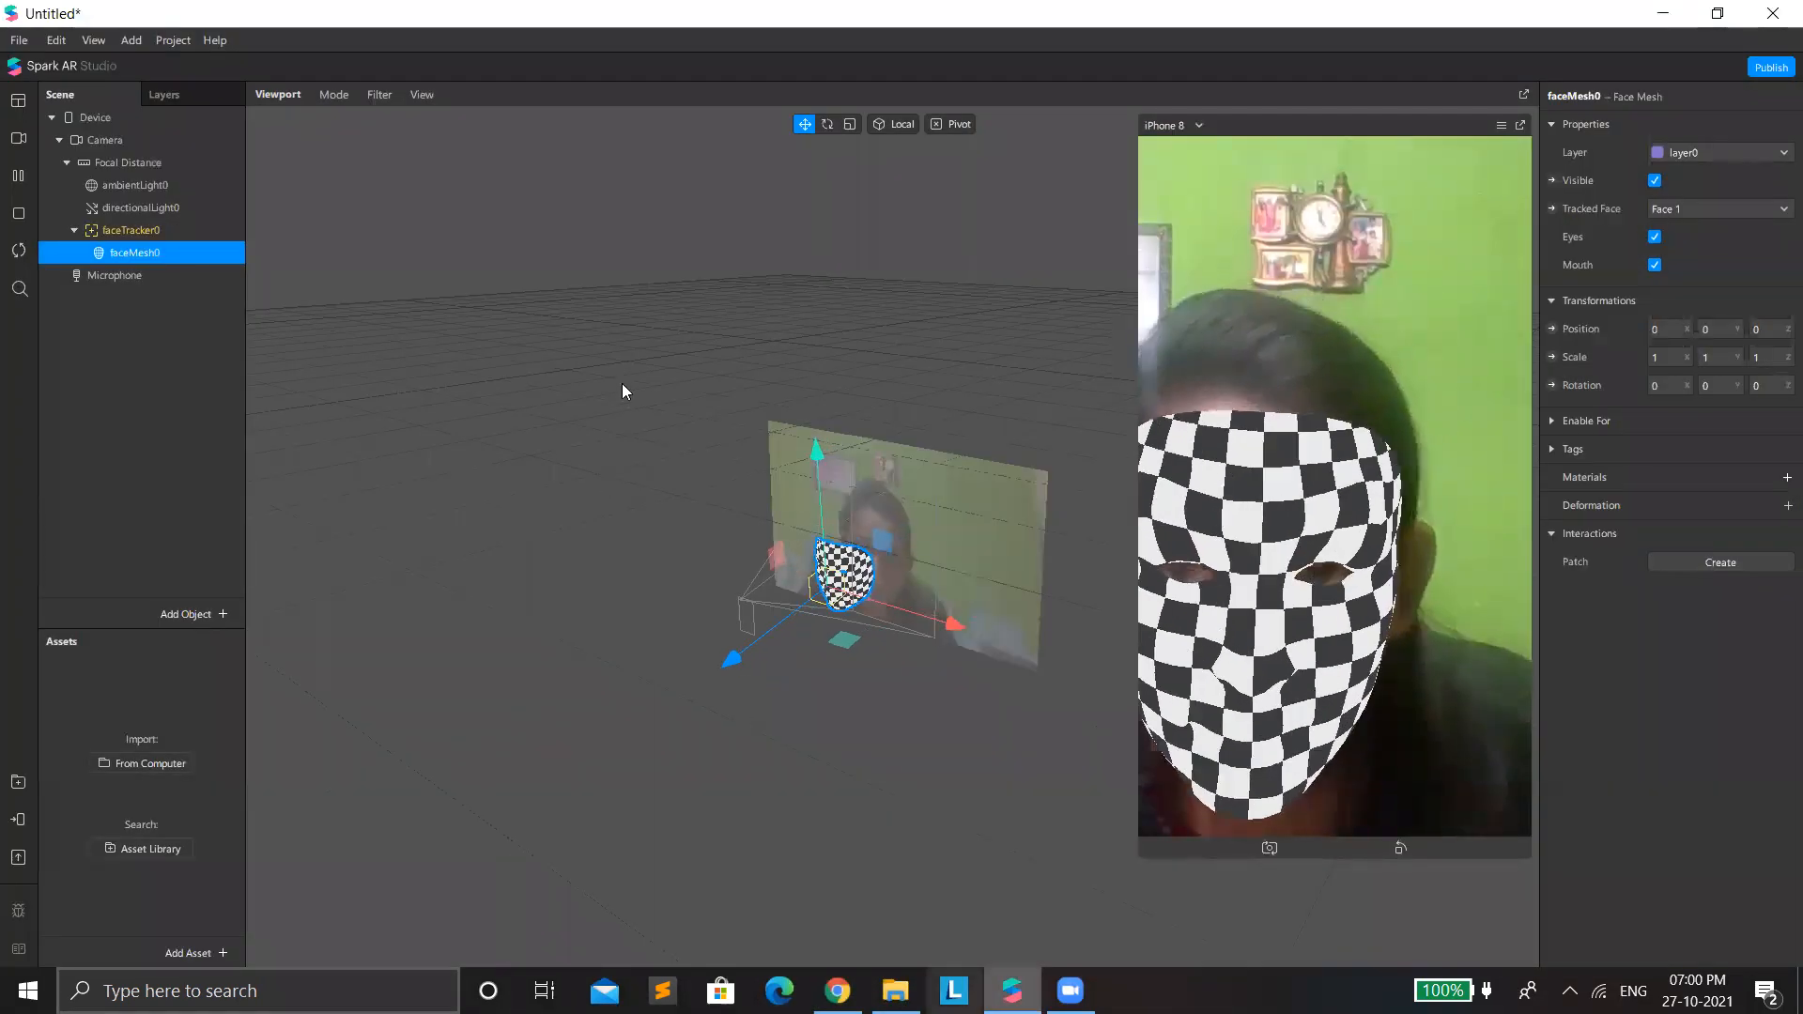
Open the Mesh folder inside AR > FaceAssets and import the 286 KB faceMesh 3D object into the SculptGL scene.
click(896, 990)
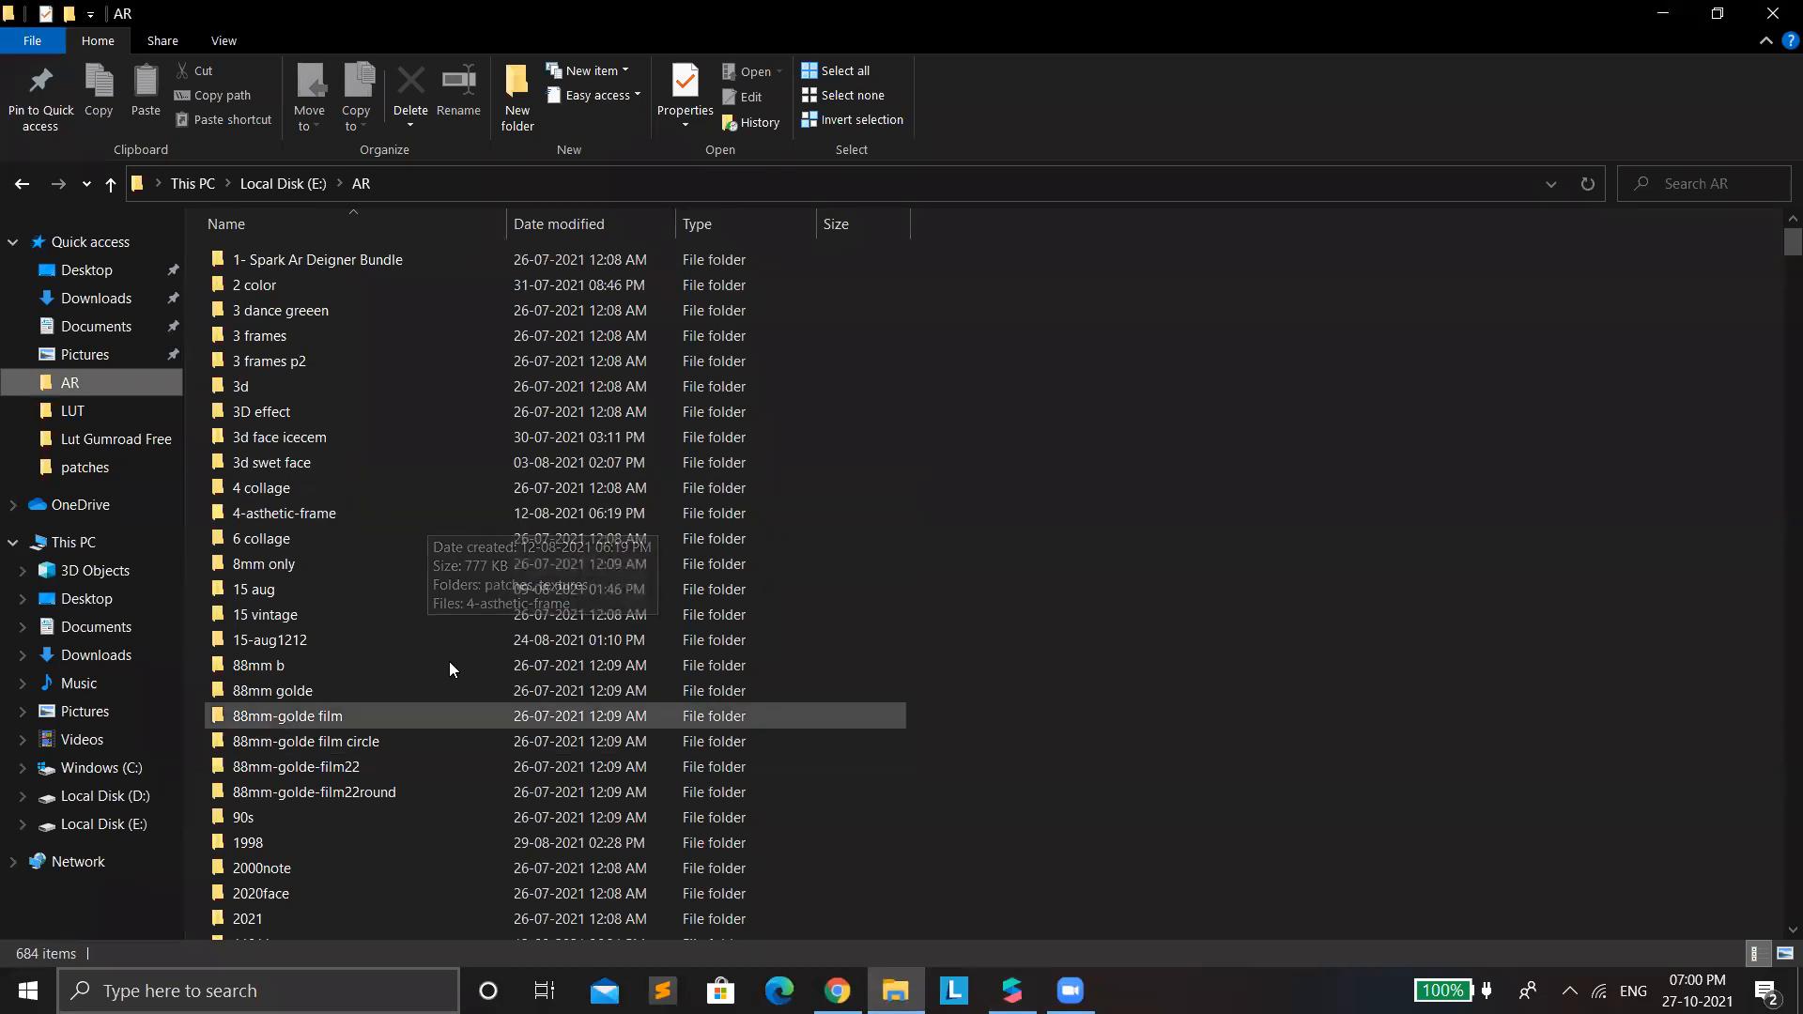
scroll(447, 695, down, 15)
scroll(434, 777, down, 20)
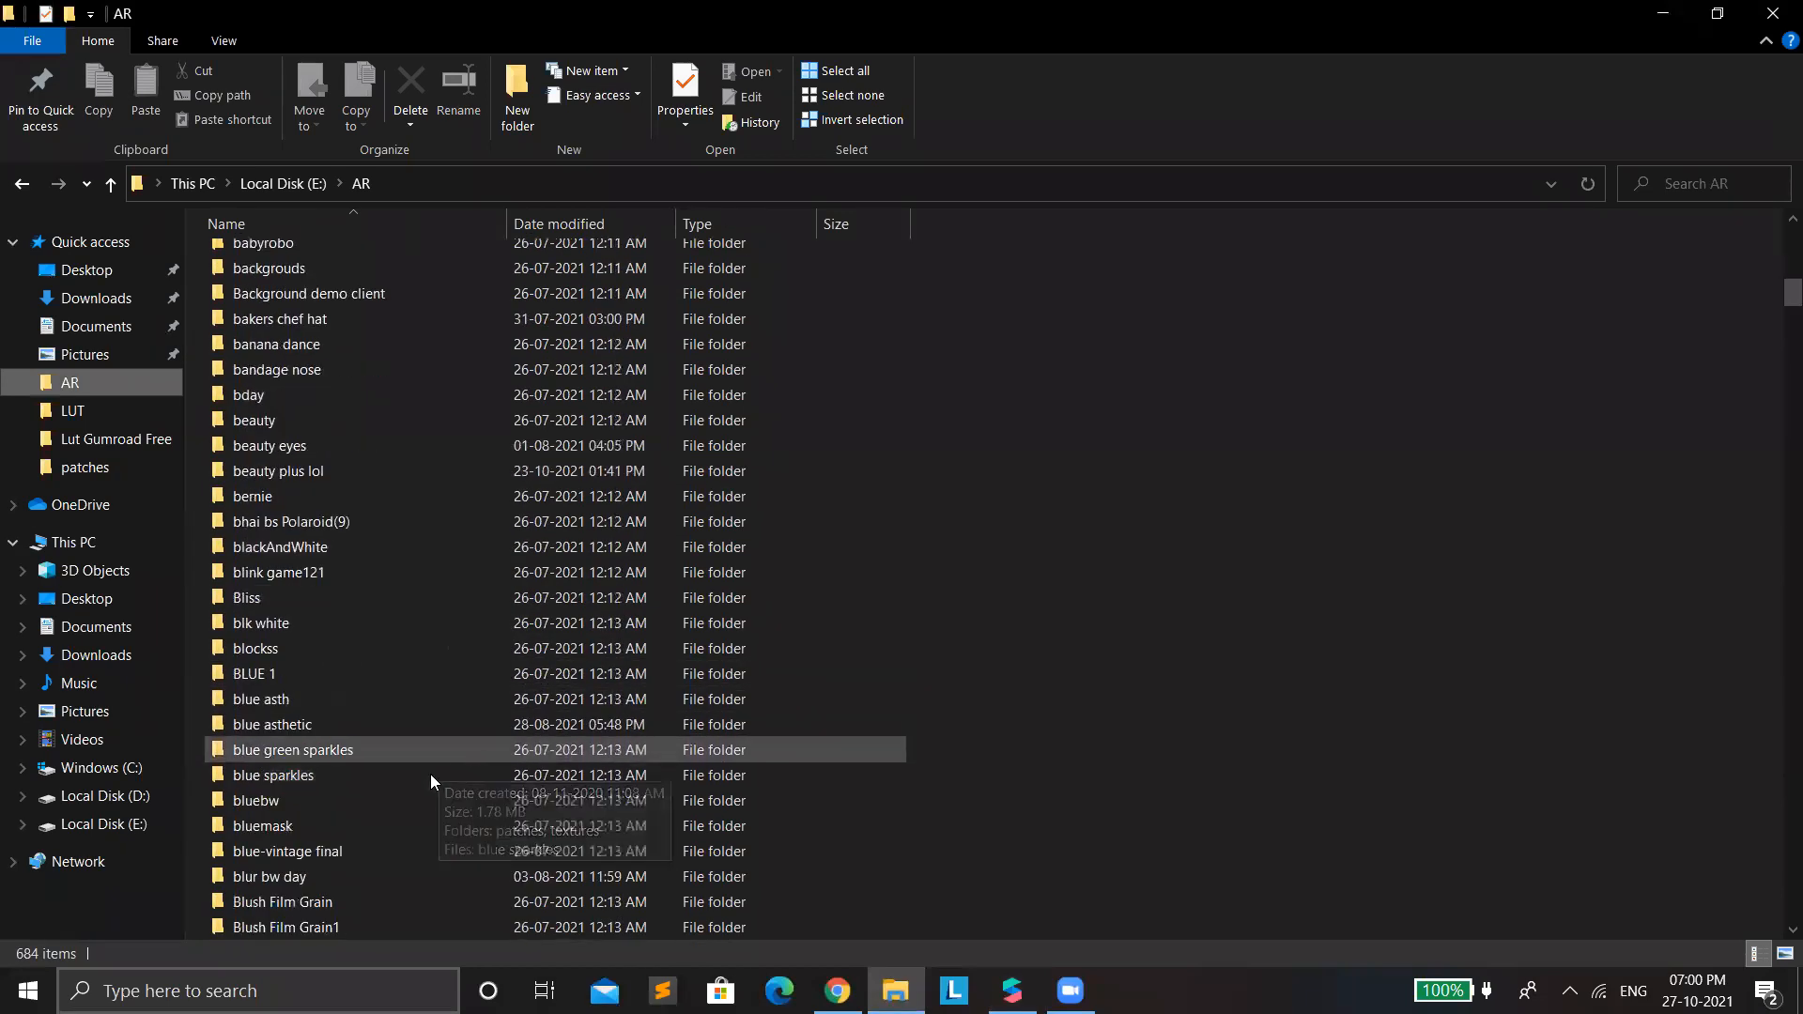
scroll(372, 804, down, 4)
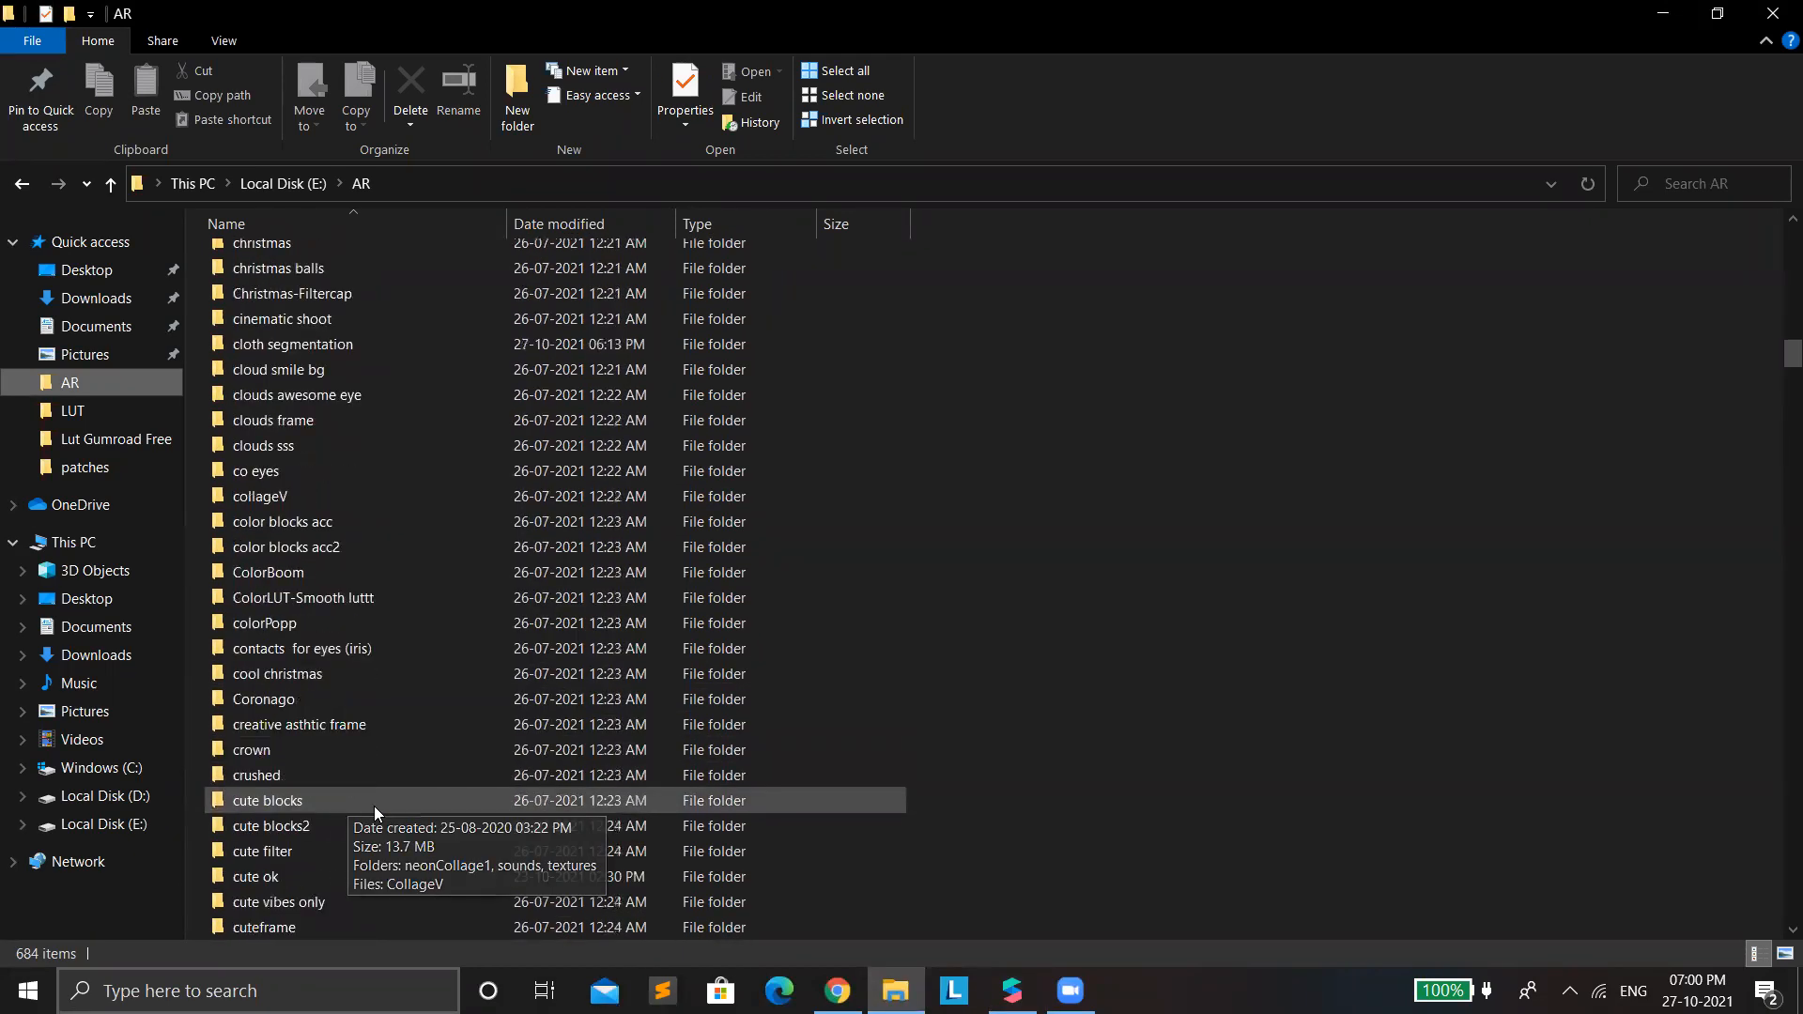
scroll(325, 789, down, 15)
scroll(312, 781, down, 12)
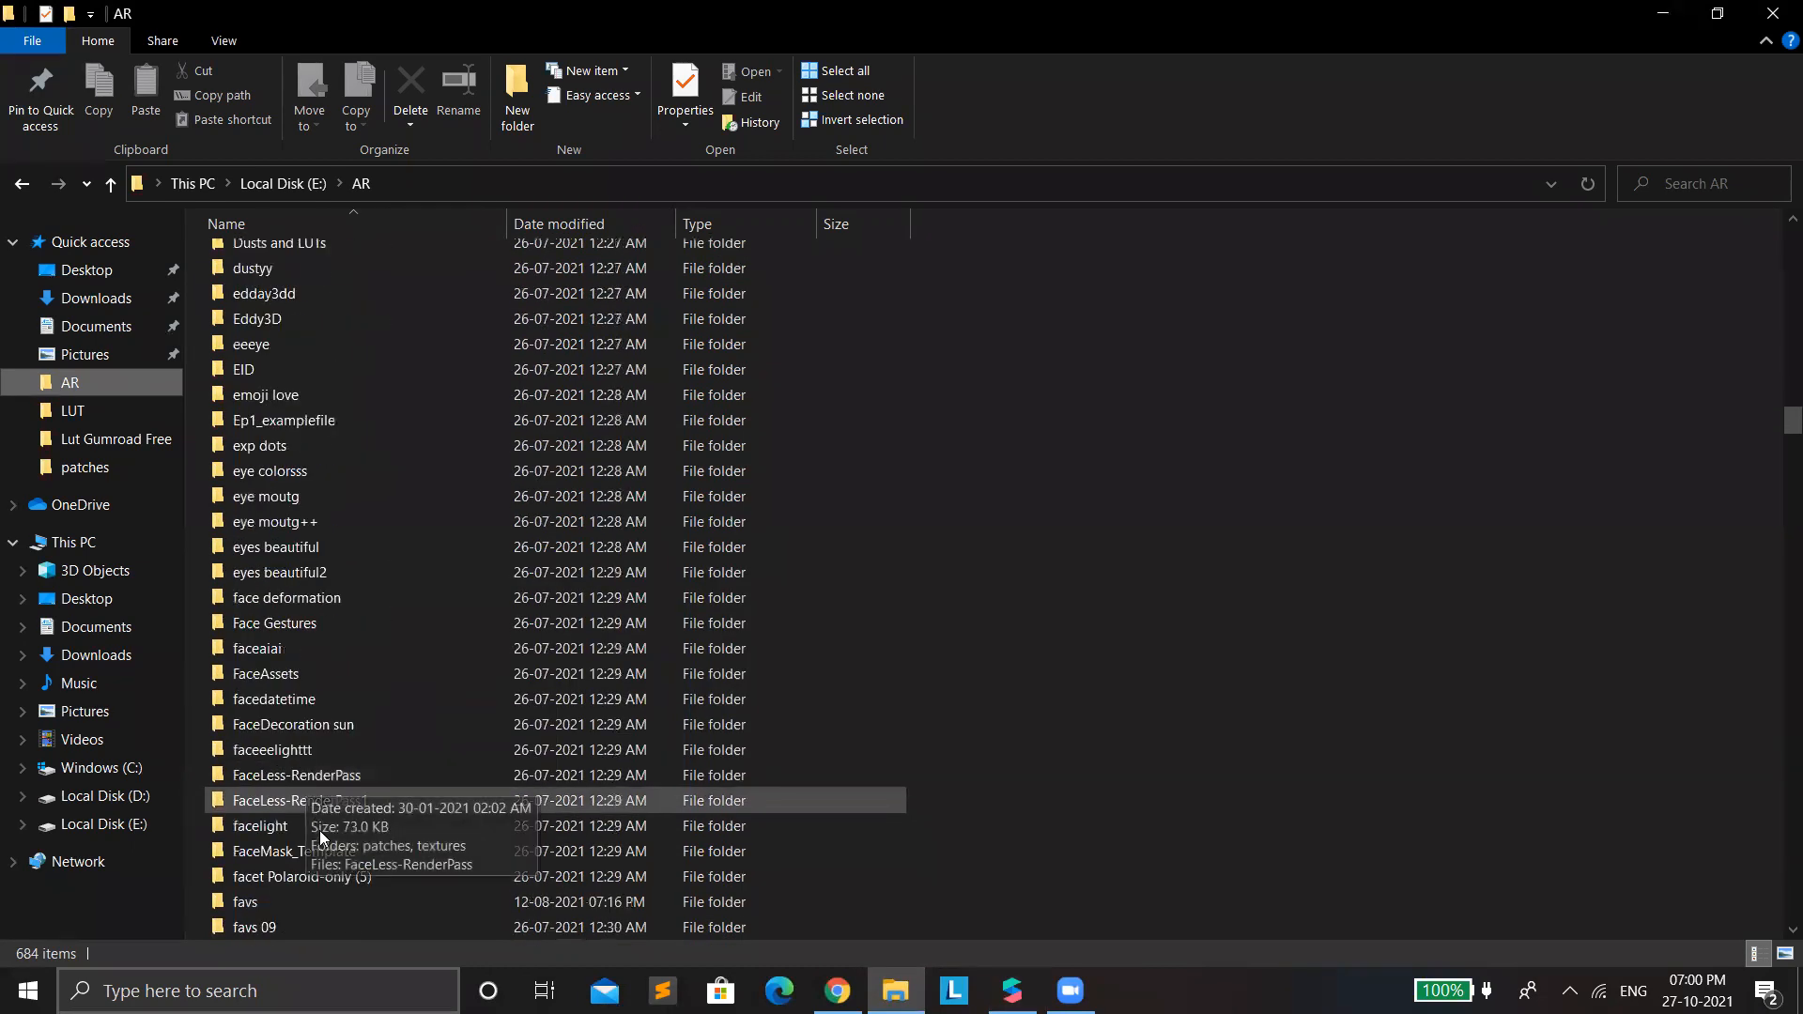
double_click(266, 669)
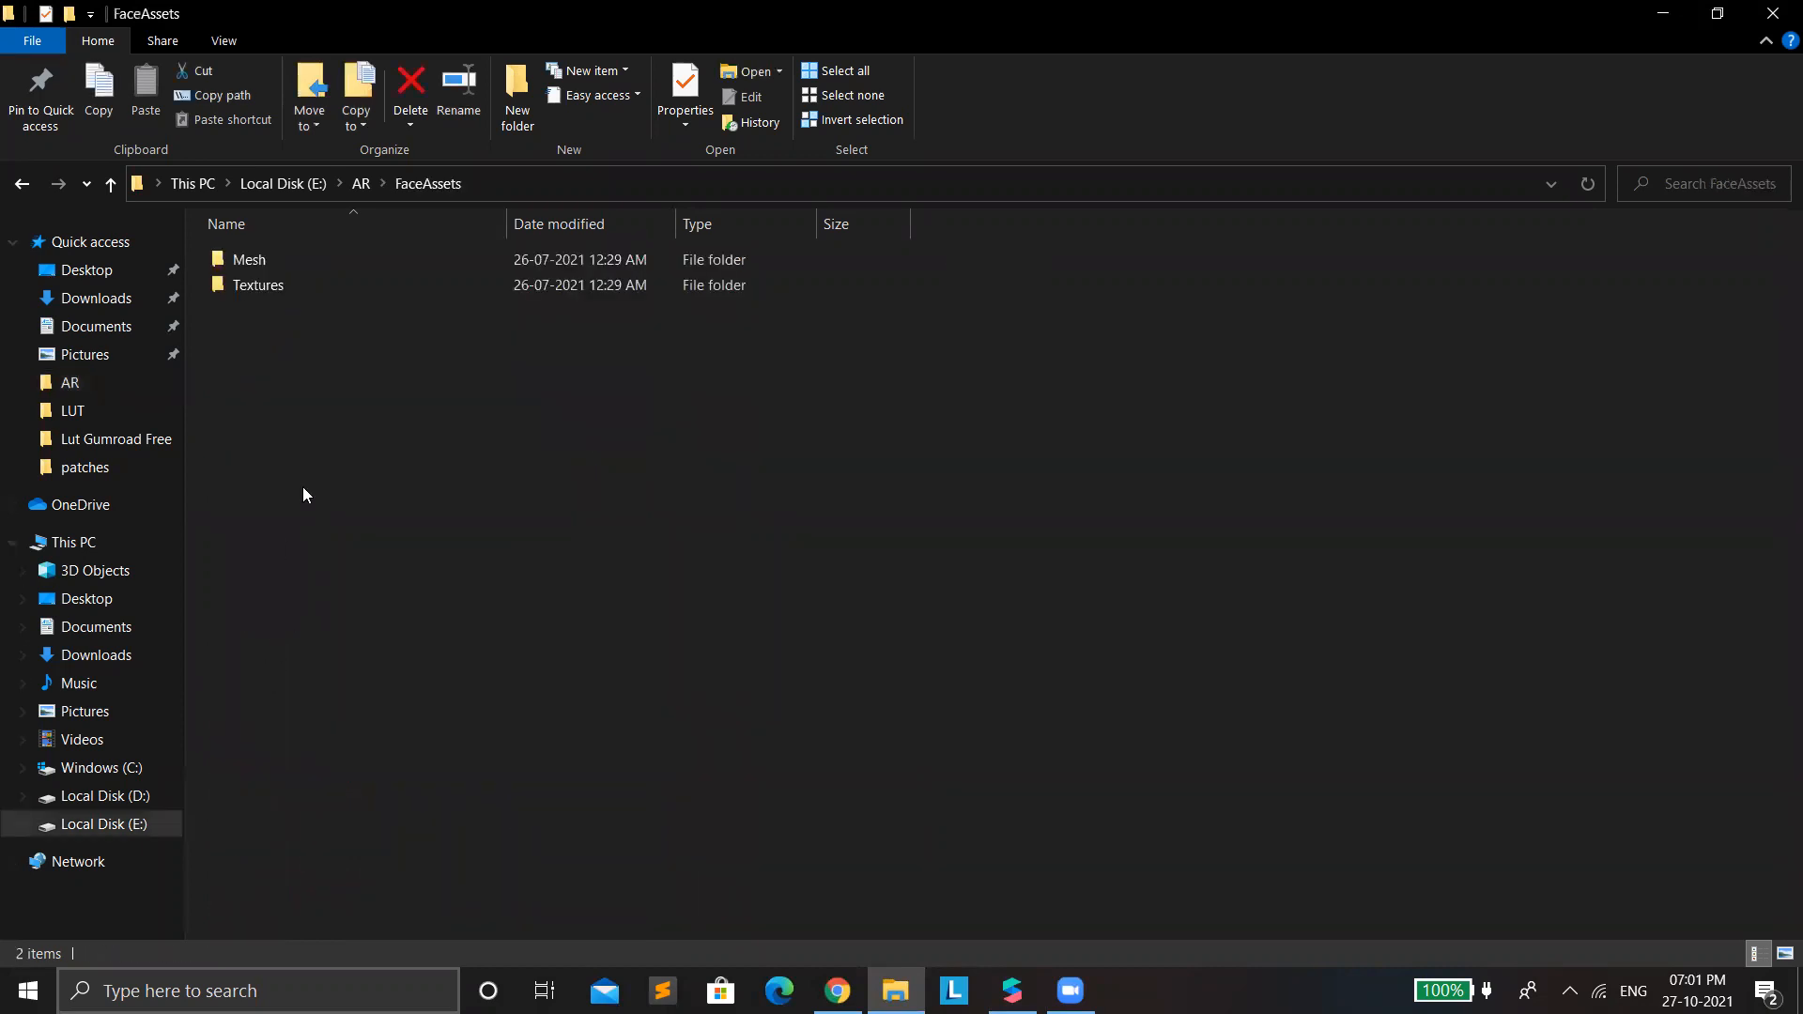
double_click(295, 255)
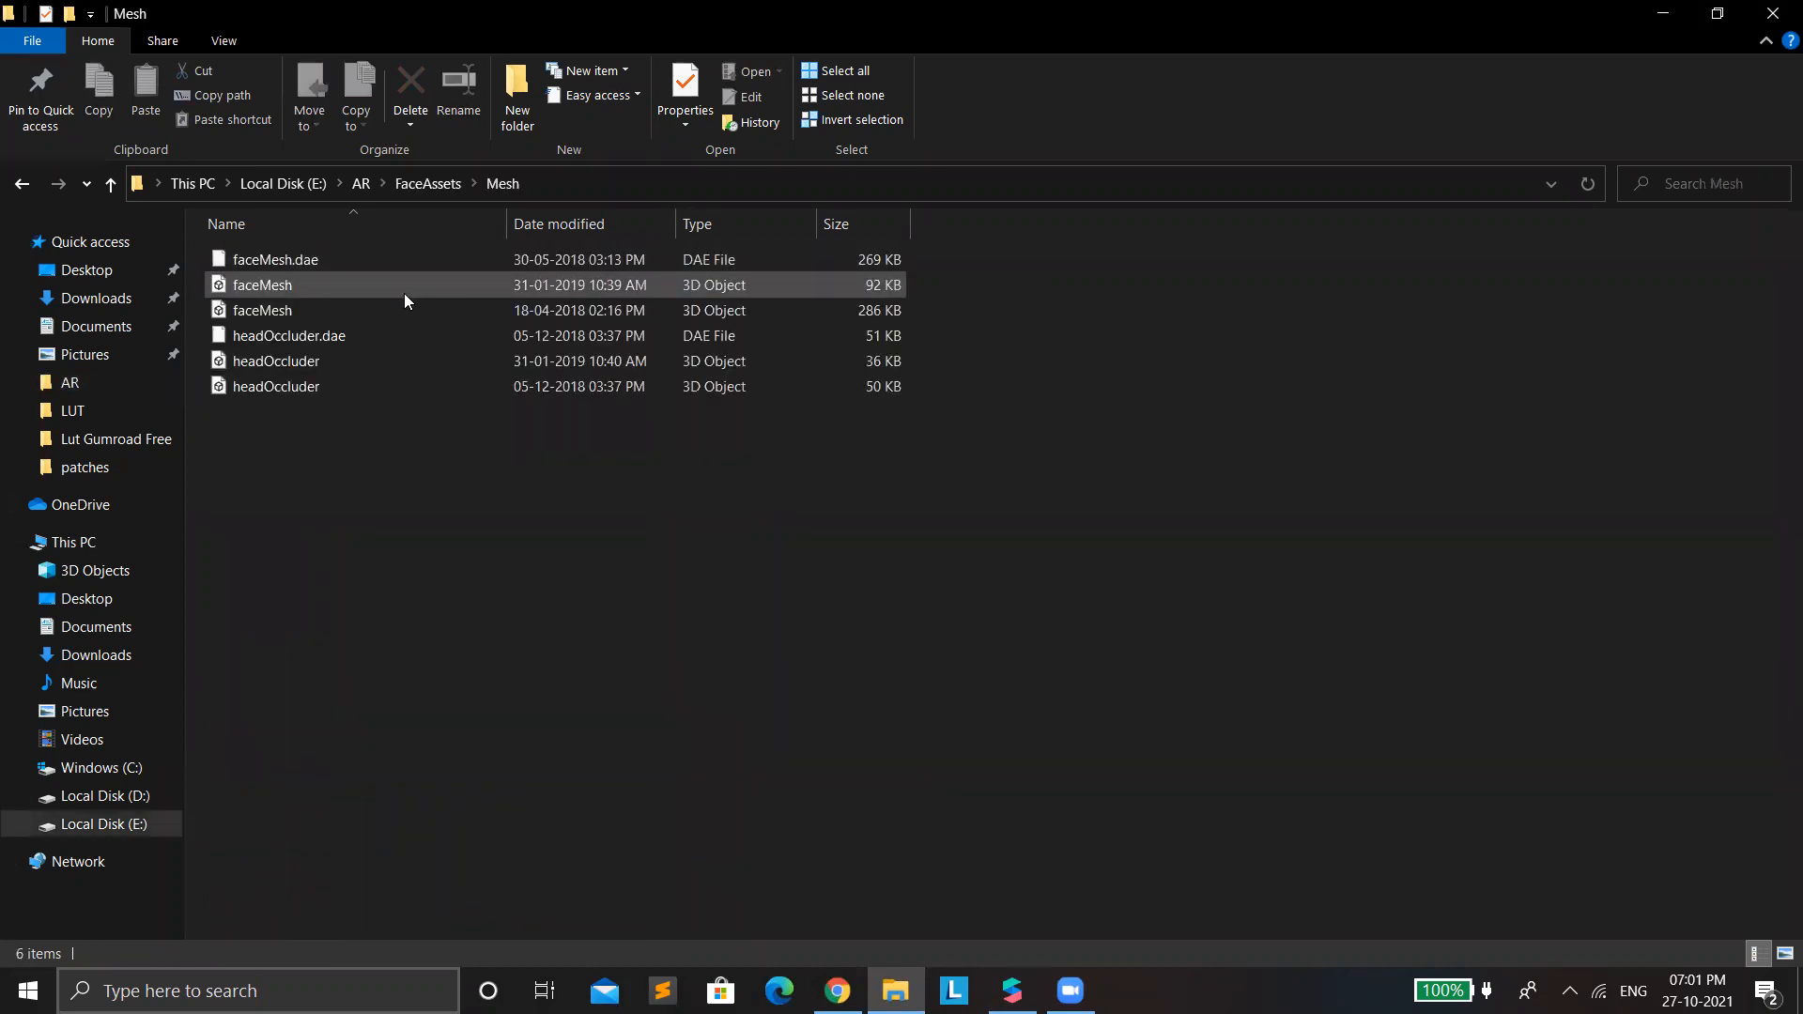
click(314, 308)
mouse_move(314, 307)
mouse_down()
mouse_move(291, 308)
mouse_move(631, 488)
mouse_move(845, 925)
mouse_move(837, 991)
mouse_move(666, 610)
mouse_move(695, 614)
mouse_up()
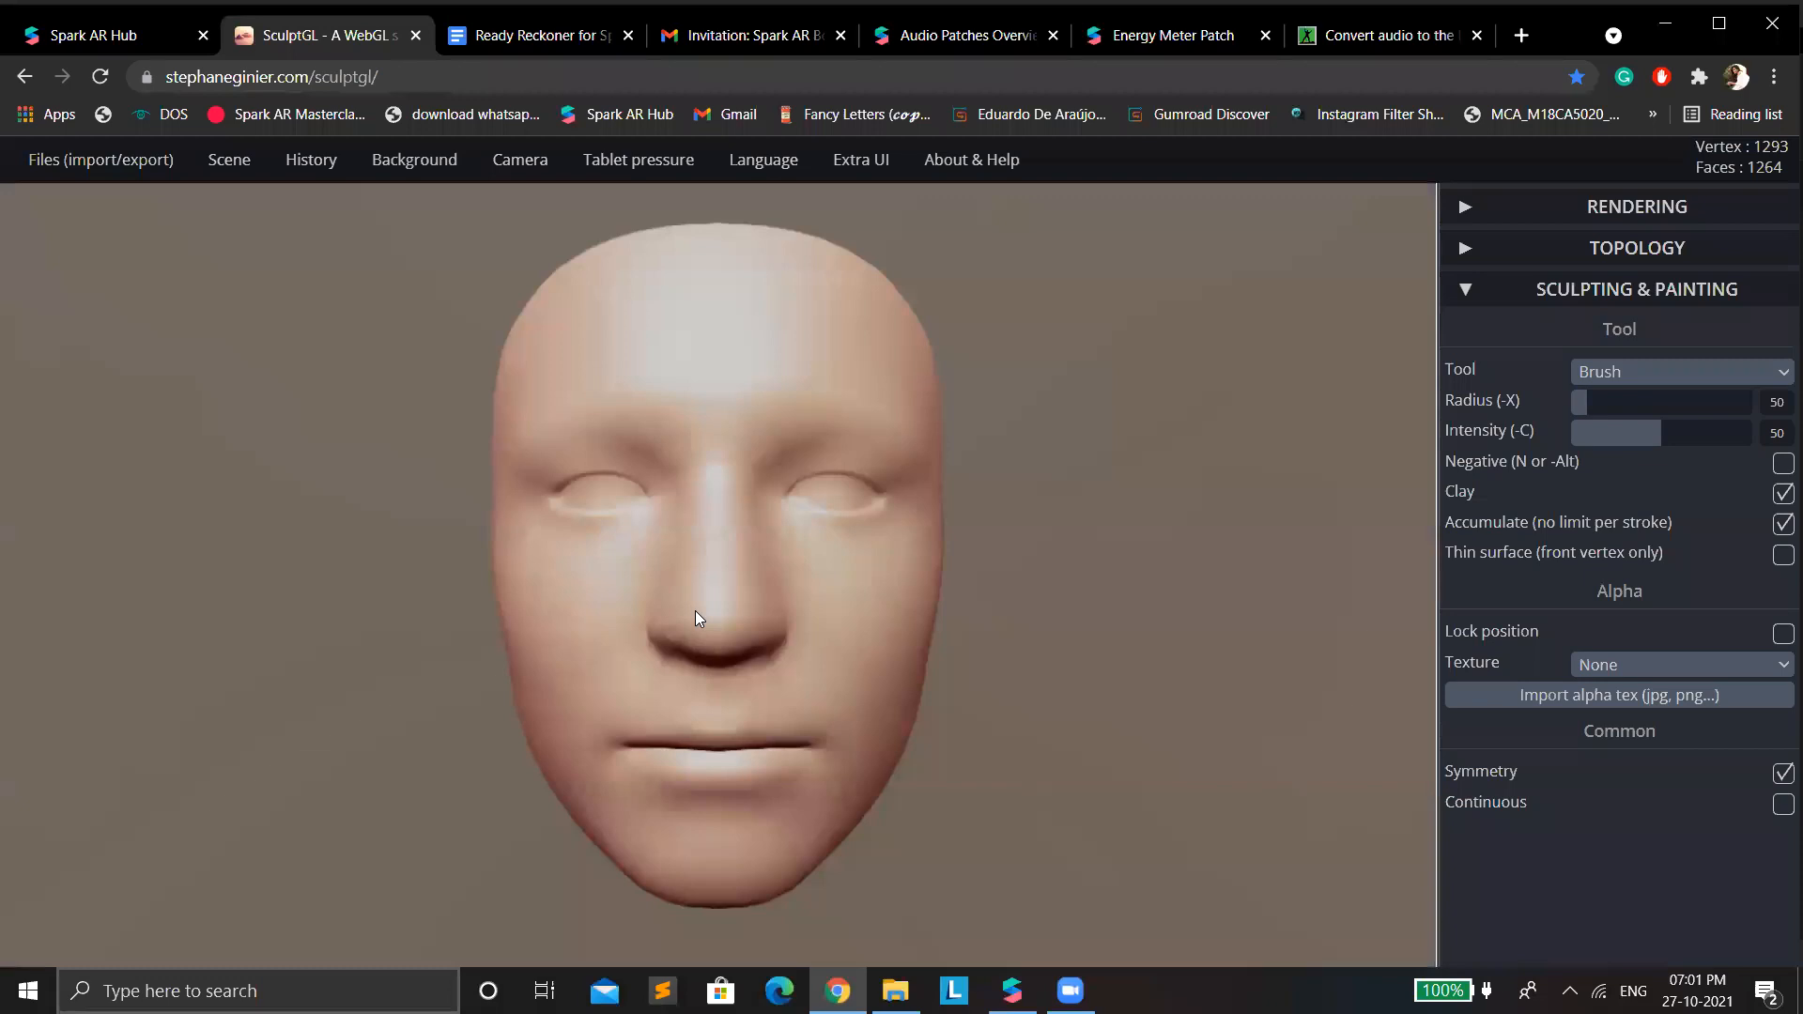
Select the address of the SculptGL page and switch to the Zoom meeting.
click(273, 77)
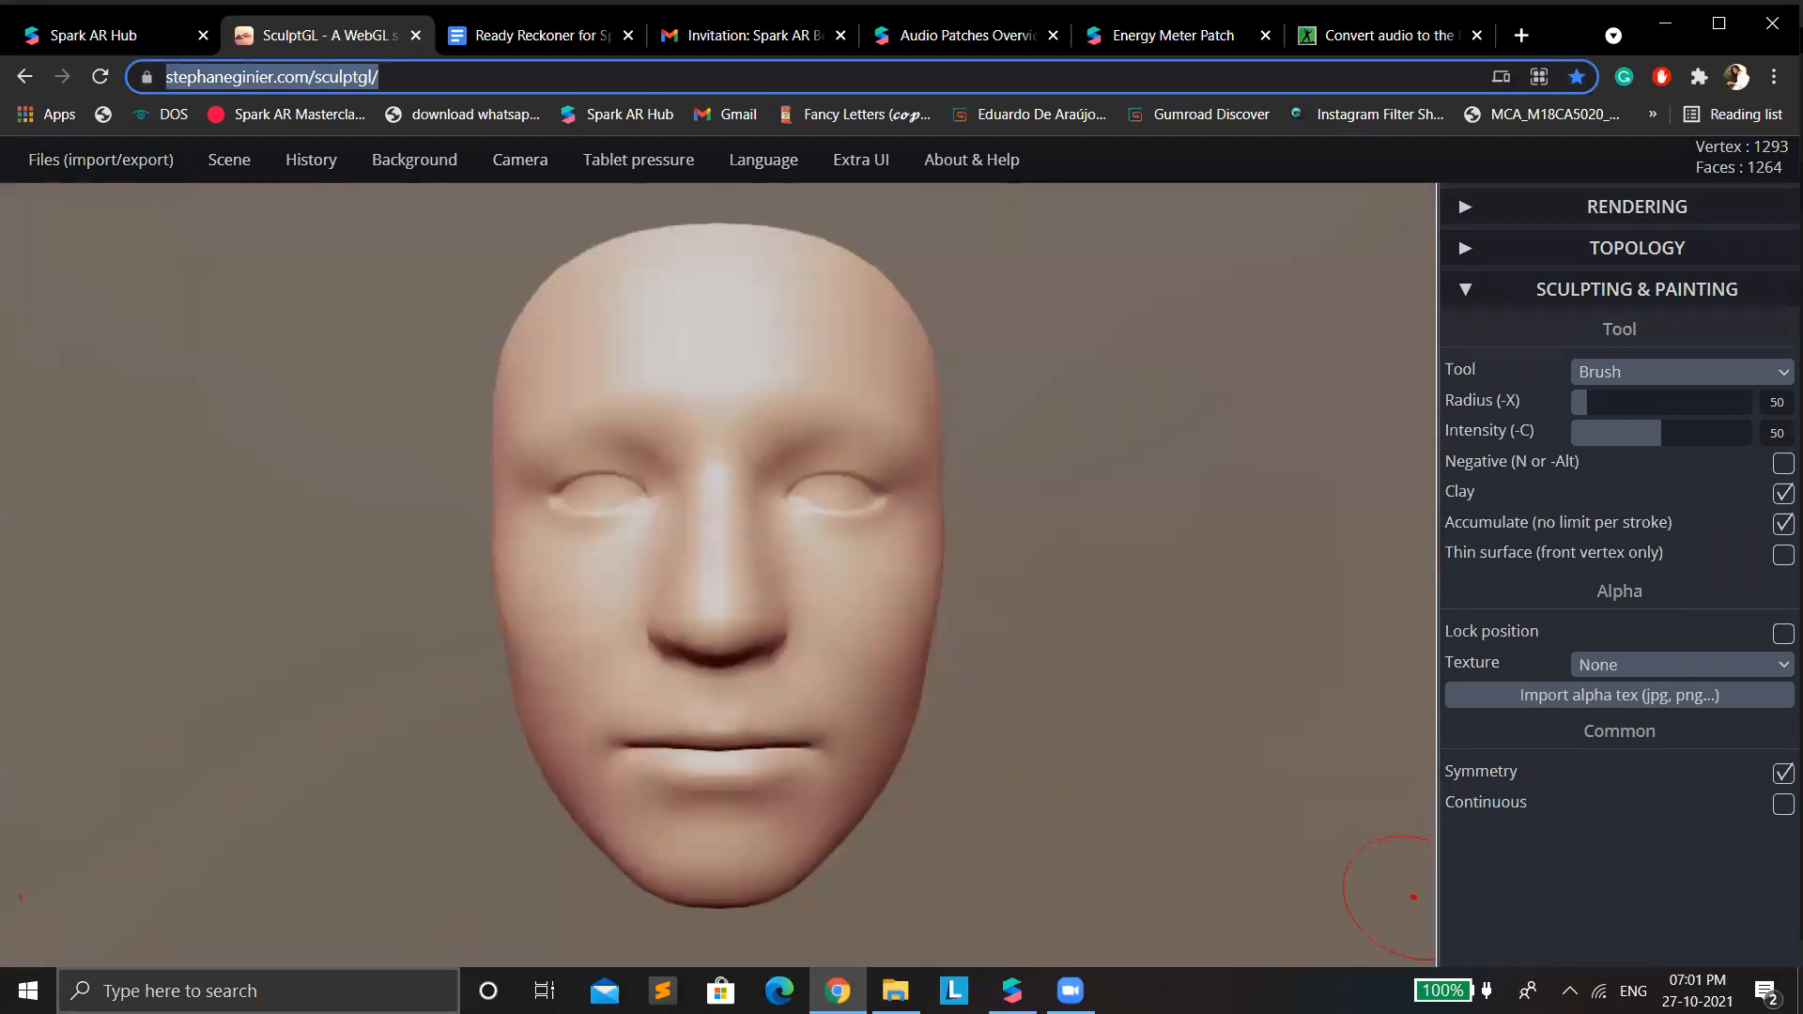
click(1070, 991)
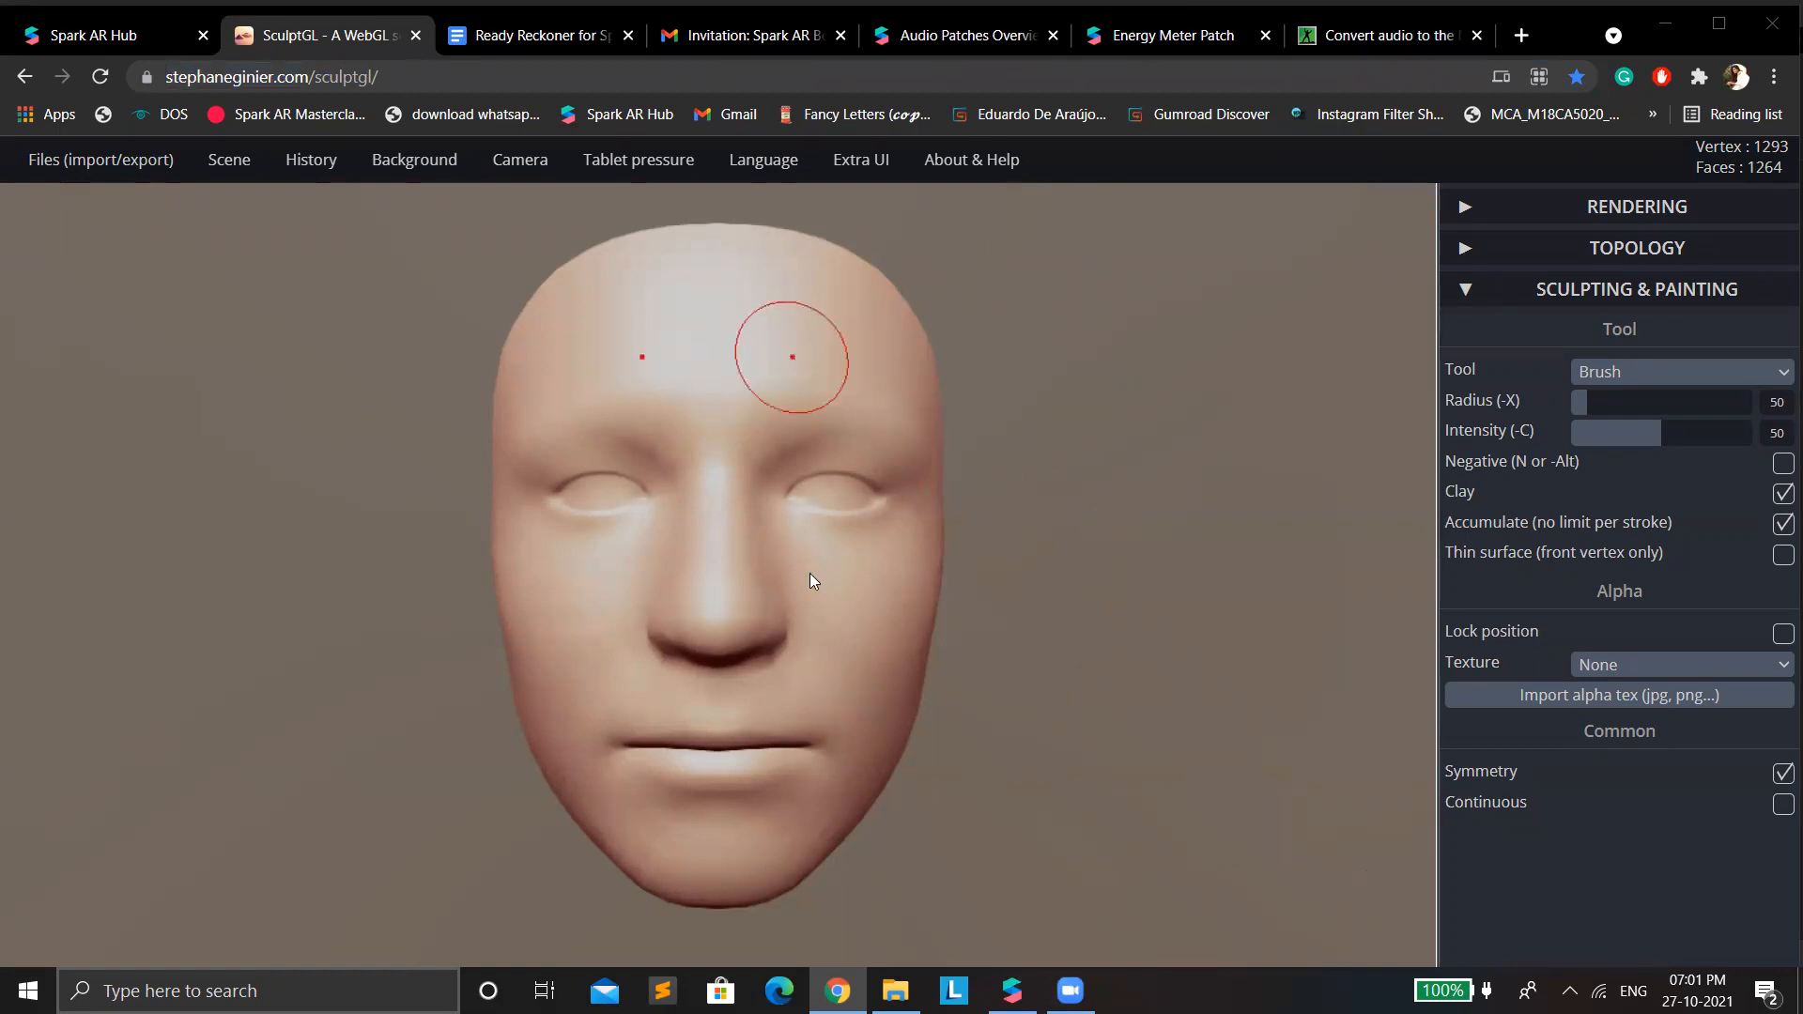
Look through the available sculpting tools and select the Drag tool.
click(1695, 370)
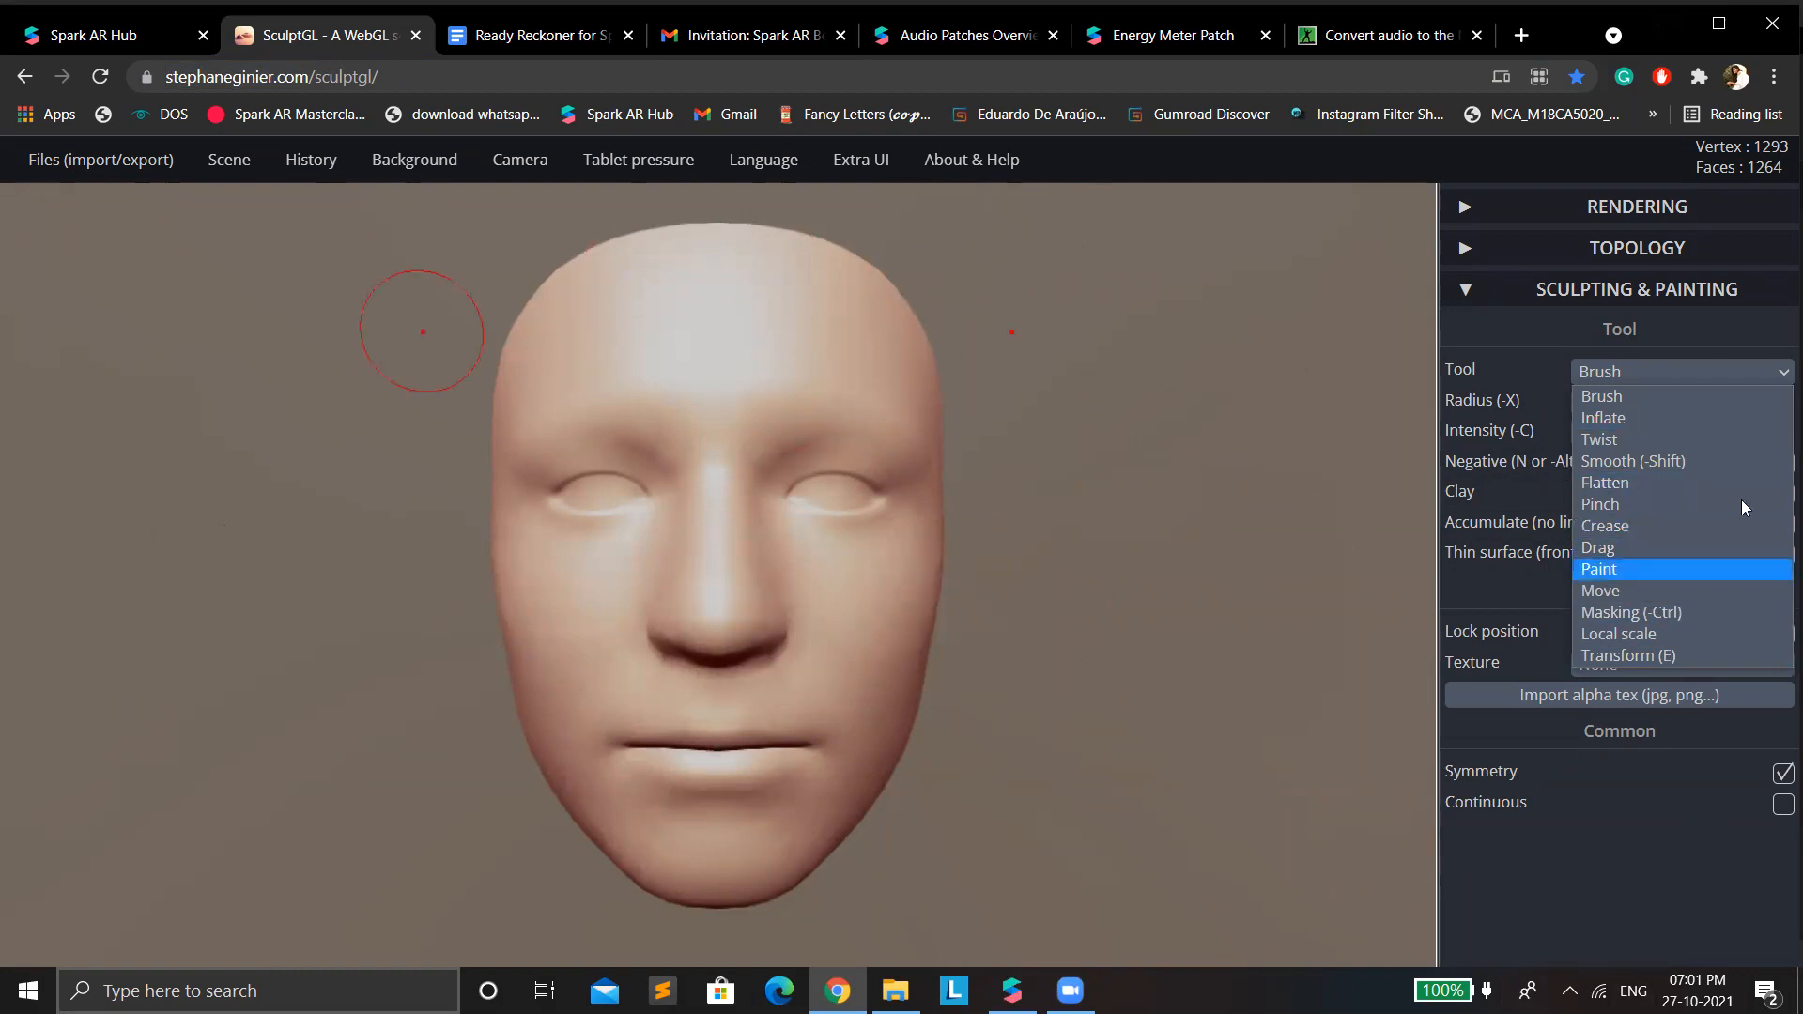
click(1645, 379)
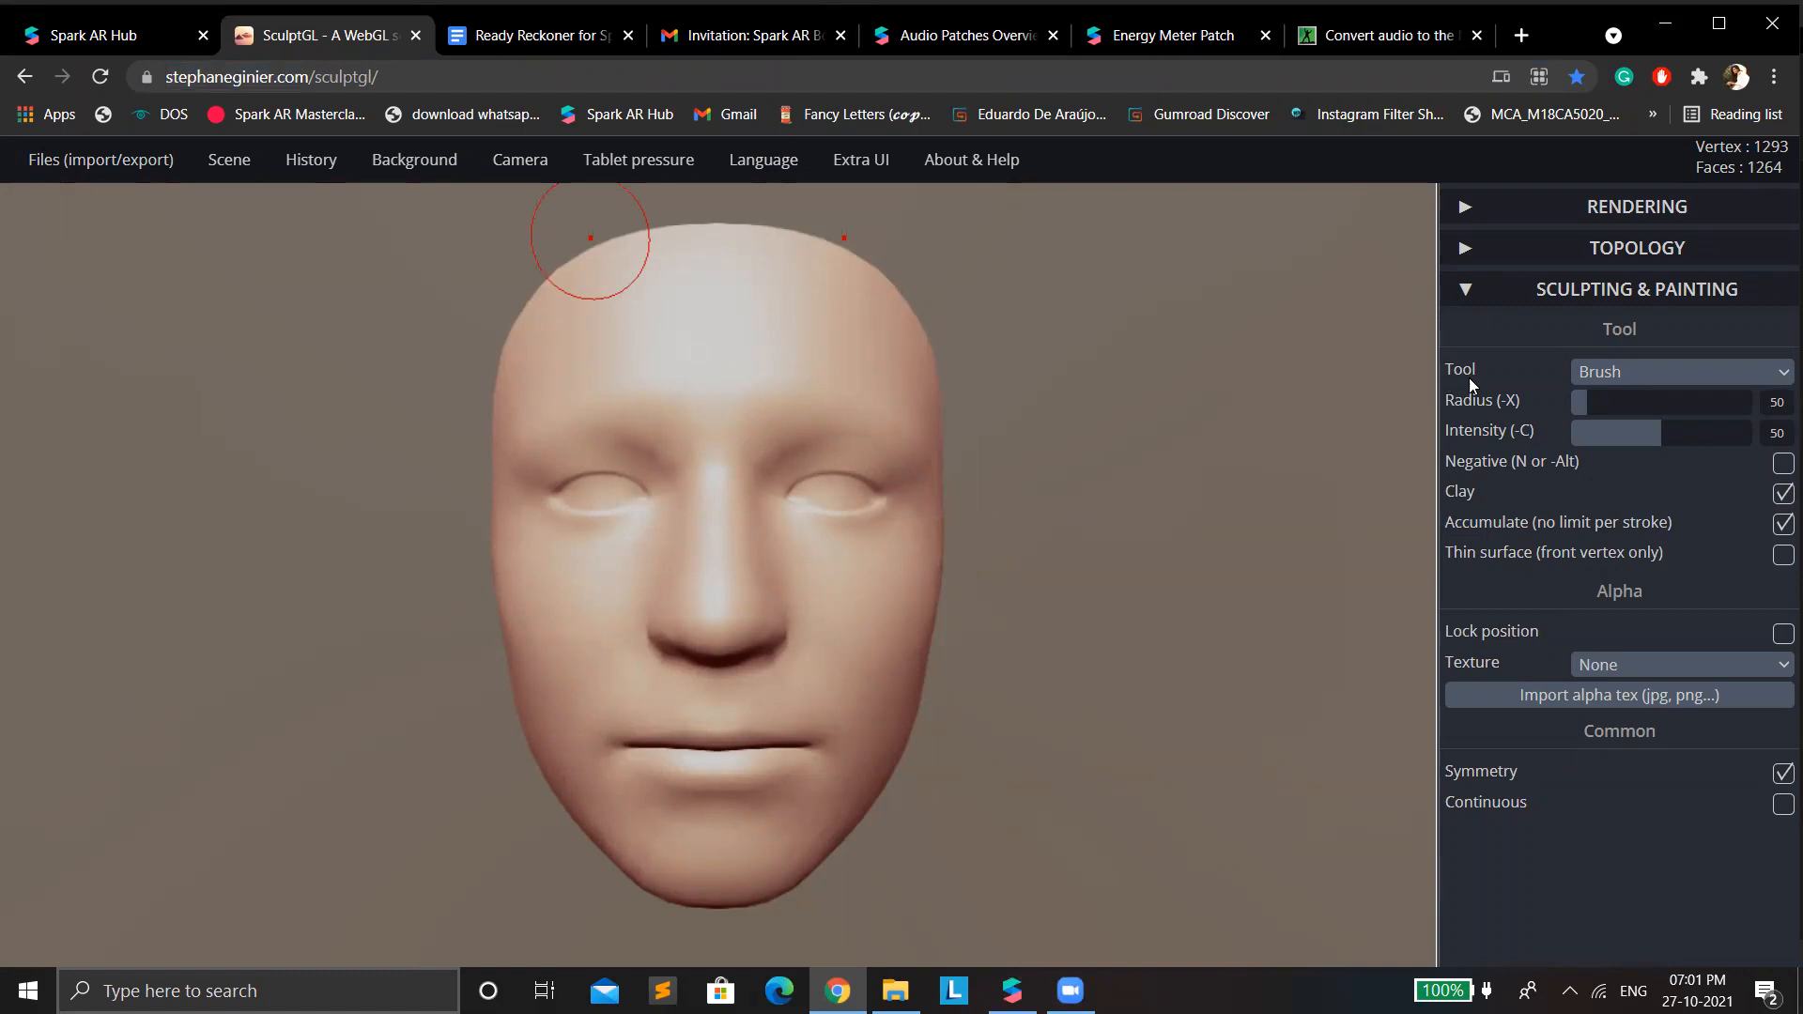
click(1604, 377)
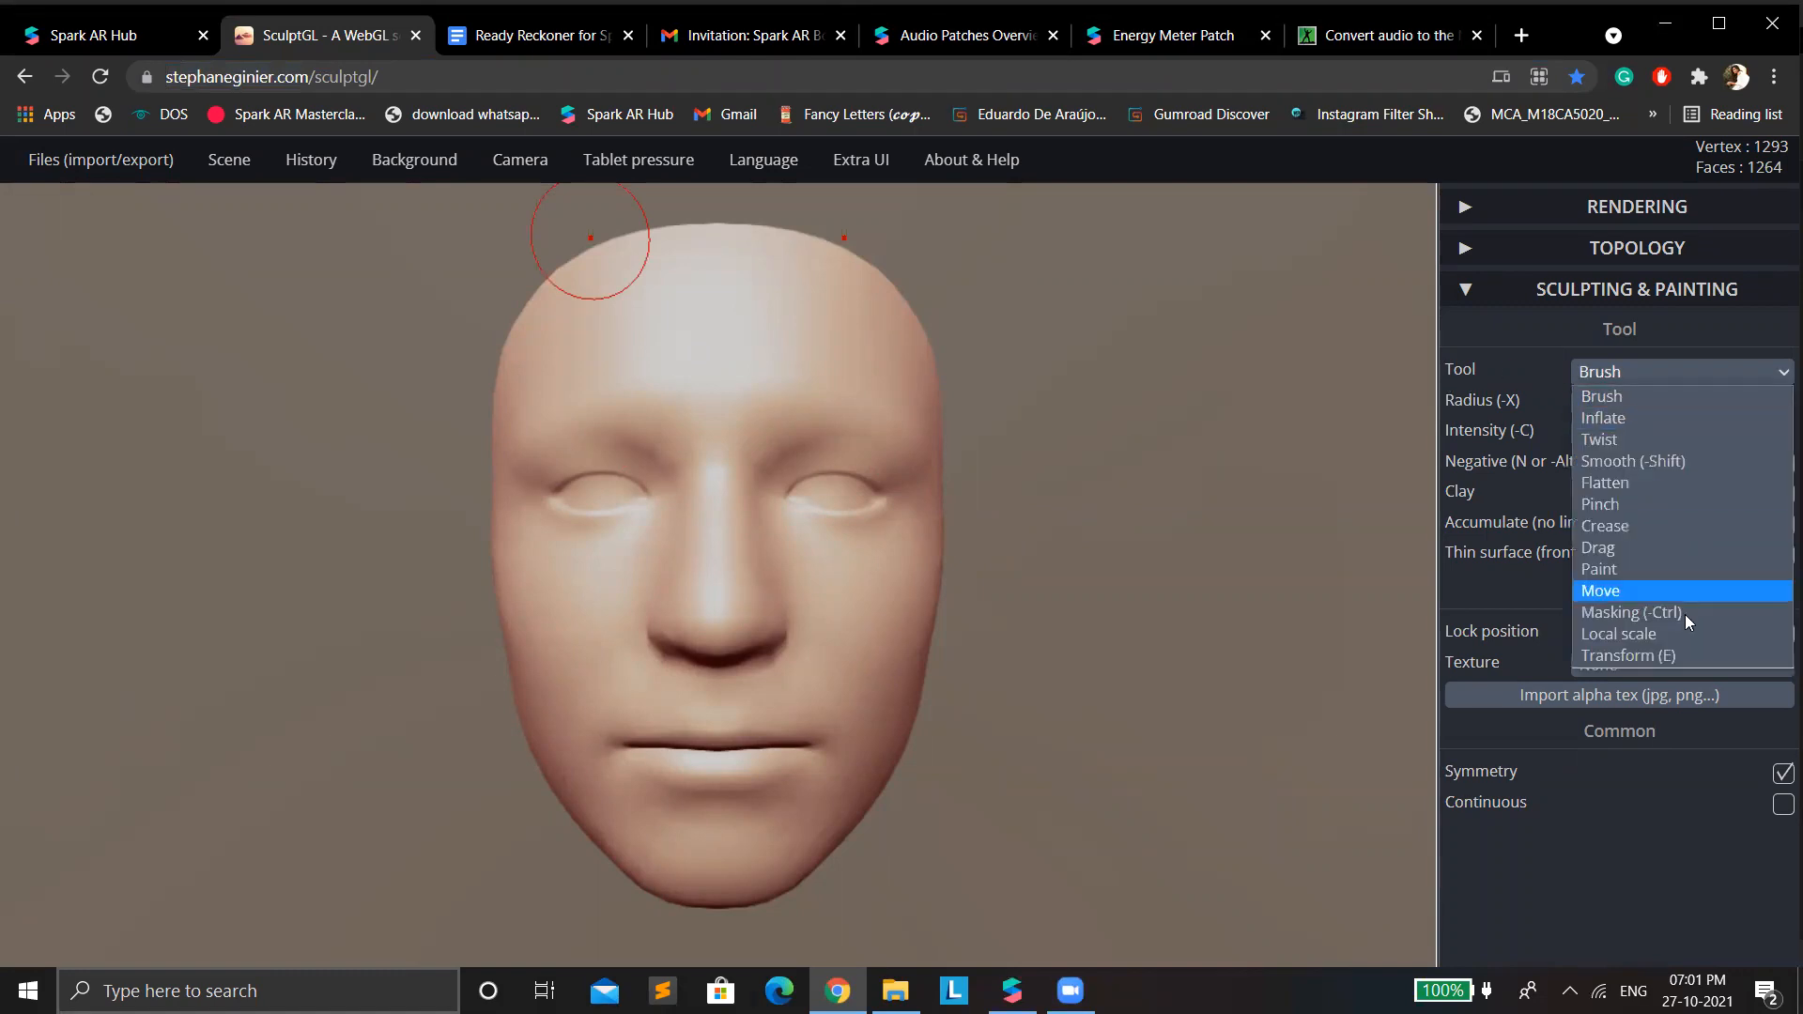
click(1611, 552)
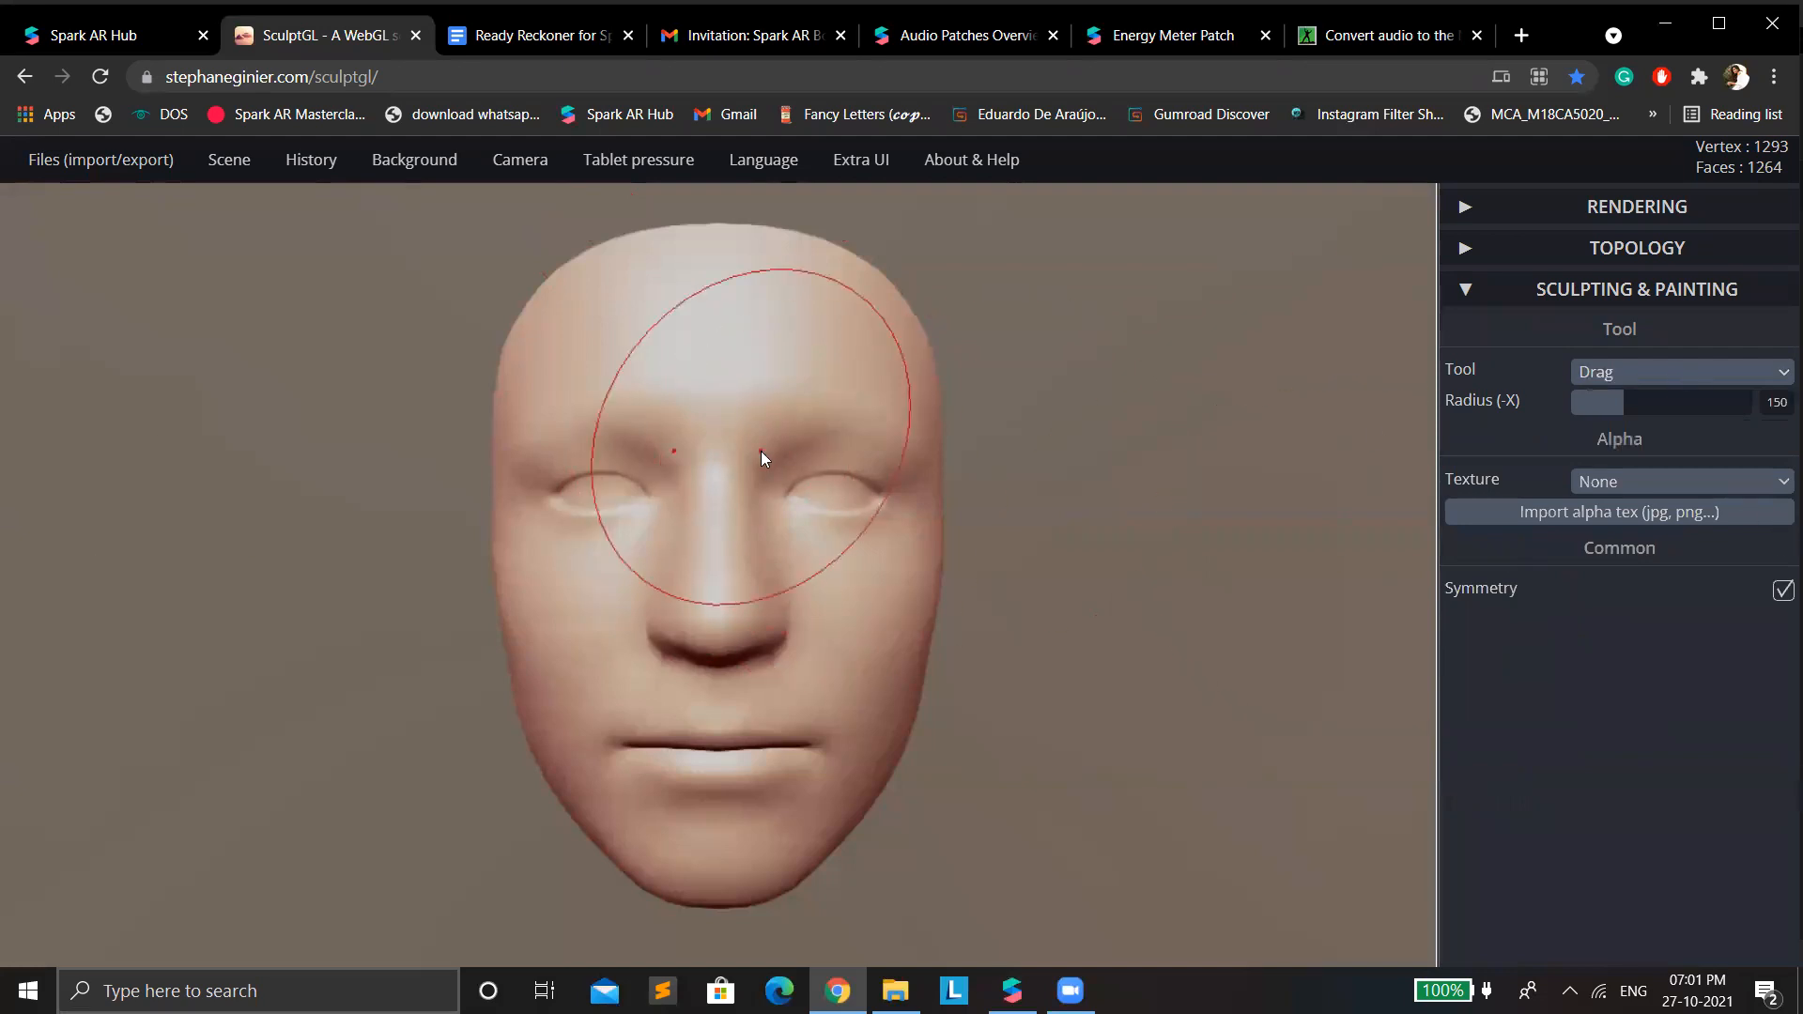
Examine the imported face mesh in SculptGL from closer and farther away.
scroll(761, 451, down, 2)
scroll(760, 450, up, 4)
scroll(761, 451, down, 2)
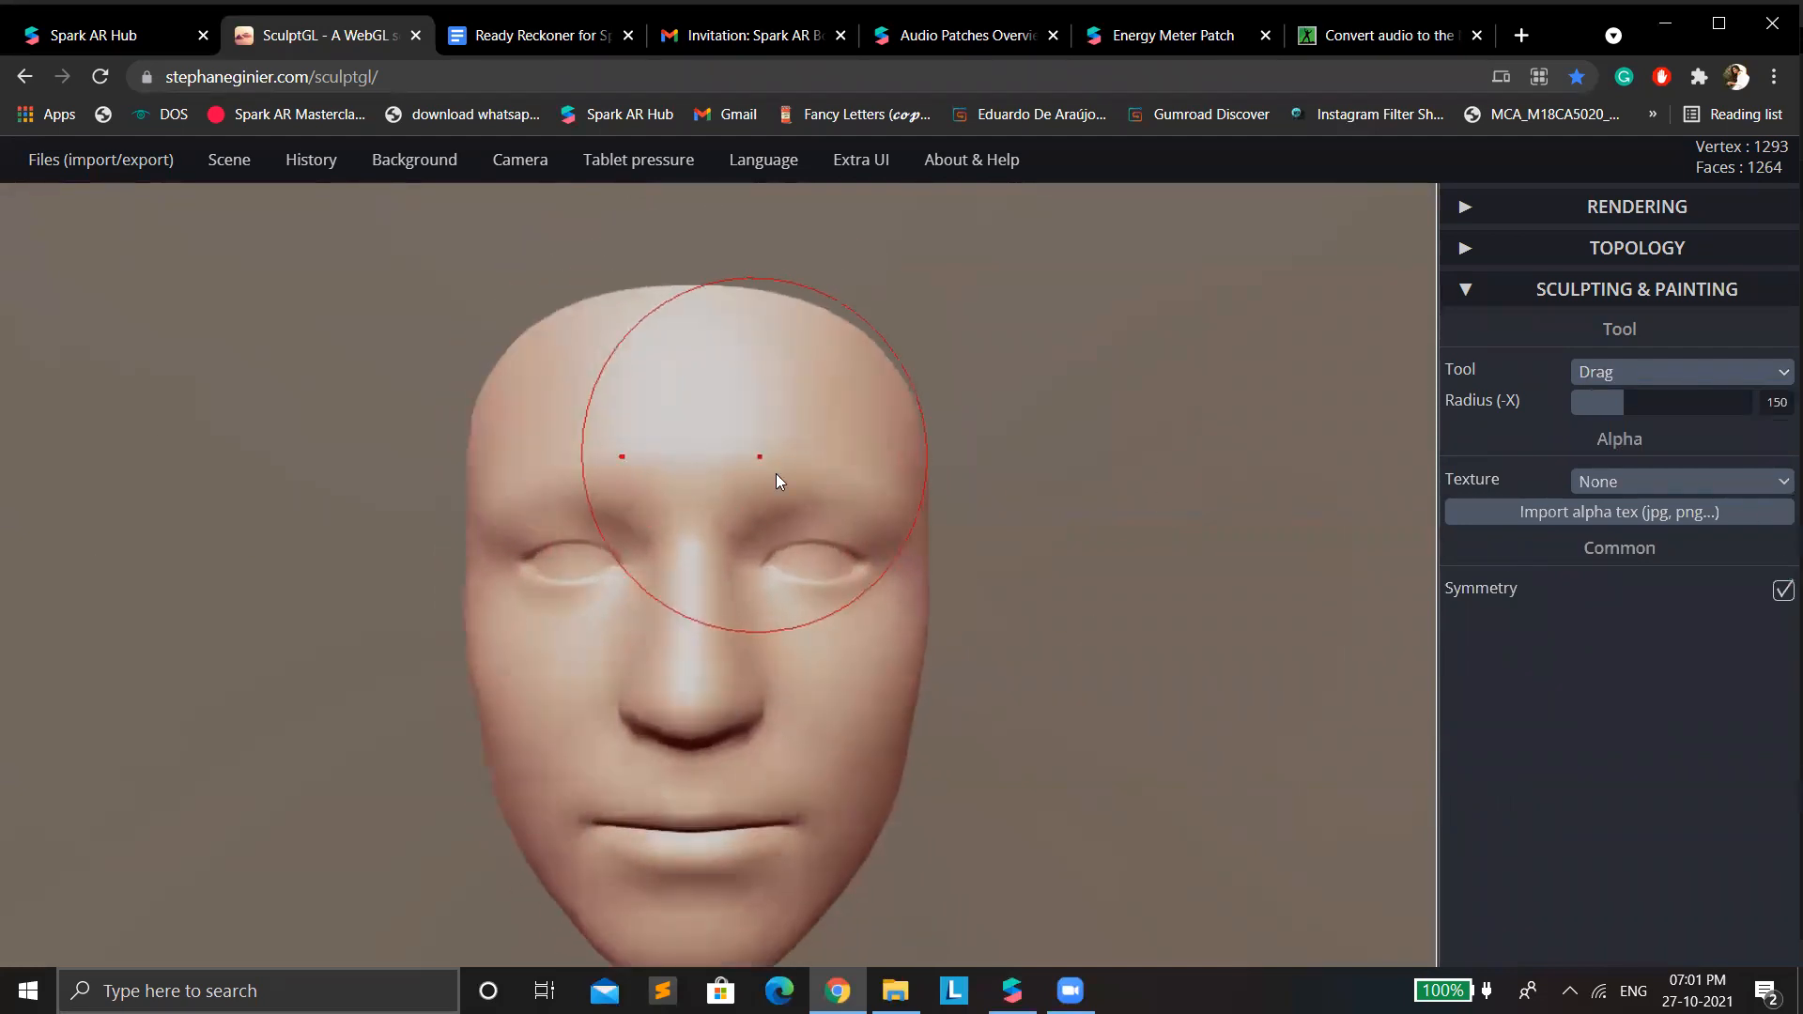
scroll(854, 554, down, 4)
scroll(817, 531, up, 3)
scroll(817, 531, up, 1)
scroll(818, 603, down, 2)
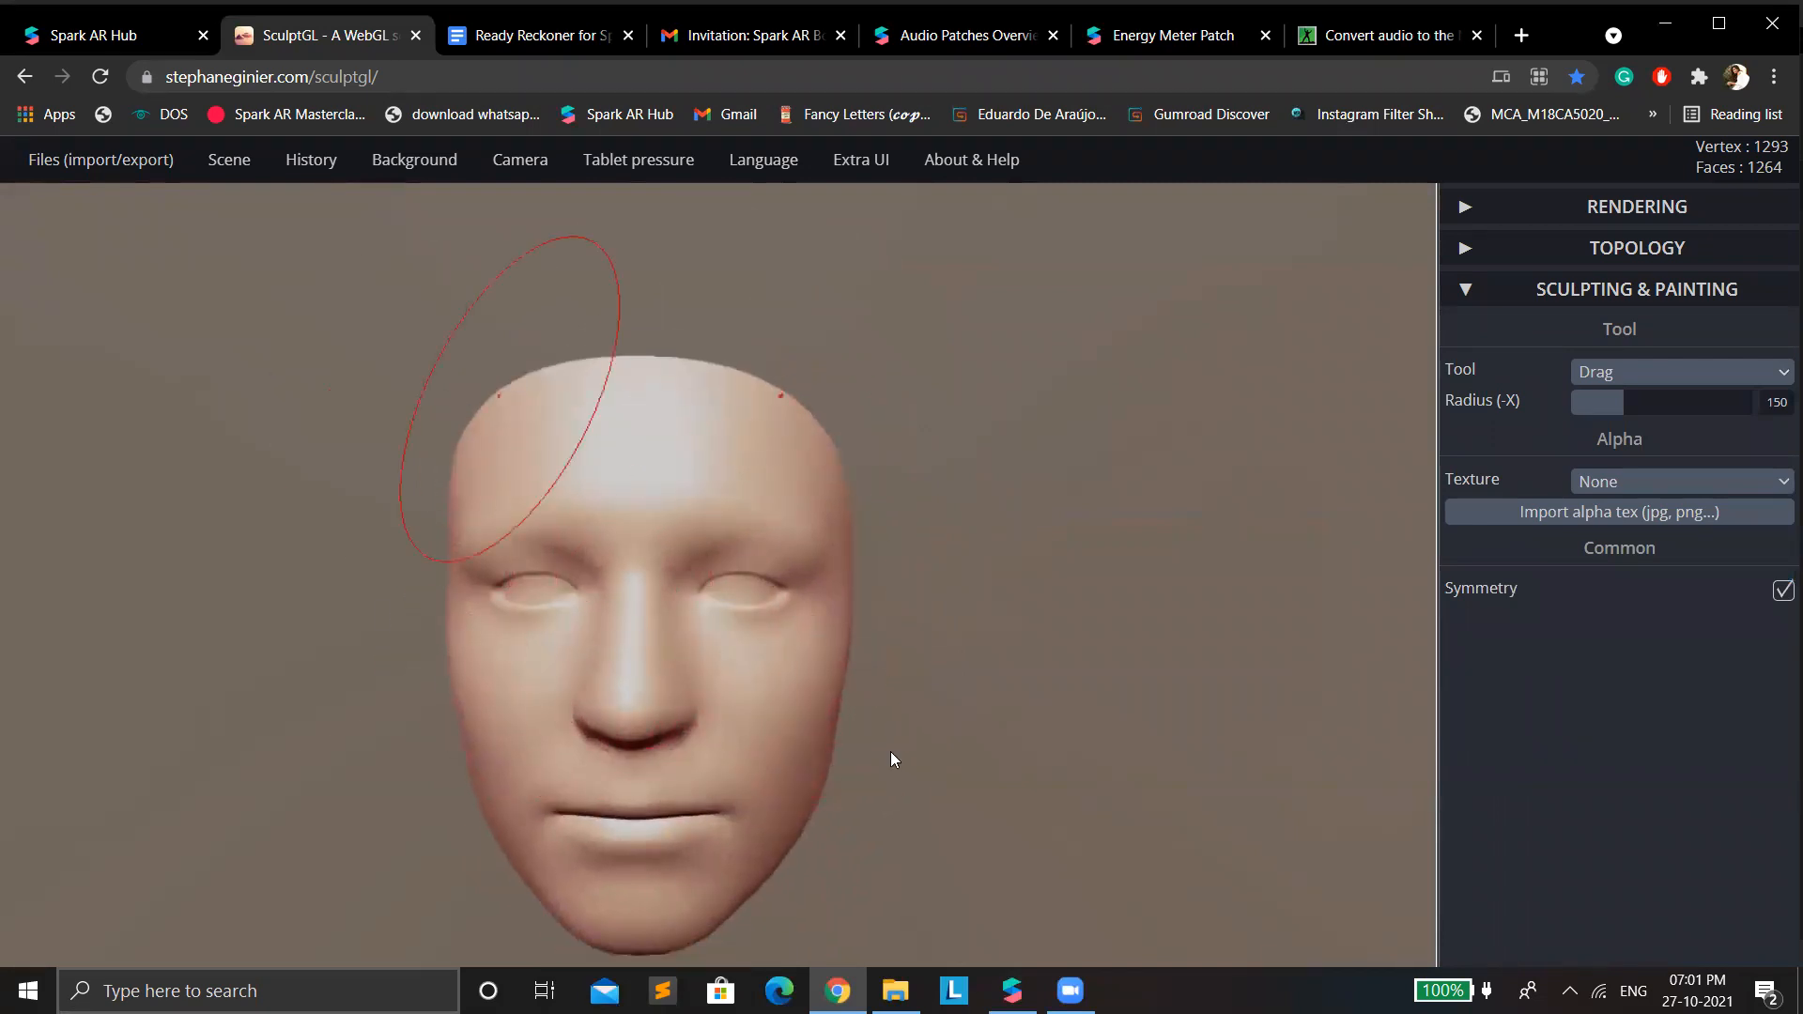
scroll(455, 432, down, 1)
scroll(792, 650, up, 3)
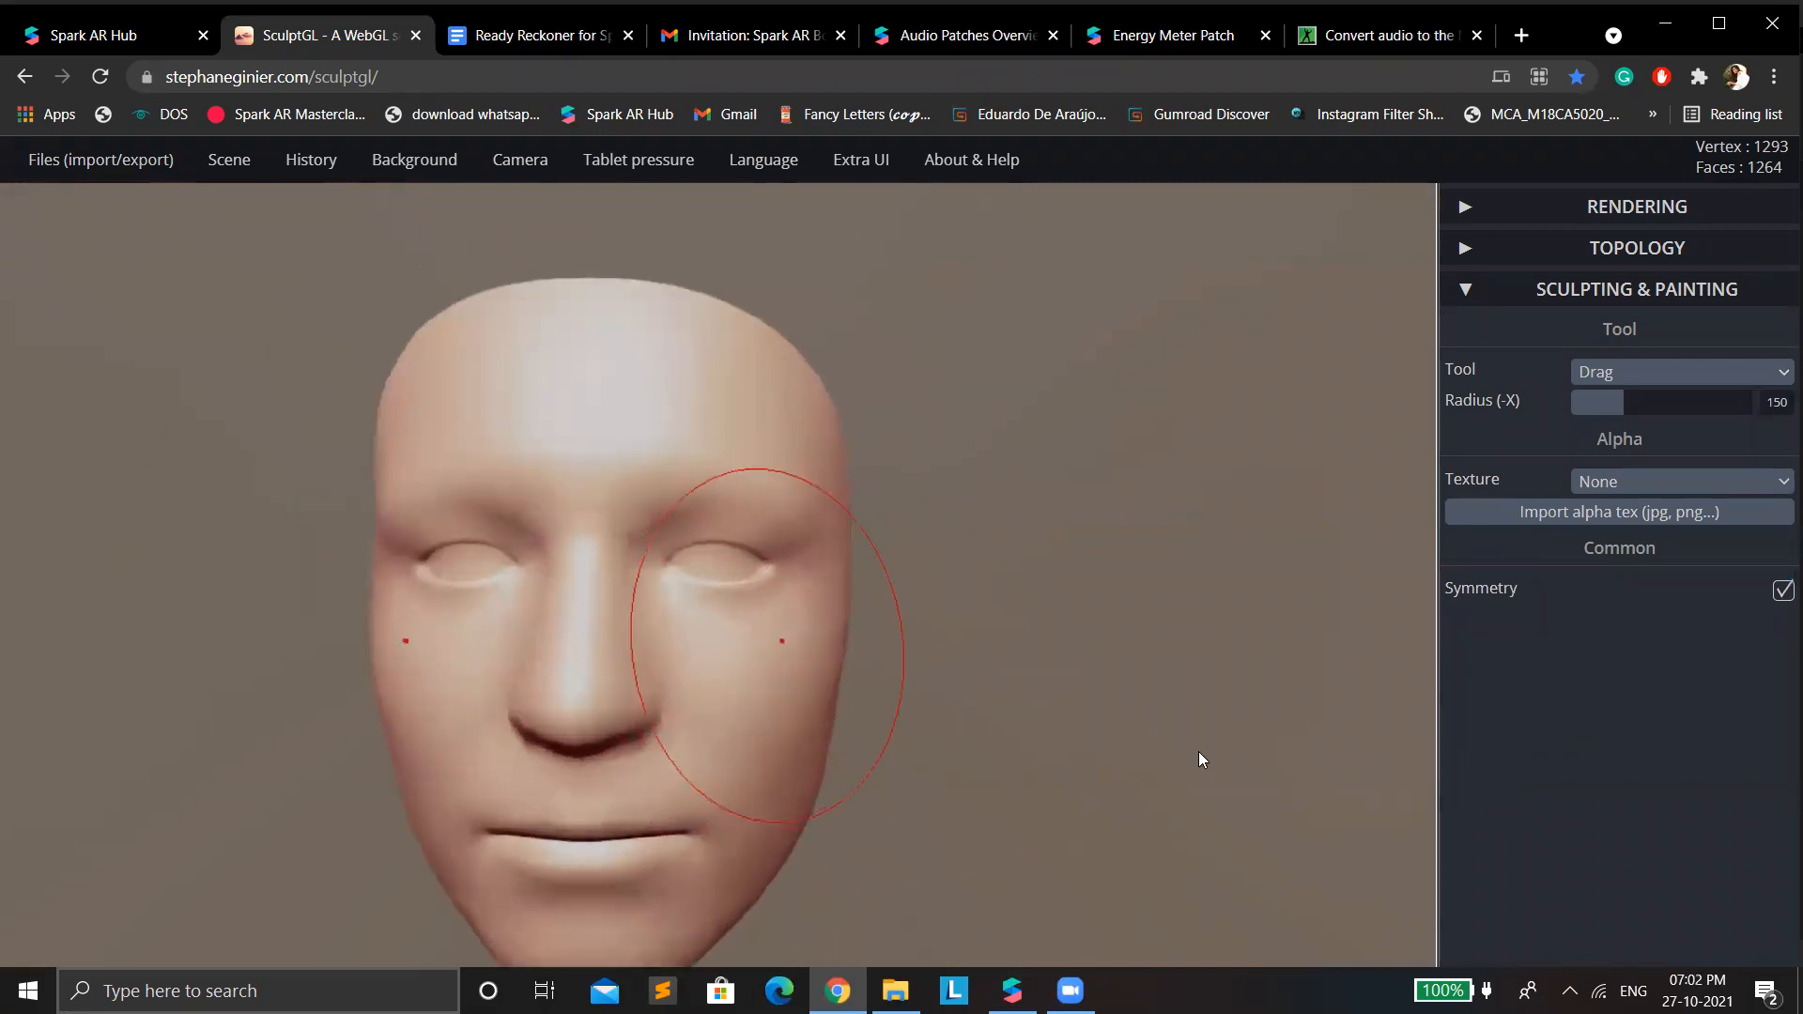
Try to pull the eyes of the face mesh upward with the Move tool.
click(1639, 372)
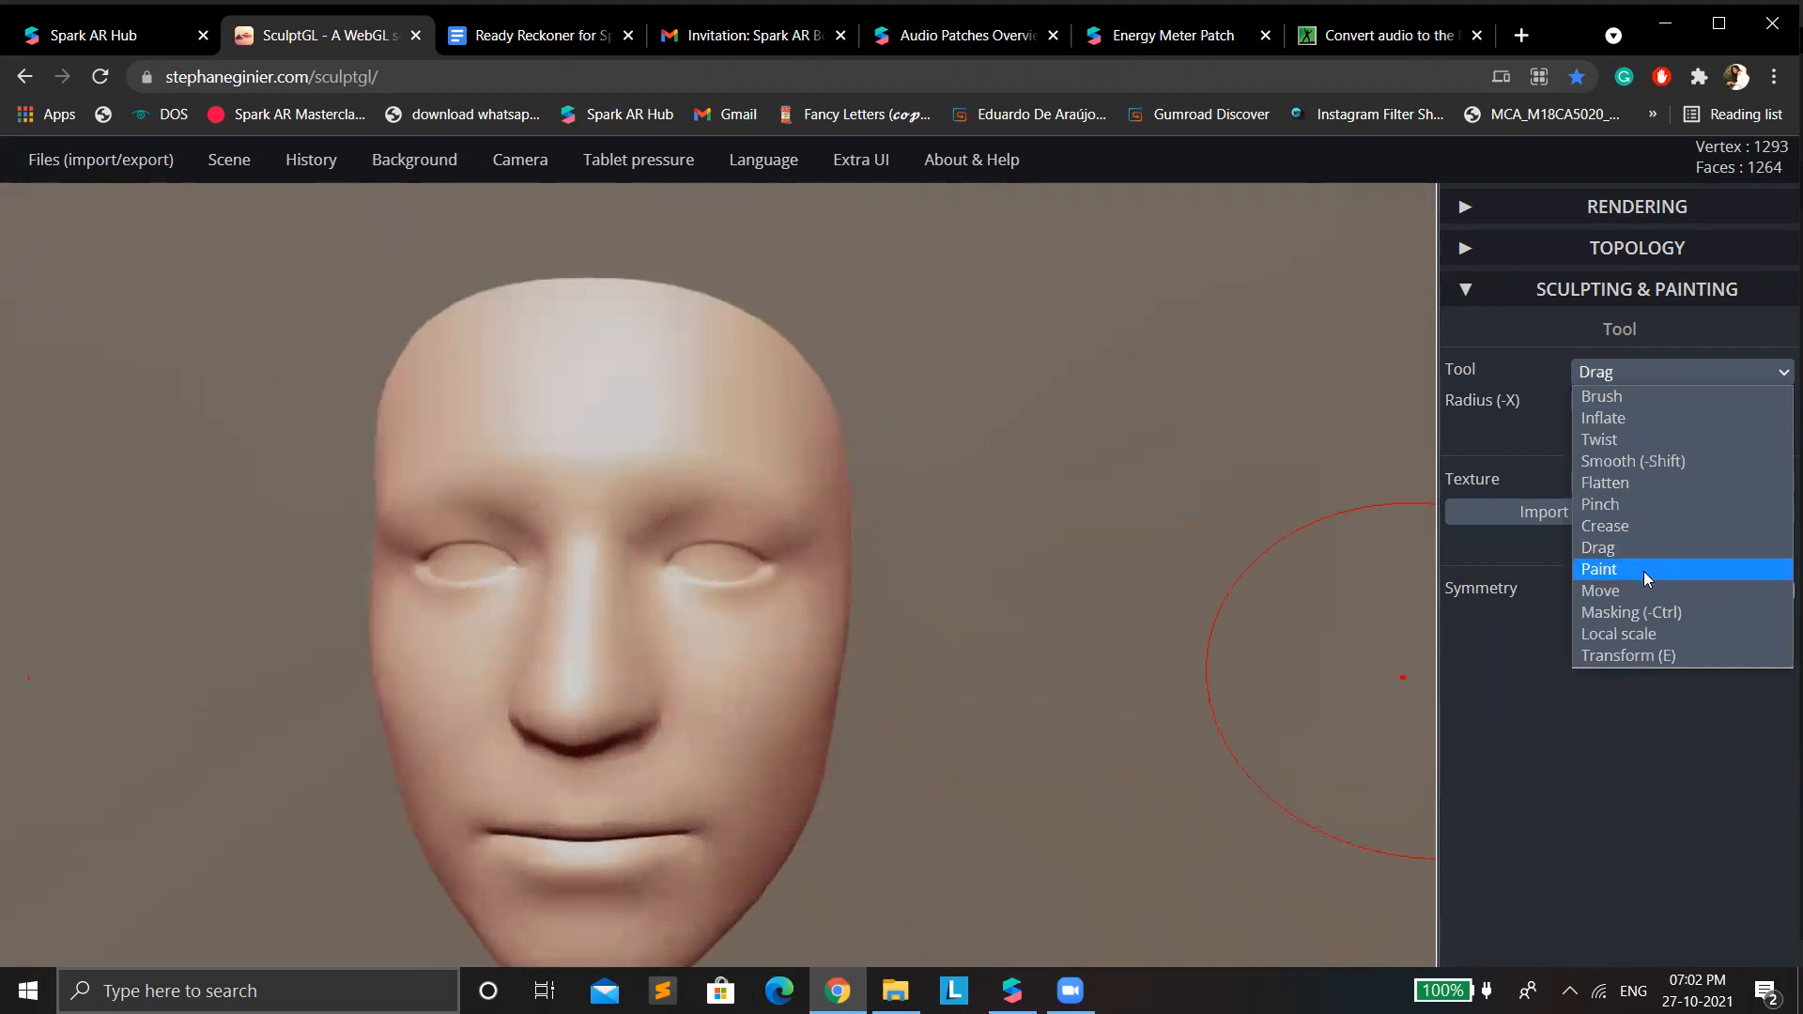
click(1645, 591)
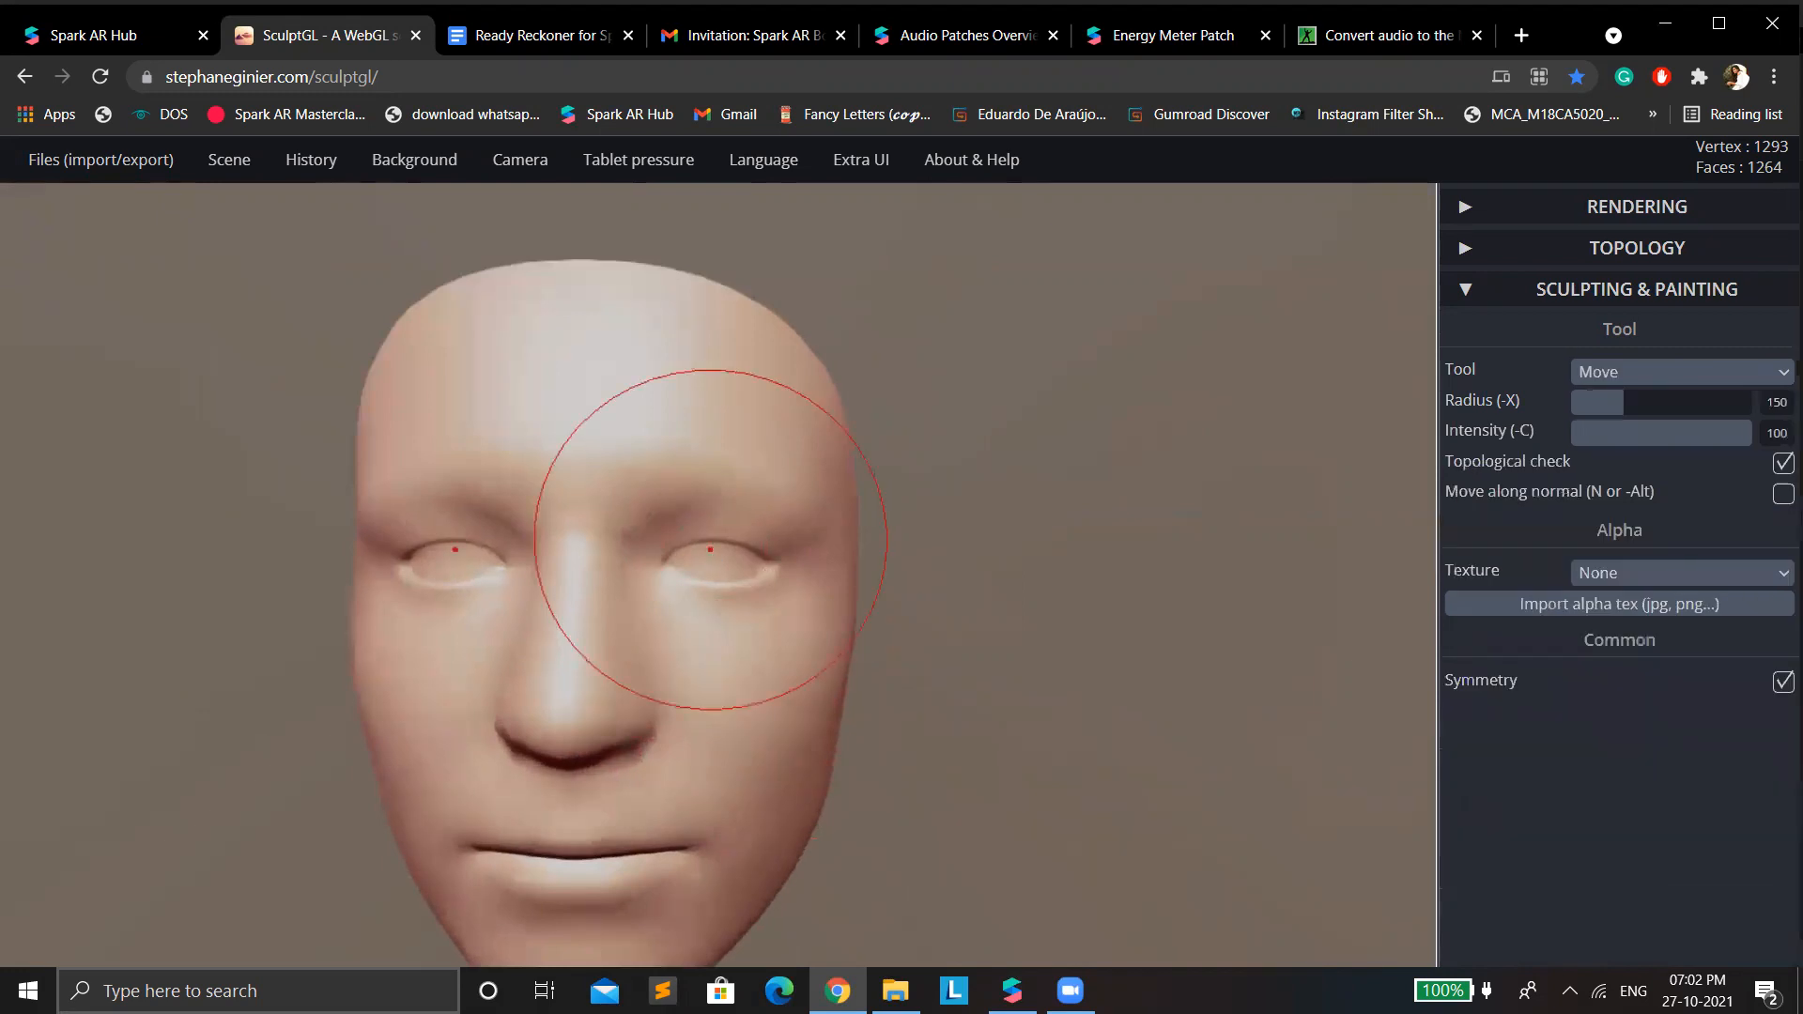
drag(710, 549, 706, 538)
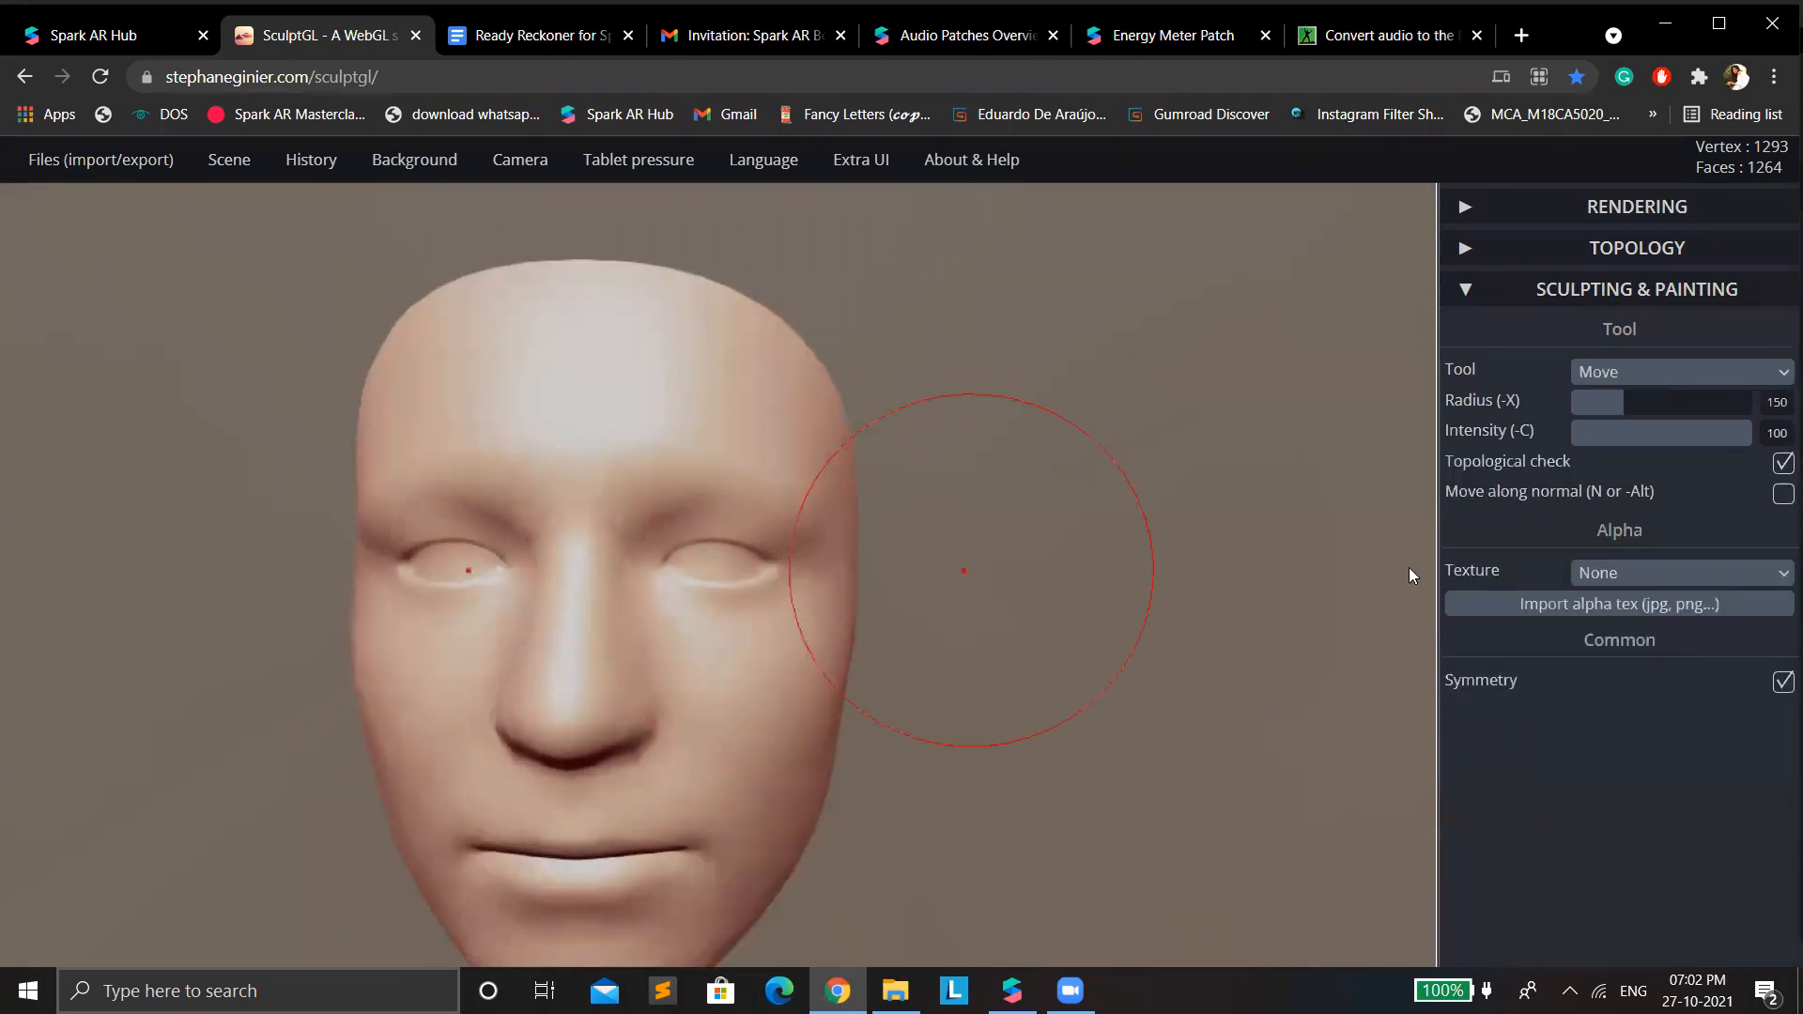
Try to reshape the eyes of the face mesh with the Drag tool.
click(1611, 371)
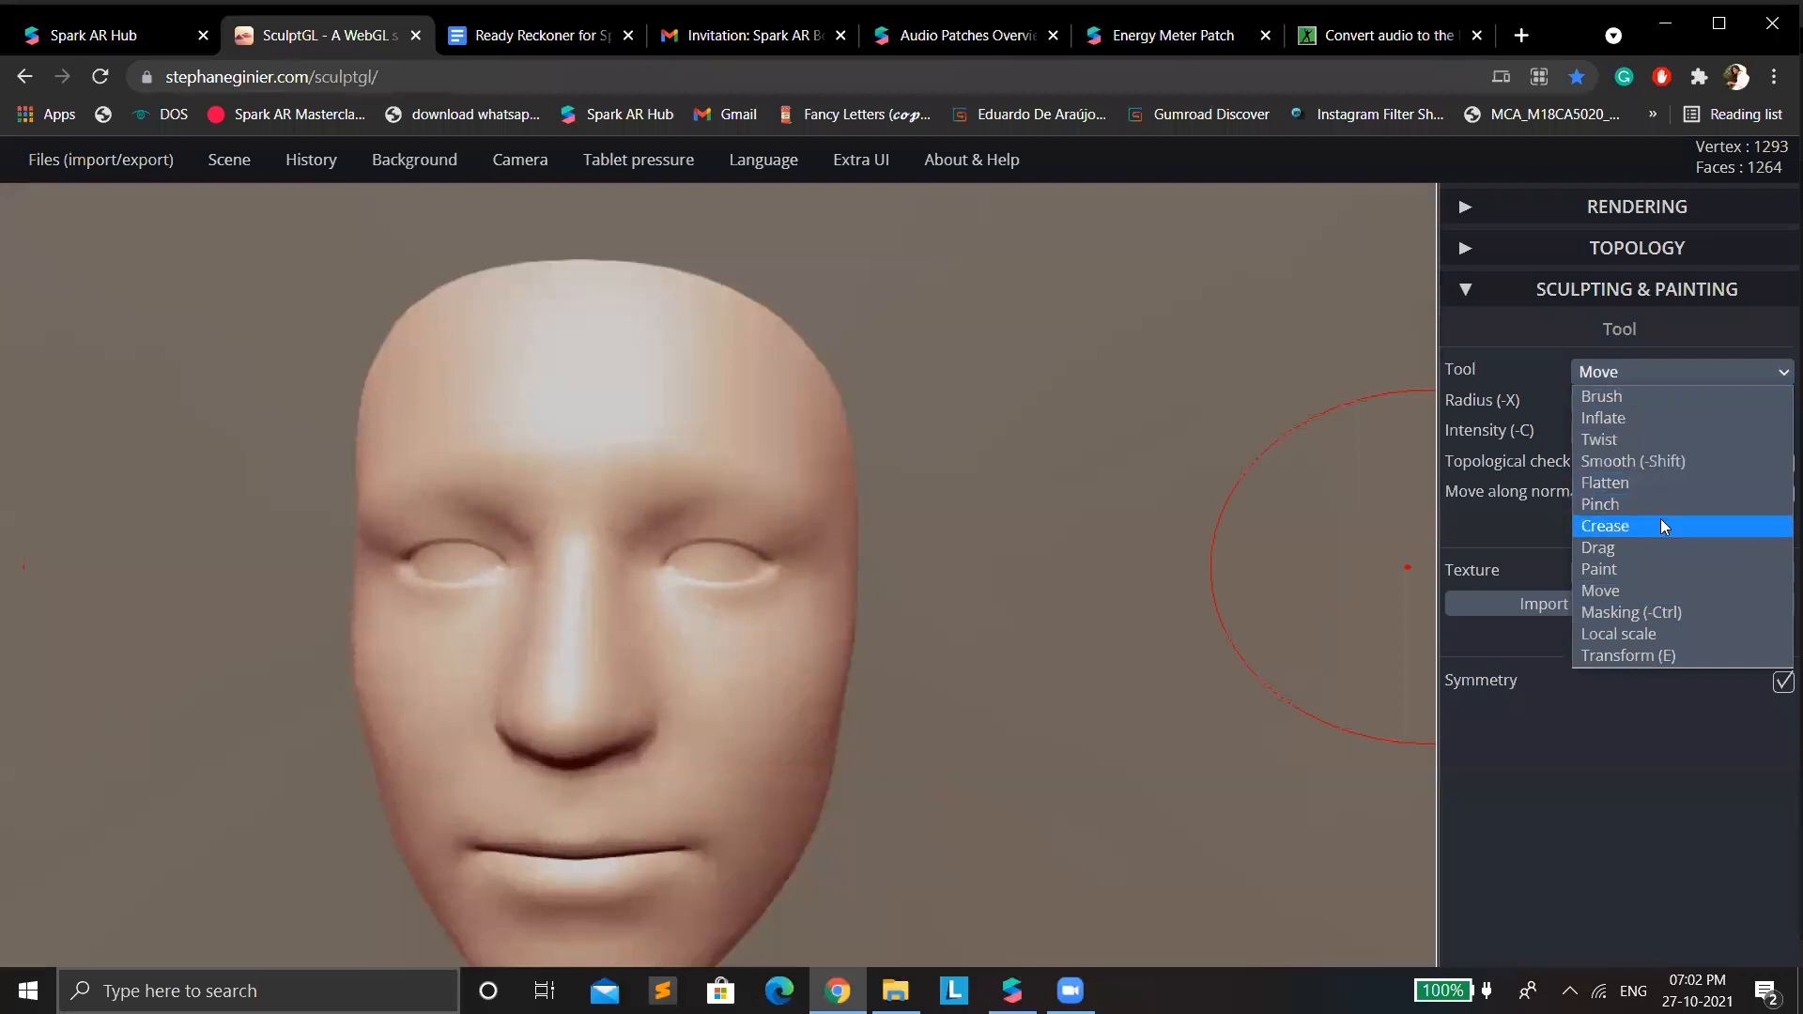
click(1669, 547)
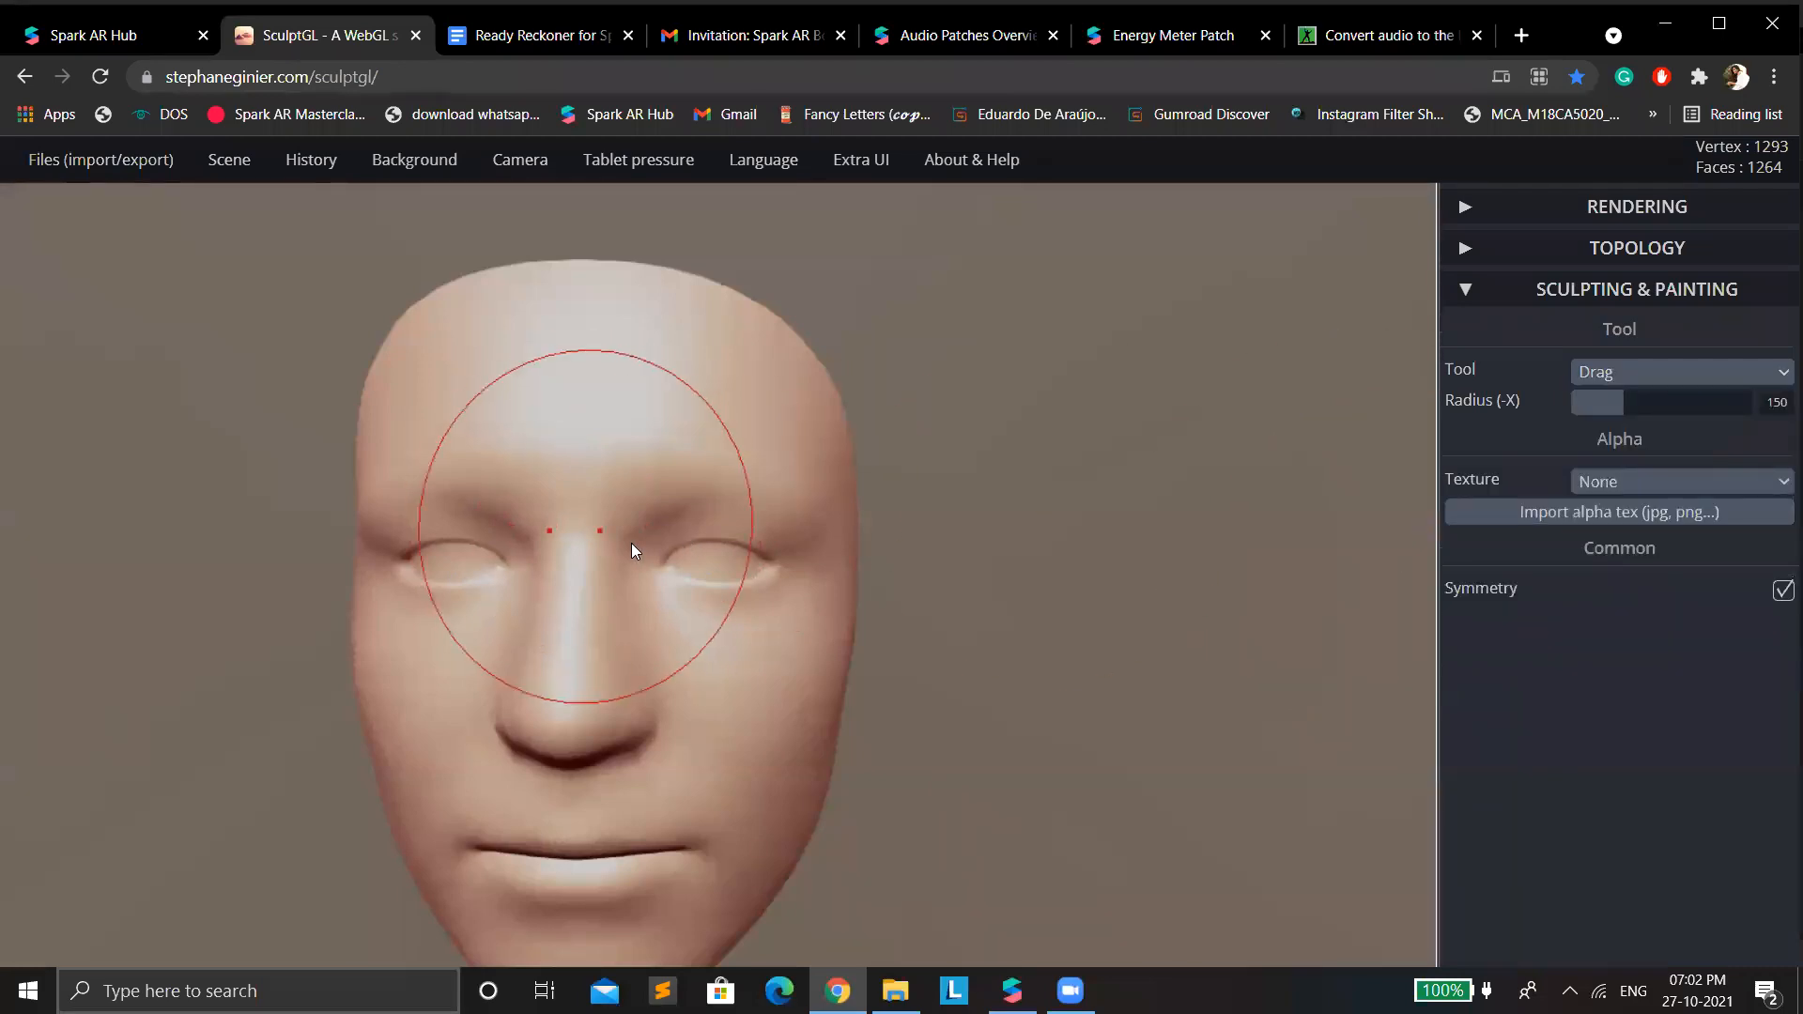
drag(718, 569, 718, 569)
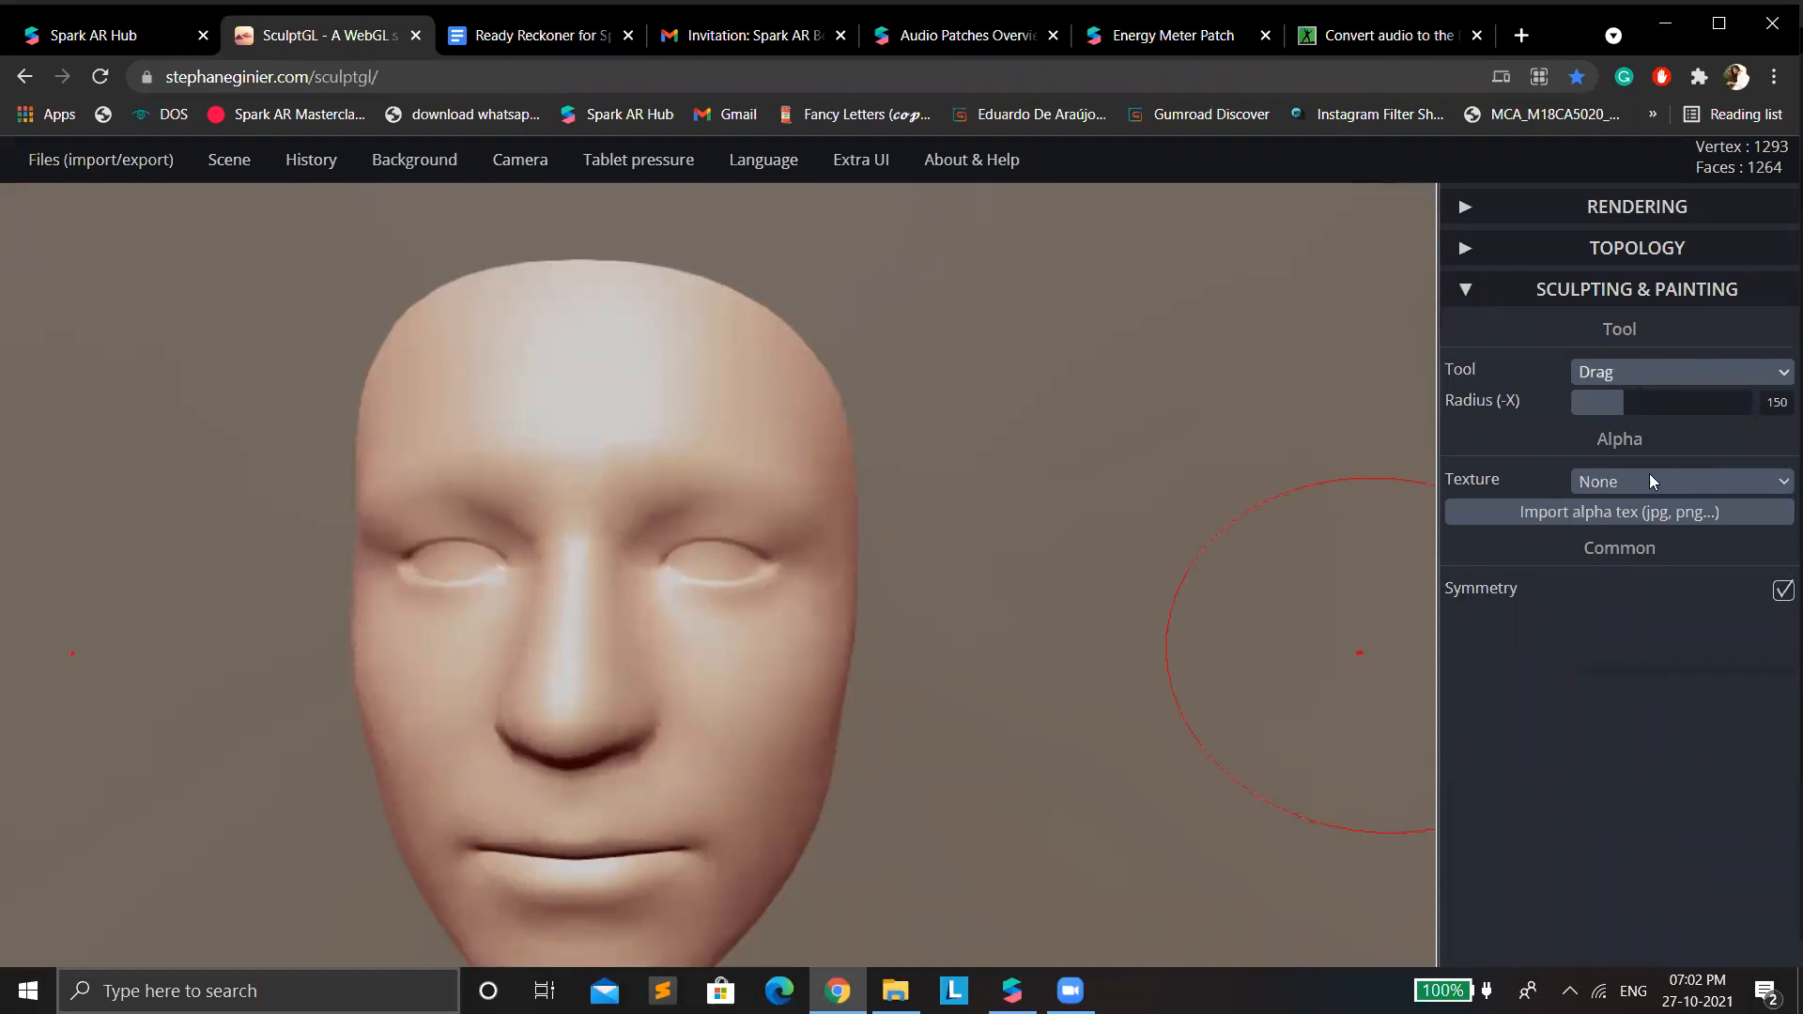
Use the Drag tool to narrow the nose slightly and pull the eyes a little downward and outward.
click(1653, 372)
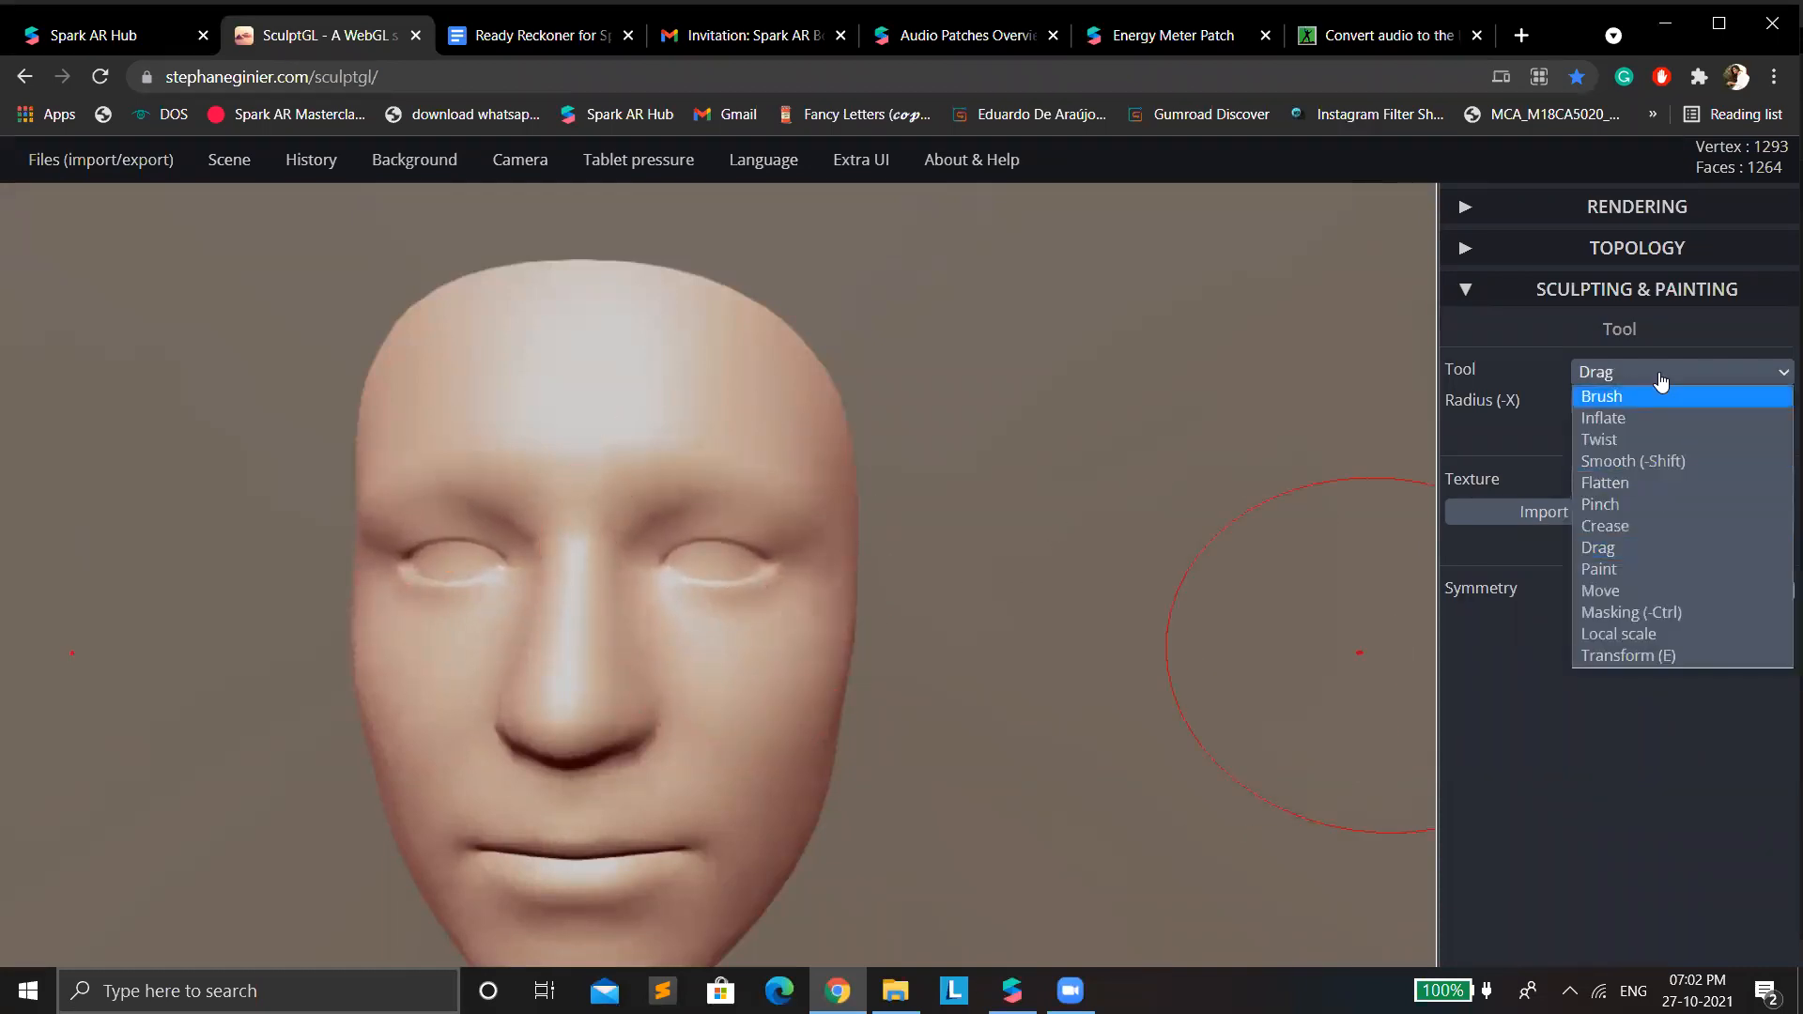
click(1622, 570)
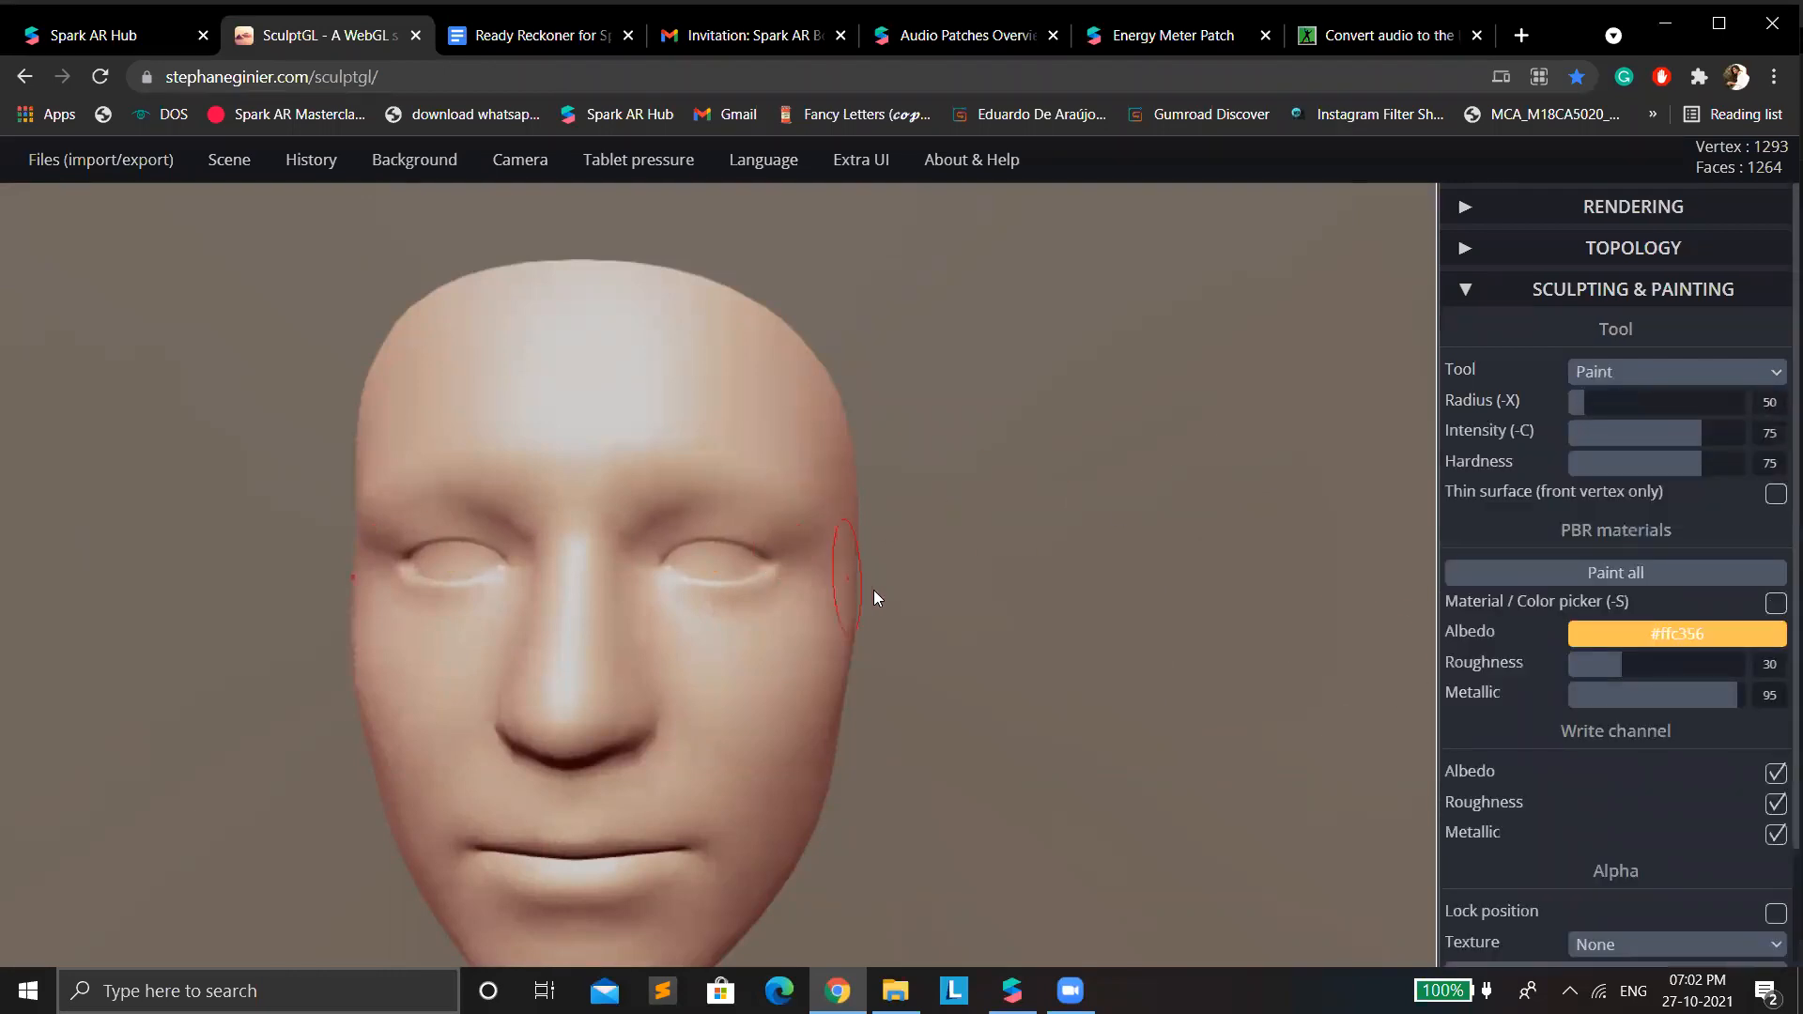
click(1717, 375)
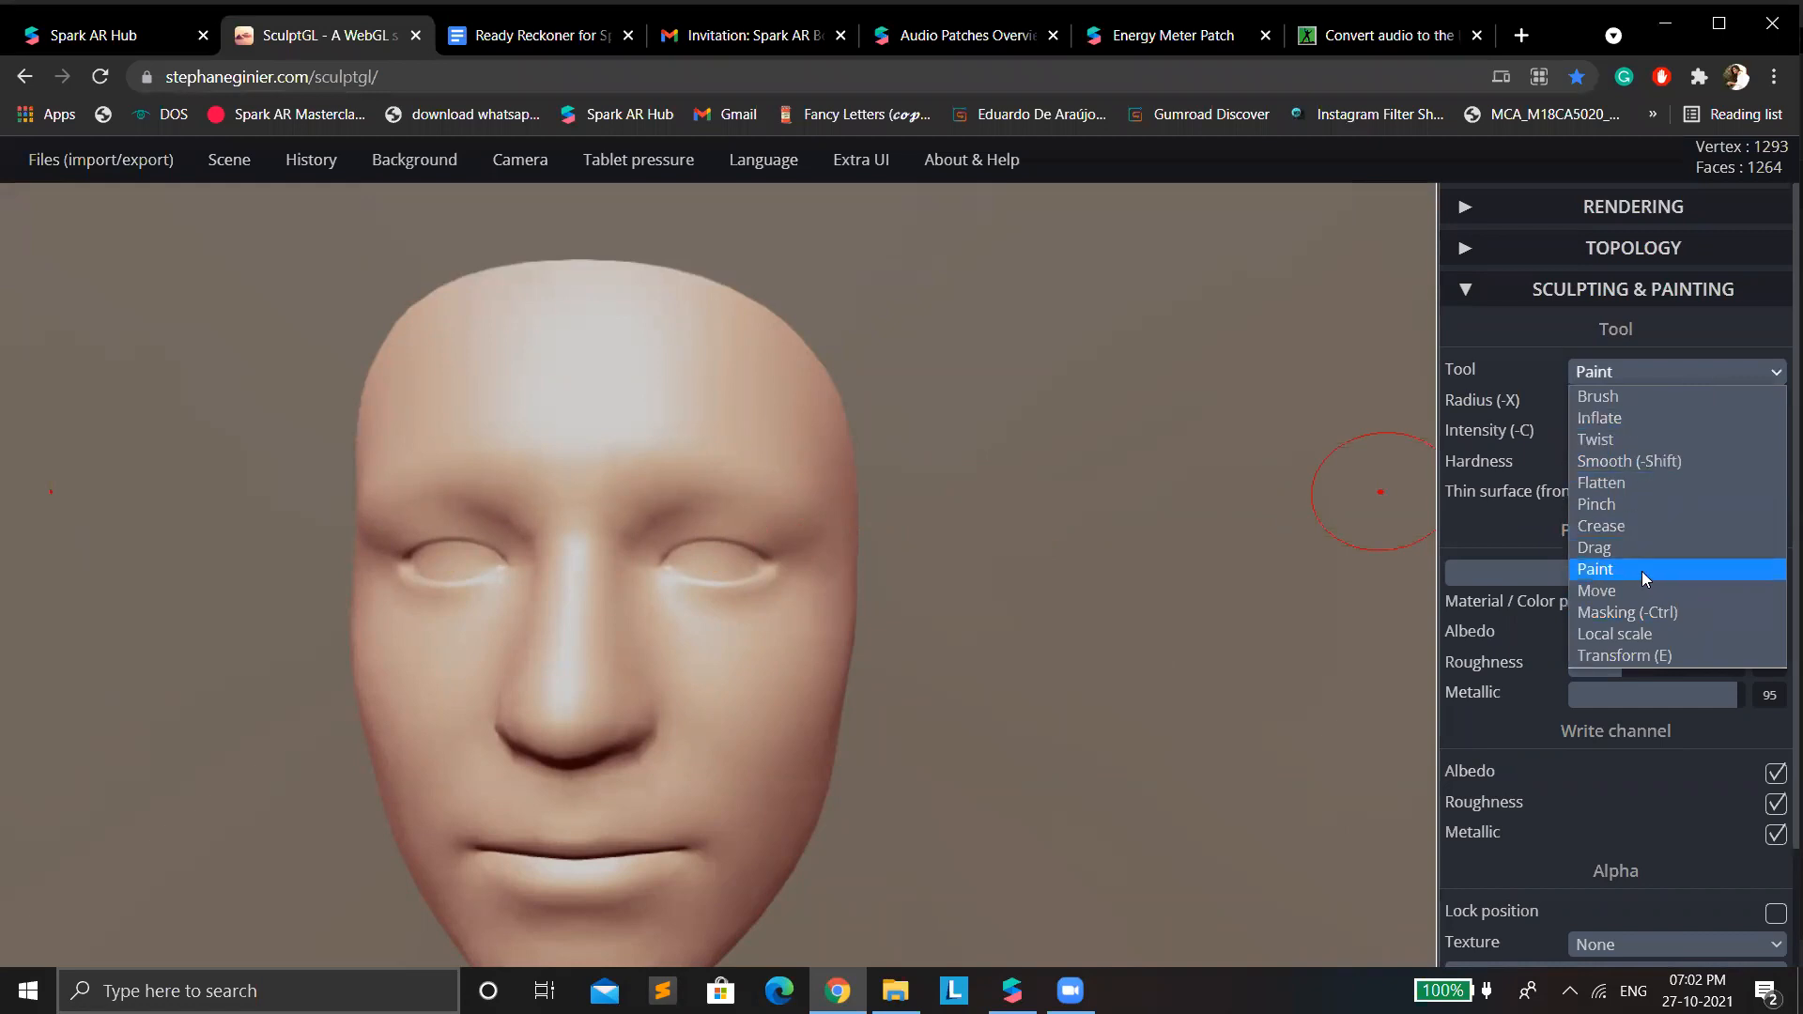
click(1623, 548)
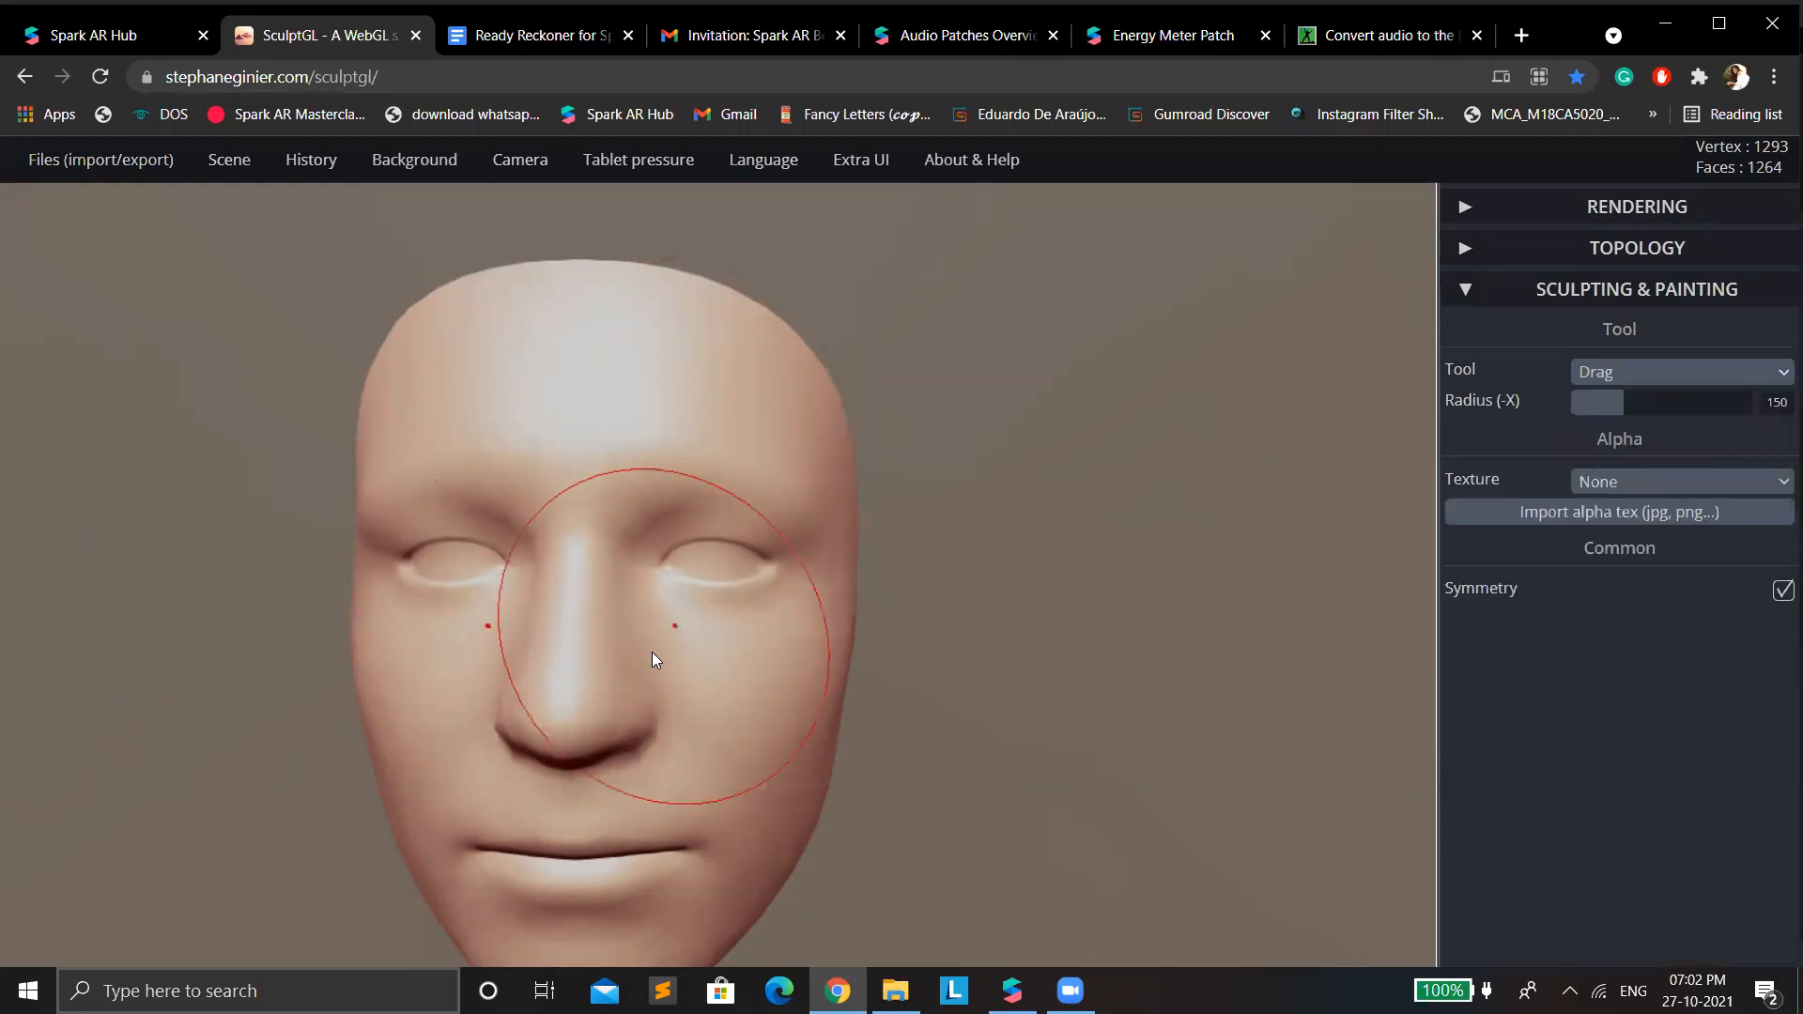
drag(608, 685, 600, 677)
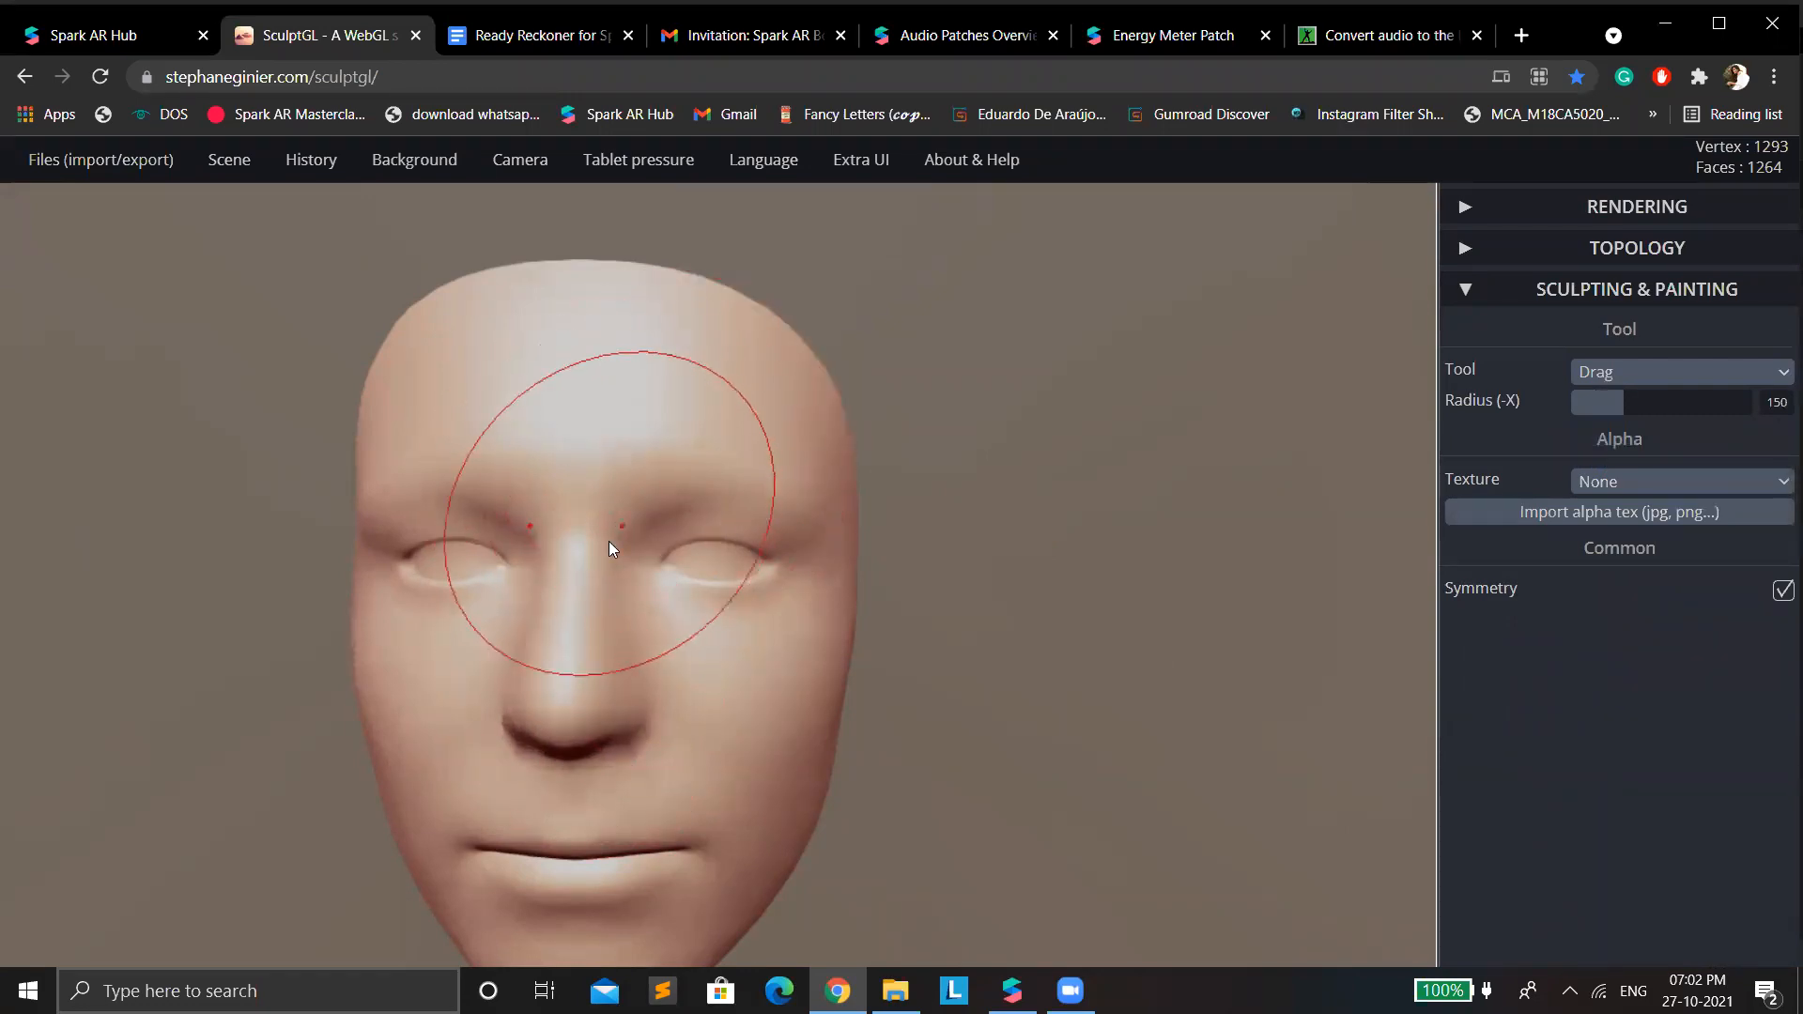
drag(708, 586, 715, 595)
Try a Brush stroke over the eyelids with radius 50 and intensity 50, and undo it.
click(1662, 373)
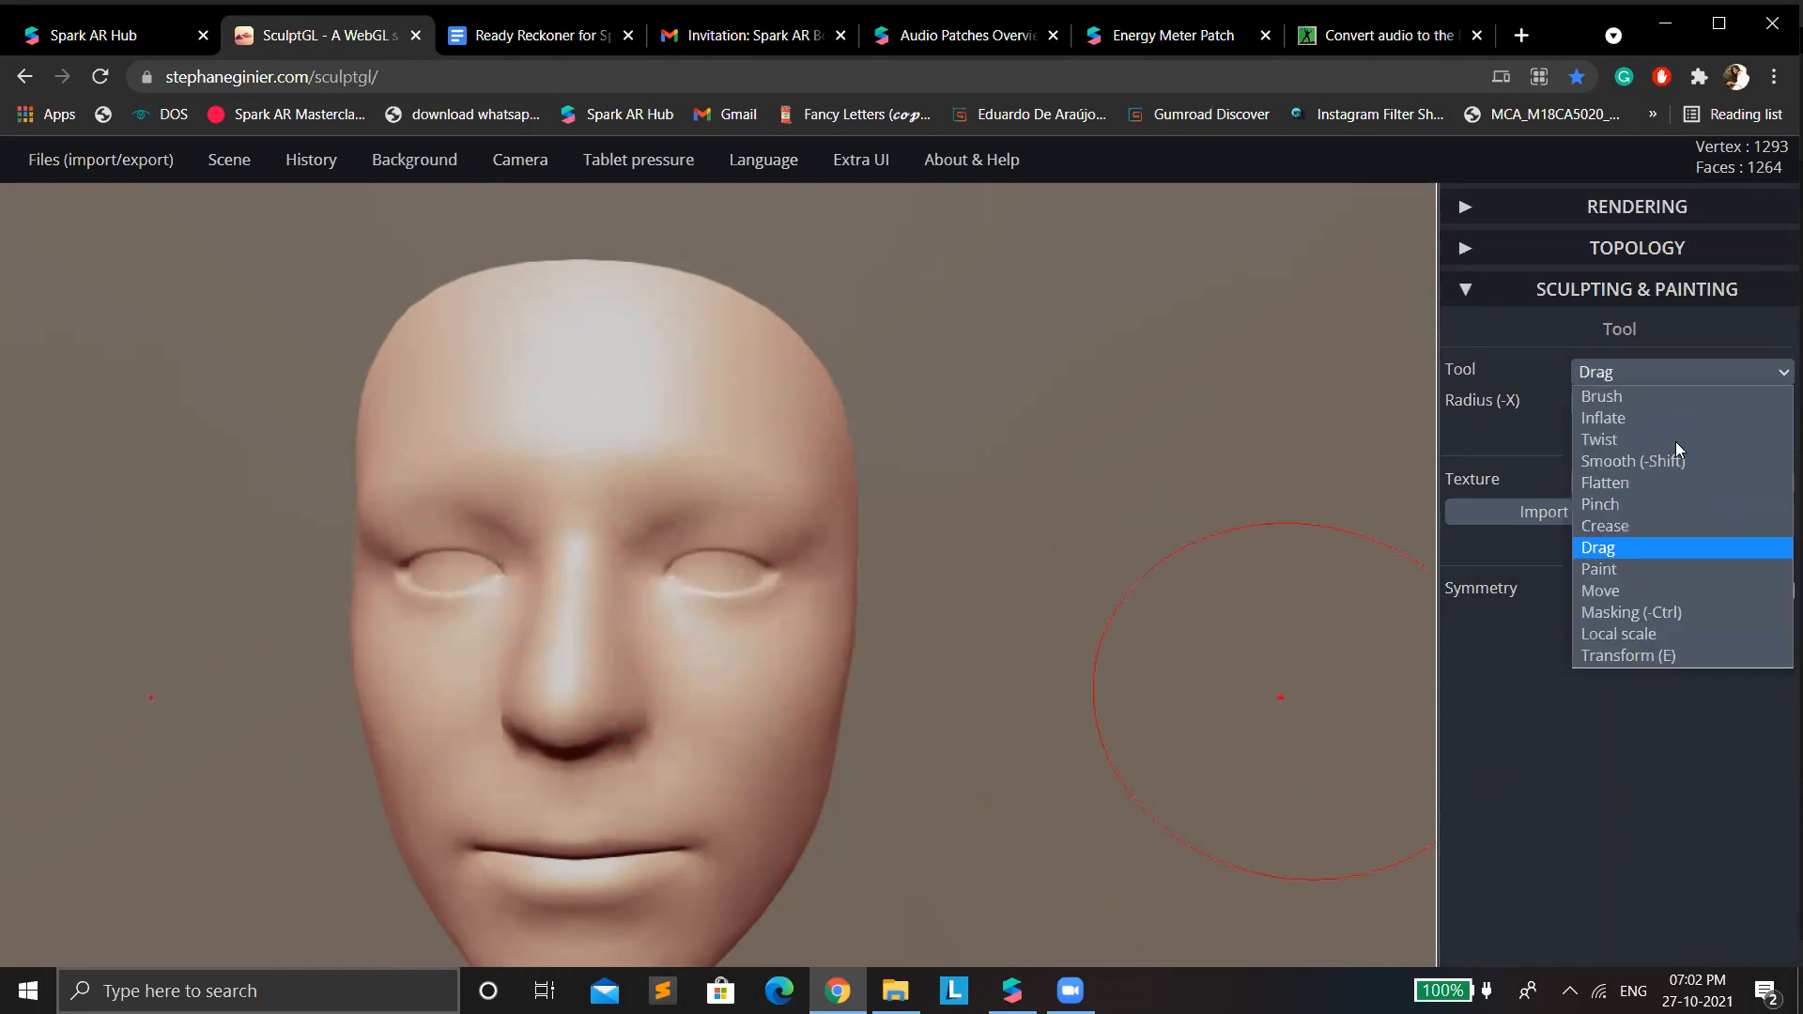
click(1652, 396)
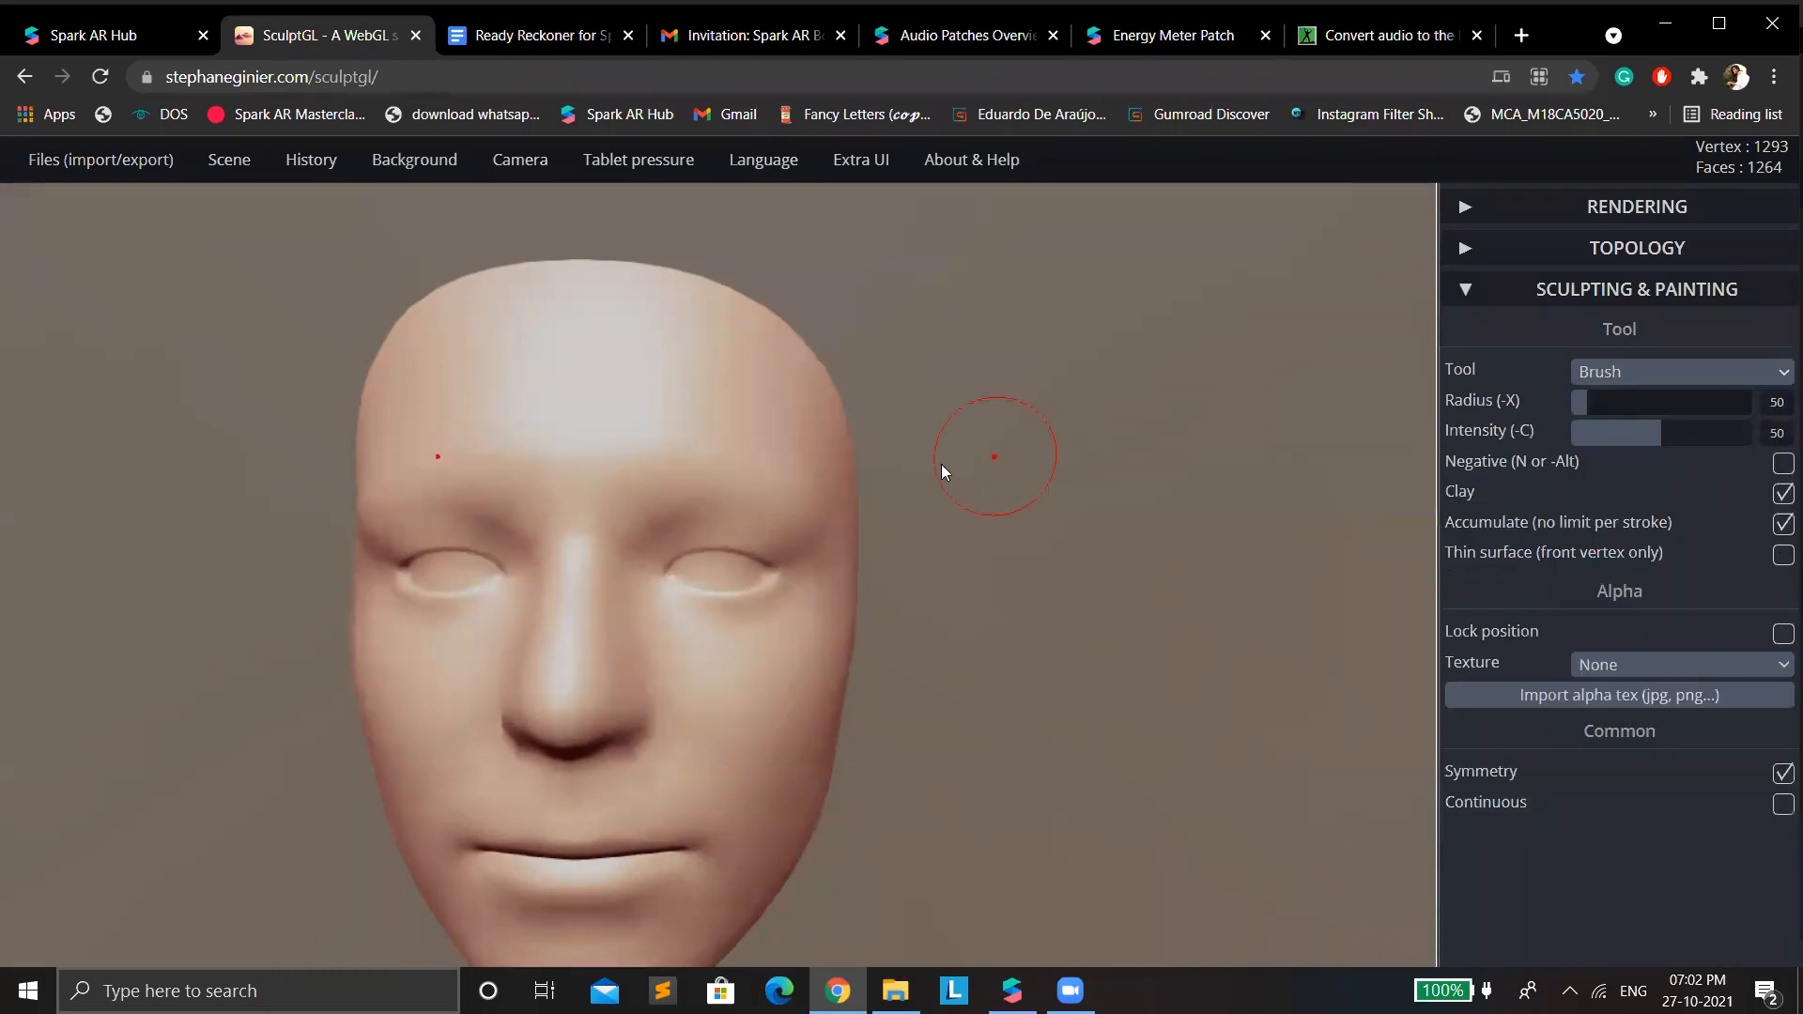
drag(736, 566, 728, 537)
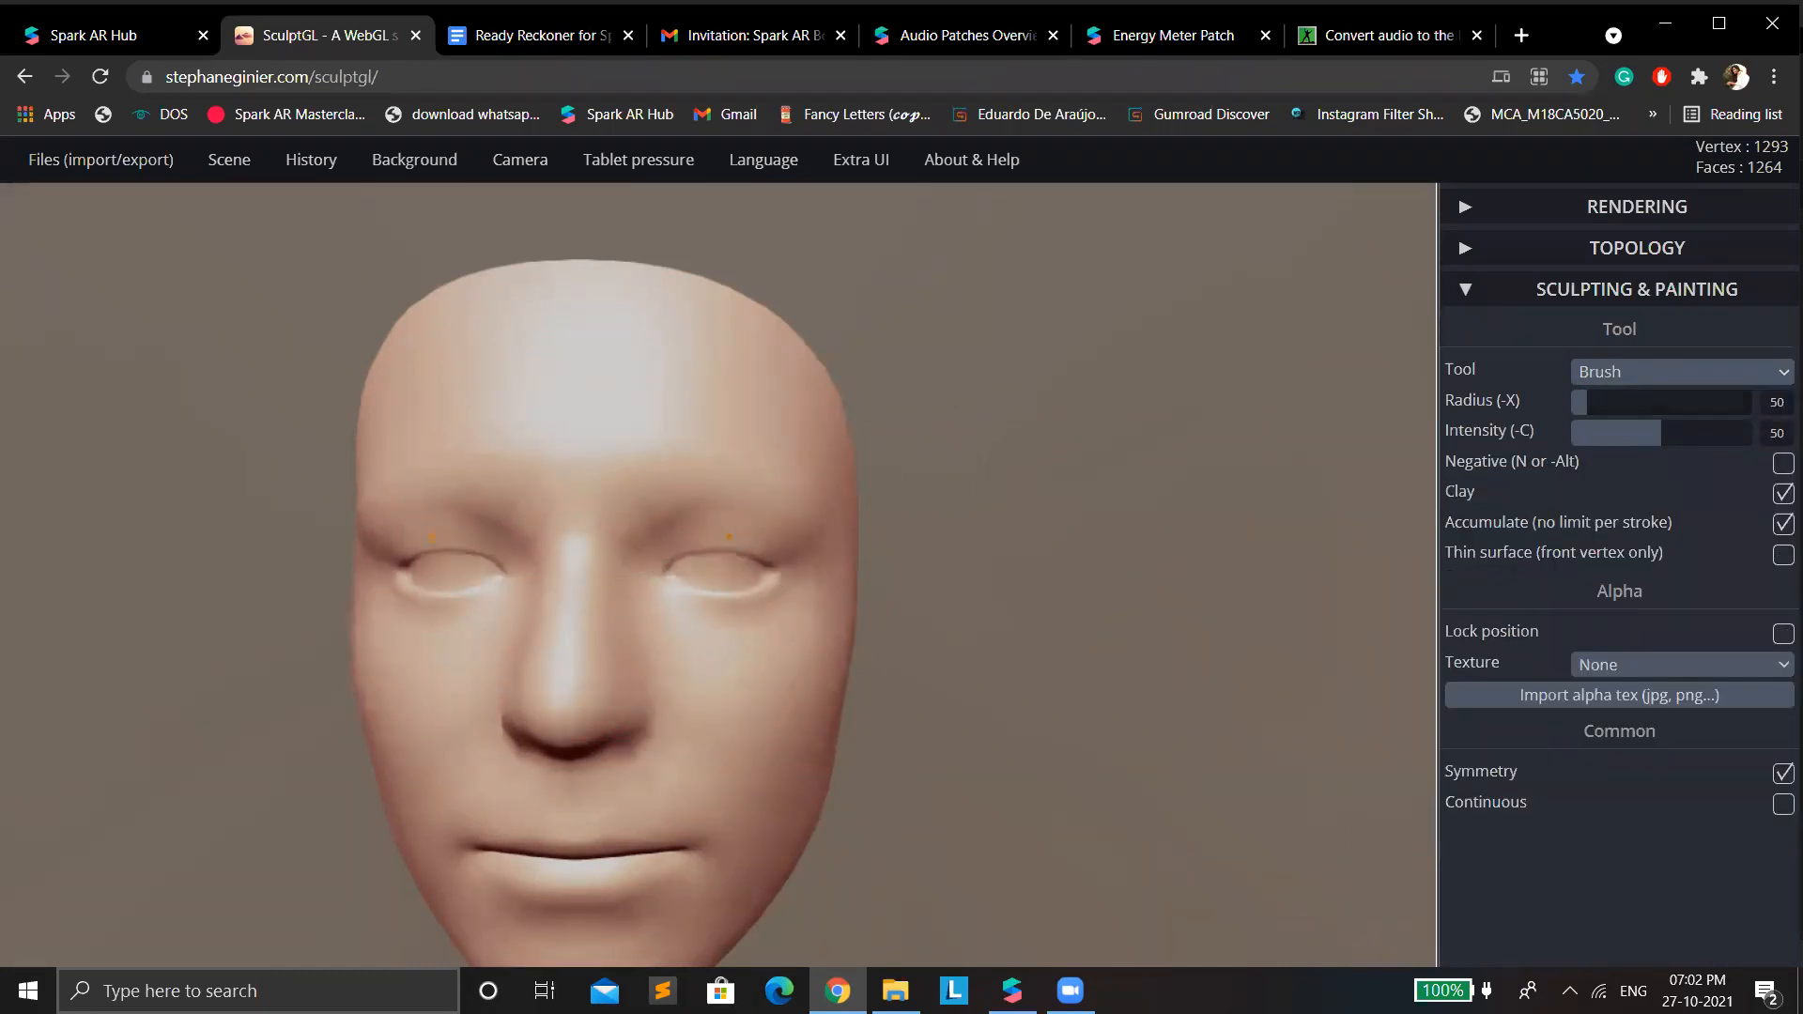
key(ctrl+z)
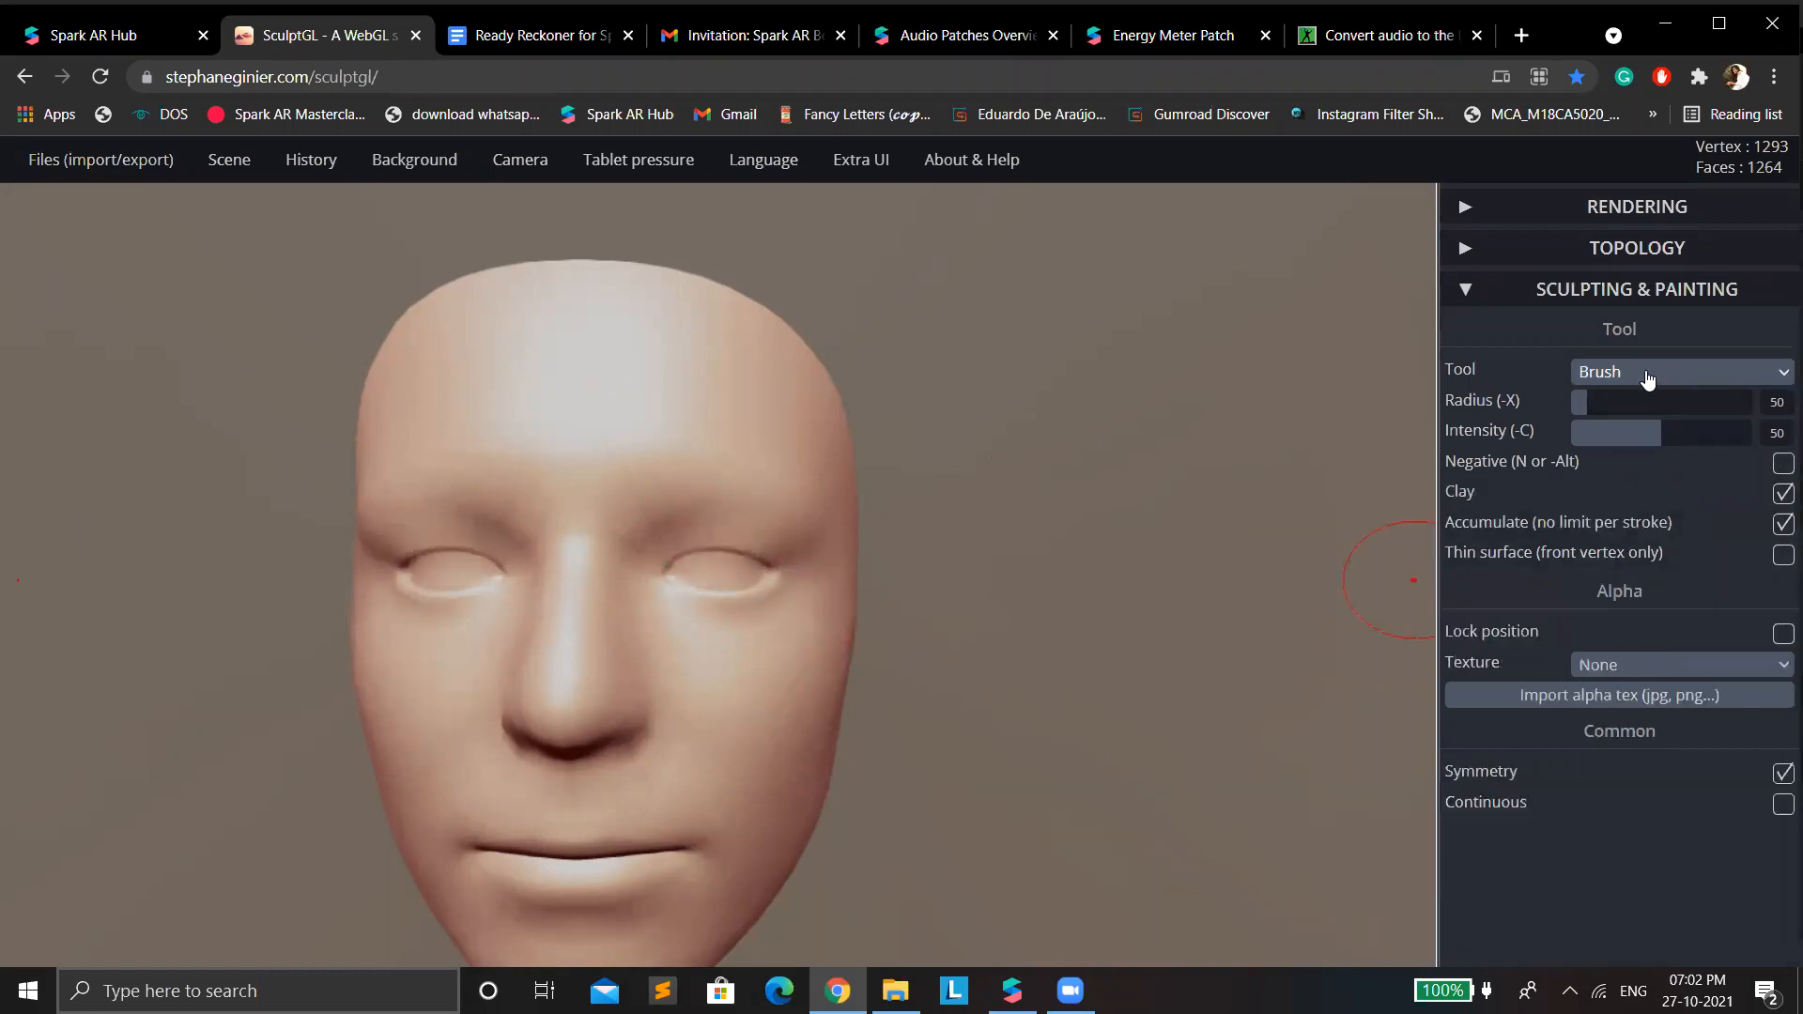
Use the Move tool with radius 150 and intensity 100 to slightly reshape the mouth, nose and eyes of the face mesh.
click(1649, 373)
click(1651, 591)
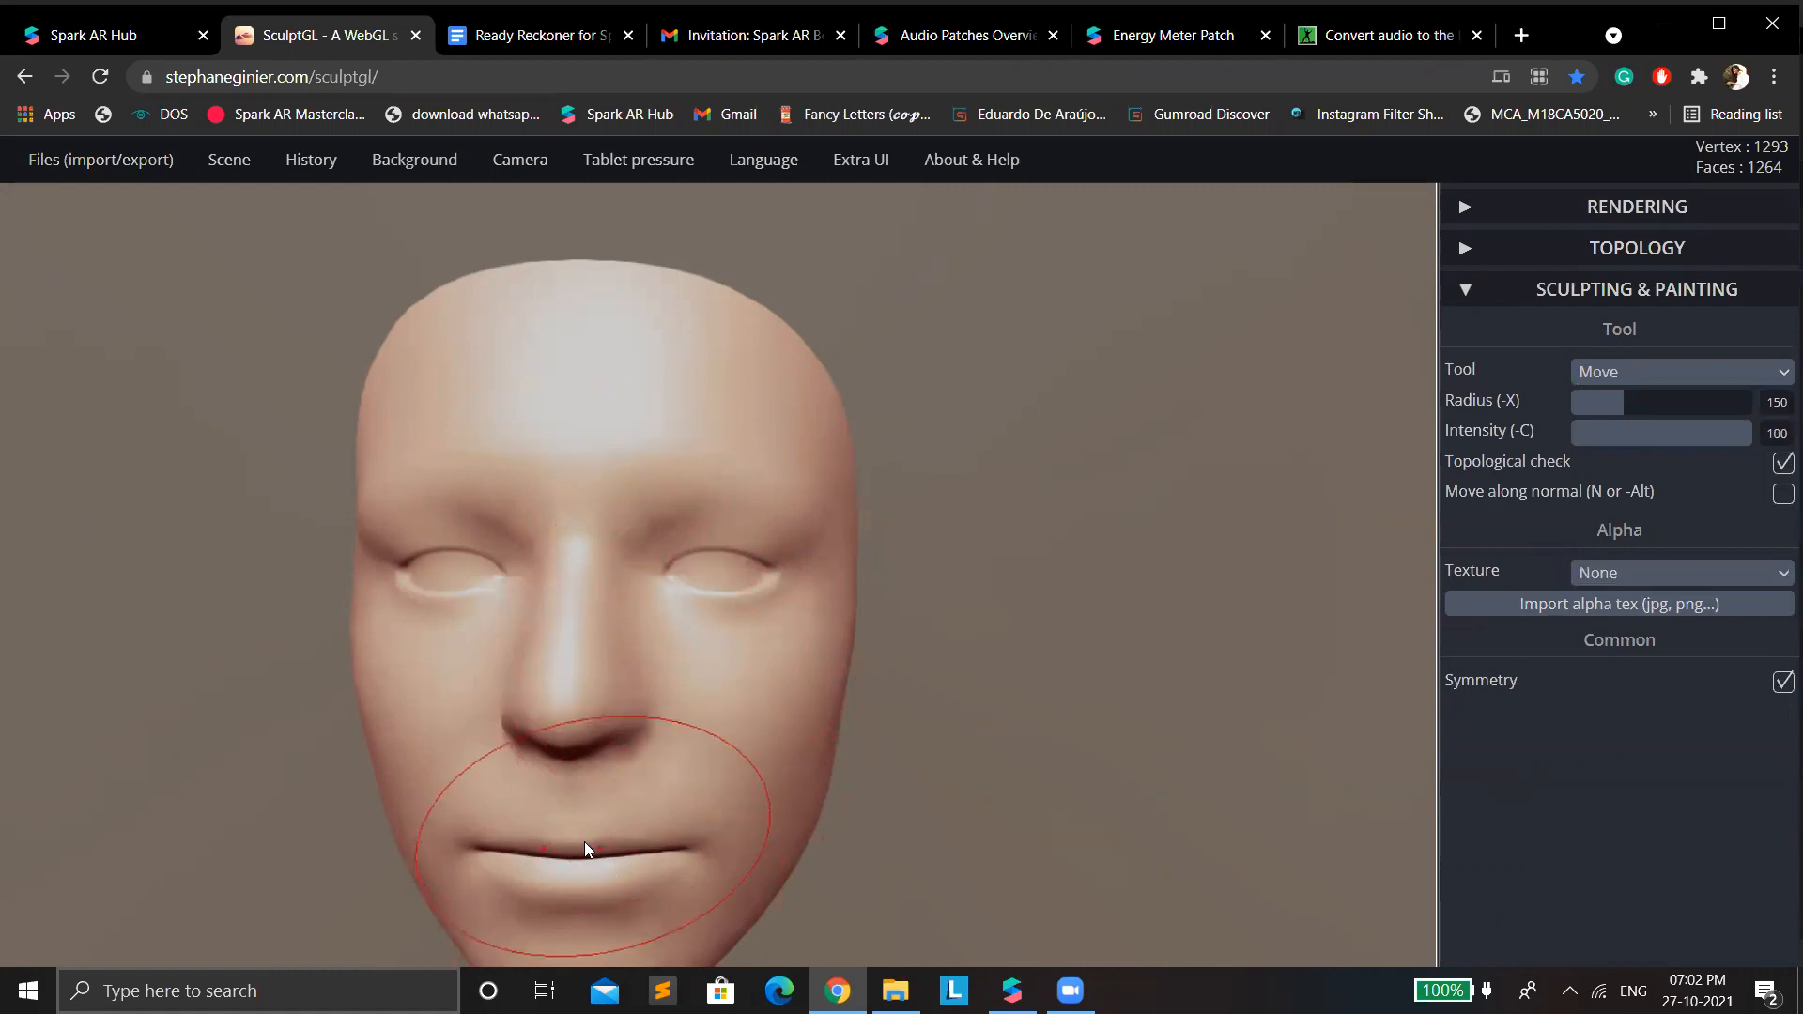
mouse_move(604, 844)
mouse_down()
mouse_move(684, 853)
mouse_move(622, 882)
mouse_up()
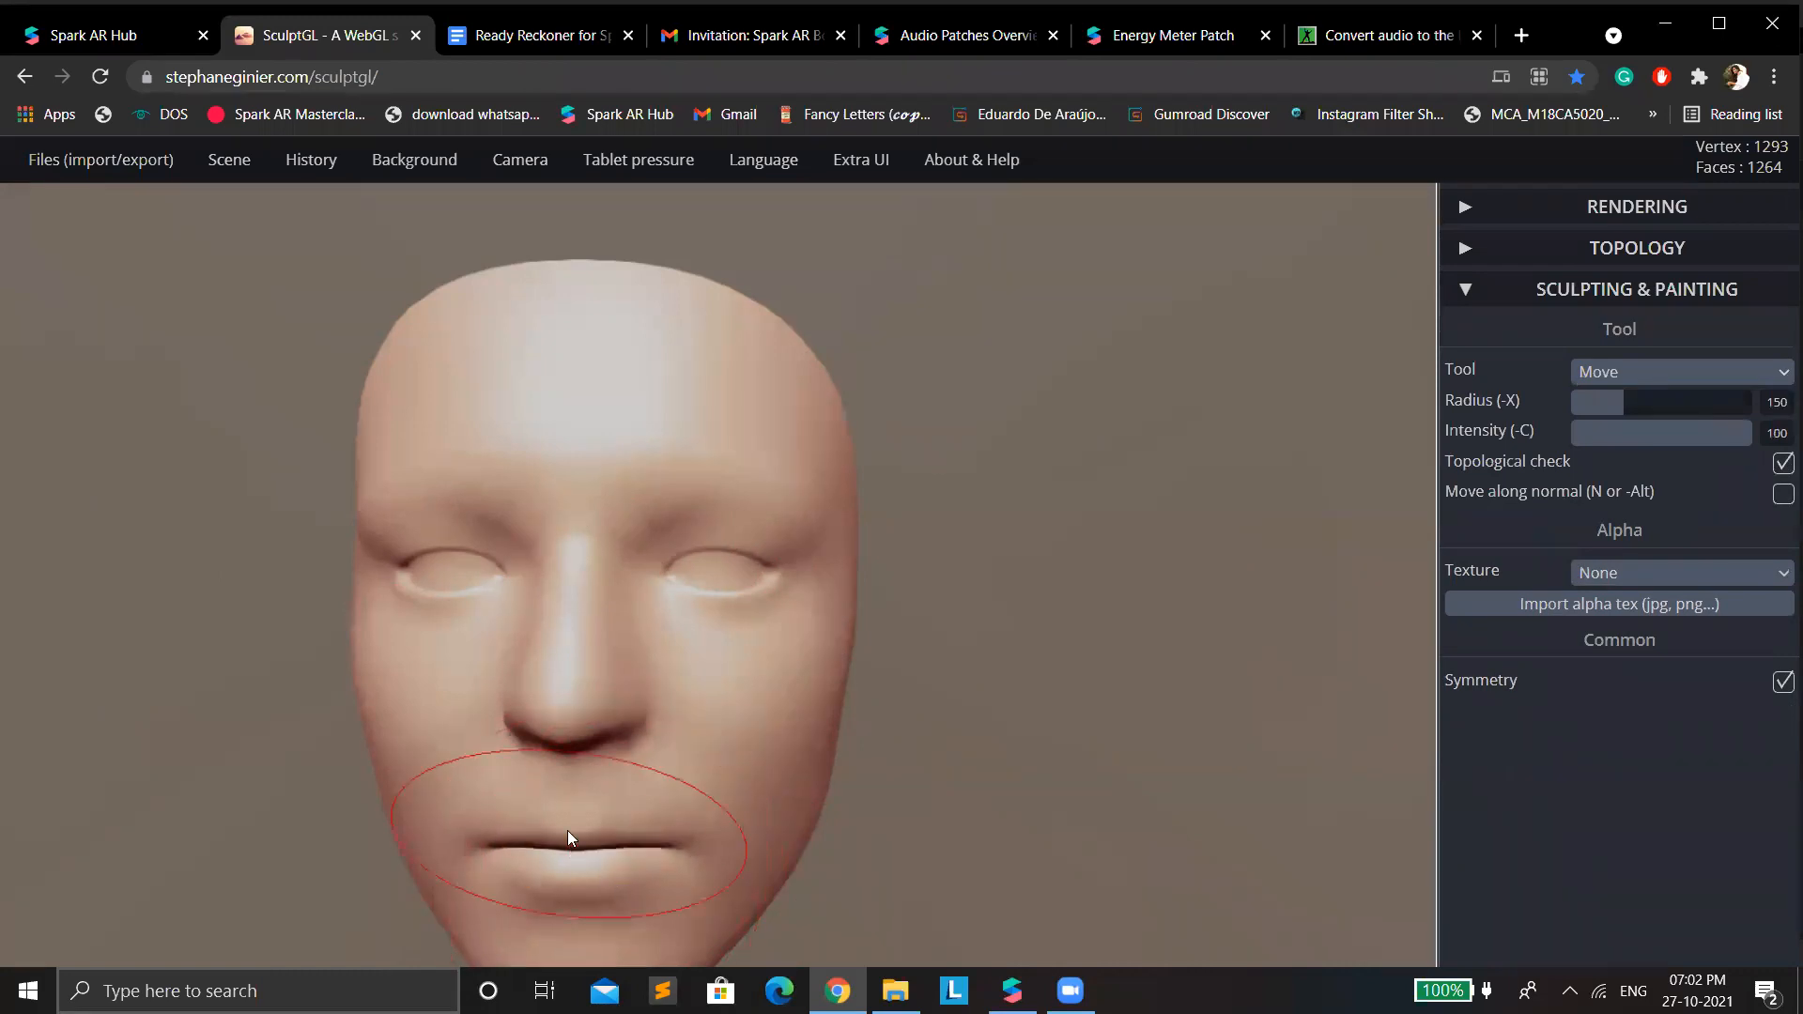
click(548, 725)
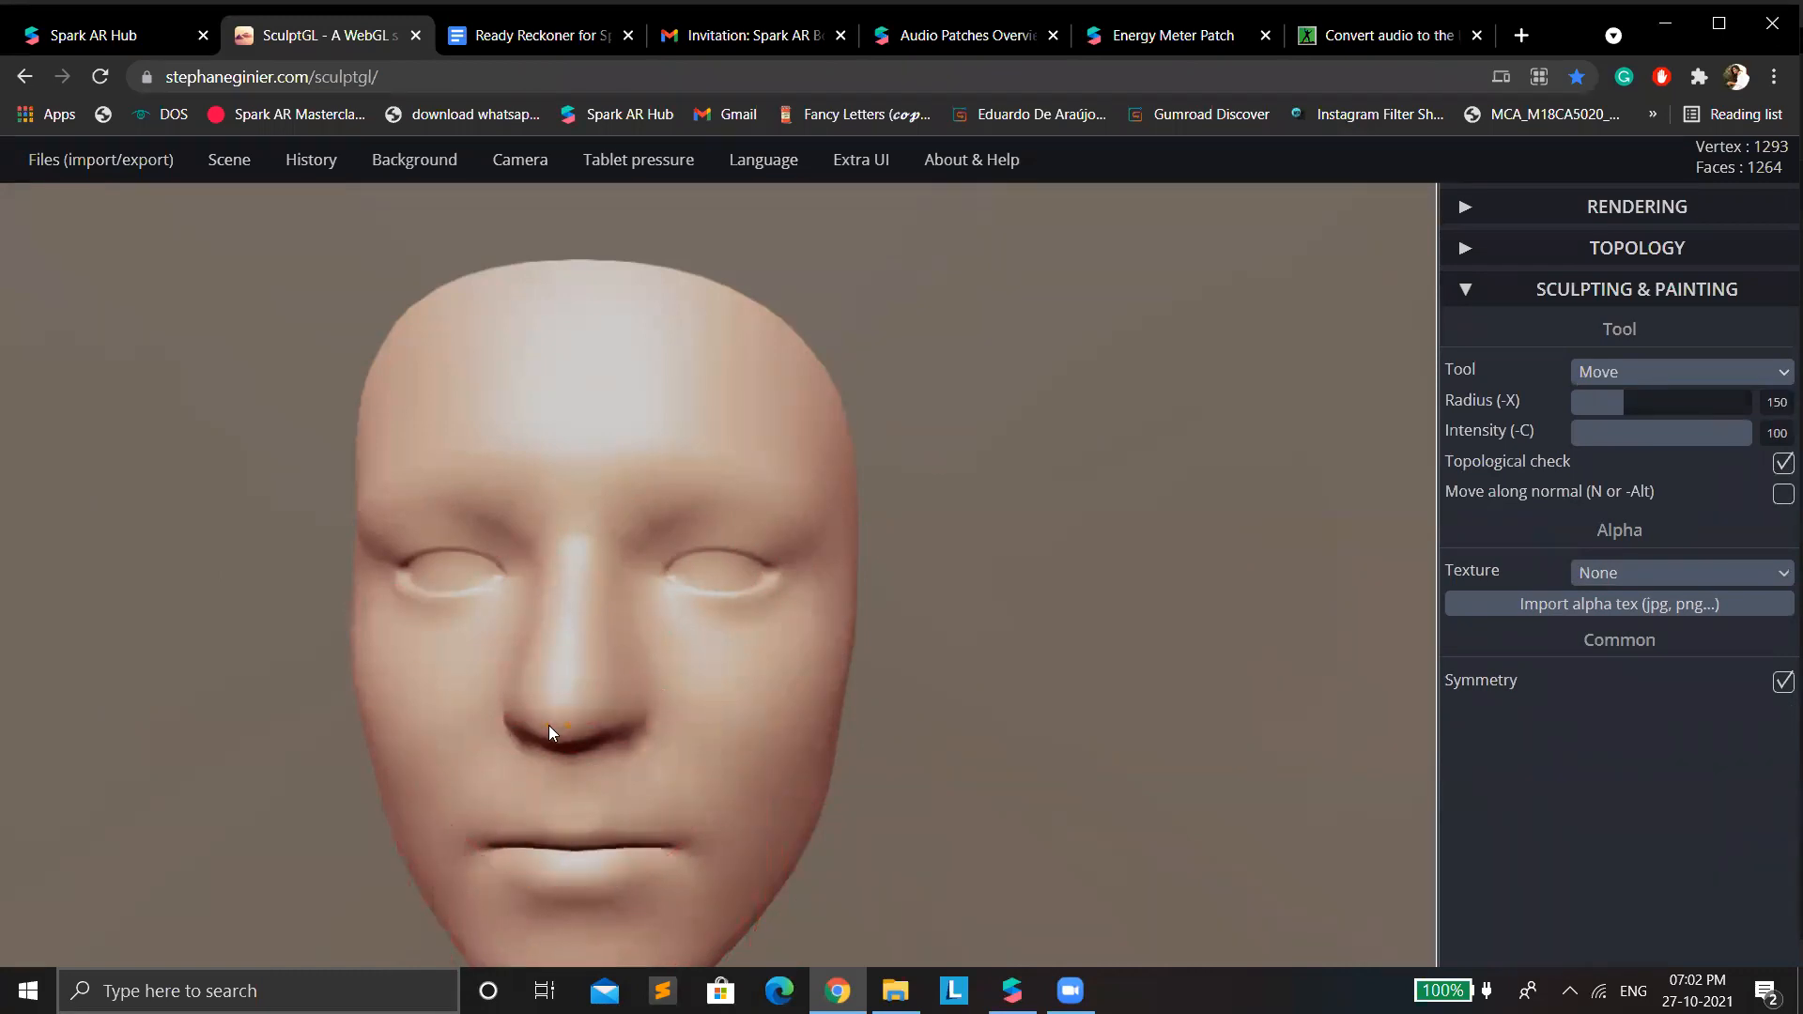
click(717, 599)
drag(718, 599, 719, 546)
scroll(890, 532, down, 4)
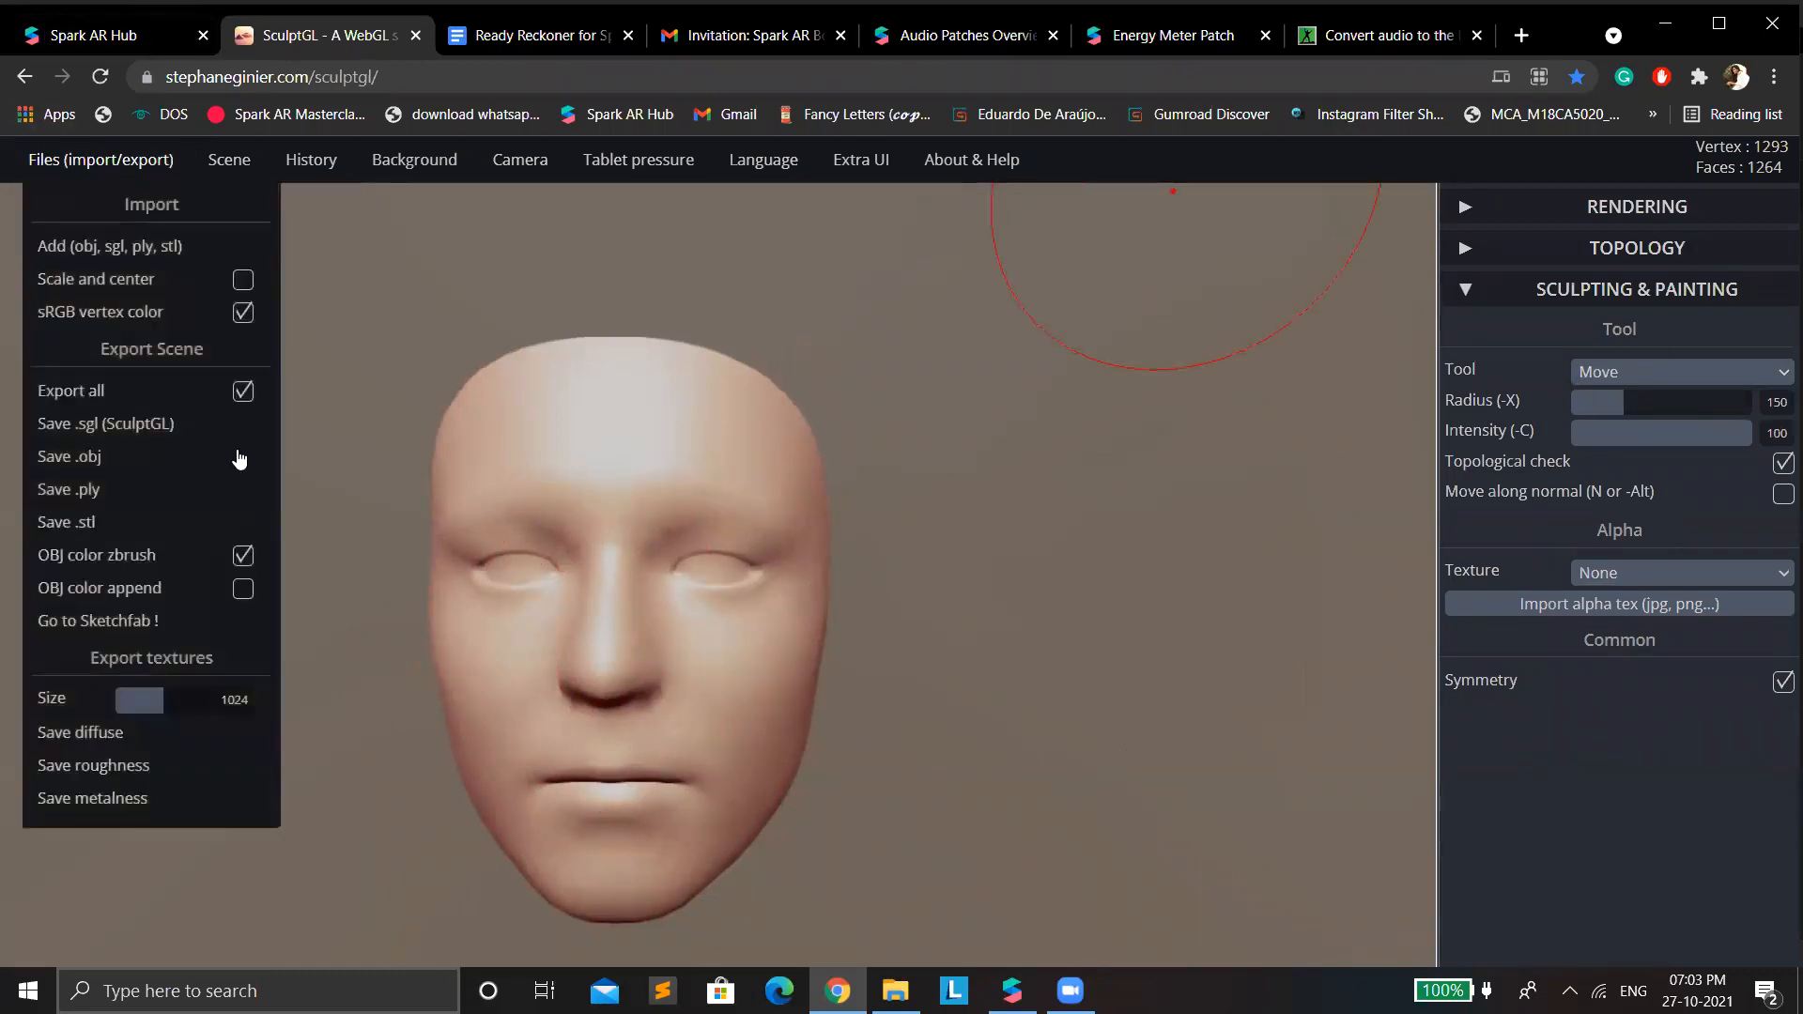
Export the sculpted scene as an OBJ file and switch to Spark AR Studio.
mouse_move(90, 166)
click(116, 457)
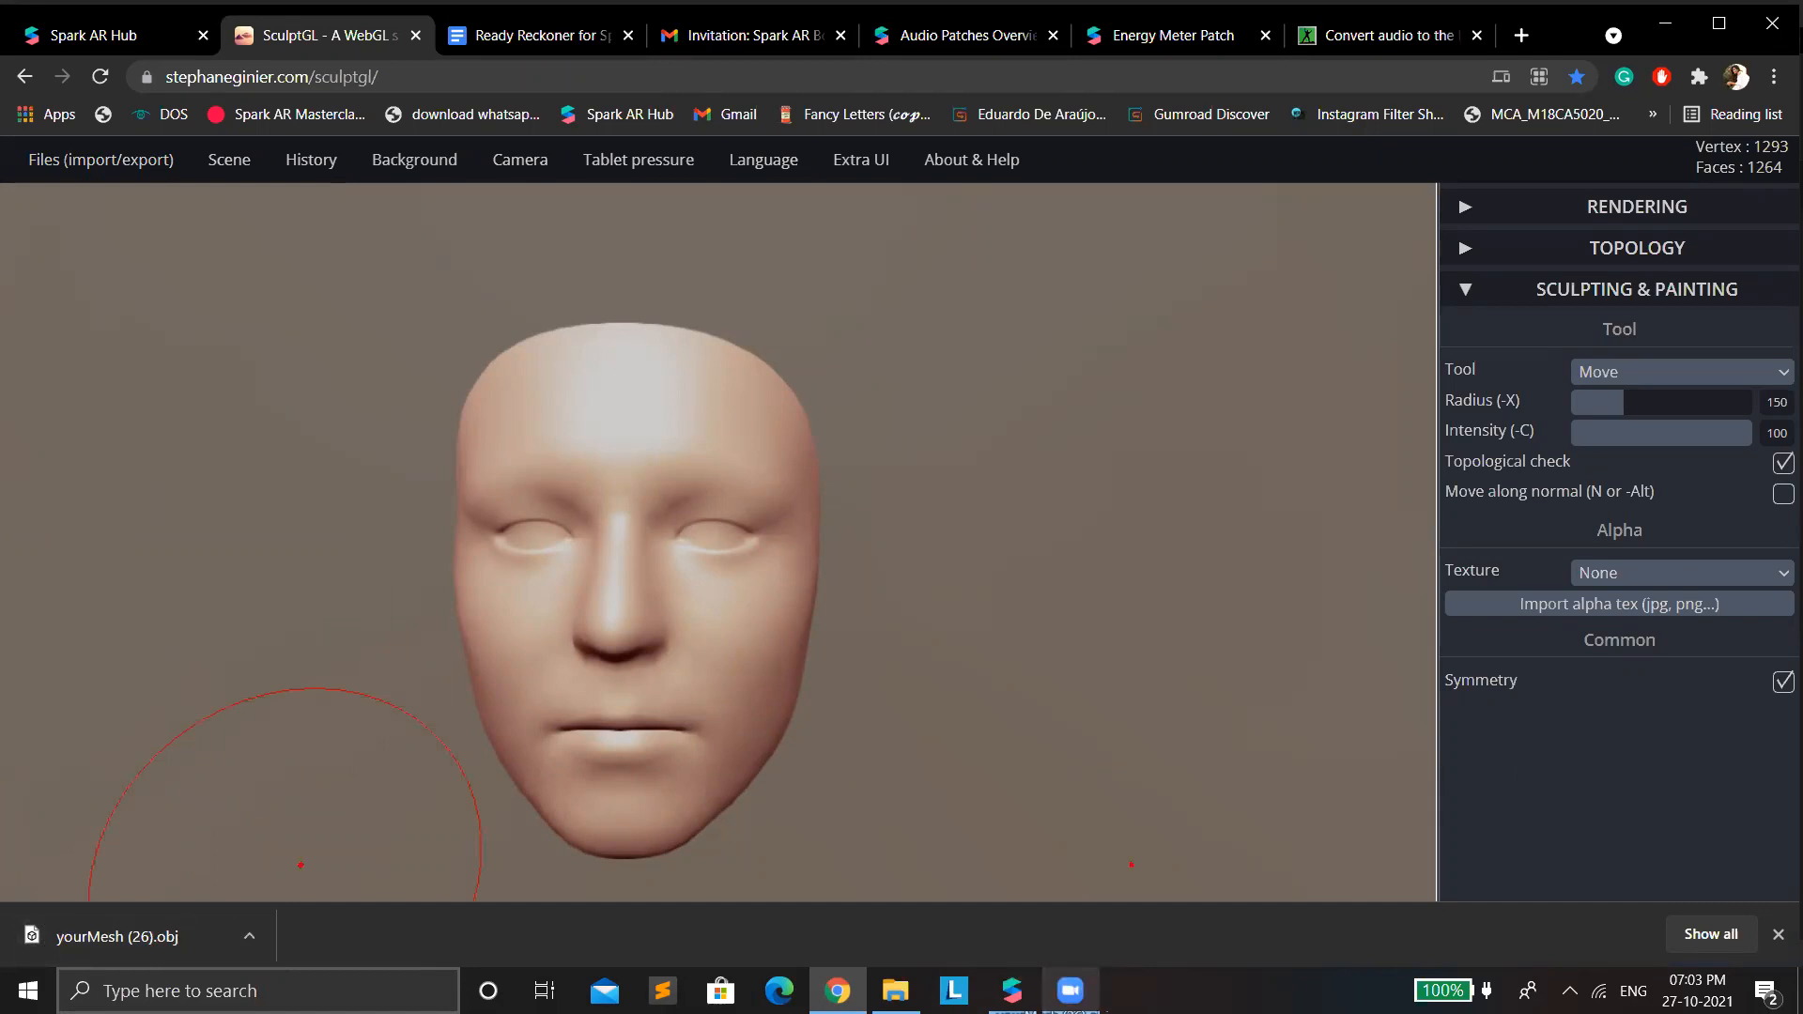
drag(1040, 985, 160, 715)
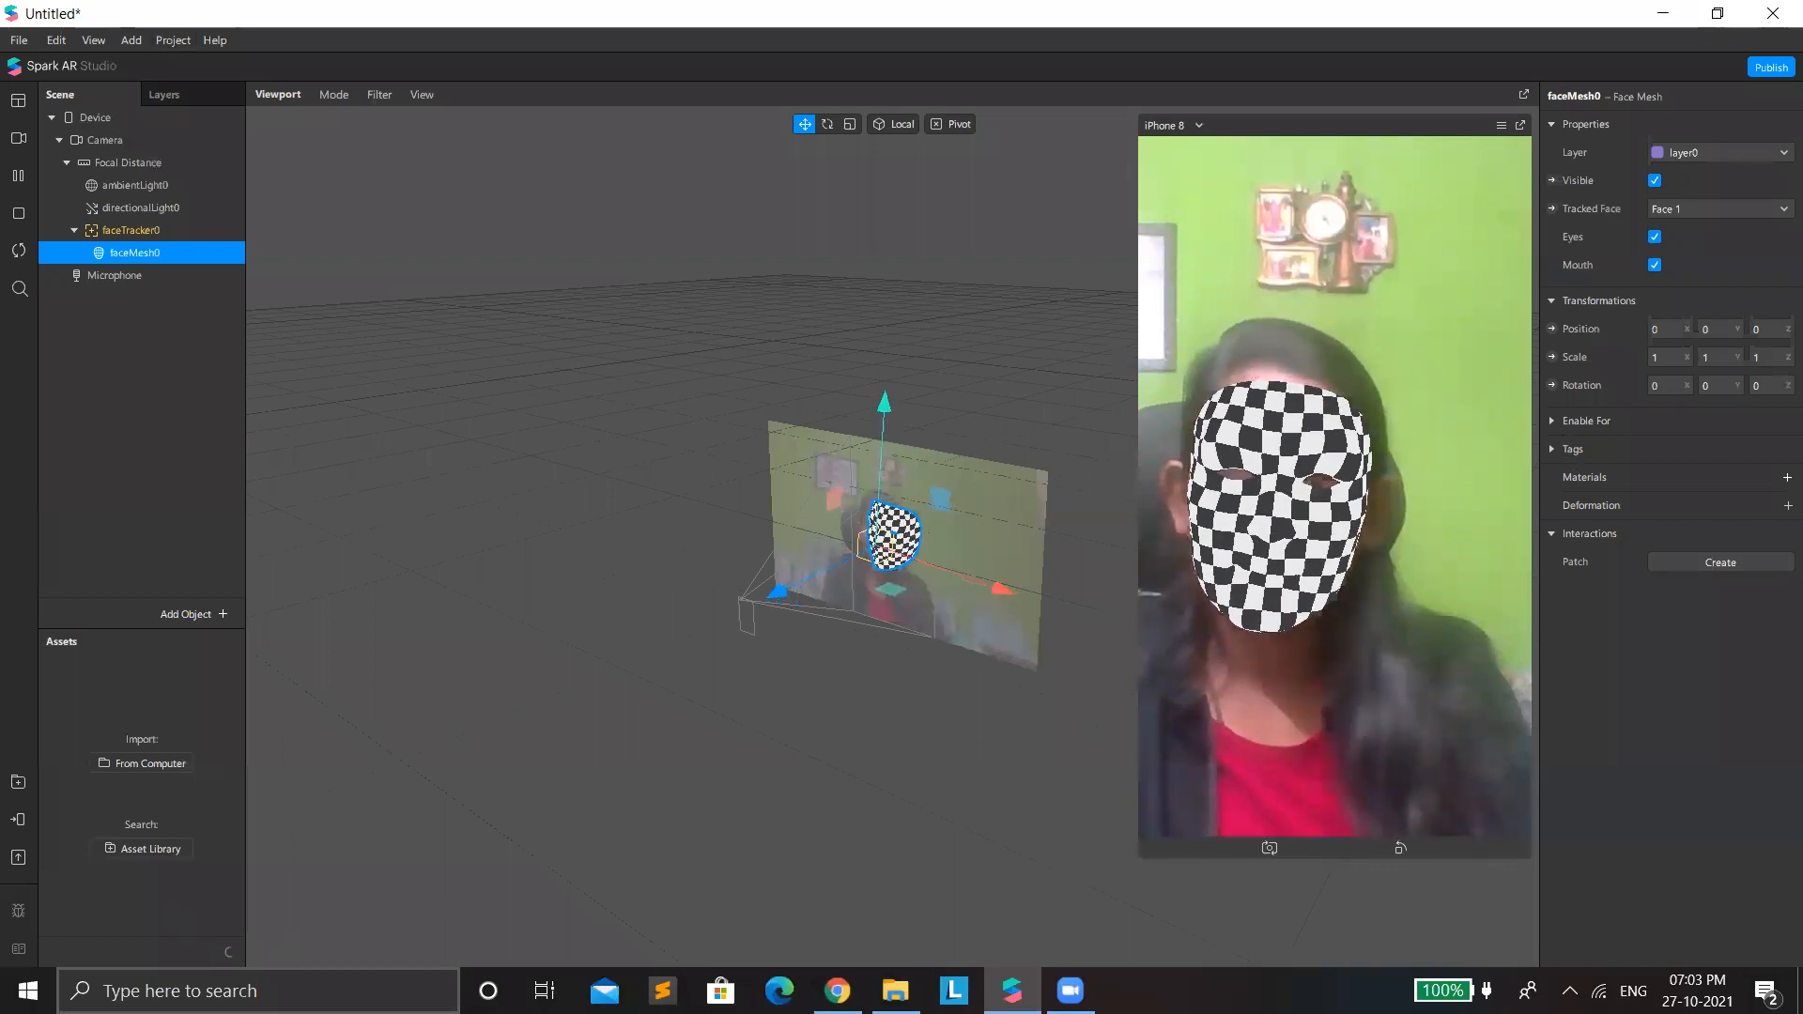
Reload SculptGL and import the original faceMesh 3D object from File Explorer's Mesh folder into the fresh scene.
click(895, 991)
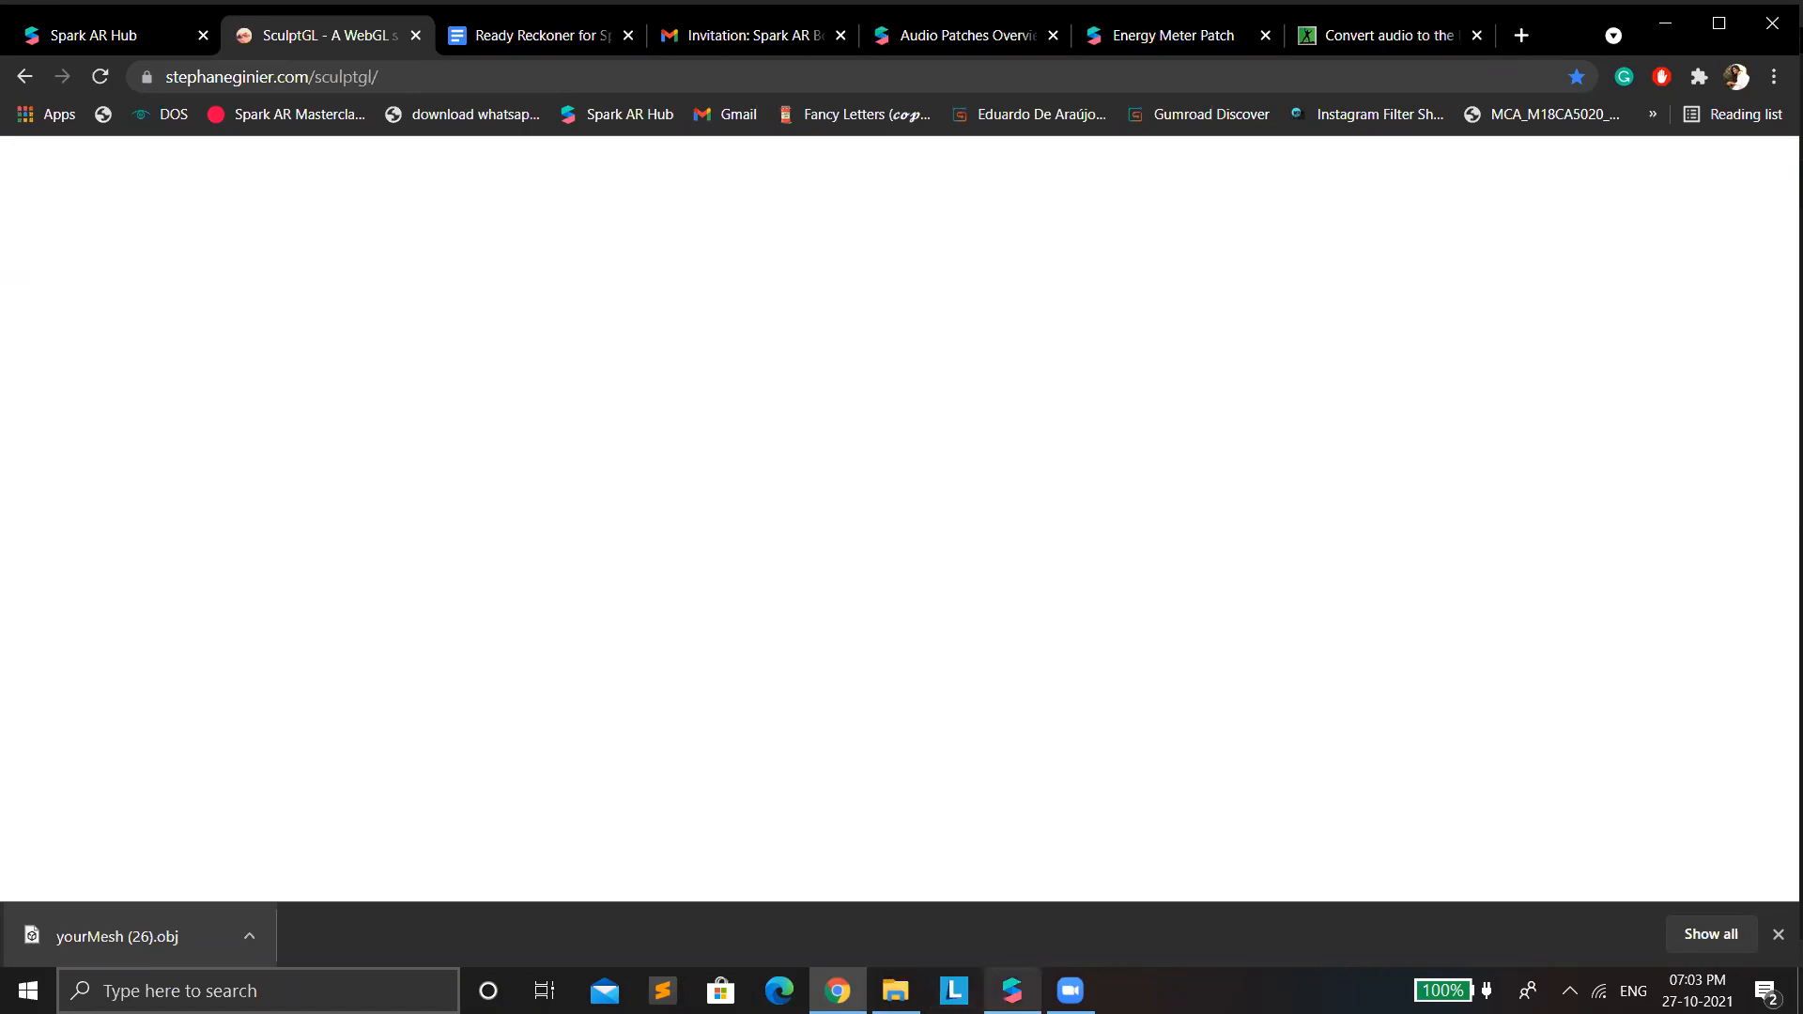
click(1011, 991)
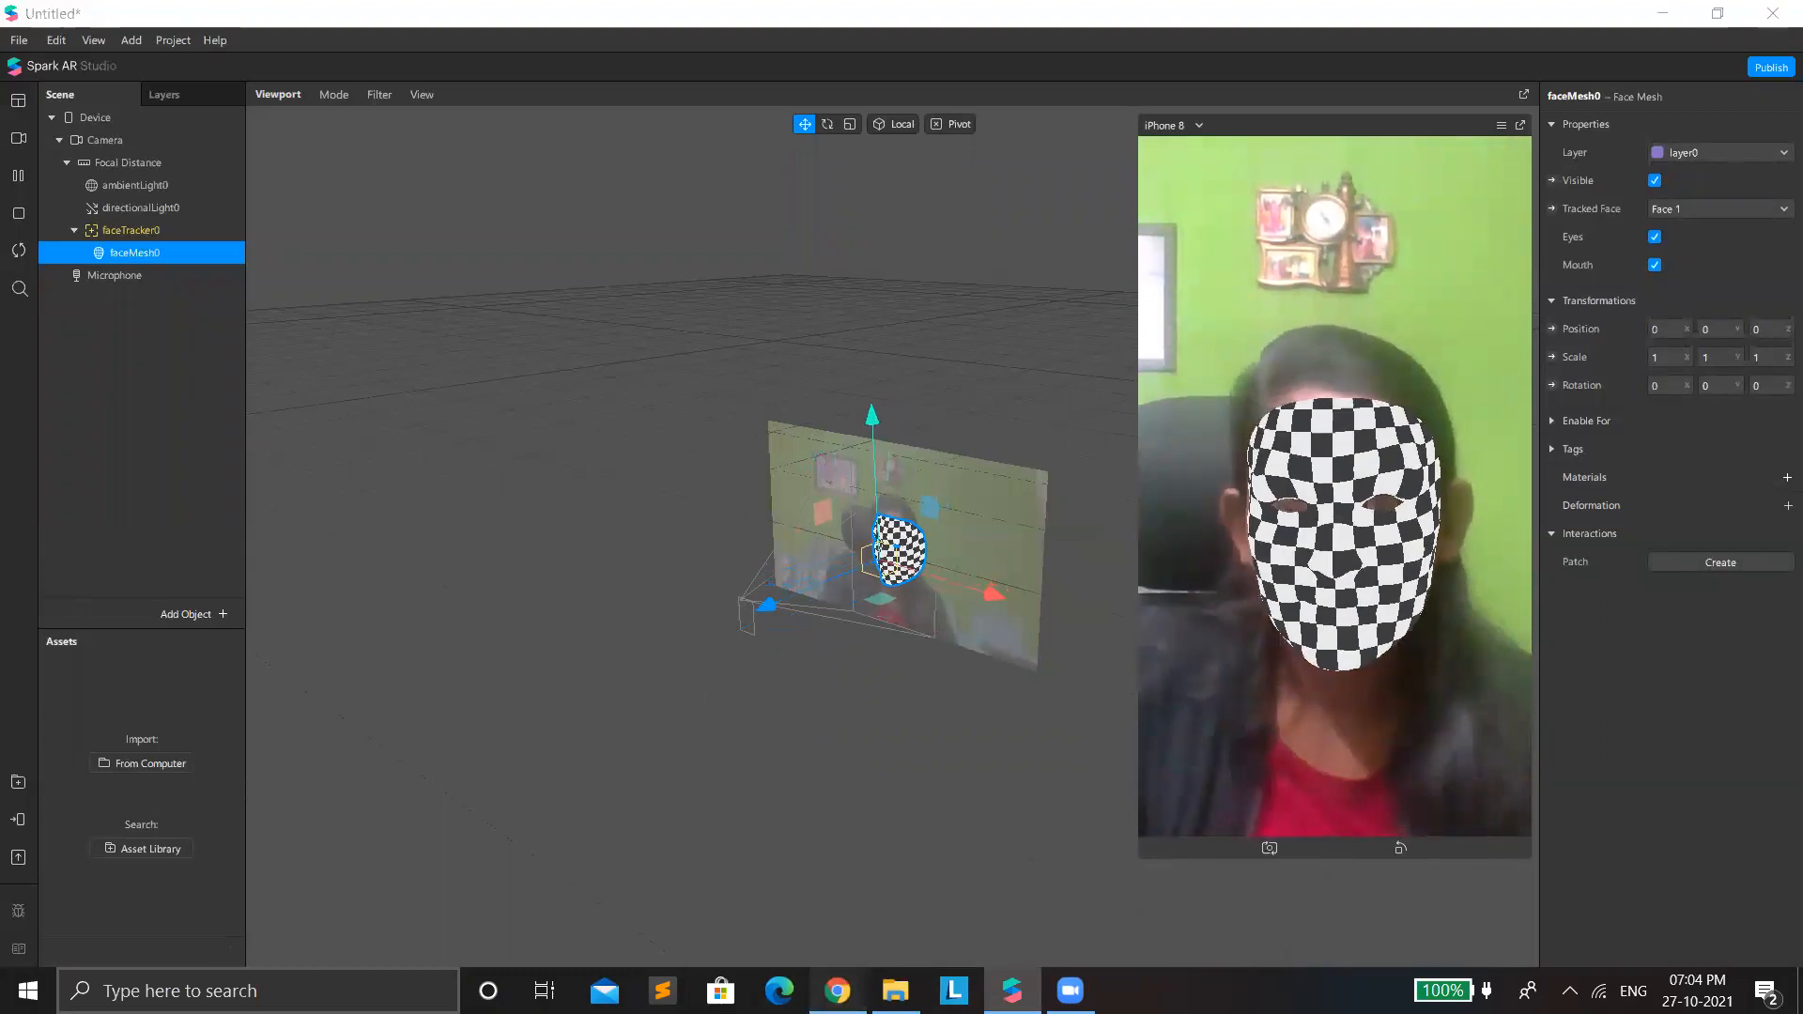
key(alt+Tab)
click(895, 990)
mouse_move(366, 306)
mouse_down()
mouse_move(885, 736)
mouse_move(904, 901)
mouse_move(838, 992)
mouse_move(666, 606)
mouse_up()
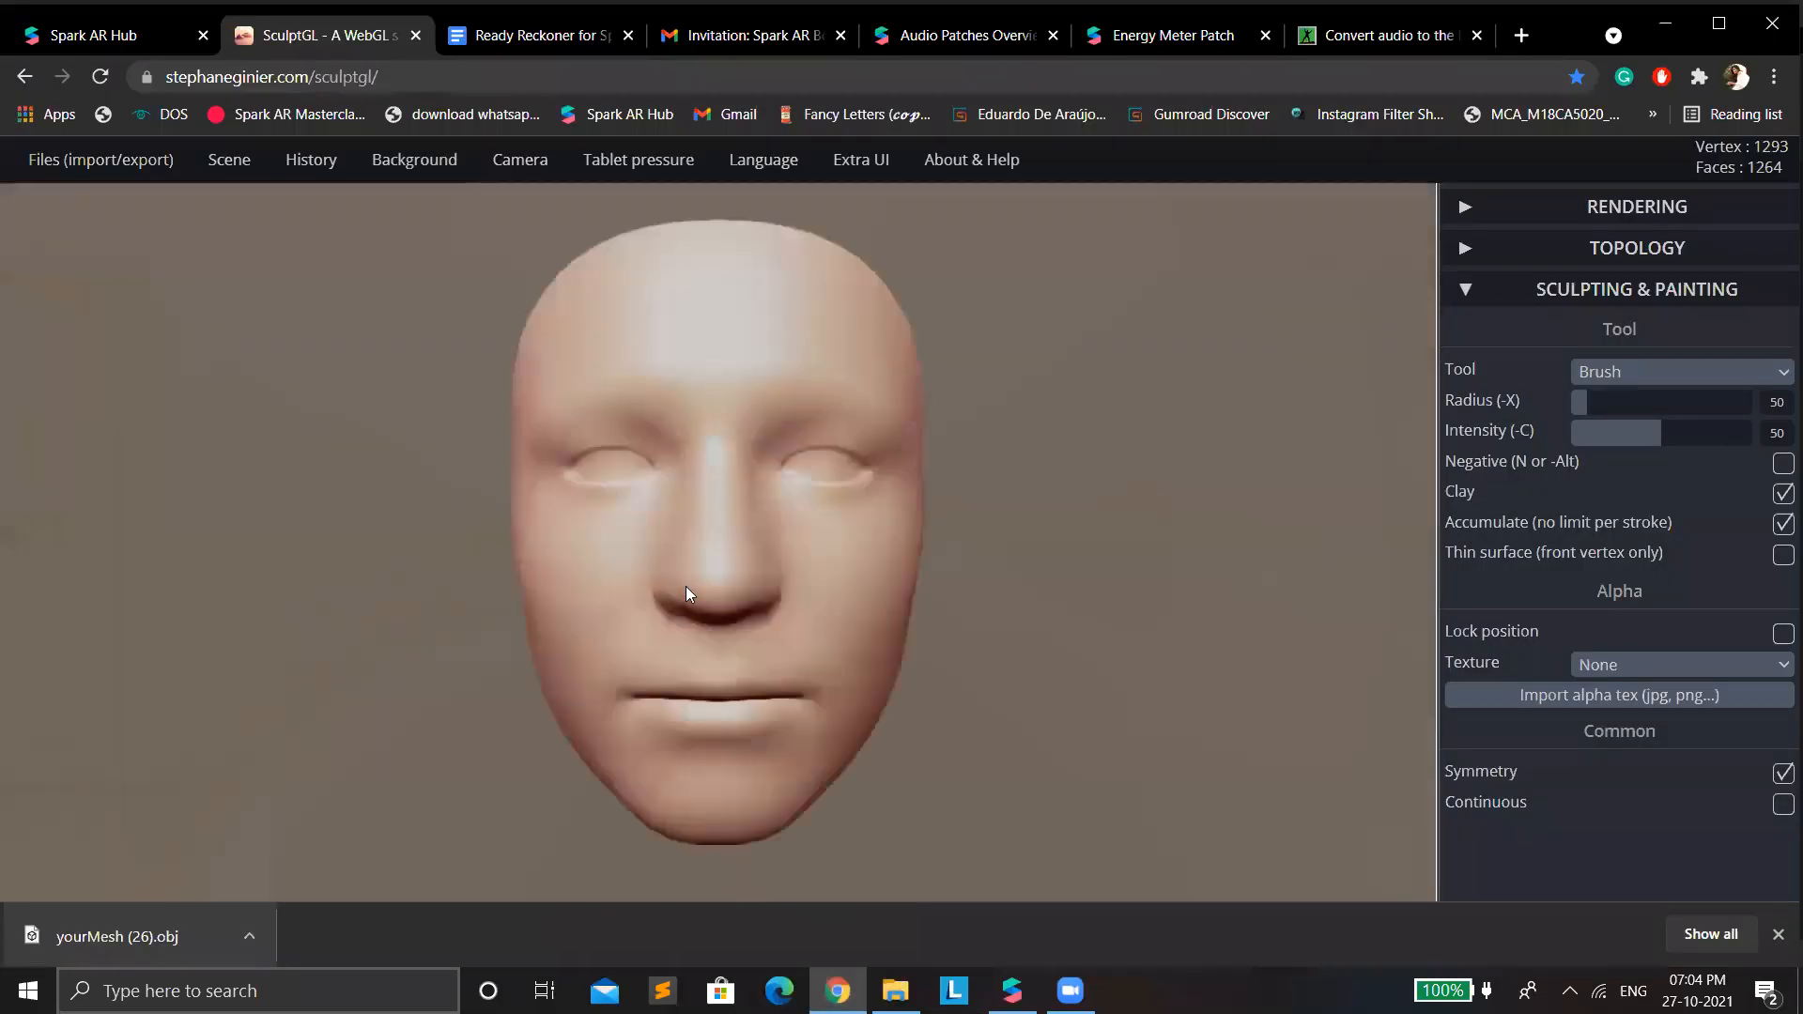
Try to pull the upper forehead corners with the Drag tool at radius 150, and undo the stroke while keeping the imported mesh.
click(1657, 385)
click(1619, 551)
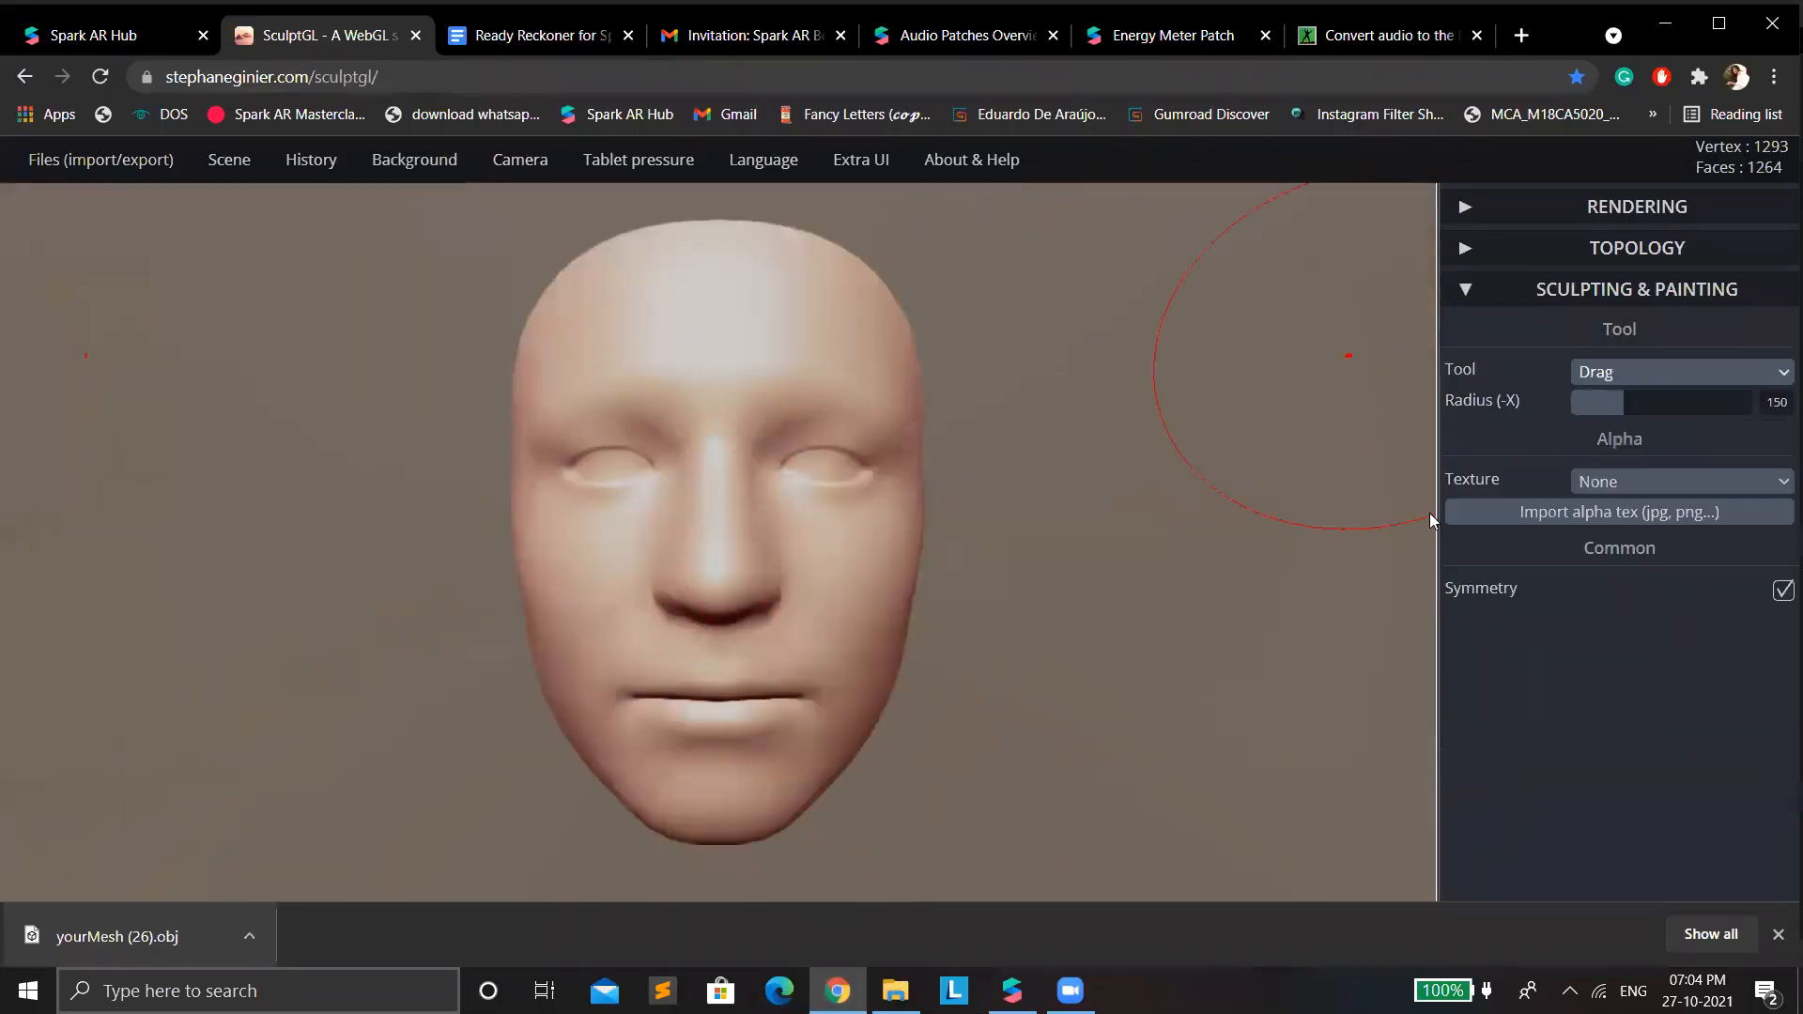
scroll(873, 403, down, 3)
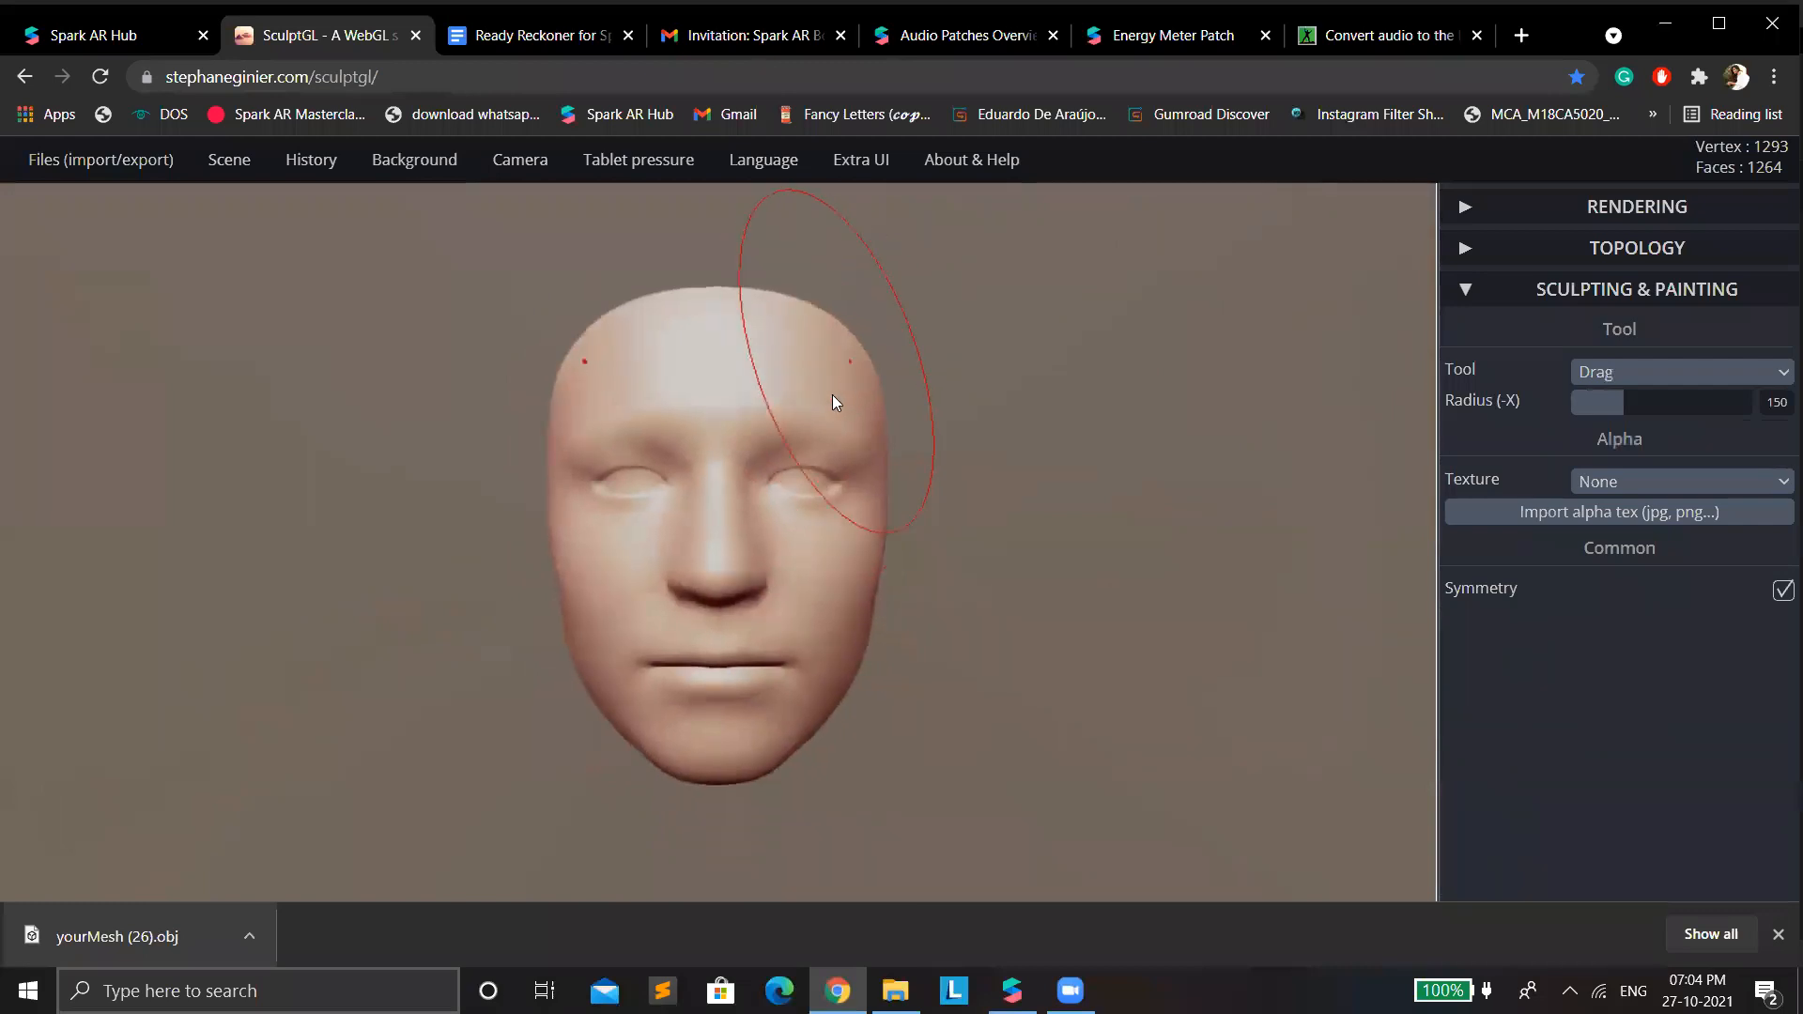
mouse_move(819, 342)
mouse_down()
mouse_move(821, 324)
mouse_move(823, 347)
mouse_up()
key(ctrl+z)
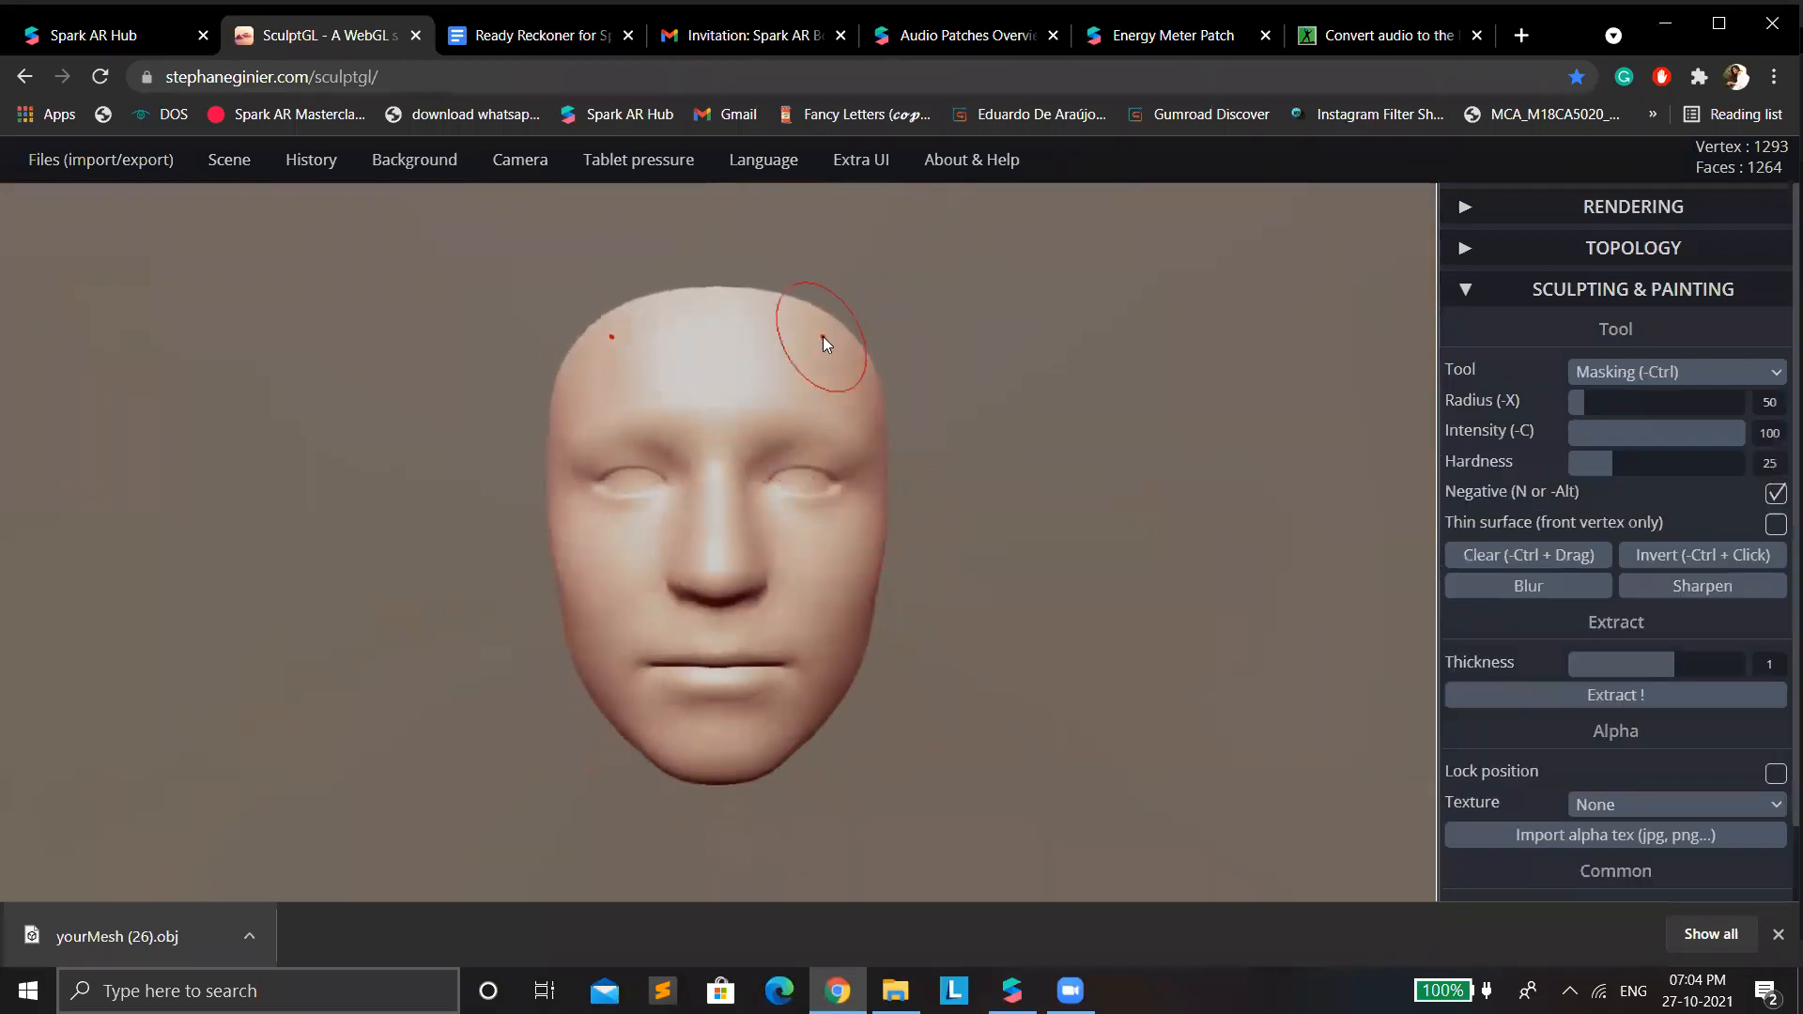
key(ctrl+z)
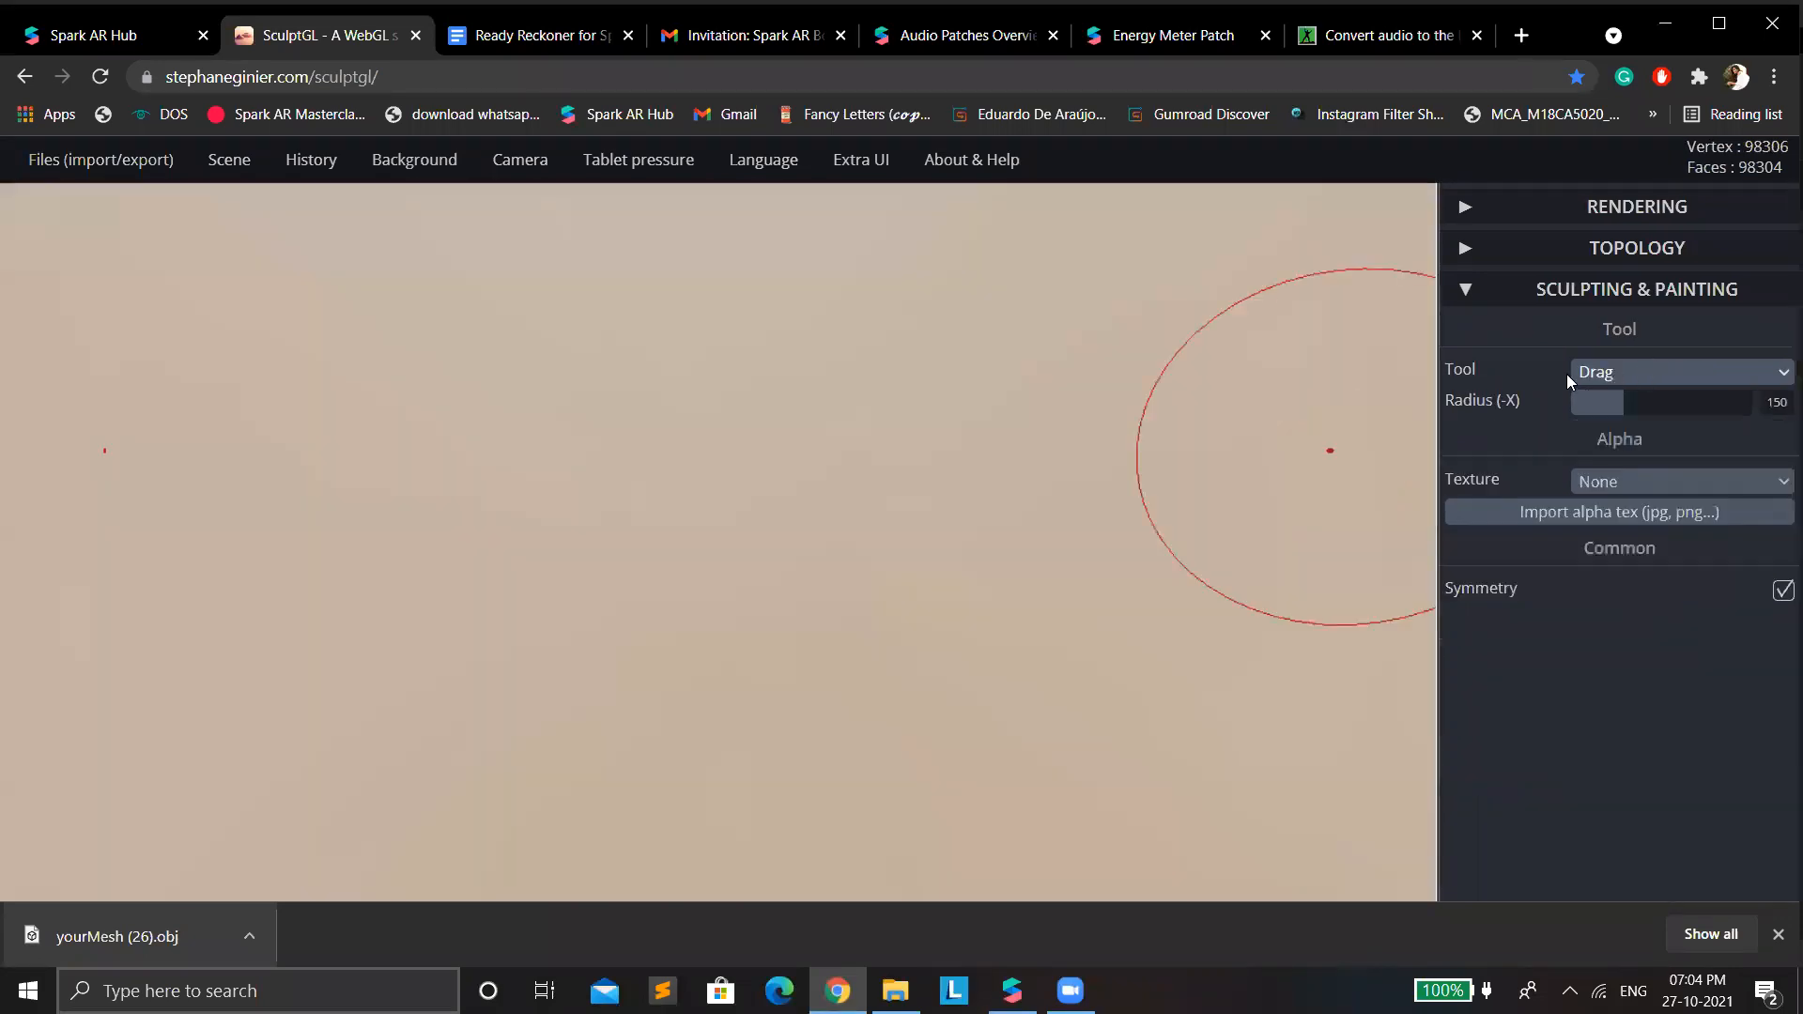
key(ctrl+y)
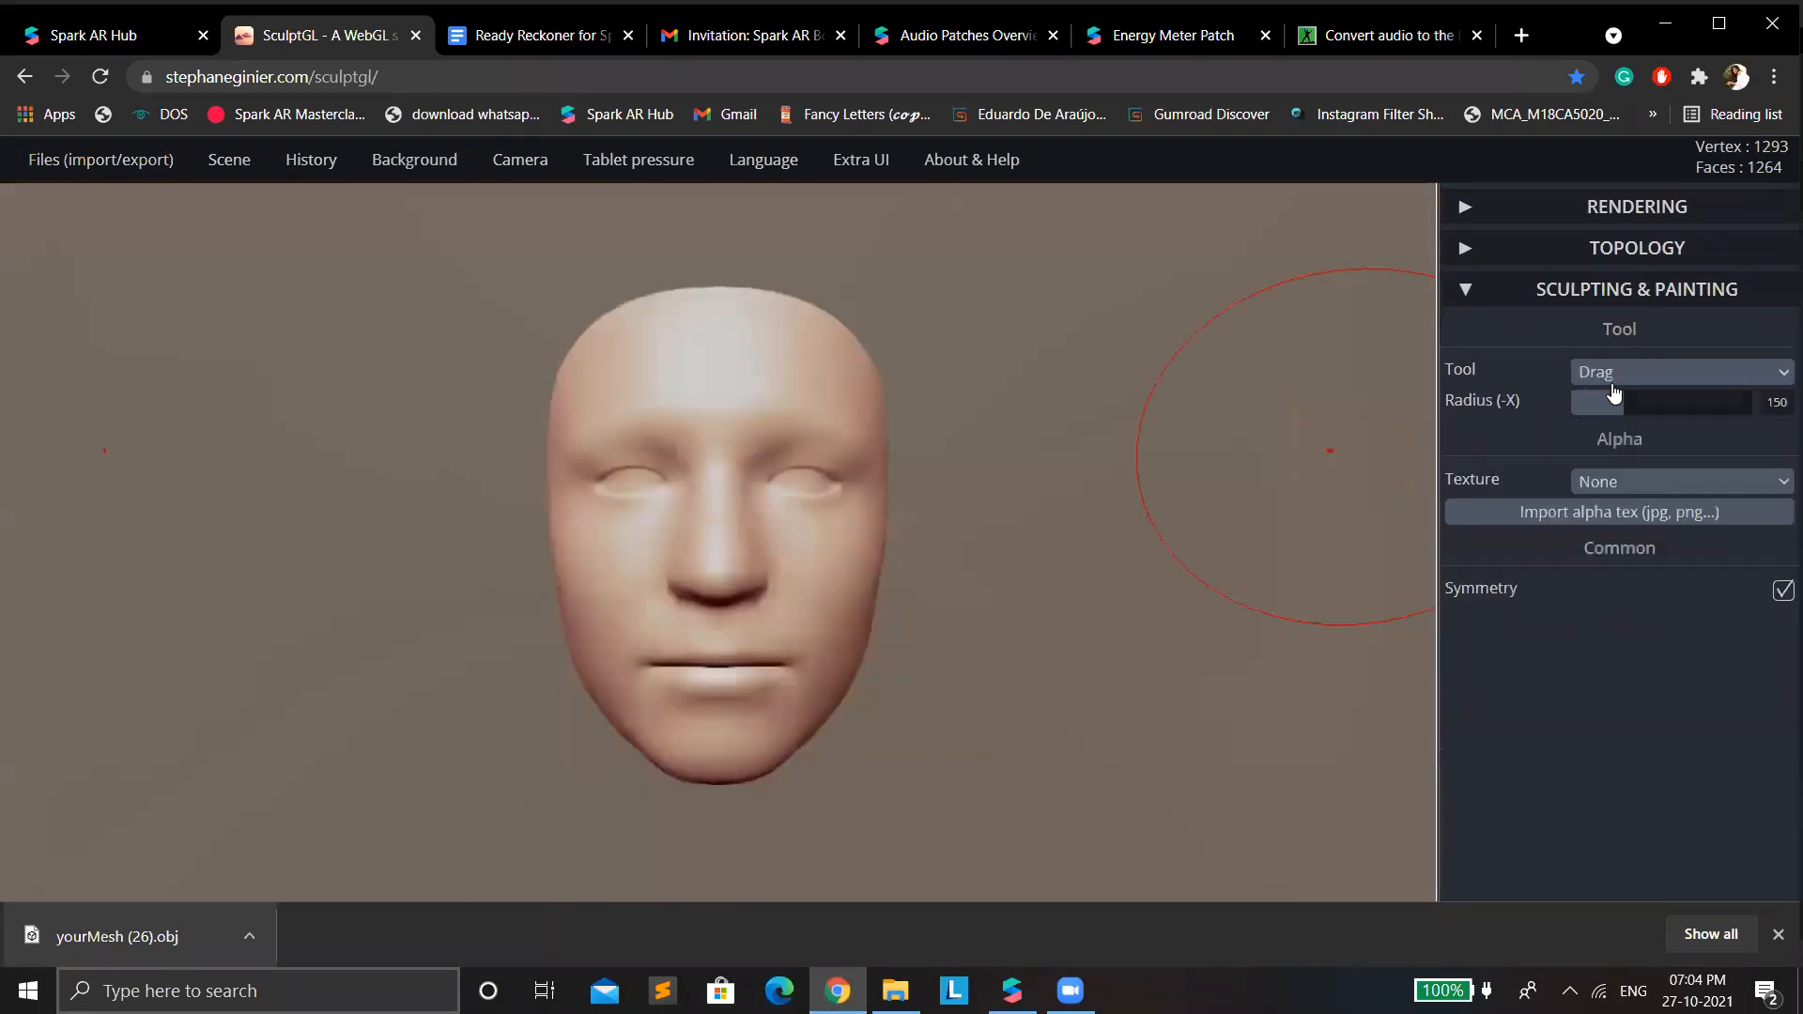
Use the Move tool with radius 150 to pull the forehead corners up into horns and push the middle of the forehead edge down.
click(1625, 374)
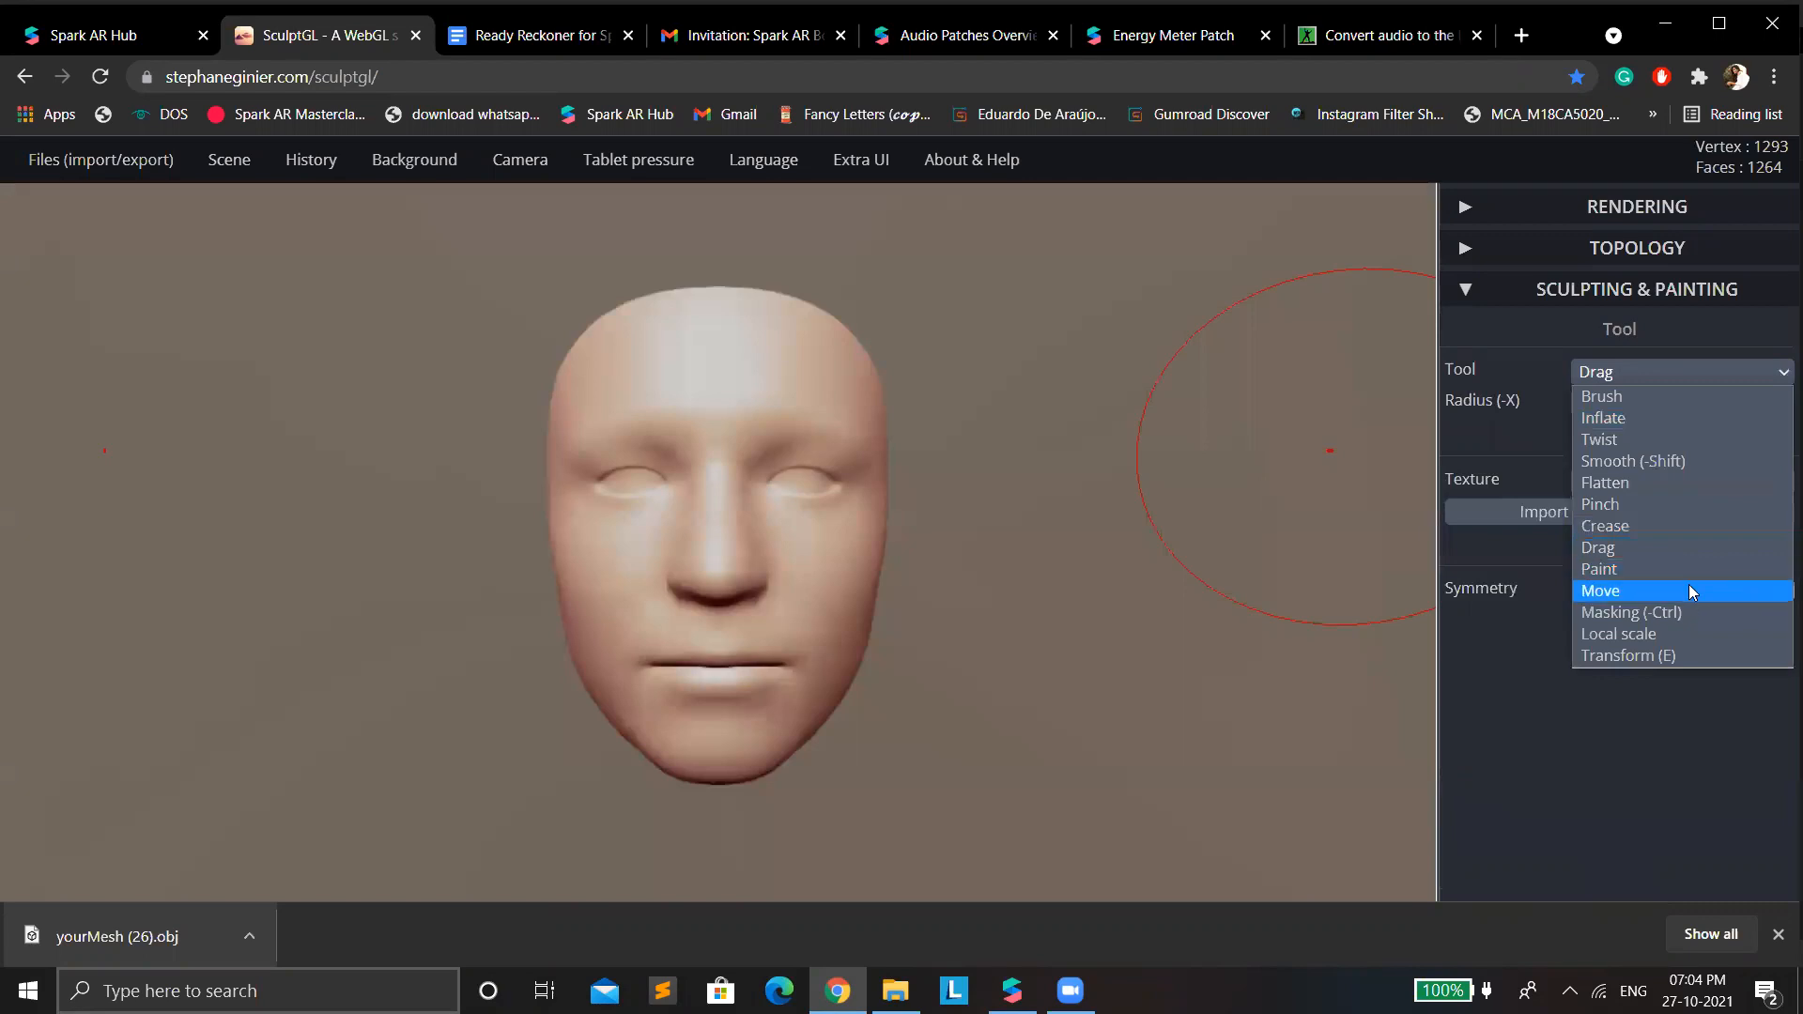
click(1688, 586)
mouse_move(810, 366)
mouse_down()
mouse_move(831, 306)
mouse_move(898, 255)
mouse_up()
key(ctrl+z)
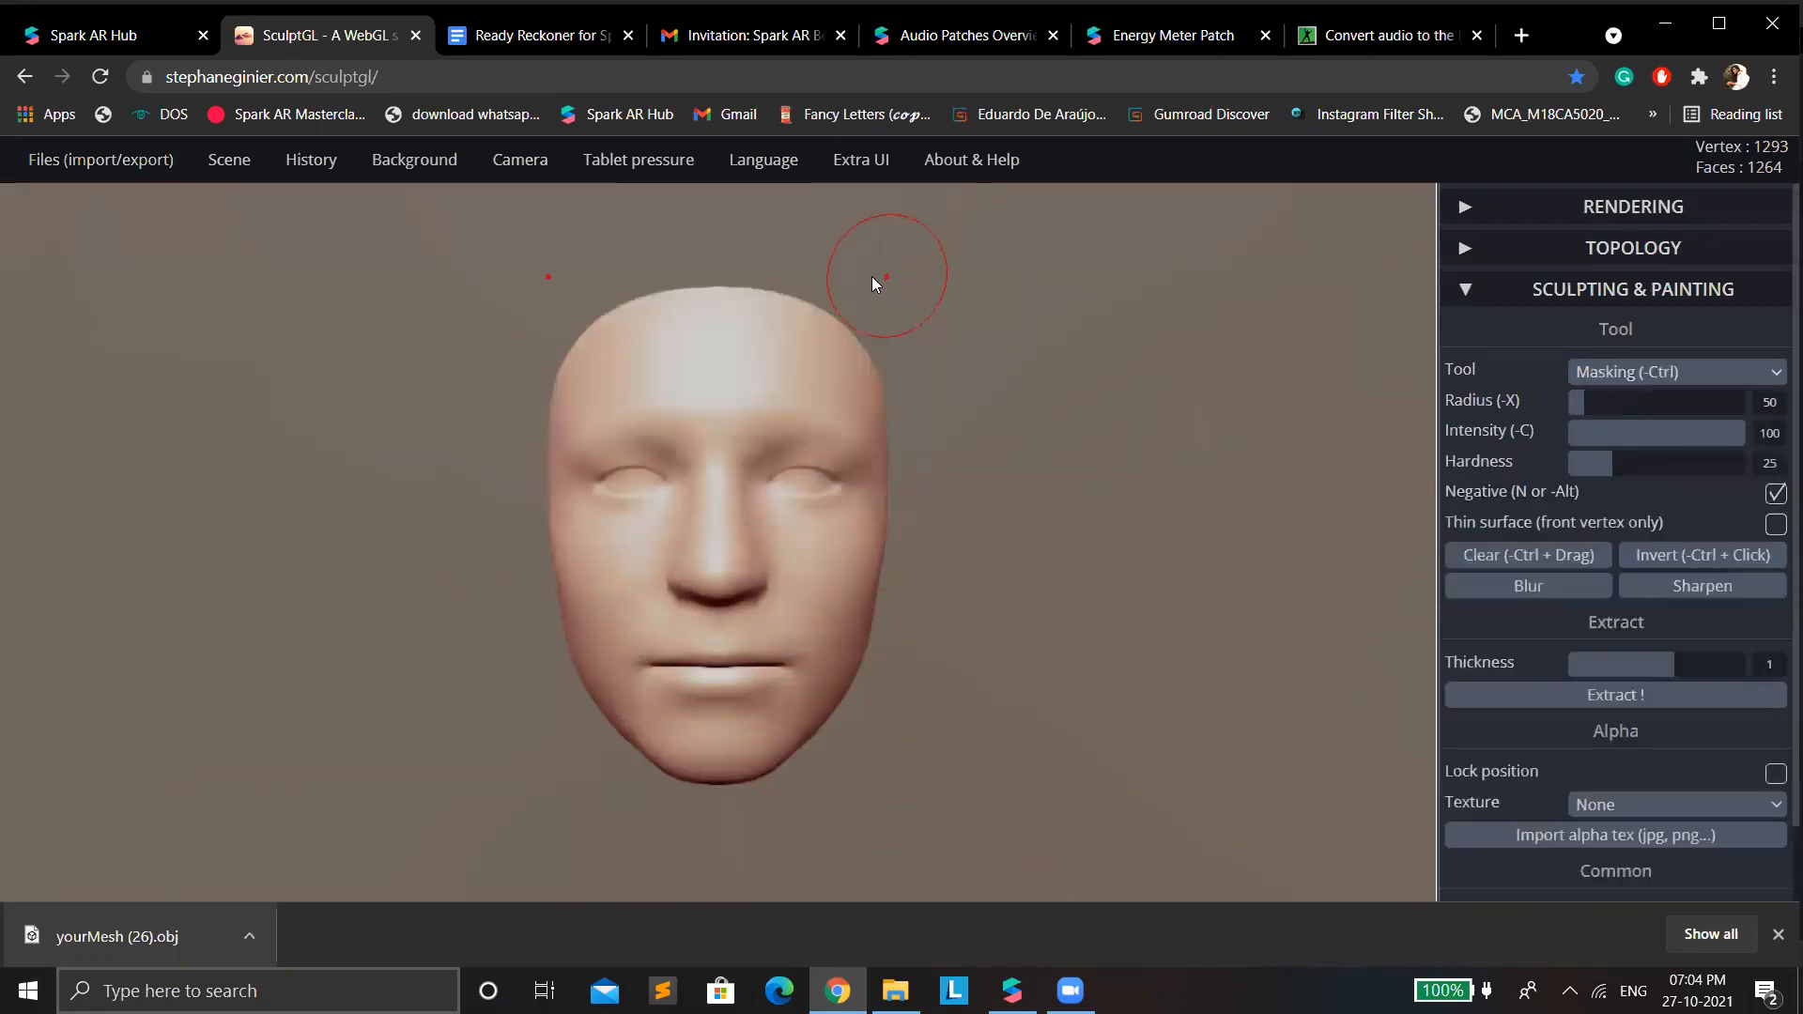
click(838, 302)
drag(838, 329, 867, 253)
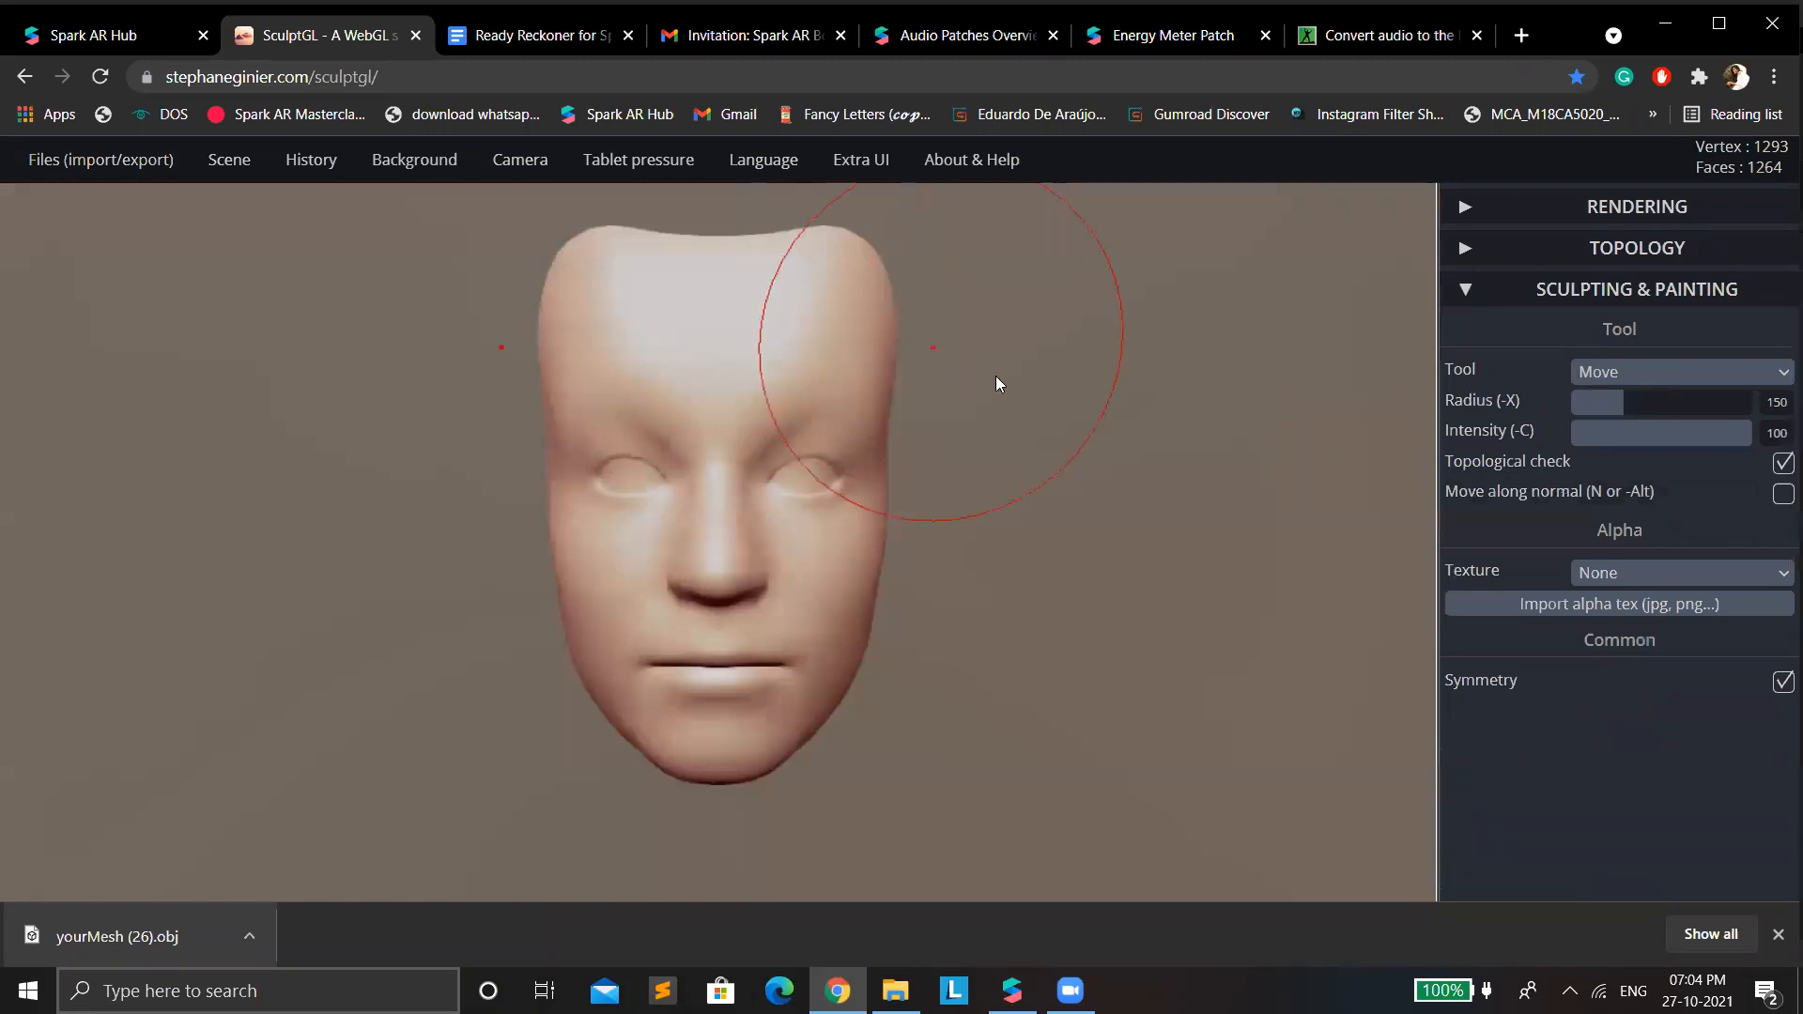
mouse_move(881, 371)
mouse_down()
mouse_move(843, 362)
mouse_move(865, 371)
mouse_up()
mouse_move(724, 249)
mouse_down()
mouse_move(717, 308)
mouse_move(717, 287)
mouse_up()
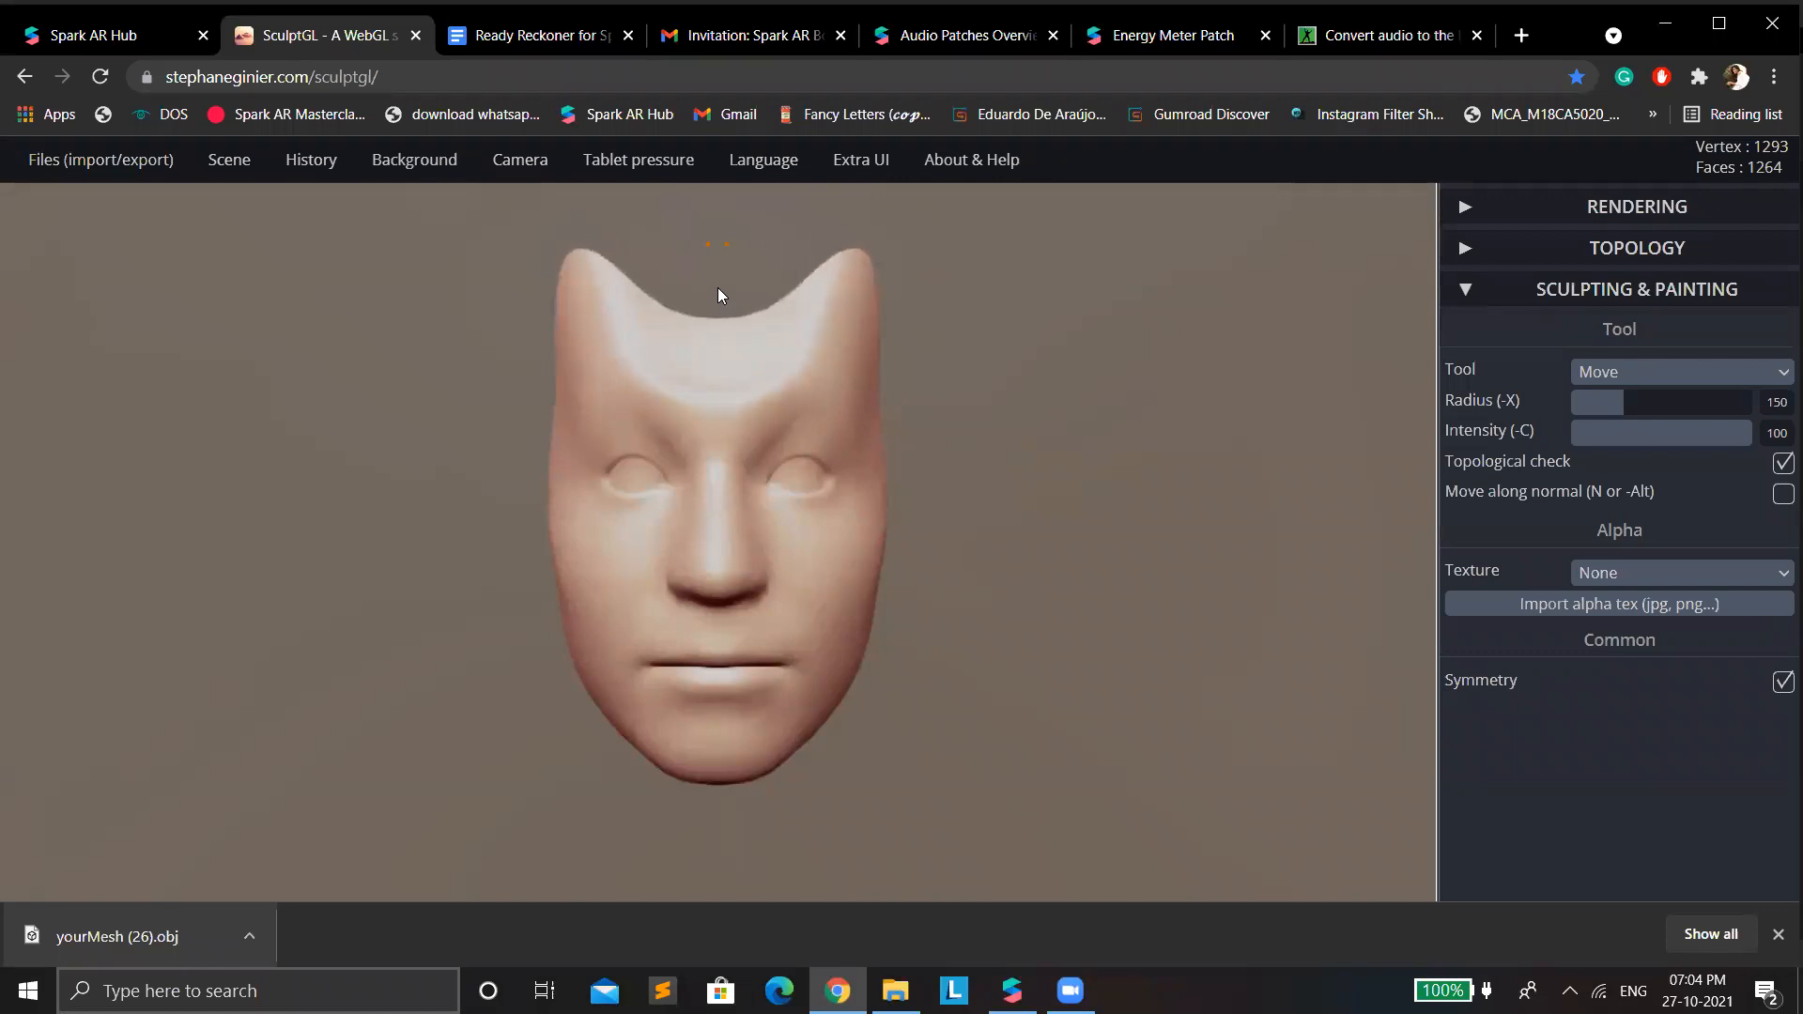
mouse_move(862, 295)
mouse_down()
mouse_move(892, 297)
mouse_move(874, 291)
mouse_up()
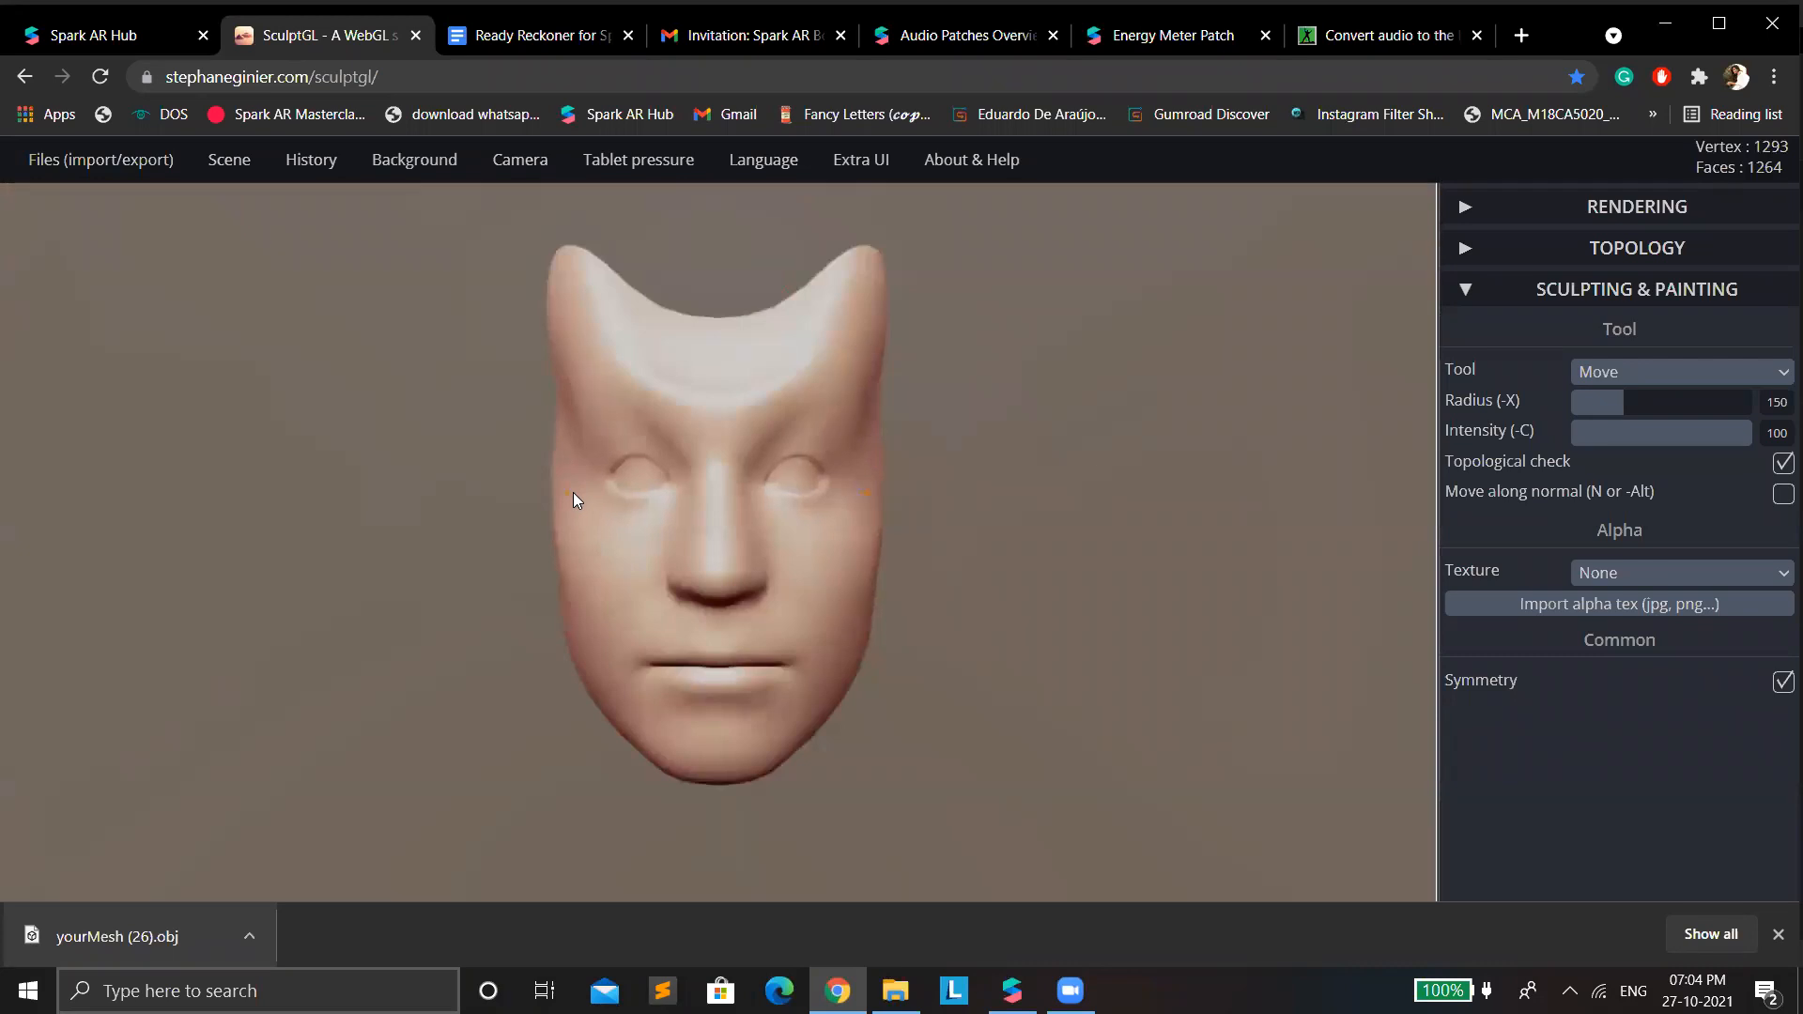
Refine the cheeks, nose, eyes, mouth and chin of the horned face with small symmetrical Move strokes, bringing the eyes slightly inward.
drag(572, 492, 558, 492)
drag(575, 582, 580, 584)
drag(710, 663, 715, 682)
drag(716, 579, 716, 579)
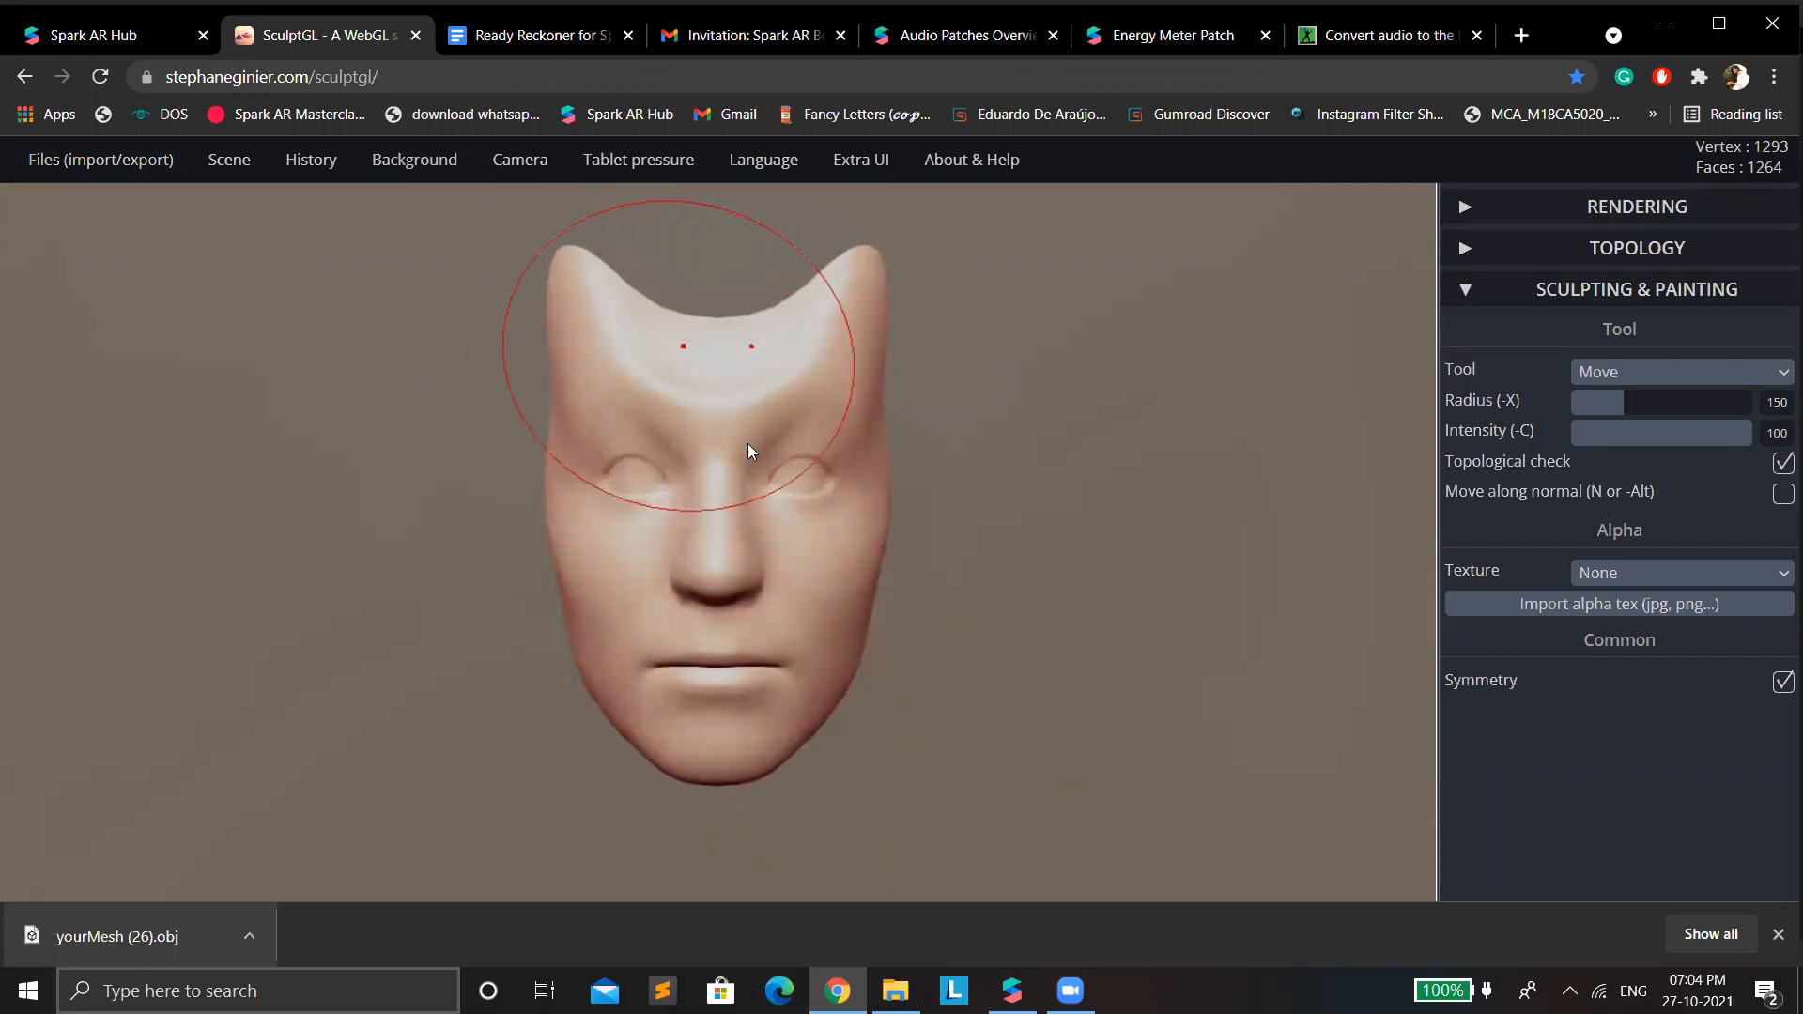
drag(841, 479, 826, 477)
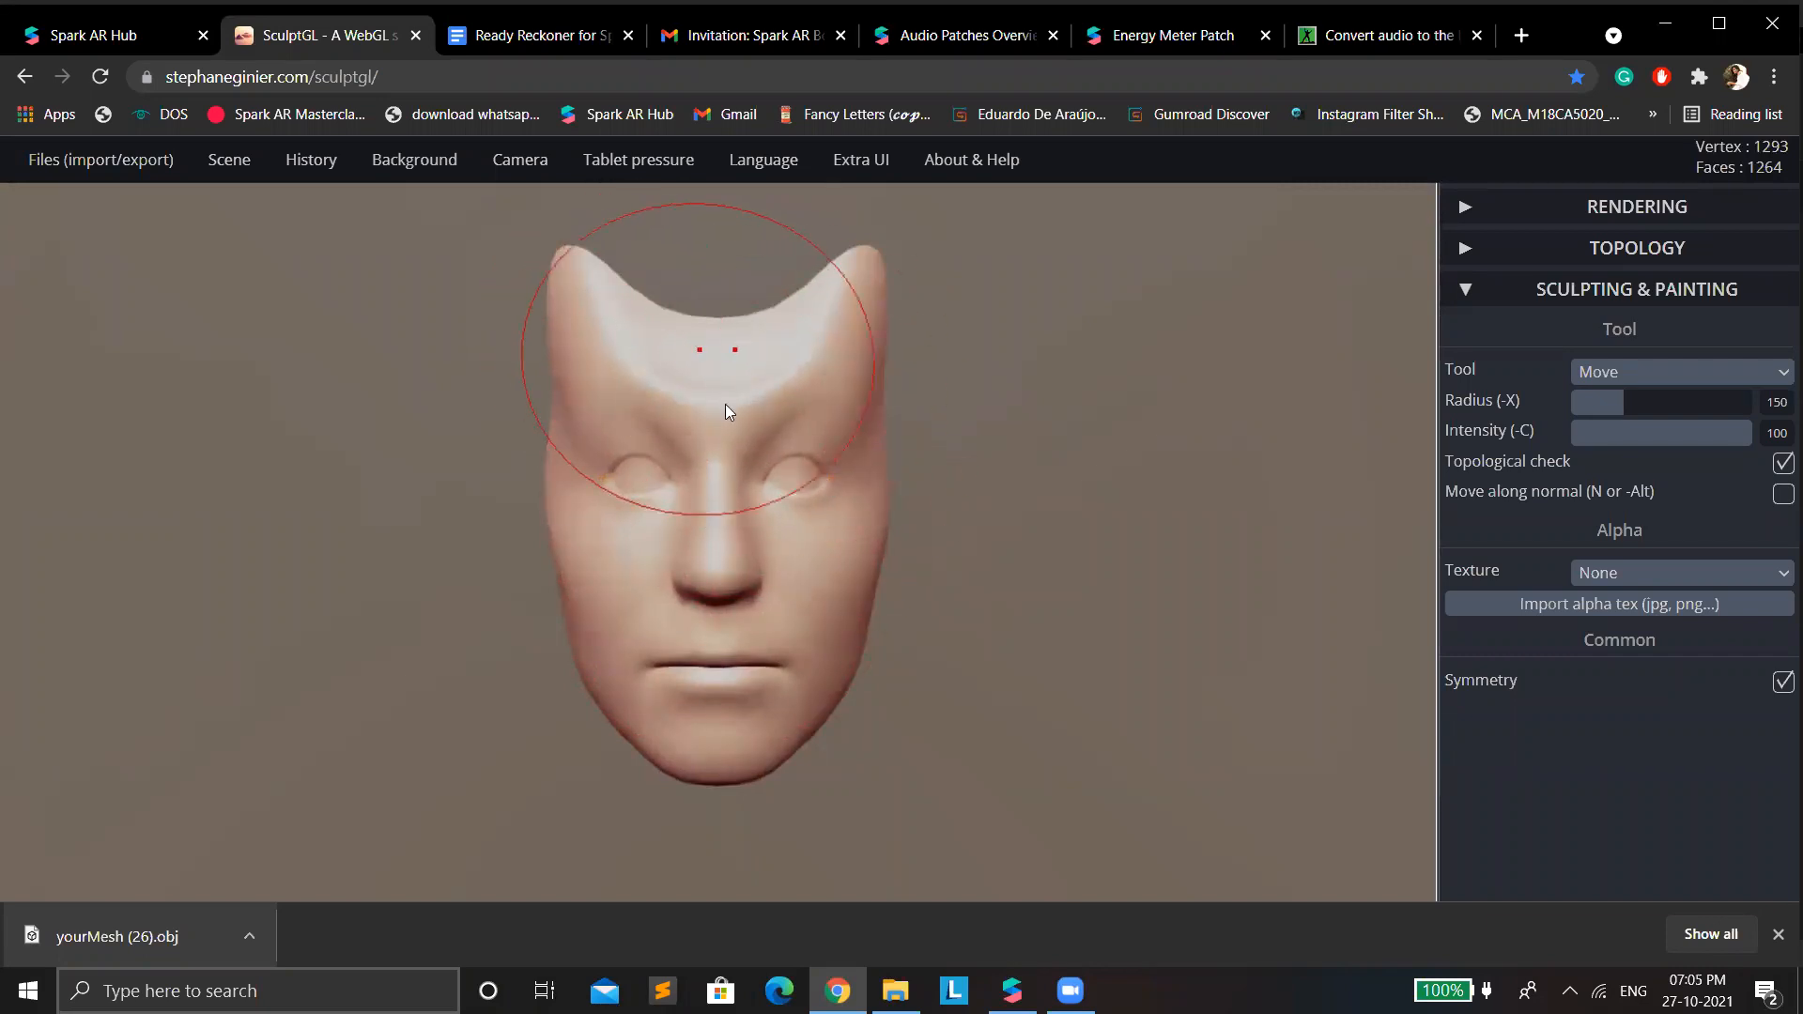
drag(564, 554, 560, 547)
drag(623, 622, 610, 573)
drag(885, 539, 879, 540)
drag(722, 766, 722, 767)
Export the horned mesh as an OBJ file and import yourMesh (26) into the Spark AR Studio assets.
mouse_move(94, 165)
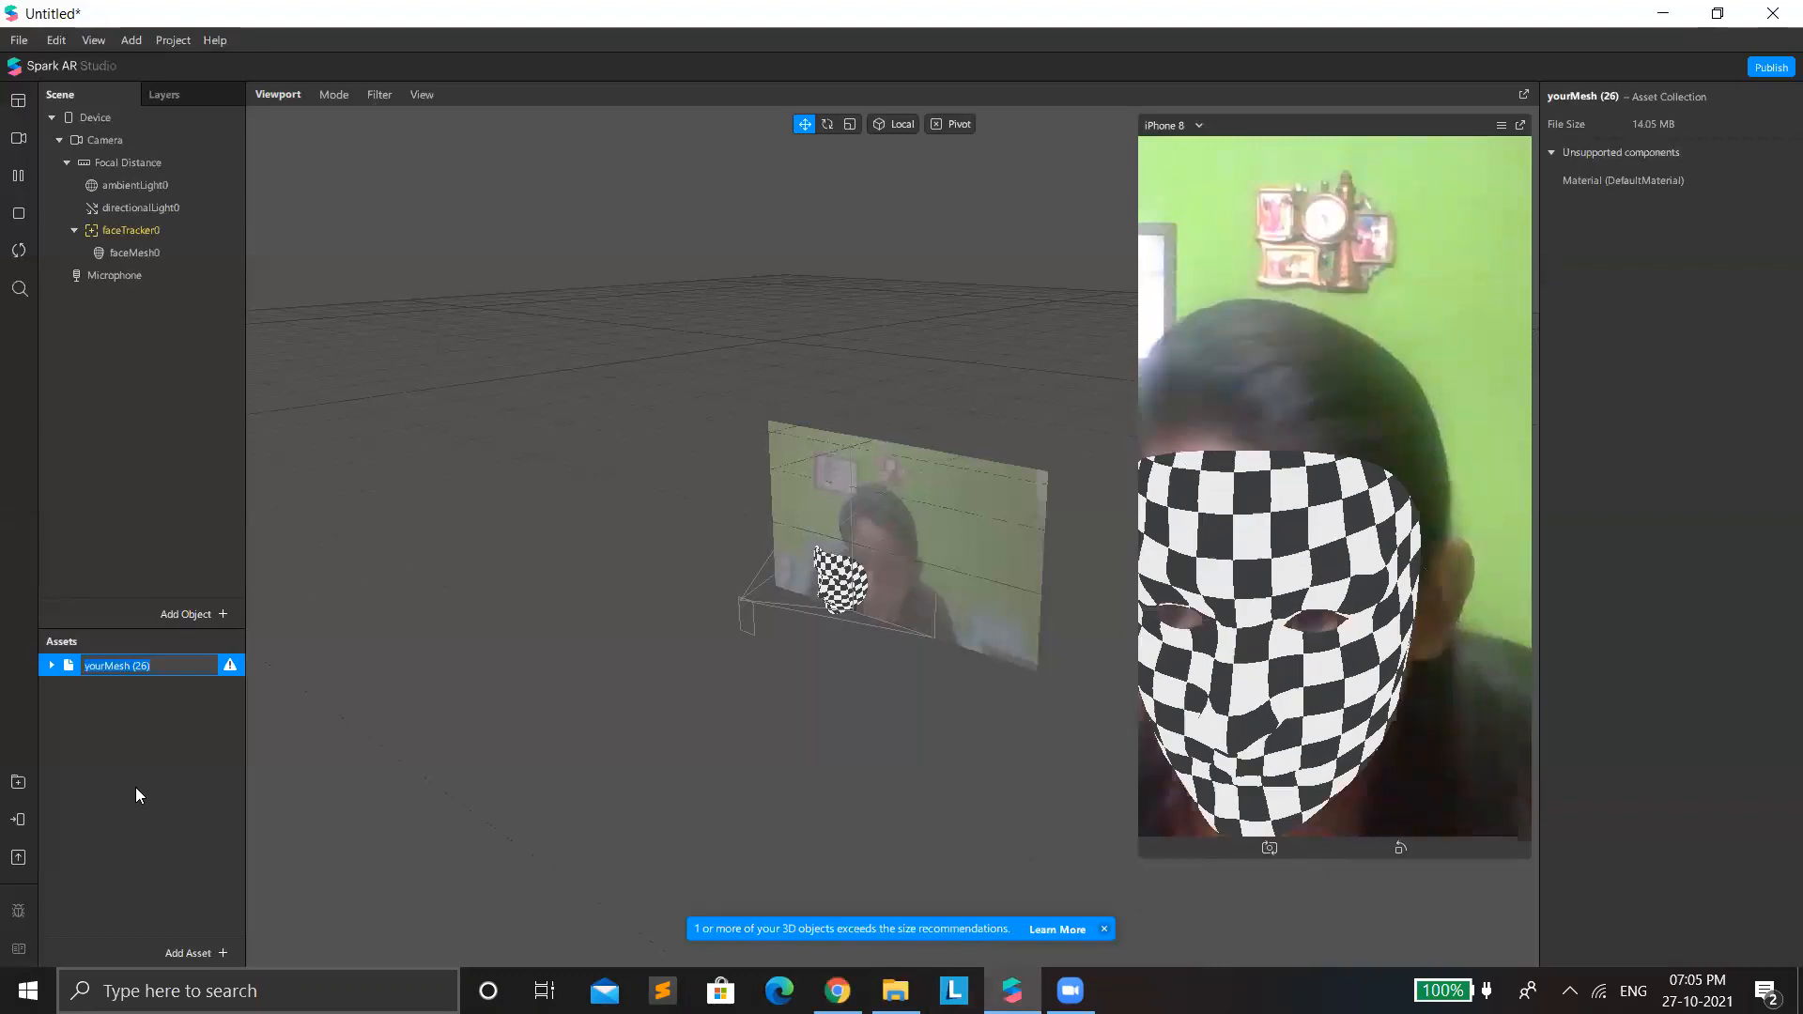
click(137, 774)
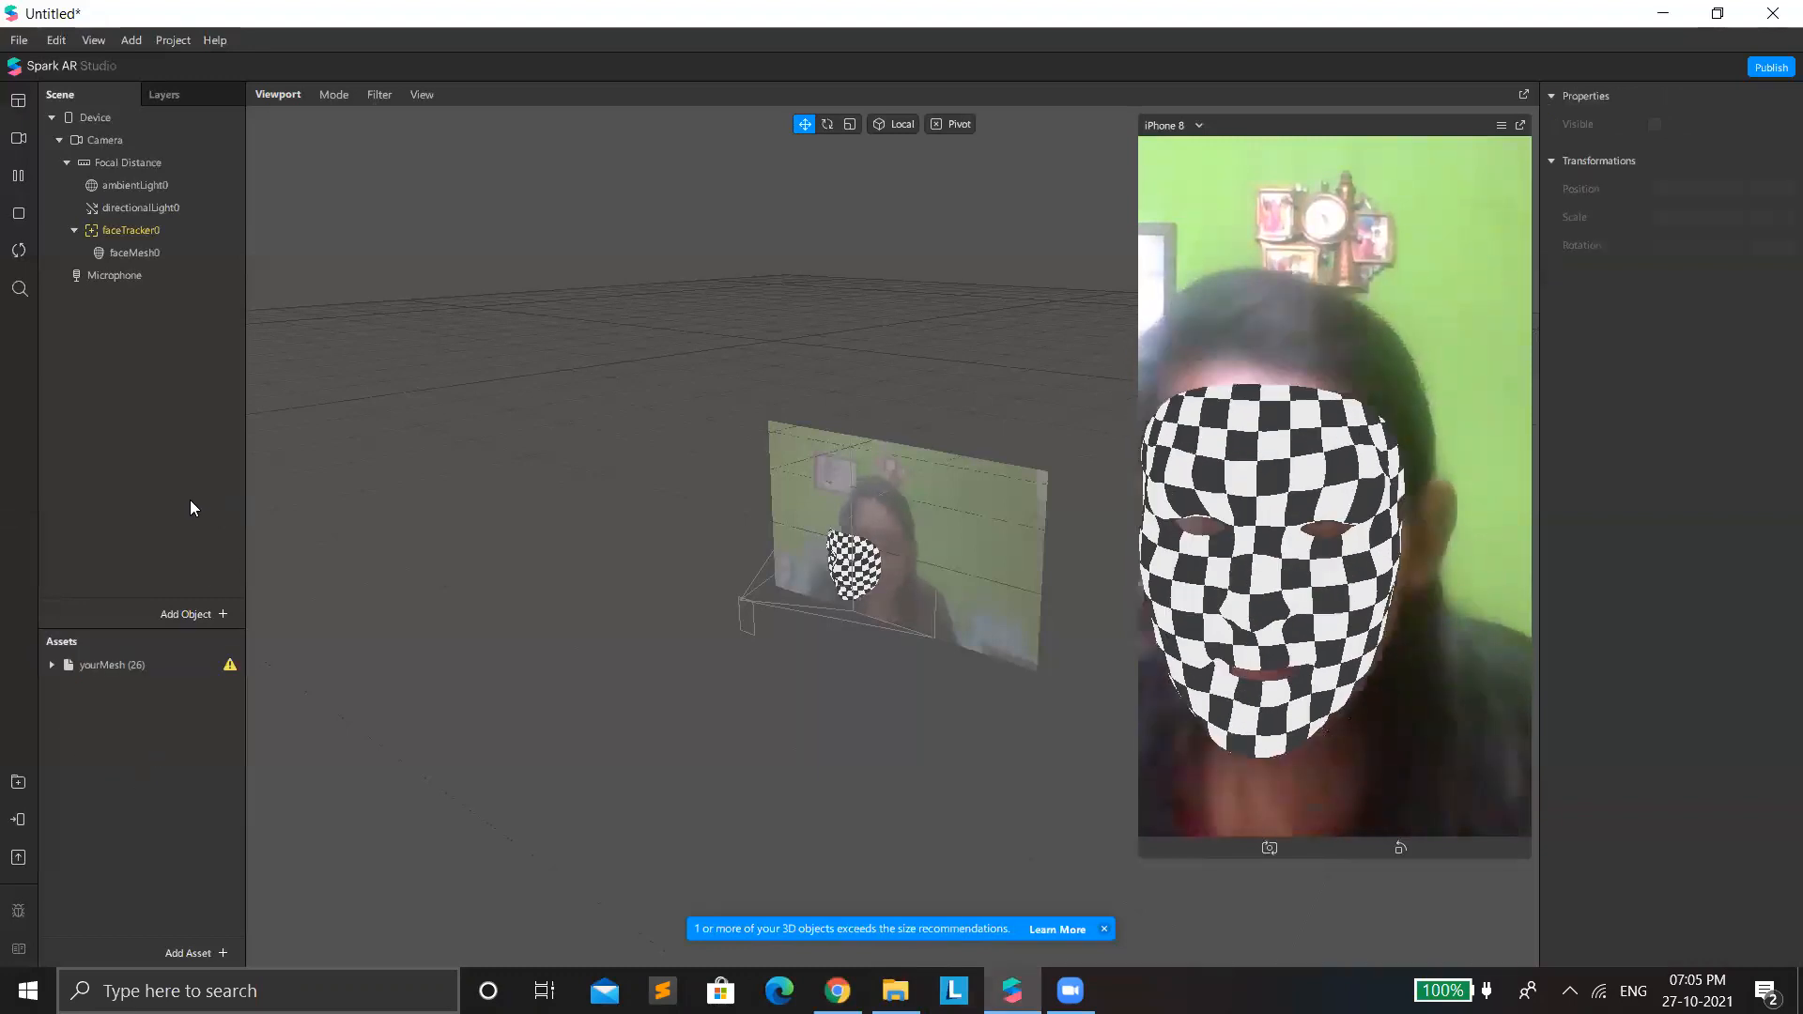
Add a deformation to faceMesh0 using yourMesh (26) as the morph object.
click(125, 248)
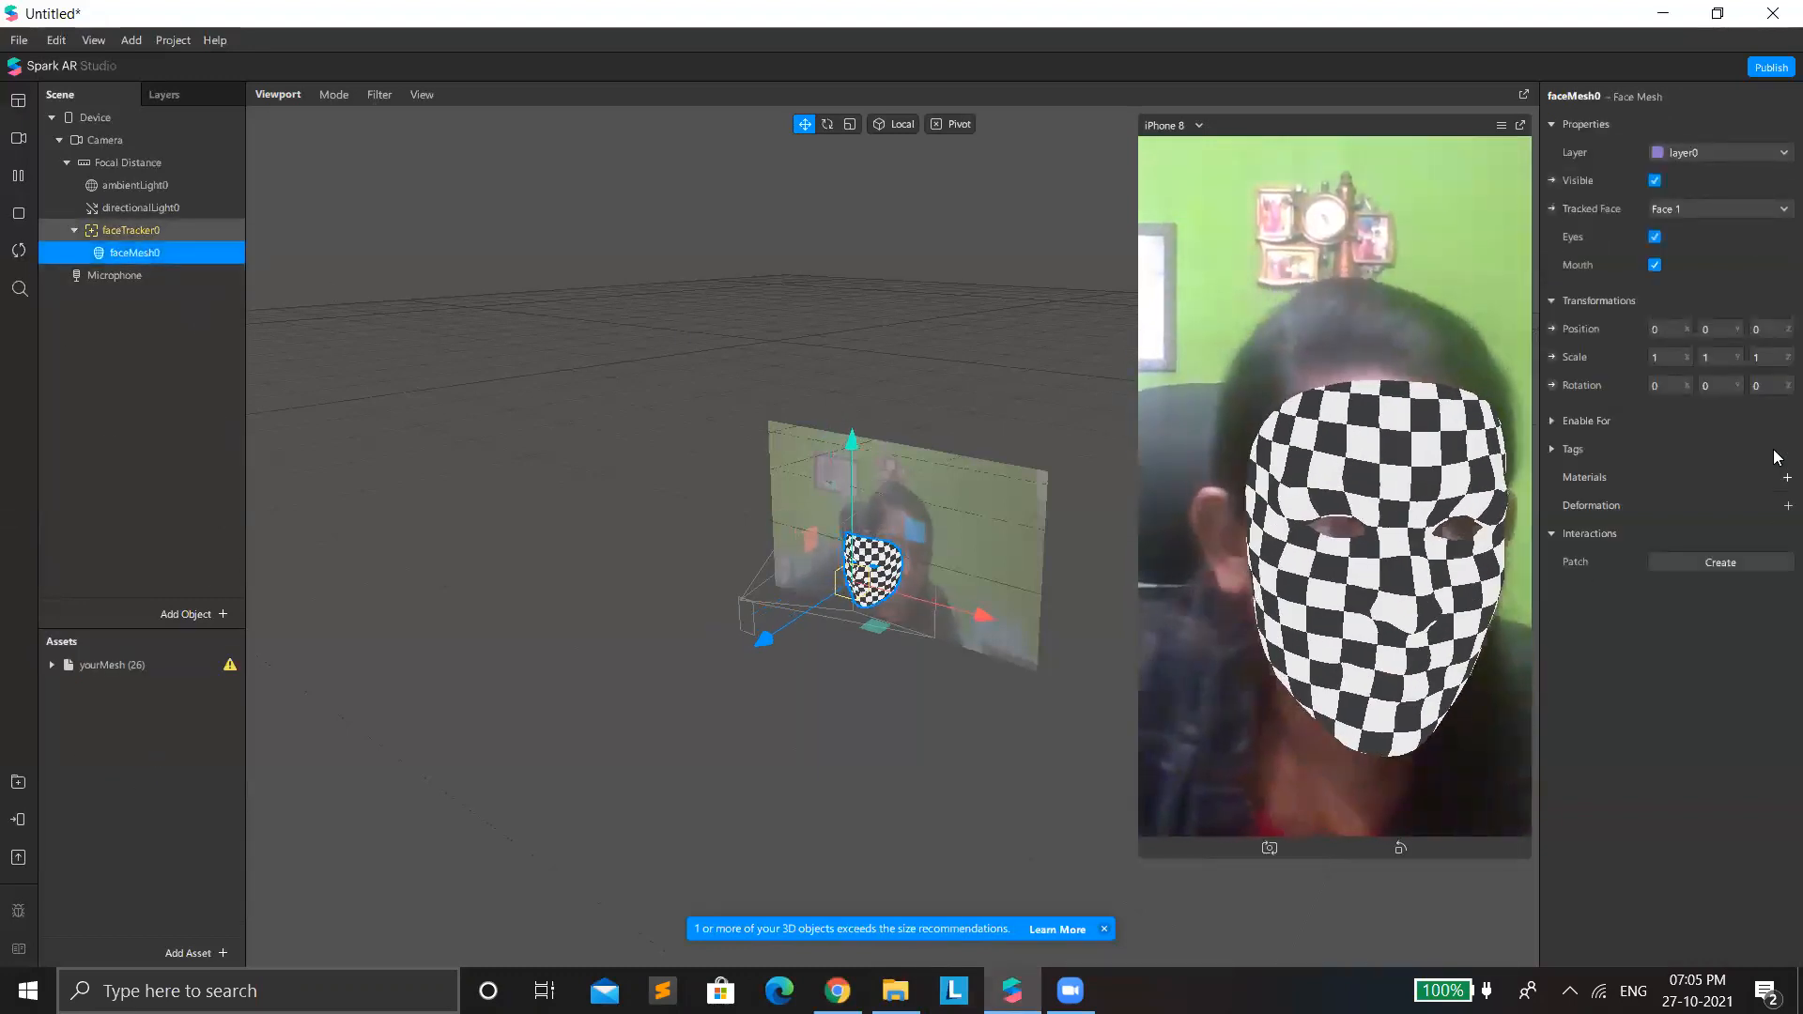
click(1787, 505)
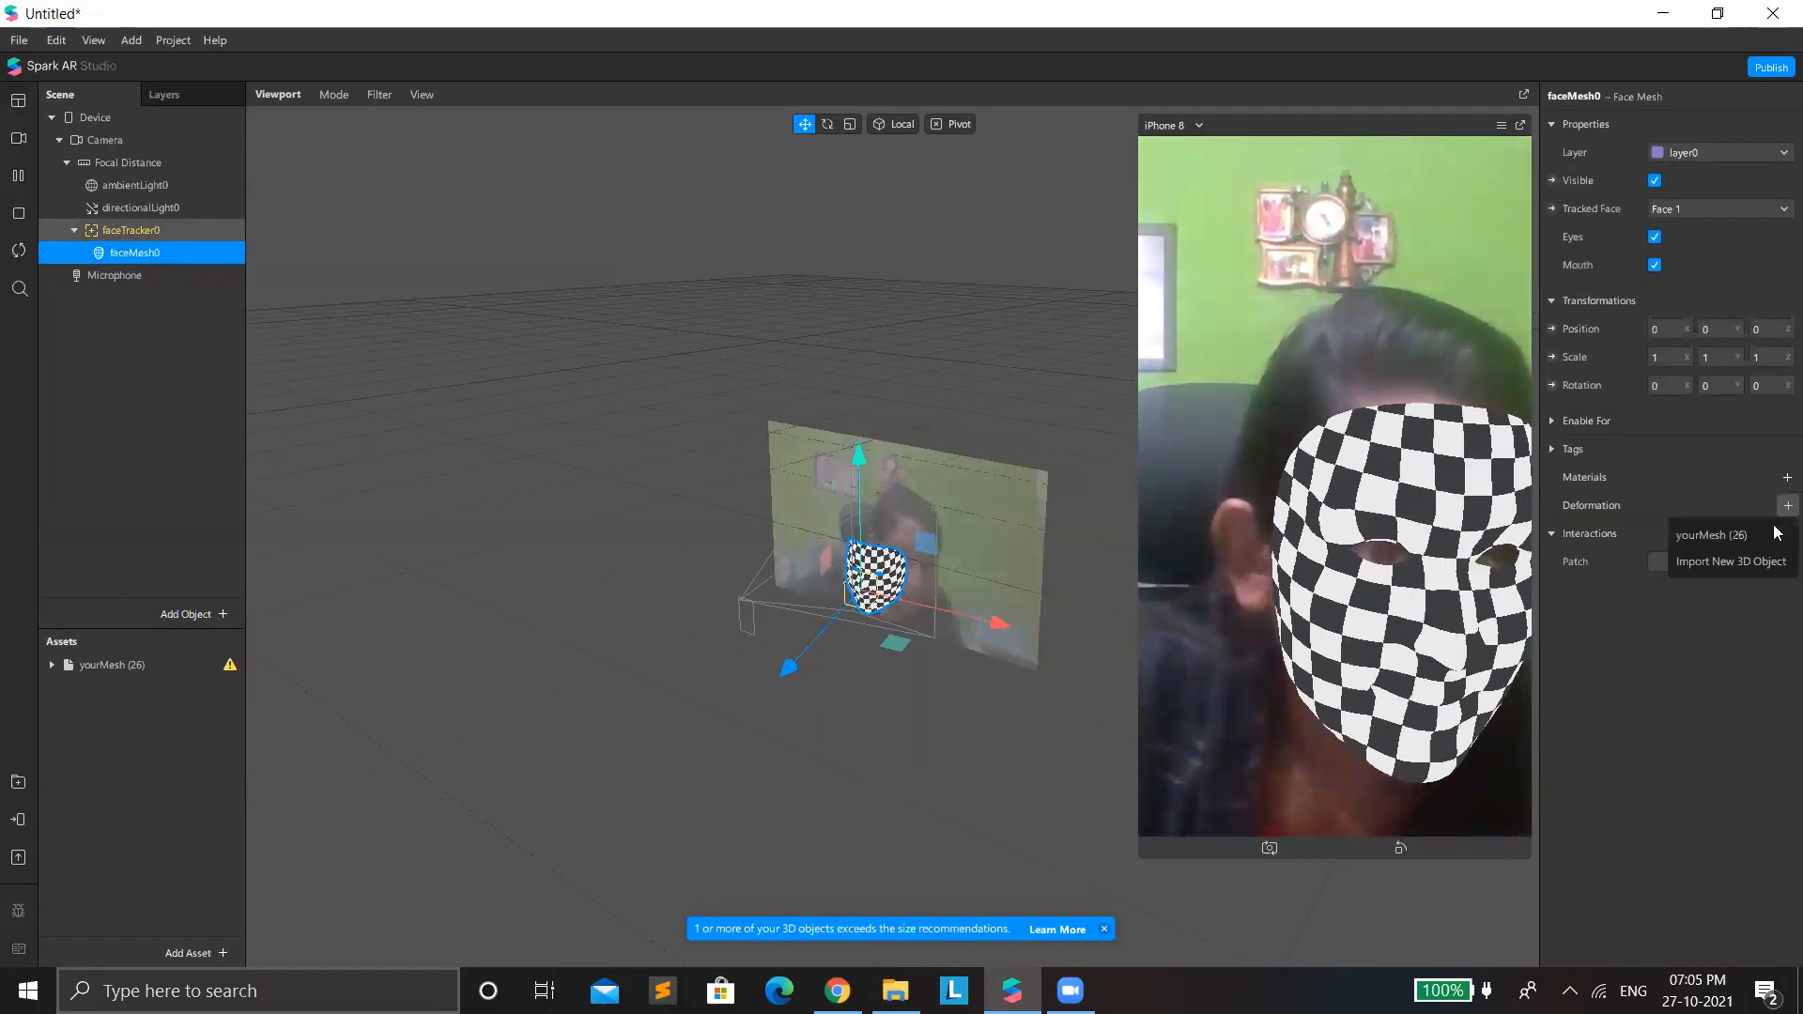
click(1713, 534)
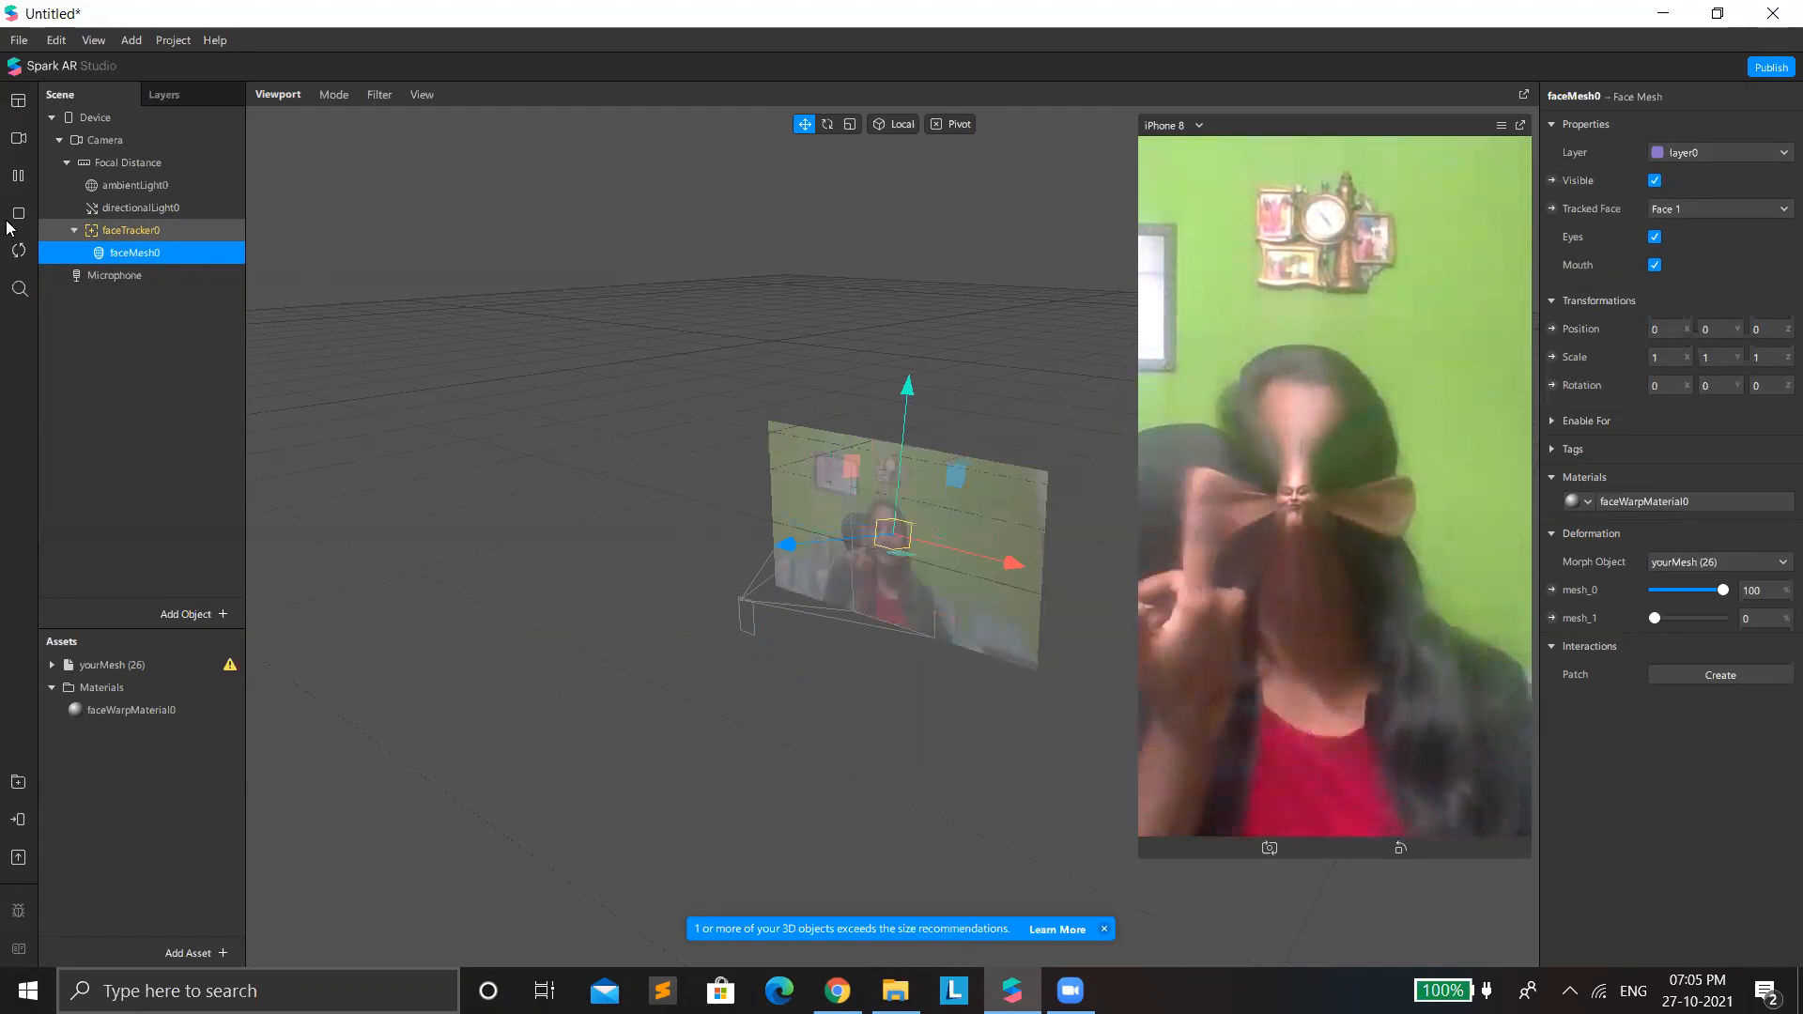
Preview the deformation on the simulation video of the woman in red against a yellow background.
click(18, 138)
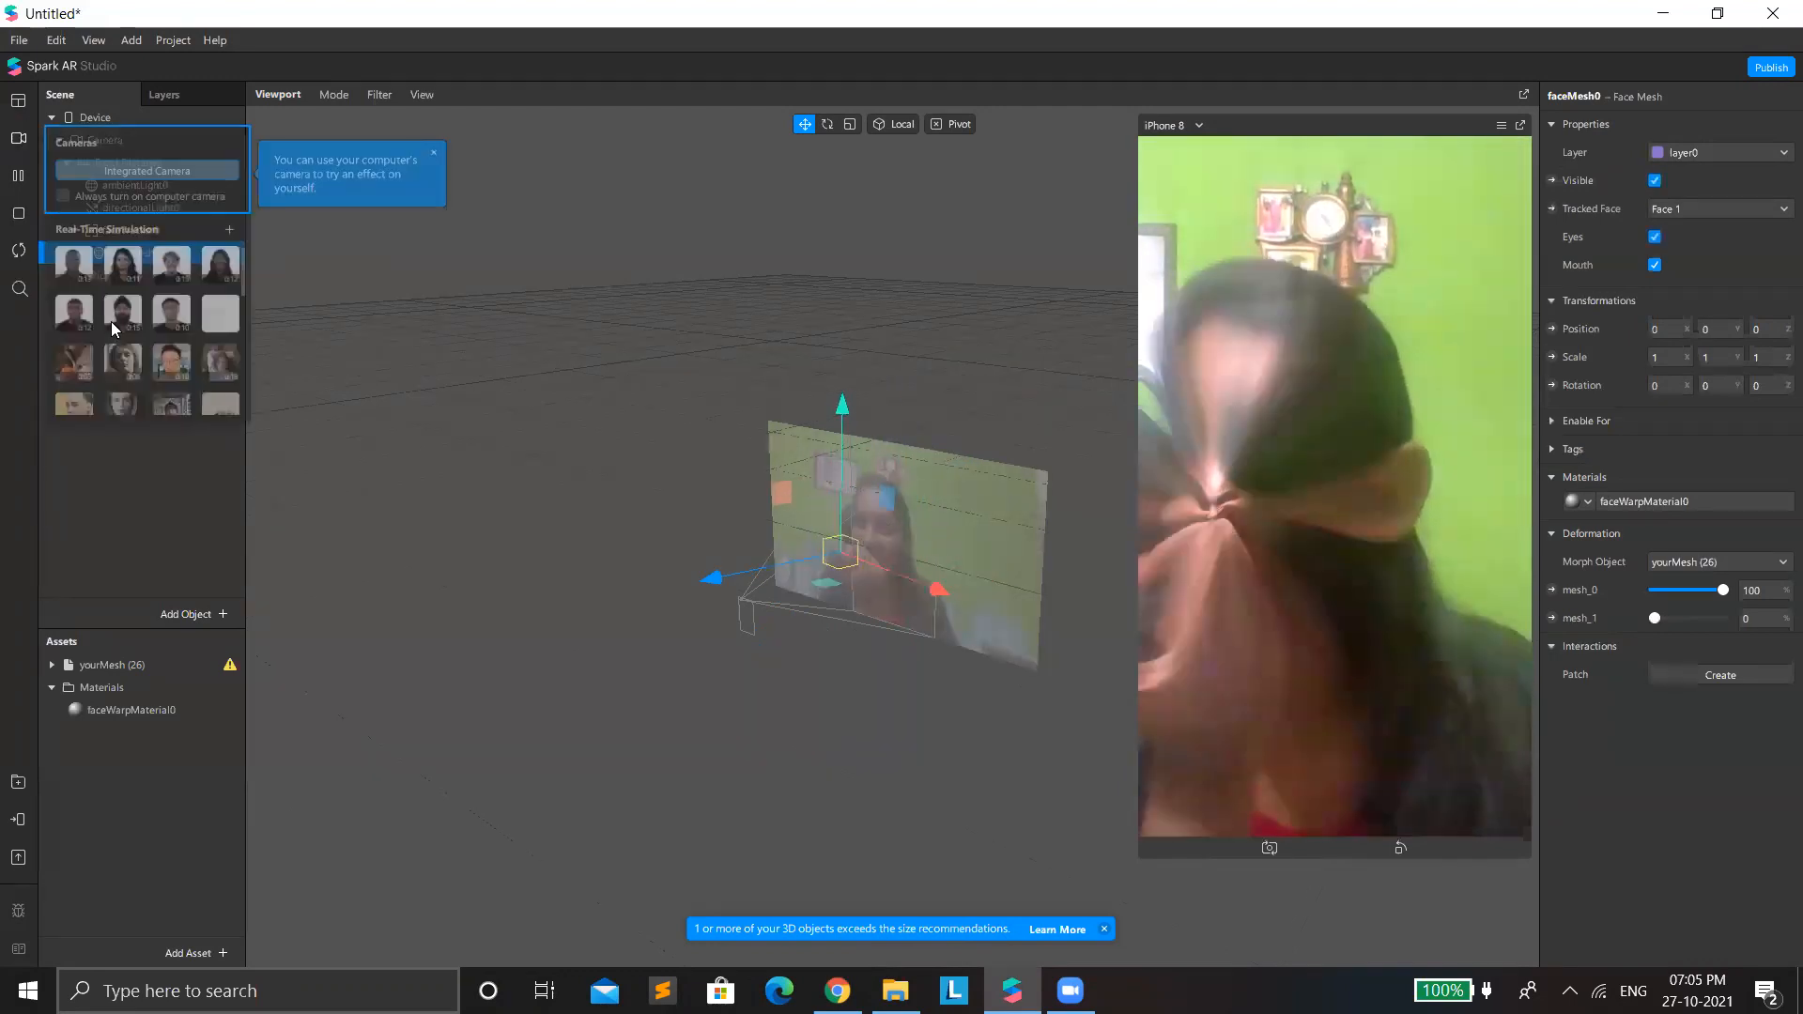
click(119, 406)
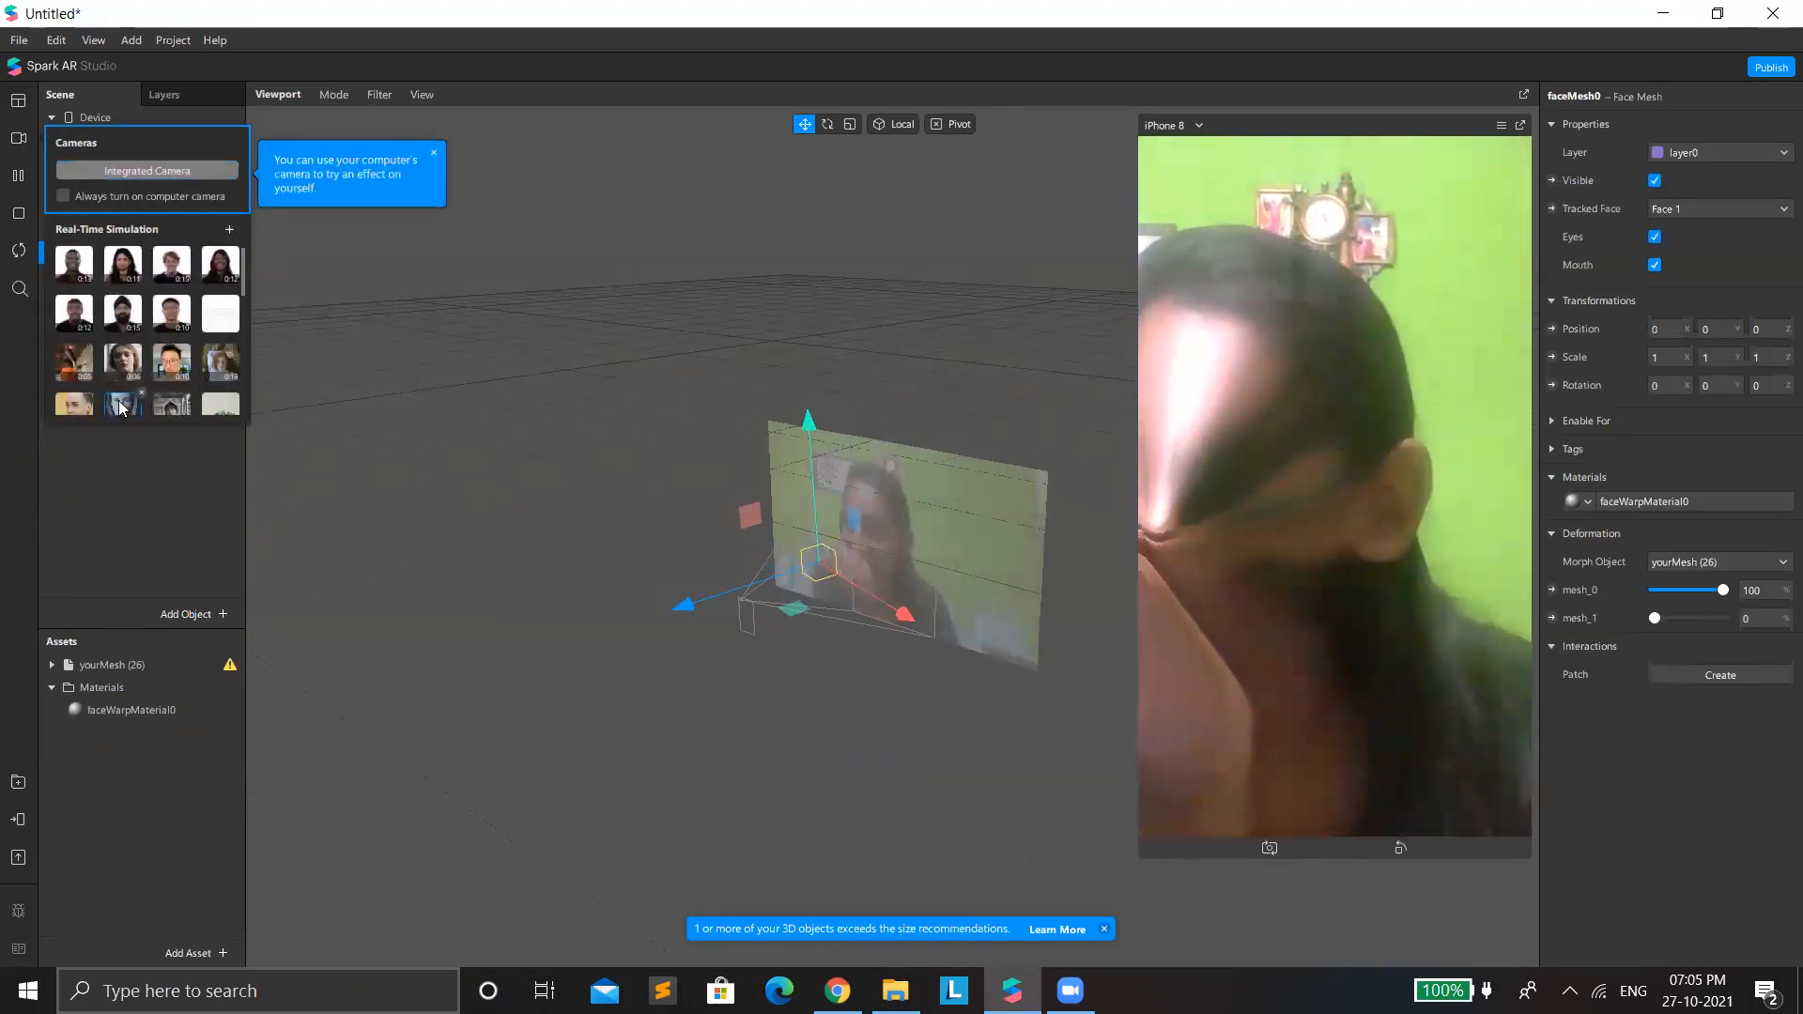
click(67, 410)
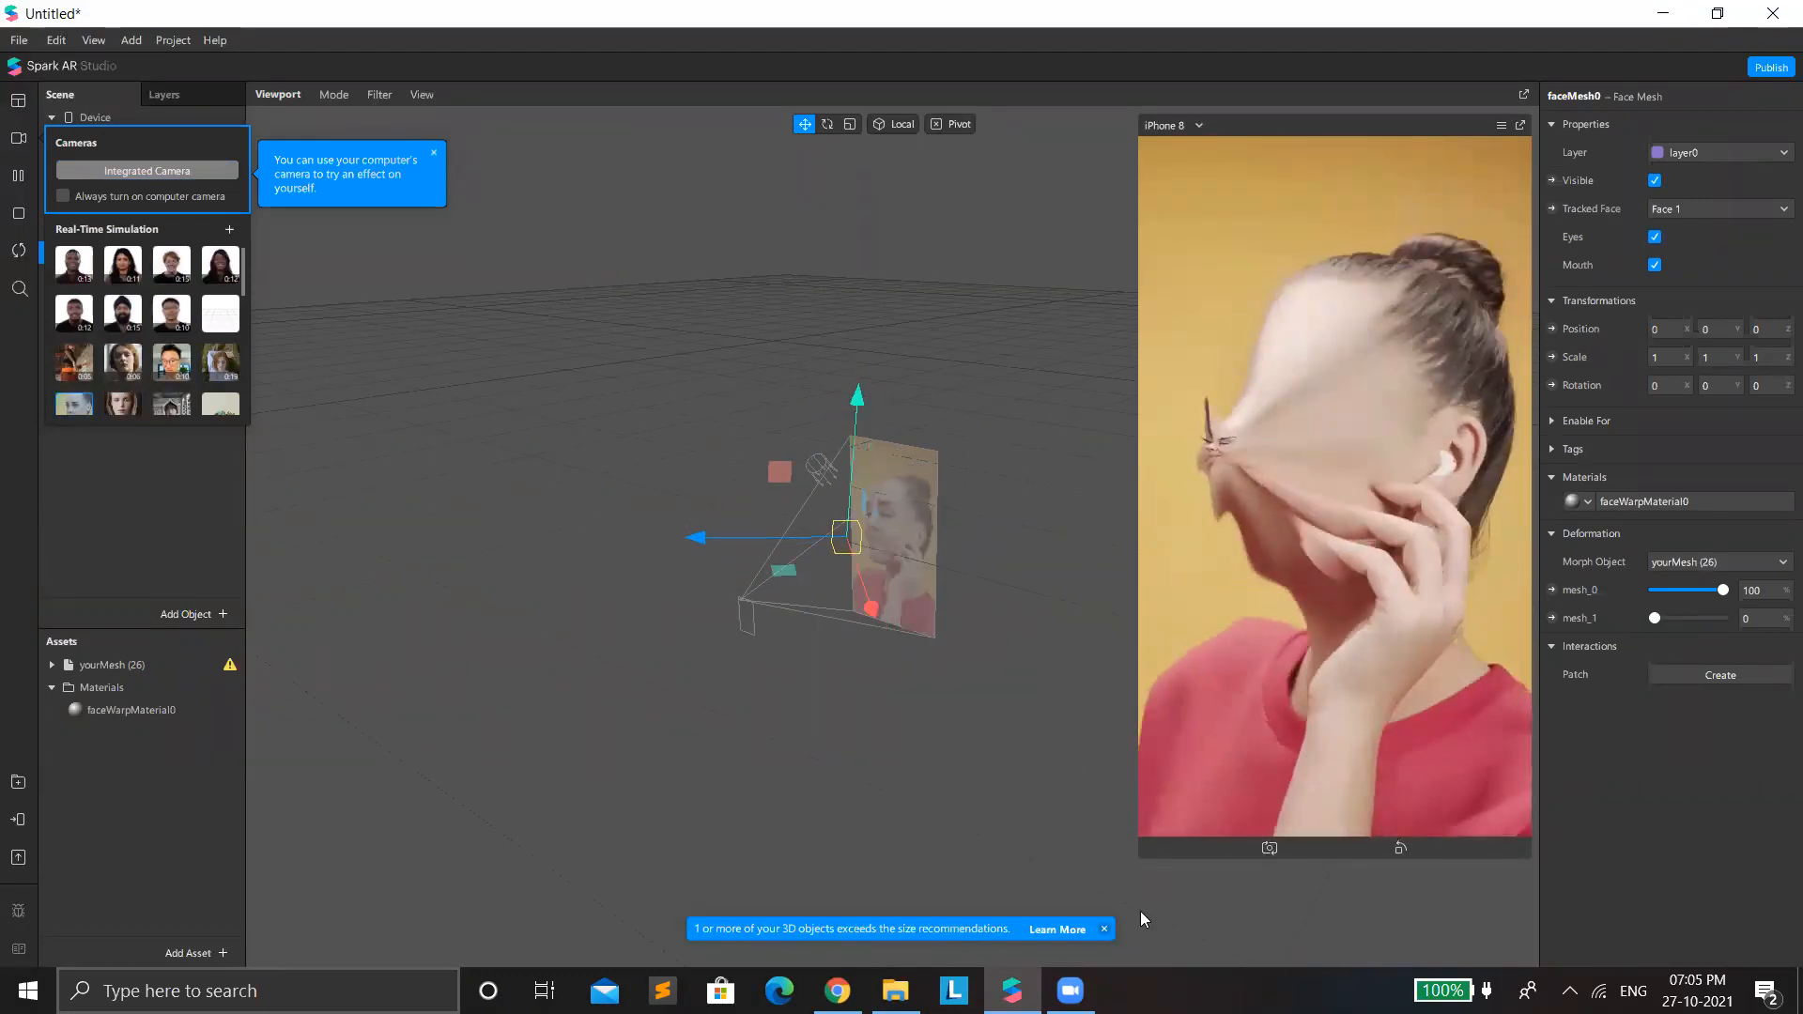
Switch to File Explorer and add the original faceMesh 3D object to the horned mesh's SculptGL scene.
key(alt+Tab)
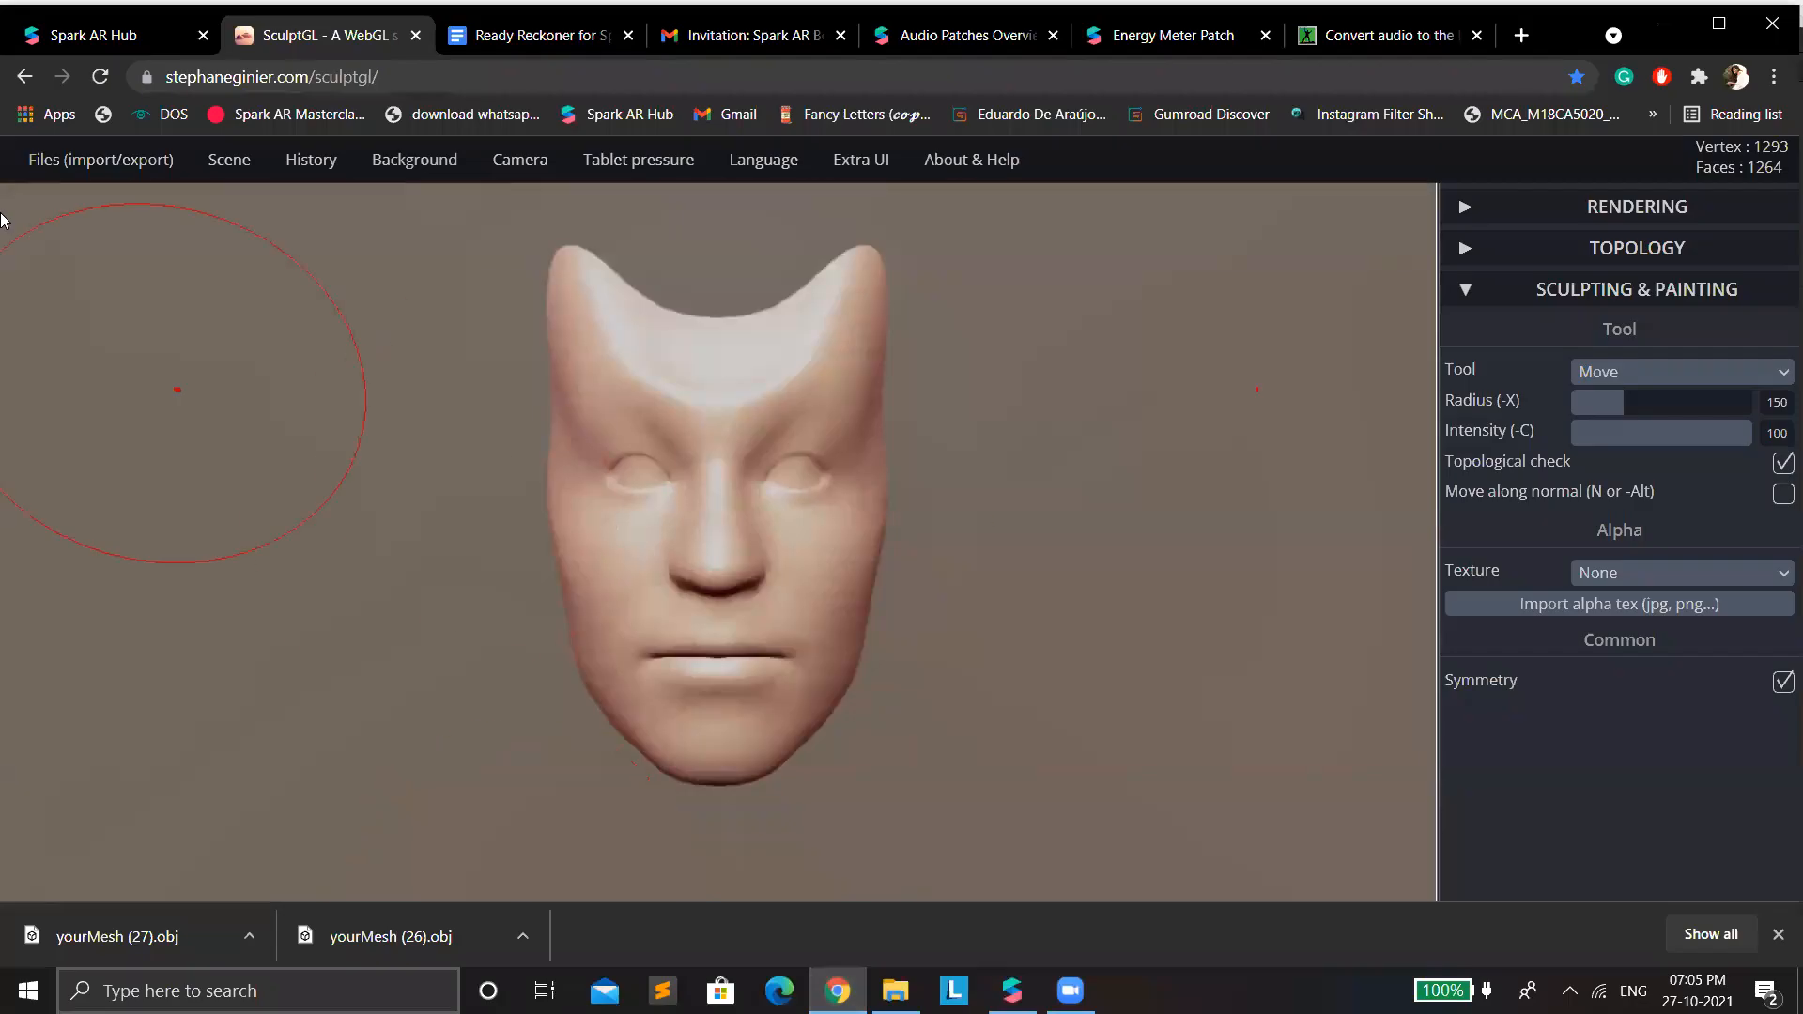
key(alt+Tab)
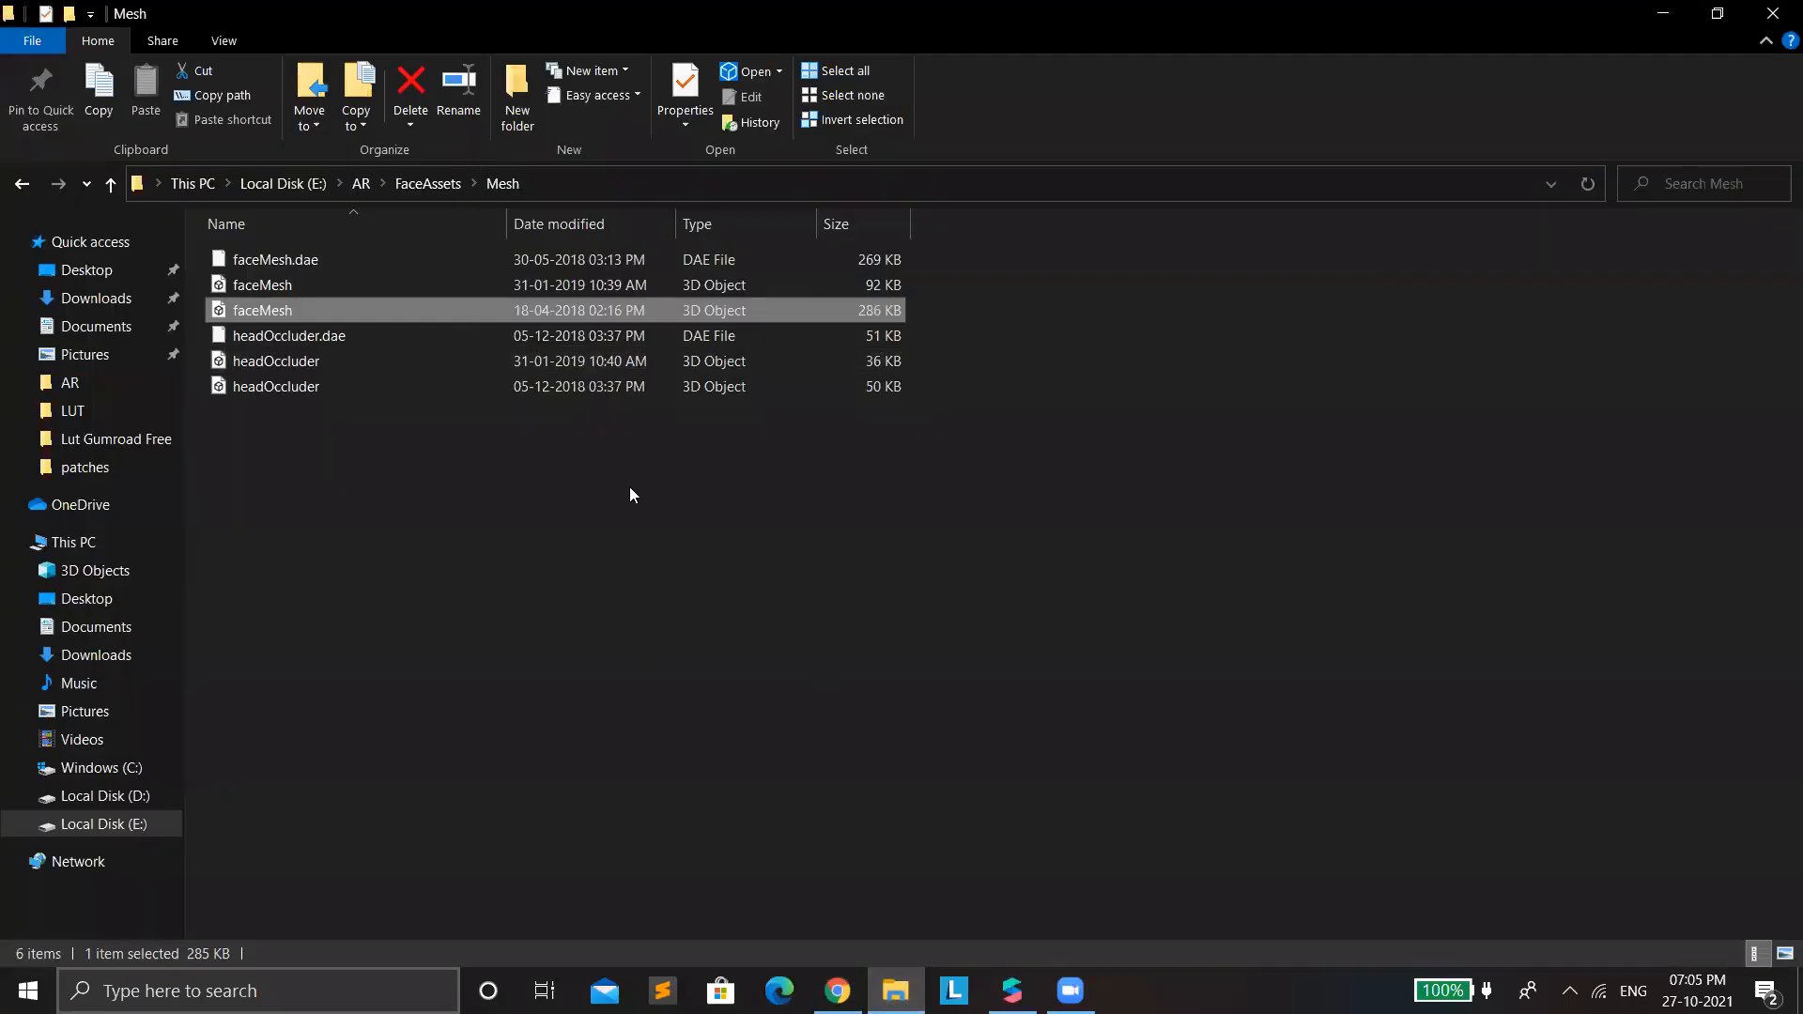
mouse_move(397, 308)
mouse_down()
mouse_move(973, 768)
mouse_move(892, 986)
mouse_move(837, 990)
mouse_move(742, 634)
mouse_up()
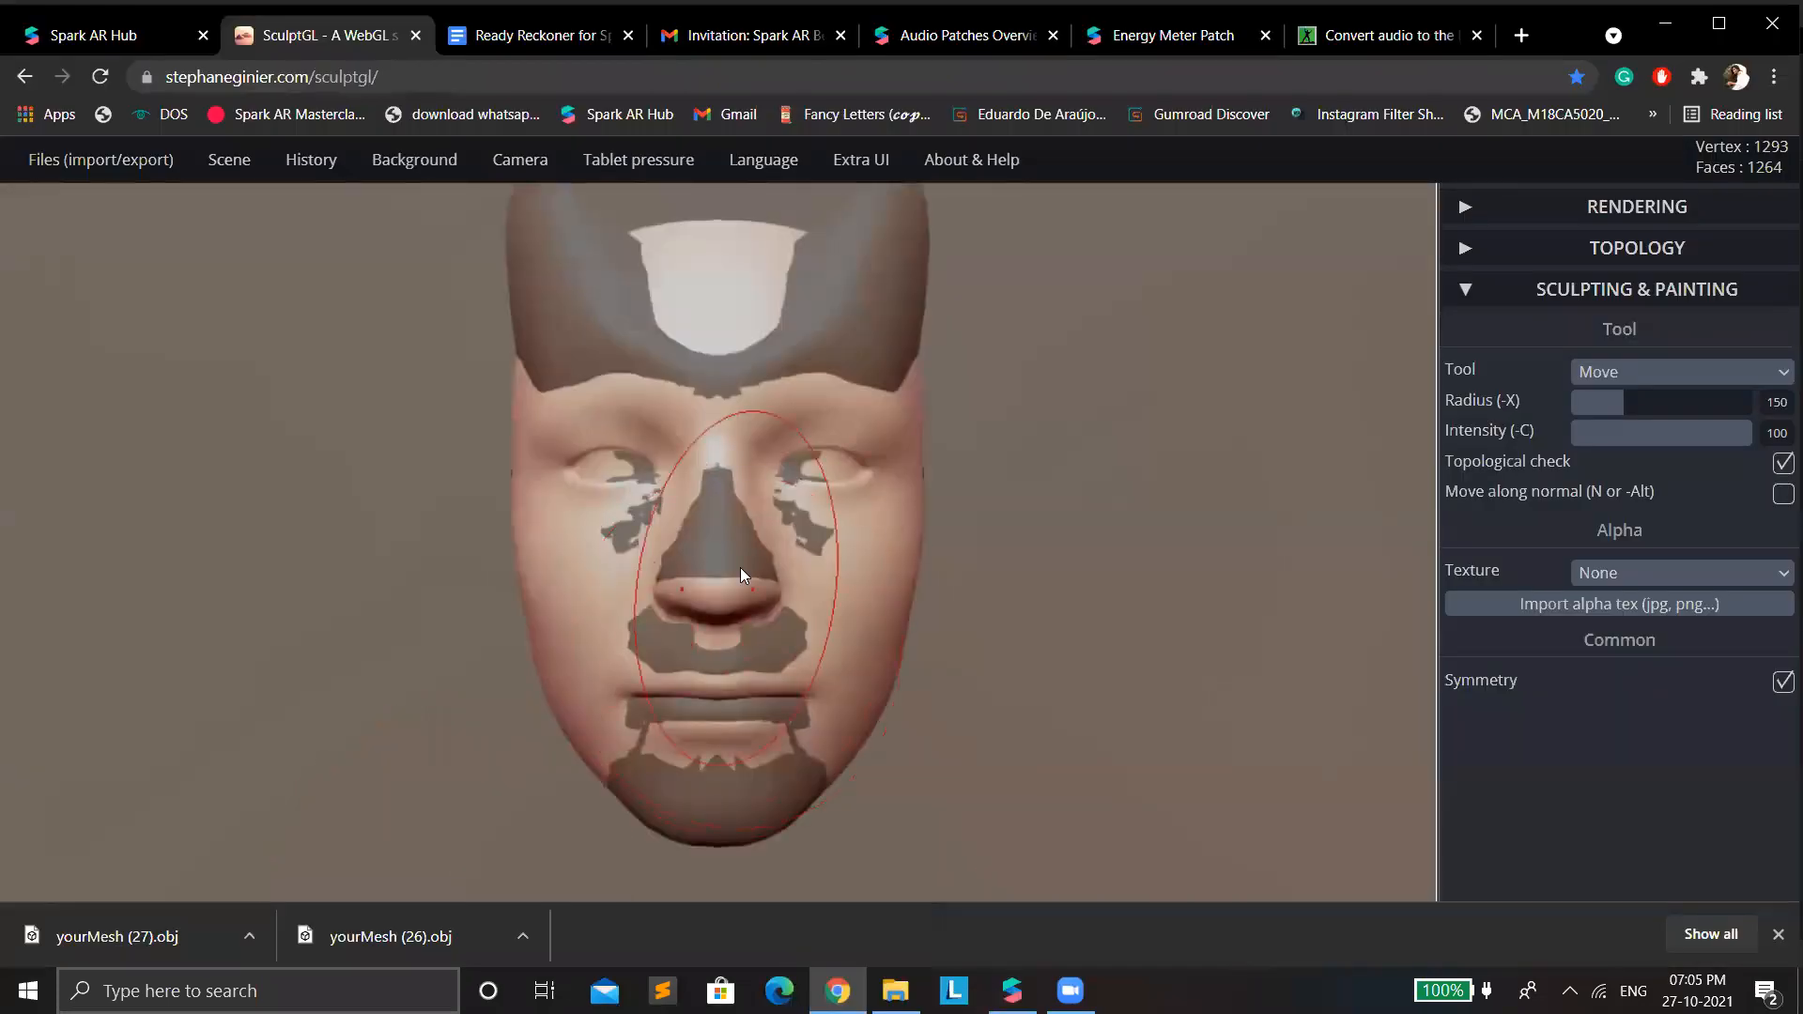
Undo the added face mesh and the recent horn sculpting, and reload SculptGL for a fresh start.
key(ctrl)
key(ctrl+z)
key(ctrl+z)
key(ctrl+z)
key(ctrl+z)
key(ctrl+z)
key(ctrl+z)
key(ctrl+z)
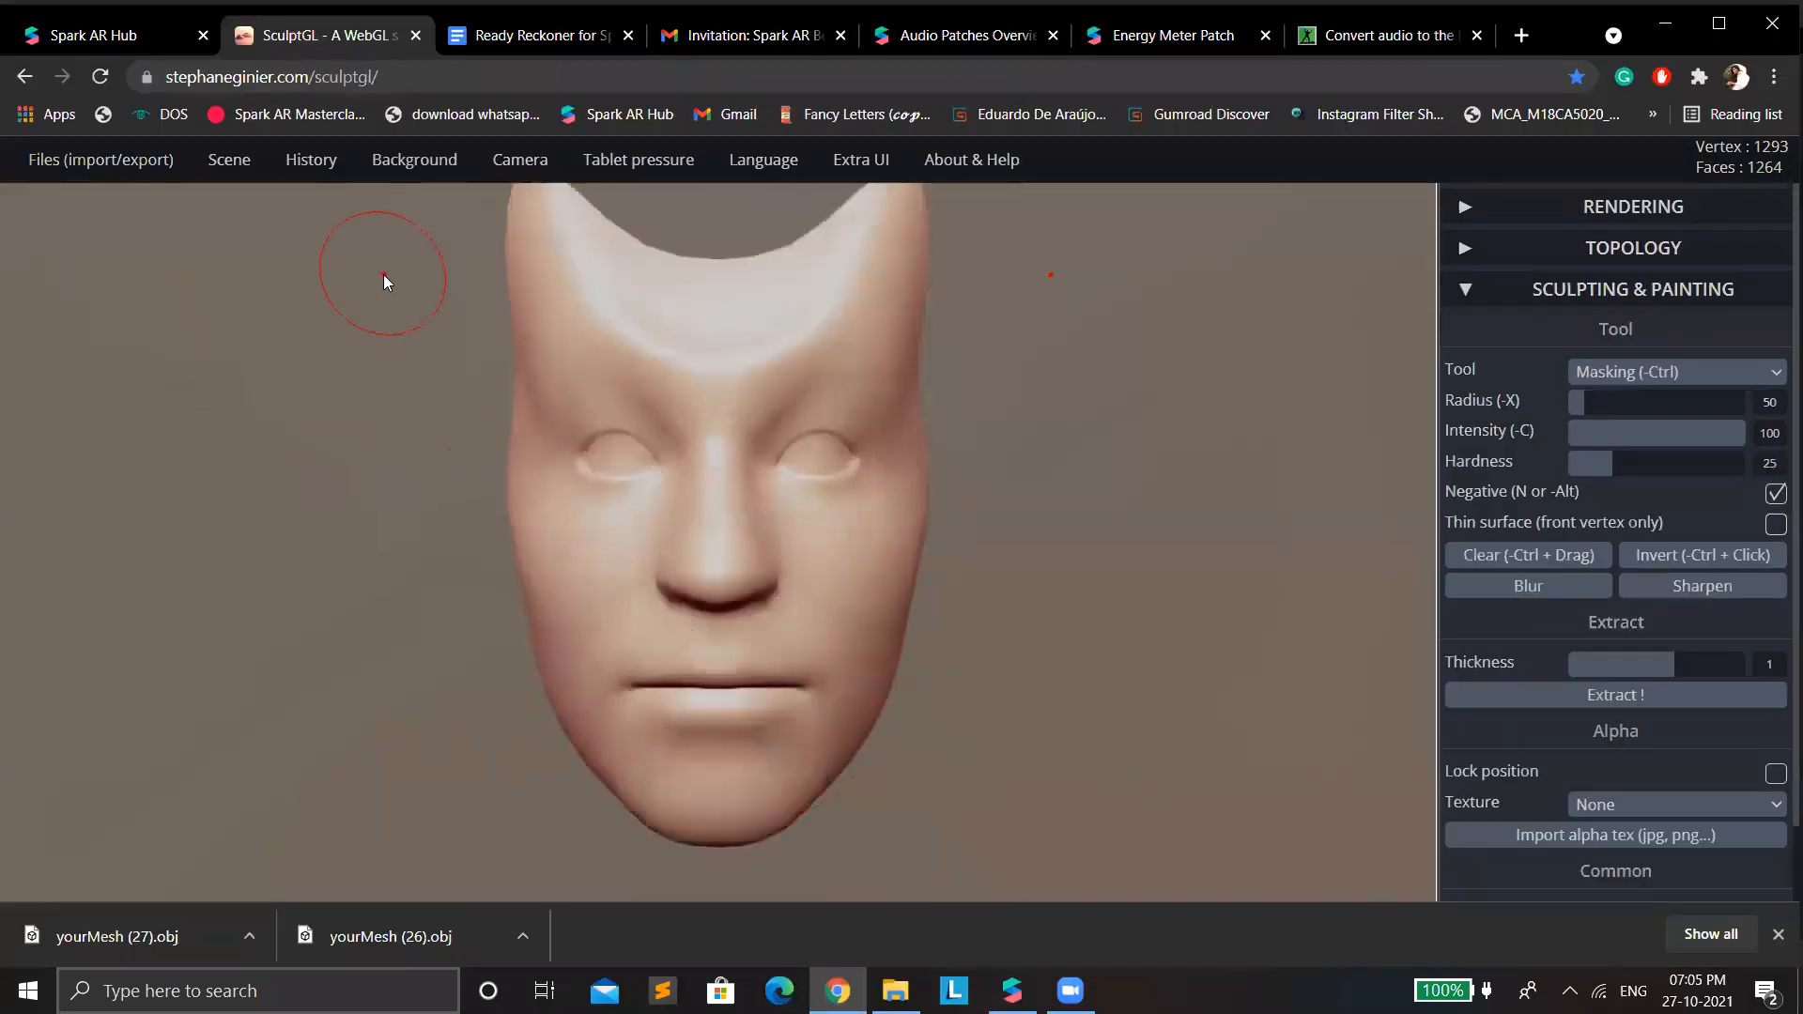
key(ctrl)
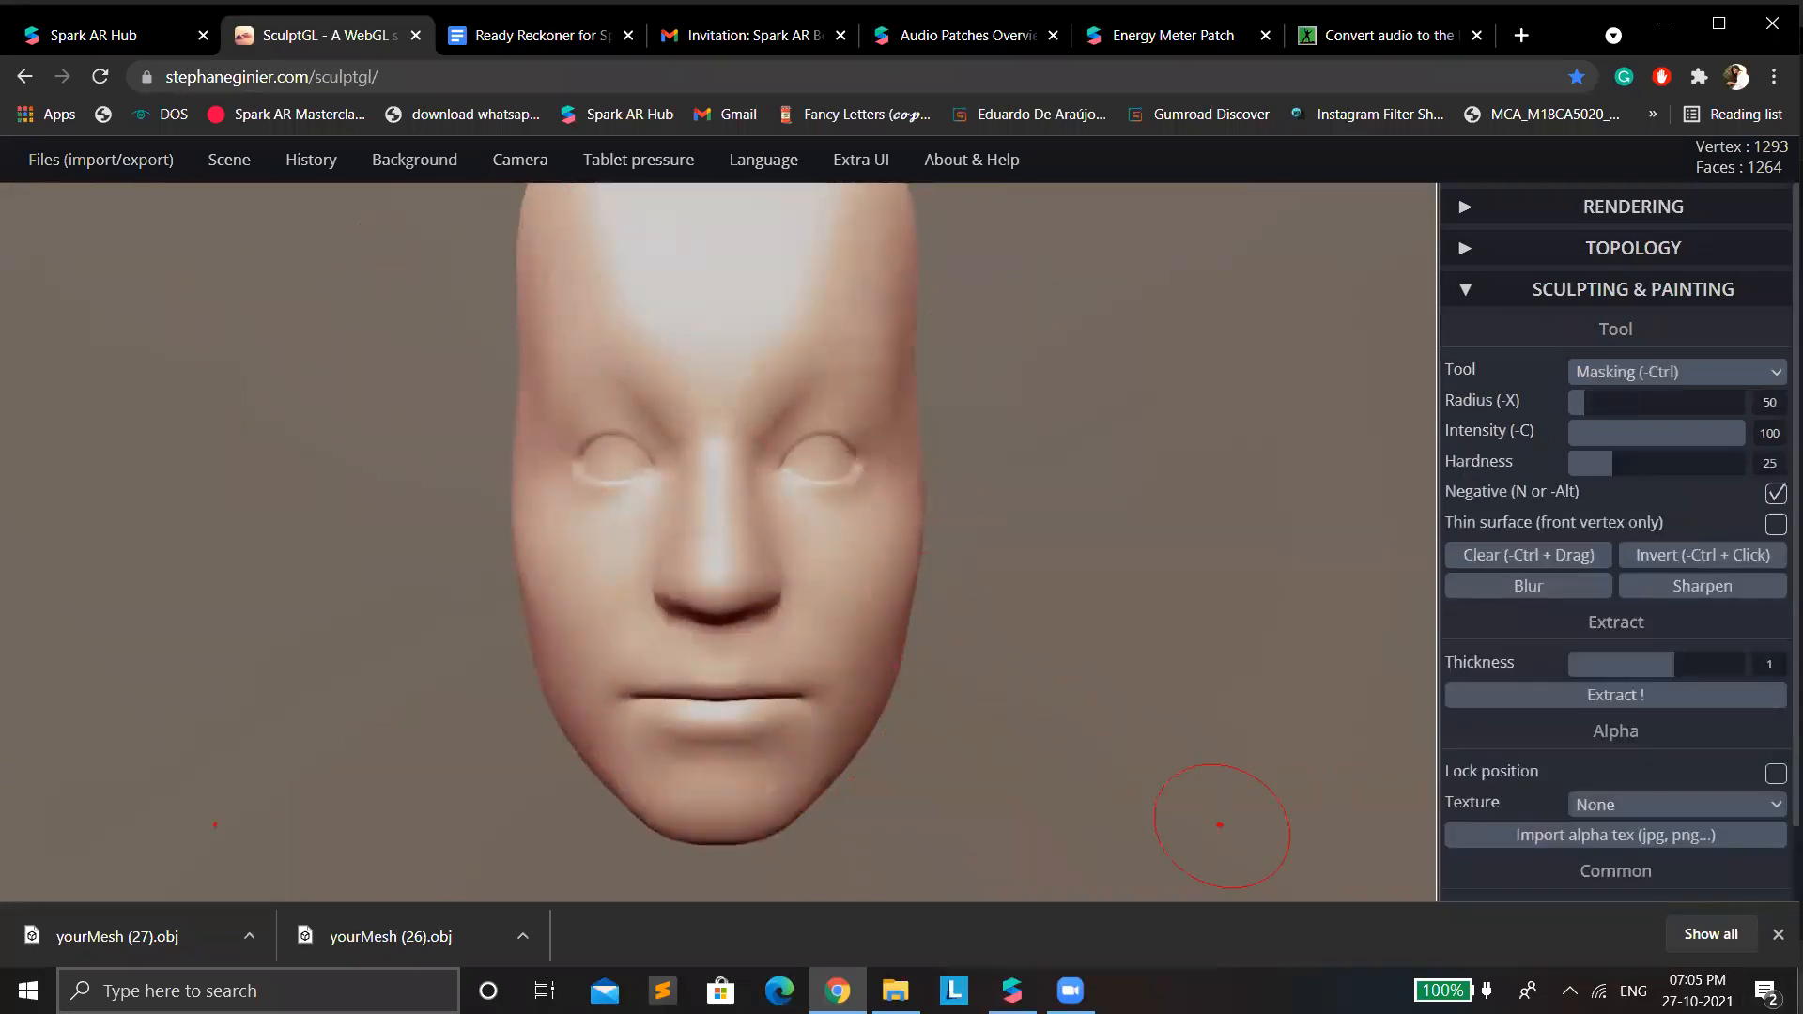
key(ctrl)
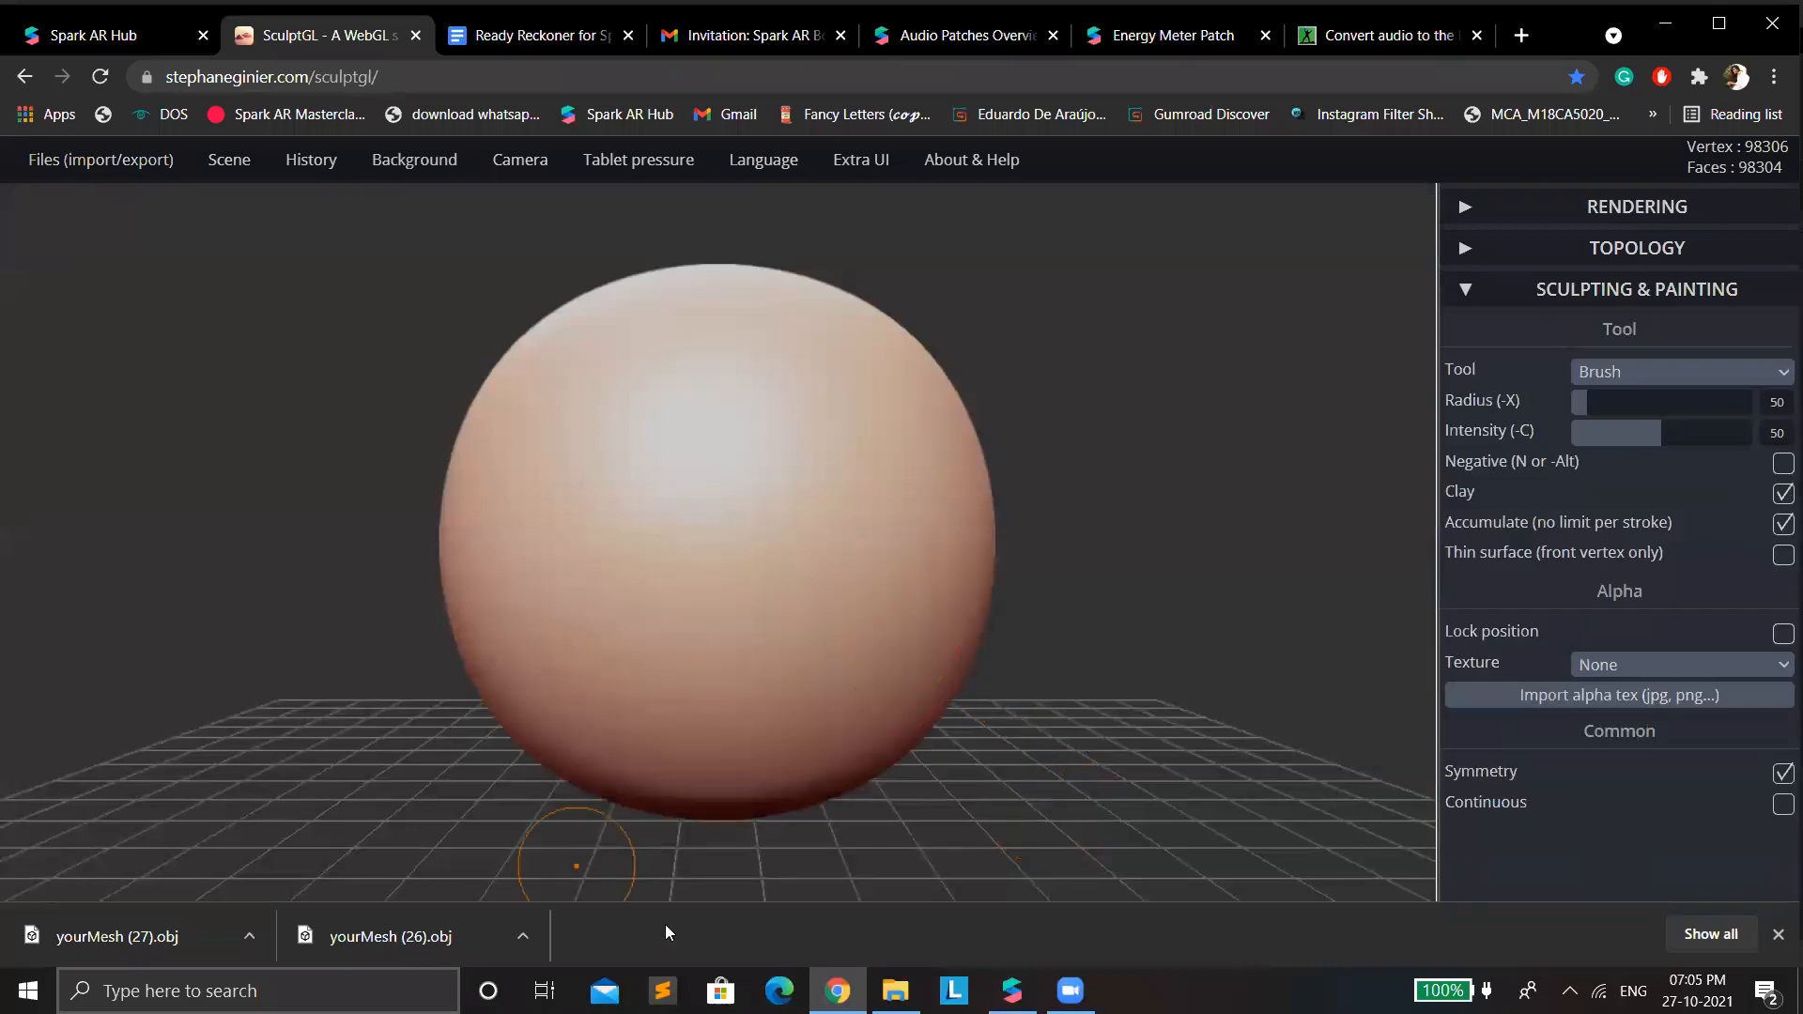
Switch to File Explorer and load the original faceMesh 3D object into the reloaded SculptGL scene, with Brush as the sculpting tool.
click(895, 991)
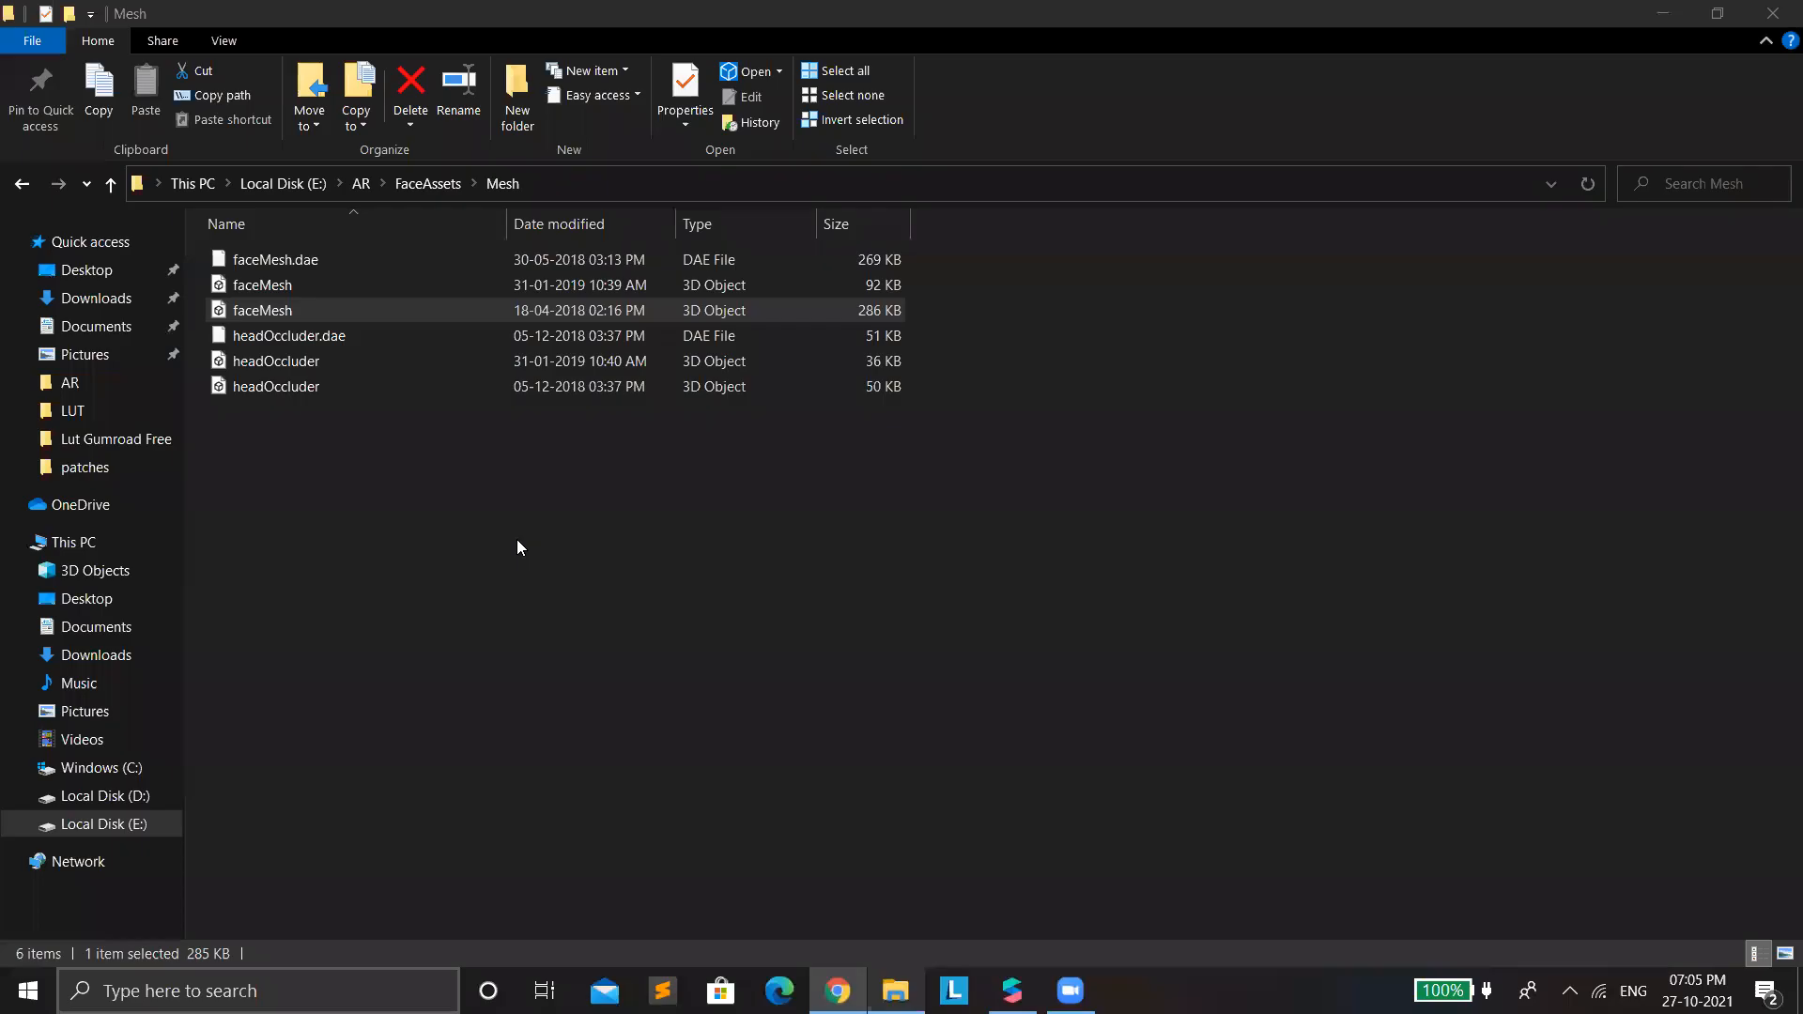
mouse_move(357, 312)
mouse_down()
mouse_move(499, 418)
mouse_move(890, 894)
mouse_move(837, 991)
mouse_move(756, 760)
mouse_move(683, 660)
mouse_up()
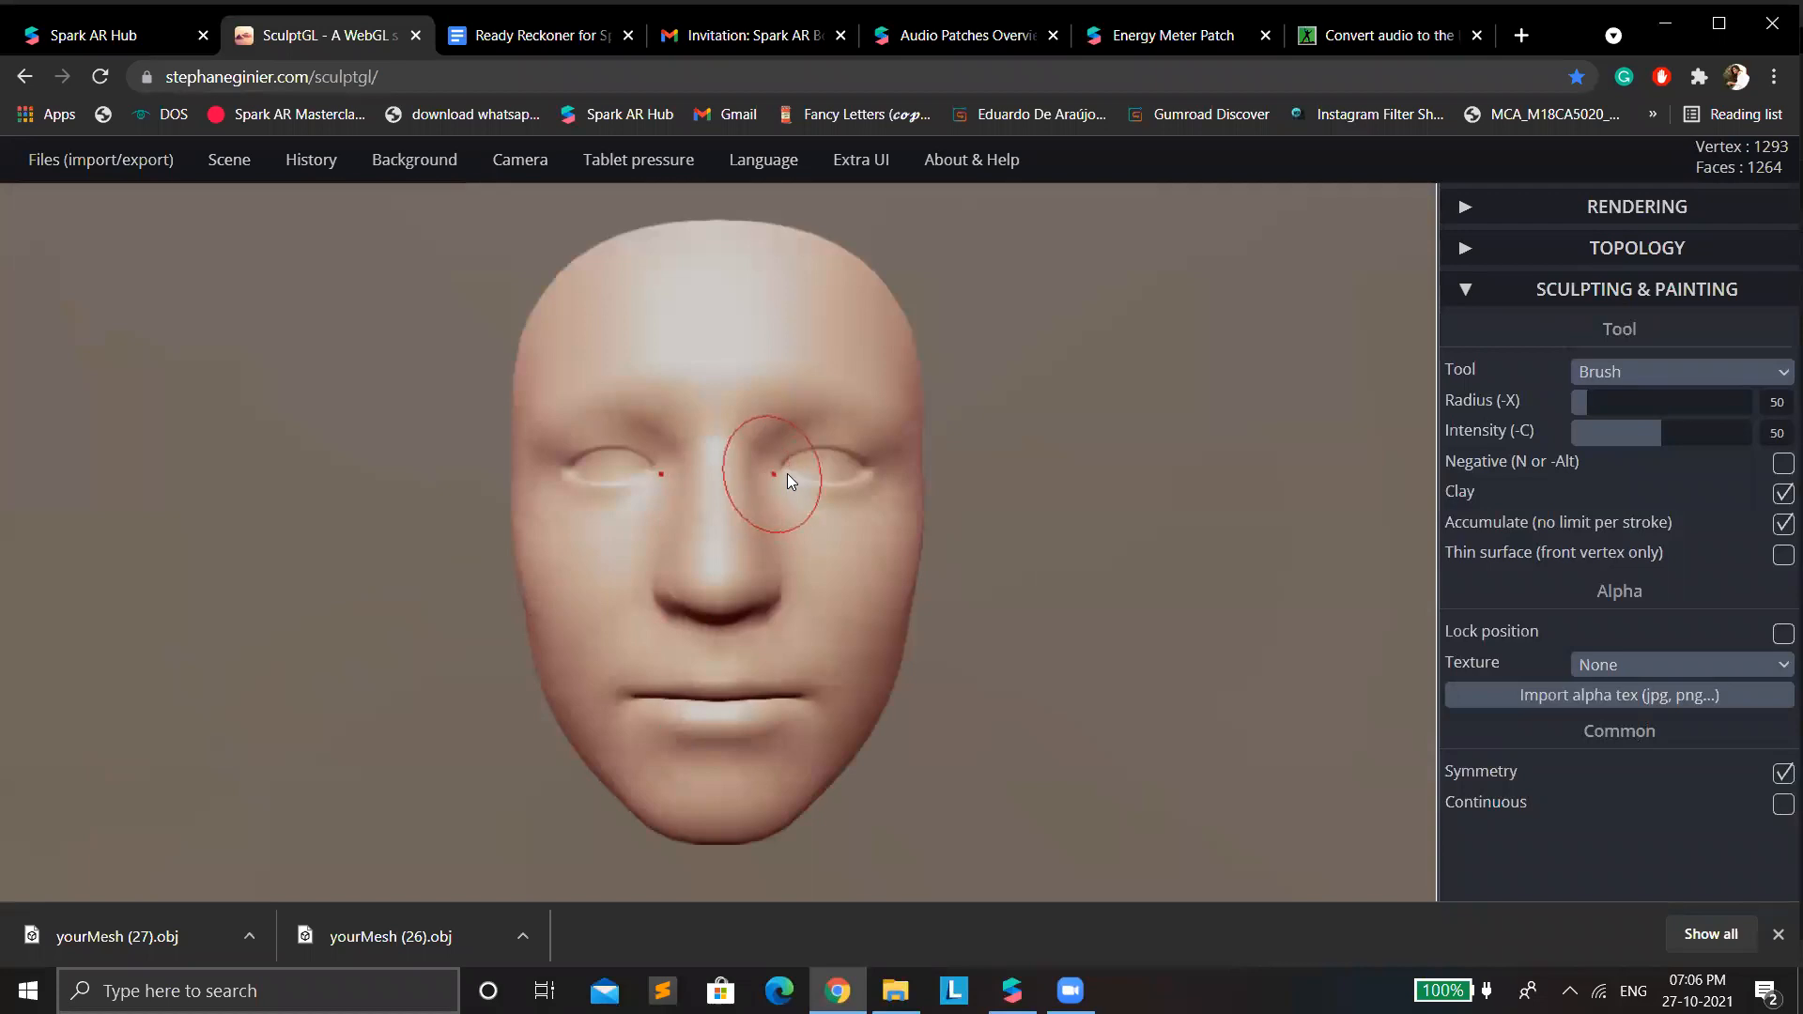
click(1709, 376)
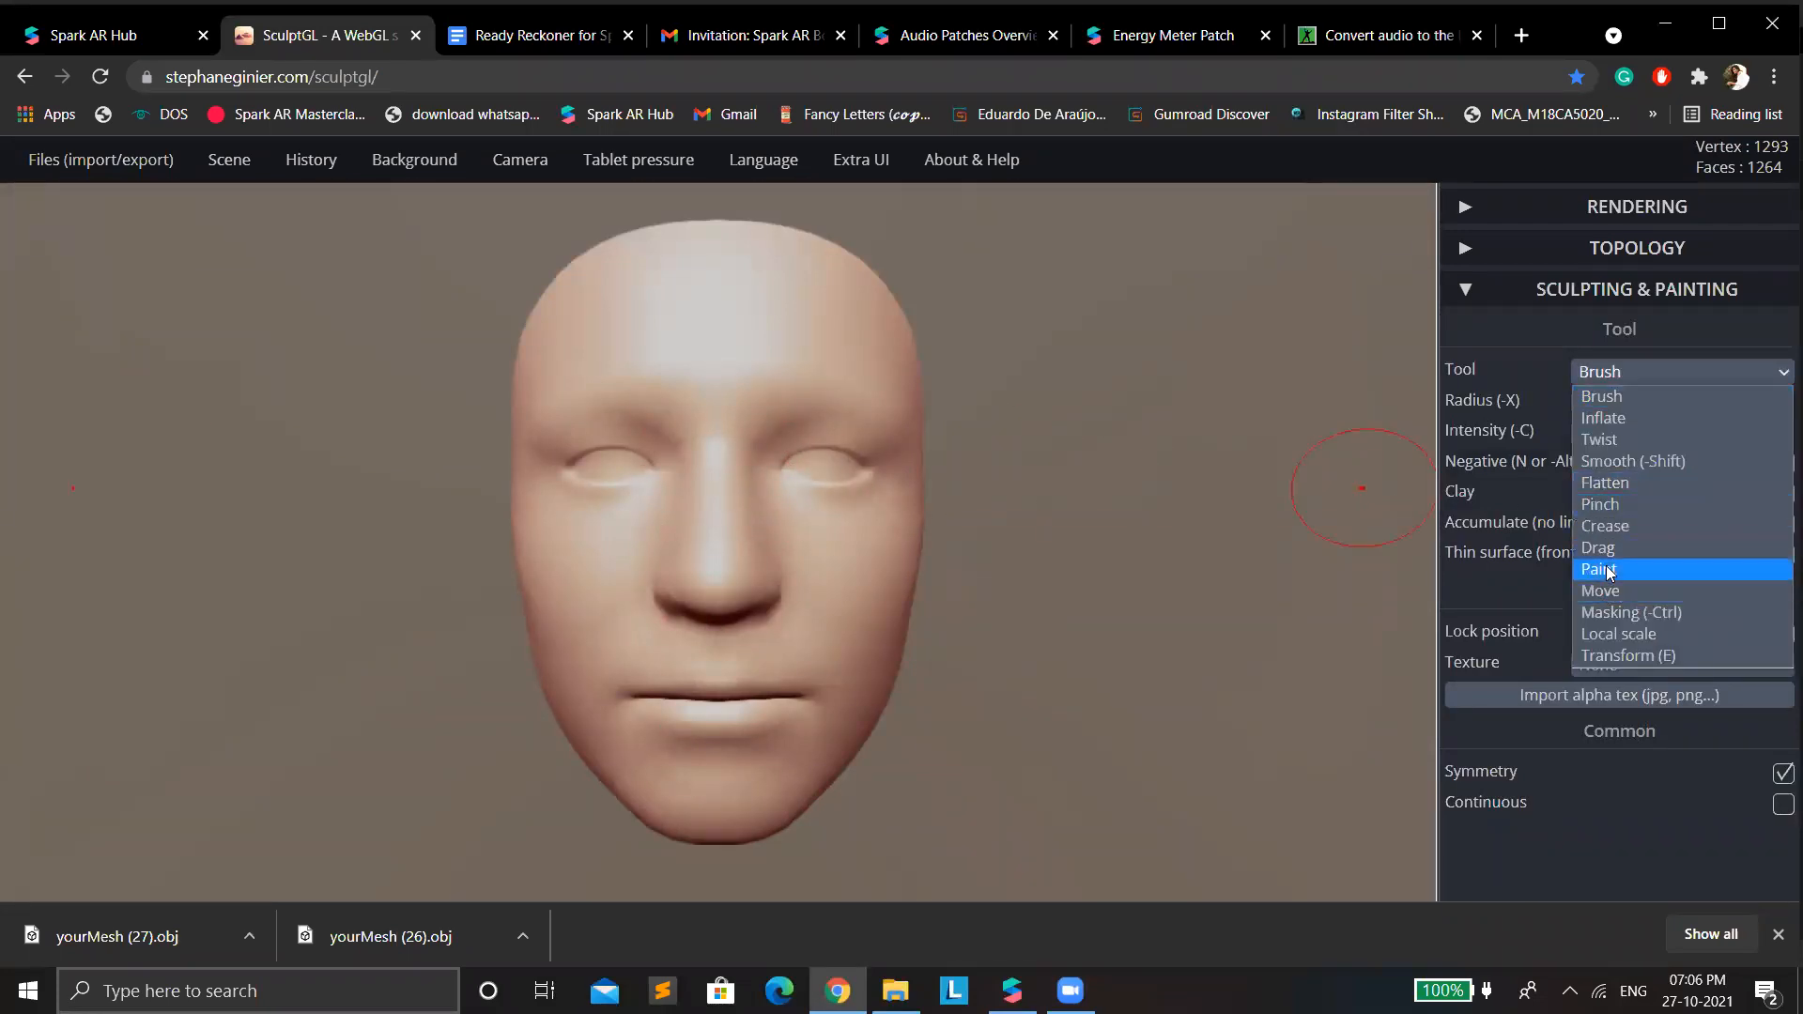
click(1593, 391)
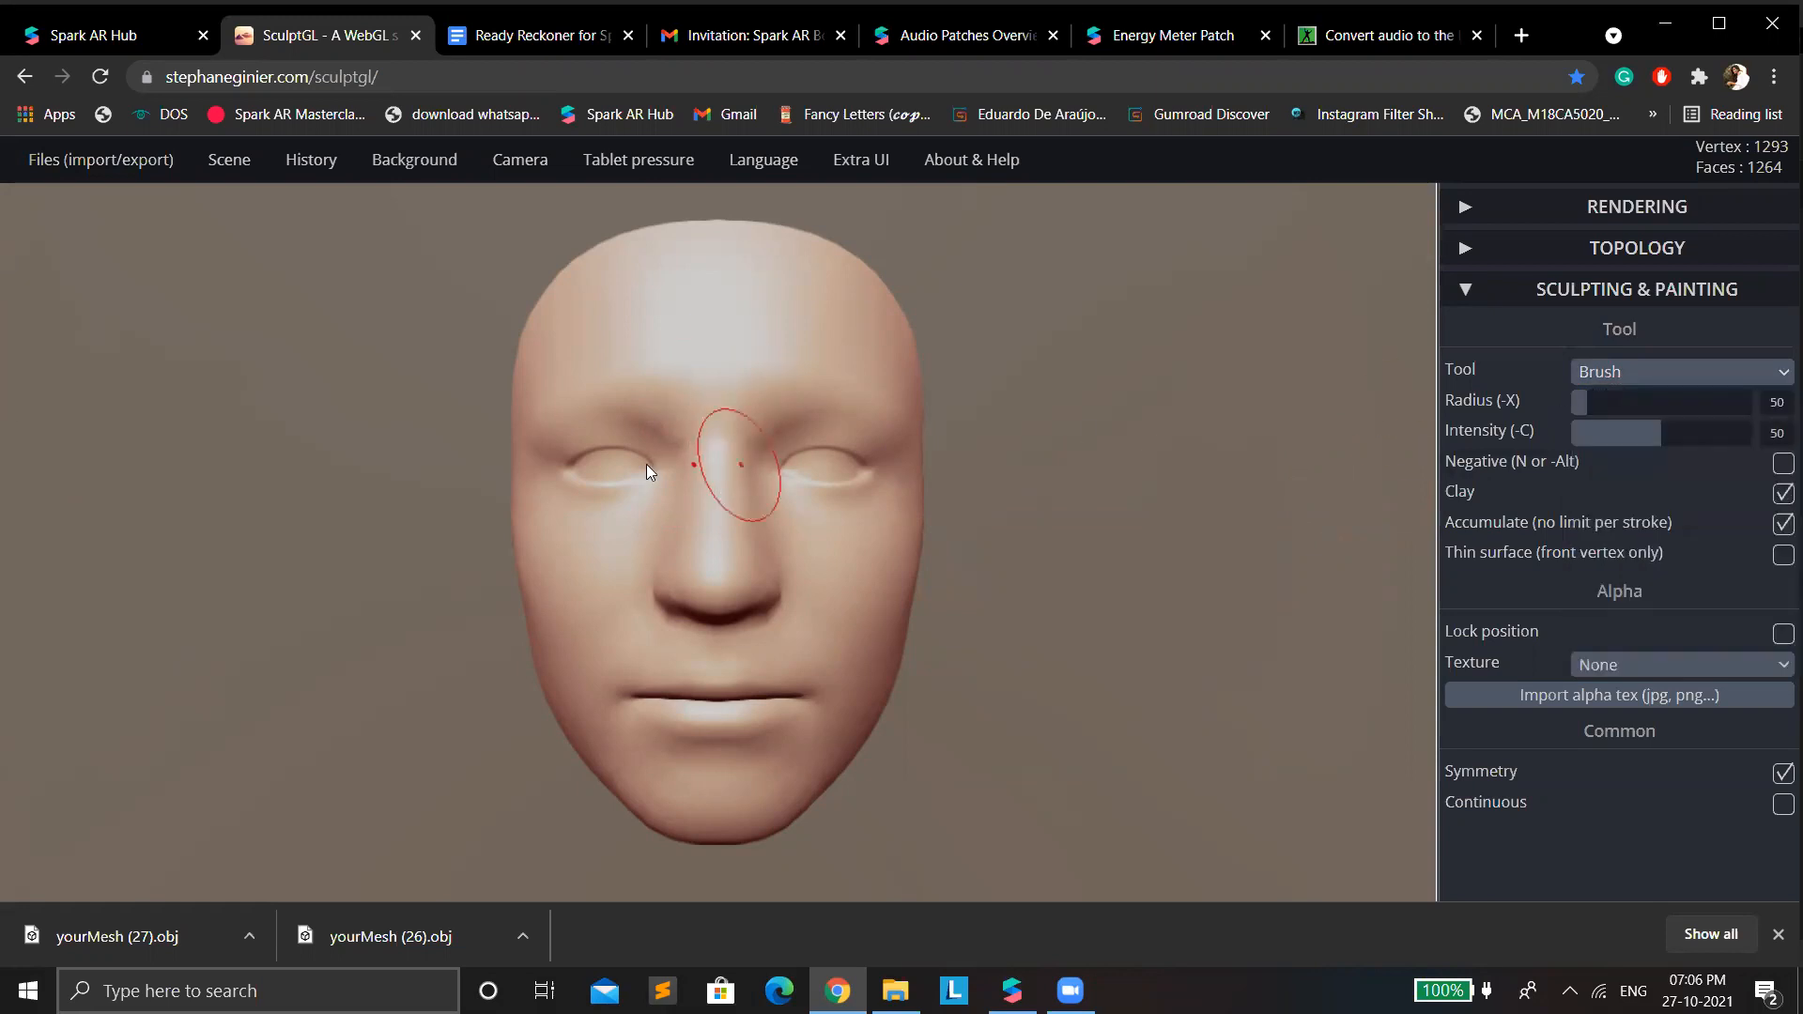
Try brushing over the eyelids and the mouth corners of the face mesh, and undo the eyelid stroke.
drag(595, 454, 592, 444)
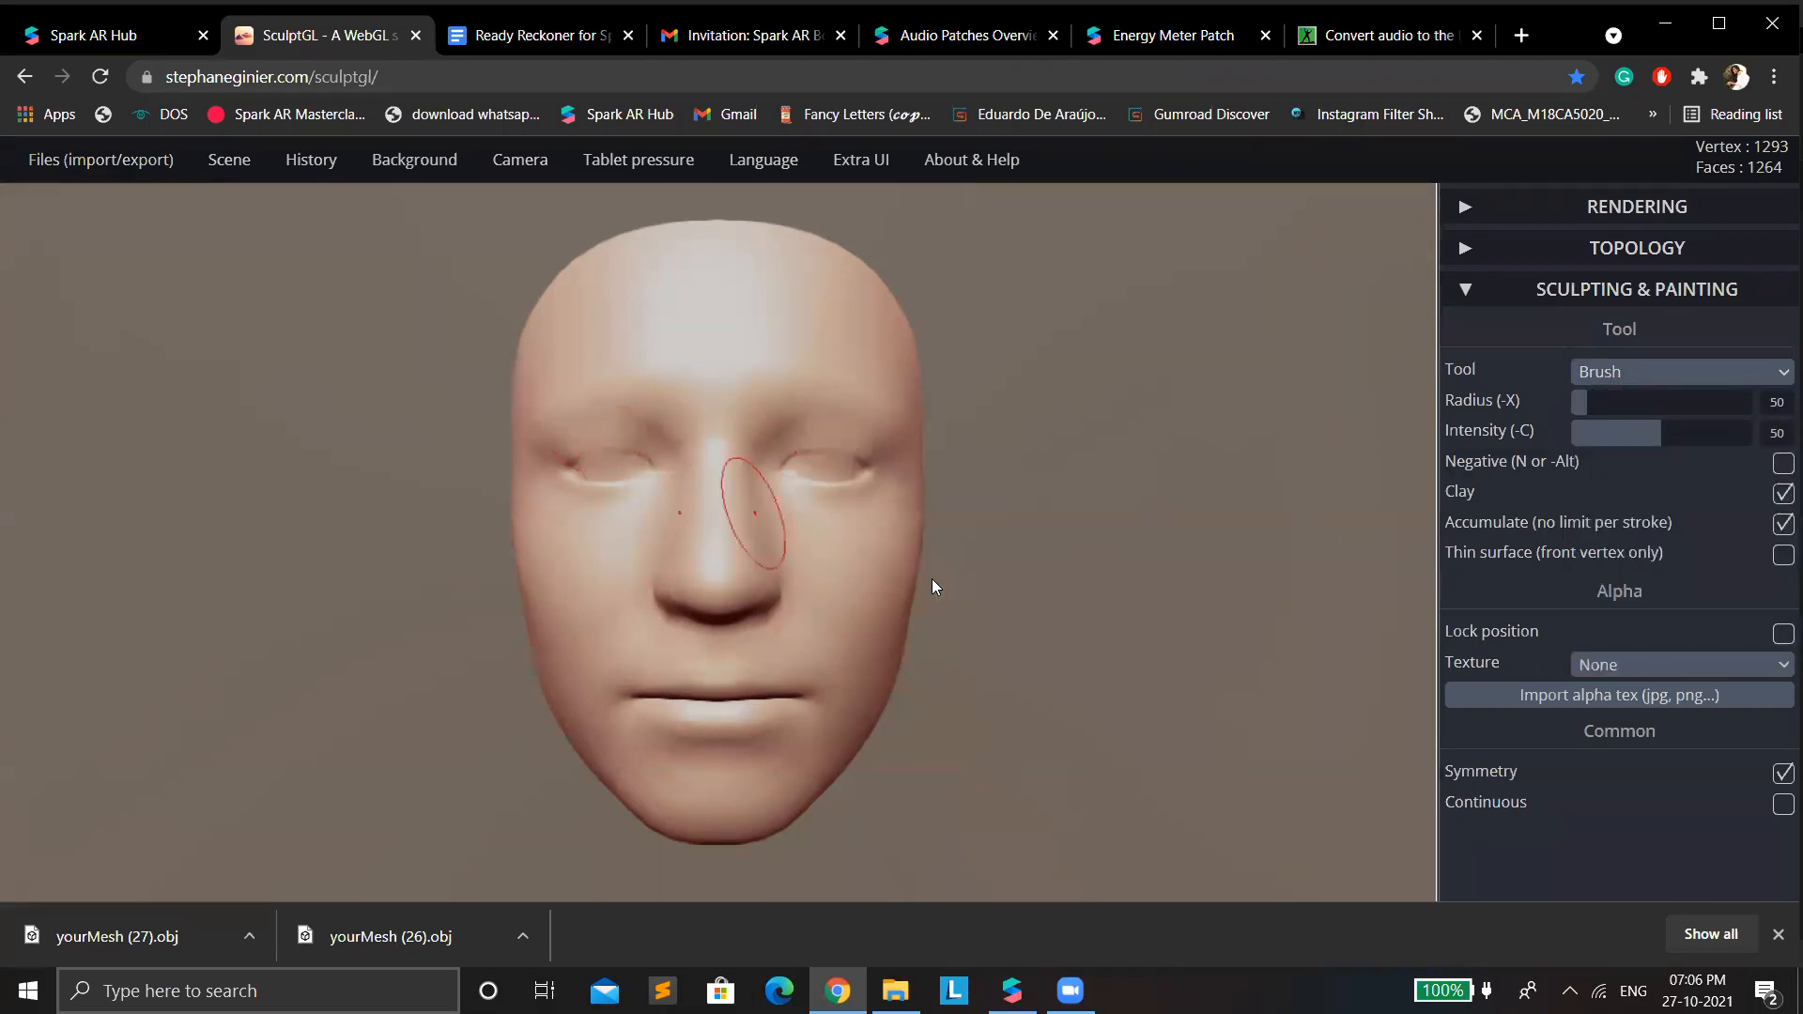
key(ctrl+z)
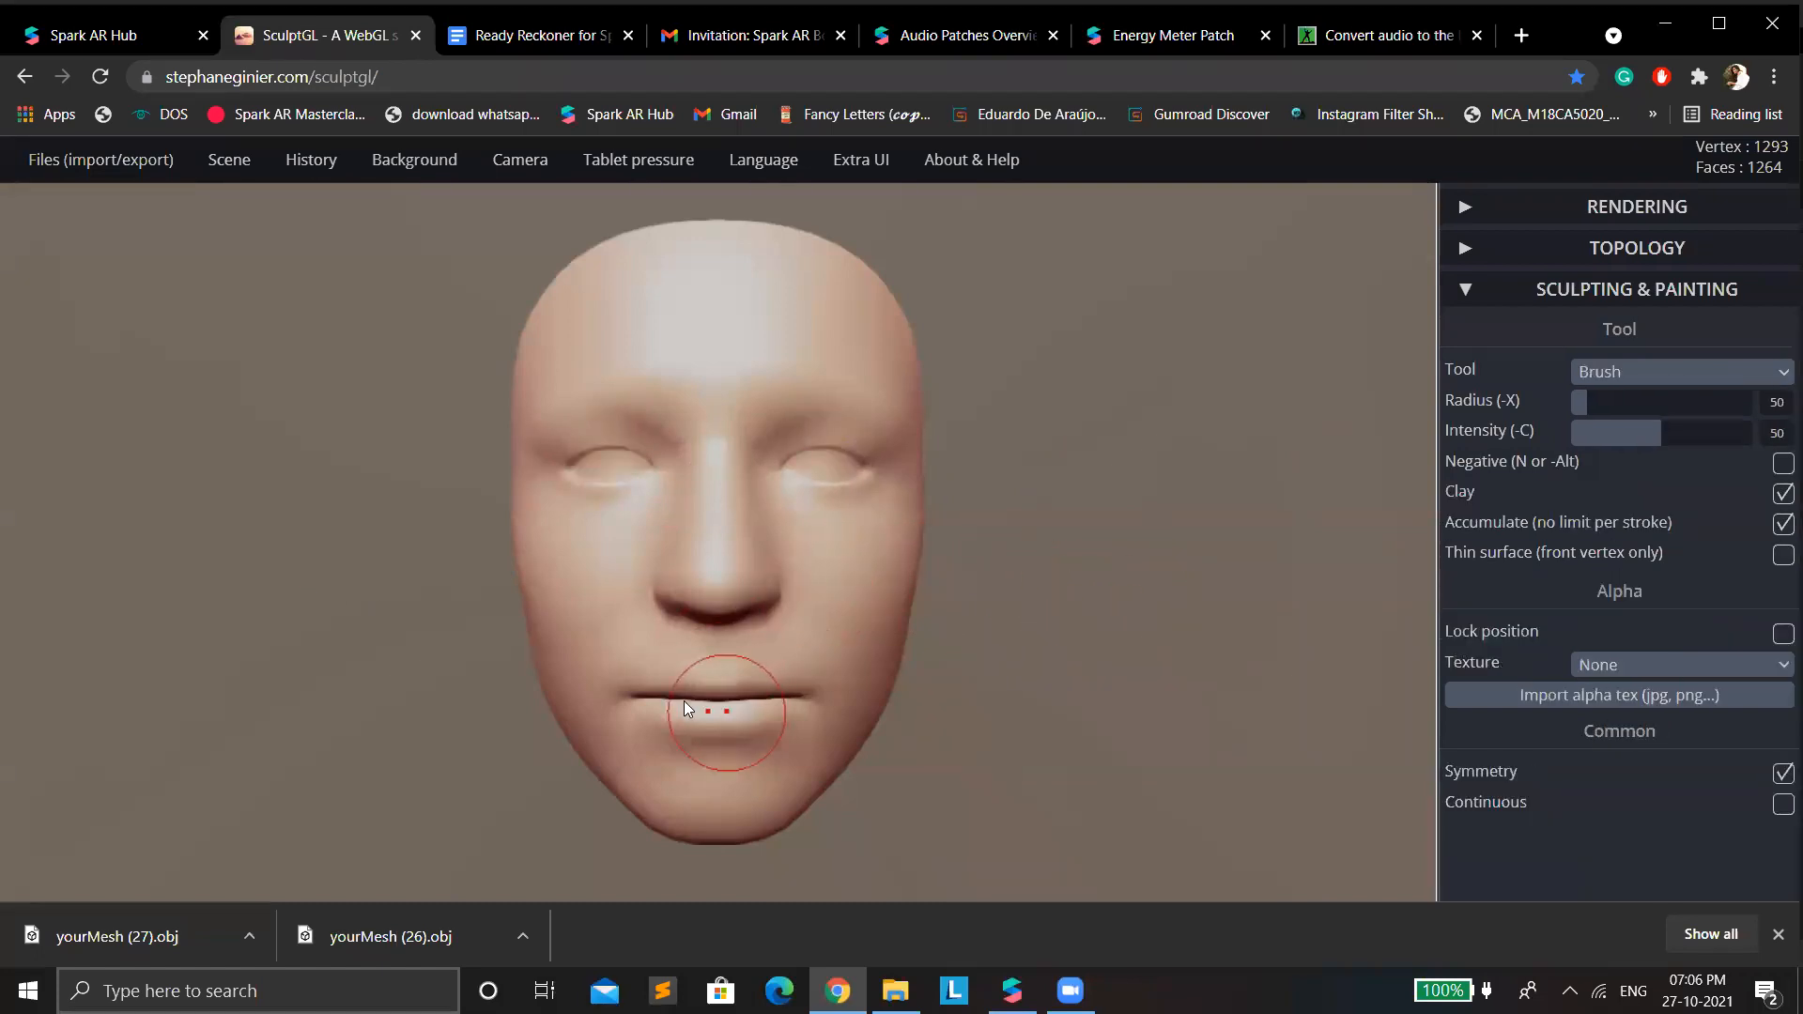
drag(642, 699, 625, 698)
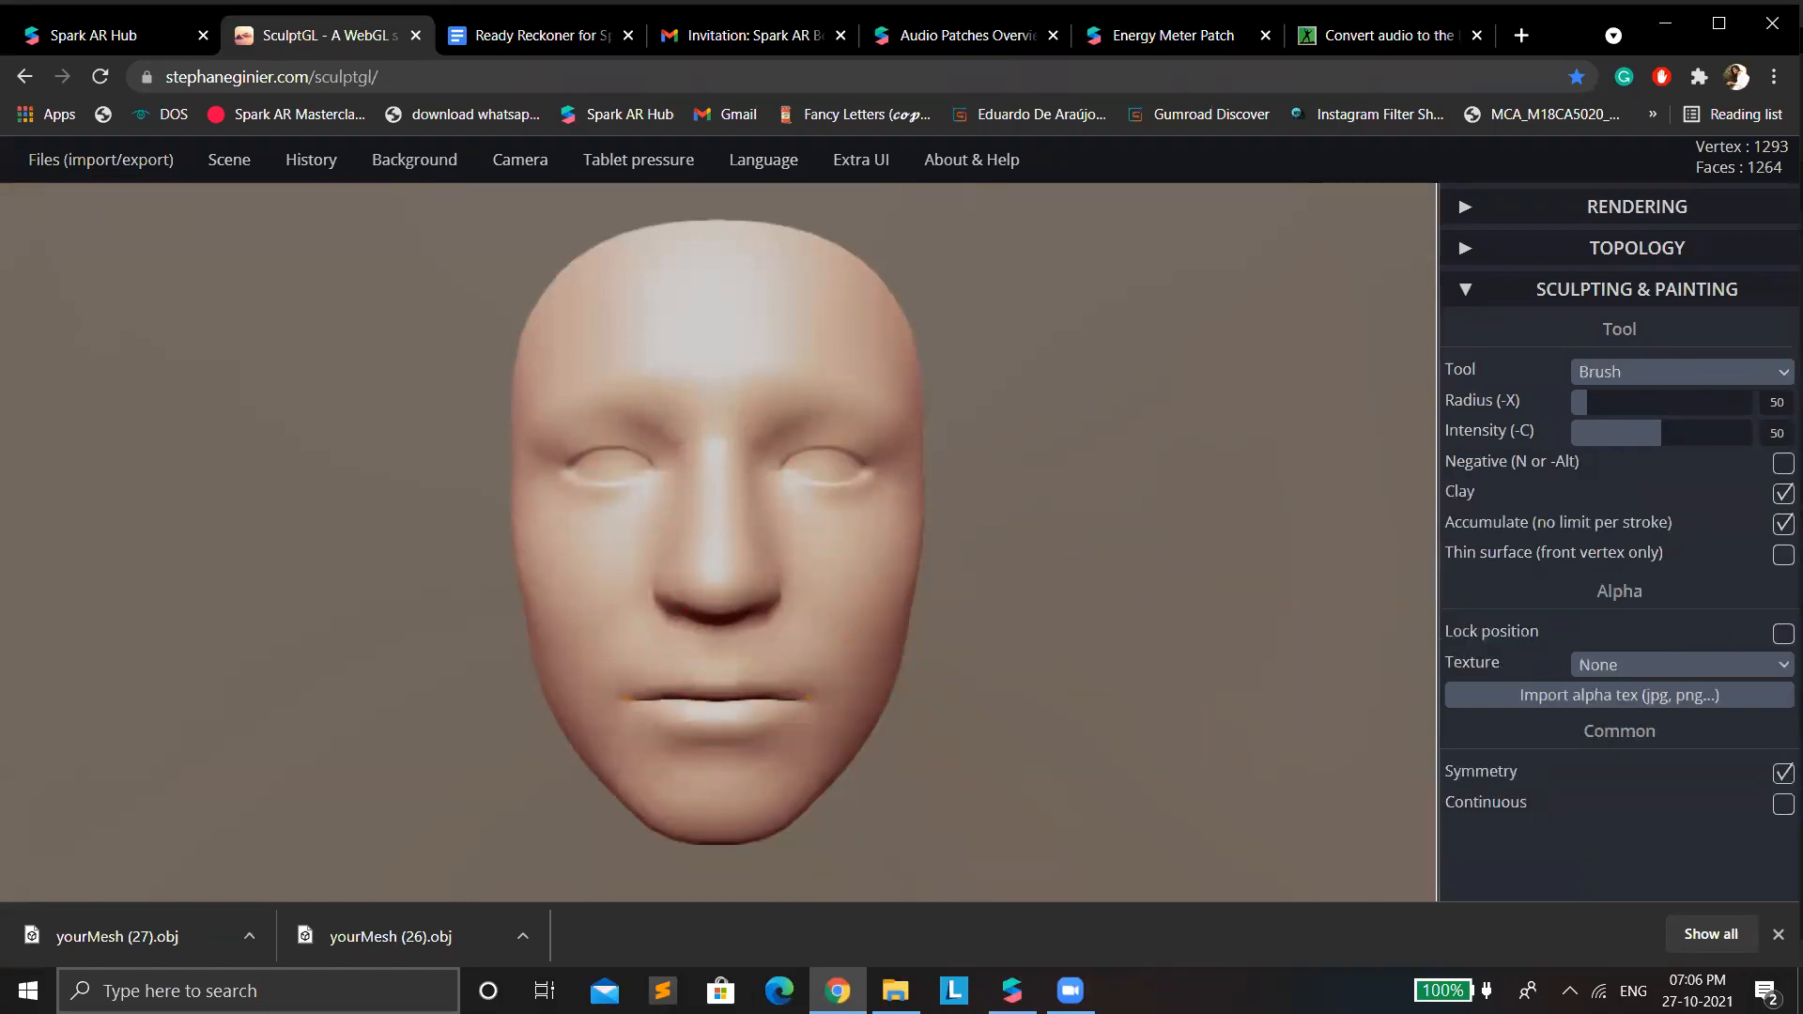
key(ctrl)
middle_drag(701, 728, 731, 660)
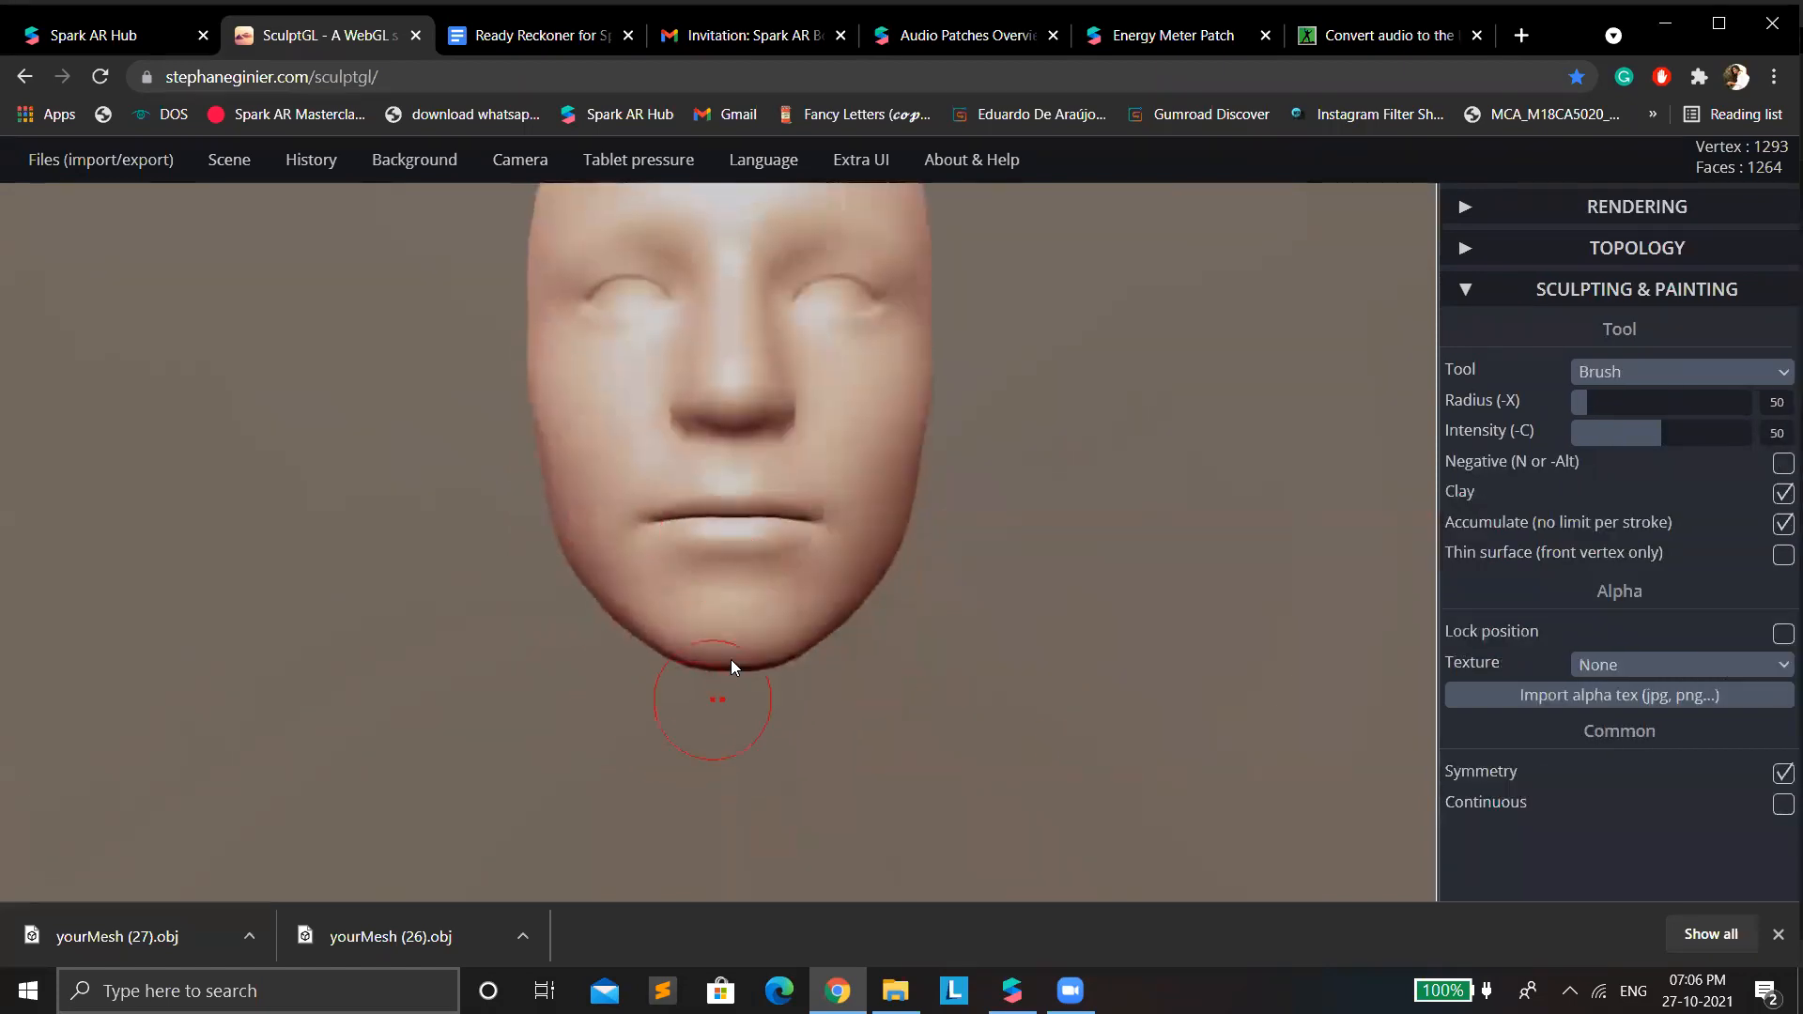
click(1655, 393)
click(1639, 375)
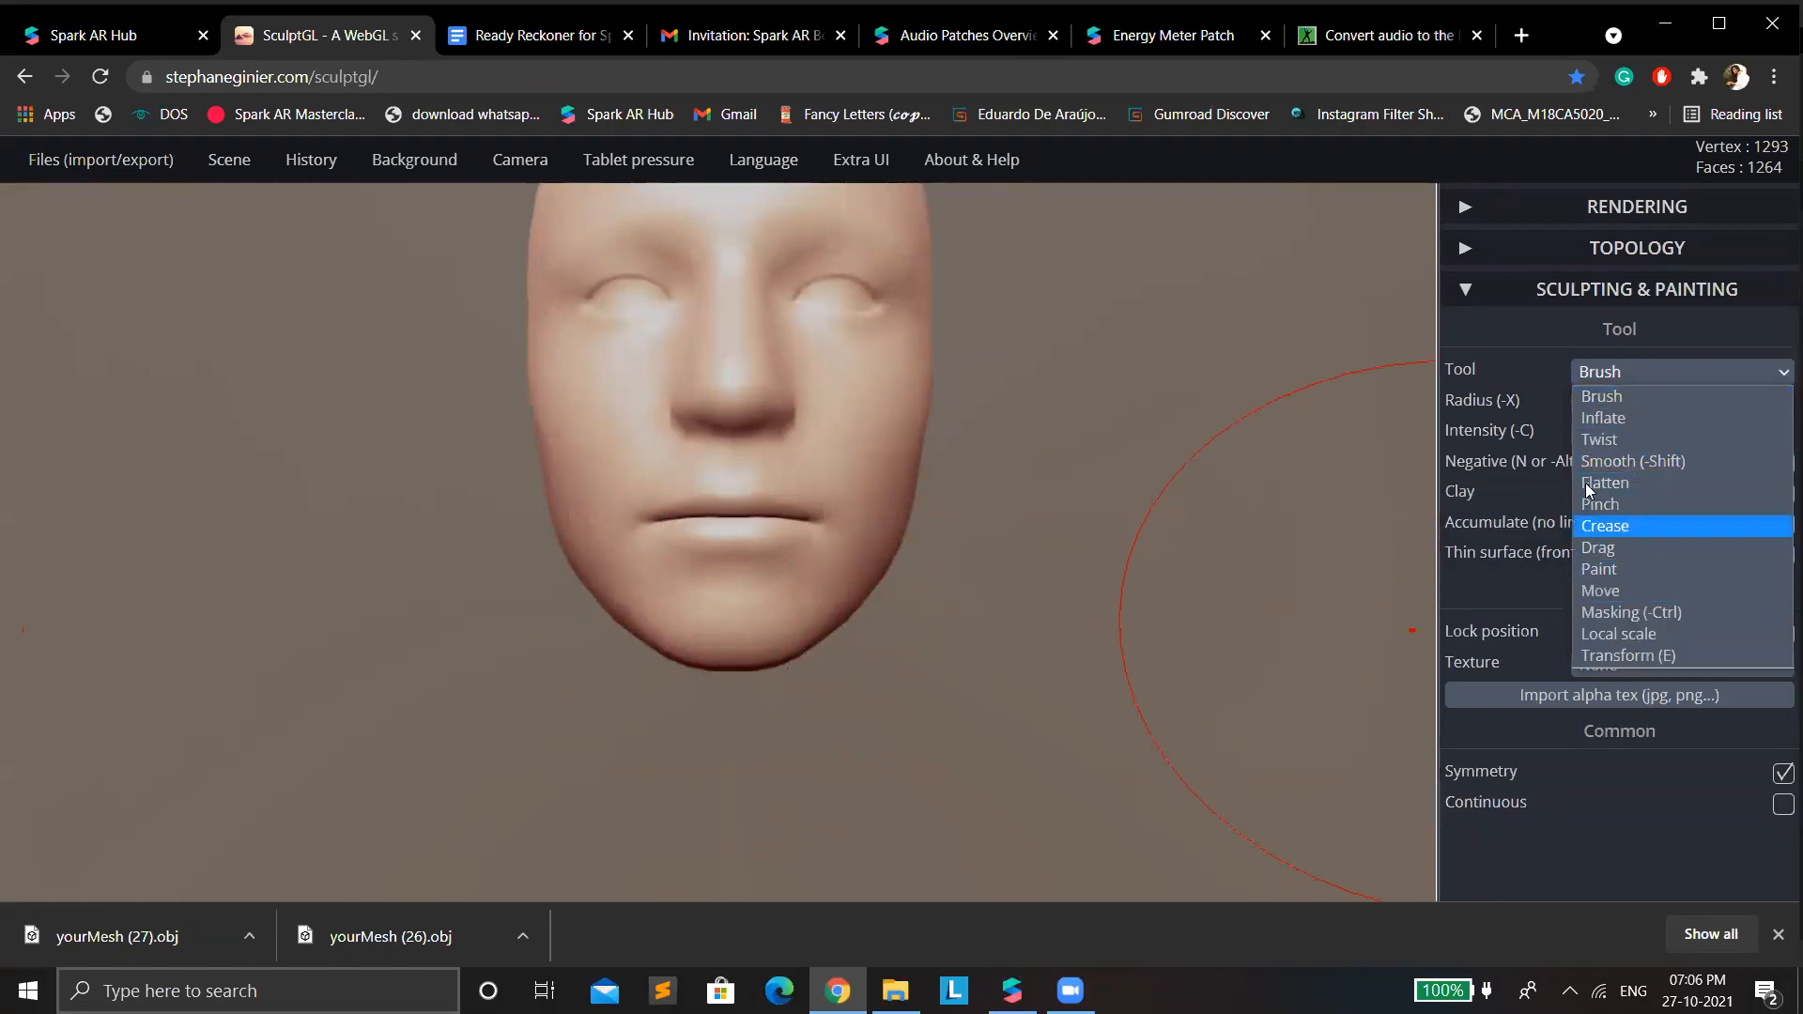
scroll(579, 449, up, 1)
scroll(762, 484, down, 6)
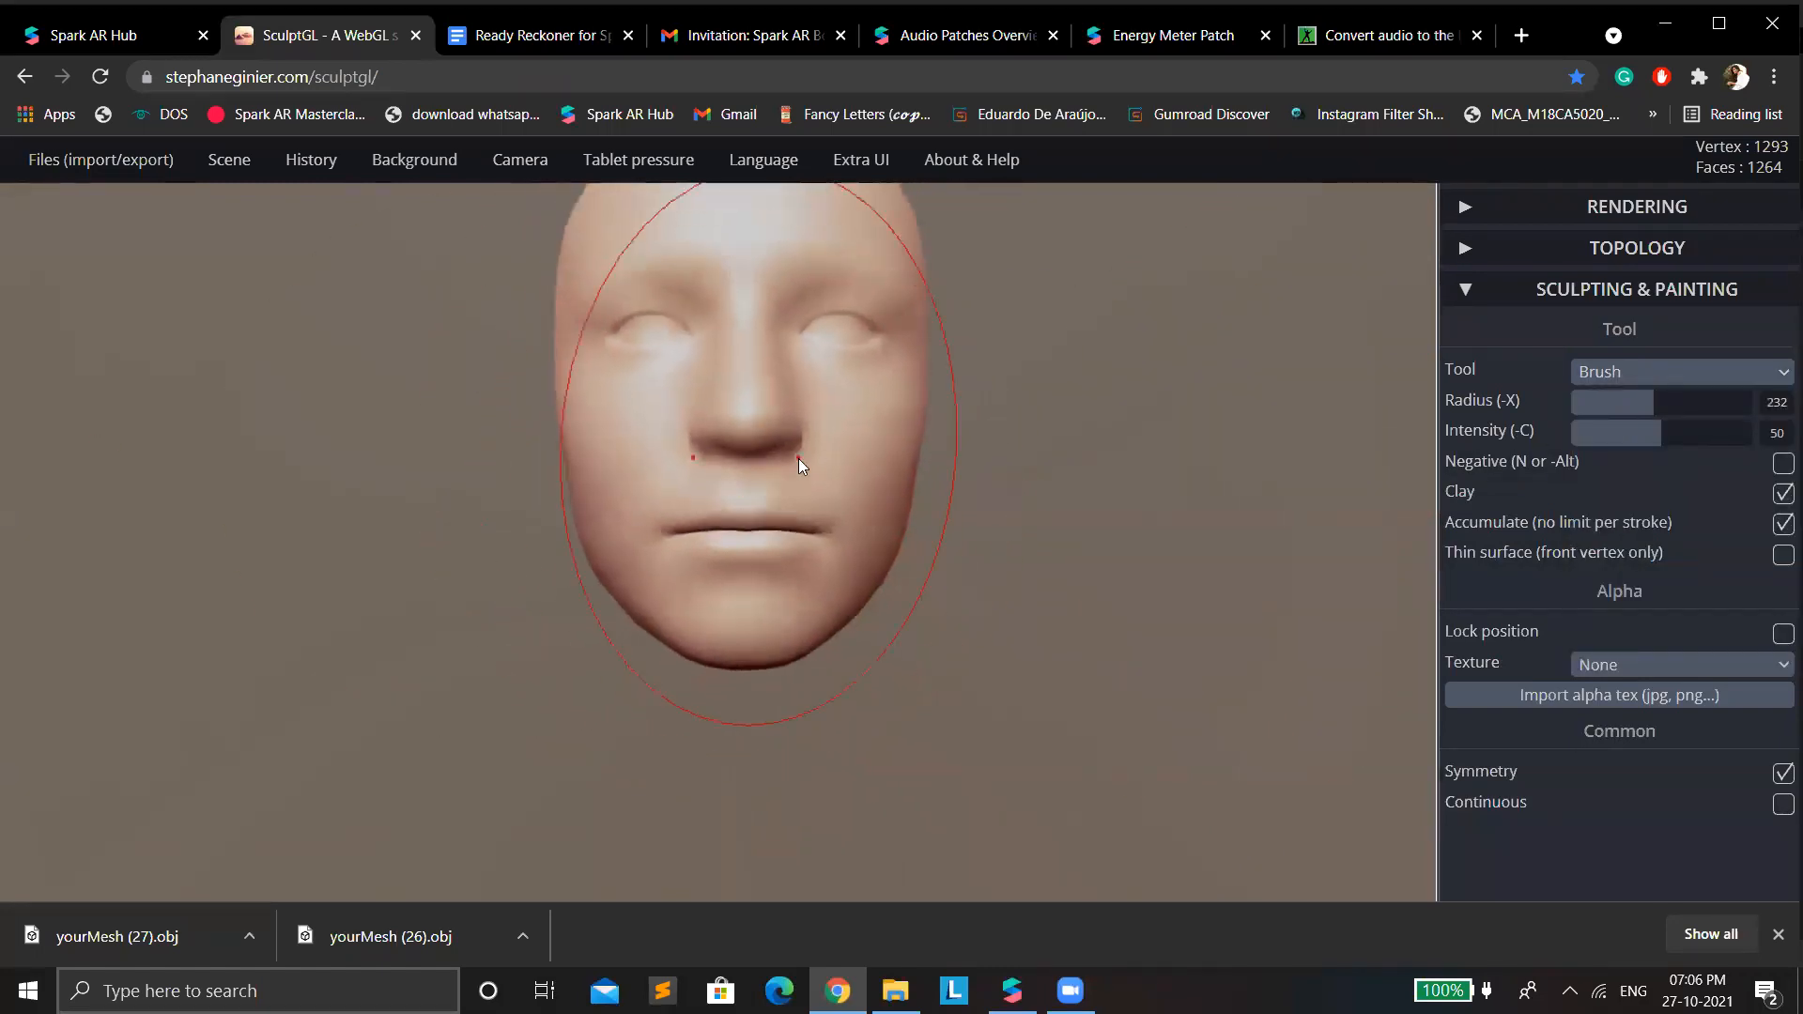
click(1595, 393)
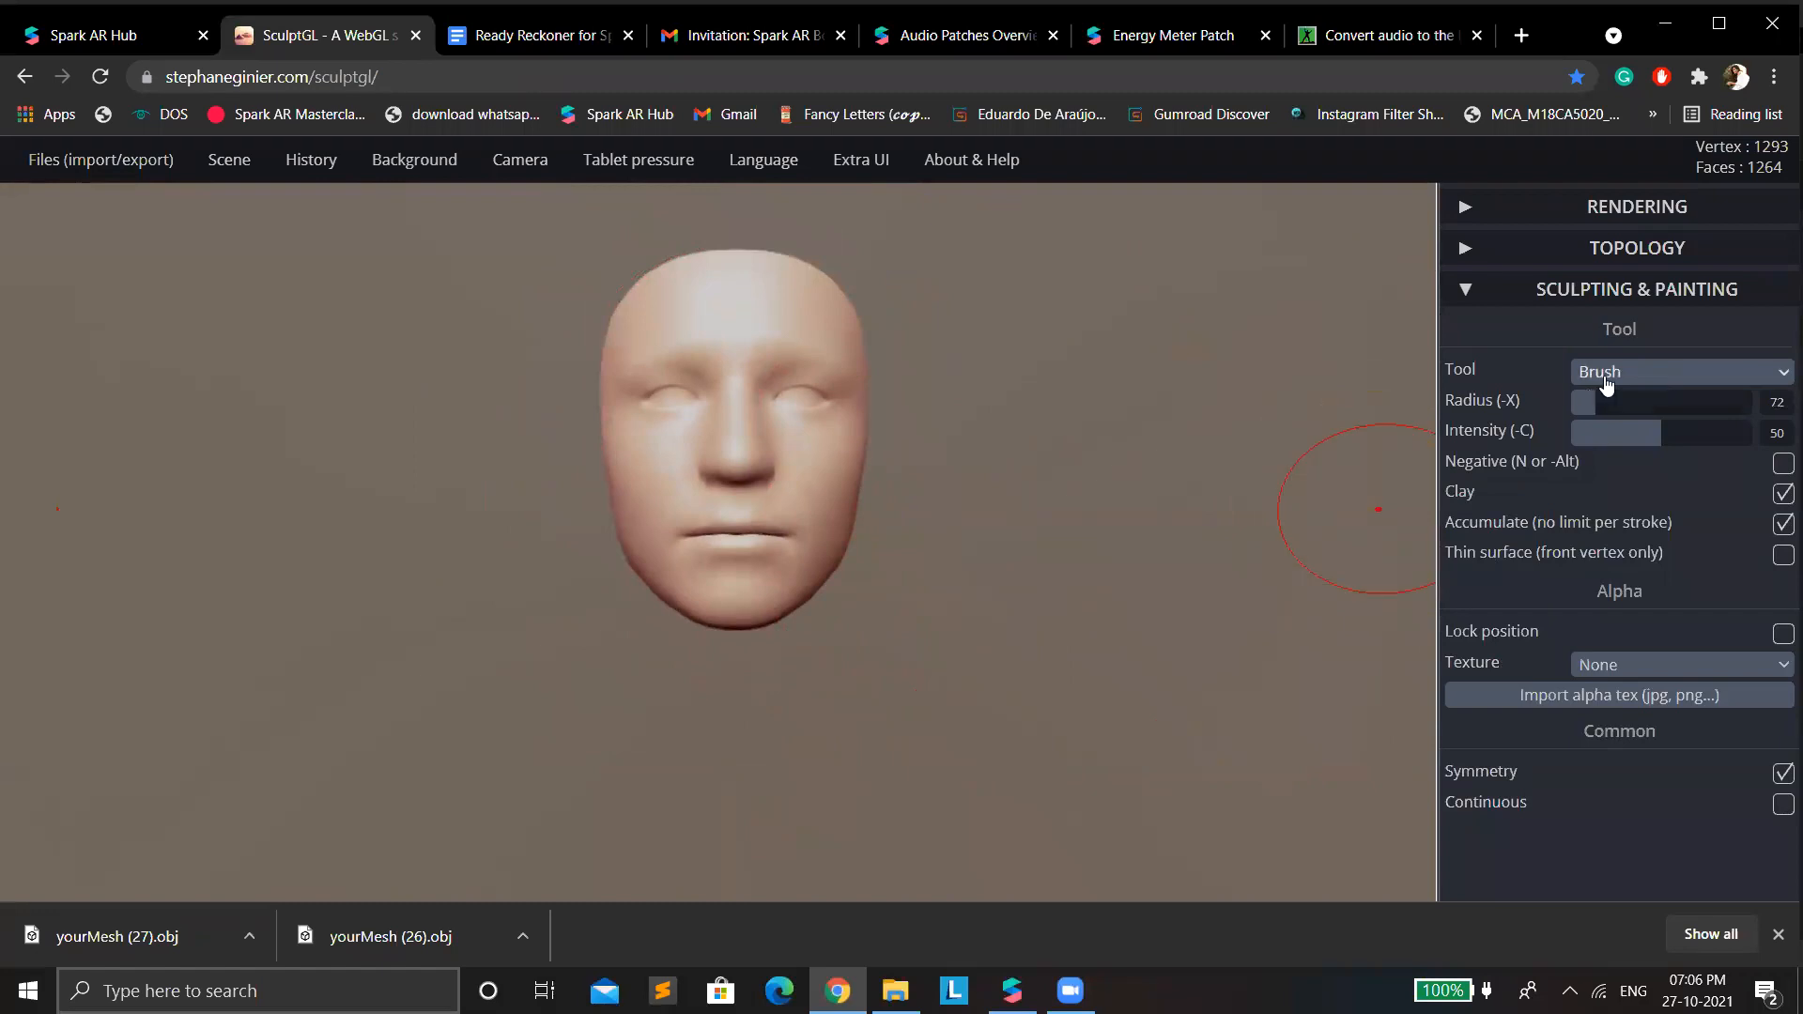
Make the nose, eyes and mouth of the face mesh narrower with the Move tool and export the mesh as OBJ.
click(1606, 378)
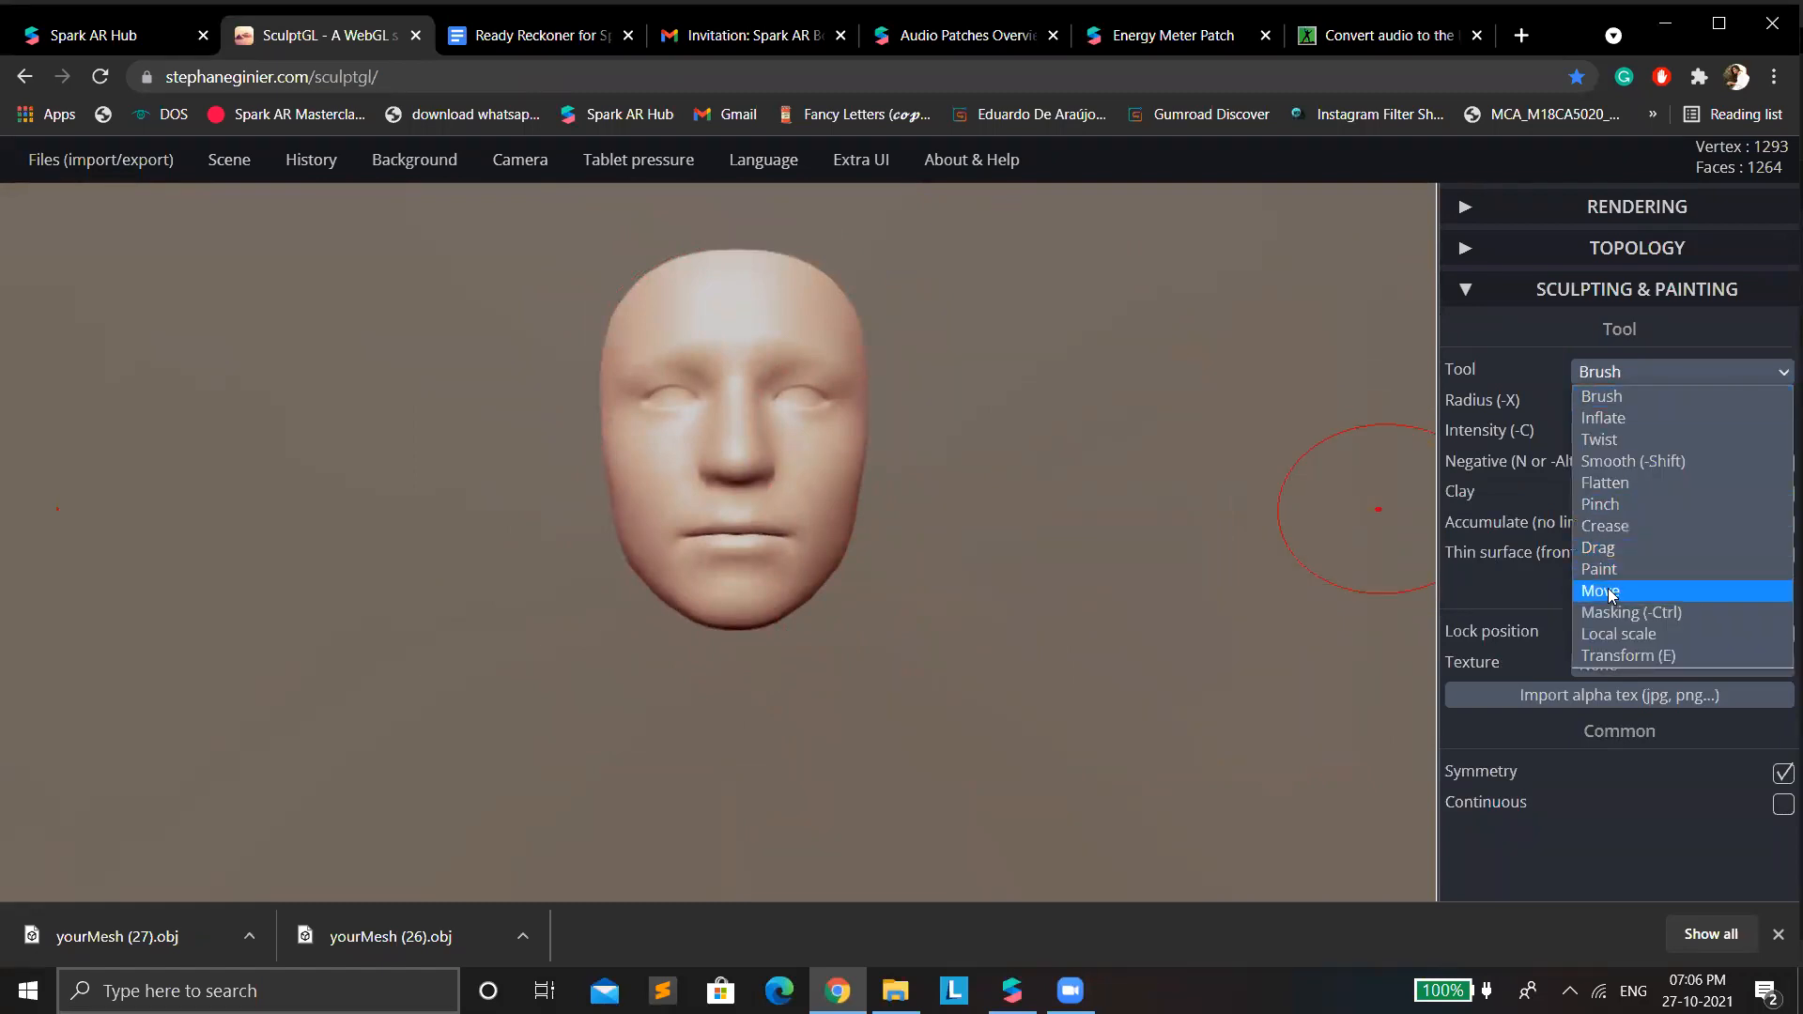
click(1611, 591)
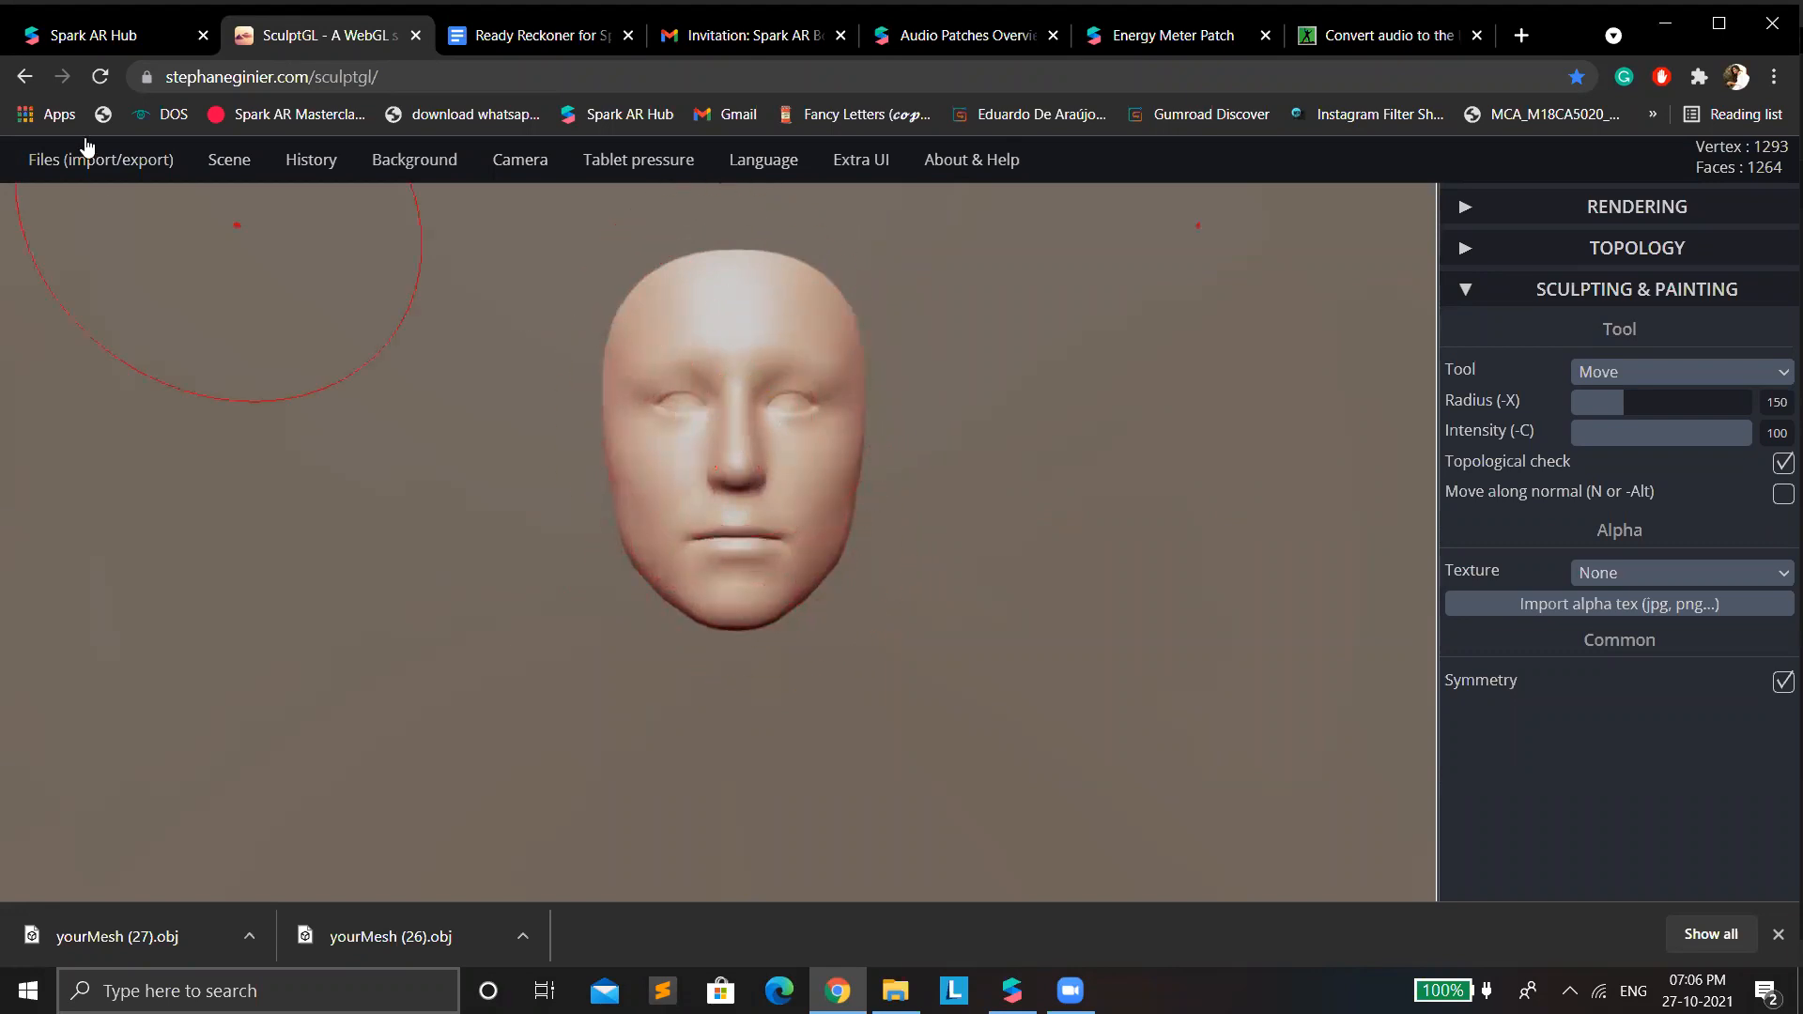
mouse_move(94, 159)
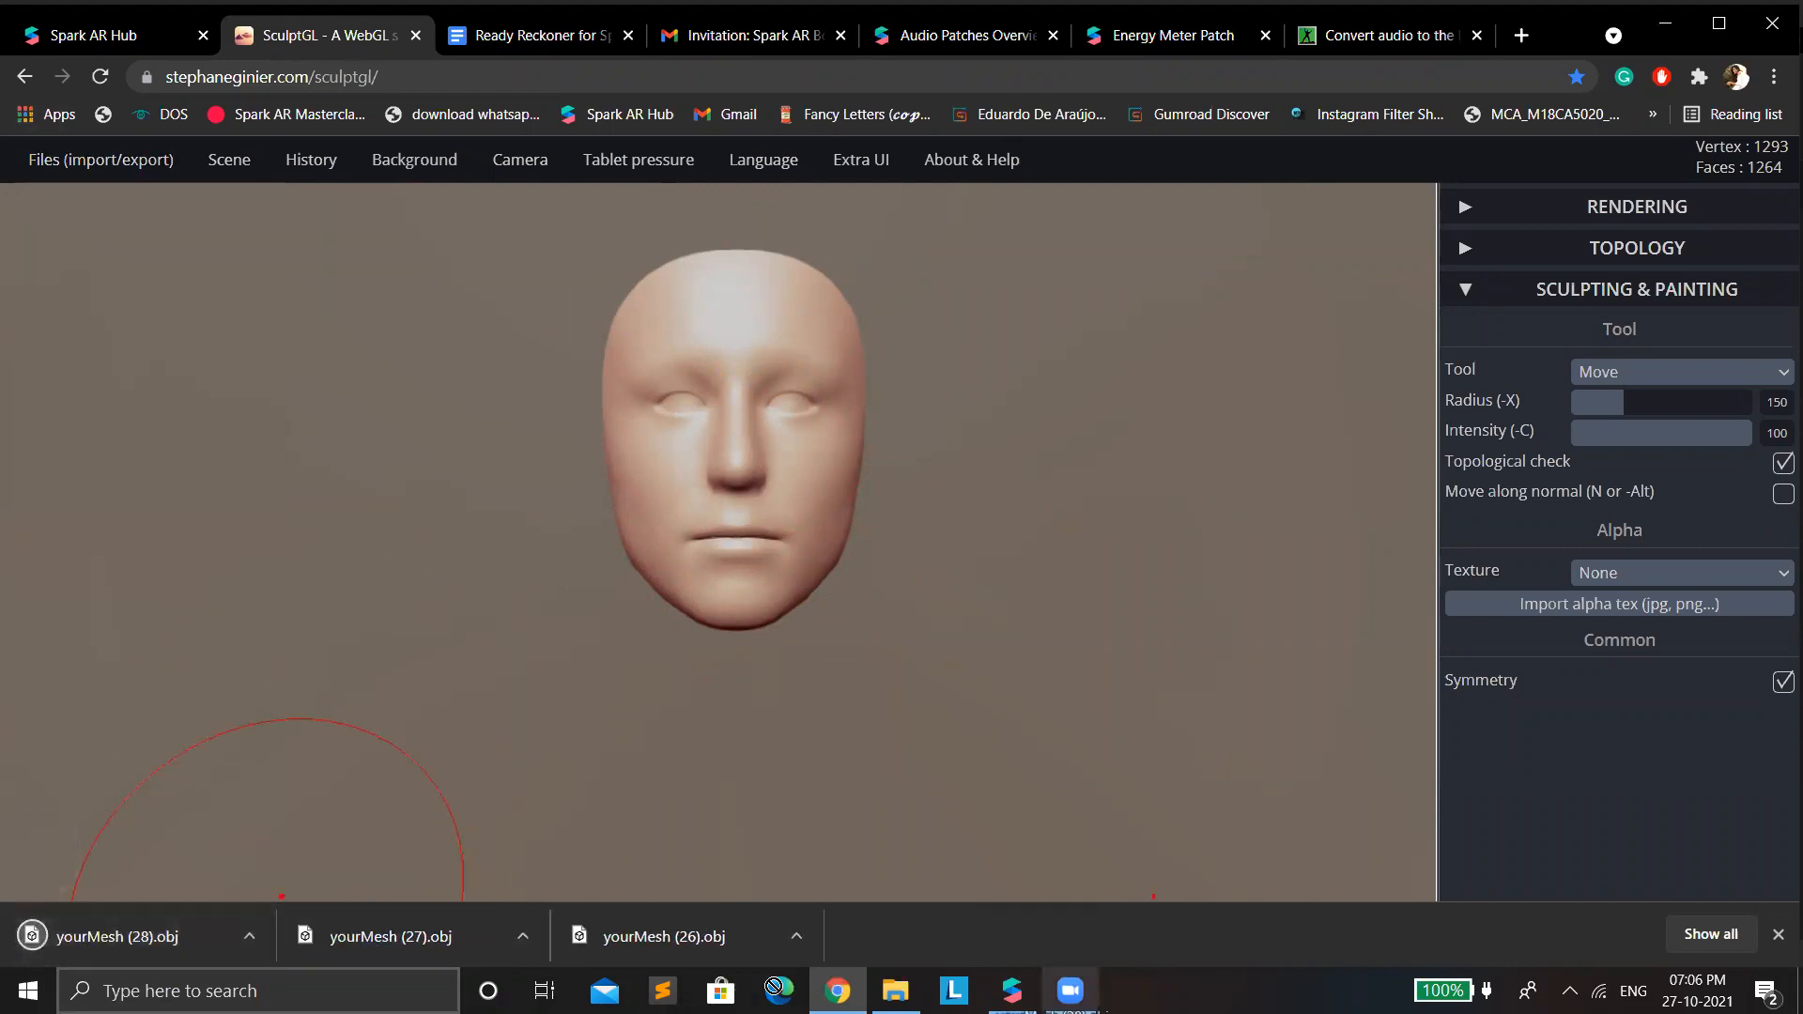
Switch to Spark AR Studio and import FullerLip+SmallerNose from Downloads as the morph object of faceMesh0's deformation.
click(1013, 988)
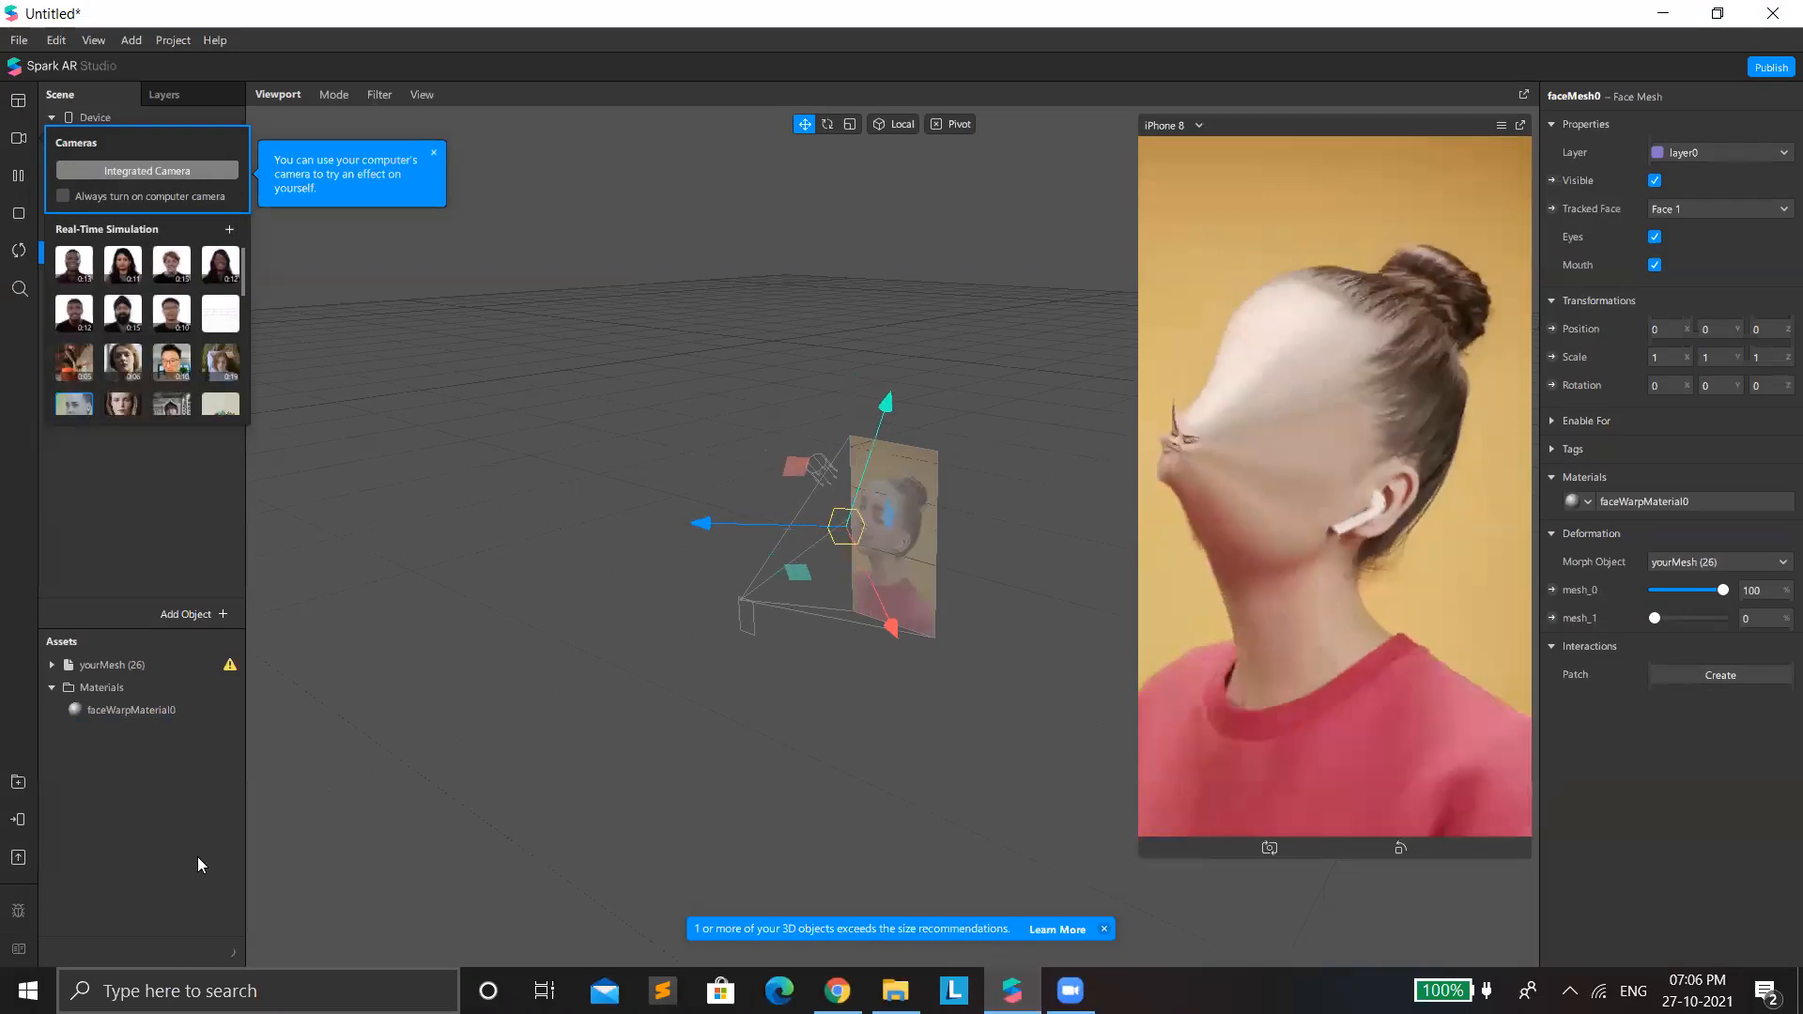
click(135, 517)
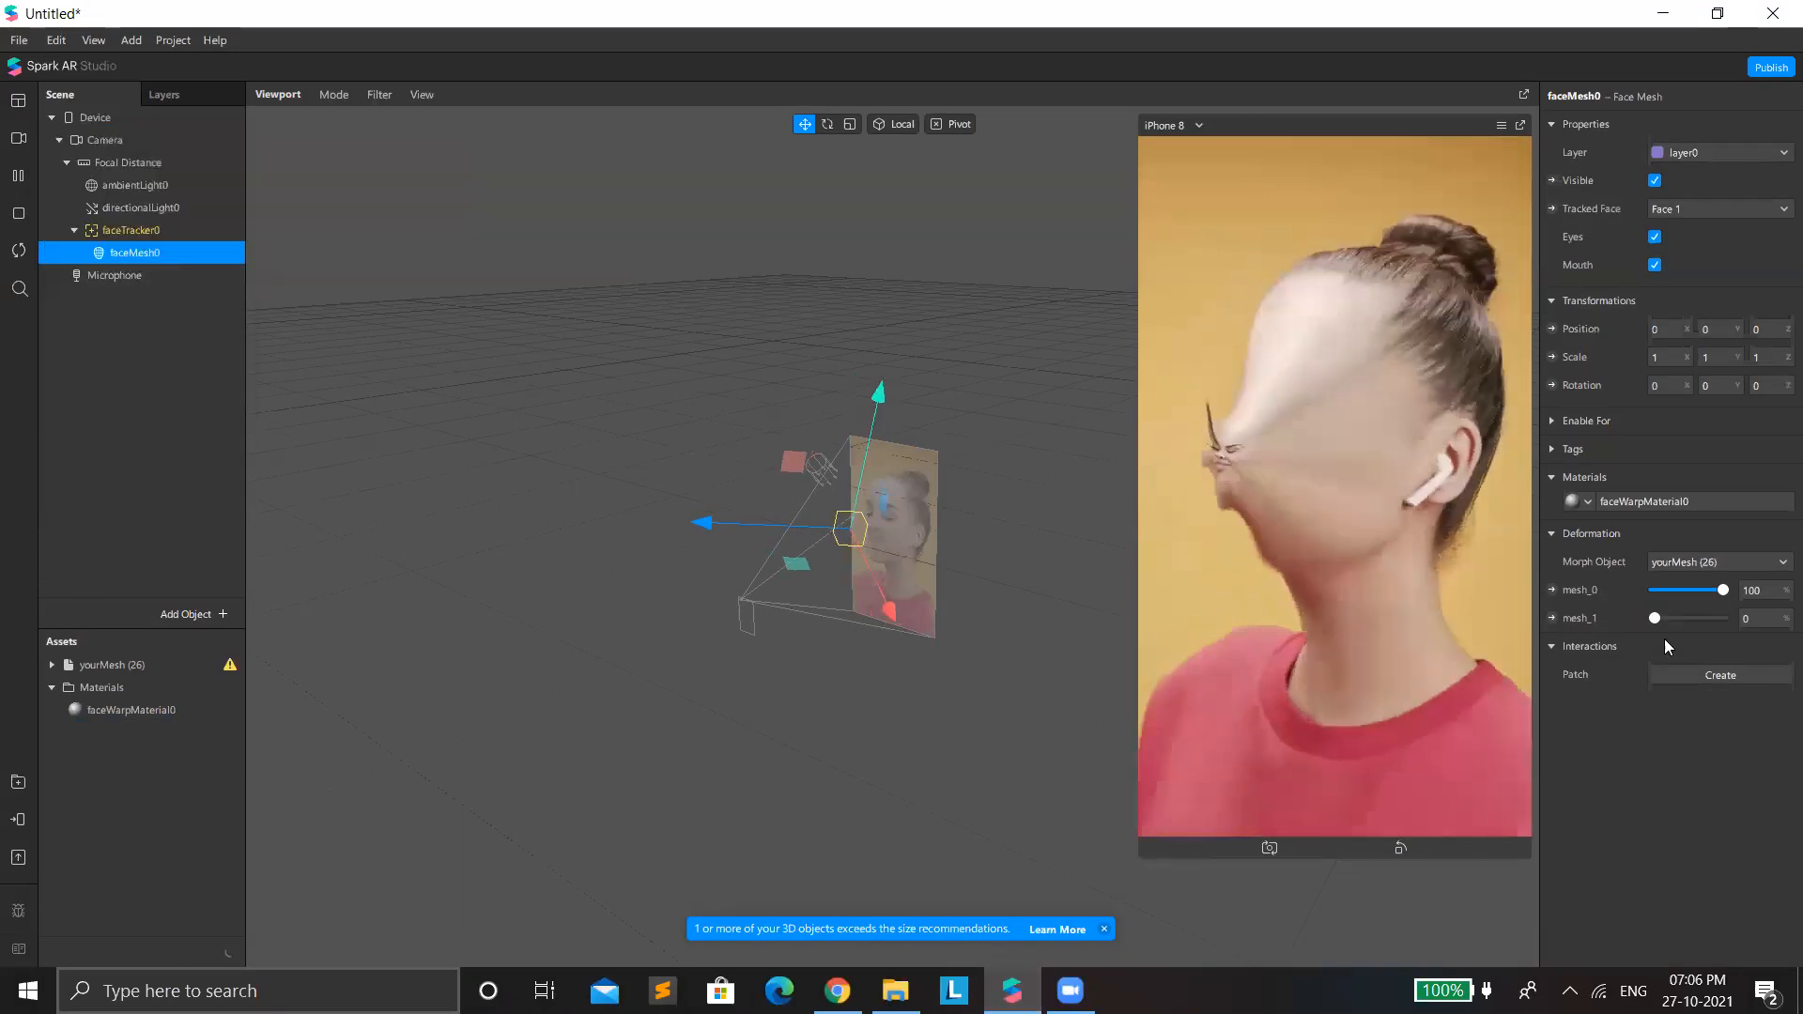
click(141, 256)
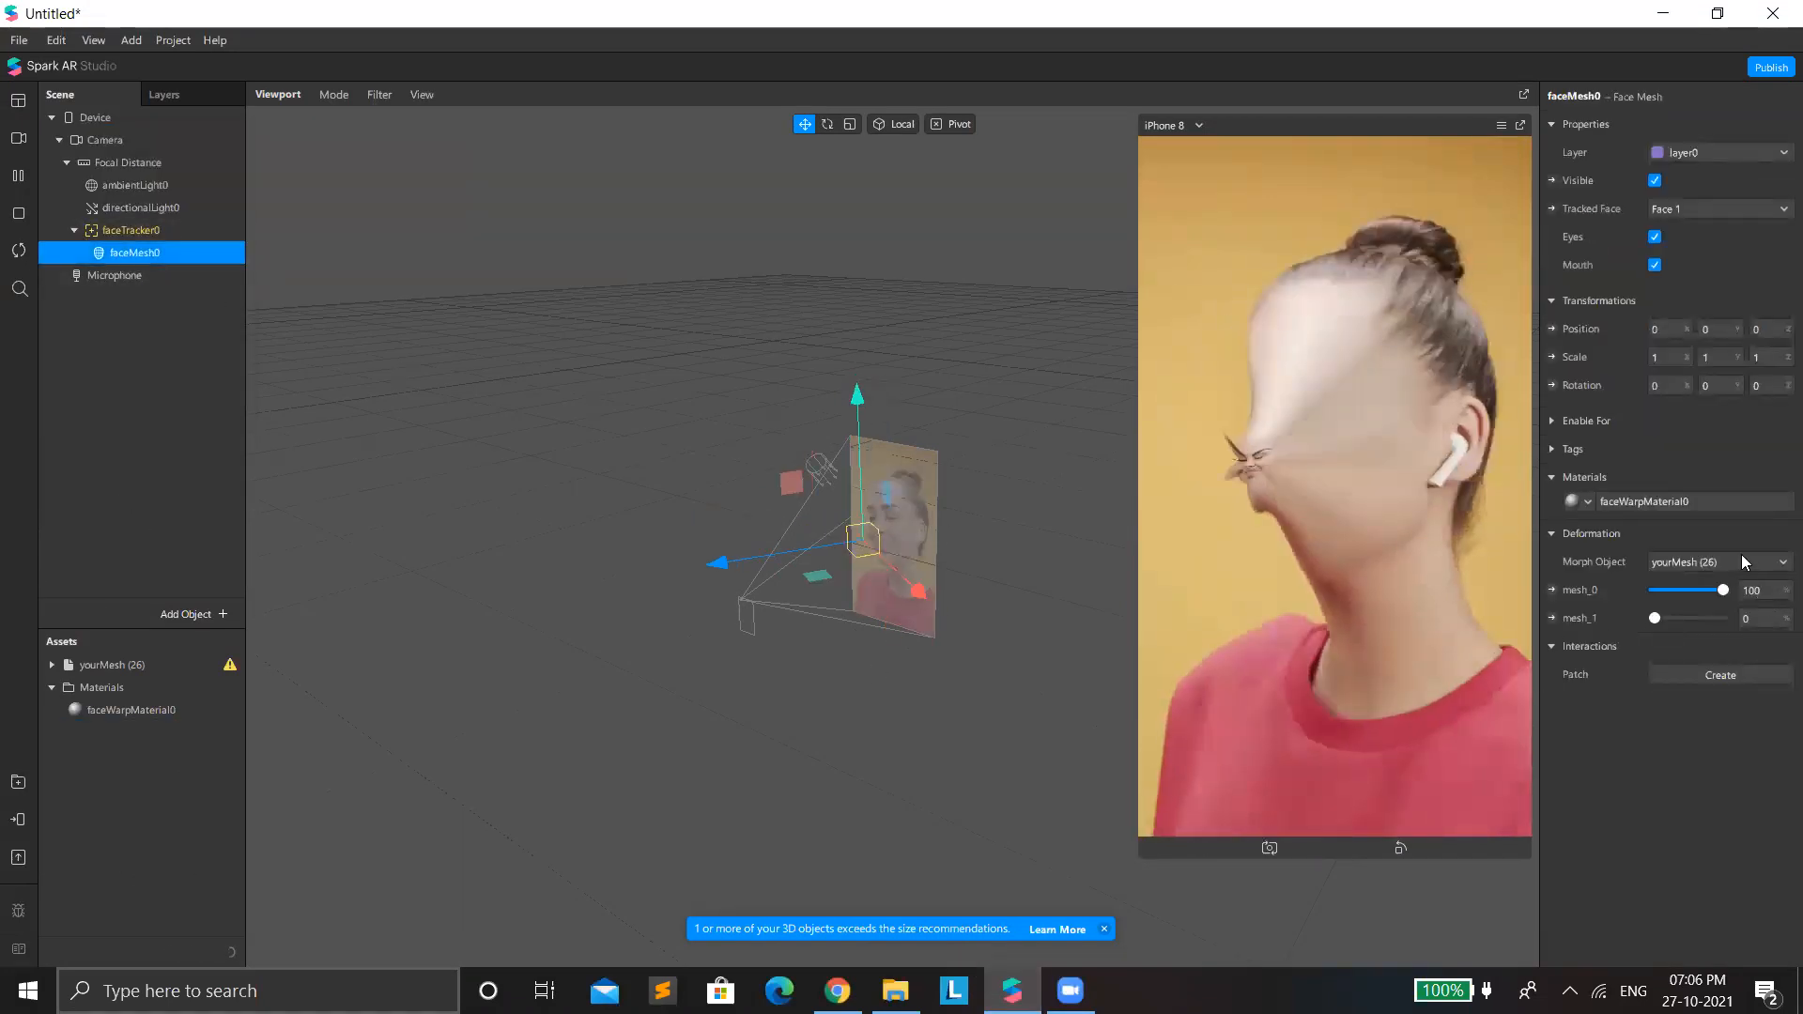
click(1739, 559)
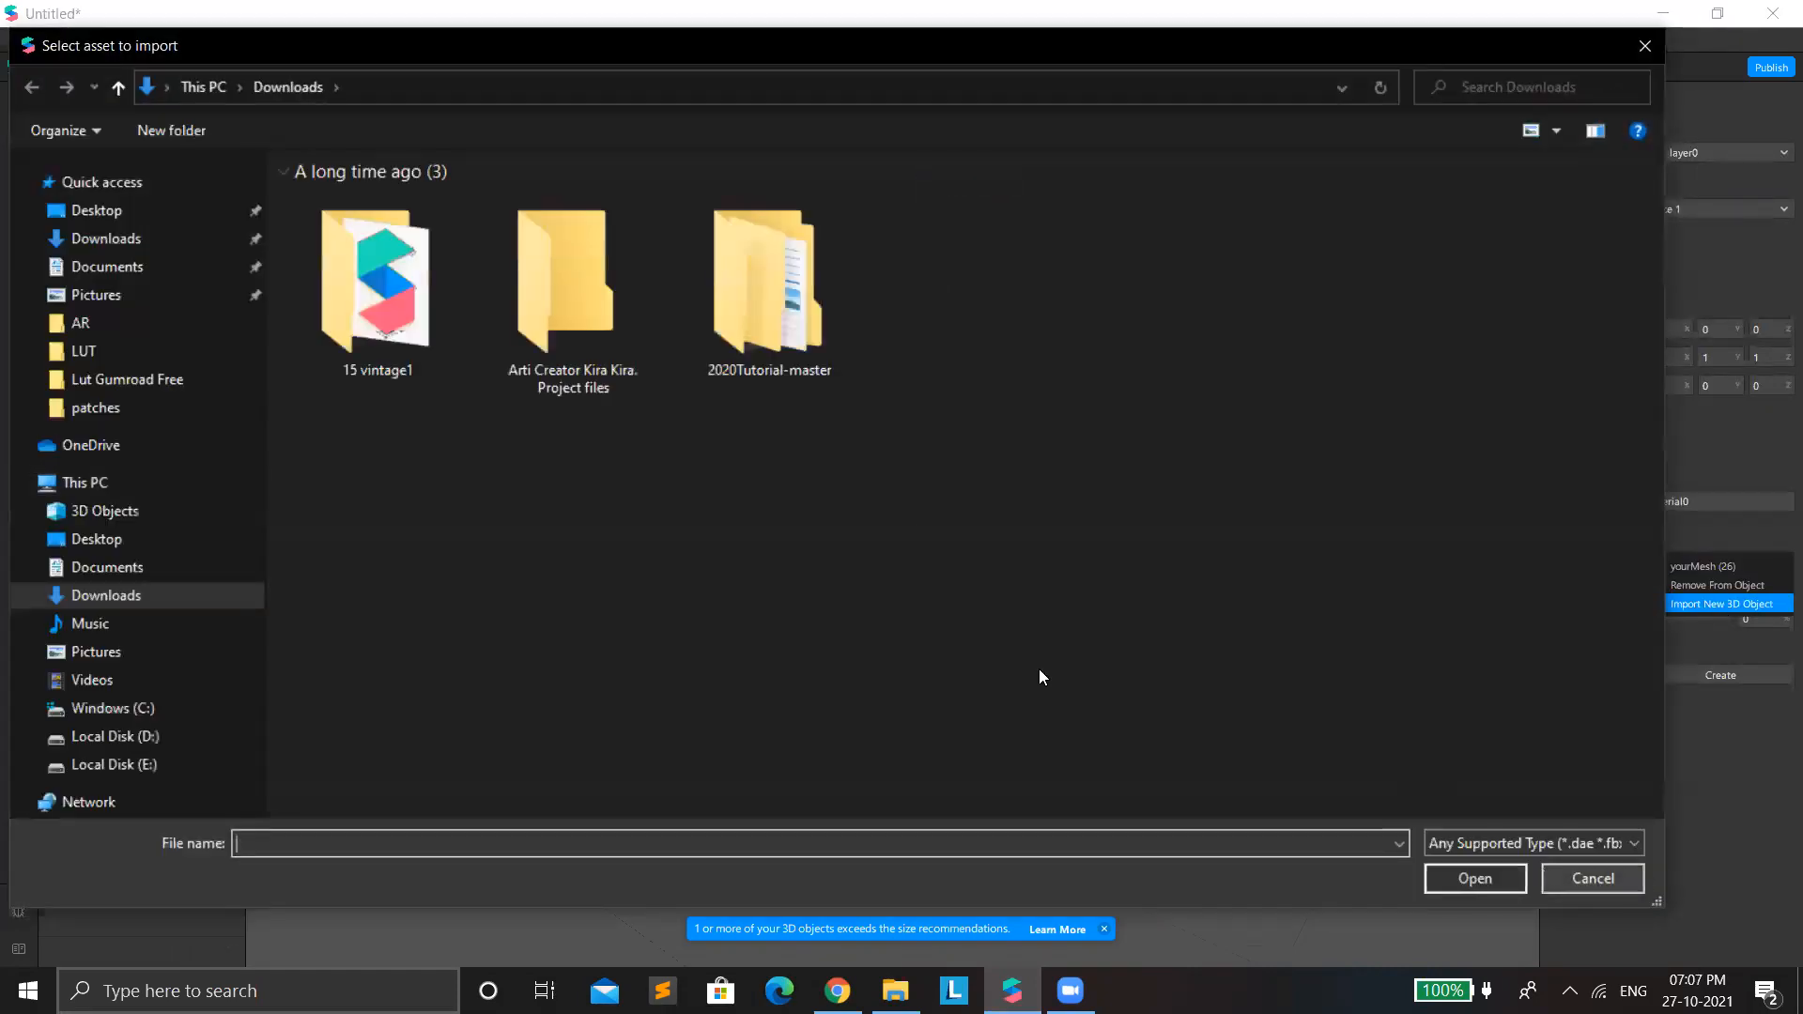
scroll(975, 643, down, 5)
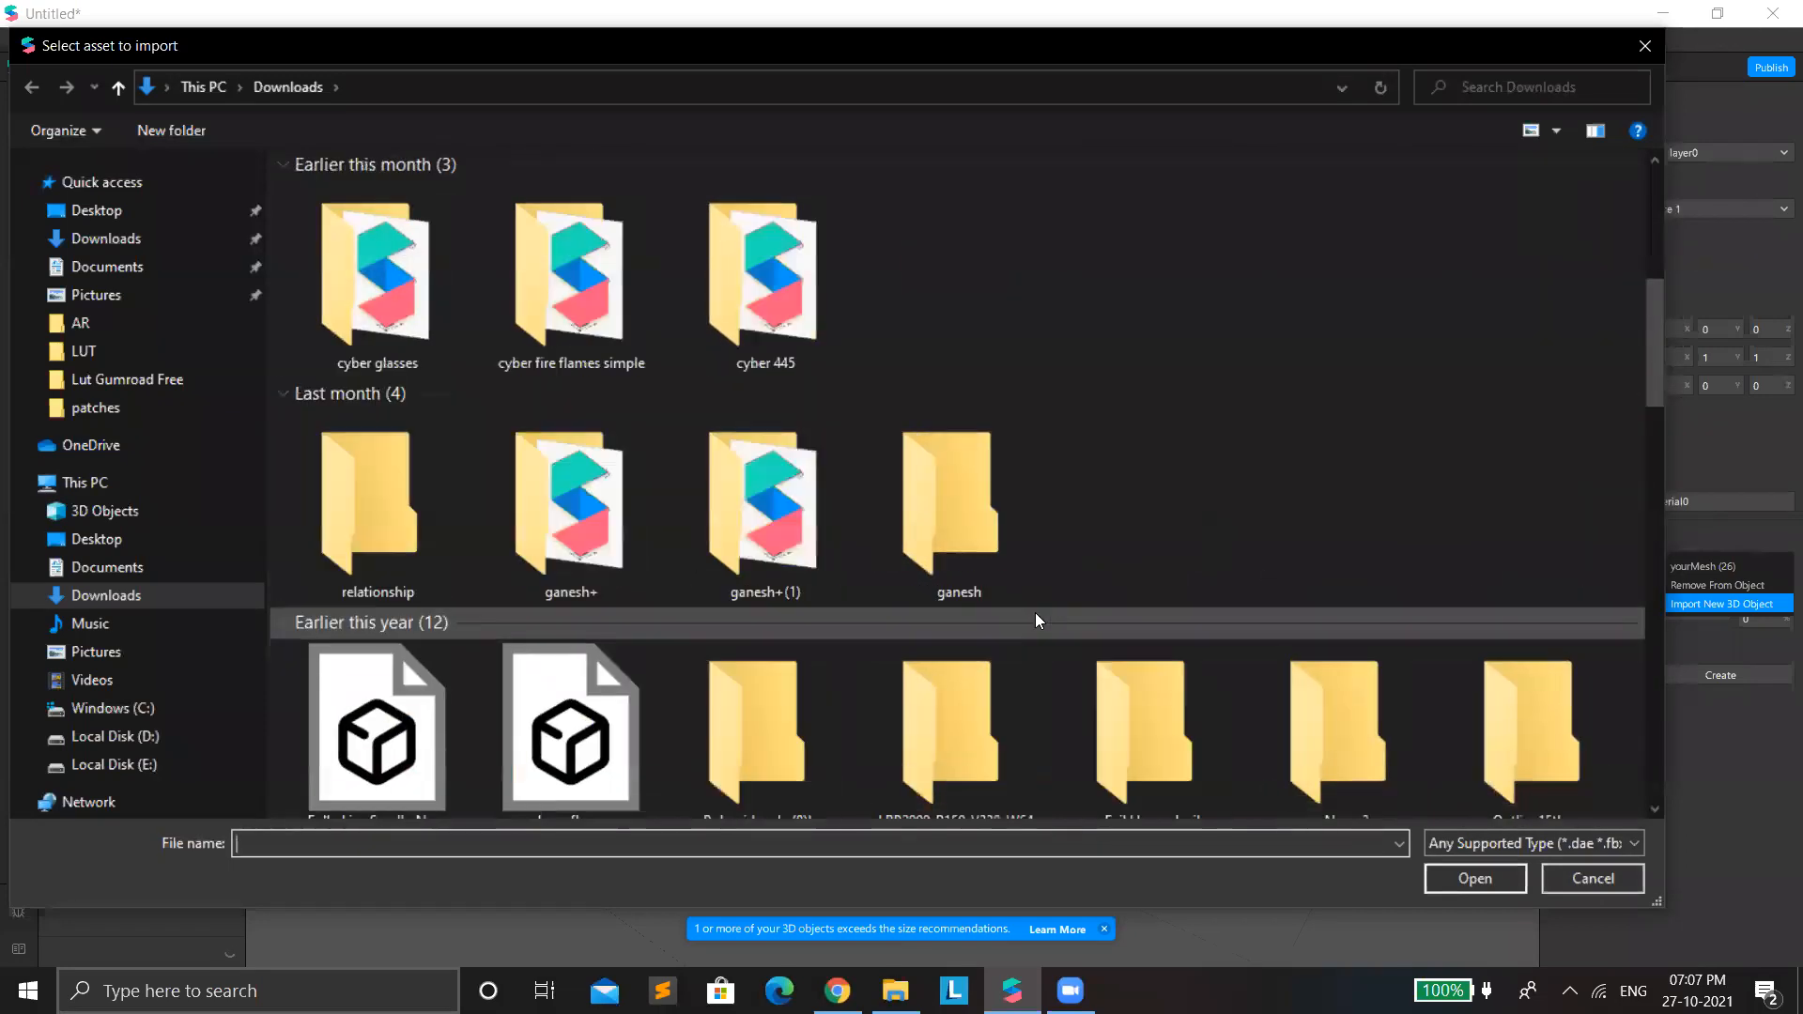
scroll(1034, 613, down, 15)
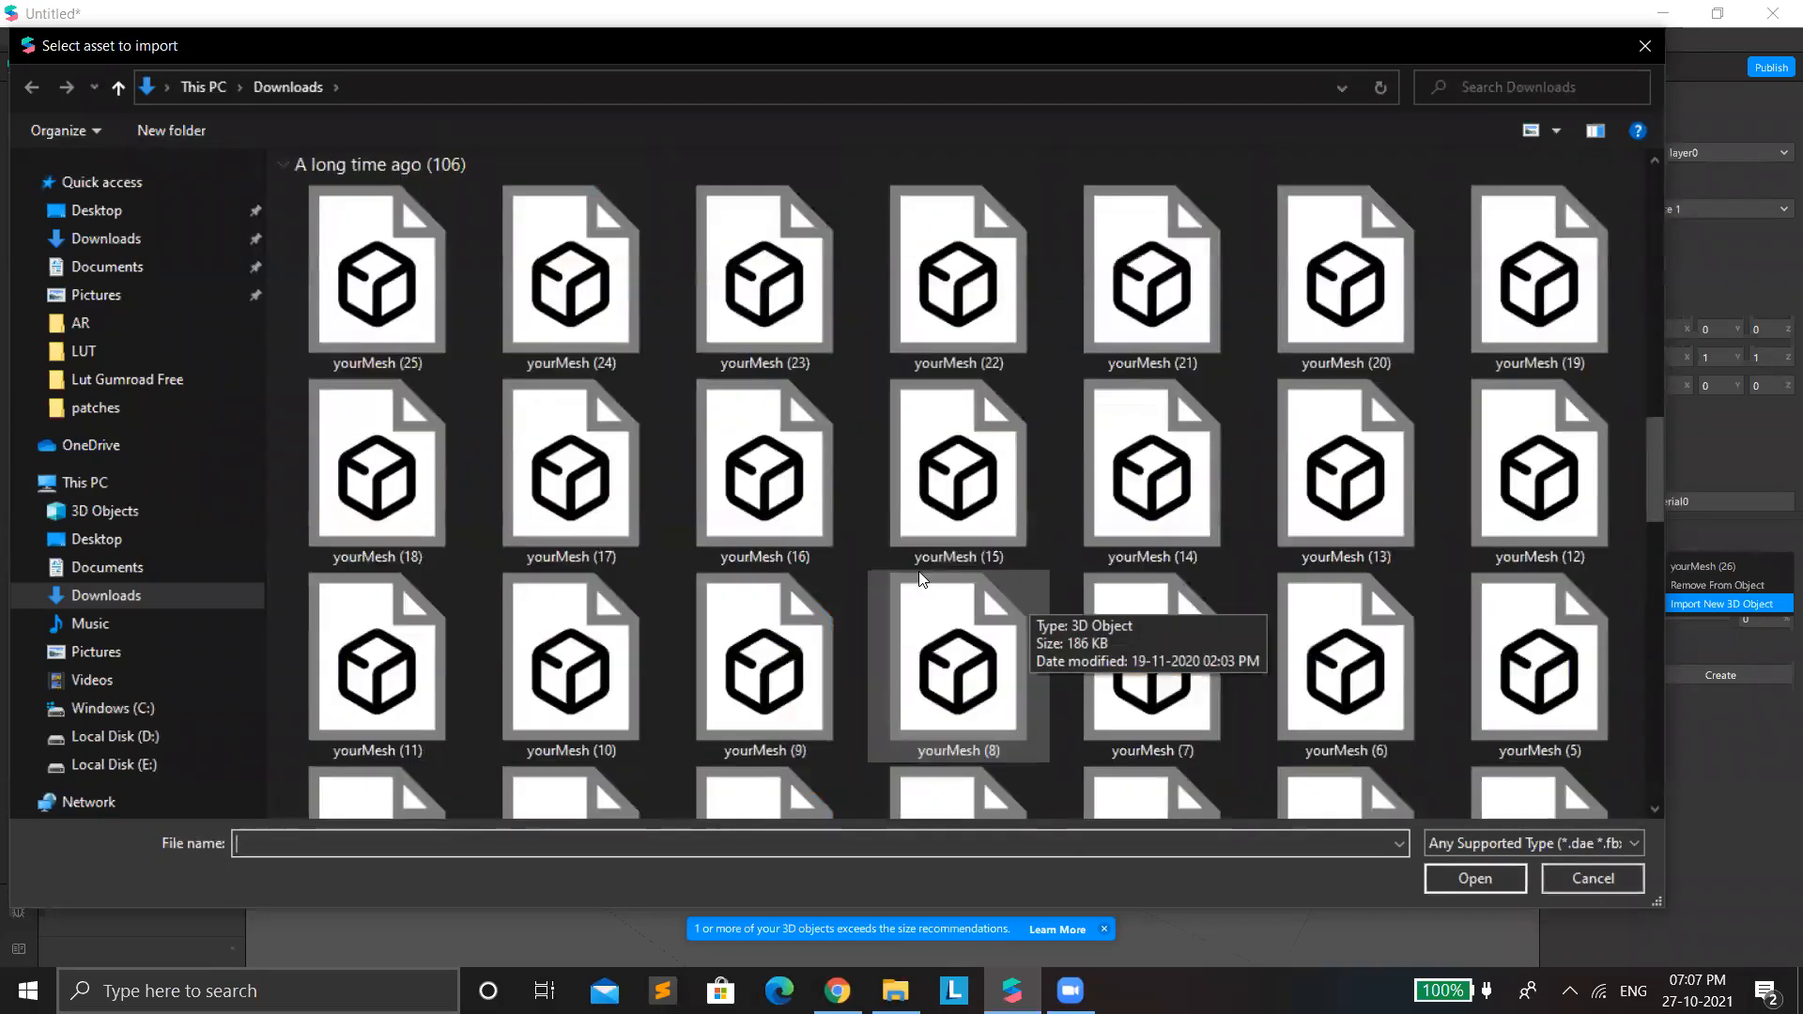
scroll(920, 578, up, 5)
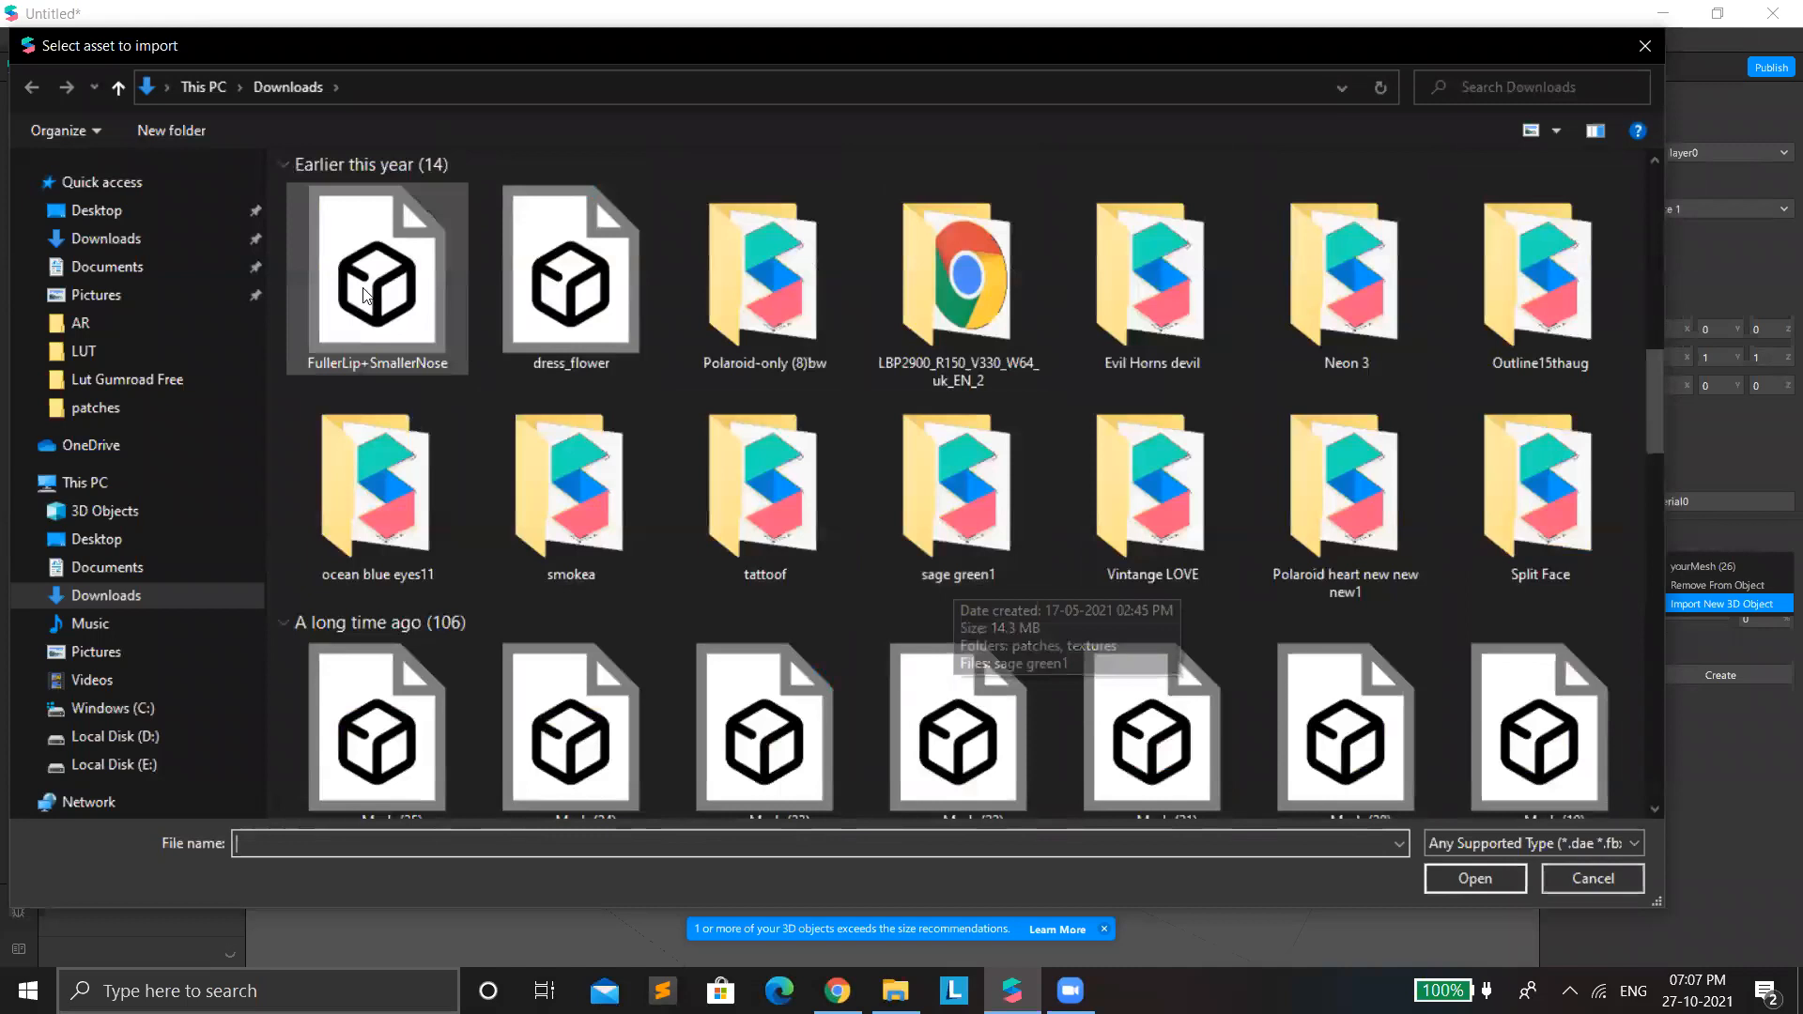
double_click(428, 299)
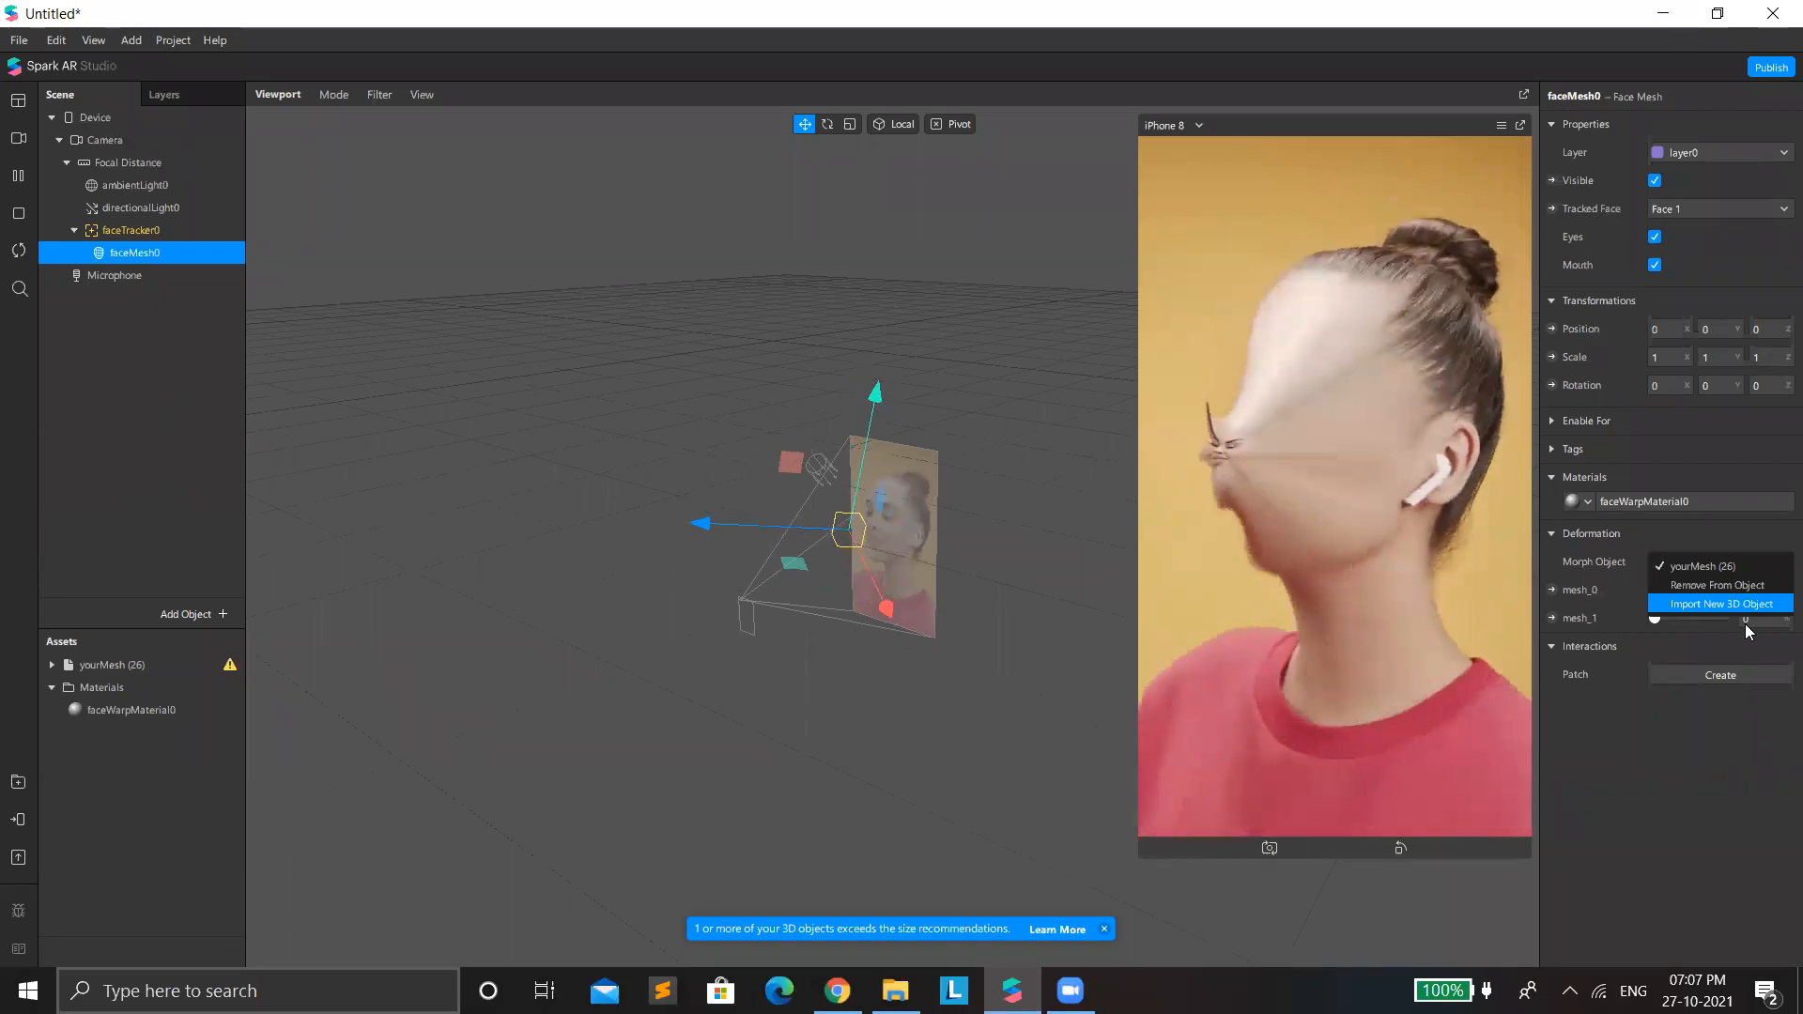
Preview the effect on the simulation video of the short-haired person in a green field and set faceMesh0's faceMesh deformation to 100.
click(18, 138)
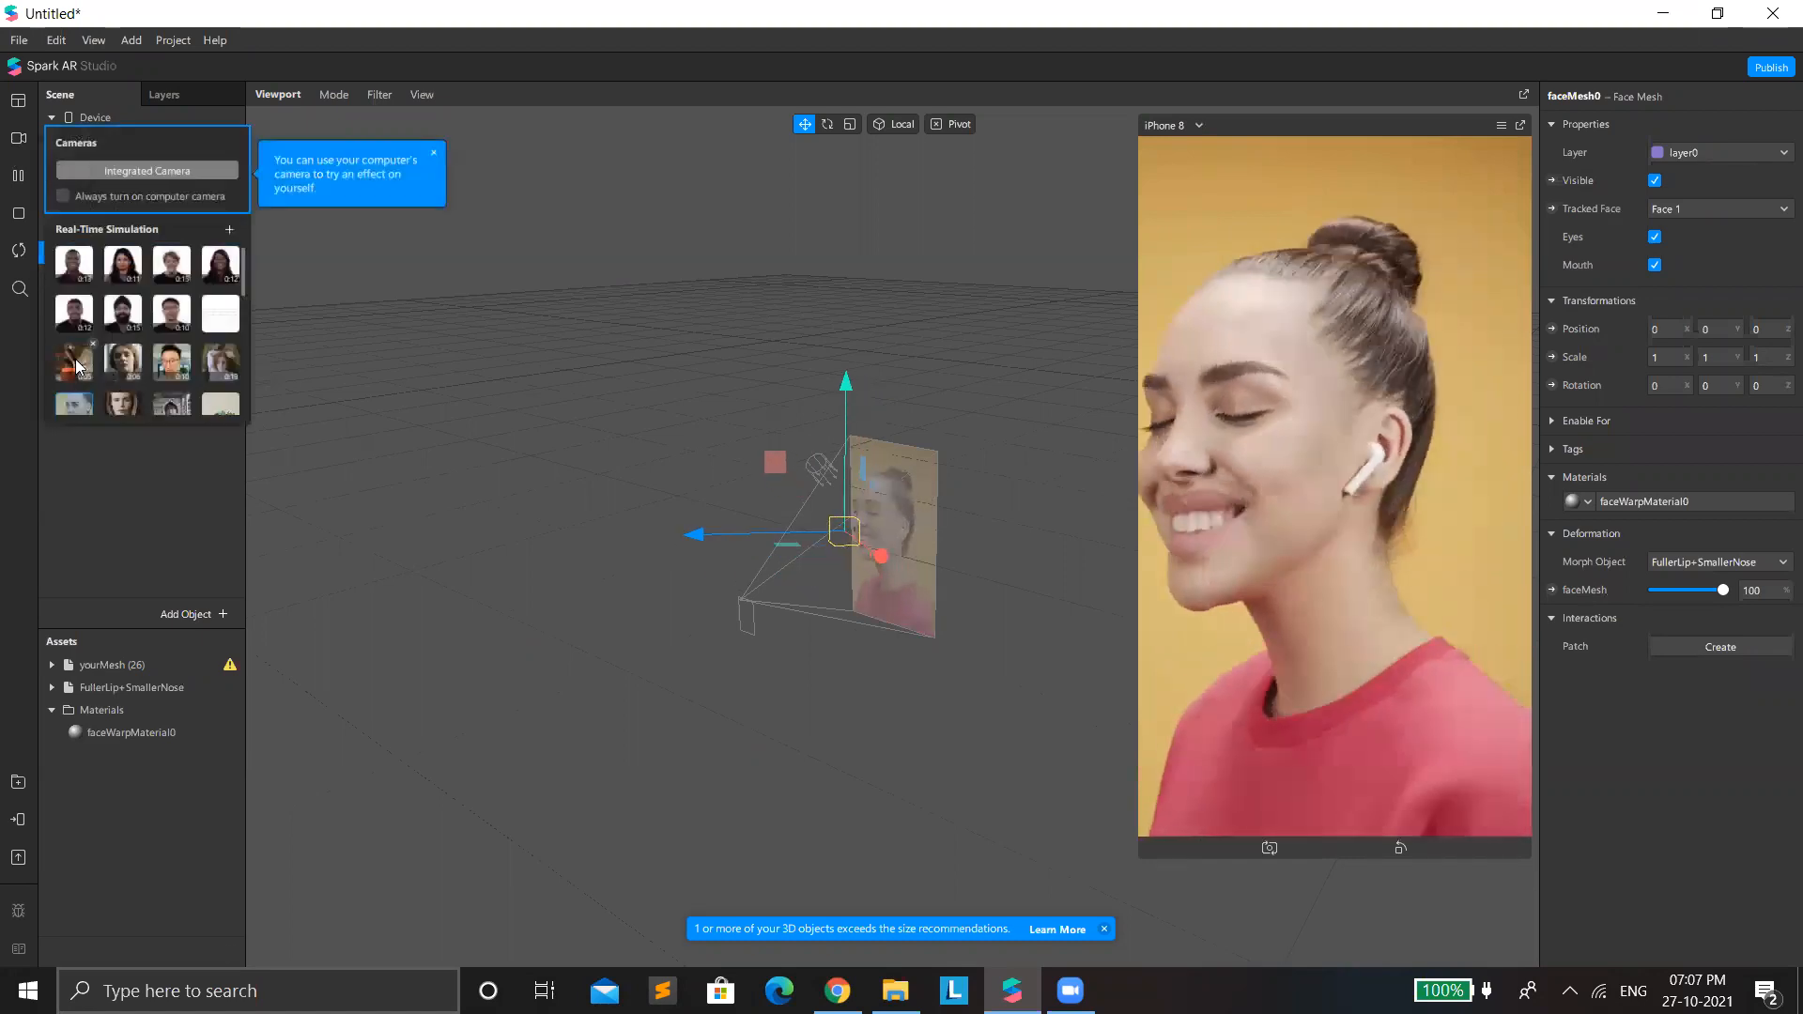
scroll(75, 358, down, 2)
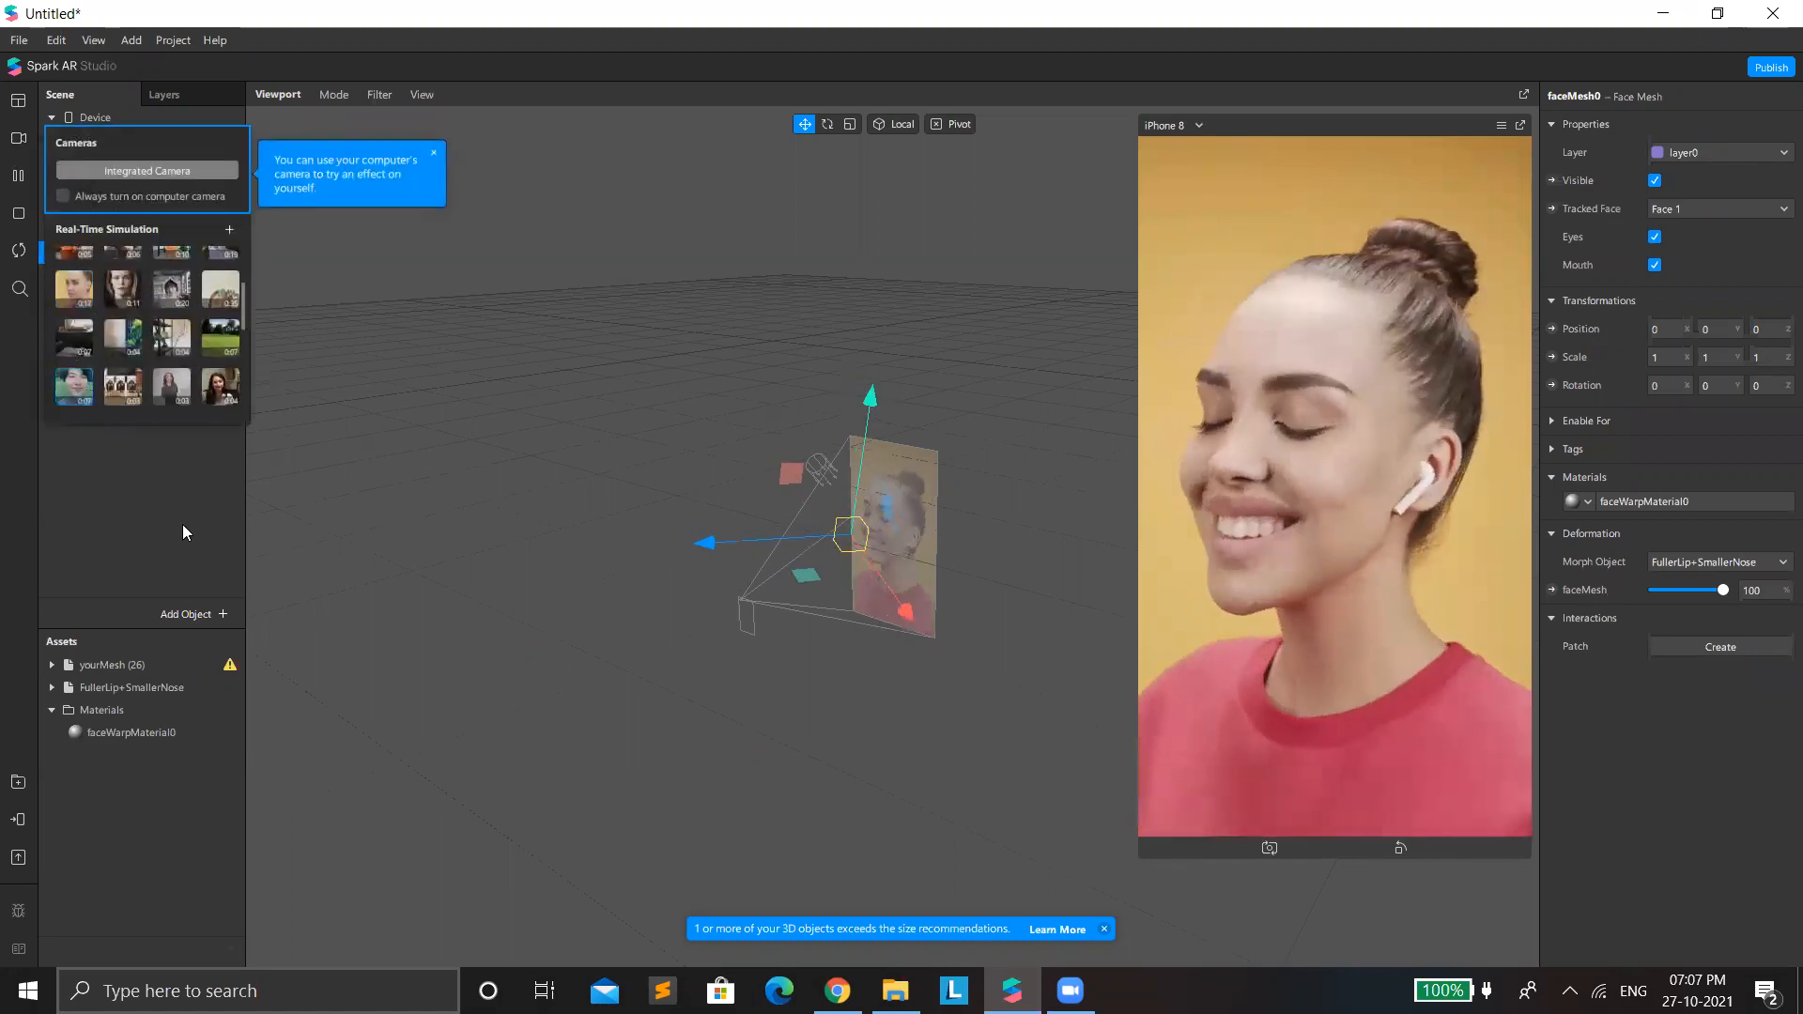
click(527, 580)
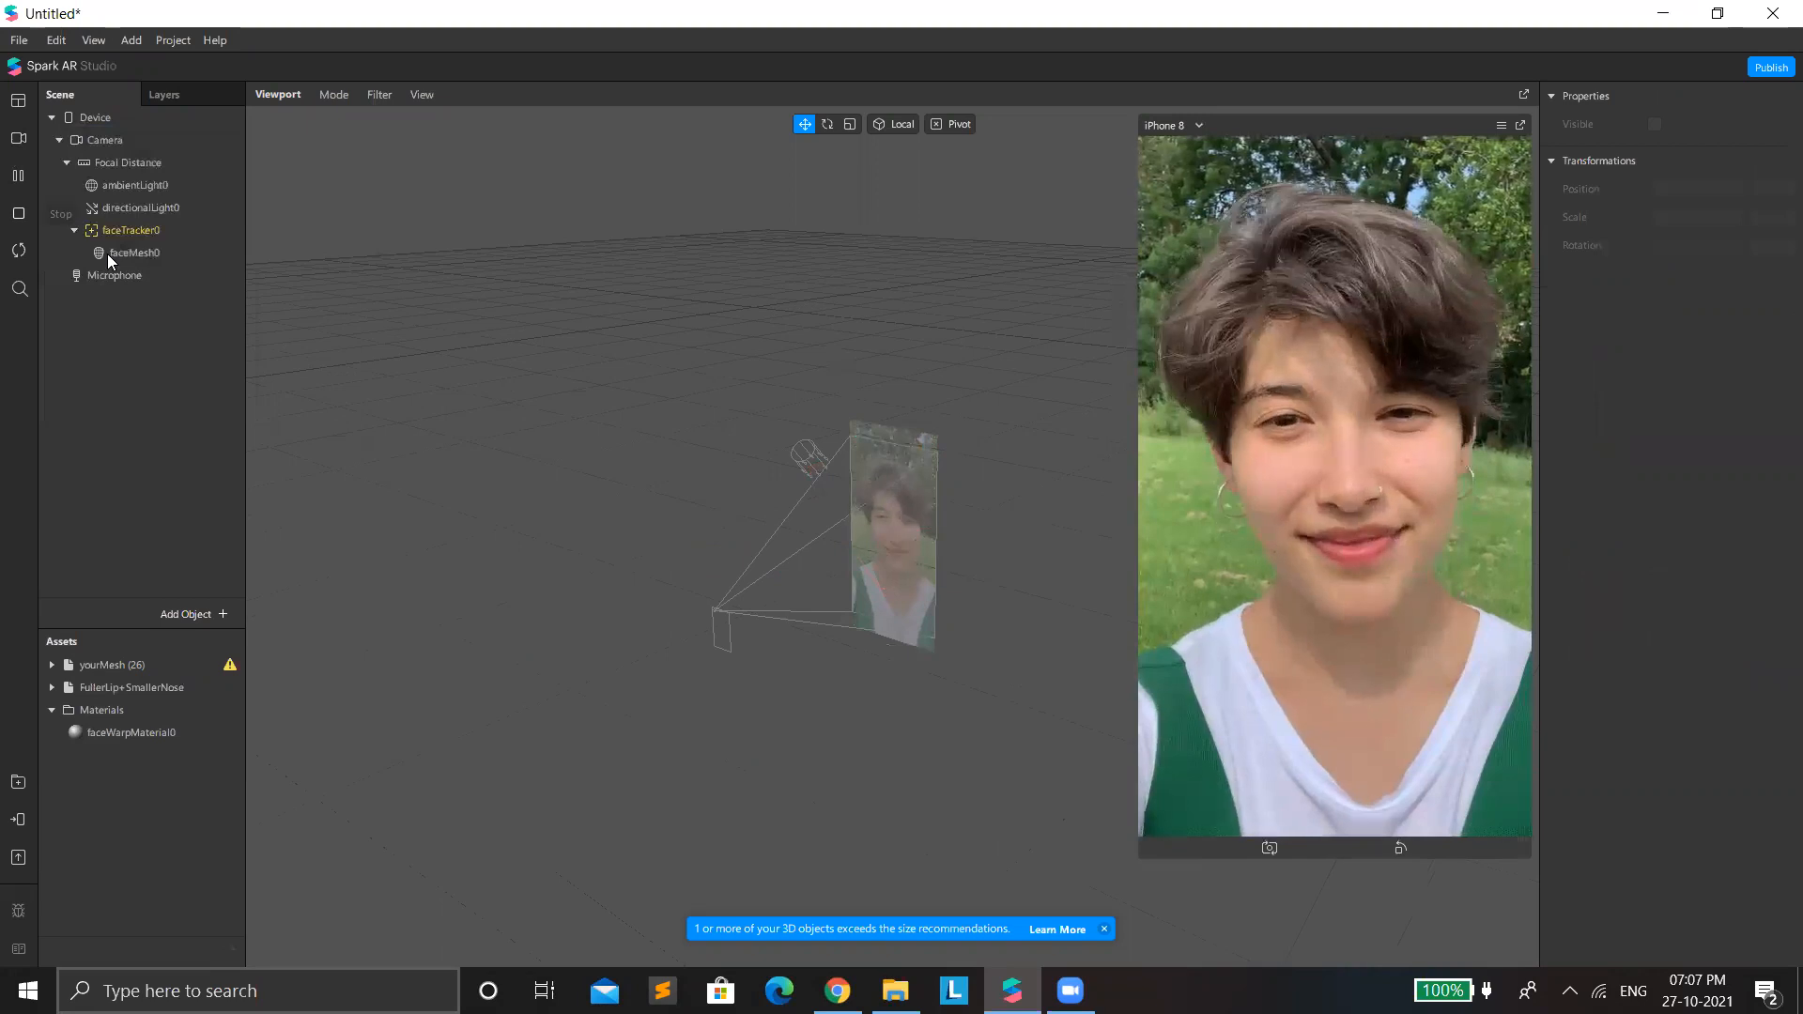
click(131, 252)
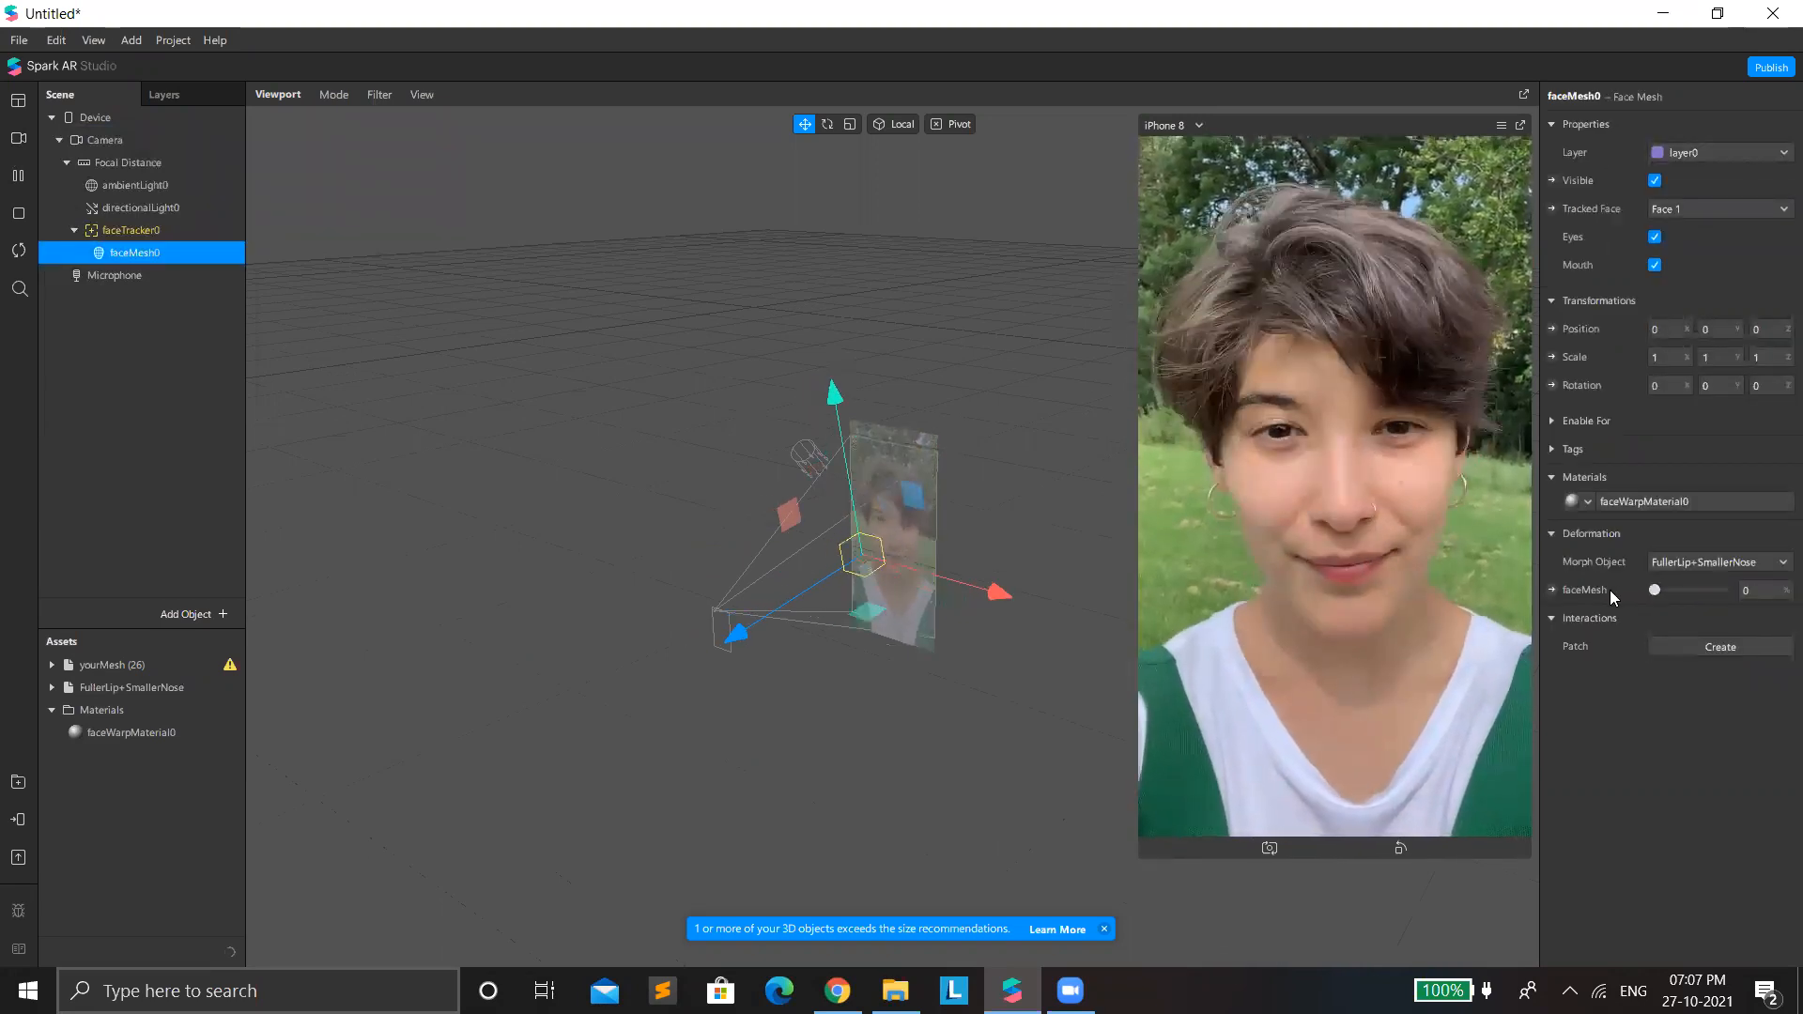
drag(1654, 590, 1773, 604)
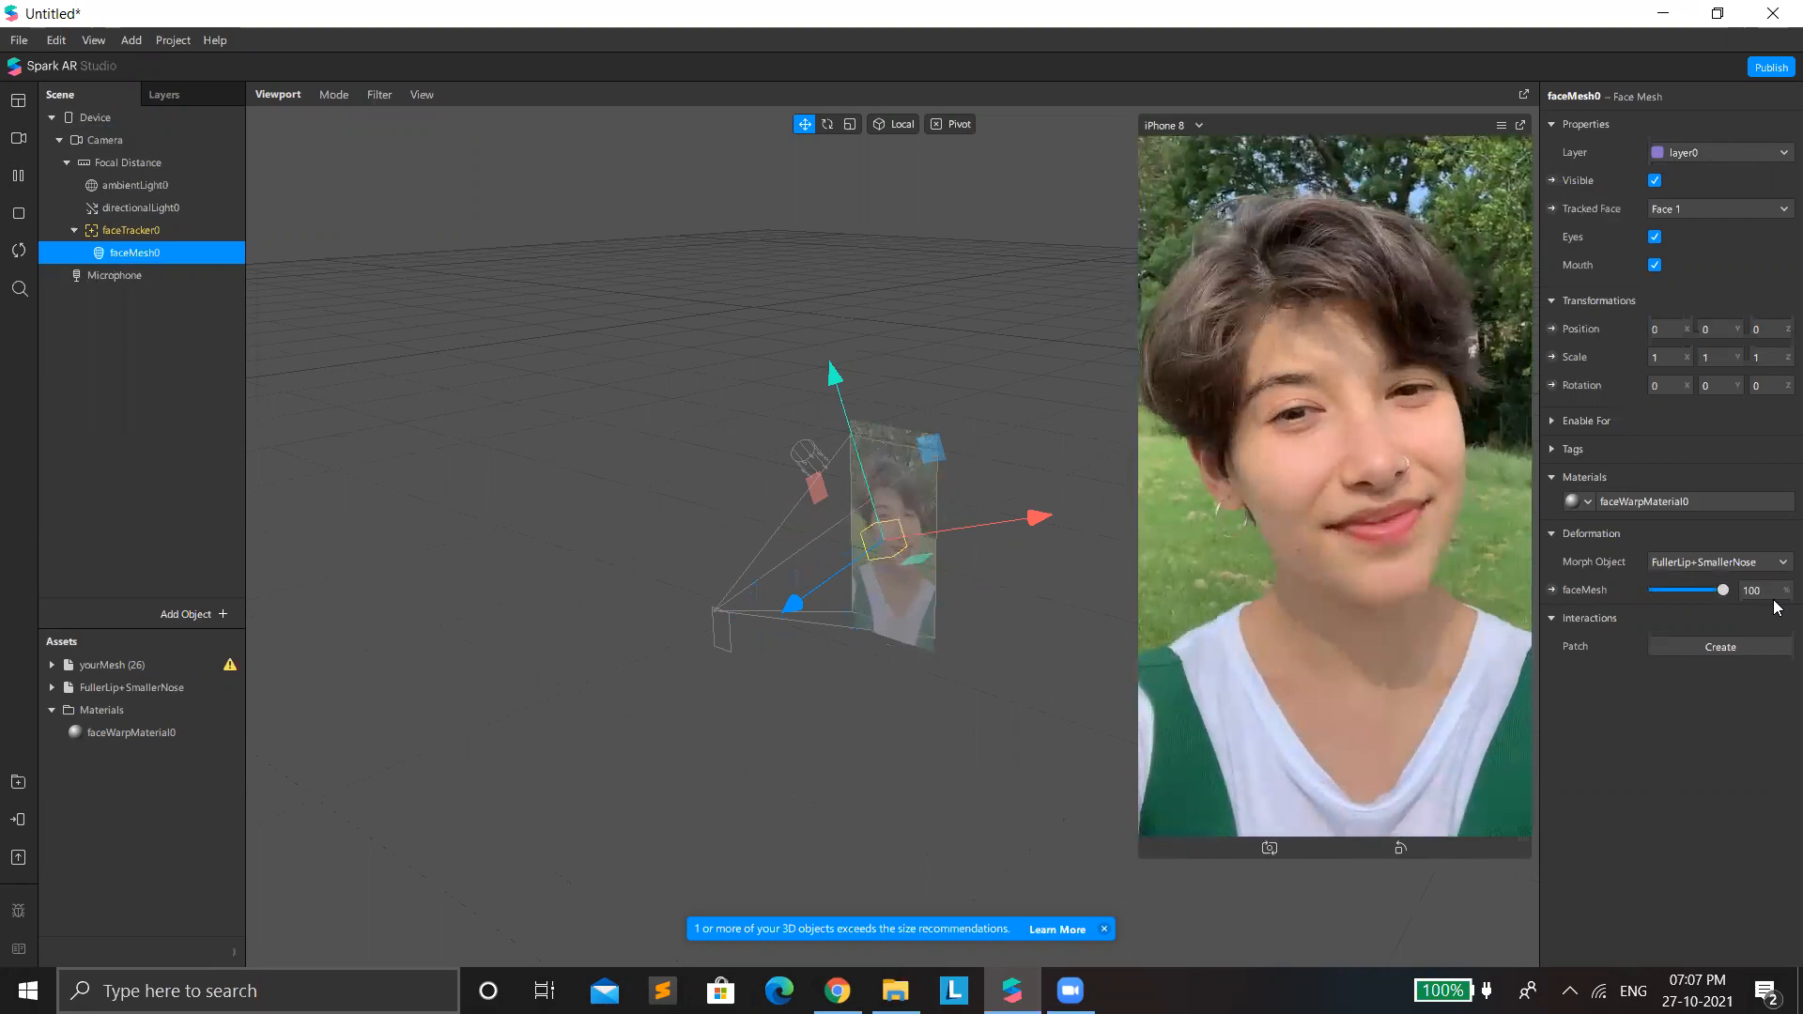
Delete the yourMesh (26) asset together with its files in the project folder.
click(141, 670)
key(Delete)
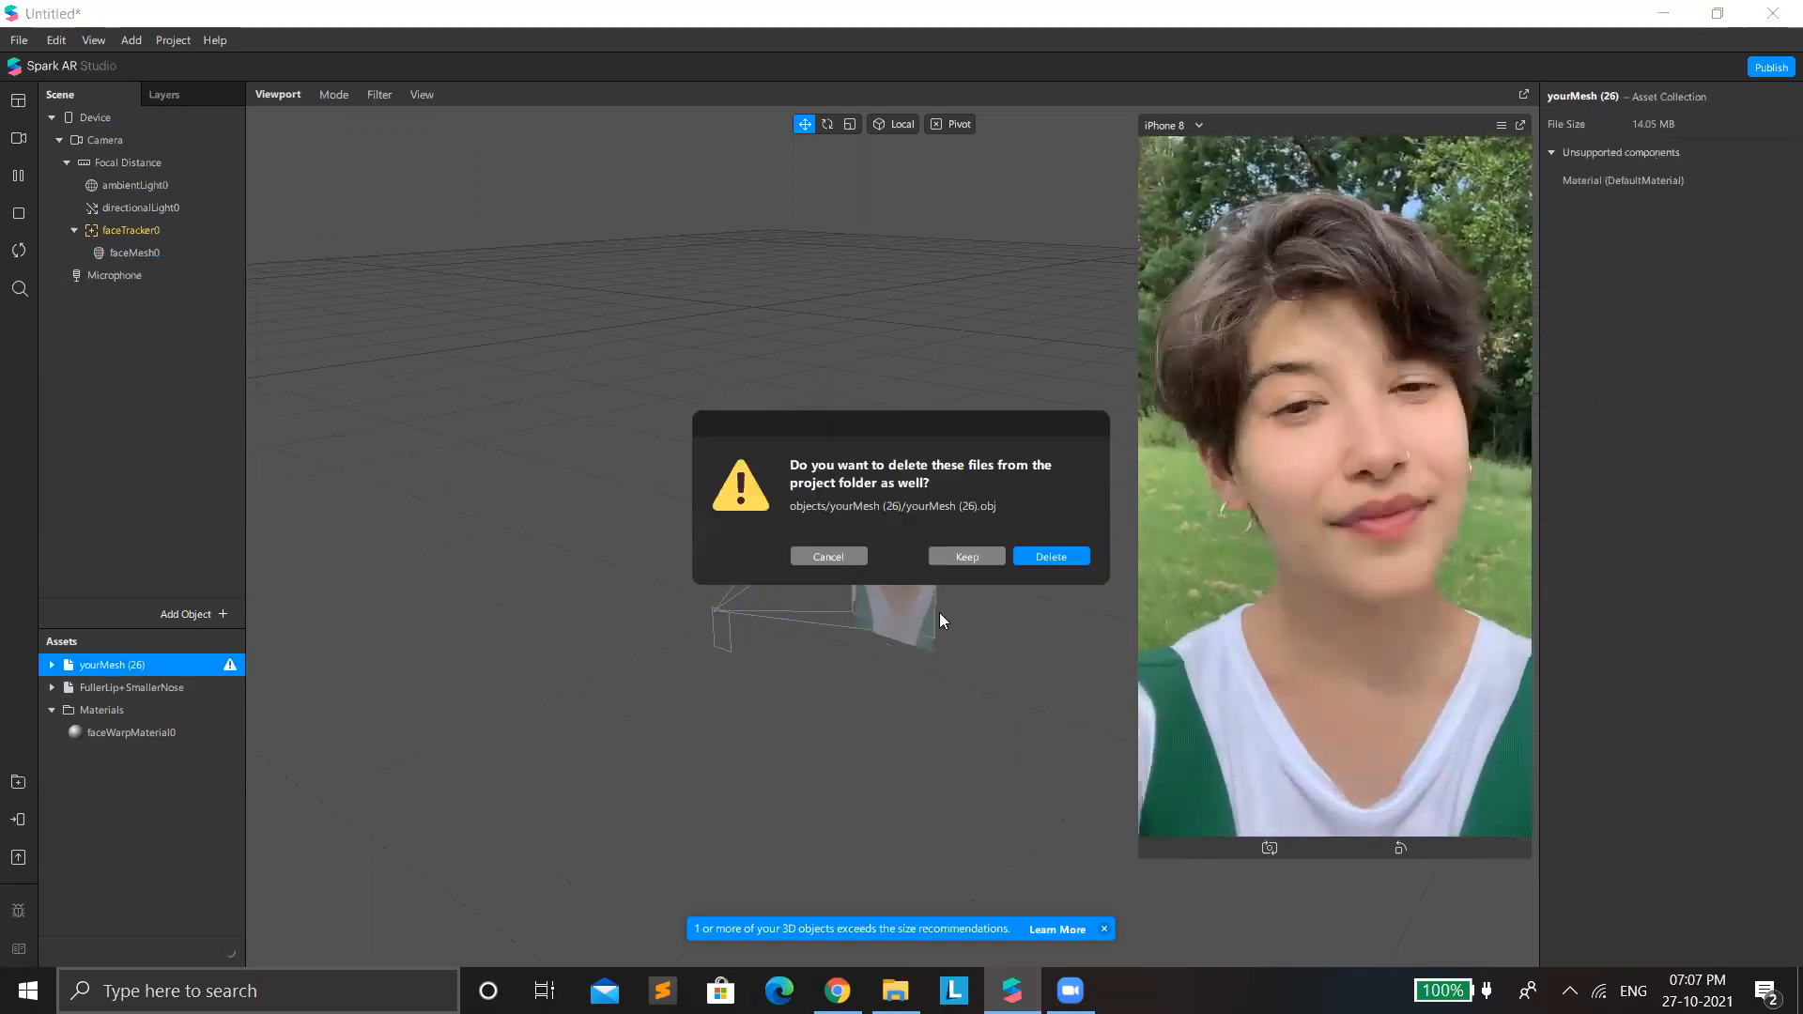
click(1037, 552)
right_click(145, 359)
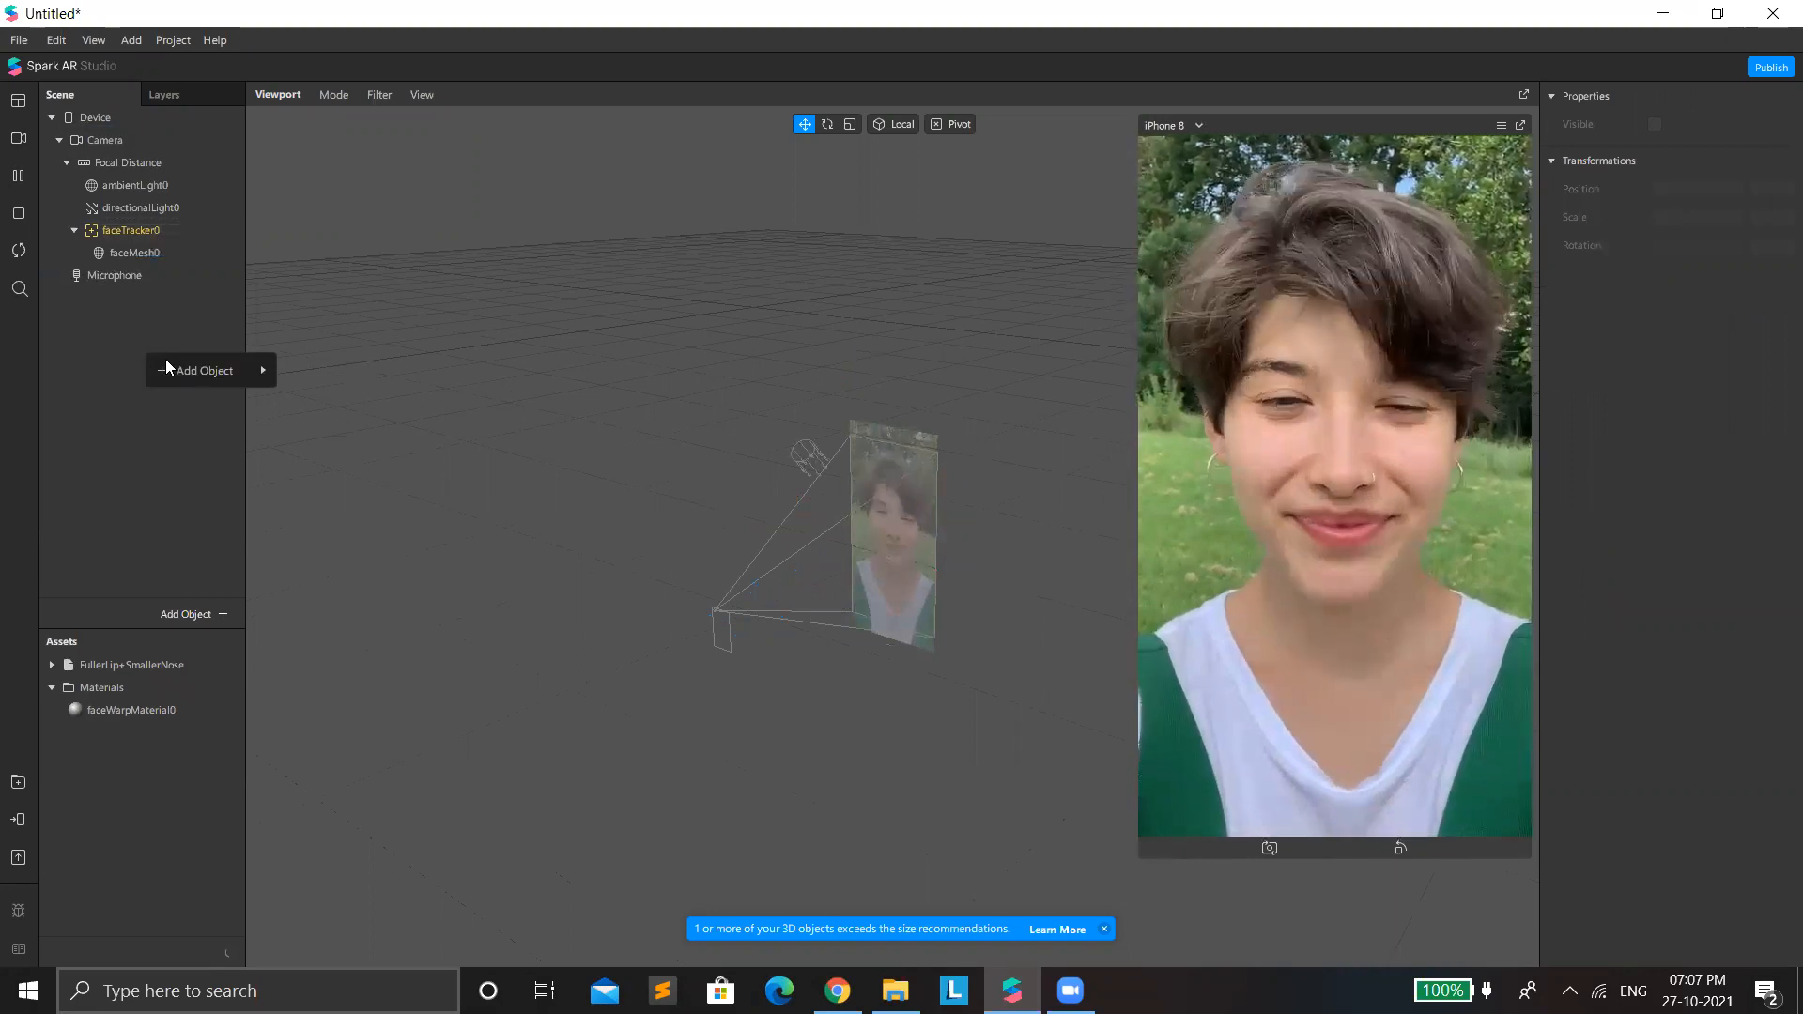
mouse_move(166, 369)
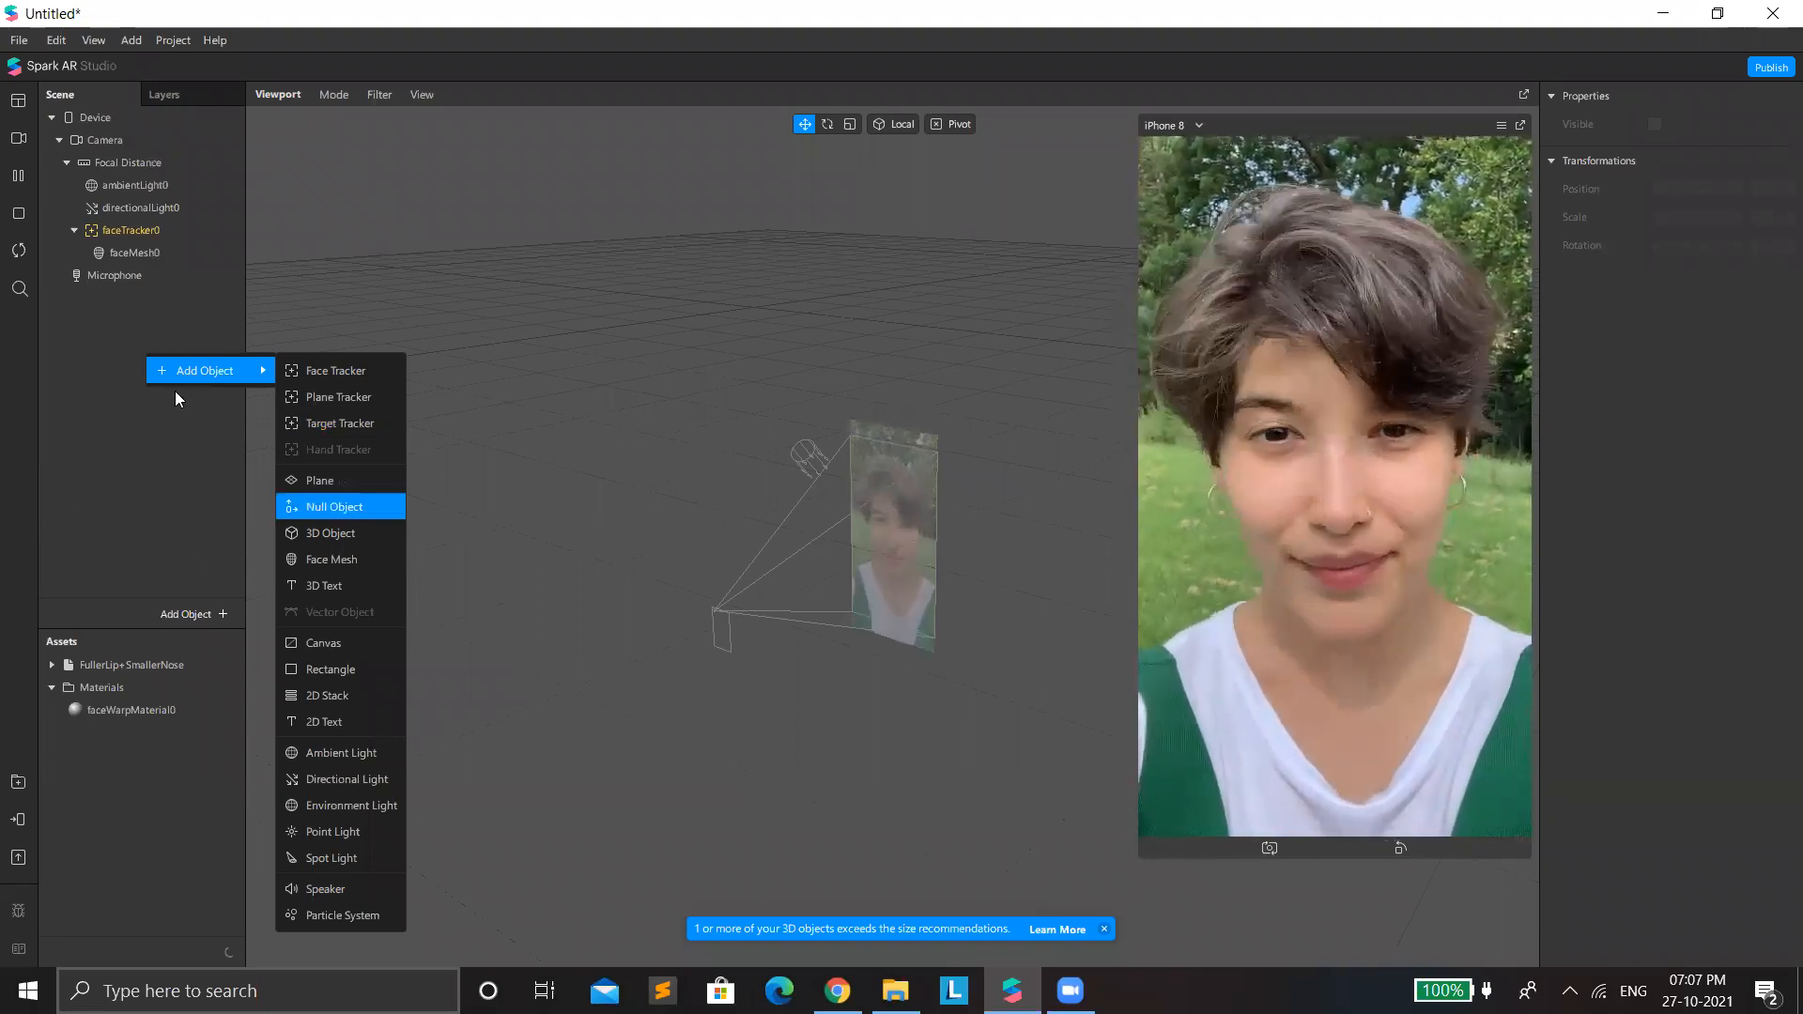
click(199, 419)
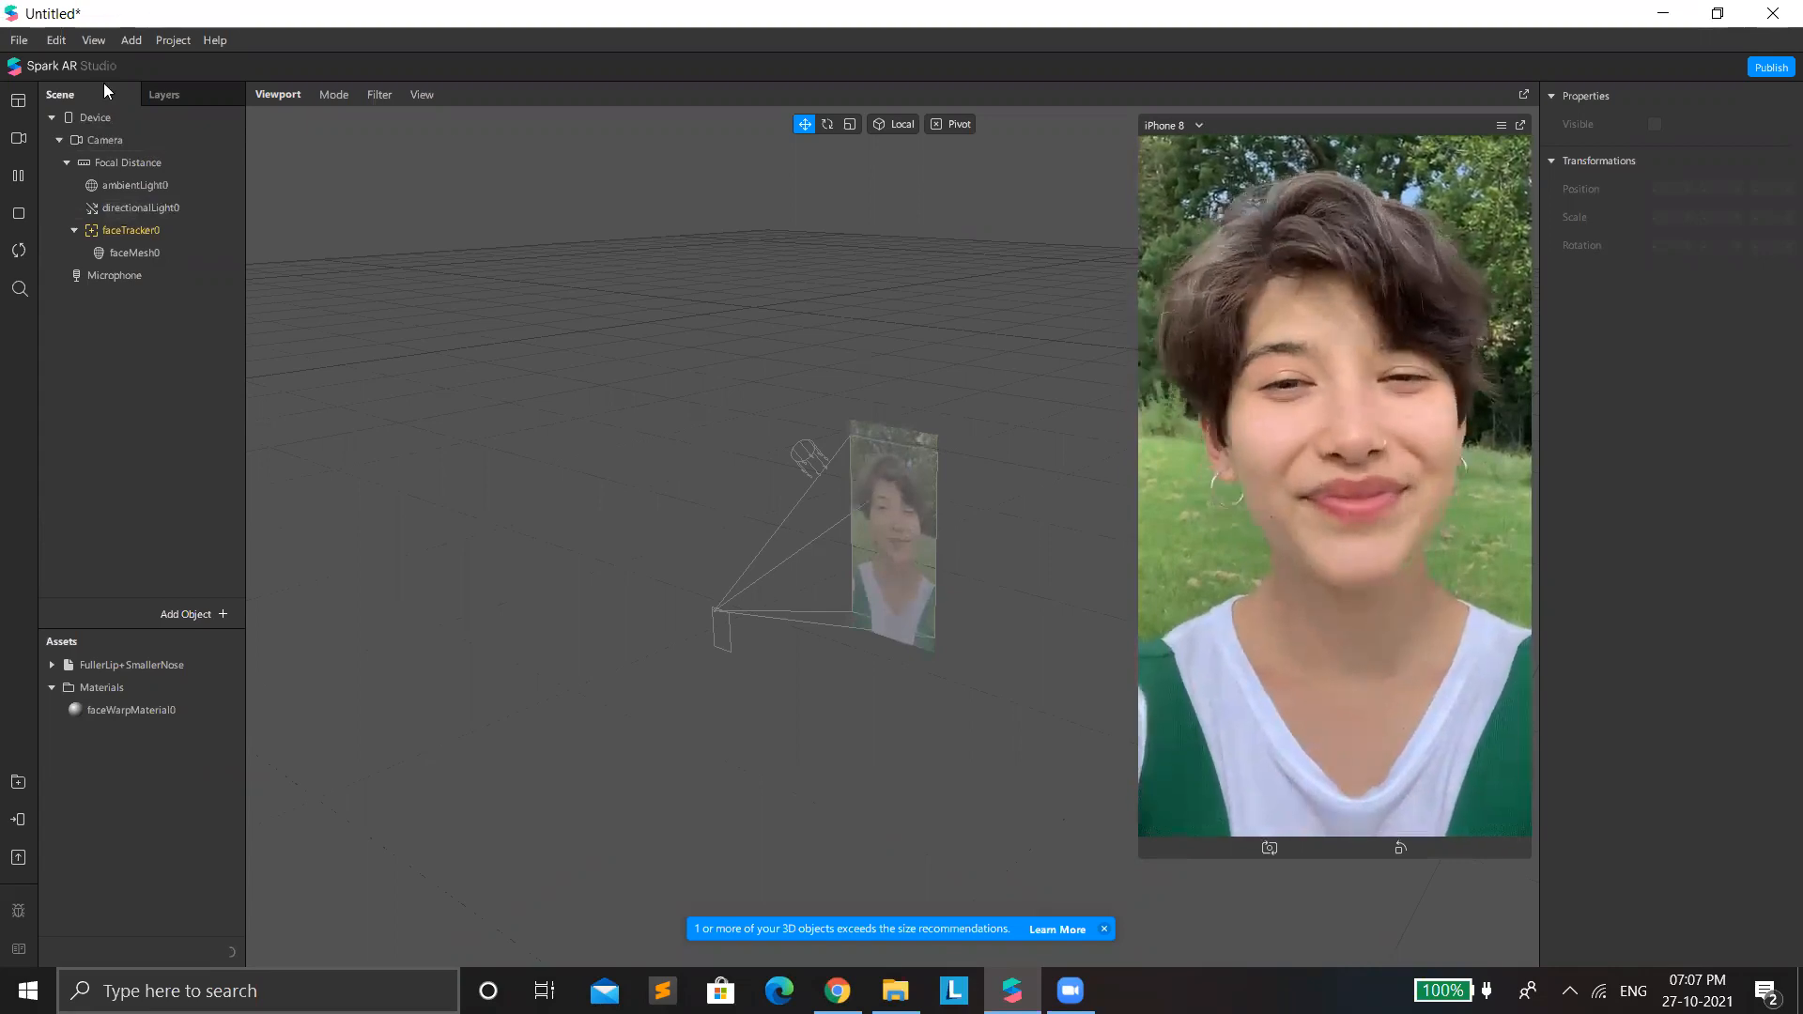
Save the project in Downloads as face Def 02.
click(19, 39)
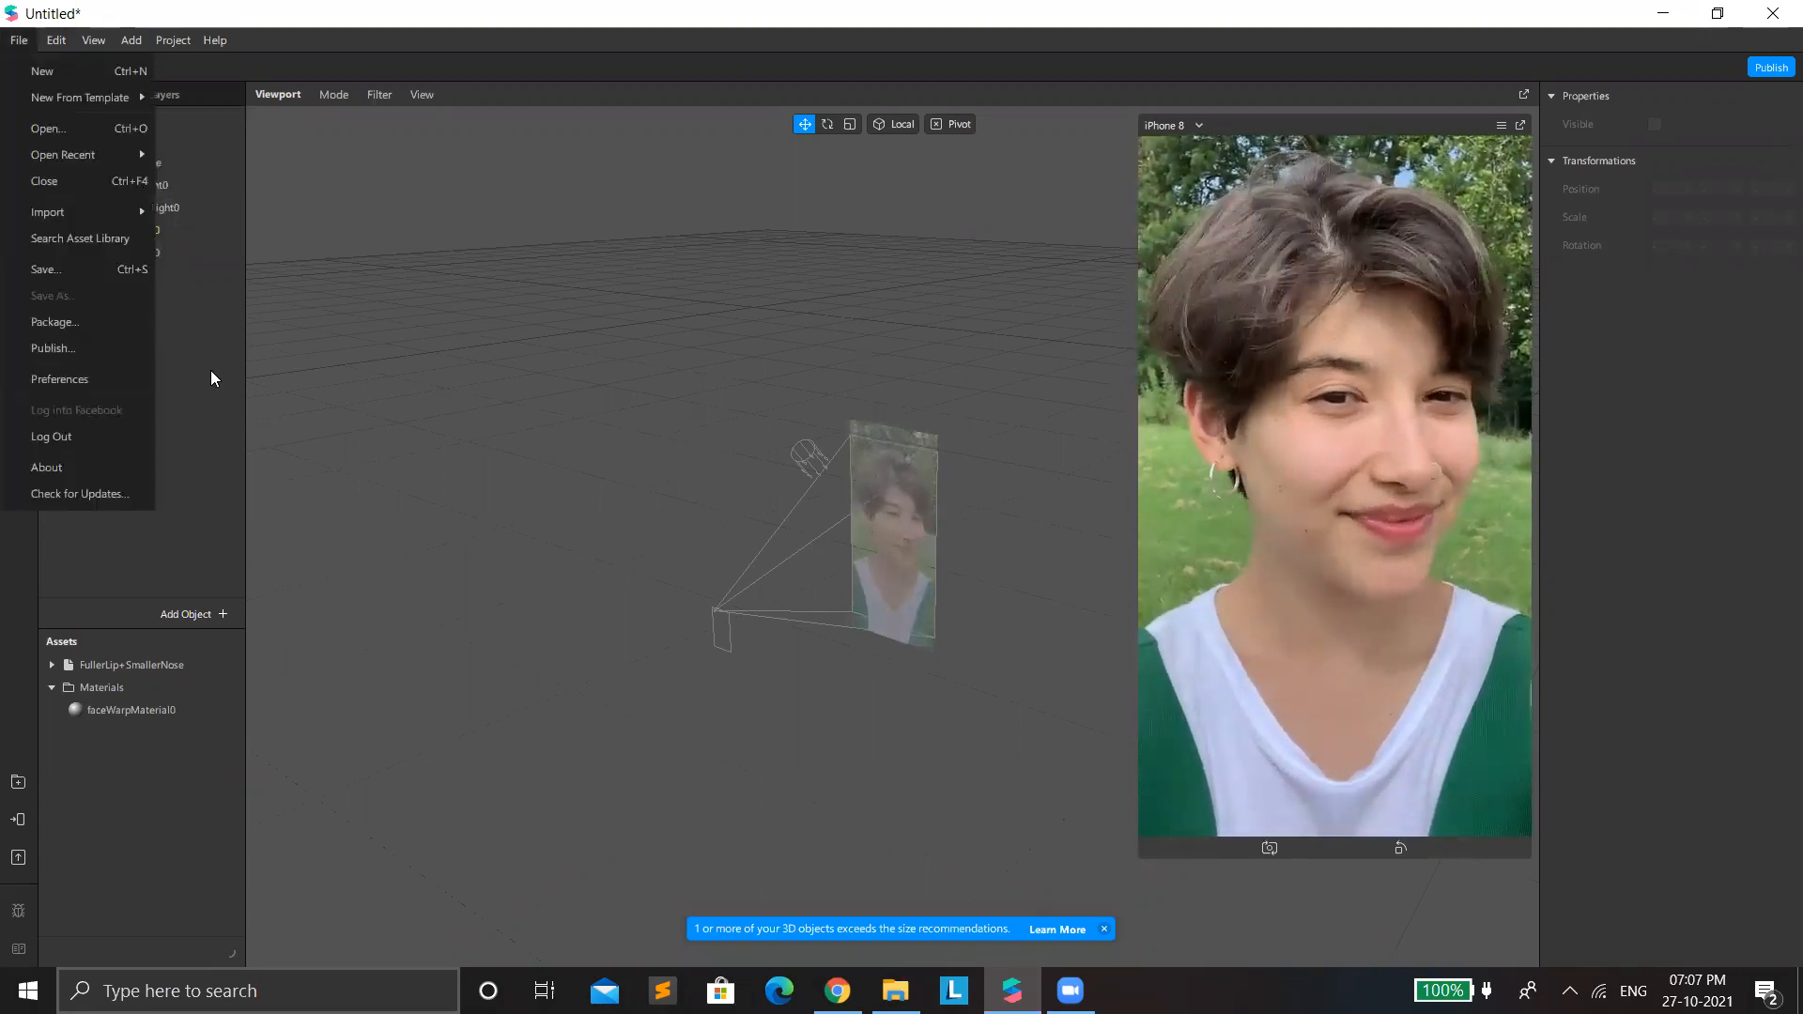
click(41, 270)
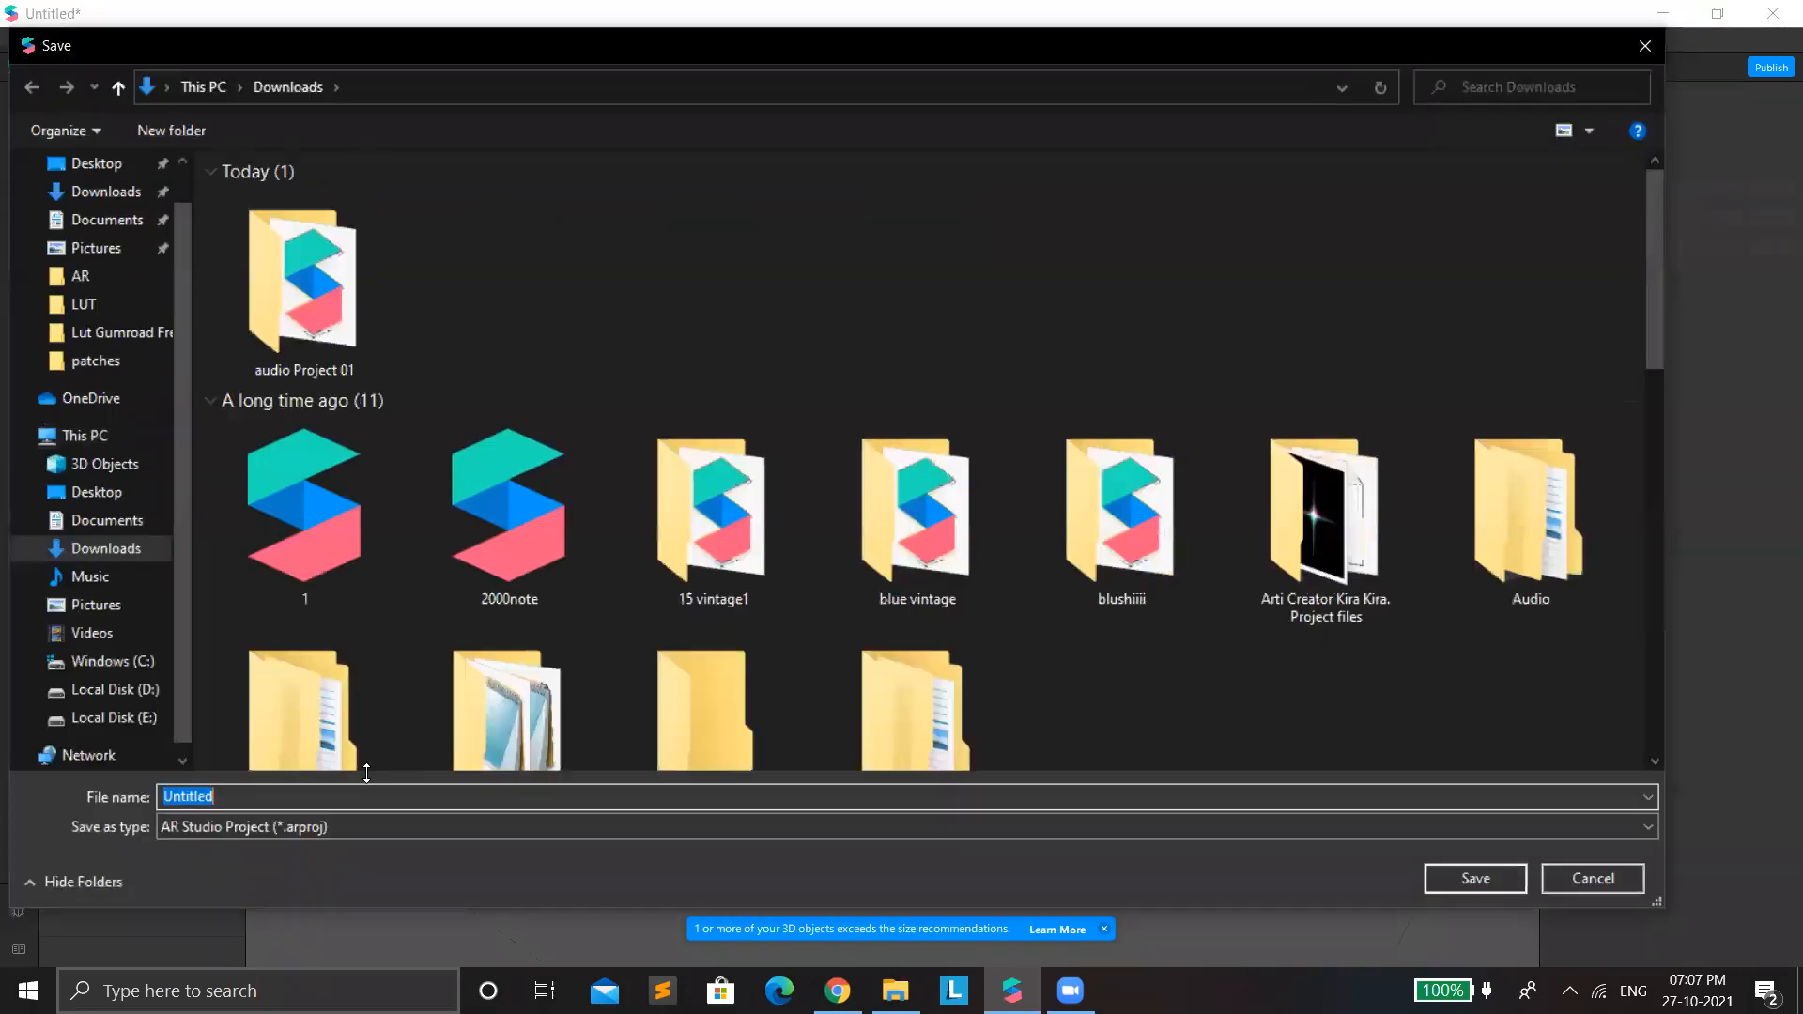
text(face Def 02)
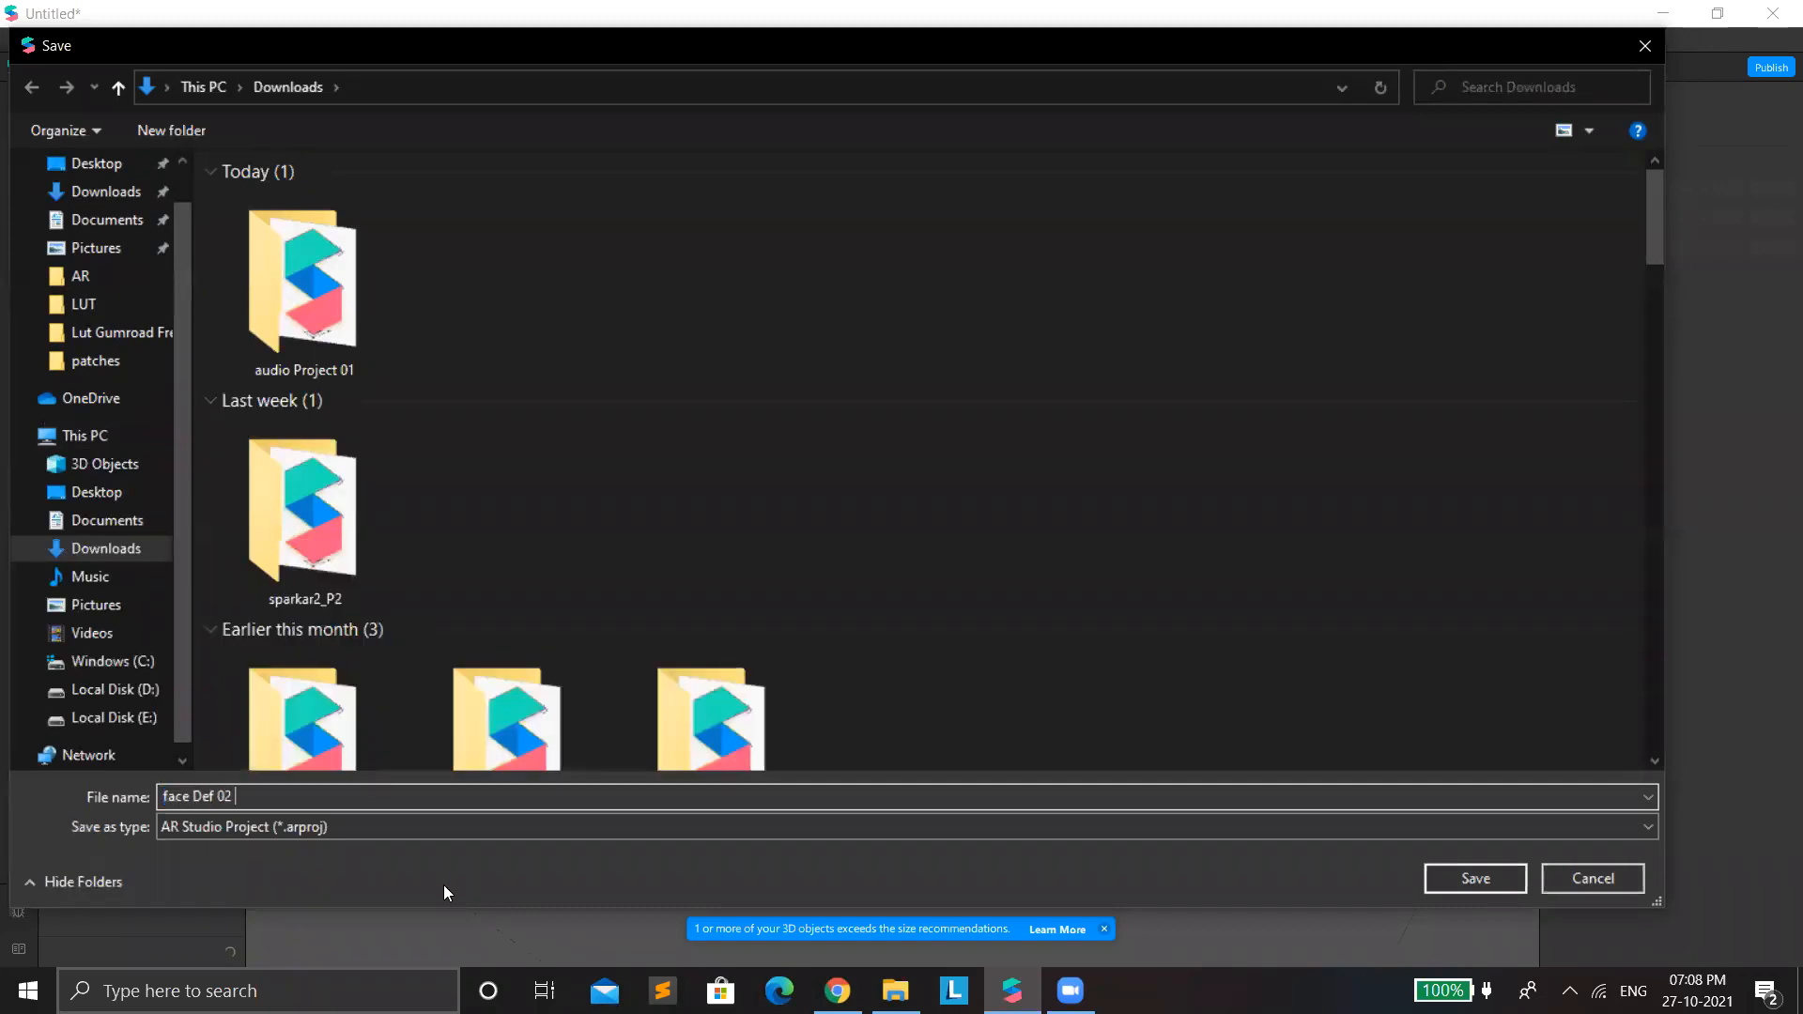
click(1443, 875)
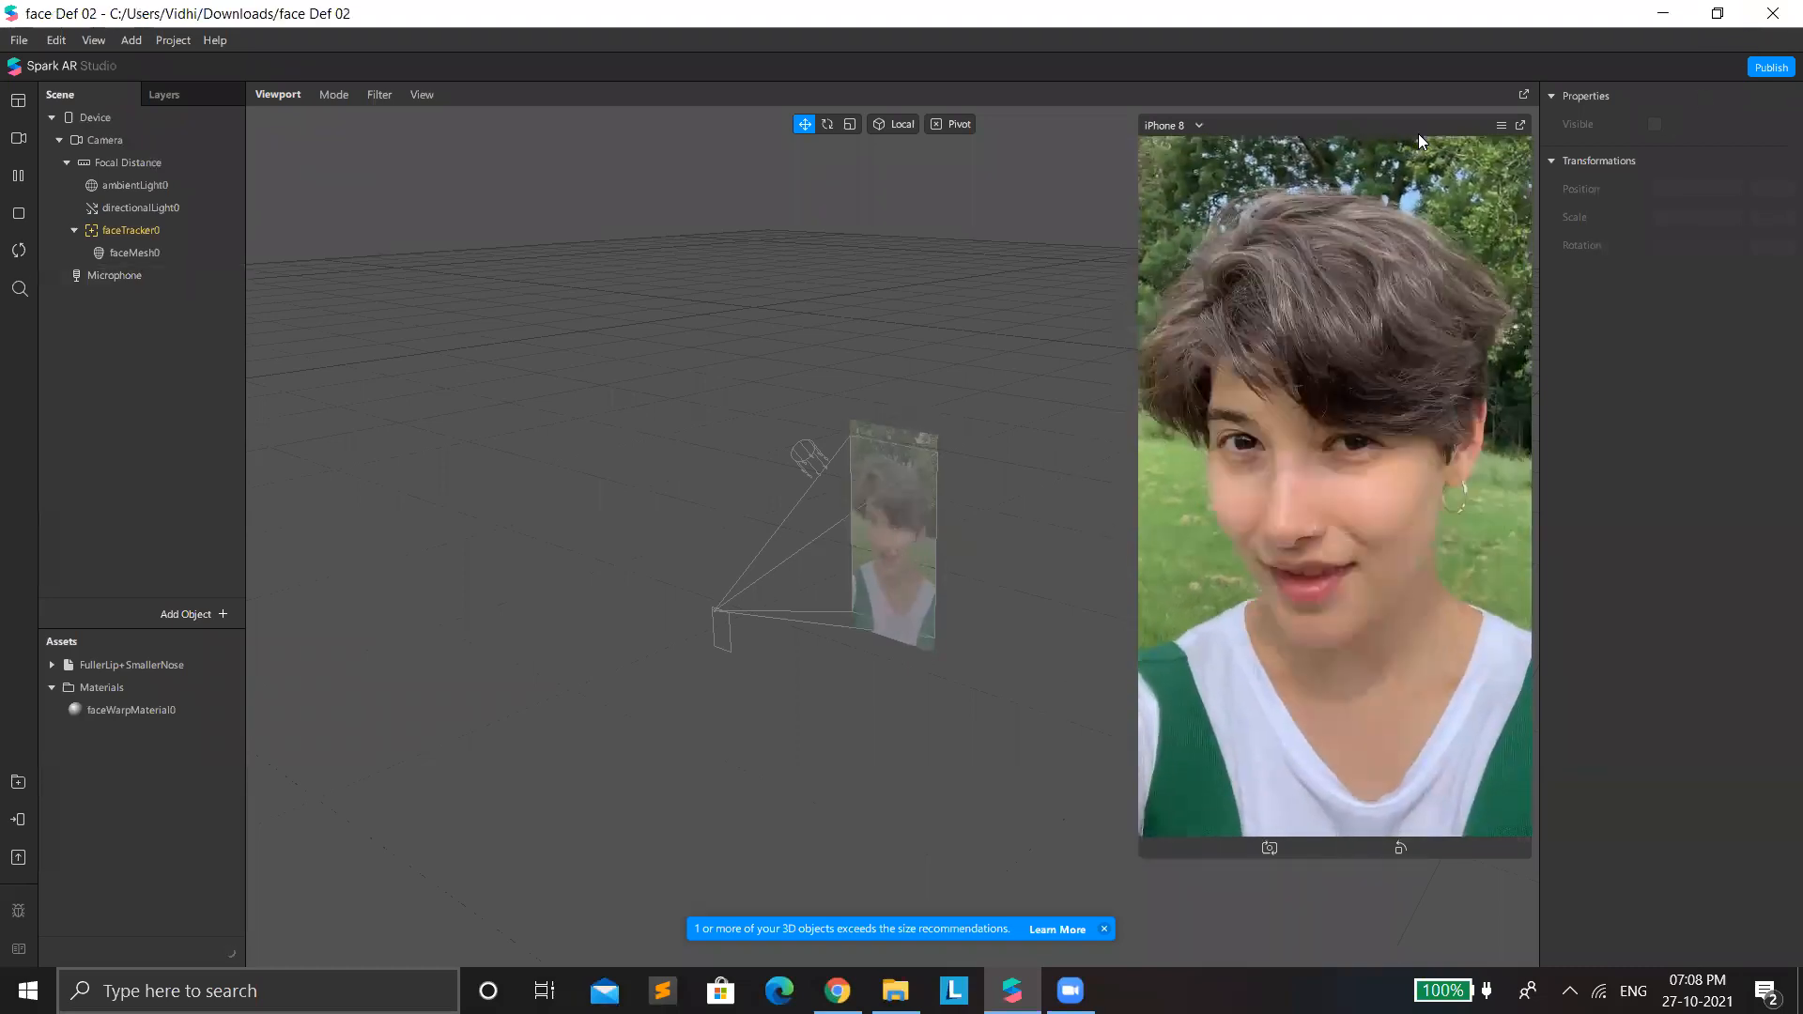
Close the face Def 02 project, create a new blank project in Spark AR Studio and minimise its window.
click(1772, 23)
click(658, 349)
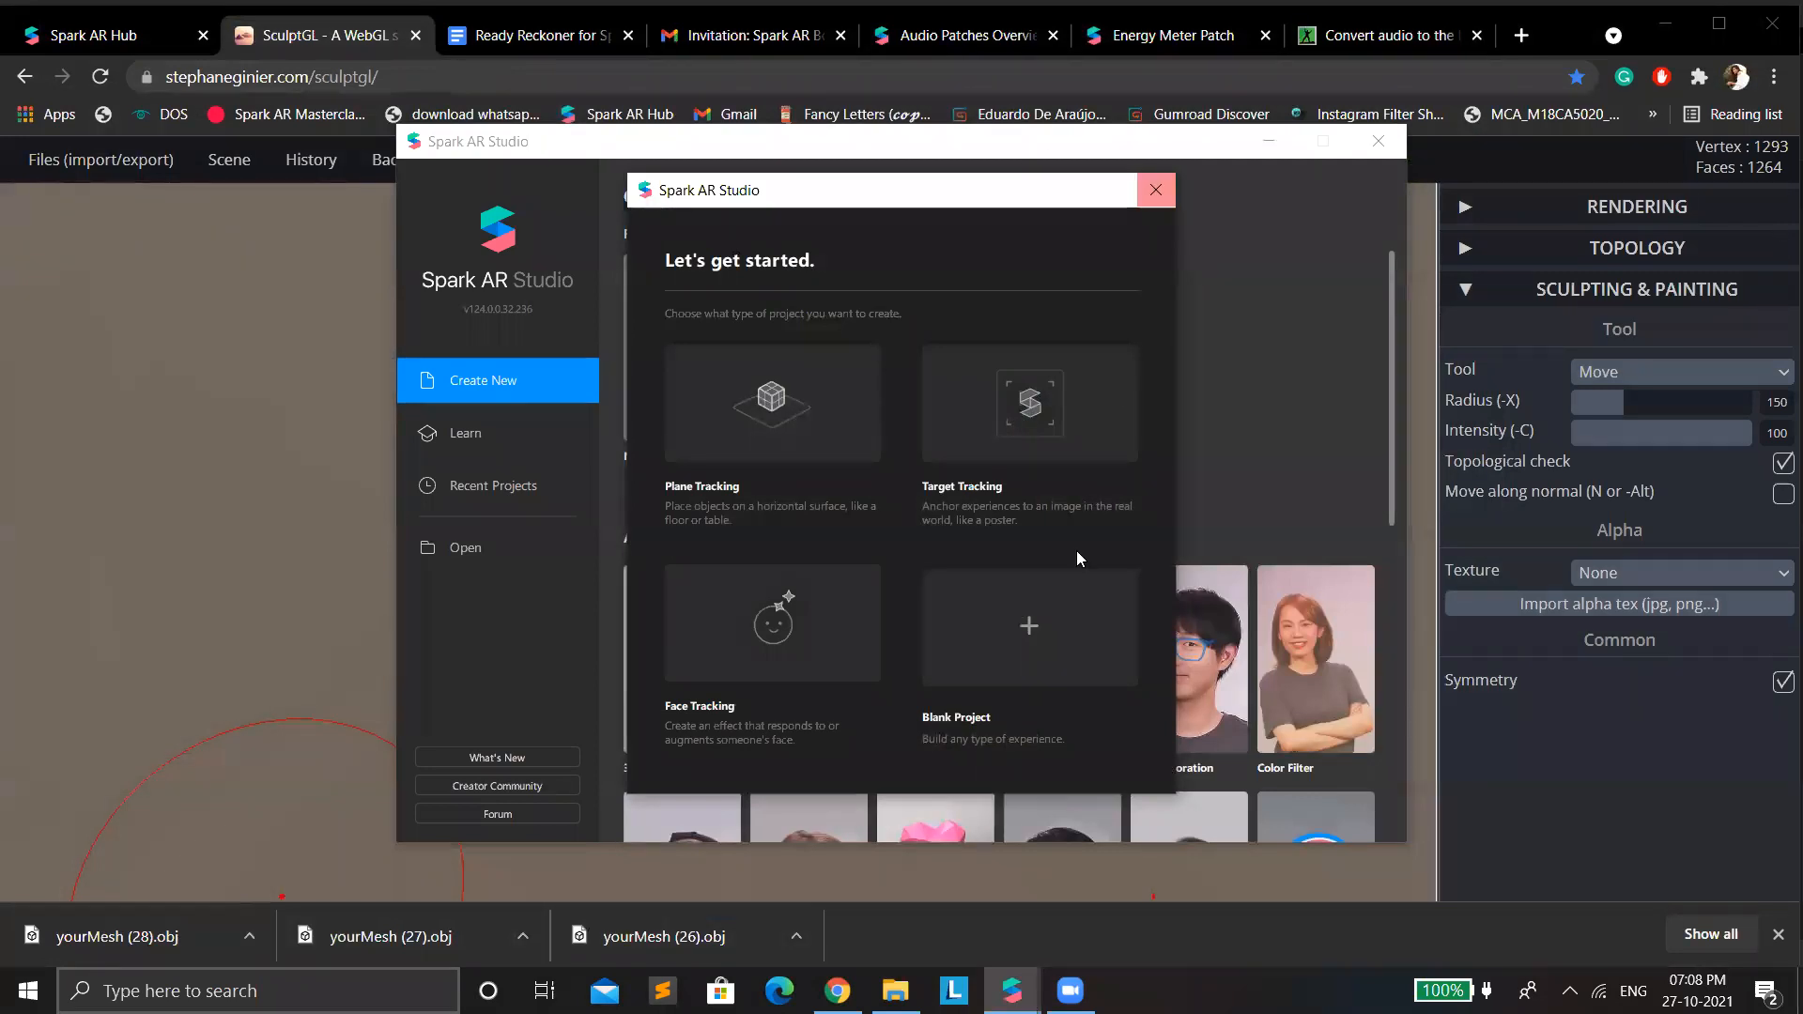
click(1044, 609)
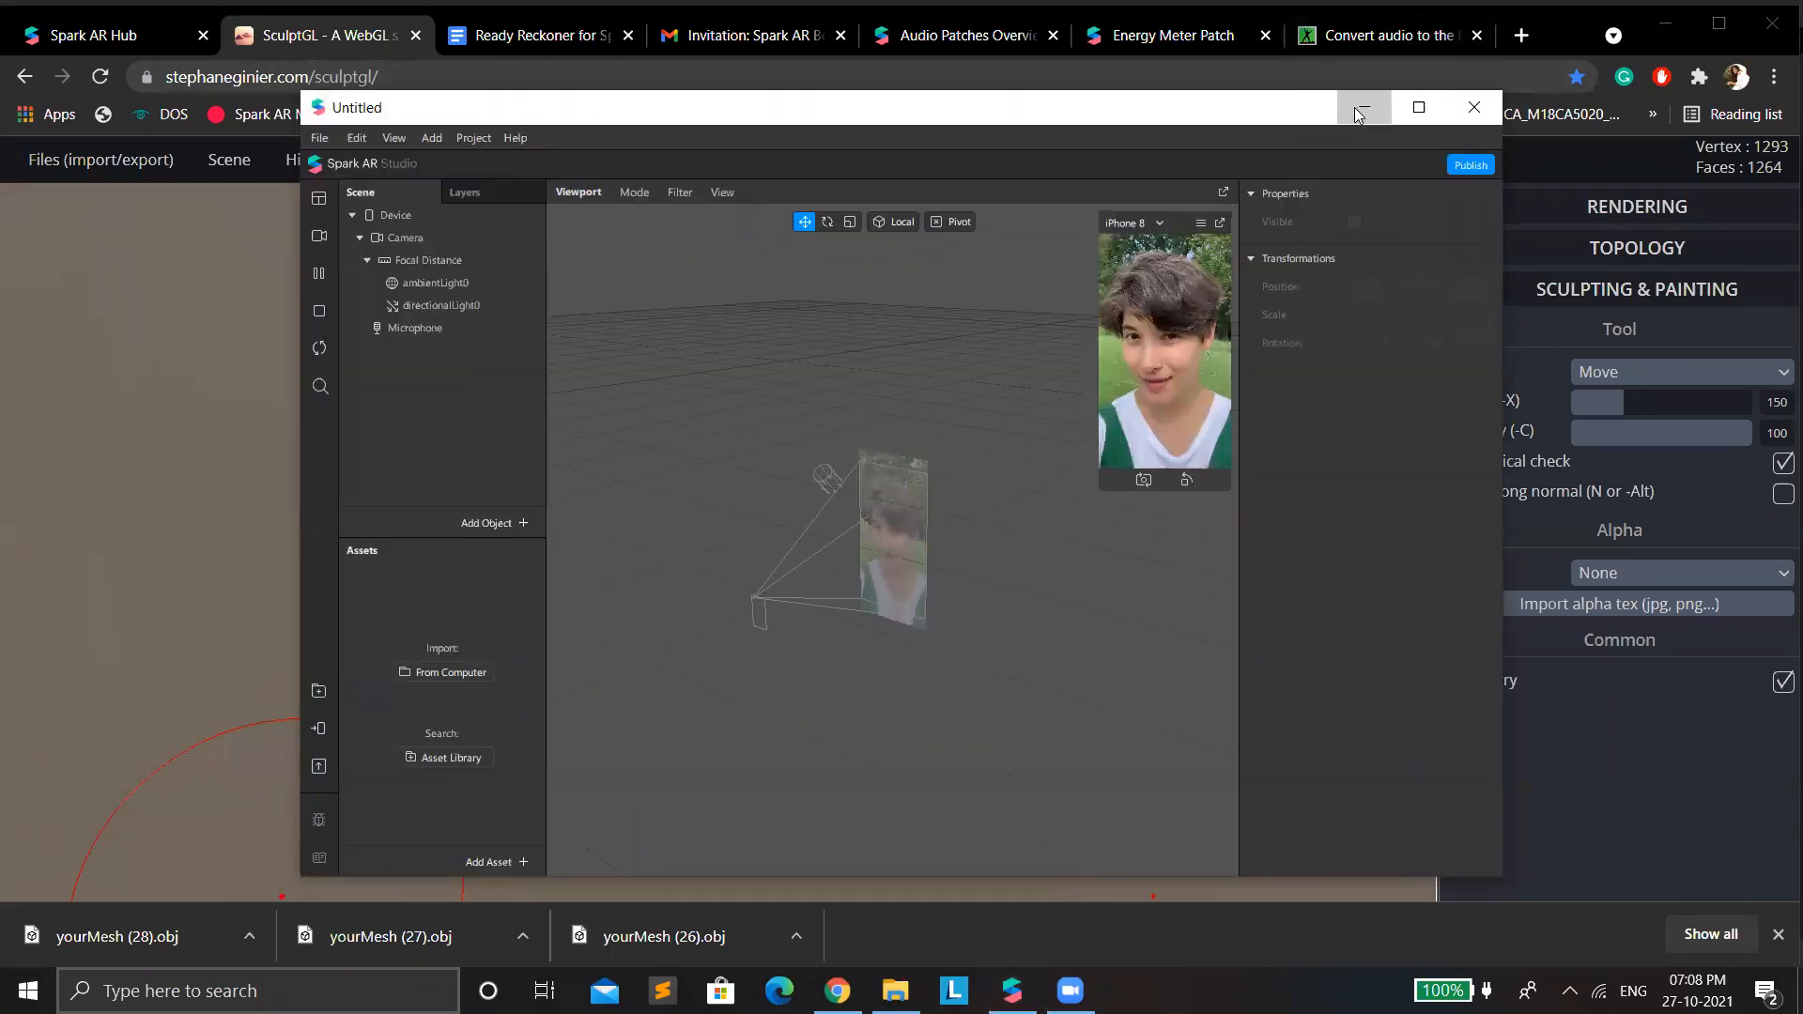
click(1359, 115)
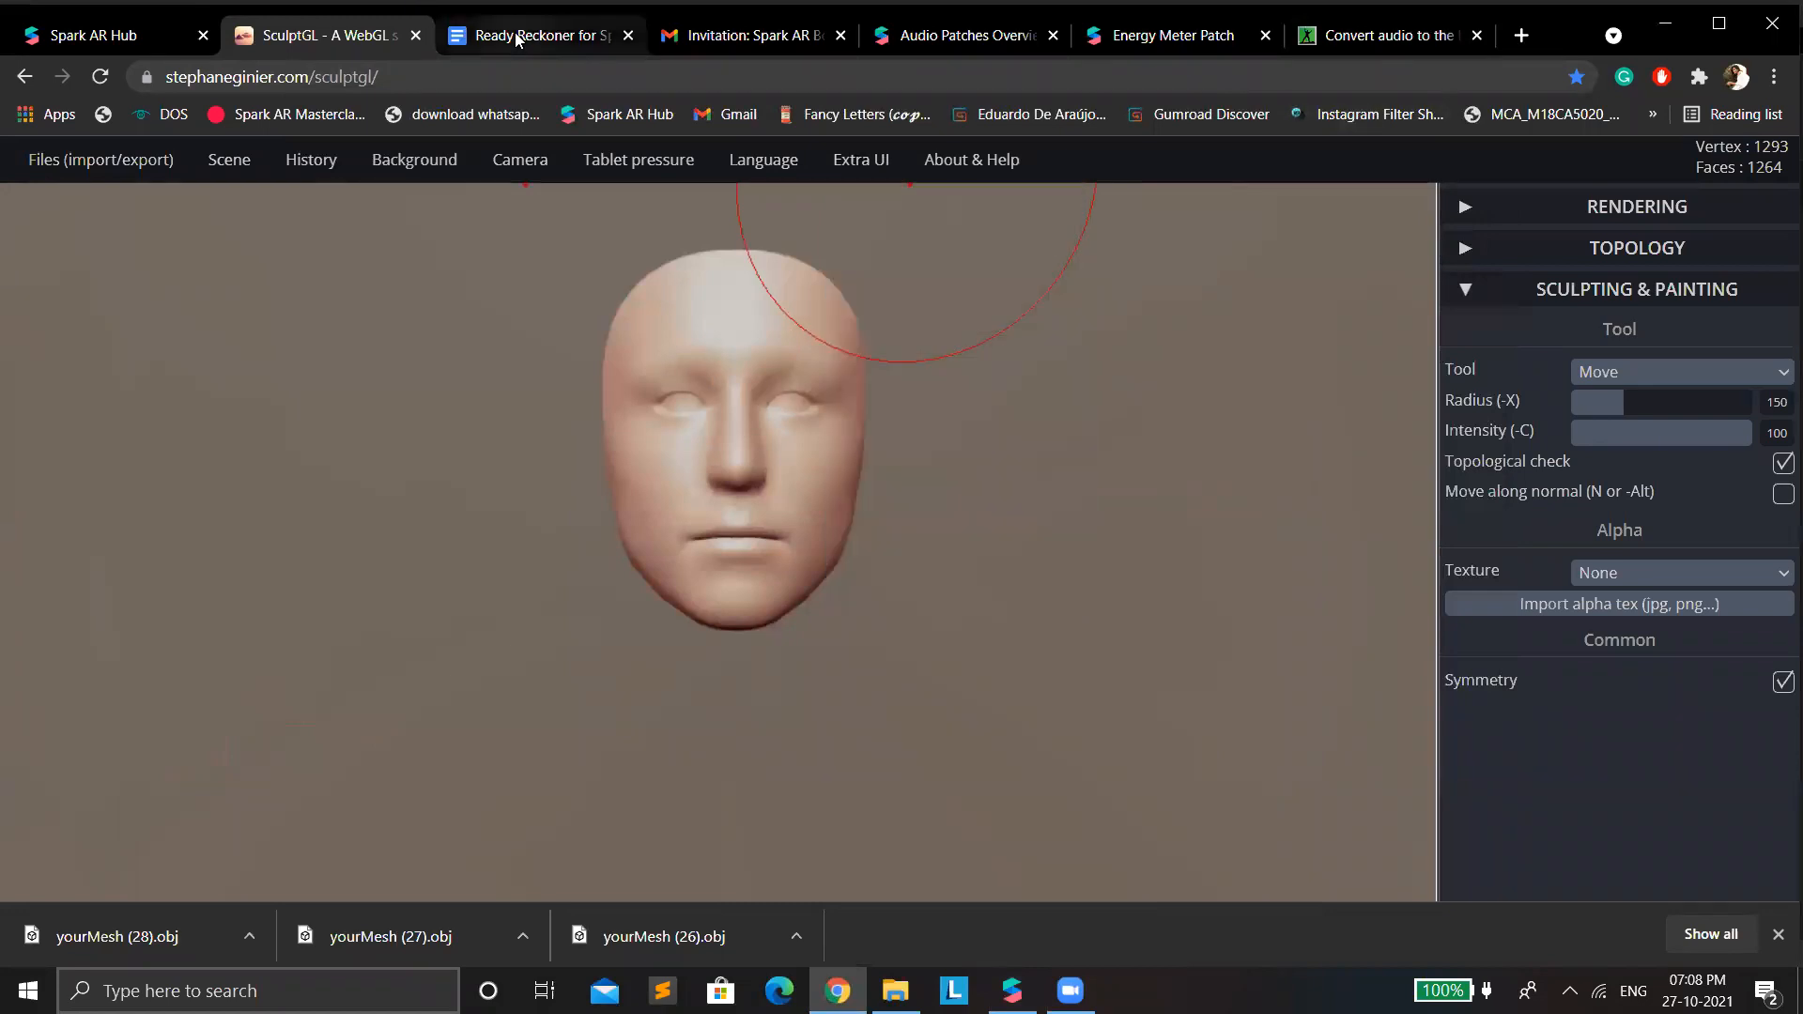
Open the Downloads folder in File Explorer, play WhatsApp Video 2021-10-26 at 2.49.12 PM and exit the playback.
click(896, 991)
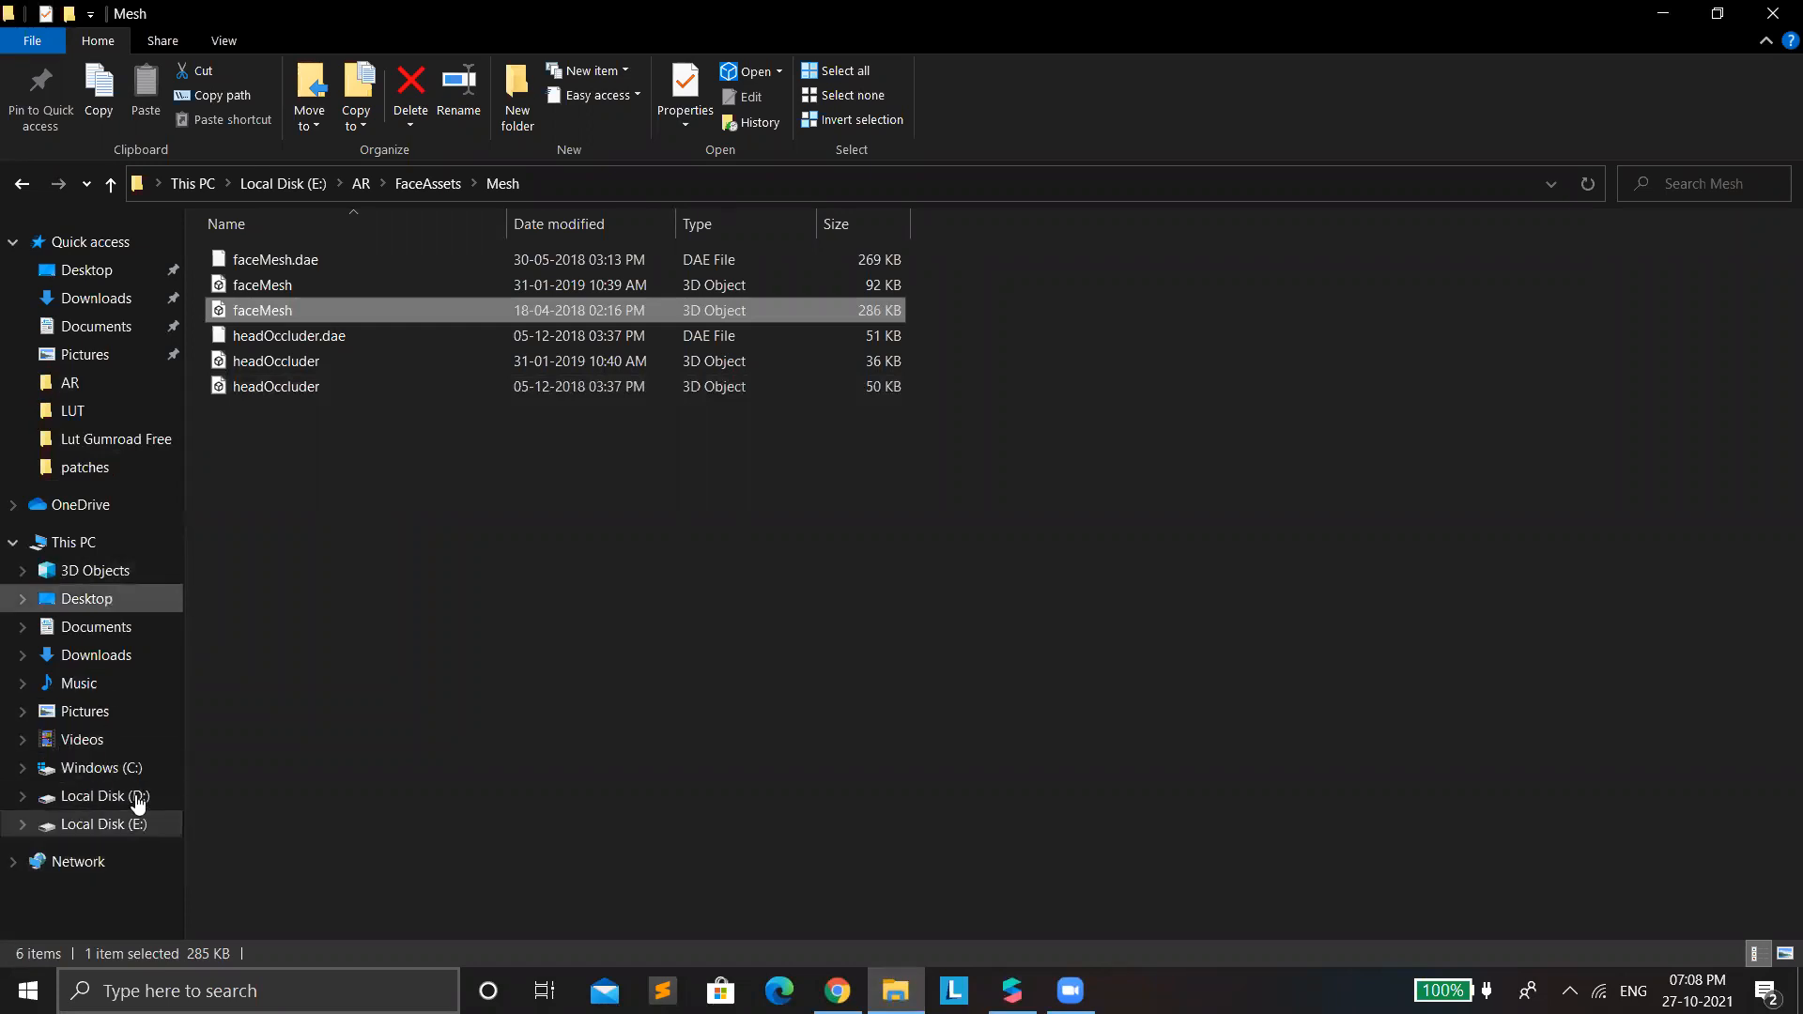
click(81, 657)
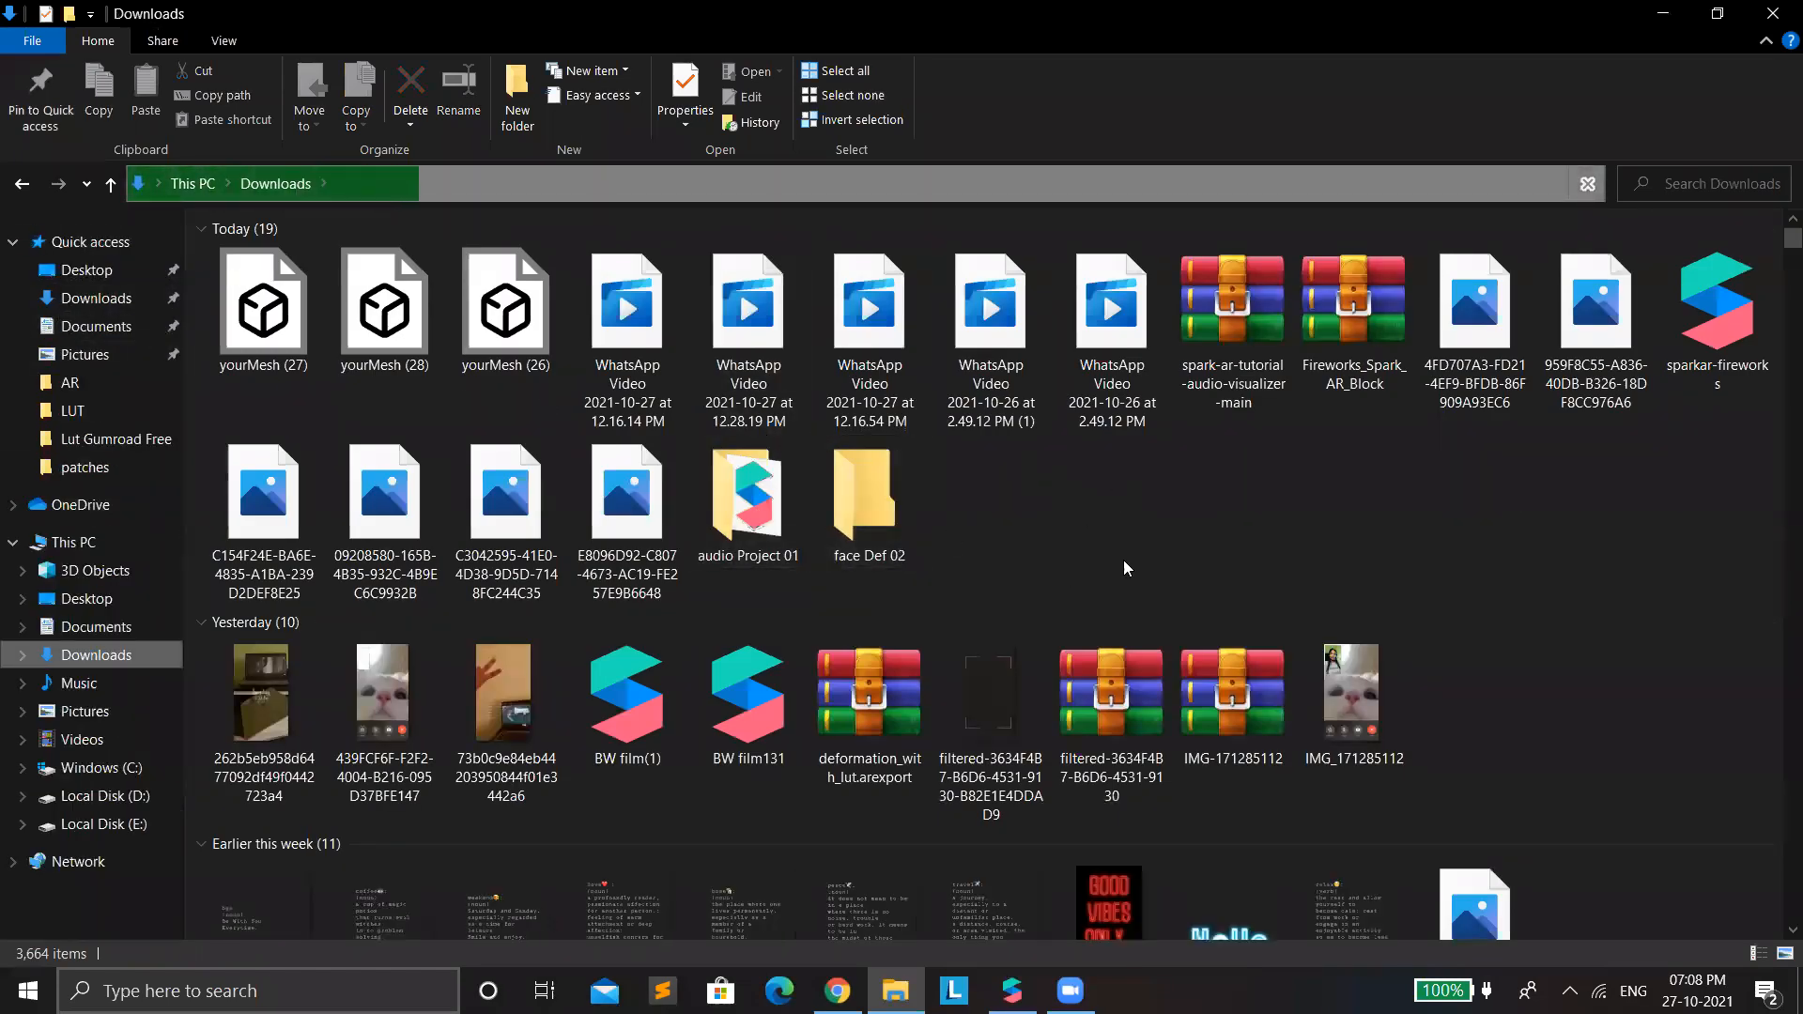
click(1119, 384)
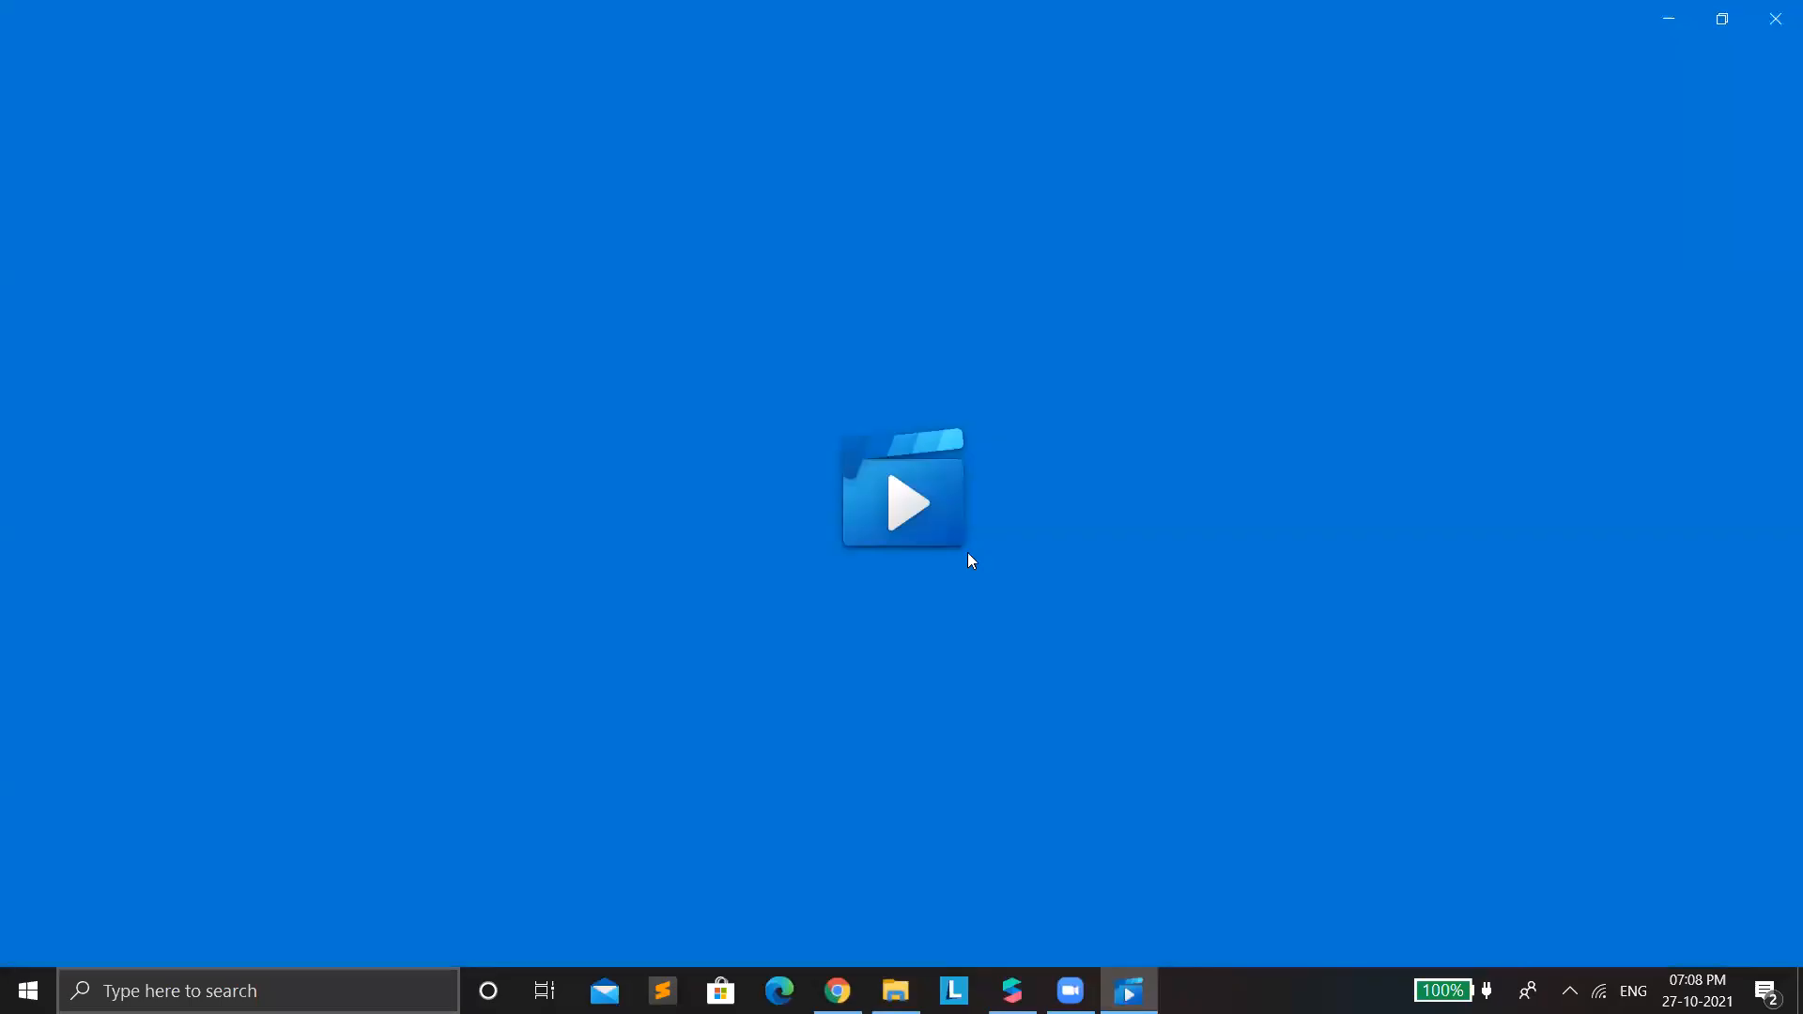
key(XF86AudioRaiseVolume)
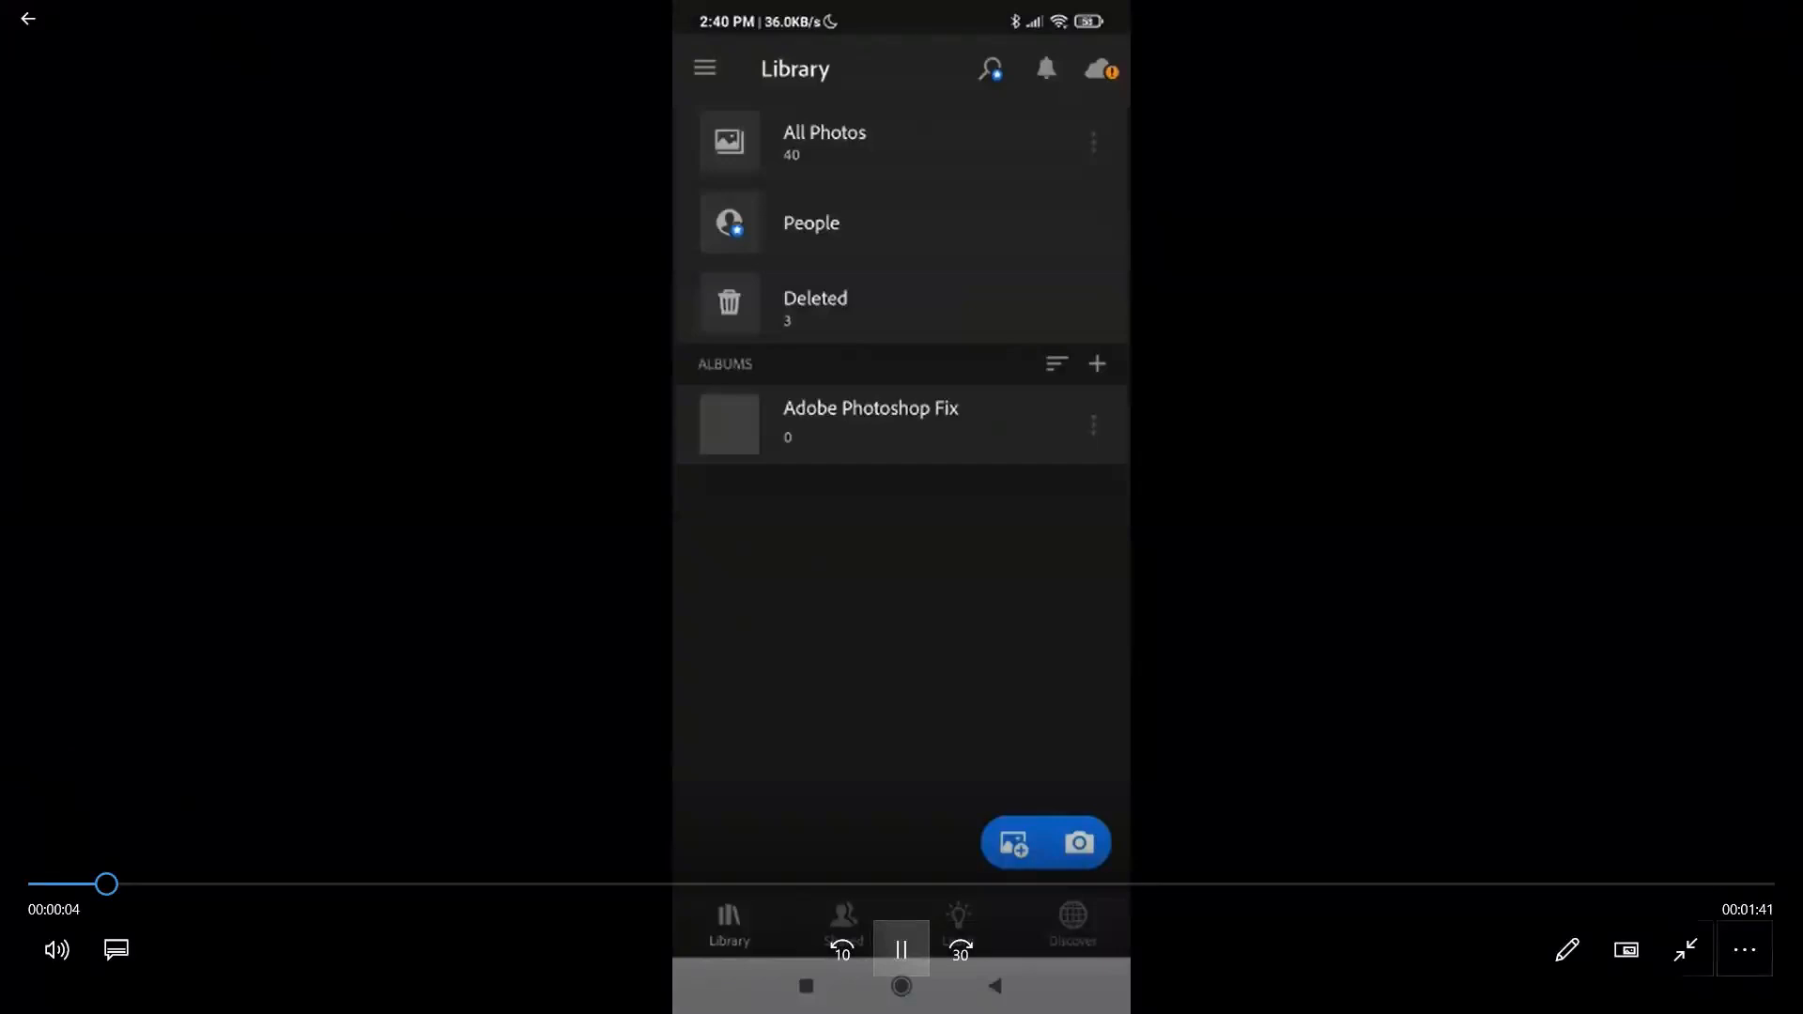
click(29, 19)
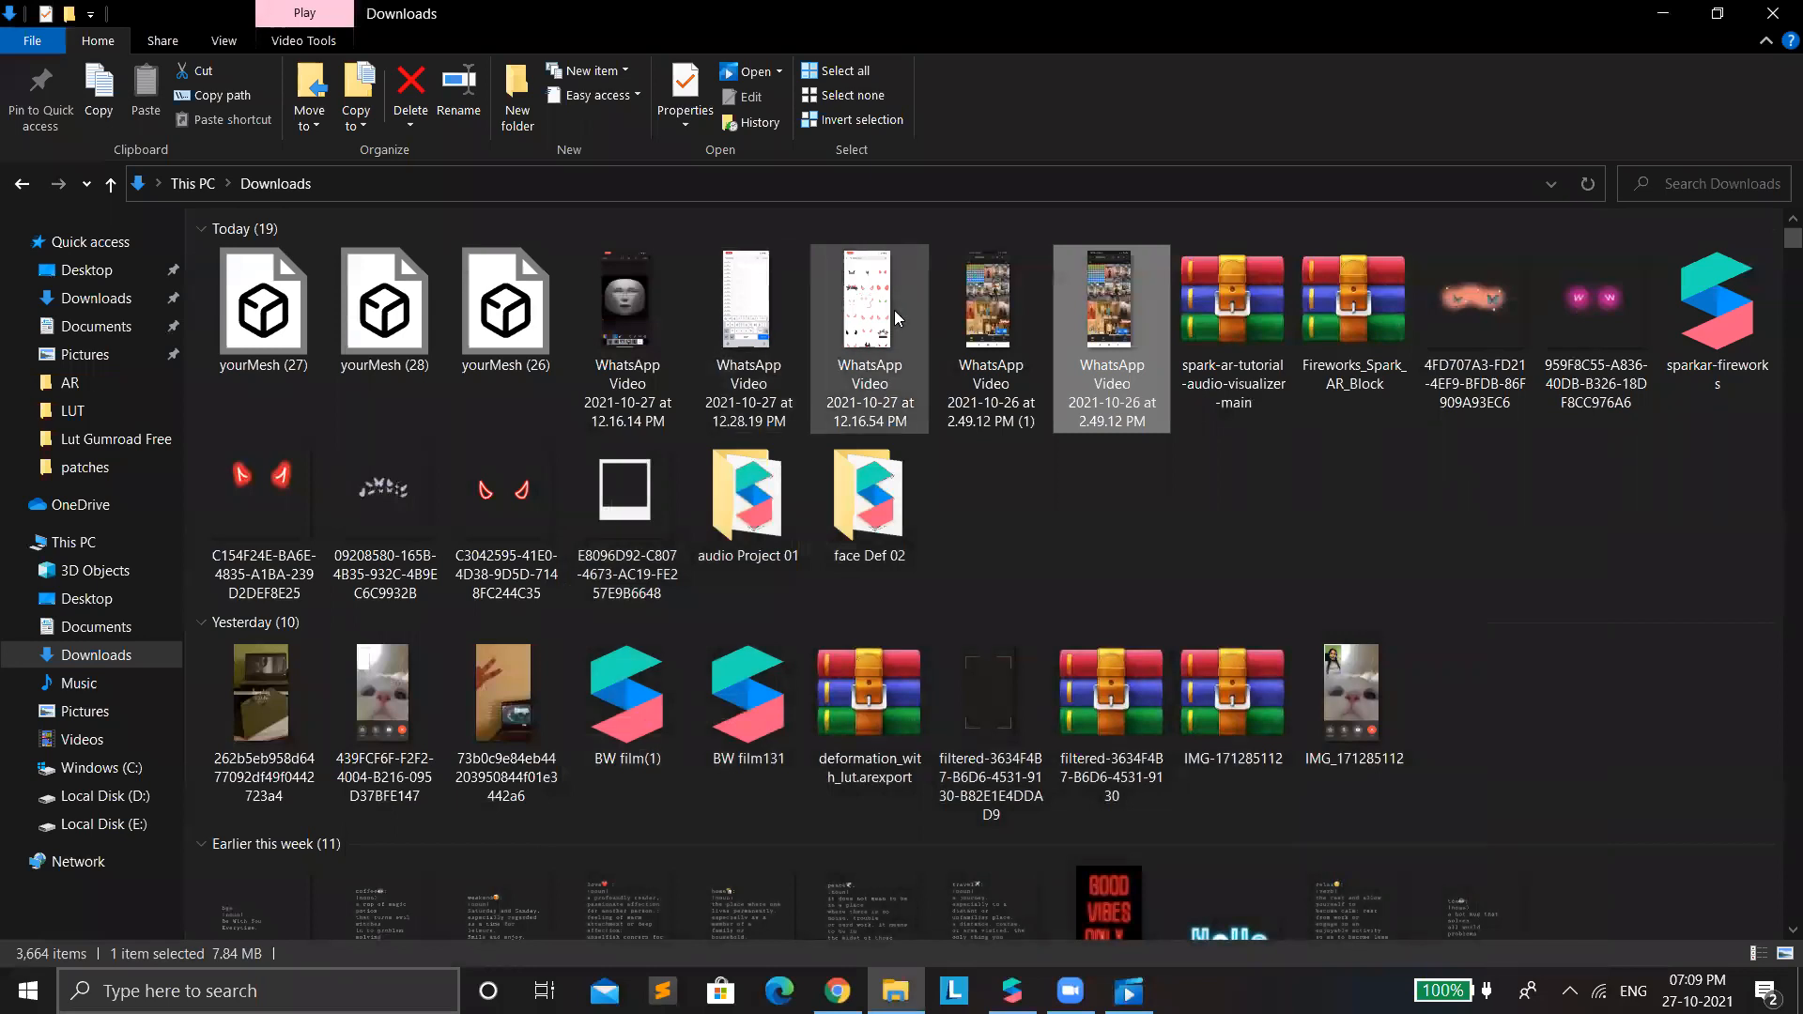
Play WhatsApp Video 2021-10-27 at 12.16.54 PM, pause and rewind it to the start, and return to File Explorer.
click(893, 311)
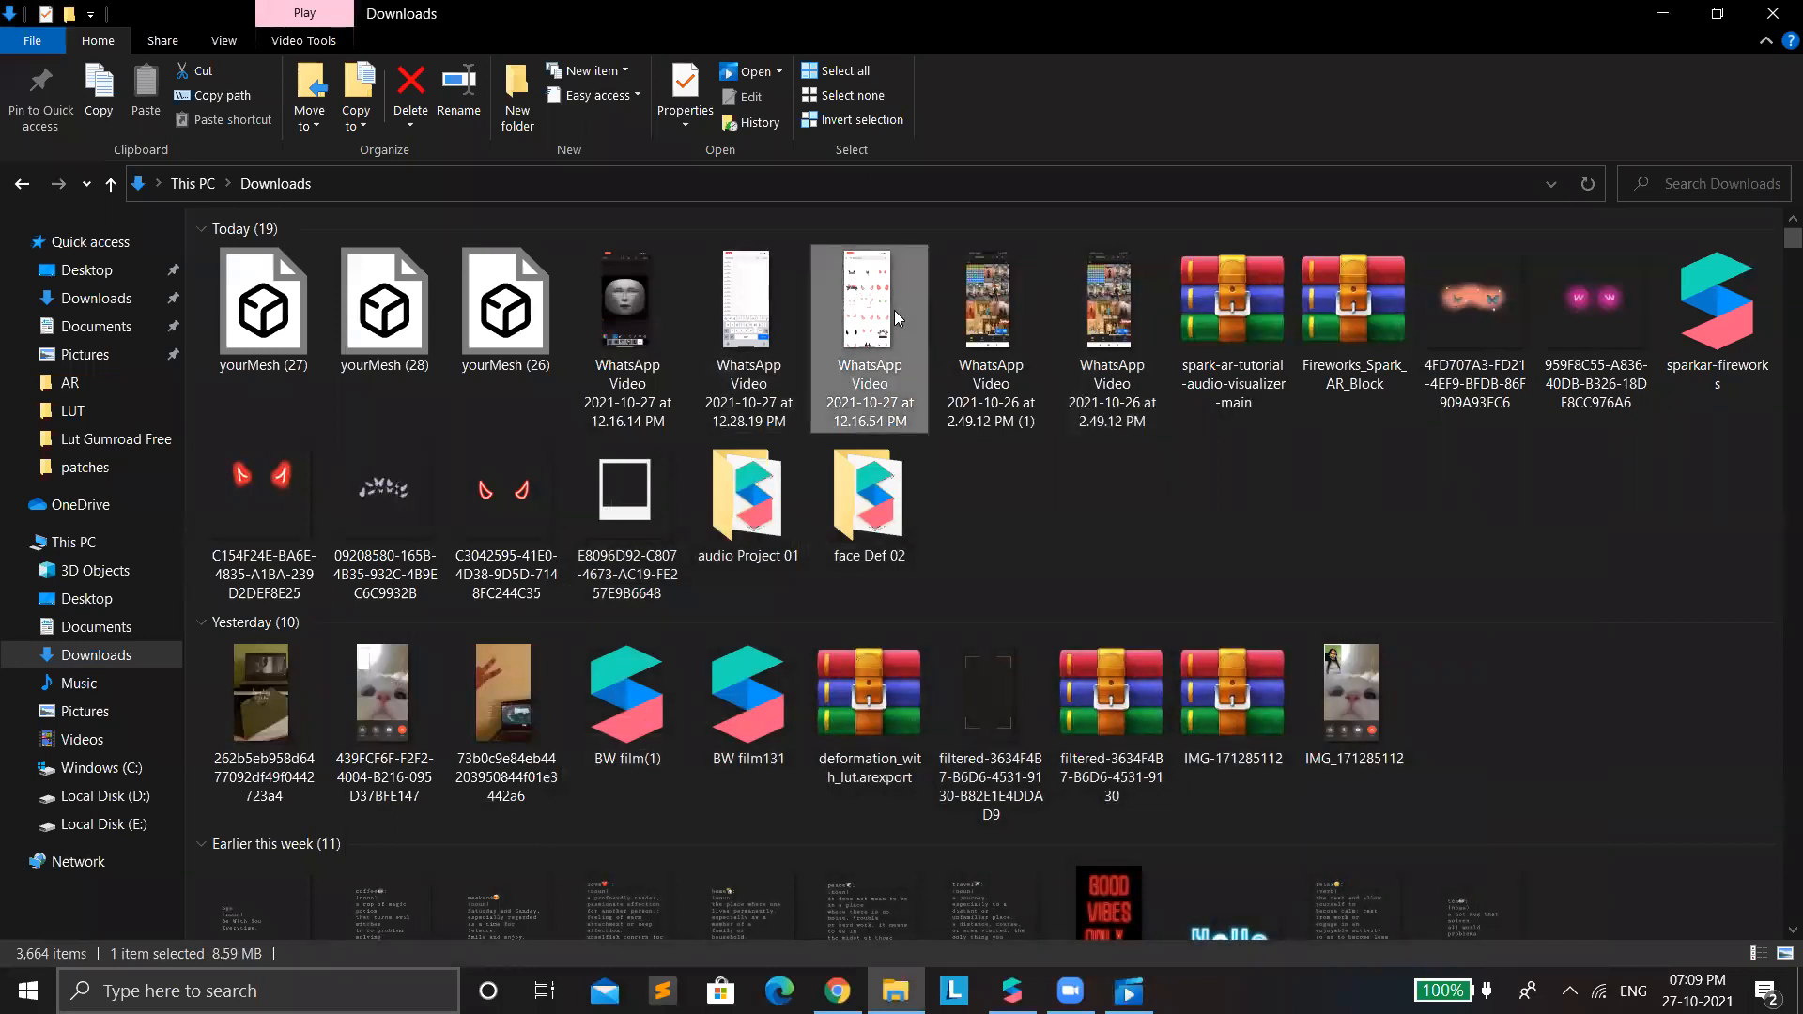
double_click(894, 310)
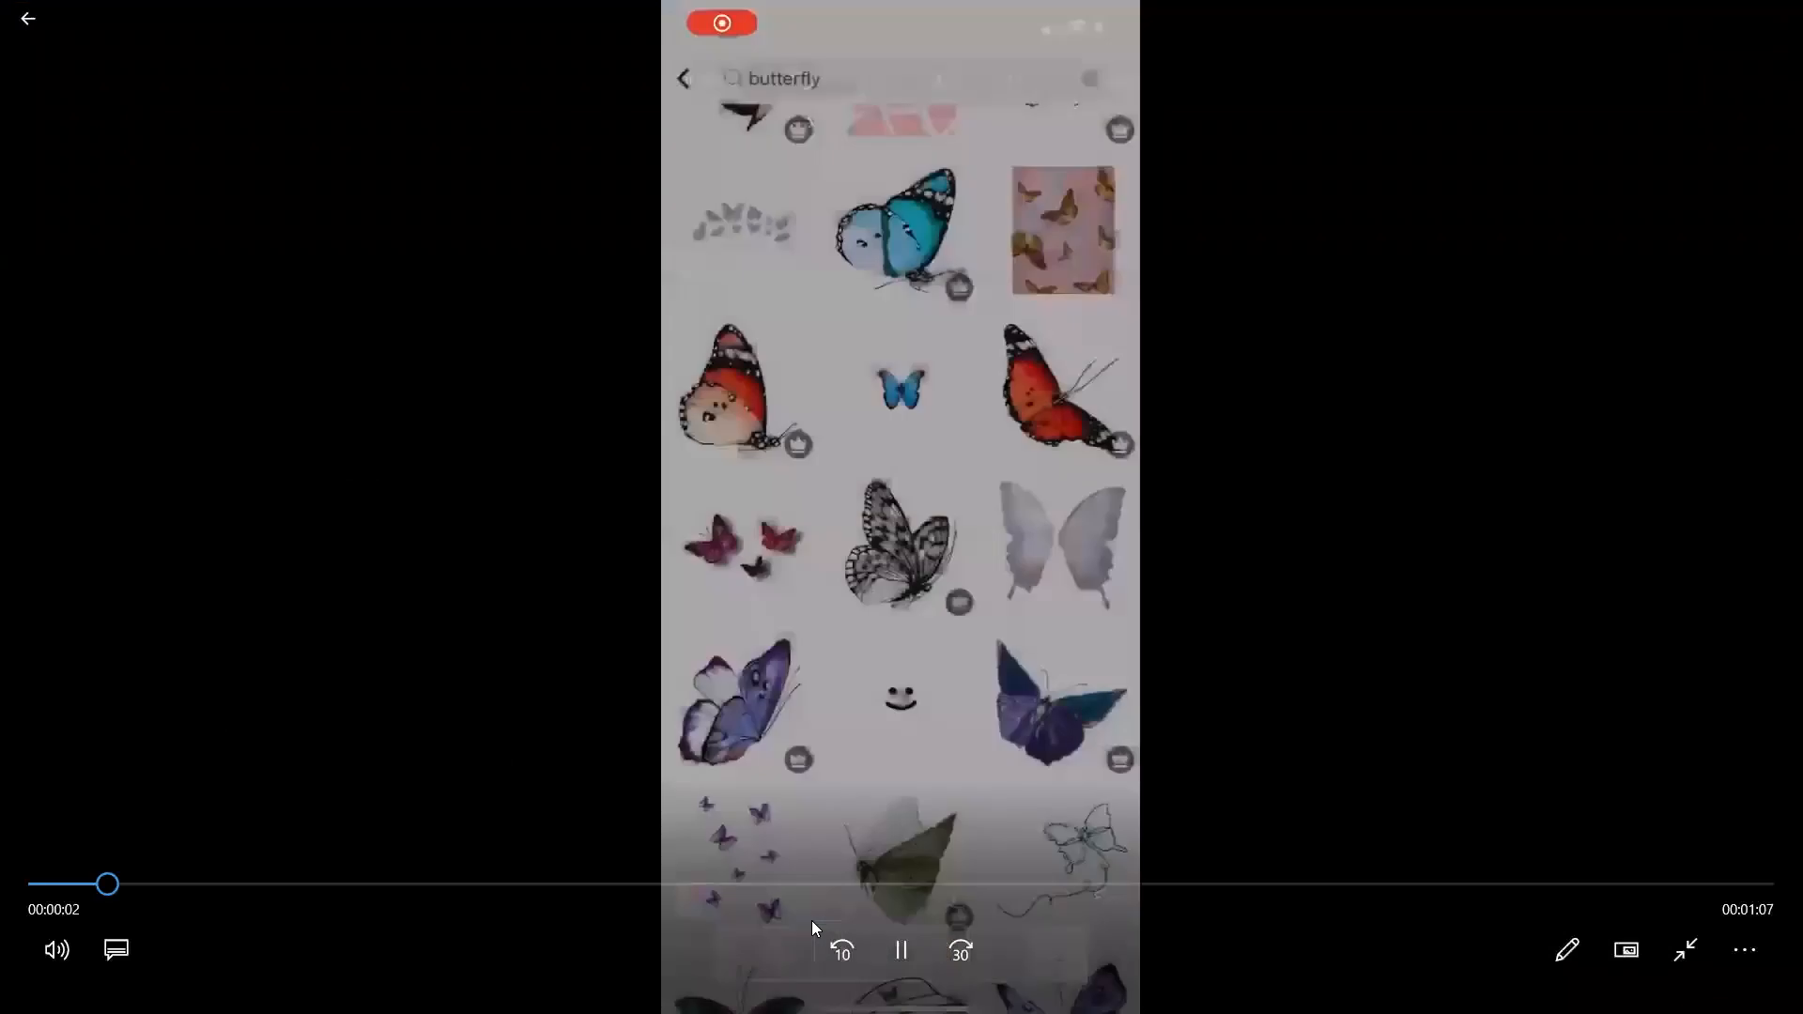
key(space)
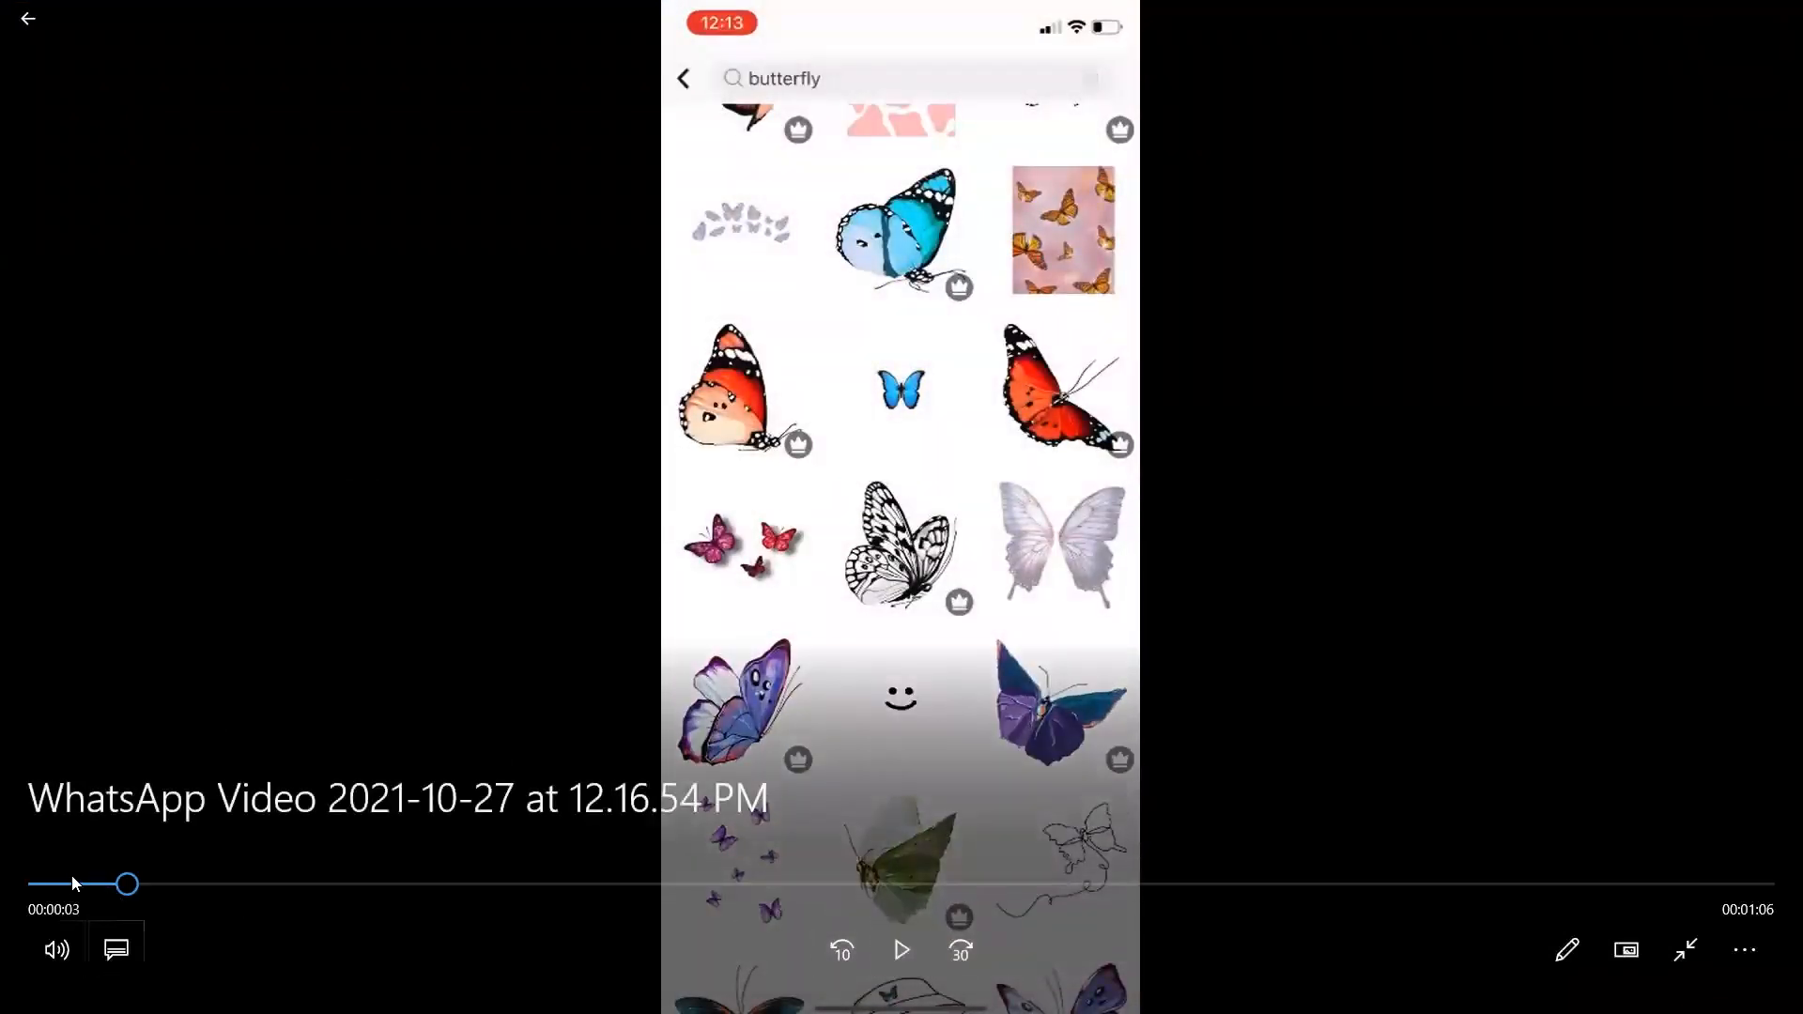
click(39, 884)
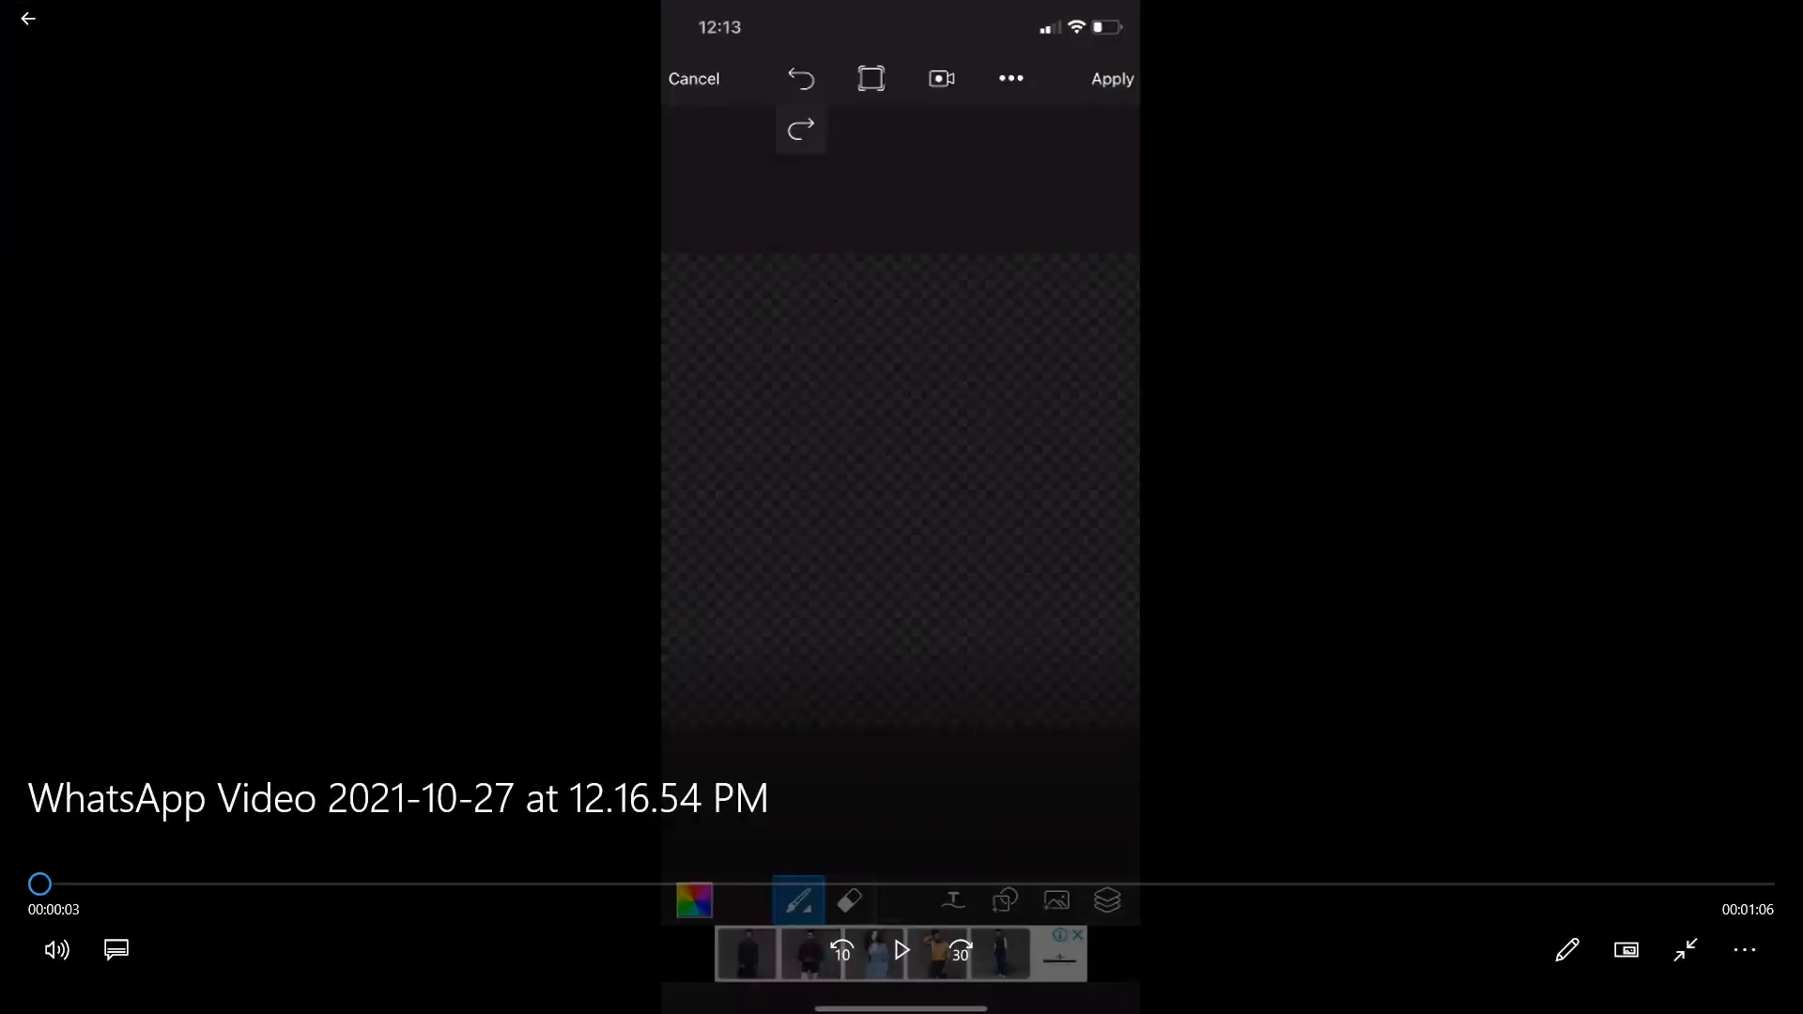
click(1745, 951)
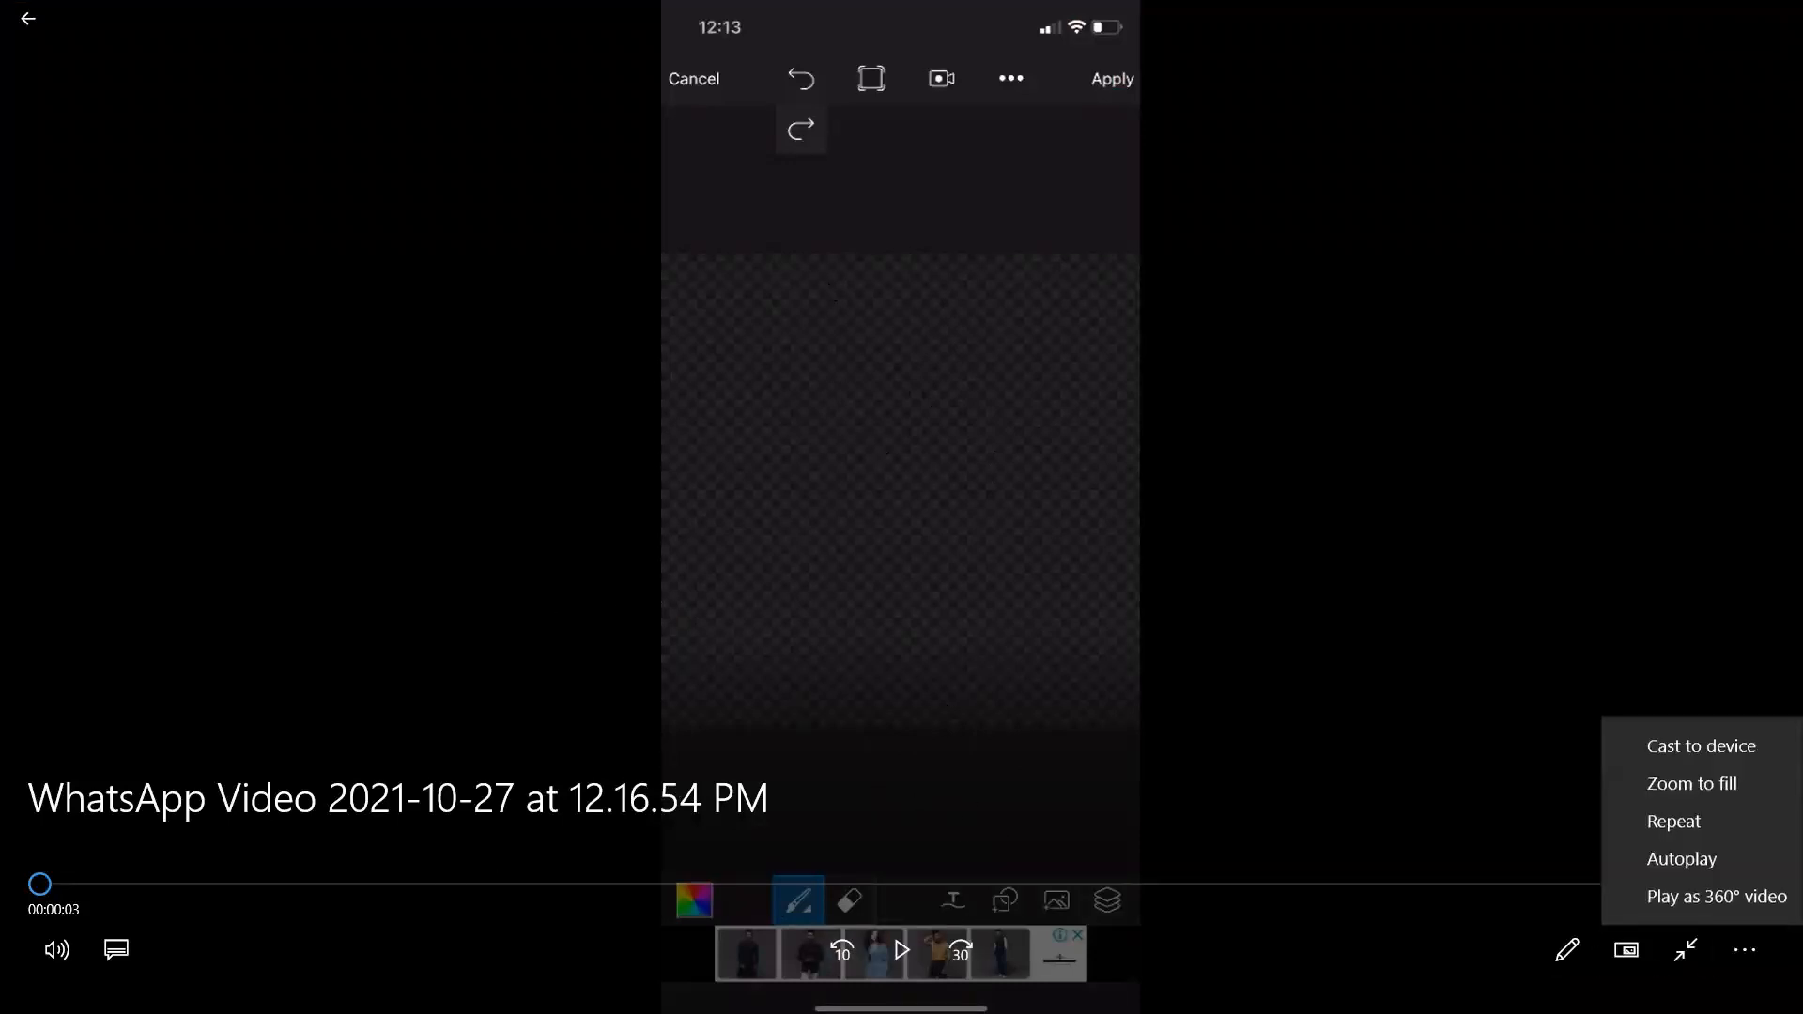
click(1519, 591)
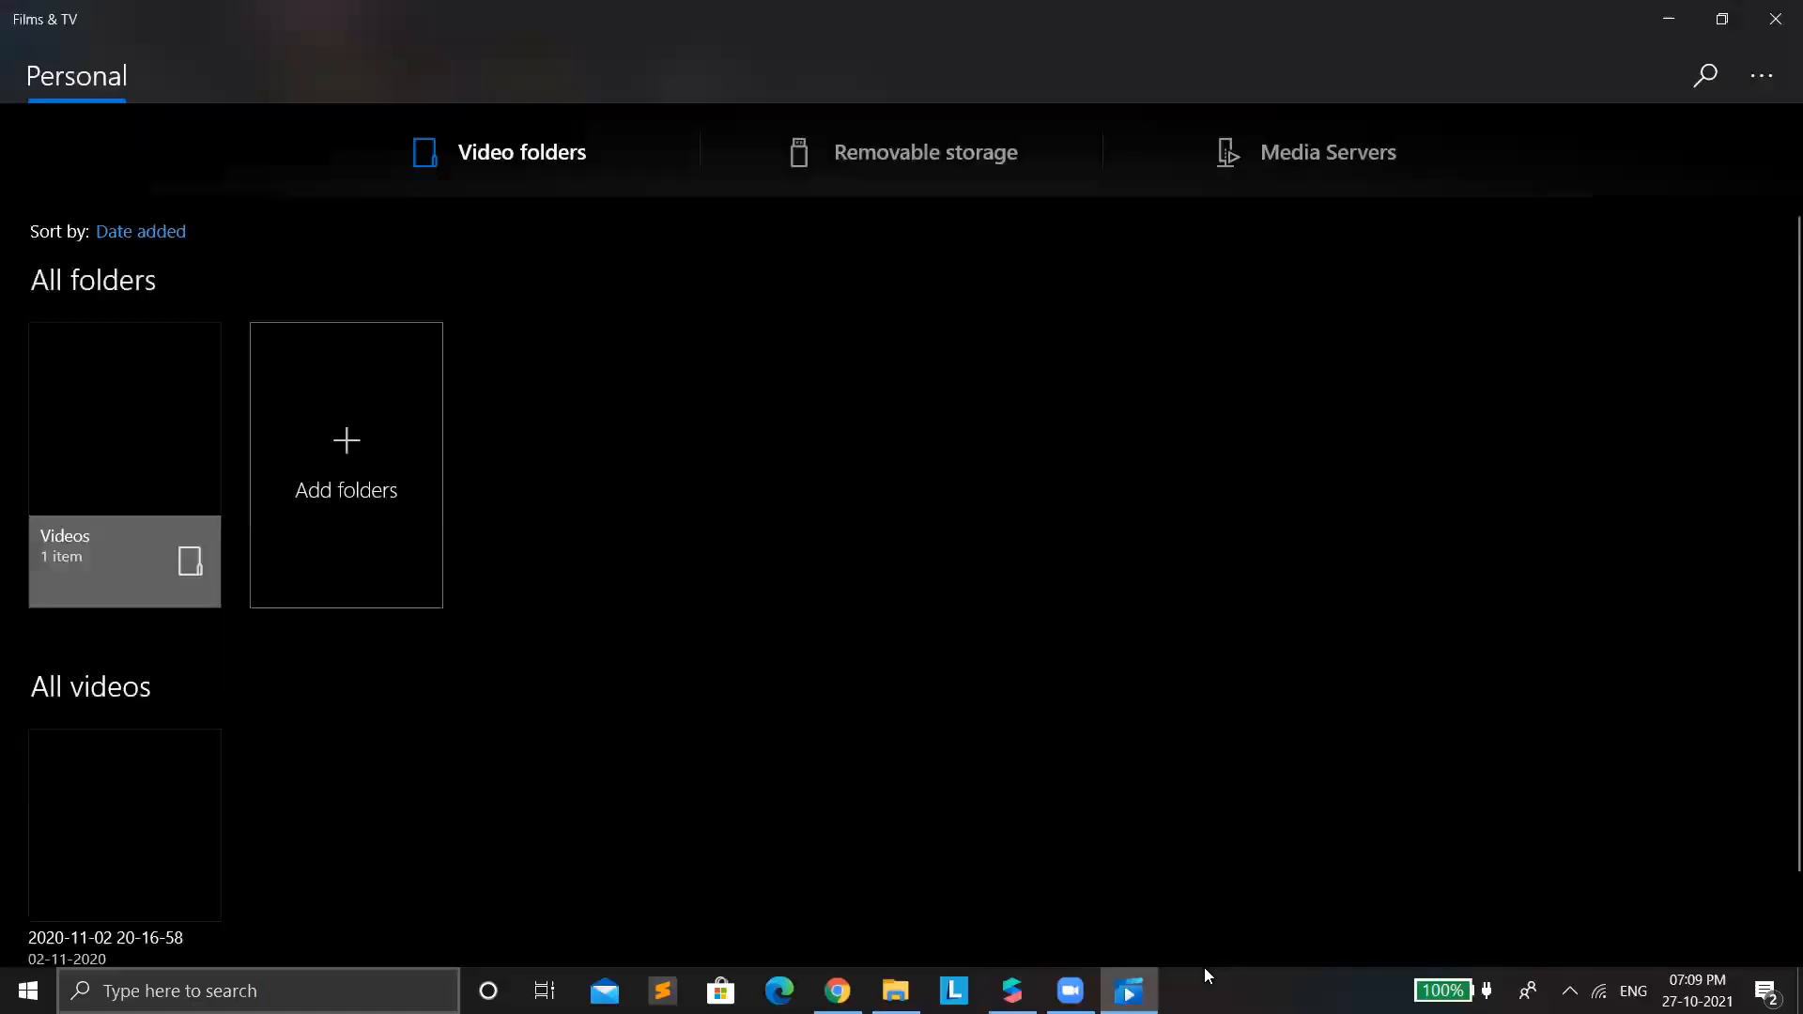
key(alt+Tab)
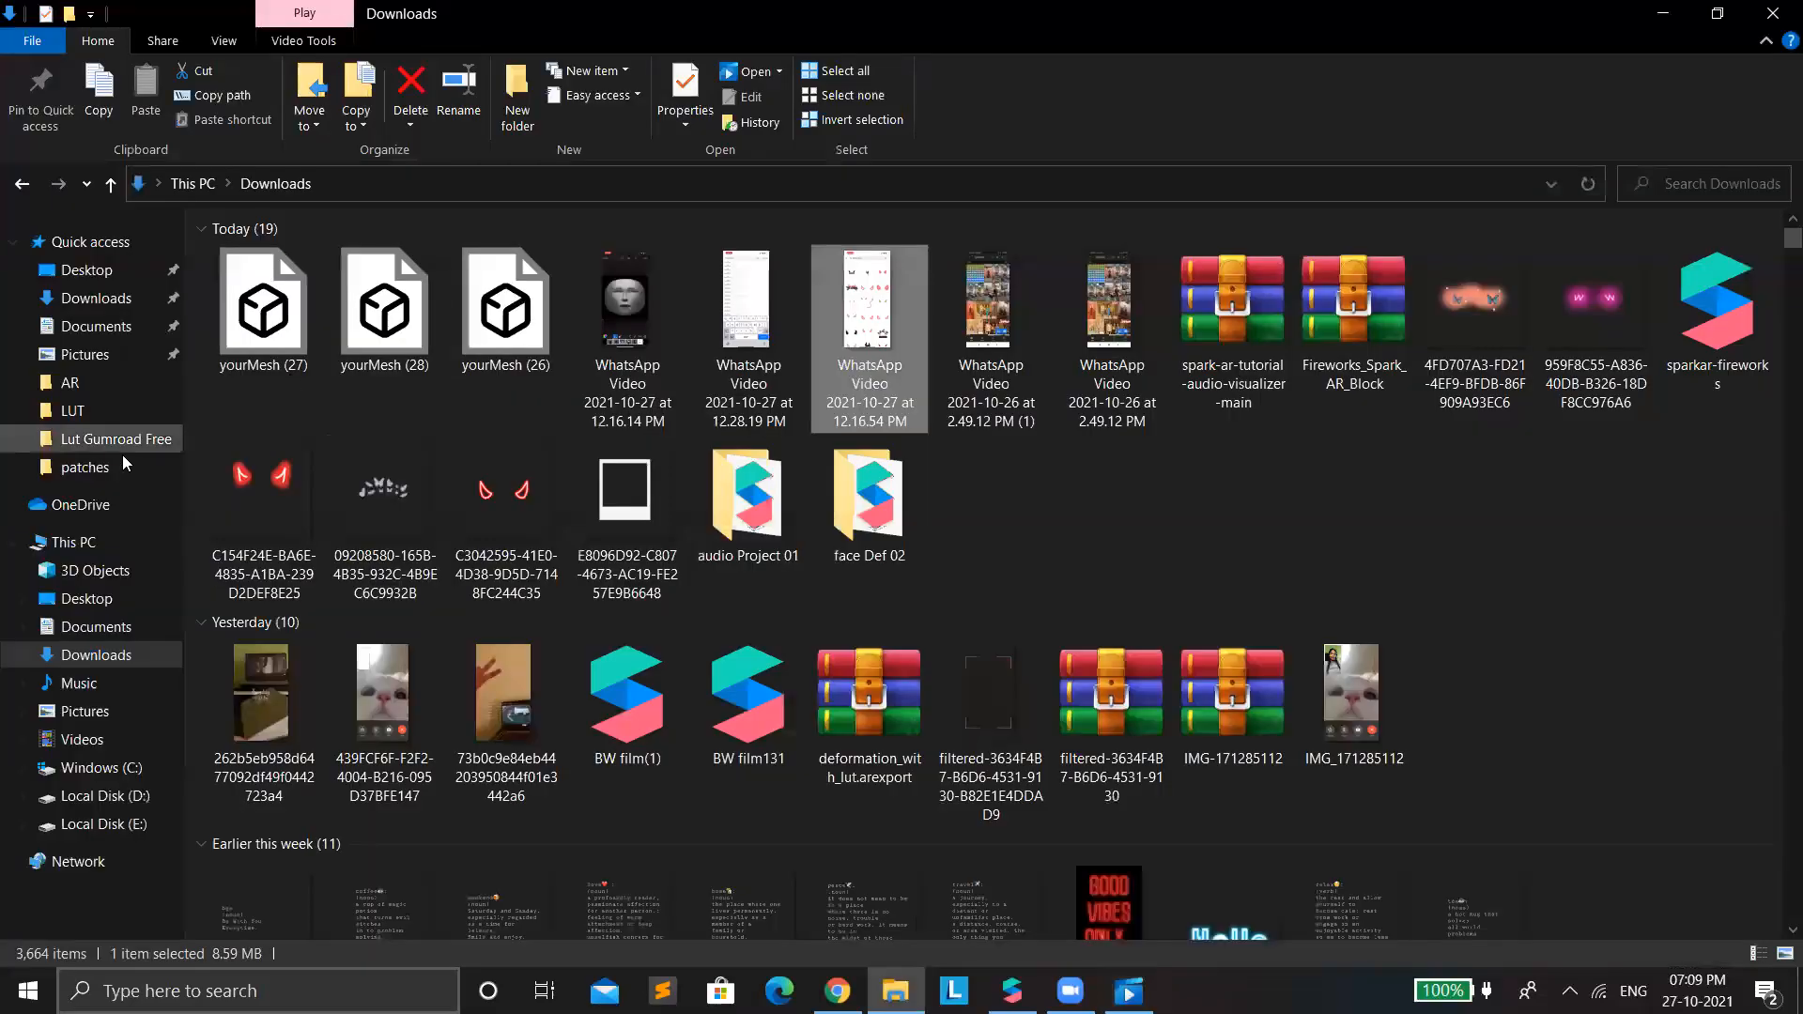
Open the Textures folder inside FaceAssets in the AR folder on Local Disk (E:).
click(70, 382)
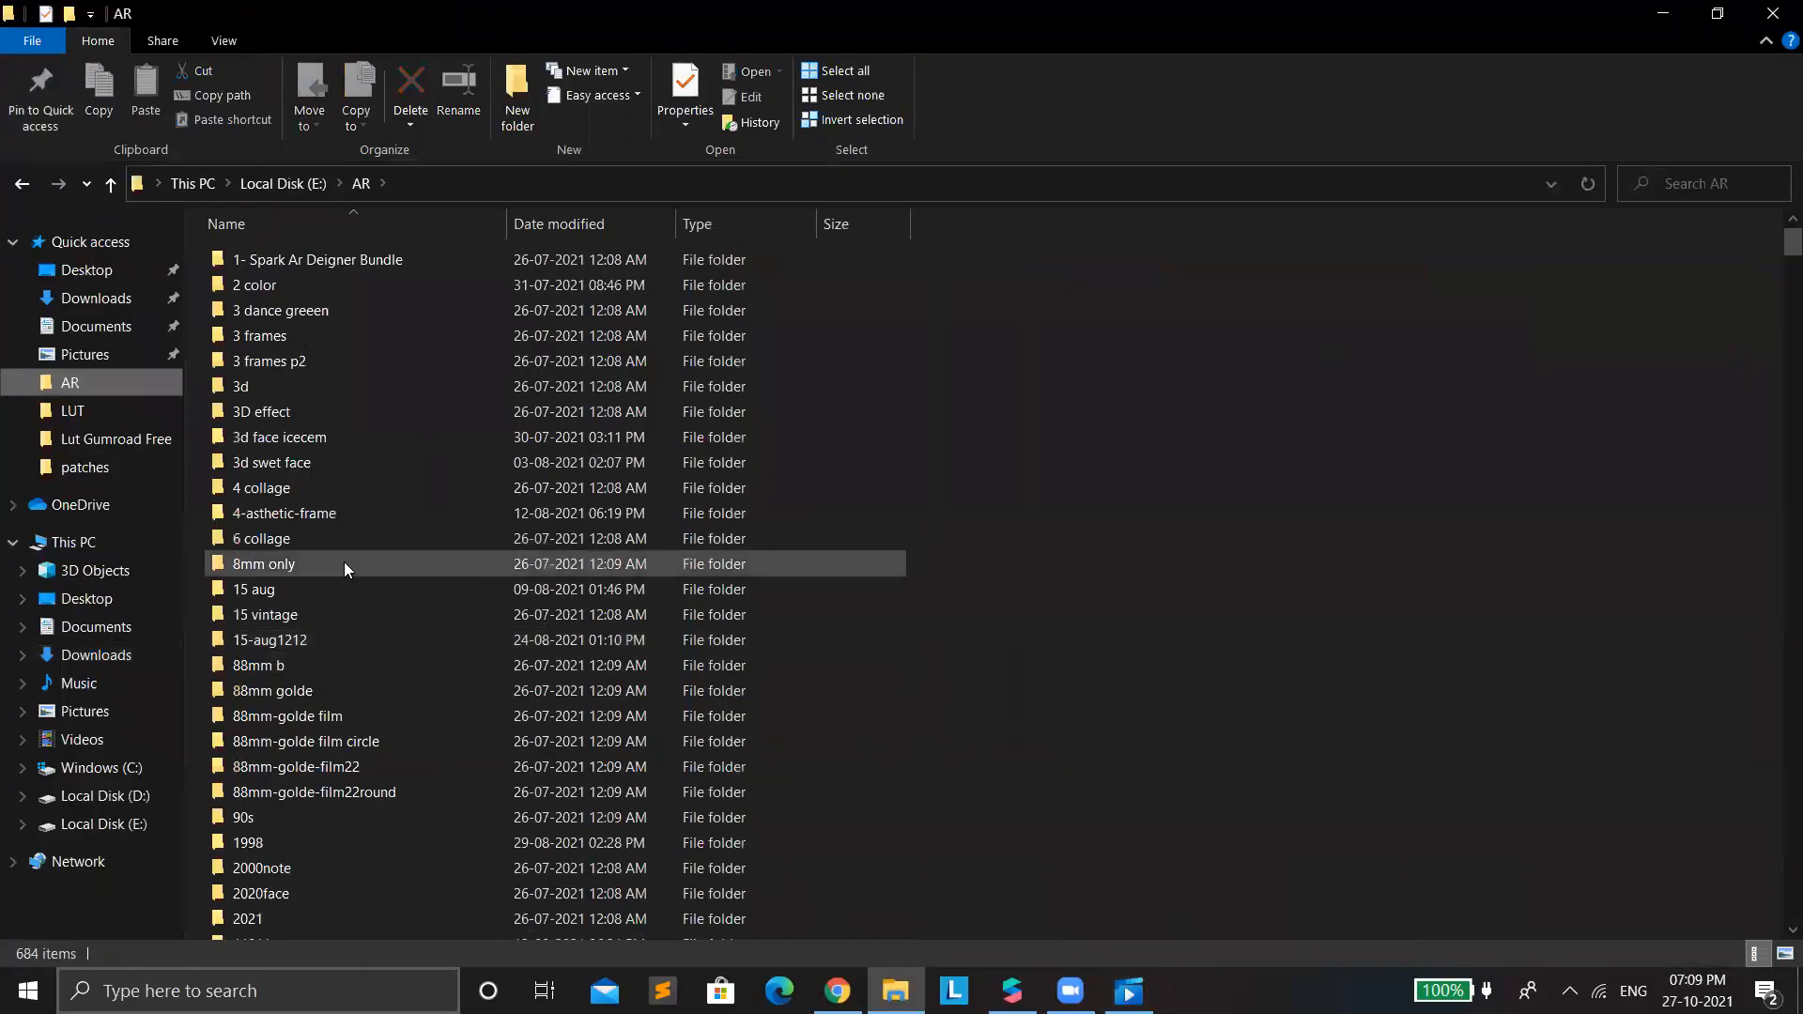
scroll(375, 732, down, 15)
scroll(320, 826, down, 15)
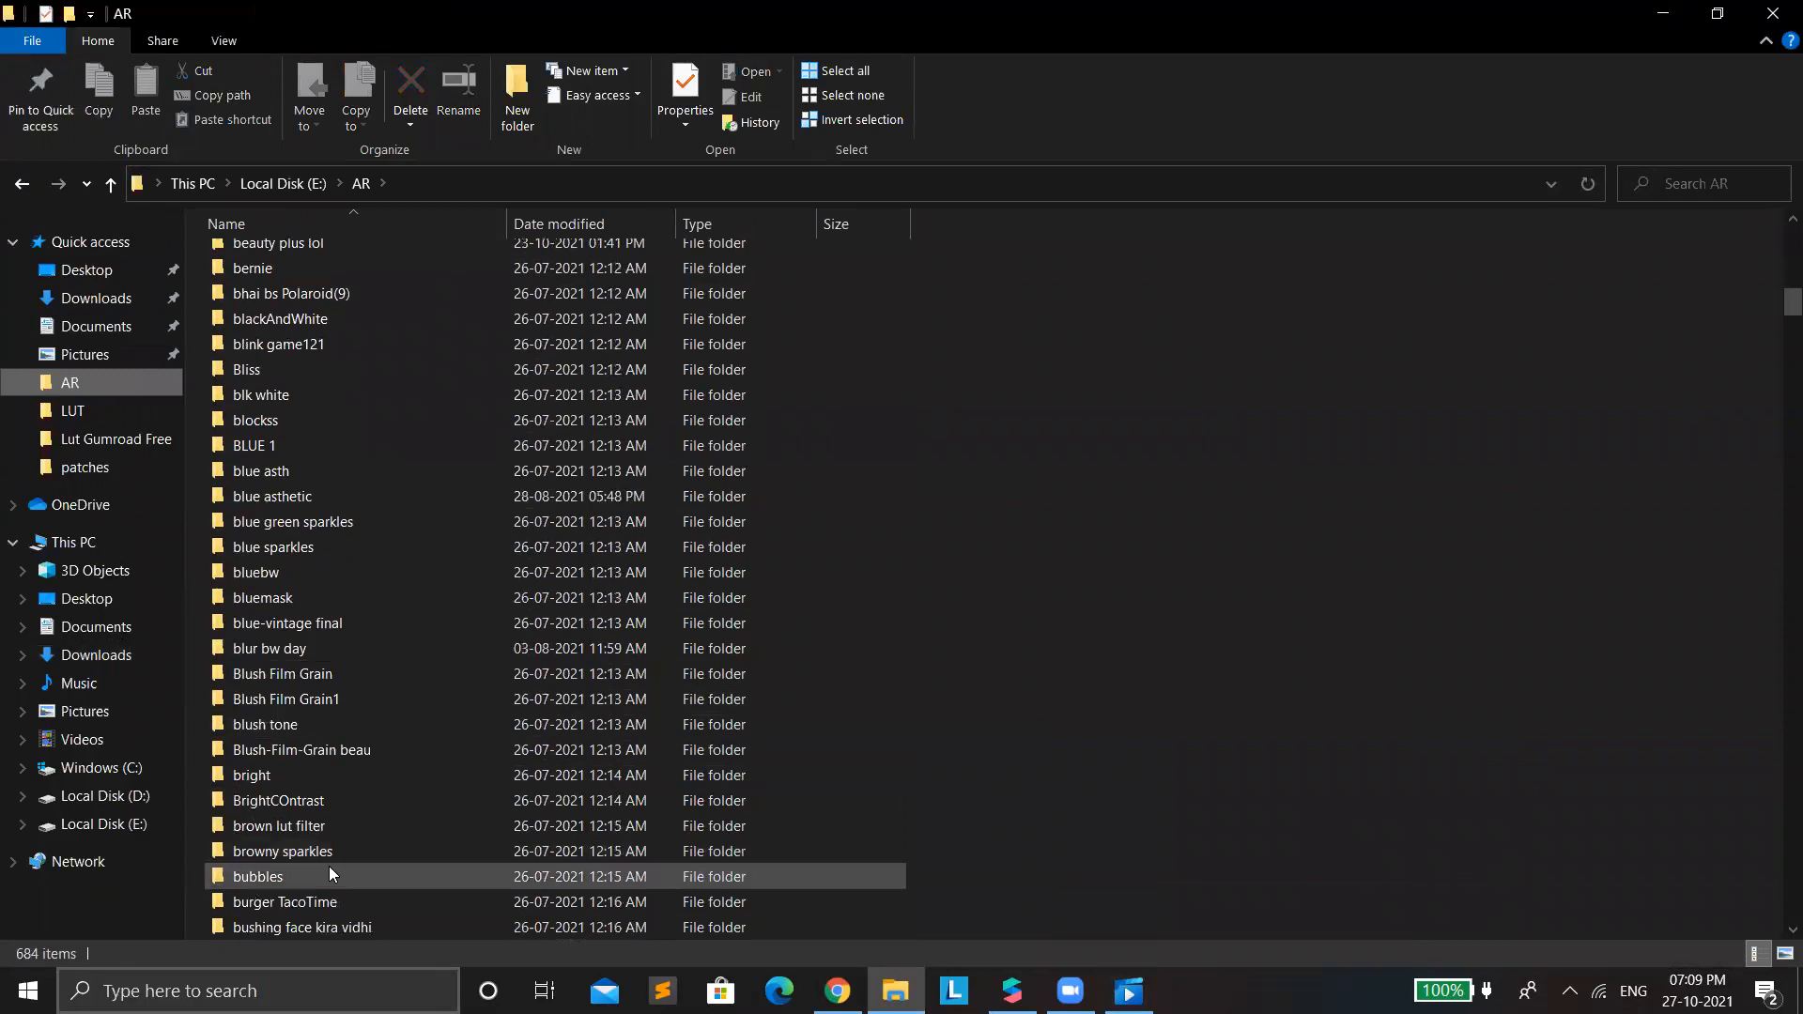
scroll(320, 883, down, 17)
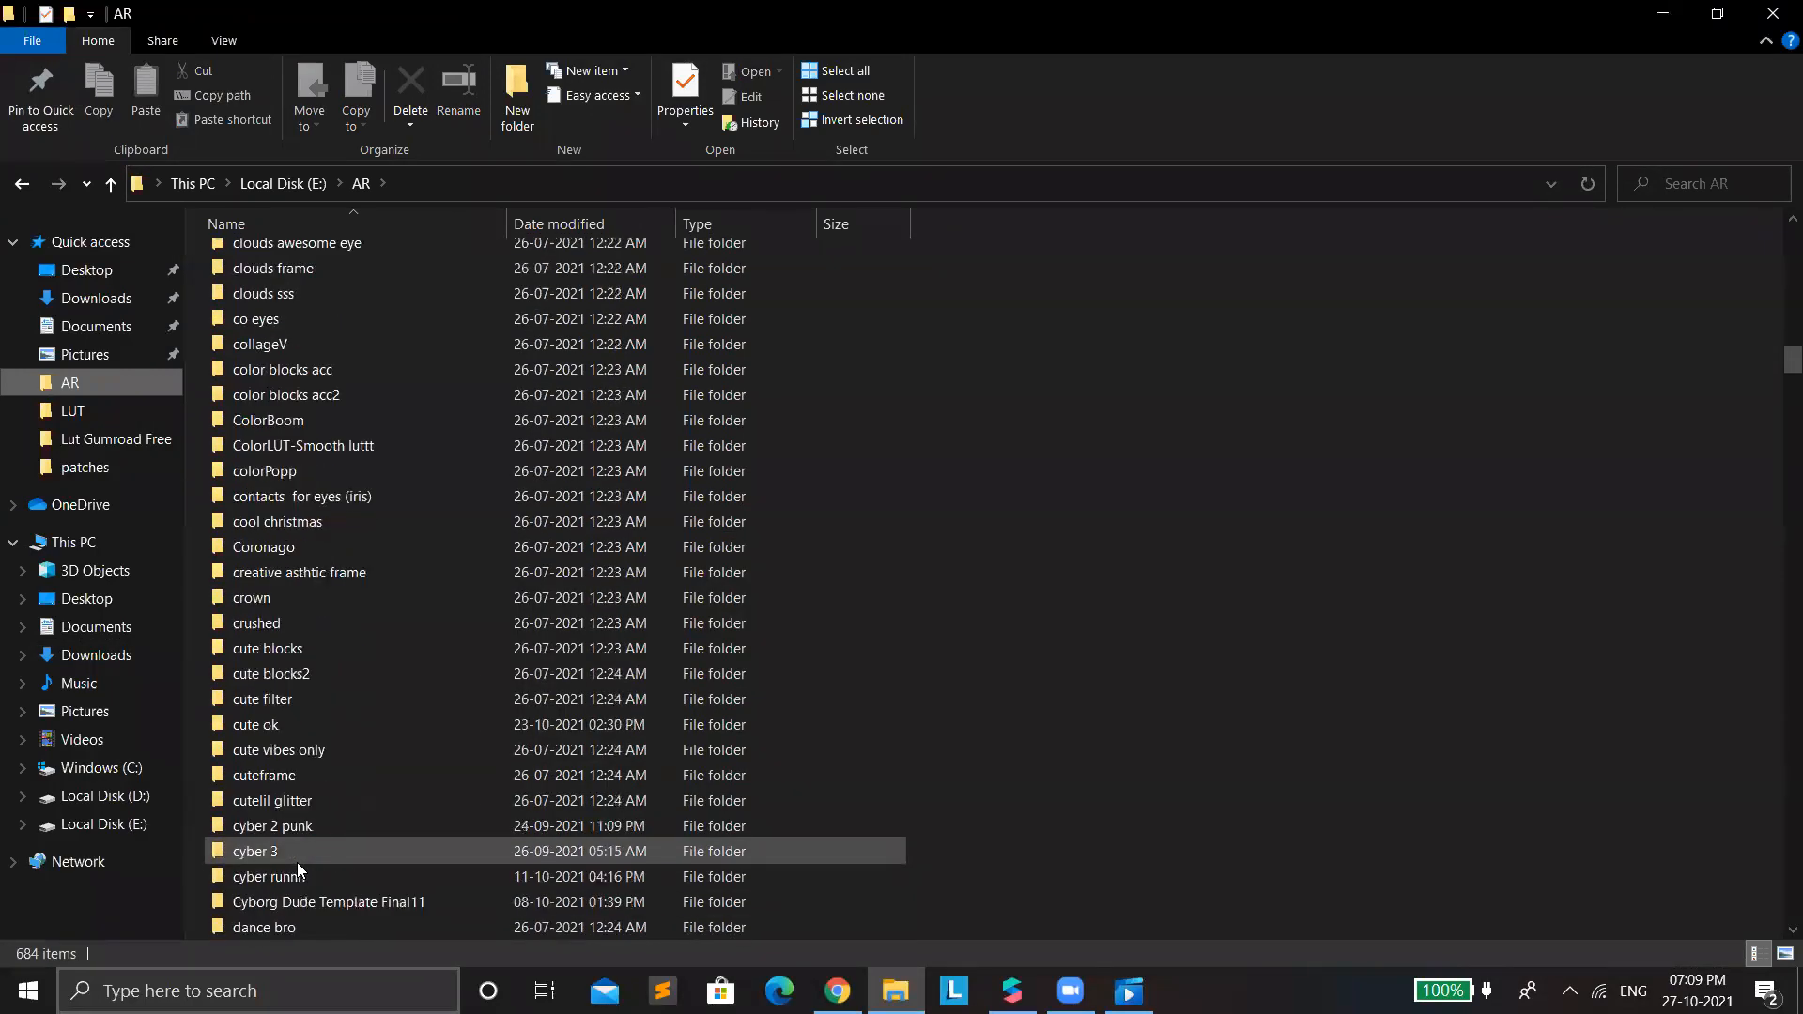
scroll(298, 862, down, 8)
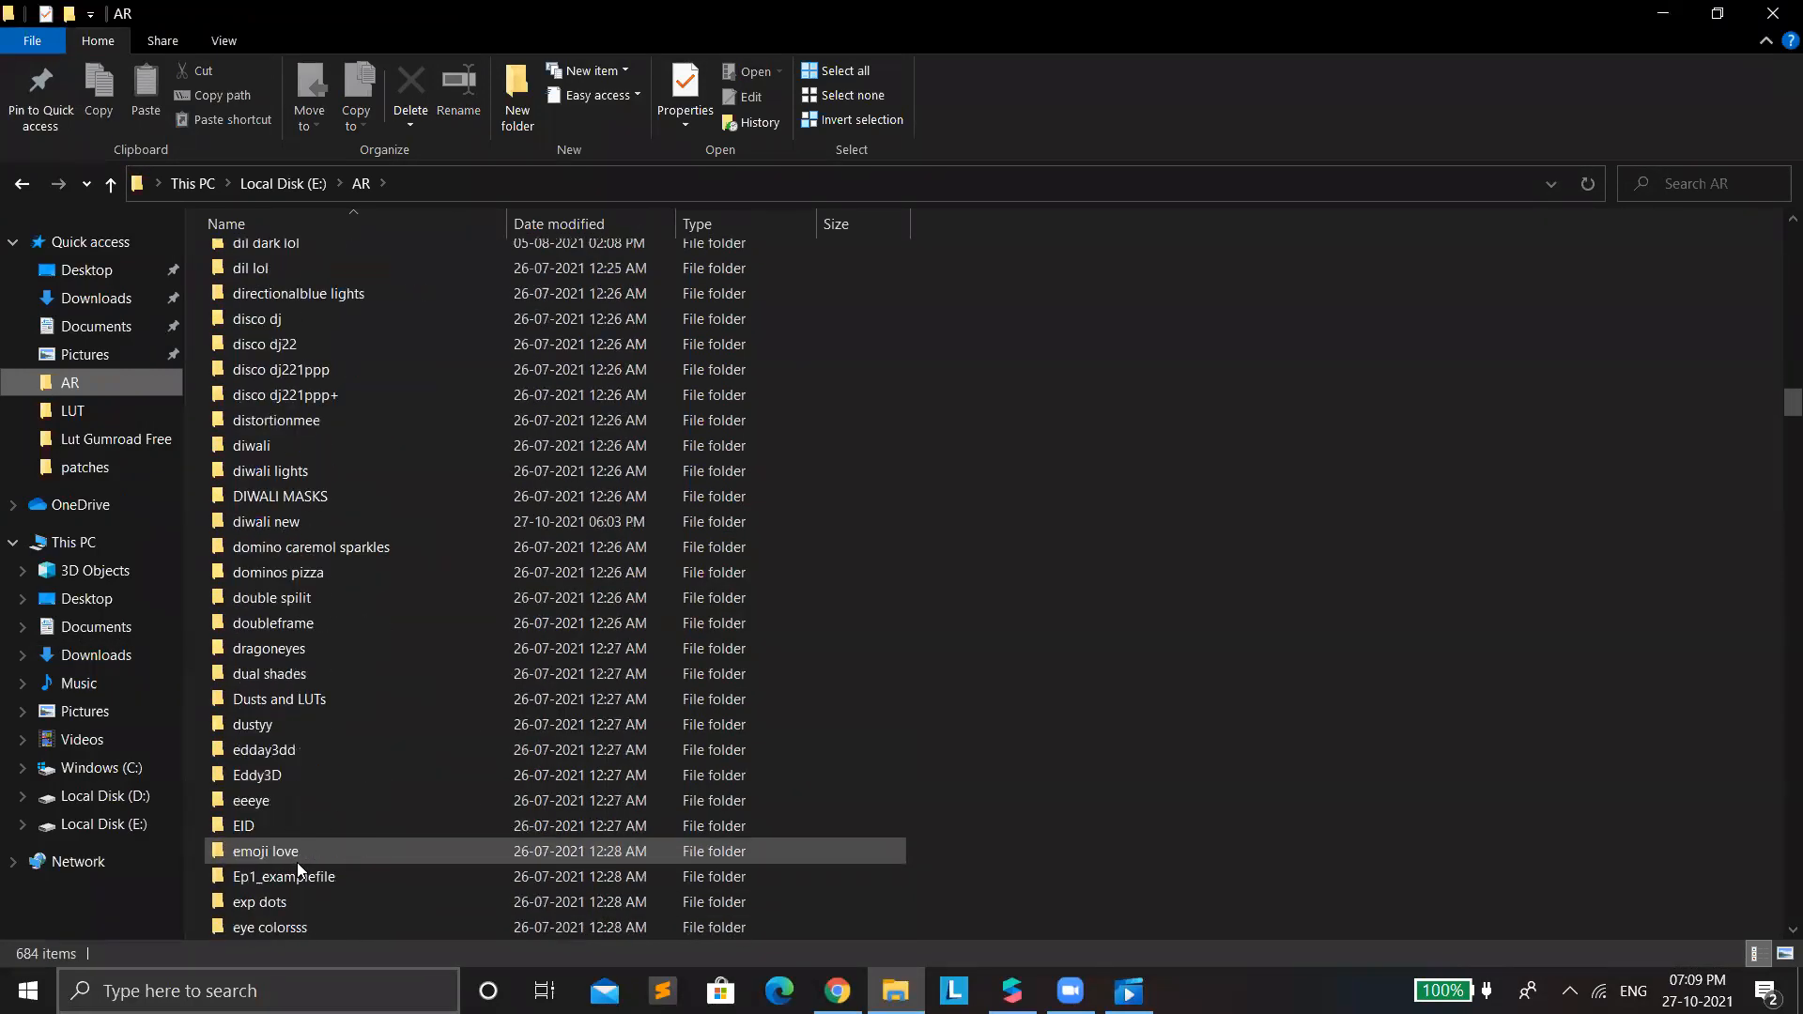
scroll(320, 726, down, 5)
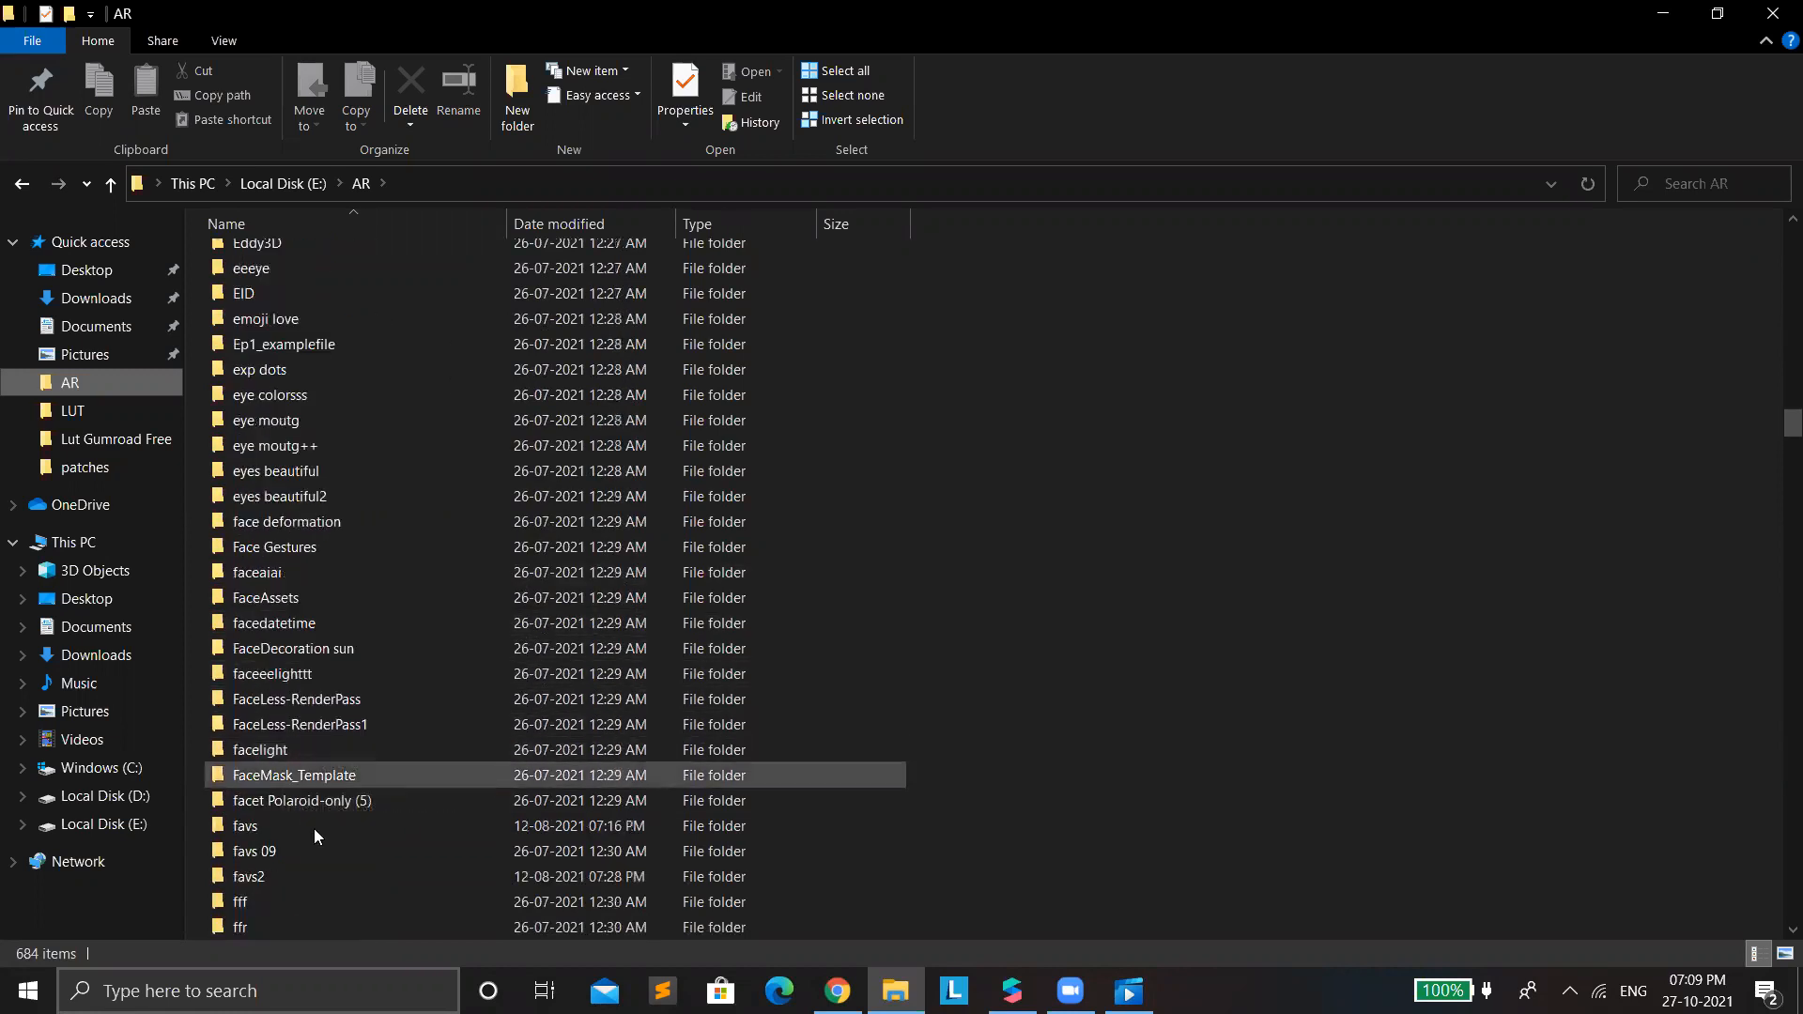
double_click(291, 598)
double_click(298, 284)
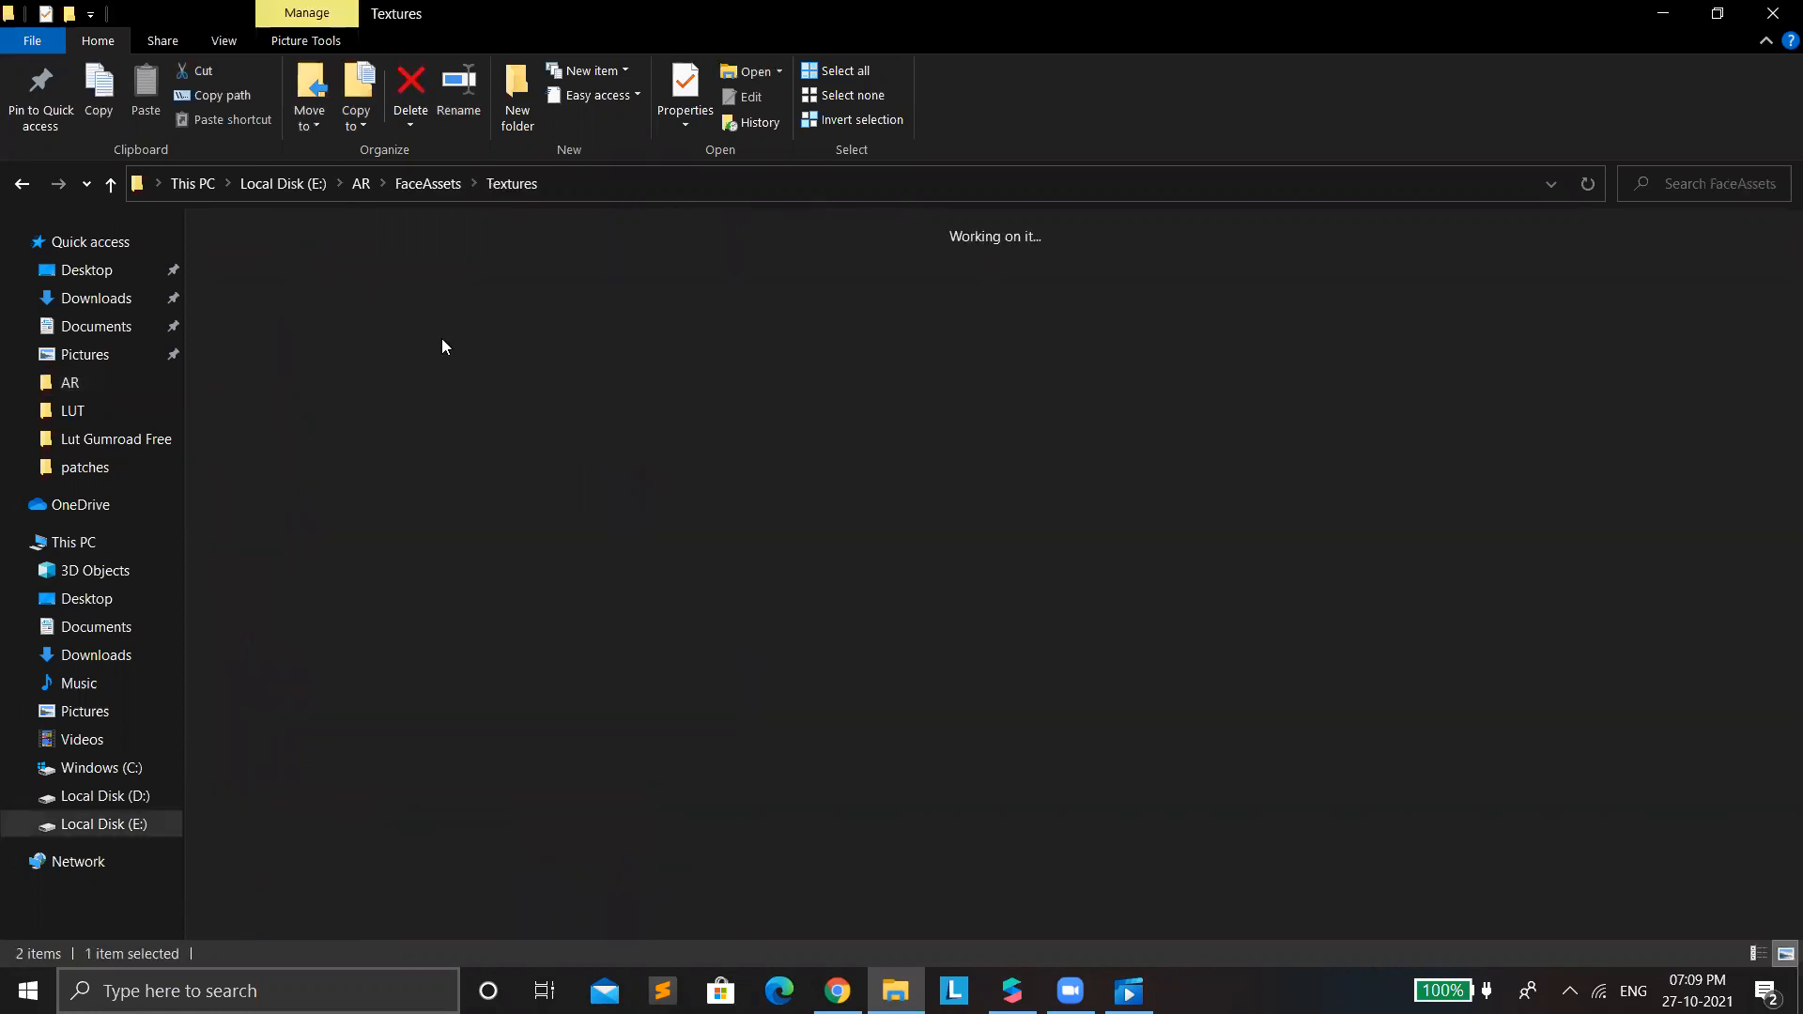
Enlarge the thumbnails in the Textures folder and examine the faceFeminine and faceMesh textures.
ctrl+scroll(648, 438, up, 4)
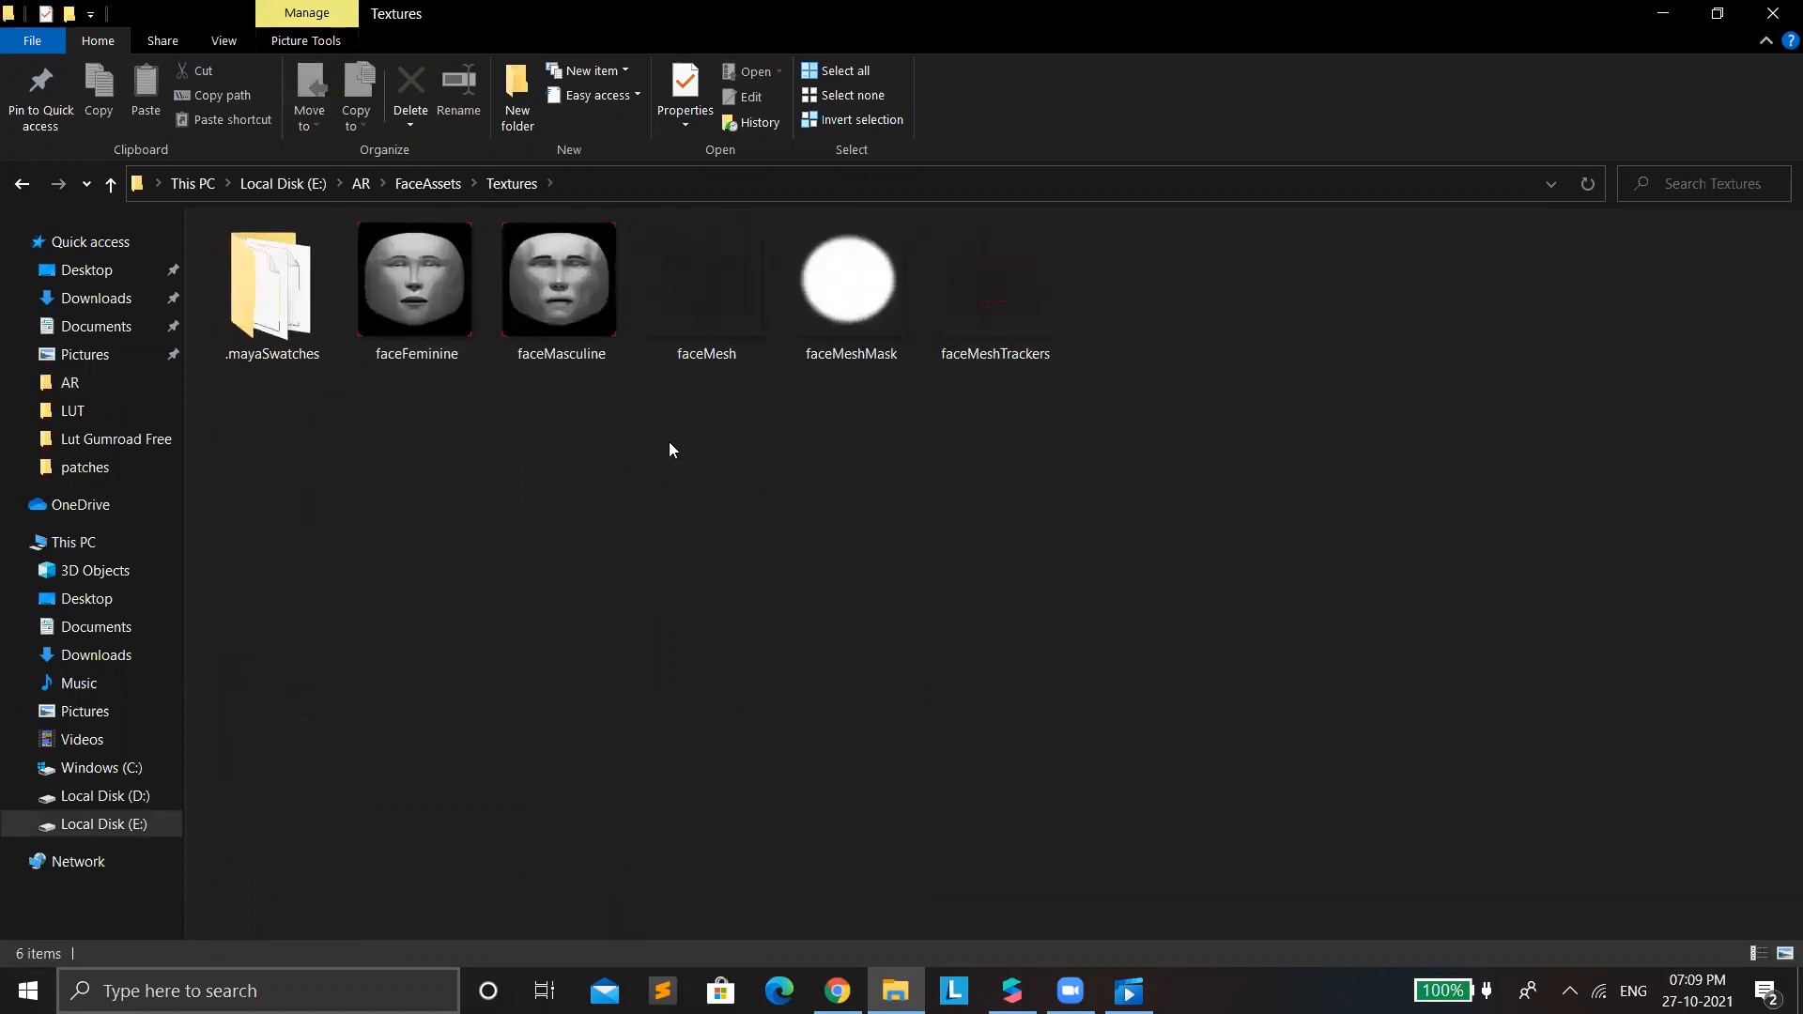
ctrl+scroll(715, 478, up, 1)
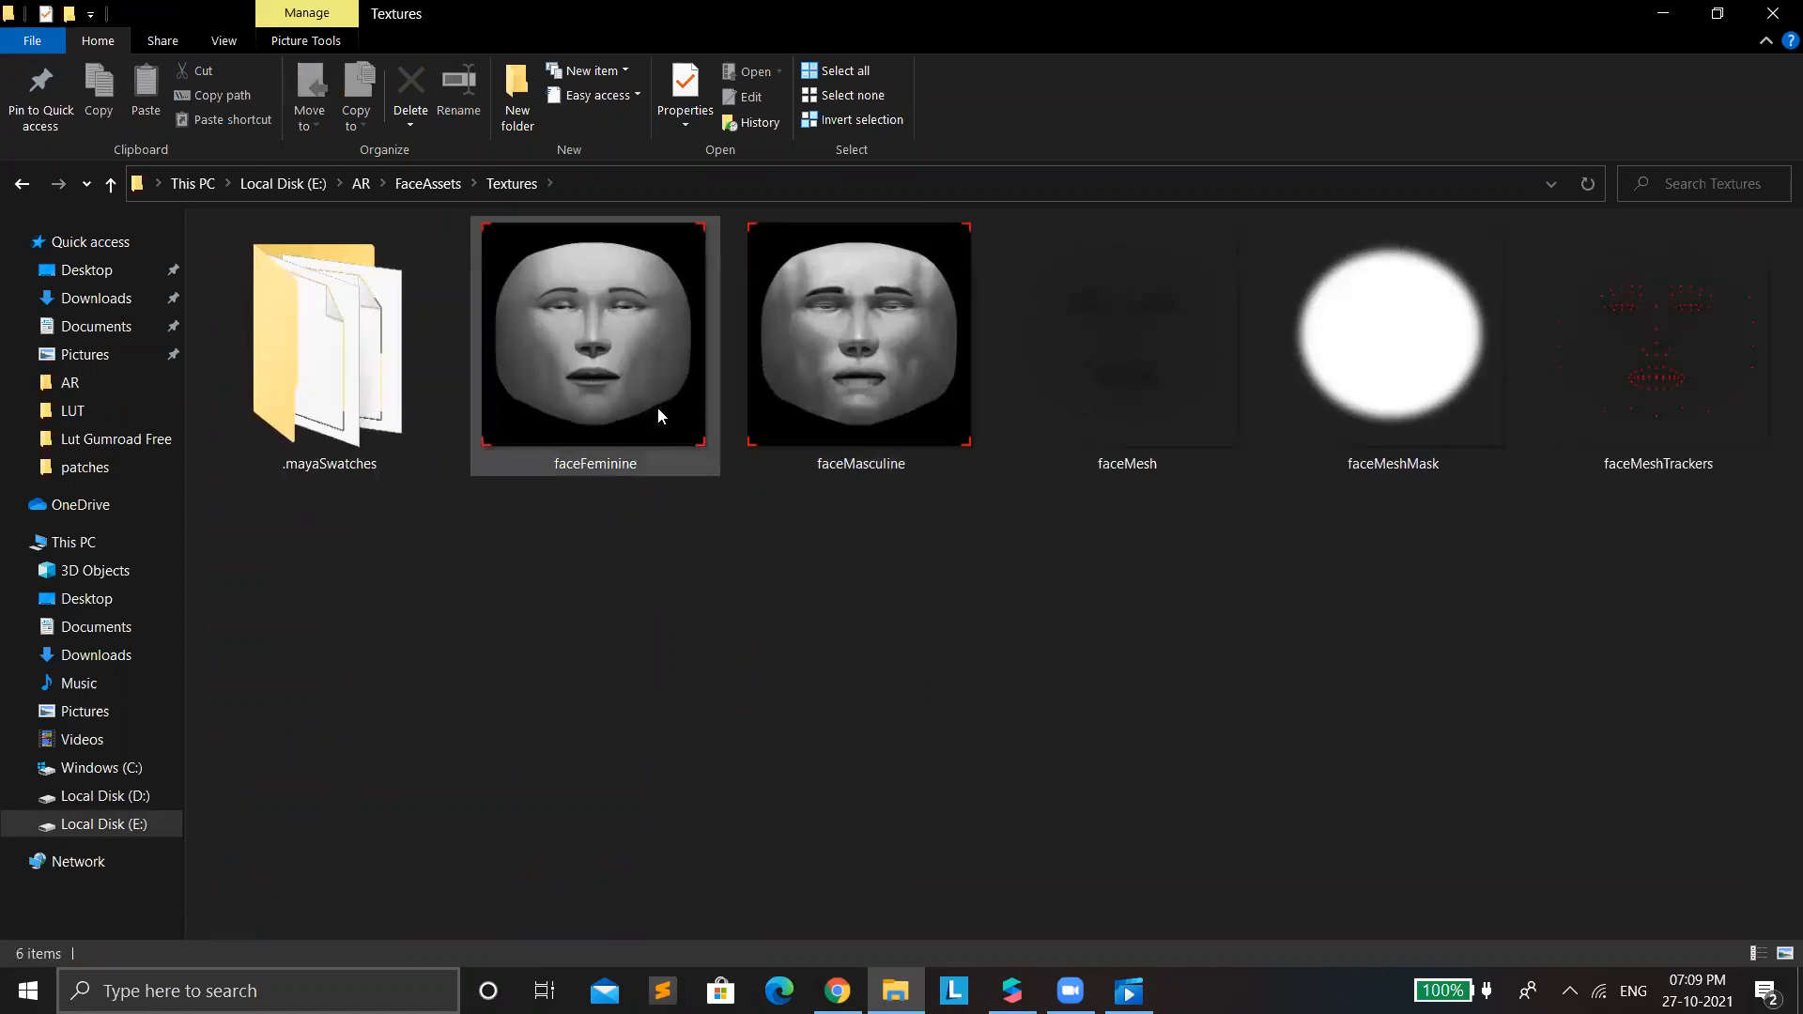
click(633, 323)
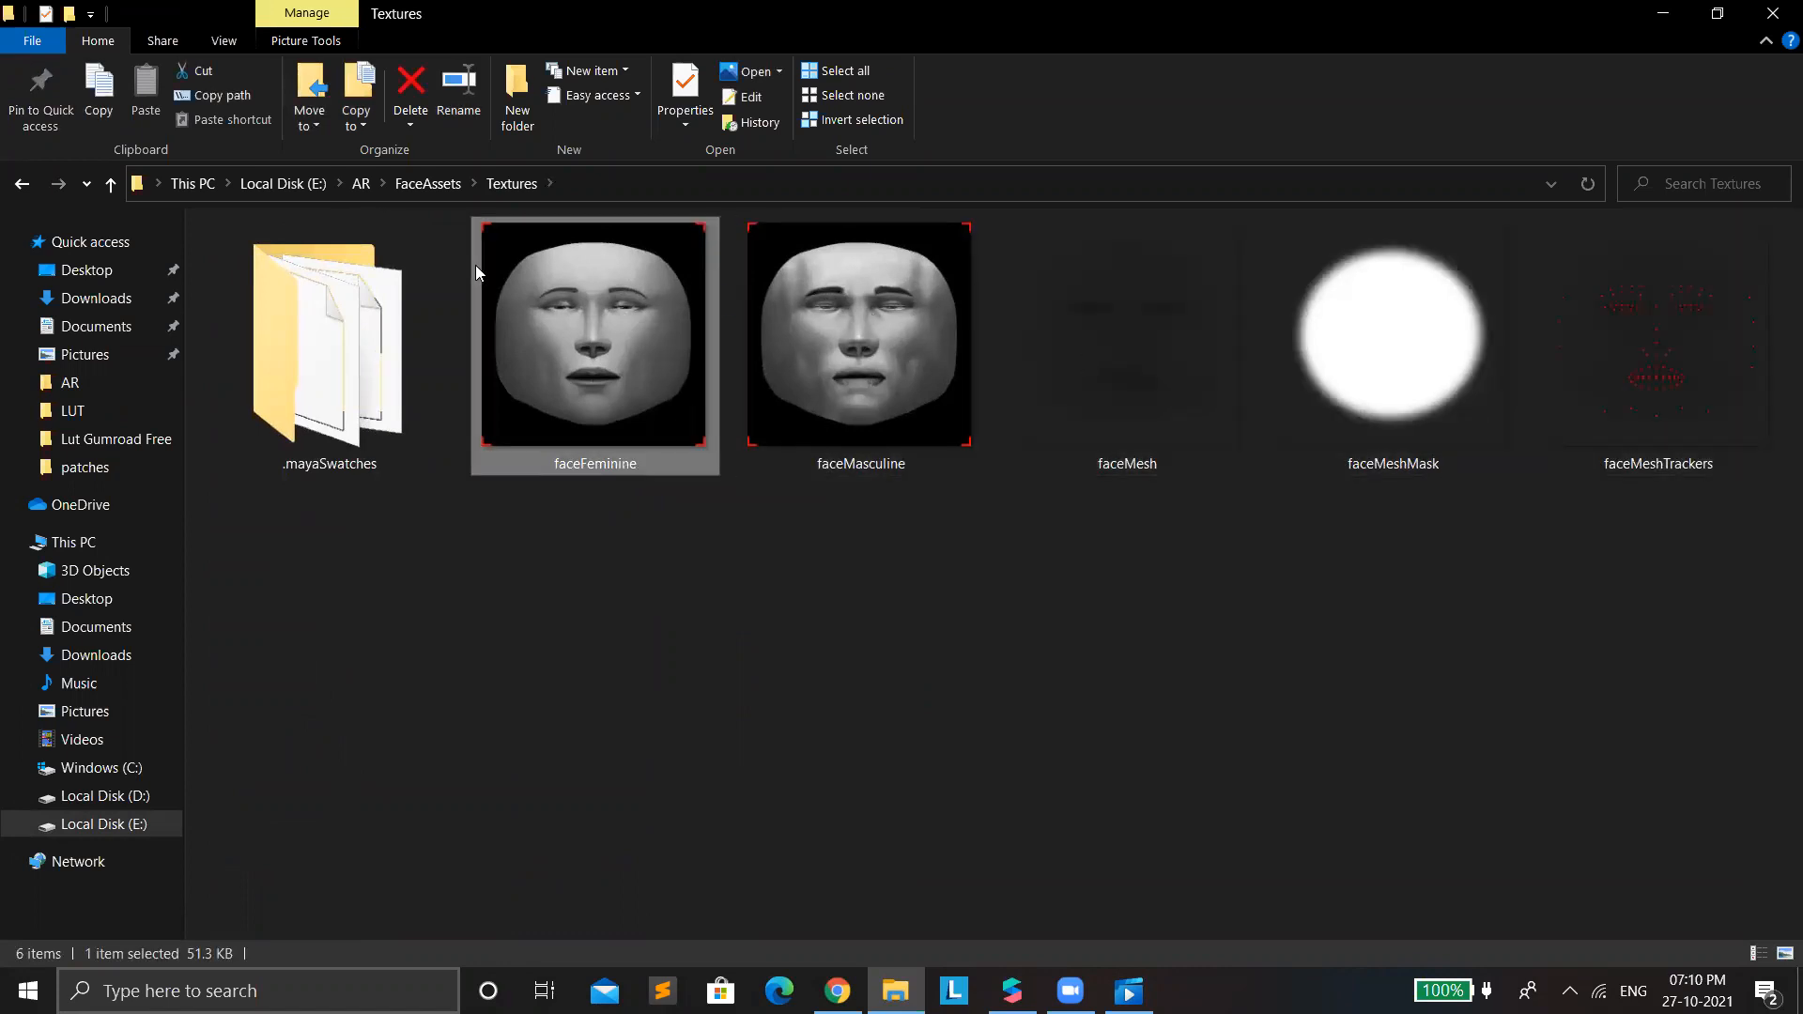
click(665, 661)
click(575, 372)
click(1200, 446)
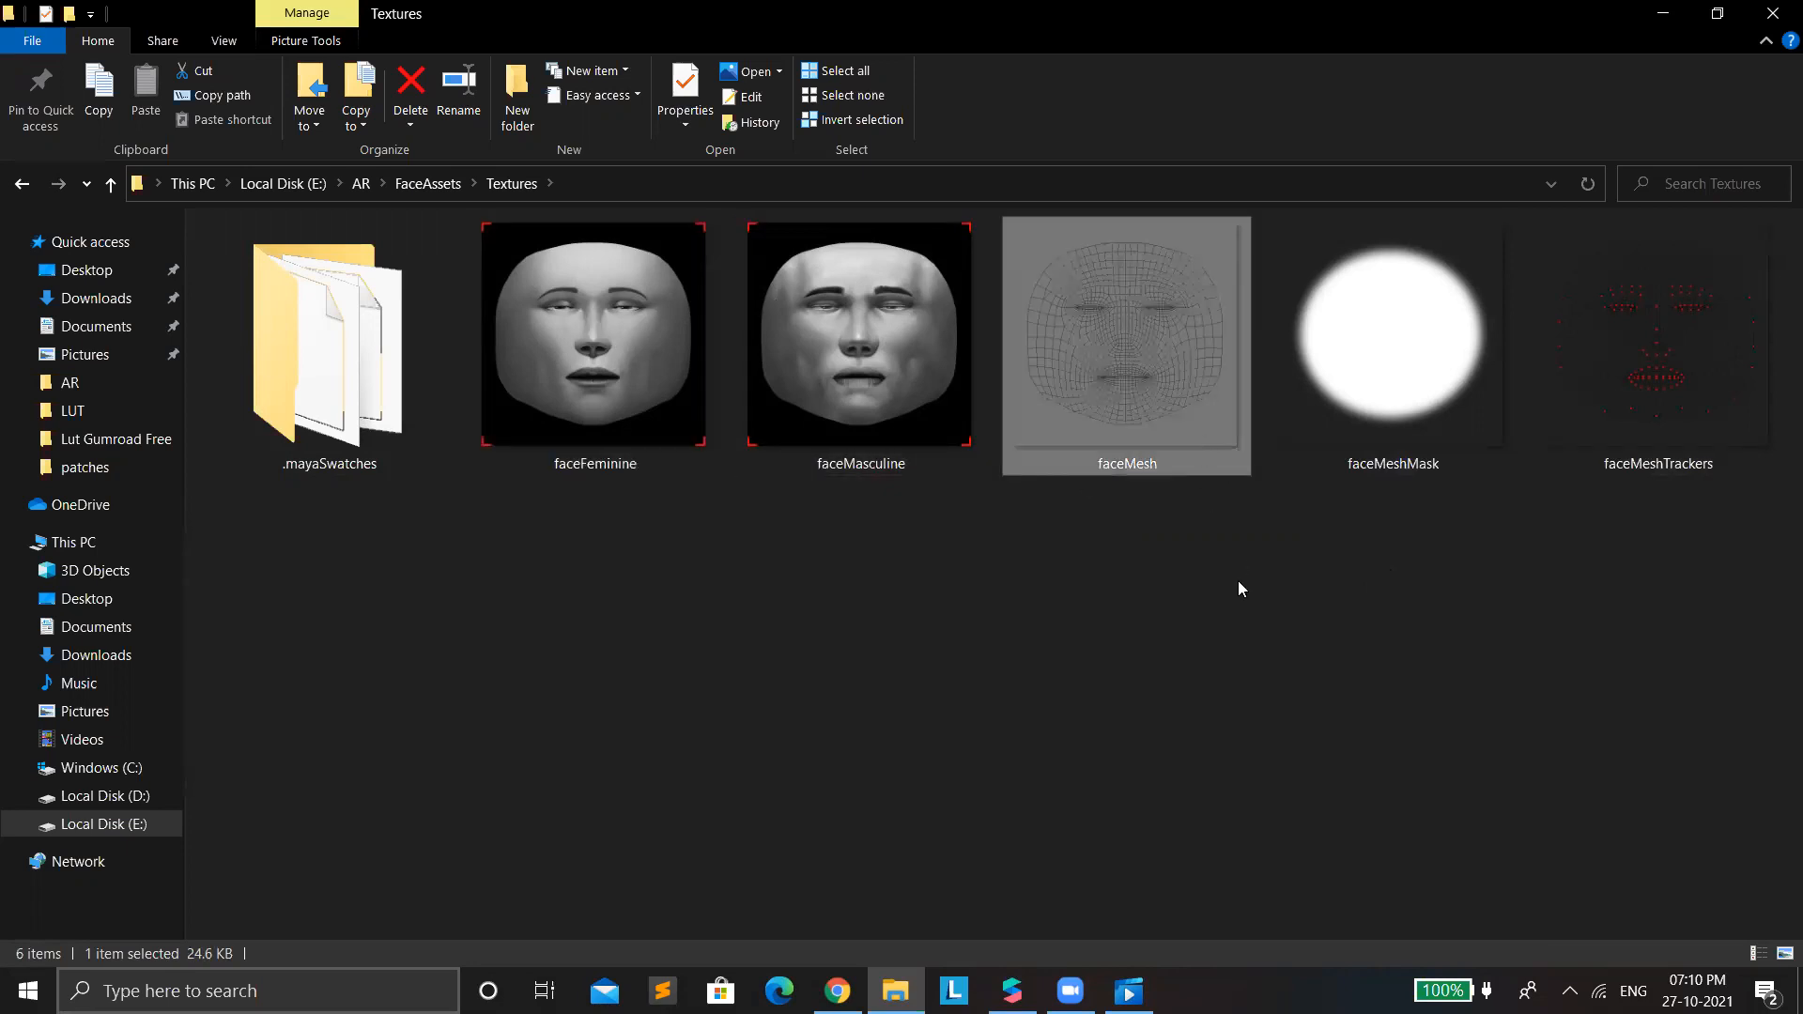
click(586, 333)
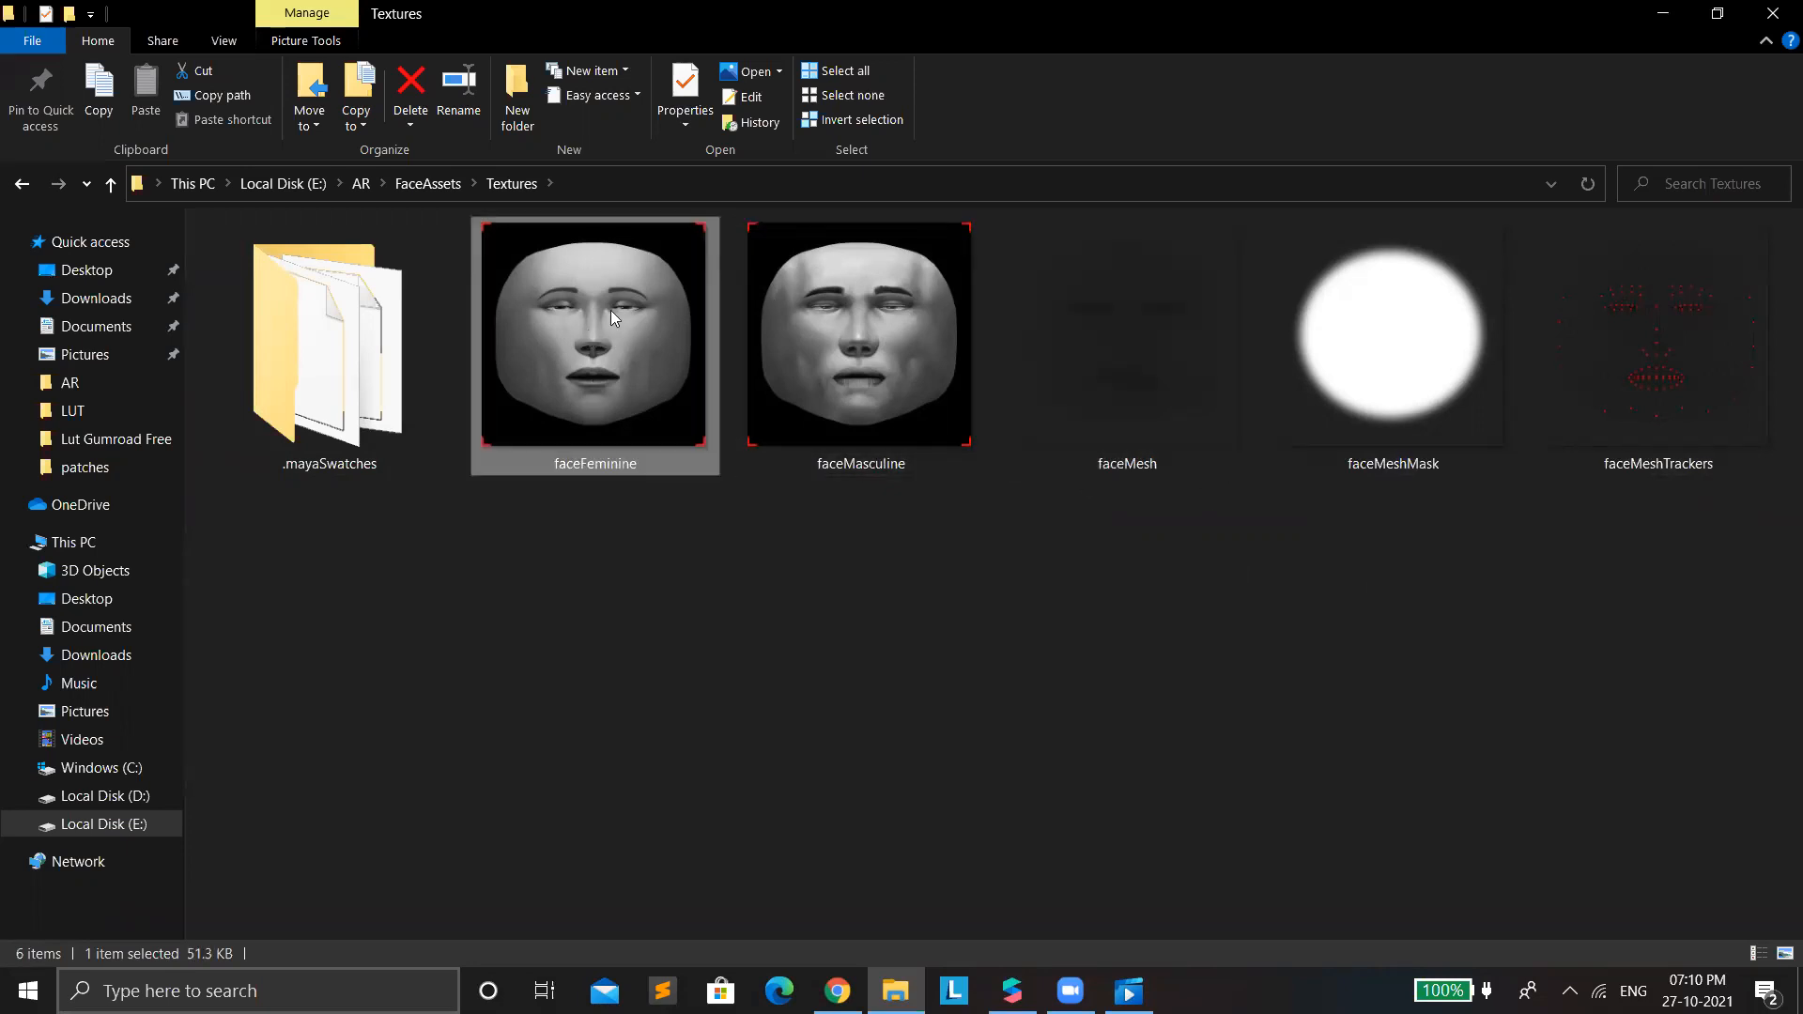
Go back to the Downloads folder, play WhatsApp Video 2021-10-27 at 12.16.54 PM again and exit the playback.
click(1666, 14)
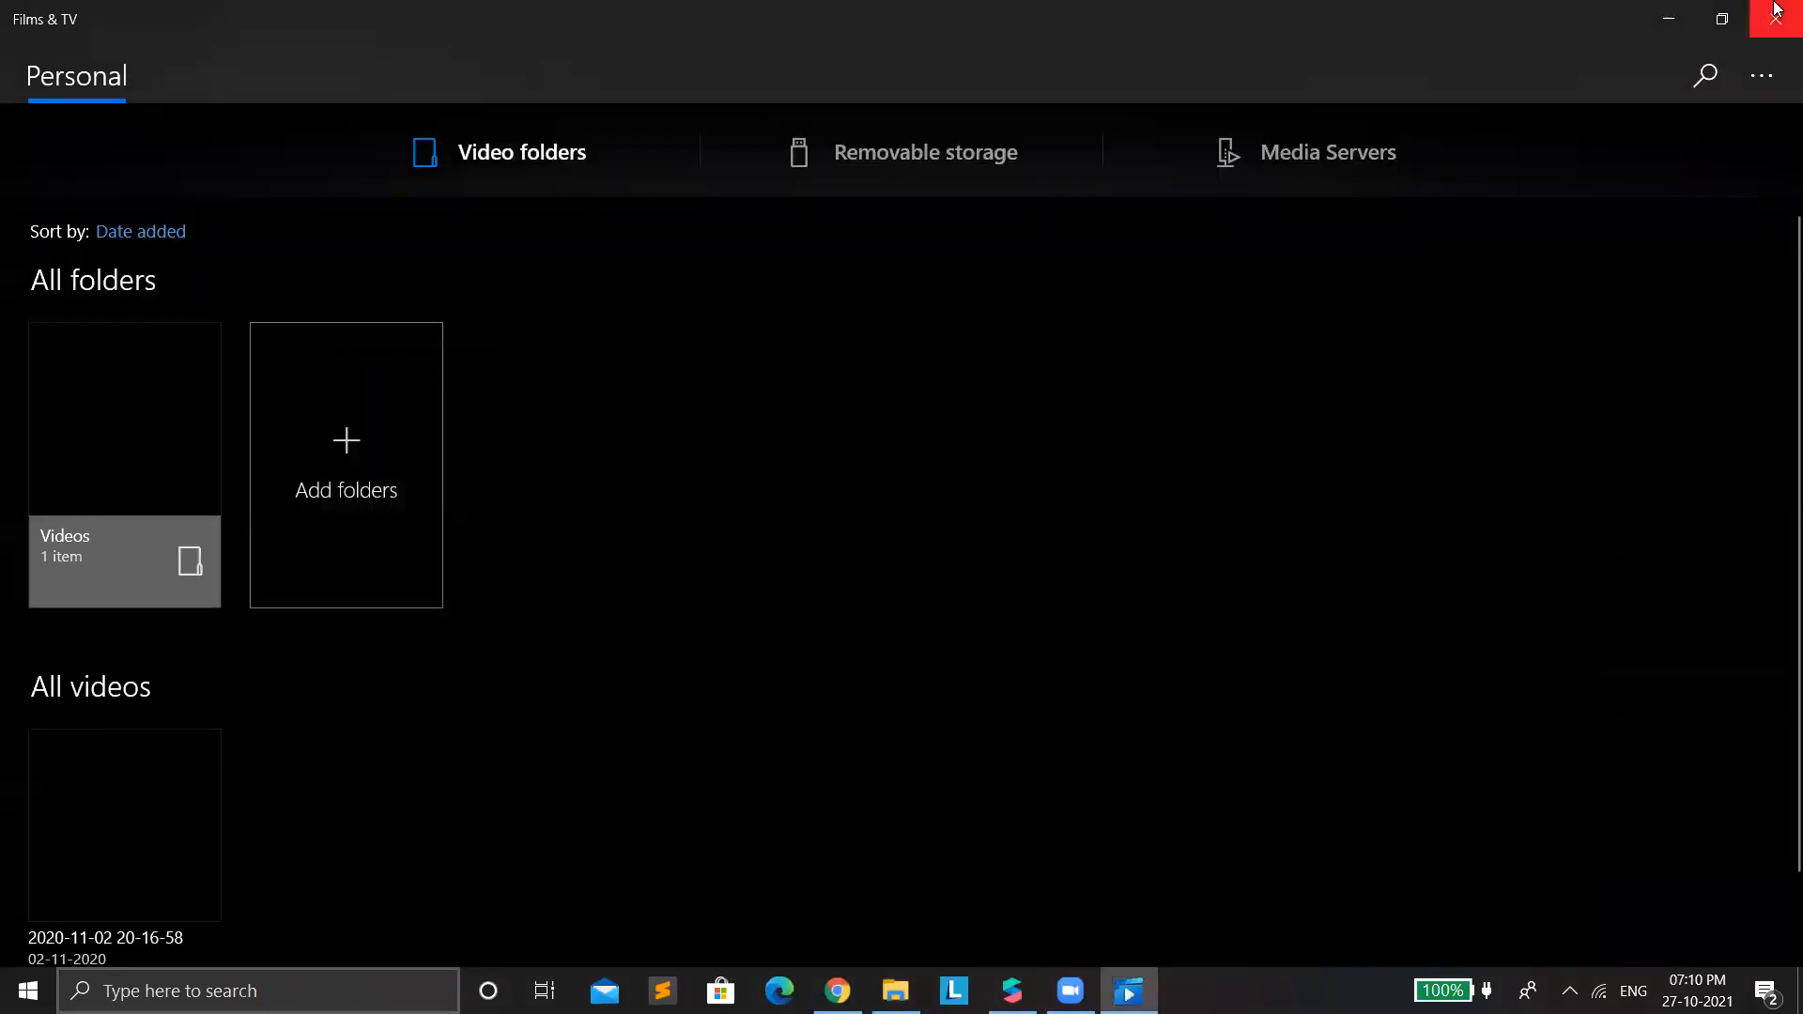
click(1669, 19)
click(896, 990)
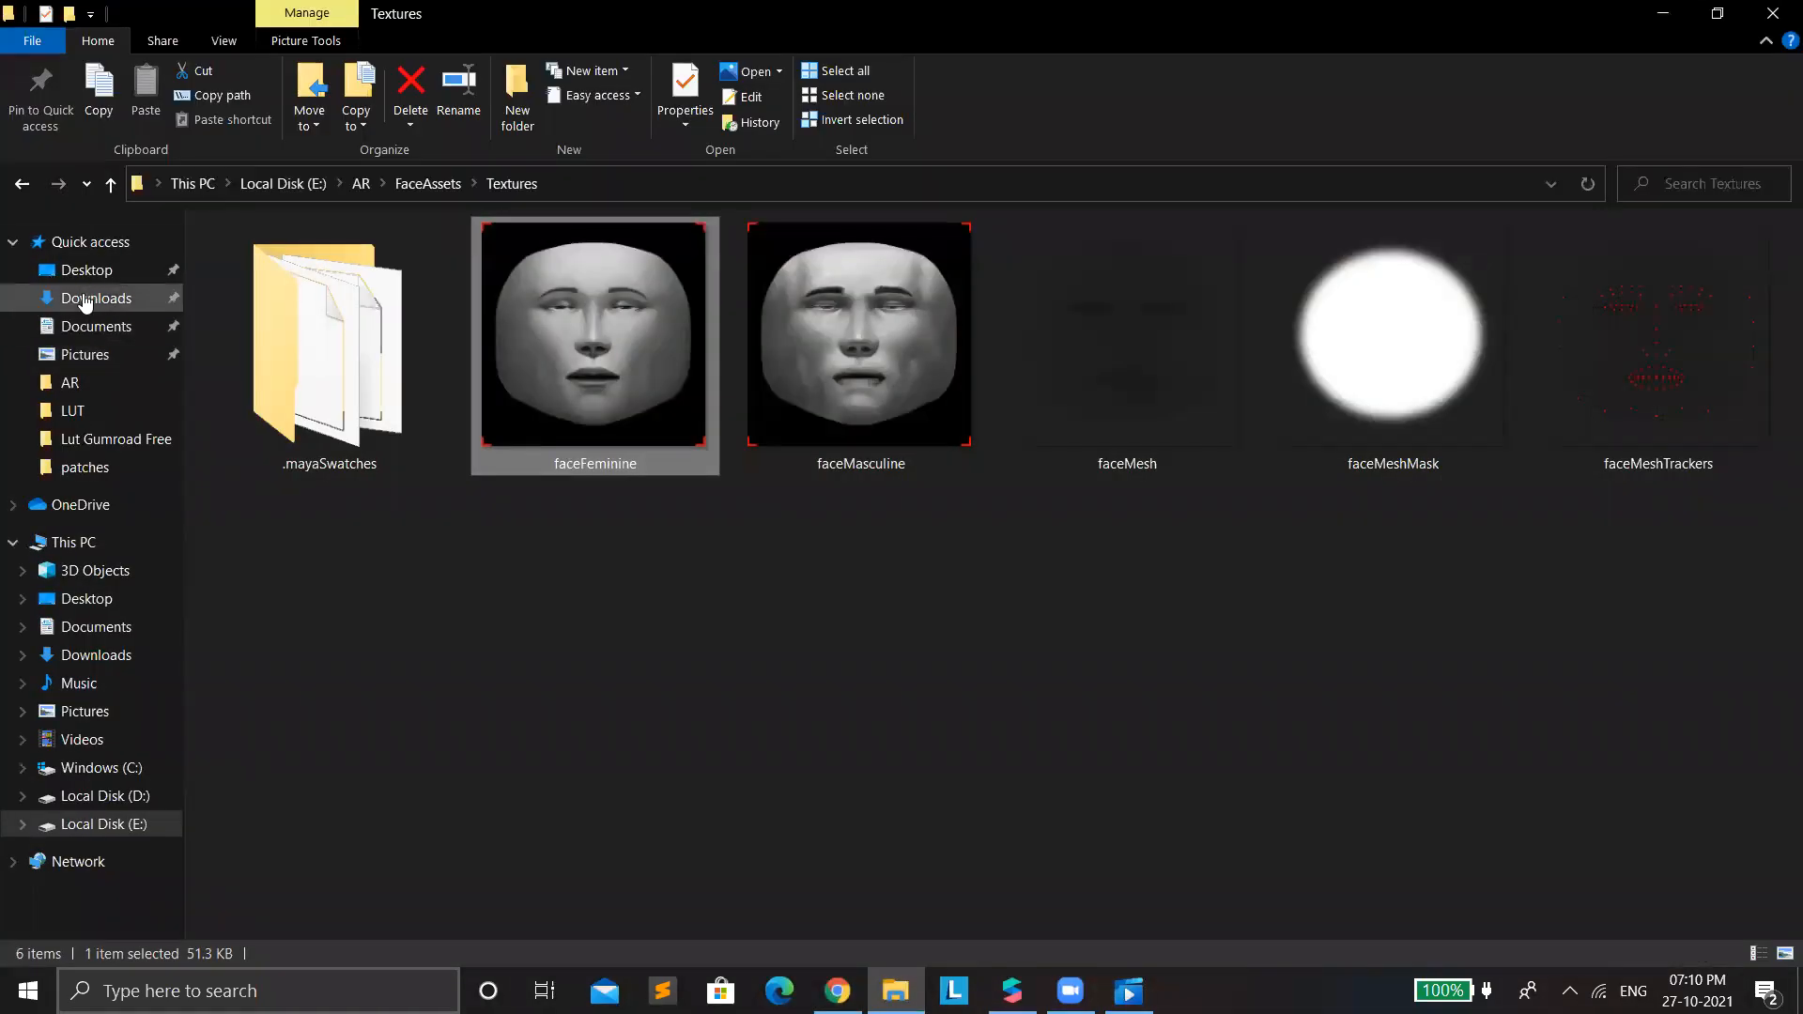
click(94, 298)
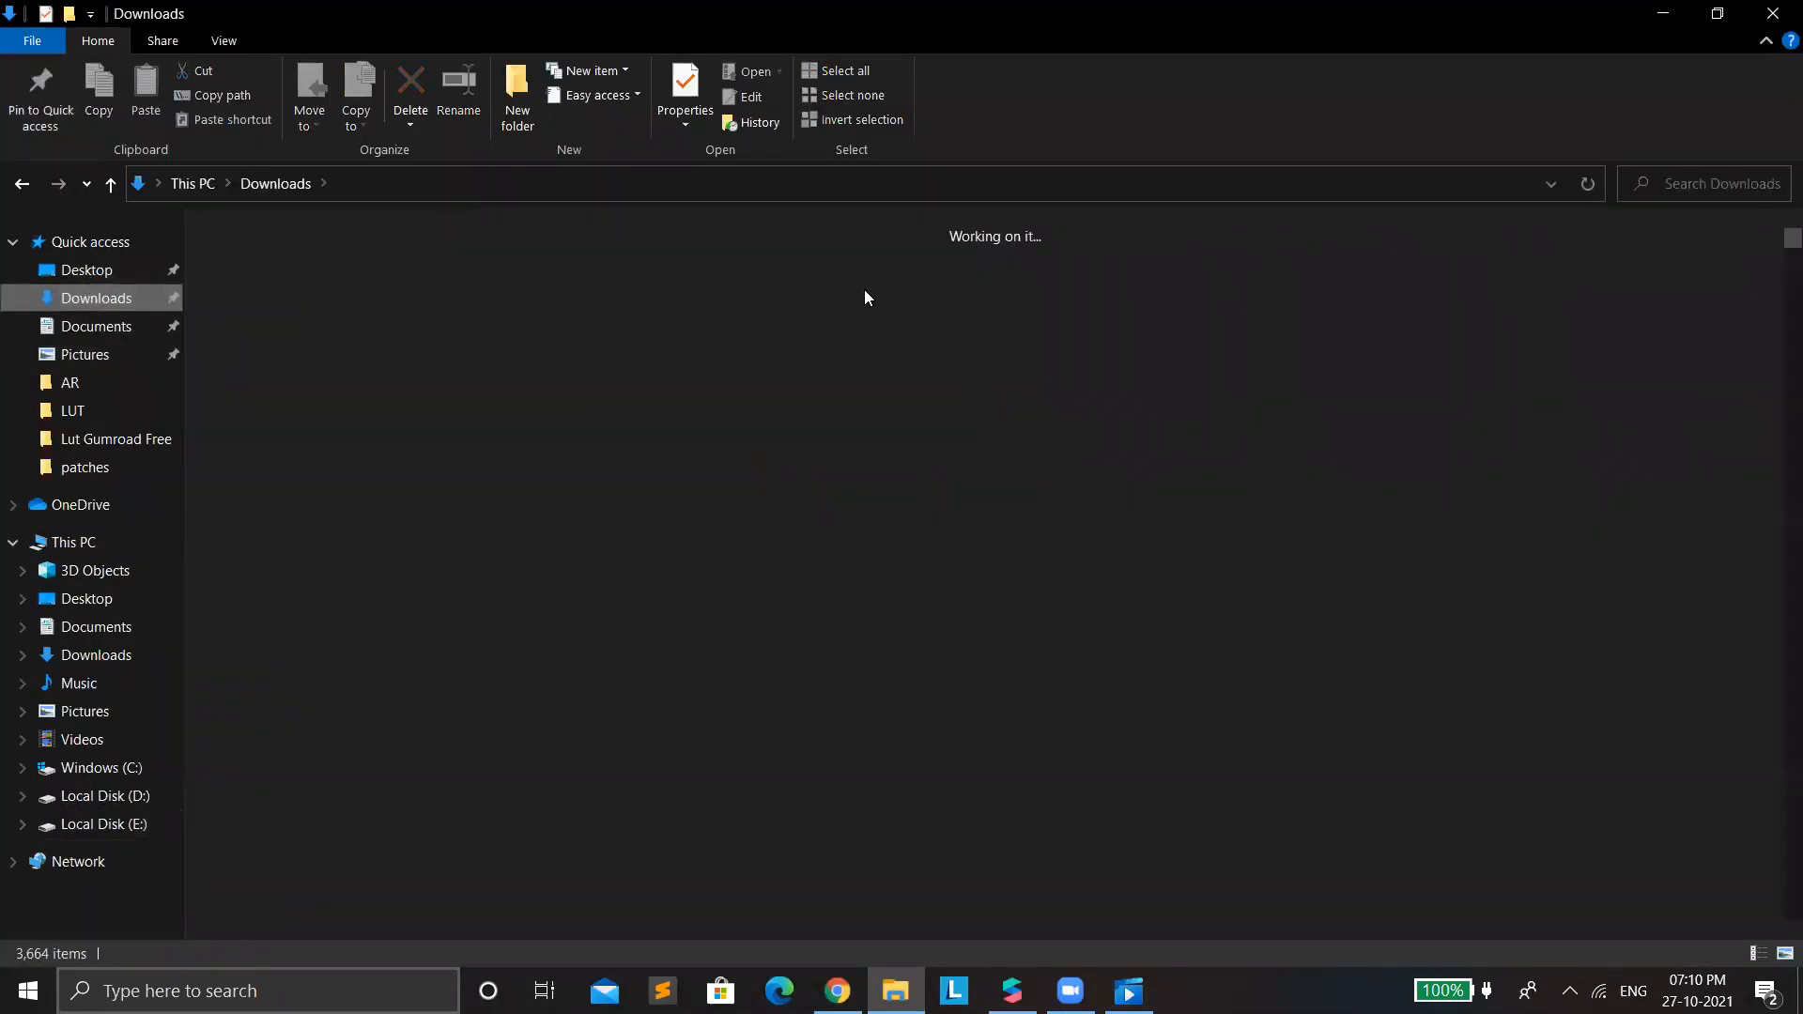
click(868, 340)
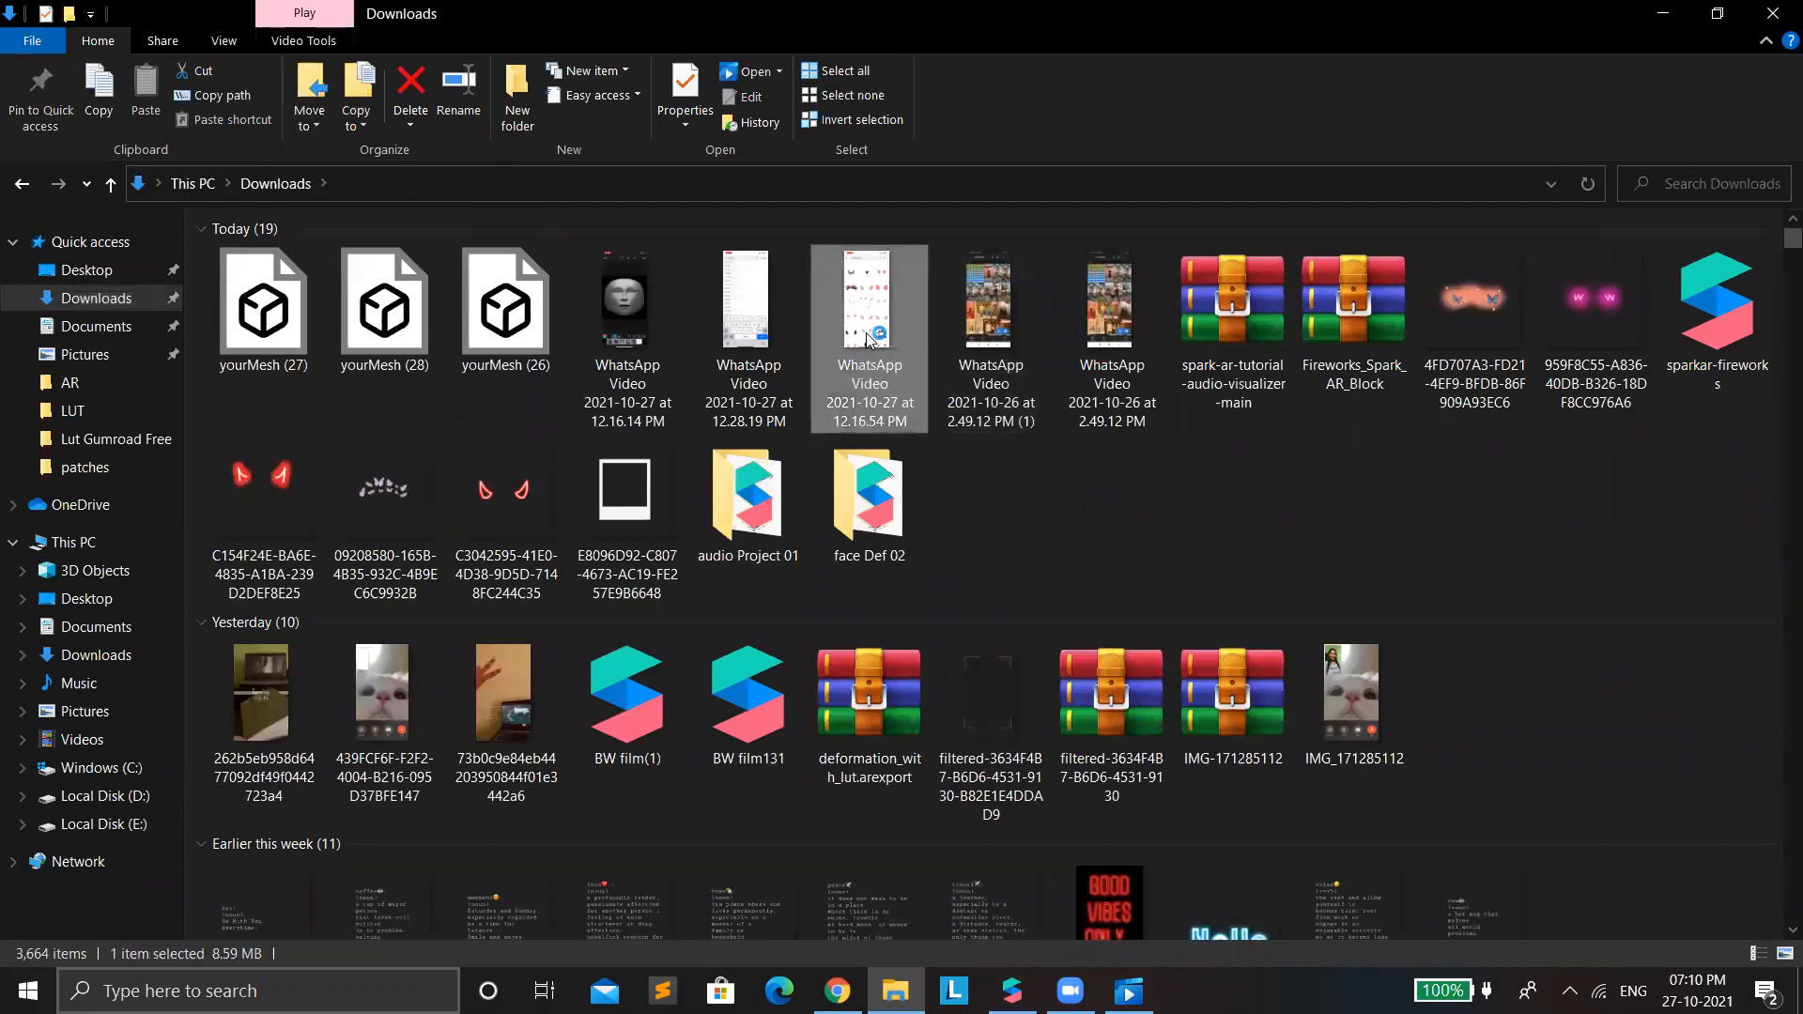
double_click(865, 336)
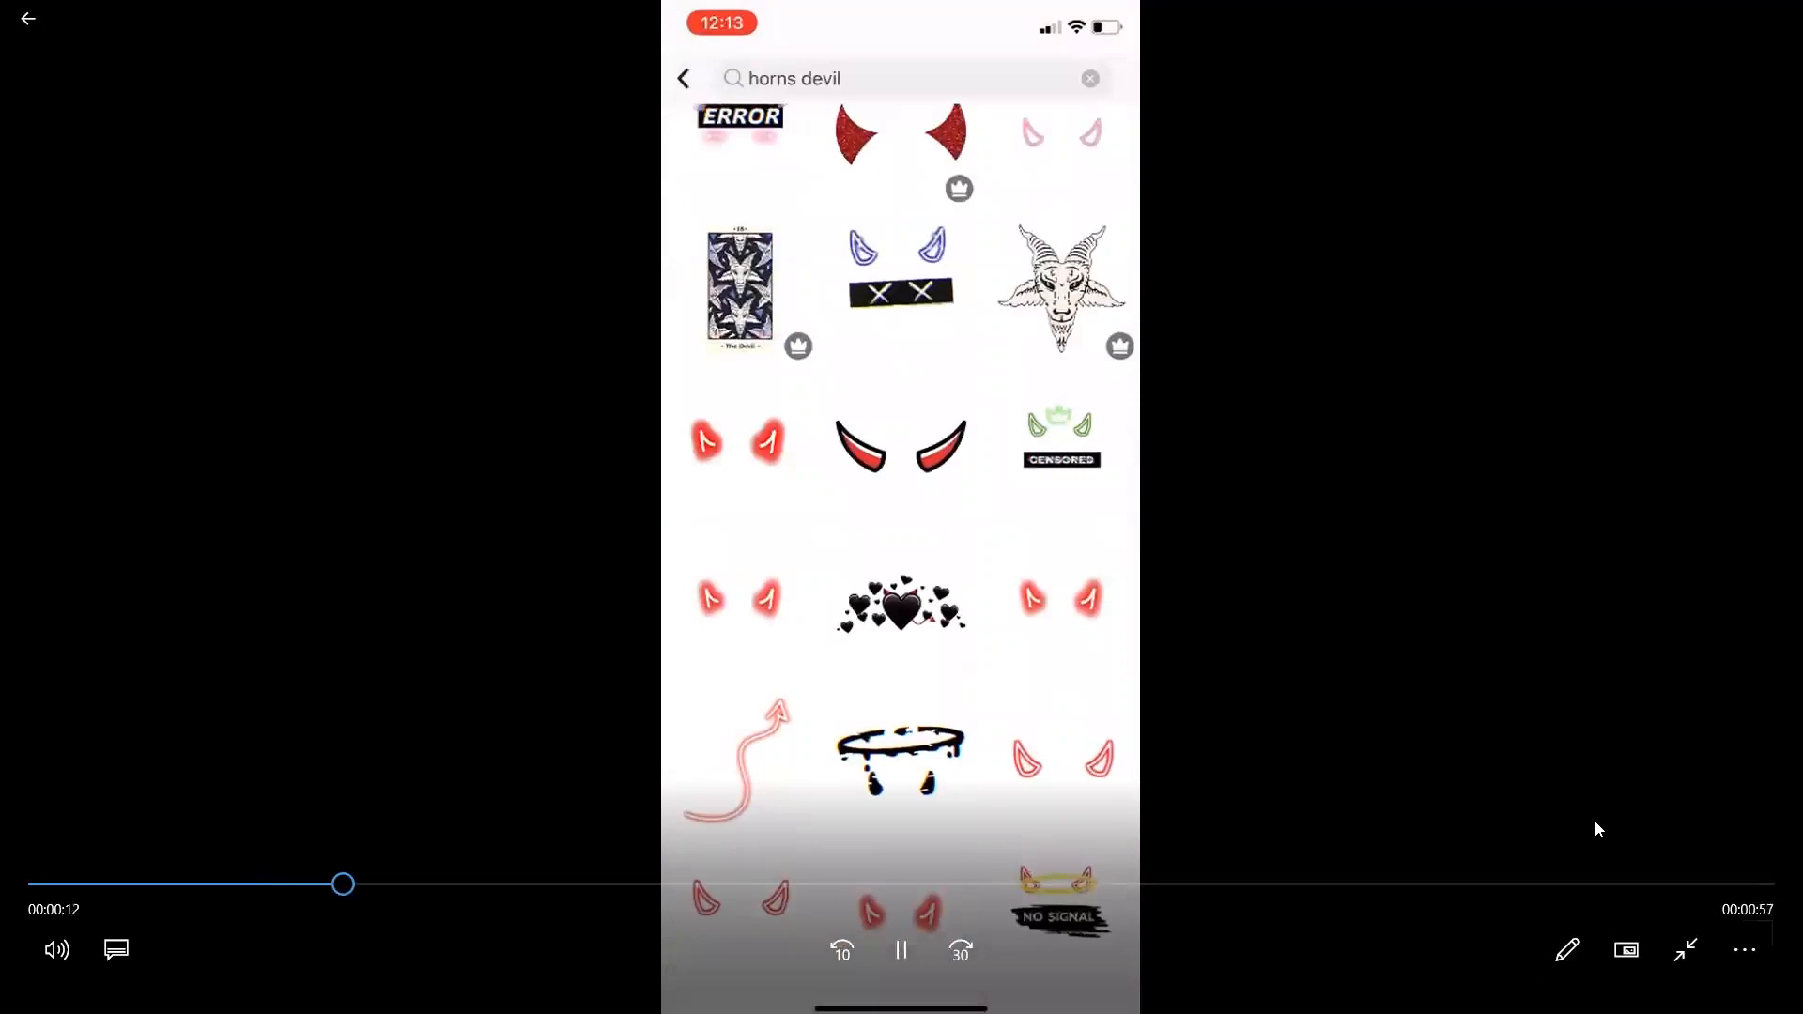
click(49, 18)
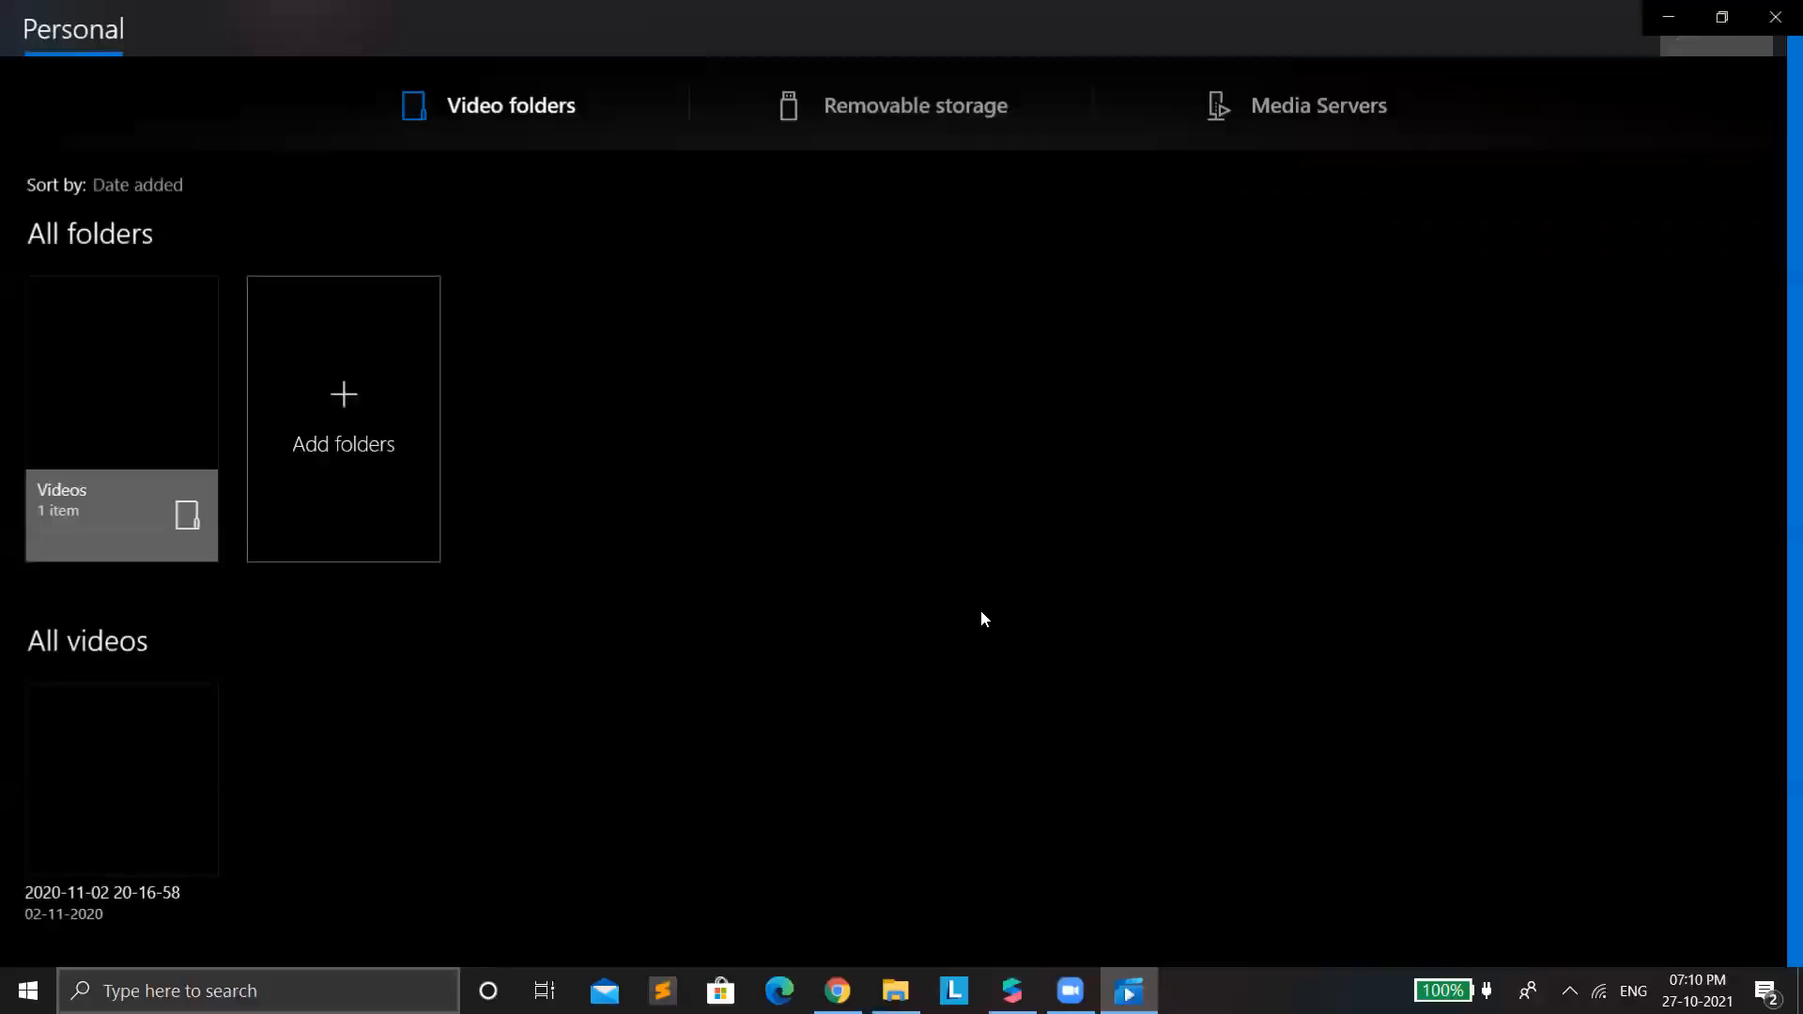
Return to File Explorer, play WhatsApp Video 2021-10-27 at 12.28.19 PM and close the video player.
key(alt+Tab)
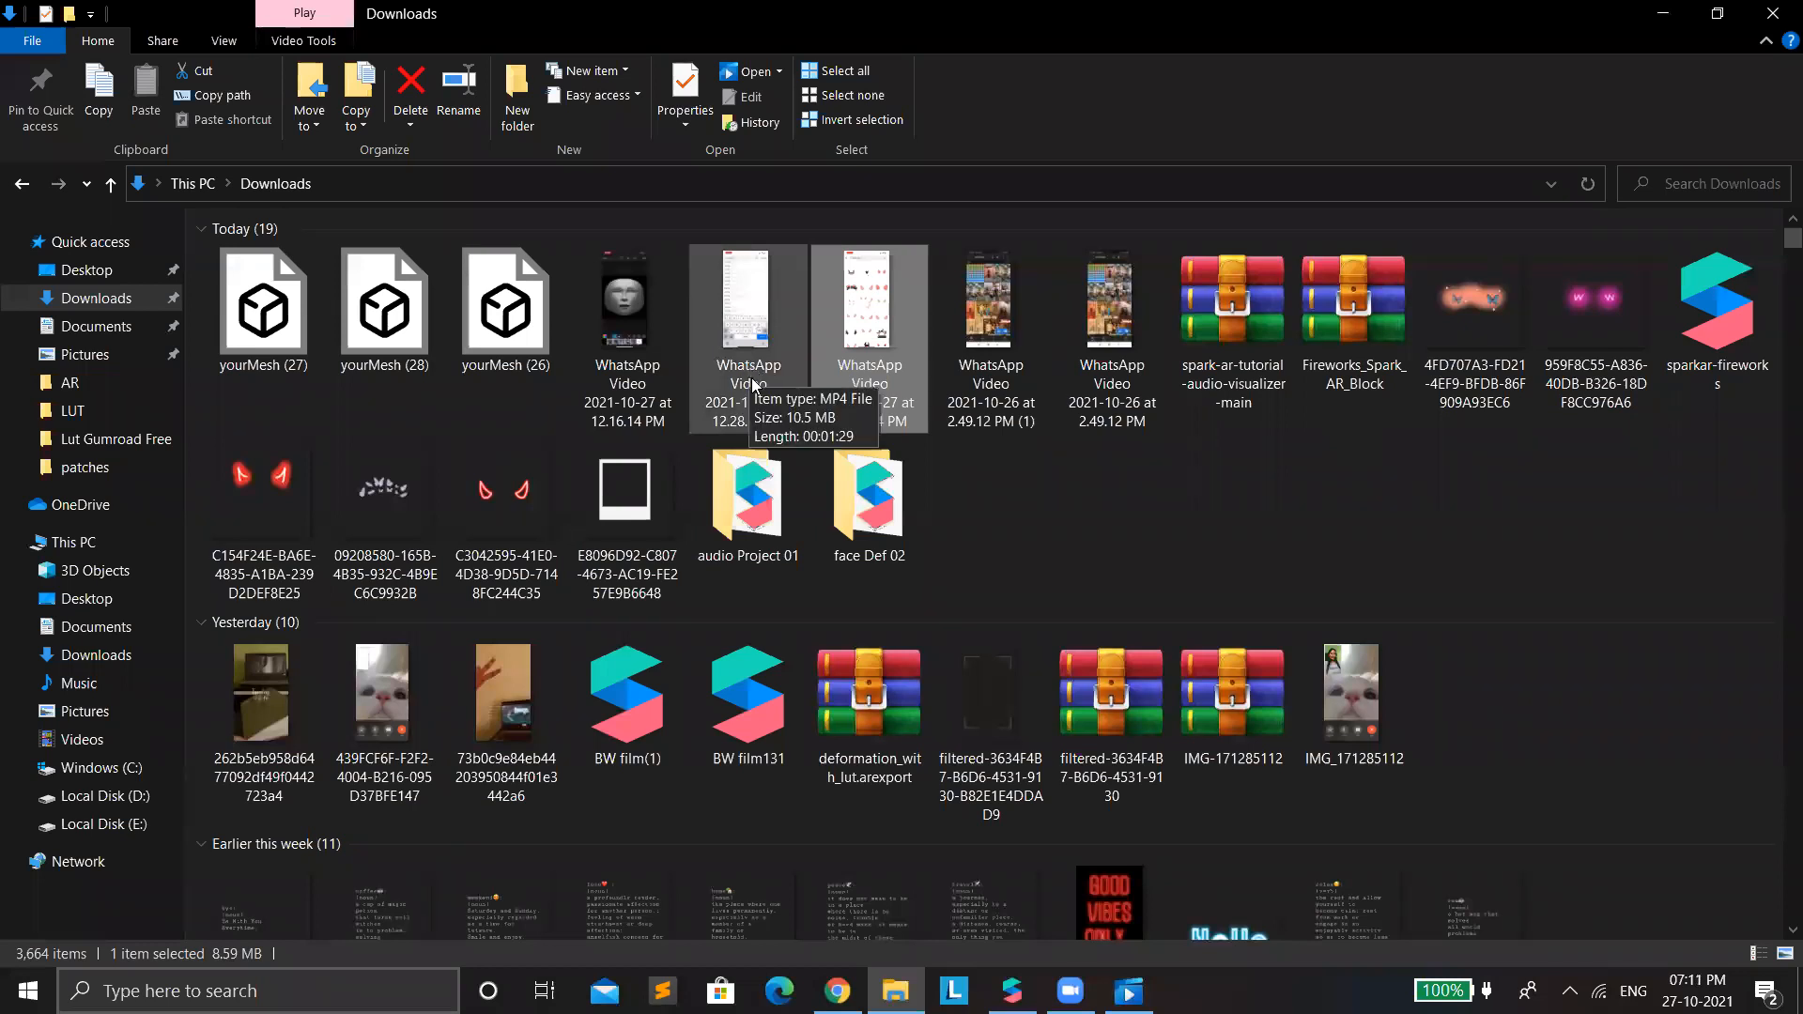
double_click(751, 377)
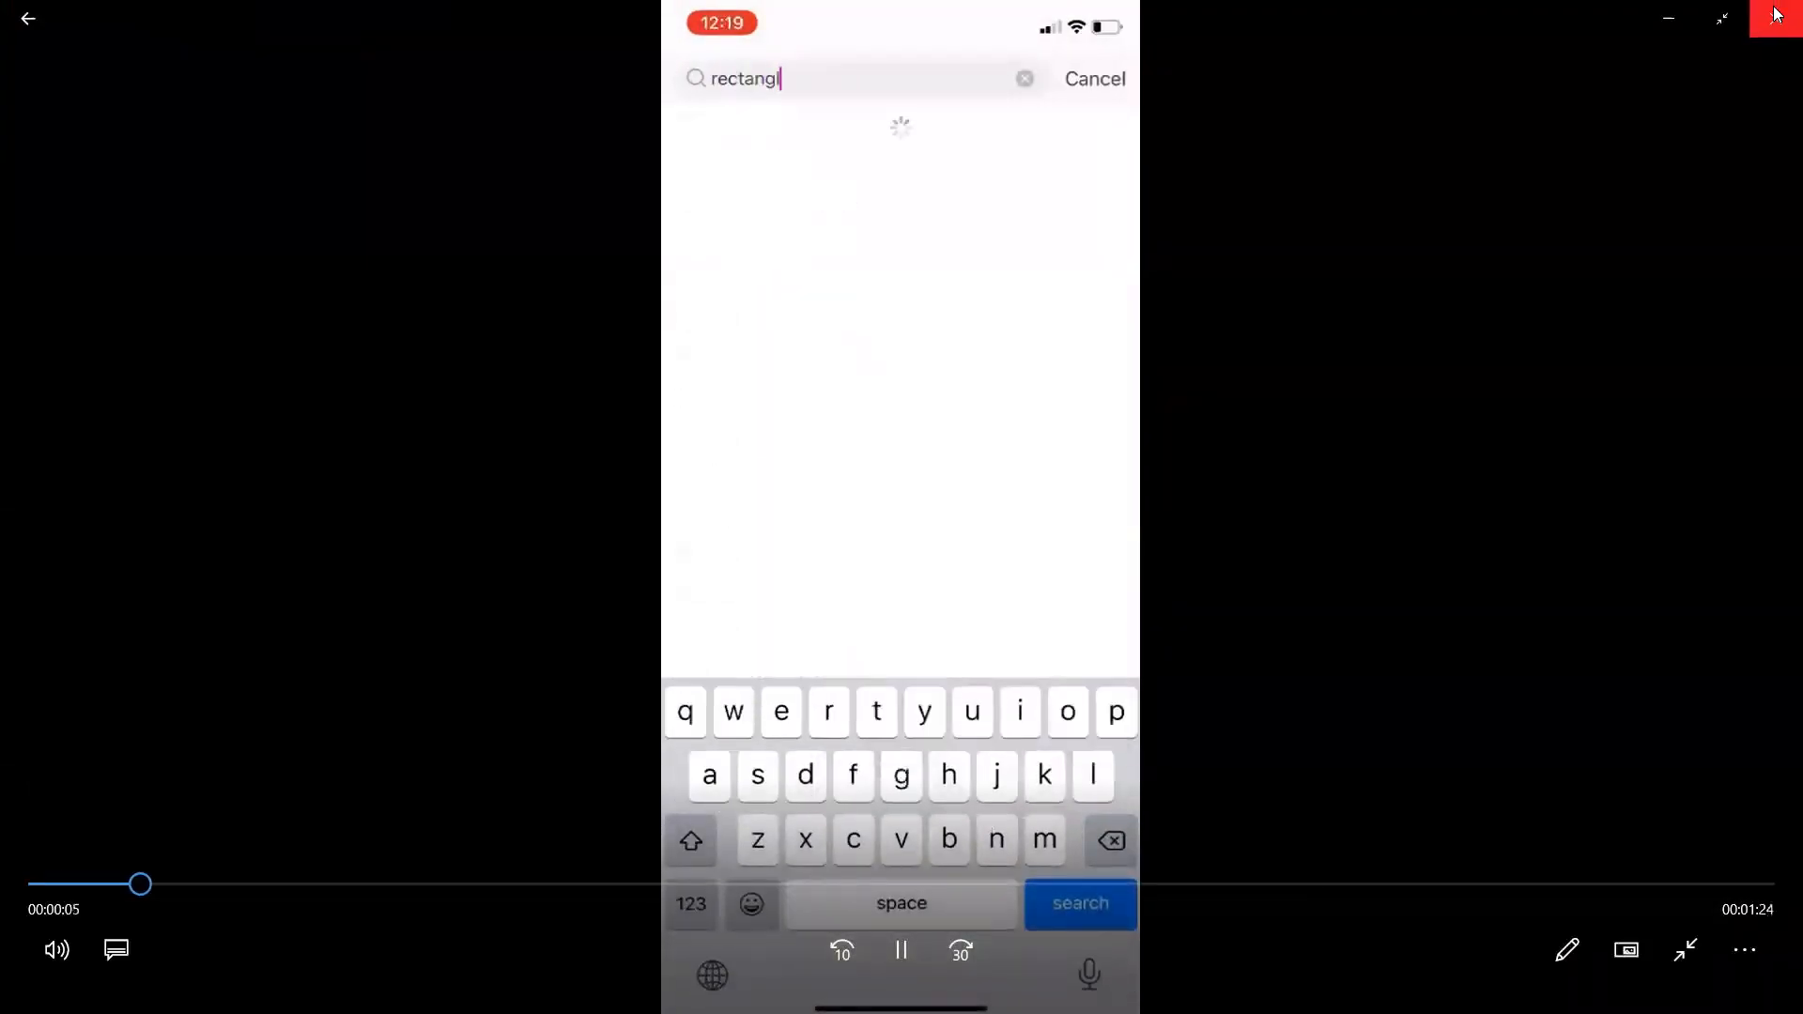
key(alt+F4)
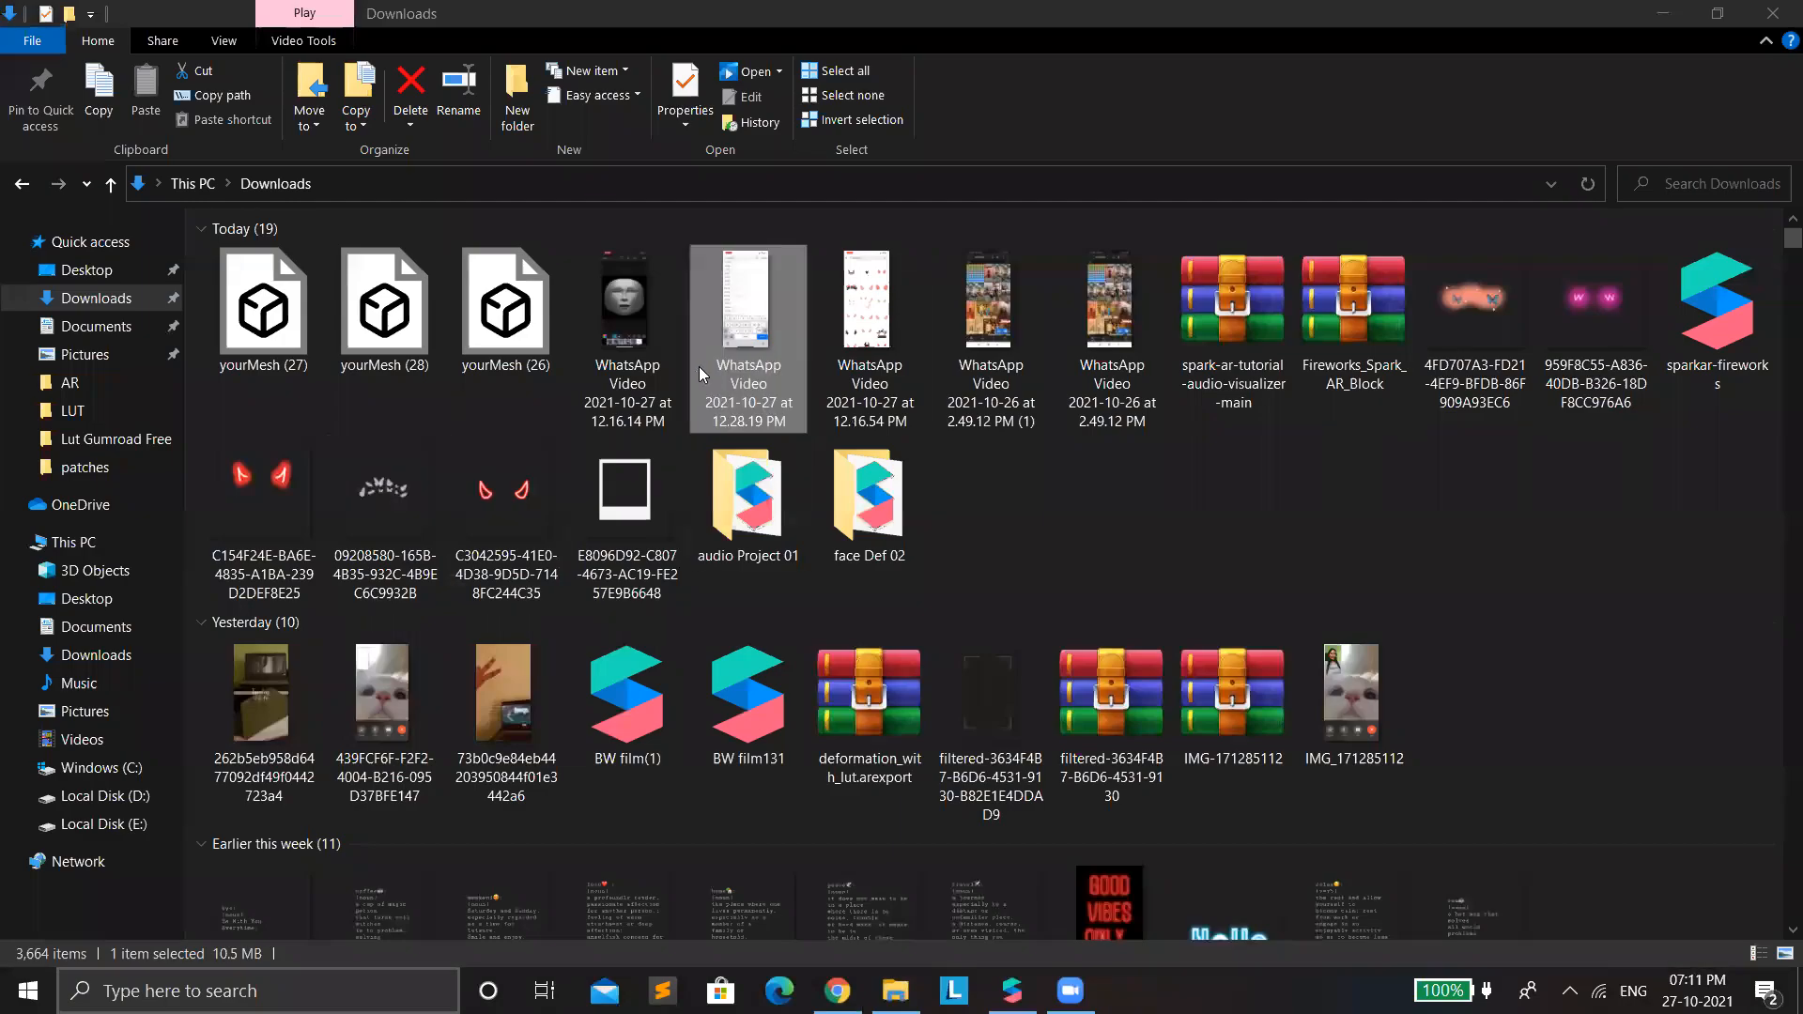
Play WhatsApp Video 2021-10-27 at 12.16.14 PM from the beginning, pausing to examine how the Draw tool and sticker library are opened.
double_click(642, 336)
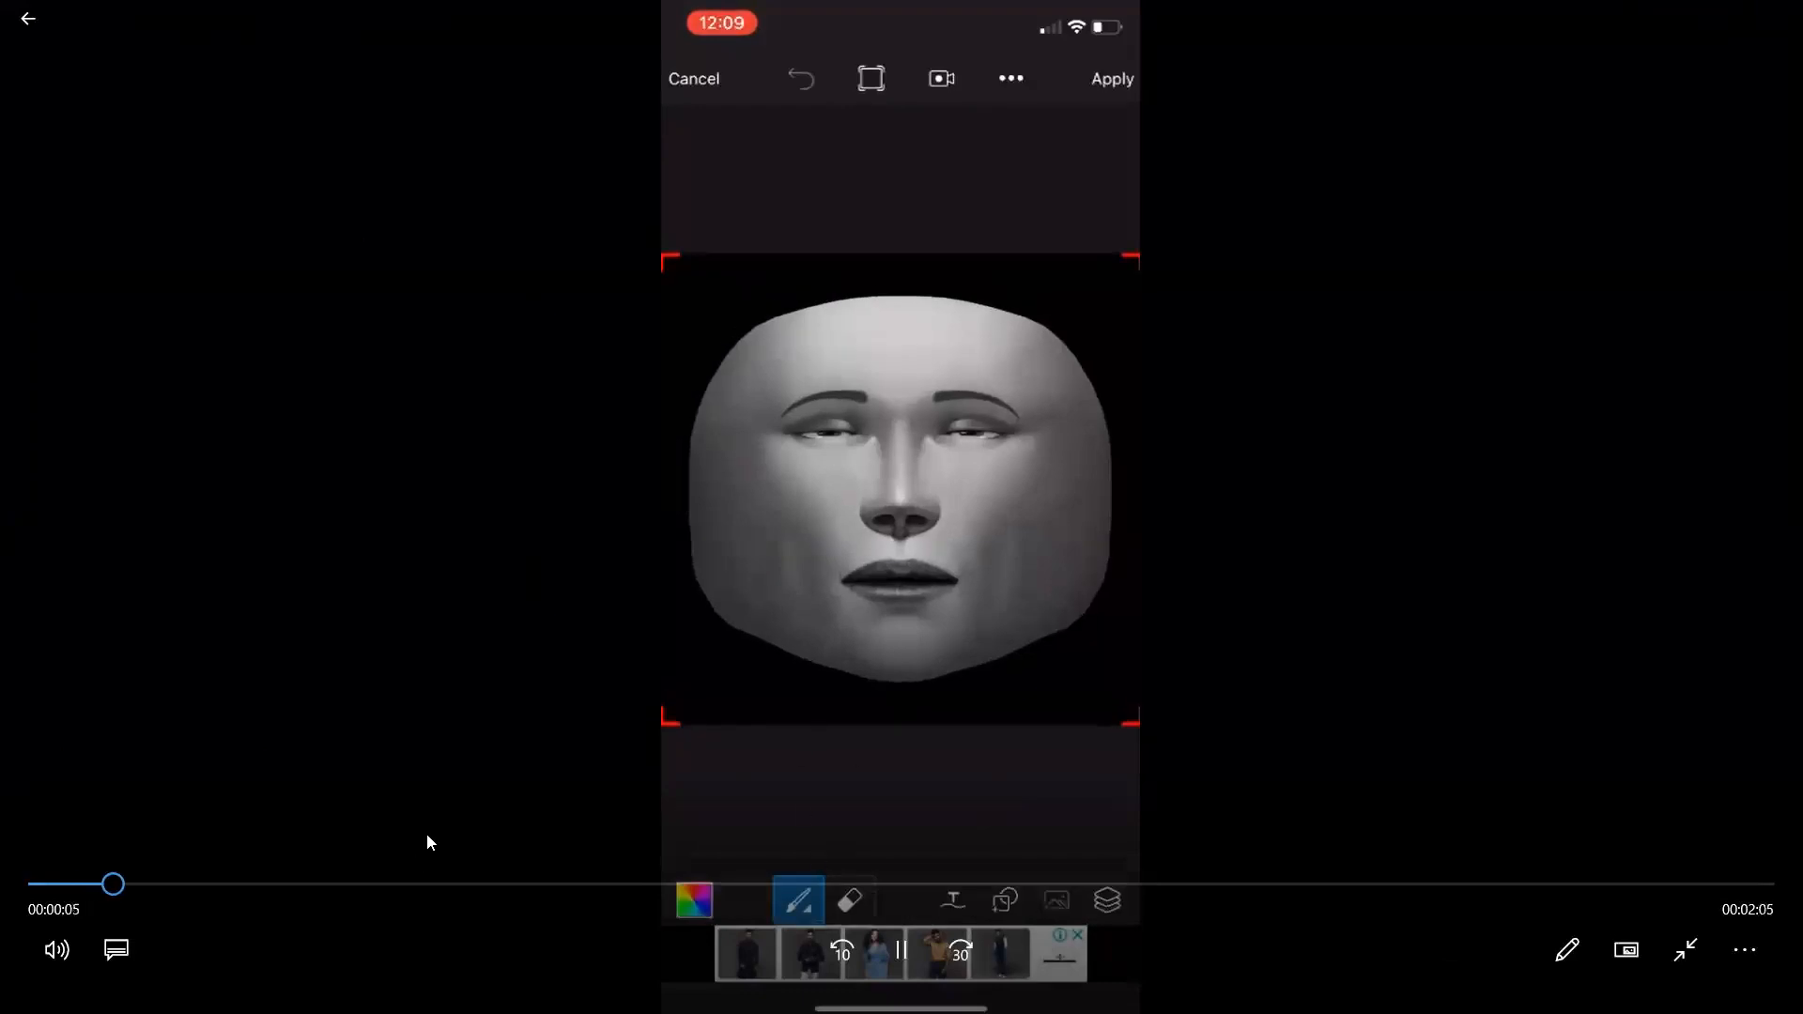
click(42, 884)
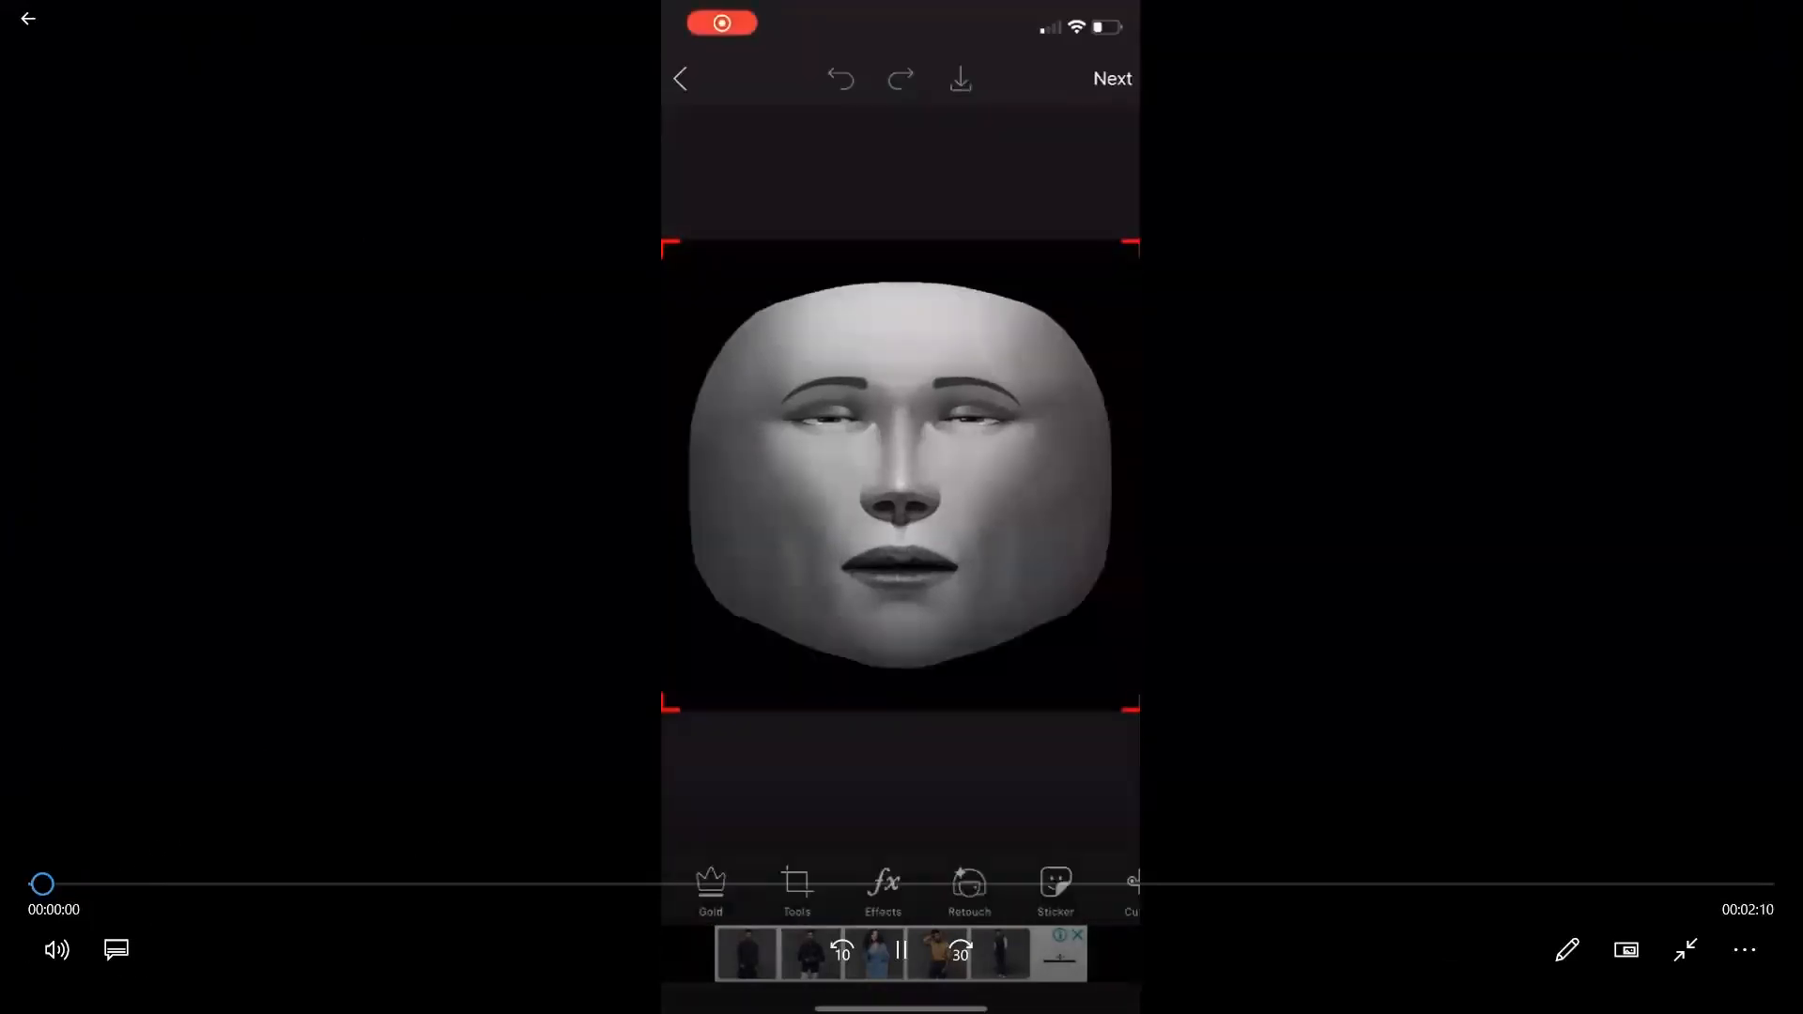
key(space)
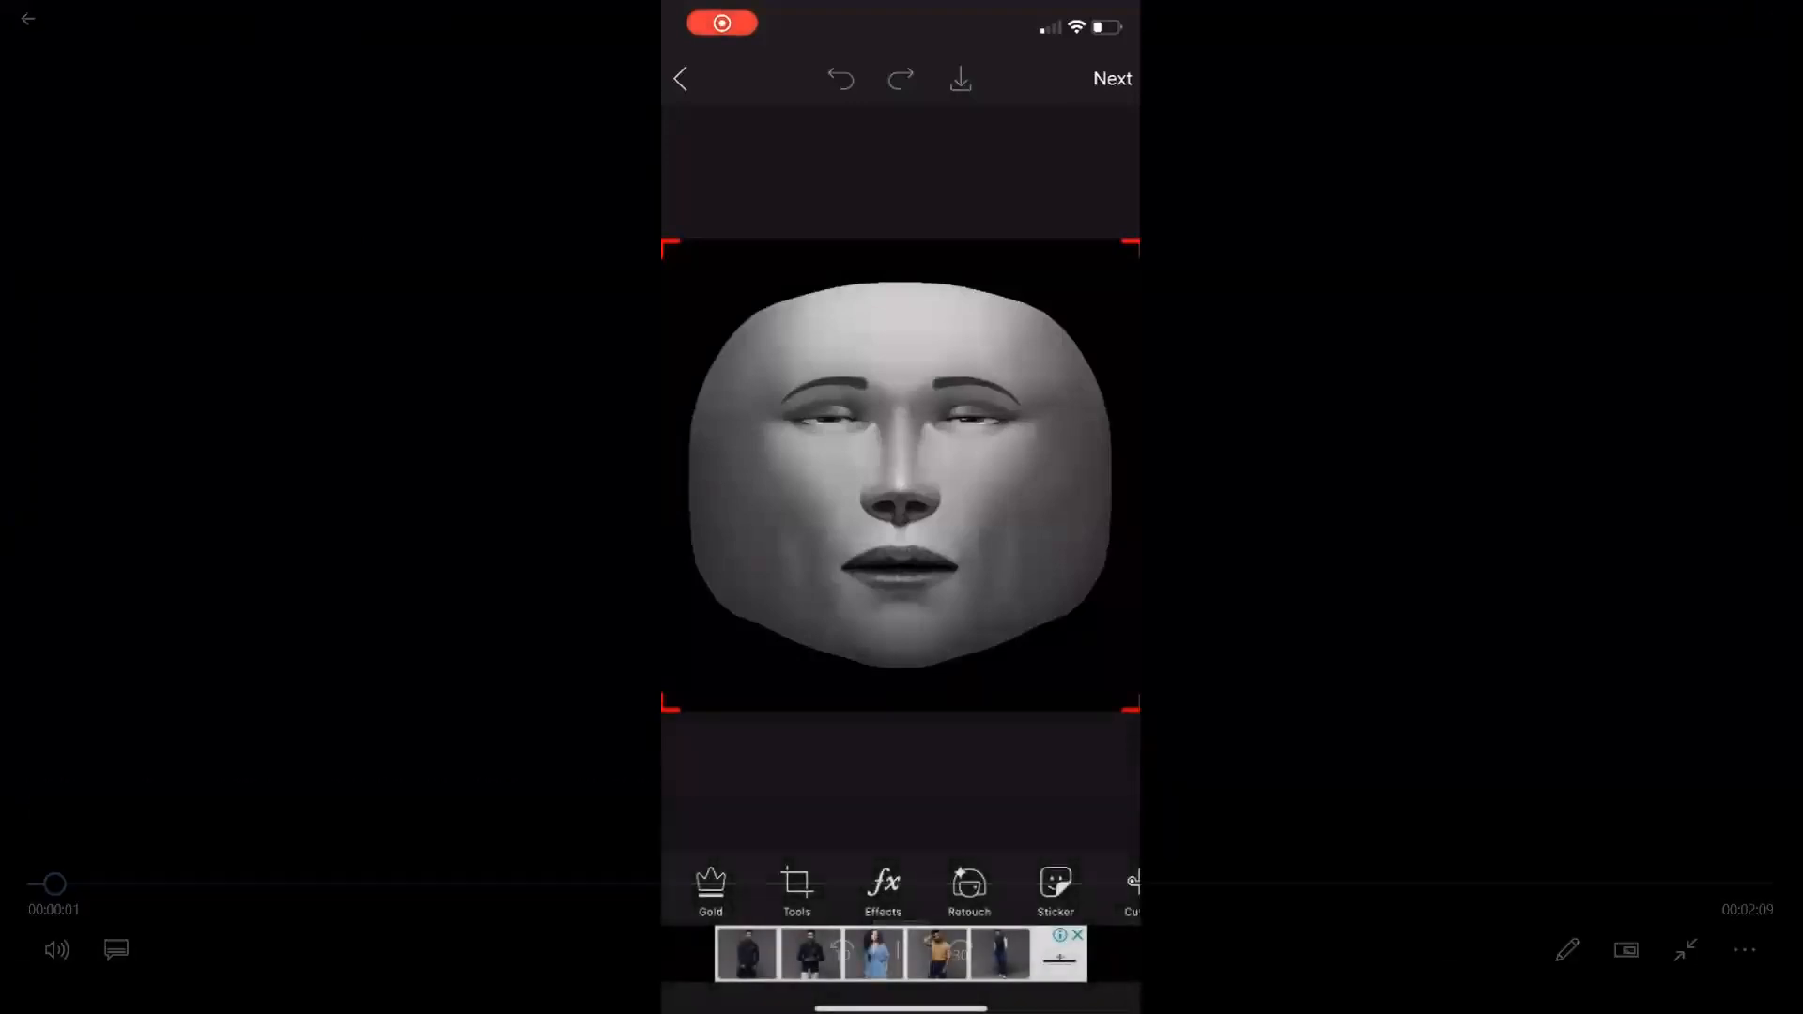
click(897, 944)
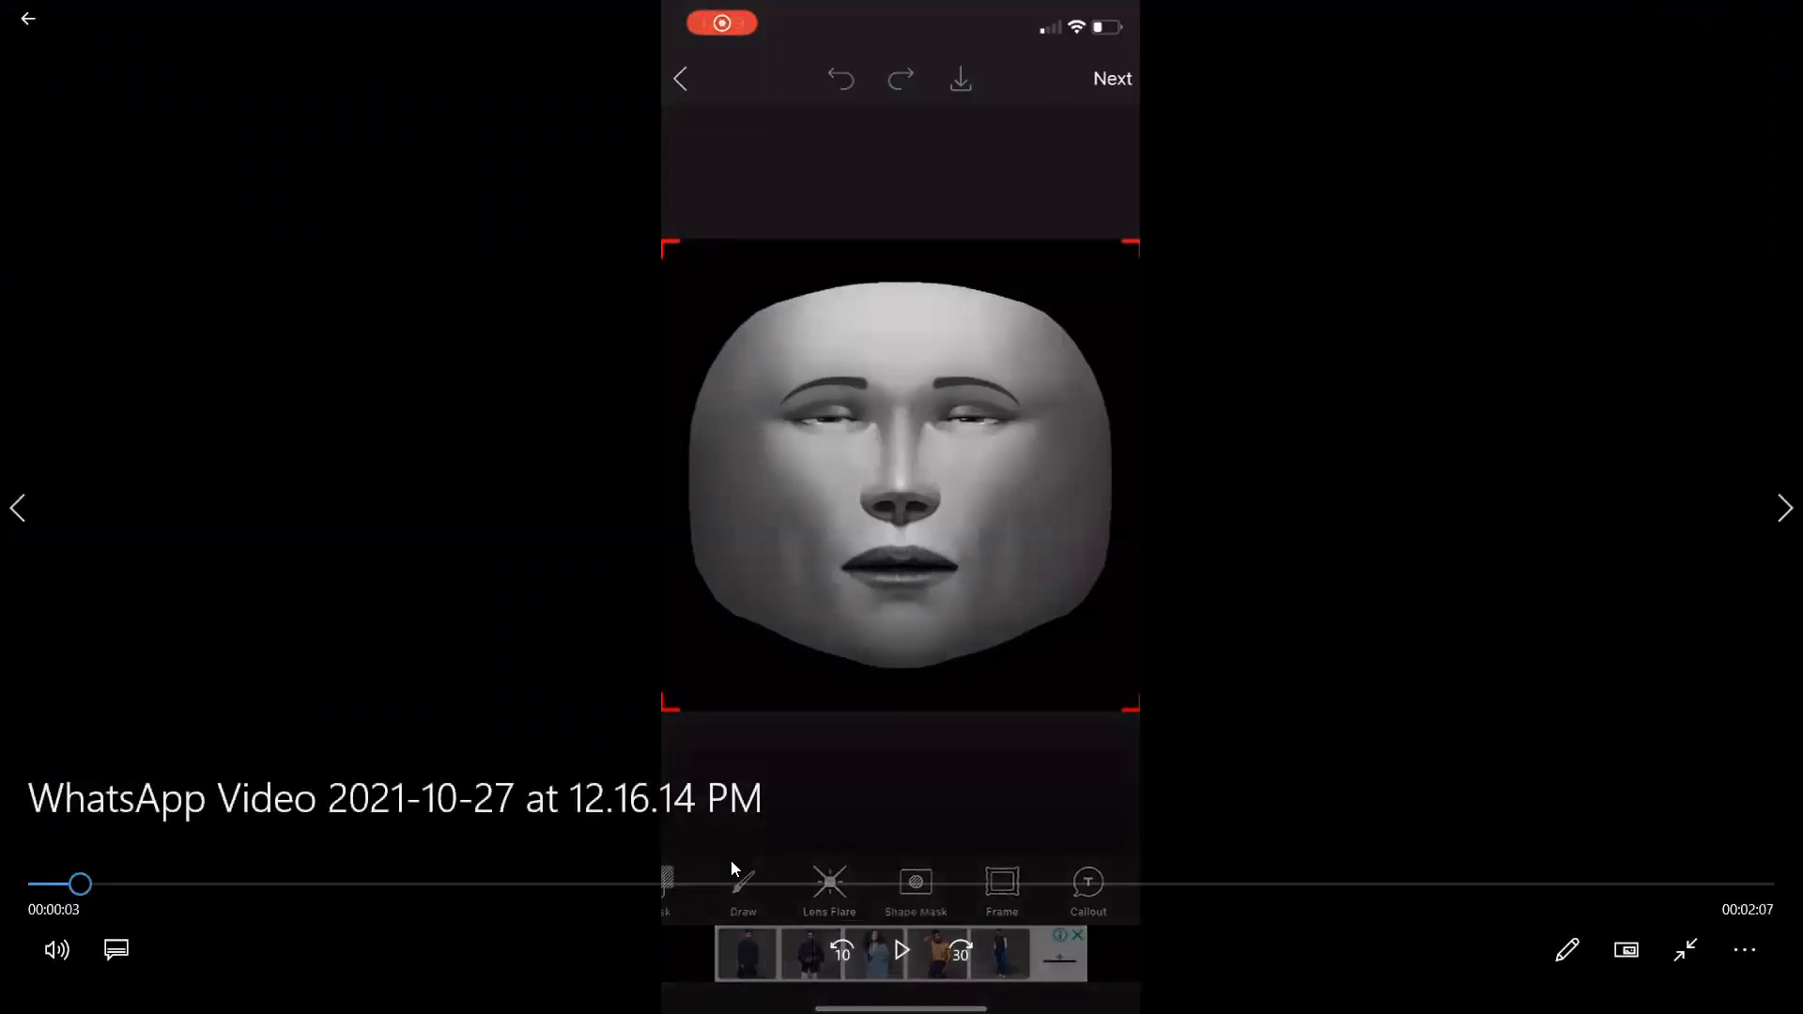
click(899, 953)
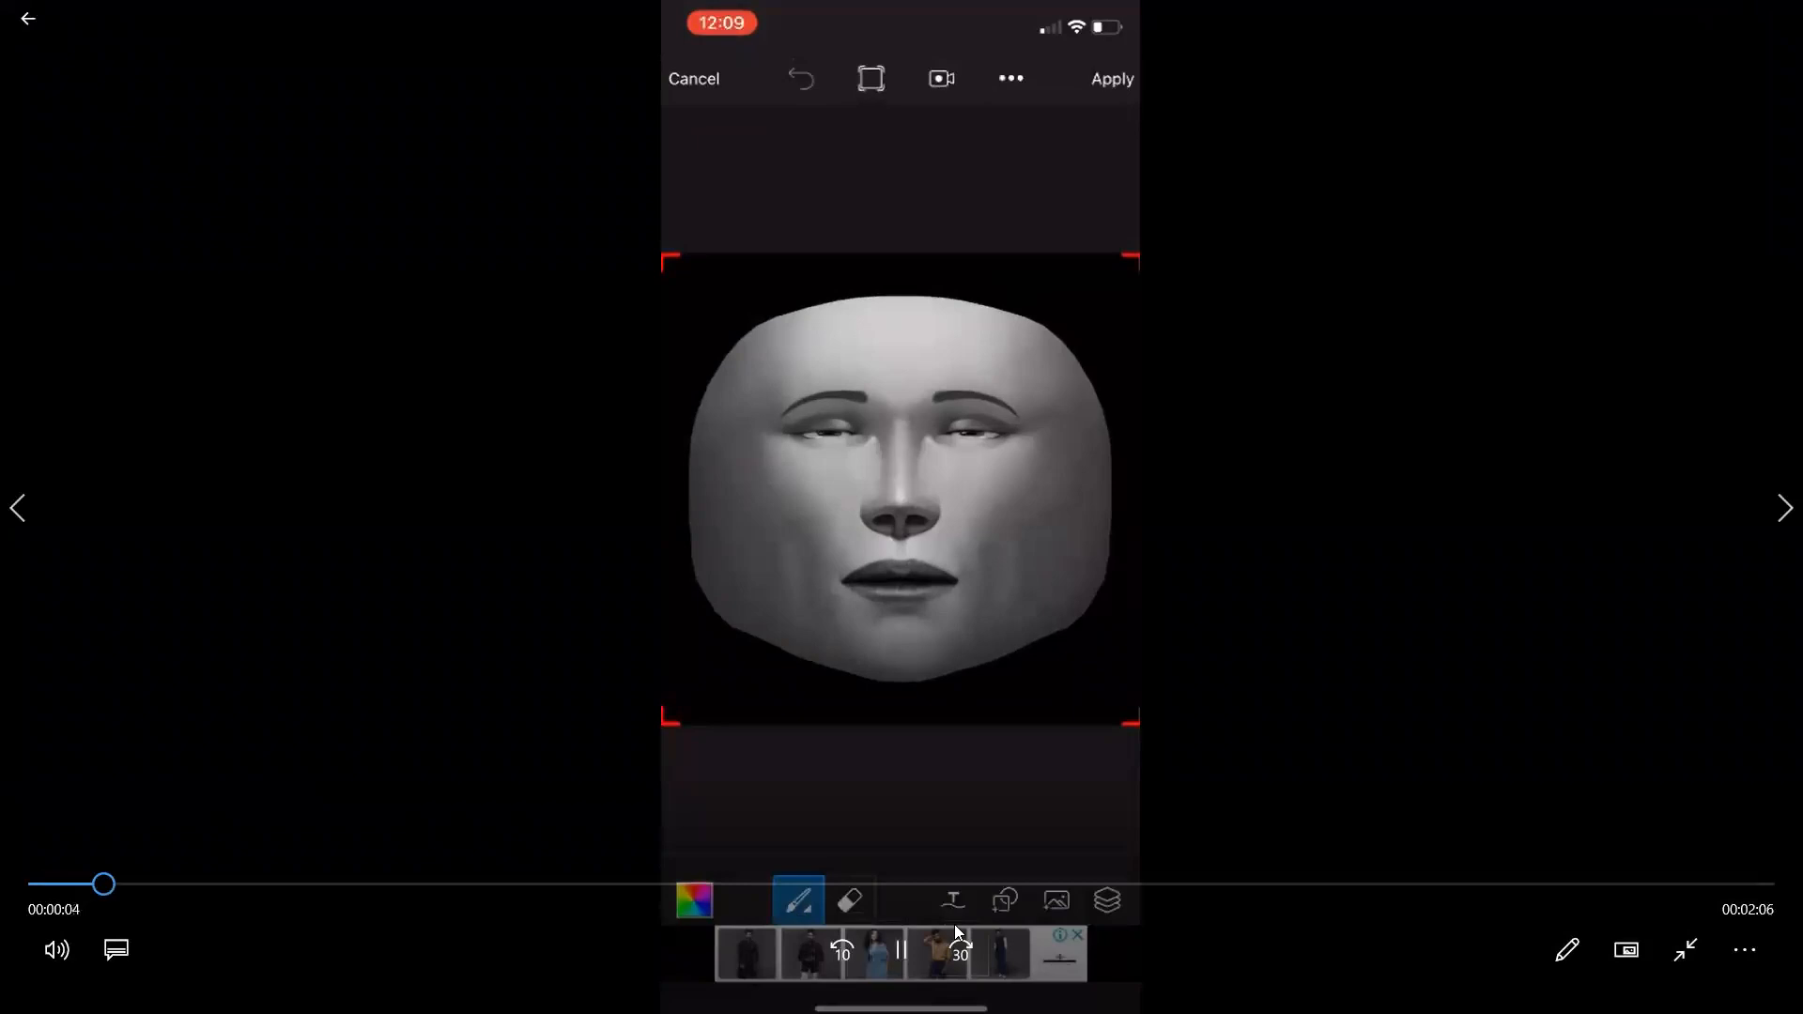
click(904, 948)
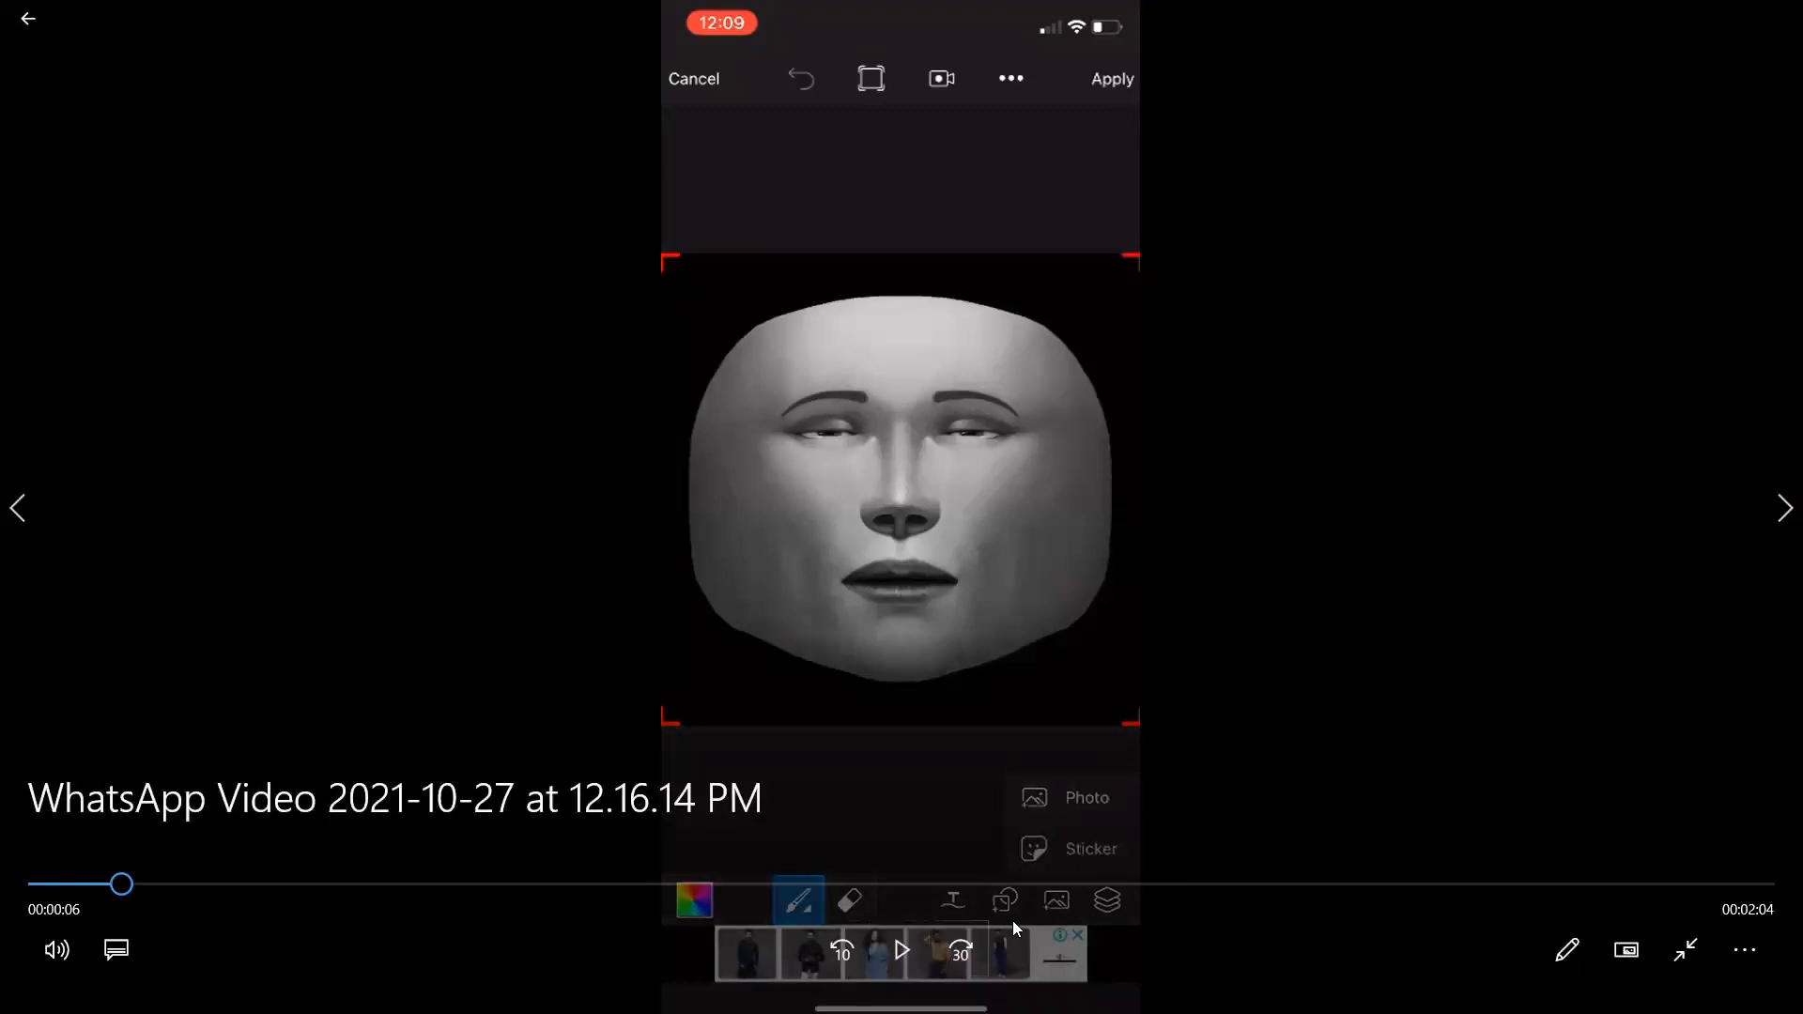
key(space)
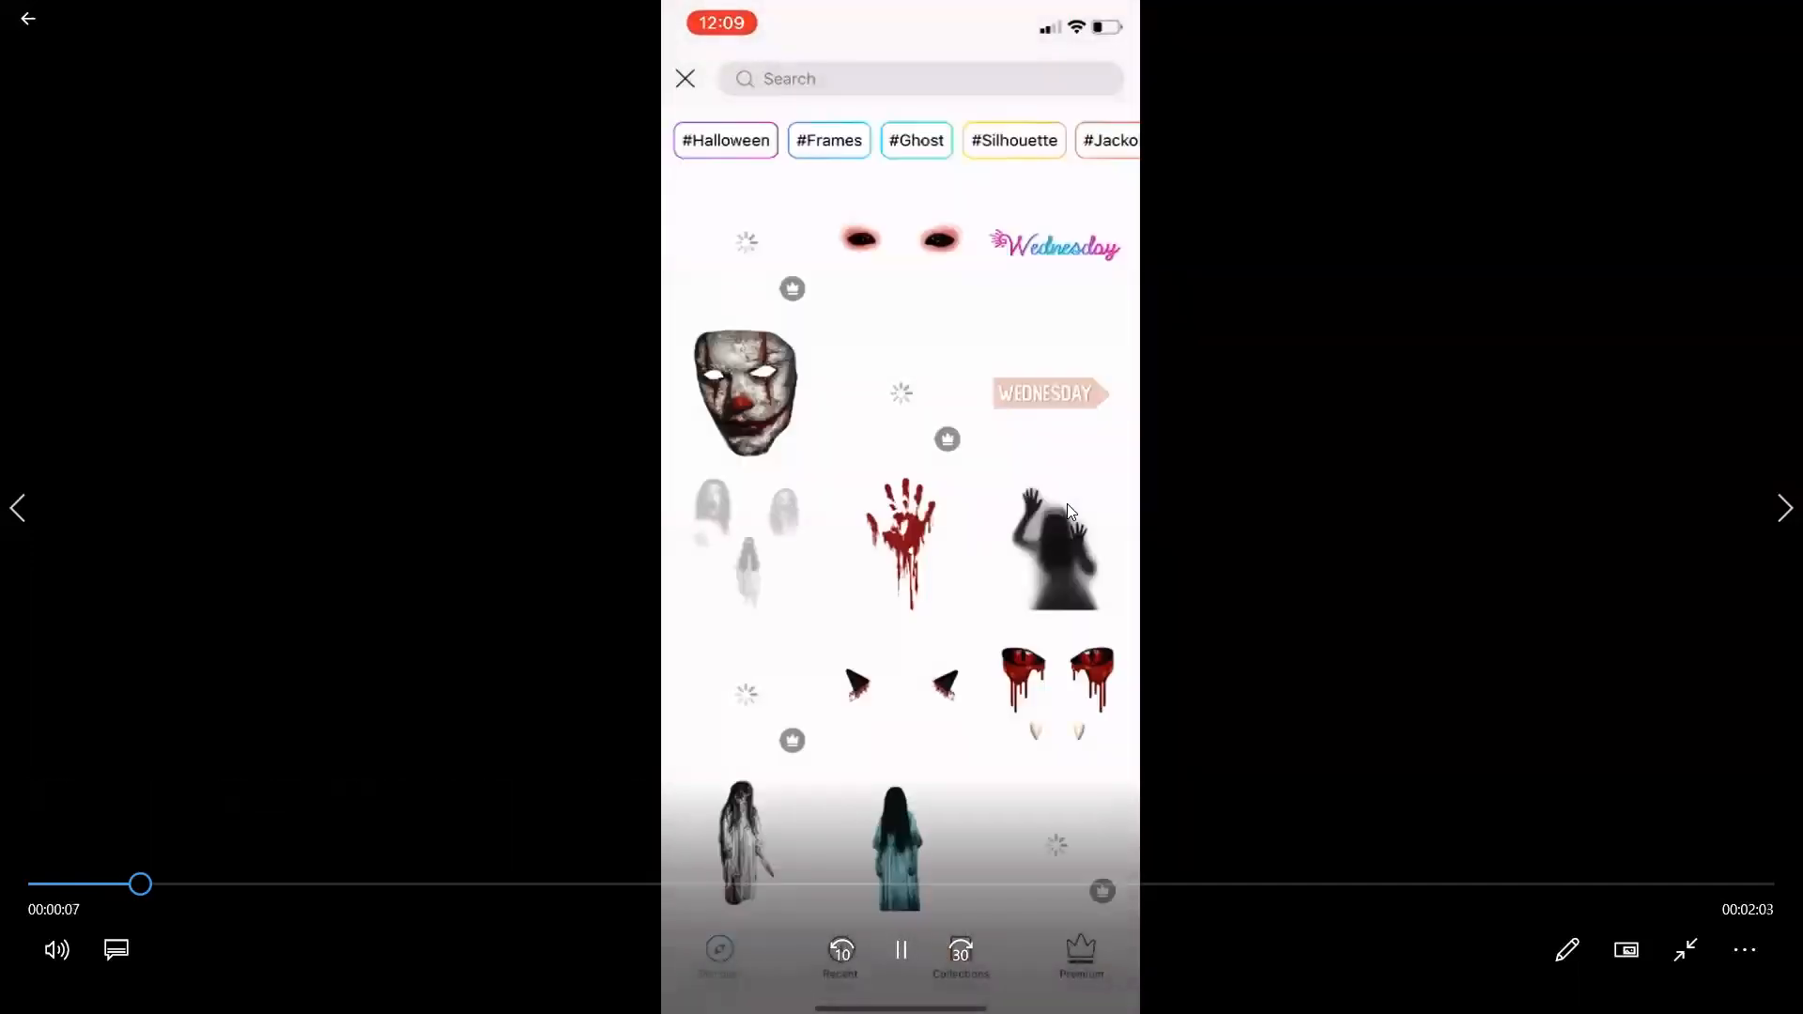
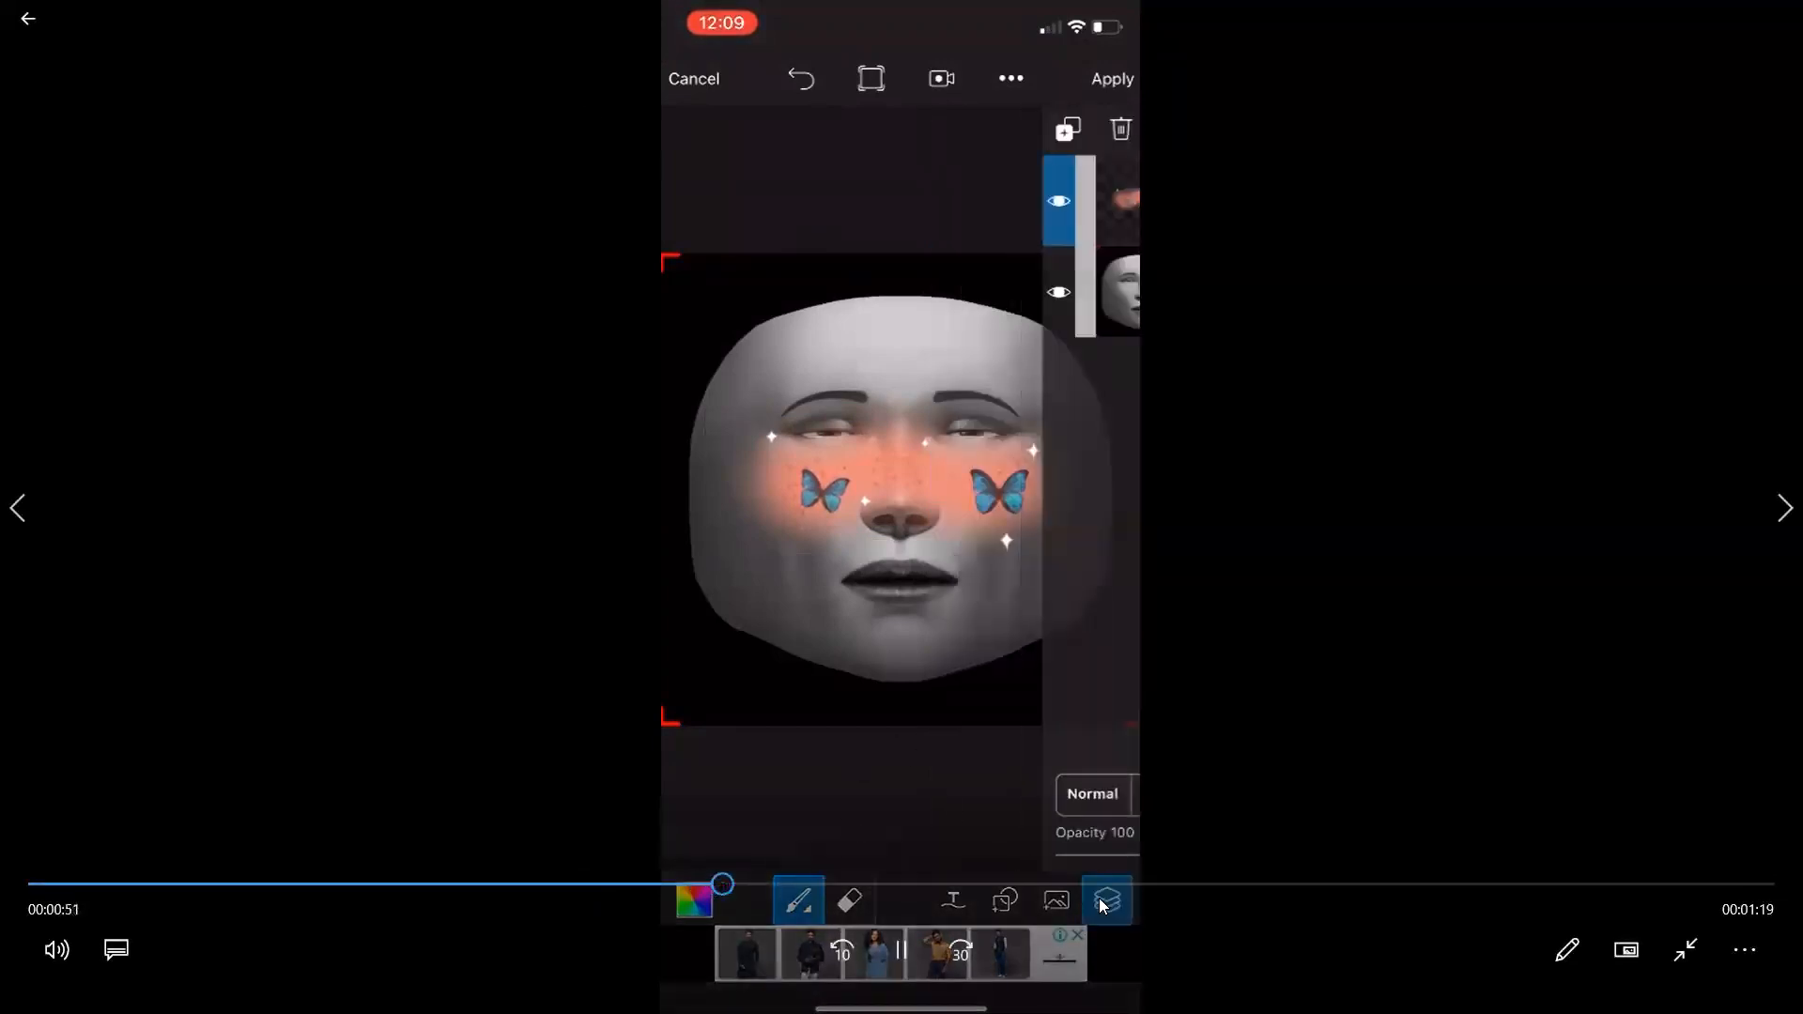
Play the sticker video on, pausing to examine how the layer opacity is lowered and the finished image is saved to the gallery.
click(875, 922)
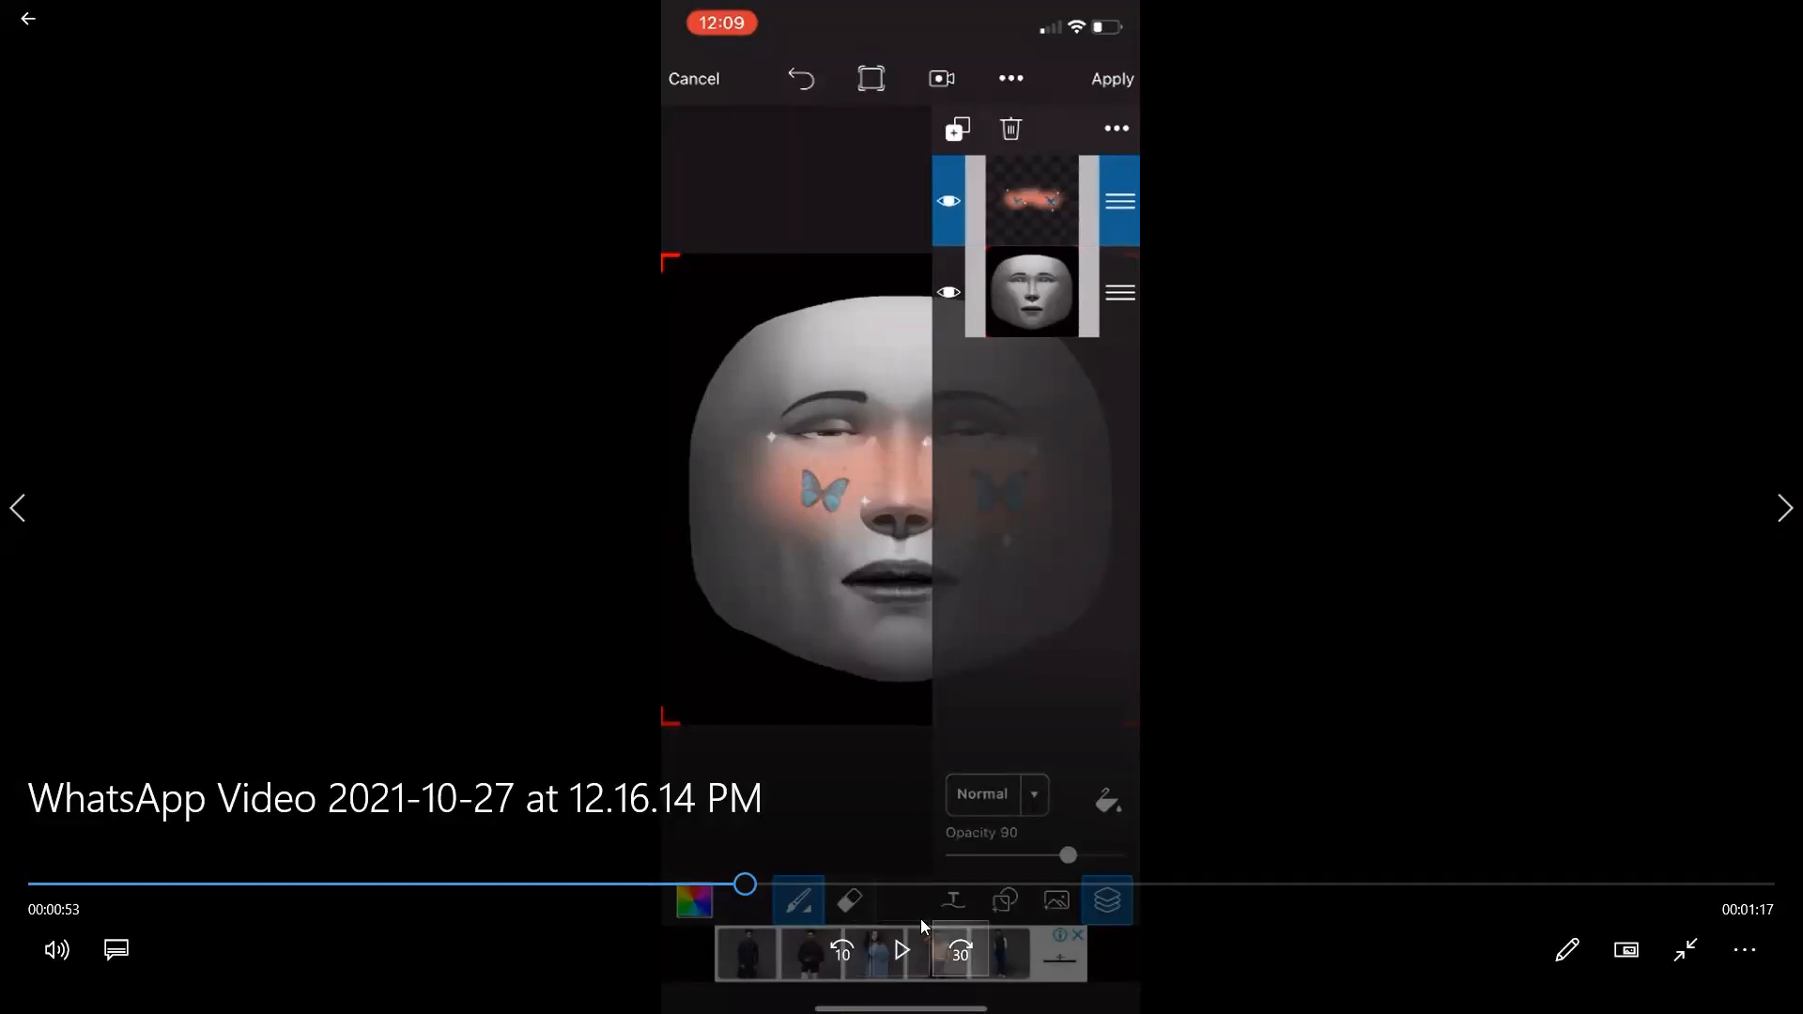
click(906, 946)
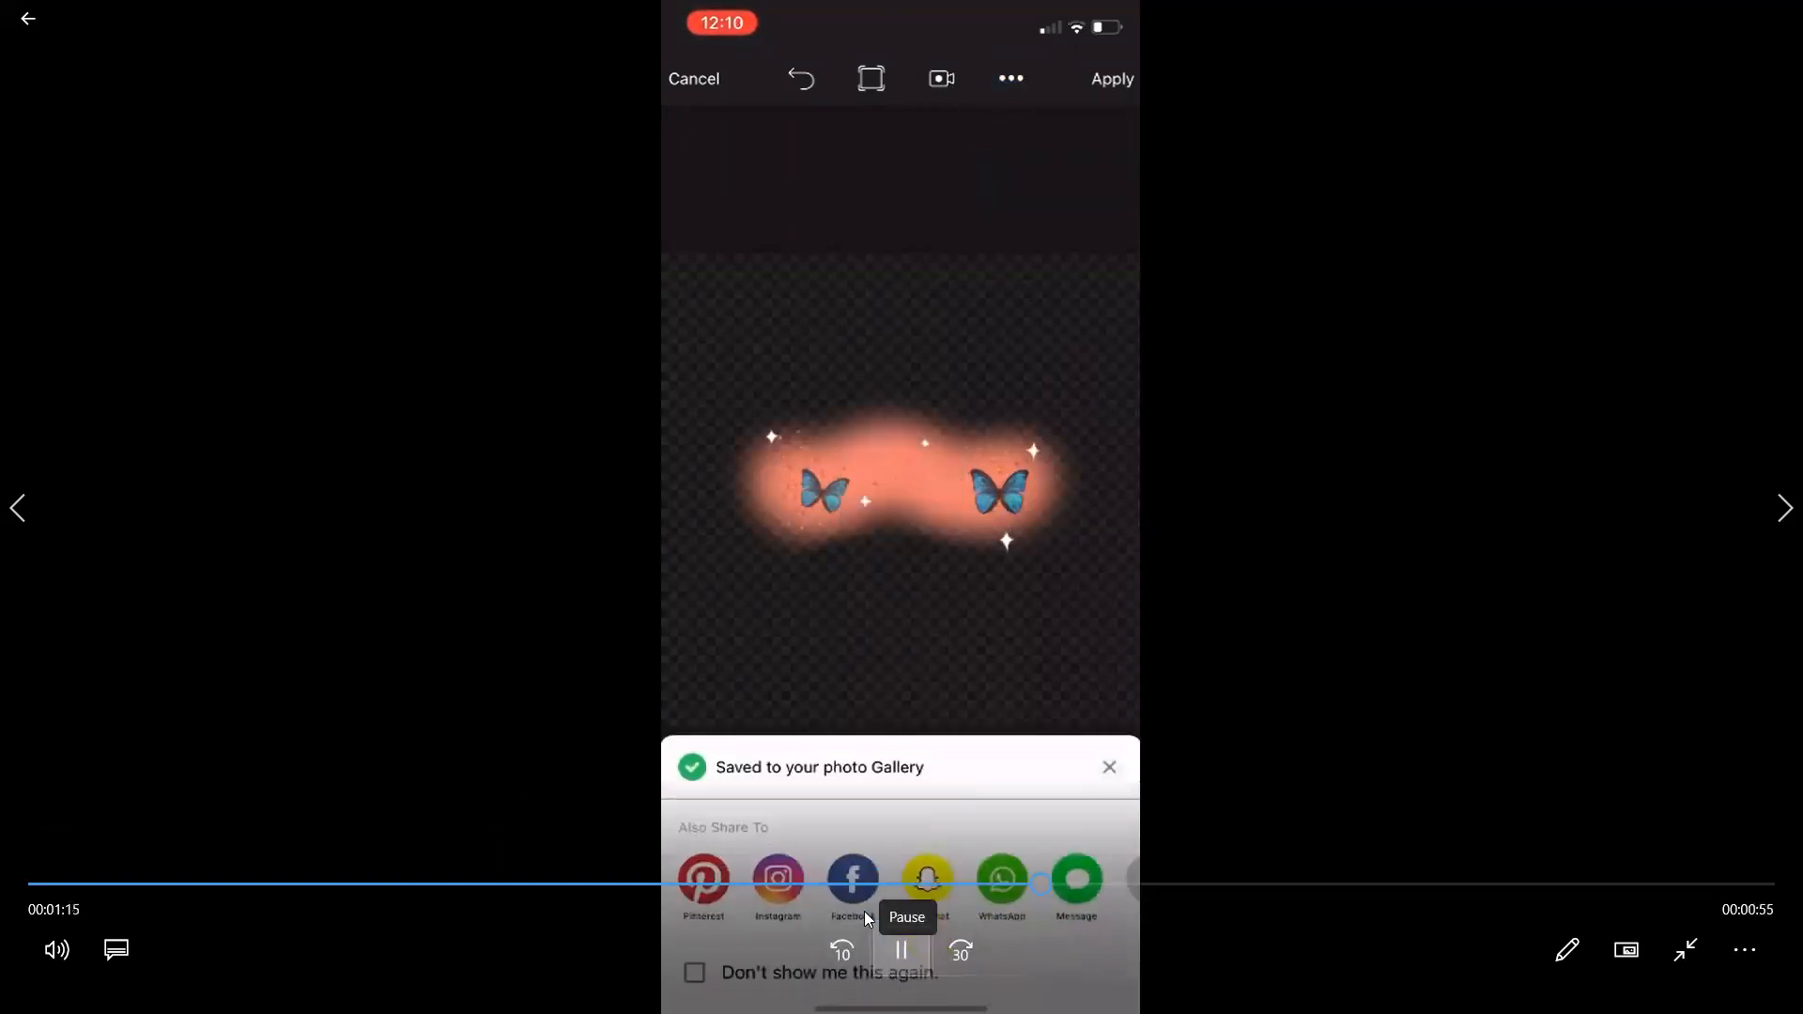
click(864, 911)
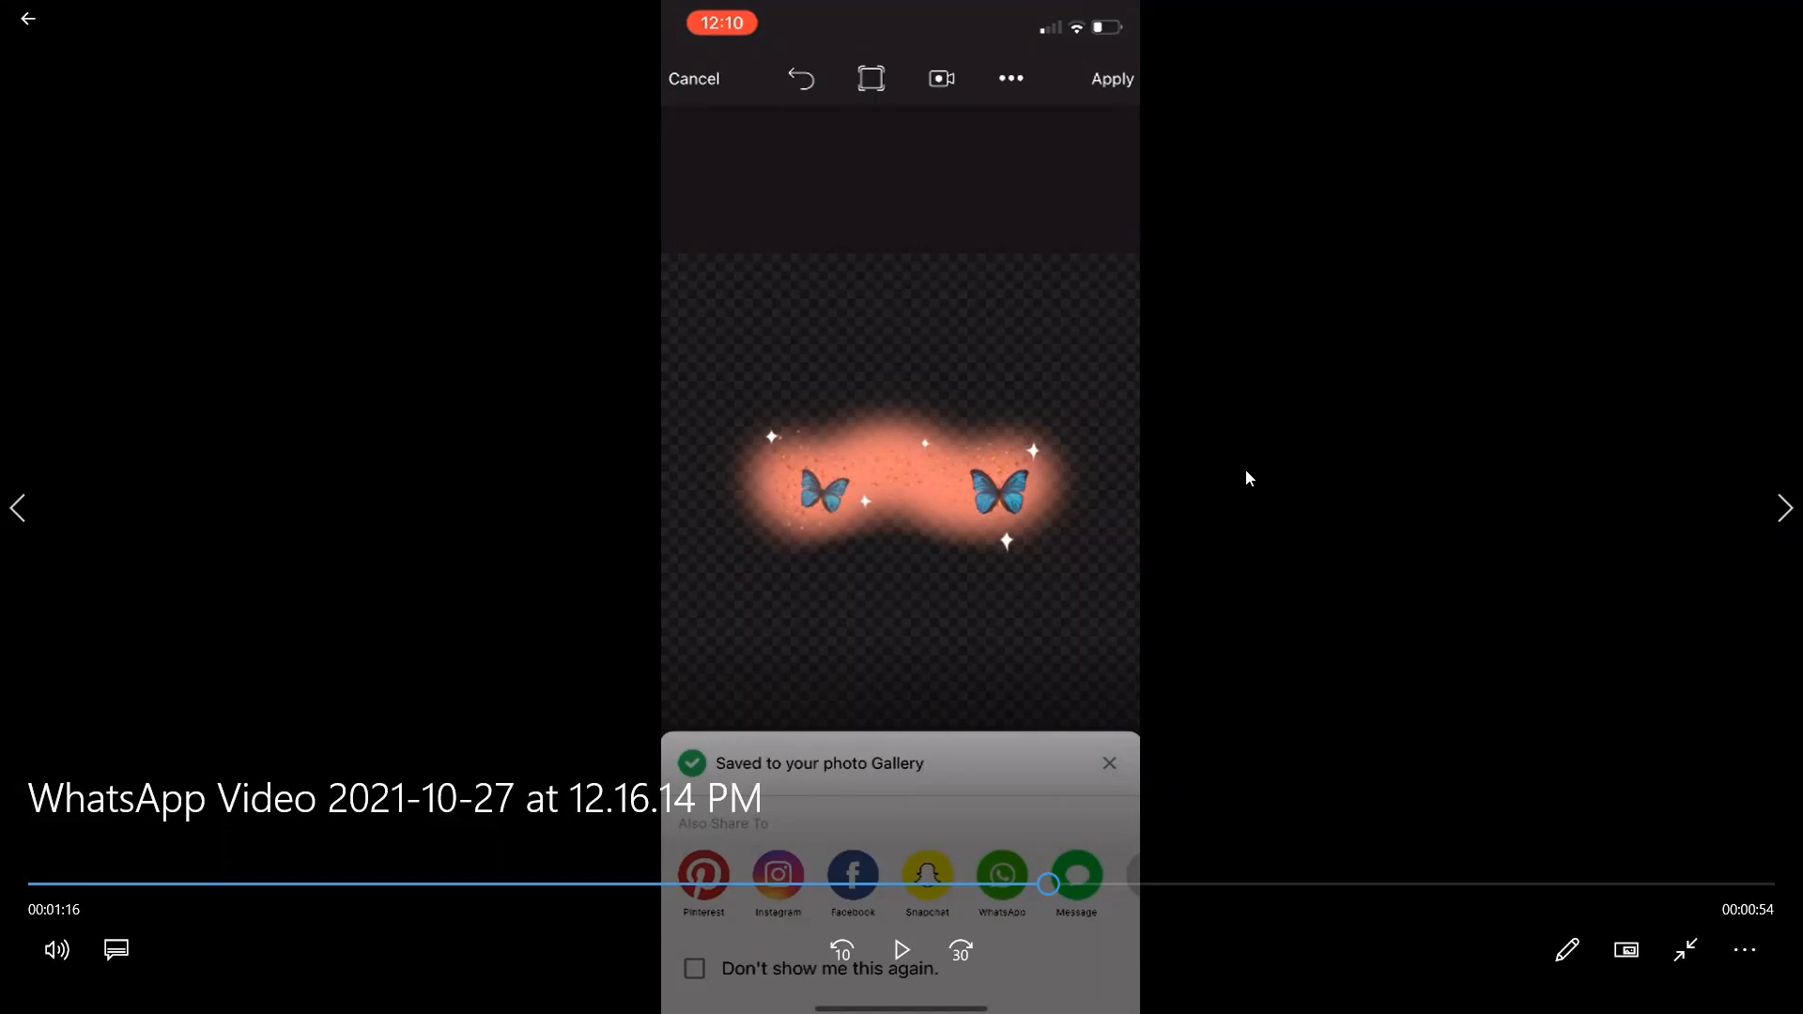
click(898, 929)
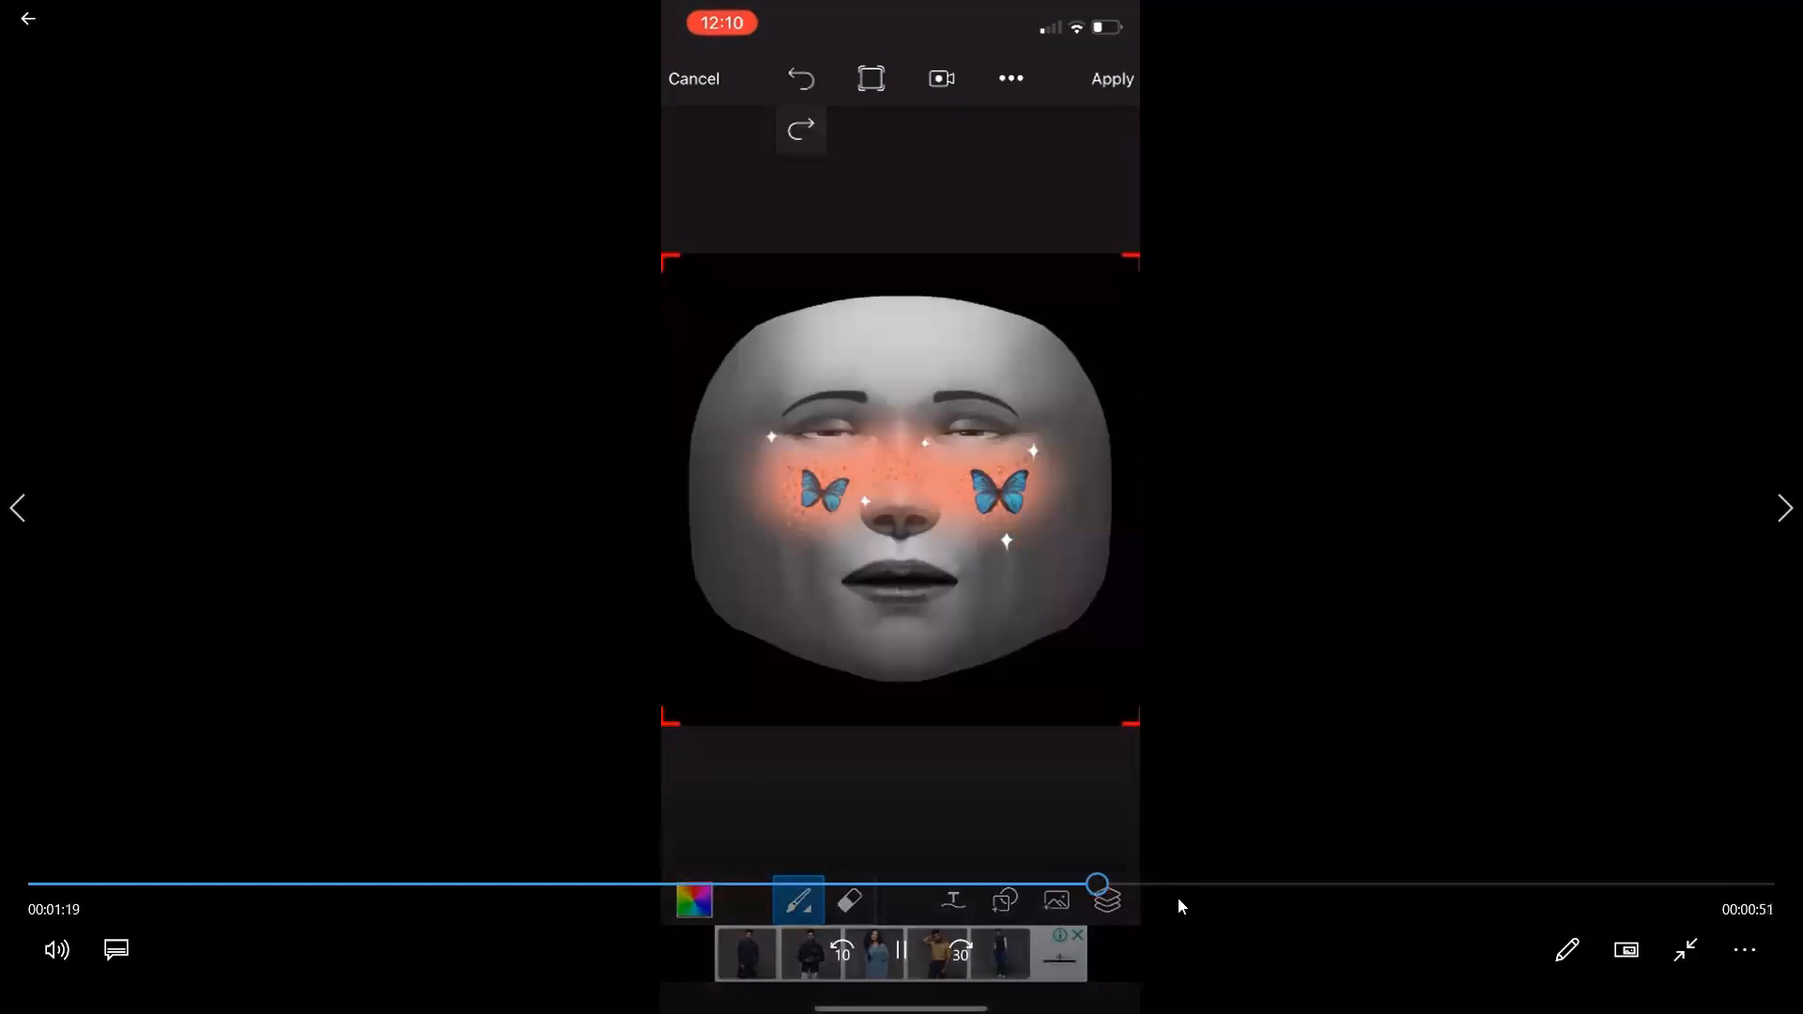
Skip through the rest of the video, examining the blush sticker search, the second sticker's placement and the hiding of the base face layer.
click(1141, 883)
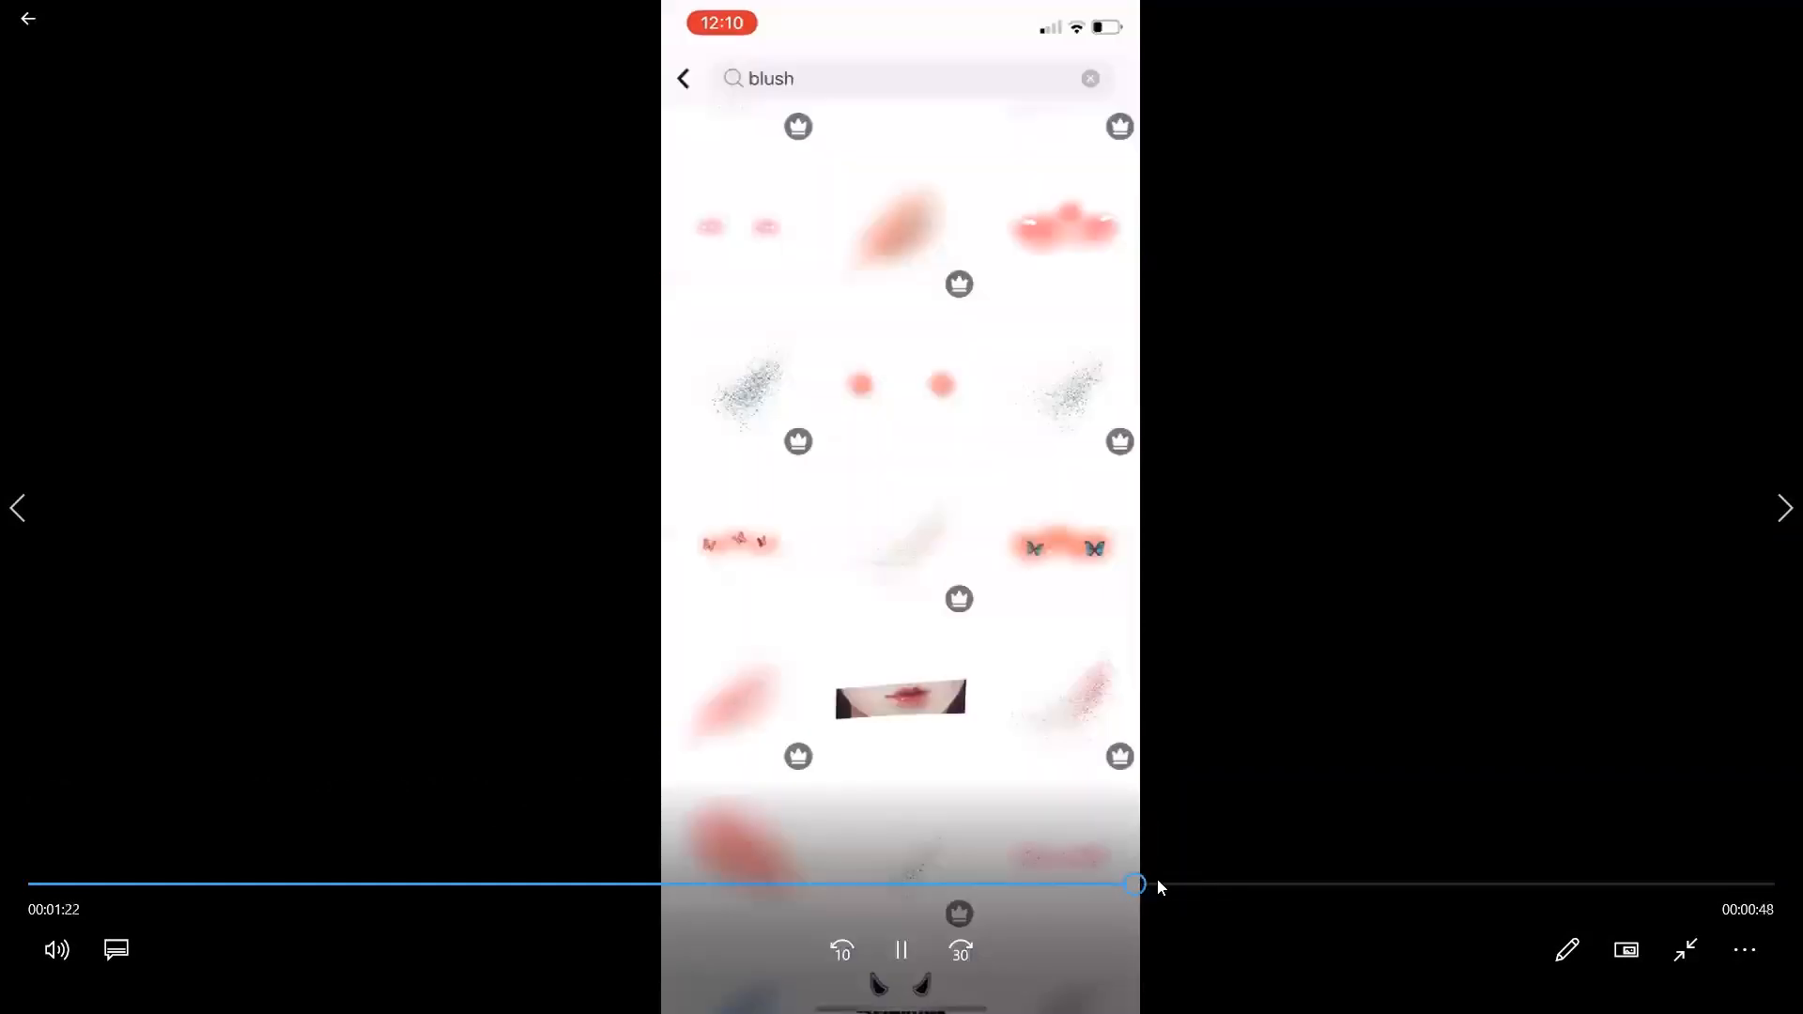
click(1212, 884)
click(1237, 882)
click(1282, 884)
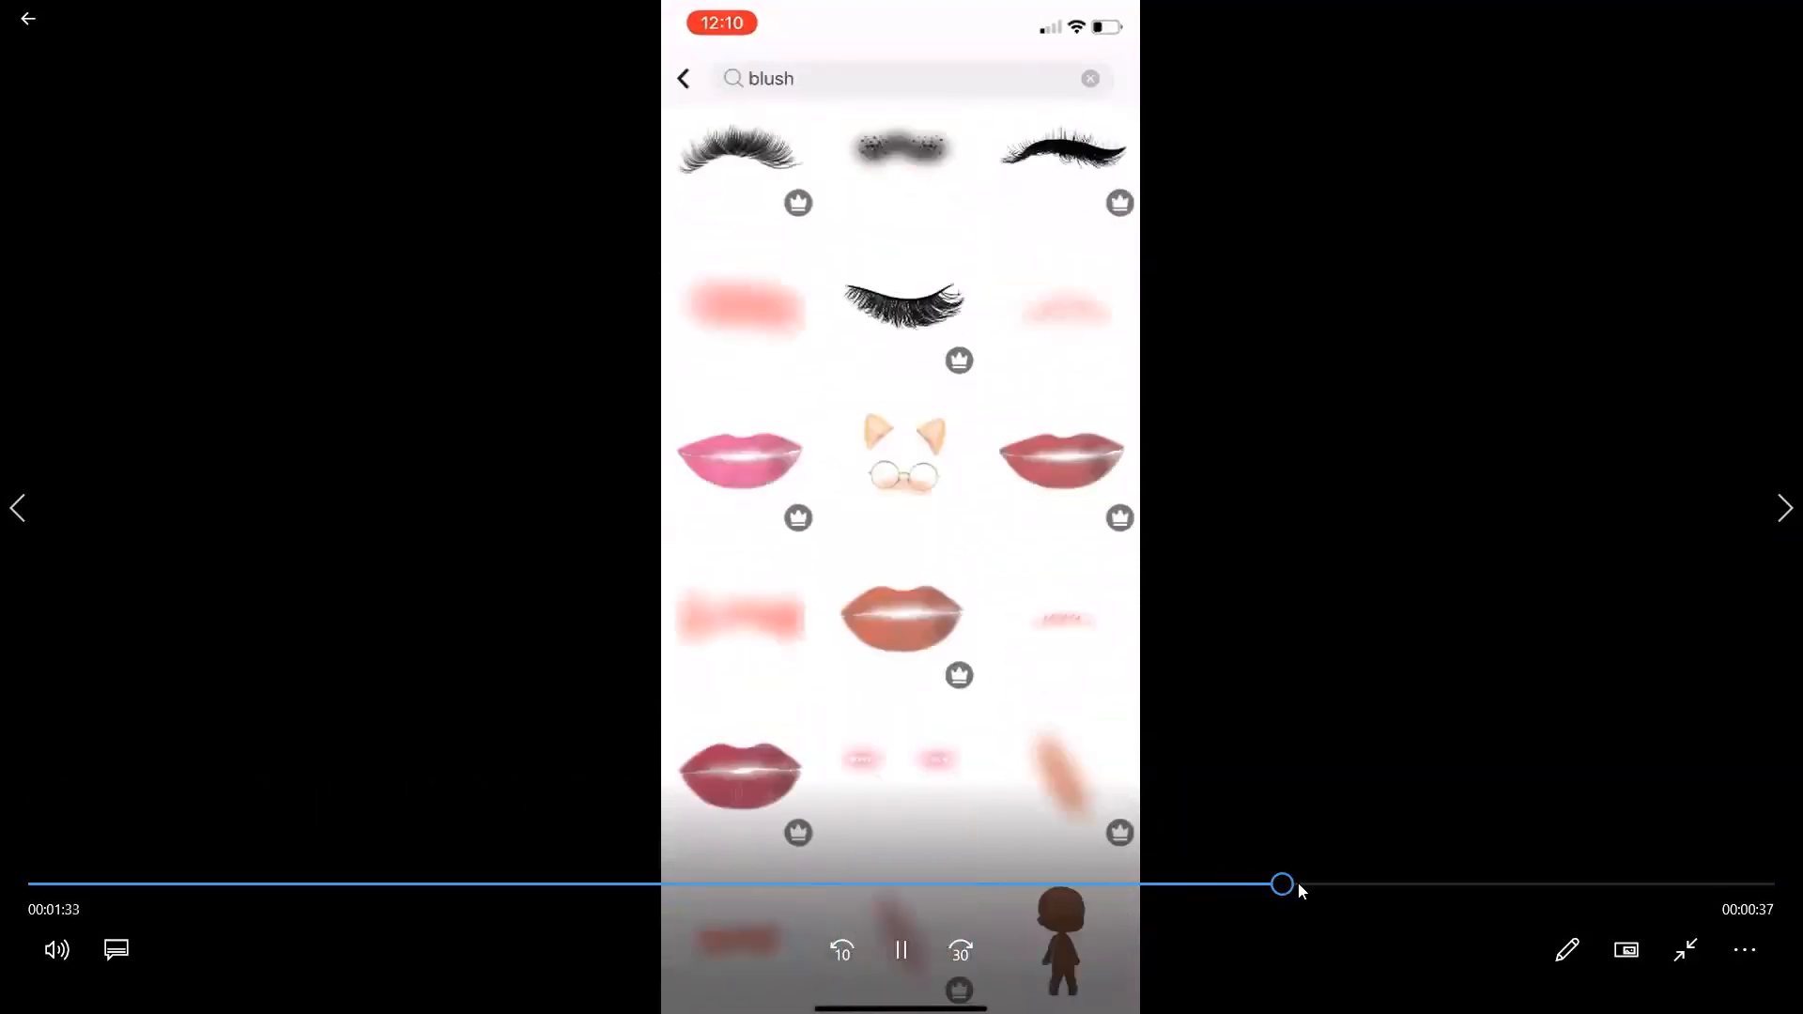
click(1340, 885)
click(1379, 886)
click(1409, 884)
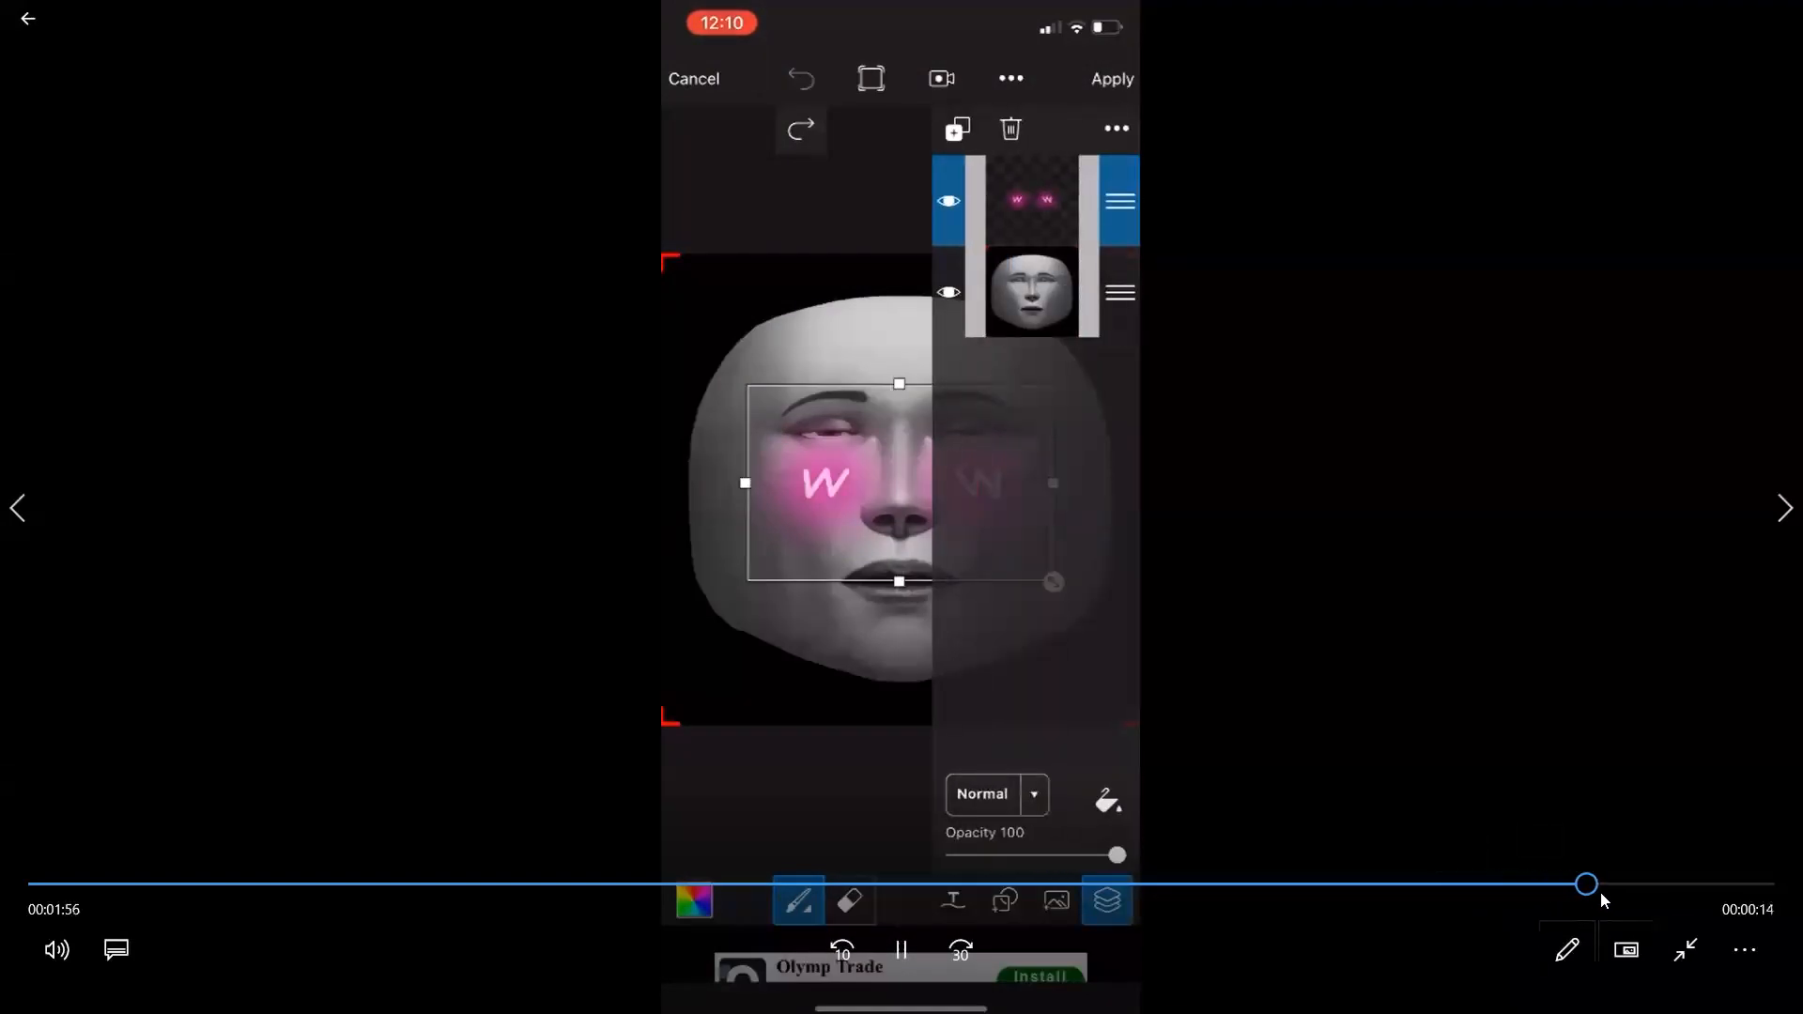
click(1634, 888)
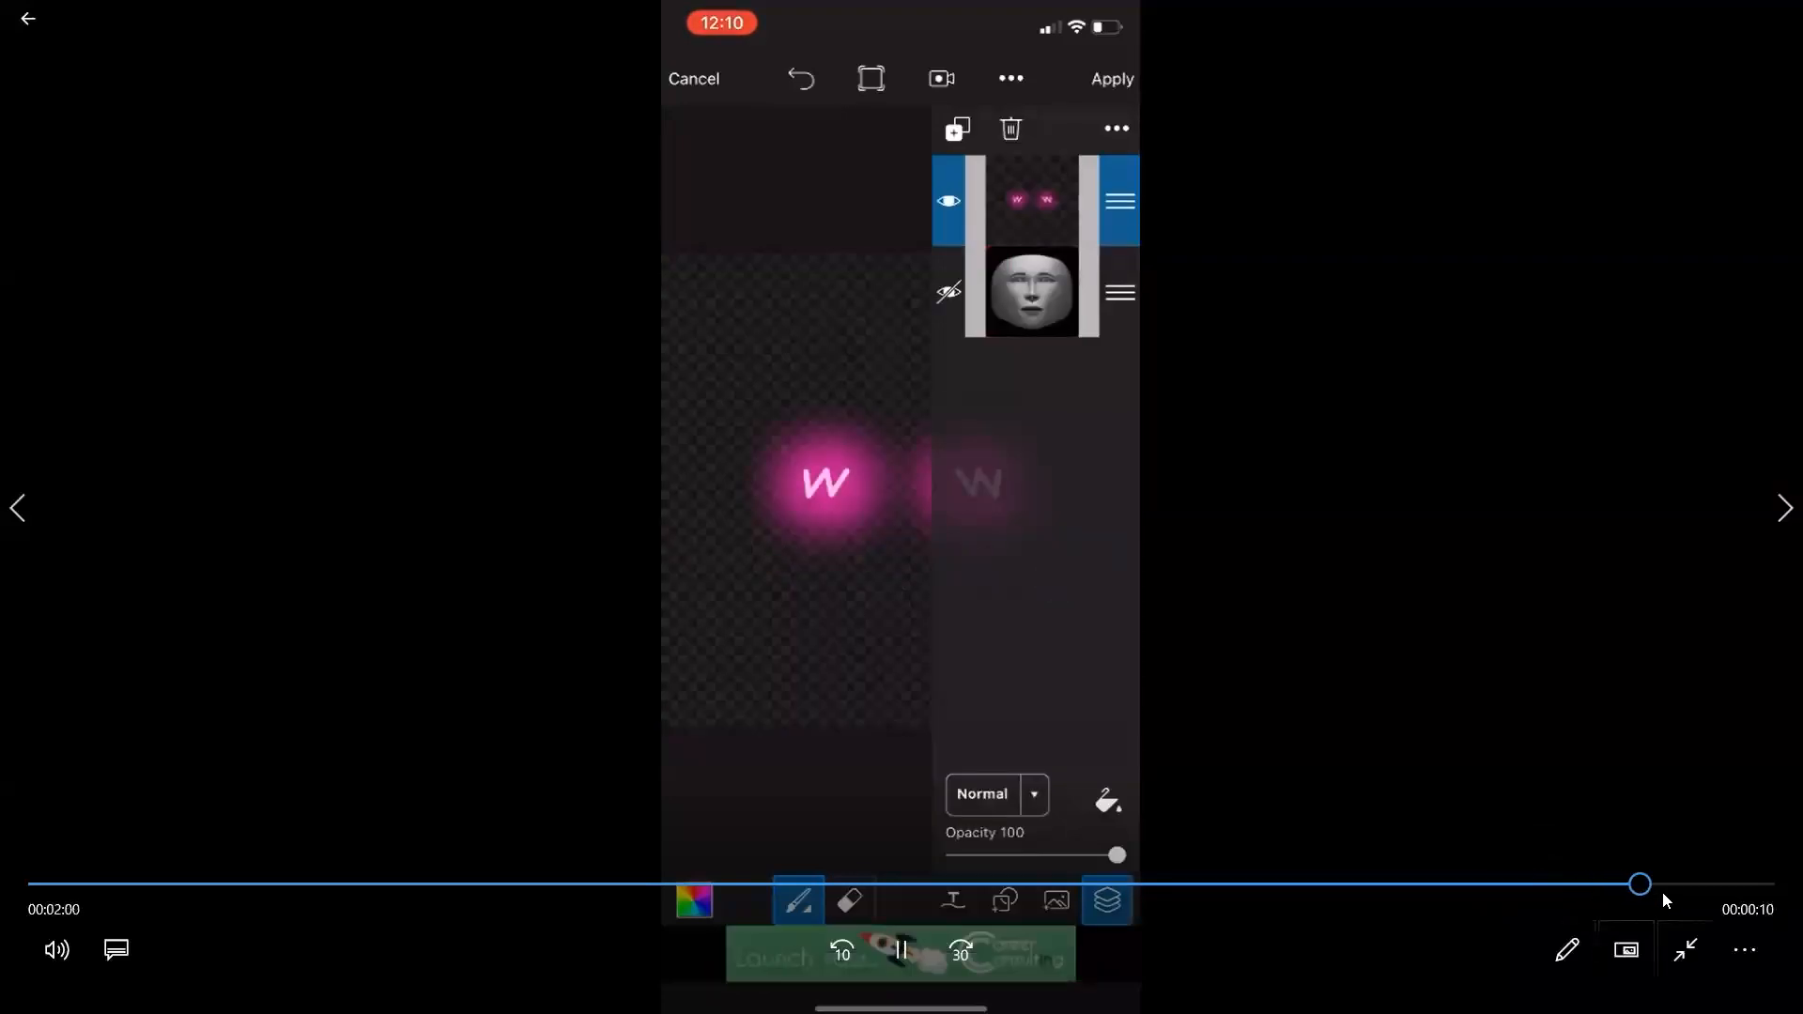
click(1702, 883)
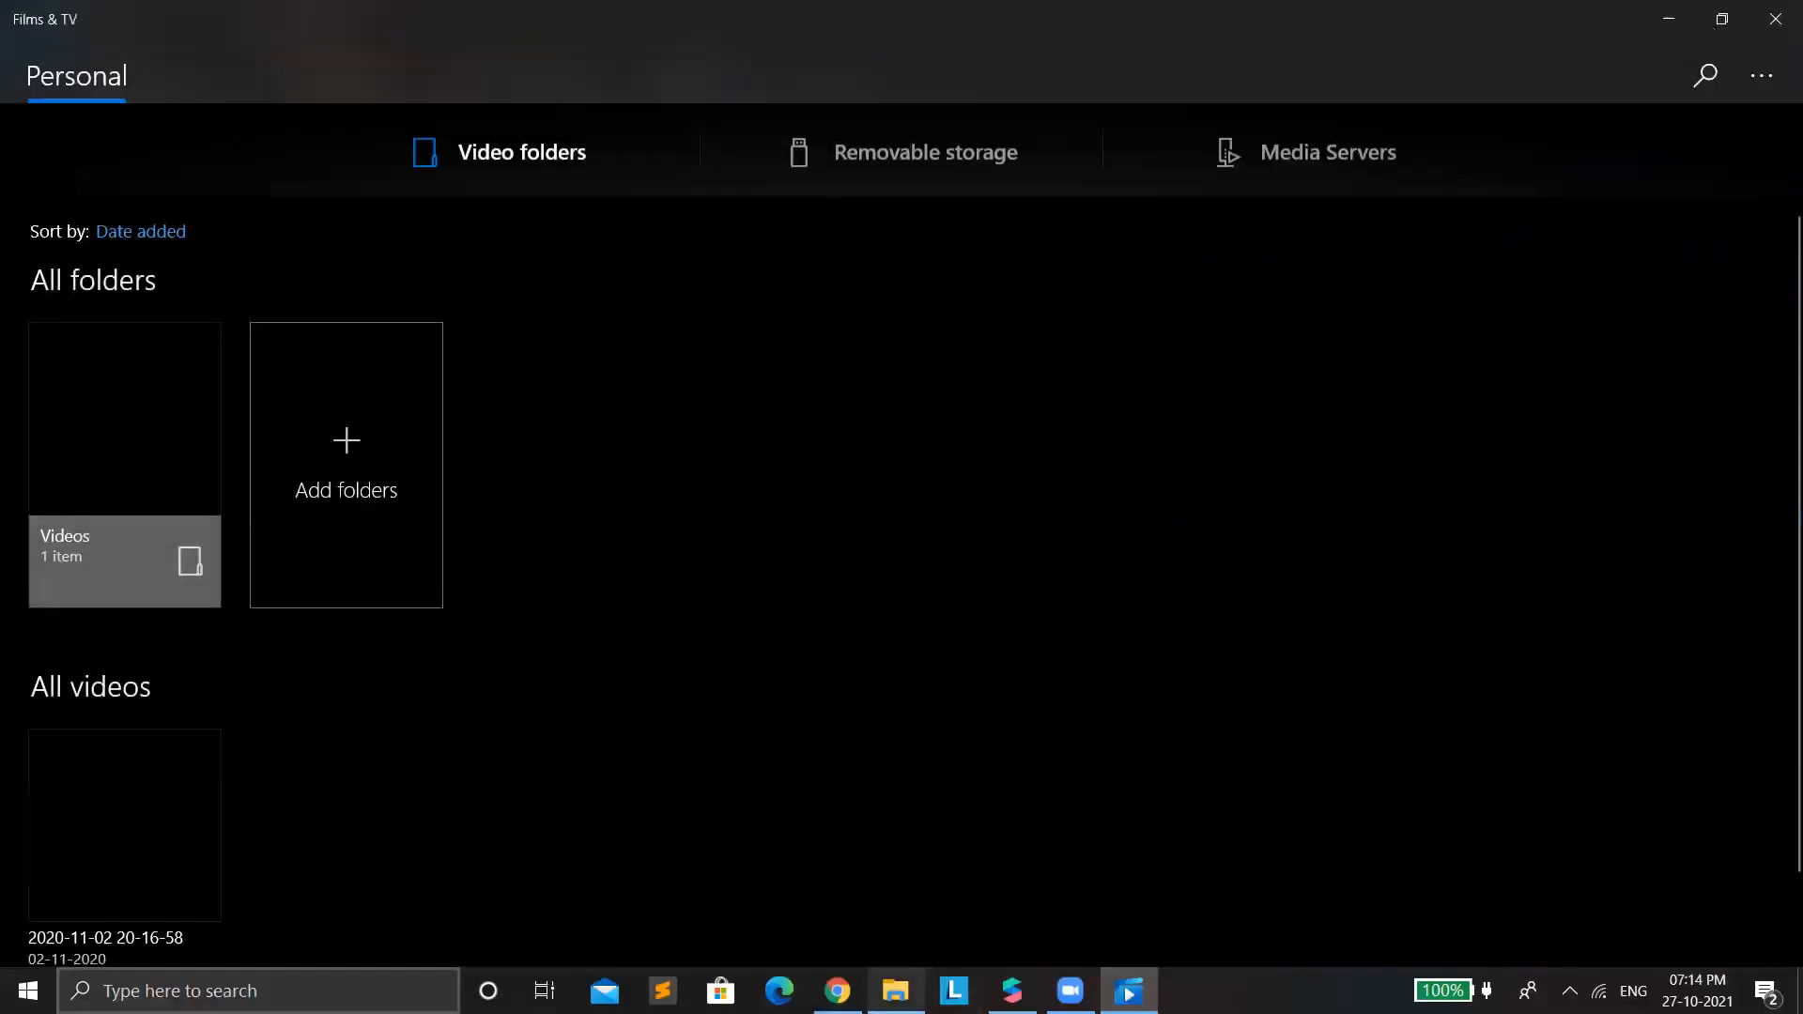
Switch to File Explorer and import the butterfly blush and pink W sticker images from Downloads into the blank Spark AR project's assets.
click(895, 990)
click(1515, 314)
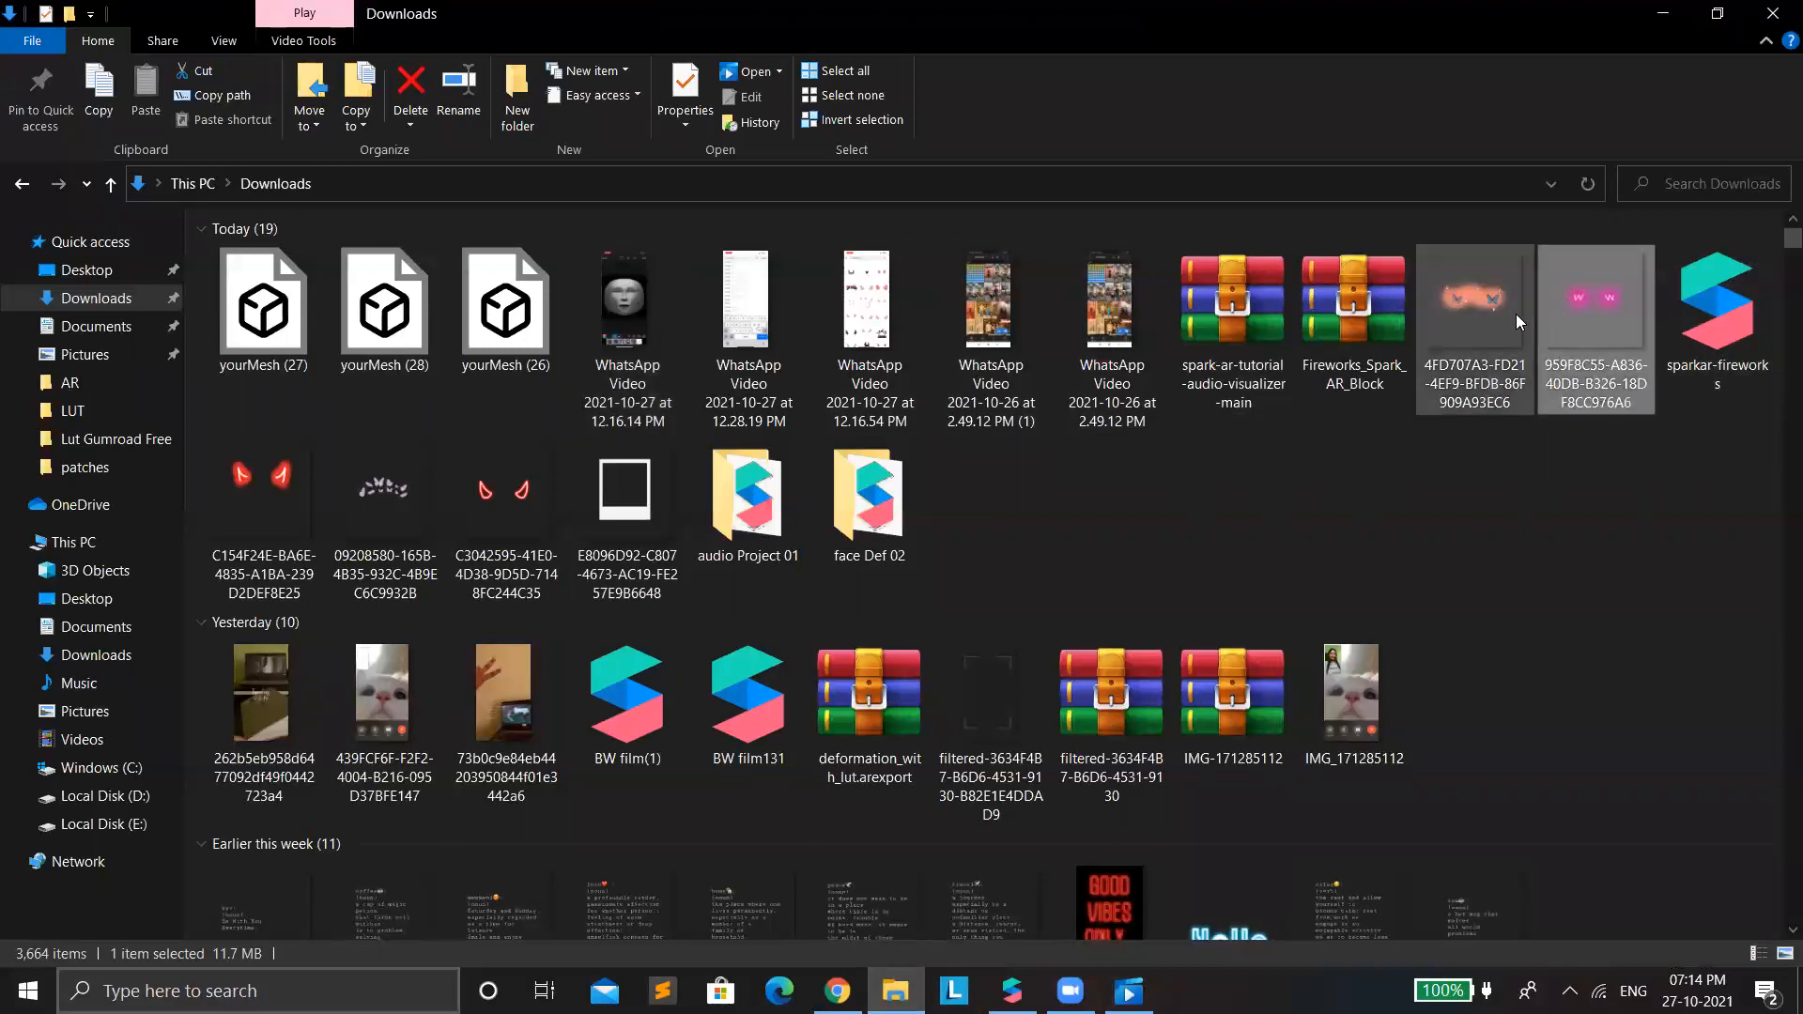
click(1568, 324)
click(1510, 330)
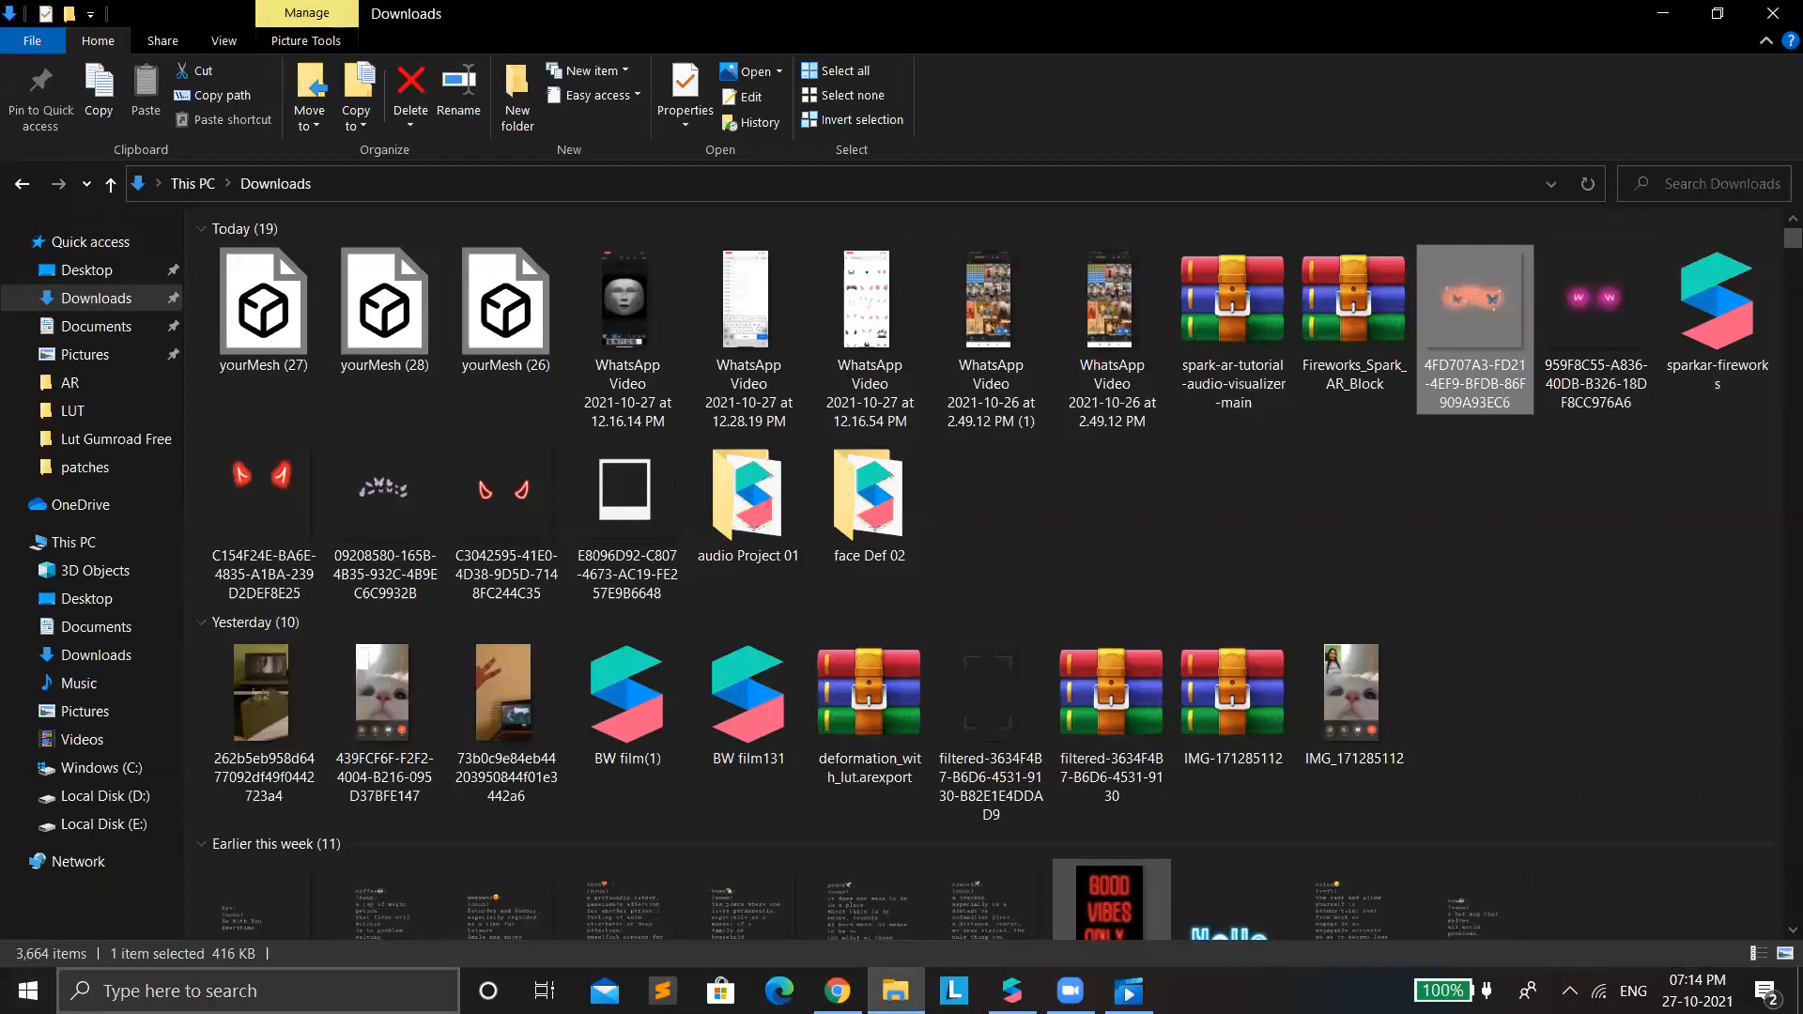
mouse_move(1012, 991)
click(992, 879)
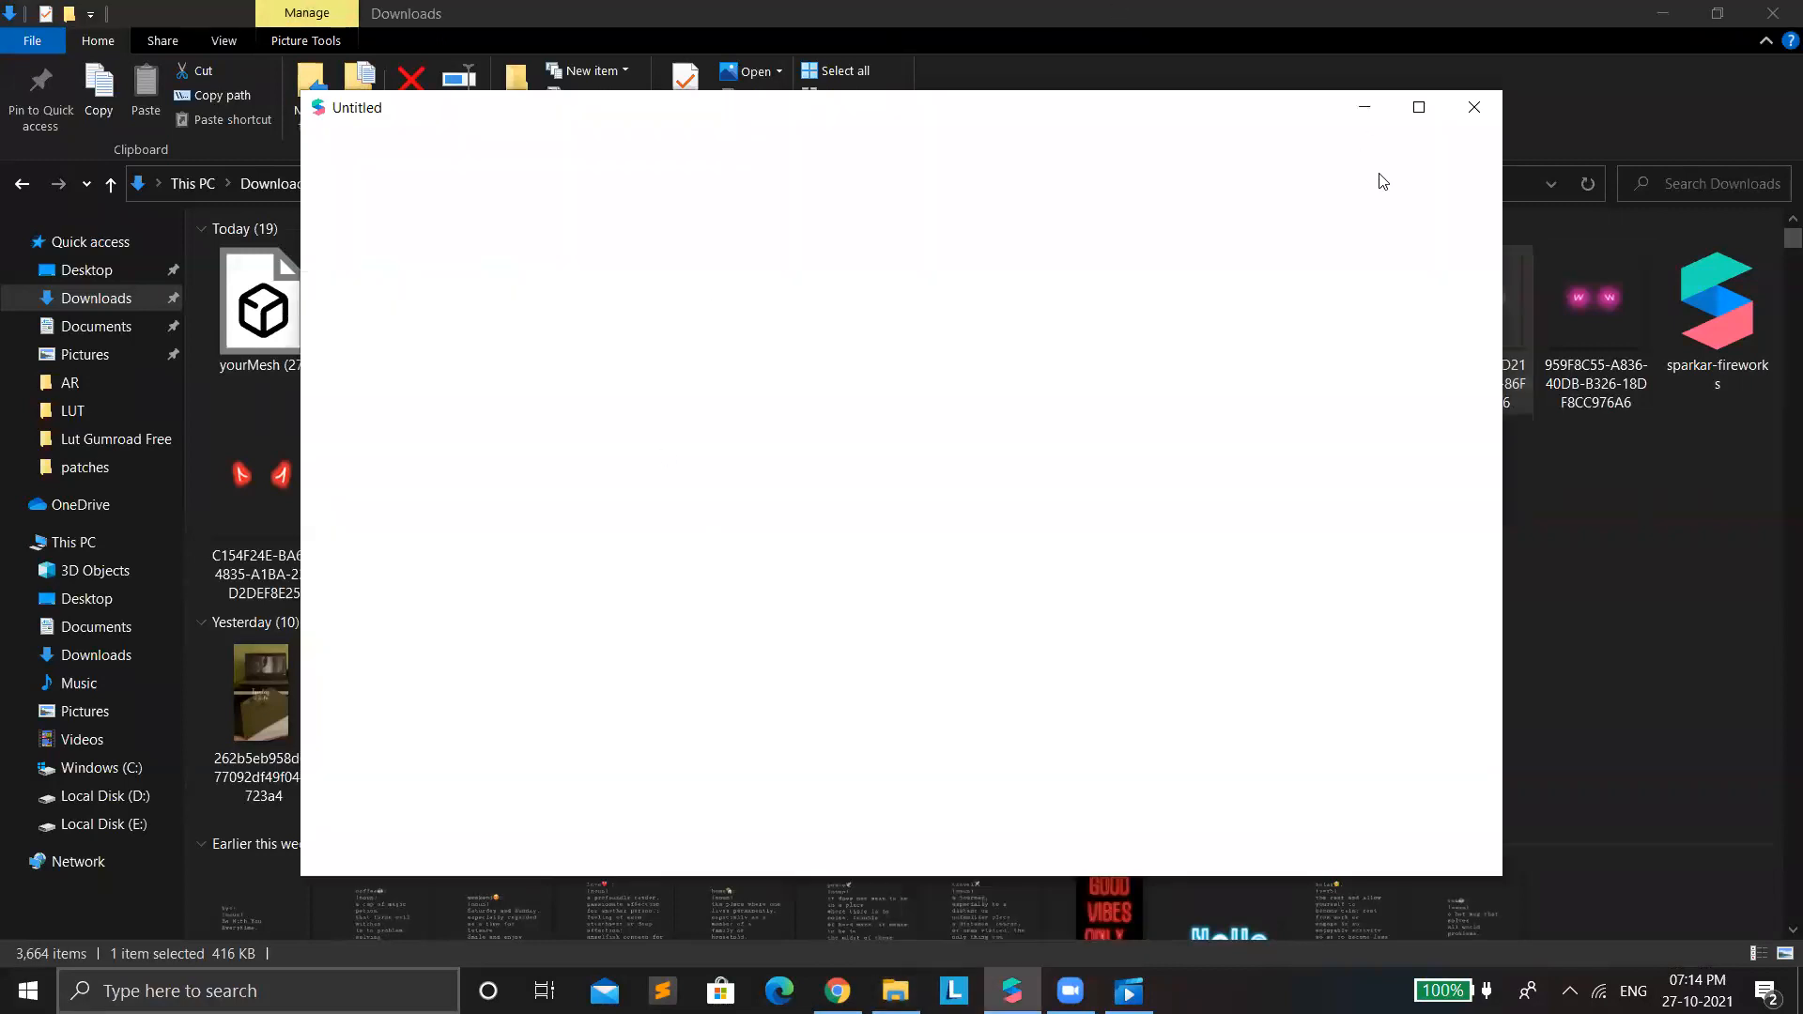
click(1632, 447)
click(1600, 371)
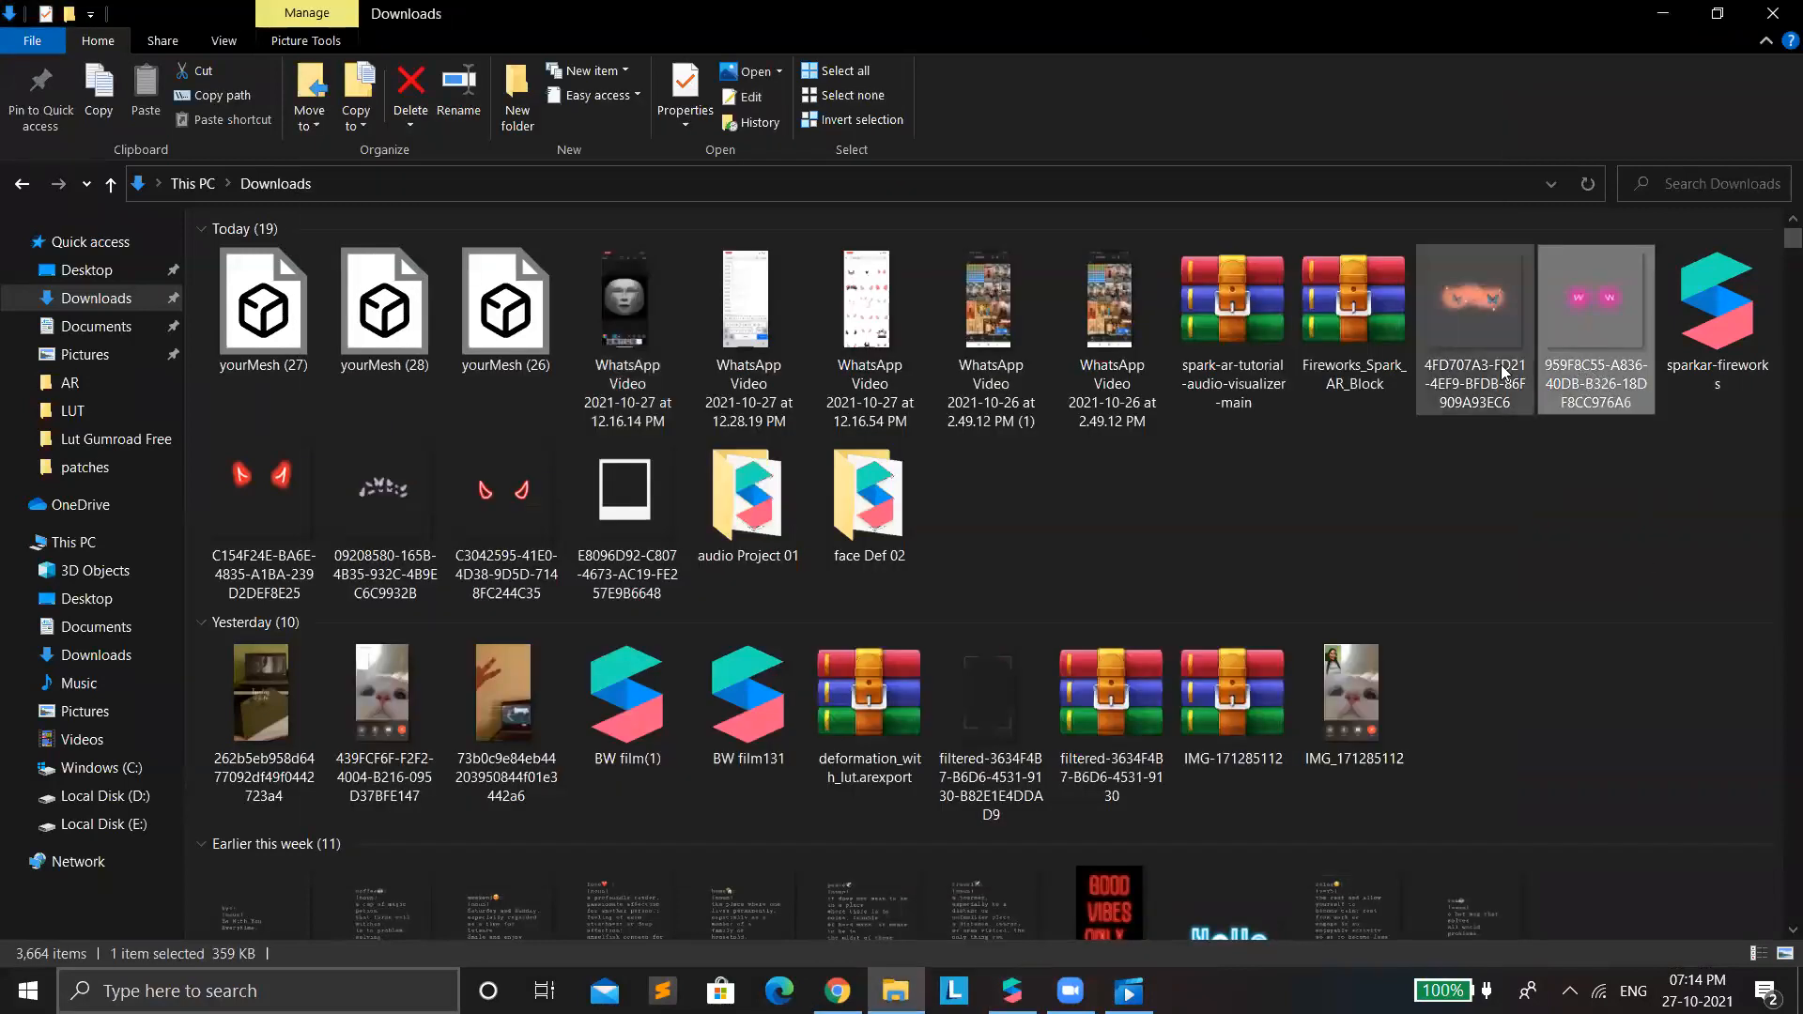
ctrl+drag(1463, 345, 422, 721)
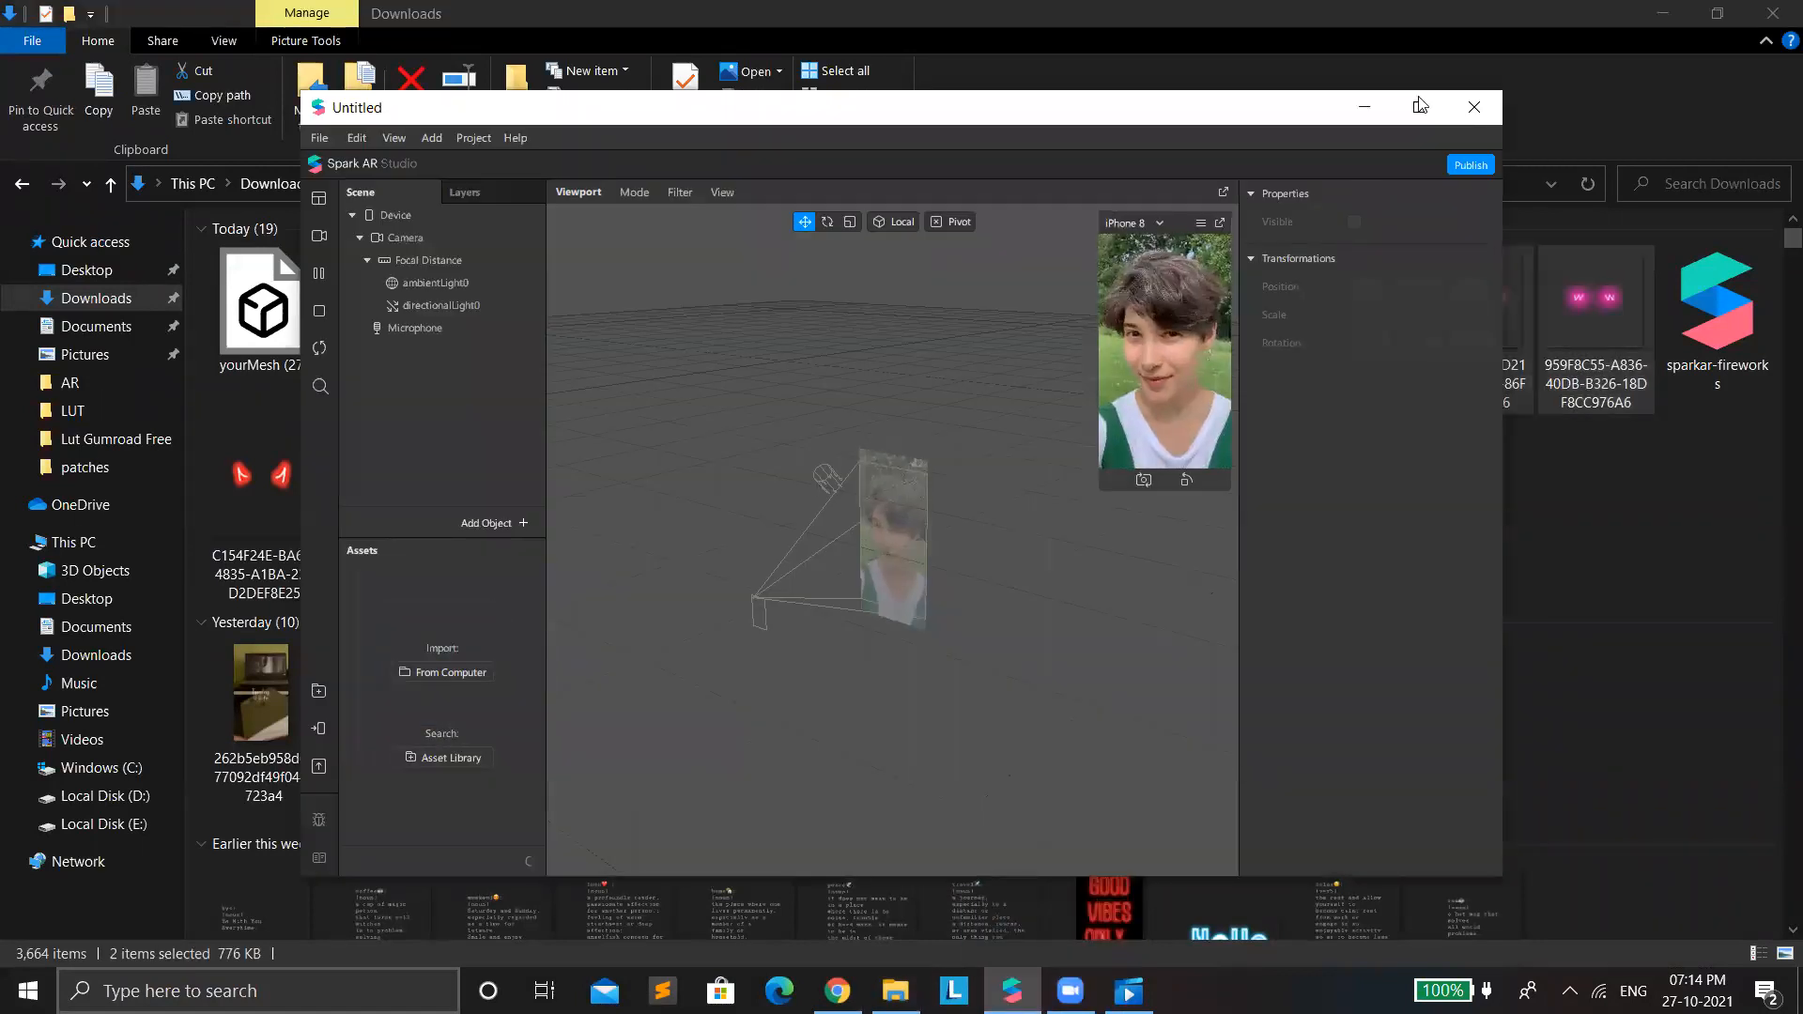
Maximize the project window with a larger simulator preview and switch the preview to the Integrated Camera.
click(1420, 106)
drag(1403, 389, 1080, 939)
click(21, 141)
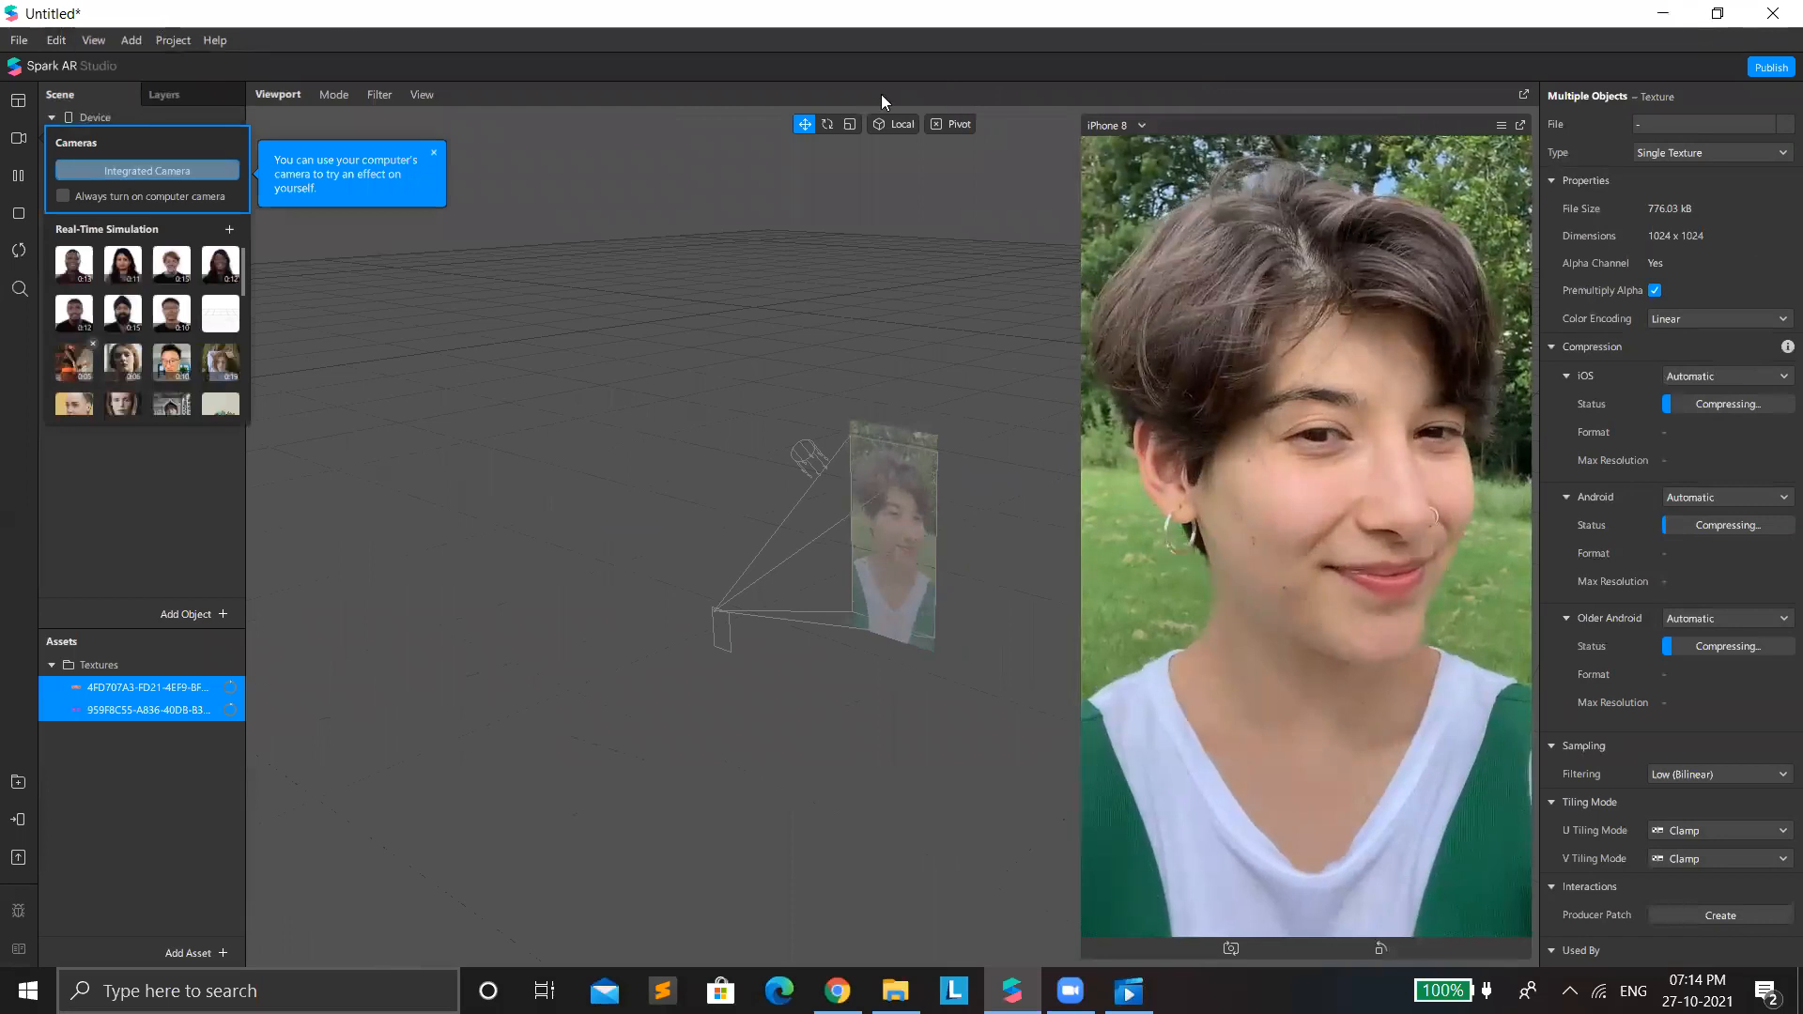
Set the compression of both imported textures to None for iOS, Android and Older Android.
click(1715, 375)
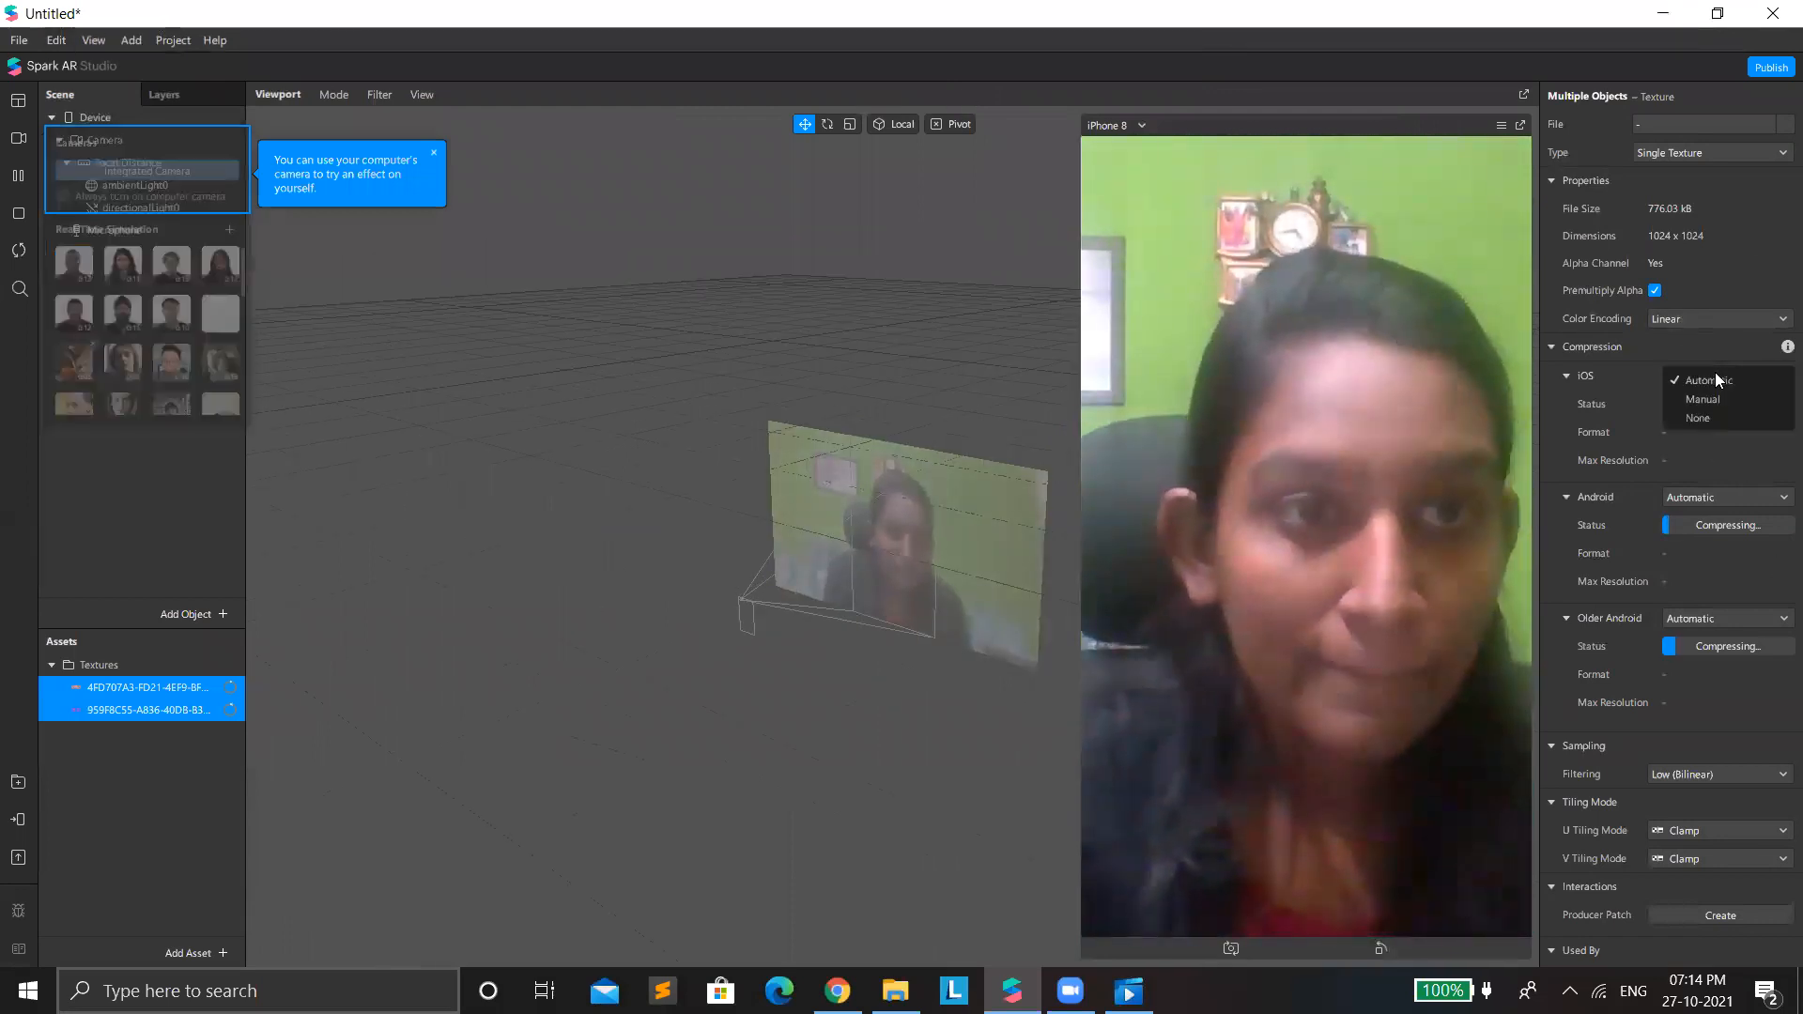
click(1719, 421)
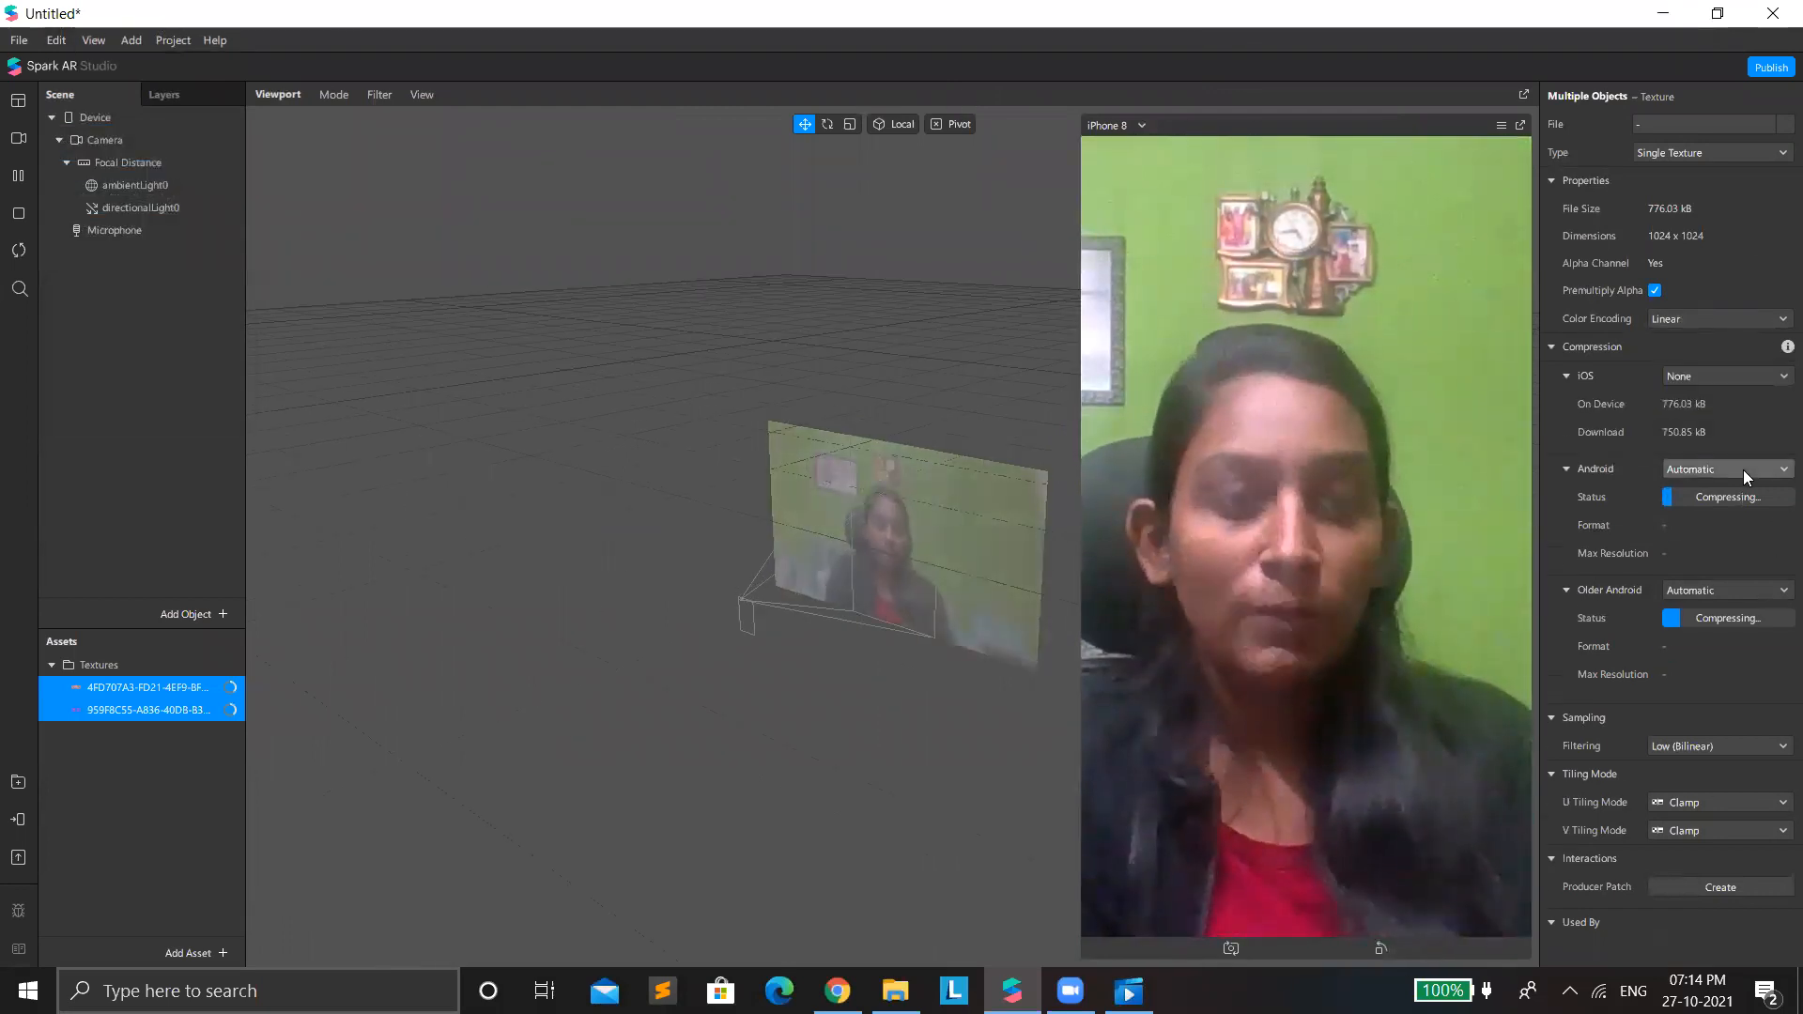
click(1738, 475)
click(1739, 509)
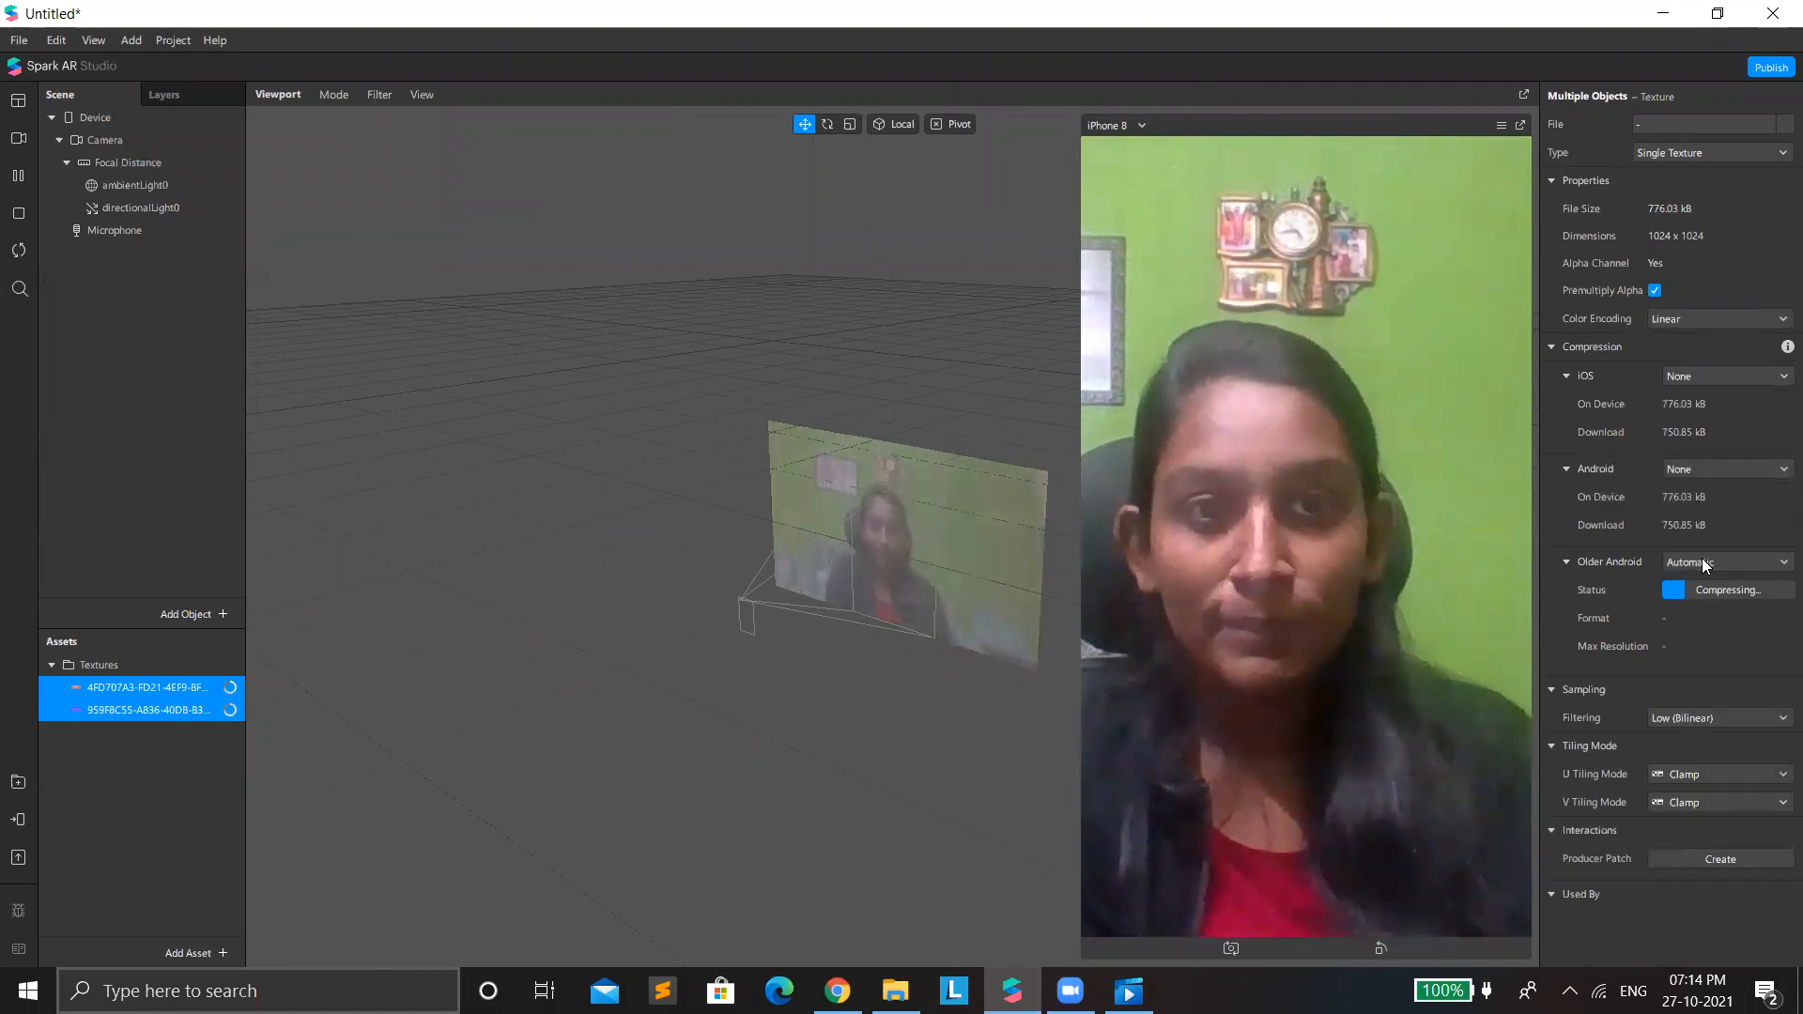
click(1701, 560)
click(1704, 605)
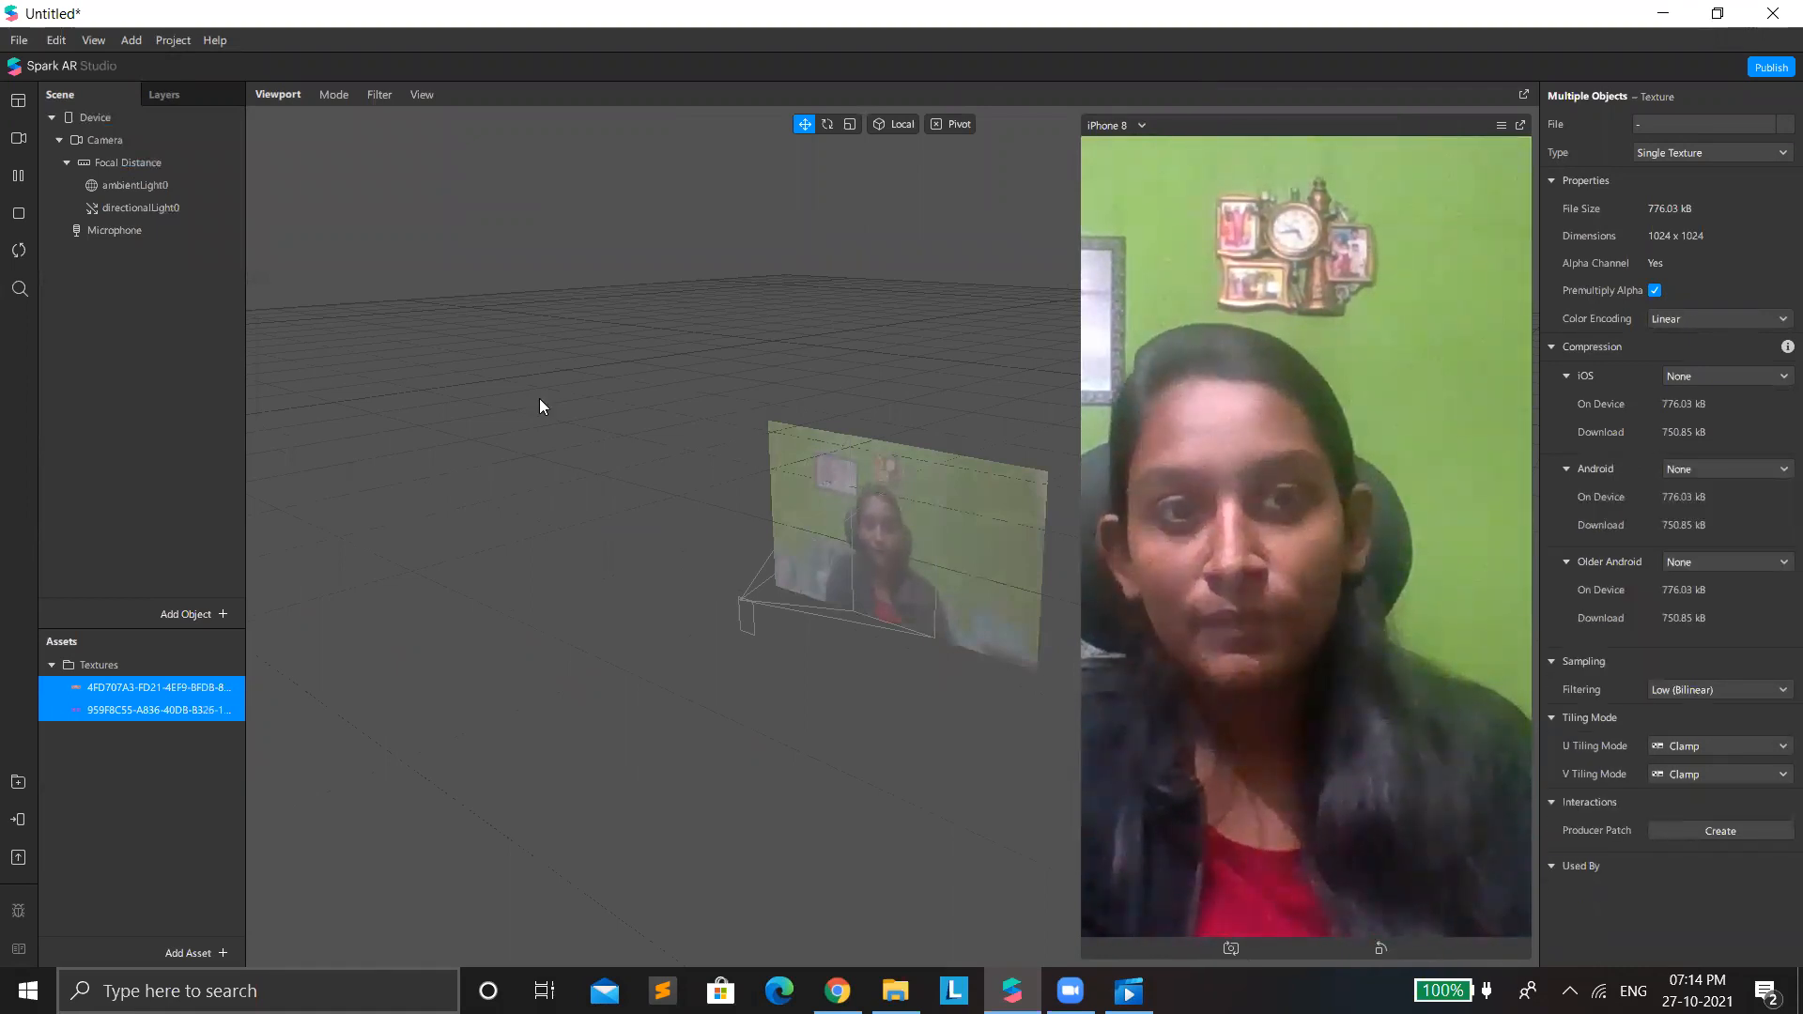
Add a Face Mesh to the scene and give it a new material.
right_click(214, 391)
mouse_move(332, 402)
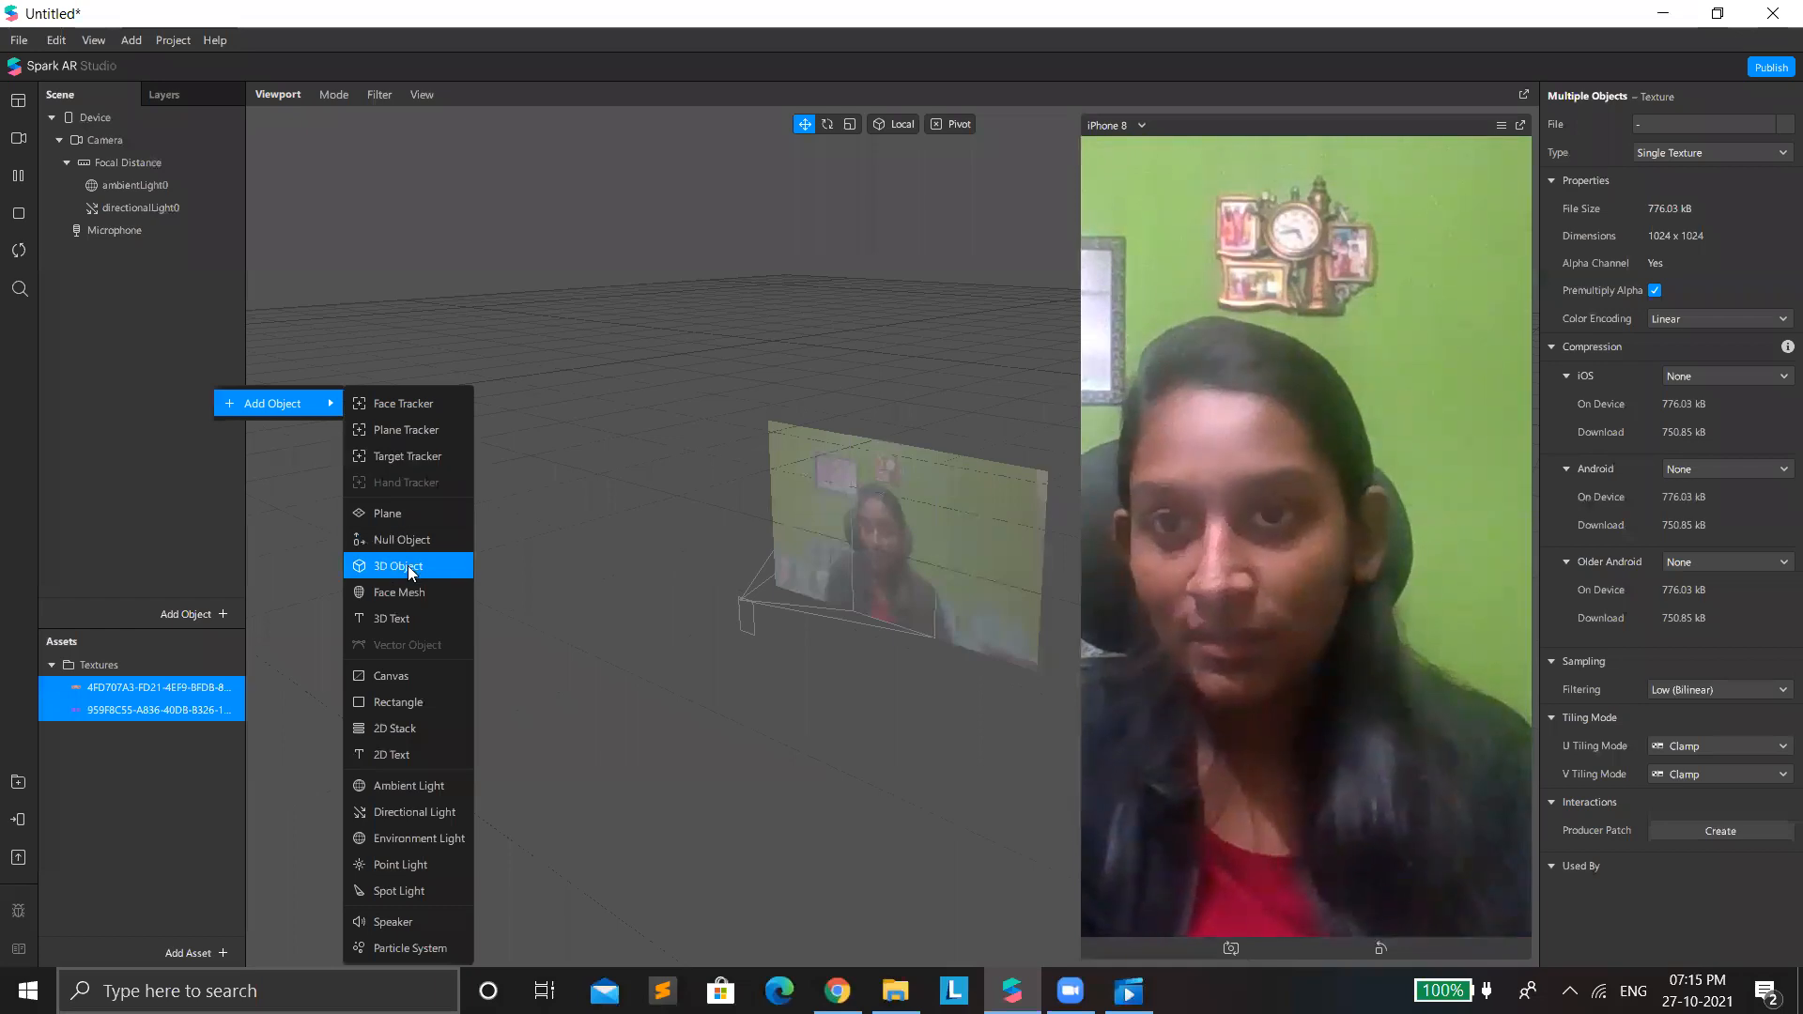
click(424, 597)
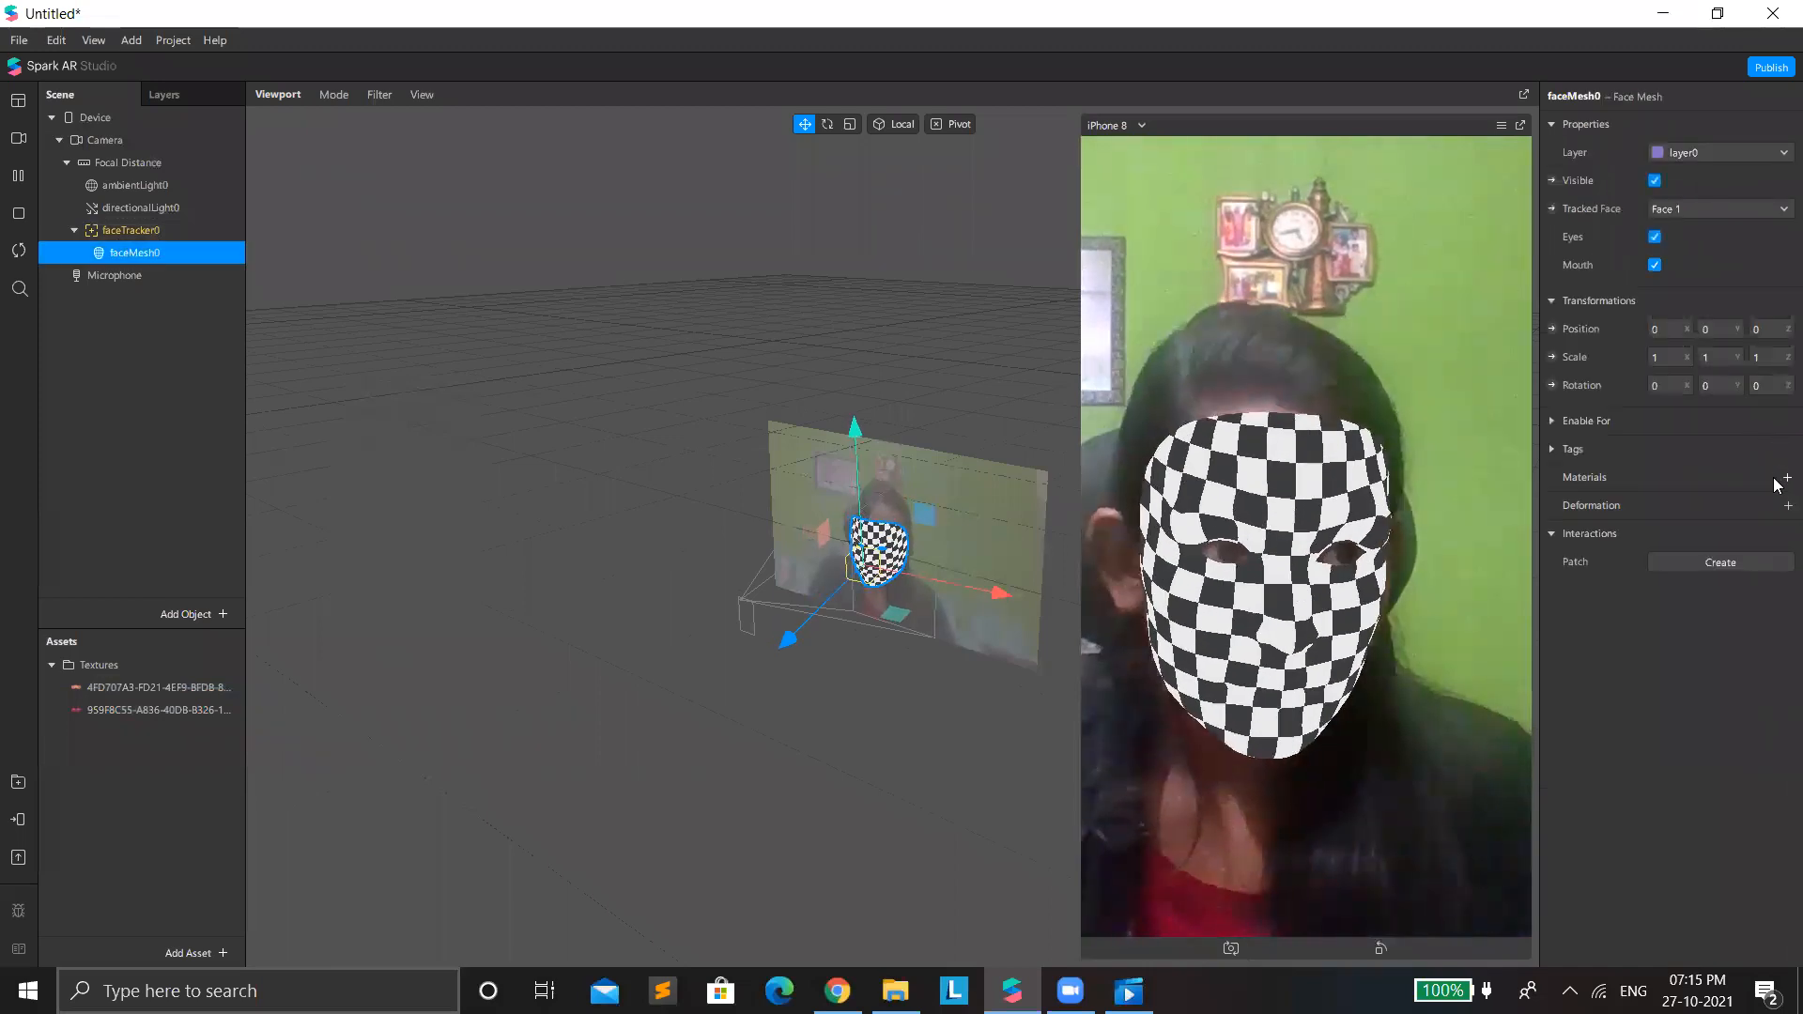
click(1619, 499)
Change the face mesh material's shader type to Retouching and set Skin Smoothing to 66.
click(1655, 130)
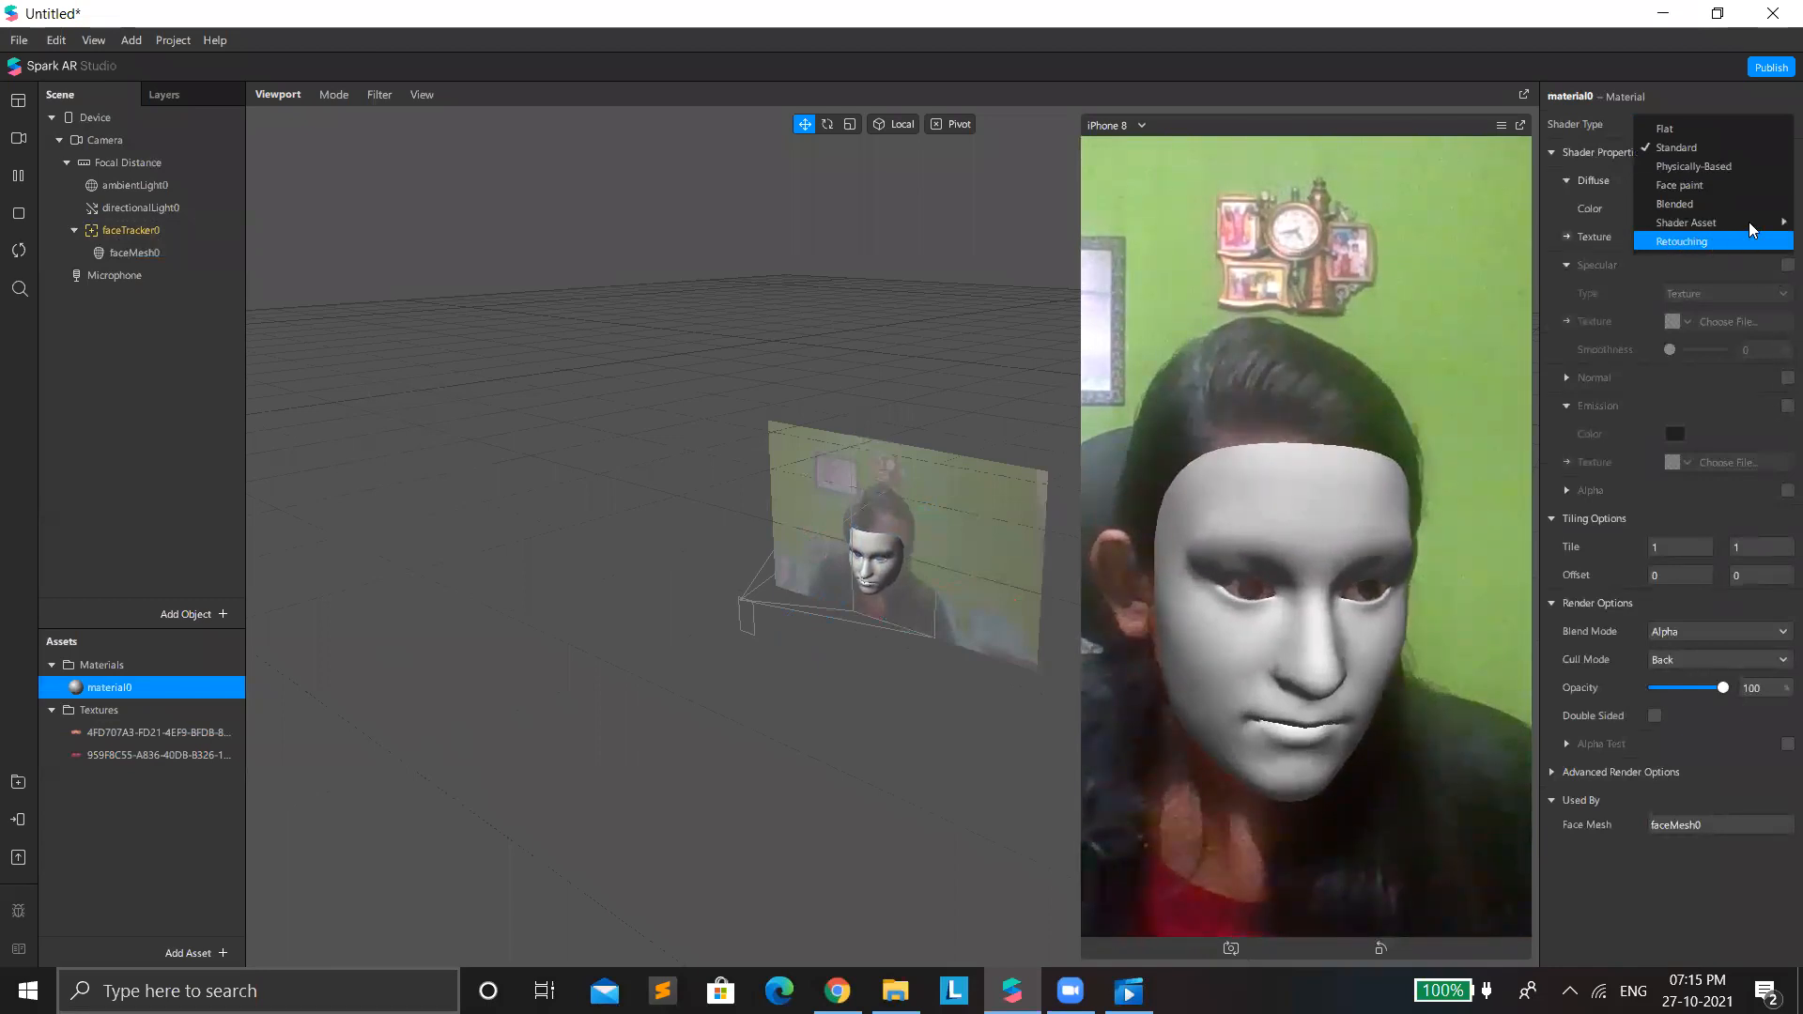
click(1718, 241)
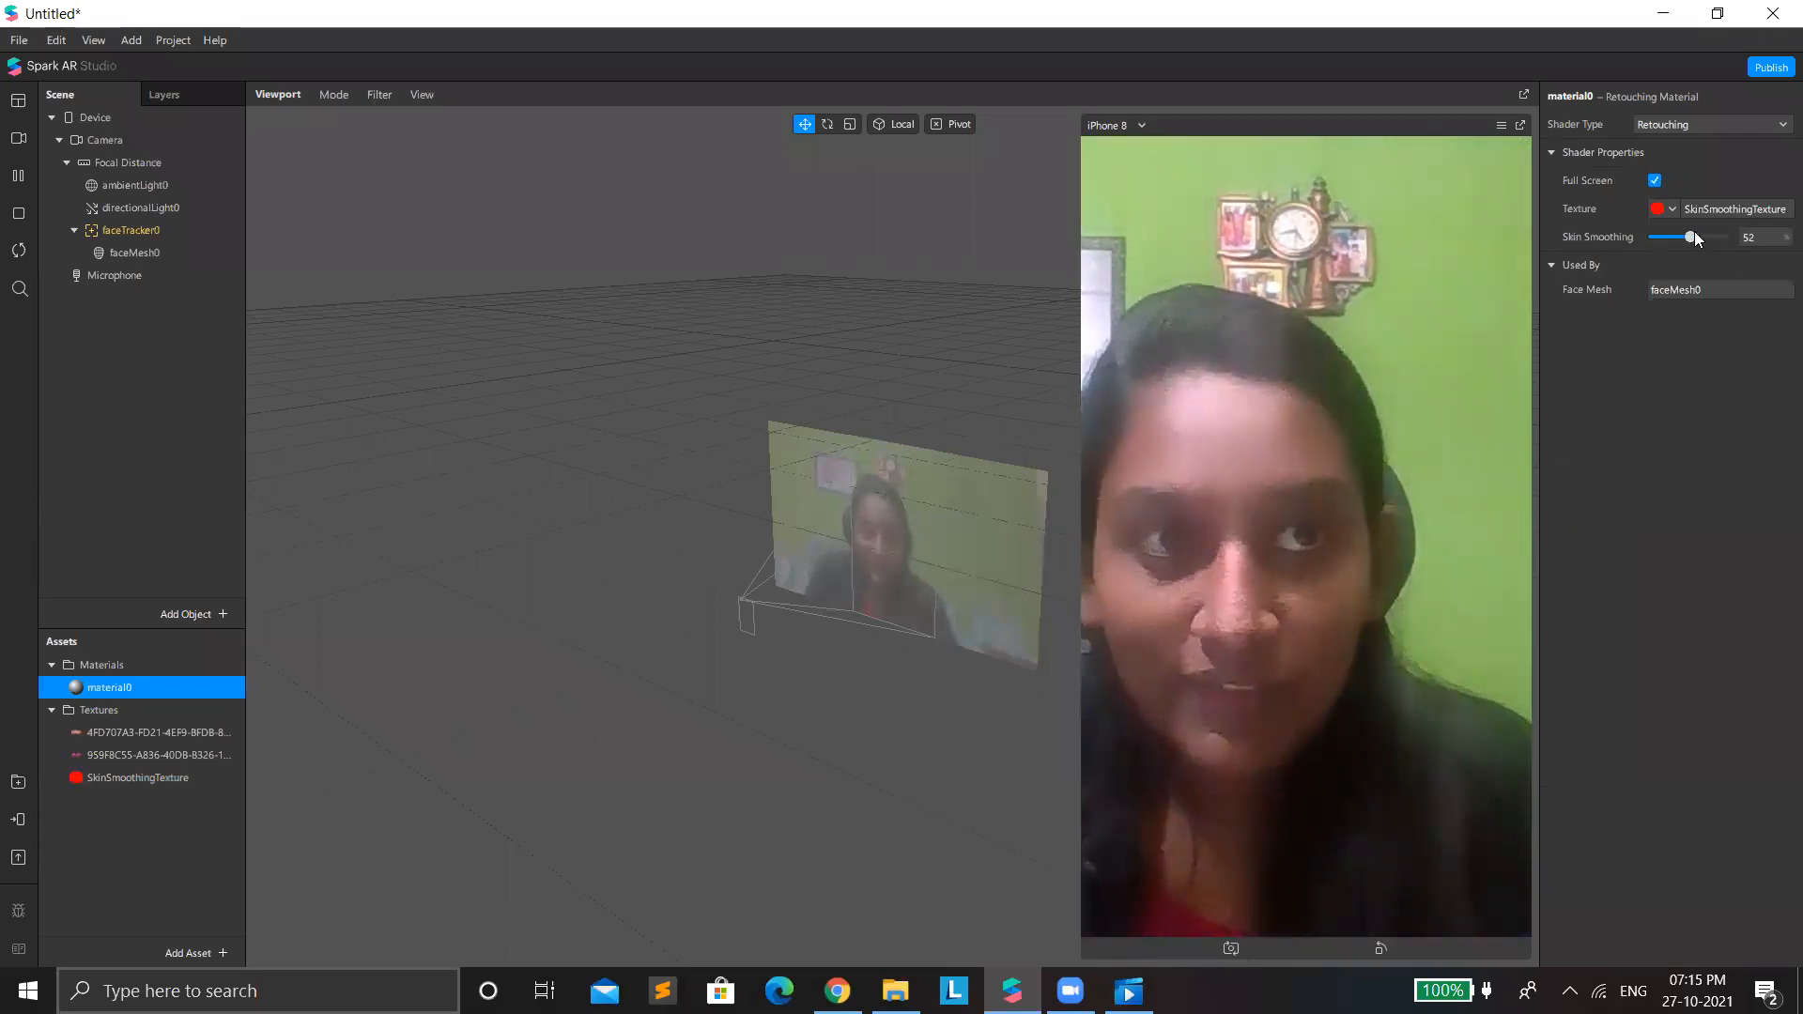
drag(1695, 238, 1699, 239)
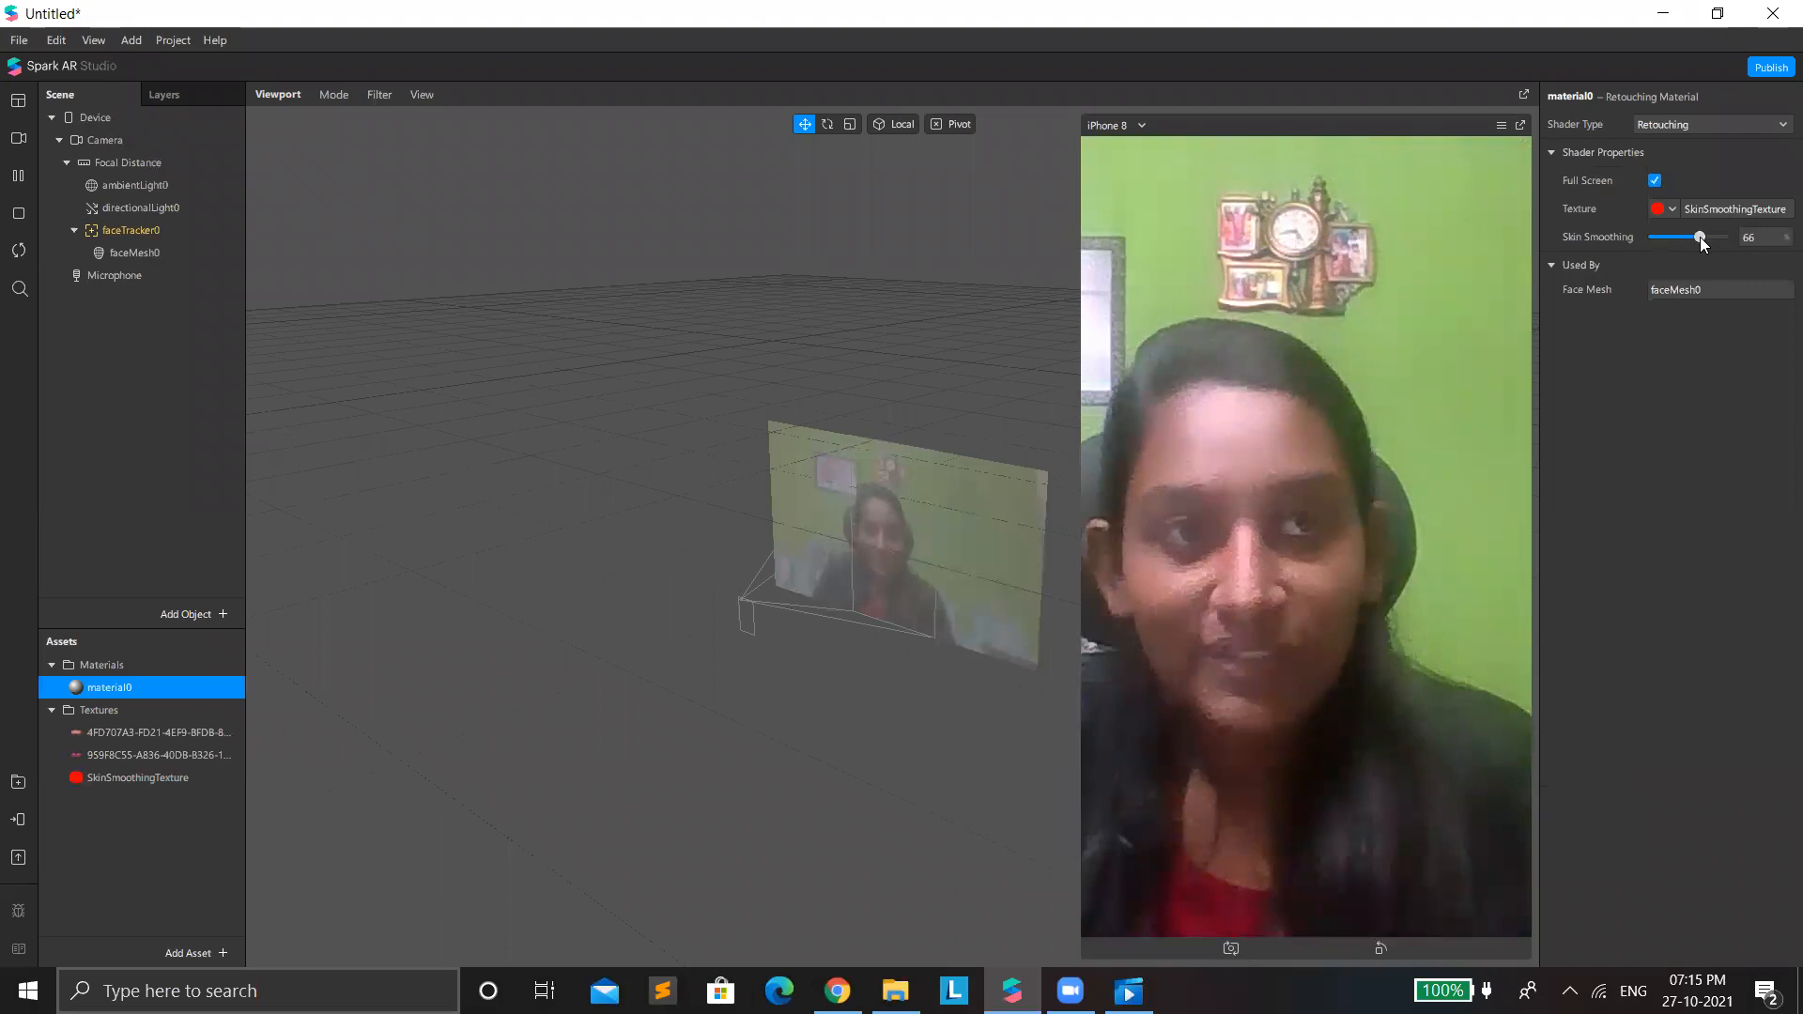
Add a second Face Mesh under faceTracker0 and assign a new material to it.
right_click(156, 228)
mouse_move(235, 244)
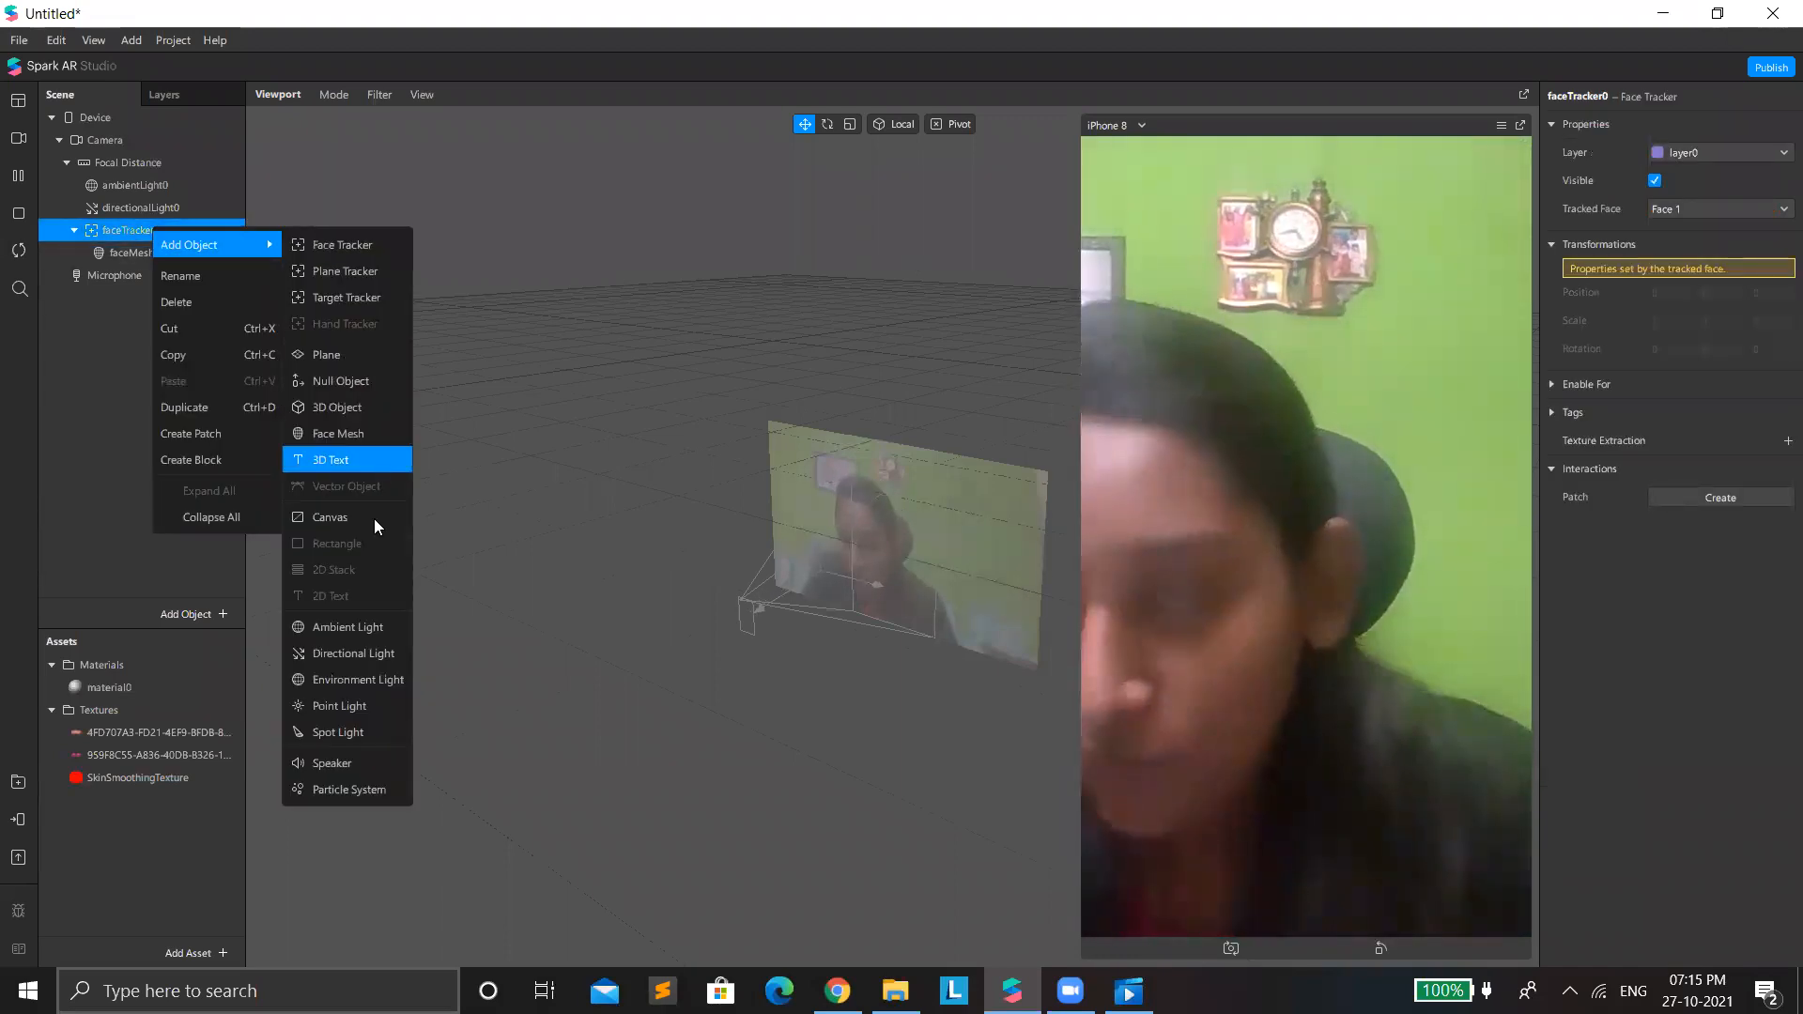
click(344, 435)
click(1787, 478)
click(1657, 524)
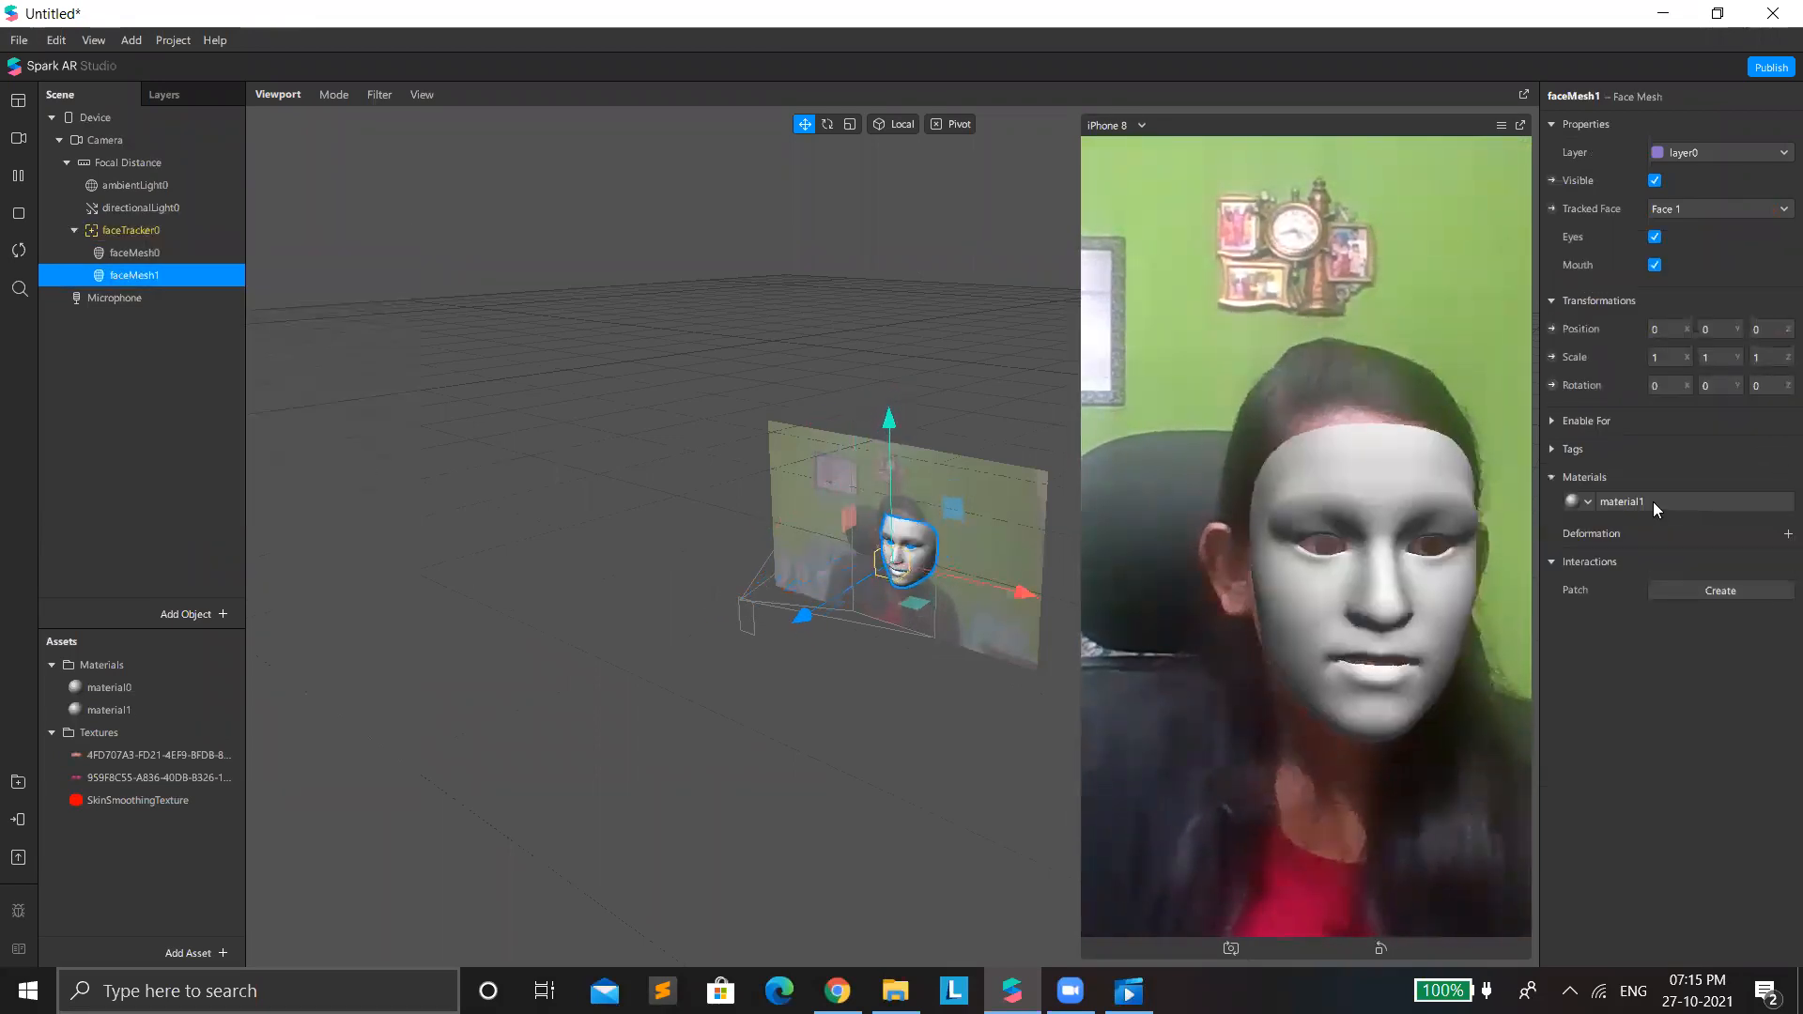
Set the second face mesh's material to the Flat shader and use the butterfly blush image (4FD707A3) as its texture.
click(1653, 501)
click(1691, 125)
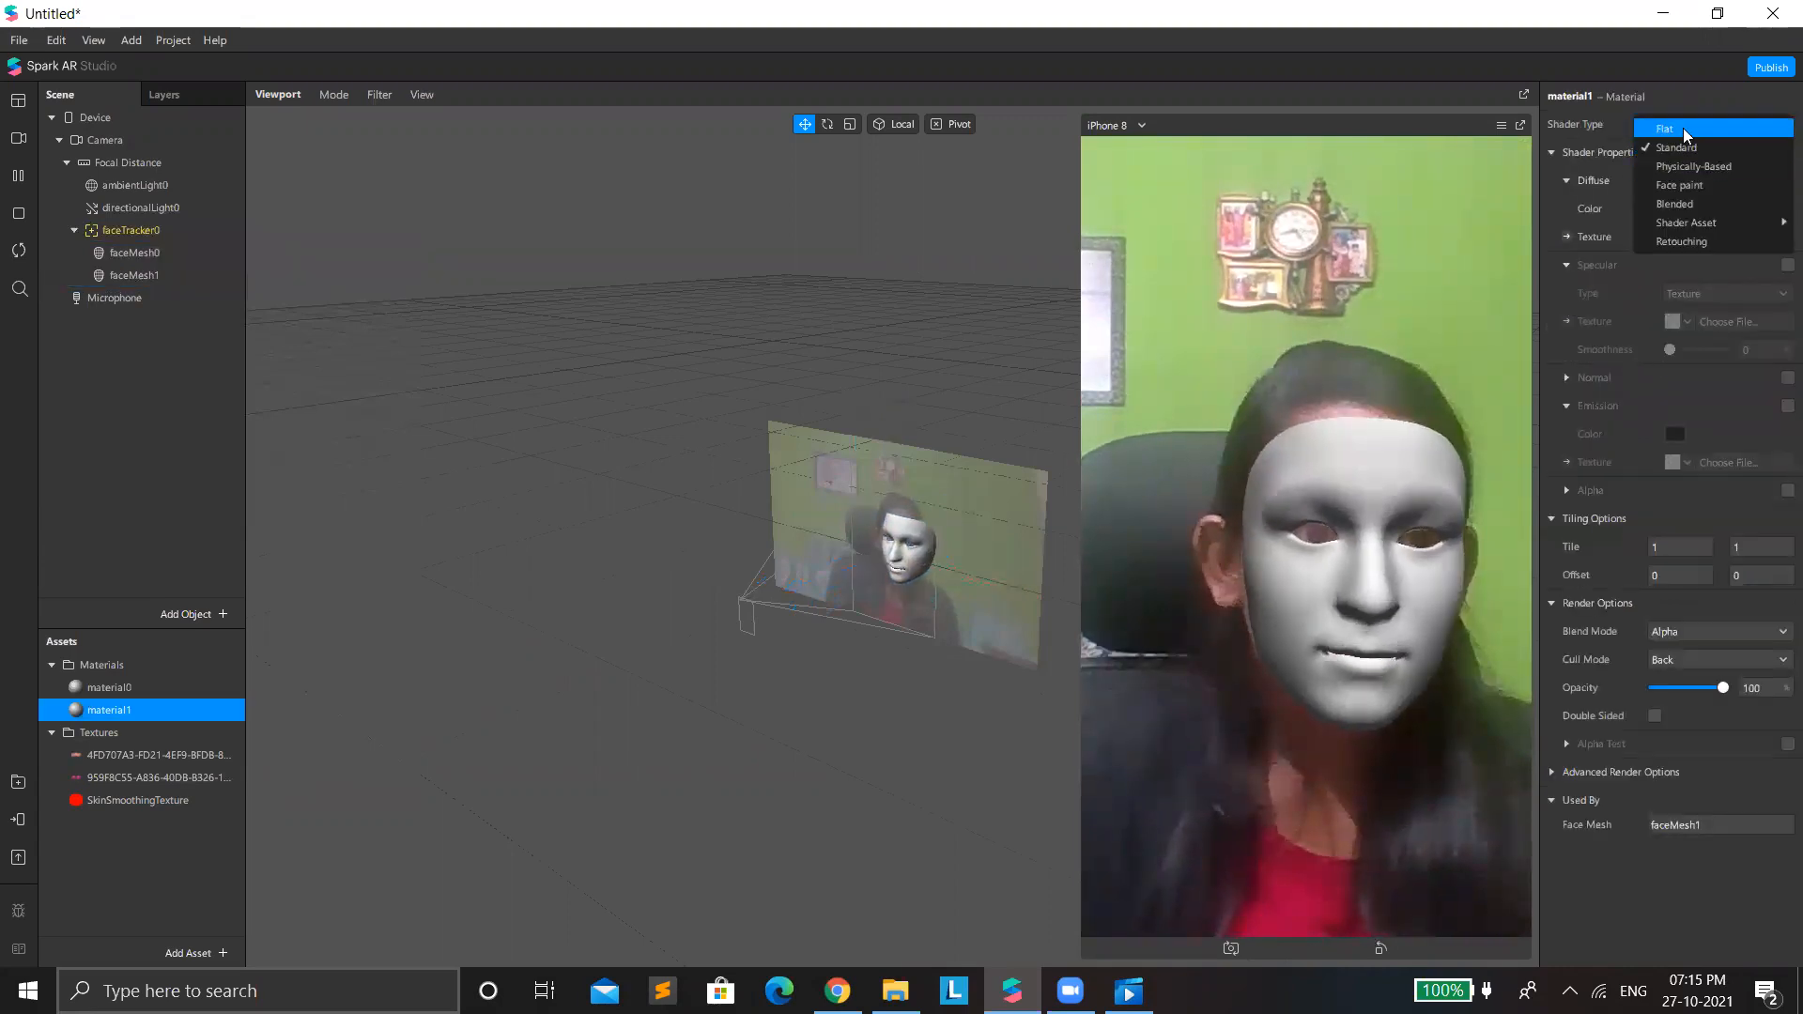
key(Return)
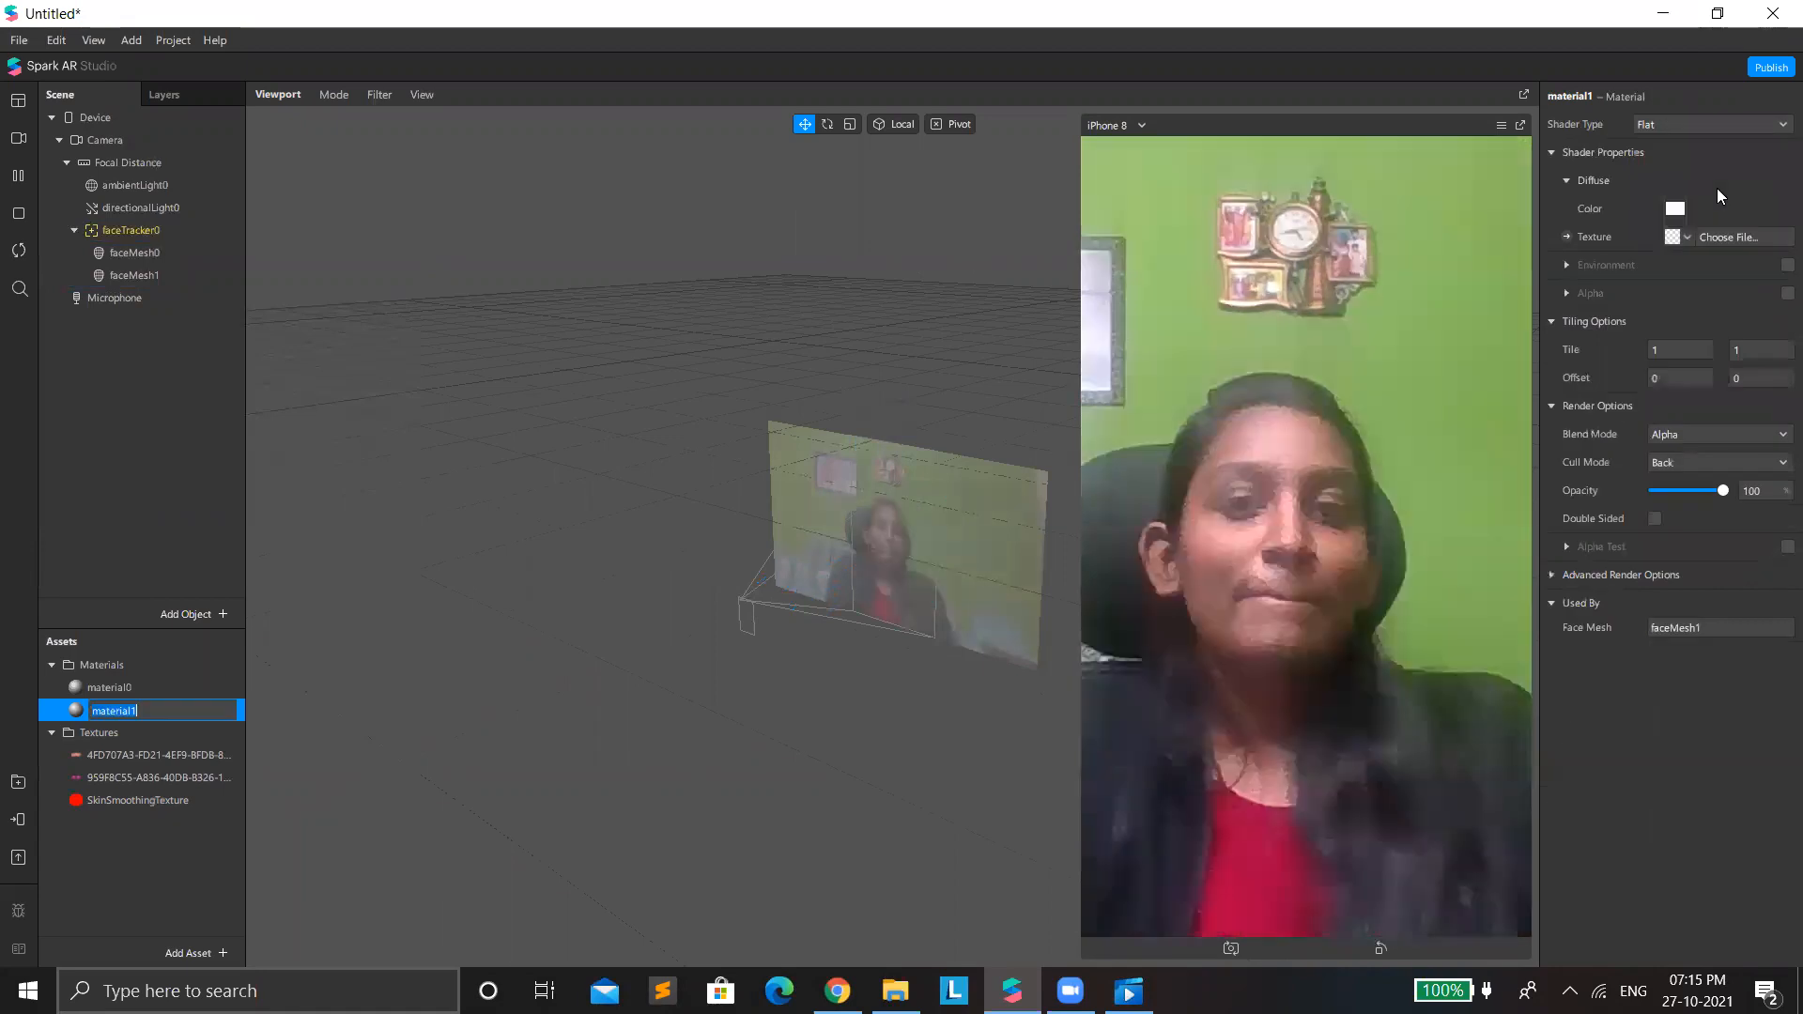
click(1685, 238)
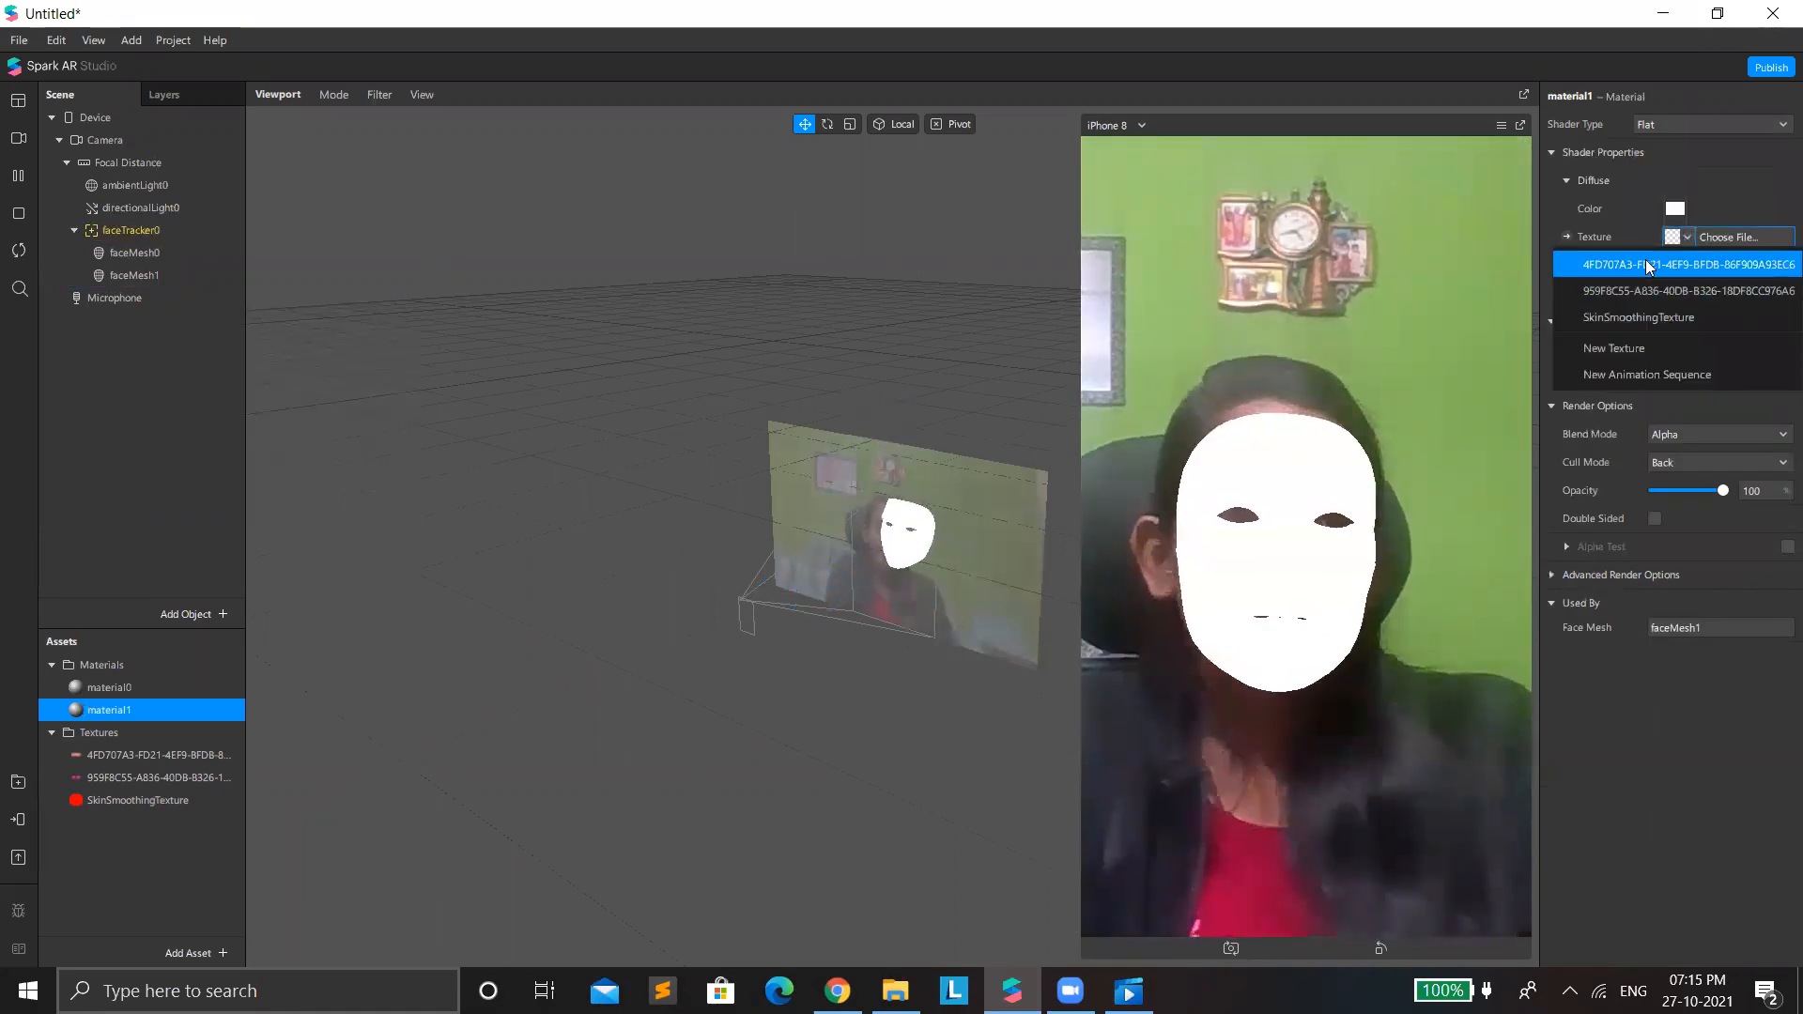
click(1653, 265)
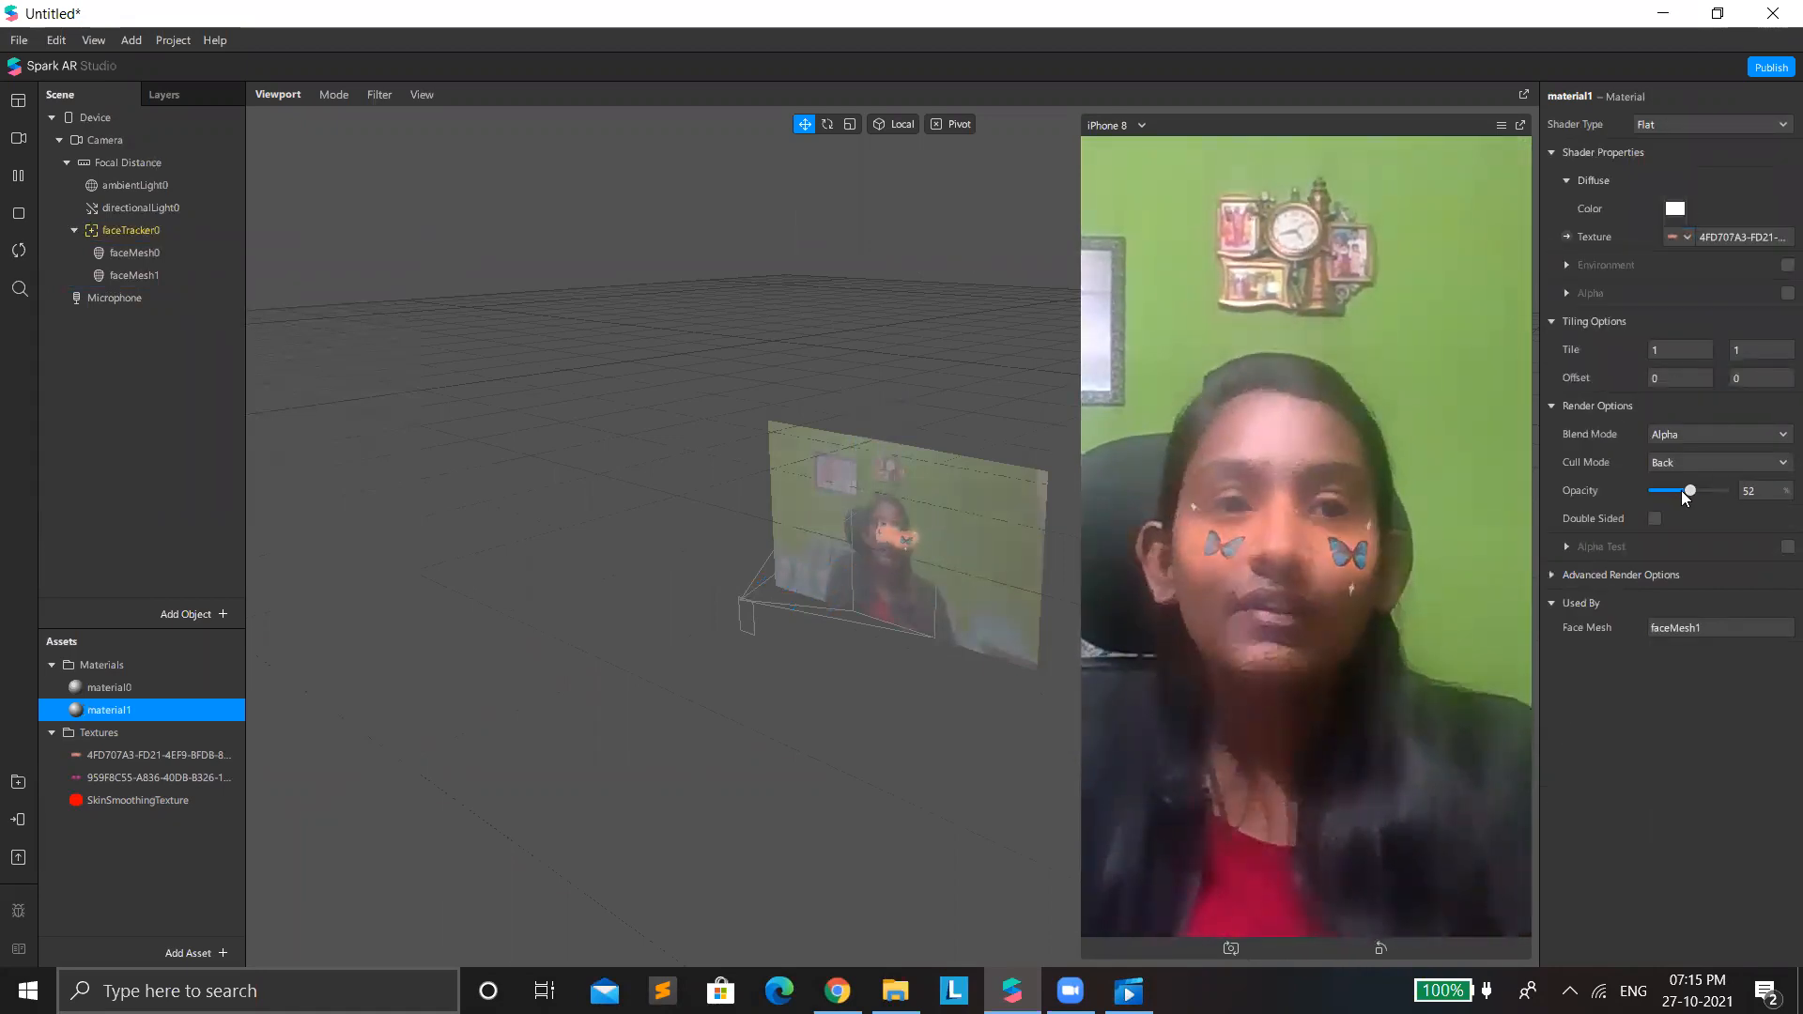
Try the Add blend mode on material1 and reduce its opacity to 7 percent.
drag(1677, 490, 1663, 493)
click(1682, 433)
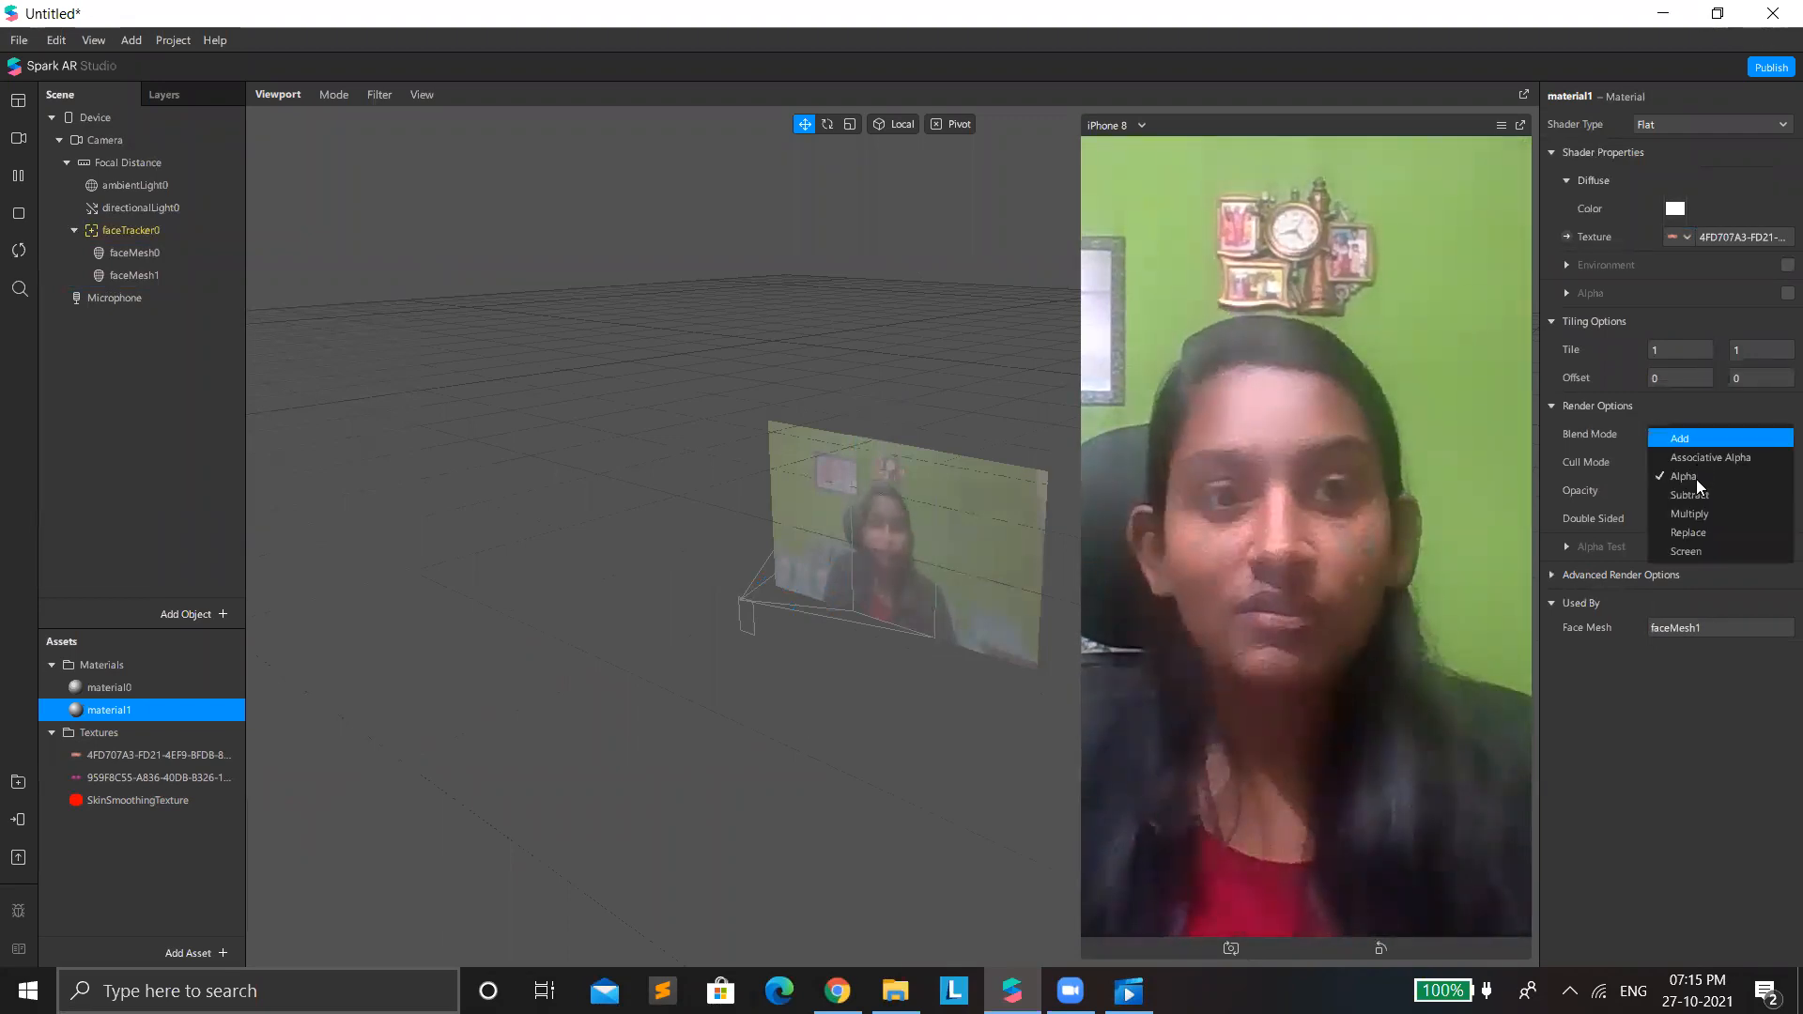
click(1682, 438)
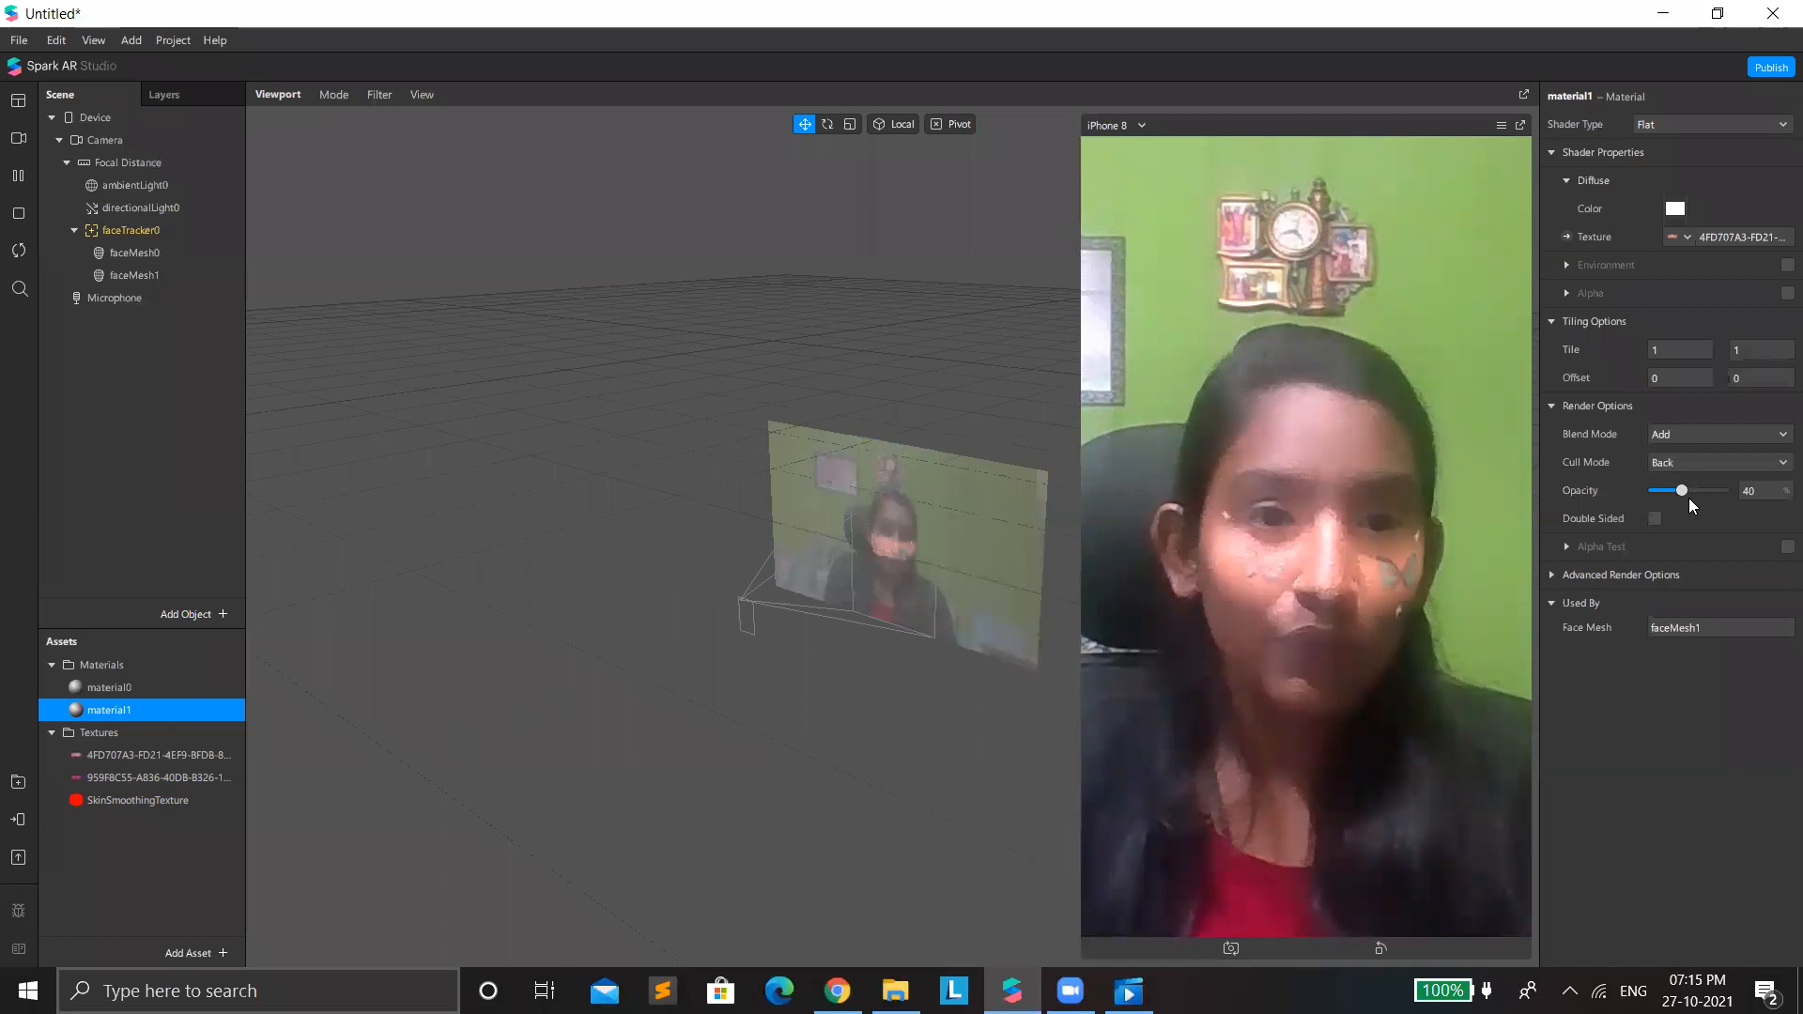
drag(1669, 498, 1660, 504)
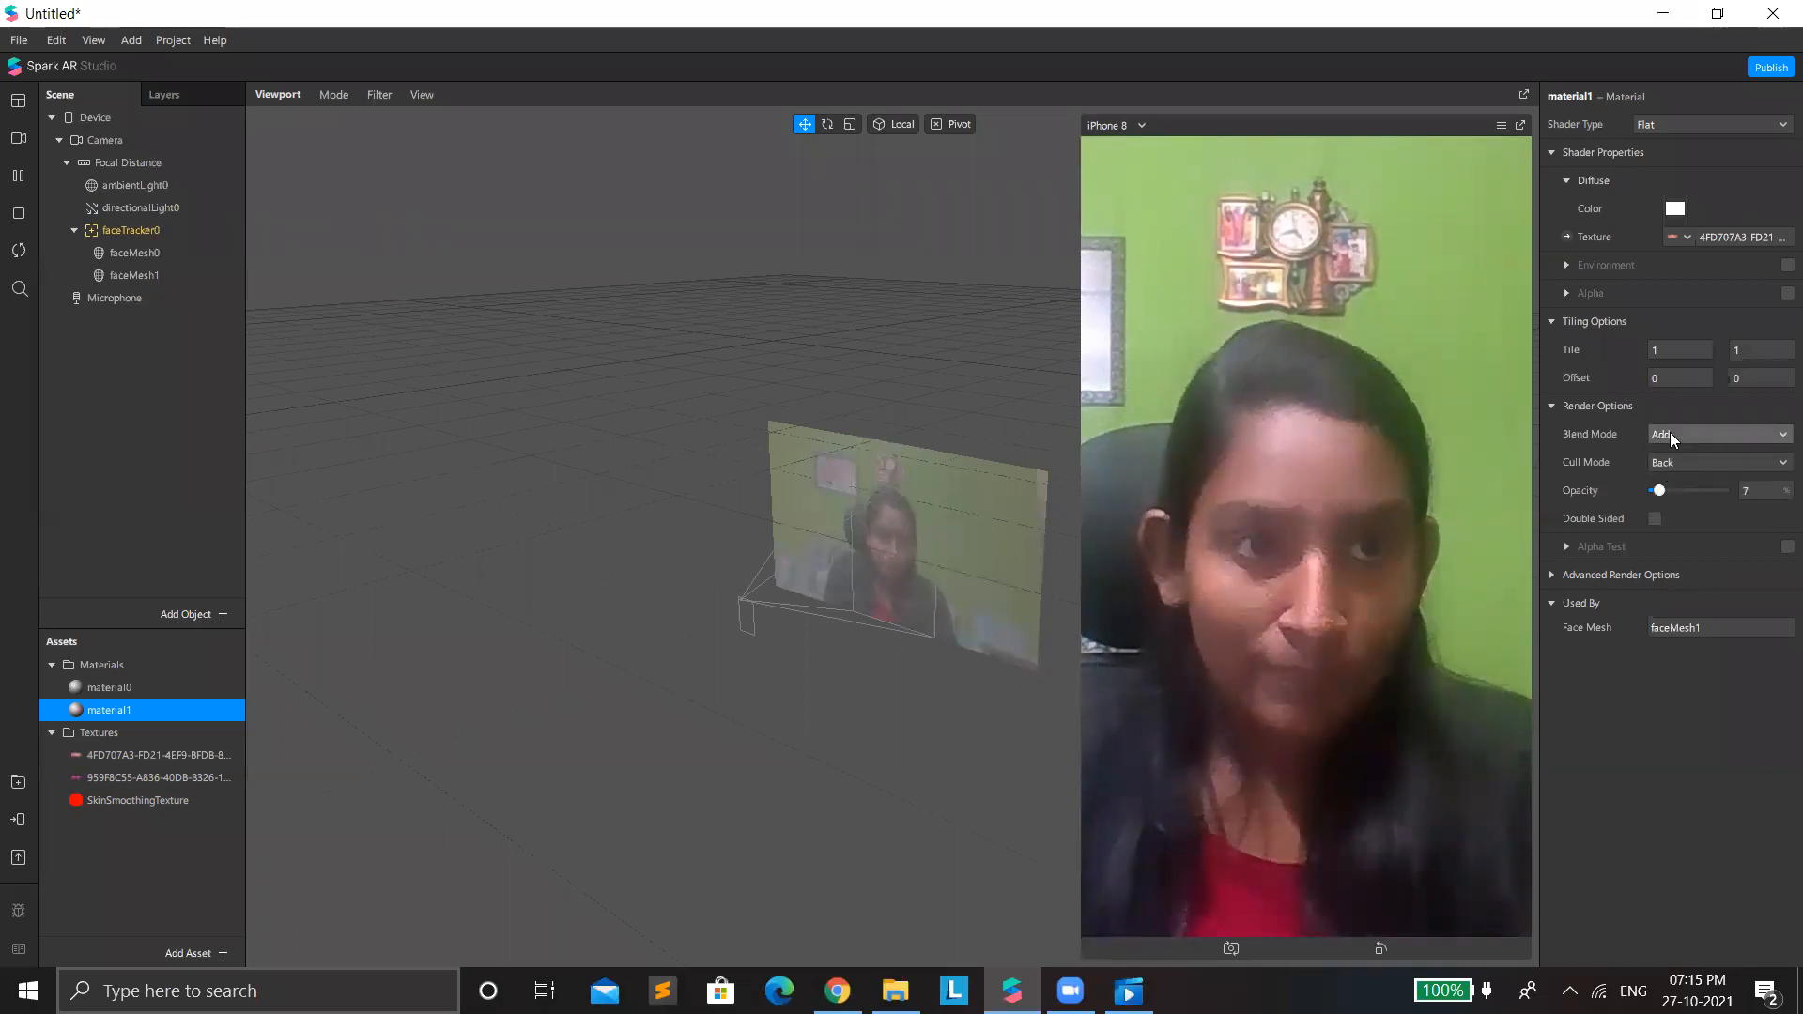
Return material1's blend mode to Alpha and raise its opacity until the butterfly blush shows clearly on the face.
click(1670, 434)
click(1681, 478)
click(1666, 492)
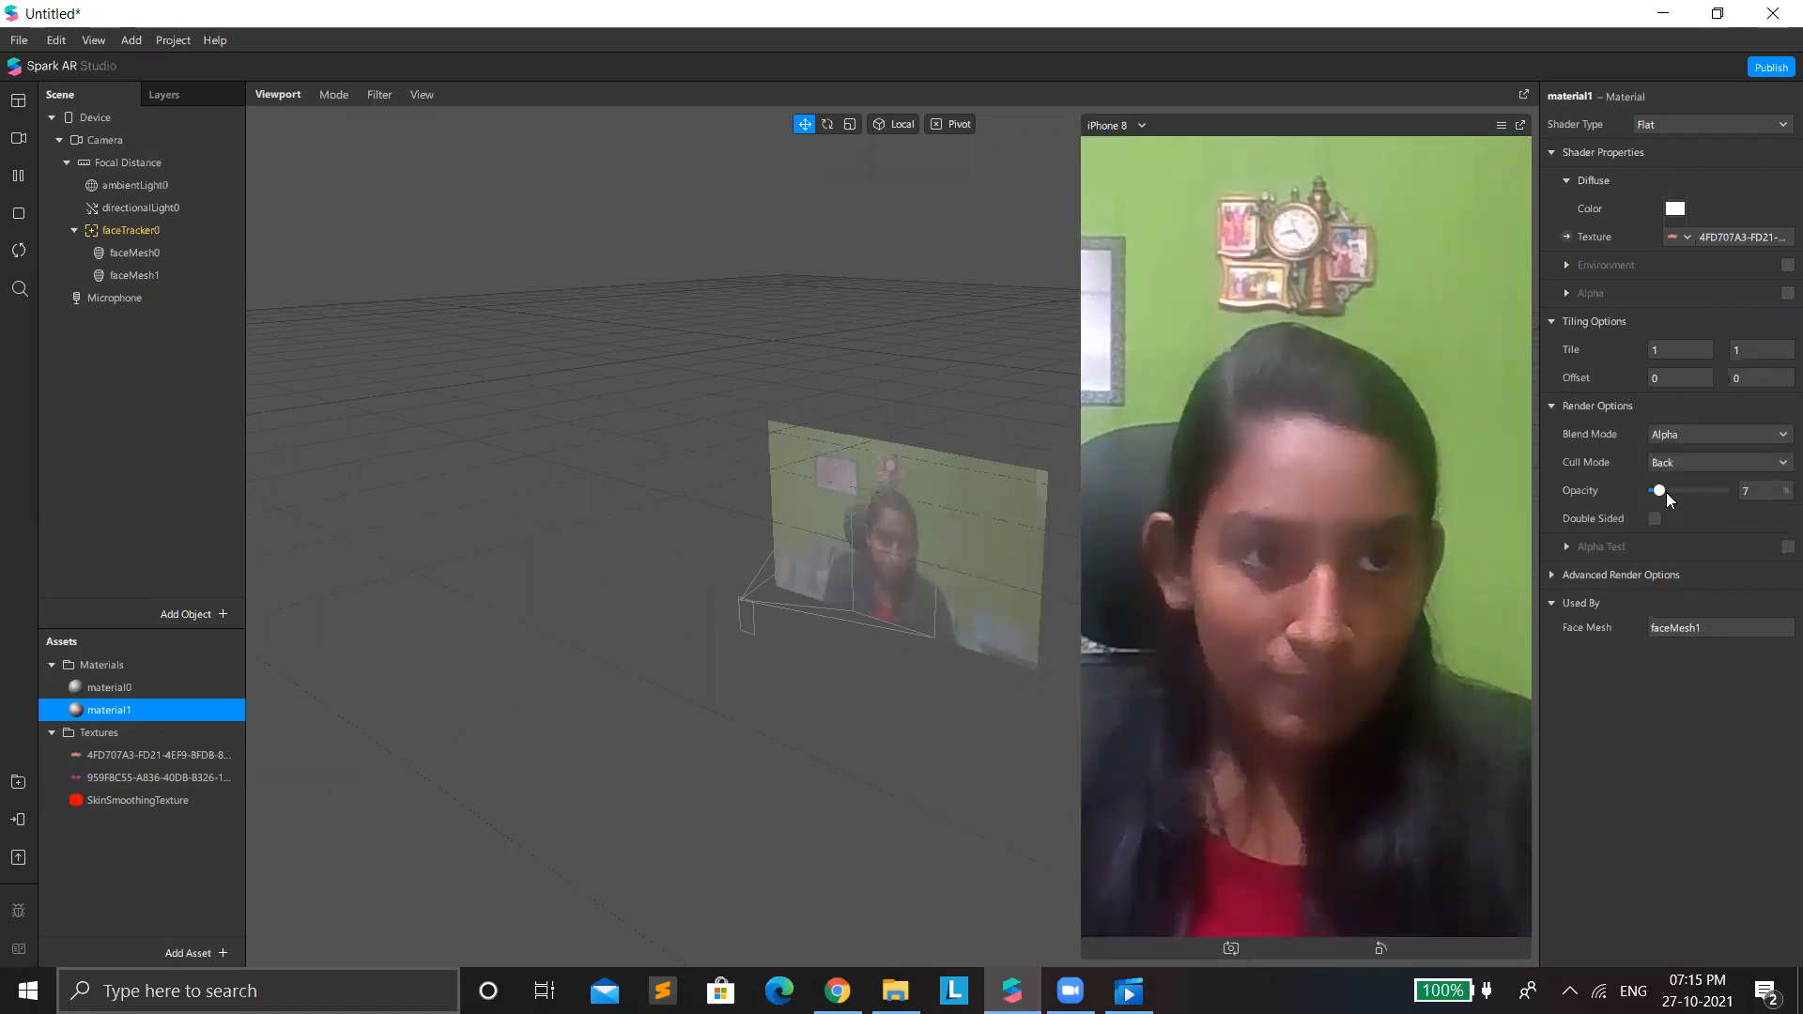
drag(1669, 496, 1684, 509)
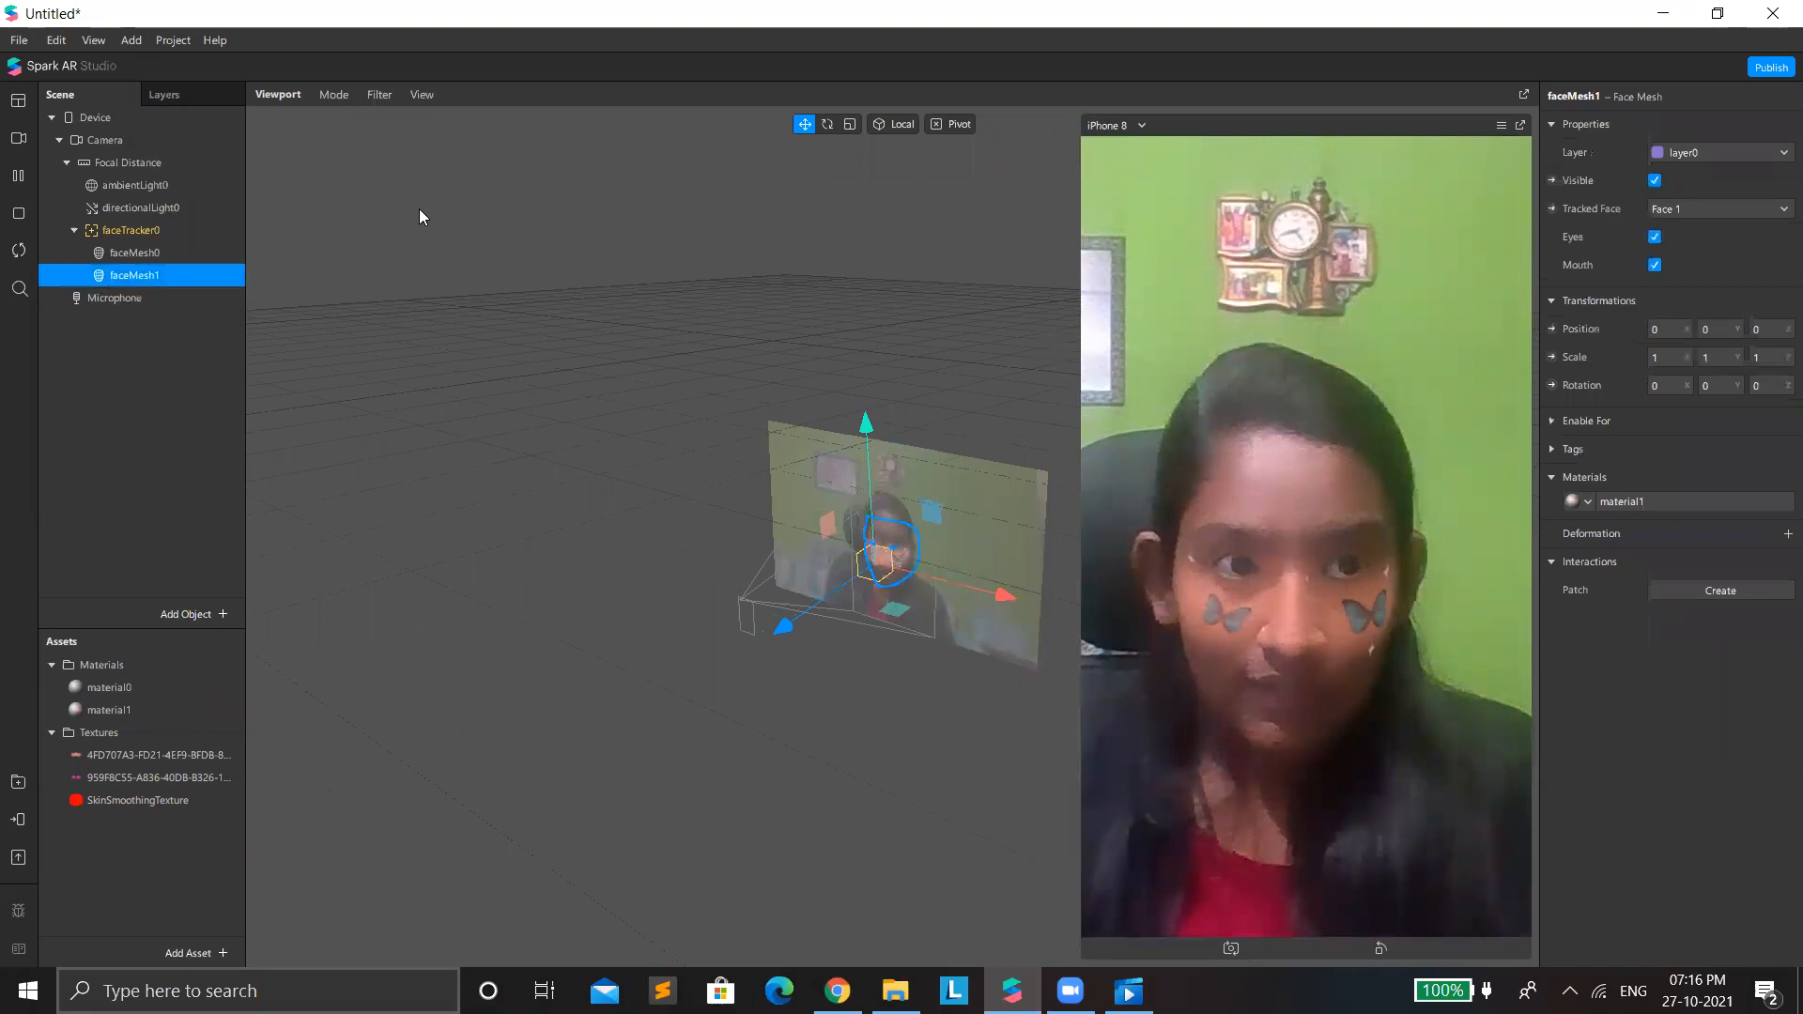
Replace the texture of the second face mesh's material with the 959F8C55 blush image.
click(1628, 498)
click(1660, 237)
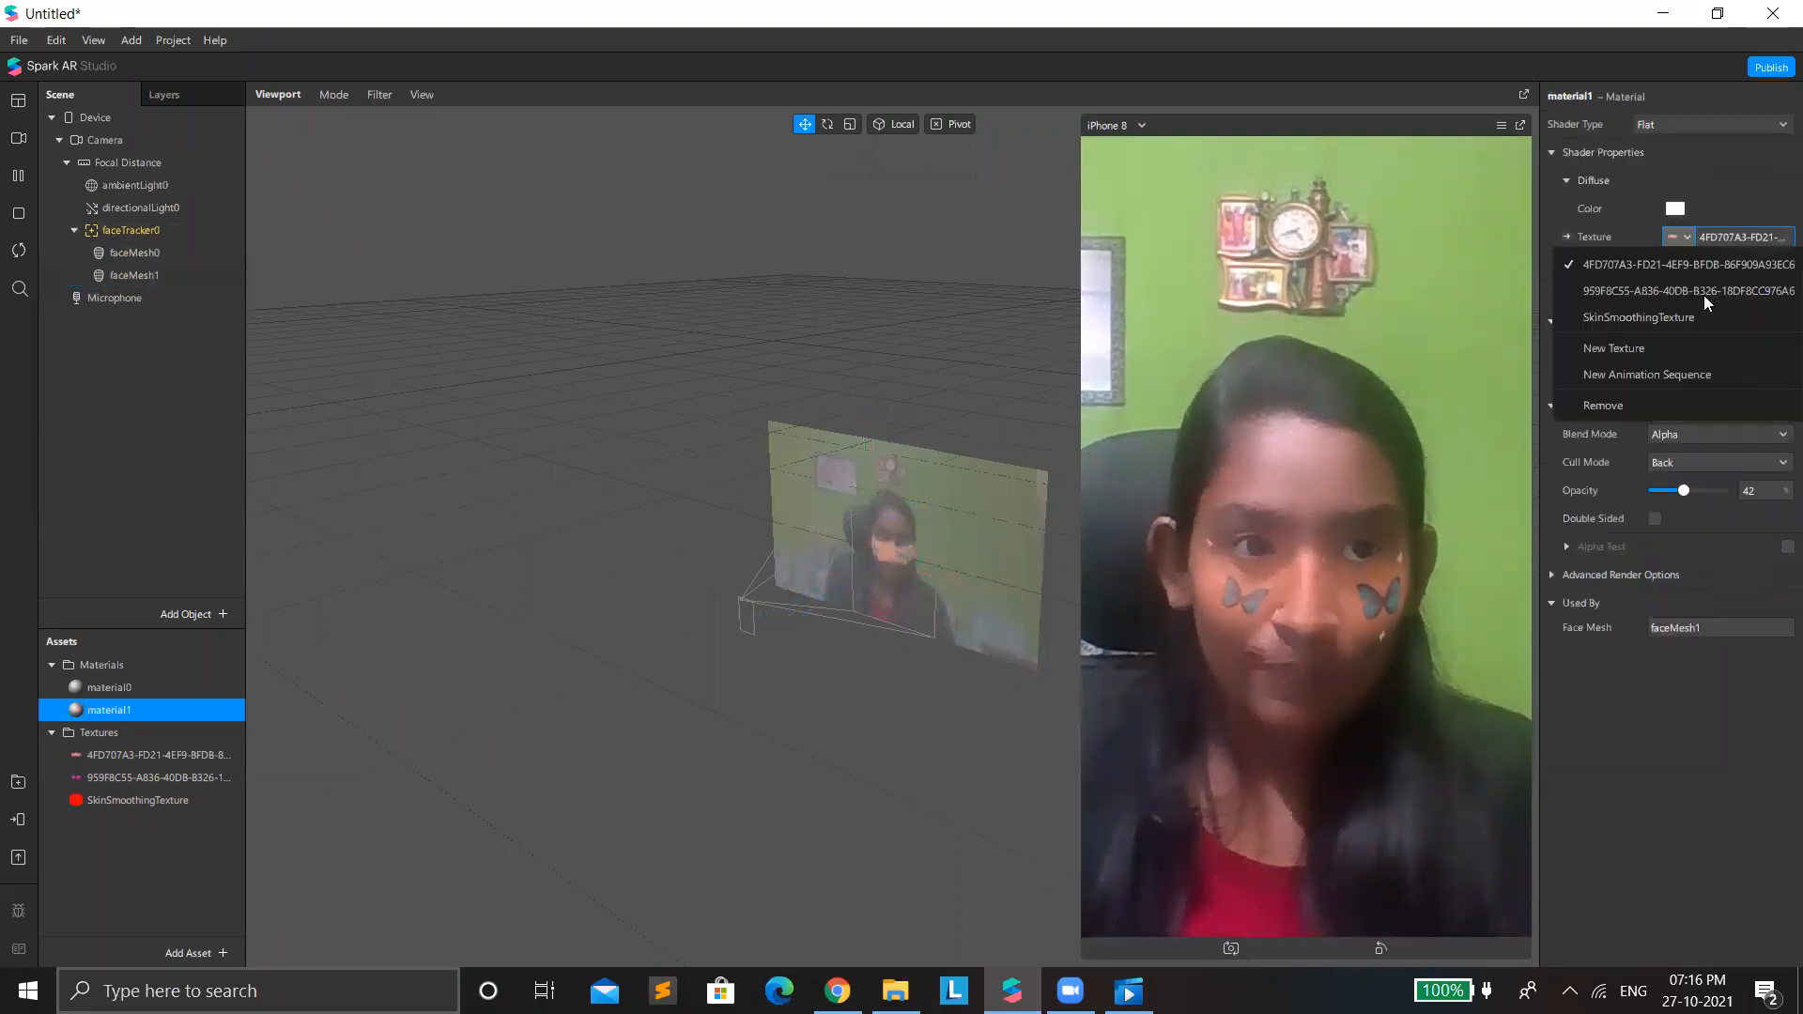
click(1681, 291)
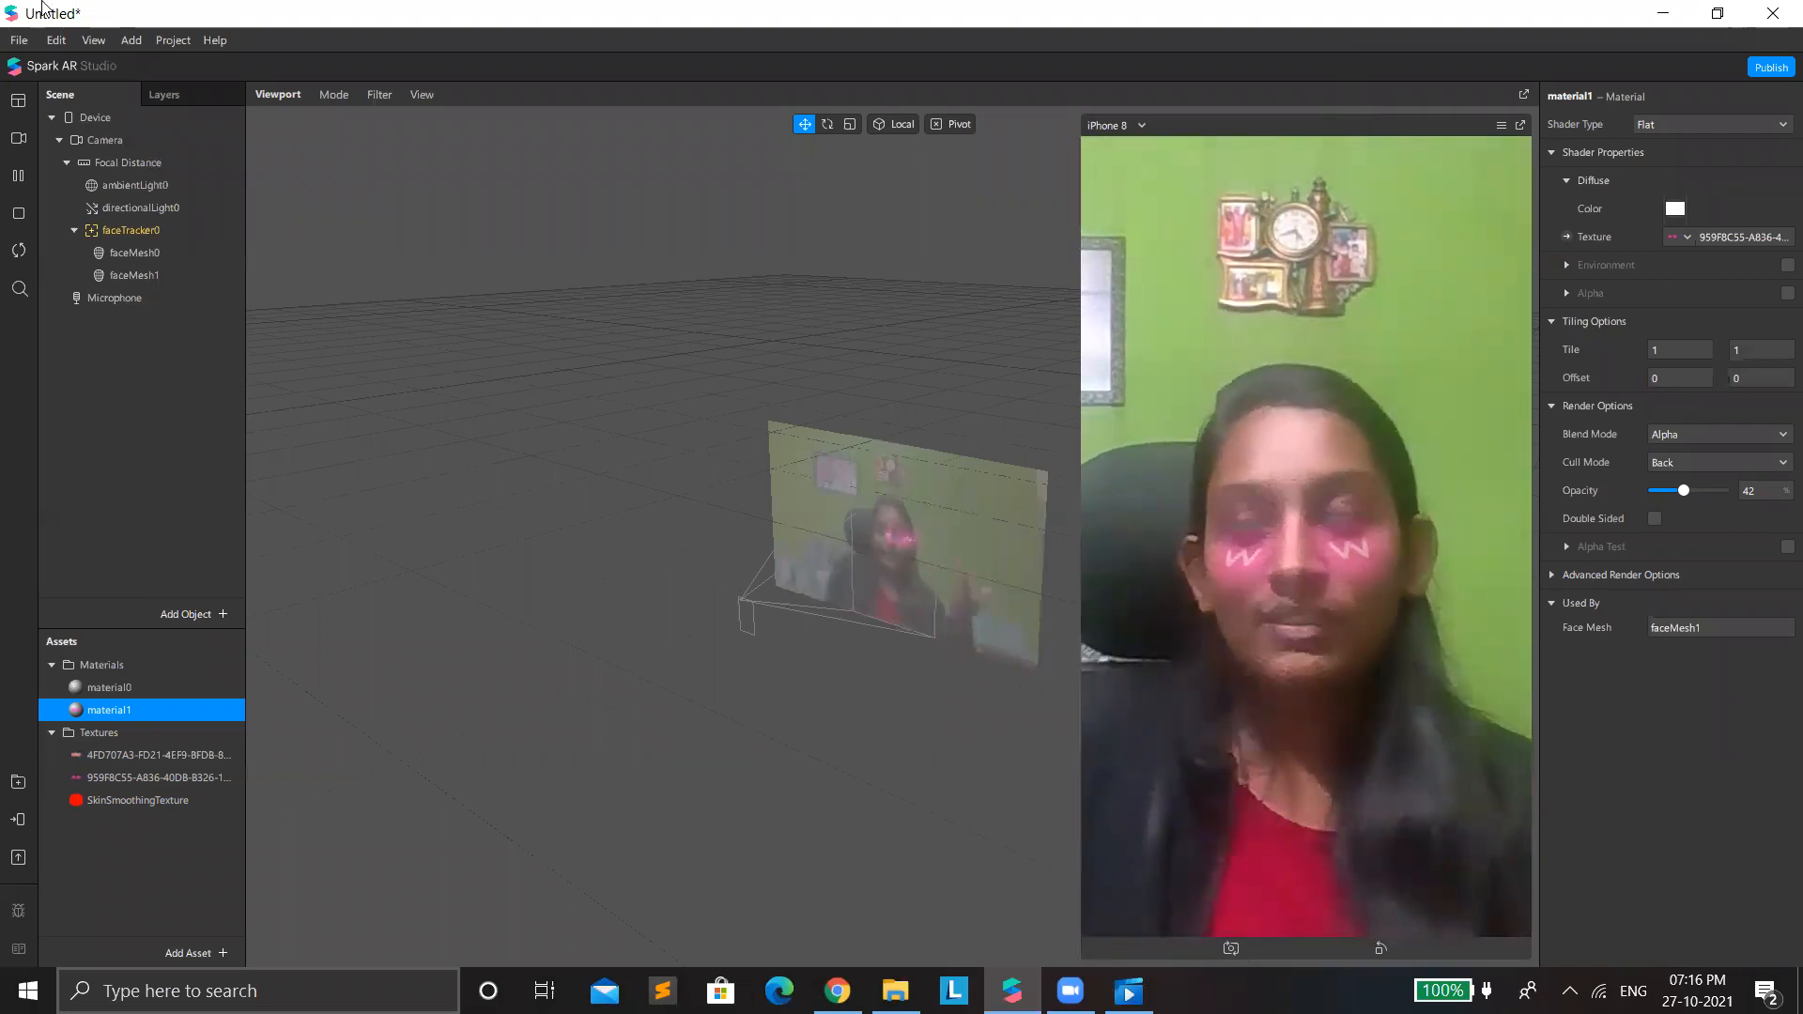
Add a rectangle with relative width and height of 100 and assign a new material to it.
right_click(150, 421)
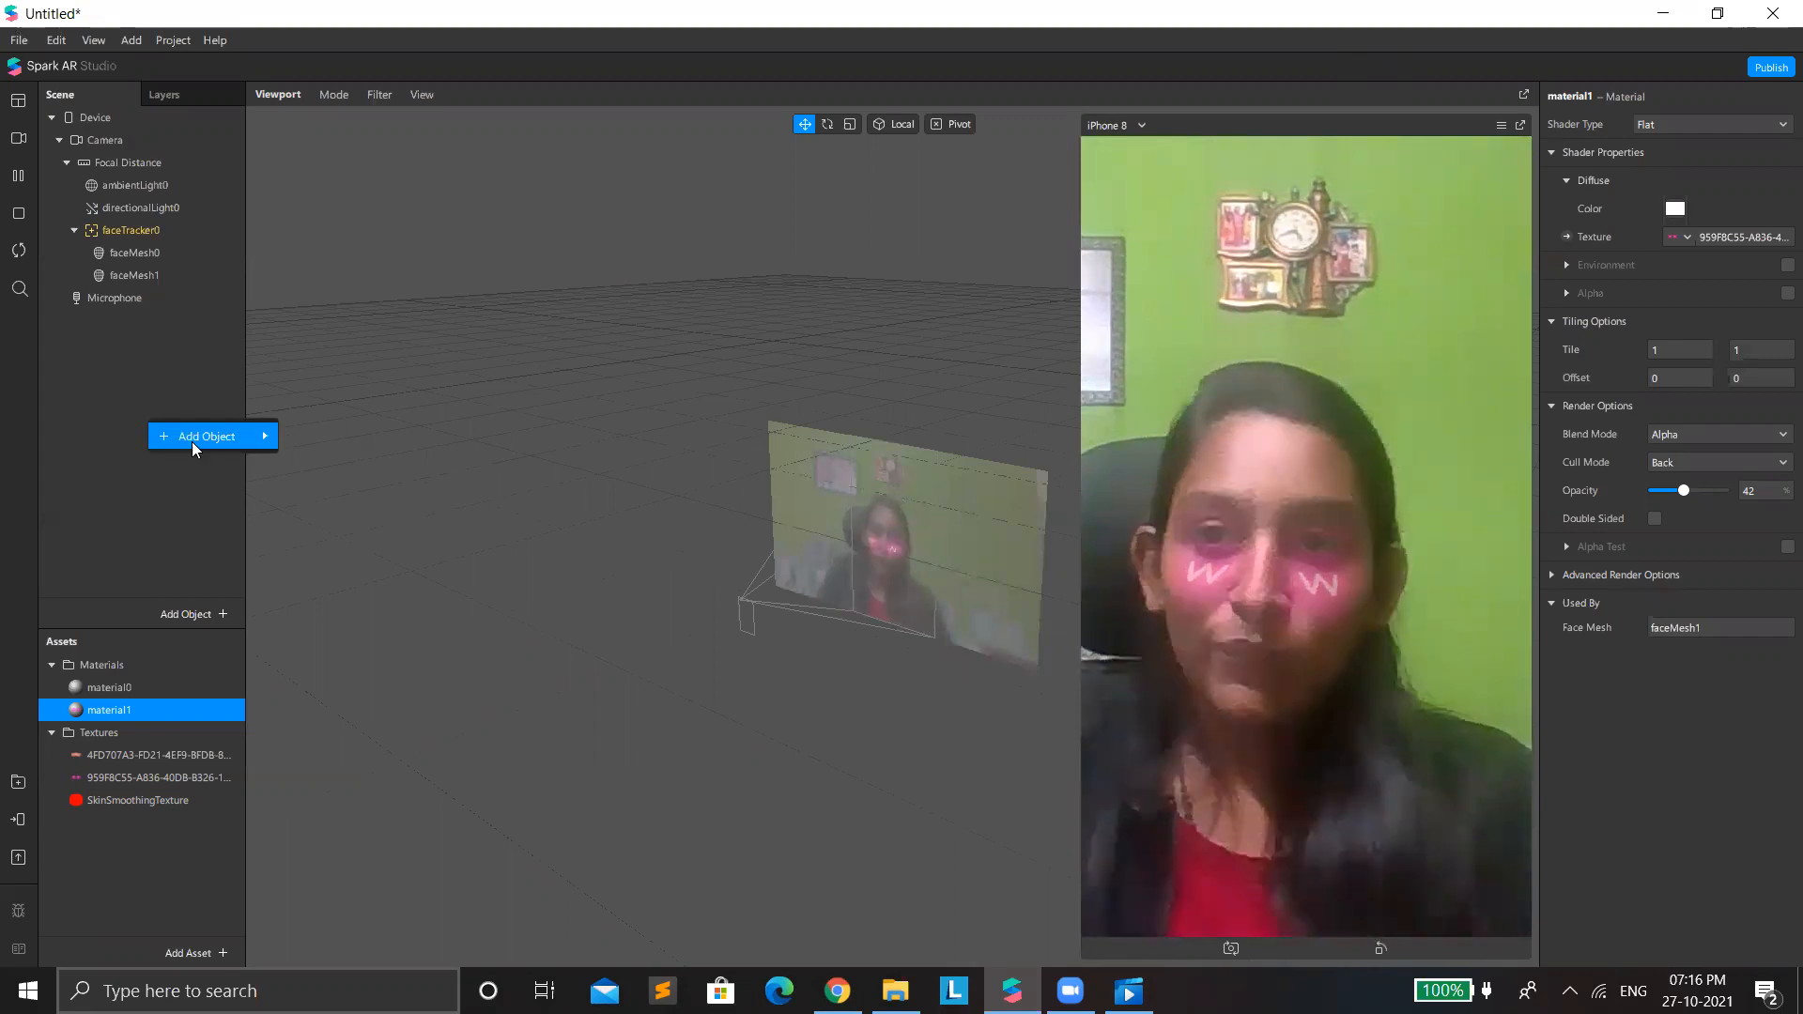
mouse_move(192, 442)
click(371, 706)
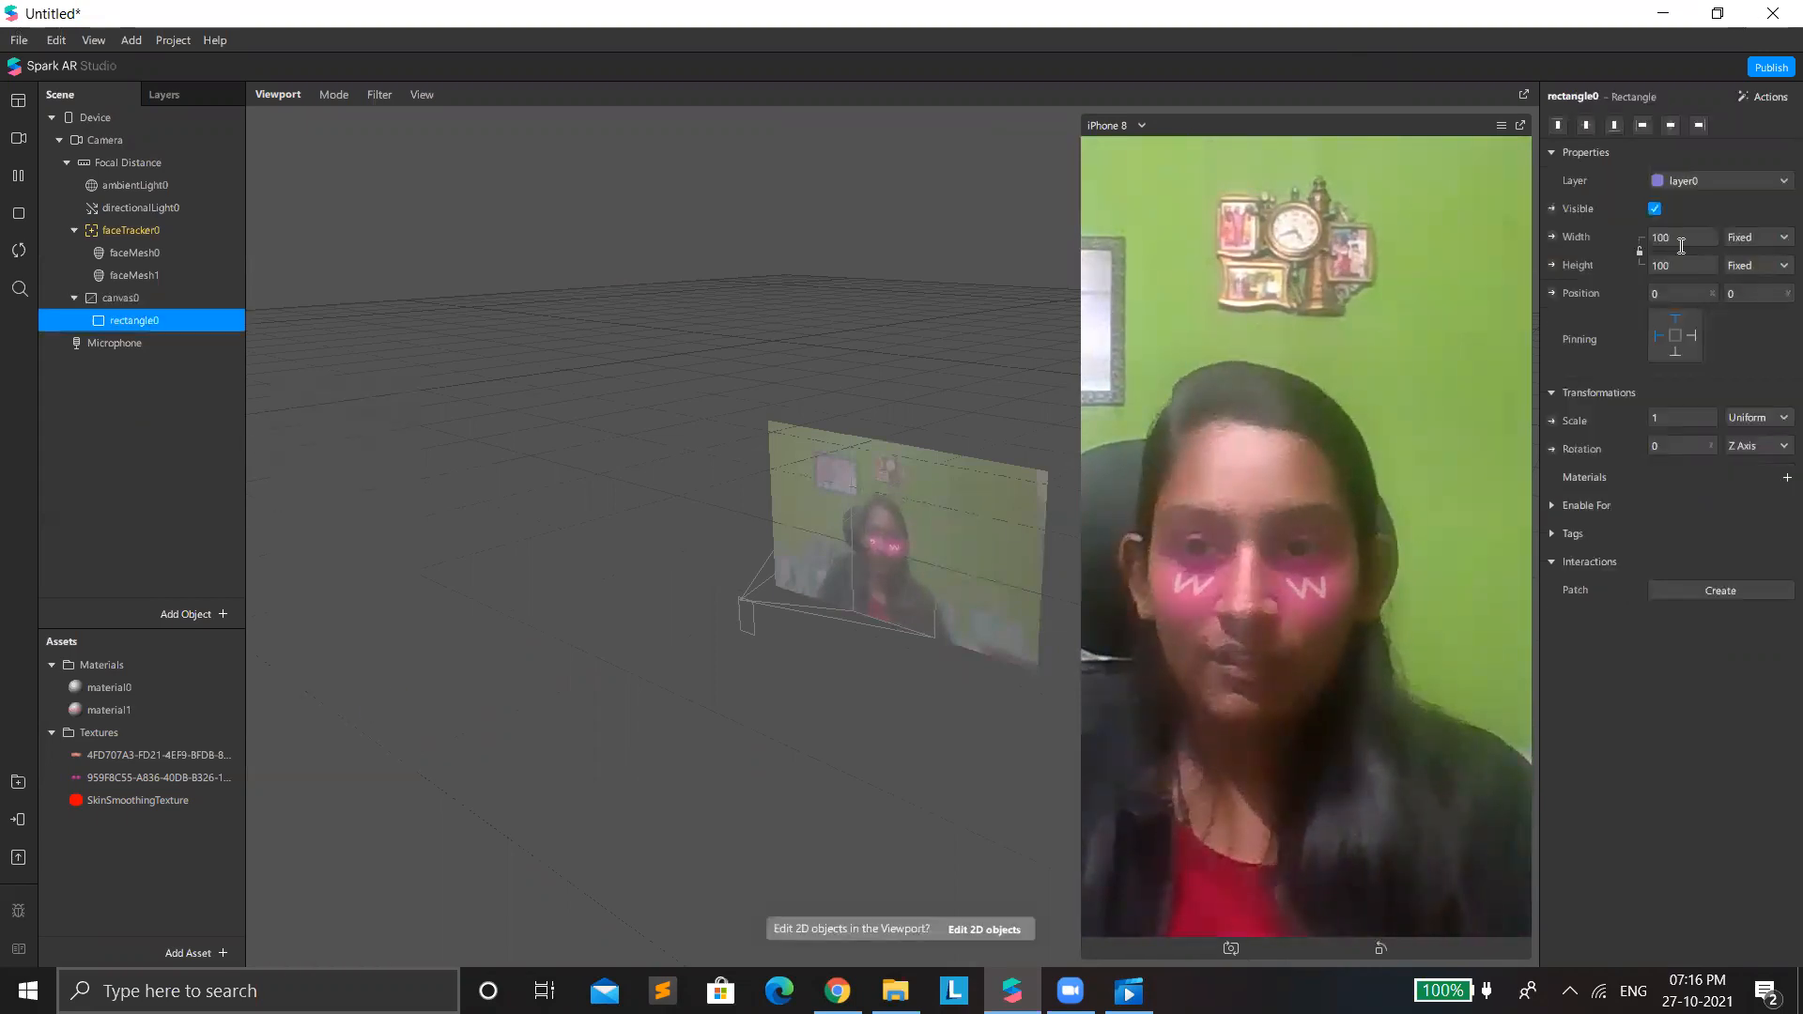
click(1690, 268)
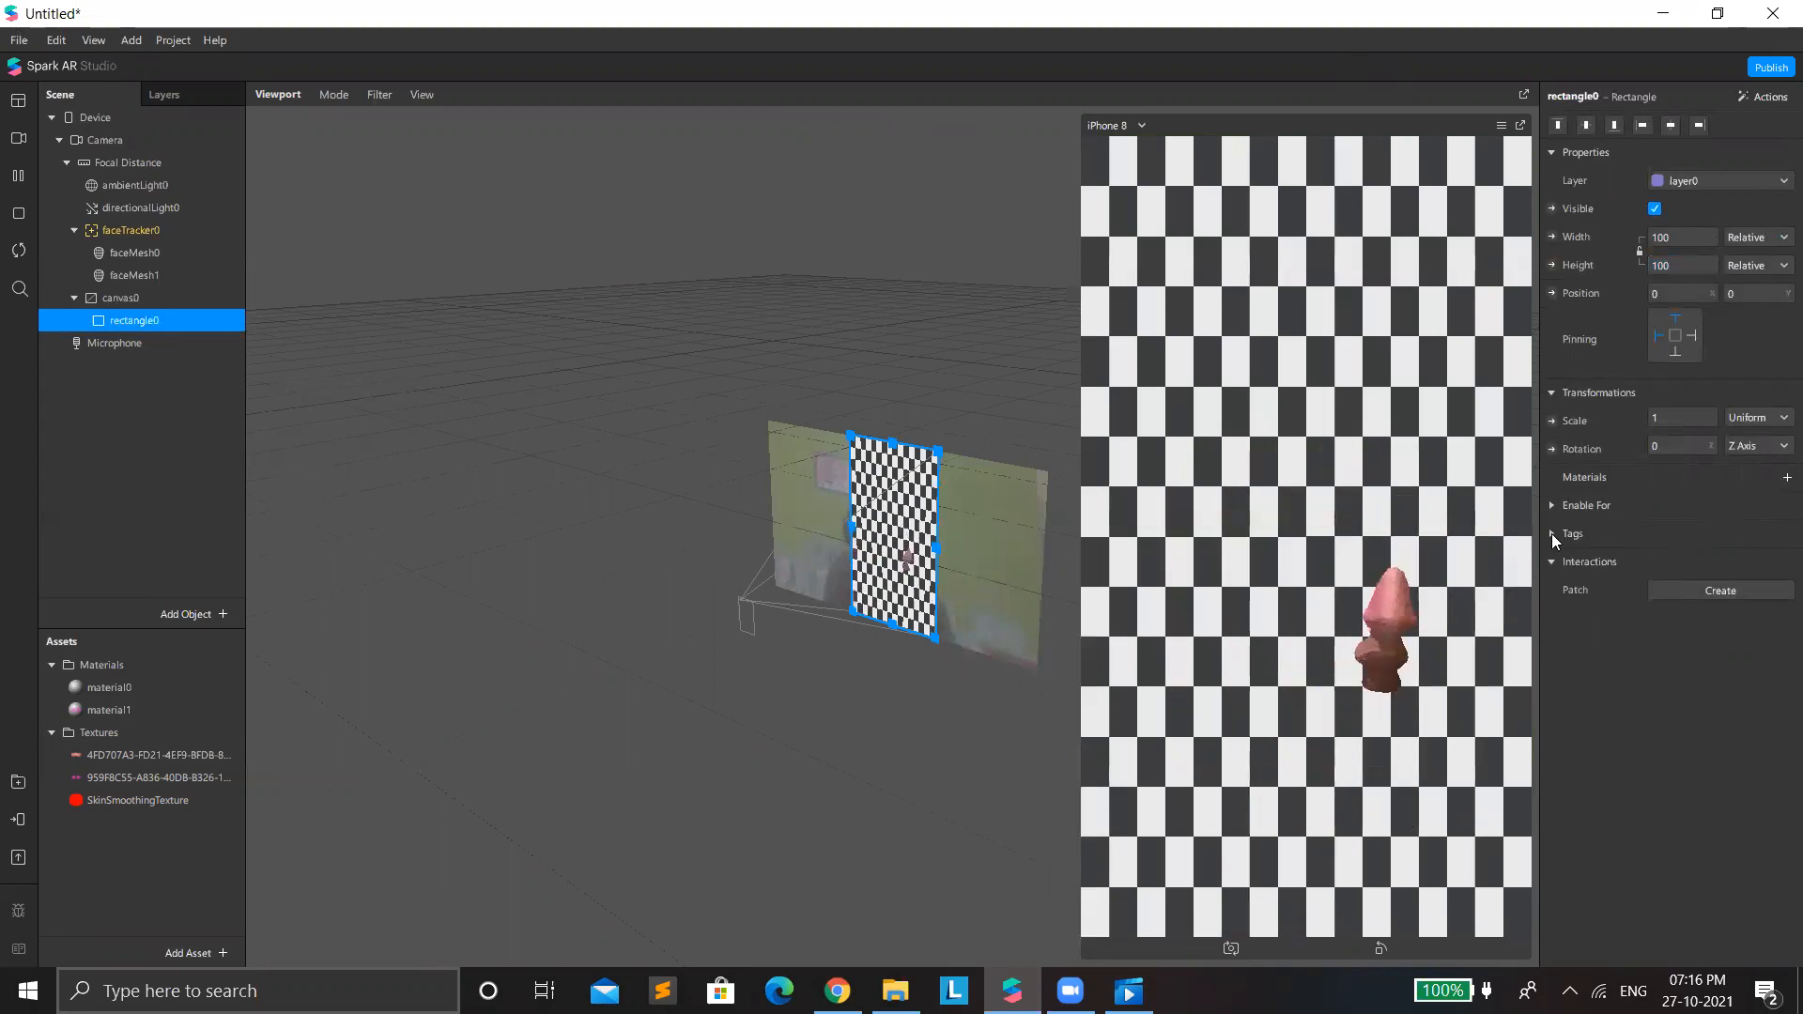
click(1778, 480)
click(1684, 541)
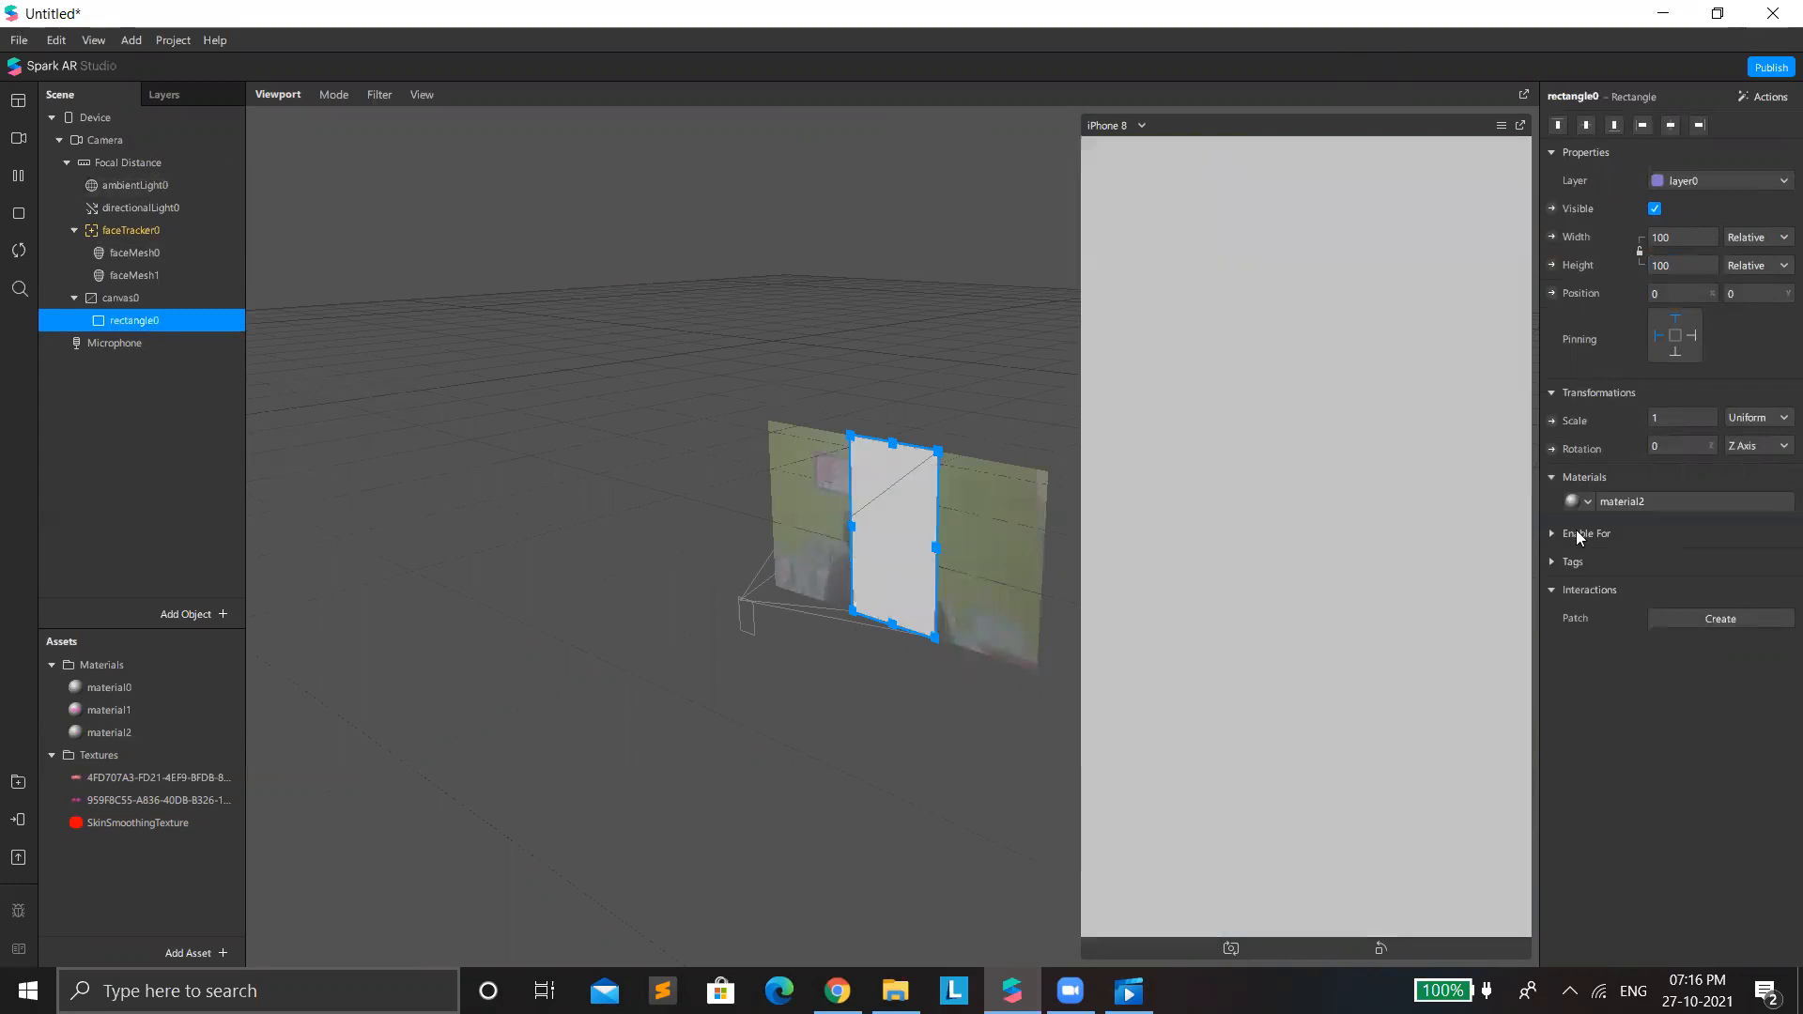
Set the rectangle's material2 to the Flat shader and turn off its depth test and depth writing.
click(1643, 499)
click(1658, 128)
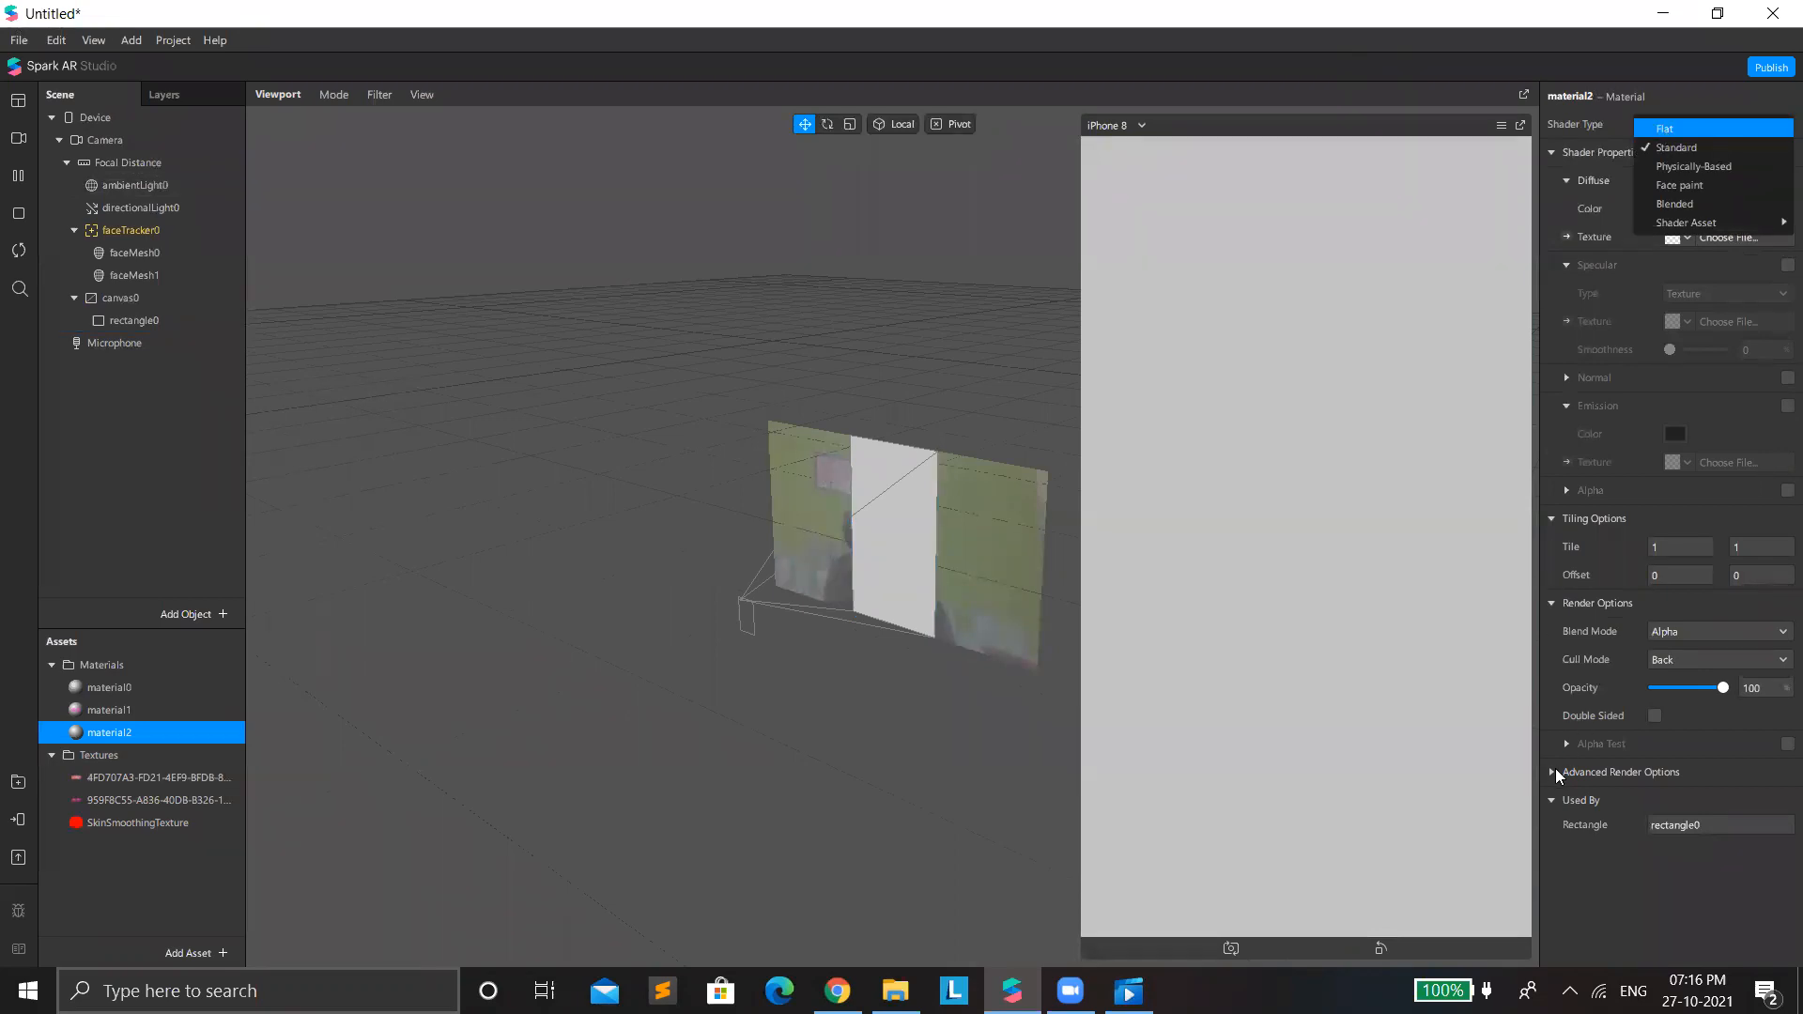
key(Return)
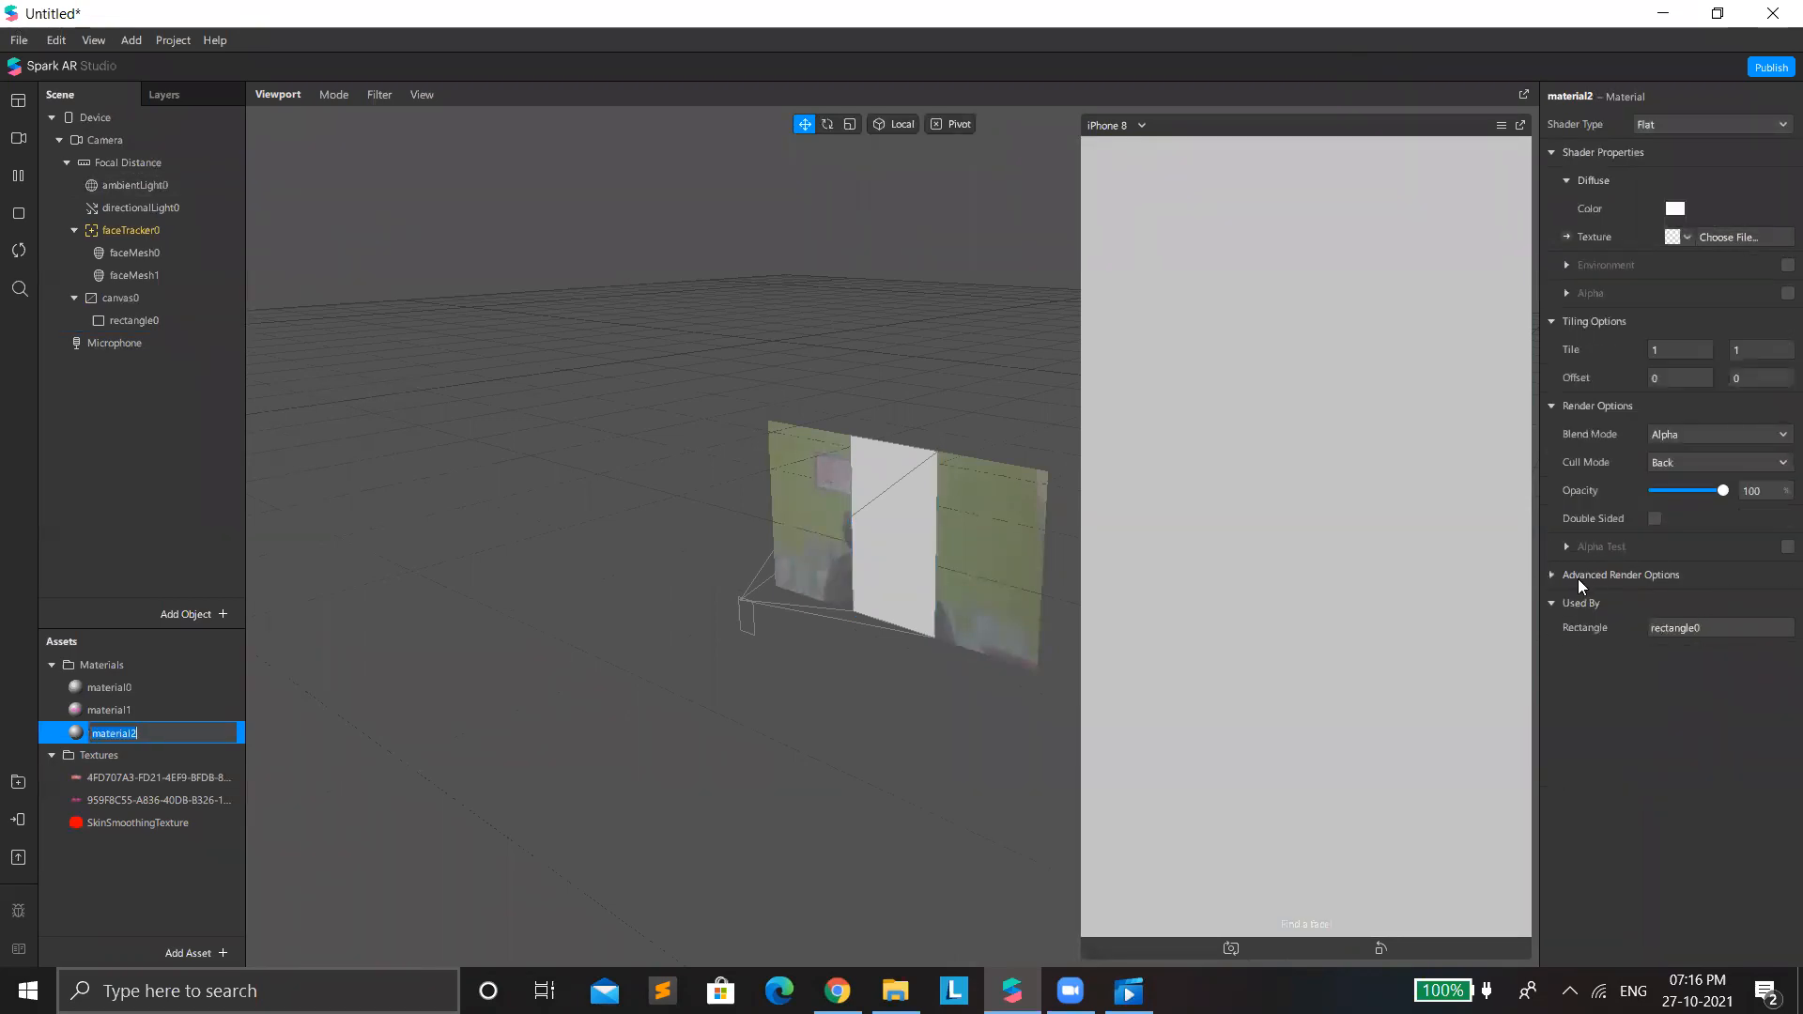
click(1551, 575)
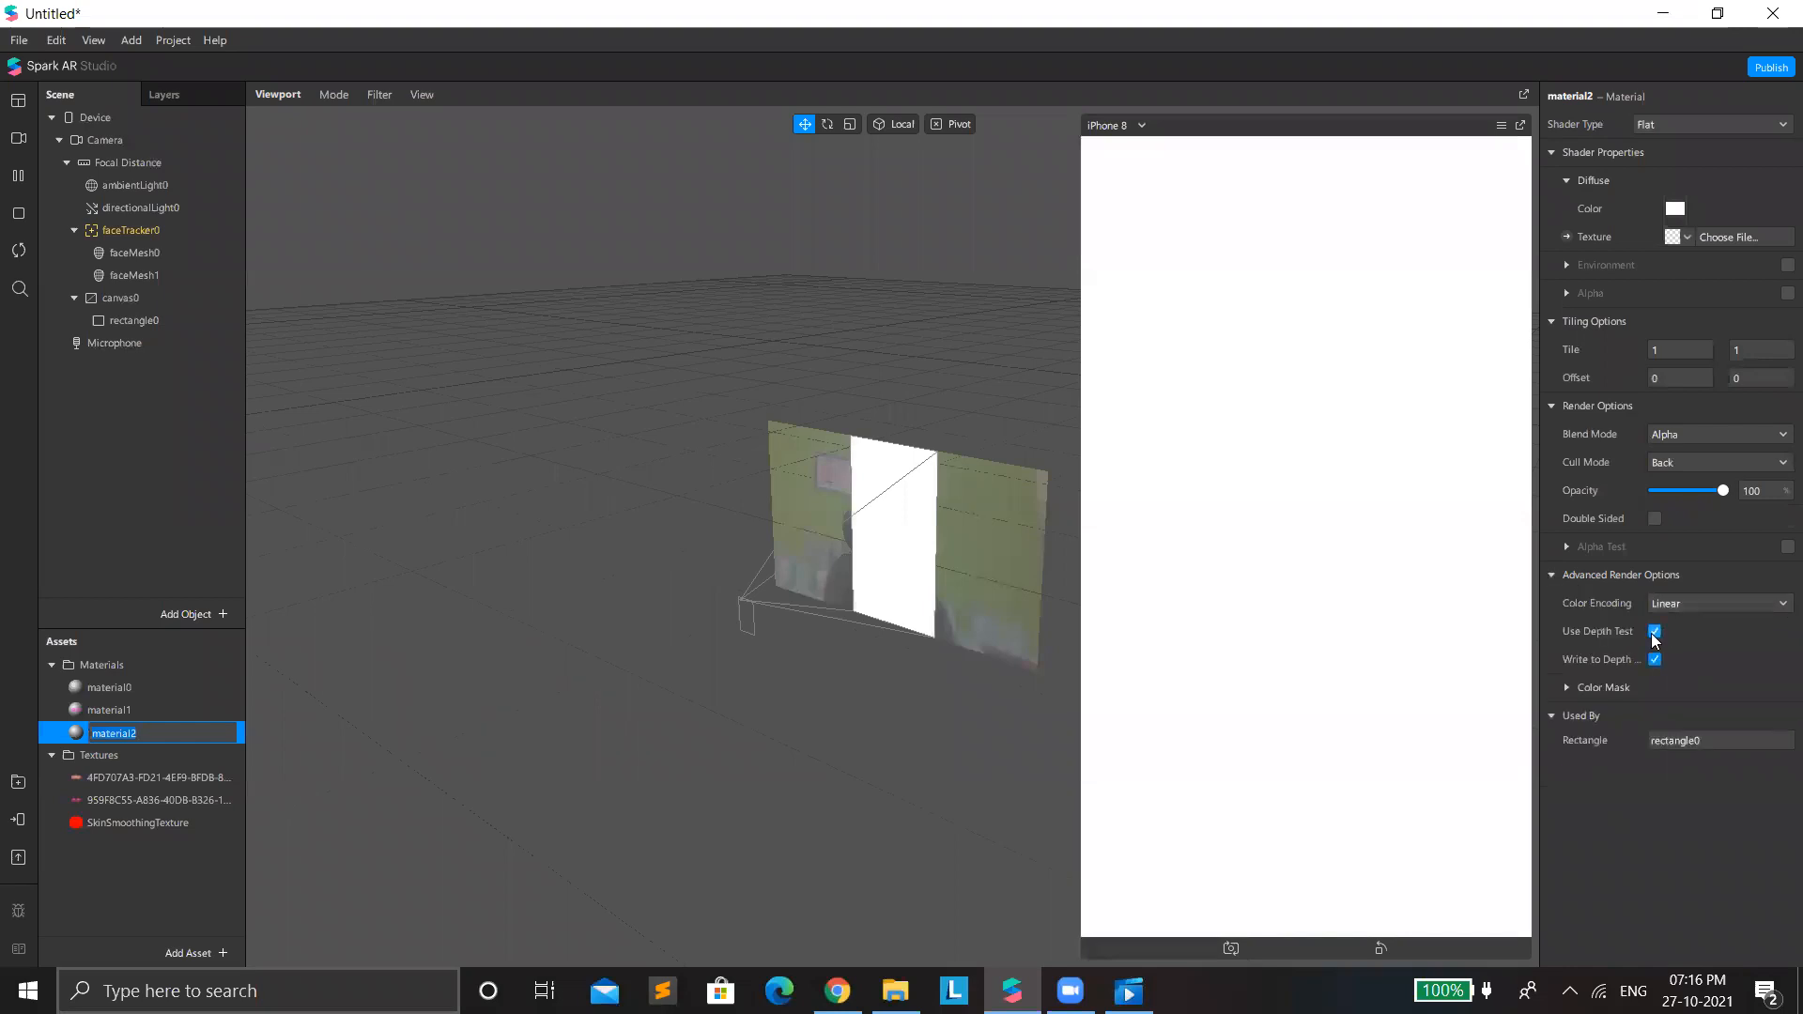
click(1655, 634)
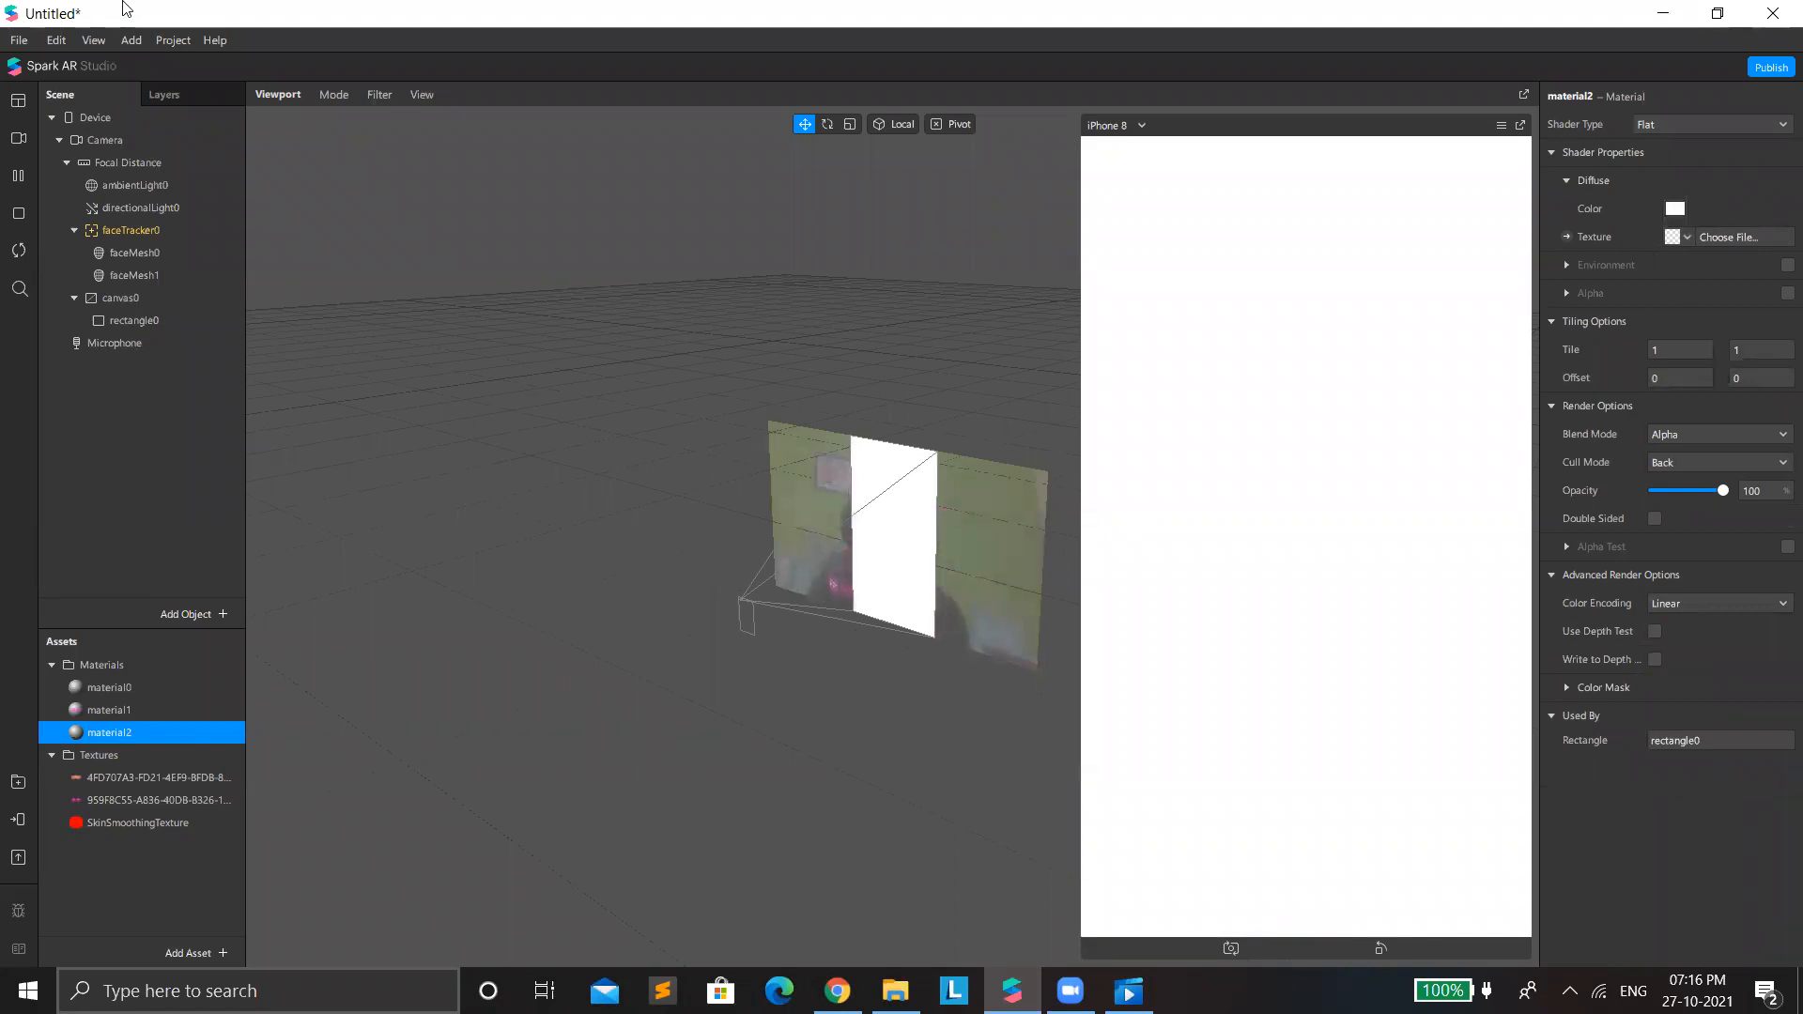
Show the Patch Editor in a taller area and import the Color Cycle patch from the recent asset library imports.
click(130, 42)
mouse_move(94, 41)
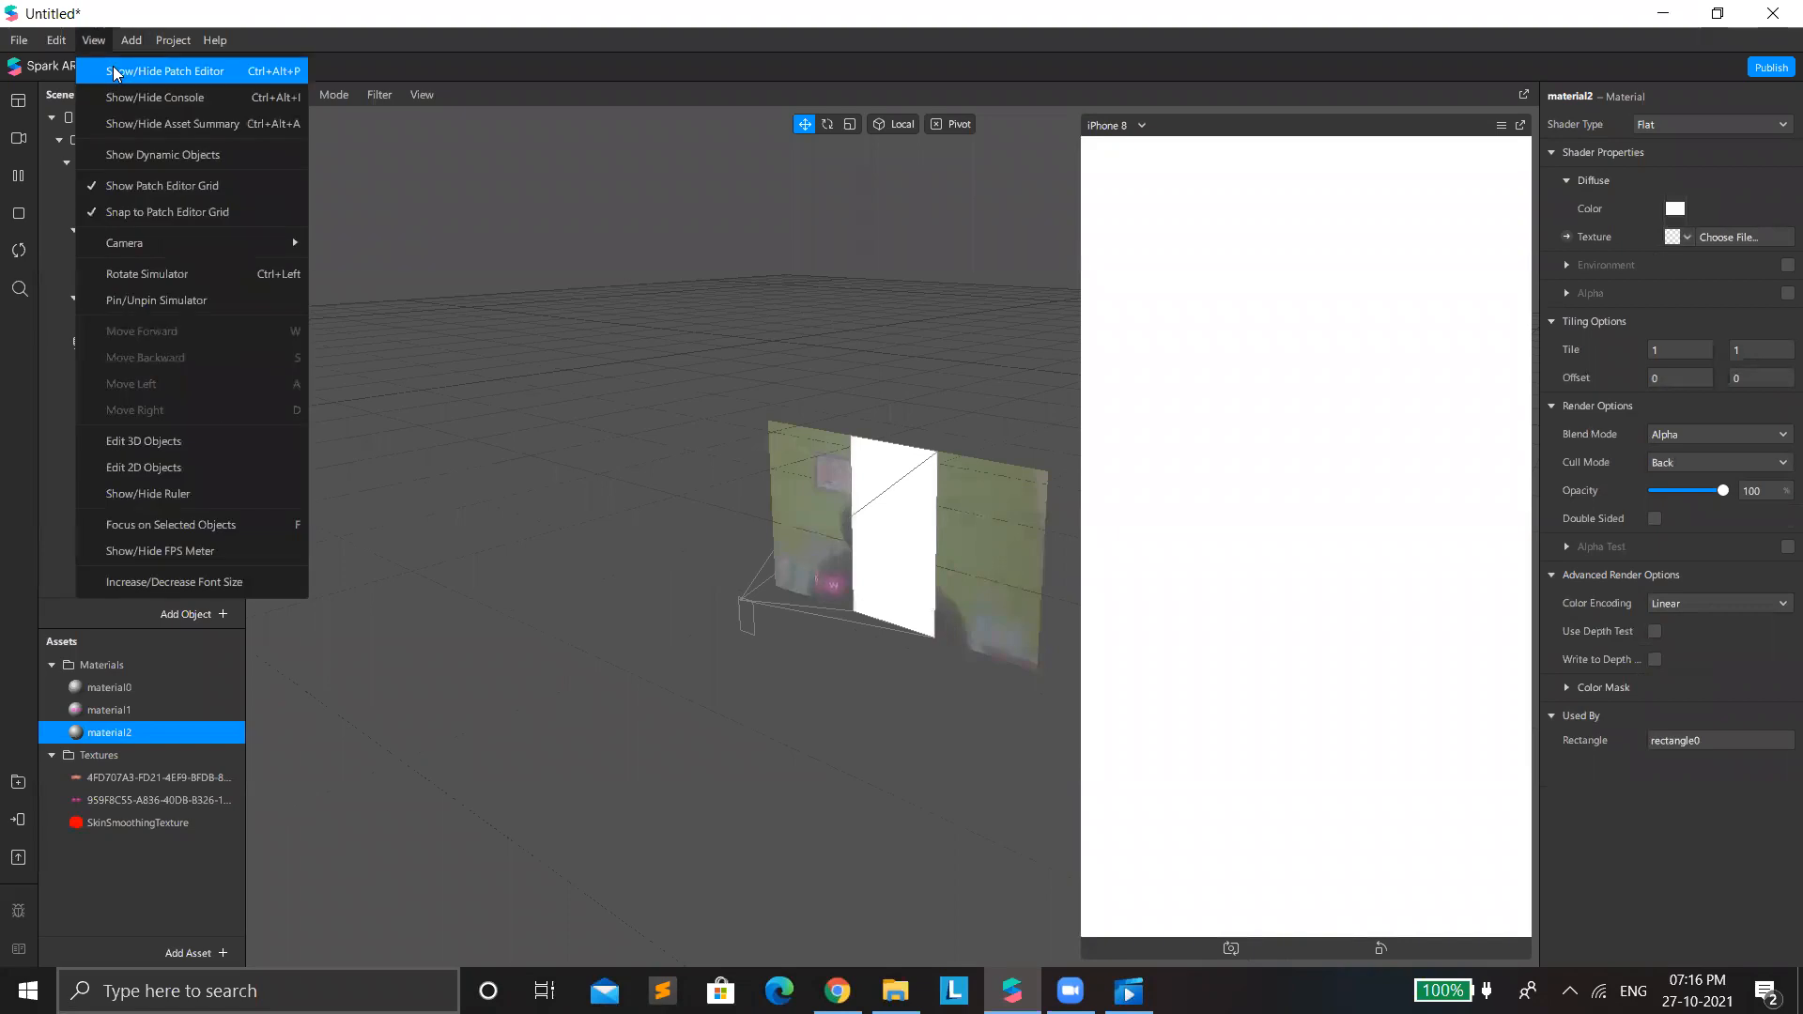
click(110, 75)
drag(535, 683, 493, 505)
click(180, 954)
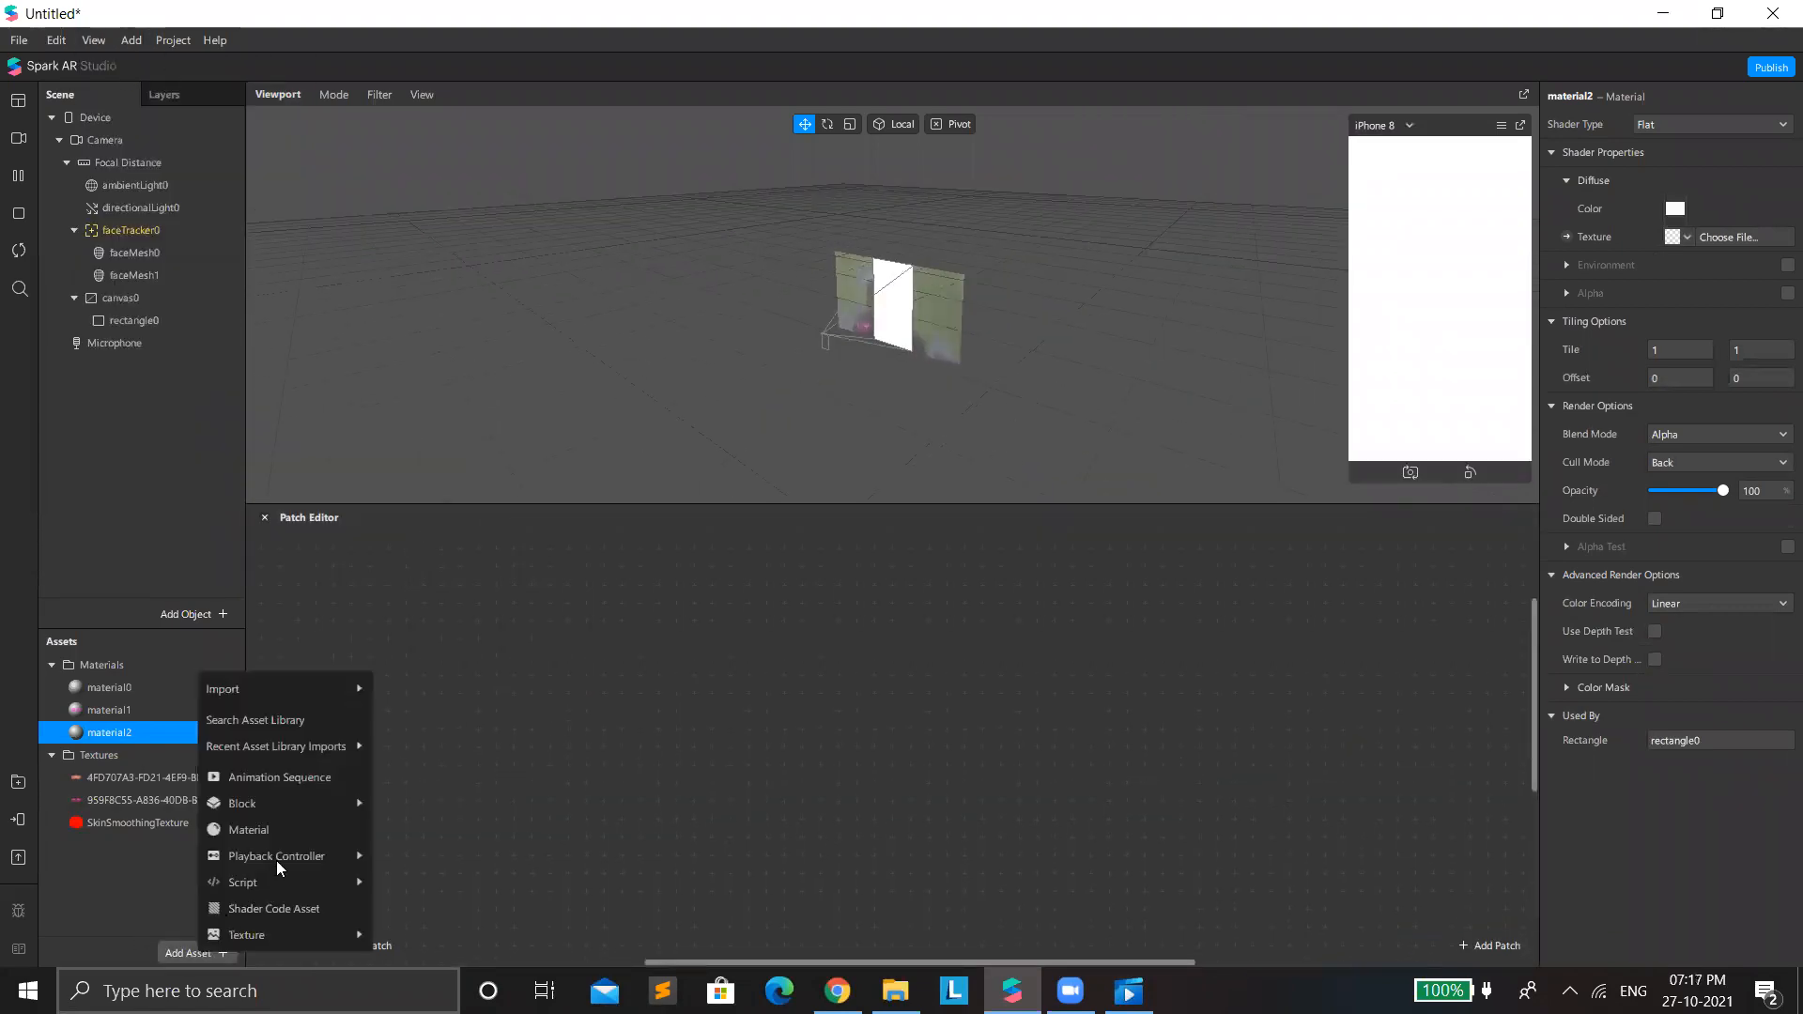
mouse_move(369, 691)
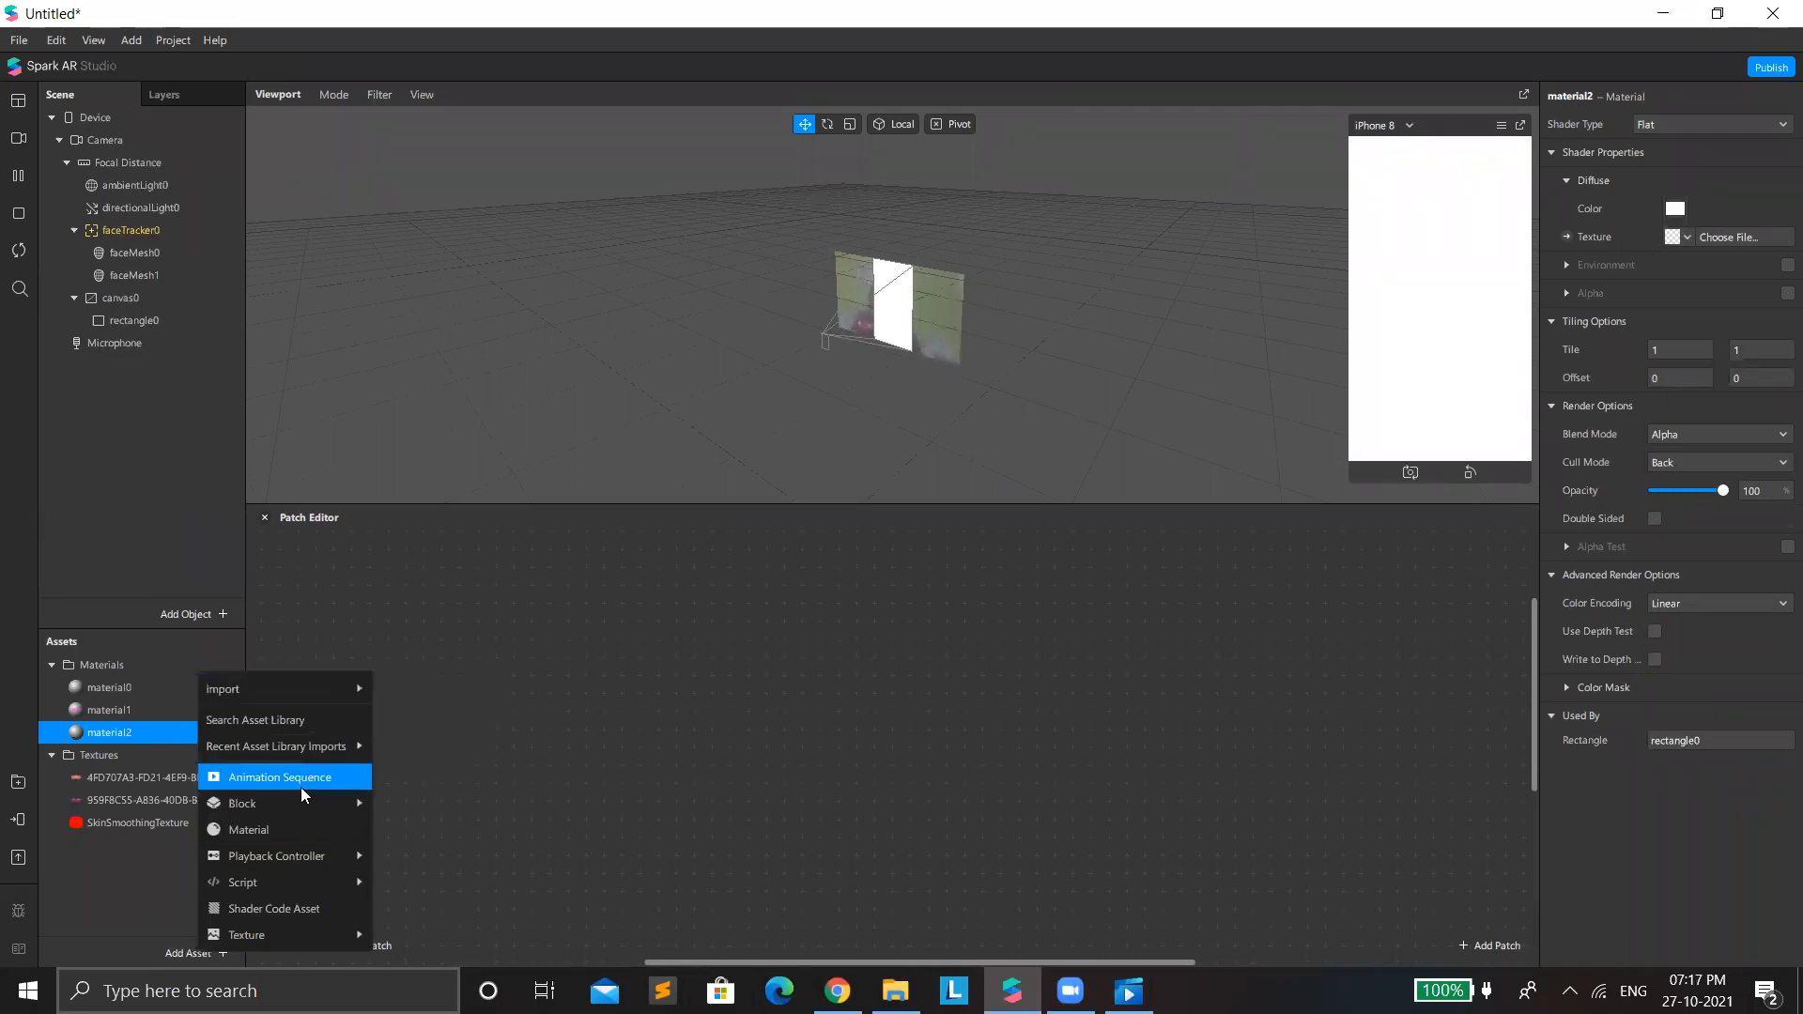
mouse_move(300, 745)
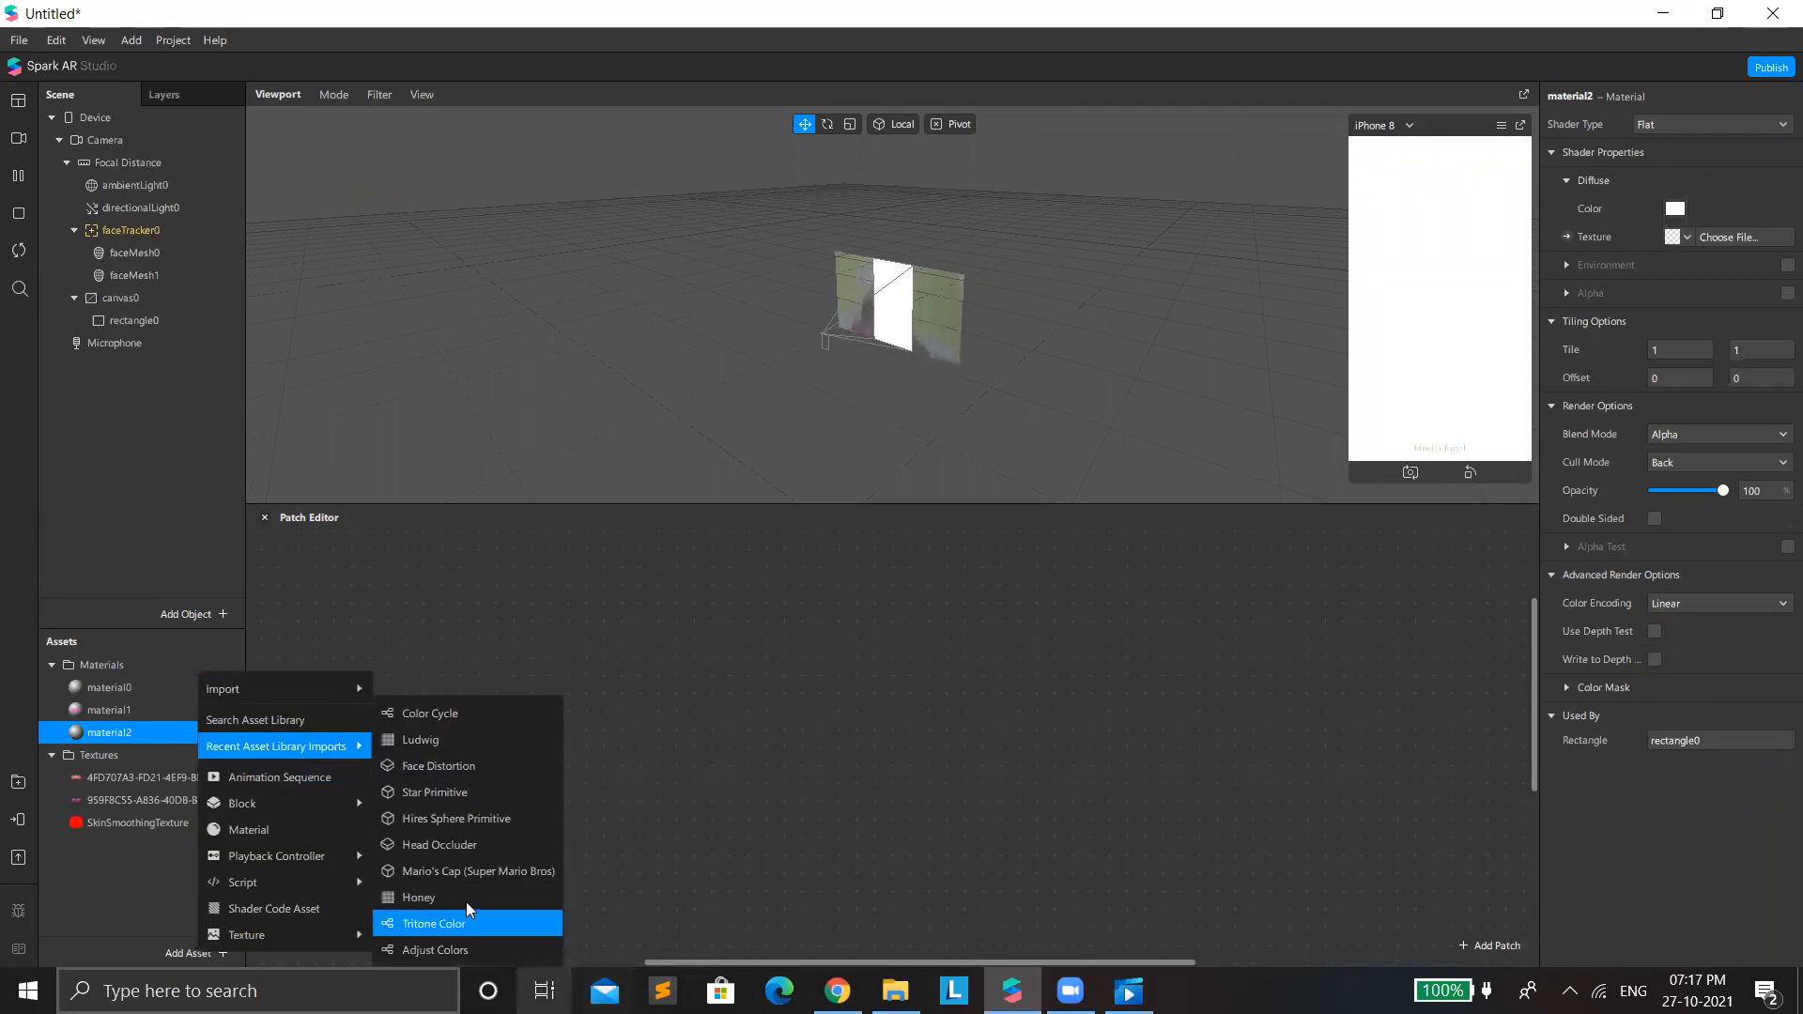
click(462, 714)
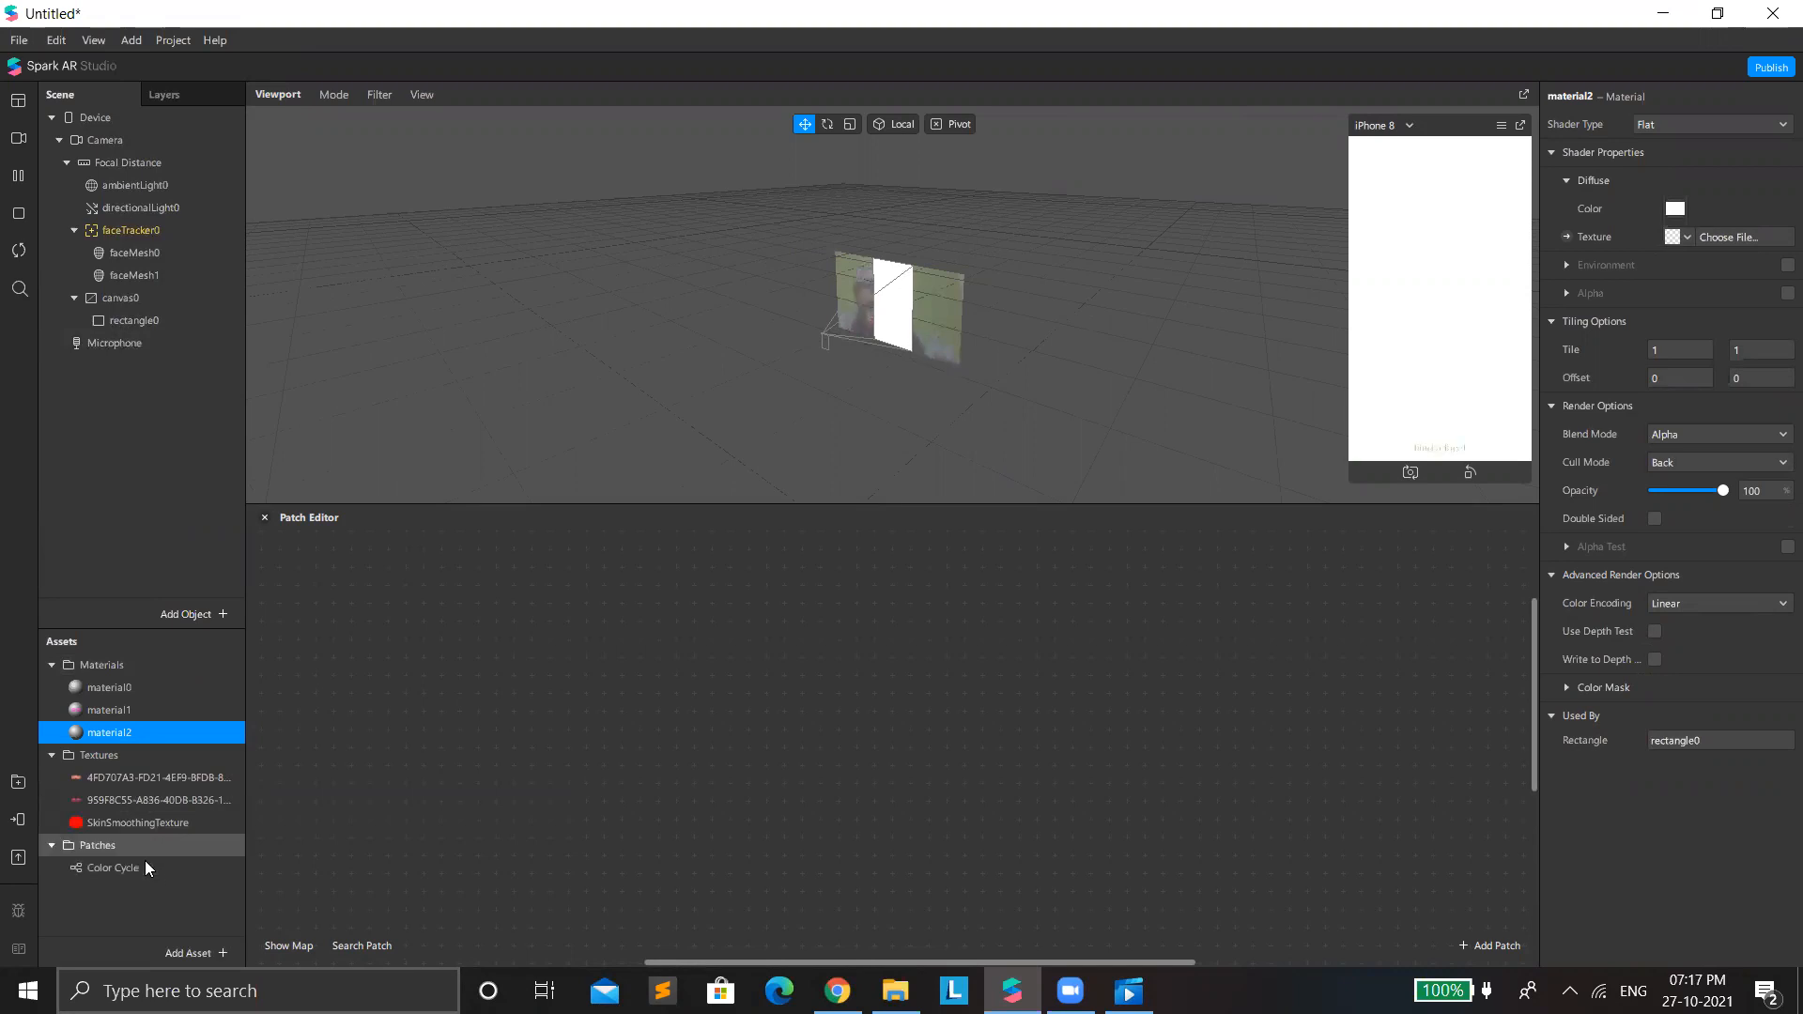
Place the Color Cycle patch in the graph and connect its Color output to material2's diffuse texture.
drag(98, 867, 713, 723)
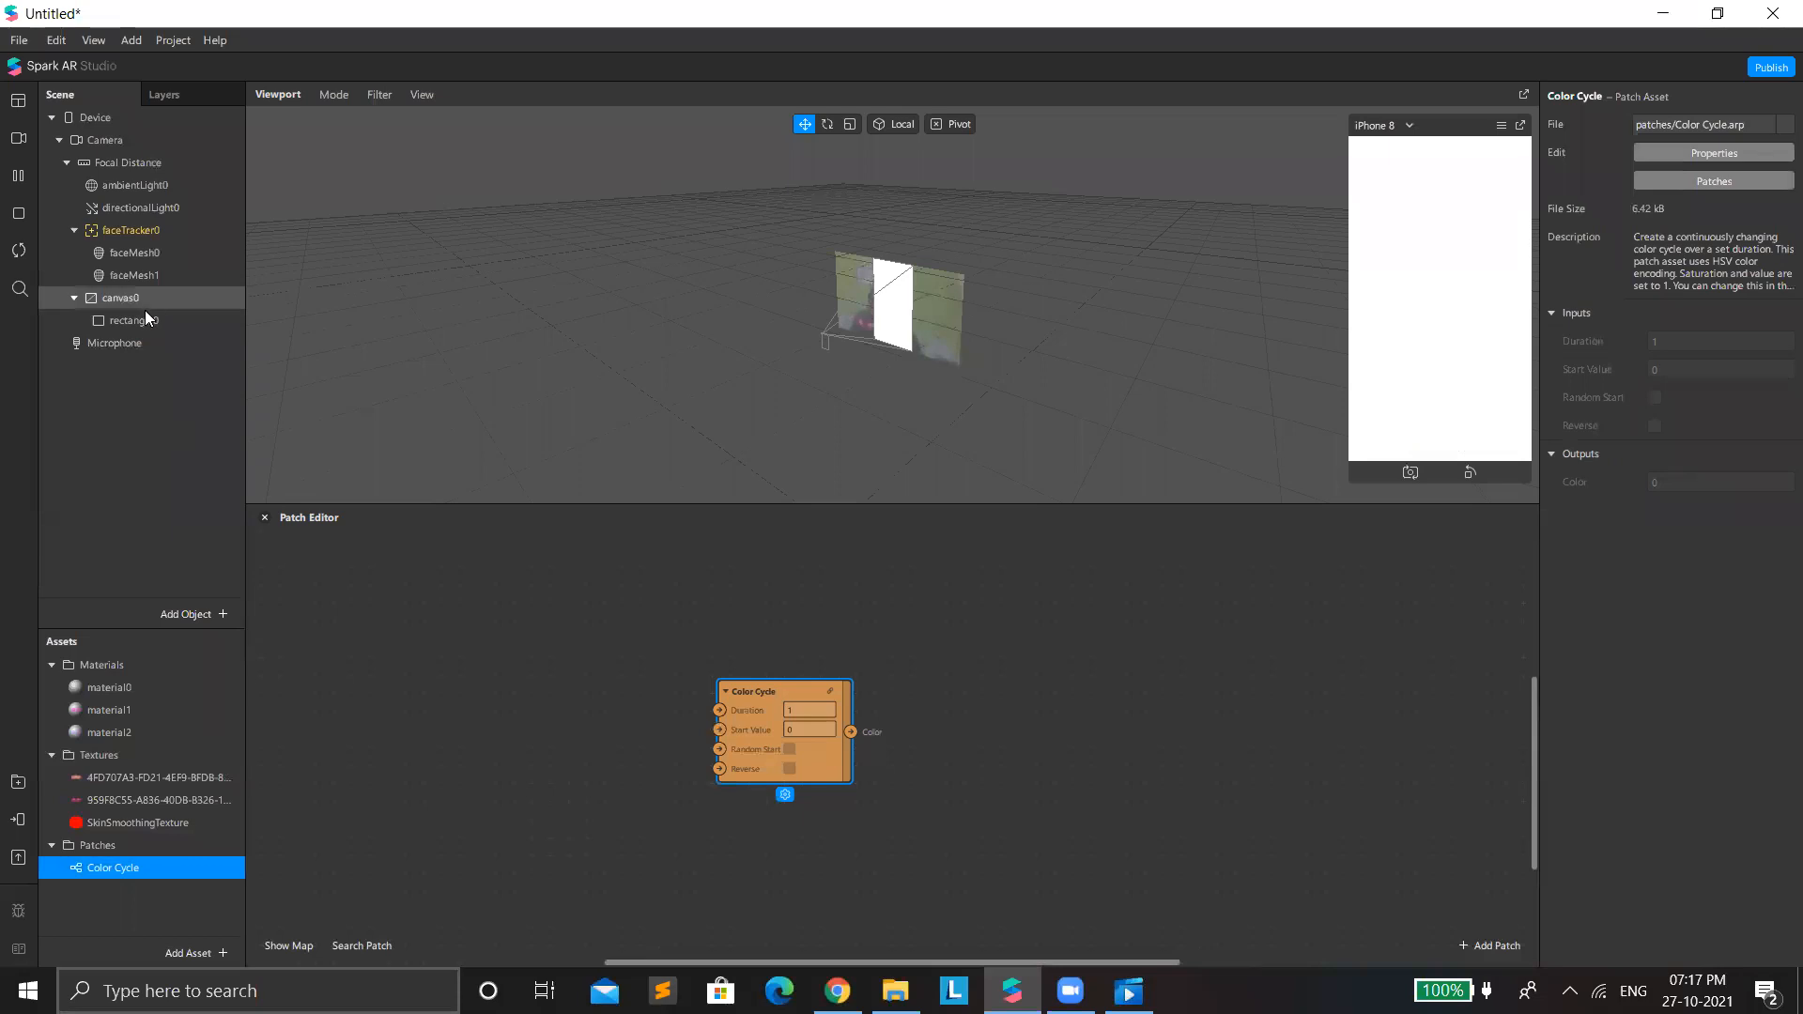
double_click(113, 732)
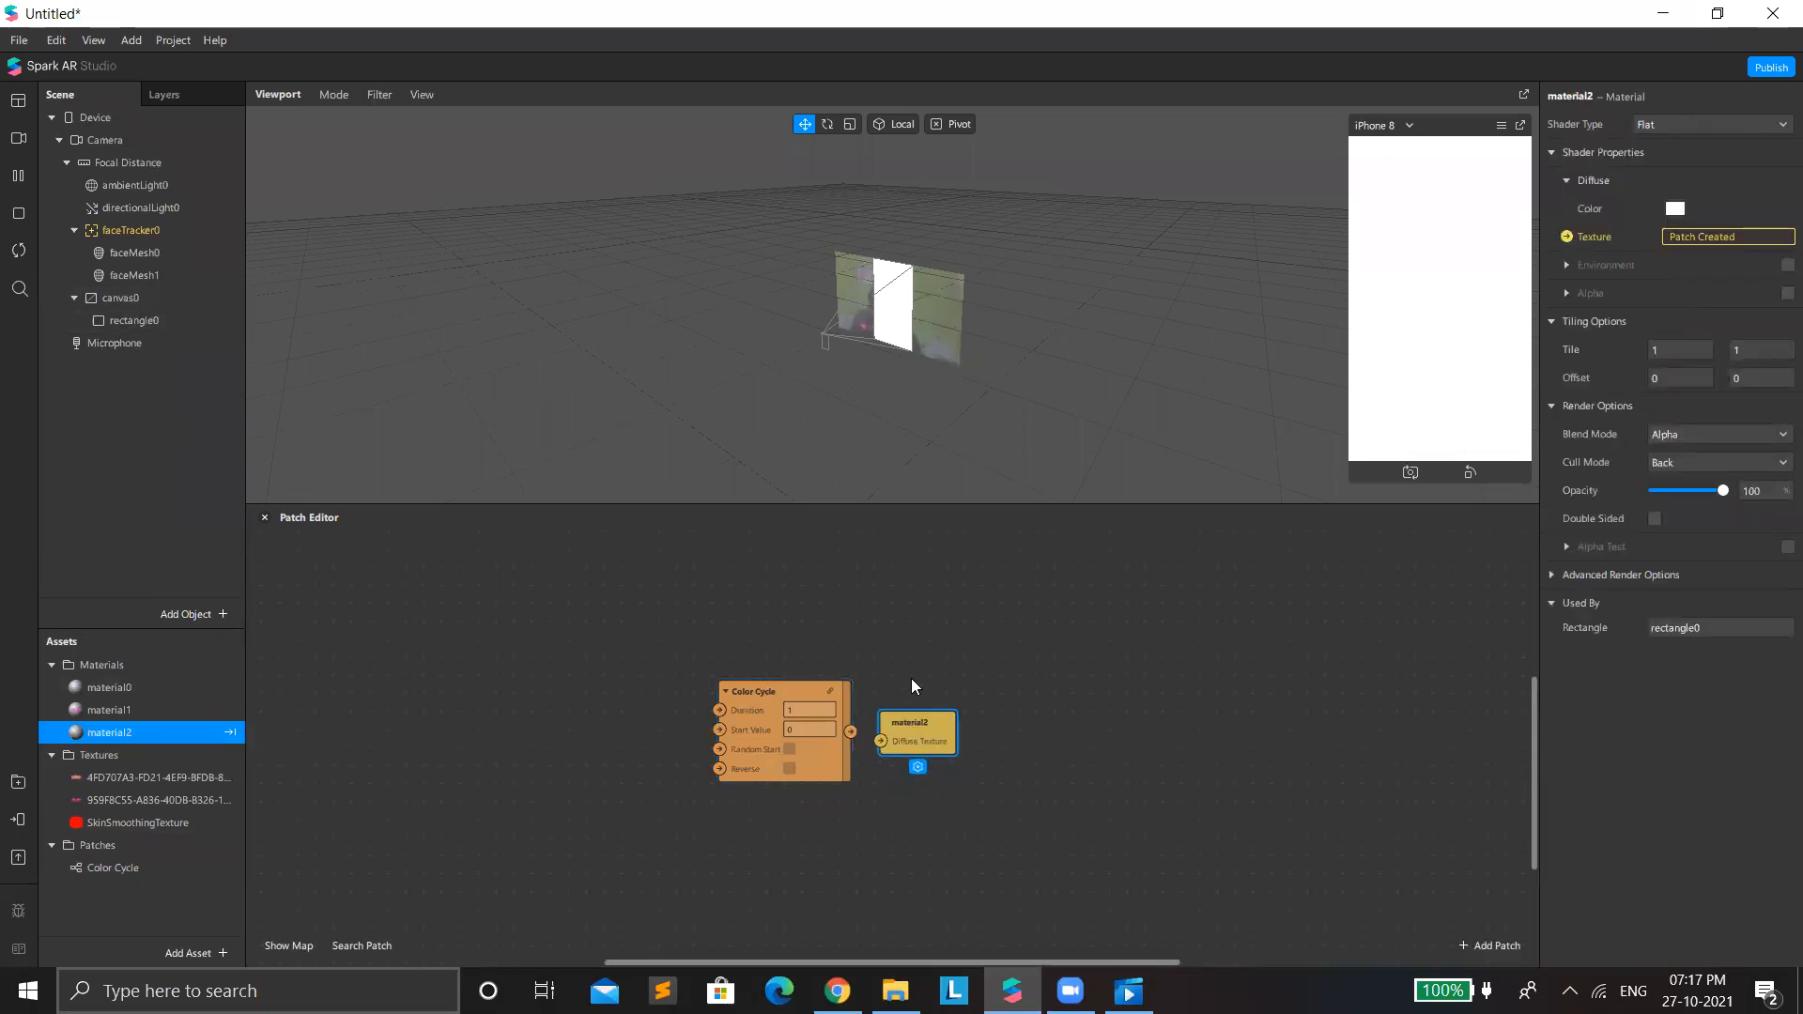
drag(849, 729, 881, 721)
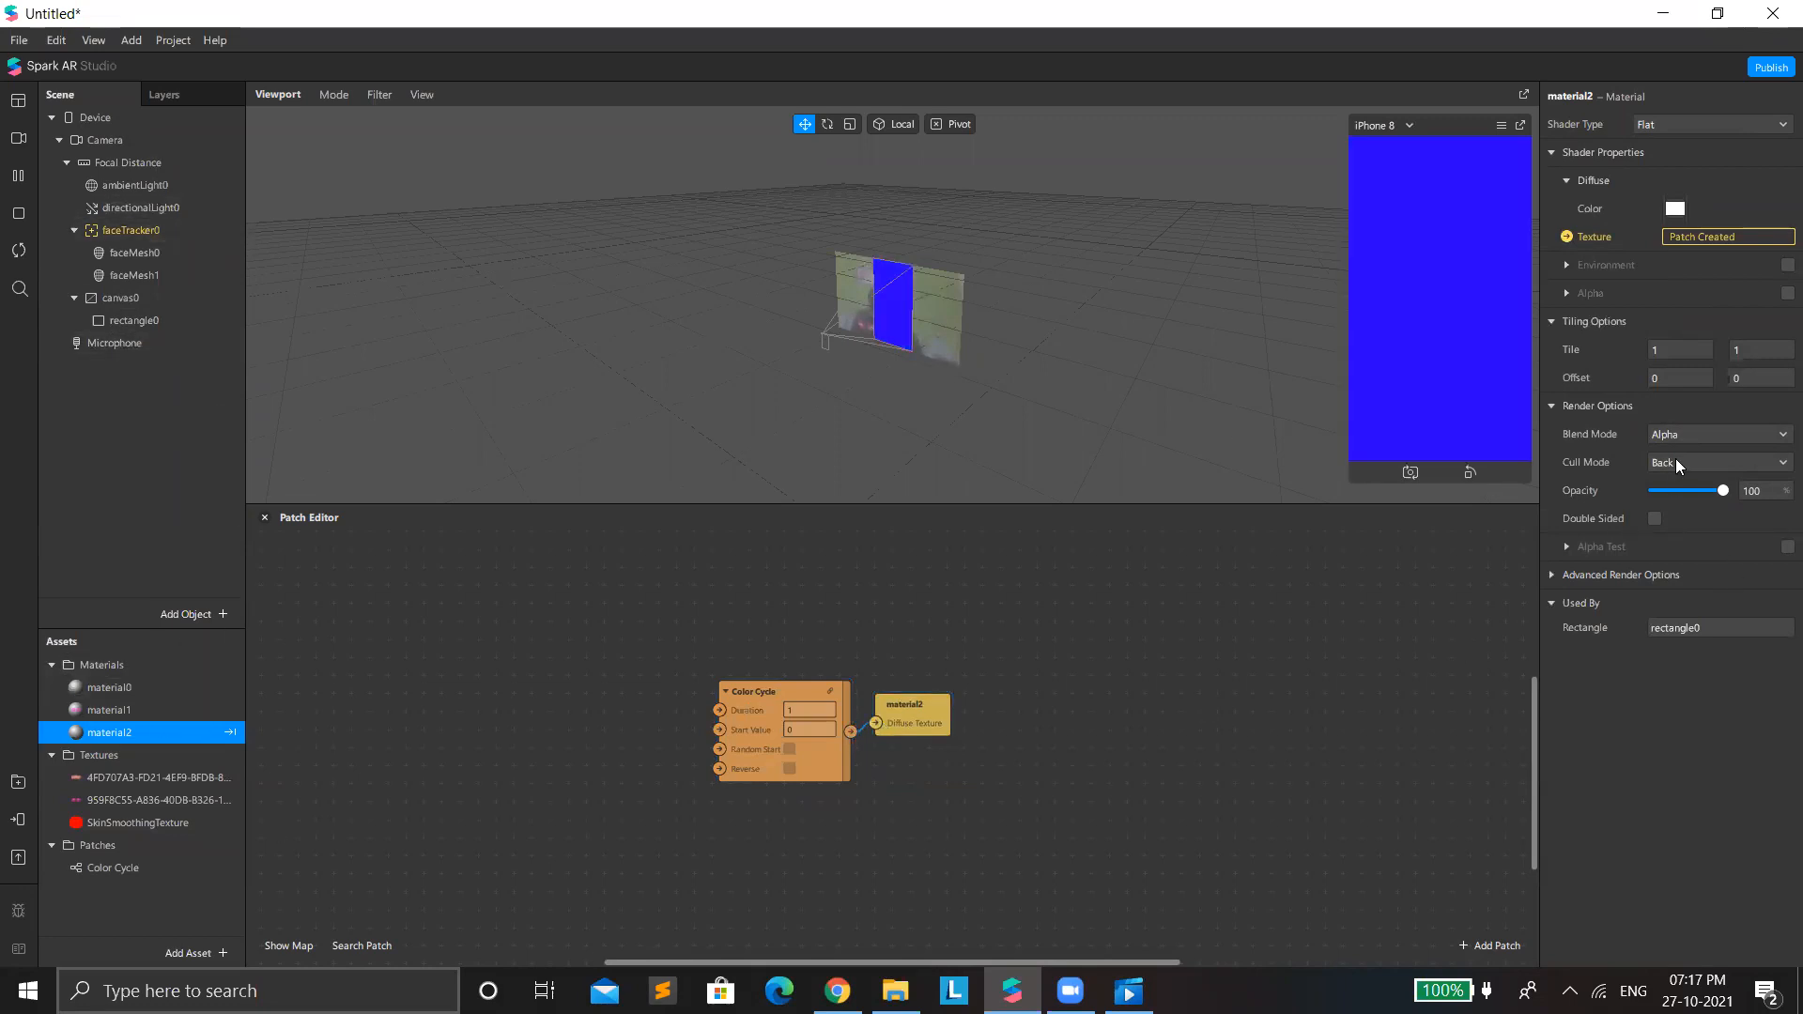
Try the Add blend mode on material2 with its opacity reduced to 33 percent.
click(1700, 436)
click(1702, 445)
mouse_move(1701, 490)
mouse_down()
mouse_move(1651, 491)
mouse_move(1677, 496)
mouse_up()
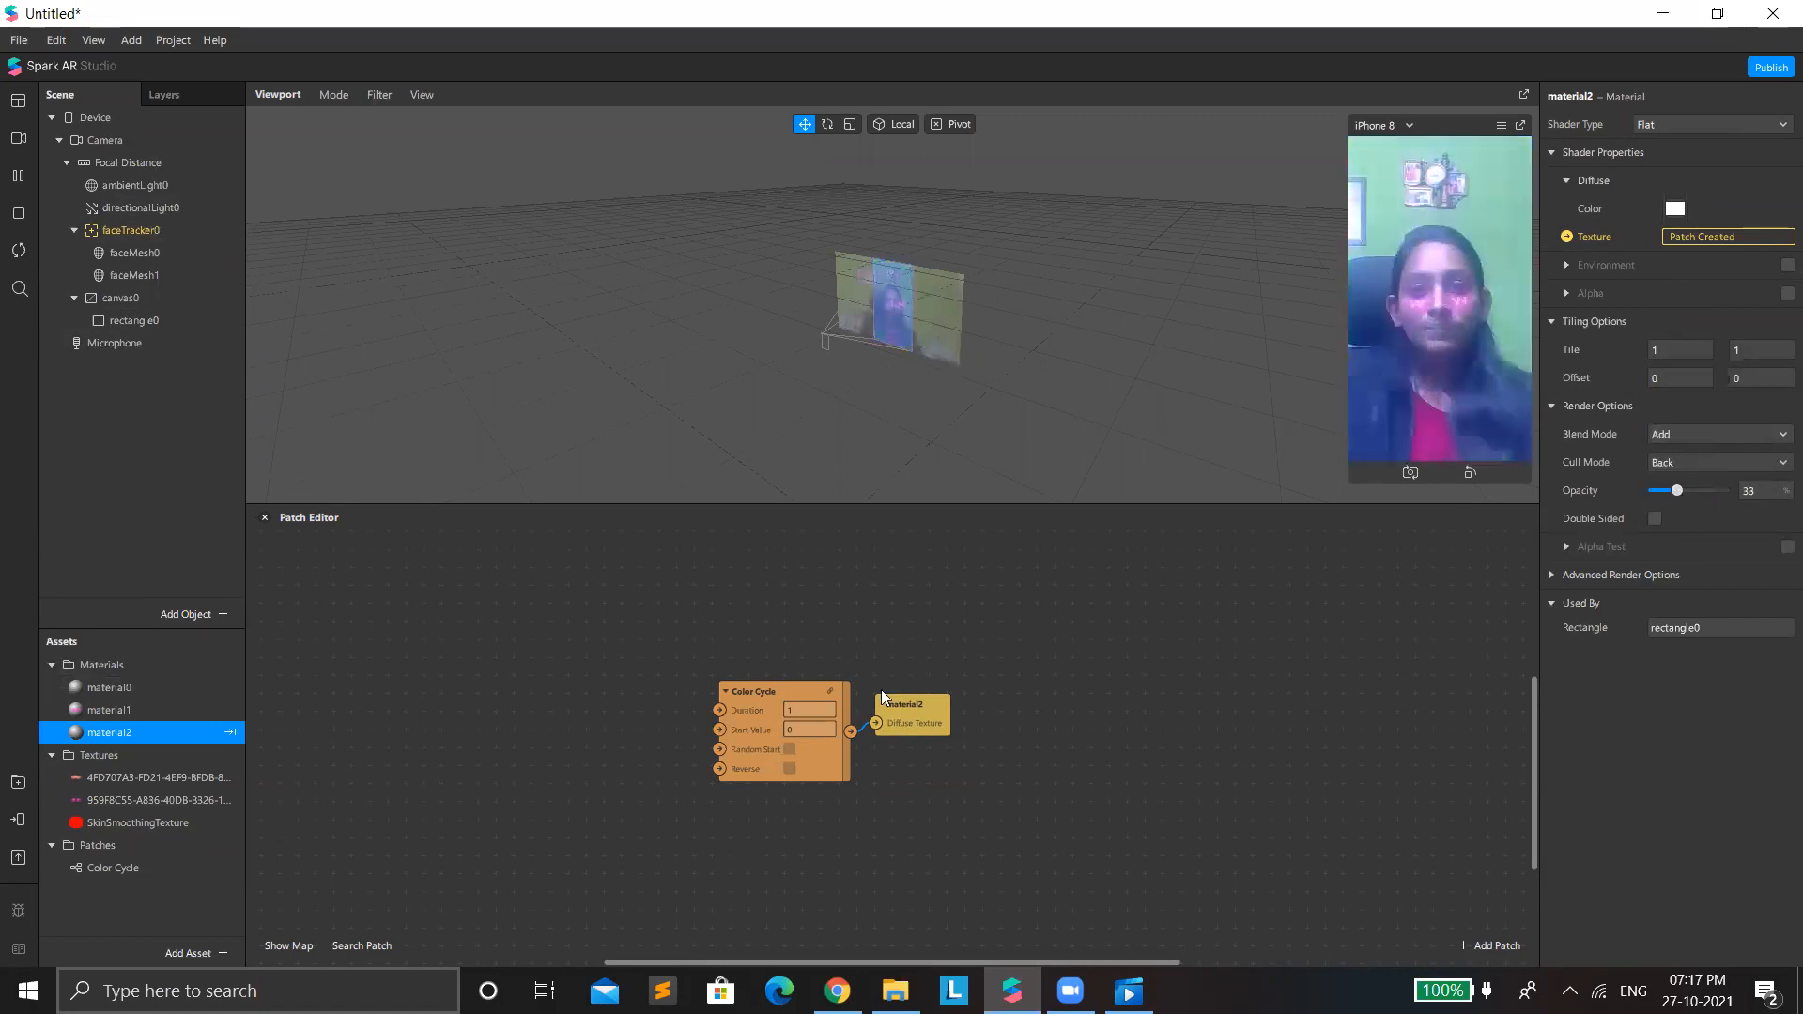
Set the Color Cycle duration to 10 and start value to 0.3, and adjust material2's opacity to 32 percent.
click(796, 709)
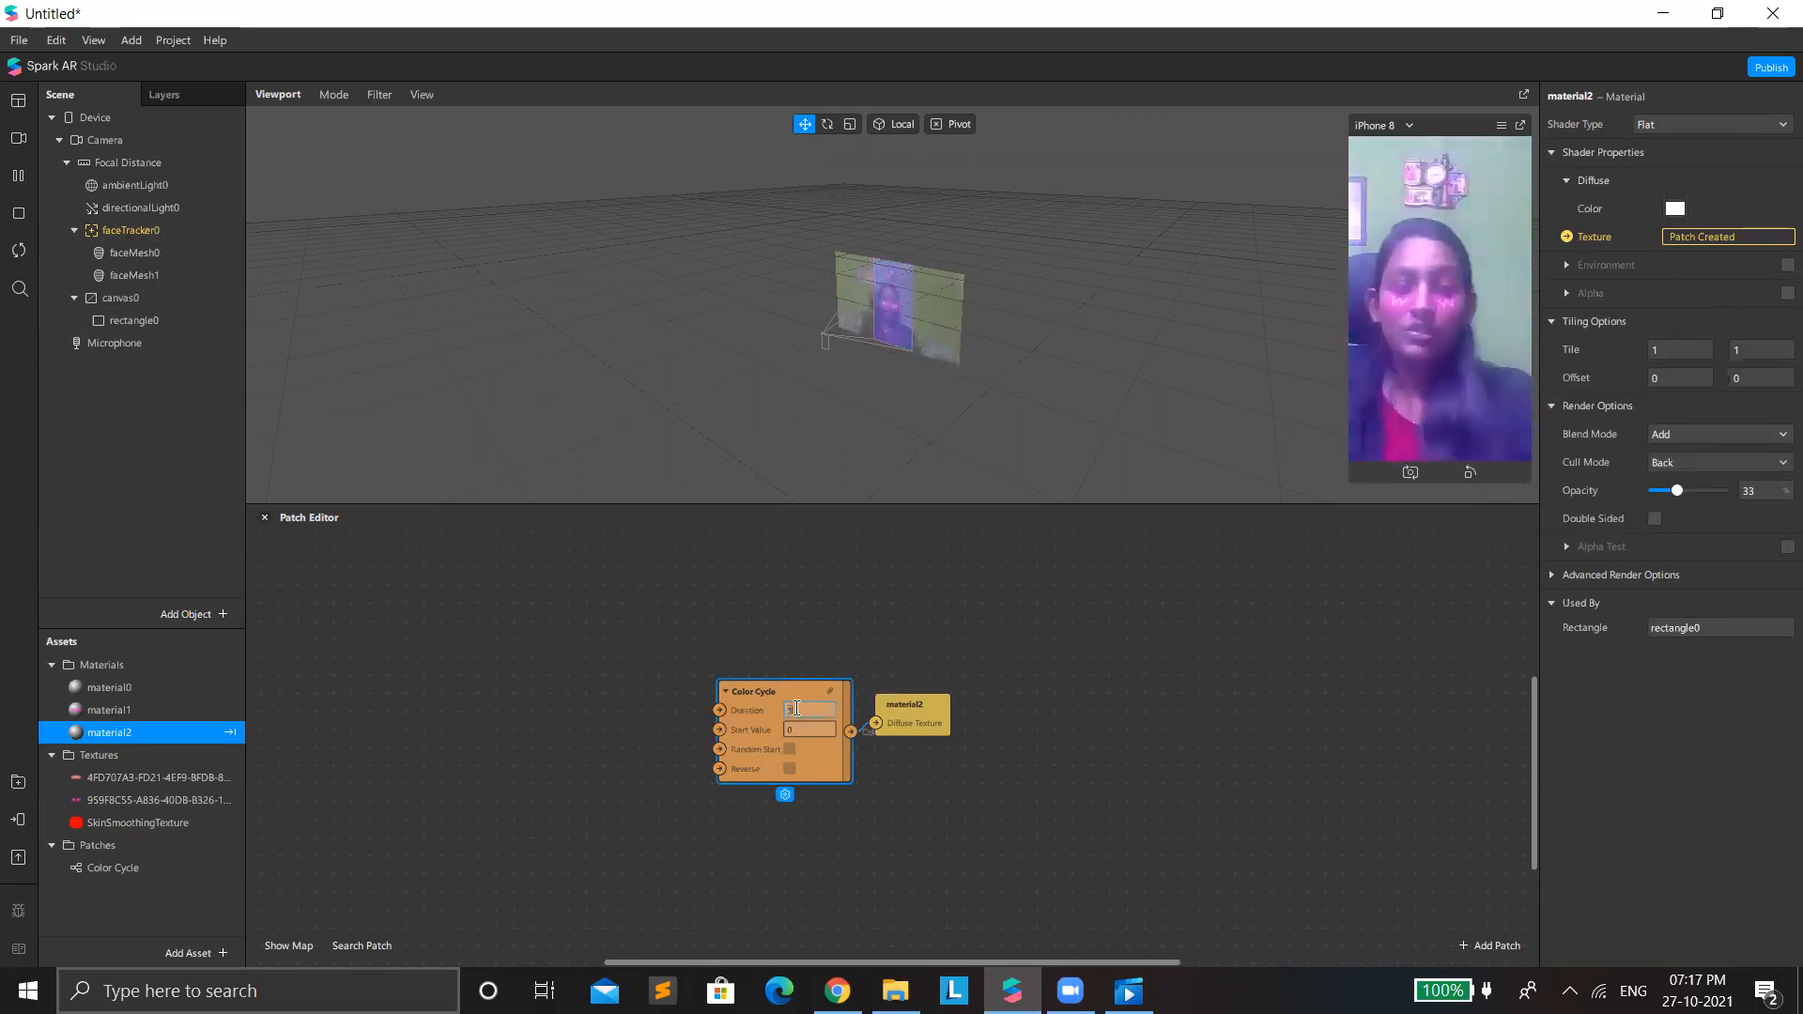
text(10)
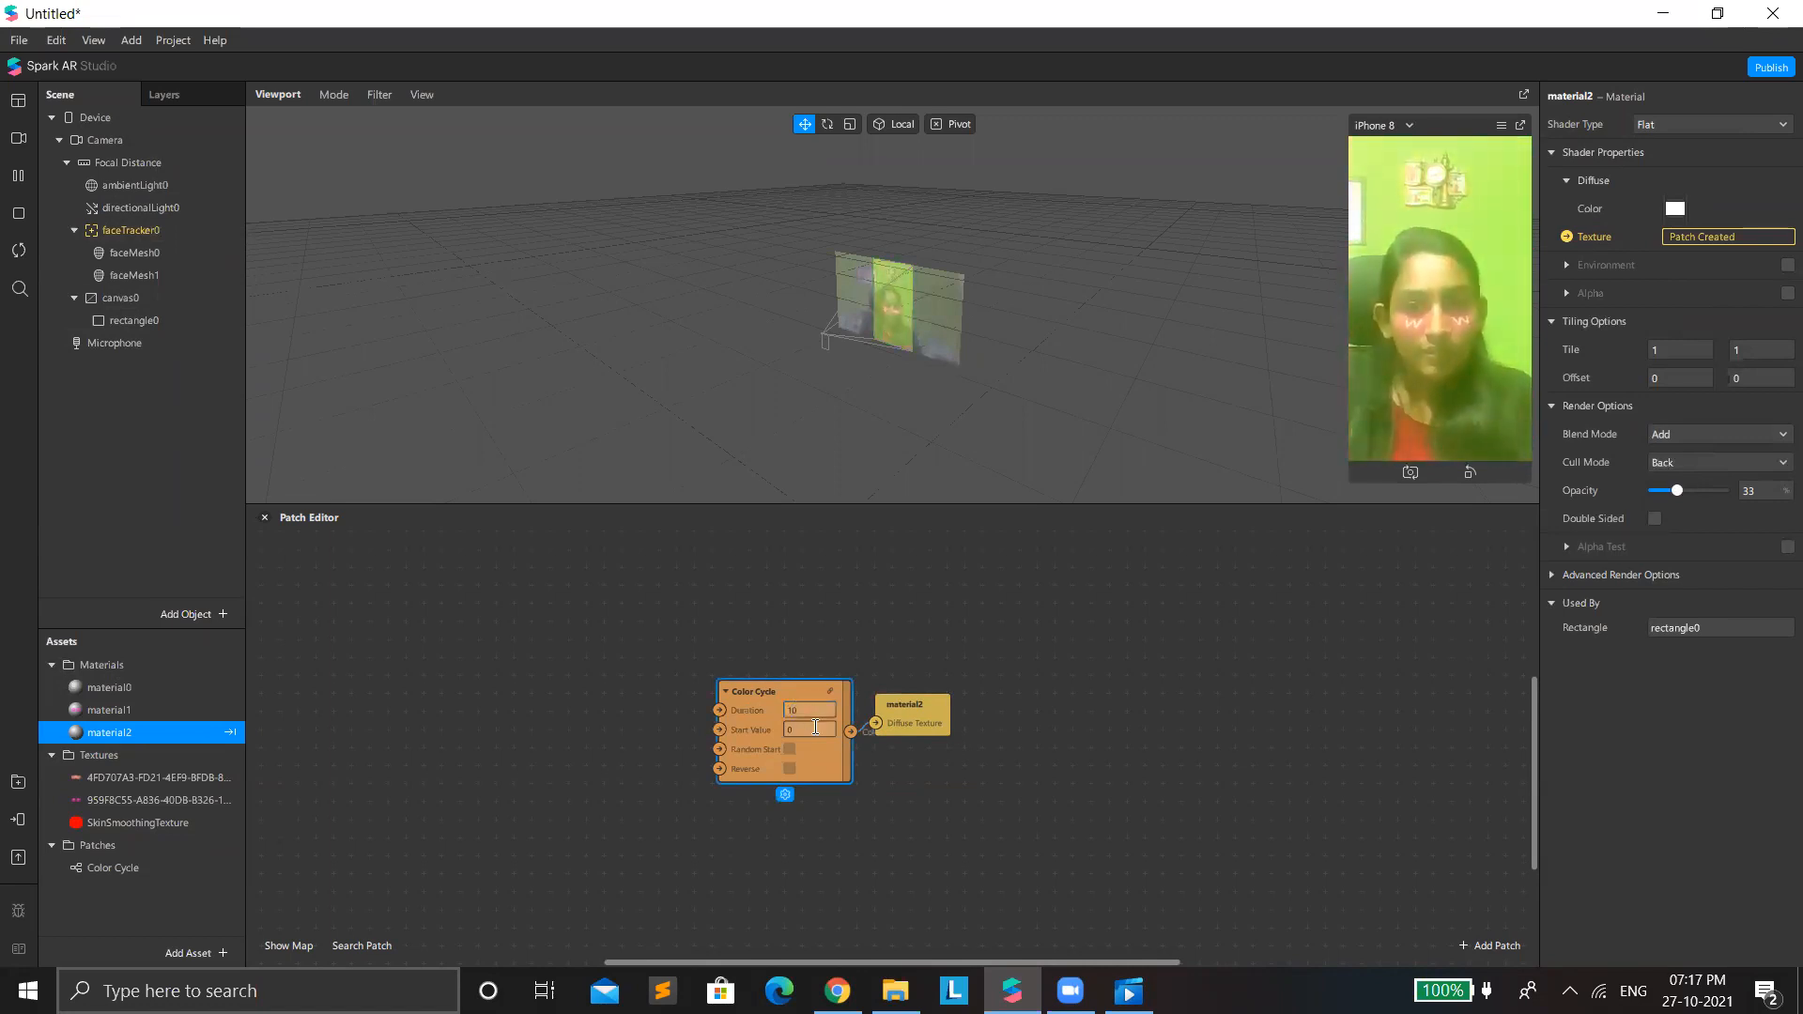
text(0.3)
key(Return)
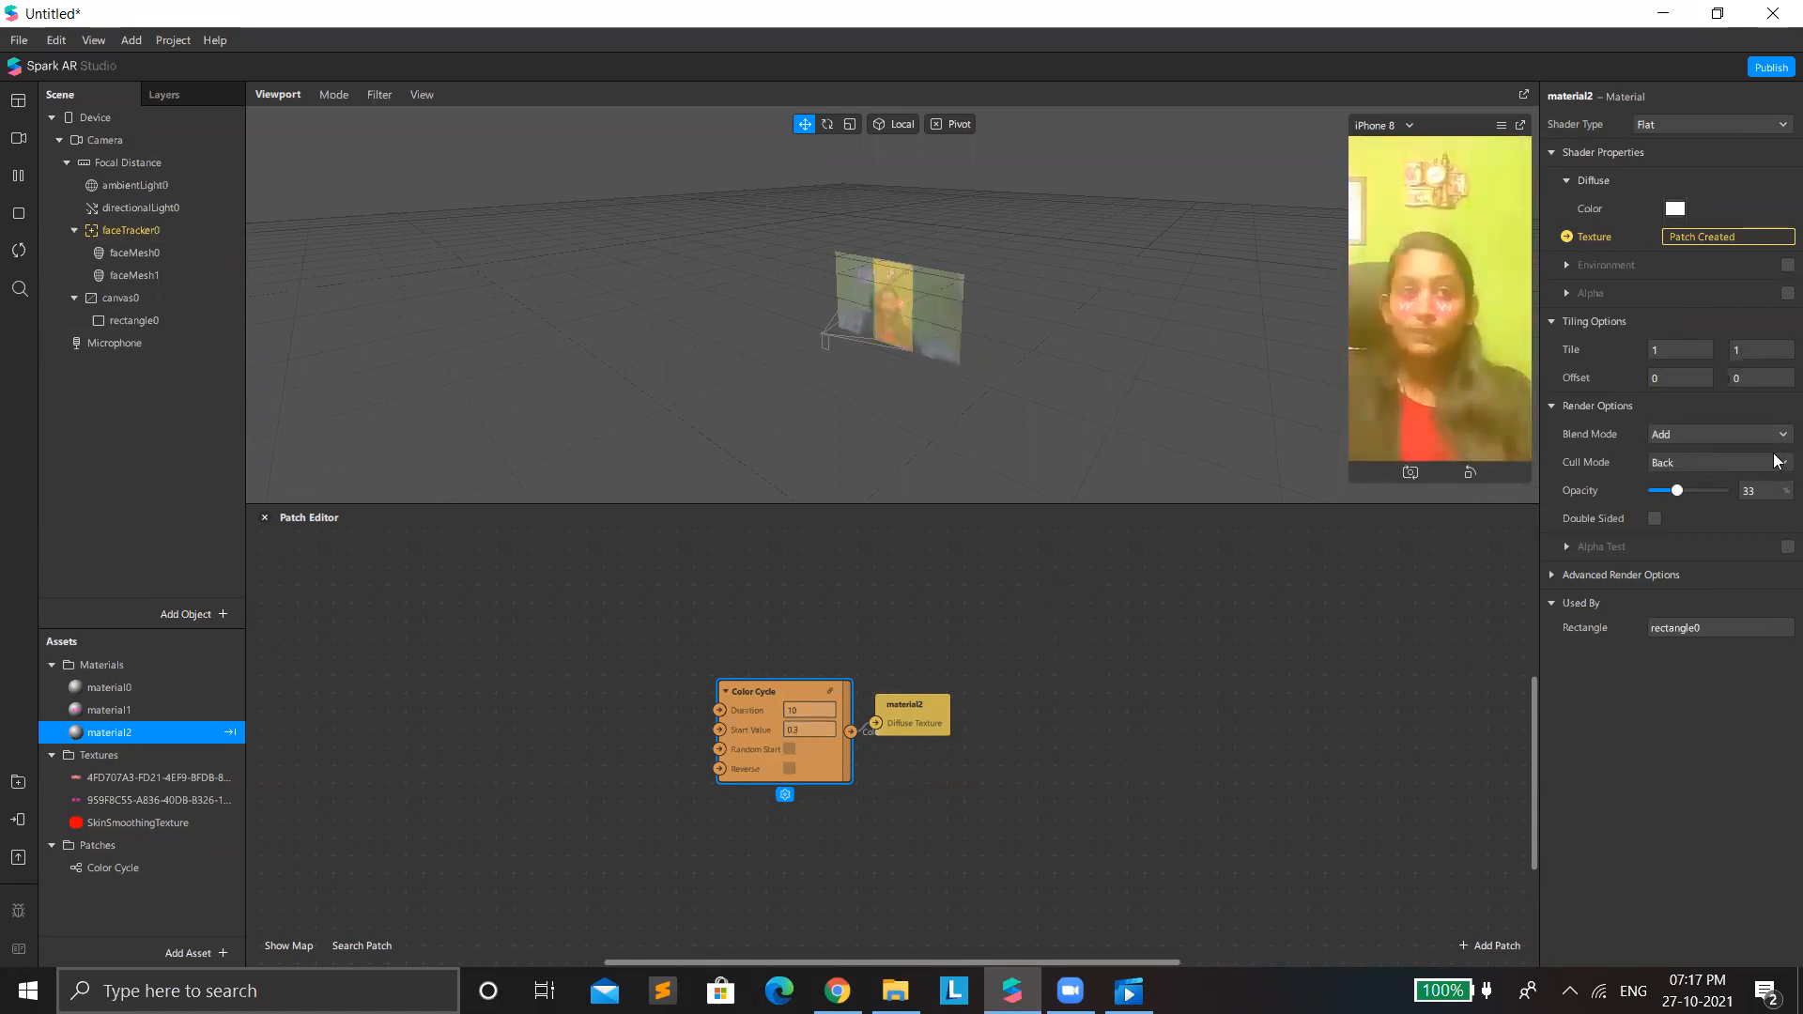
mouse_move(1669, 490)
mouse_down()
mouse_move(1688, 489)
mouse_move(1674, 488)
mouse_up()
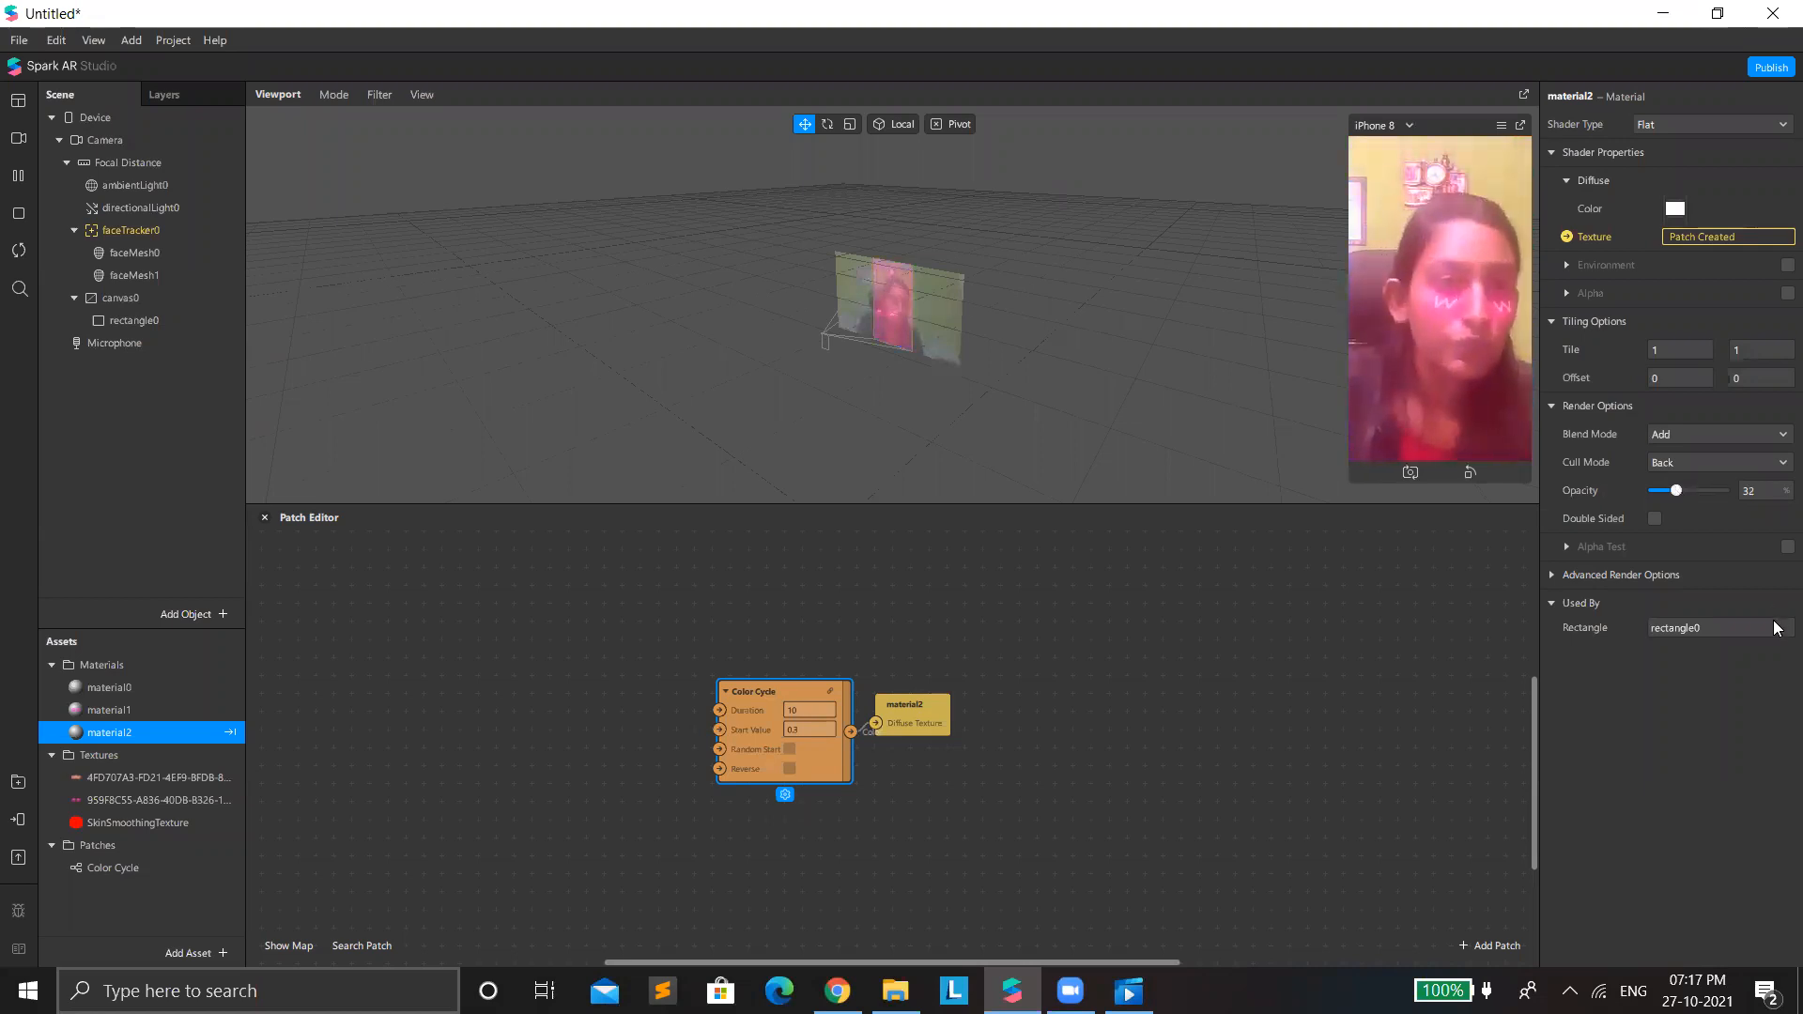
Add a Person segmentation to the camera and enable material2's alpha with segmentationMaskTexture0 as its texture.
click(139, 137)
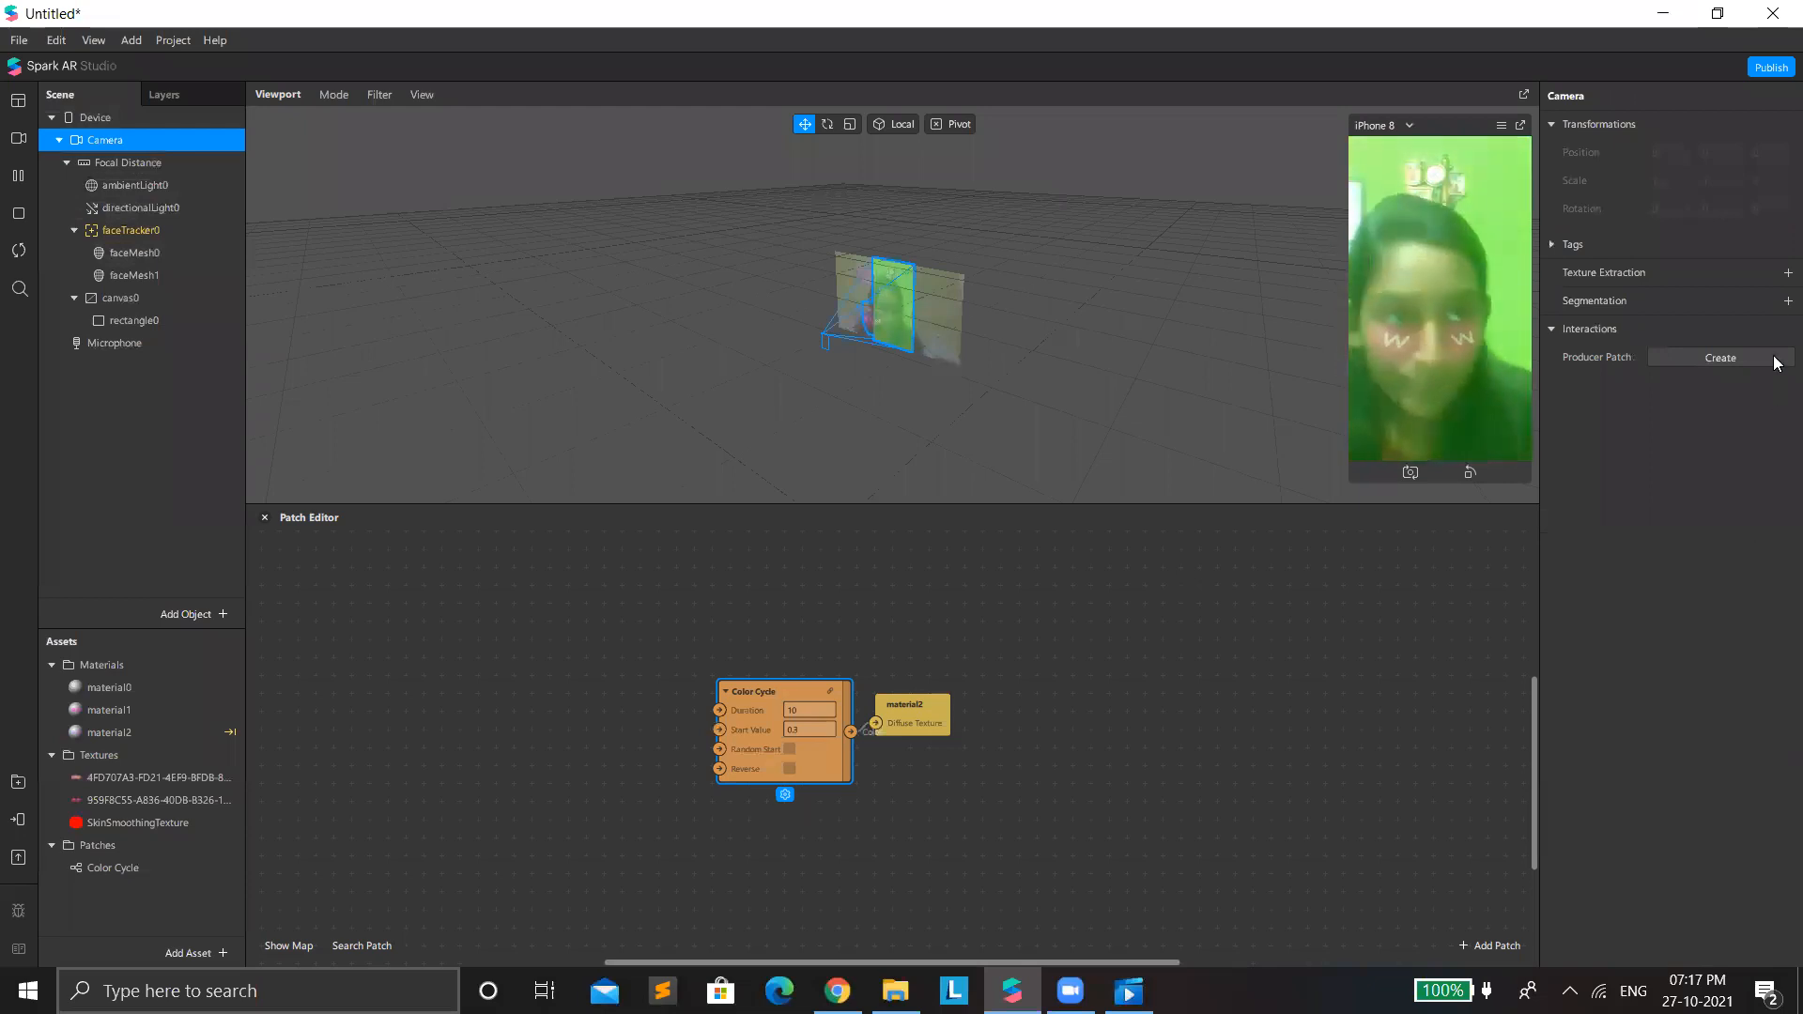
click(1780, 301)
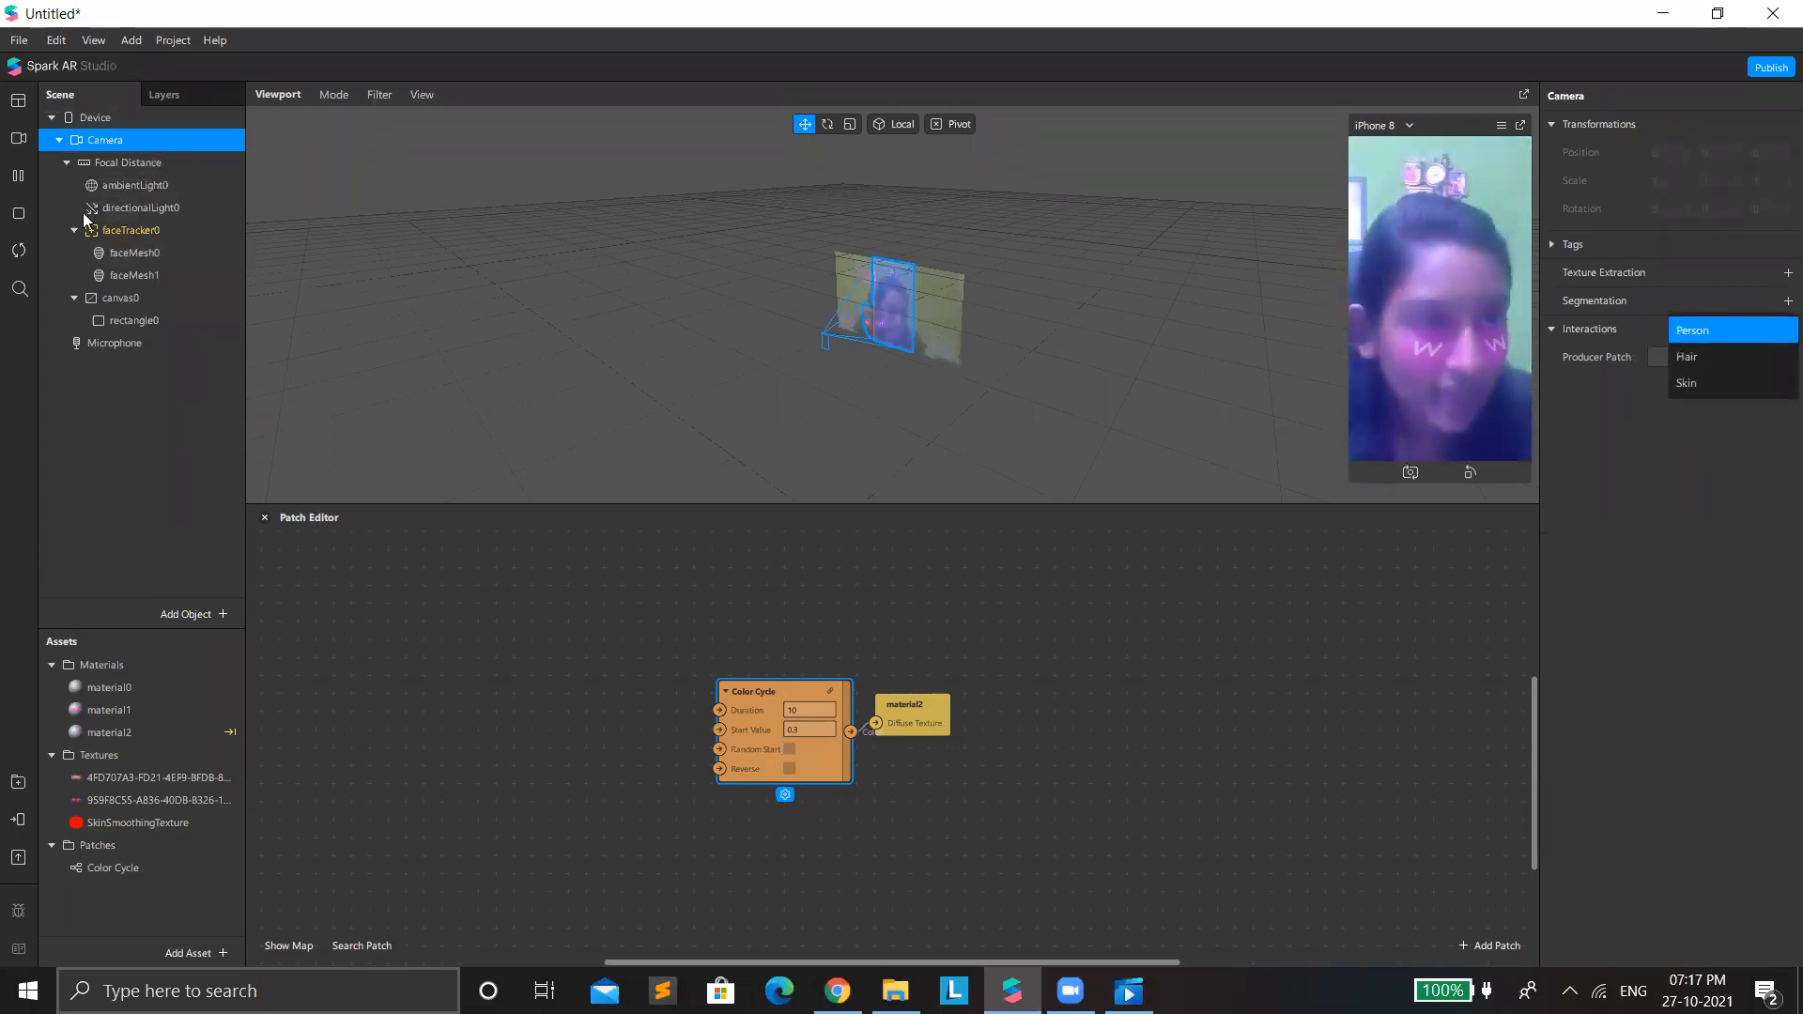
click(173, 327)
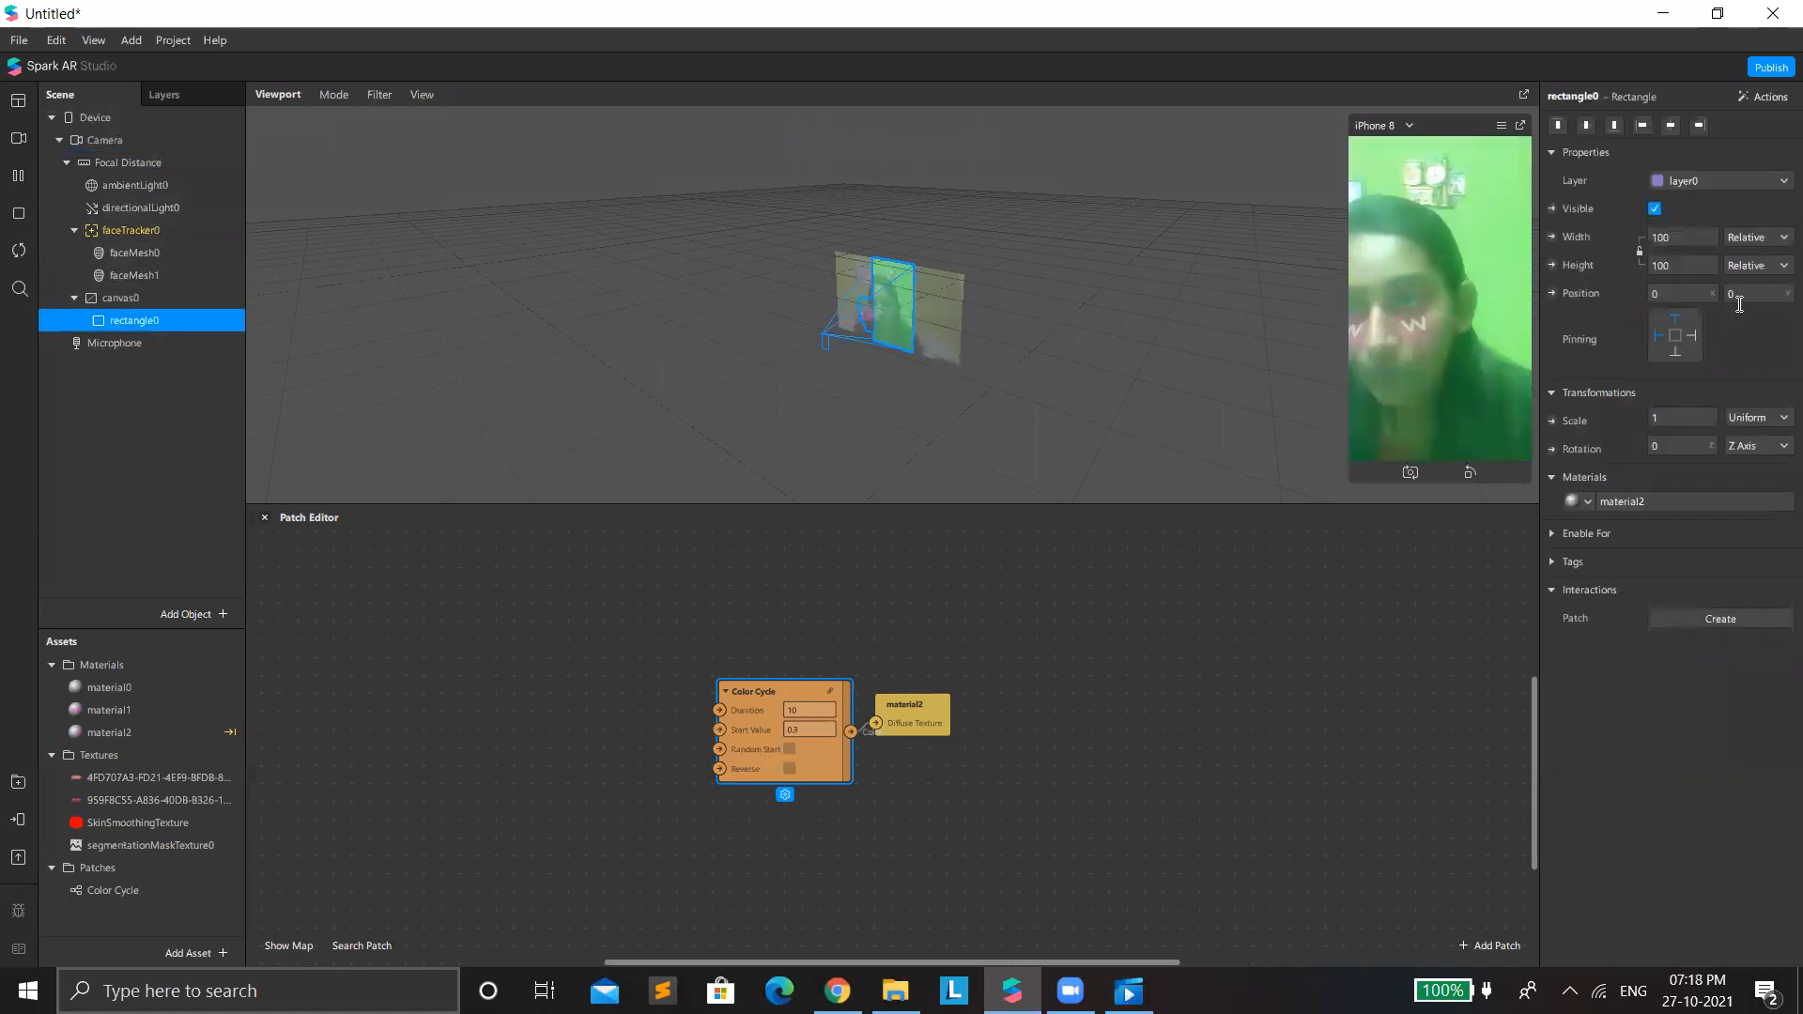
click(1714, 505)
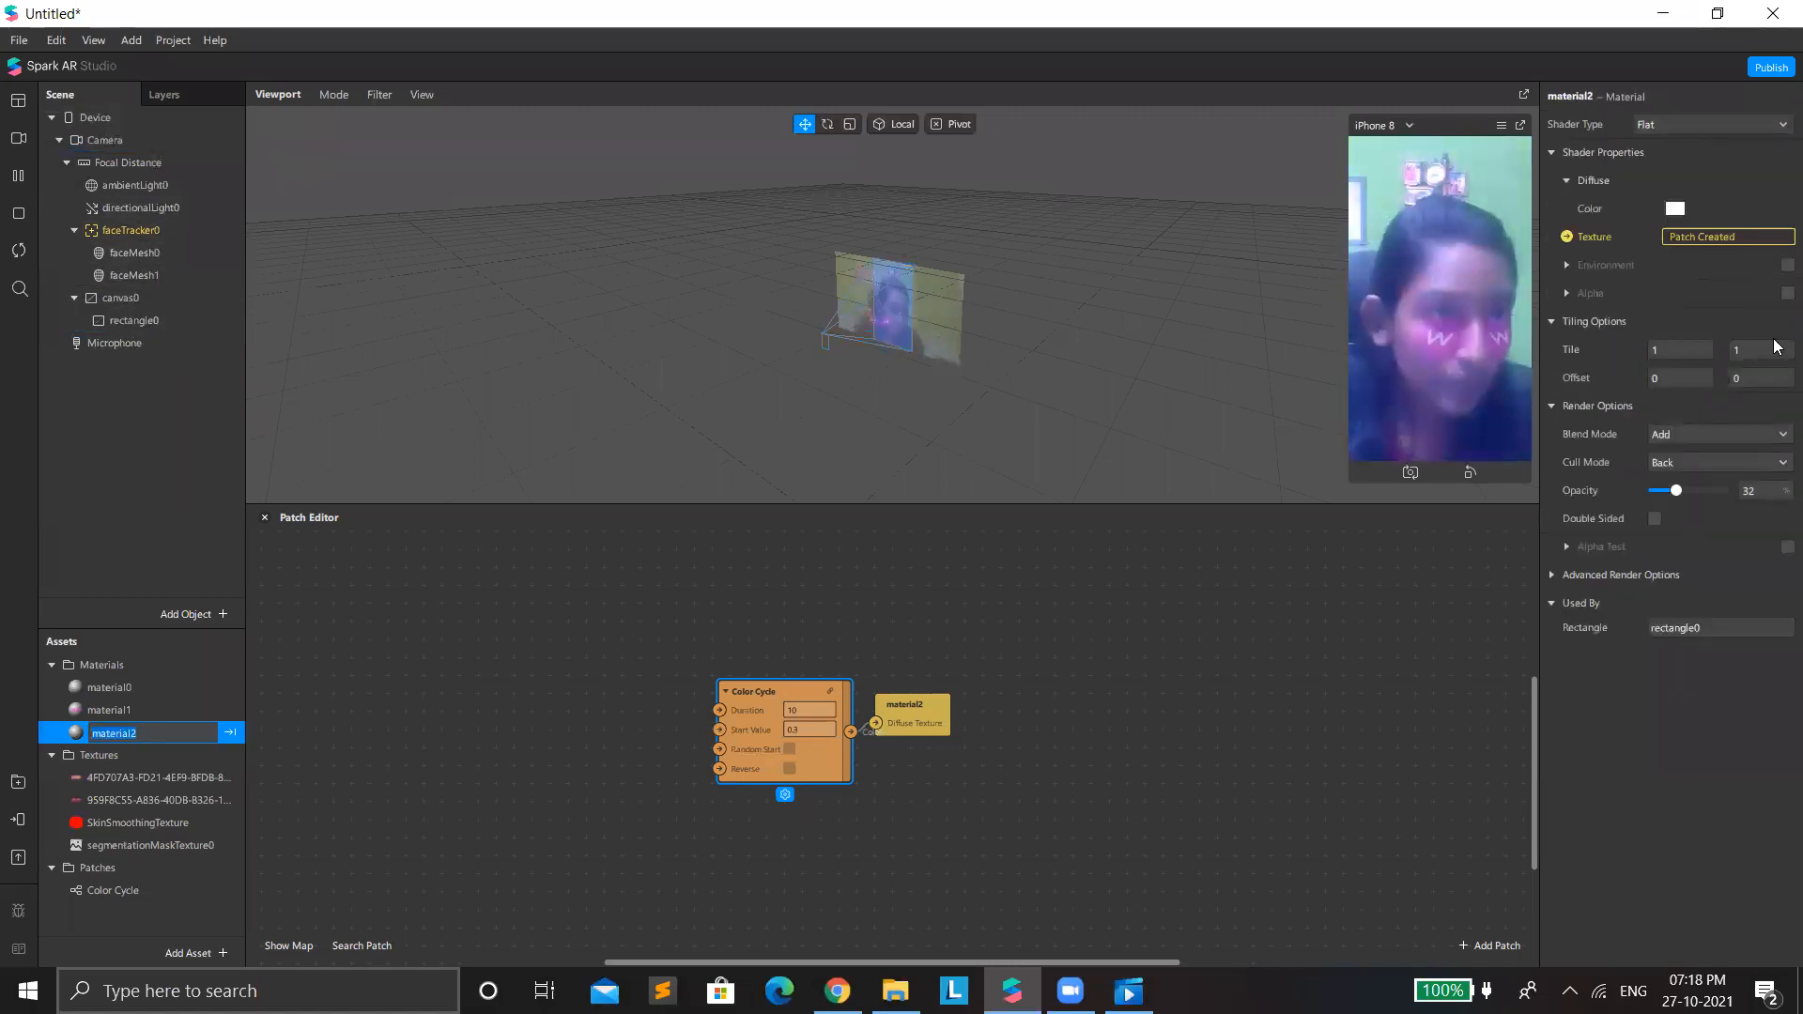
click(1787, 293)
click(1679, 349)
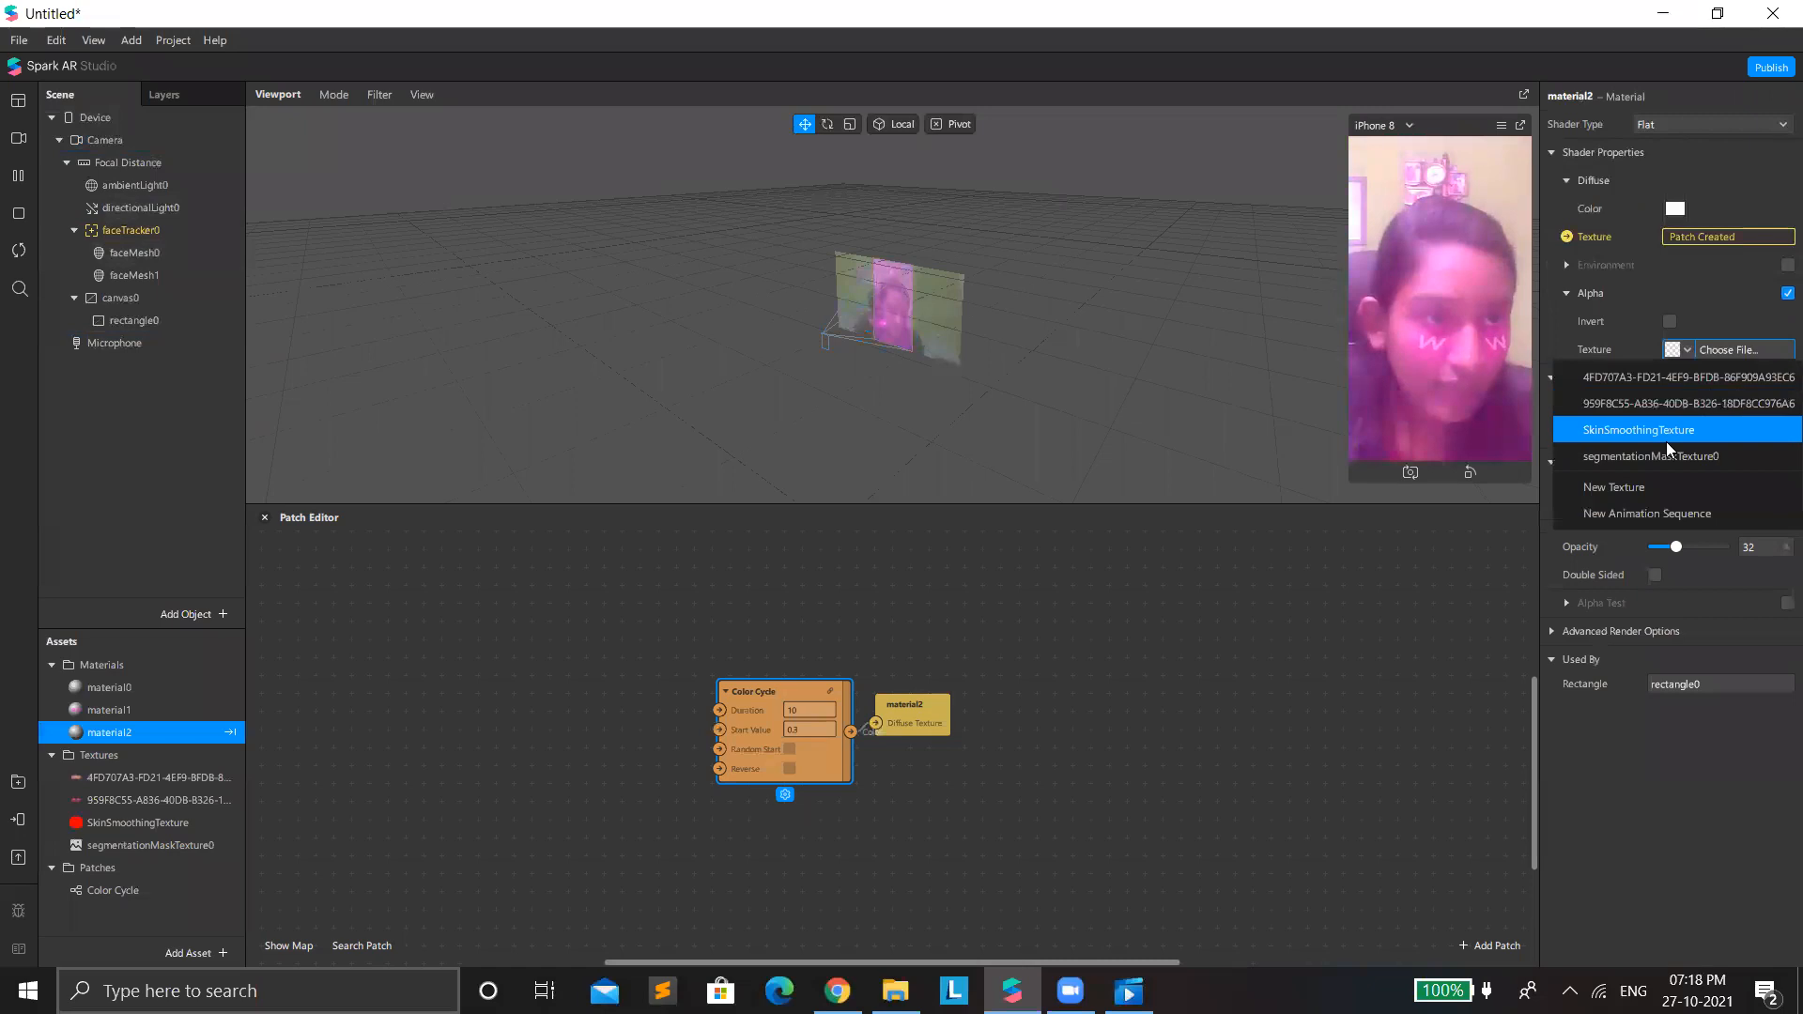
click(1686, 458)
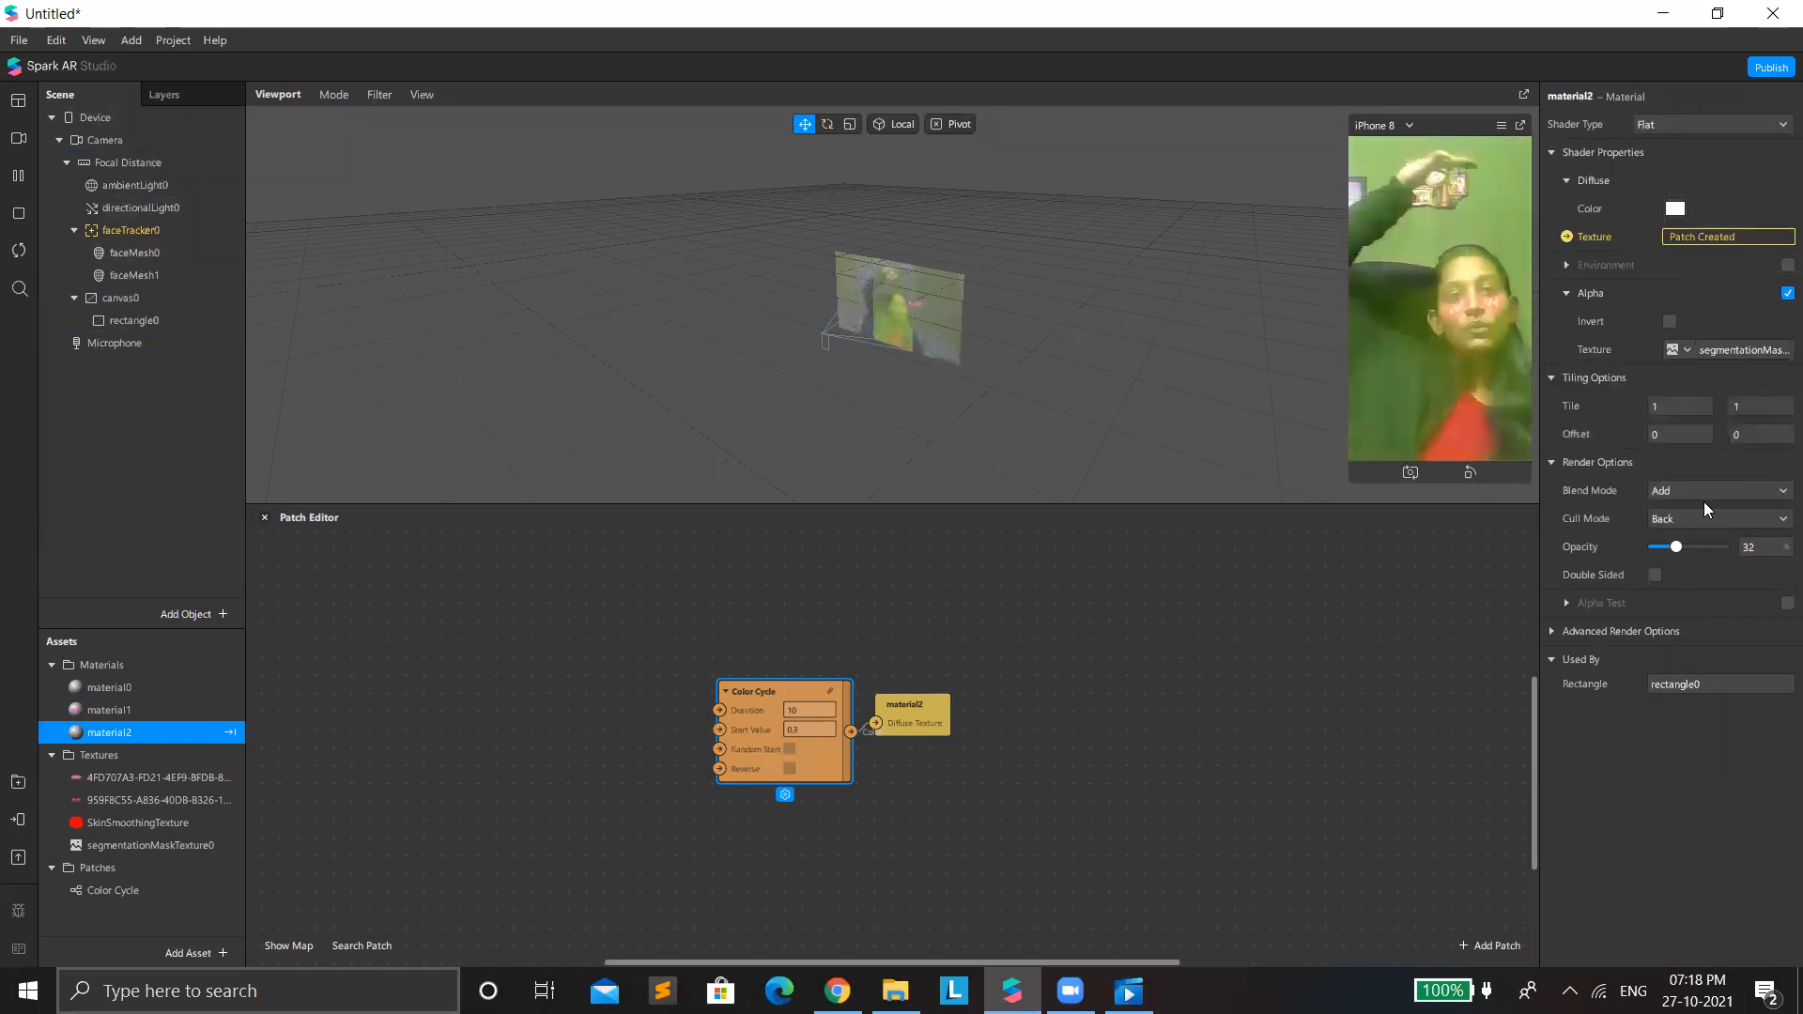
Raise material2's opacity to 59 percent and invert its alpha mask so the color cycle covers the background.
mouse_move(1681, 552)
mouse_down()
mouse_move(1732, 566)
mouse_move(1678, 567)
mouse_move(1695, 548)
mouse_up()
click(1670, 321)
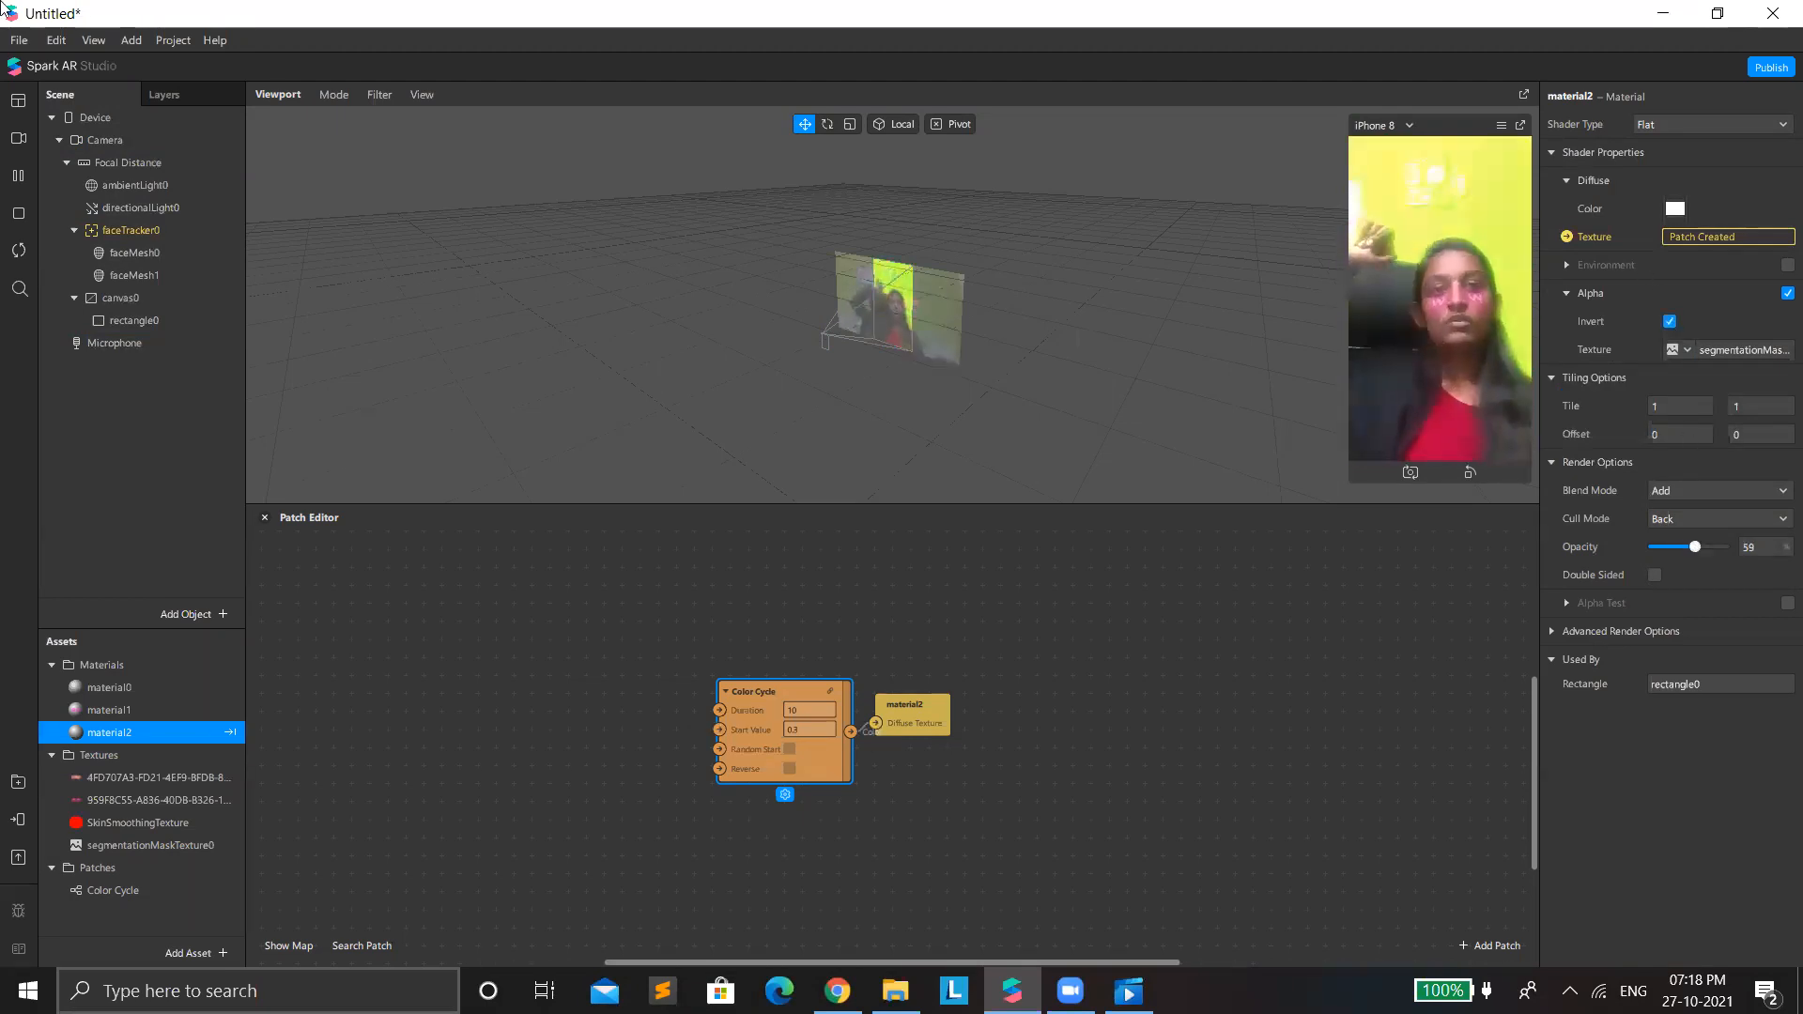
Switch the preview to the real-time simulation video of the short-haired person and enlarge the viewport above the Patch Editor.
click(19, 138)
scroll(101, 355, down, 5)
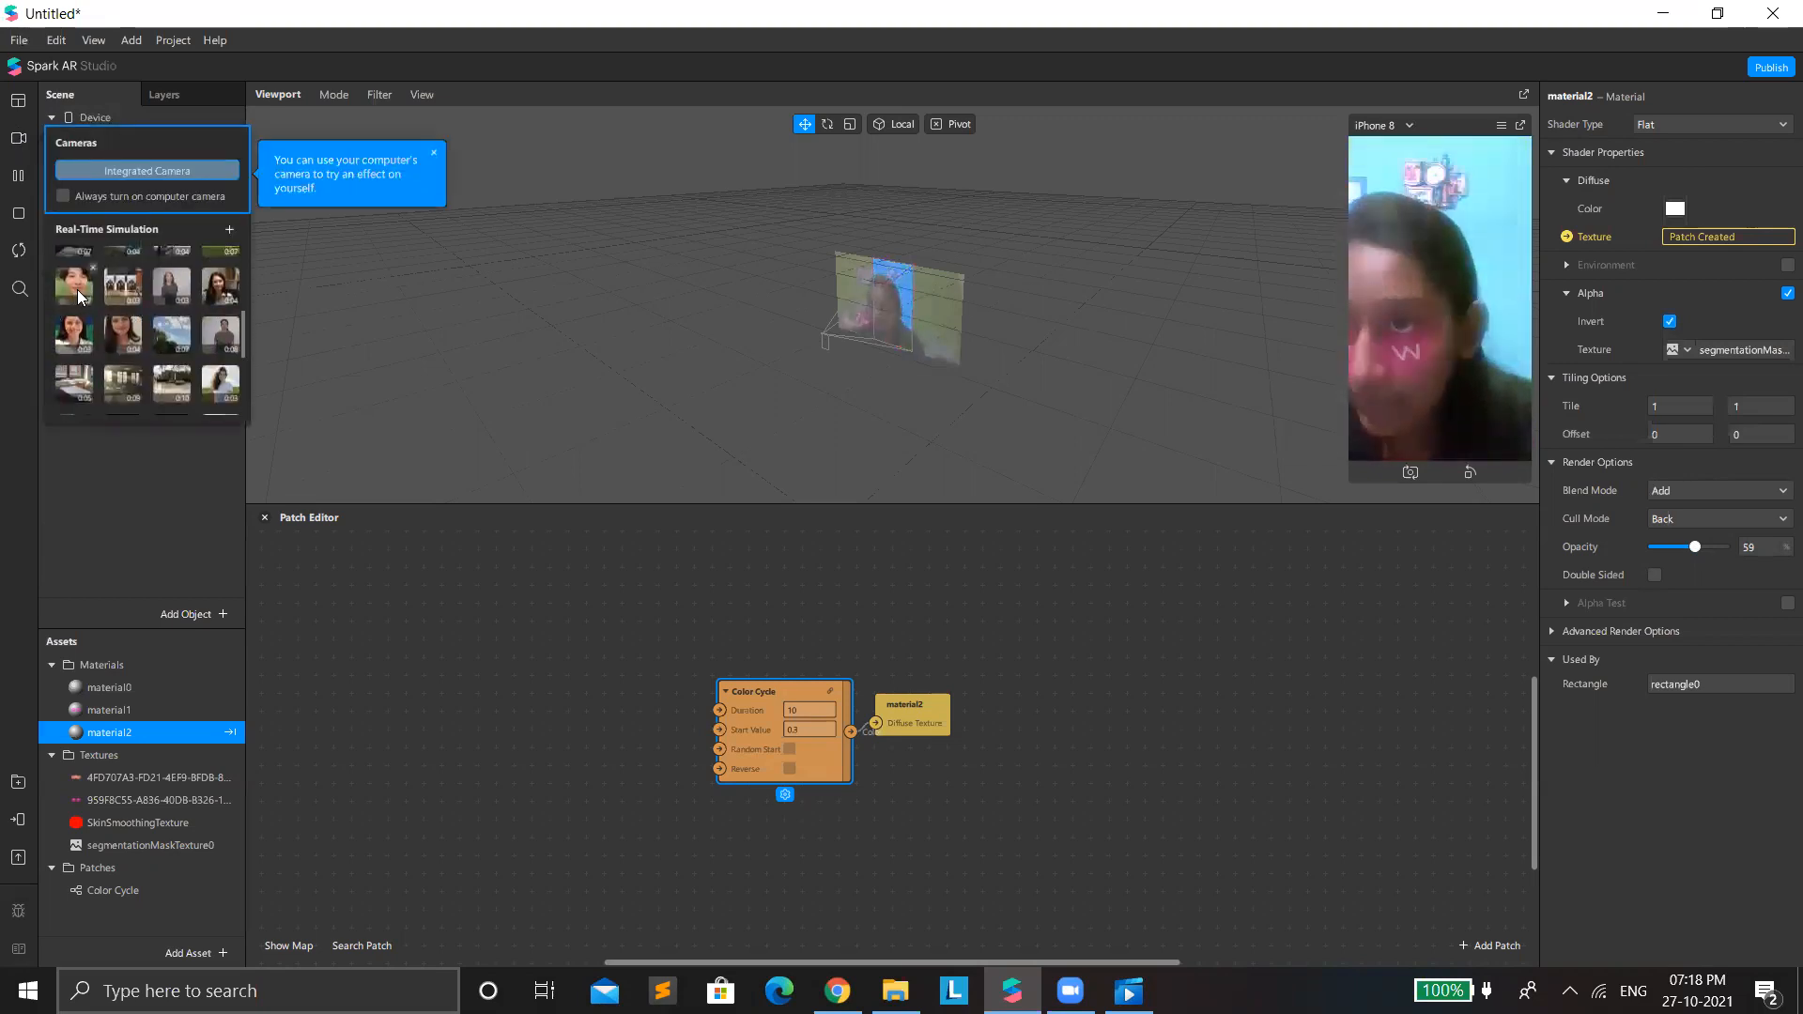
drag(1334, 505, 1390, 741)
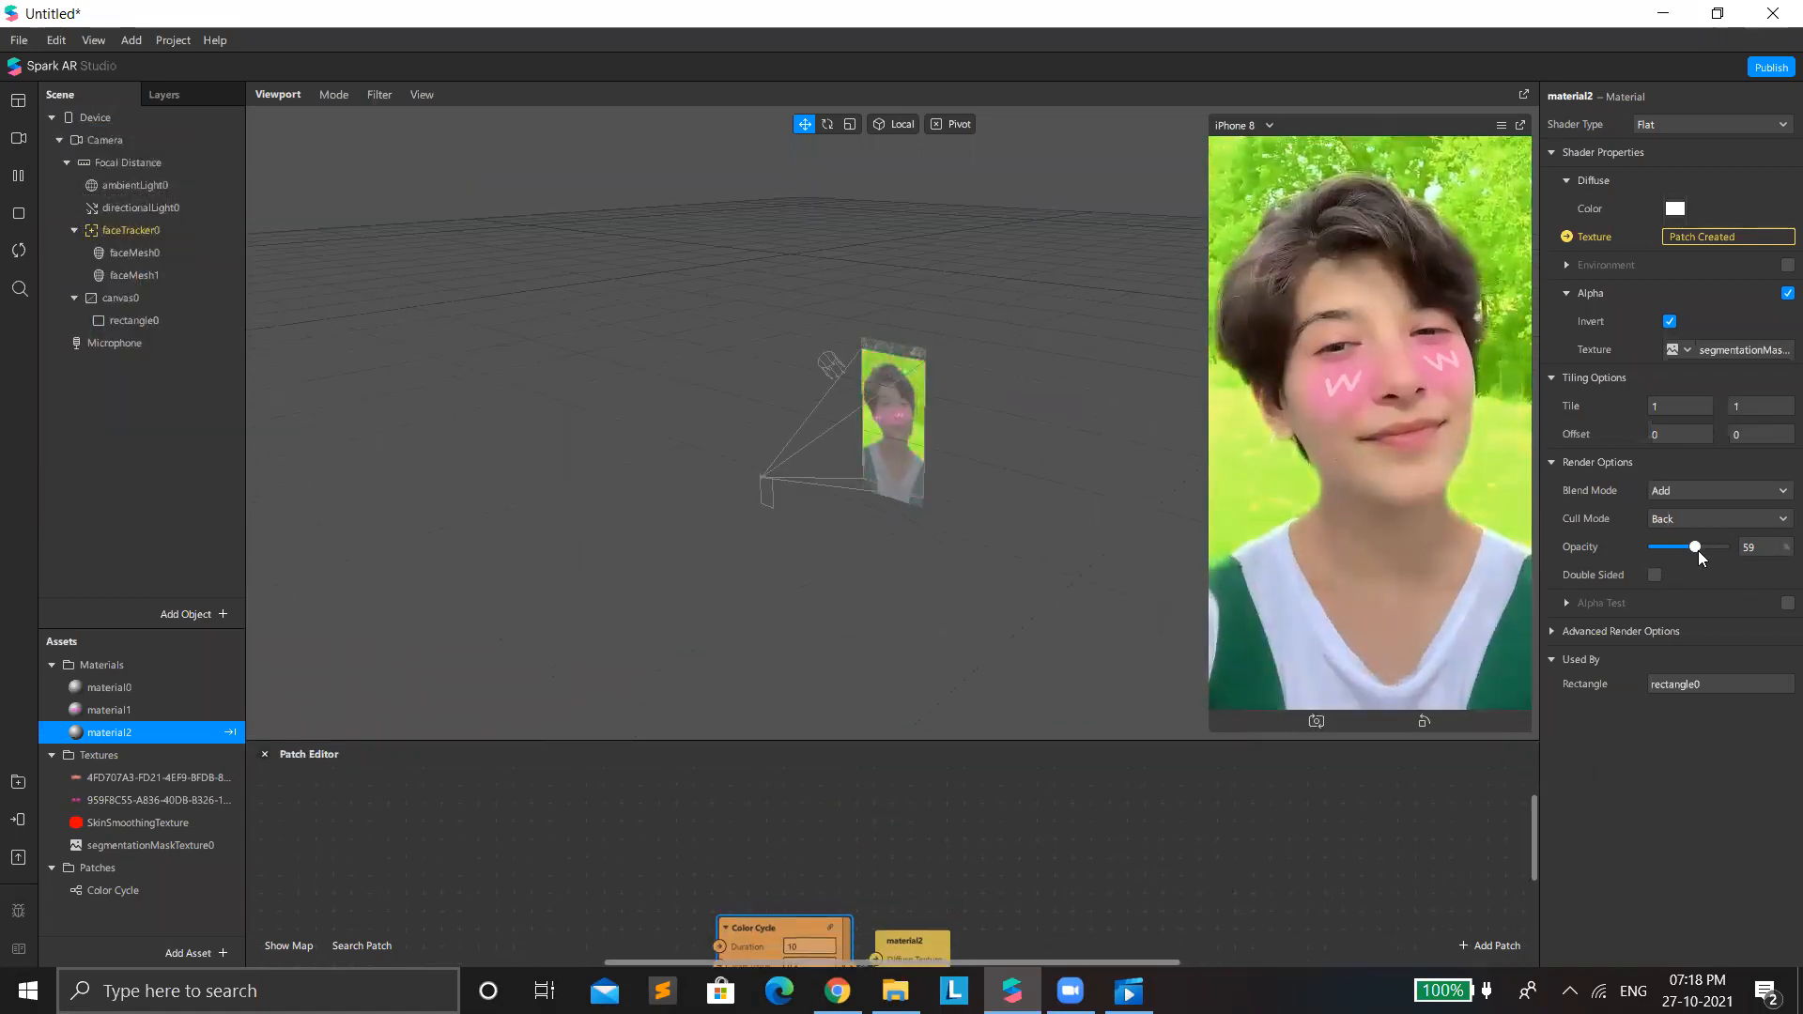
Set material2's opacity to 100 percent and its blend mode to Alpha for a solid color background.
drag(1694, 548, 1773, 575)
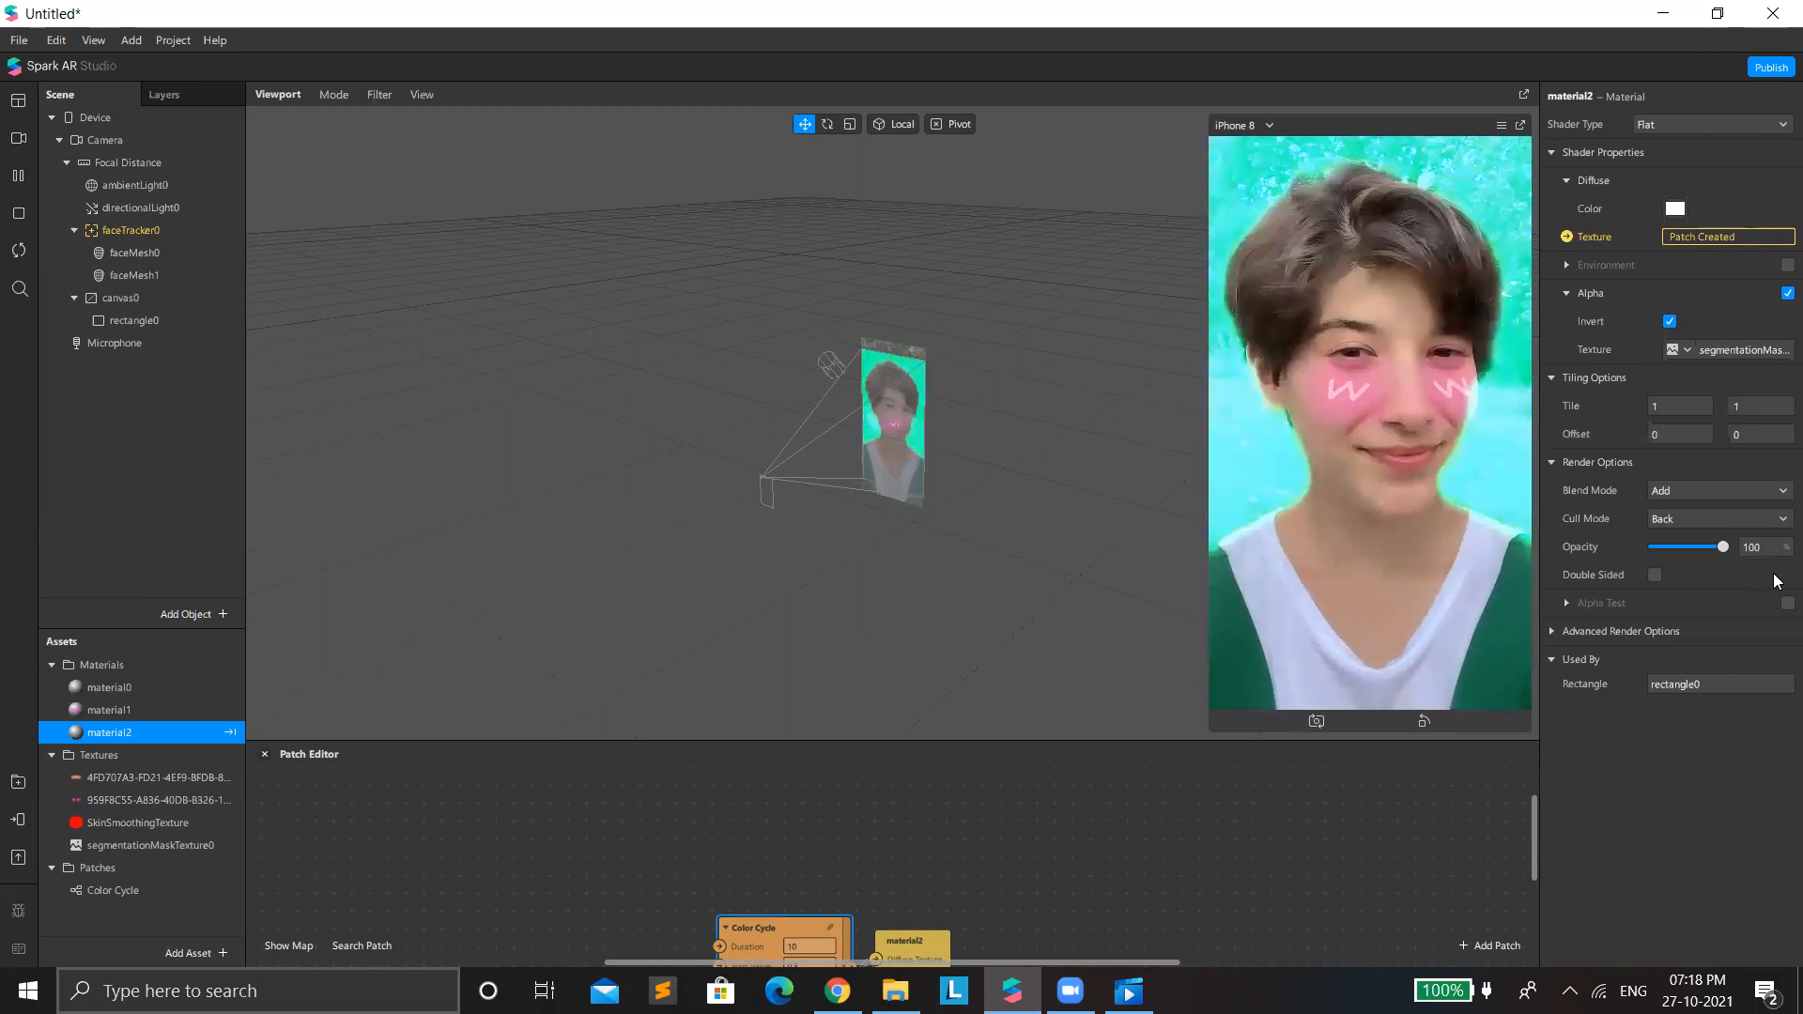
click(1727, 494)
click(1719, 531)
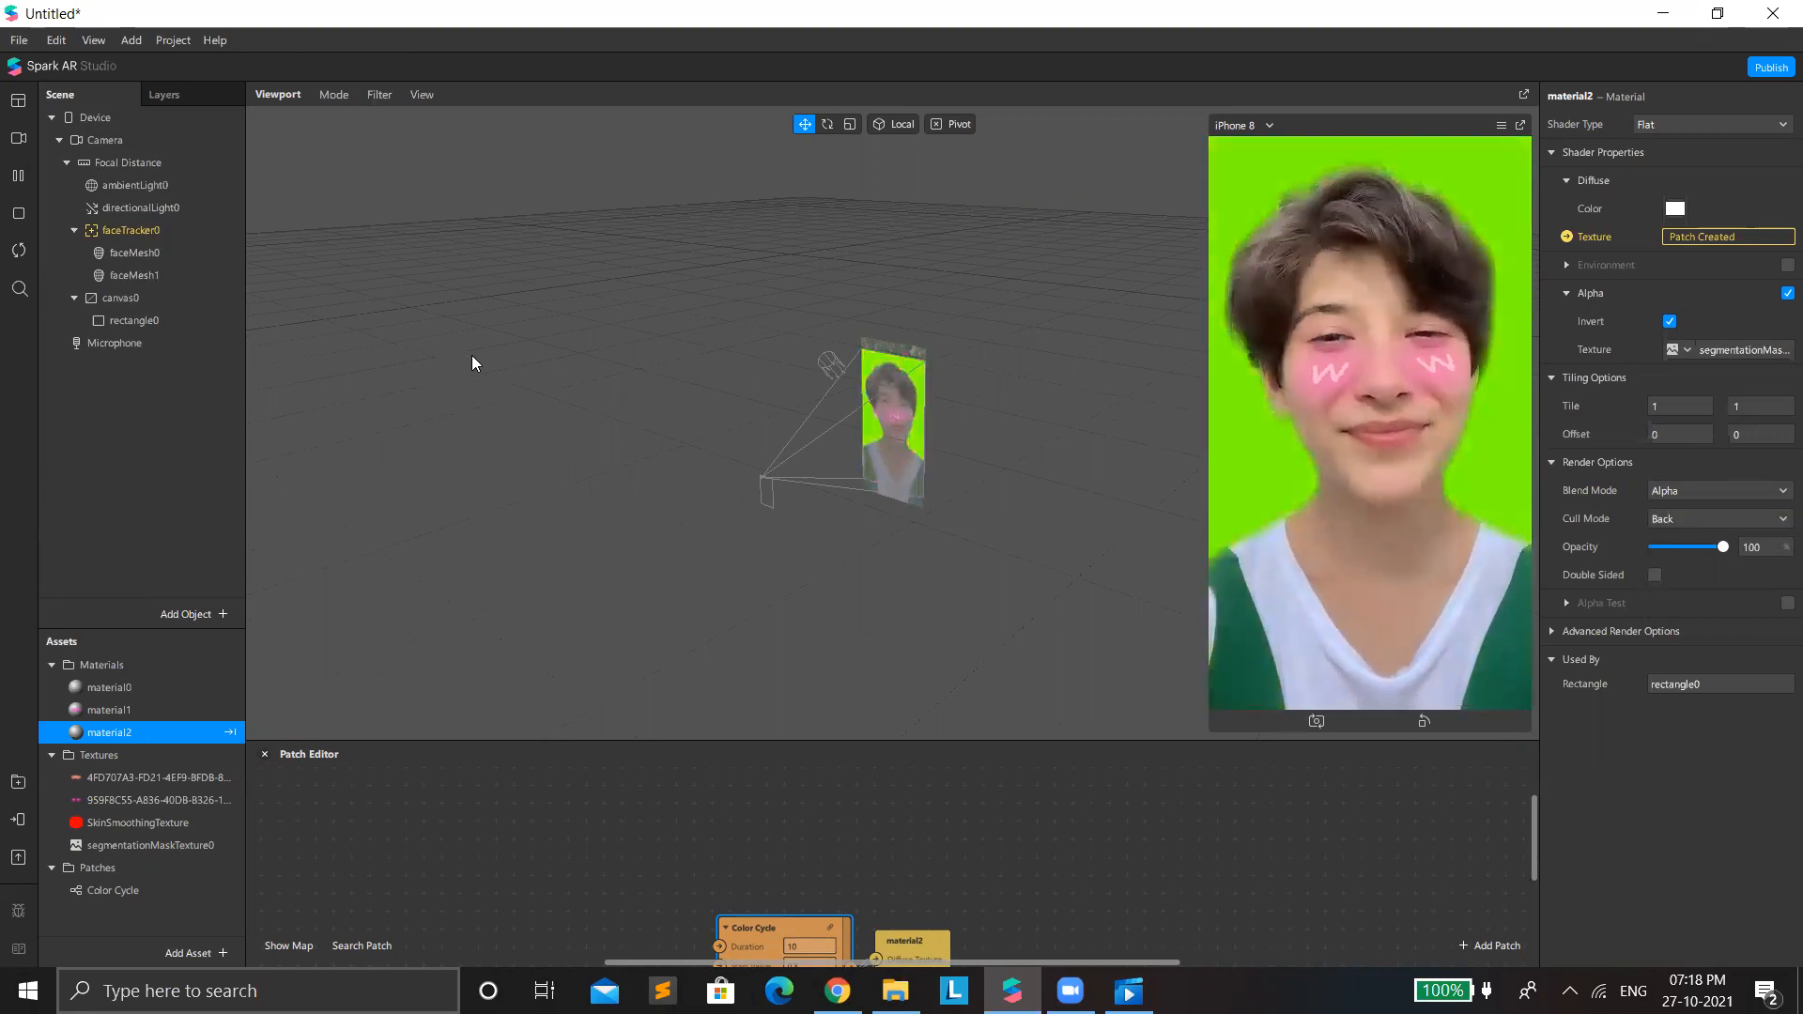
Add a 2D text object under canvas0.
right_click(119, 389)
mouse_move(193, 404)
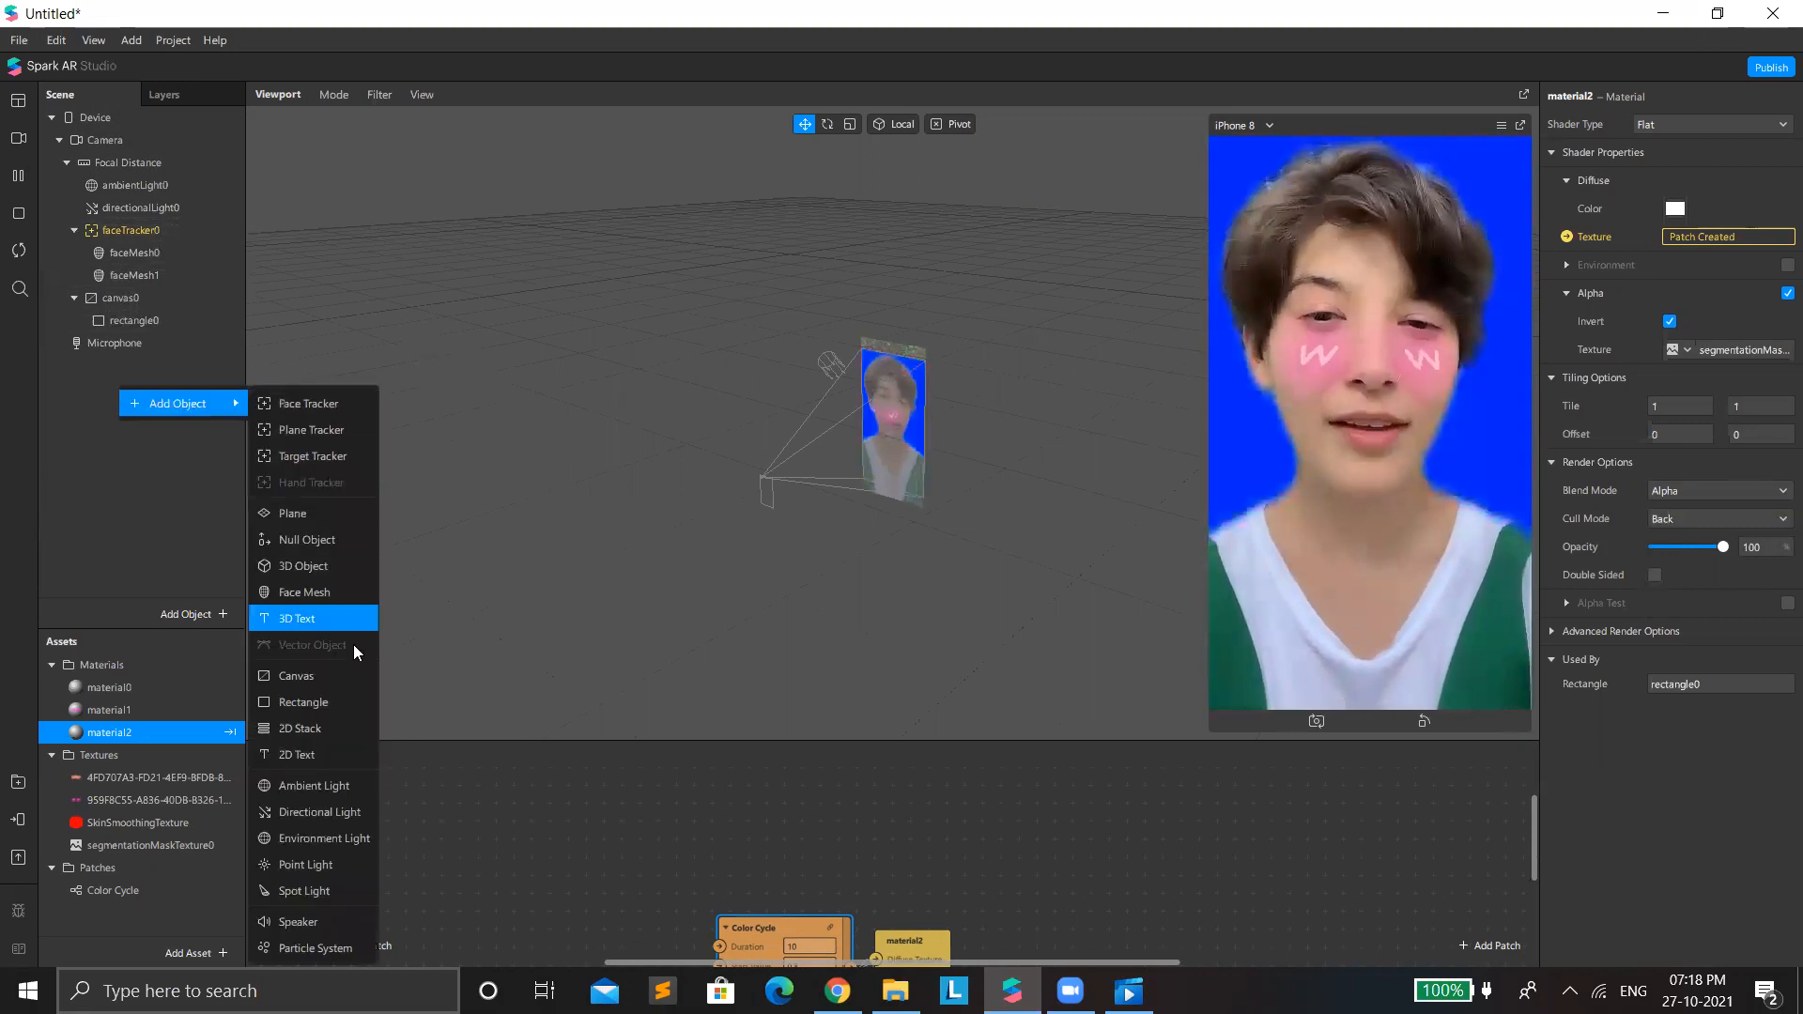
click(94, 301)
right_click(94, 302)
mouse_move(154, 313)
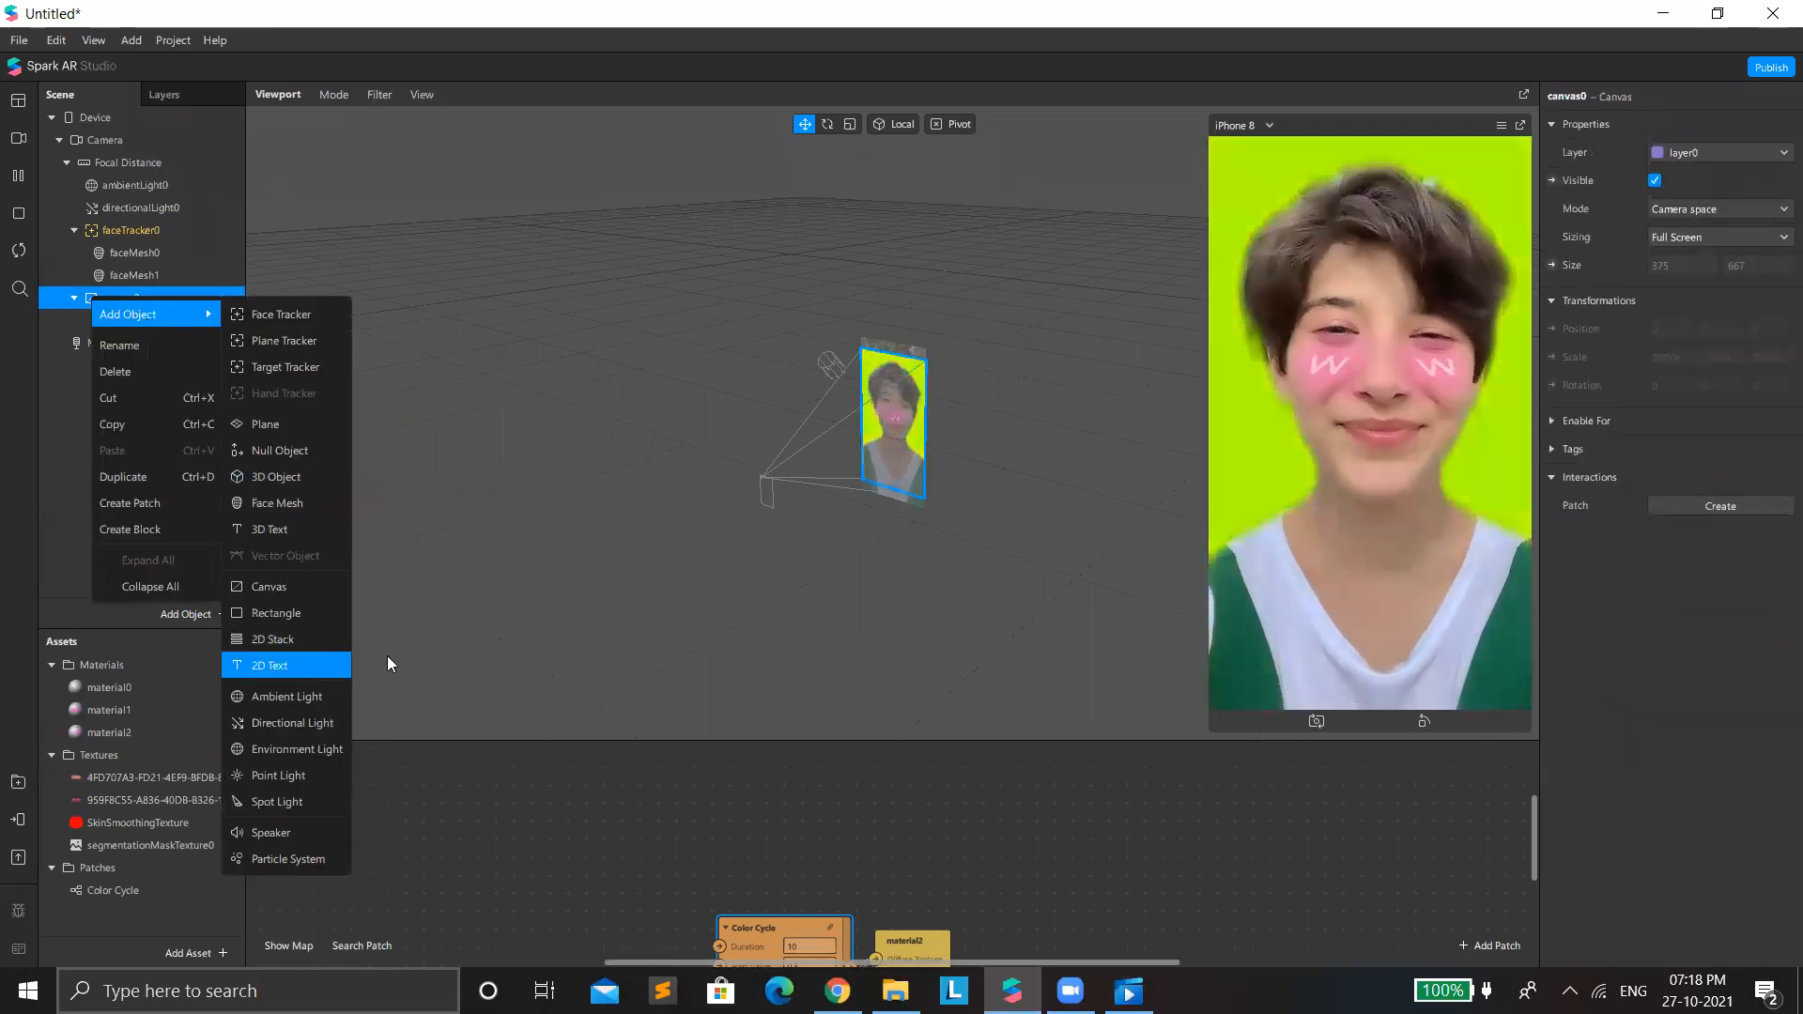
key(Return)
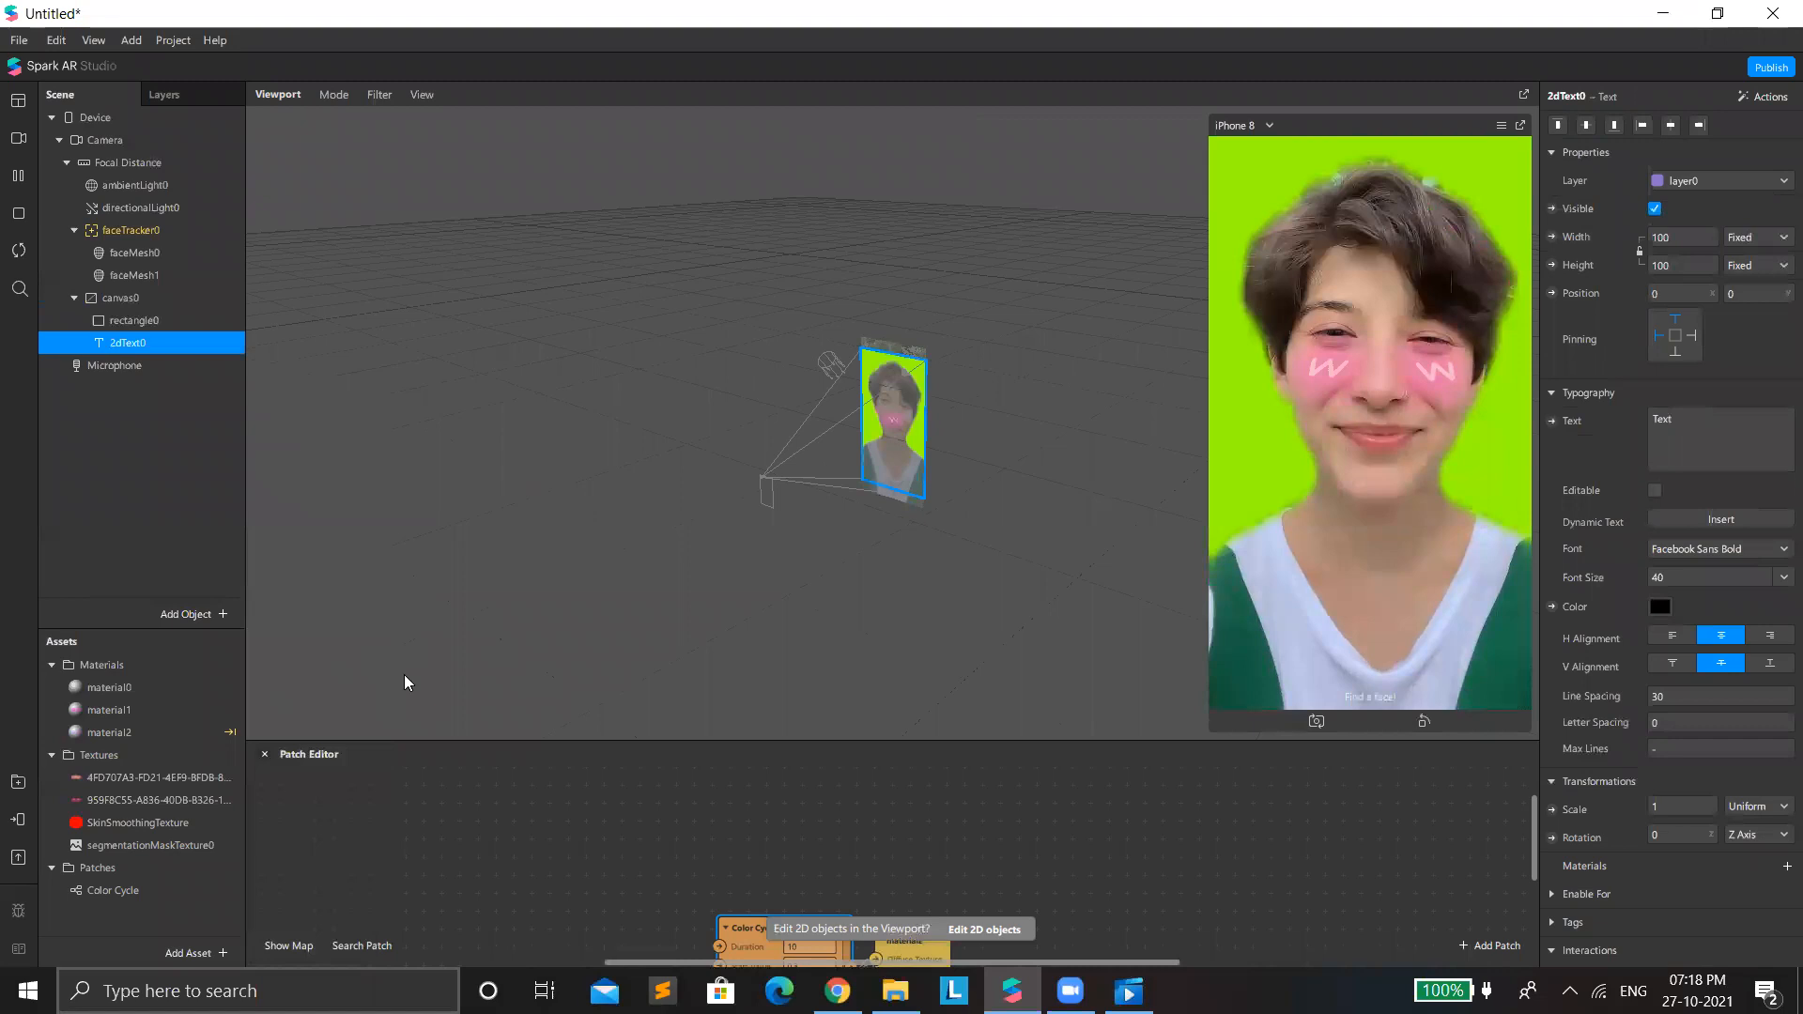
Set the new 2D text's width and height to Relative at 100 so it spans the canvas.
click(1698, 411)
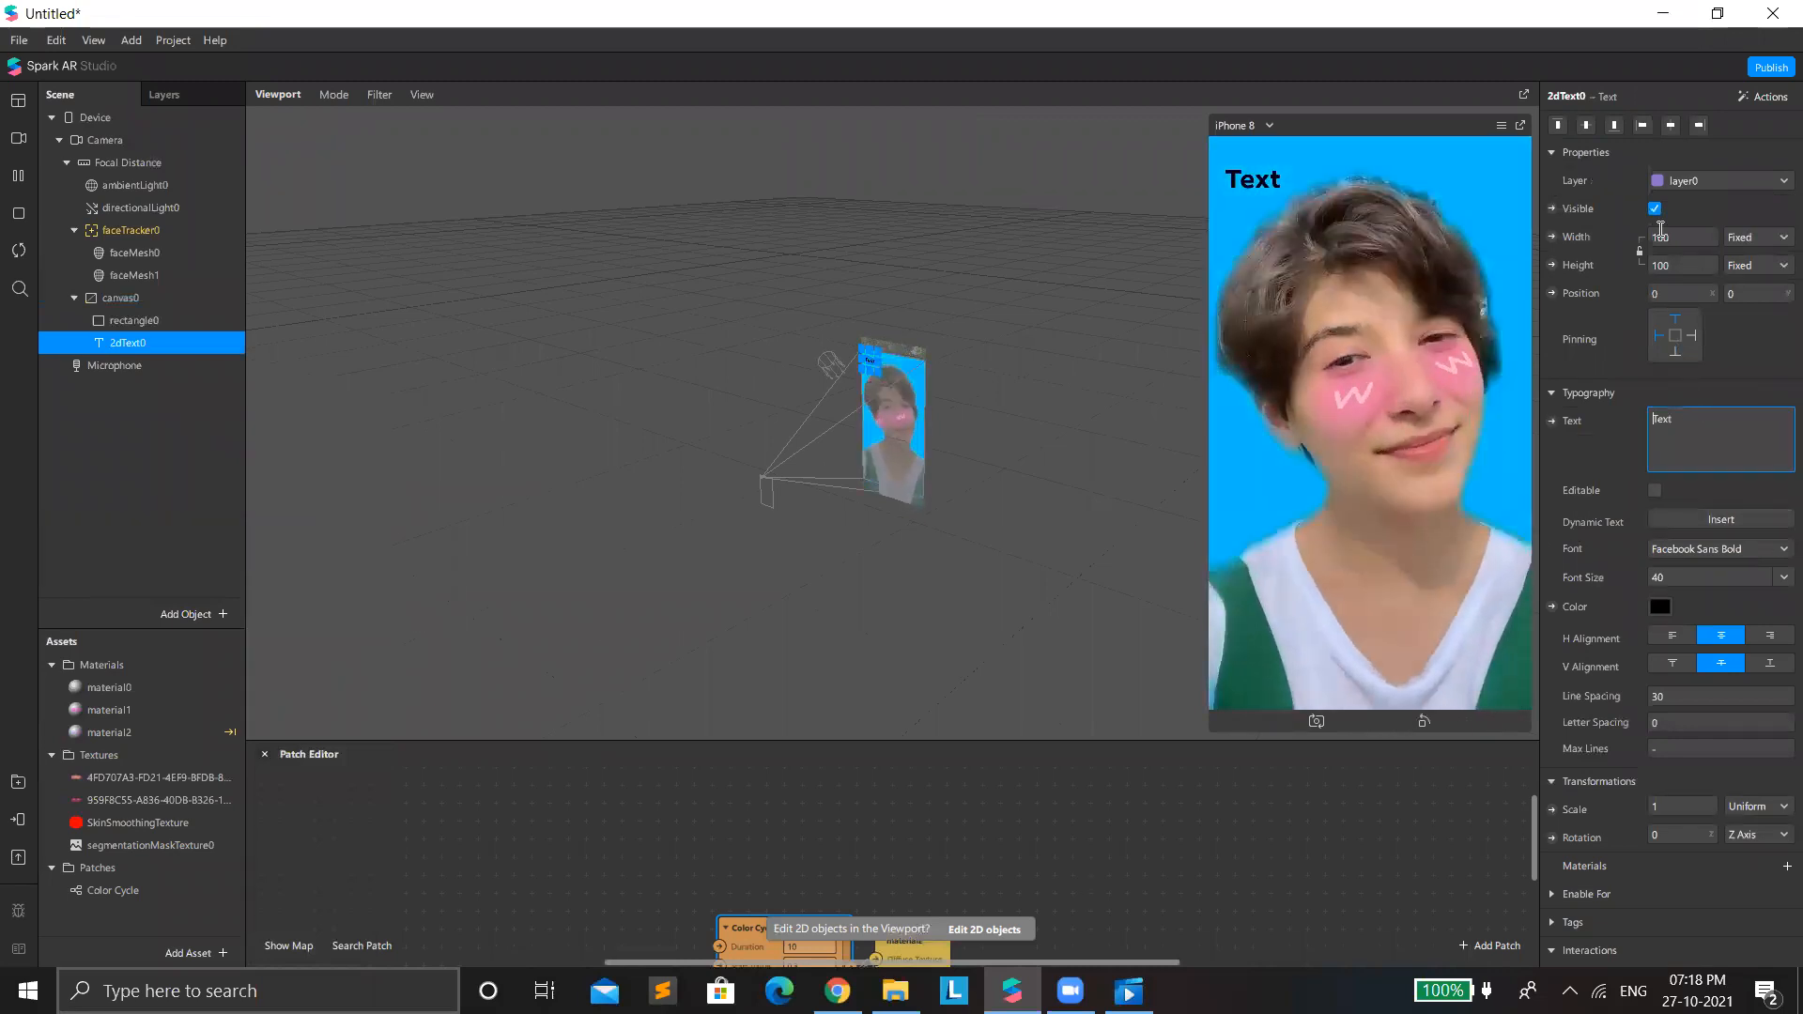
click(1688, 238)
click(1678, 264)
click(1678, 264)
click(1679, 292)
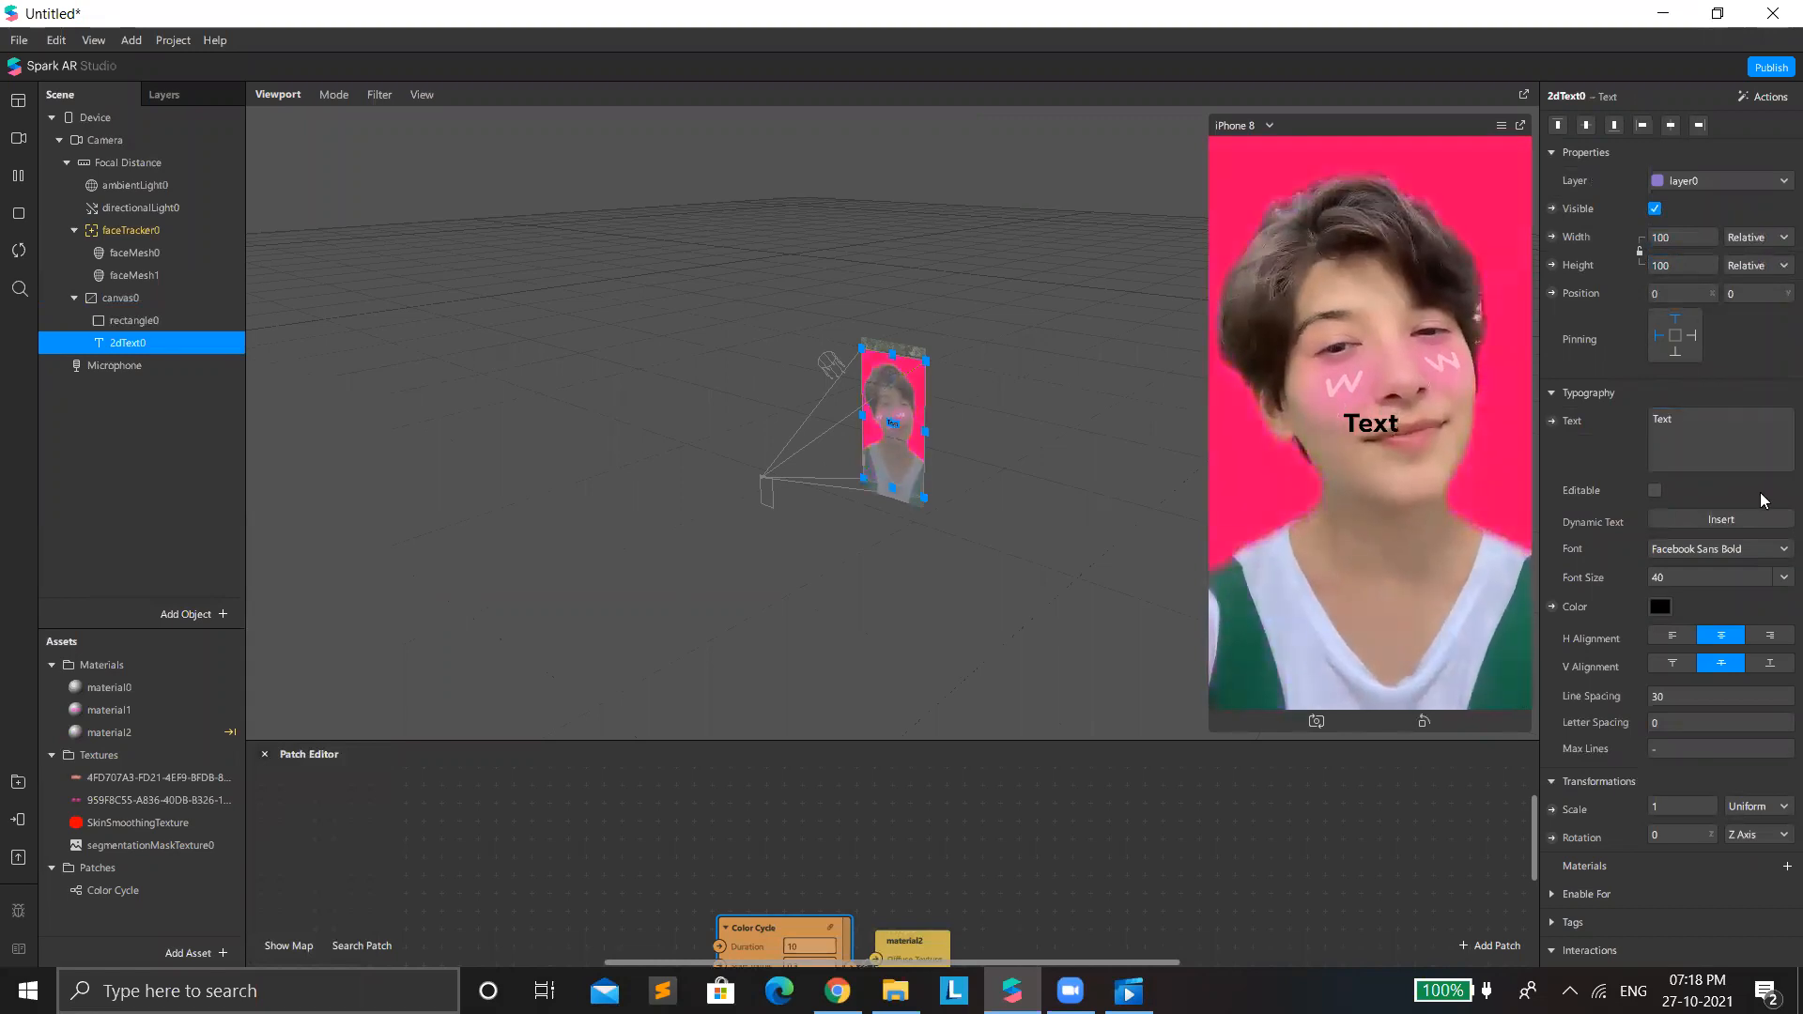
Change the text to "Good Day" and move it to the lower-left corner of the preview, at about -106, 313.
click(1699, 417)
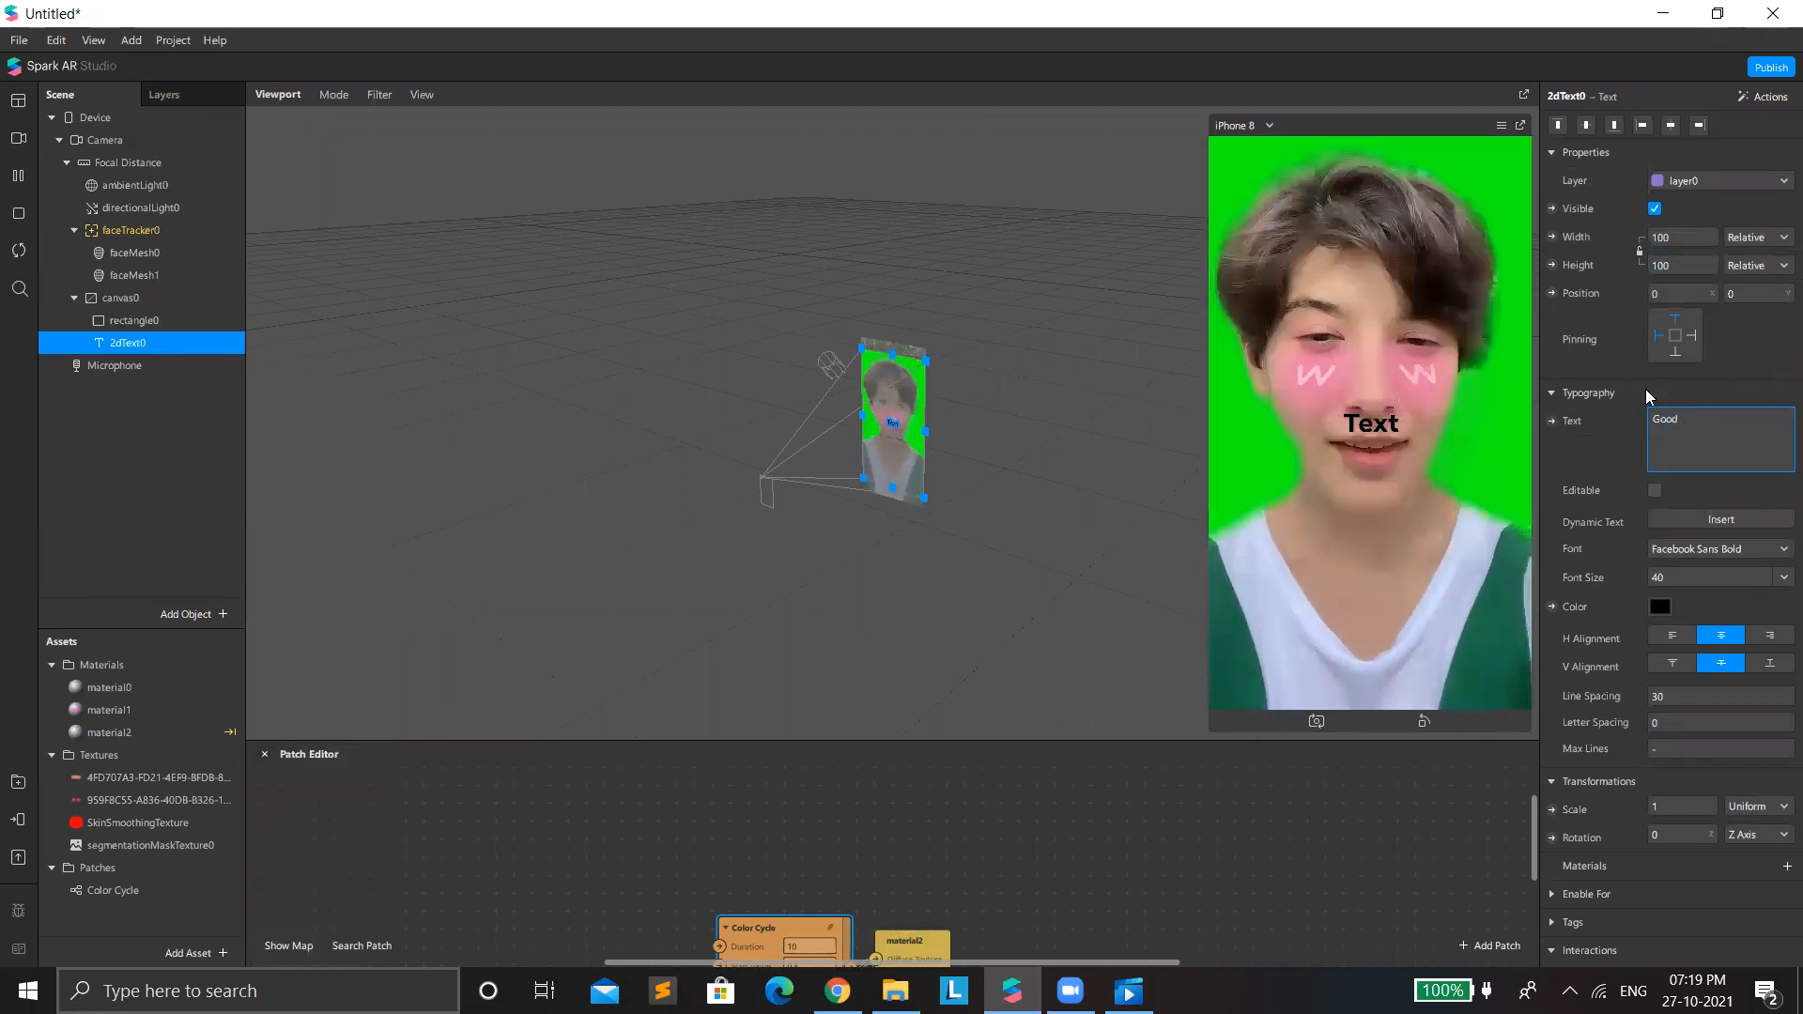
text(Good D)
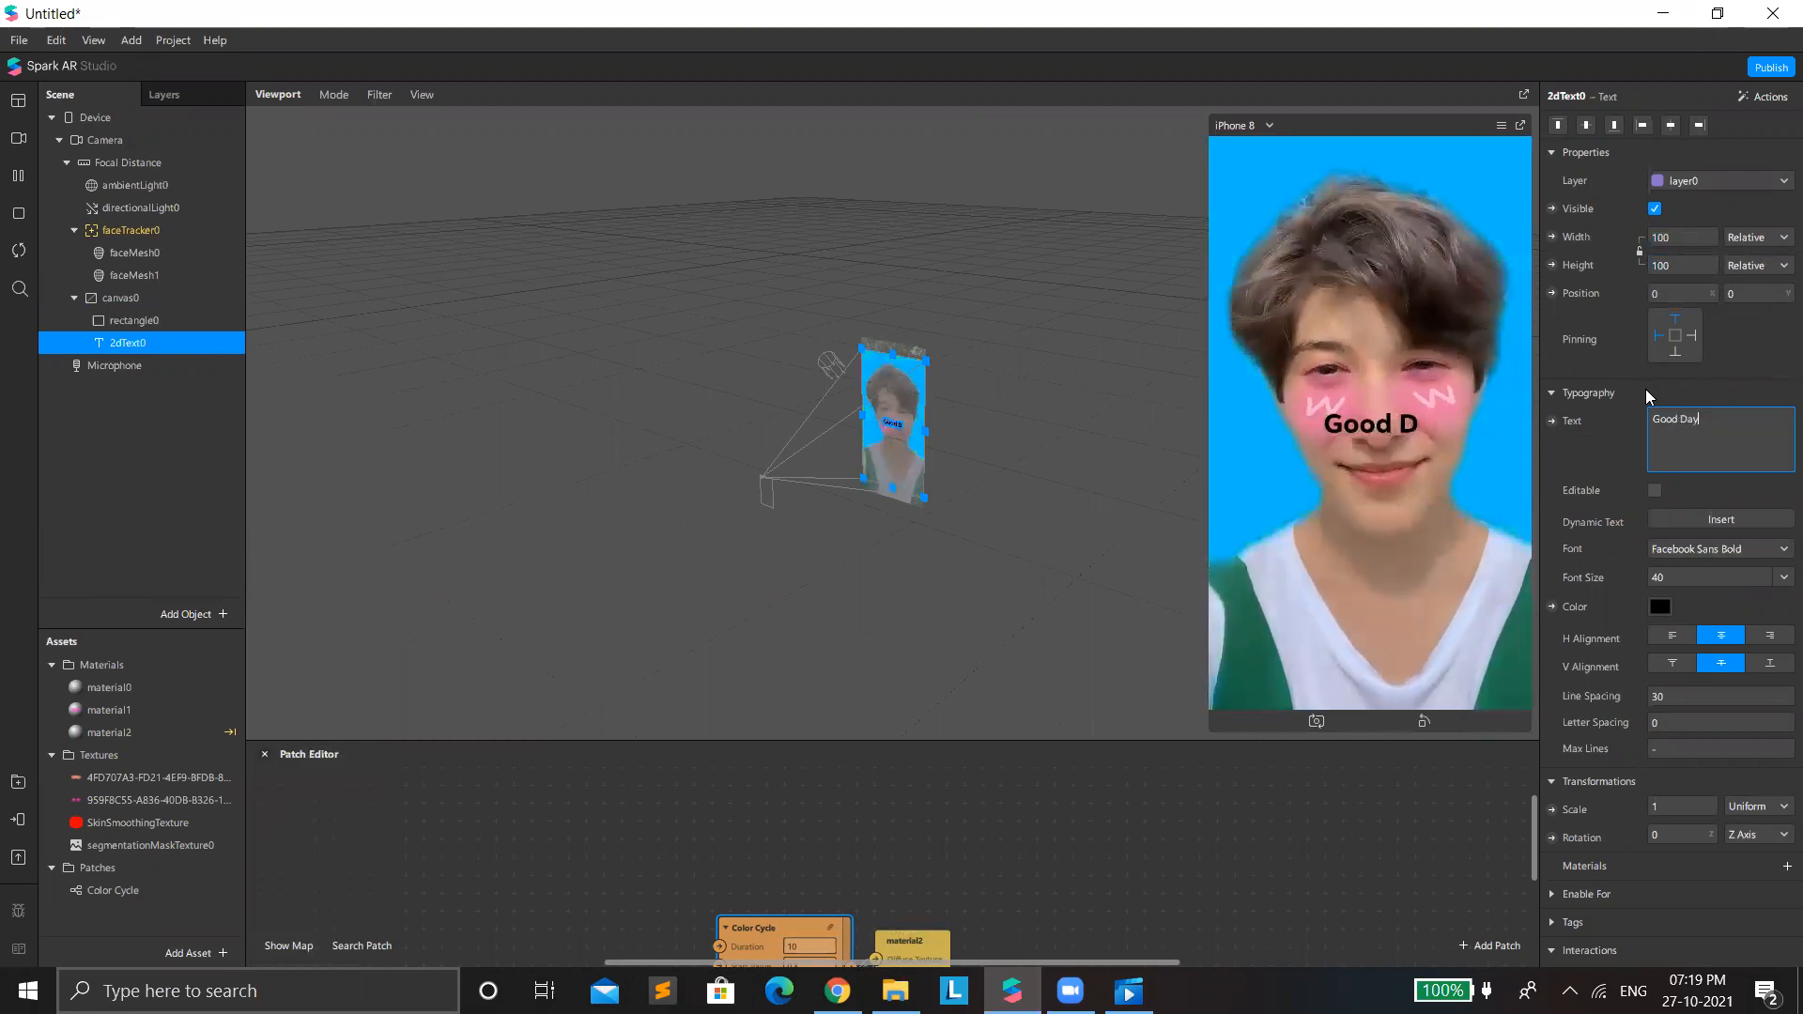
text(ay)
key(Return)
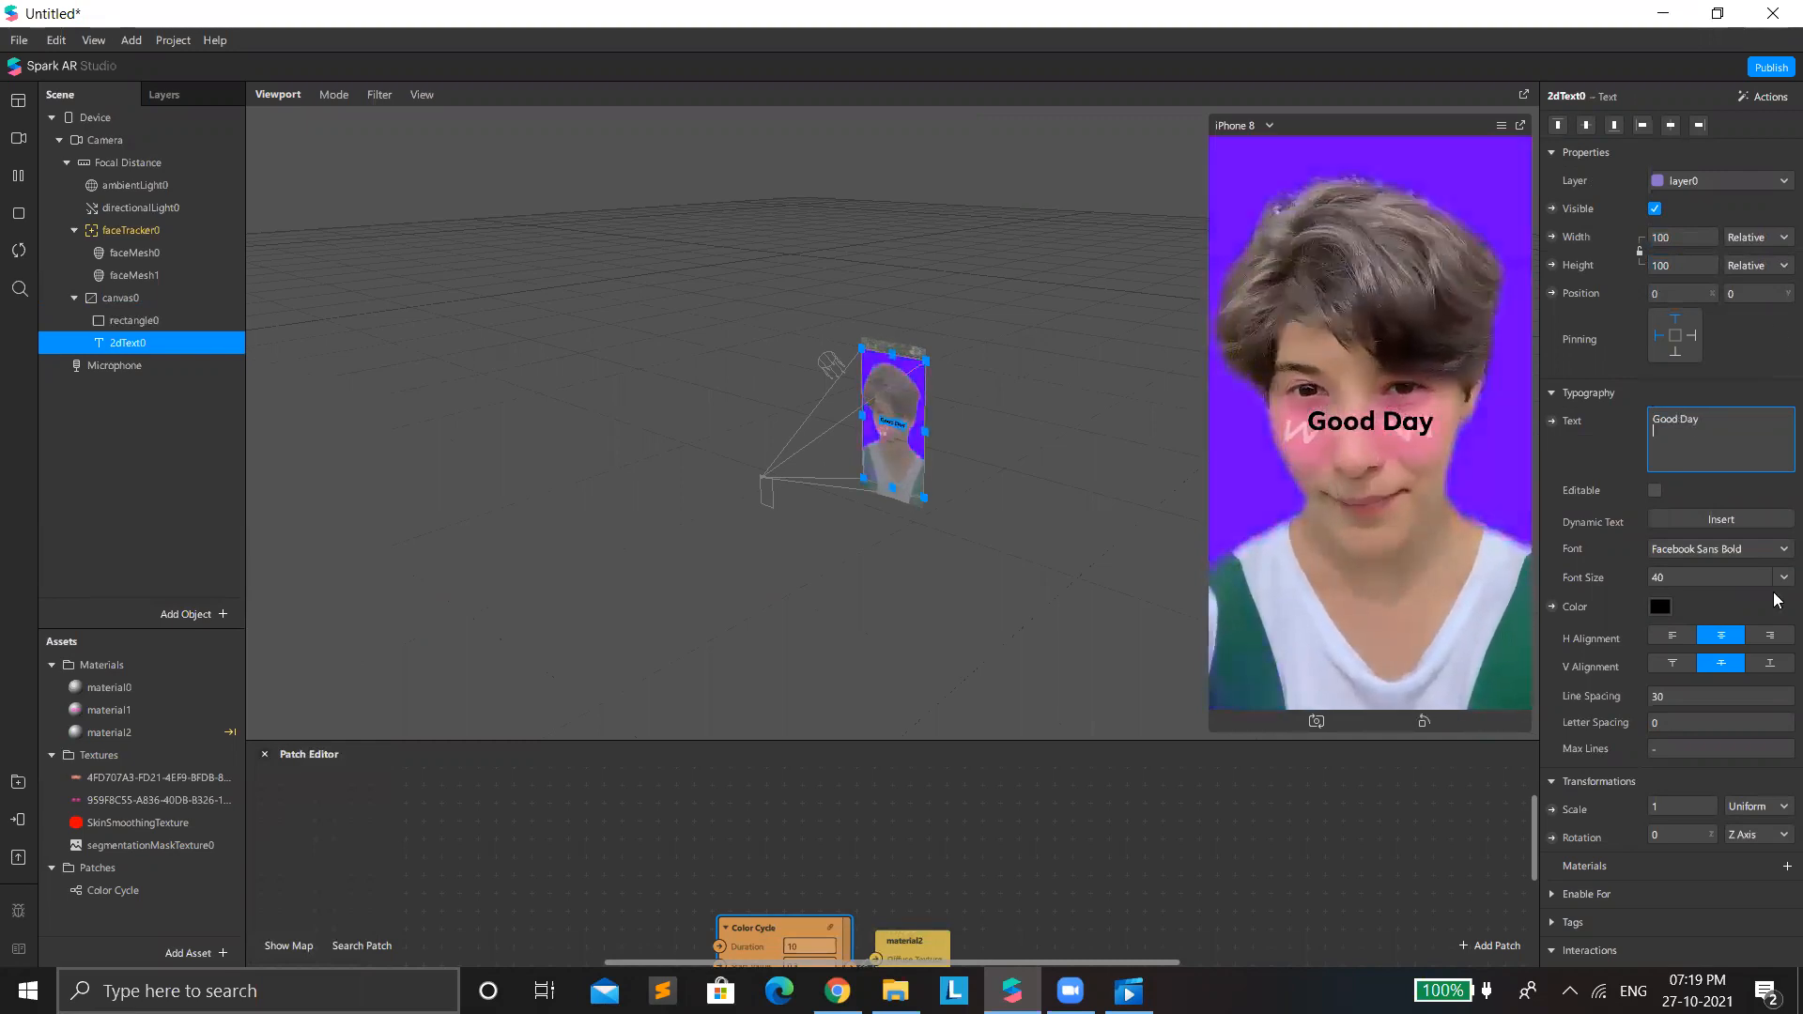
click(1735, 522)
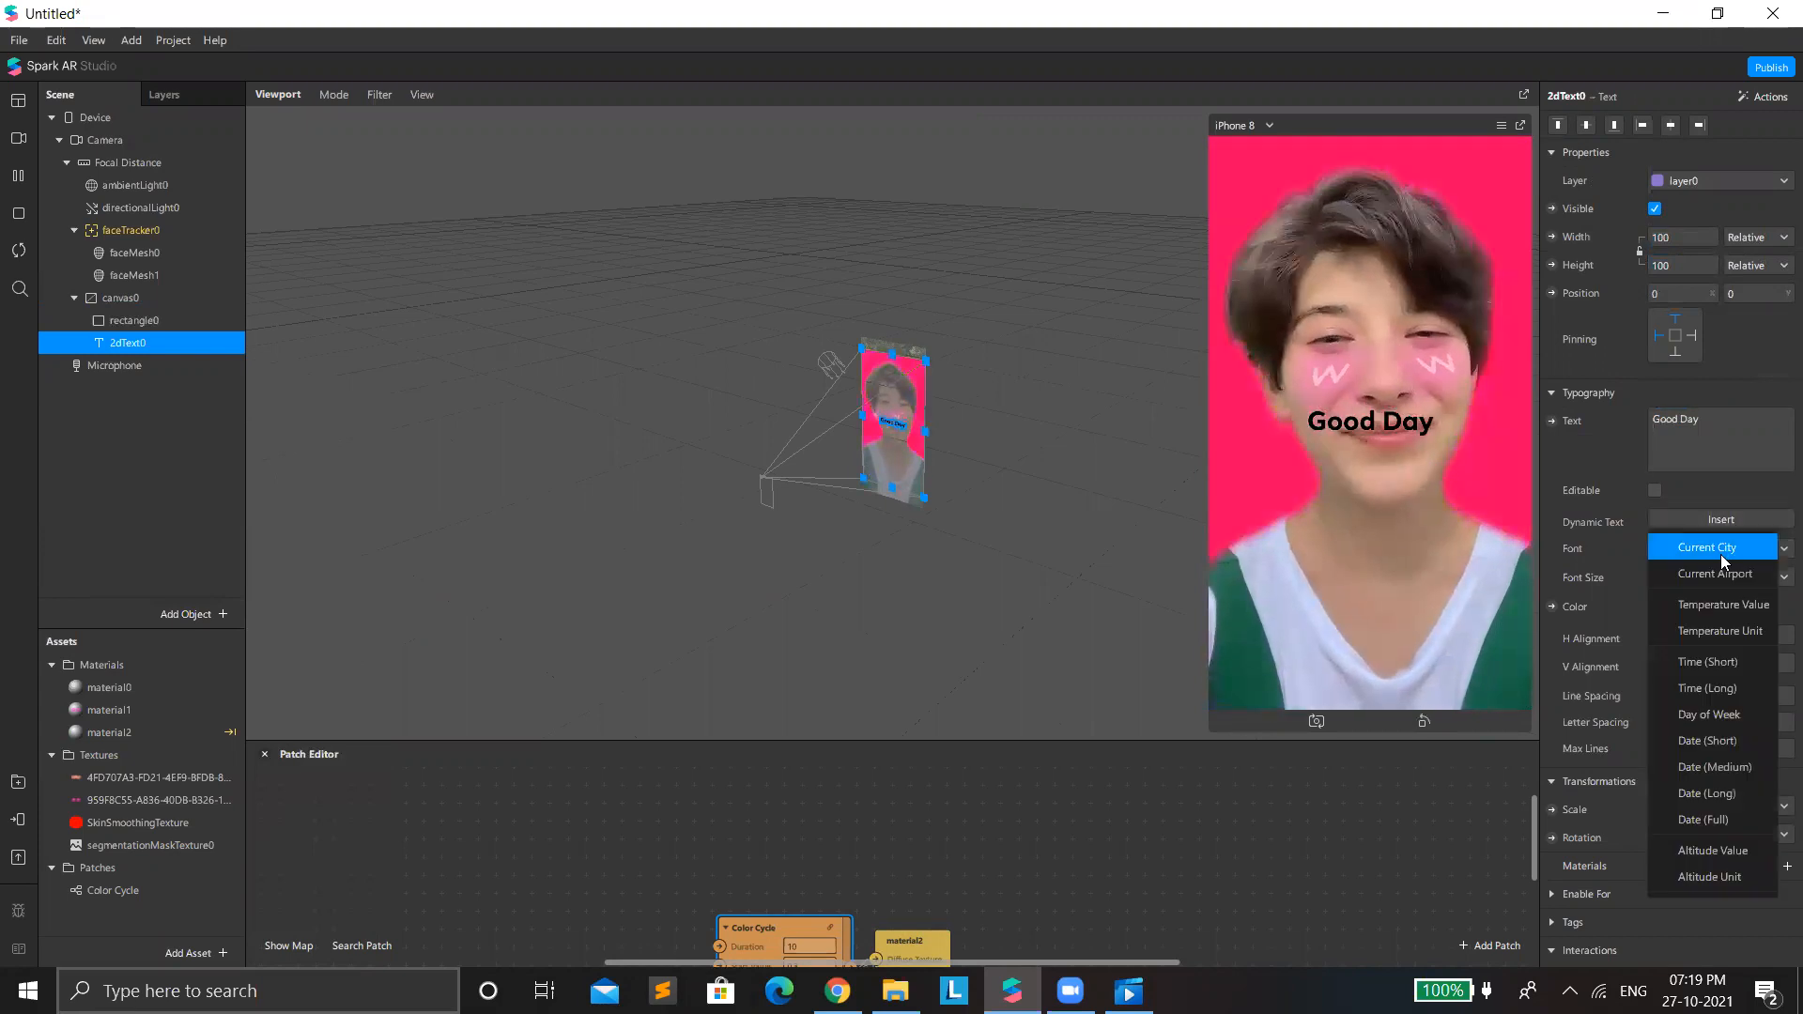
click(1774, 392)
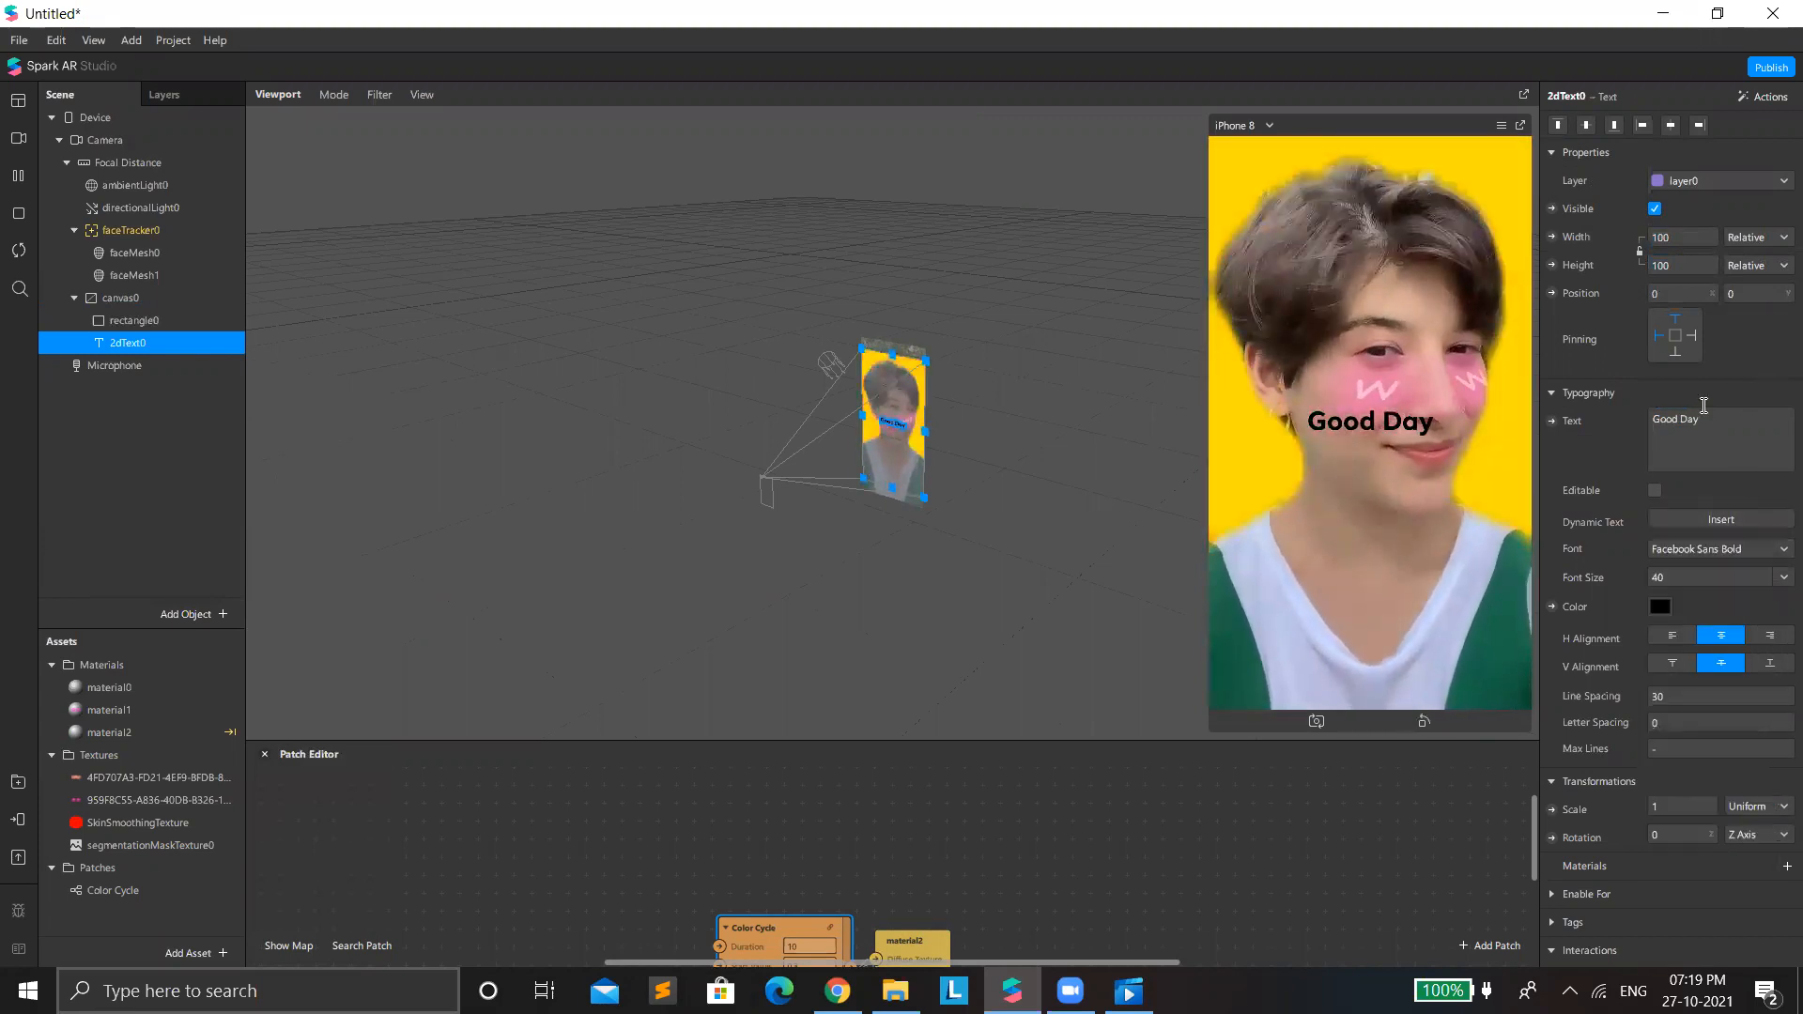
drag(881, 413, 872, 472)
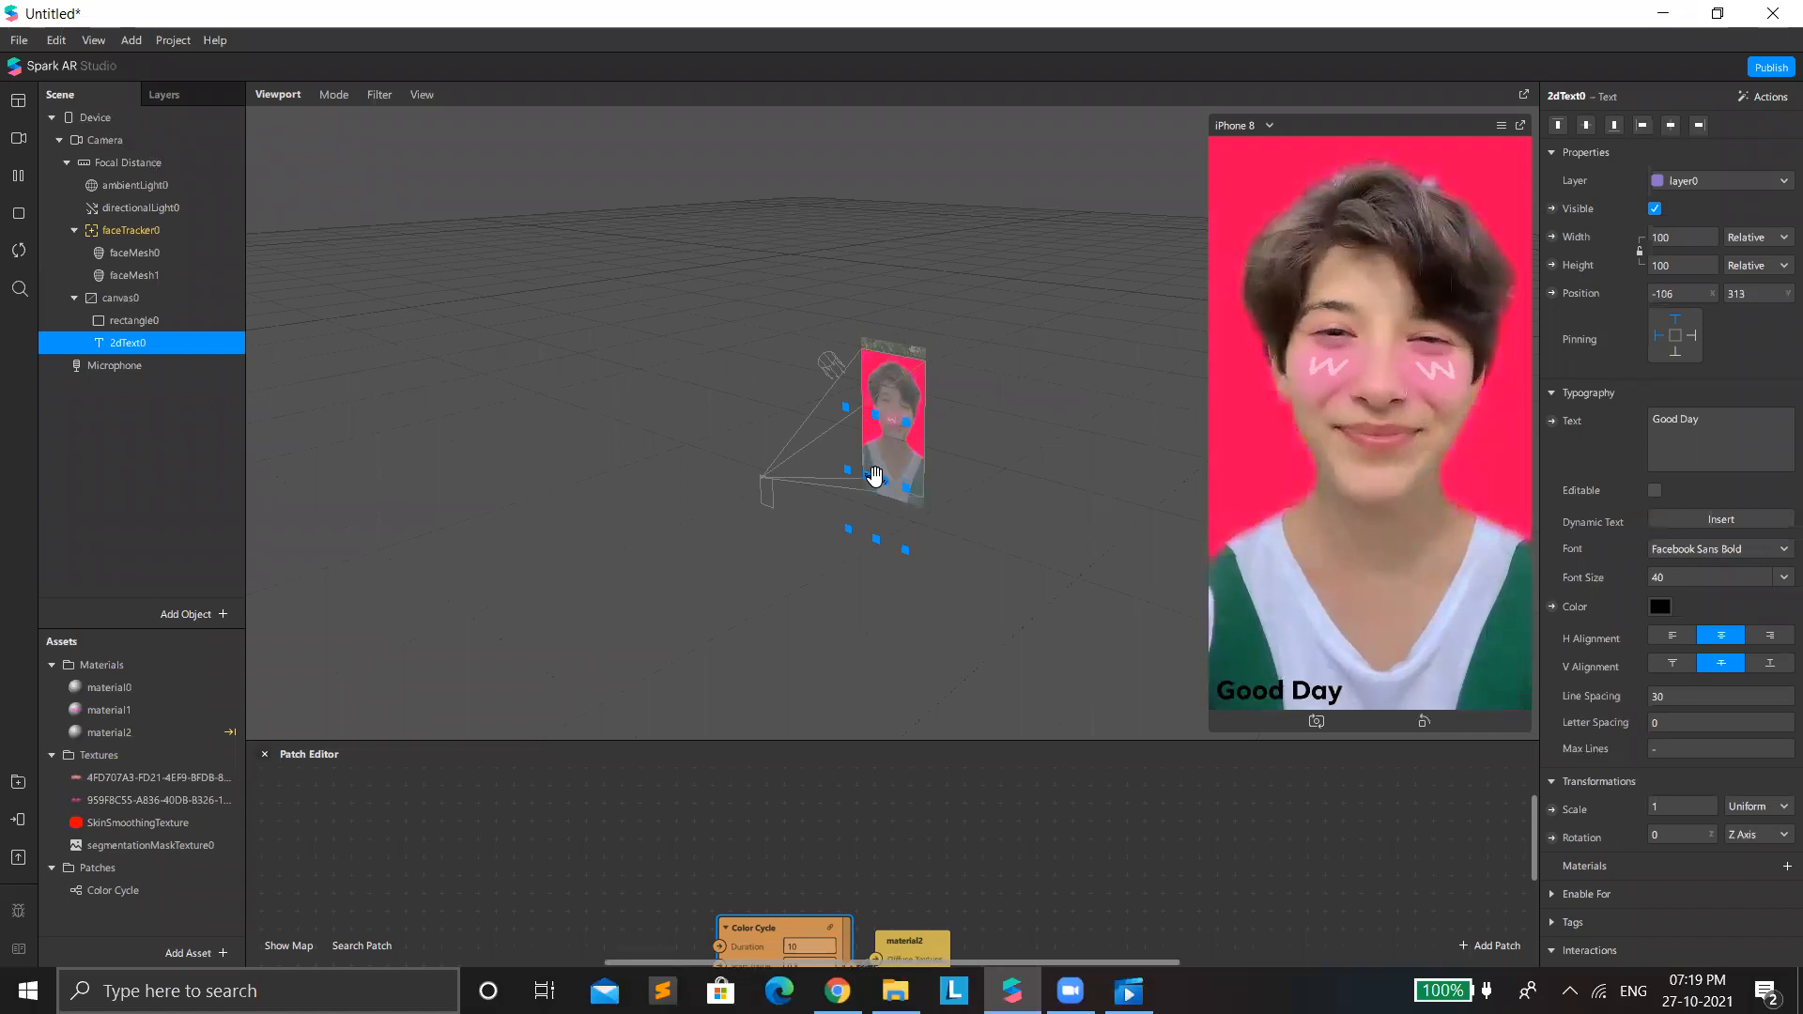
Add a second 2D text under canvas0 with its width and height set to Relative at 100.
right_click(235, 301)
mouse_move(270, 316)
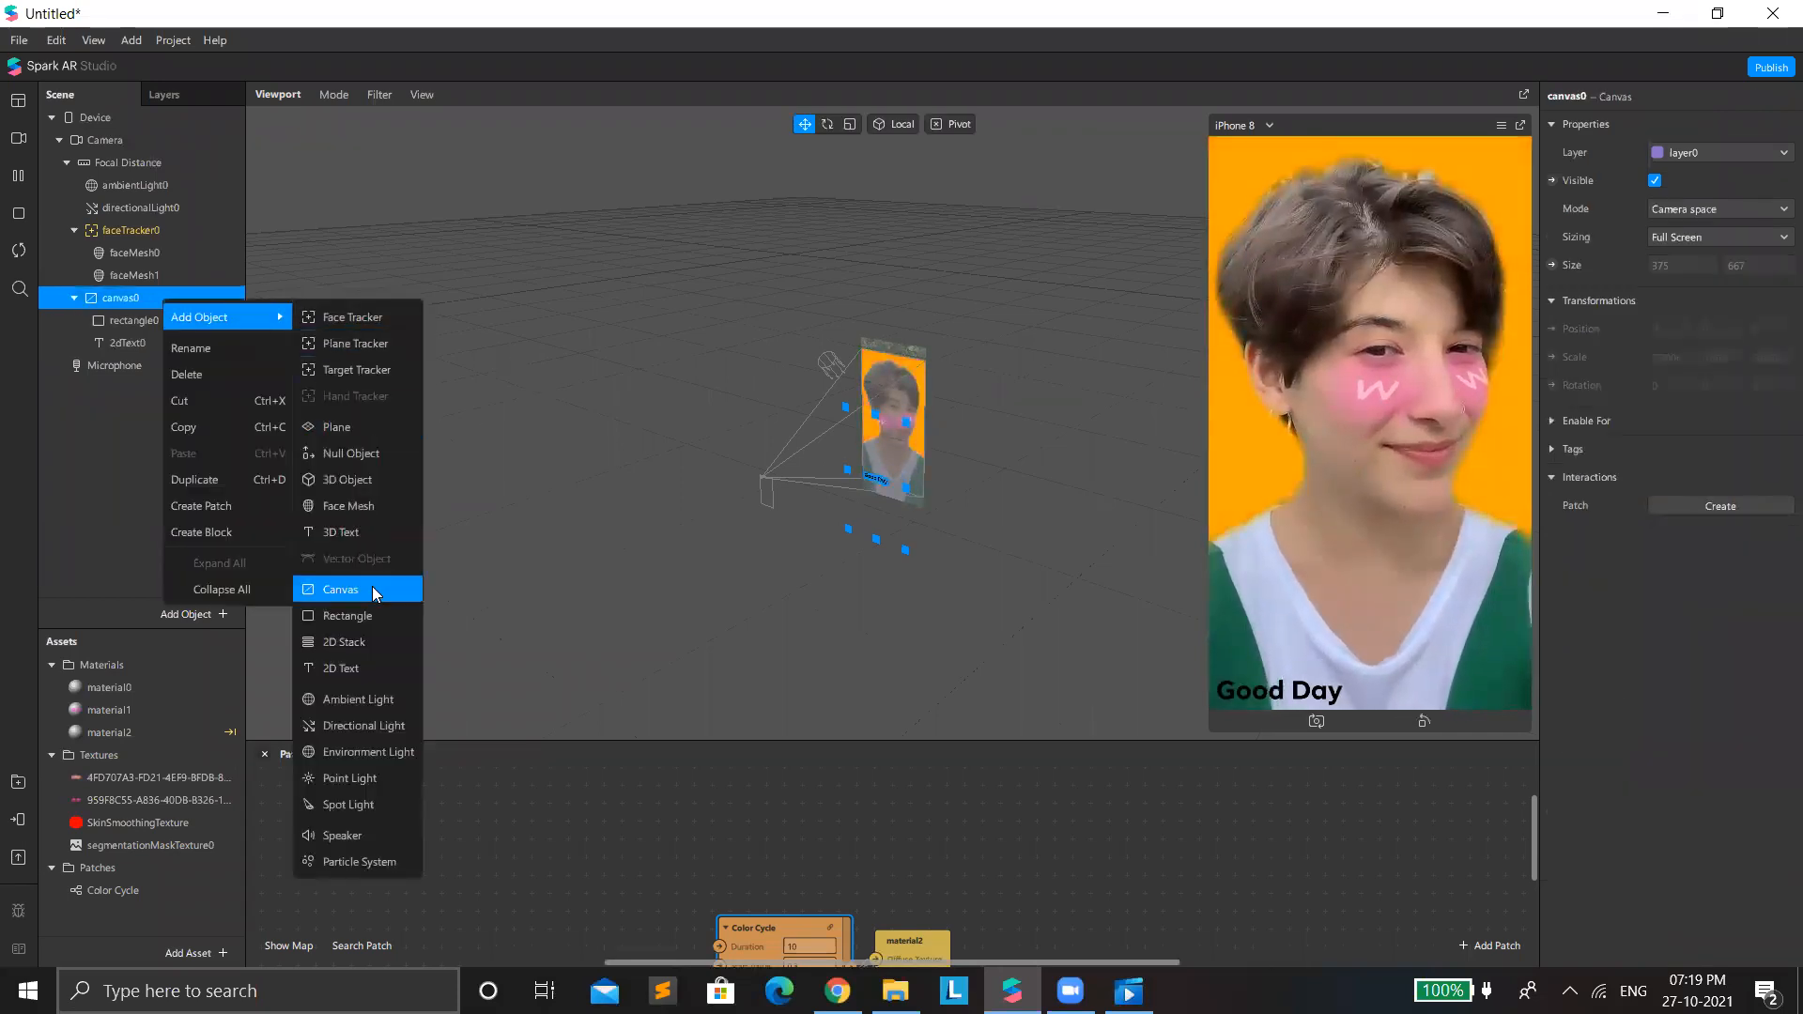
click(383, 663)
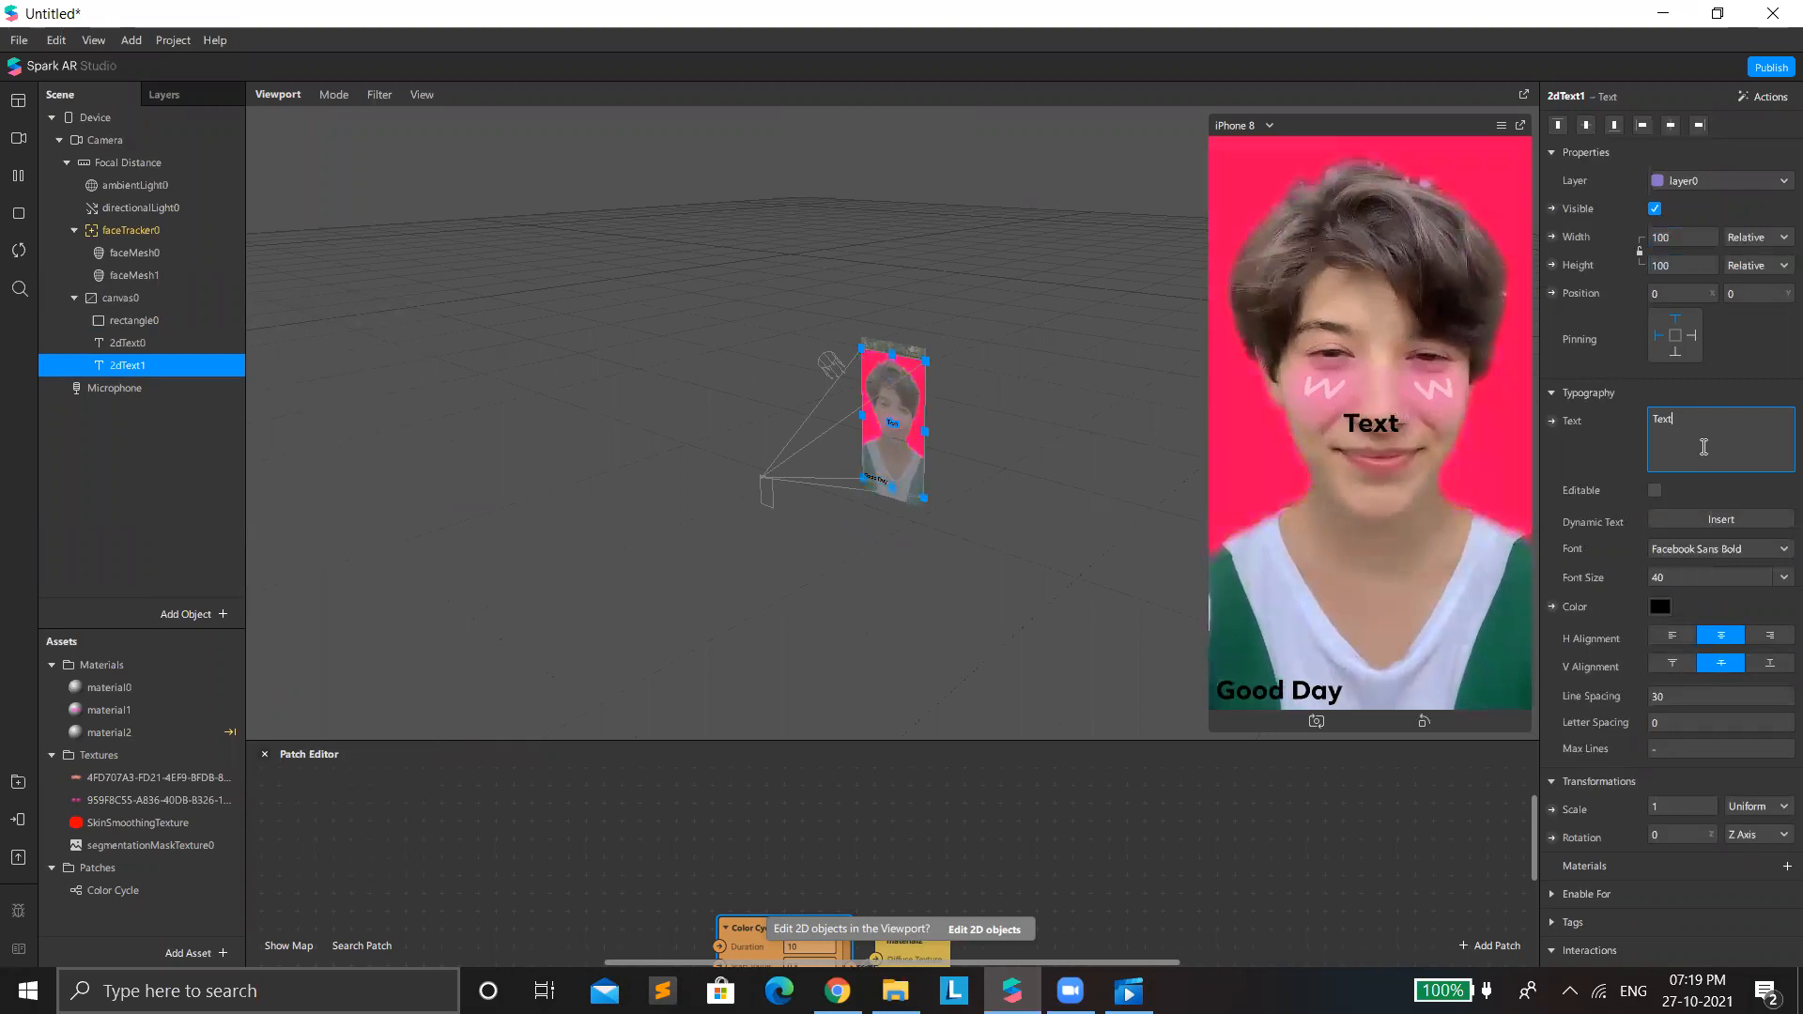
Replace the second text's placeholder with the Day of Week dynamic text.
key(BackSpace)
key(BackSpace)
click(1719, 520)
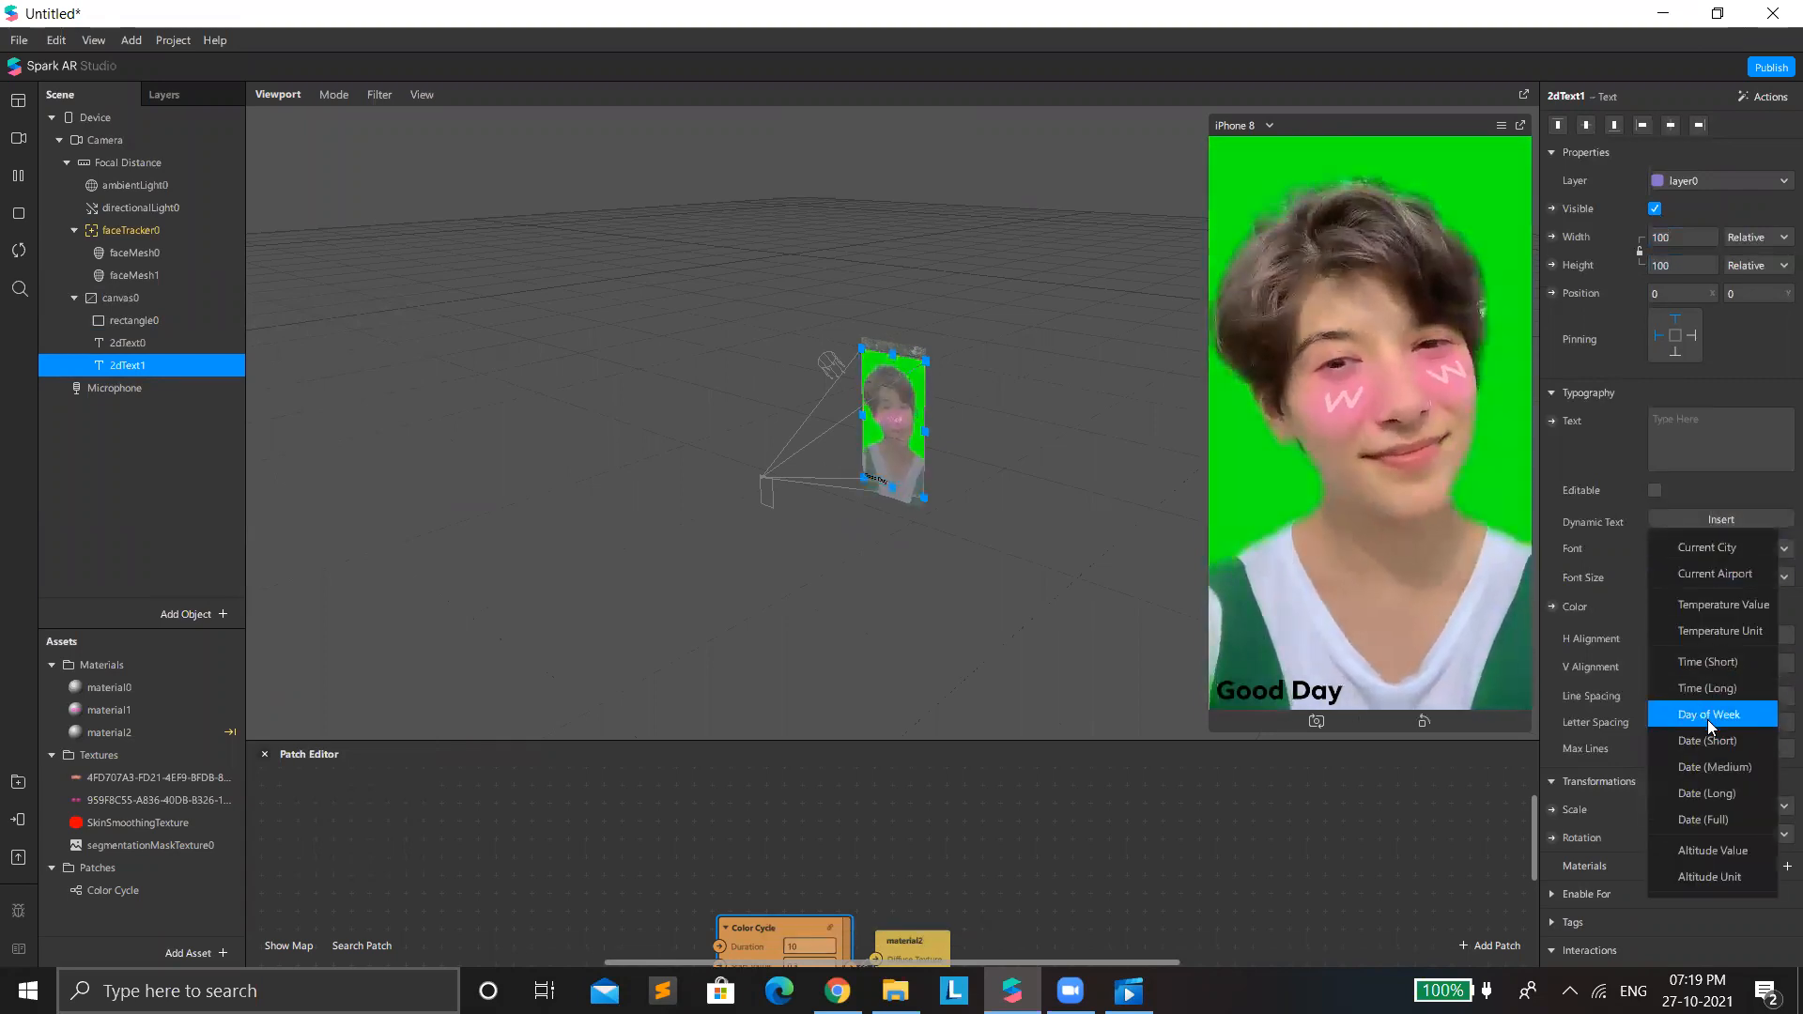
click(1707, 718)
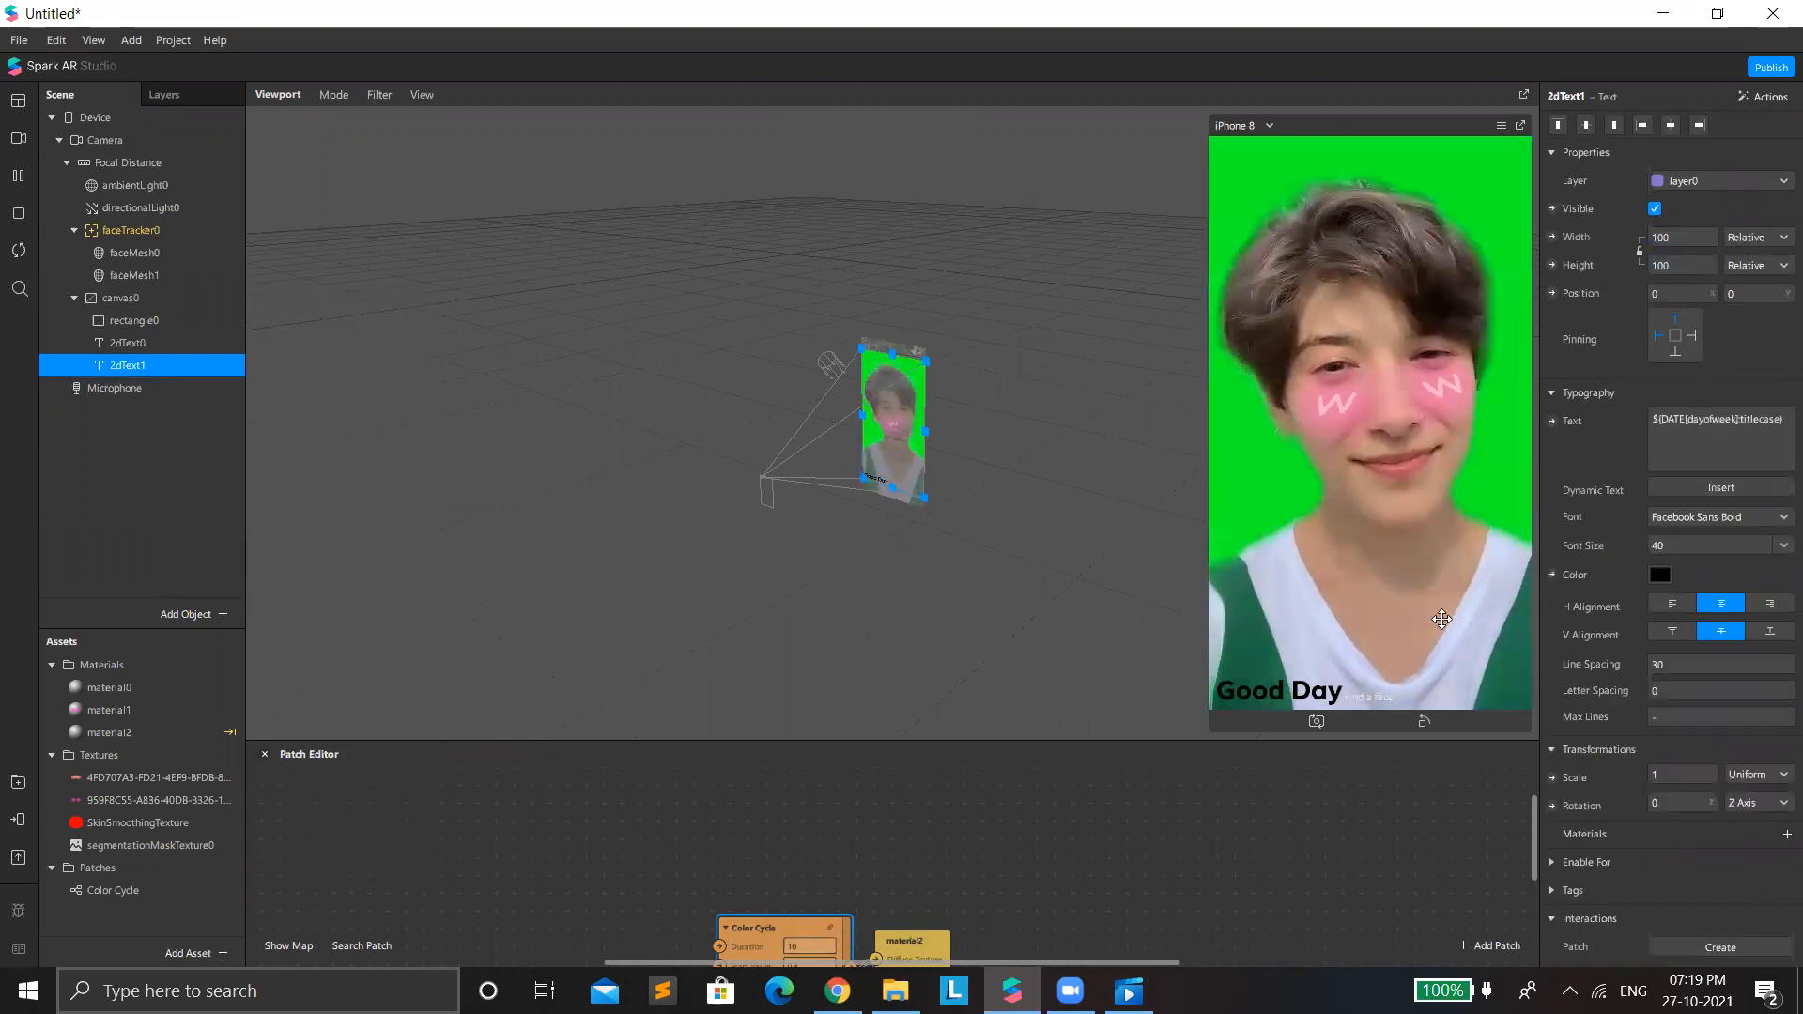
Format the weekday text in NotoMono Regular with line spacing 20 and letter spacing 3, keeping its black color.
click(1739, 516)
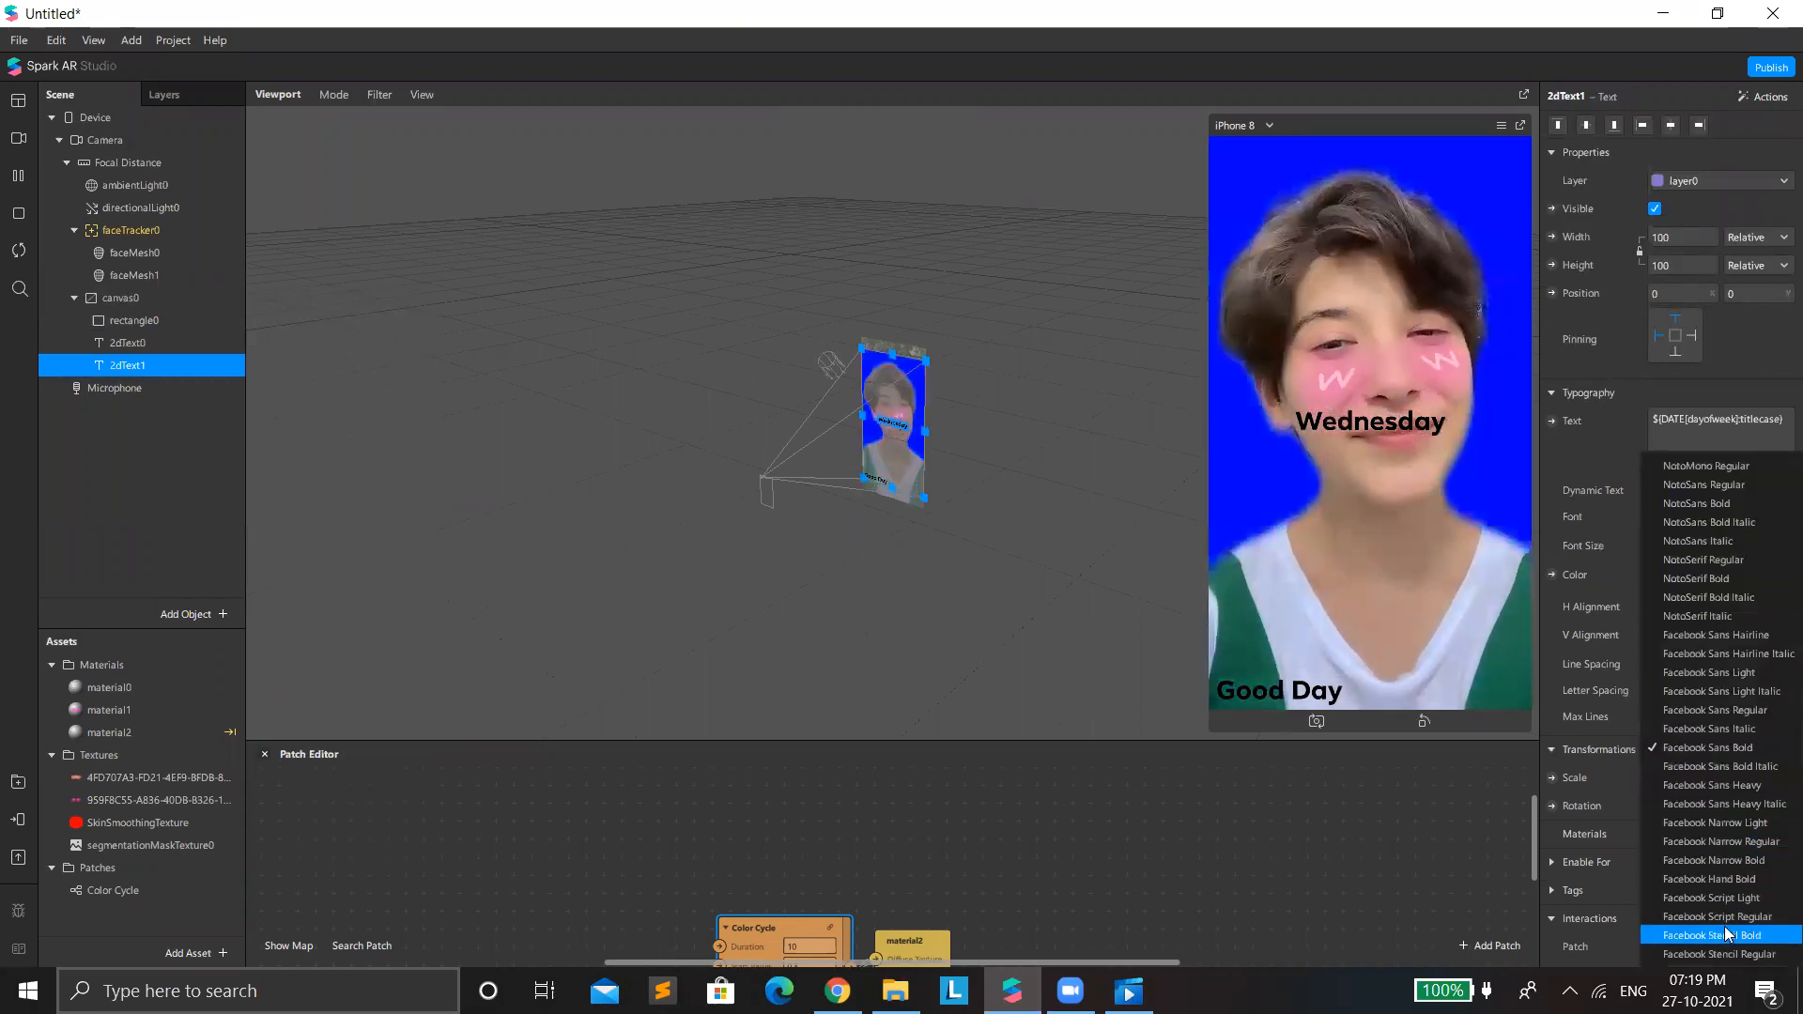
click(1715, 490)
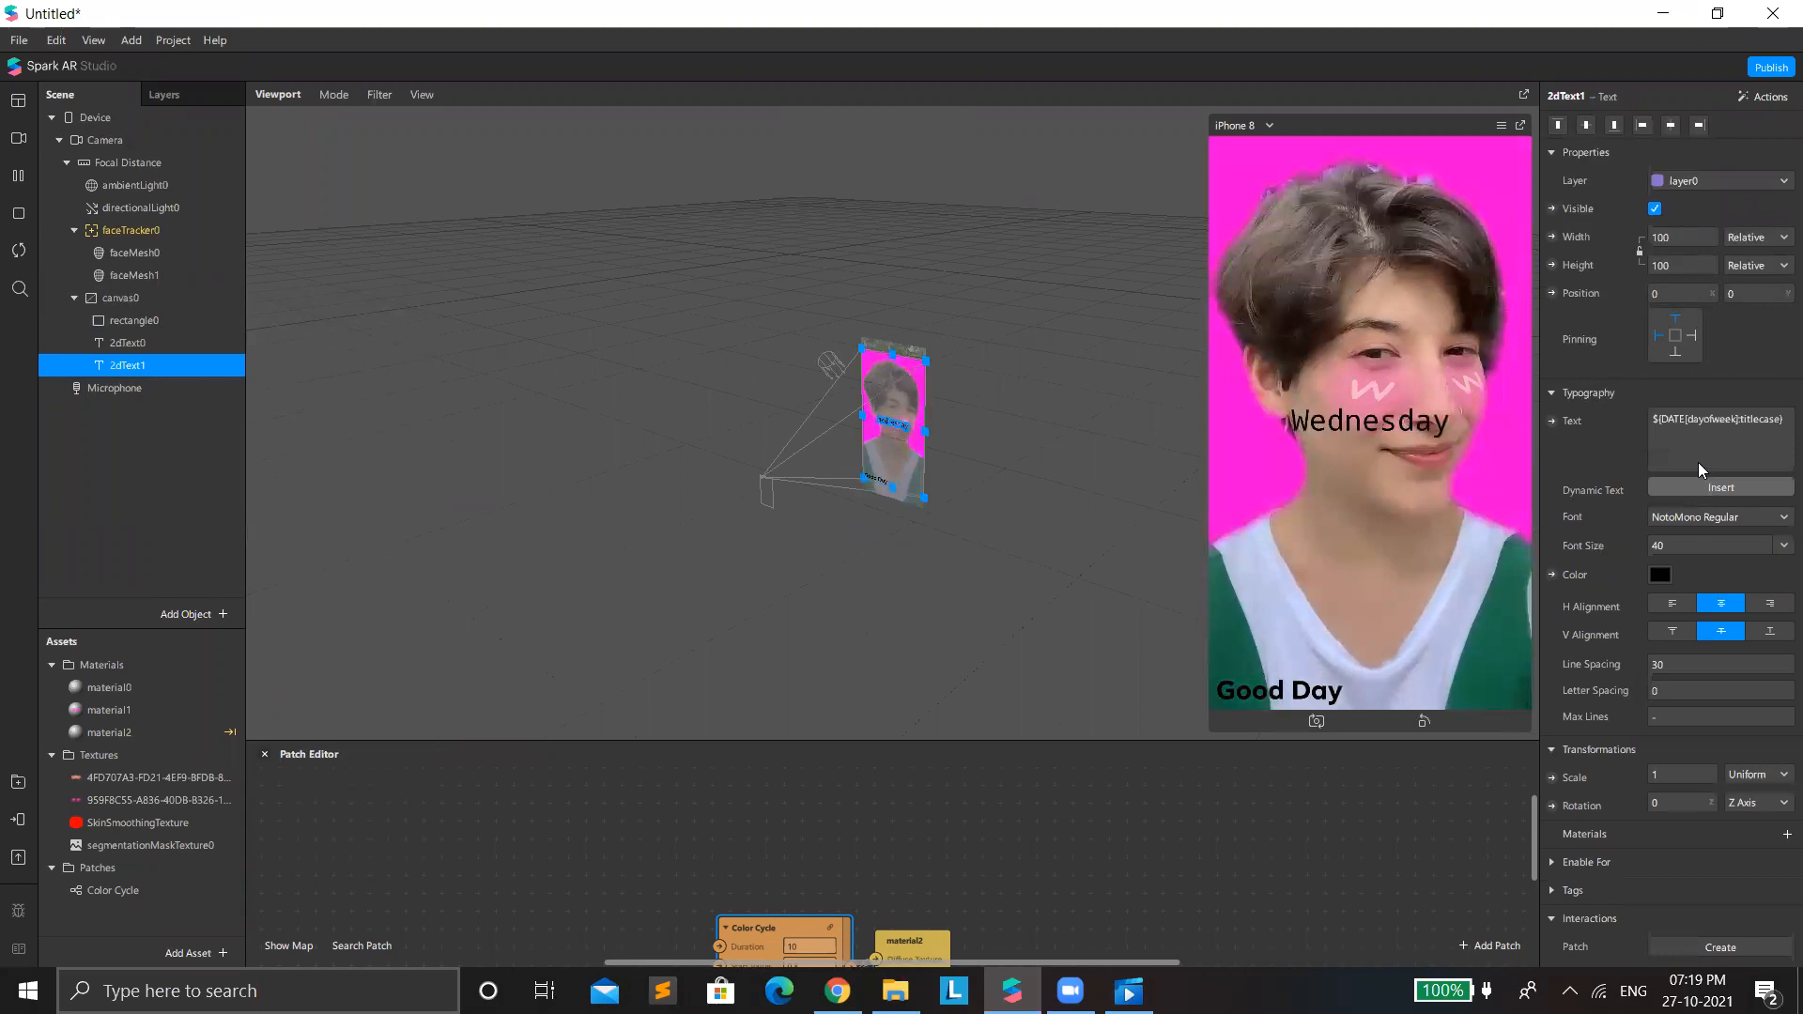
click(1672, 685)
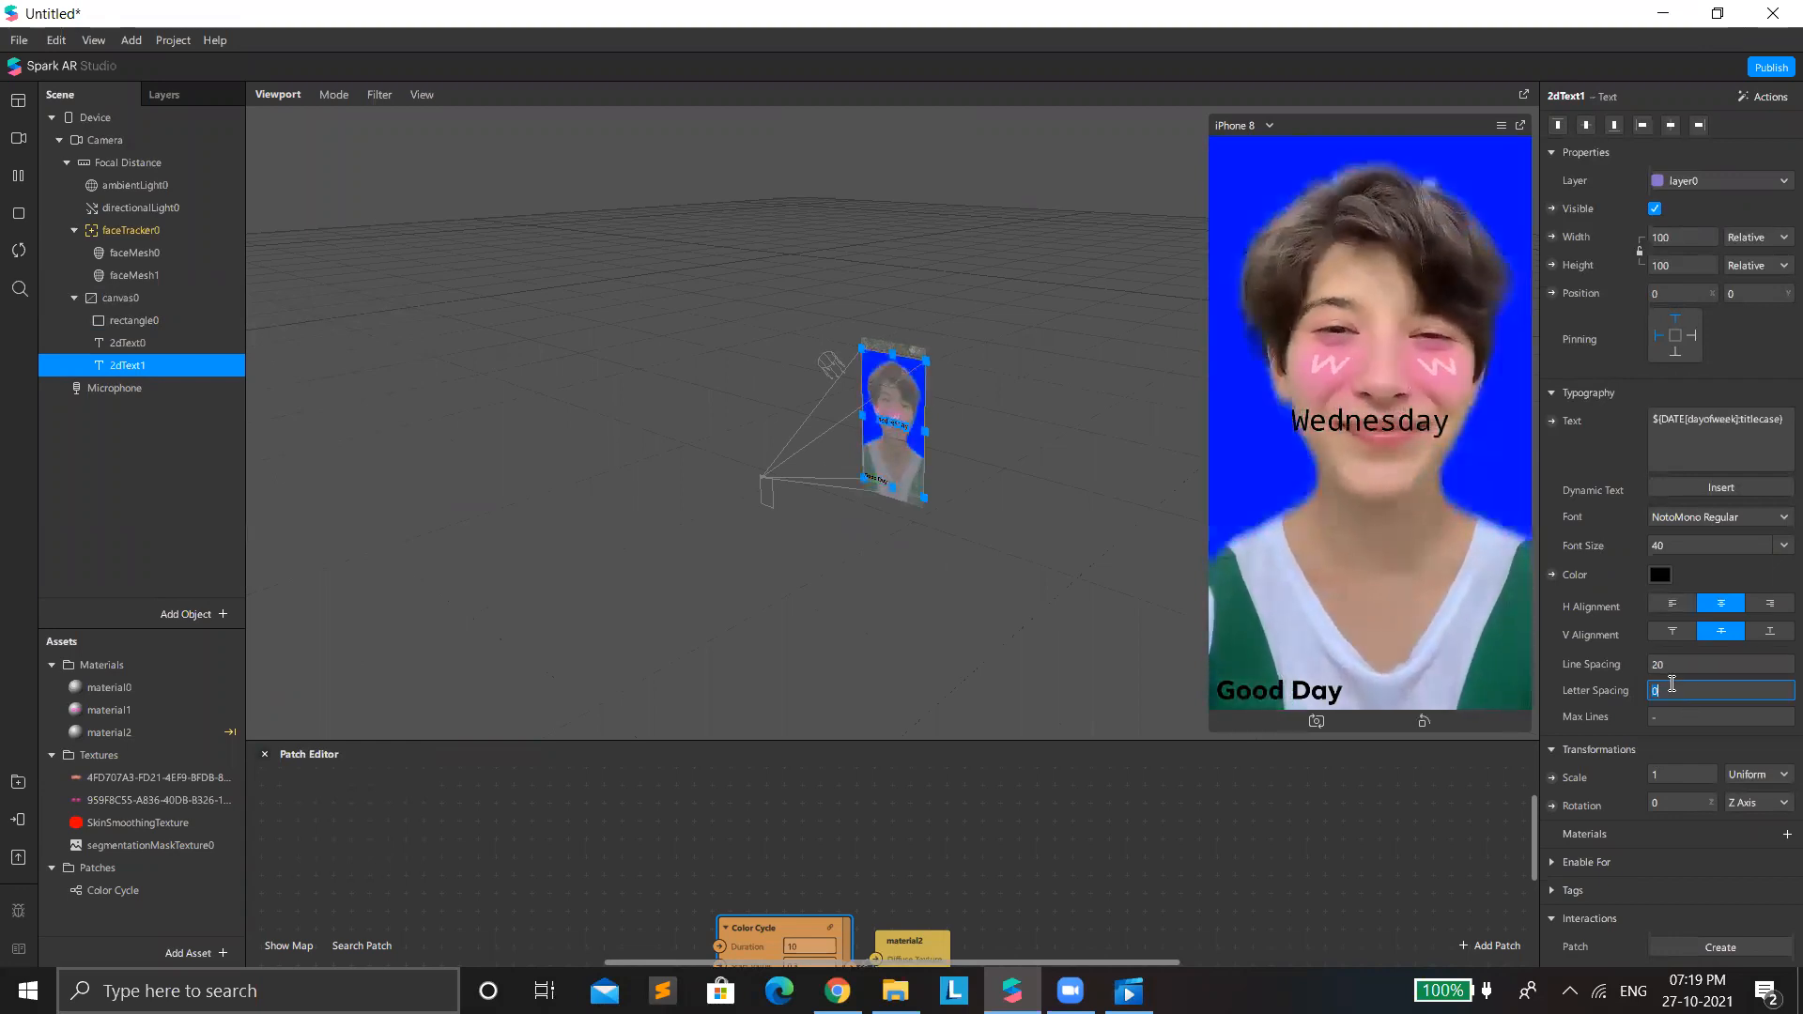
text(12)
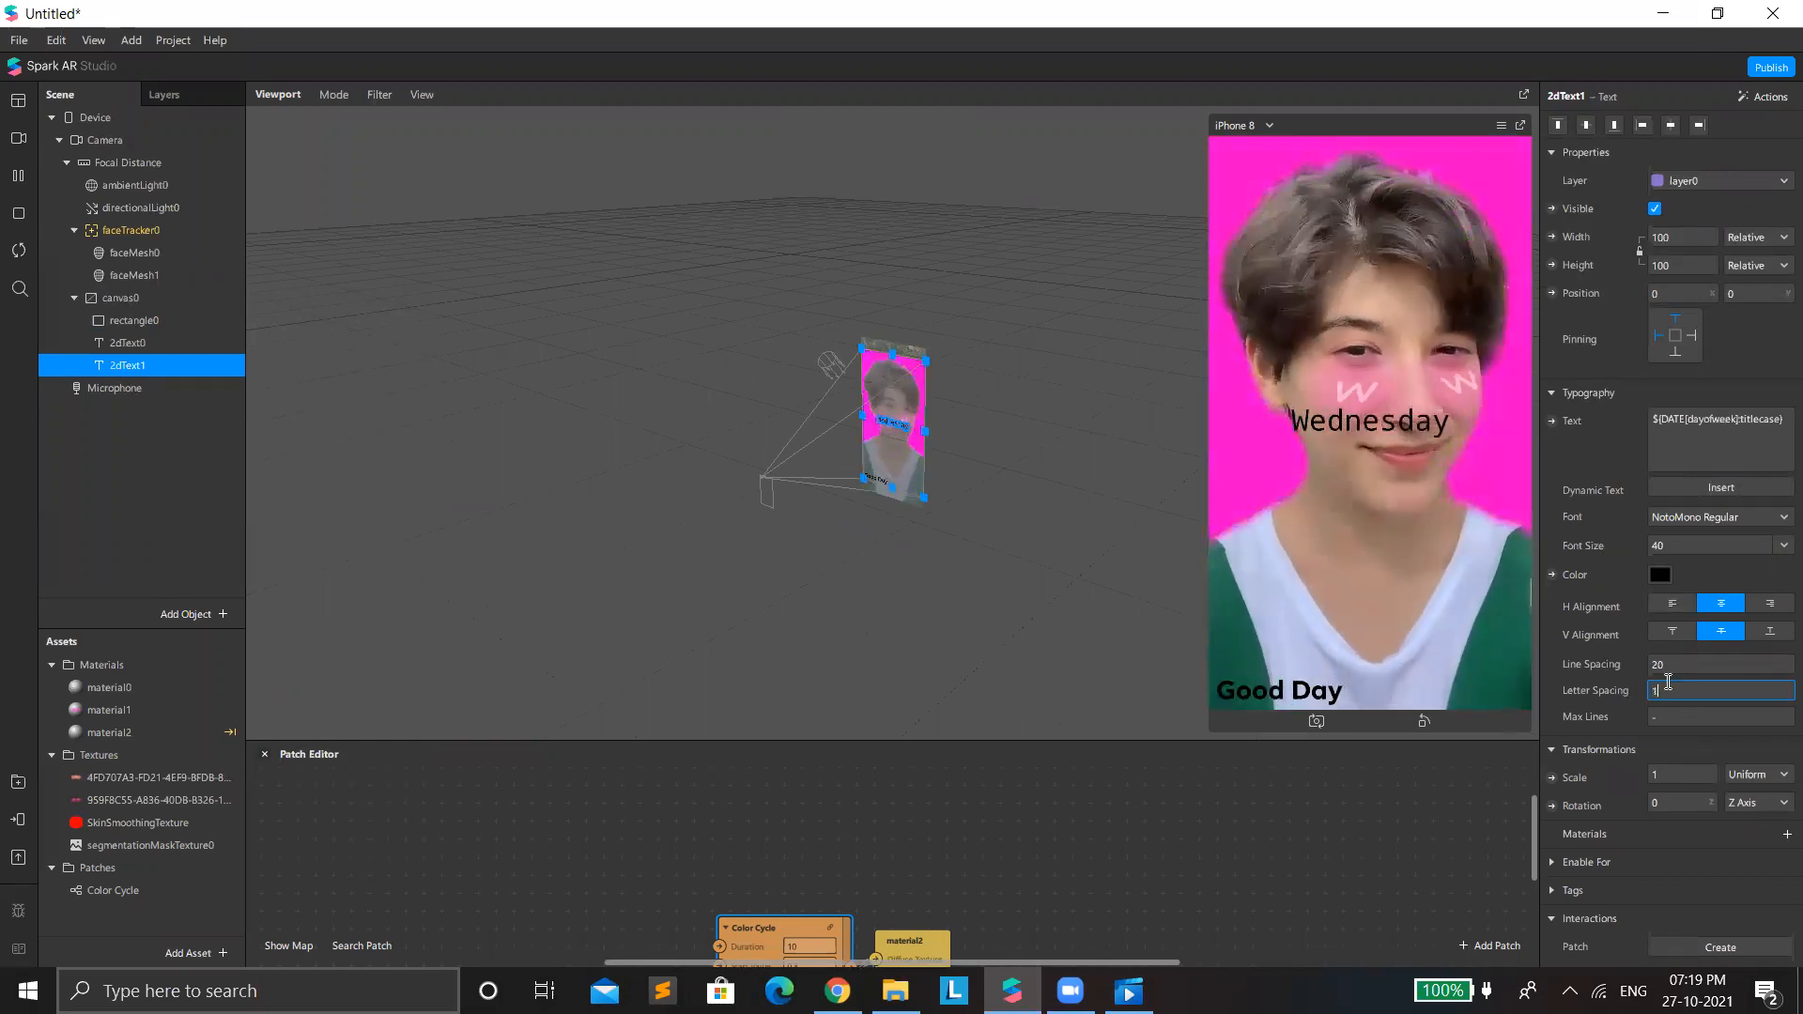
click(1659, 685)
text(9)
click(1683, 705)
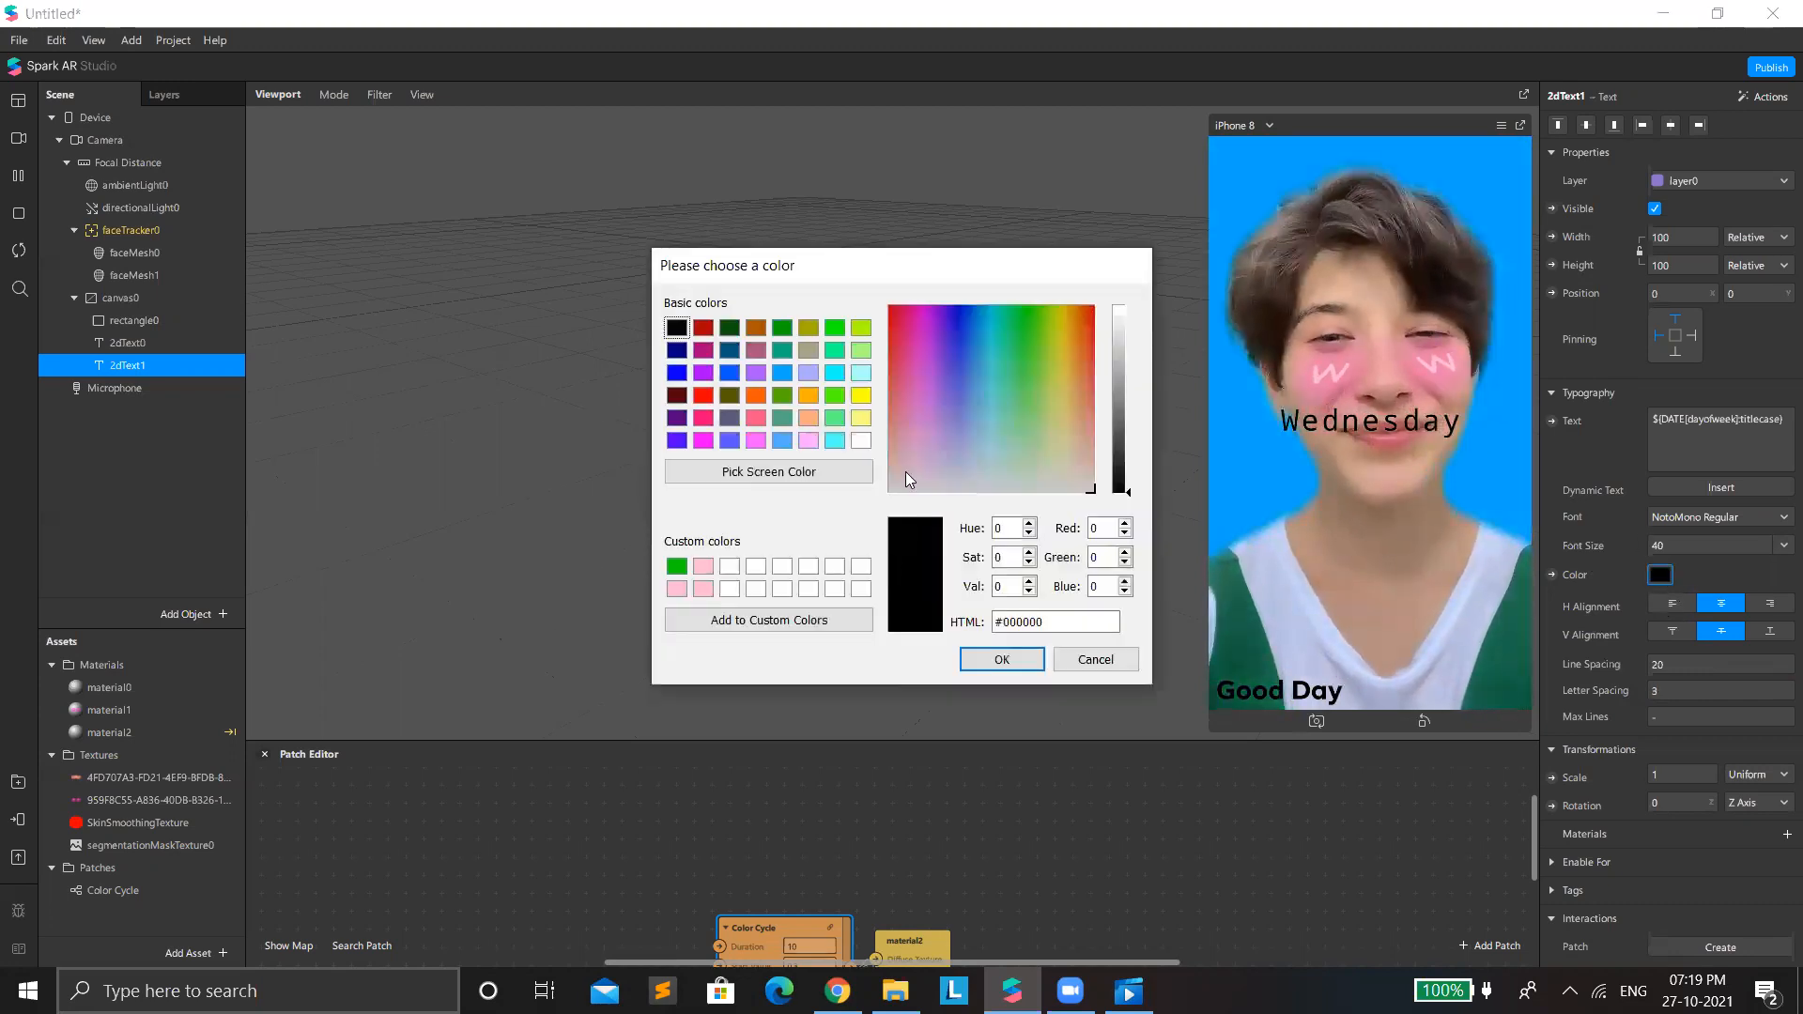
drag(895, 343, 847, 380)
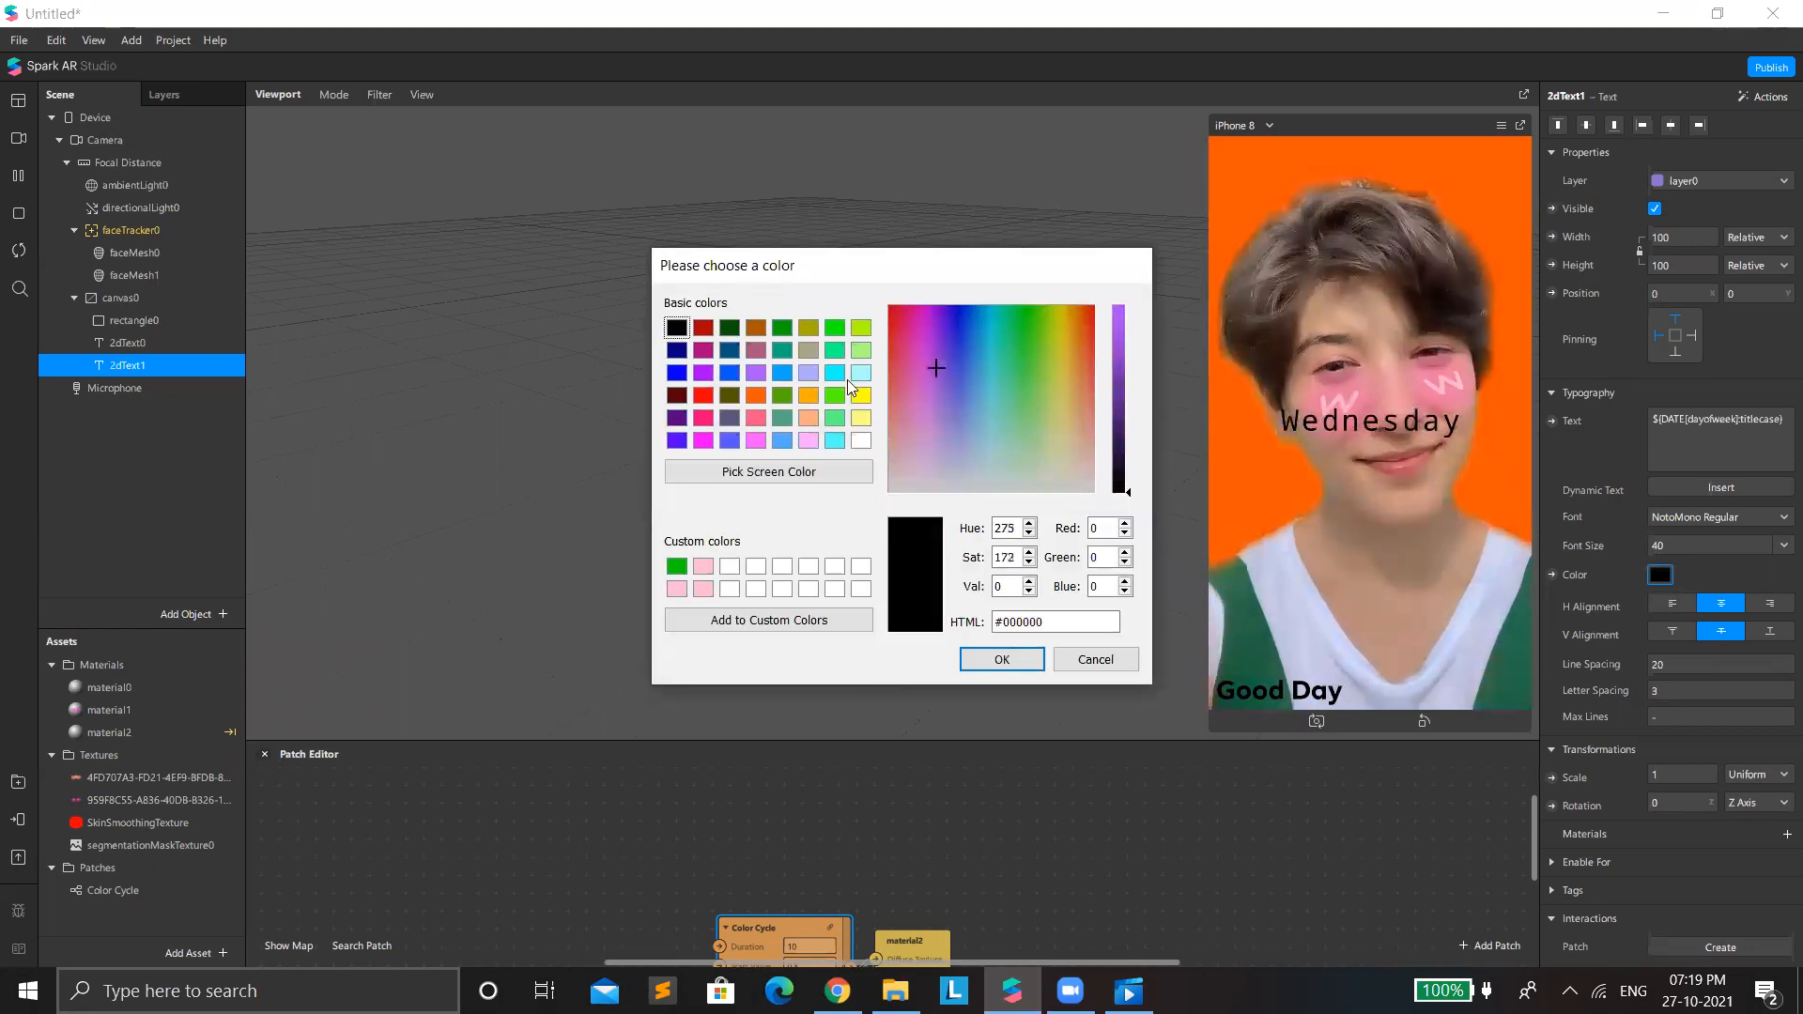
click(1091, 659)
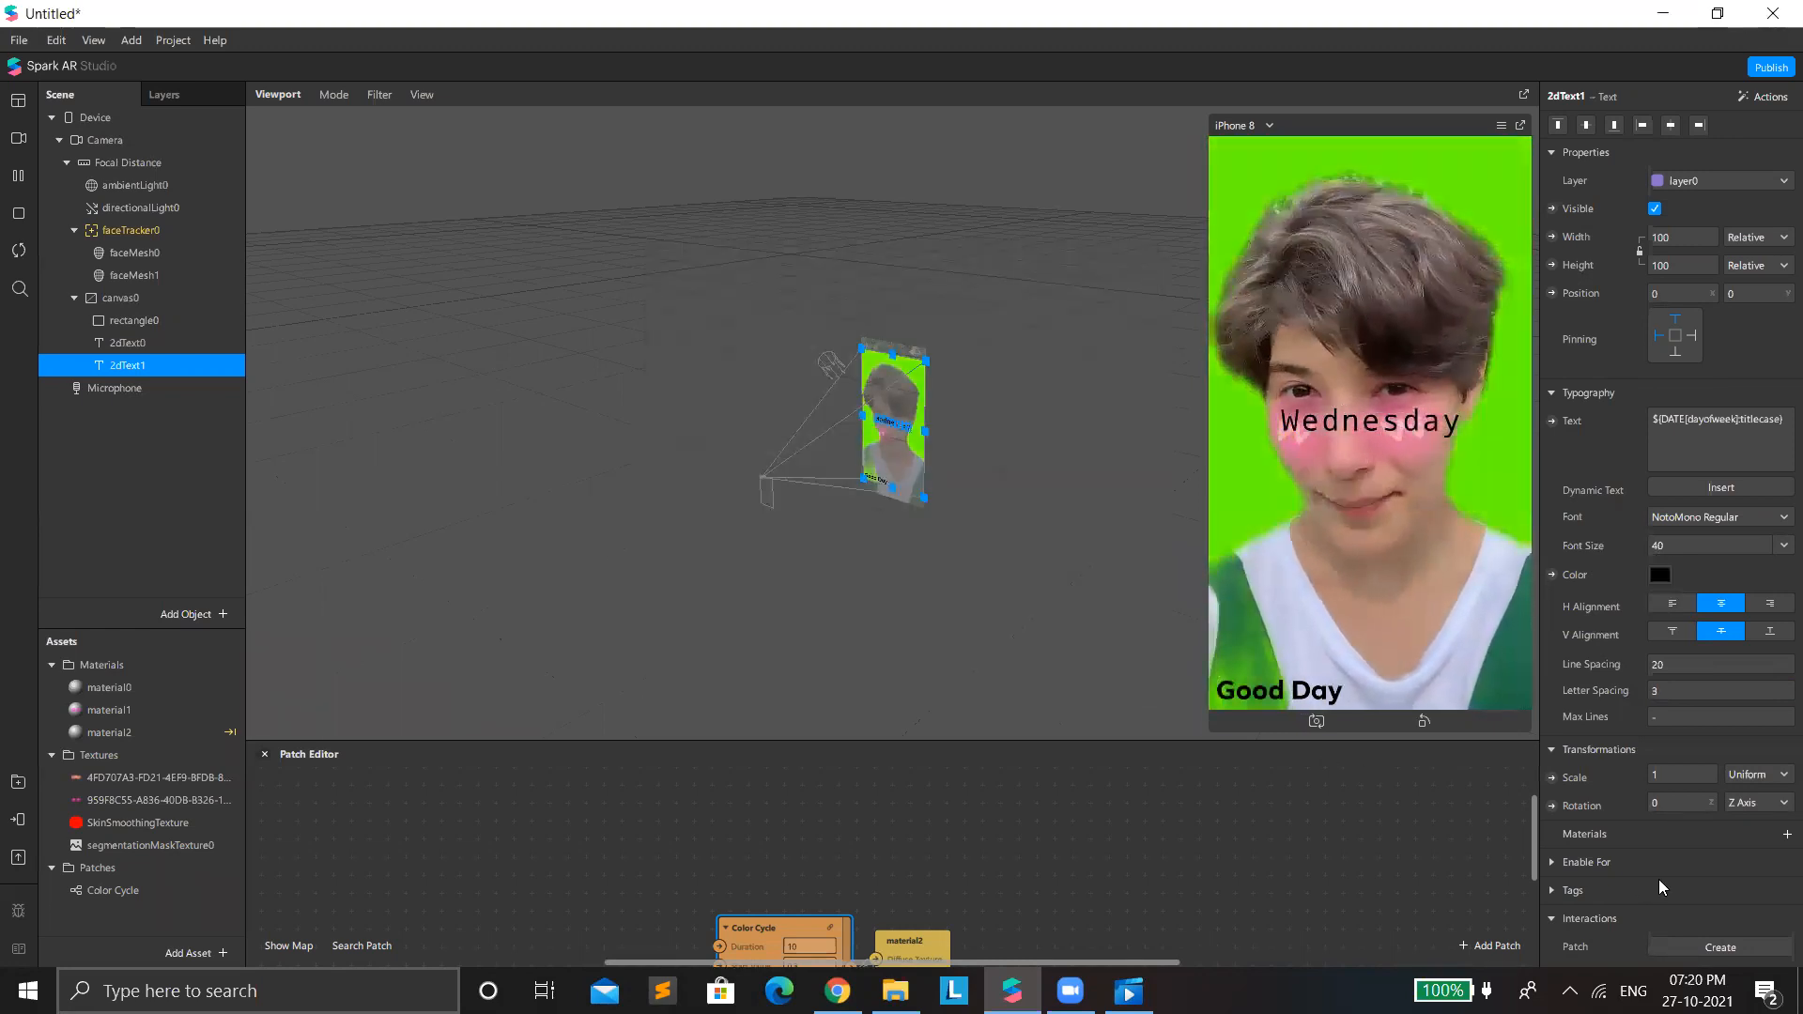
Create a new material for the weekday text and set its shader type to Flat.
click(1785, 835)
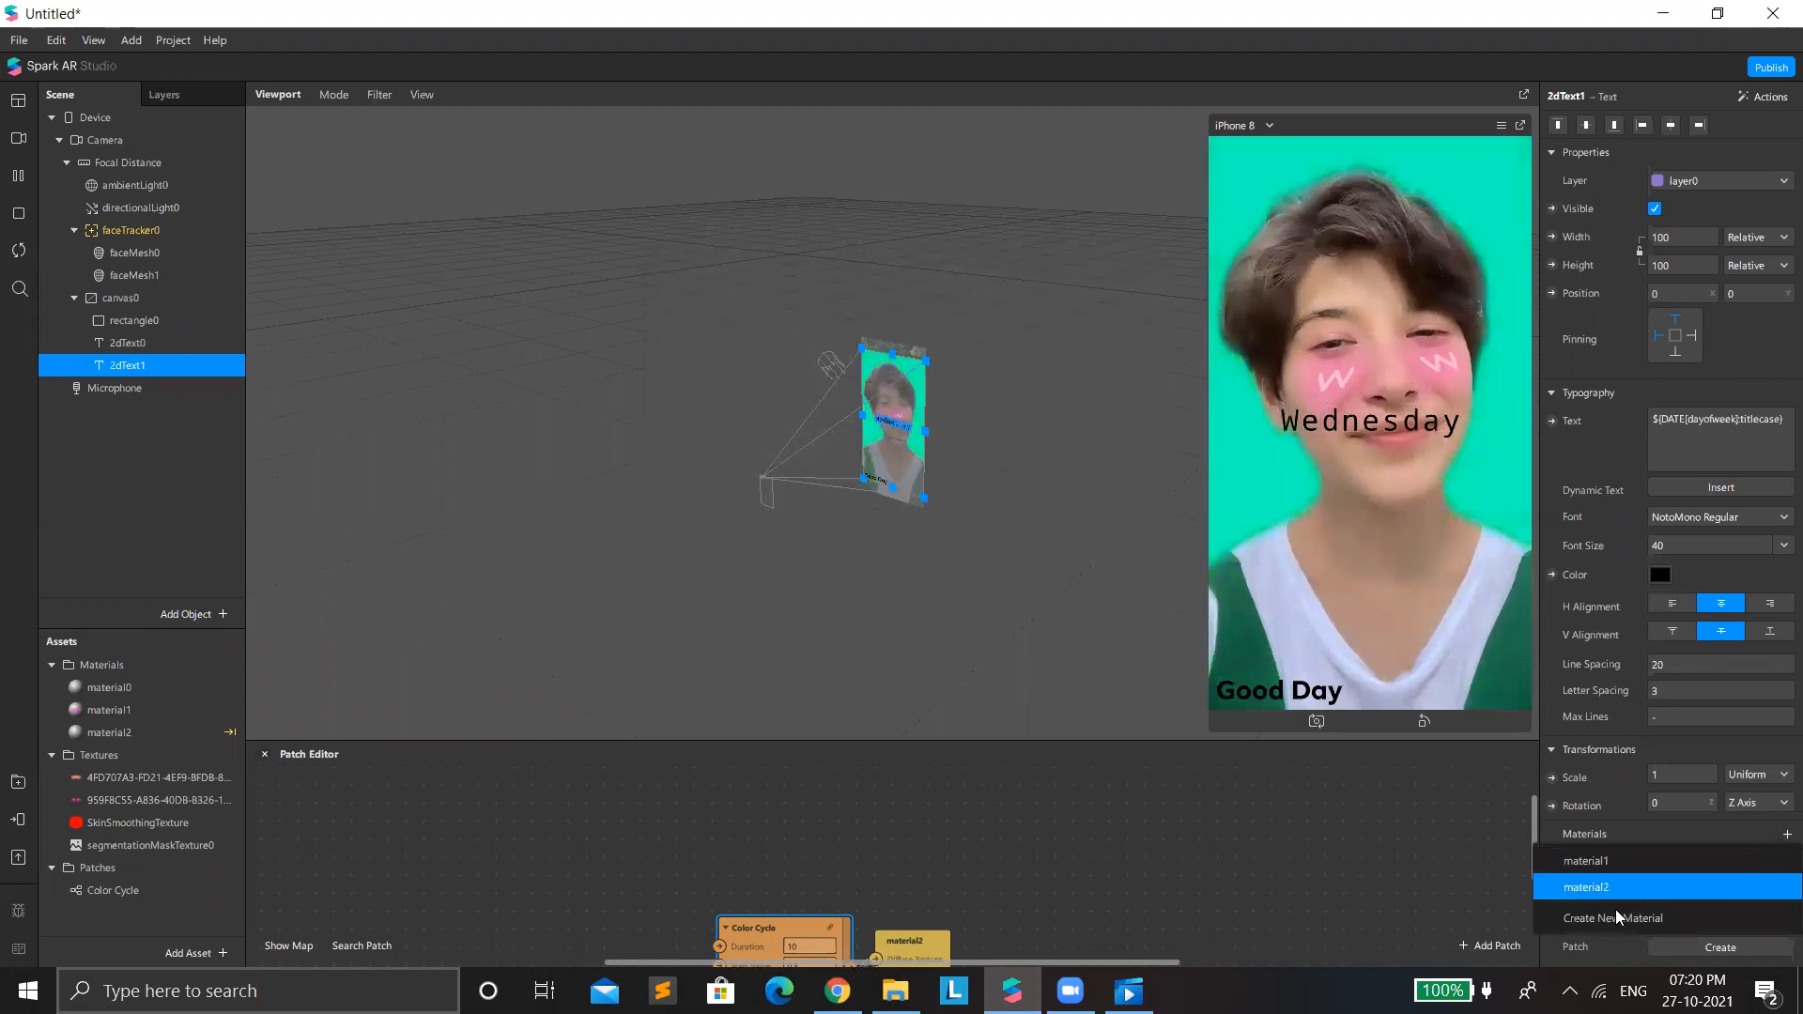
click(1616, 909)
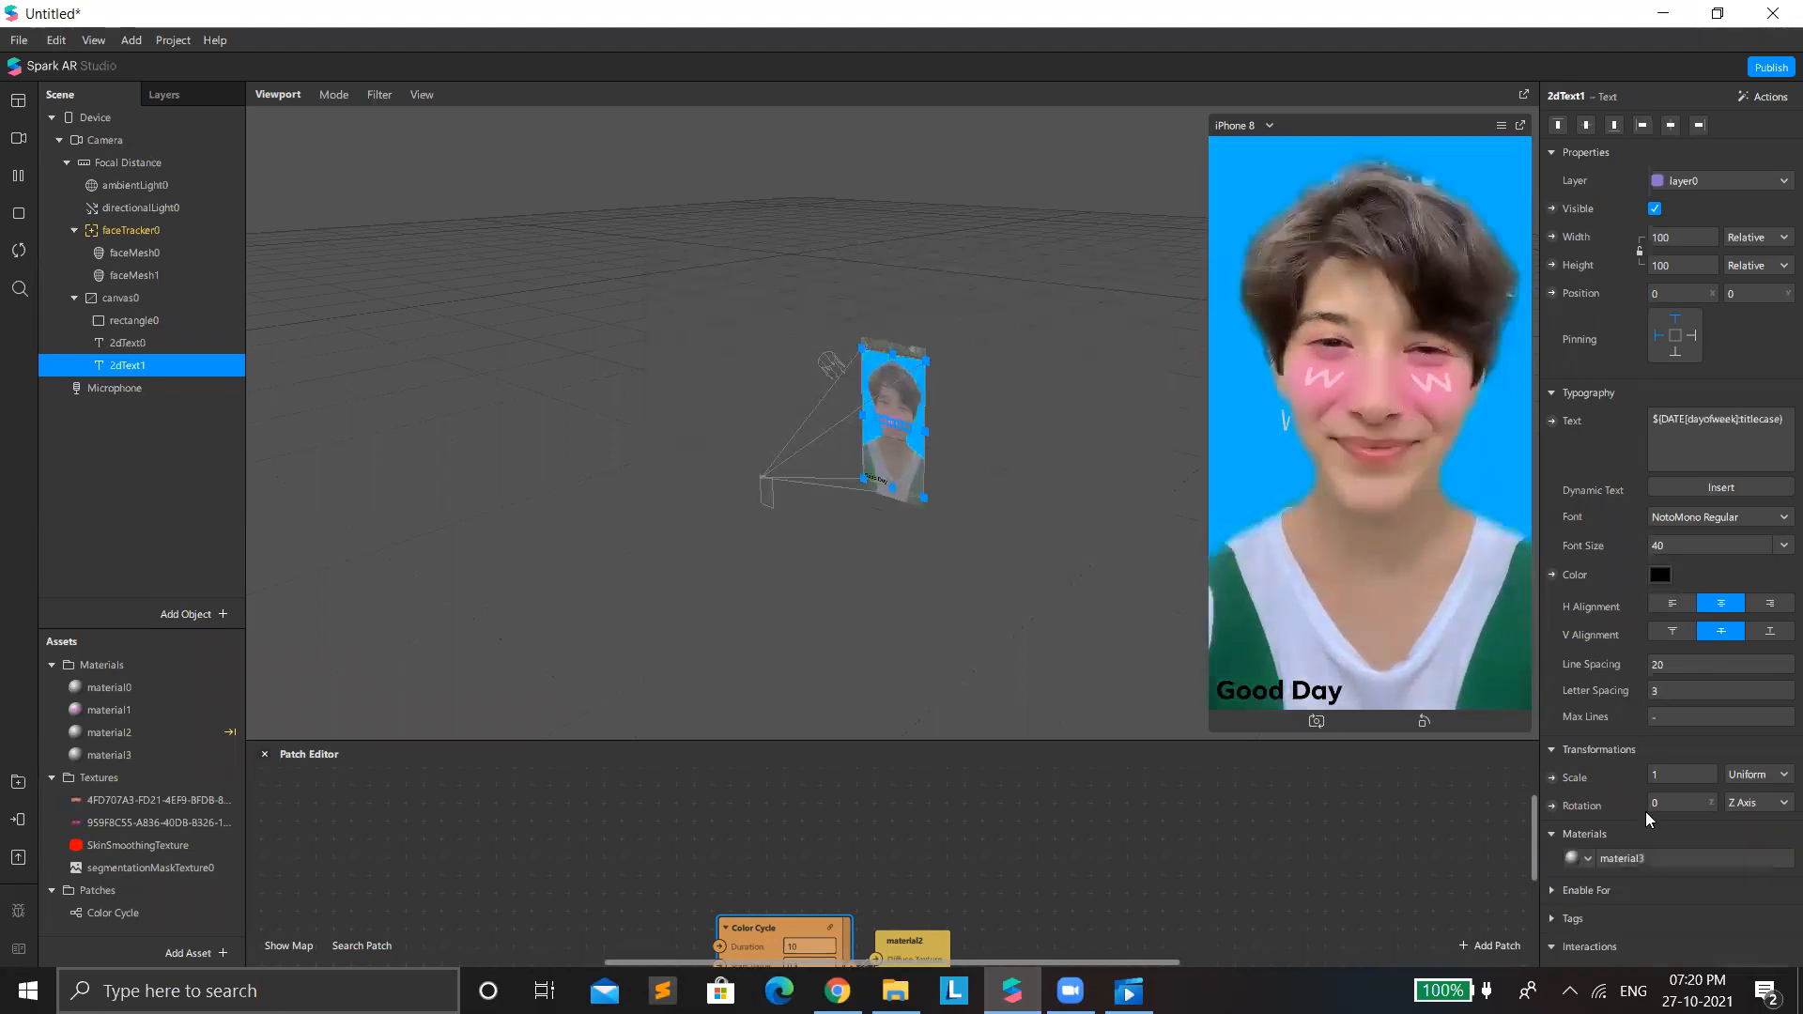
click(1666, 856)
click(1654, 129)
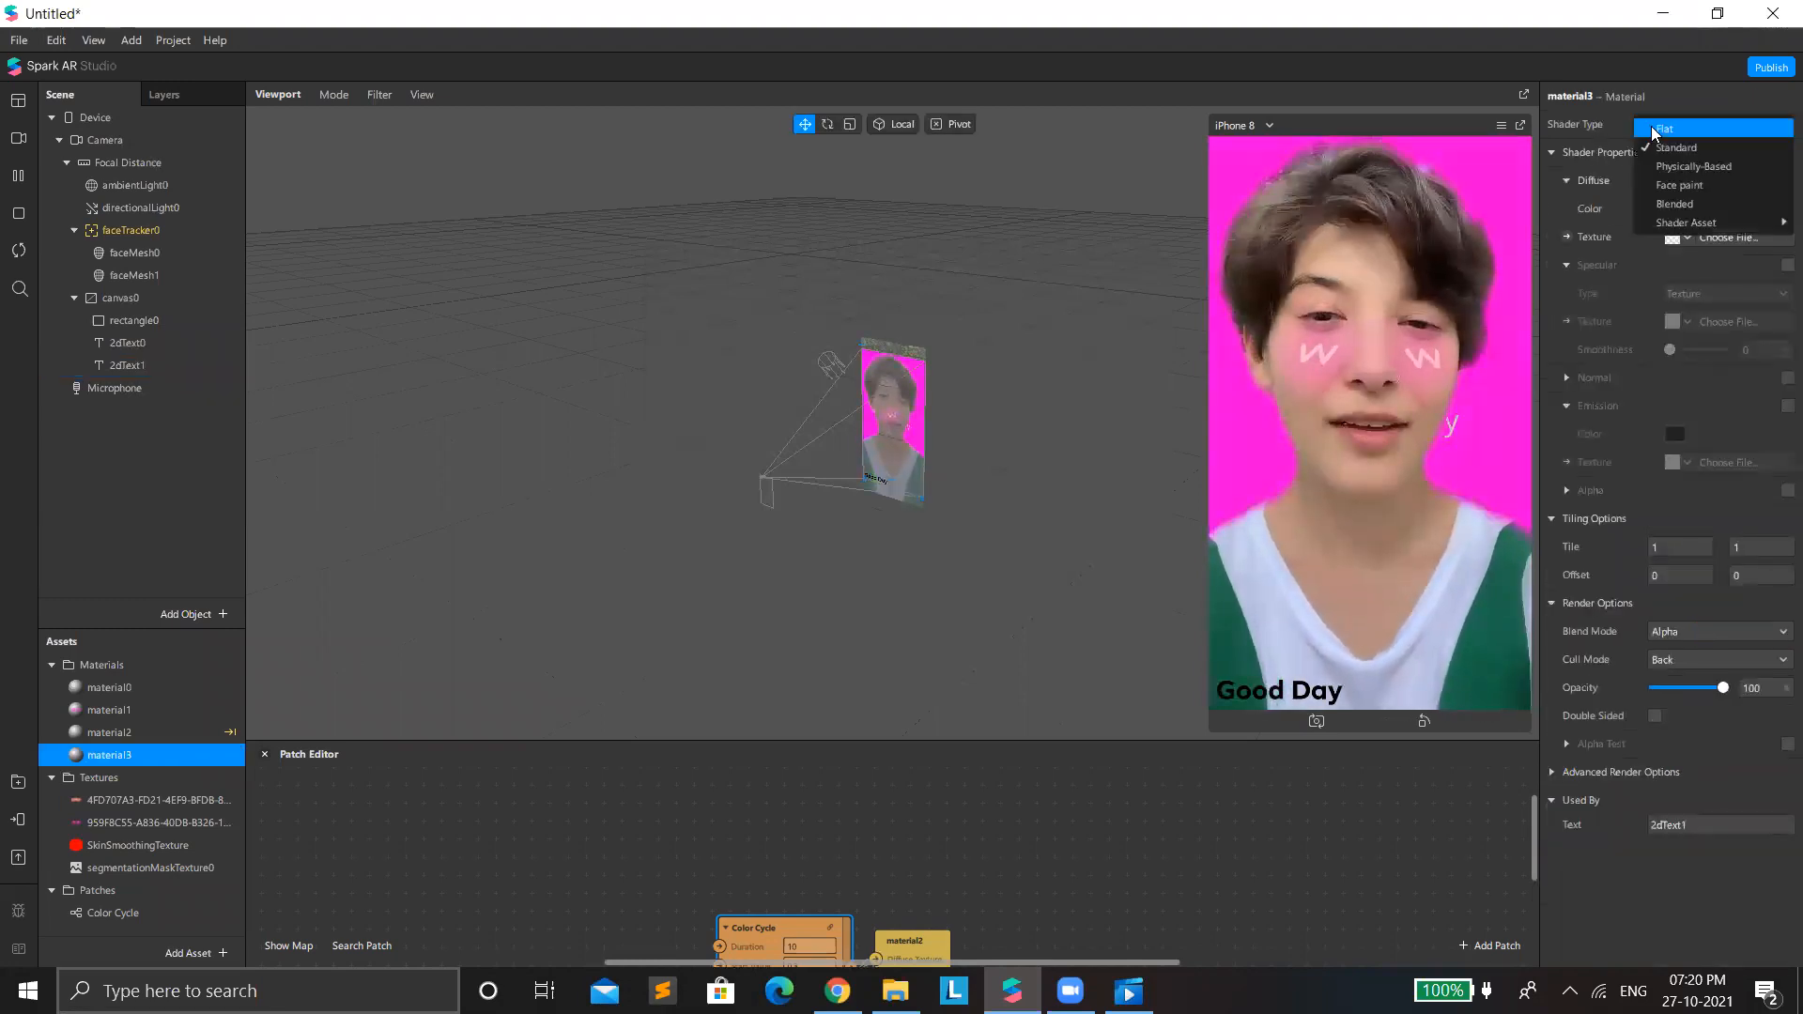
click(1681, 130)
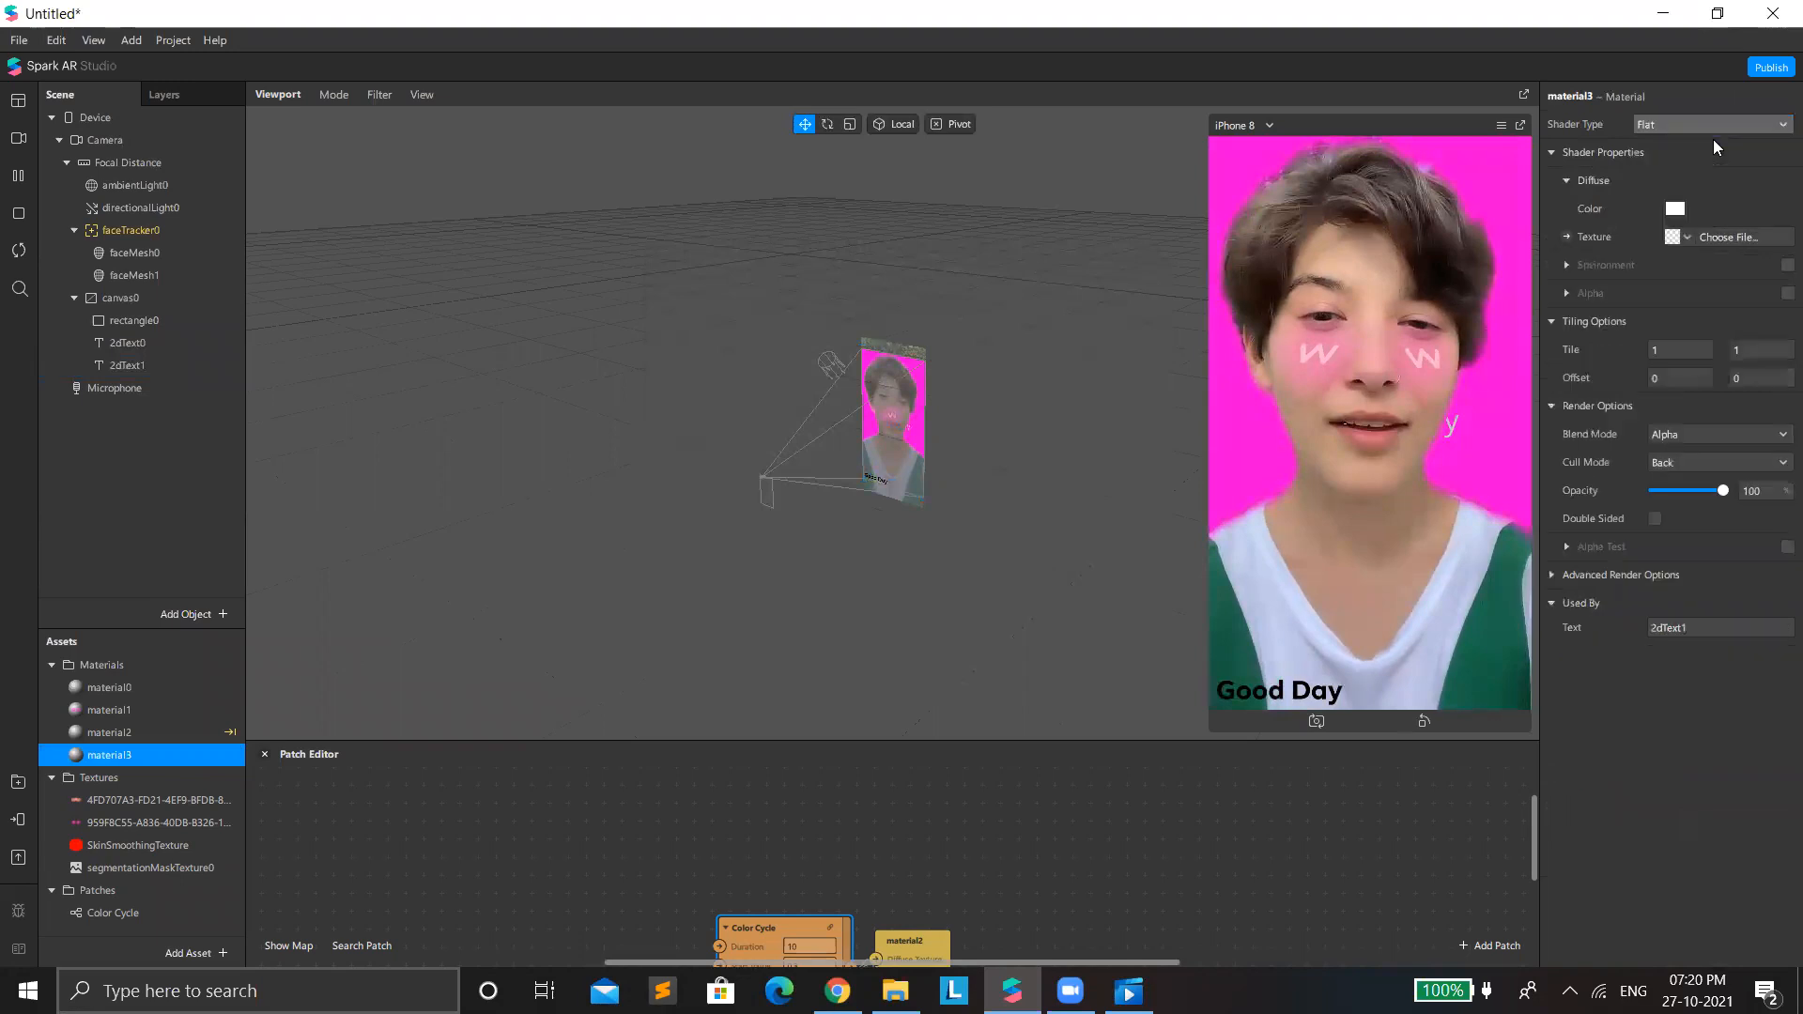
click(1713, 128)
click(1668, 595)
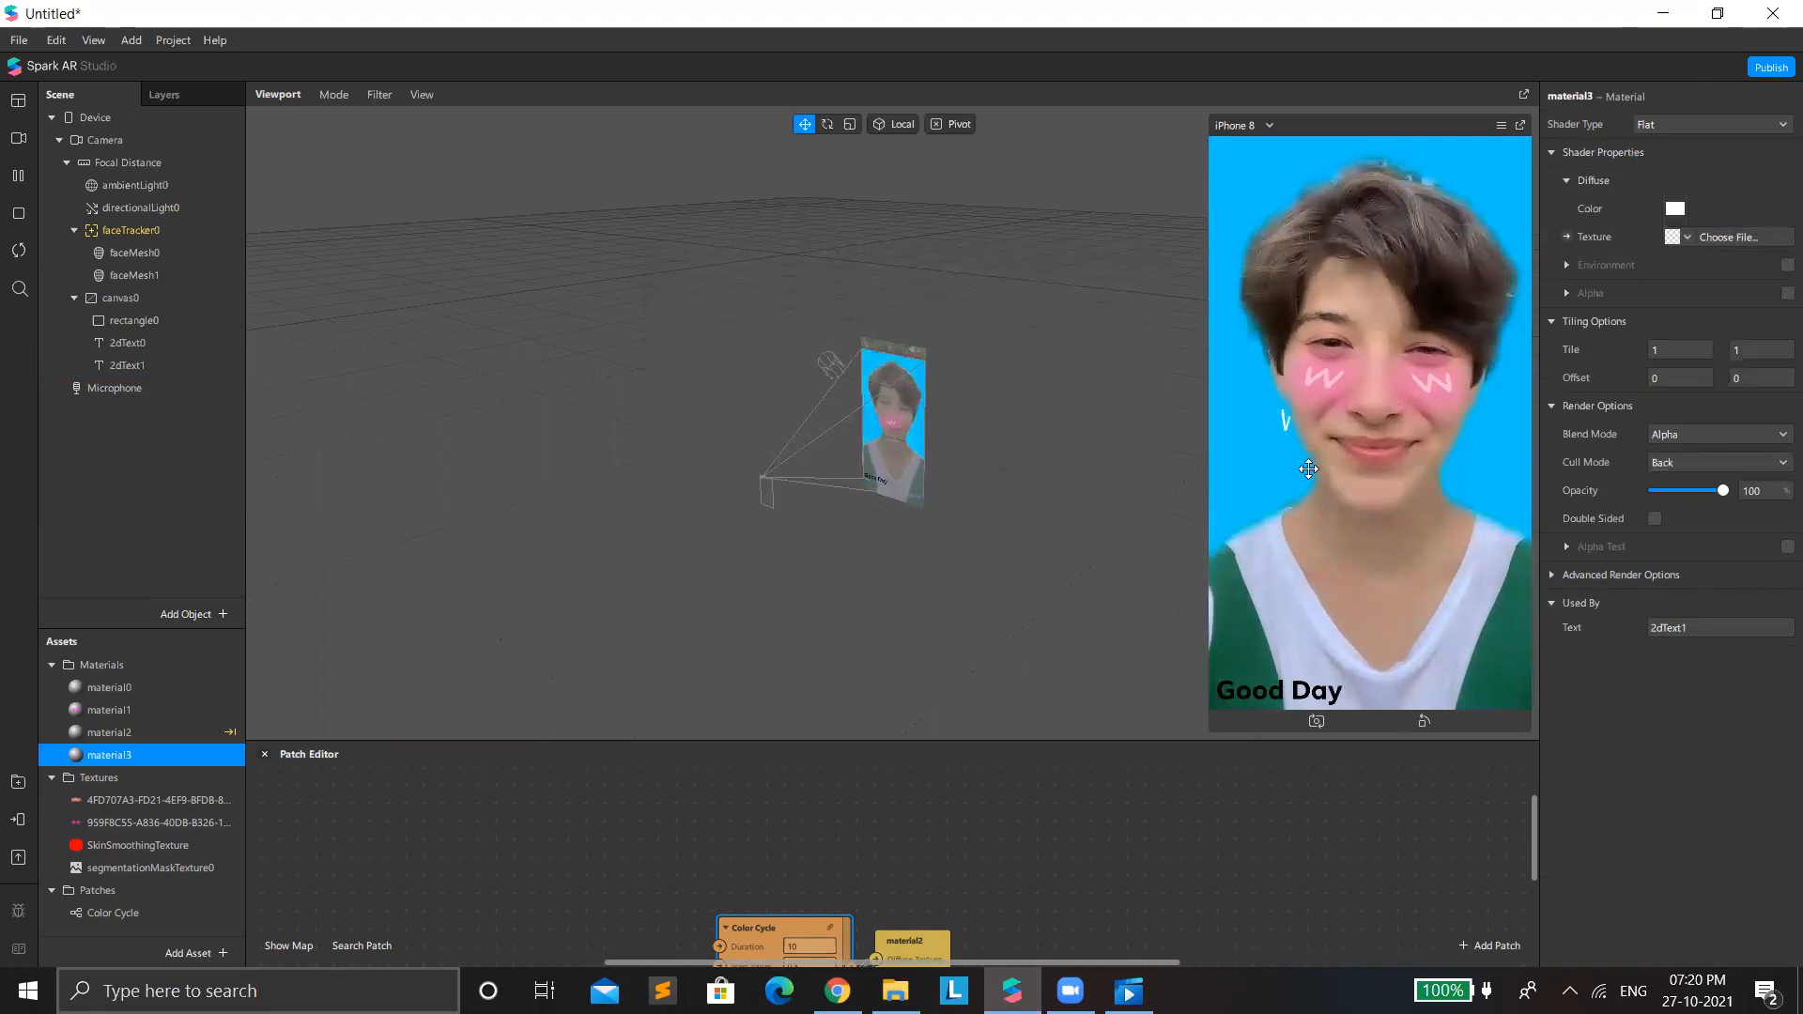
Set the advanced render options of rectangle0's material2 to depth test off and write to depth on.
click(140, 365)
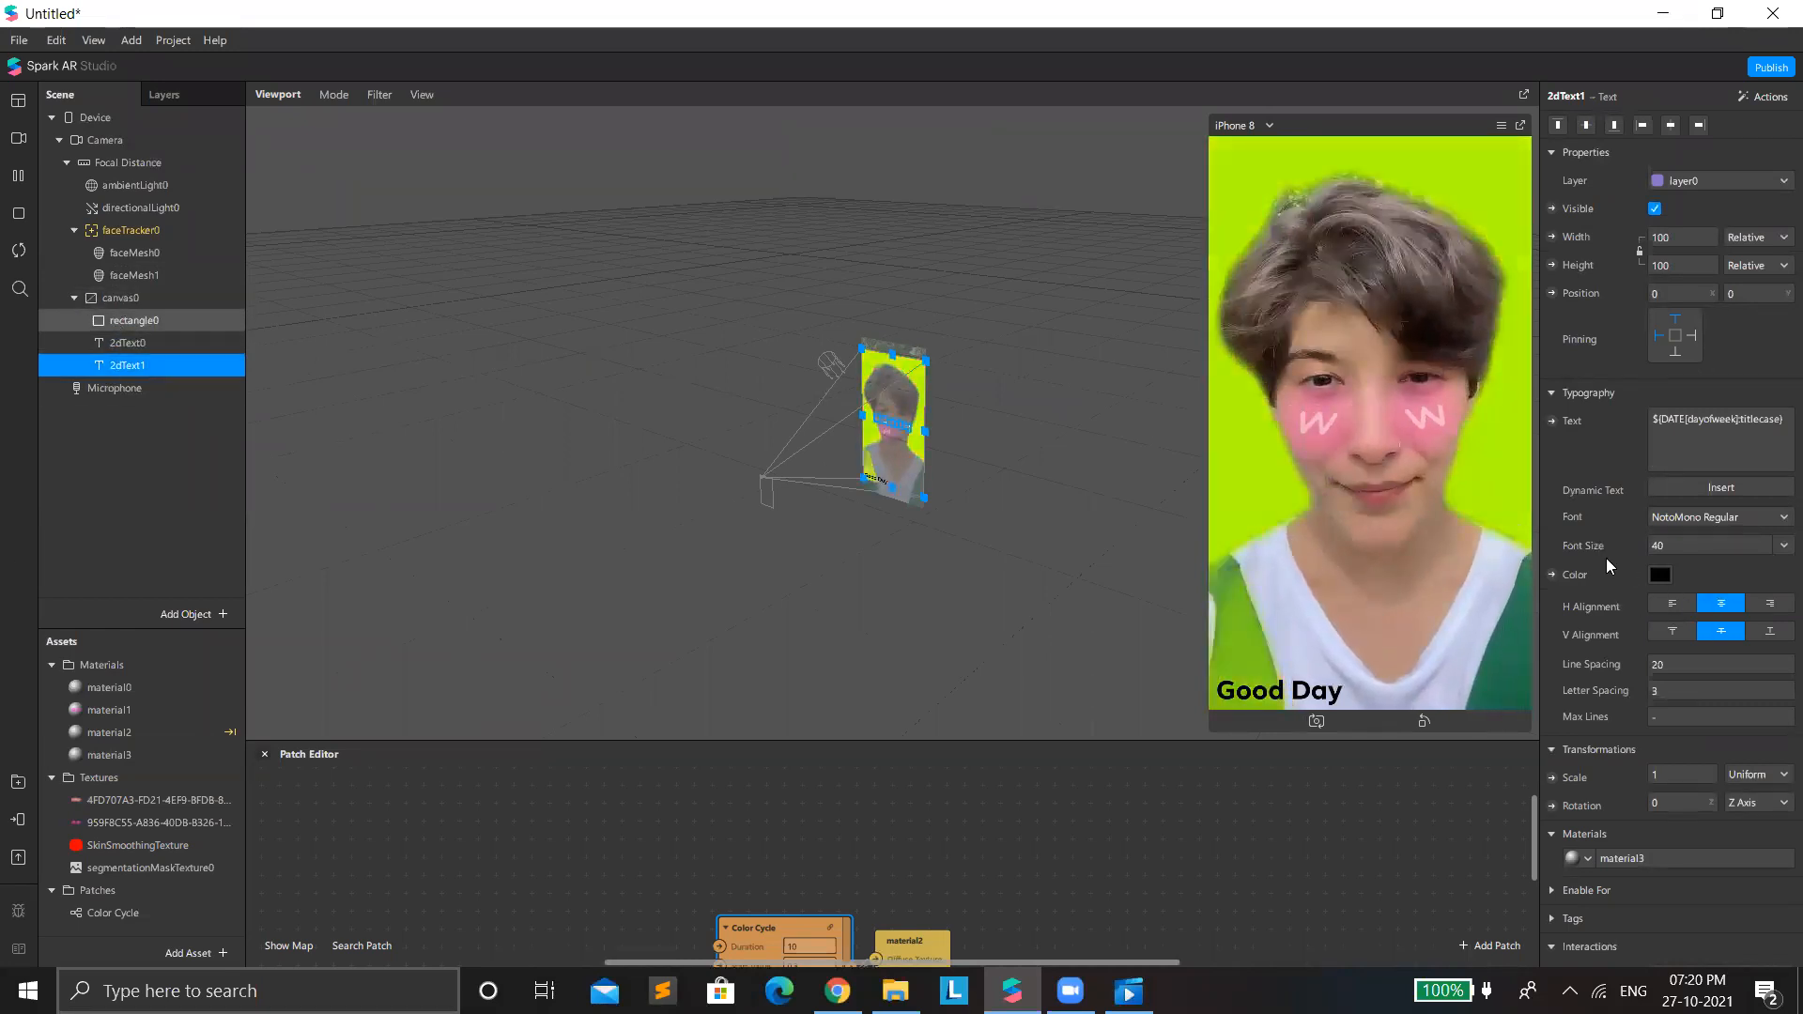
click(1239, 440)
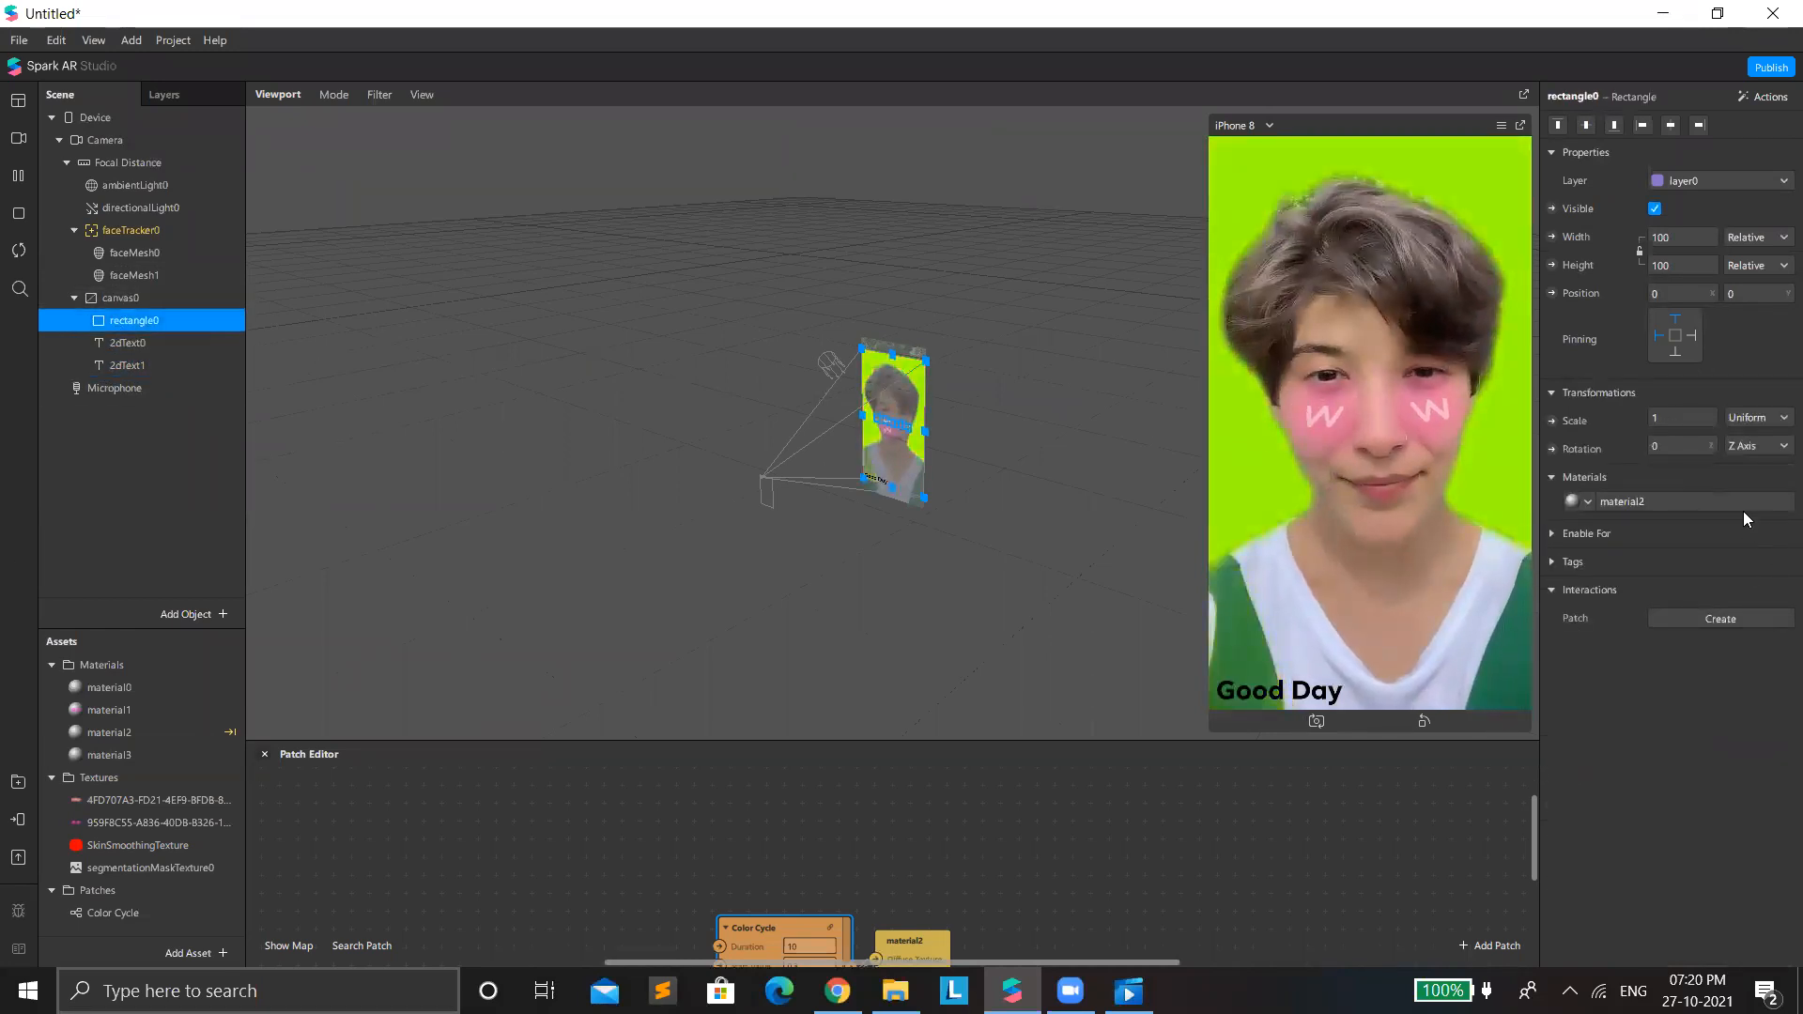
click(1667, 503)
click(1553, 578)
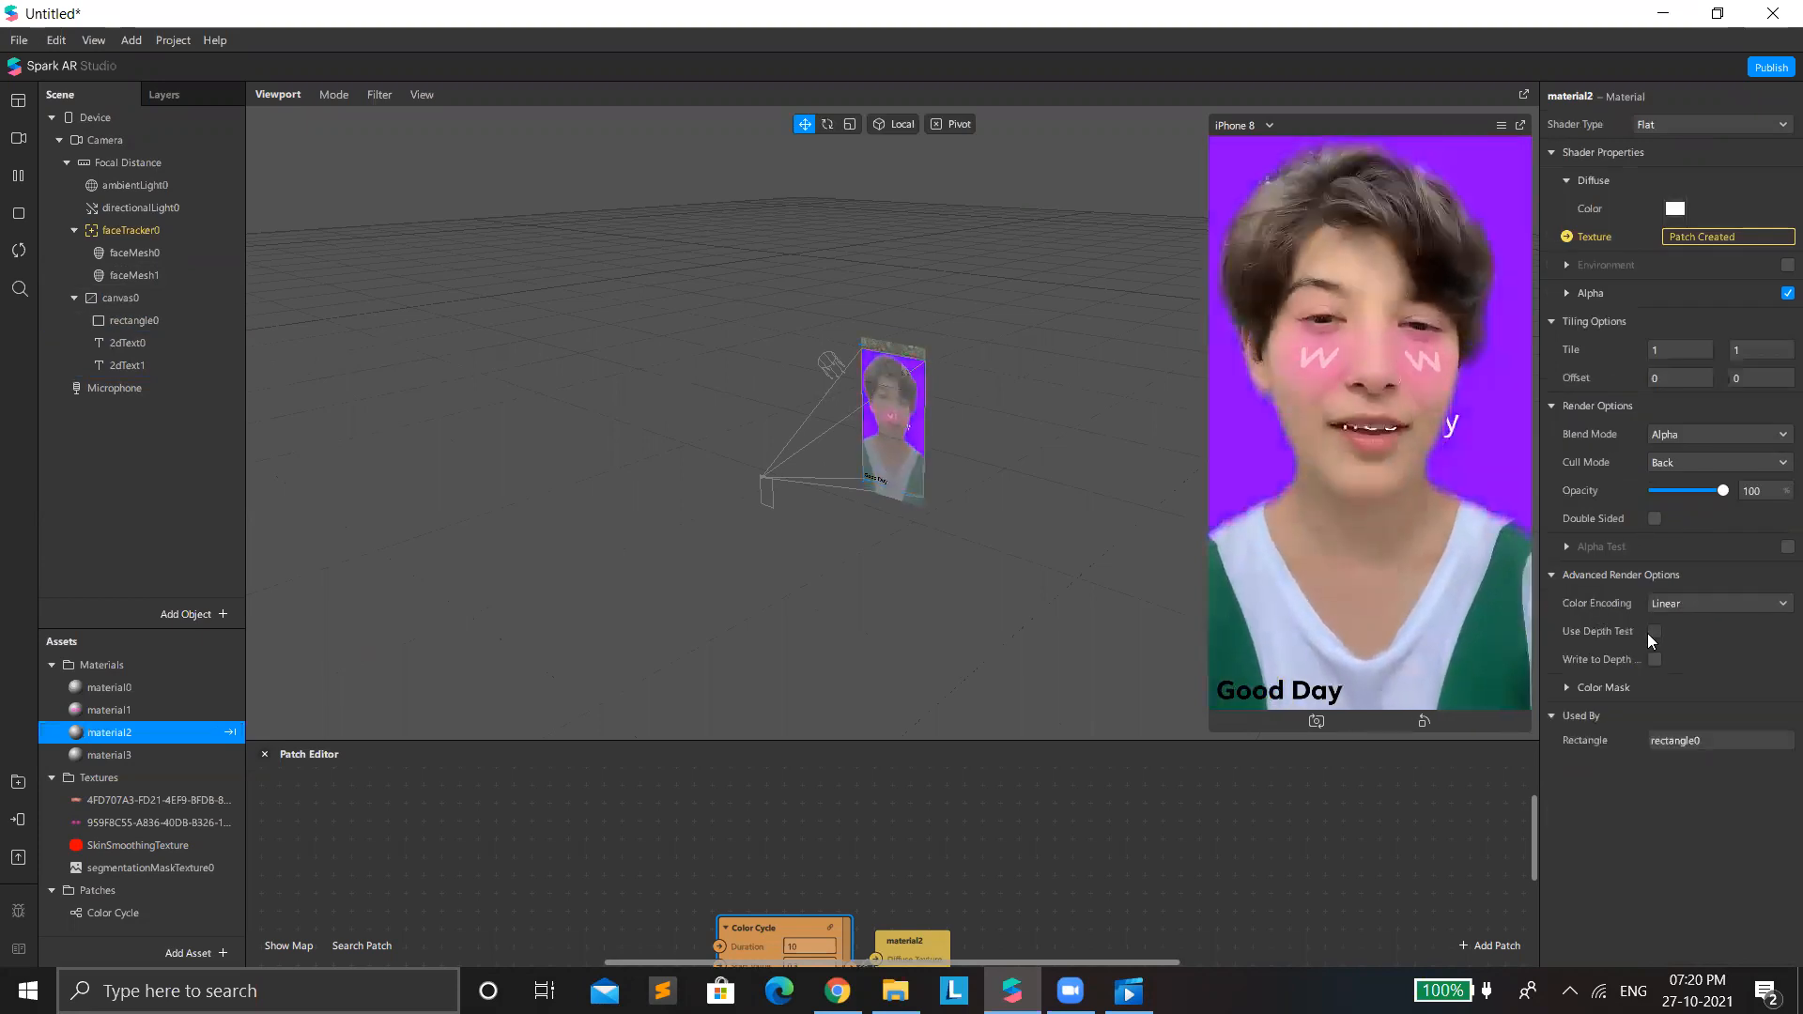
click(1655, 631)
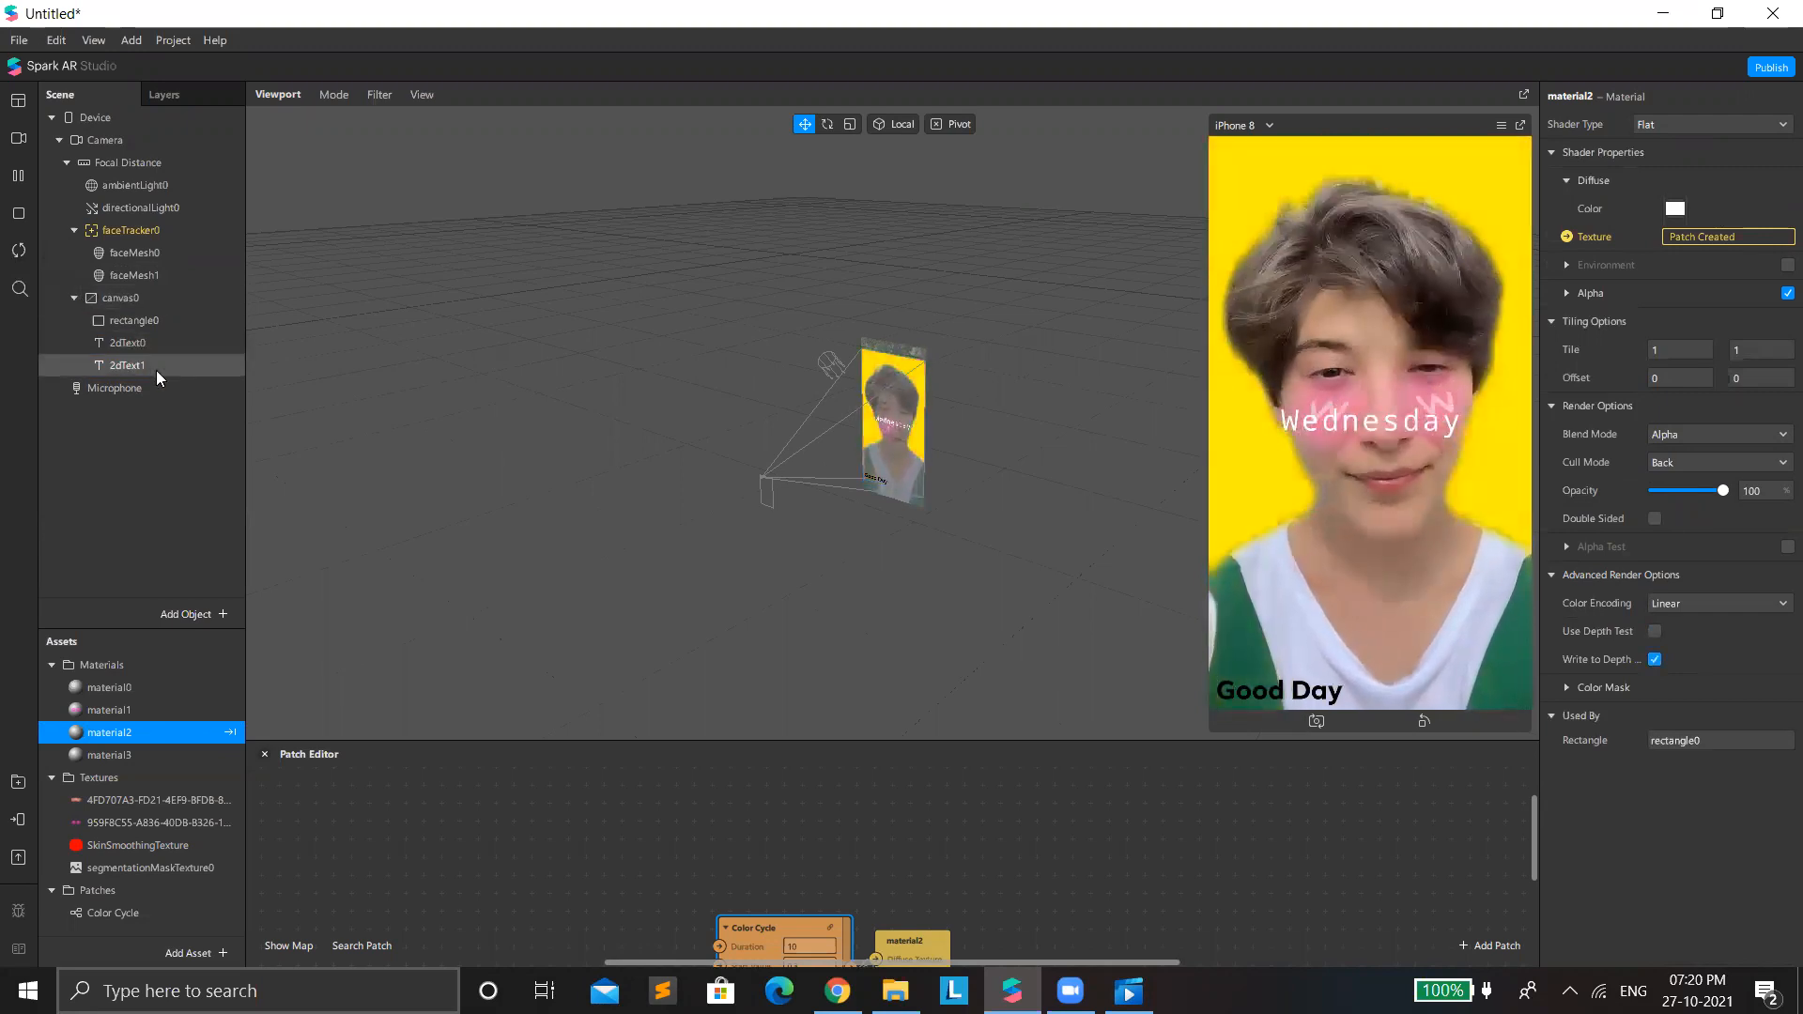
Lower the opacity of the weekday text's material3 to 70 percent.
click(127, 366)
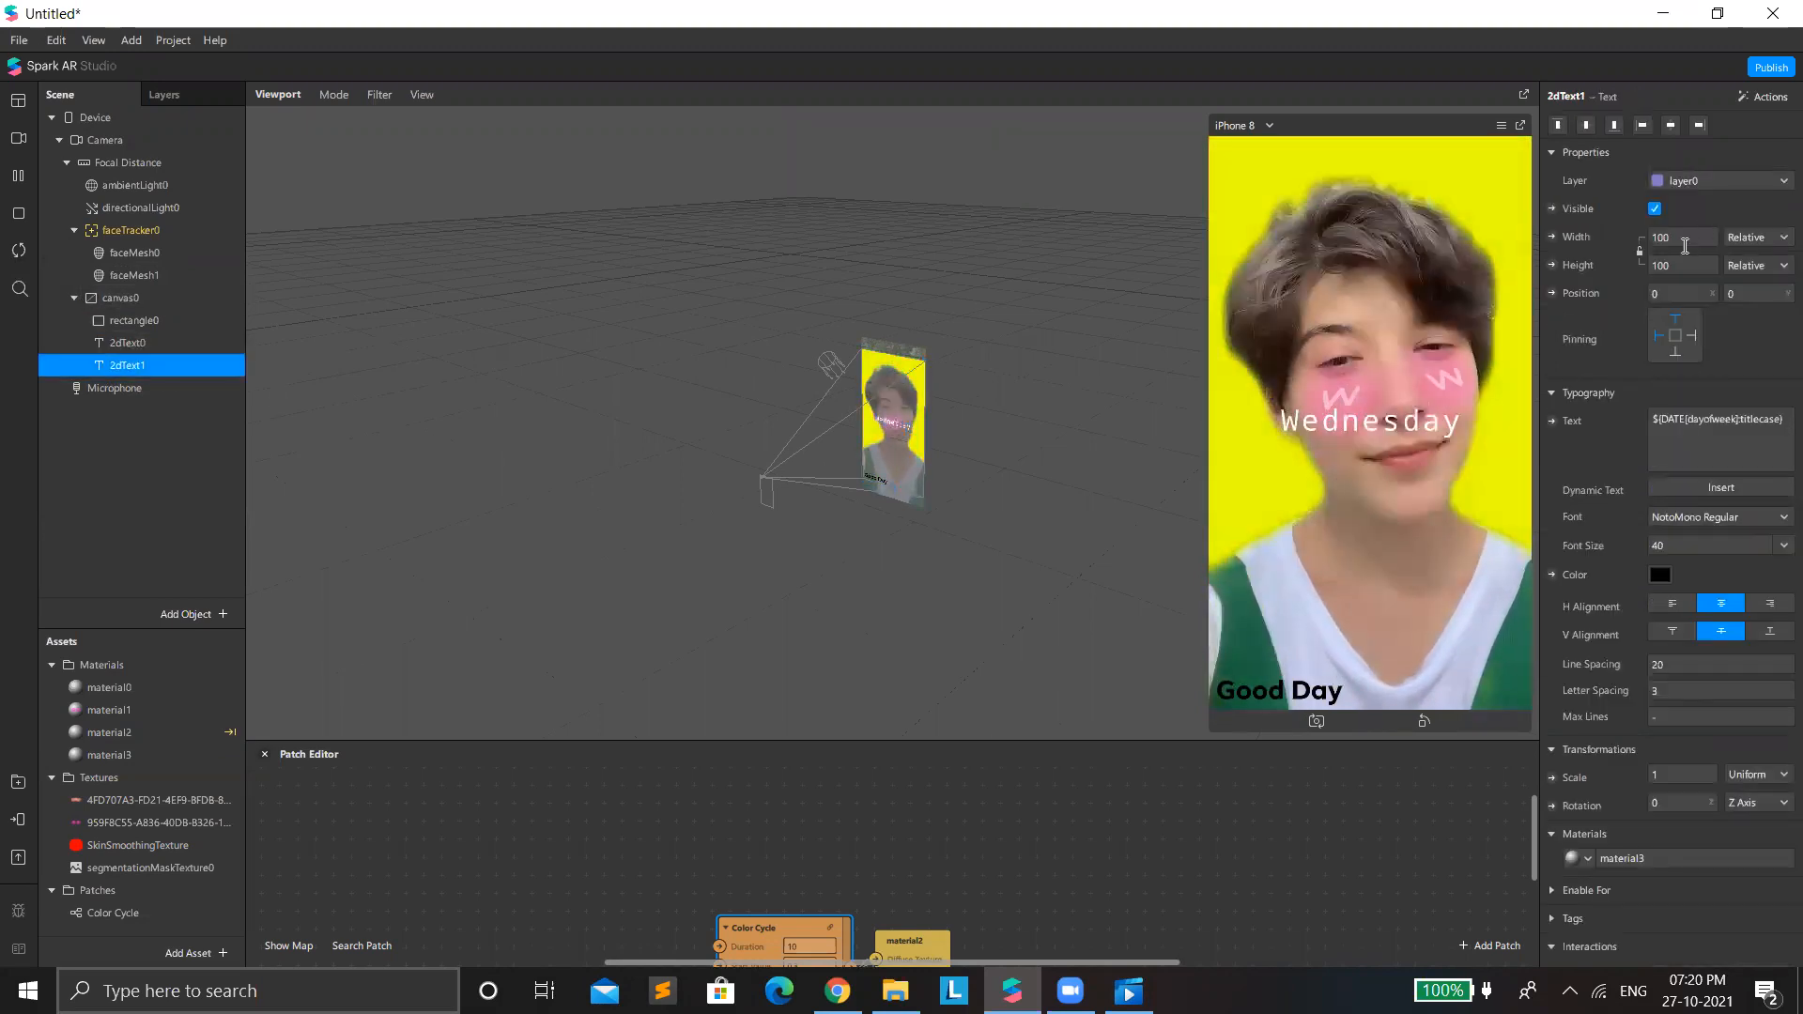
scroll(1639, 846, down, 1)
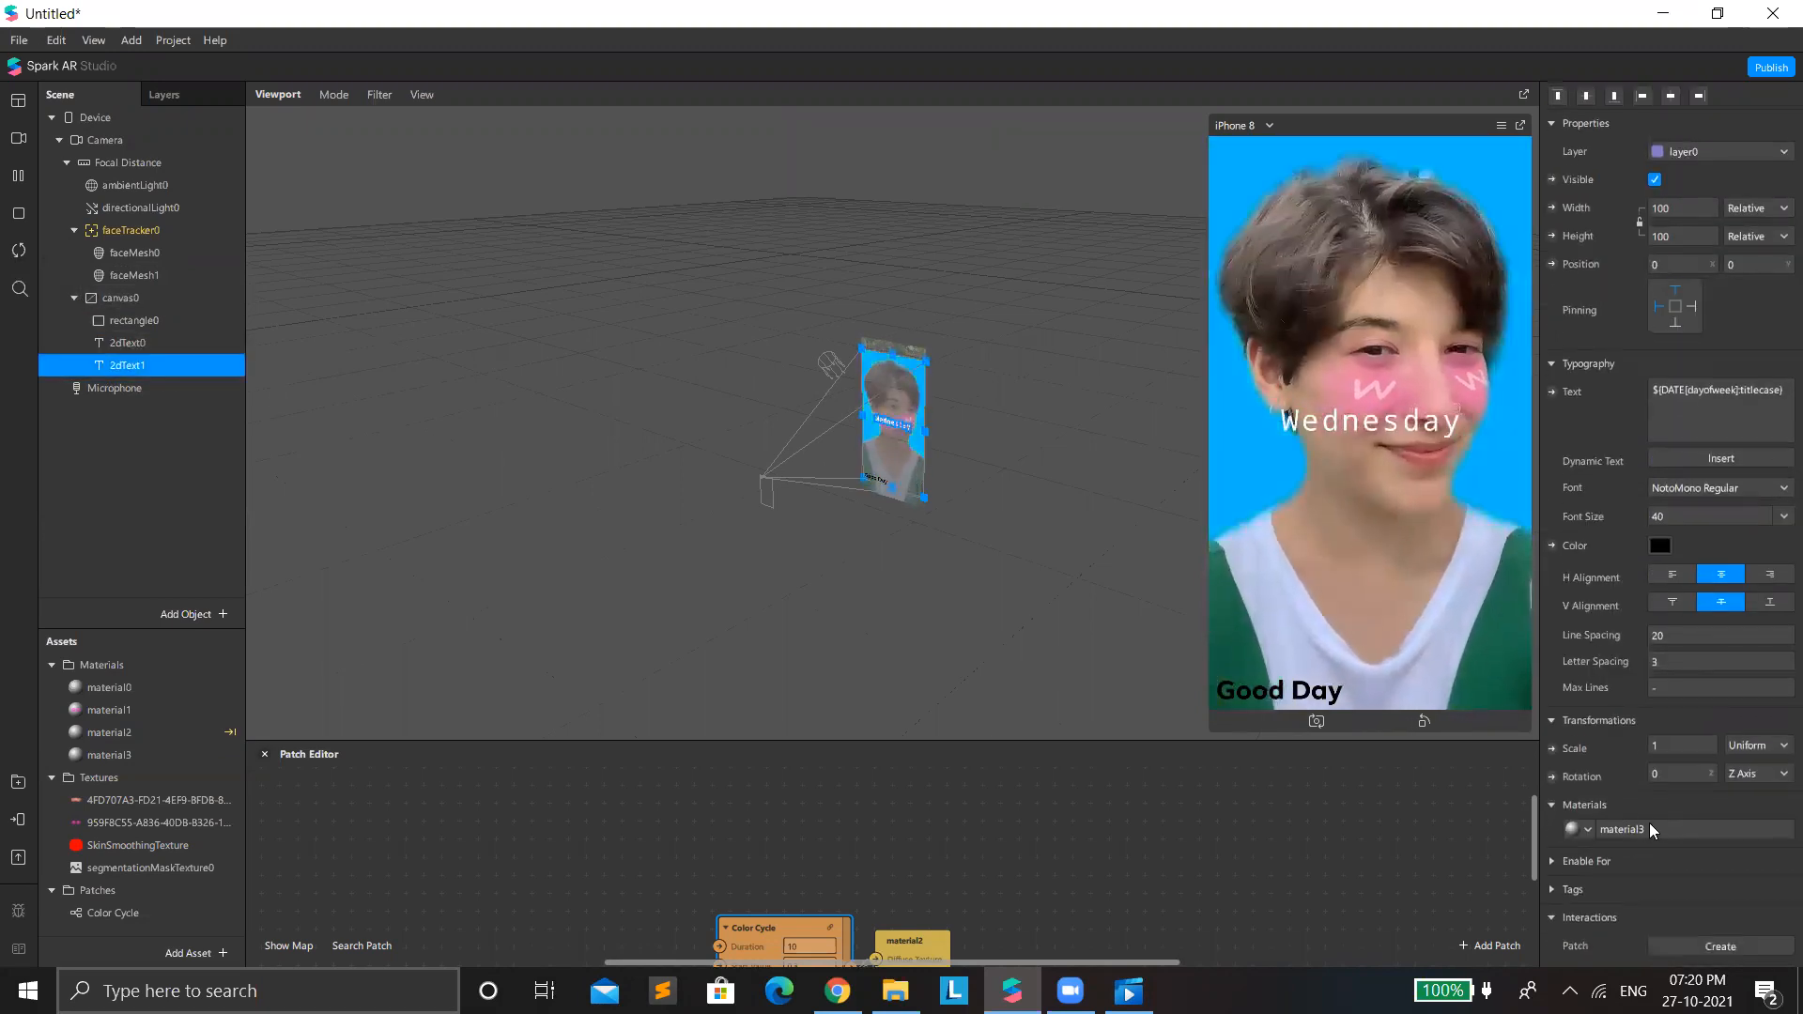
click(1651, 825)
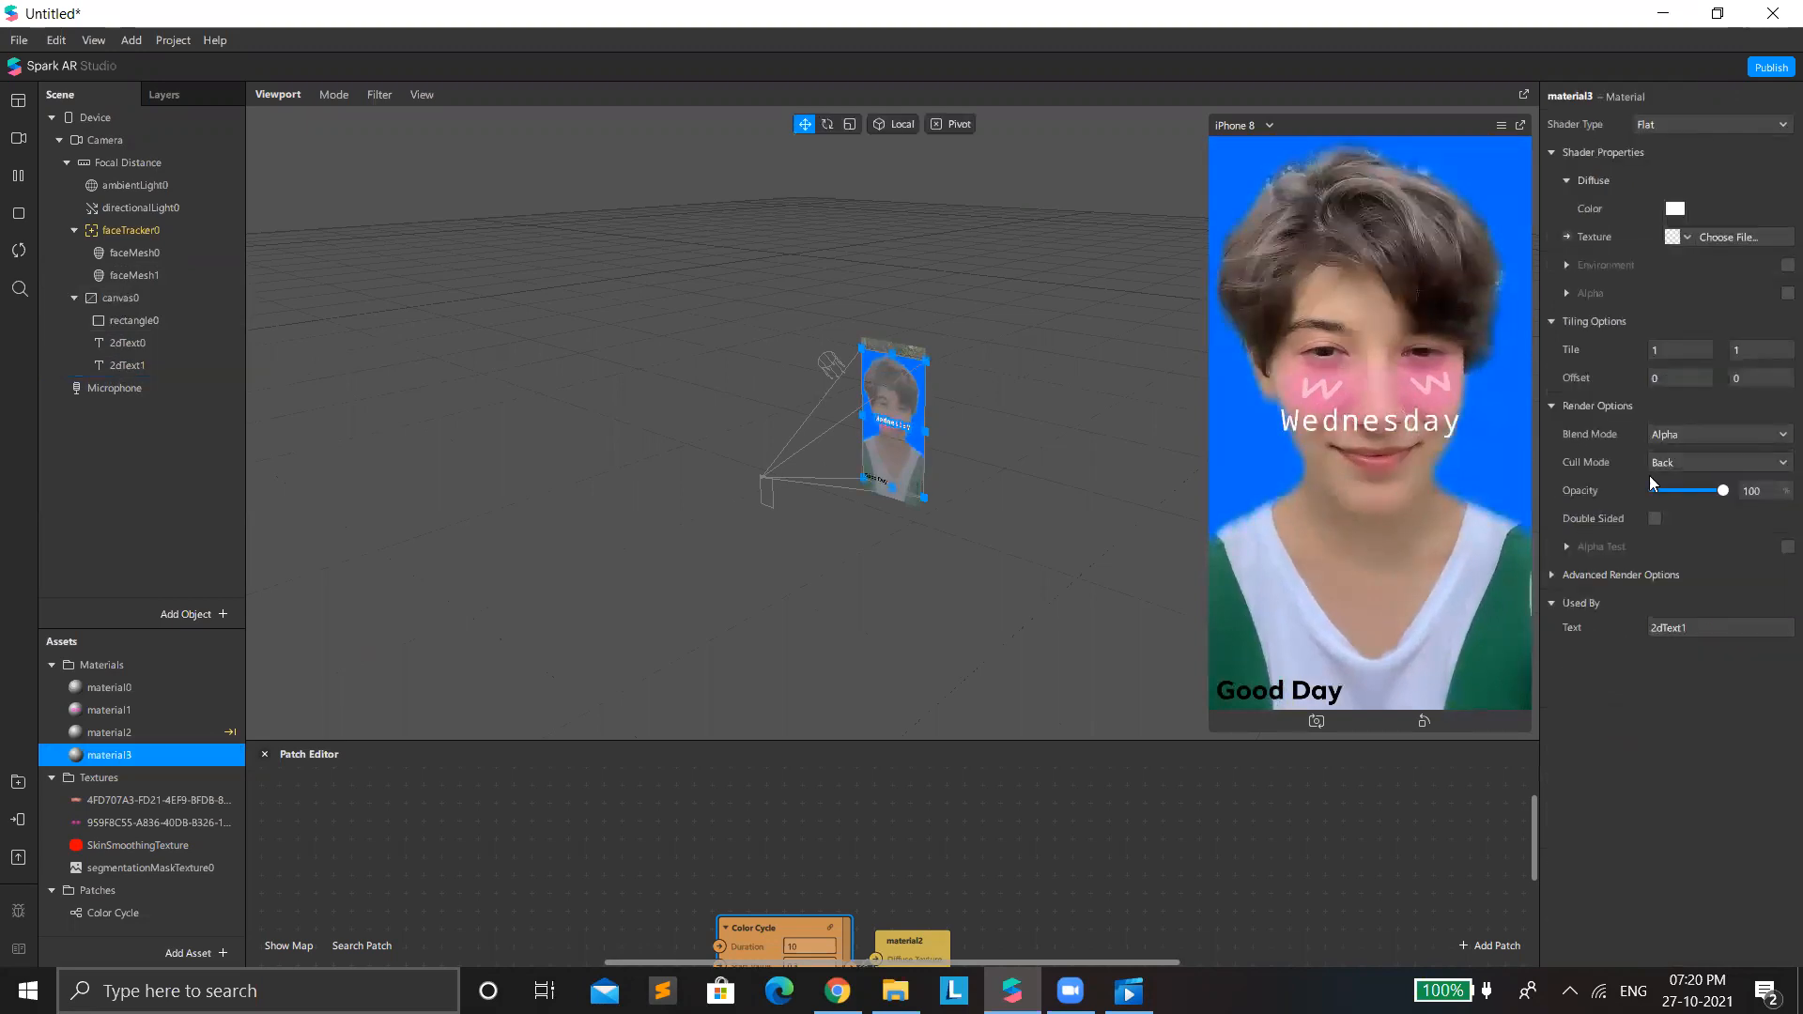
mouse_move(1724, 493)
mouse_down()
mouse_move(1674, 487)
mouse_move(1701, 490)
mouse_up()
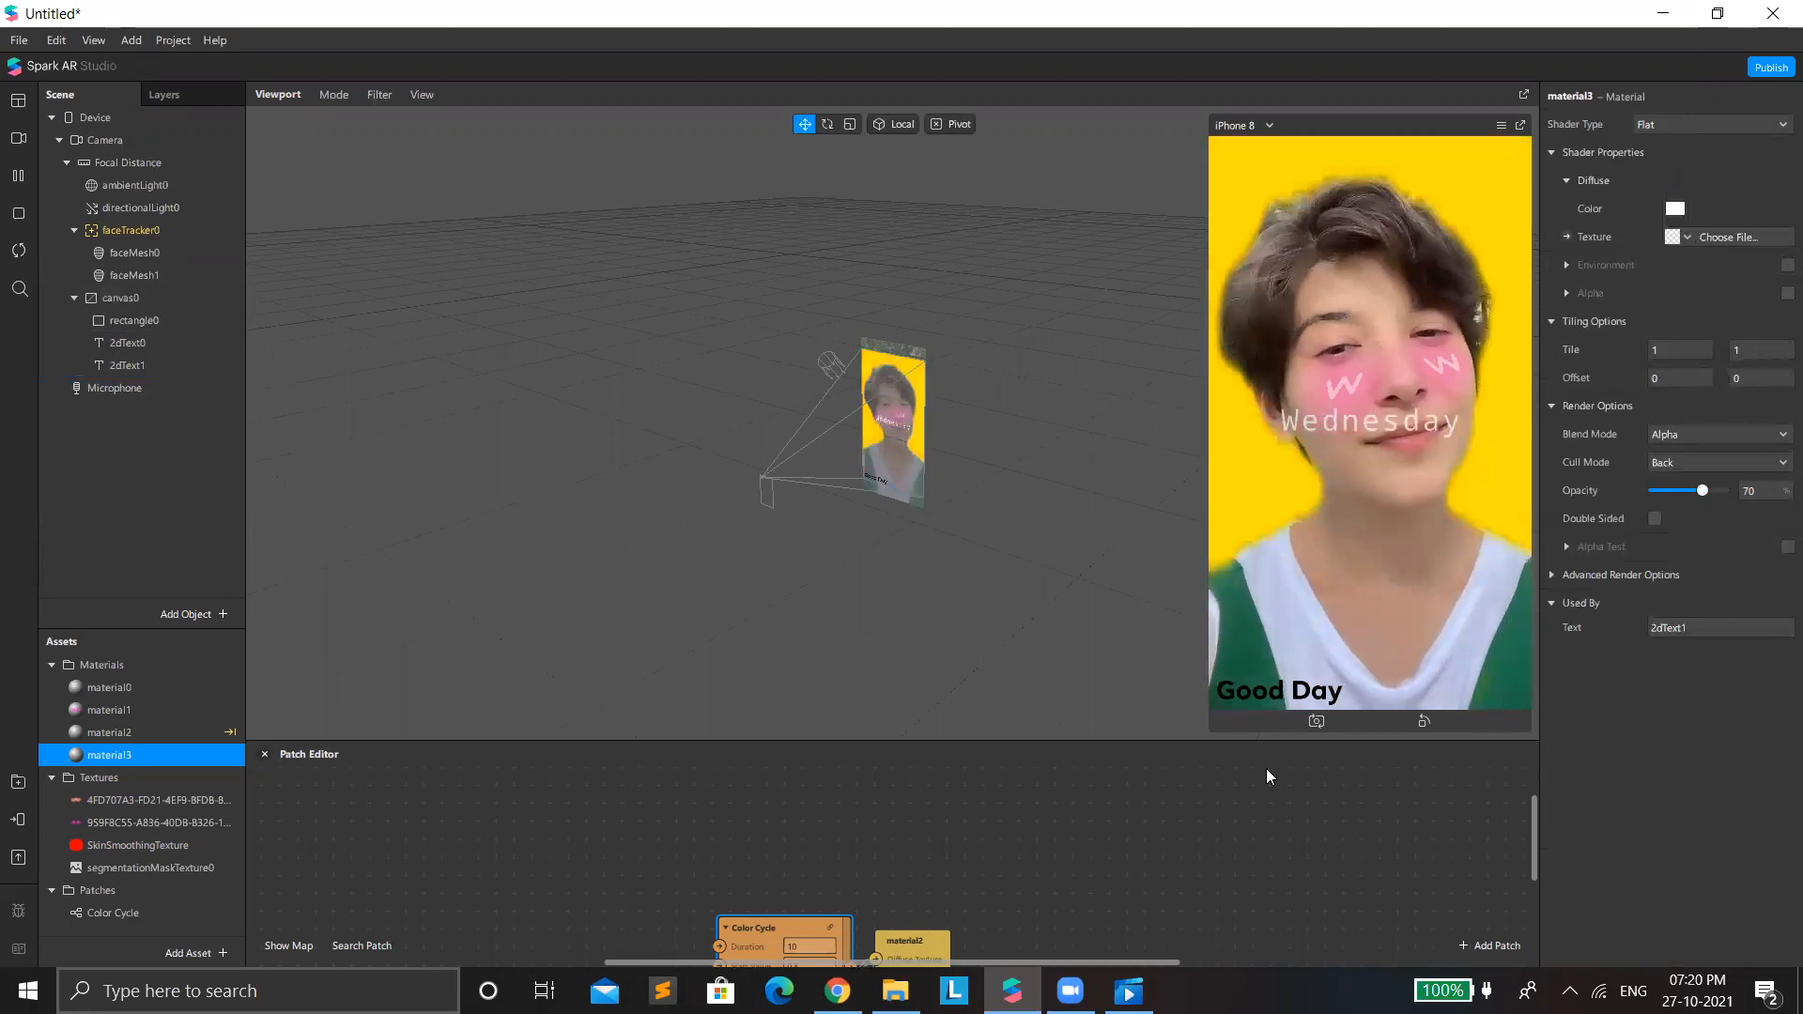
Create a patch for material3's diffuse texture and connect the Color Cycle output to it.
drag(1251, 742, 1201, 627)
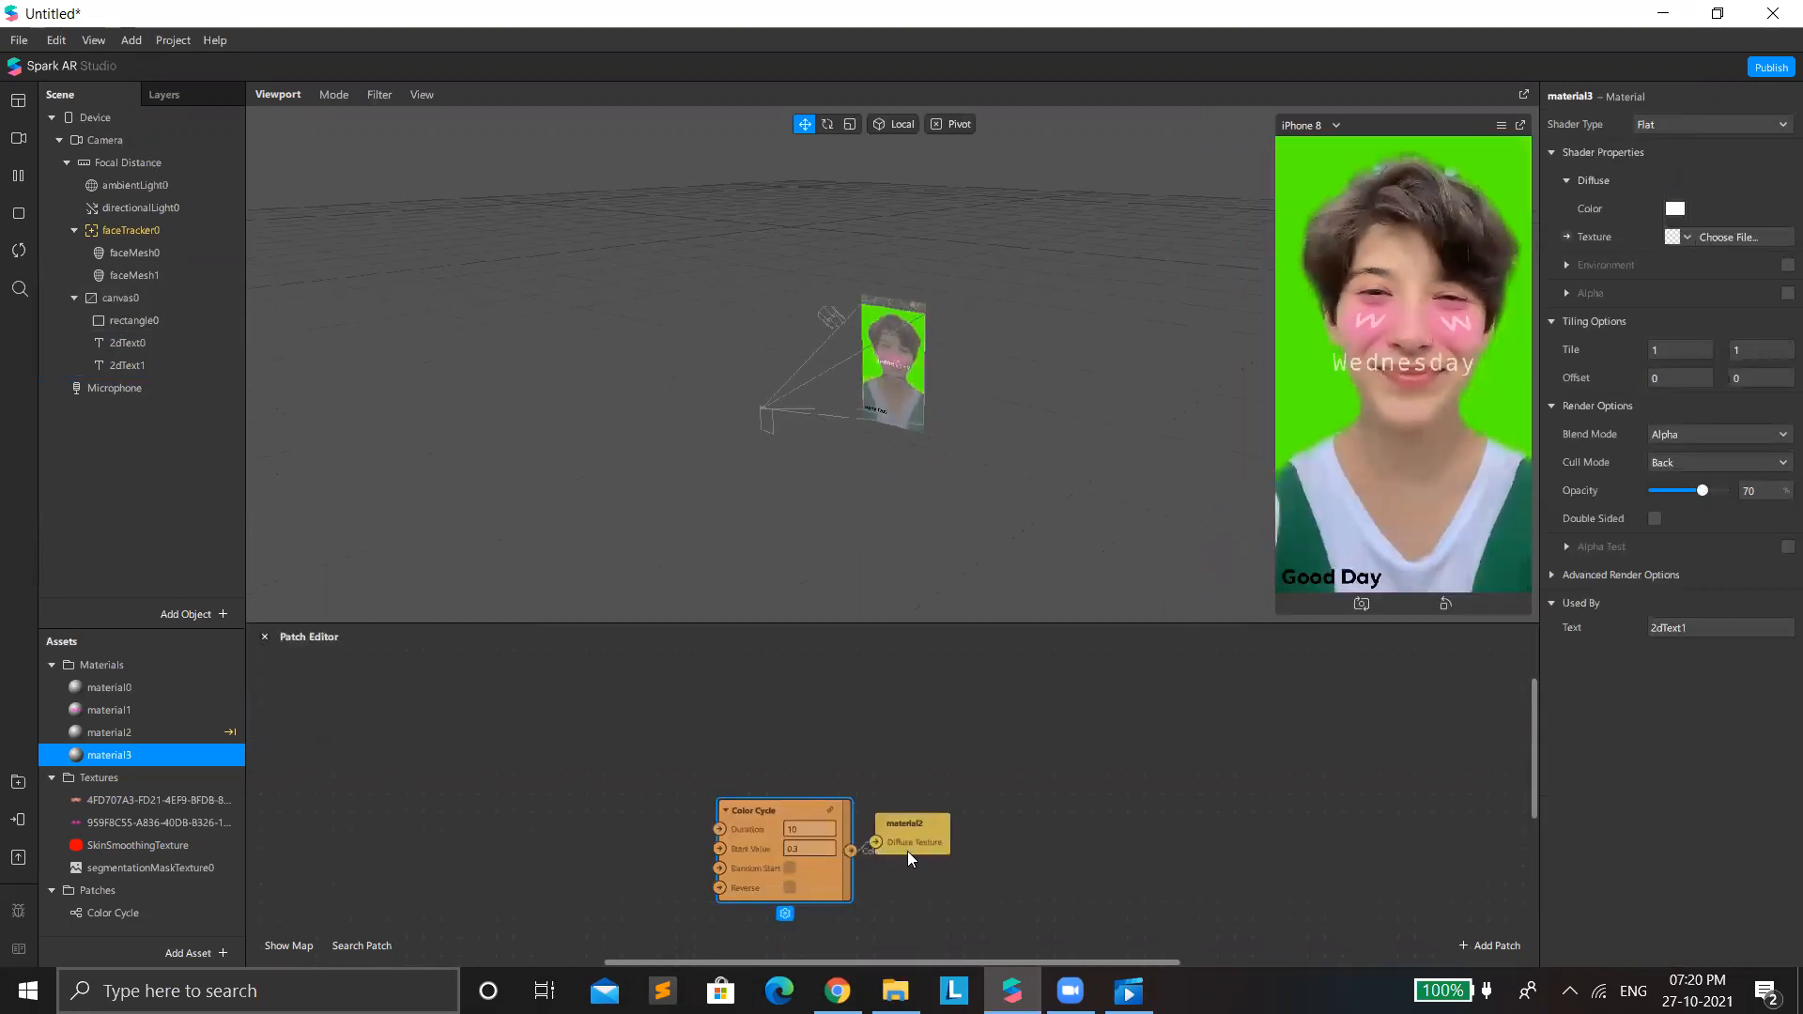
drag(907, 850, 958, 742)
click(1567, 236)
drag(850, 851, 898, 840)
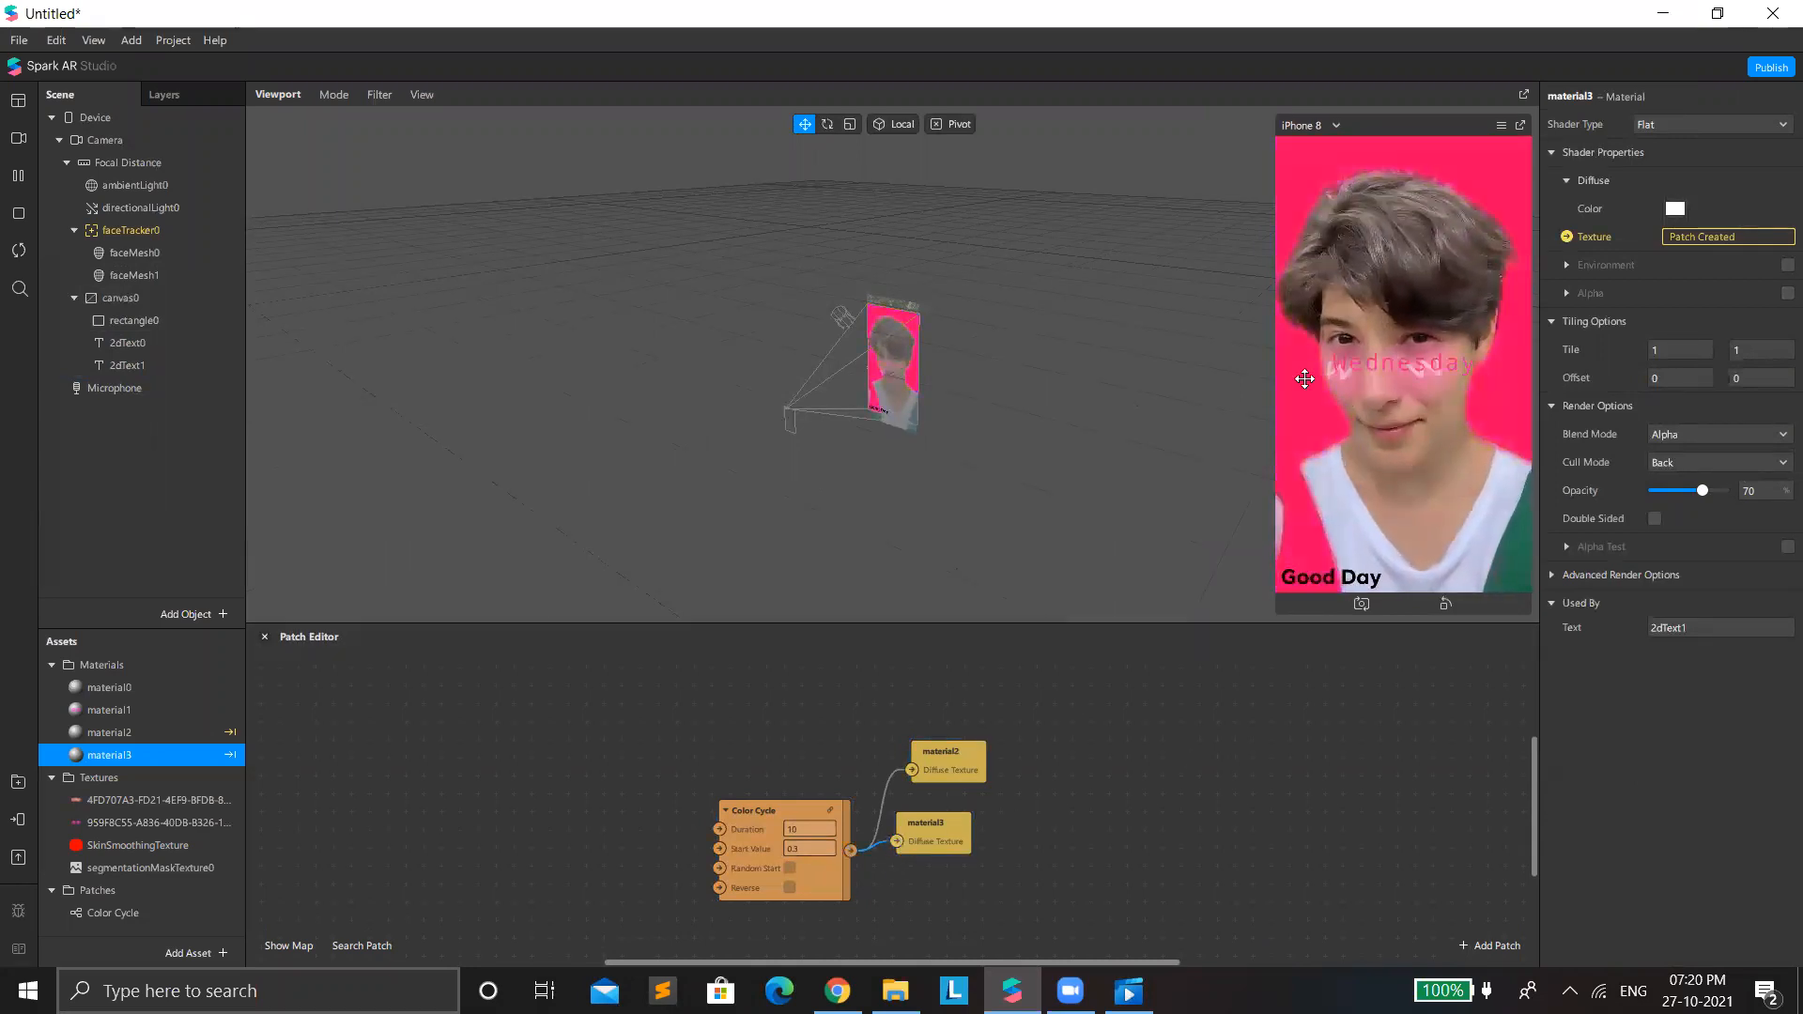
Move the weekday text down below the face to about position -10, 125 on the canvas.
scroll(939, 370, up, 5)
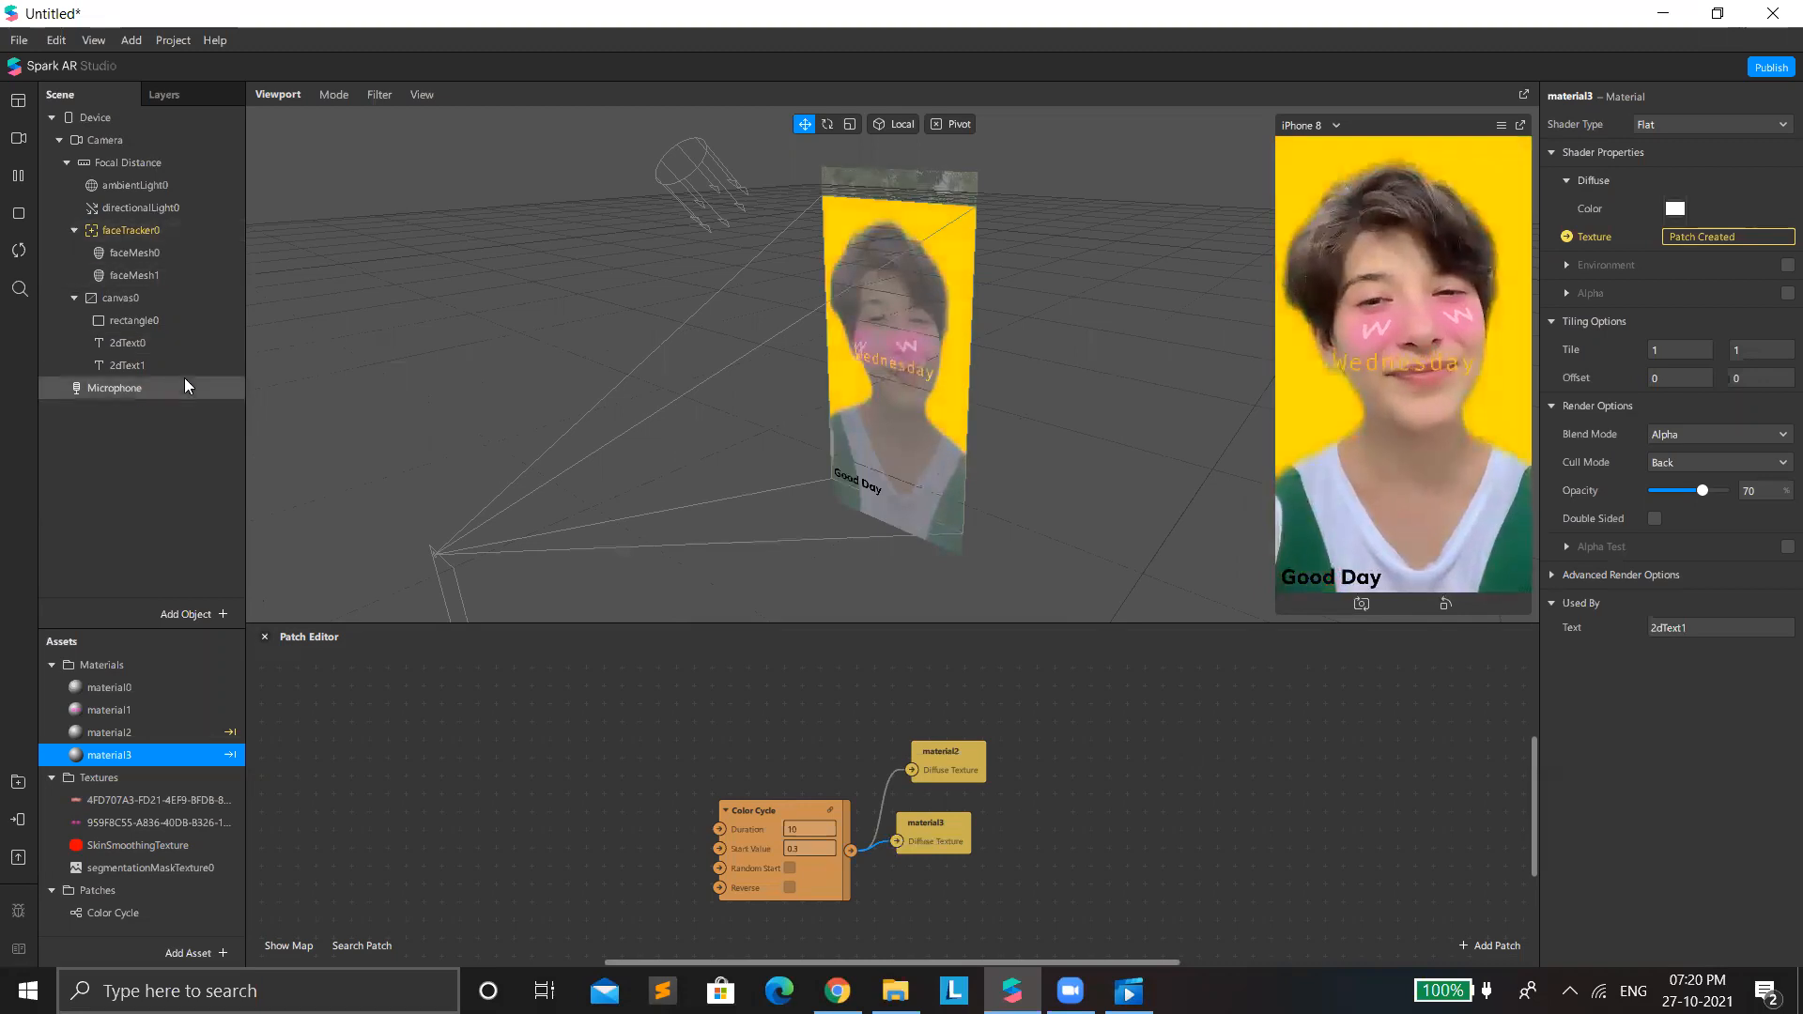
click(906, 371)
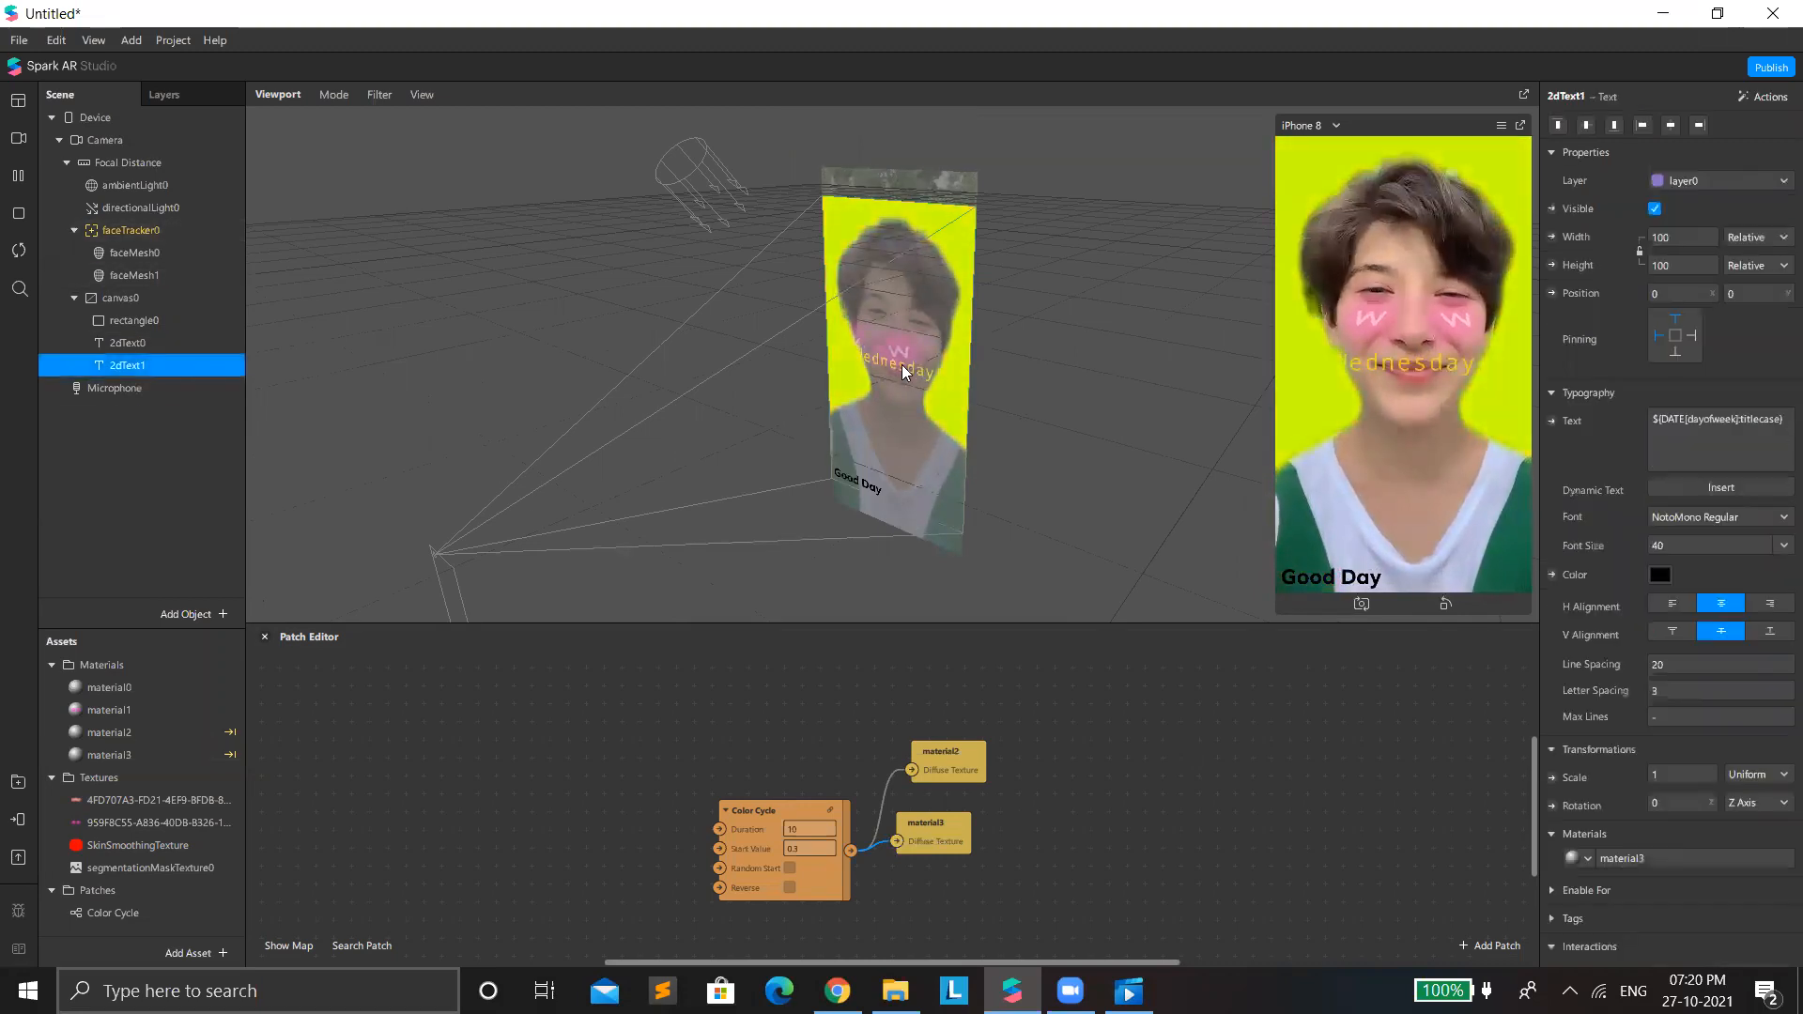
drag(879, 353, 889, 416)
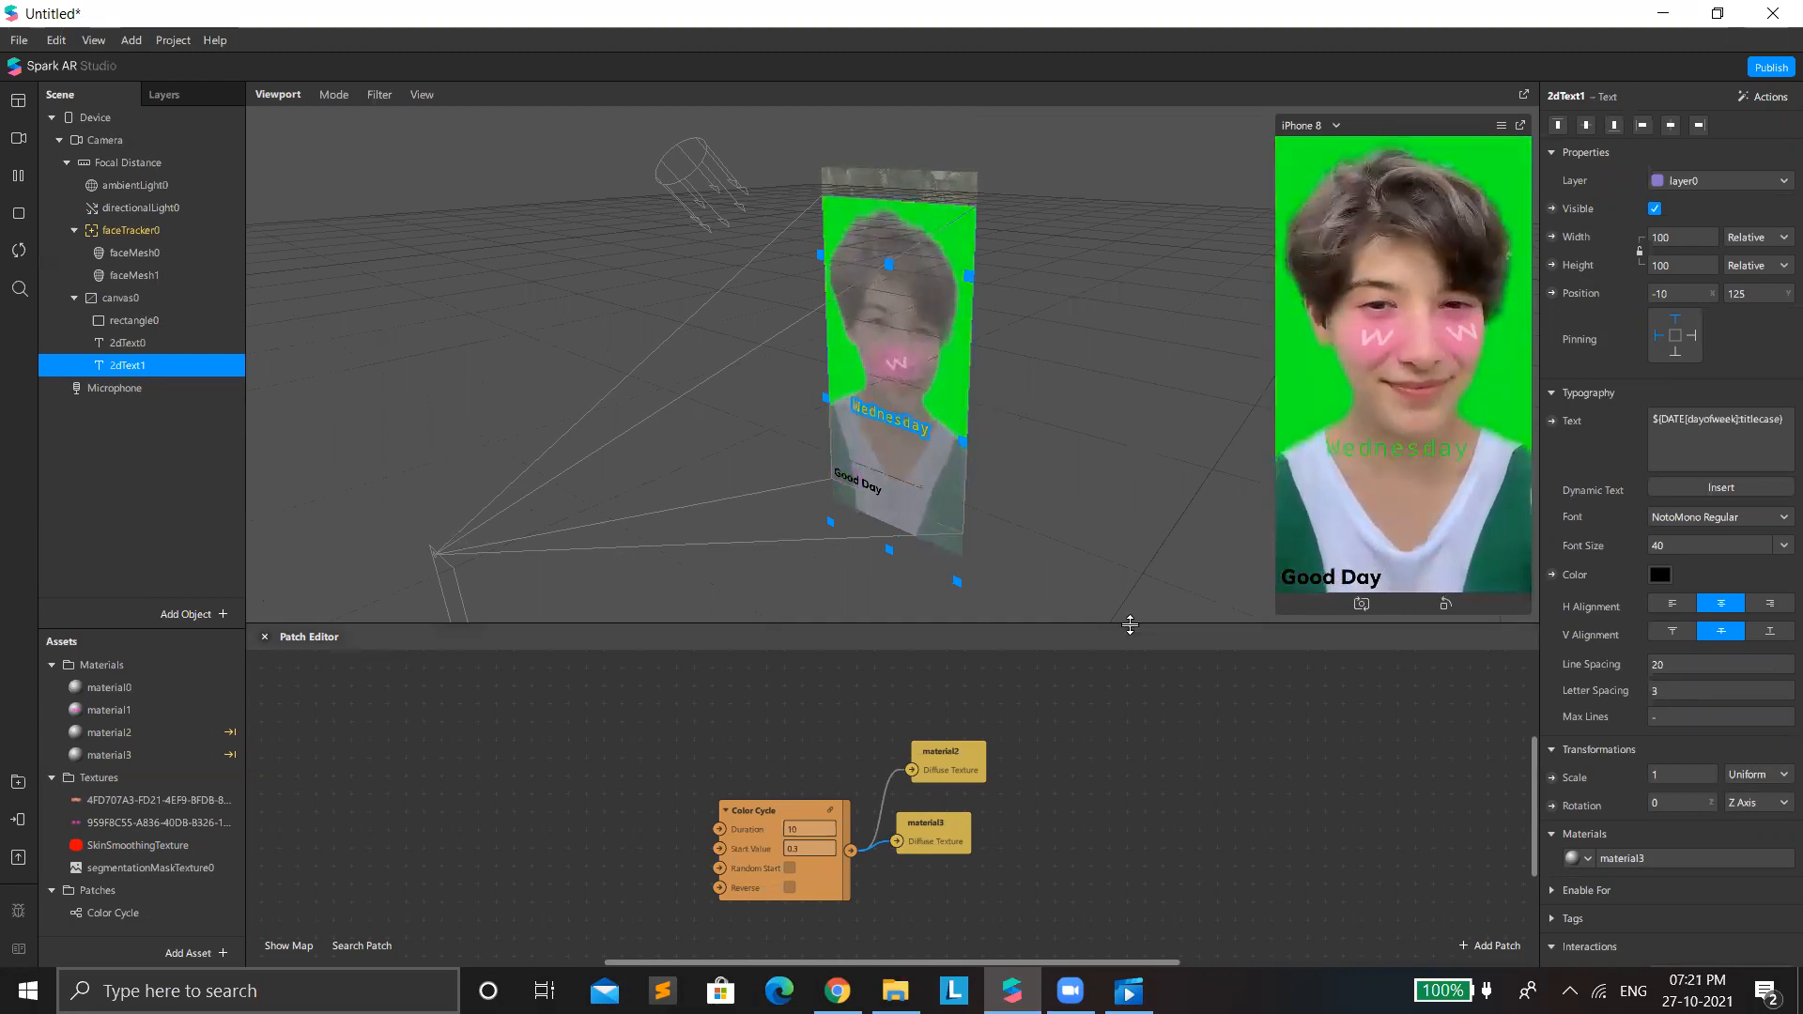
Enlarge the preview area and hide both 2D texts and the color-cycling background rectangle0.
drag(1275, 622, 1277, 784)
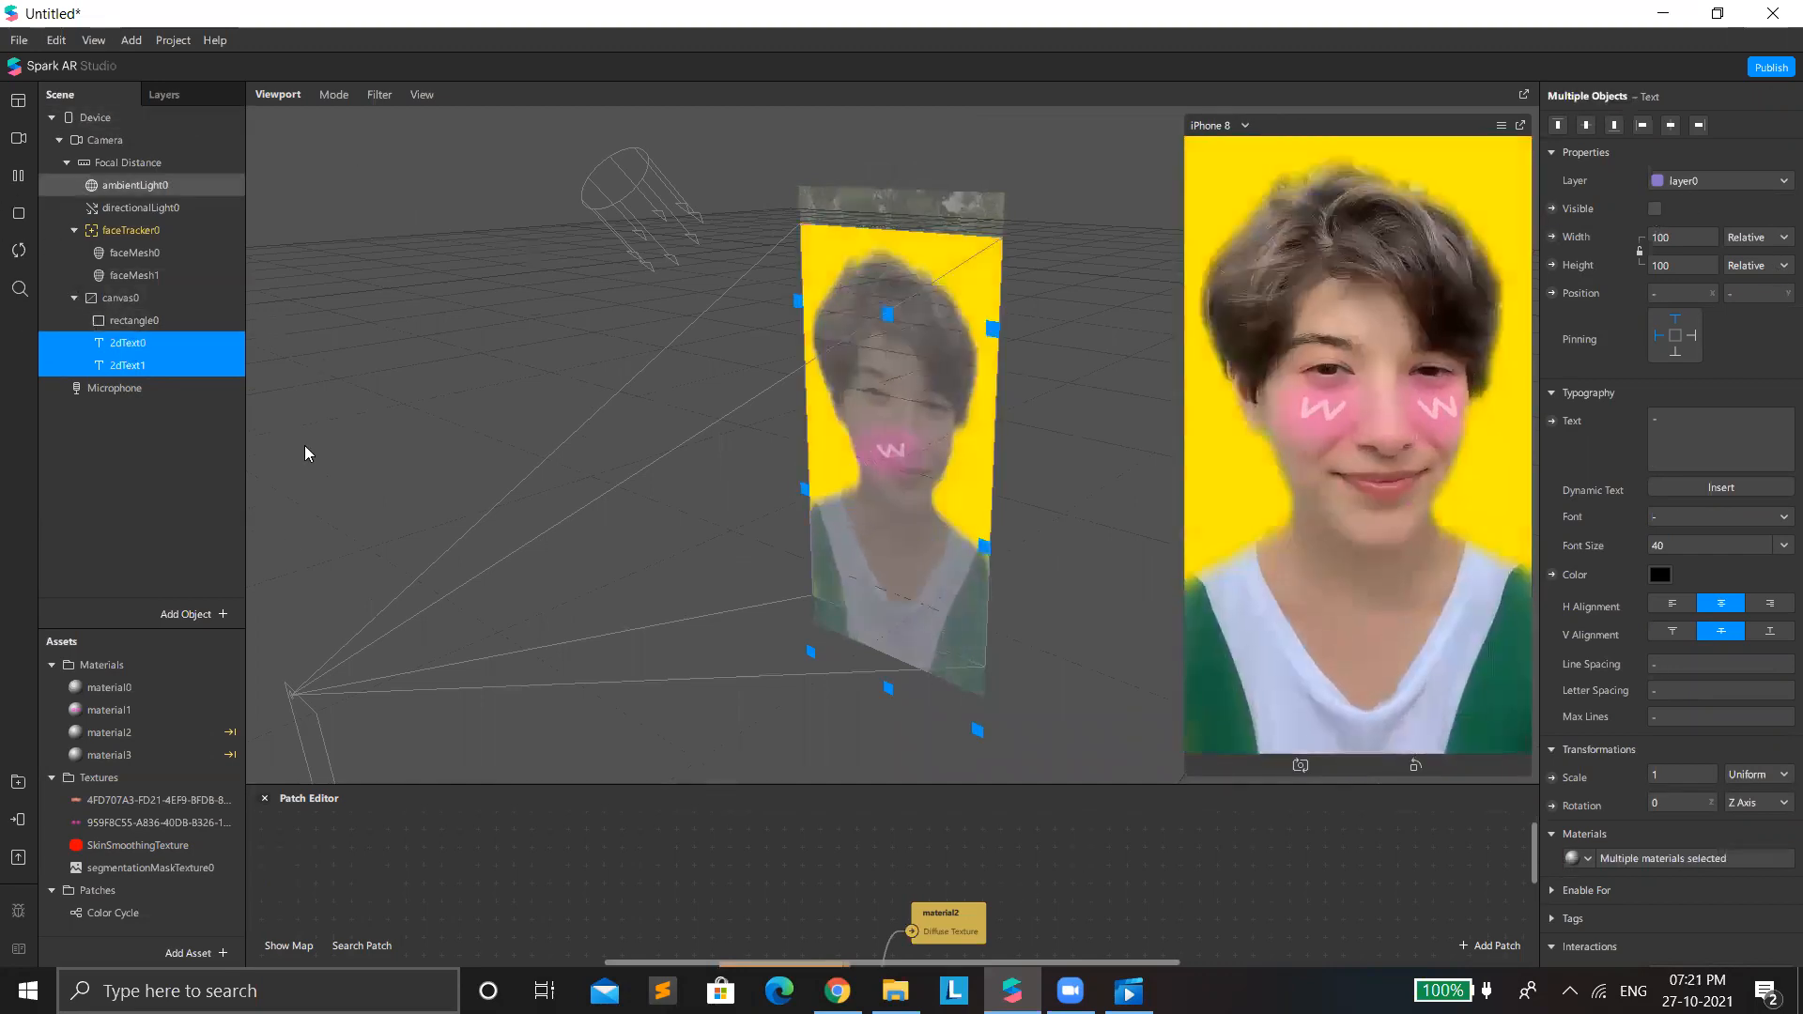
click(1655, 208)
click(1655, 209)
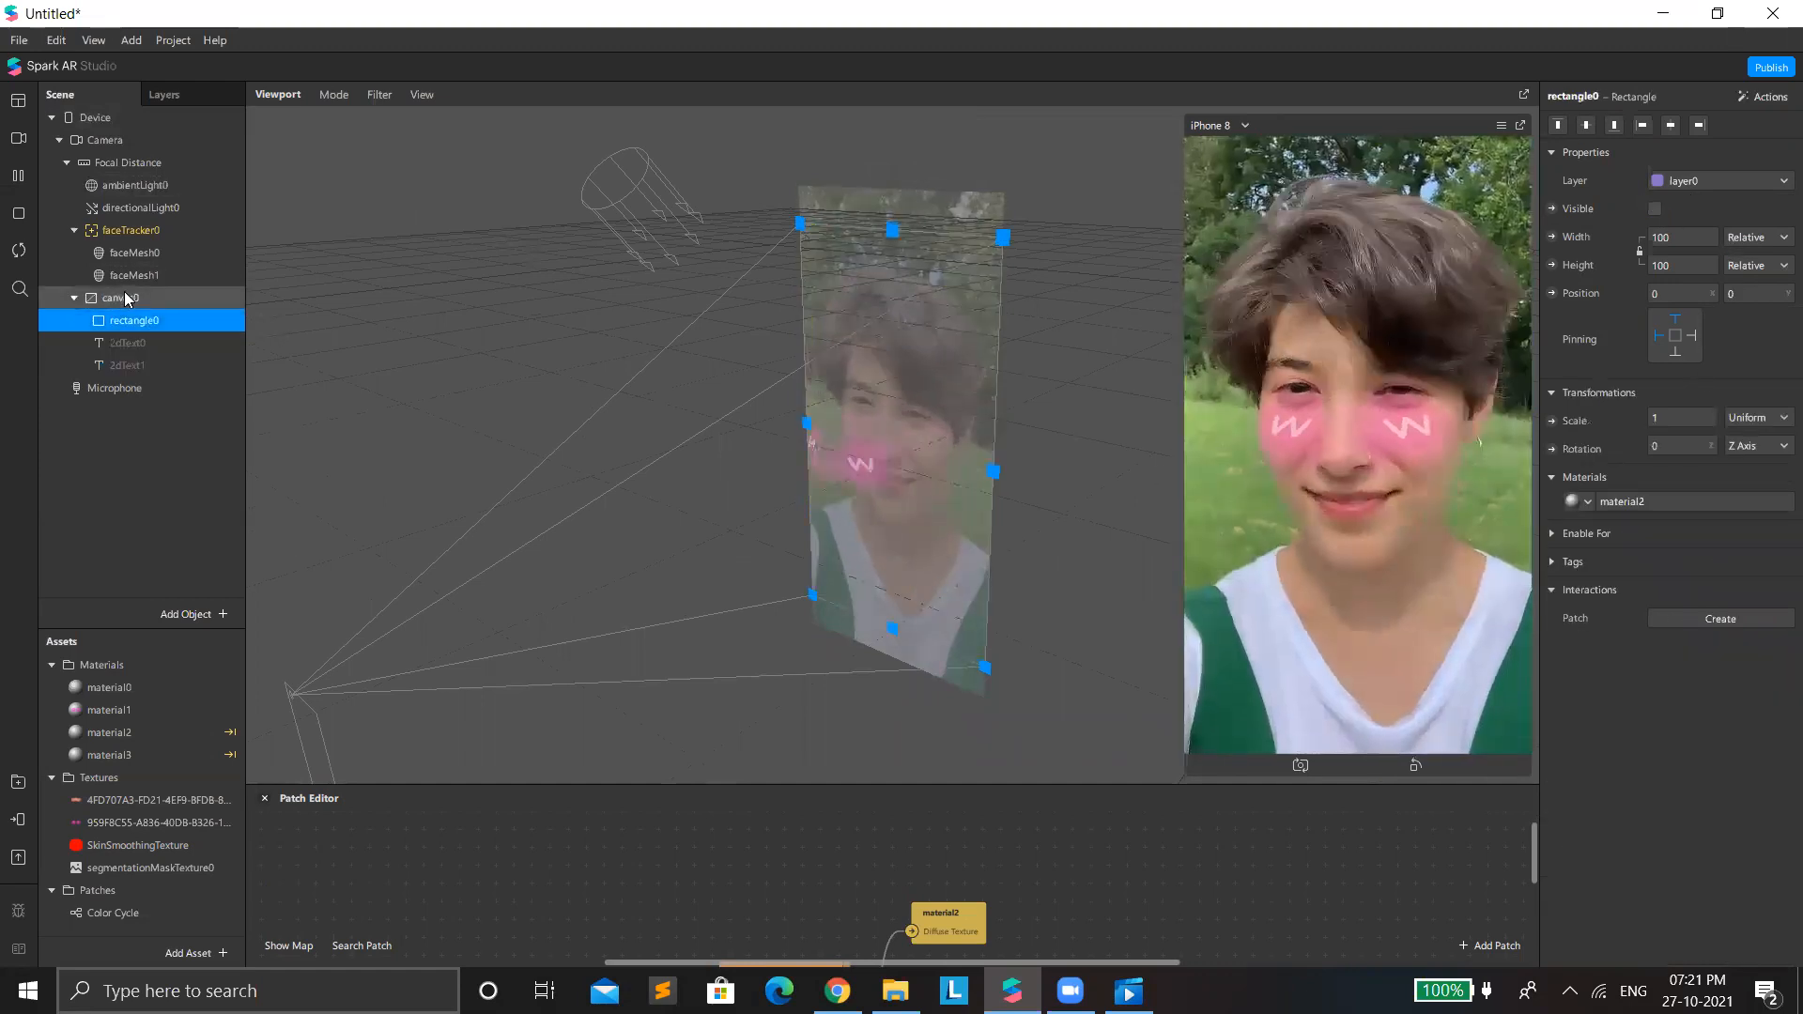
Add a second rectangle to canvas0 and make its width and height relative so it fills the canvas.
right_click(109, 449)
mouse_move(223, 465)
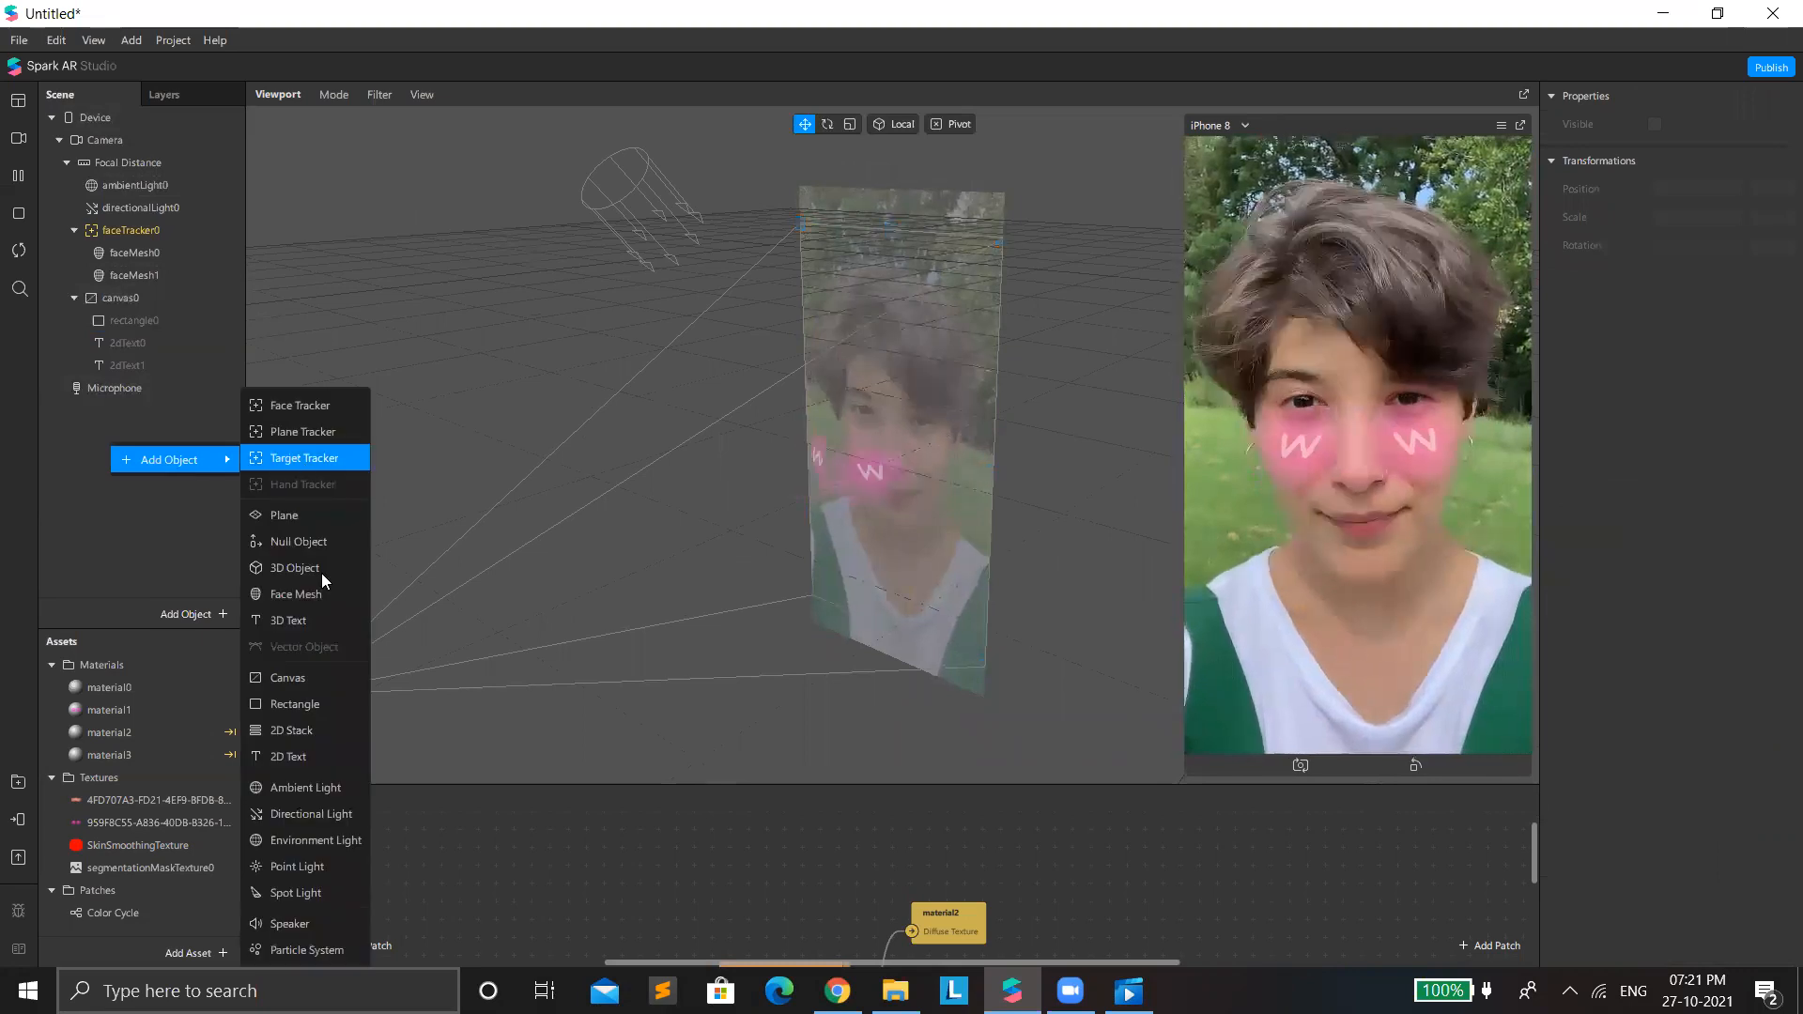
click(345, 706)
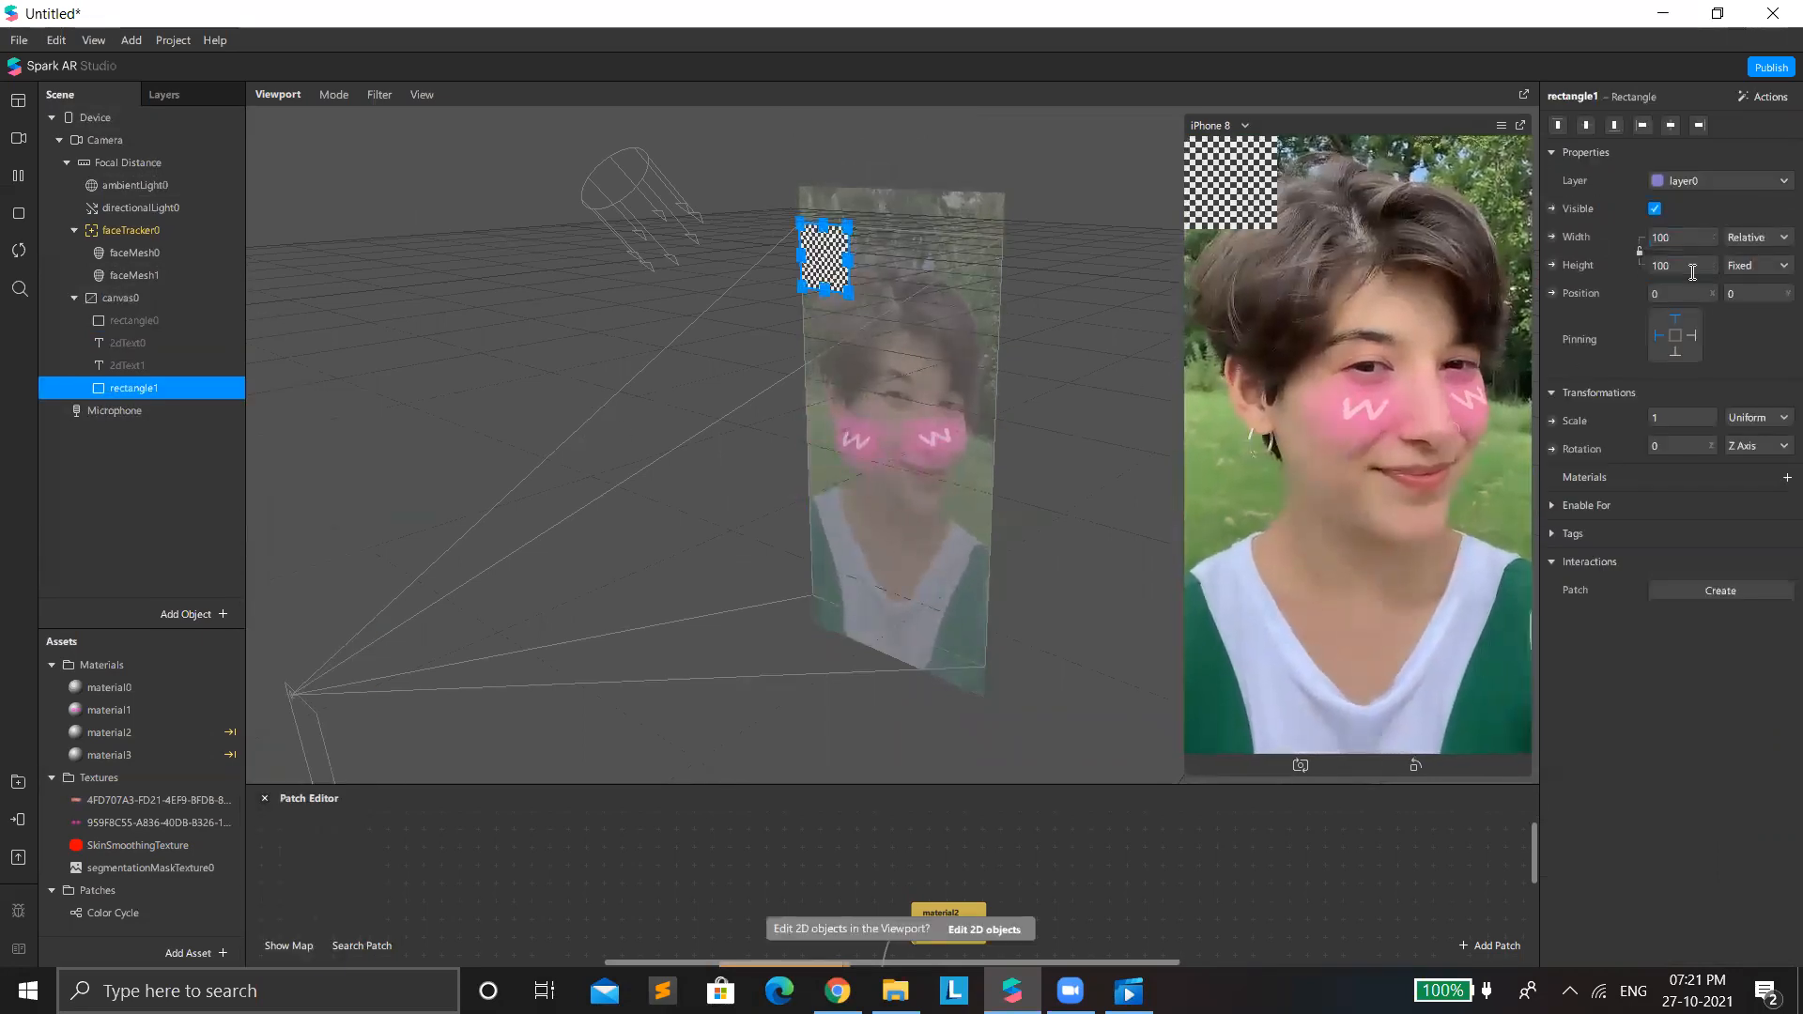
click(1752, 265)
click(1697, 298)
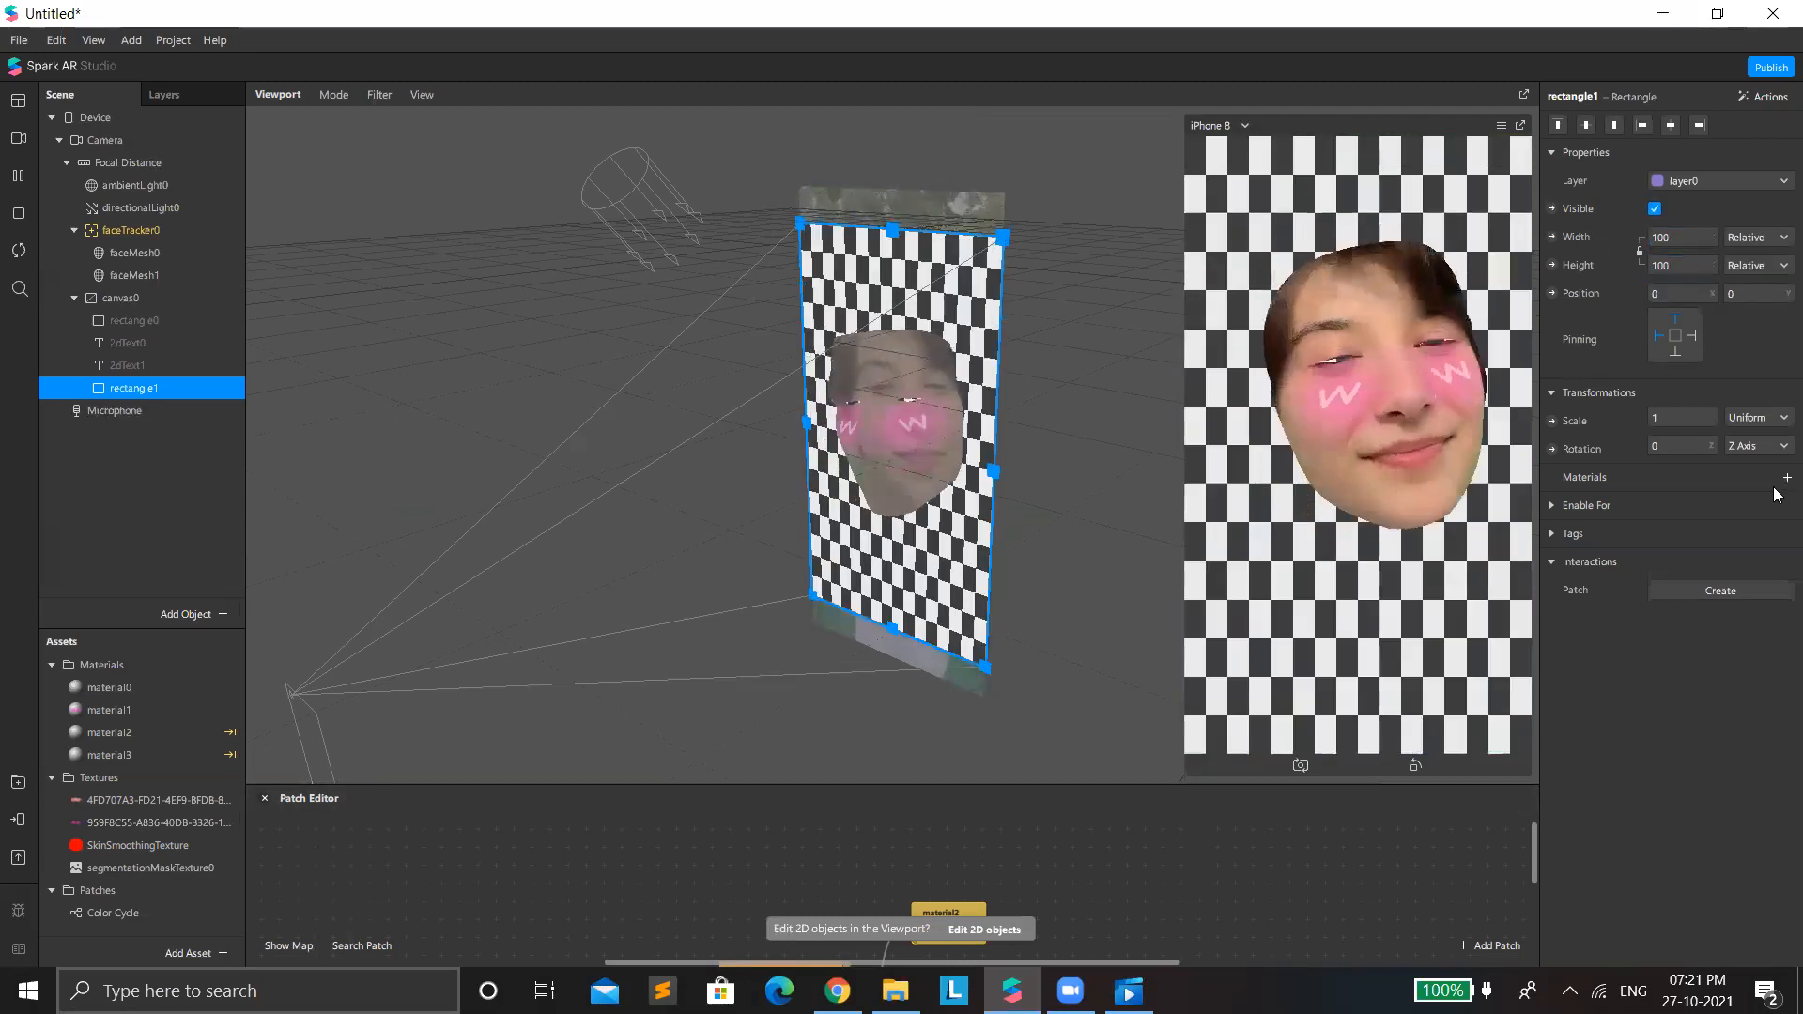
Create a new material for rectangle1 and set its shader type to Flat.
click(1787, 477)
click(1670, 580)
click(1664, 504)
click(1716, 120)
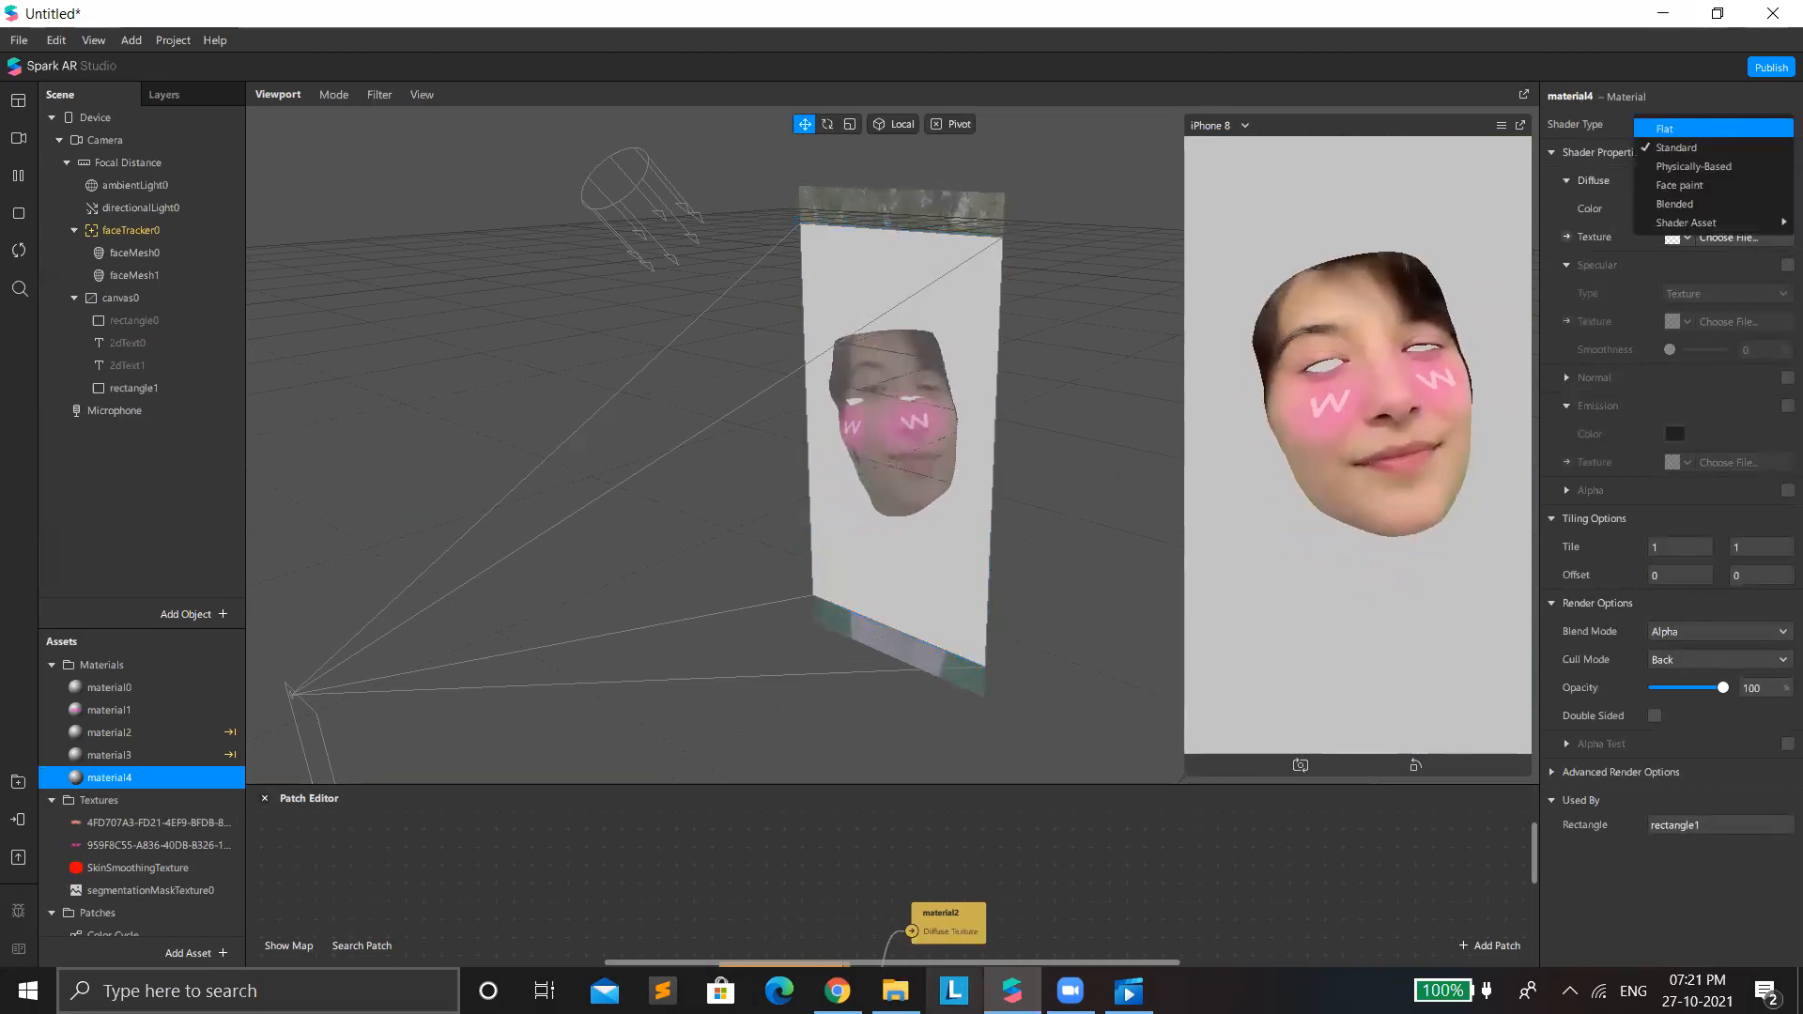
key(Return)
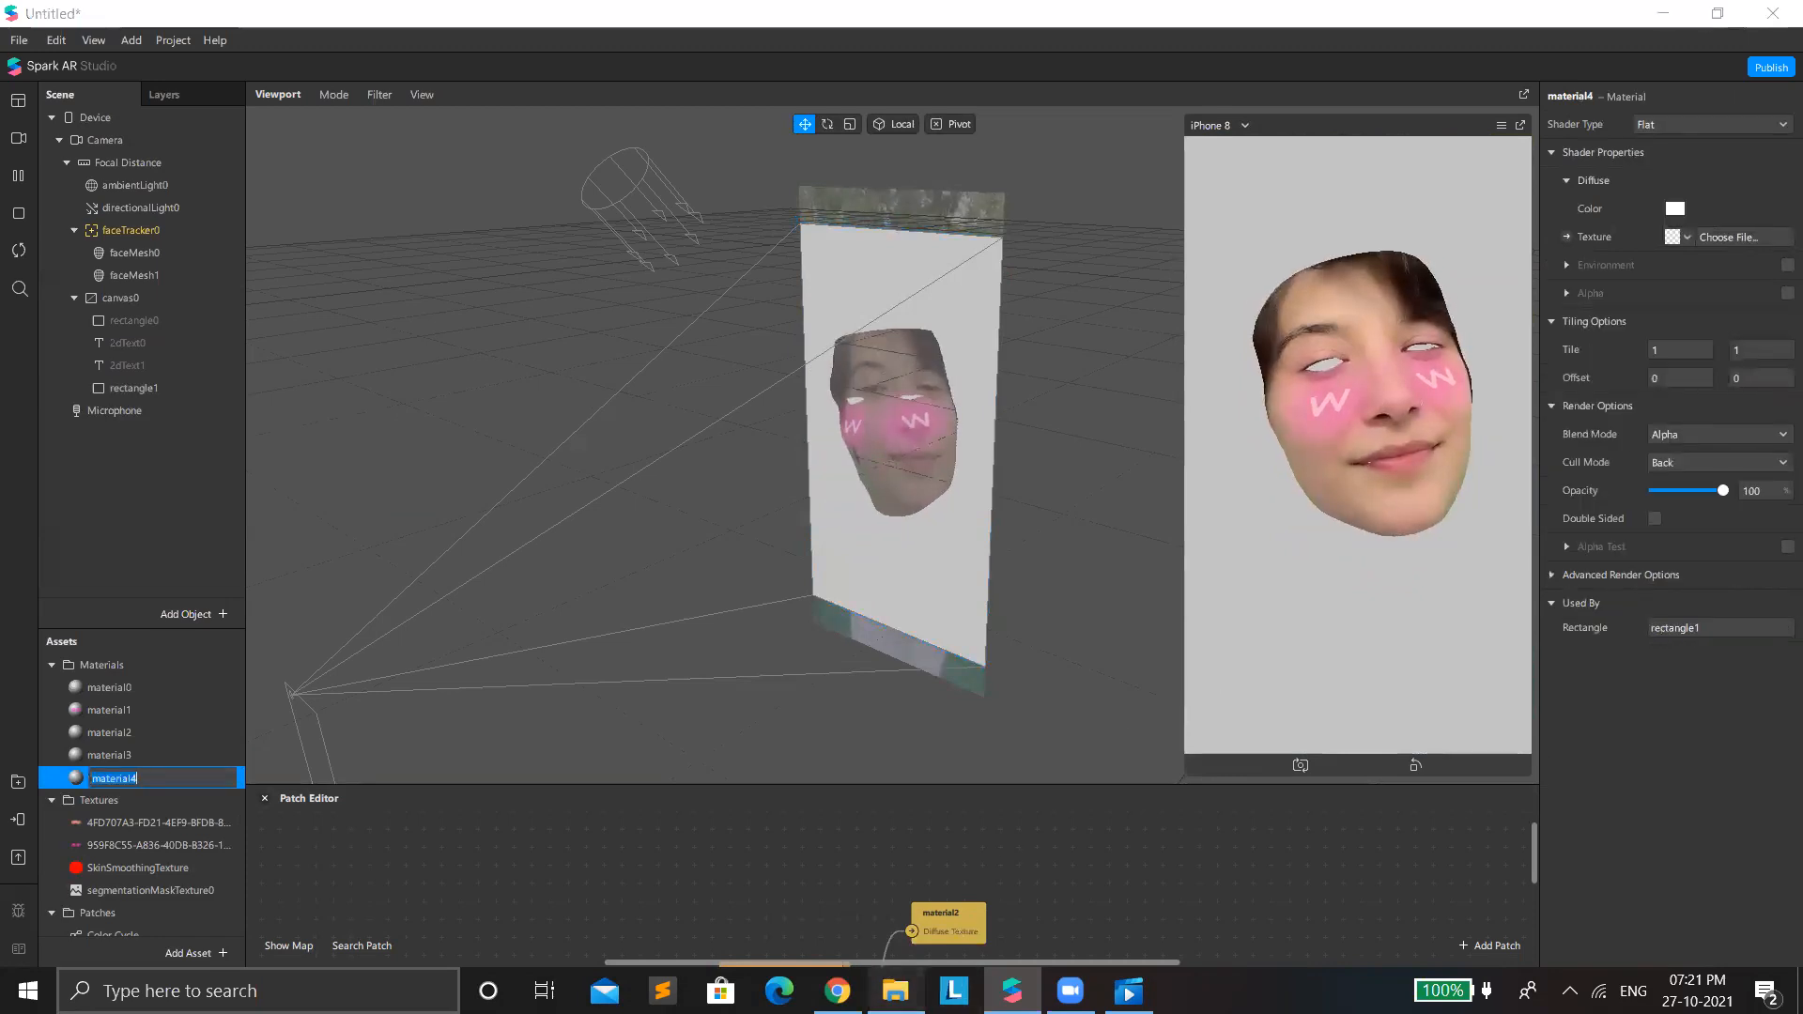
Switch to File Explorer, open the 12.28.19 PM WhatsApp video in Downloads, pause it and rewind it to the start.
click(895, 990)
click(744, 312)
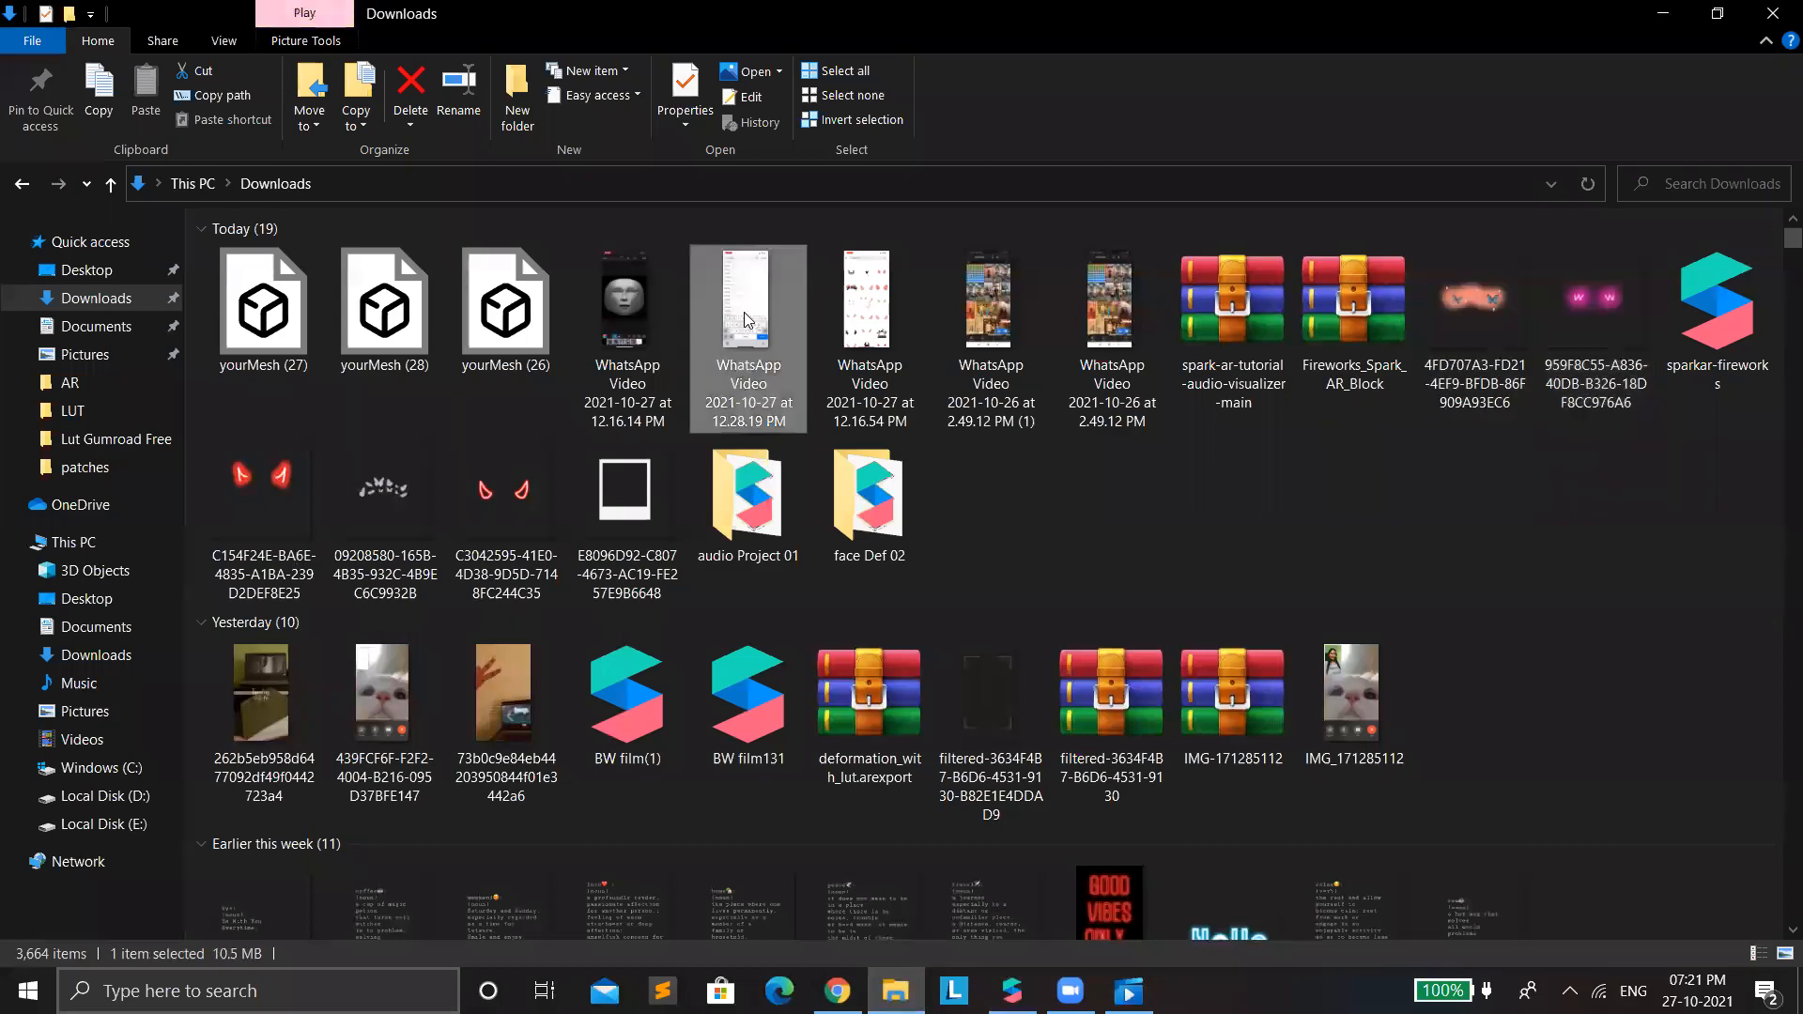
double_click(744, 311)
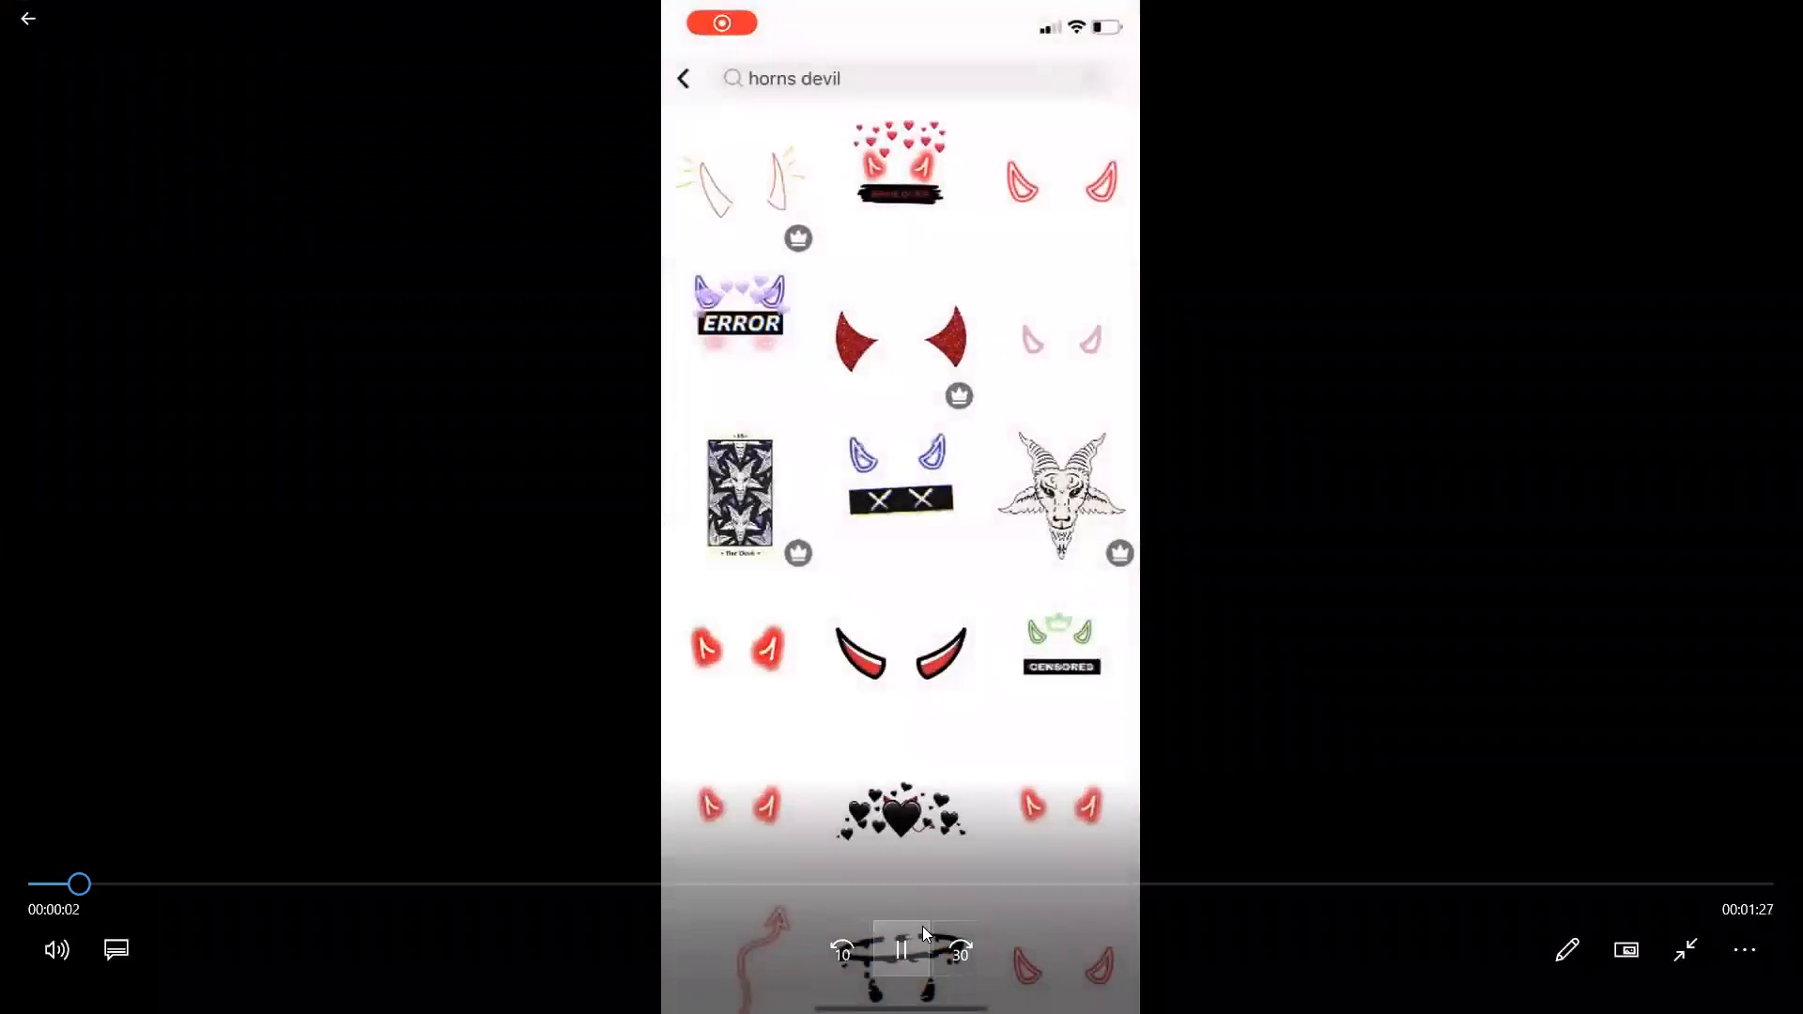
click(922, 926)
click(923, 926)
click(922, 926)
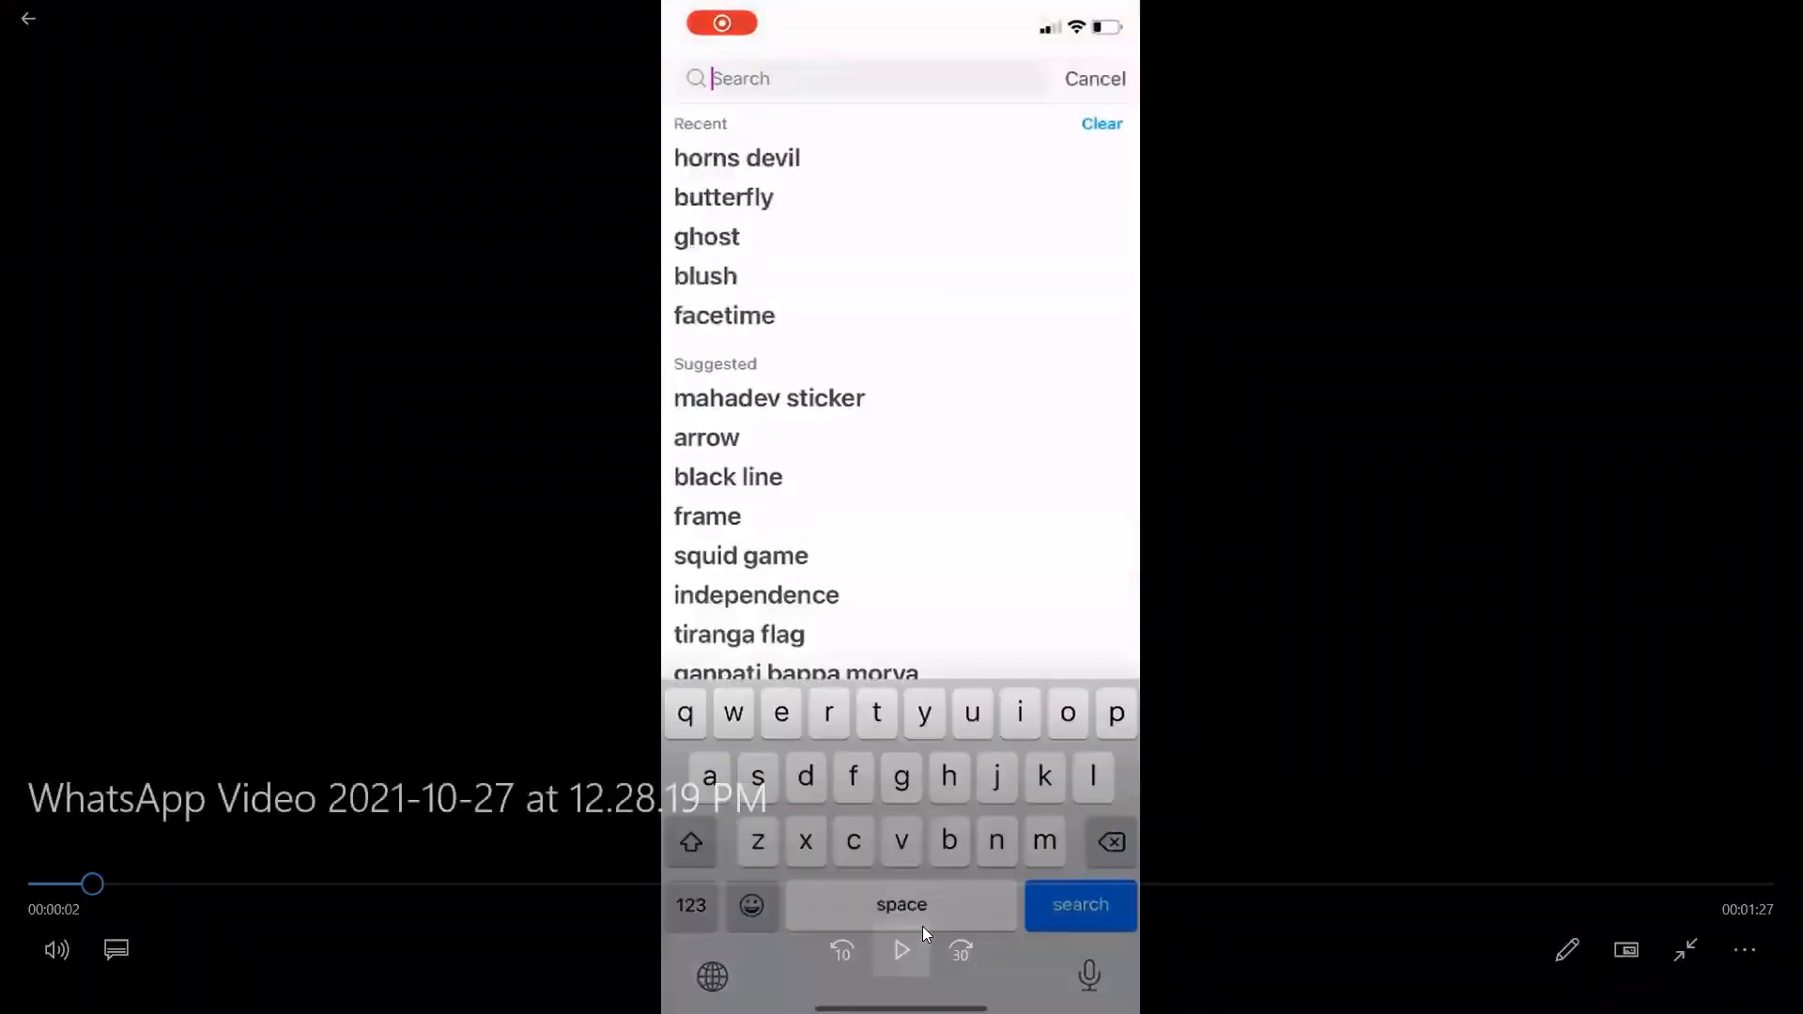
drag(94, 884, 3, 875)
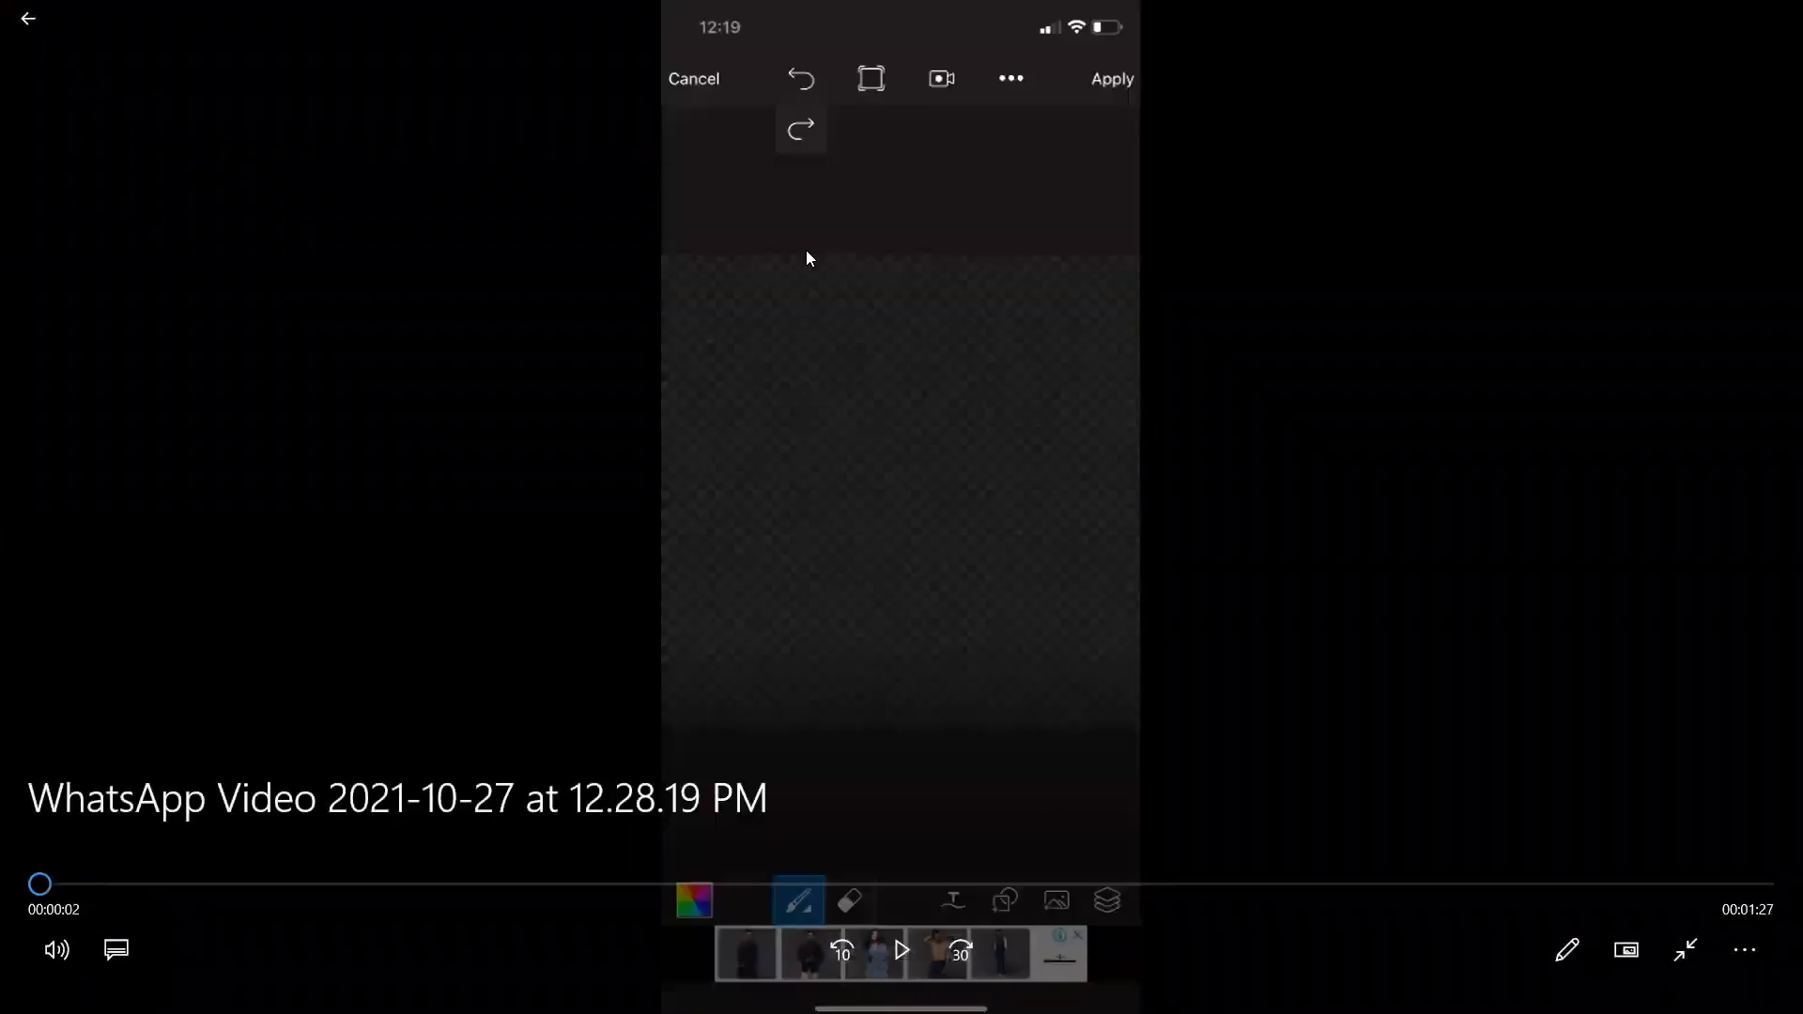
Skim through the recording to see how frame stickers are searched and saved, and return to Spark AR Studio.
click(962, 923)
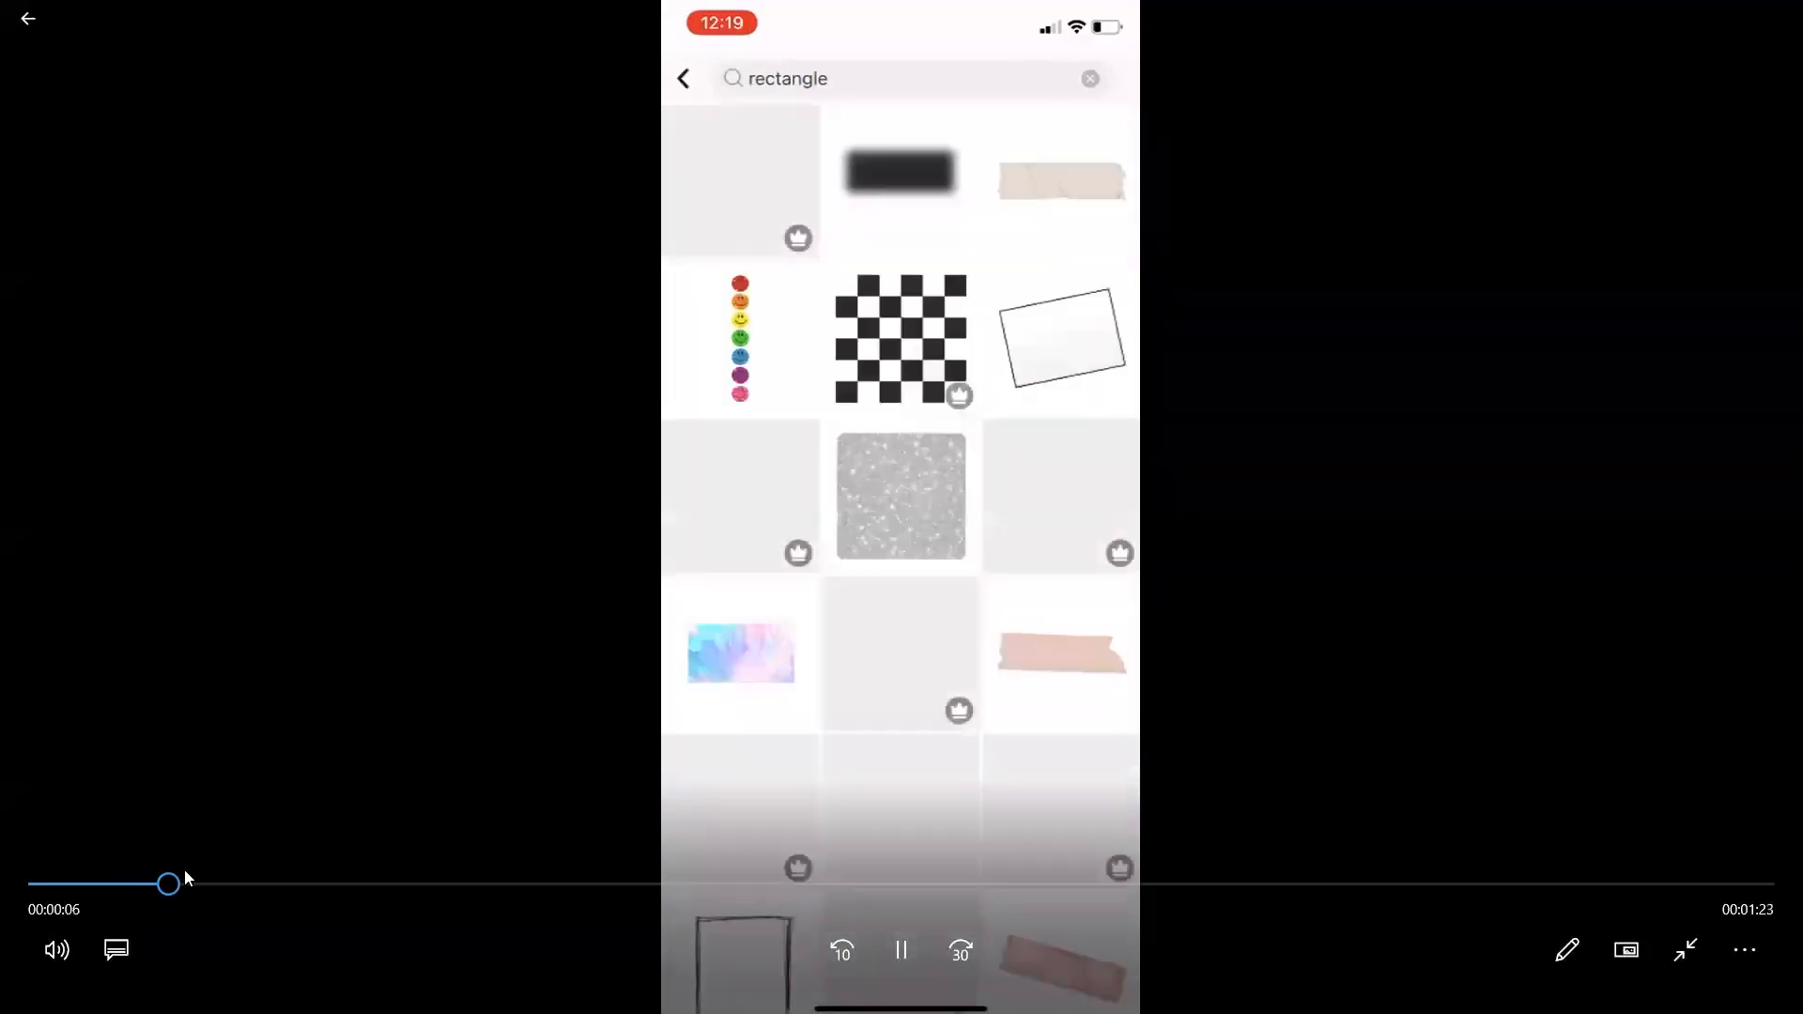
click(354, 884)
click(454, 884)
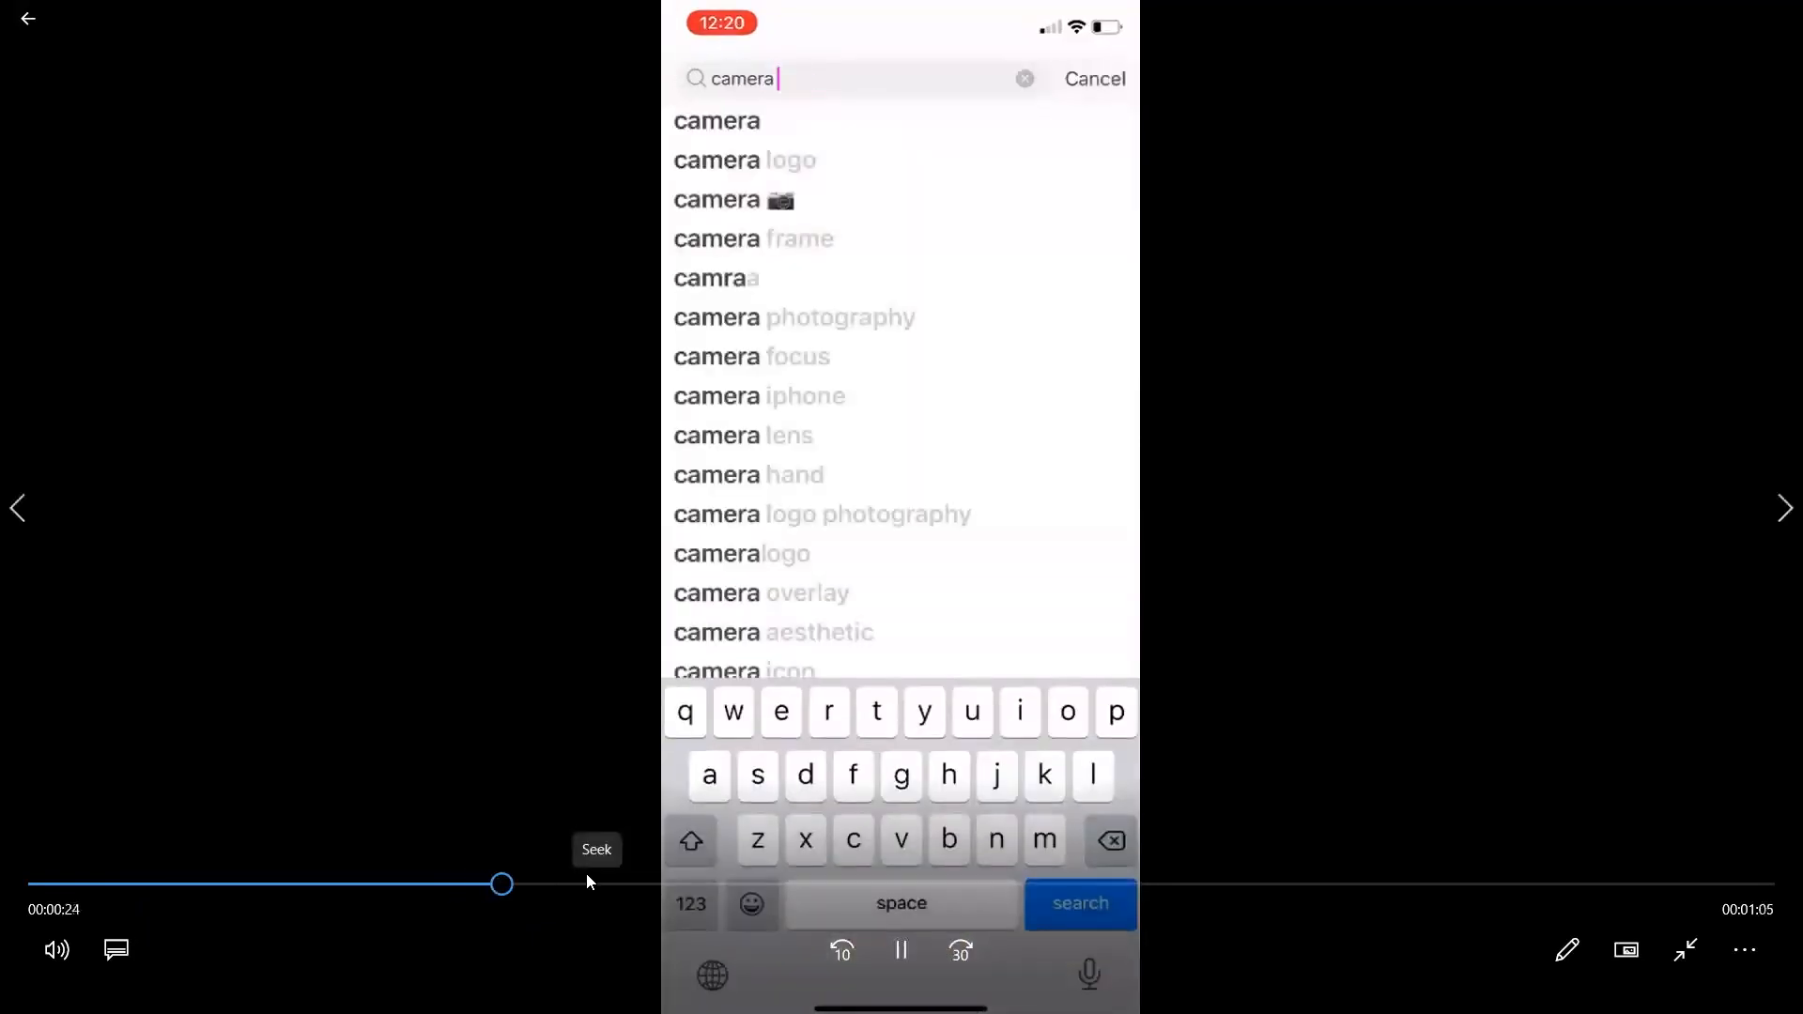
click(594, 884)
click(716, 883)
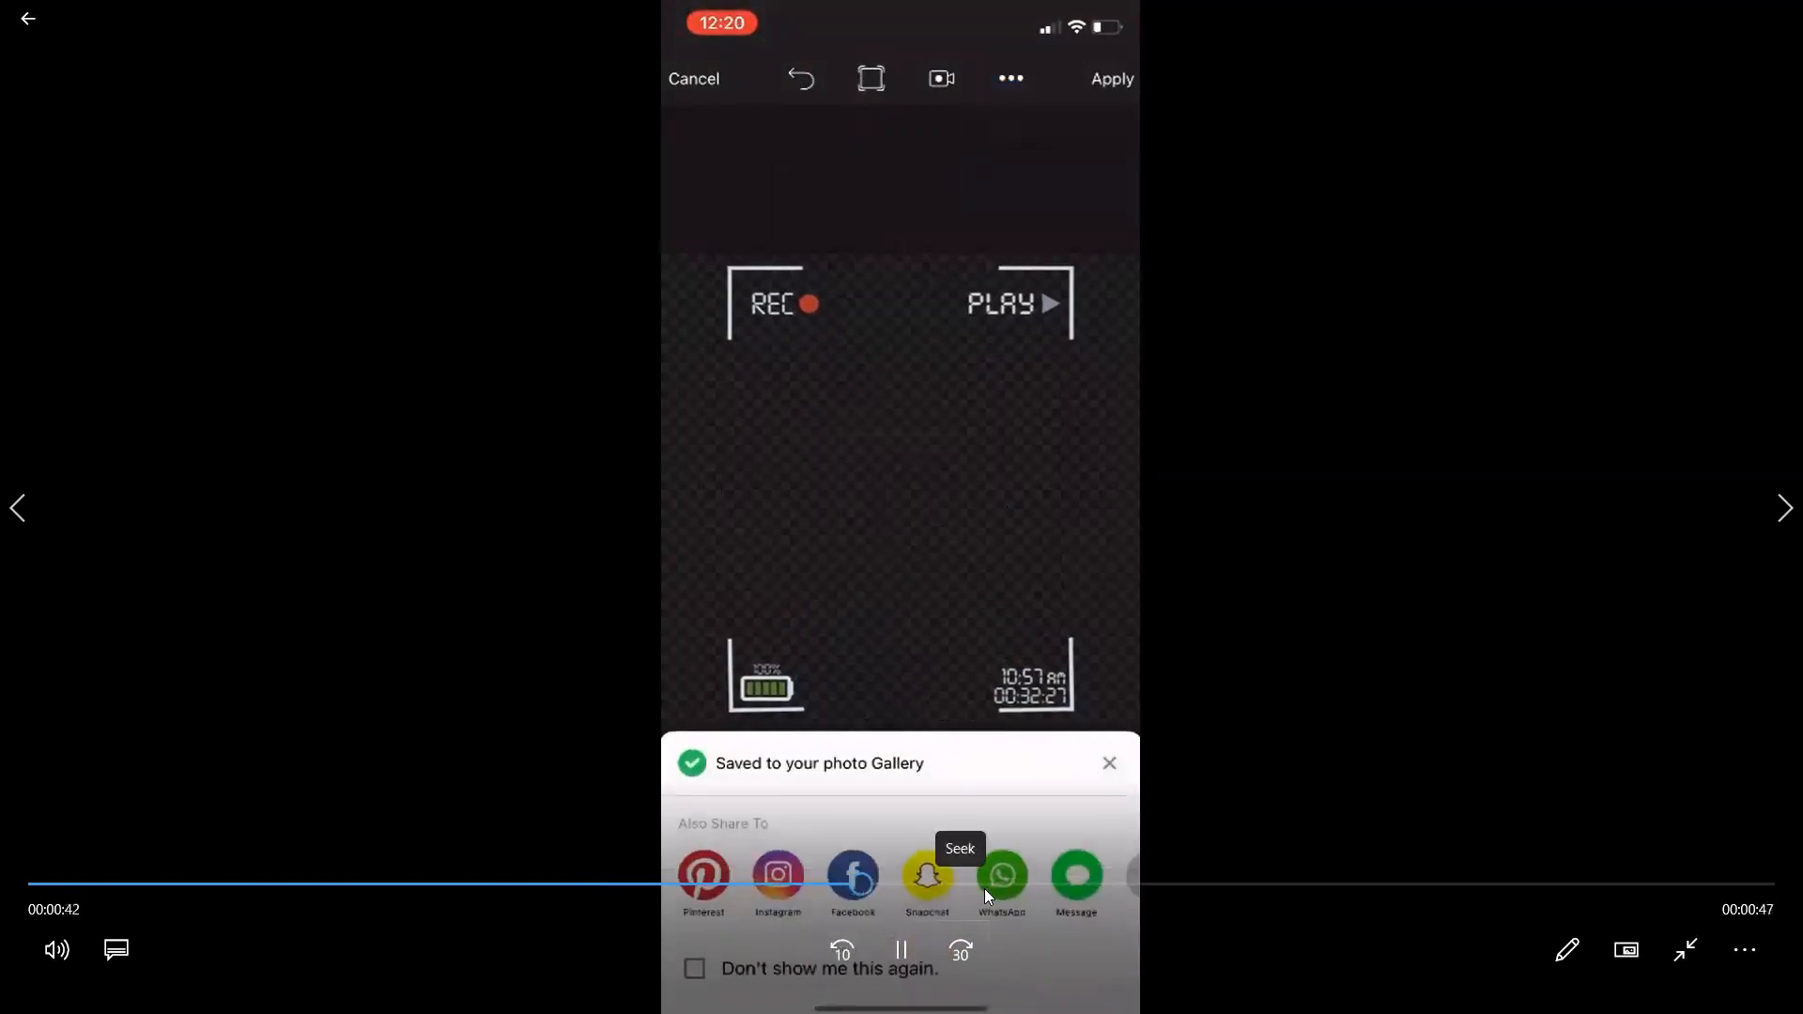
click(1070, 885)
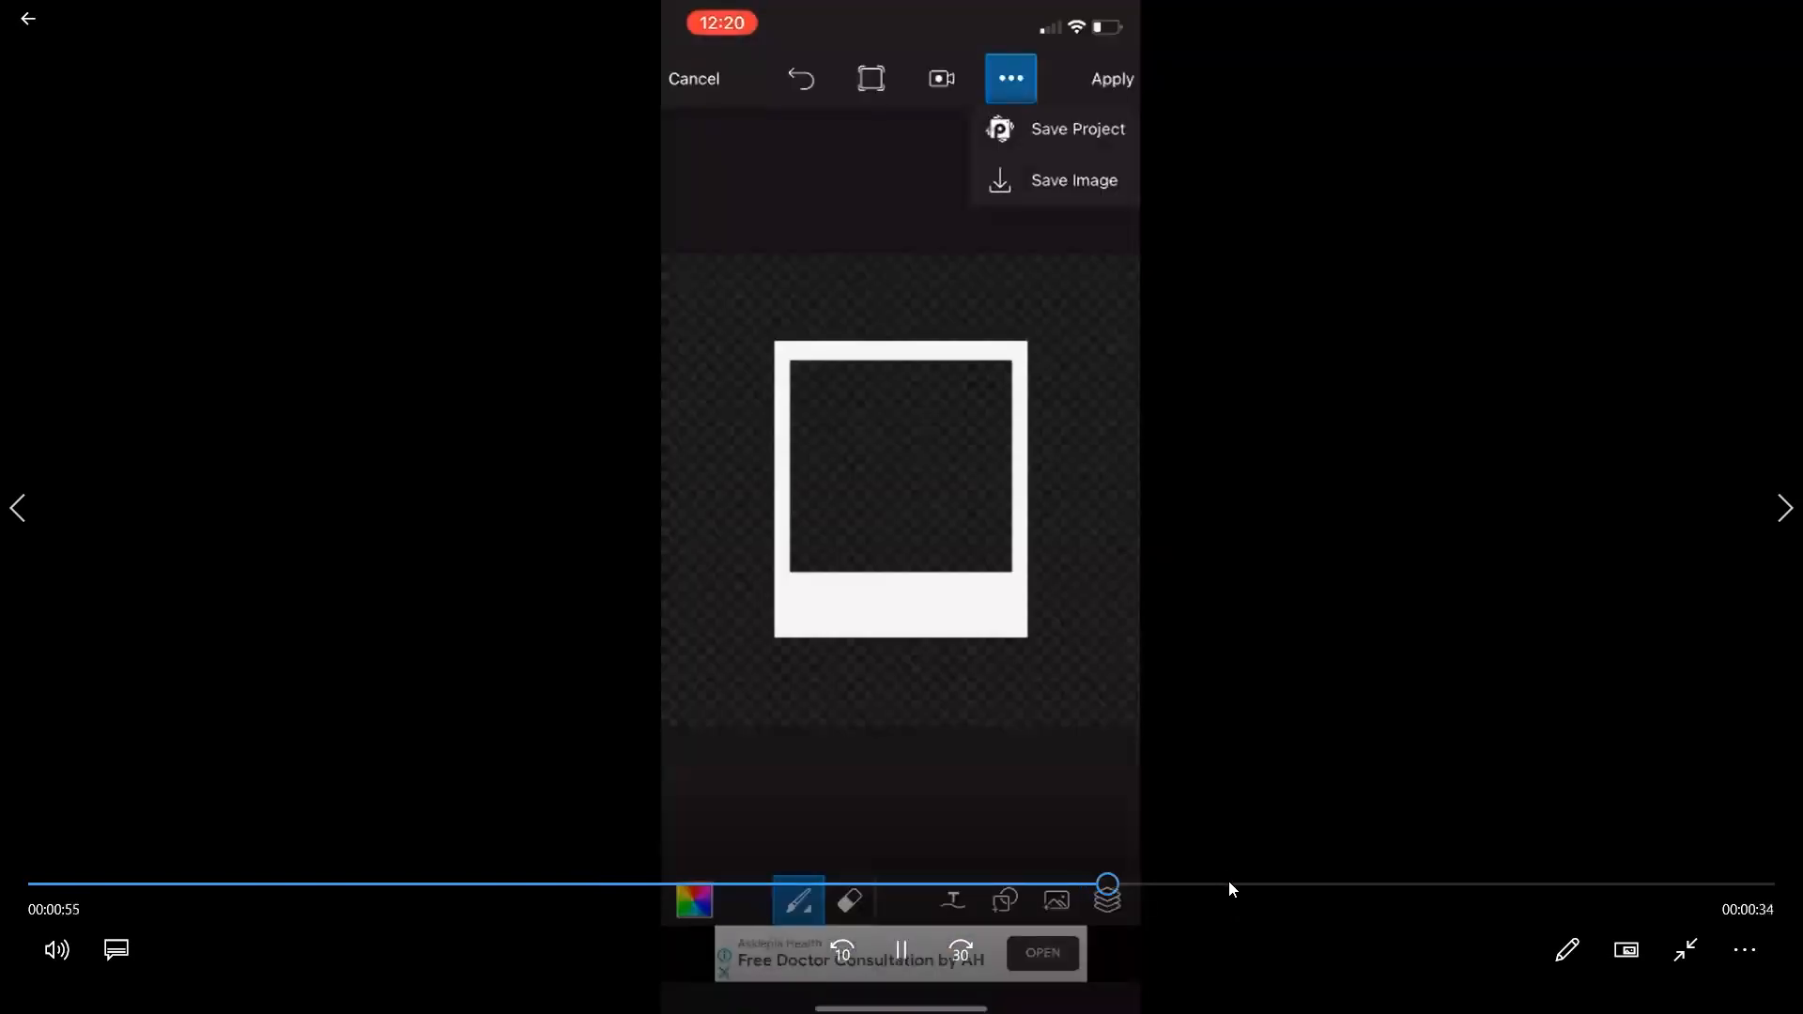
click(1286, 885)
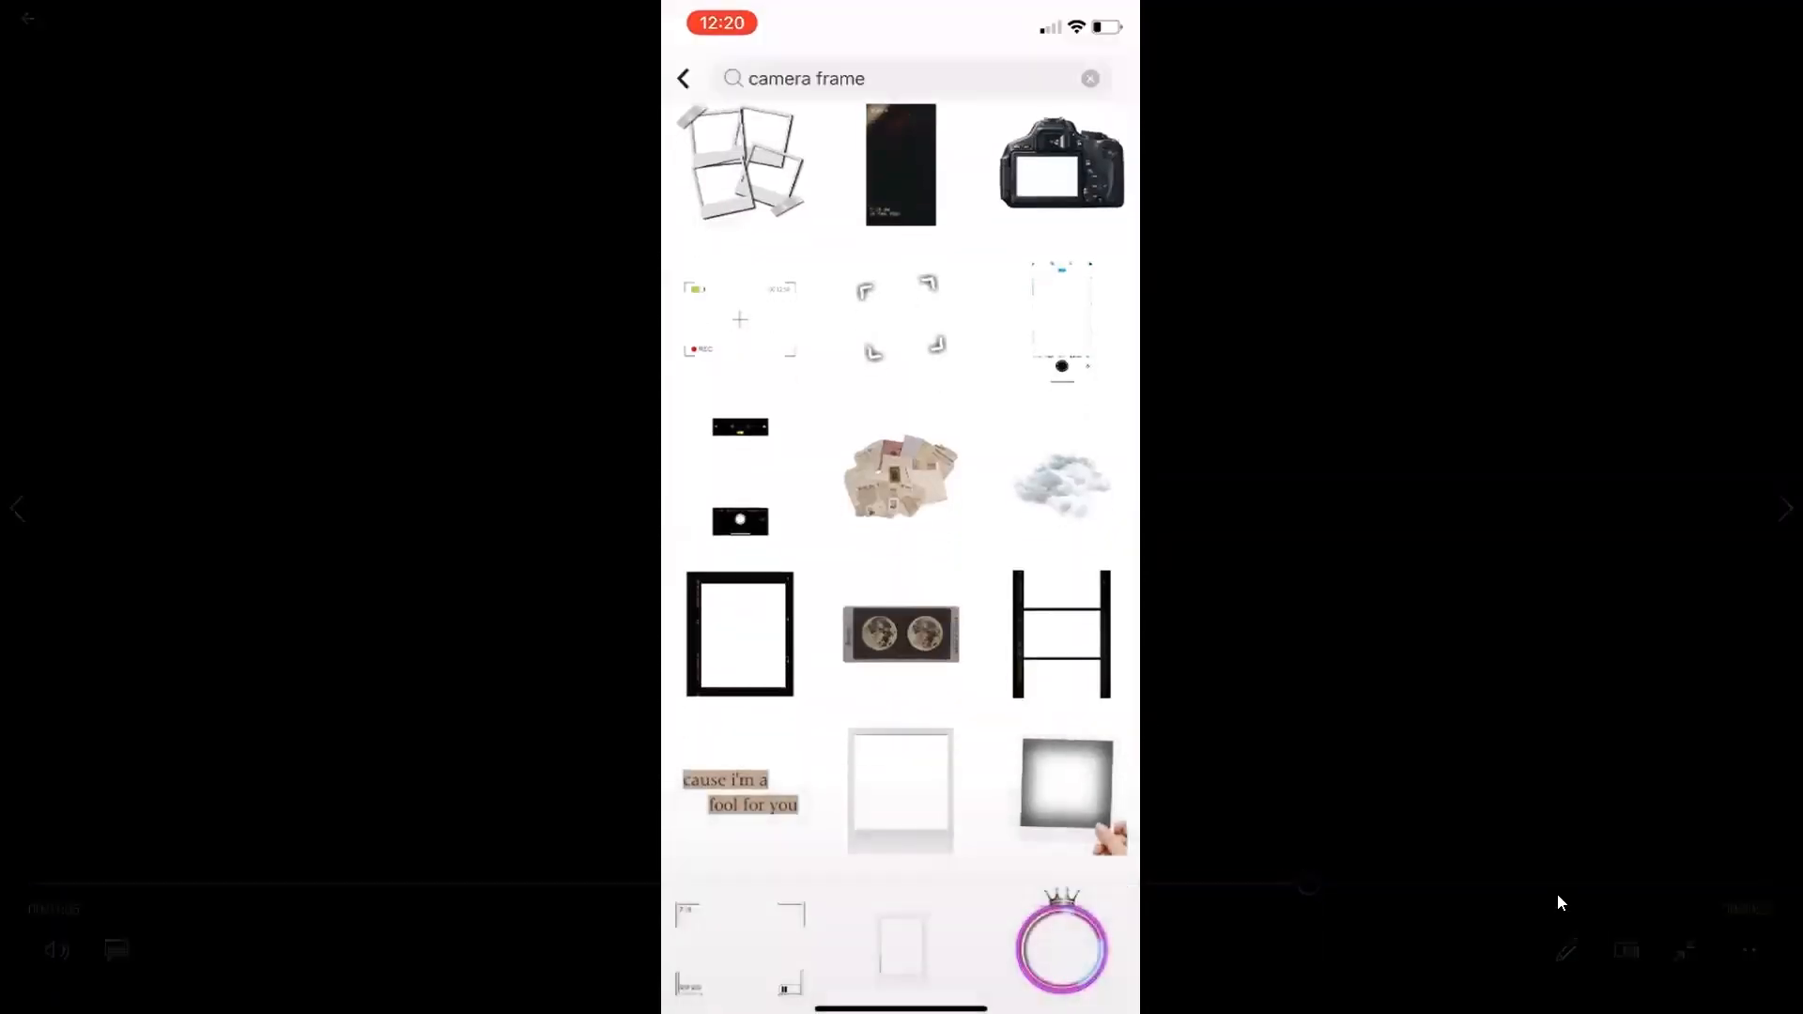
click(1569, 885)
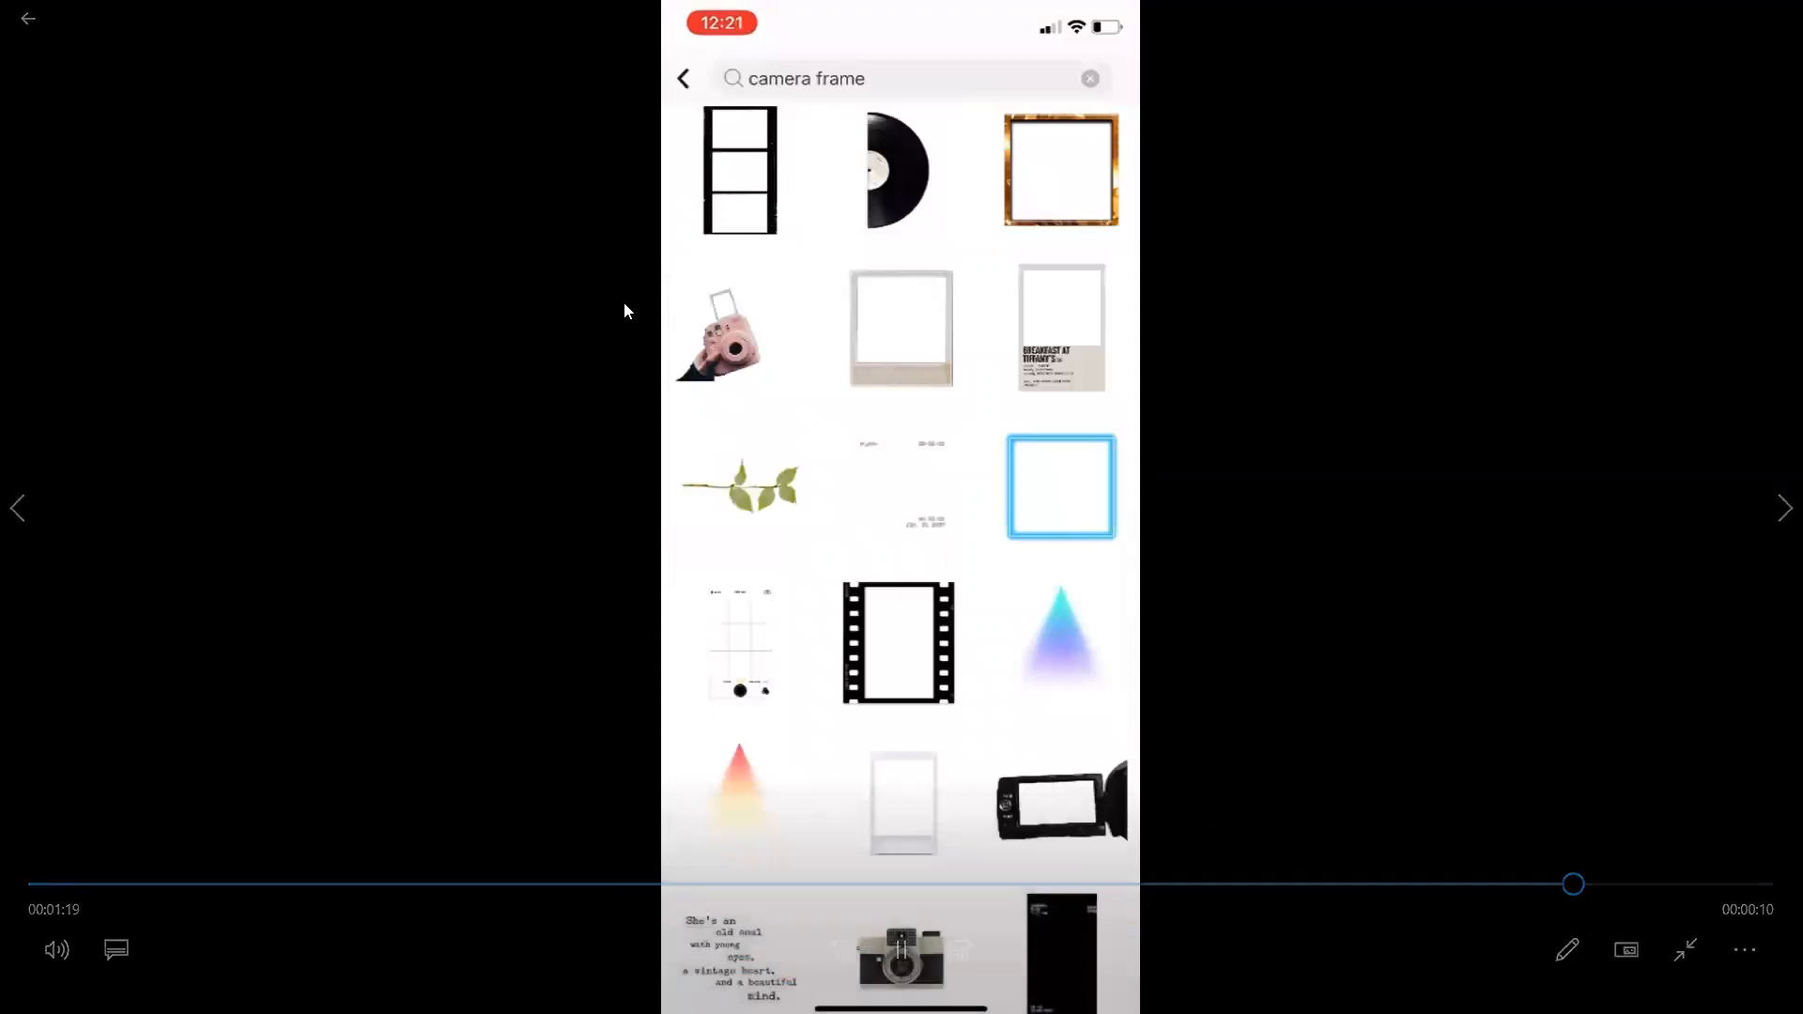
click(17, 34)
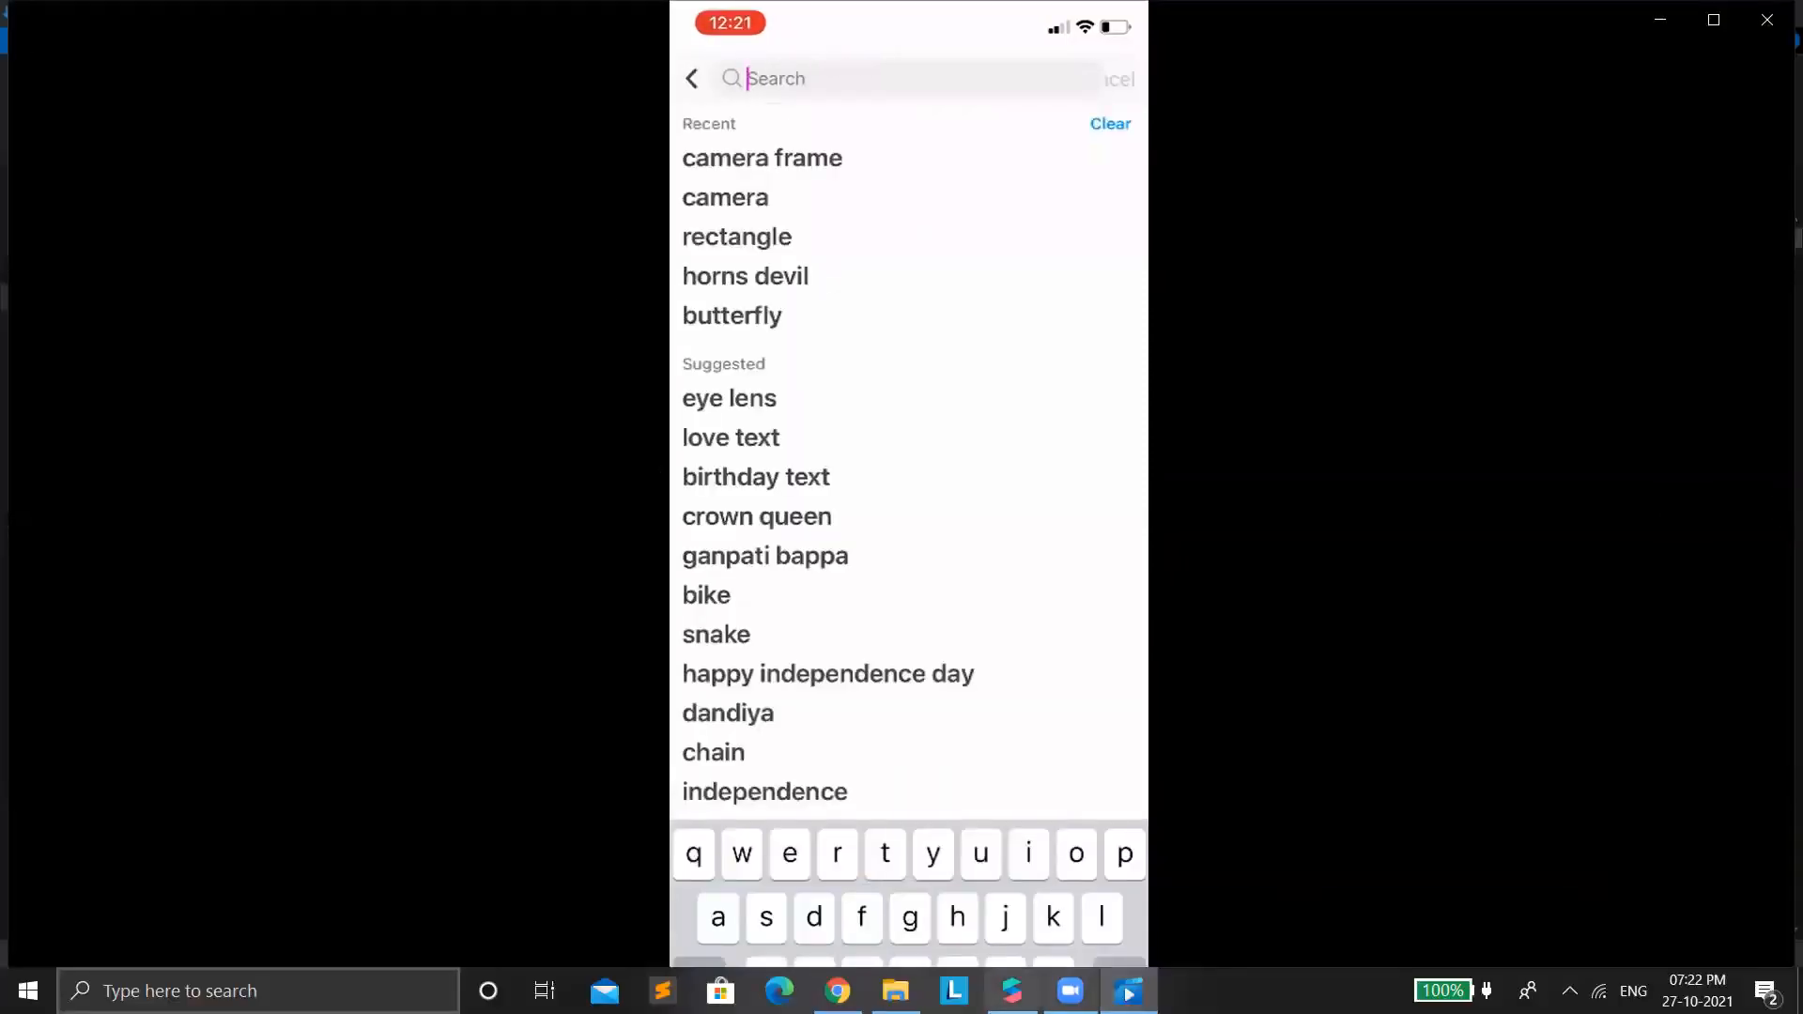
click(1011, 991)
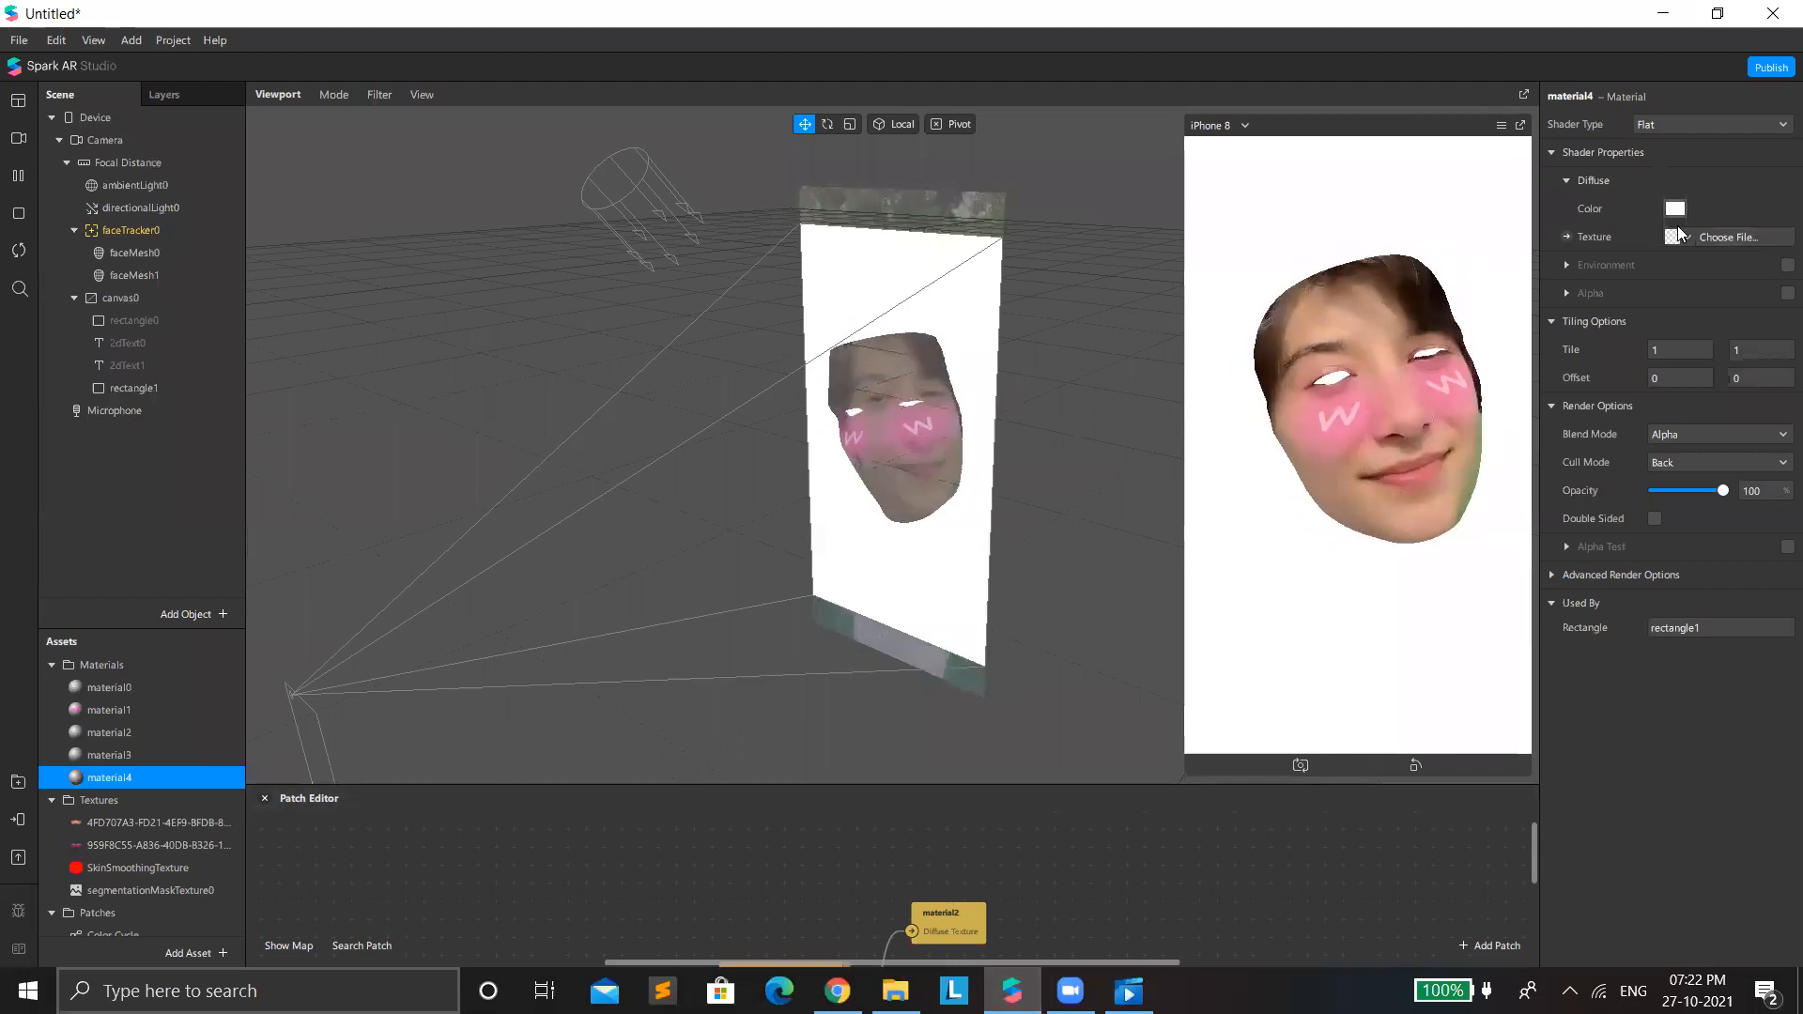
Import image 0001 from New folder on the Desktop as material4's diffuse texture.
click(1681, 234)
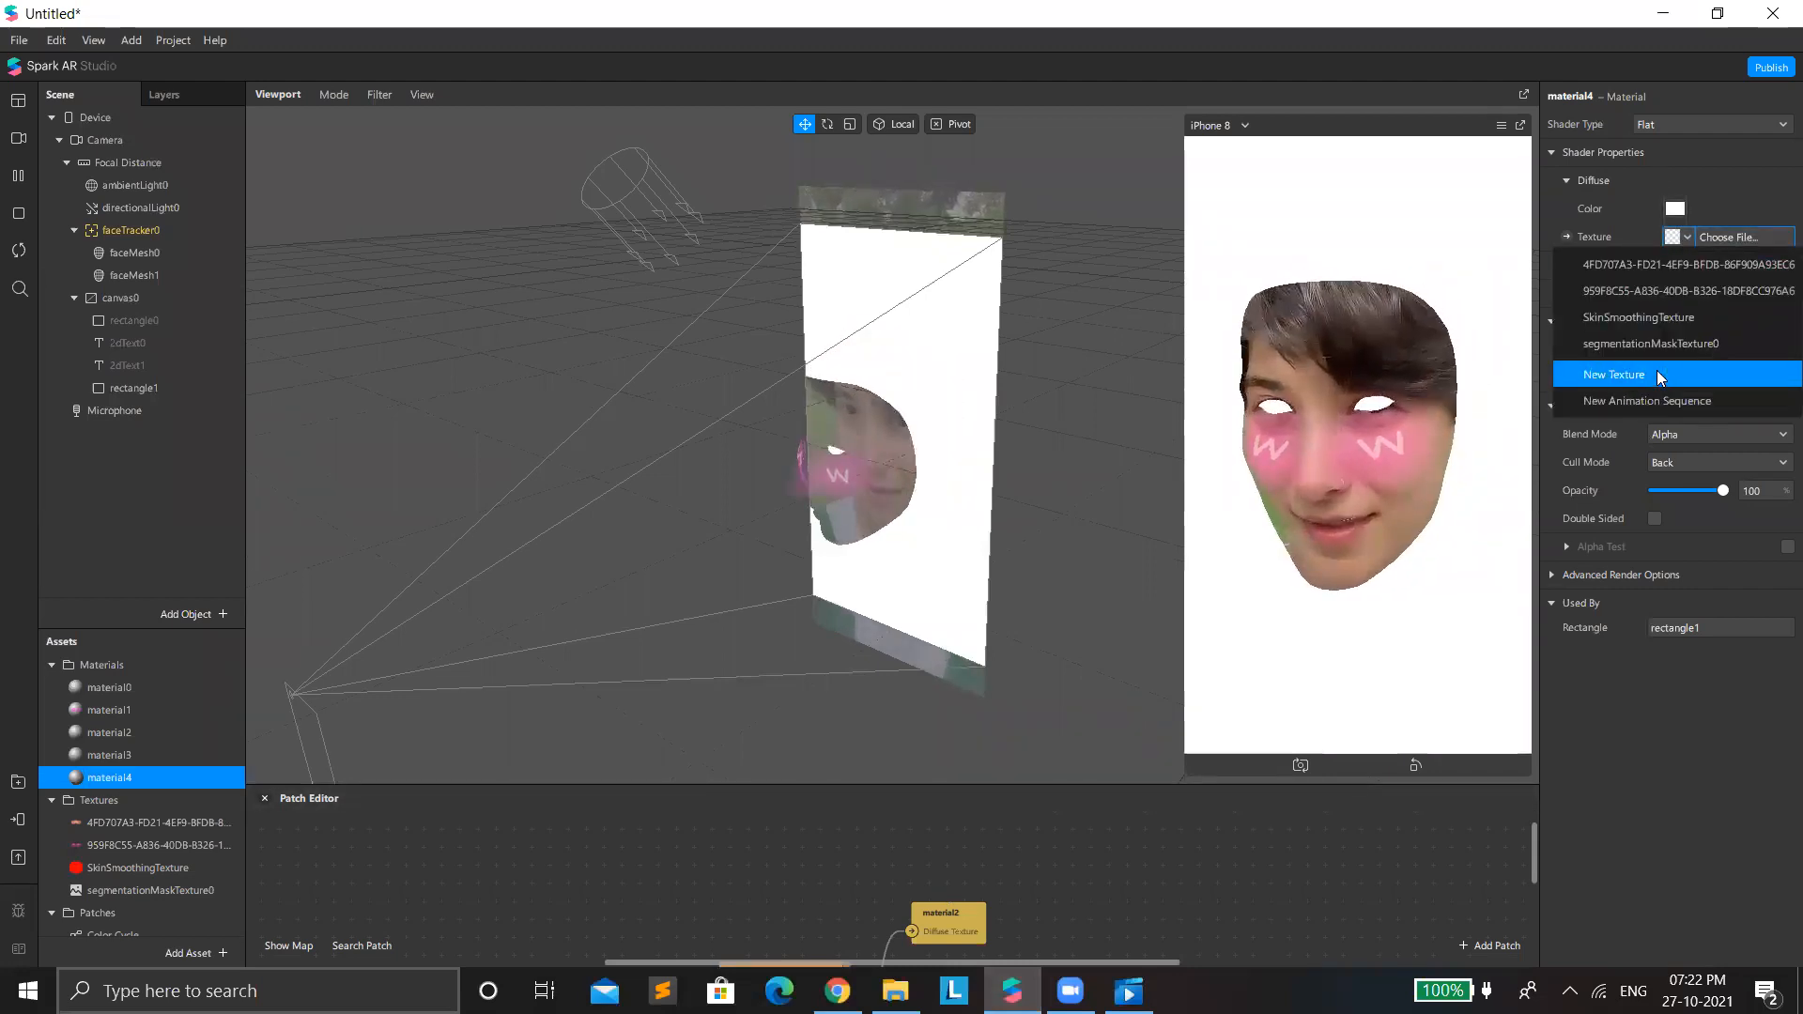
click(1657, 374)
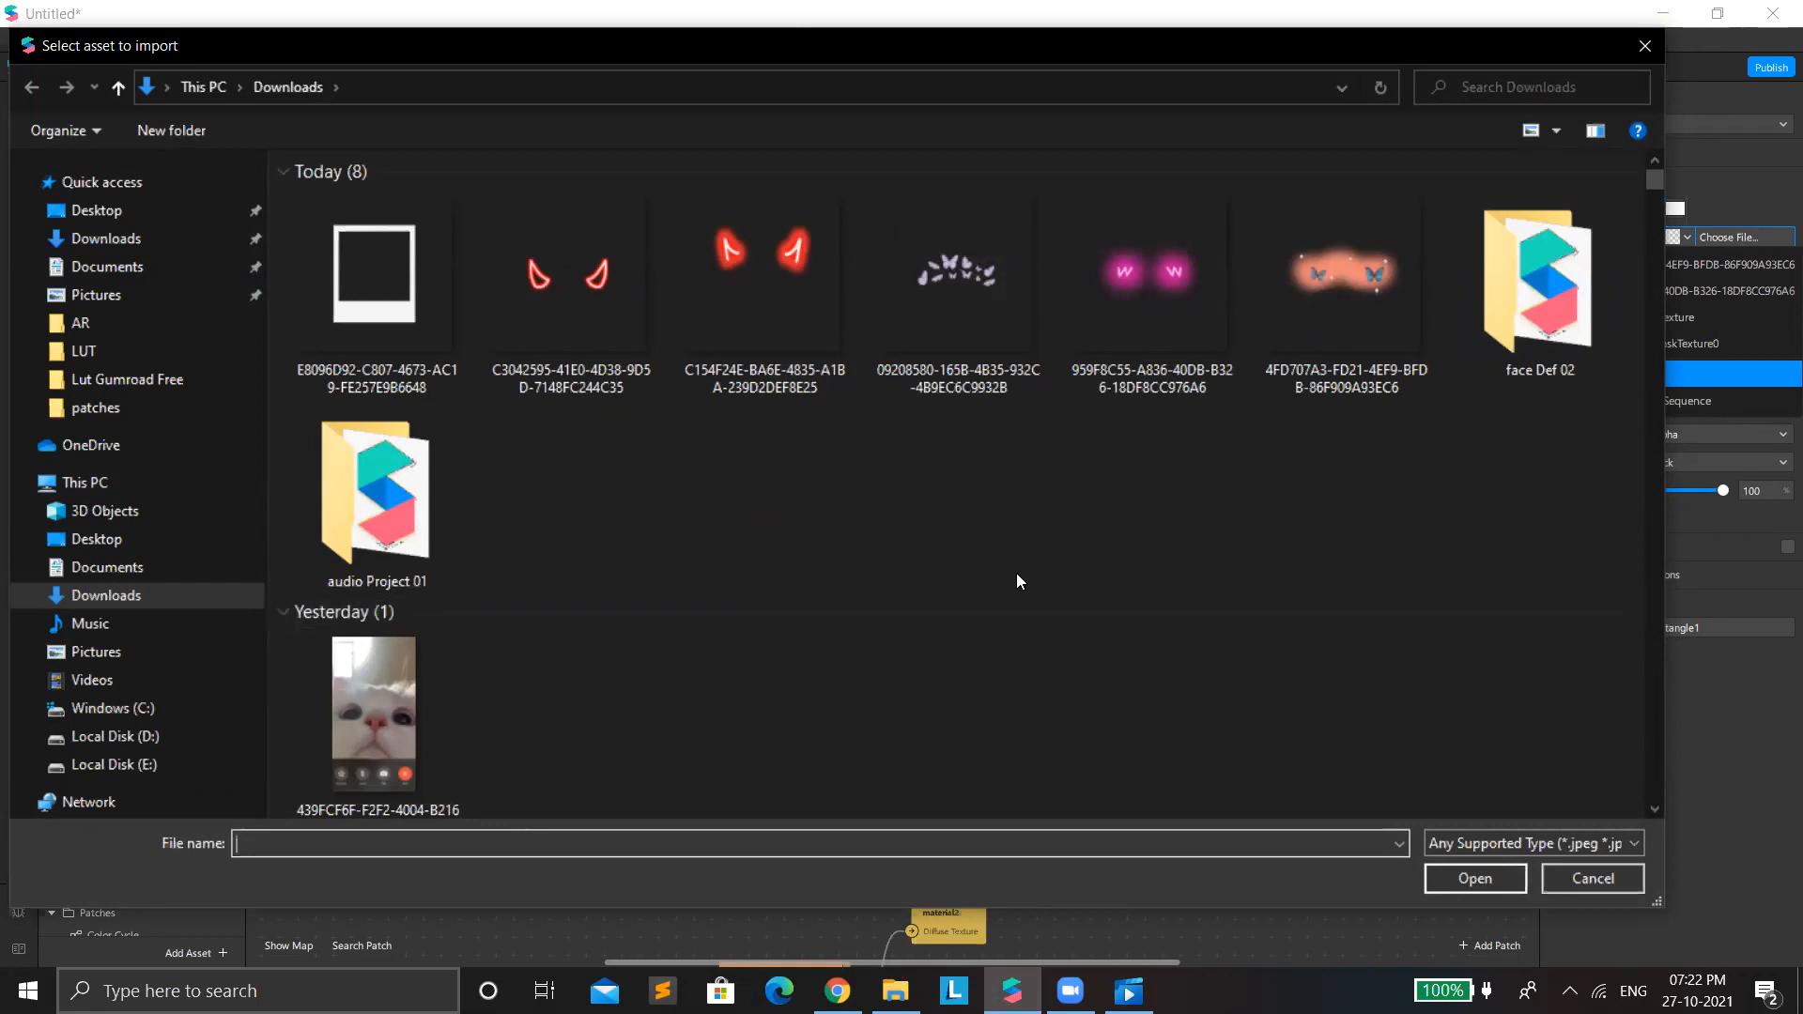
scroll(1064, 595, down, 10)
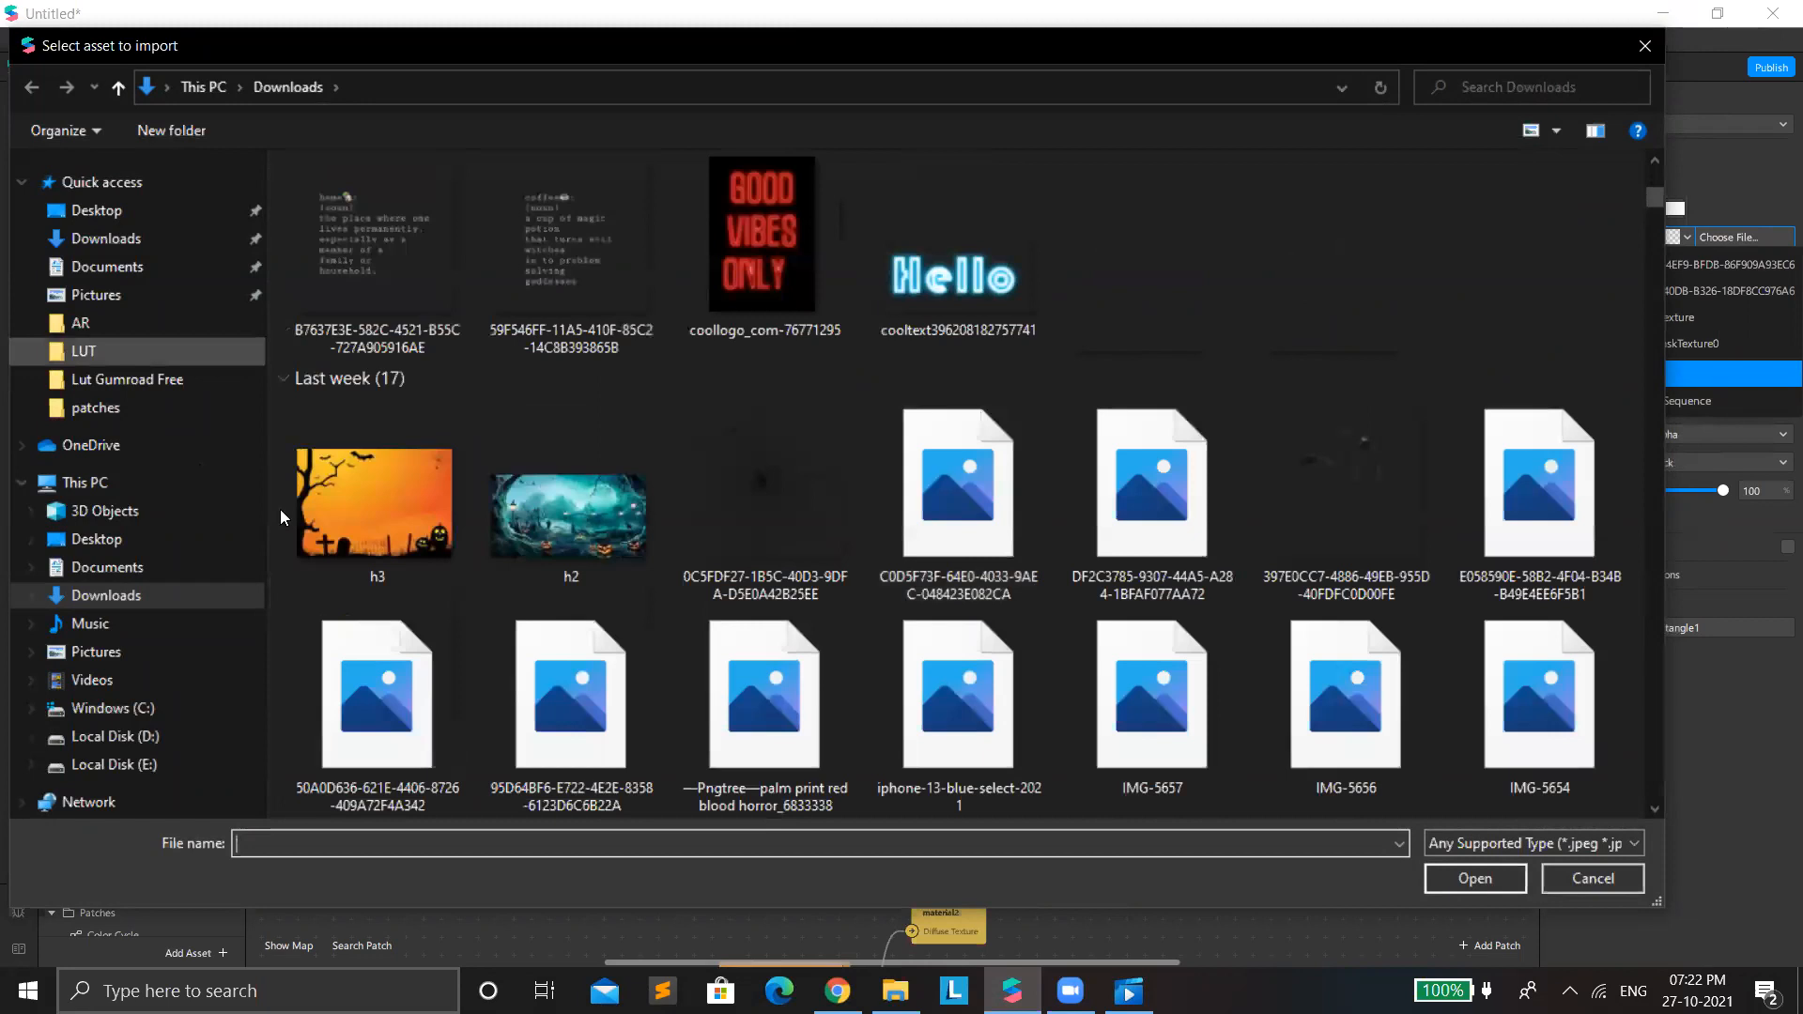
click(119, 554)
scroll(958, 515, down, 4)
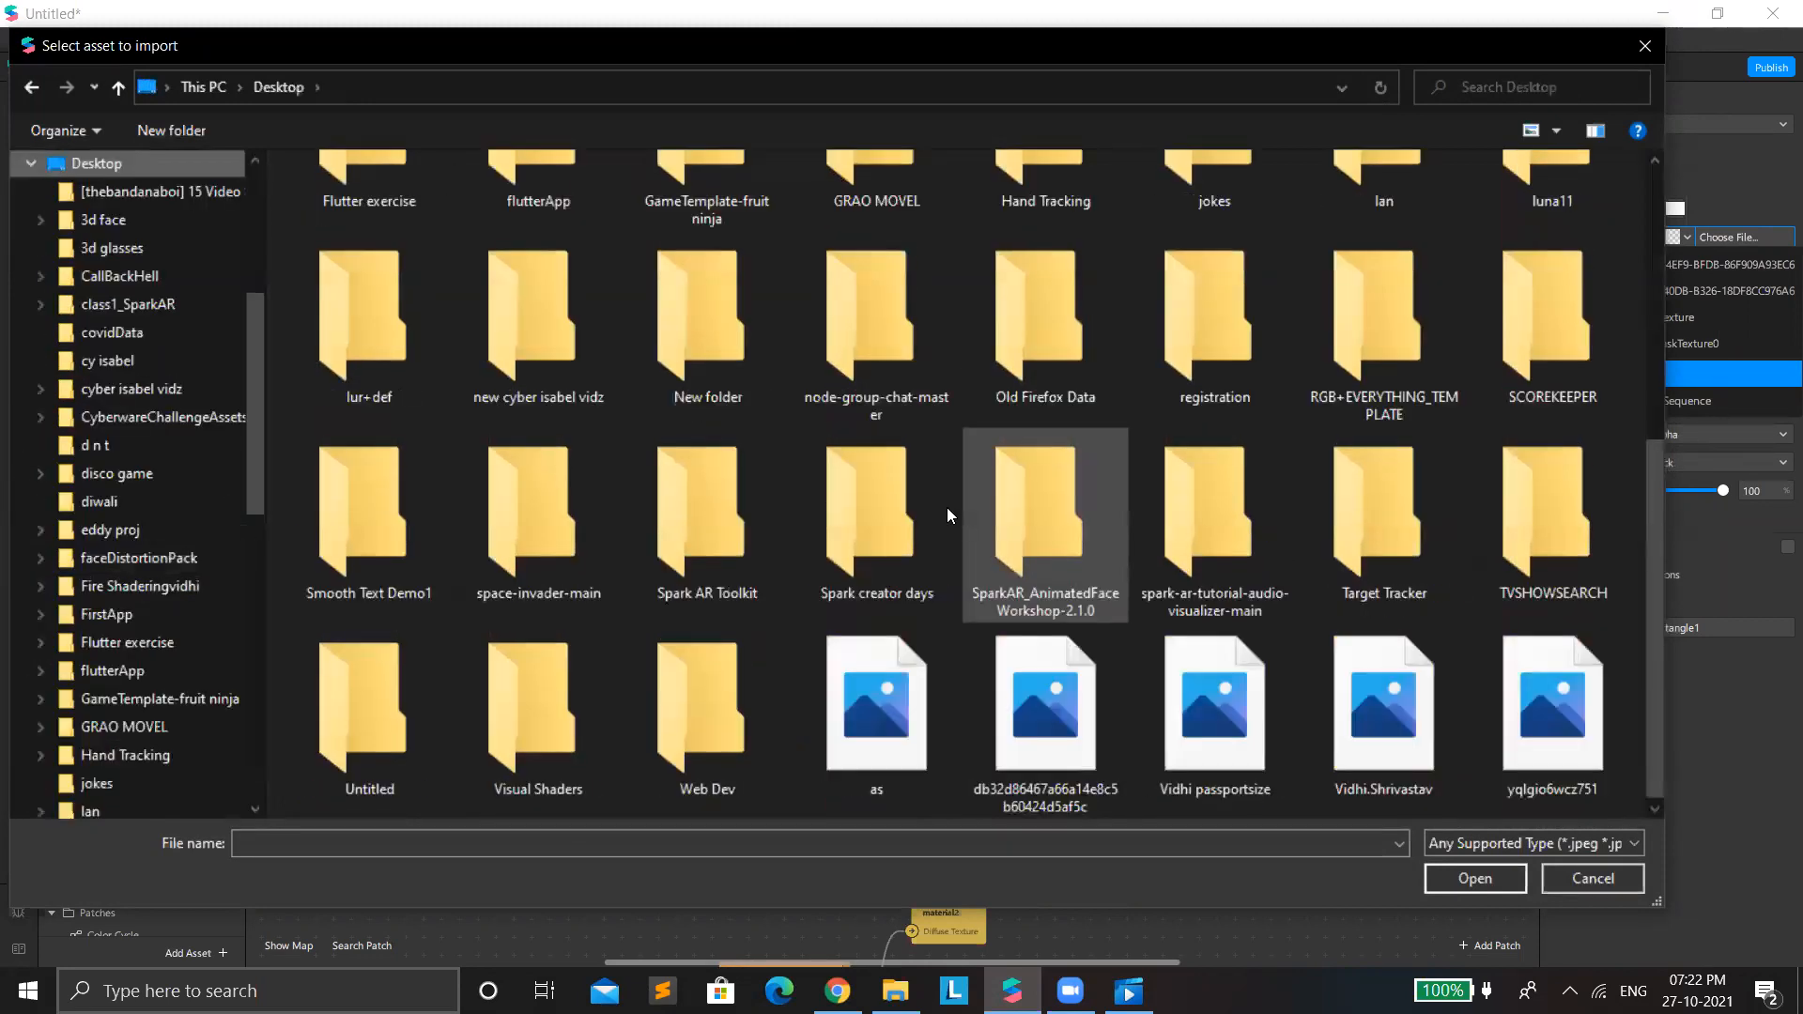
scroll(946, 507, up, 4)
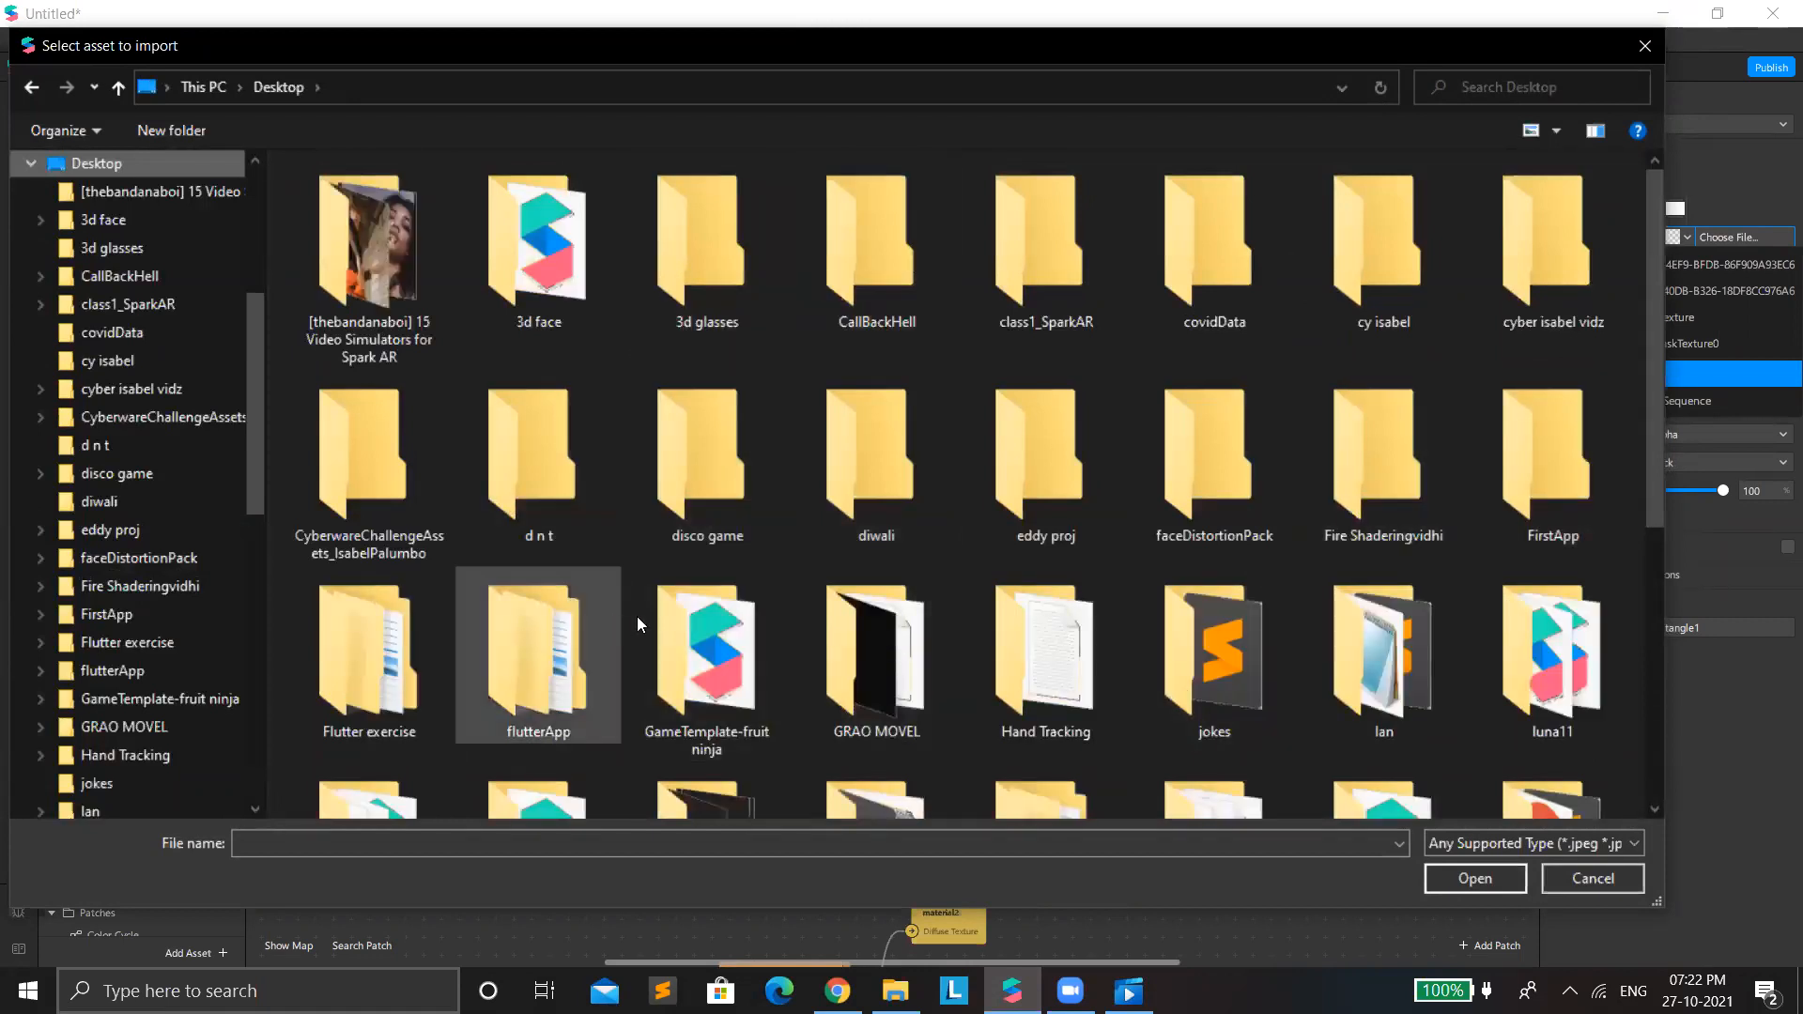
scroll(637, 616, down, 5)
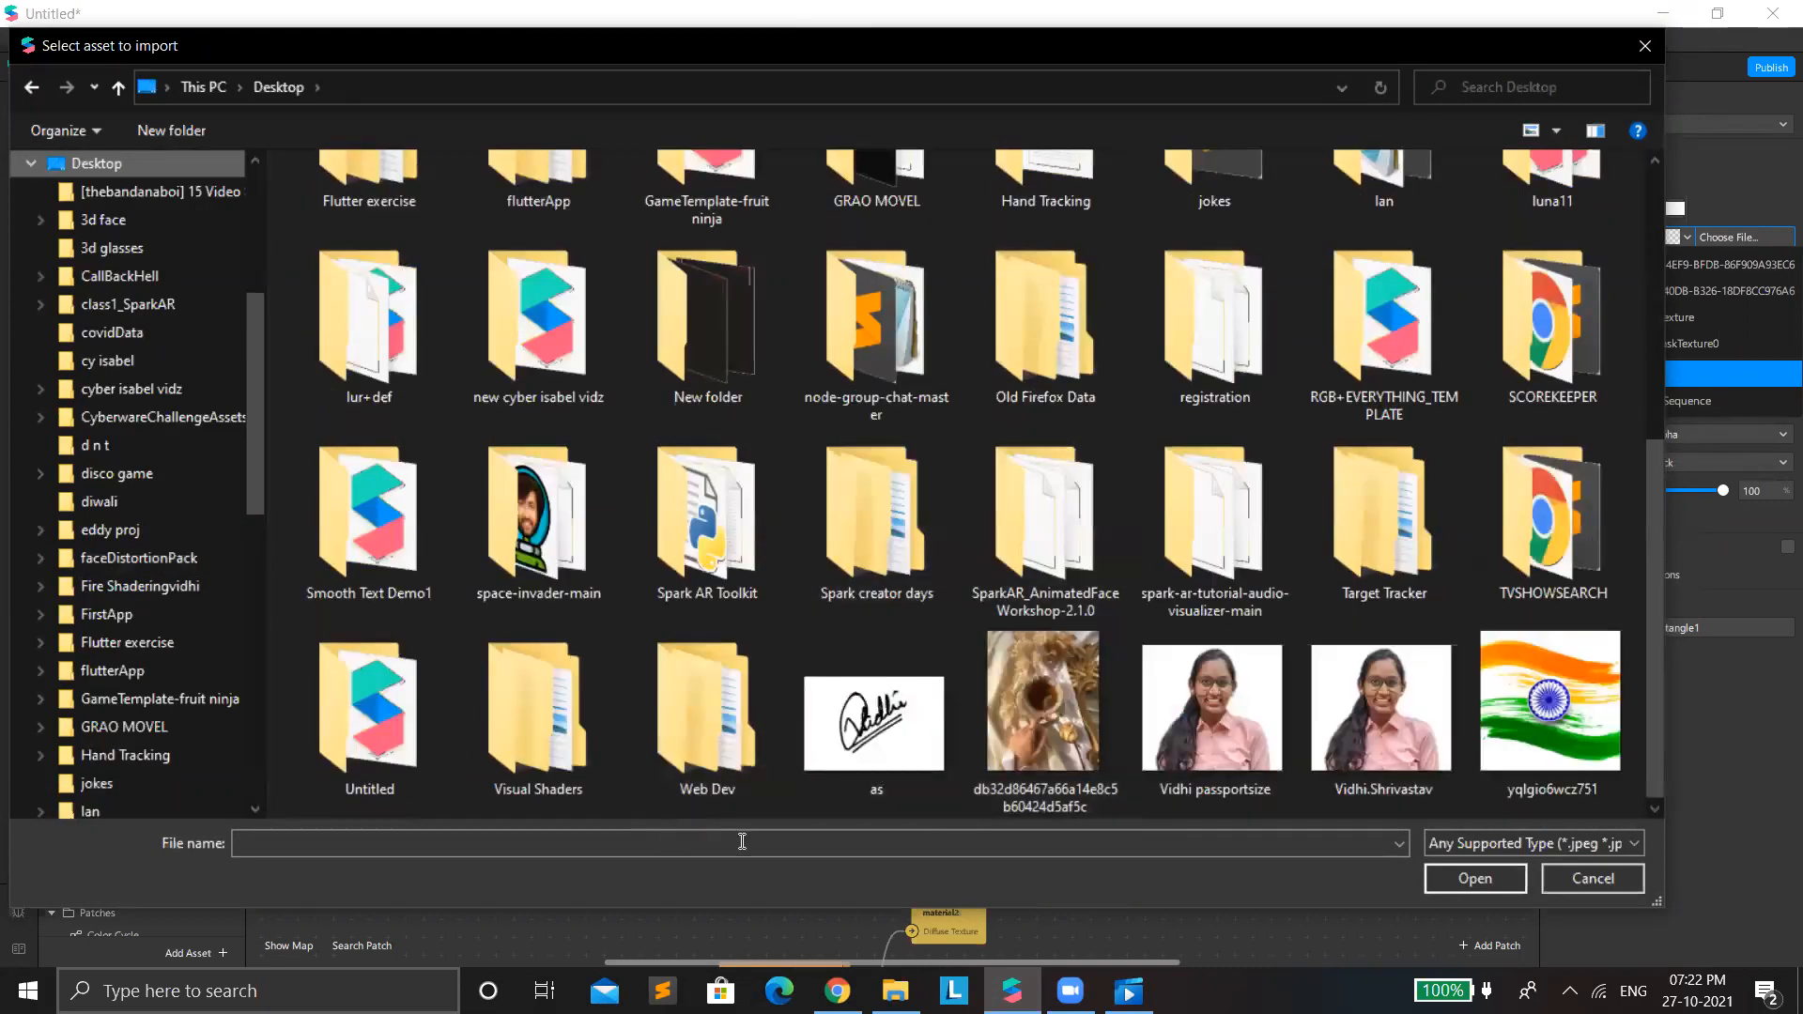
scroll(1337, 618, up, 5)
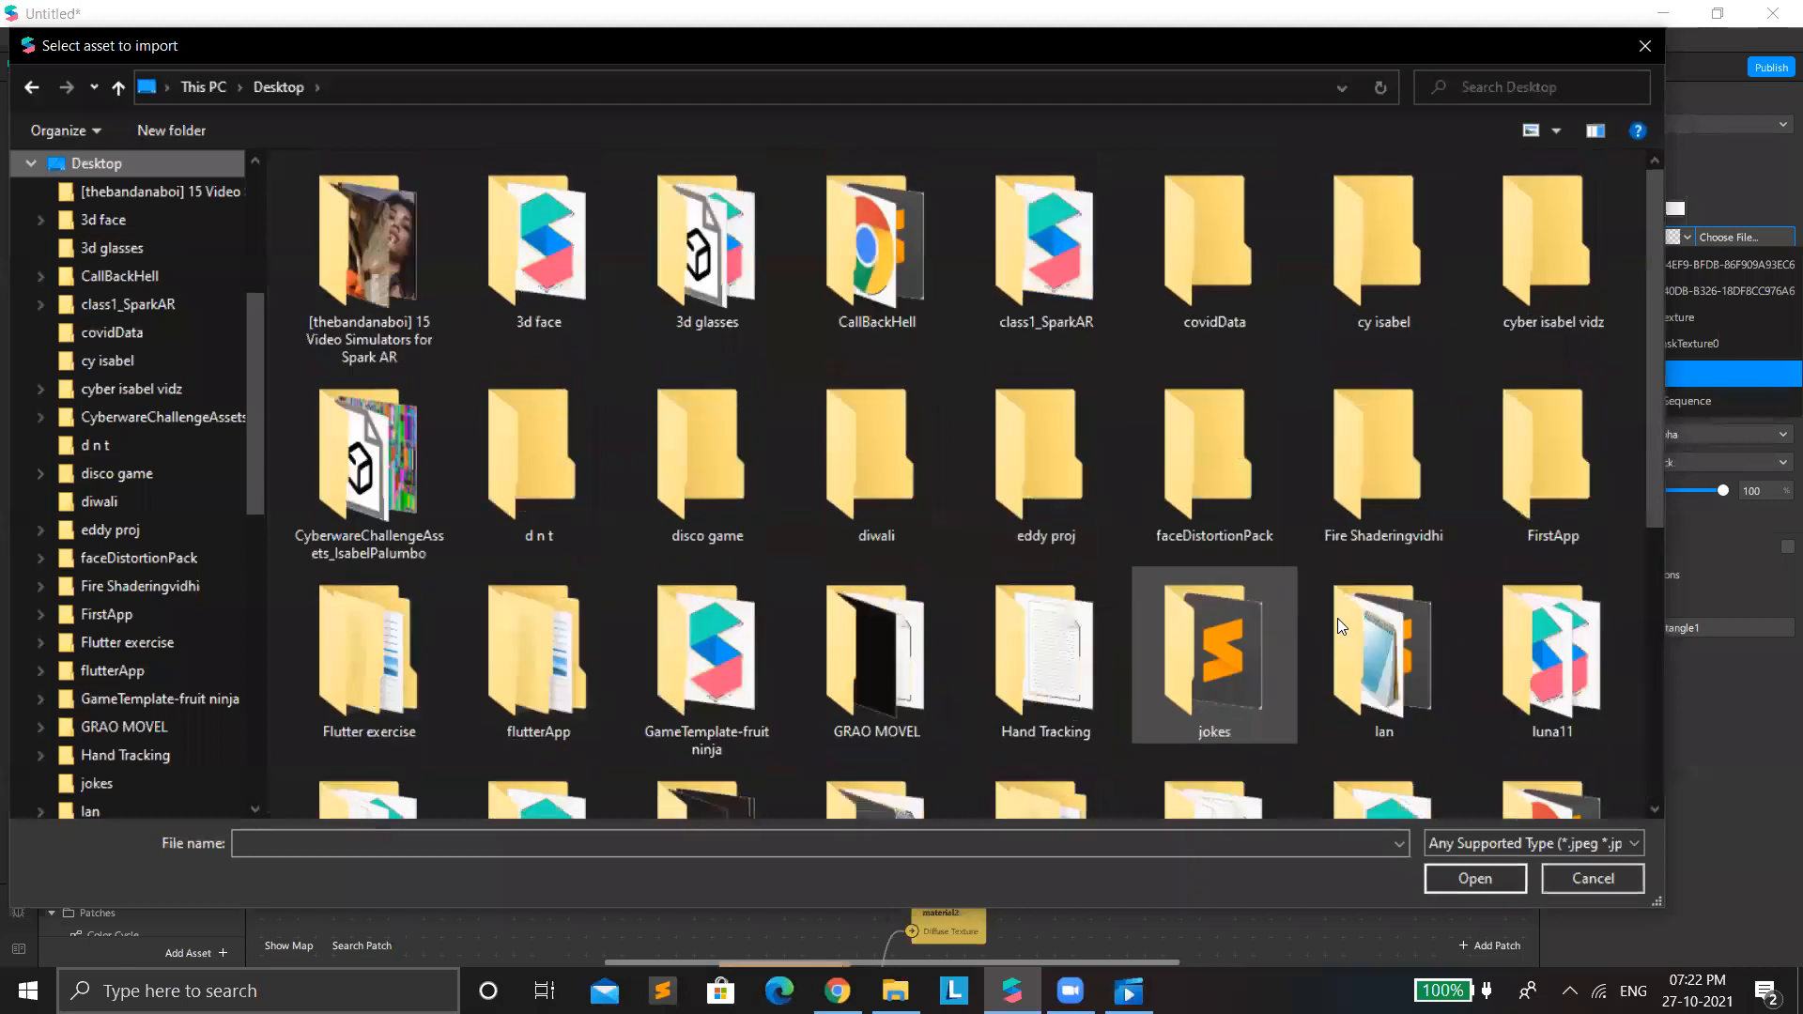
scroll(942, 631, down, 5)
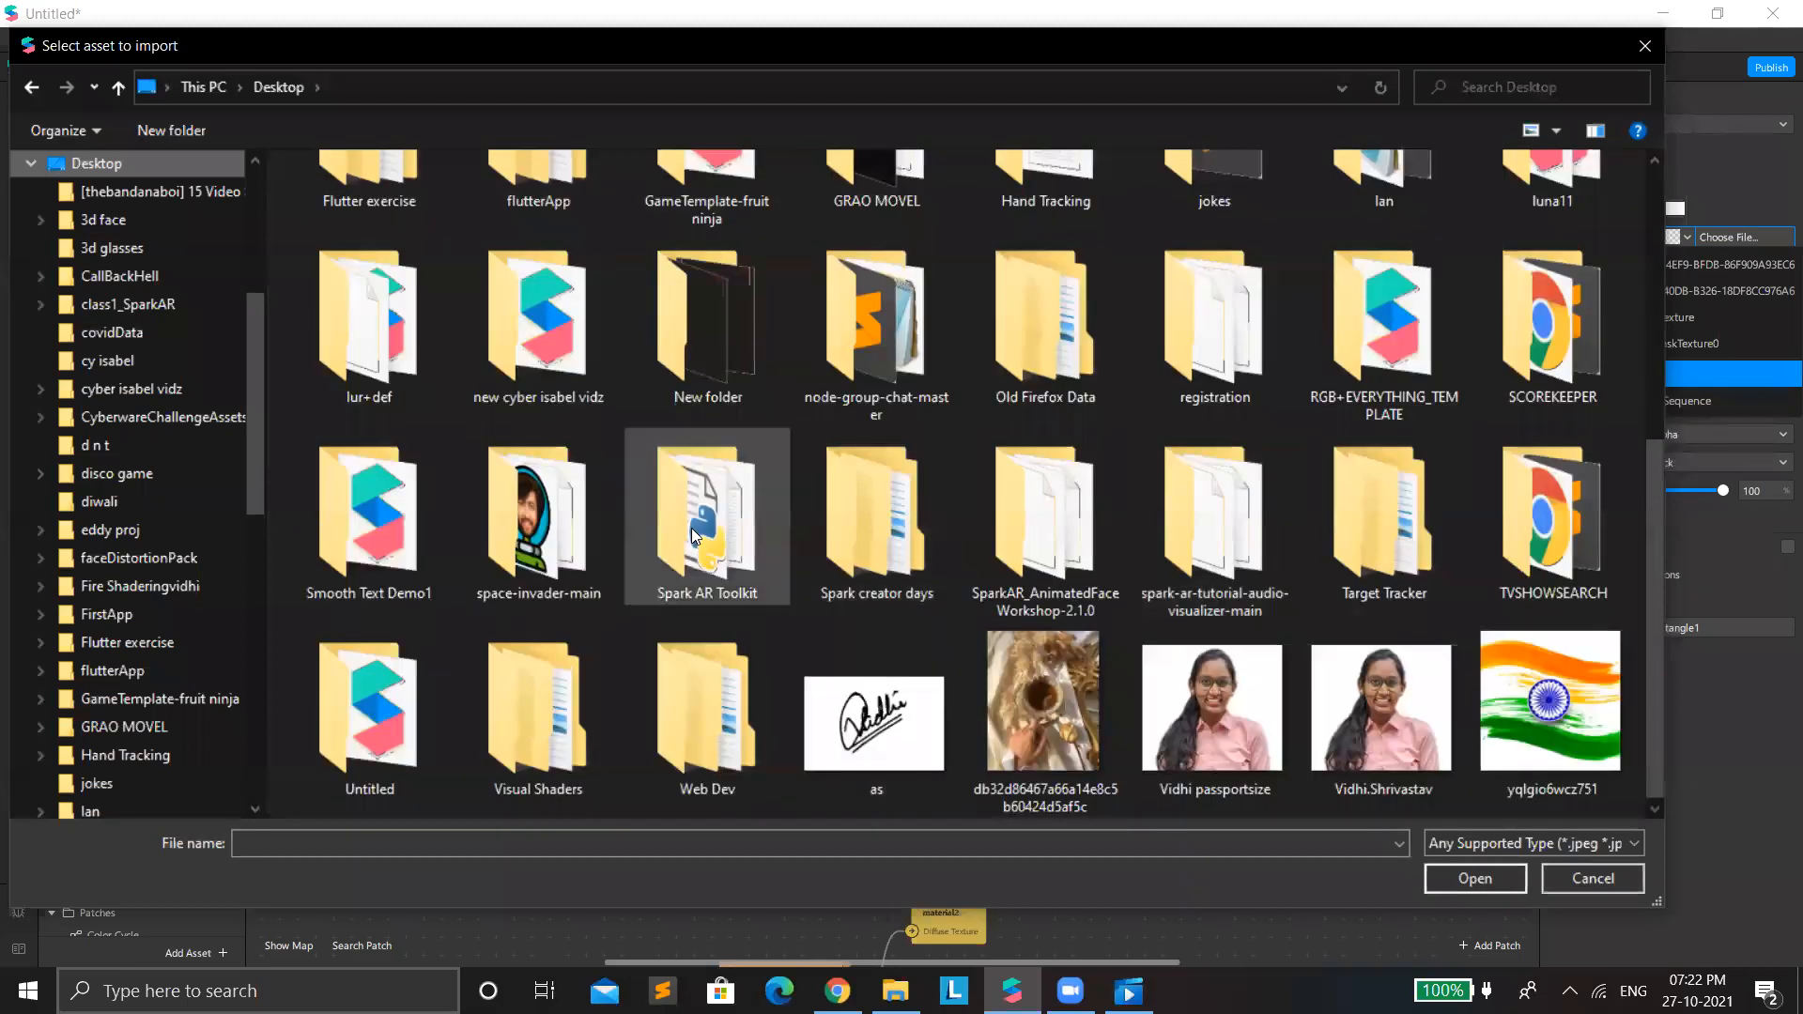
click(718, 364)
double_click(718, 365)
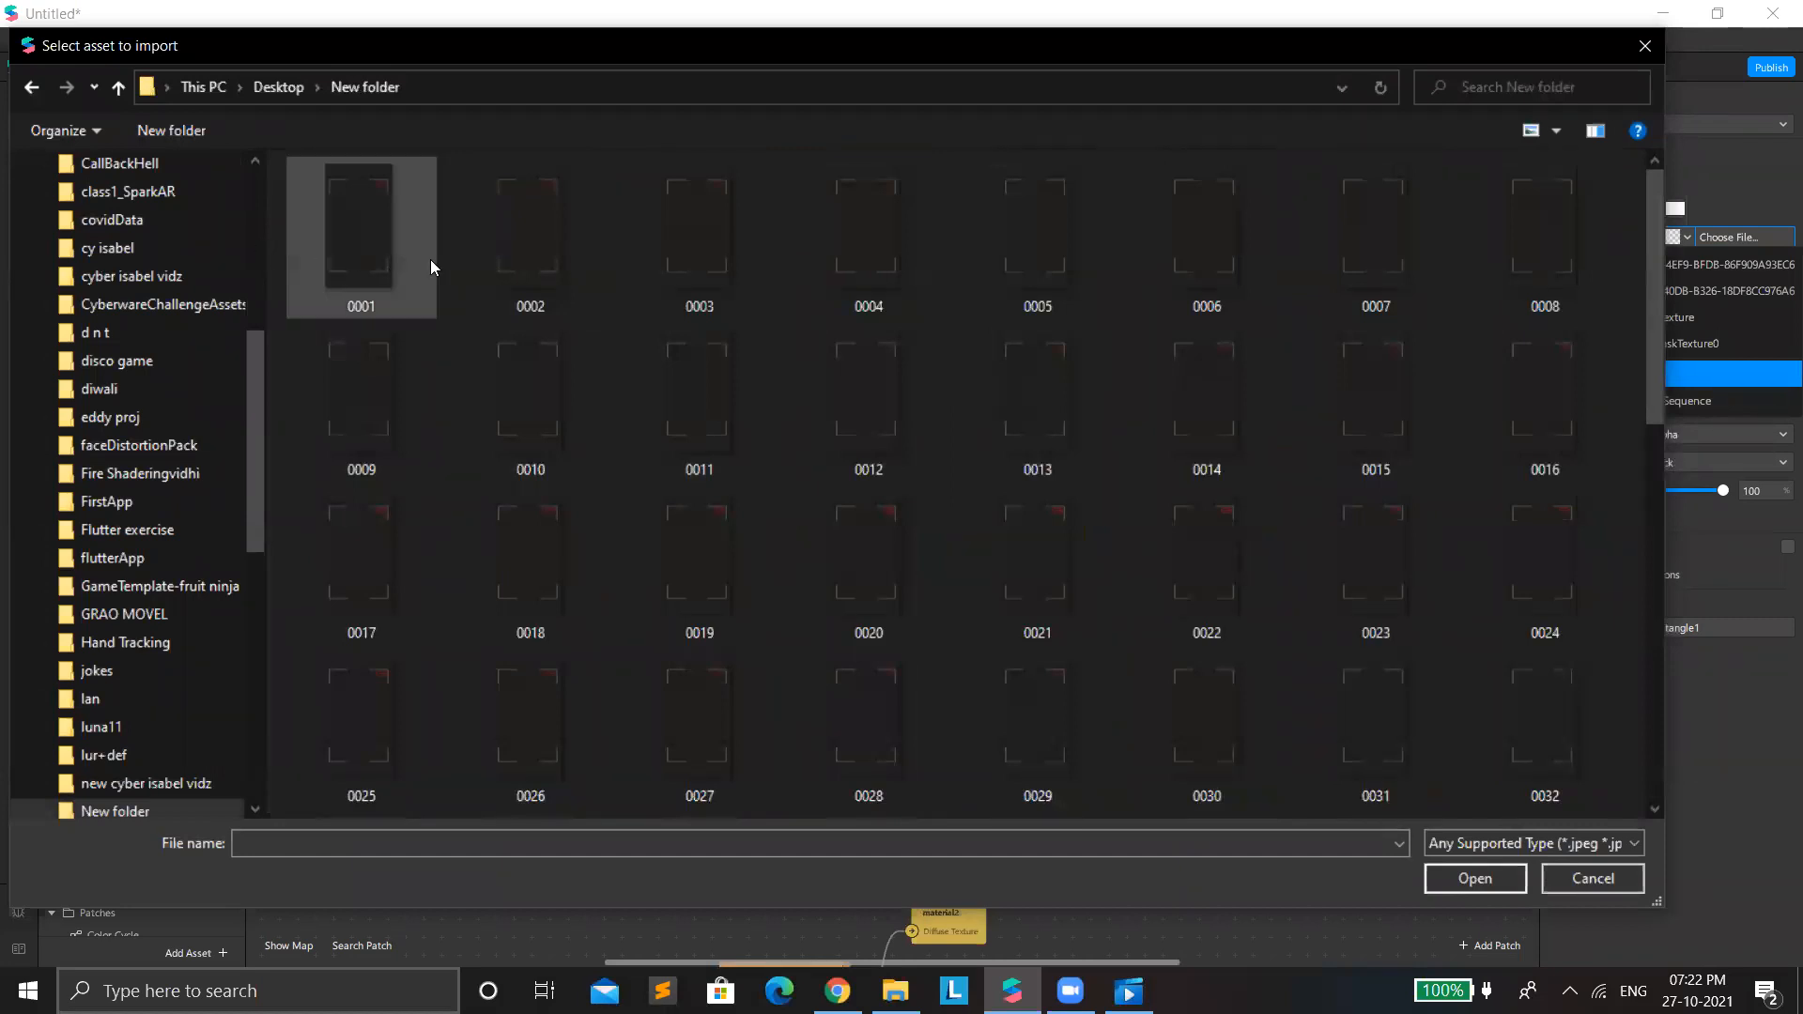
double_click(372, 282)
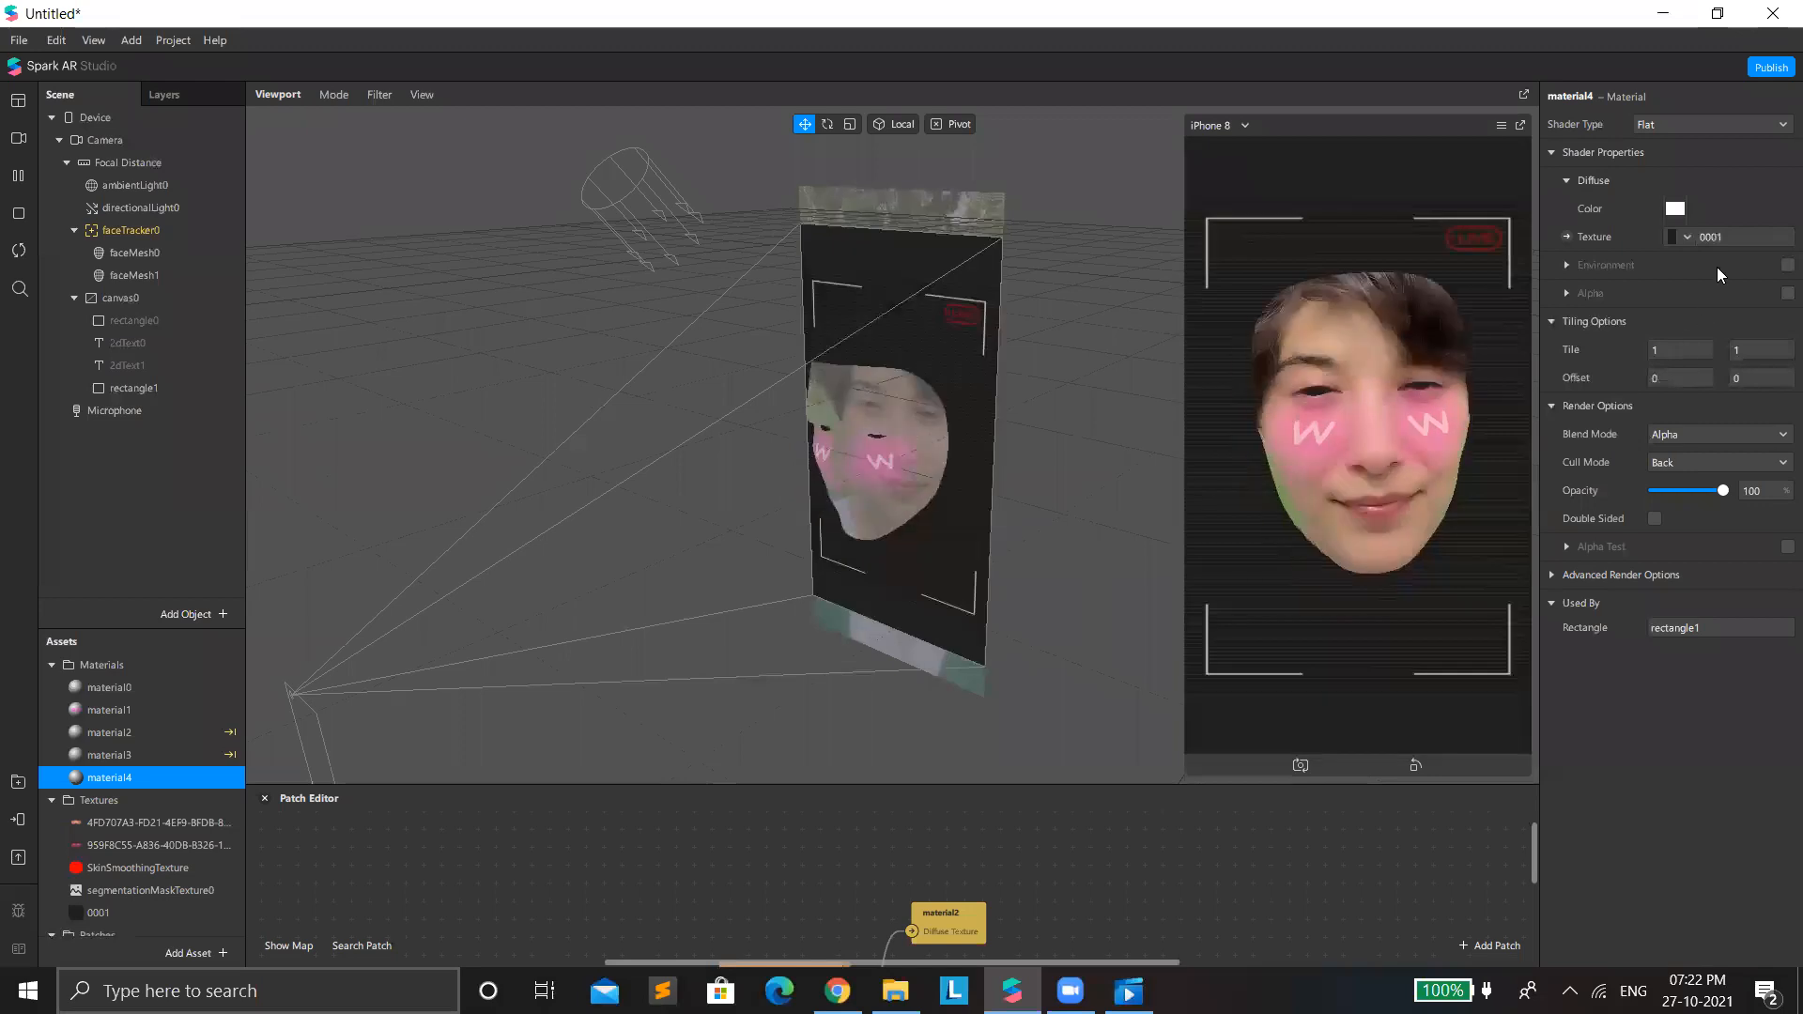
Turn off Use Depth Test and Write to Depth for material4 and set its blend mode to Add.
click(1596, 574)
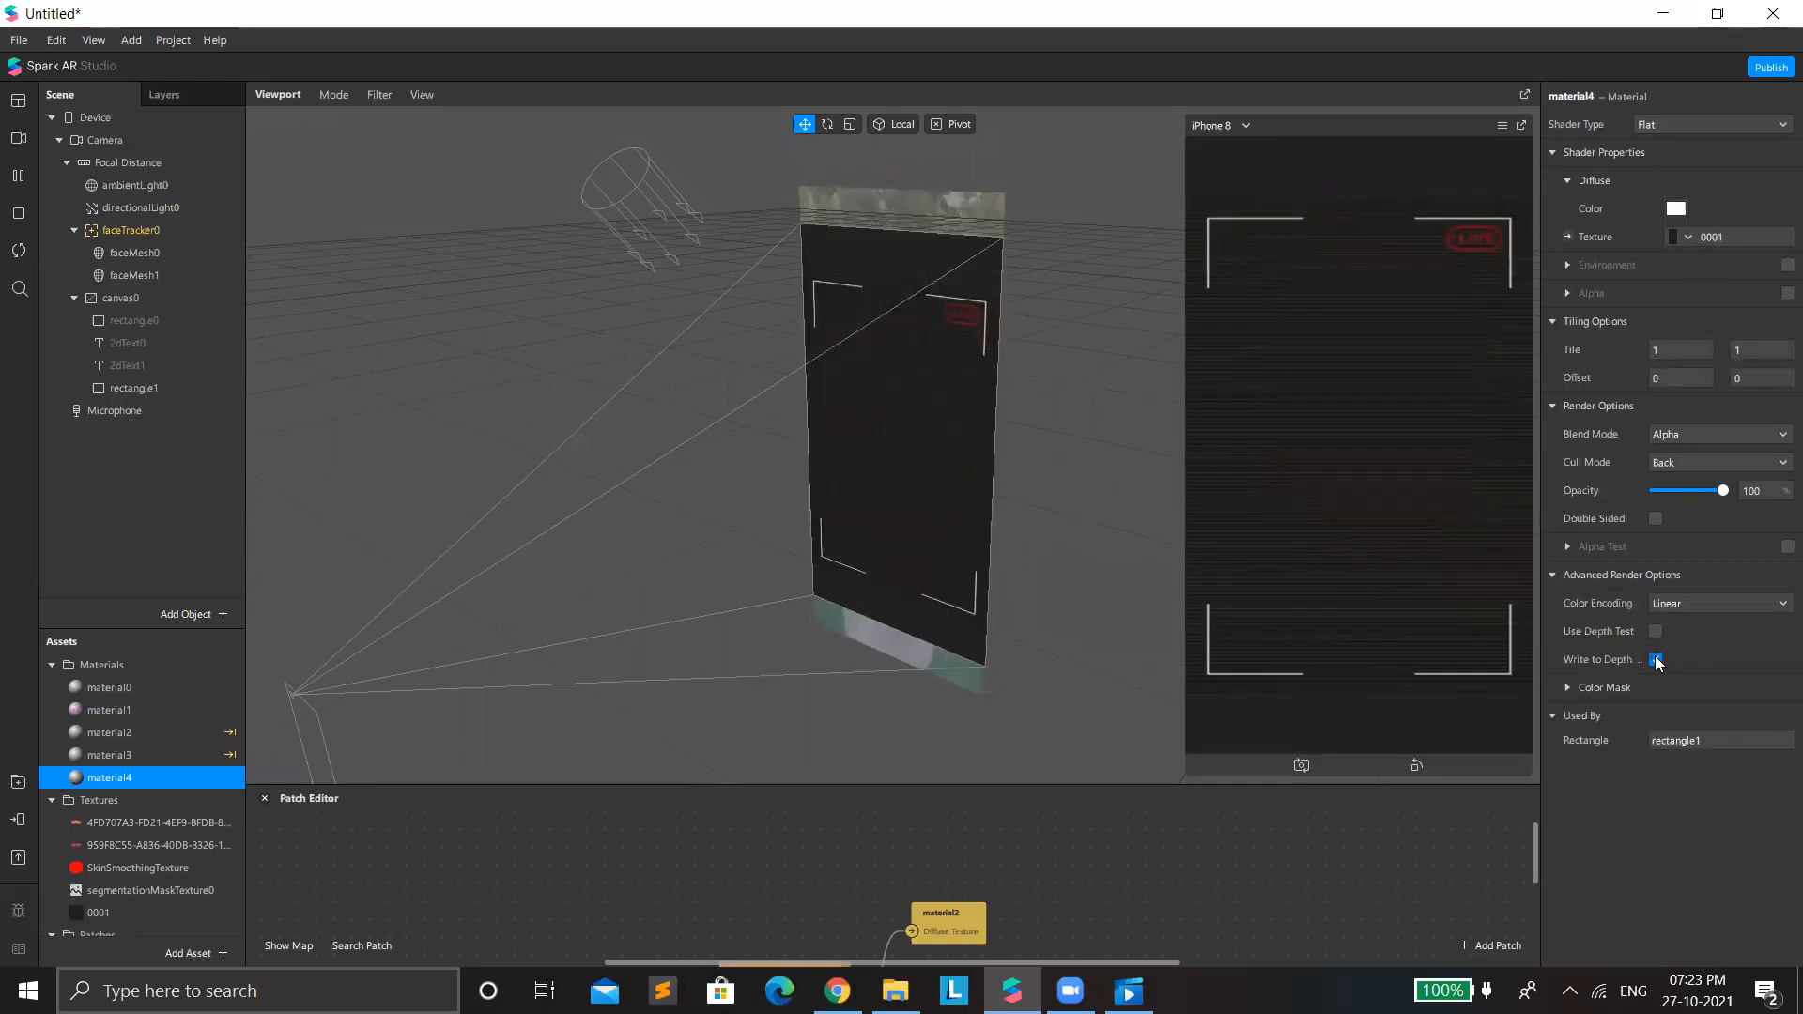
click(1709, 435)
click(1711, 453)
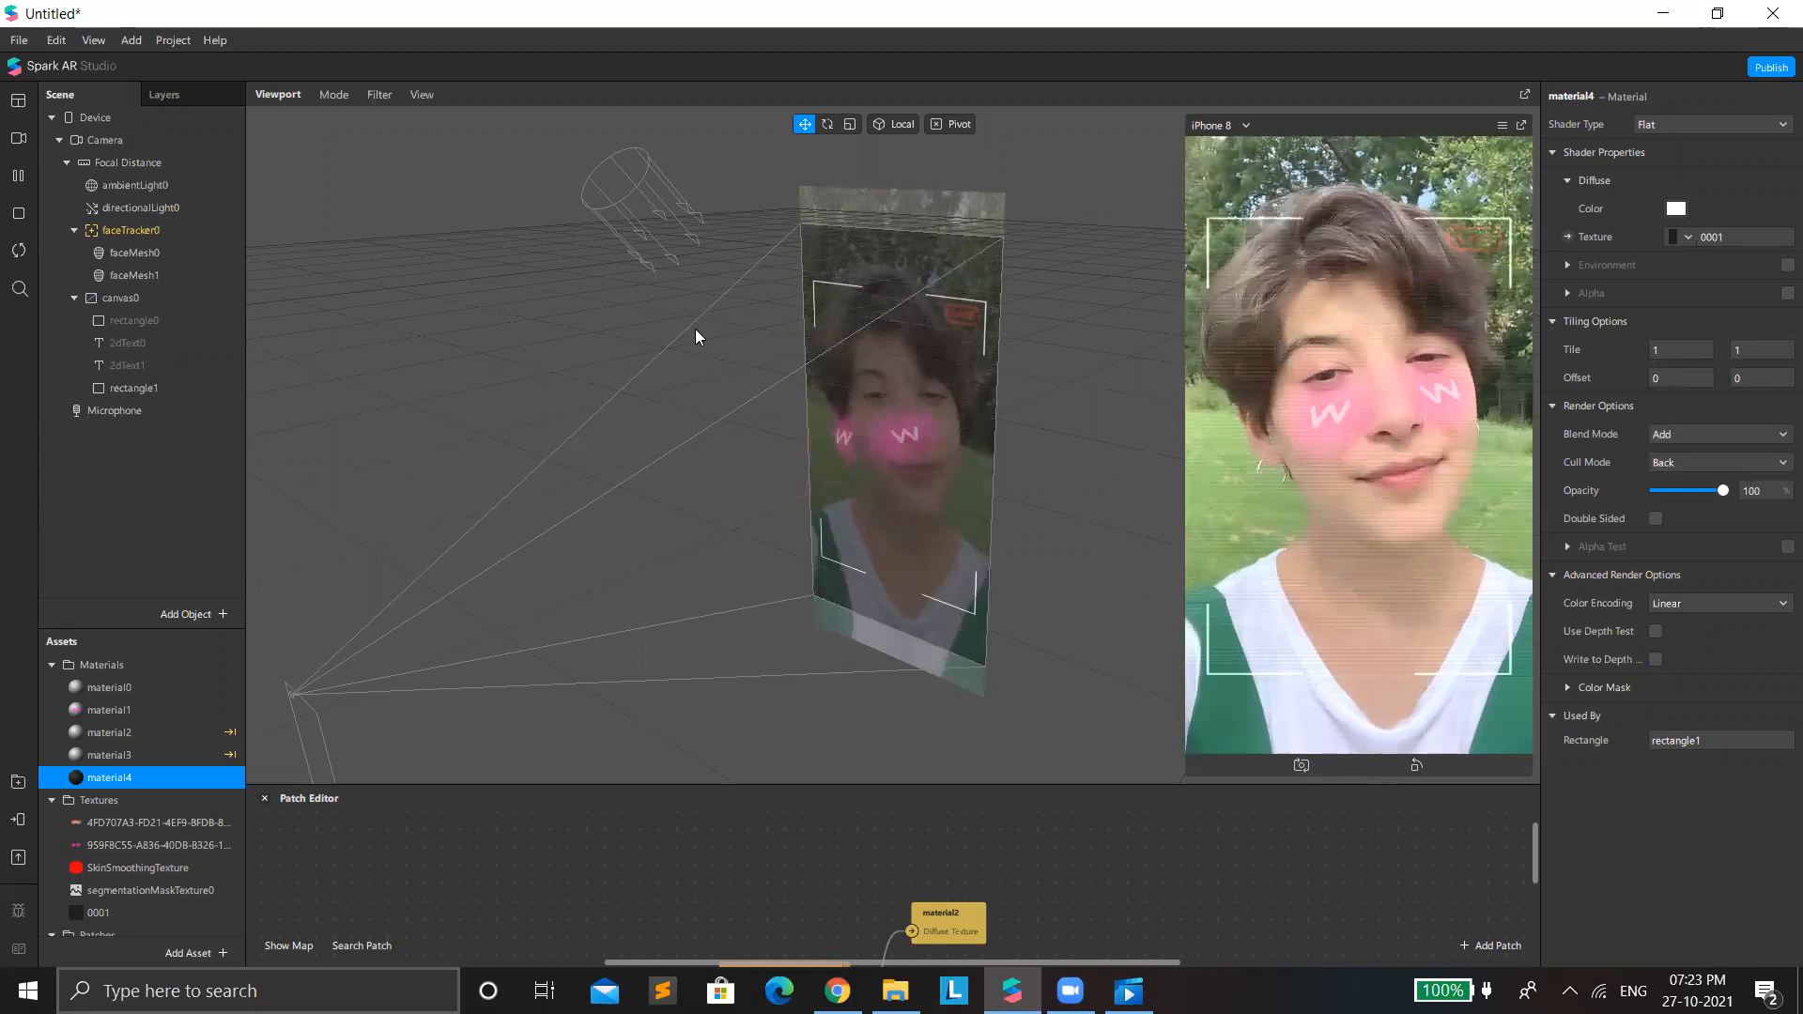
Stretch rectangle1 upward and downward so the camera-frame overlay fills the height of the preview.
click(969, 659)
drag(891, 628, 896, 683)
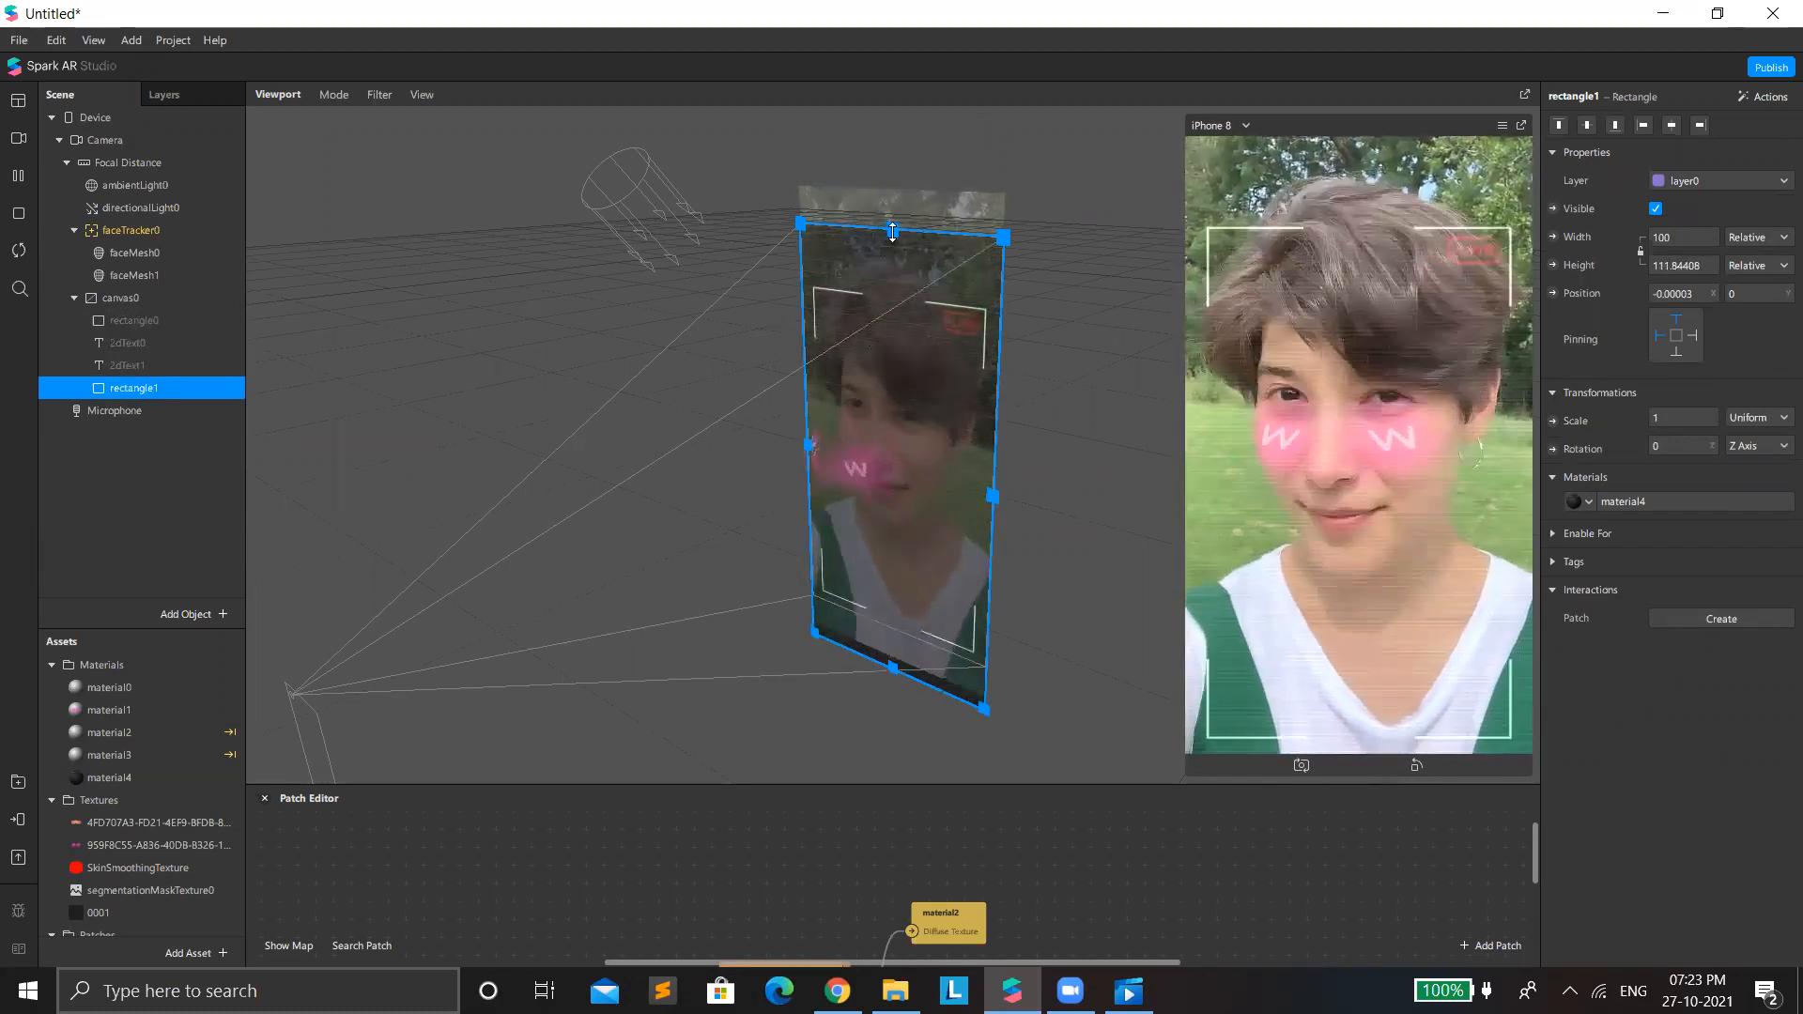
drag(874, 166, 877, 124)
drag(1036, 504, 1041, 529)
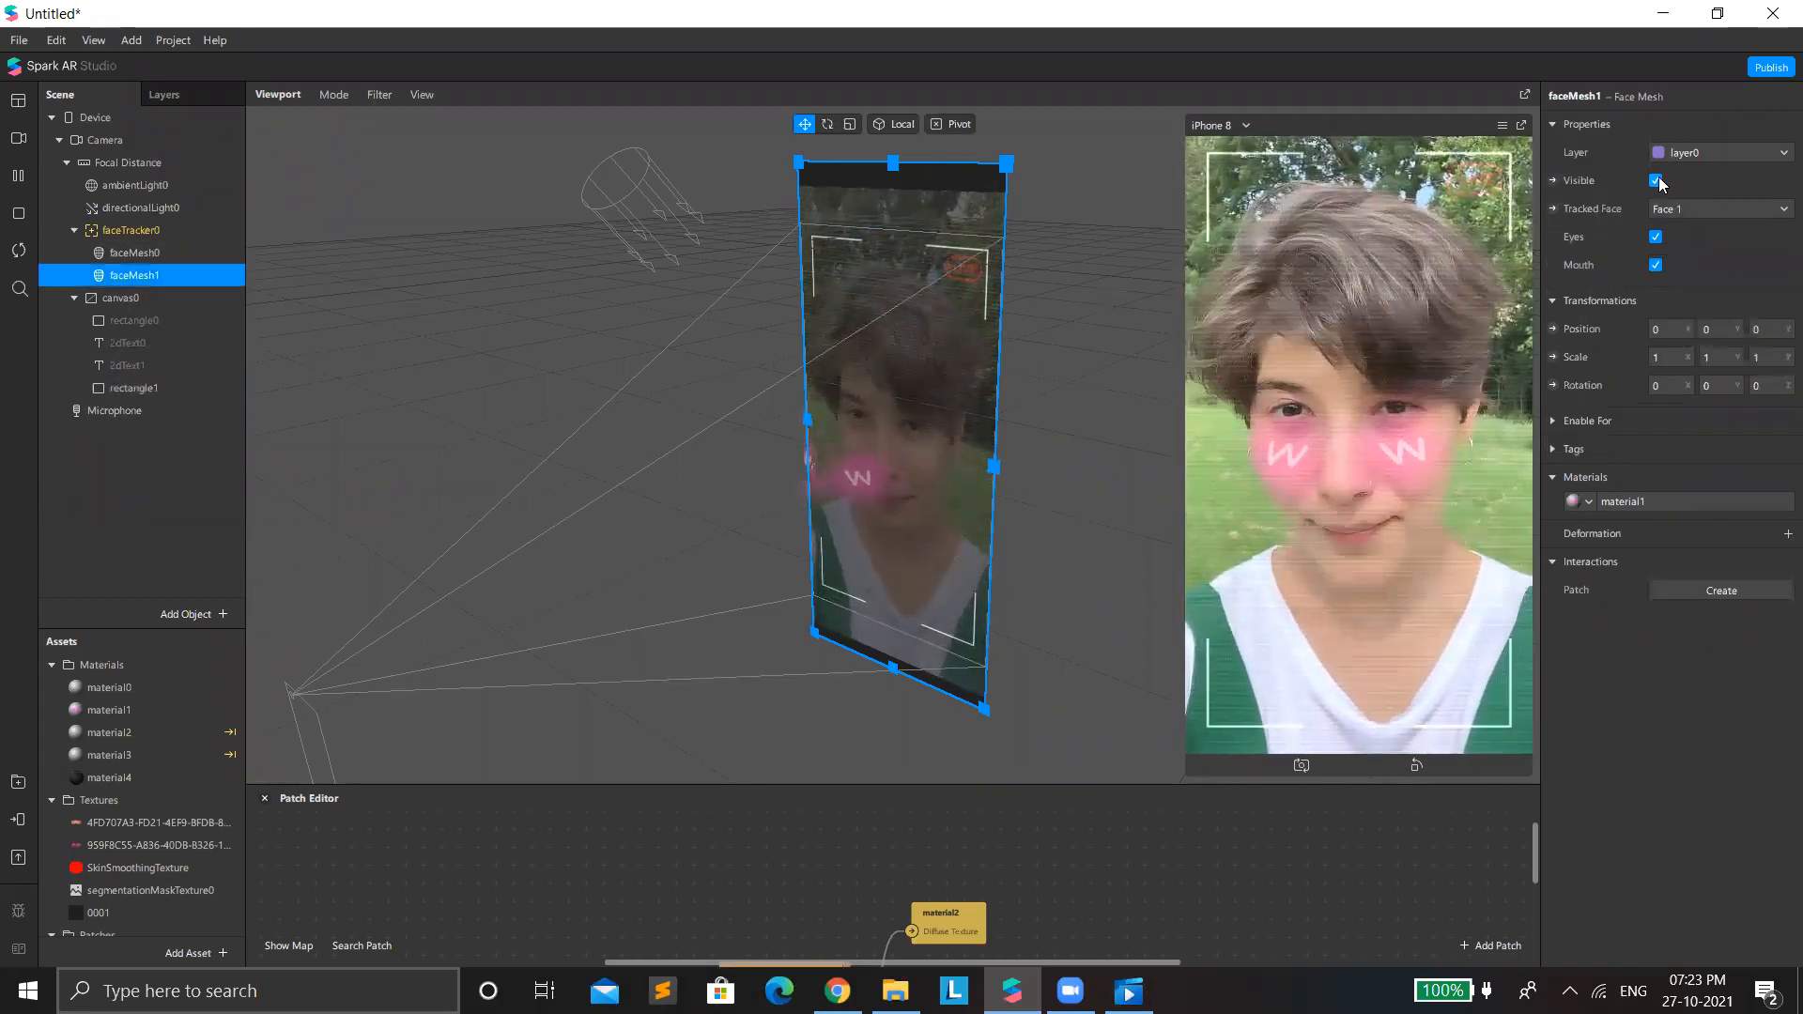
Hide faceMesh1 and the rectangle1 frame overlay, and switch the preview simulation to the grassy field video.
click(1656, 181)
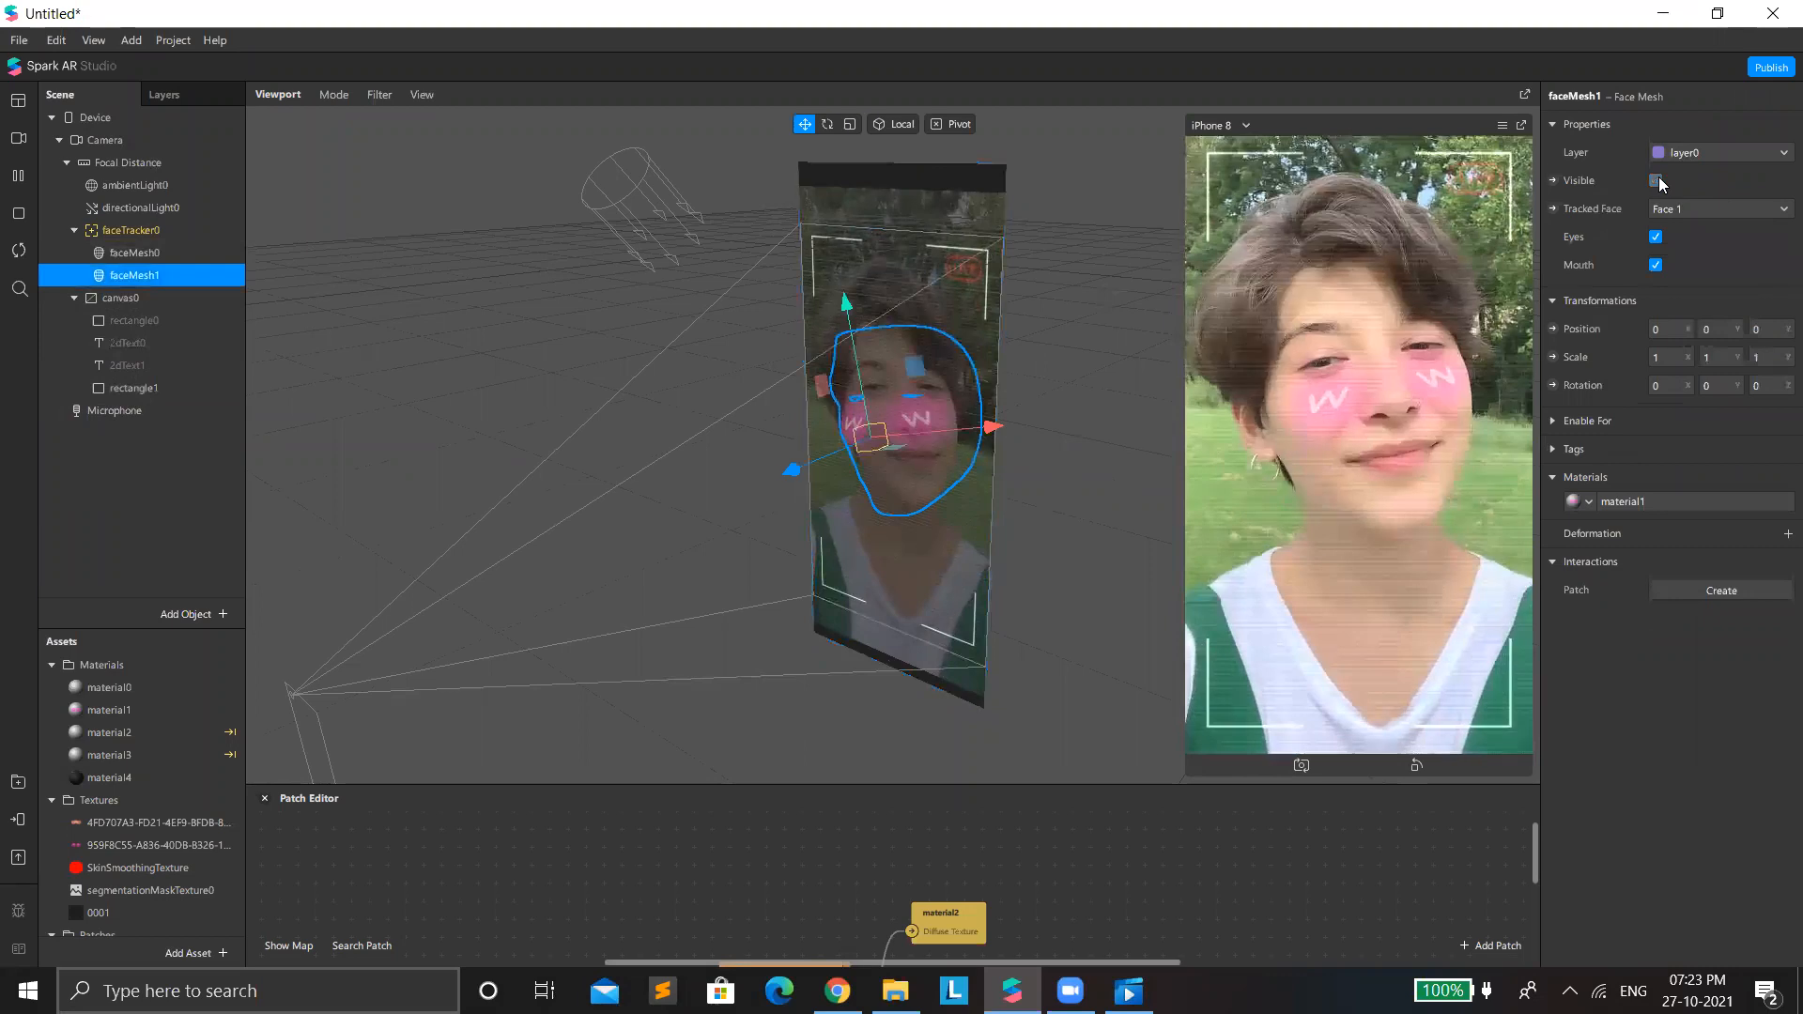
click(18, 138)
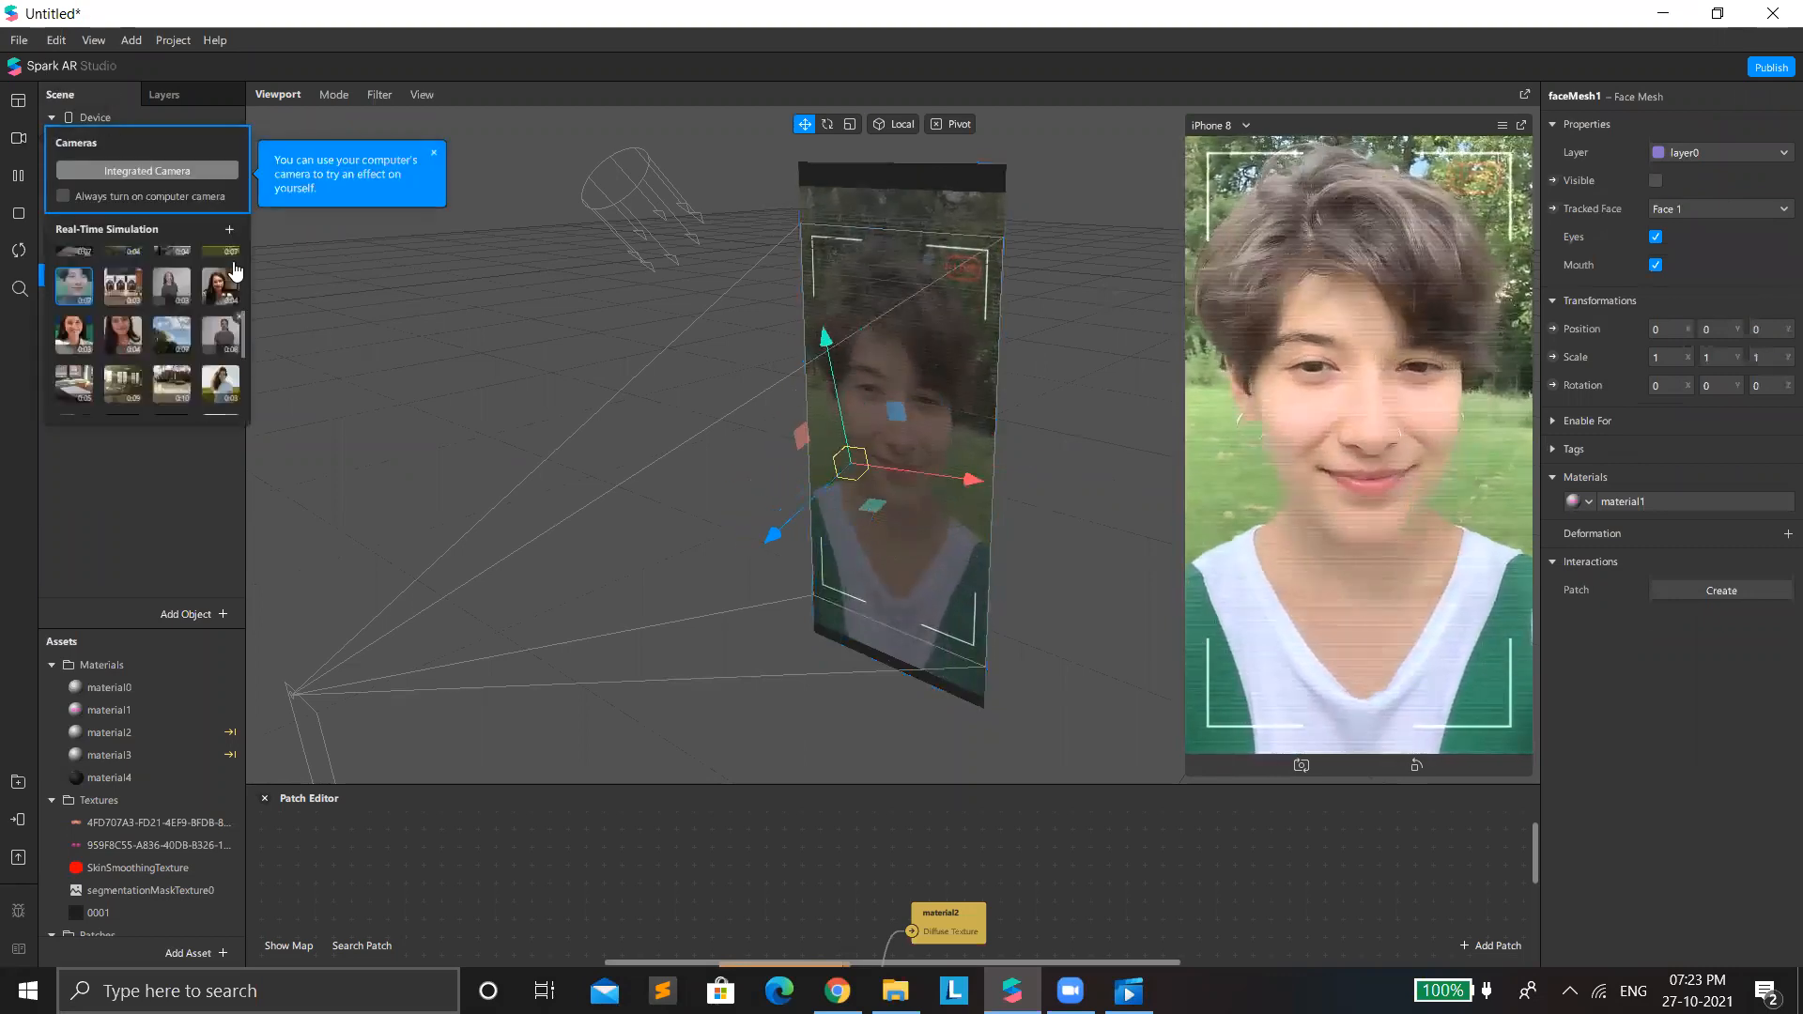
click(228, 251)
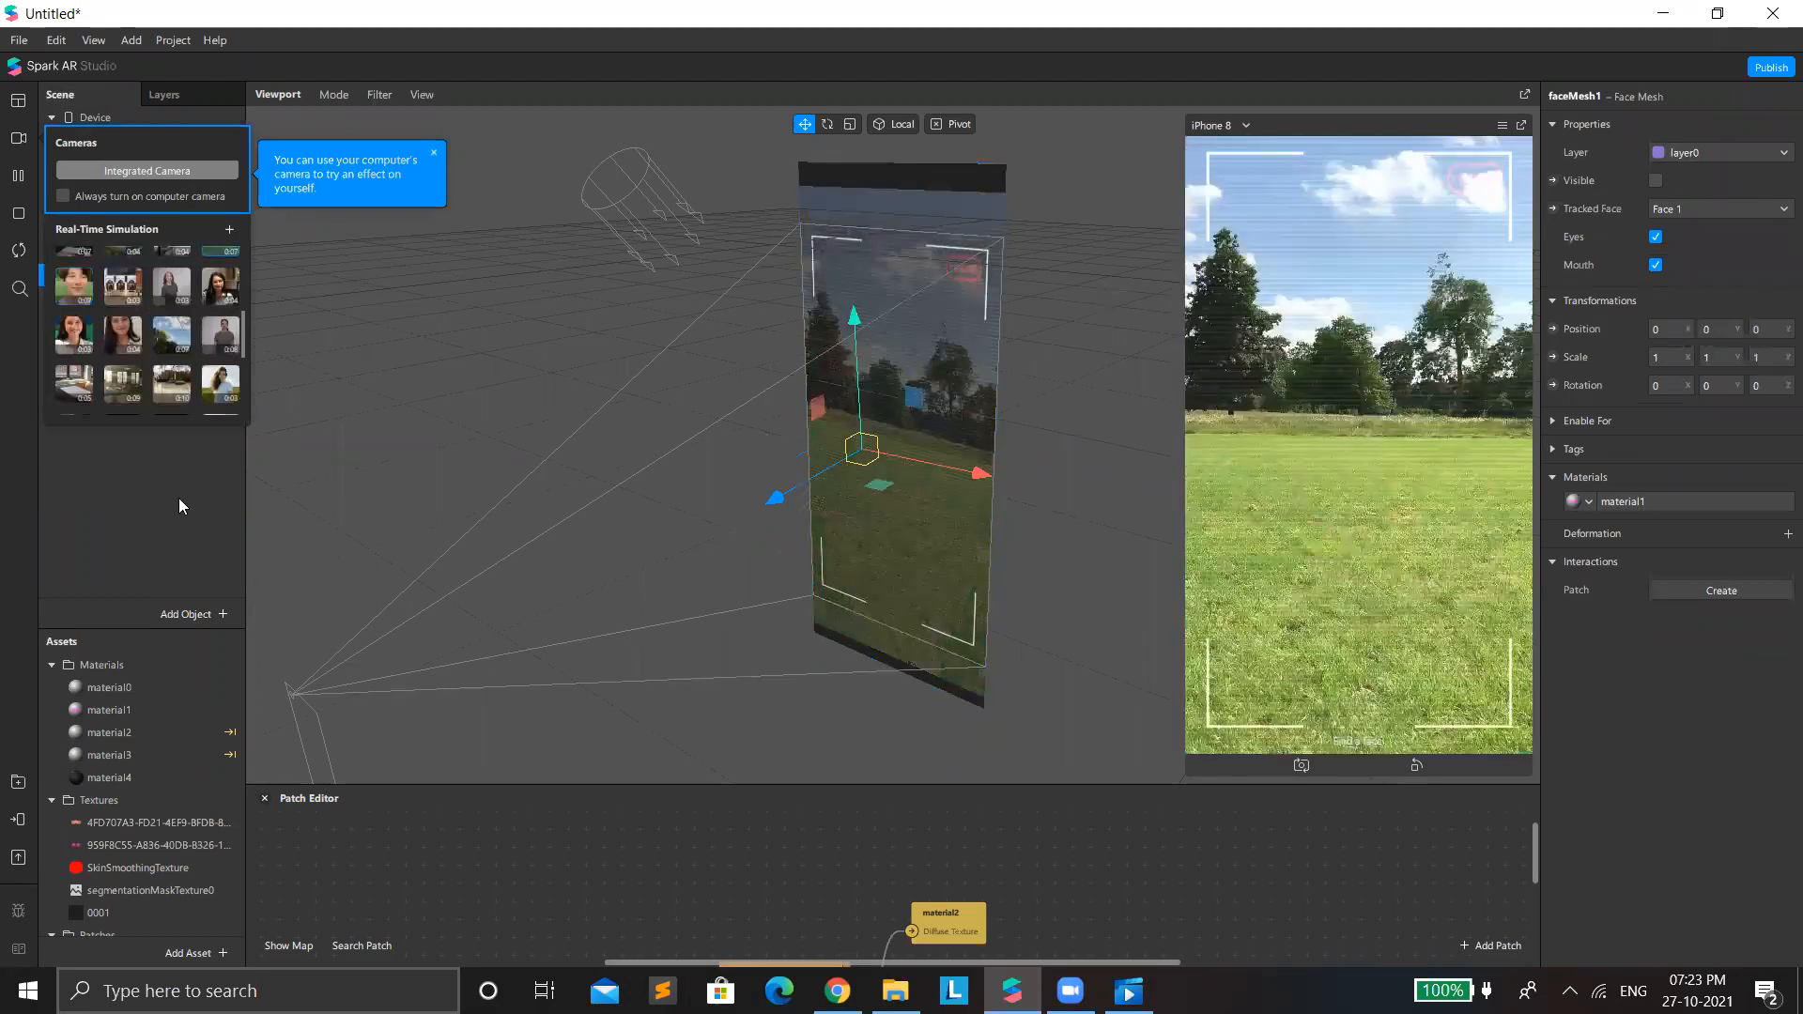
click(145, 357)
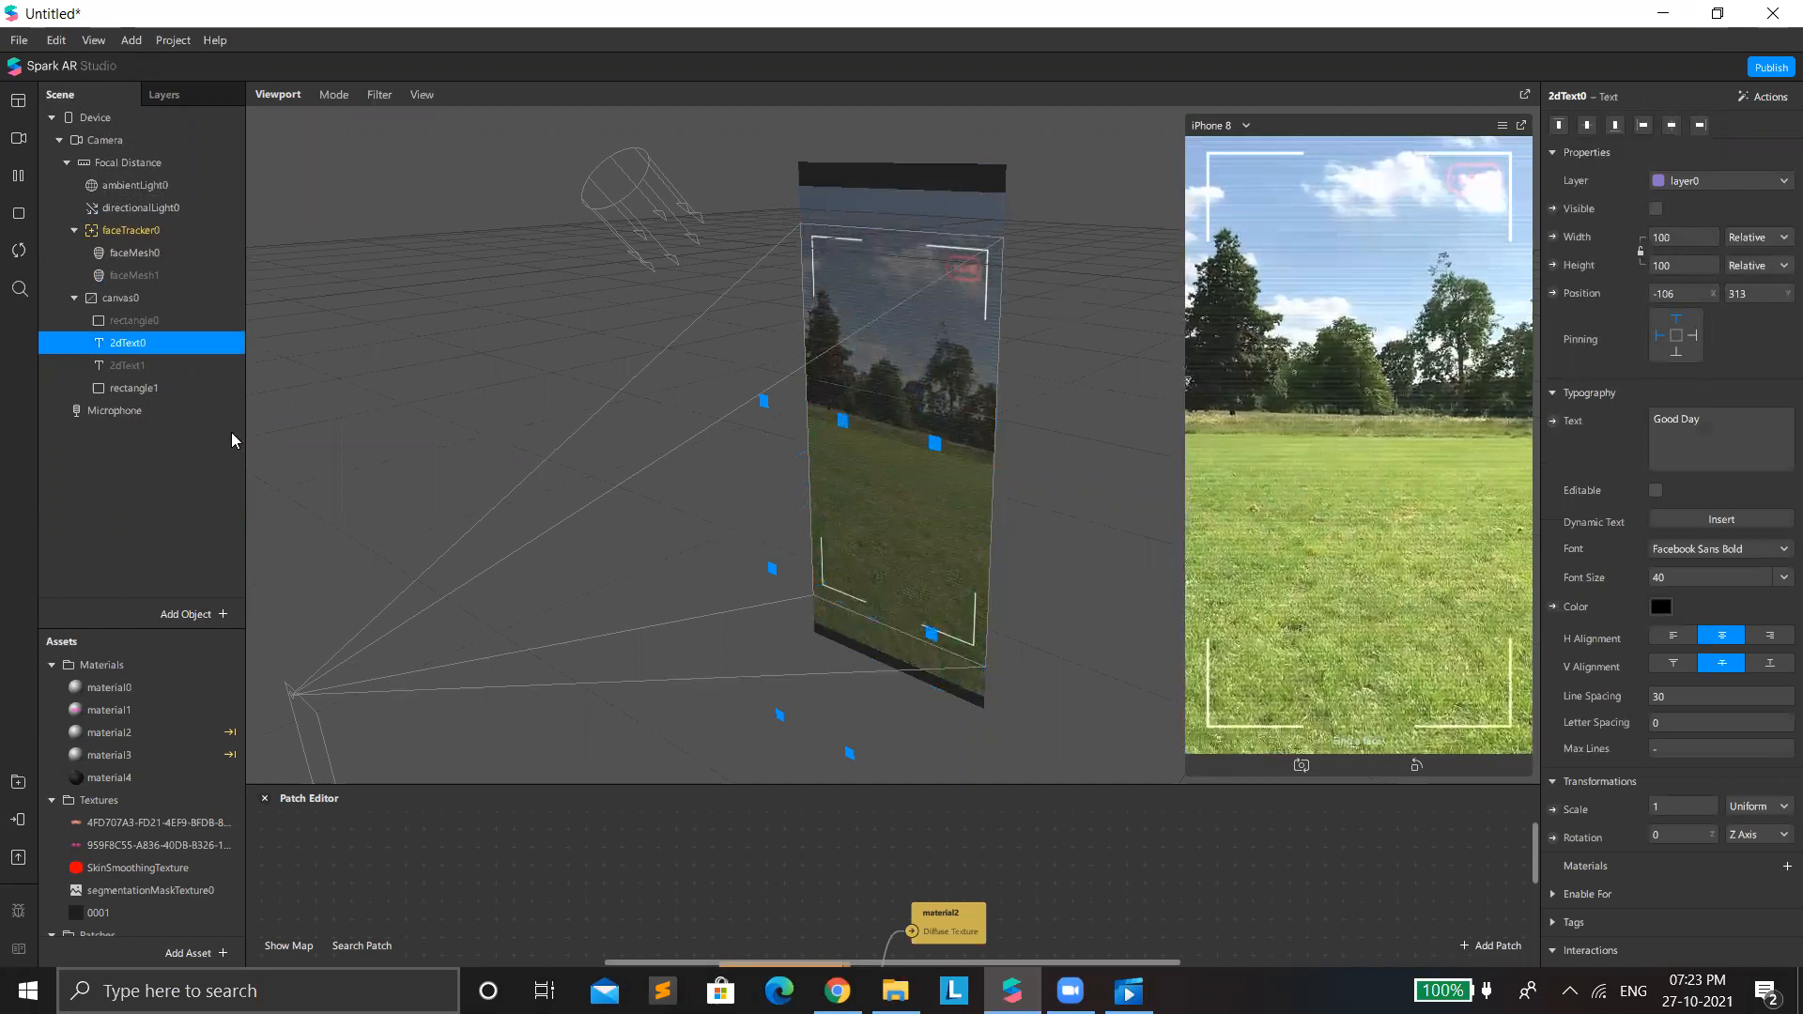
click(1658, 205)
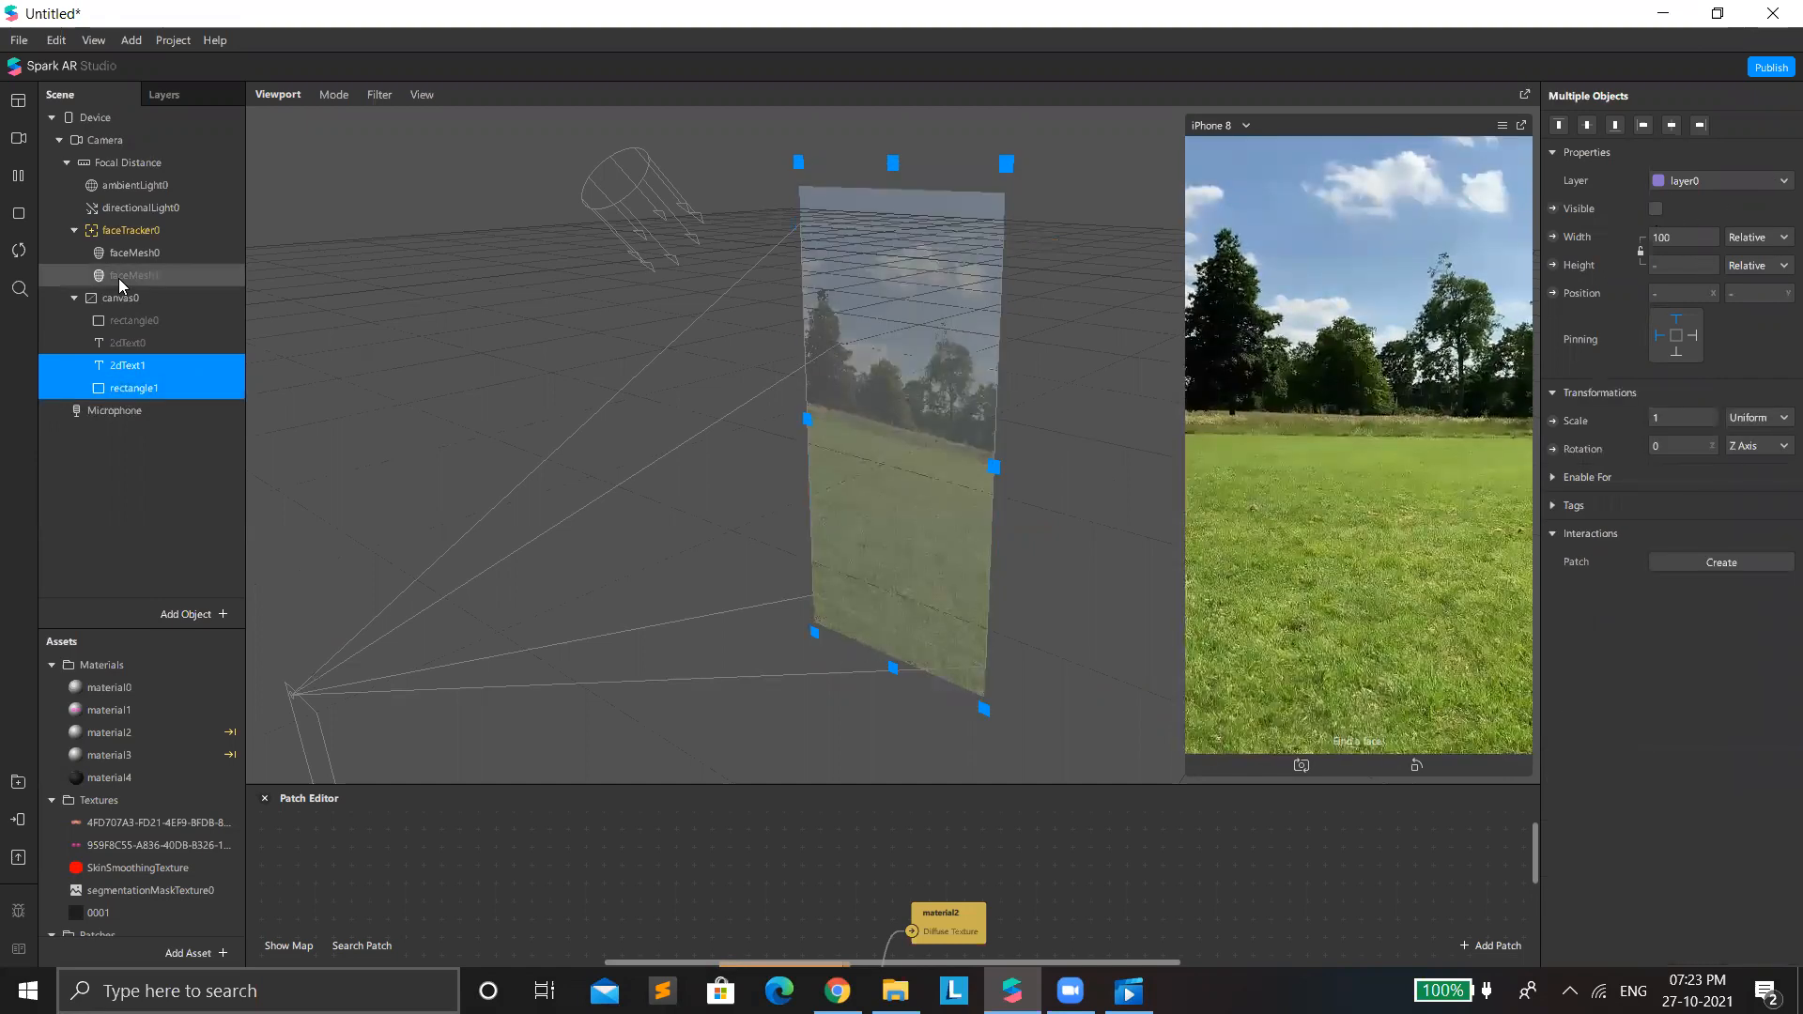
Switch to File Explorer, open the 12.16.54 PM WhatsApp video and skim it for how devil-horn stickers are found and saved.
key(alt+Tab)
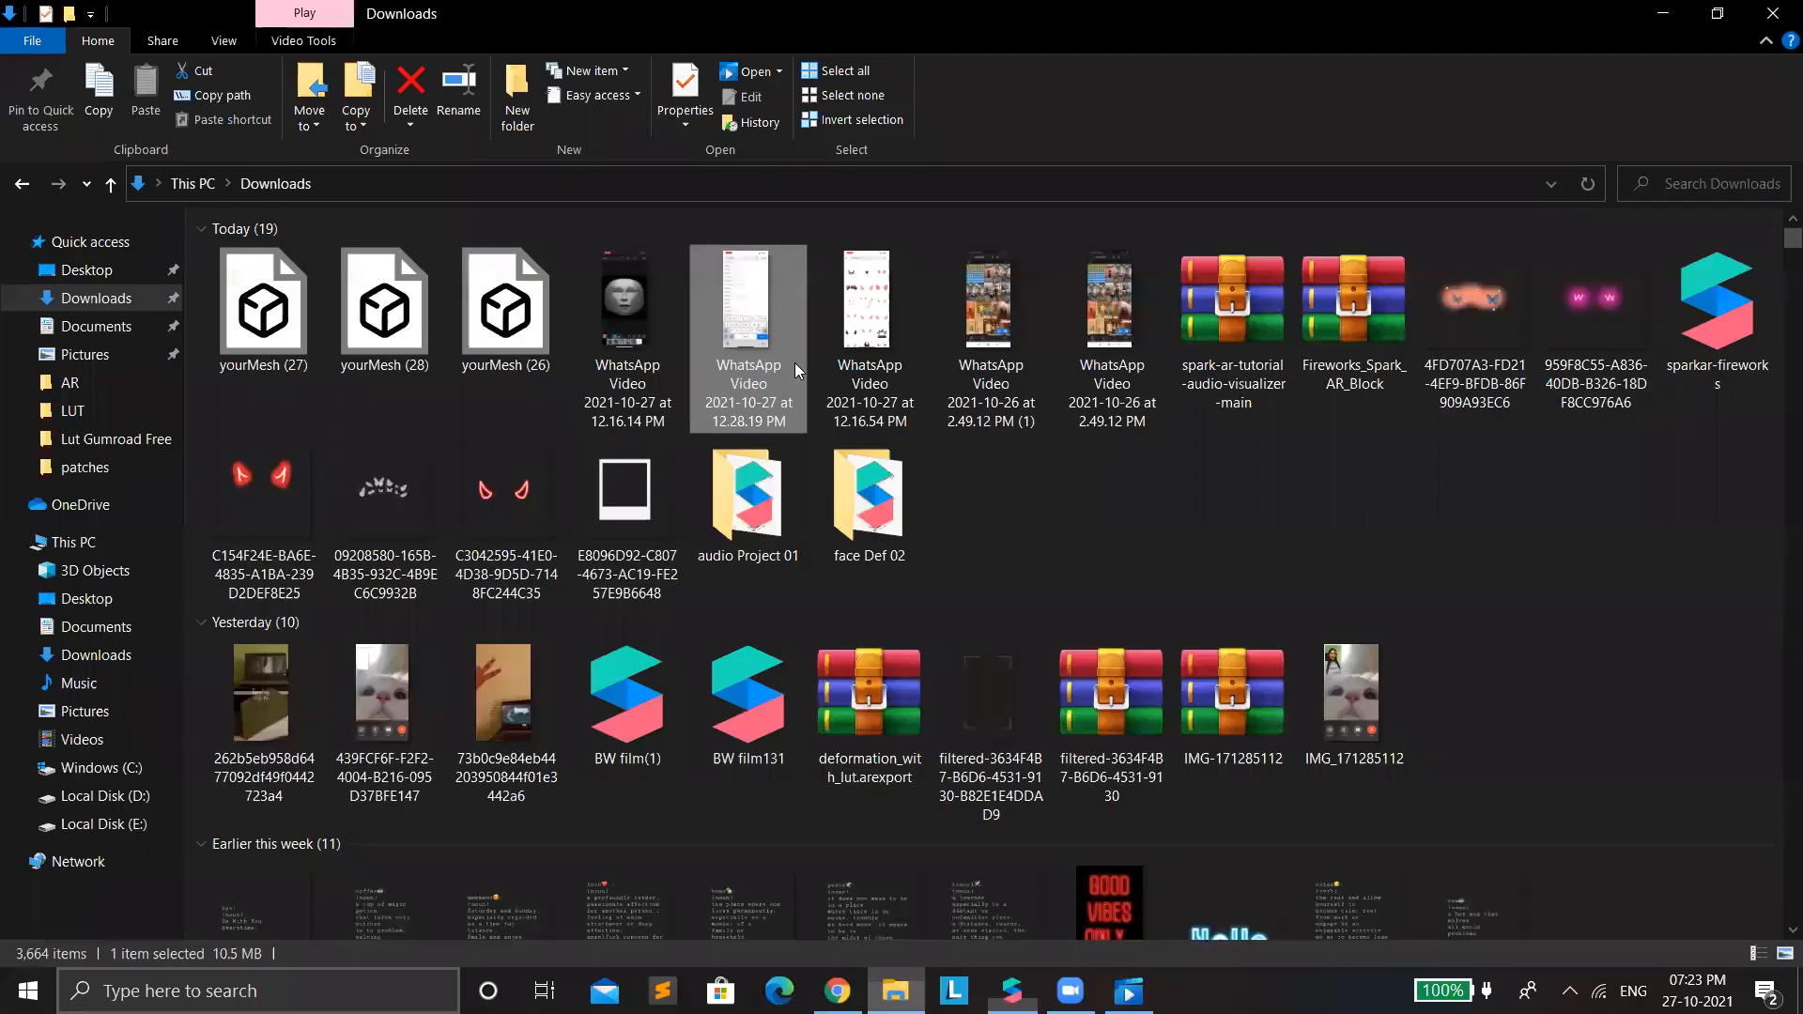
double_click(865, 338)
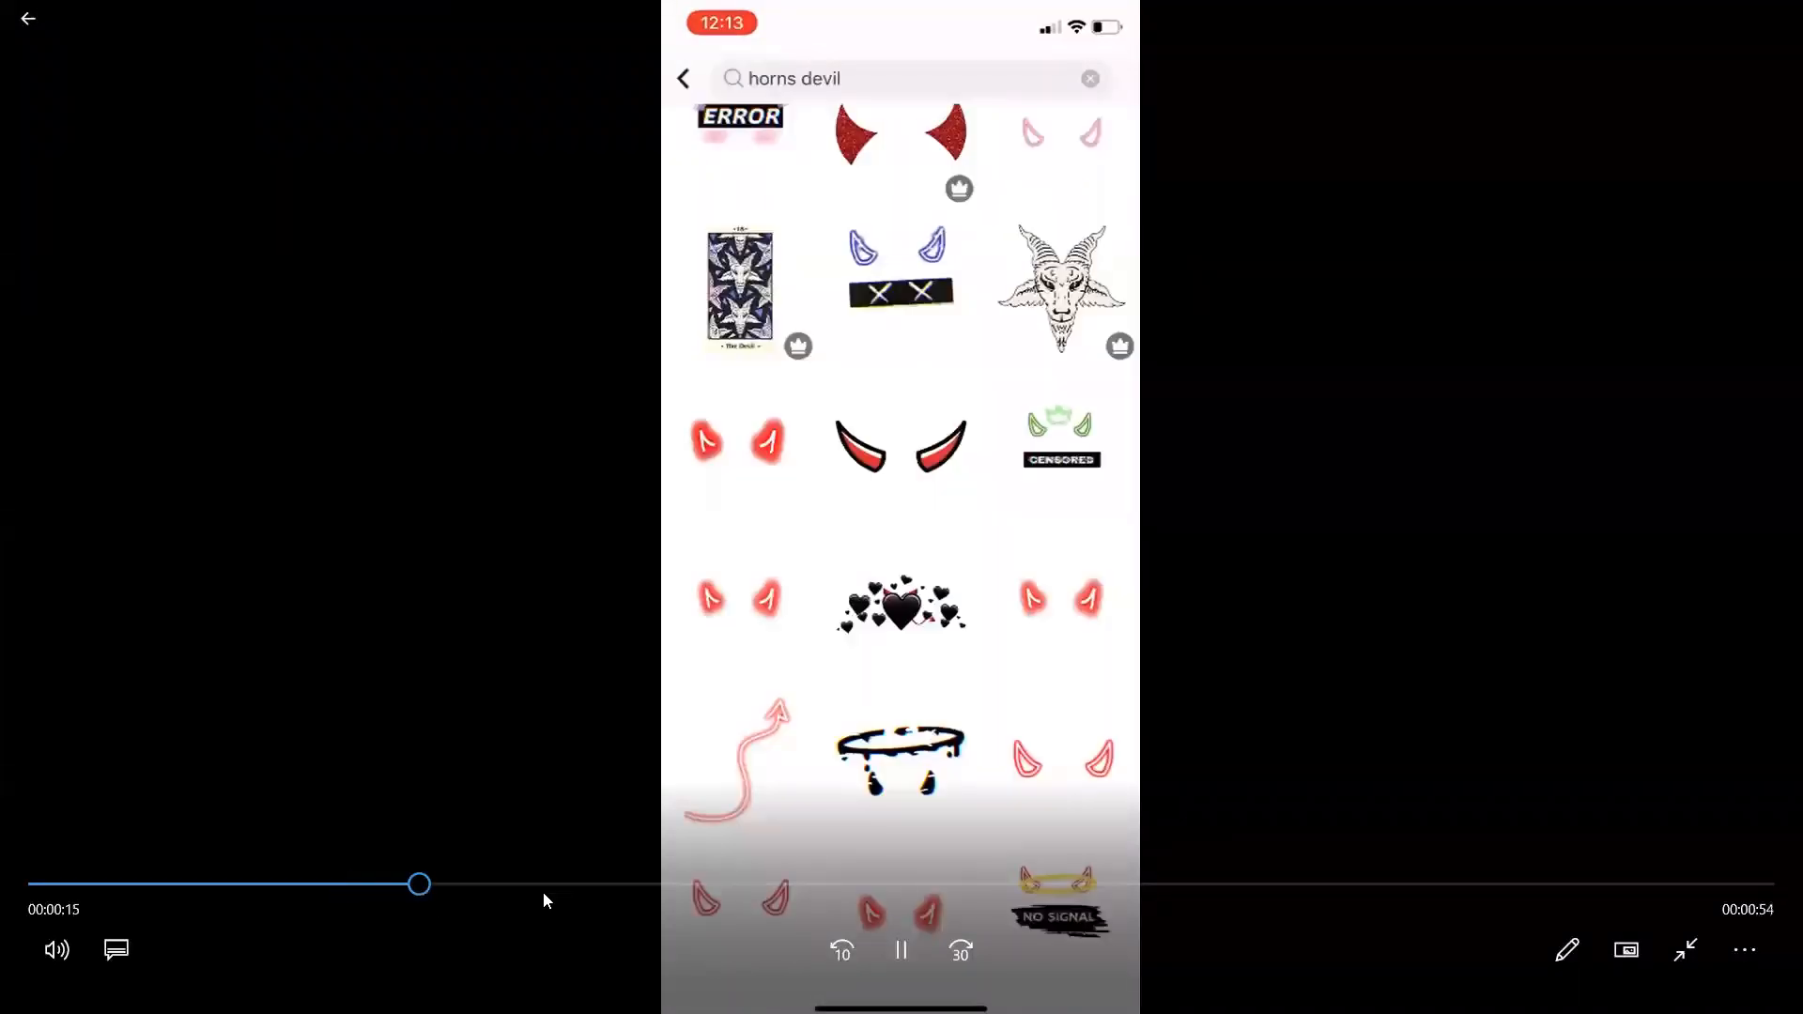
click(640, 892)
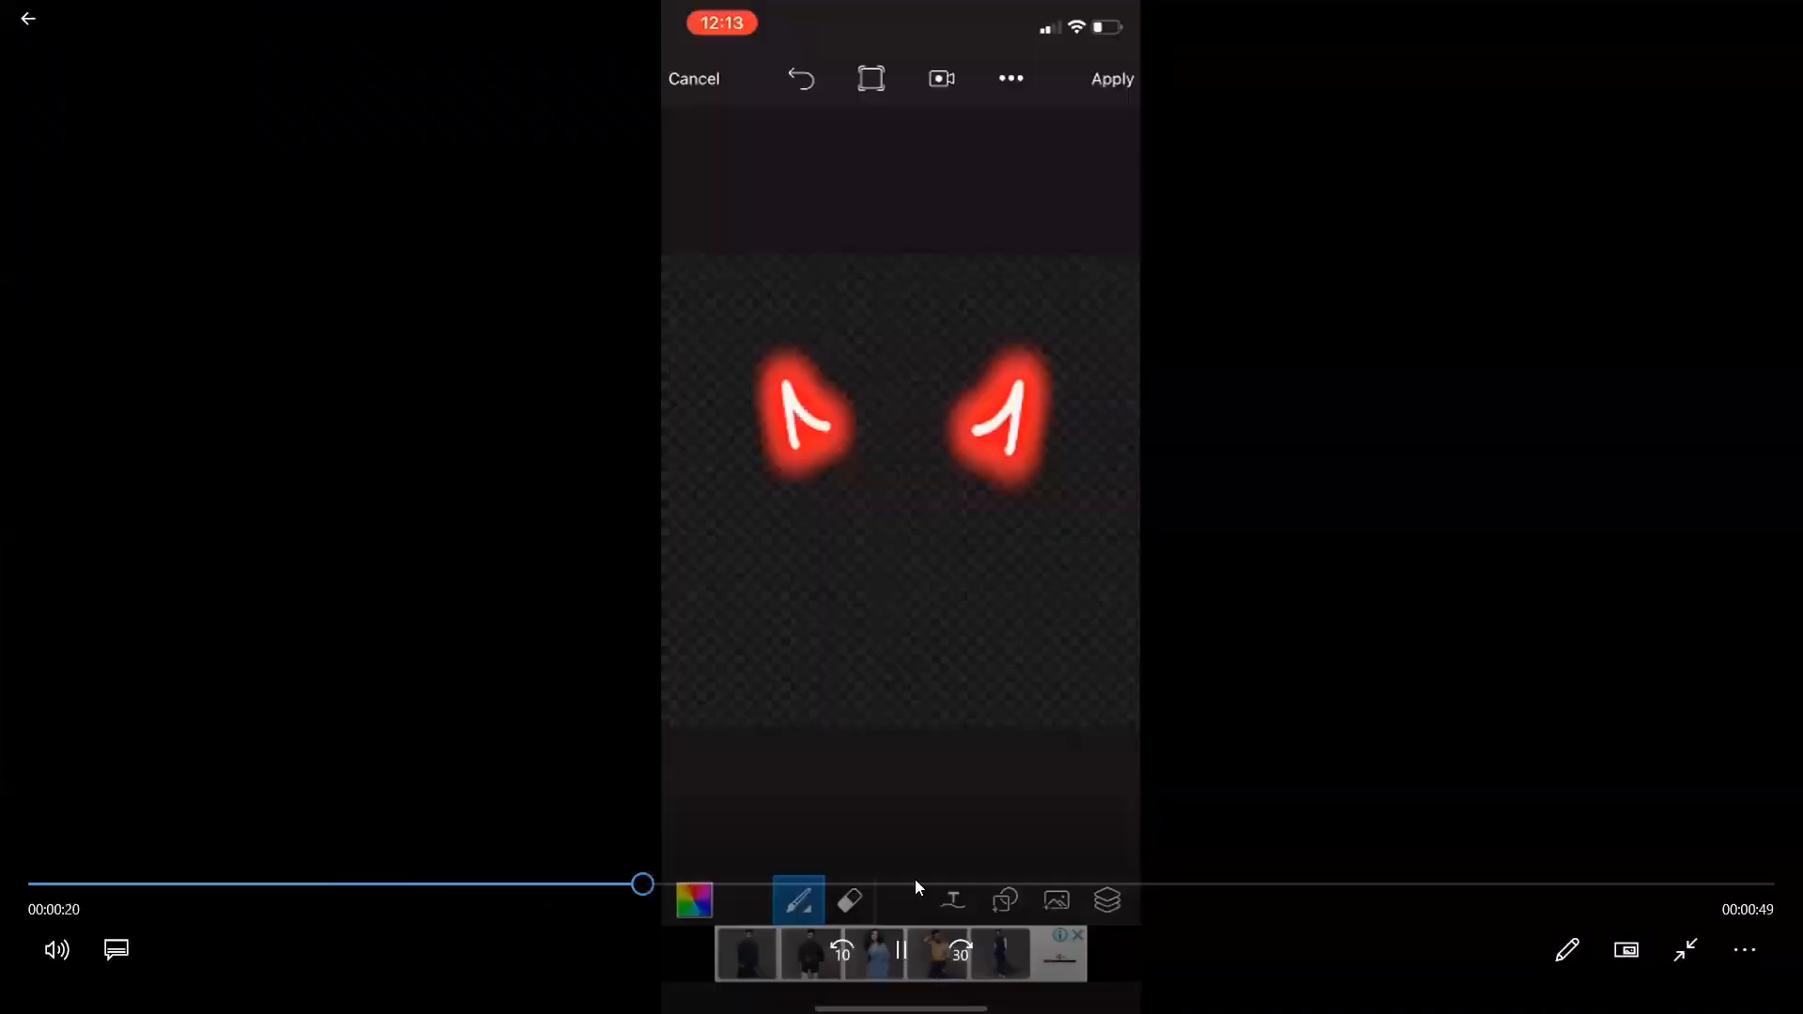
click(1043, 887)
drag(1377, 887, 1595, 884)
click(1615, 896)
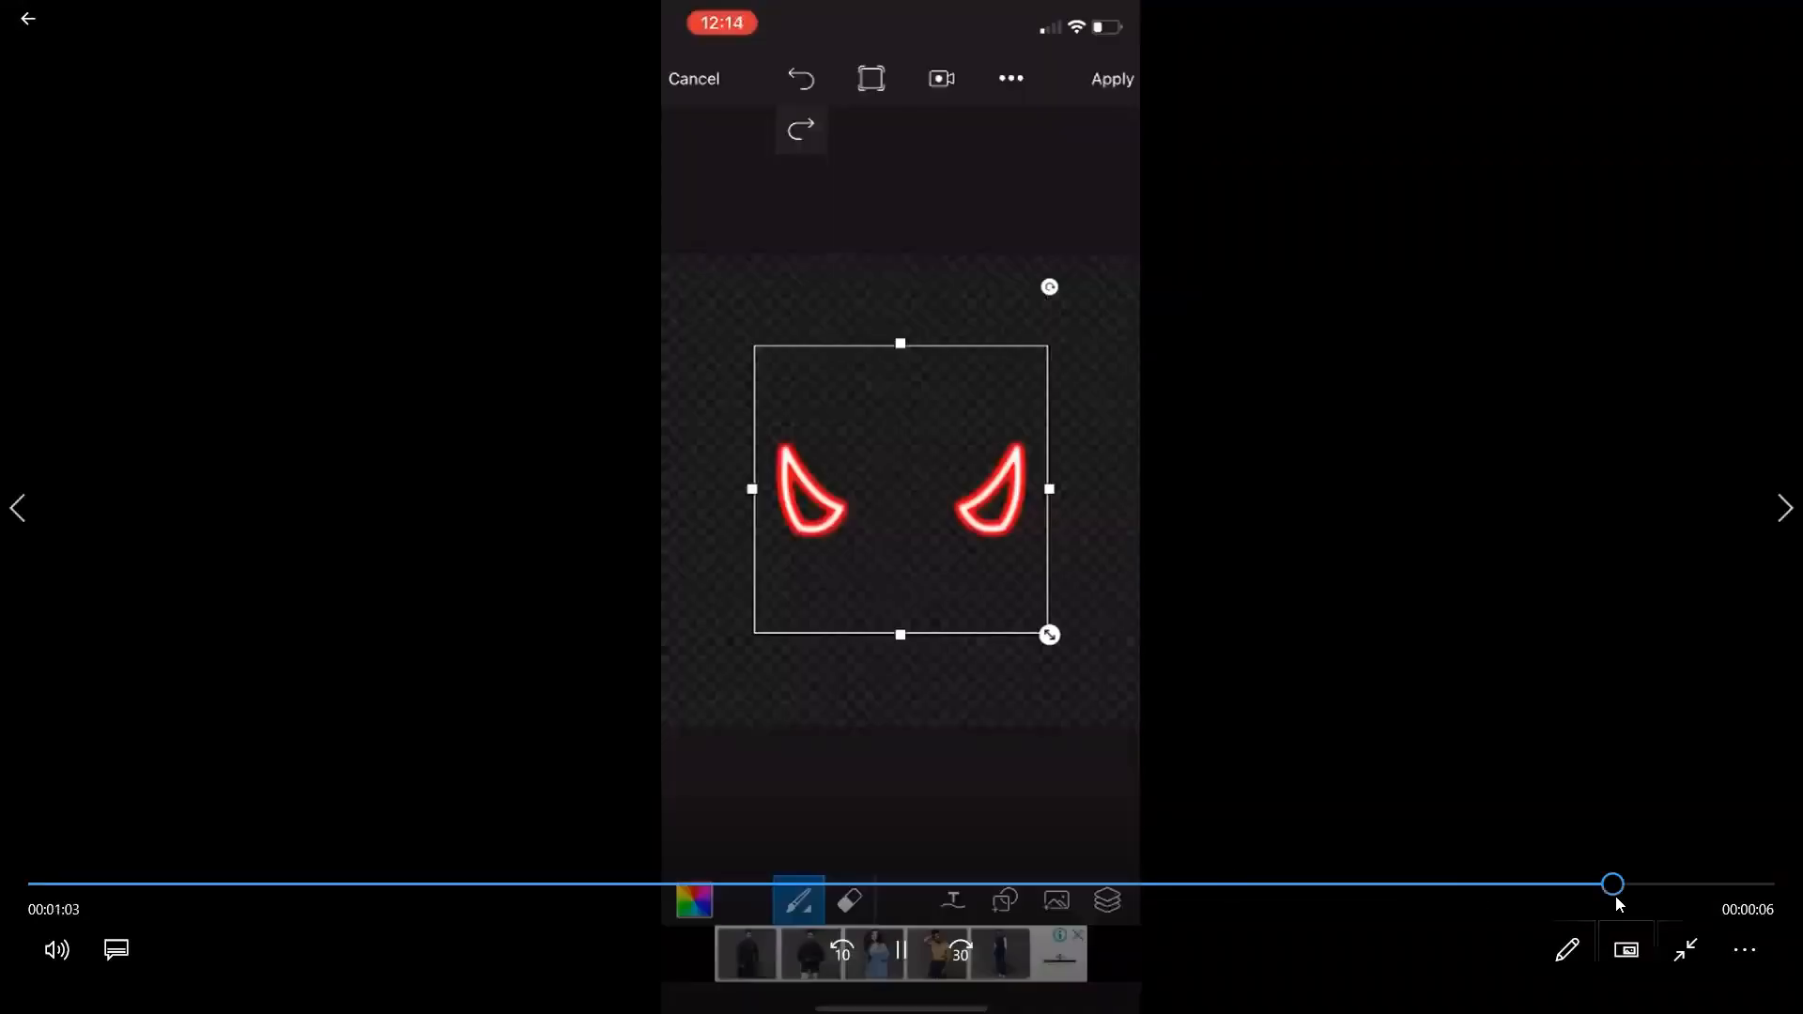
click(6, 28)
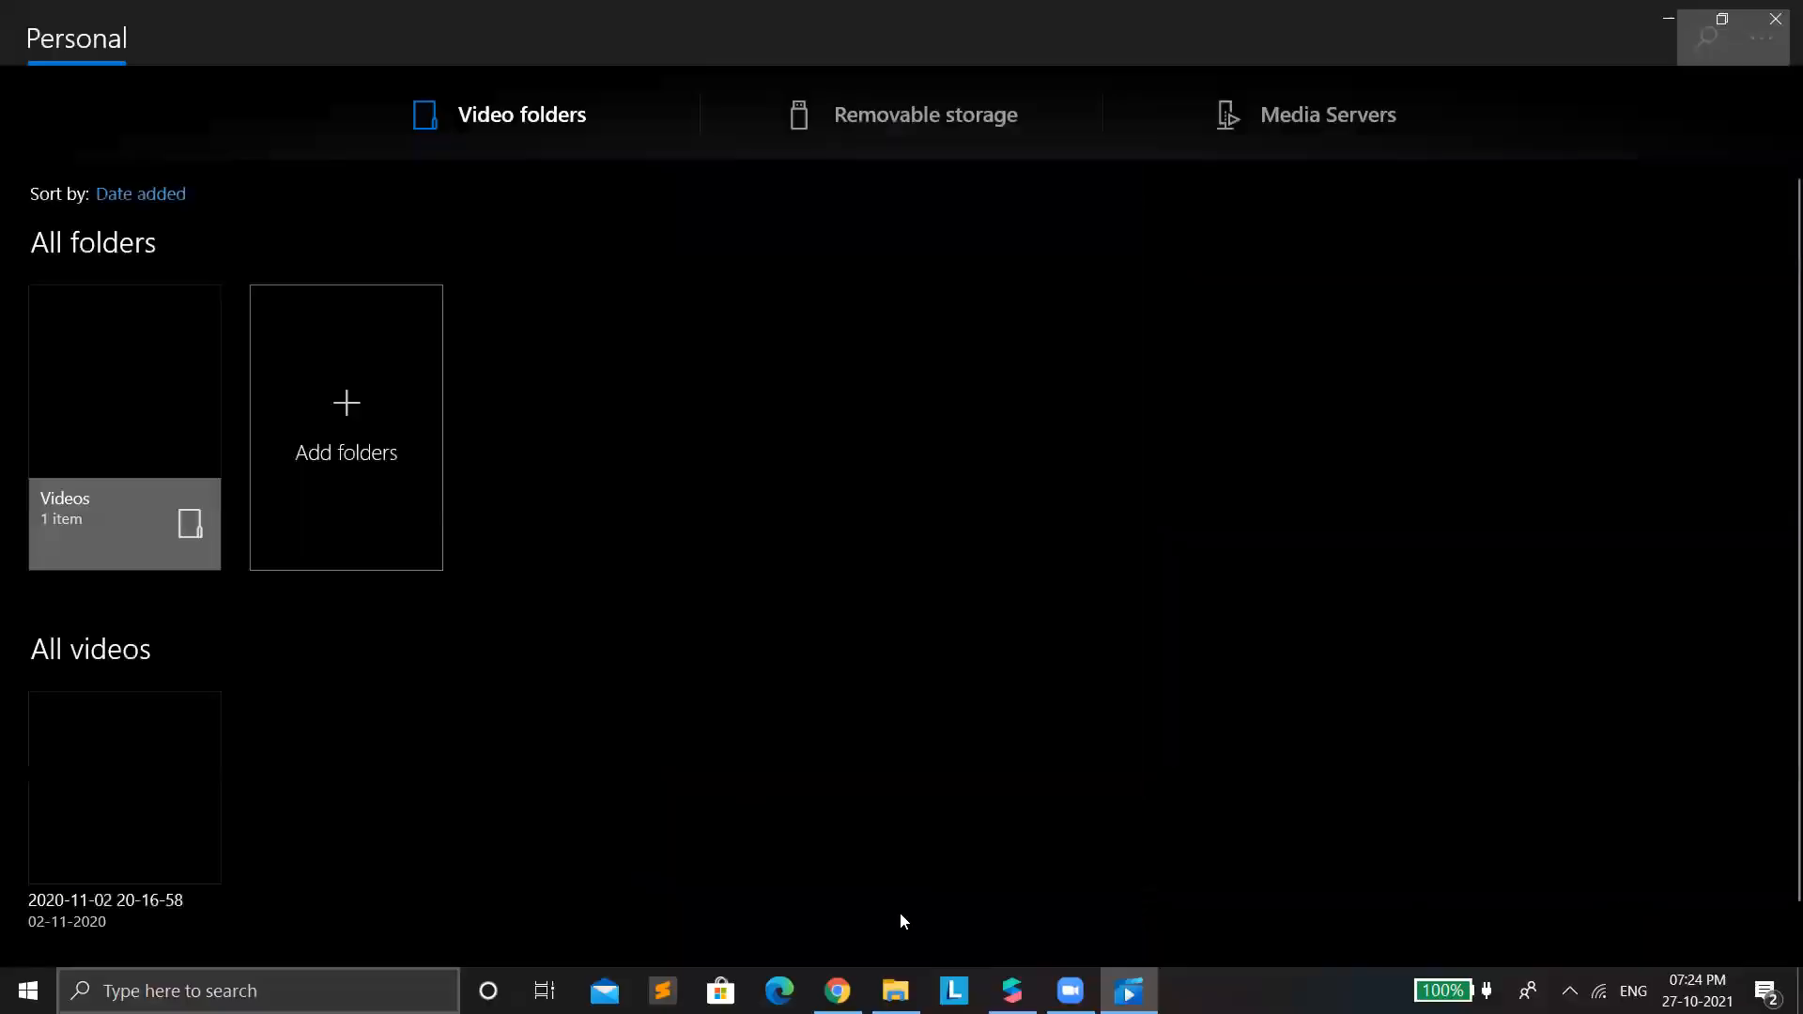
click(838, 990)
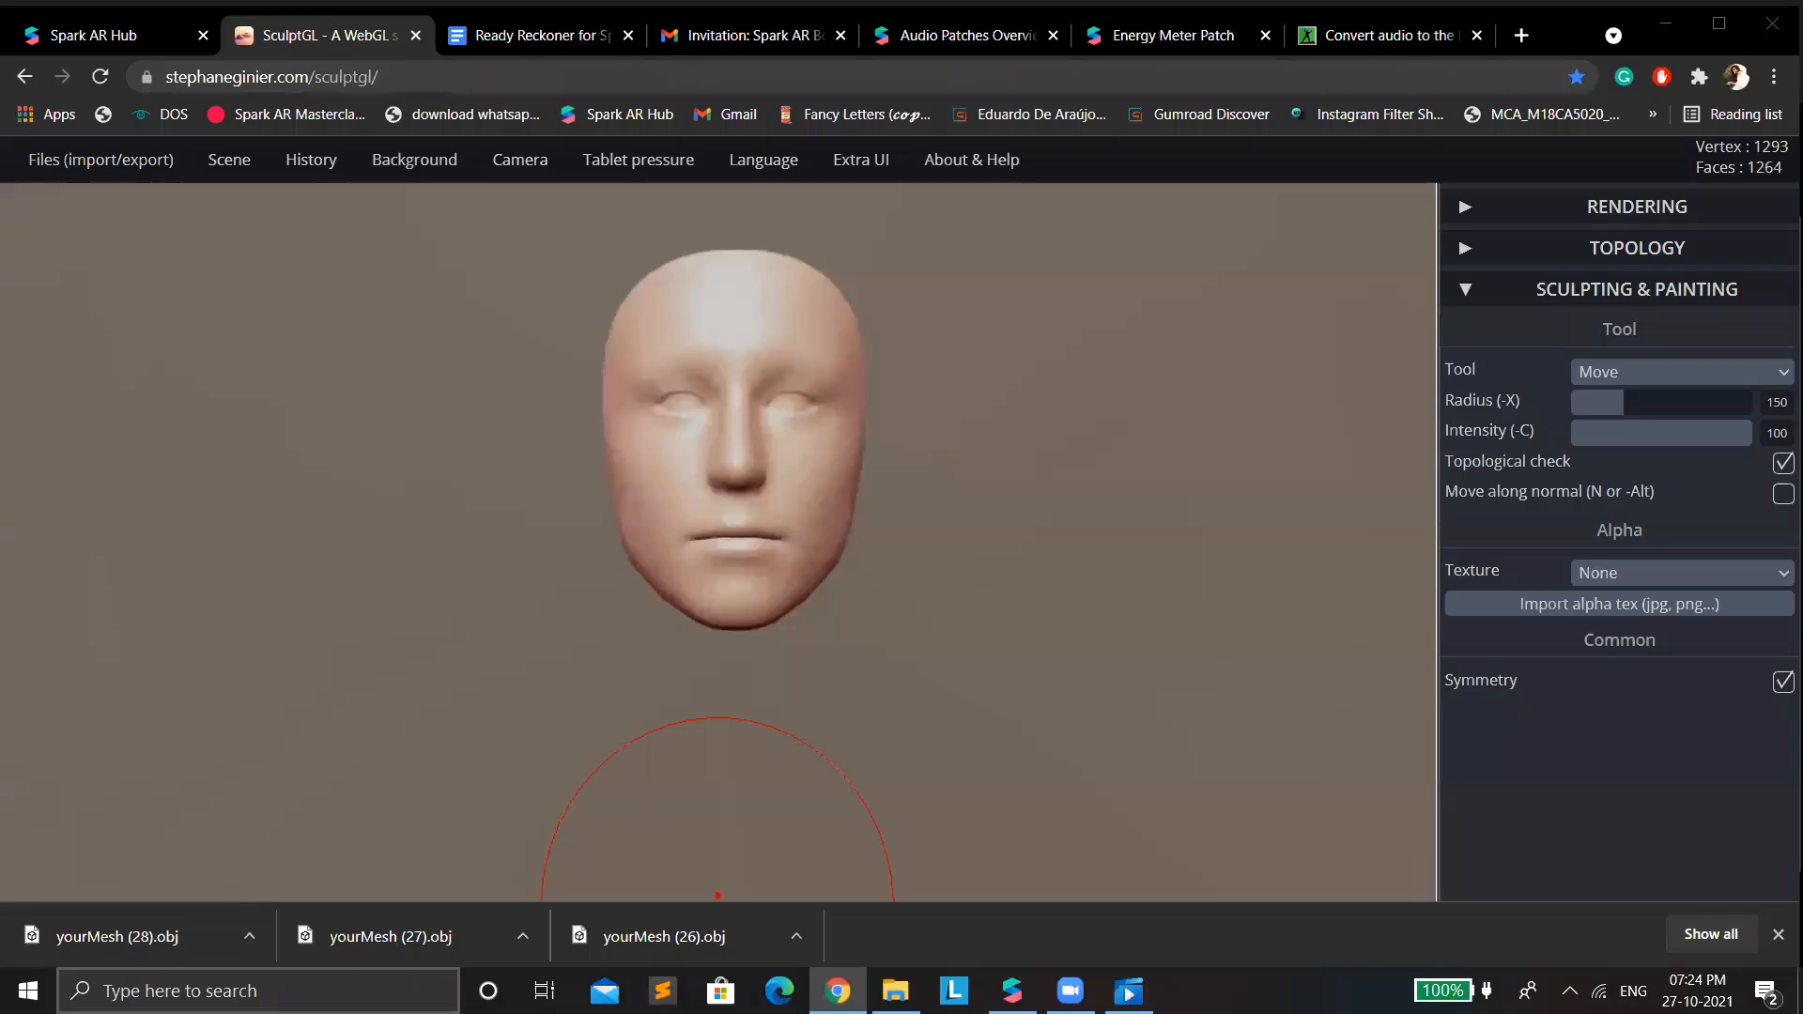
Return to Spark AR Studio and switch the preview simulation back to the short-haired person's face video.
click(1012, 991)
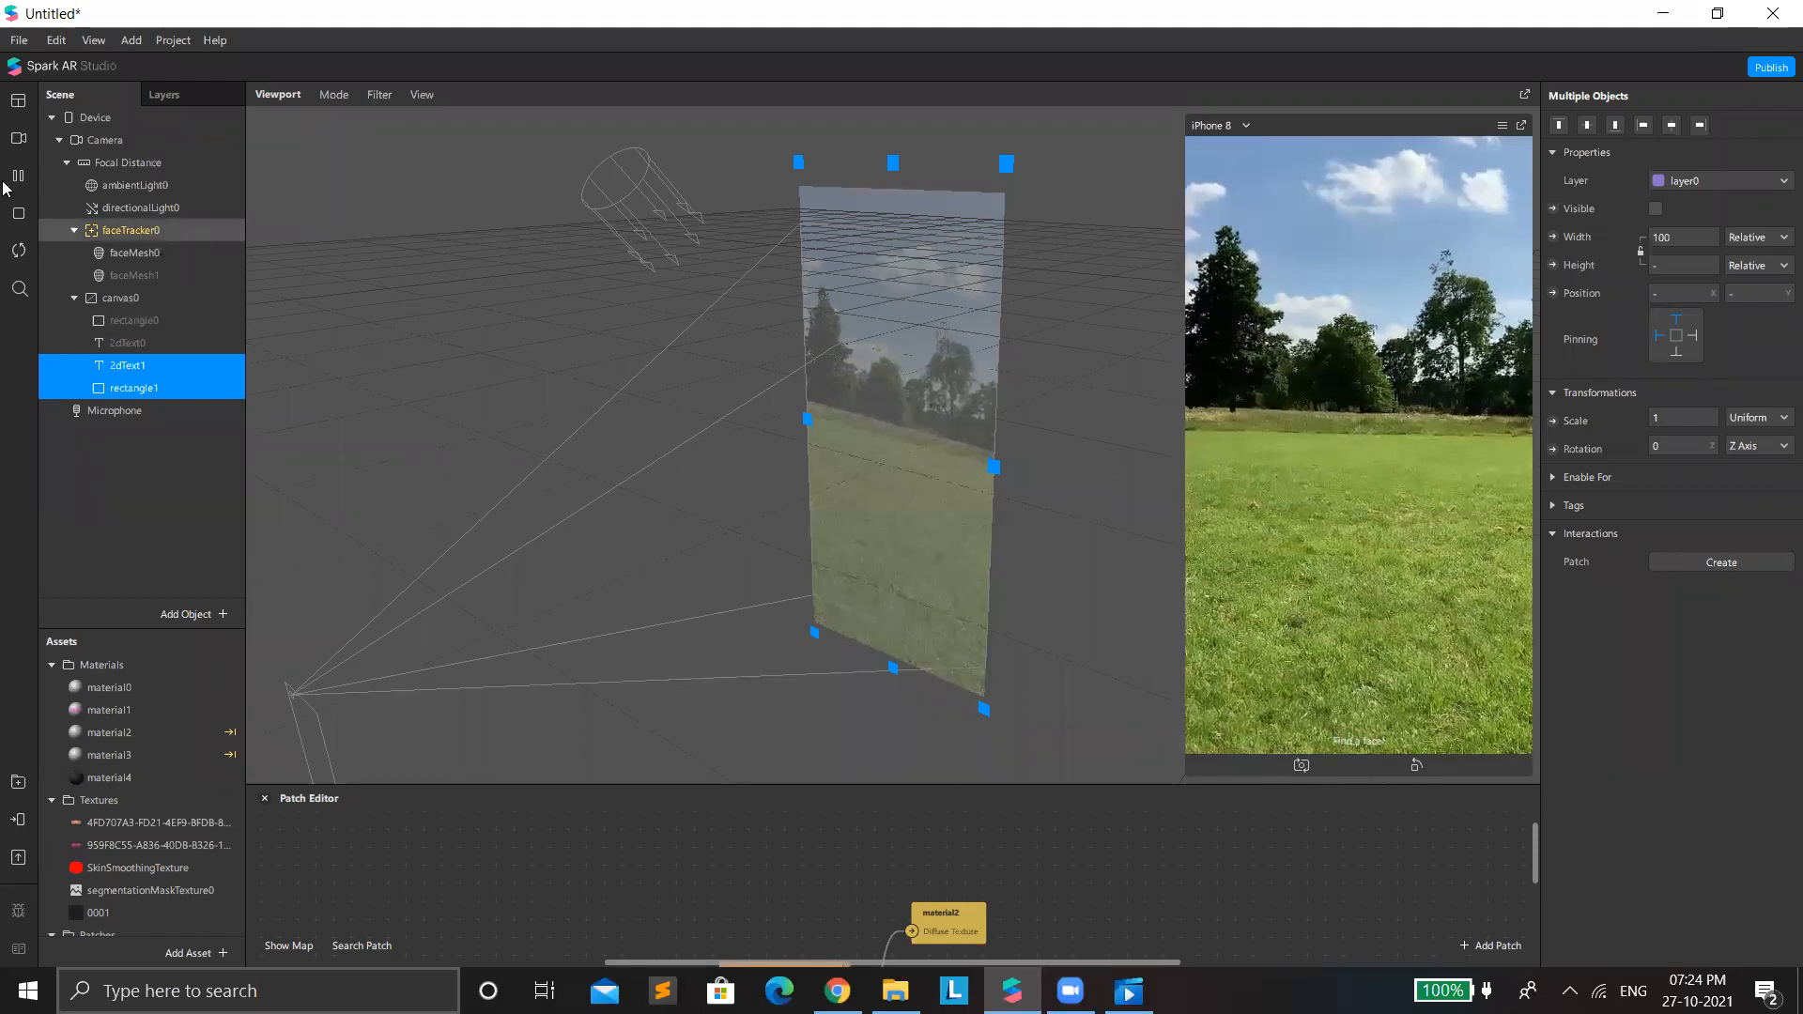
click(14, 145)
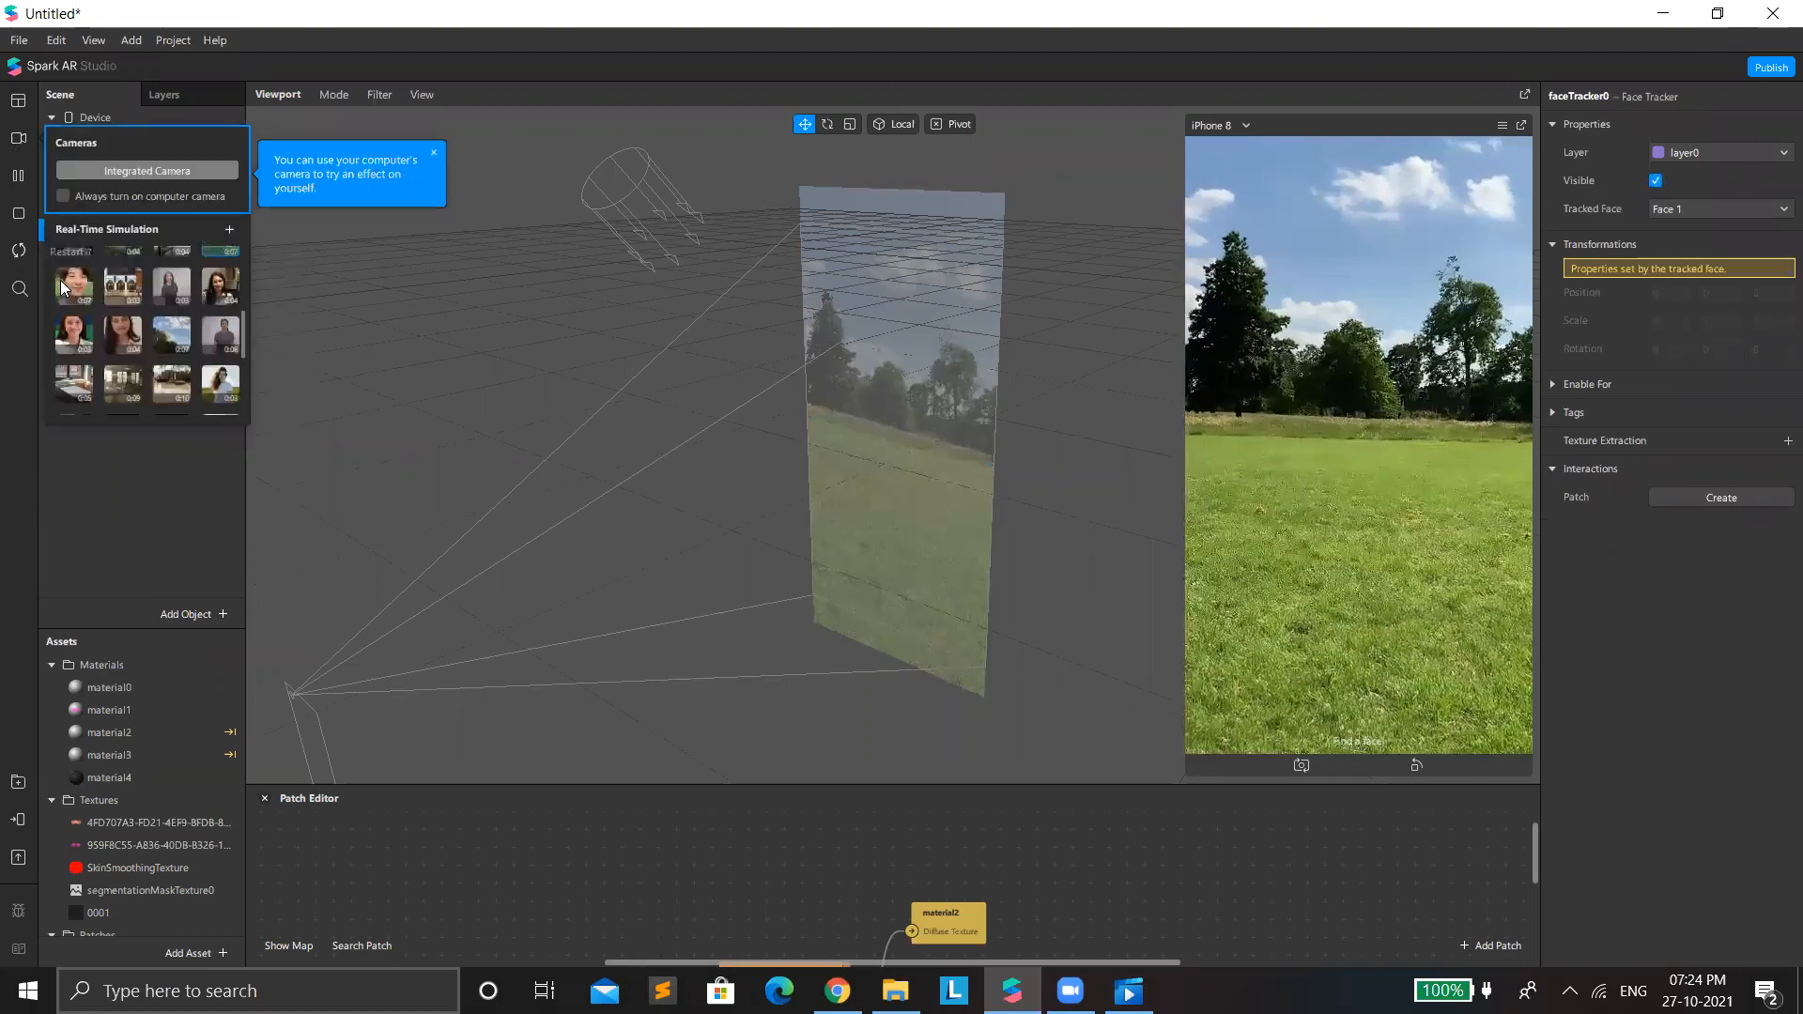
click(73, 277)
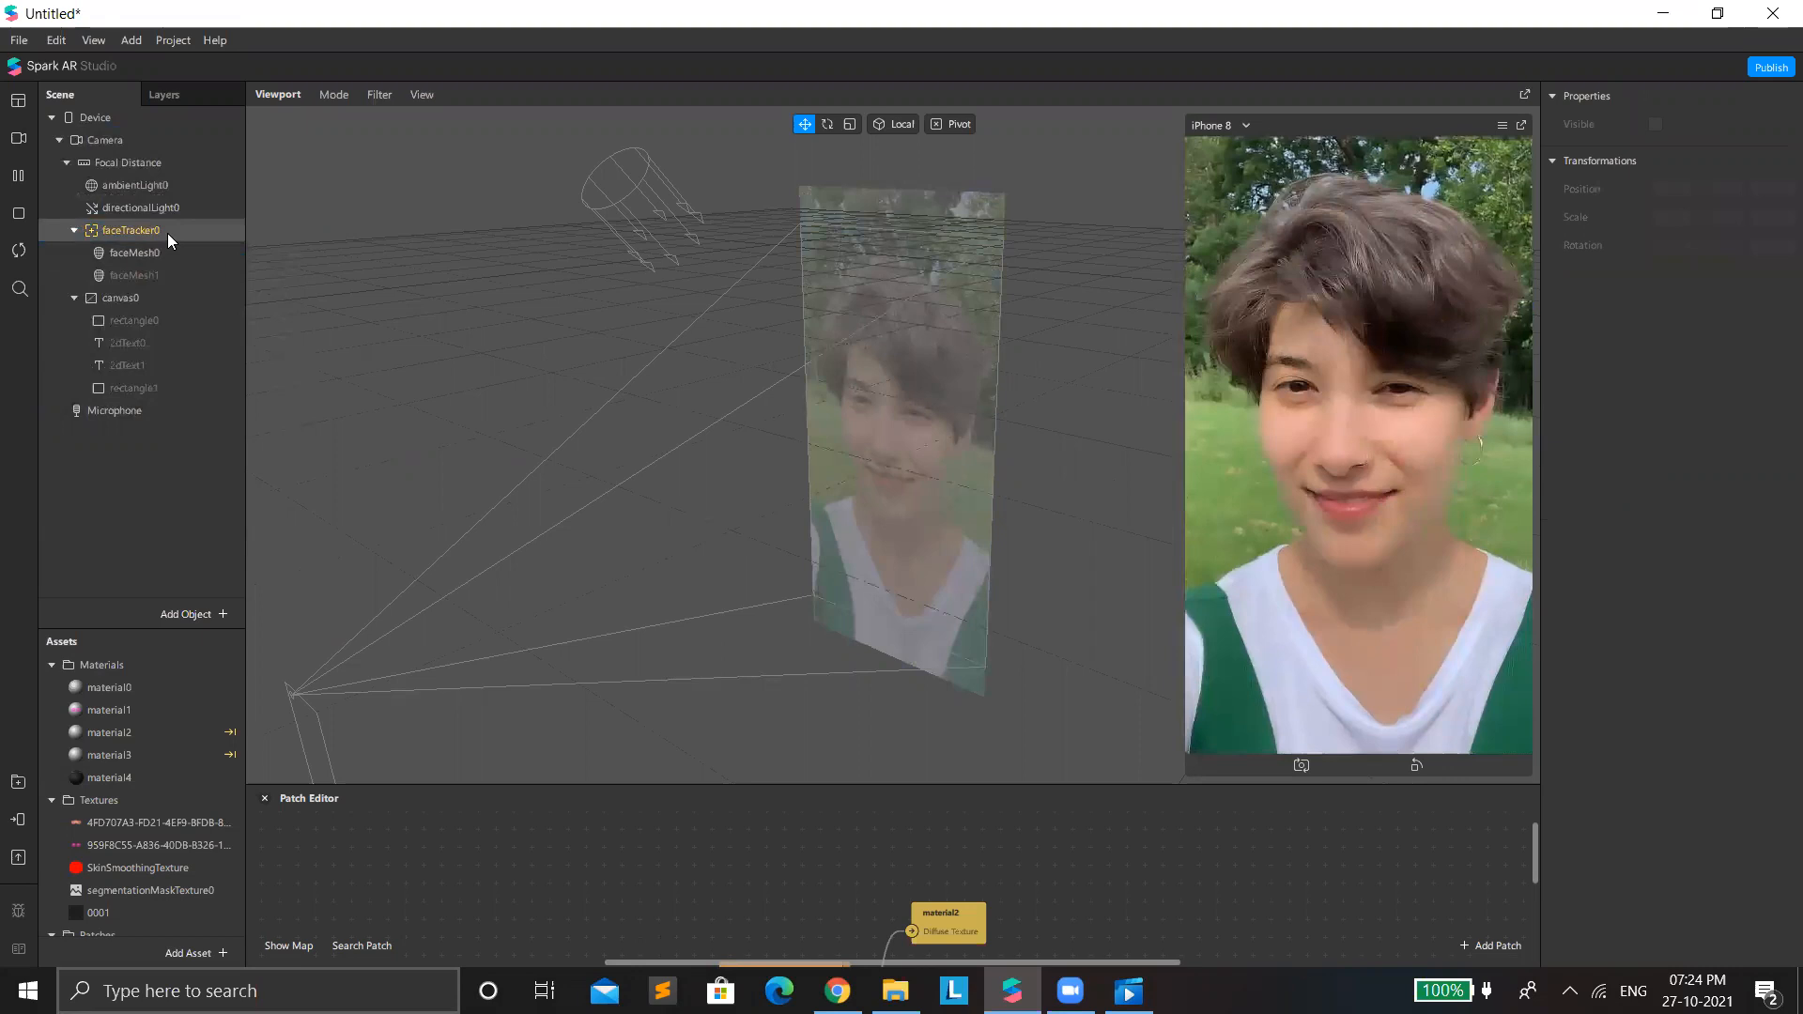
right_click(137, 216)
mouse_move(188, 237)
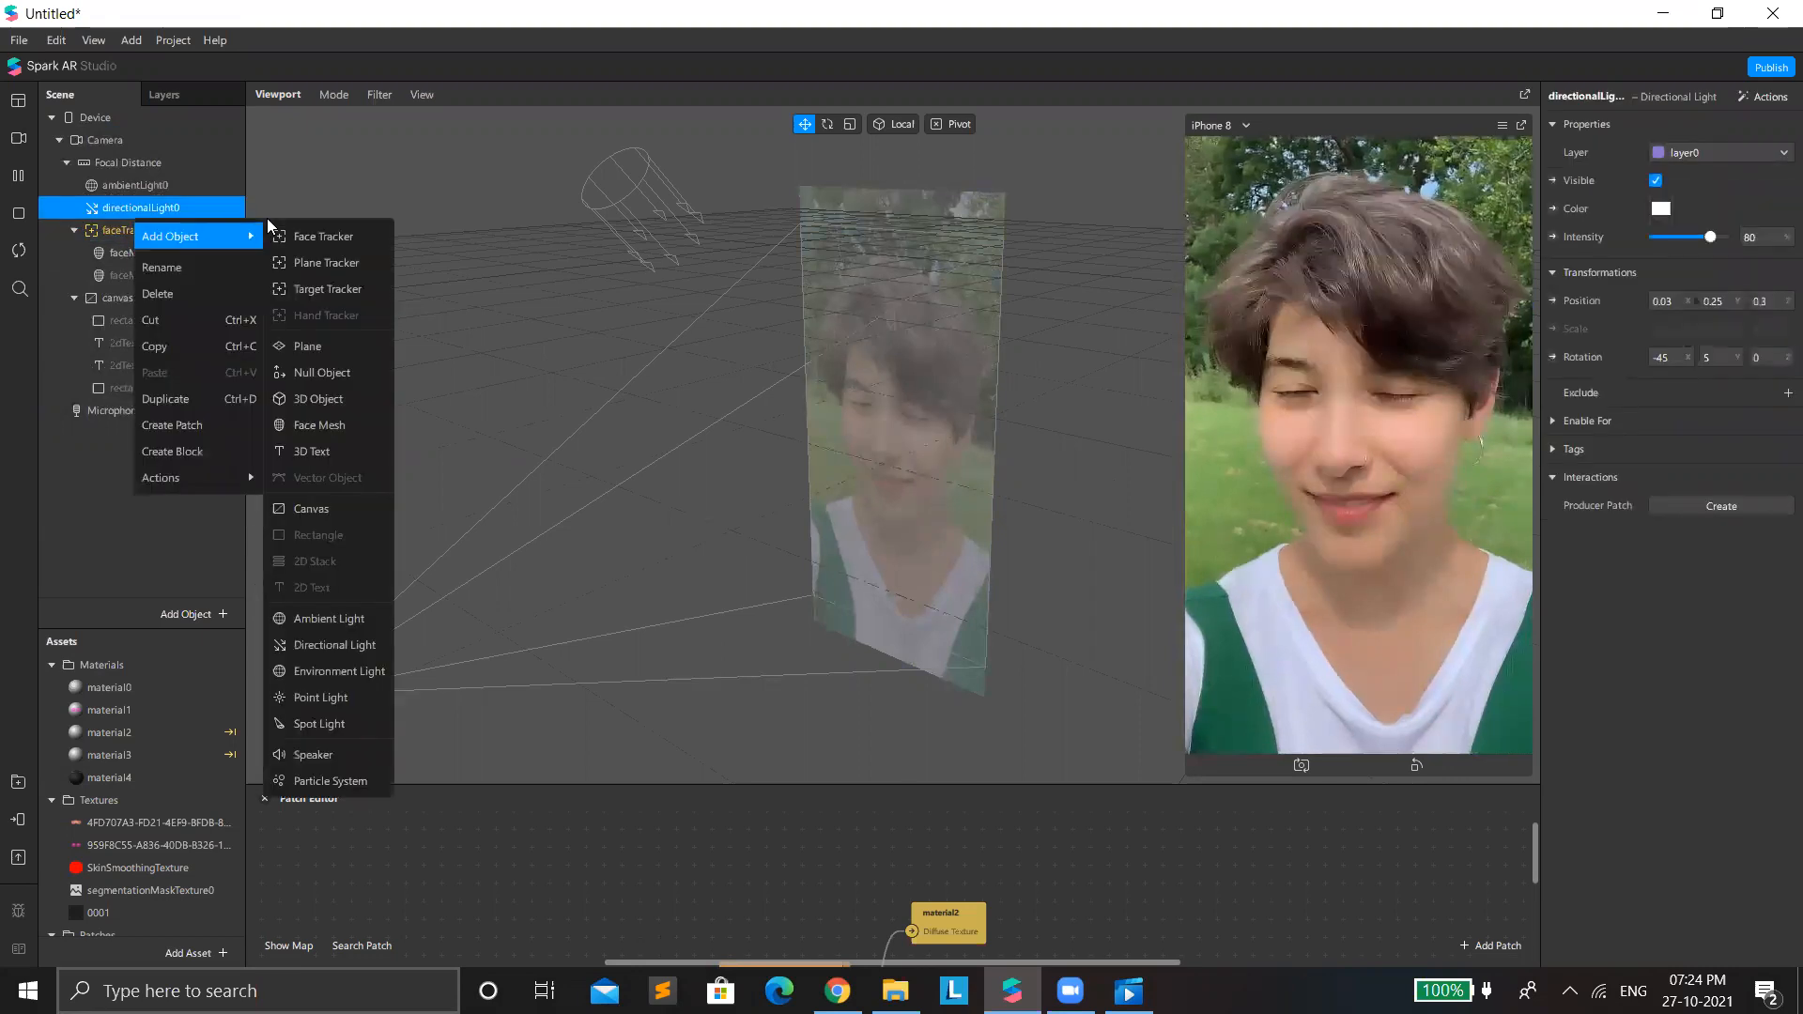
click(338, 348)
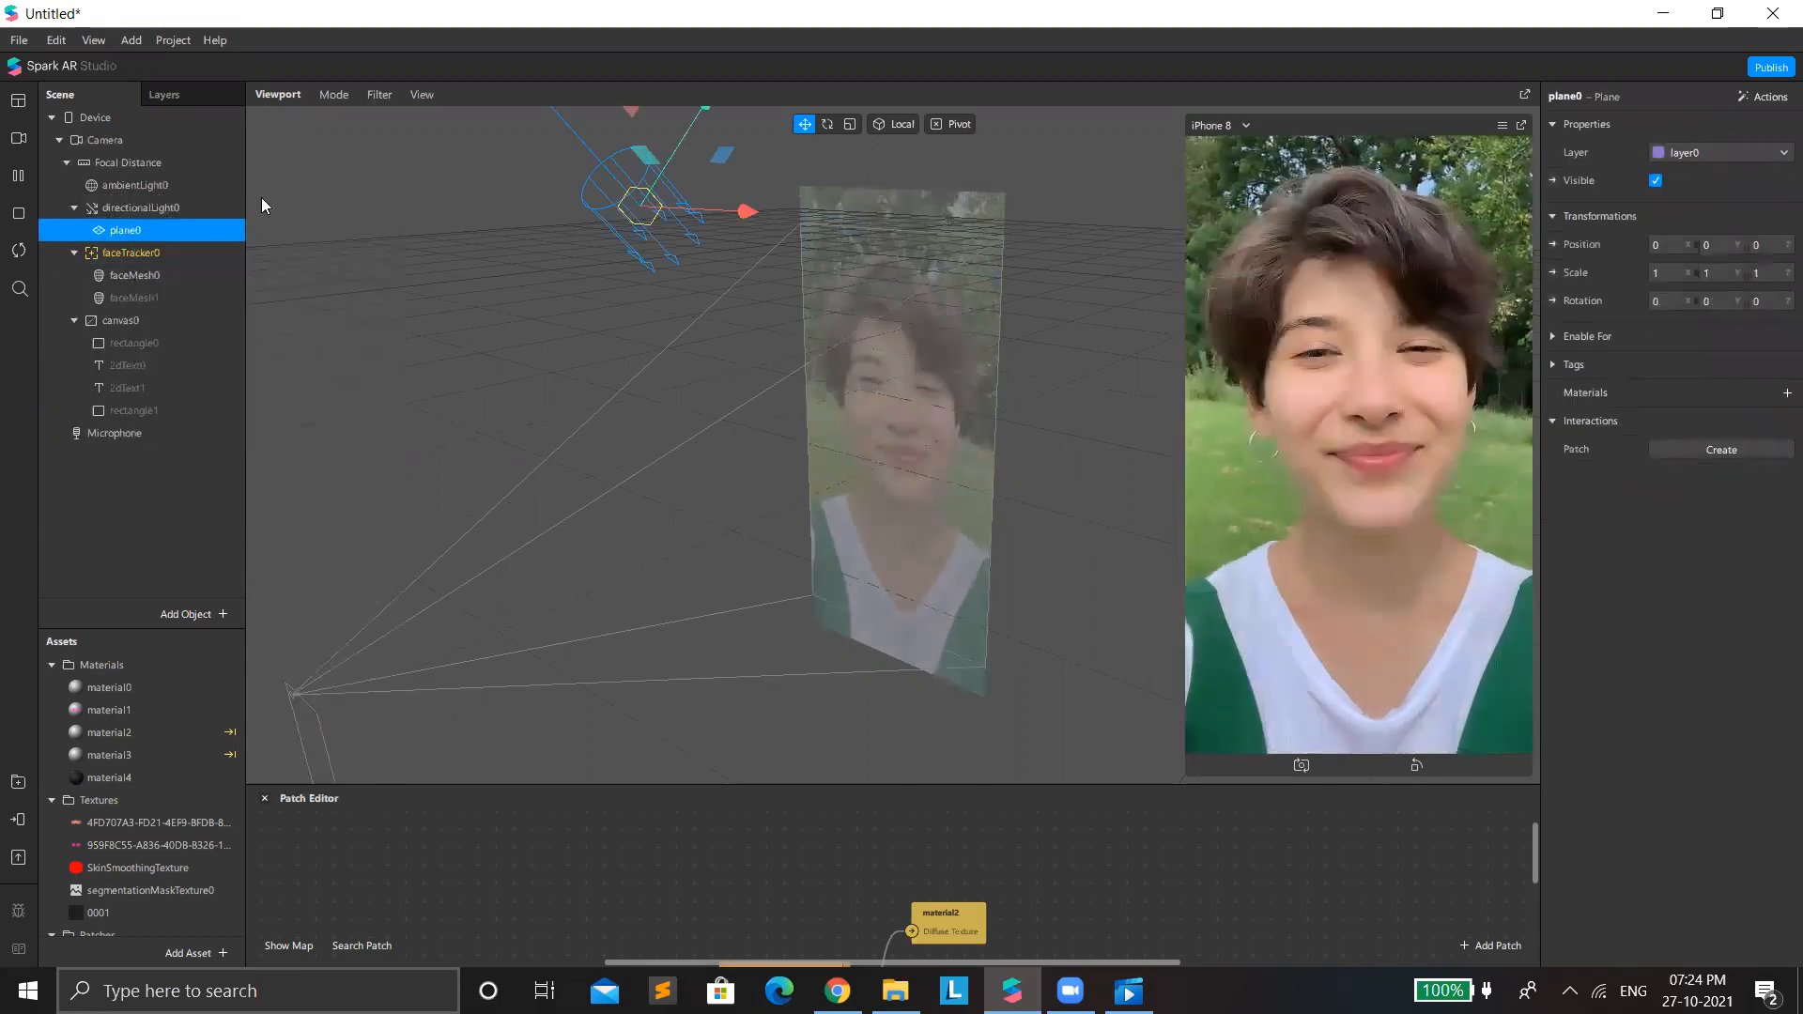
scroll(678, 422, down, 2)
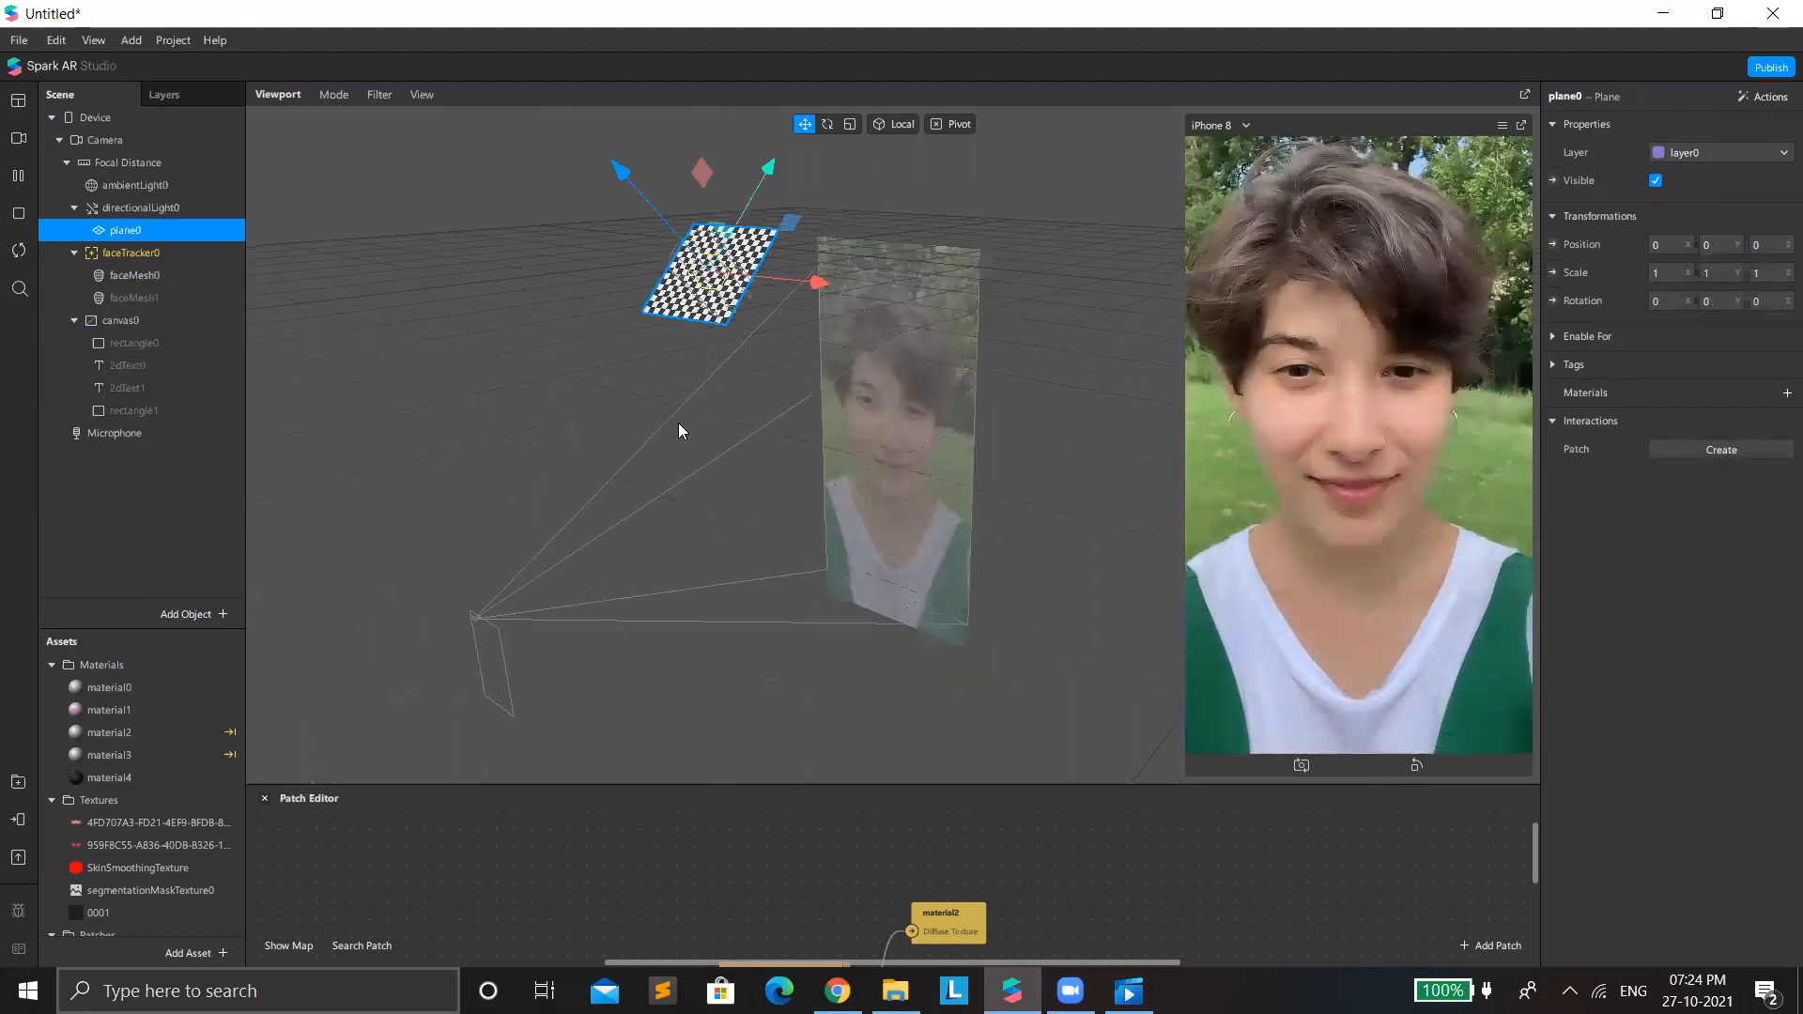
scroll(678, 430, up, 1)
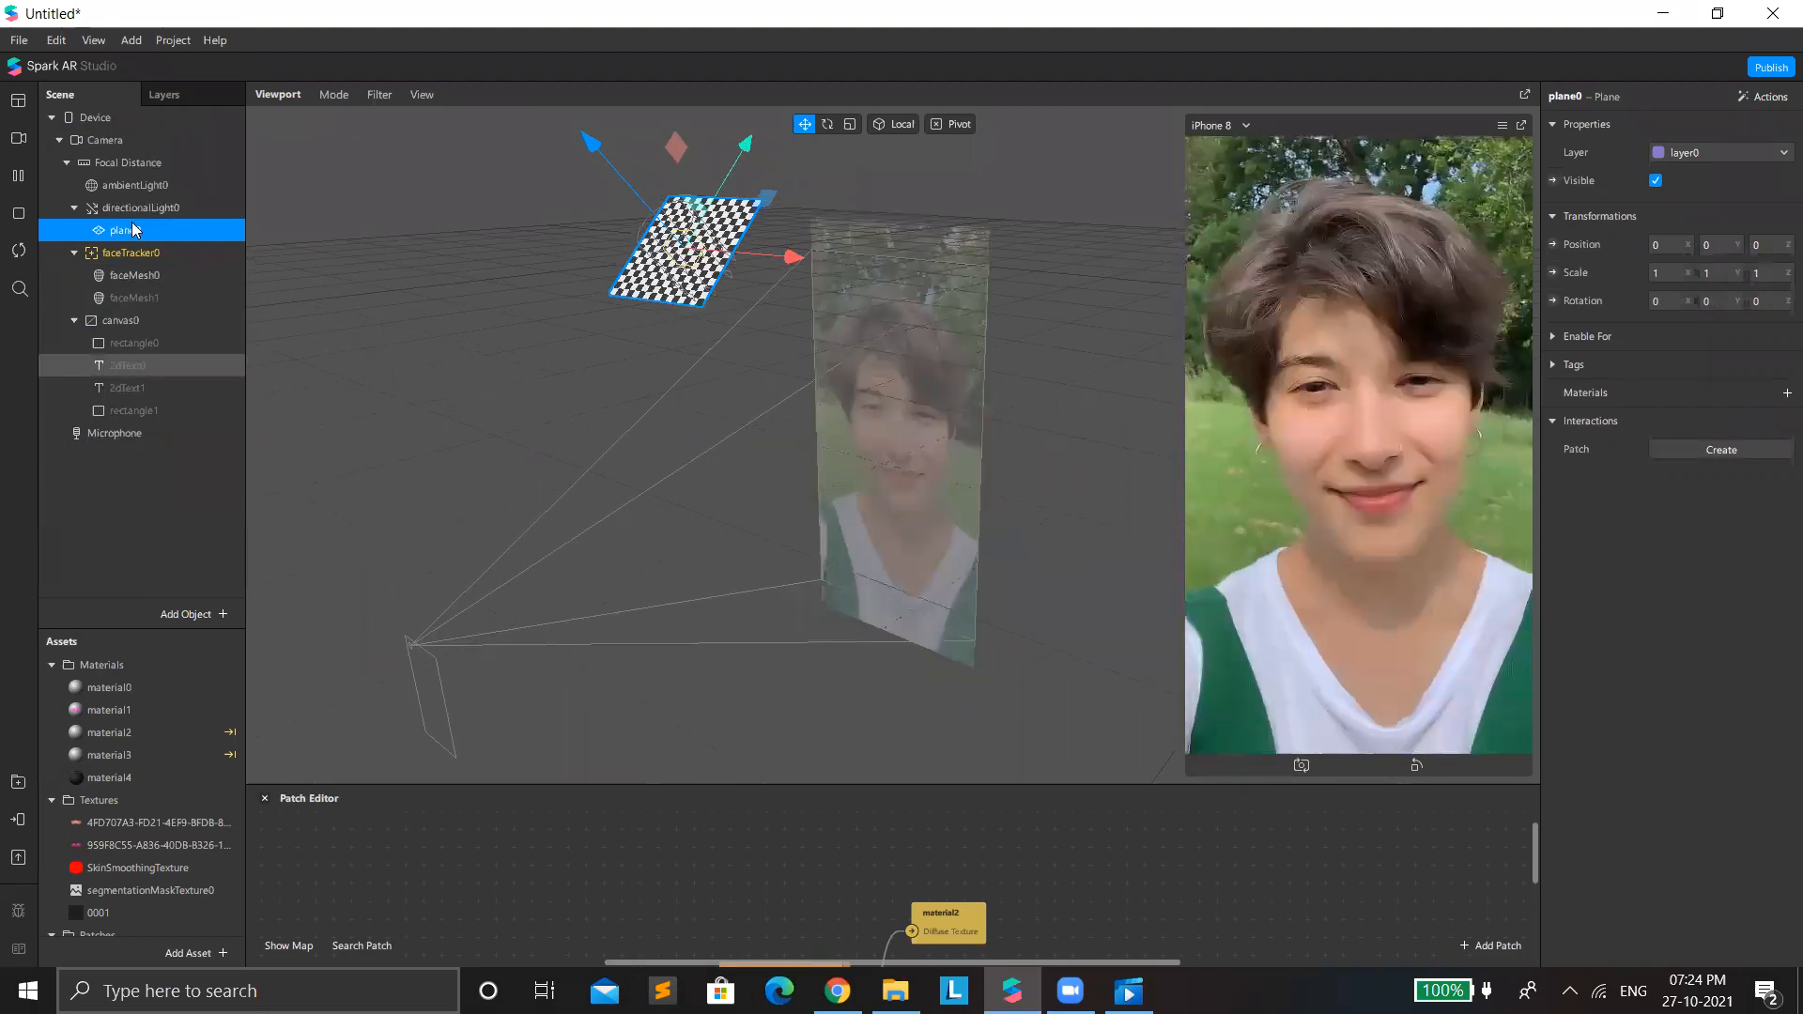
drag(135, 241, 190, 205)
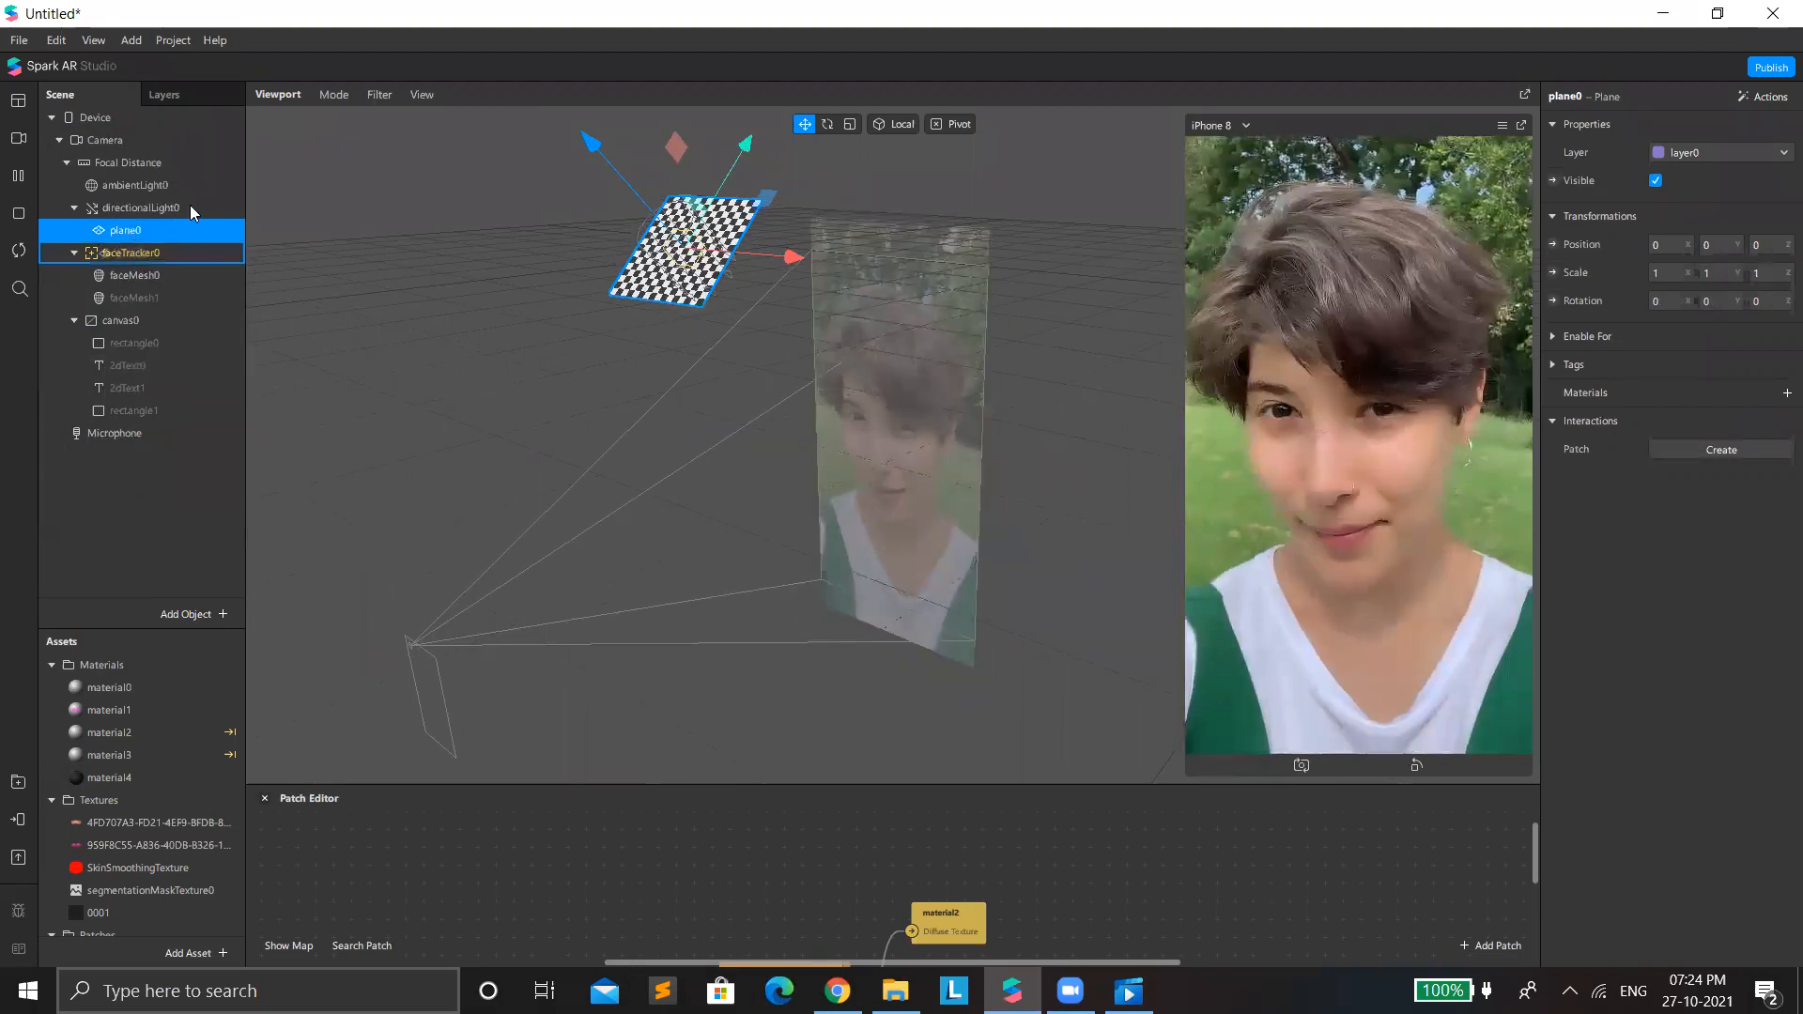
drag(261, 282, 304, 320)
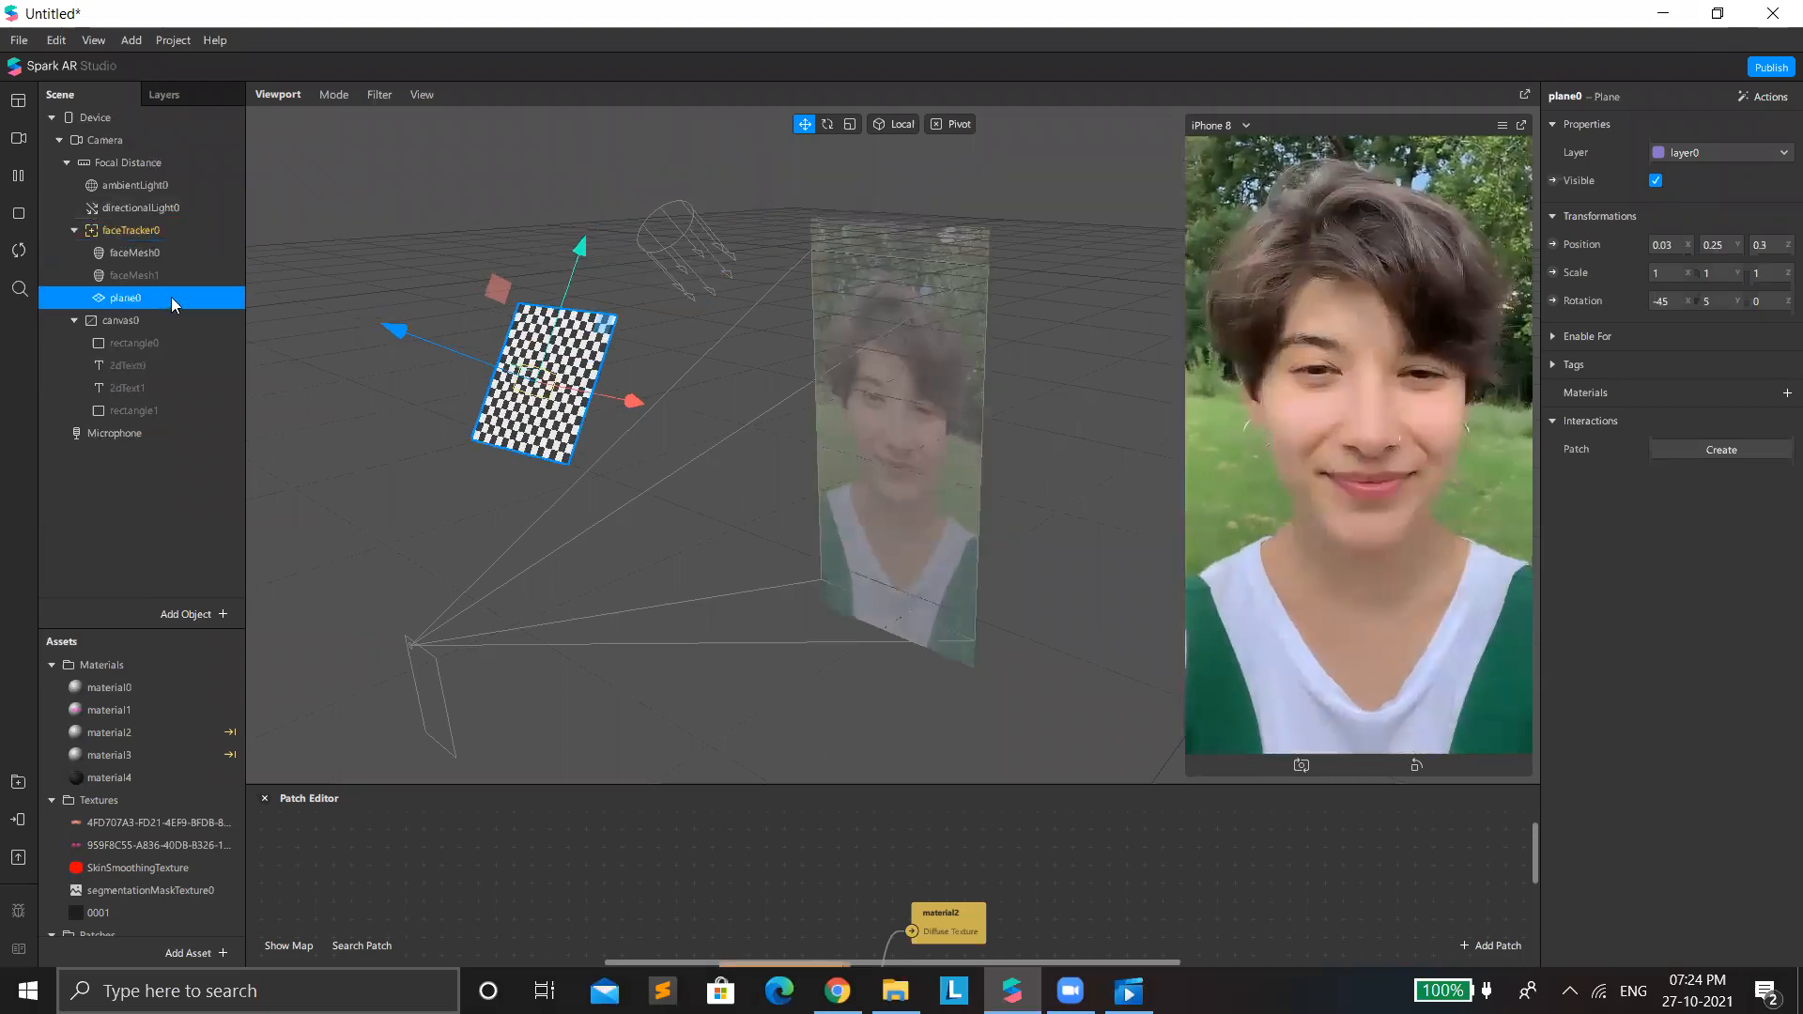
key(Delete)
Add a plane under faceTracker0 and create a new material for it with the Flat shader type.
right_click(154, 238)
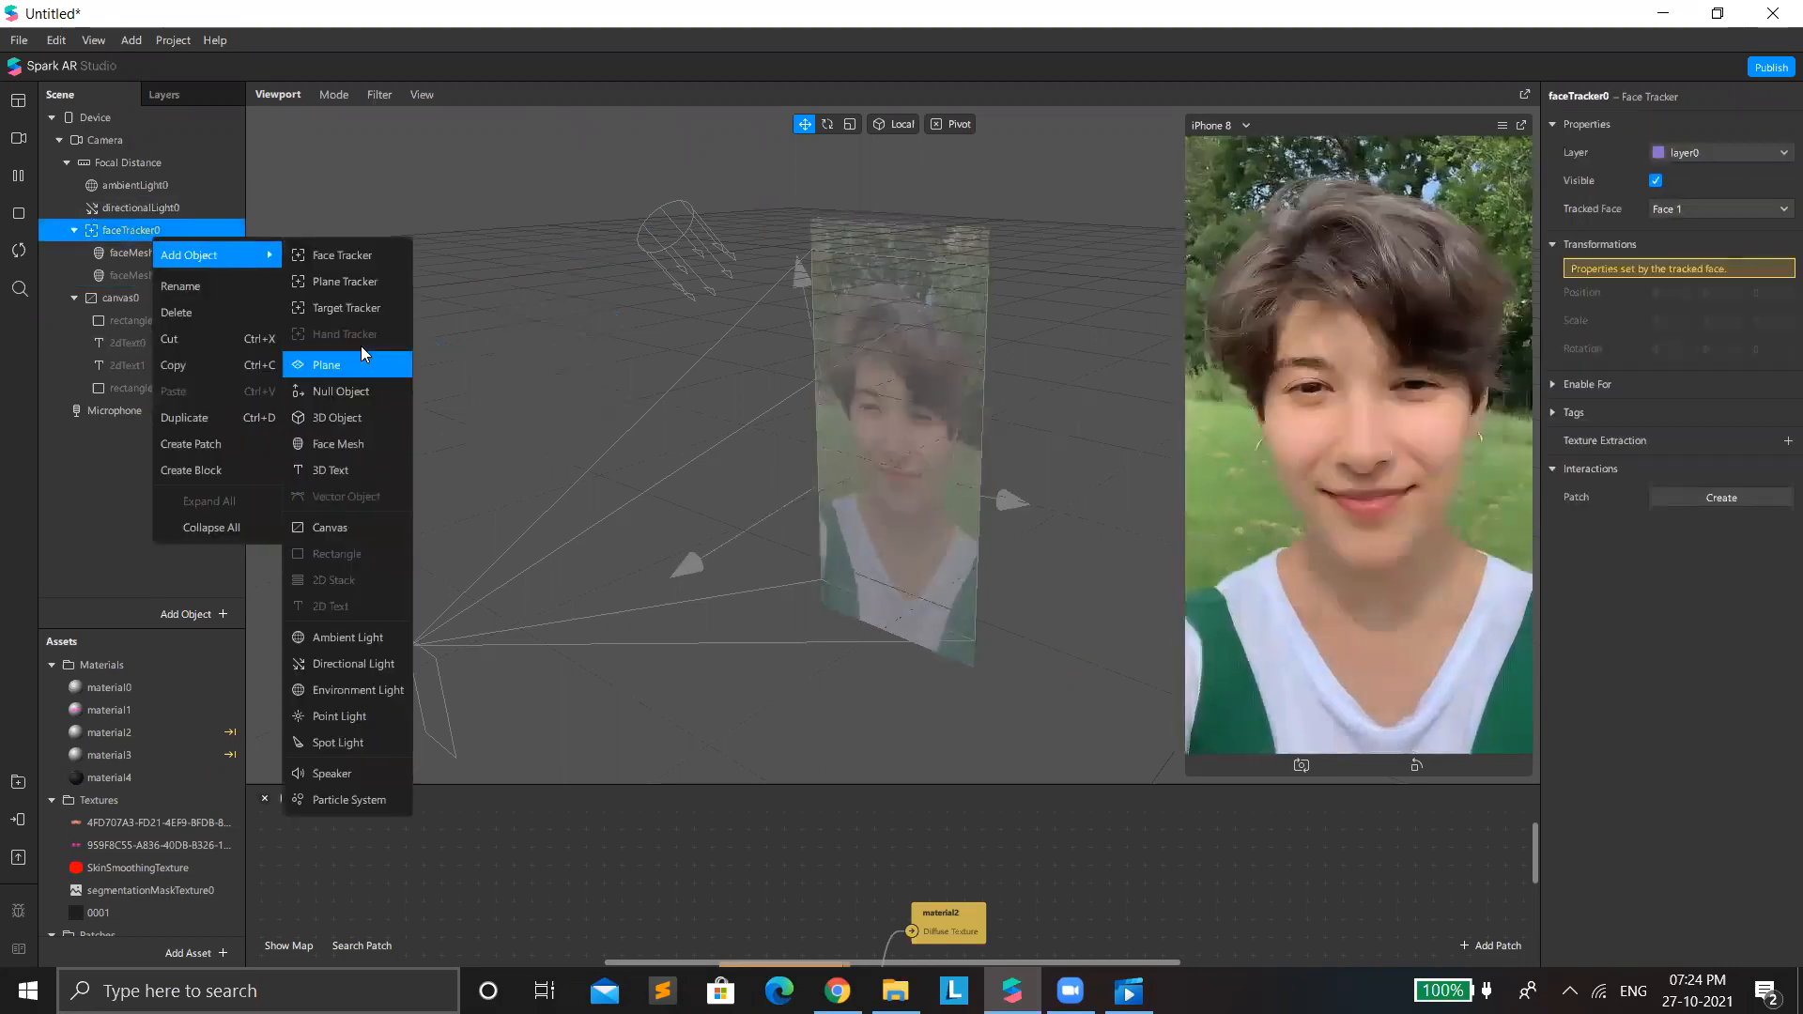
click(360, 345)
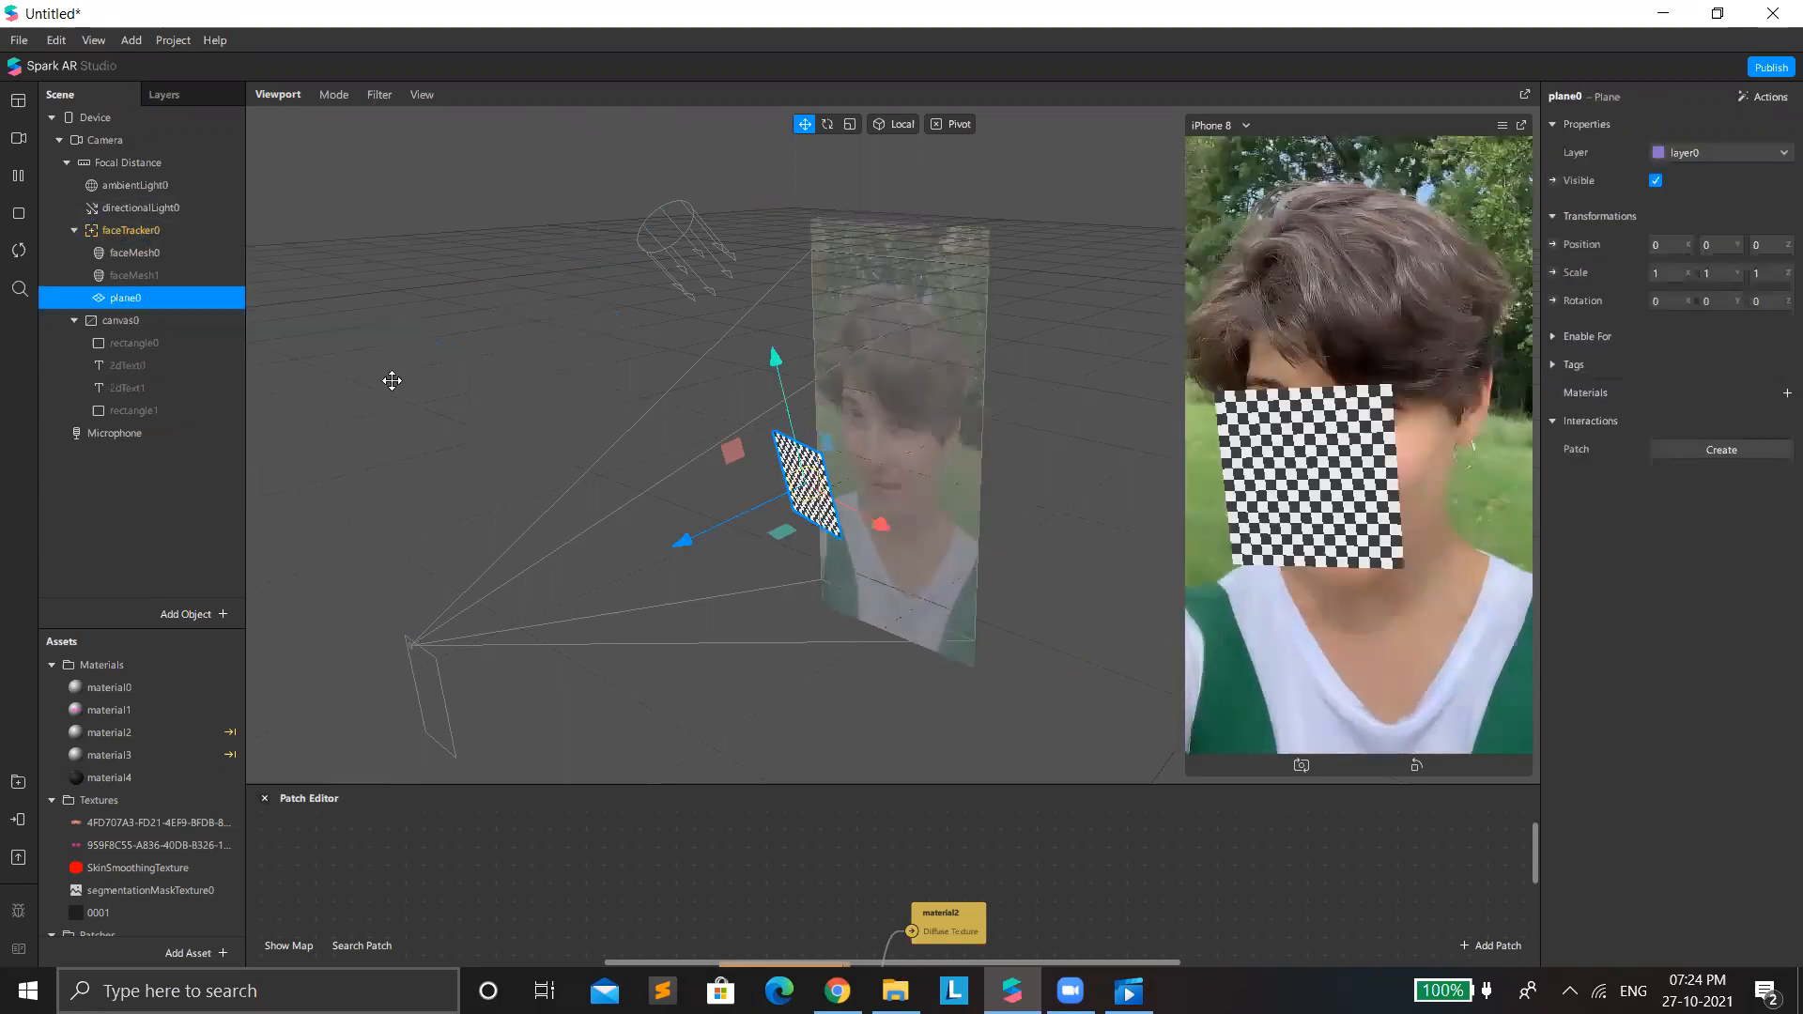
click(1784, 395)
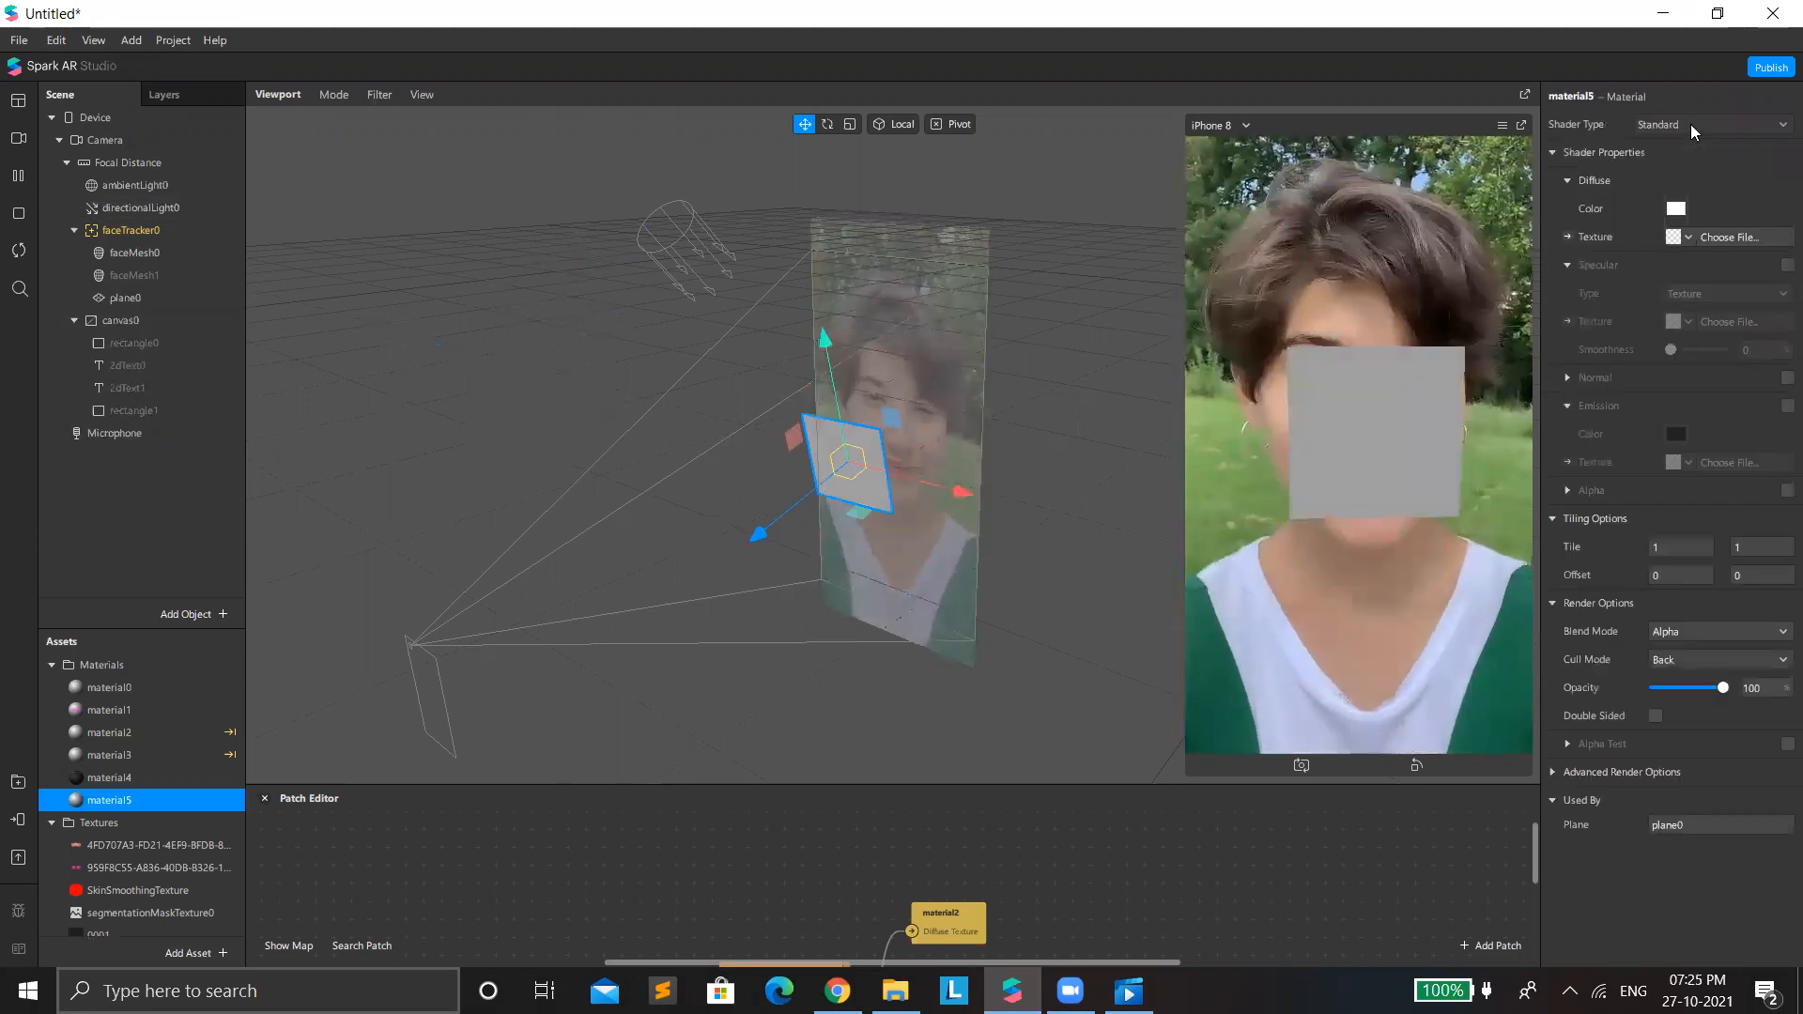
click(1690, 126)
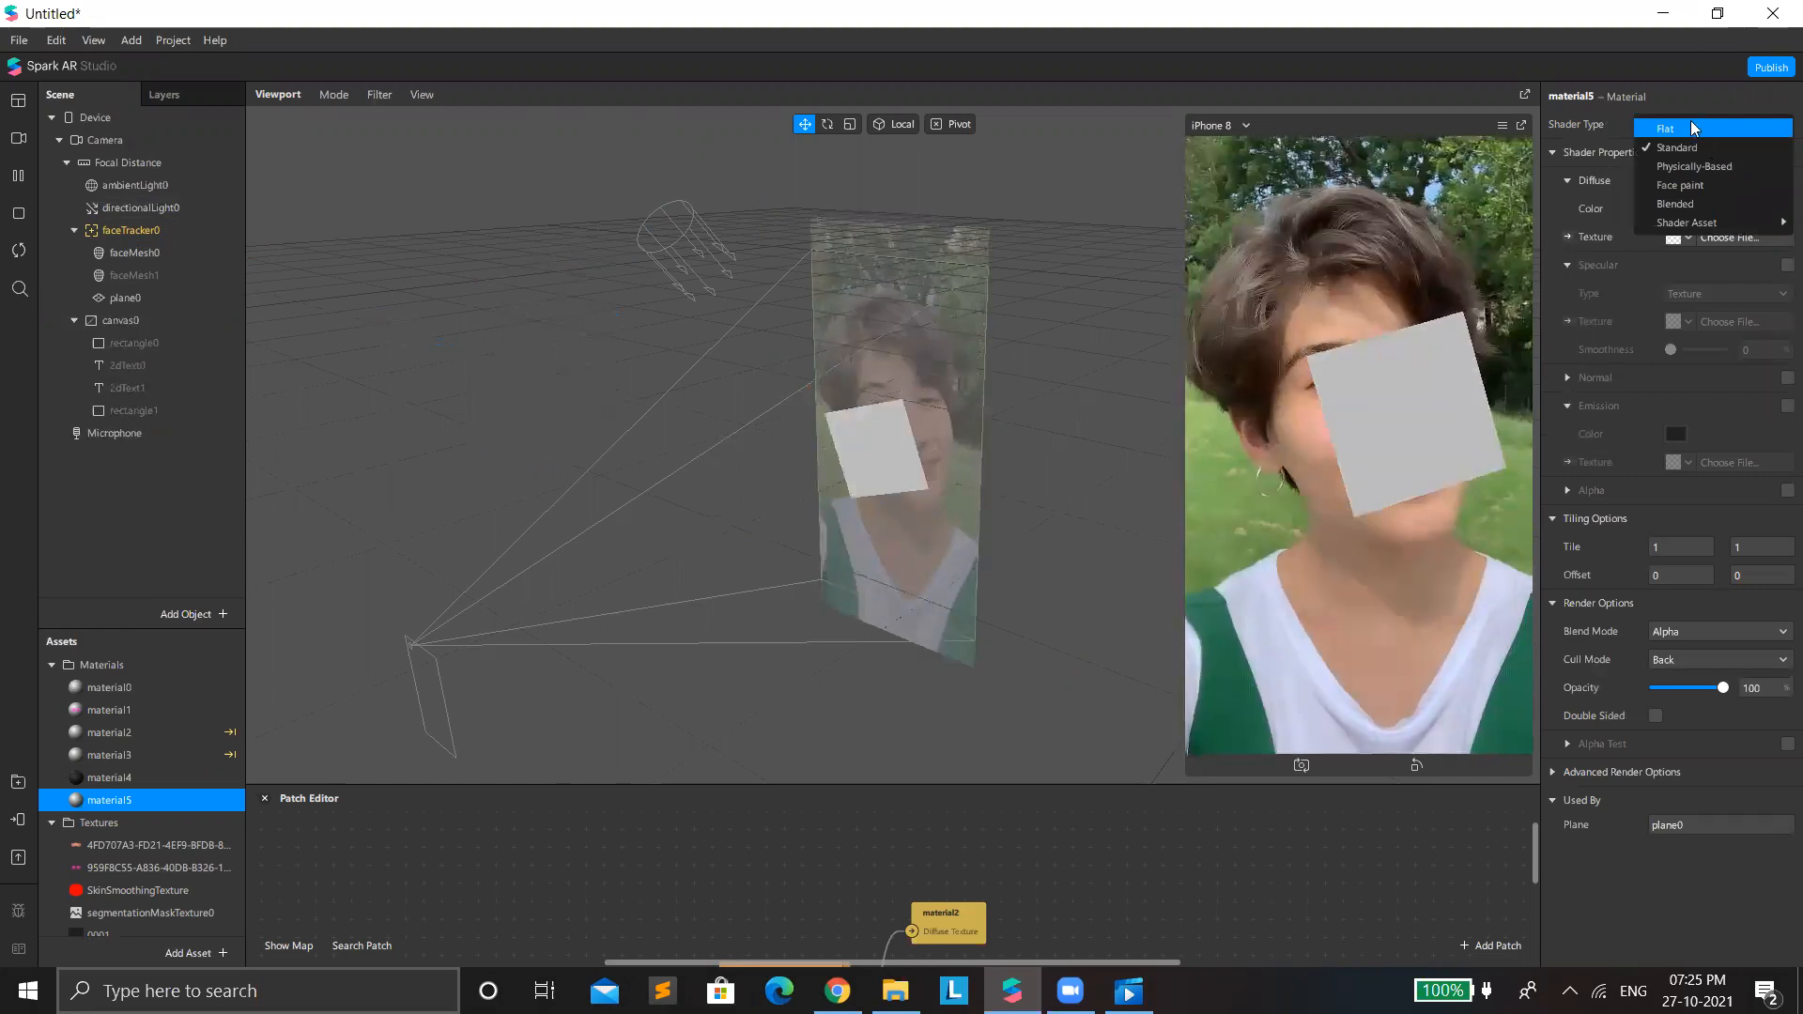
click(1692, 126)
Import the red outlined horns PNG, whose name starts with C3042595, from Downloads as material5's diffuse texture.
click(1664, 239)
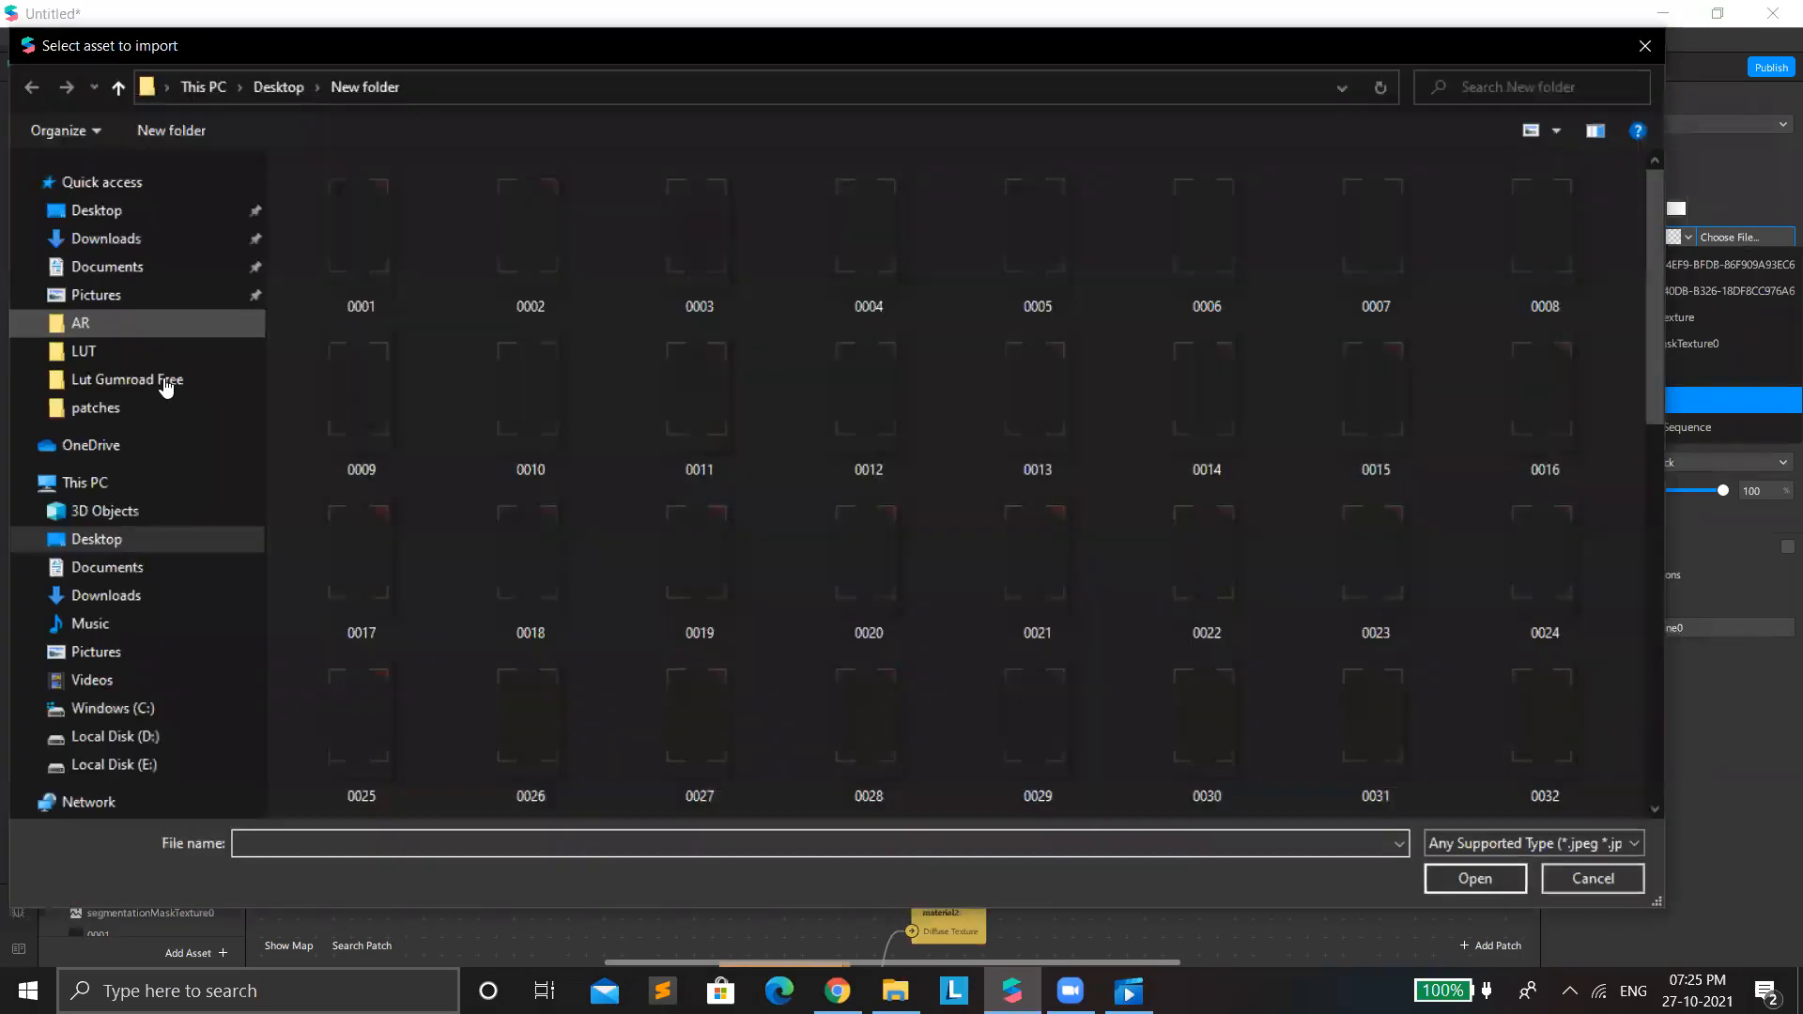
click(105, 596)
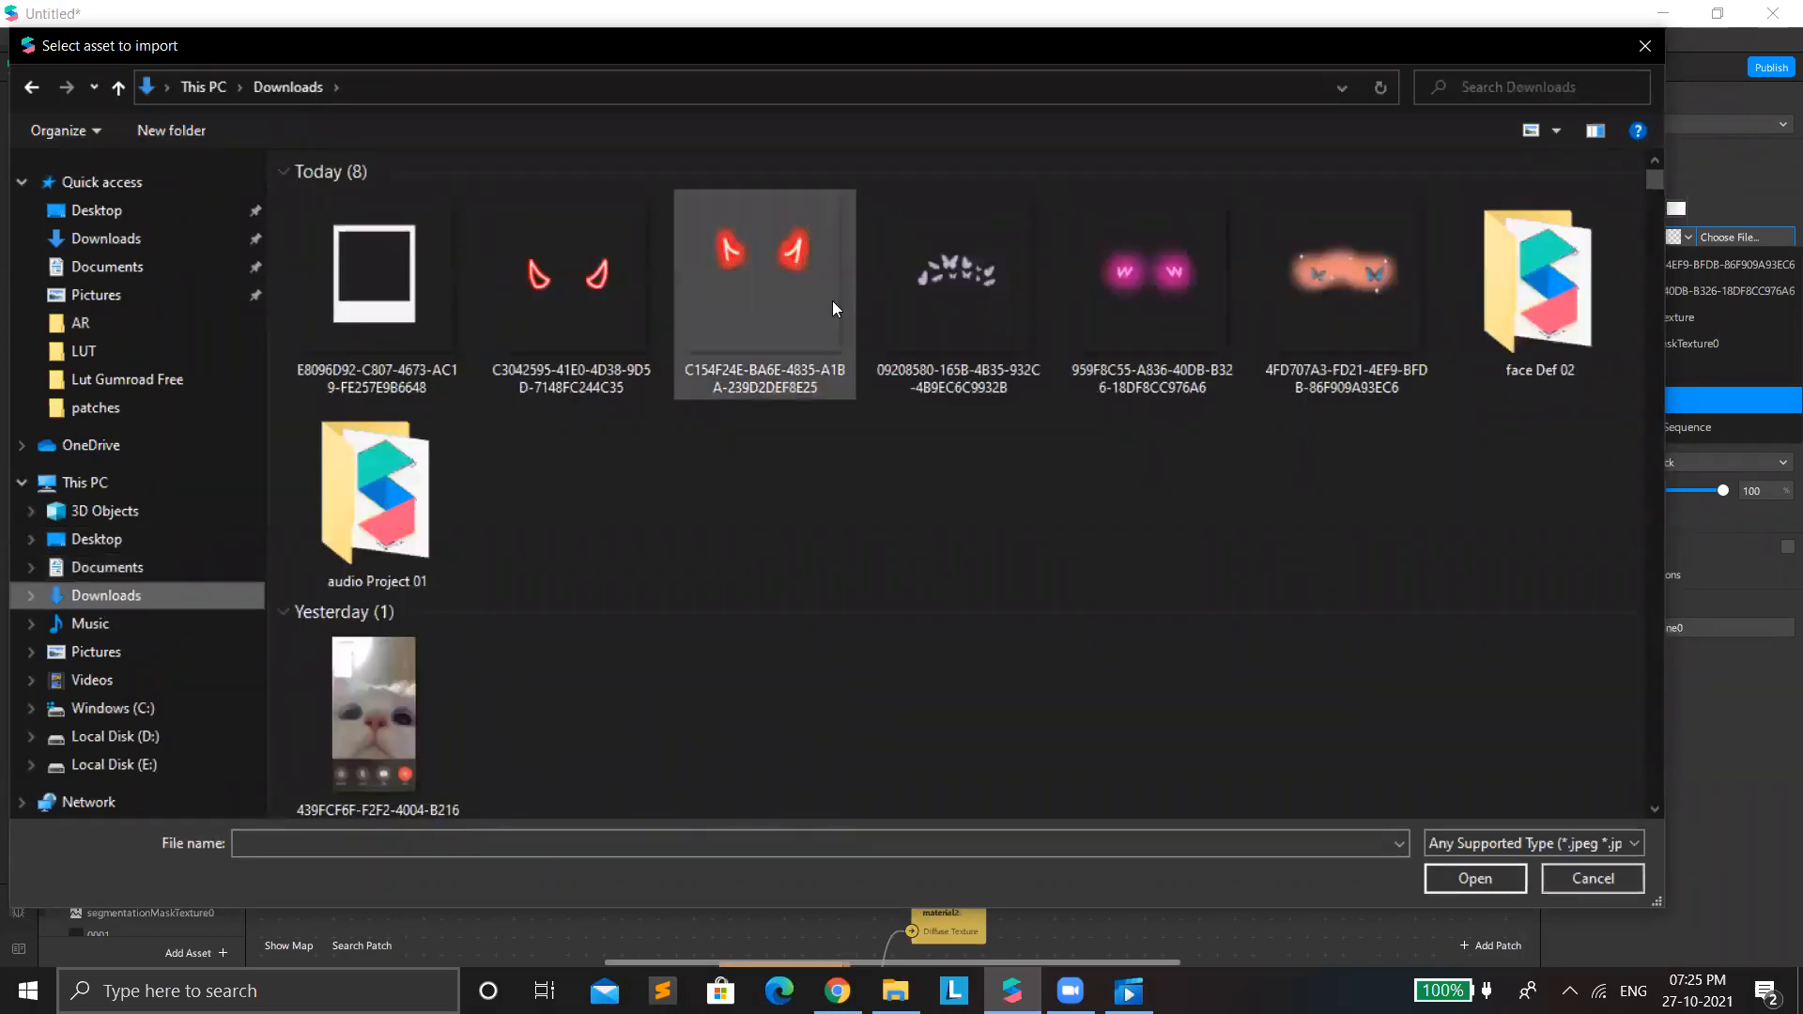
double_click(604, 280)
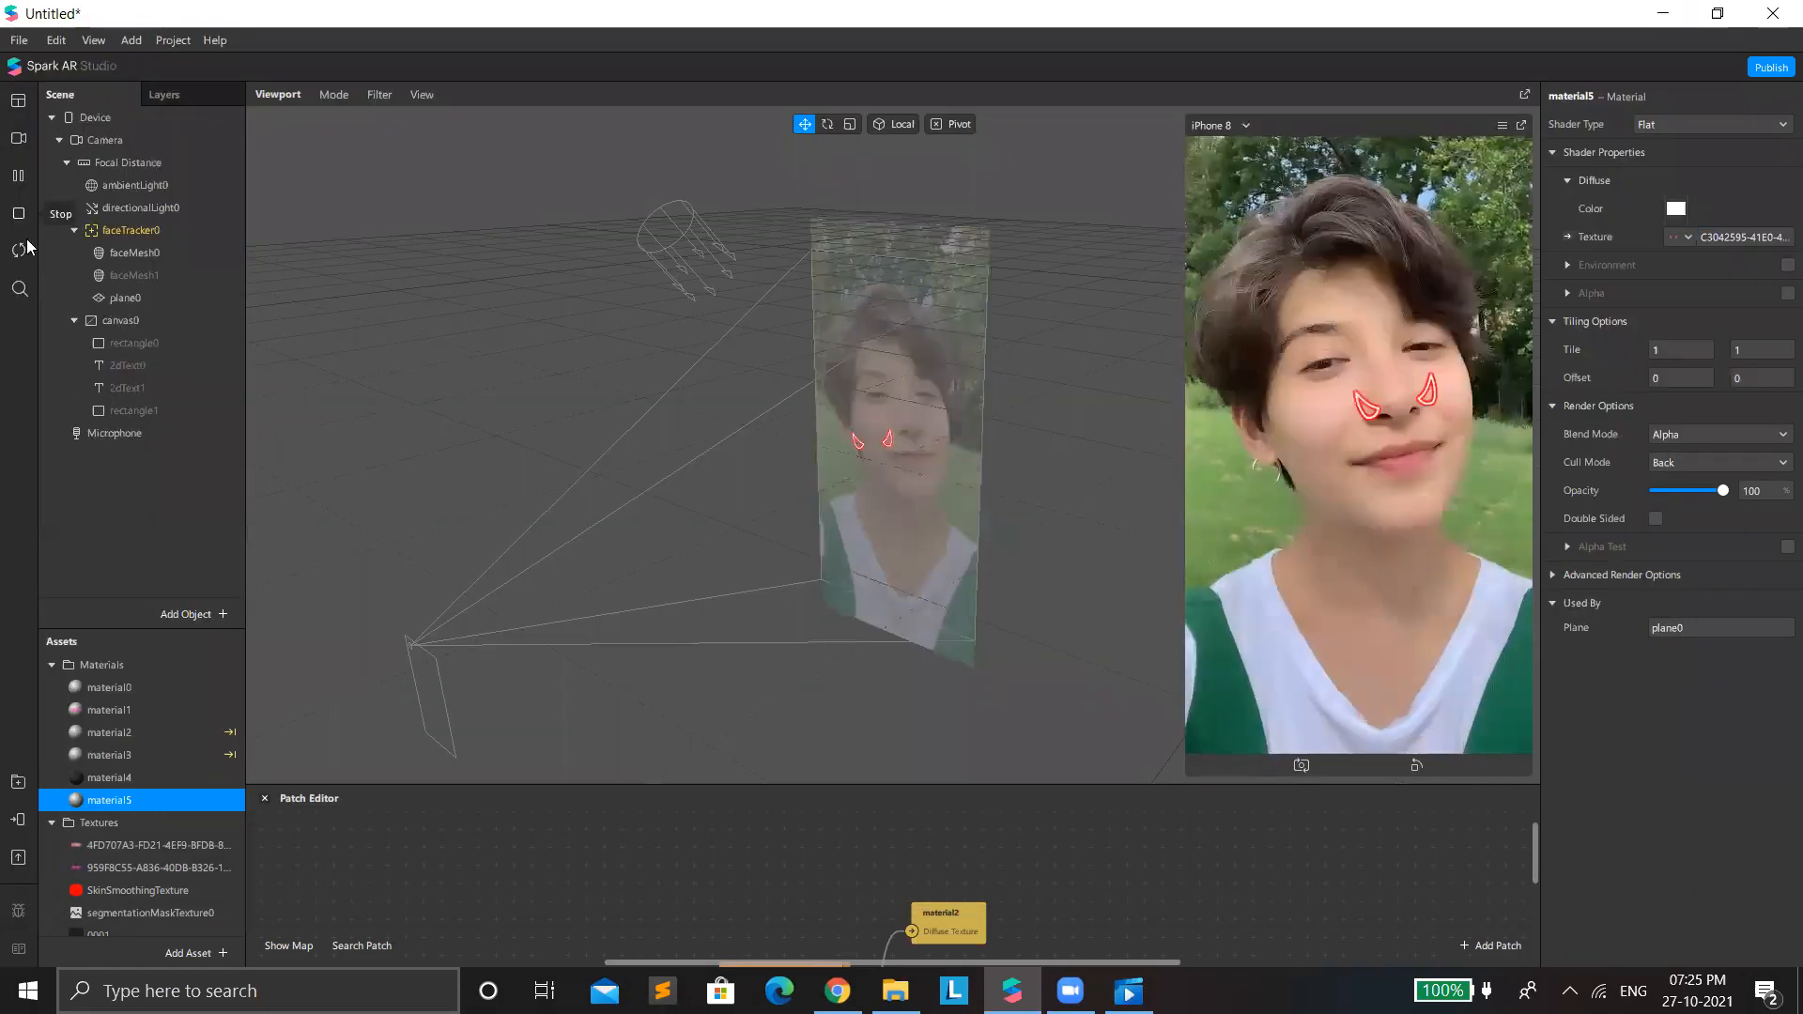
Pause the preview and move plane0 up from the nose to the hairline, to about Y 0.10 and Z -0.09.
click(15, 173)
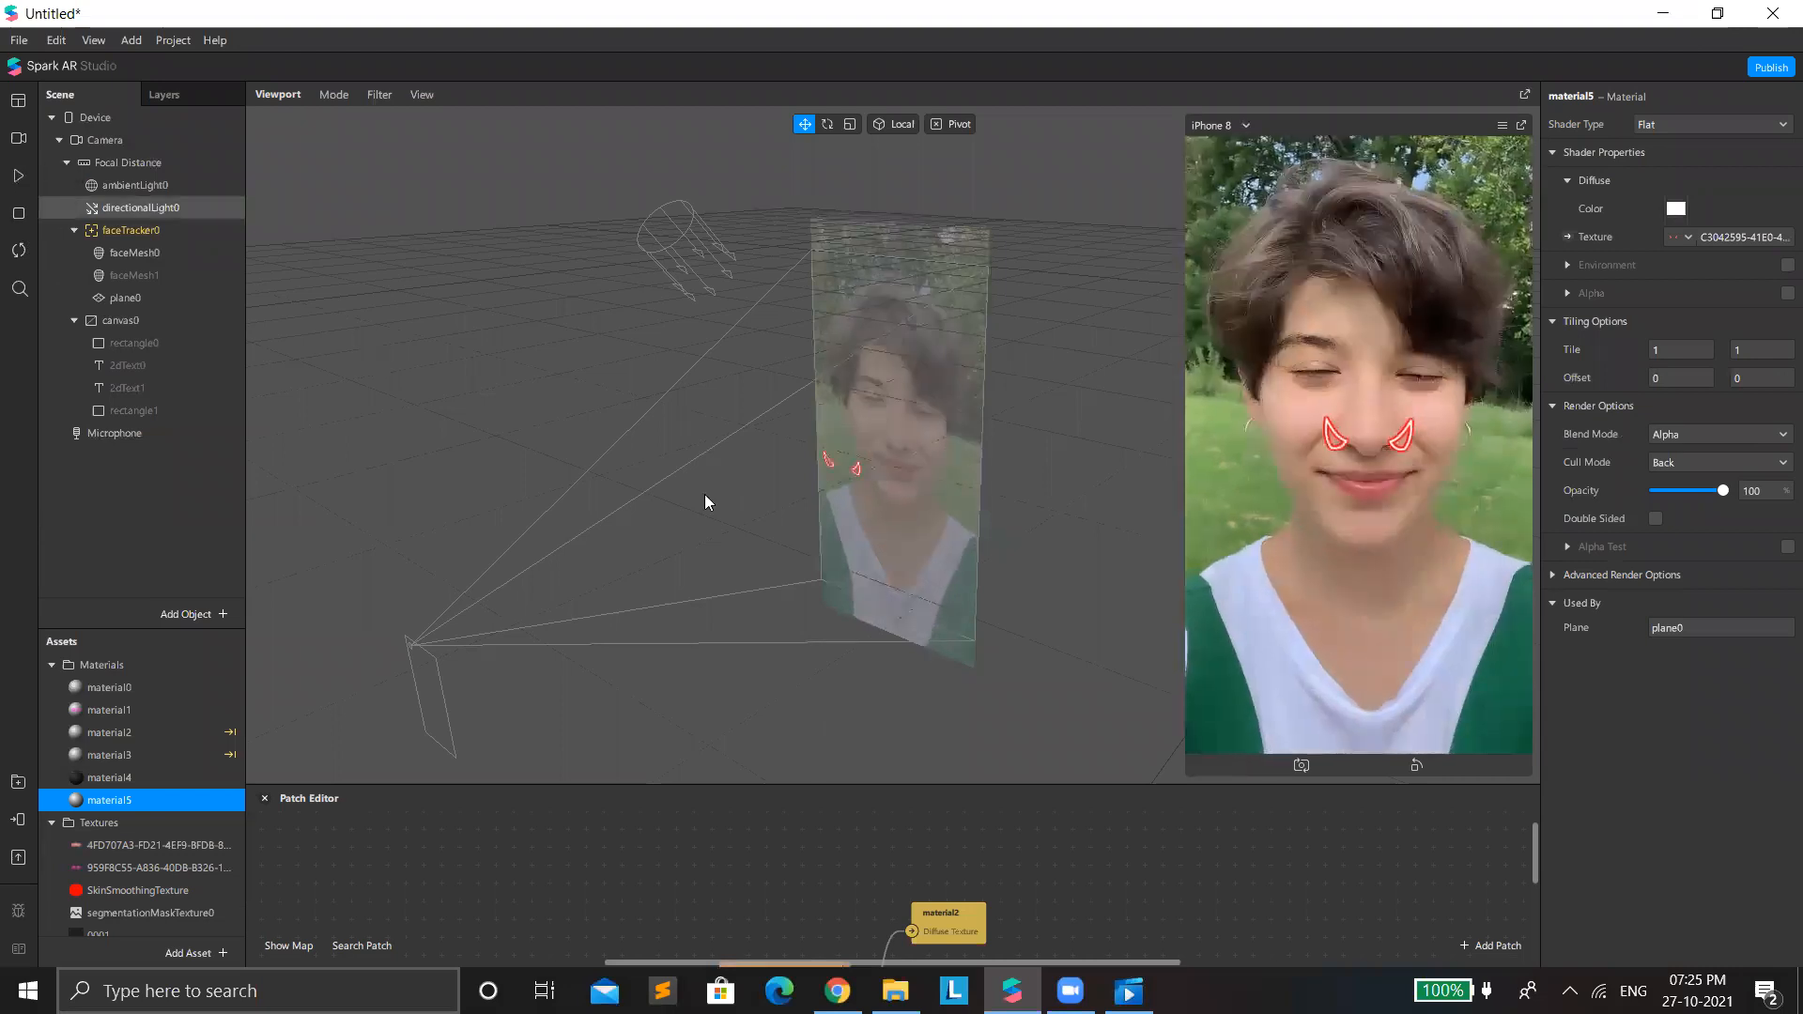
scroll(647, 404, up, 3)
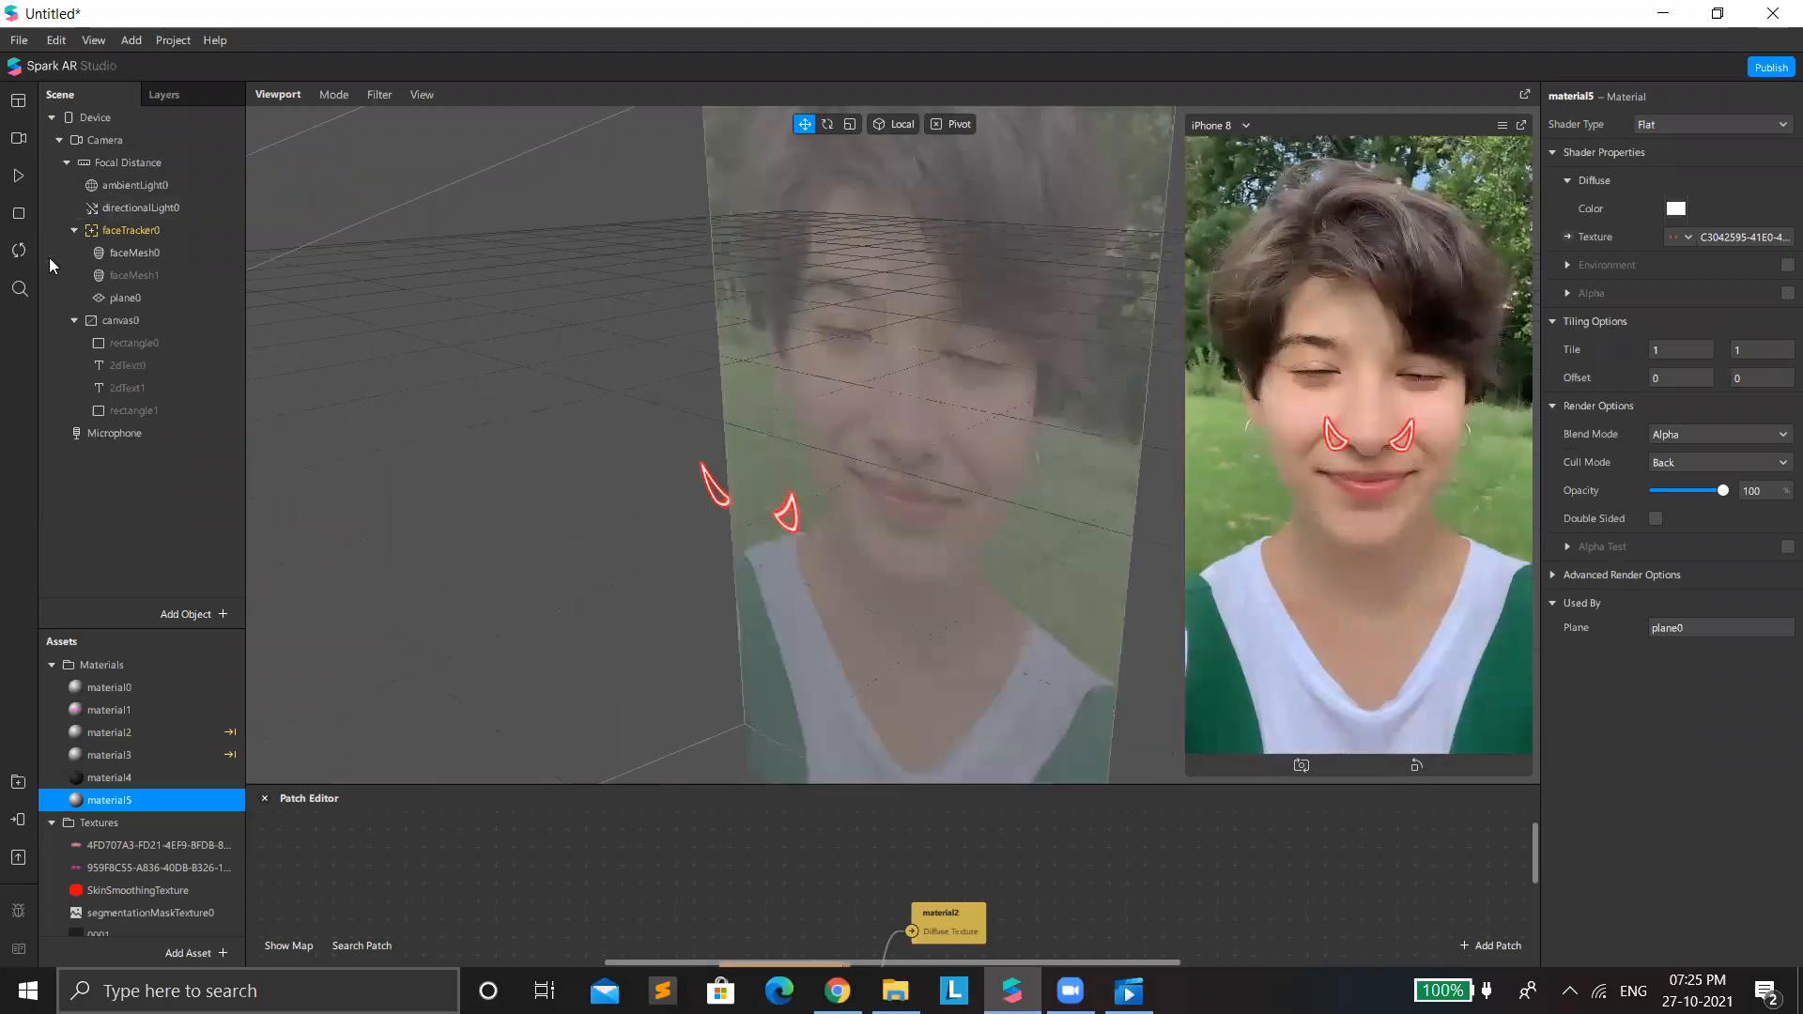
click(836, 507)
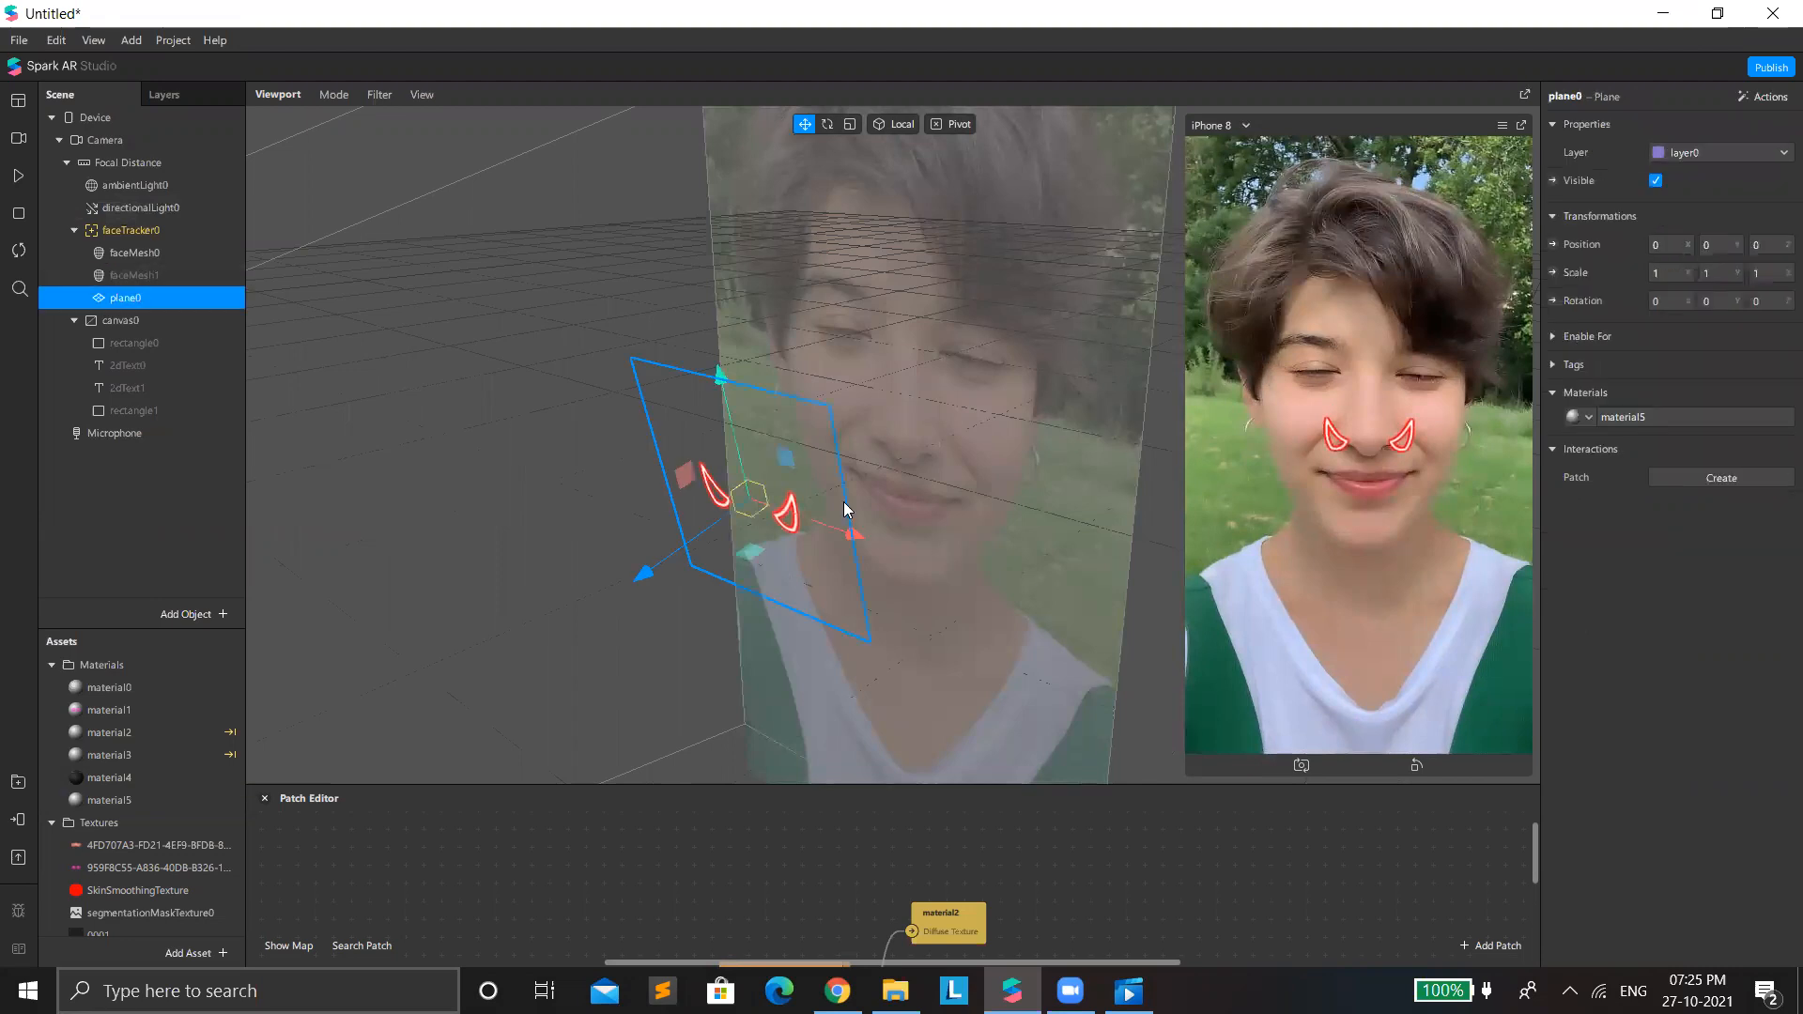
scroll(809, 498, down, 3)
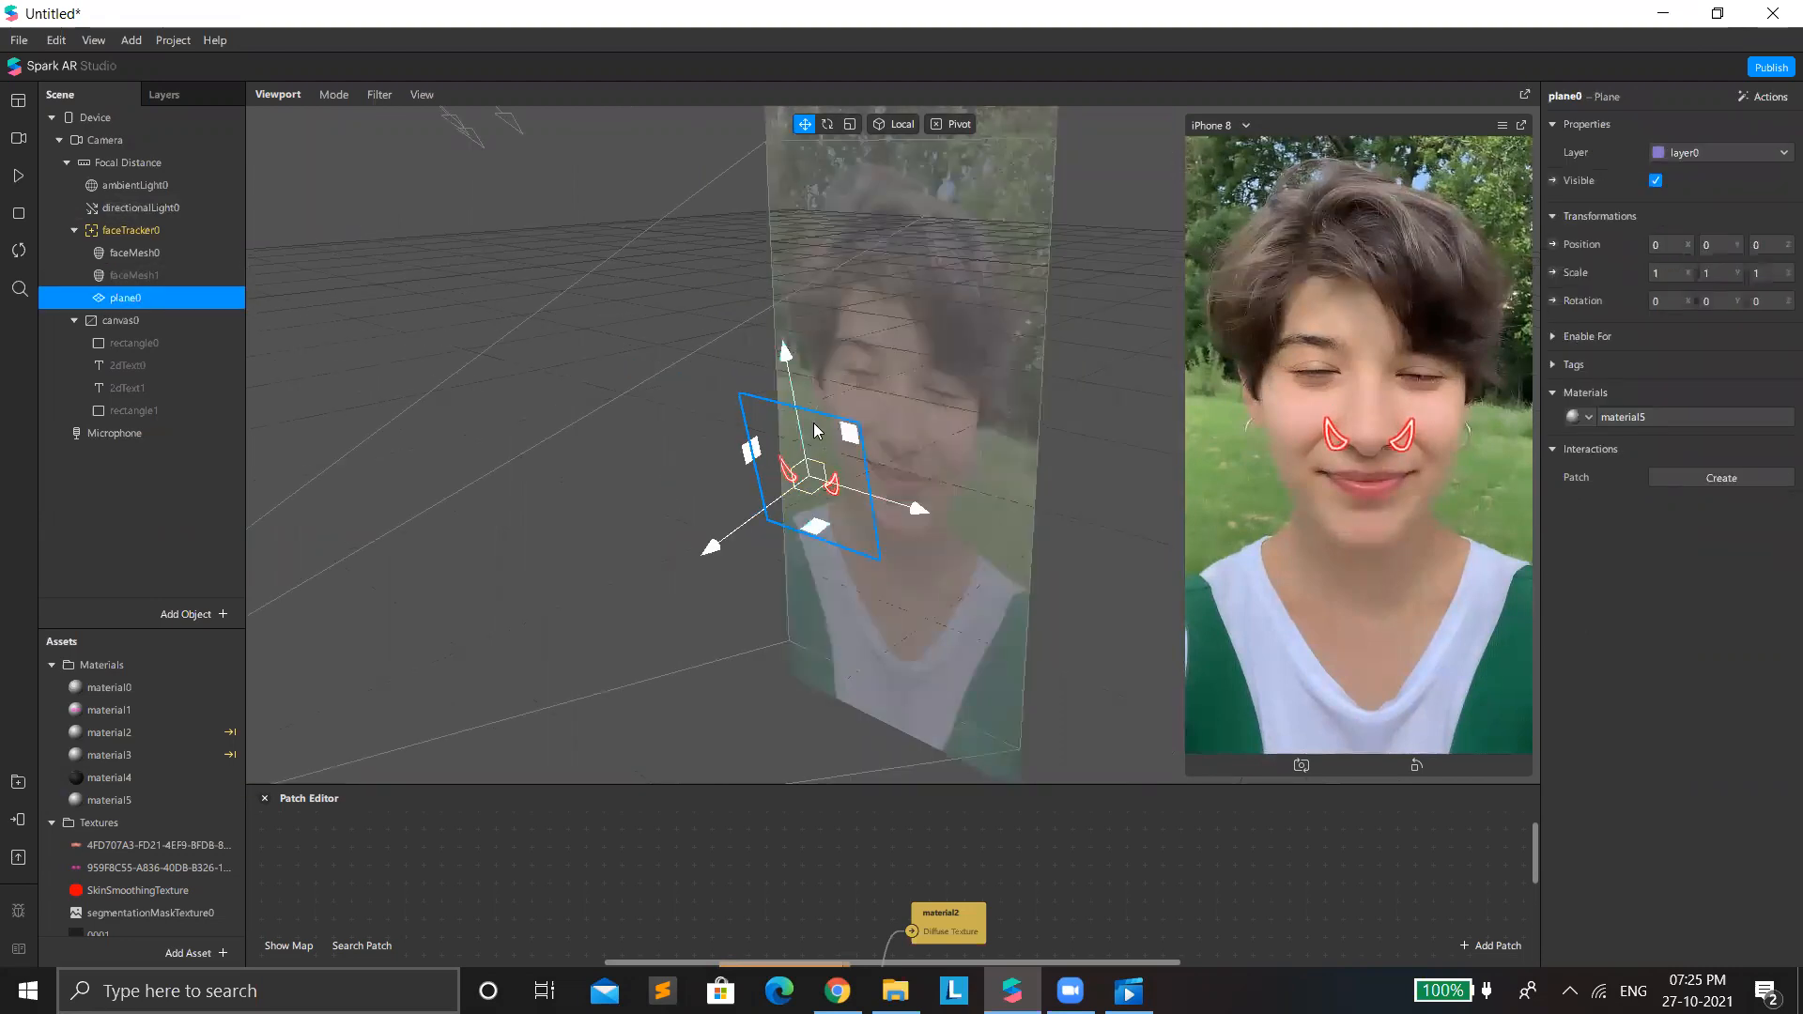
drag(813, 460, 843, 321)
drag(826, 399, 897, 274)
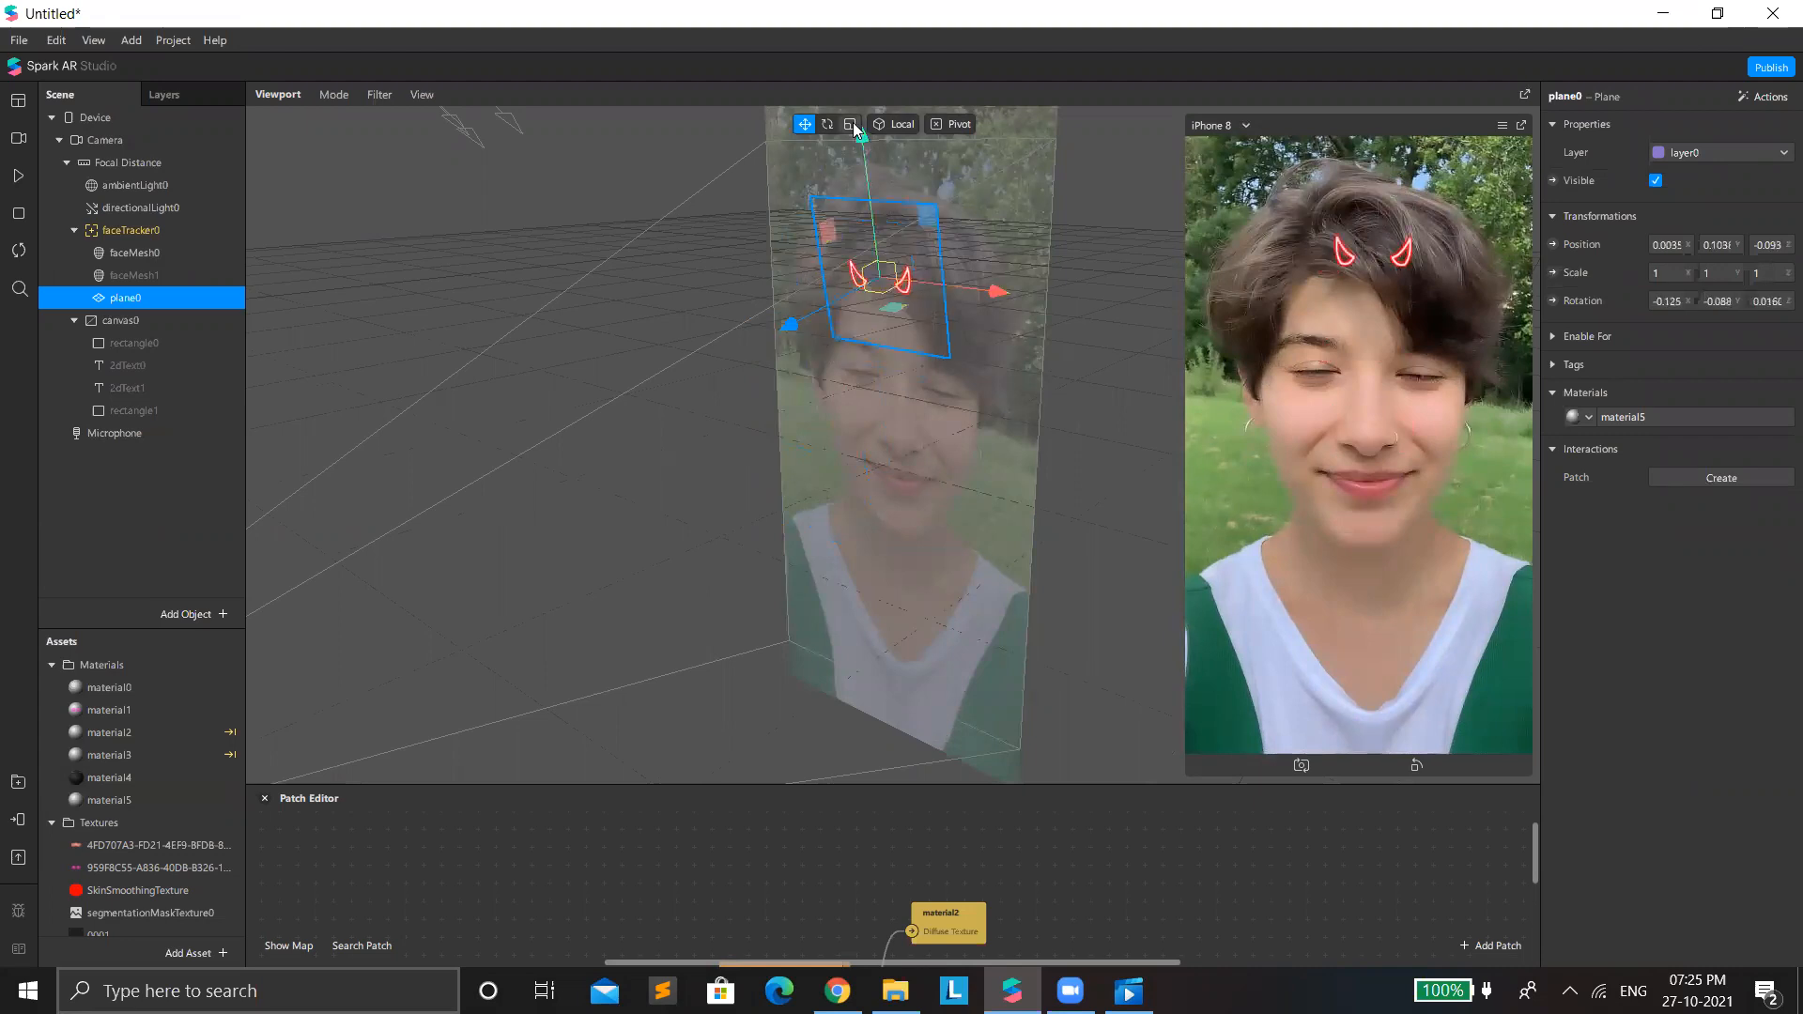
Scale plane0 uniformly to about 2.68 and reposition the horns on the head at about Y 0.098, Z -0.138.
key(r)
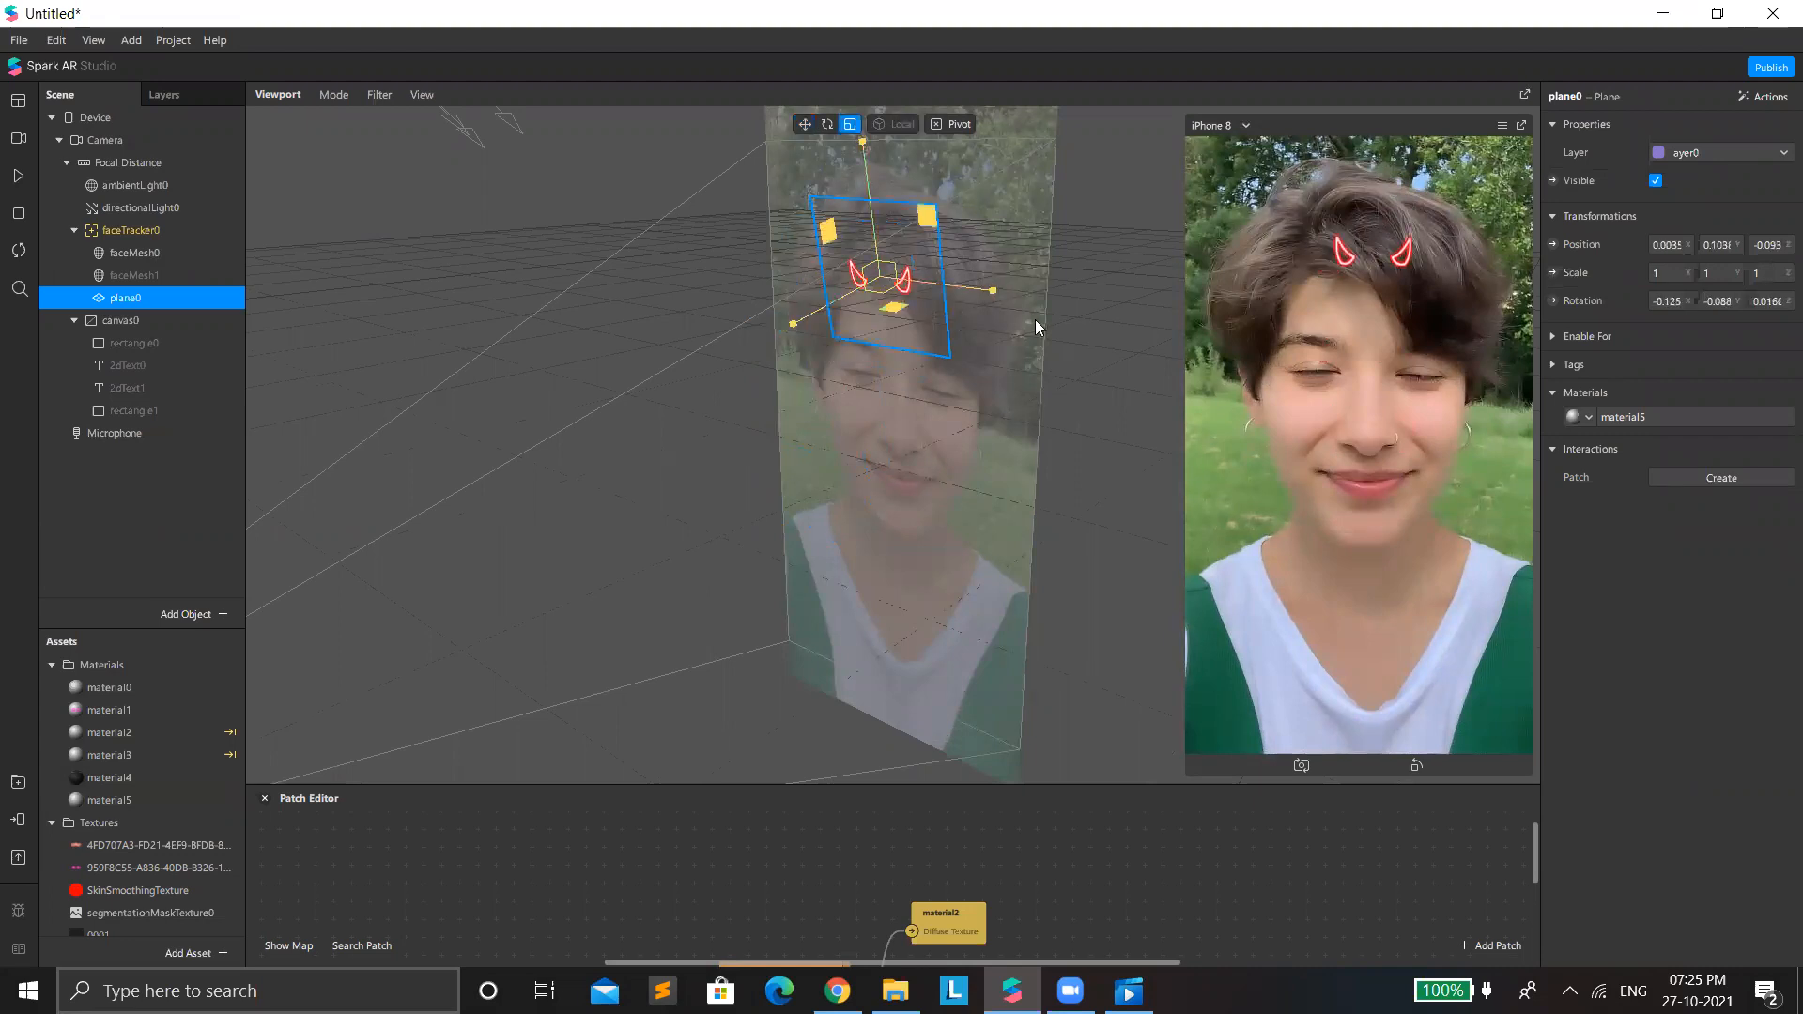
drag(896, 321, 1274, 575)
scroll(892, 325, down, 3)
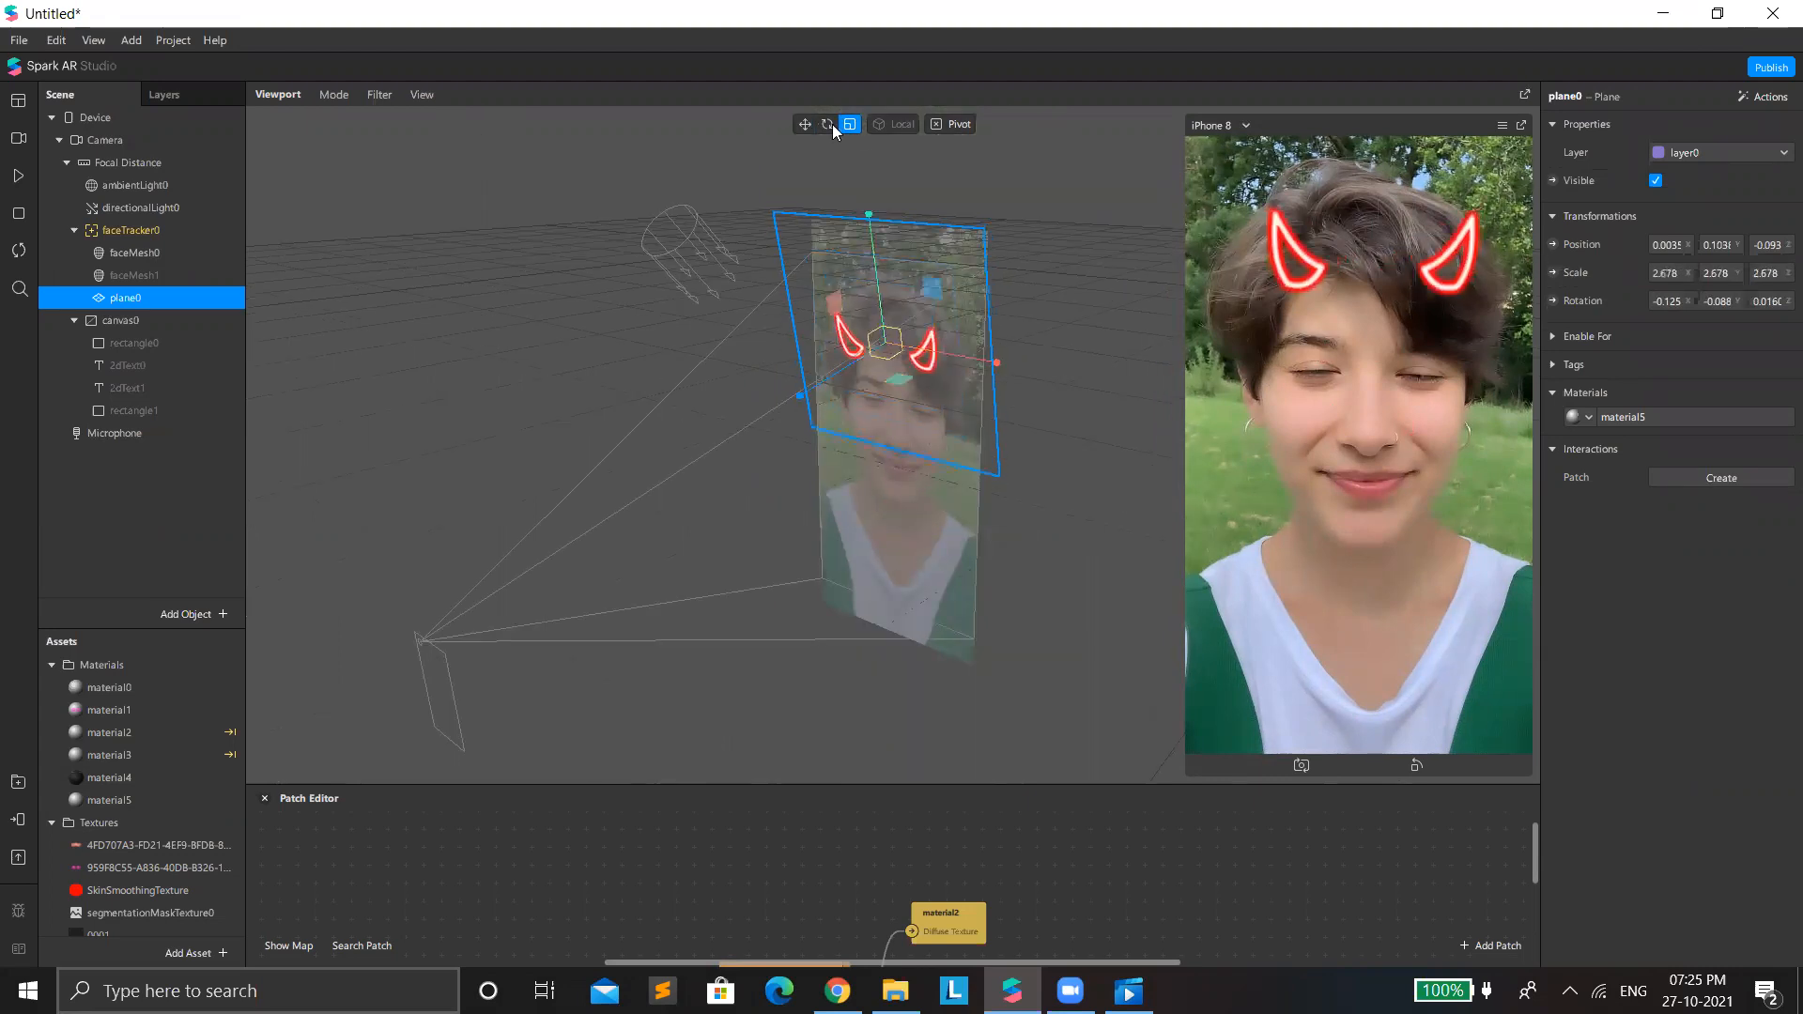
drag(900, 340, 914, 315)
key(w)
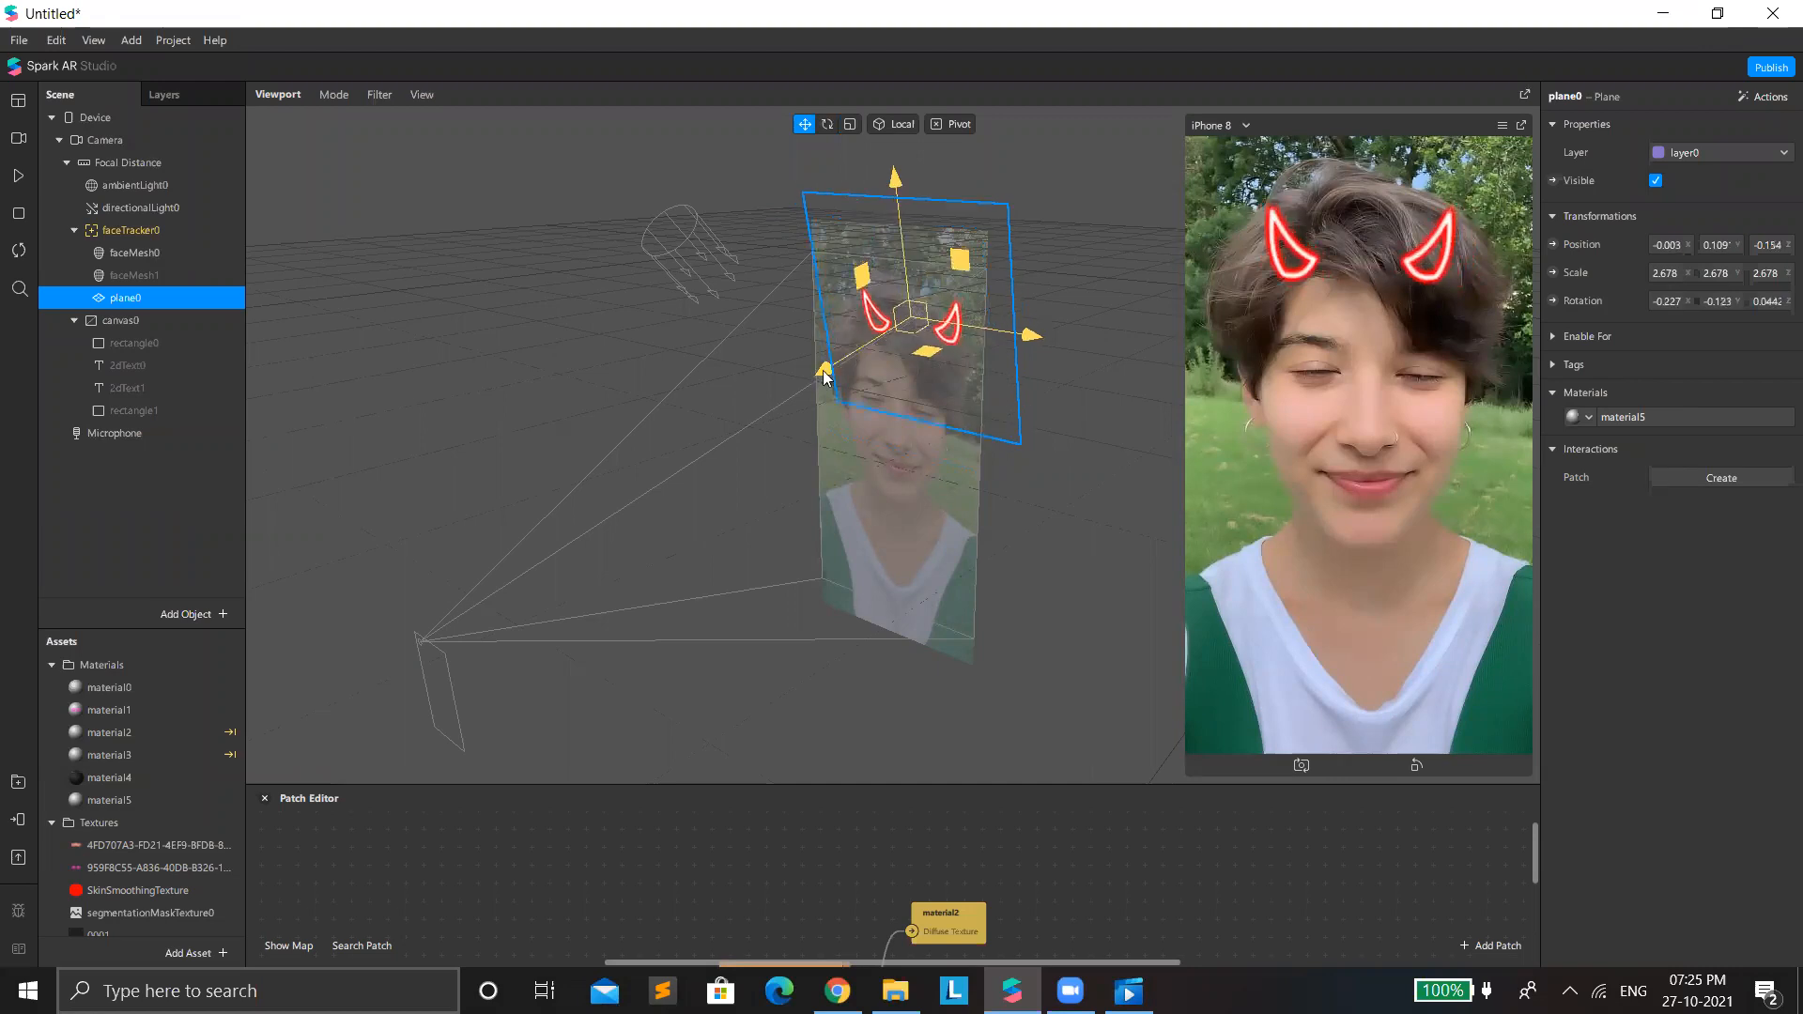
drag(826, 369, 830, 447)
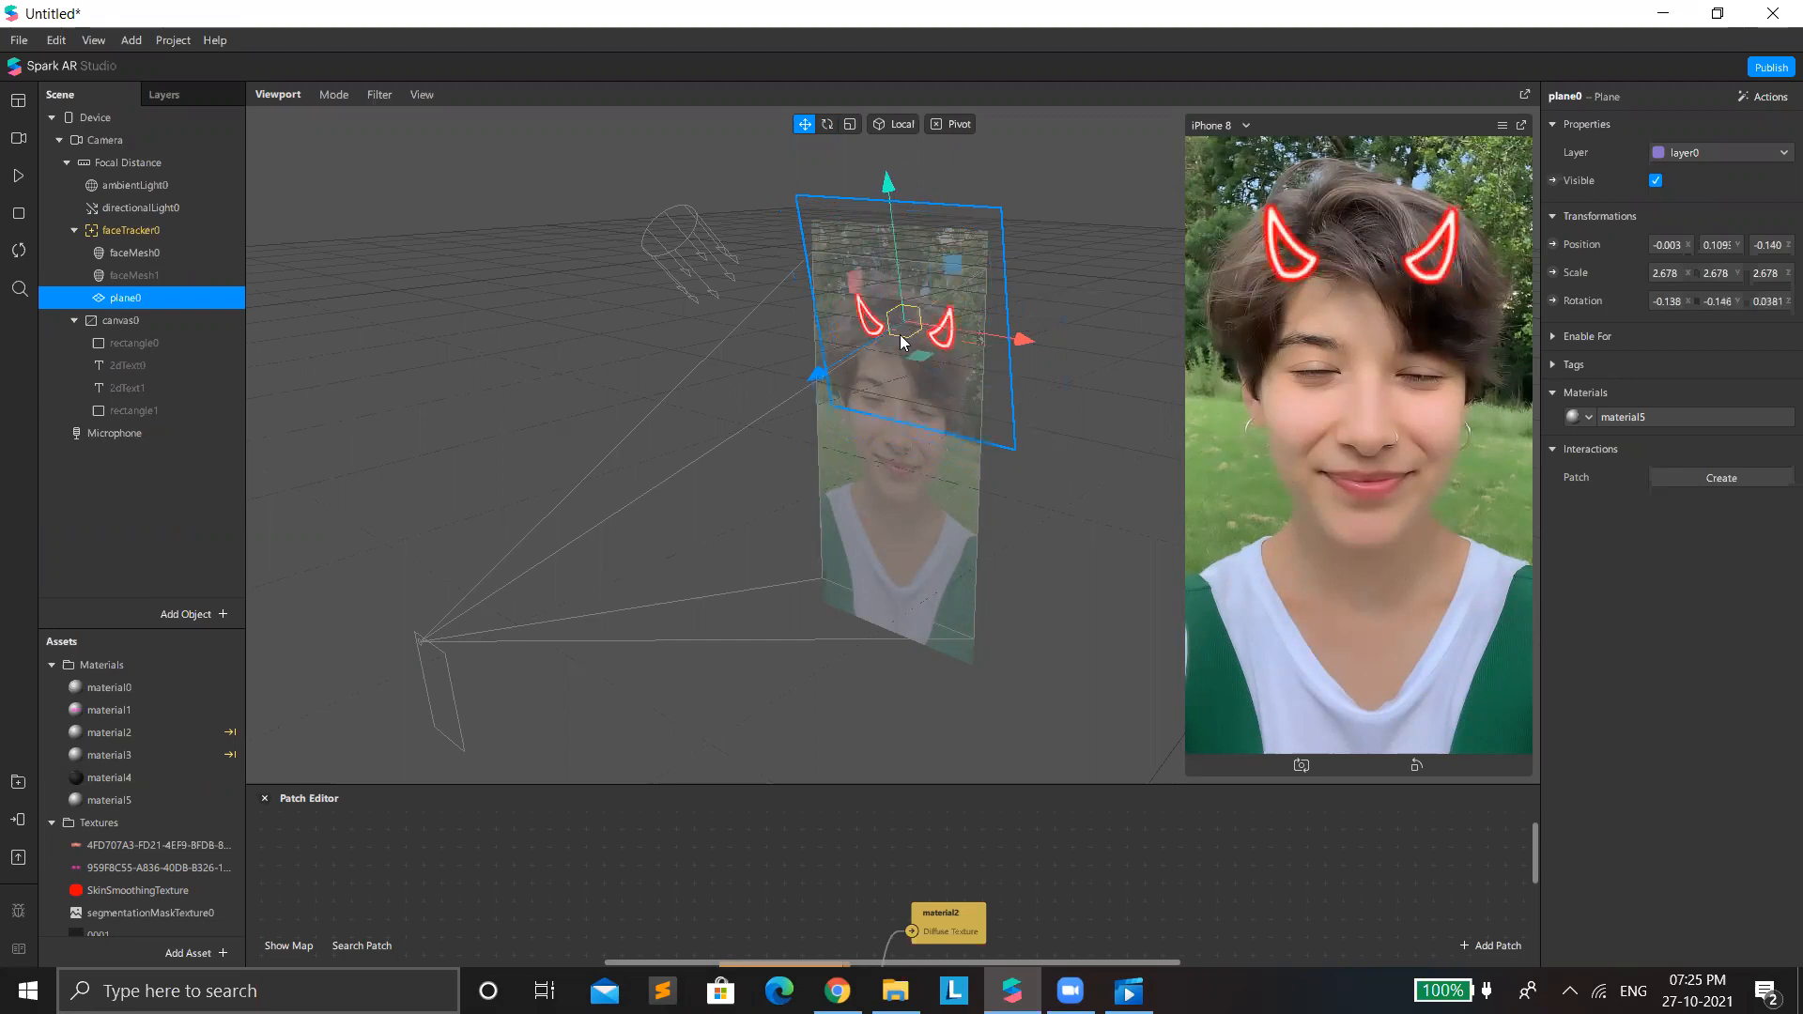
drag(910, 350, 913, 361)
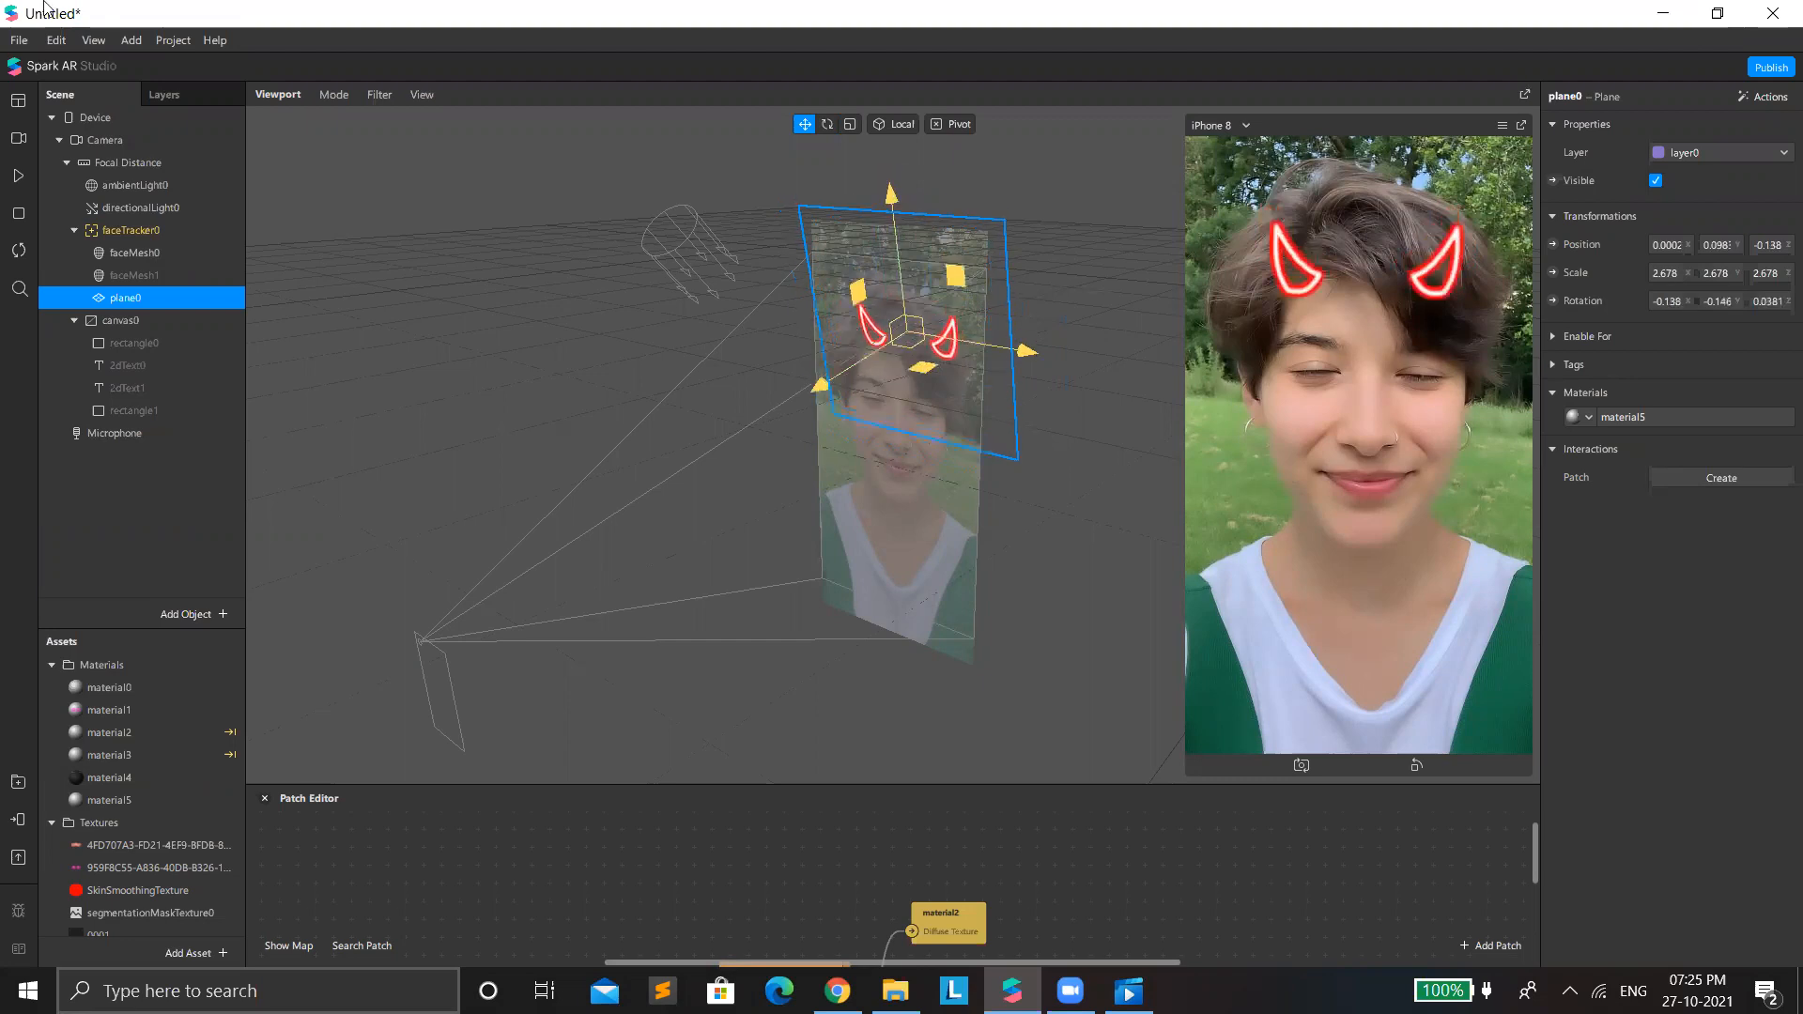
Play the preview to check the horn tracking, pause it, and move plane0 back behind the head to about X 0.07, Z -0.411.
click(18, 177)
click(19, 140)
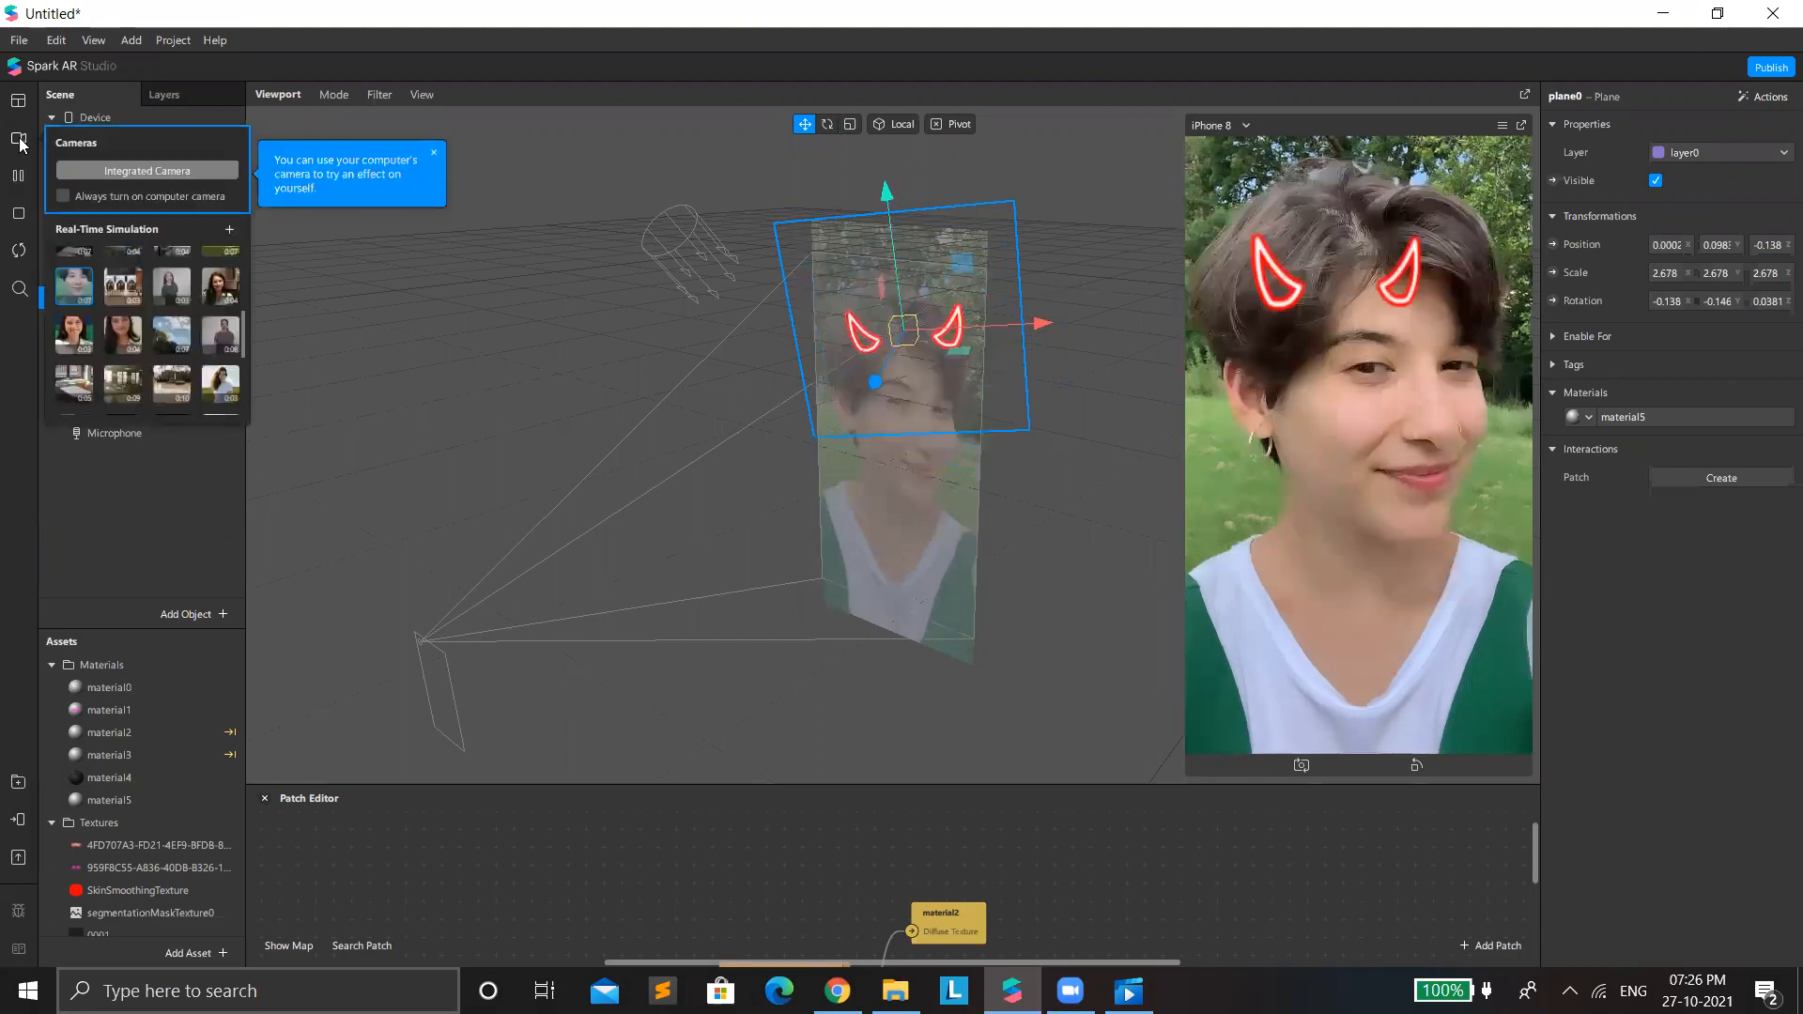
click(13, 184)
click(20, 176)
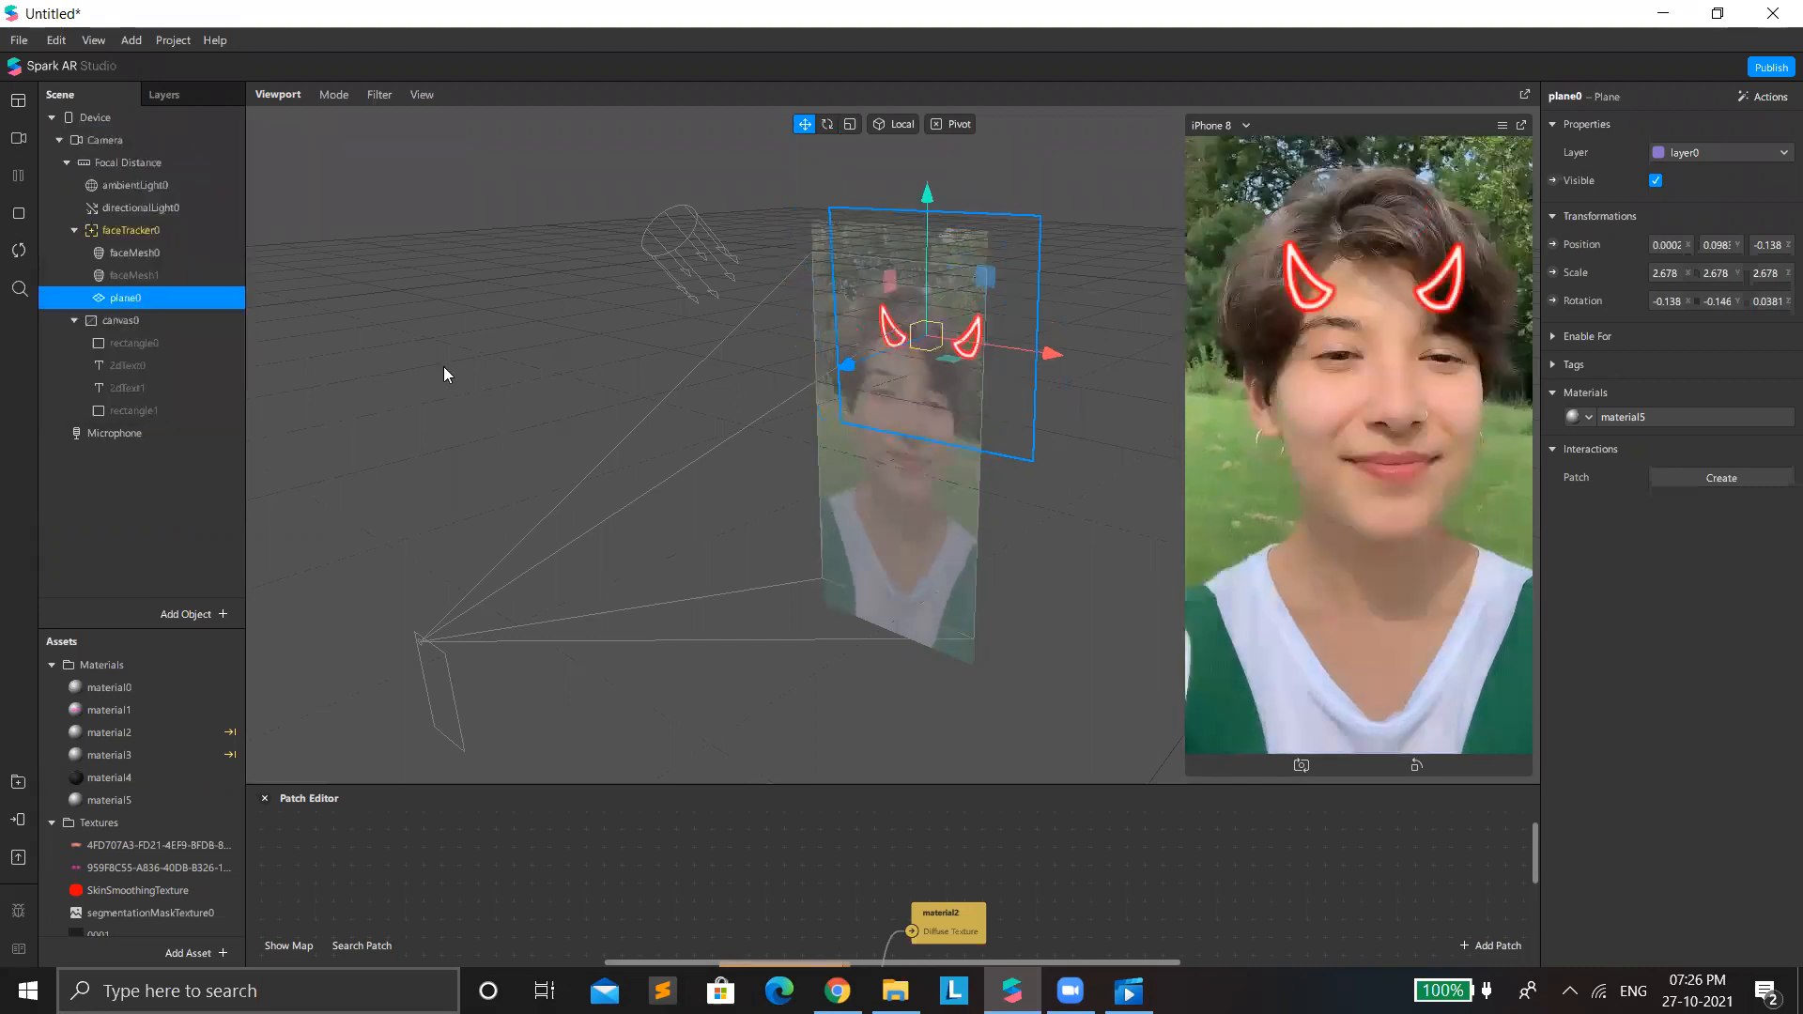
drag(852, 352, 1227, 287)
drag(1063, 150, 1040, 83)
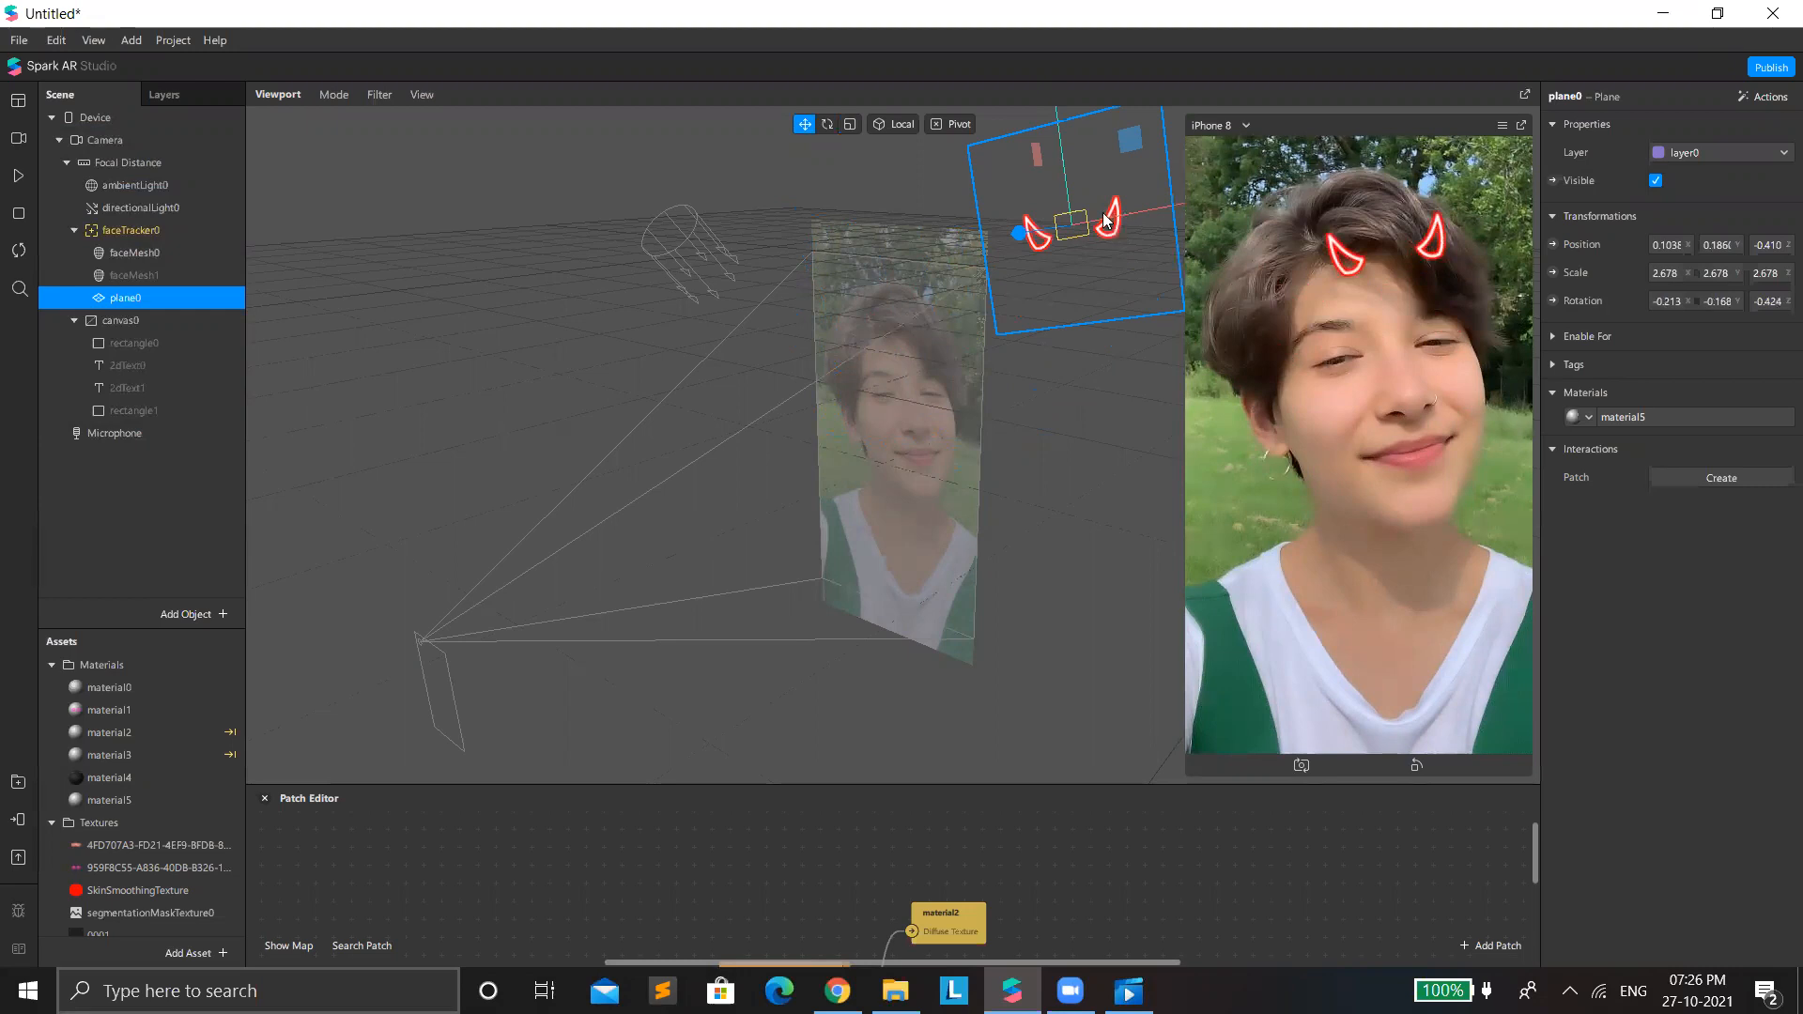
drag(1101, 218, 1089, 214)
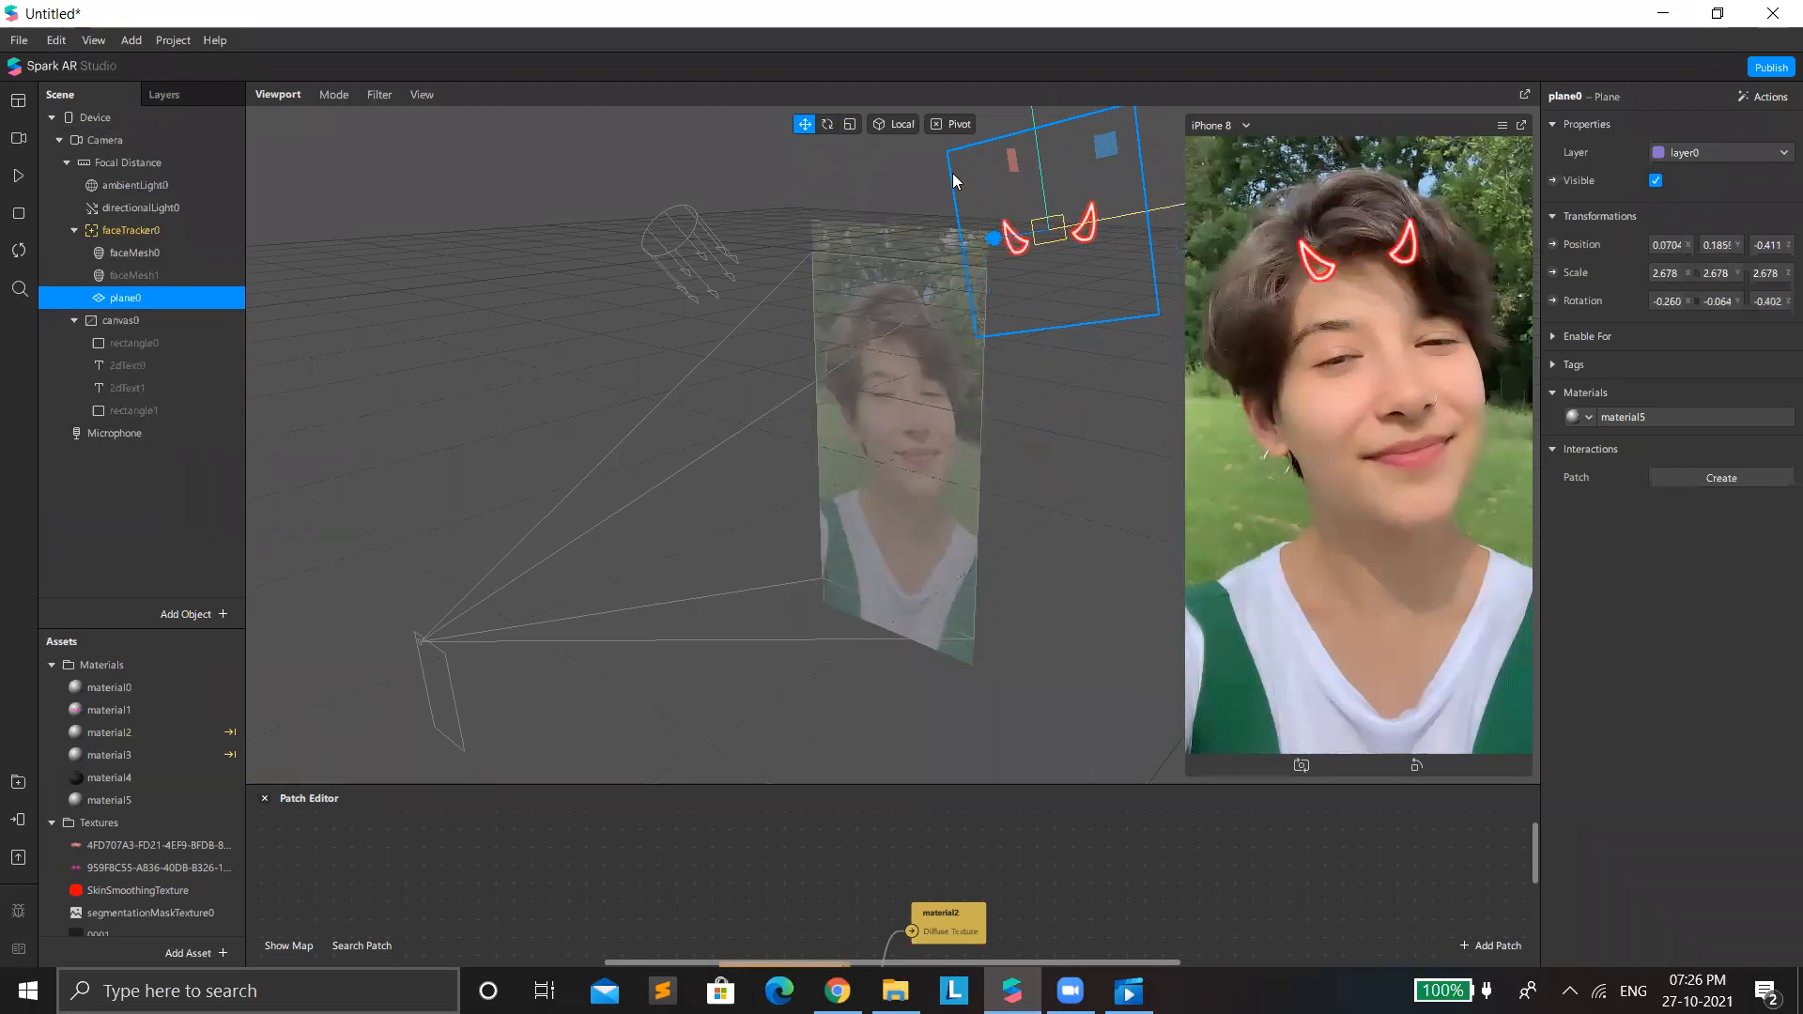
drag(980, 325, 1092, 295)
Enlarge plane0 uniformly to a scale of about 3.93 so the horns suit the head from farther back.
scroll(981, 271, up, 2)
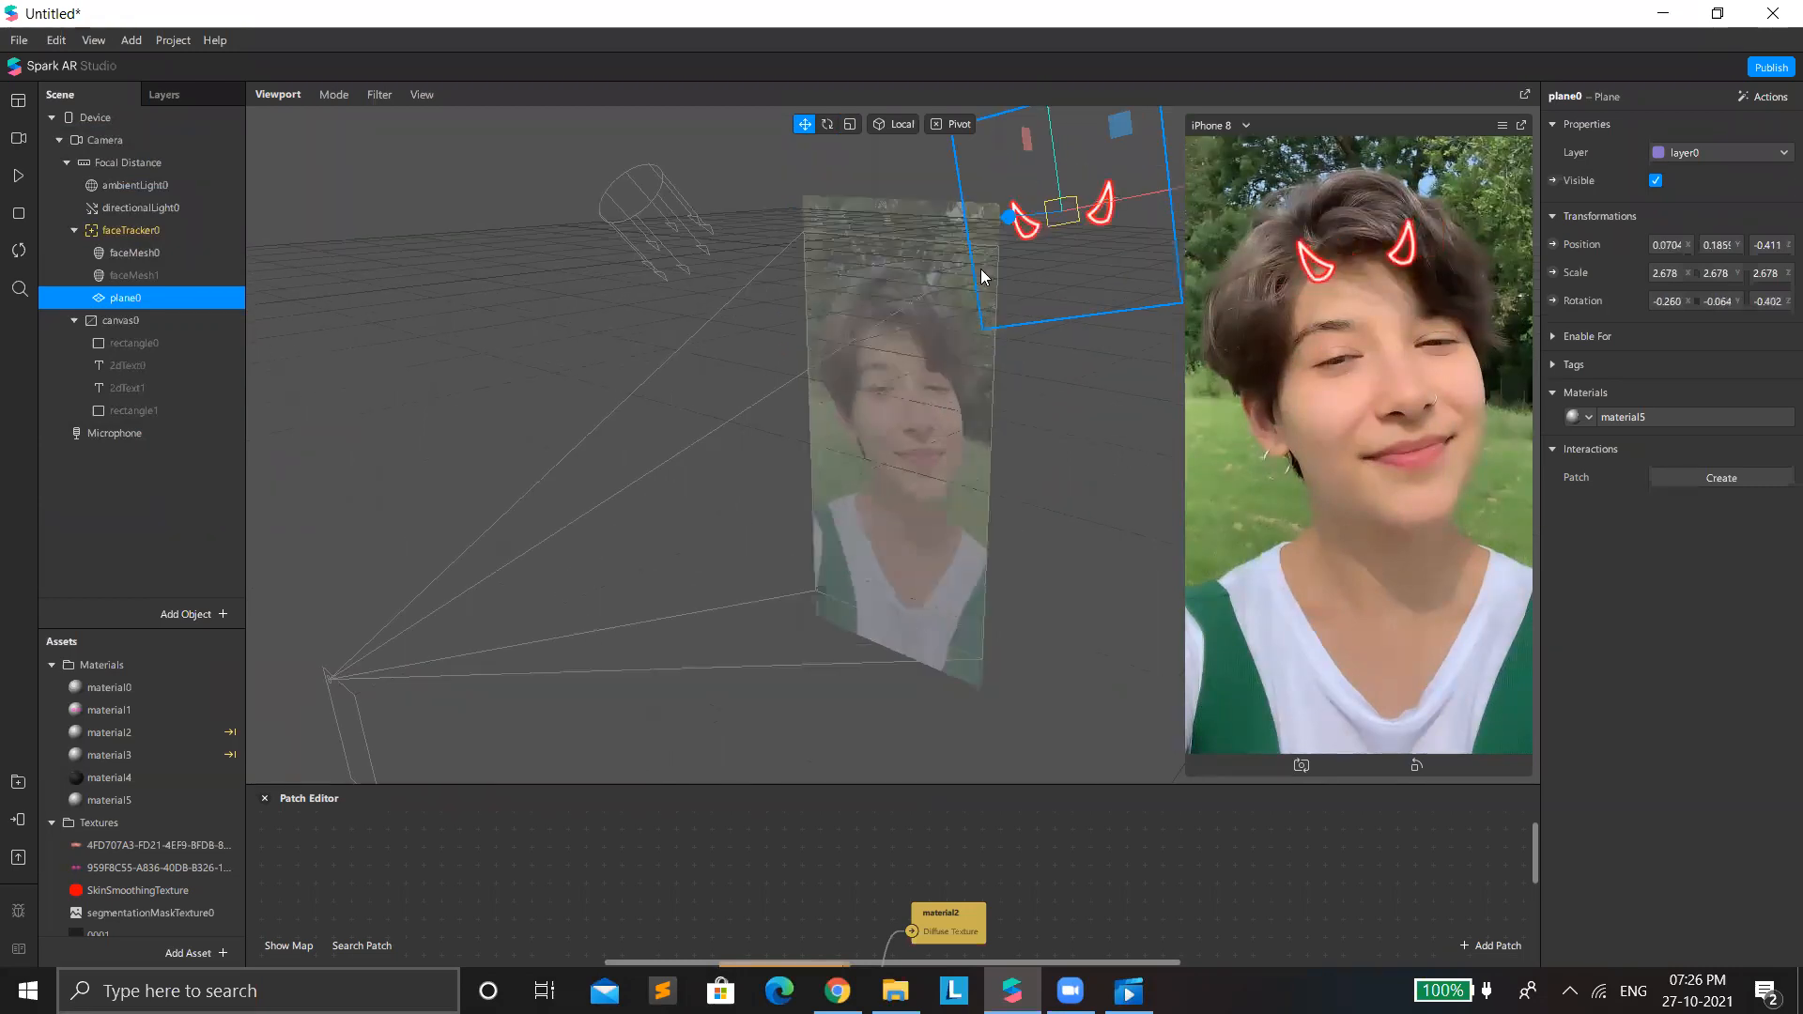
scroll(852, 123, down, 1)
scroll(919, 201, down, 2)
click(850, 124)
drag(1009, 285, 1044, 353)
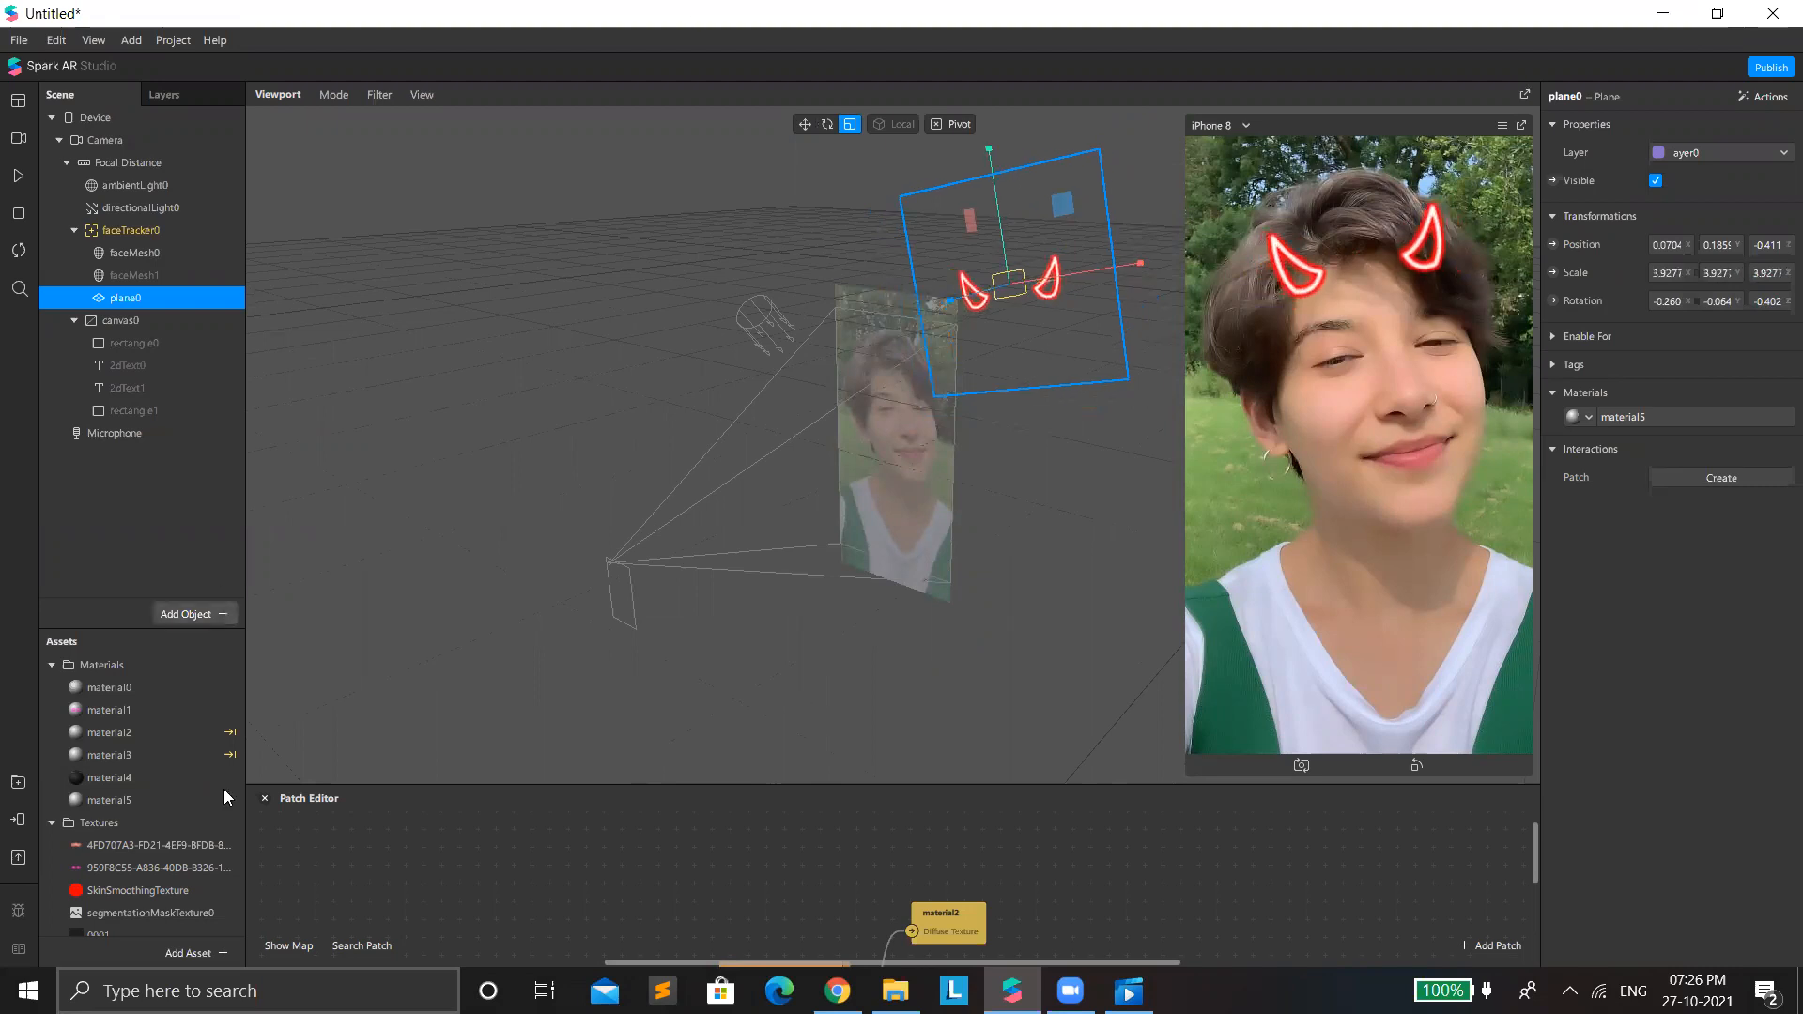
Replace the C3042595 horns texture with the glowing red horns PNG from Downloads whose name starts with C154F24E.
scroll(43, 882, down, 2)
scroll(122, 887, up, 1)
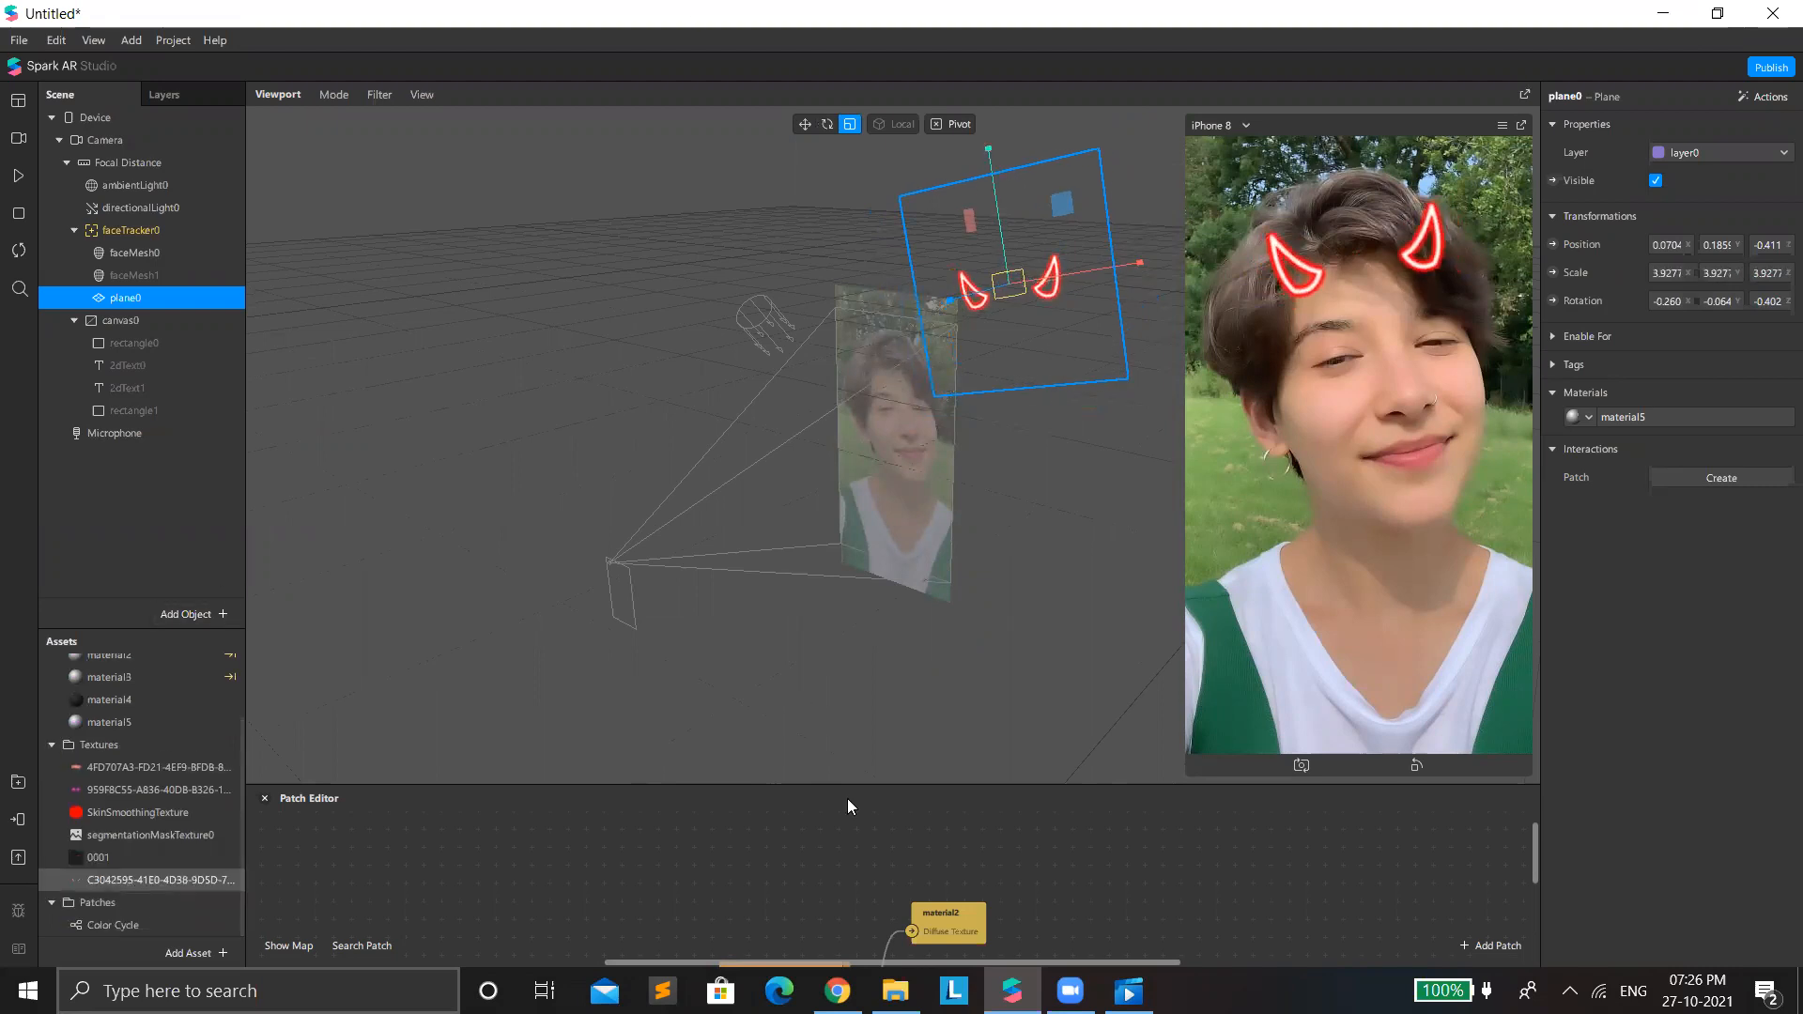
click(159, 880)
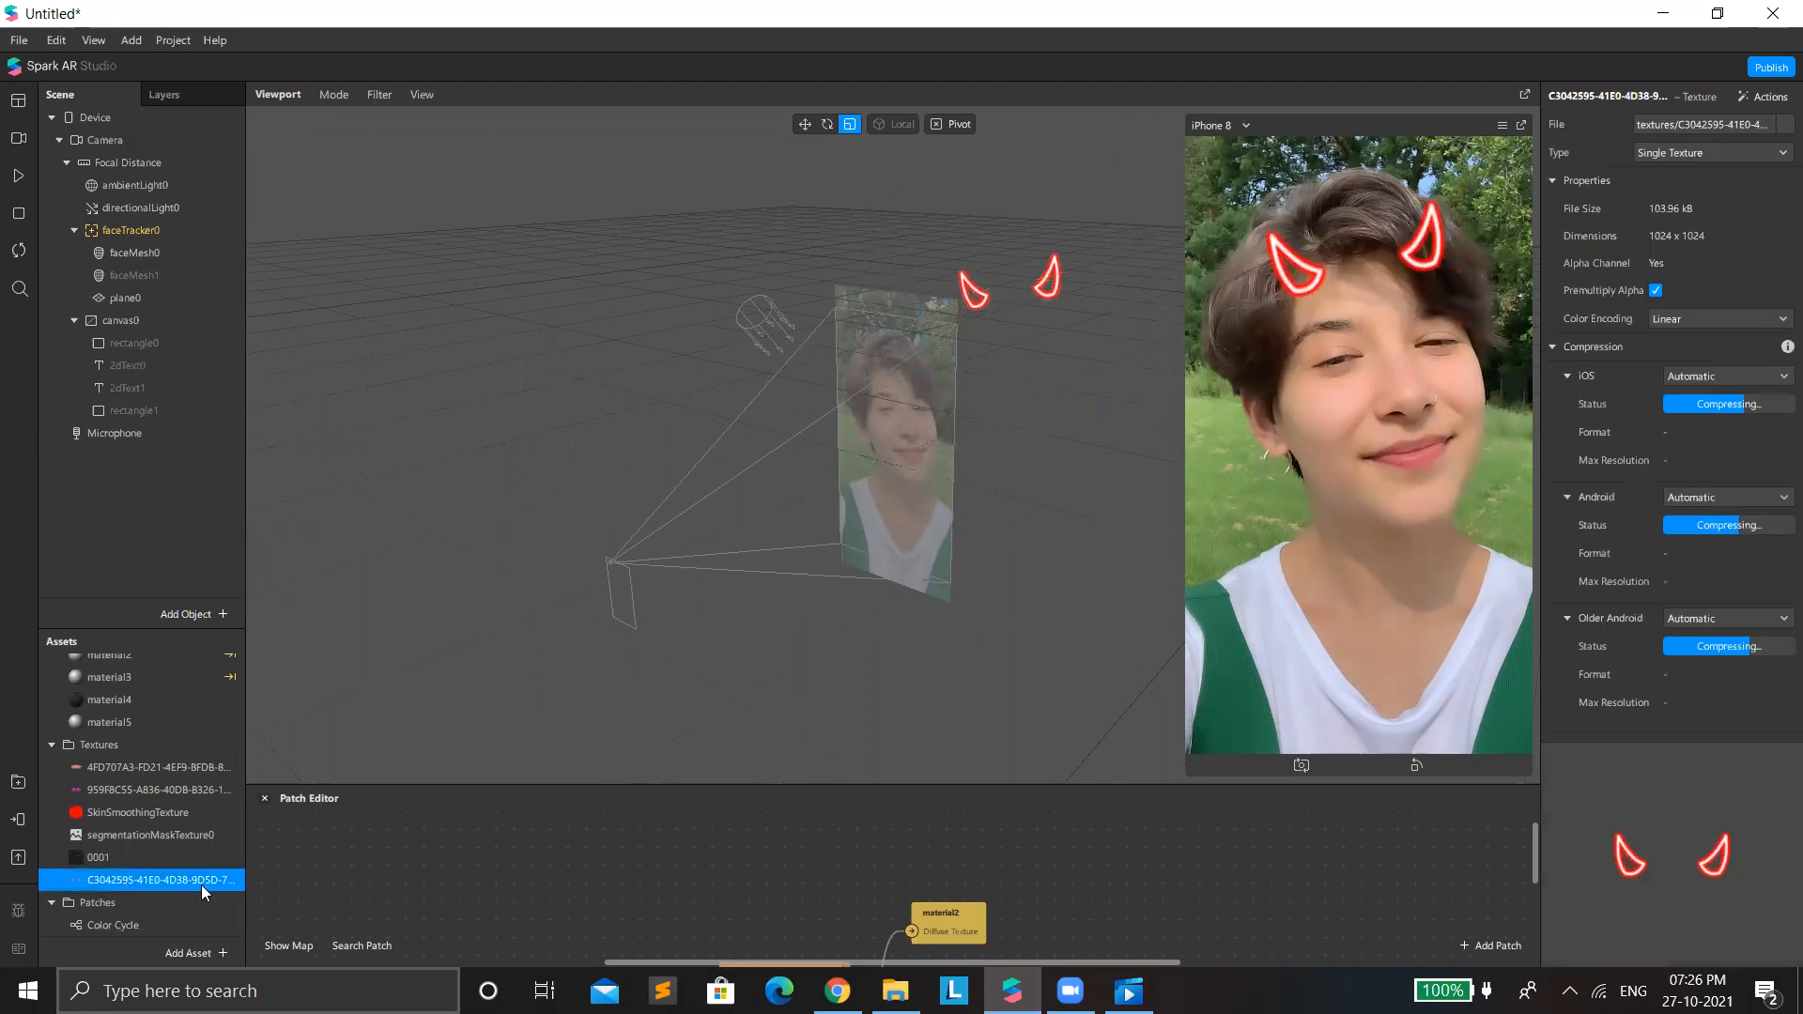
right_click(197, 829)
click(195, 844)
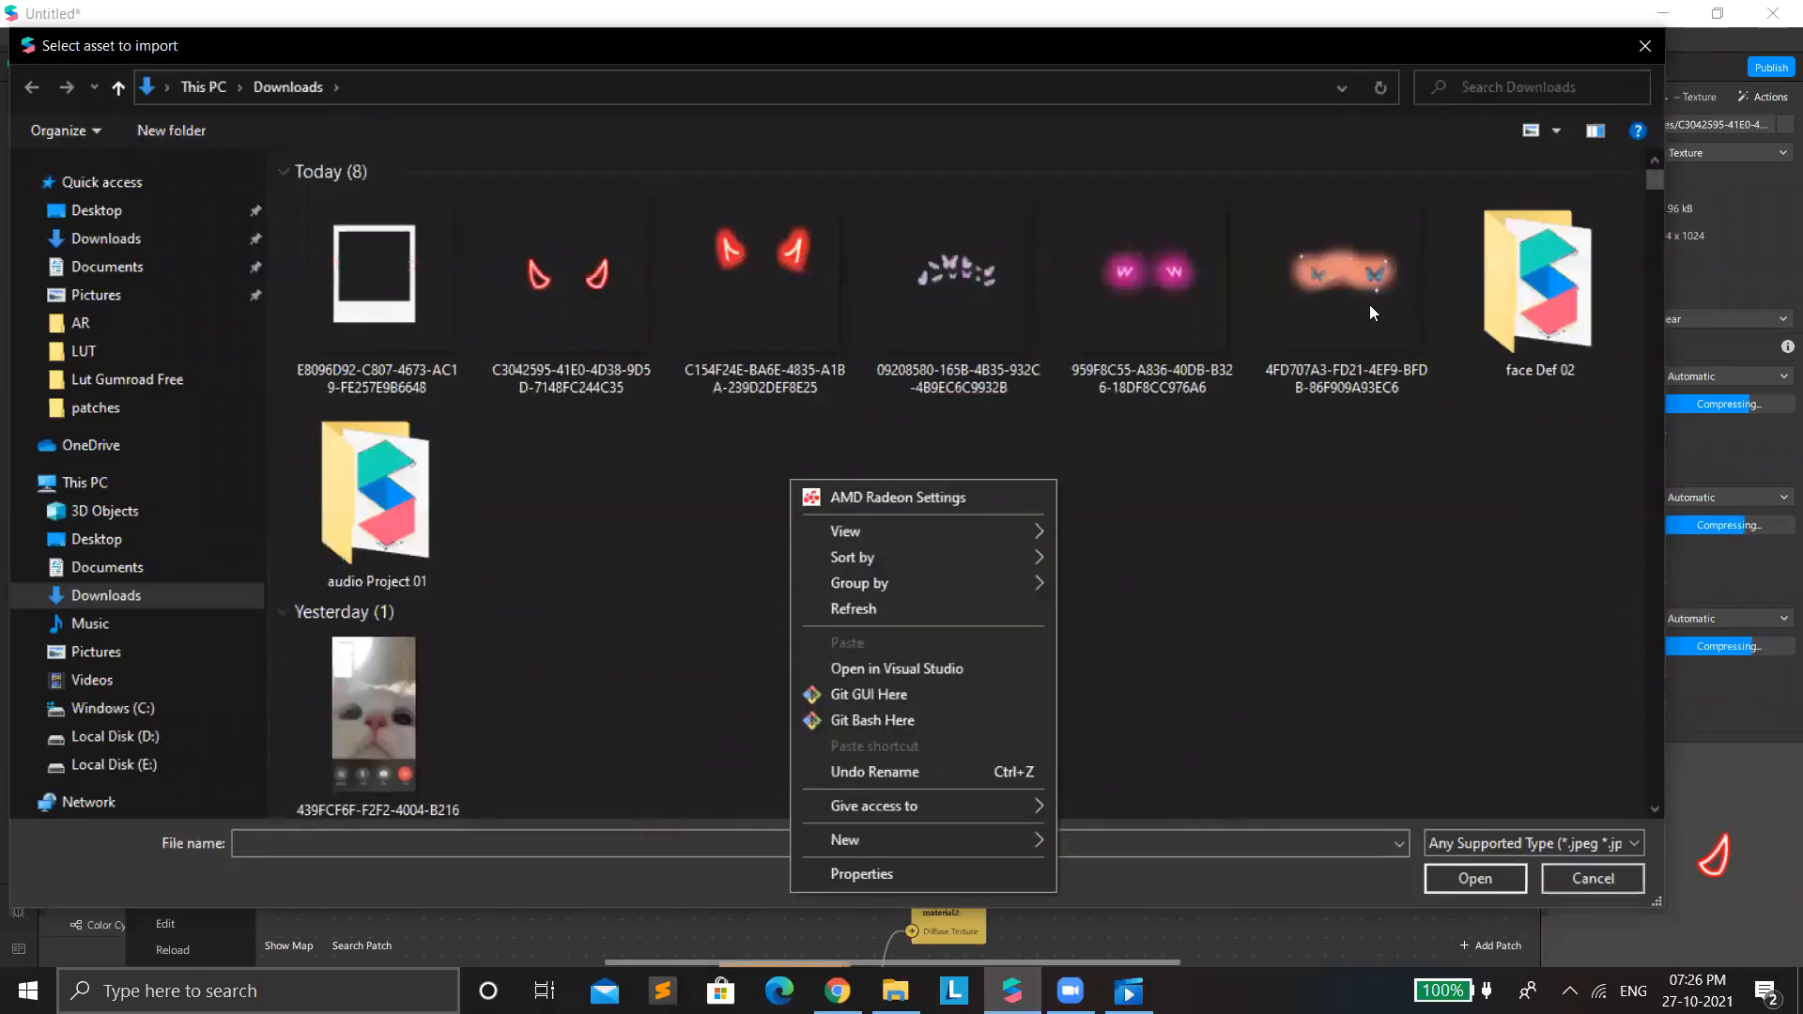
click(781, 295)
double_click(781, 295)
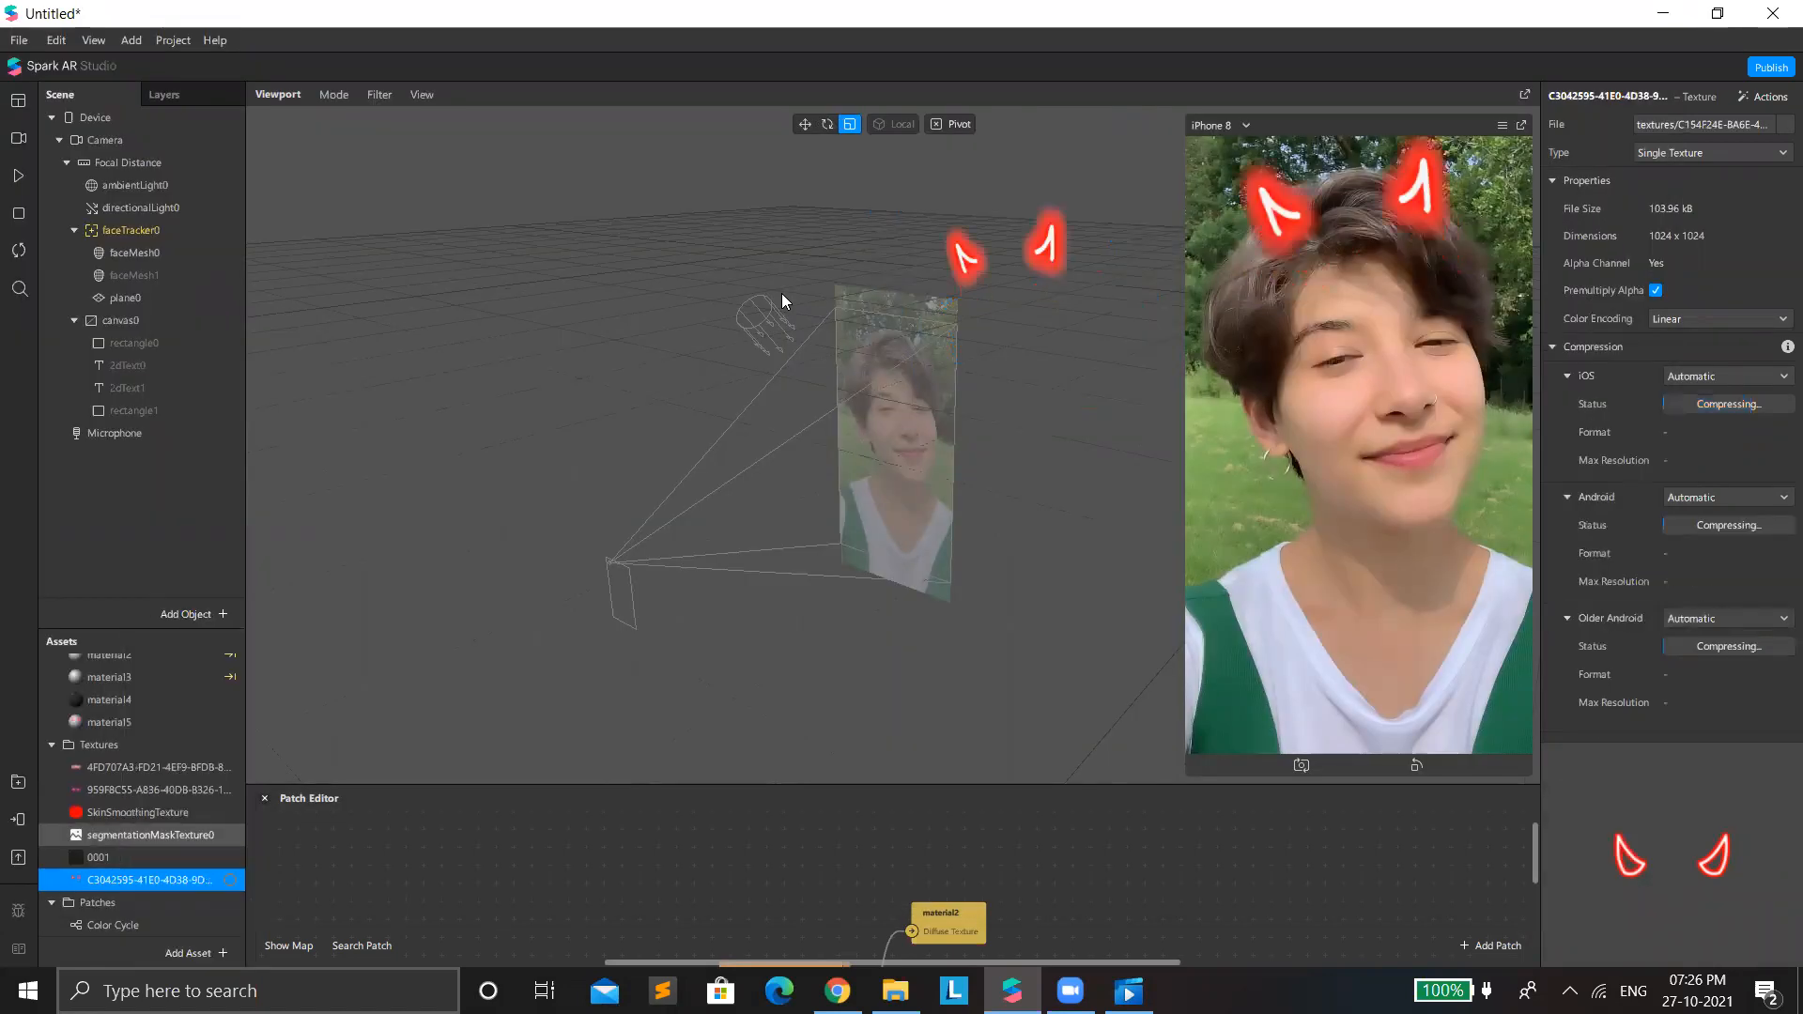
Lower plane0 to about Y 0.129 so the glowing horns sit on the hair.
click(135, 314)
click(132, 298)
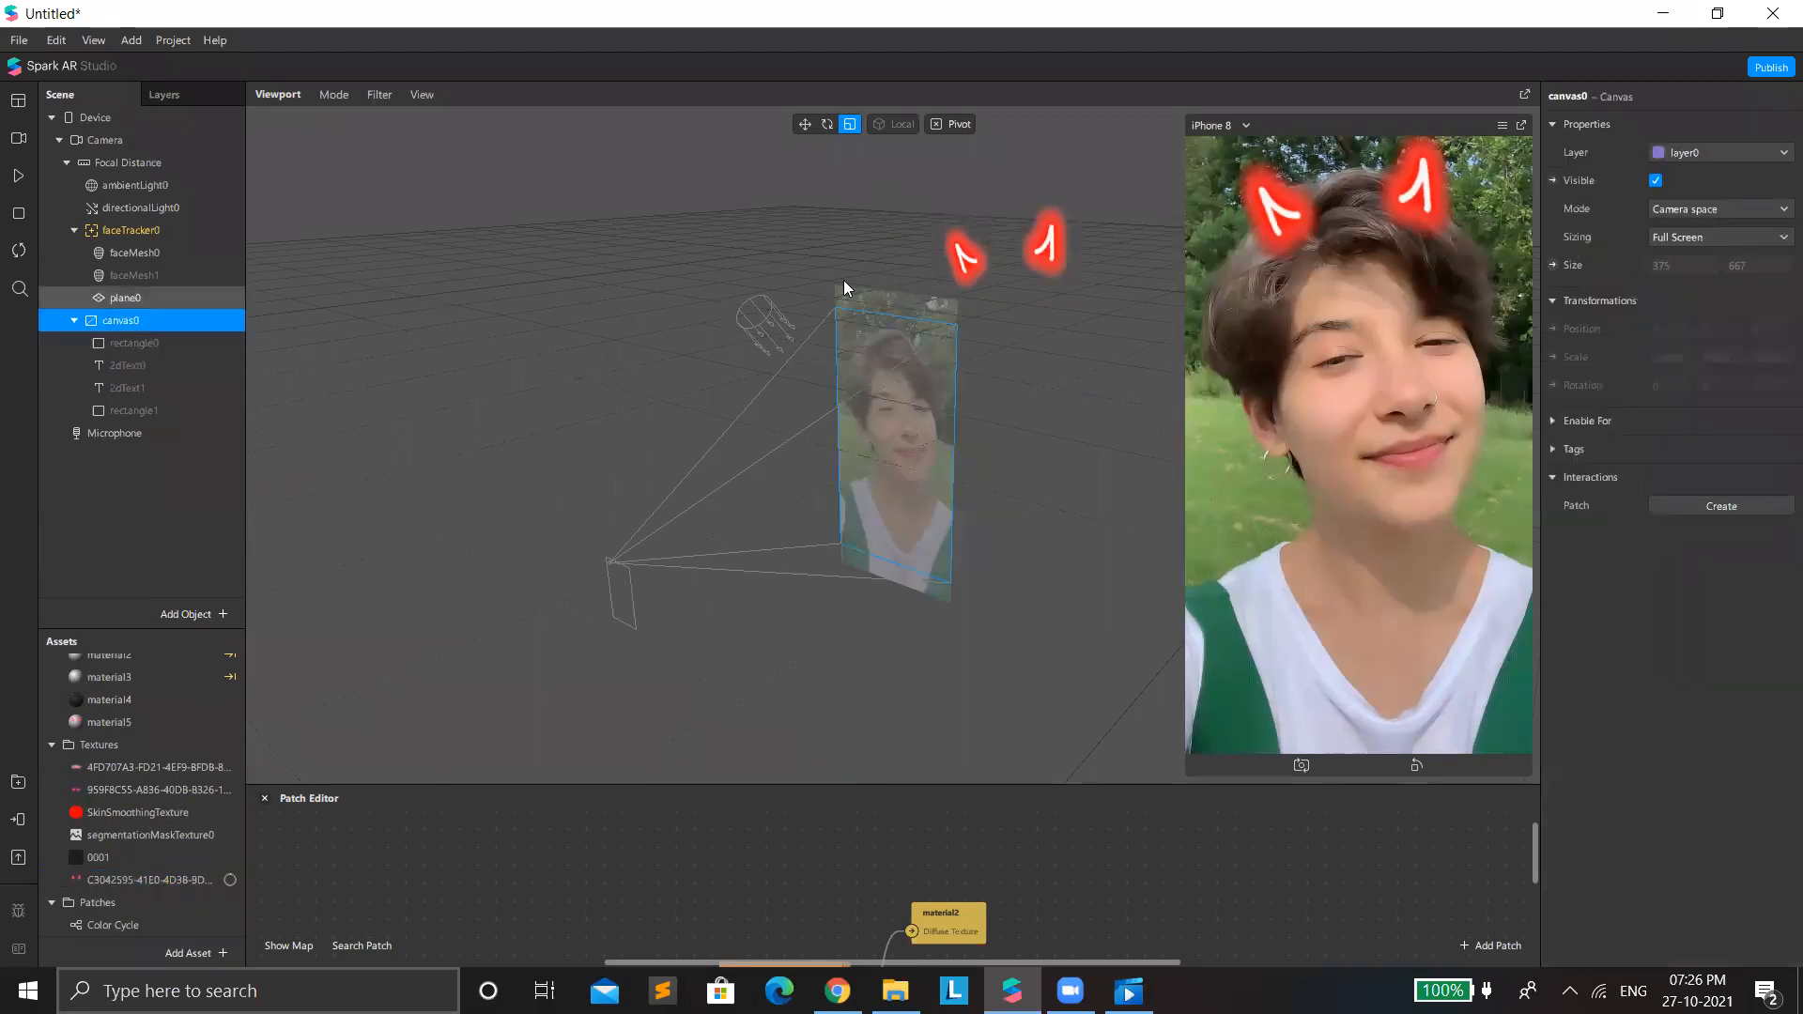
click(808, 137)
click(810, 128)
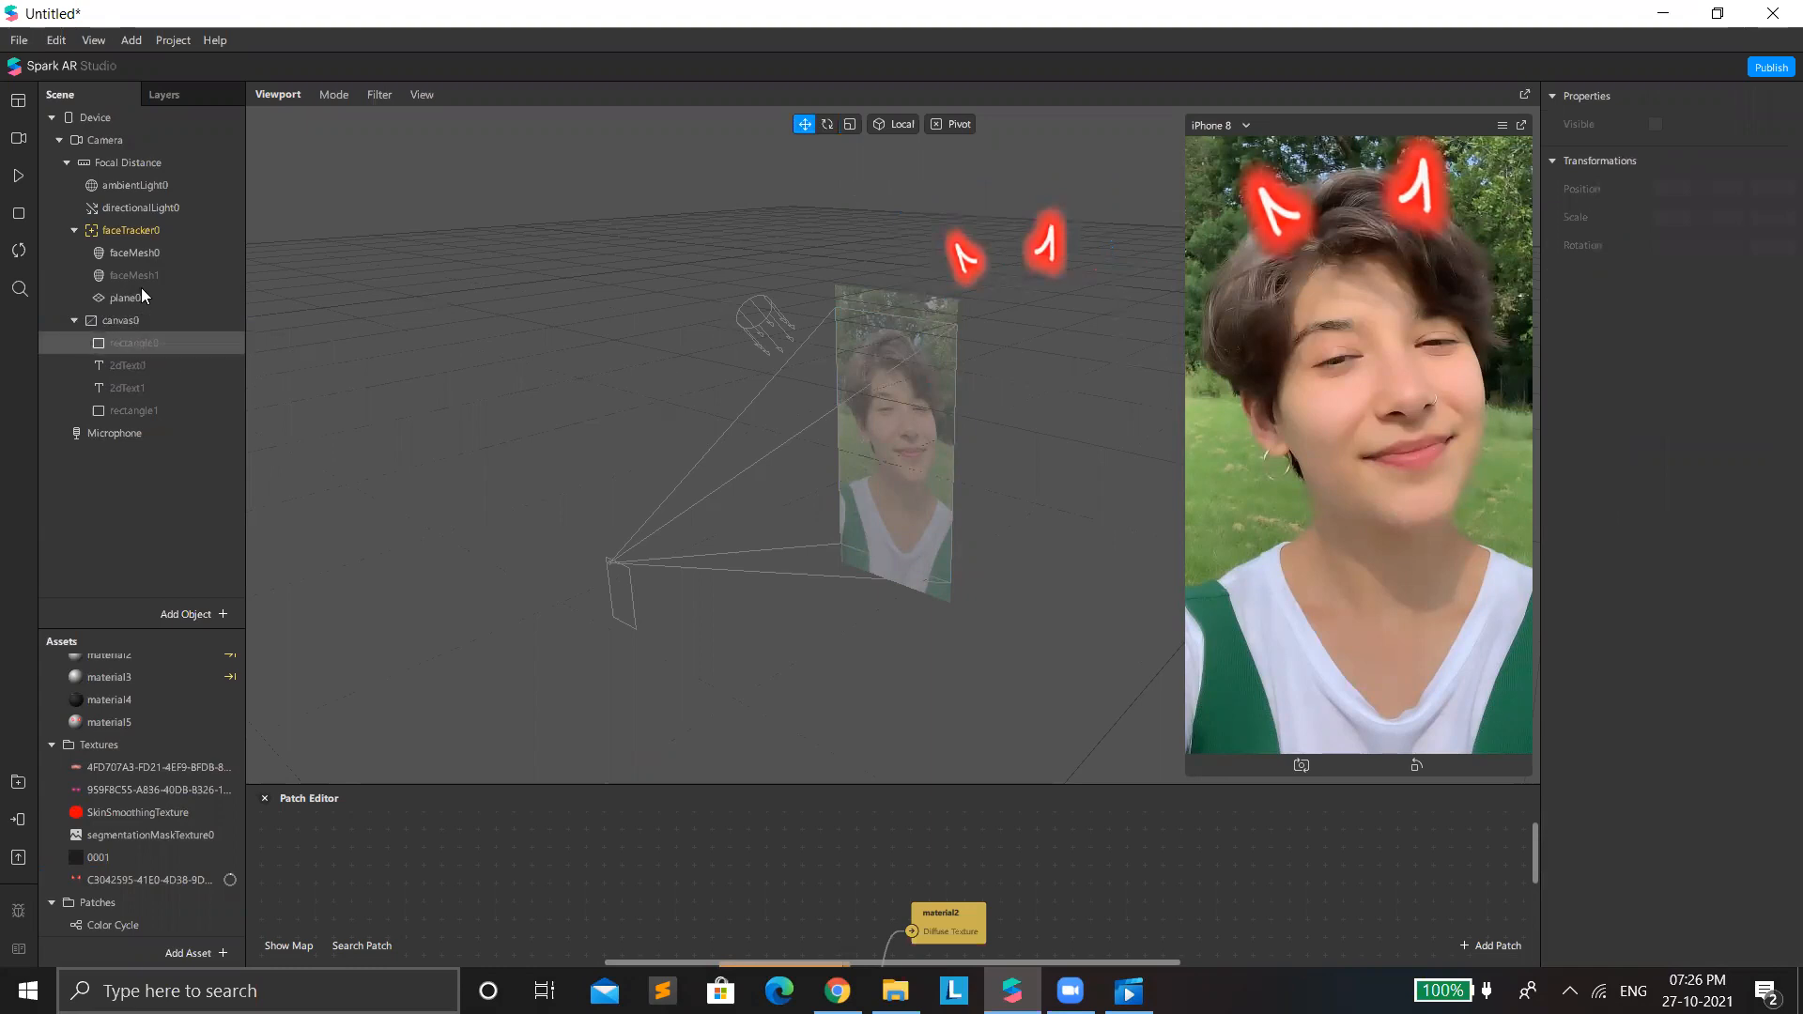
click(1003, 282)
drag(1003, 282, 1015, 315)
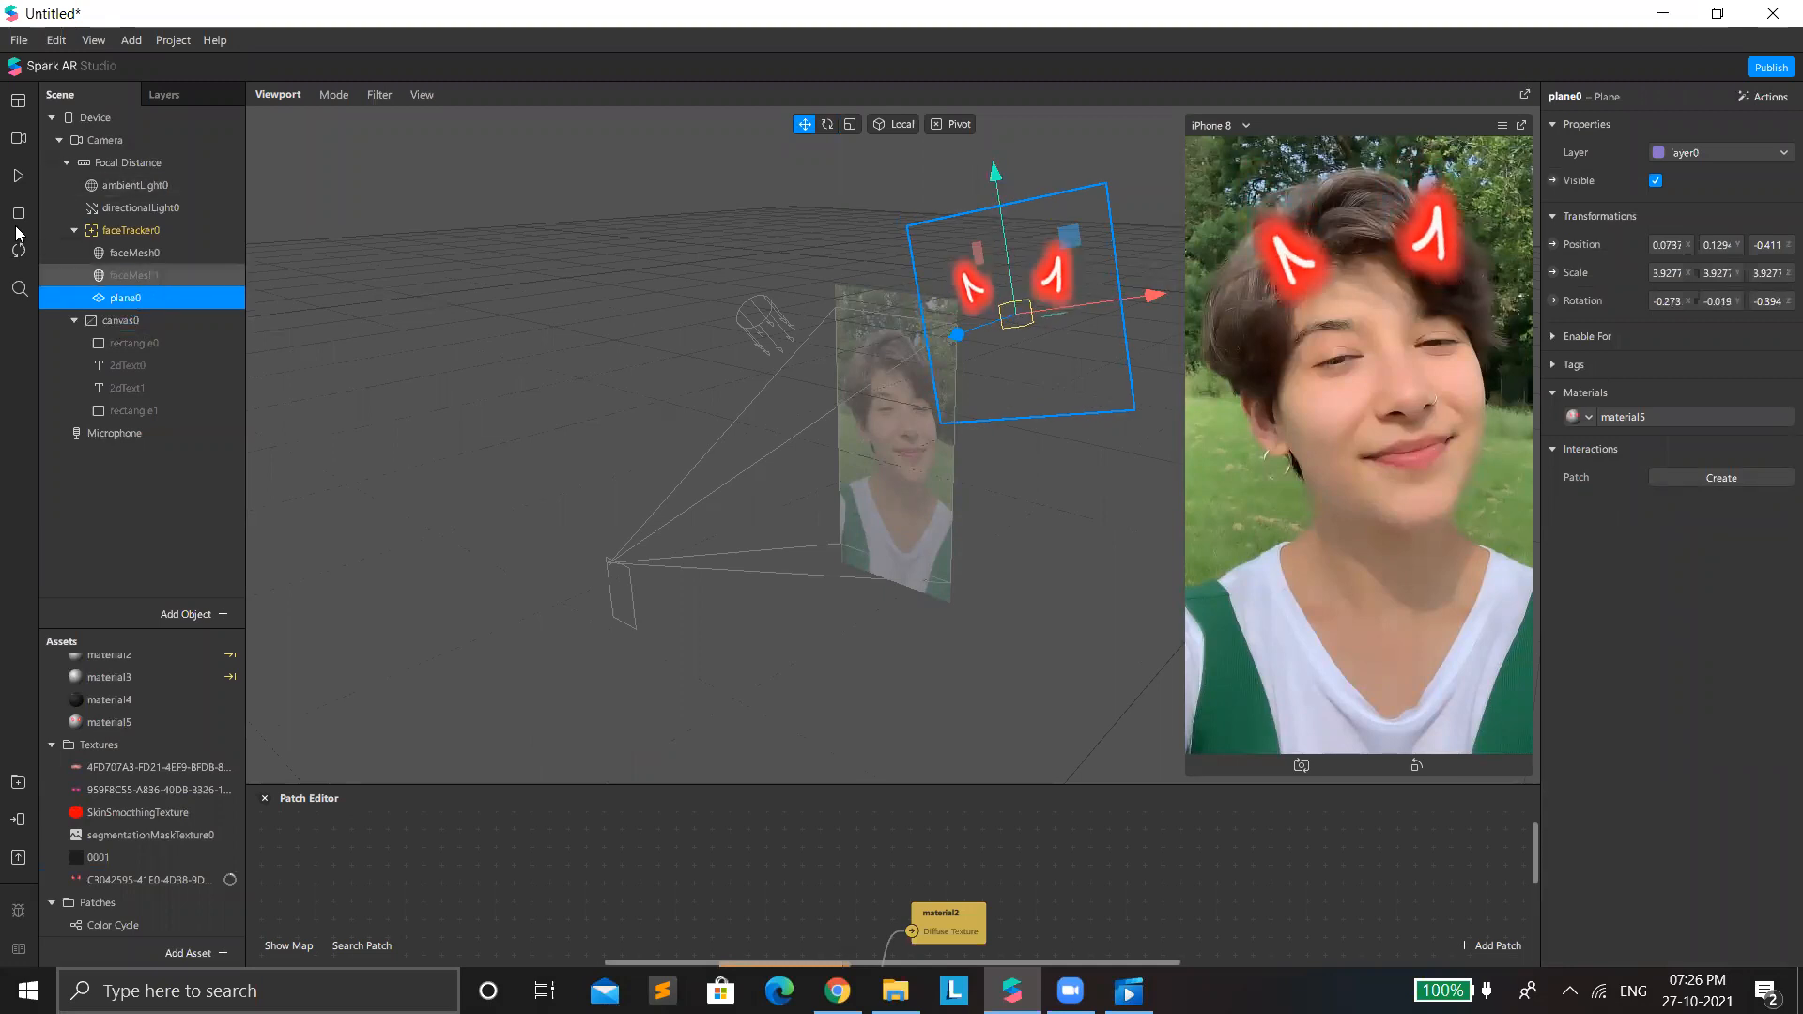
Add another face mesh under faceTracker0 and create a new material for it.
right_click(254, 252)
mouse_move(253, 246)
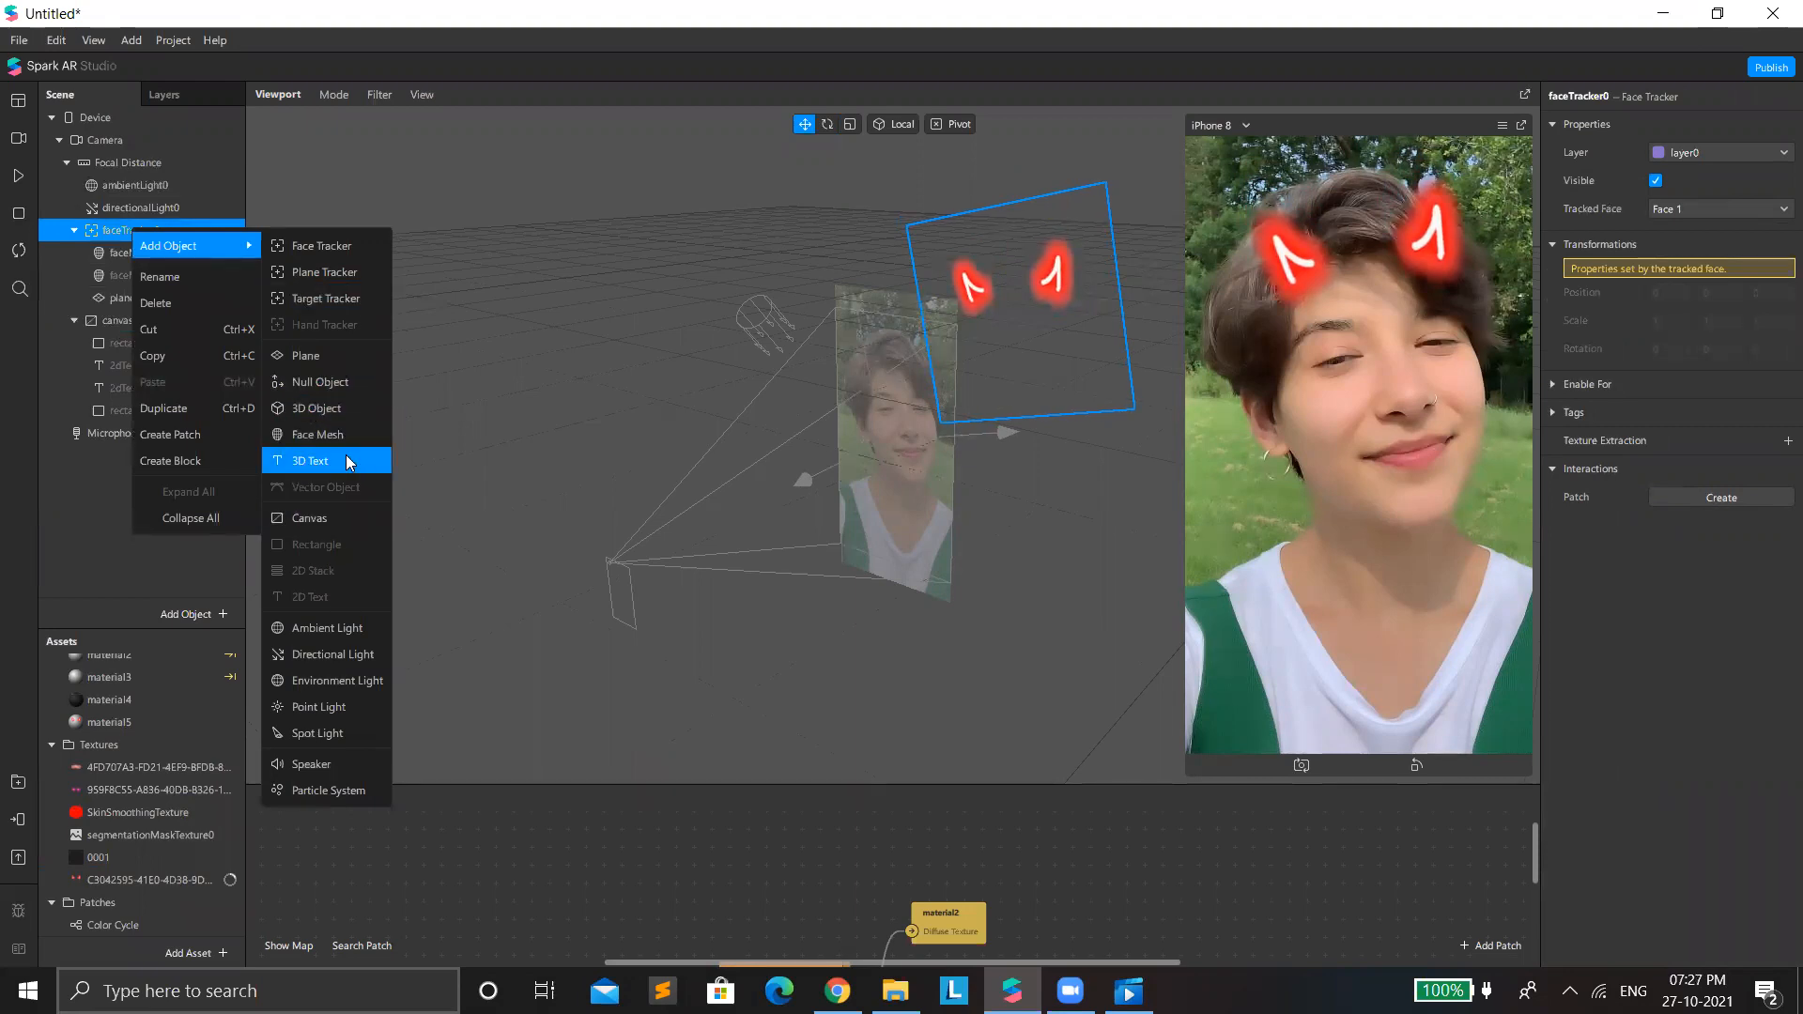
click(293, 434)
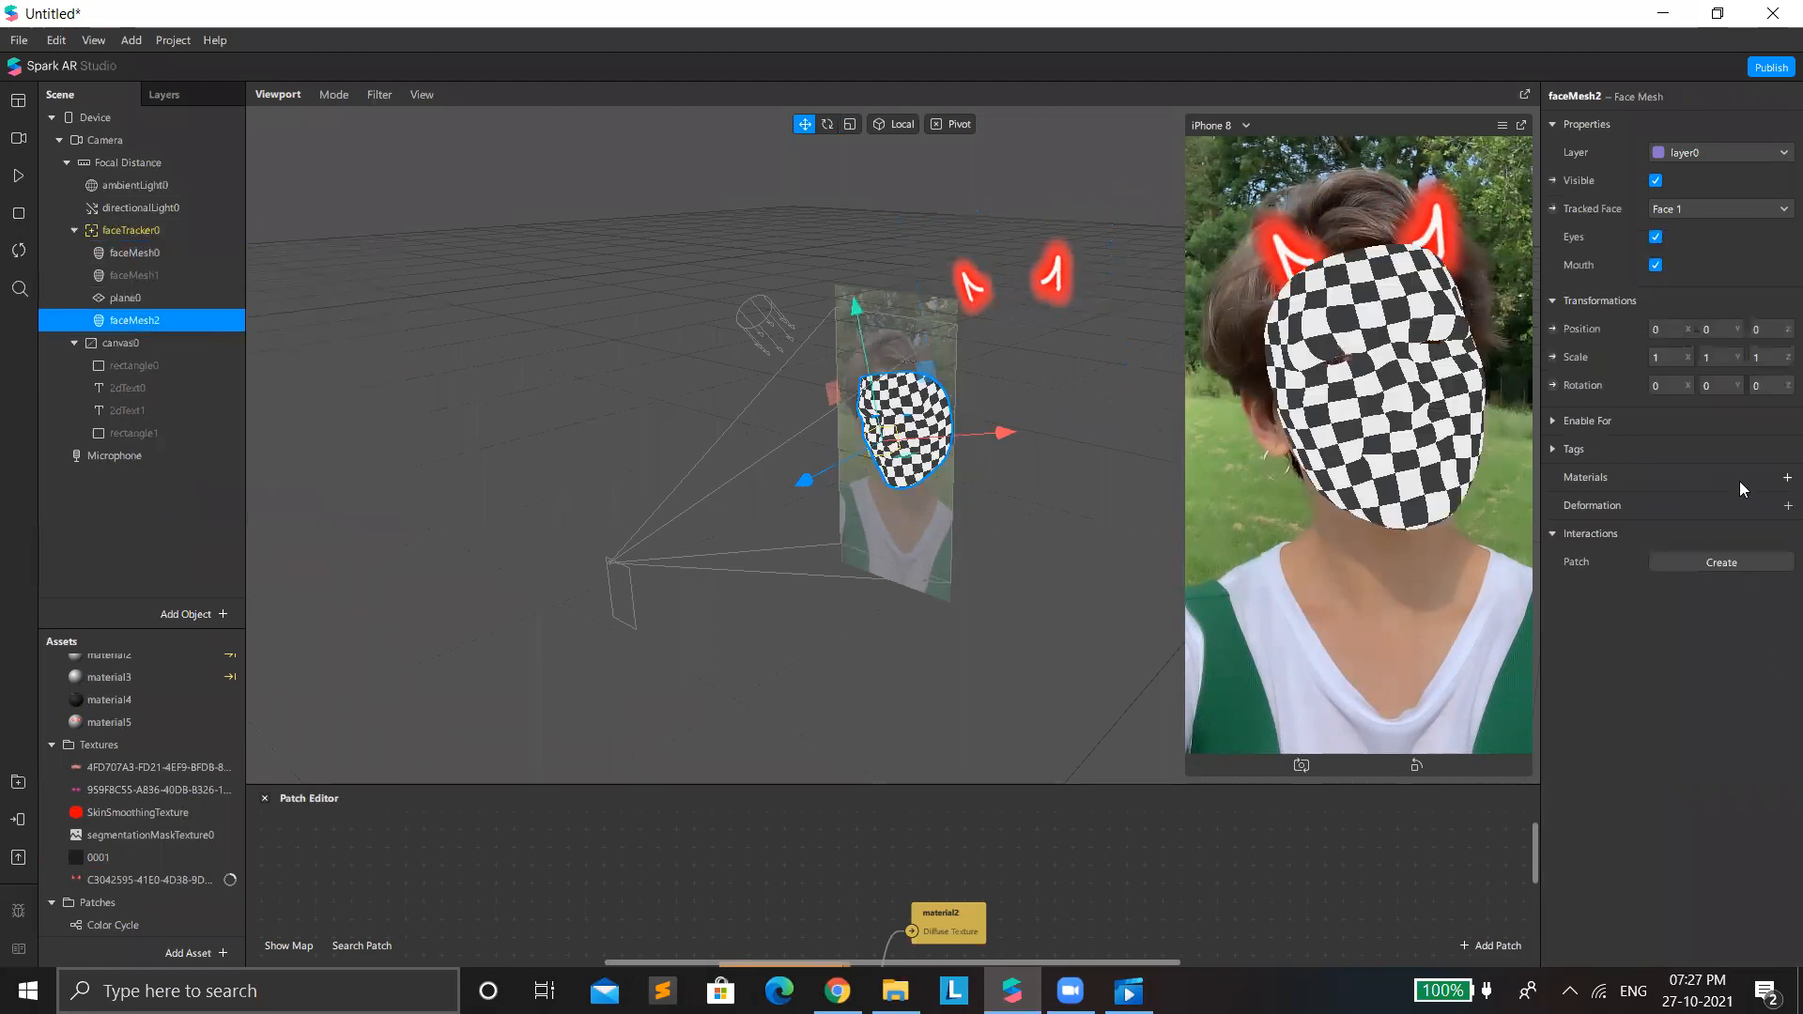
click(1784, 478)
click(1647, 667)
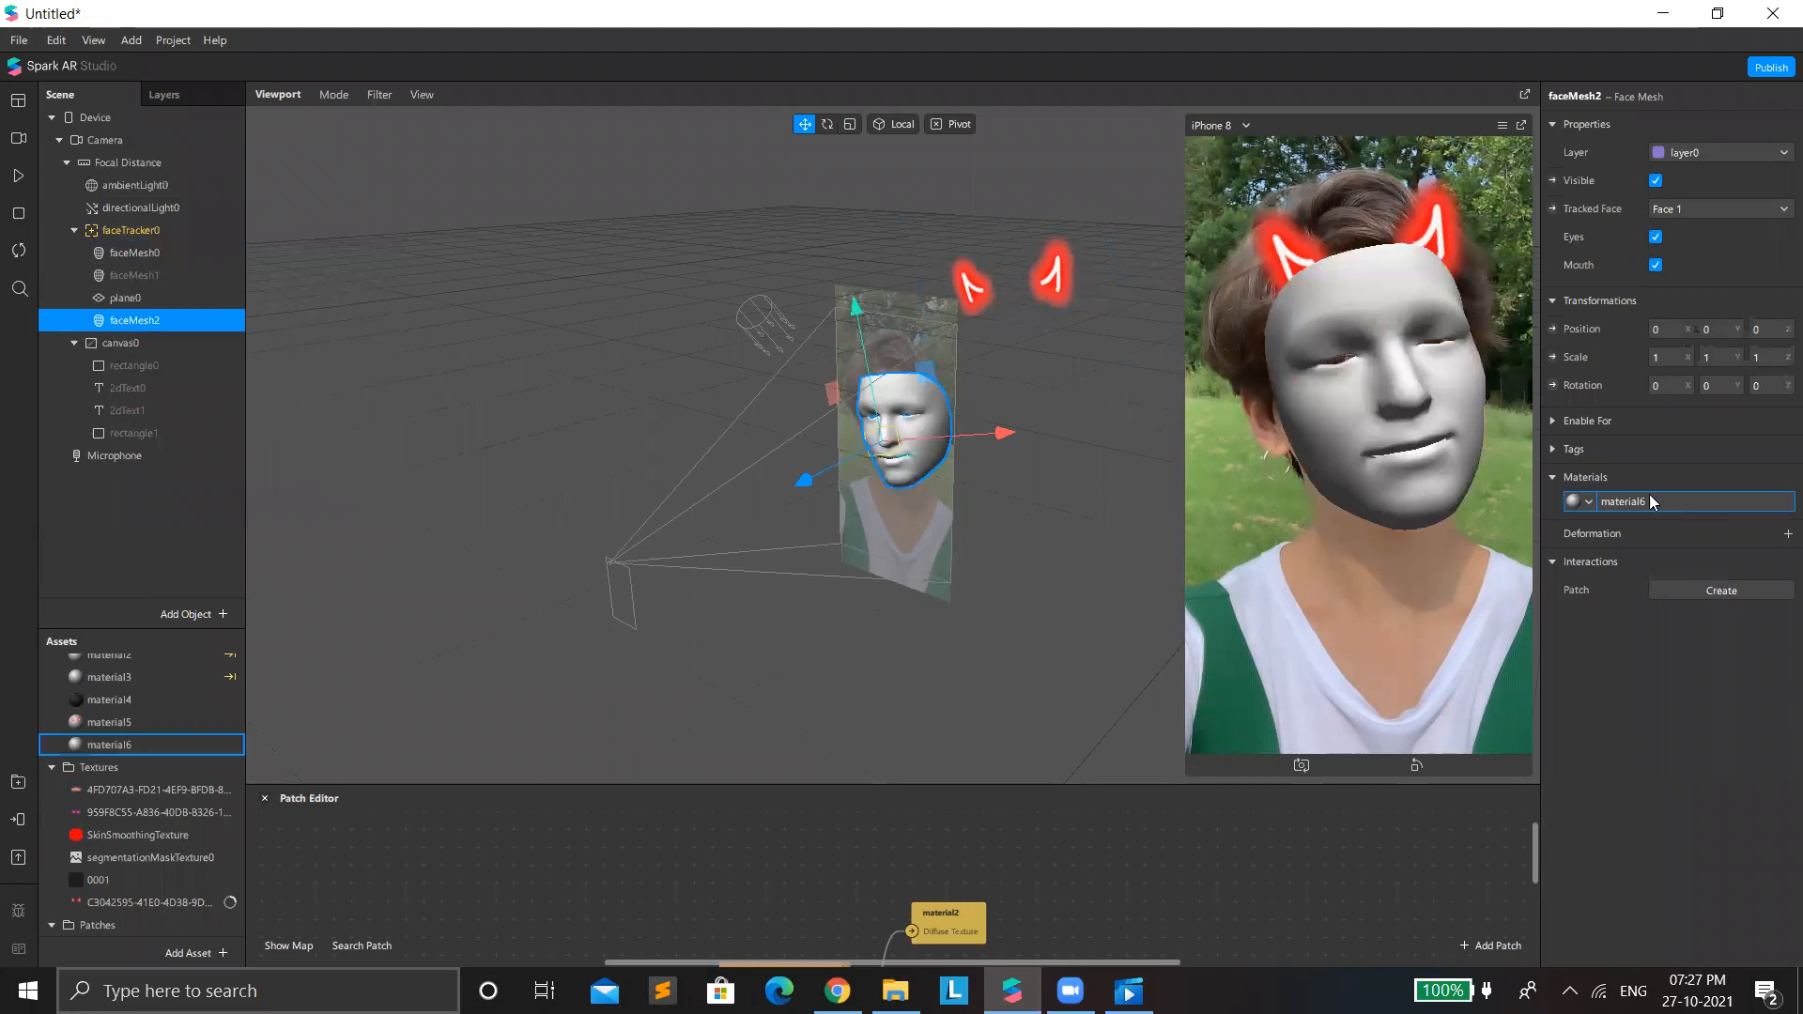
Set material6's shader type to Flat and import the butterflies PNG starting with 09208580 from Downloads as its diffuse texture.
click(1649, 493)
click(1704, 132)
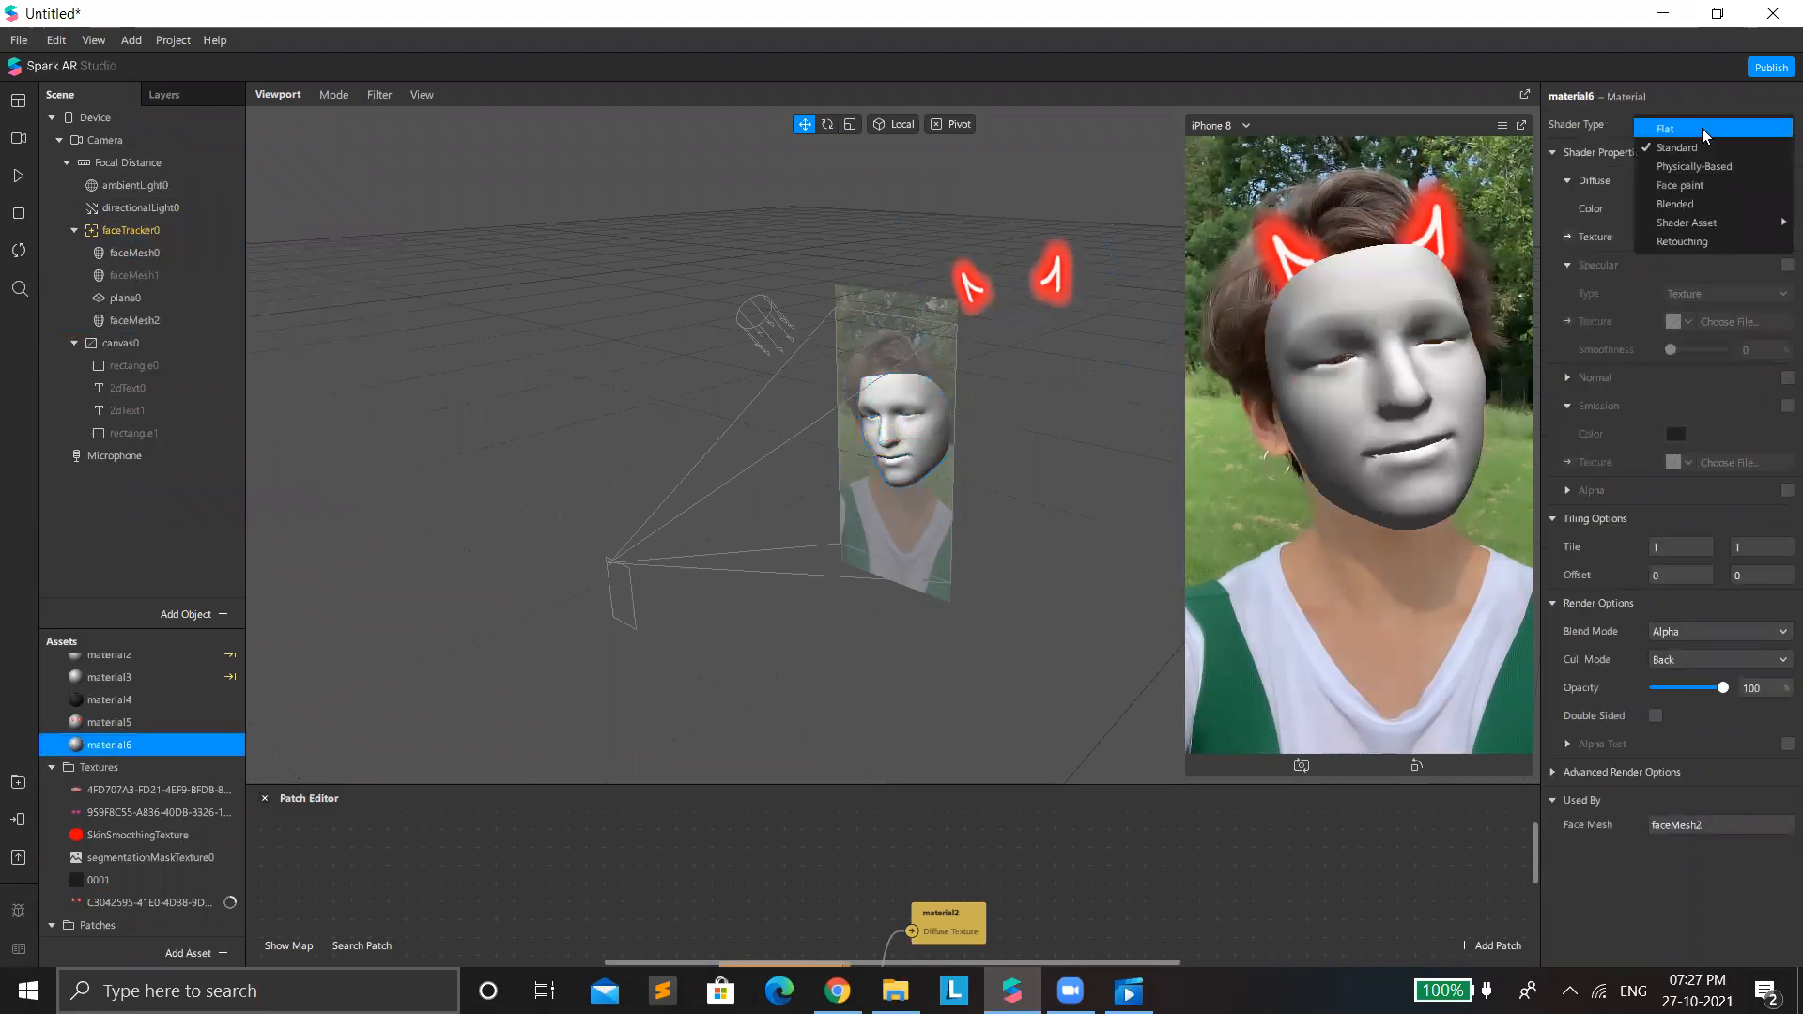
click(1701, 131)
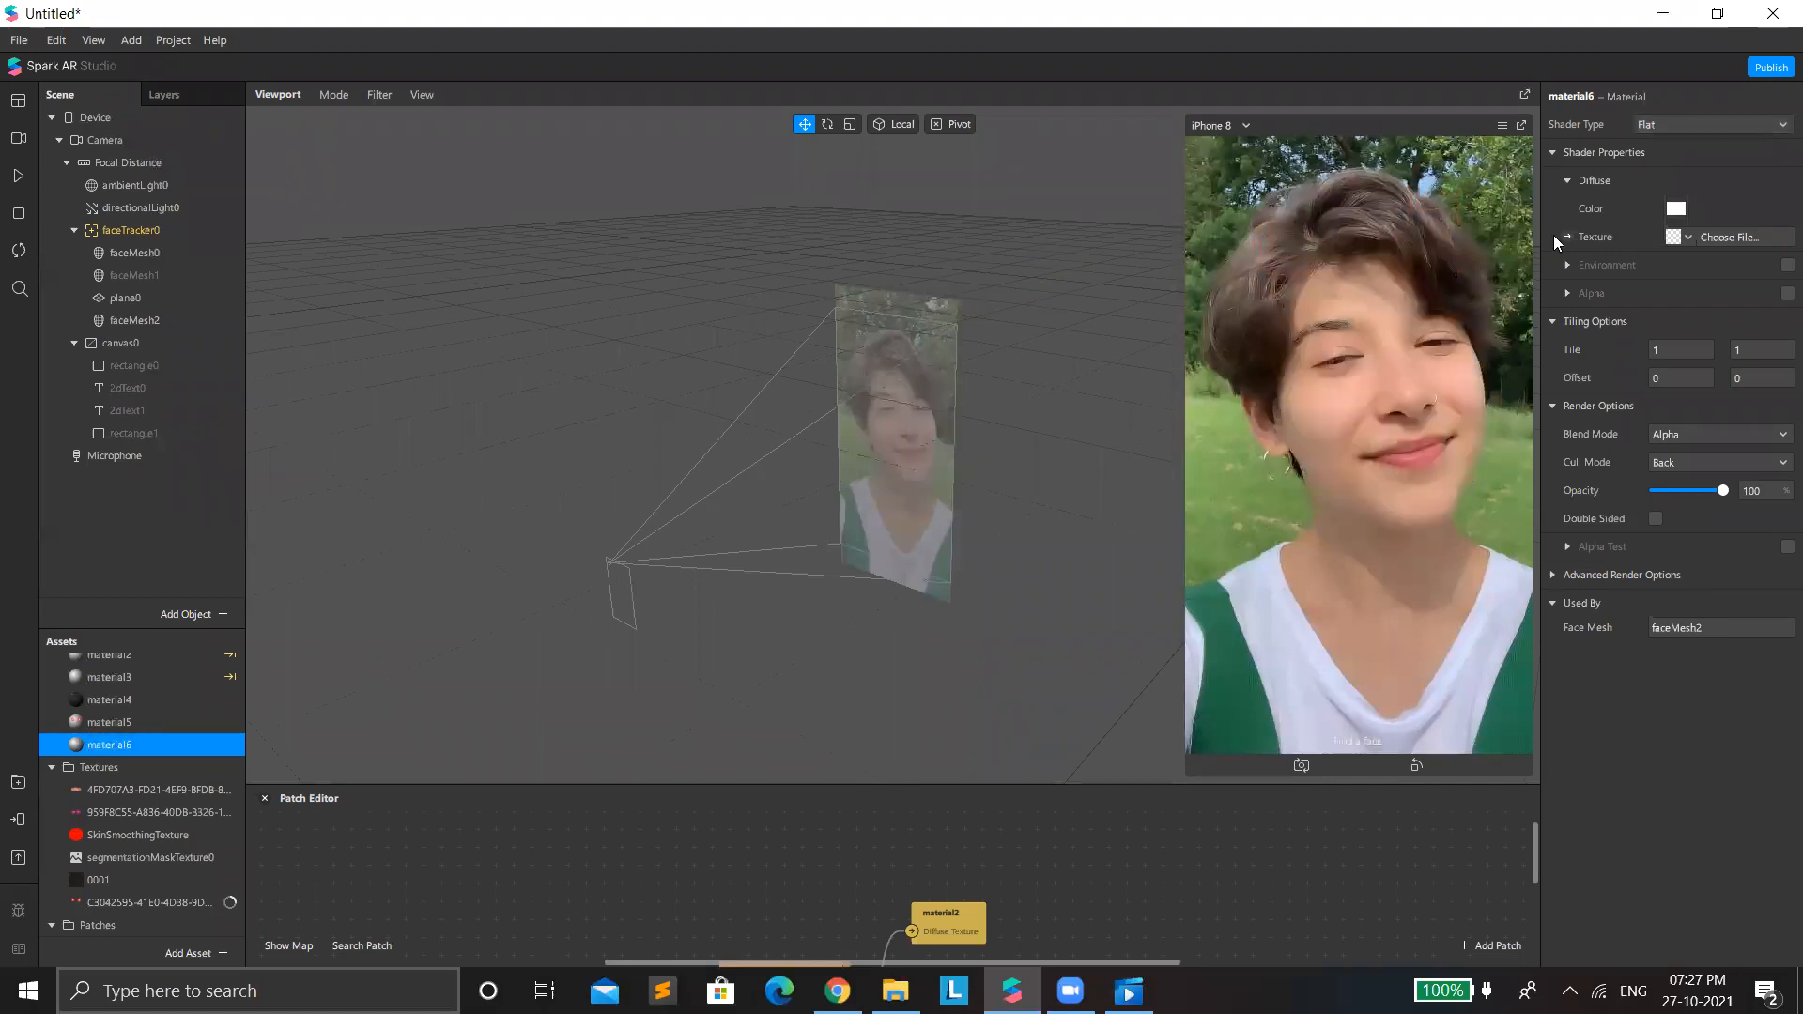
click(1672, 241)
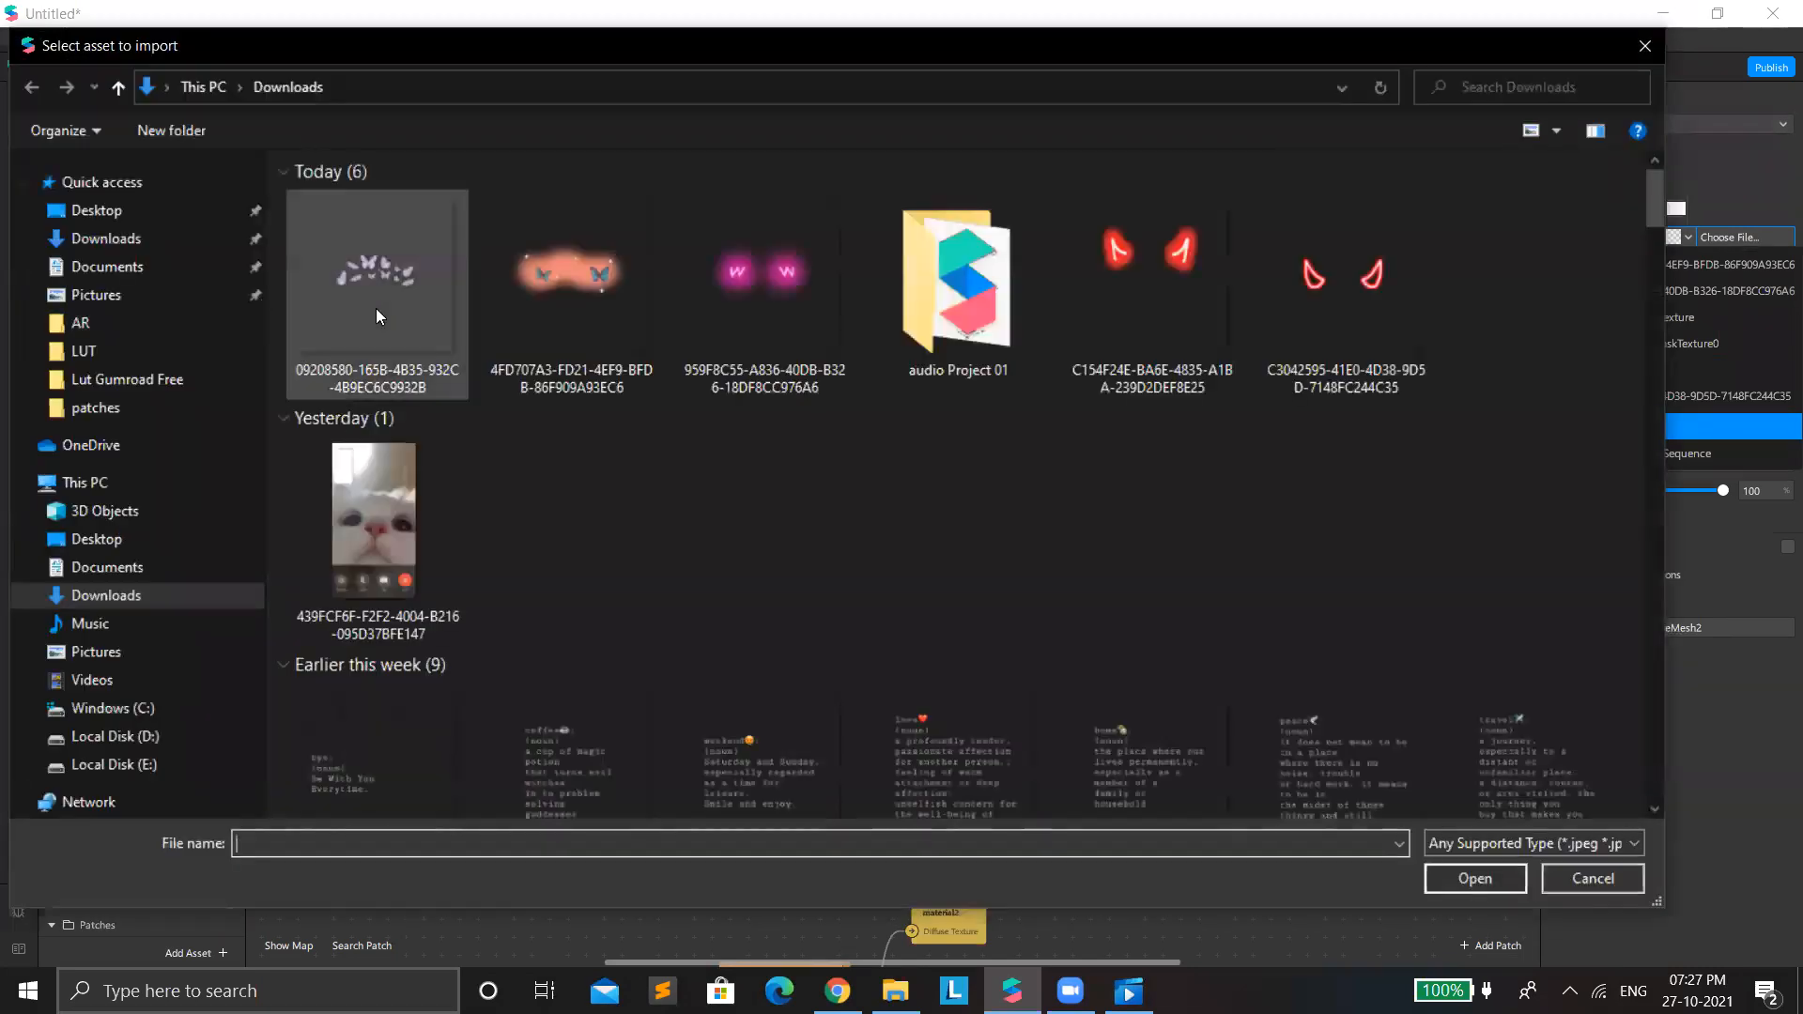
click(376, 310)
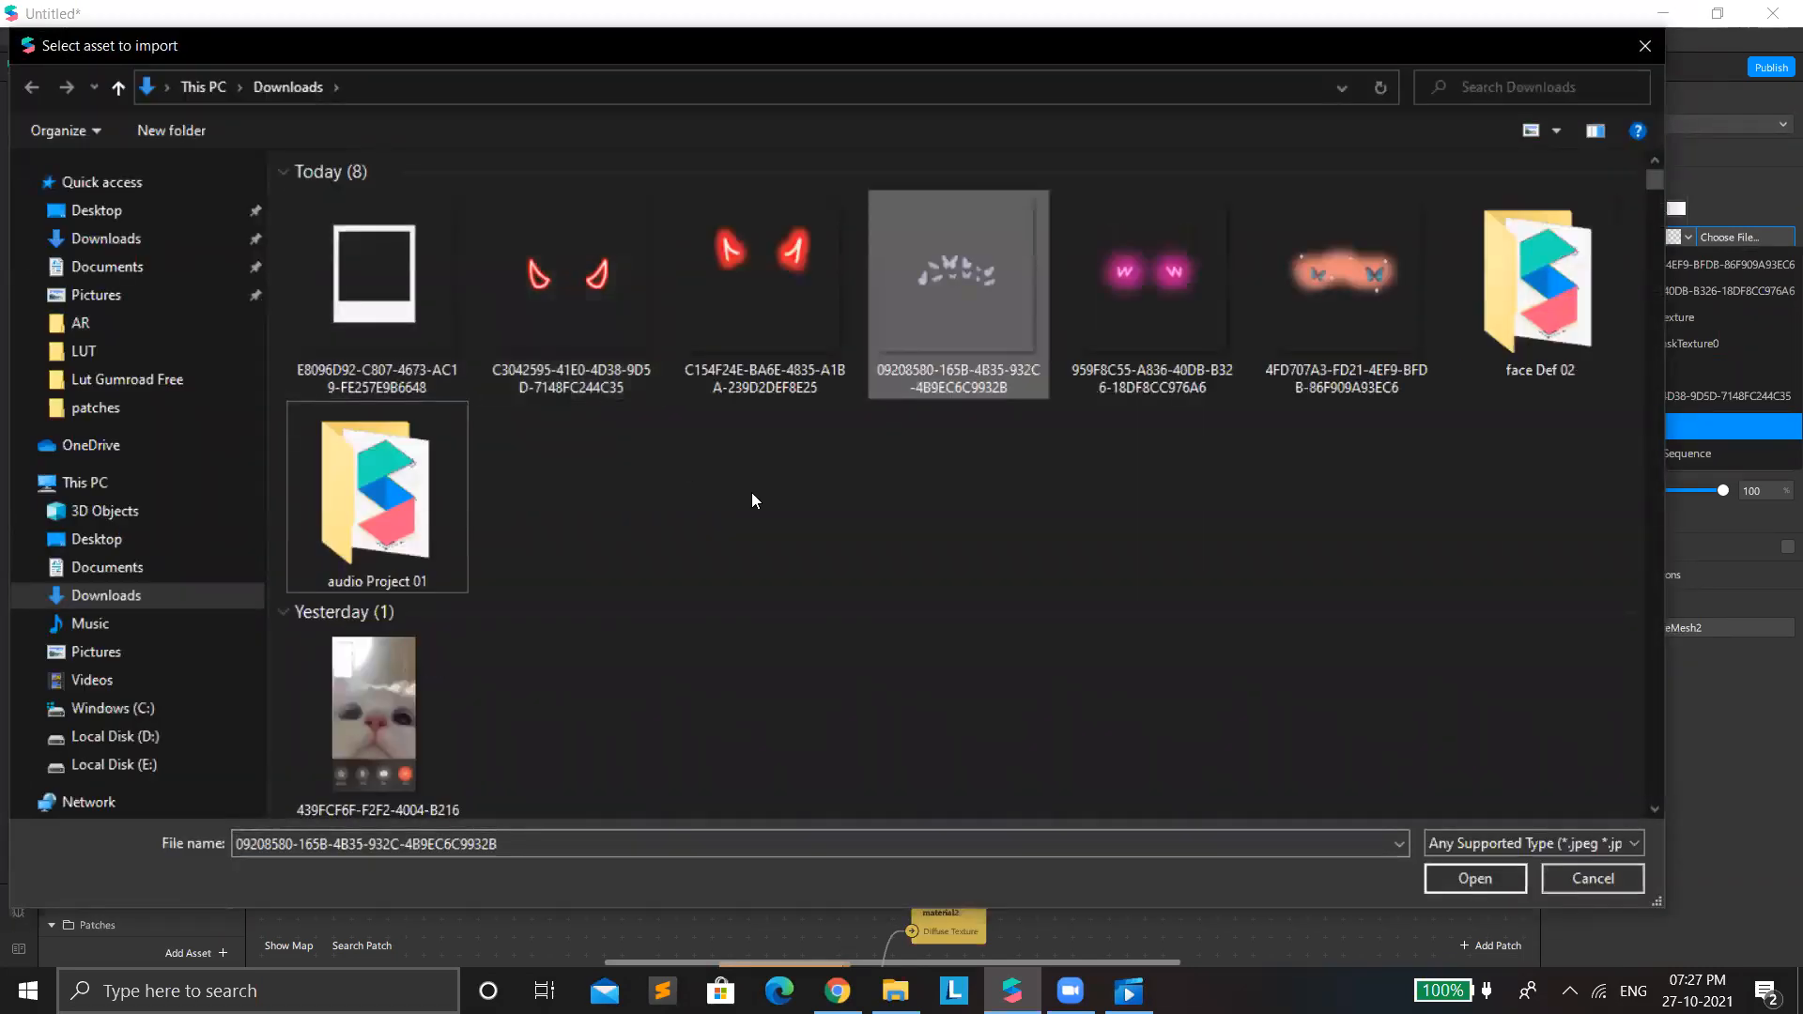
key(Return)
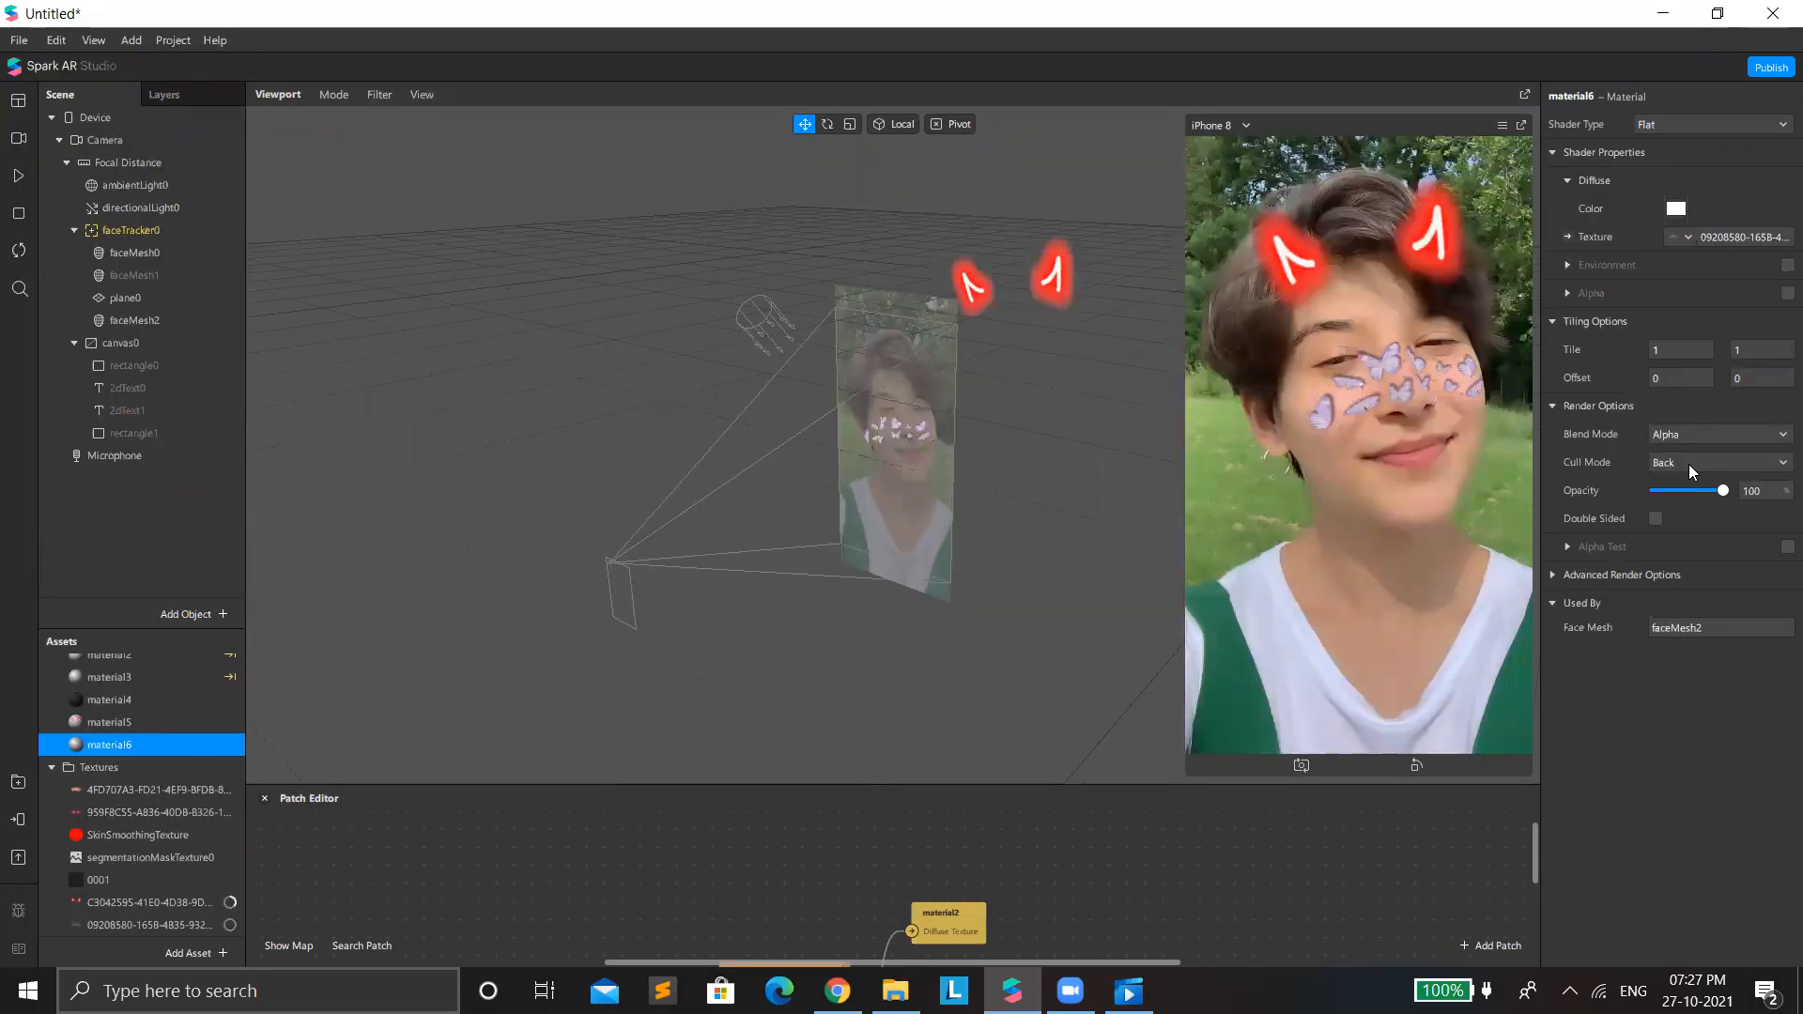
Try red, blue, orange and yellow tints for material6's diffuse color, leaving the color dialog without applying any.
drag(1717, 501, 1774, 566)
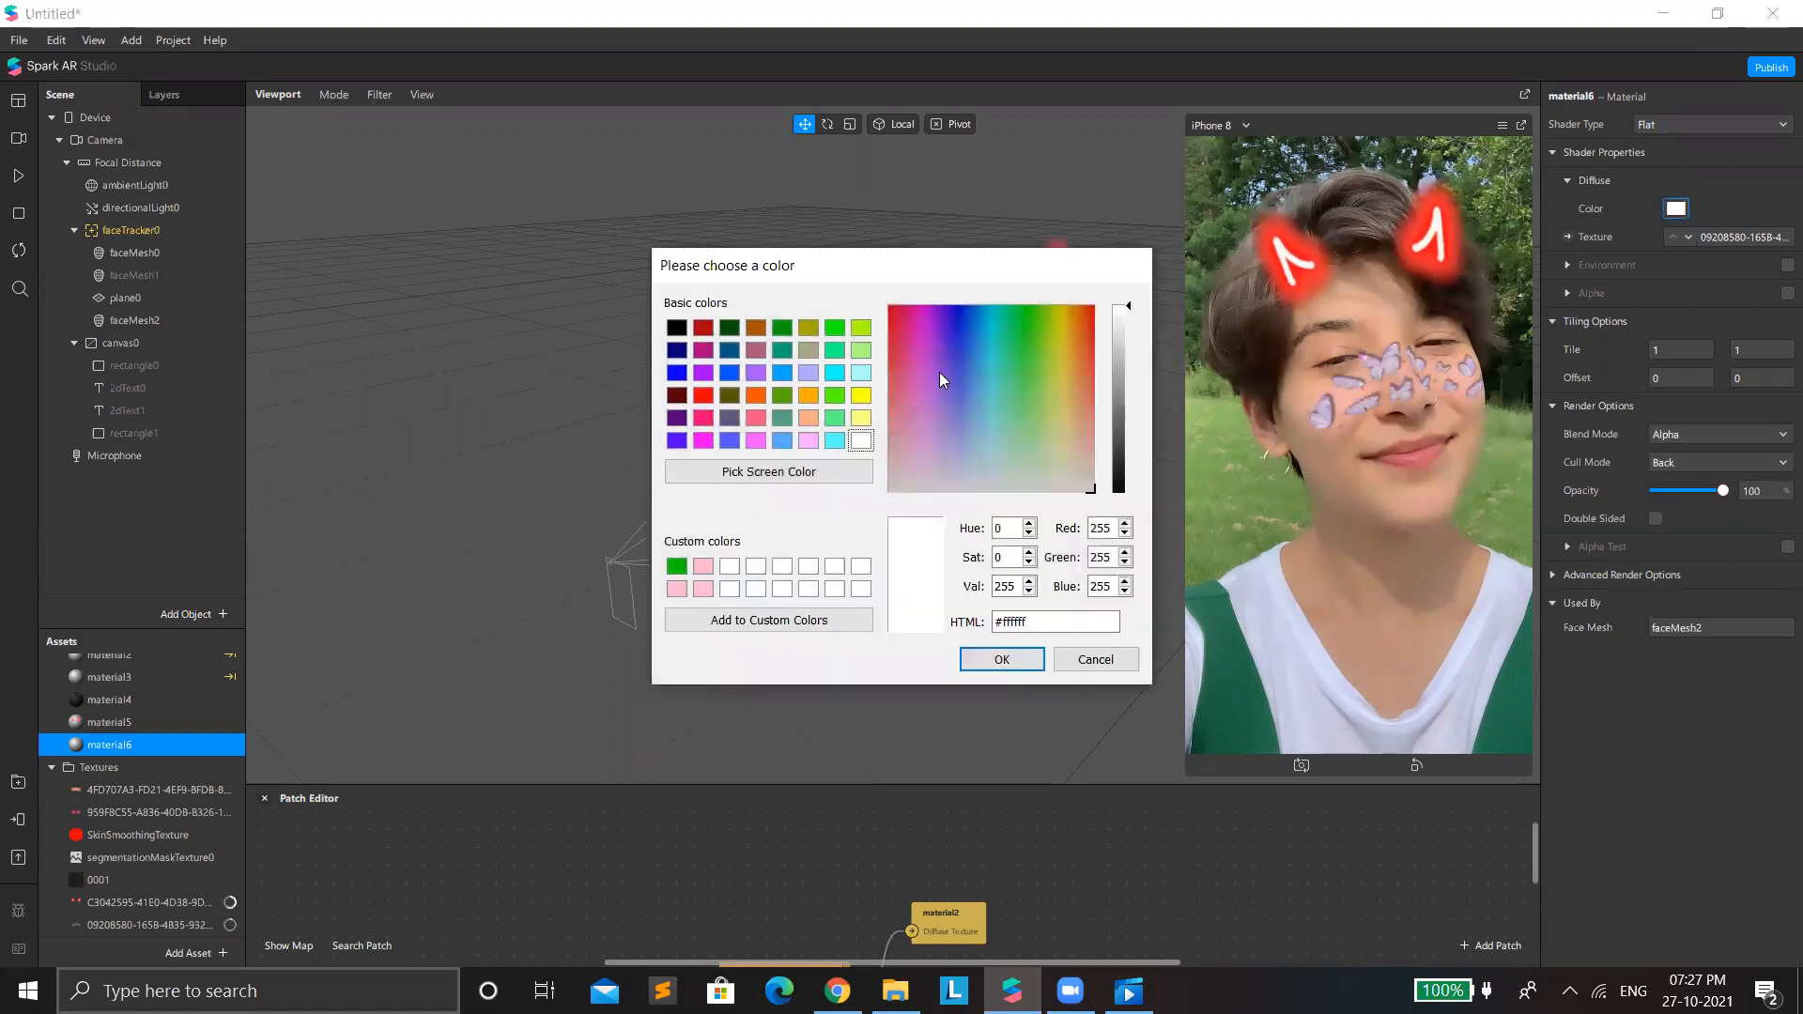
drag(1081, 316, 1089, 309)
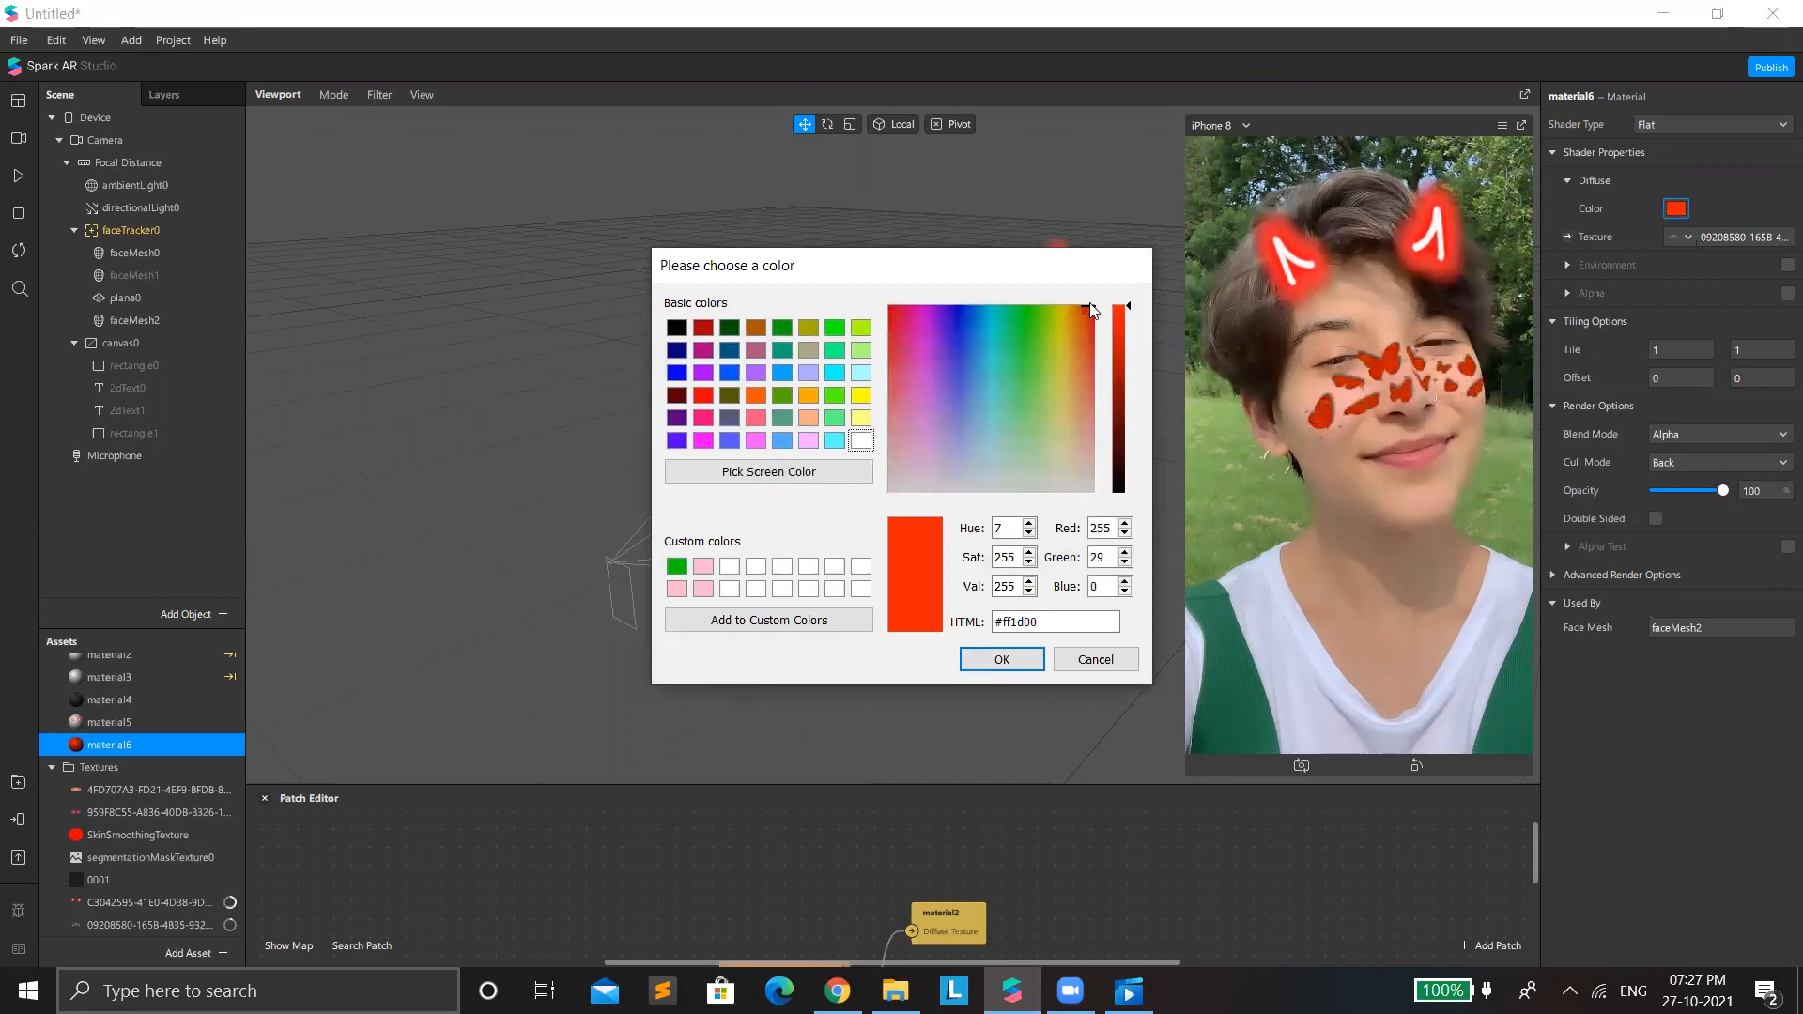
click(729, 395)
click(756, 441)
click(782, 440)
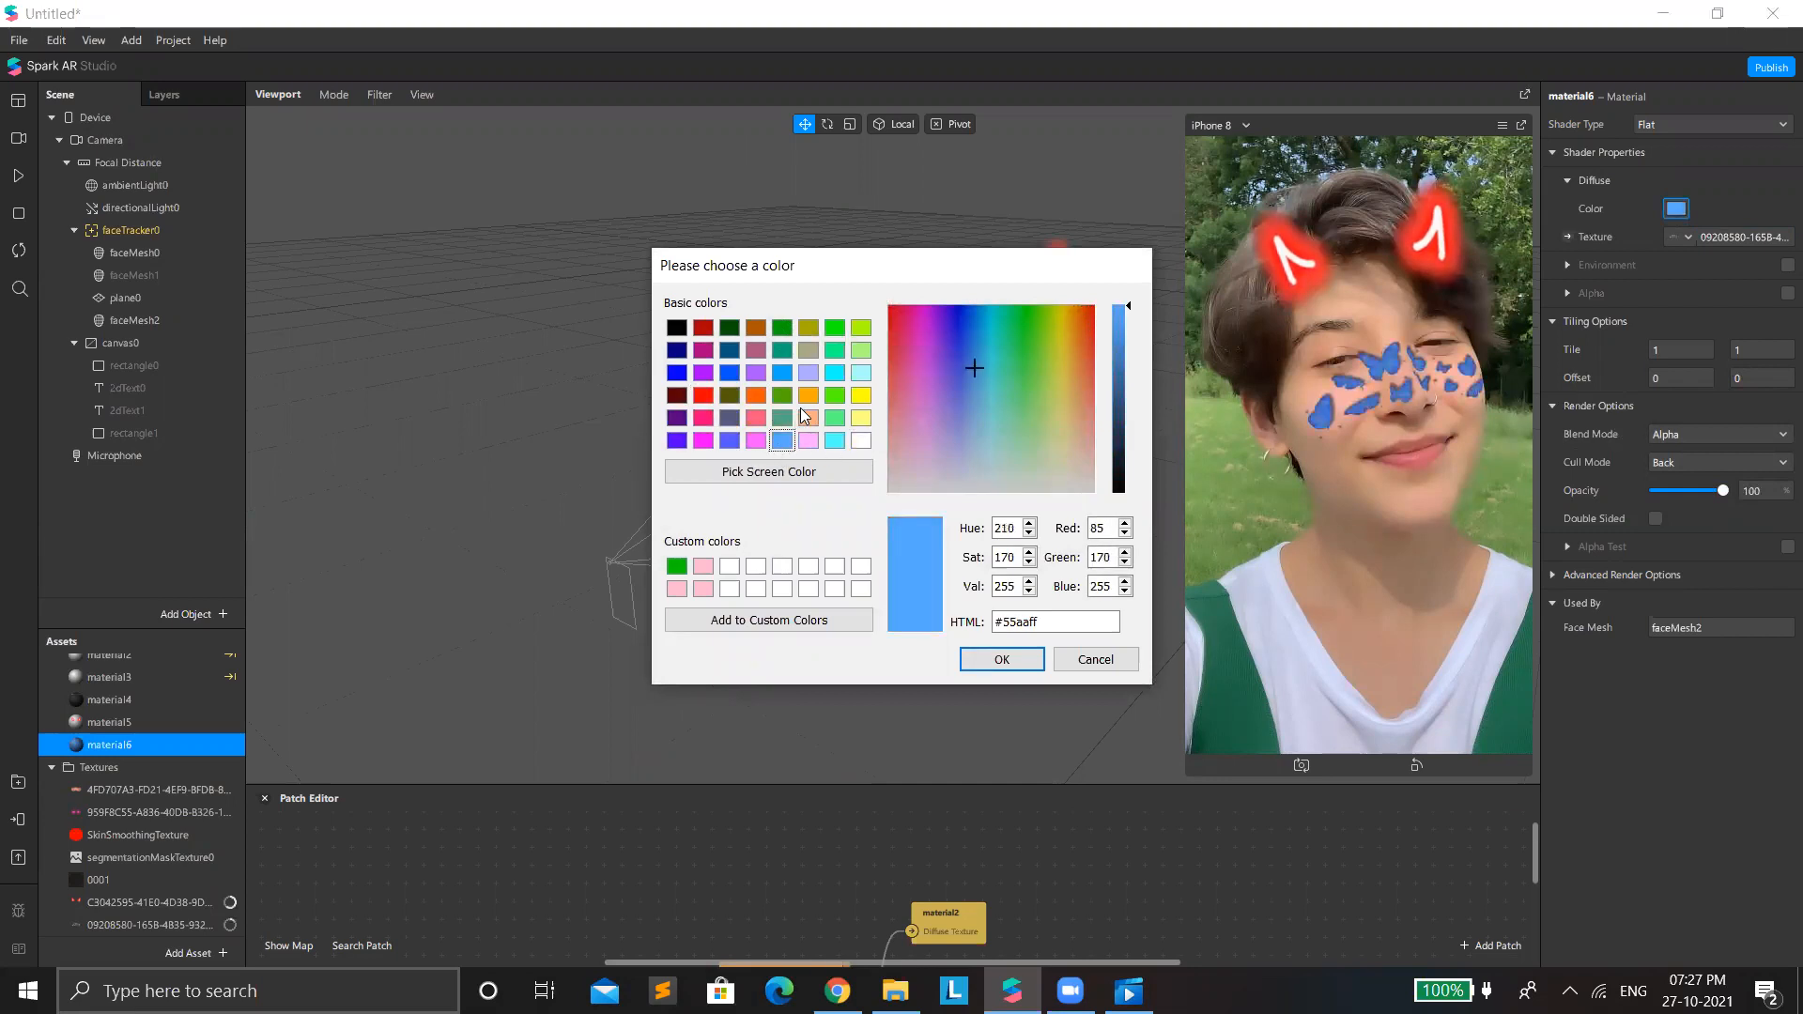
click(809, 418)
click(809, 395)
click(861, 396)
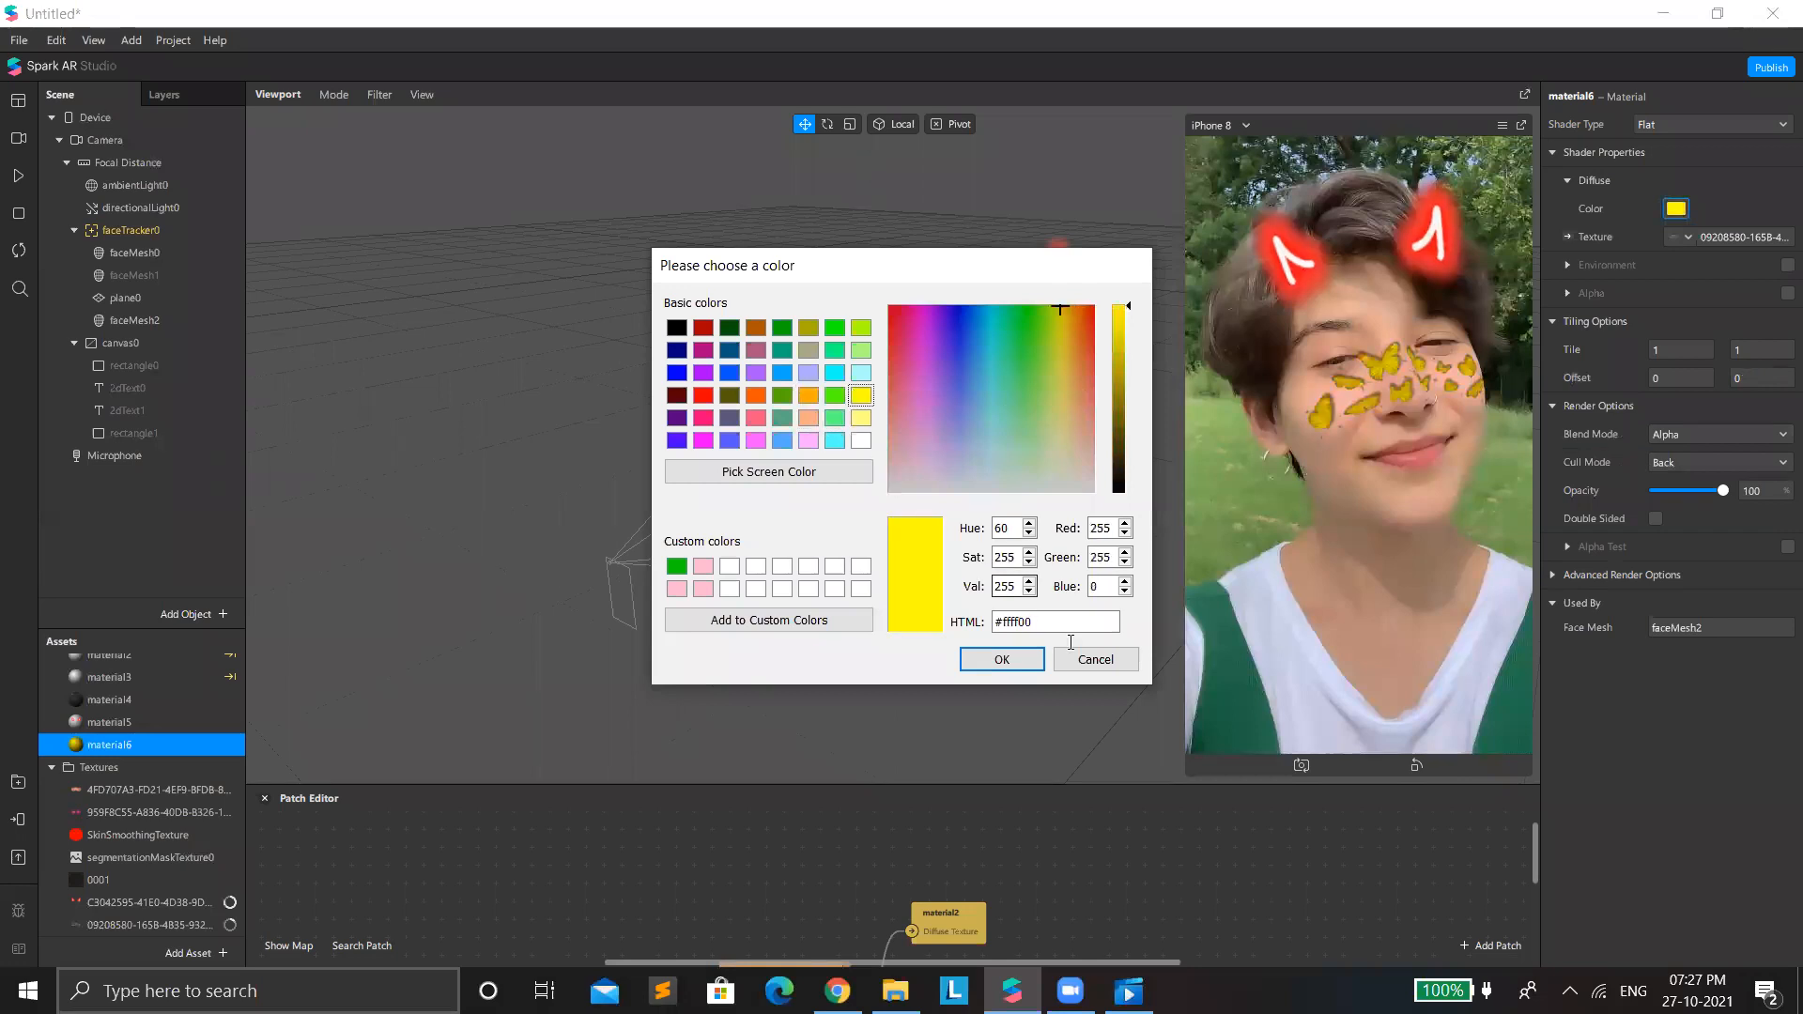
click(1095, 659)
Collapse the Patch Editor, enlarge the phone preview, and select faceMesh2 in the scene.
drag(1345, 791, 1383, 918)
drag(1185, 782, 1097, 920)
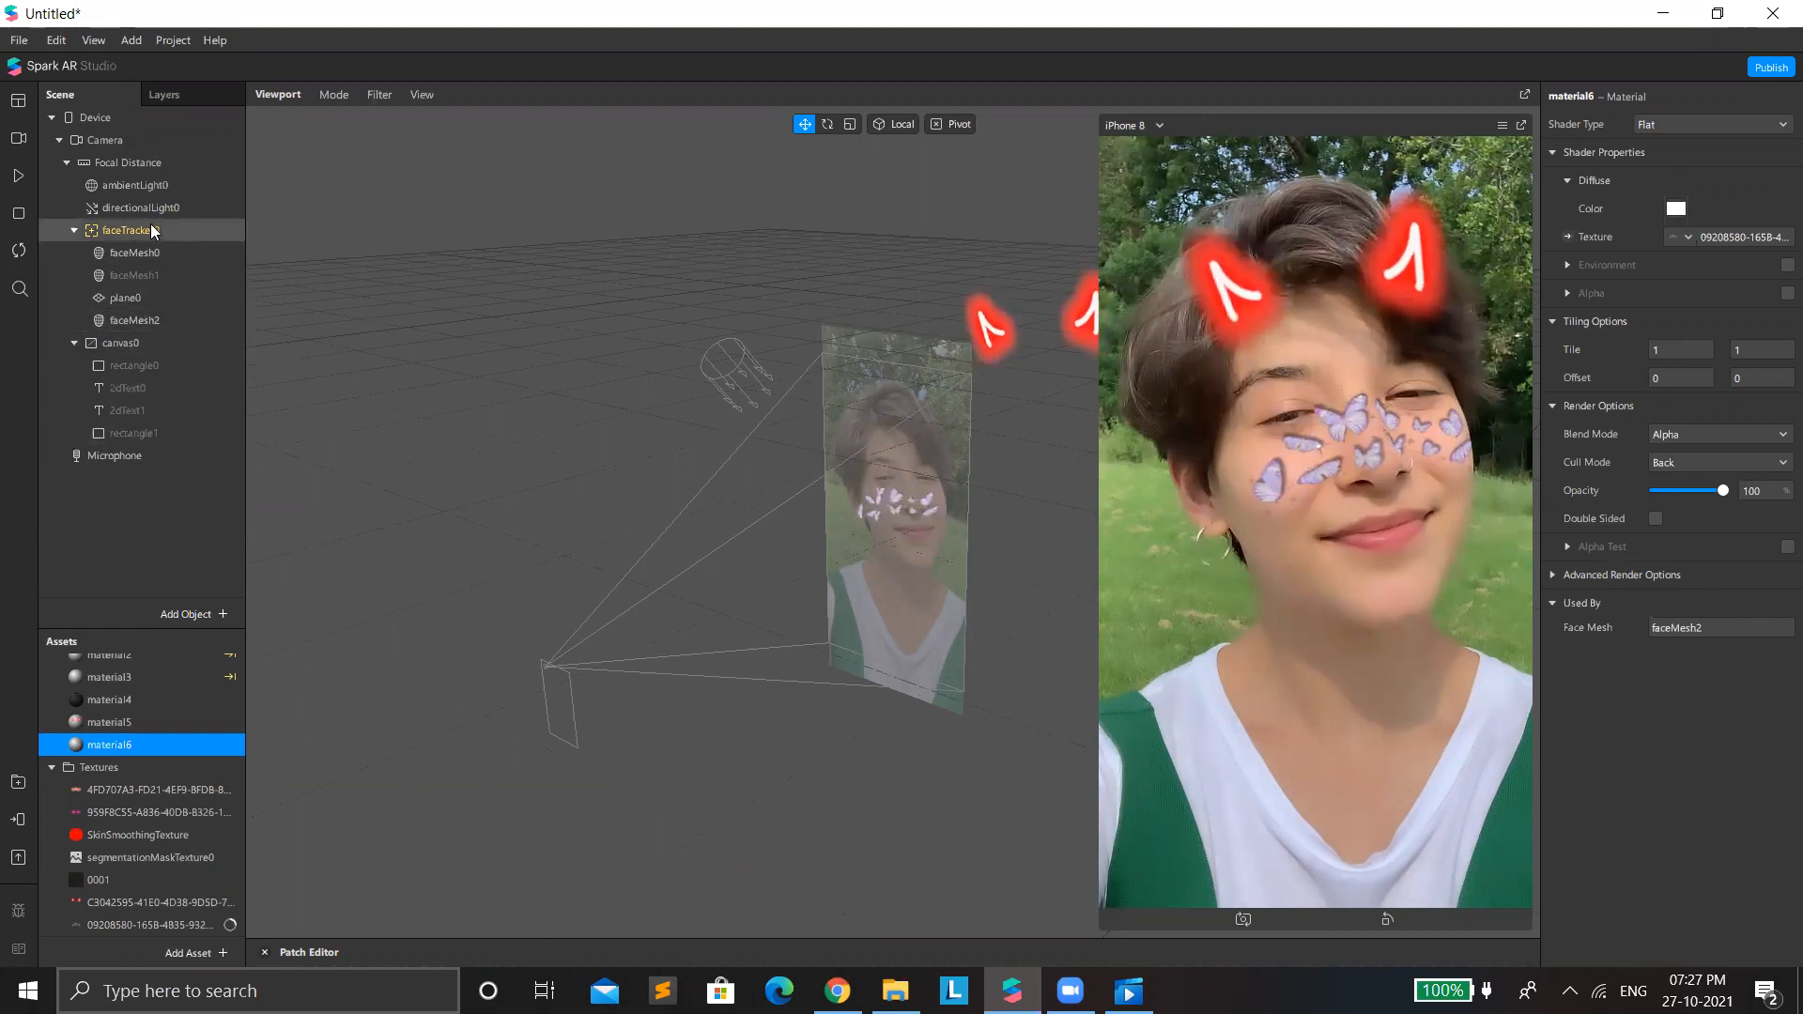
click(158, 319)
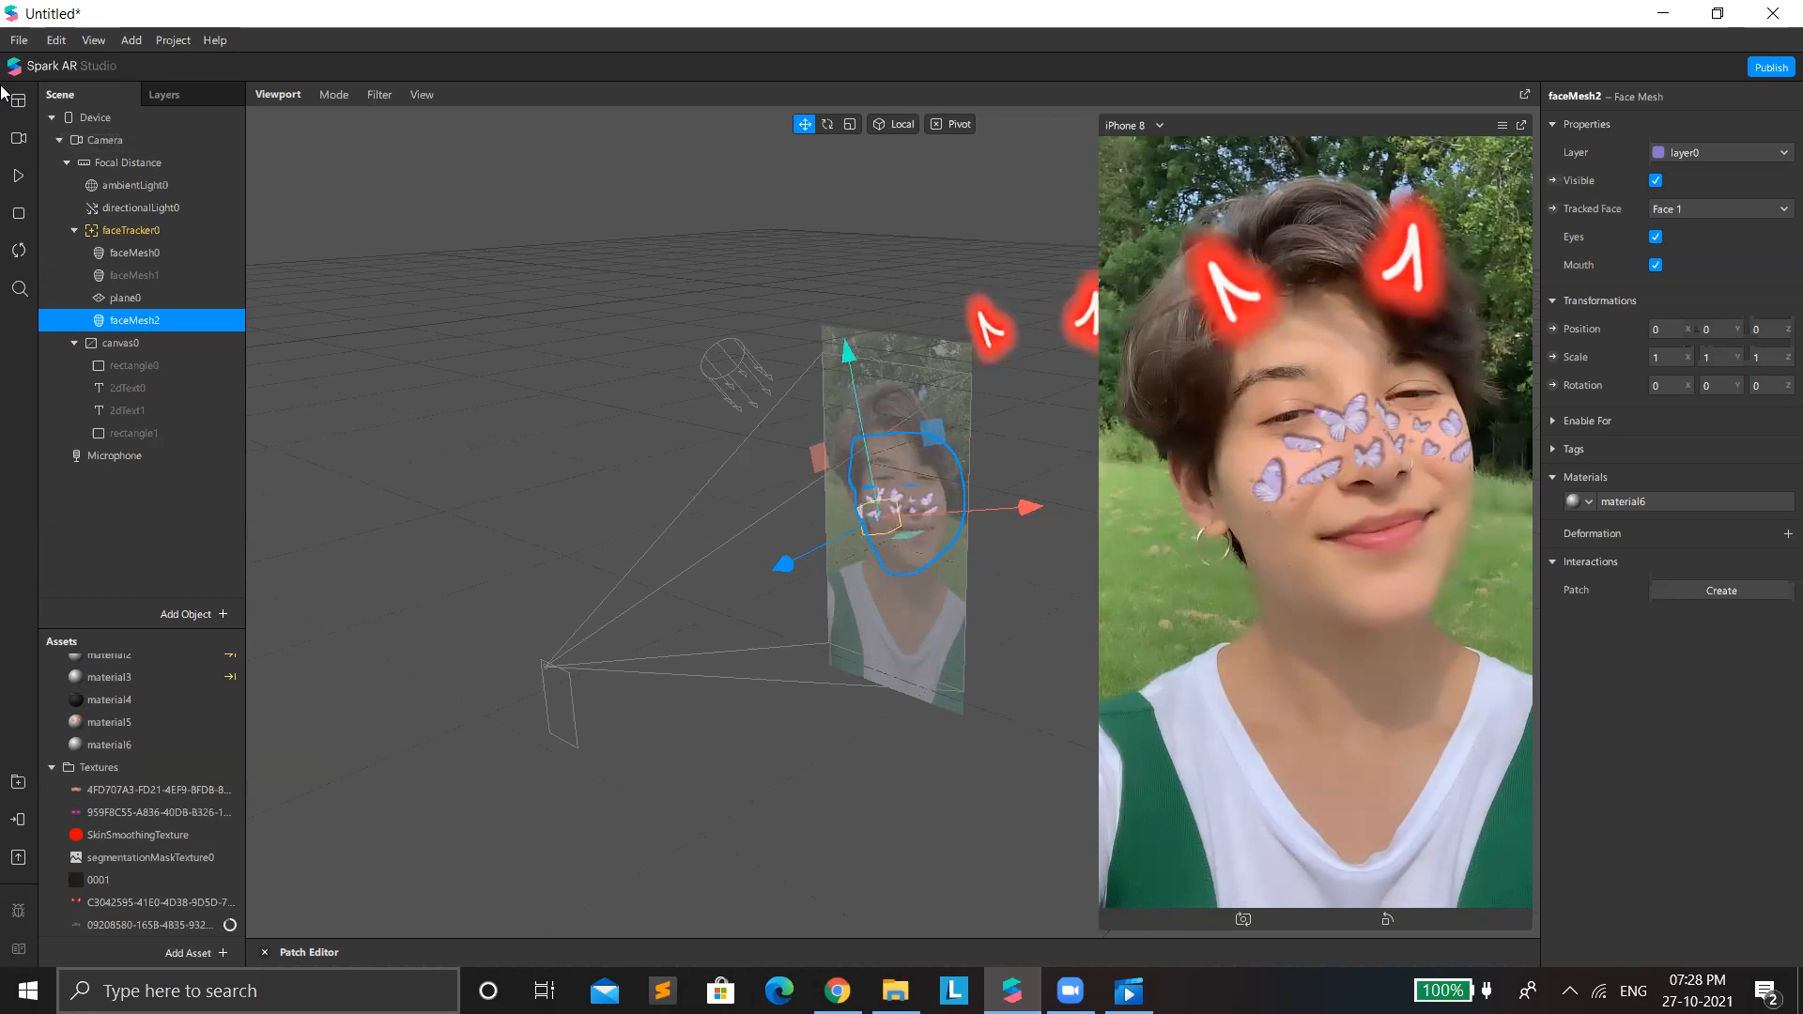
Save the project in Downloads under the name "project 04".
click(20, 42)
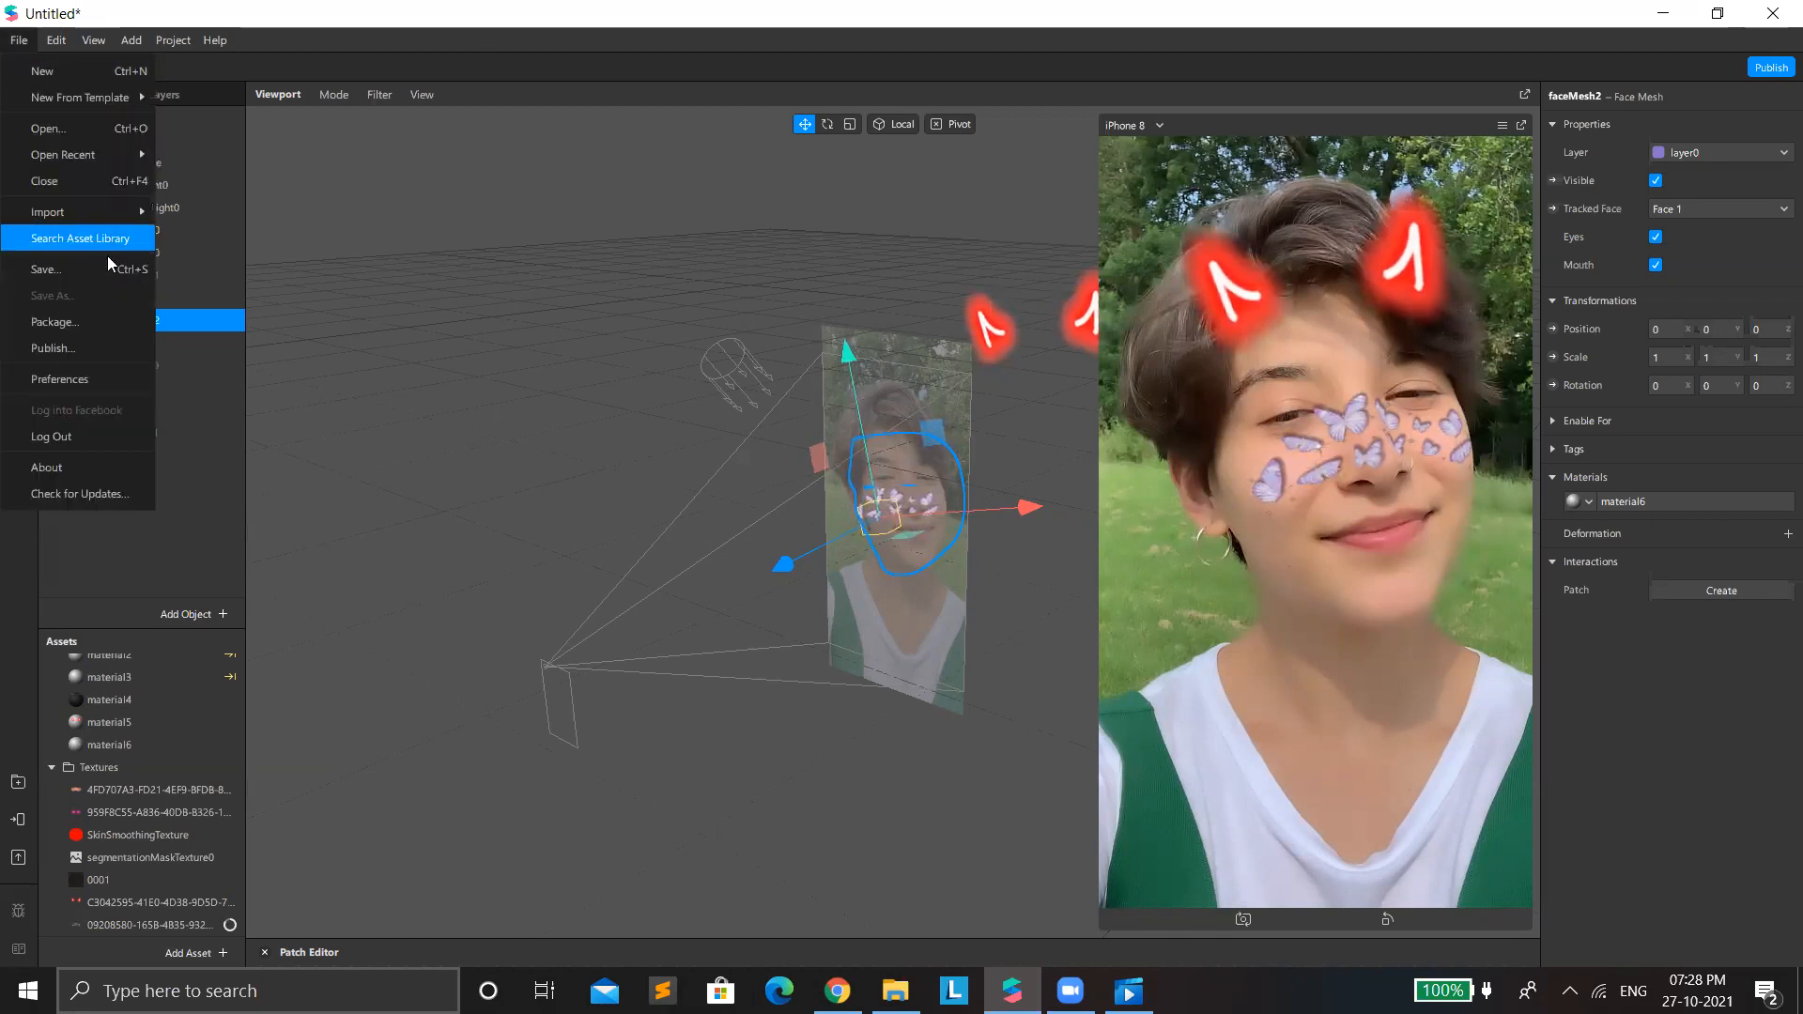
click(53, 268)
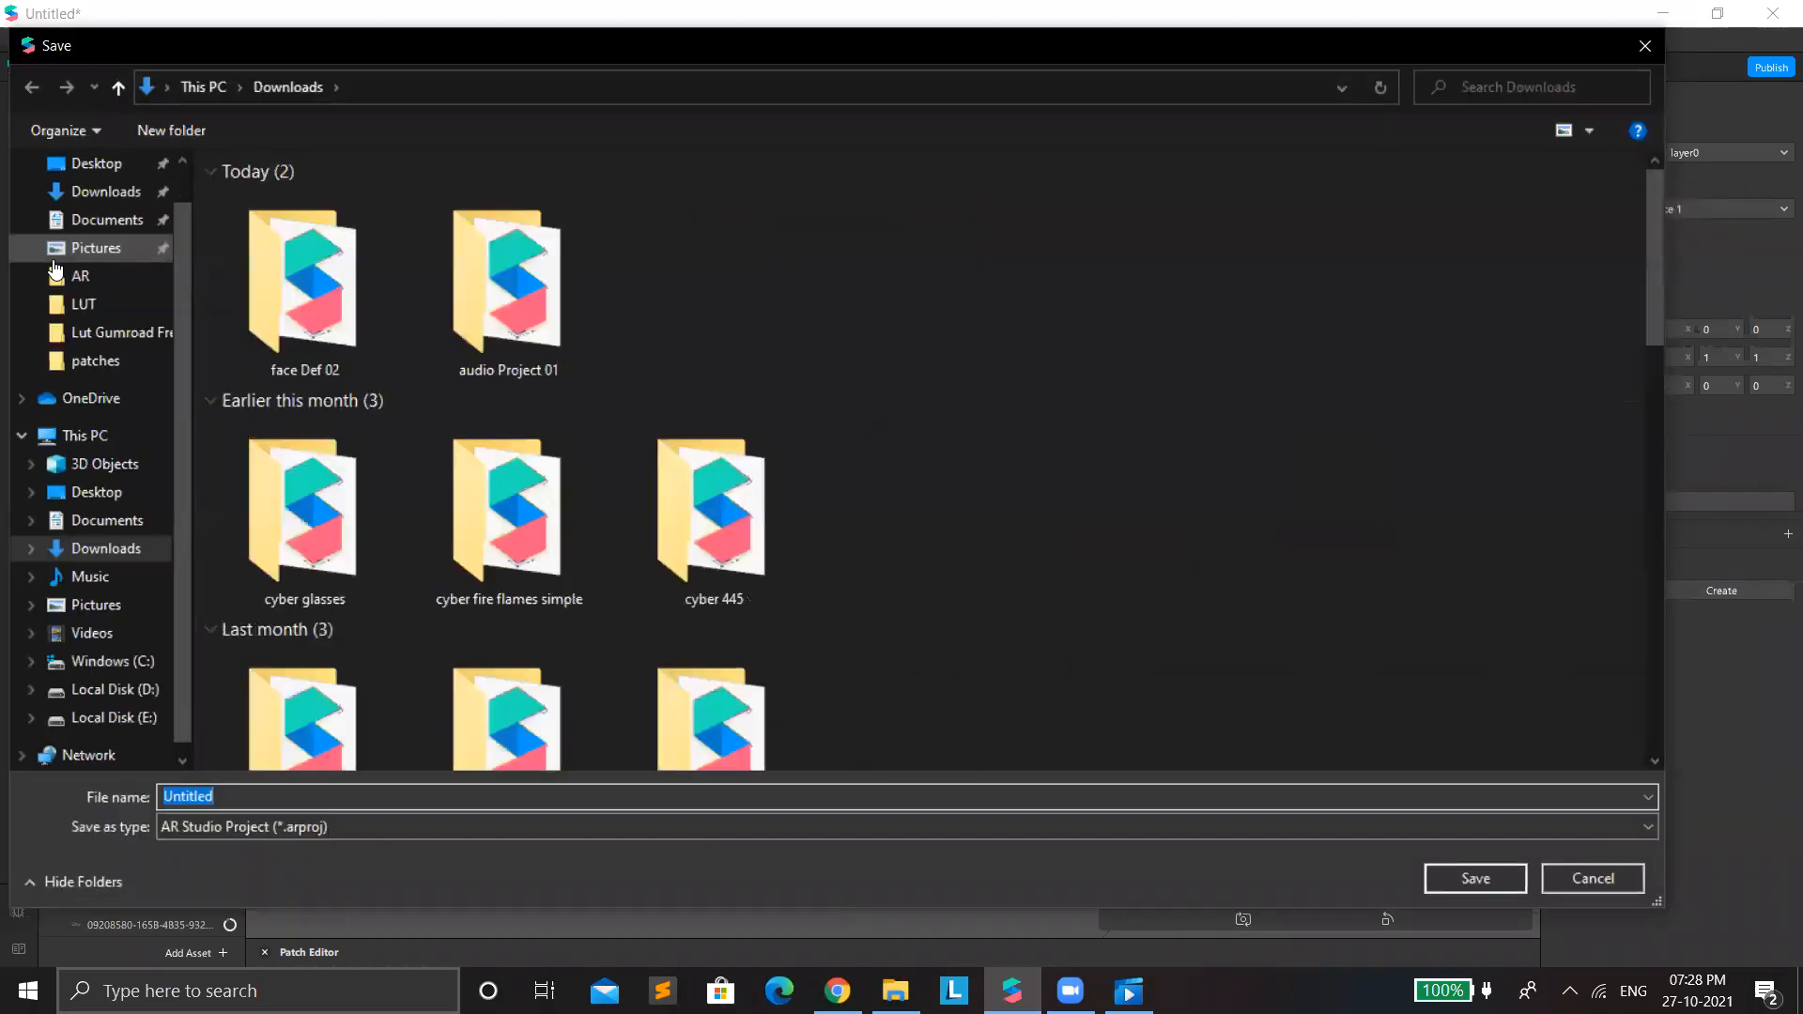
text(p)
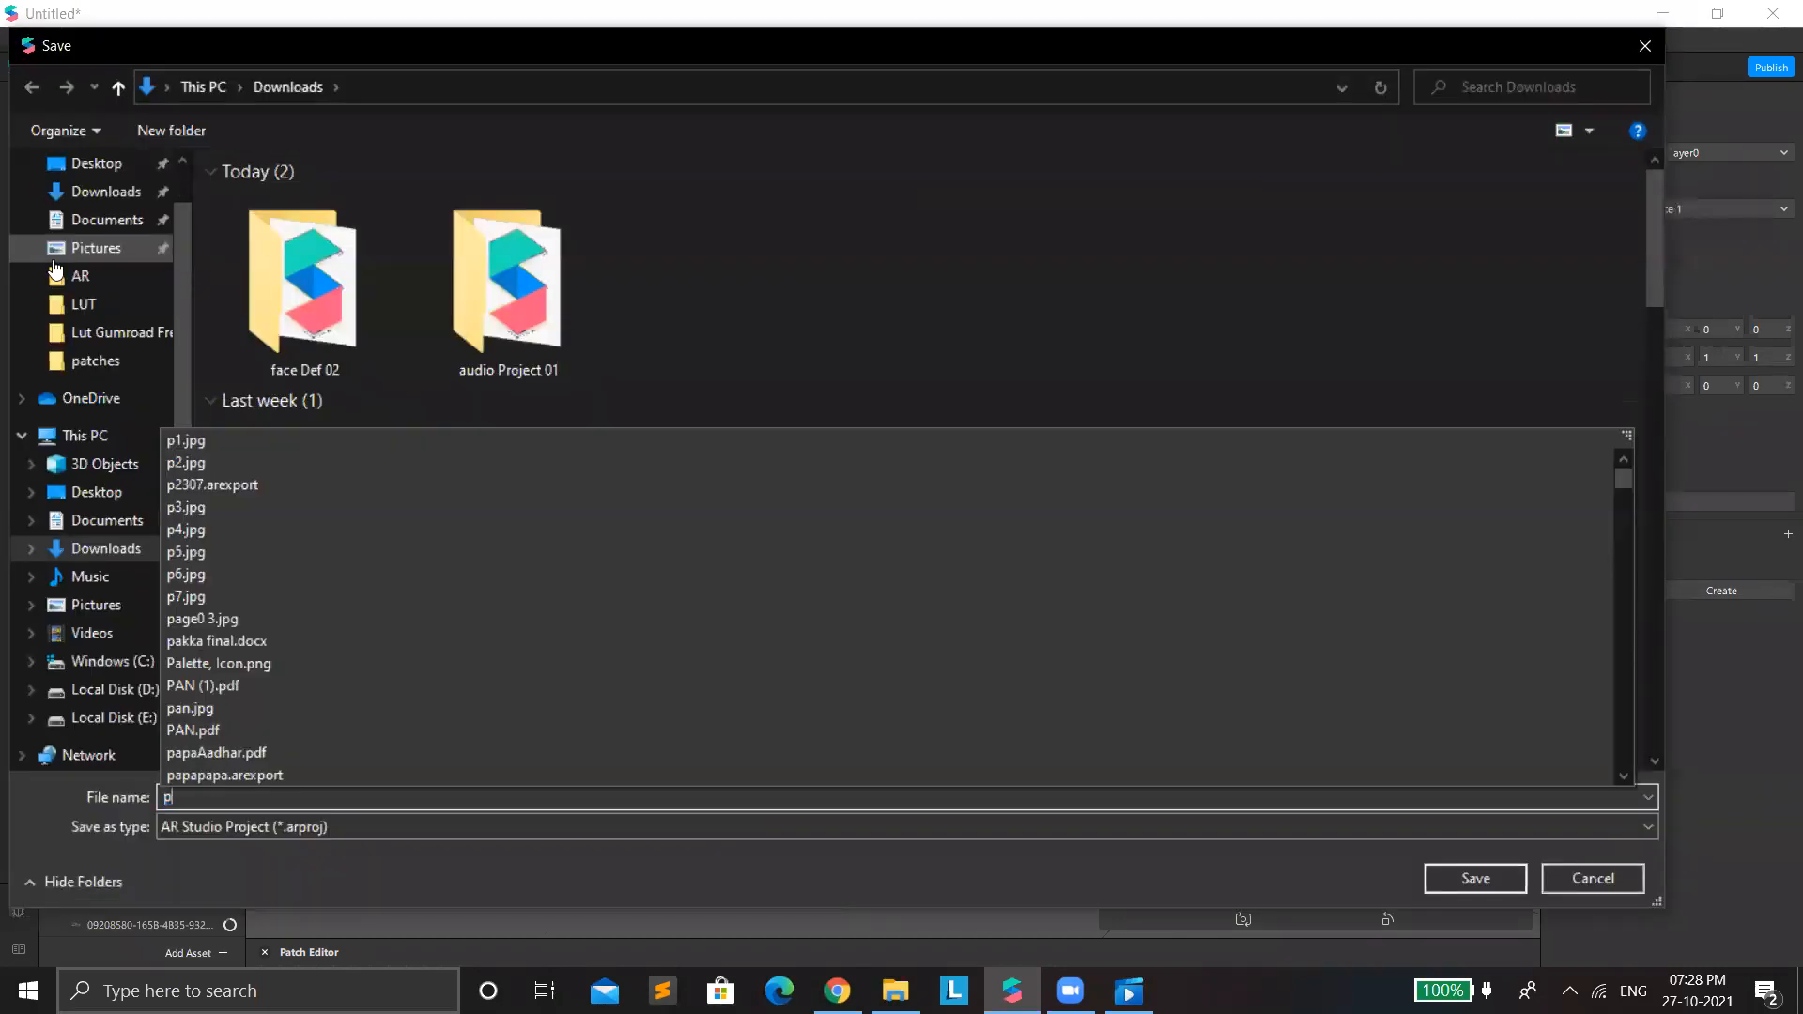
key(BackSpace)
text(pr)
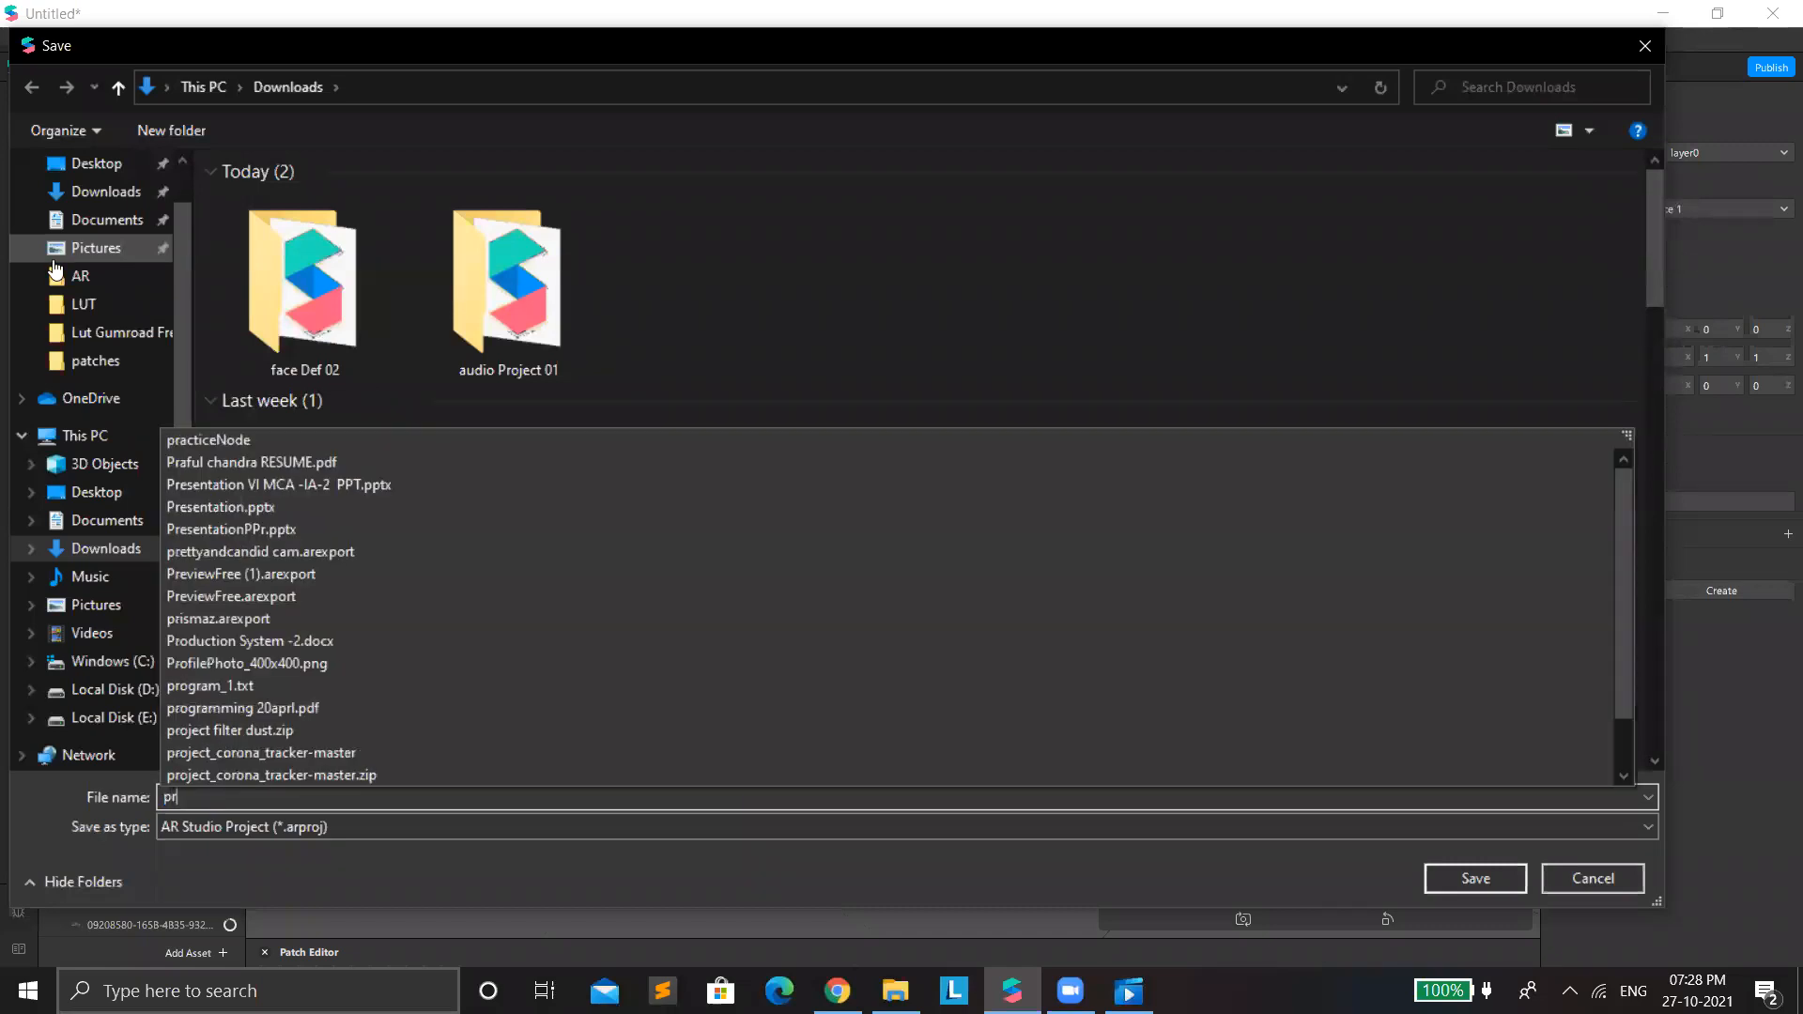
text(oject 07)
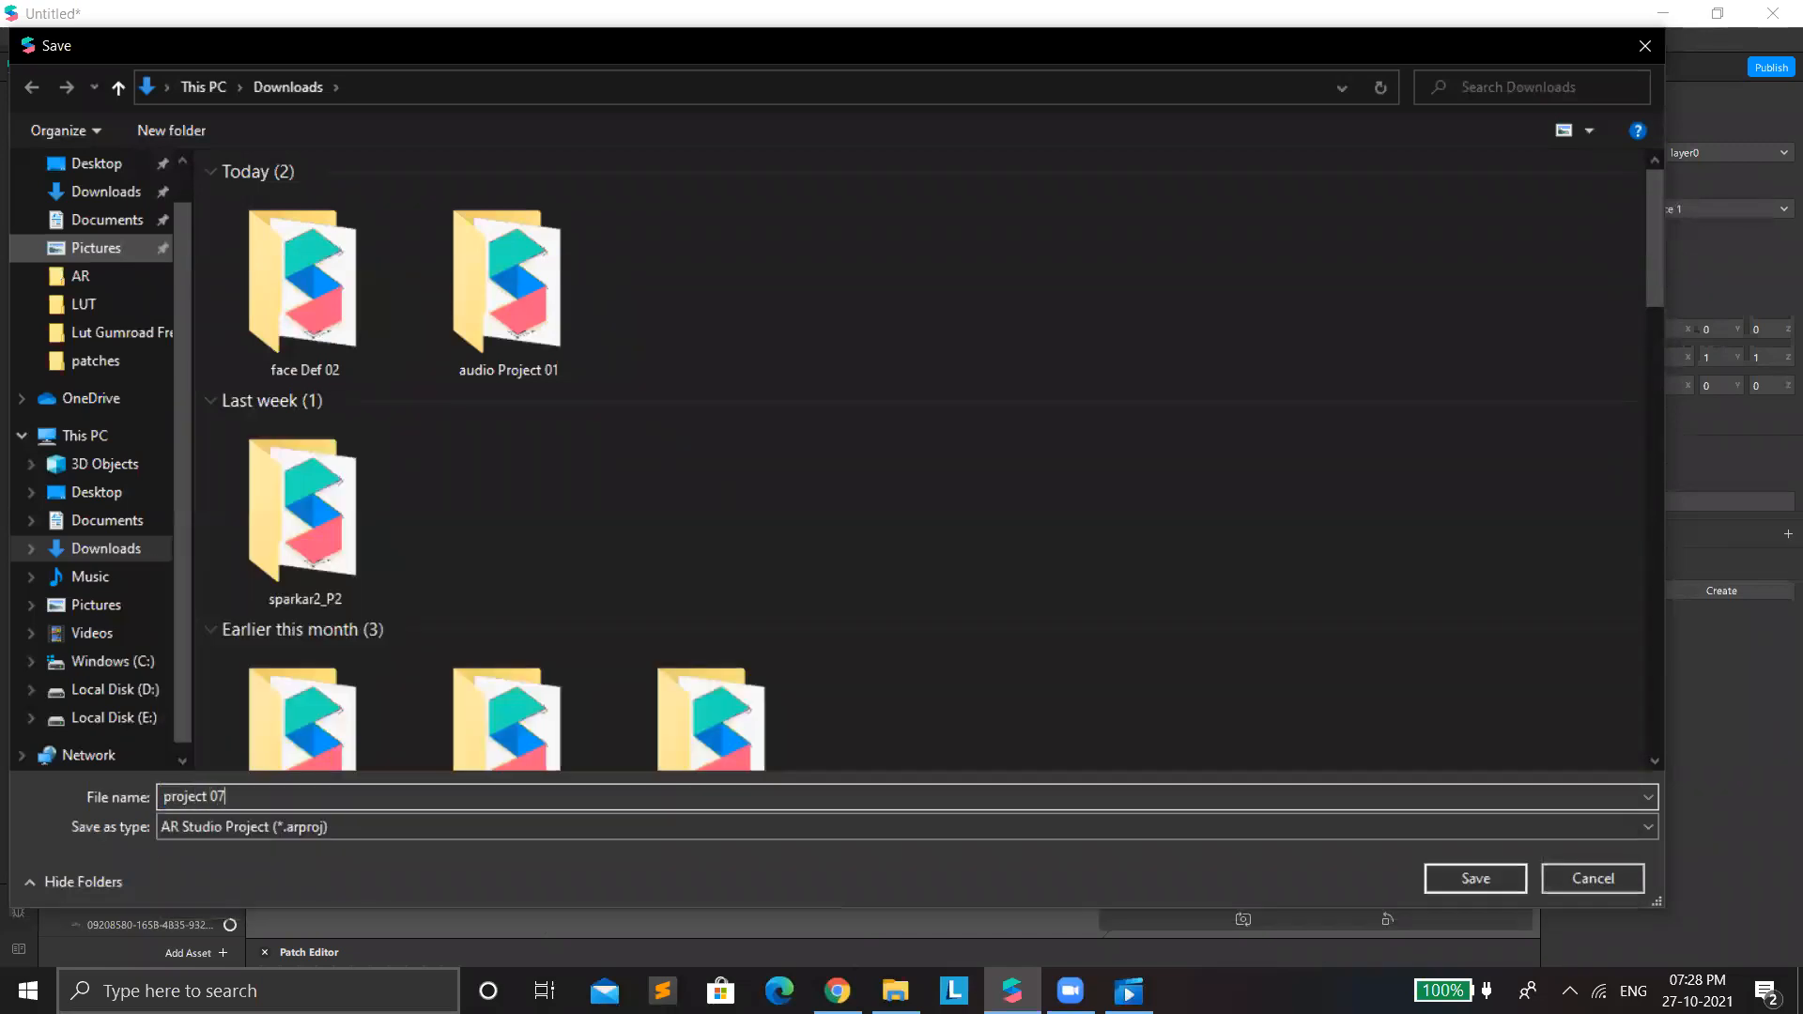
click(1485, 884)
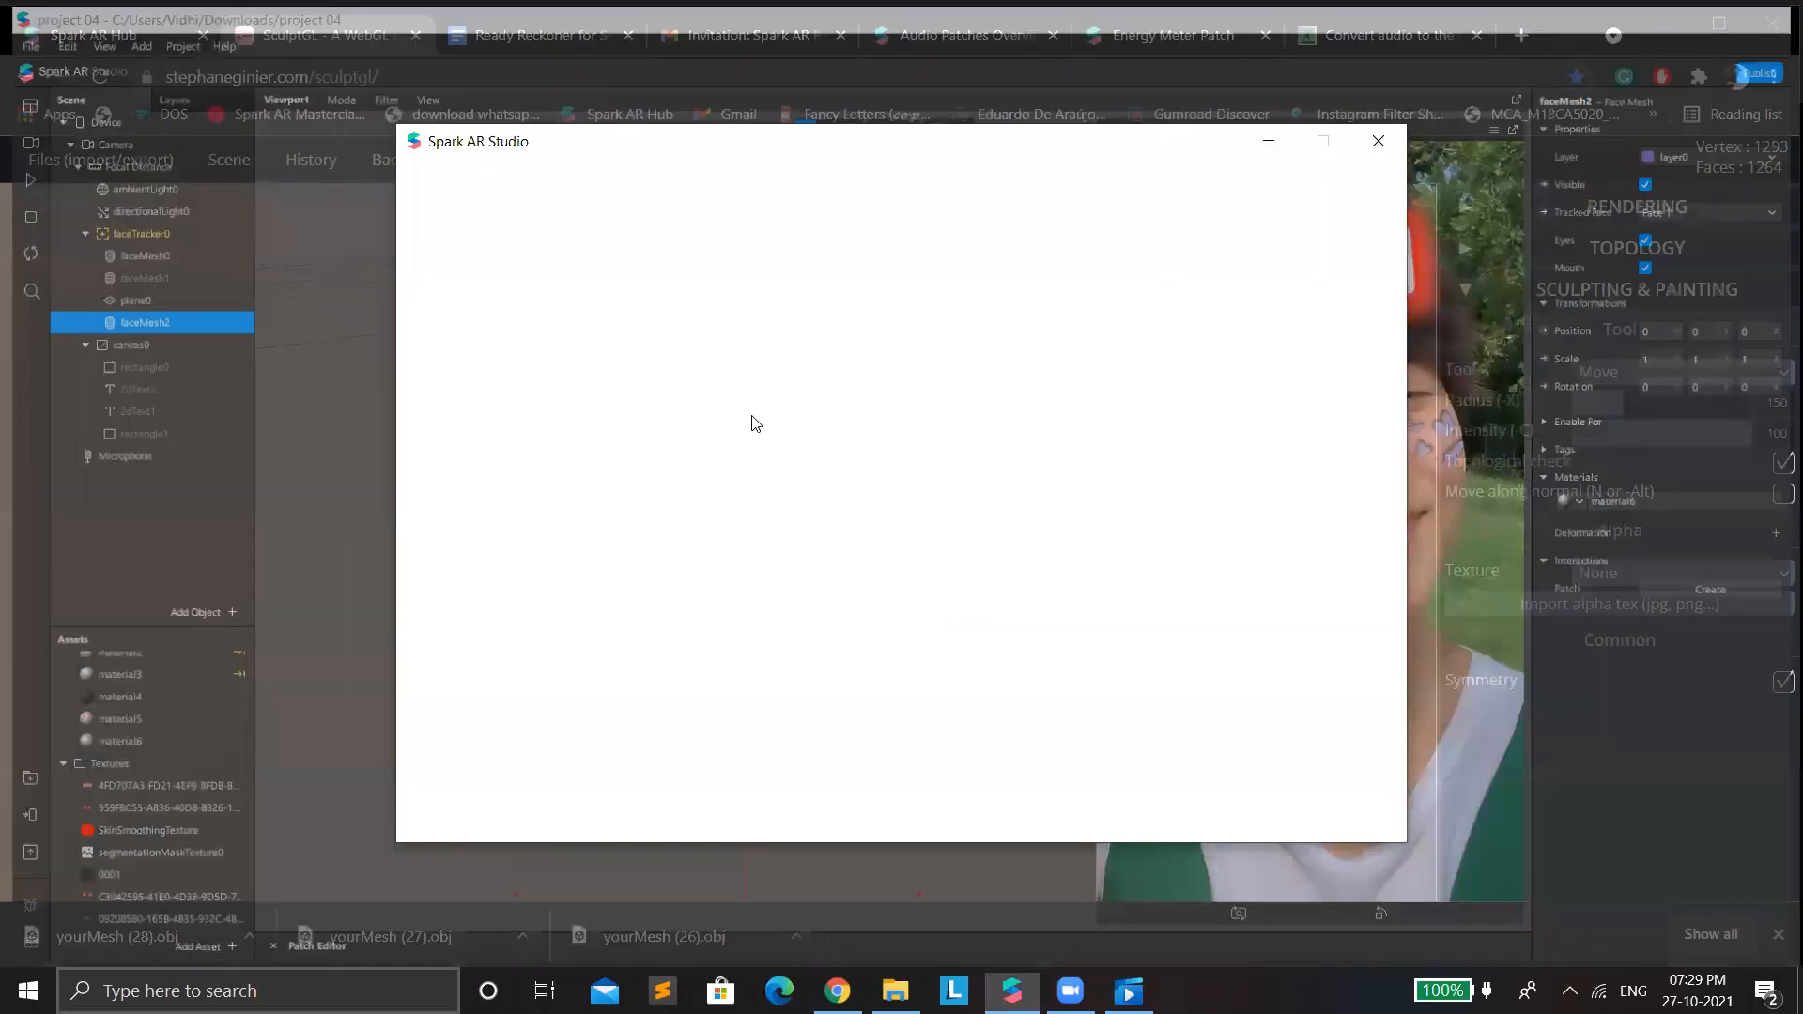
Create a new blank project and maximize its window.
click(689, 347)
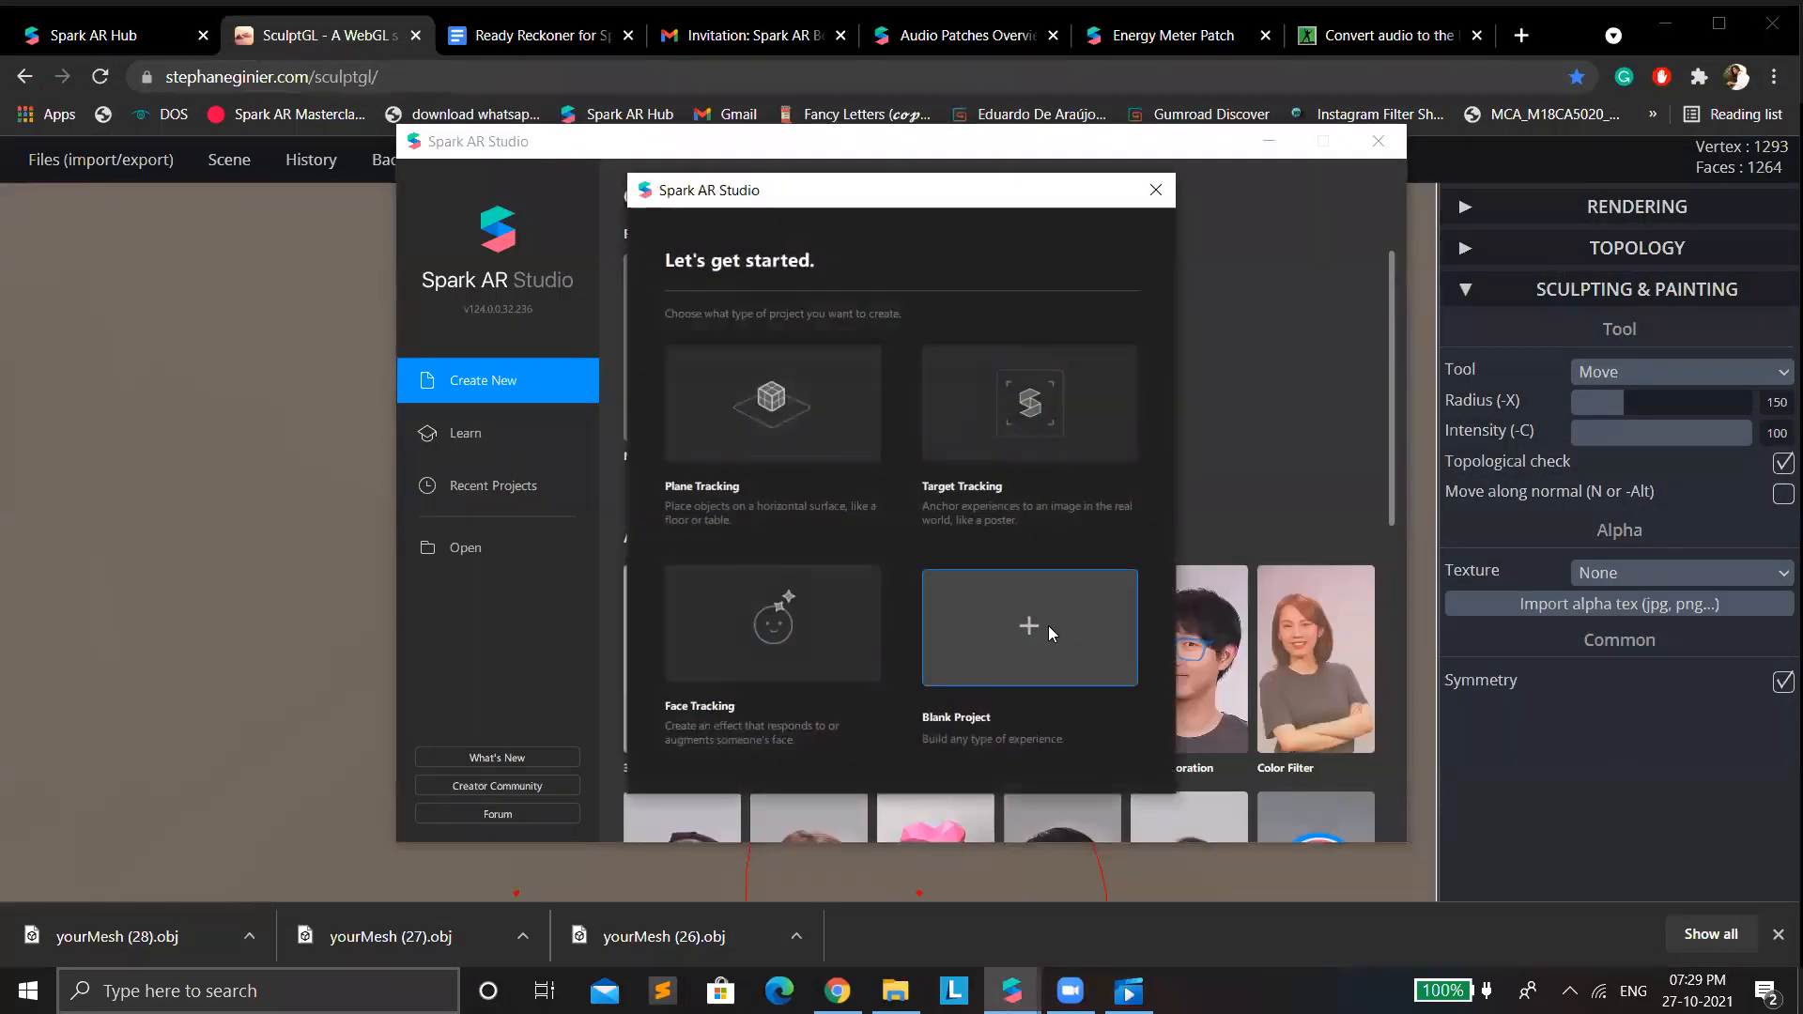
click(1047, 625)
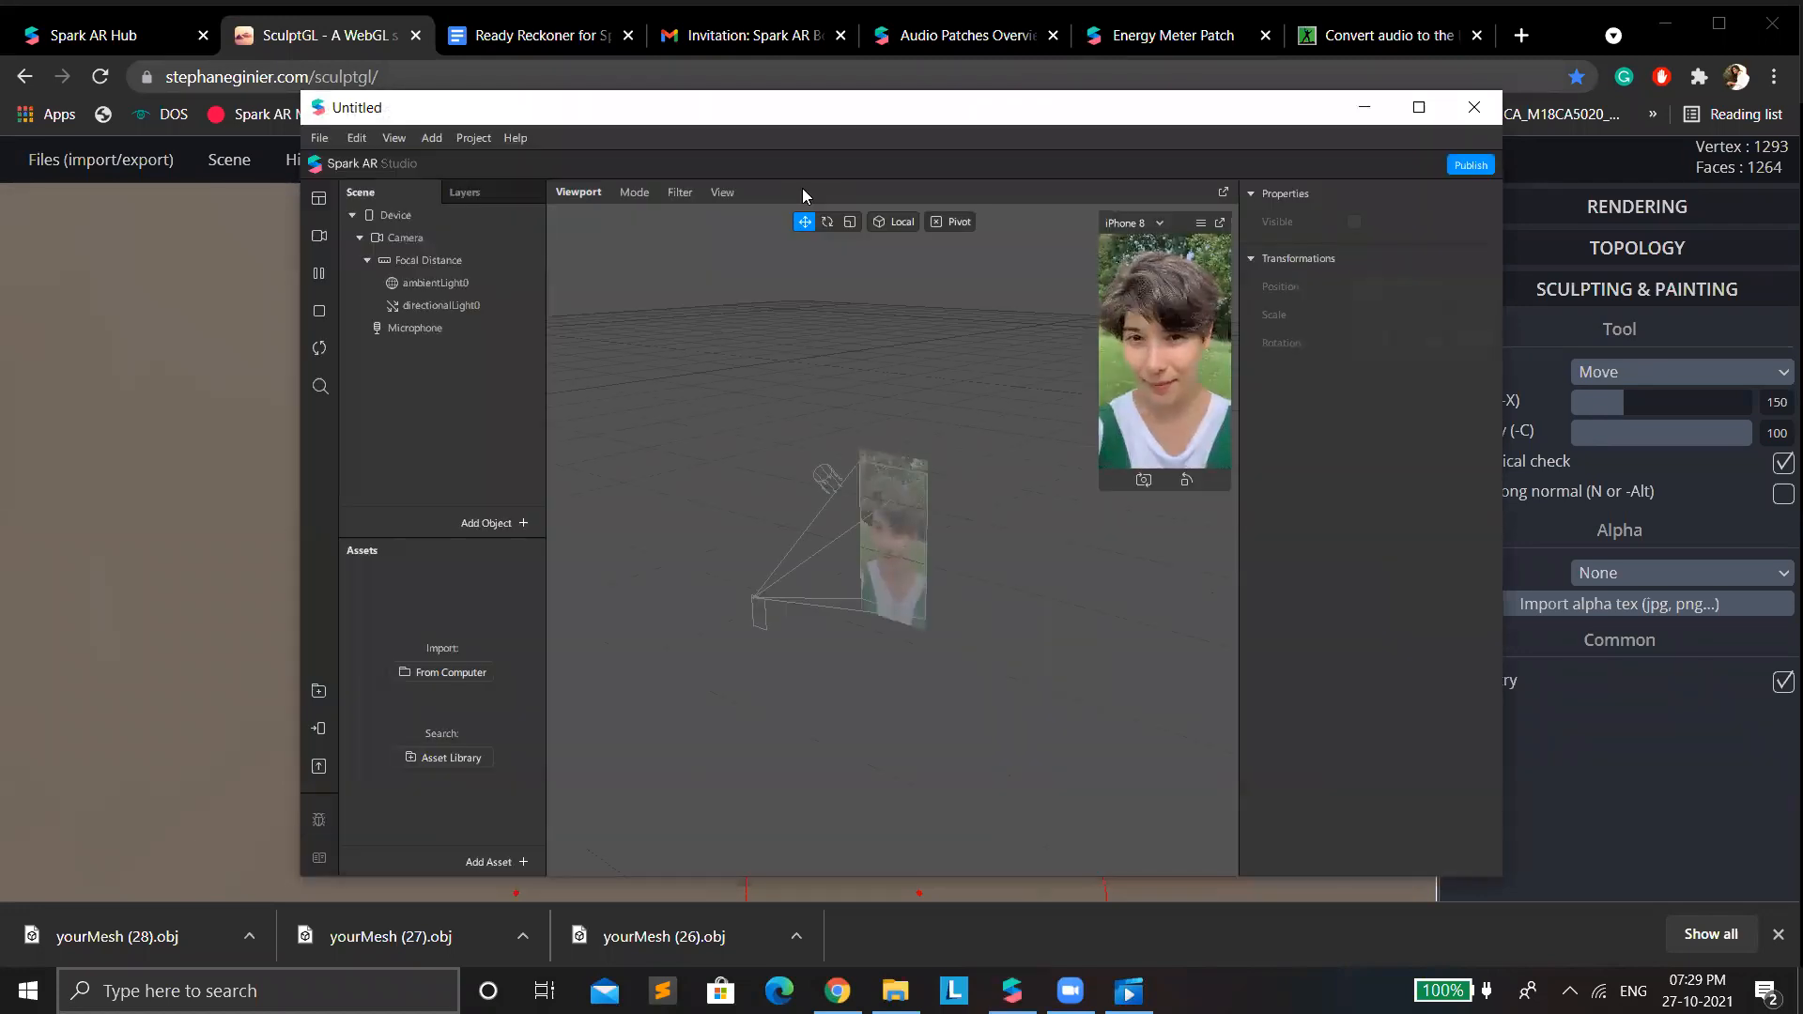
click(1419, 108)
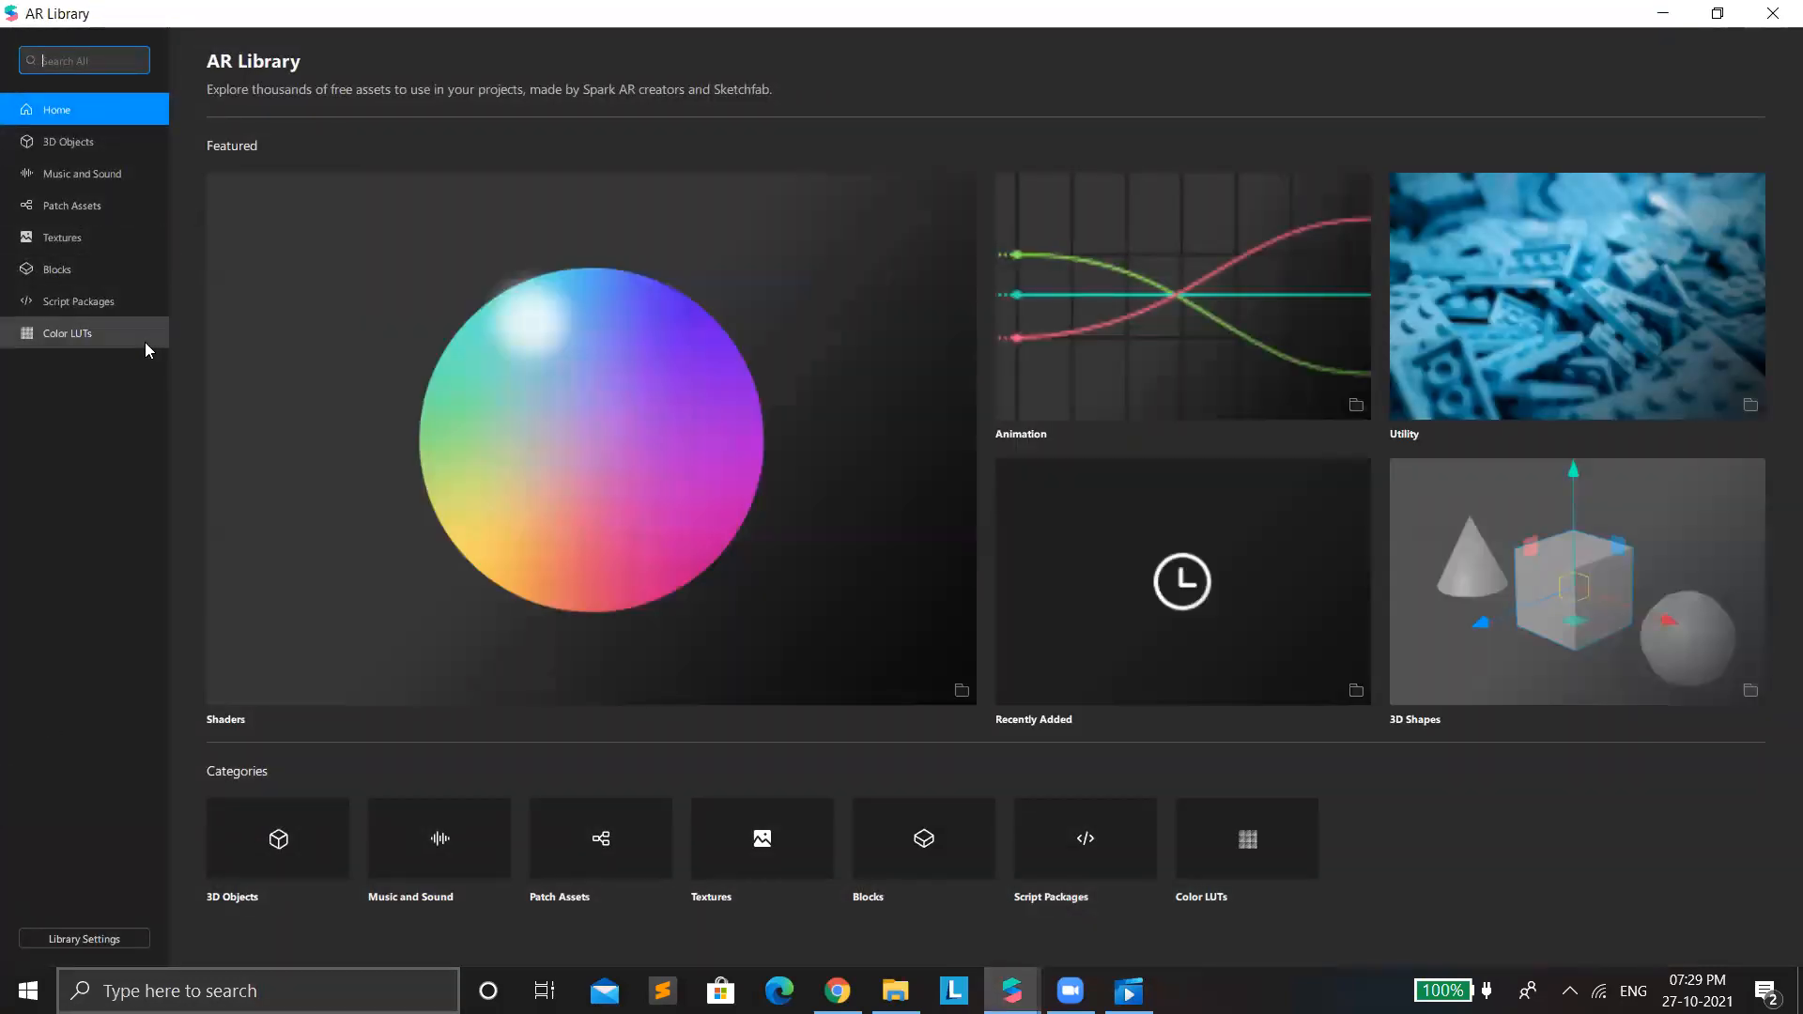
Browse the AR Library's 3D Objects, open the Glasses collection and examine the transparent-frame glasses model.
click(35, 142)
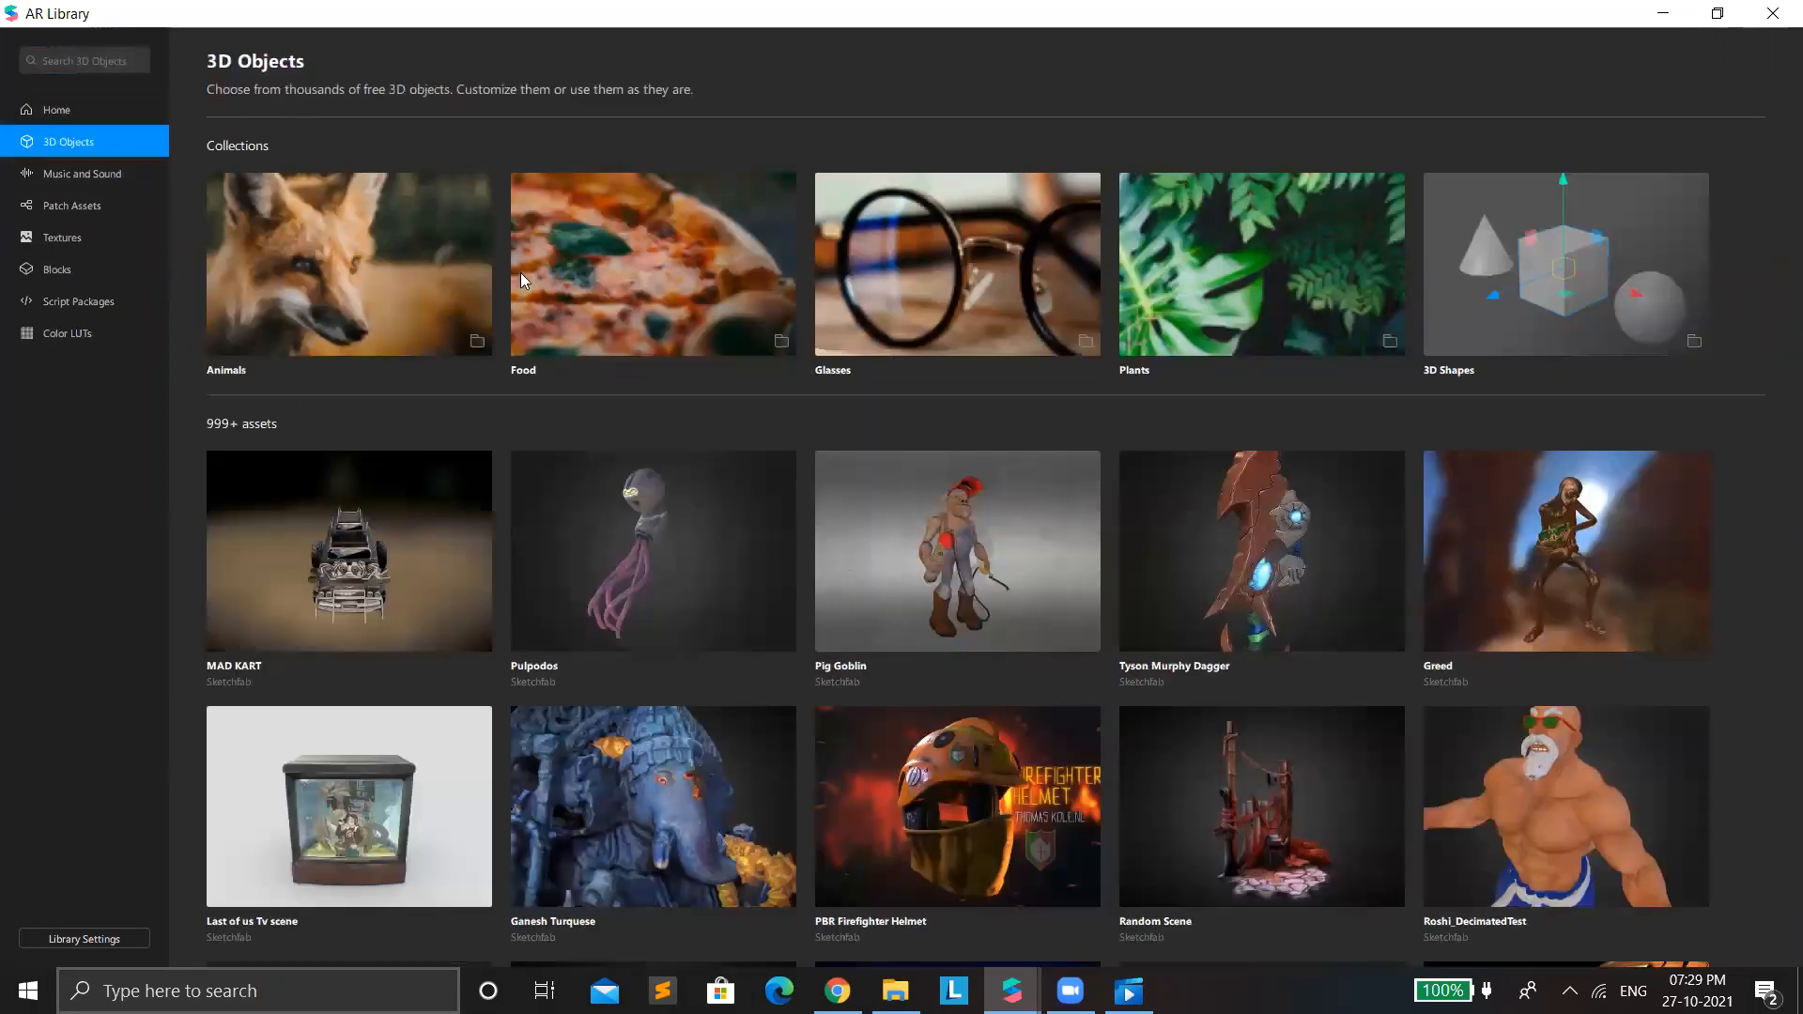
scroll(719, 466, down, 3)
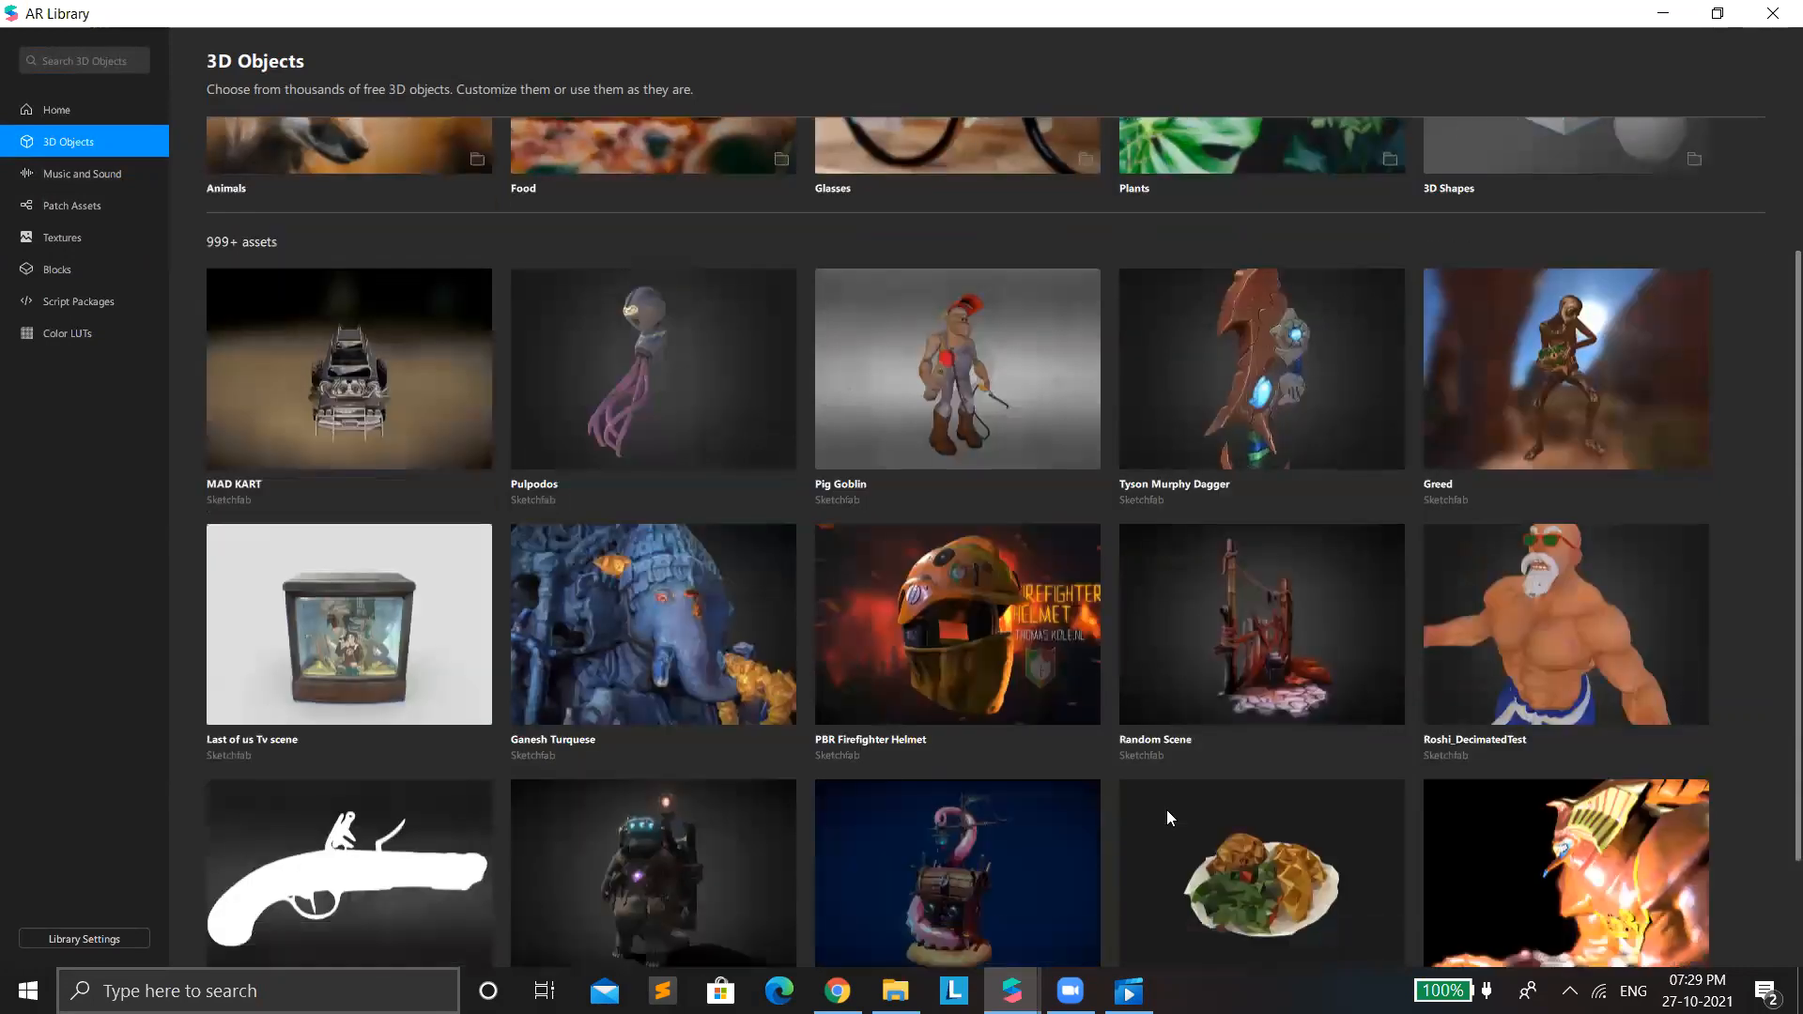
scroll(1039, 499, up, 3)
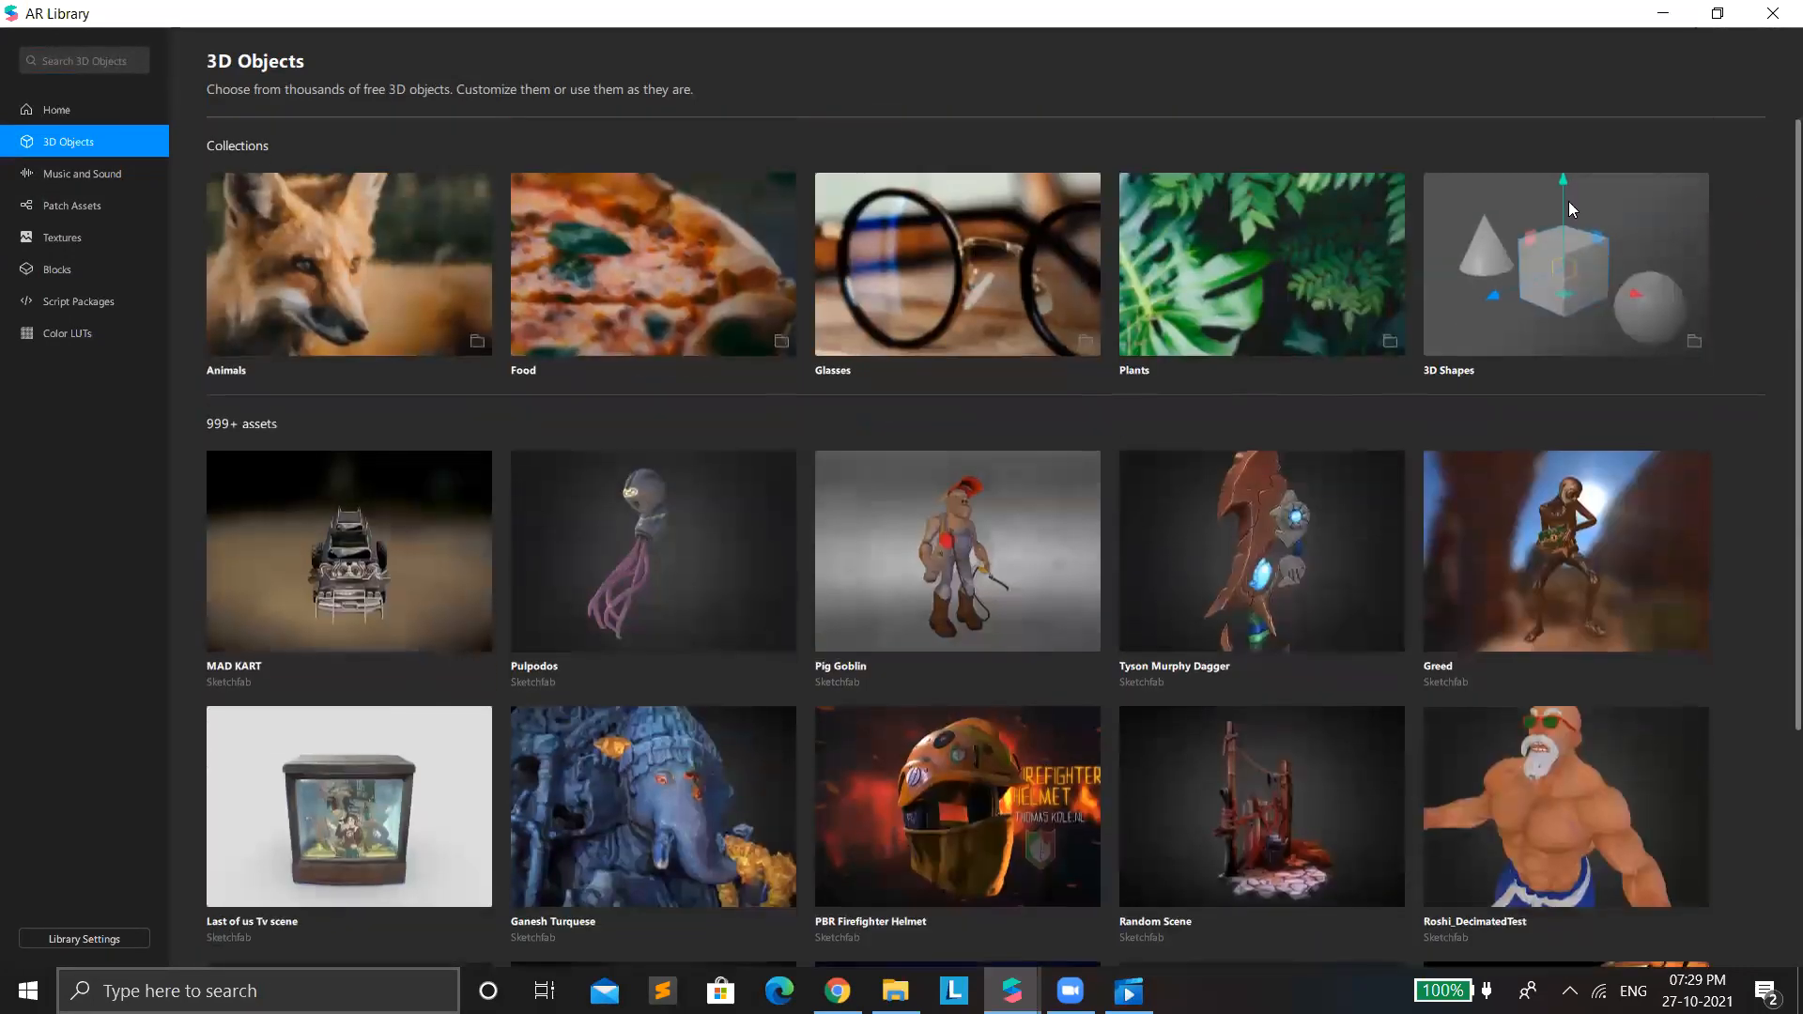
click(923, 299)
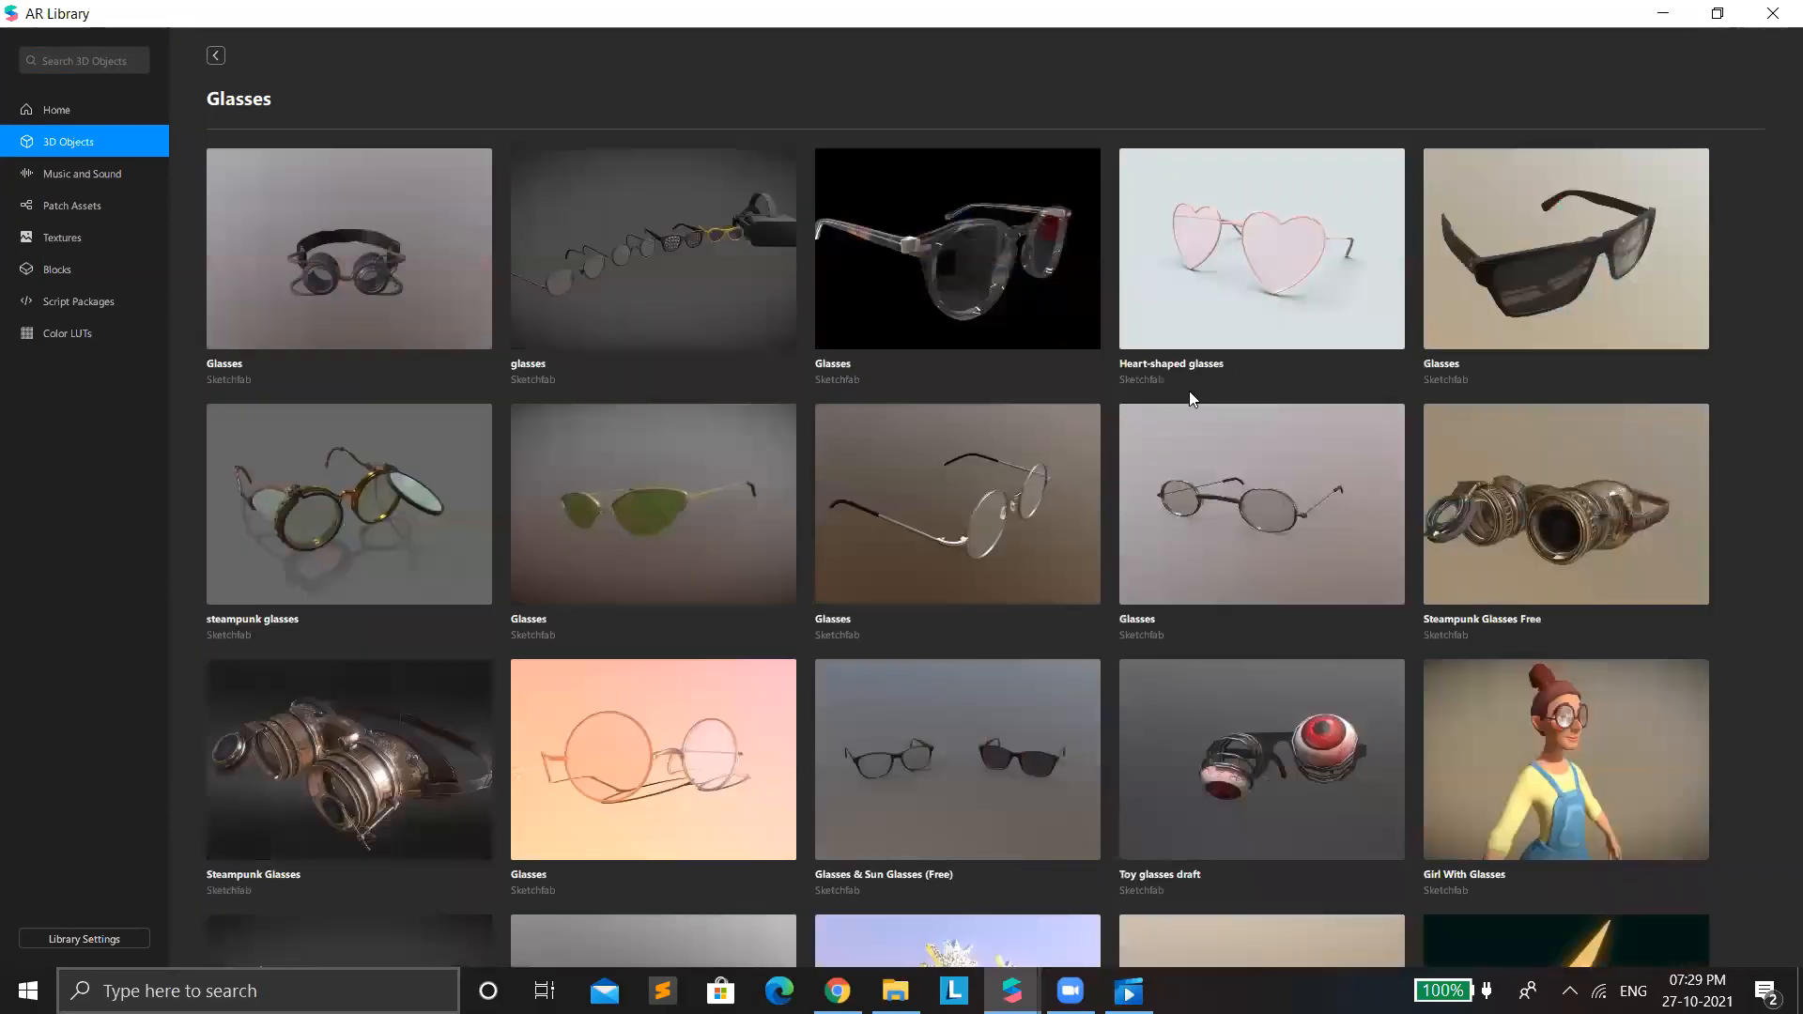
click(875, 257)
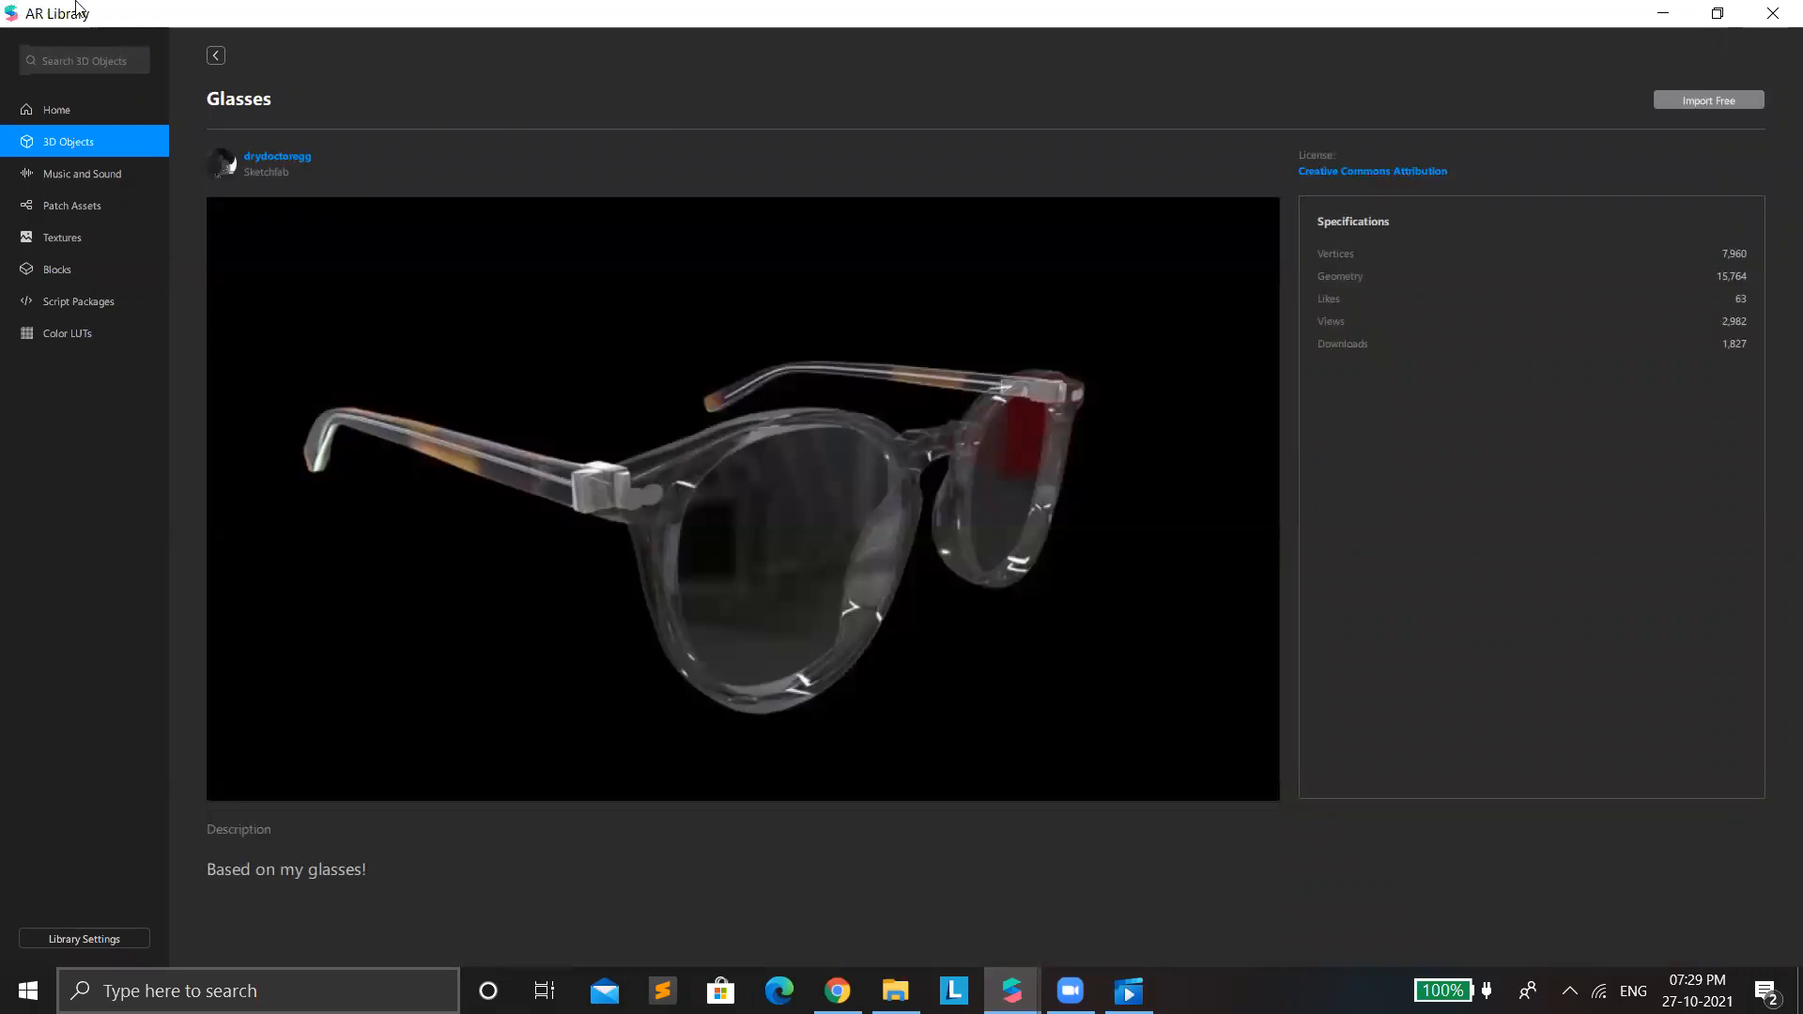
click(216, 56)
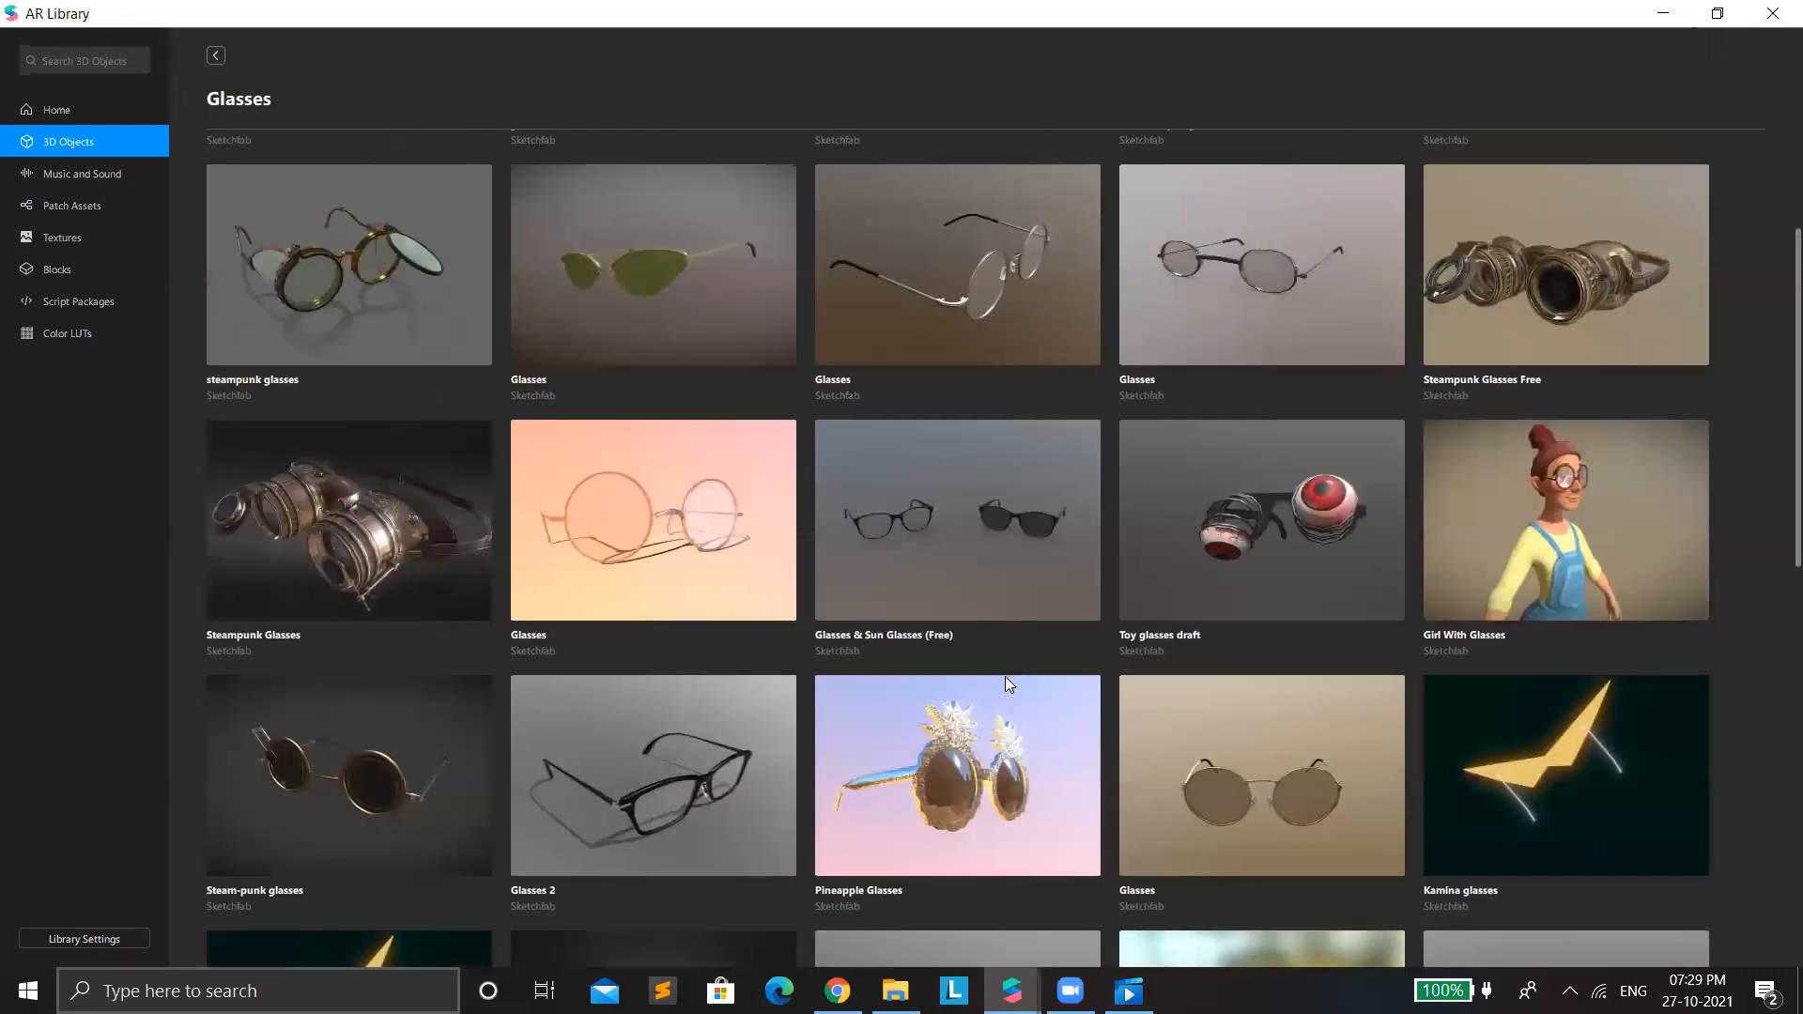
Look through more of the Glasses collection, examining the round tinted glasses and the Heart Glasses model.
scroll(1005, 676, down, 1)
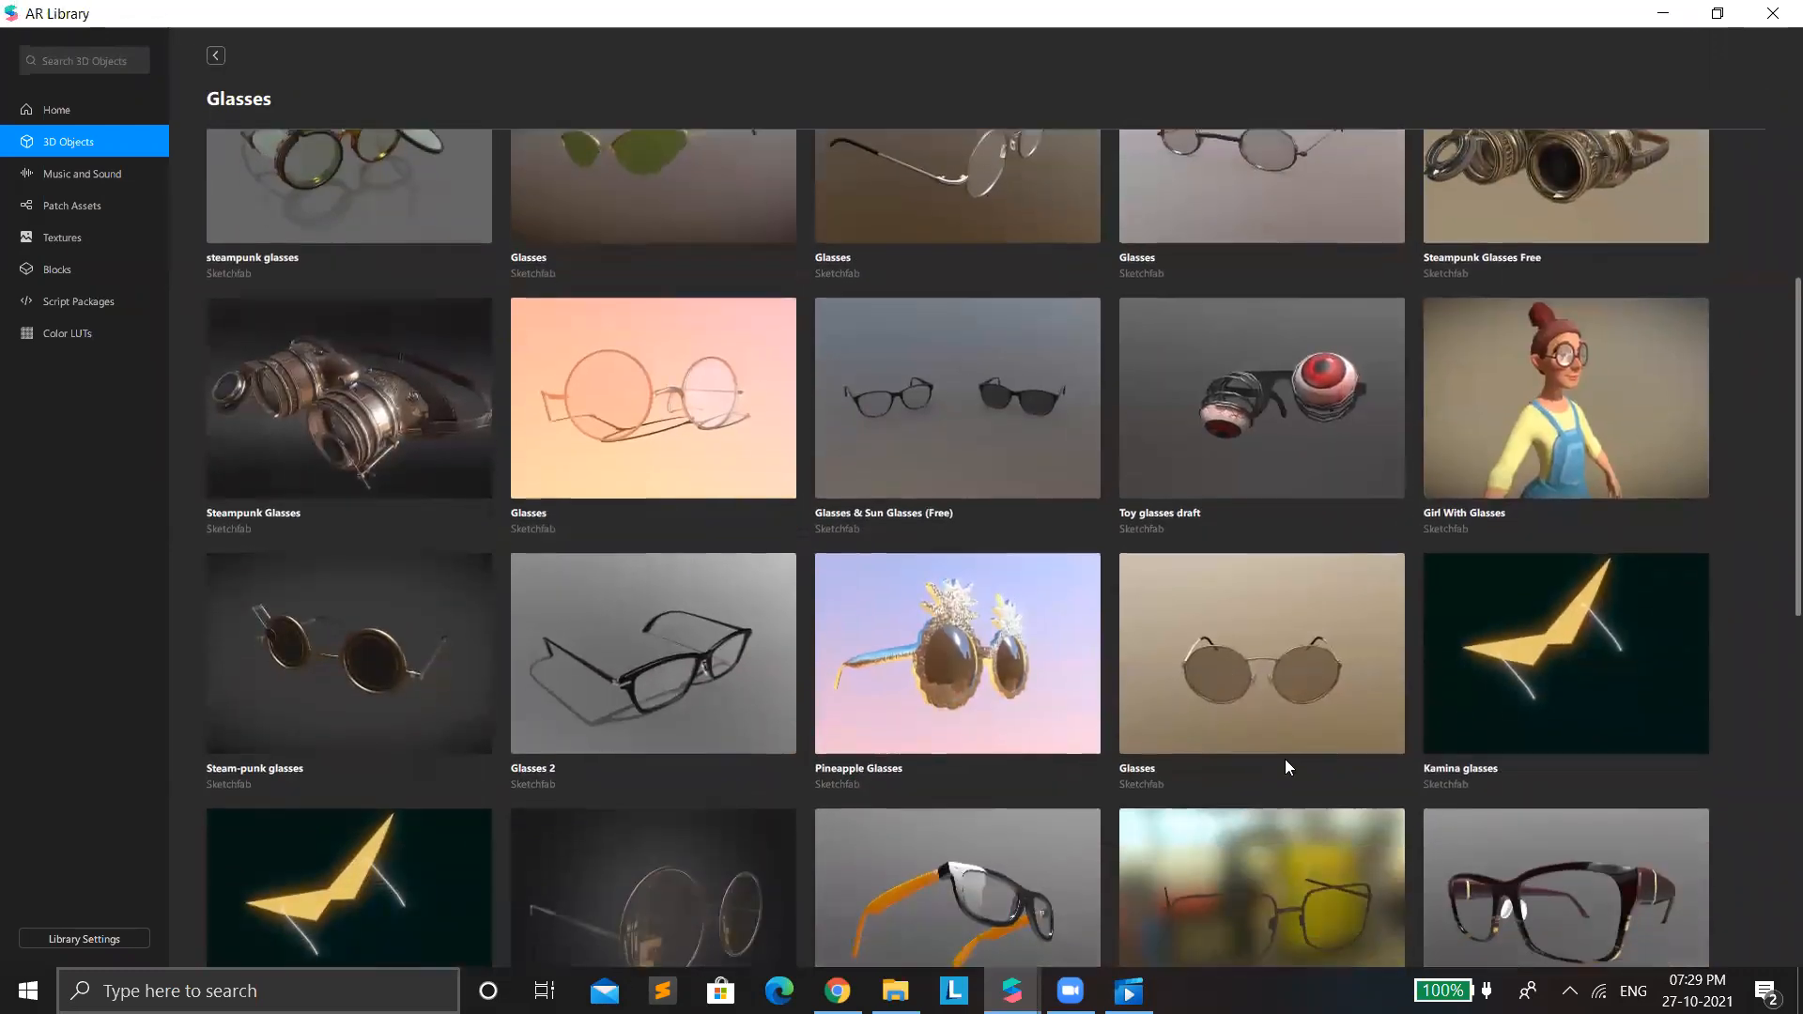
click(1312, 669)
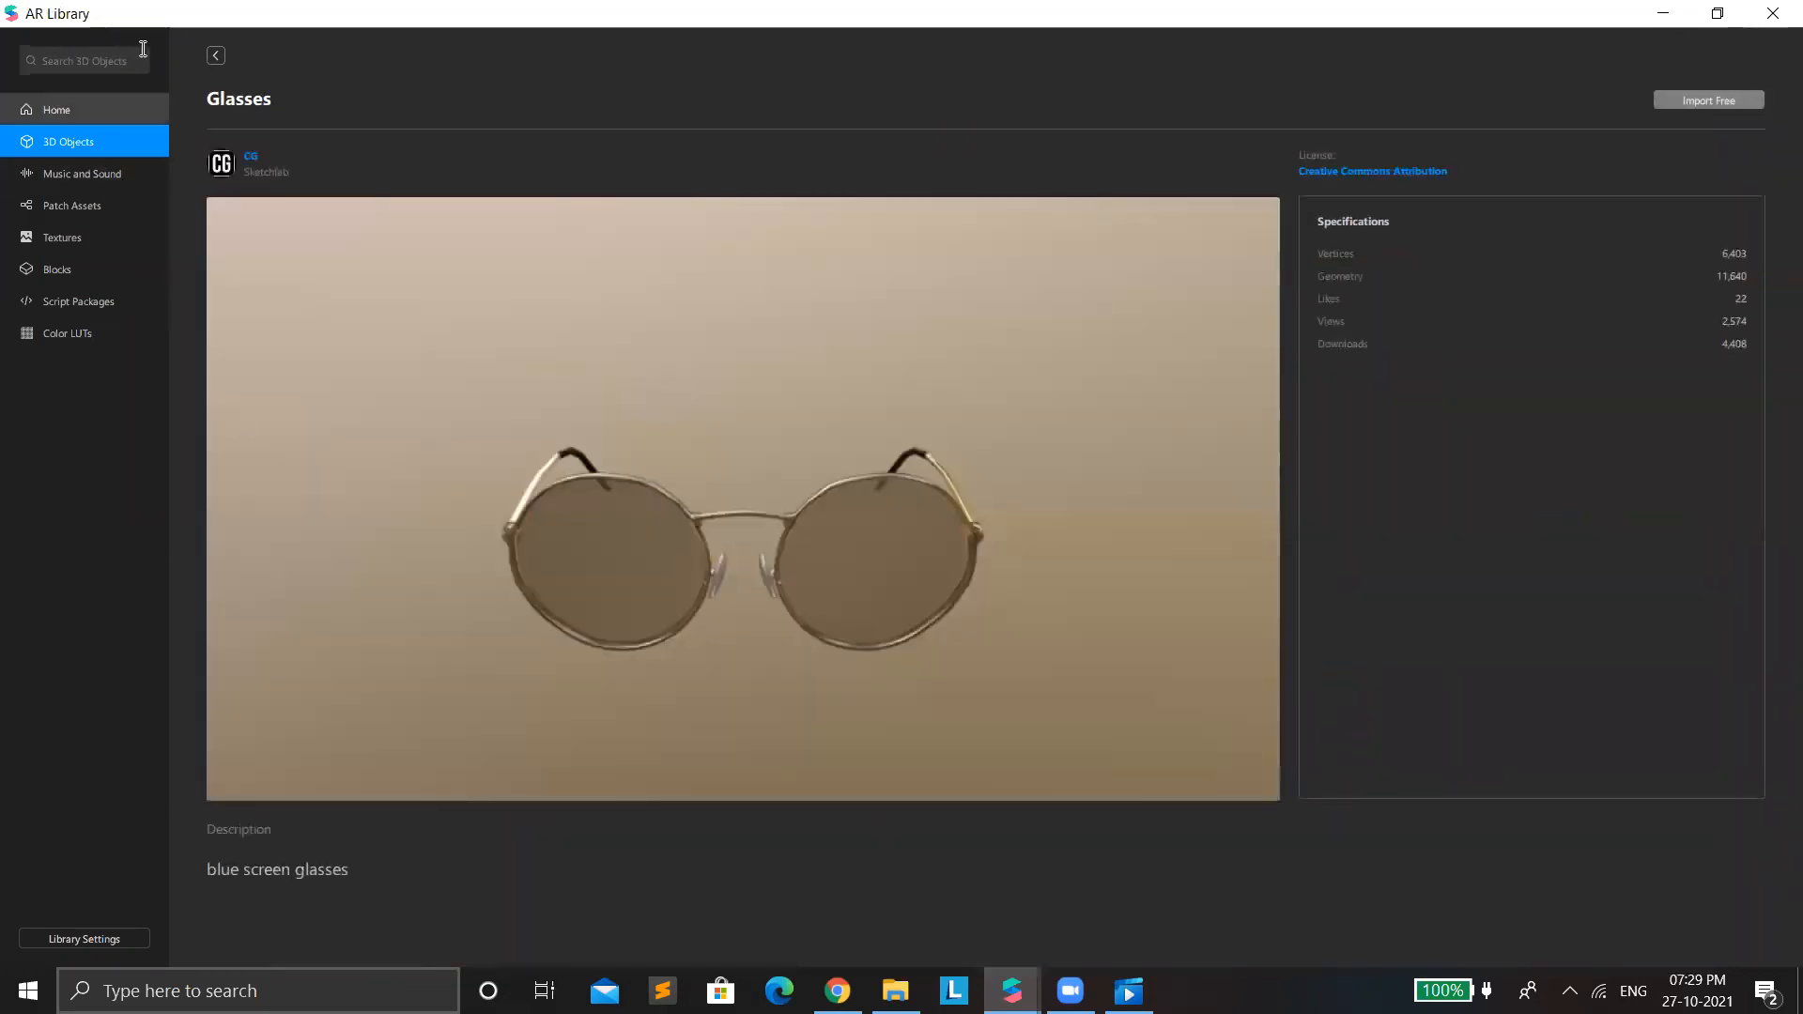
click(216, 55)
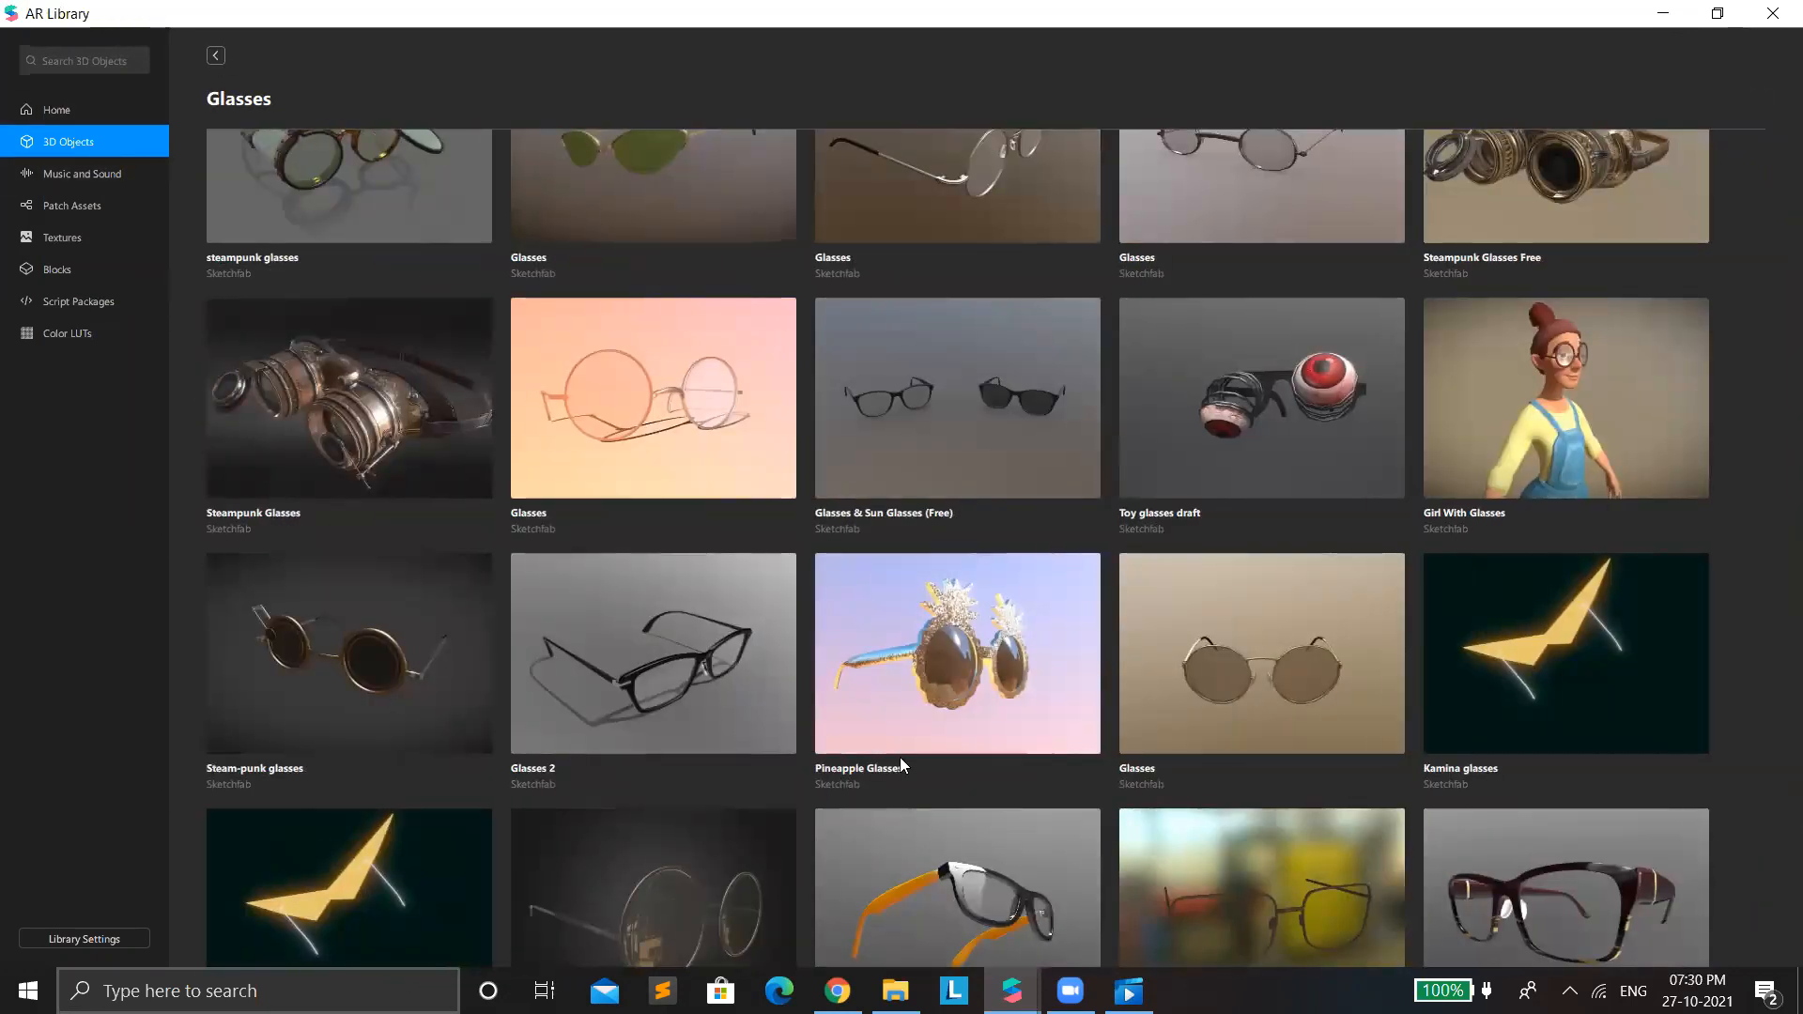
scroll(1180, 763, down, 3)
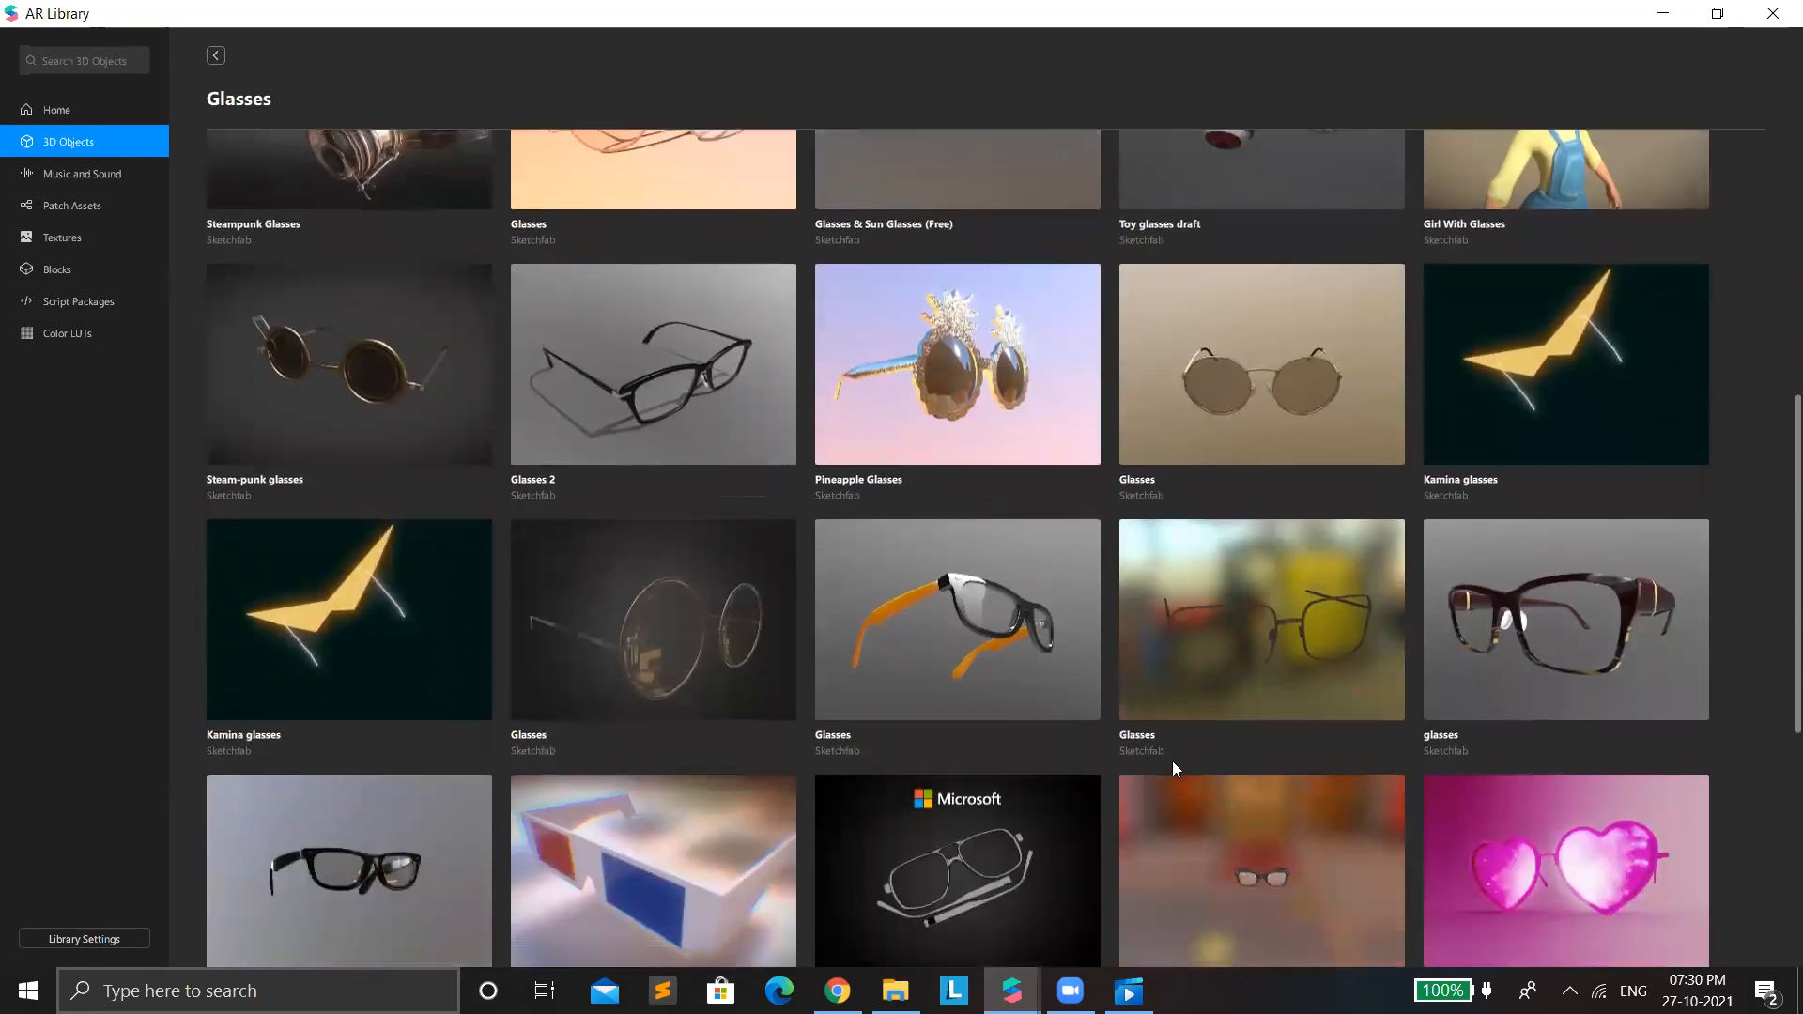
scroll(1172, 760, down, 5)
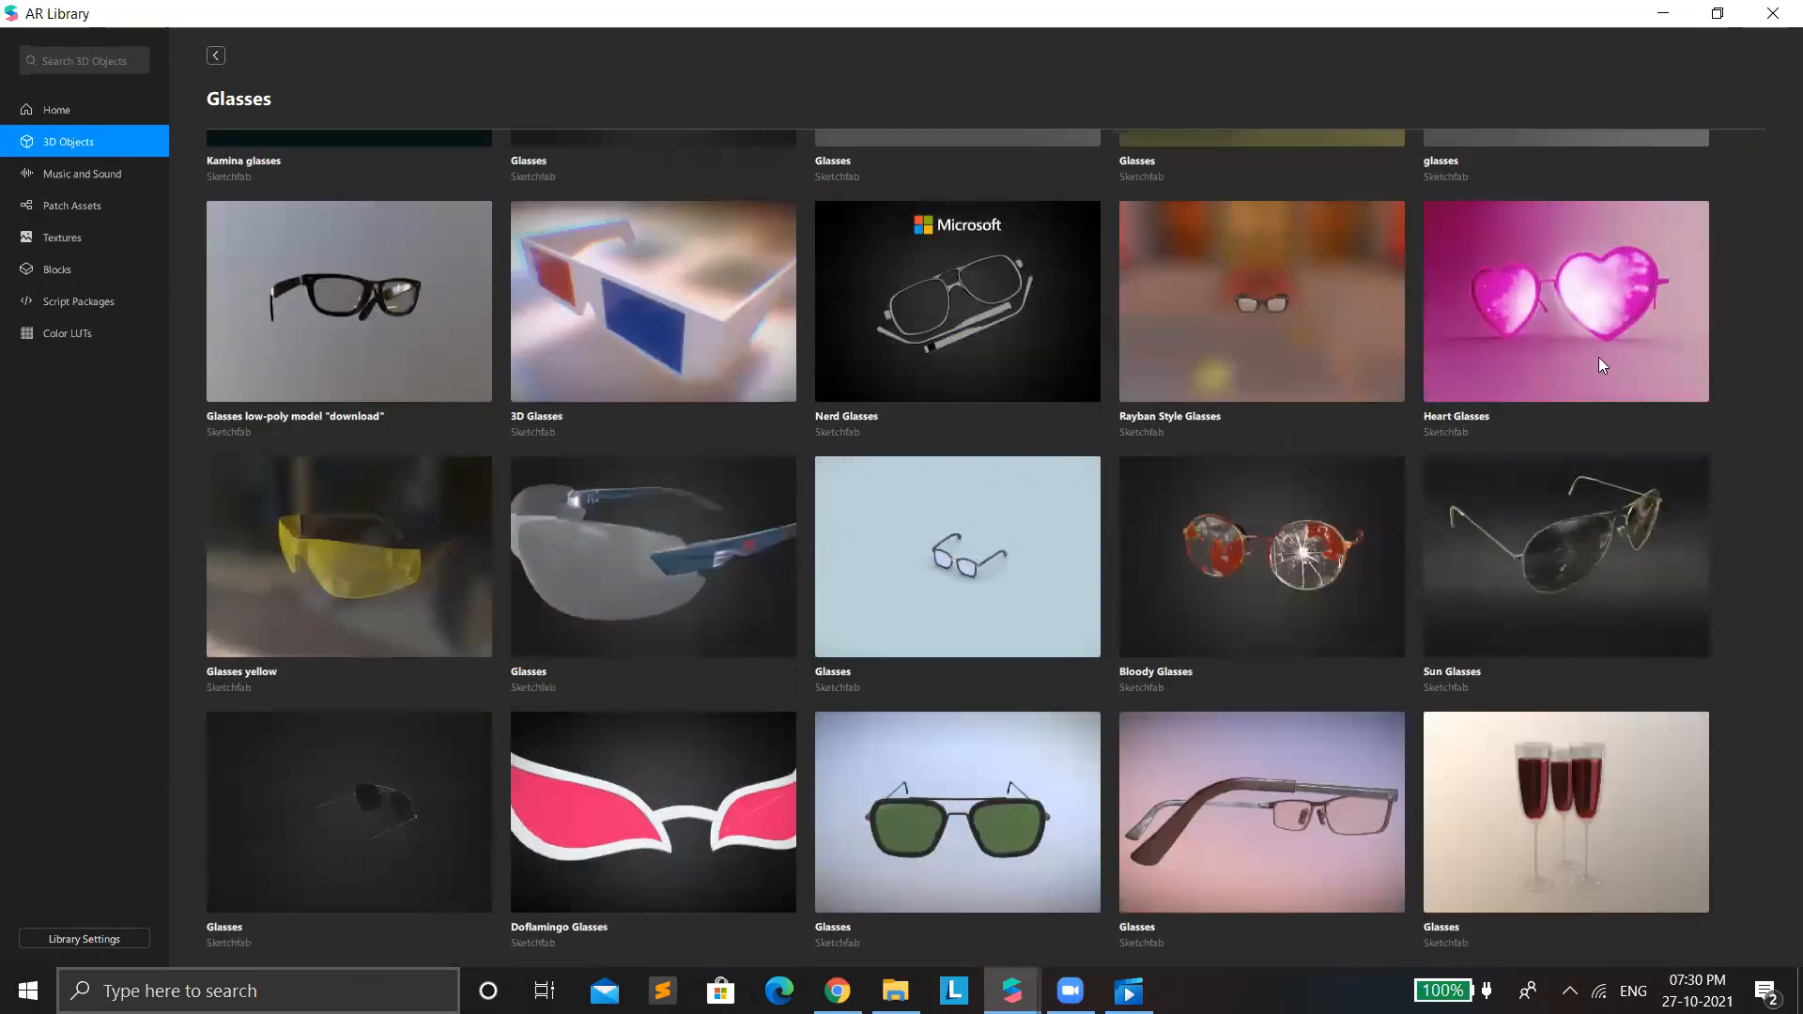
click(1601, 362)
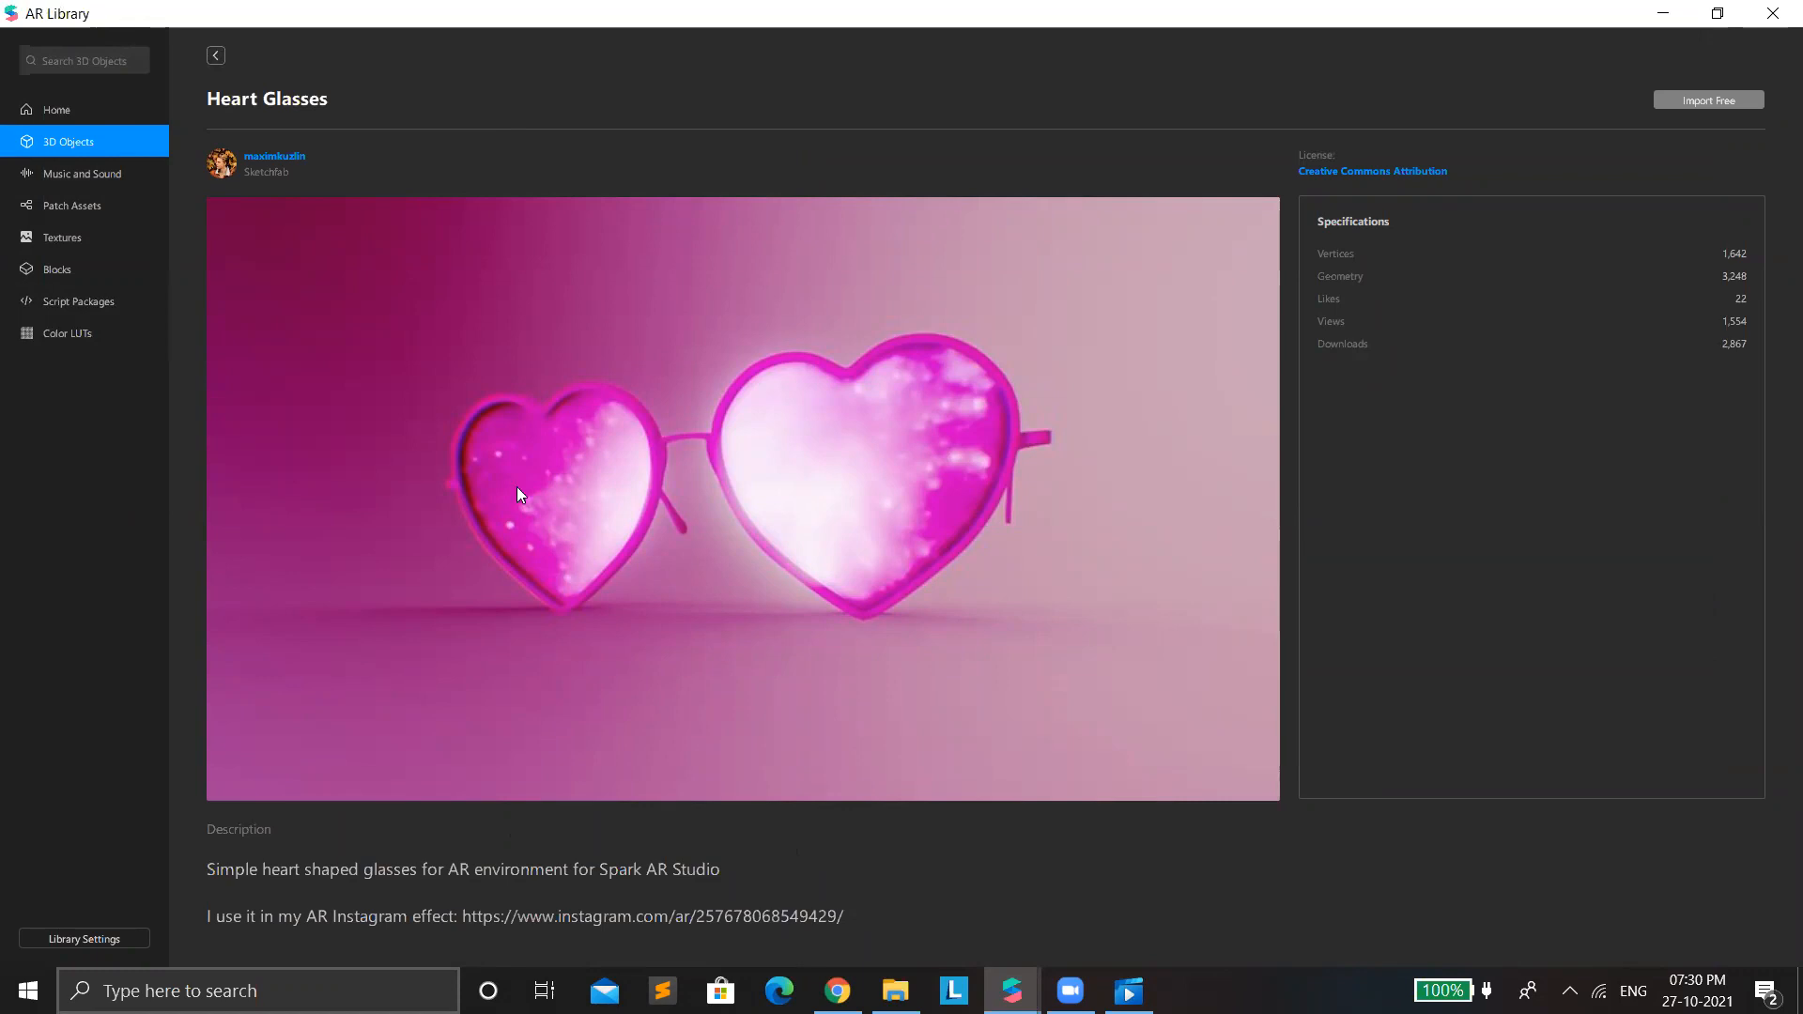
Leave the AR Library and look through the project templates offered for new effects.
click(1663, 13)
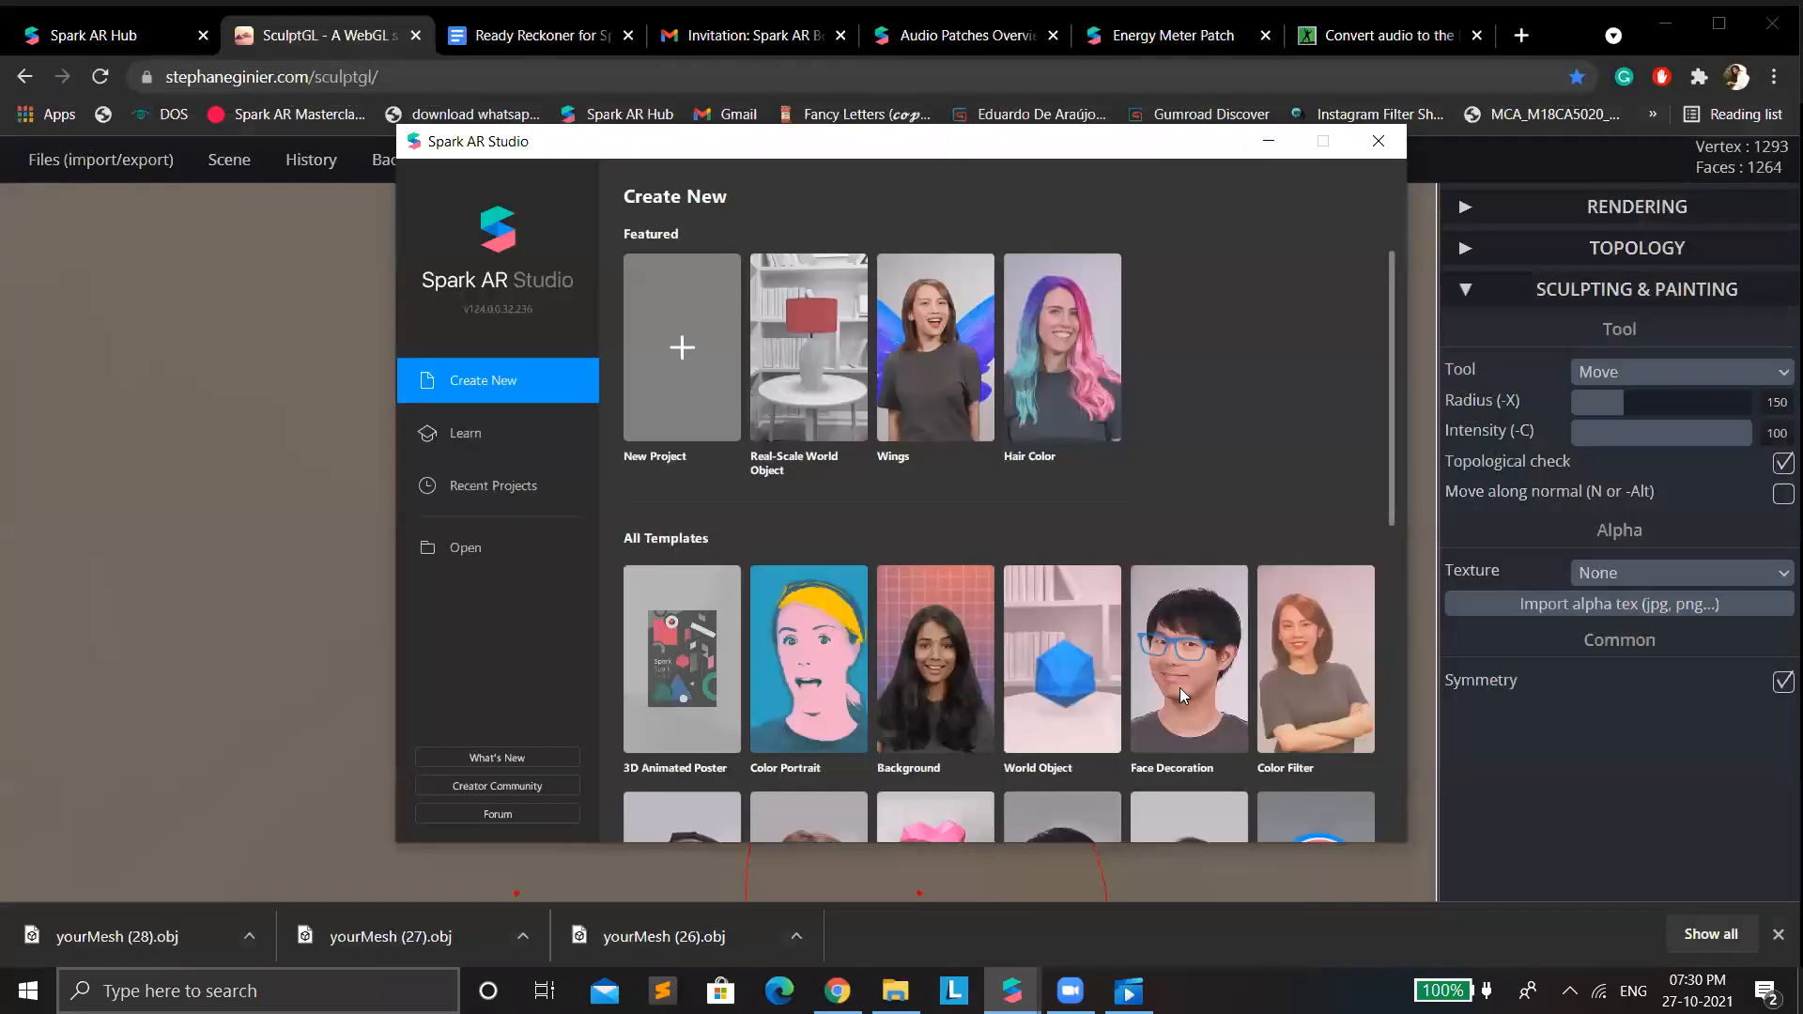
scroll(1180, 687, down, 6)
scroll(1173, 678, up, 4)
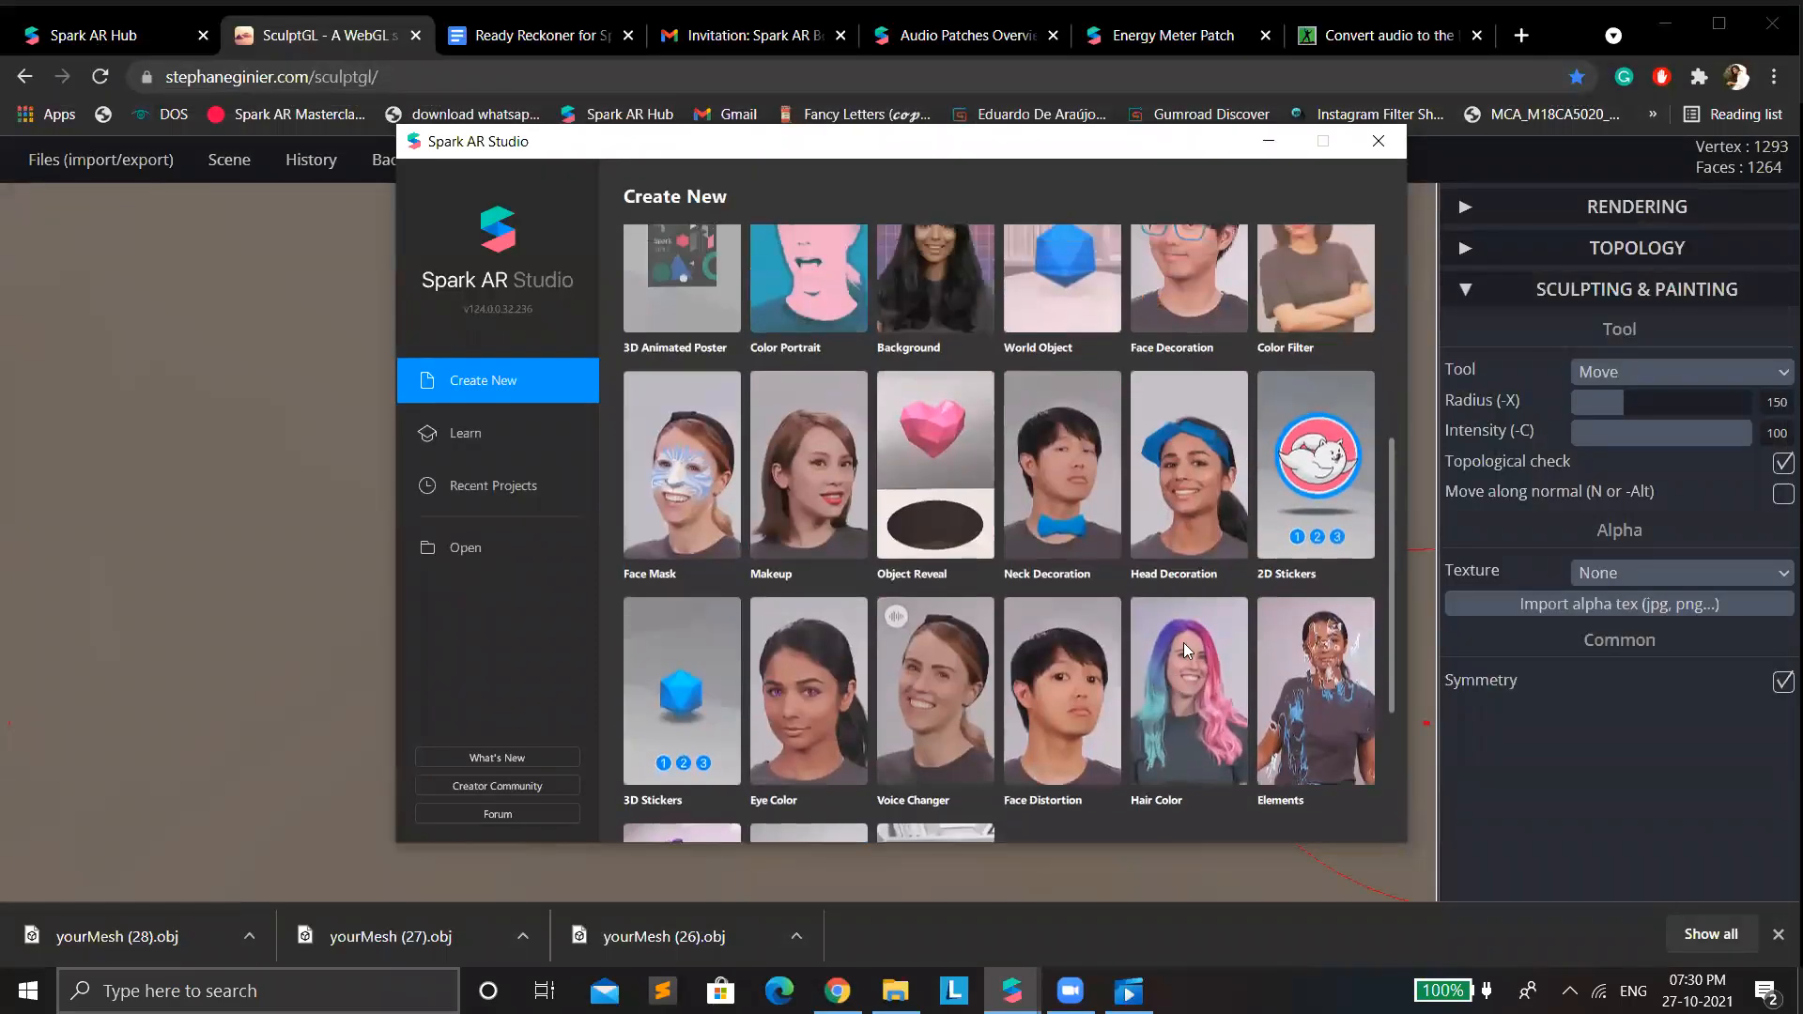
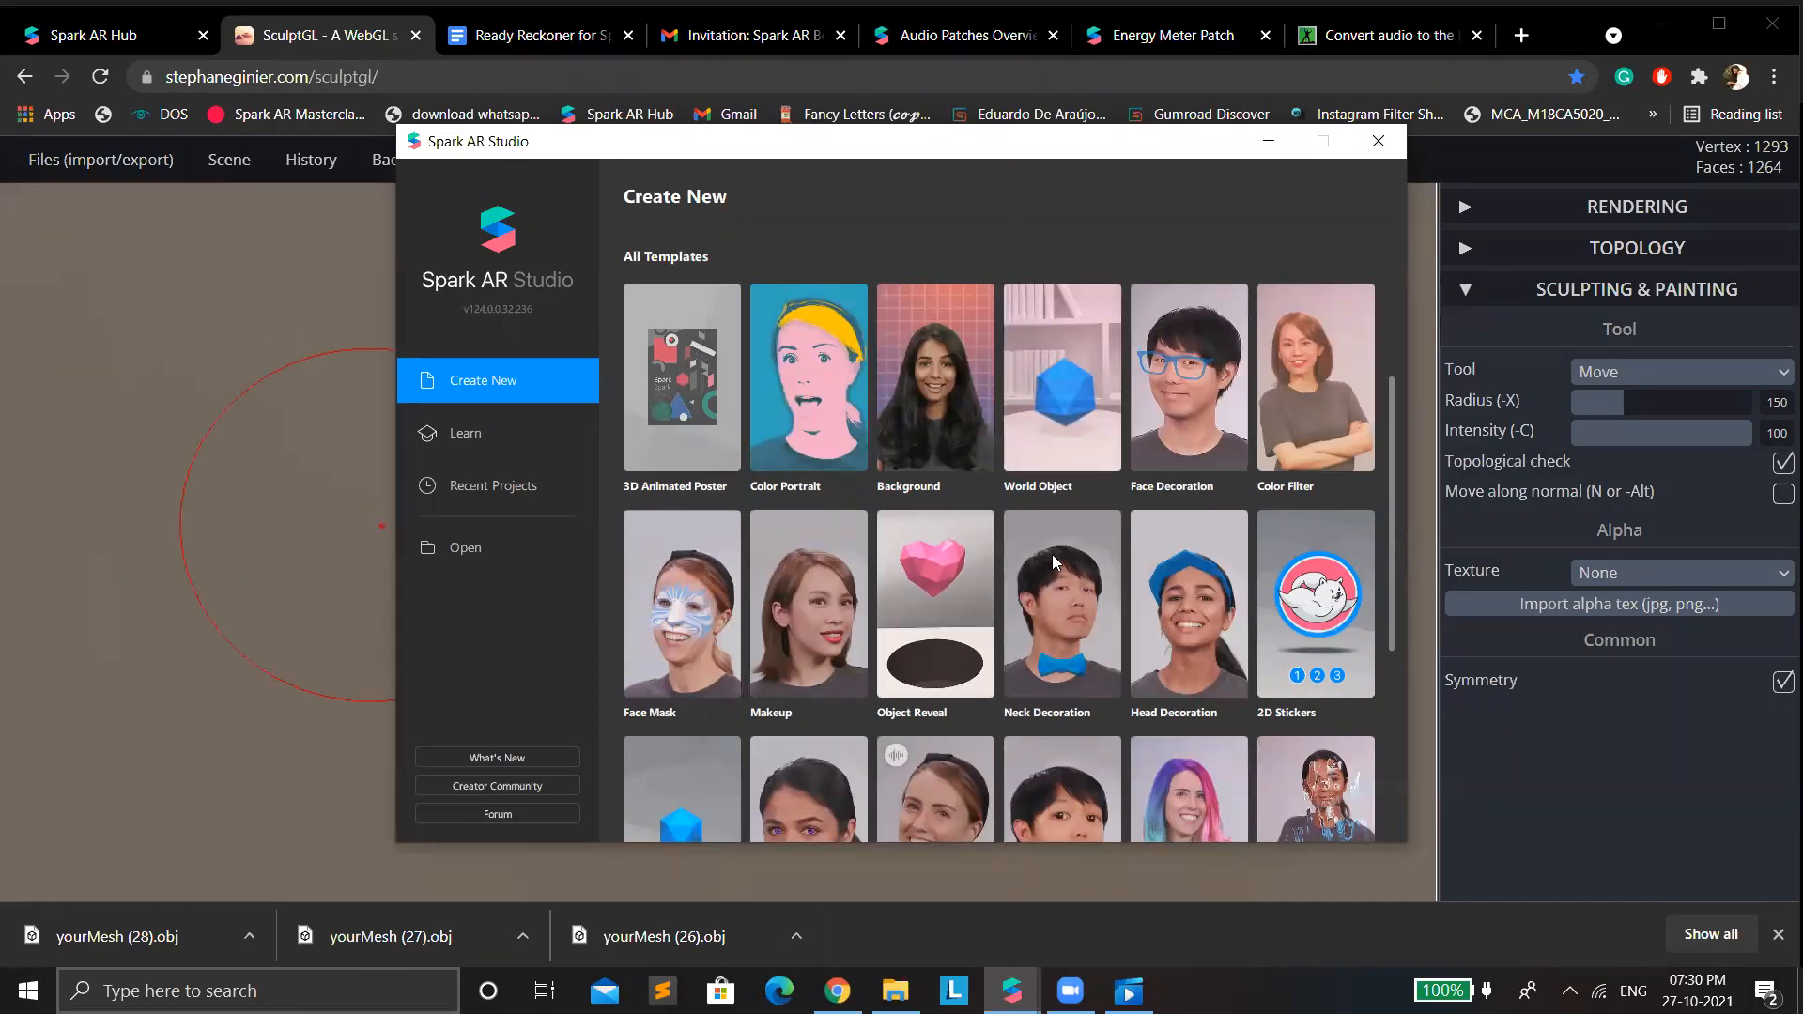
Create a project from the Head Decoration template, maximize its window and enlarge the iPhone 8 preview to nearly full viewport height.
click(1169, 575)
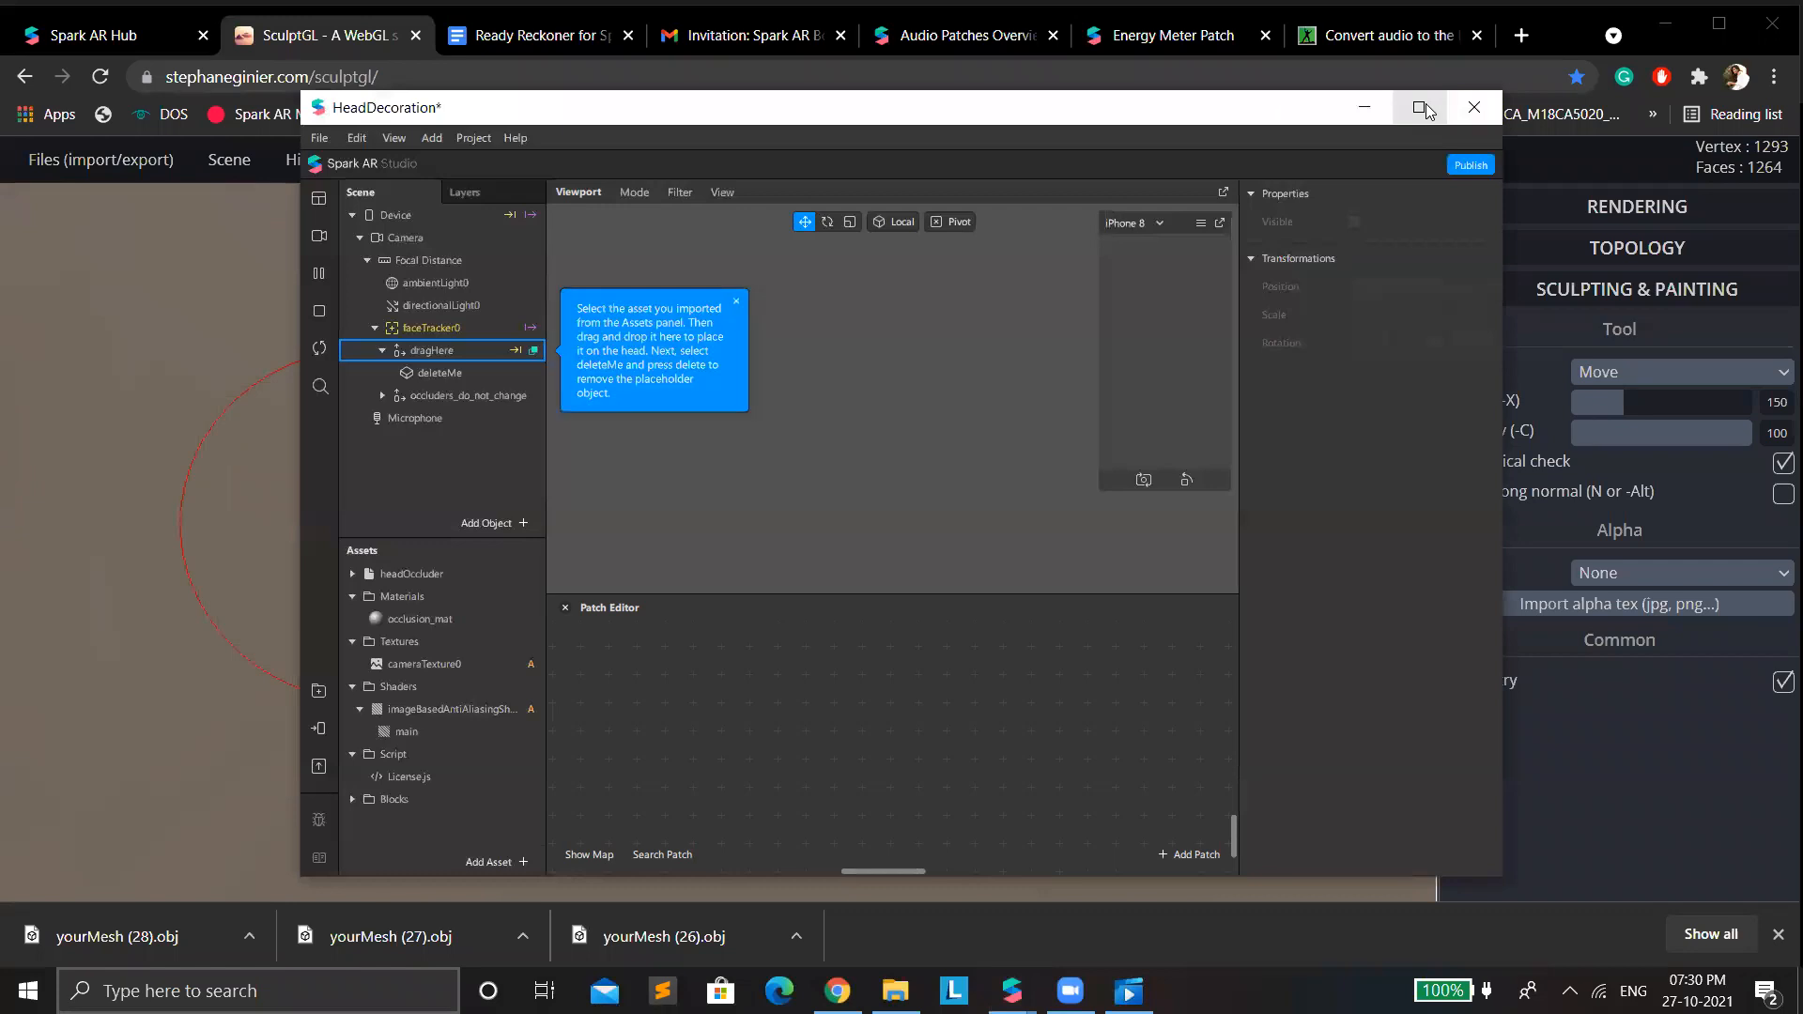
click(1419, 108)
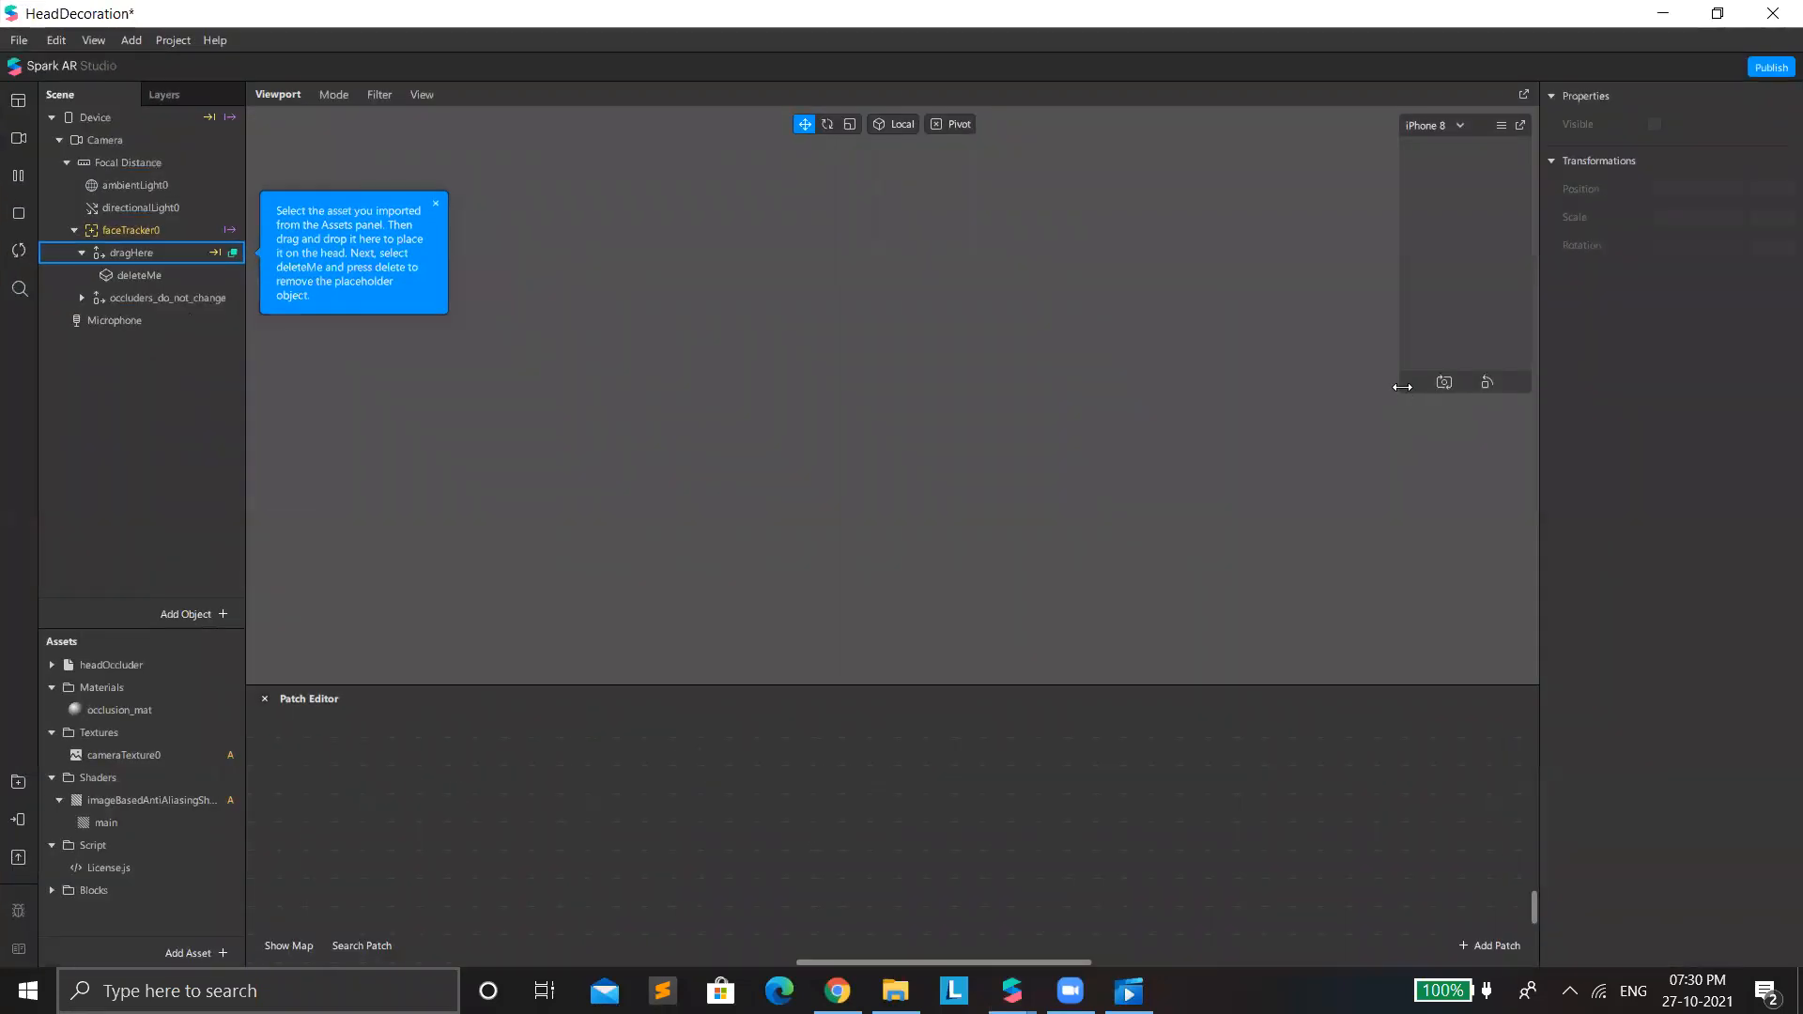
drag(1395, 393, 1217, 944)
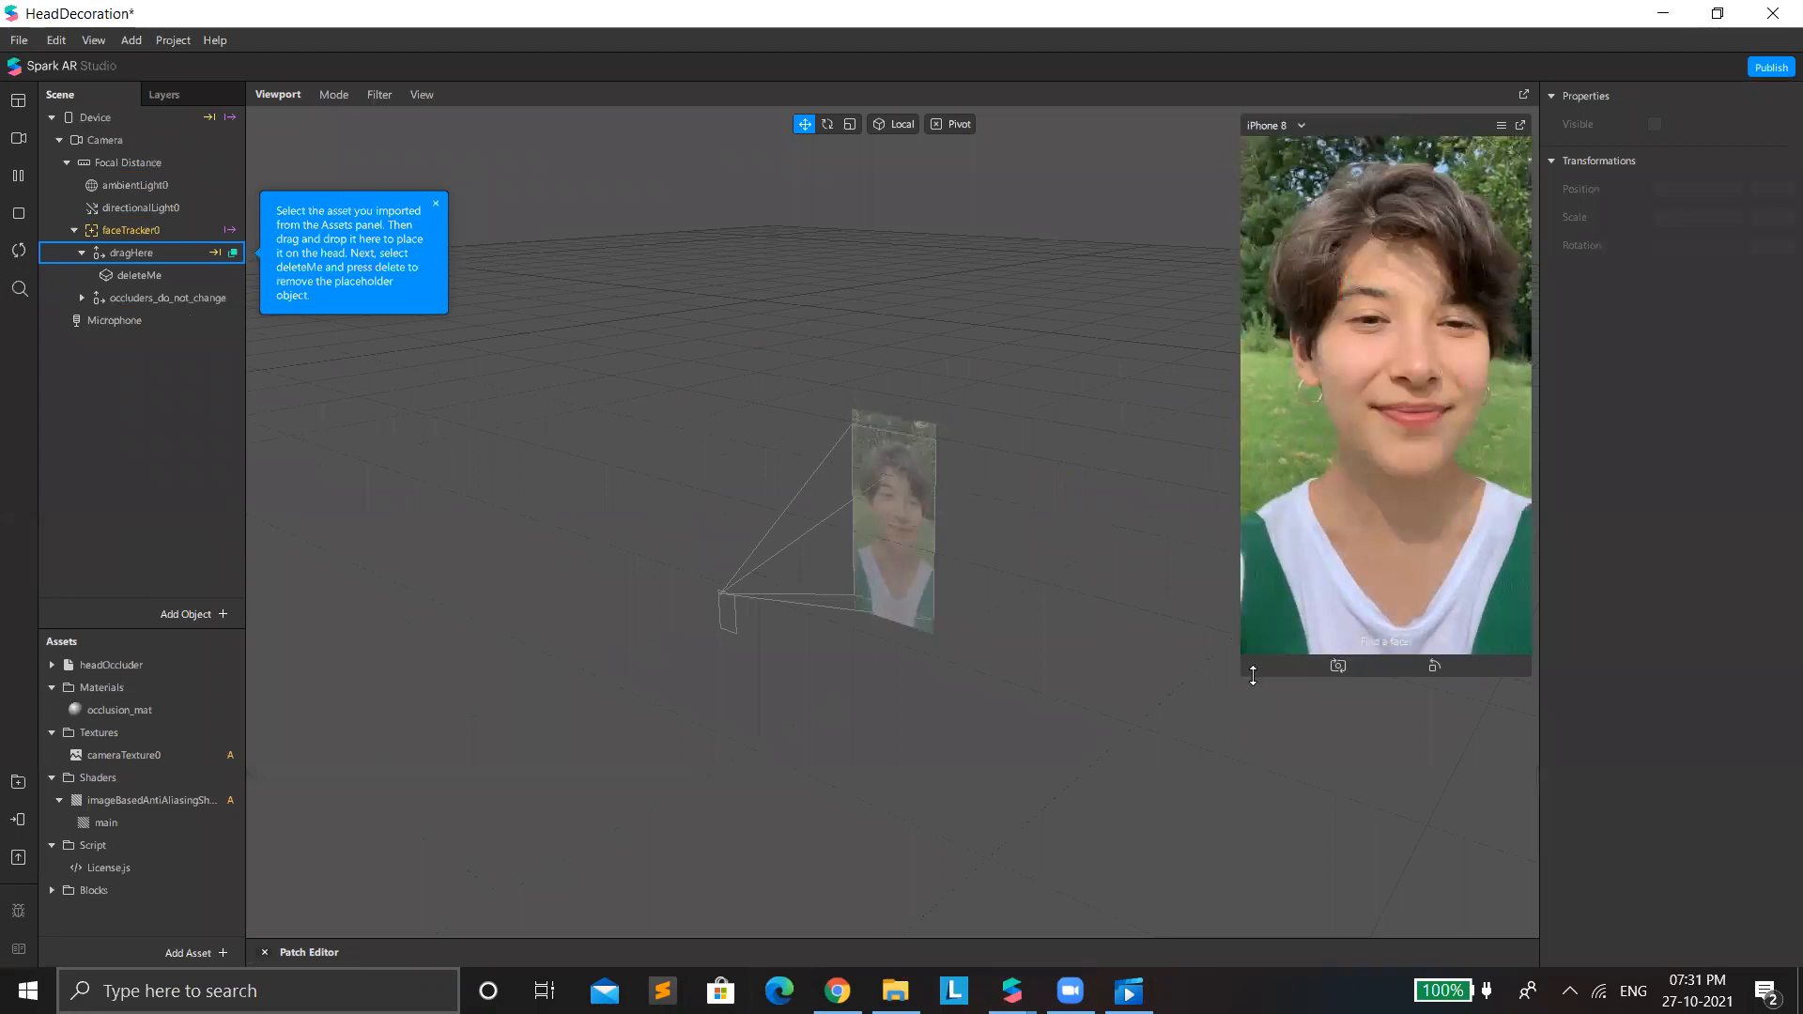
drag(1253, 676, 1098, 932)
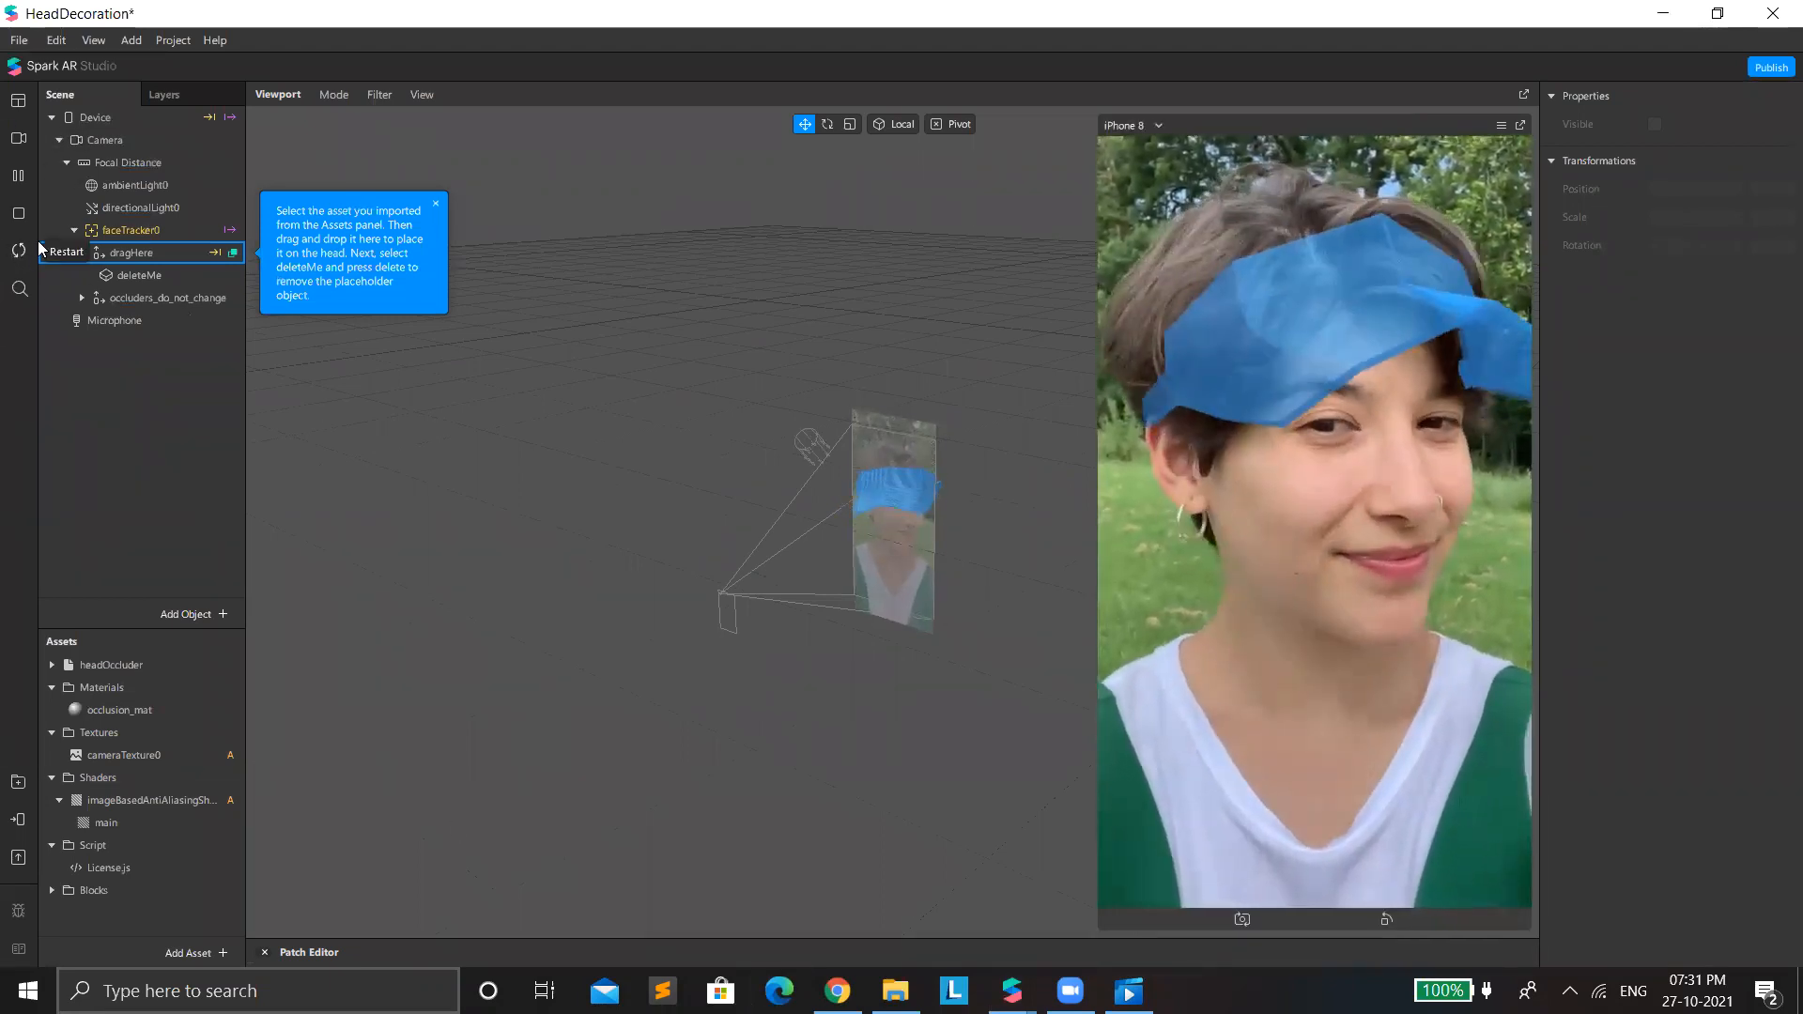
Switch the preview to the integrated camera and delete the deleteMe placeholder object from the scene.
click(29, 150)
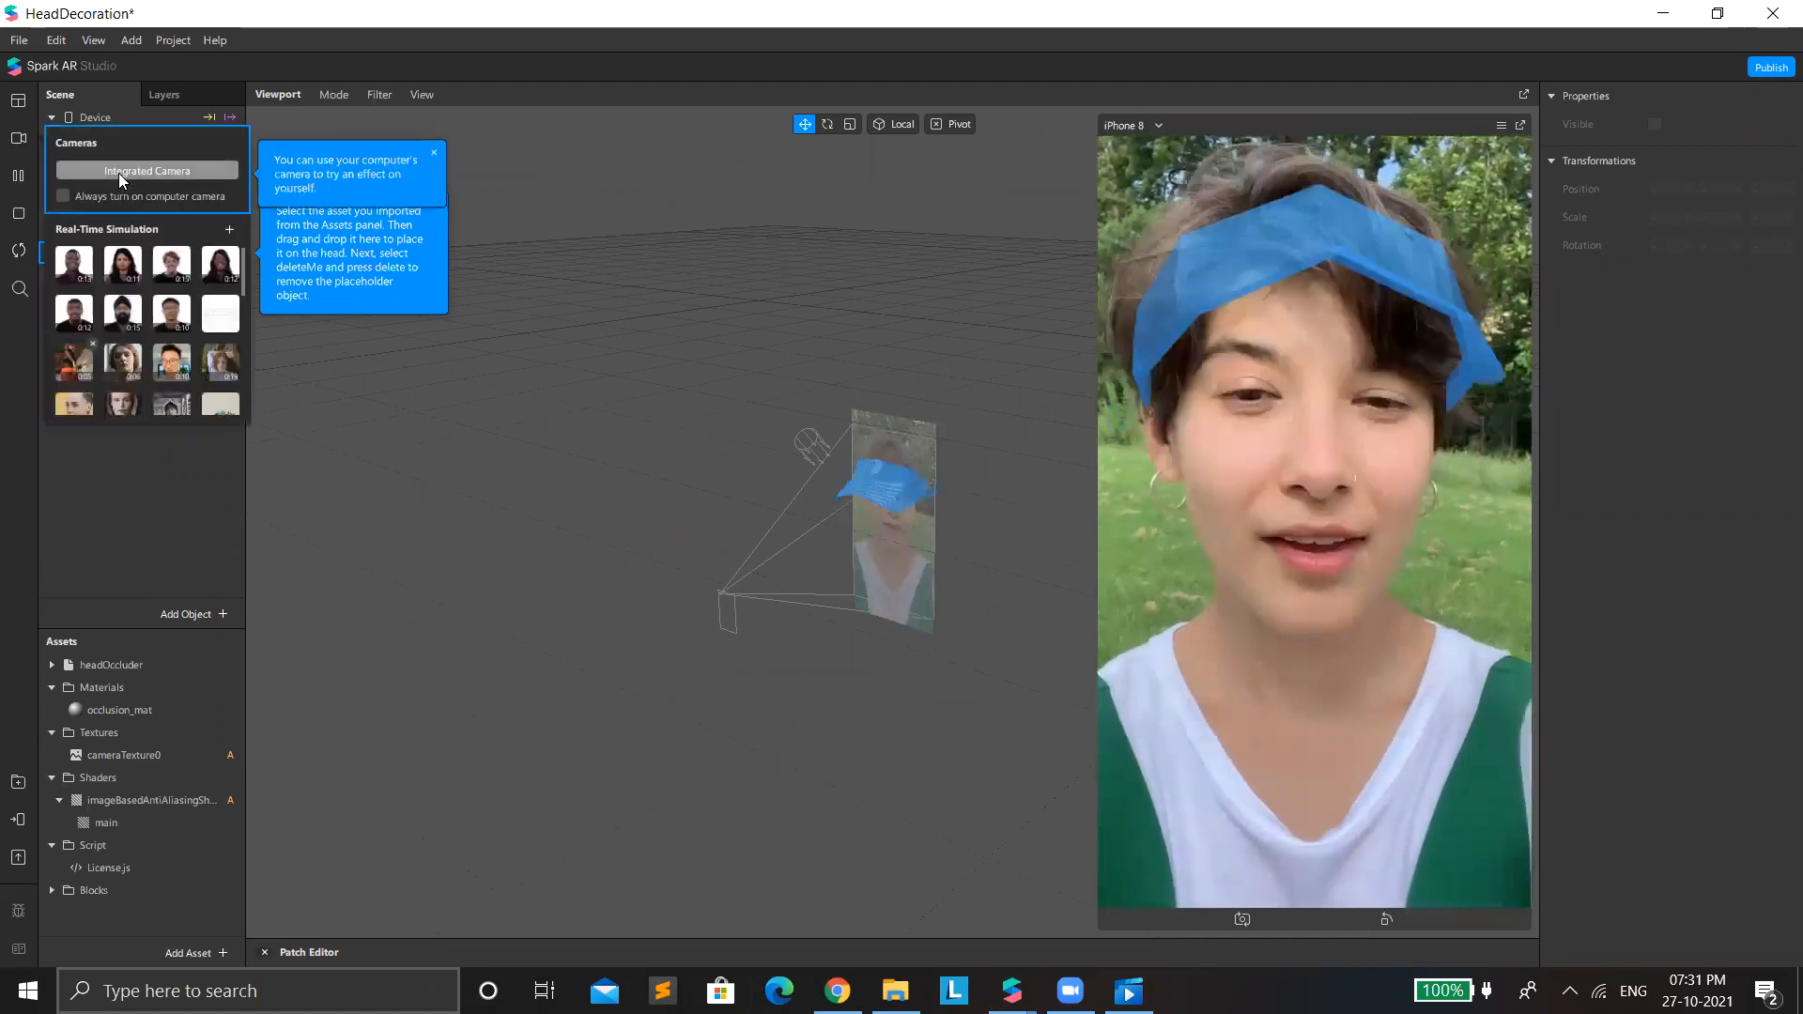
click(118, 172)
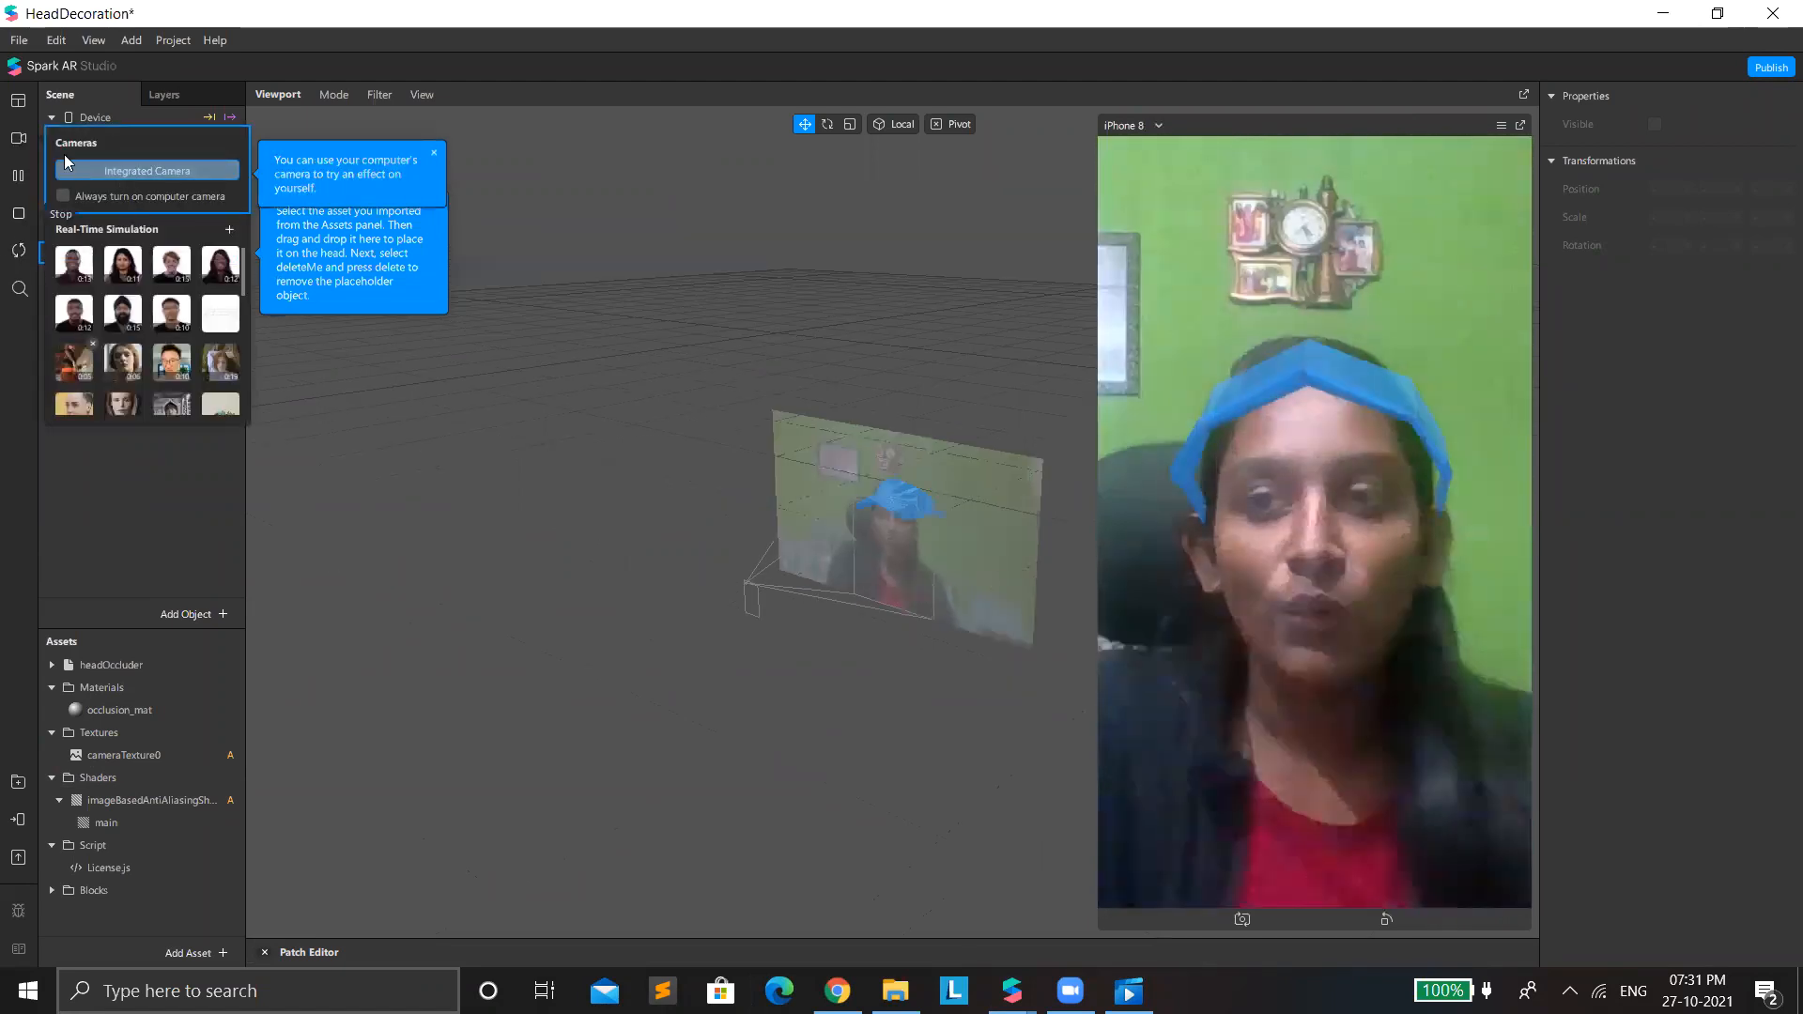
click(163, 515)
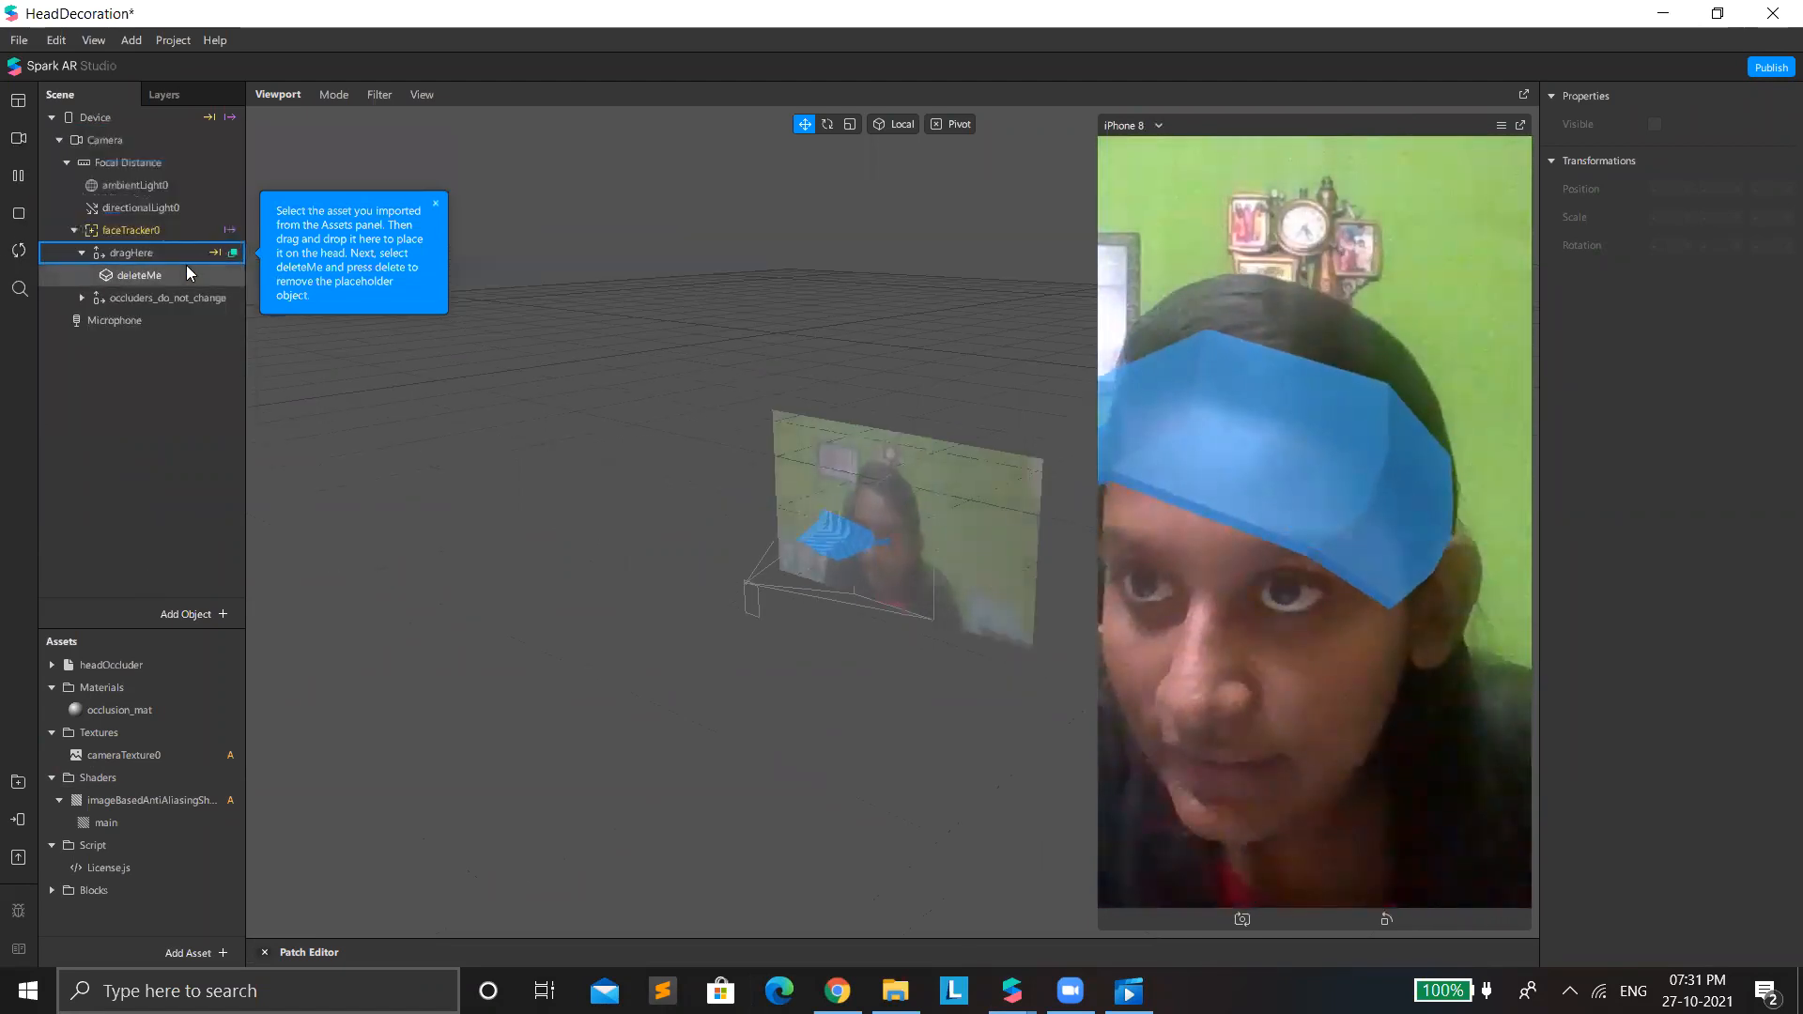
click(186, 273)
key(Delete)
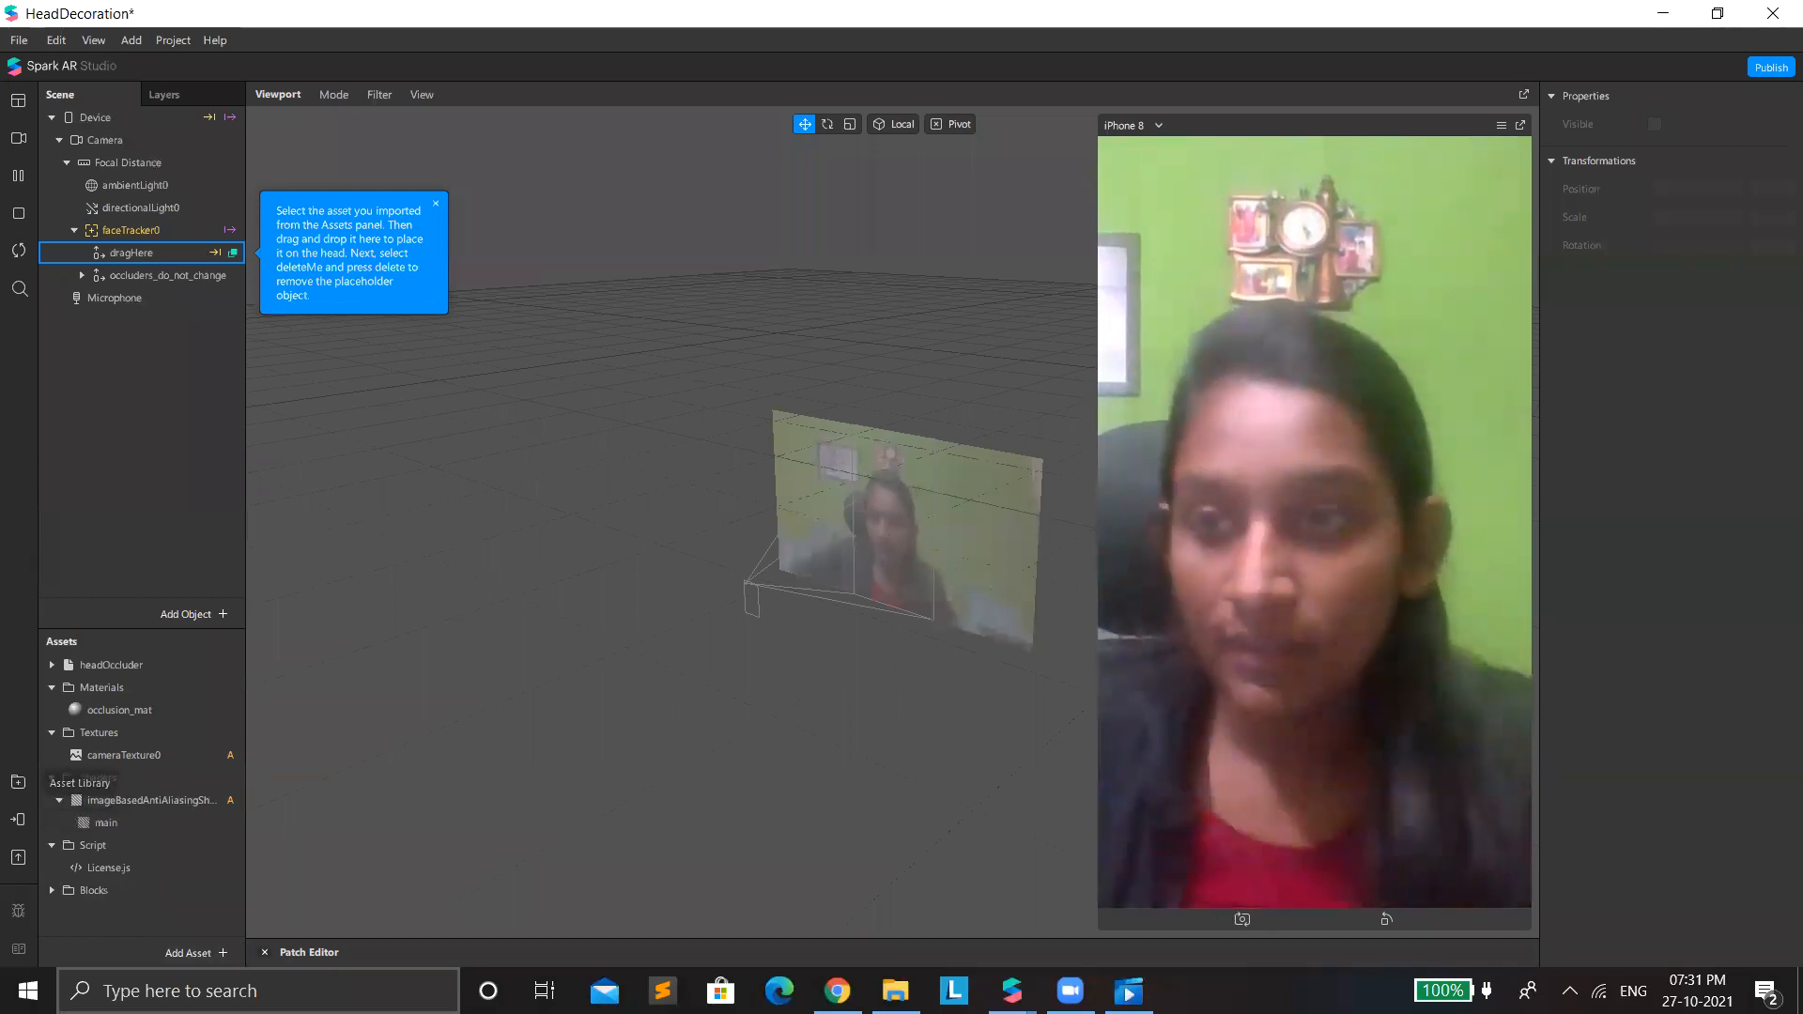
Import the free Glasses low-poly model "download" from the AR Library's Glasses collection.
mouse_move(1011, 990)
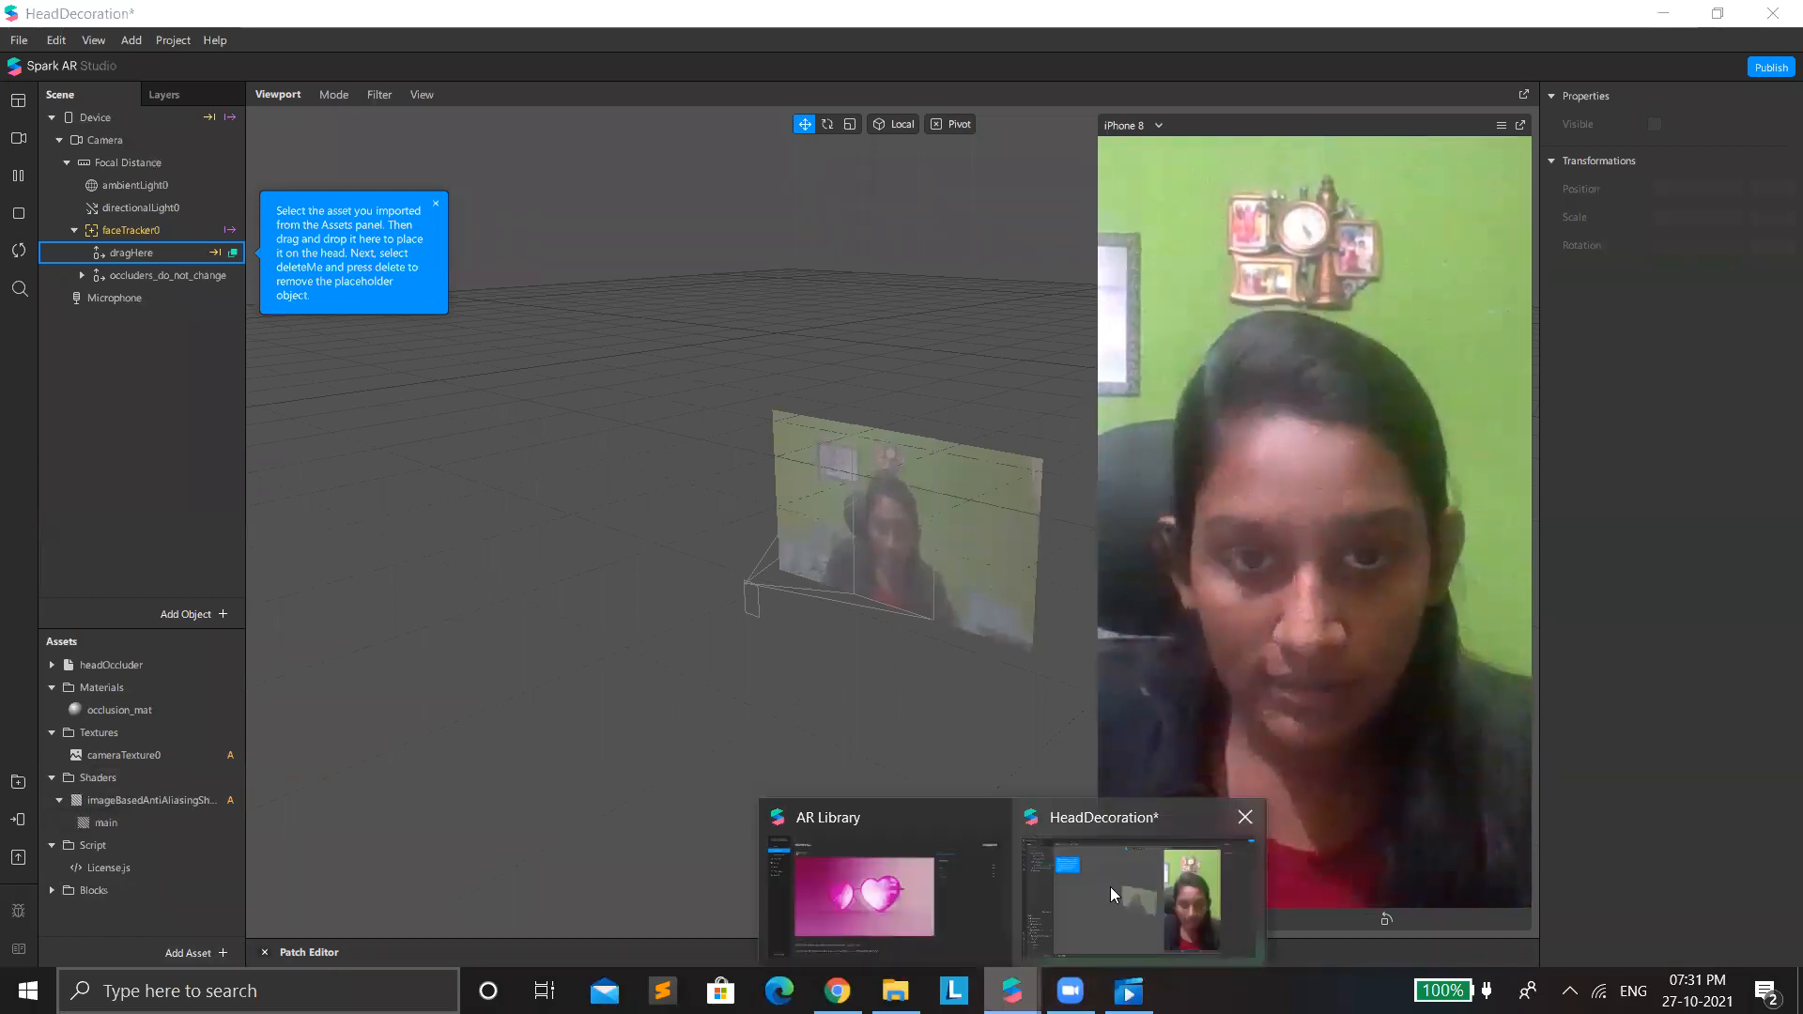
click(862, 873)
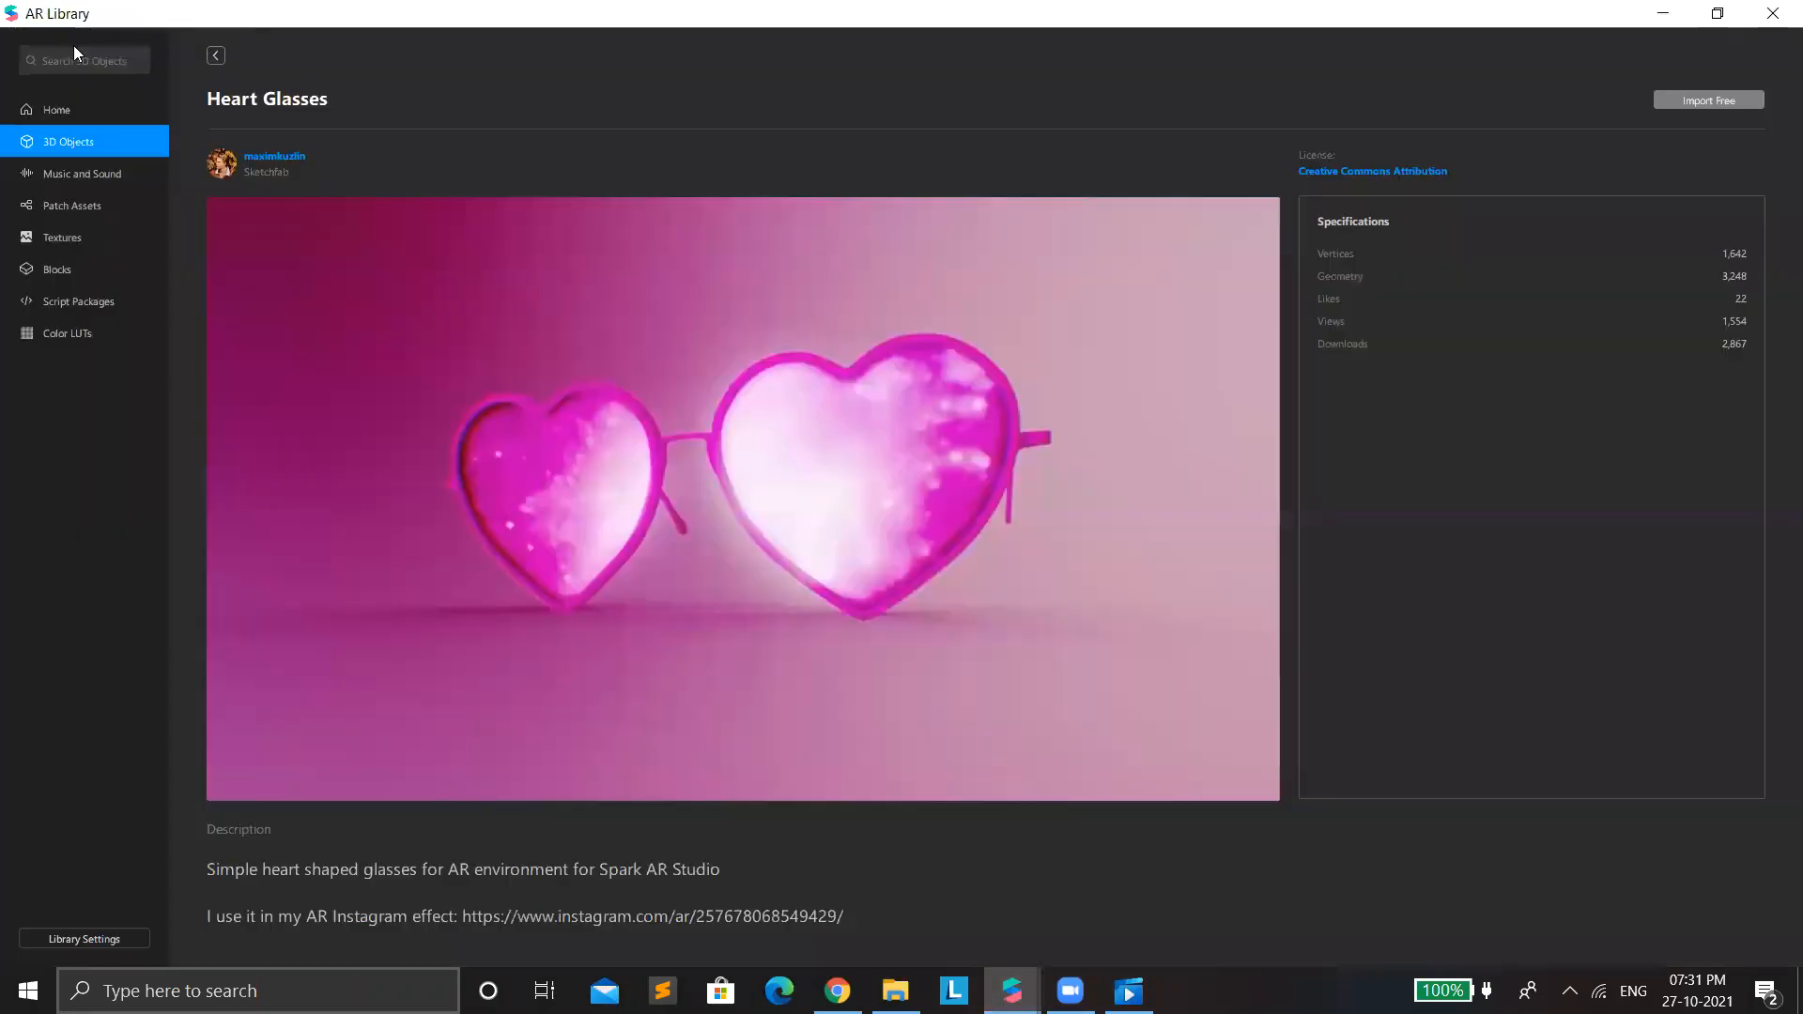
click(215, 56)
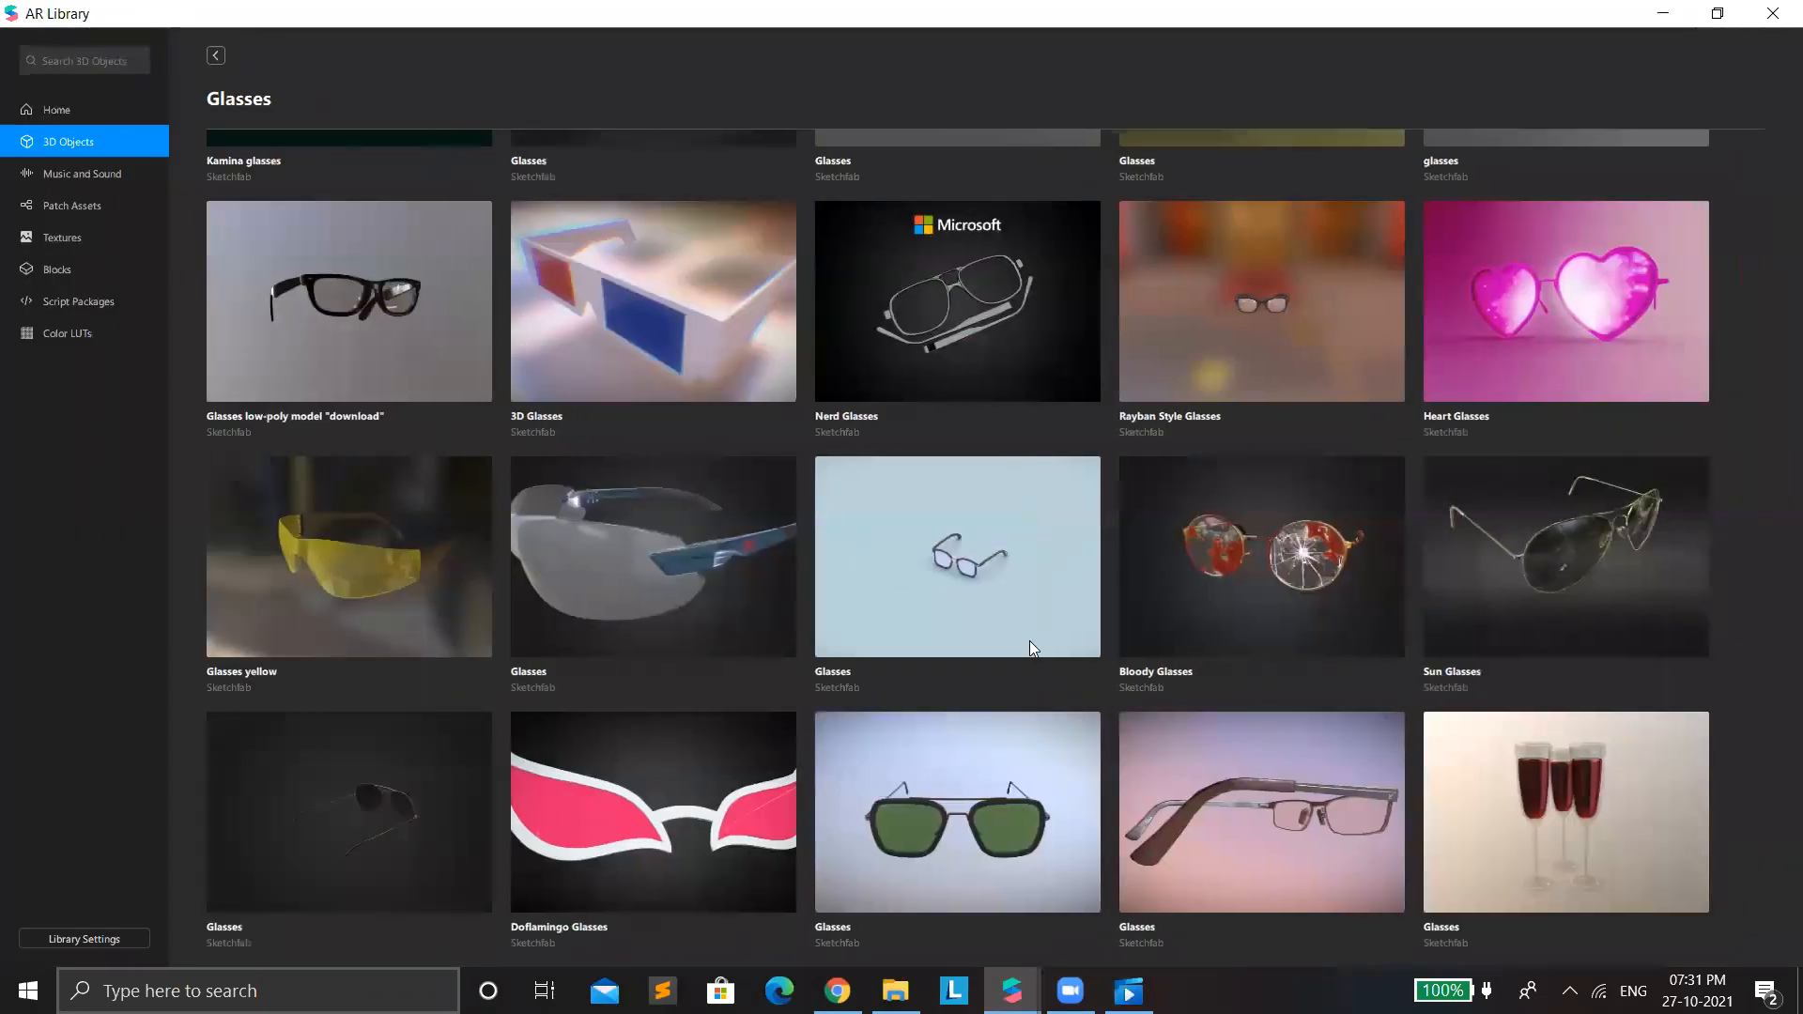
scroll(1018, 620, down, 1)
click(379, 241)
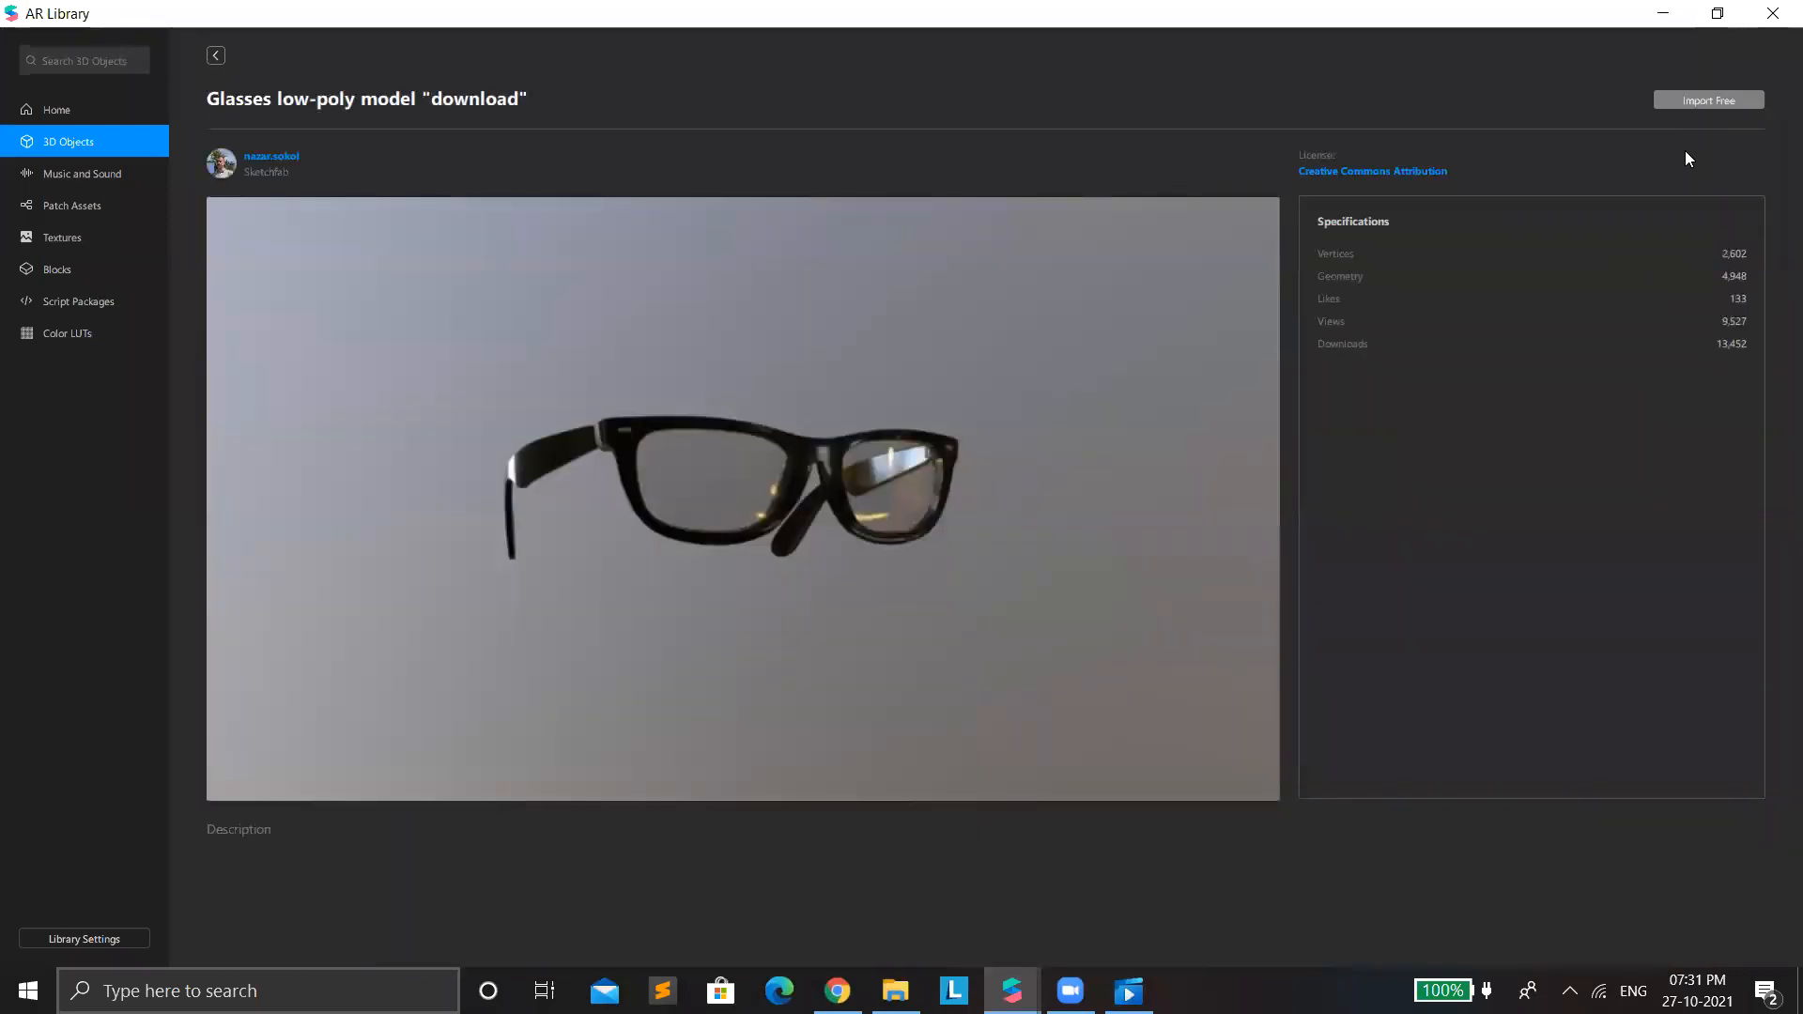
click(1673, 103)
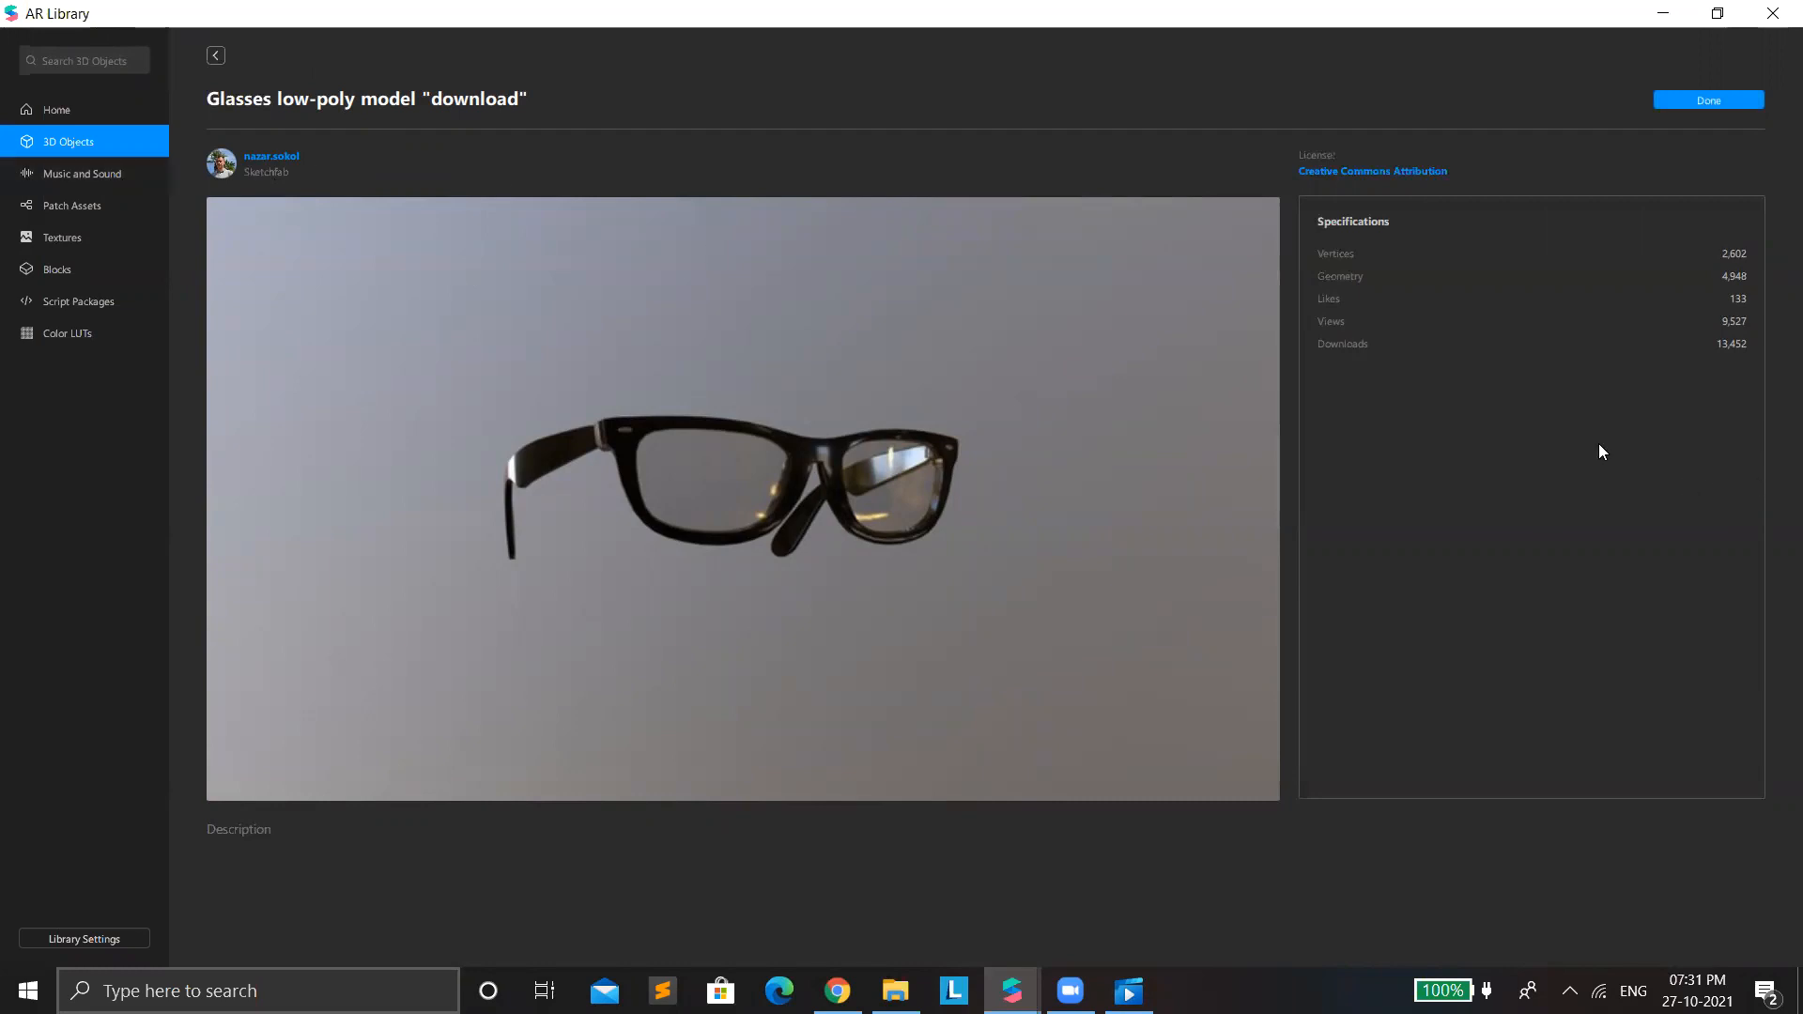
Leave the Glasses collection and look through the AR Library's general 3D Objects listing.
click(212, 56)
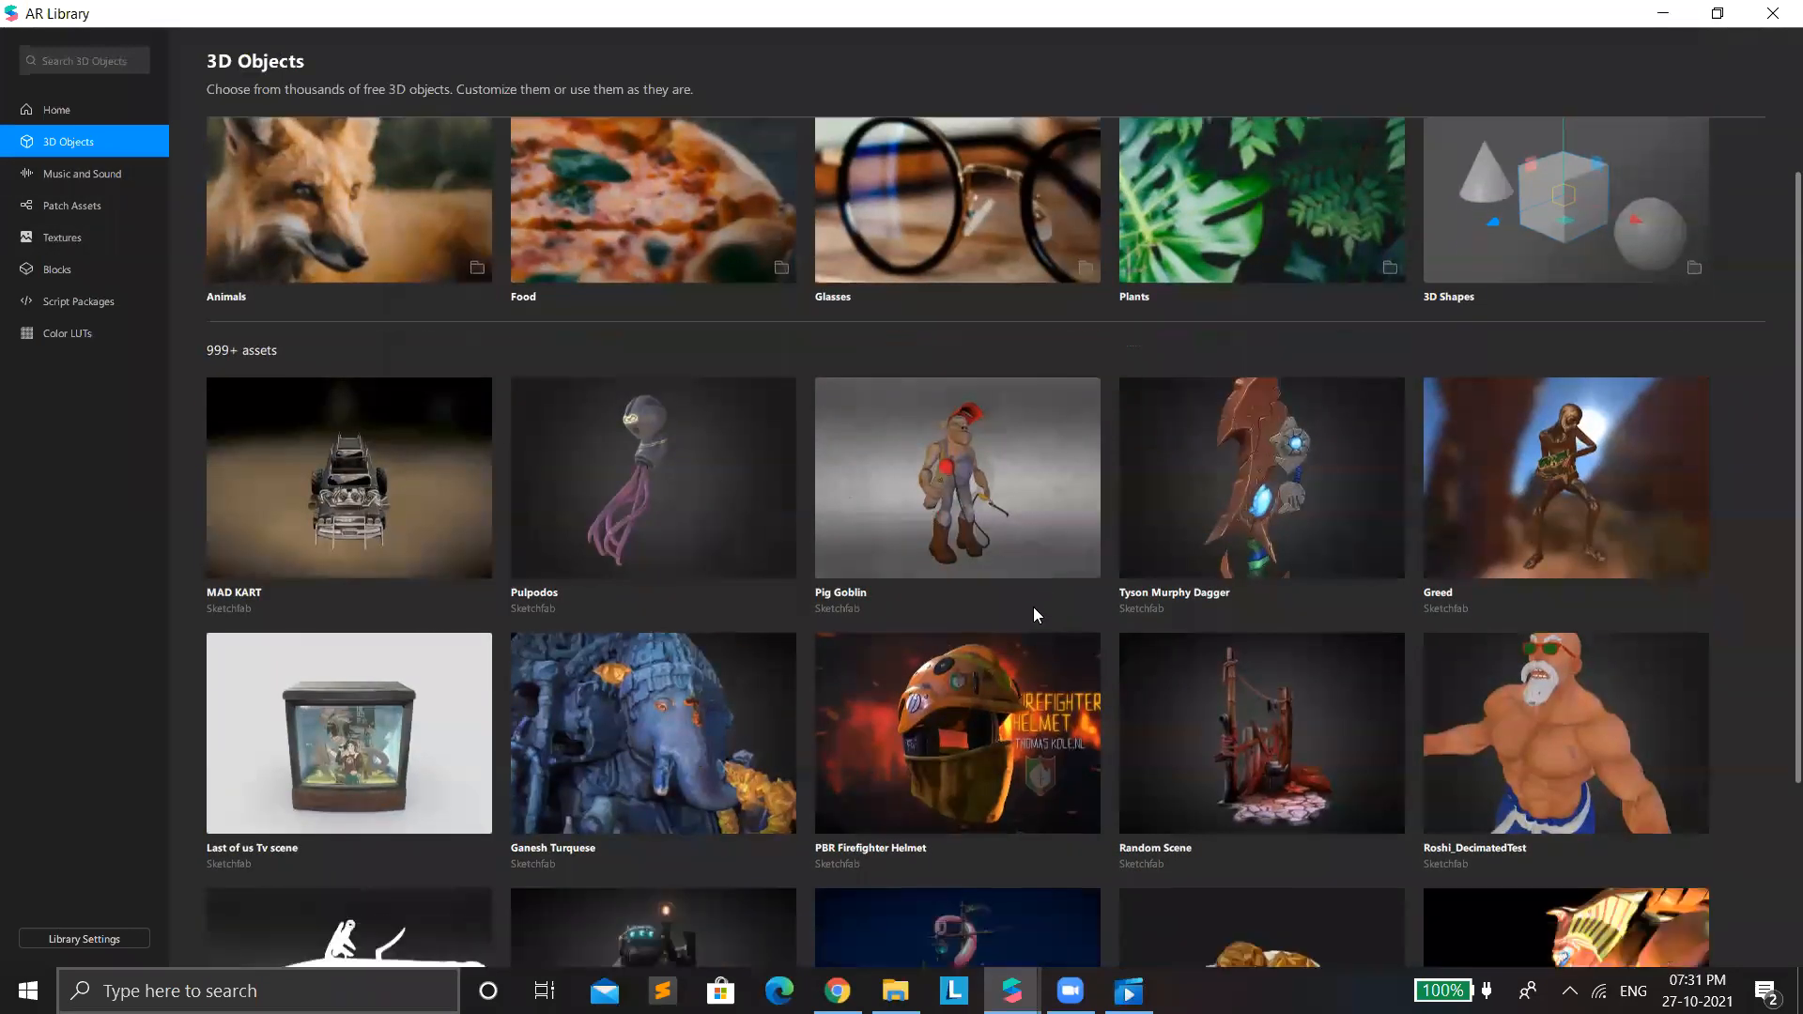
scroll(1033, 615, down, 3)
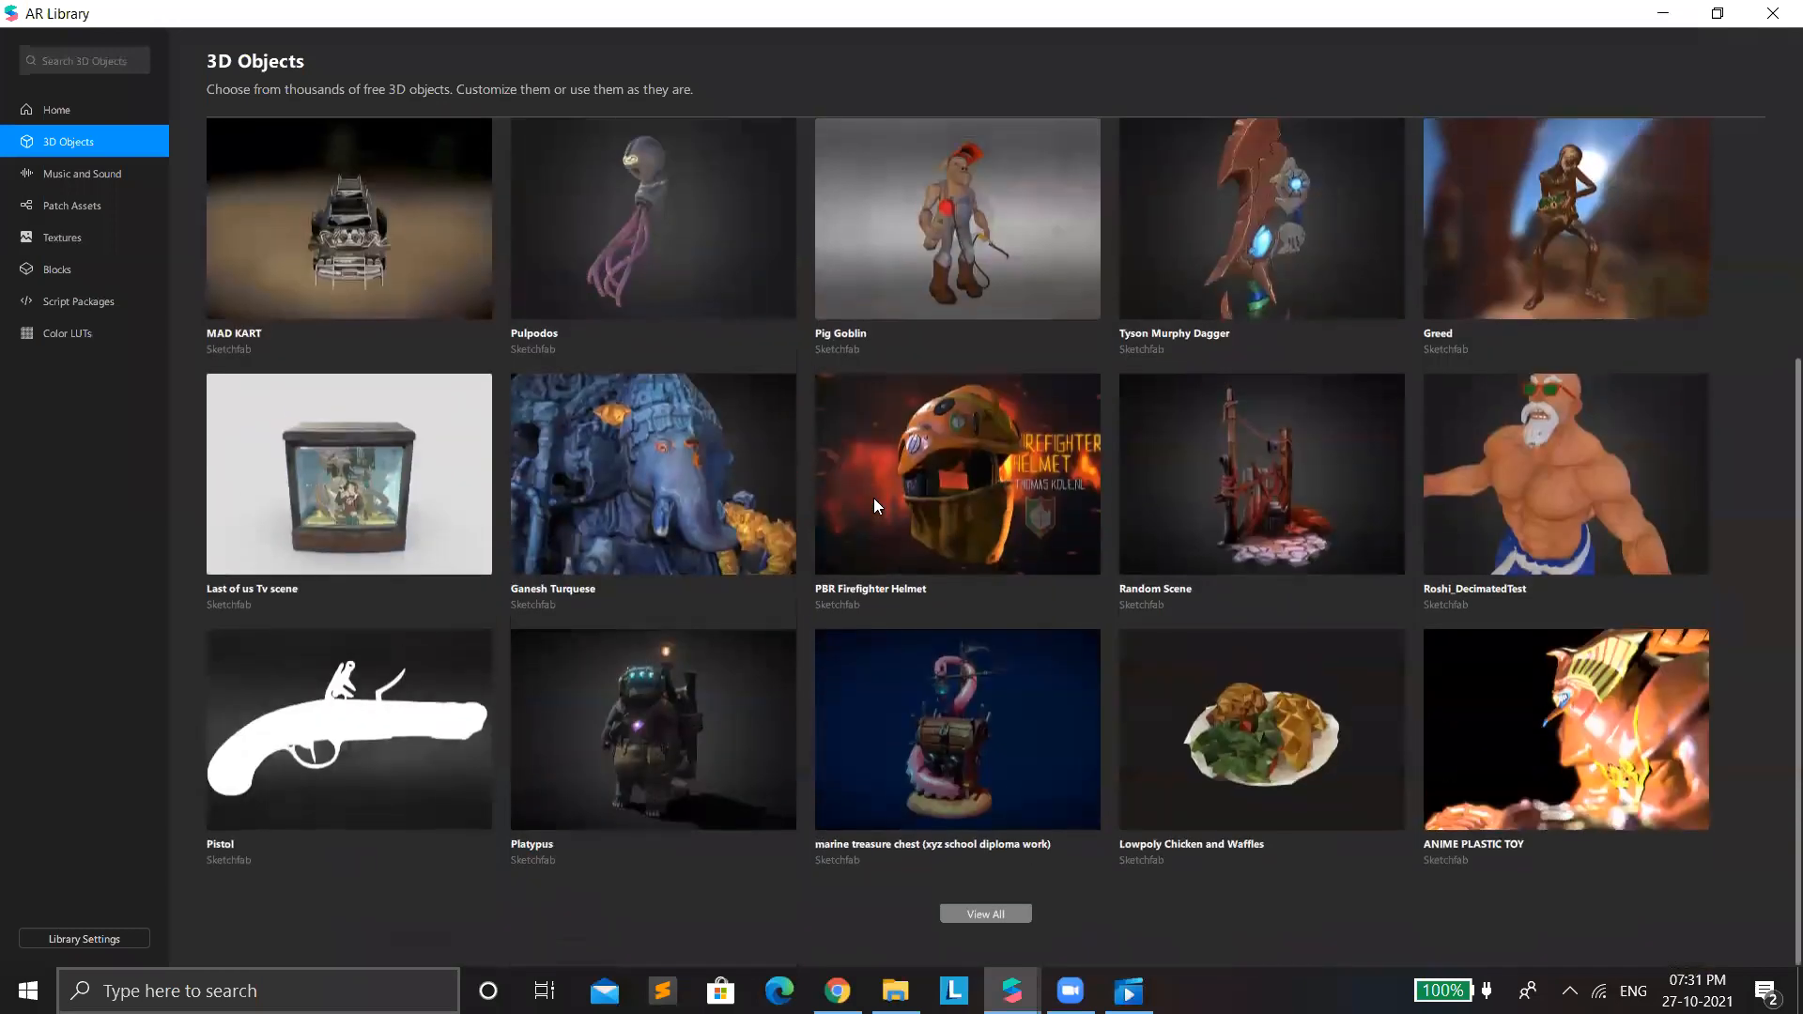
scroll(1087, 608, up, 3)
scroll(1089, 696, up, 1)
scroll(535, 406, down, 2)
scroll(109, 66, up, 1)
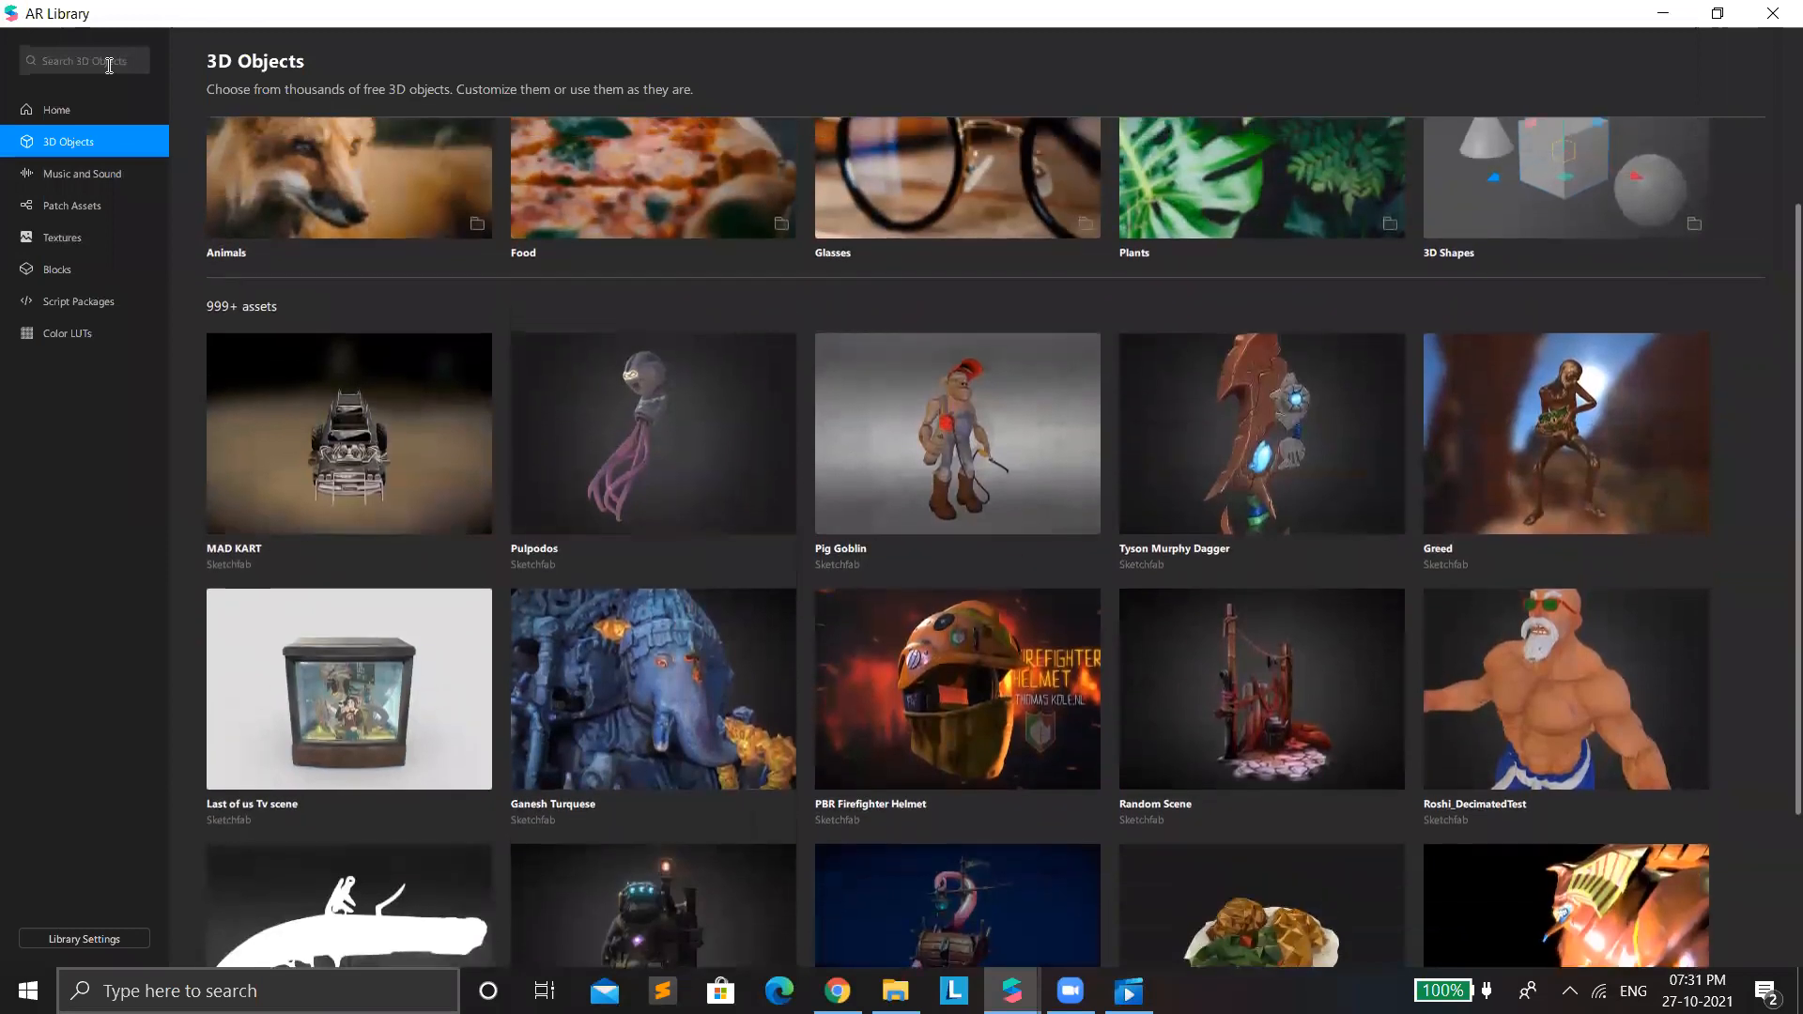
scroll(109, 66, up, 2)
Search the AR Library's 3D objects for "cap" and look through the models offered.
click(109, 66)
text(cap)
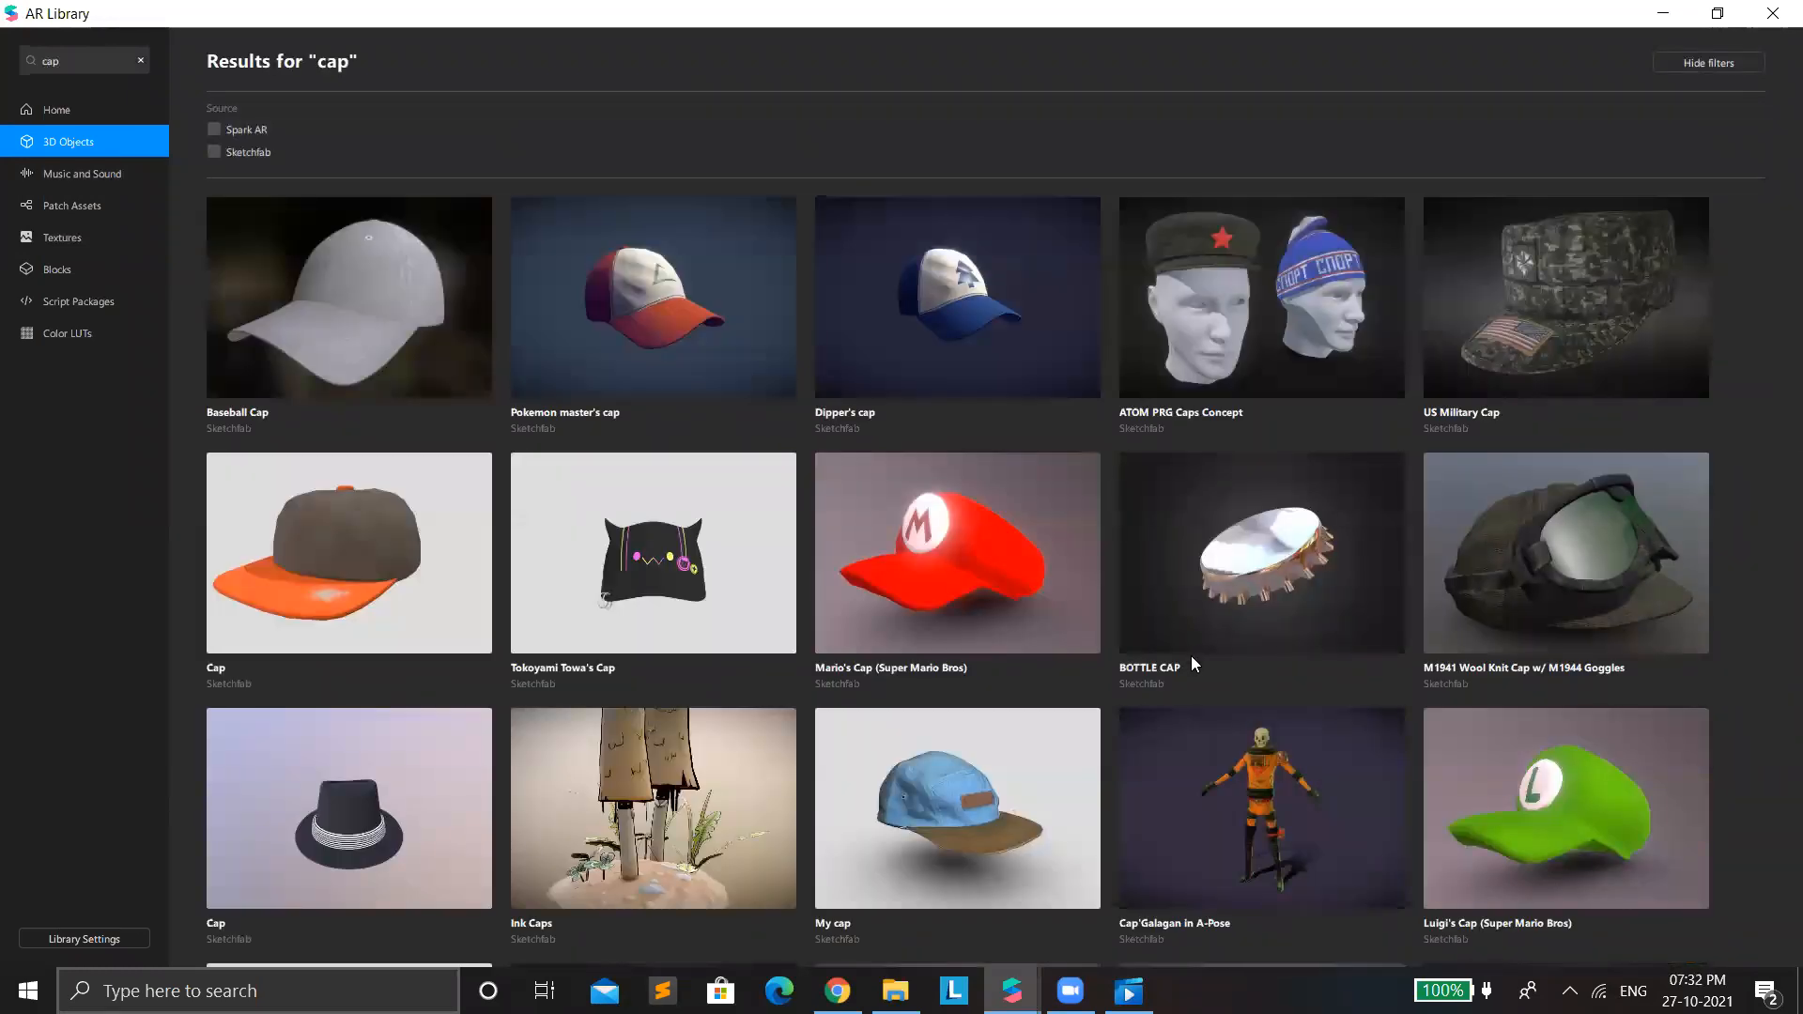
scroll(1198, 667, down, 2)
scroll(1211, 694, down, 20)
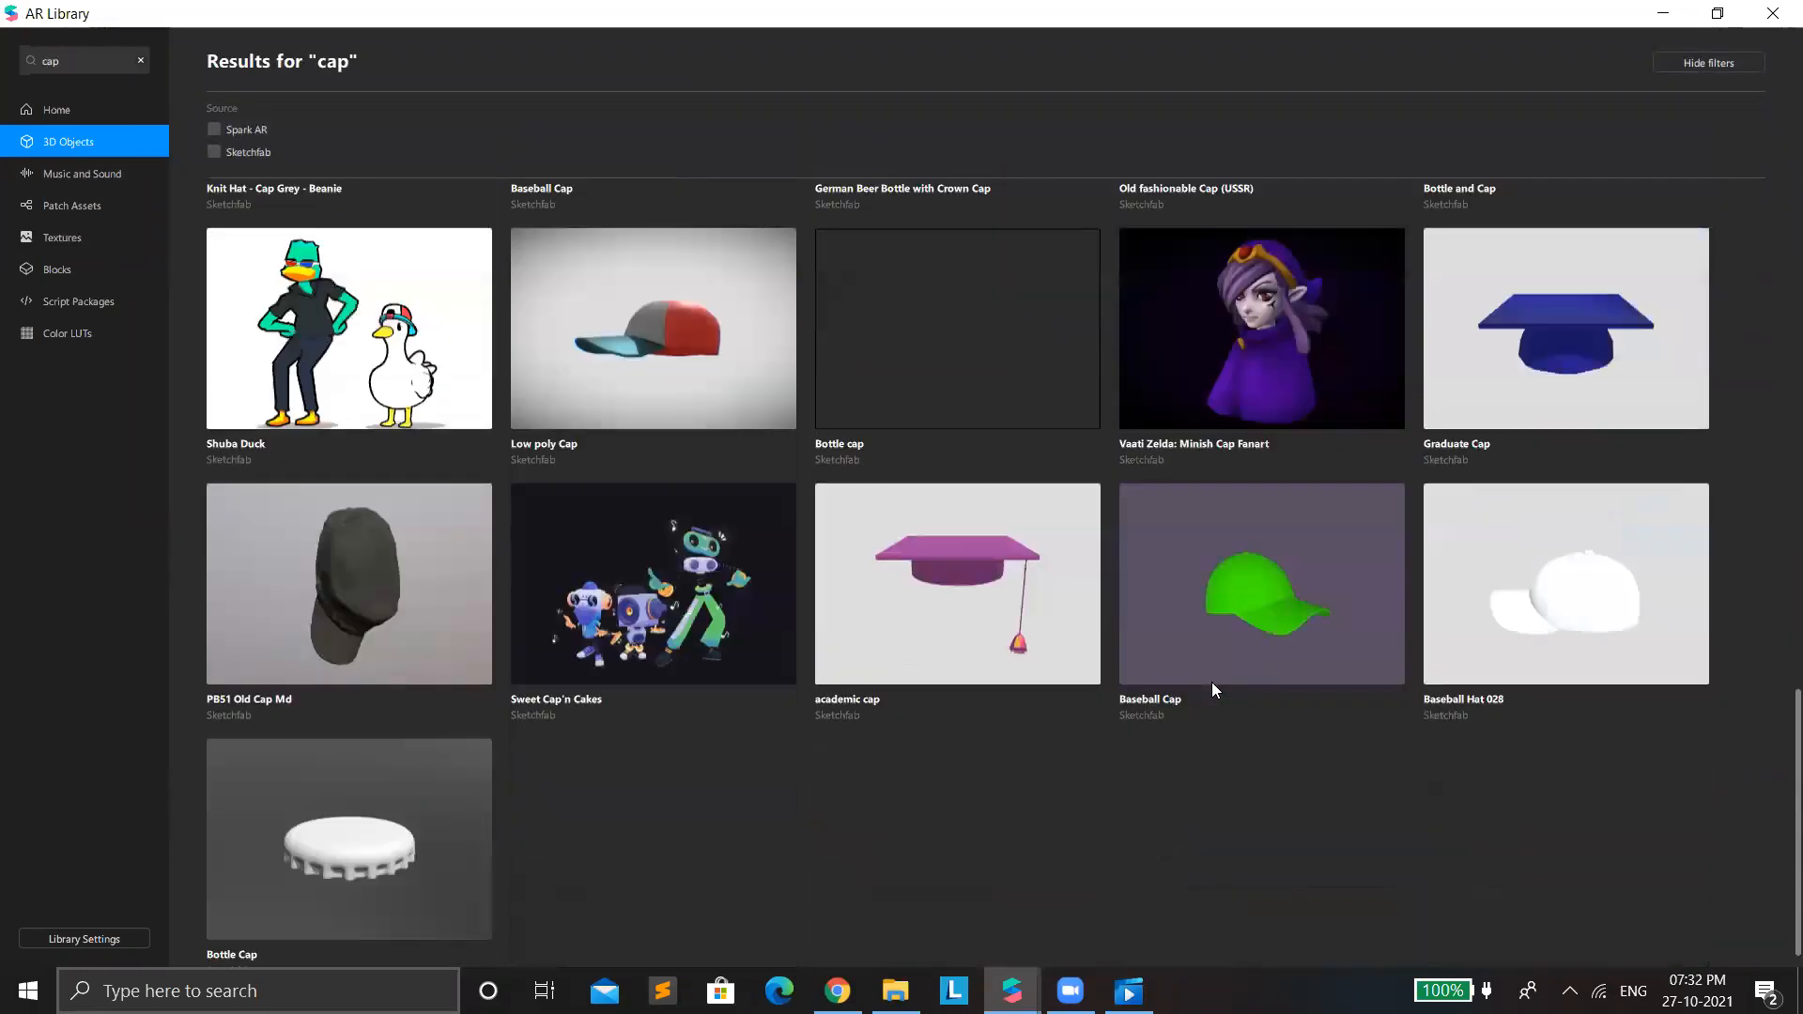
scroll(1206, 676, down, 1)
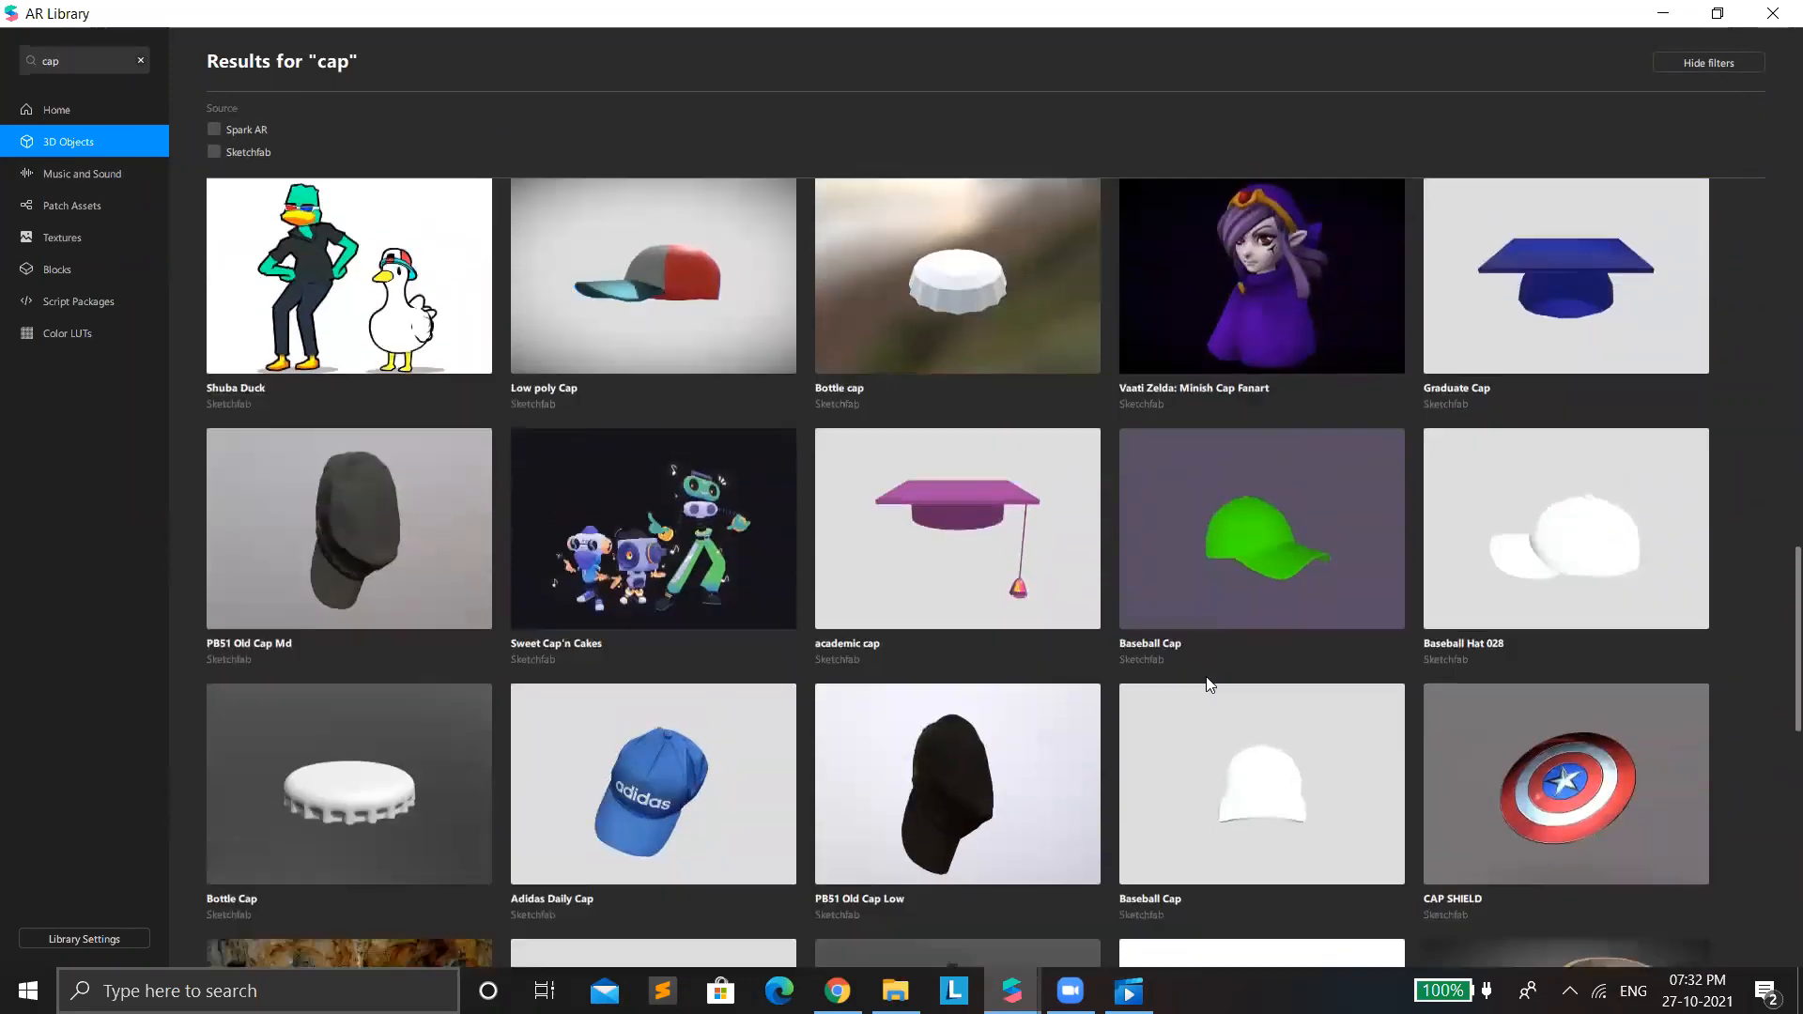
scroll(1206, 676, down, 7)
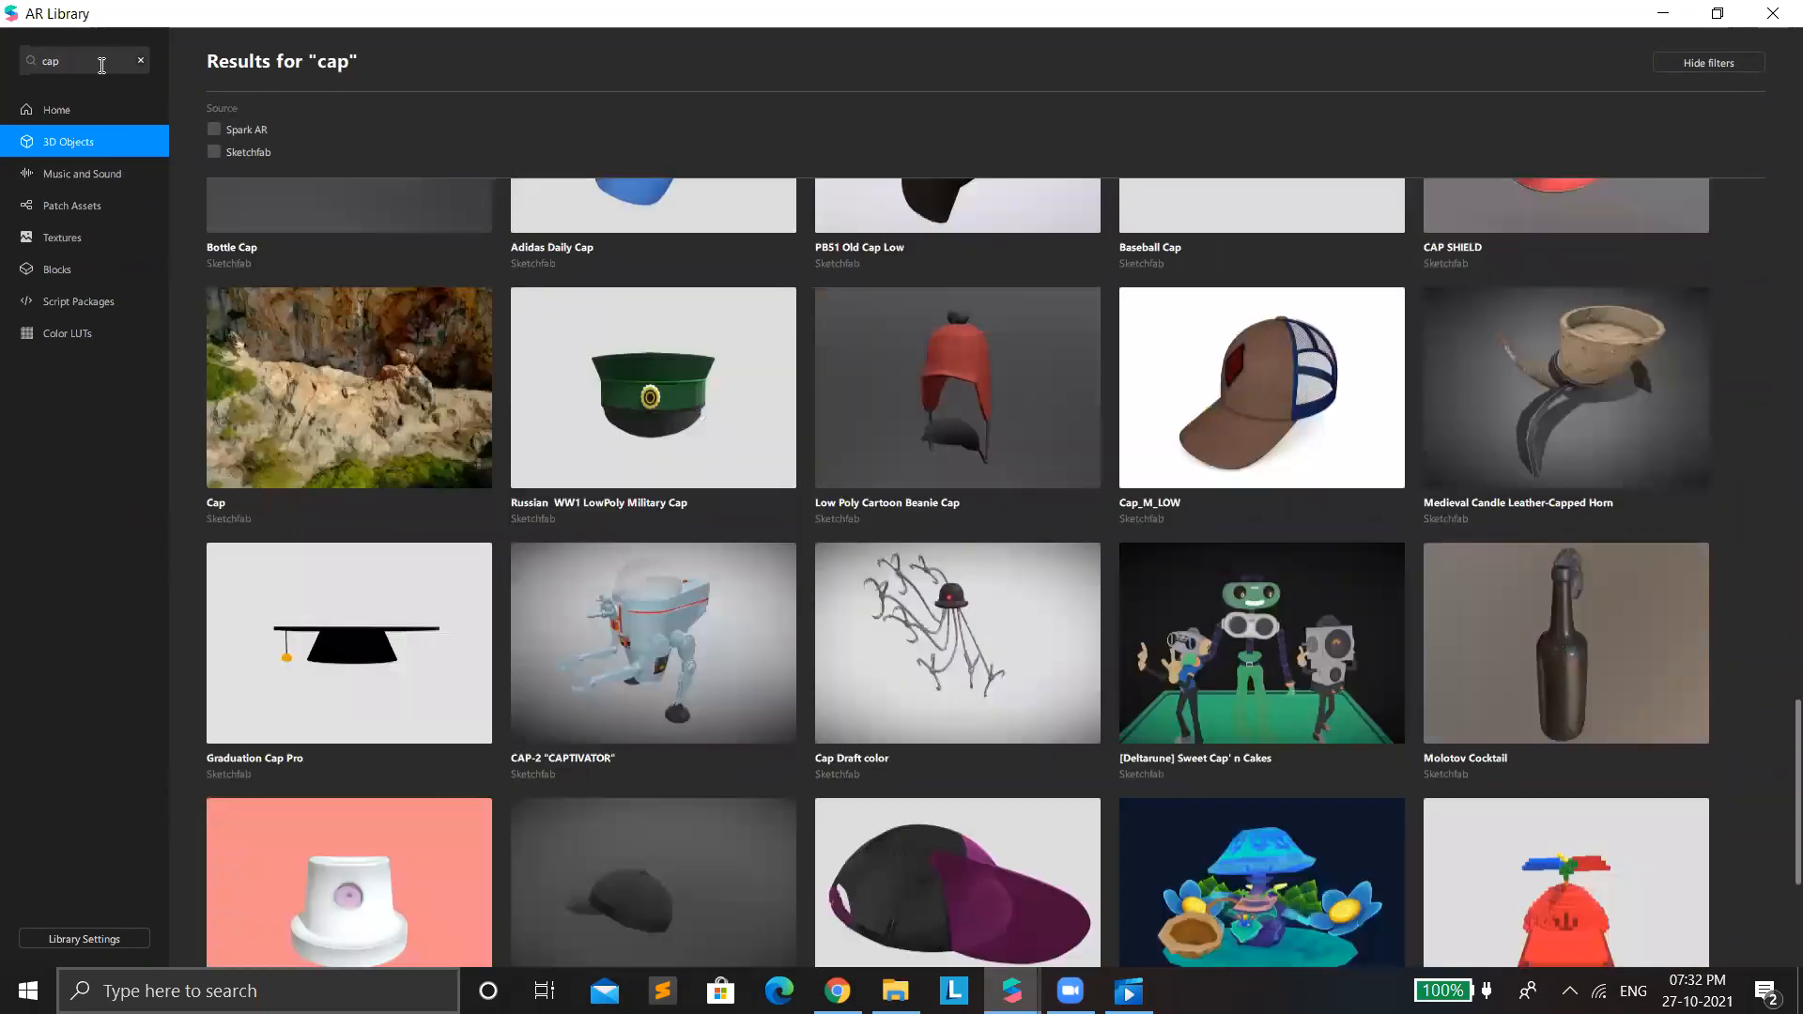
Search the 3D objects for "hat", import the free dark-brown Cowboy Hat model and return to the HeadDecoration project.
click(102, 61)
text(hst)
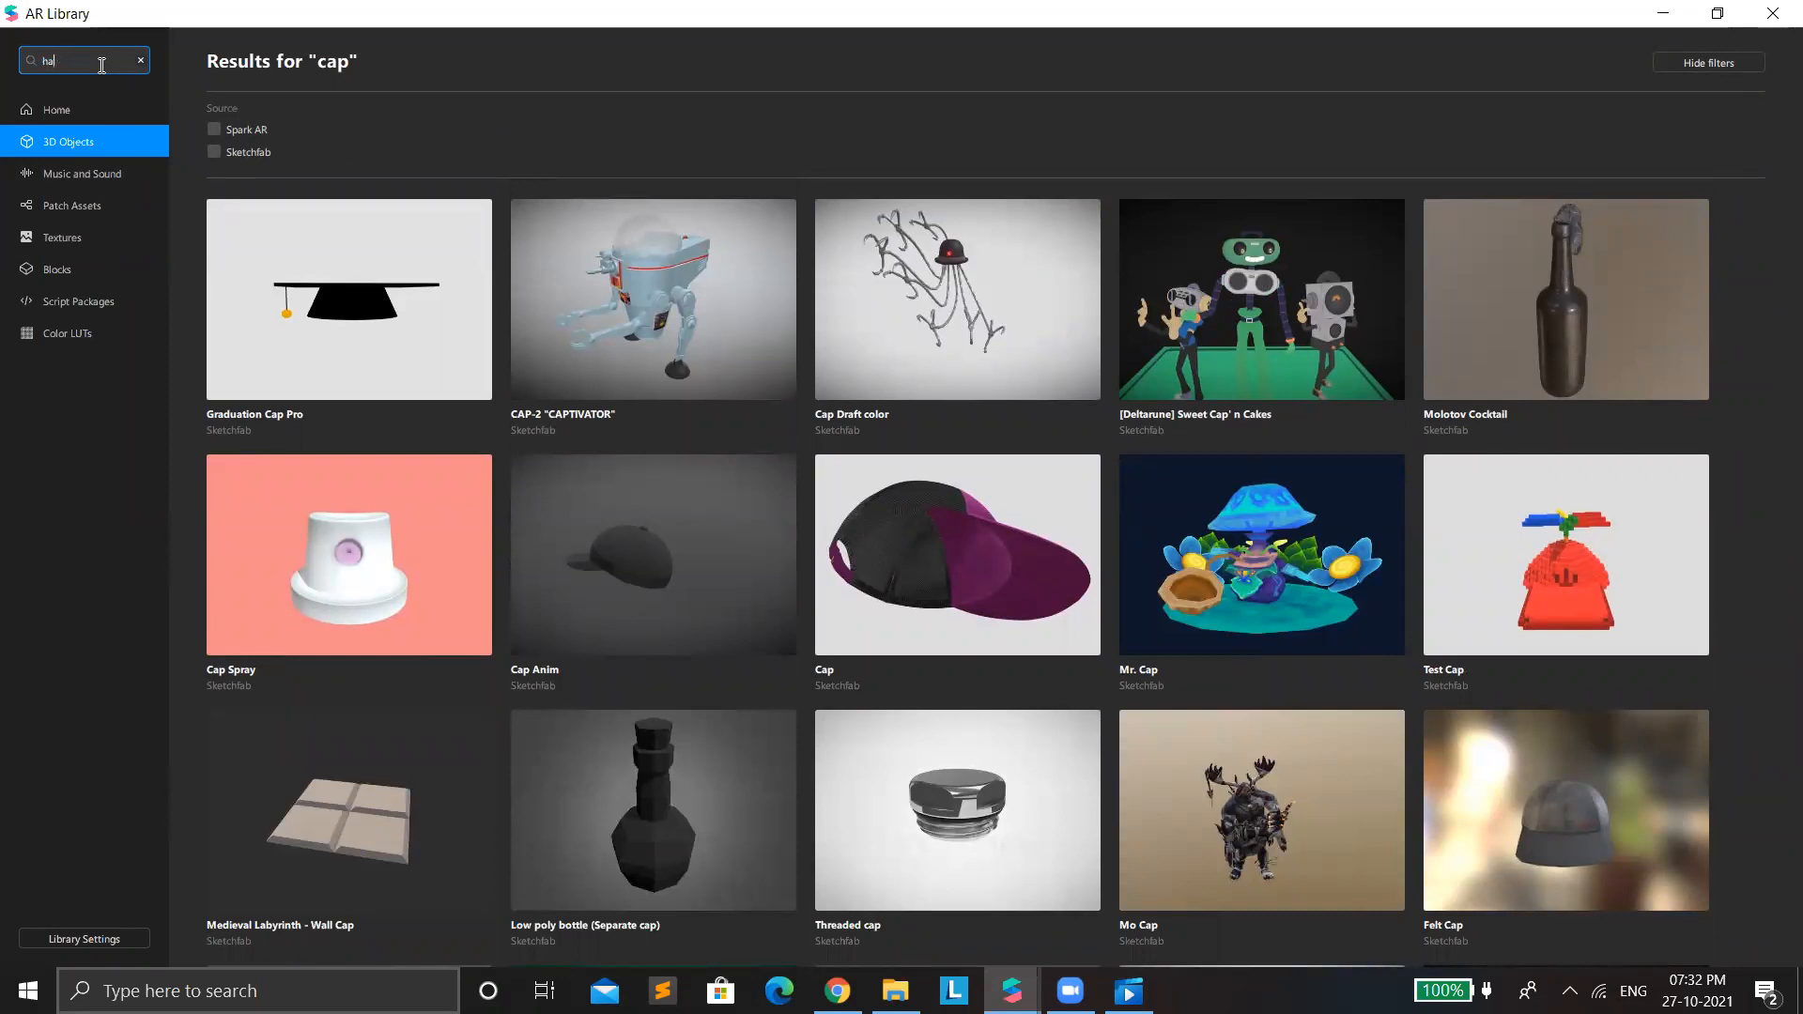
key(Return)
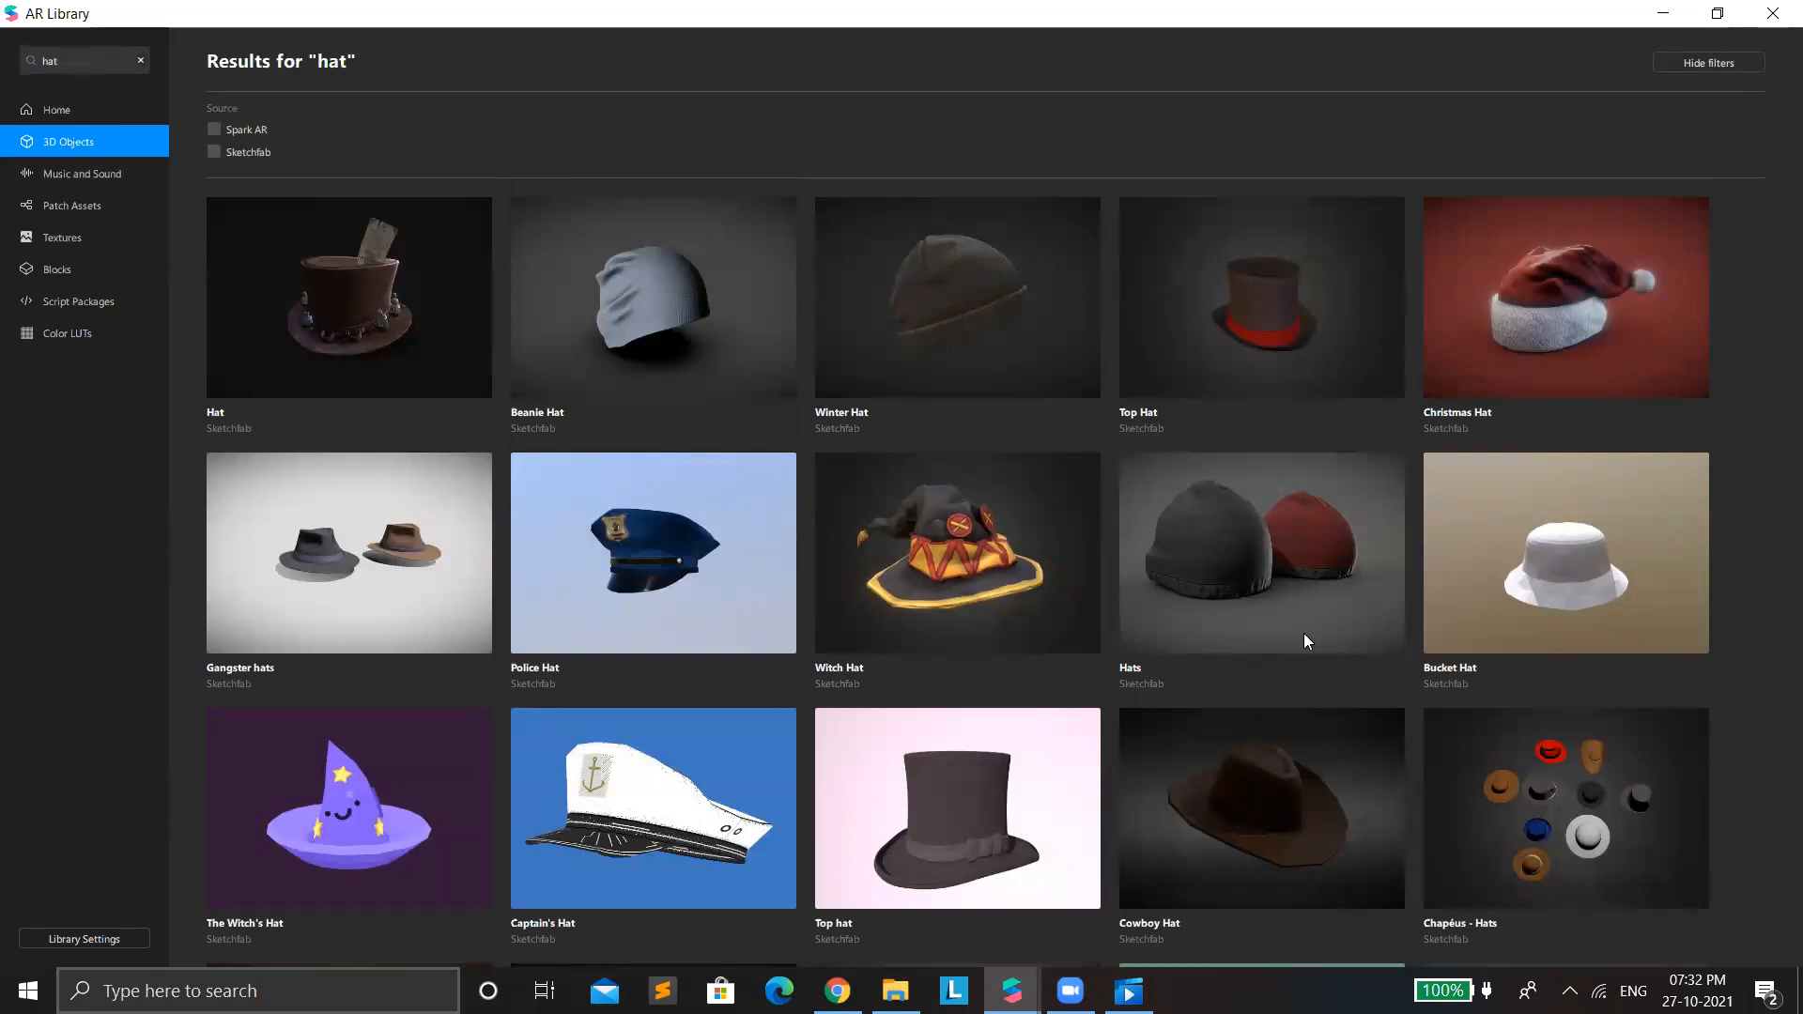
scroll(1333, 675, down, 3)
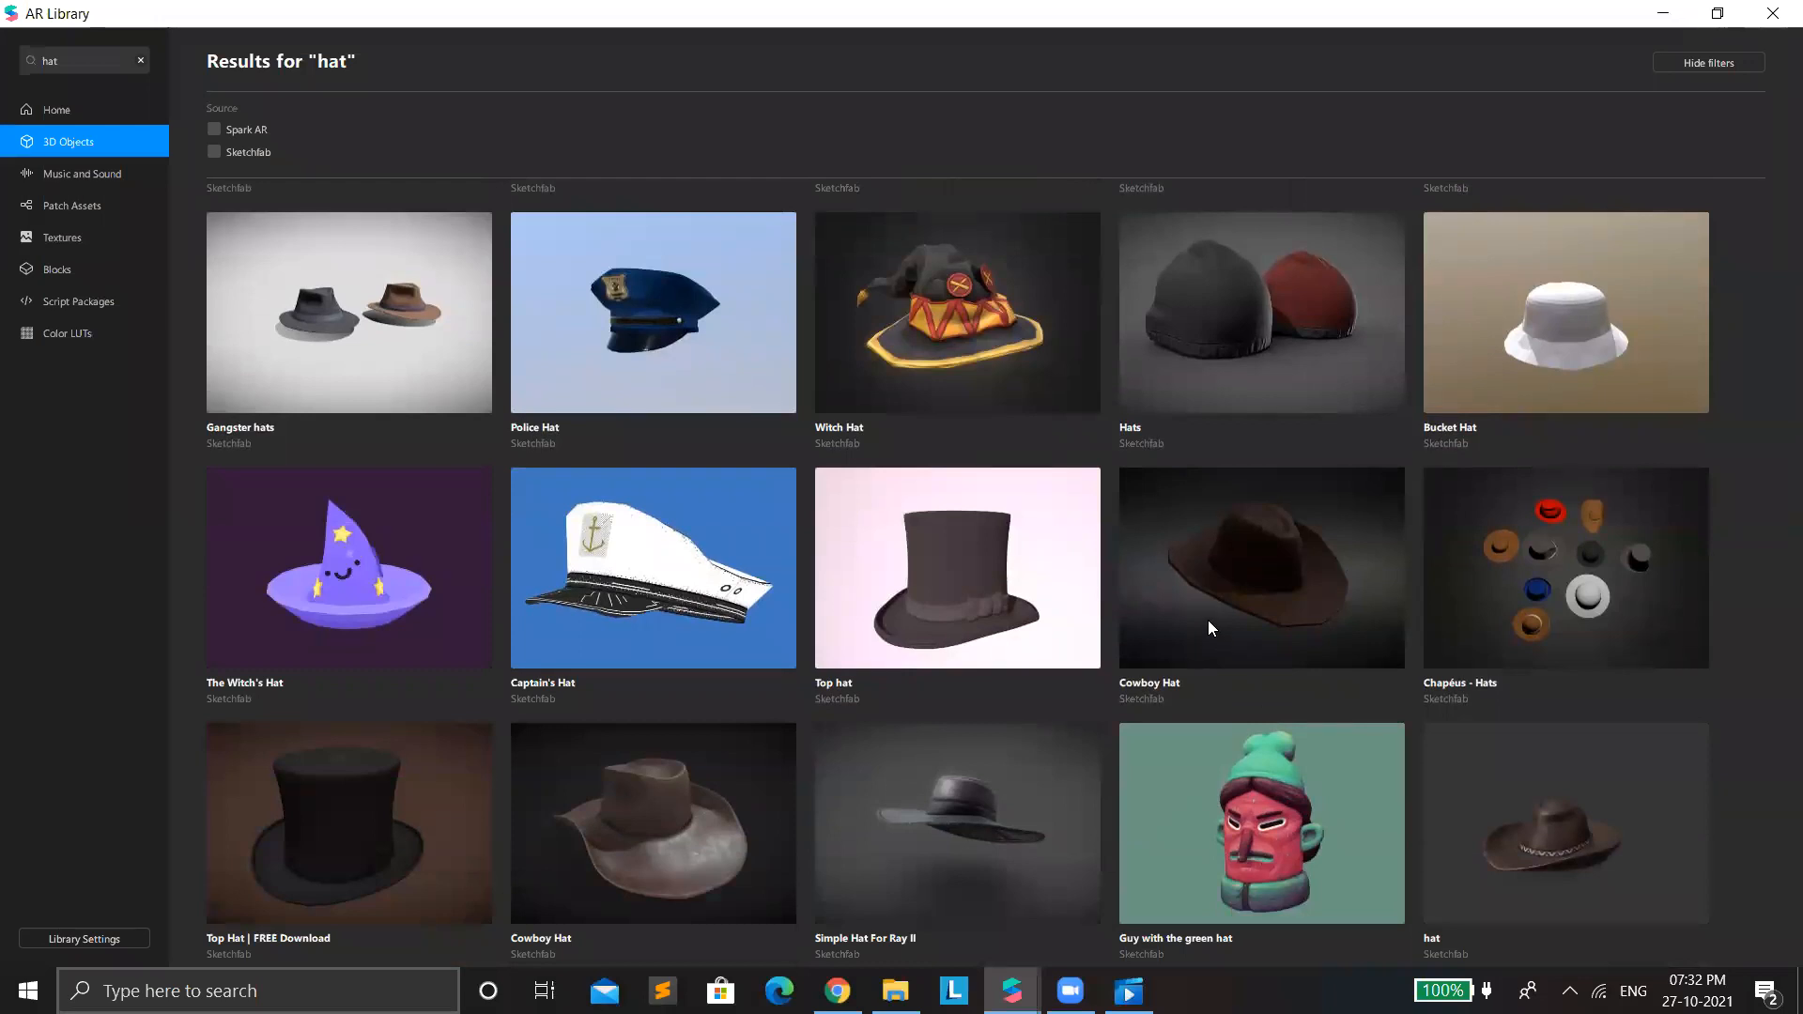
click(1194, 590)
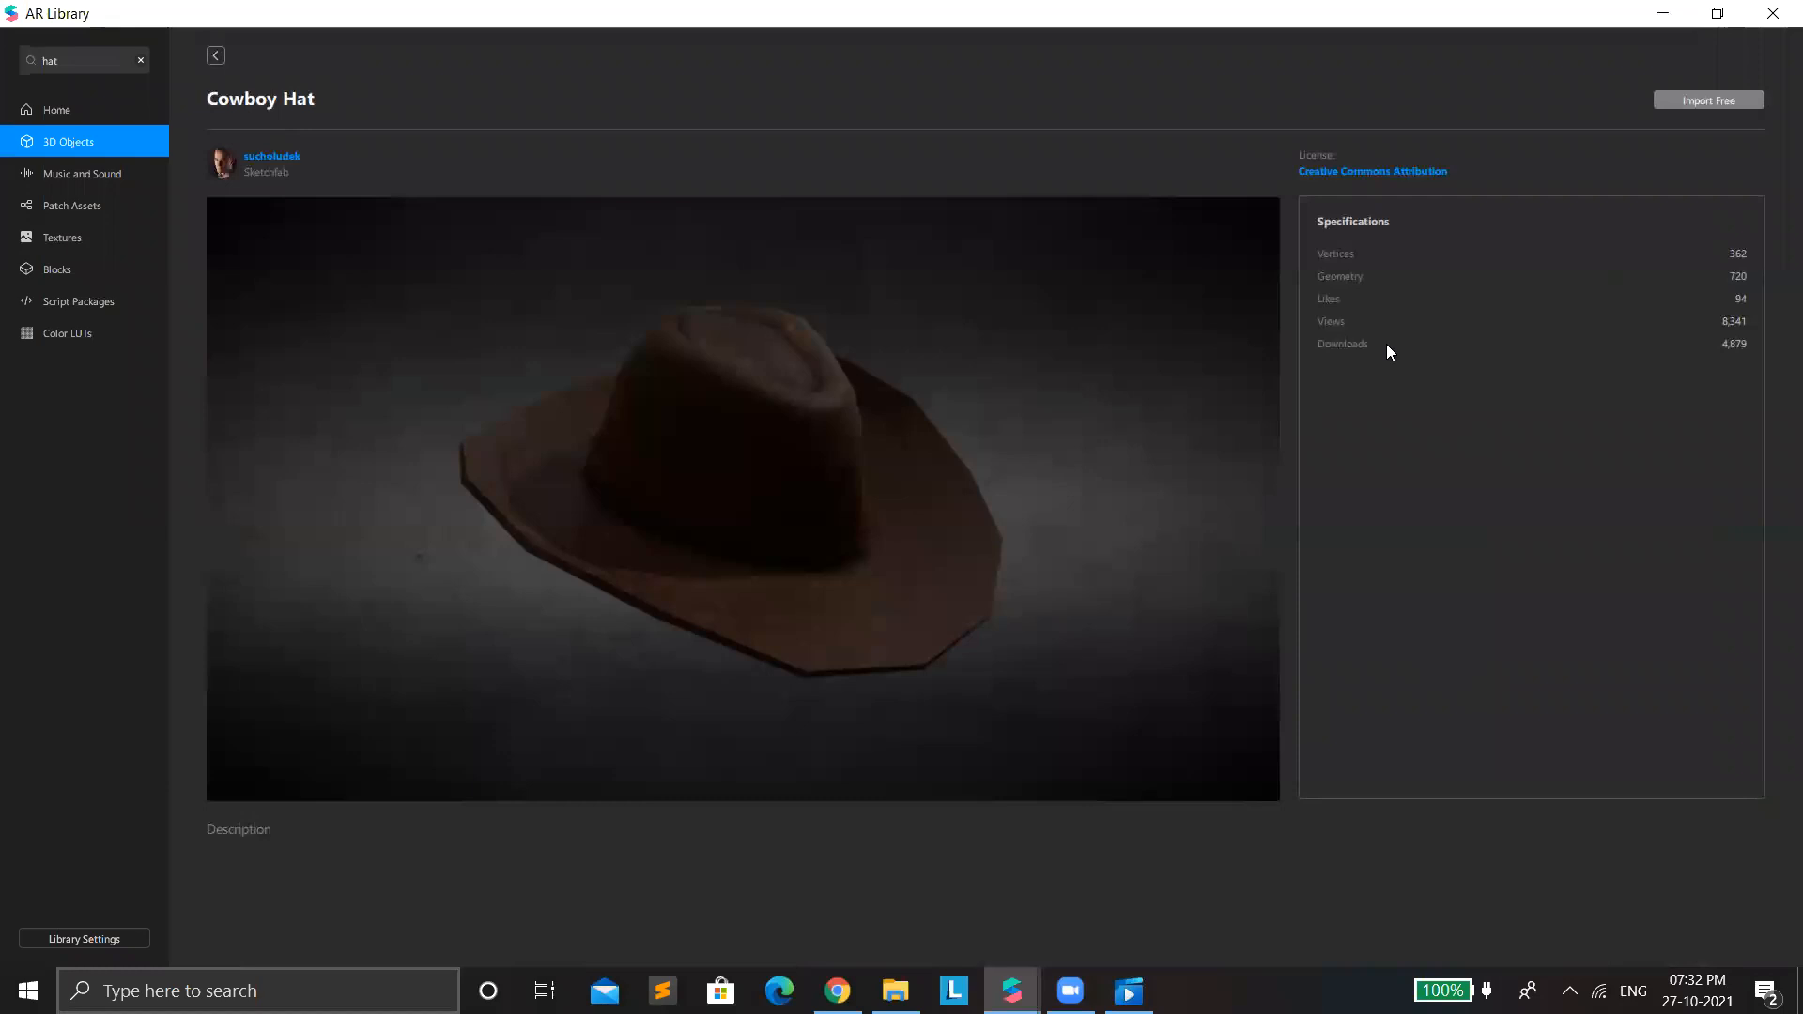
click(1722, 103)
click(1663, 11)
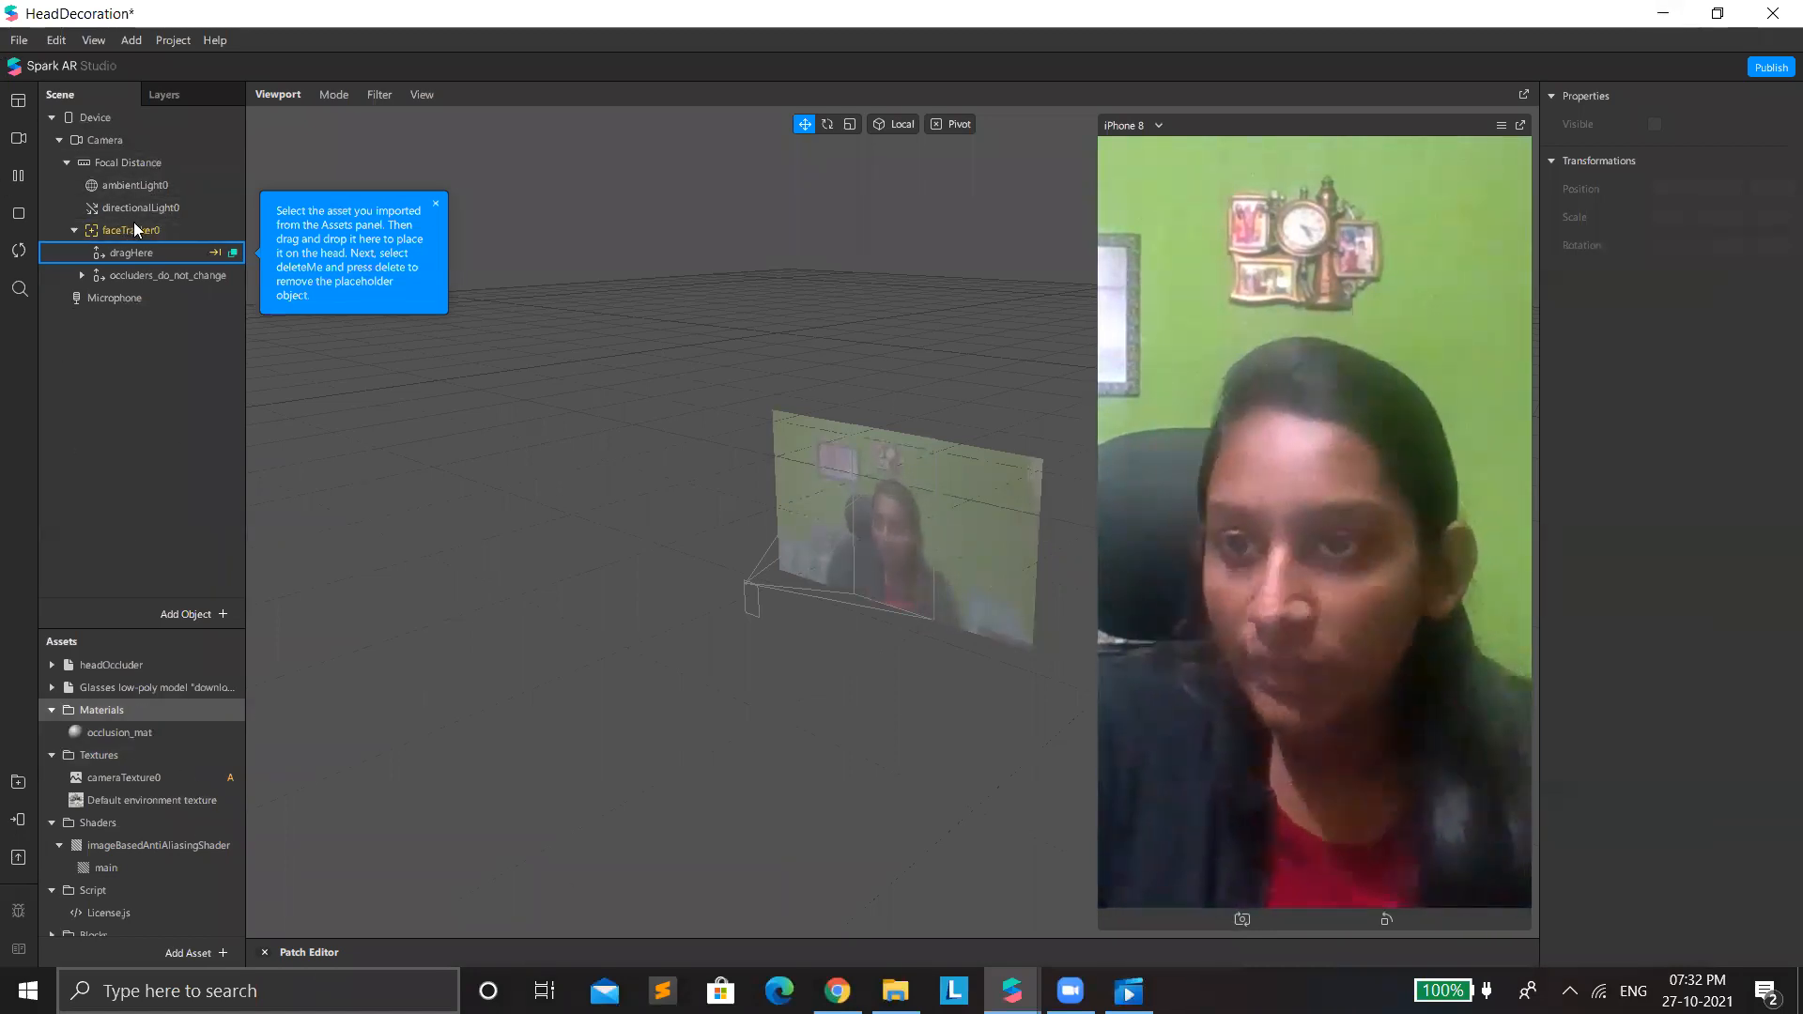
Add the imported glasses model under faceTracker0 and scale it uniformly to 0.52.
drag(133, 221, 137, 222)
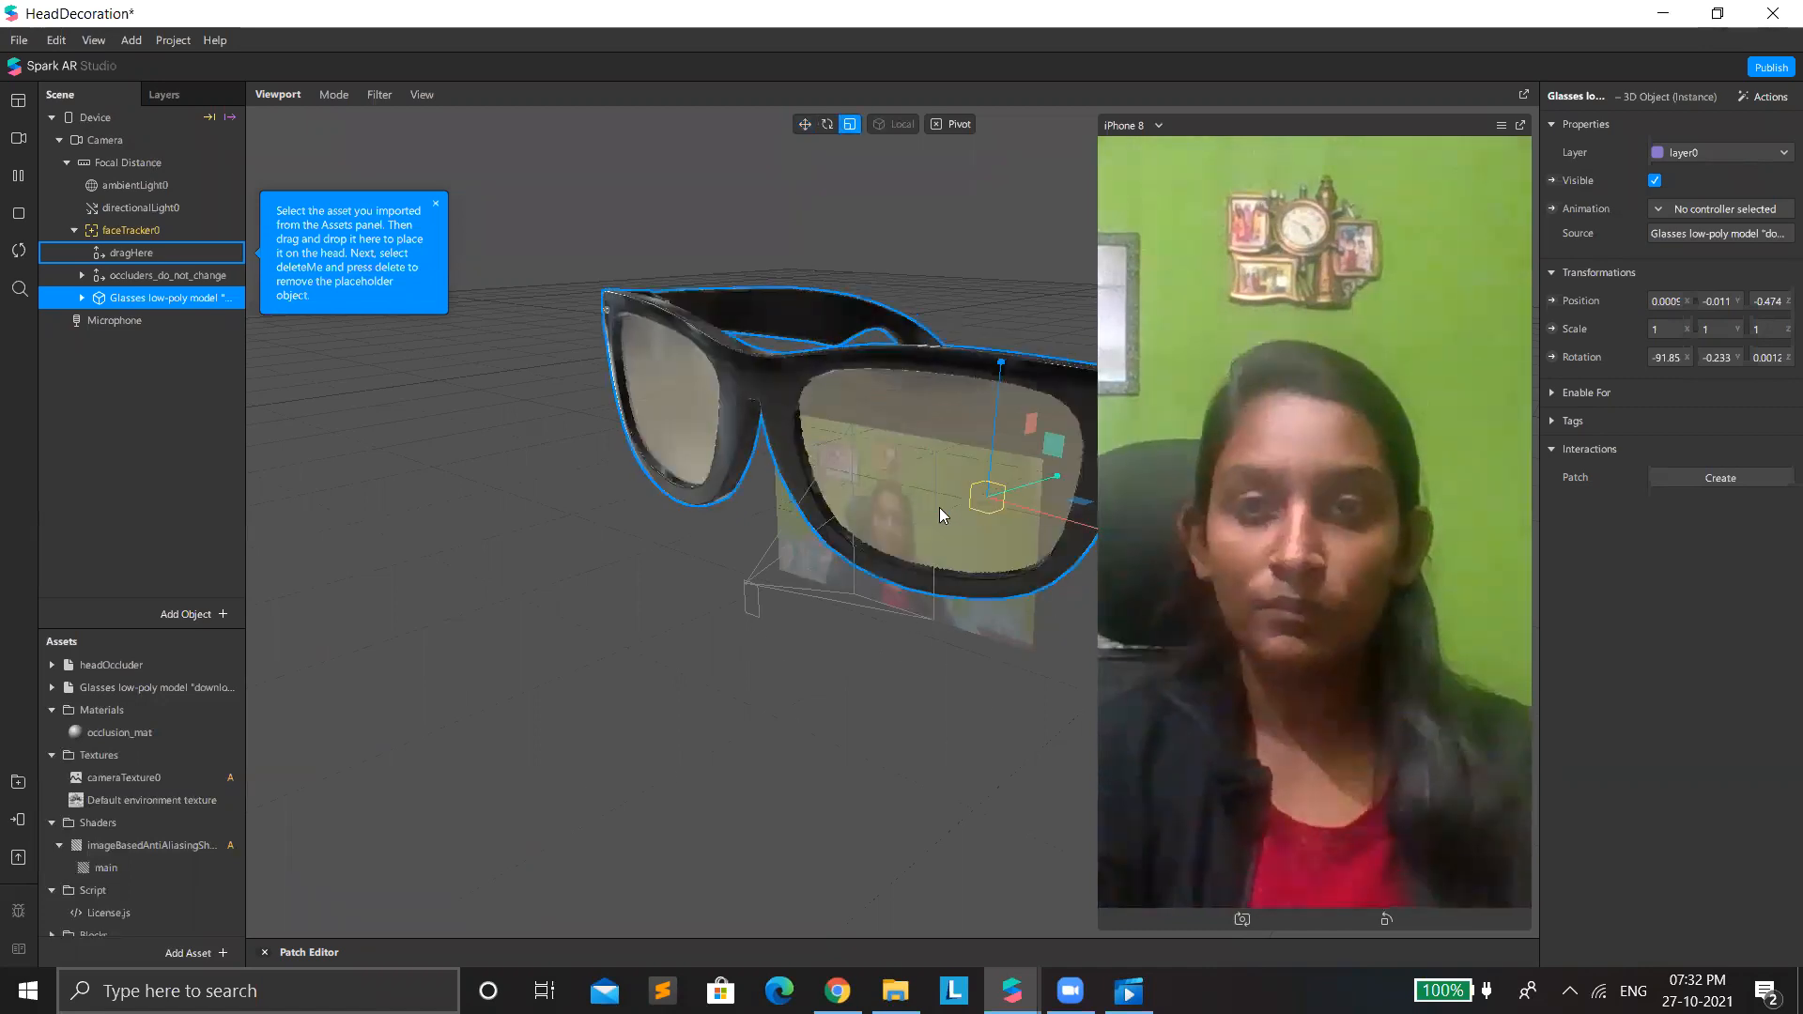
drag(993, 508, 1038, 489)
key(w)
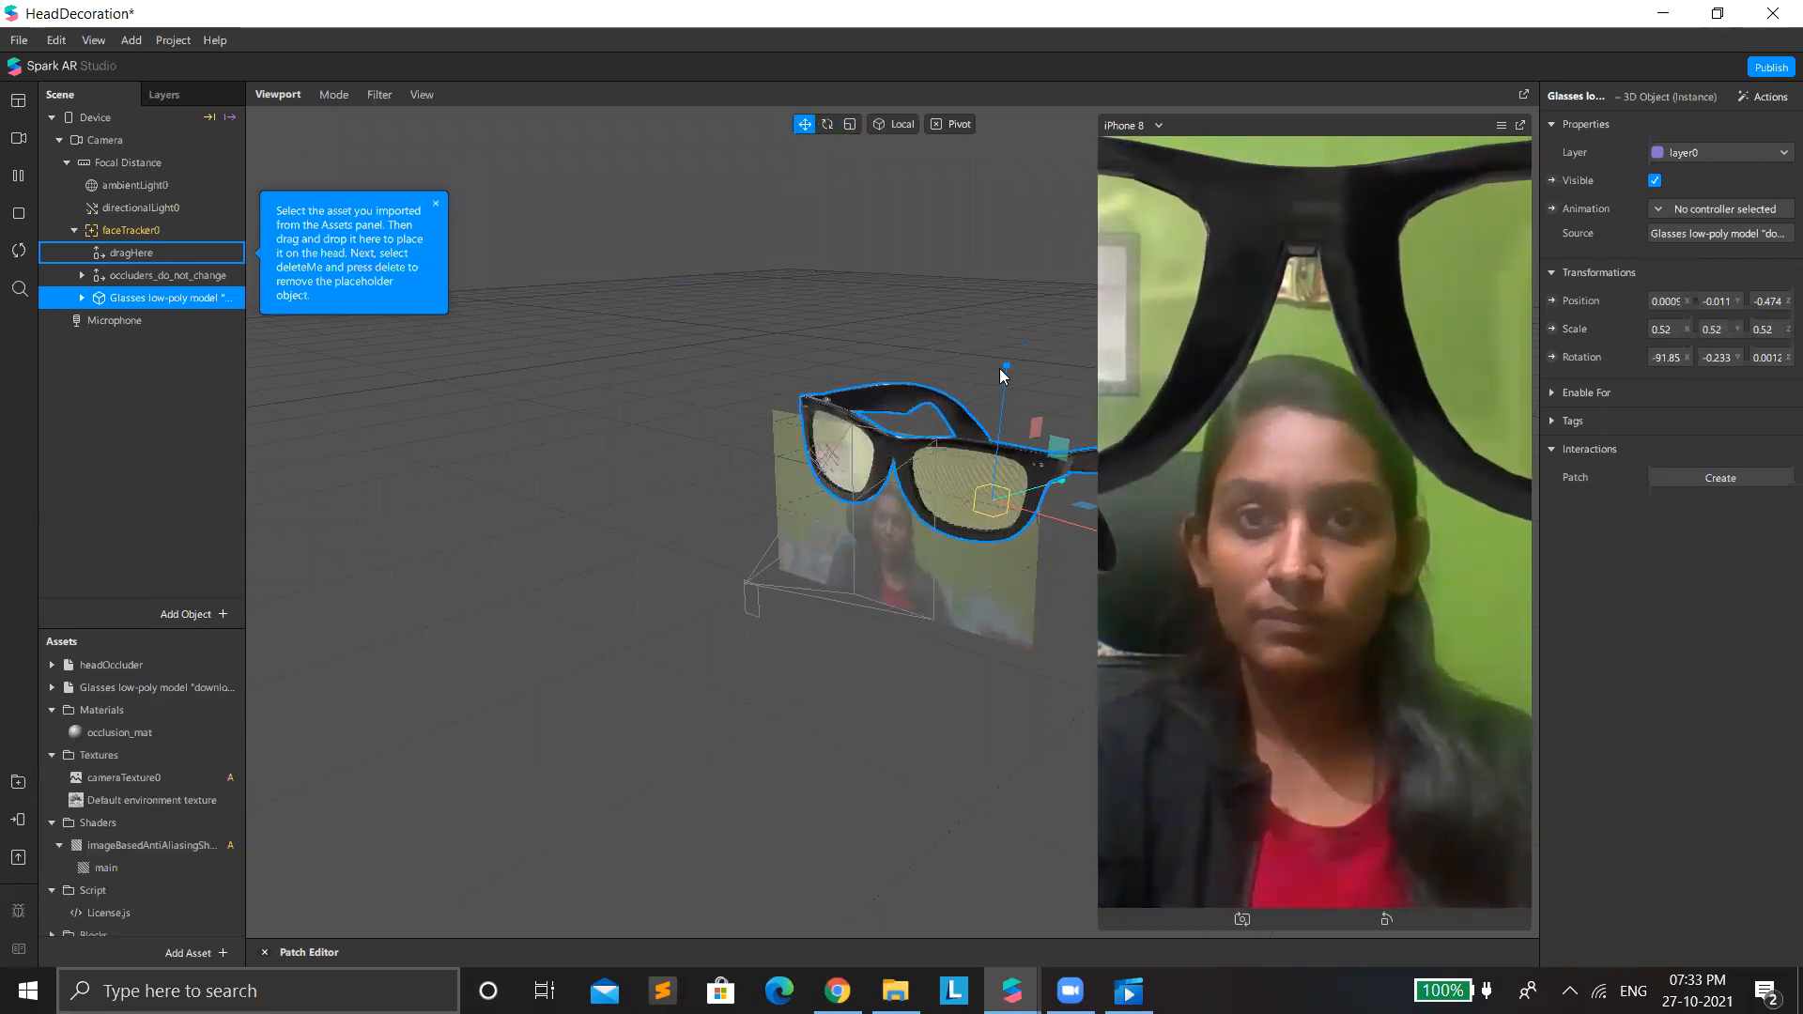
Lower the glasses model and shrink it uniformly to a scale of about 0.237.
drag(1008, 376, 1018, 573)
key(r)
drag(997, 482, 951, 610)
click(804, 126)
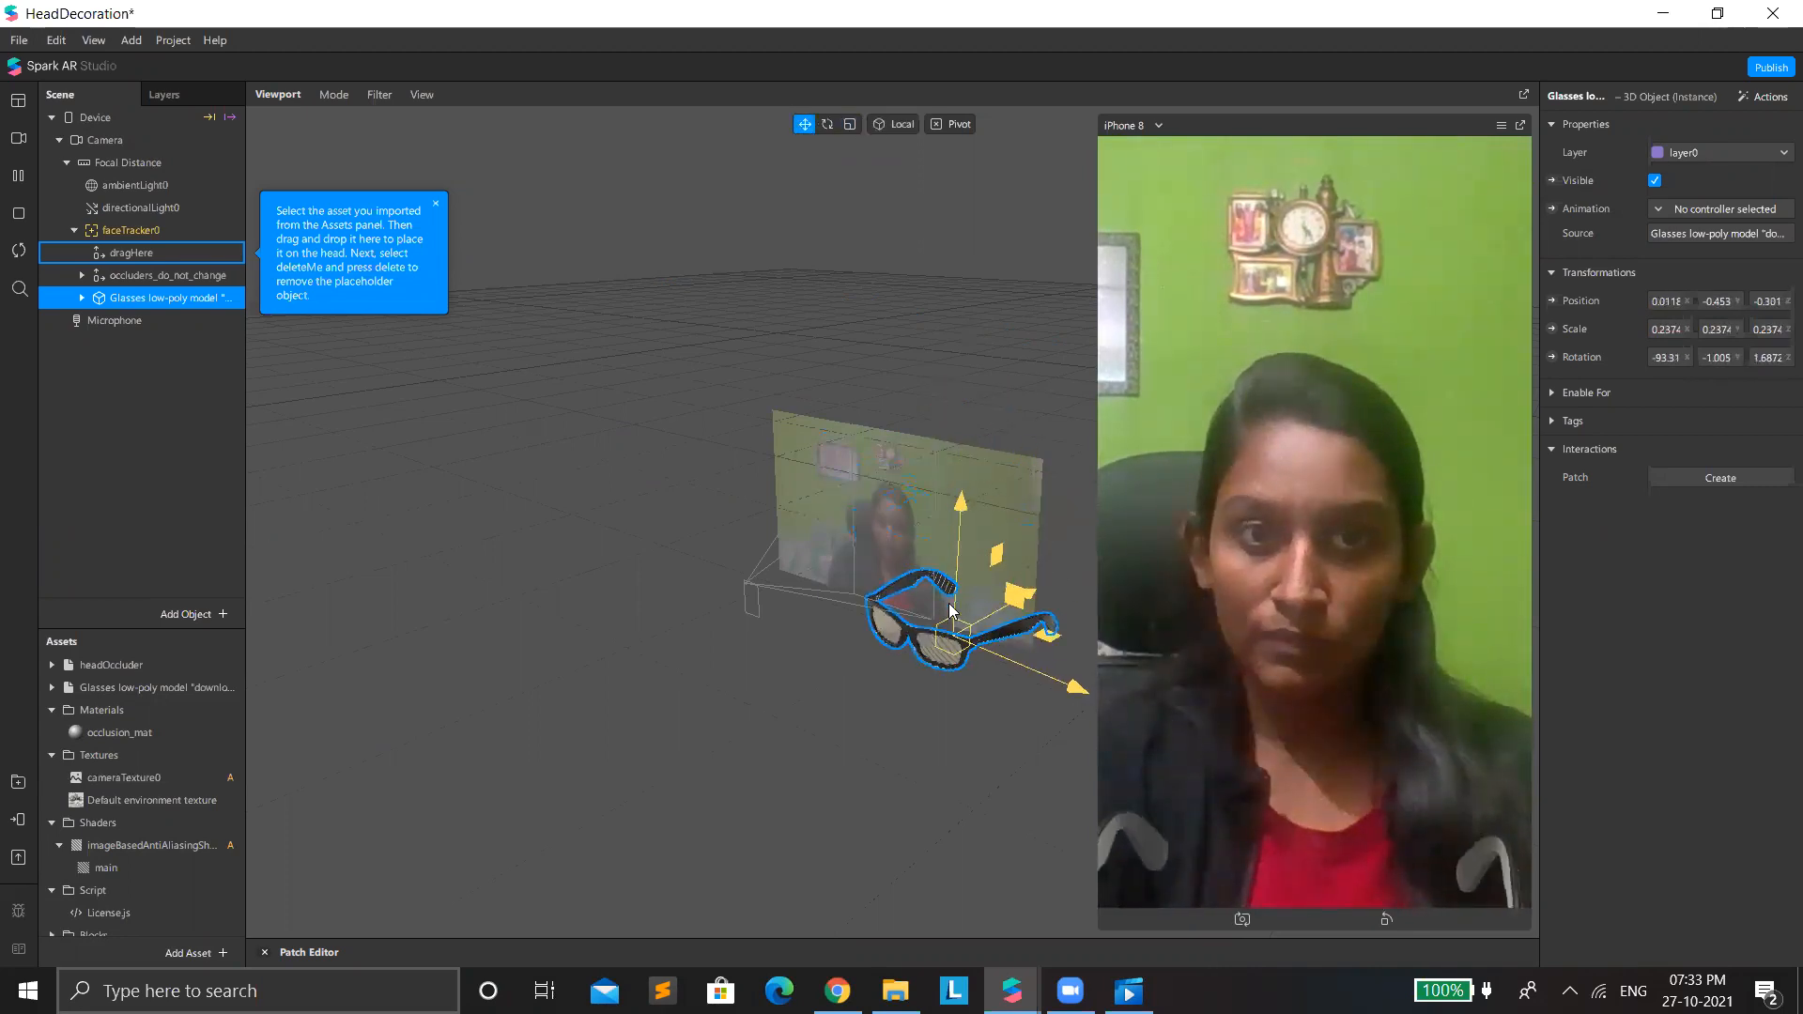
Reposition the glasses model in the viewport, raising it from chest level to above the head.
drag(952, 497, 992, 620)
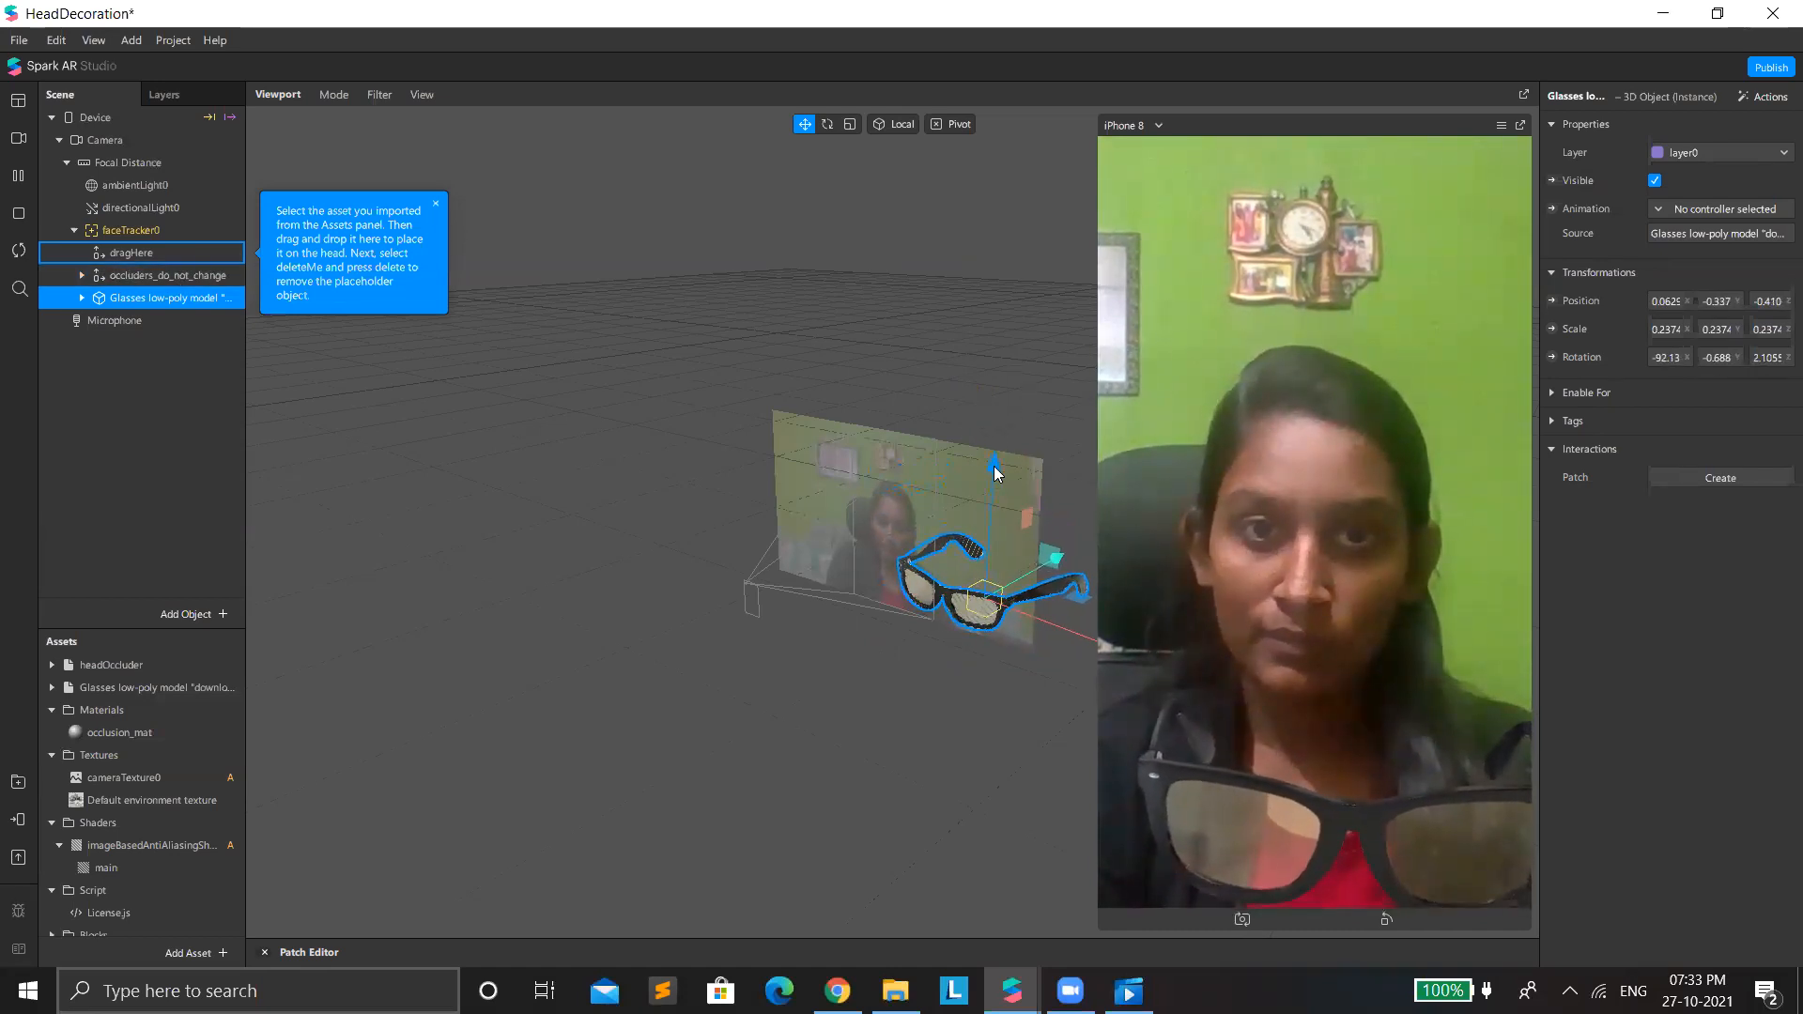
drag(1000, 421, 958, 338)
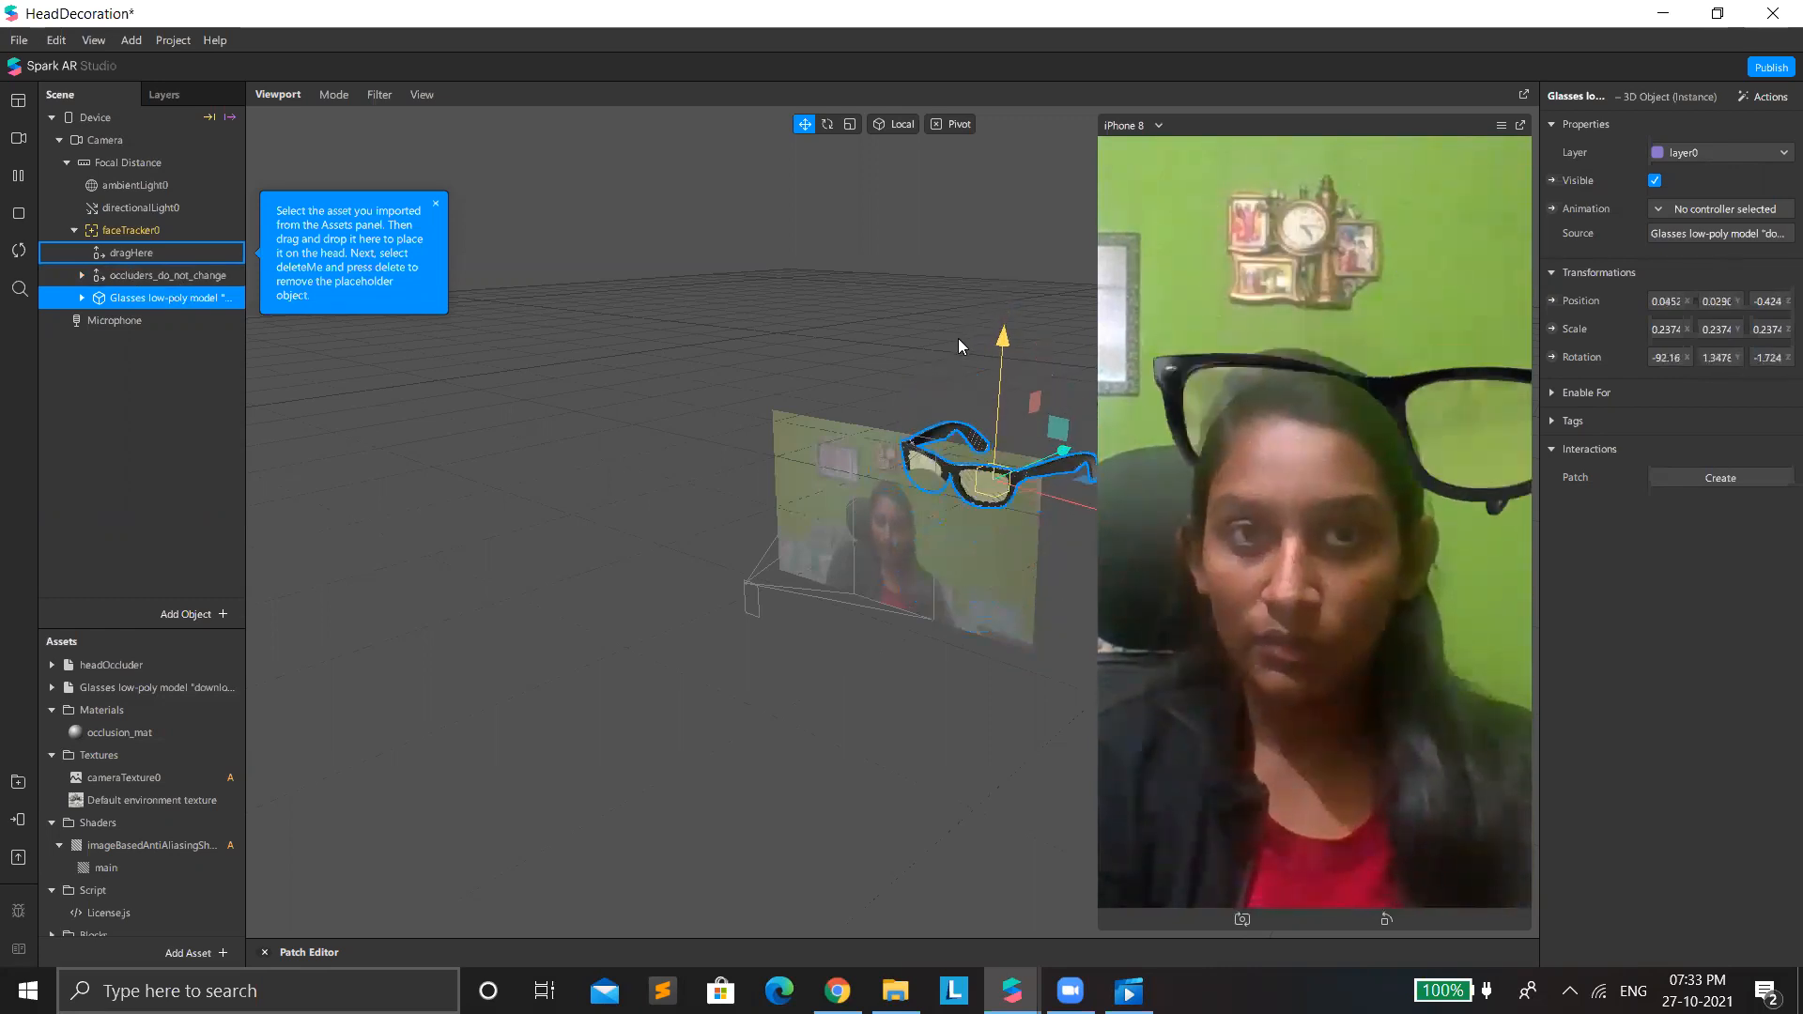
drag(939, 256, 941, 253)
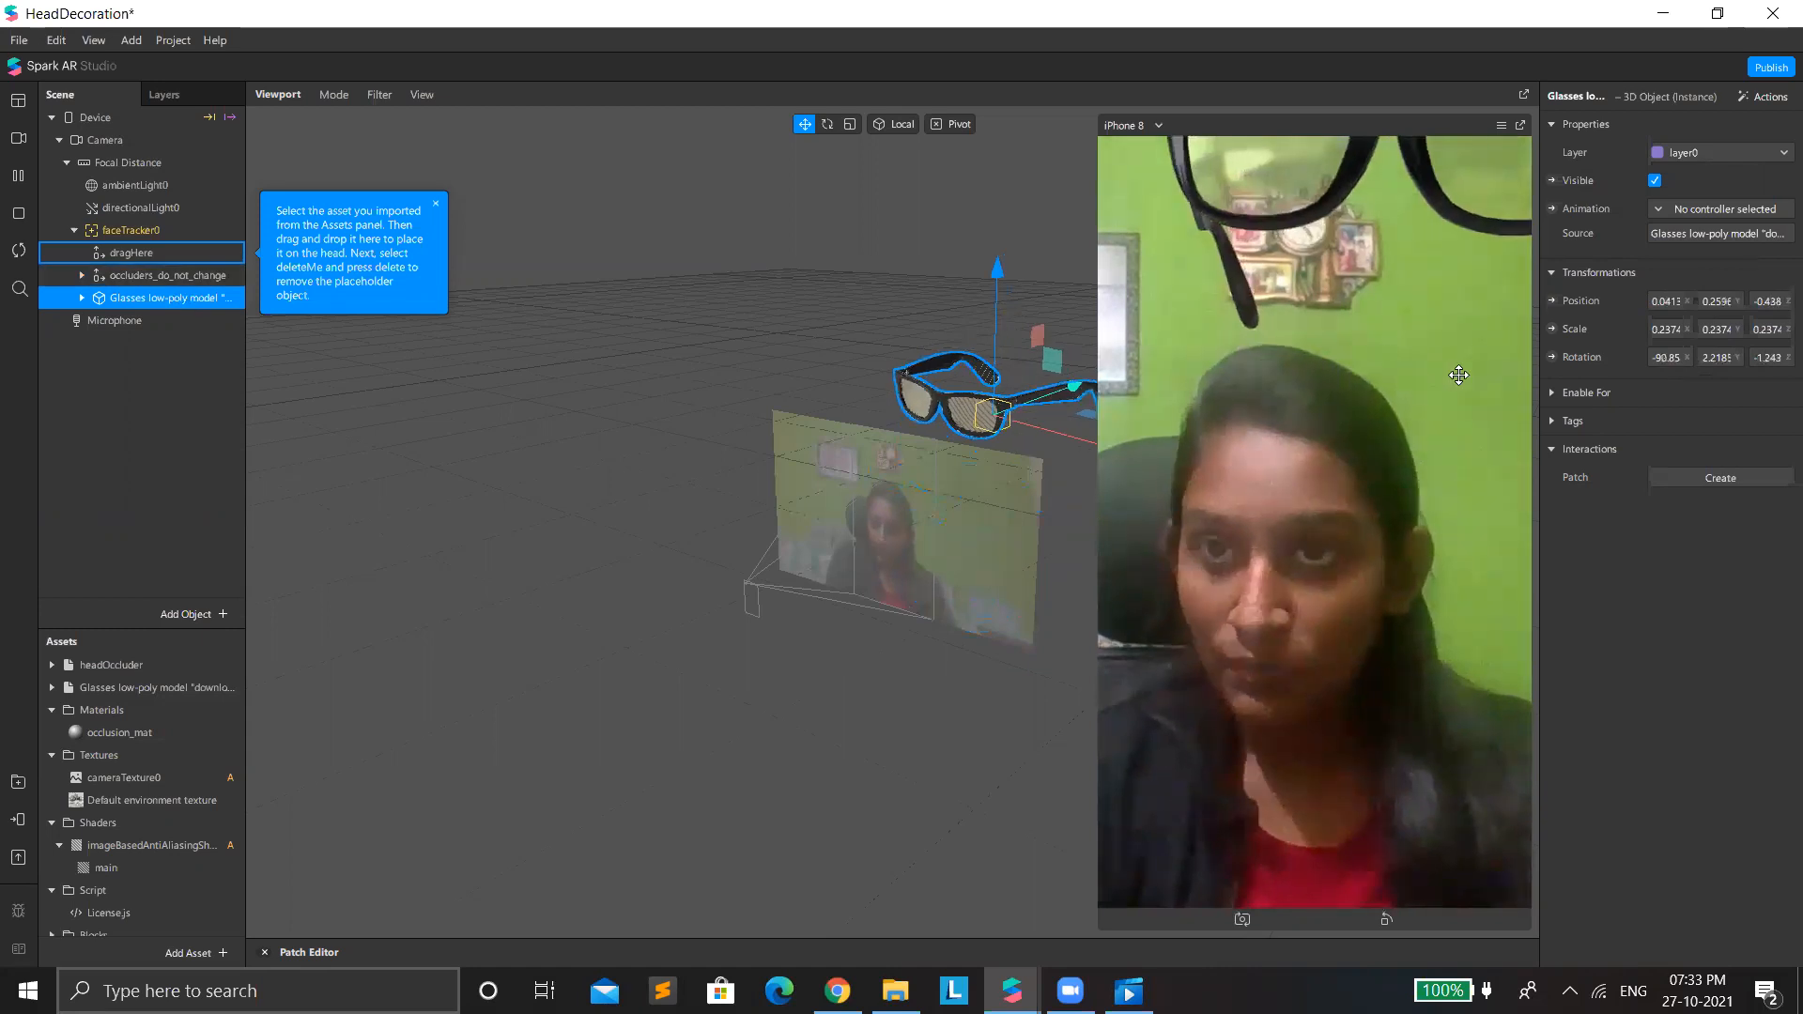
Hide the glasses model in the scene and reopen the Cowboy Hat page in the AR Library.
click(1655, 179)
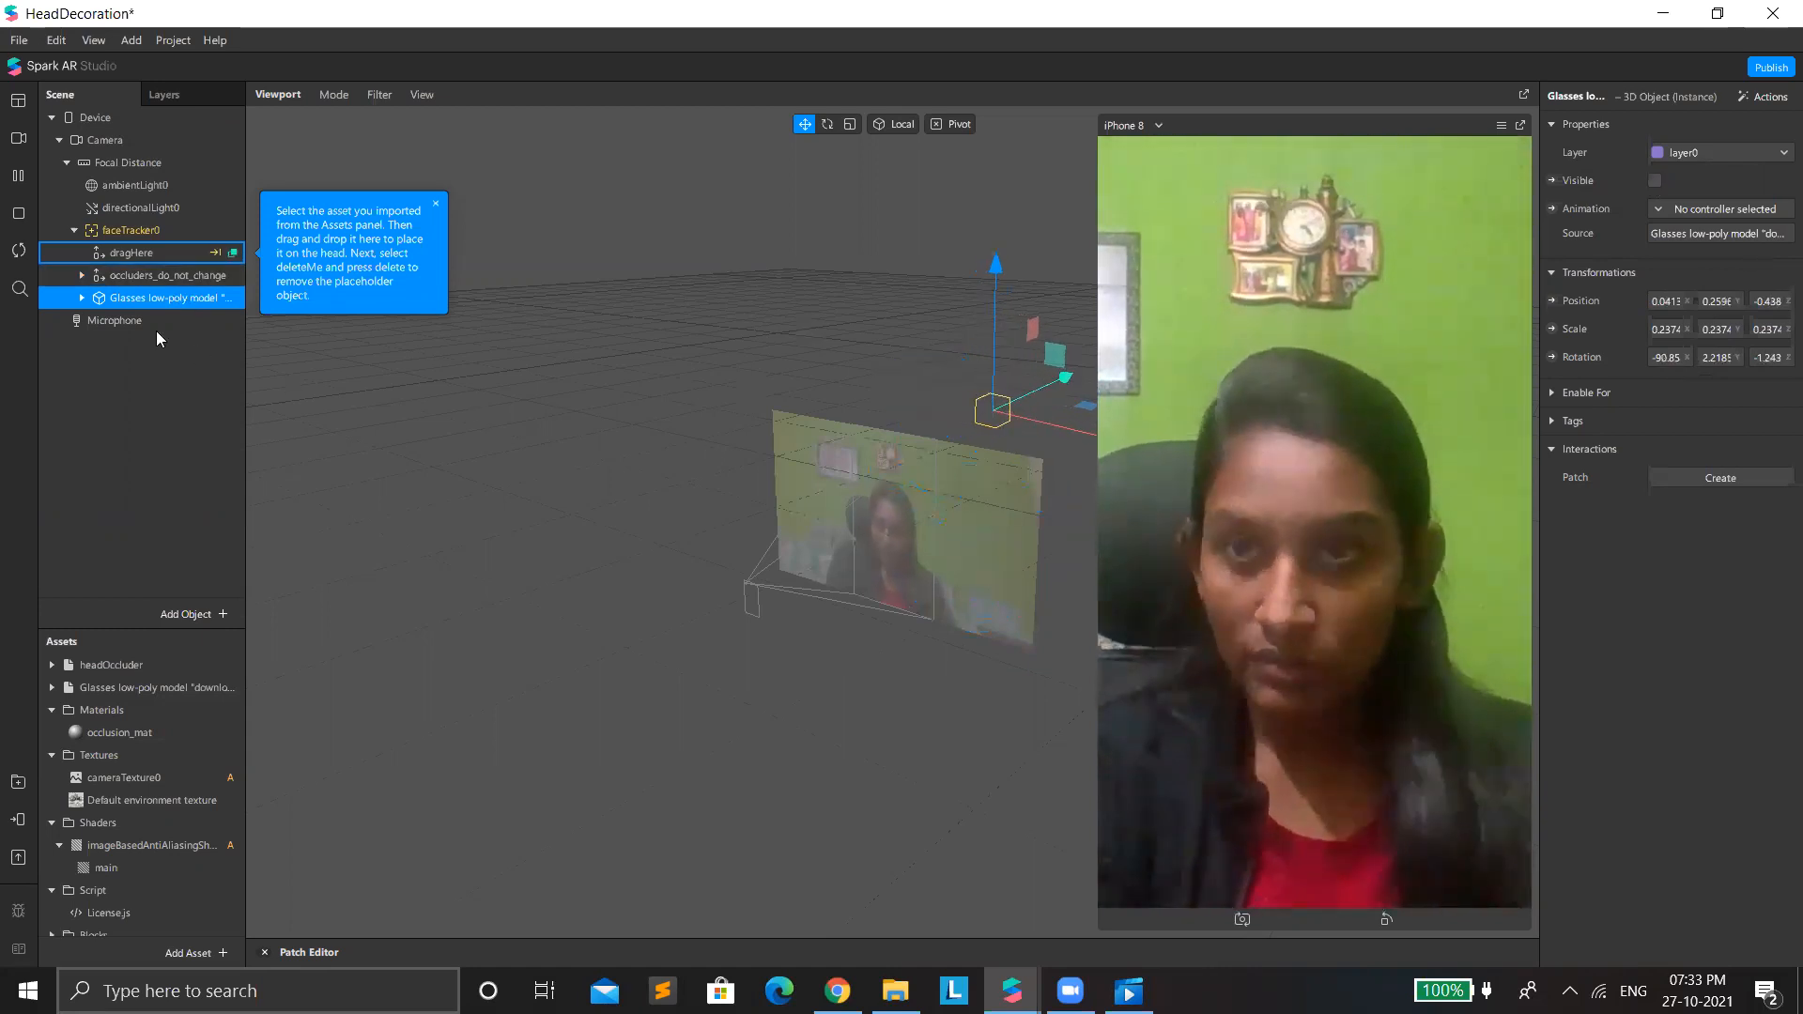
click(143, 689)
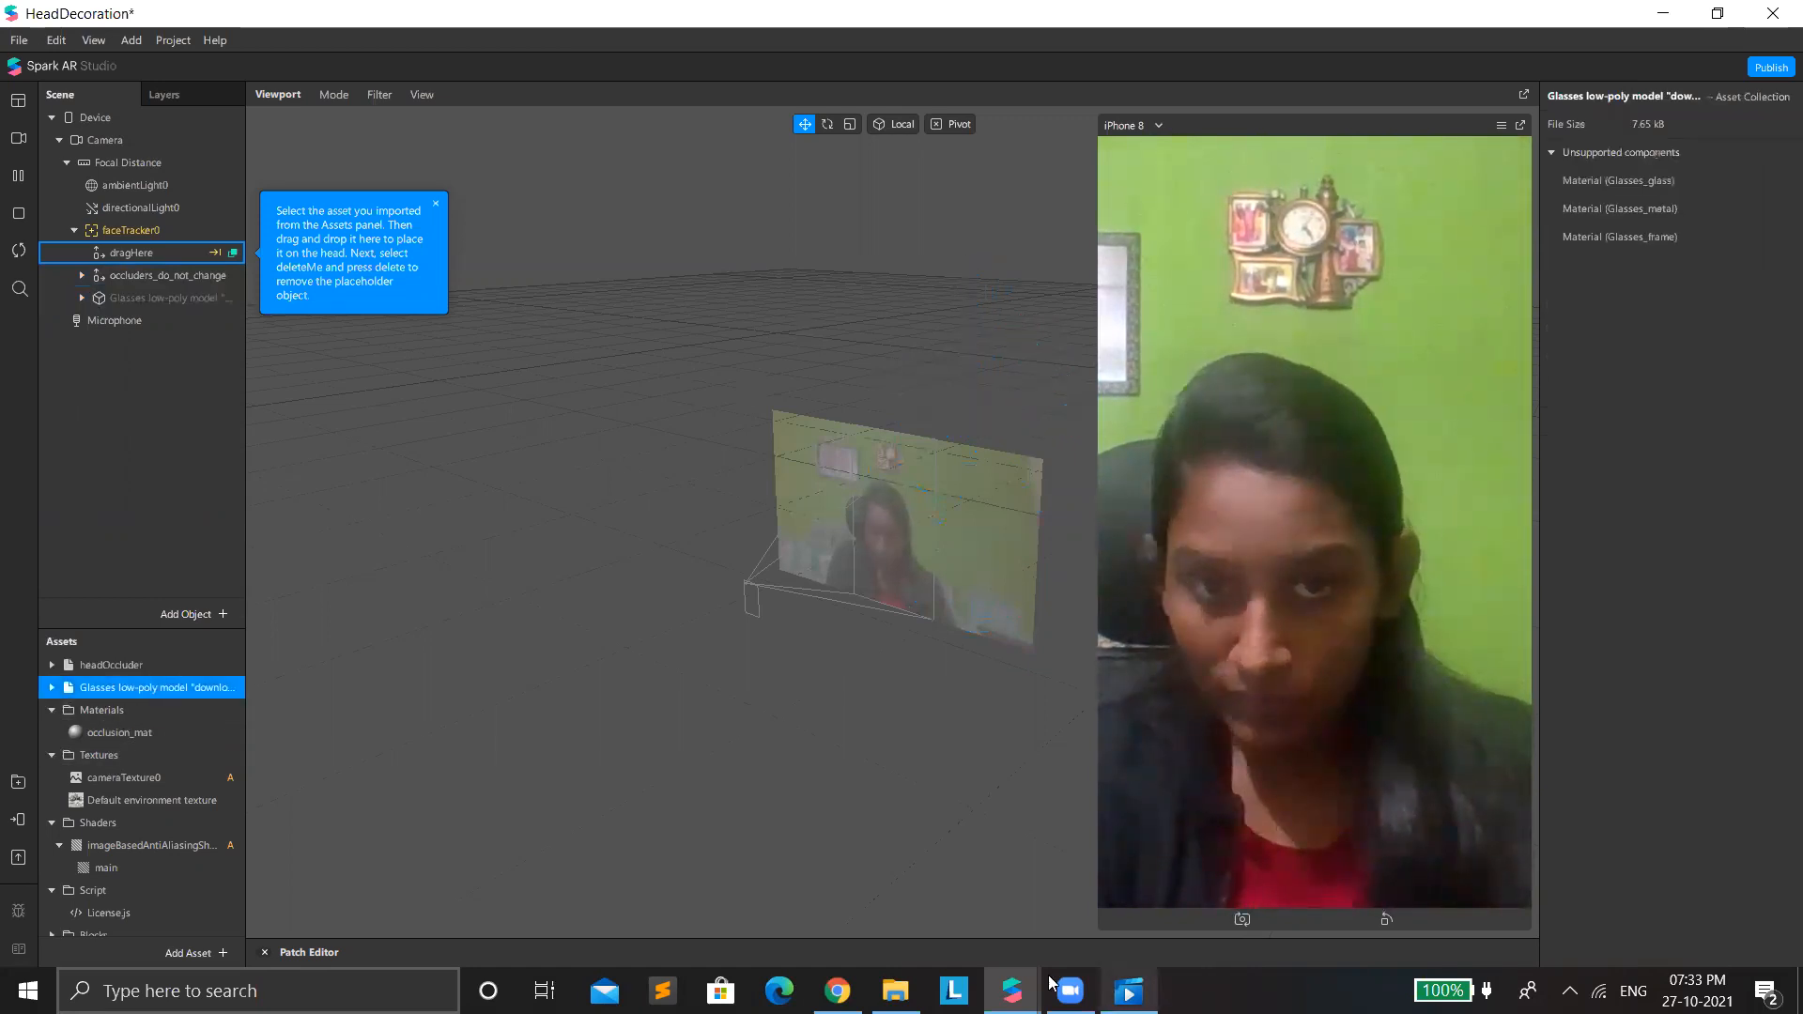
mouse_move(1011, 991)
click(900, 889)
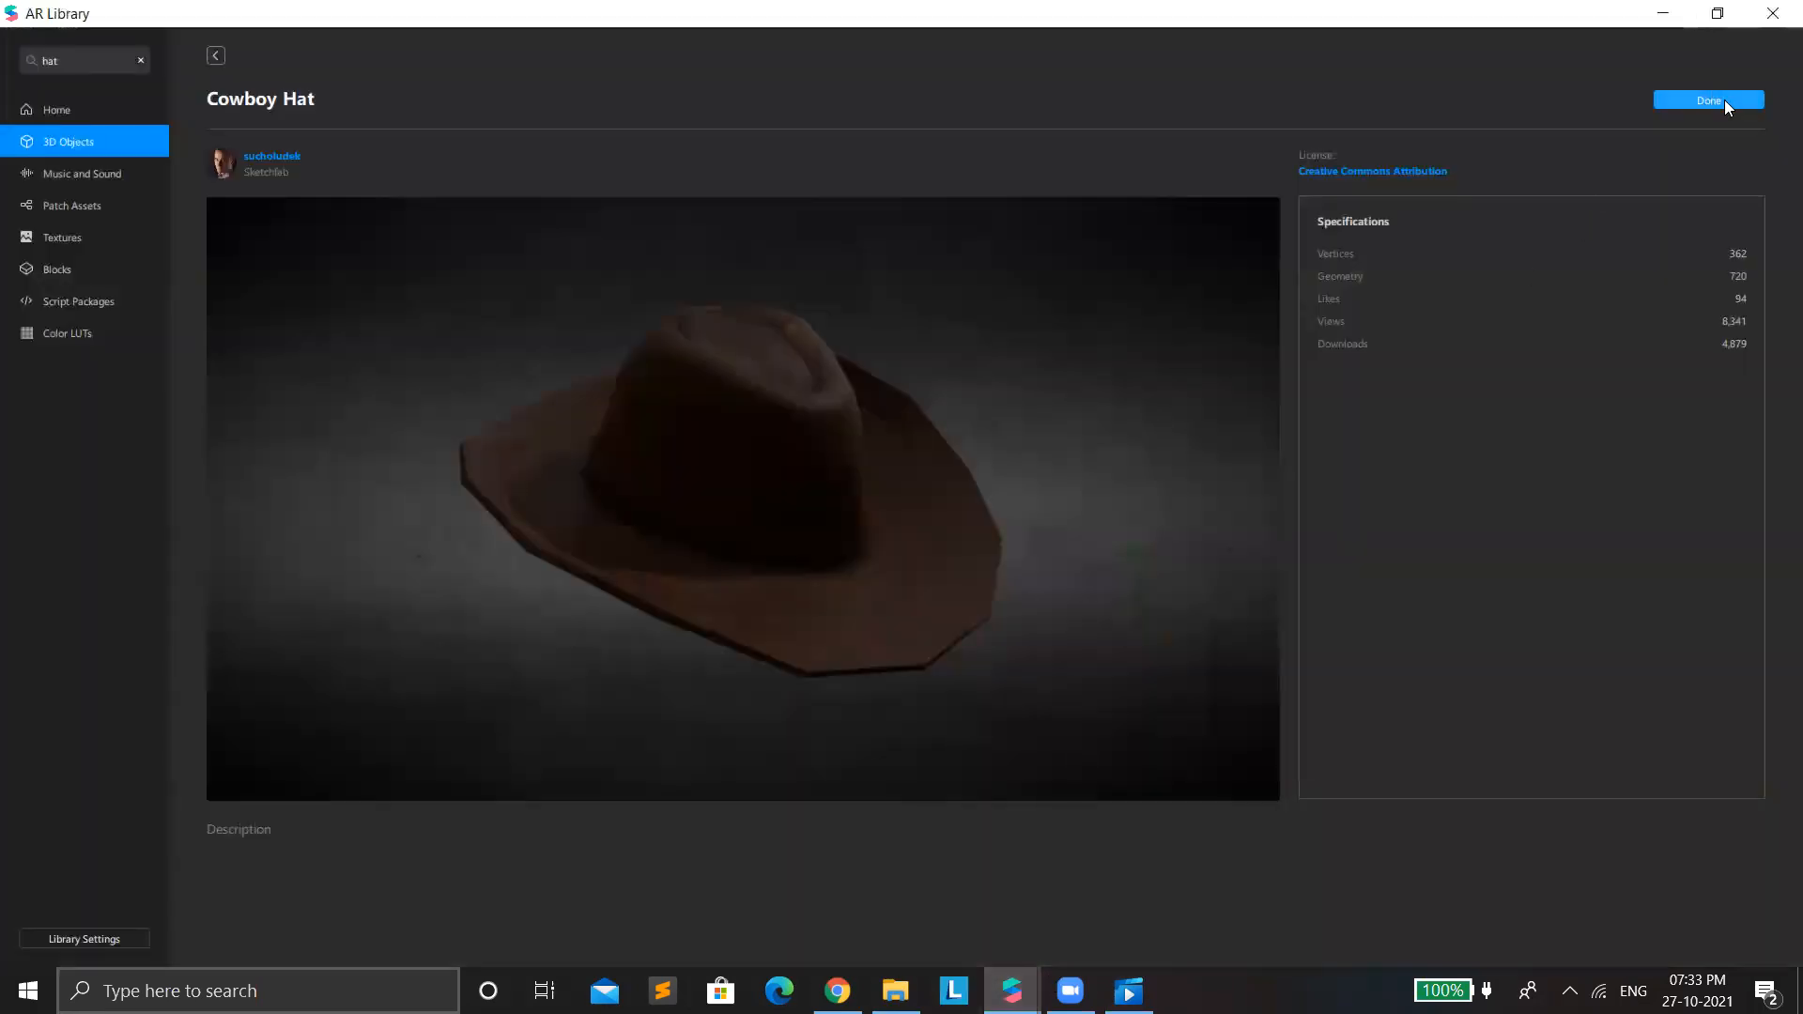
Import the Cowboy Hat model from the AR Library and return to the HeadDecoration project.
click(1724, 100)
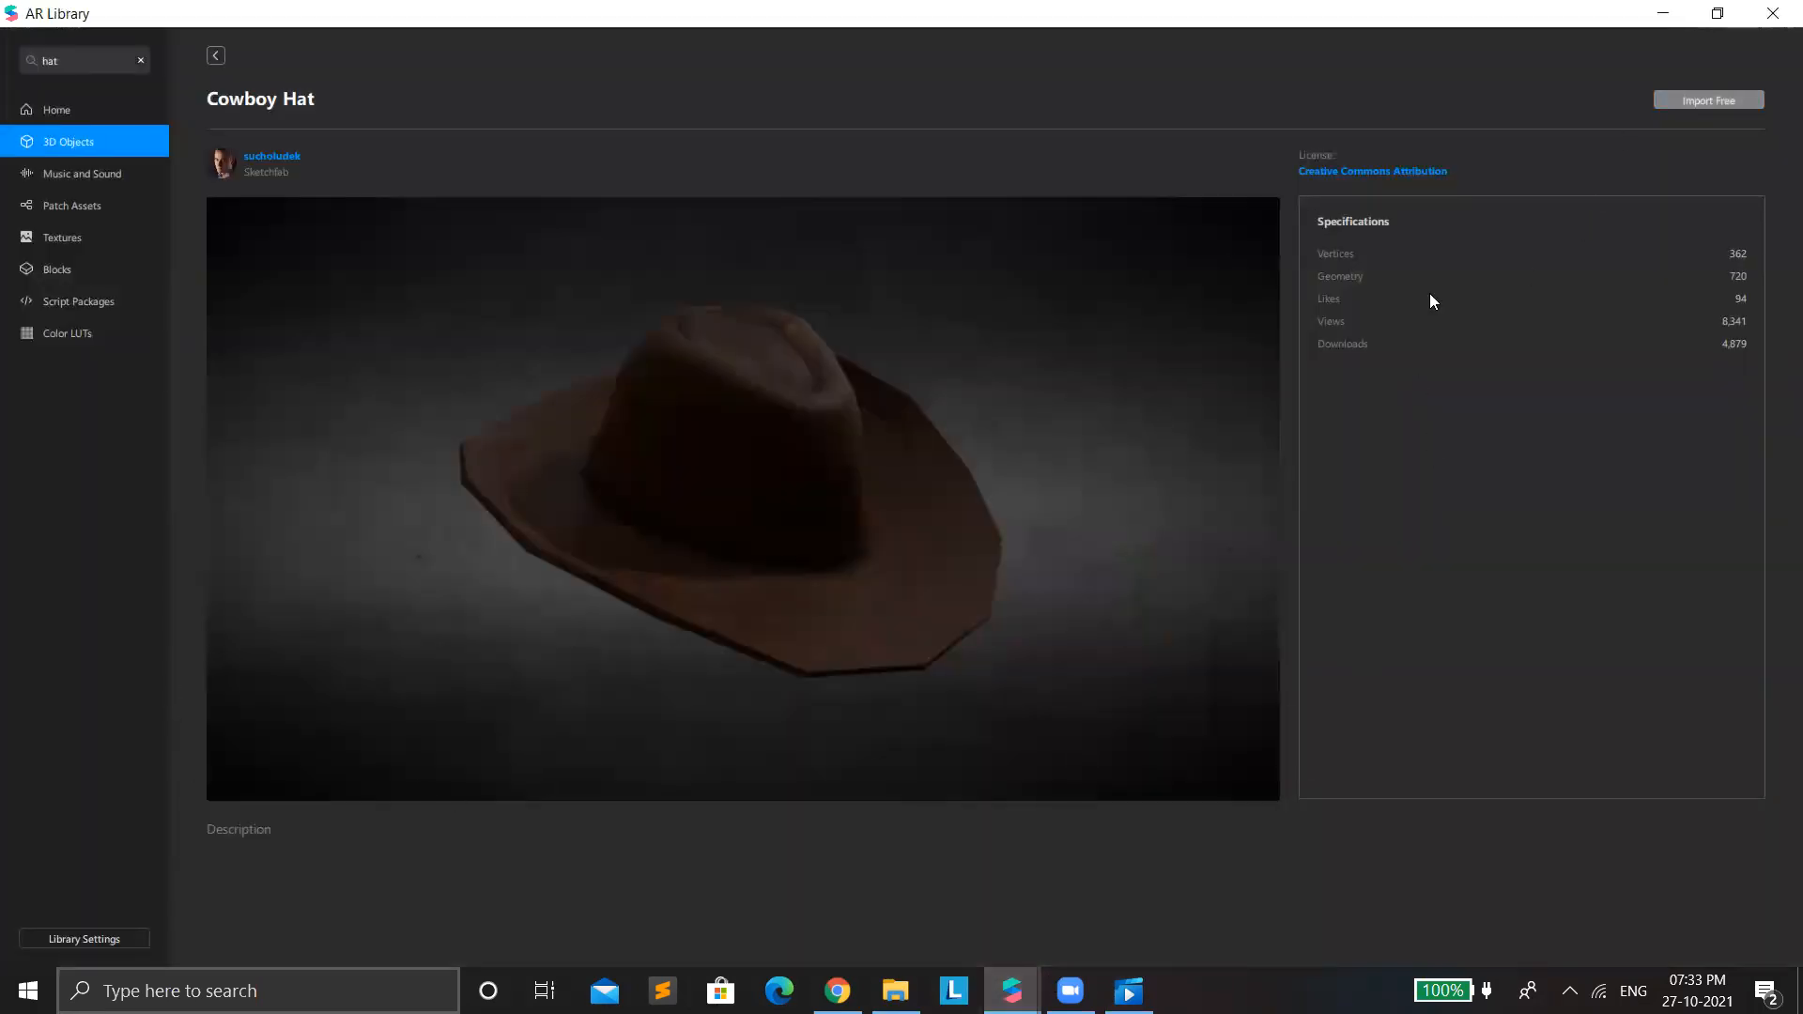
click(1660, 18)
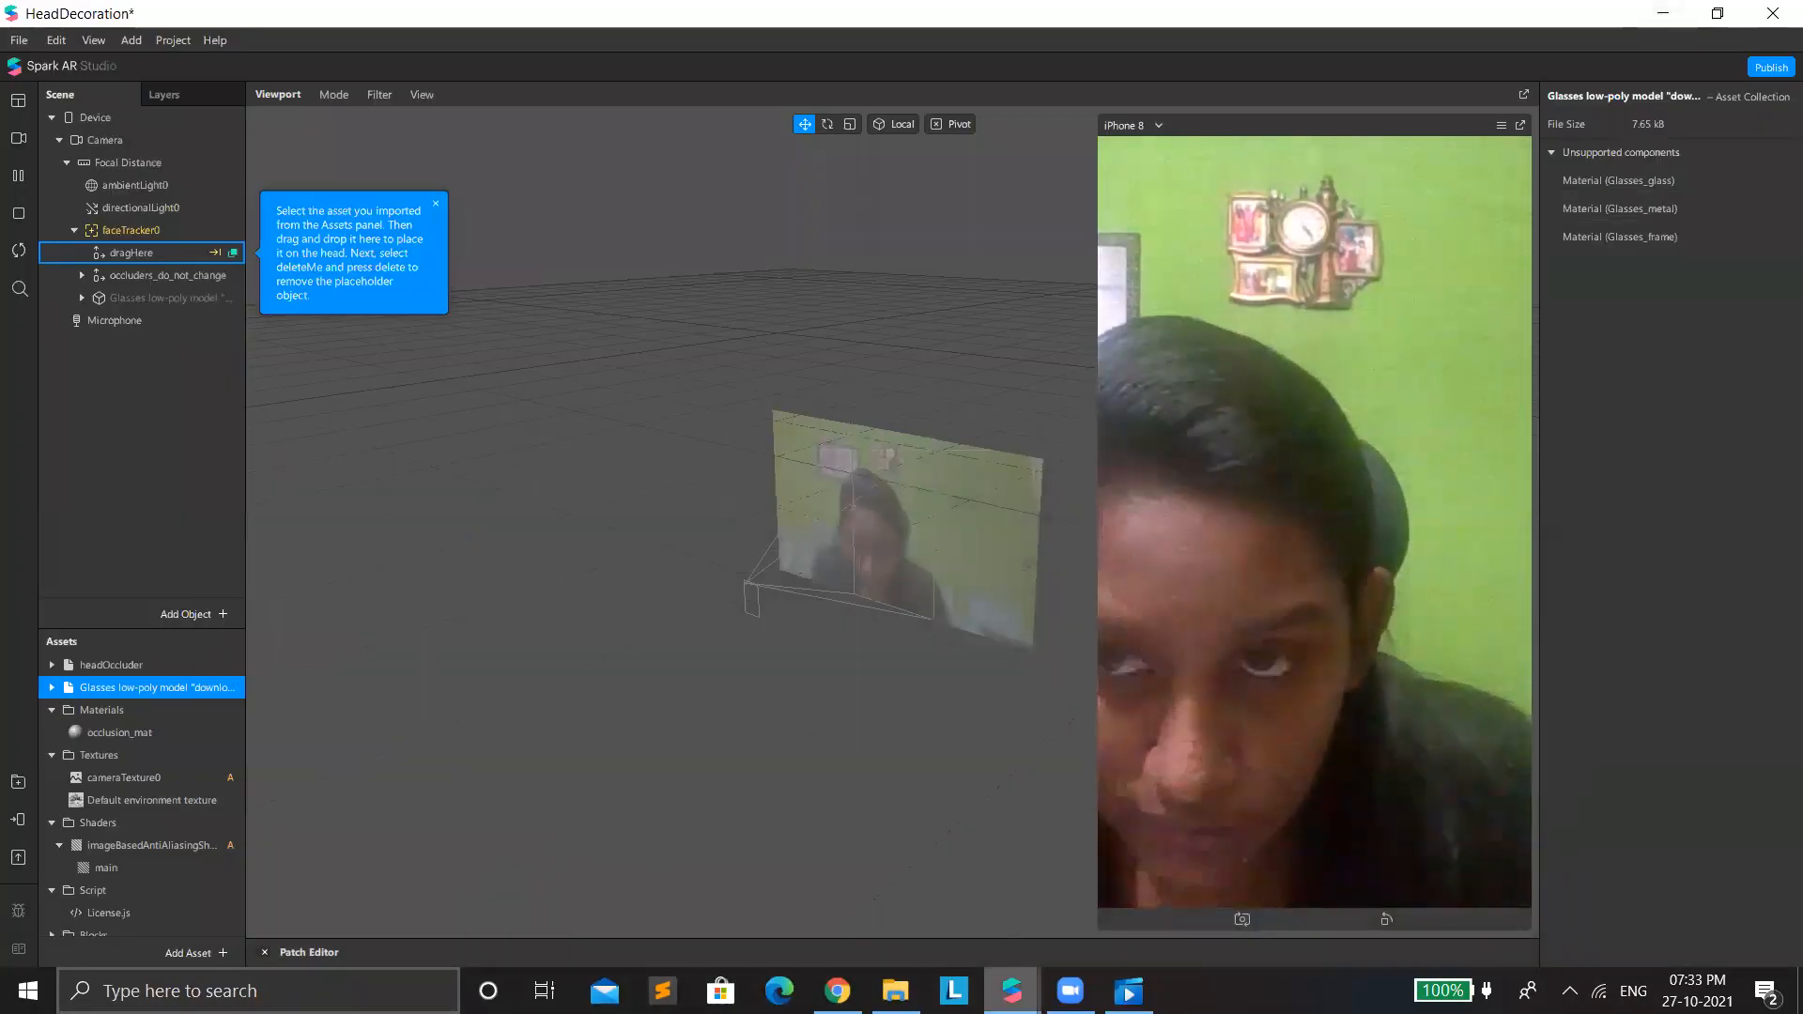
mouse_move(1011, 991)
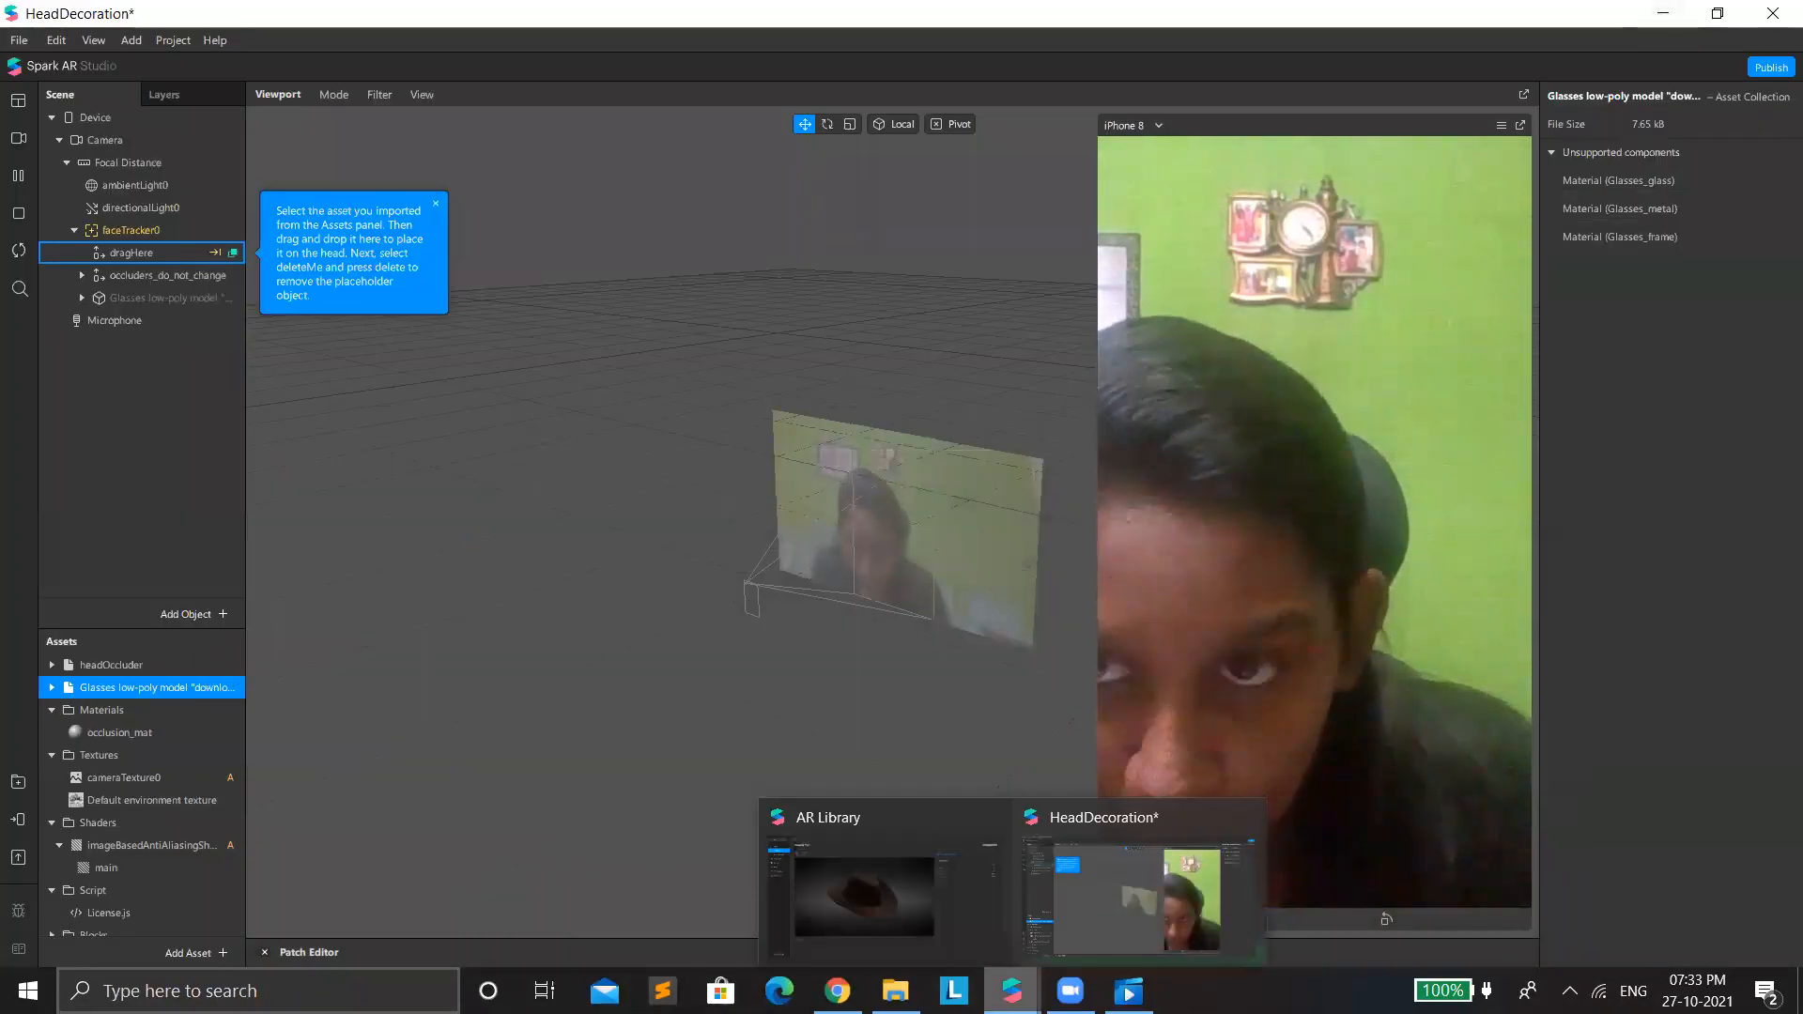
click(923, 917)
click(1673, 99)
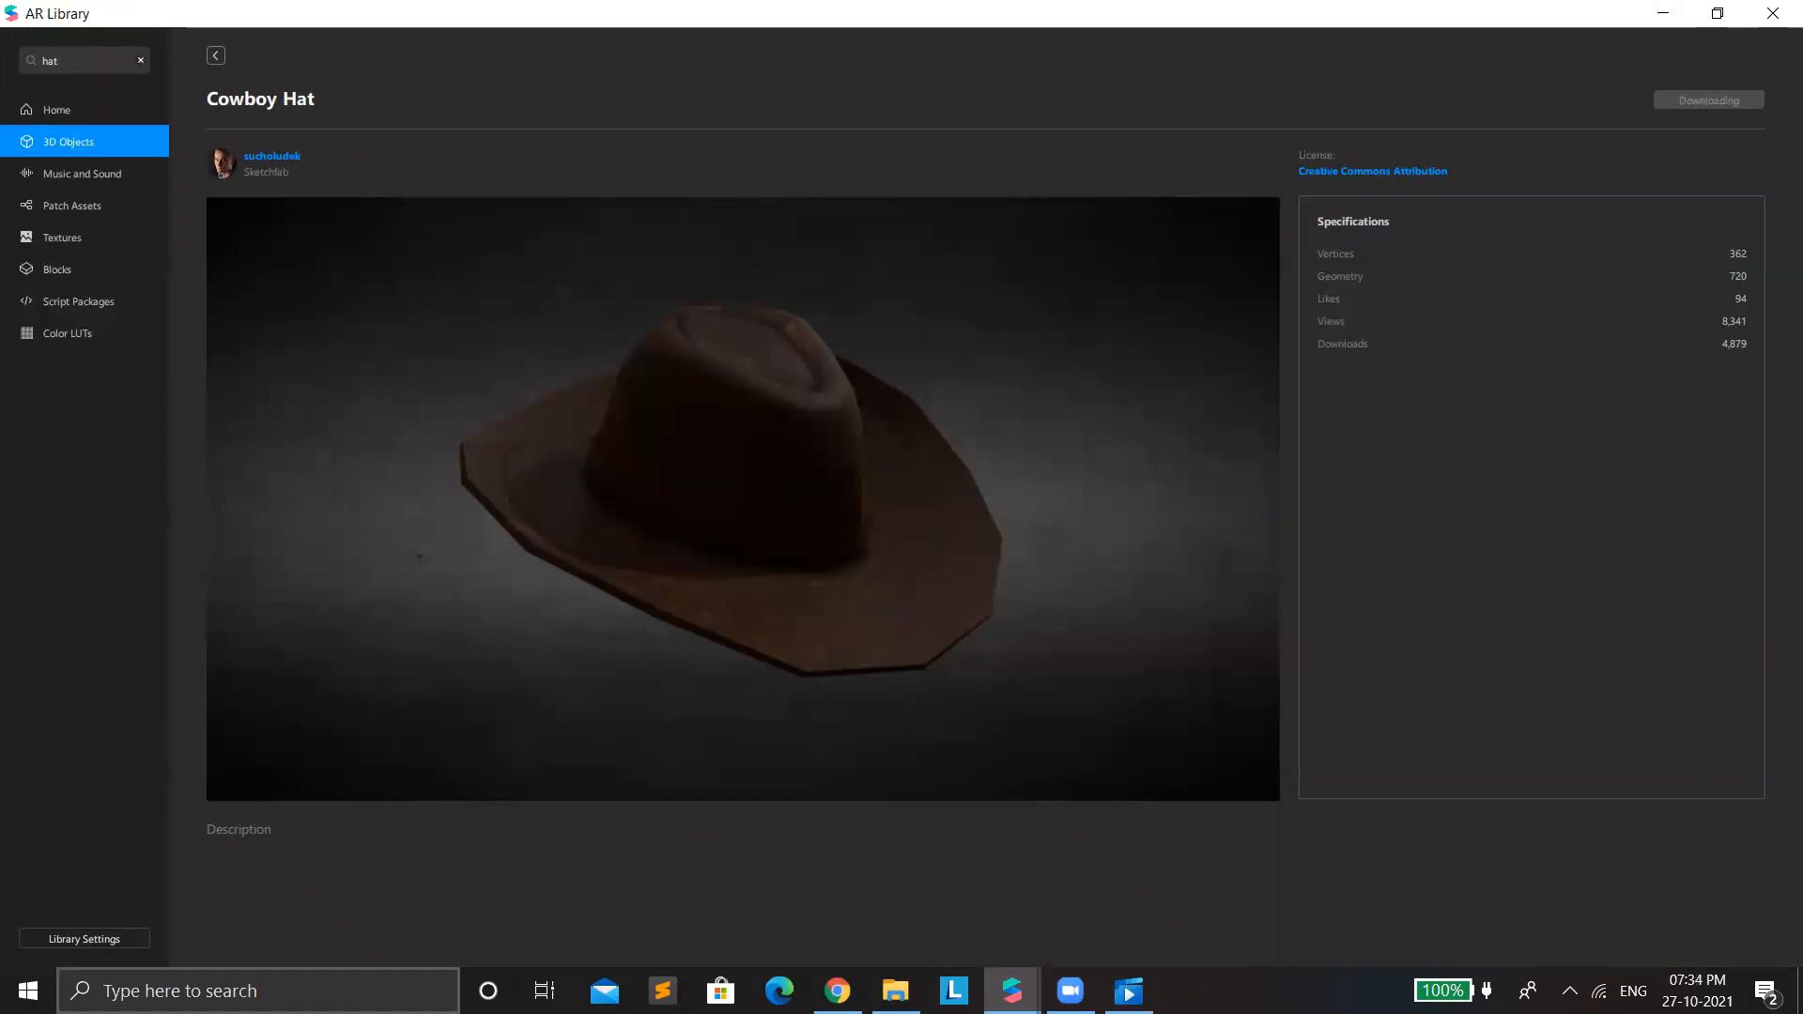
mouse_move(1011, 991)
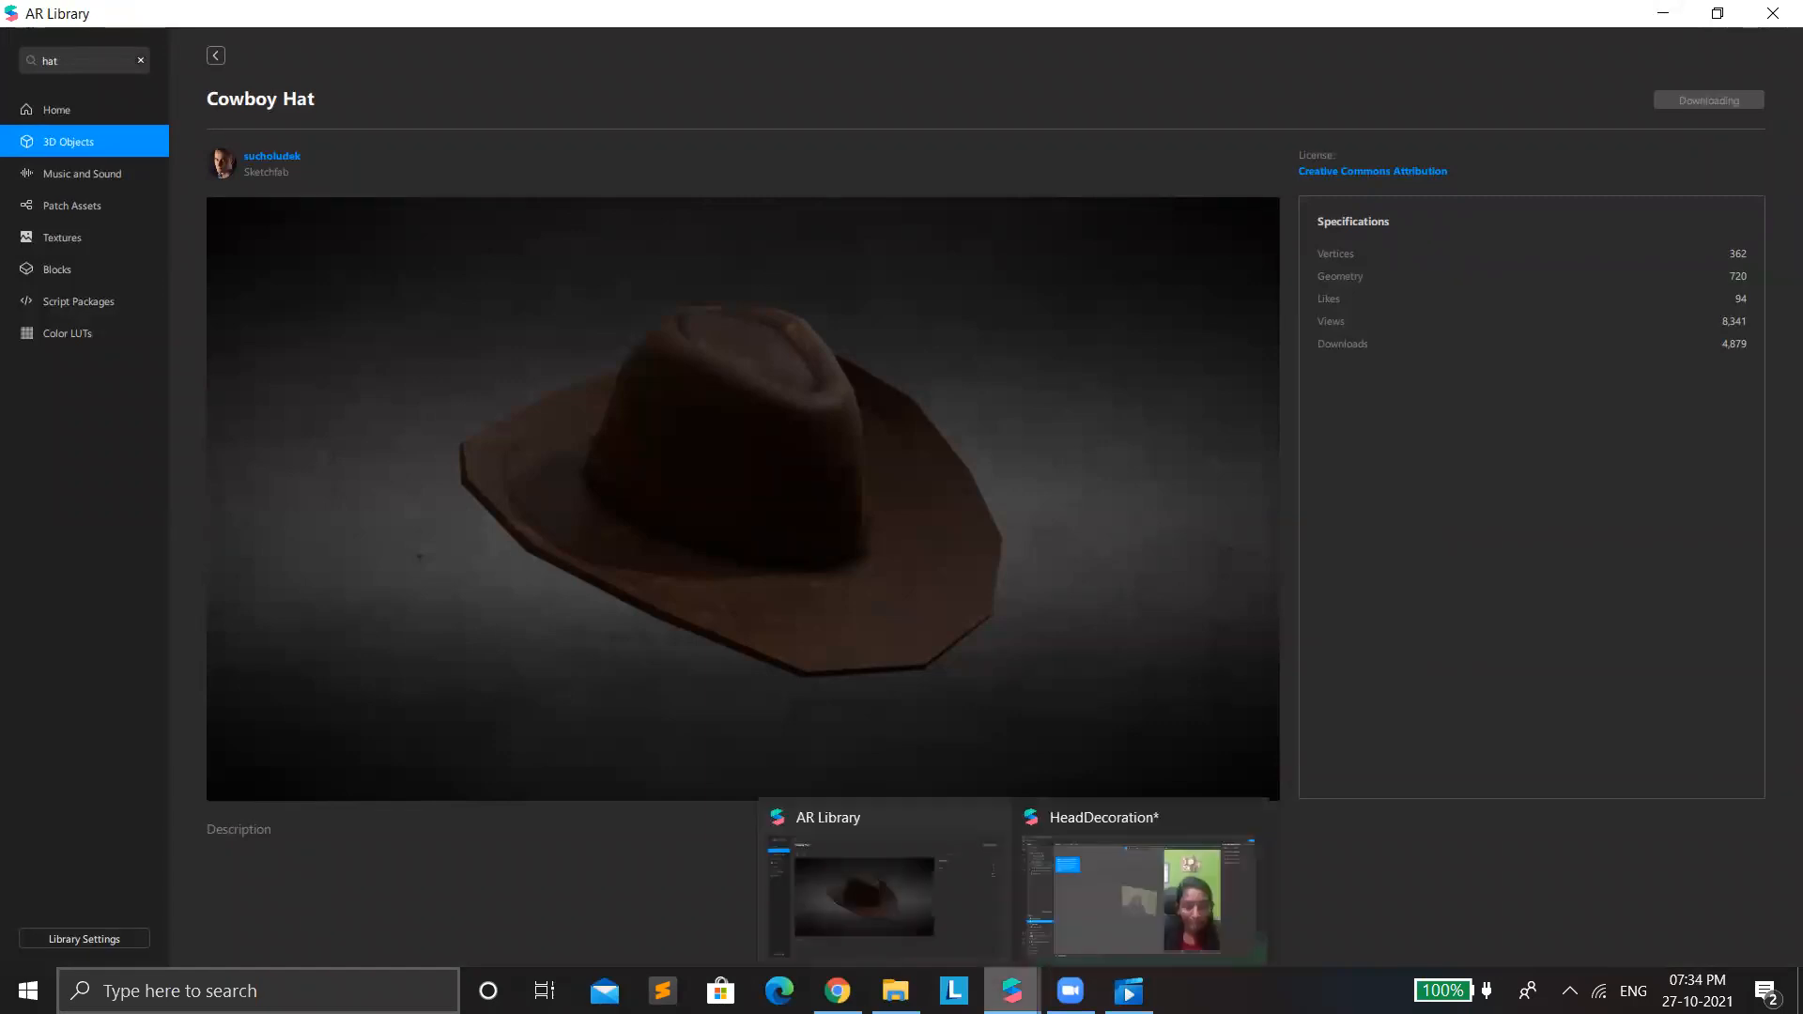
click(903, 932)
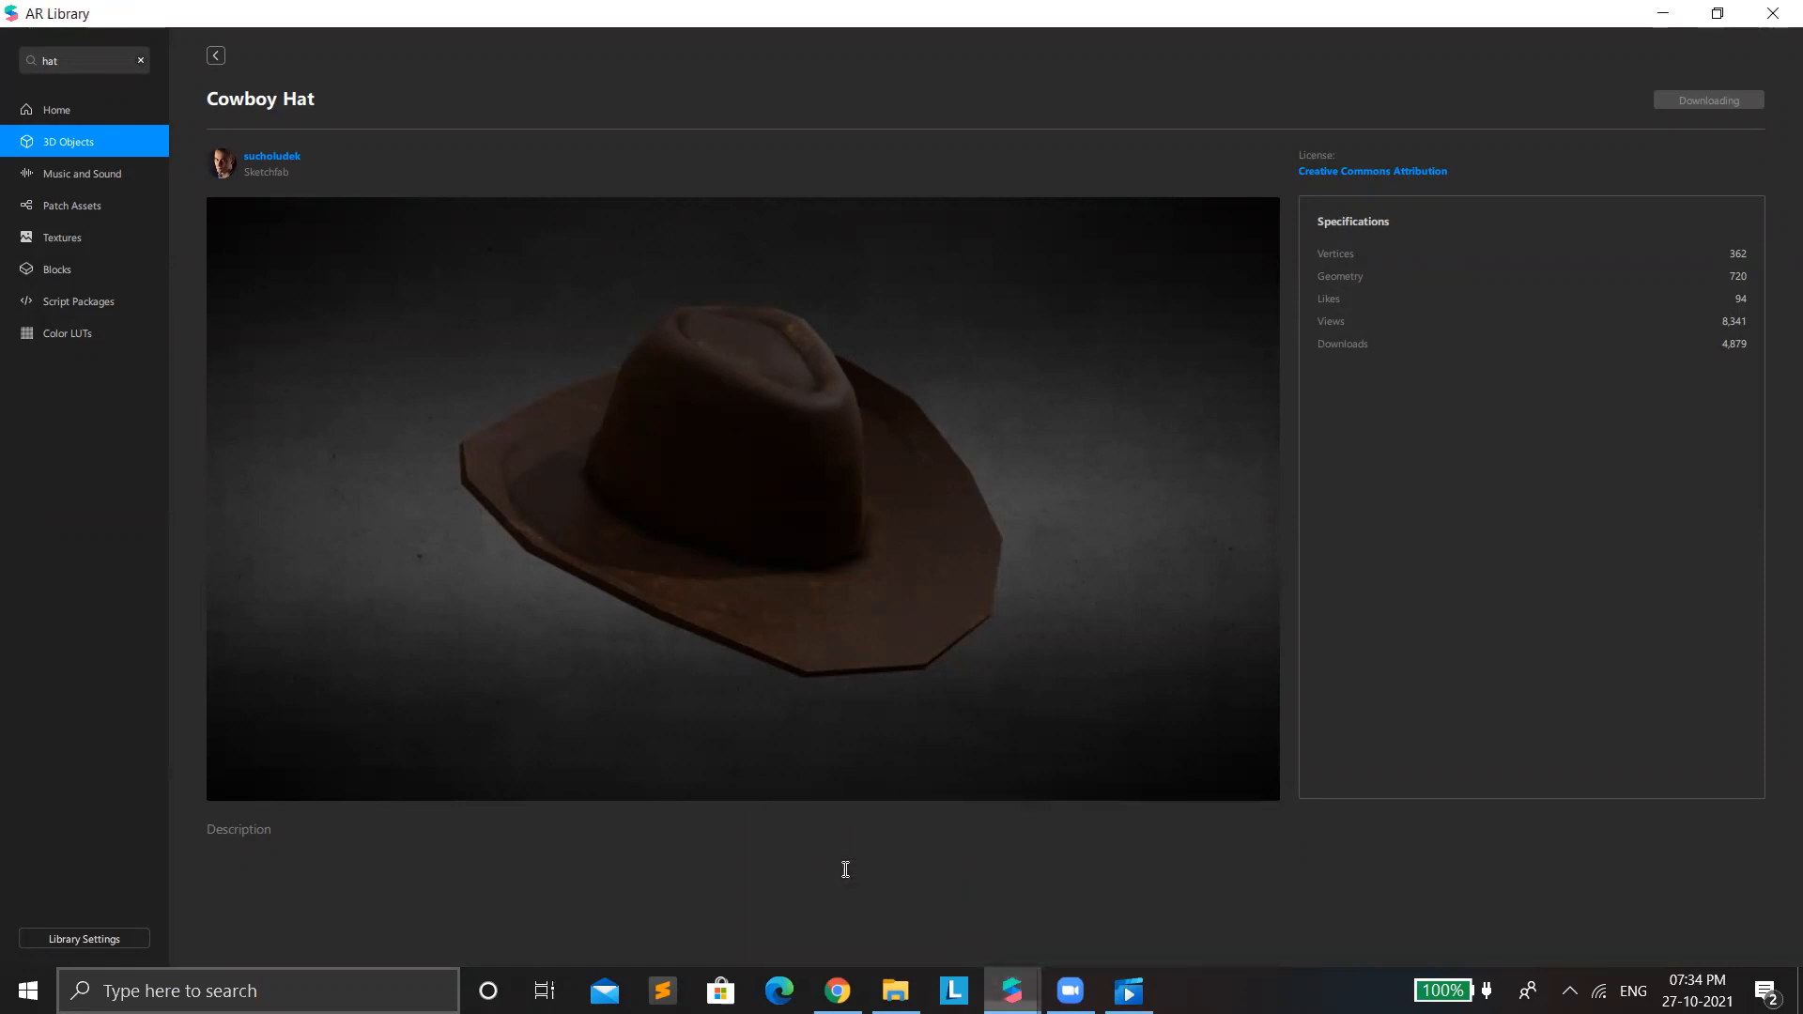
click(1662, 13)
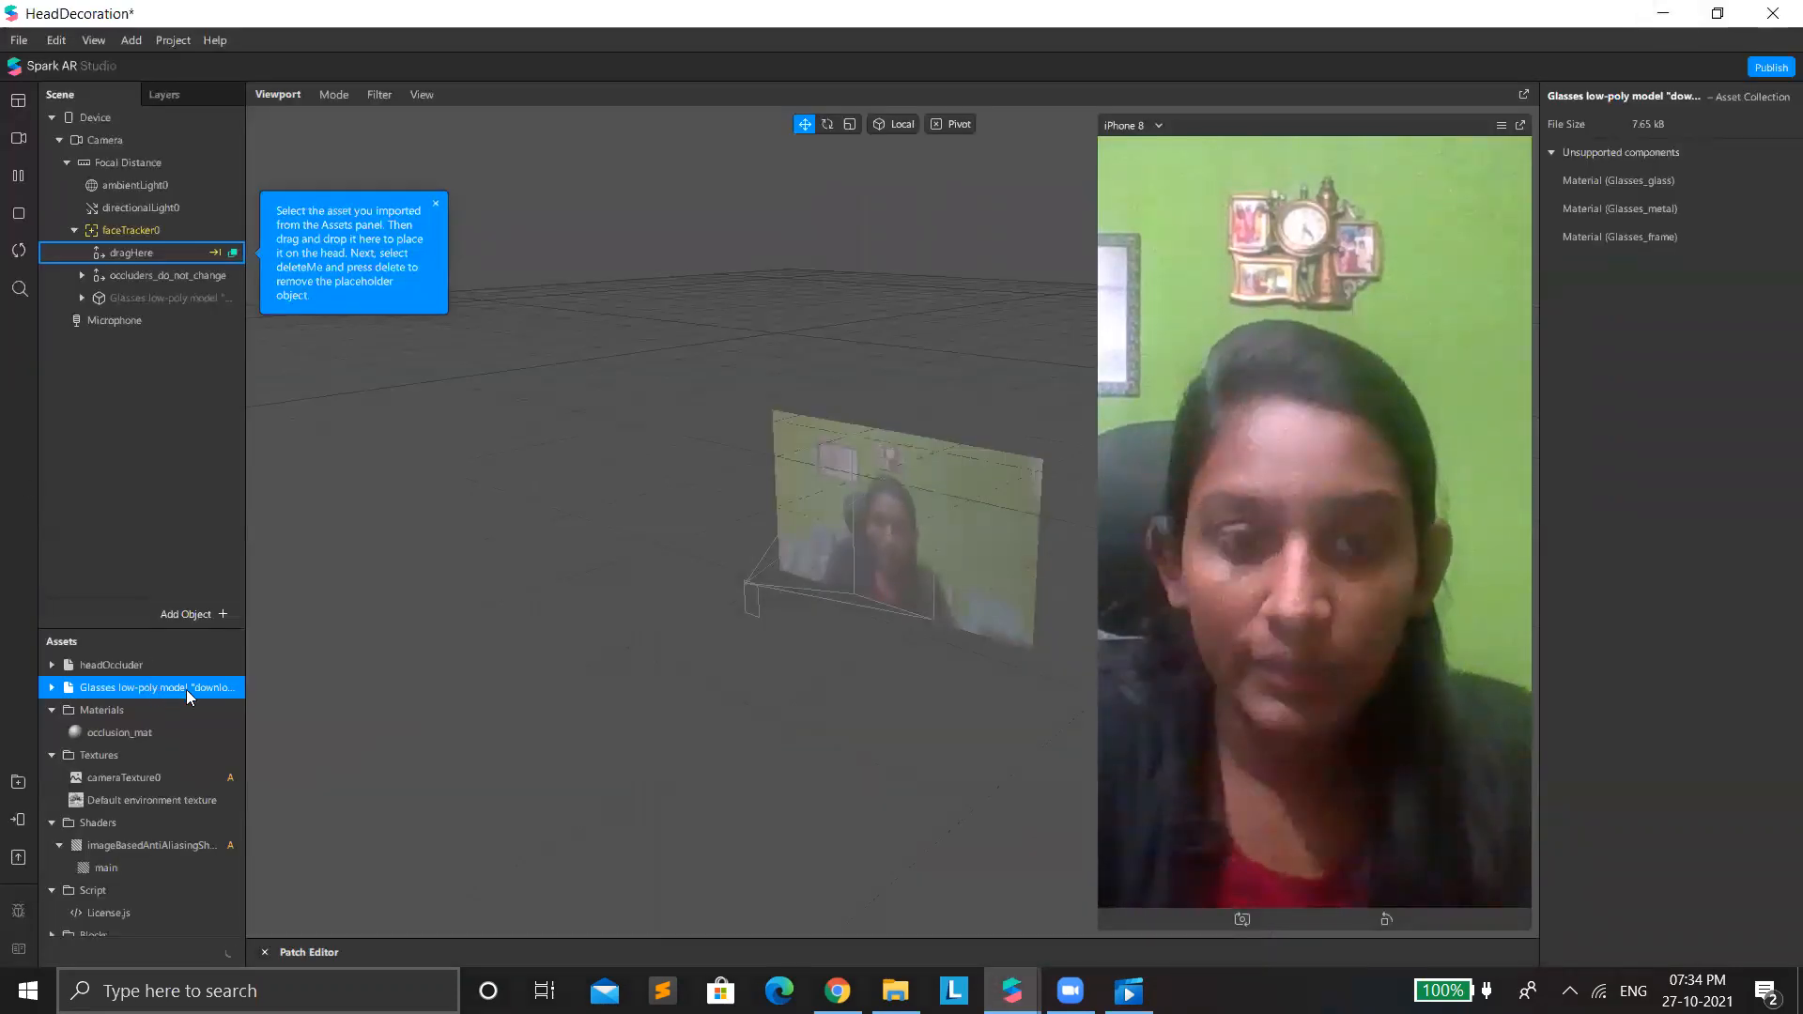
Delete the glasses model from the project assets, including its copy in the scene.
key(Delete)
click(1051, 561)
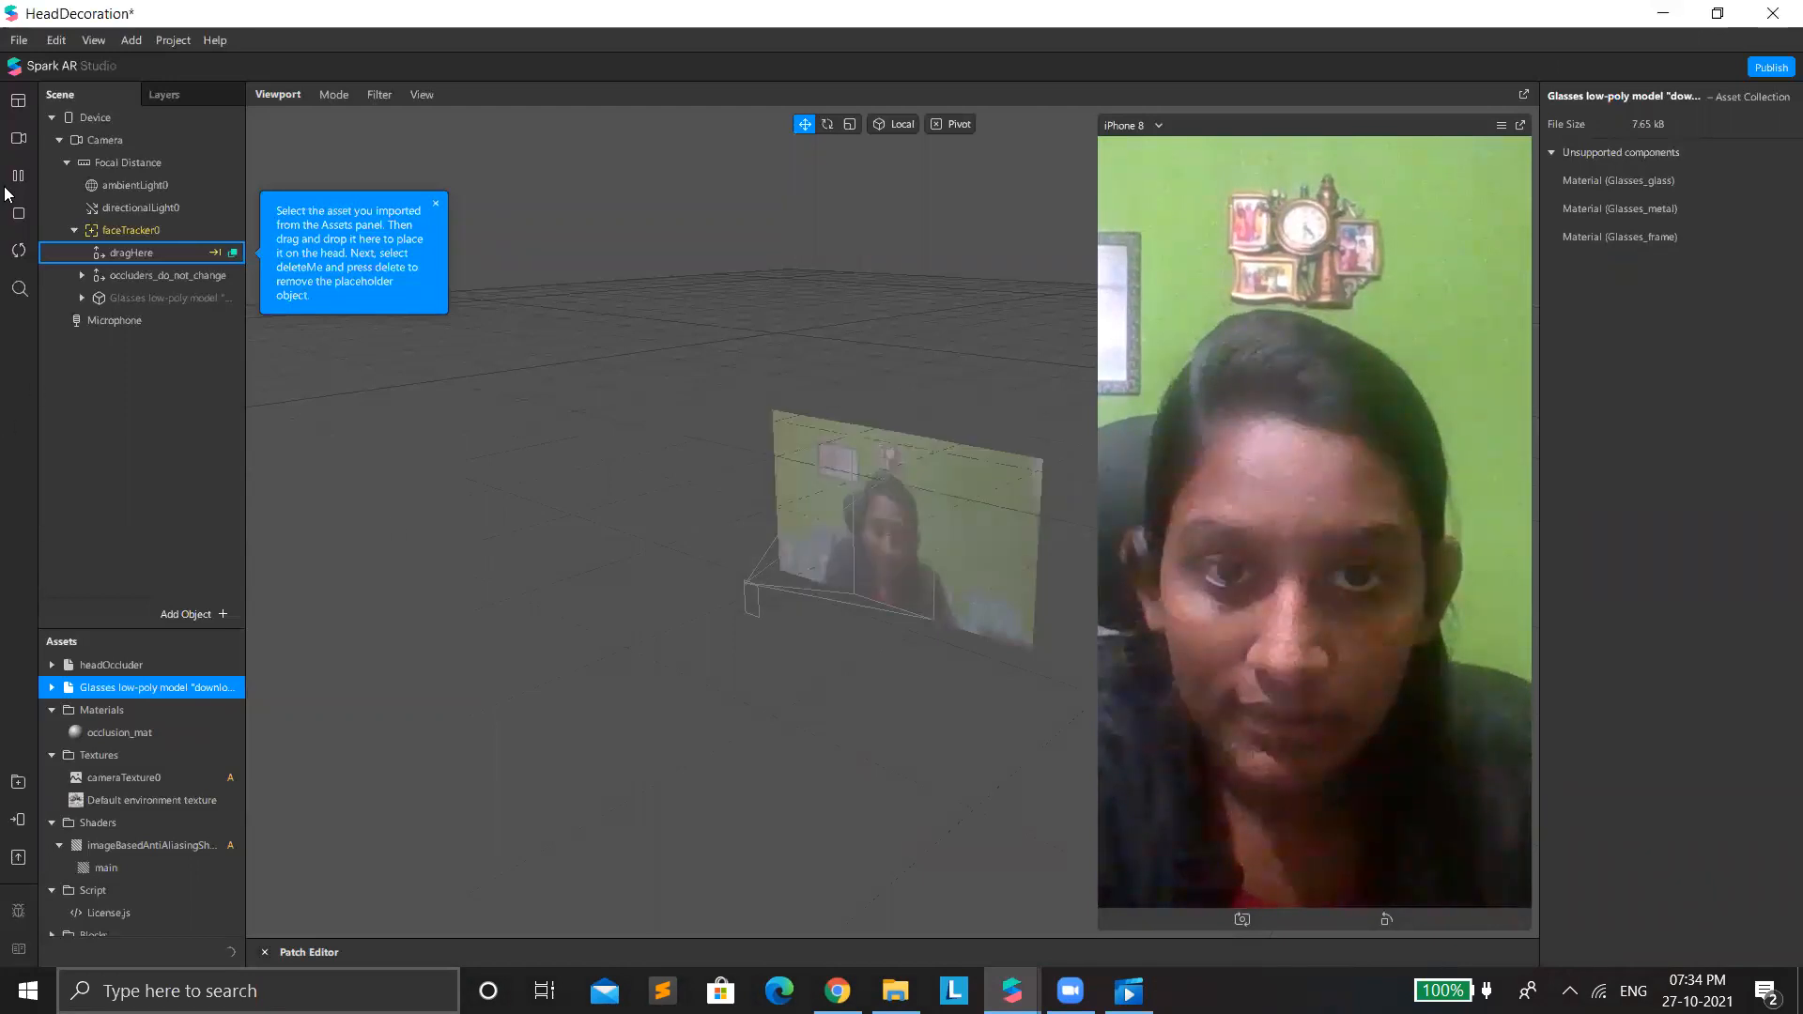
click(14, 45)
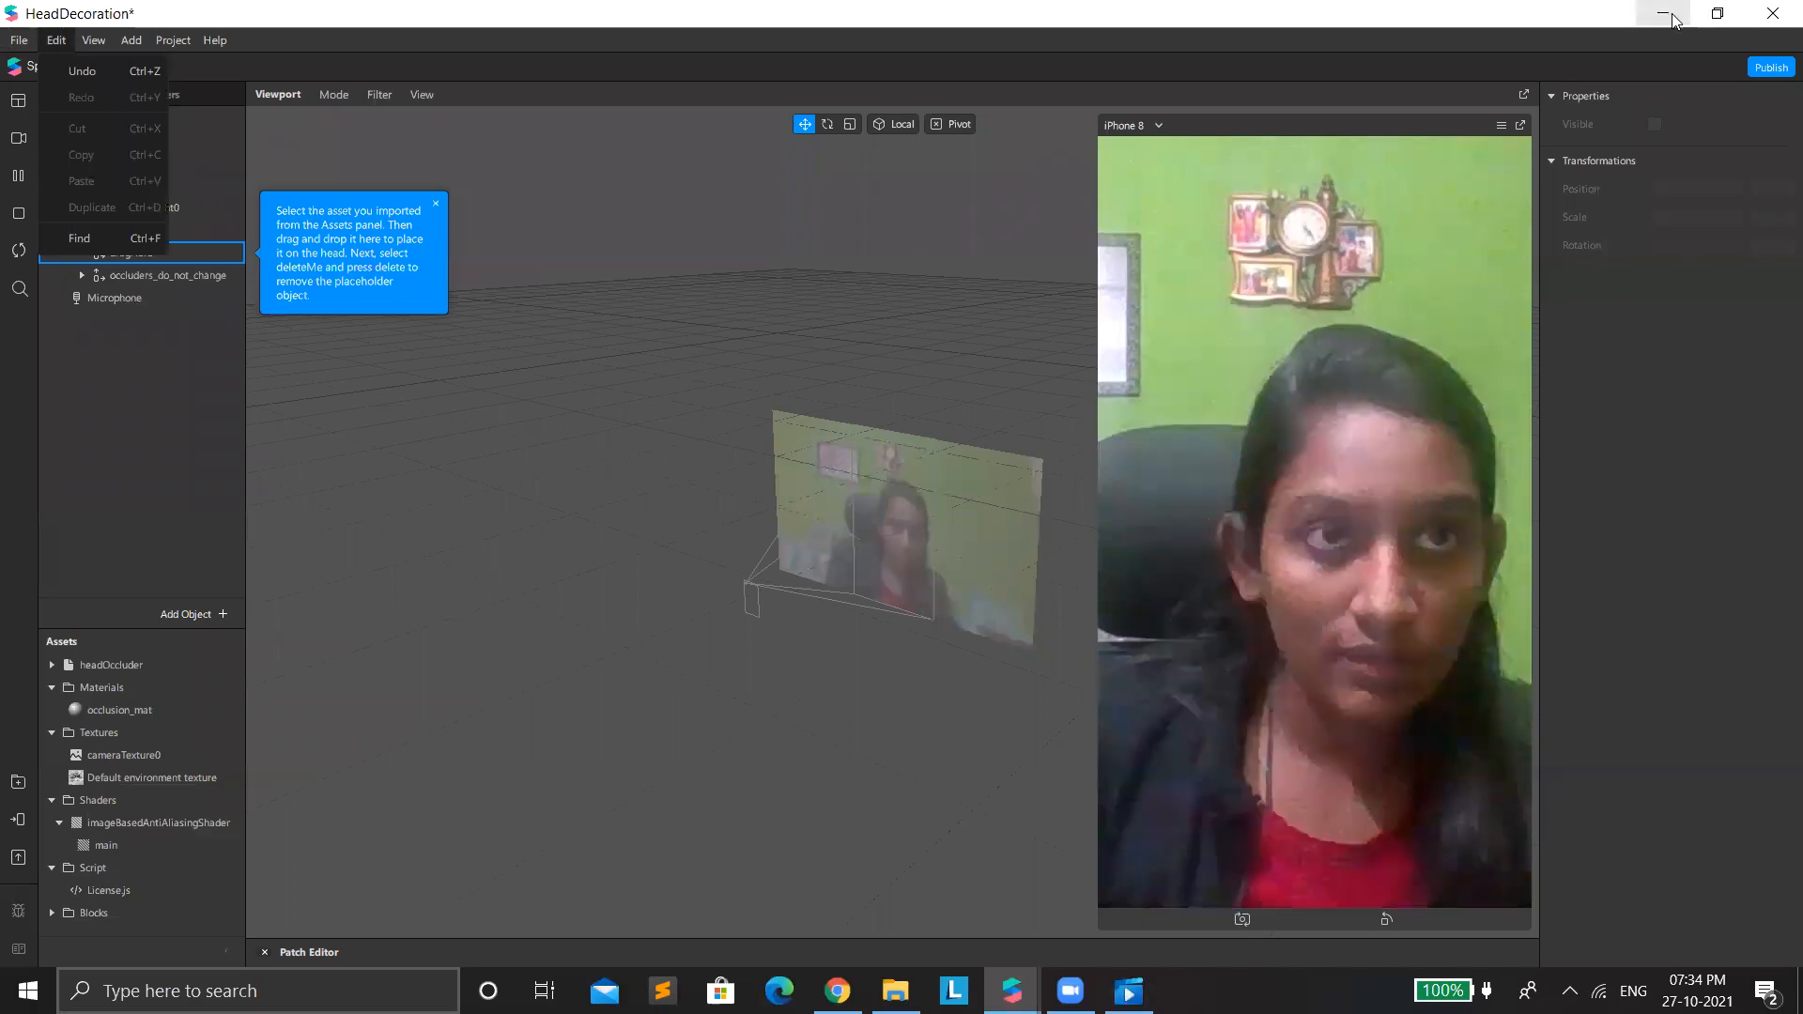
key(alt+Tab)
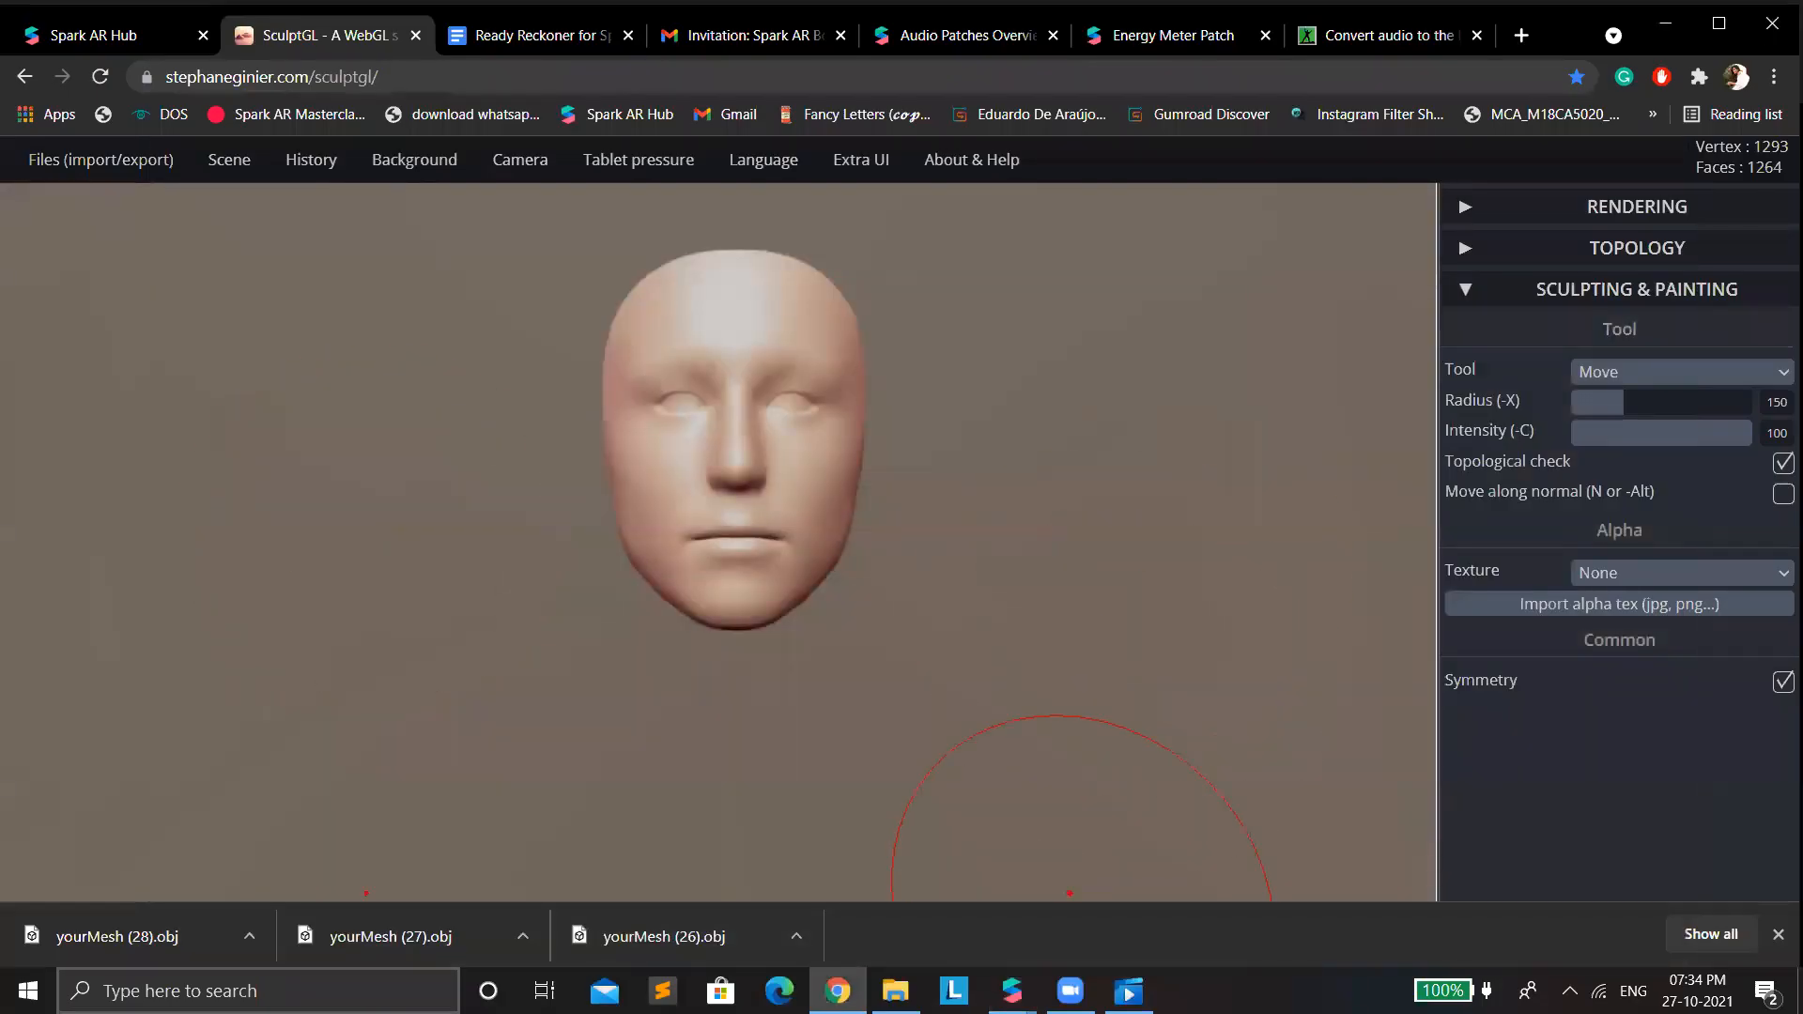
key(alt+Tab)
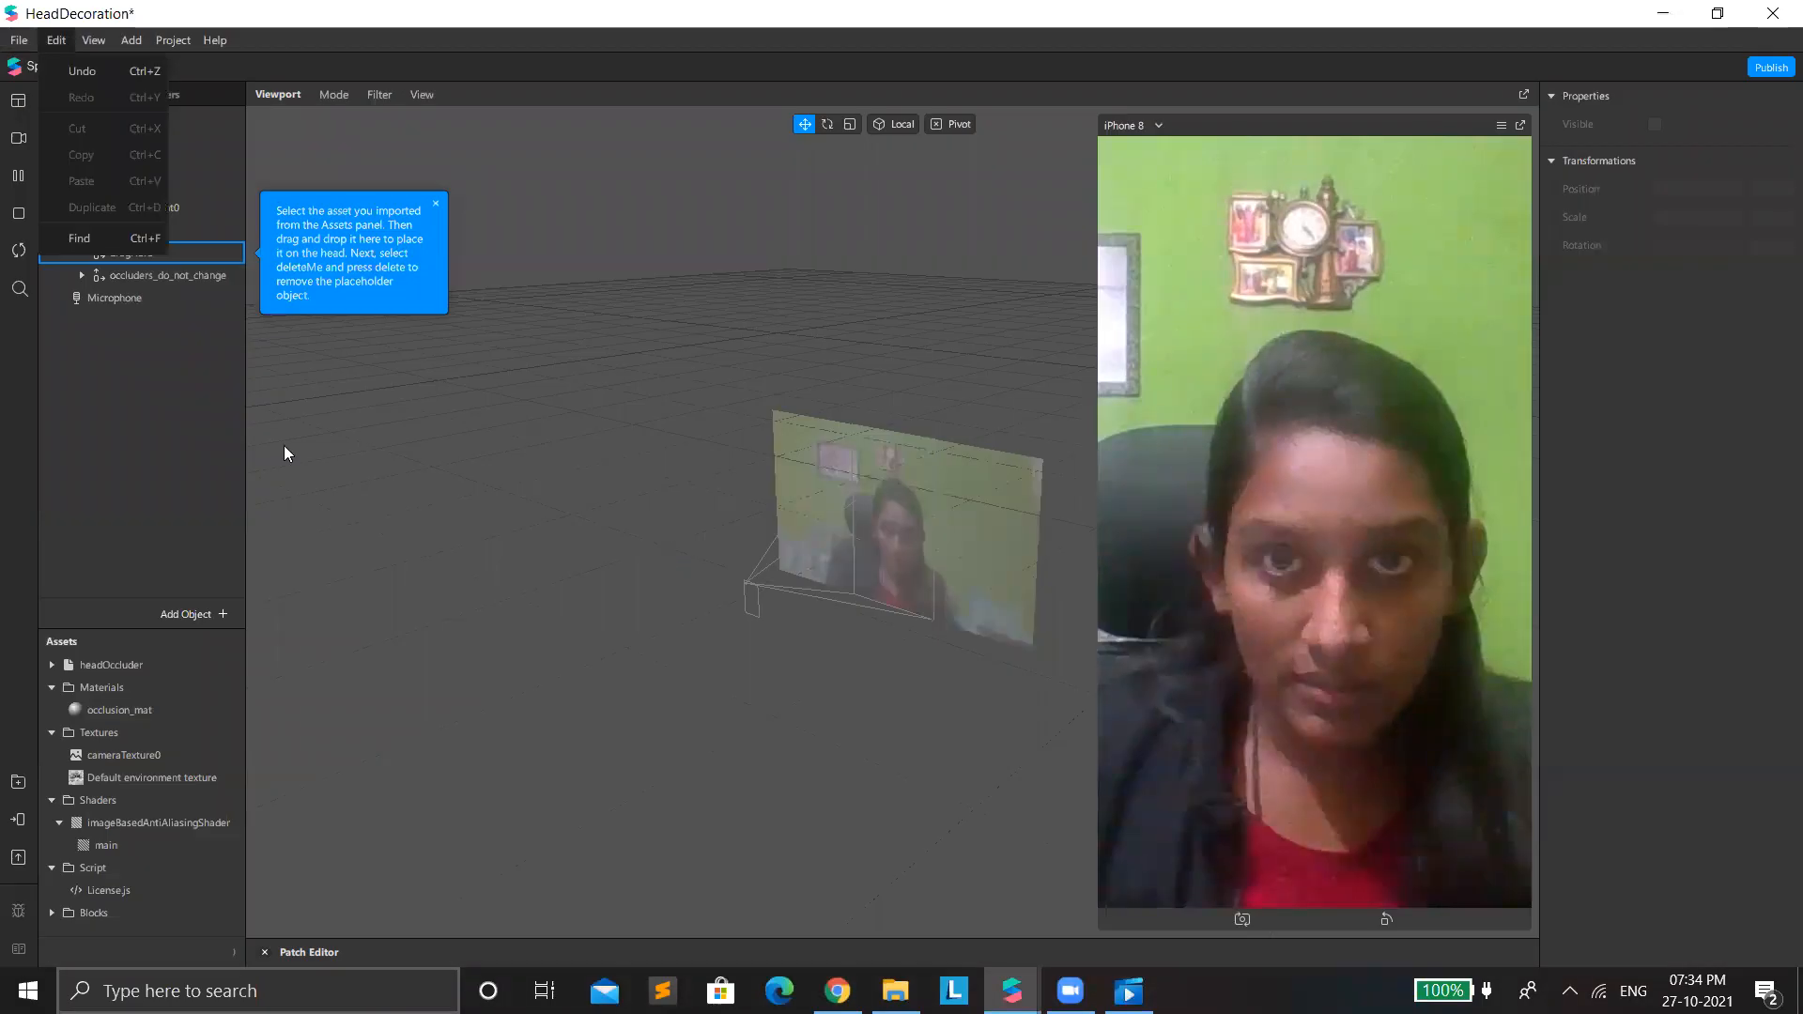
click(28, 450)
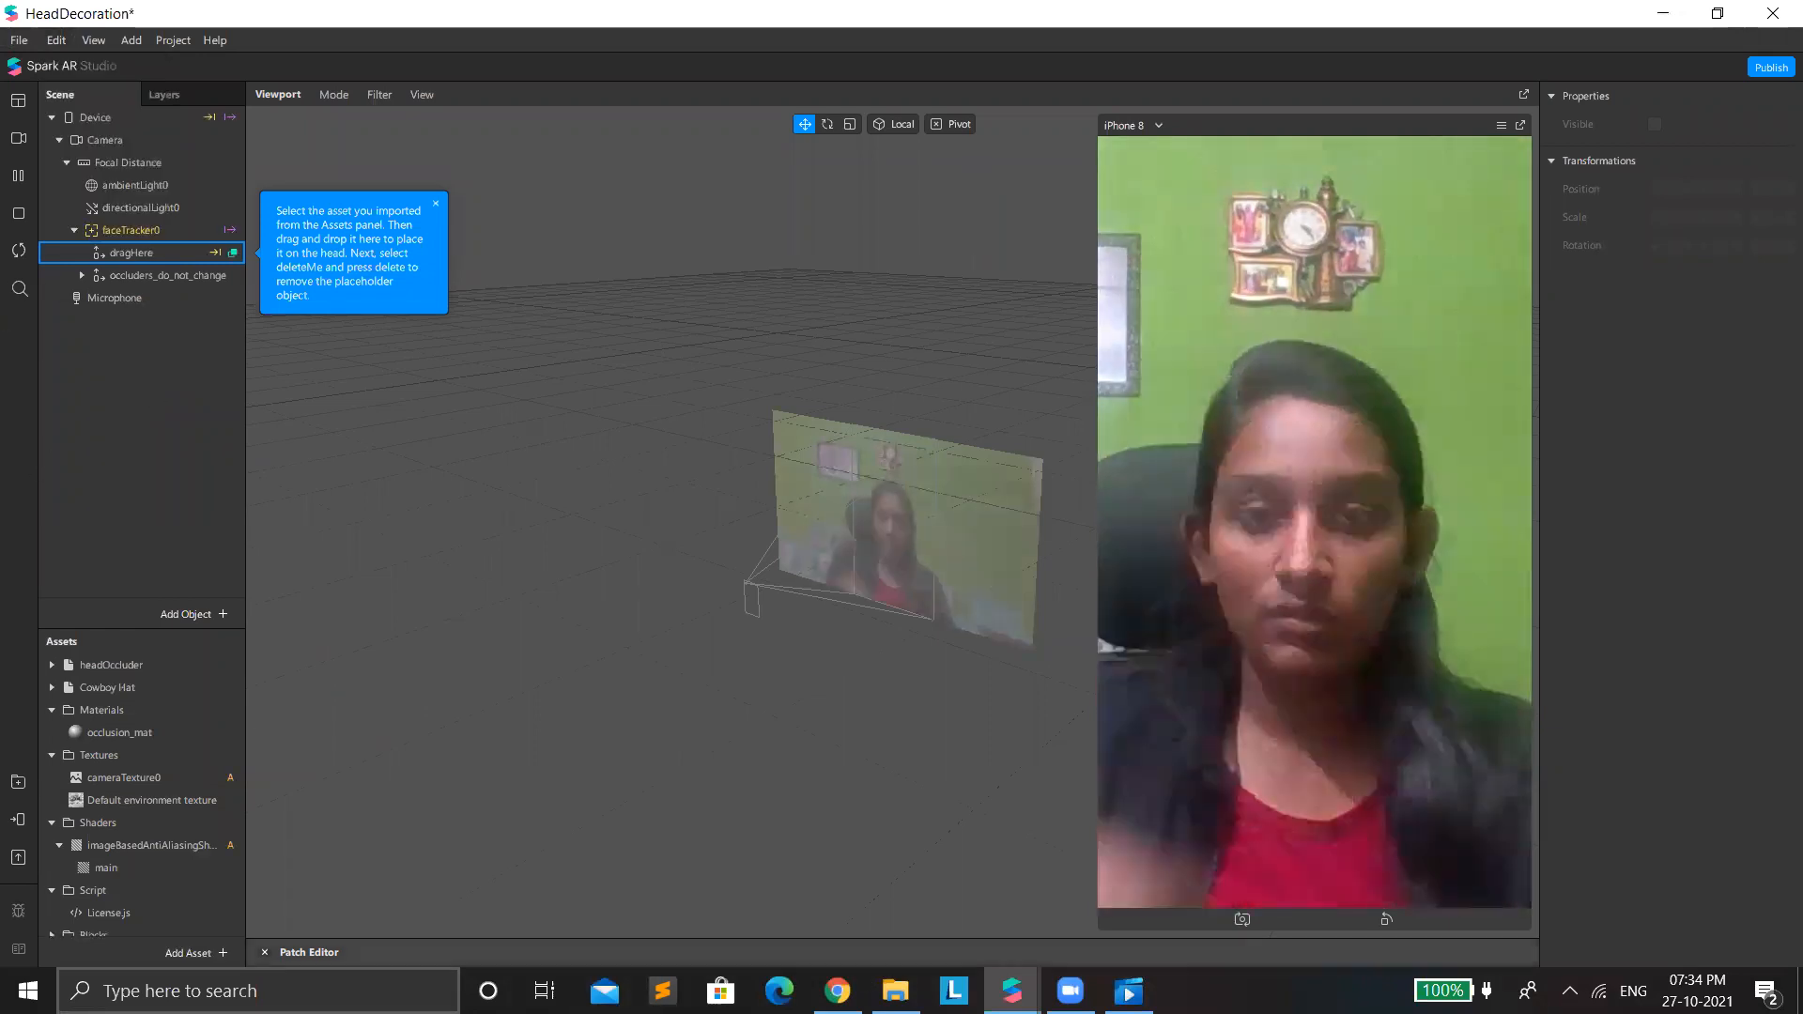
click(838, 991)
click(1012, 991)
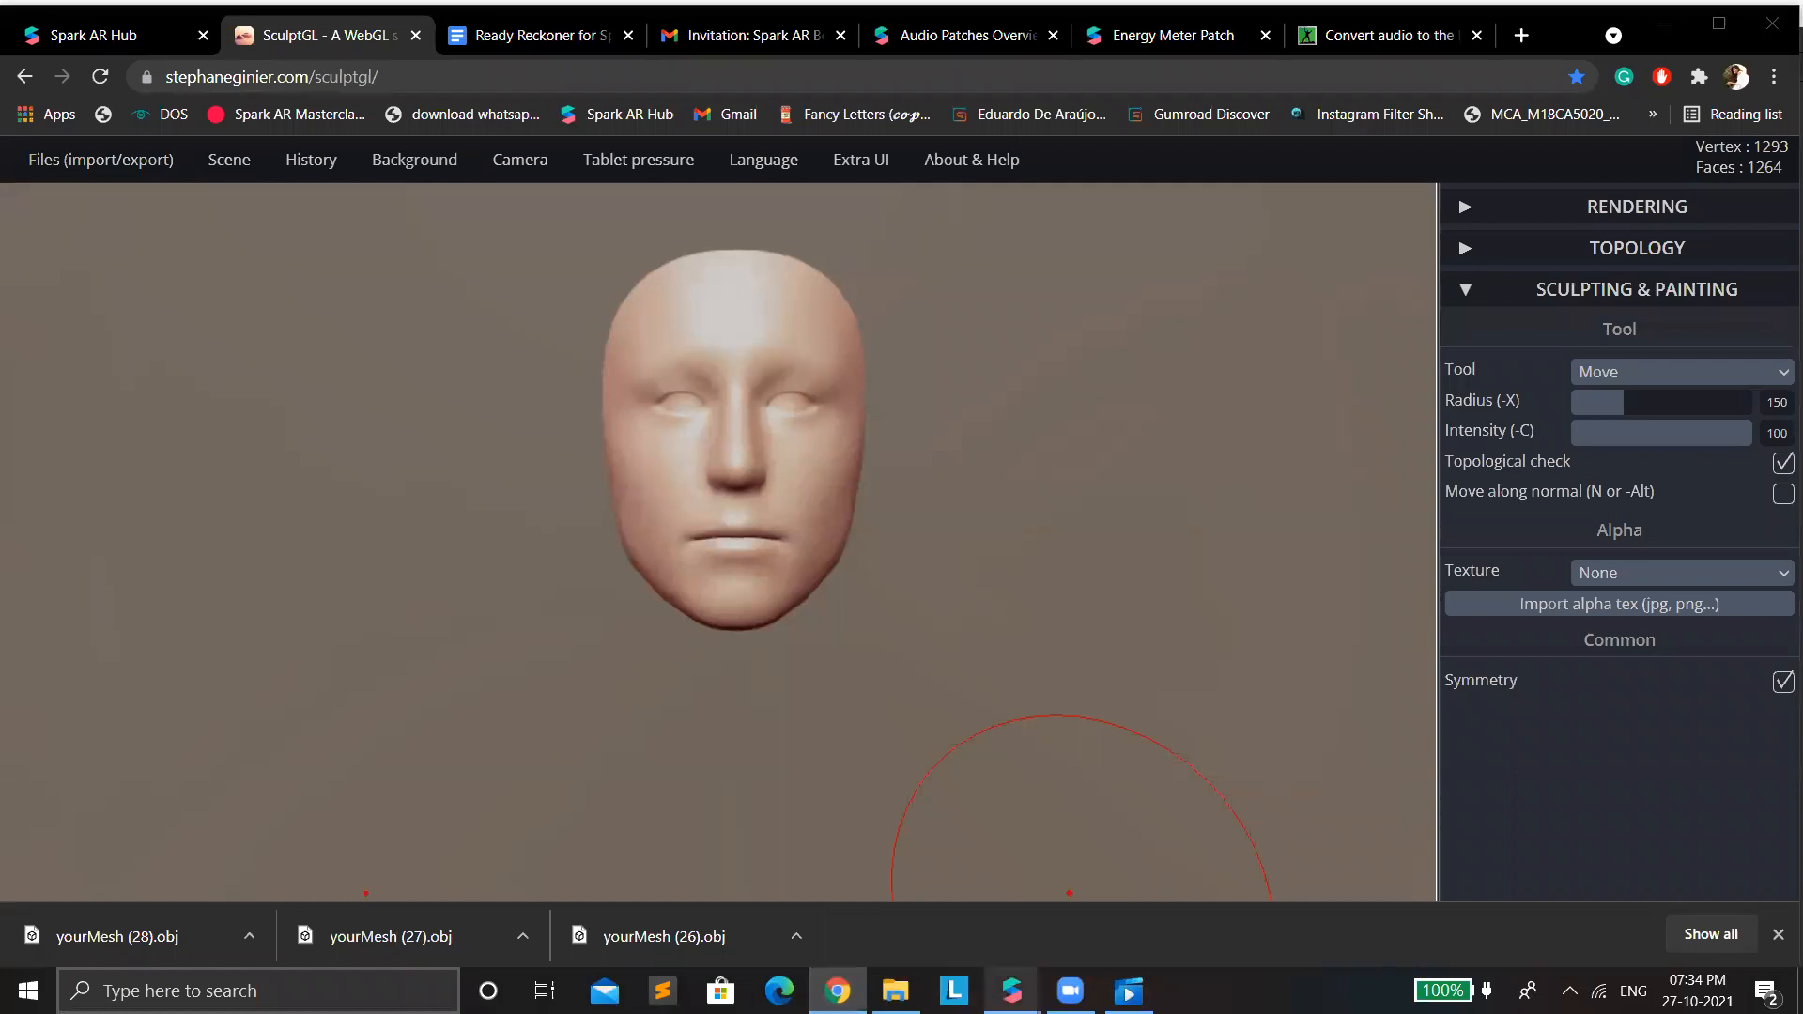
click(912, 893)
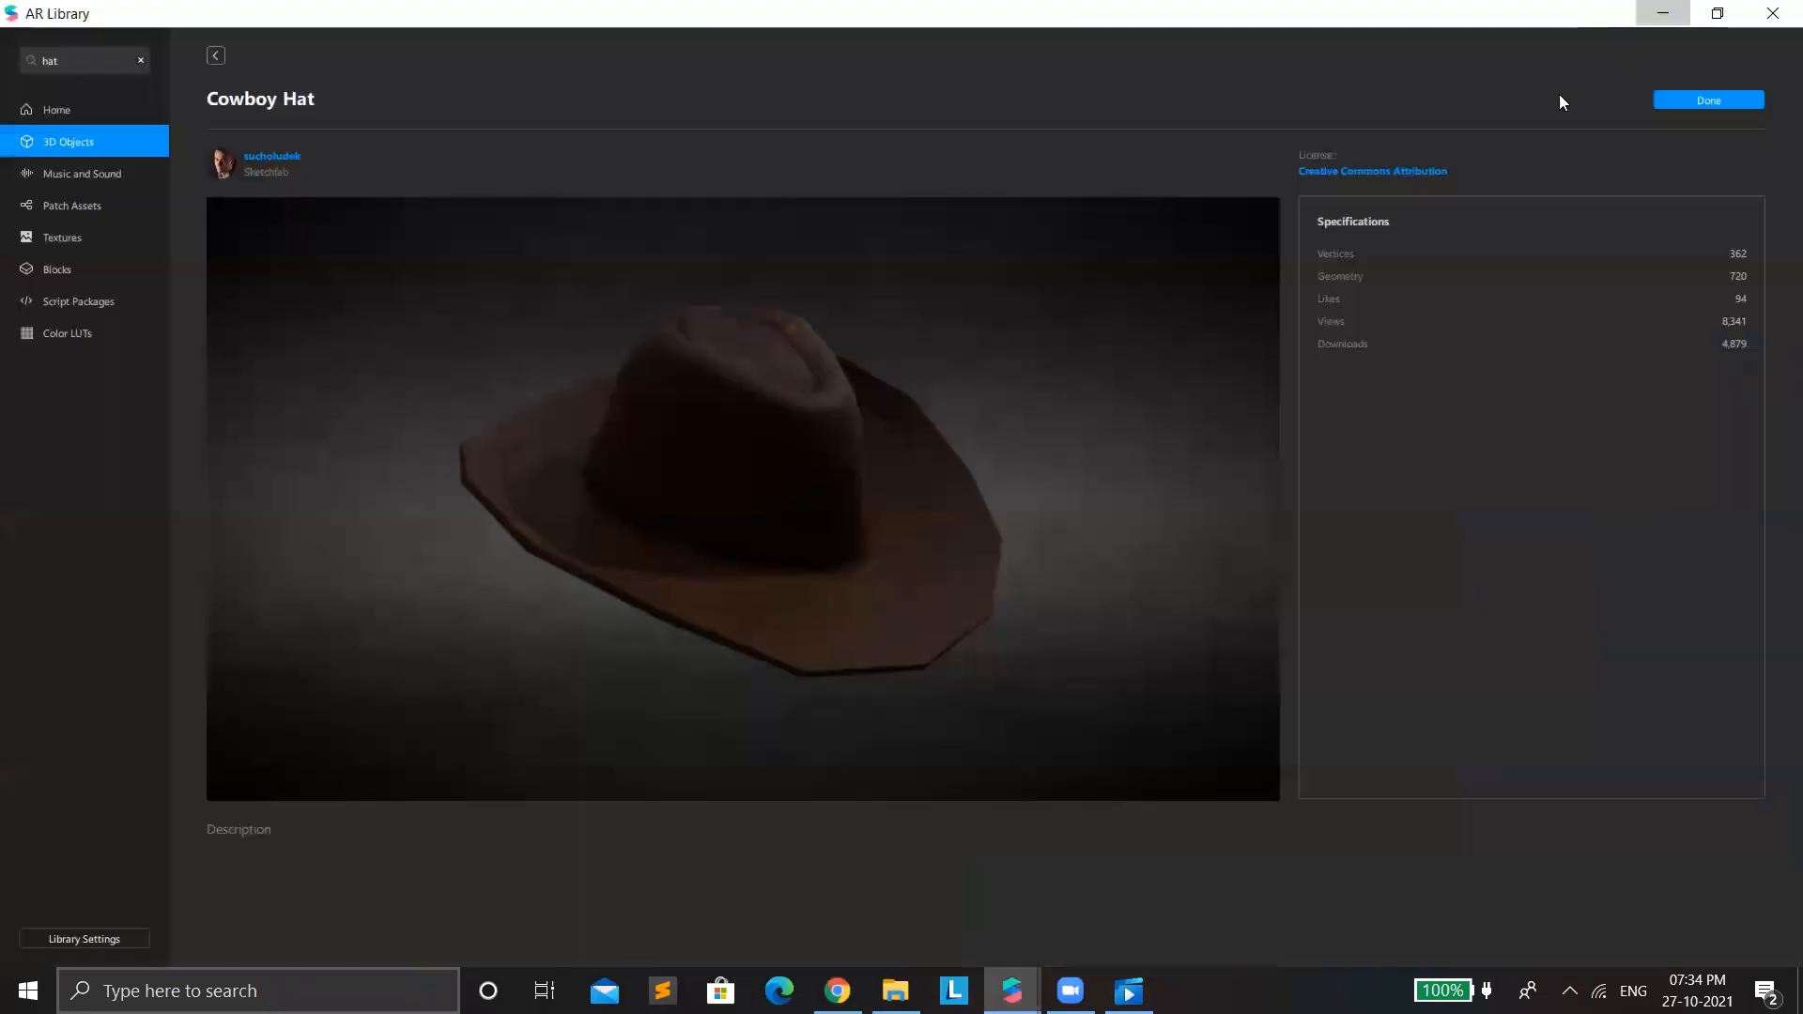
click(1666, 16)
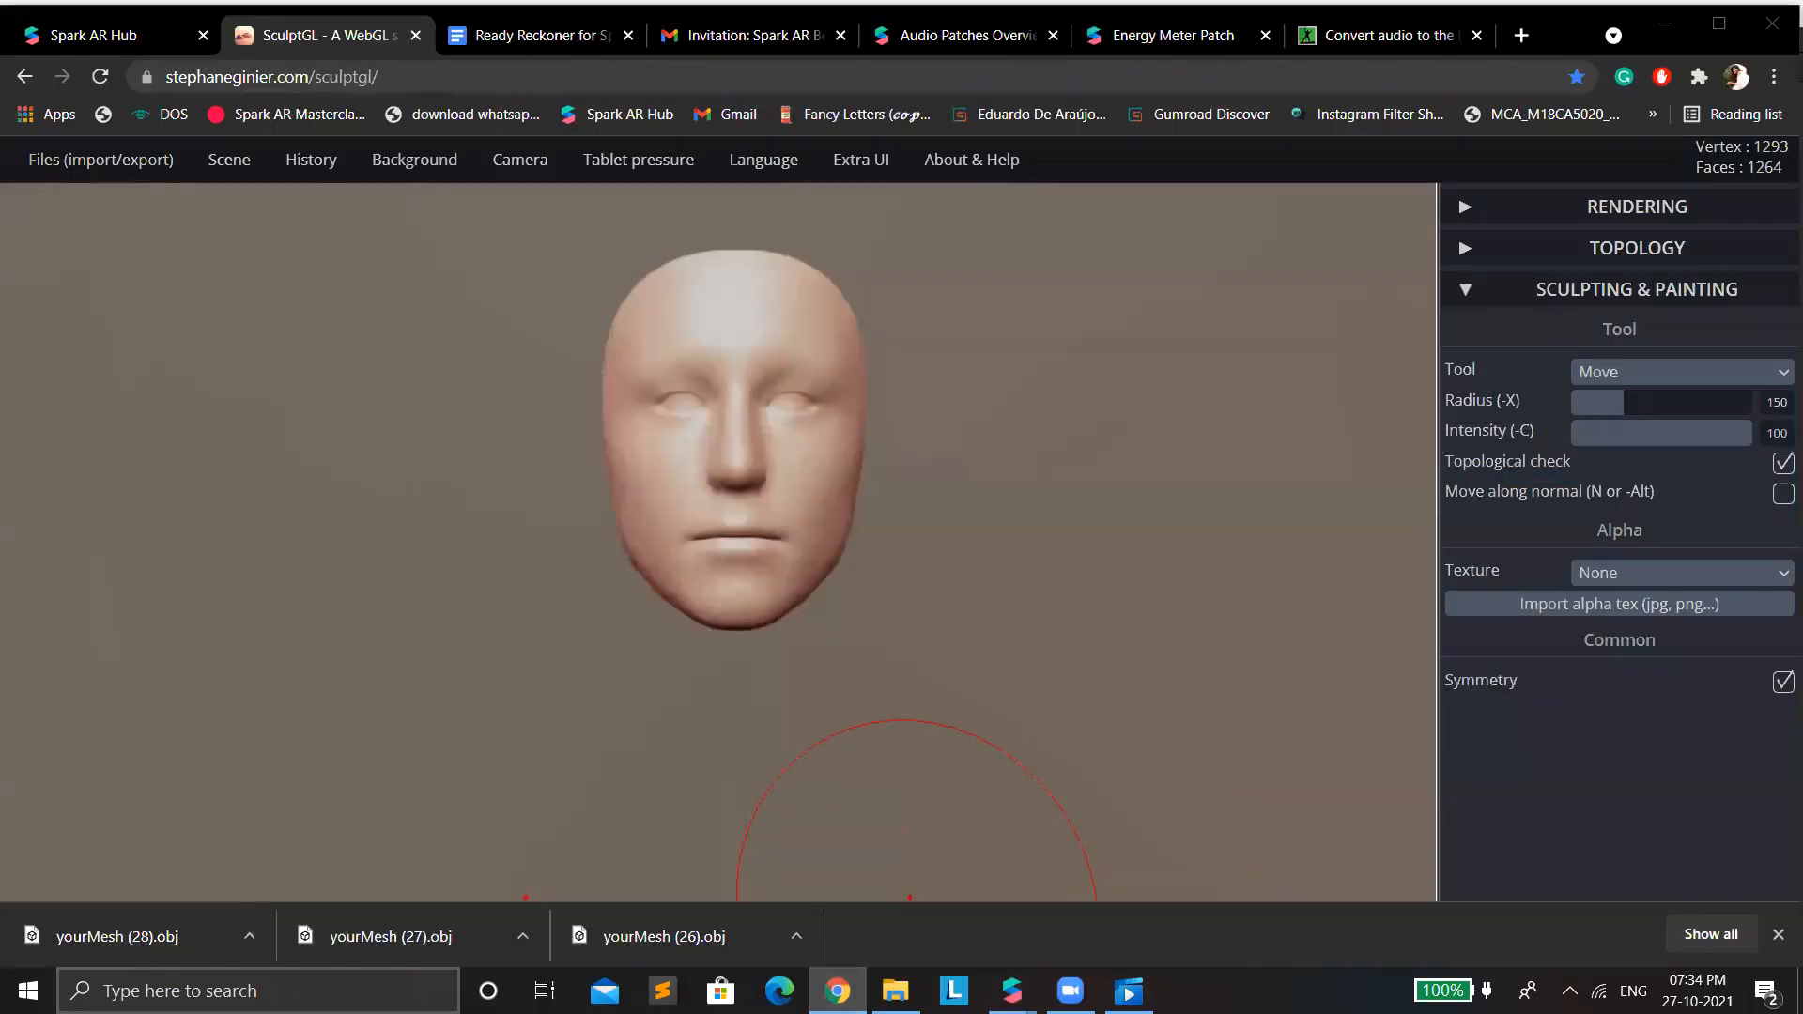
click(1013, 990)
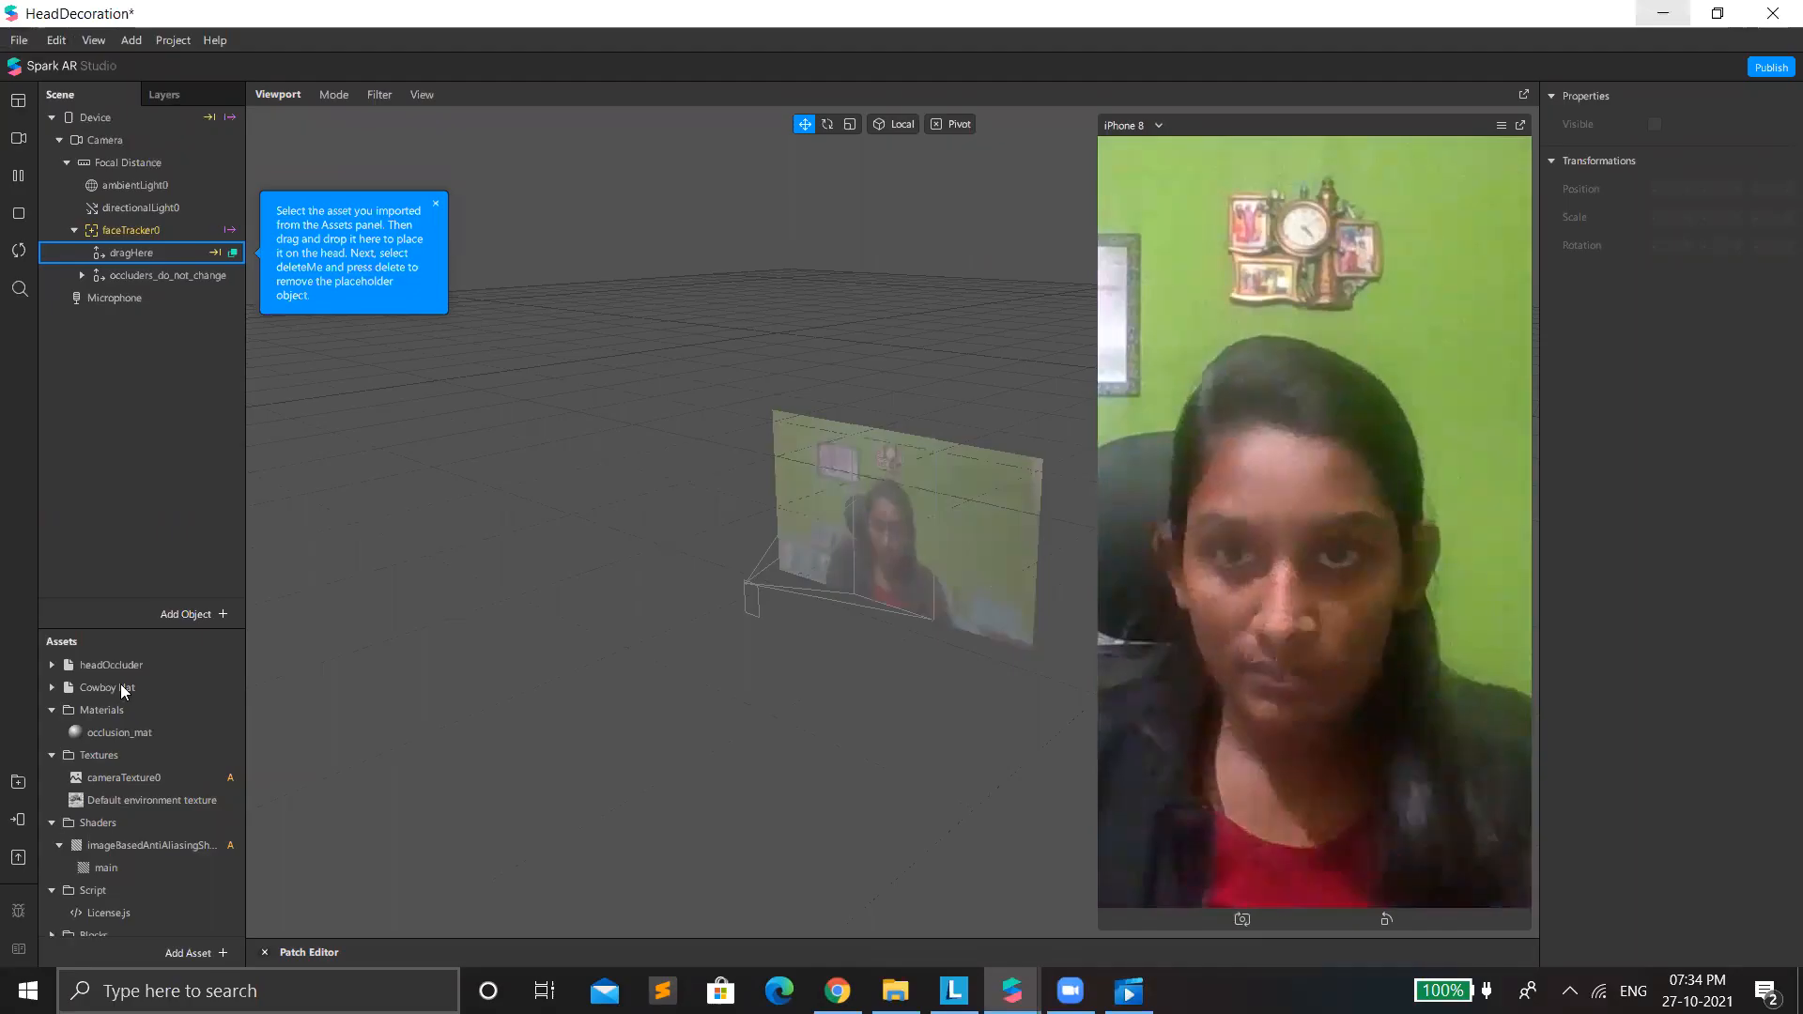
Add the Cowboy Hat model under faceTracker0 and scale it uniformly to about 0.17.
drag(120, 688, 204, 220)
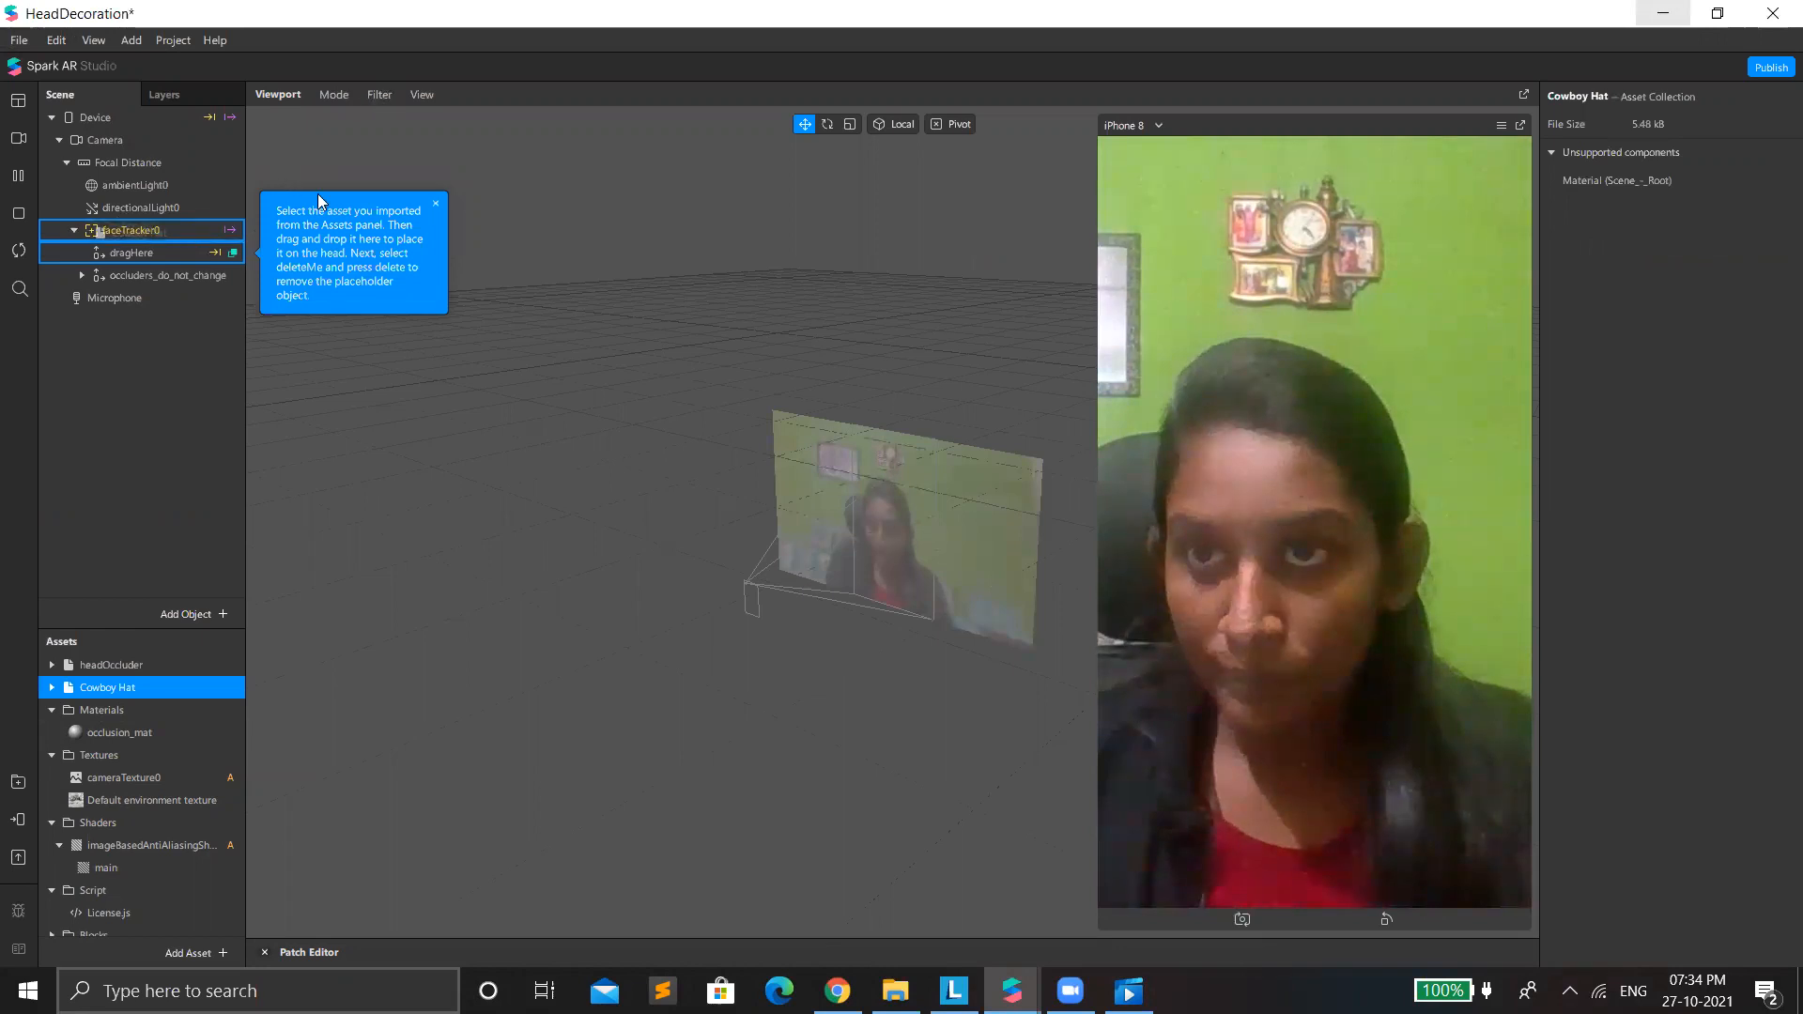
drag(481, 382, 481, 381)
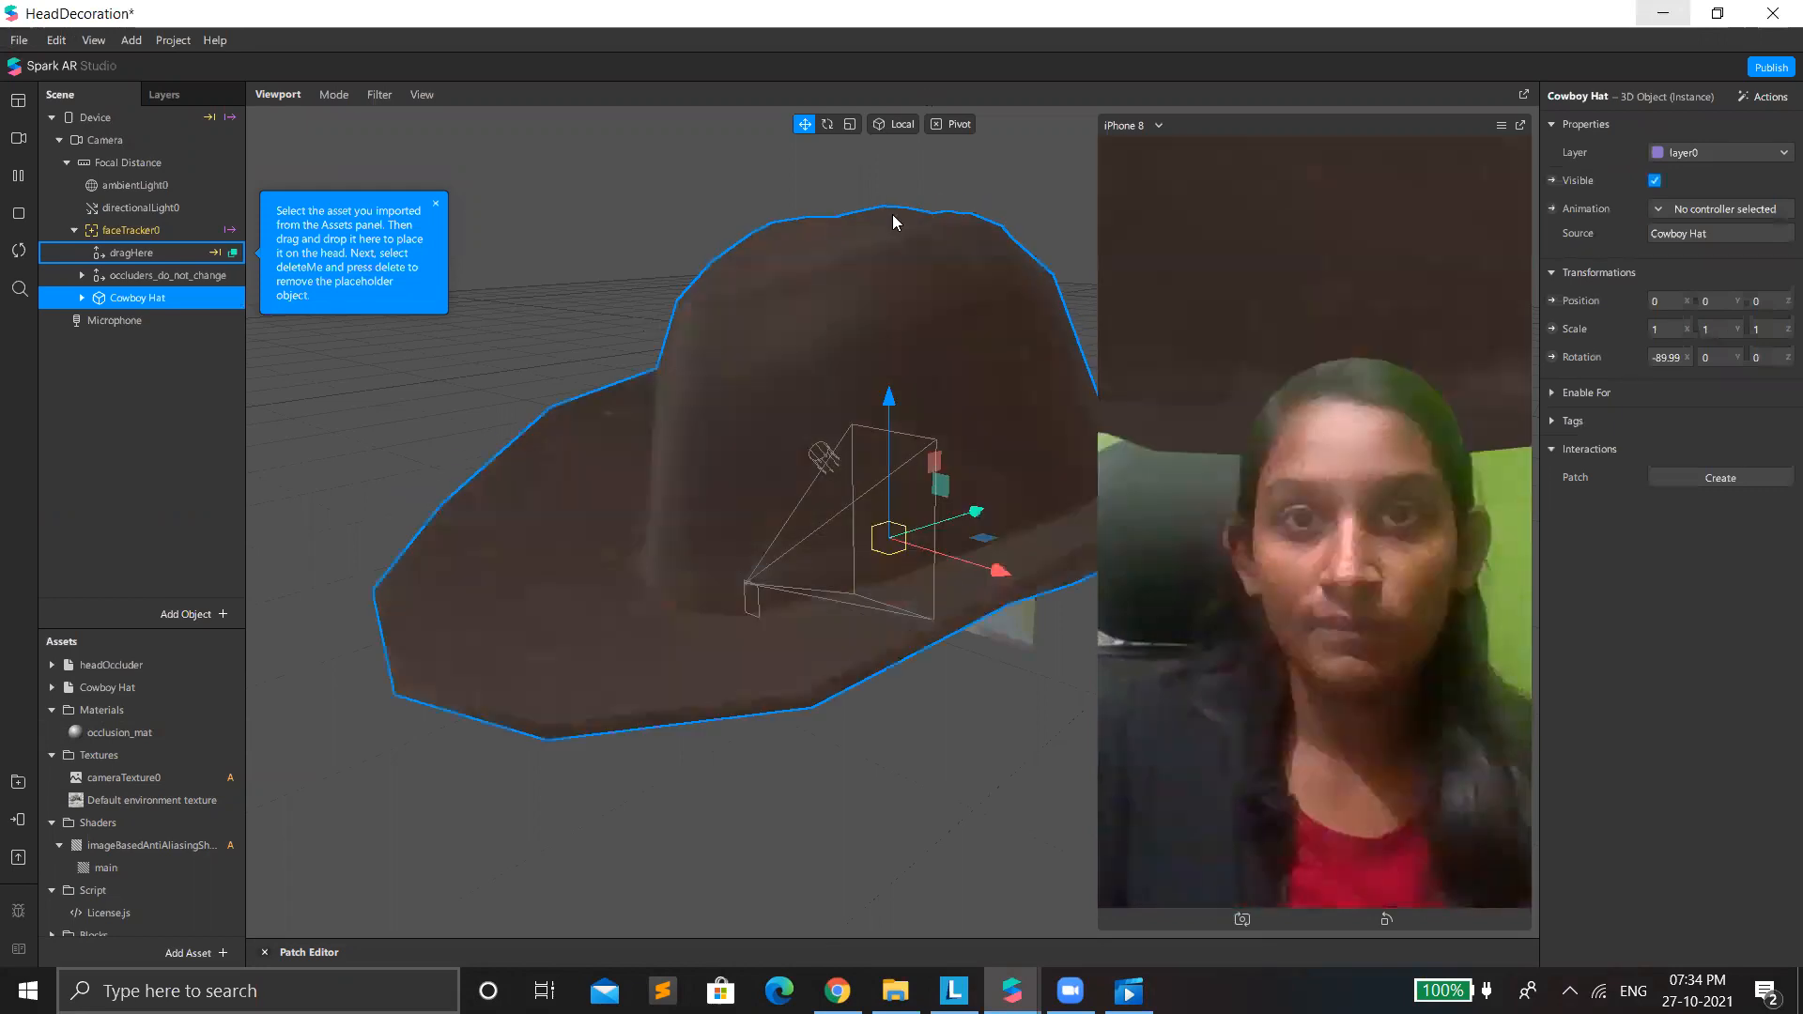
key(r)
drag(890, 552, 873, 618)
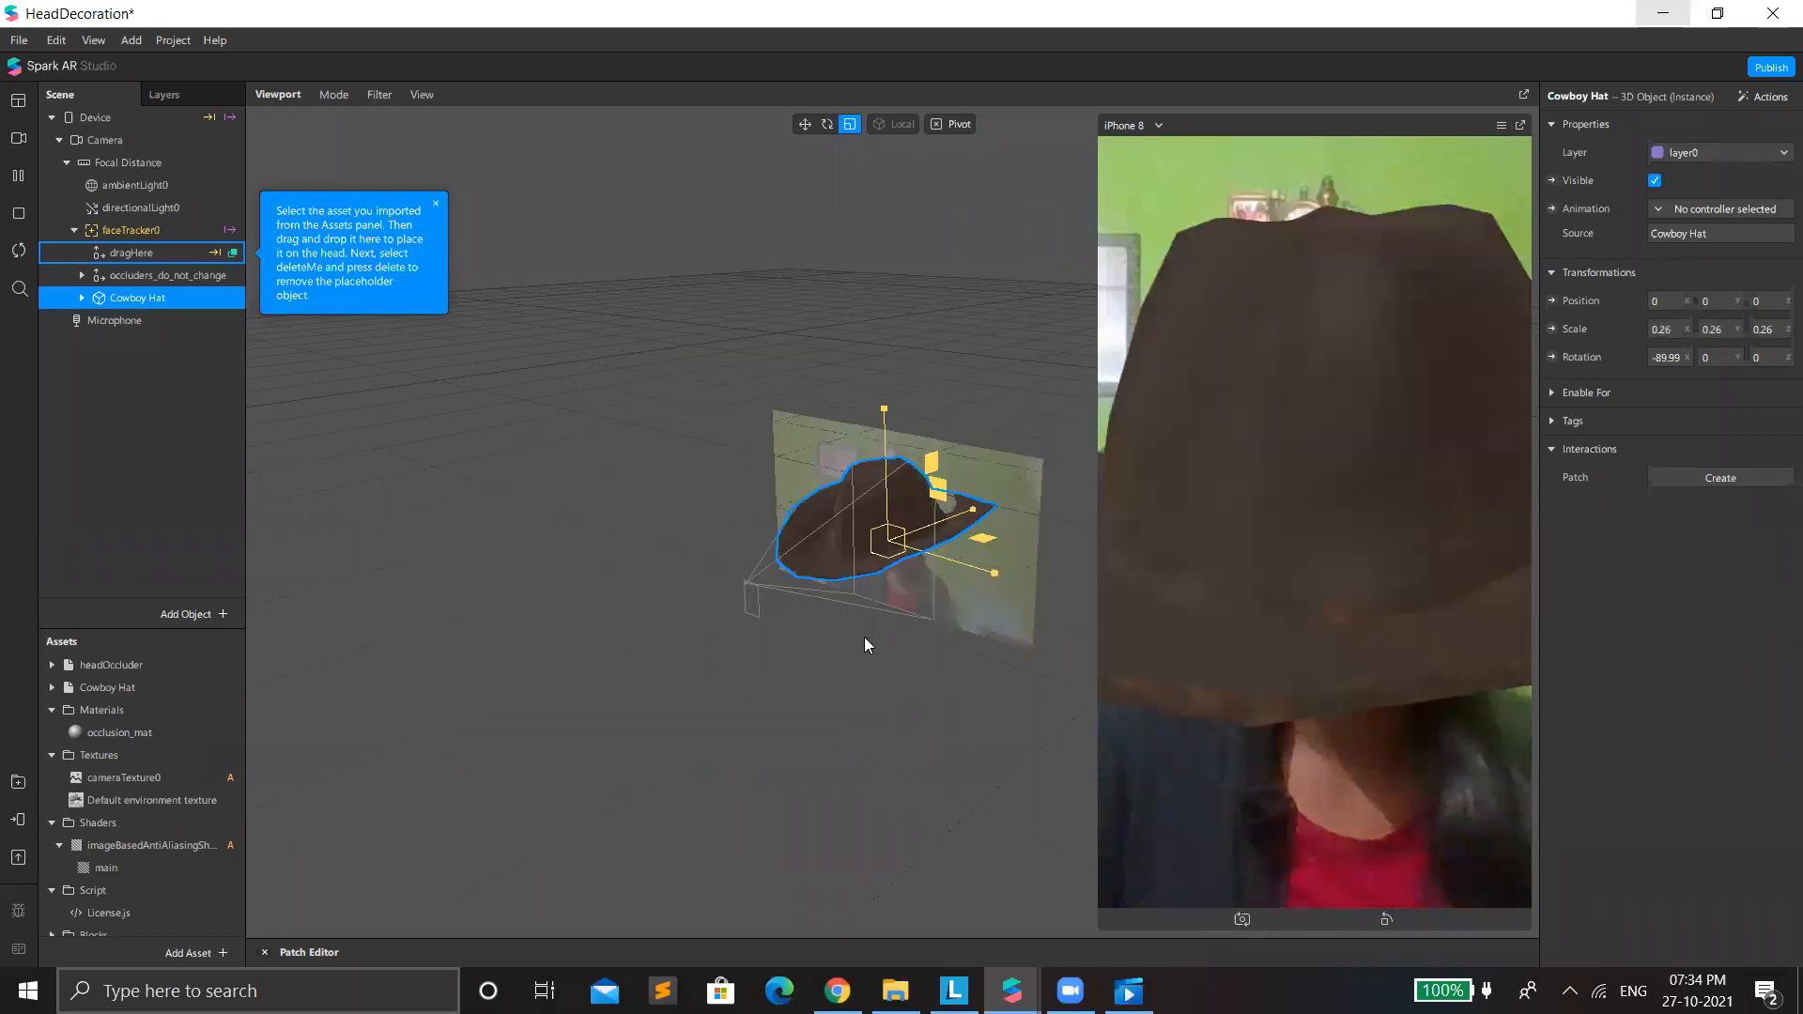
drag(888, 542, 879, 616)
drag(890, 541, 880, 507)
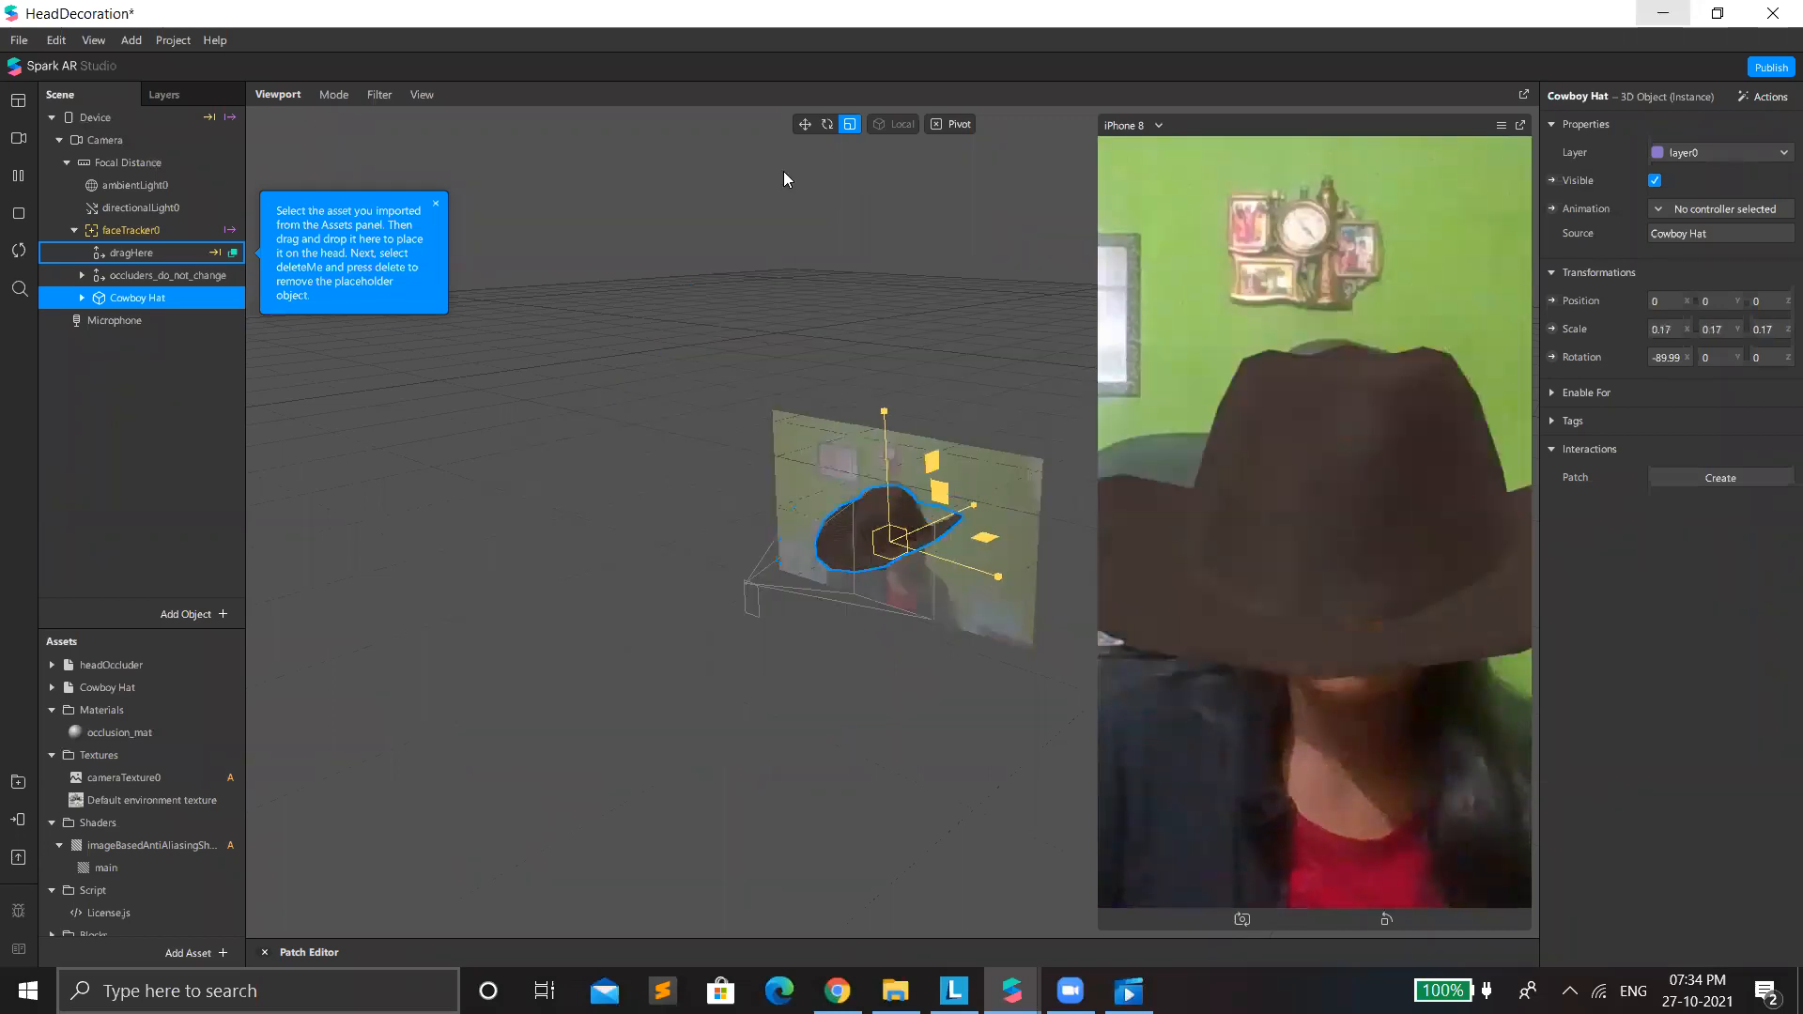
Move the hat up and back onto the head, to about 0.048 in Y and -0.117 in Z, tilting it to about -97° in X.
click(809, 124)
drag(886, 542, 972, 490)
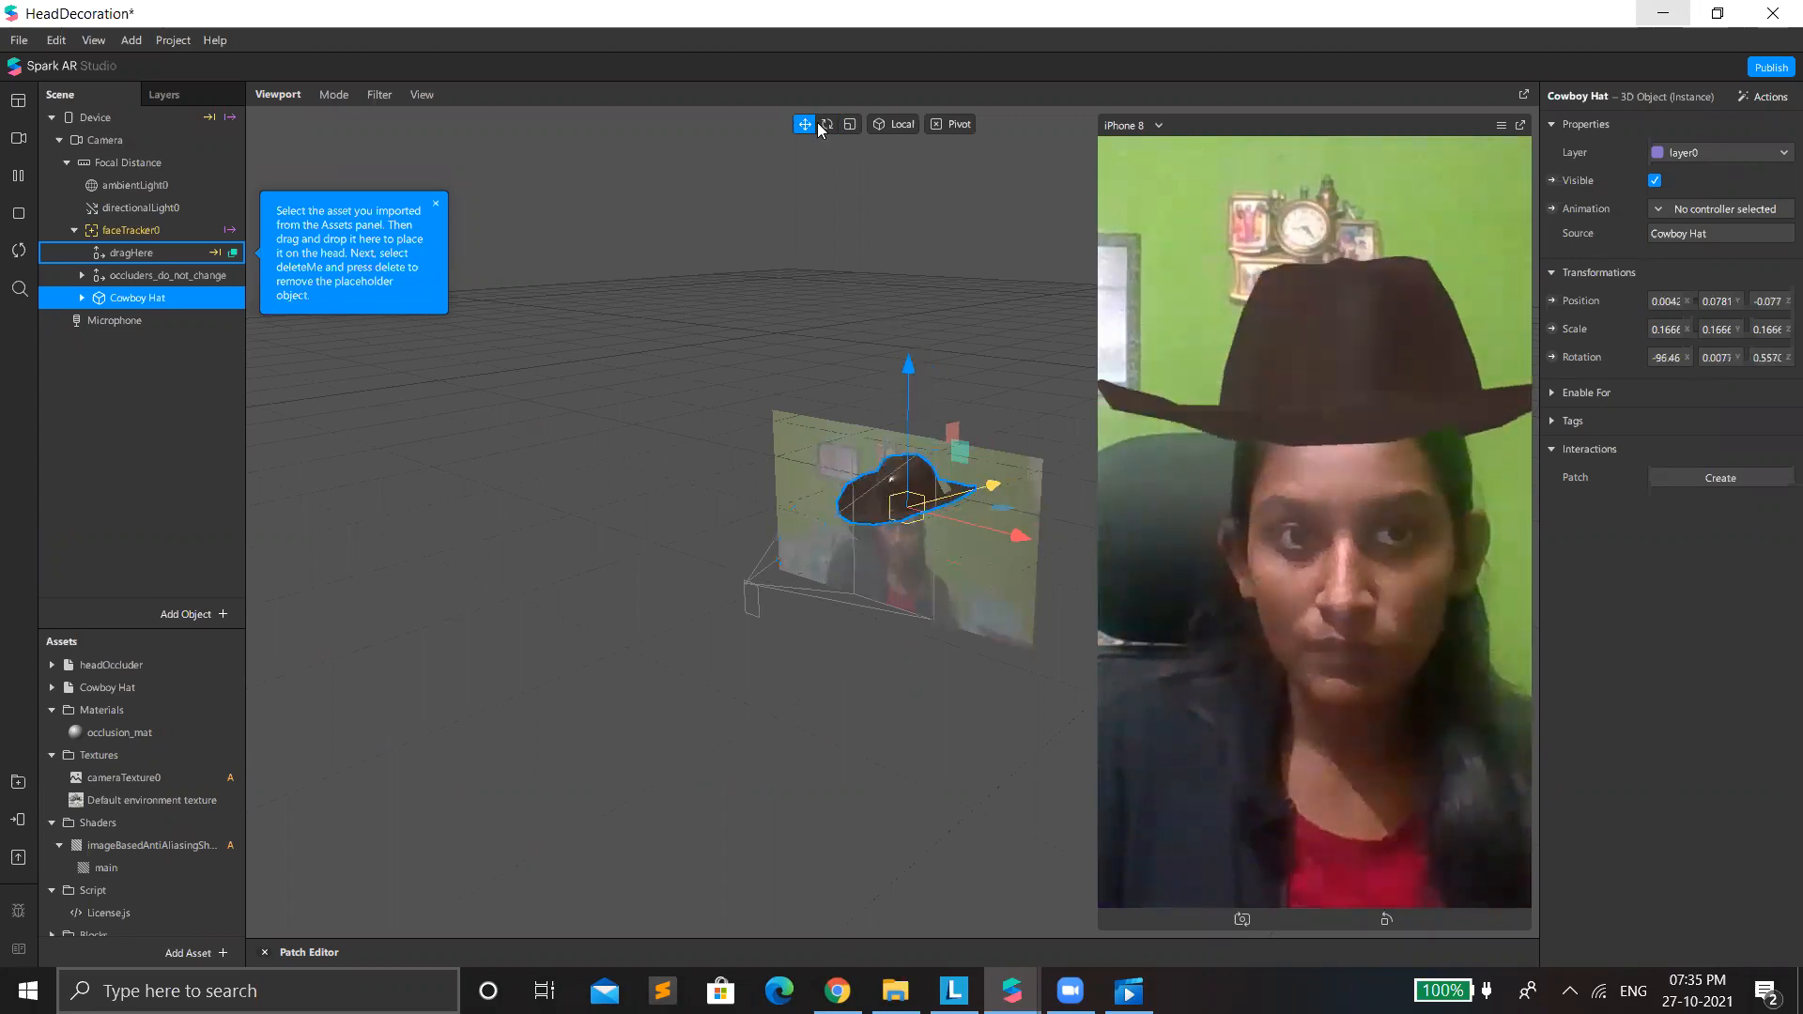
drag(913, 369, 920, 374)
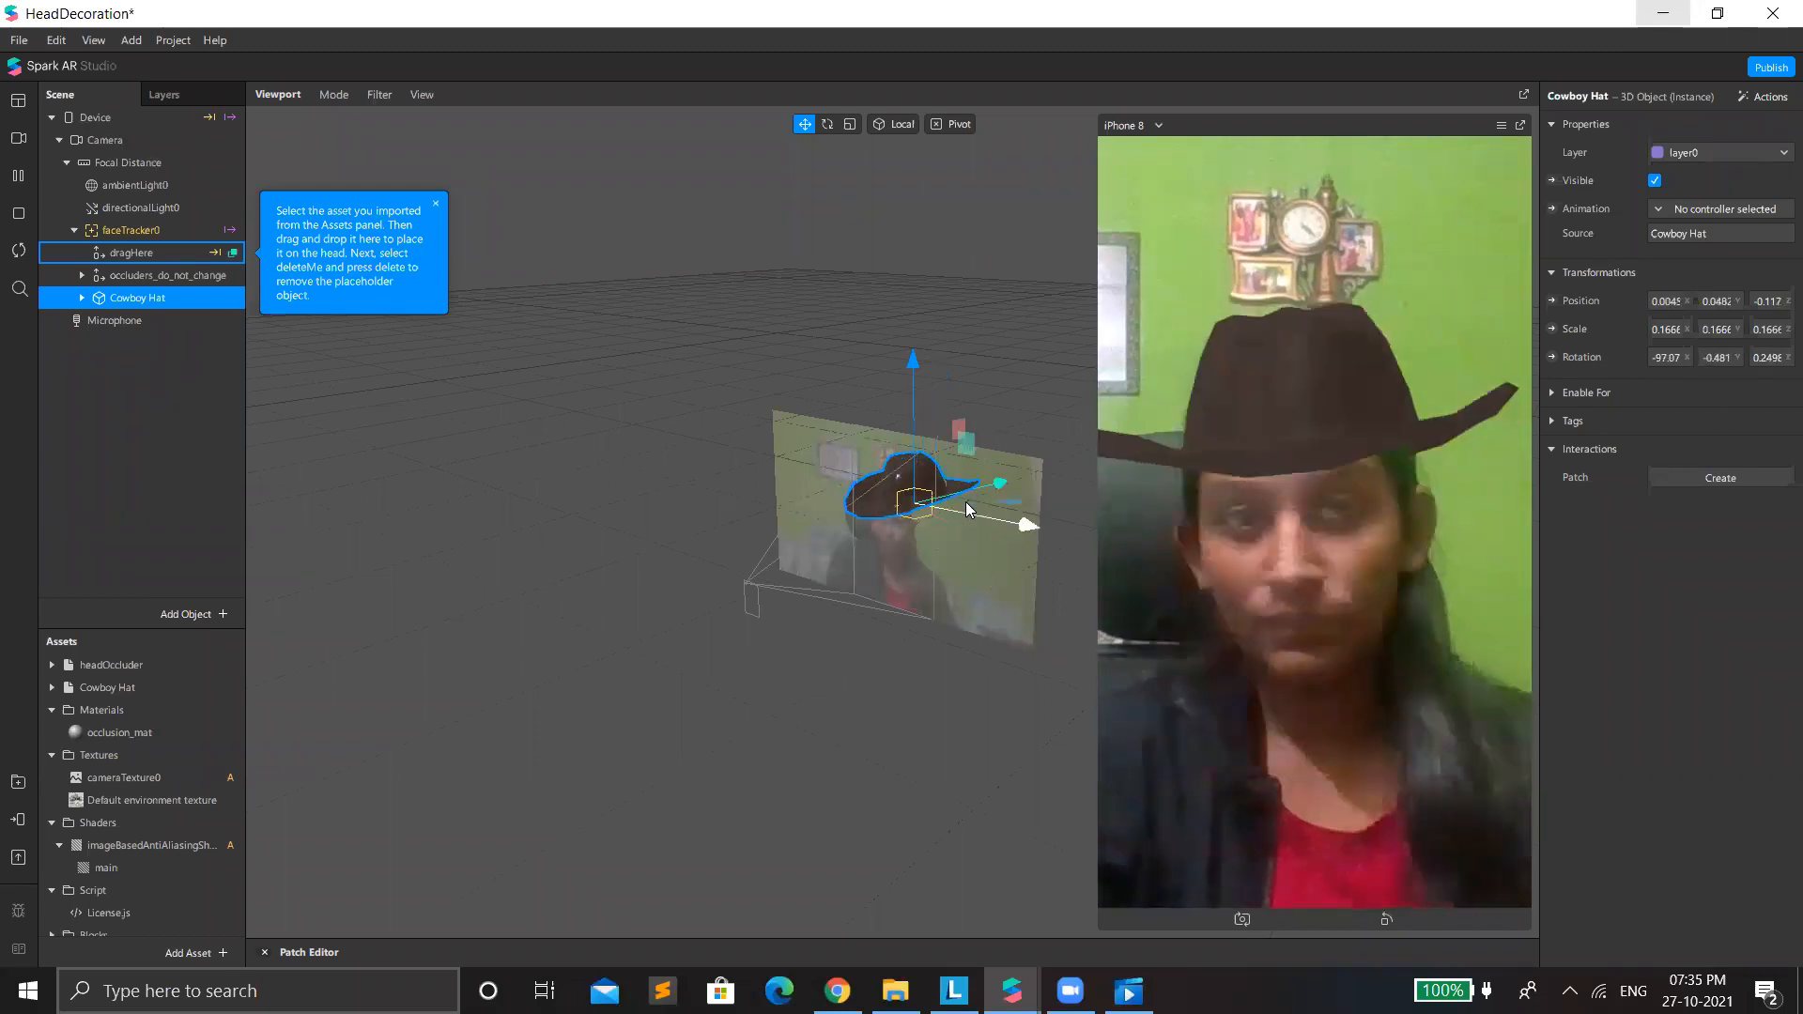
Set the albedo color of the hat's Scene_-_Root material to black (#000000).
click(52, 688)
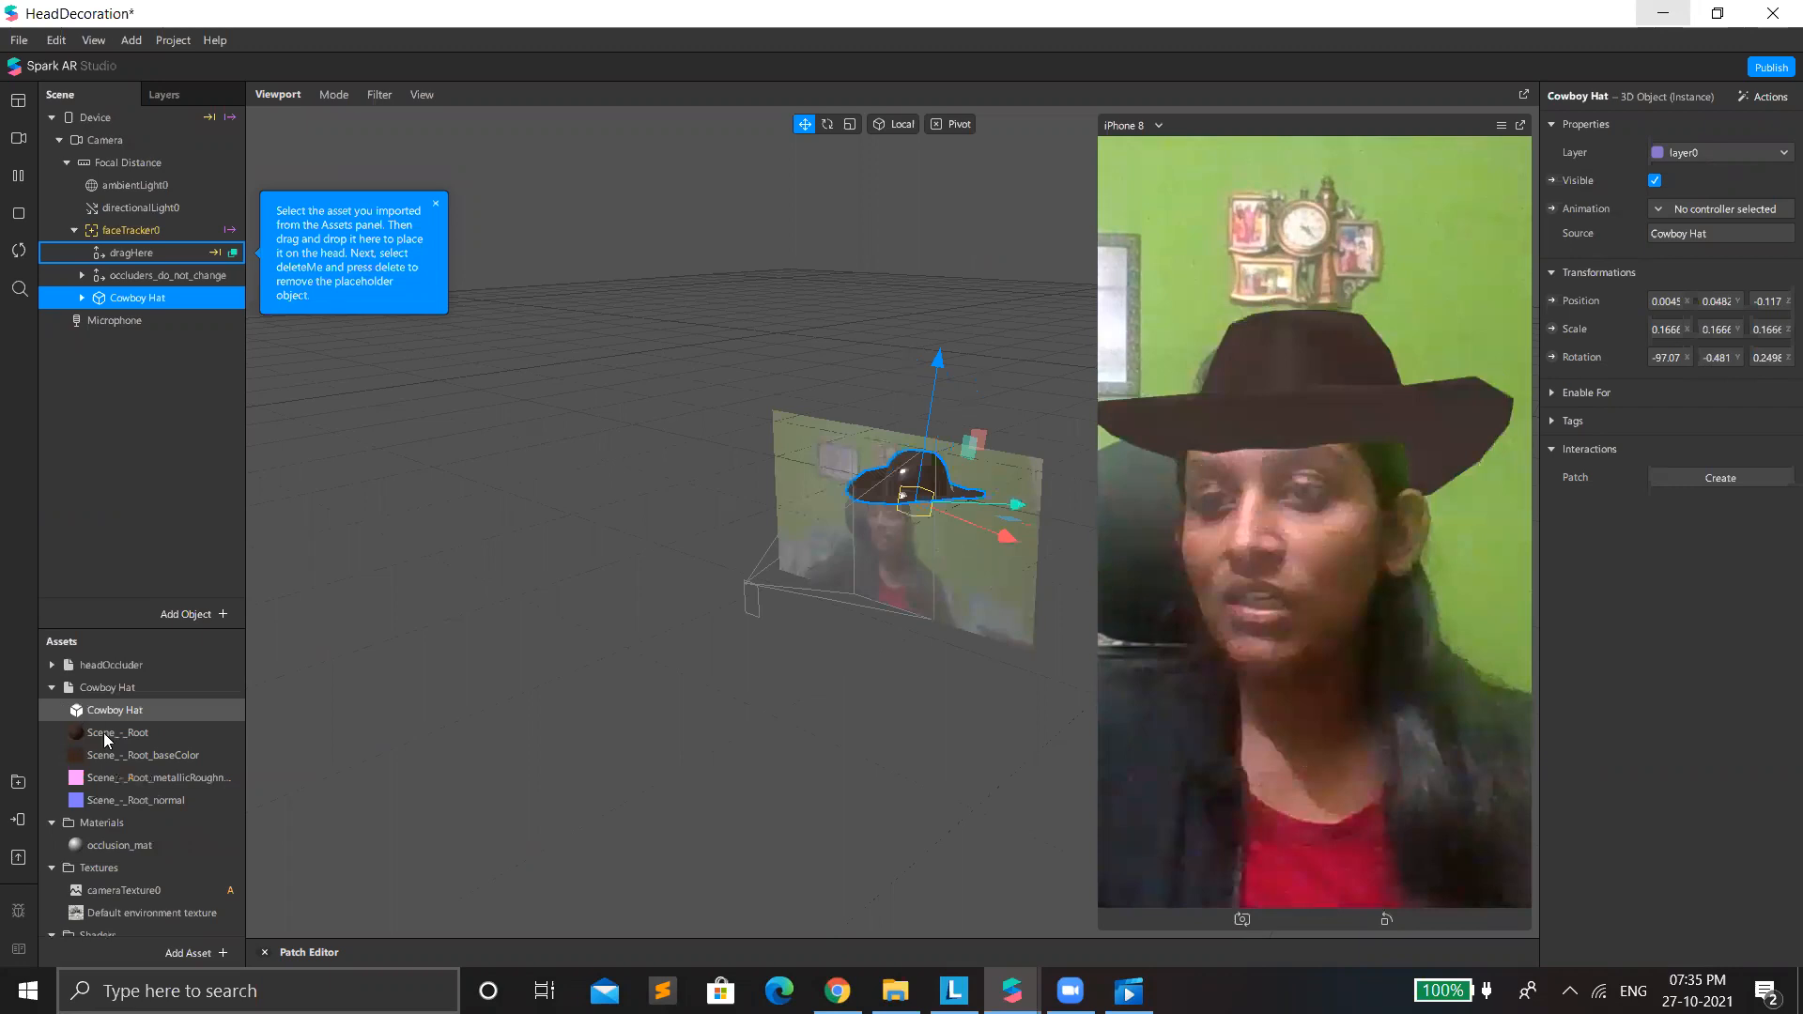
click(106, 734)
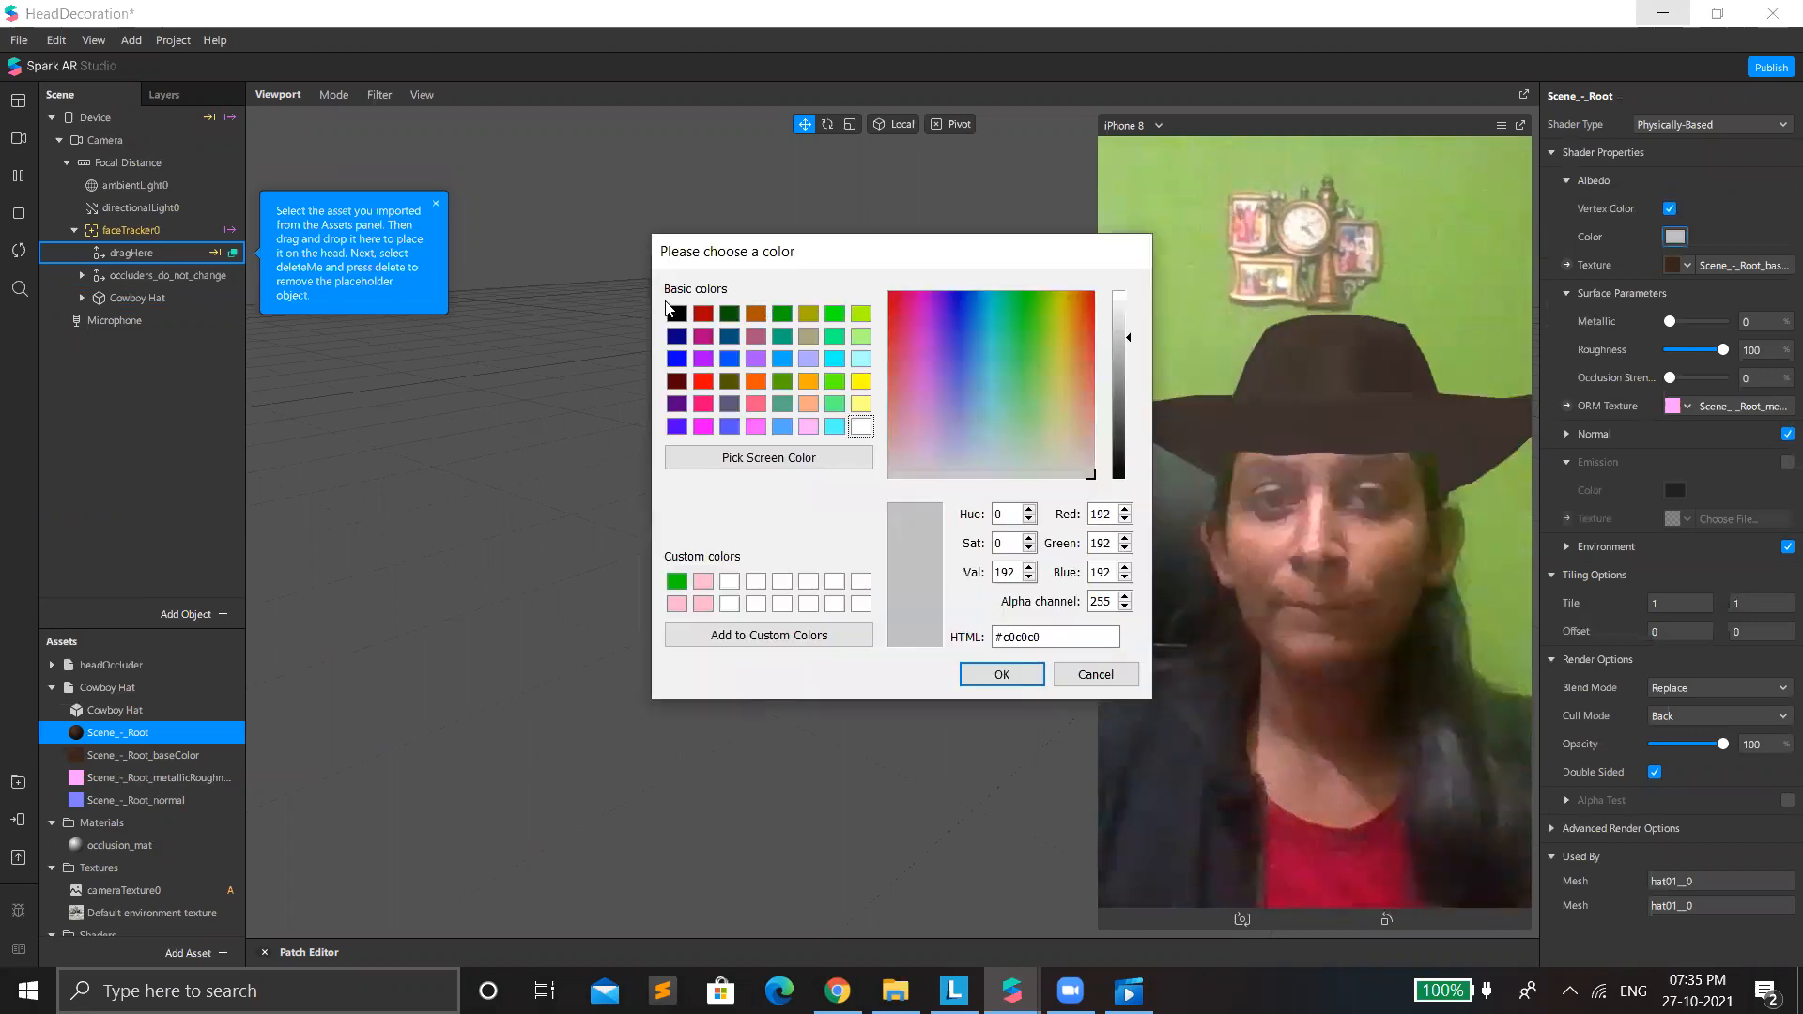
click(677, 314)
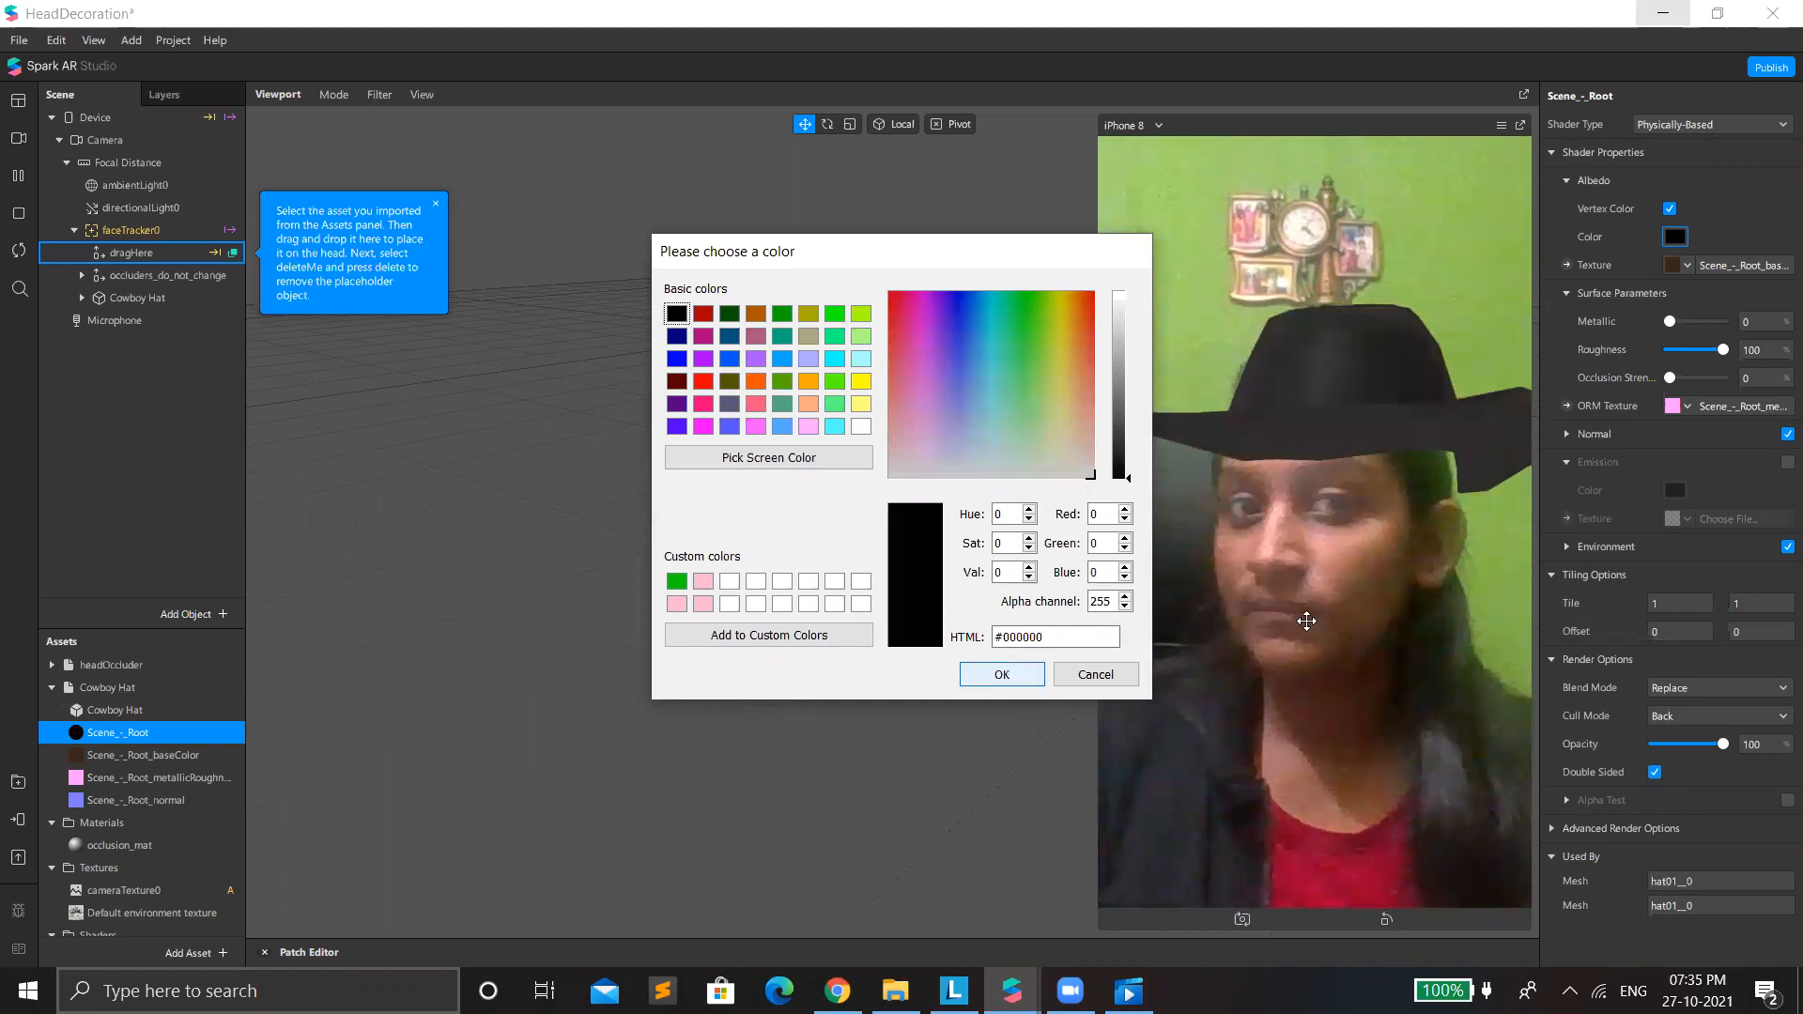
click(1022, 678)
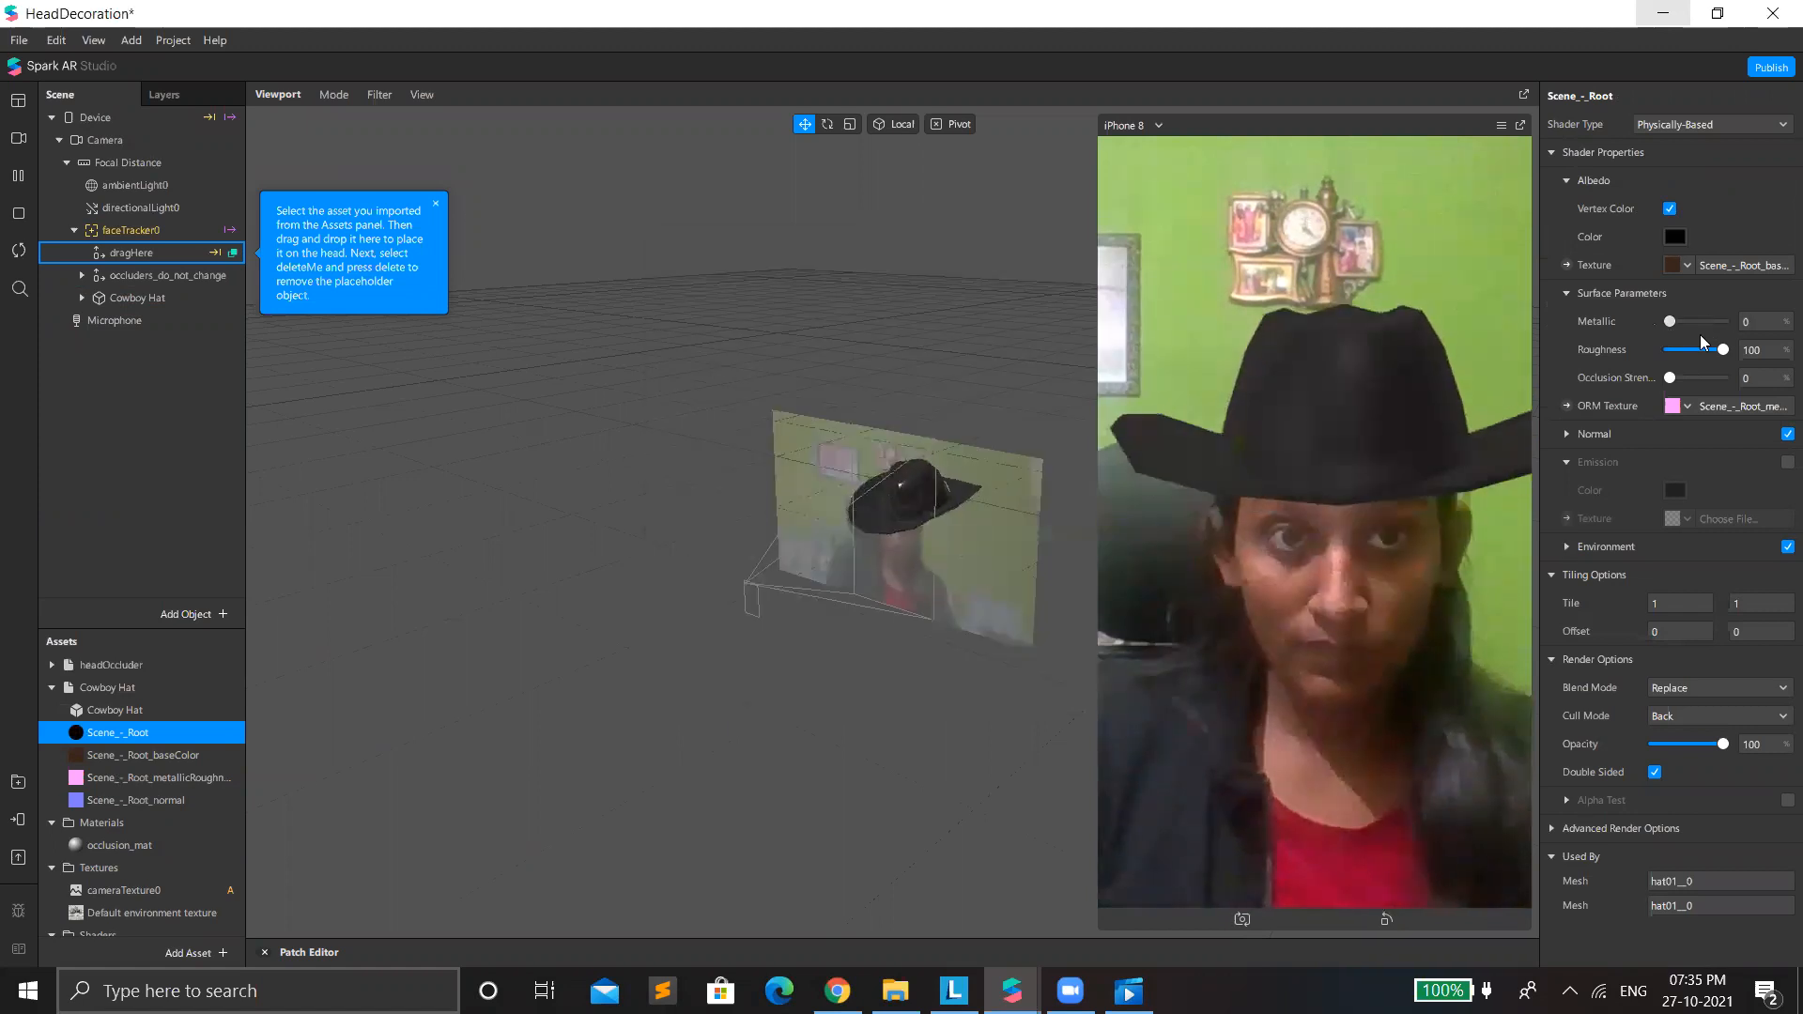
Set the hat material's metallic value to 21% and its roughness to 81%.
click(1702, 321)
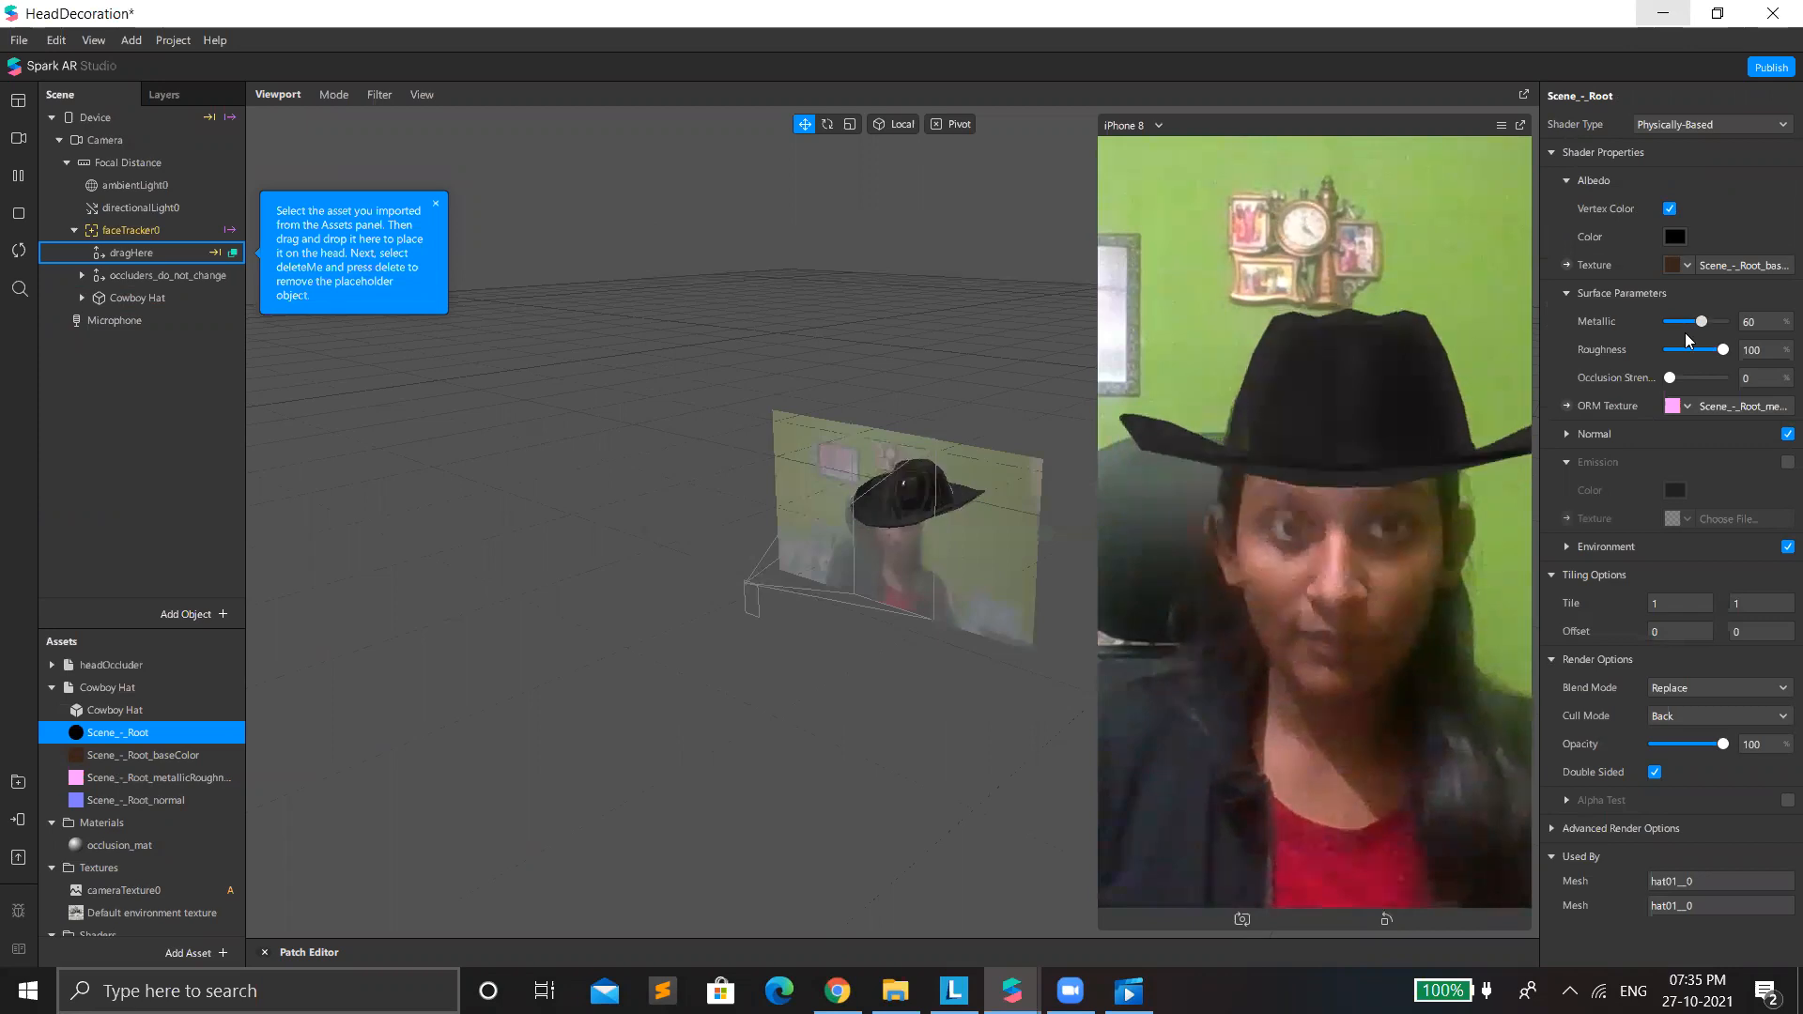
click(1684, 336)
click(1681, 324)
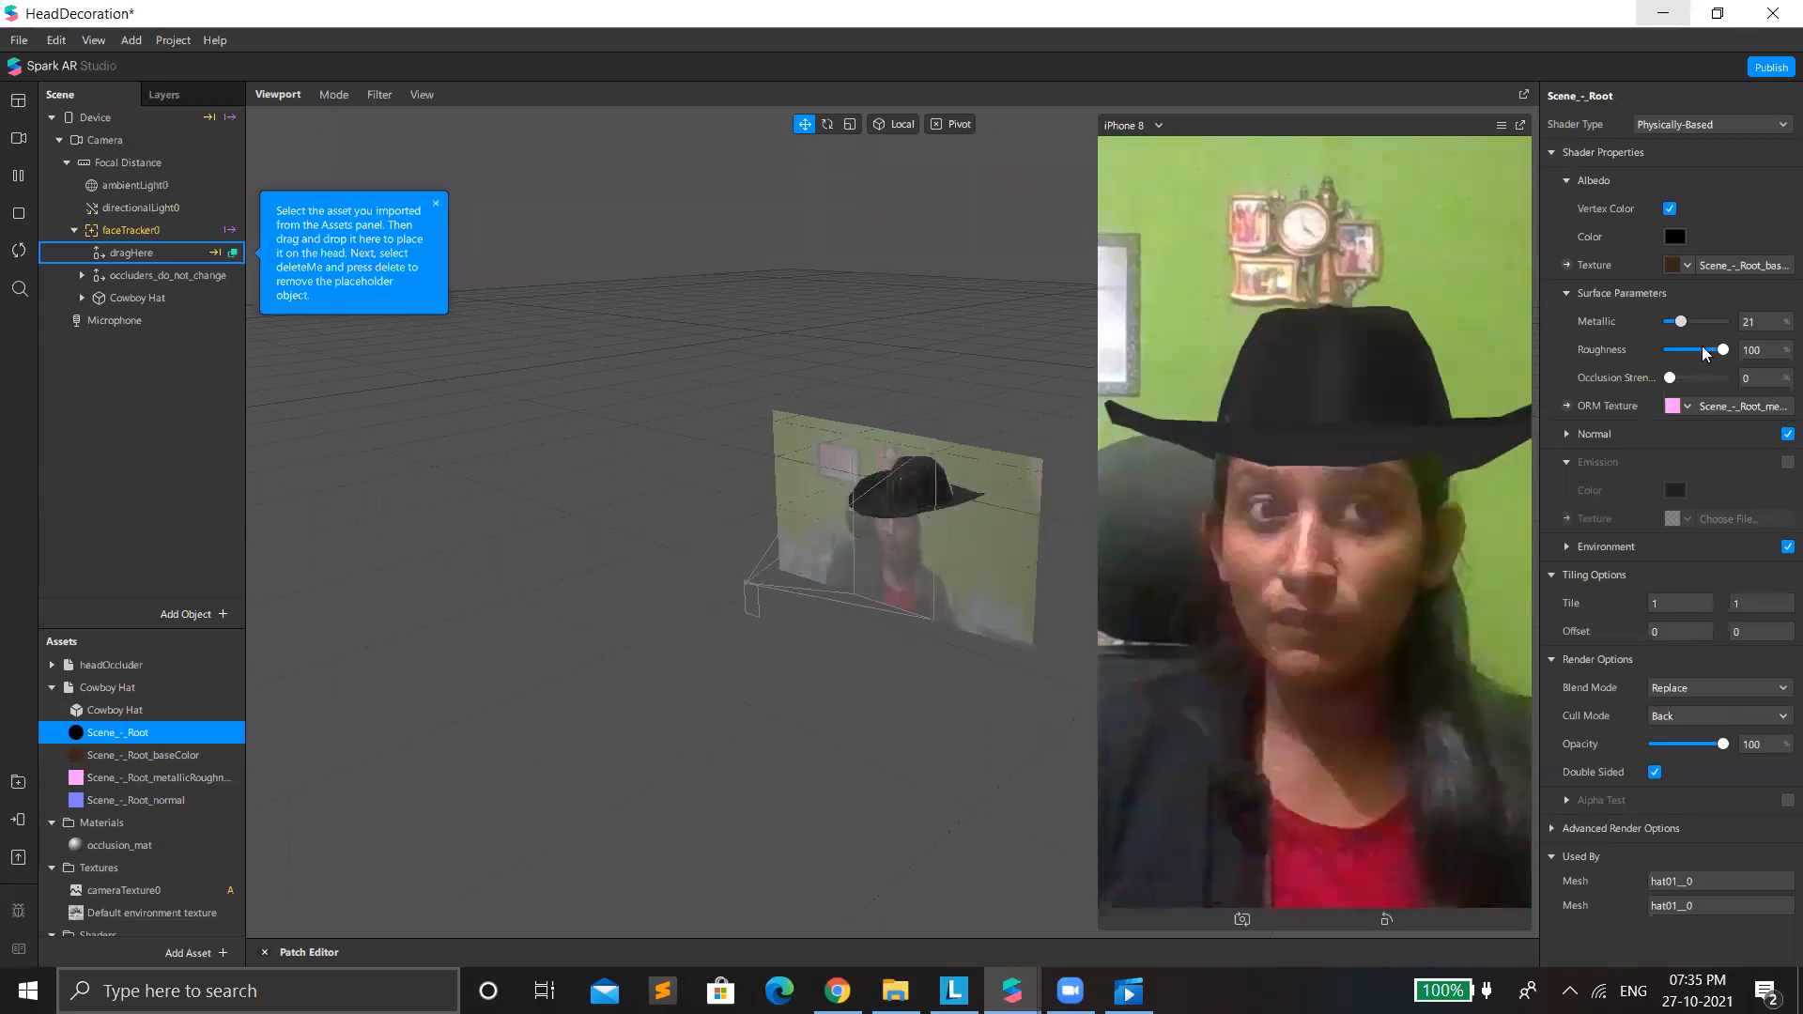
click(1702, 349)
click(1724, 351)
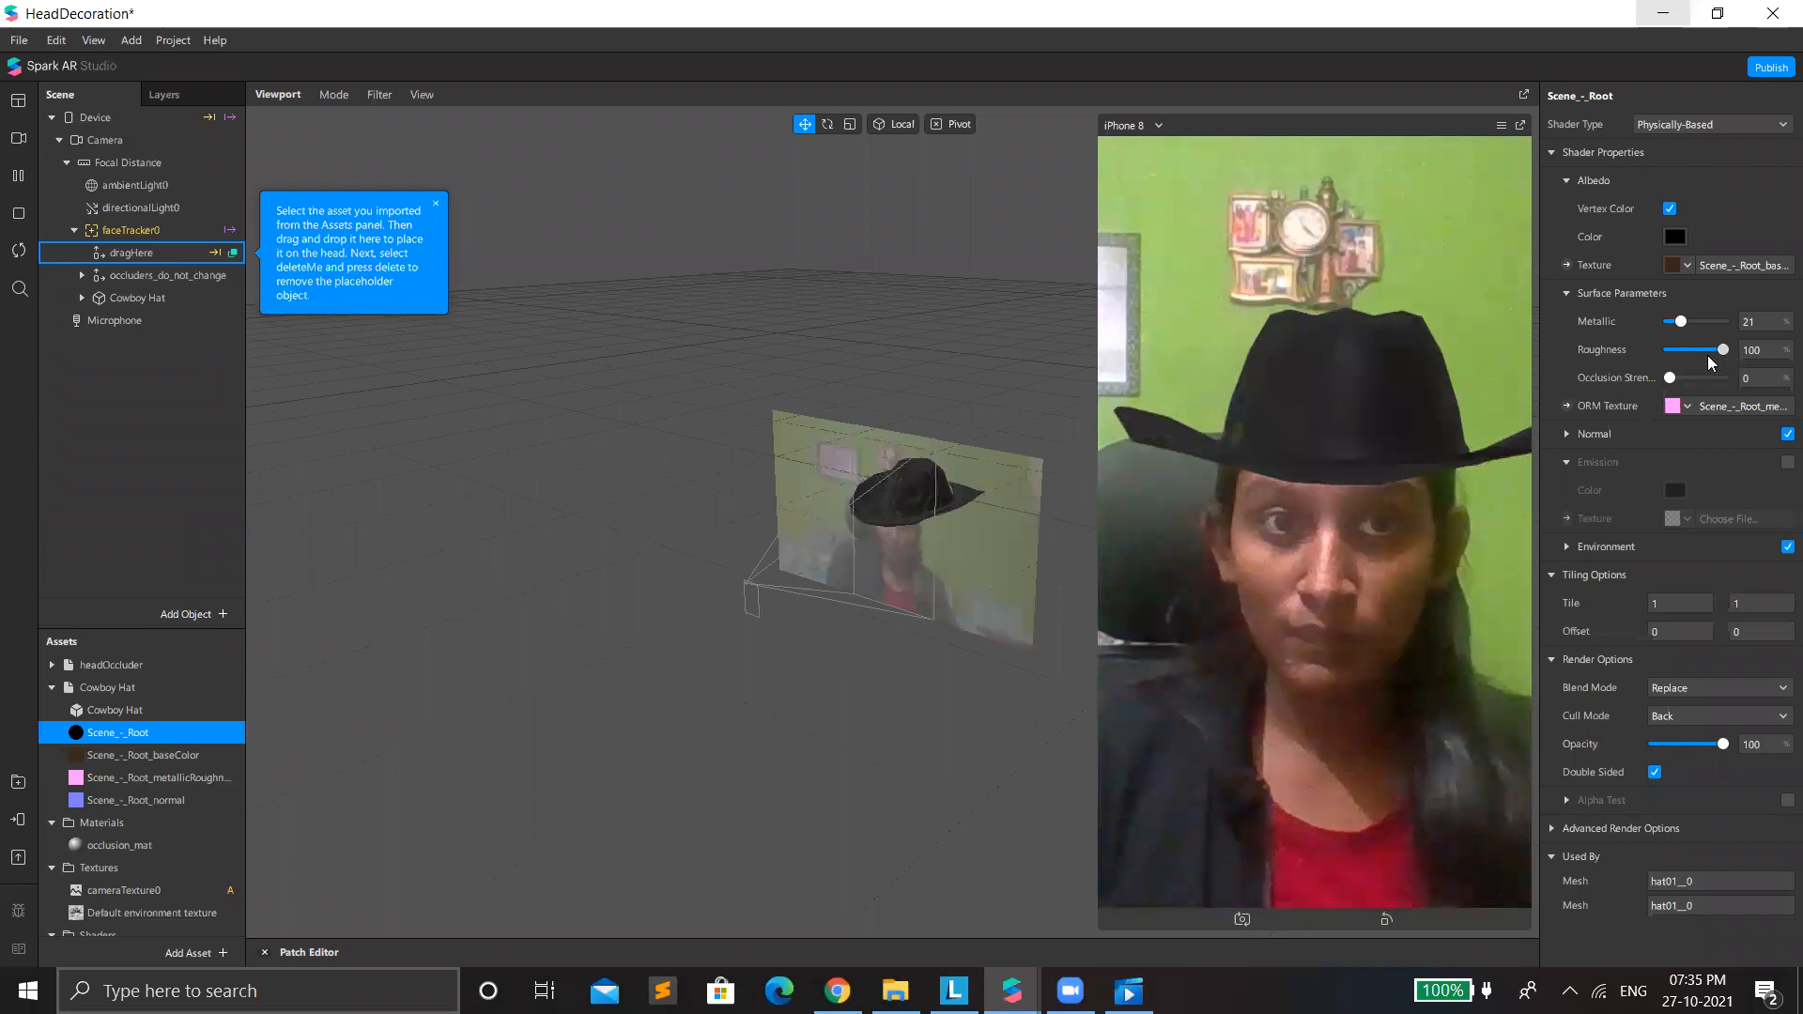
click(1707, 353)
click(1713, 353)
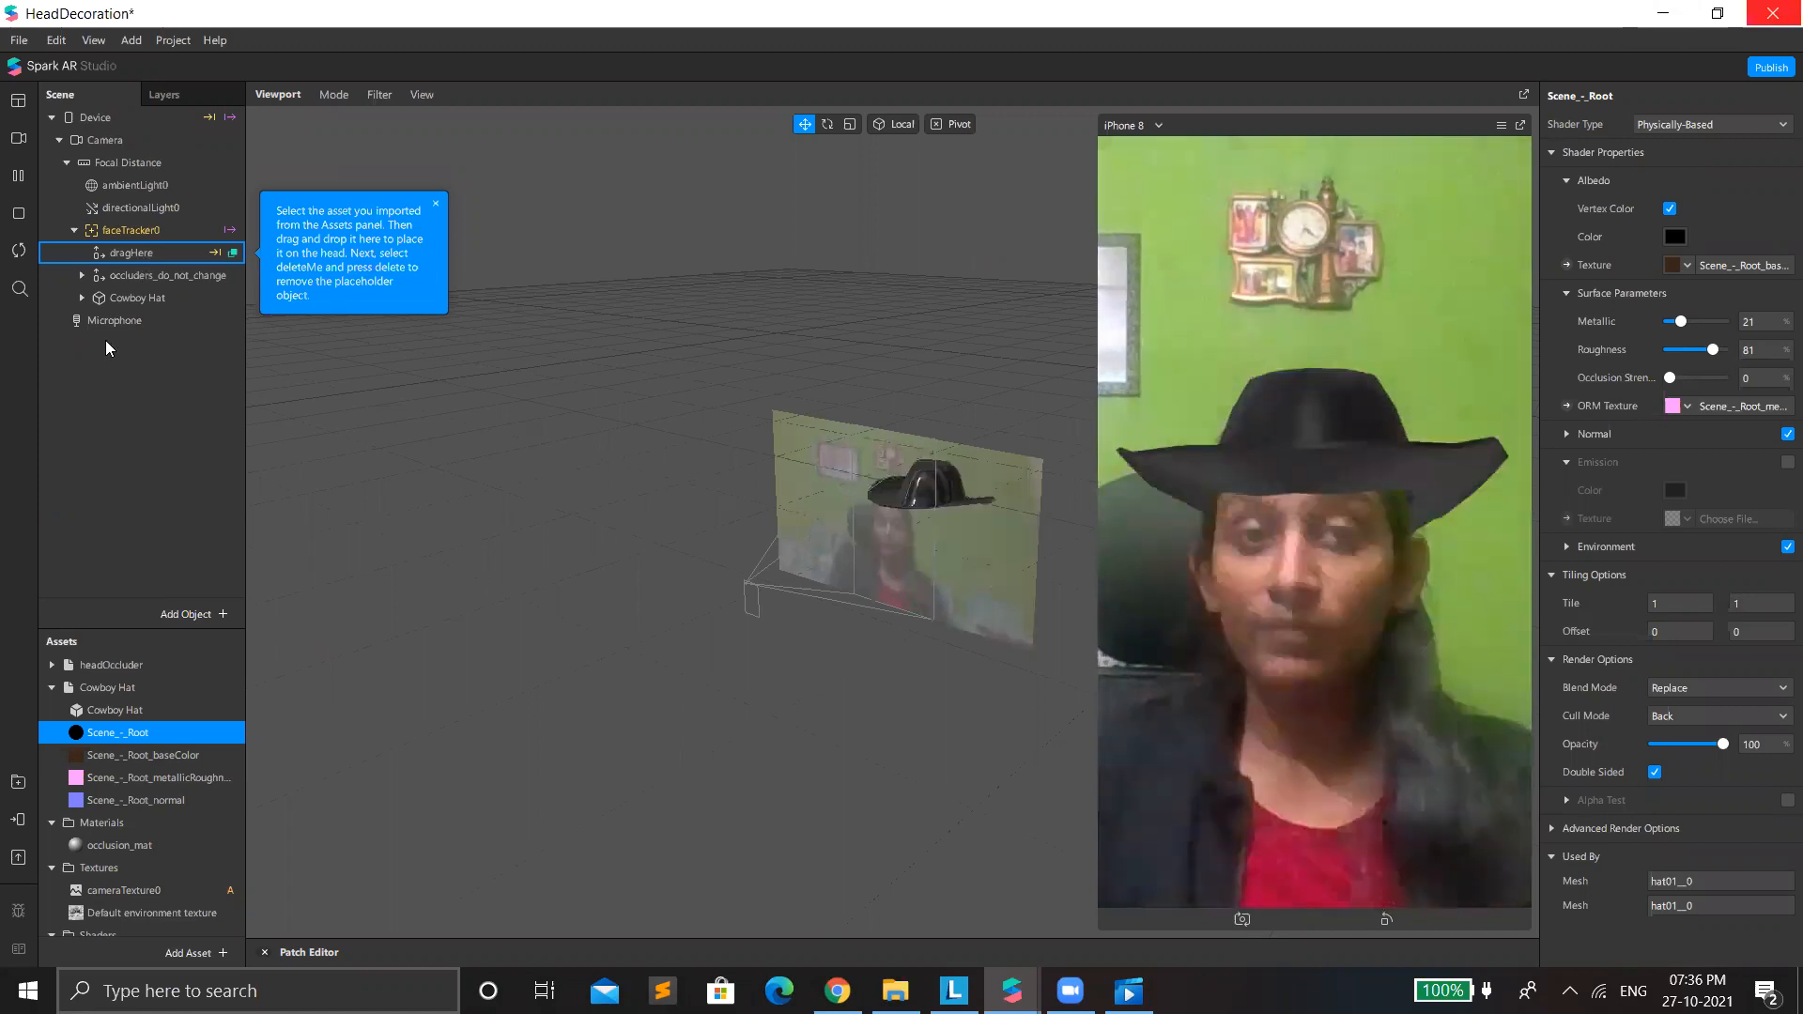
Add a rectangle on a canvas under Focal Distance and make its width and height fill the screen at 100 relative.
right_click(228, 366)
mouse_move(223, 359)
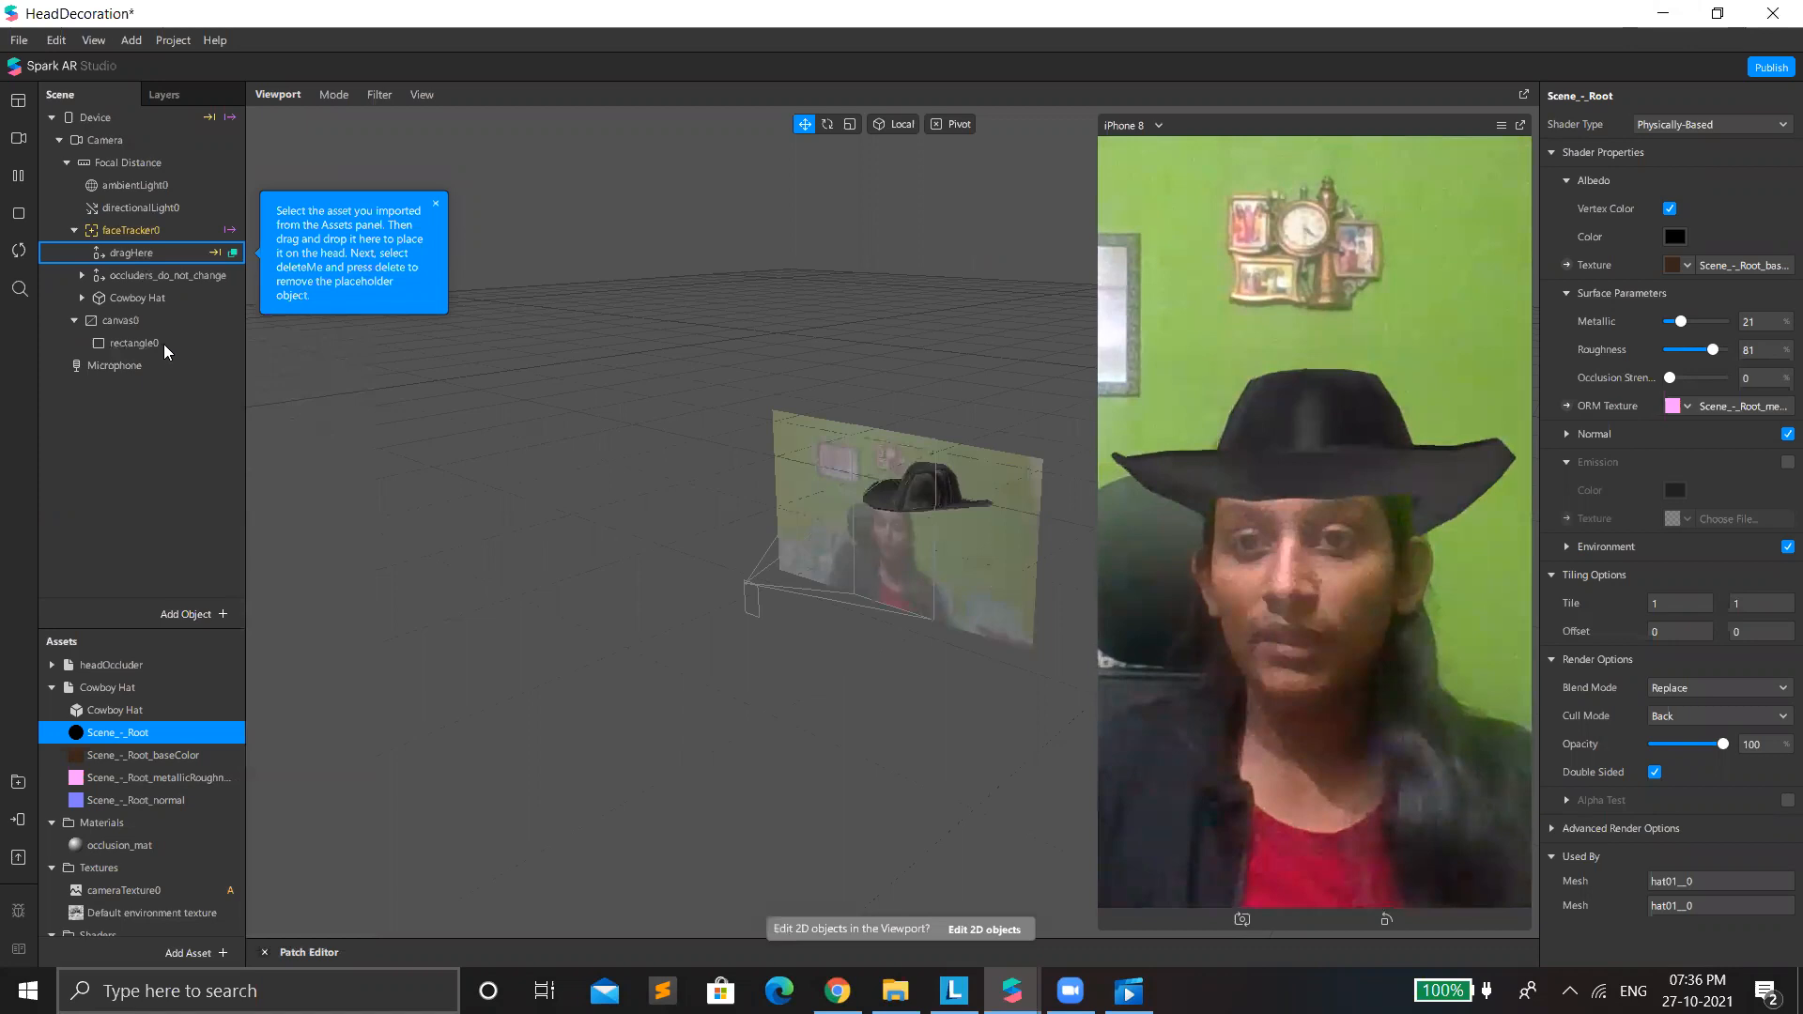
click(152, 346)
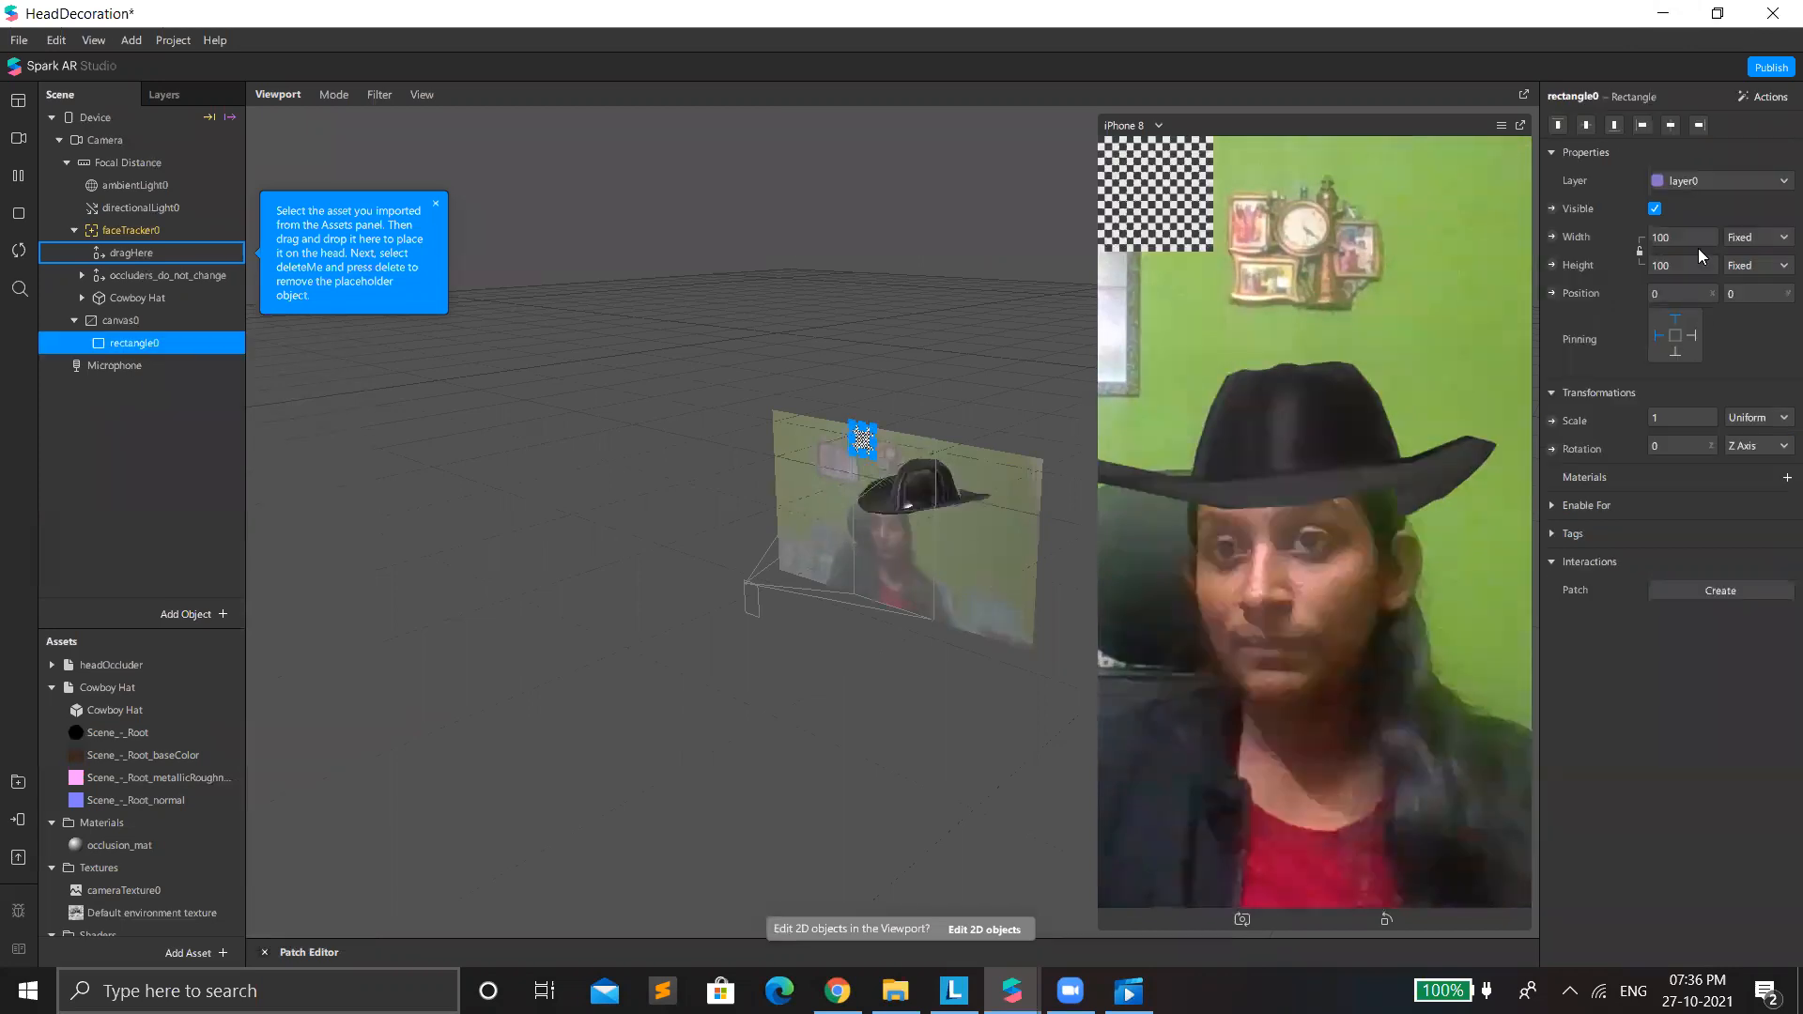
click(1700, 280)
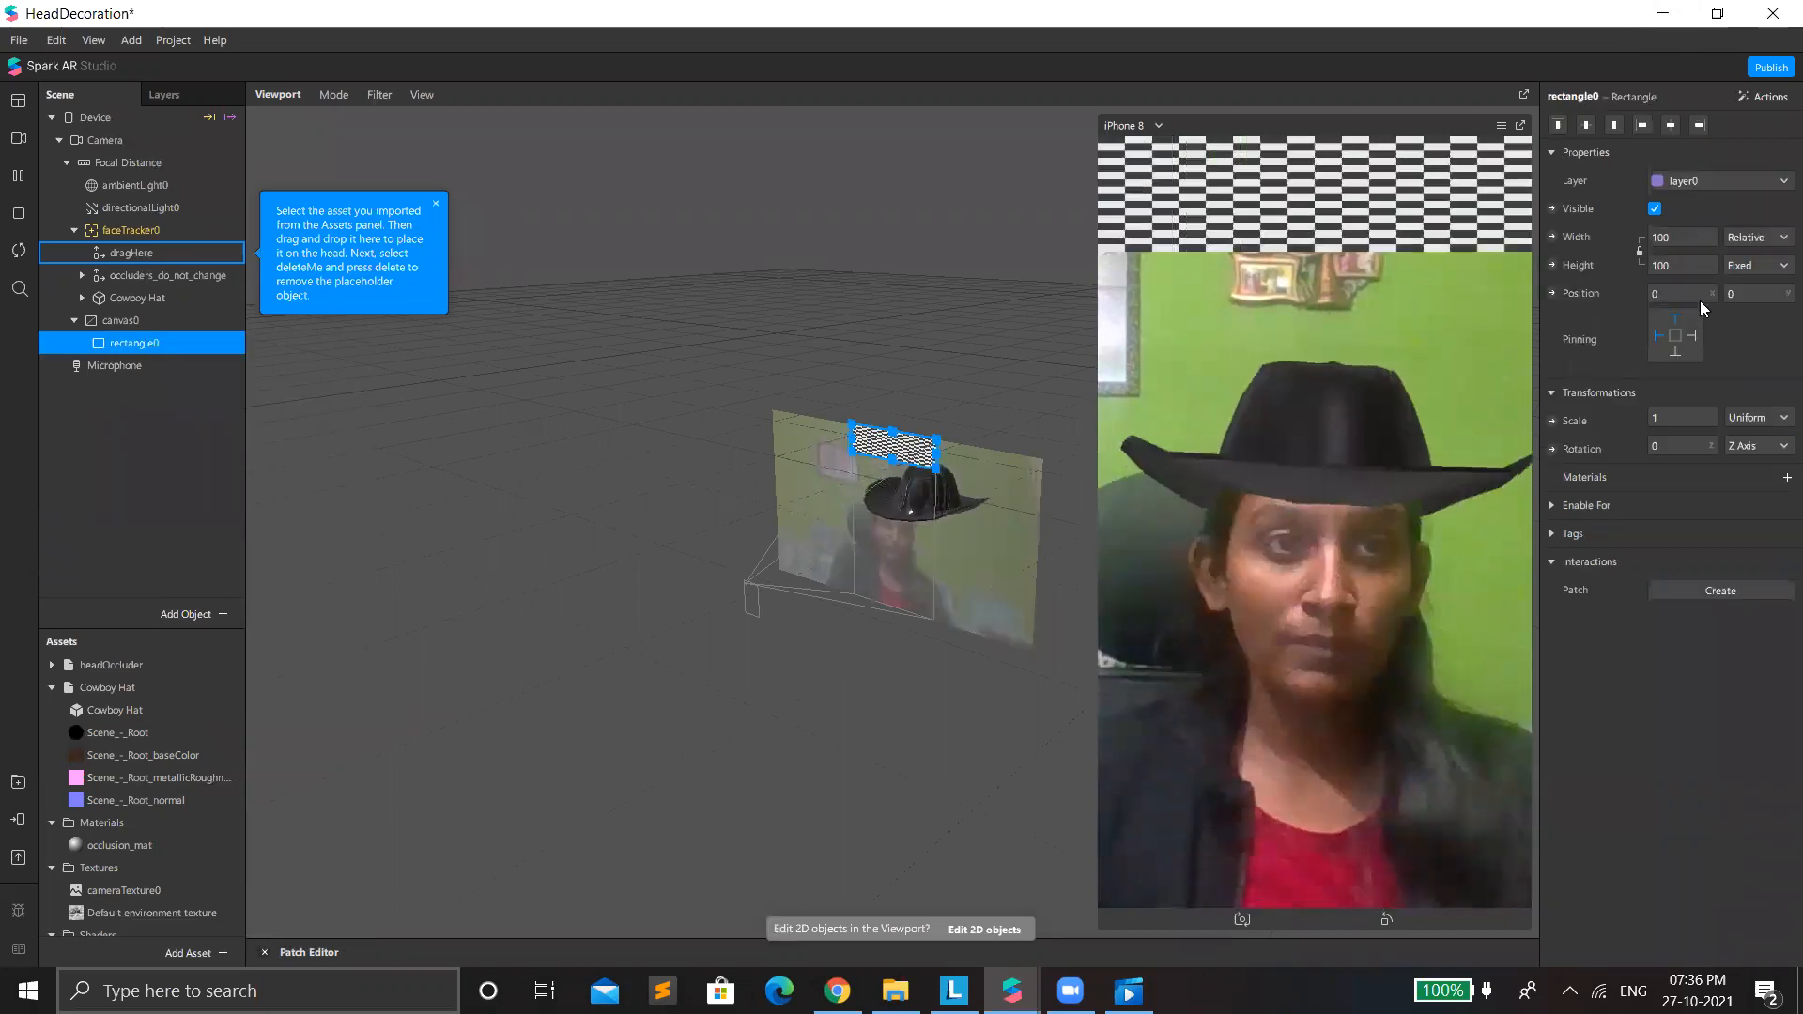
click(1700, 300)
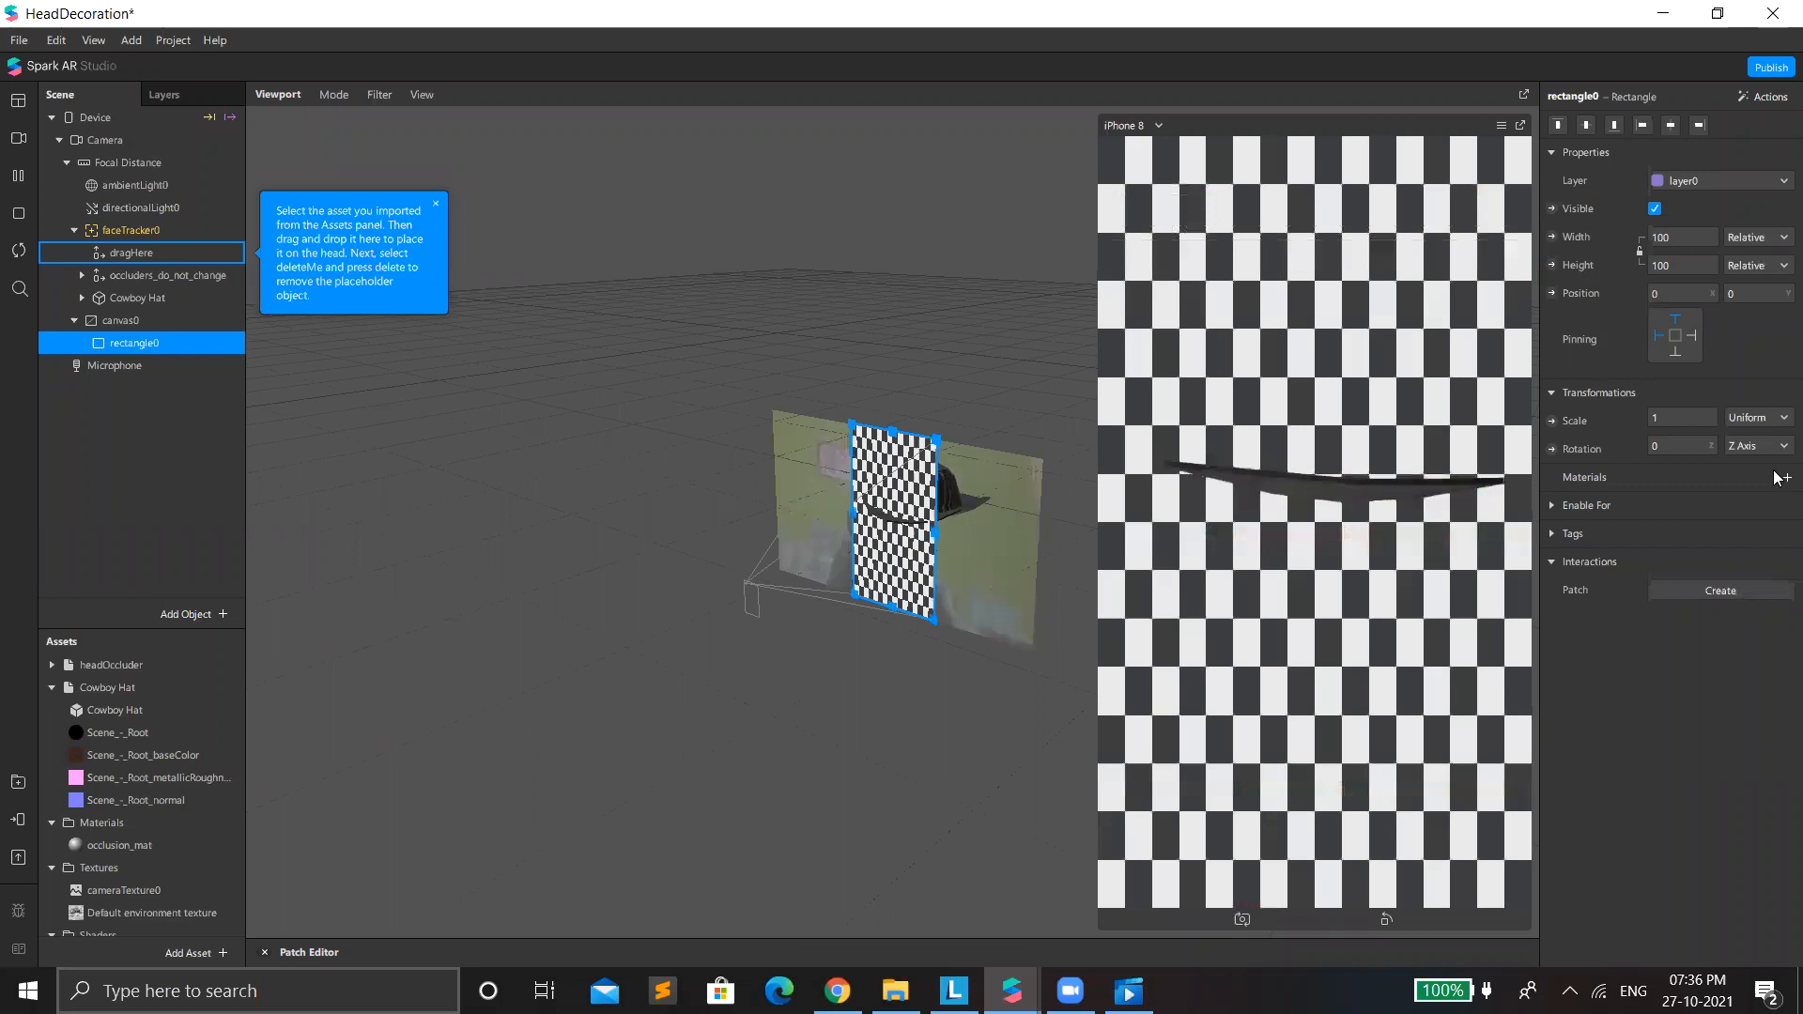
Create a new material for the full-screen rectangle and open its properties.
click(1784, 477)
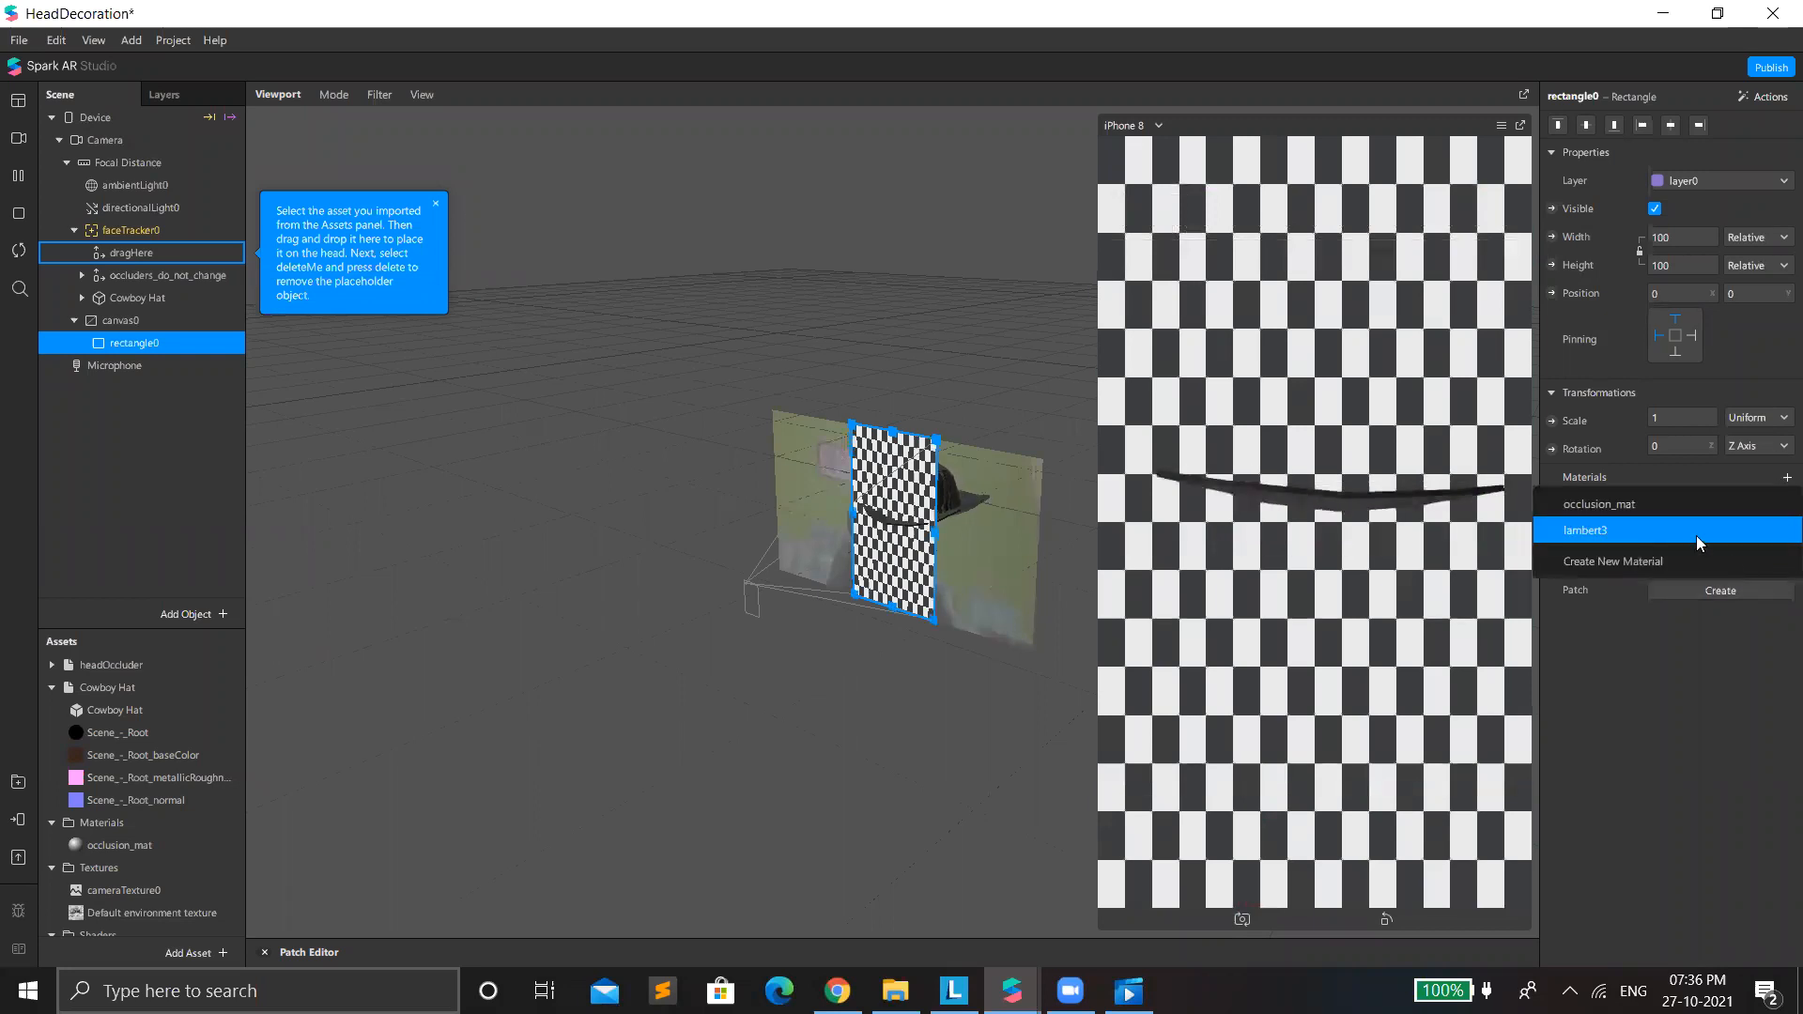
click(1697, 537)
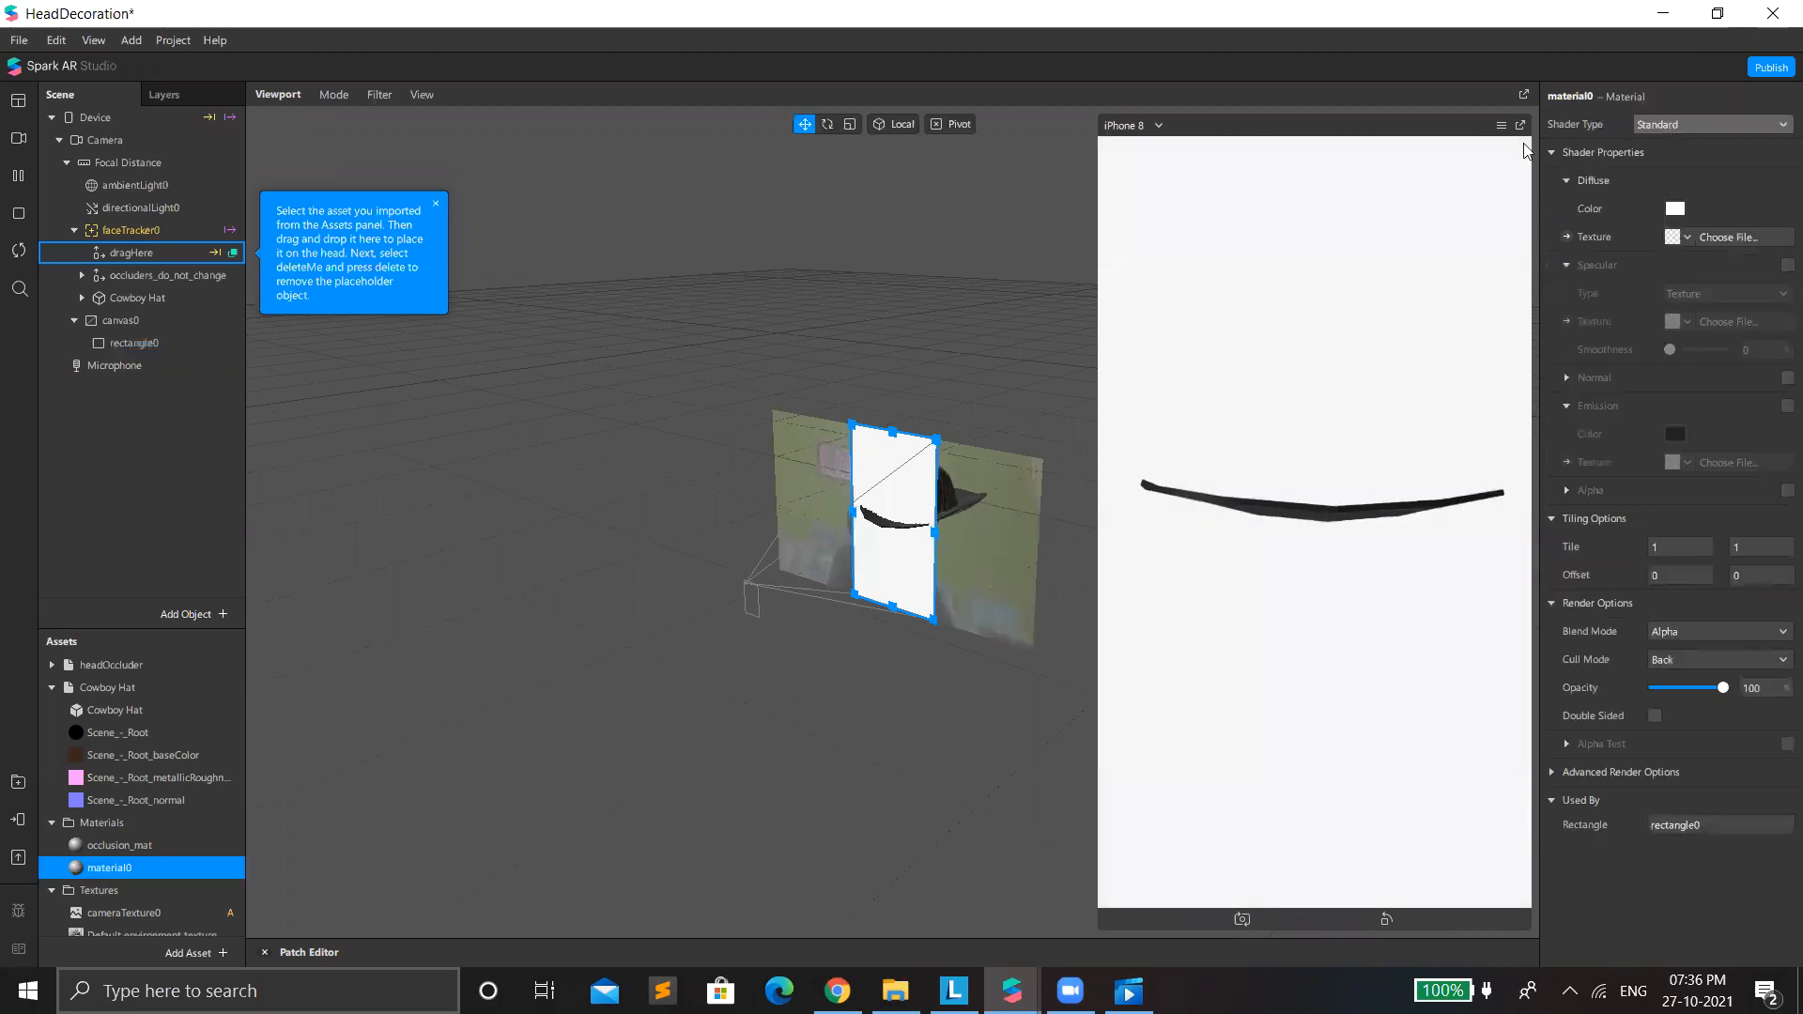
Add a skin segmentation texture to the camera, removing Facebook as a platform.
click(1669, 125)
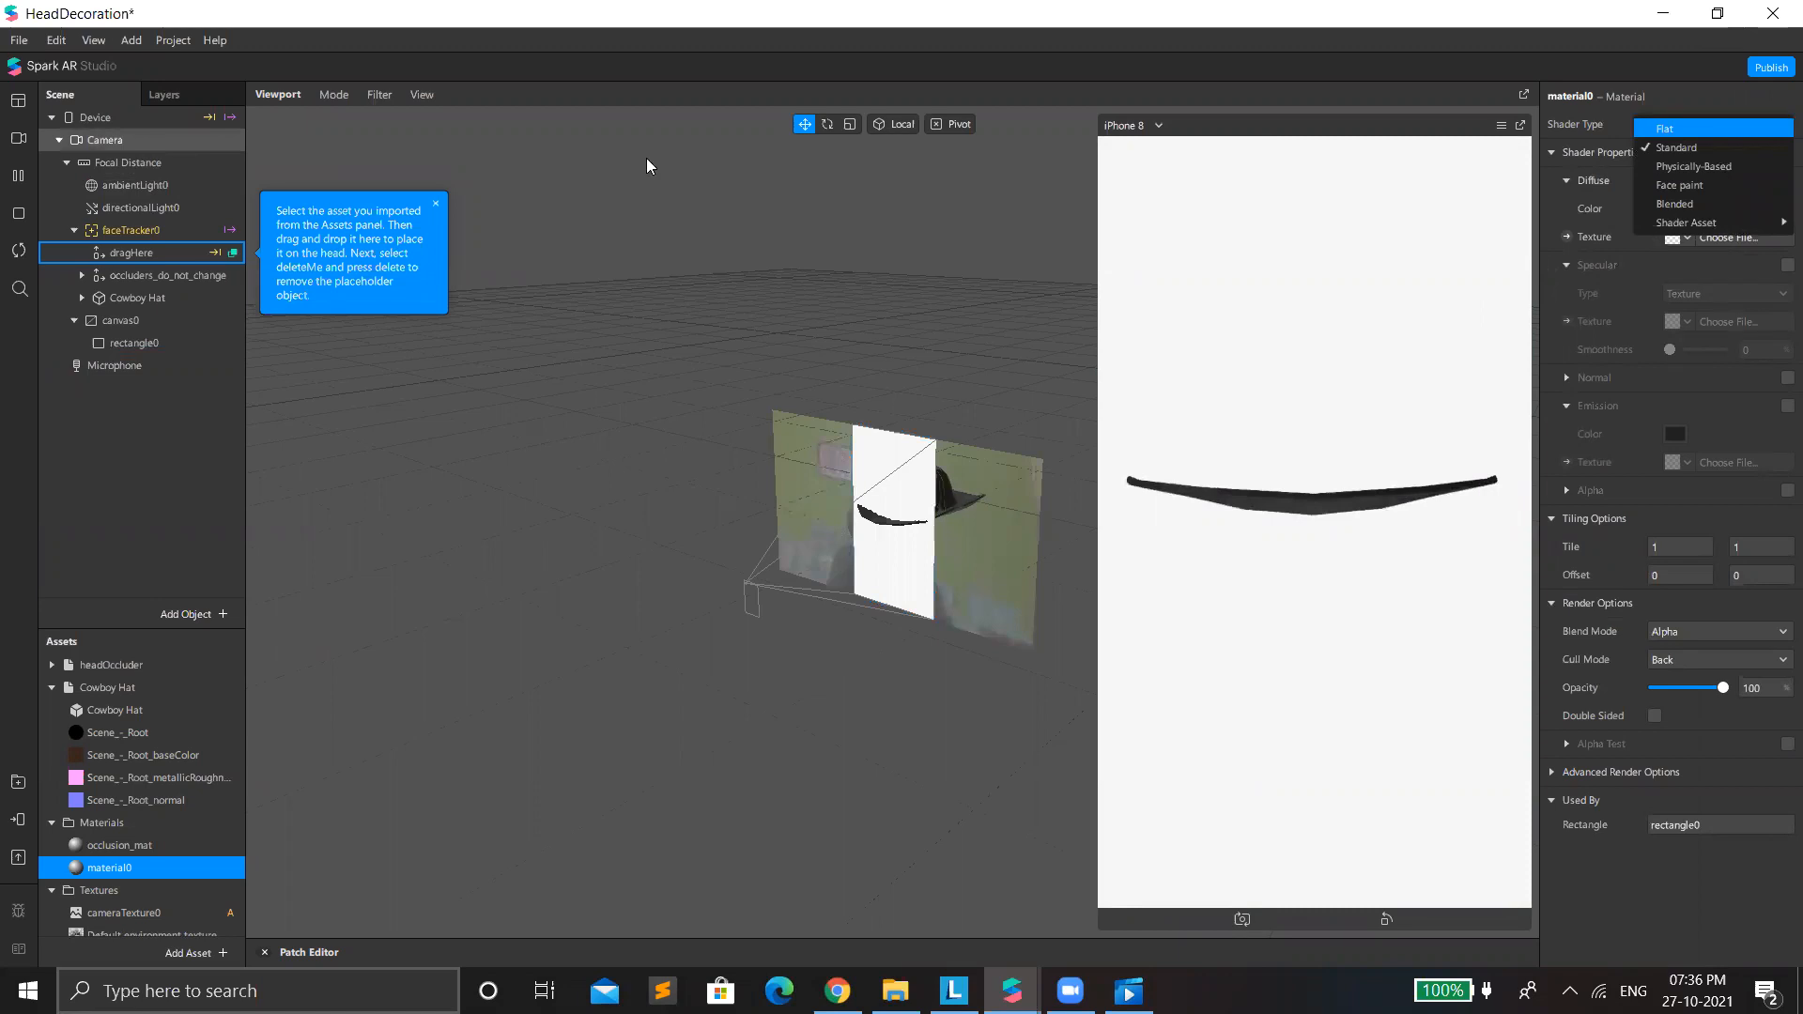
click(105, 140)
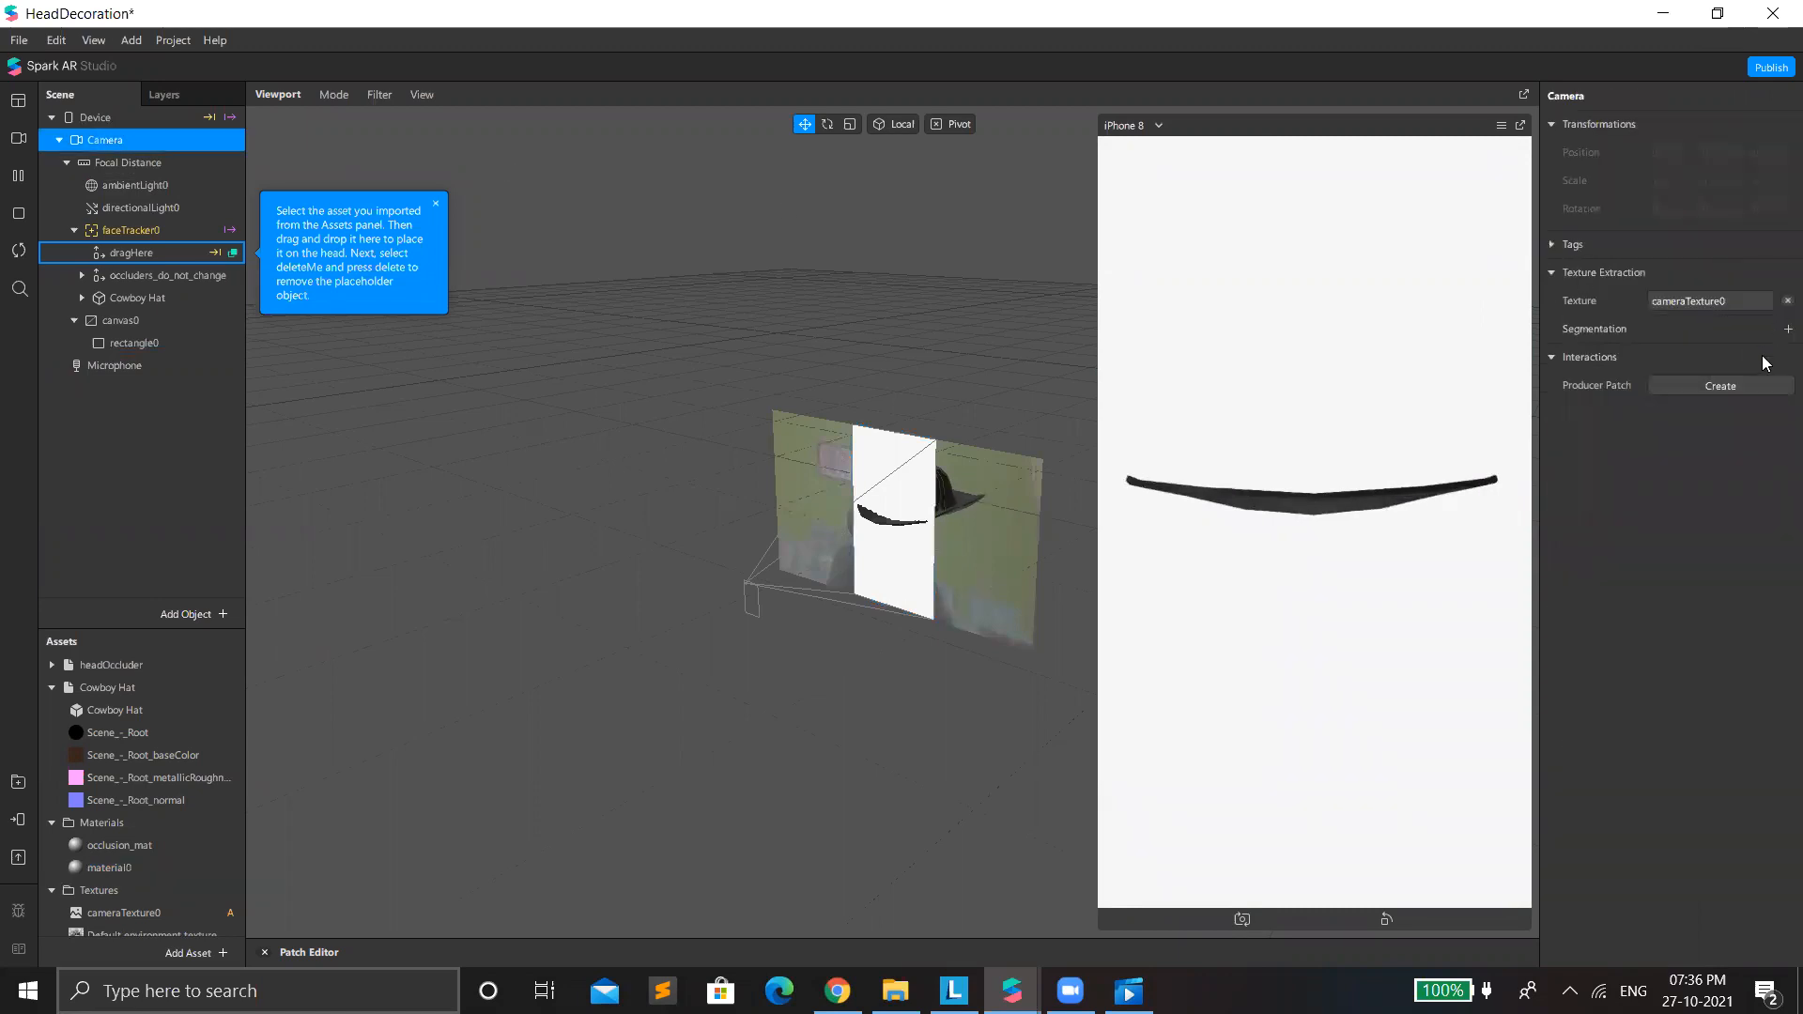
click(1788, 329)
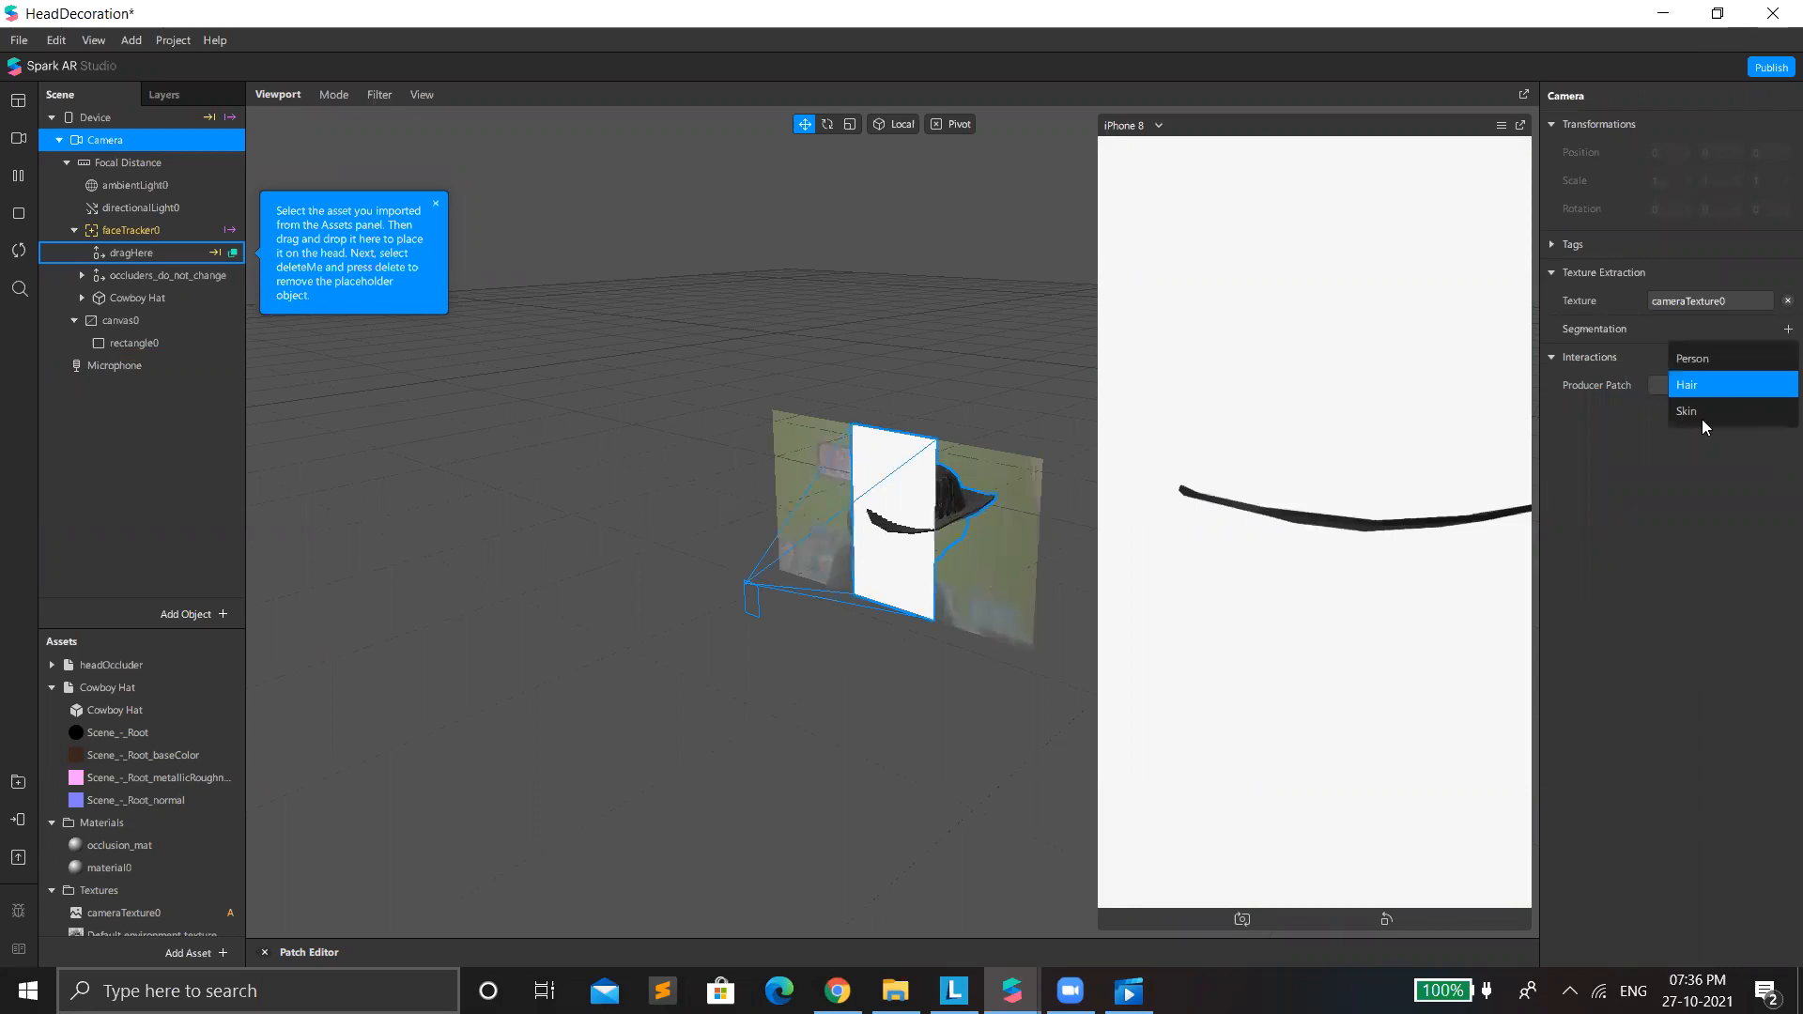
click(1699, 415)
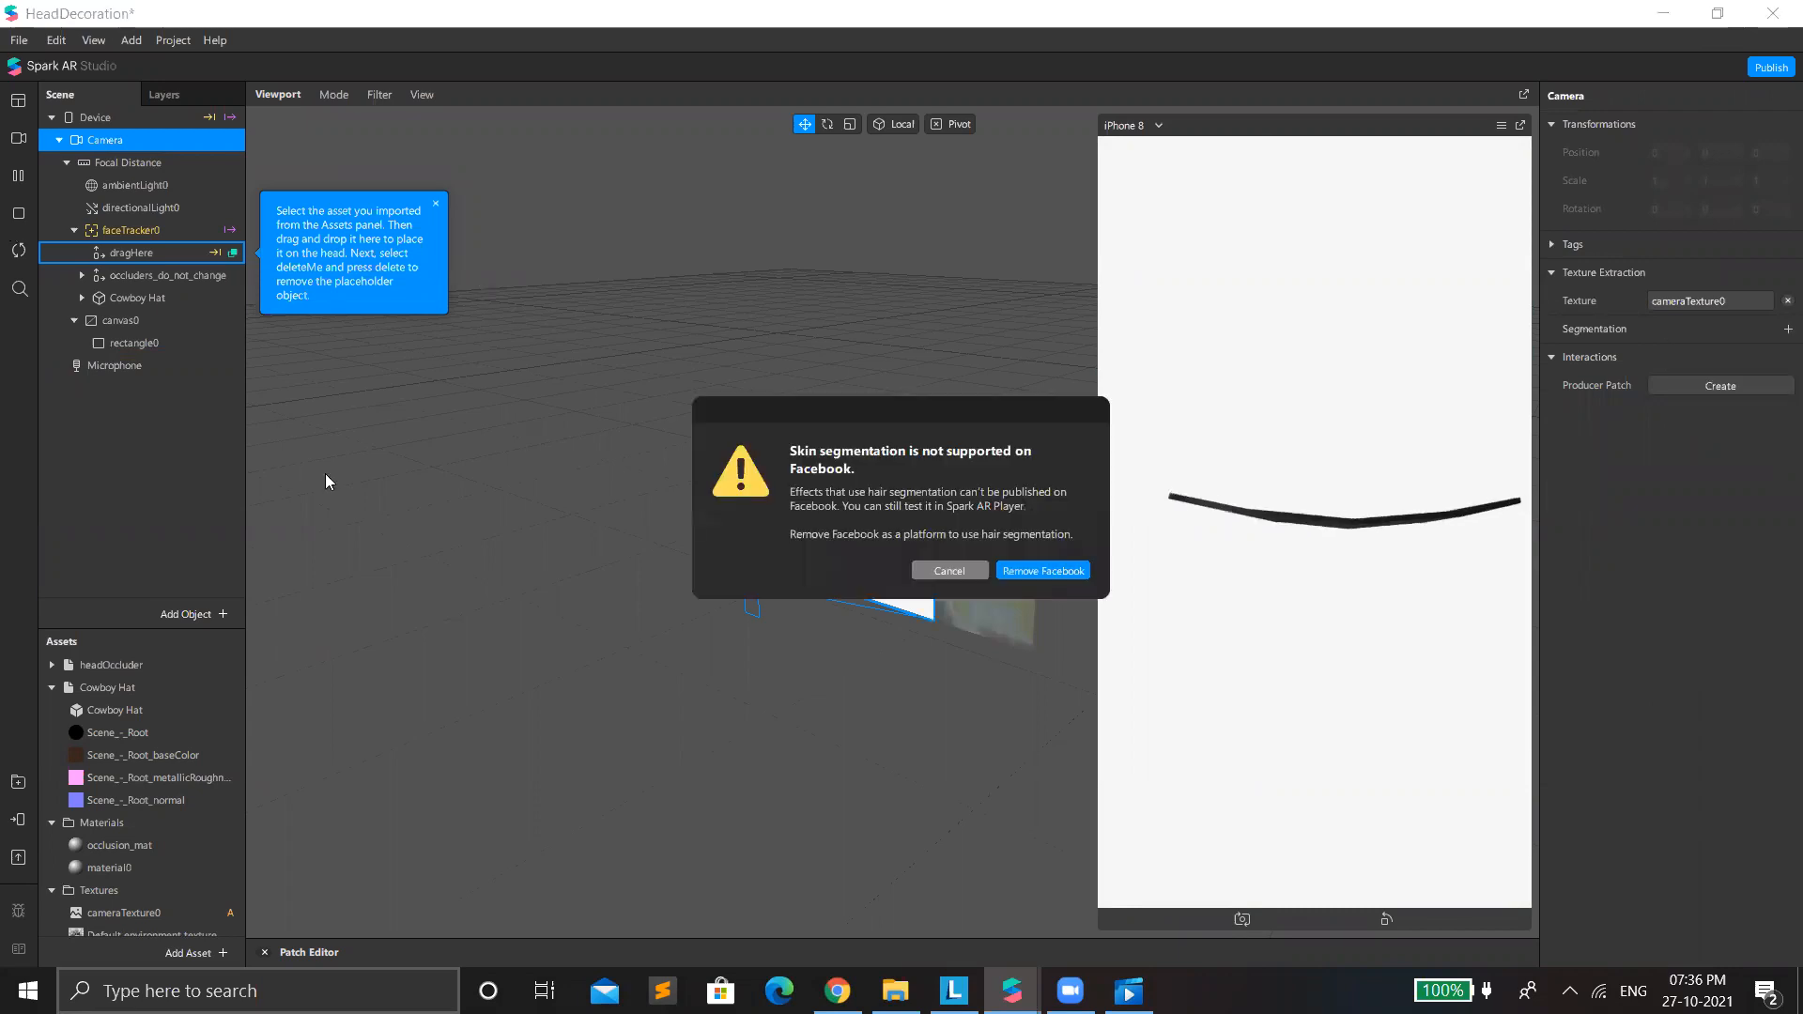
click(1055, 573)
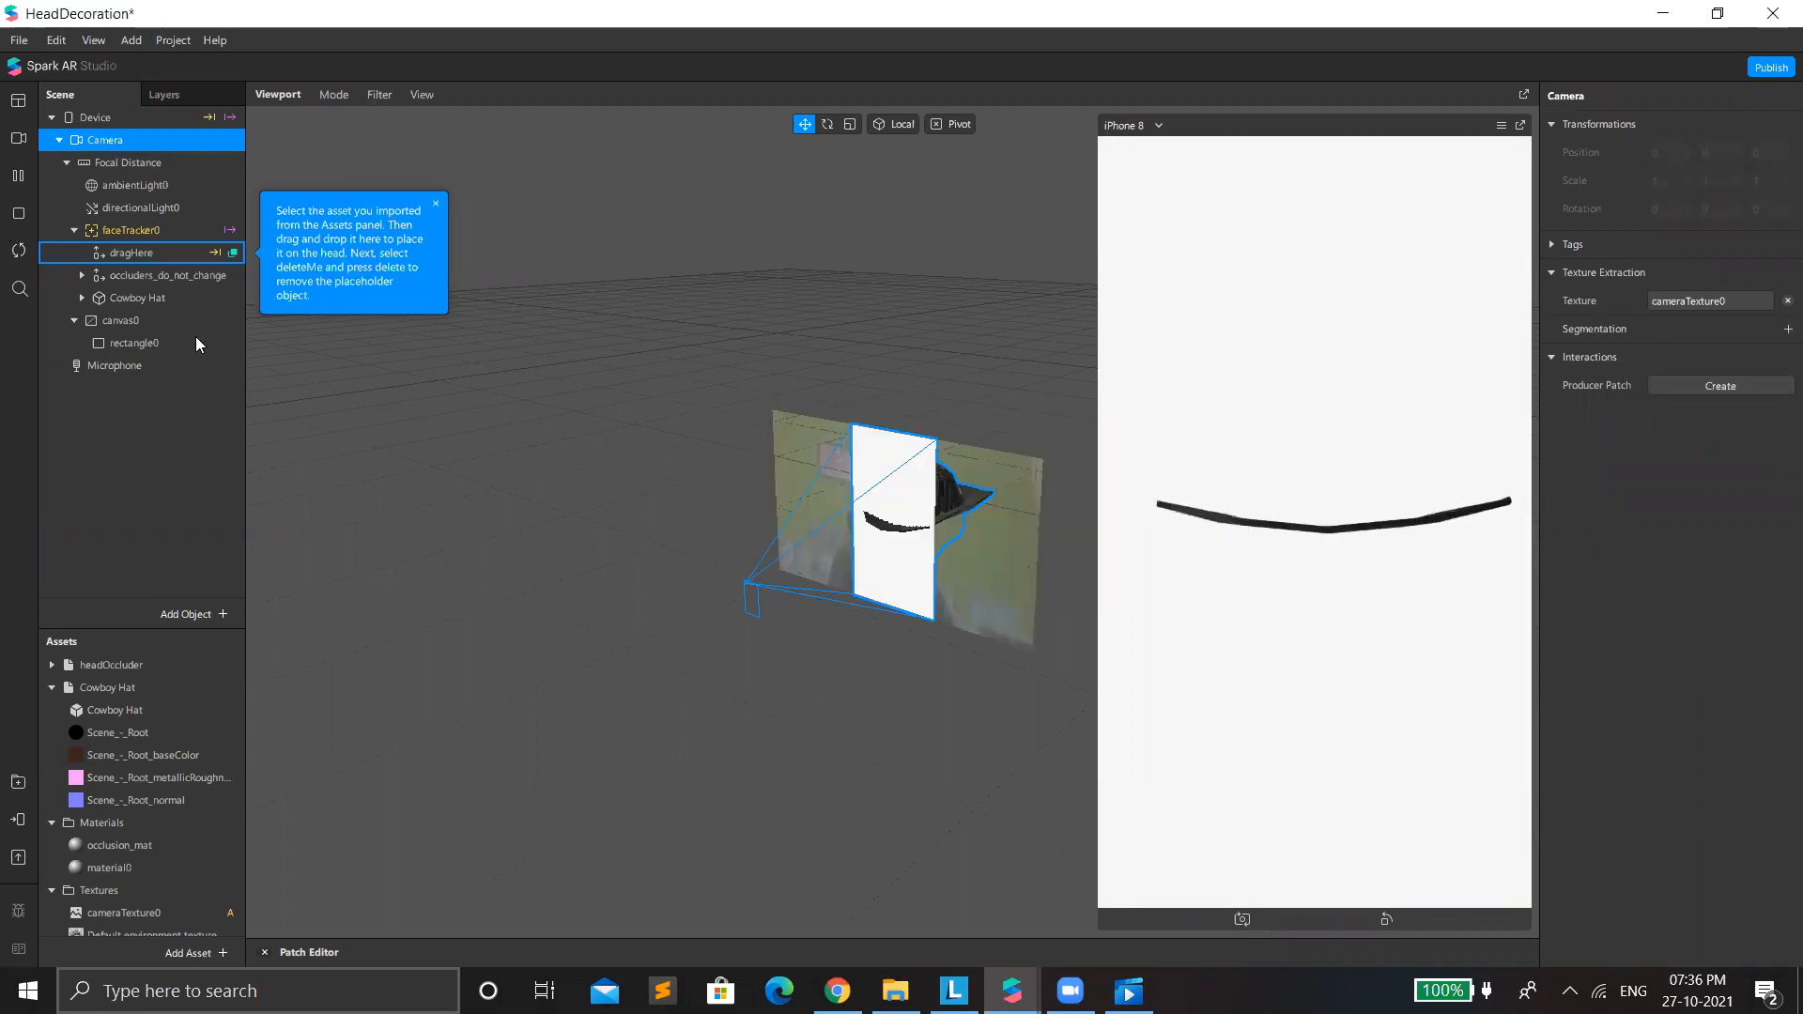
Set the shader type of the full-screen rectangle's material to Flat.
click(148, 344)
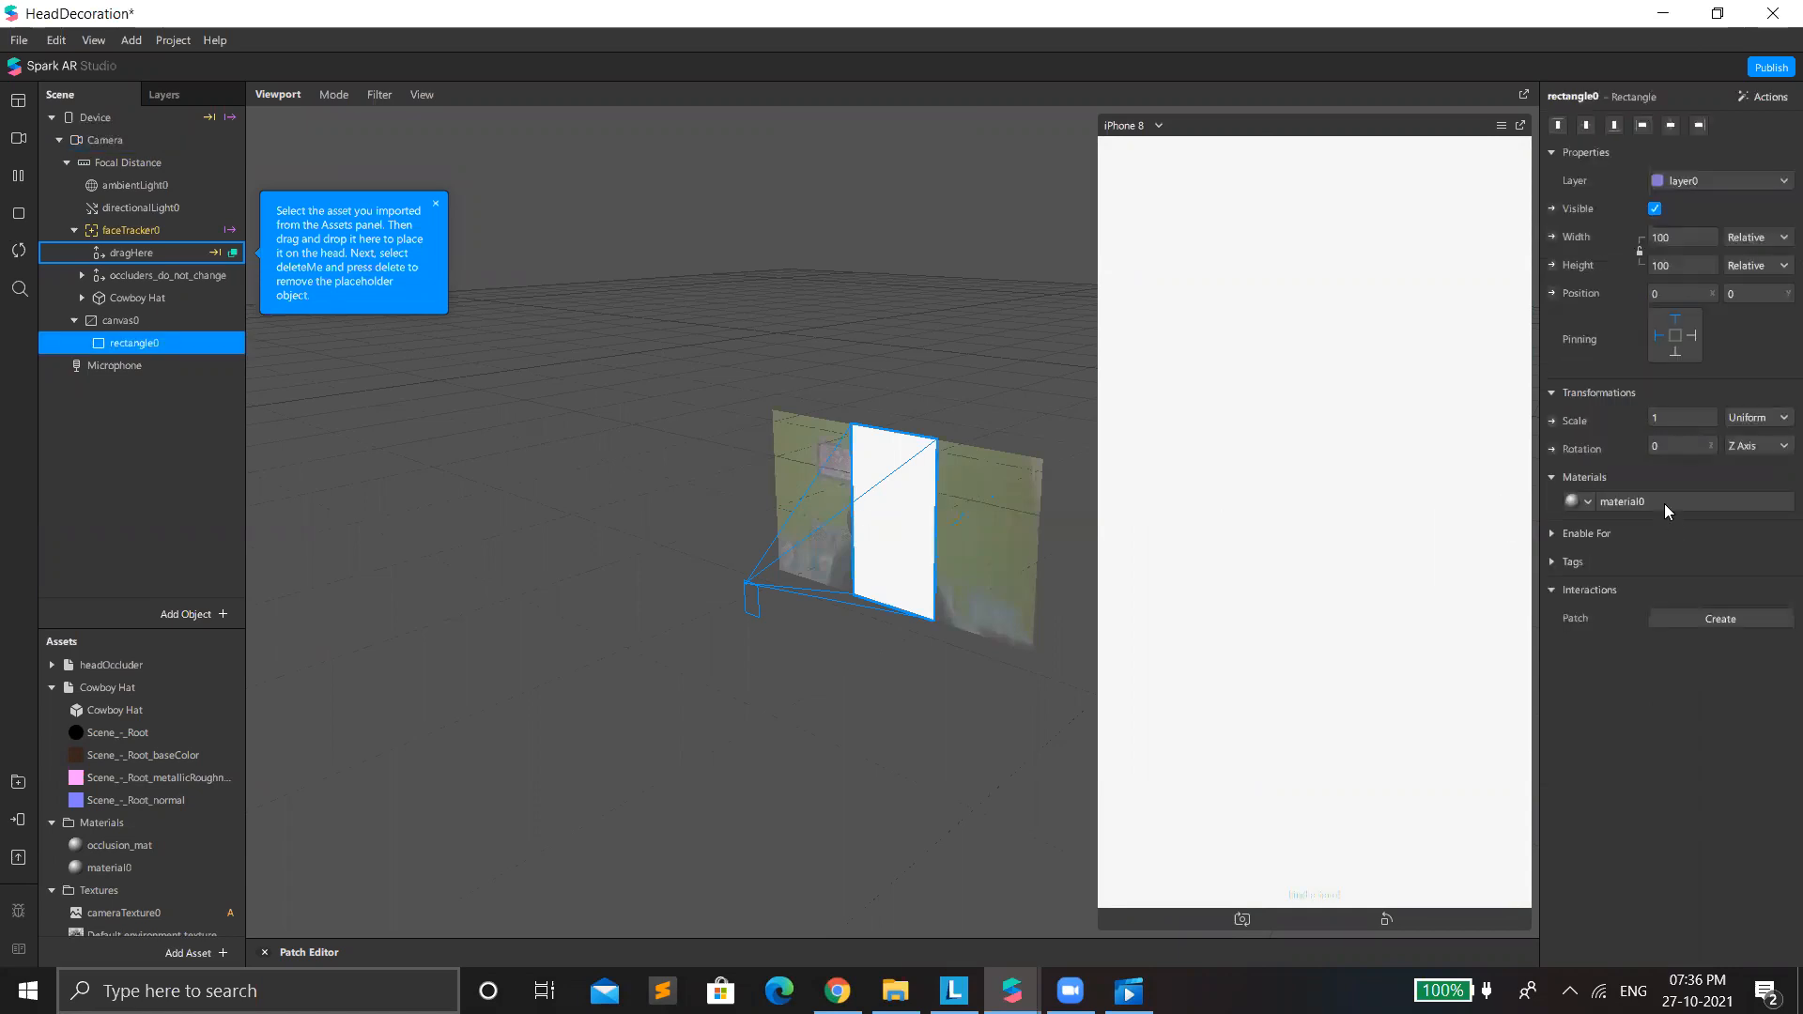
click(1667, 505)
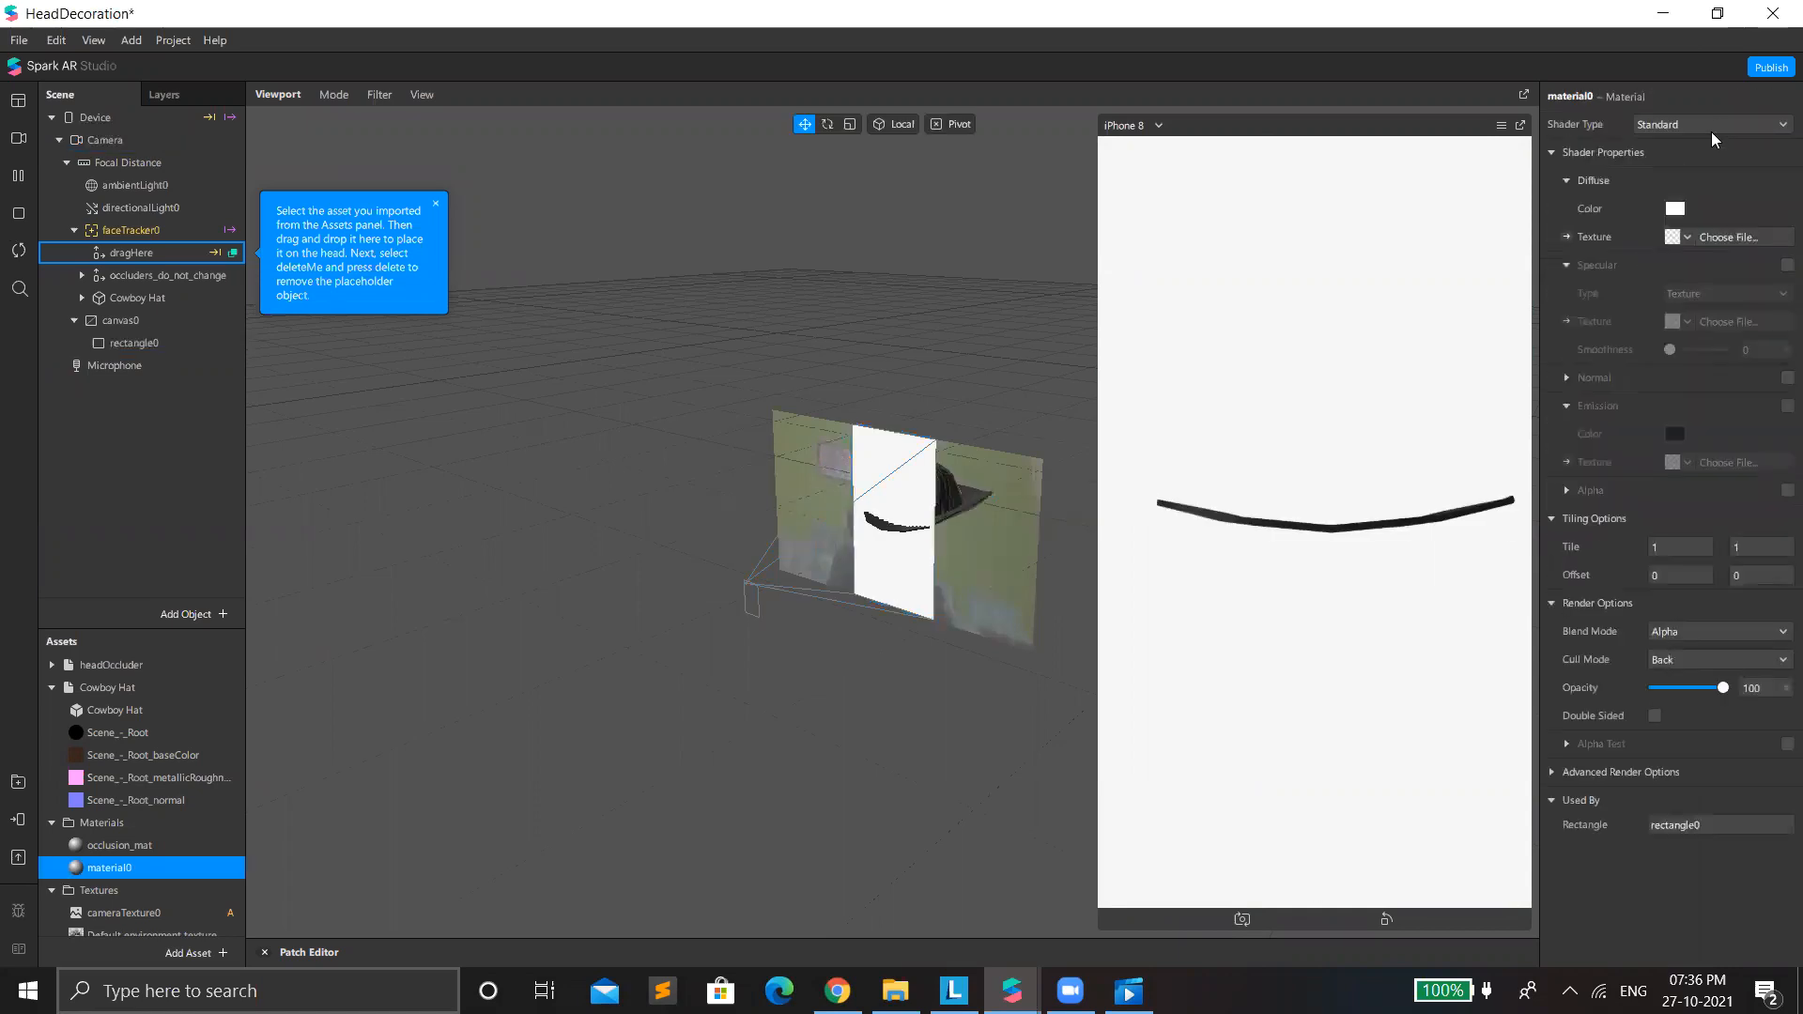
click(1711, 136)
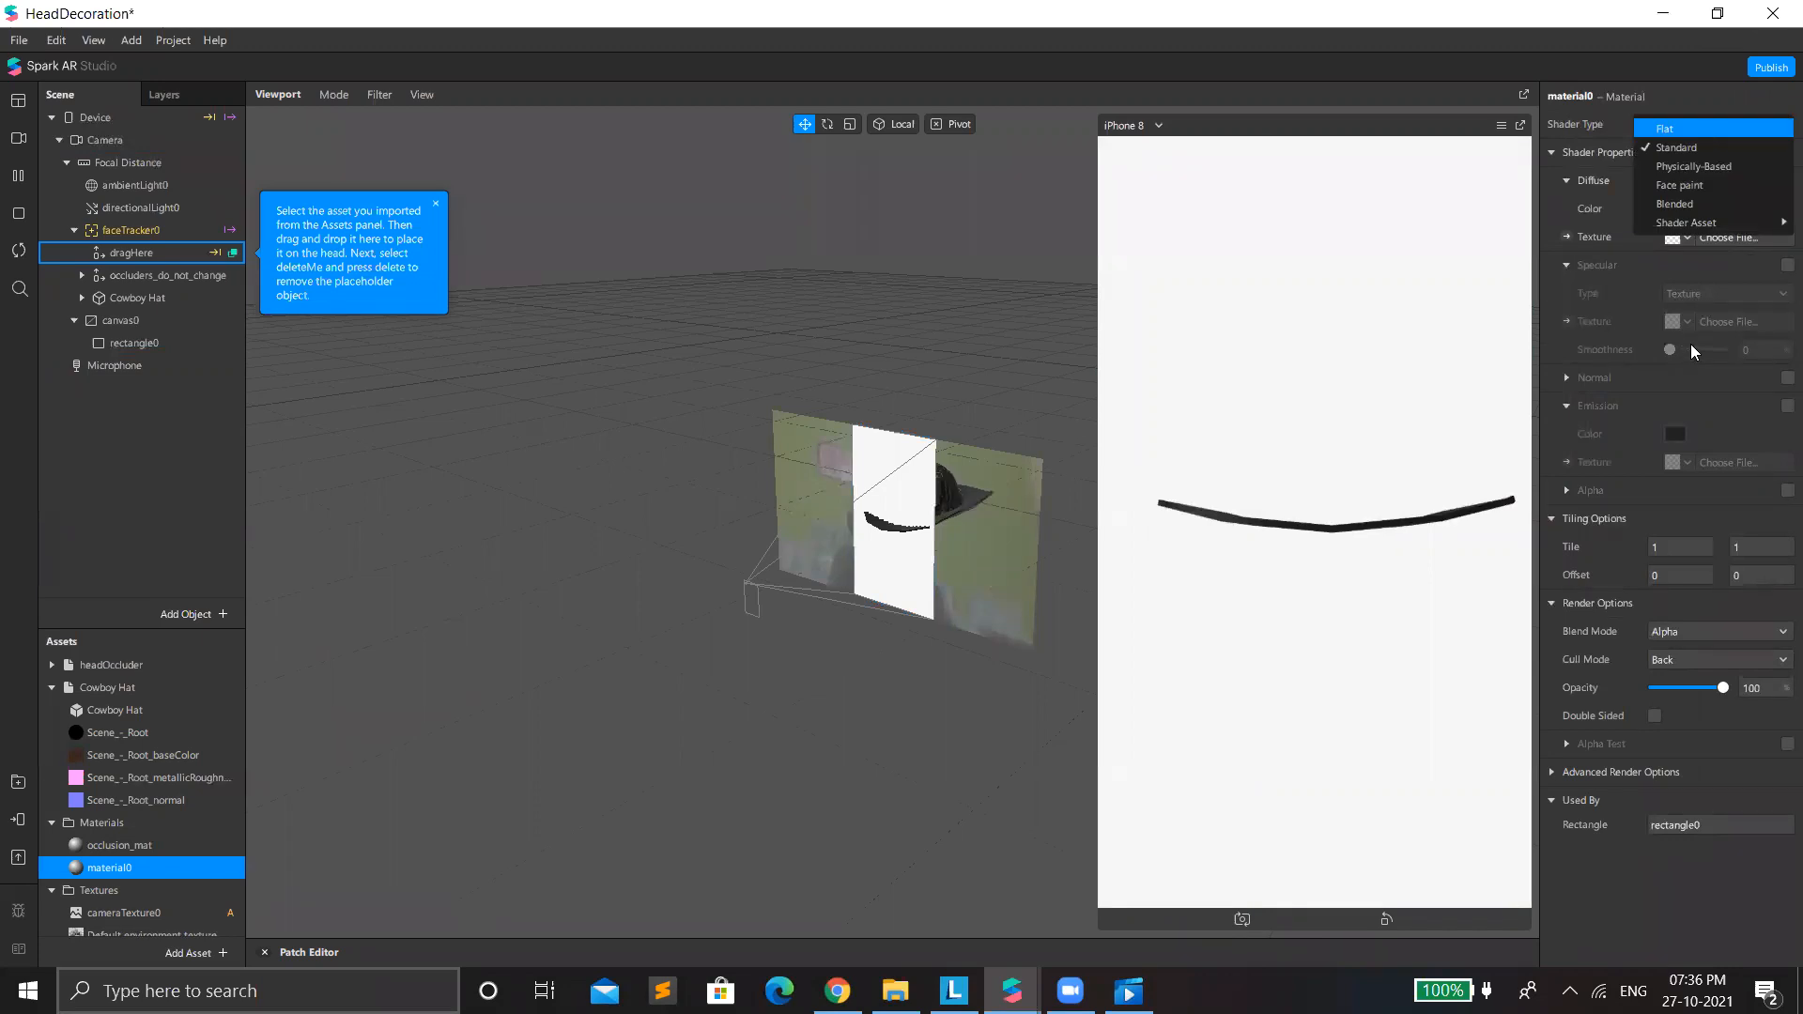
key(Return)
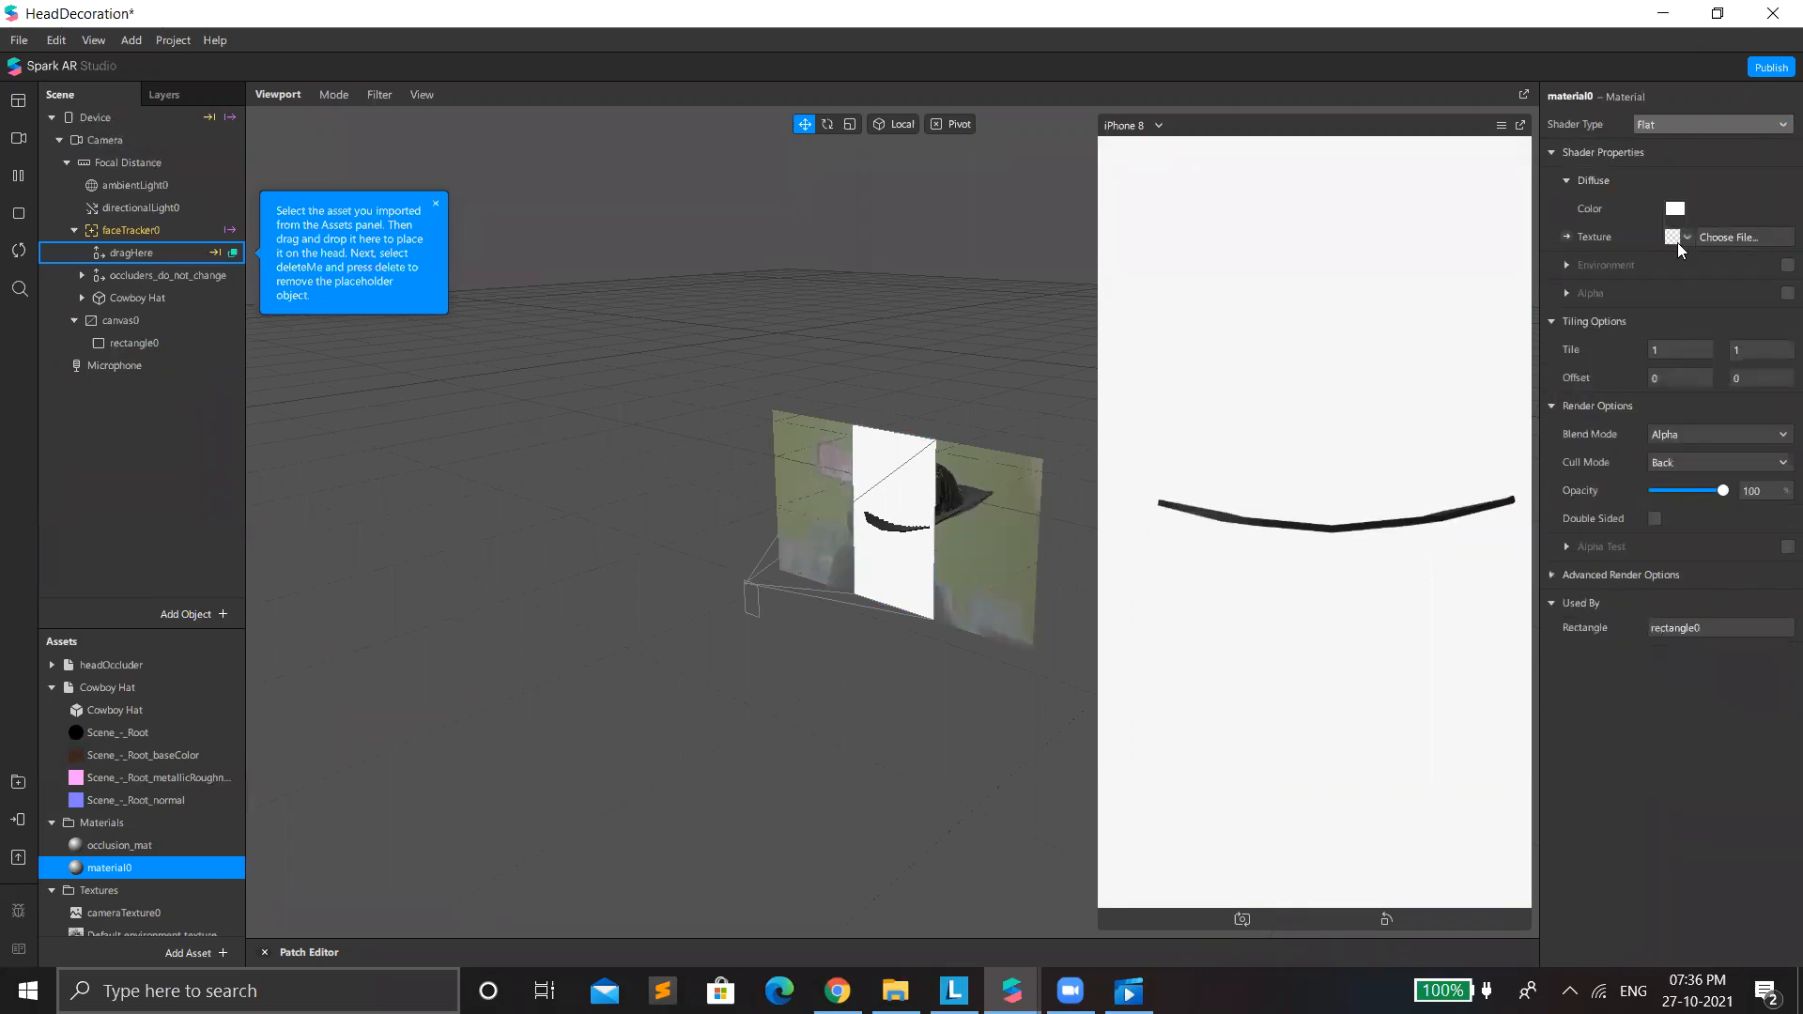
Enable alpha on the rectangle's material and use segmentationMaskTexture0 as its alpha texture.
key(F2)
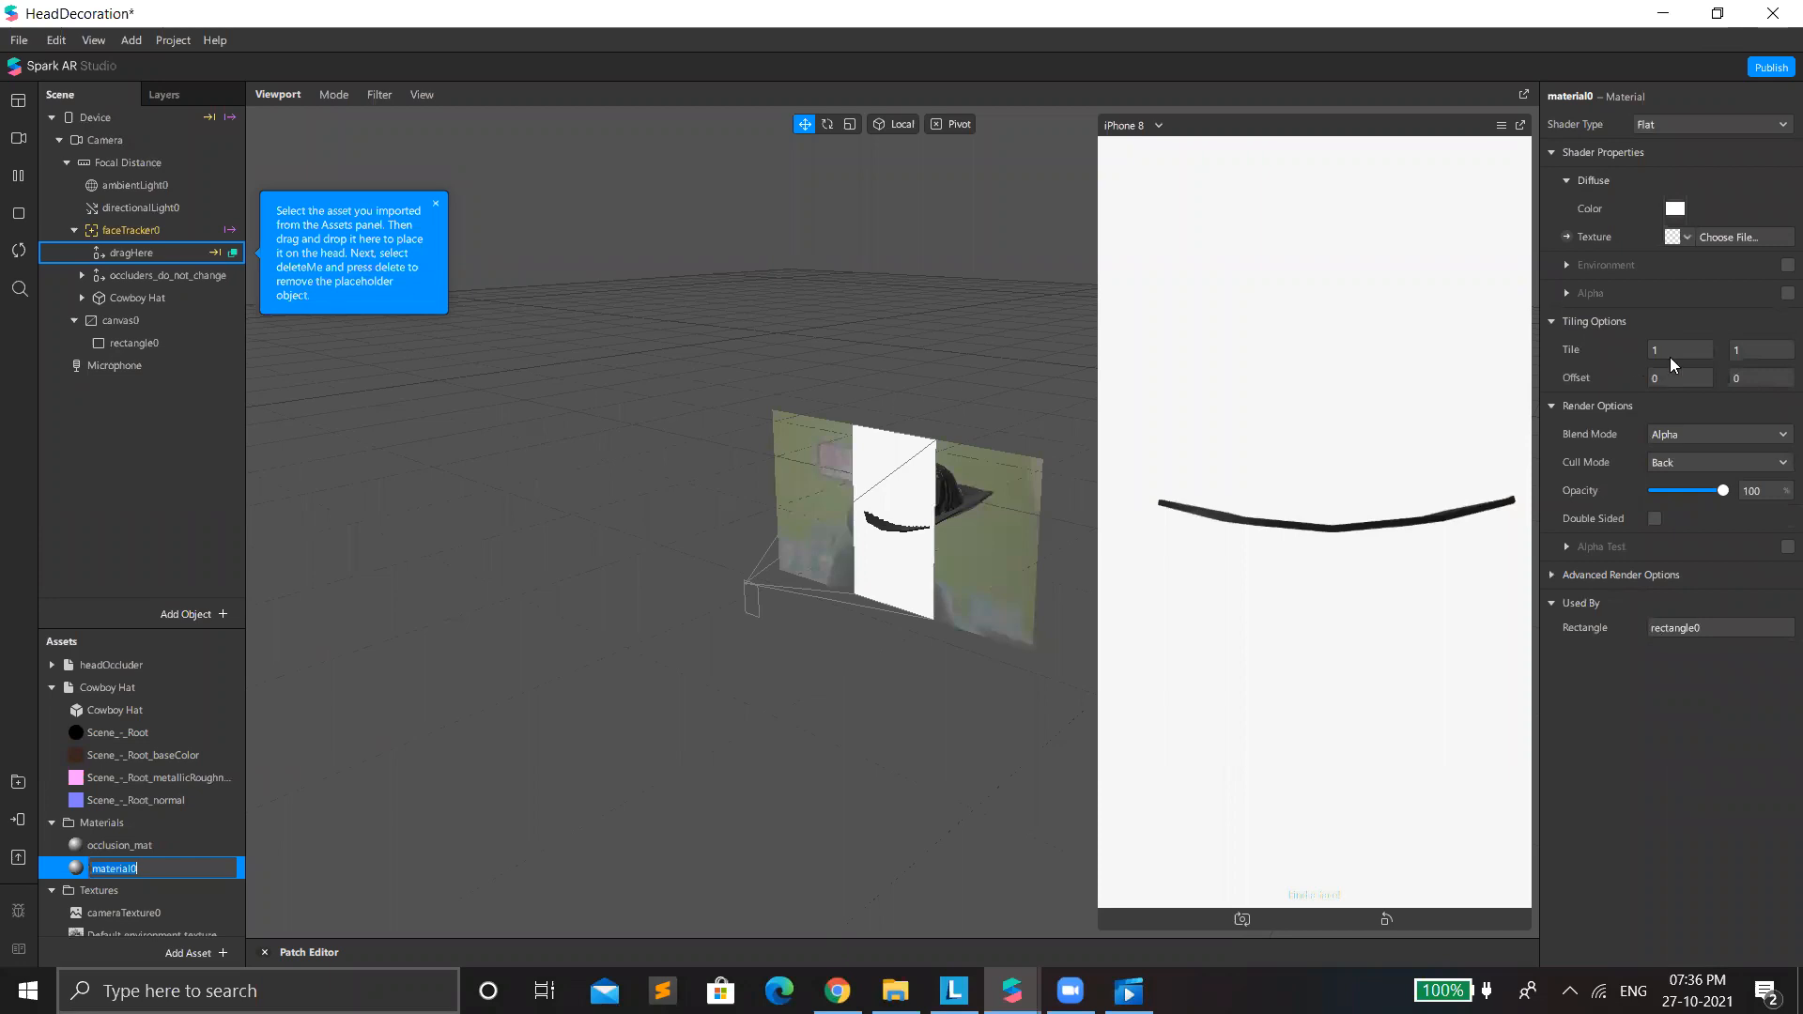
click(1787, 293)
click(1679, 351)
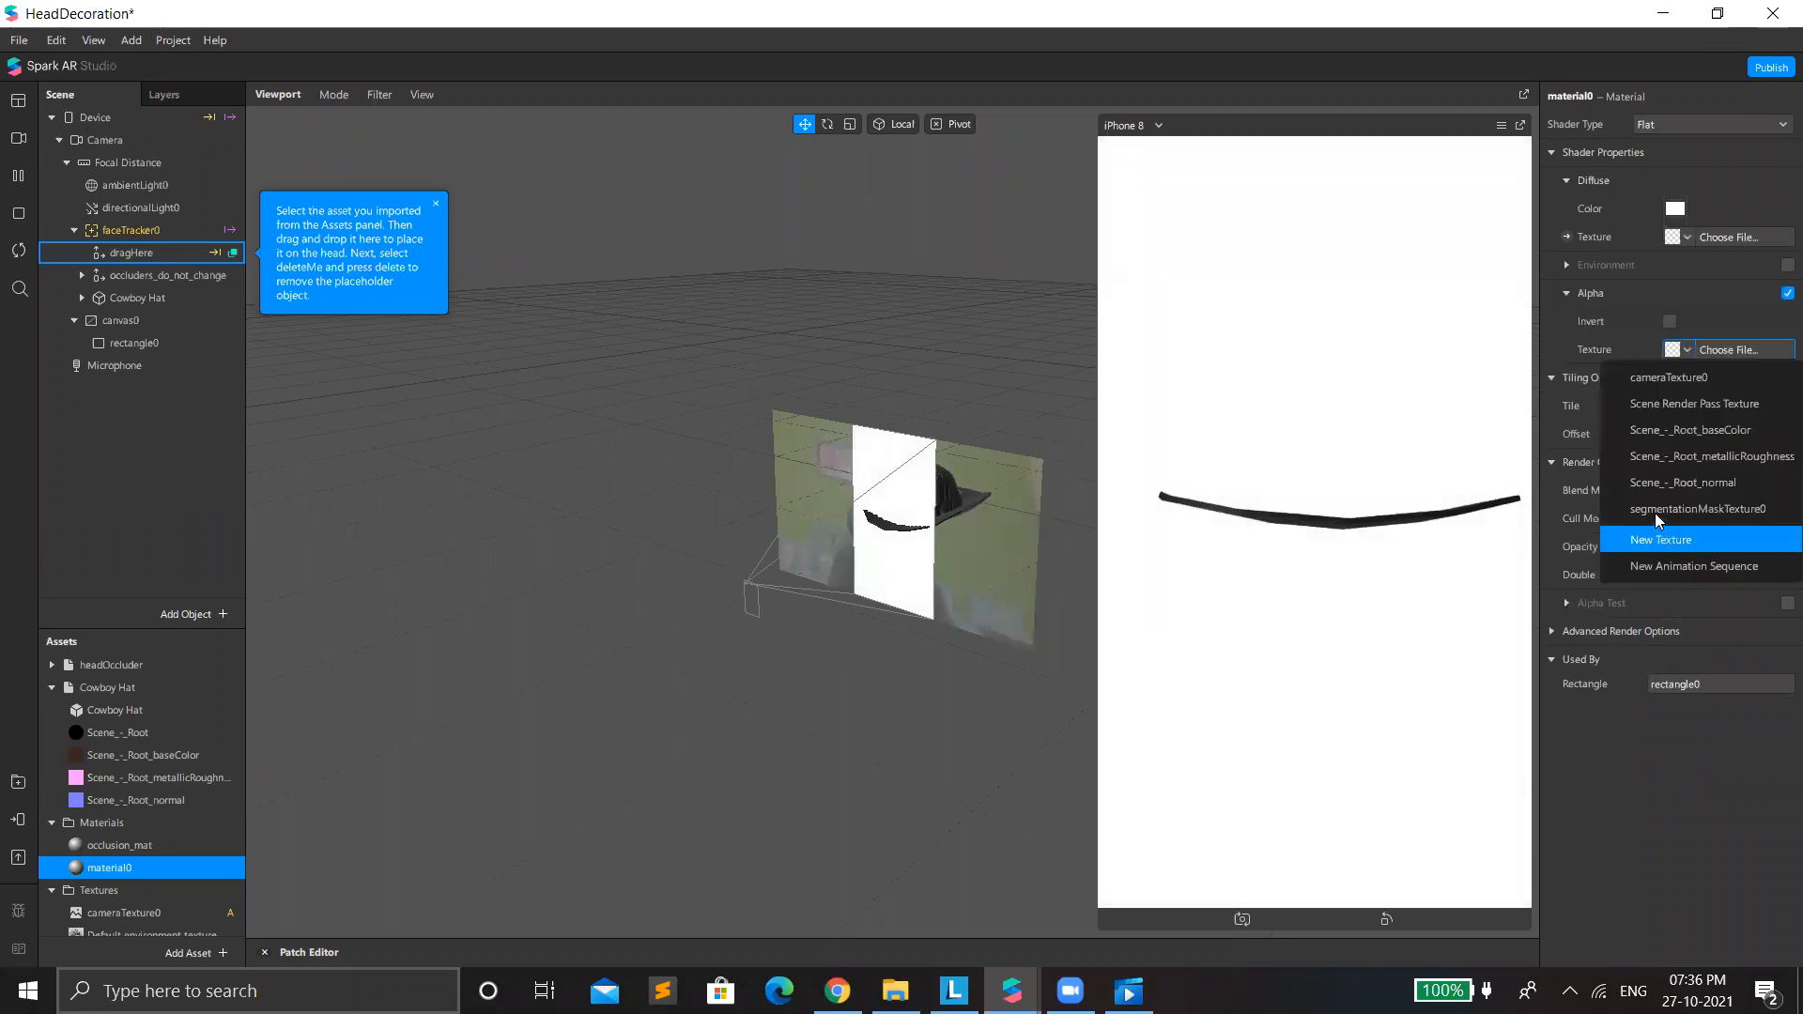
click(1654, 511)
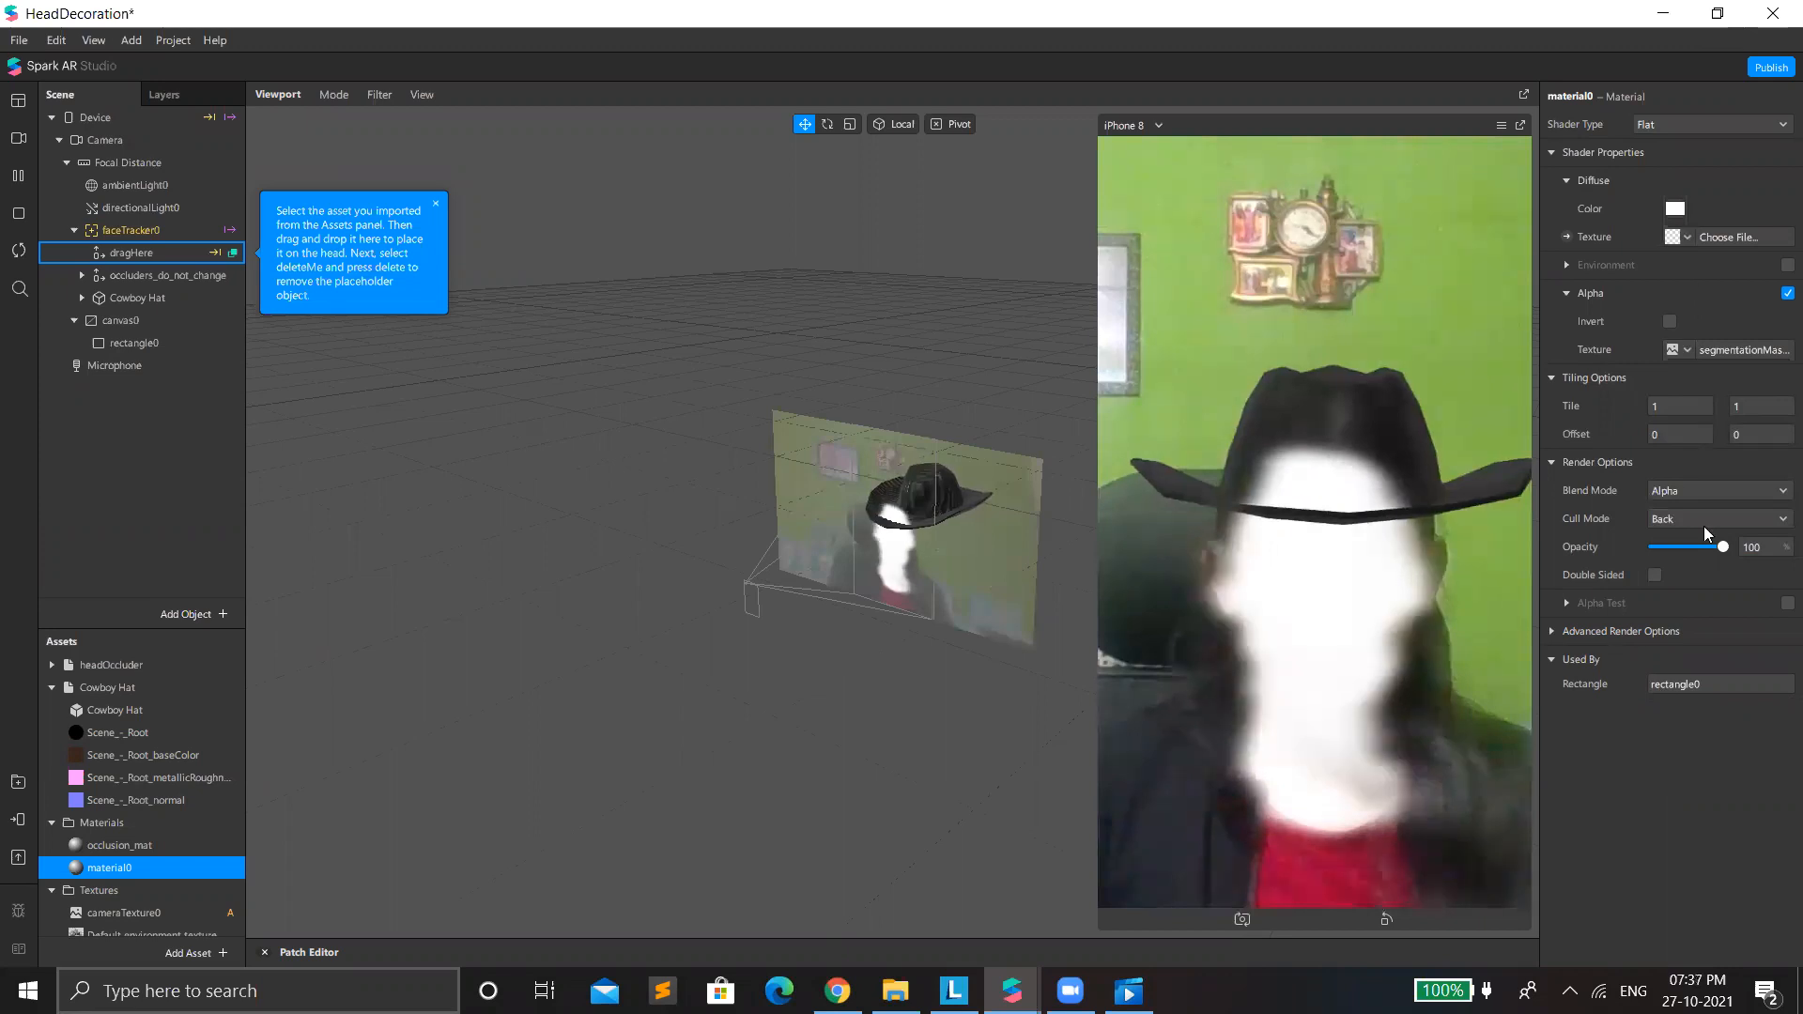
drag(1683, 545, 1767, 577)
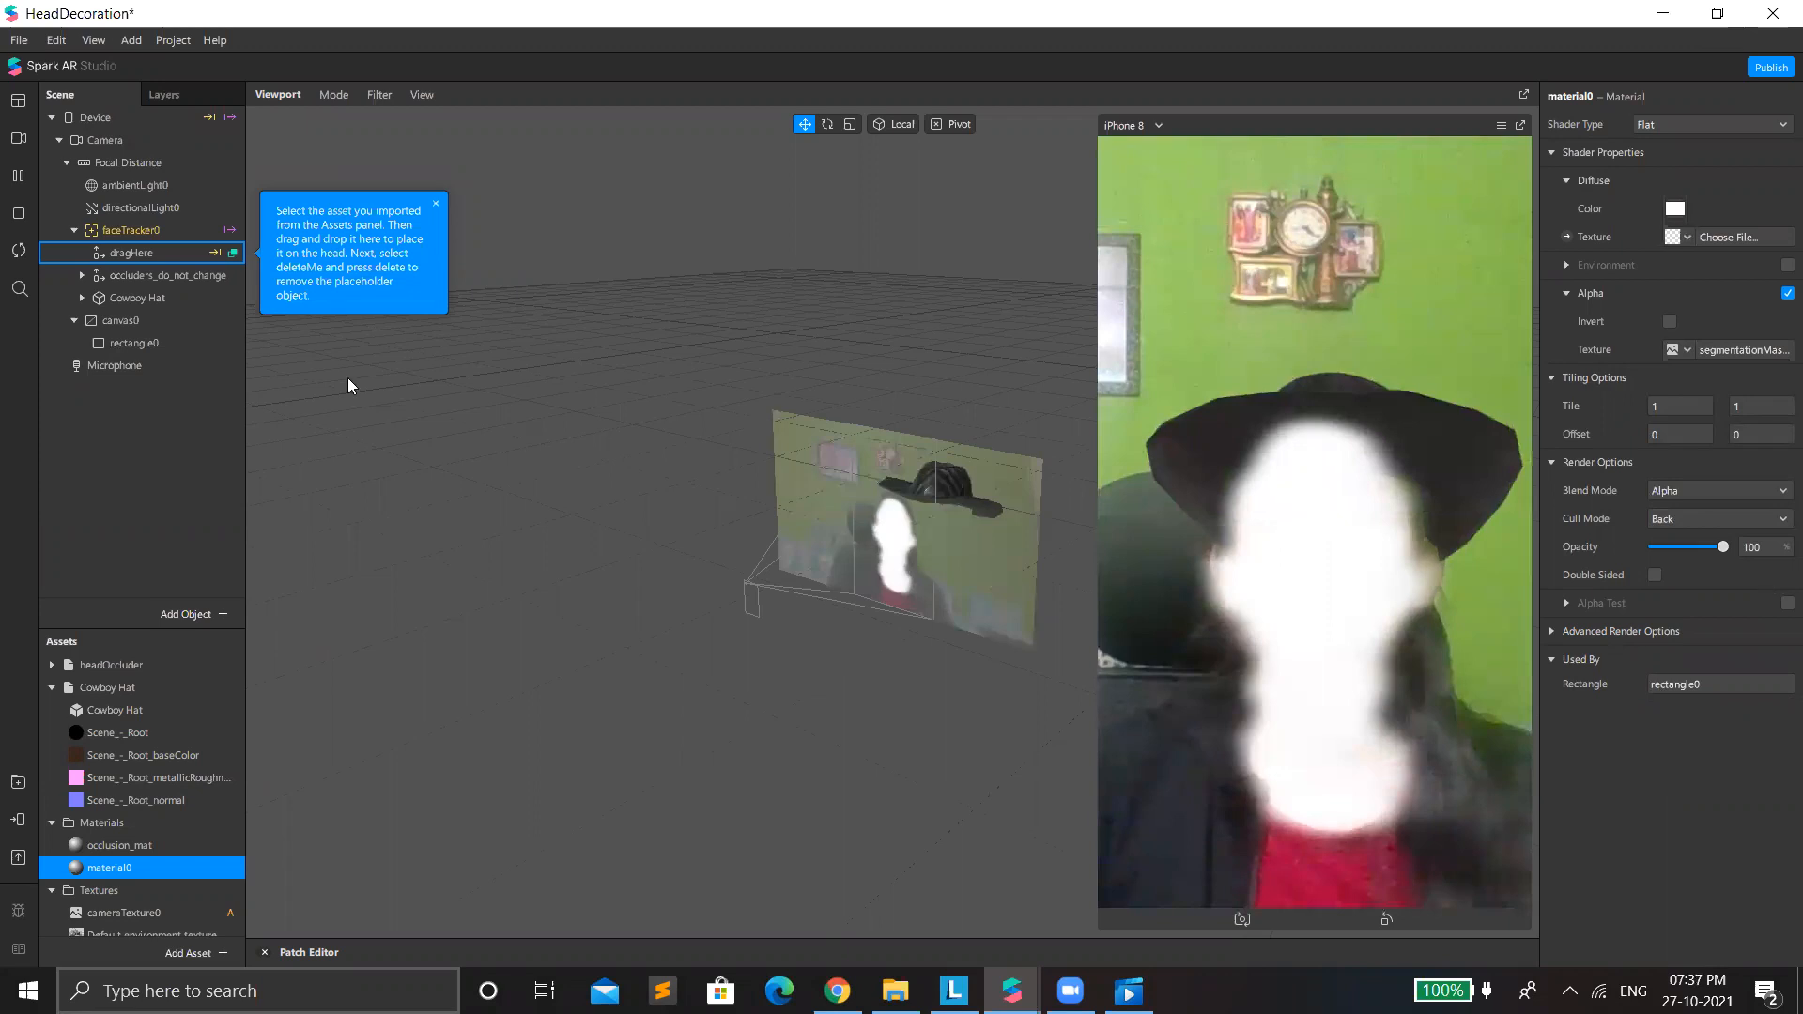
Add a face mesh object to the scene under Focal Distance.
right_click(111, 415)
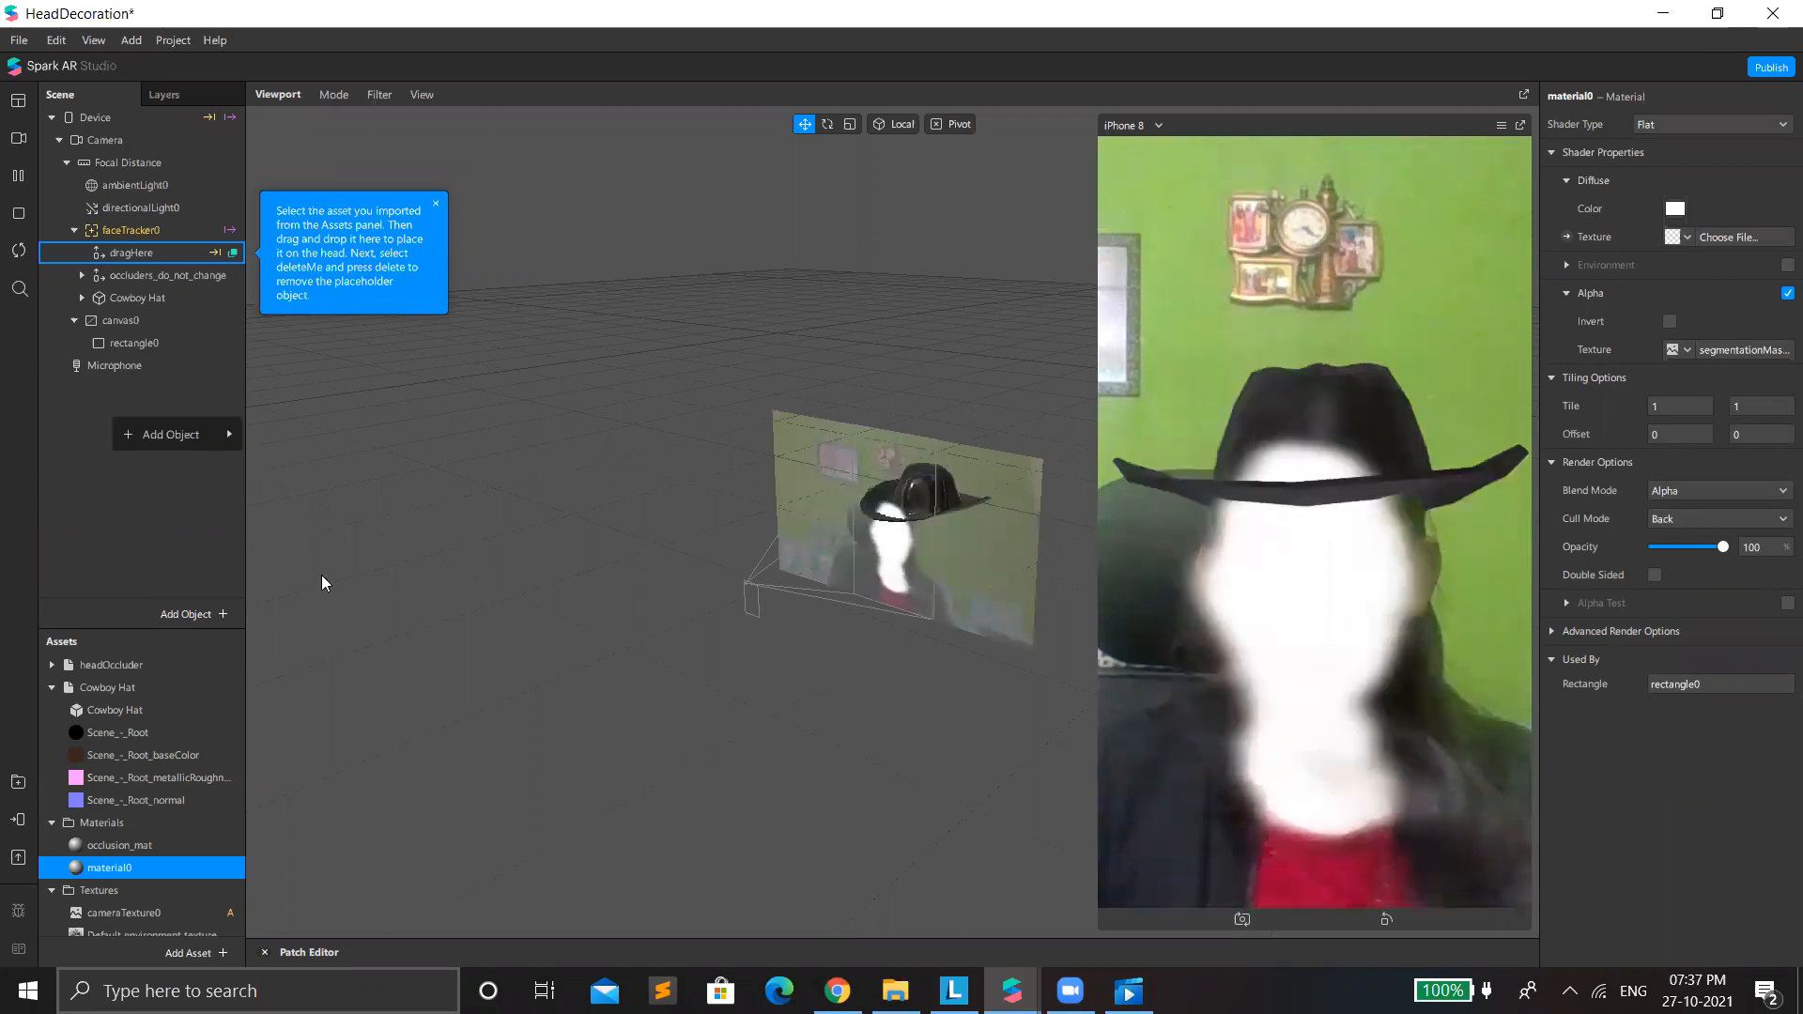
mouse_move(178, 435)
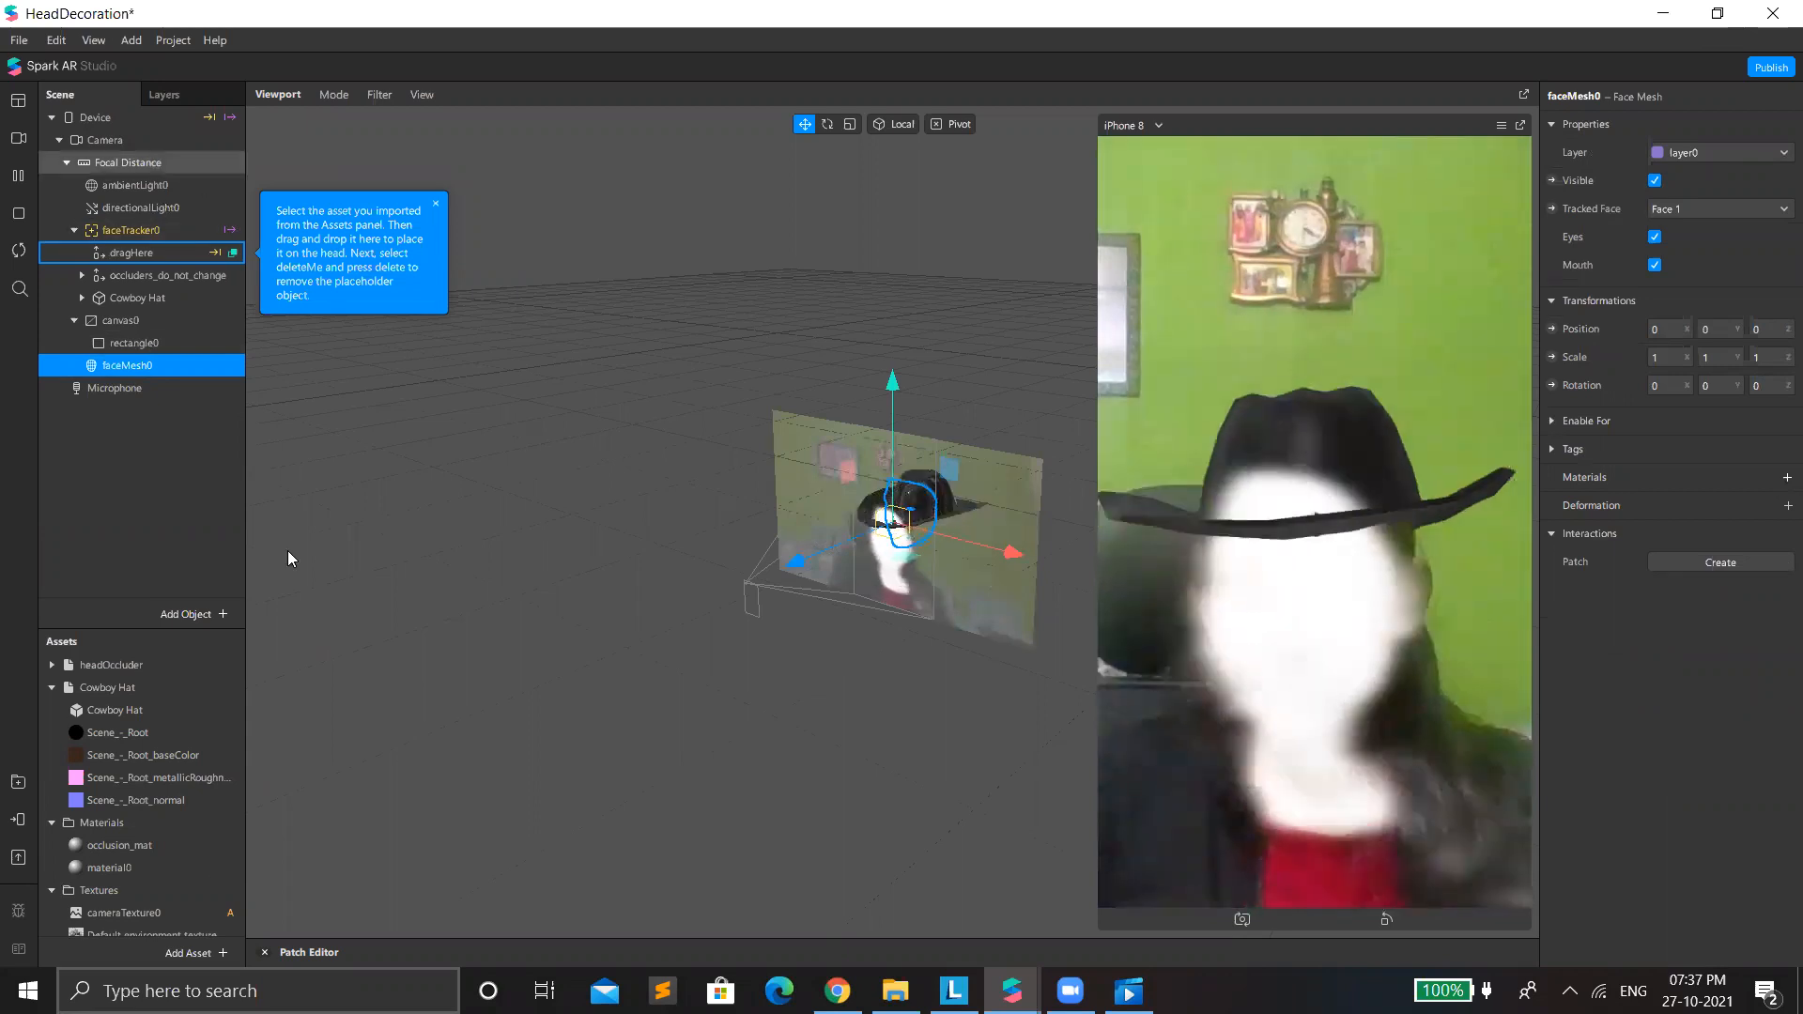
Set the segmentation mask texture's type to Person and invert the alpha of the rectangle's material.
scroll(129, 862, down, 2)
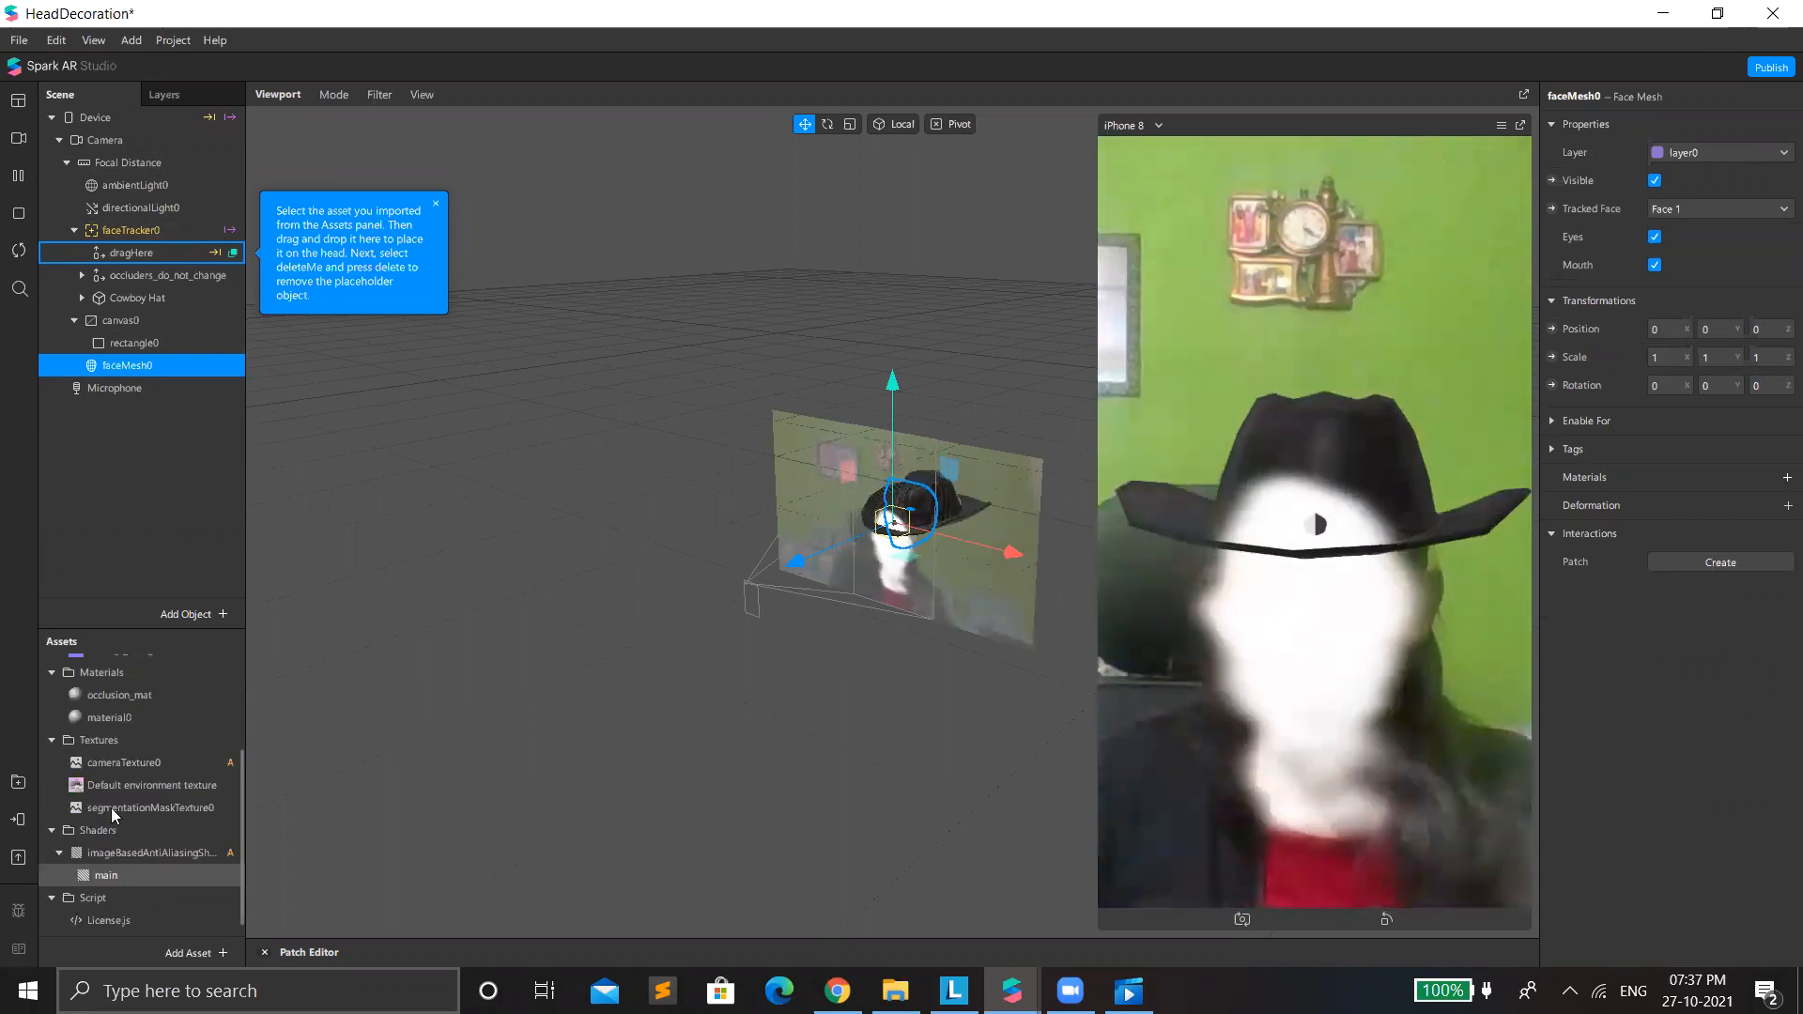
click(117, 809)
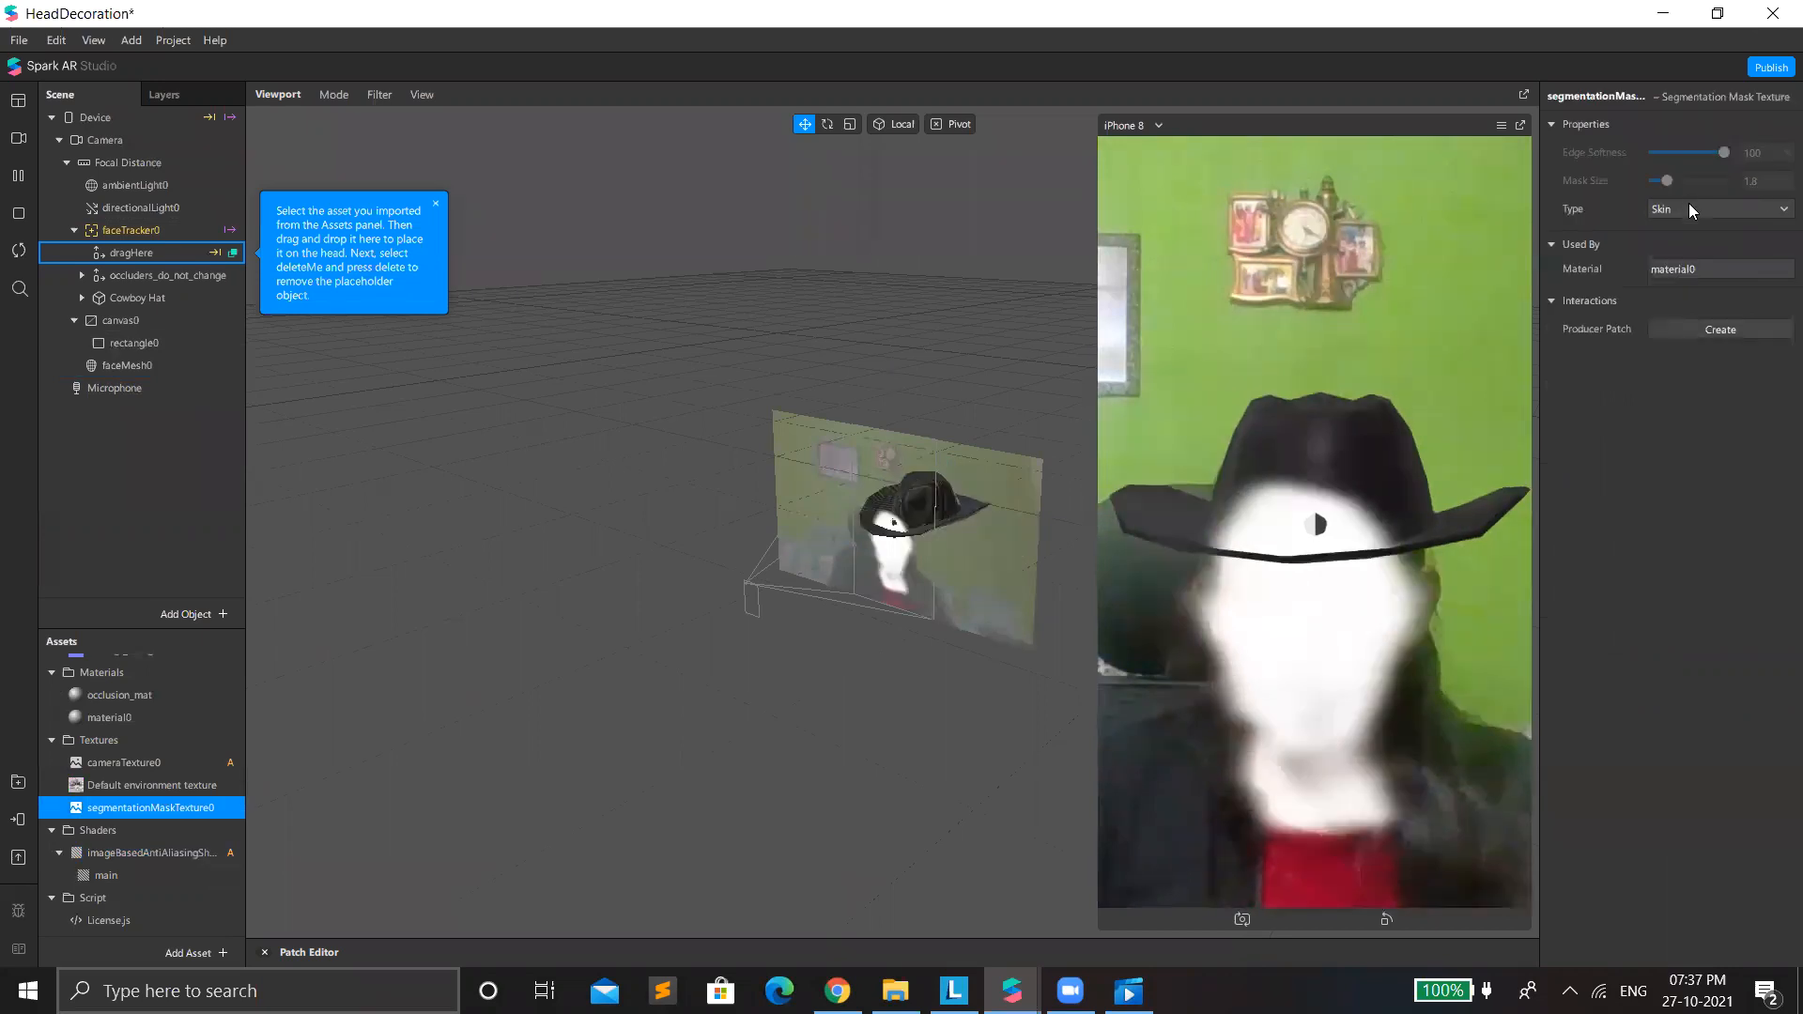
click(1691, 212)
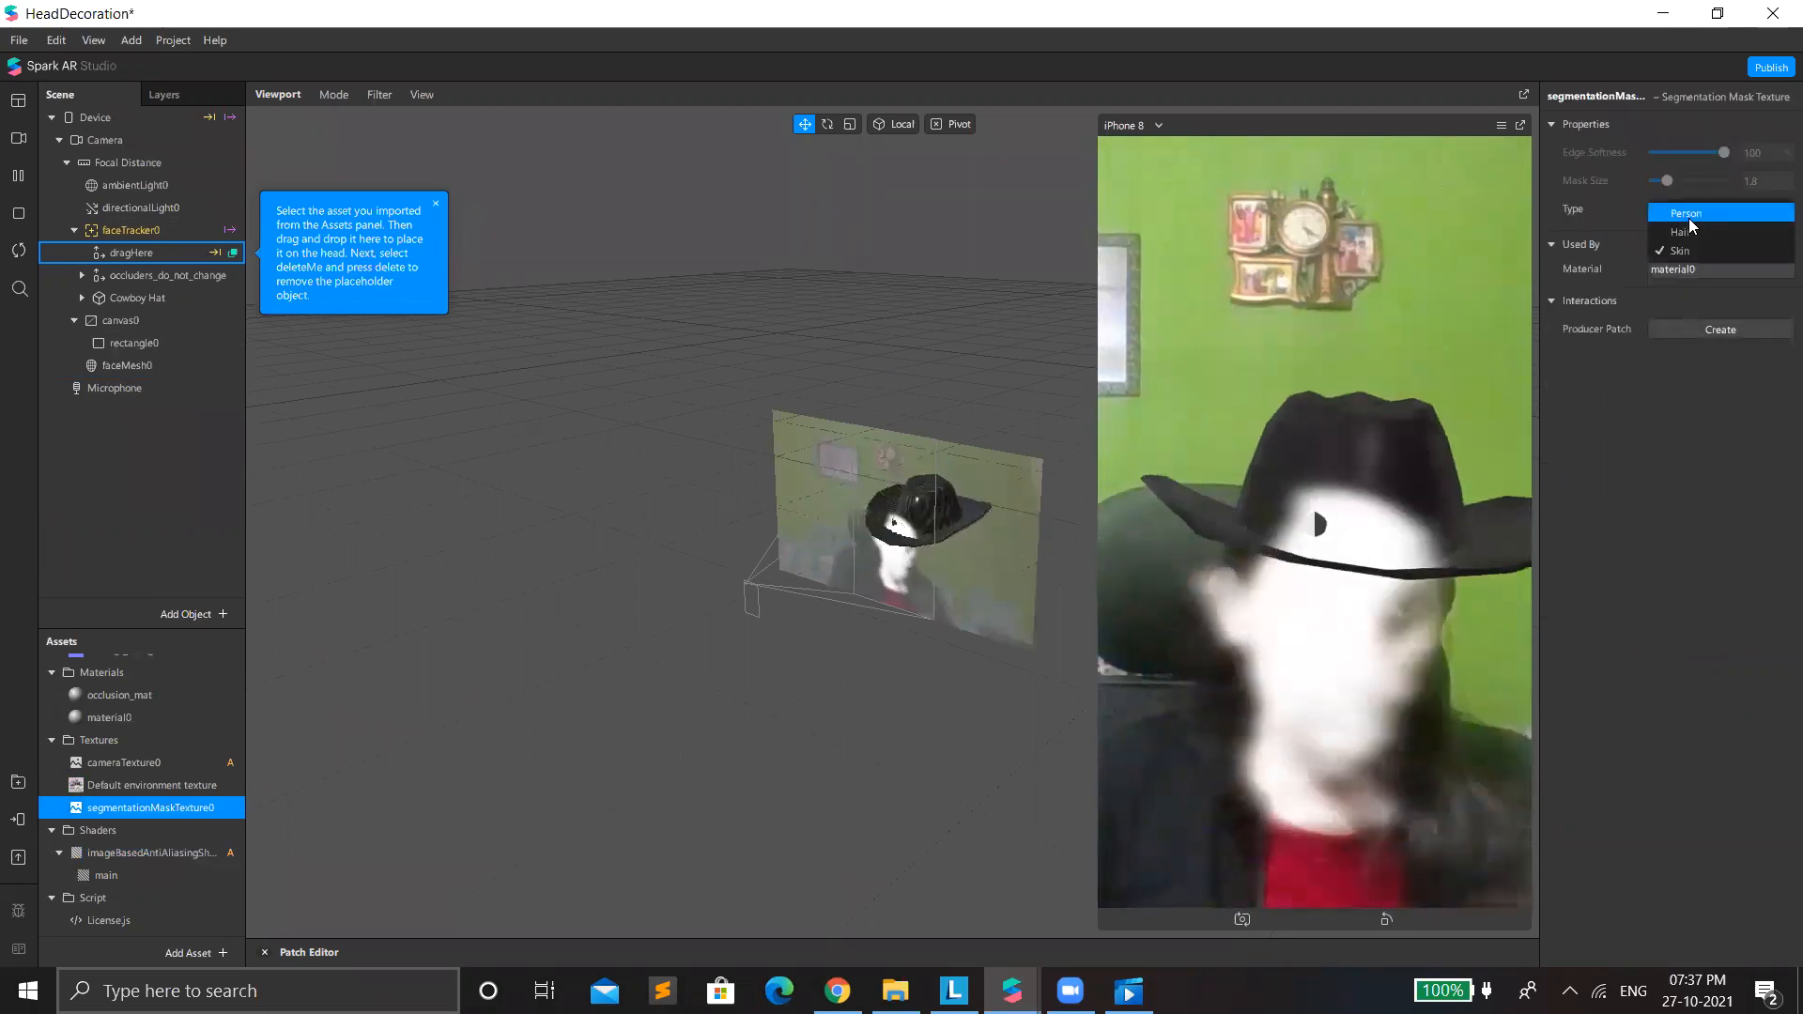
click(1689, 216)
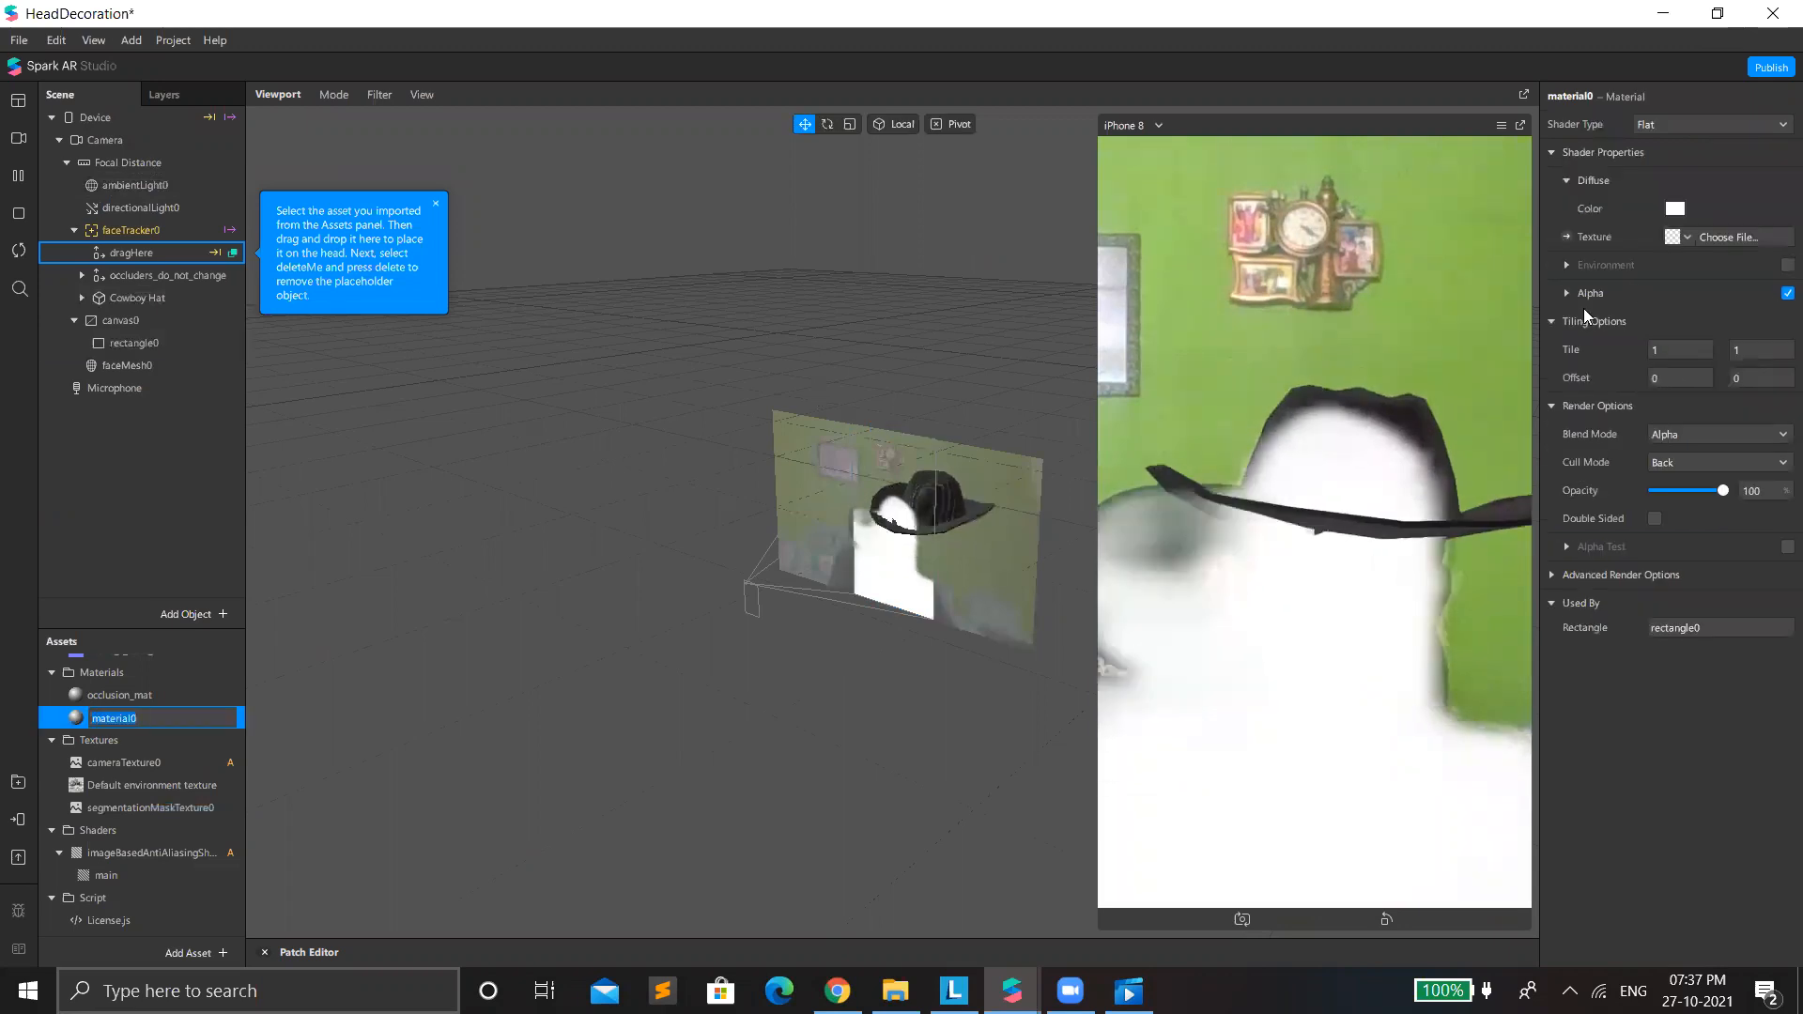
click(1589, 294)
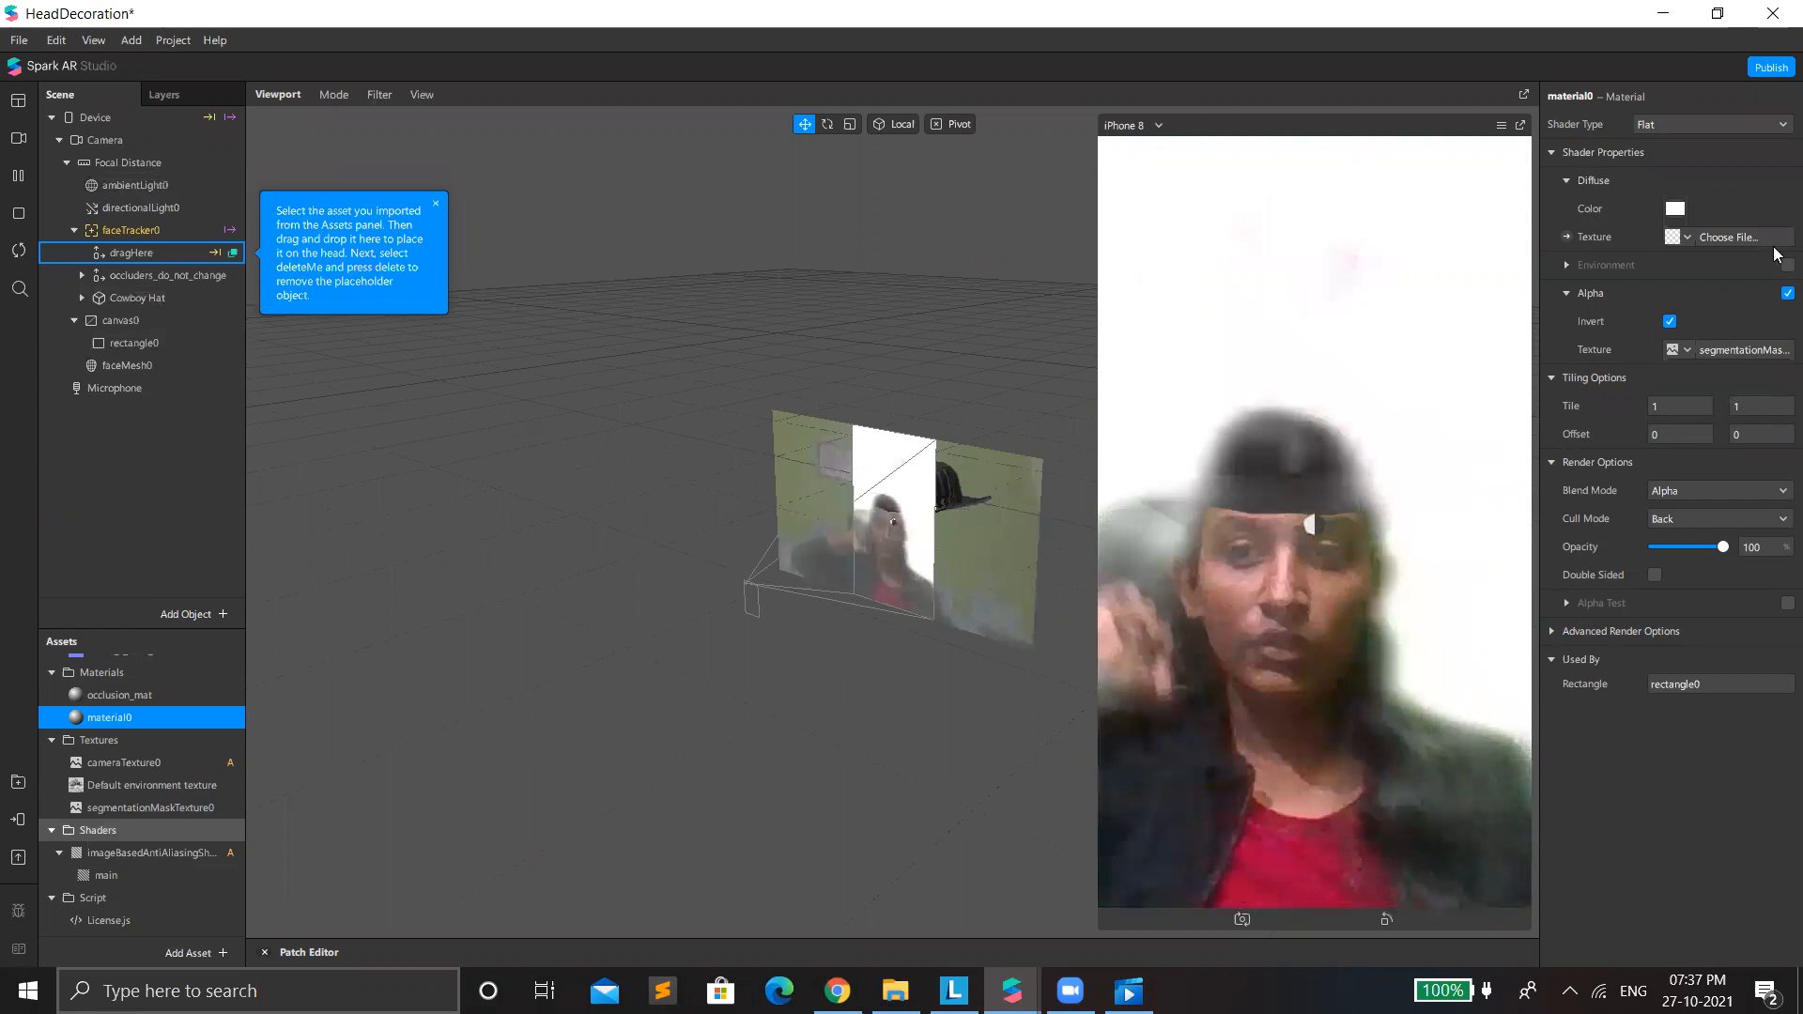
Import the wallpaperflare.com_wallpaper image from Downloads as the diffuse texture of the rectangle's material.
click(150, 807)
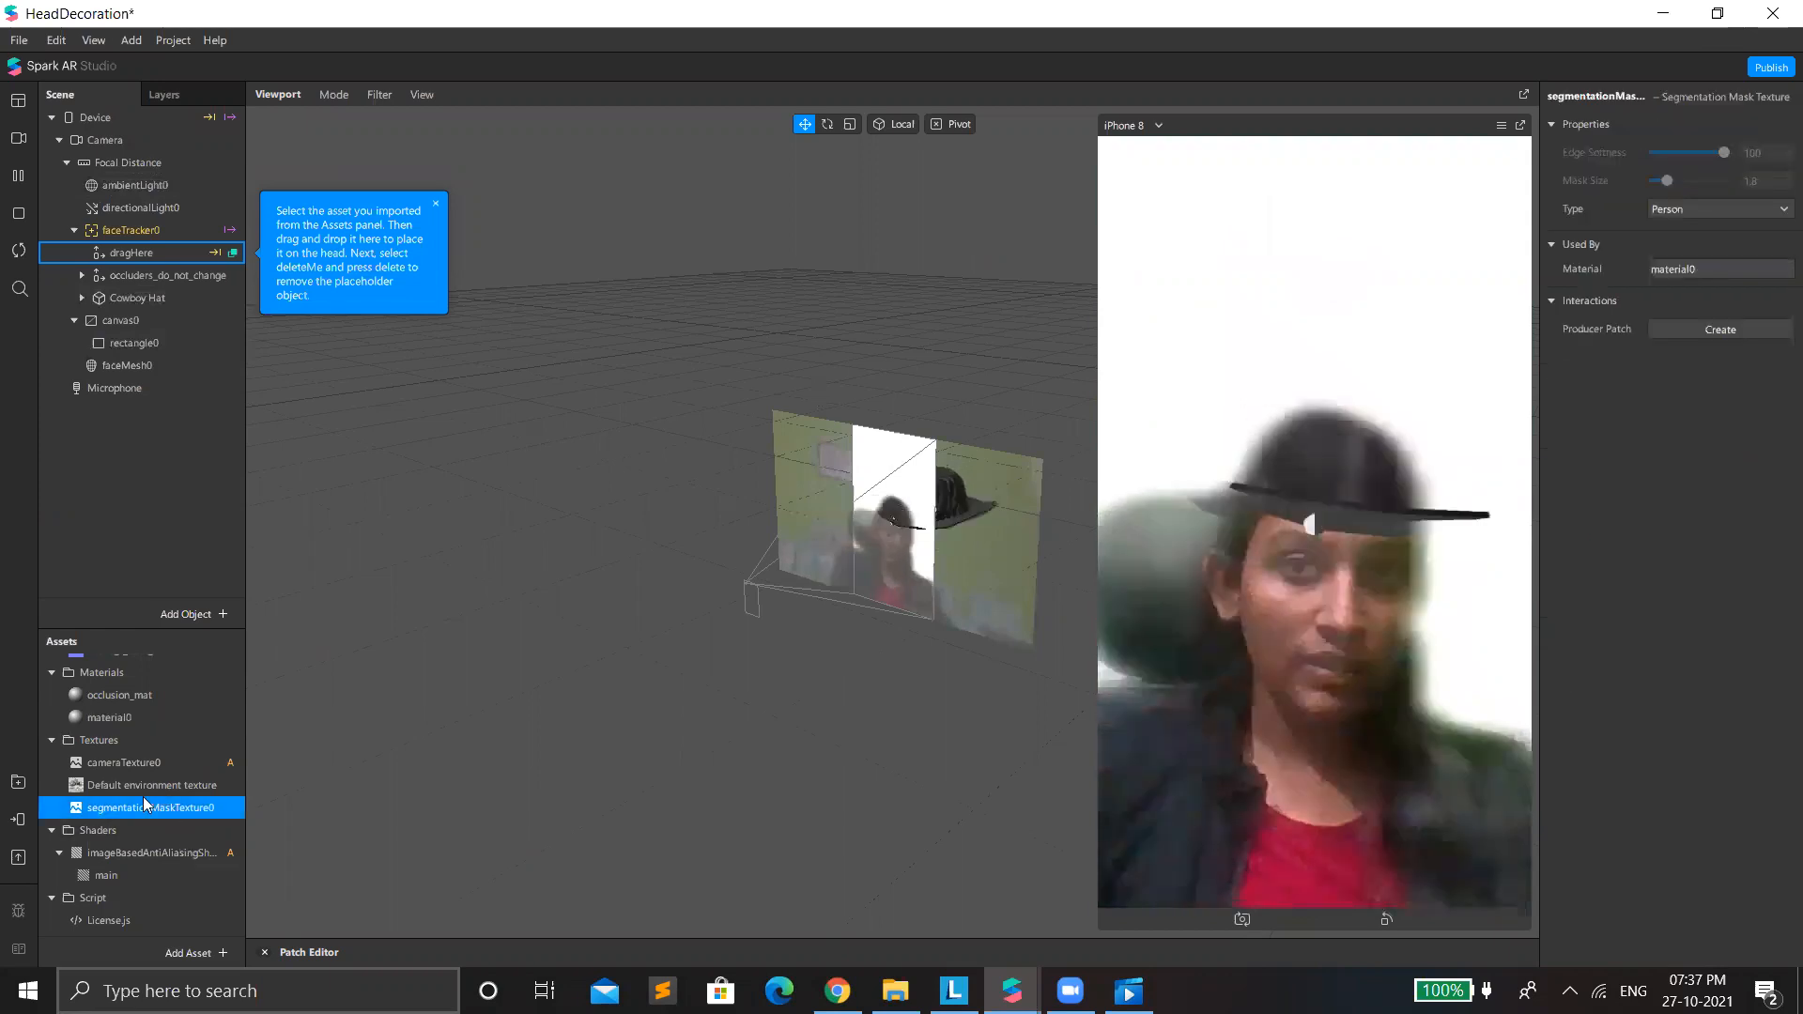
scroll(145, 789, down, 1)
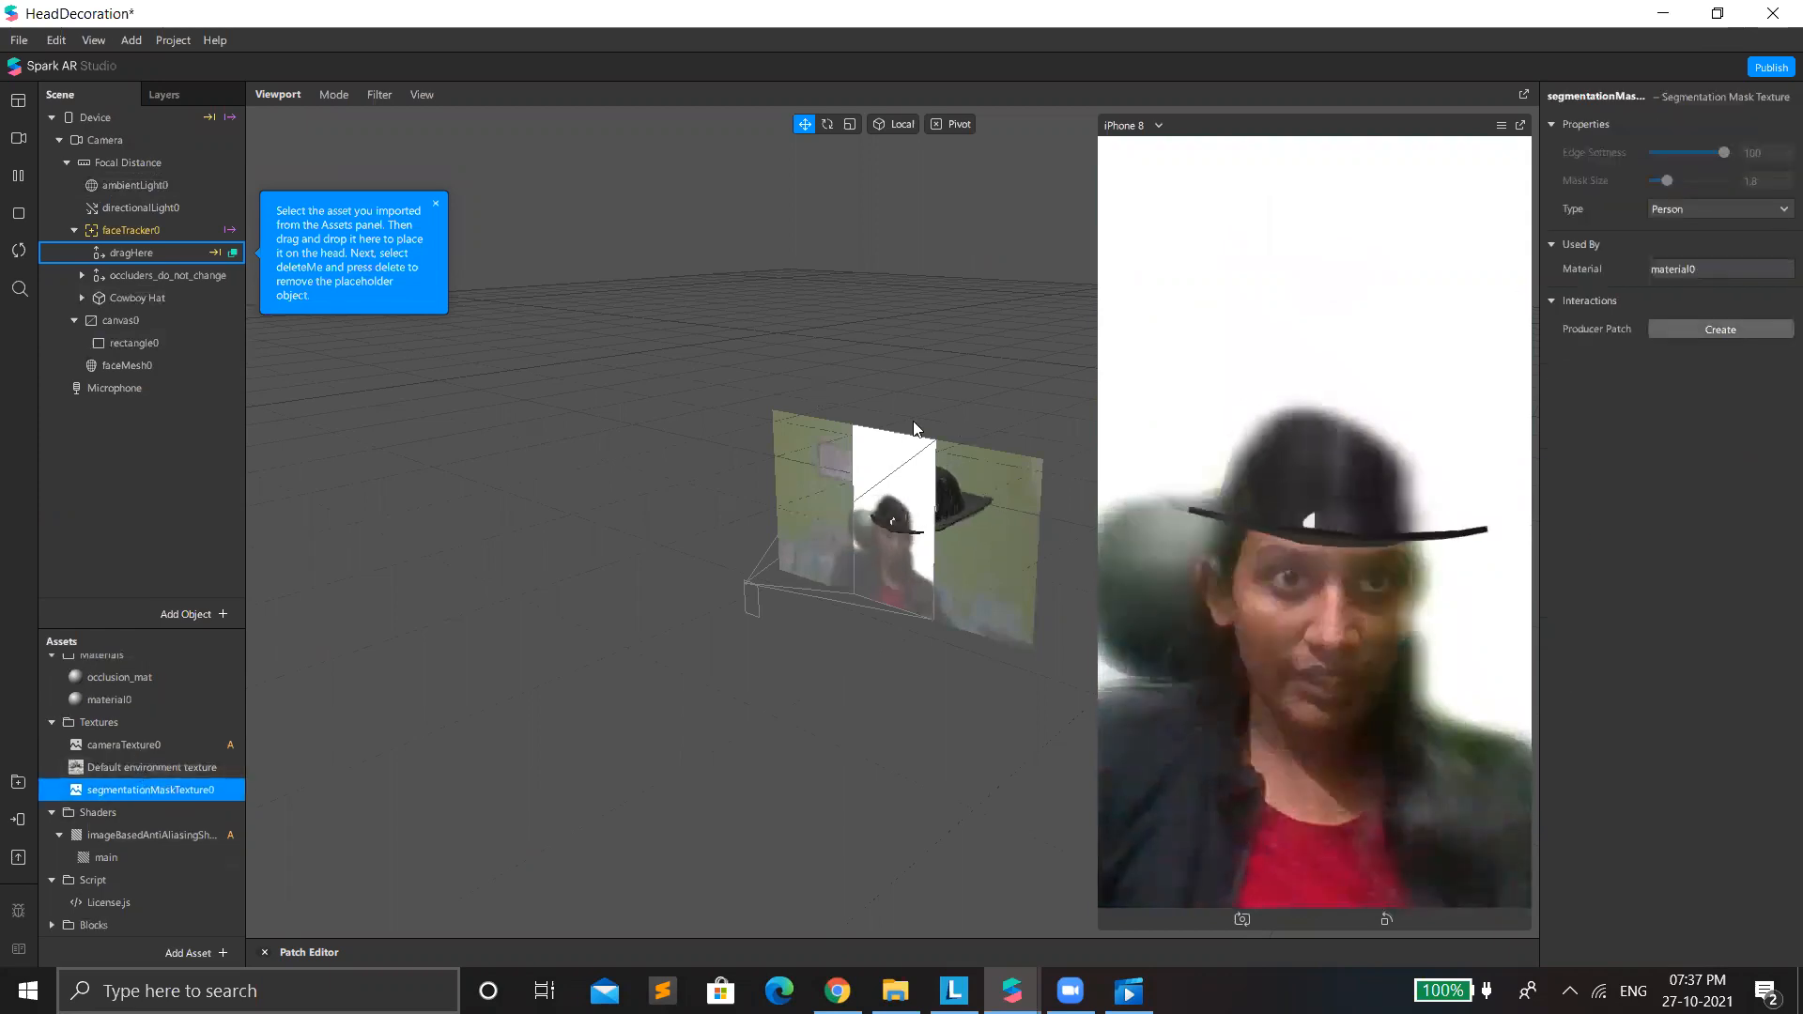
double_click(182, 792)
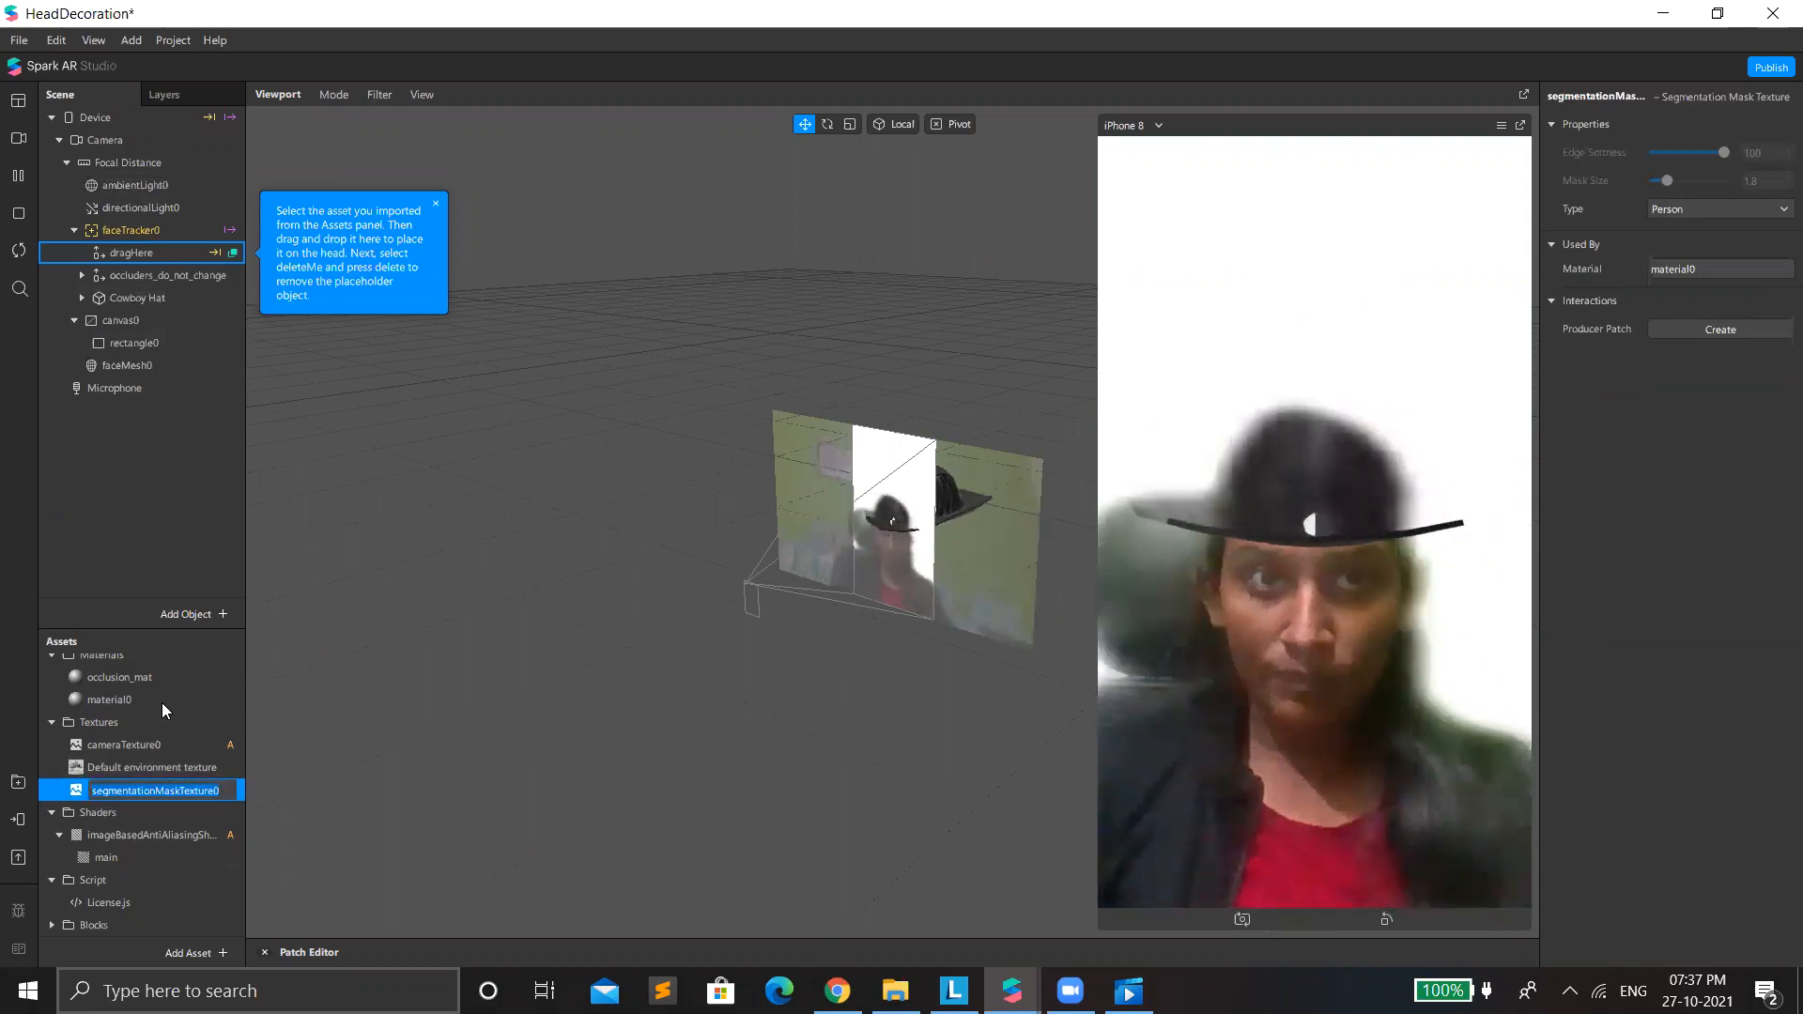
scroll(107, 768, up, 1)
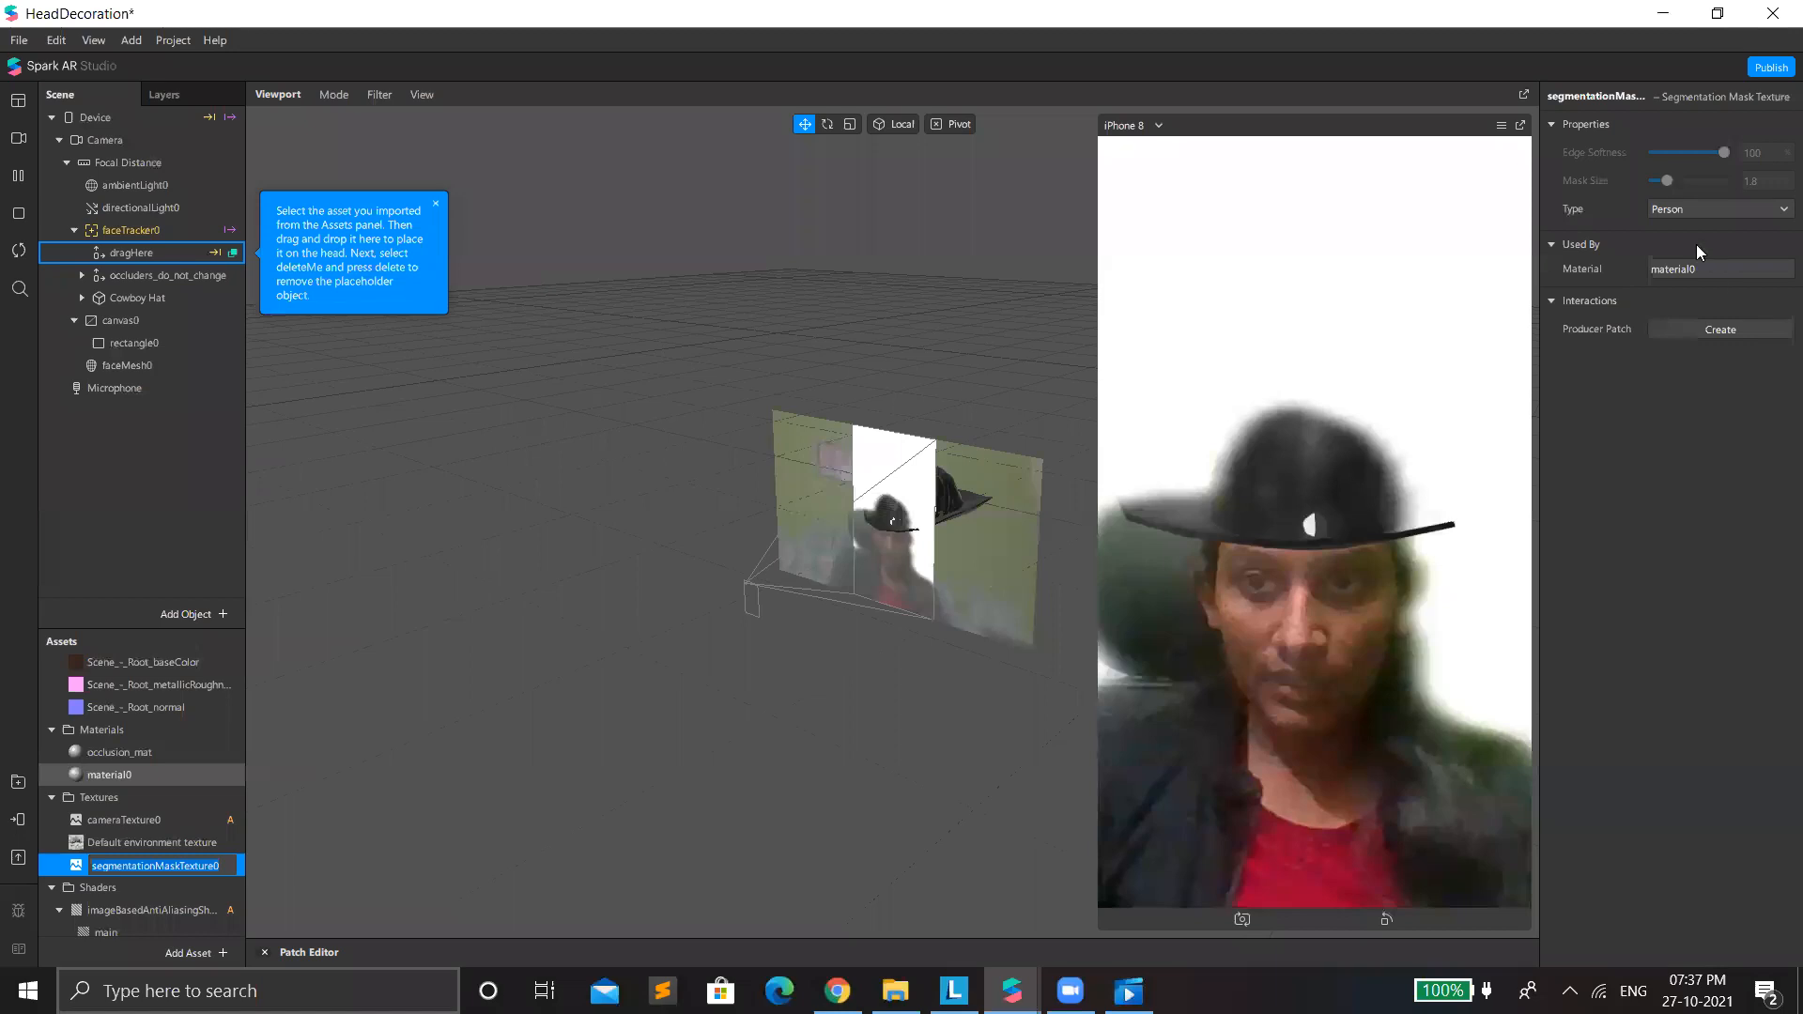
click(1685, 267)
click(1726, 238)
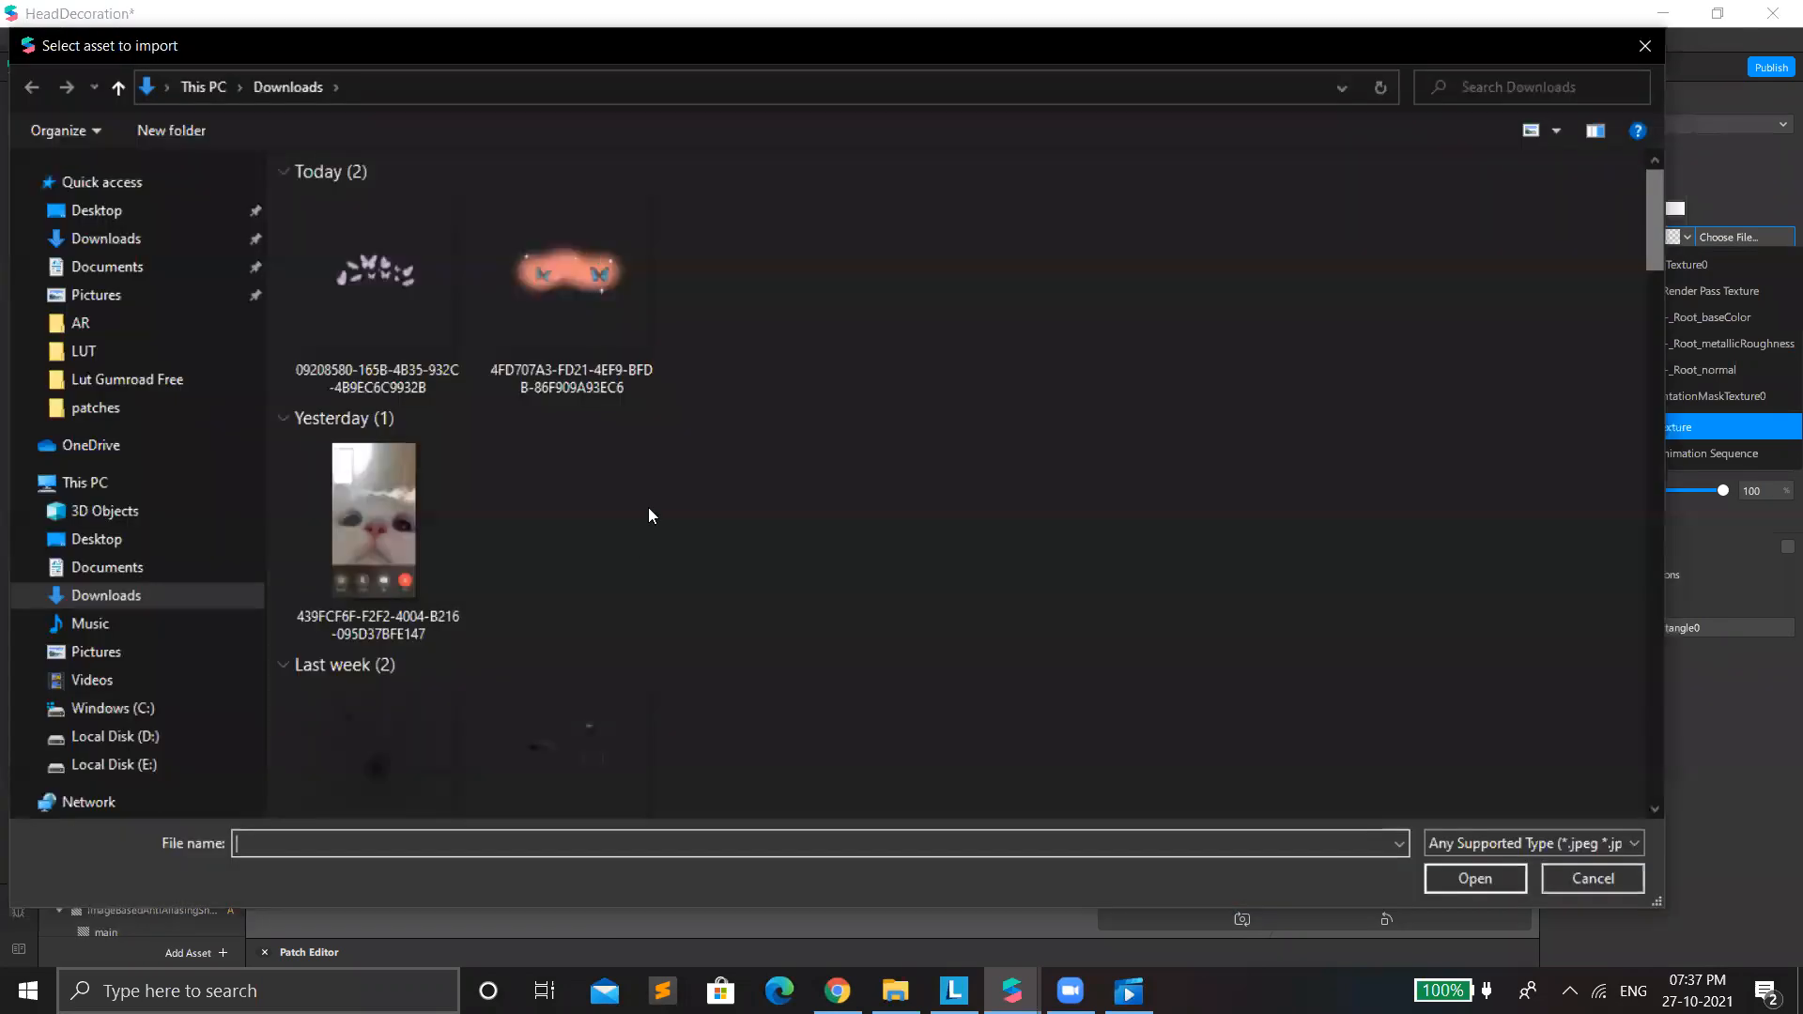
scroll(649, 512, down, 5)
scroll(1302, 558, up, 3)
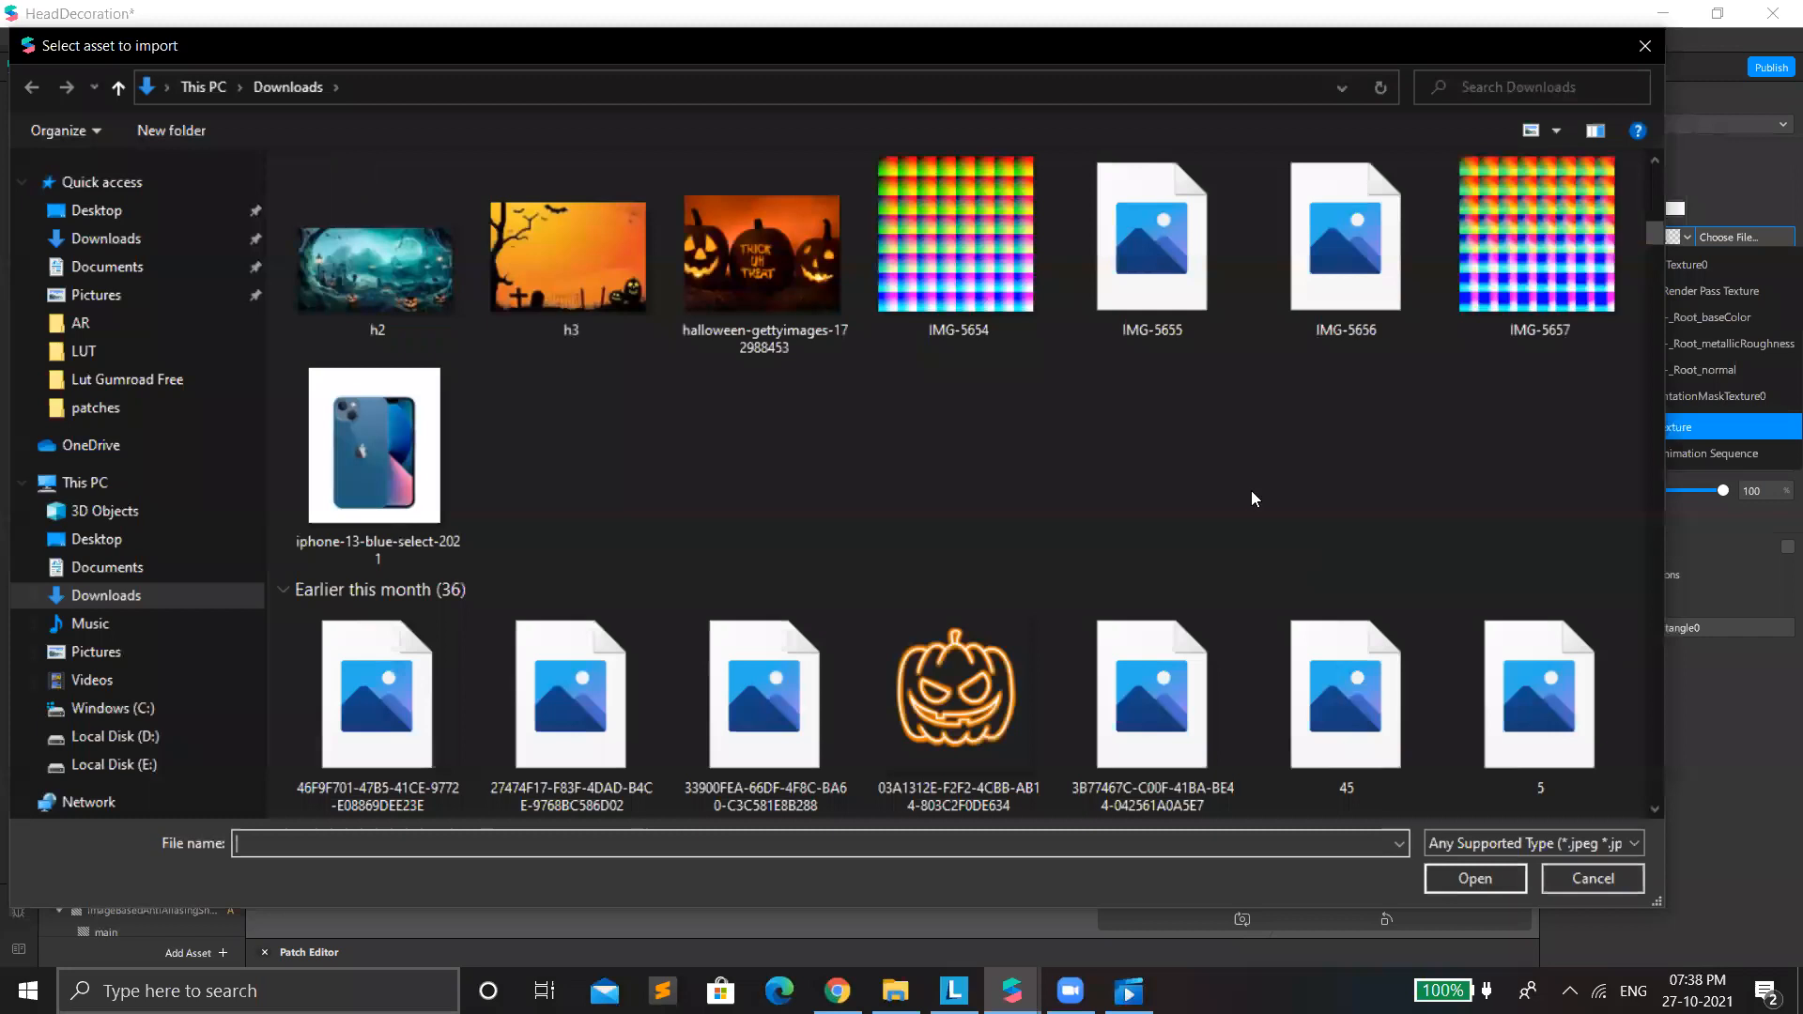
scroll(1255, 486, down, 3)
scroll(990, 499, down, 5)
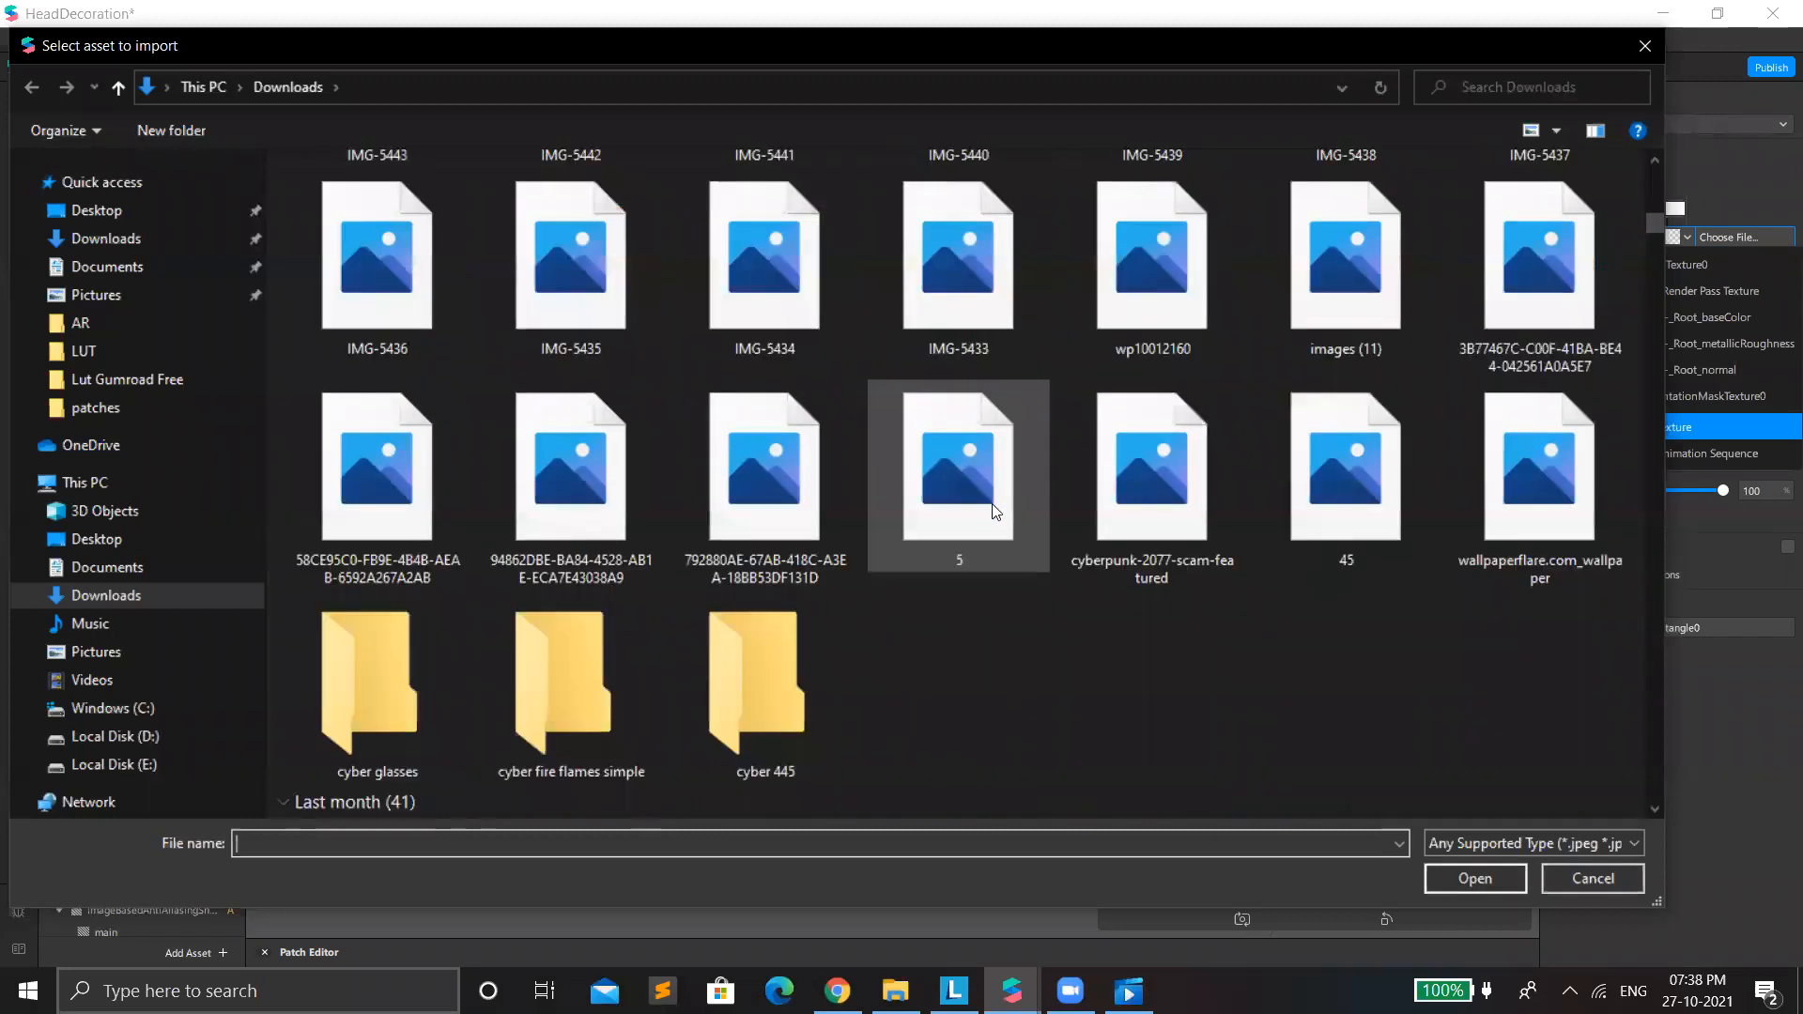
scroll(992, 505, up, 3)
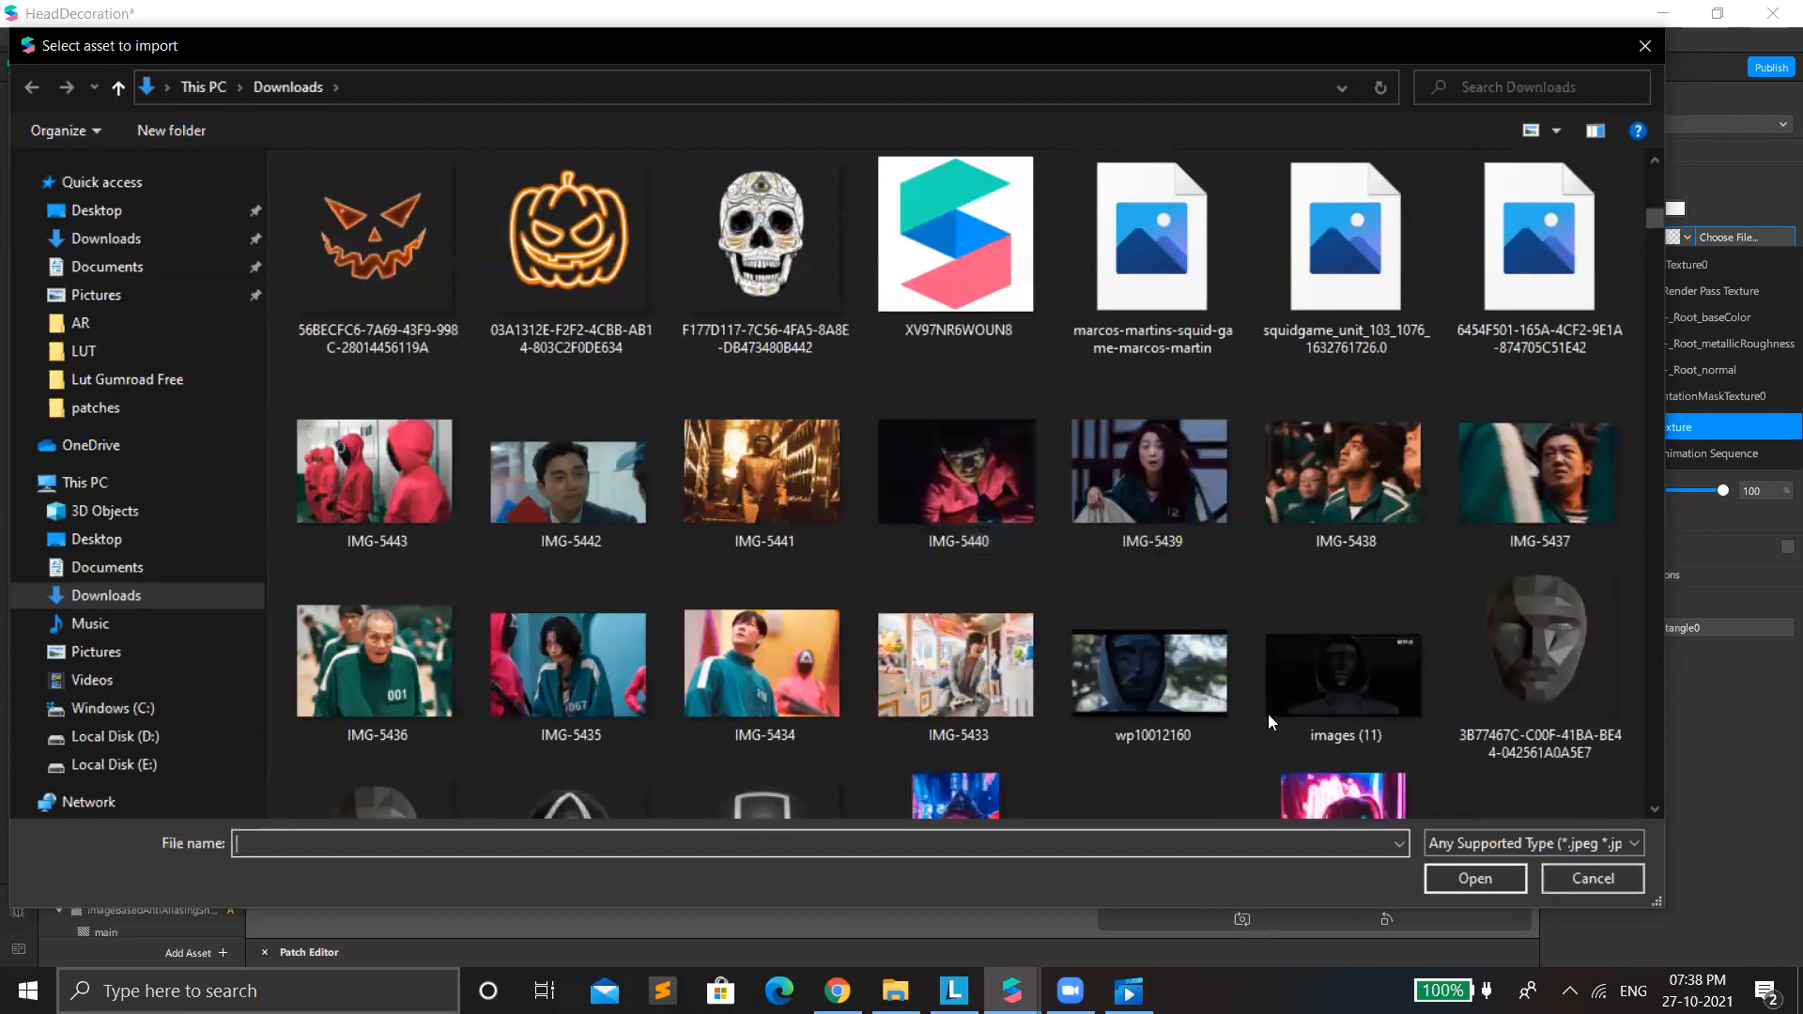
scroll(1268, 713, down, 3)
scroll(1228, 627, up, 5)
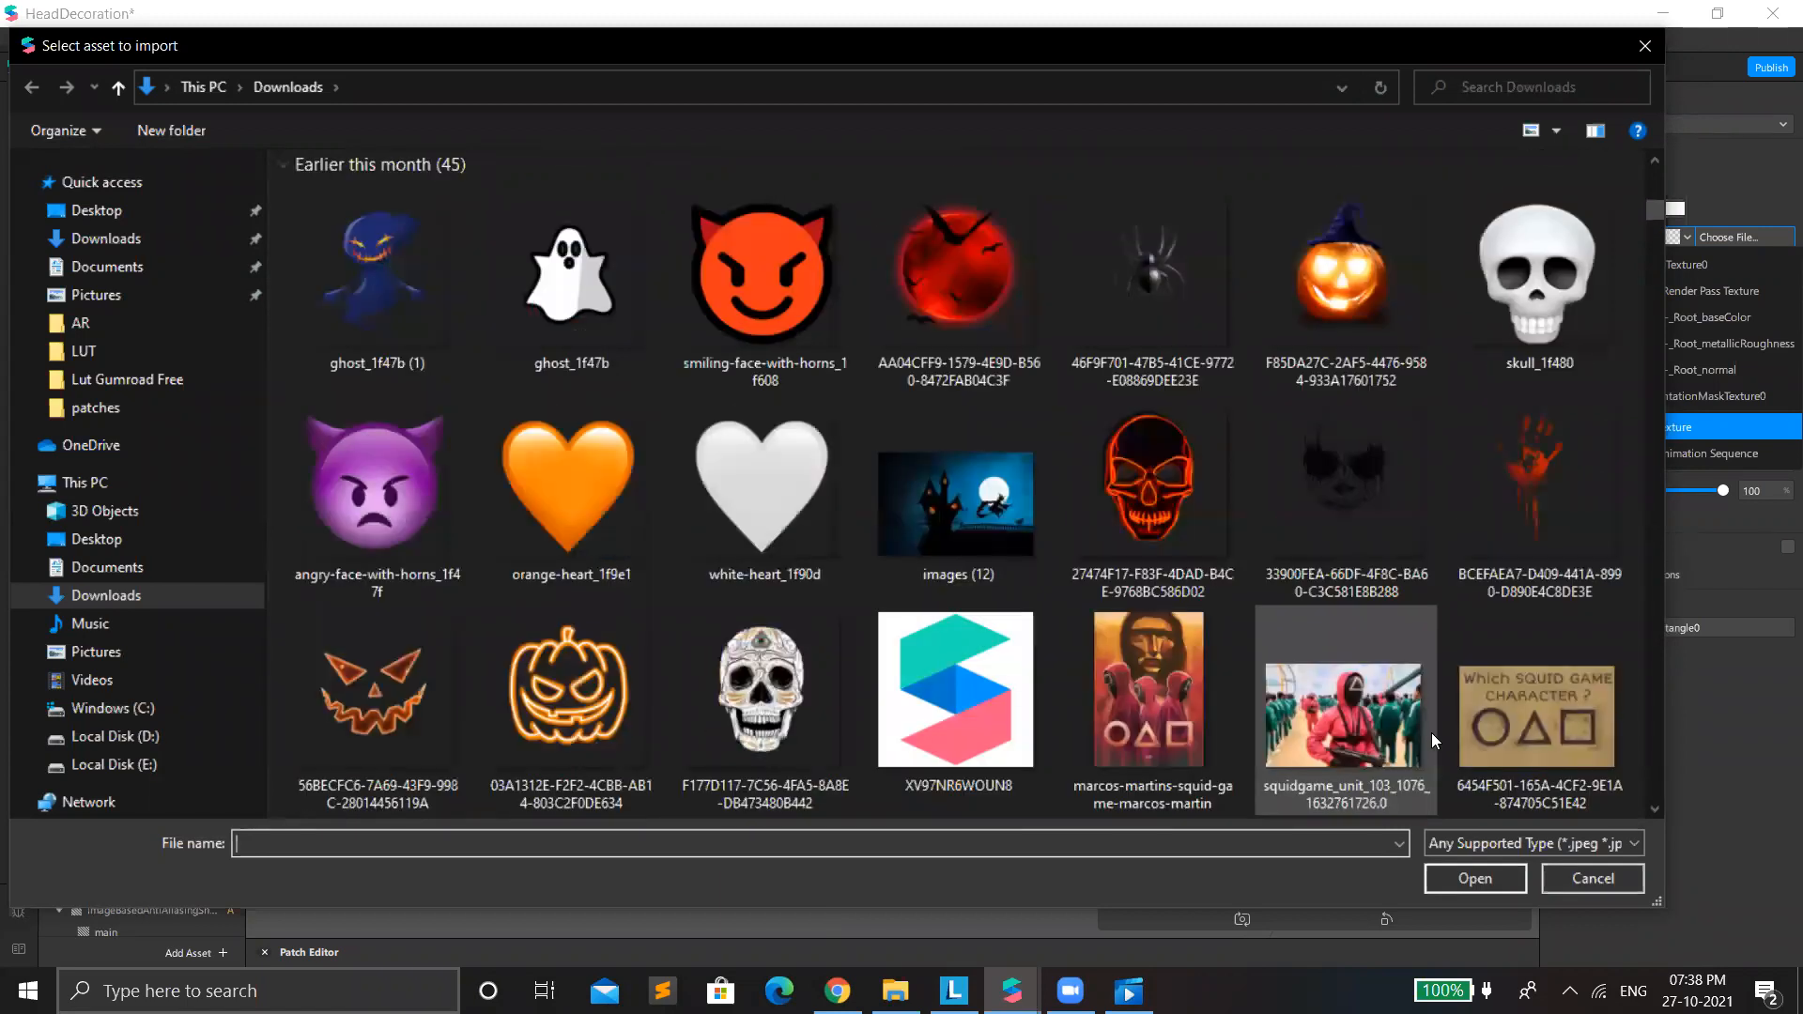
scroll(1433, 658, down, 5)
scroll(1581, 708, up, 4)
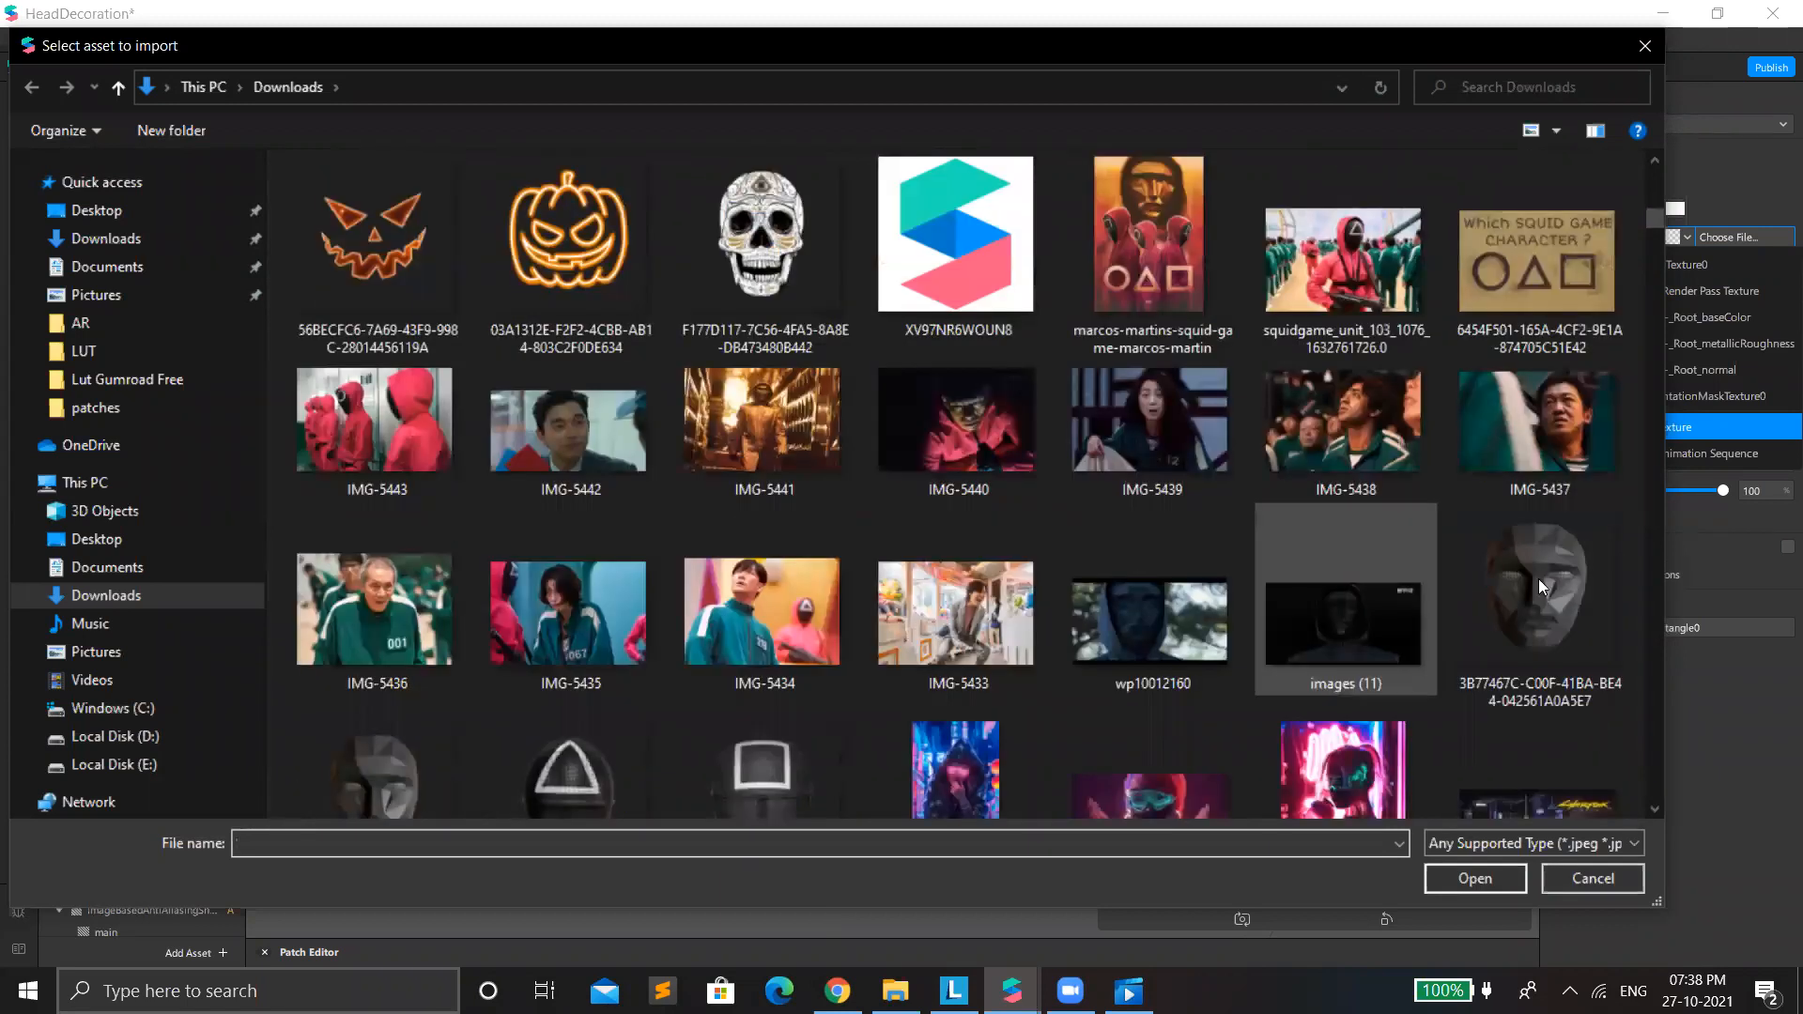
scroll(1538, 579, down, 3)
click(1523, 524)
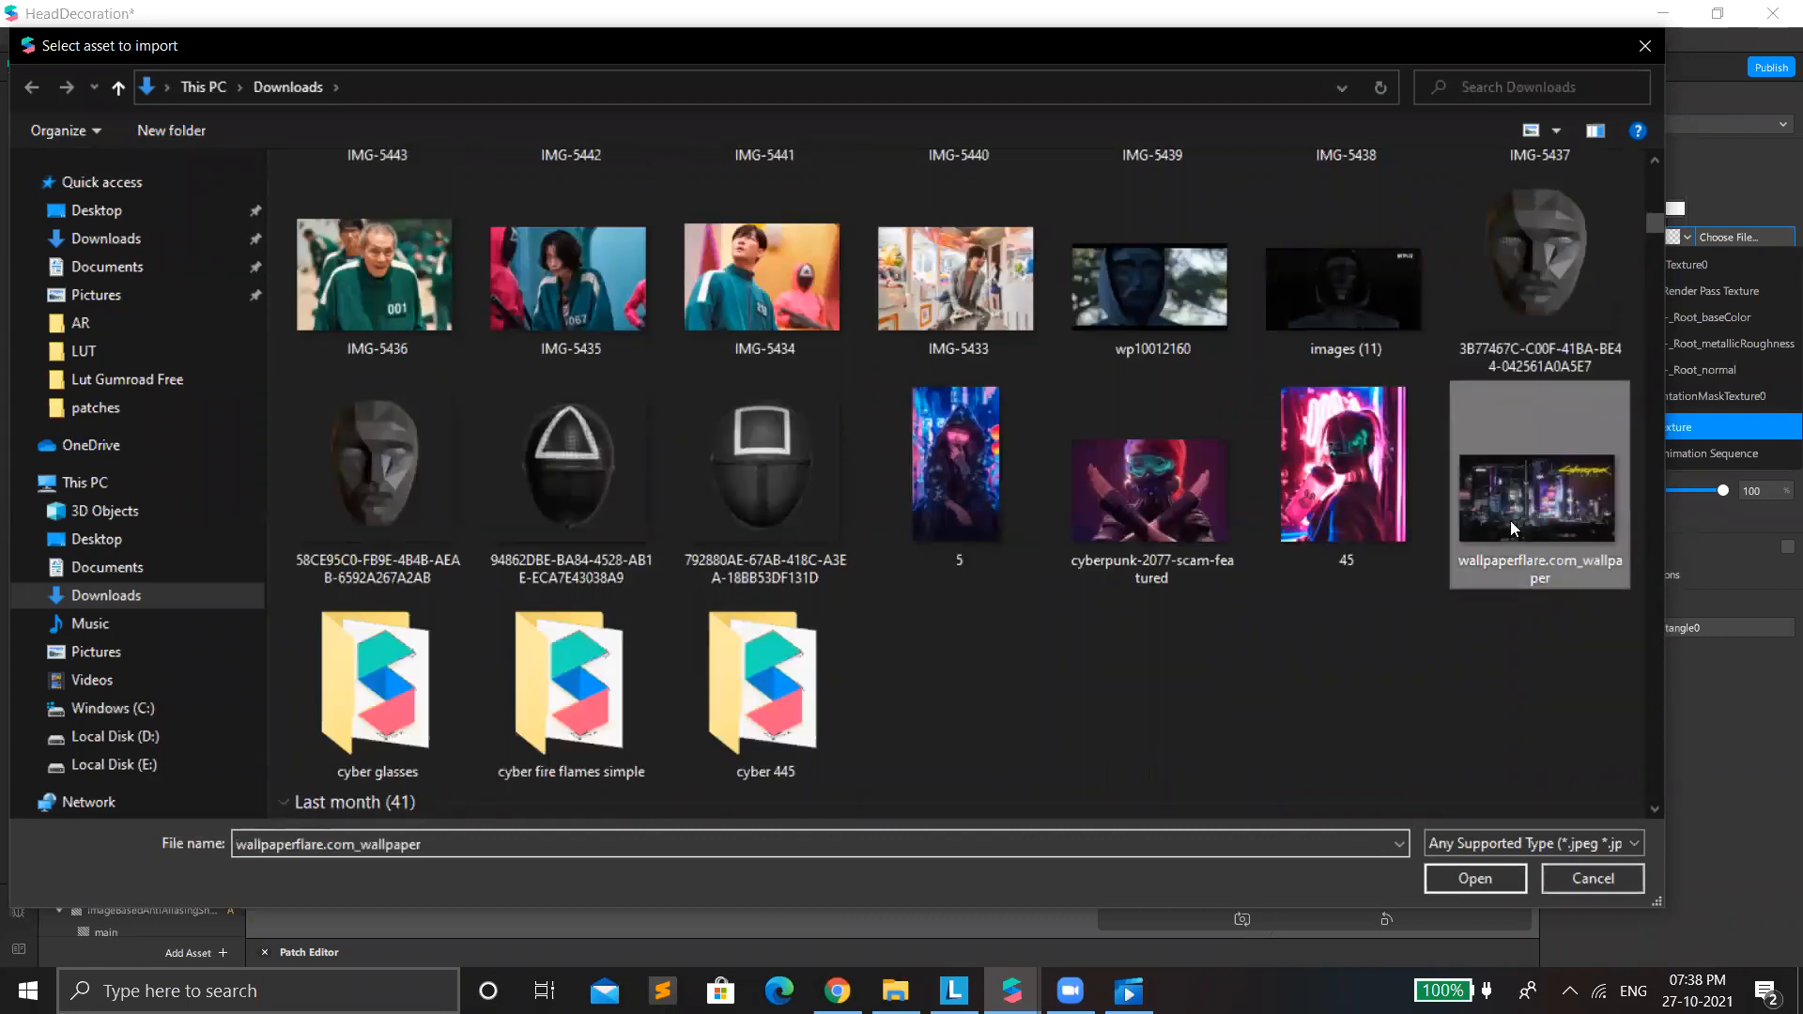
double_click(1510, 521)
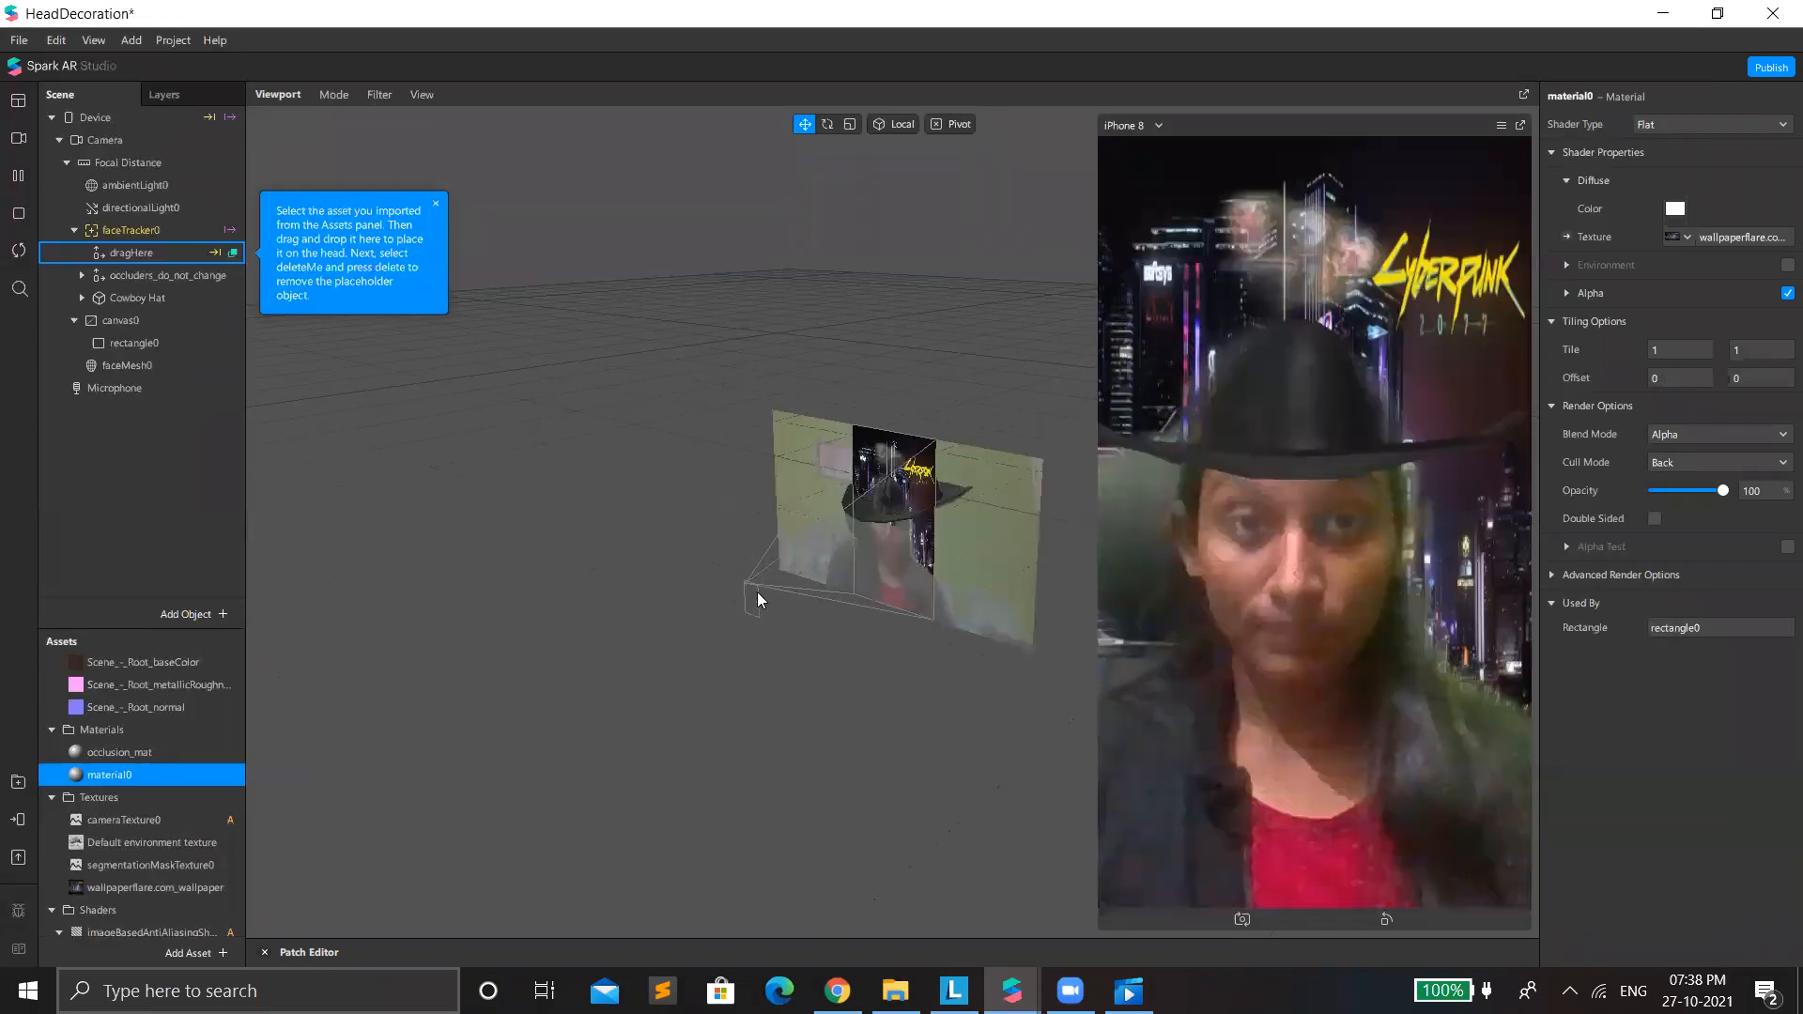
Move the face mesh into faceTracker0 and create a new material for it.
click(161, 370)
drag(145, 232, 137, 240)
drag(158, 320, 158, 320)
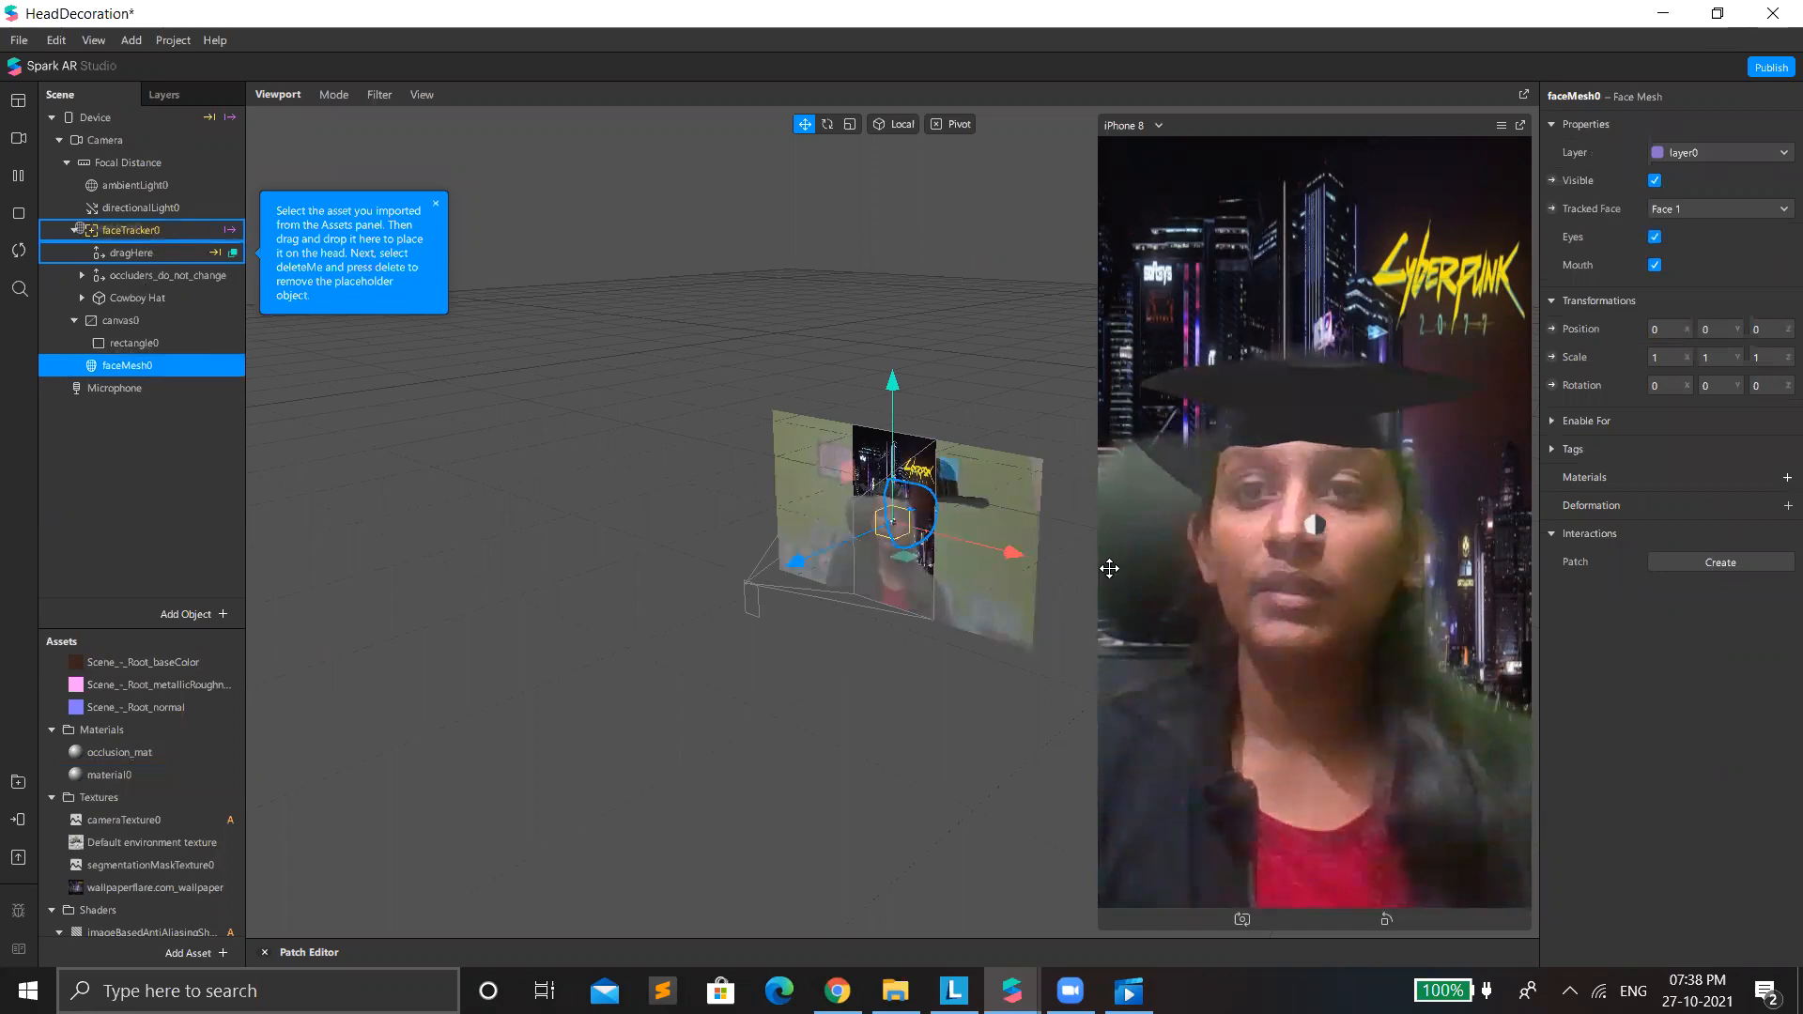
click(1787, 477)
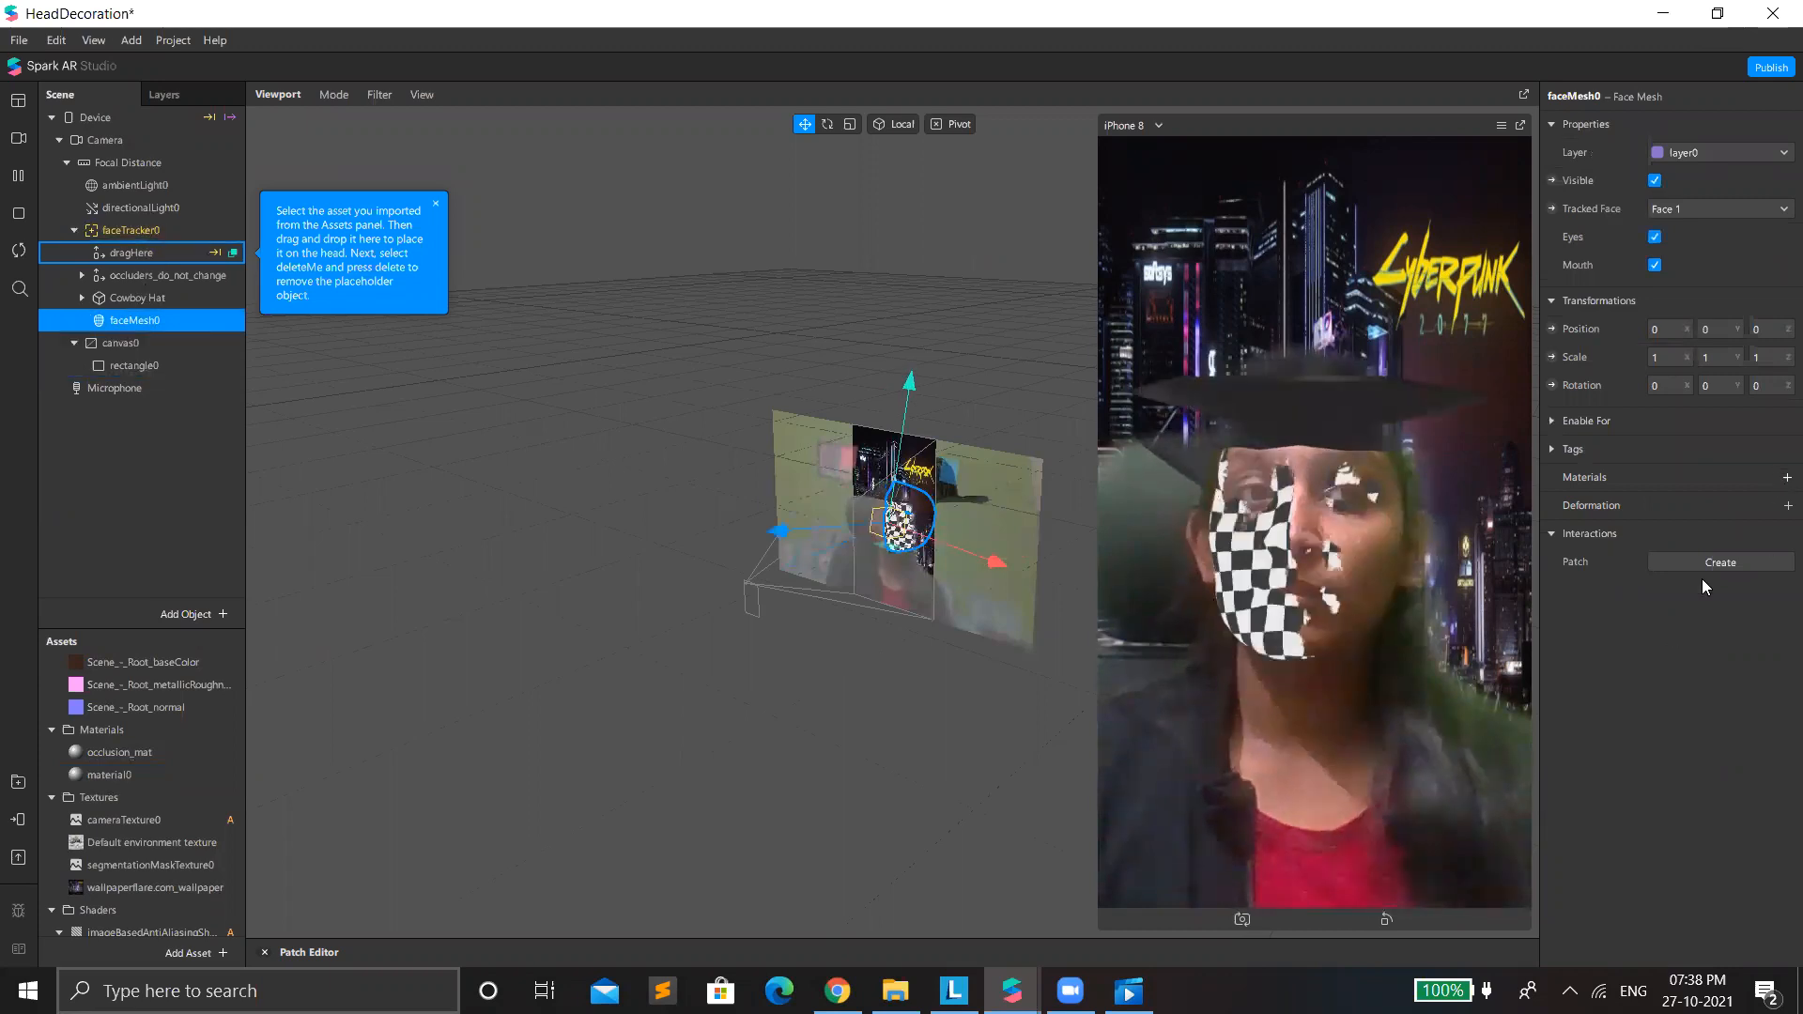
click(1701, 581)
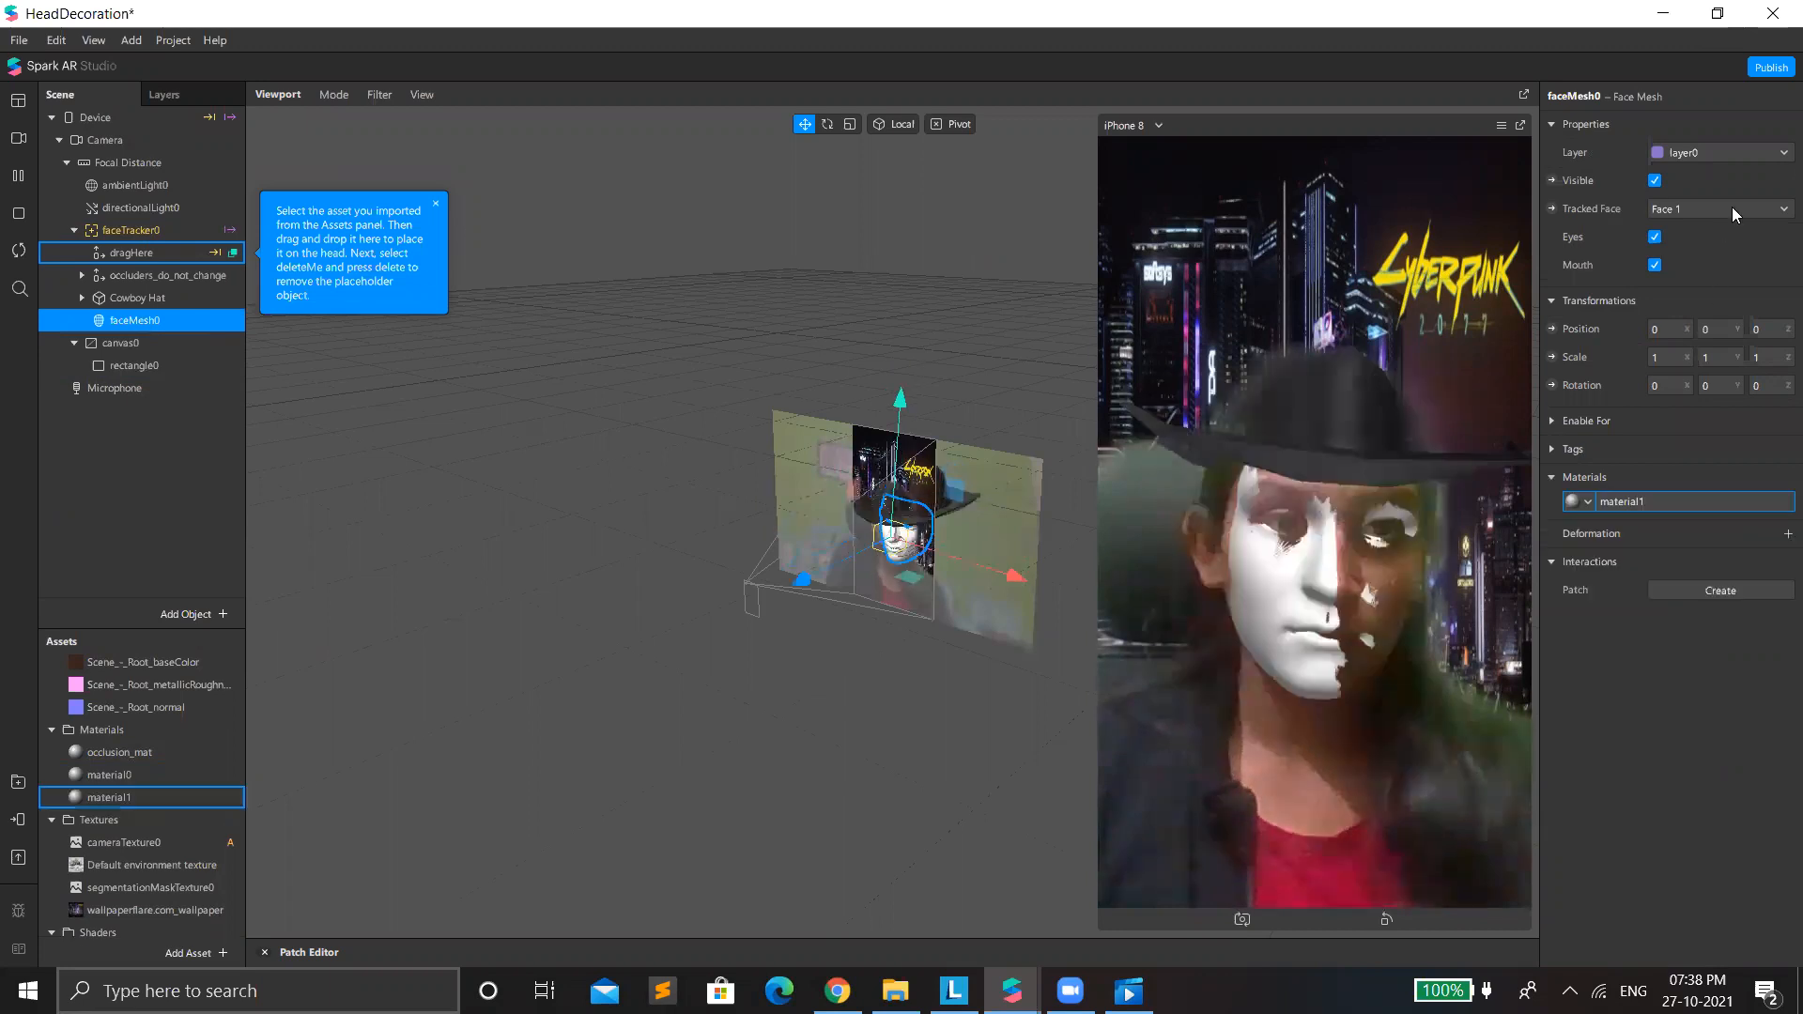
Try the Retouching shader type on material1 and resolve the capability conflict by removing the other capabilities.
click(1711, 126)
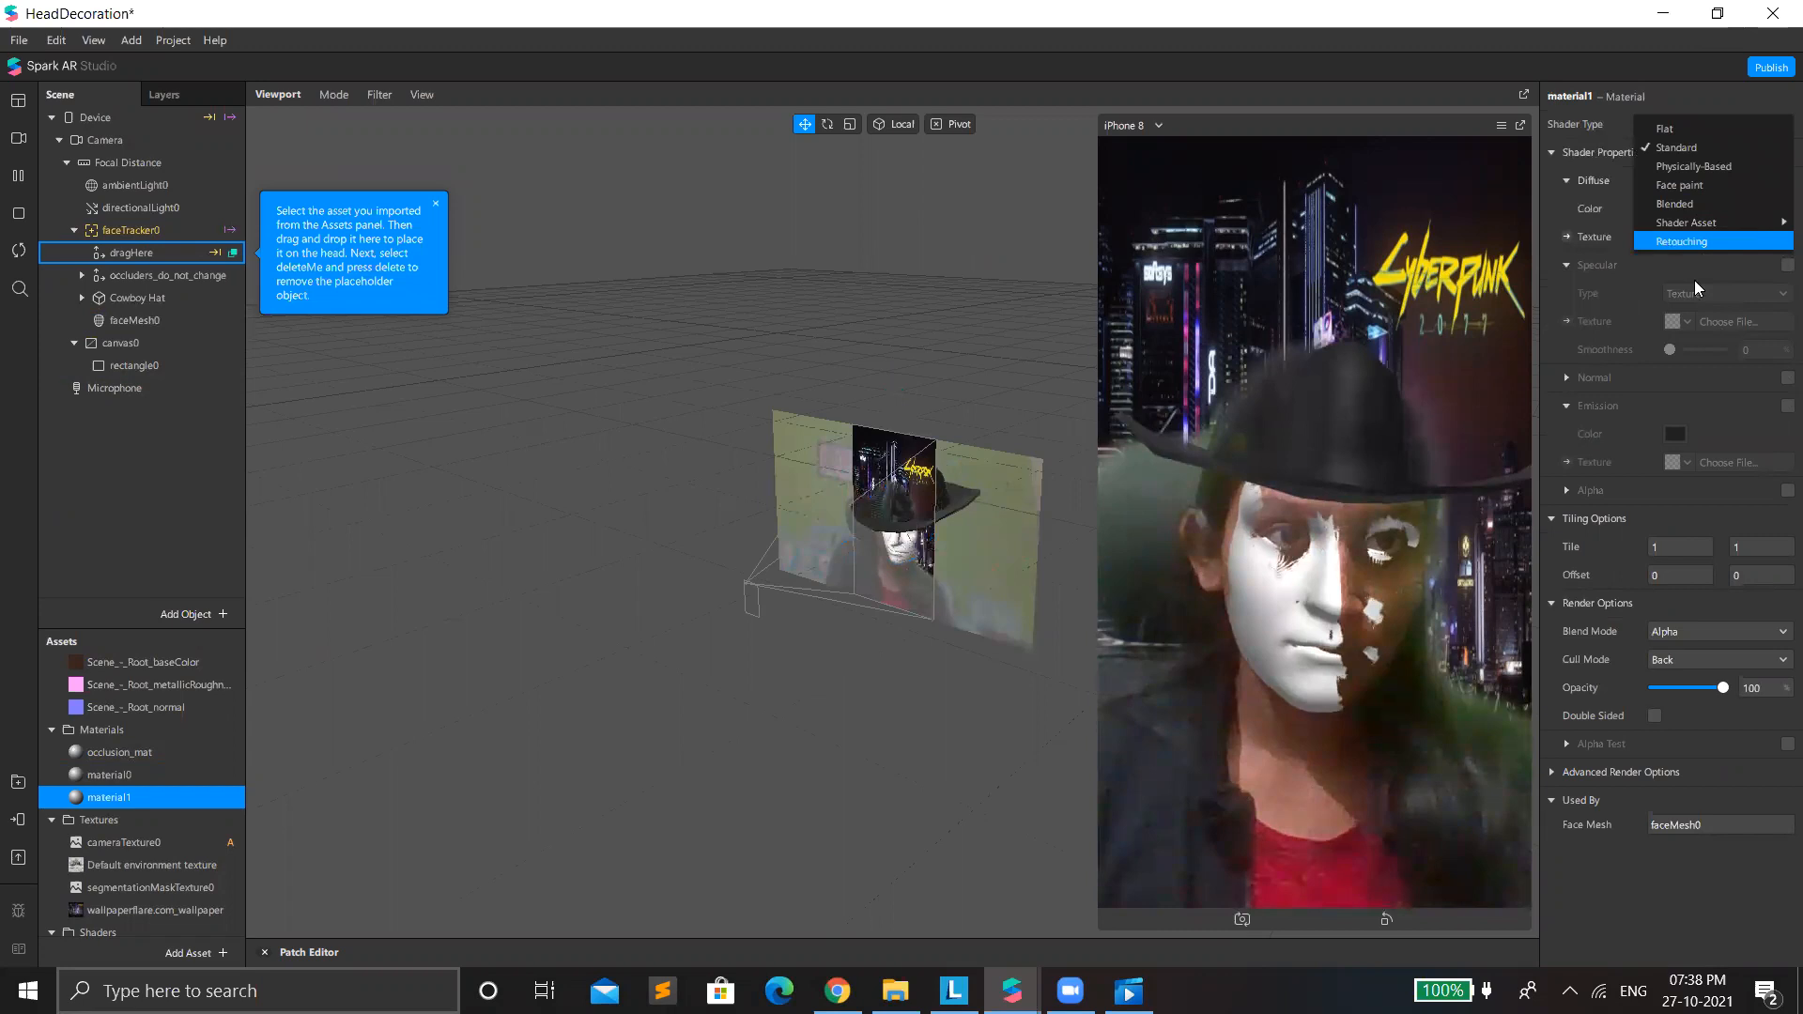
click(1712, 248)
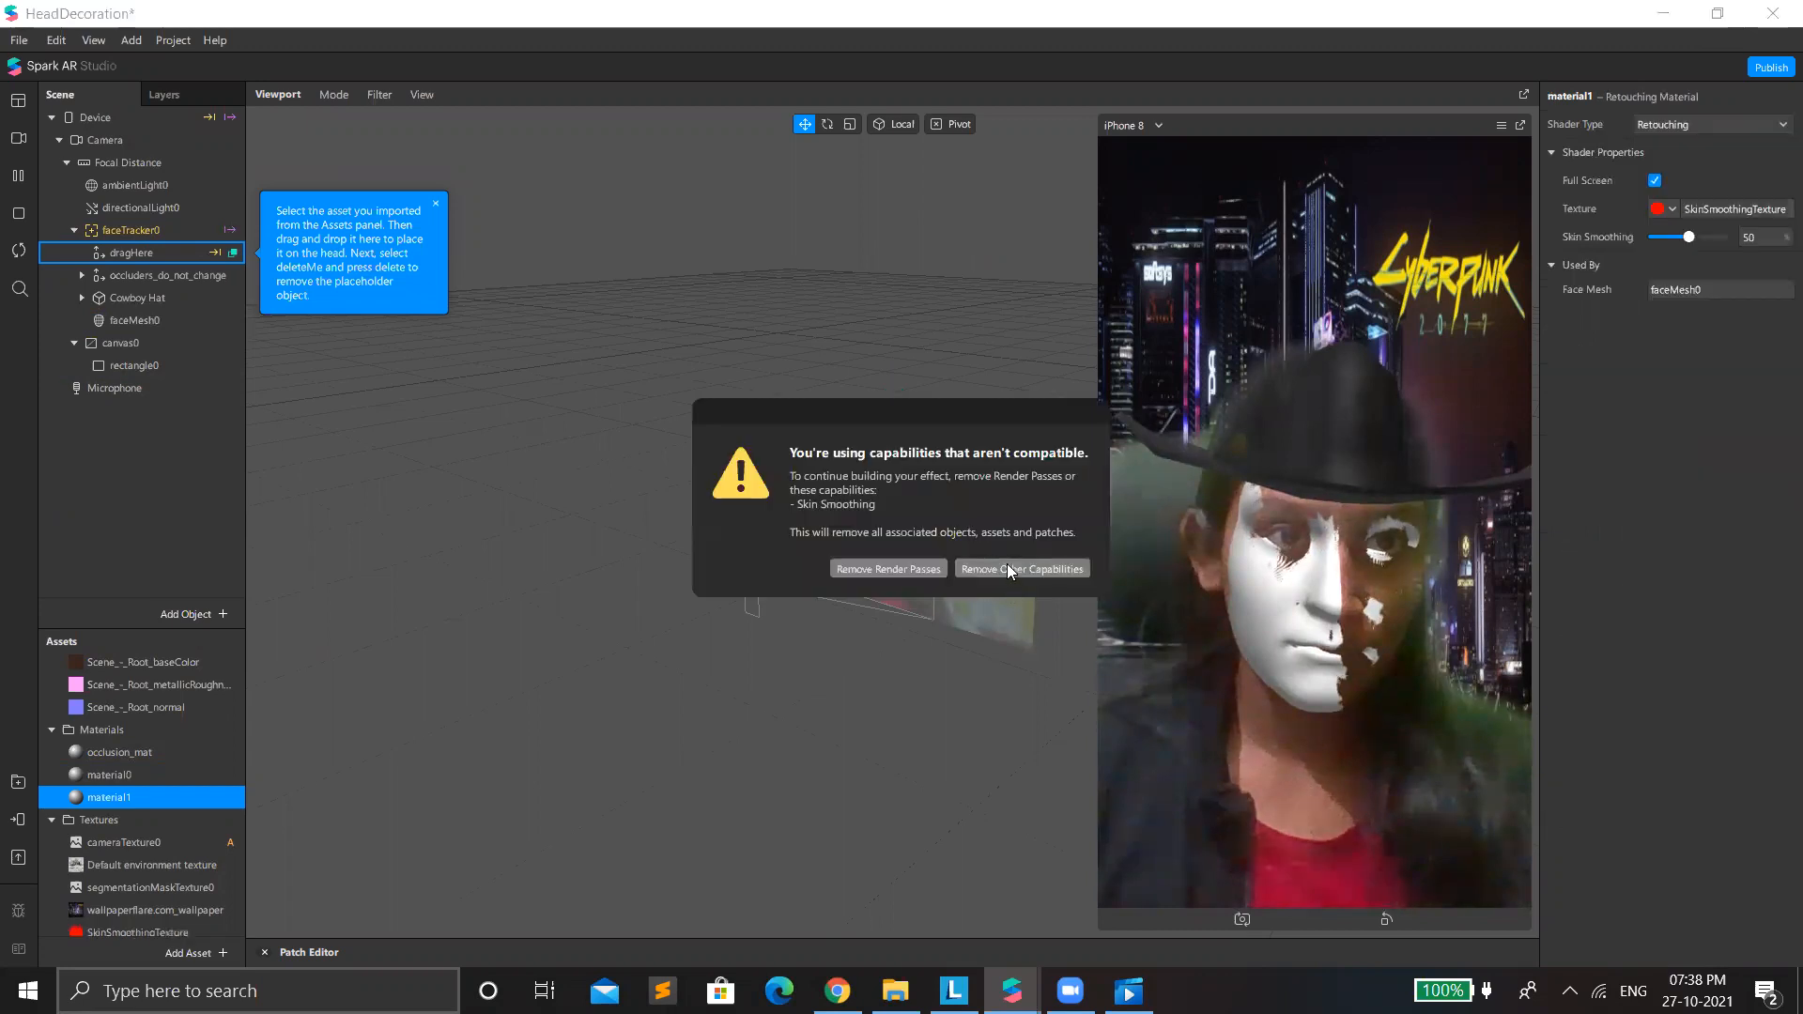
click(1006, 569)
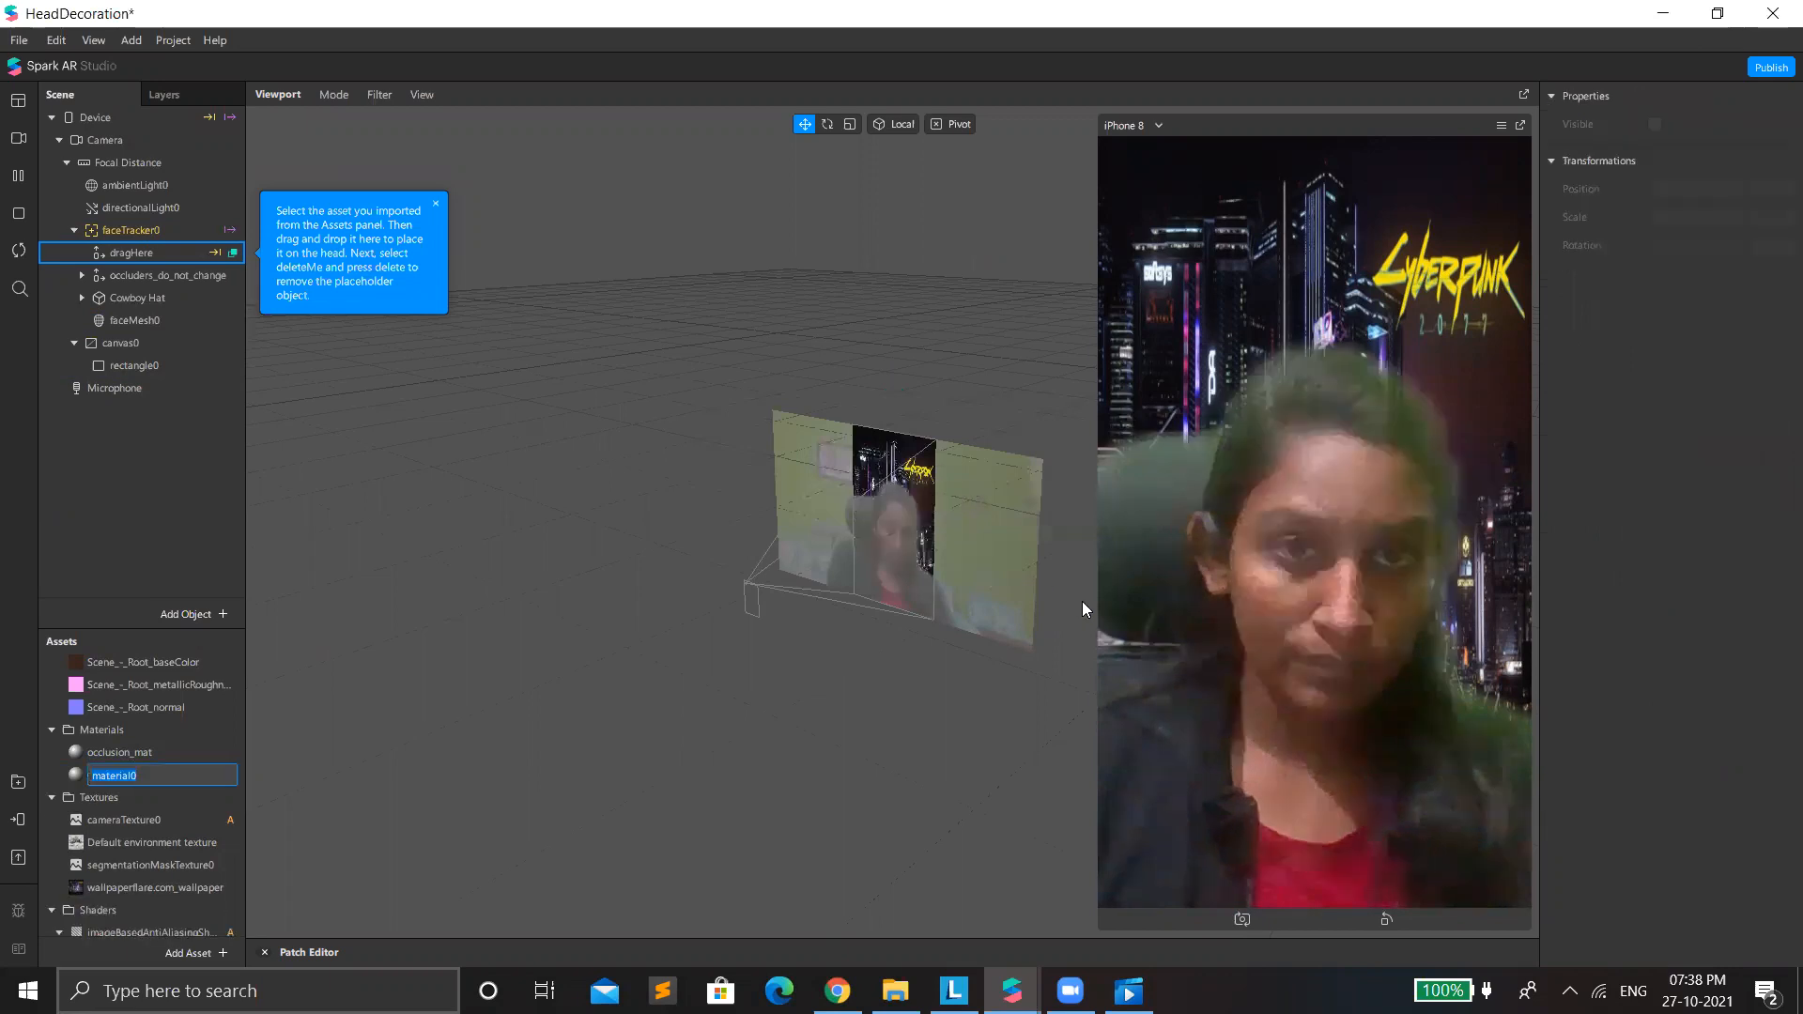
click(1105, 641)
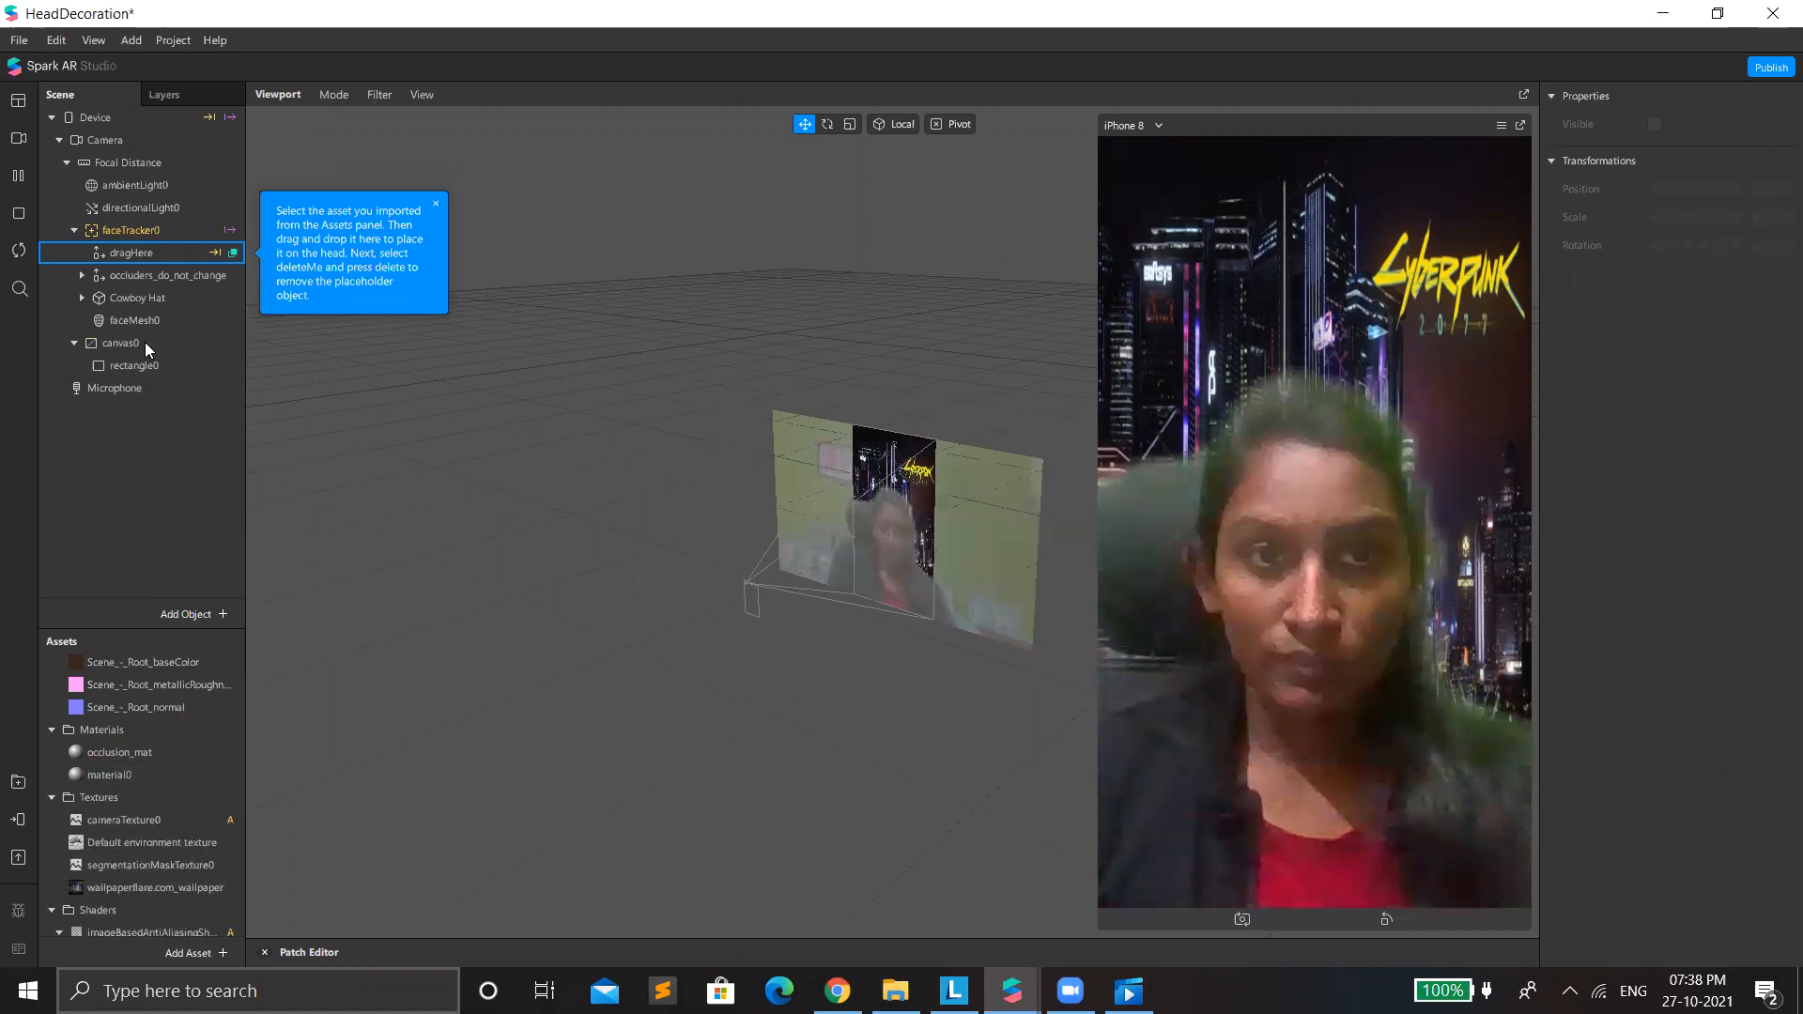
Hide the face mesh under faceTracker0.
click(129, 317)
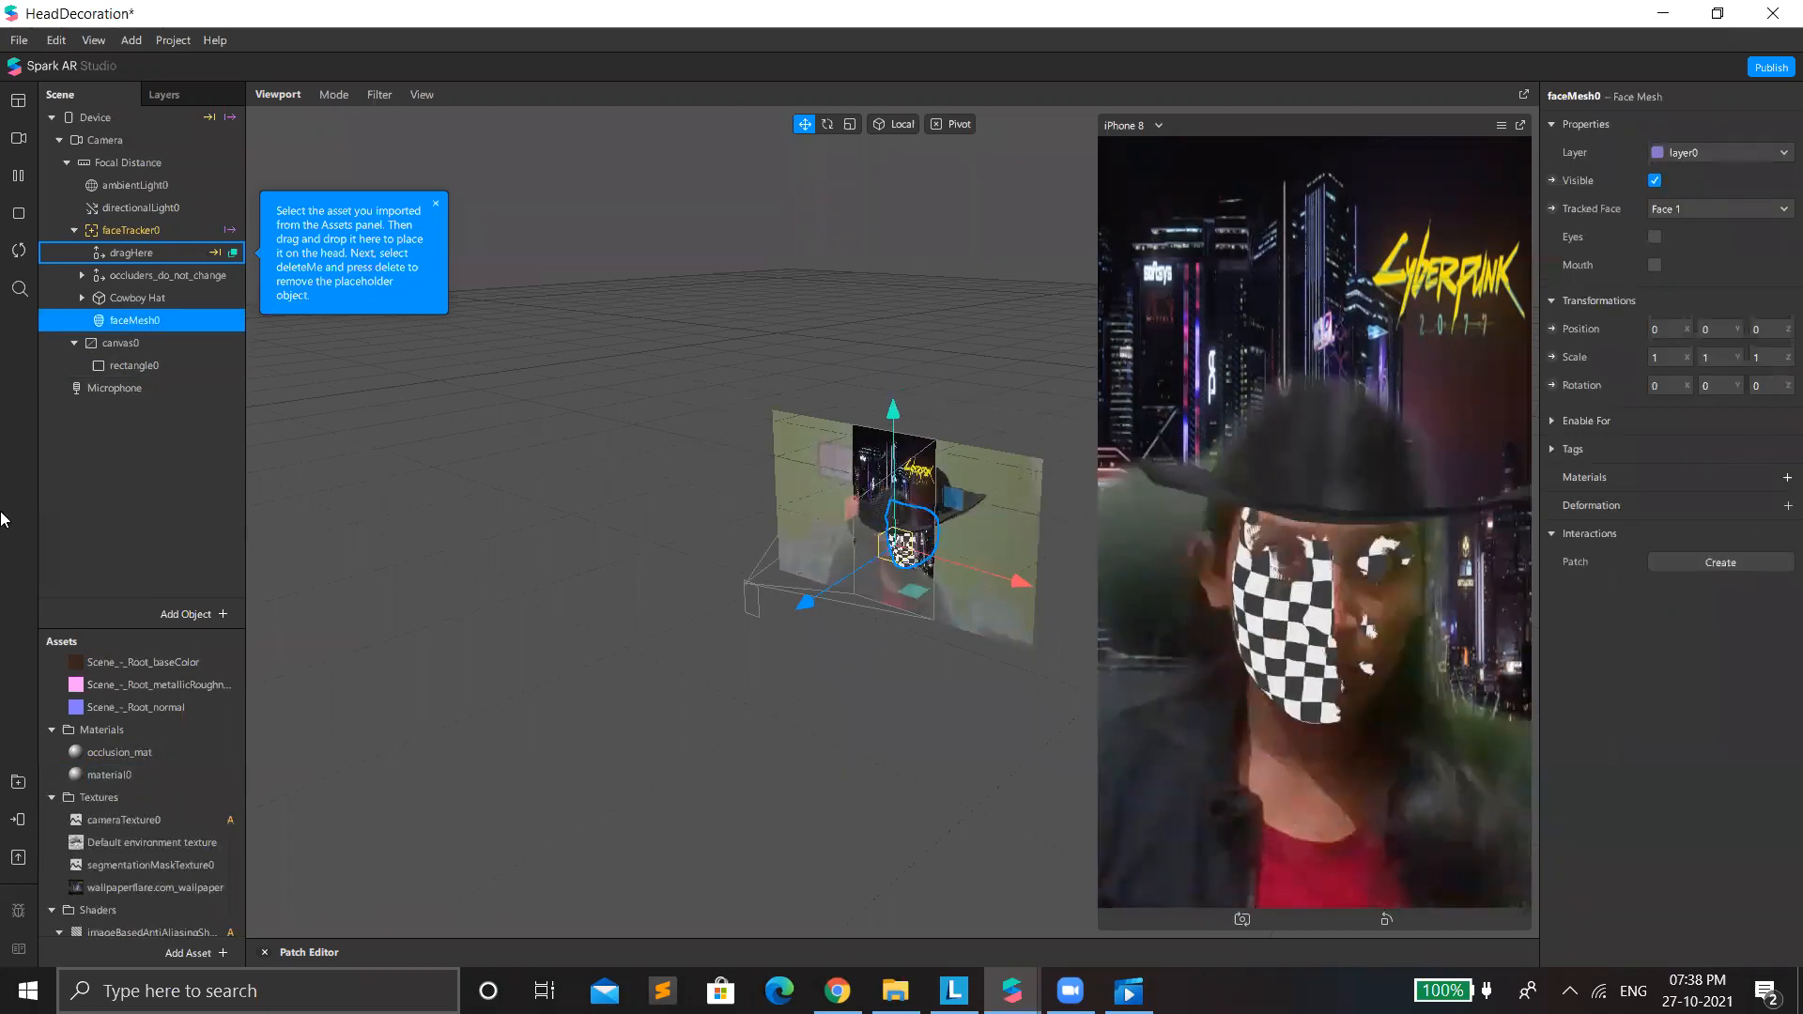
key(ctrl+h)
click(153, 302)
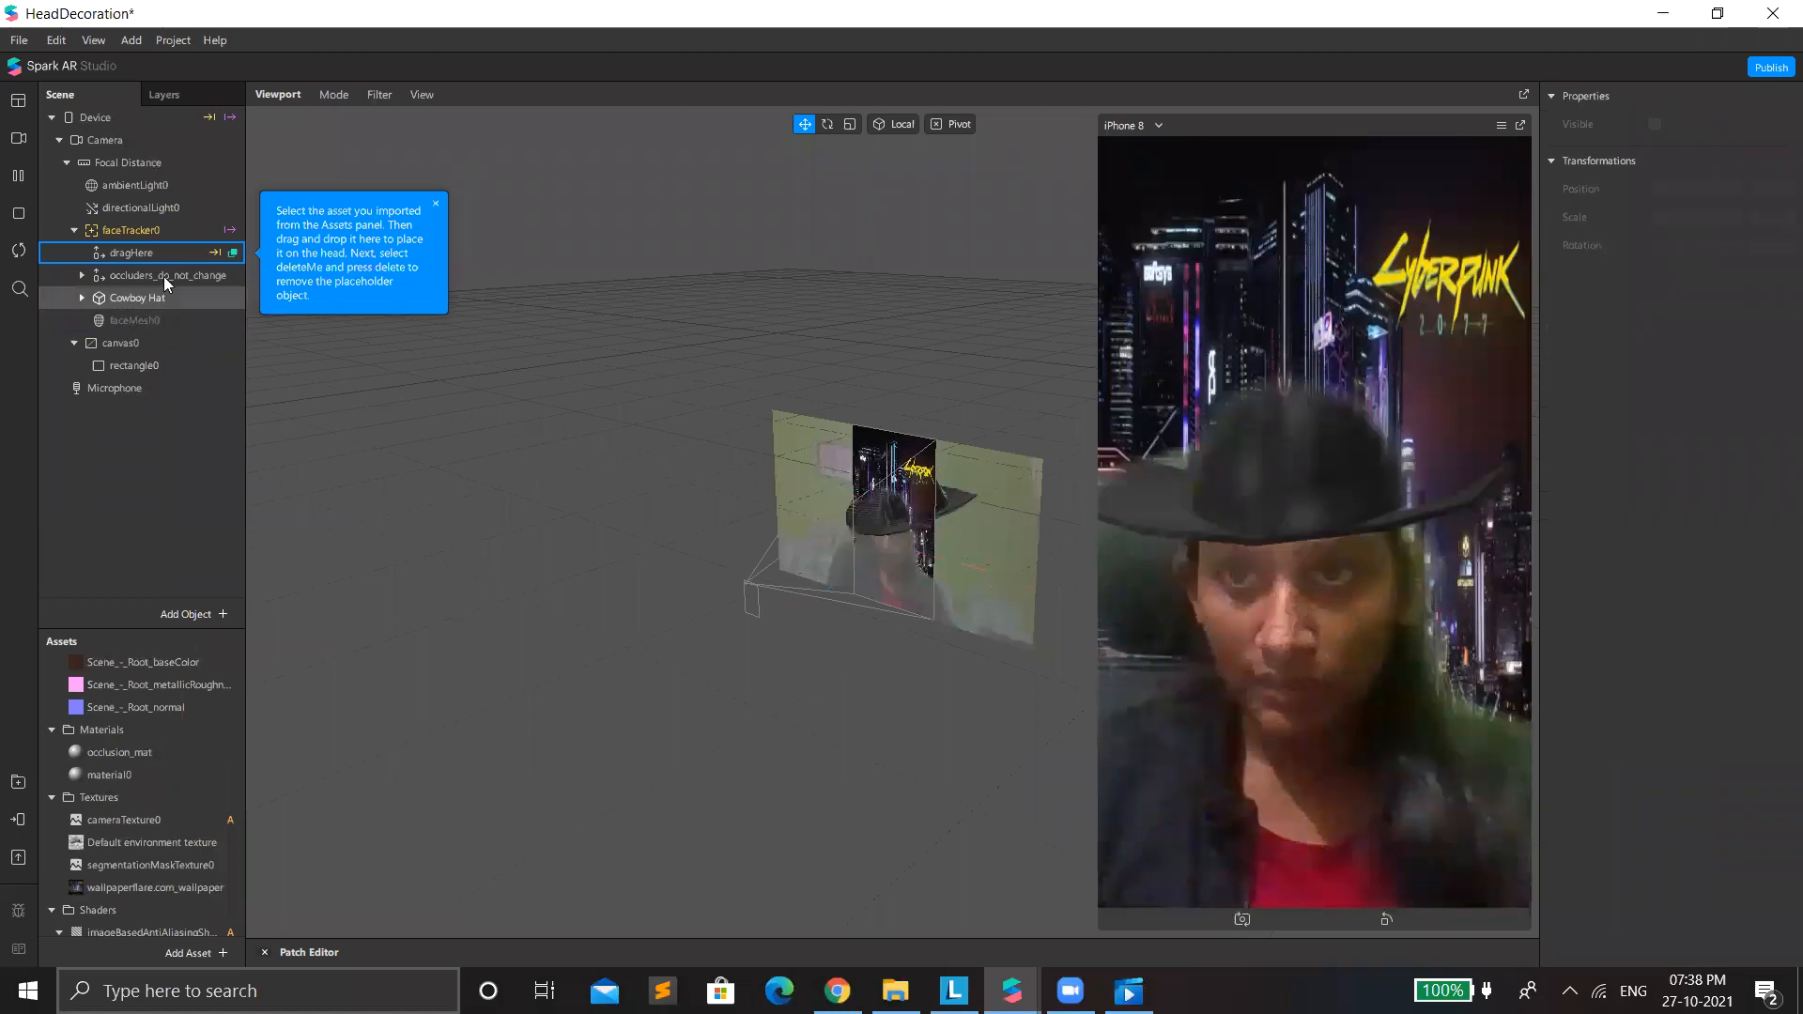
click(218, 320)
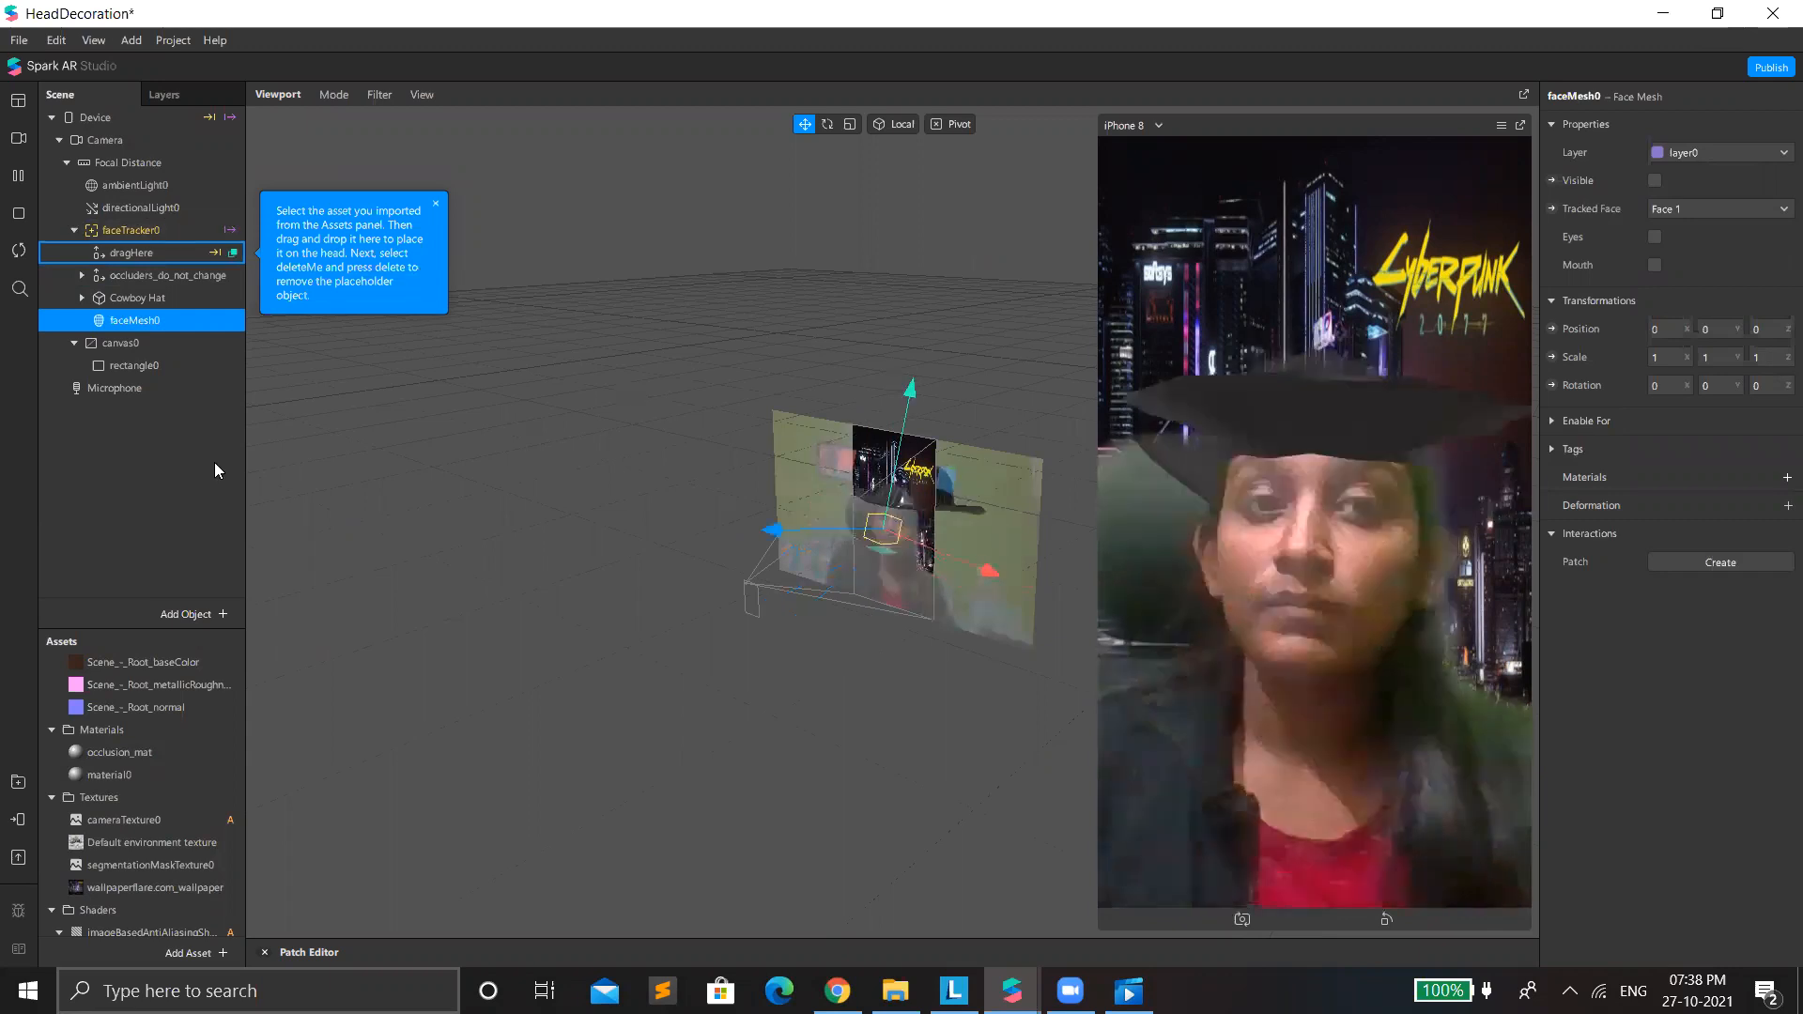
key(Delete)
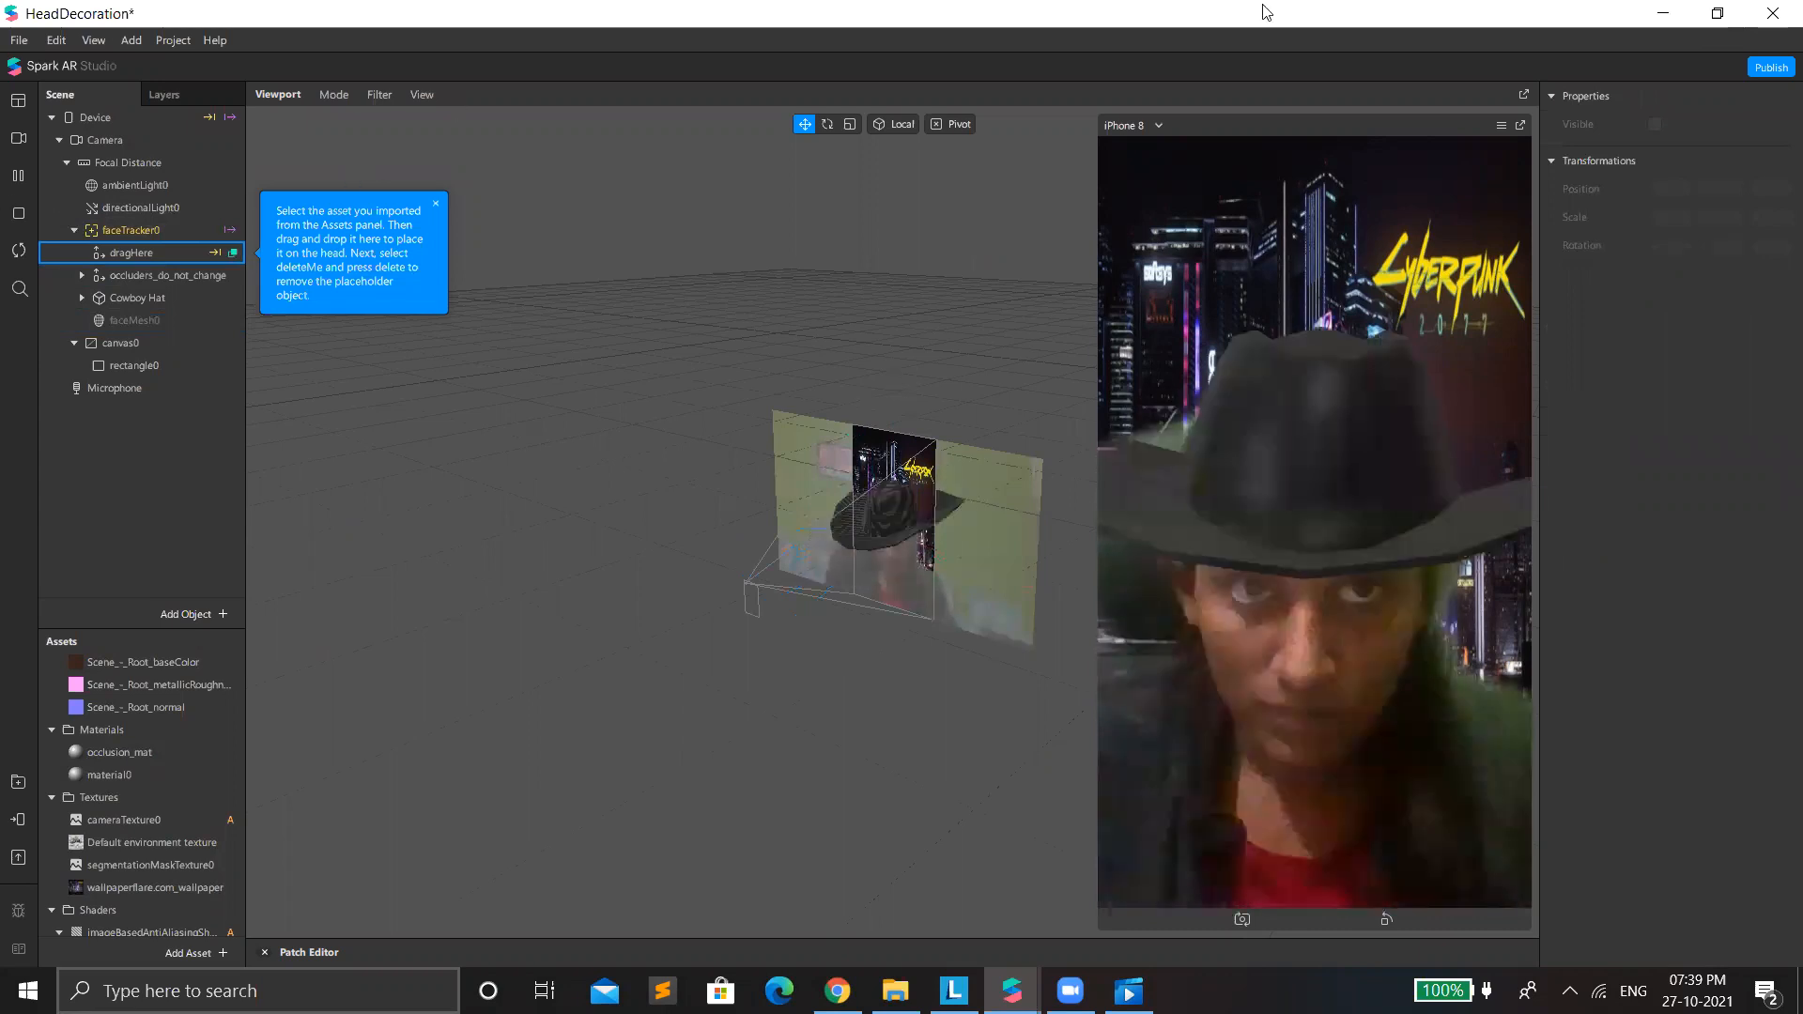
Save the head decoration project in Downloads under the name Project 05.
click(17, 41)
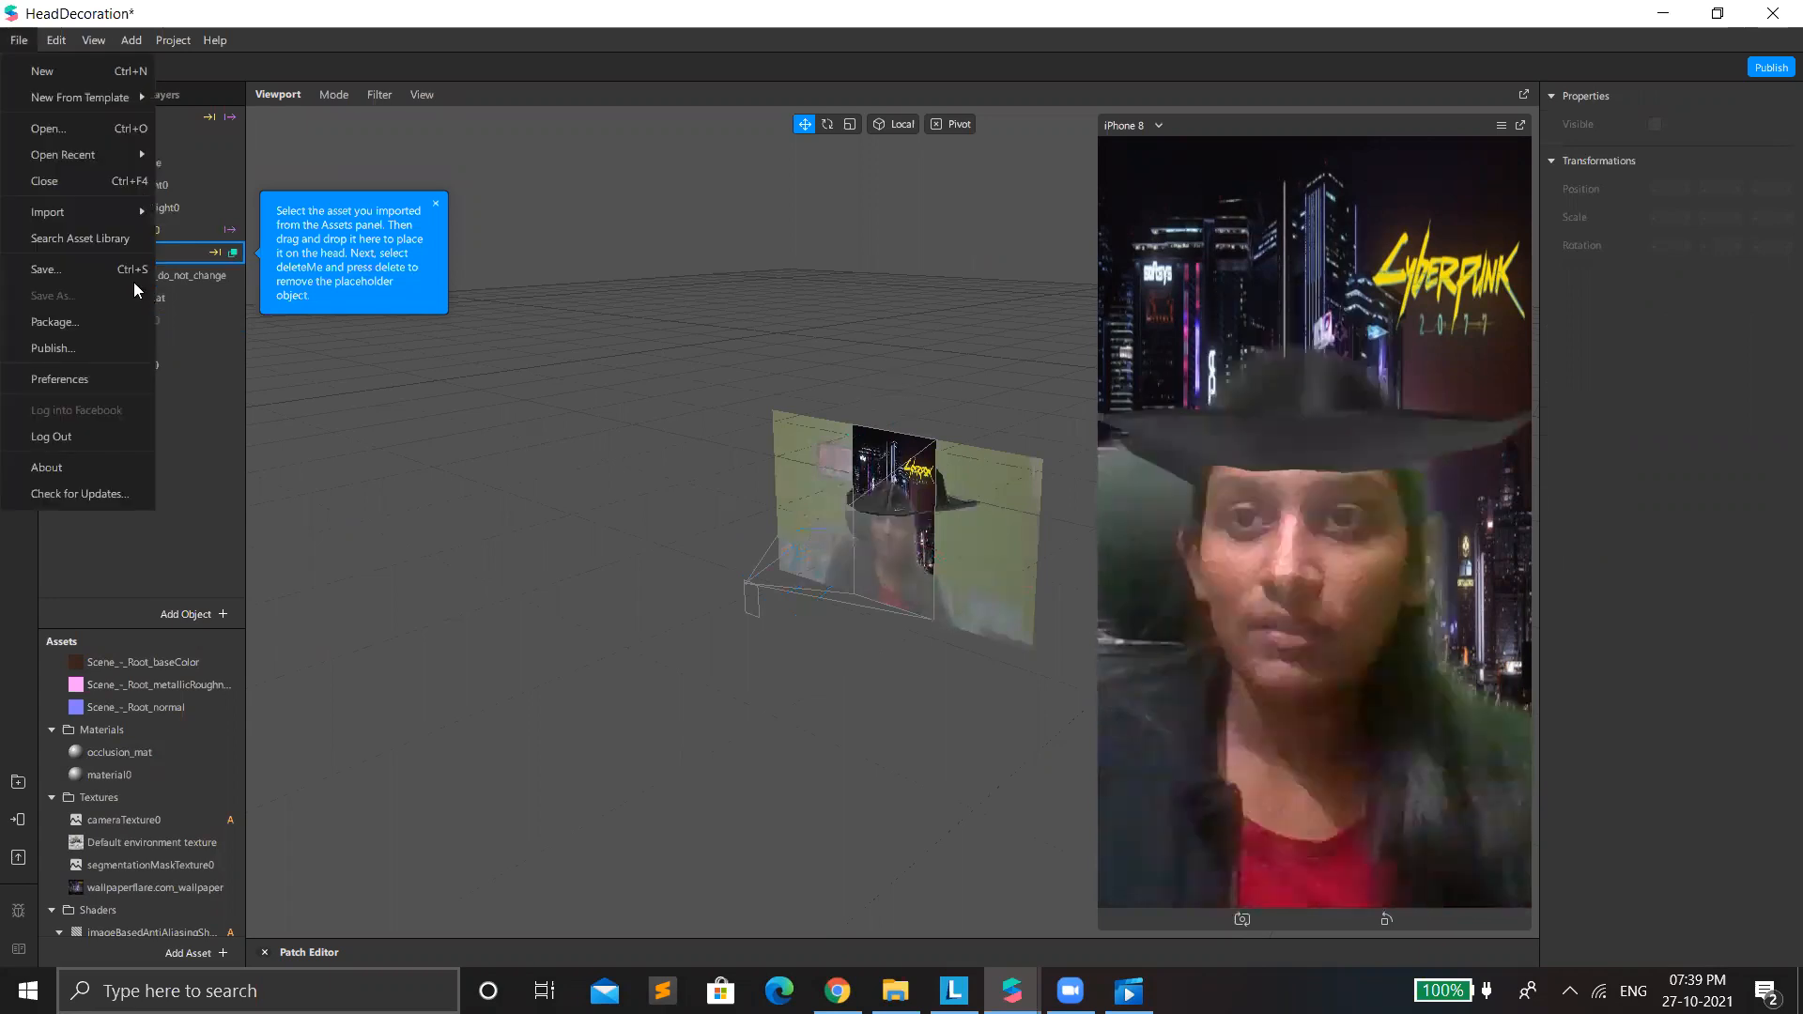
click(512, 437)
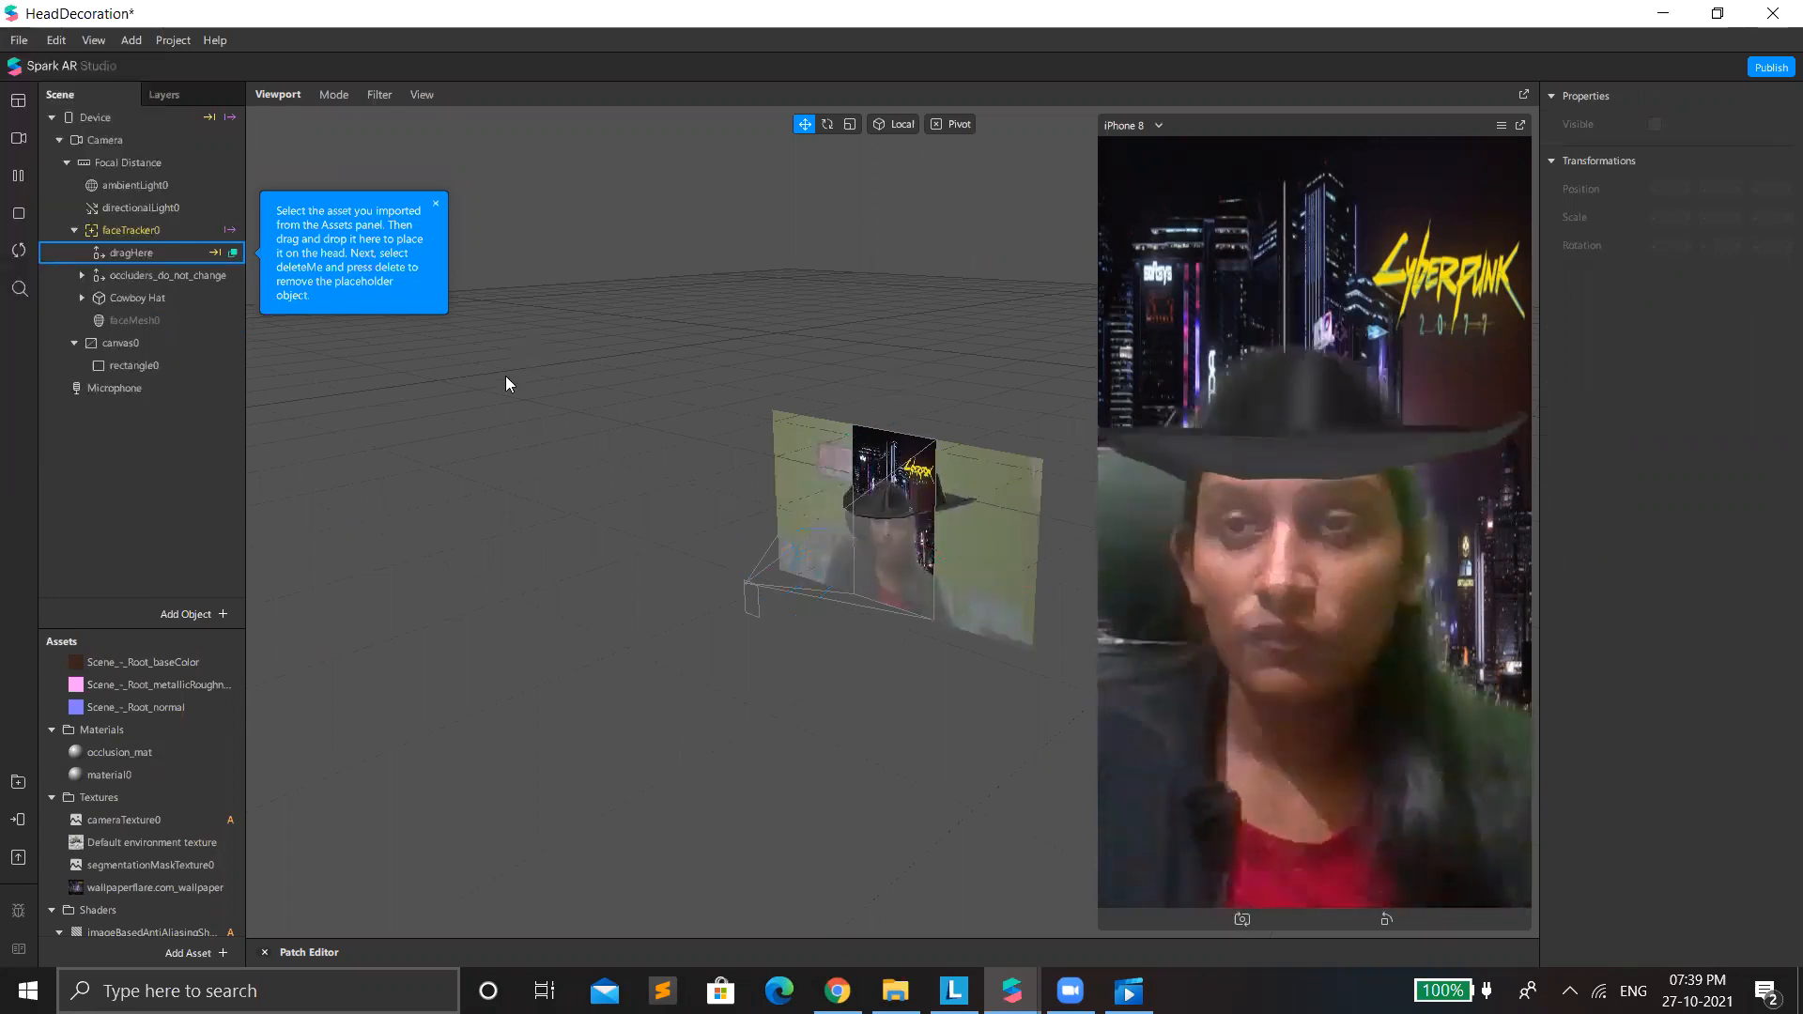
key(ctrl+s)
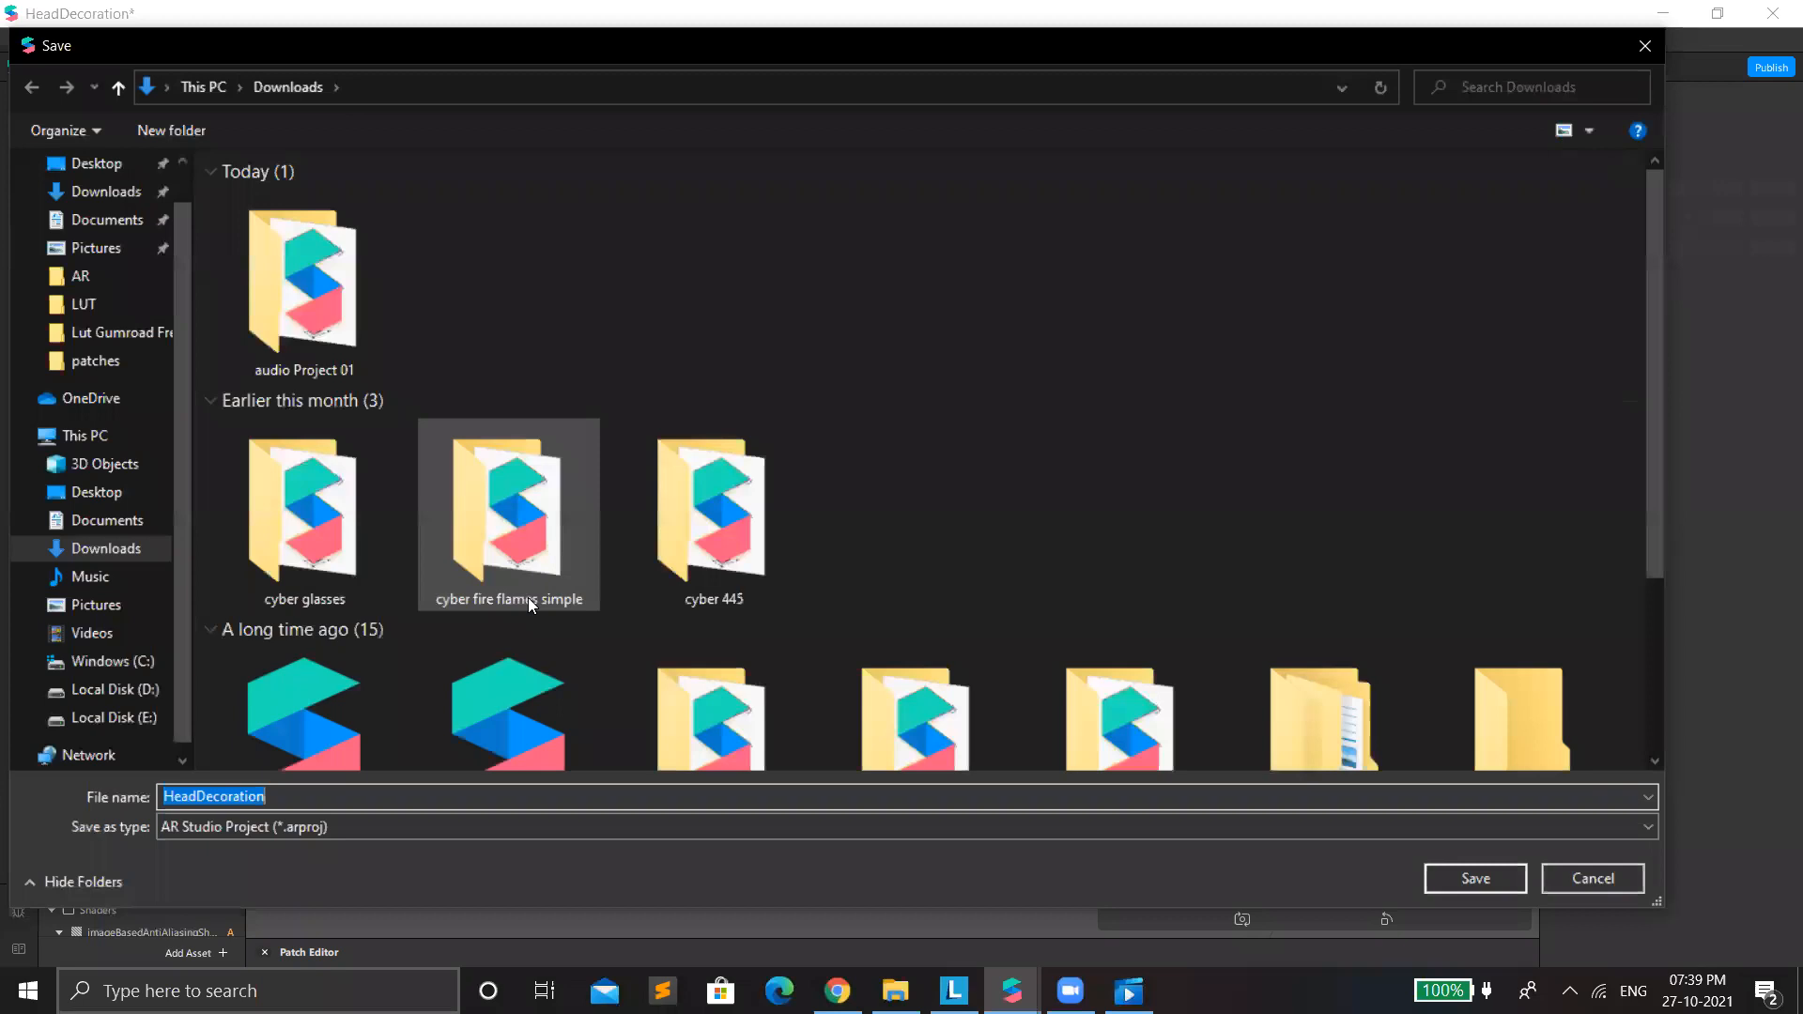
key(End)
key(BackSpace)
key(BackSpace)
key(BackSpace)
key(BackSpace)
key(BackSpace)
key(BackSpace)
key(BackSpace)
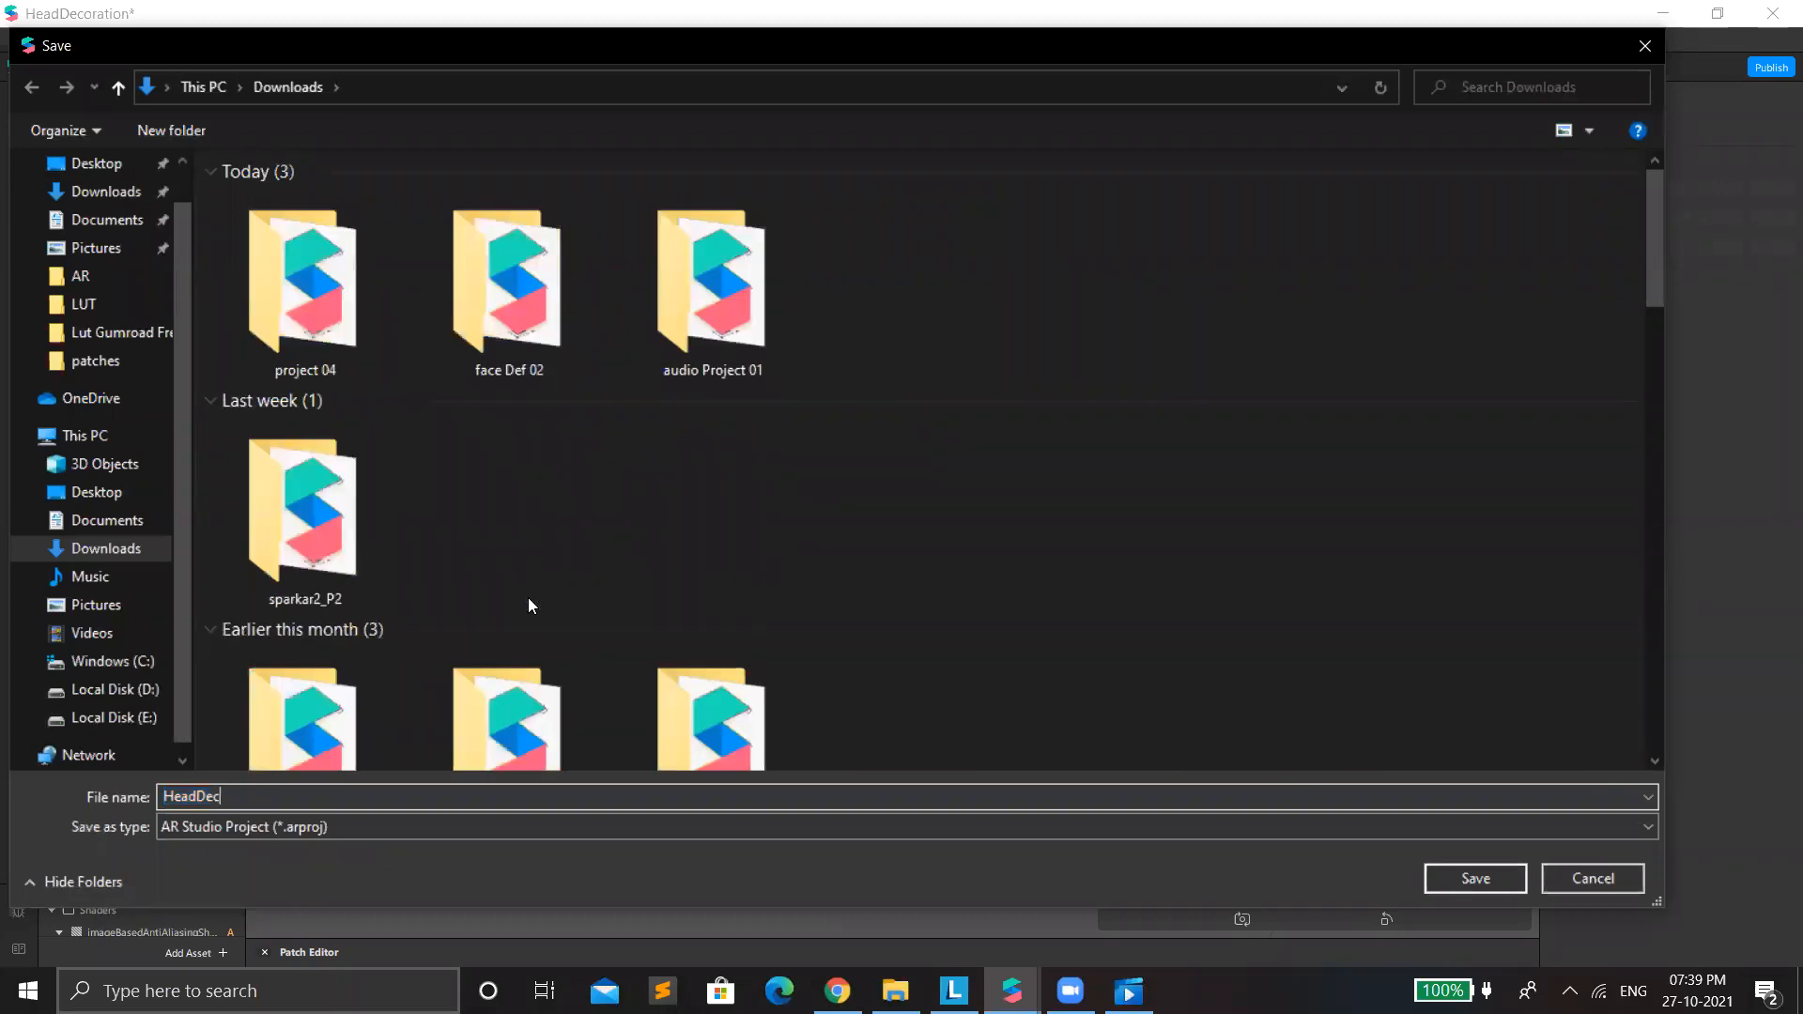
key(BackSpace)
key(BackSpace)
key(BackSpace)
key(BackSpace)
key(BackSpace)
key(BackSpace)
key(BackSpace)
text(Project 05)
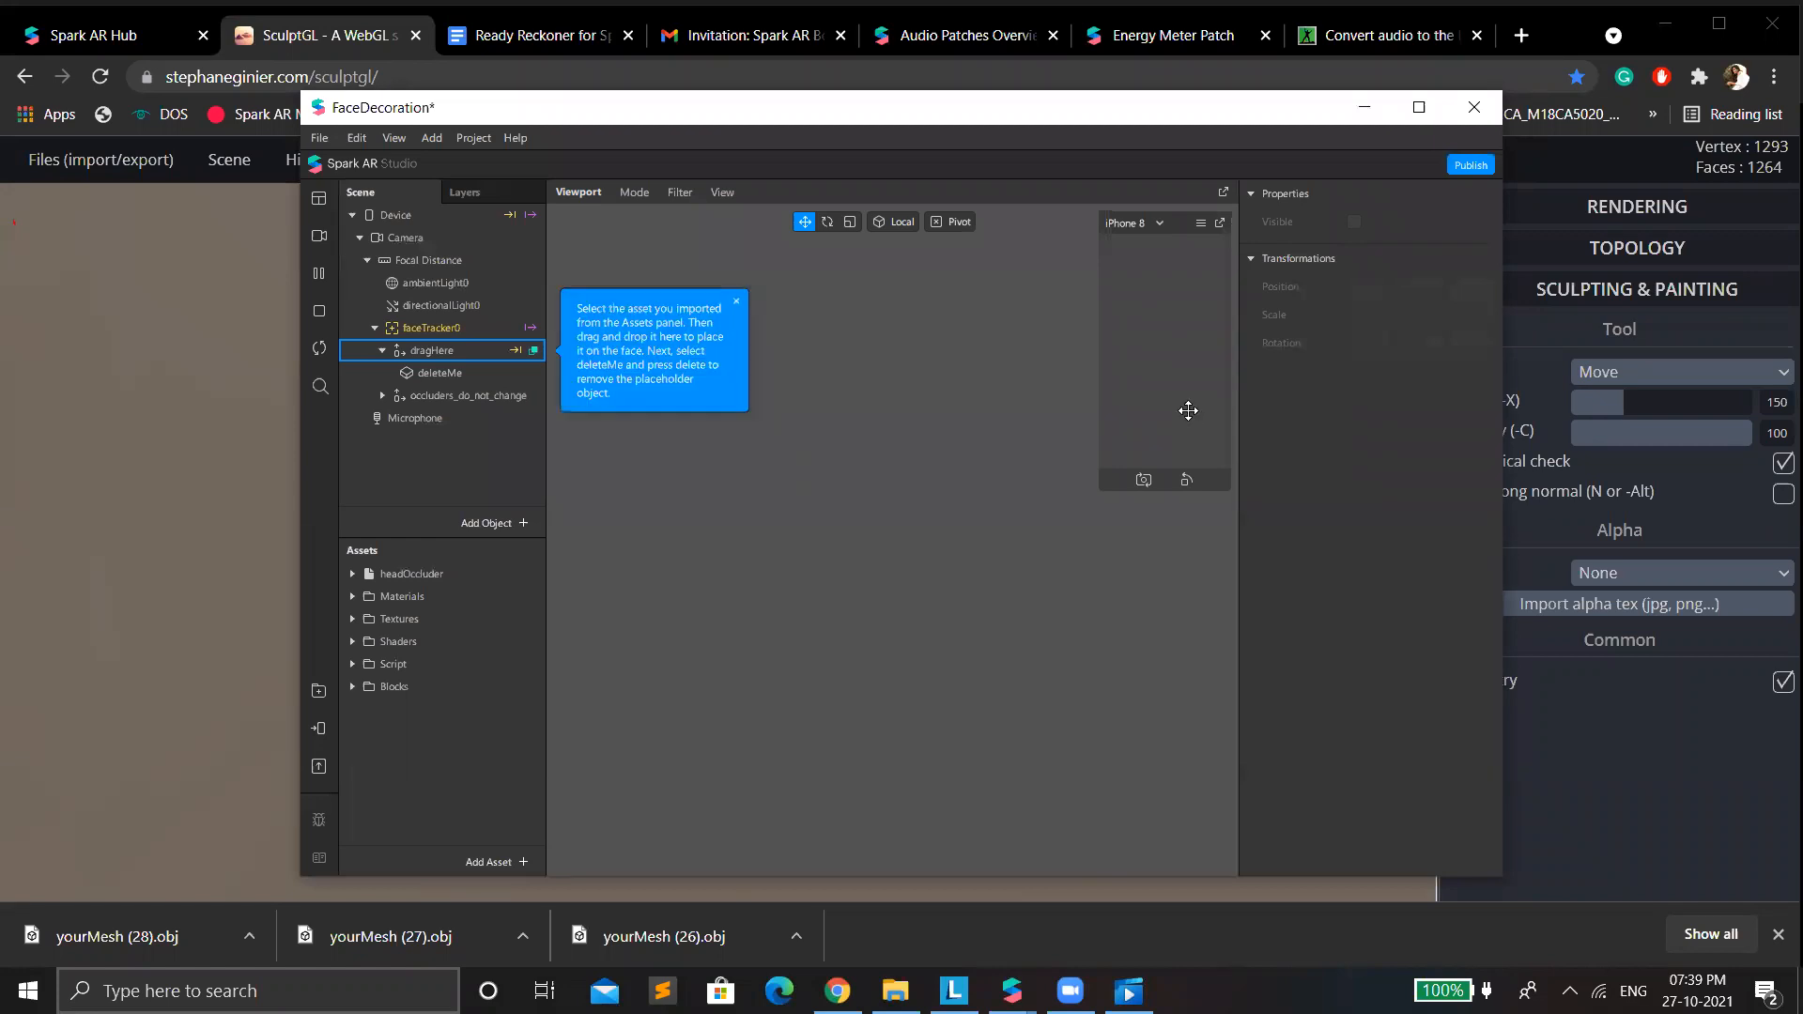
Maximize the FaceDecoration project window and enlarge its iPhone 8 preview.
click(1418, 107)
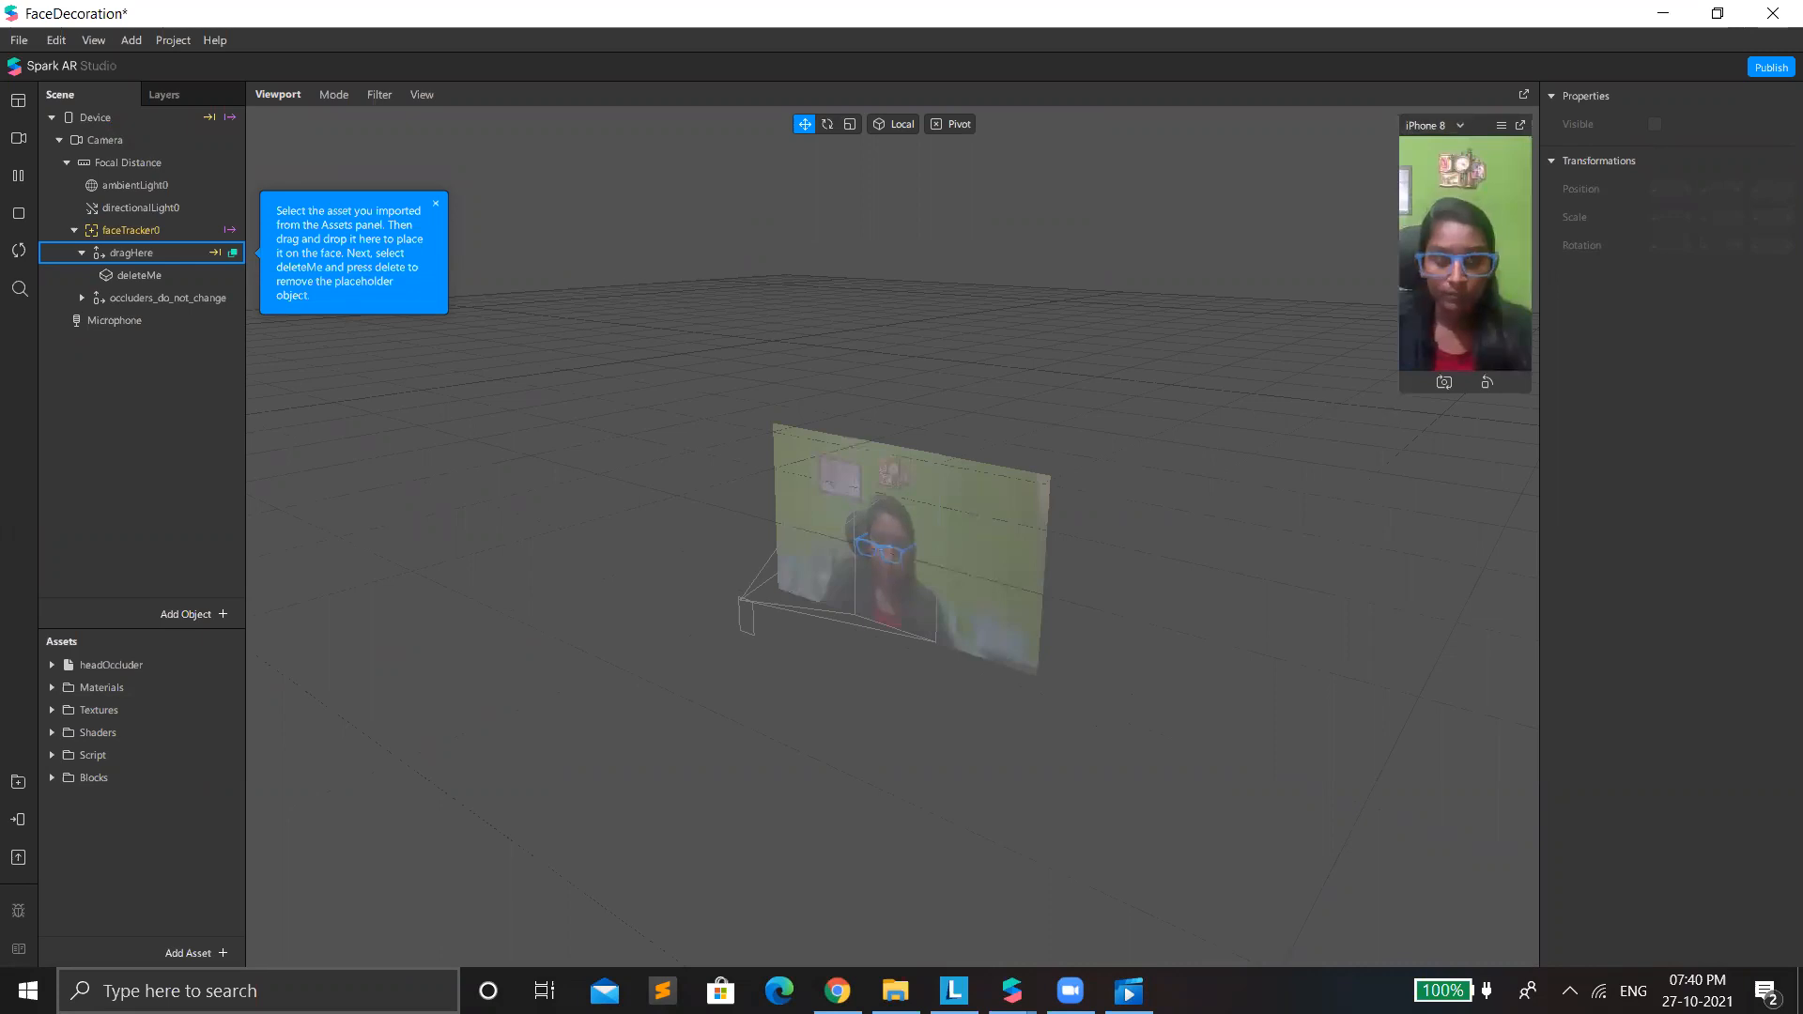
drag(1401, 392, 8, 800)
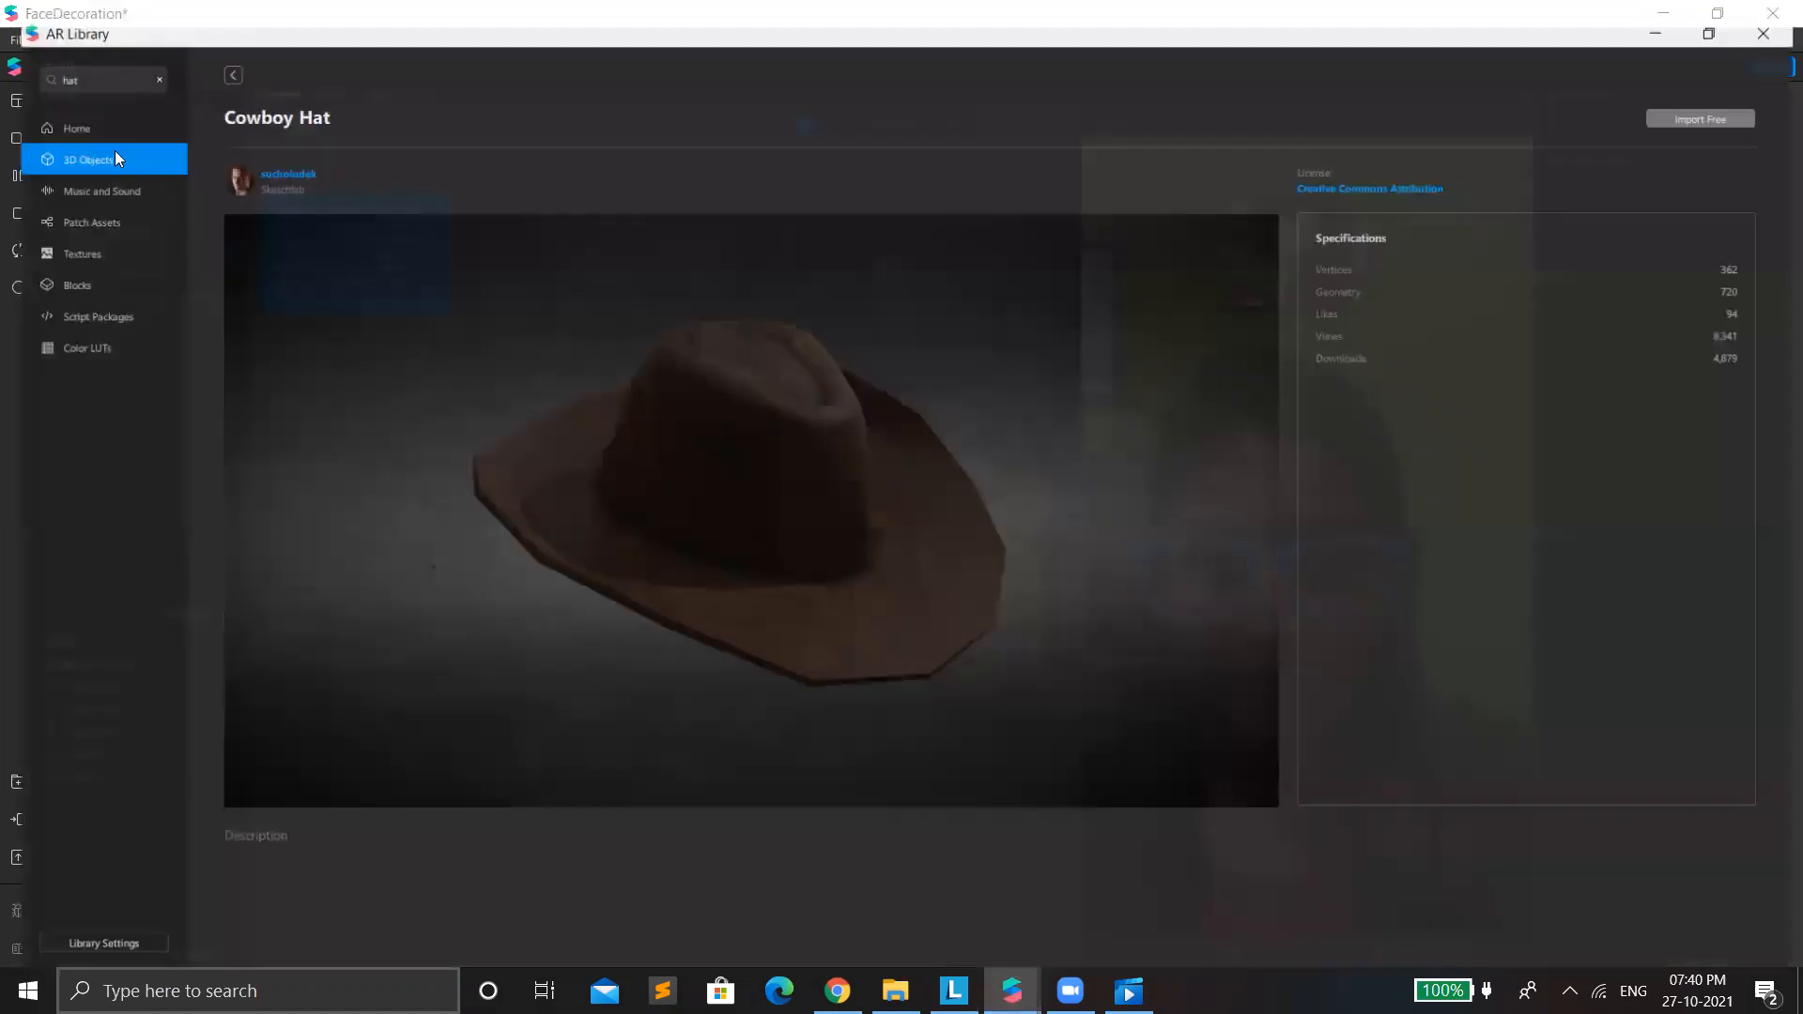
Import the free Pixel Art/Voxel Art (Deal With It Glasses) model from the AR Library's Glasses collection.
click(216, 64)
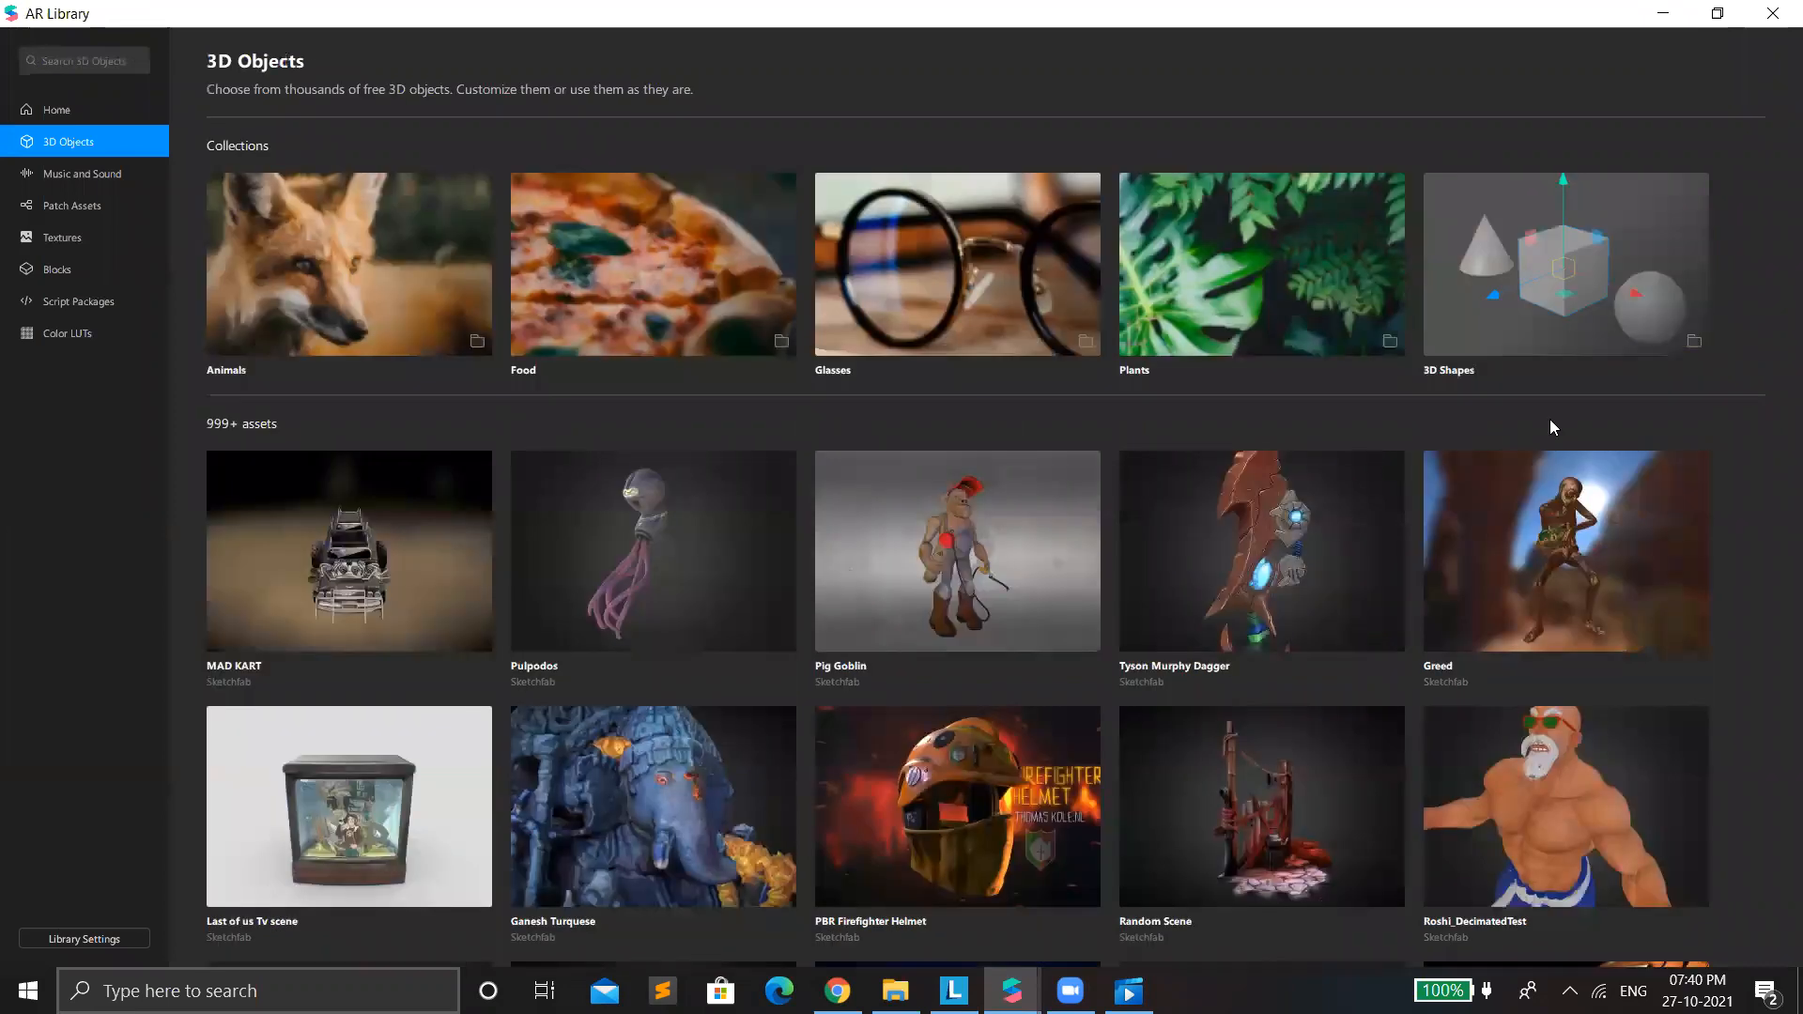
click(957, 281)
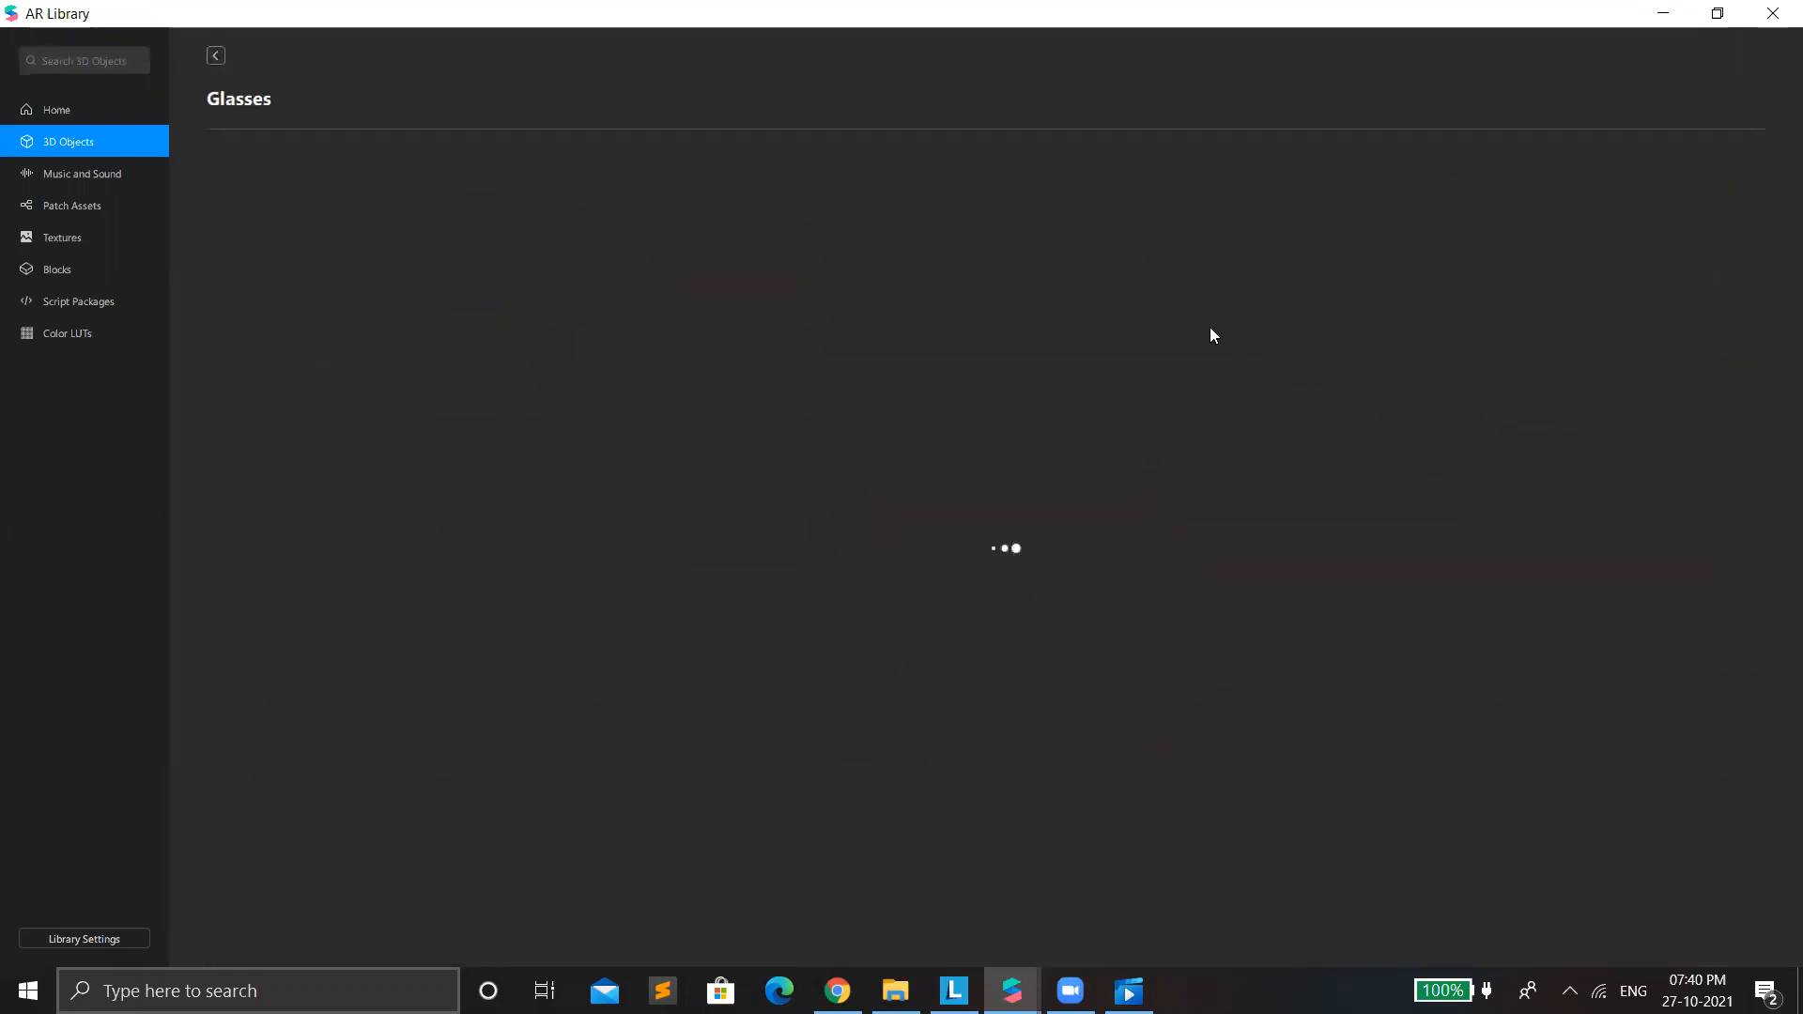
scroll(898, 524, down, 1)
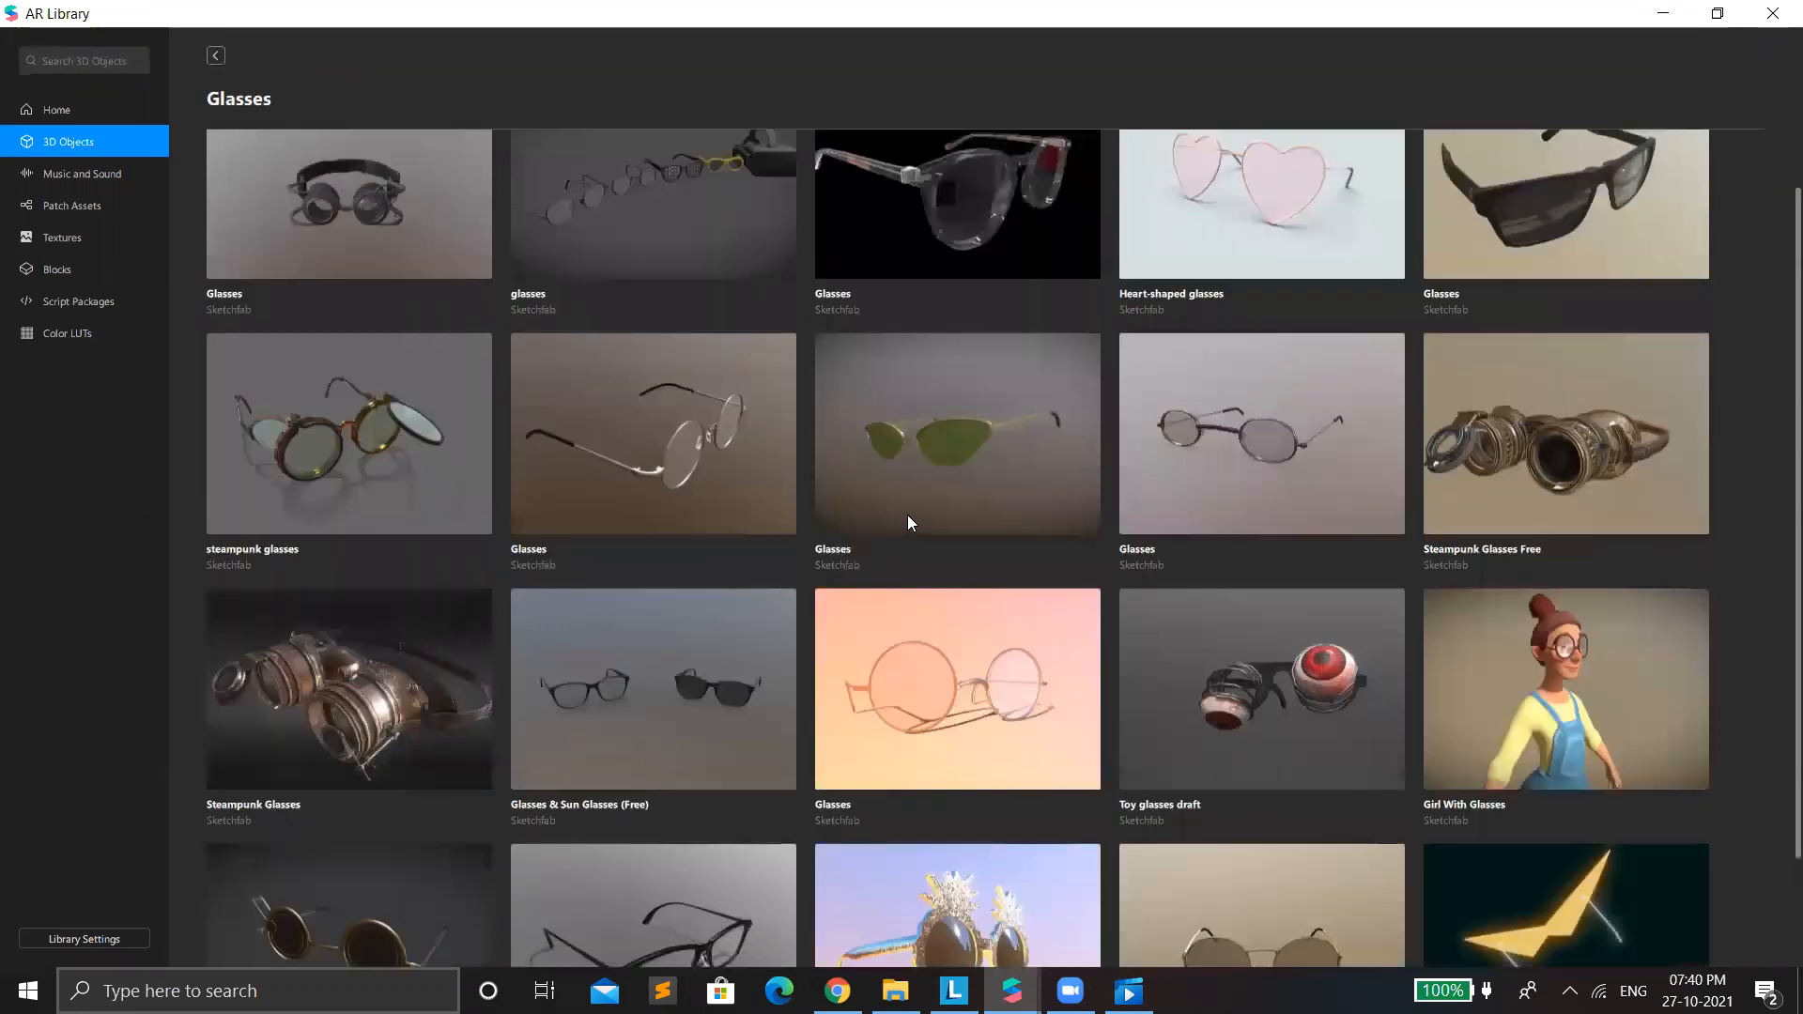
scroll(908, 517, down, 2)
scroll(907, 518, down, 3)
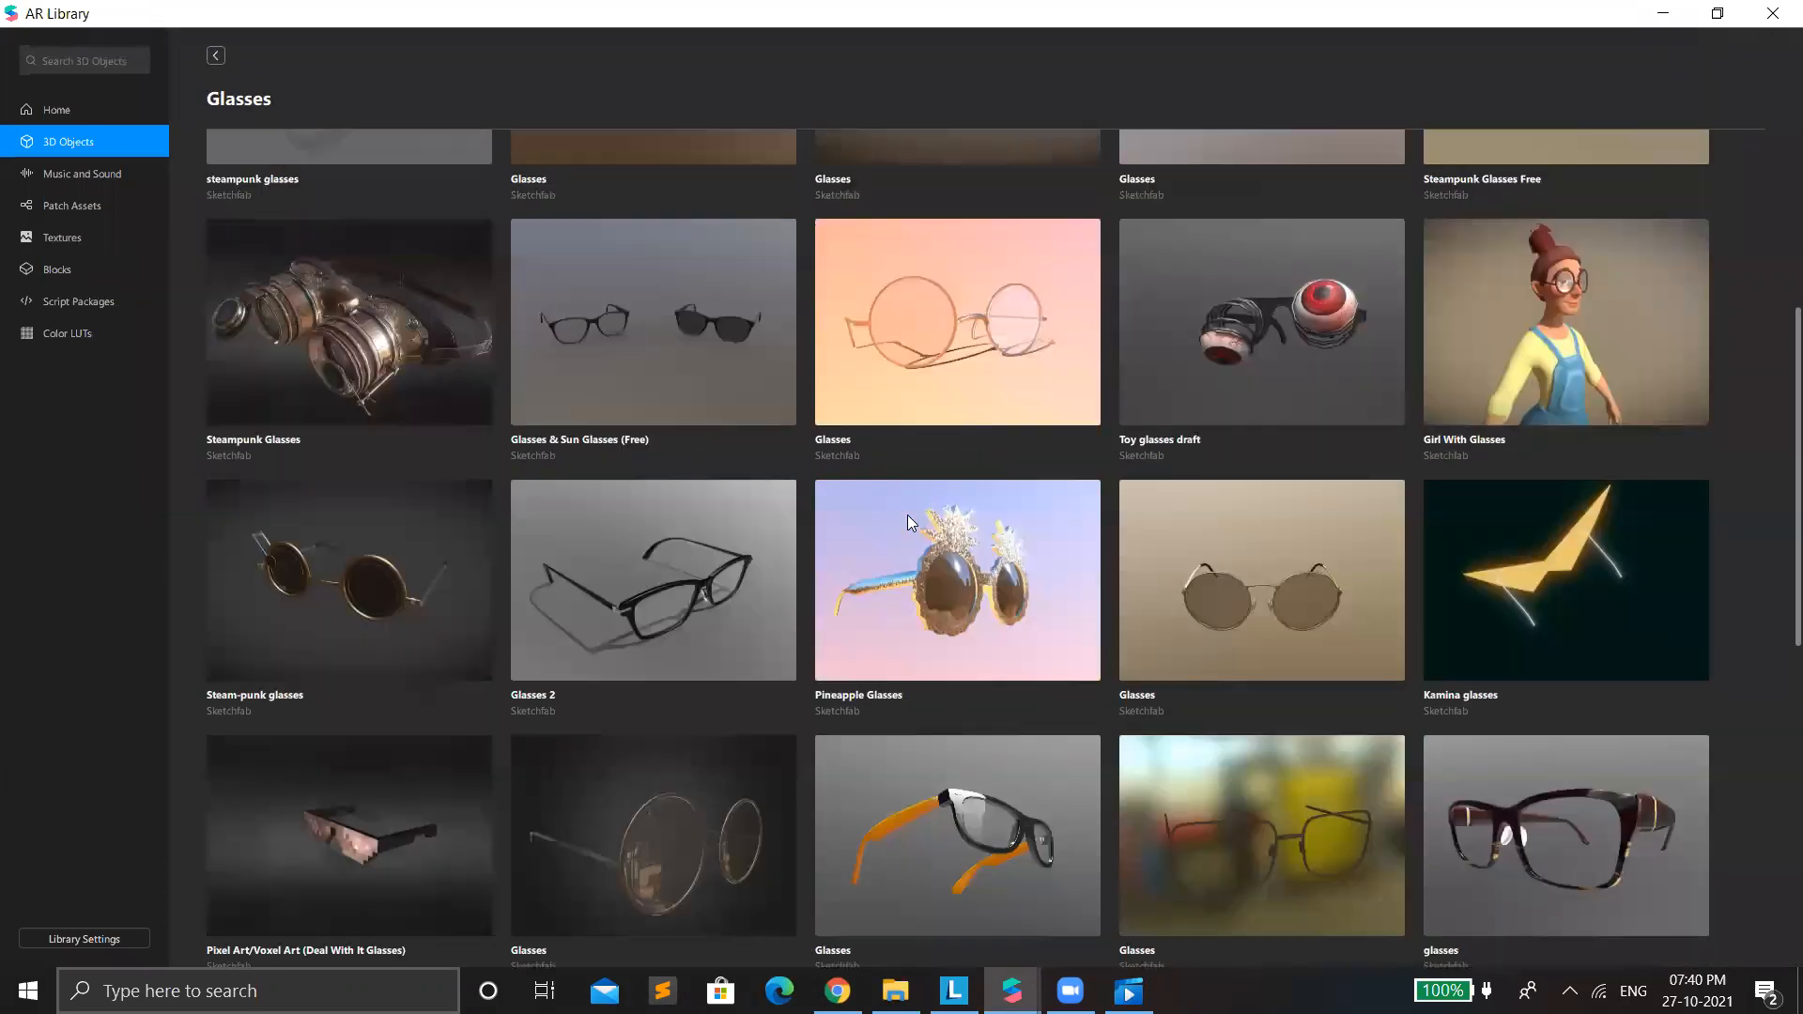
scroll(909, 522, down, 4)
scroll(908, 522, down, 3)
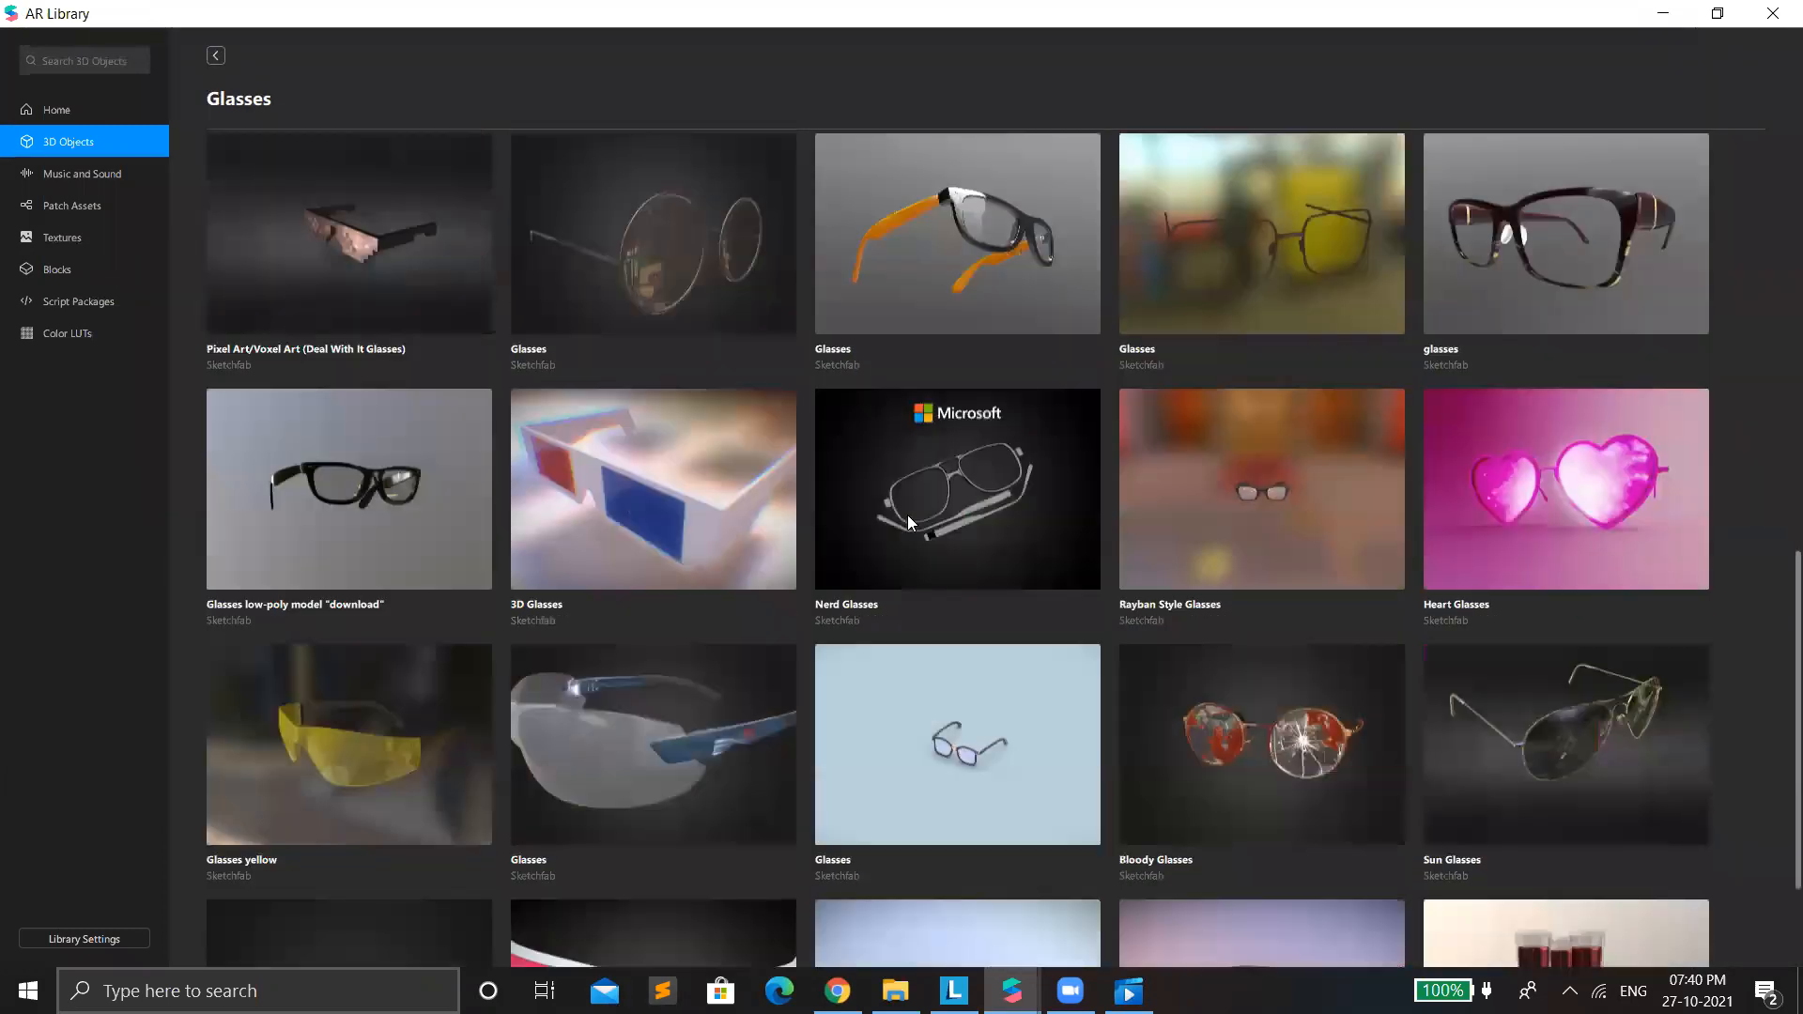
scroll(908, 514, up, 3)
scroll(302, 597, up, 2)
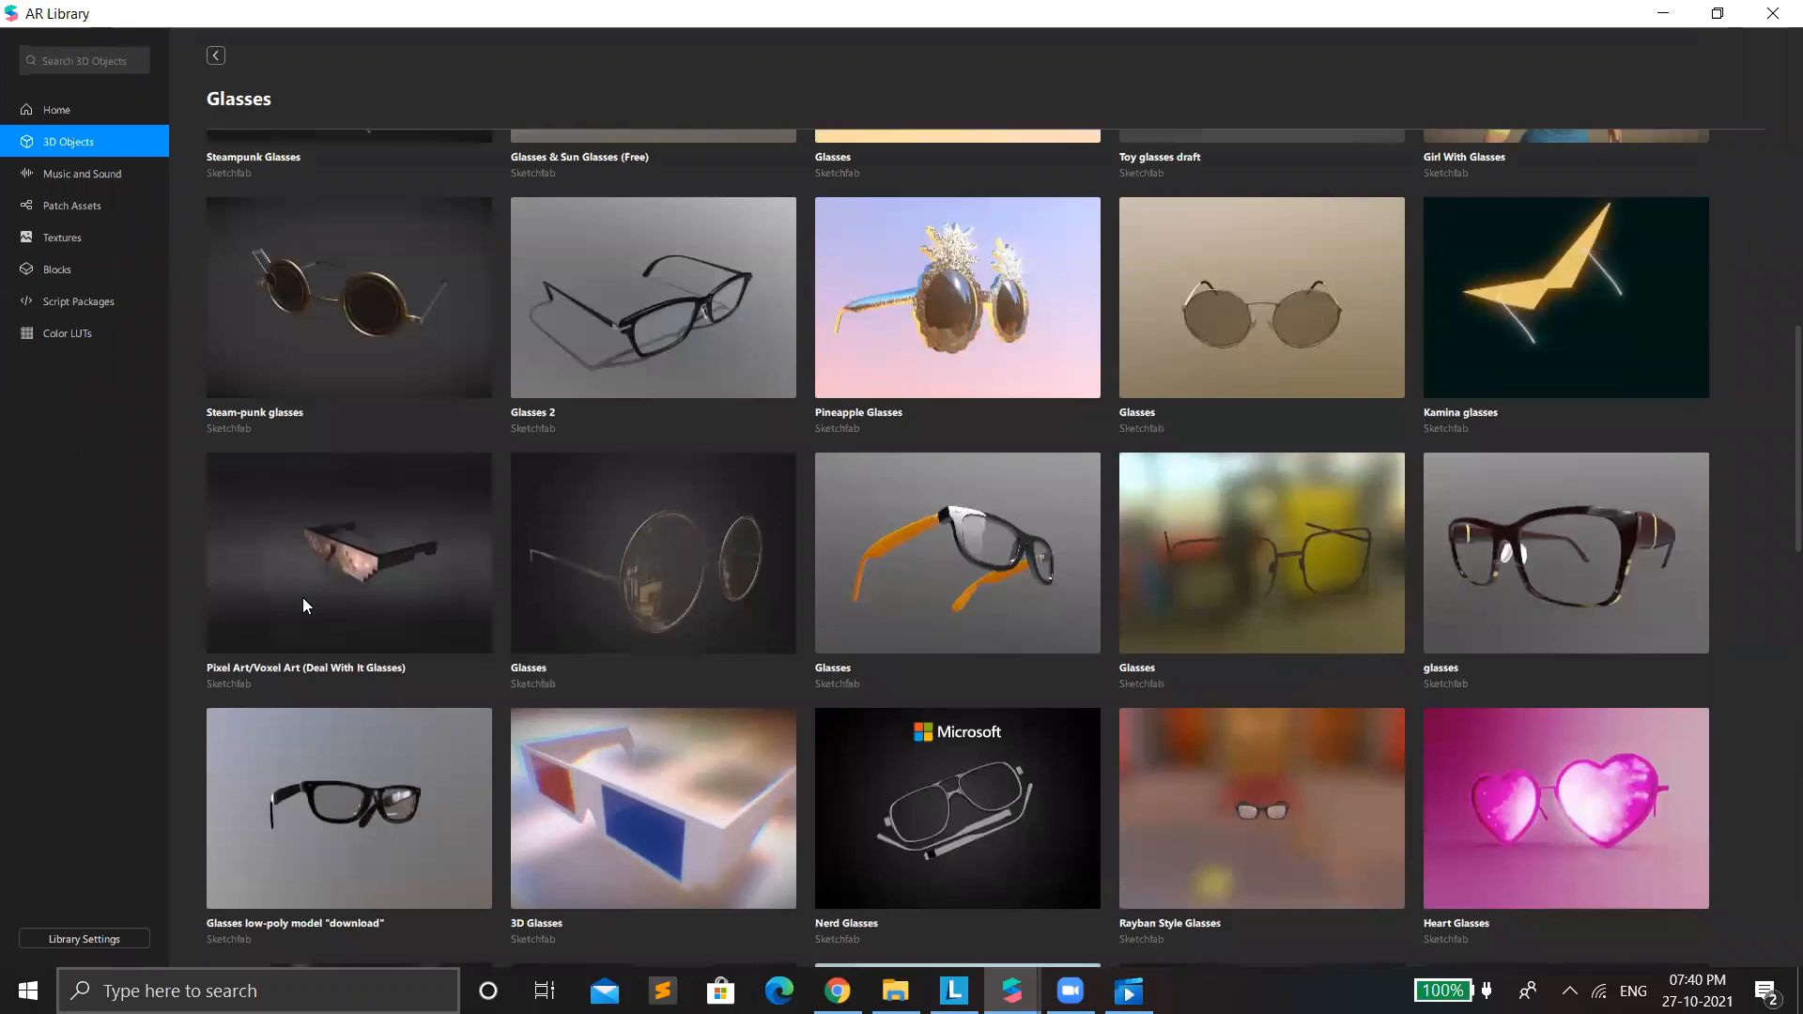
click(1503, 599)
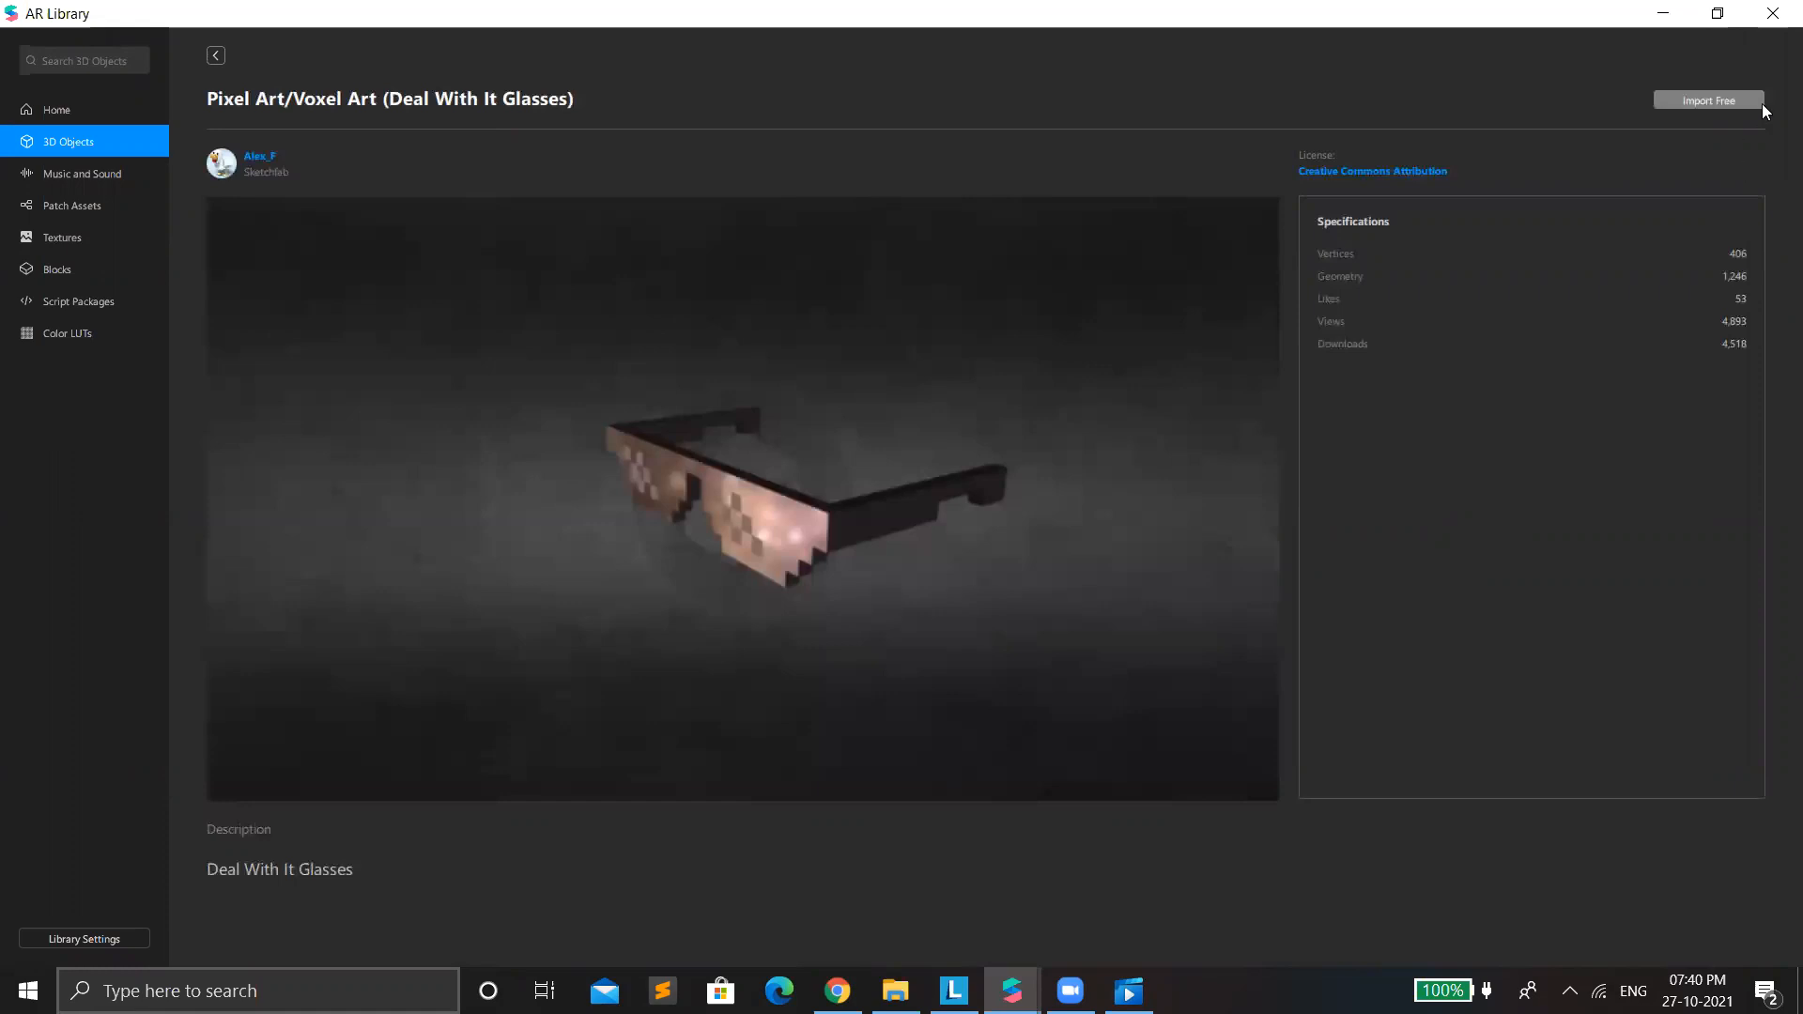
click(1758, 117)
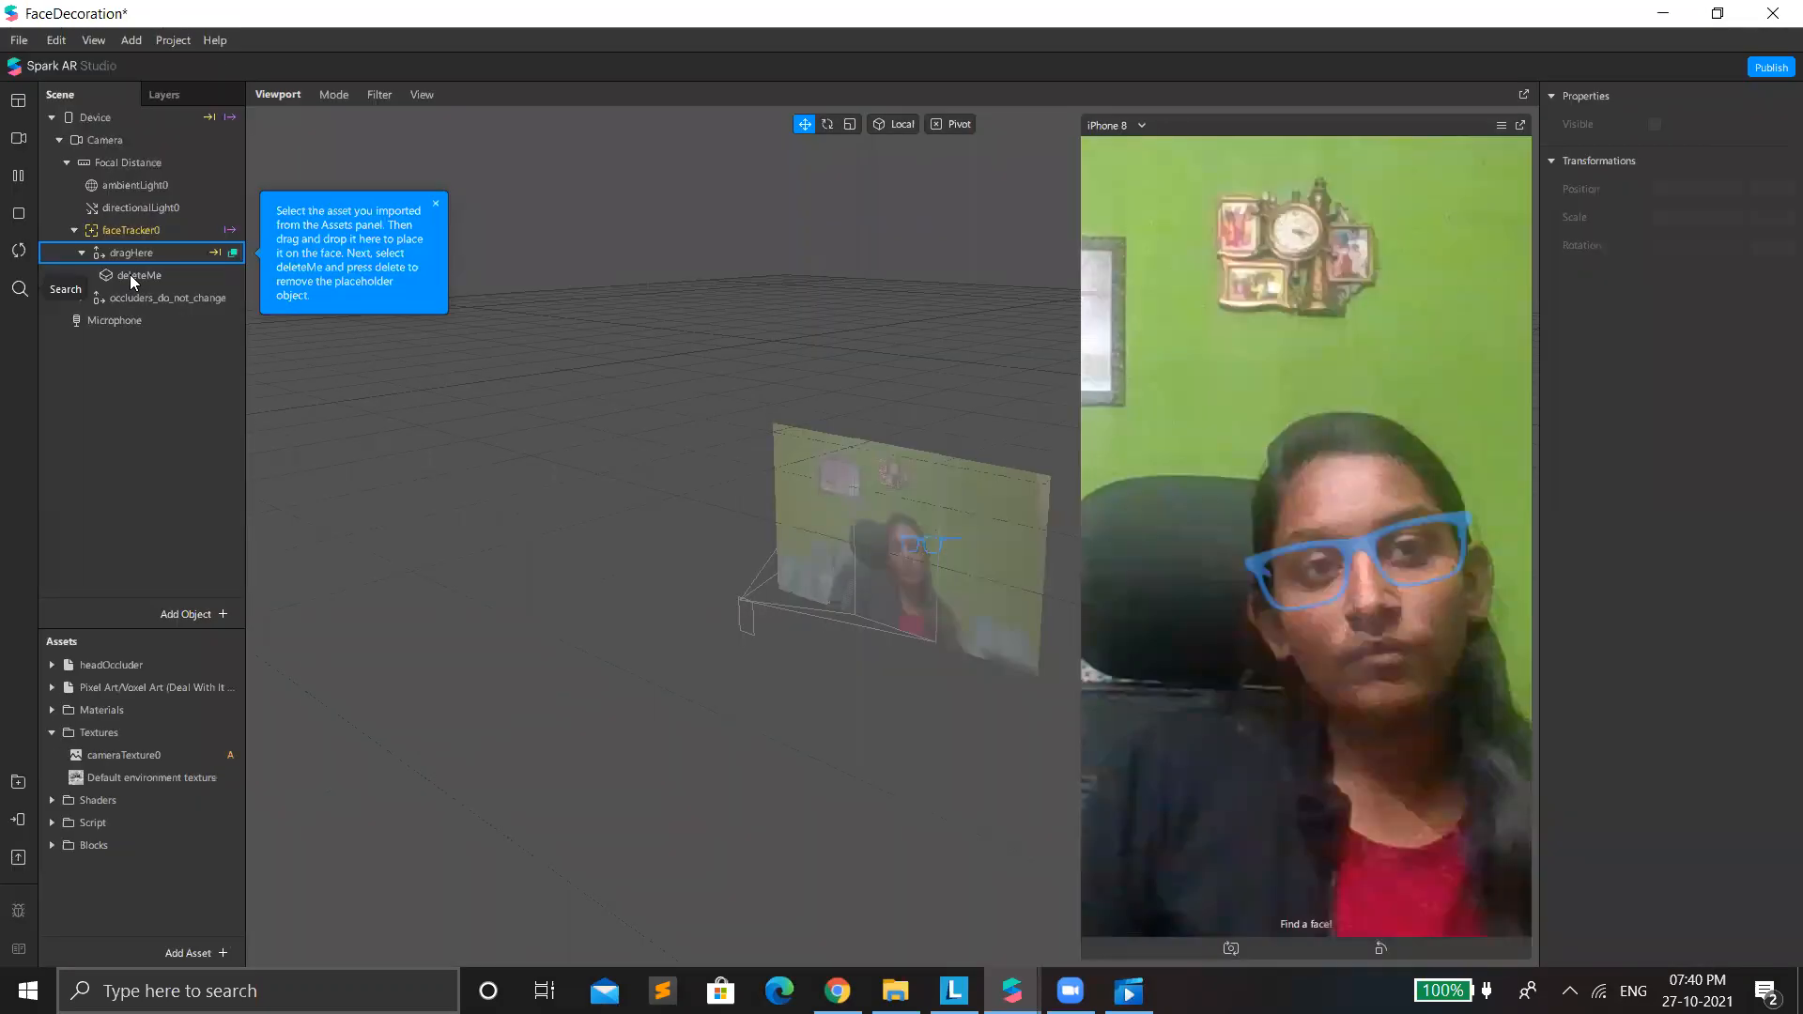
Replace the deleteMe placeholder inside dragHere with the imported Pixel Art/Voxel Art glasses.
click(130, 275)
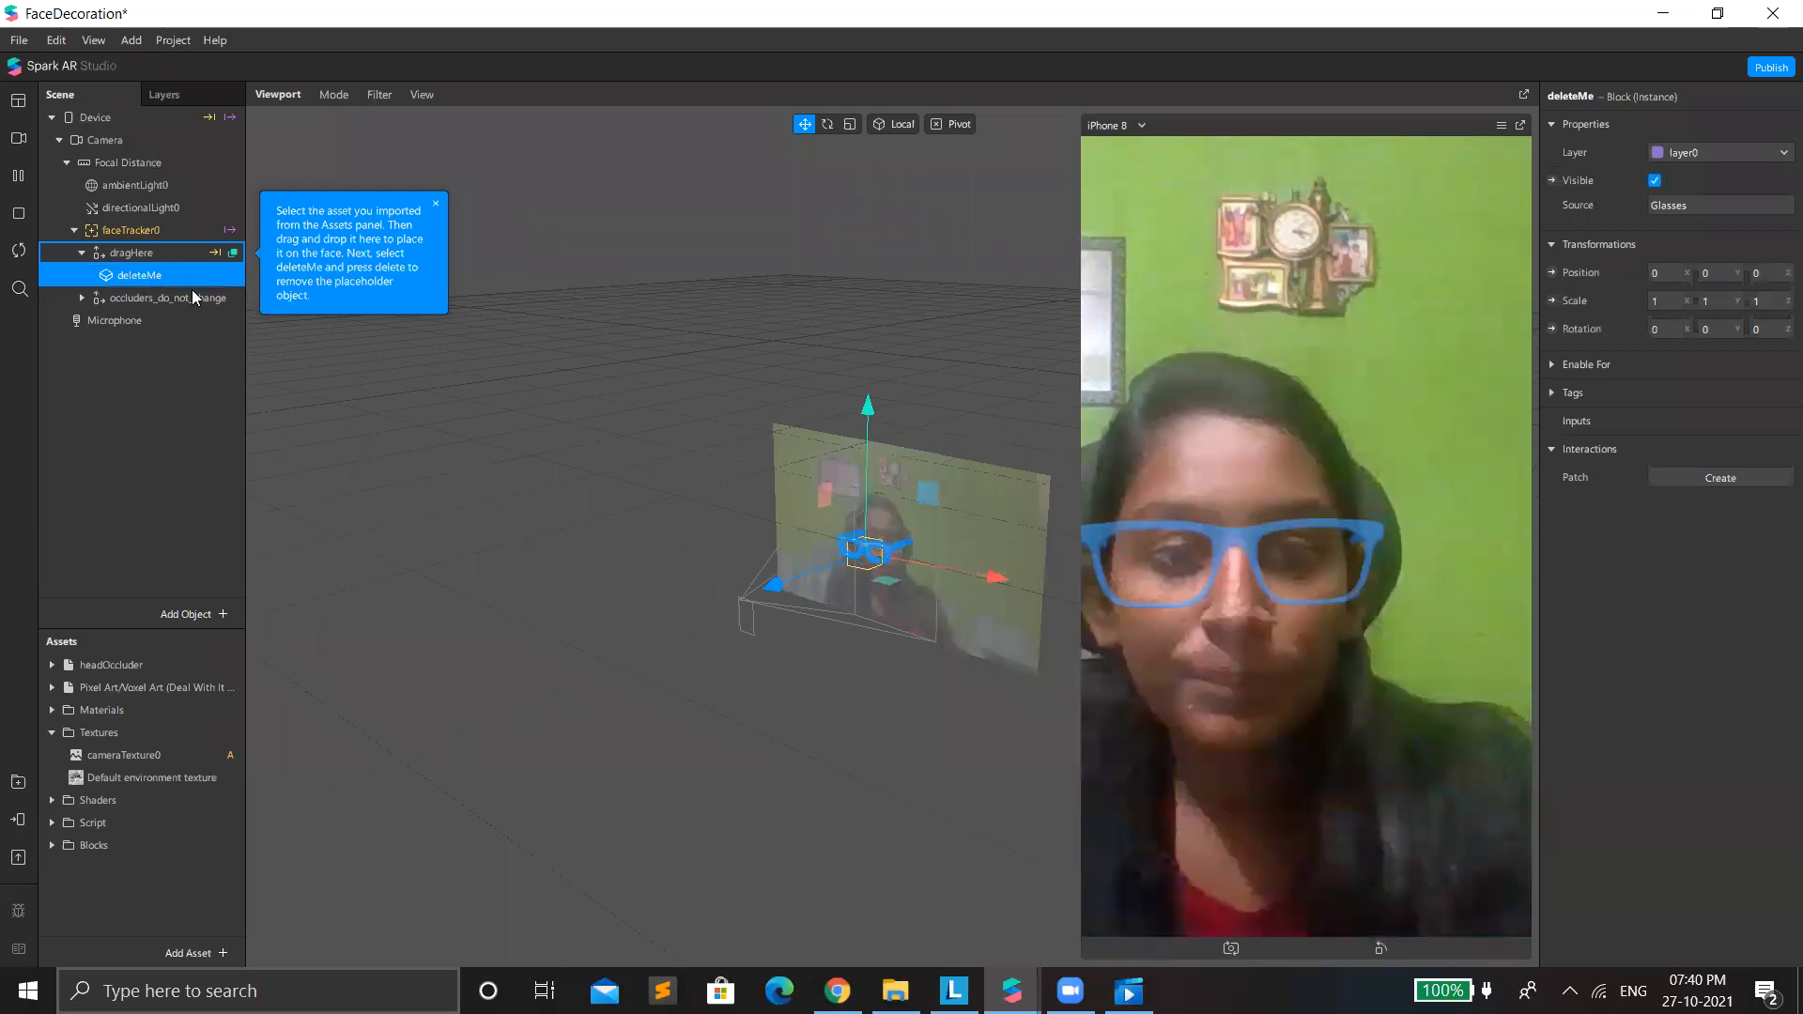
key(Delete)
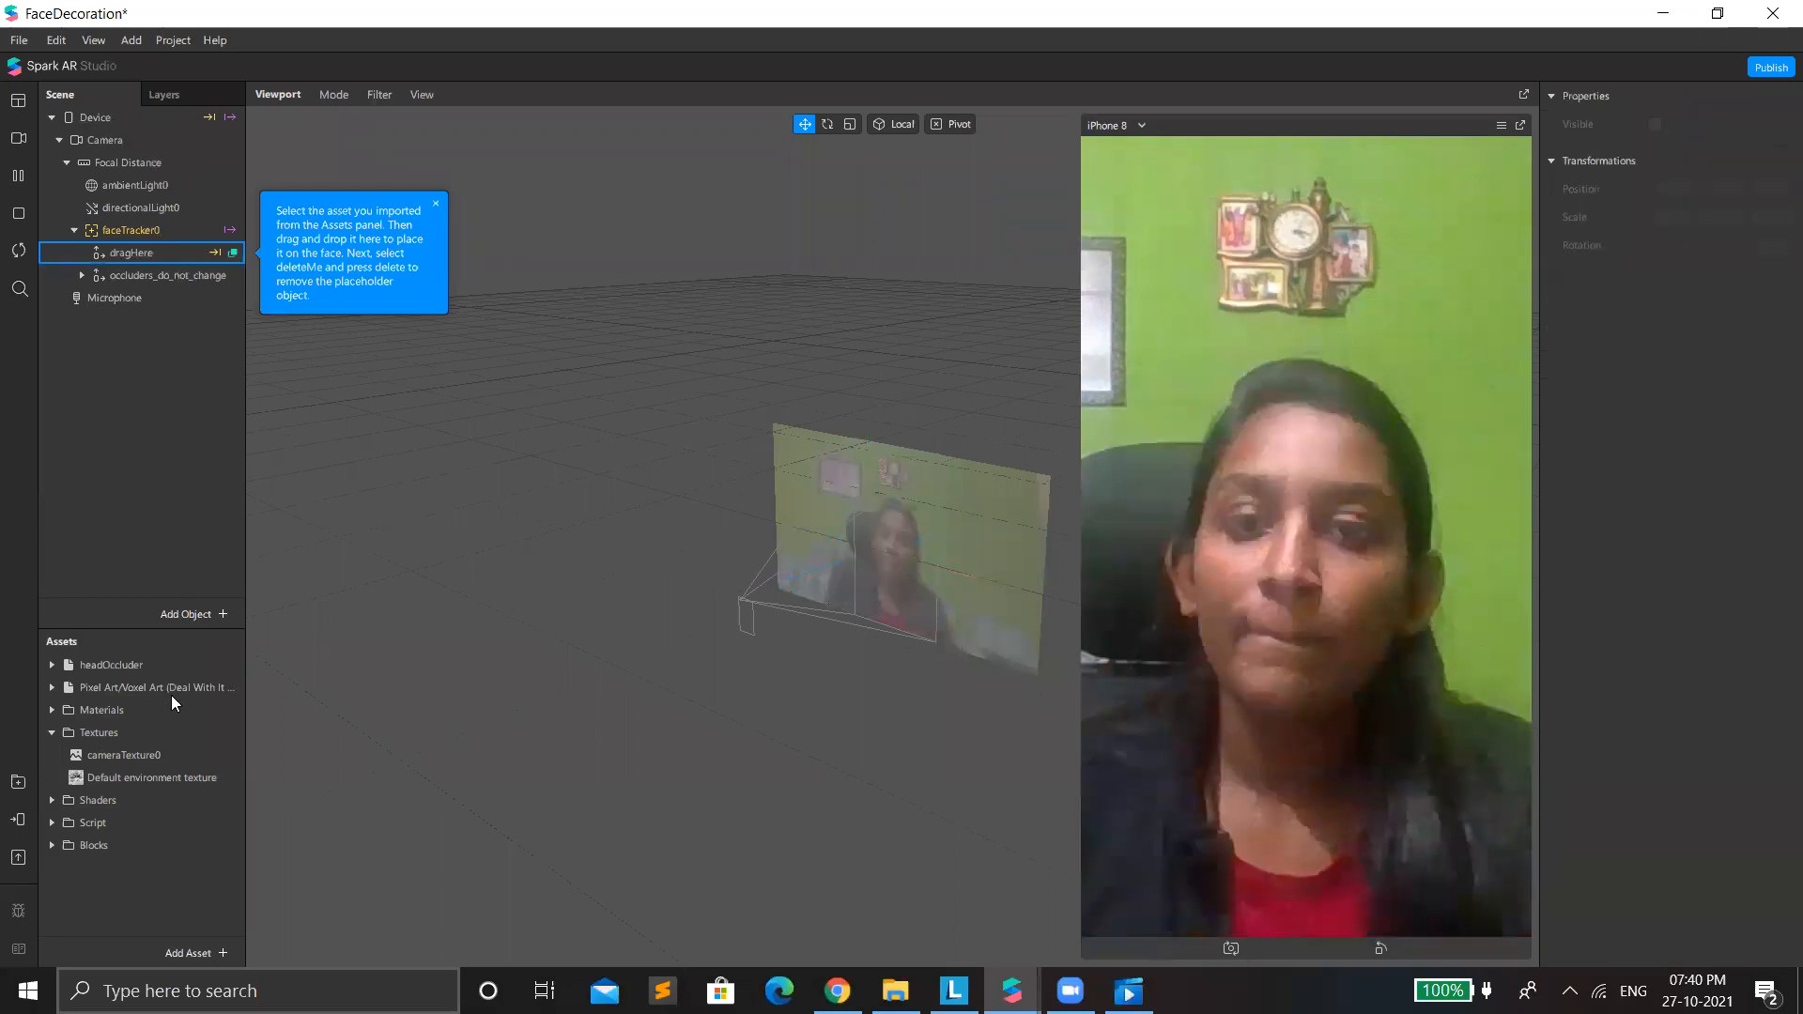
click(175, 690)
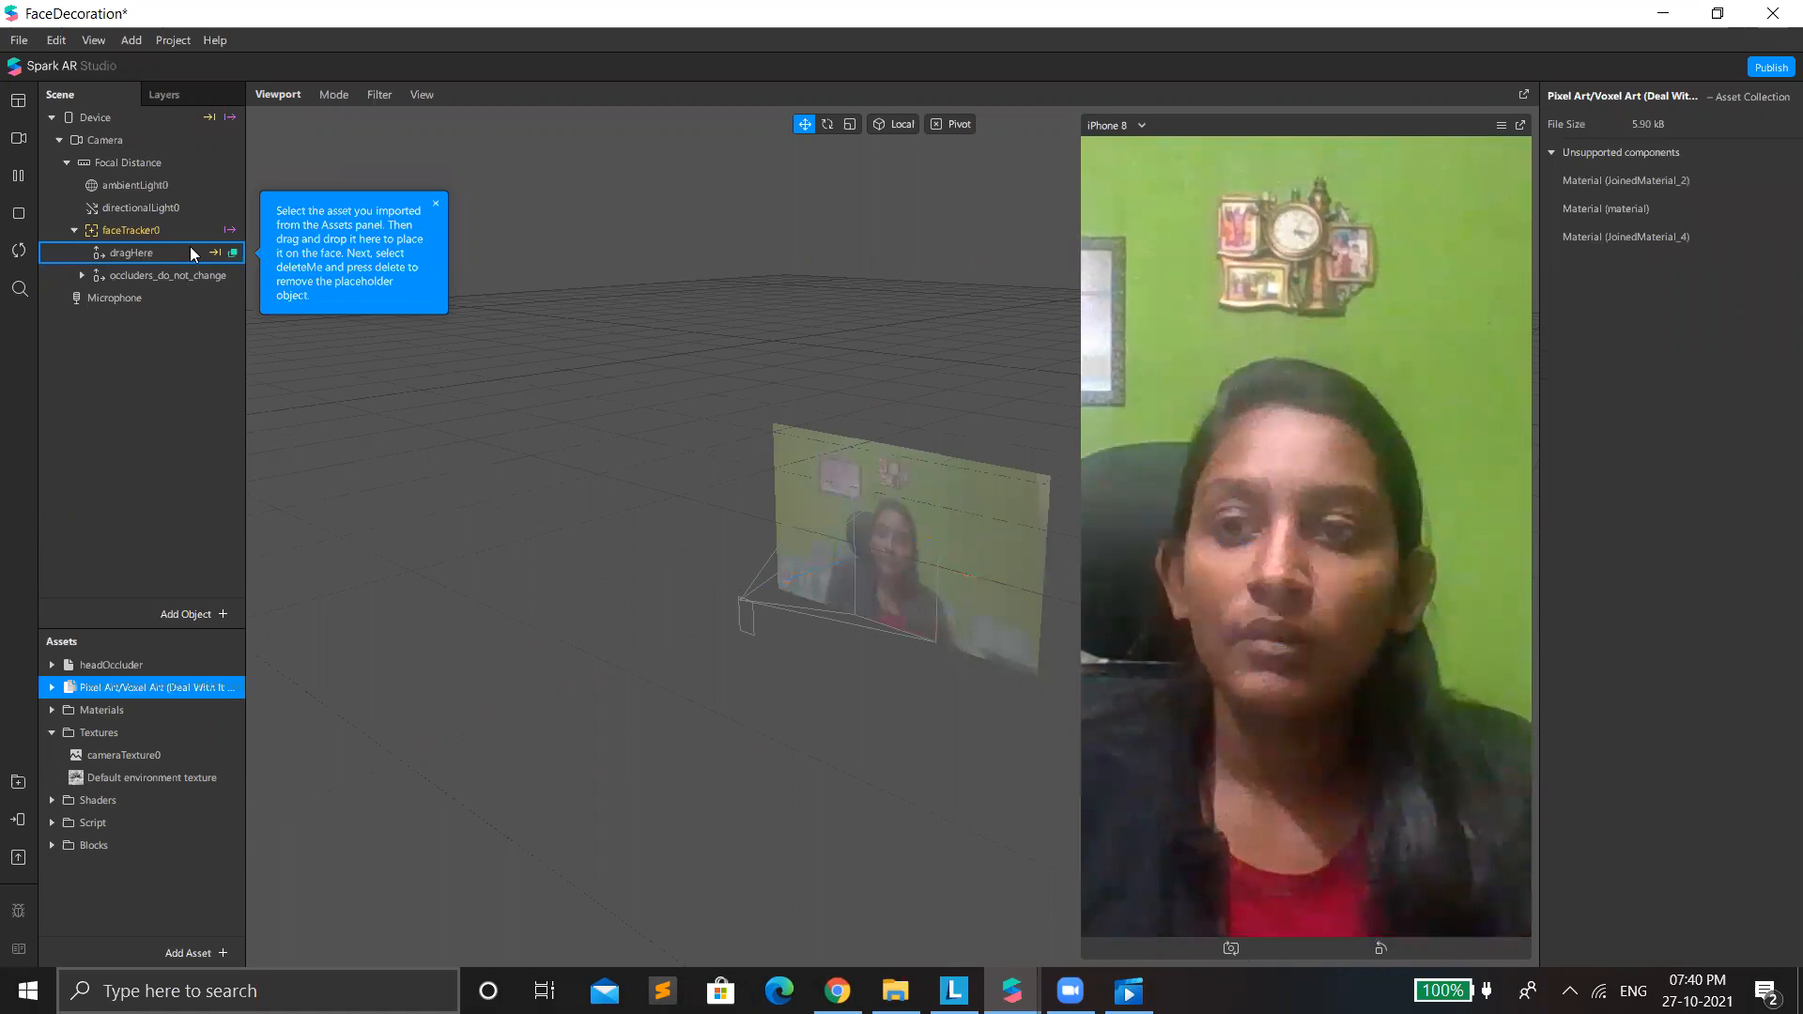
drag(190, 246, 192, 244)
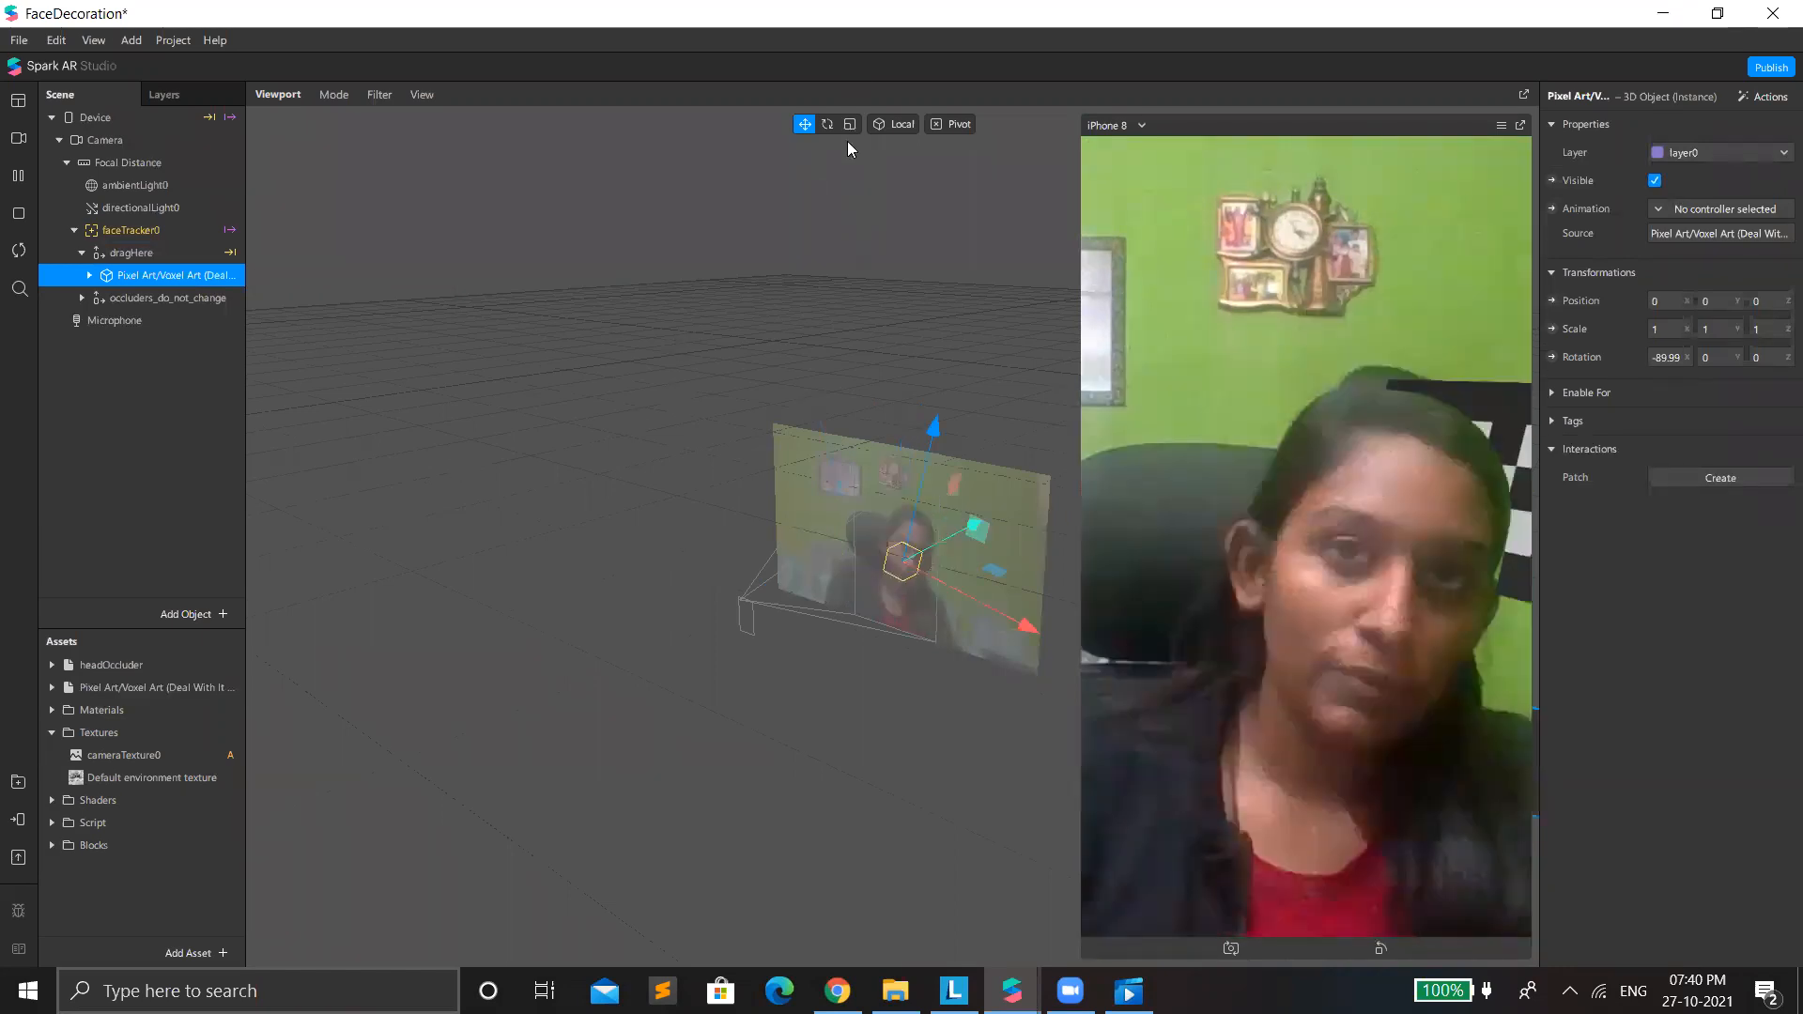
Scale the glasses uniformly to about 0.077 and rotate them to about 47° on the Y axis so they face forward.
click(850, 124)
drag(858, 695, 849, 781)
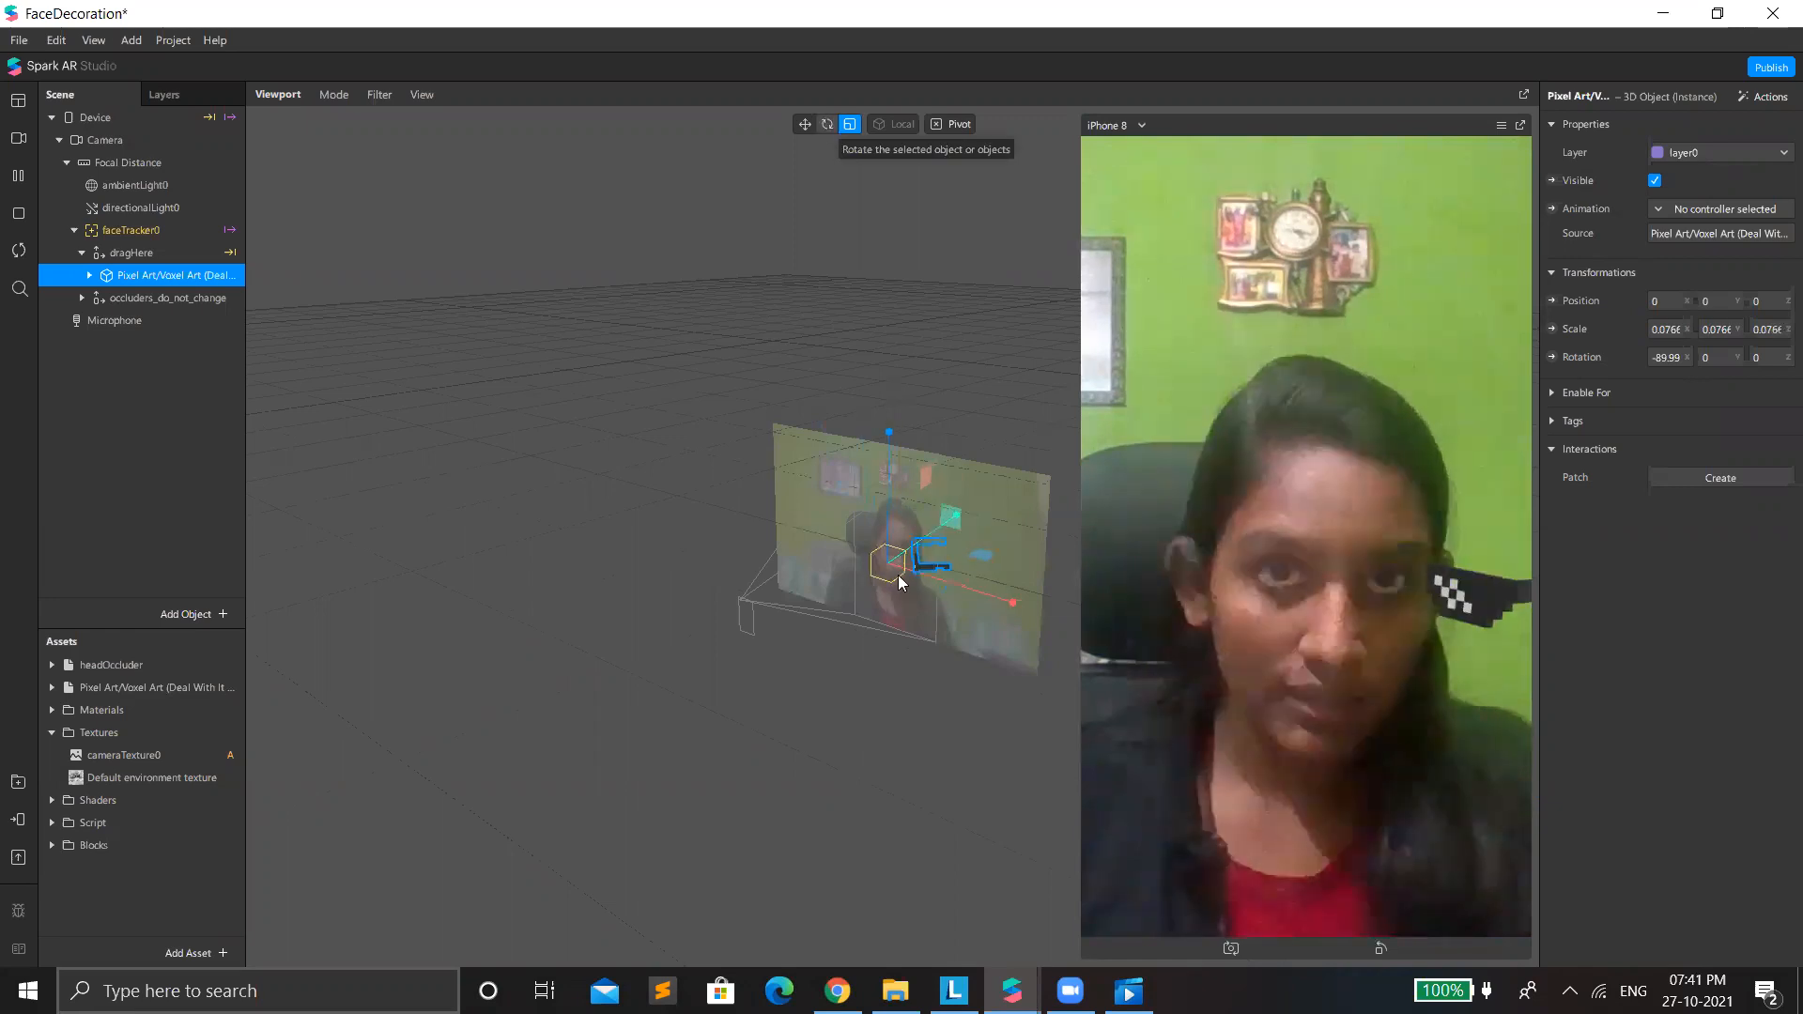
scroll(939, 669, up, 5)
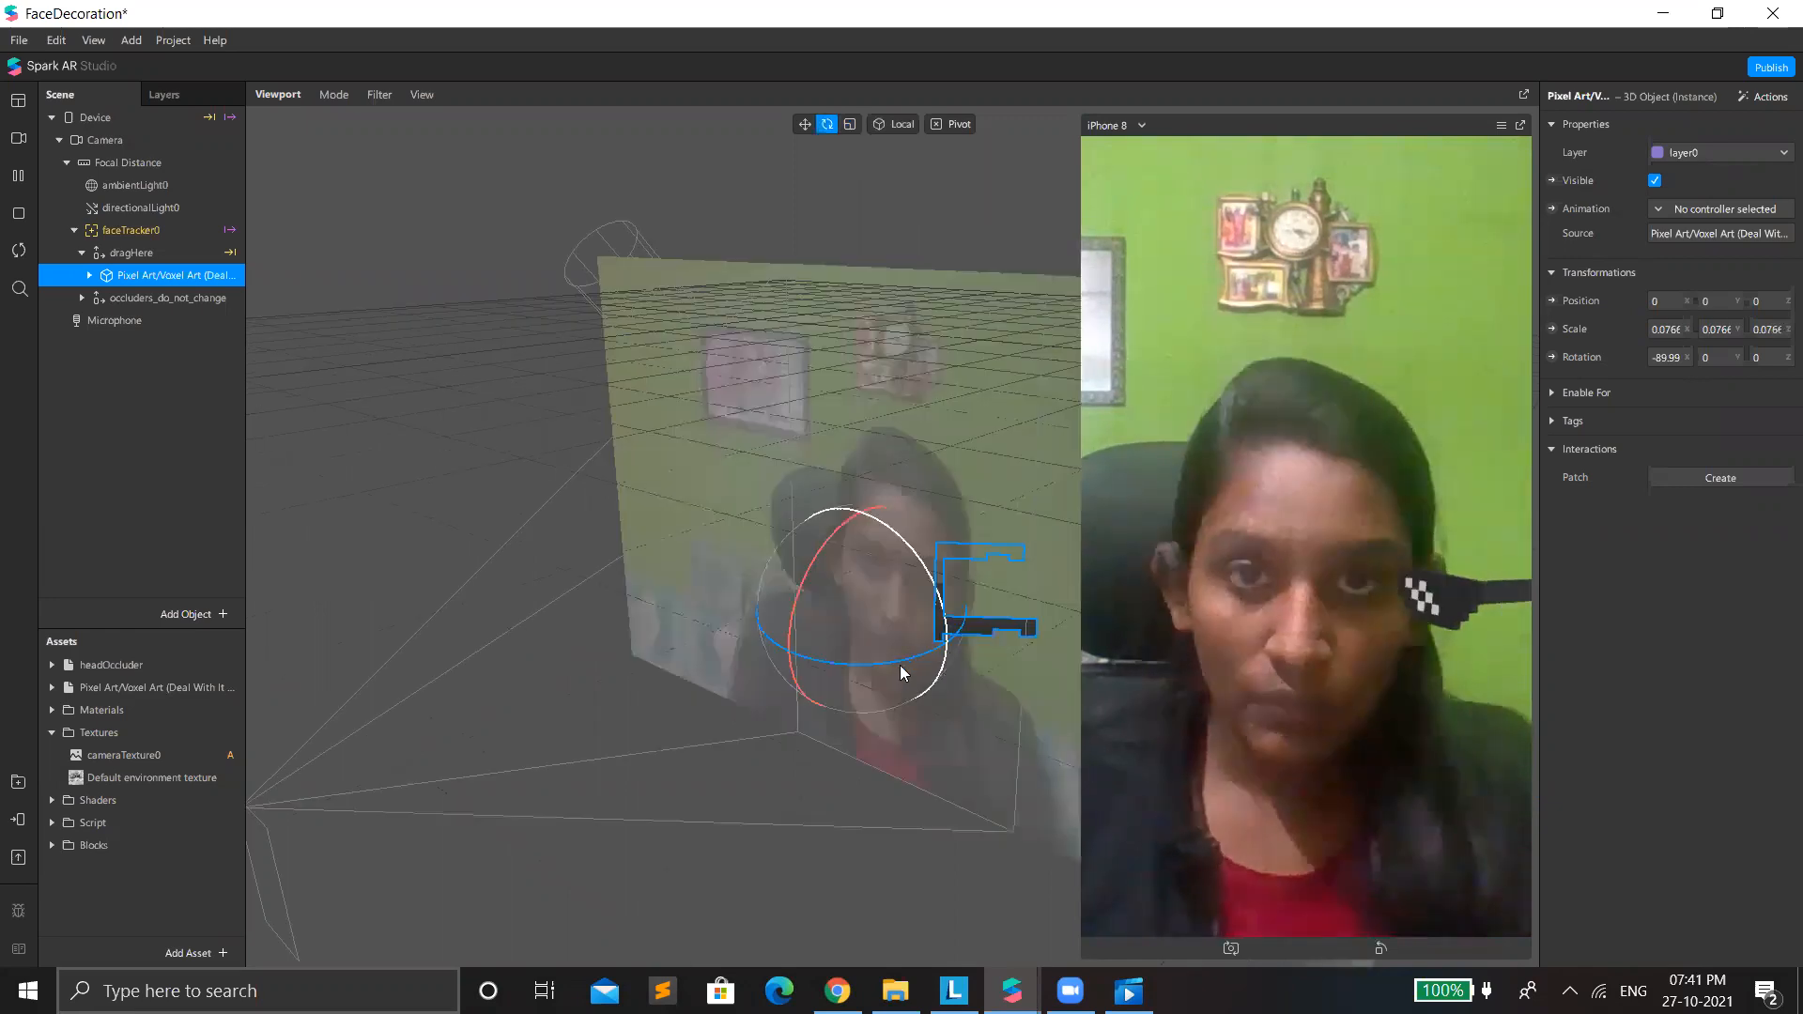
drag(925, 678, 1078, 629)
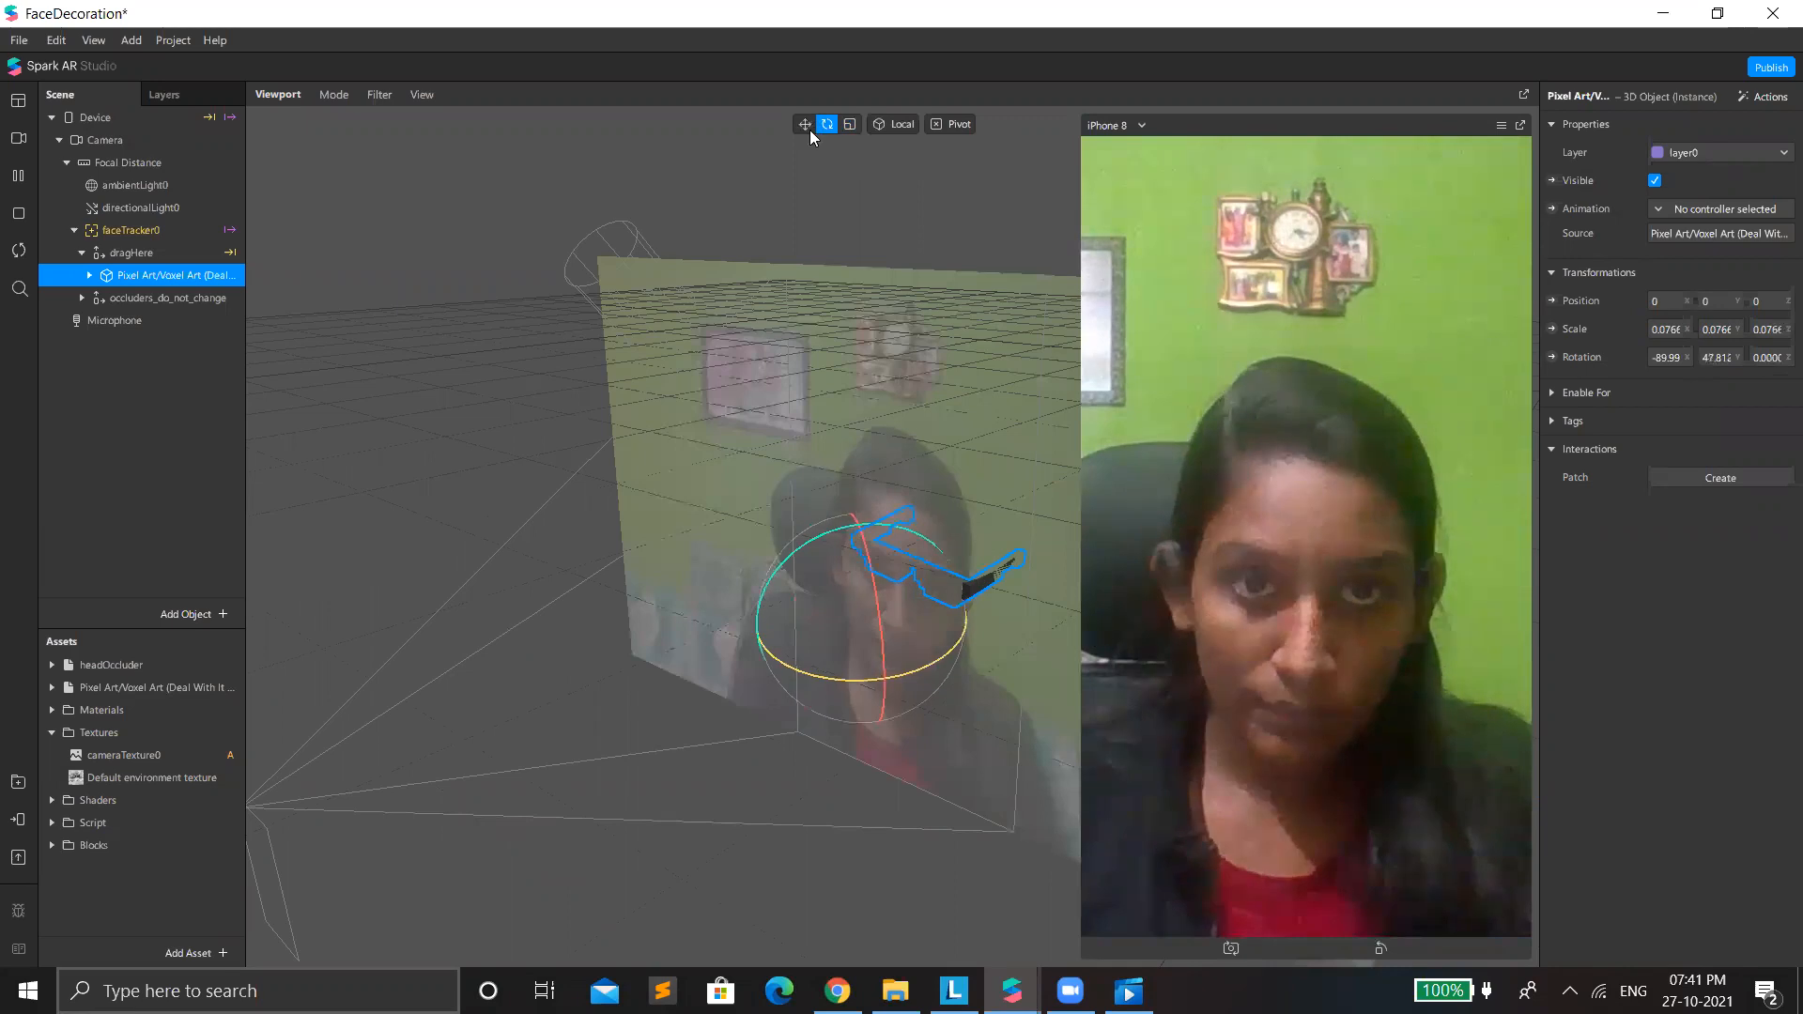
click(907, 571)
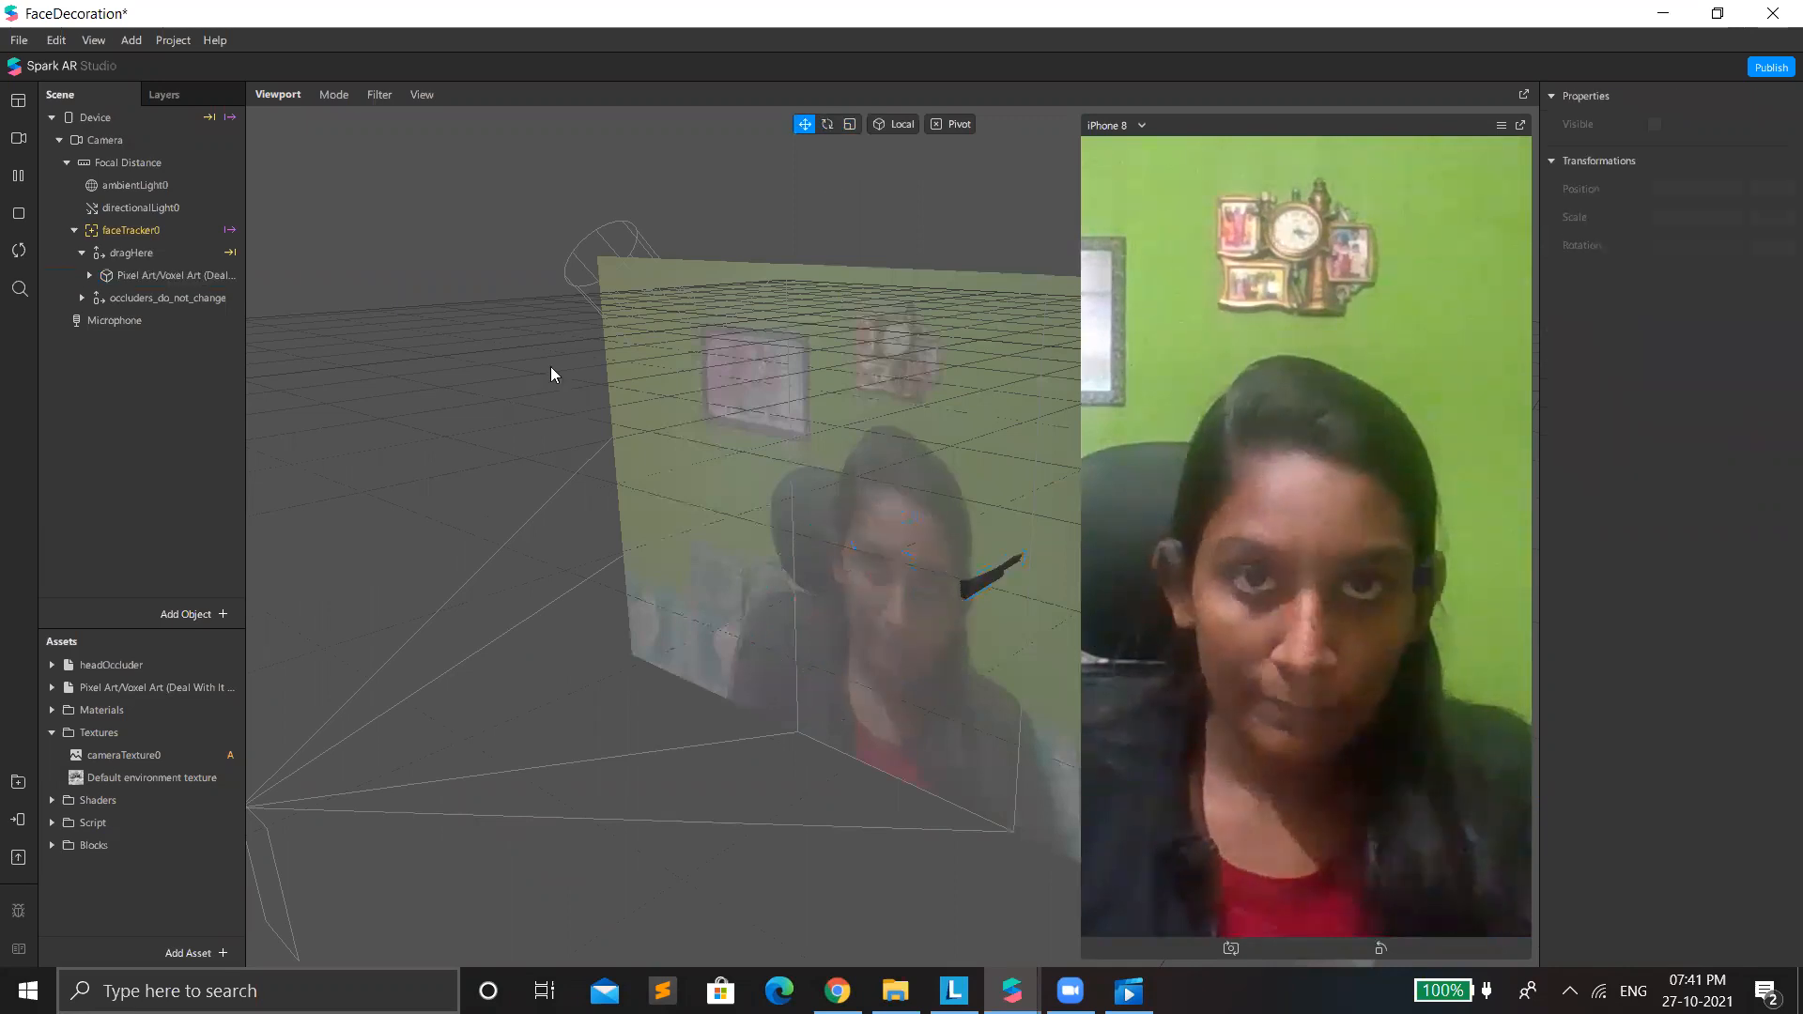
Move the glasses over the eyes, to a position of about X -0.011, Y -0.006, Z 0.108.
click(185, 273)
click(922, 606)
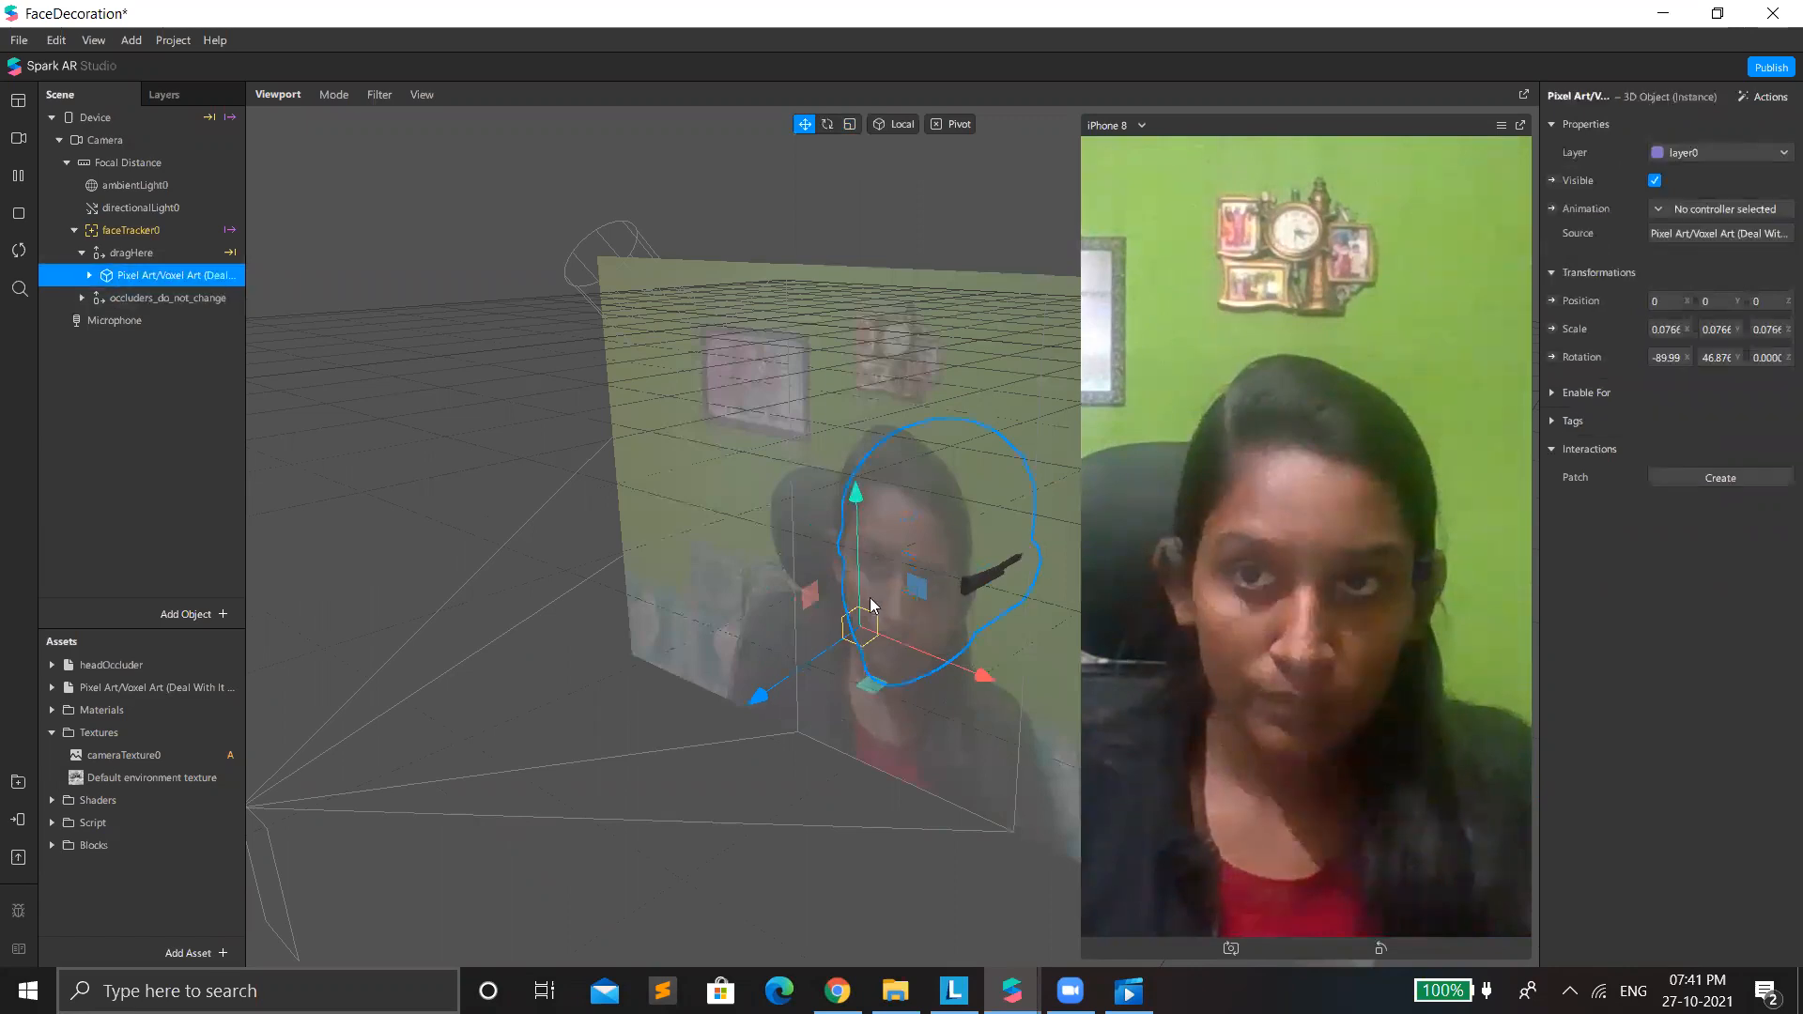
scroll(931, 610, up, 1)
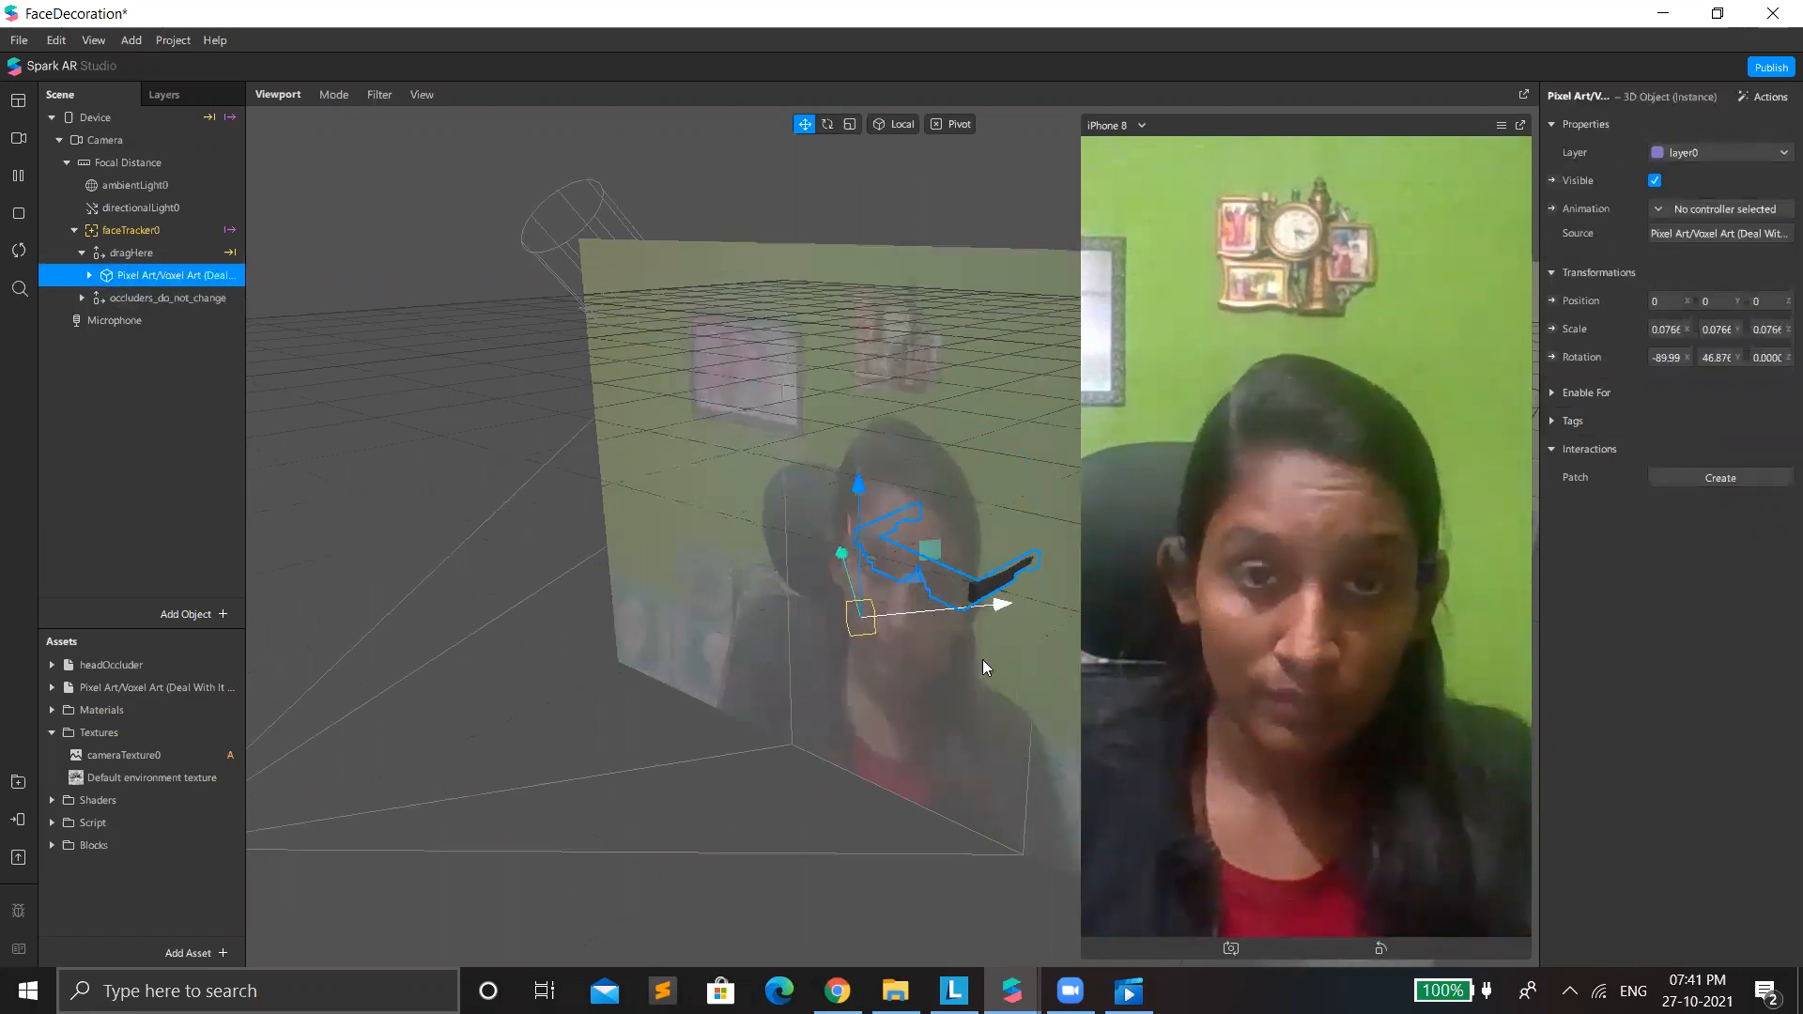
scroll(983, 661, up, 2)
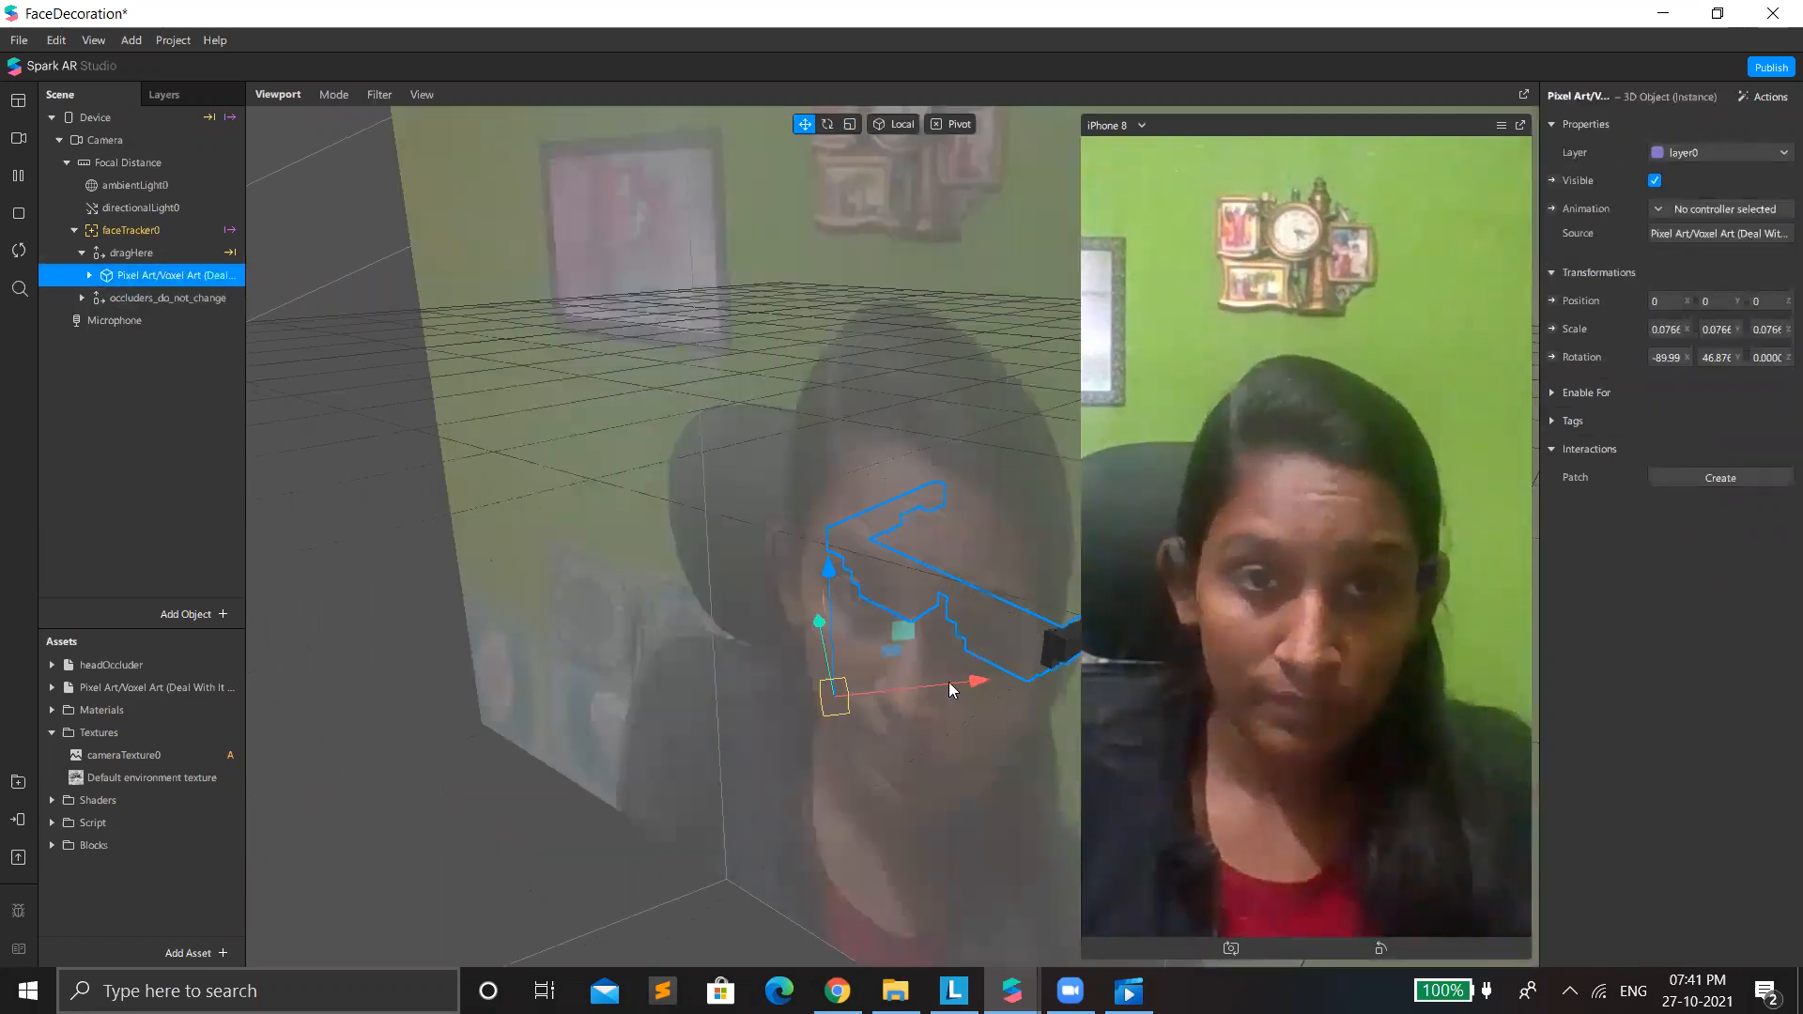
drag(948, 682, 649, 803)
drag(554, 883, 592, 821)
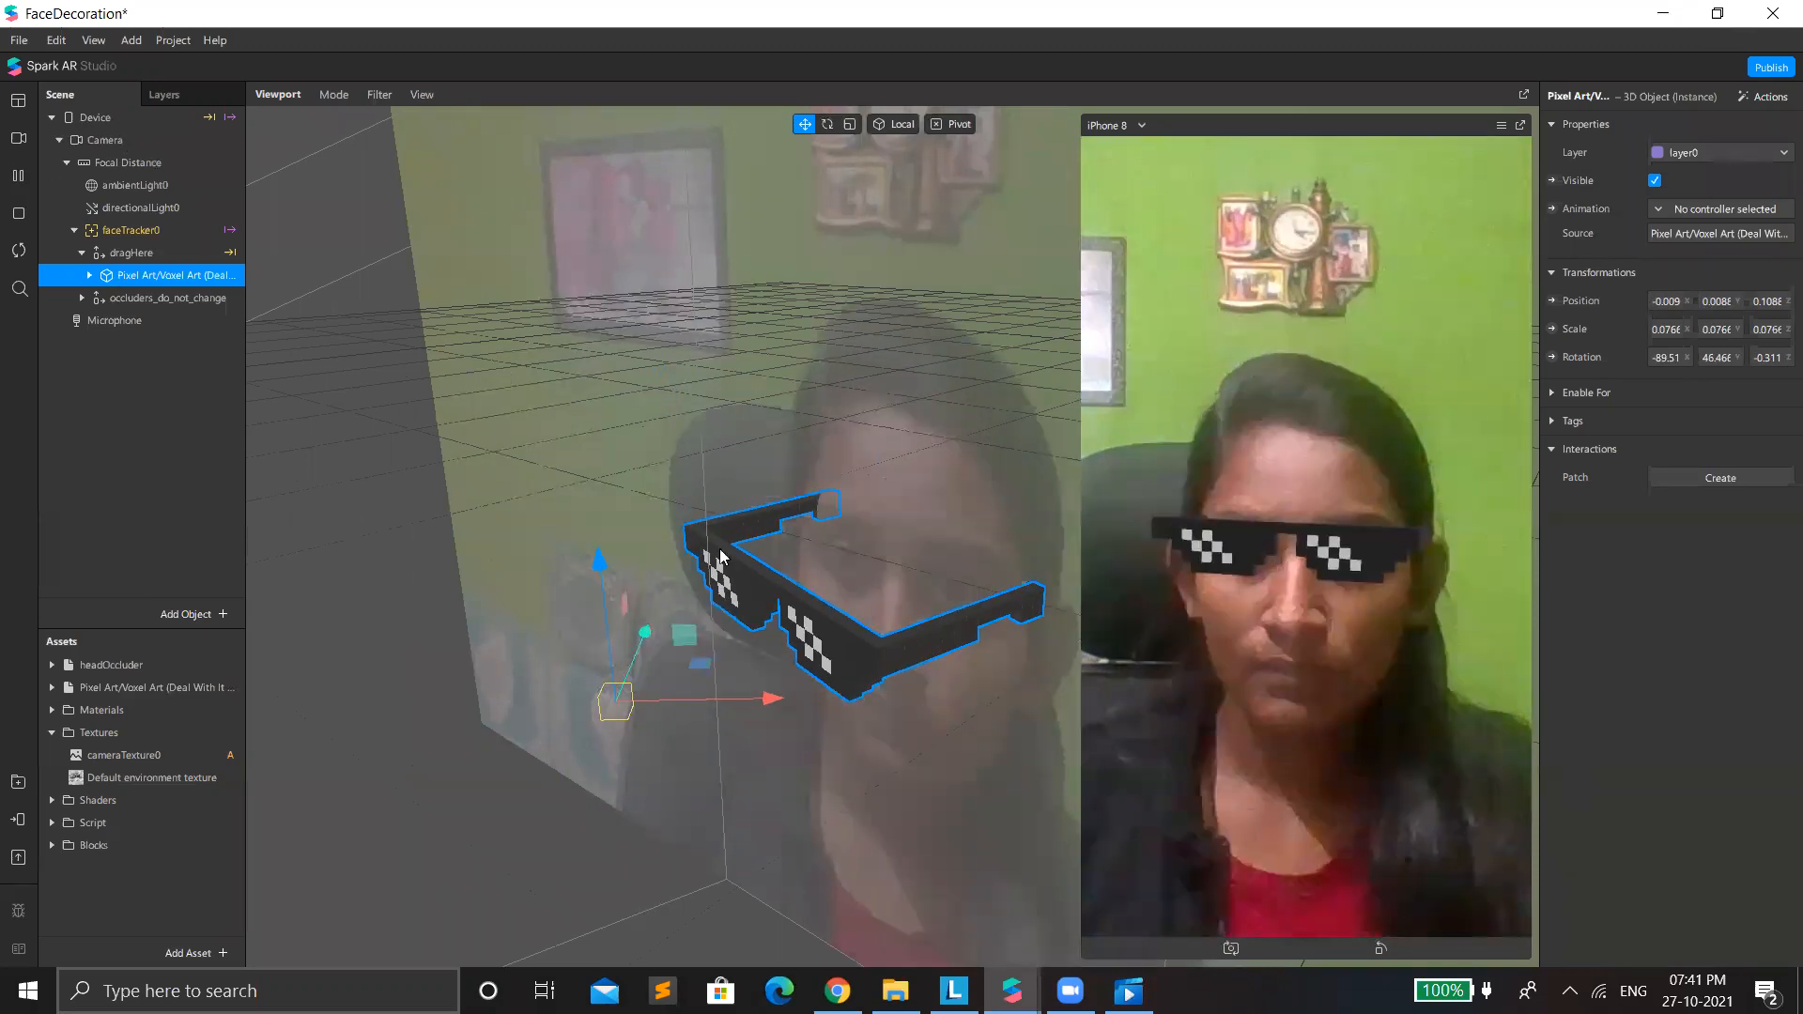
drag(641, 541, 695, 578)
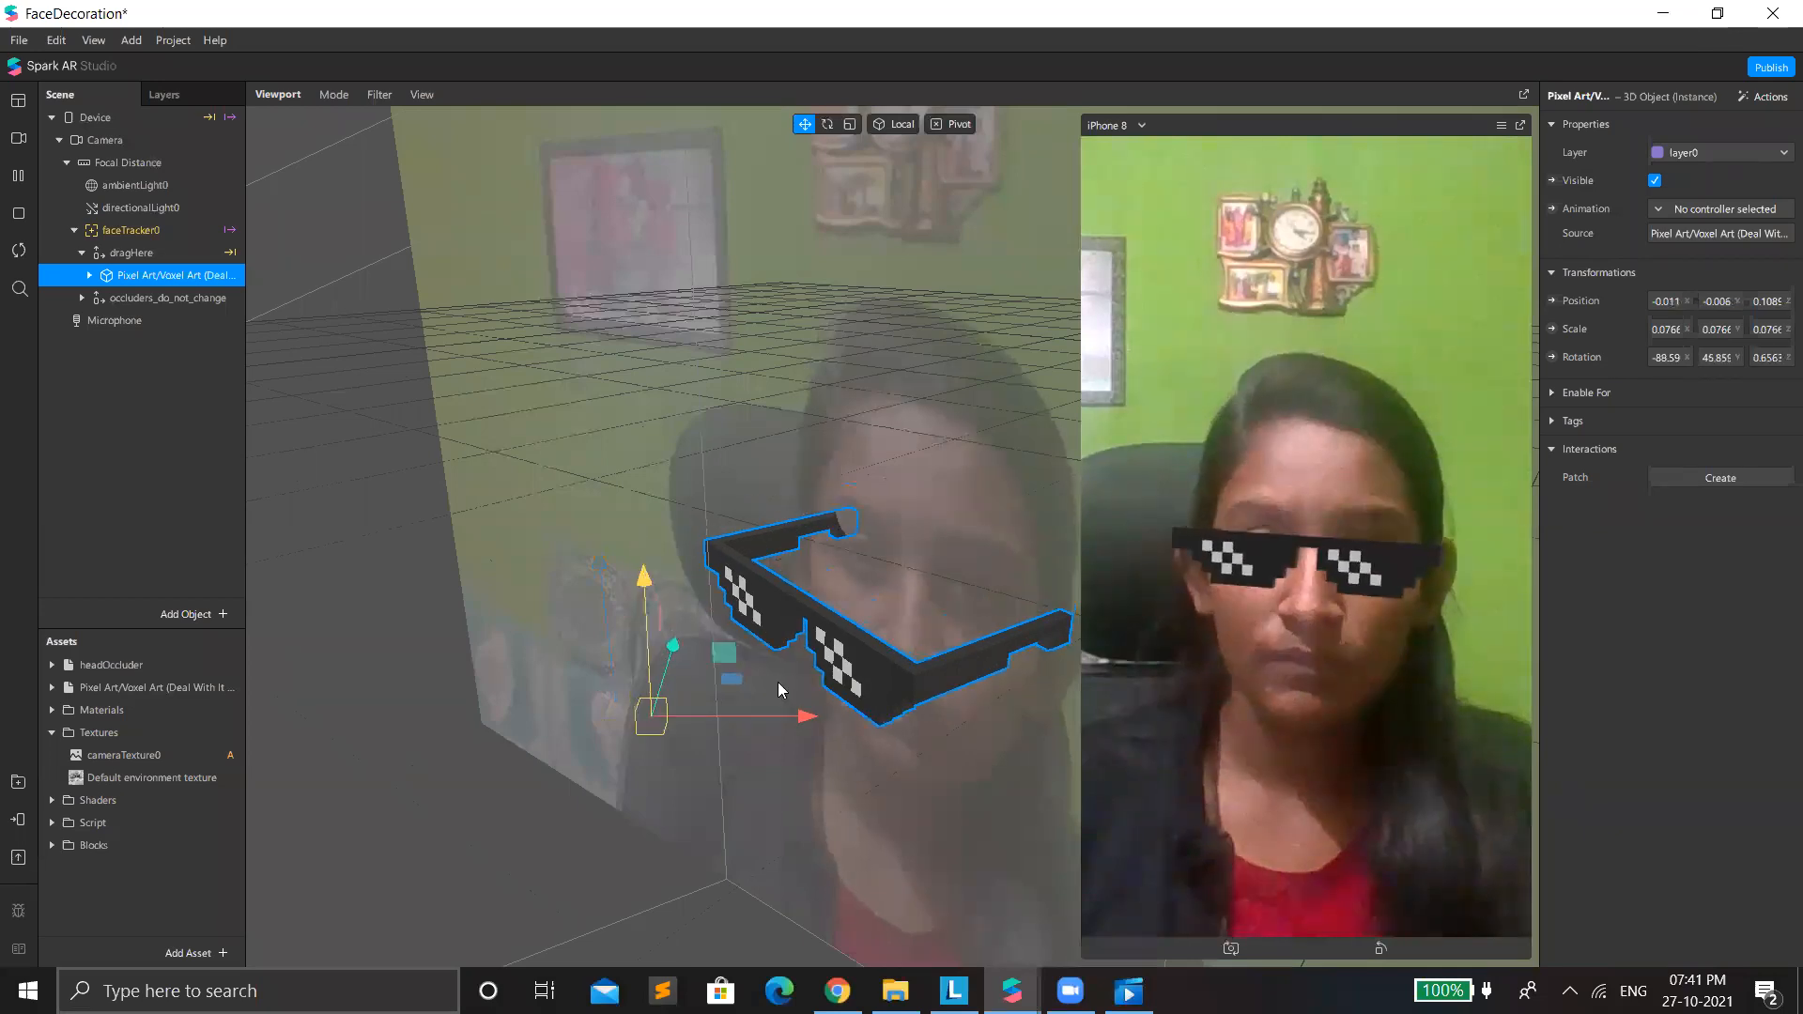
Enlarge the pixel-art glasses uniformly to a scale of about 0.088 so they span the face.
drag(676, 663, 683, 656)
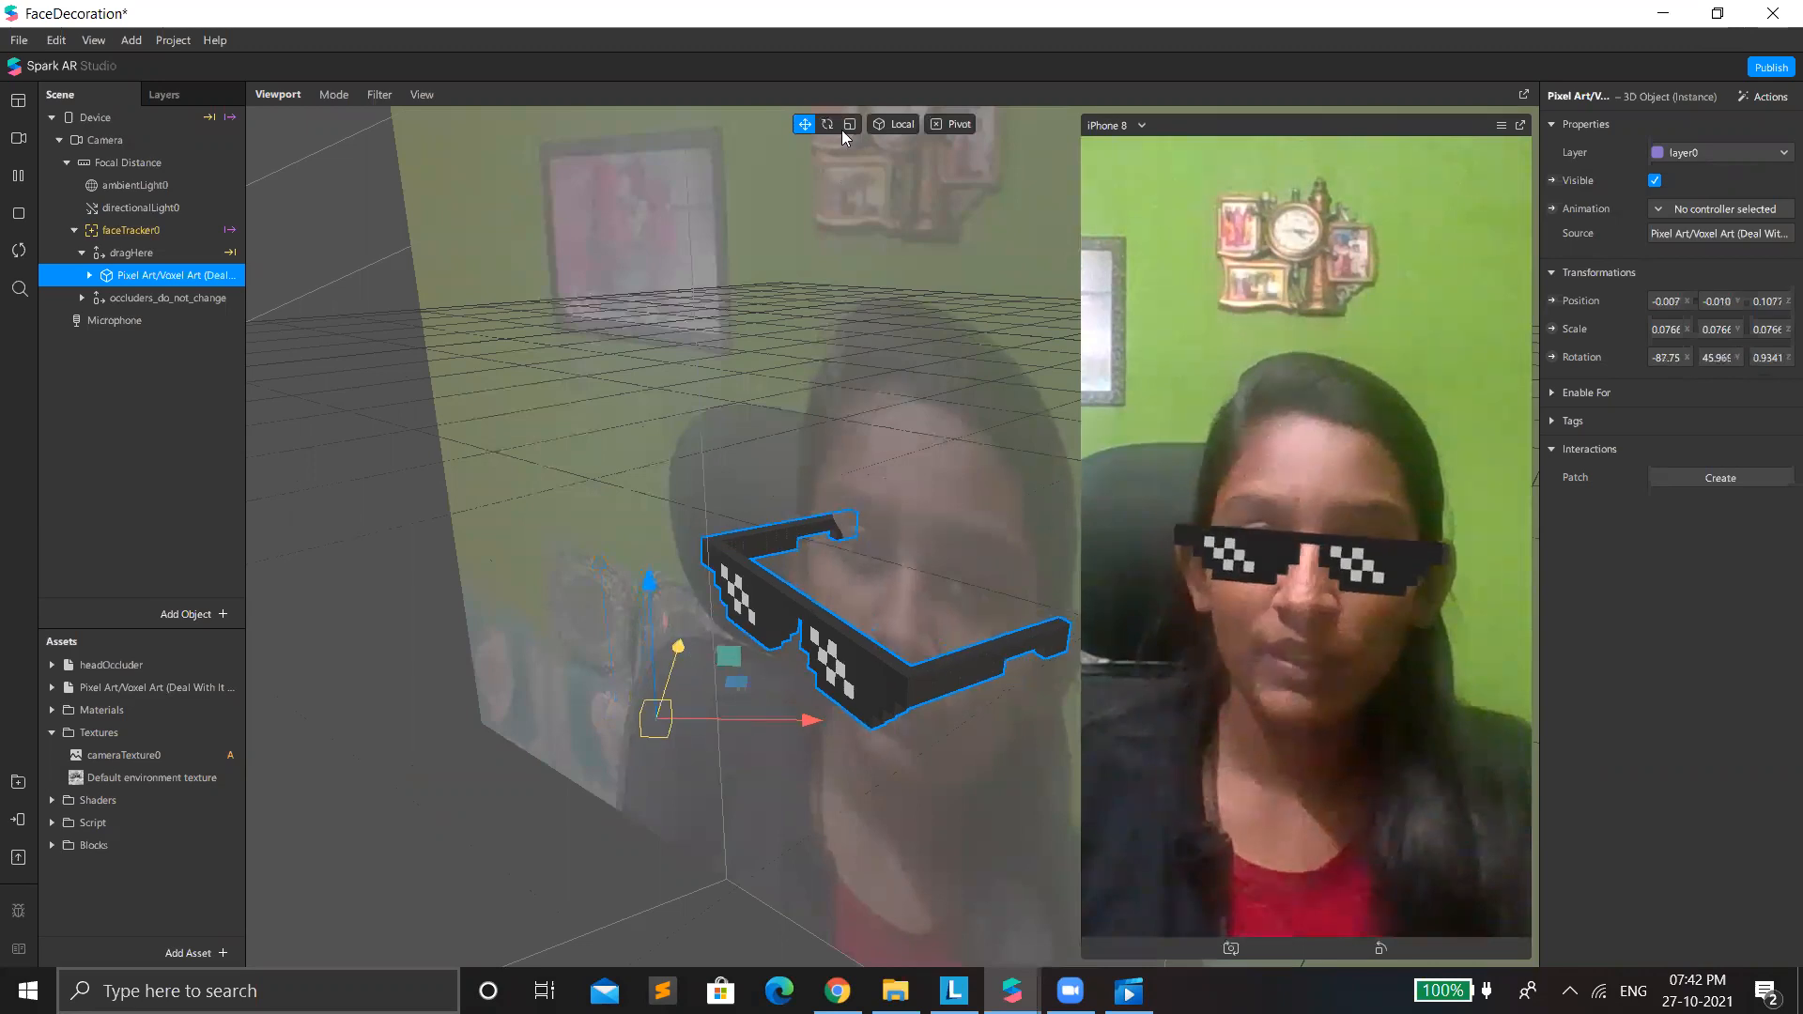
key(r)
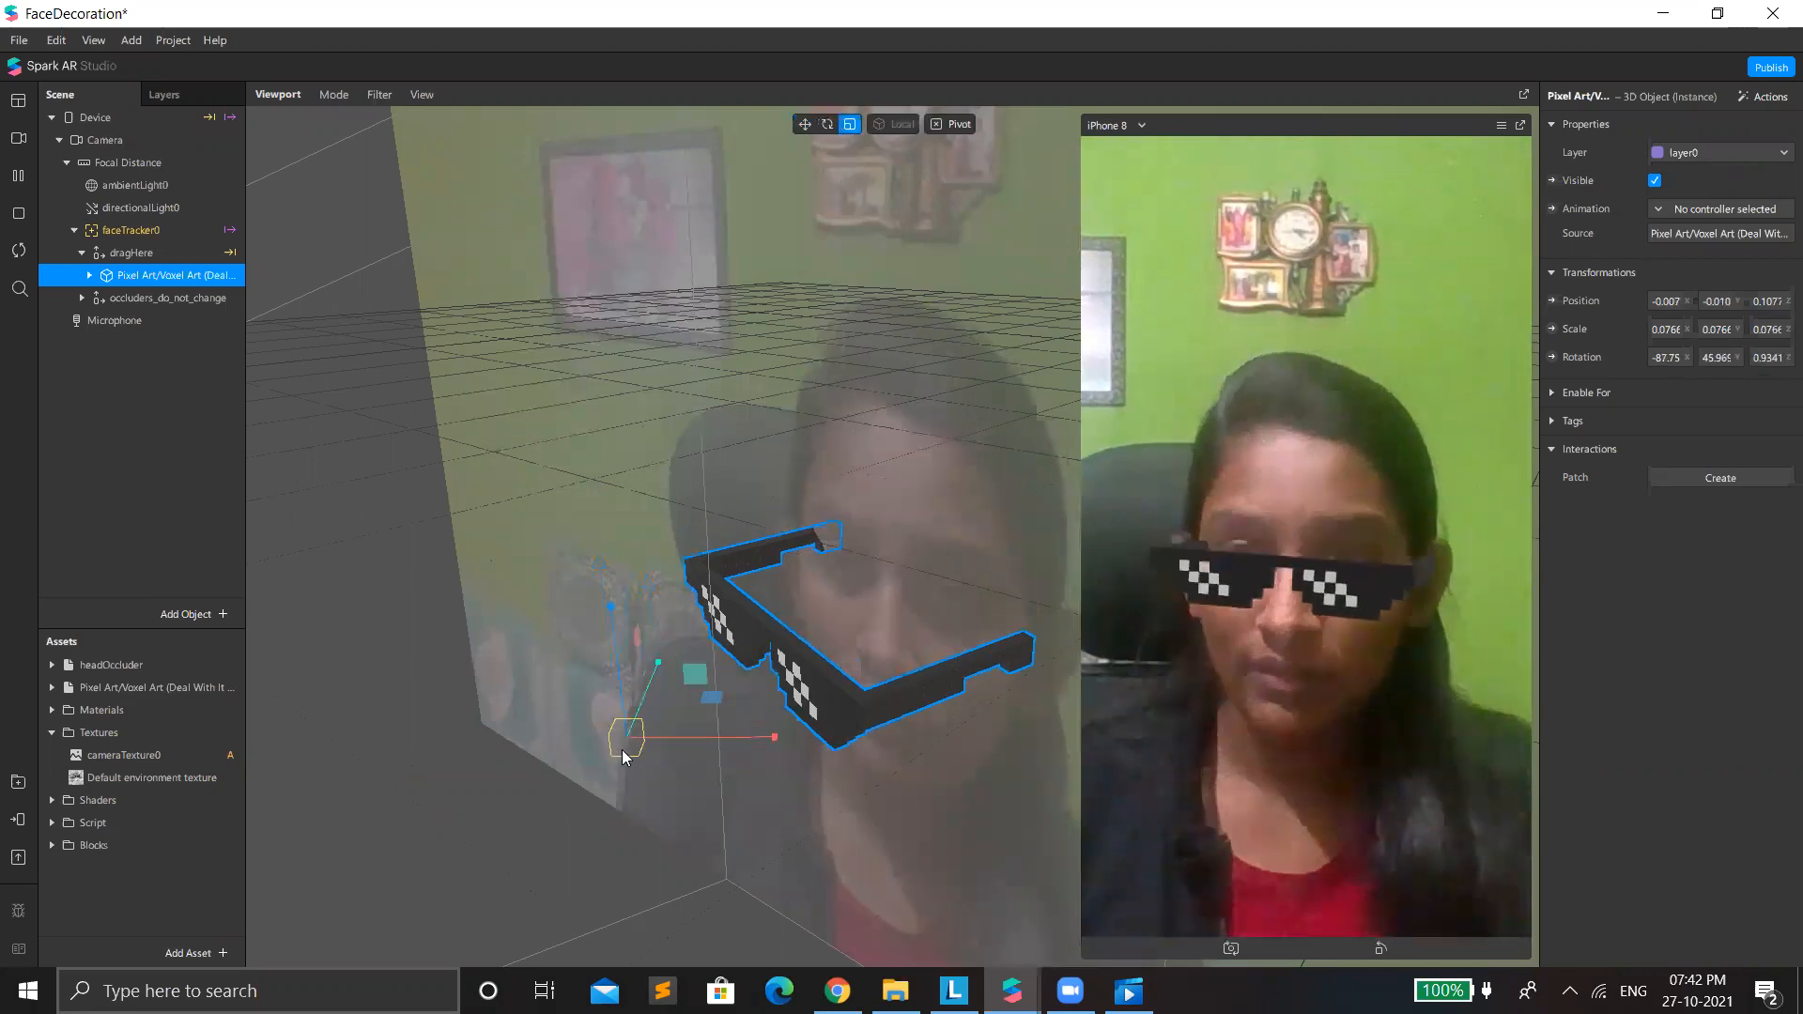
drag(622, 749, 736, 778)
drag(947, 813, 995, 830)
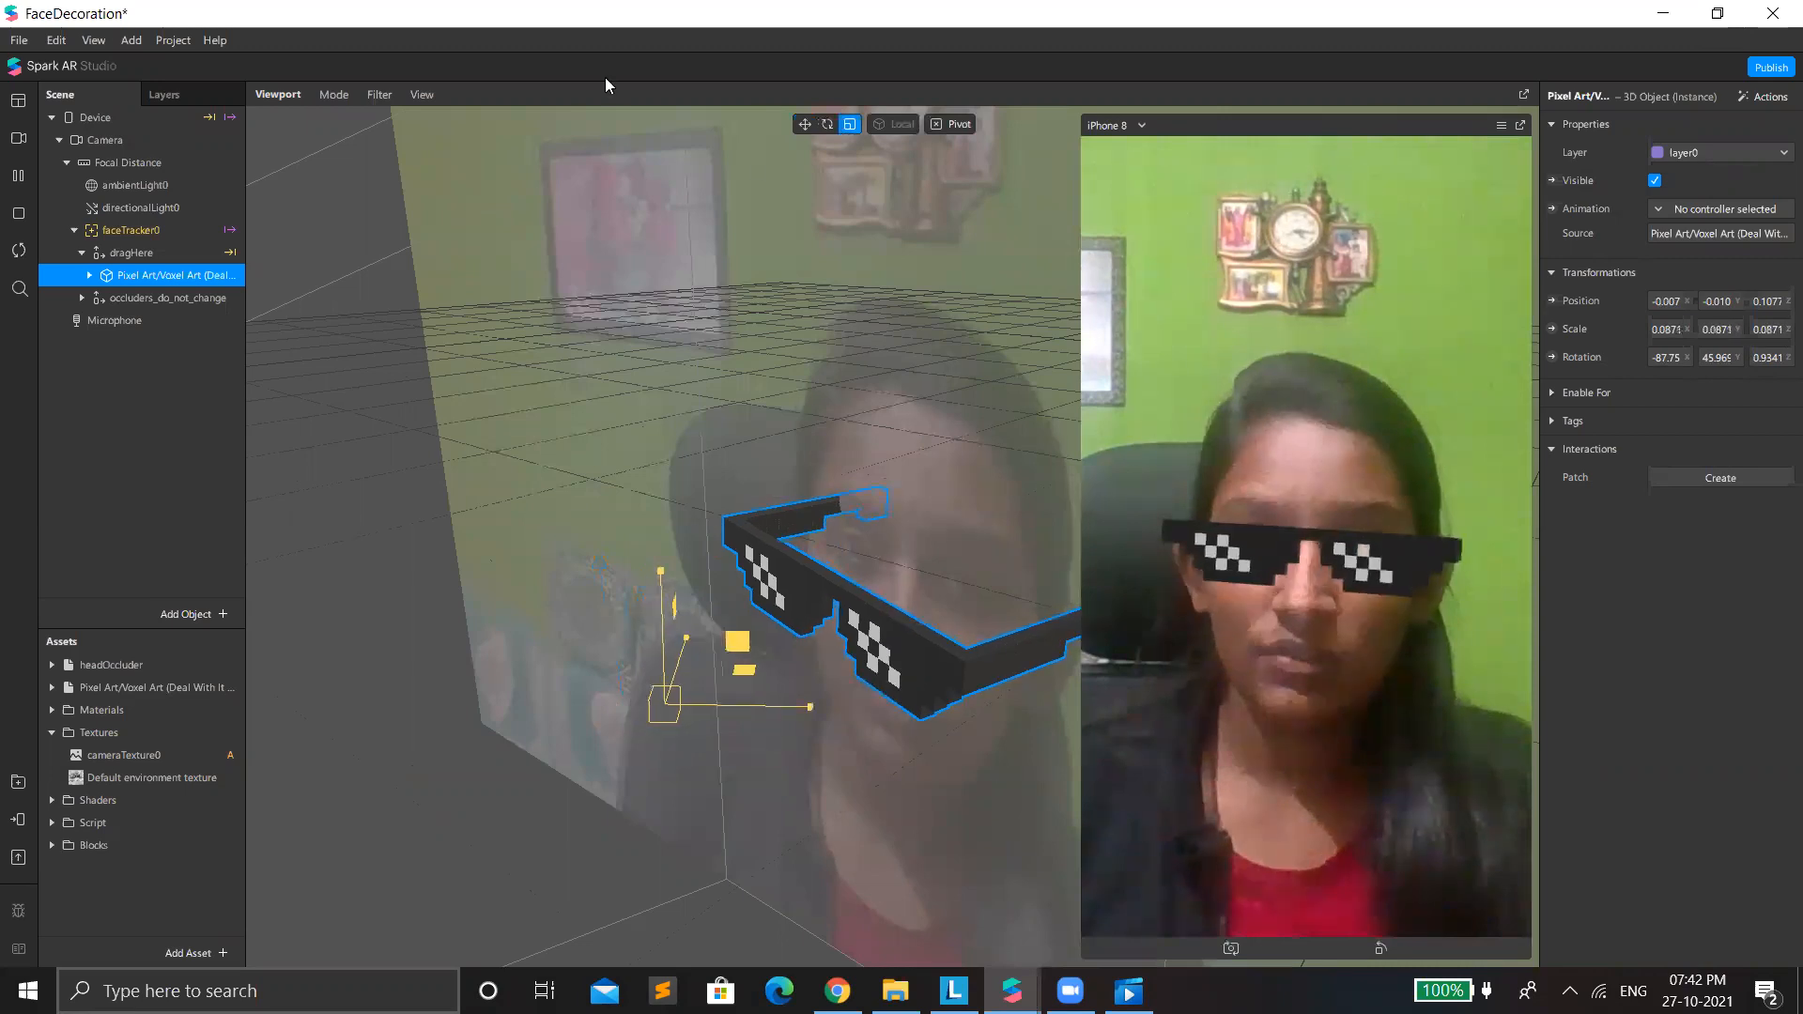
Reposition the enlarged glasses over the eyes, at about X -0.014, Y -0.004, Z 0.091.
key(w)
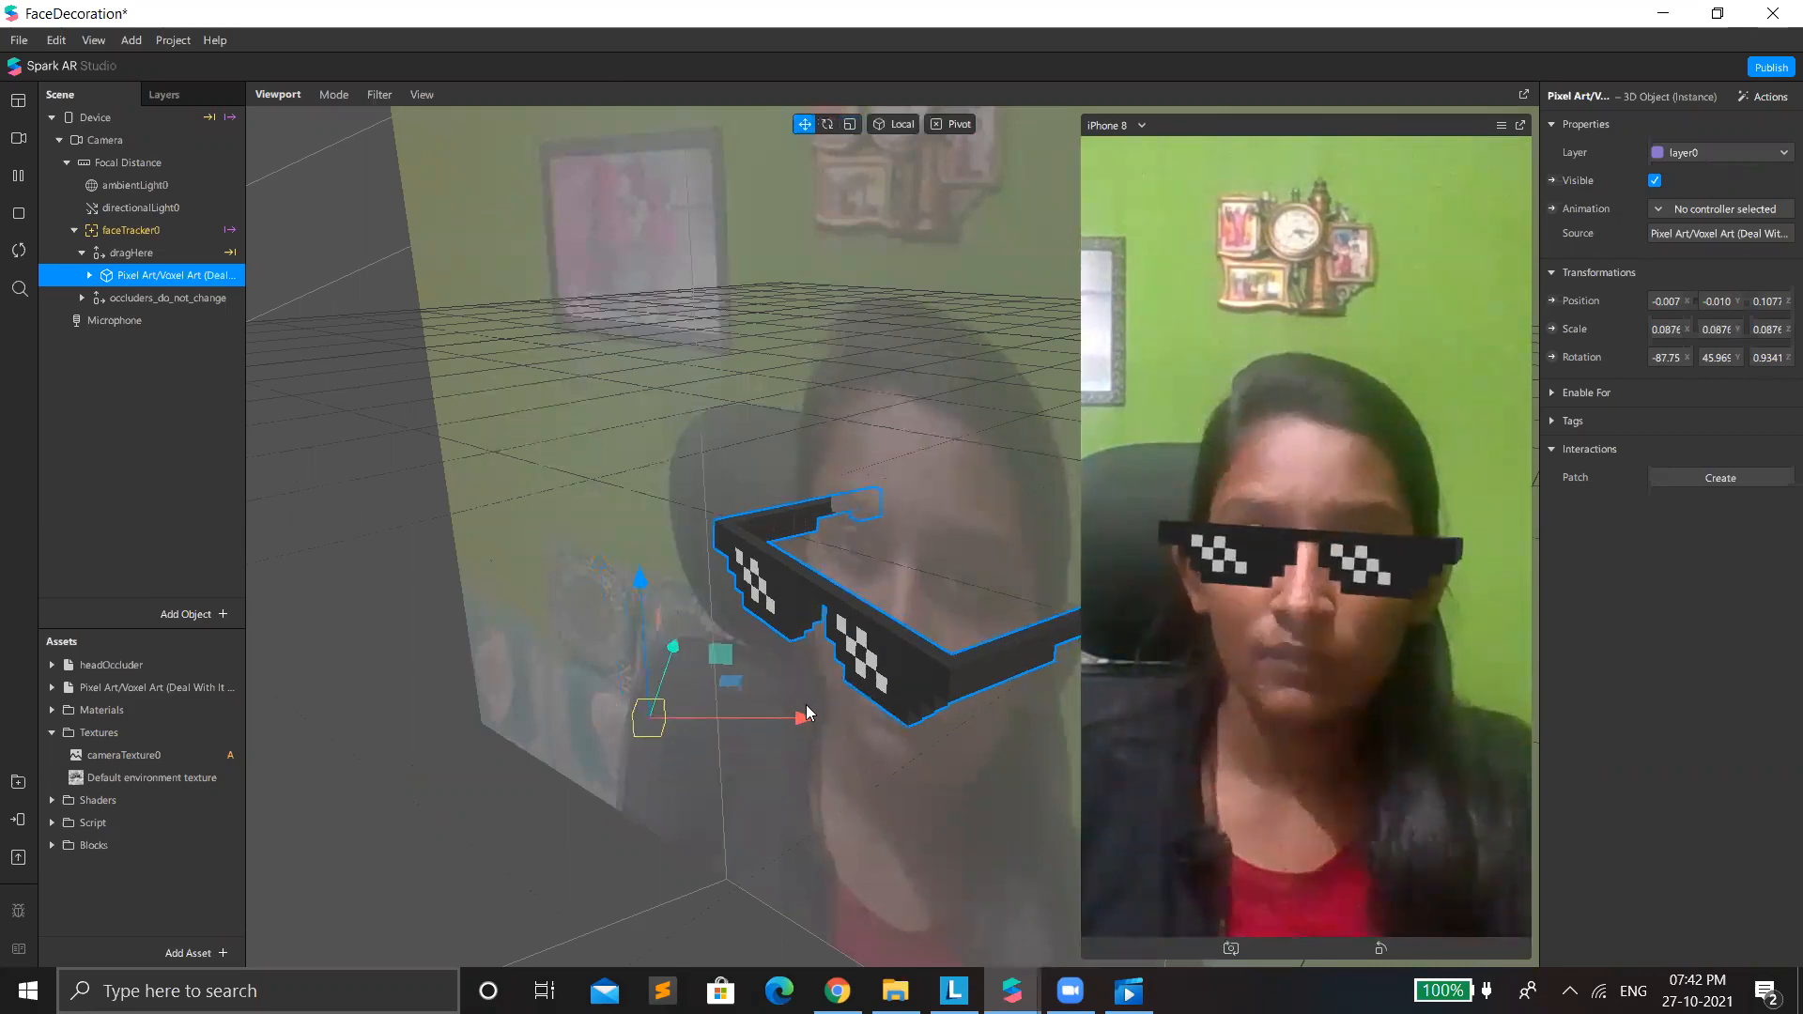
drag(799, 726, 787, 700)
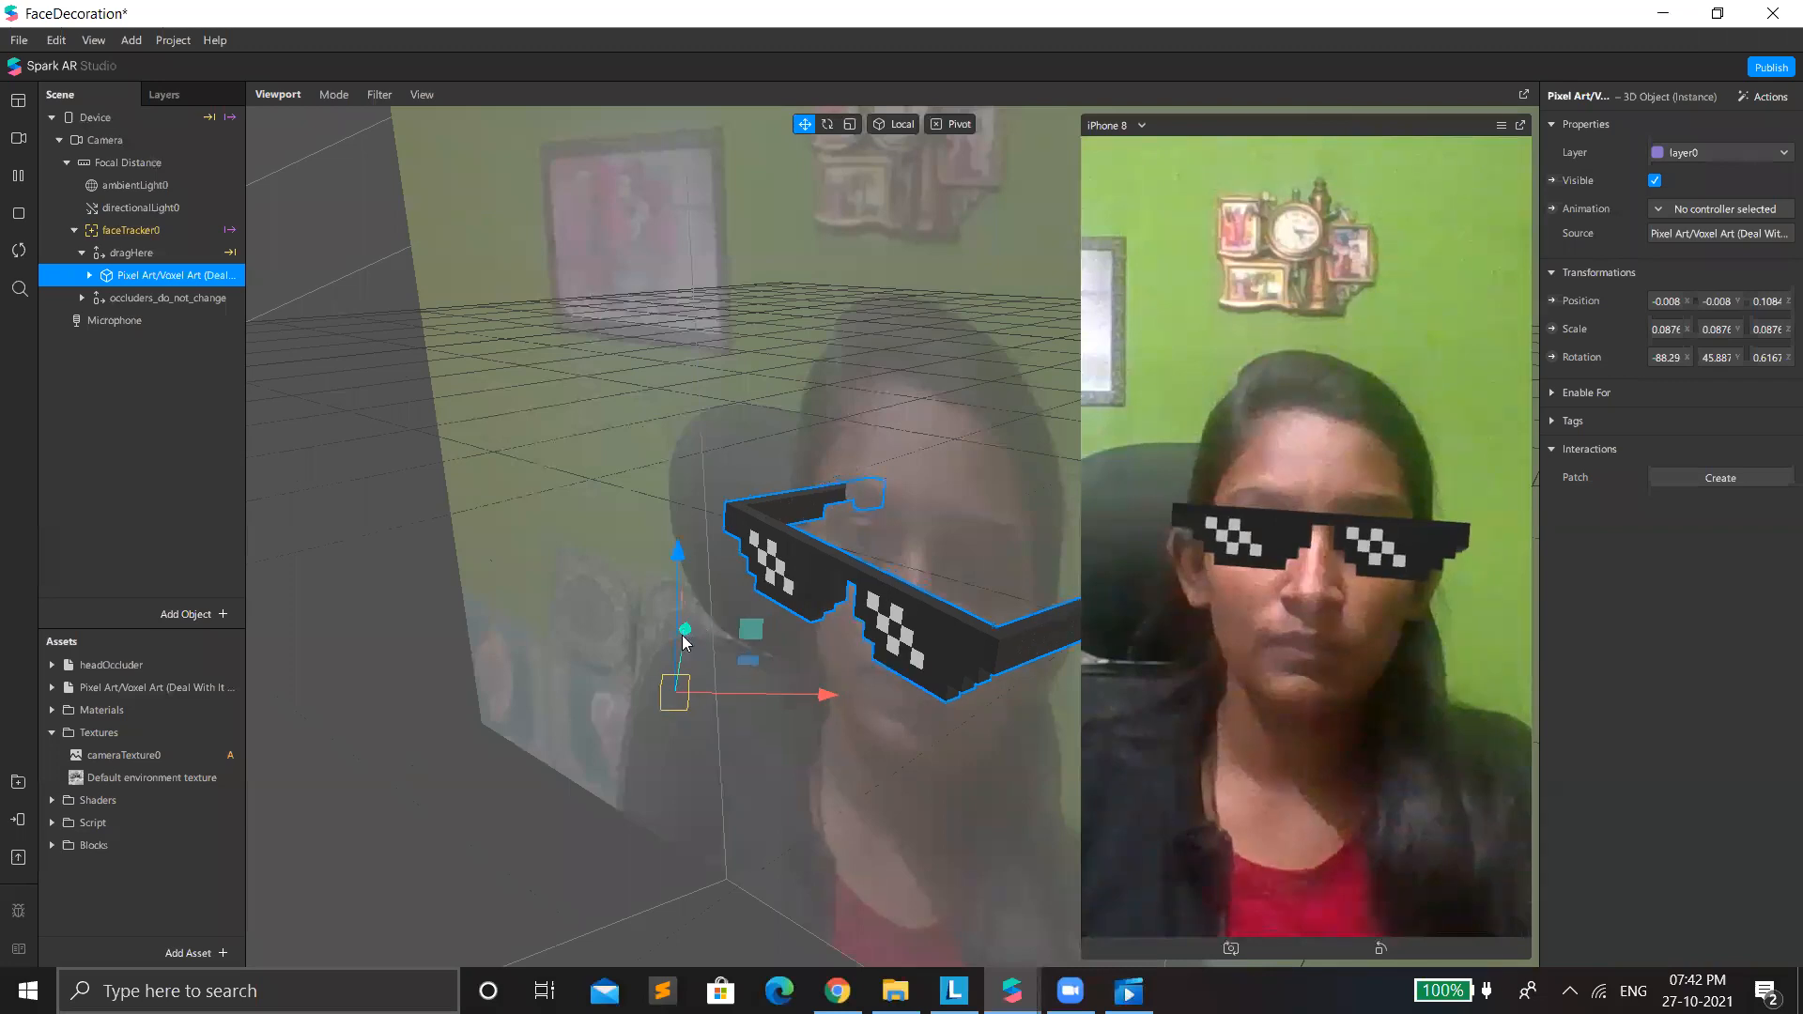
drag(735, 629, 750, 637)
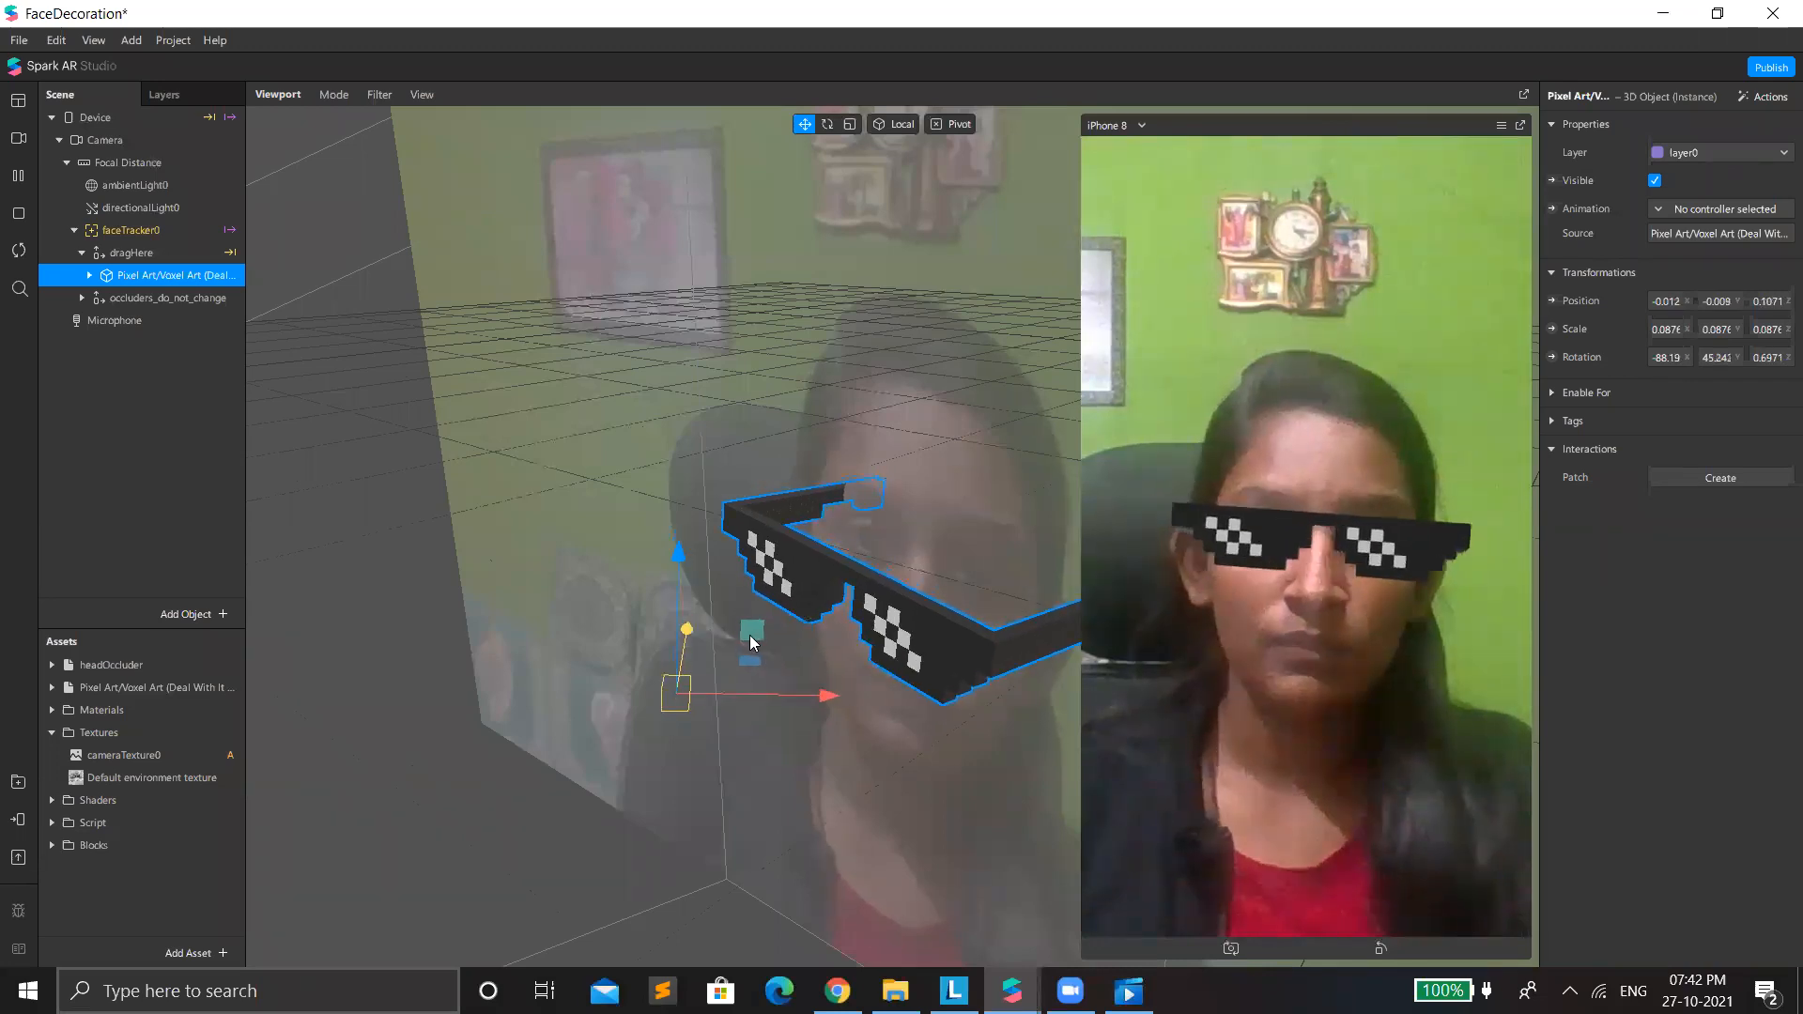
drag(834, 700, 829, 700)
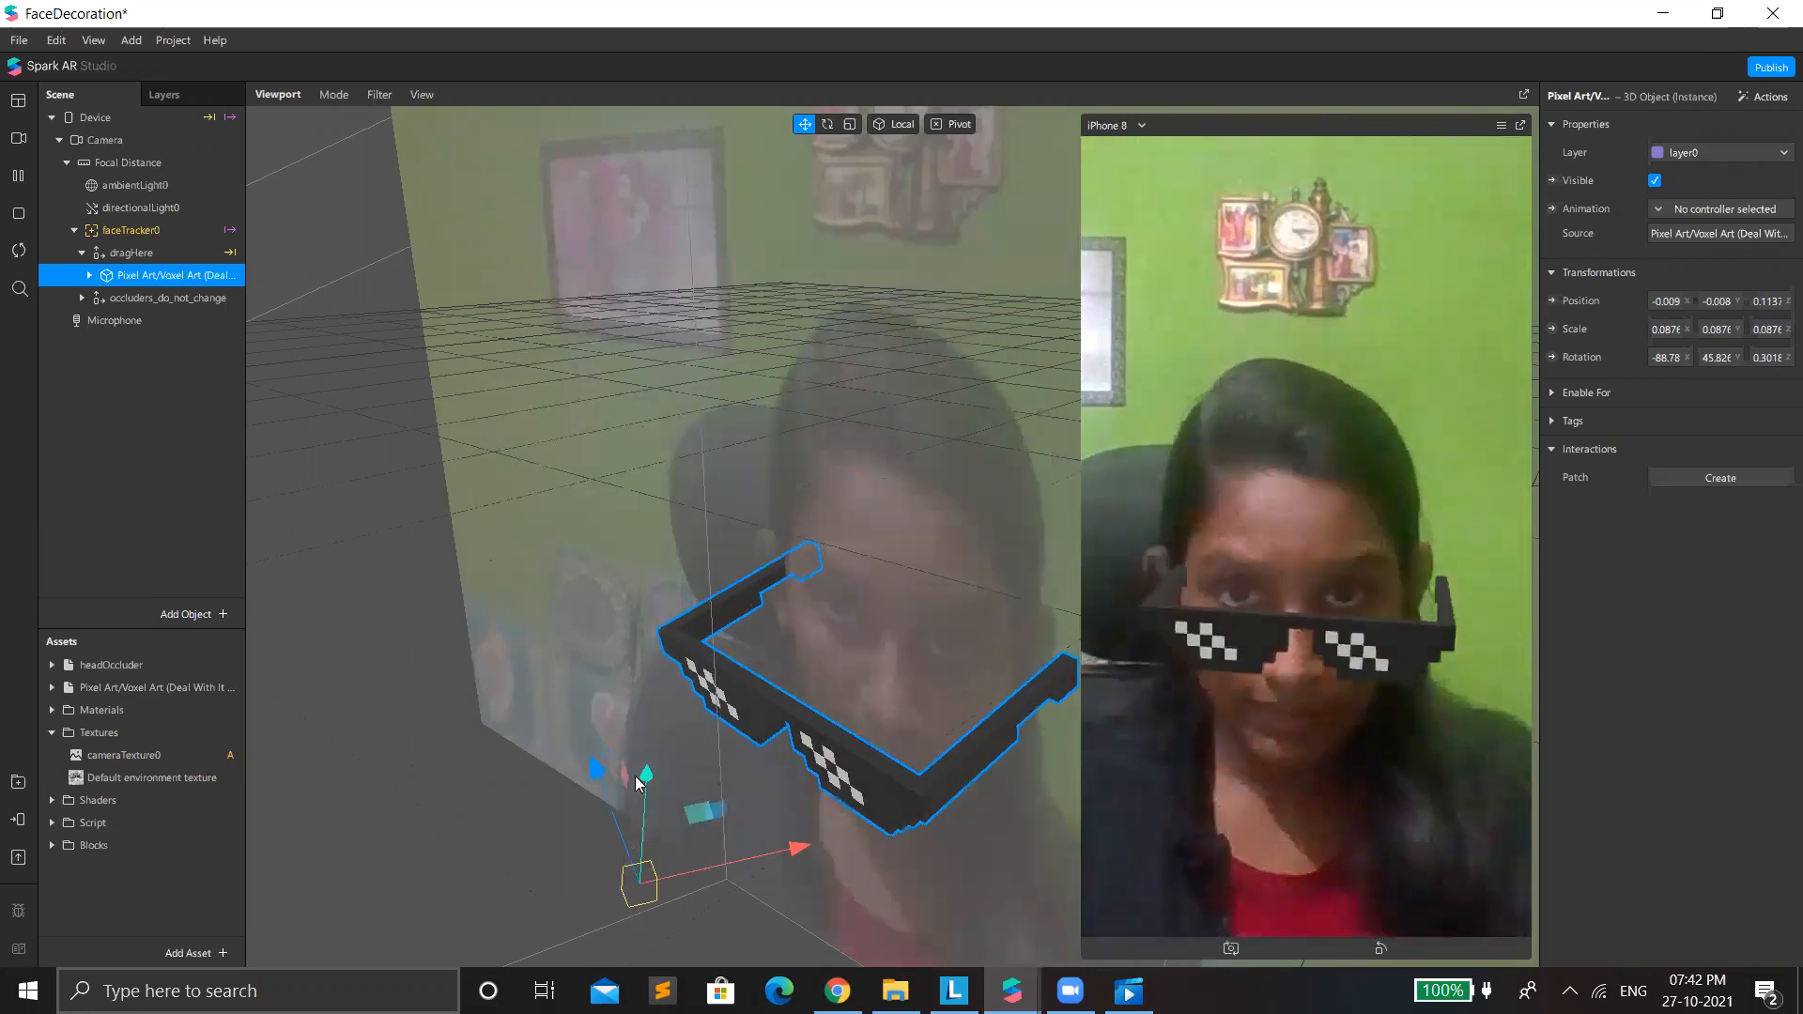
drag(636, 858, 718, 768)
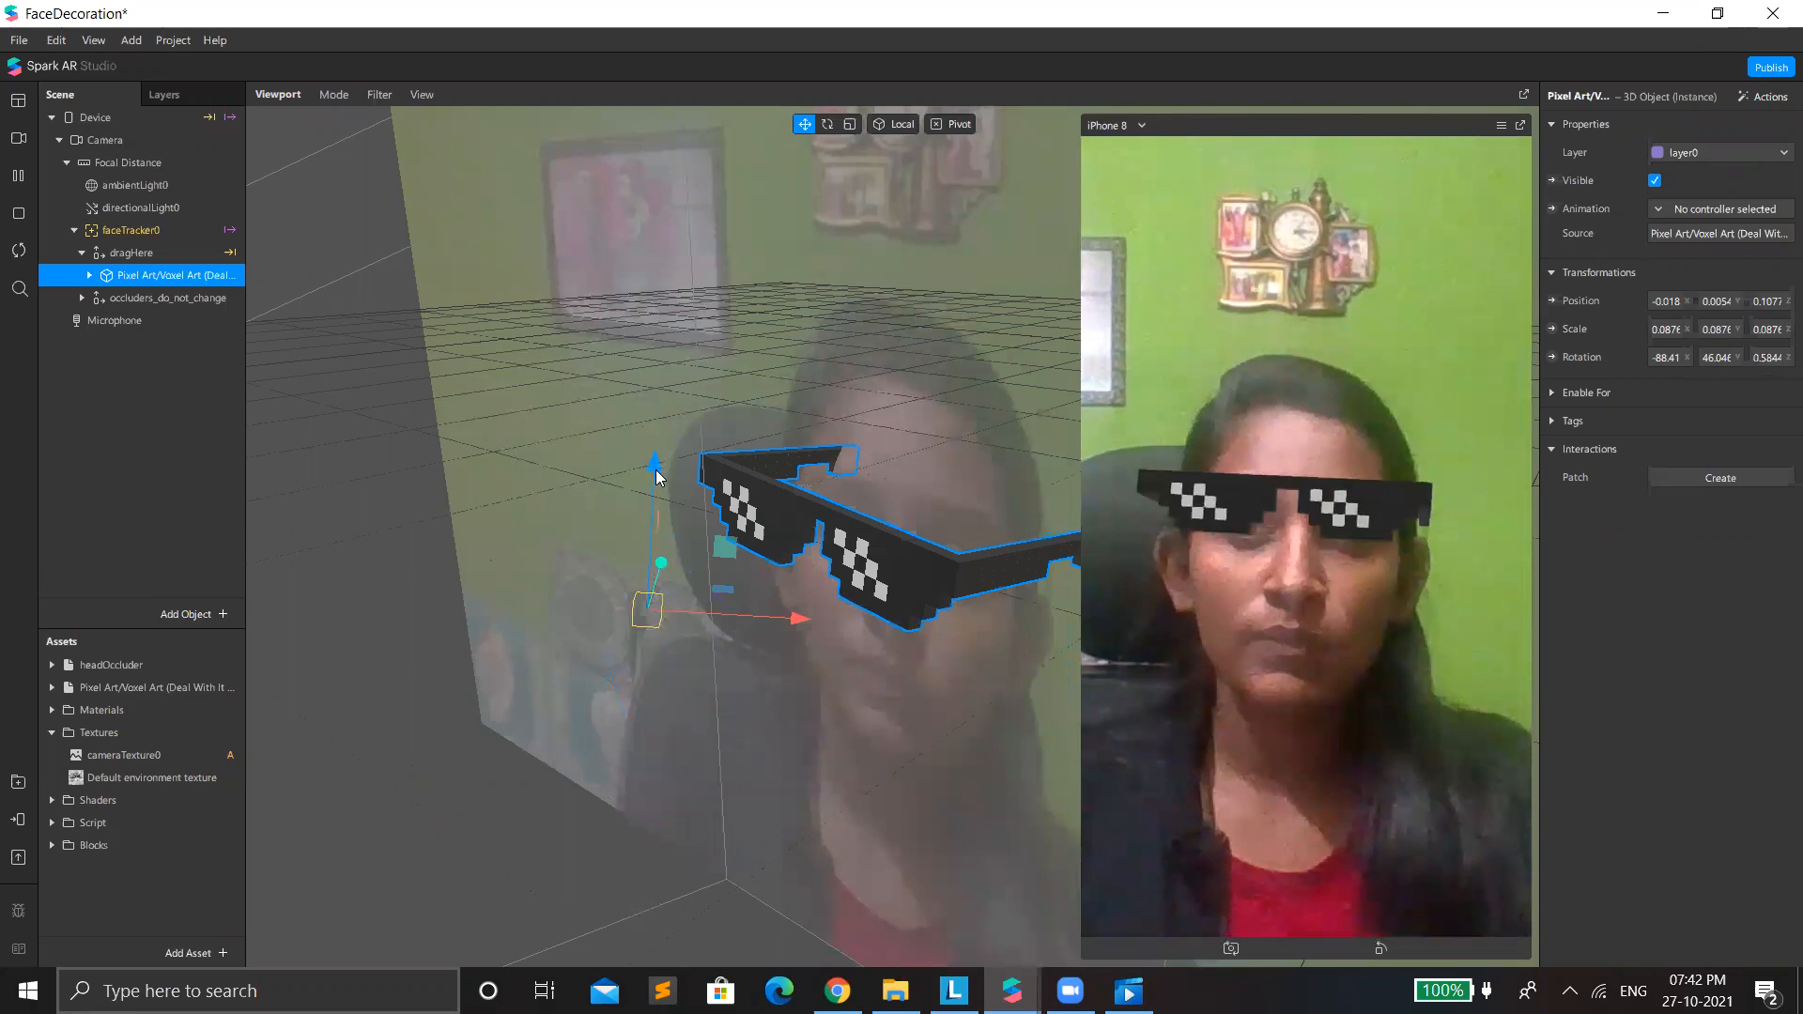
drag(674, 505, 825, 668)
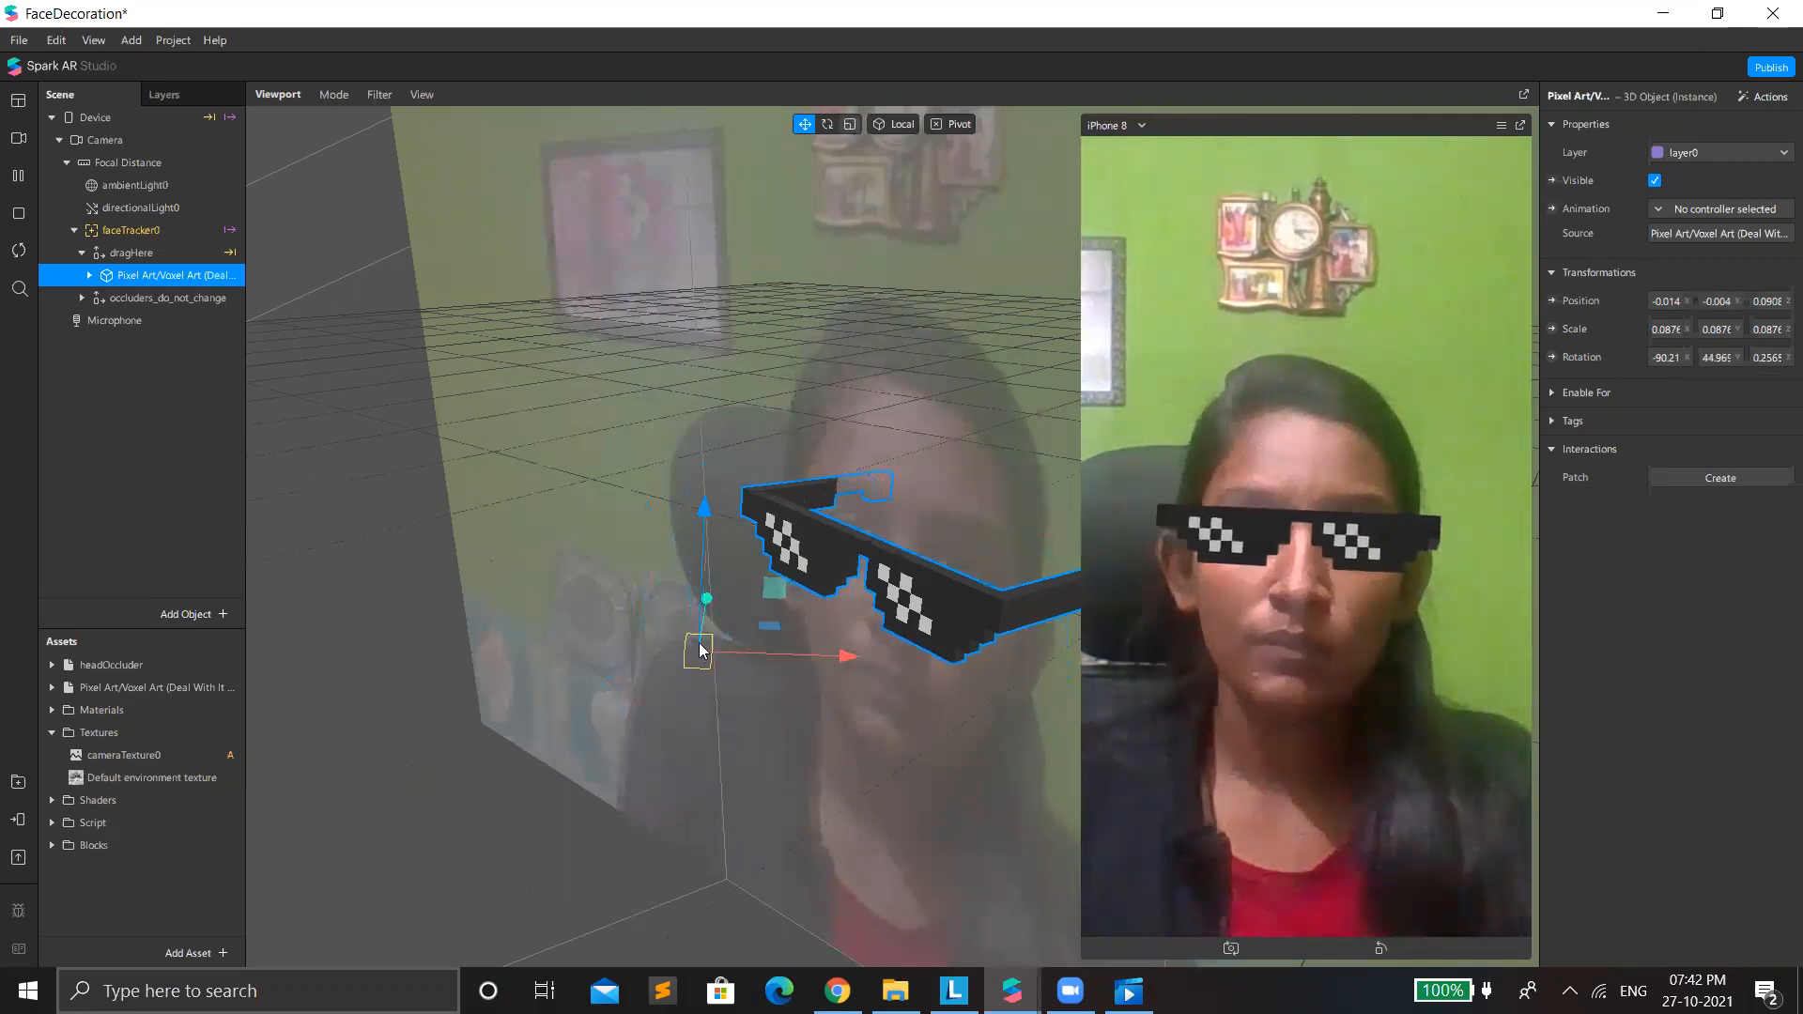
key(r)
drag(699, 648, 691, 697)
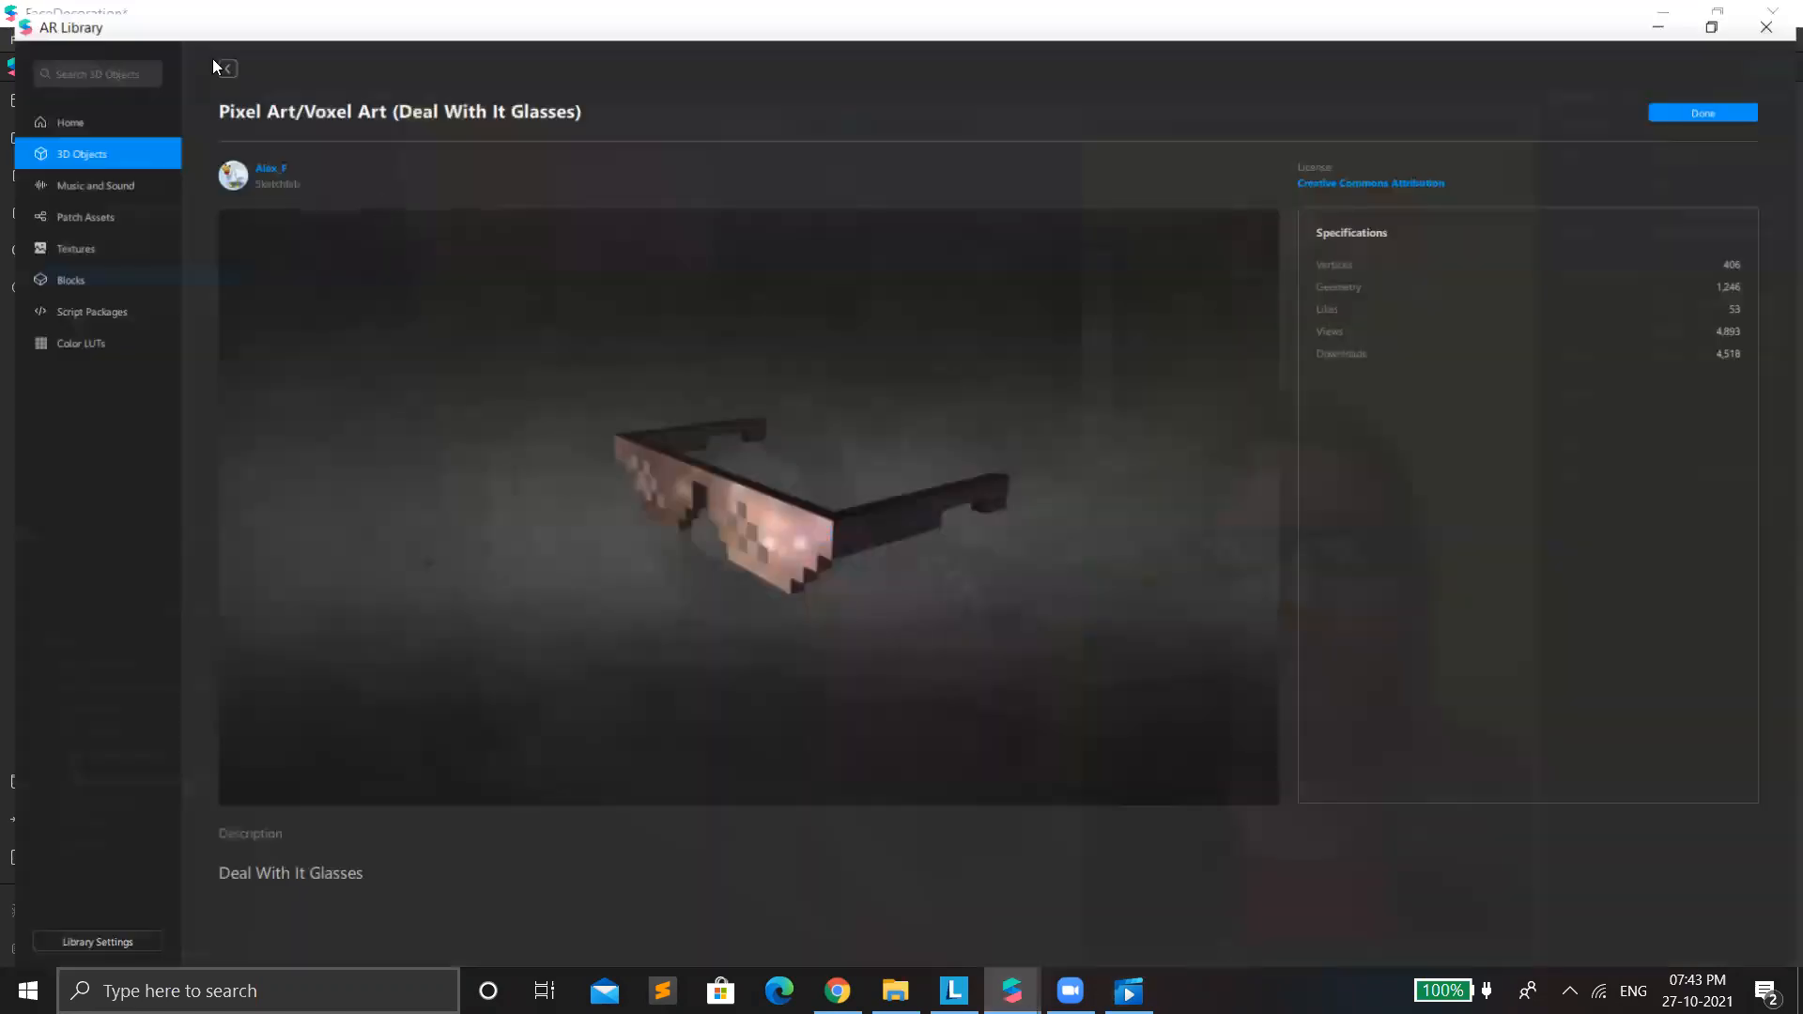
Look through the AR Library's 3D objects and its Plants collection.
click(216, 55)
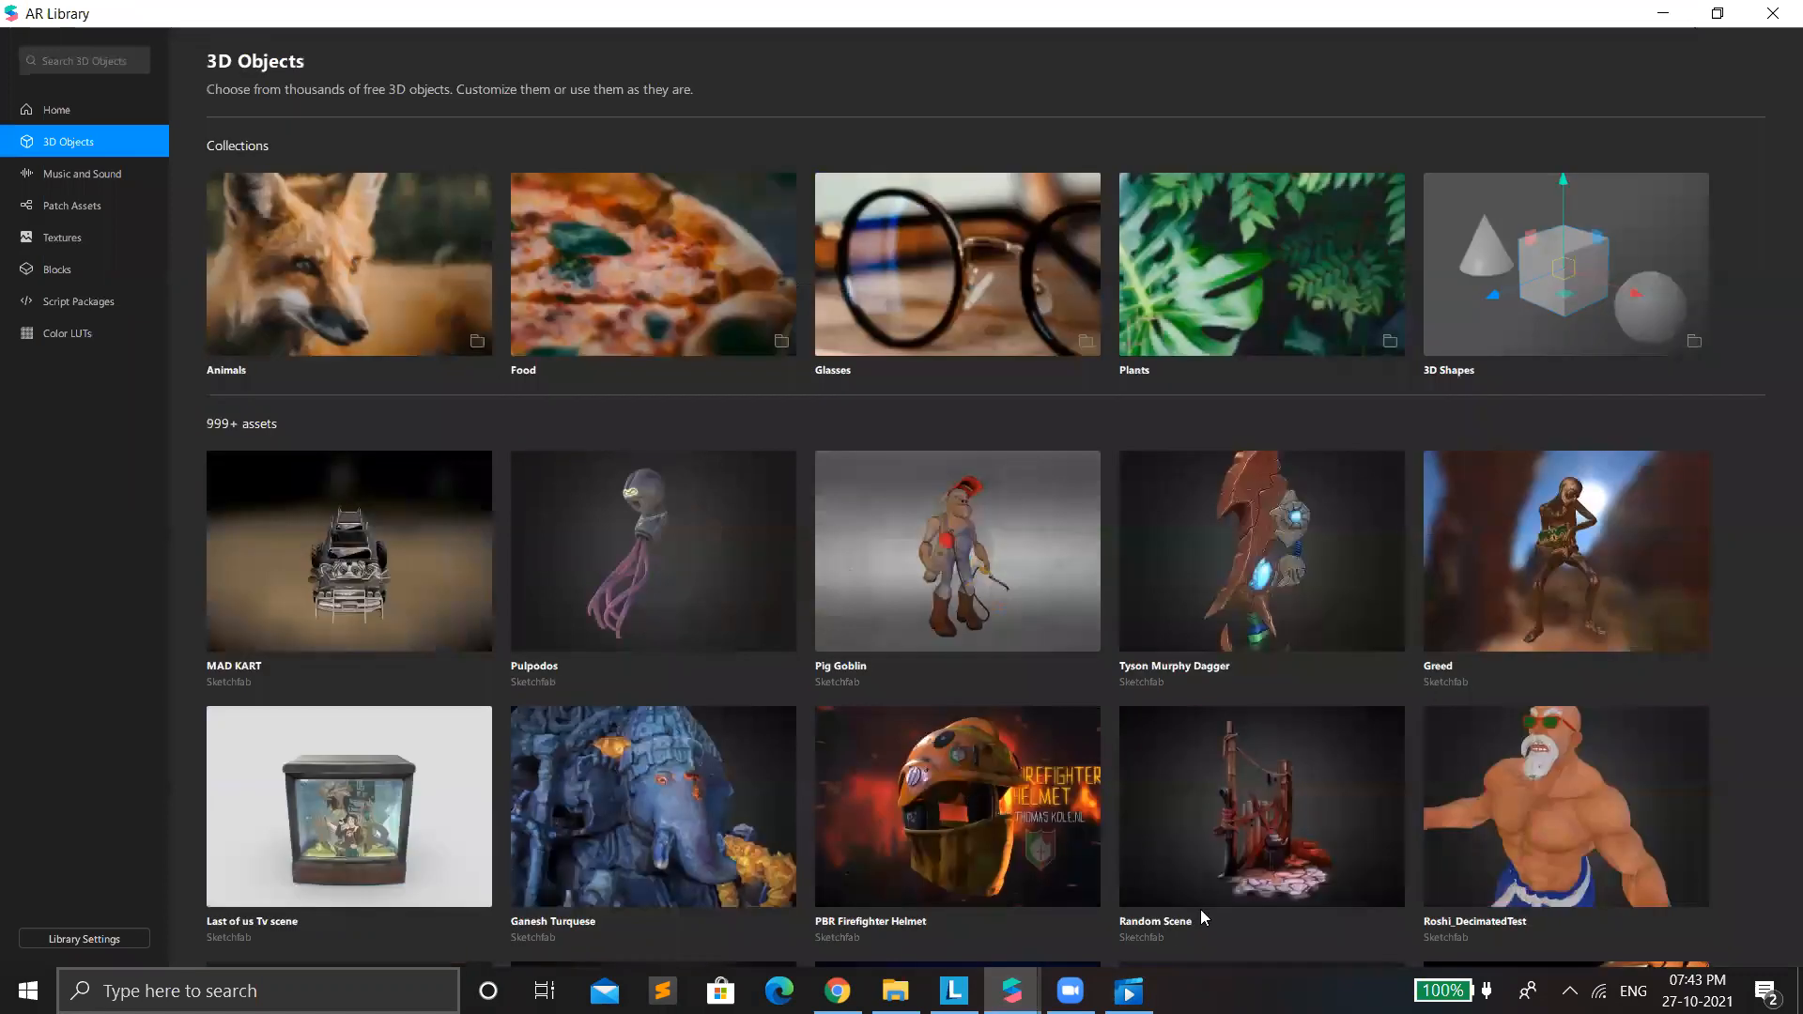
scroll(1202, 916, down, 3)
scroll(1038, 791, up, 3)
click(1164, 268)
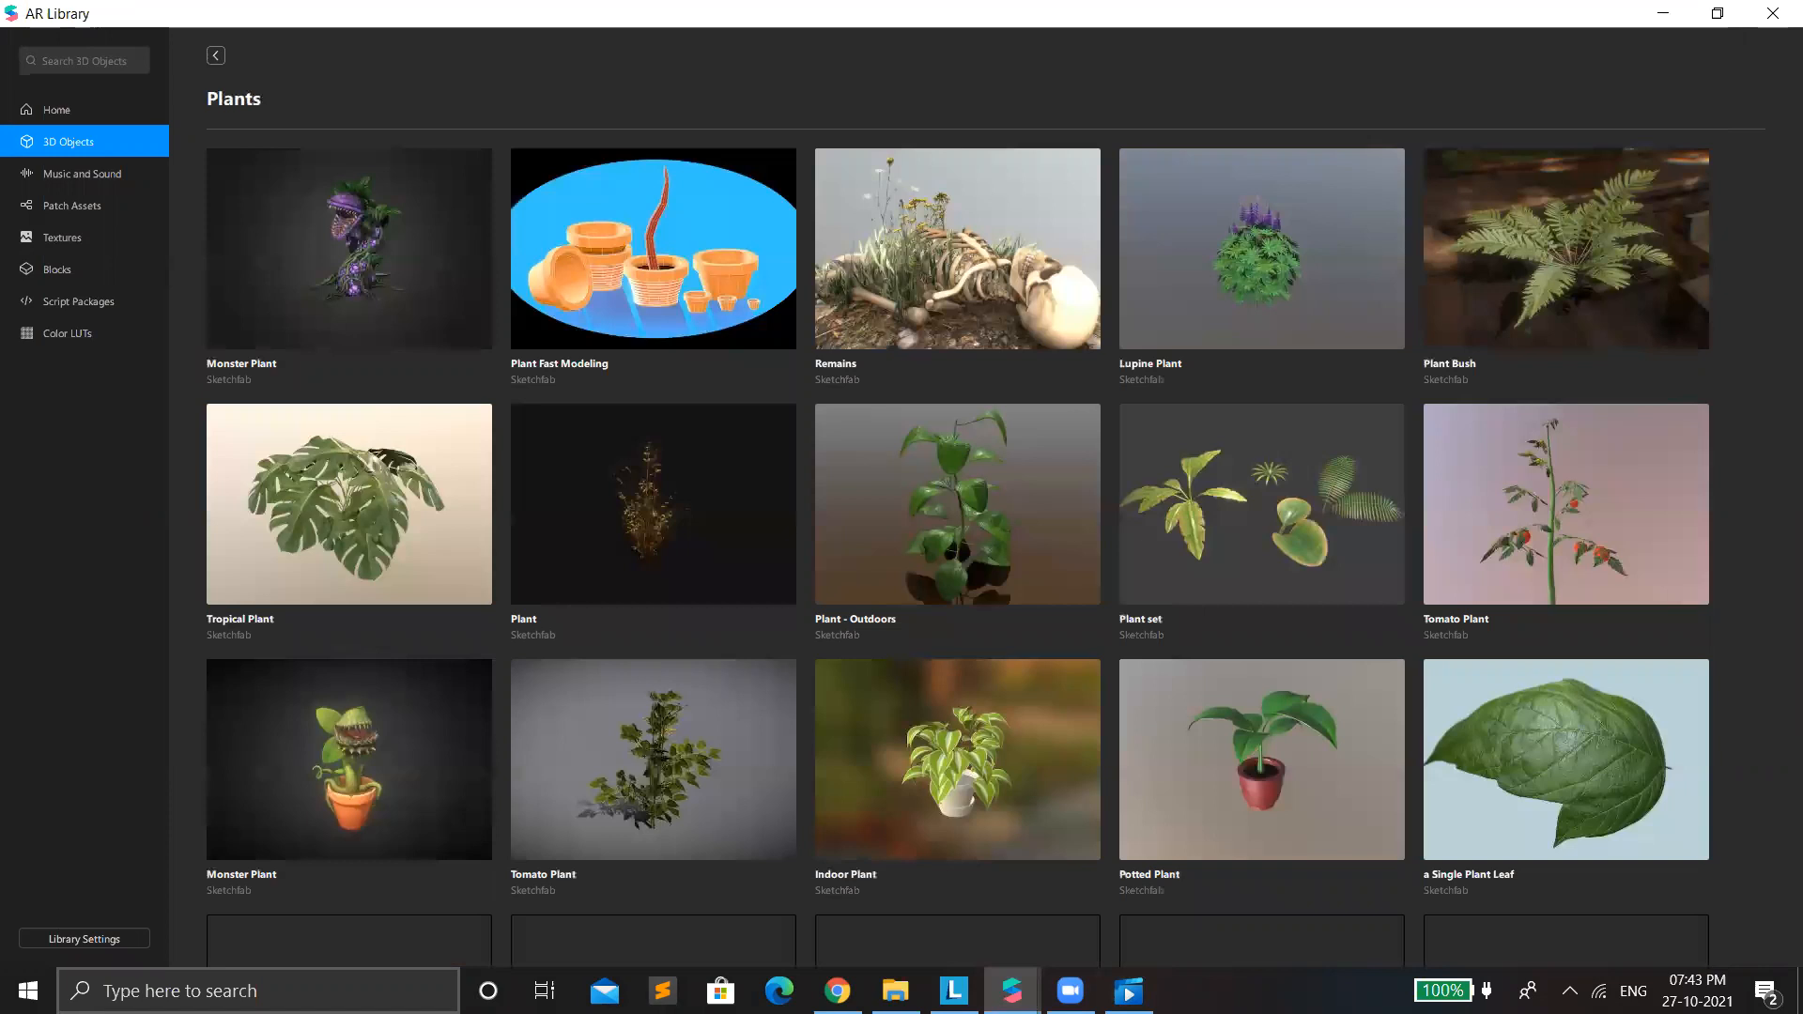
mouse_move(954, 990)
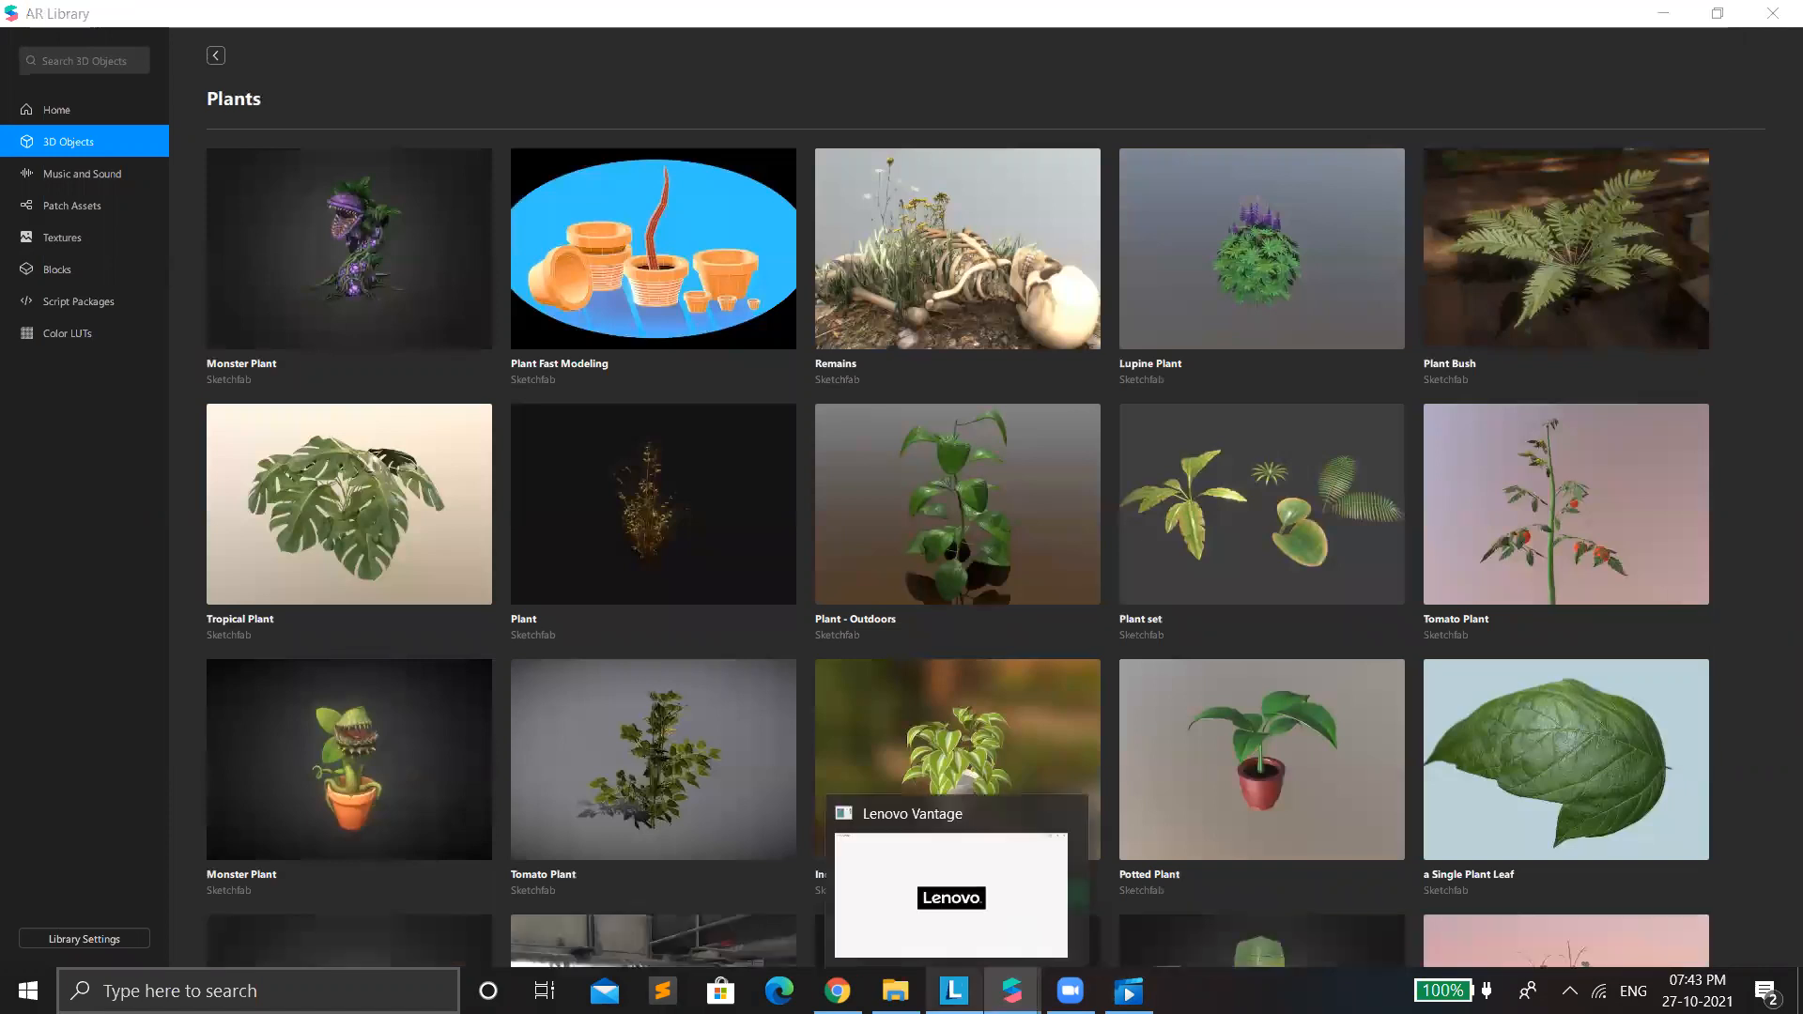
Look through the available templates for creating a new effect.
click(1772, 8)
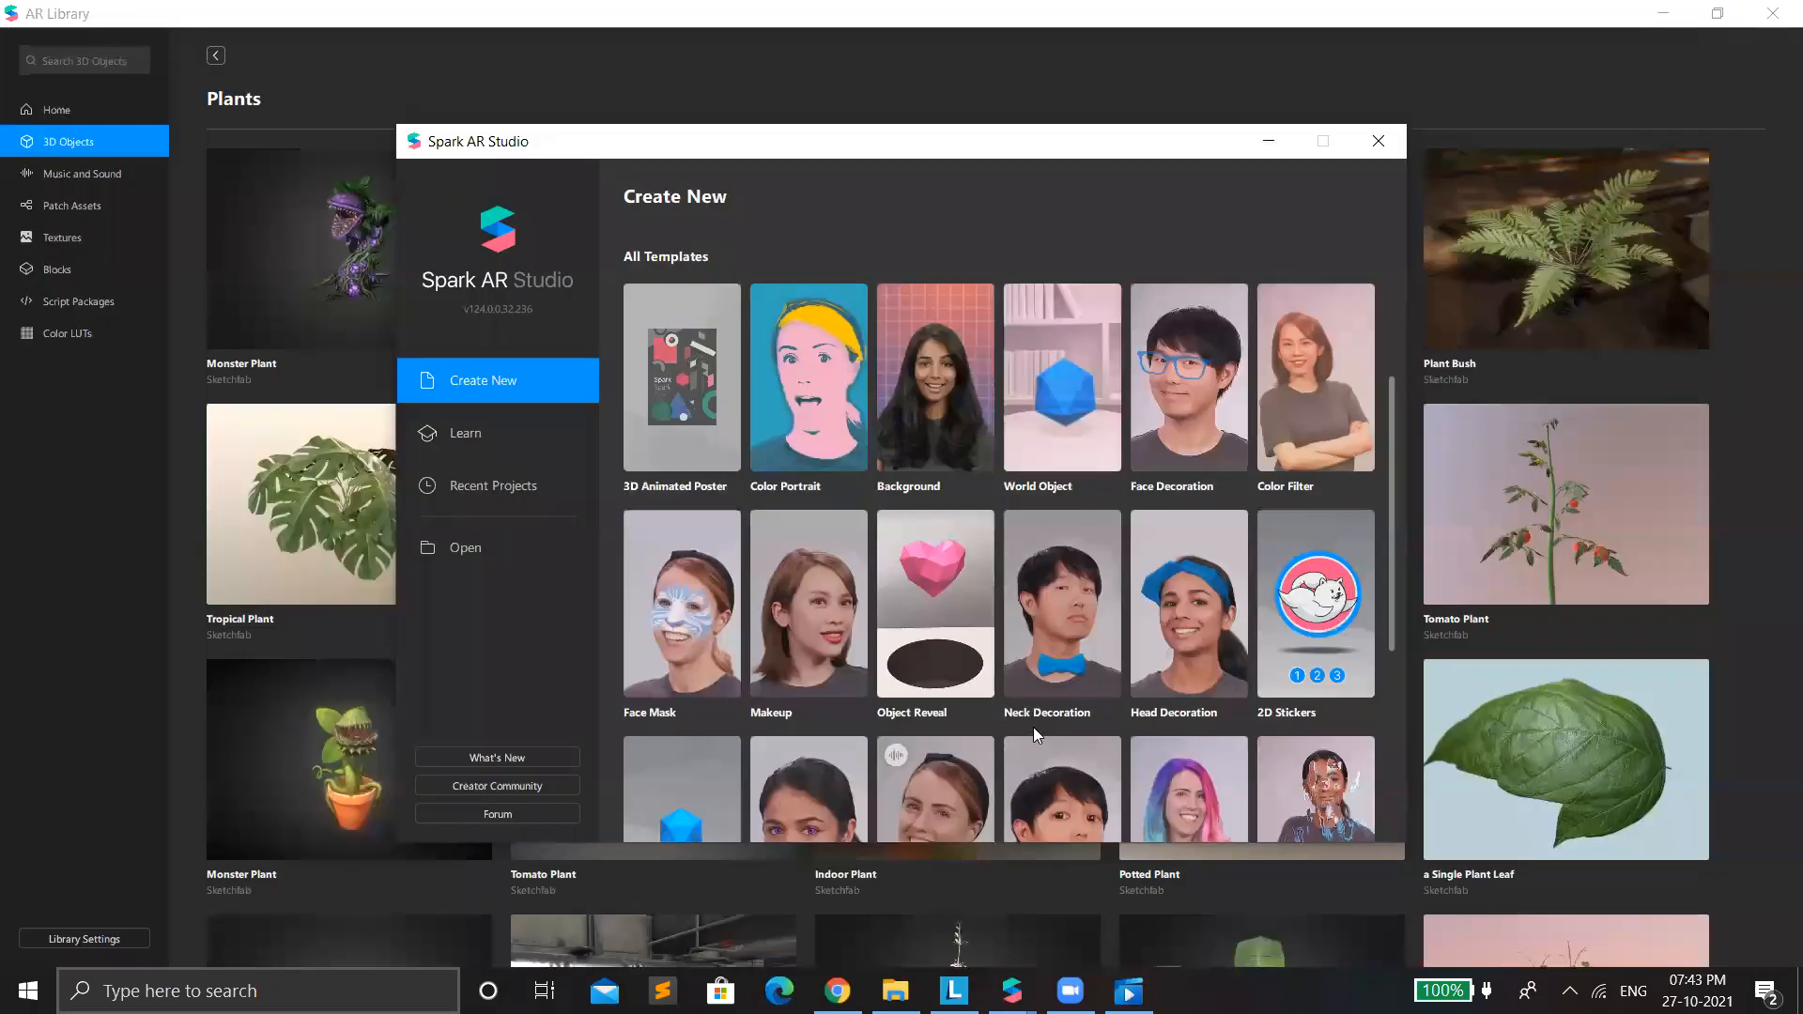
scroll(1033, 726, down, 2)
scroll(1052, 712, down, 2)
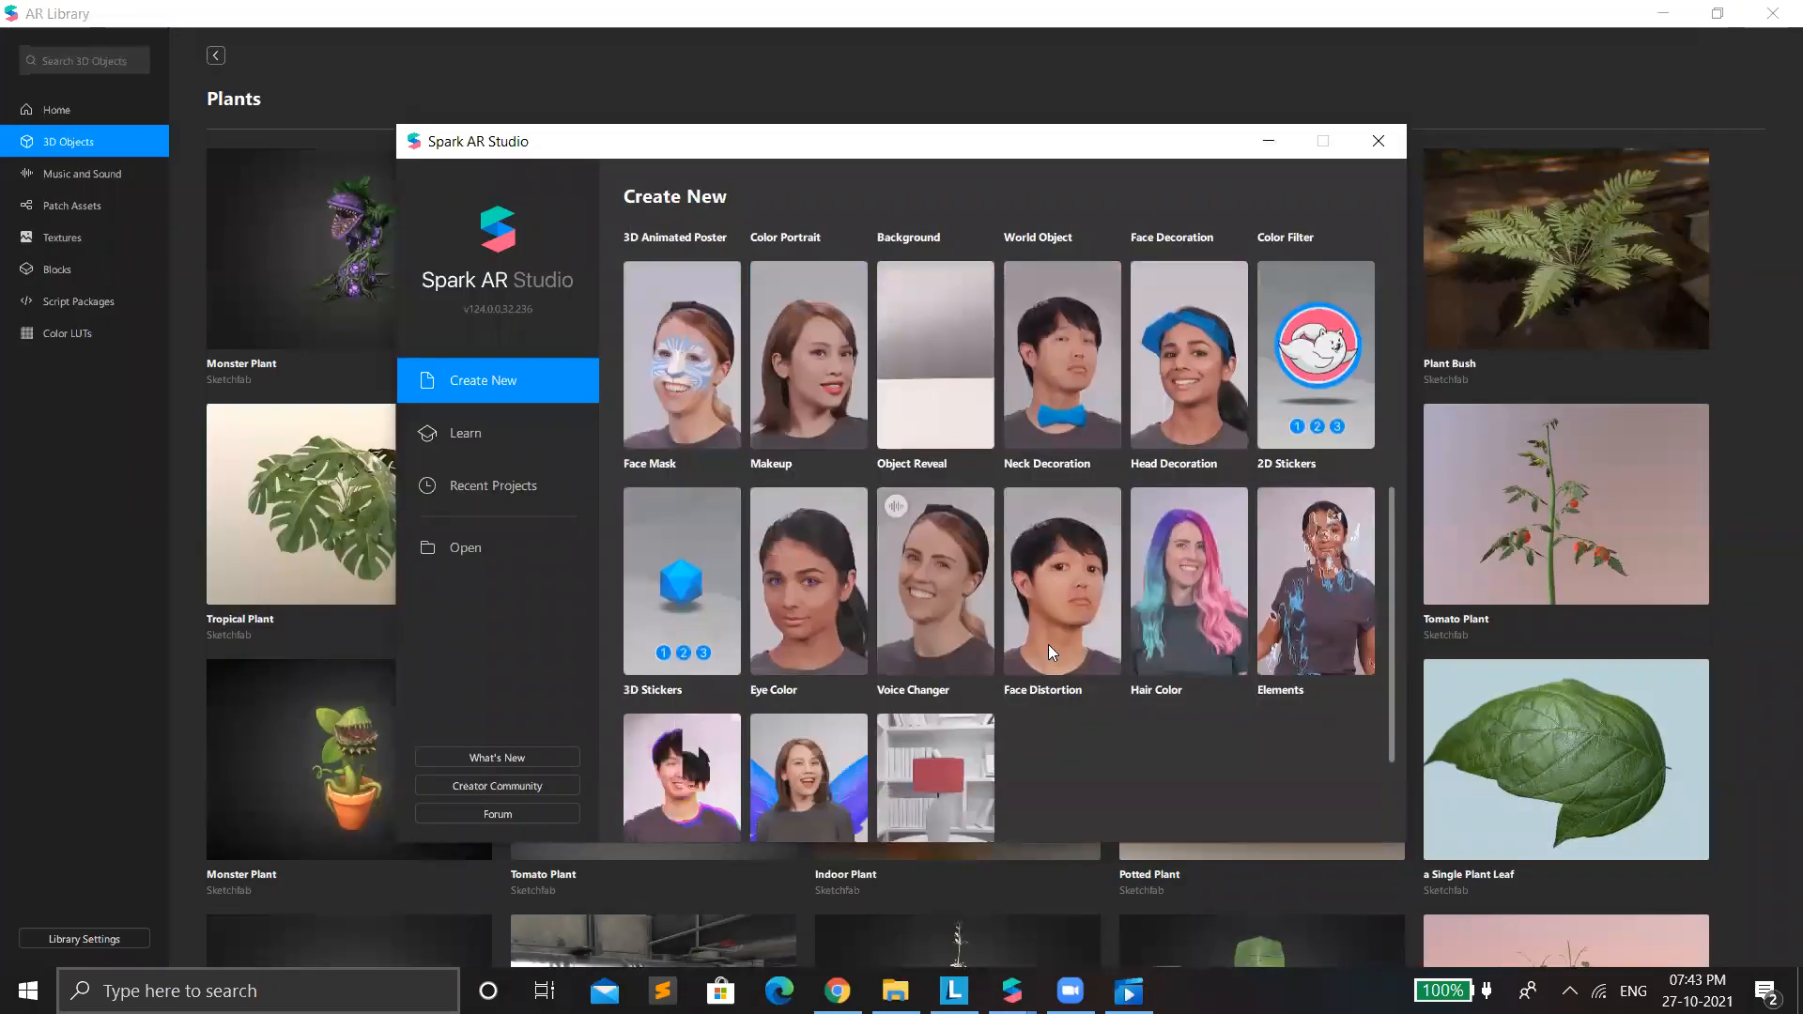
scroll(1070, 564, up, 5)
scroll(1080, 658, up, 1)
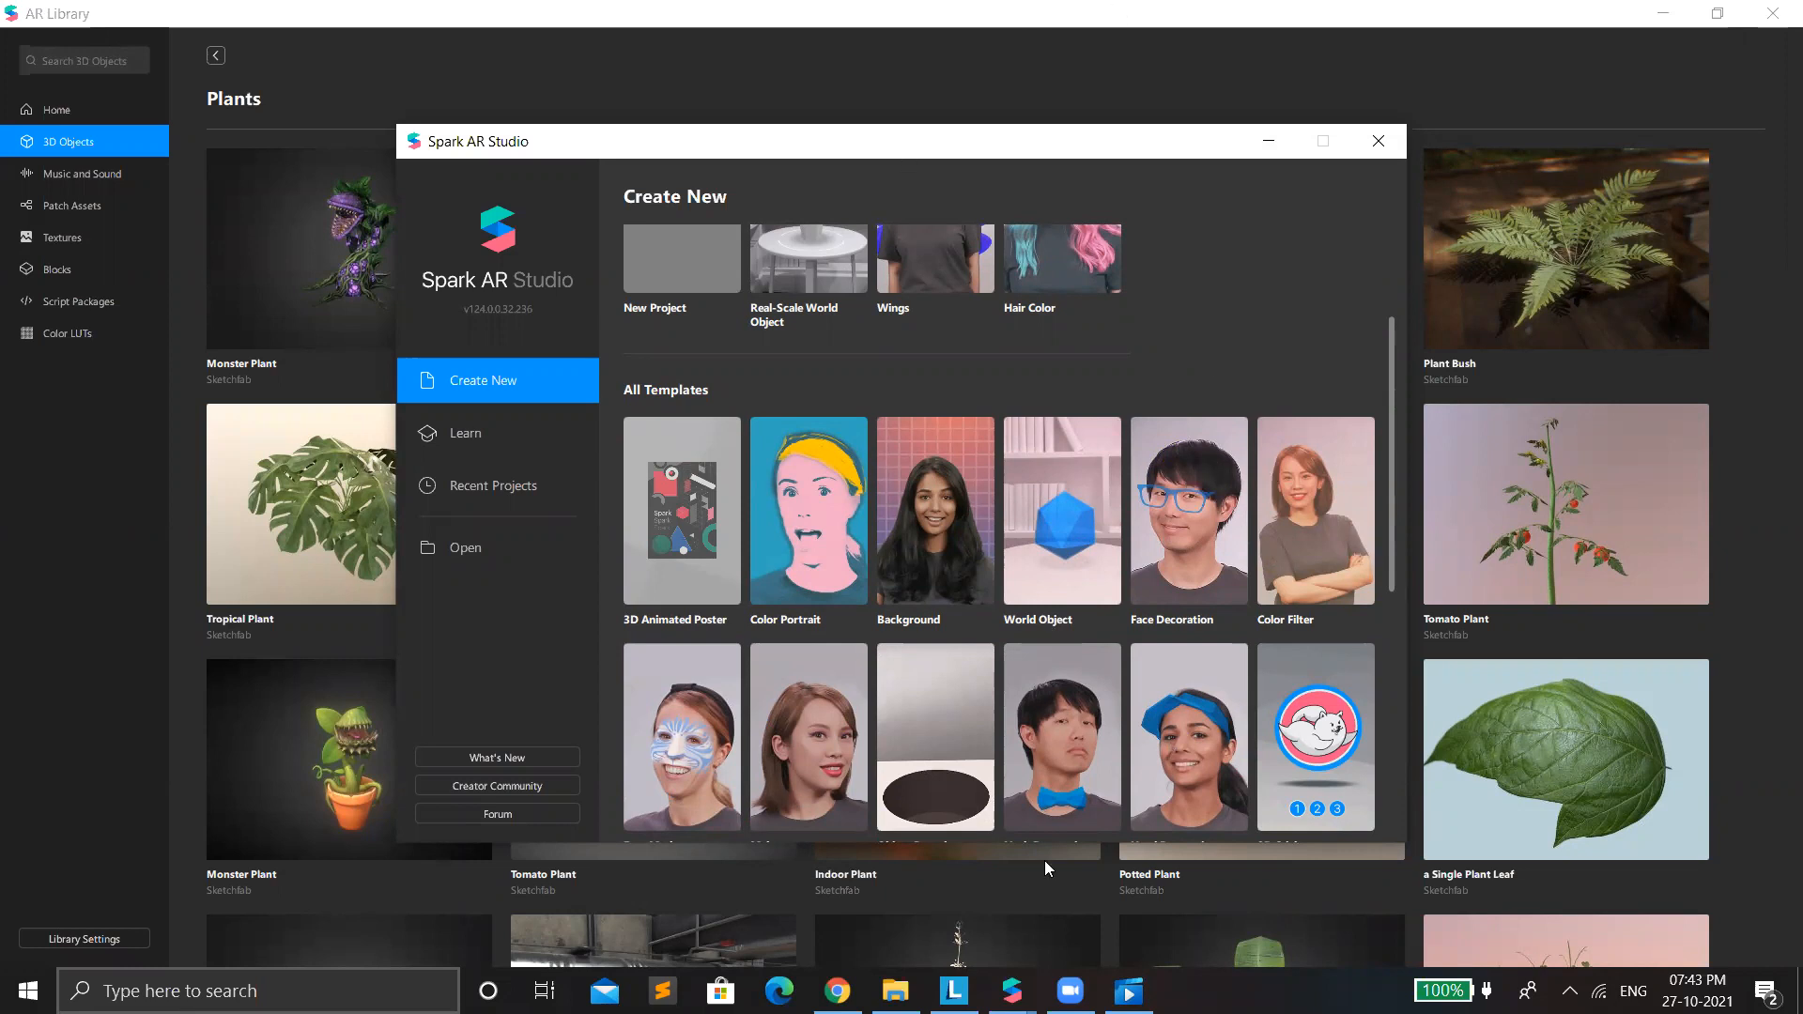
click(837, 991)
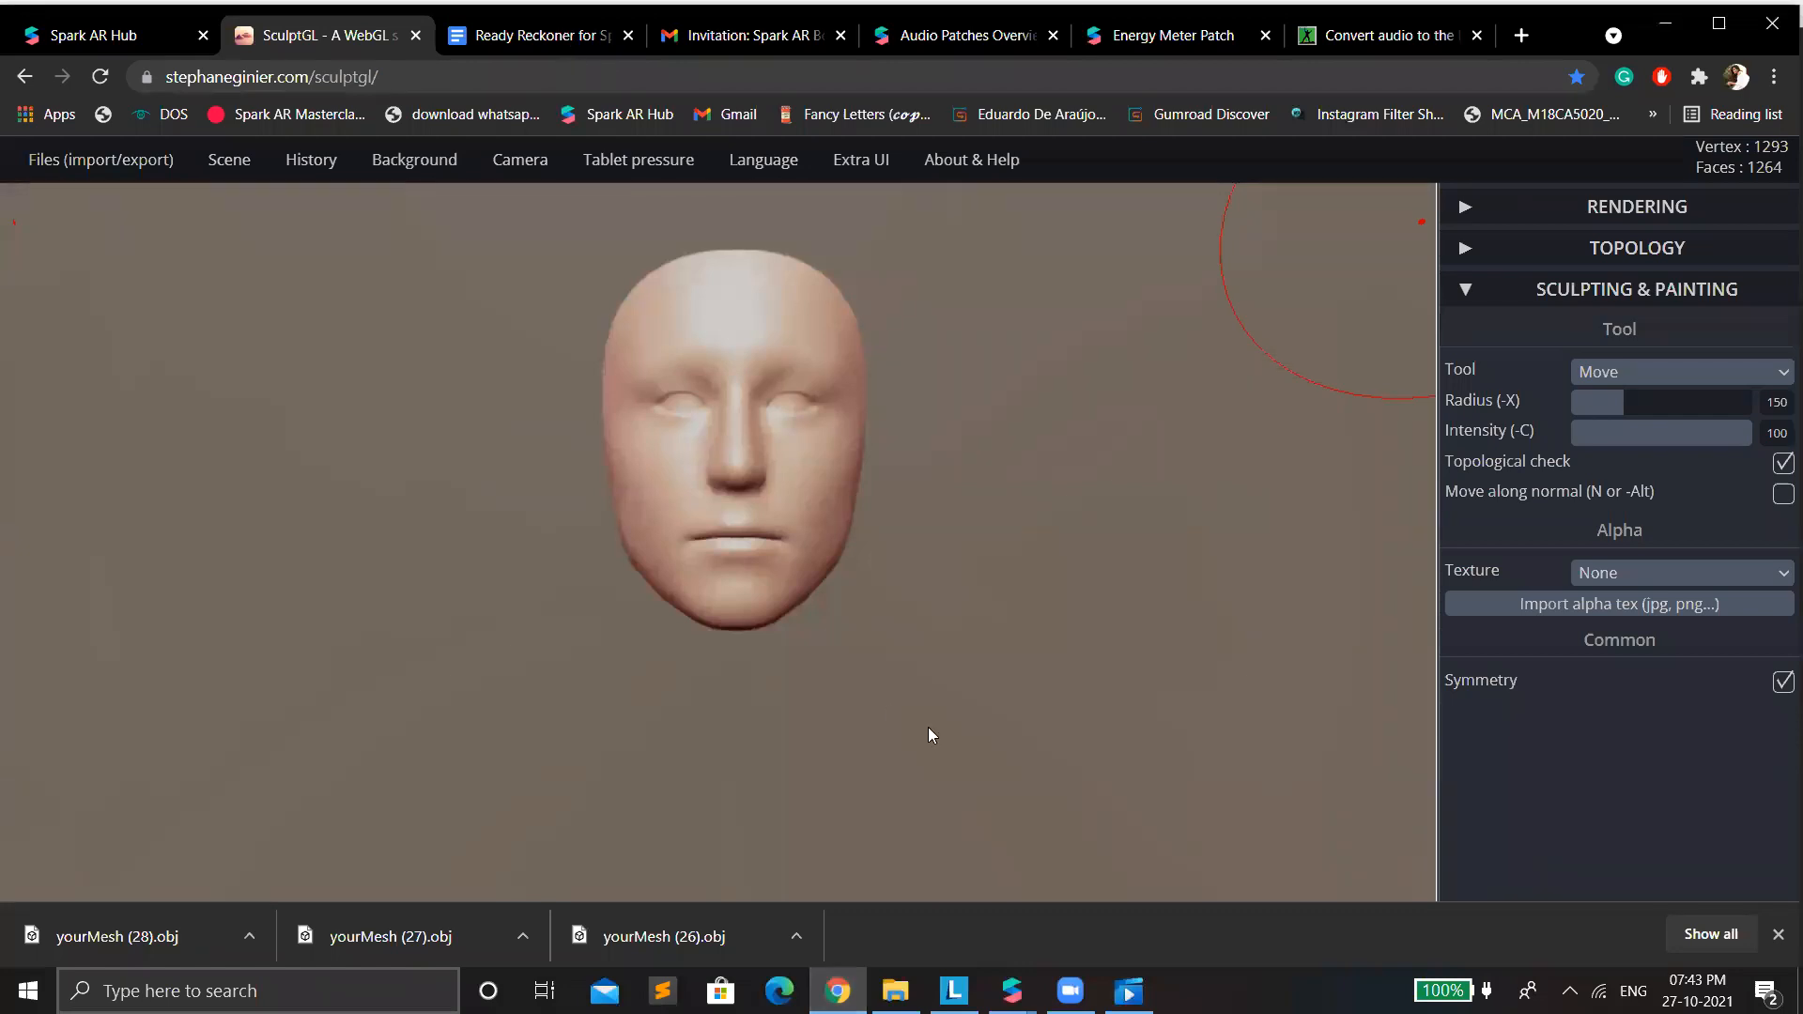
key(ctrl+Tab)
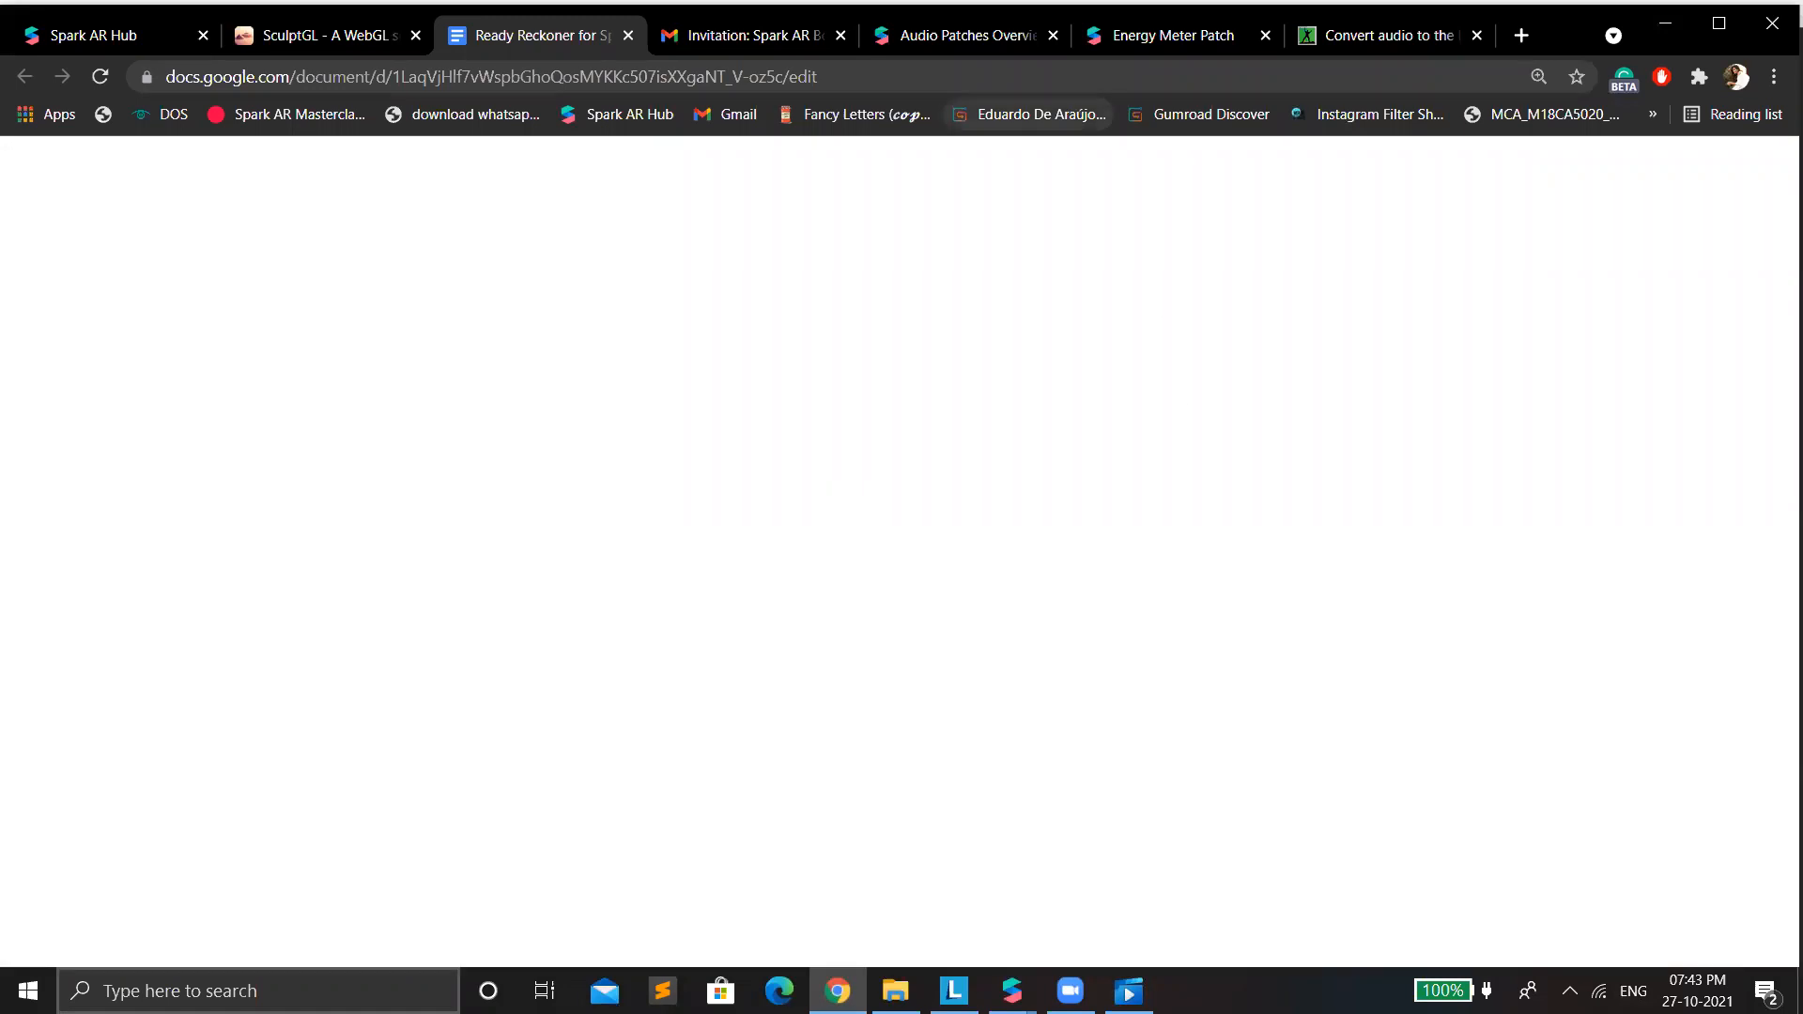
Switch the WorldObject preview from the computer camera to the real-time simulation of a grassy park.
mouse_move(1011, 991)
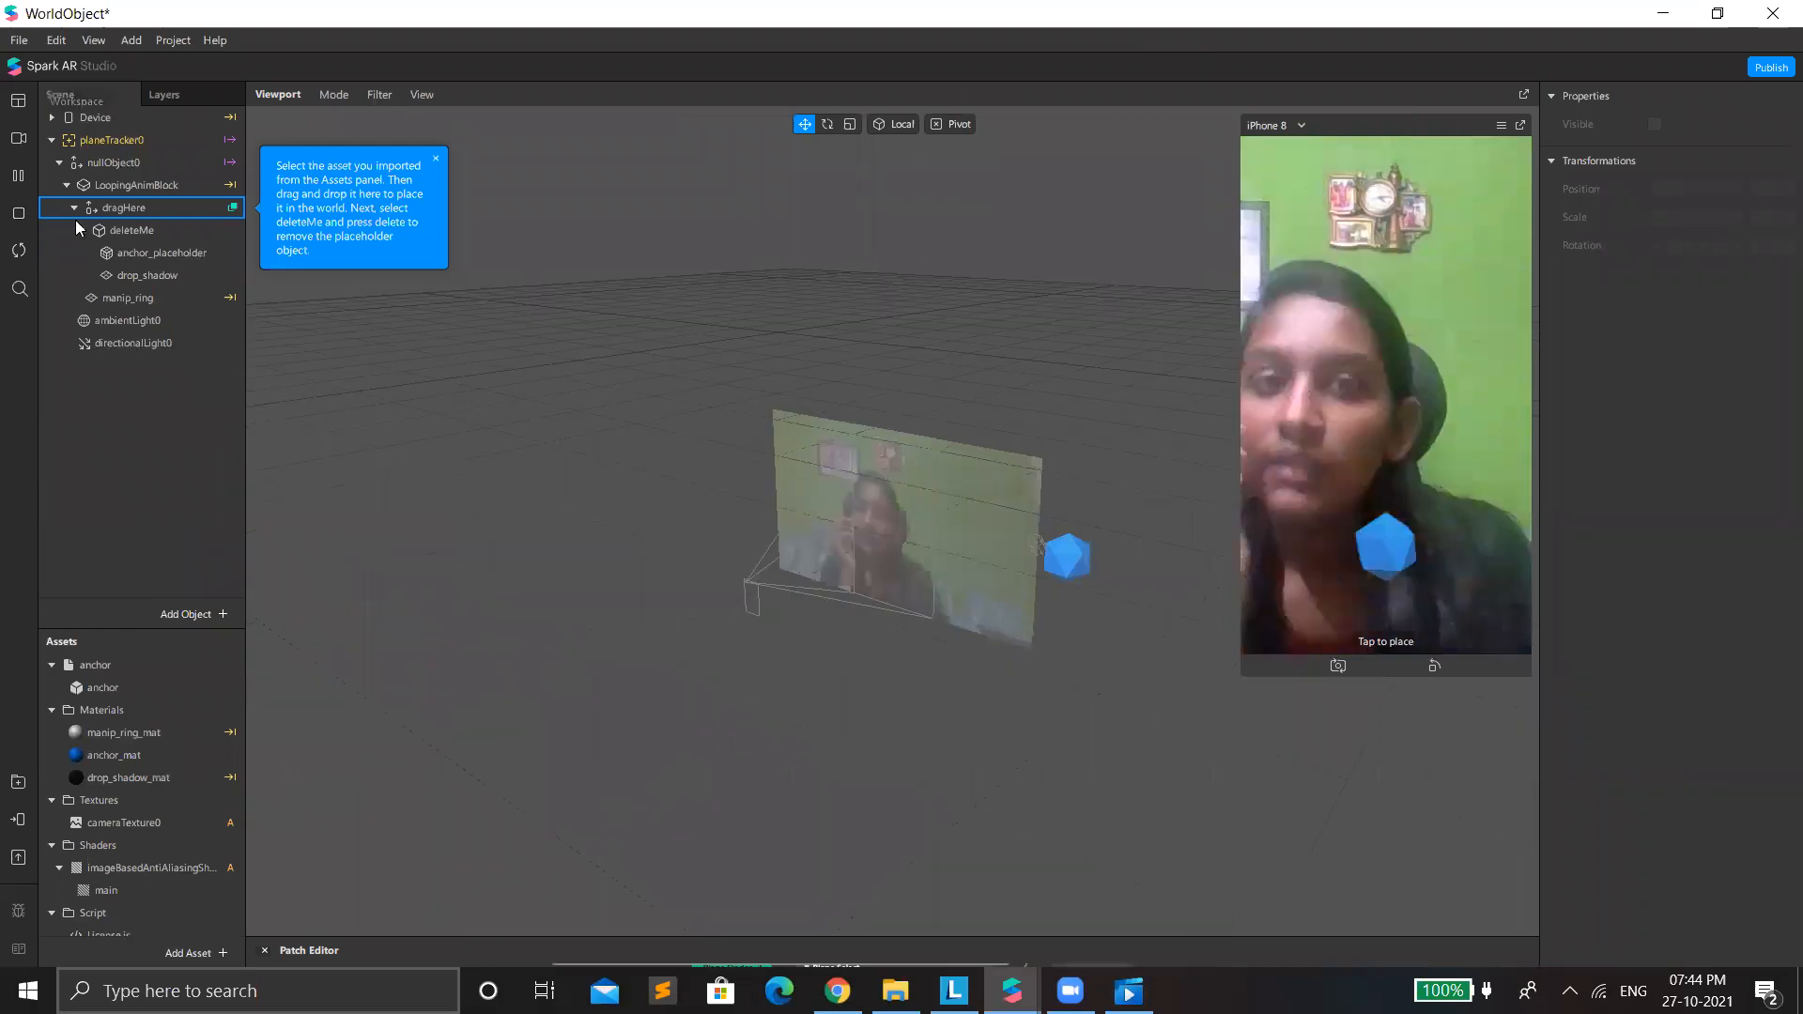
click(14, 138)
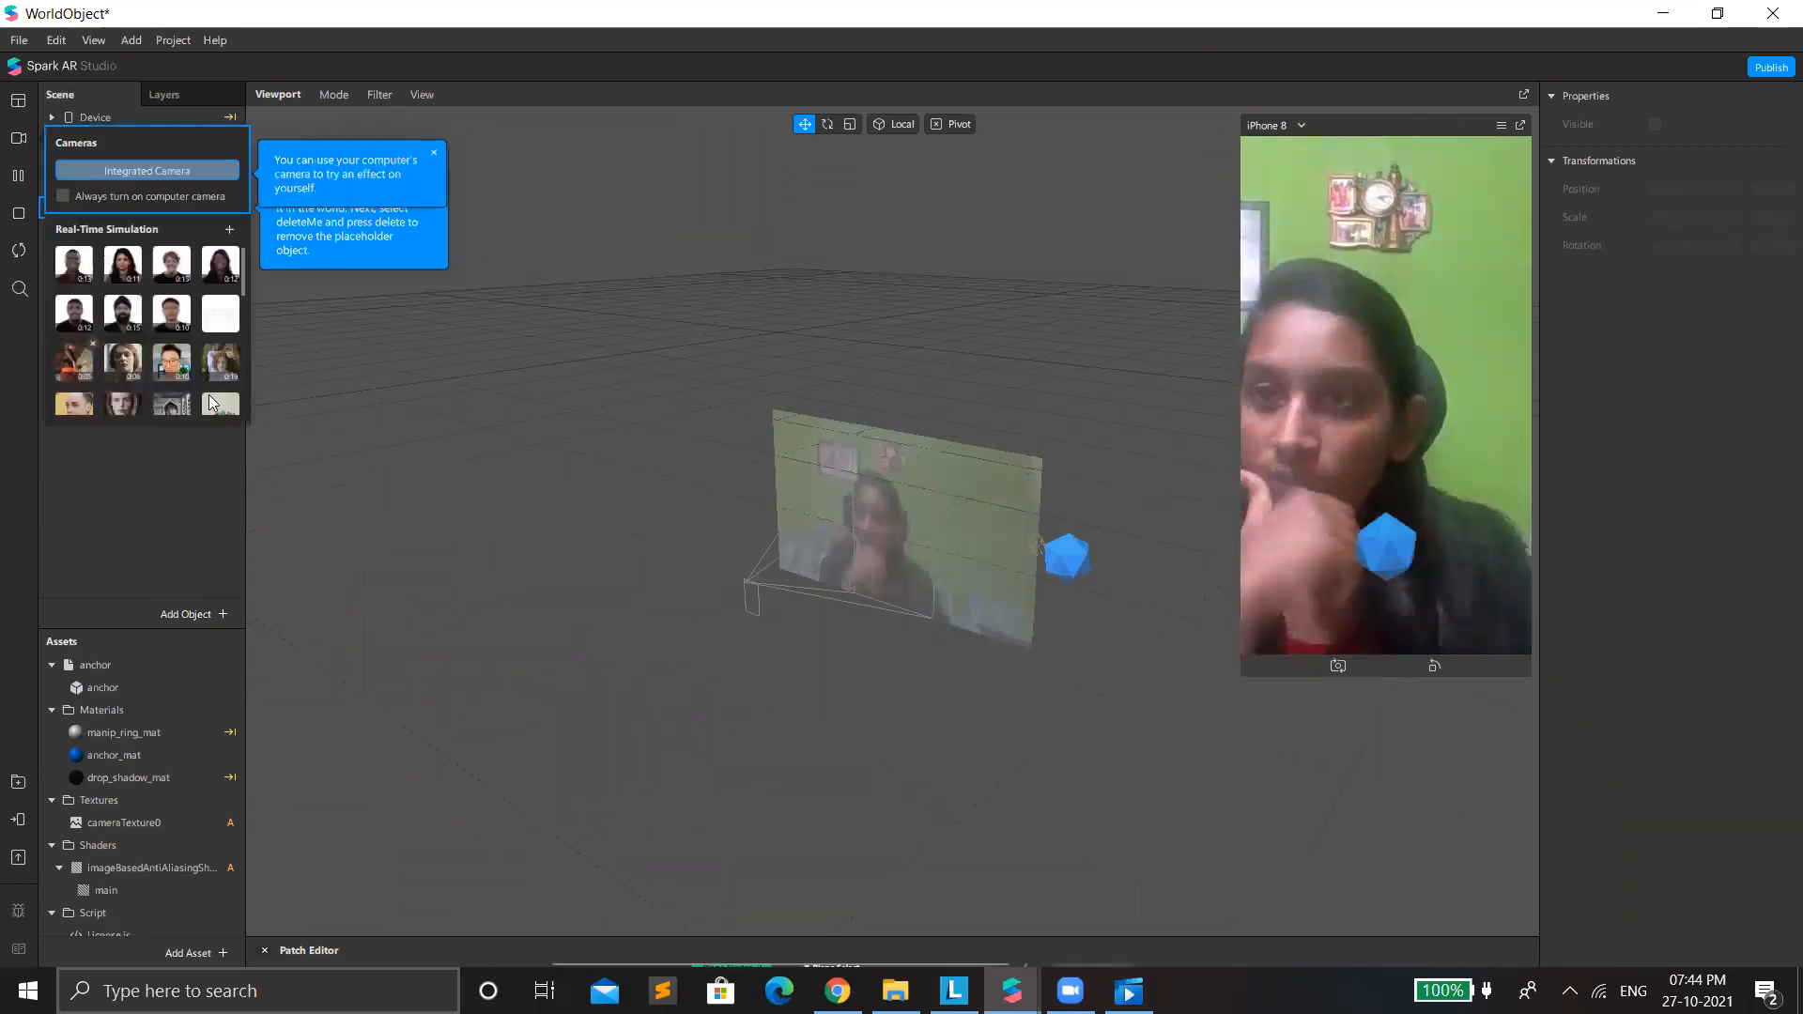
scroll(213, 404, down, 2)
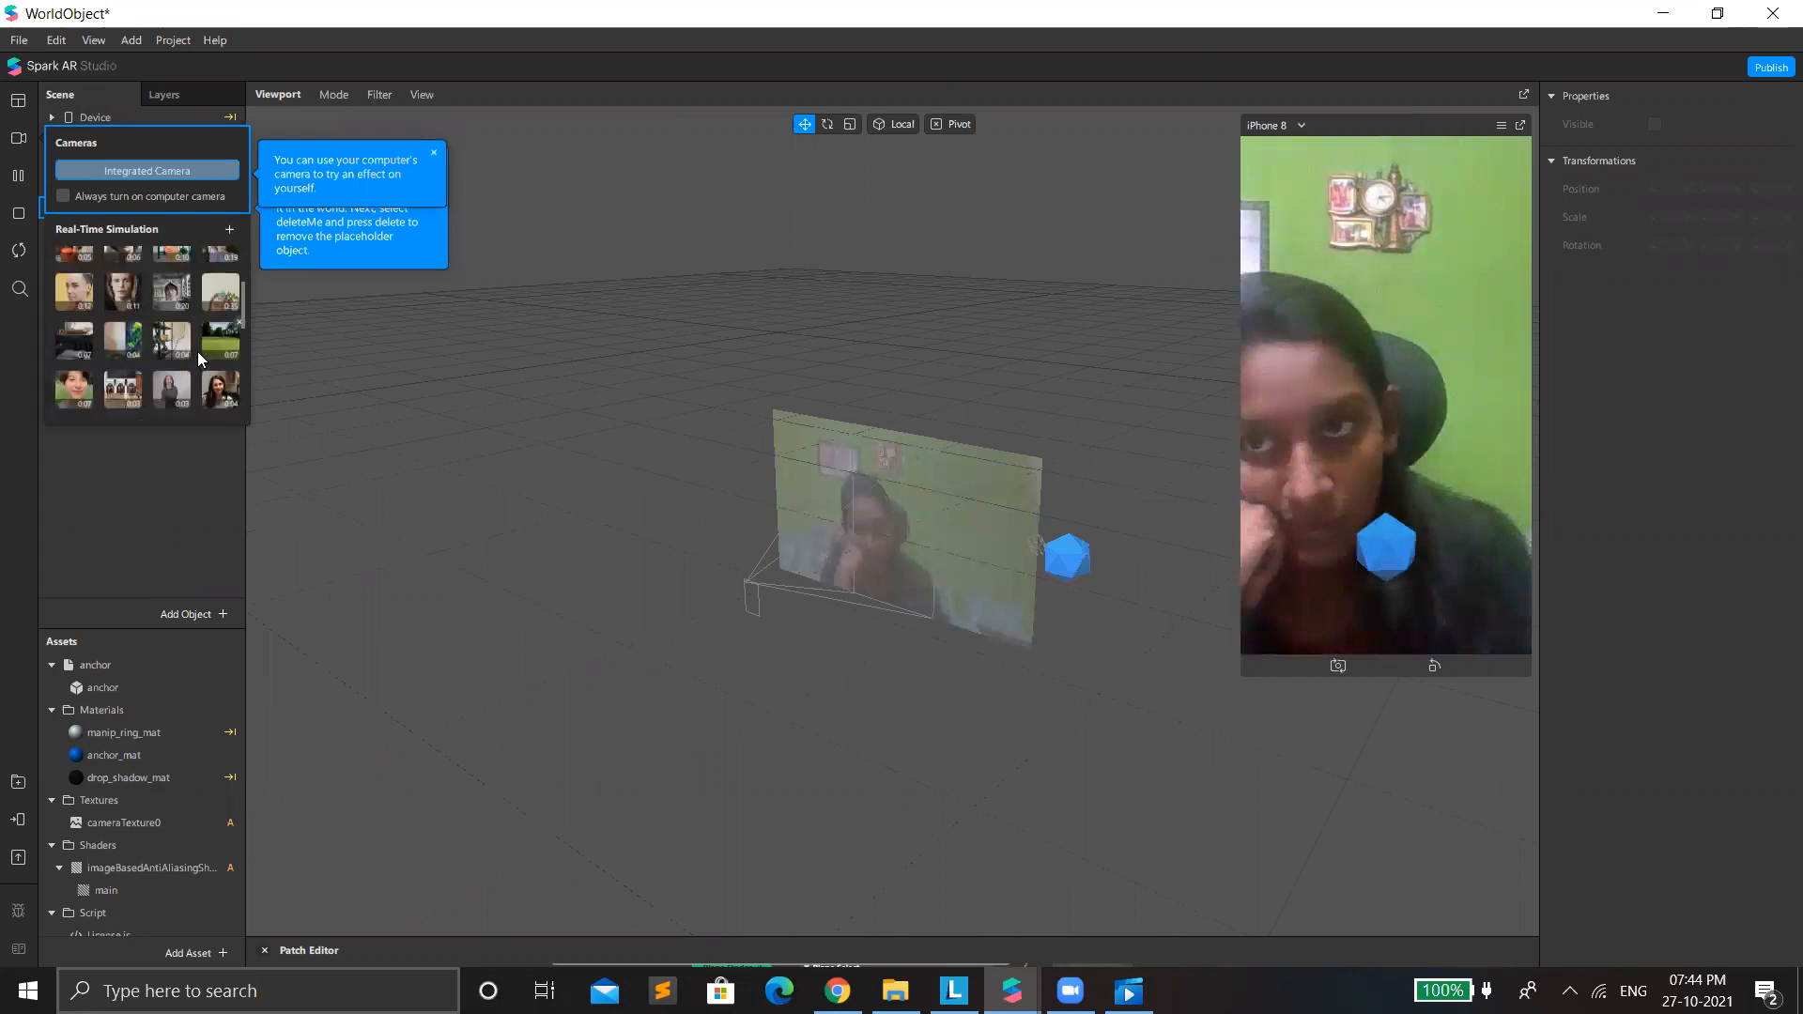
click(212, 346)
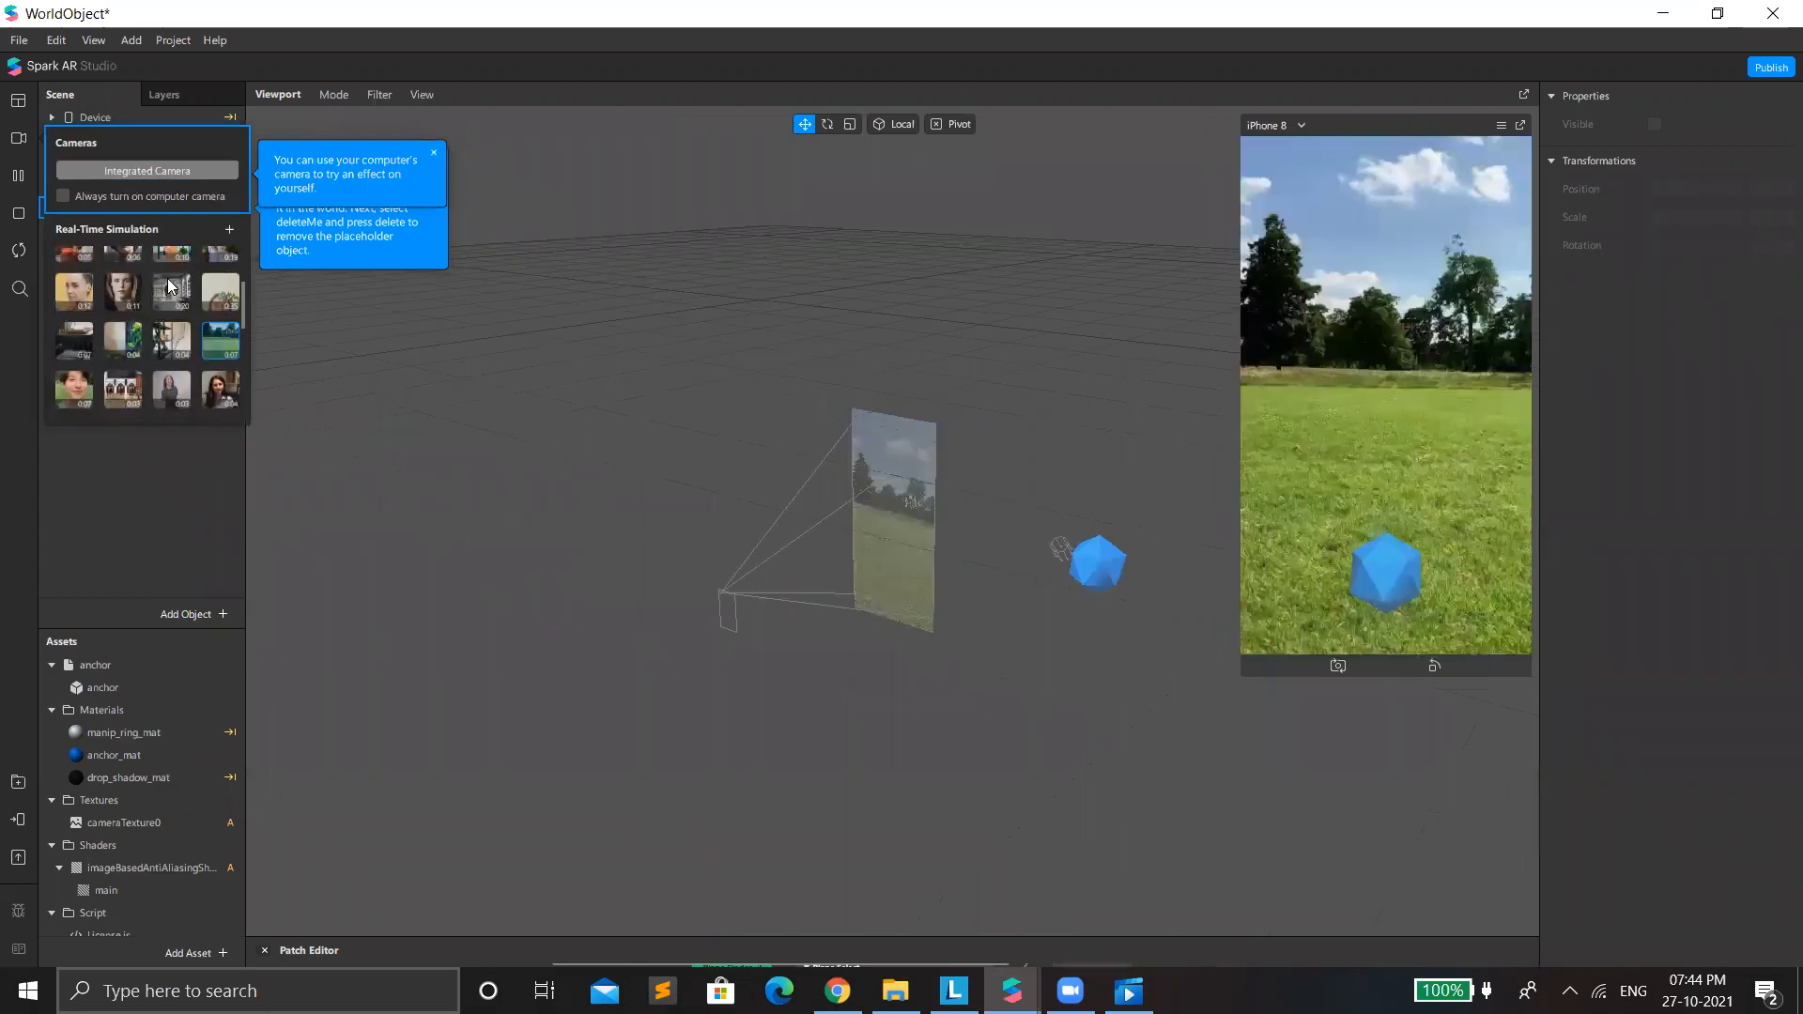
click(215, 443)
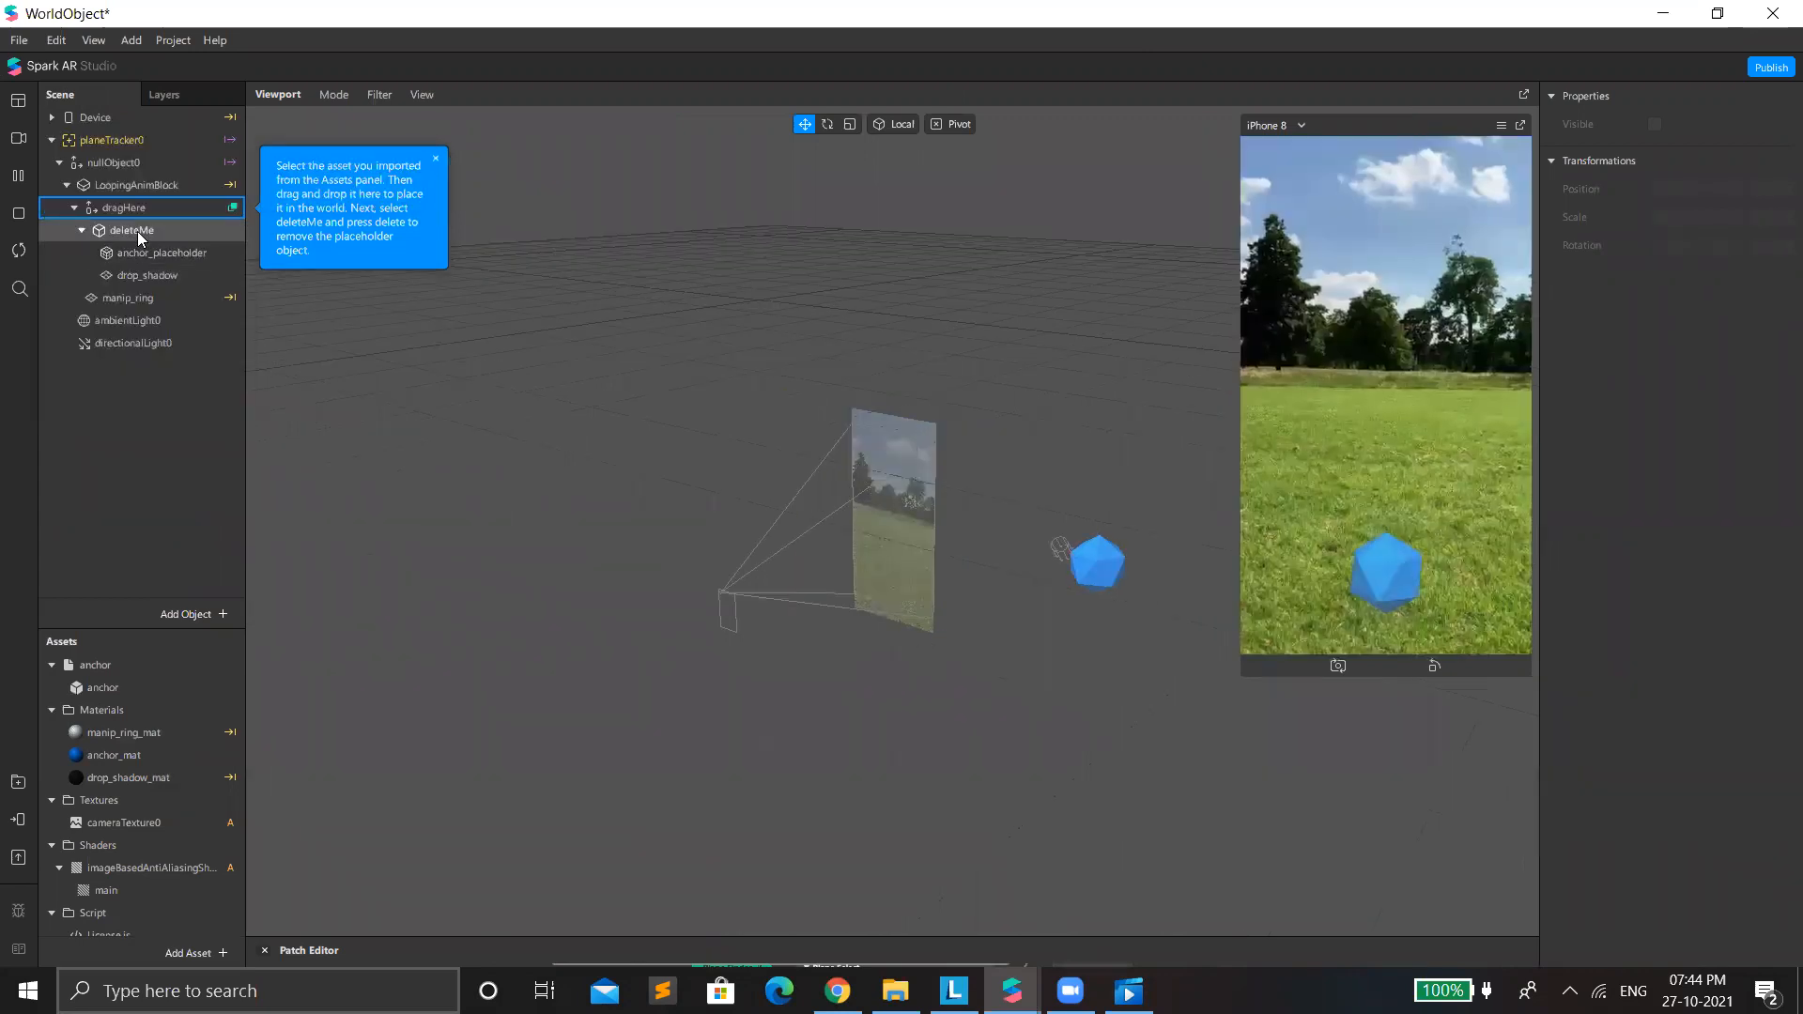
Delete the deleteMe placeholder object inside dragHere.
click(139, 235)
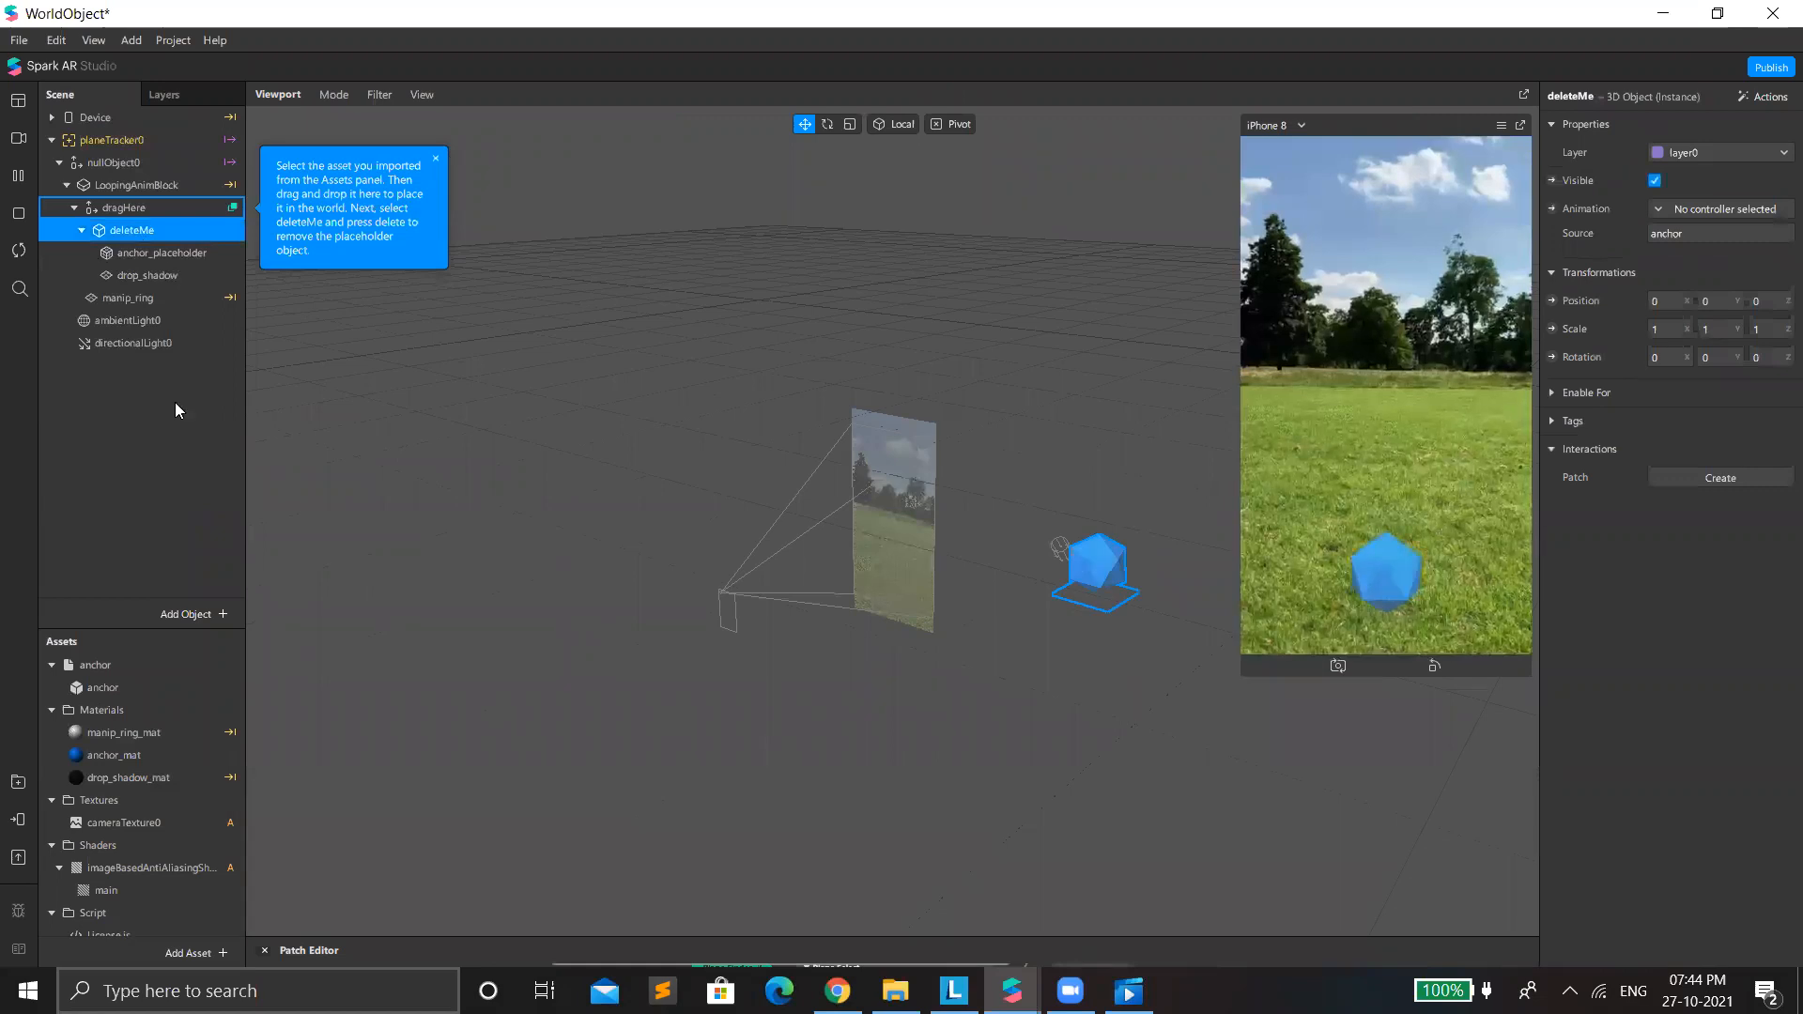
right_click(139, 232)
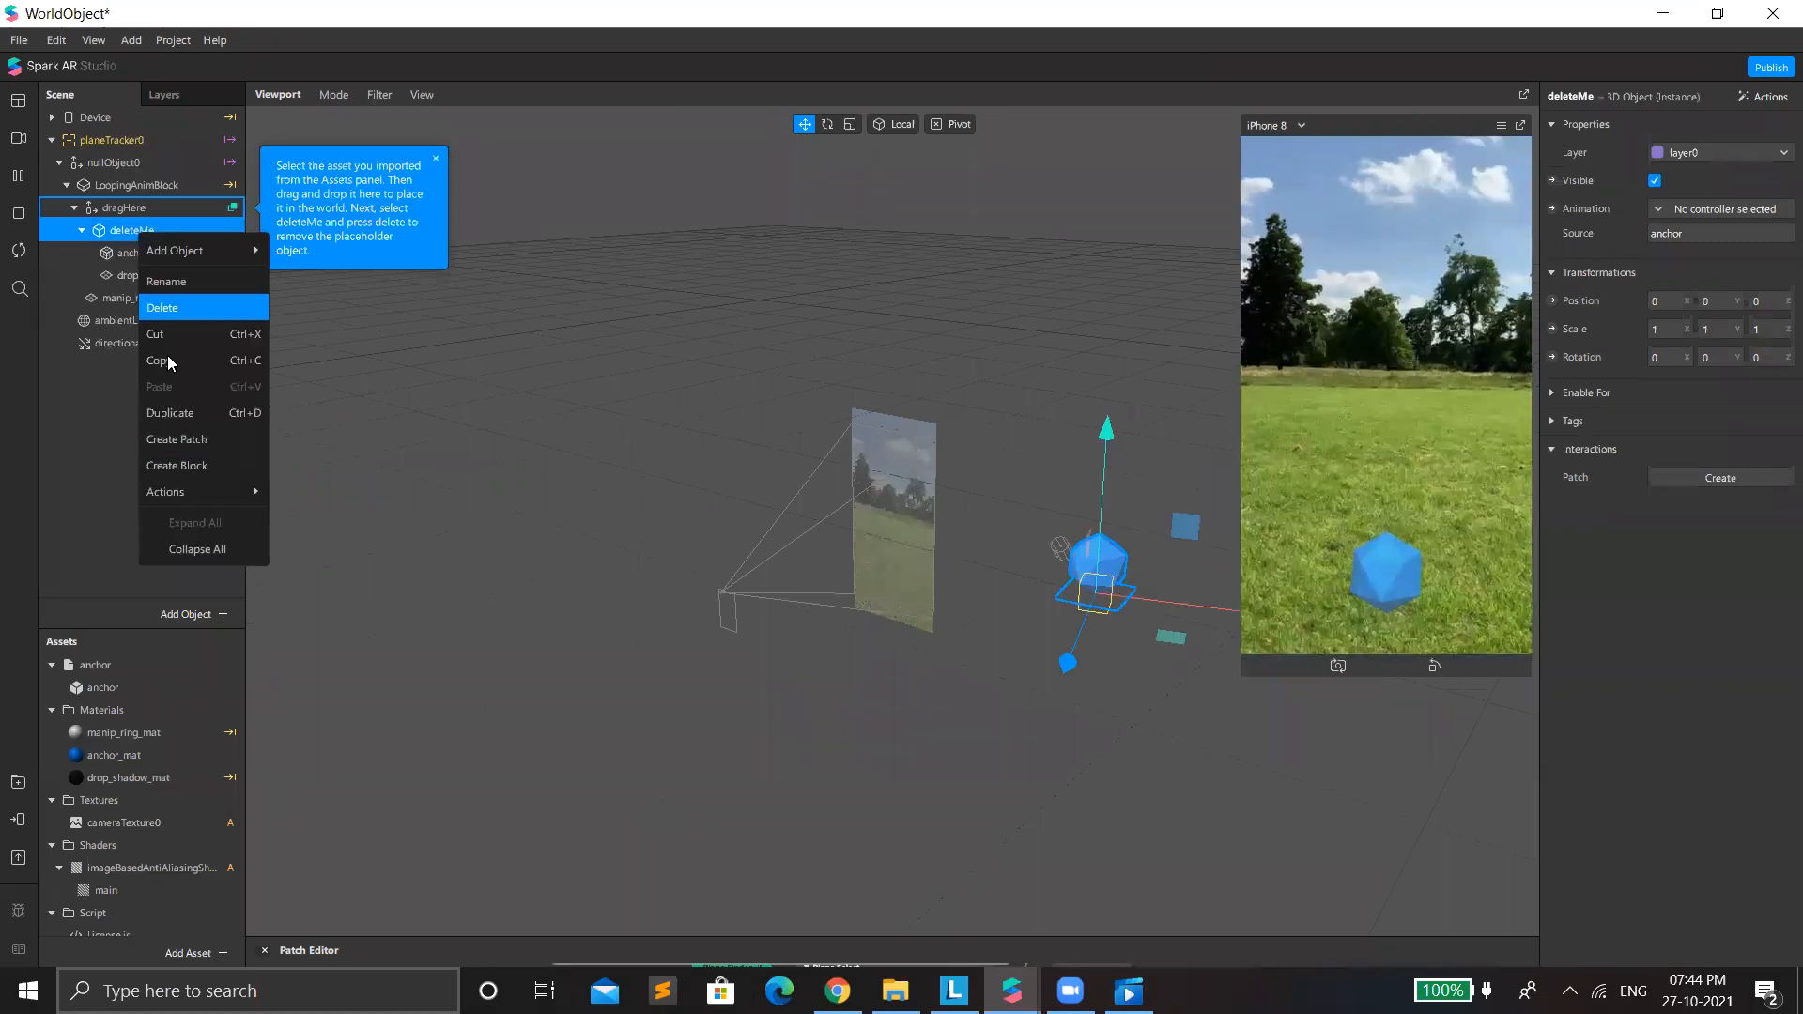
click(162, 308)
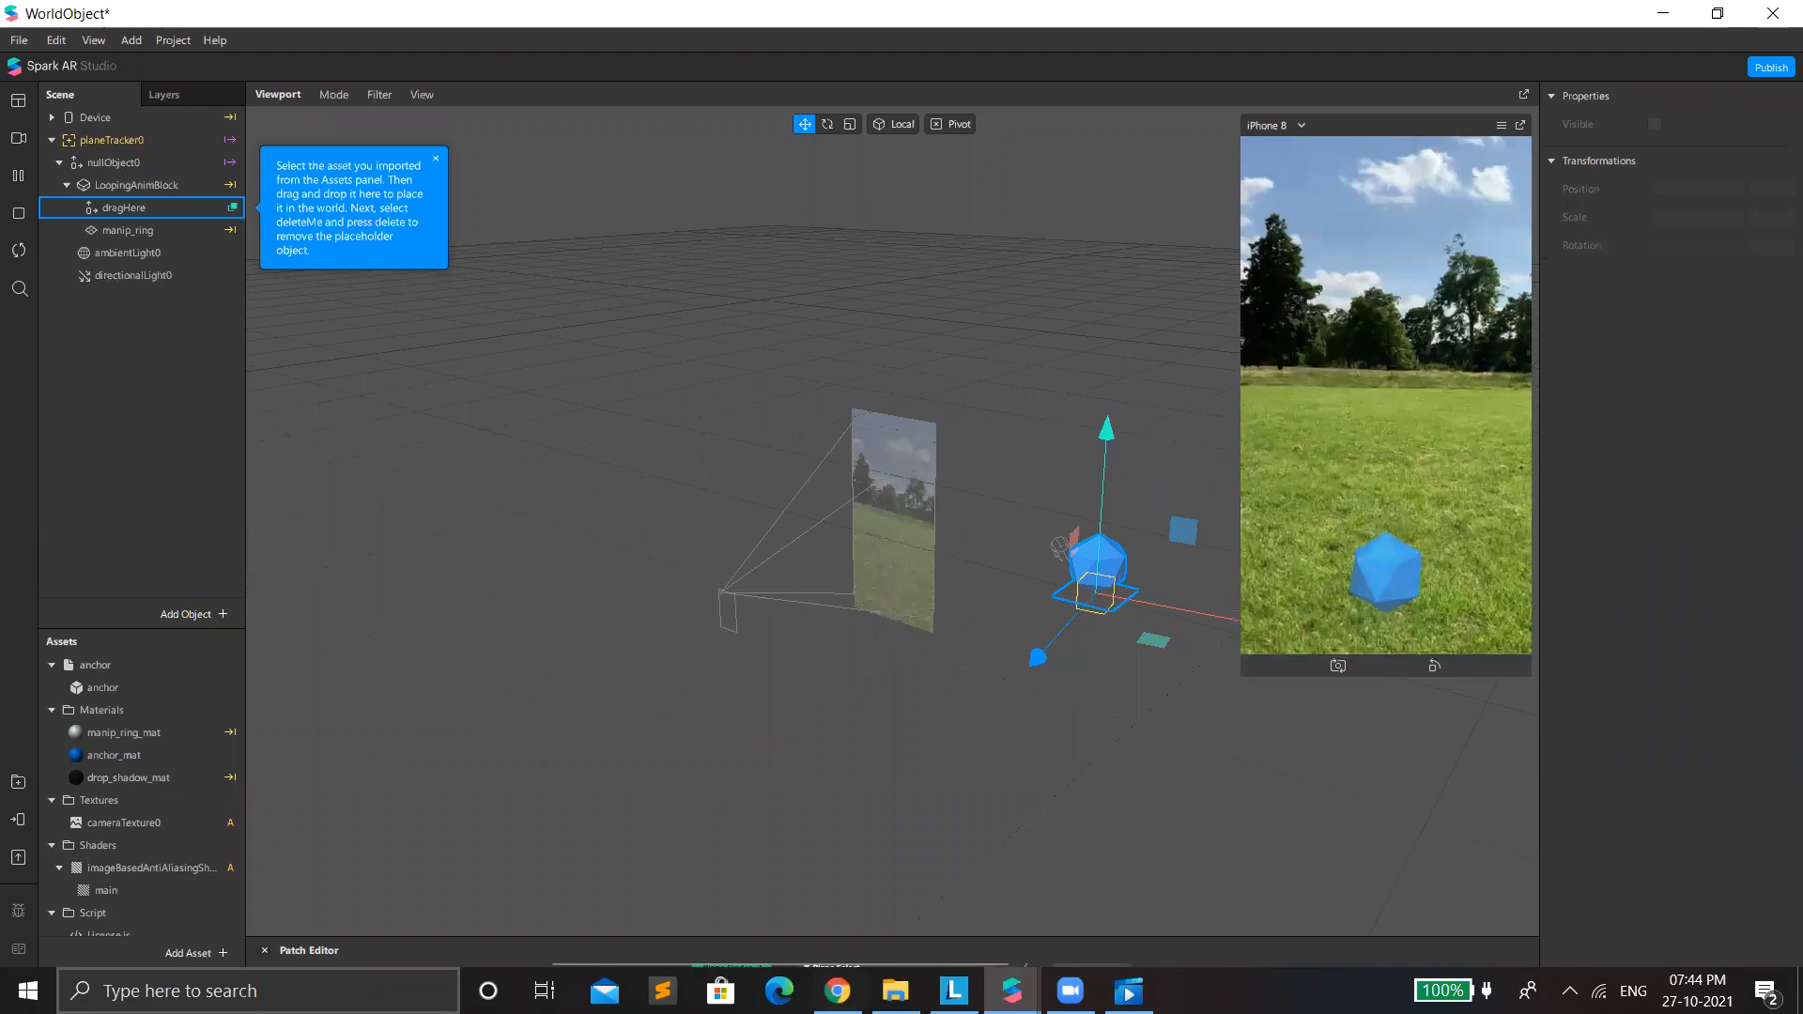
Return to the AR Library's 3D objects and search them for "halloween".
click(847, 981)
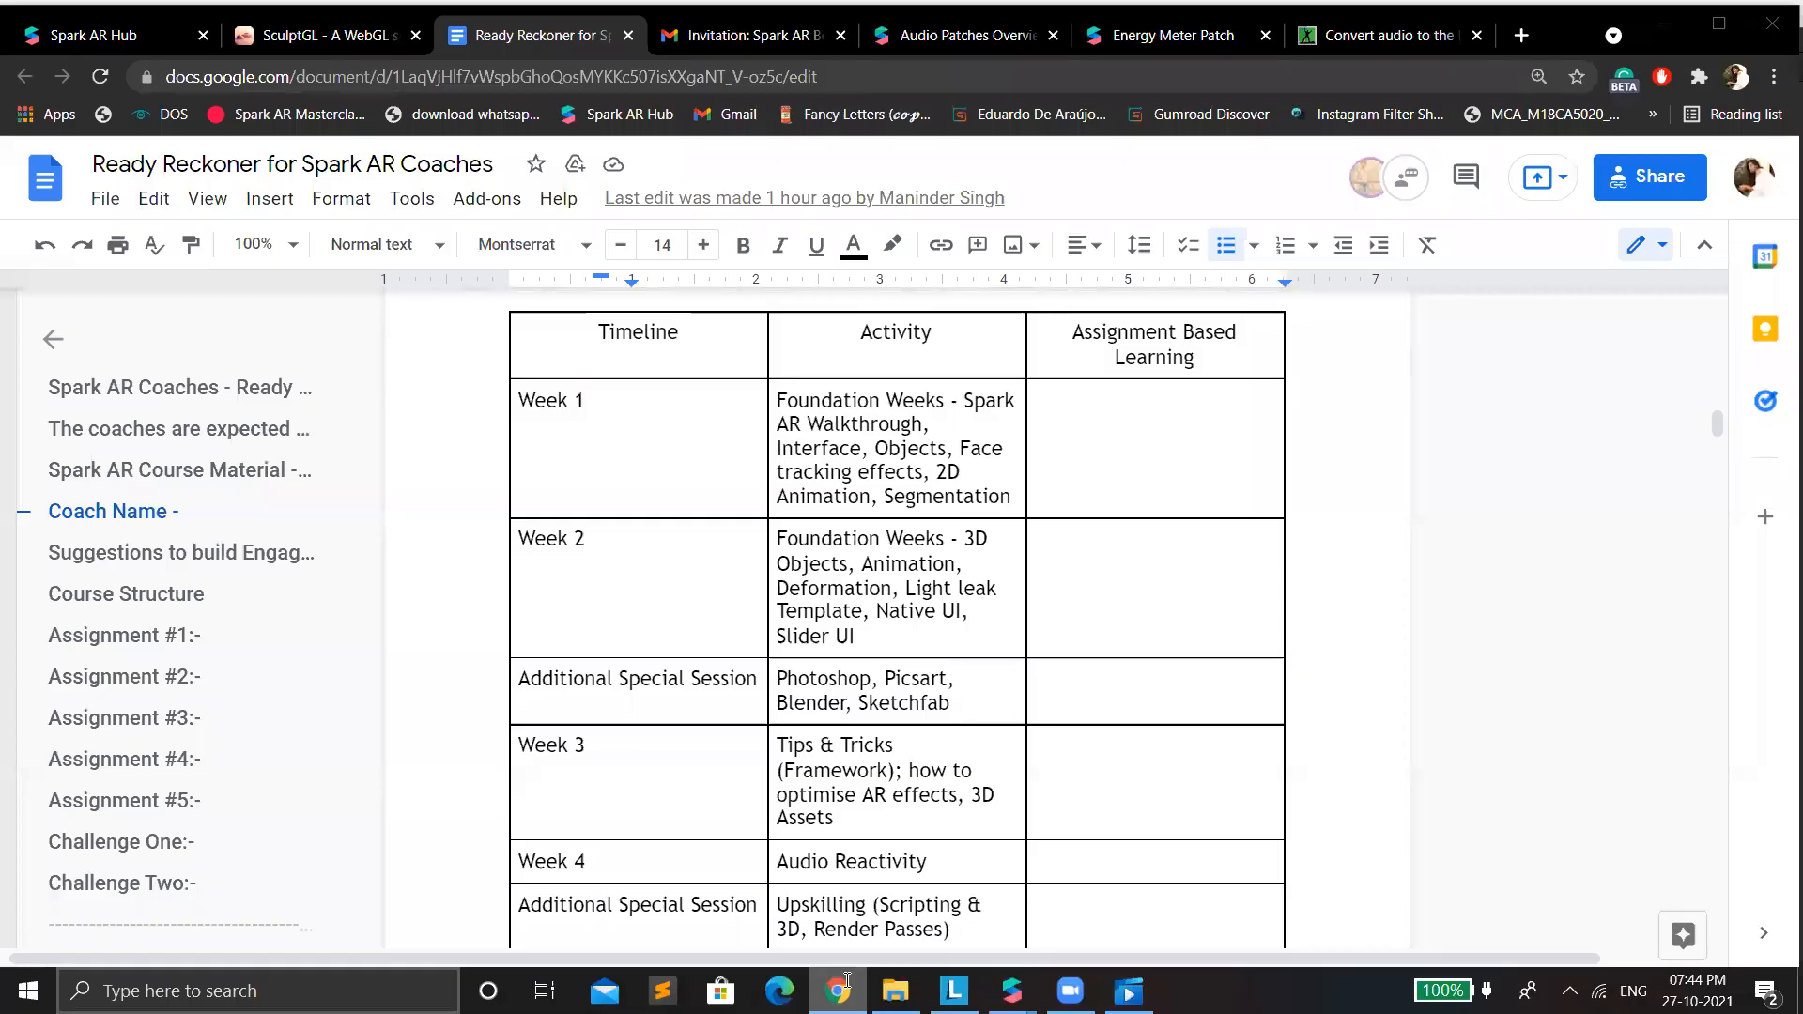
mouse_move(1012, 991)
click(956, 867)
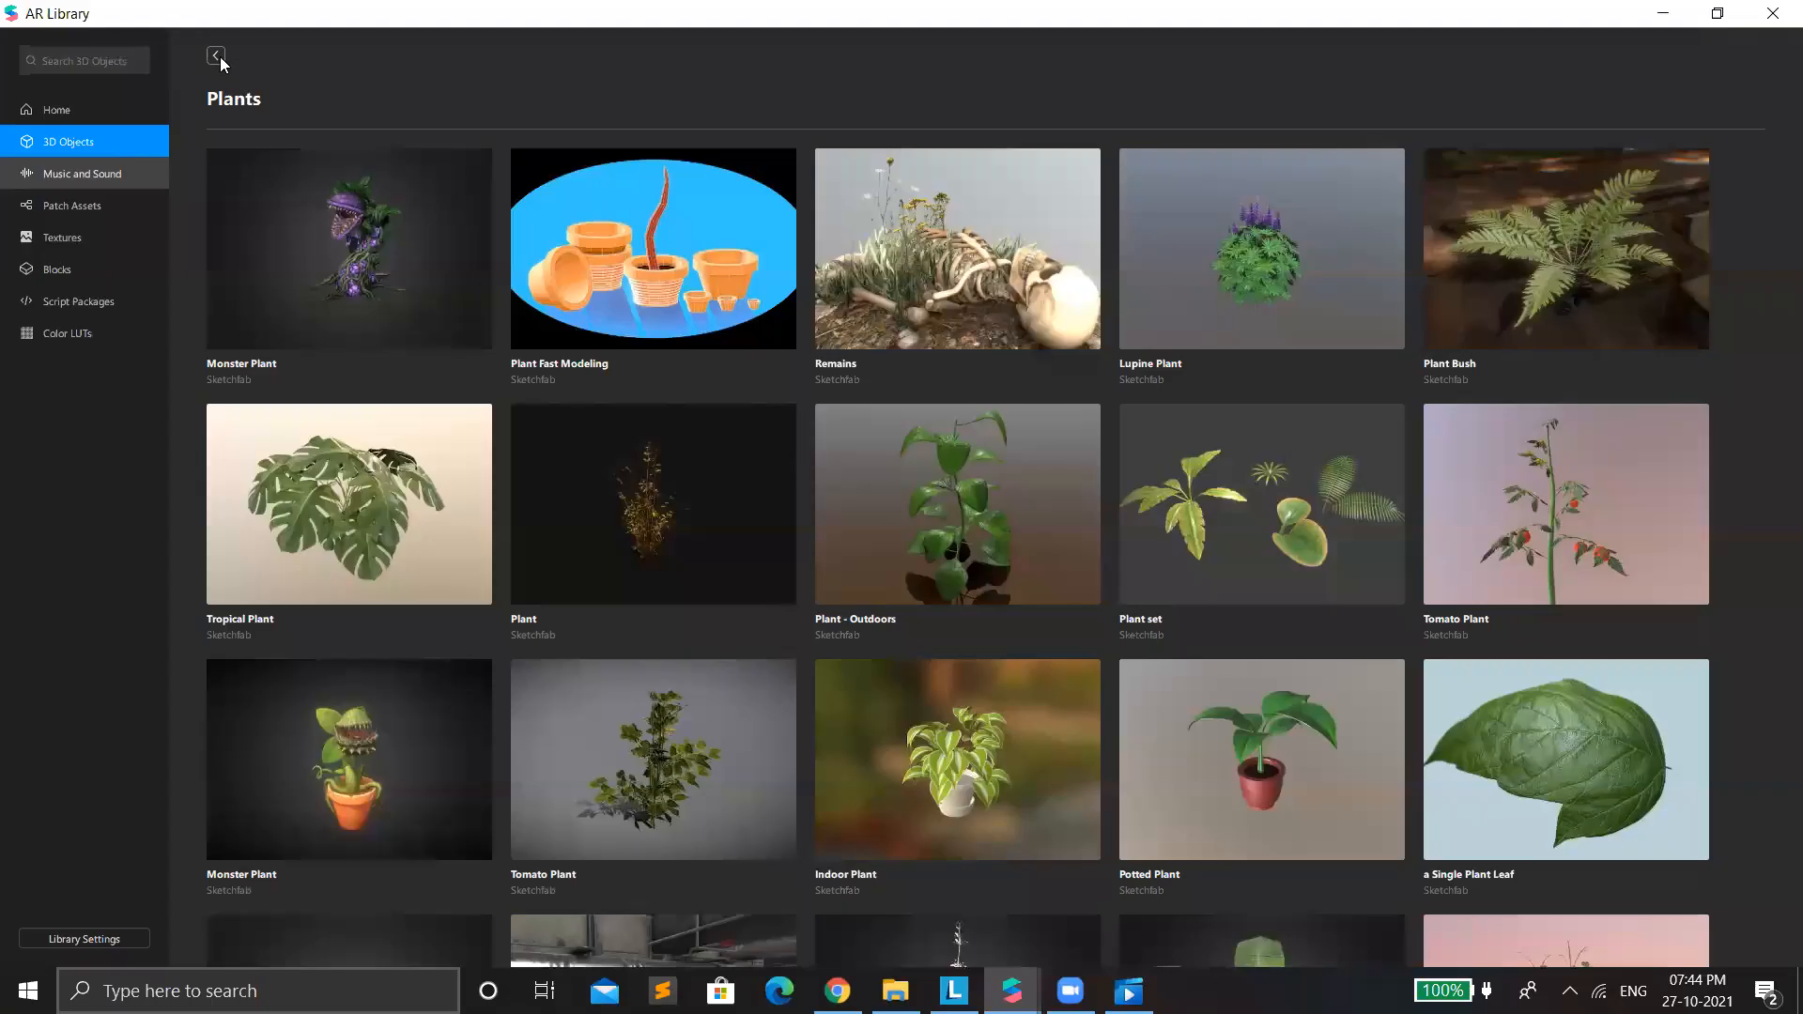
click(216, 57)
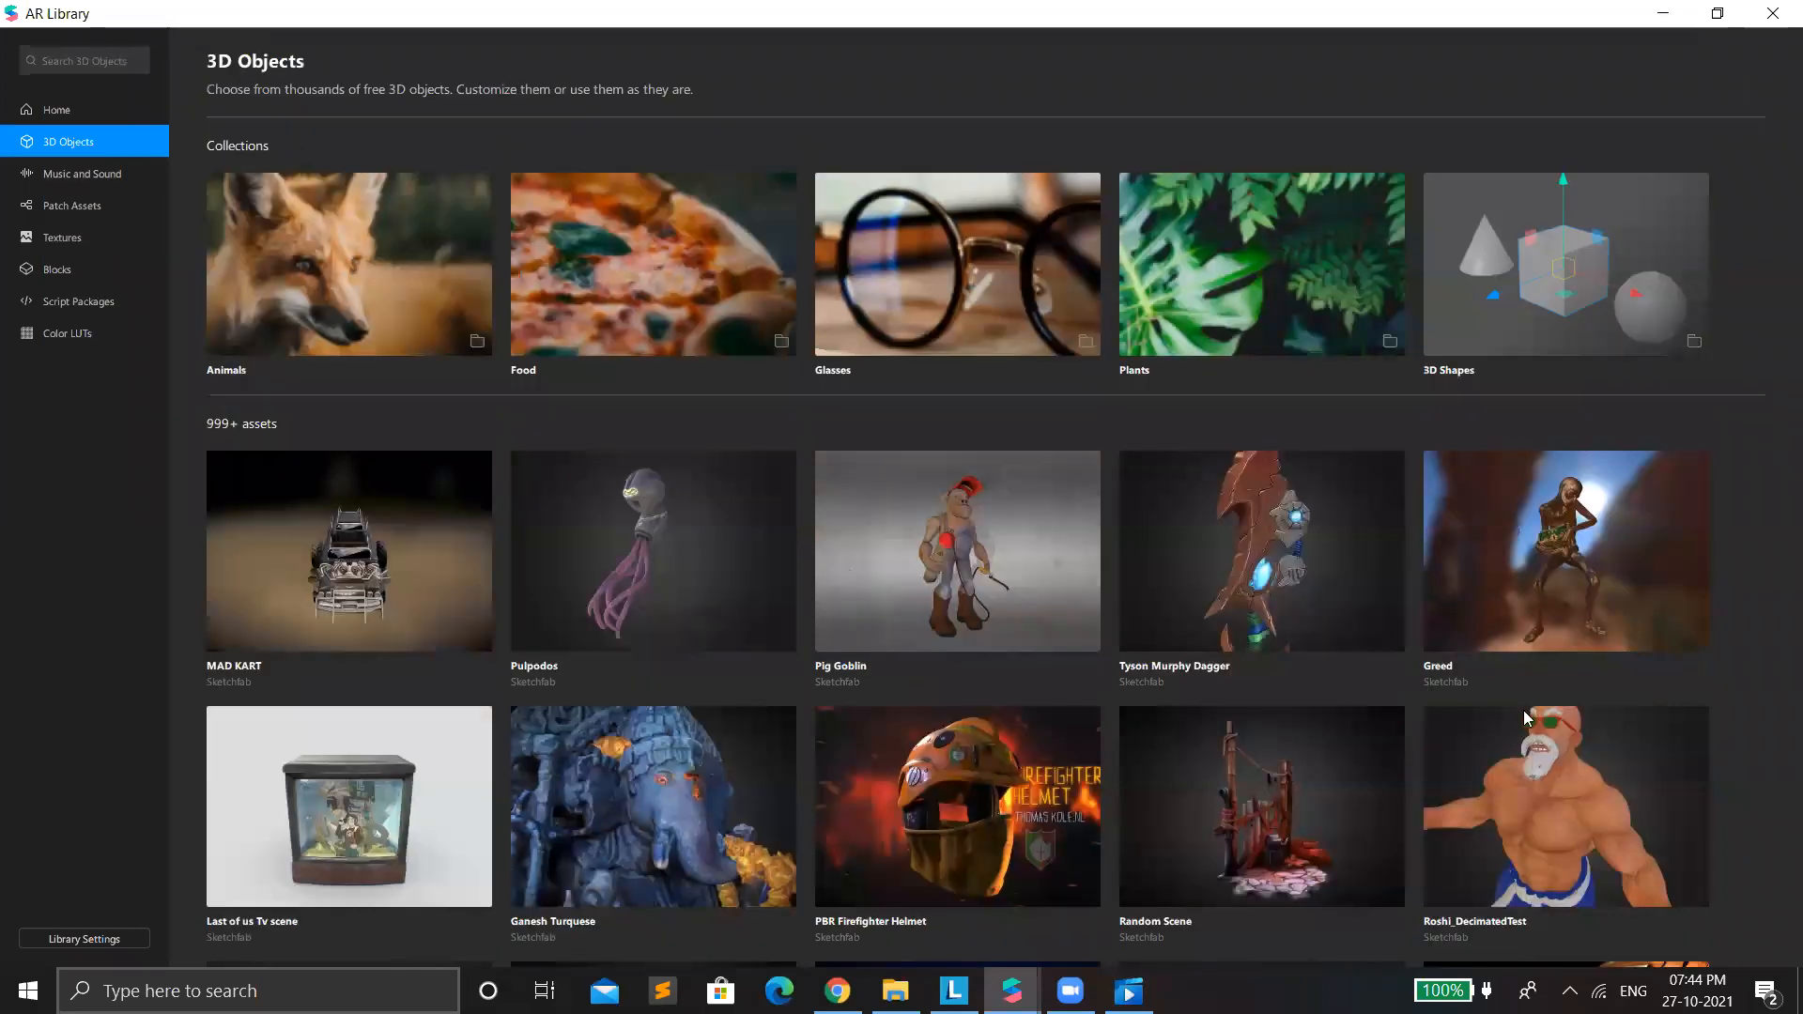
click(120, 52)
text(halloween)
key(Return)
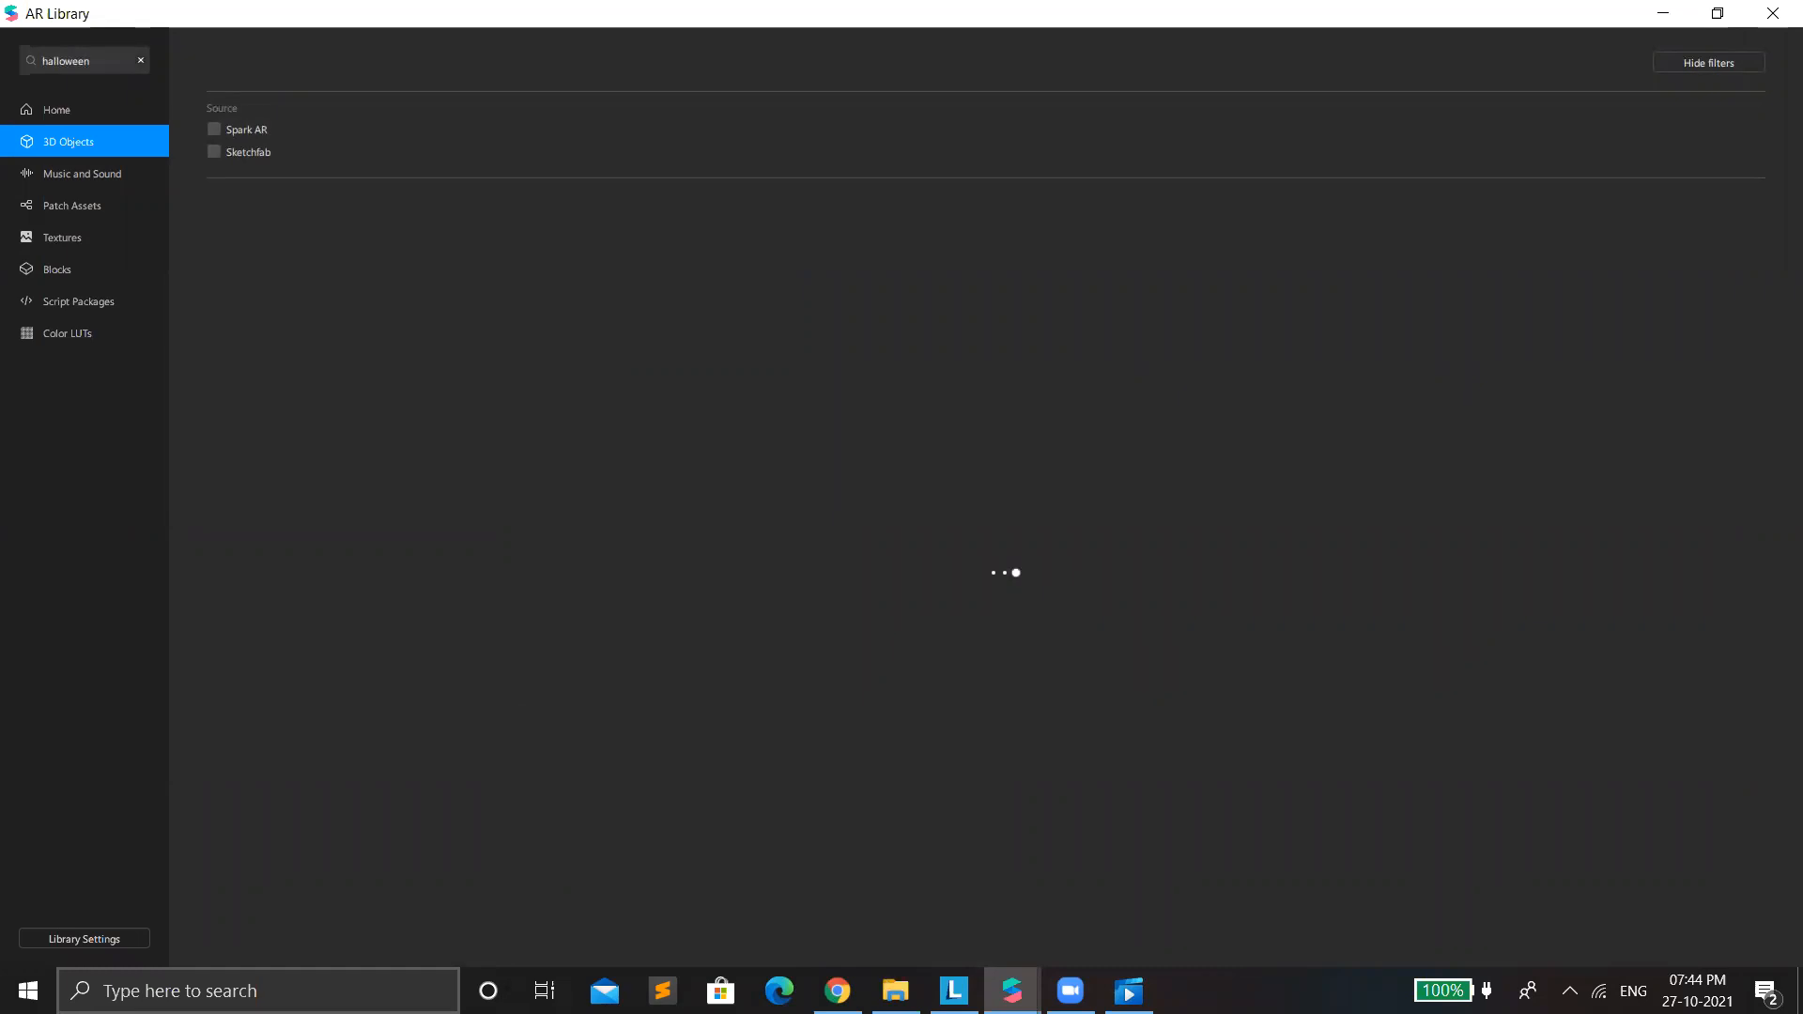
Look through the halloween search results for a suitable 3D model.
click(837, 990)
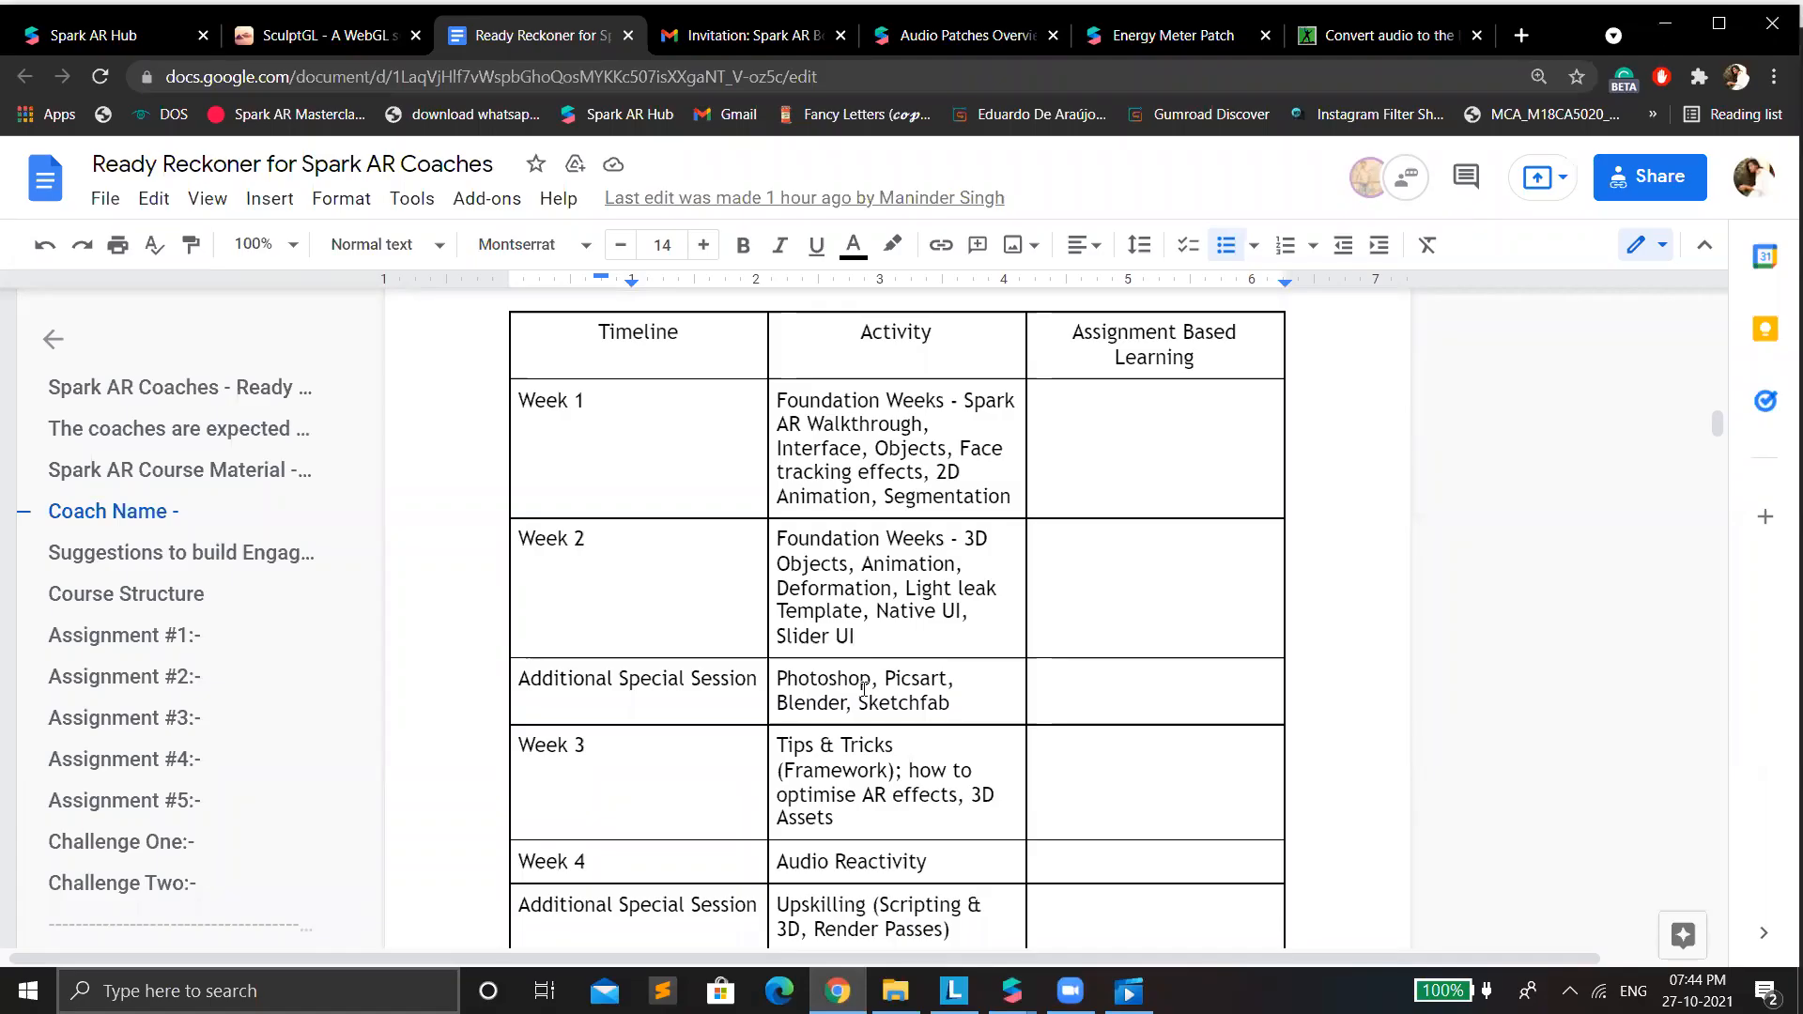
key(alt+Tab)
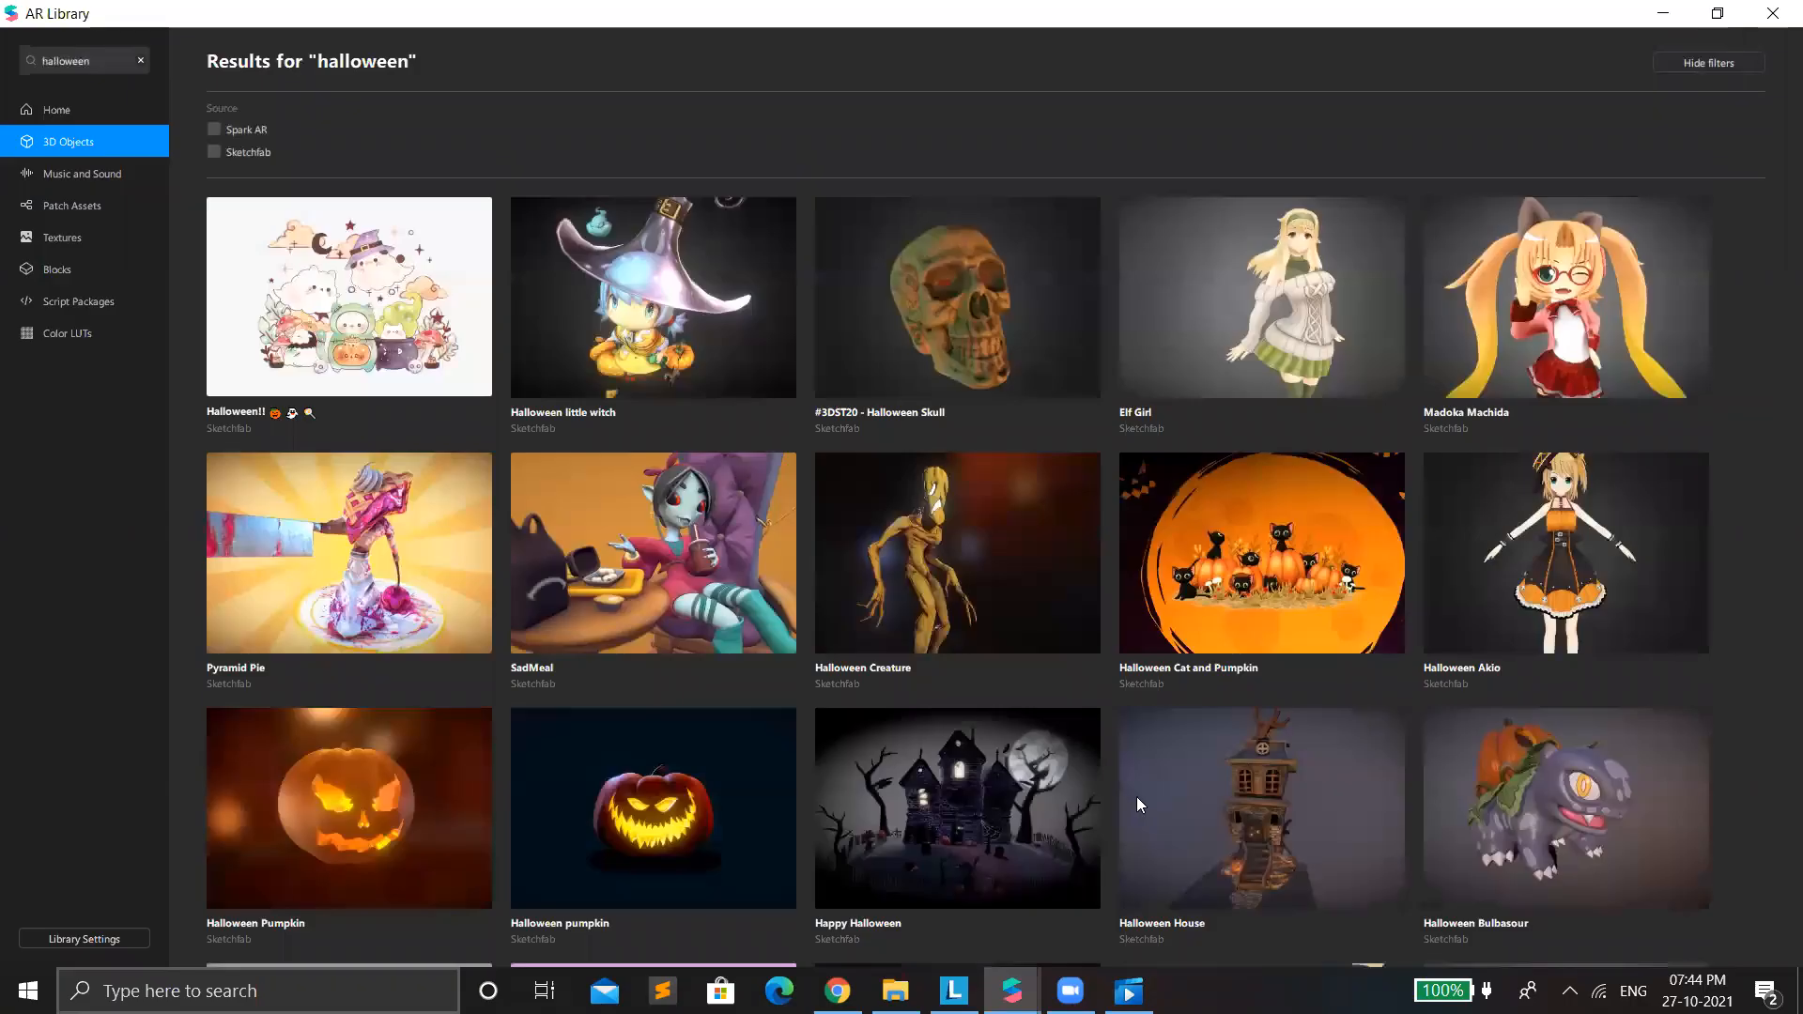
scroll(1099, 647, down, 3)
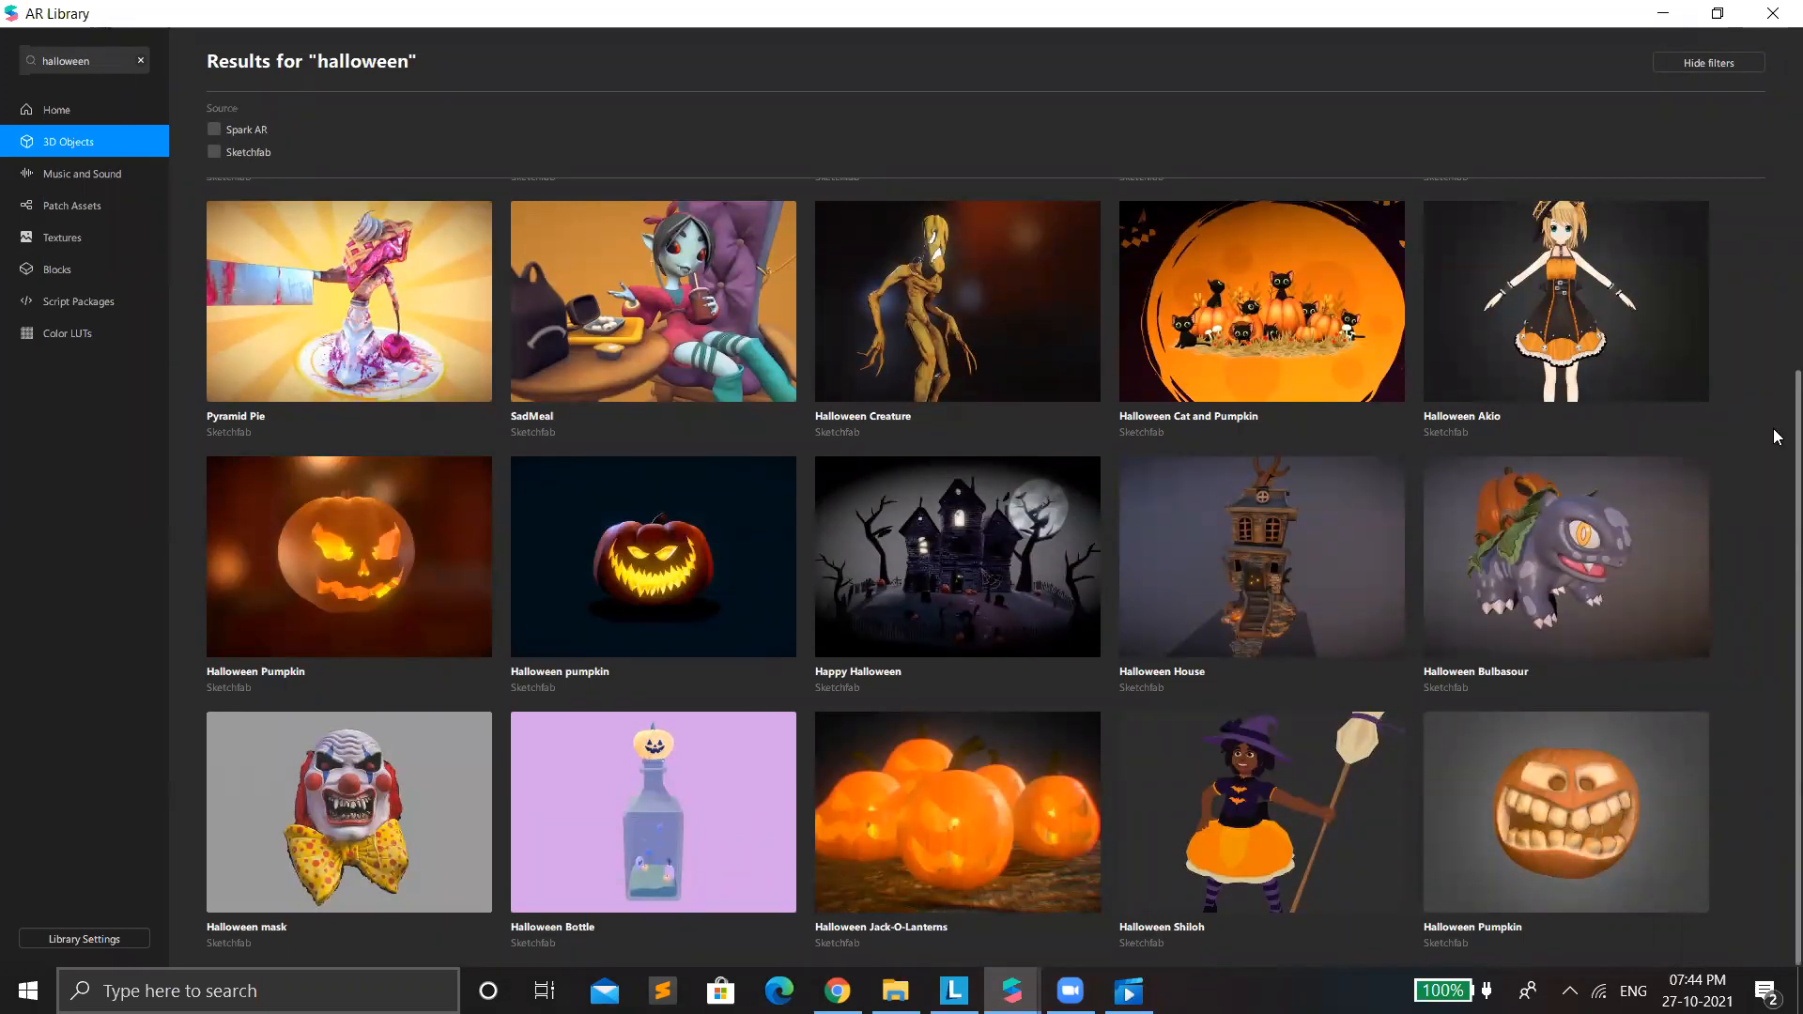
drag(1773, 386, 1773, 893)
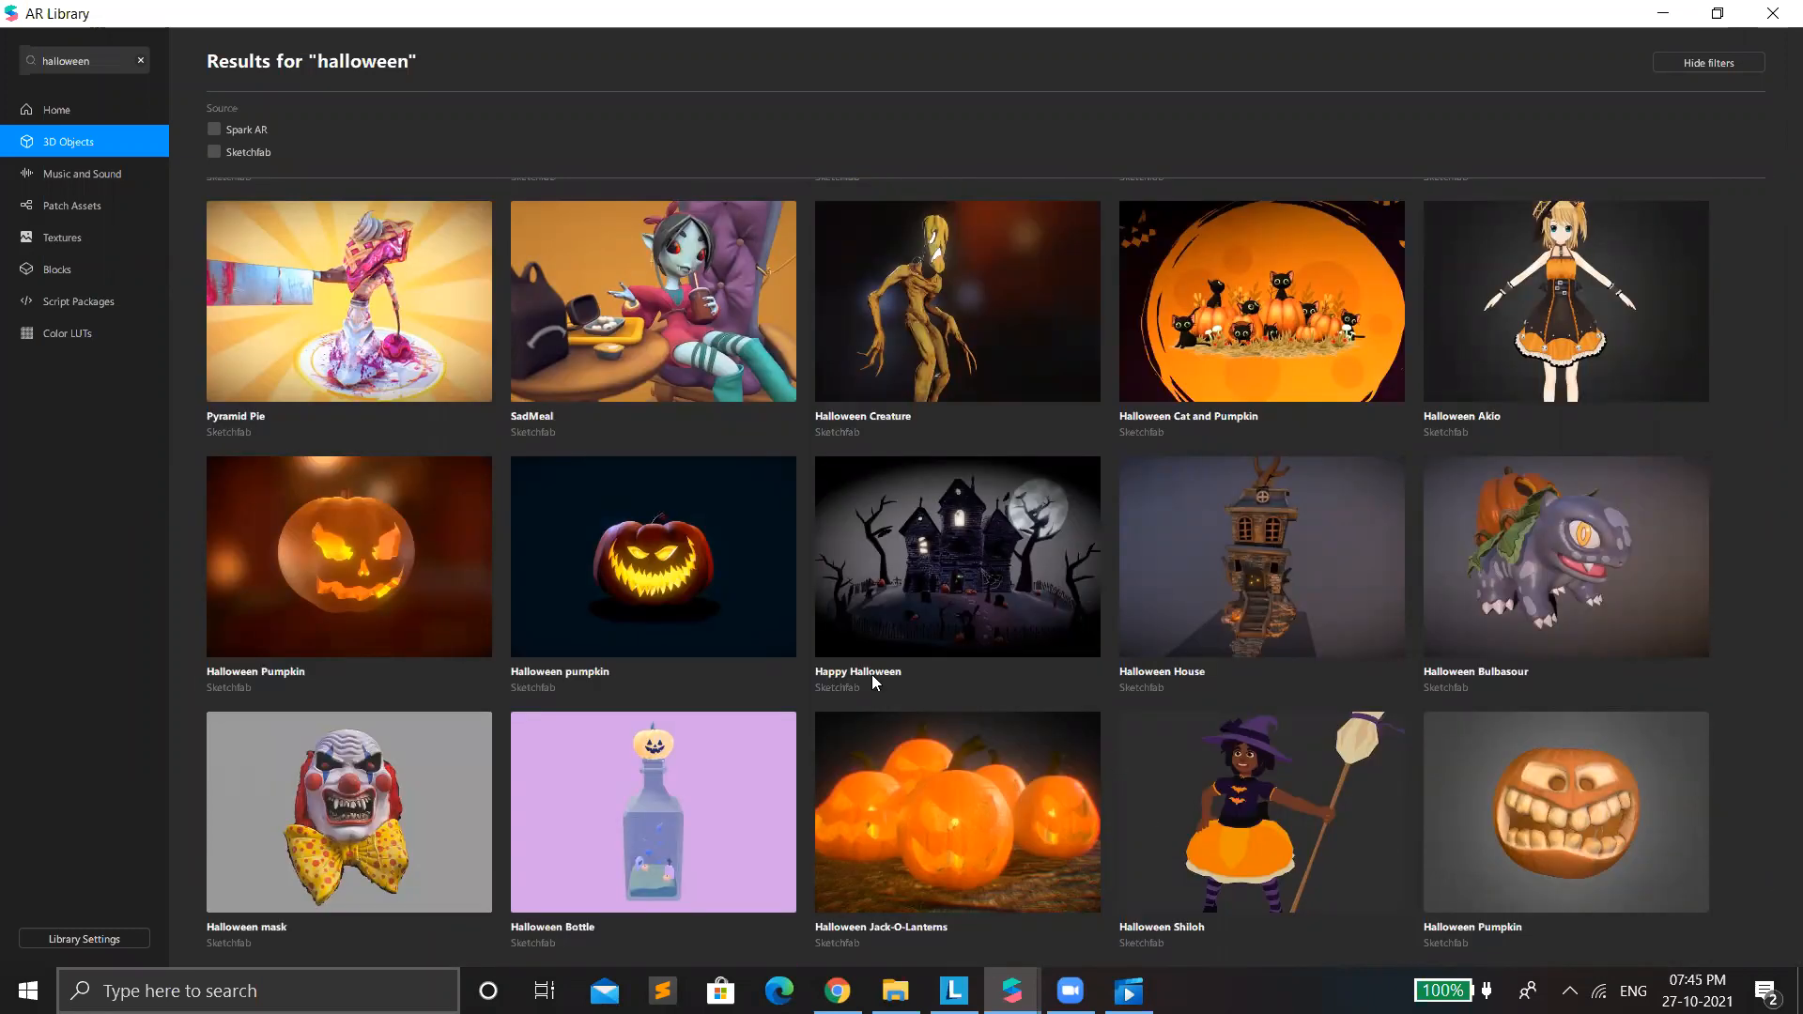
scroll(689, 637, up, 2)
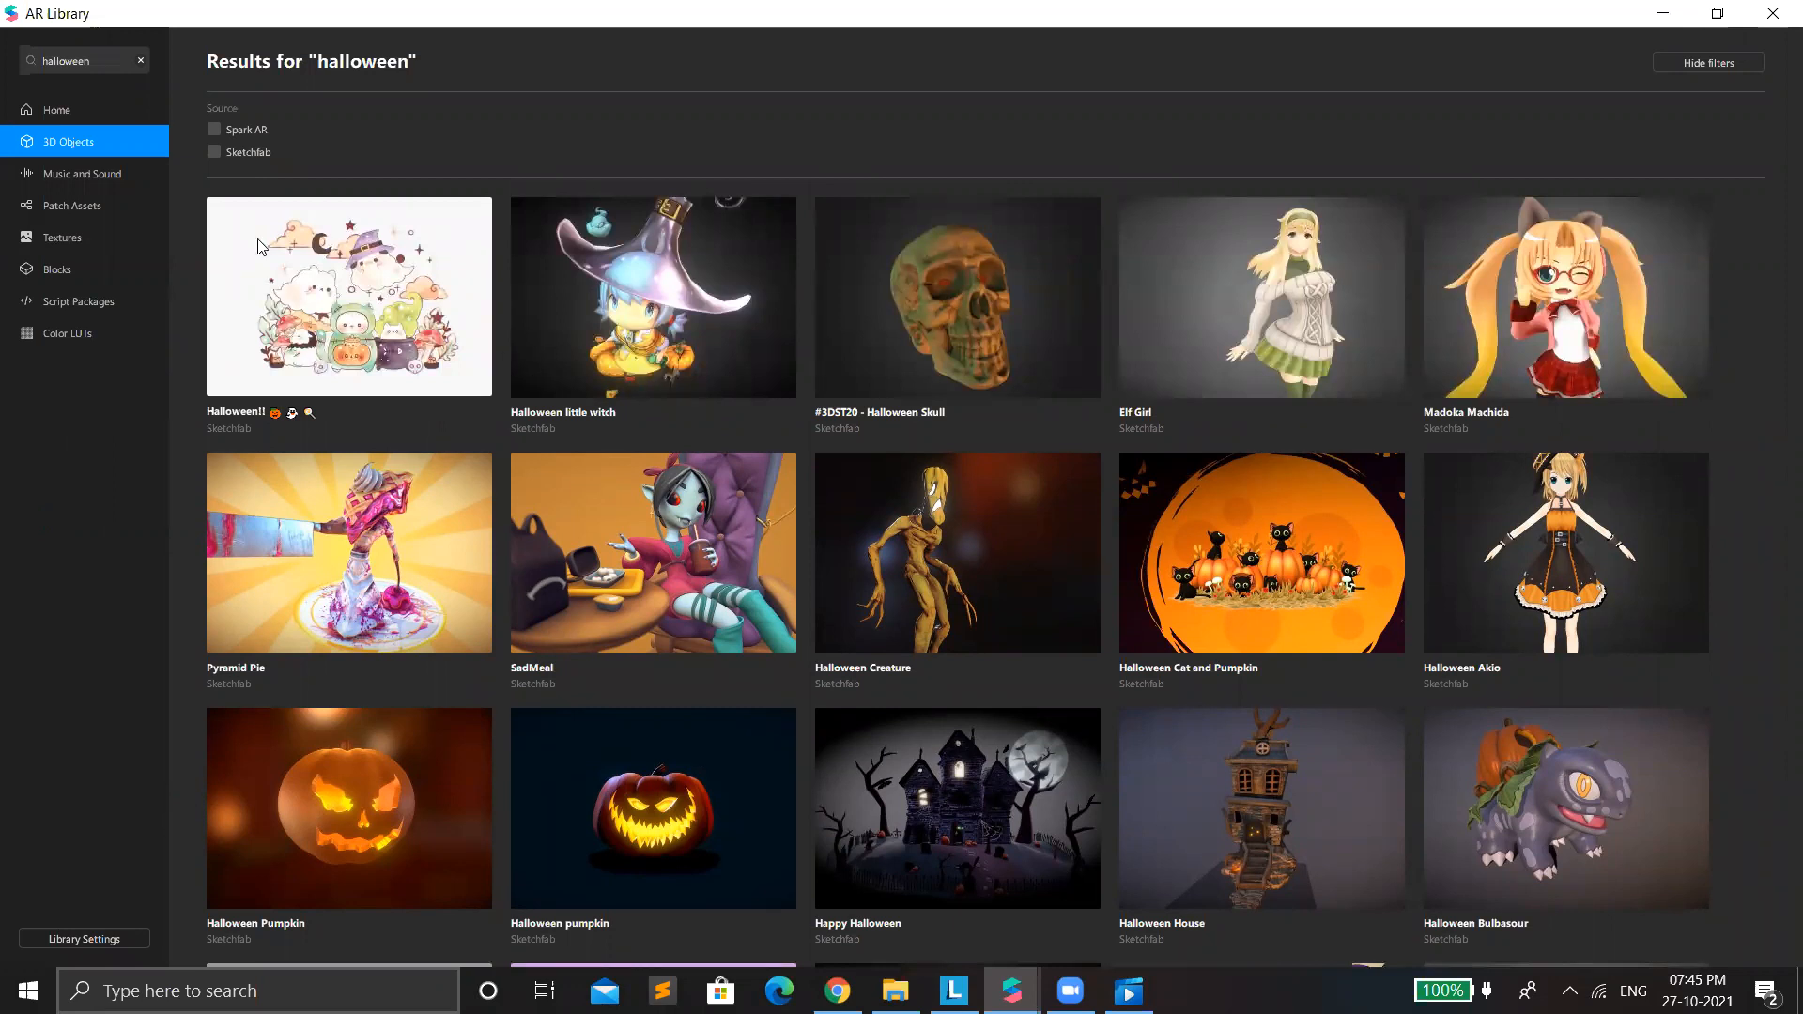
Search the AR Library's 3D objects for "ghost".
double_click(77, 62)
text(ghost)
key(Return)
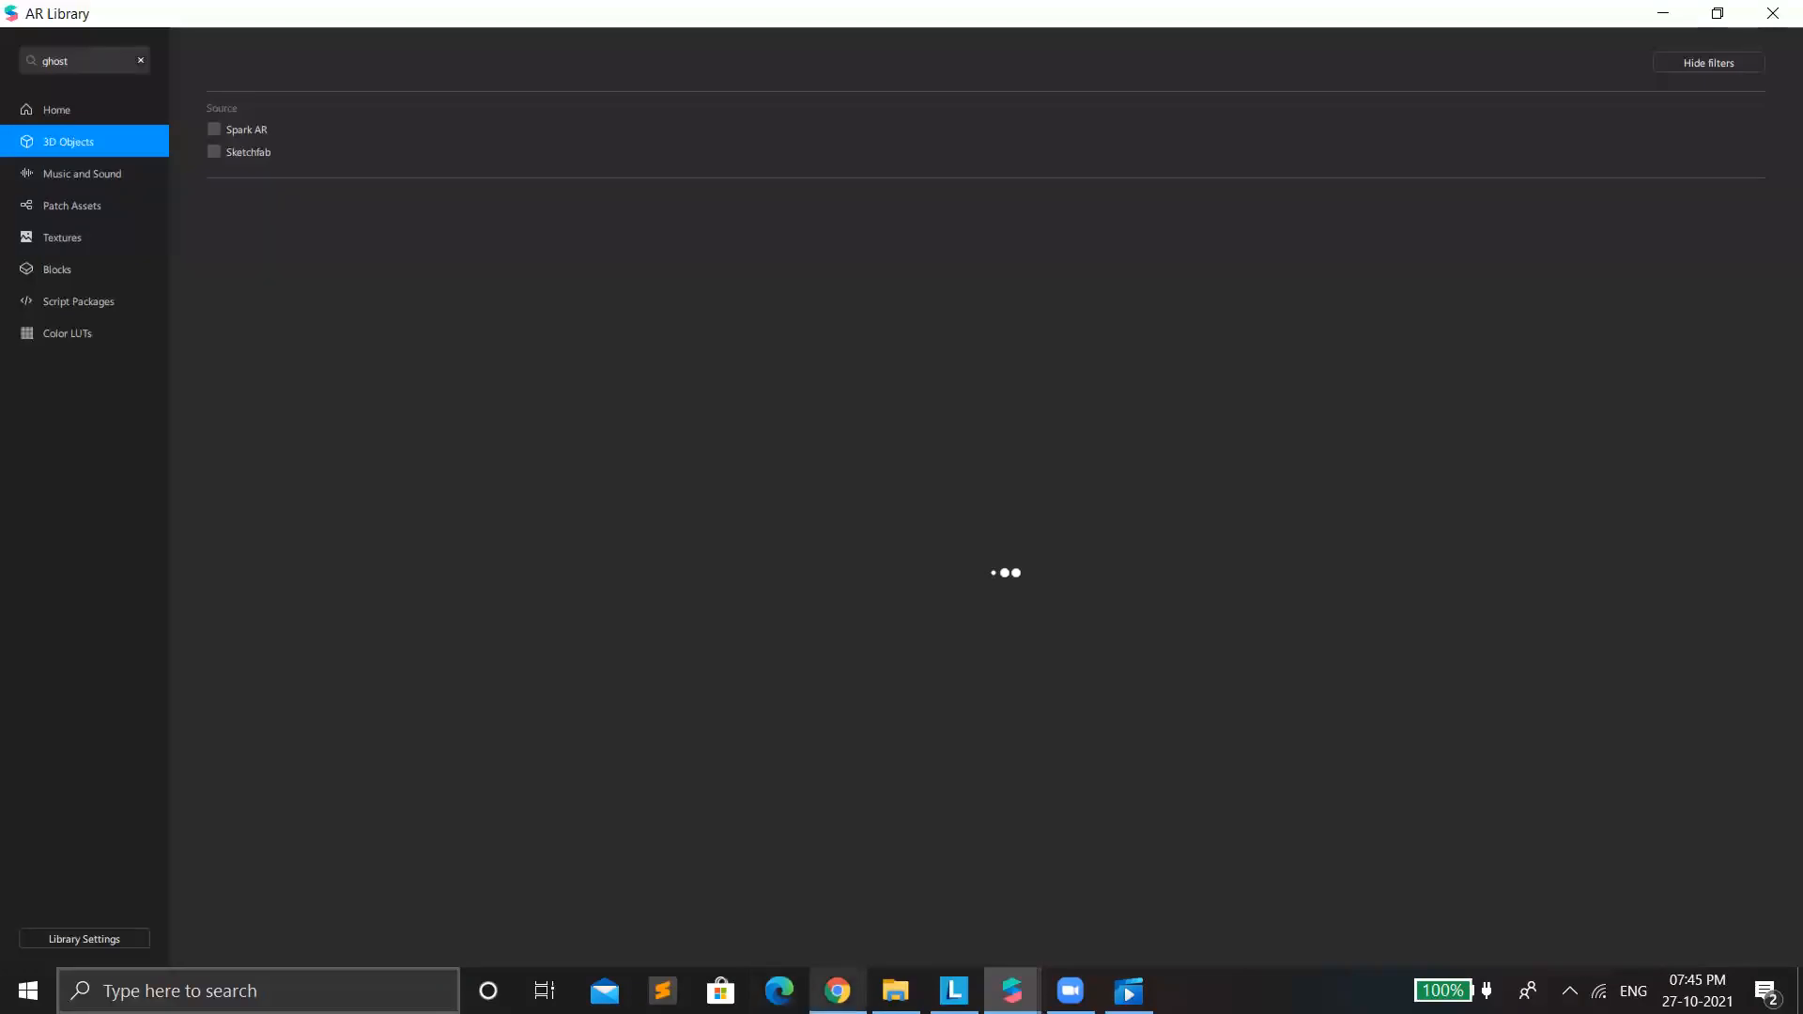
mouse_move(837, 990)
mouse_move(896, 990)
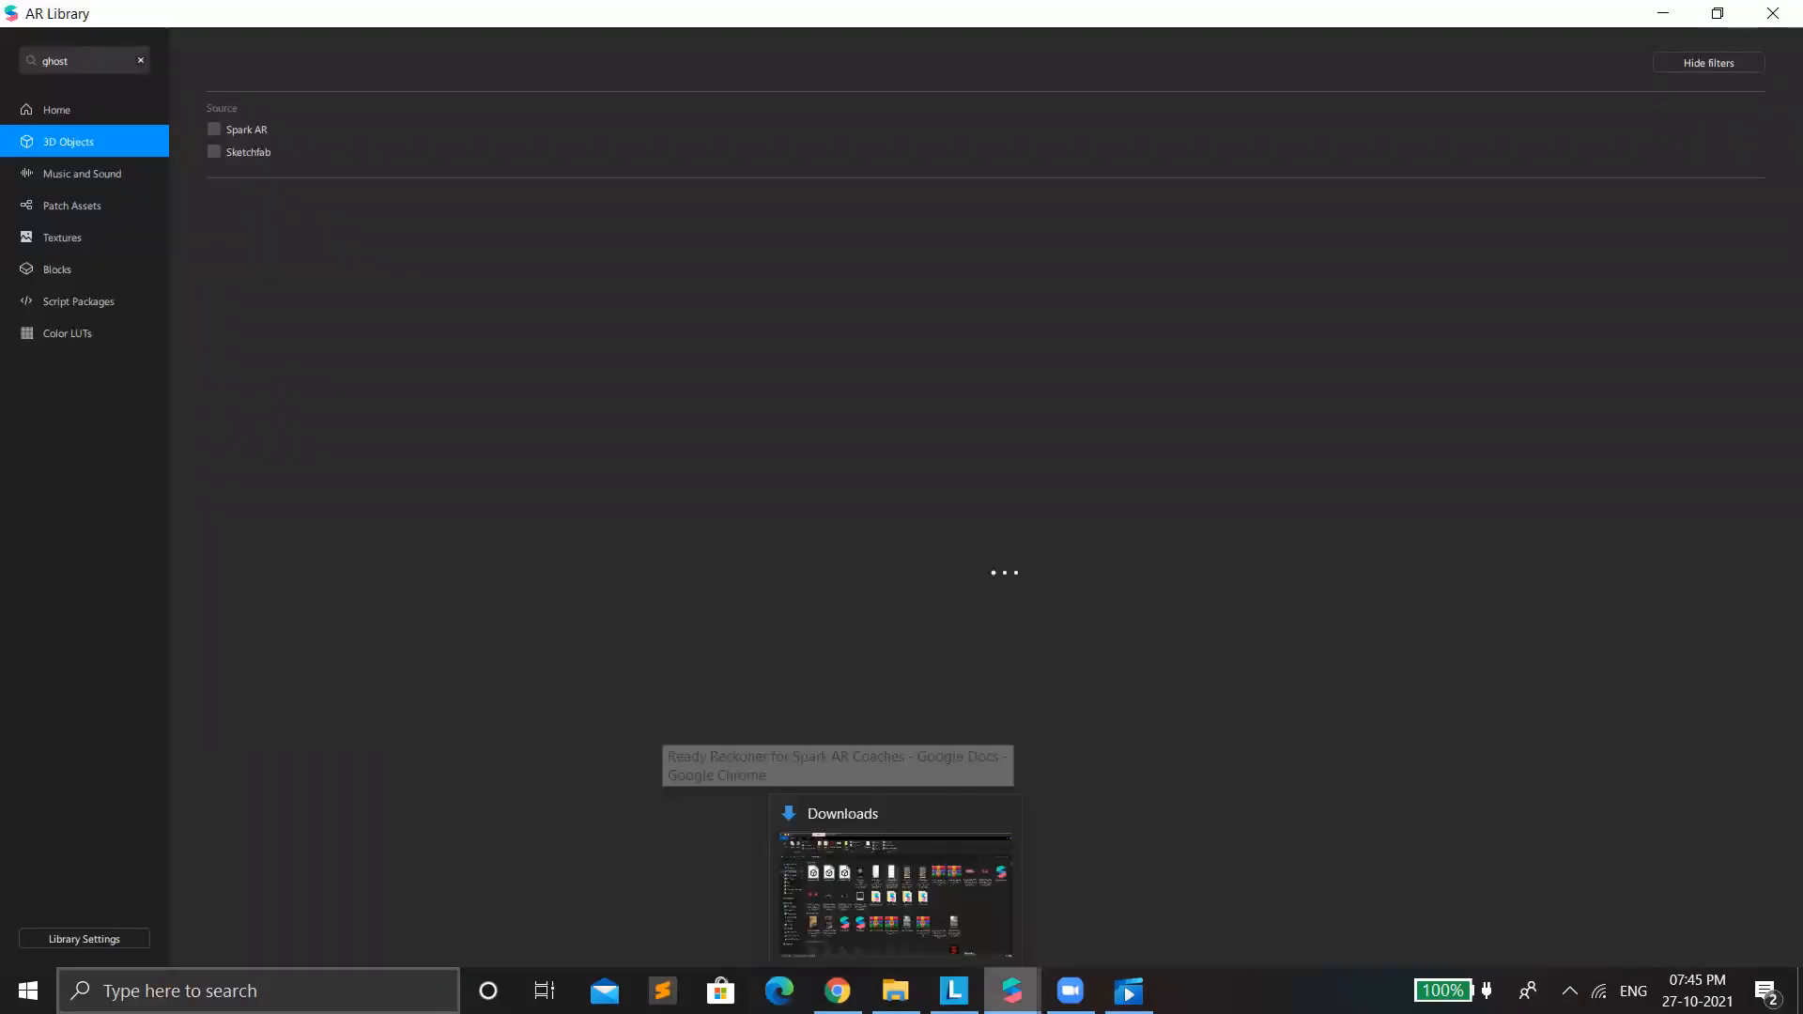
mouse_move(1012, 991)
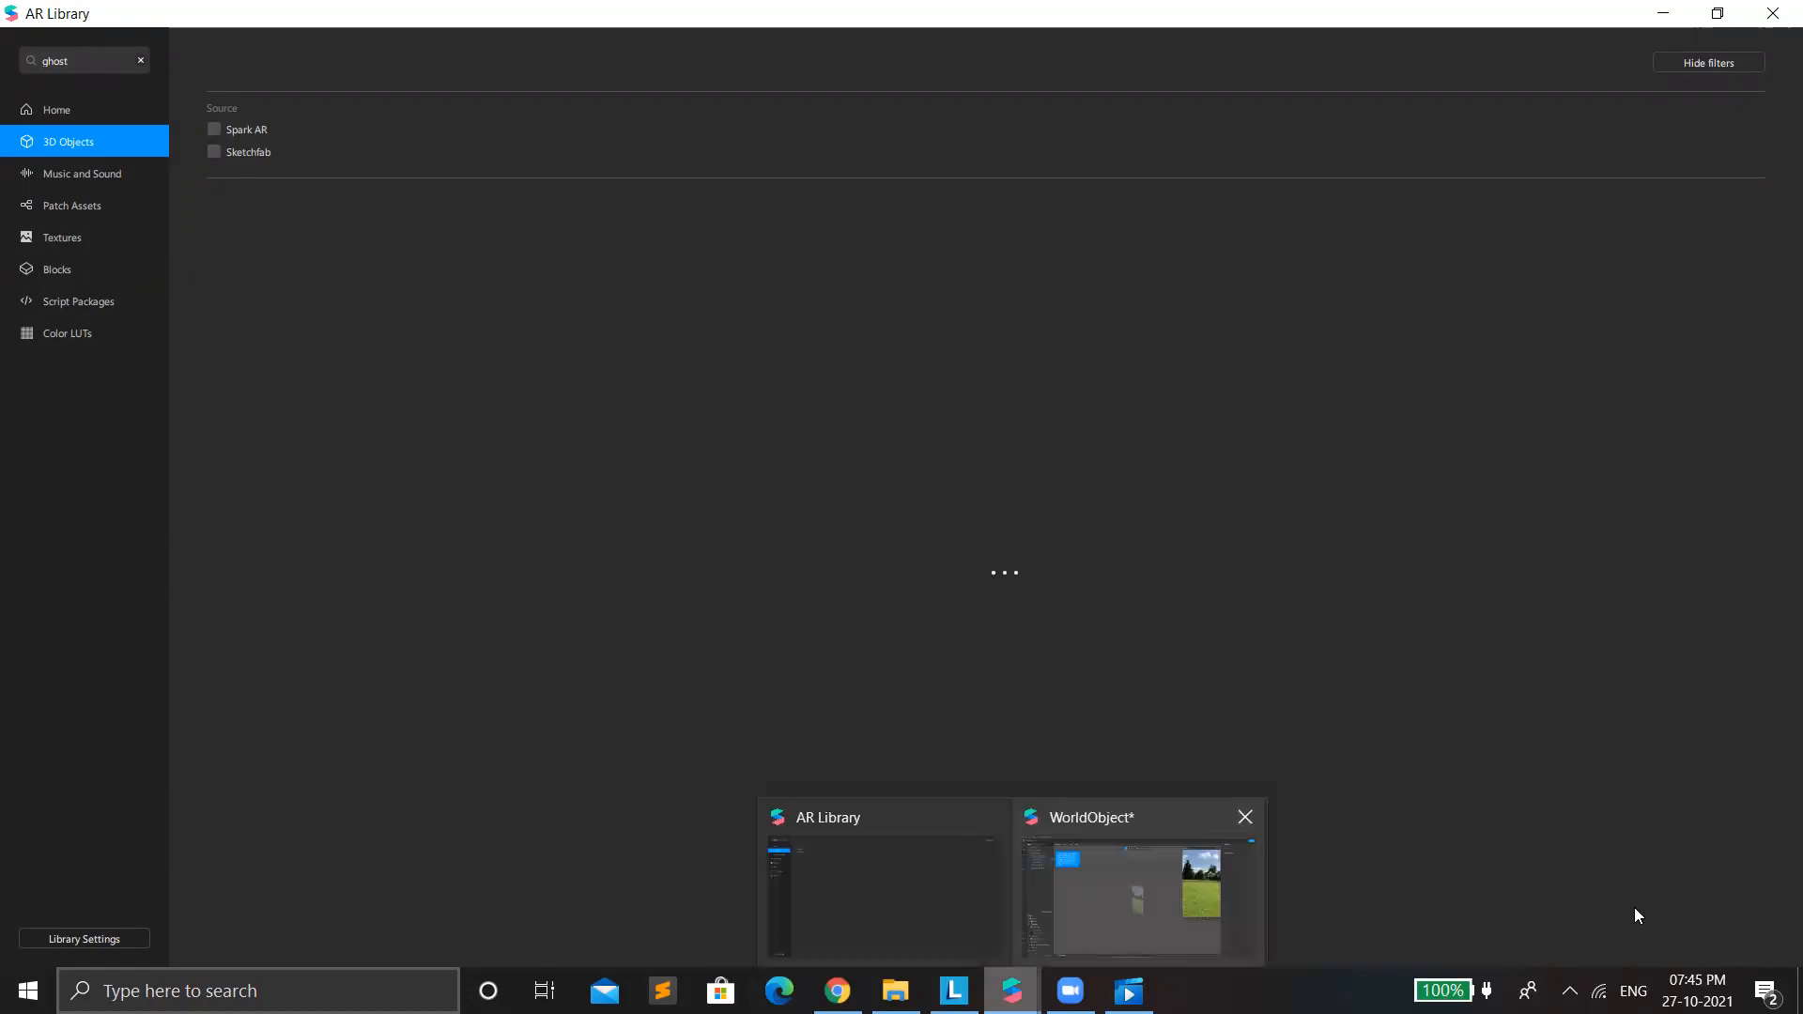
click(1599, 991)
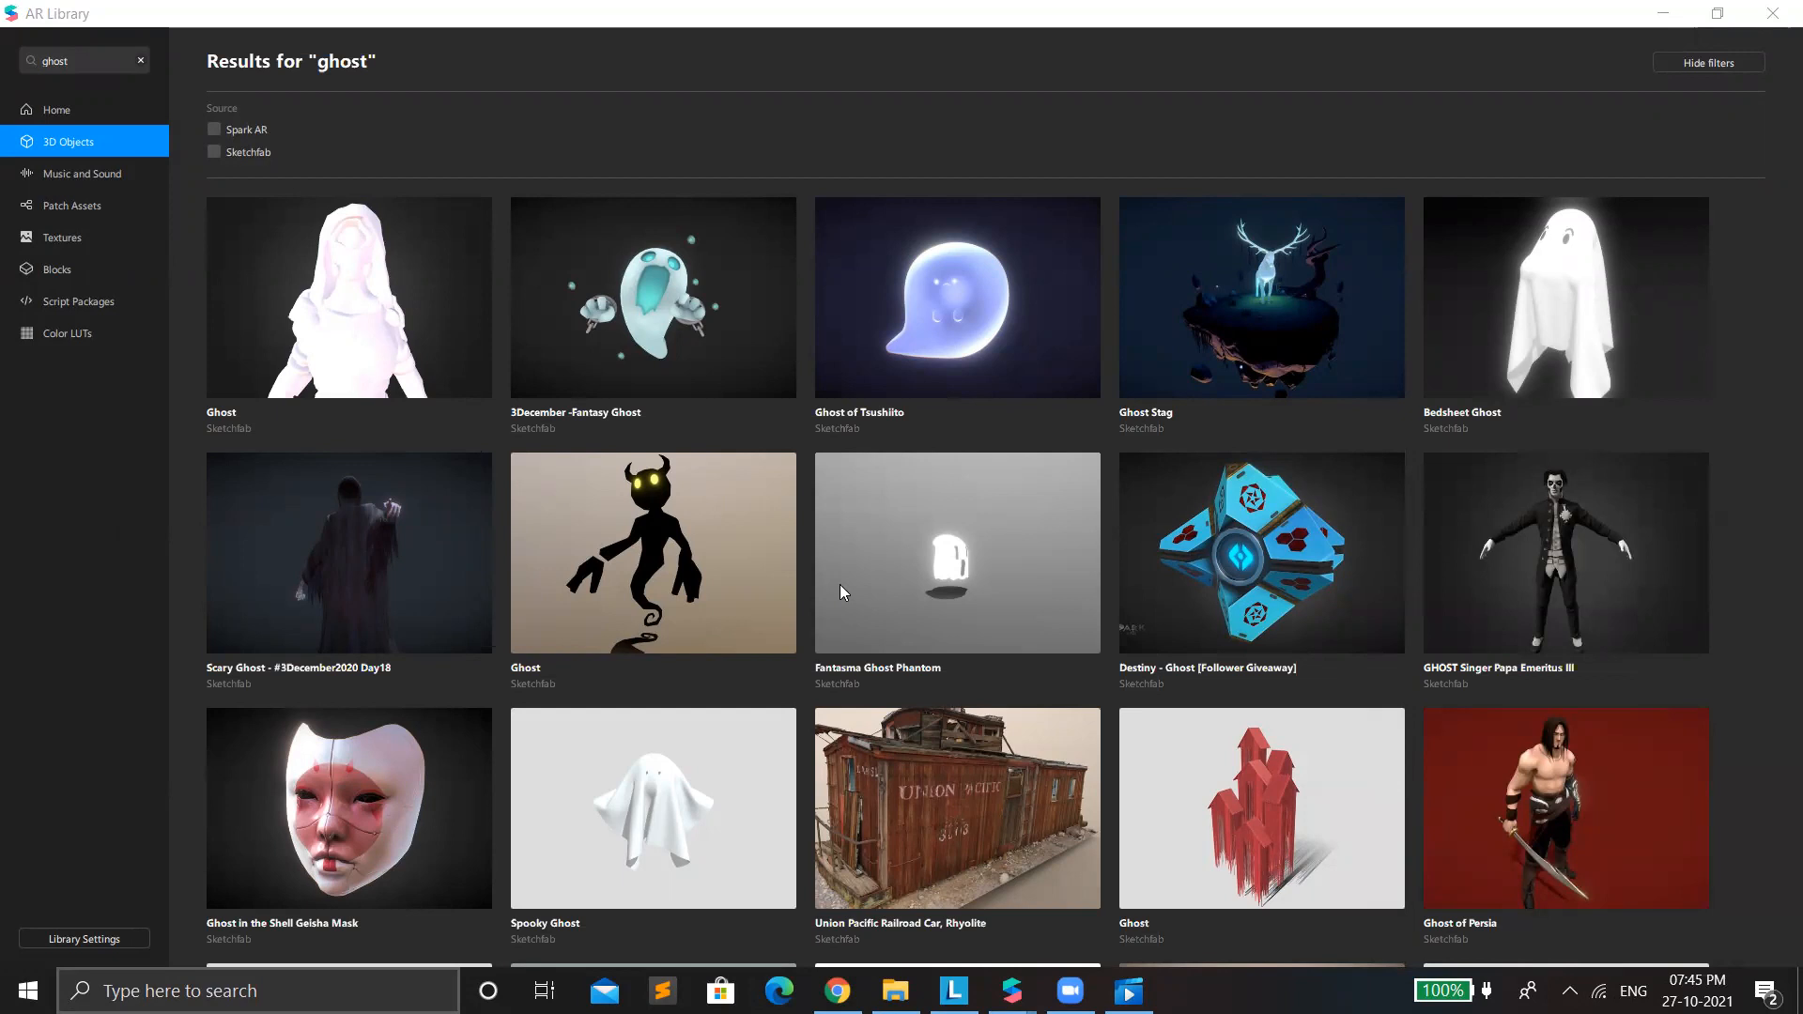
Look through the ghost search results and view the details of the winged purple Ghost holding a lantern.
scroll(841, 585, down, 2)
scroll(840, 585, up, 2)
scroll(910, 594, down, 4)
scroll(910, 596, down, 2)
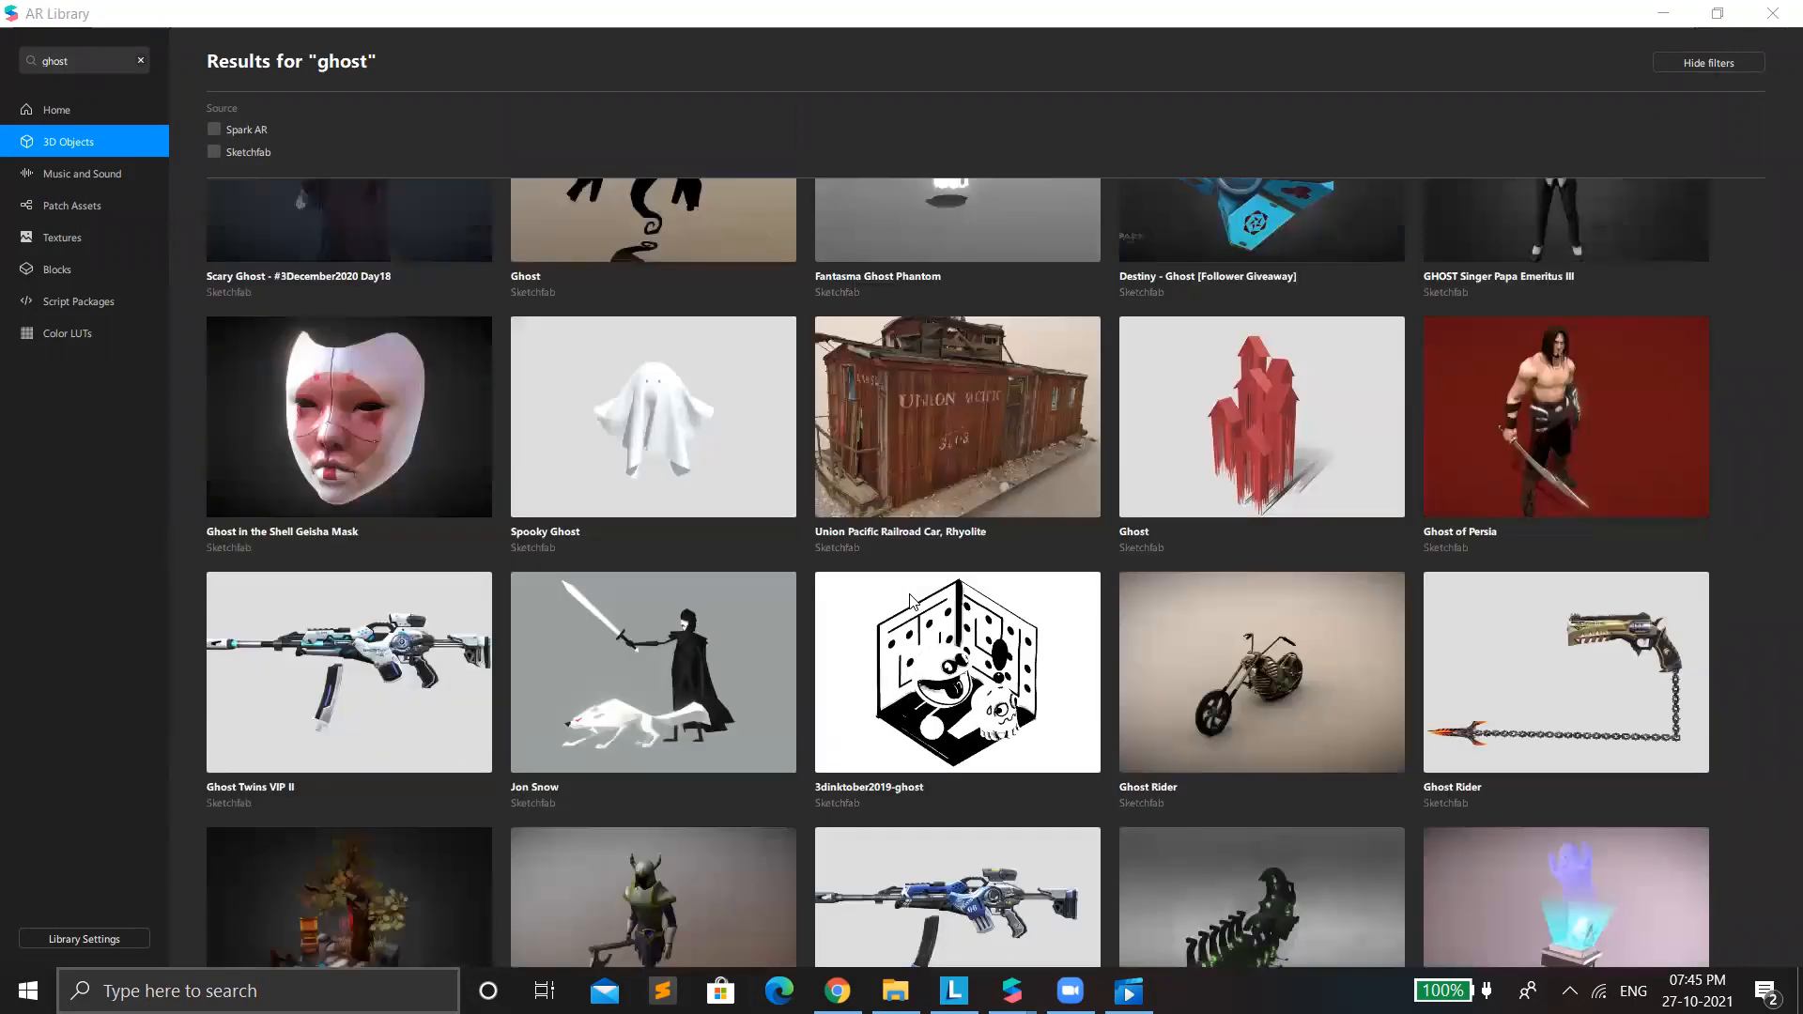
scroll(911, 598, down, 4)
scroll(909, 593, down, 10)
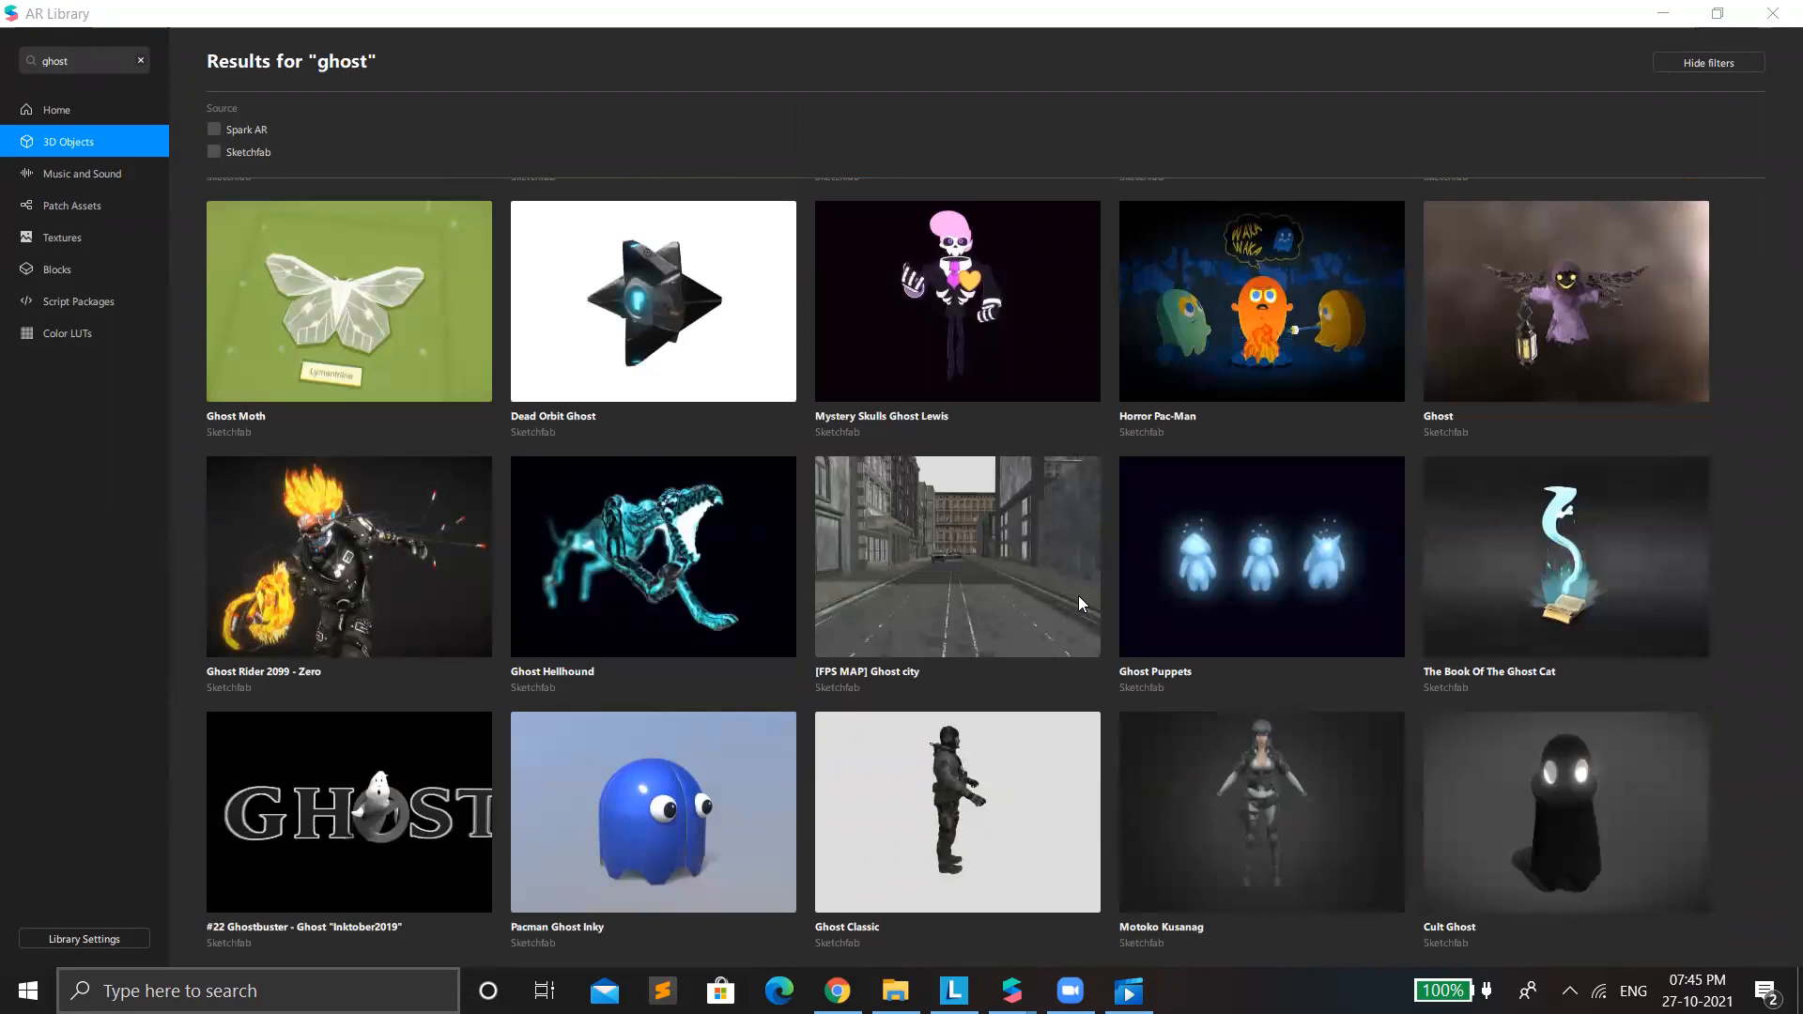
scroll(1078, 596, up, 8)
scroll(1267, 718, up, 1)
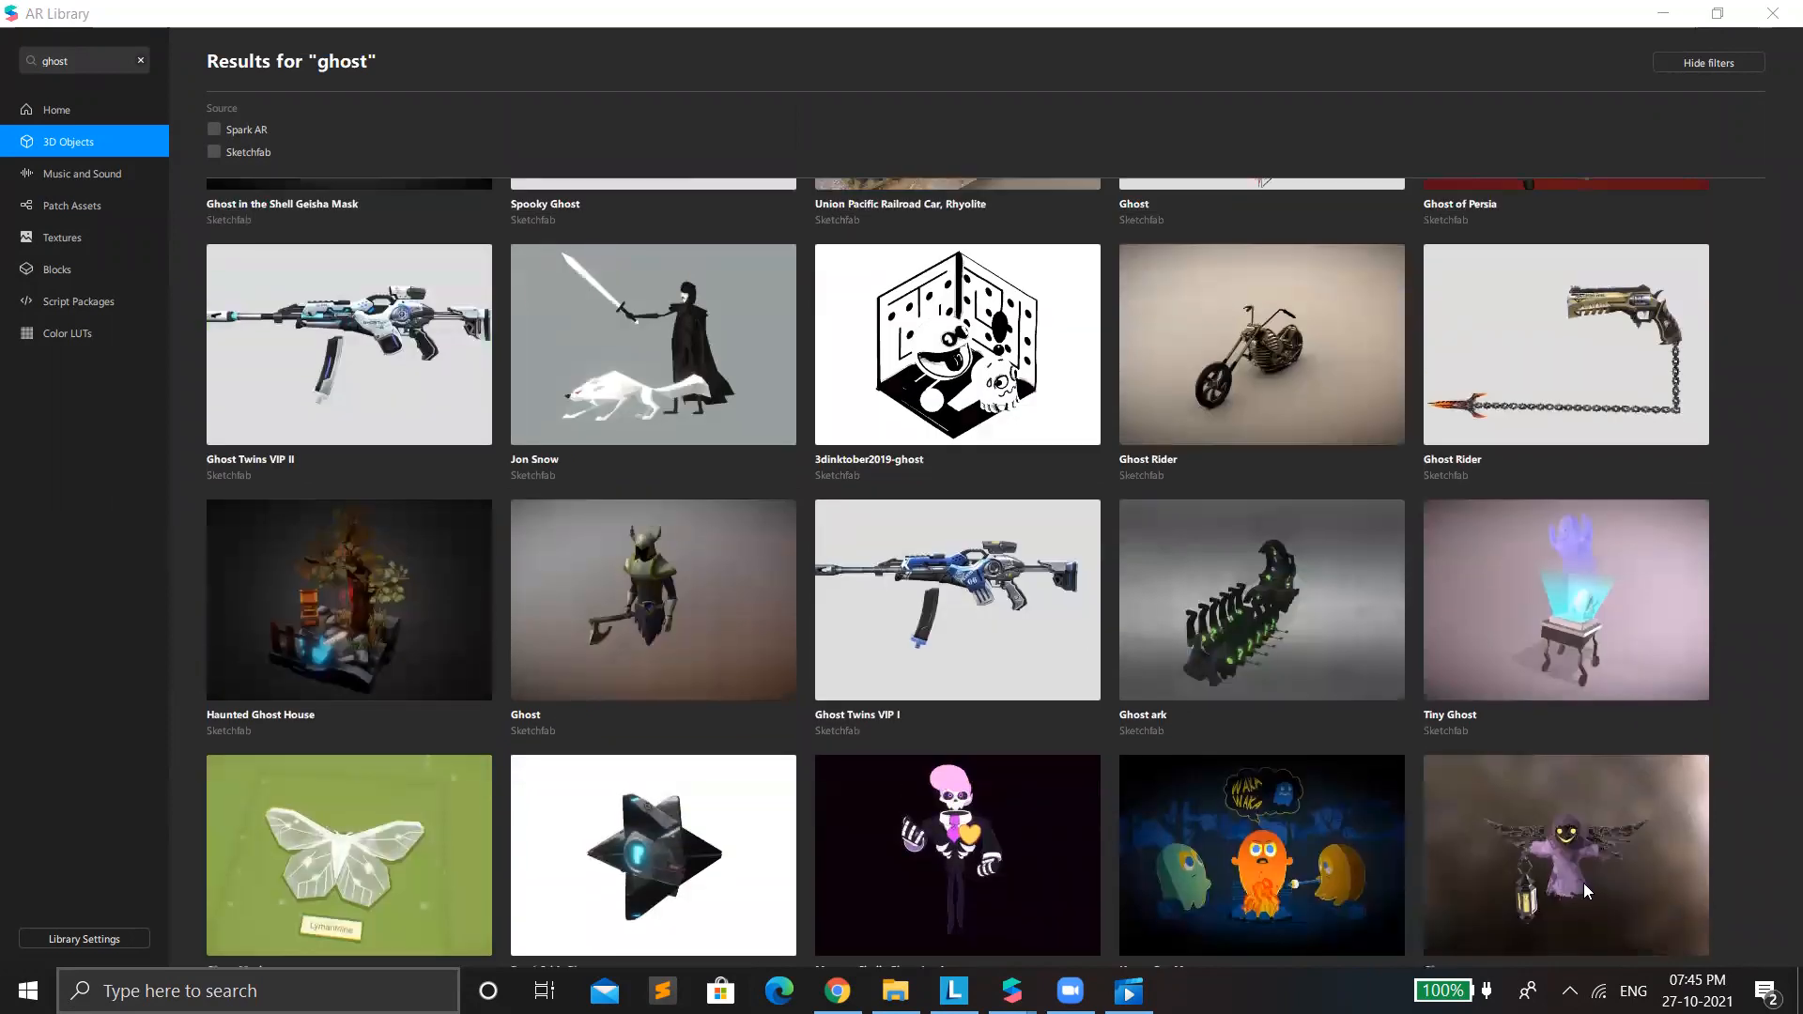
click(1584, 891)
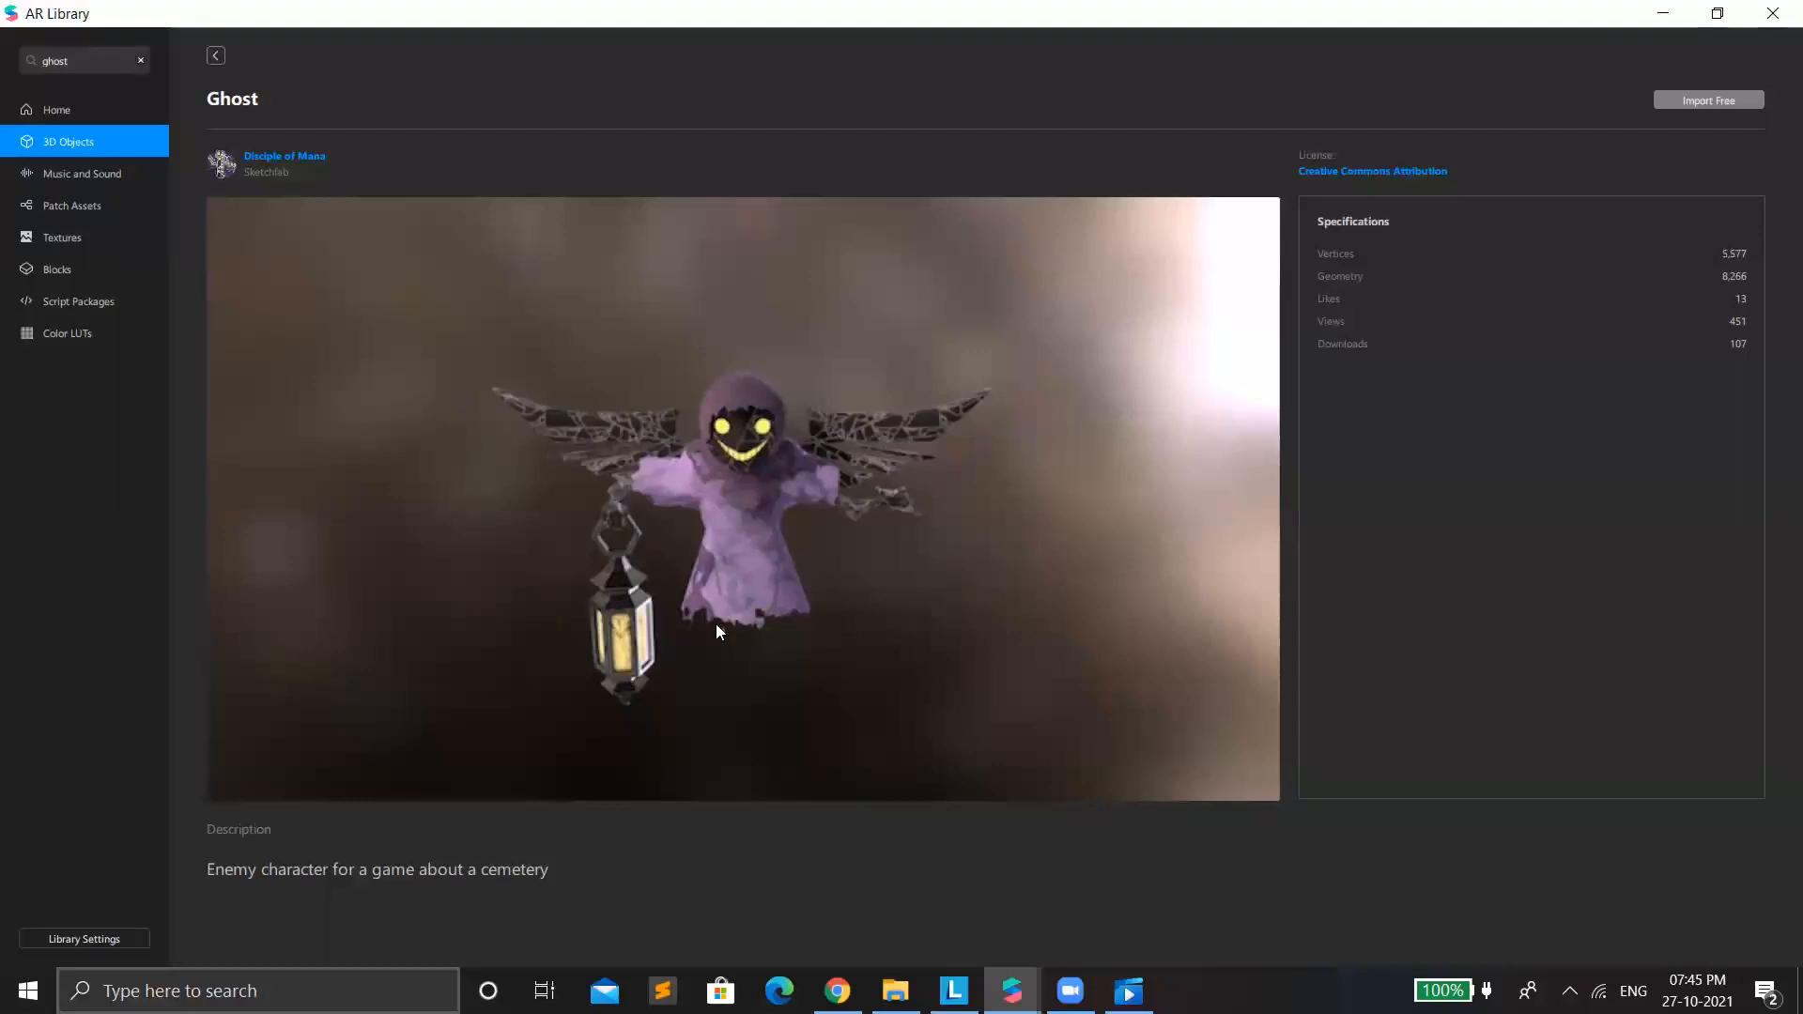
click(217, 56)
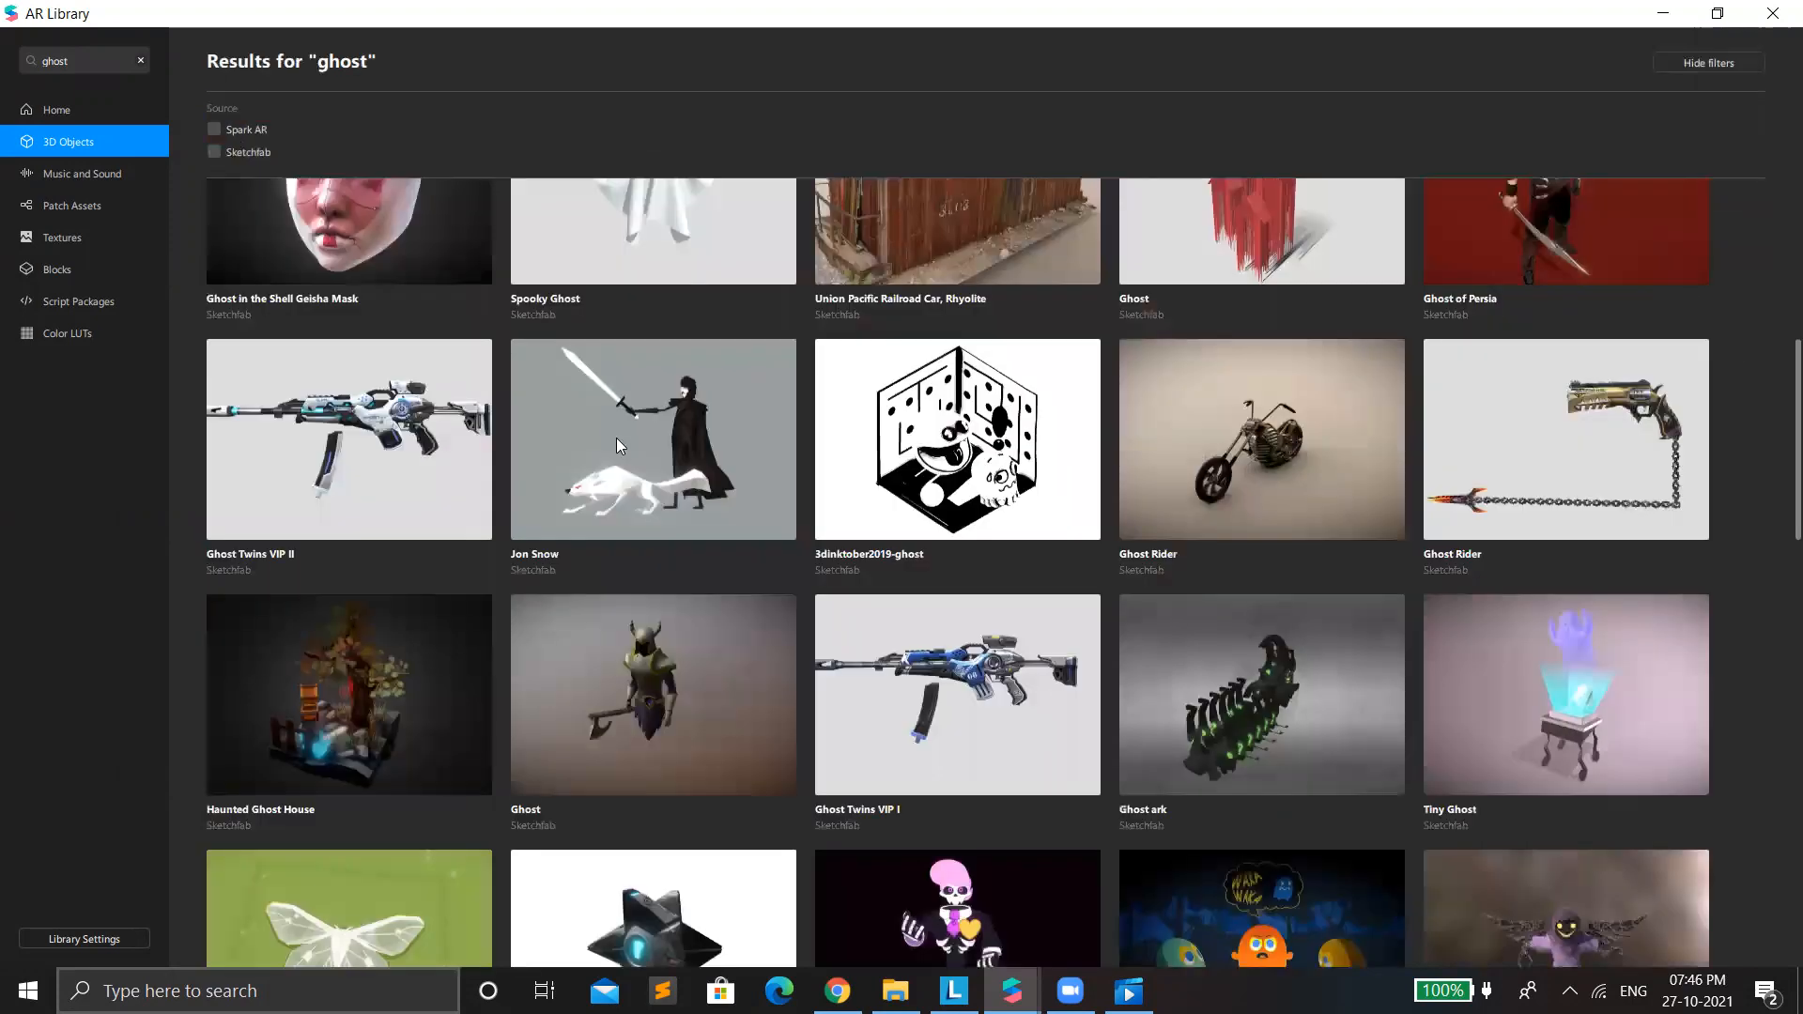
Import the free "Scary Ghost - #3December2020 Day18" model and return to the ghost results.
scroll(618, 439, up, 2)
scroll(648, 469, up, 3)
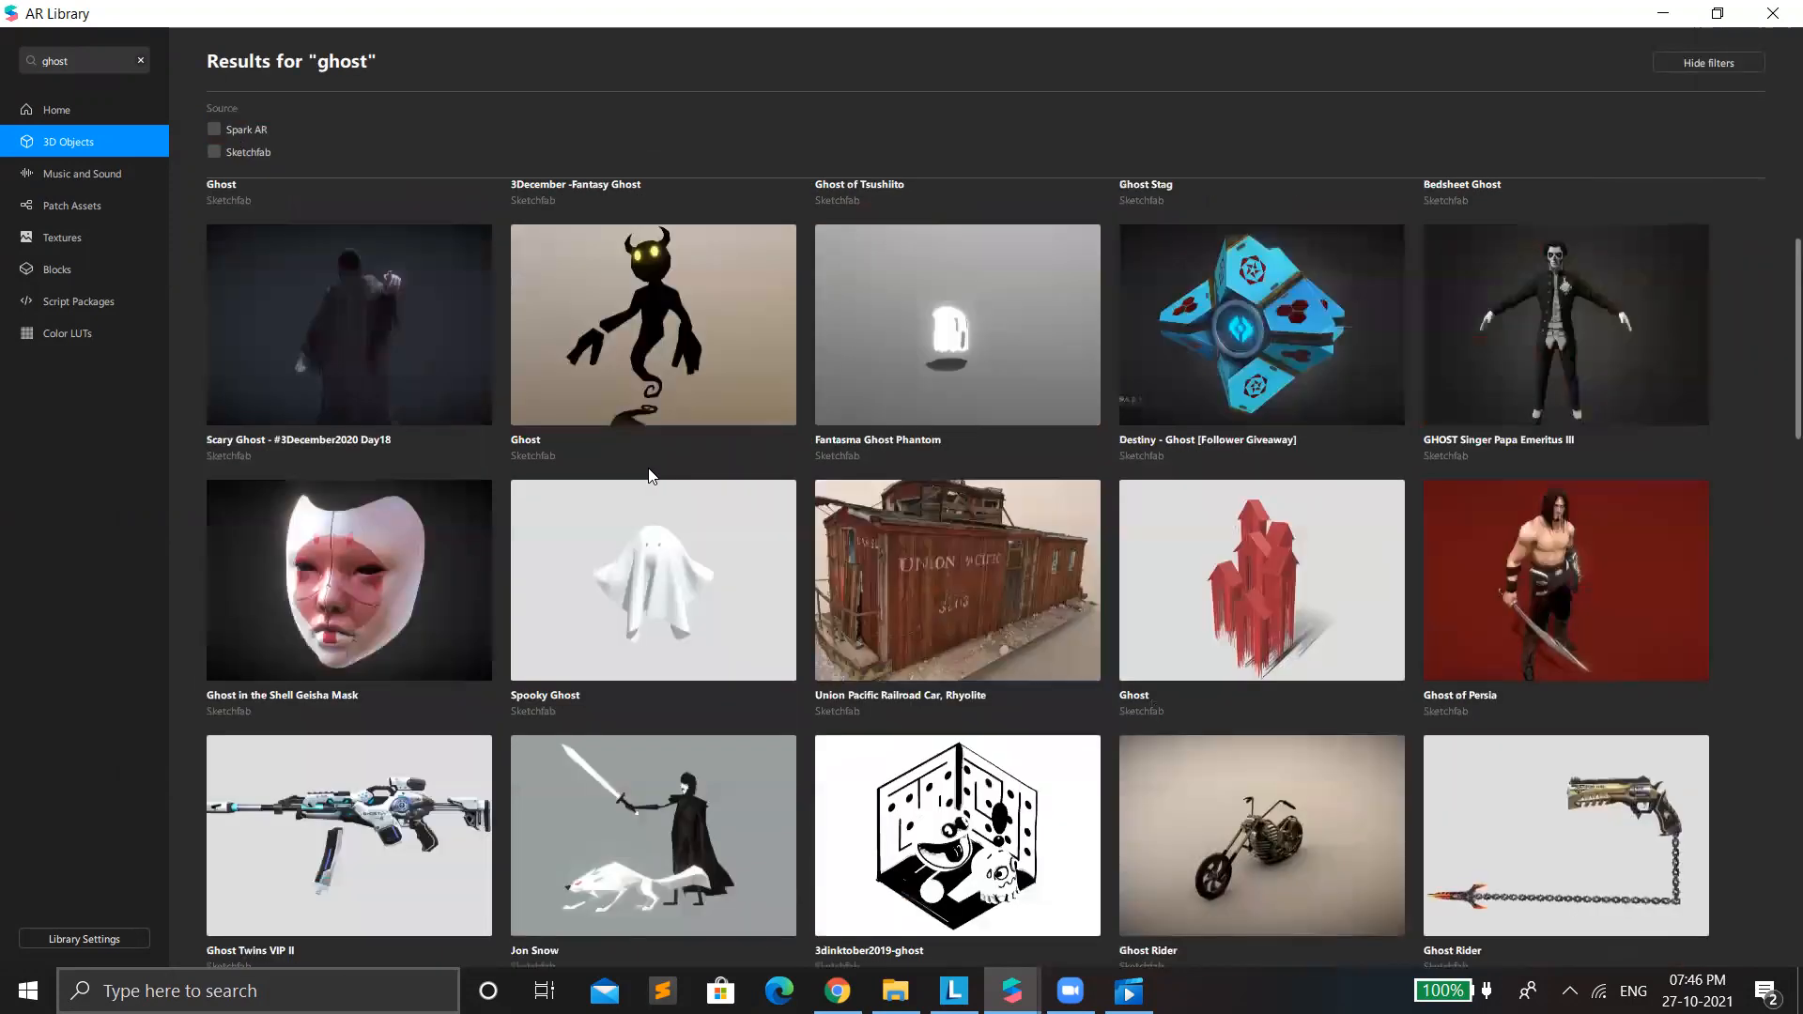
scroll(652, 475, up, 3)
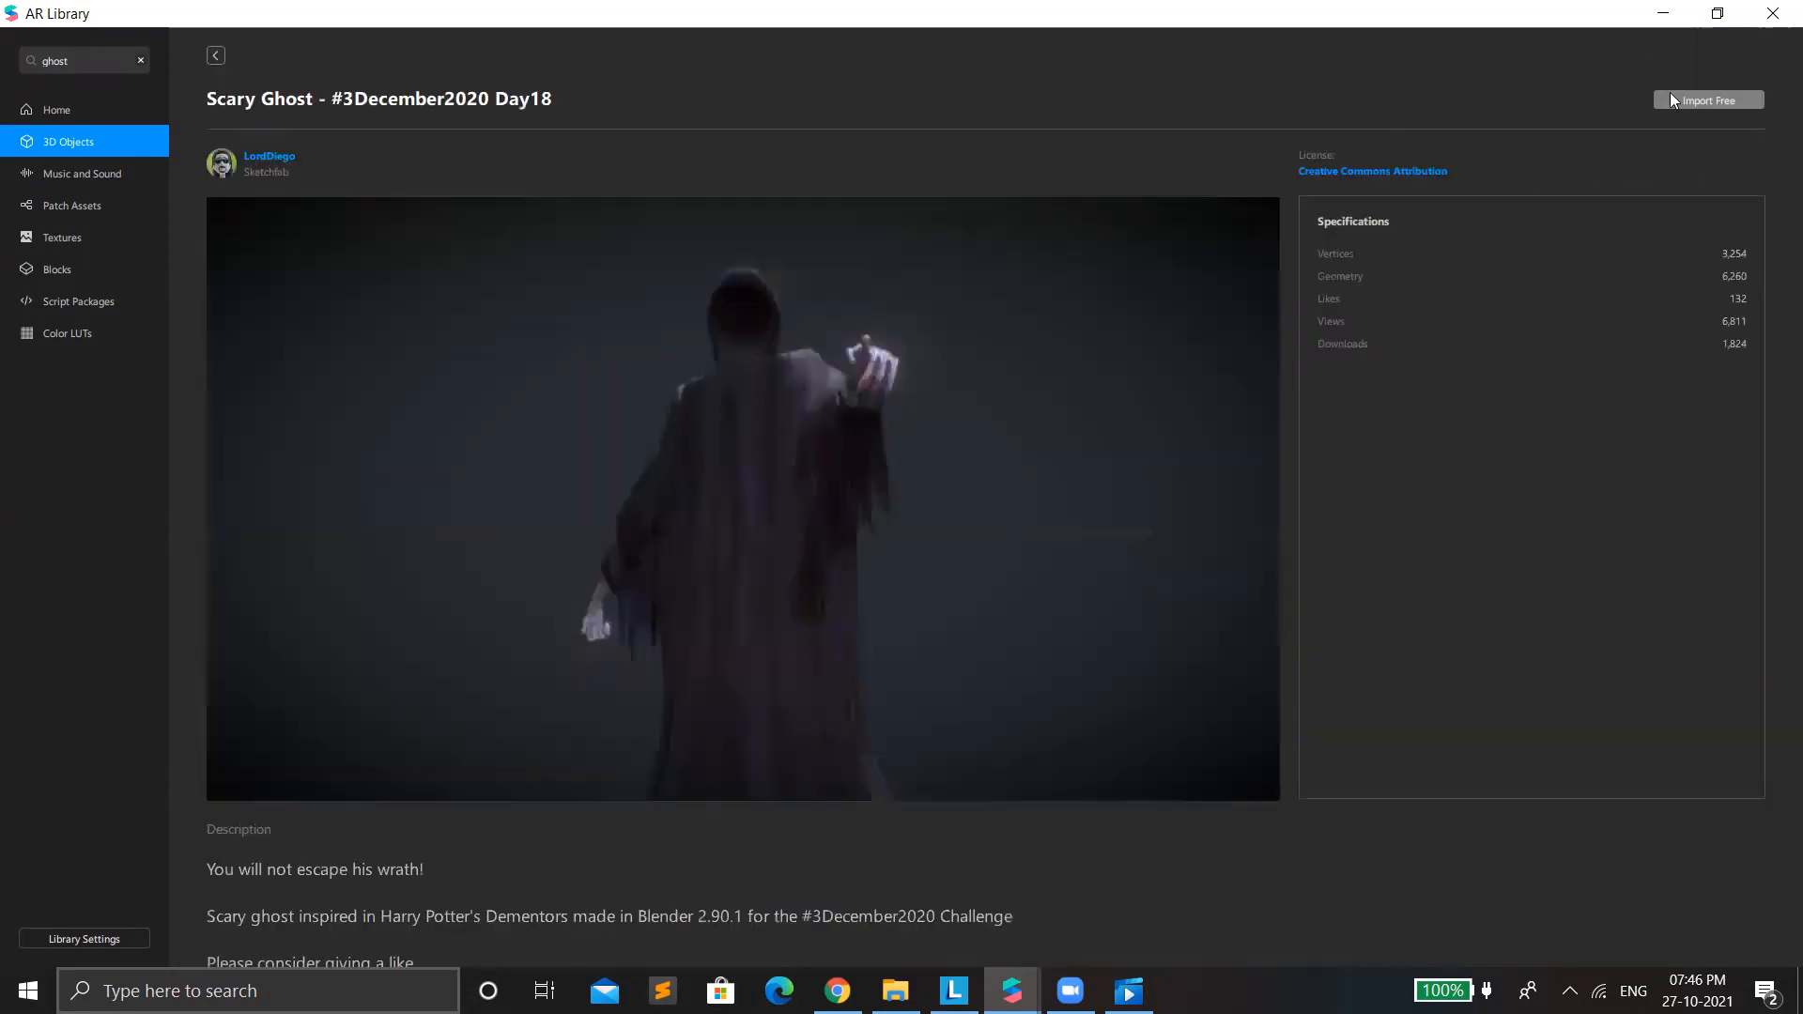
click(1703, 110)
click(221, 62)
Search the 3D objects for "pizza" and for "iphone".
double_click(89, 62)
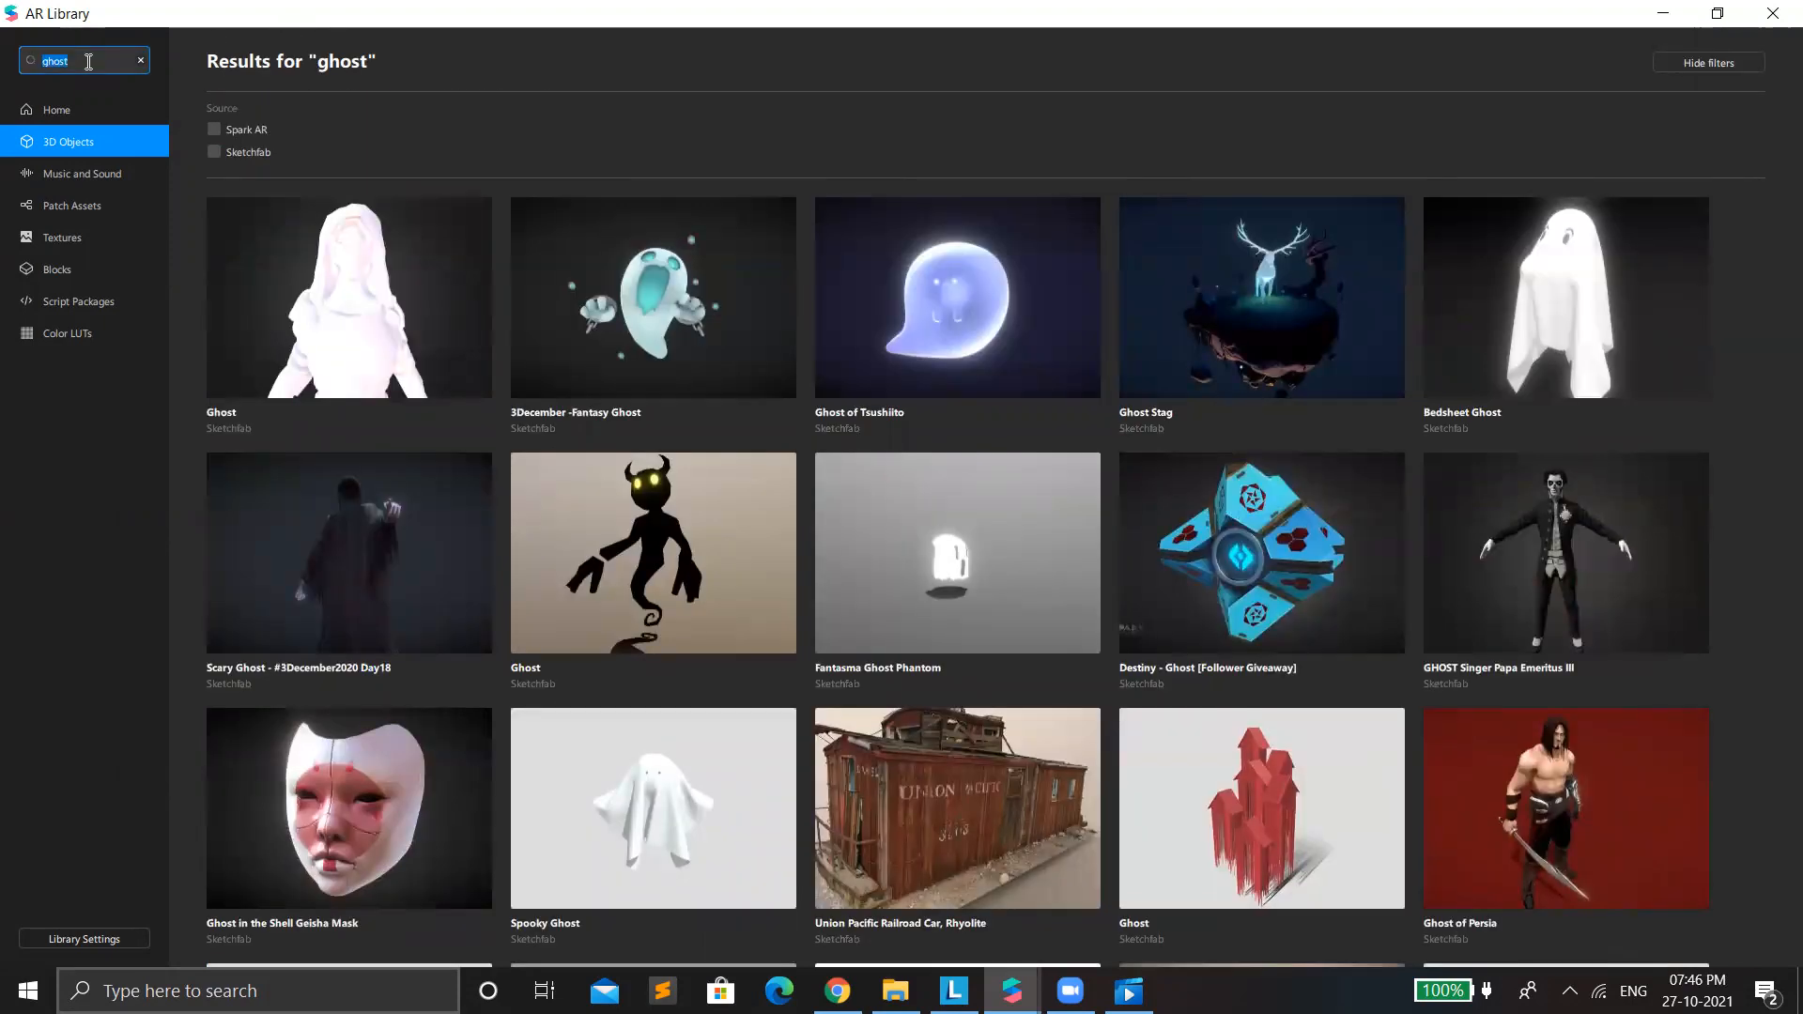
text(pizza)
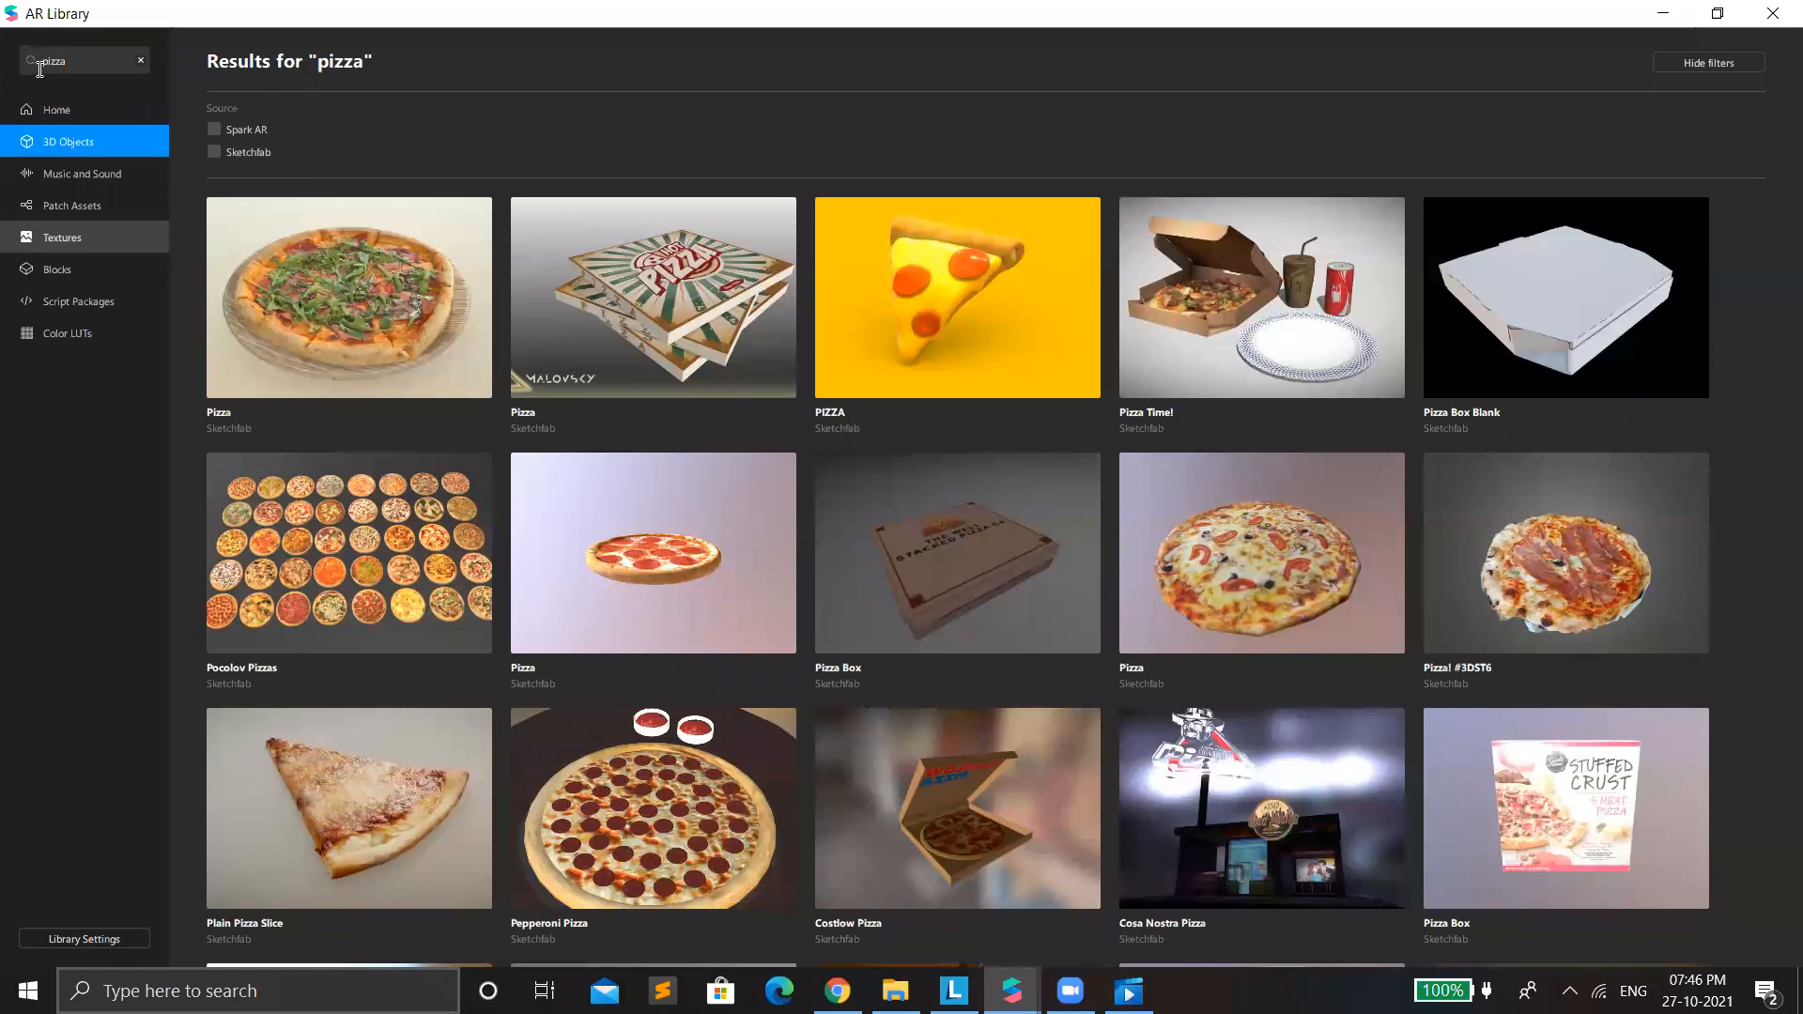
click(113, 55)
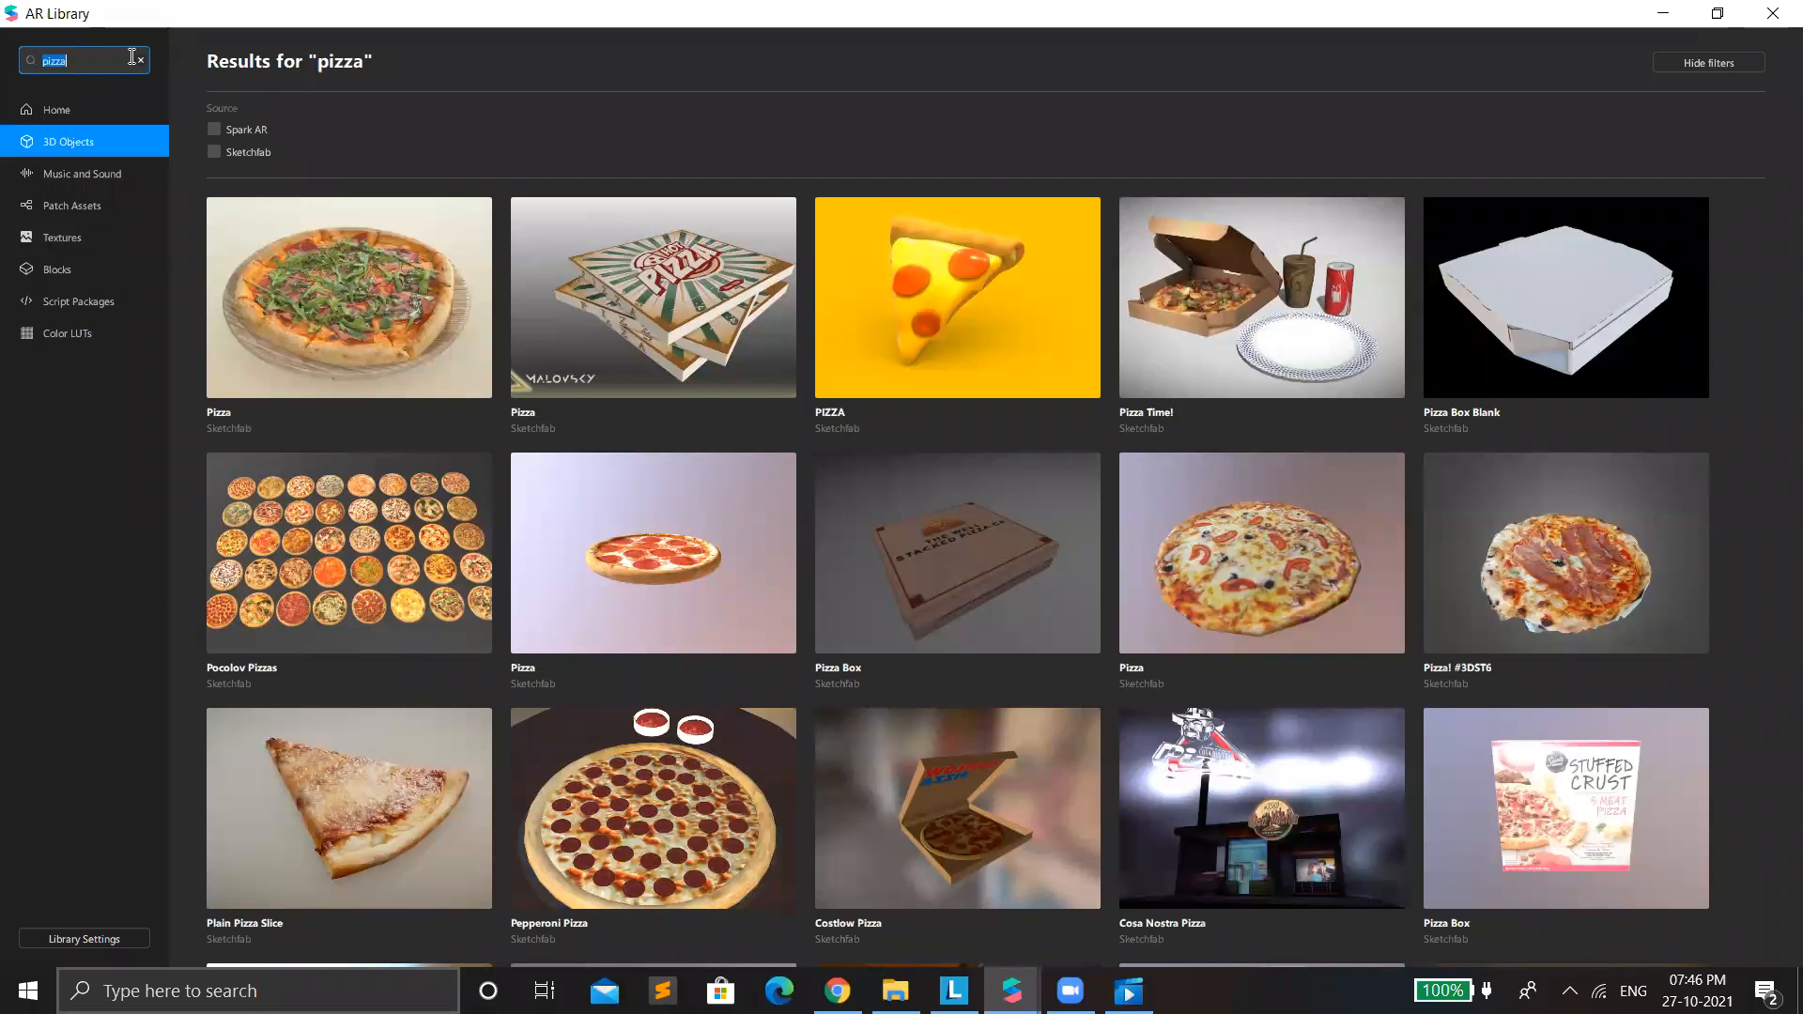
text(iphone)
key(Return)
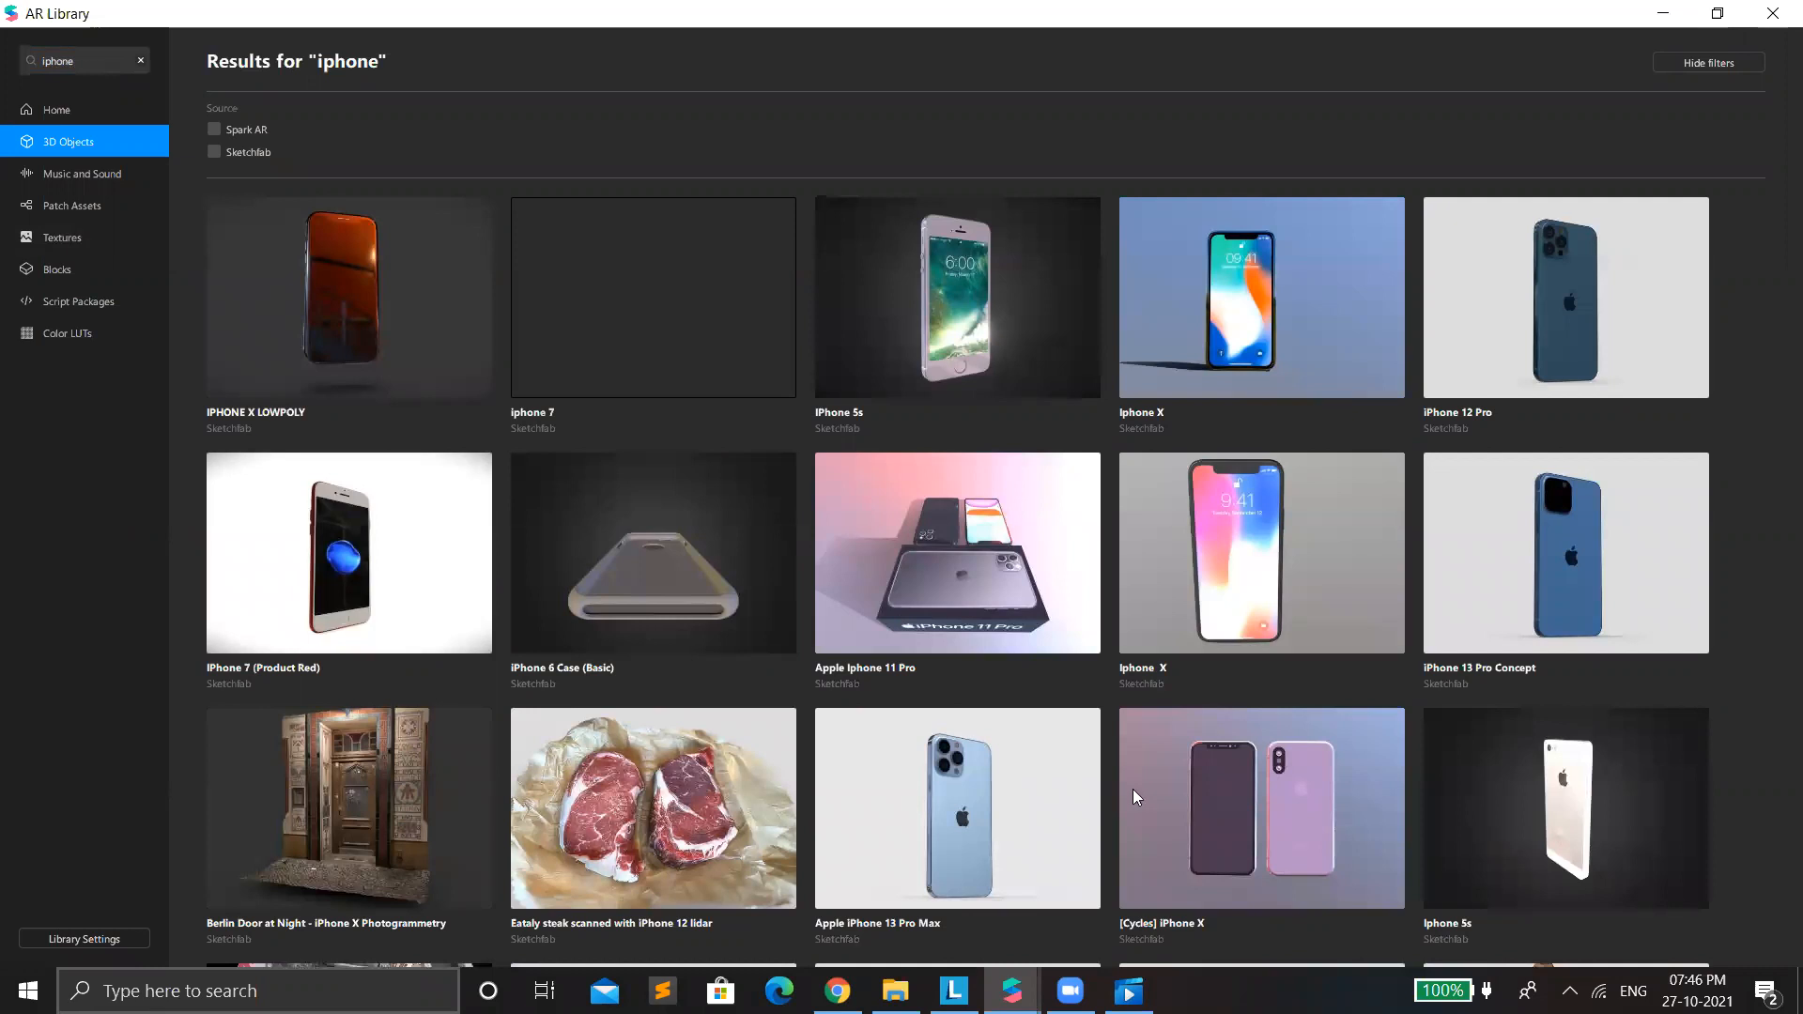
Look through the iphone search results and view the details of the iPhone 12 Pro model.
scroll(1086, 515, down, 2)
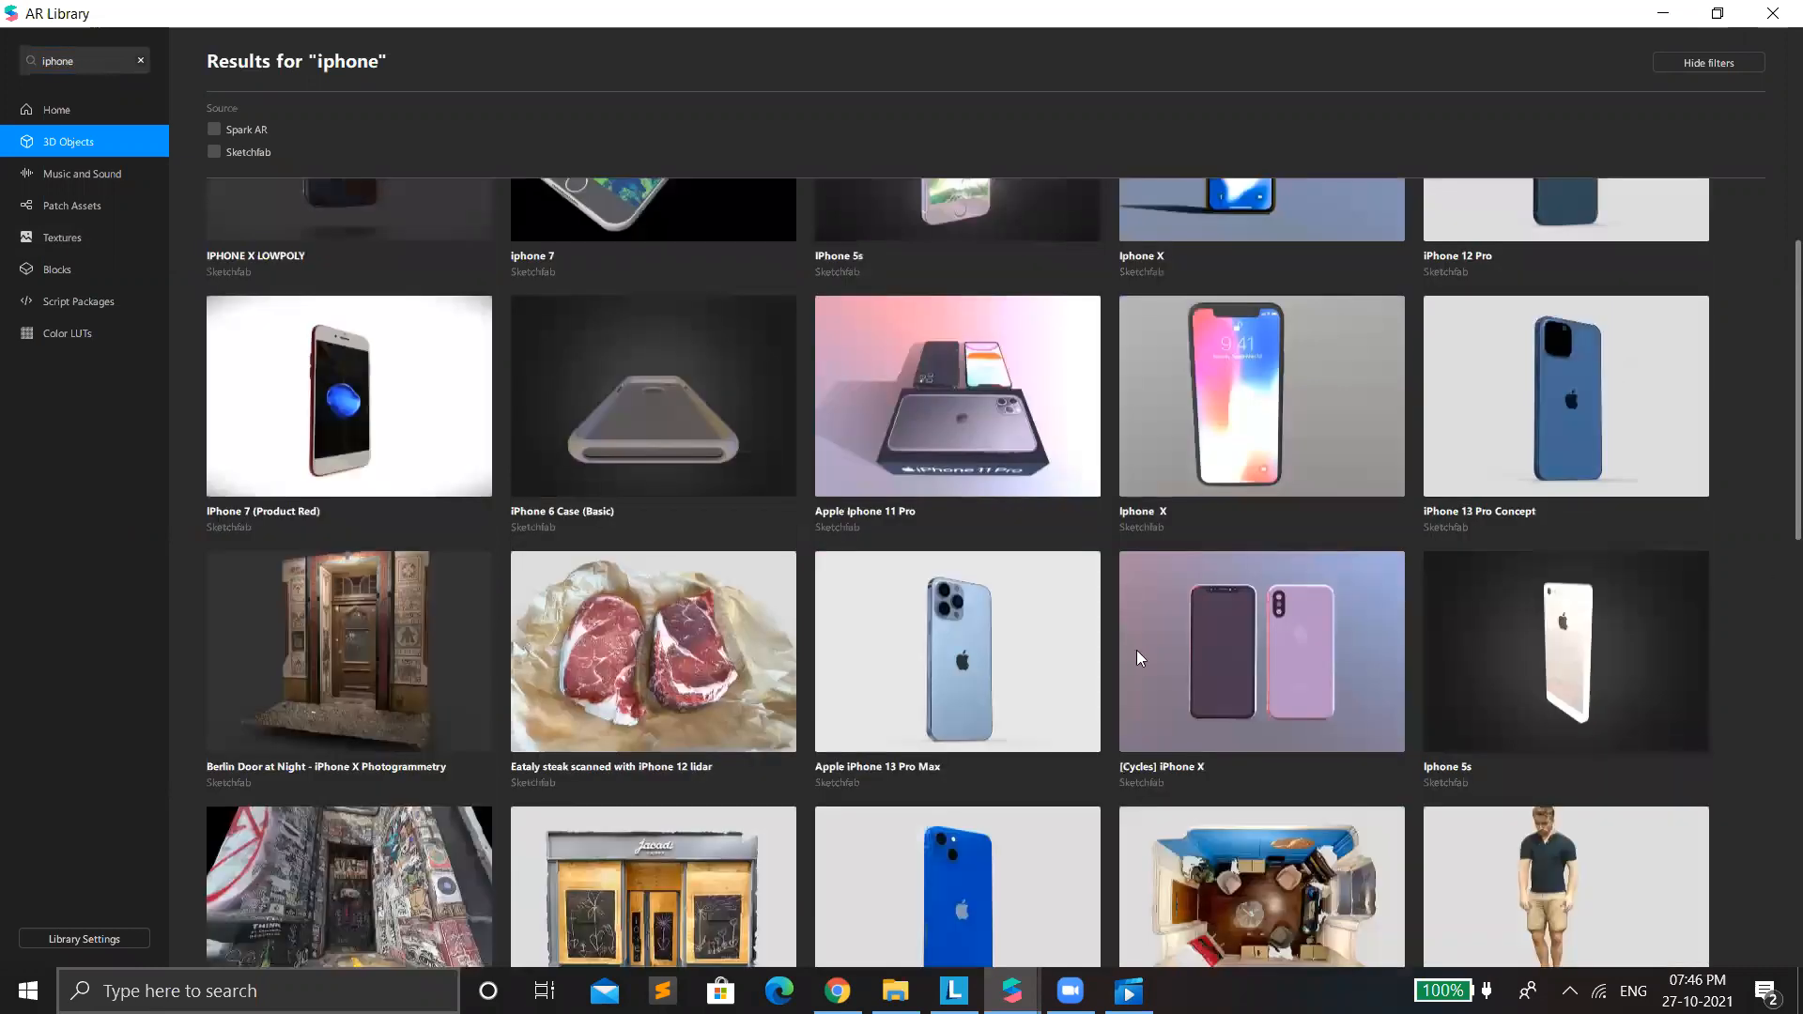
scroll(1125, 588, down, 13)
scroll(1136, 644, up, 6)
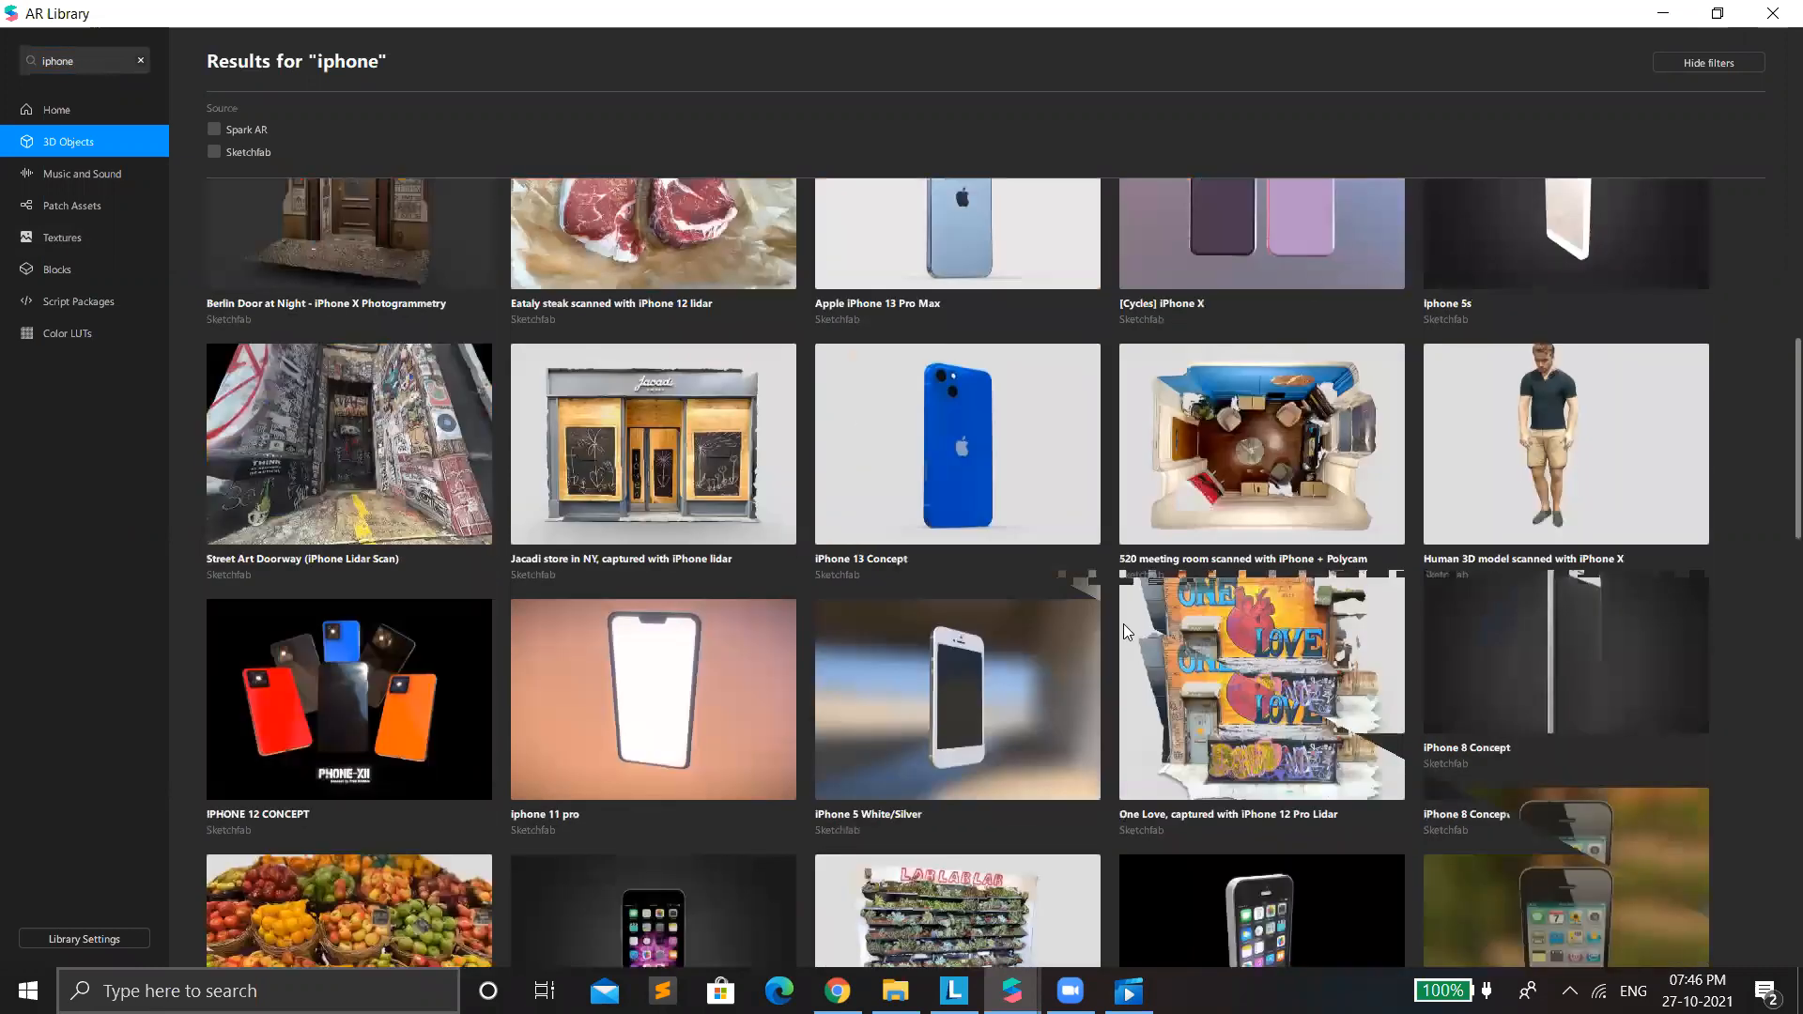
scroll(1123, 624, up, 8)
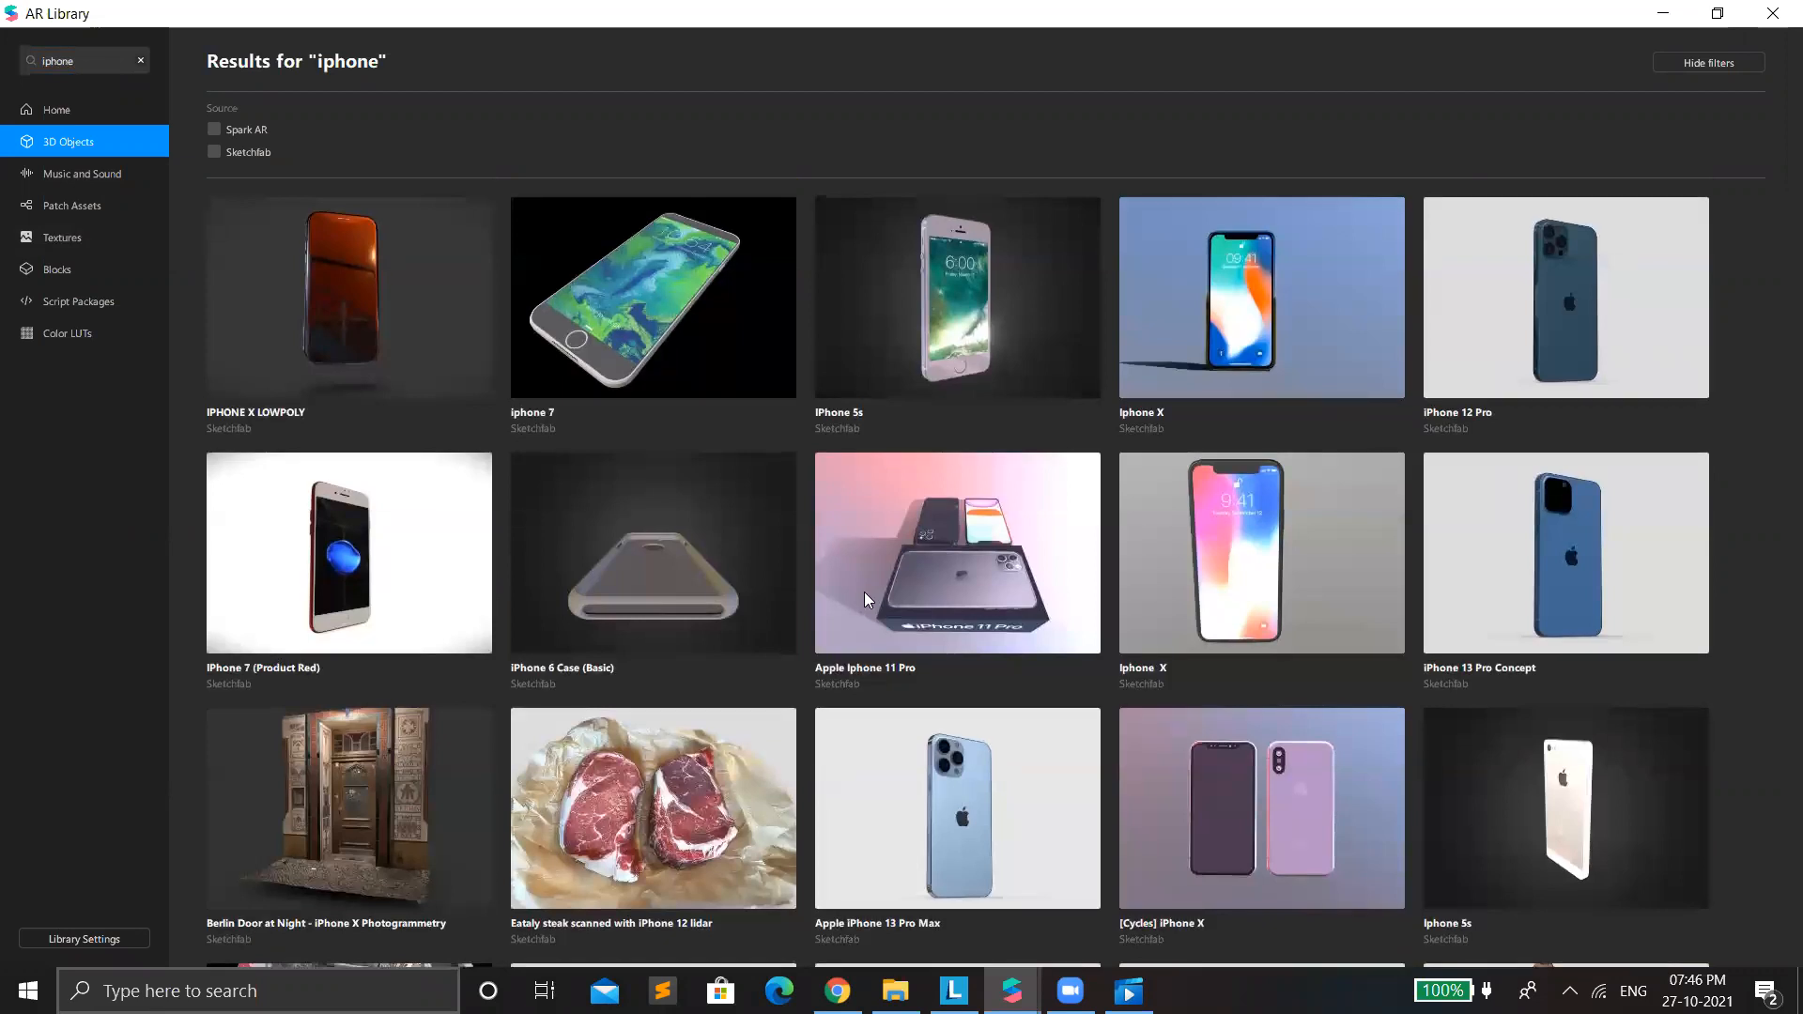
scroll(879, 582, down, 1)
scroll(879, 582, down, 12)
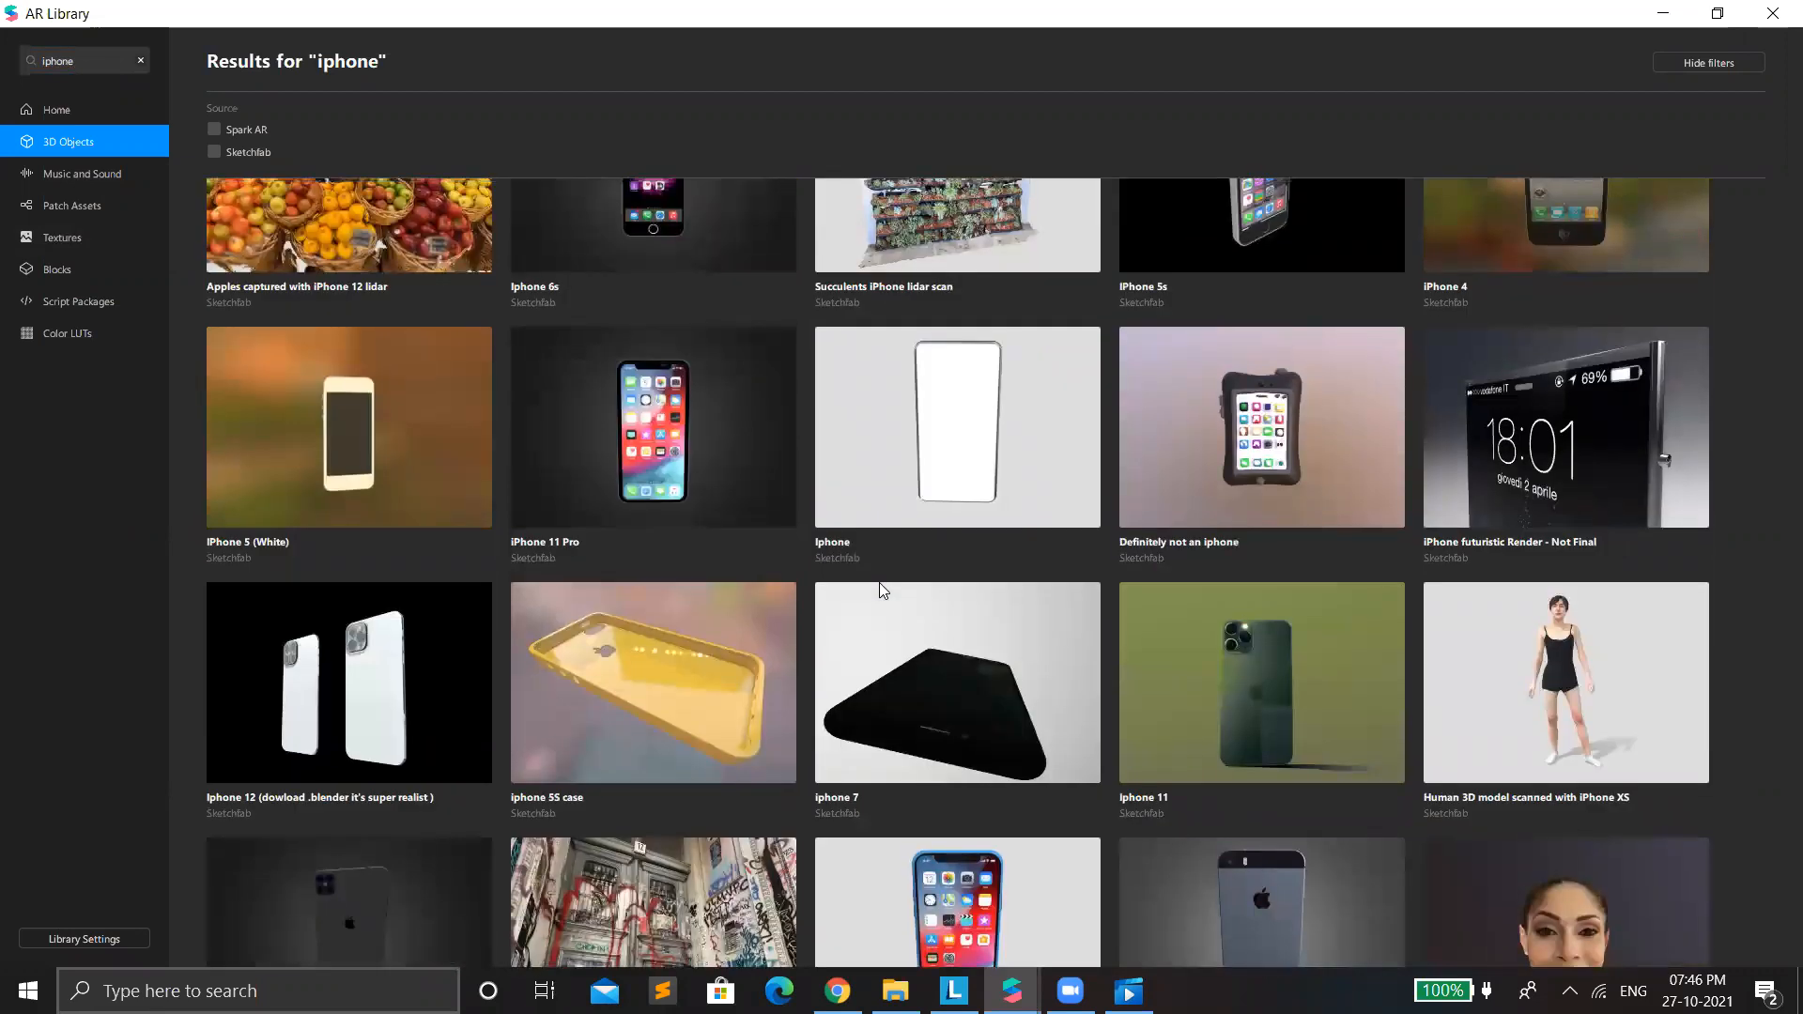
scroll(879, 582, up, 5)
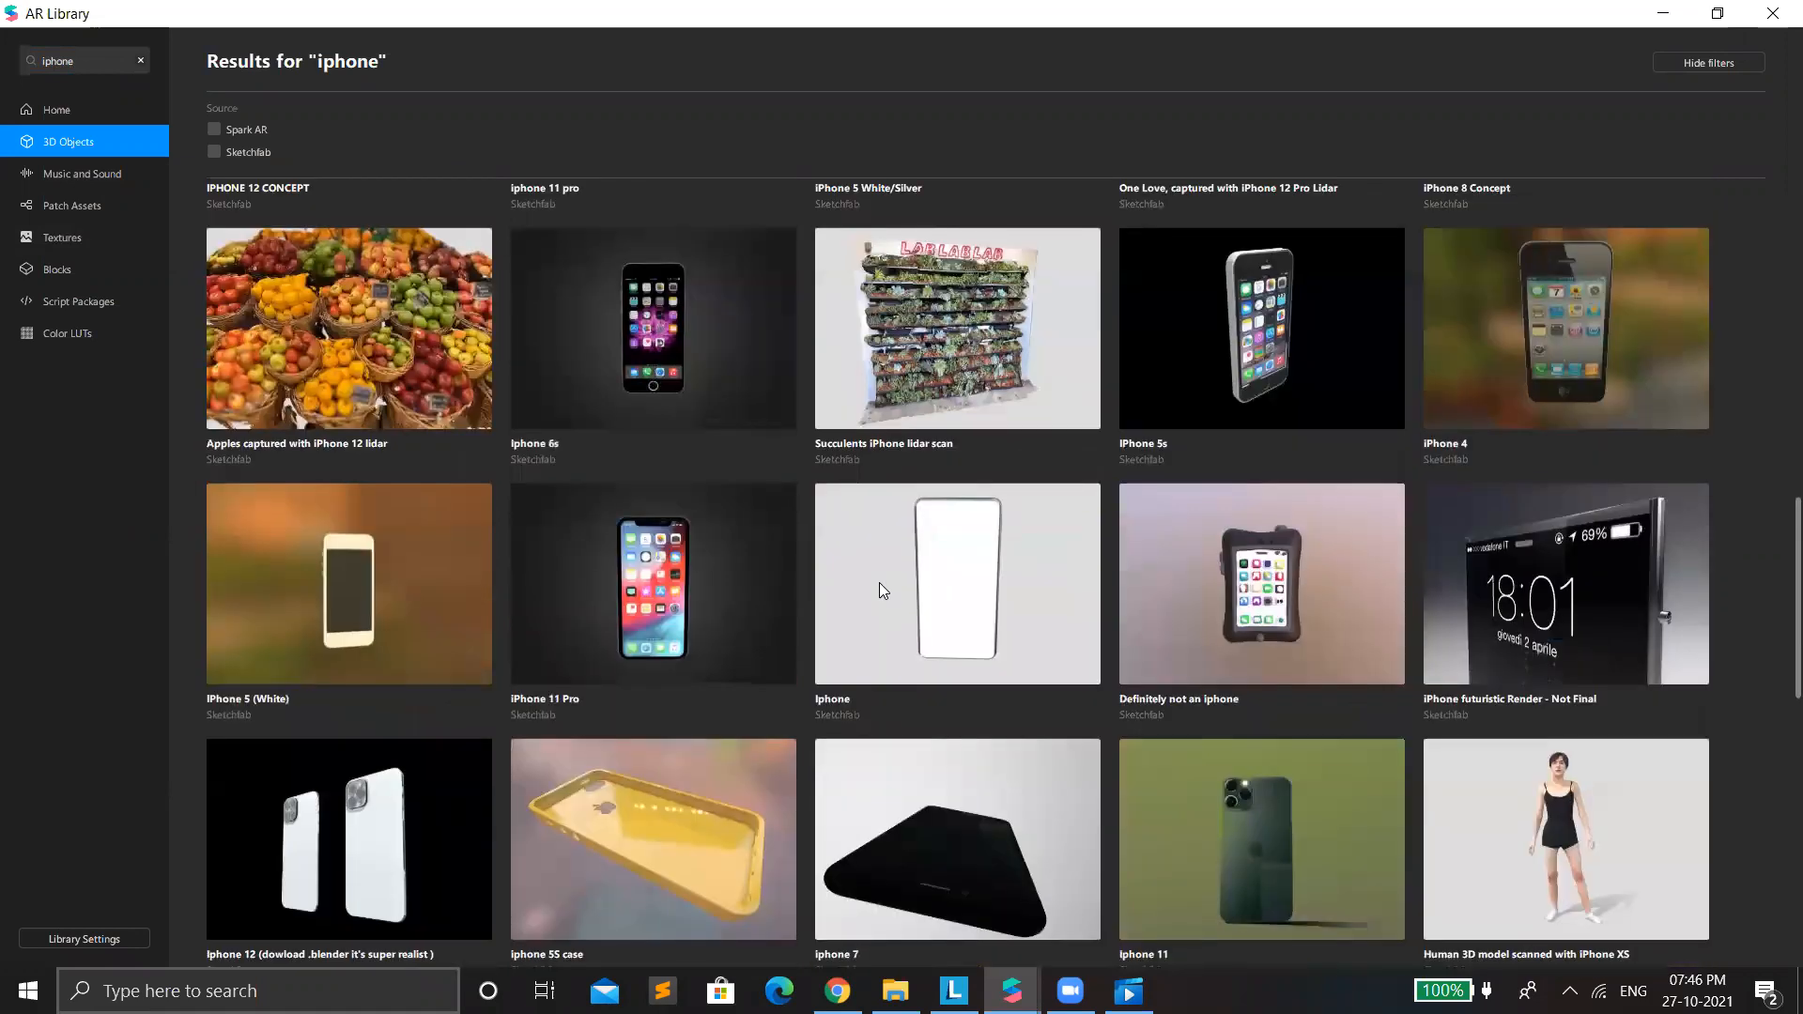
scroll(879, 582, up, 9)
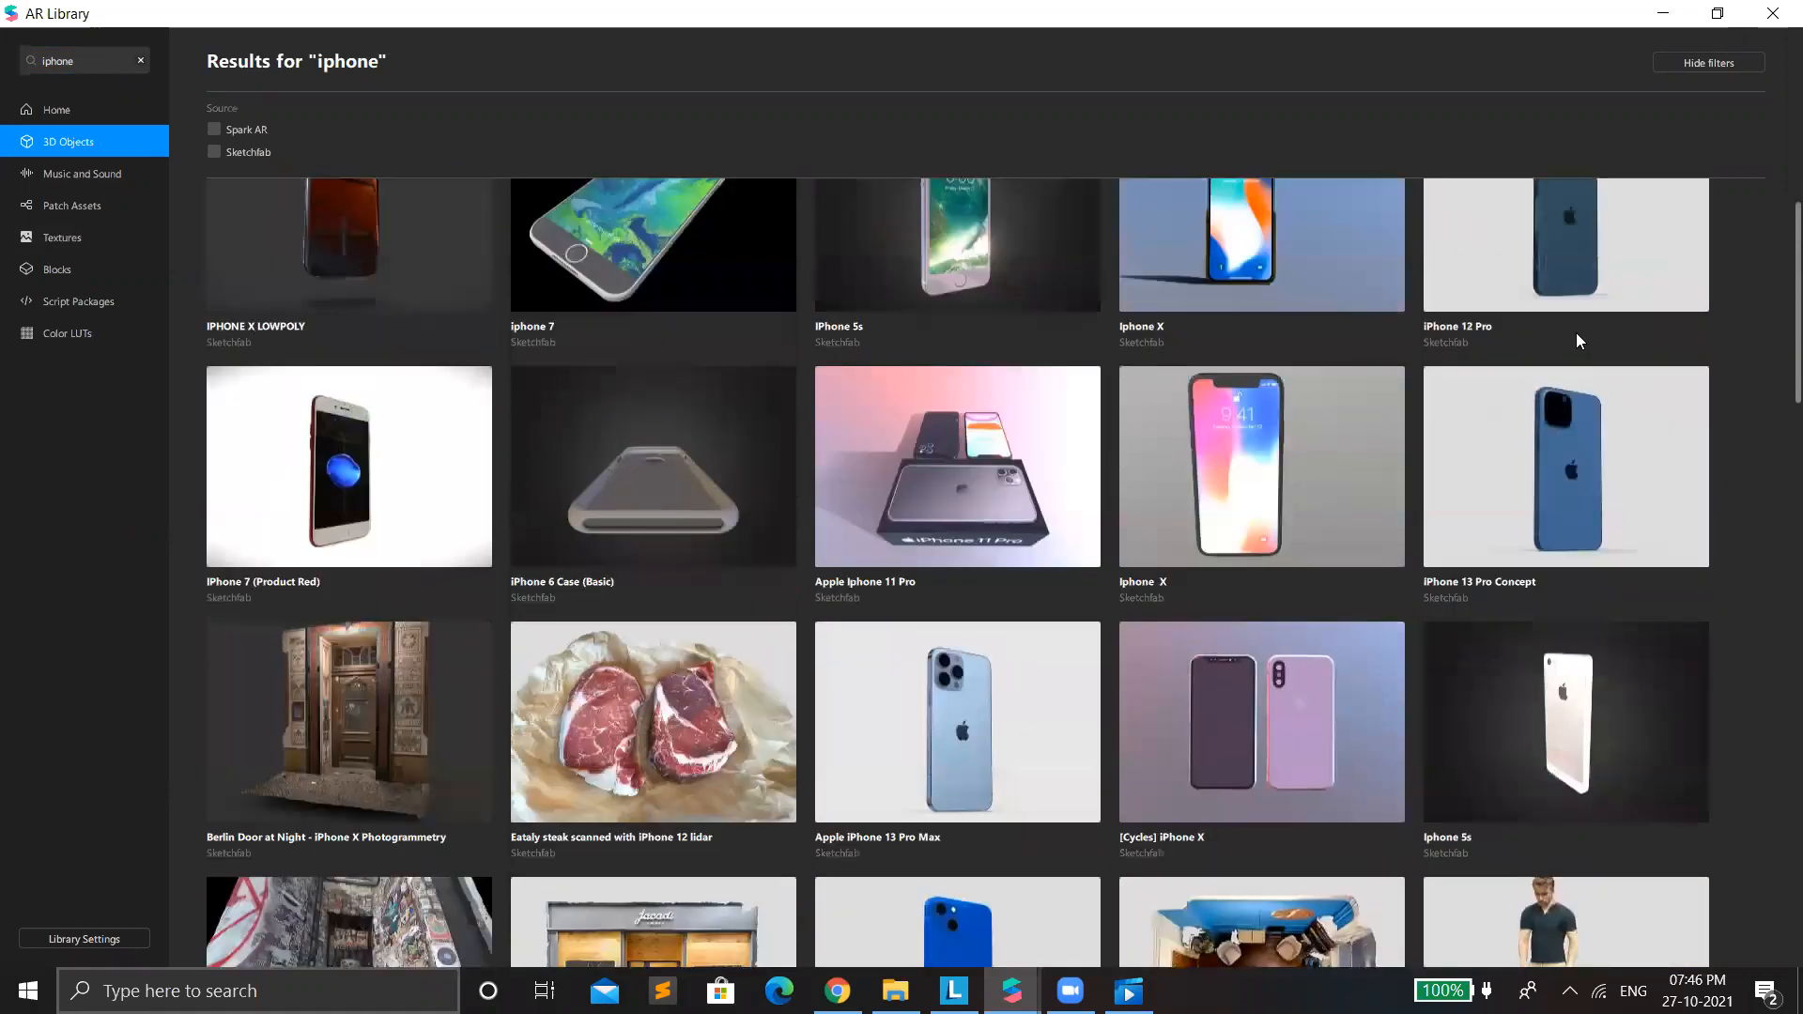
click(1576, 335)
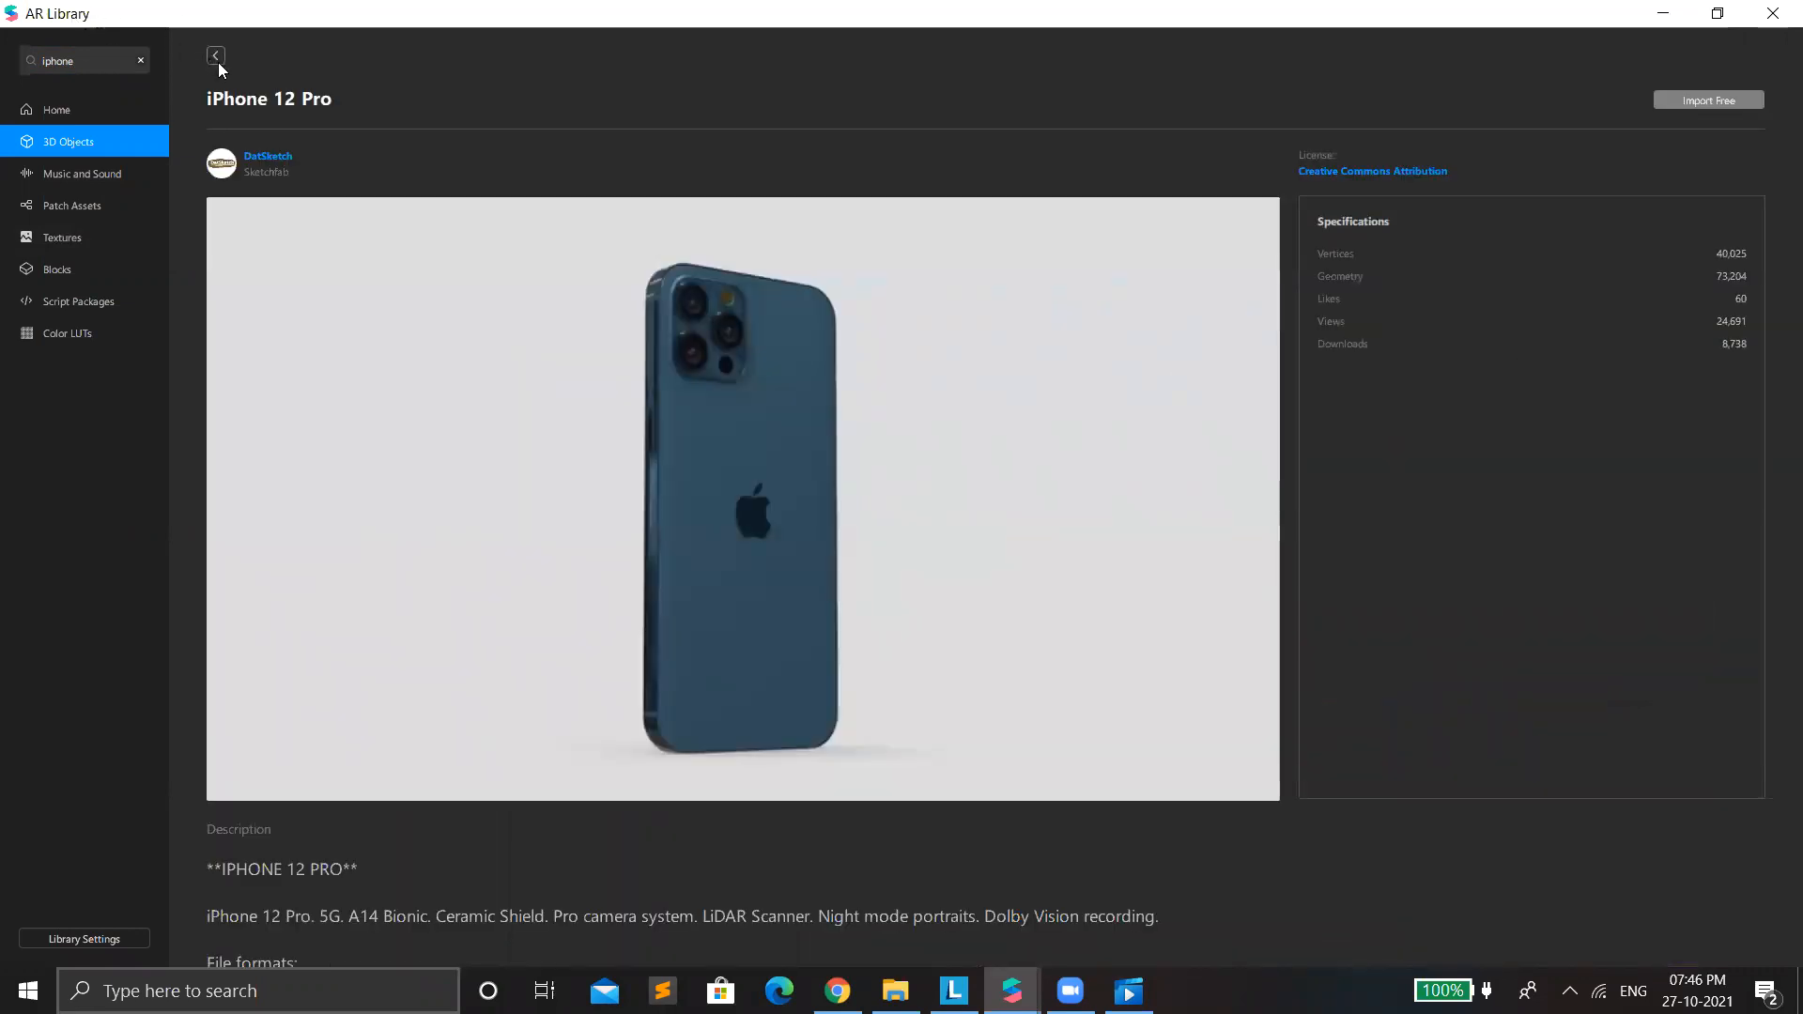
click(215, 56)
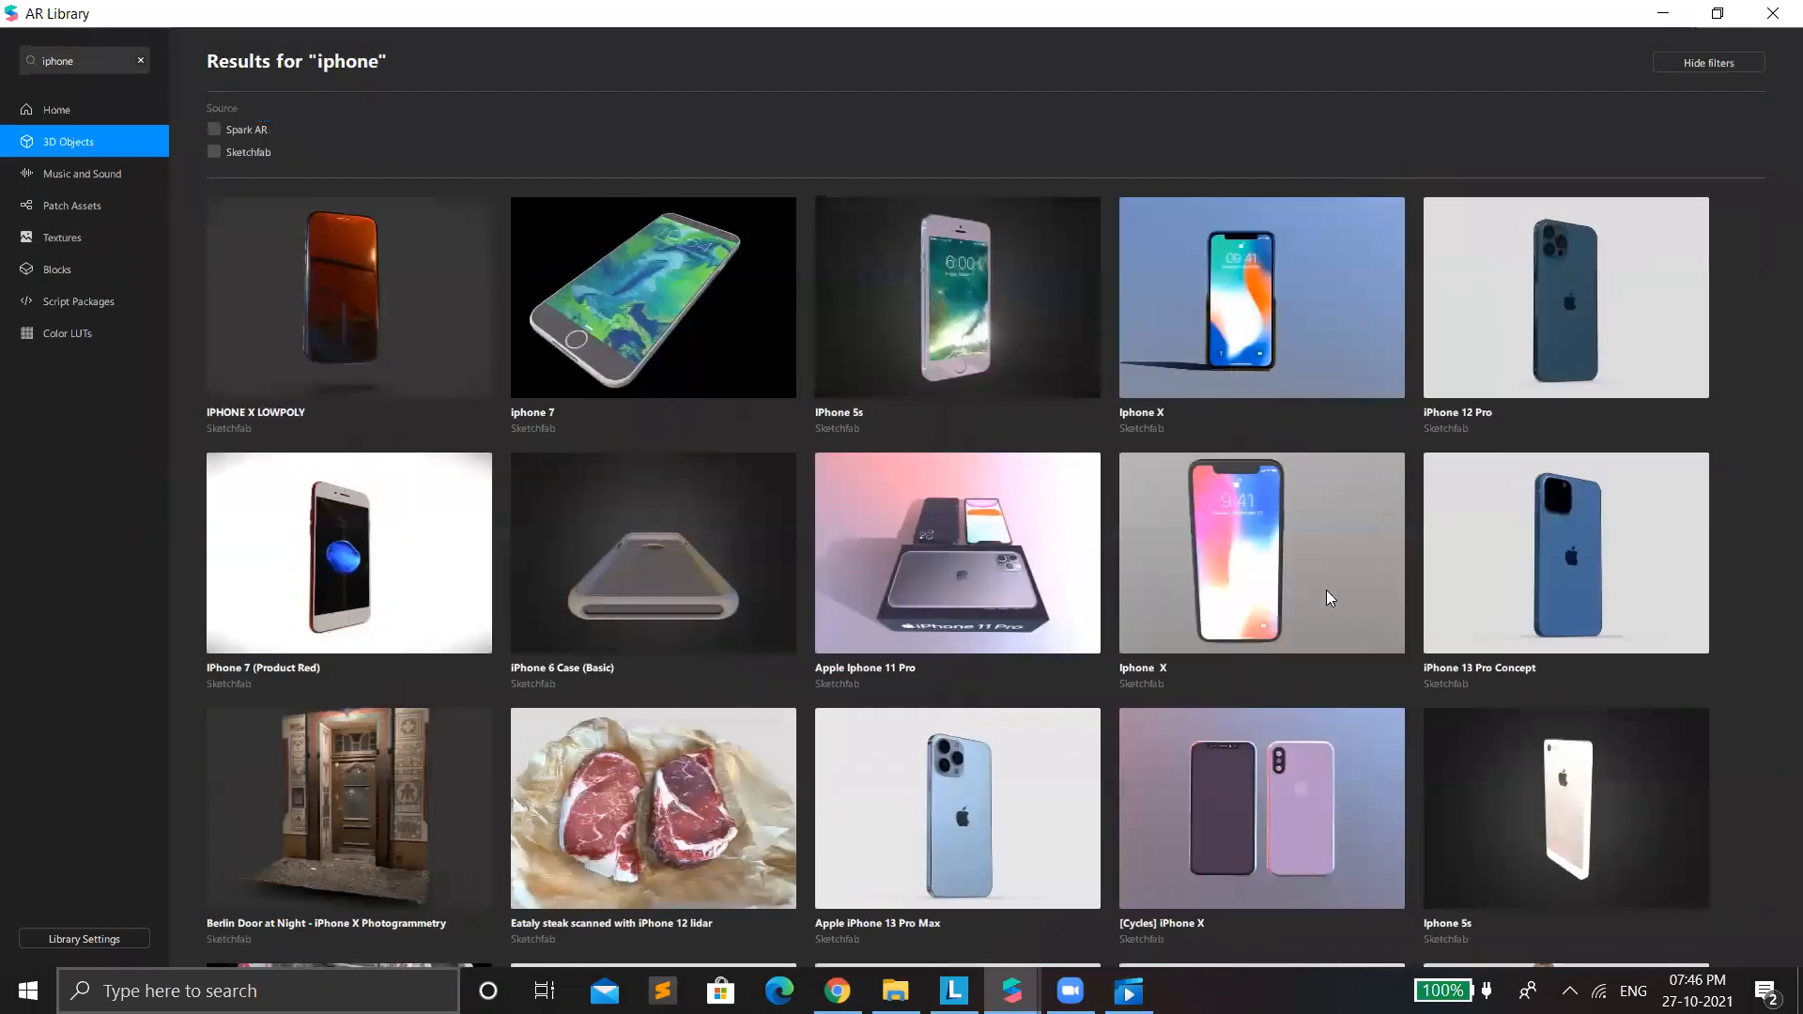
Import the "iphone box" model from the iphone search results into the WorldObject project.
scroll(1511, 665, down, 7)
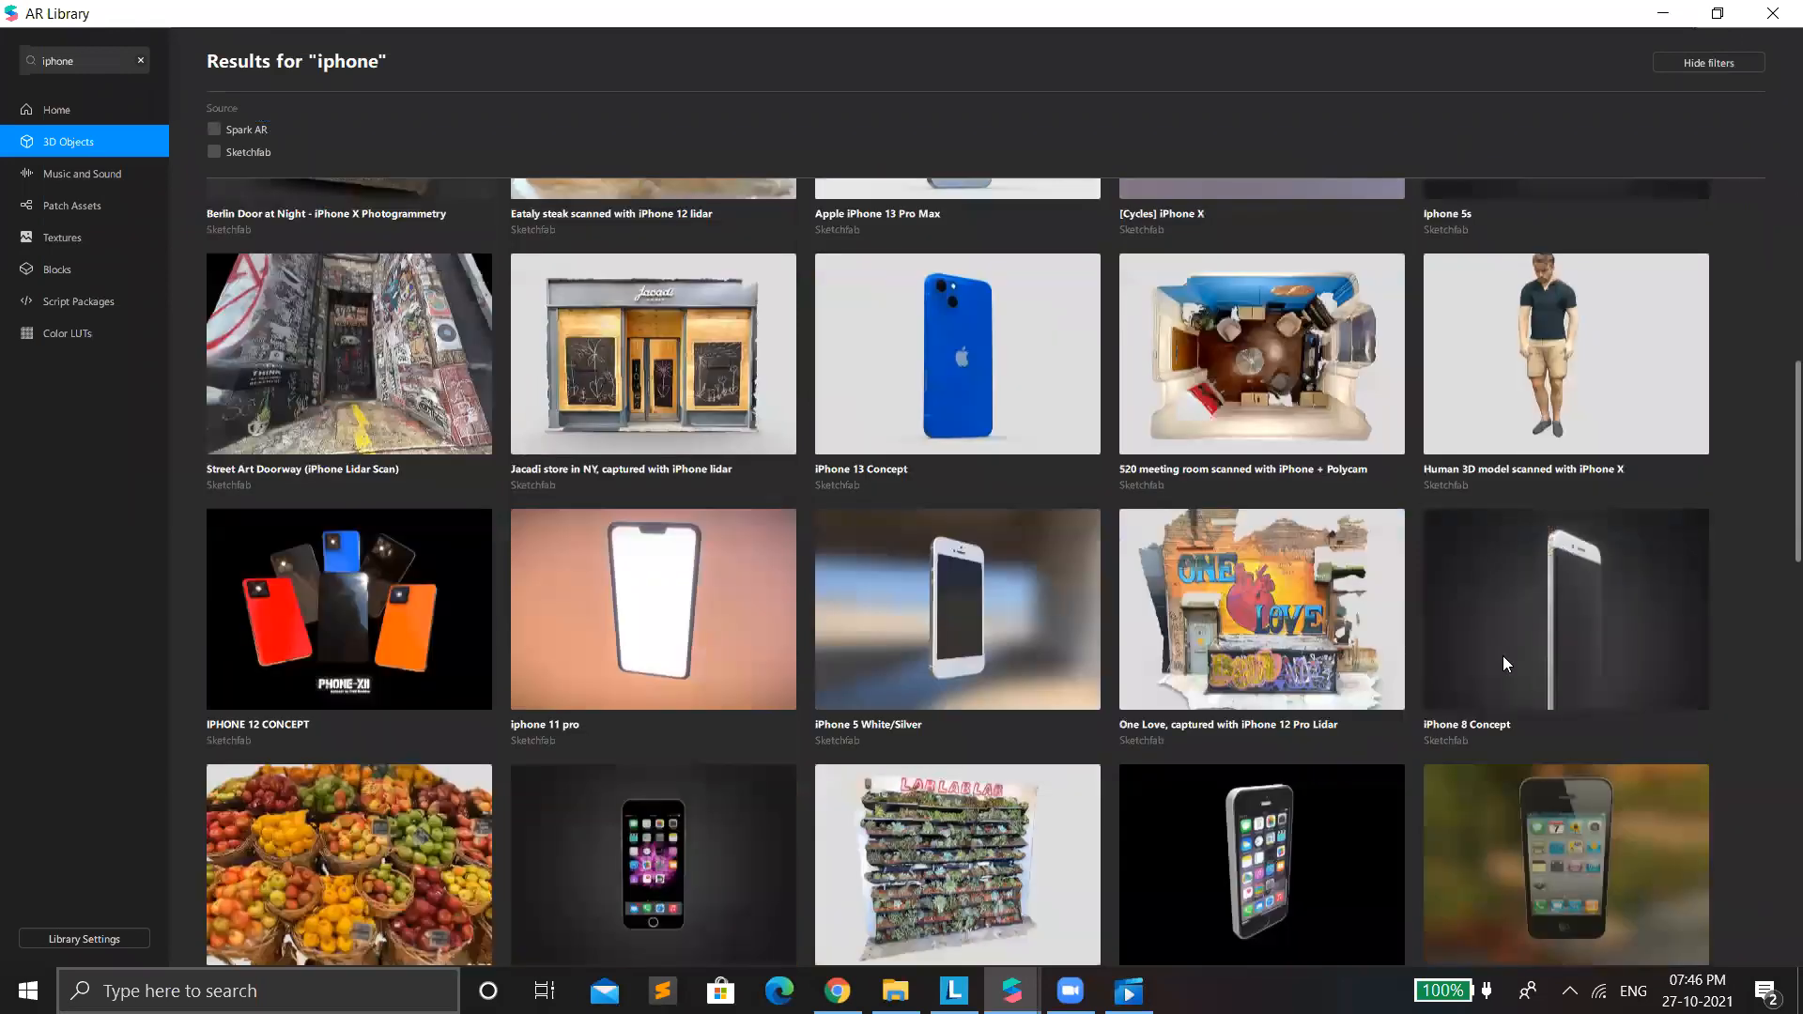
scroll(1416, 623, down, 6)
click(1254, 566)
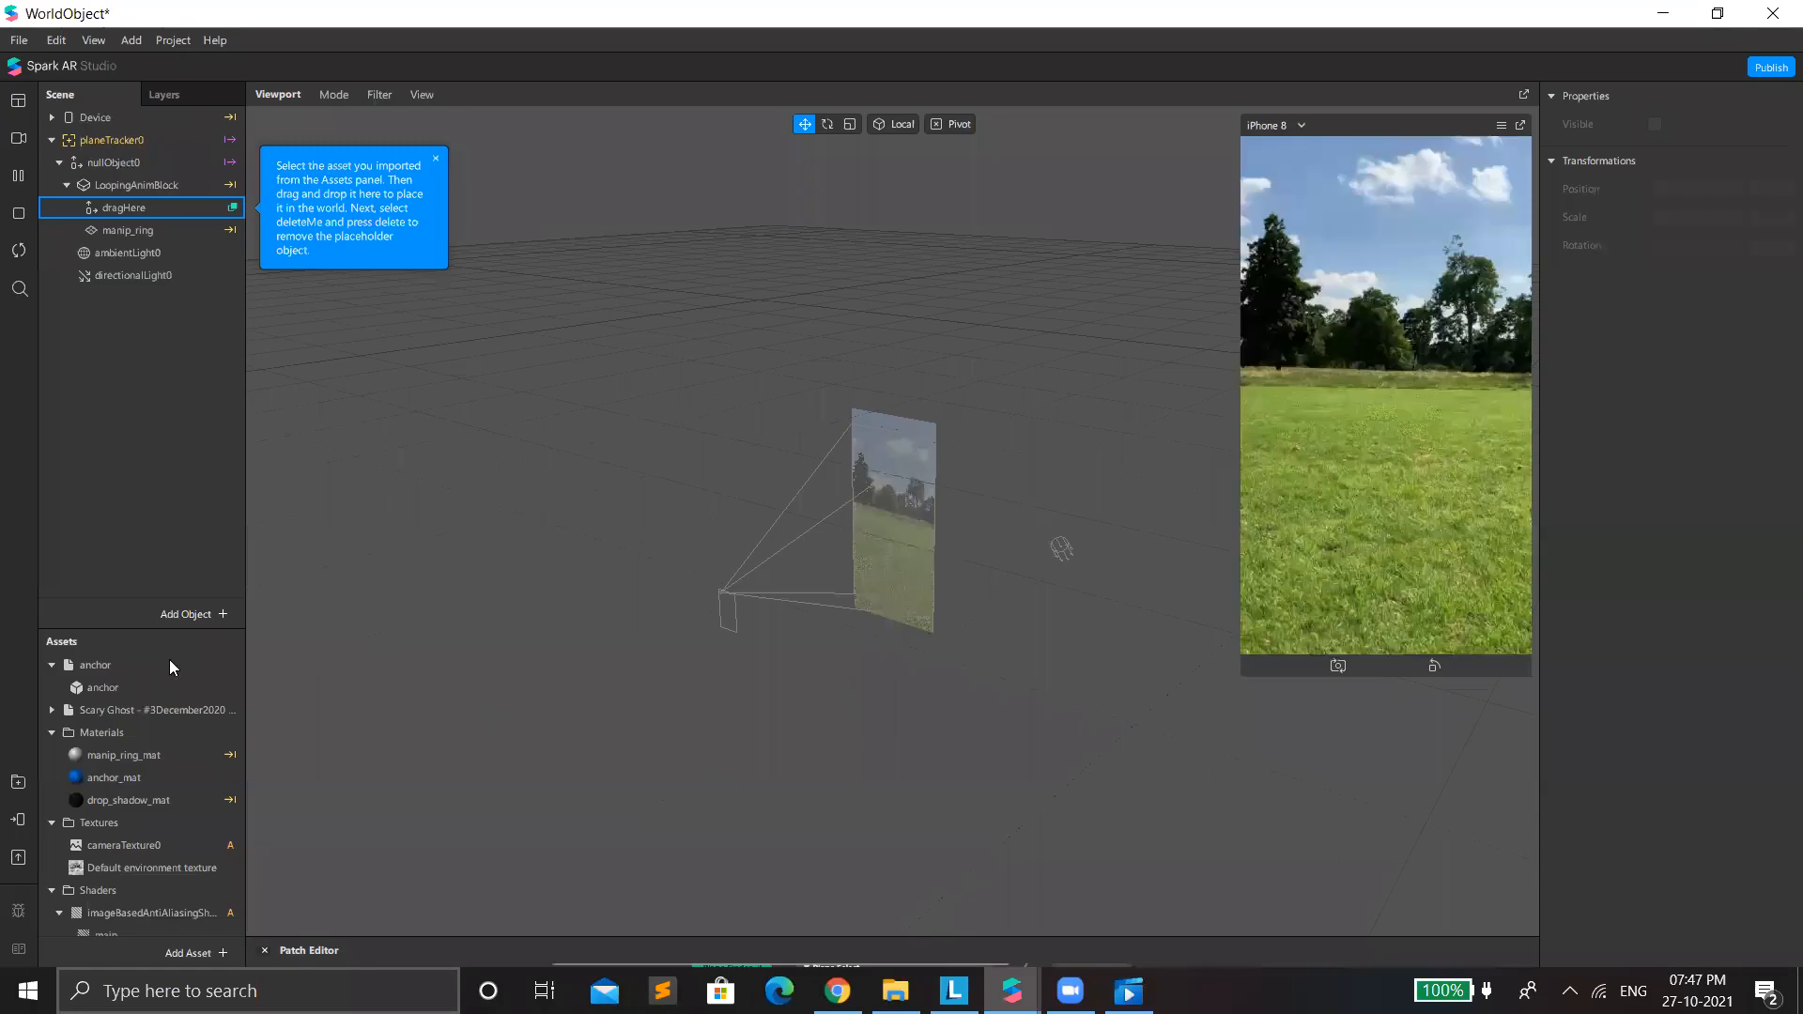
Delete the anchor asset collection from the project assets and enlarge the iPhone 8 preview.
click(169, 661)
key(Delete)
click(1050, 558)
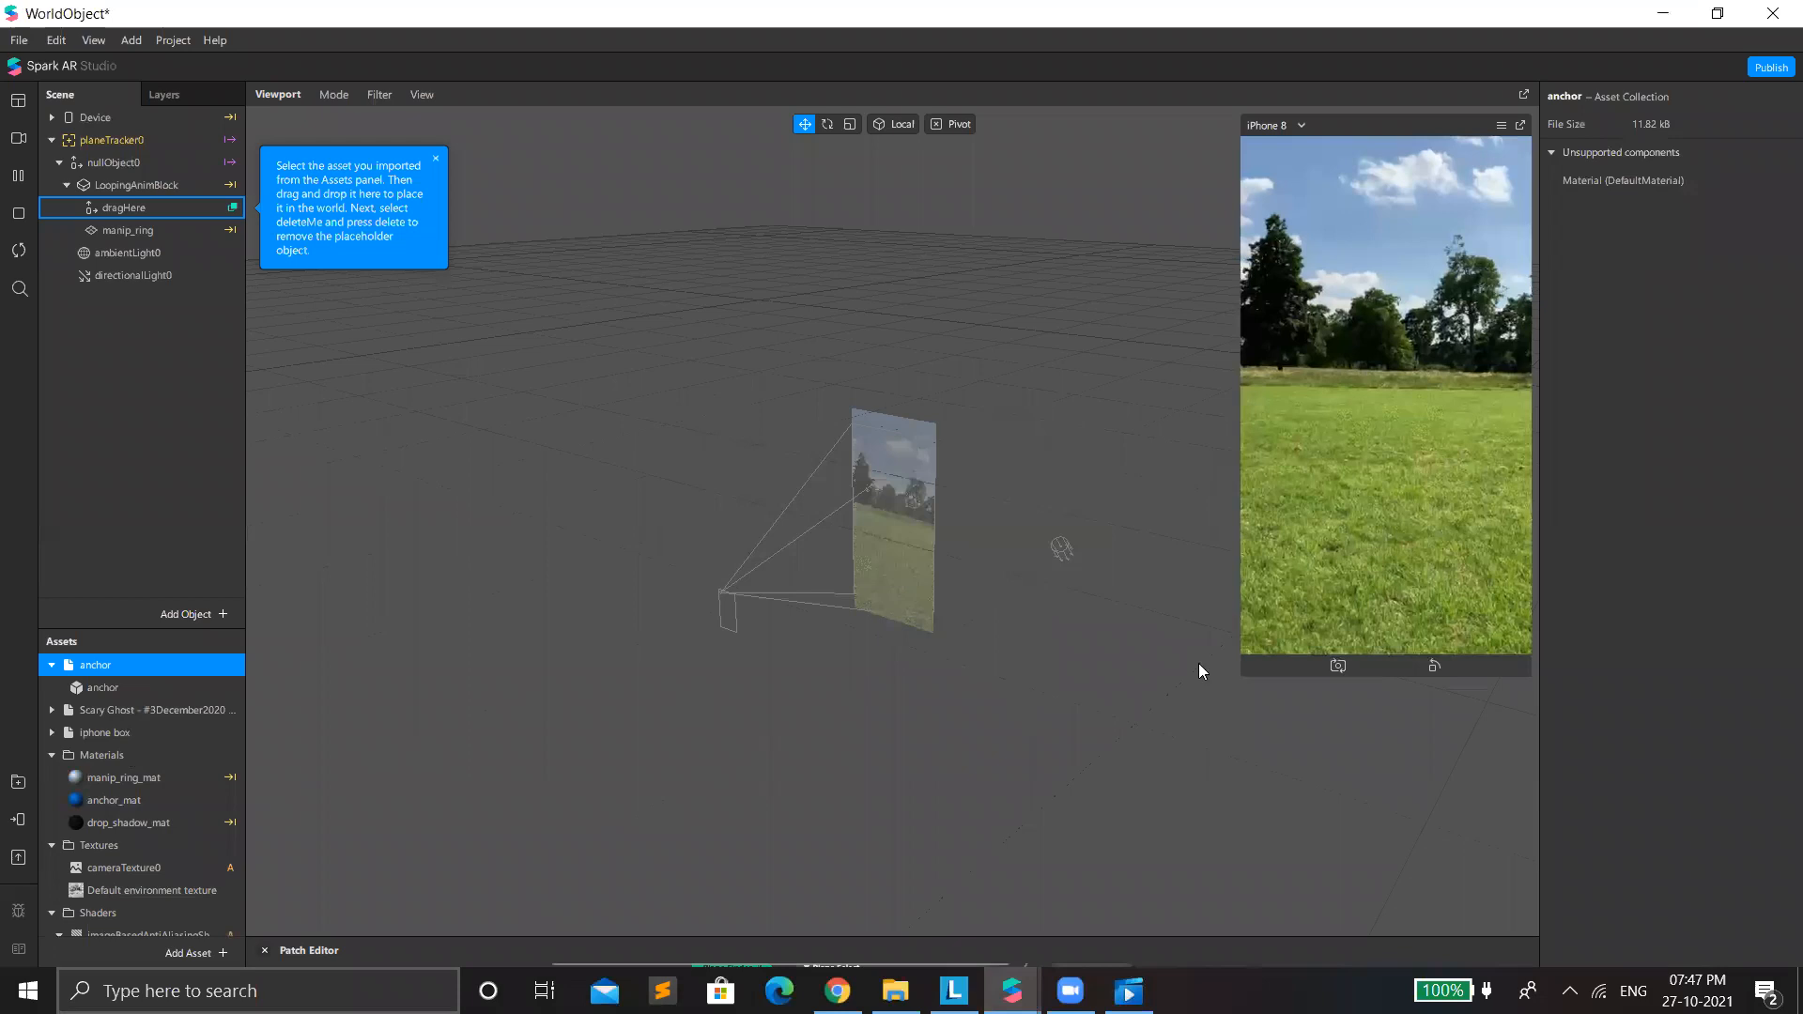
drag(1242, 676, 1101, 927)
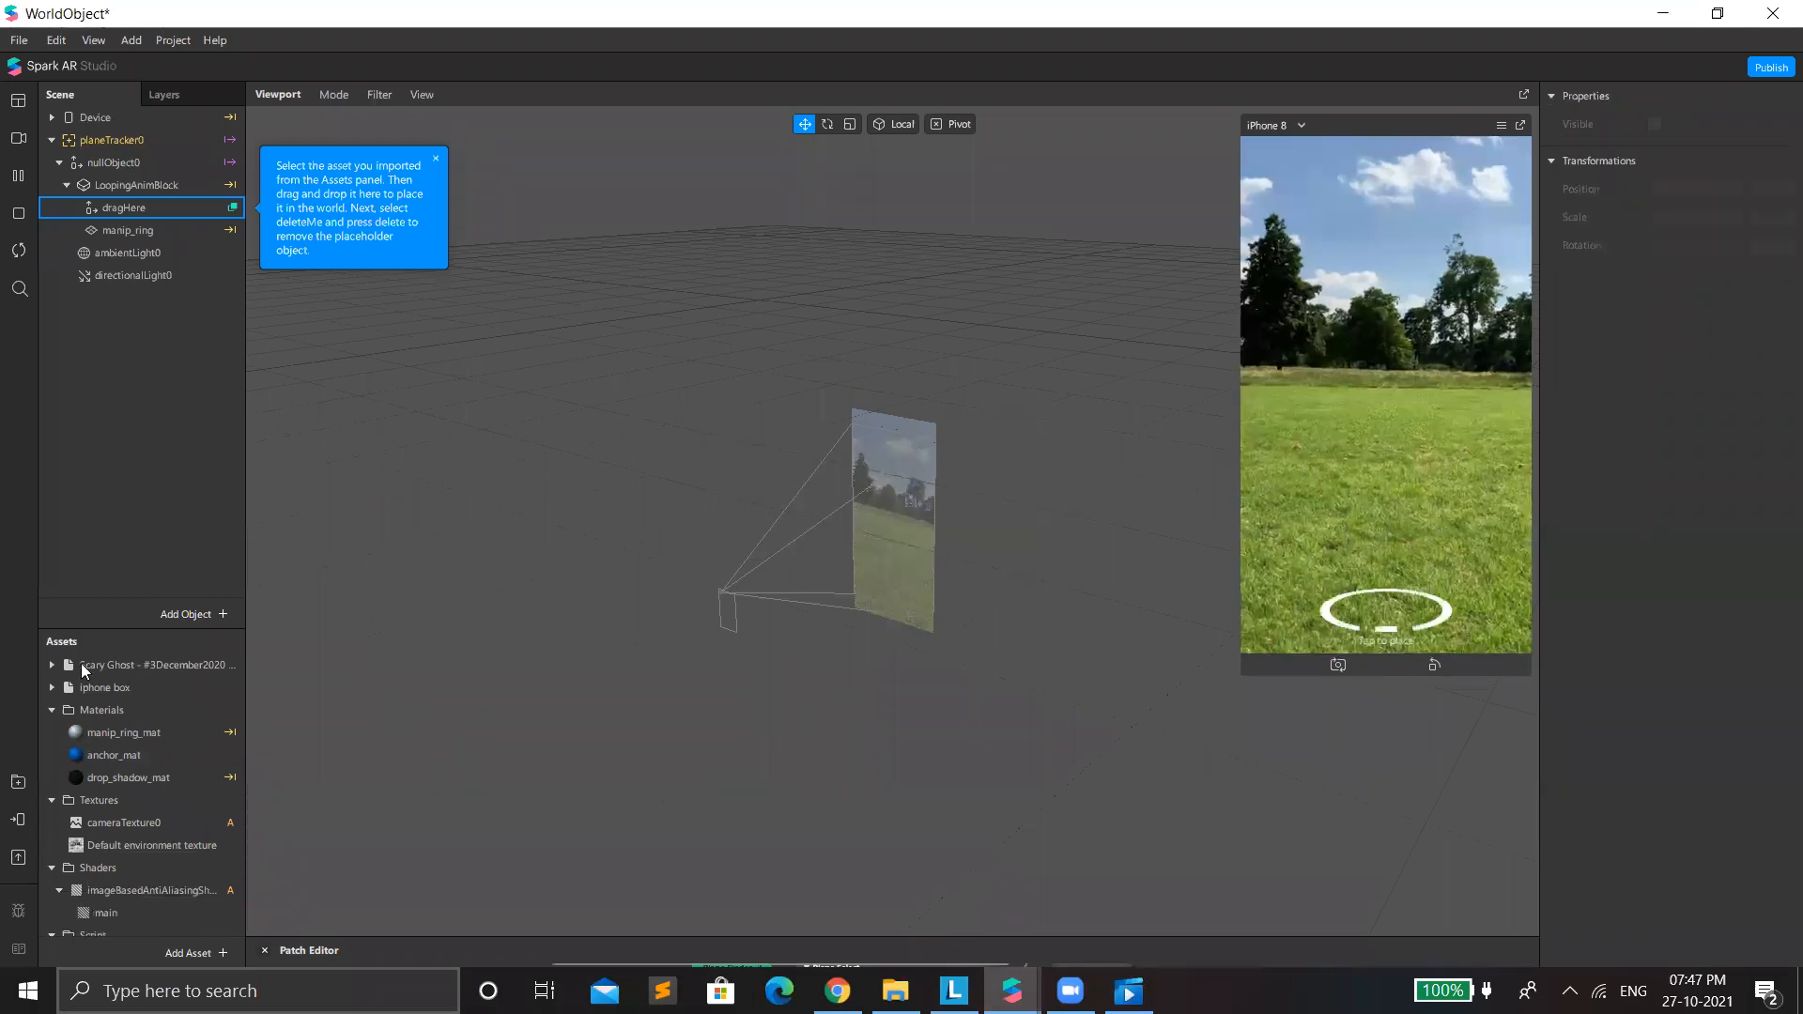
Hide the manip_ring plane and set the LoopingAnimBlock's spinning speed to 0.
click(132, 231)
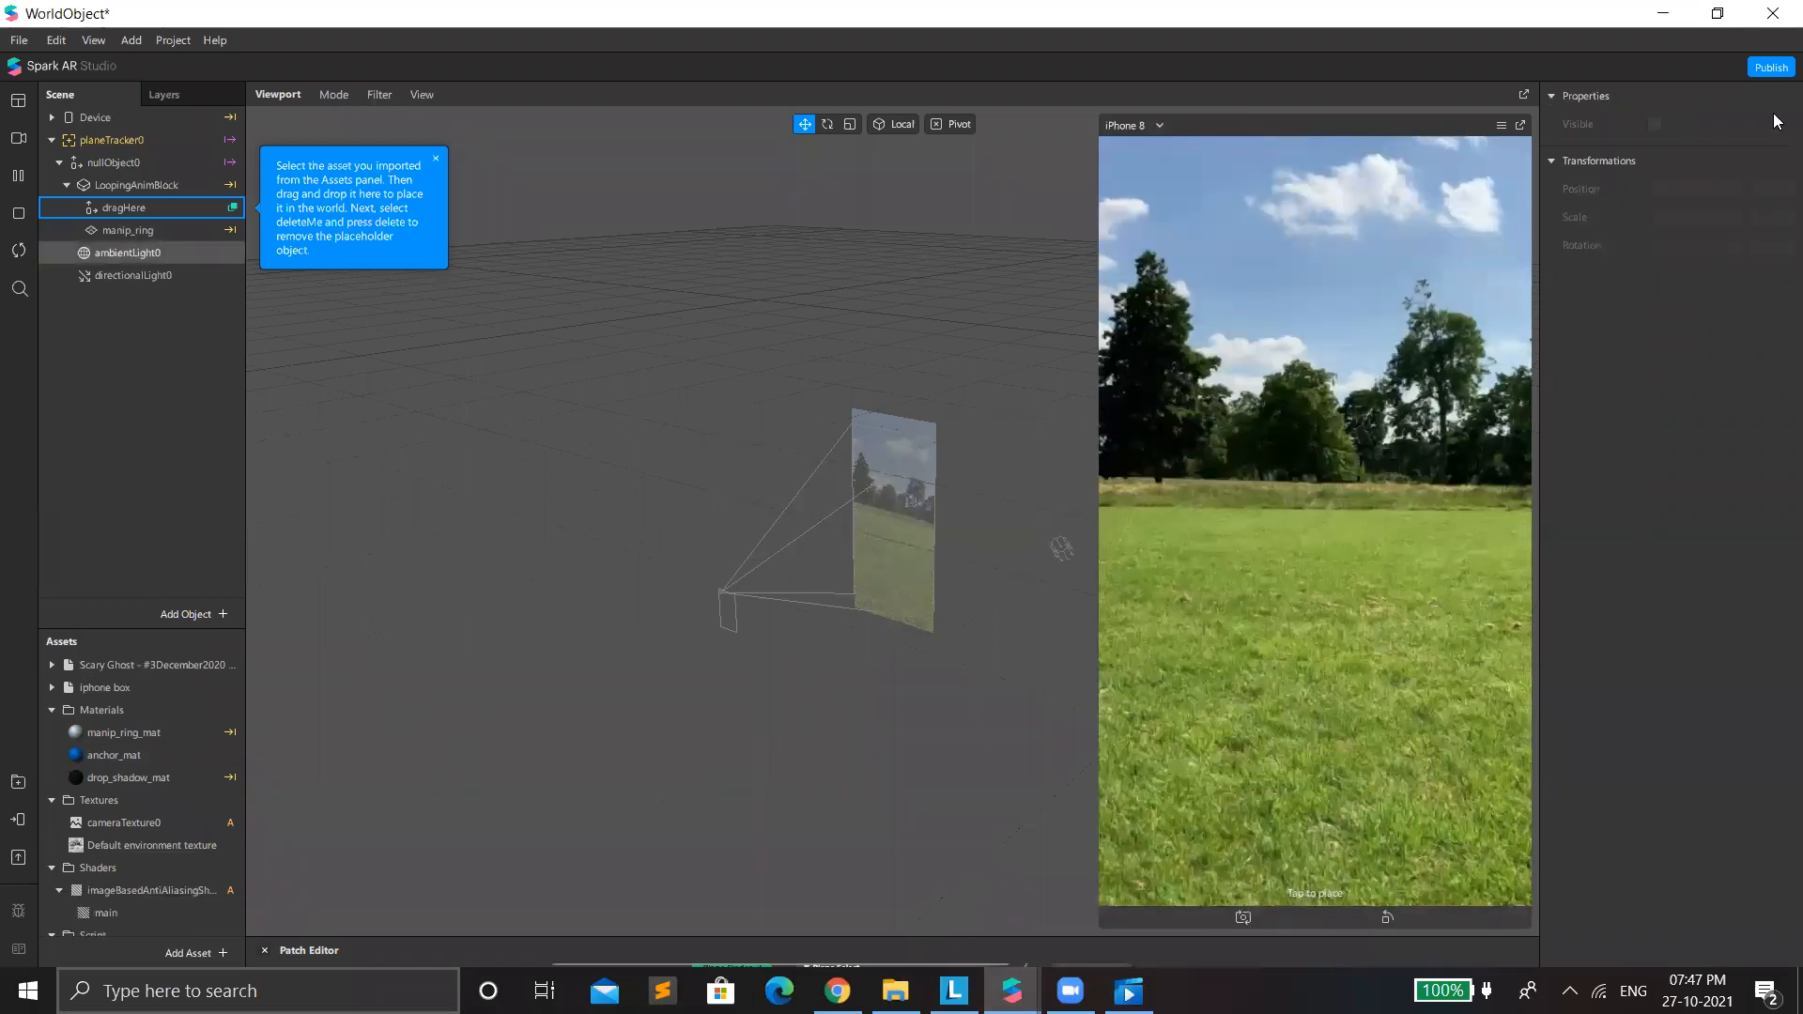
click(1654, 181)
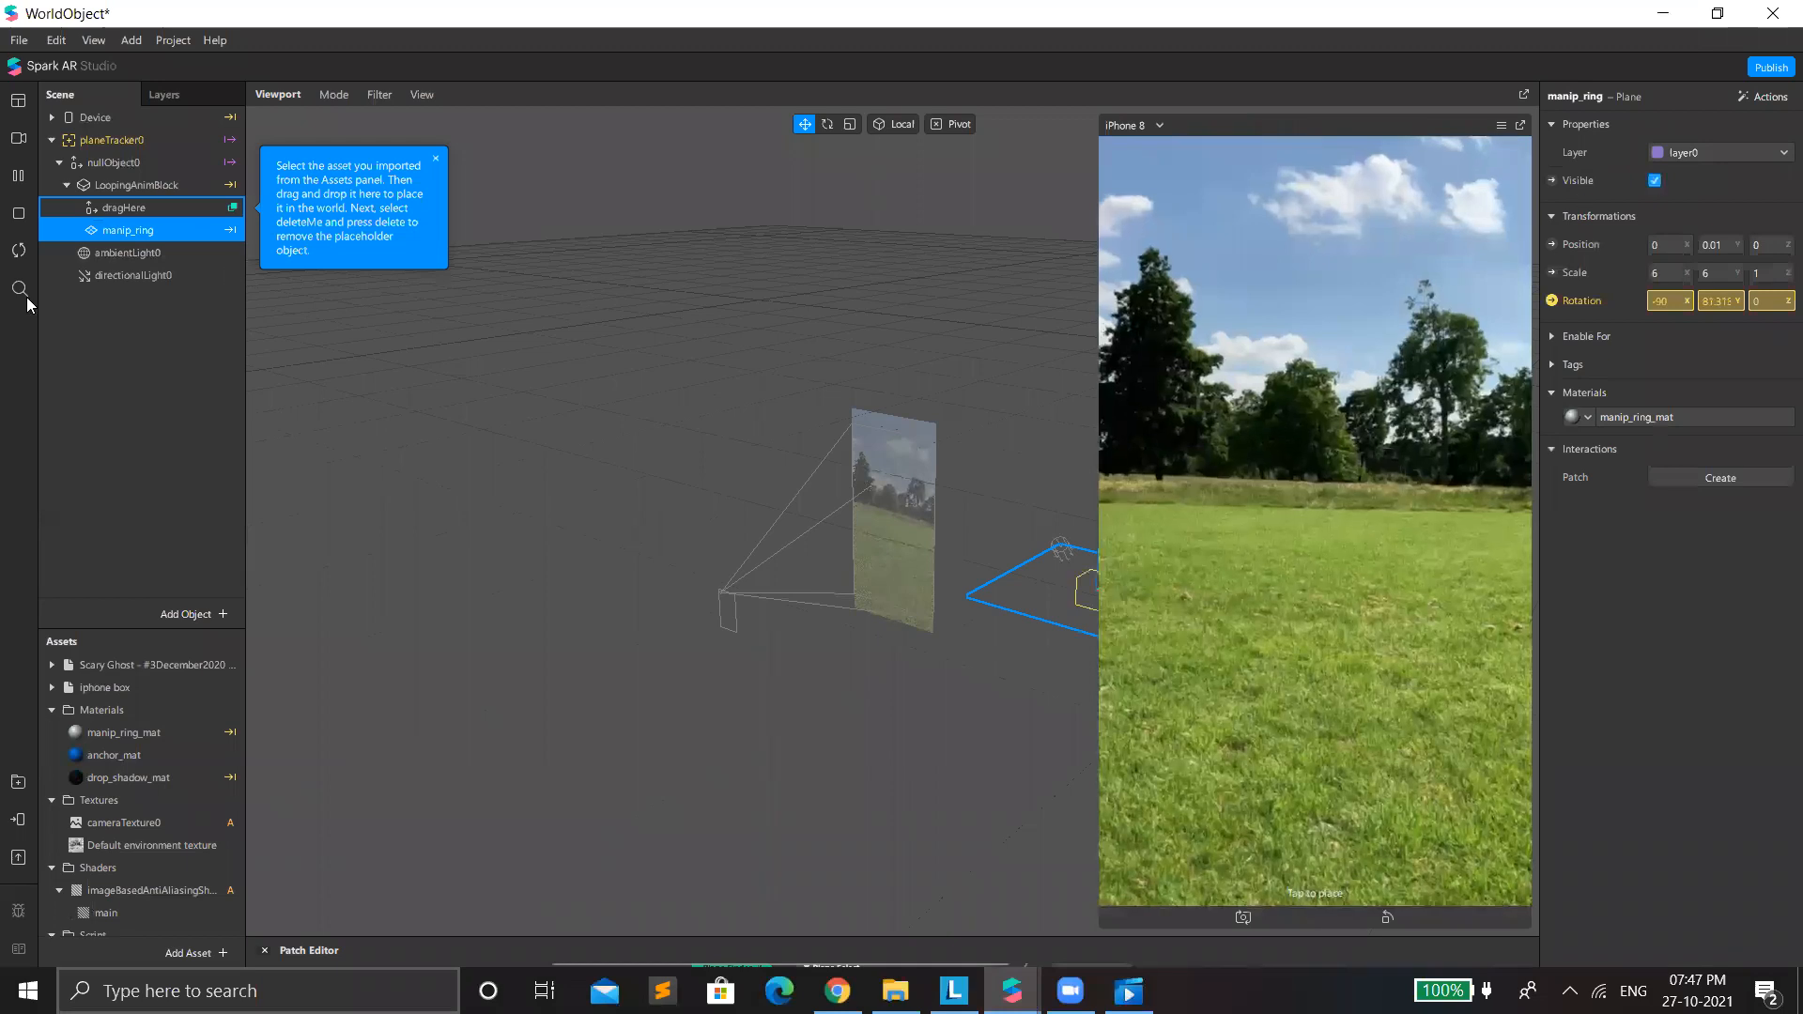
click(110, 190)
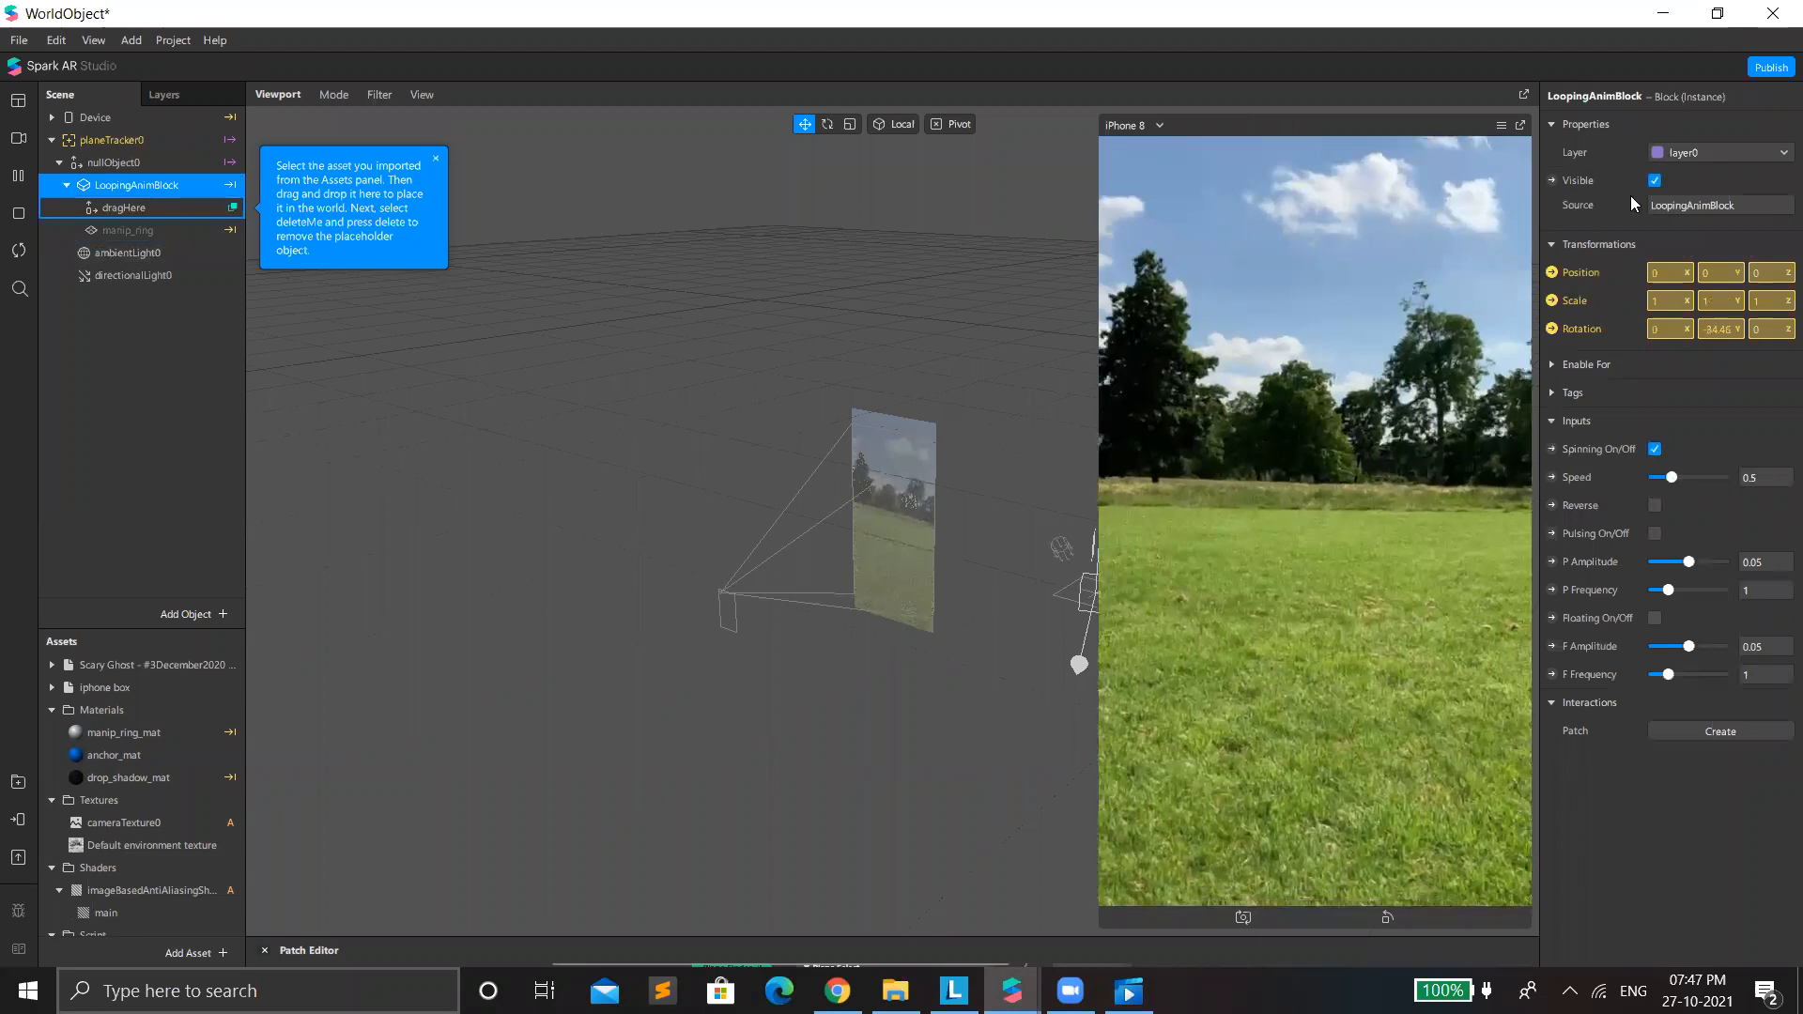
click(1672, 478)
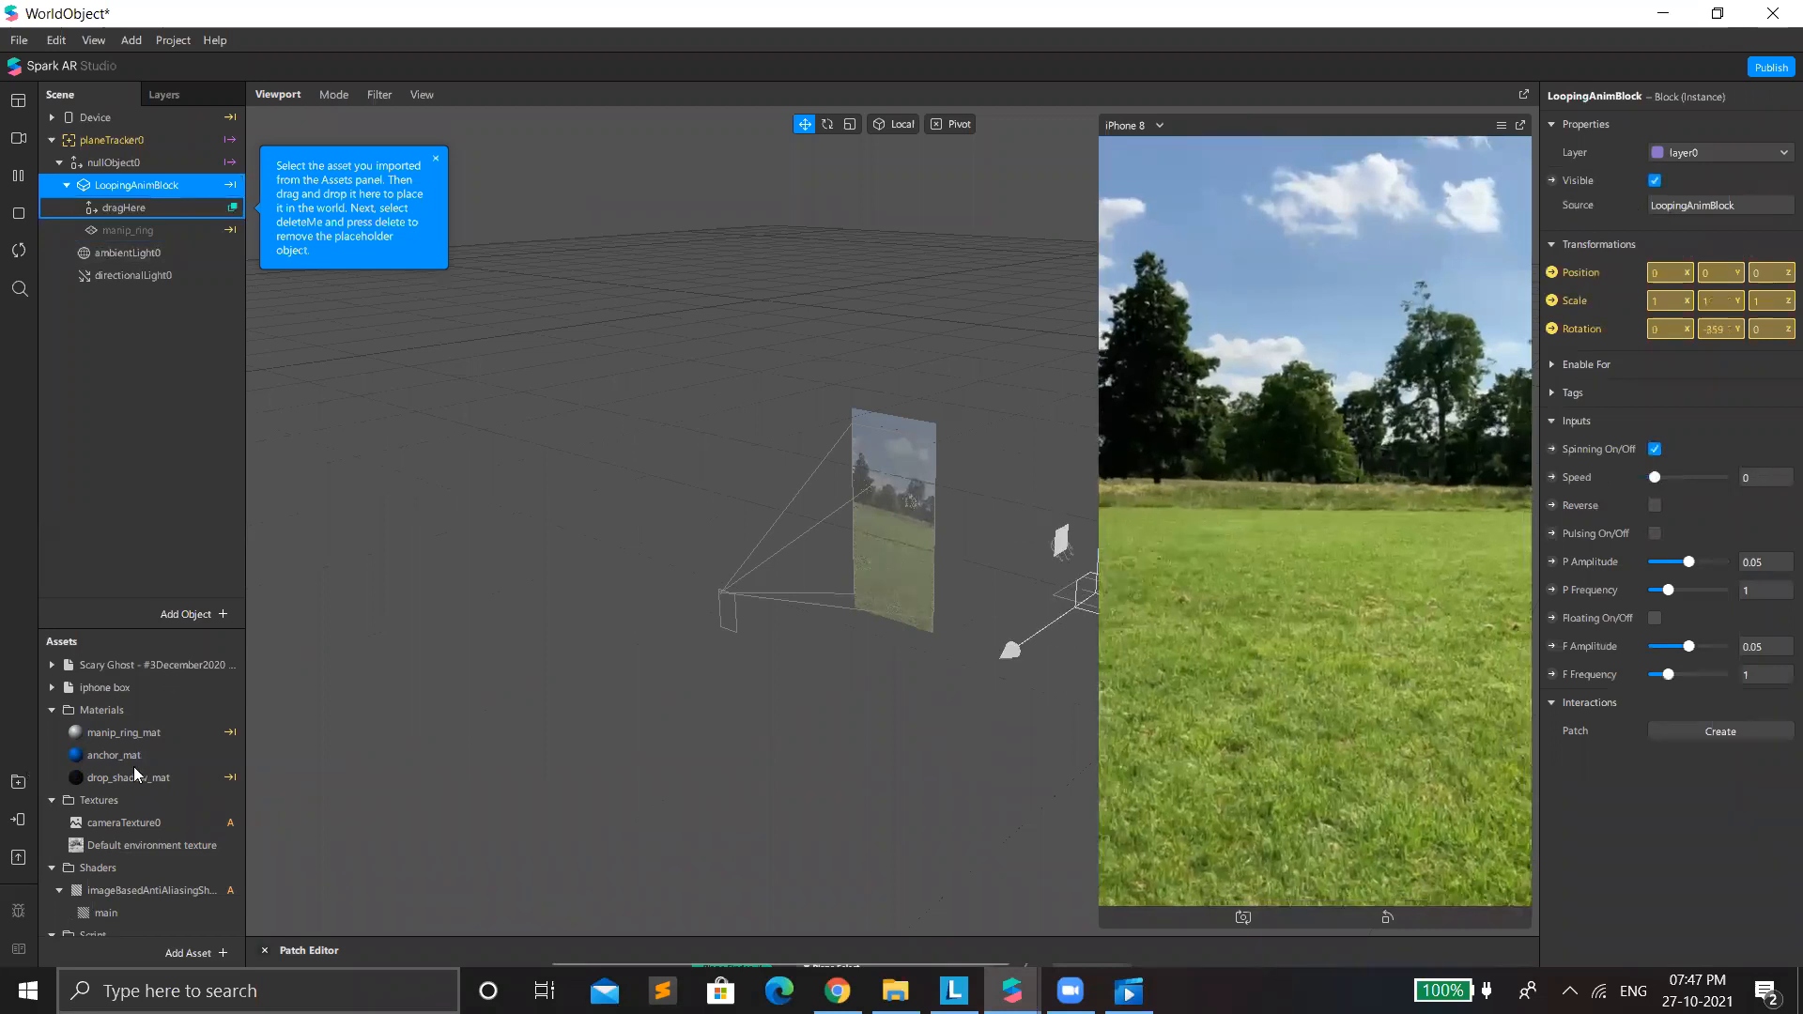
Place the Scary Ghost asset in the scene as a child of dragHere.
click(115, 666)
drag(55, 240, 116, 199)
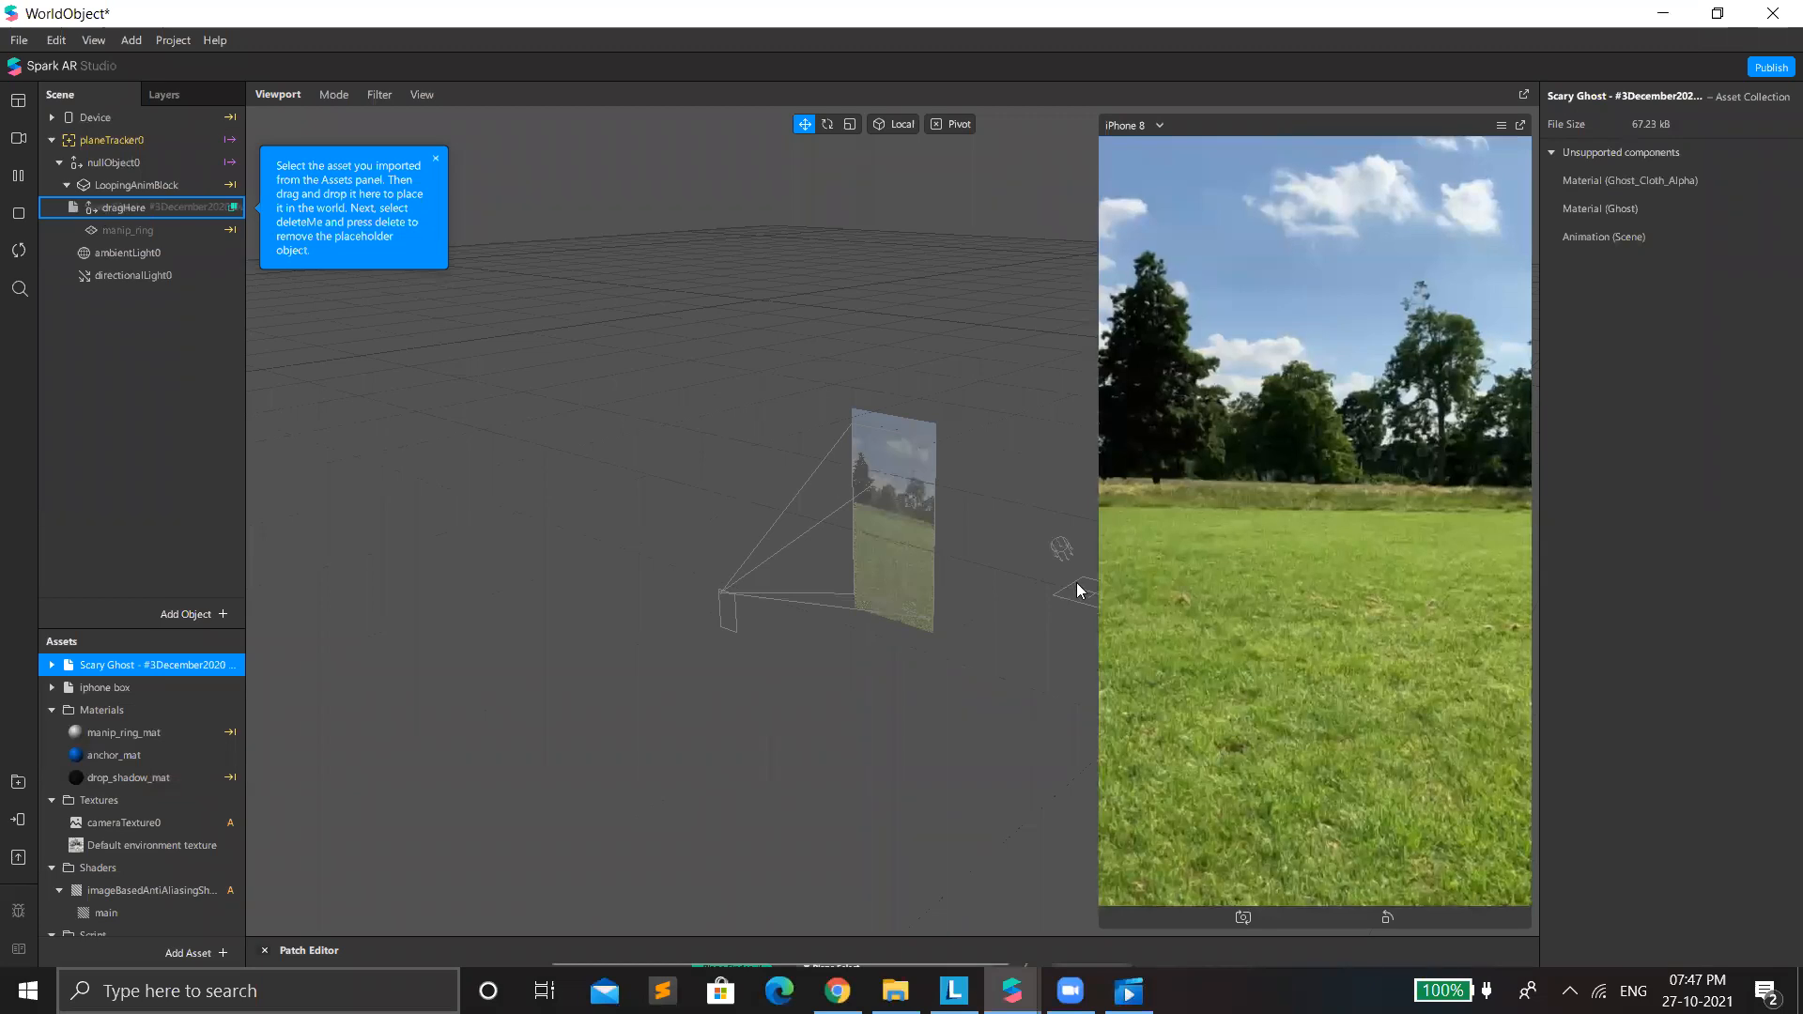
drag(117, 199, 116, 199)
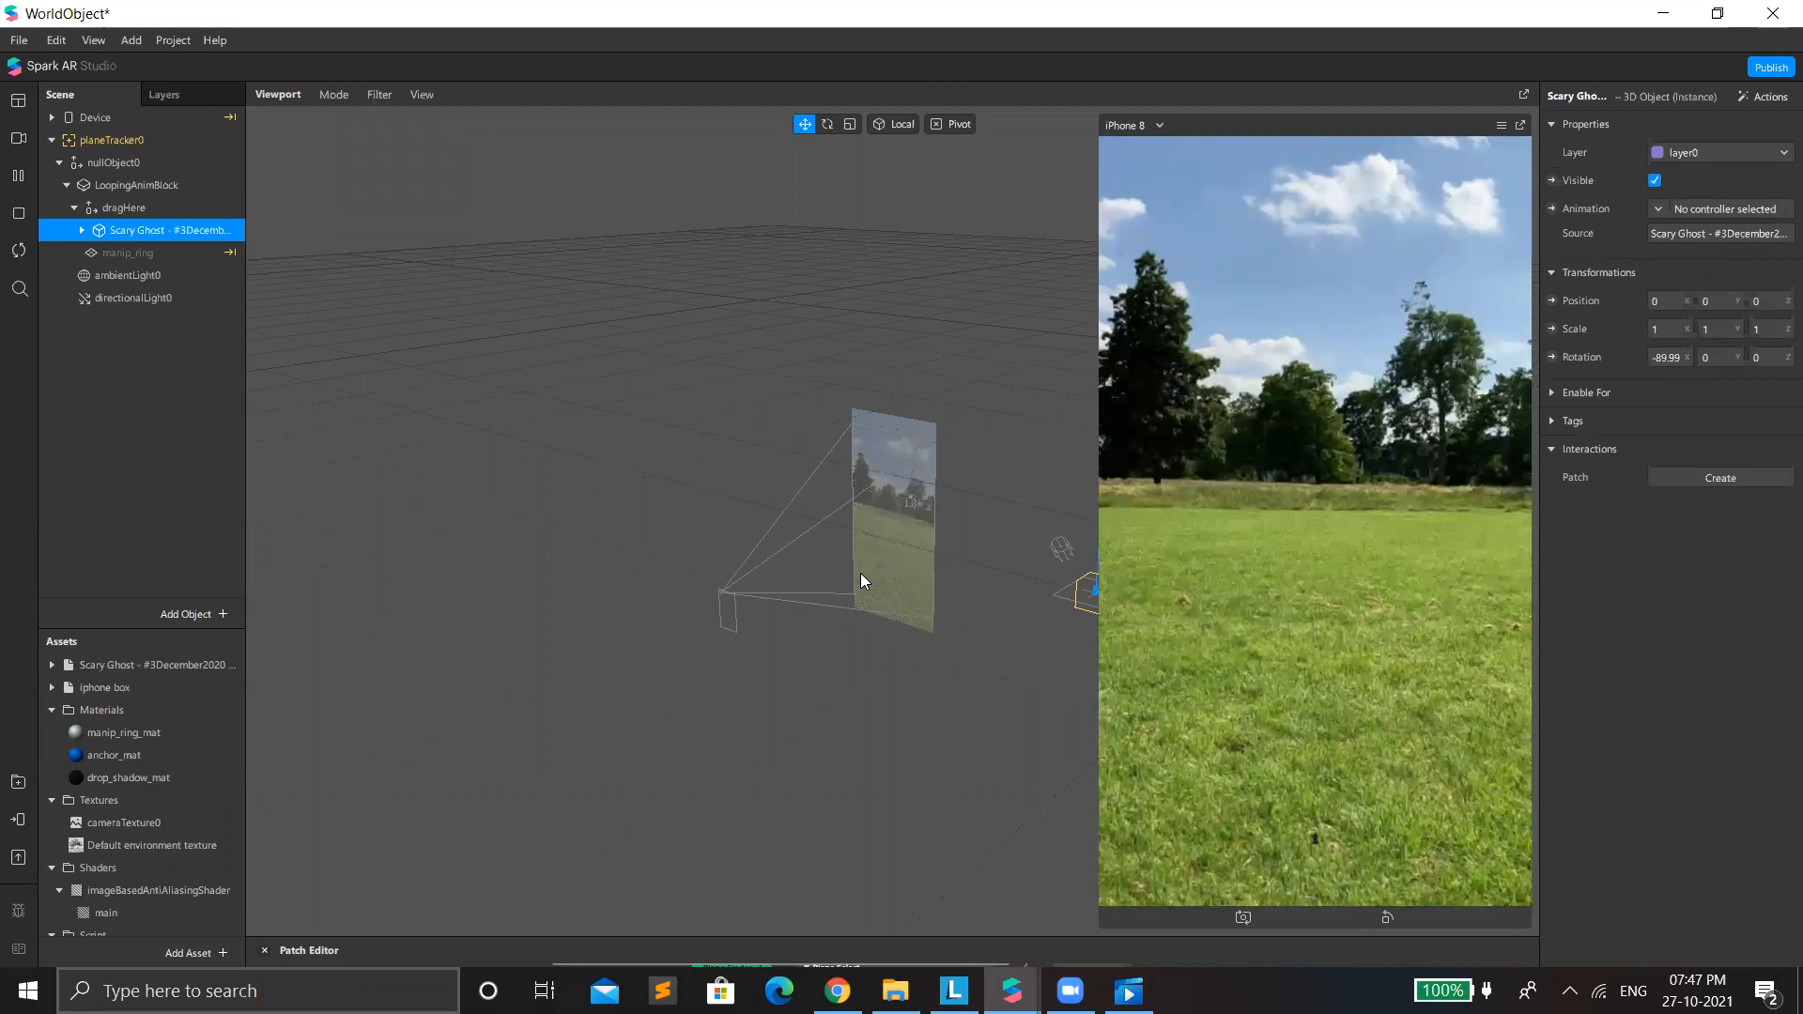
Shrink the iPhone 8 preview and scale the Scary Ghost uniformly to about 32.13.
scroll(967, 650, down, 3)
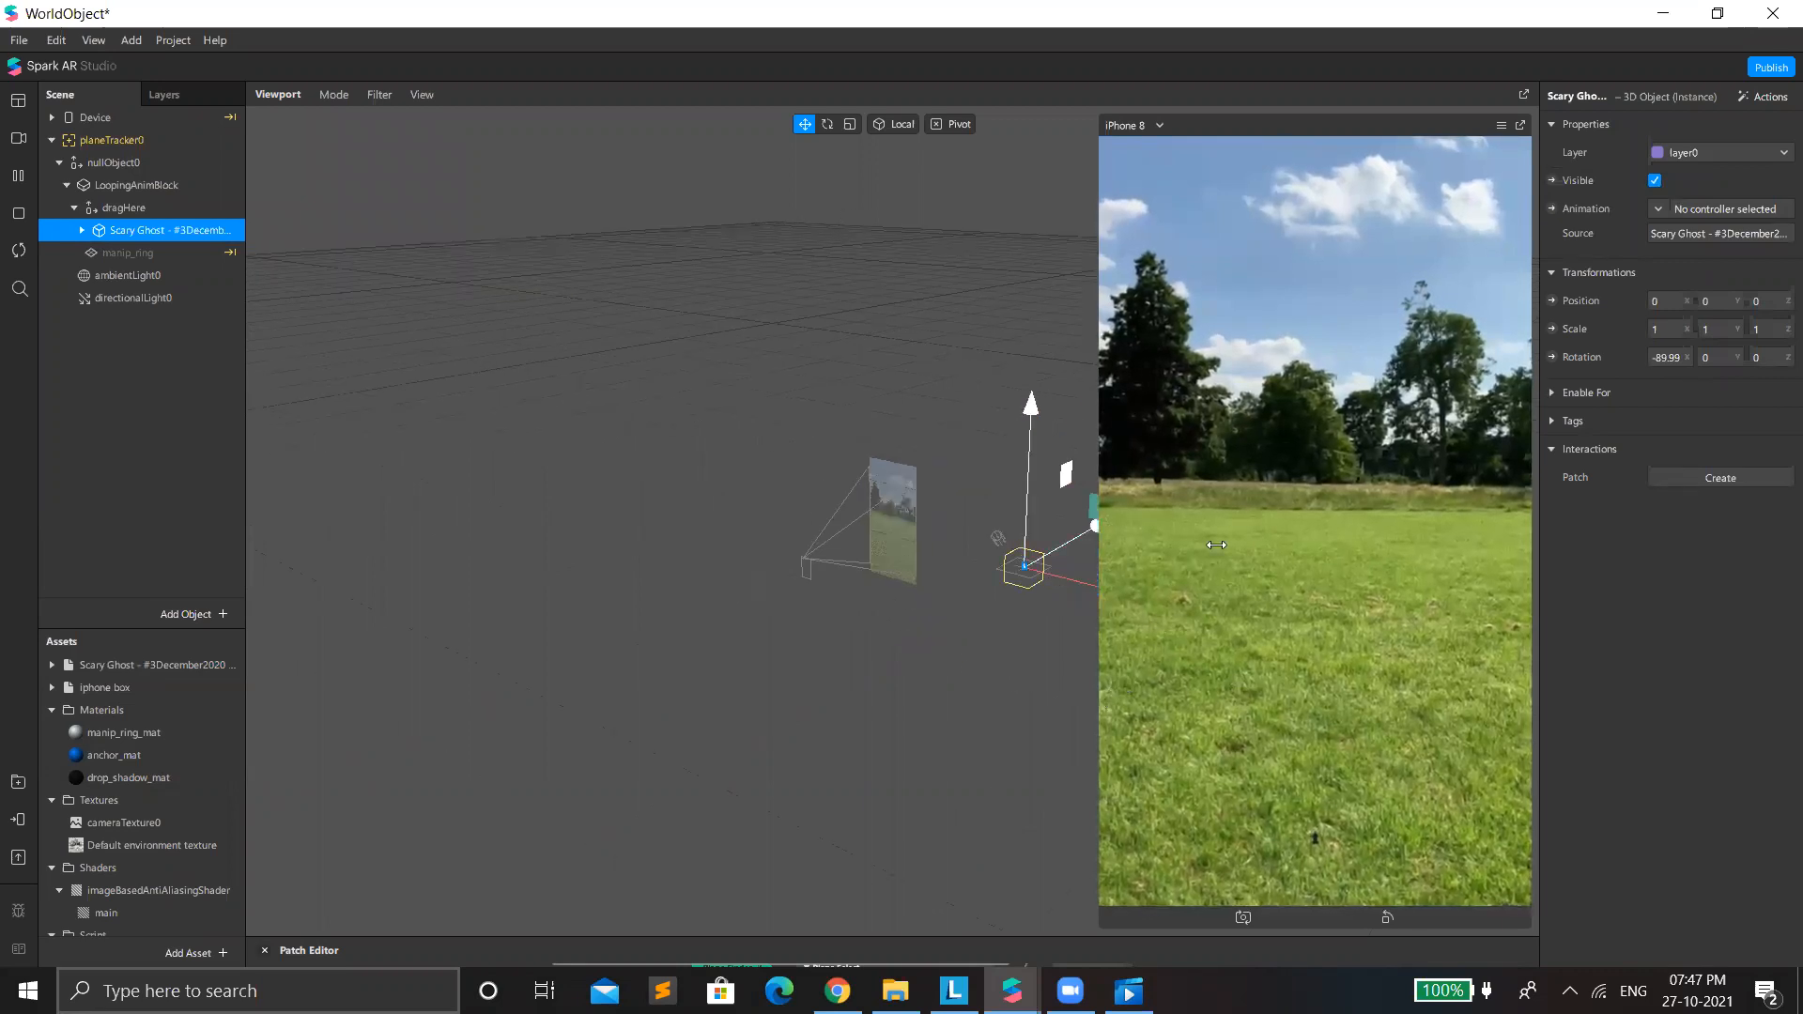
drag(1204, 565, 1221, 565)
scroll(1122, 602, up, 3)
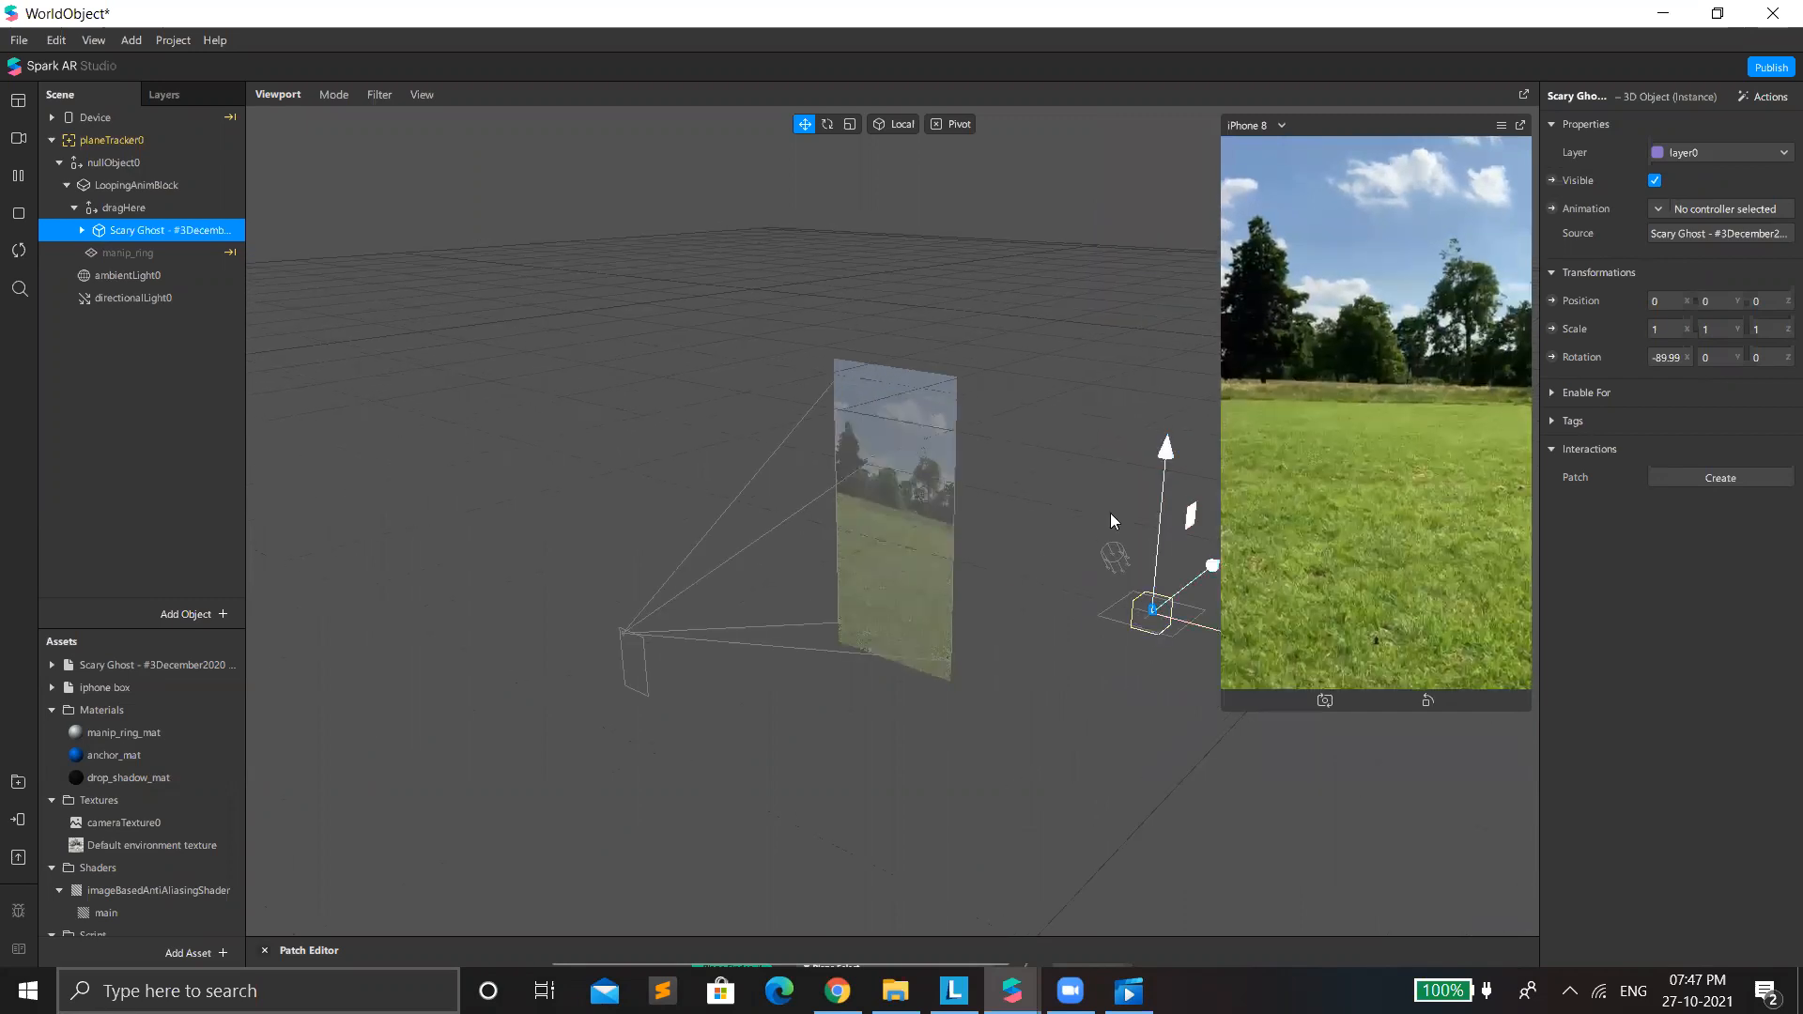
click(849, 124)
scroll(1220, 646, up, 3)
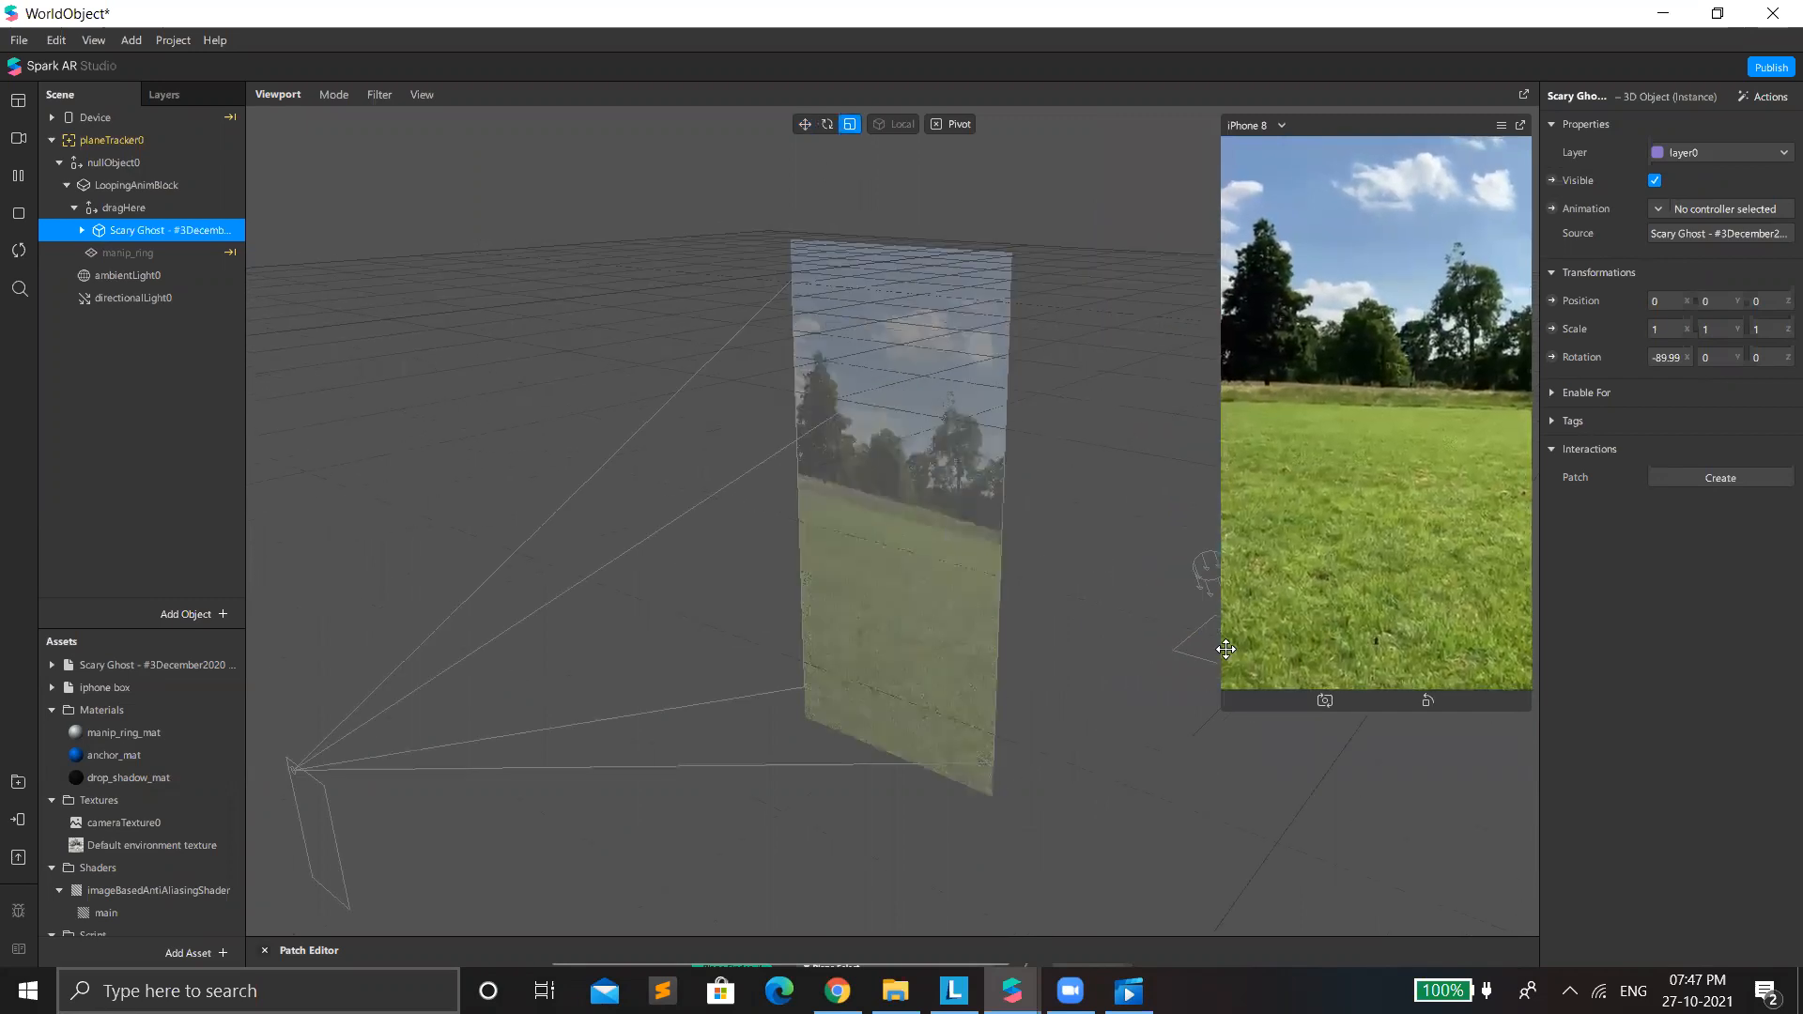
scroll(1187, 644, down, 3)
drag(1172, 620, 1578, 591)
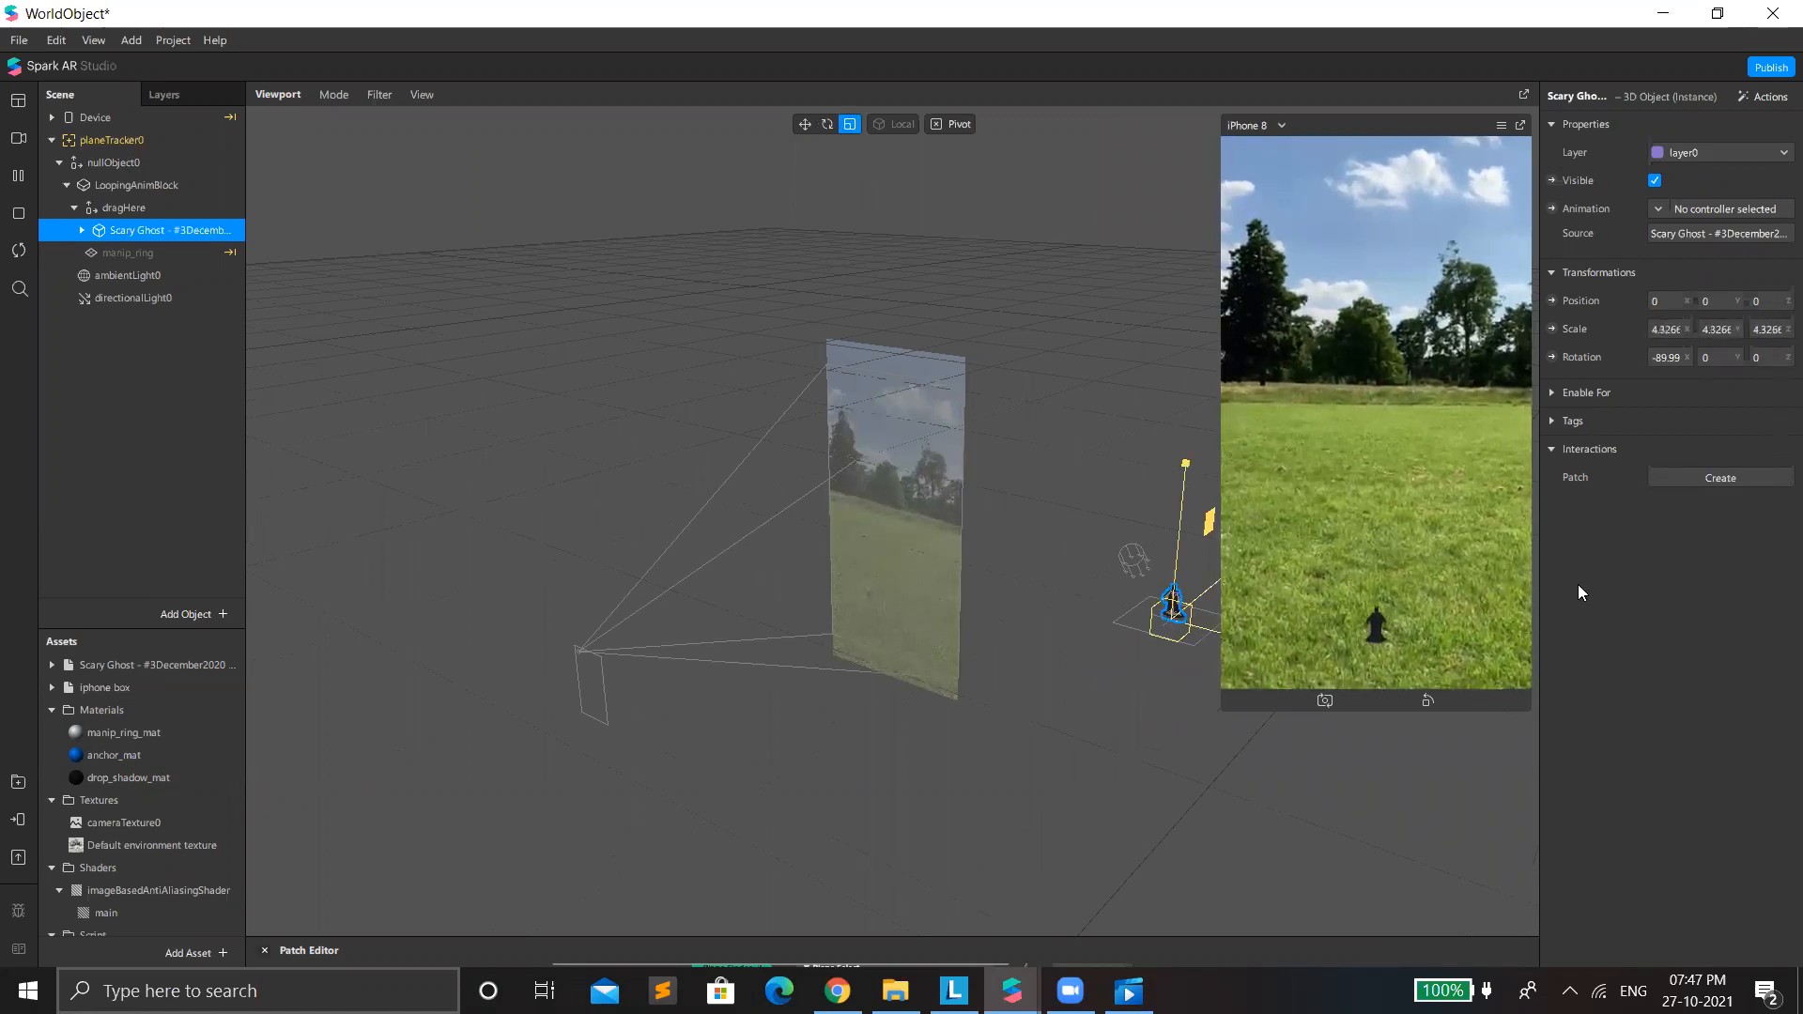
drag(1175, 619, 1777, 301)
drag(1171, 617, 1540, 535)
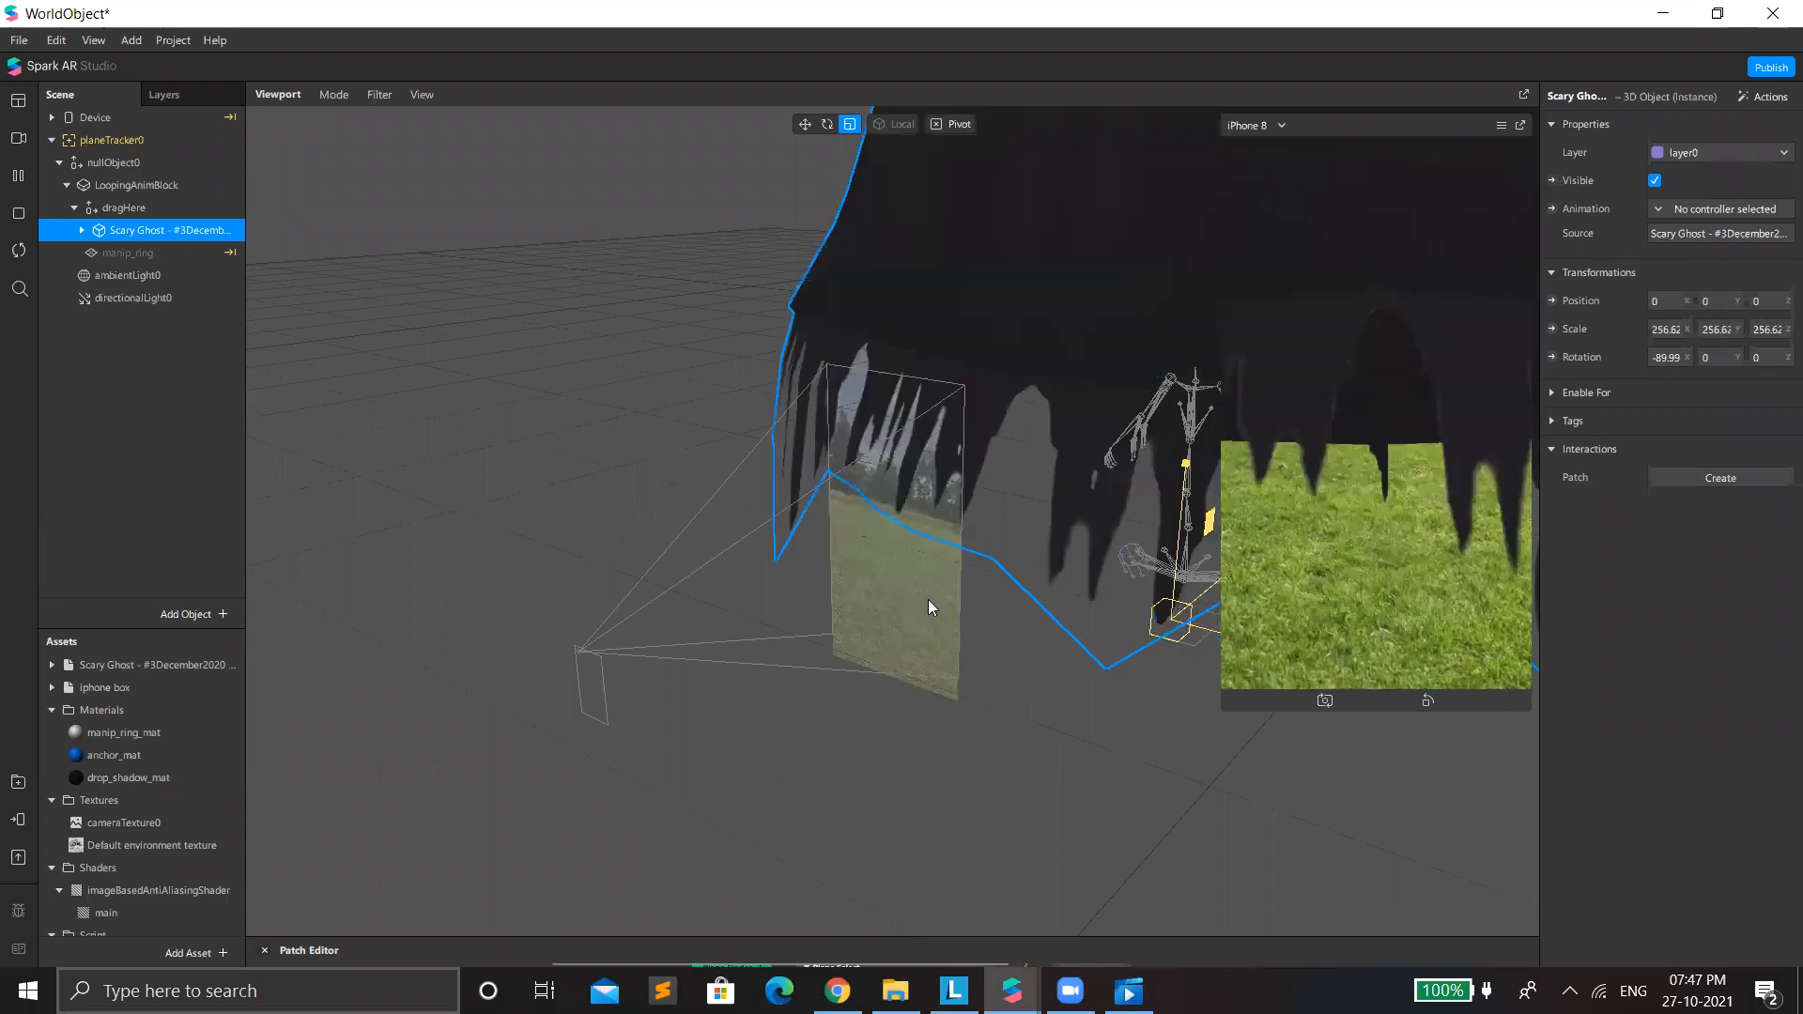
drag(928, 599, 808, 593)
drag(491, 594, 774, 605)
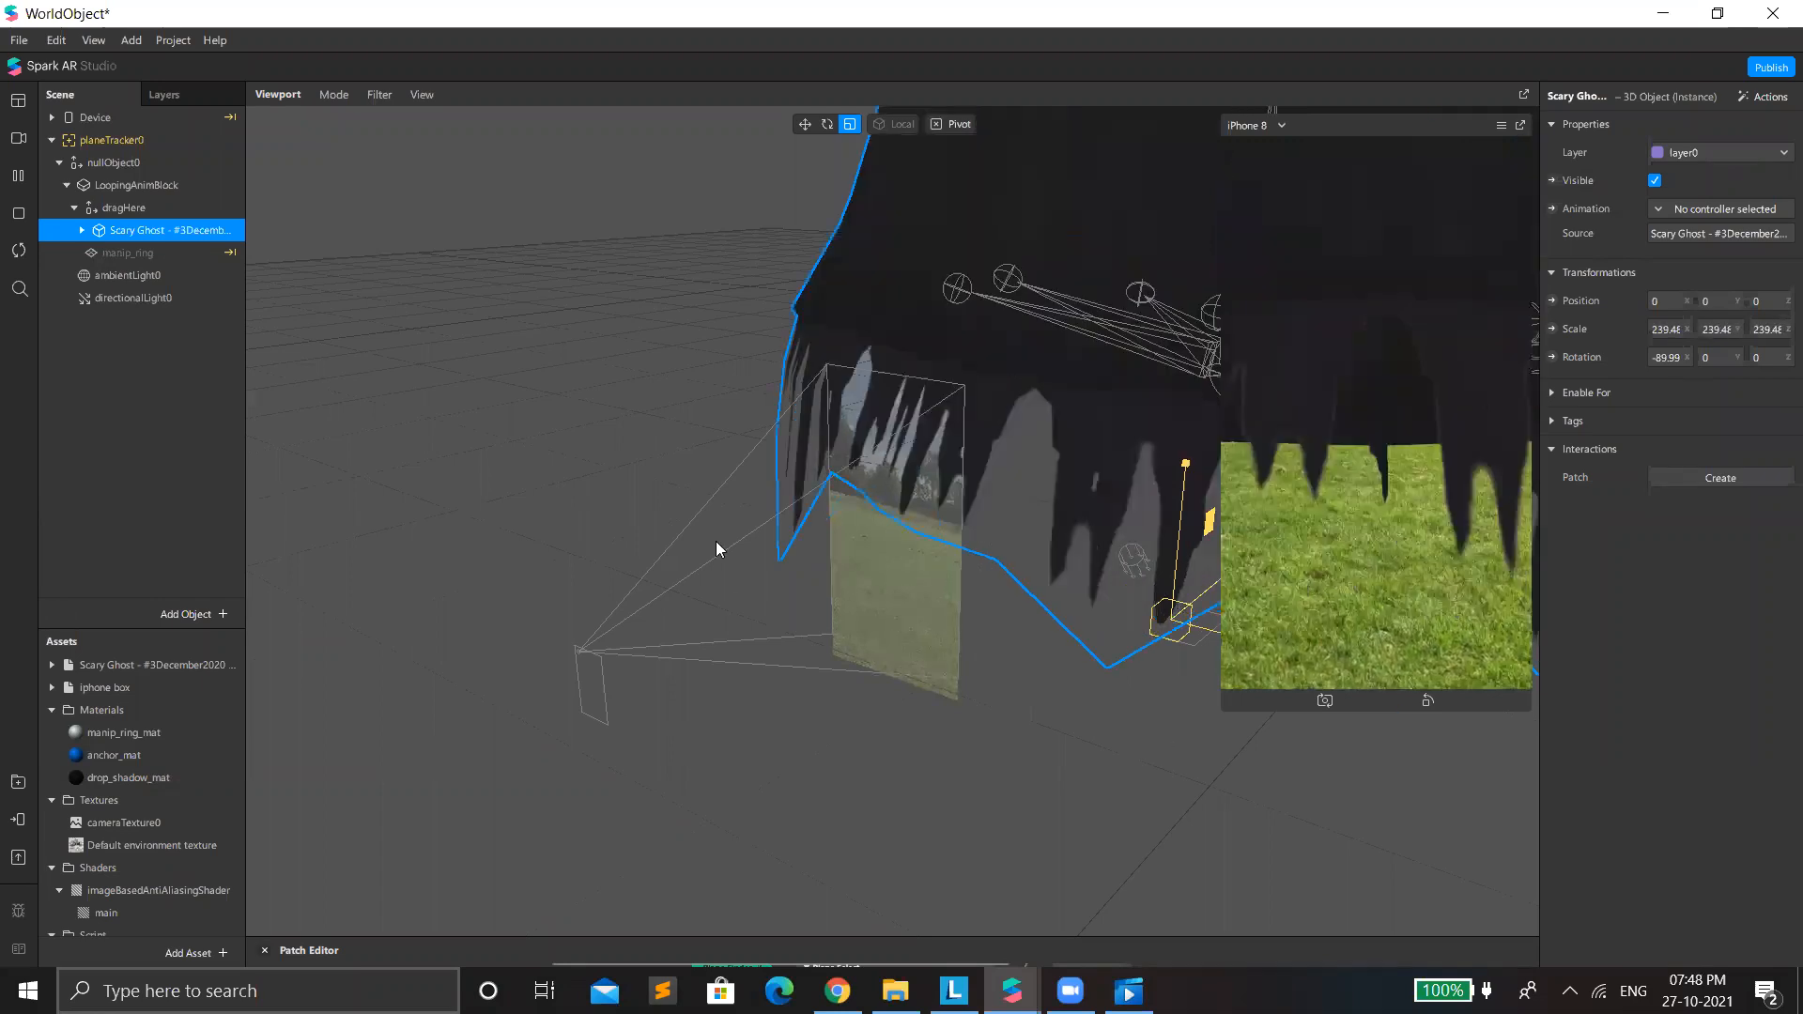
drag(715, 549, 692, 515)
drag(1194, 697, 1158, 729)
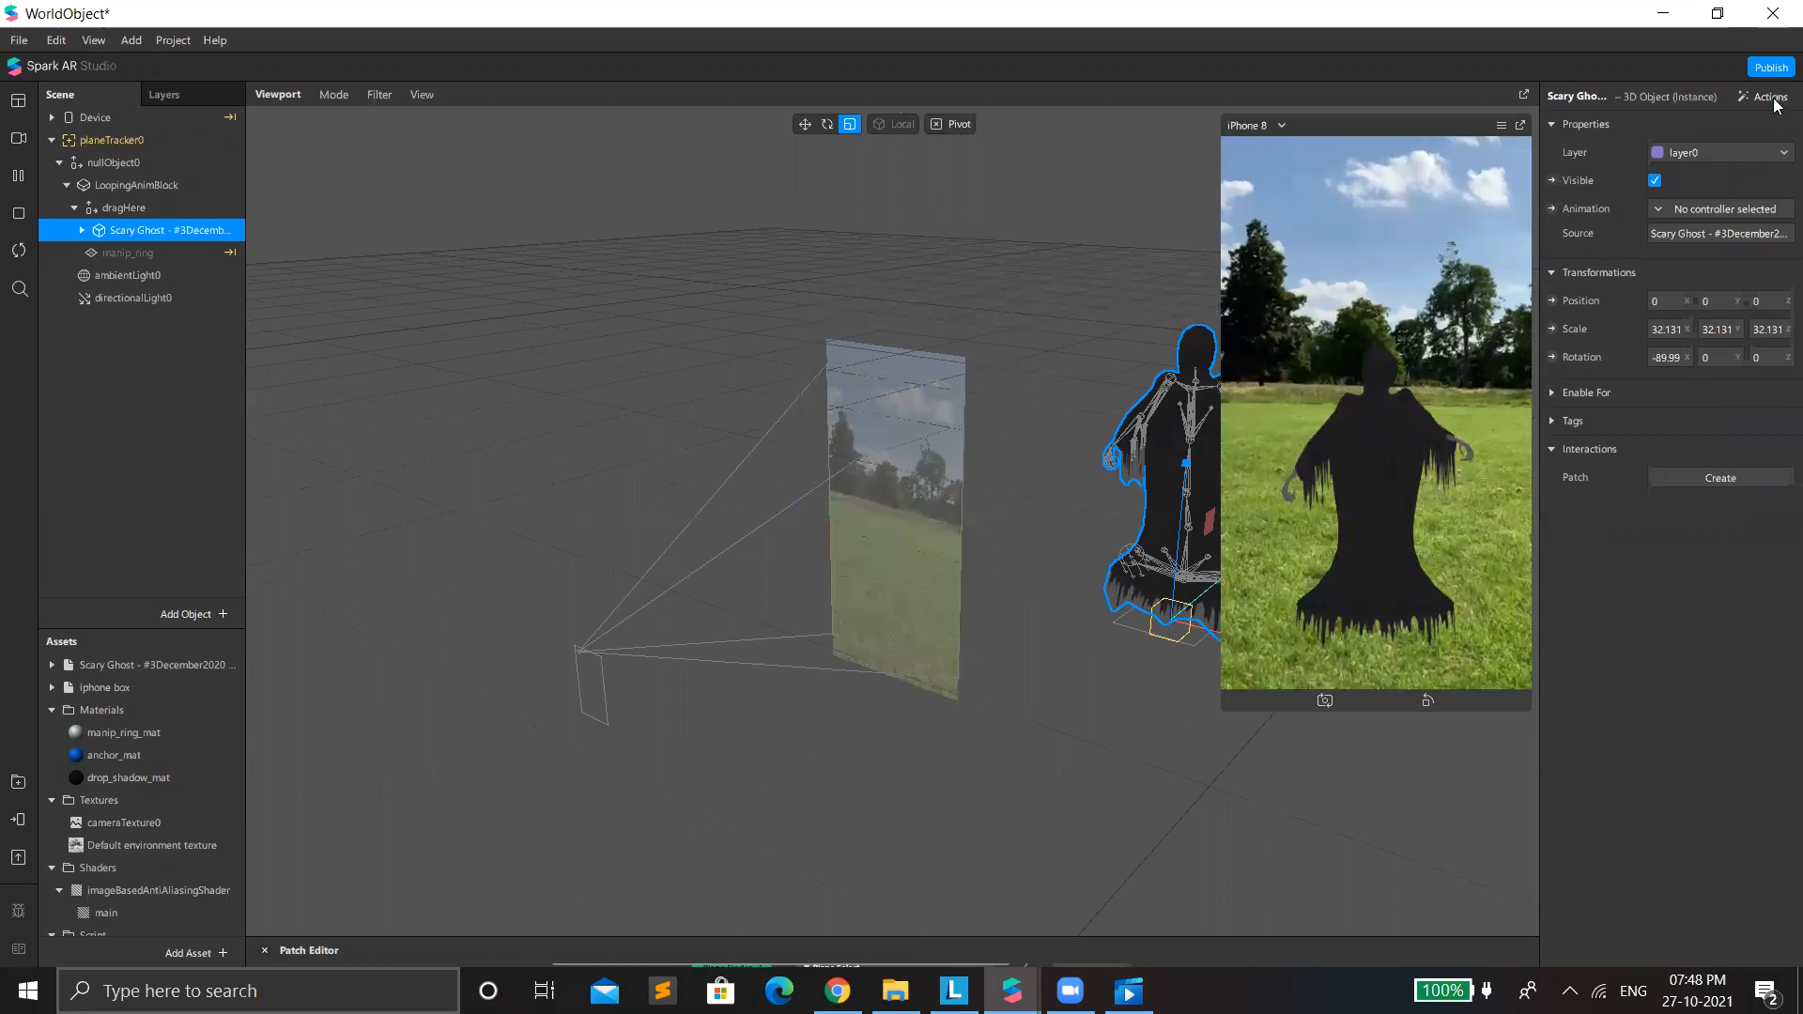
Add a looping scale animation to the Scary Ghost and set its Transition patch curve to Quintic In-Out.
mouse_move(1726, 197)
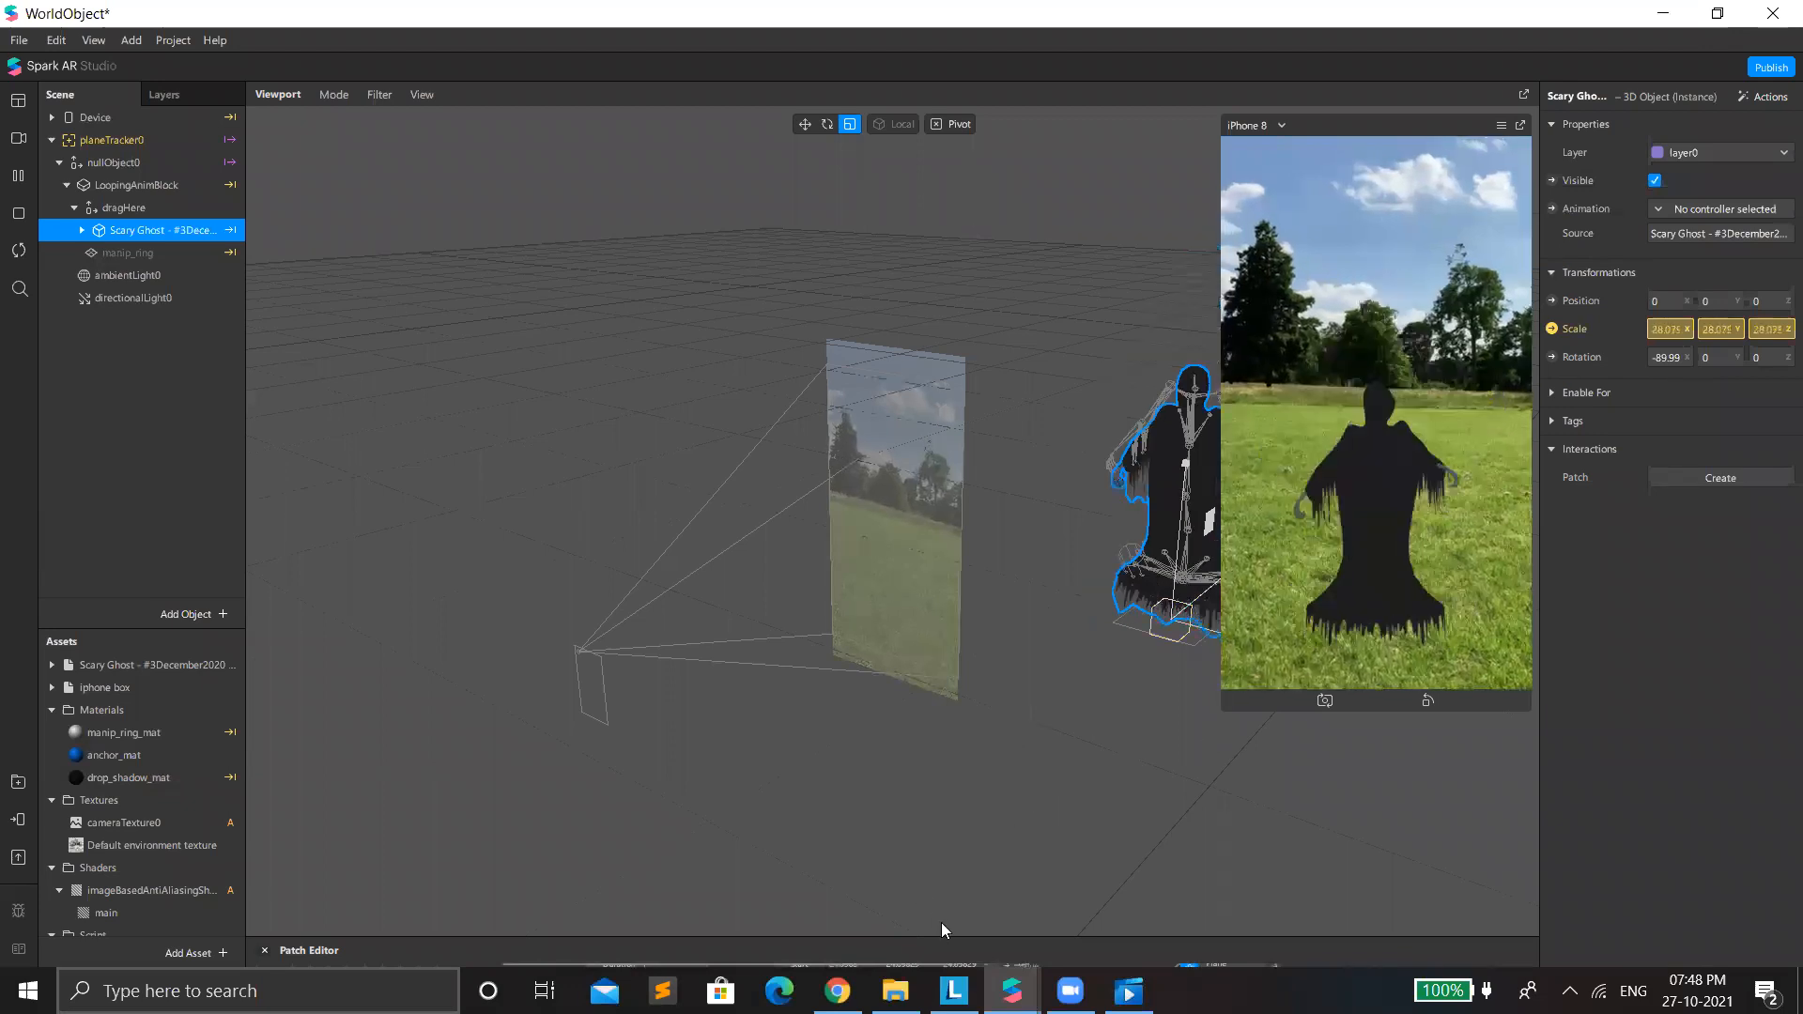
drag(914, 937, 914, 474)
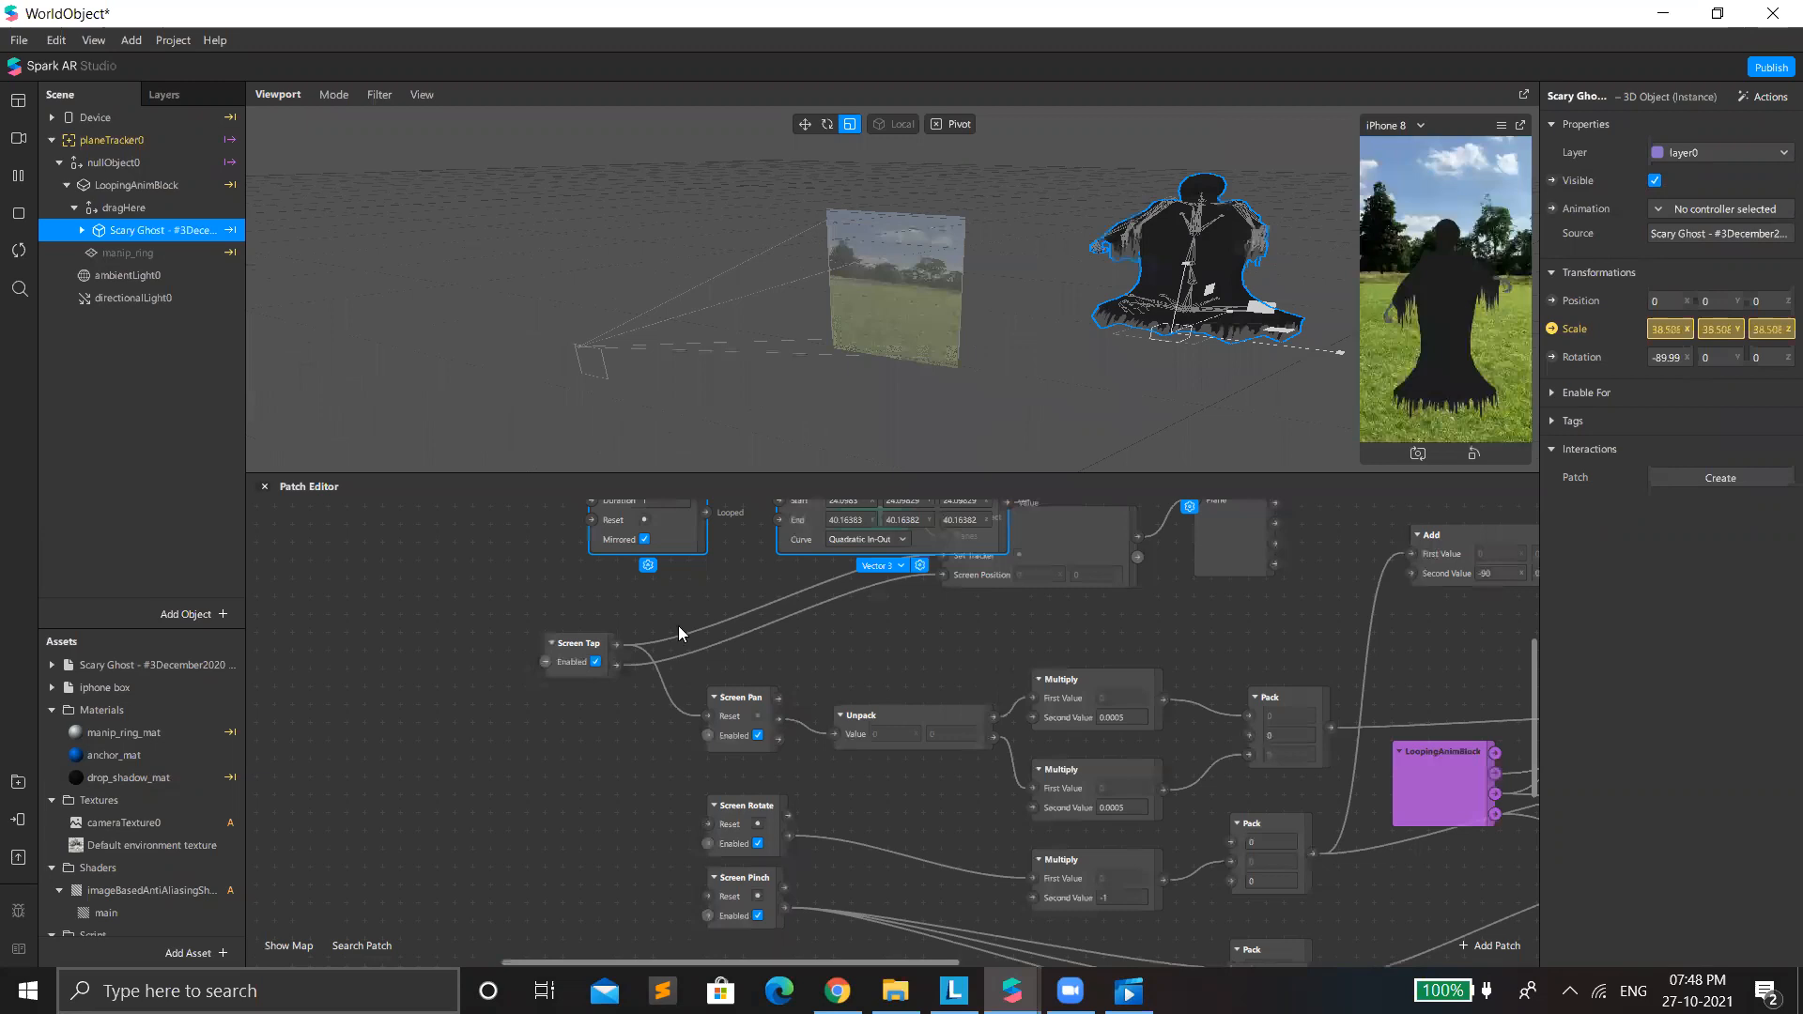
scroll(855, 610, up, 2)
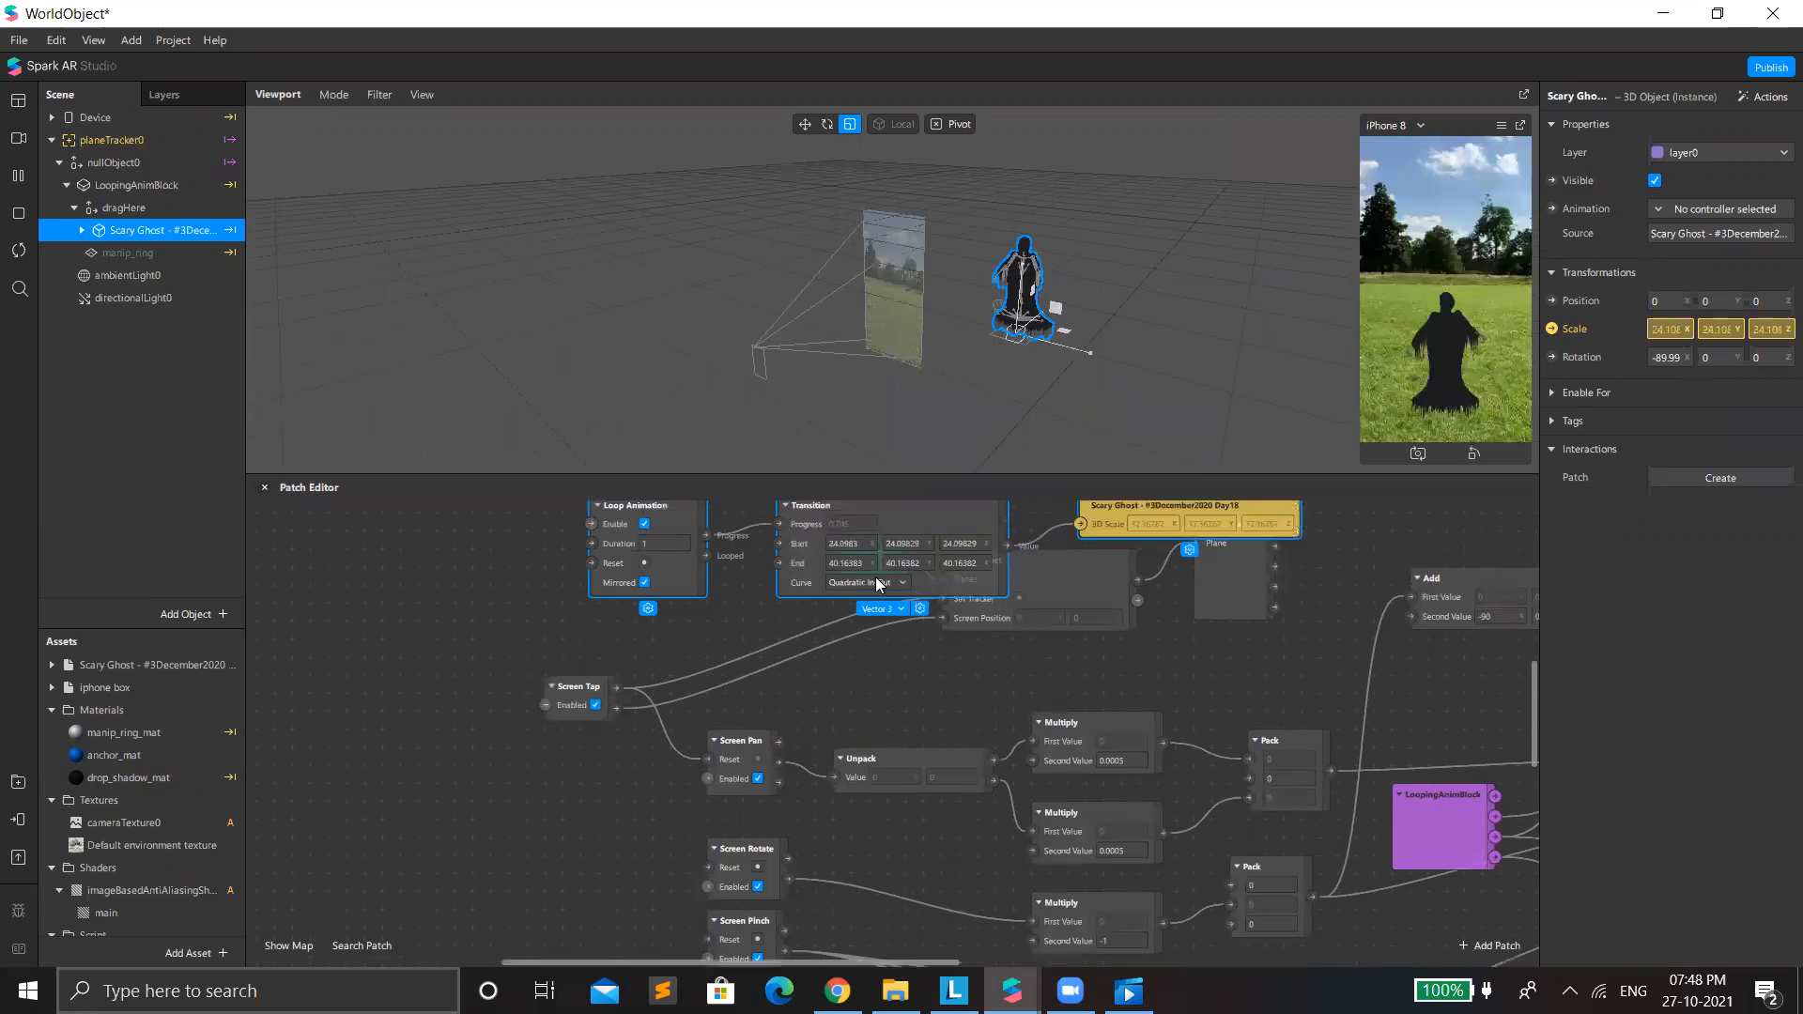
click(895, 583)
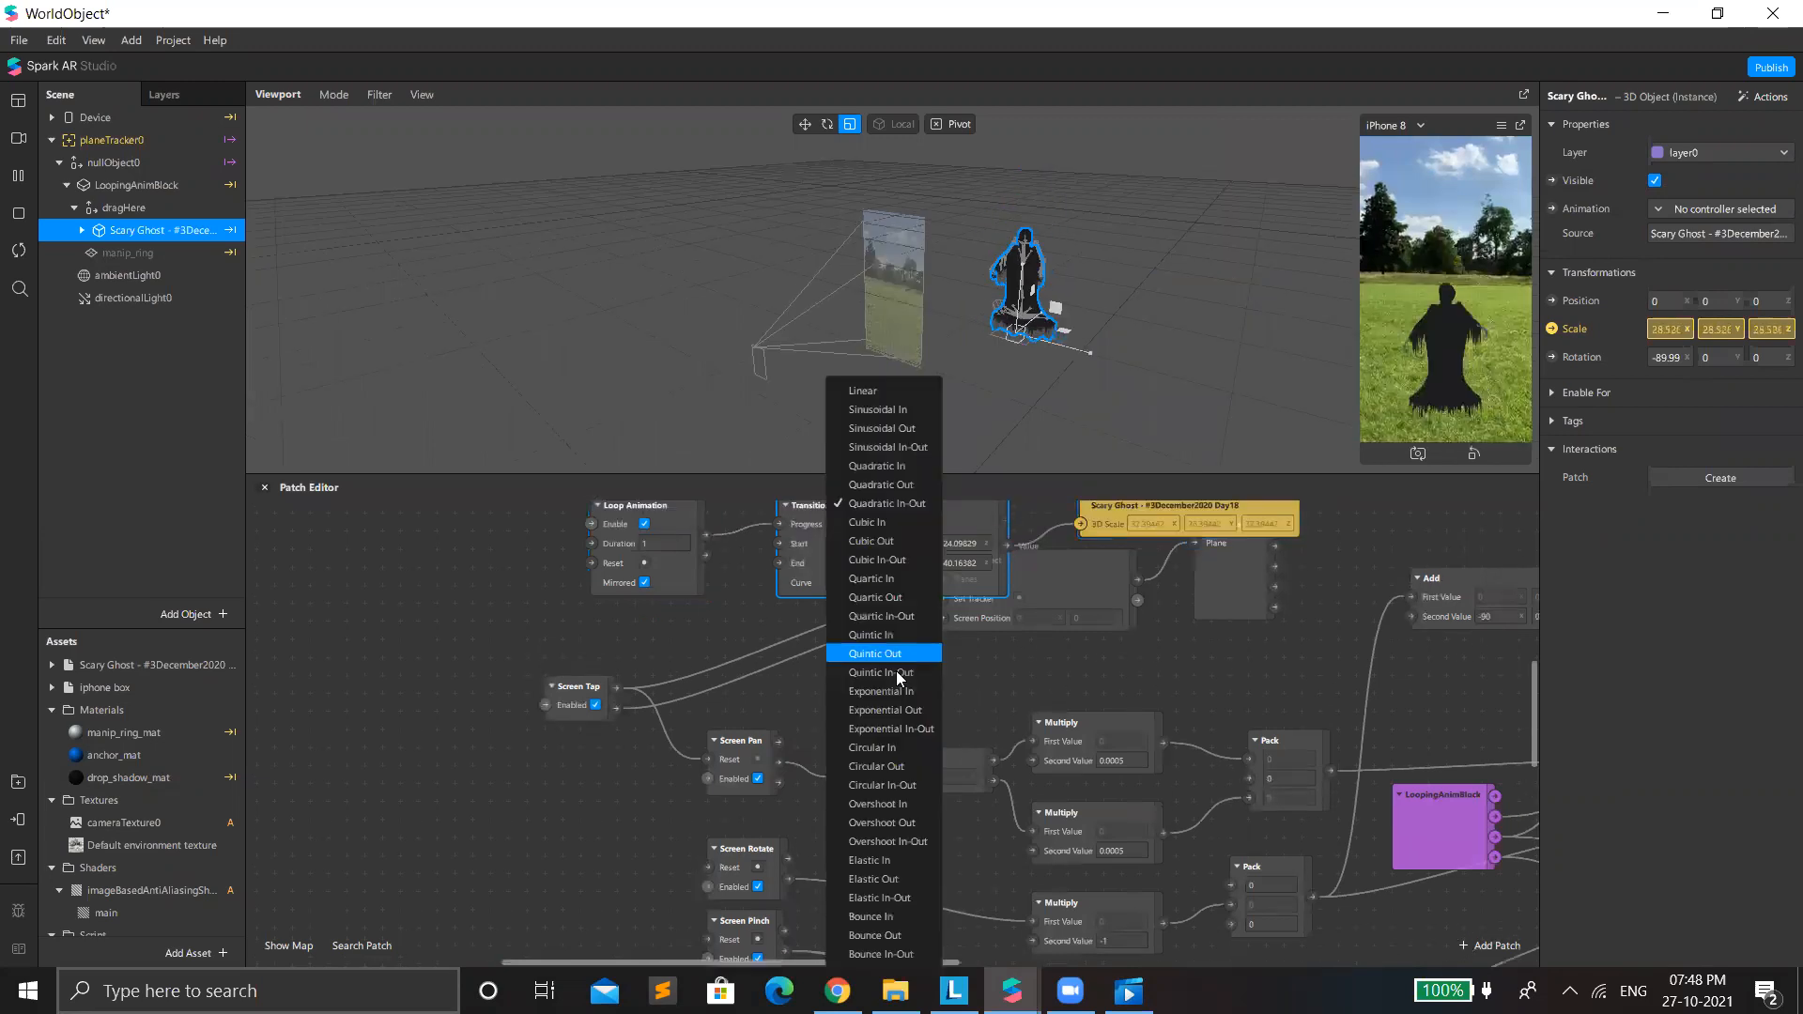
click(896, 671)
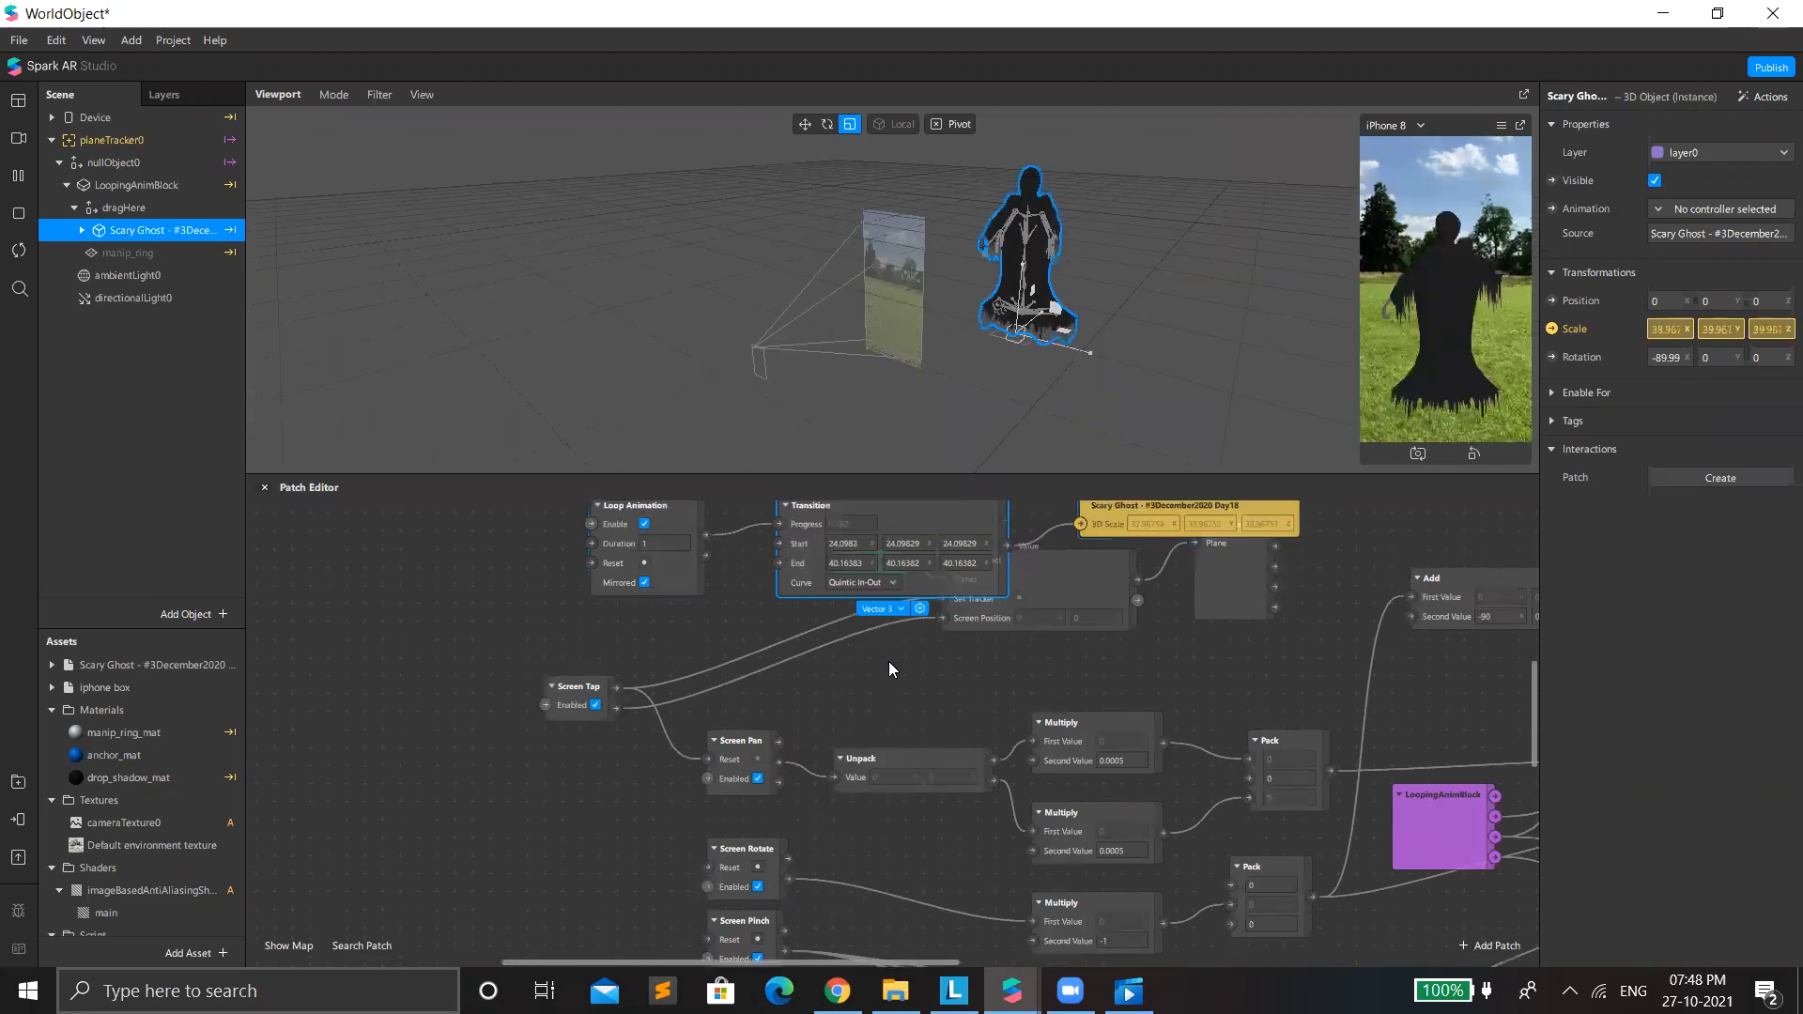
Set the Loop Animation patch's duration to 2 and enlarge the iPhone 8 preview.
click(664, 545)
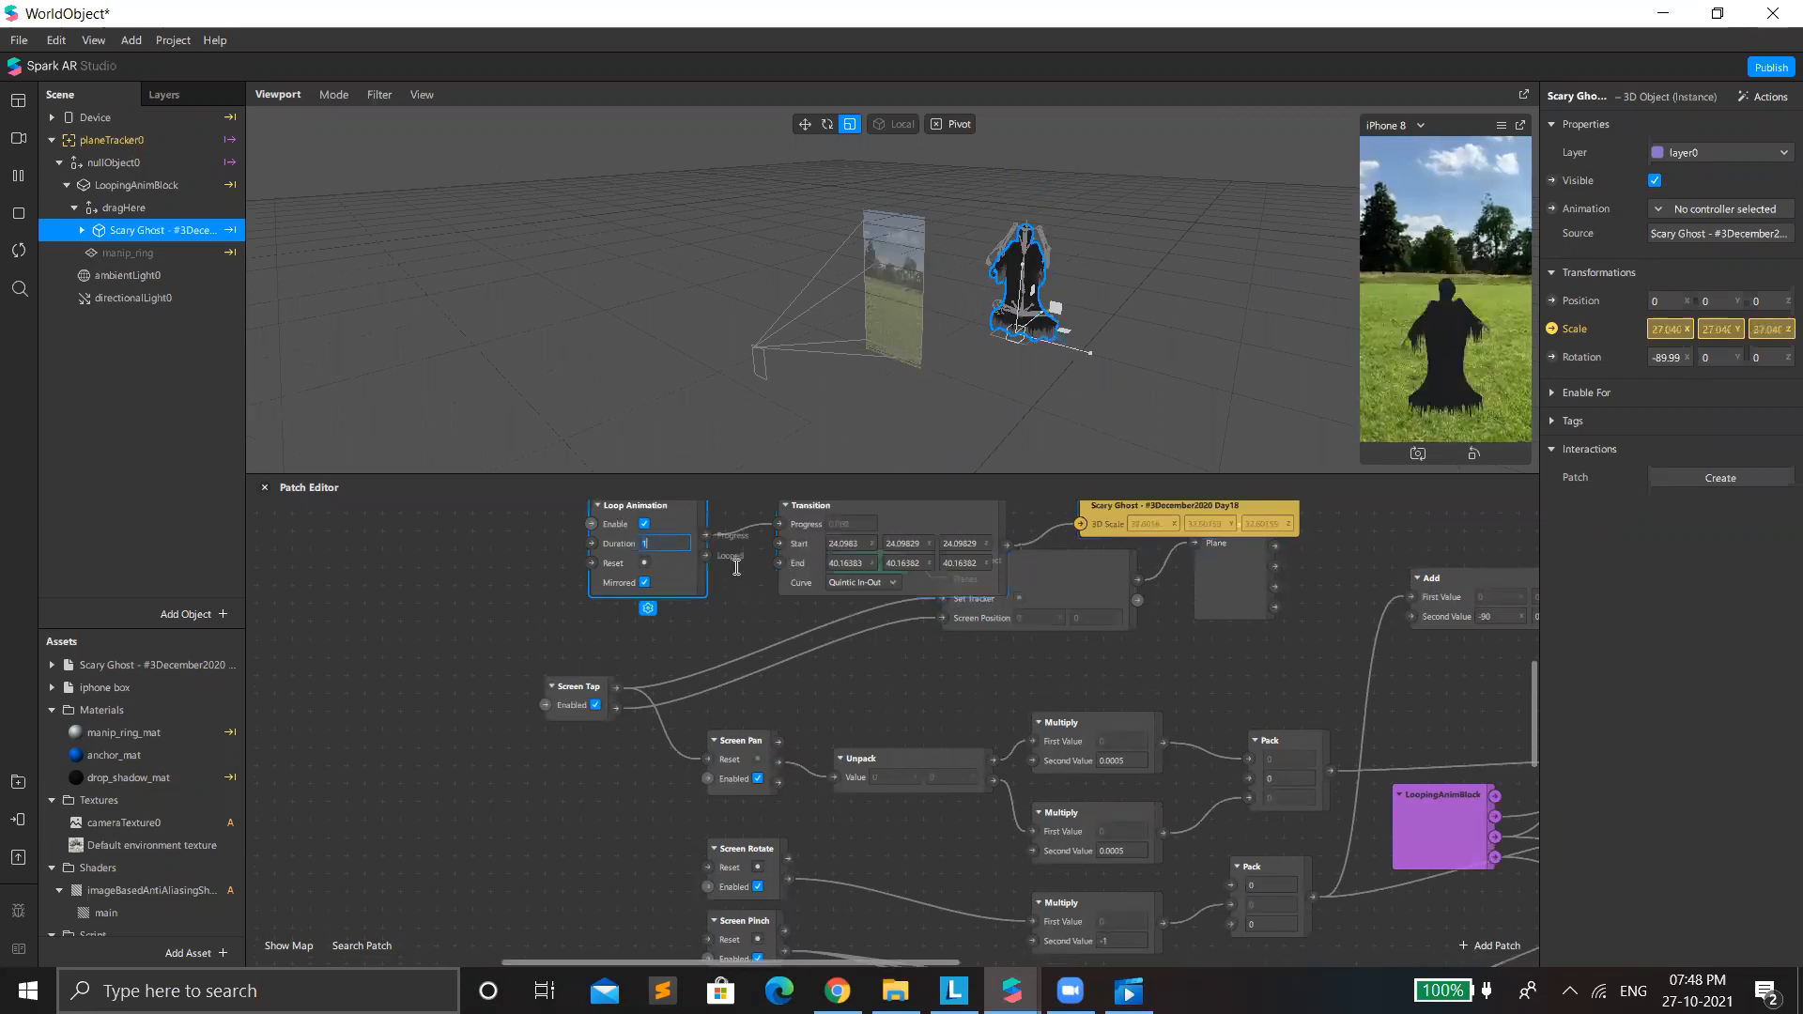
text(2)
click(850, 544)
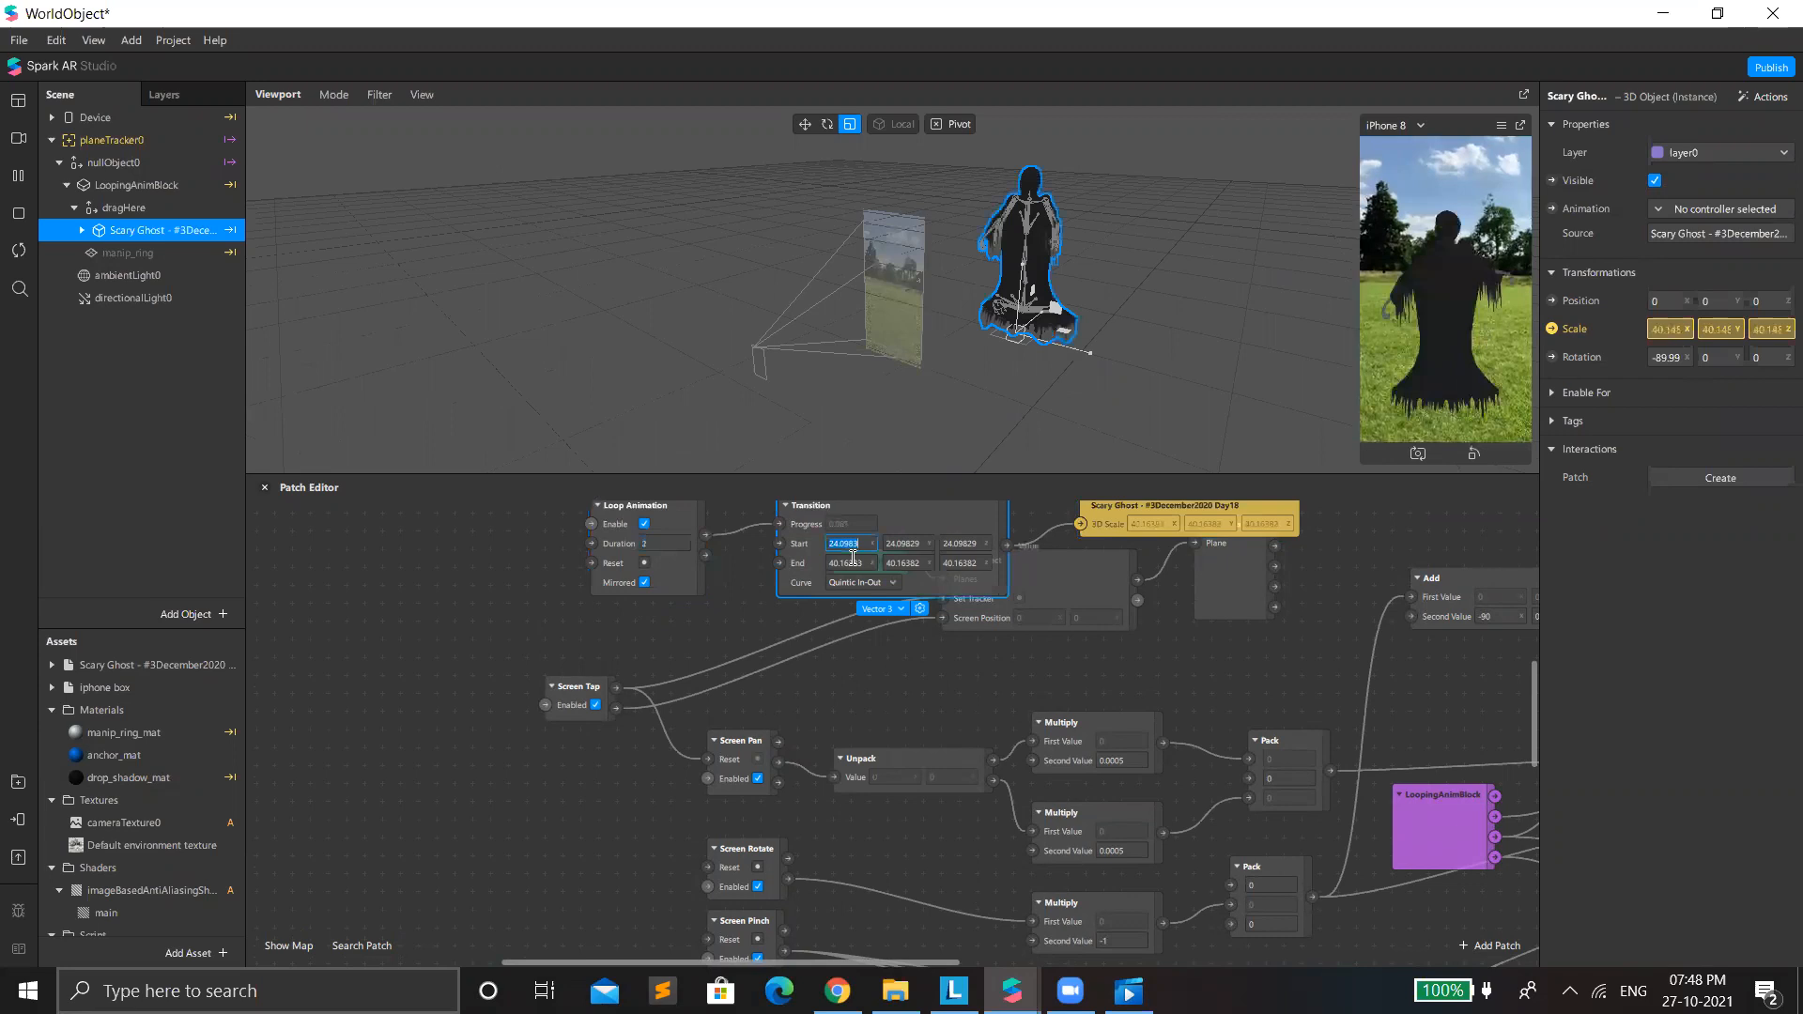
scroll(854, 564, up, 2)
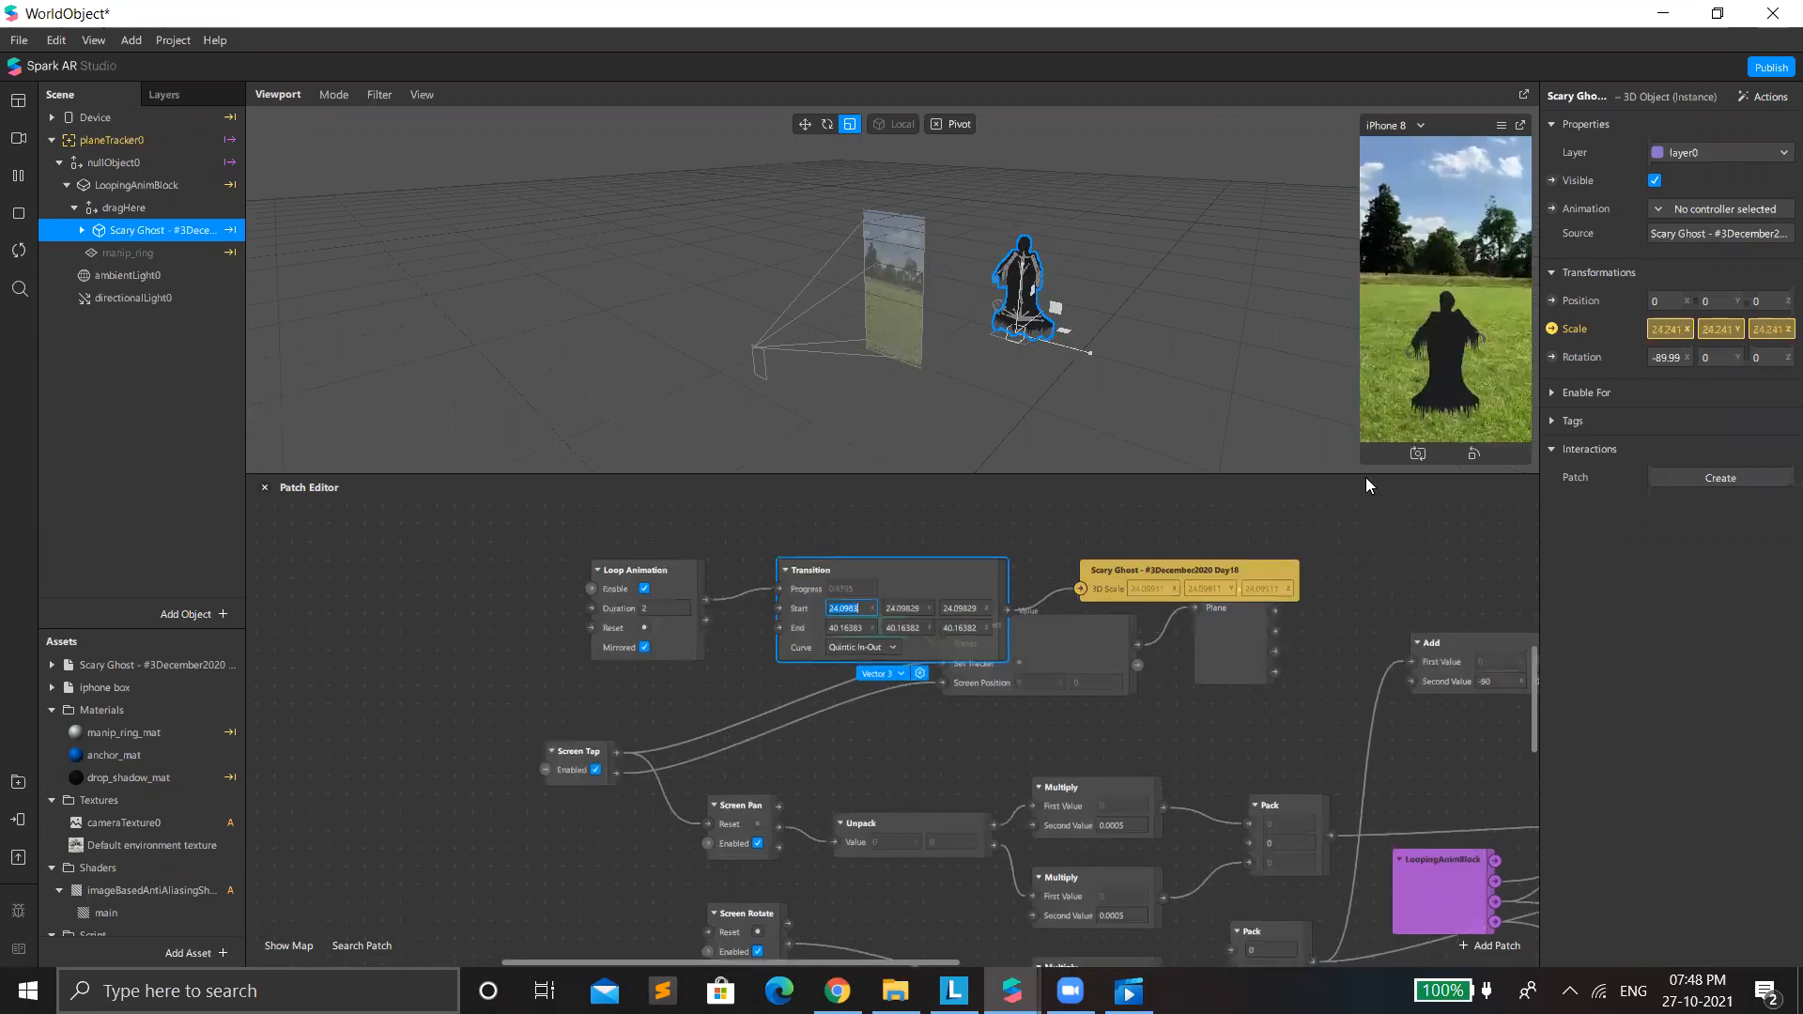
drag(1376, 475, 1443, 843)
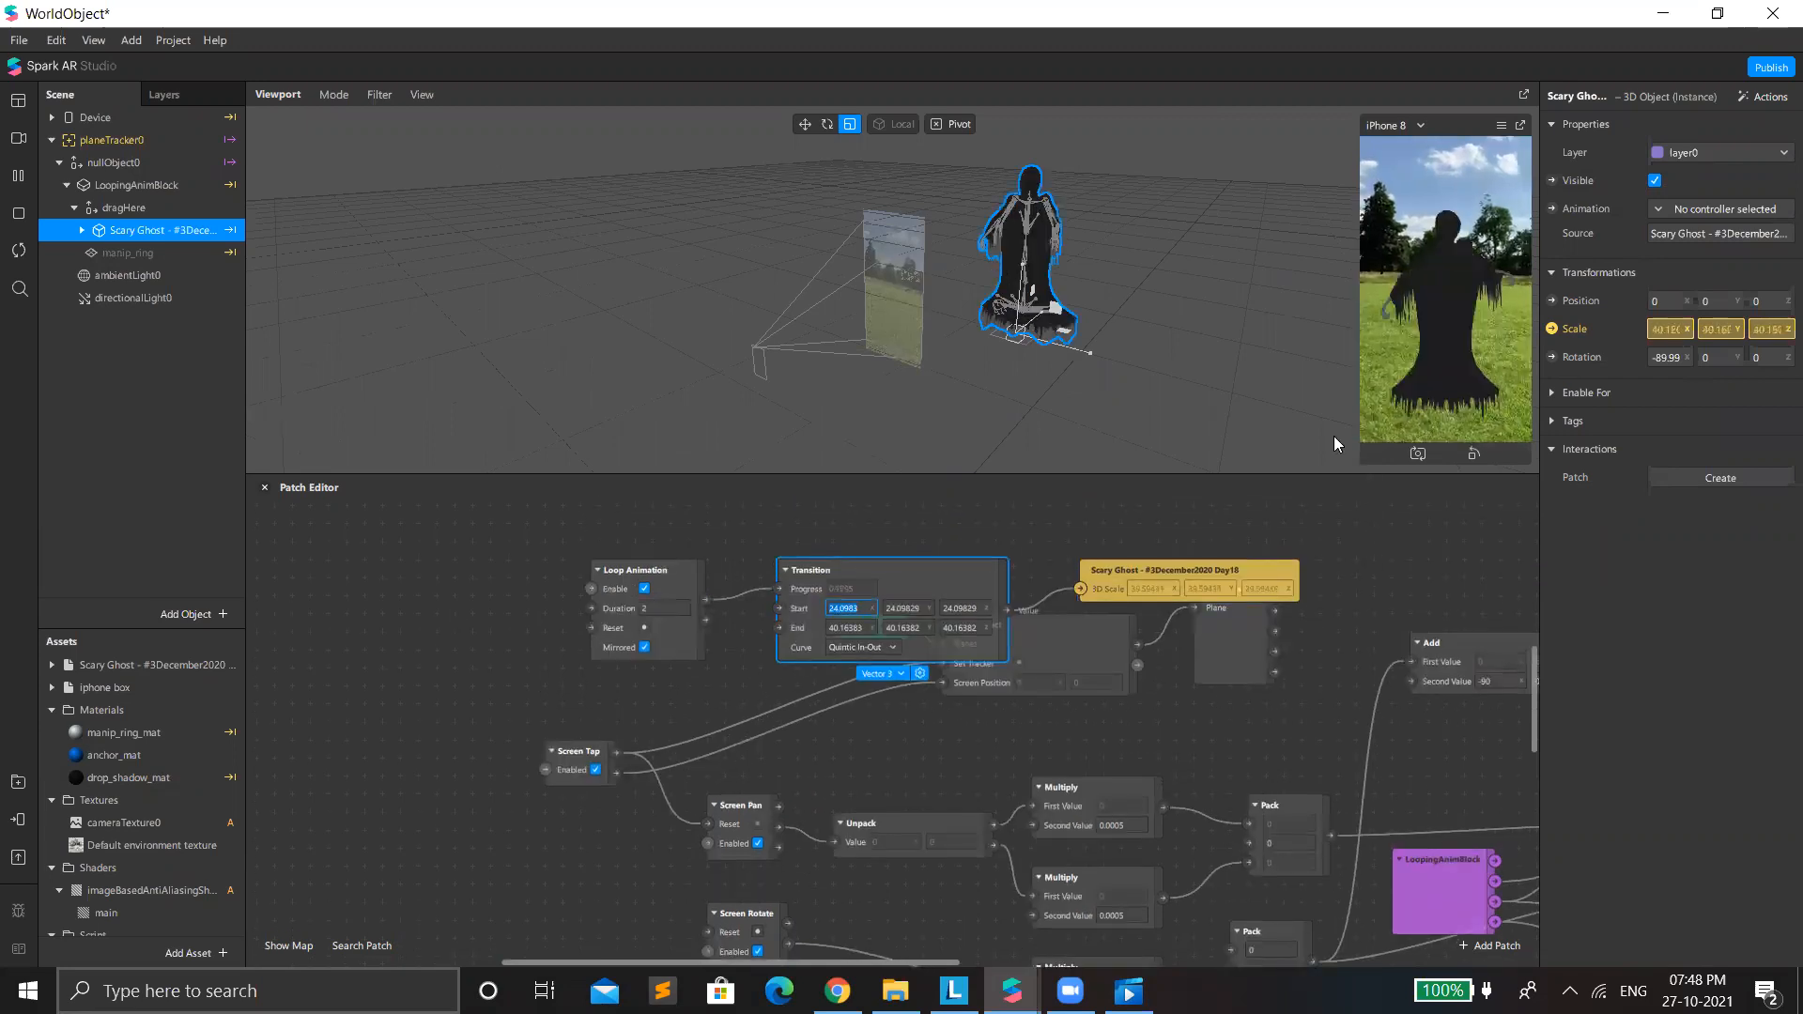
drag(1358, 454, 819, 762)
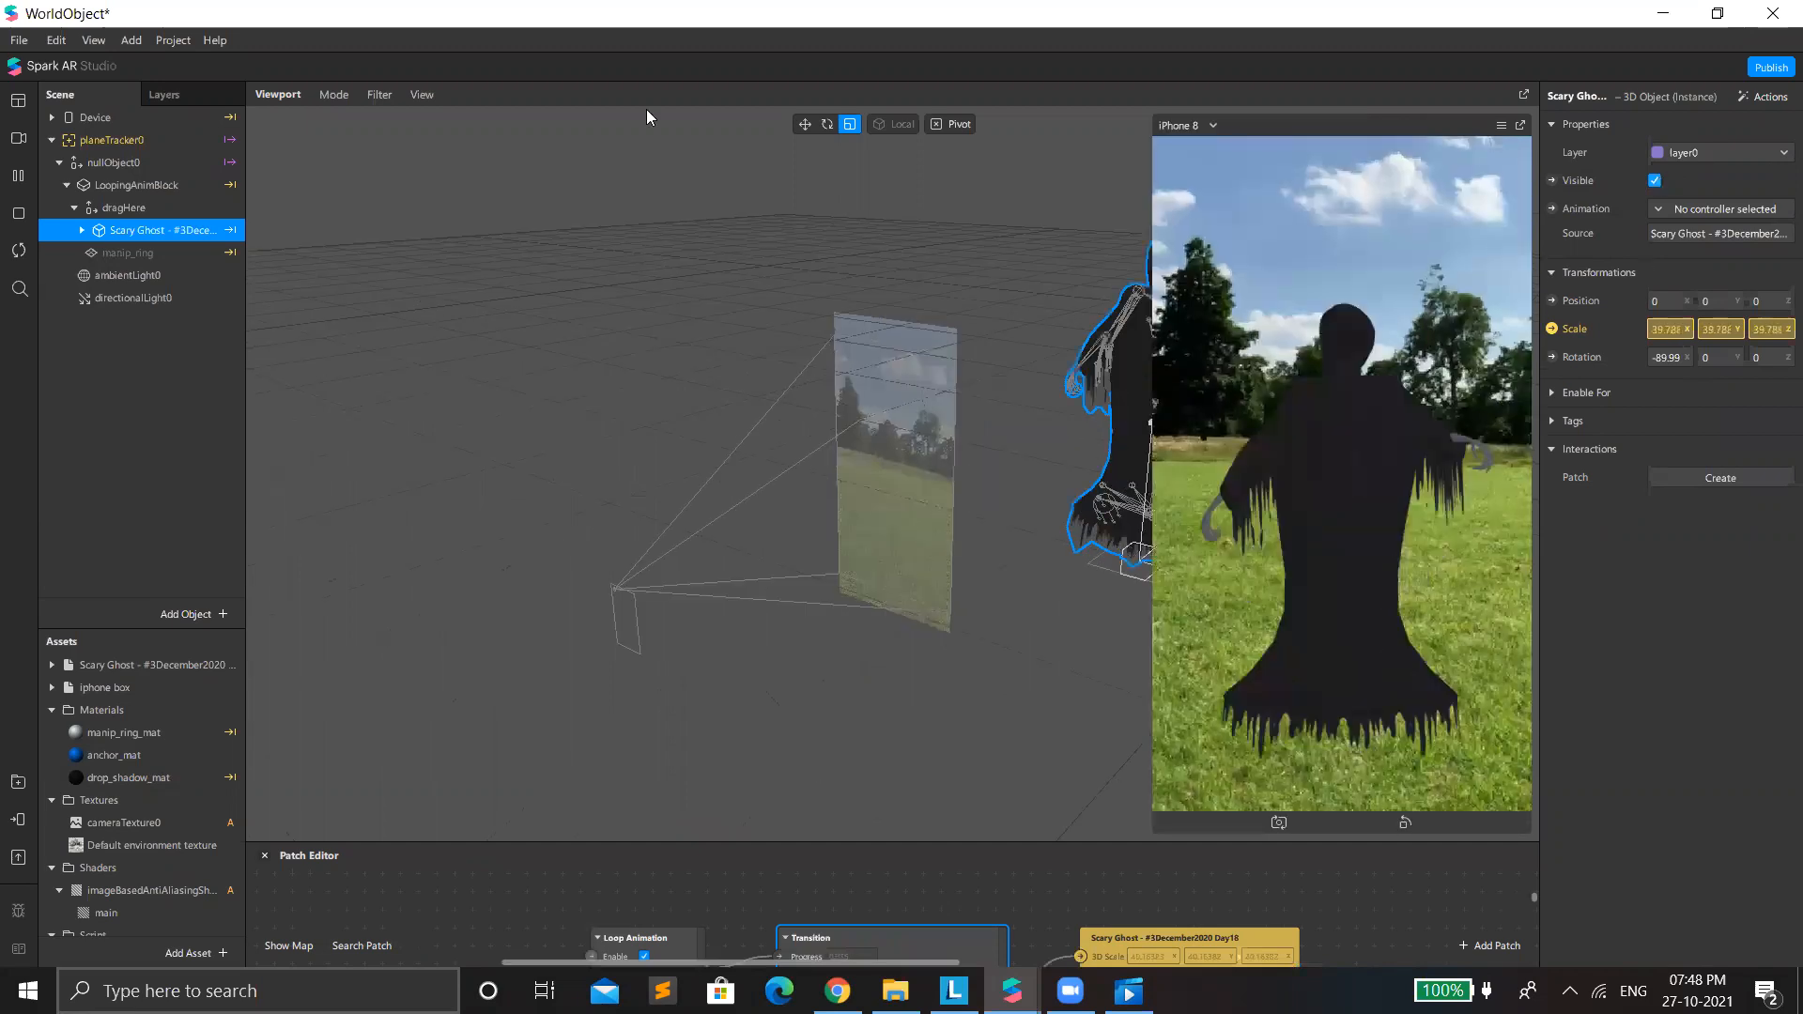
Hide the Scary Ghost and place the iphone box asset in the scene as a child of dragHere.
click(1657, 182)
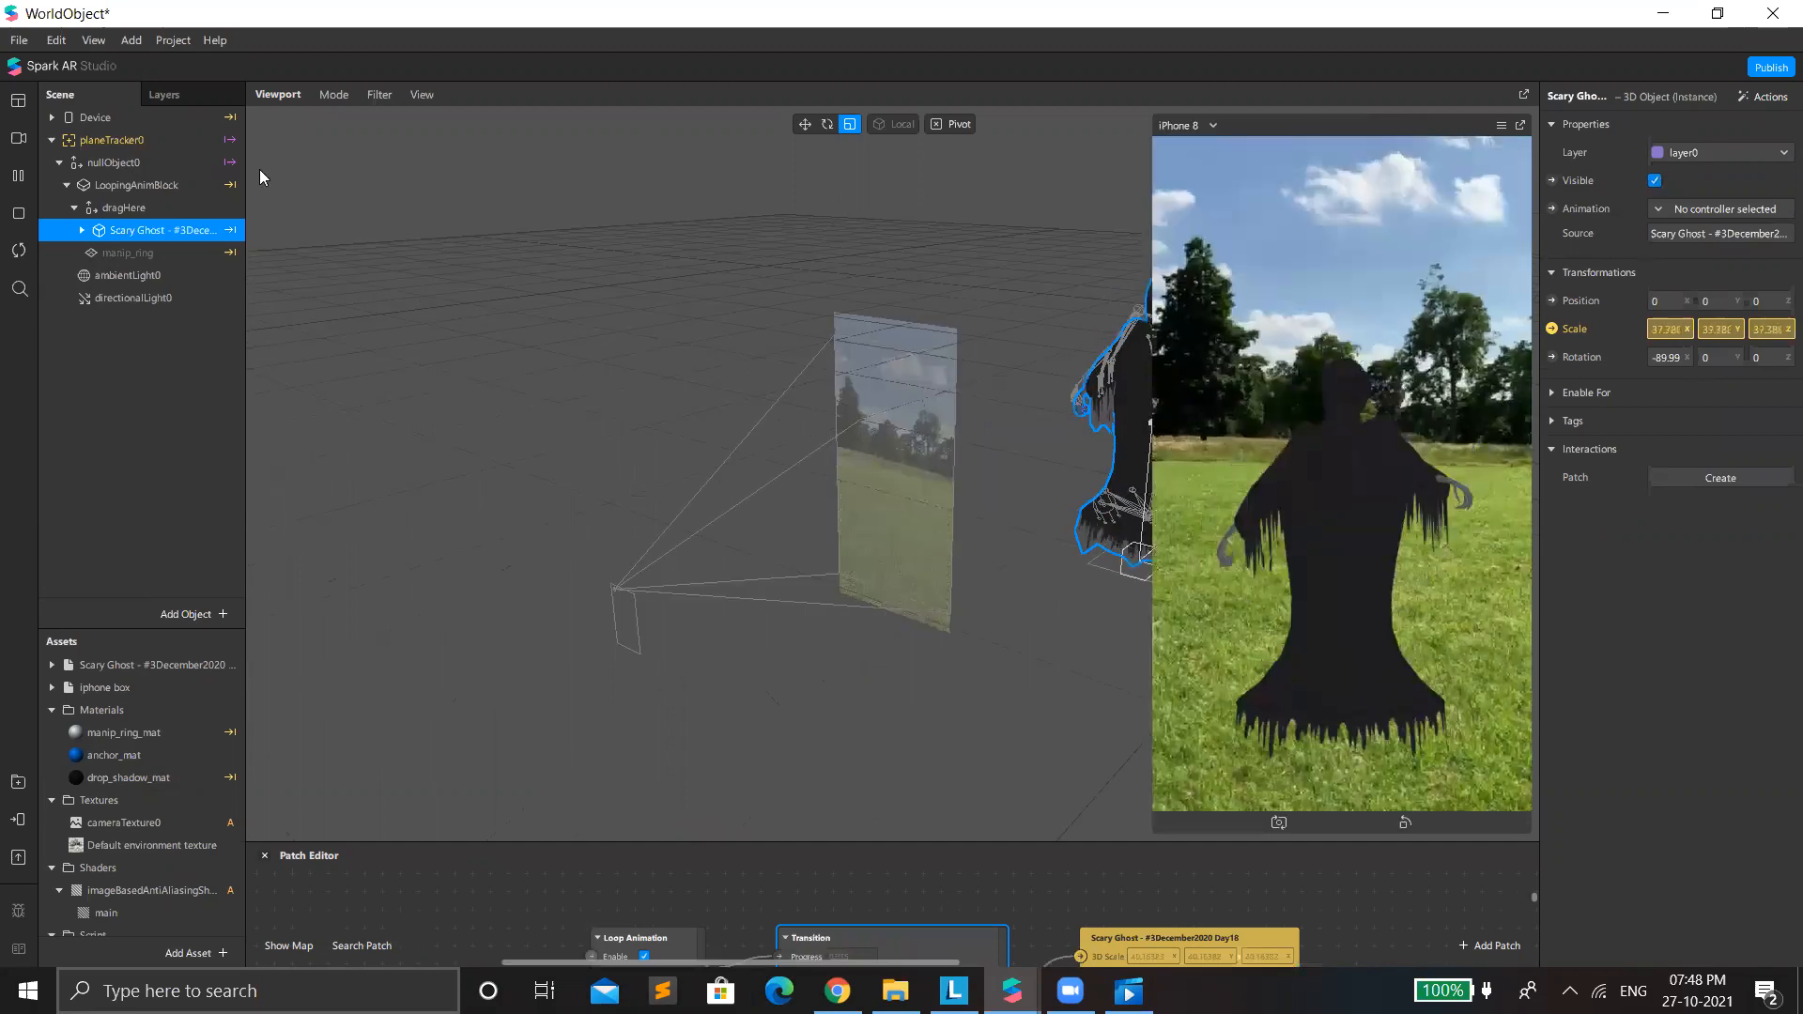
click(126, 687)
drag(125, 410, 150, 209)
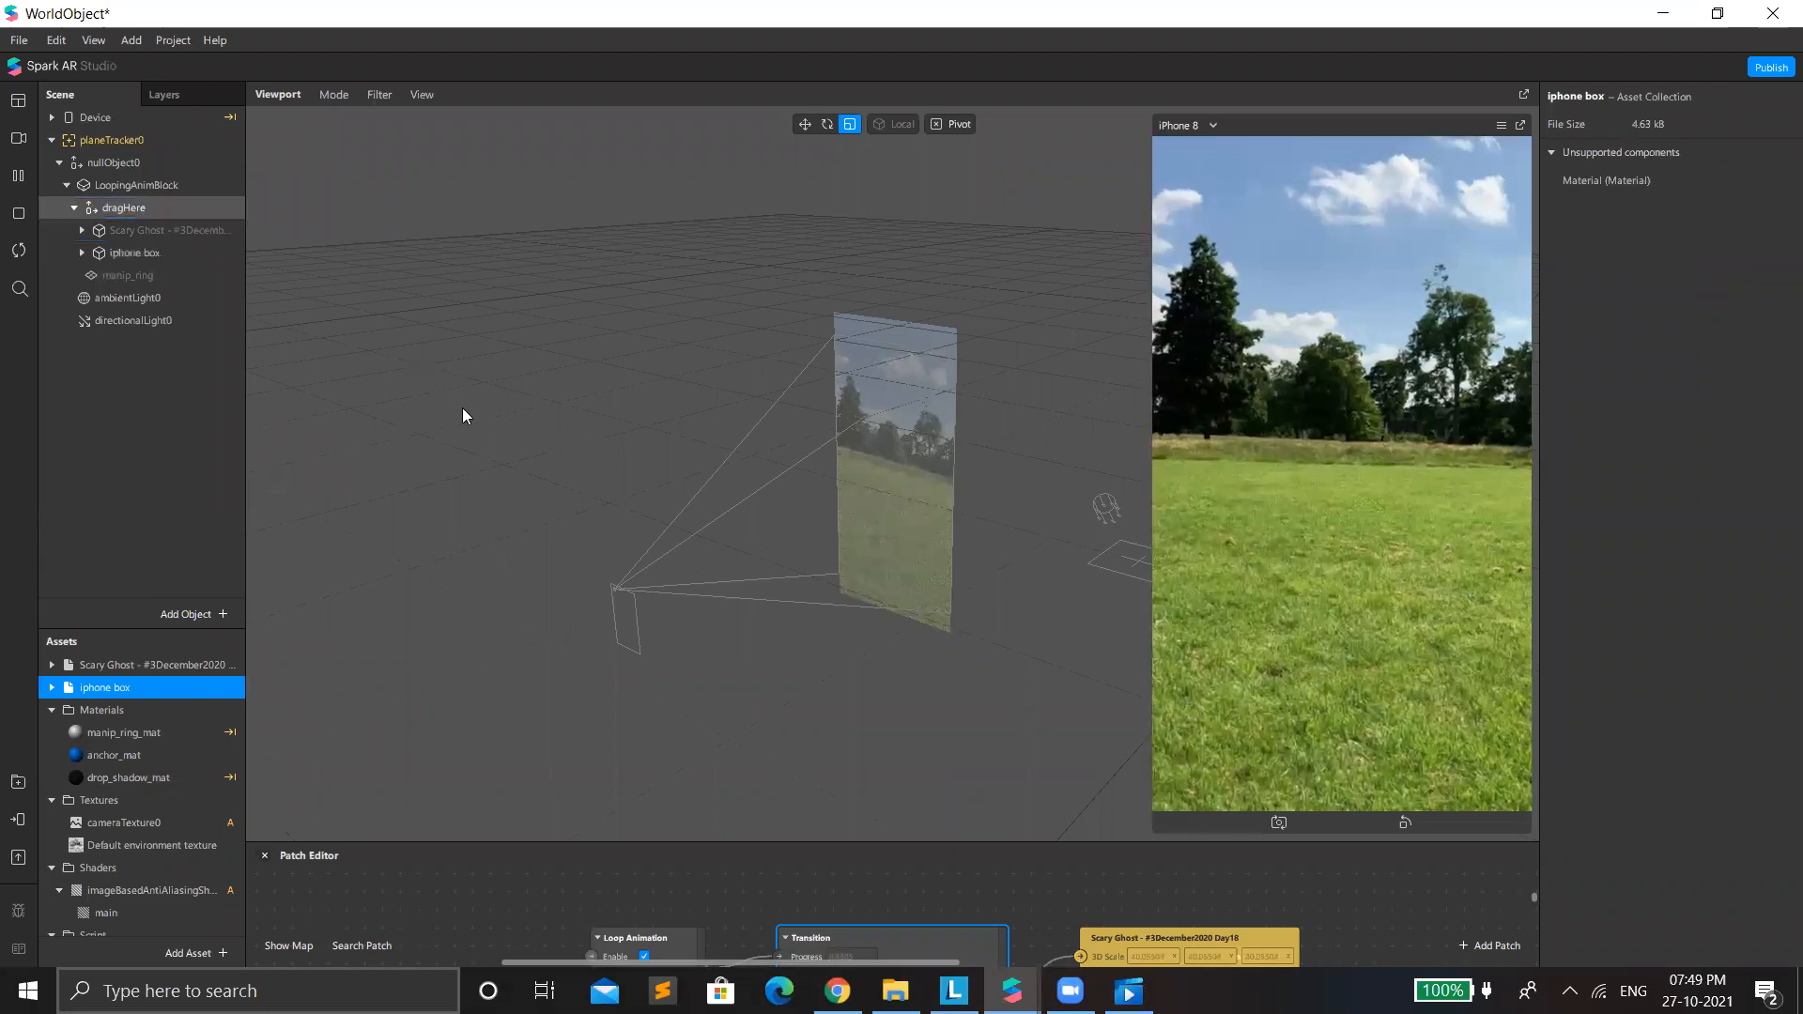
Scale the iphone box down uniformly to about 0.05.
scroll(669, 429, down, 5)
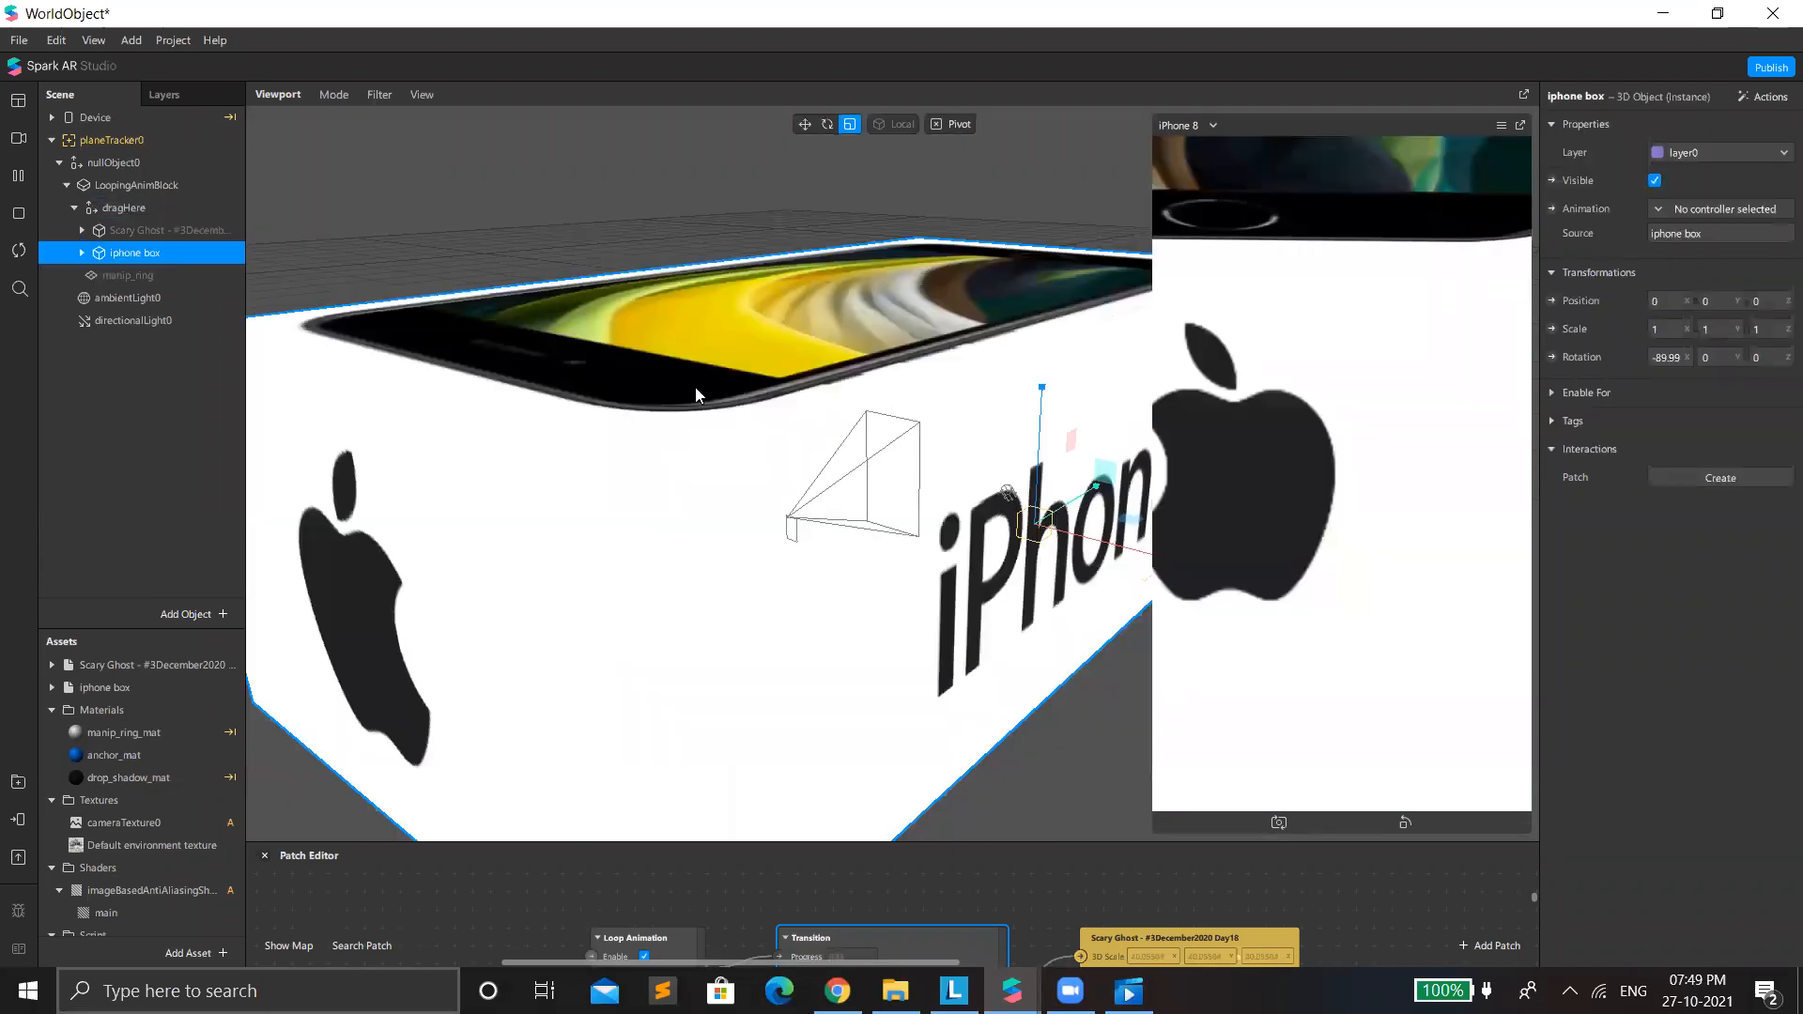
drag(994, 513, 846, 704)
drag(971, 485, 972, 487)
drag(512, 781, 563, 748)
drag(990, 516, 890, 674)
scroll(933, 556, up, 4)
Move the iphone box to about -0.17, 0.11, 0.03 and rotate it to about -40 degrees around Y.
key(w)
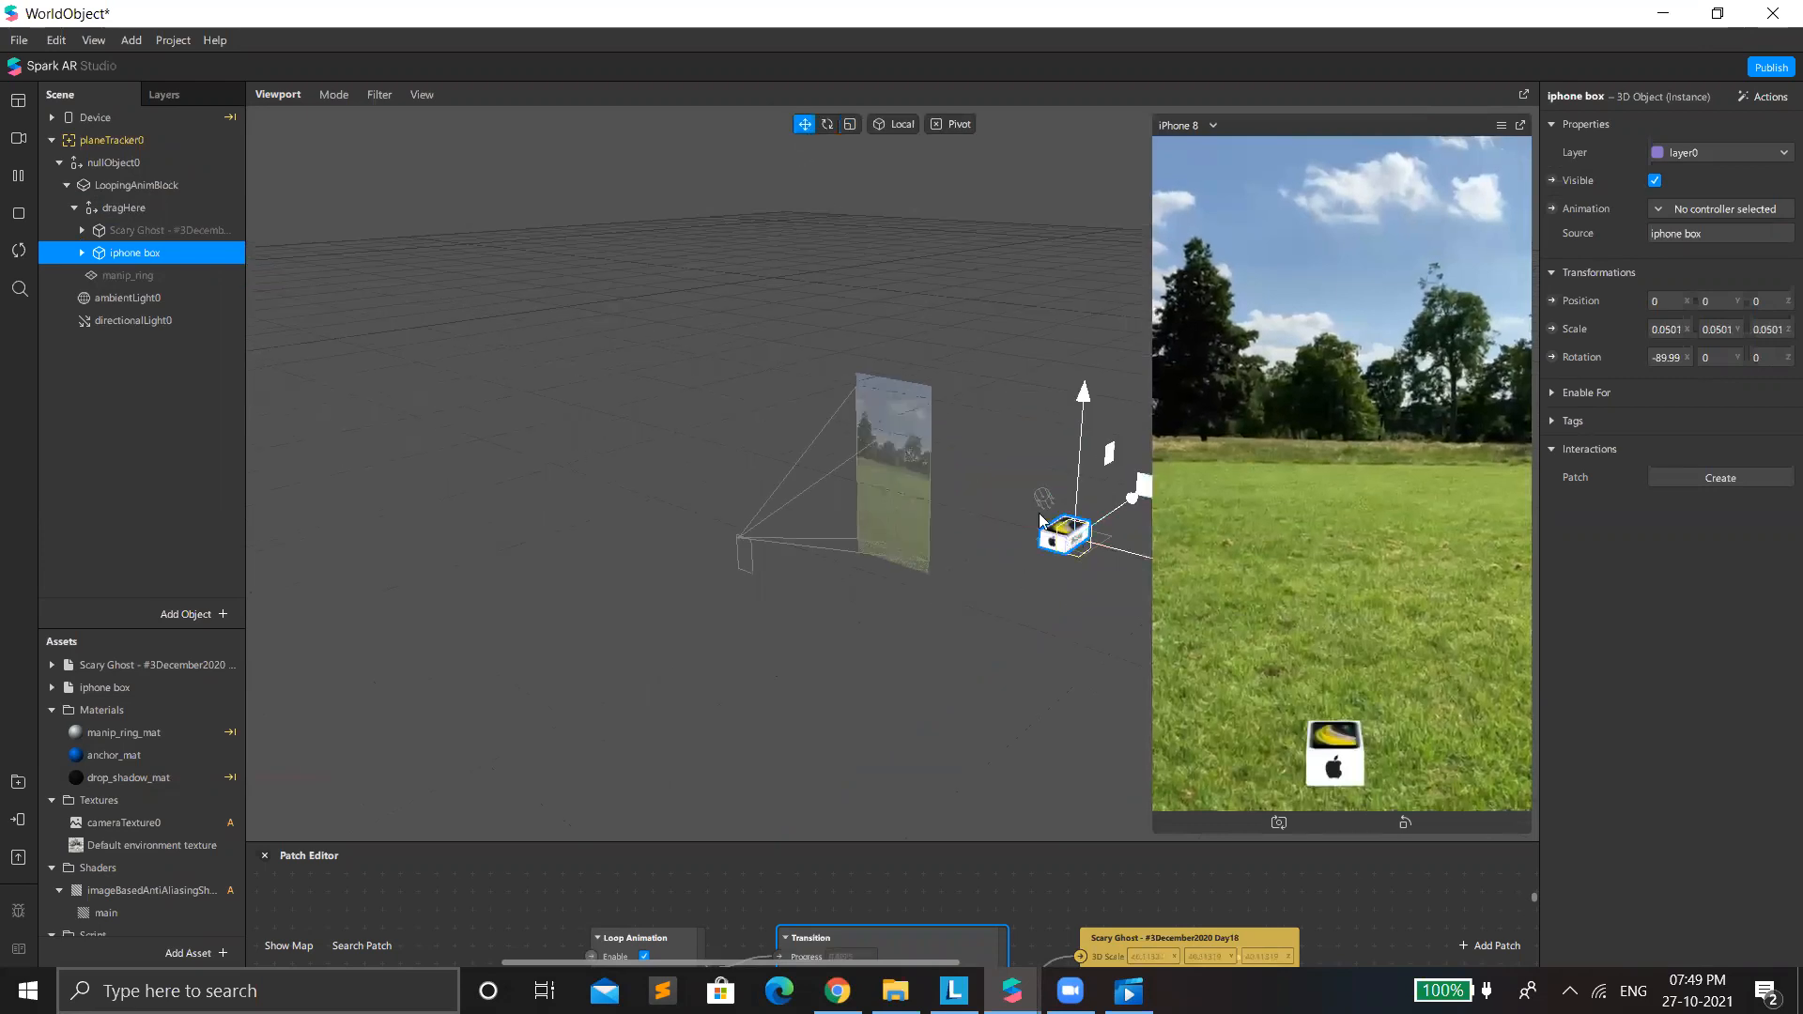
drag(1040, 513, 1023, 502)
key(e)
drag(1045, 550, 1067, 563)
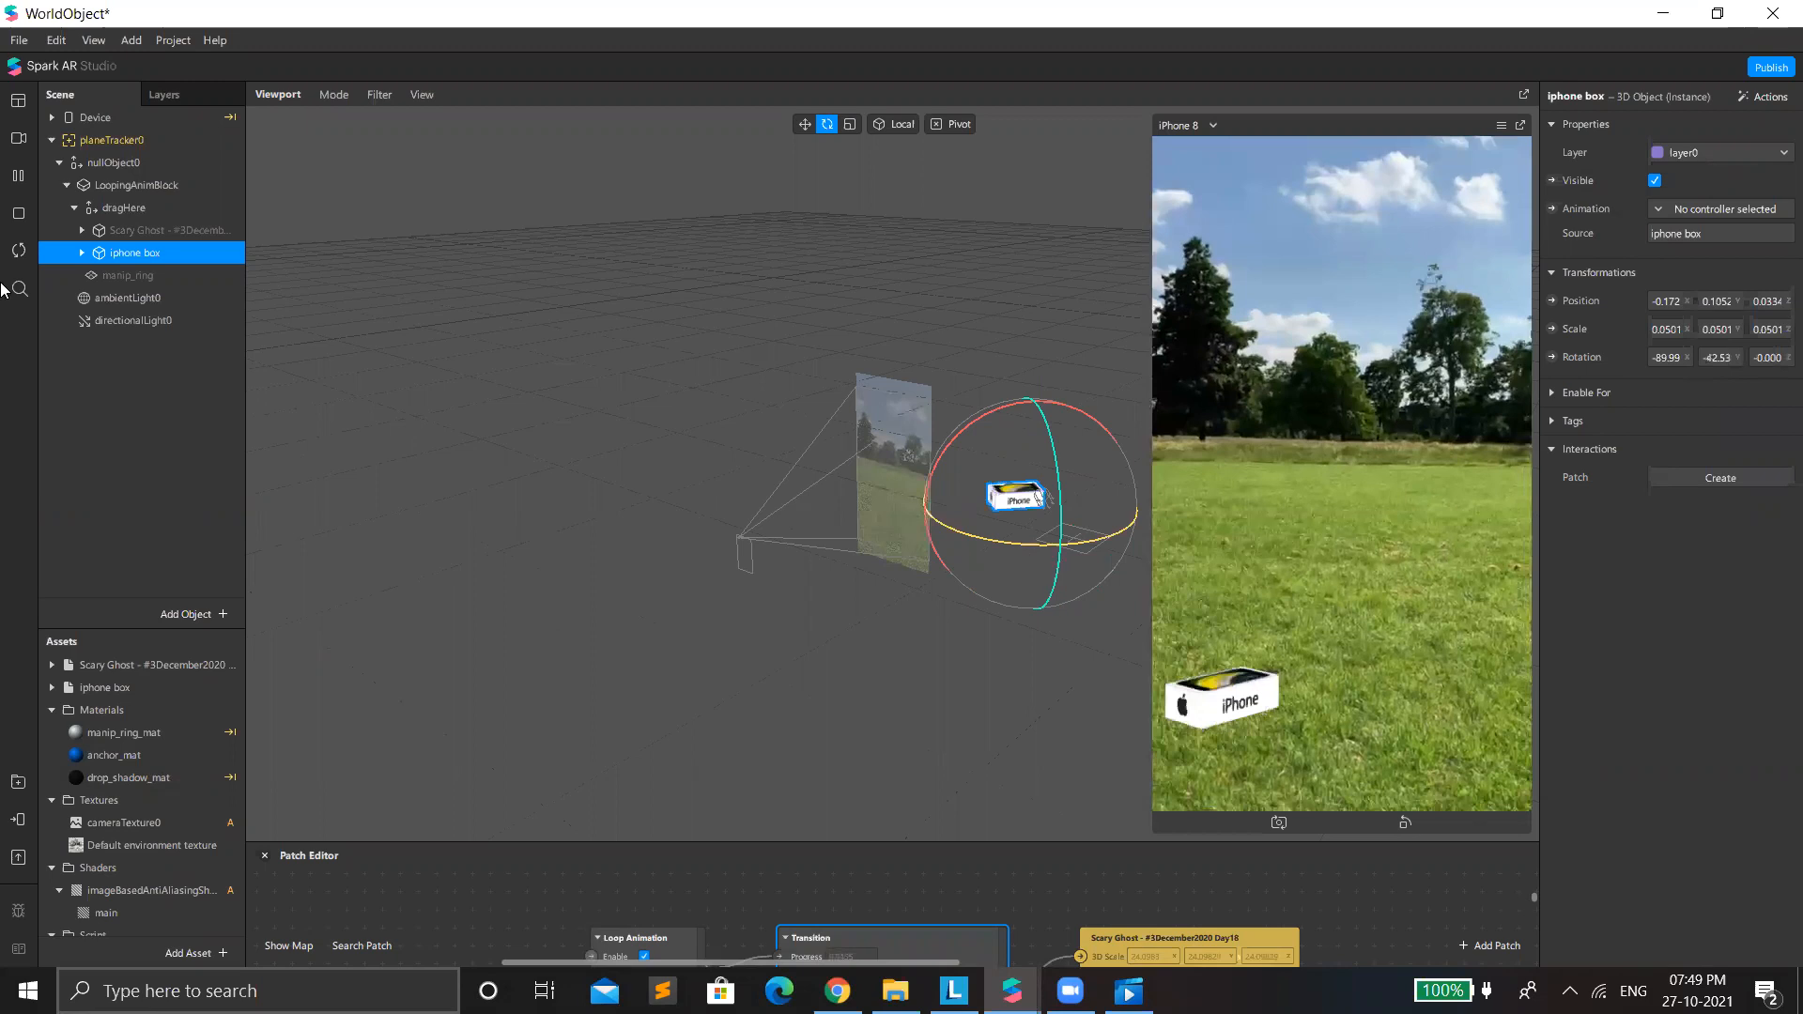
Switch the simulation to the indoor table video and close the WorldObject project, discarding its changes.
click(81, 341)
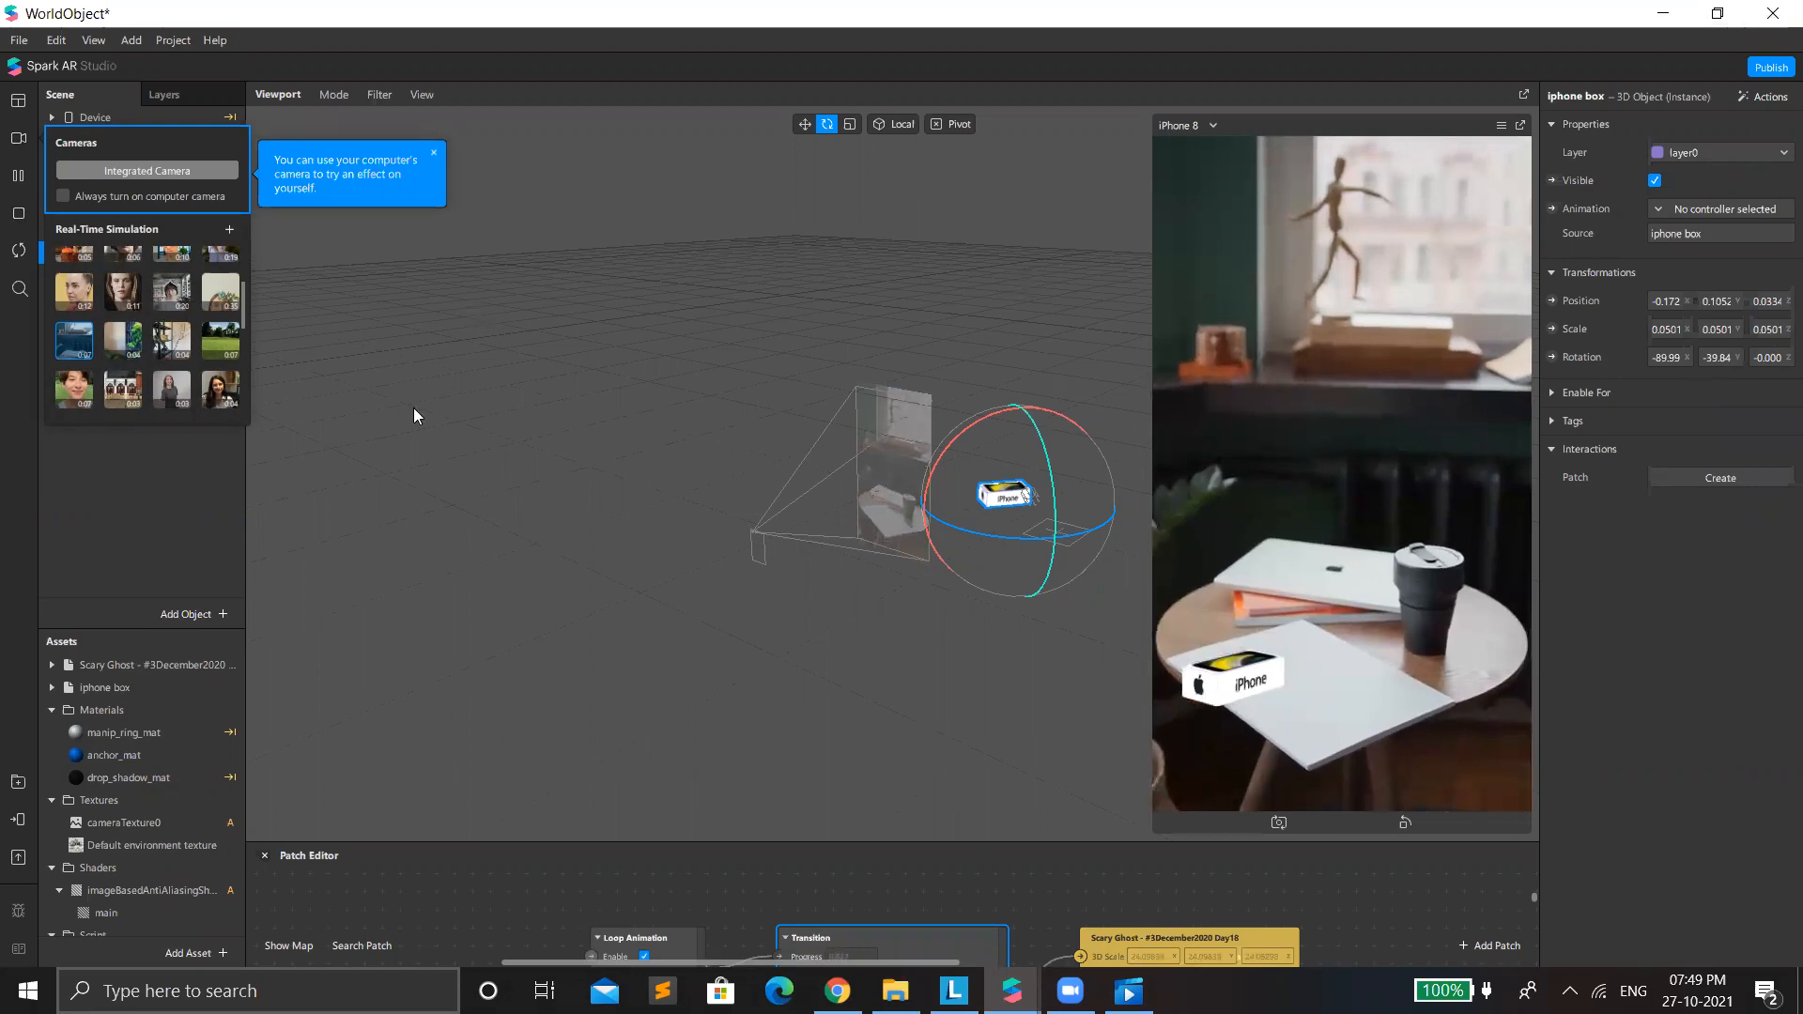
click(1773, 15)
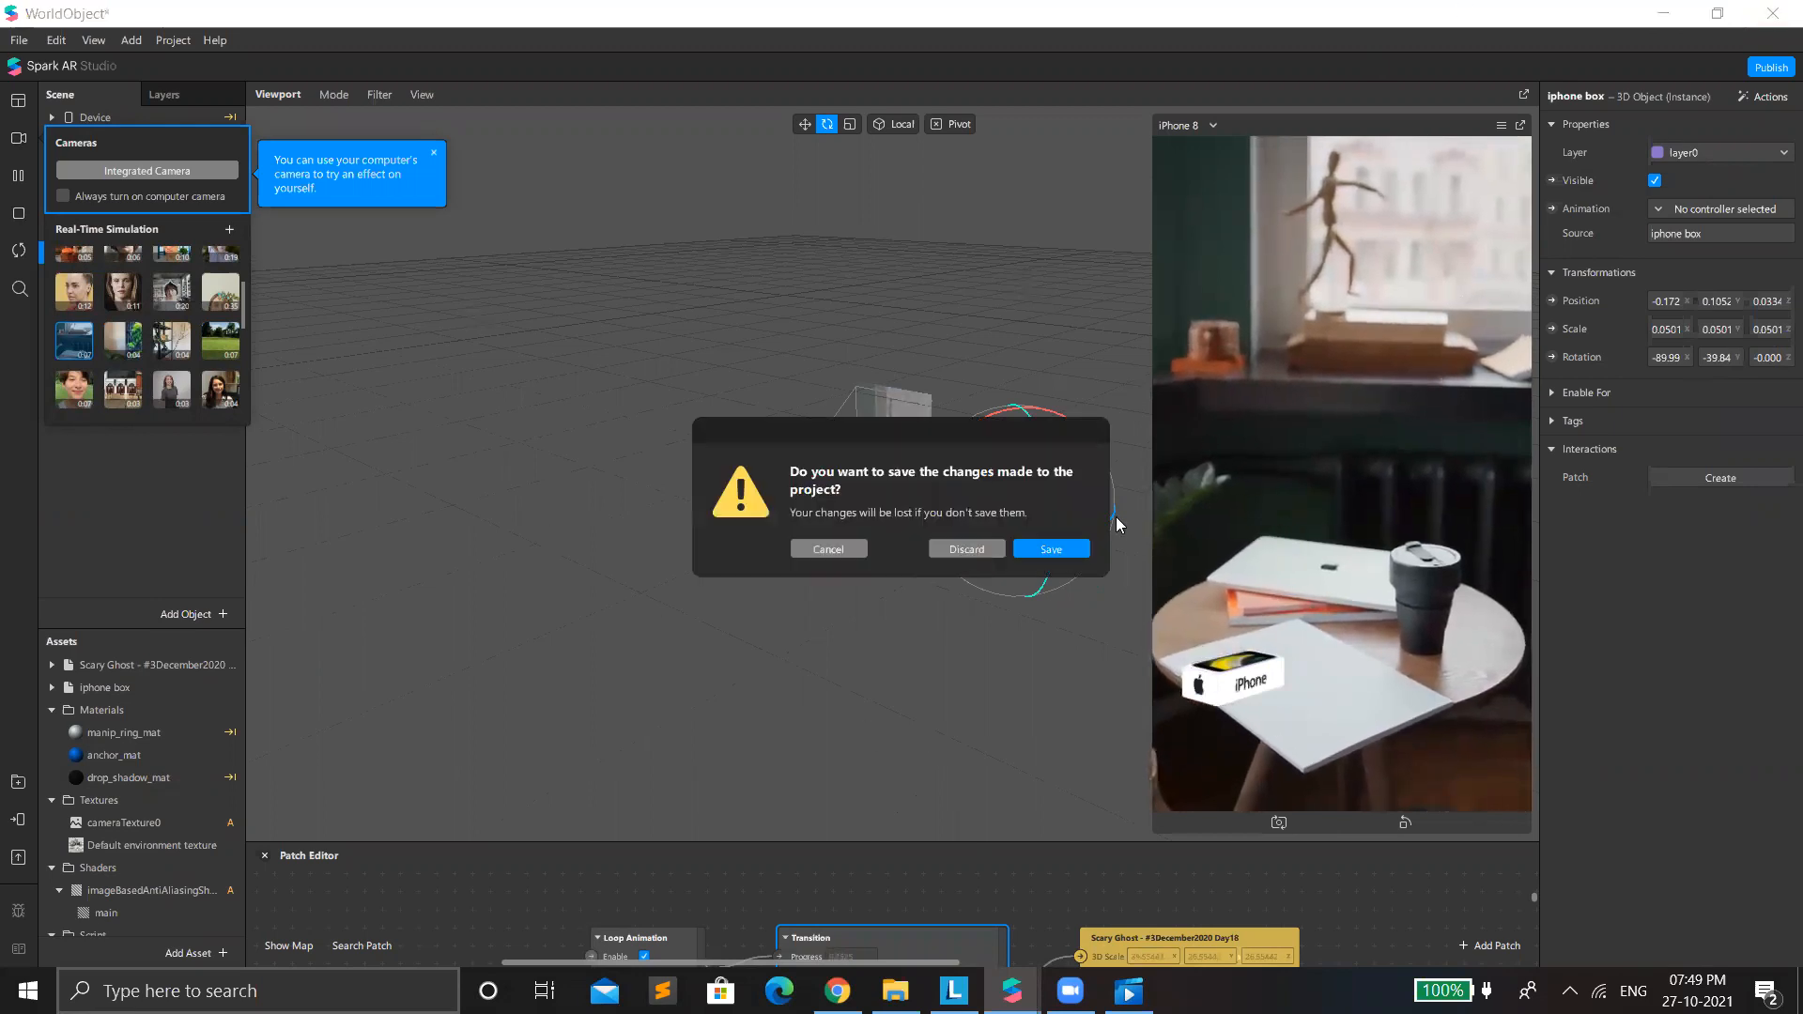
click(966, 551)
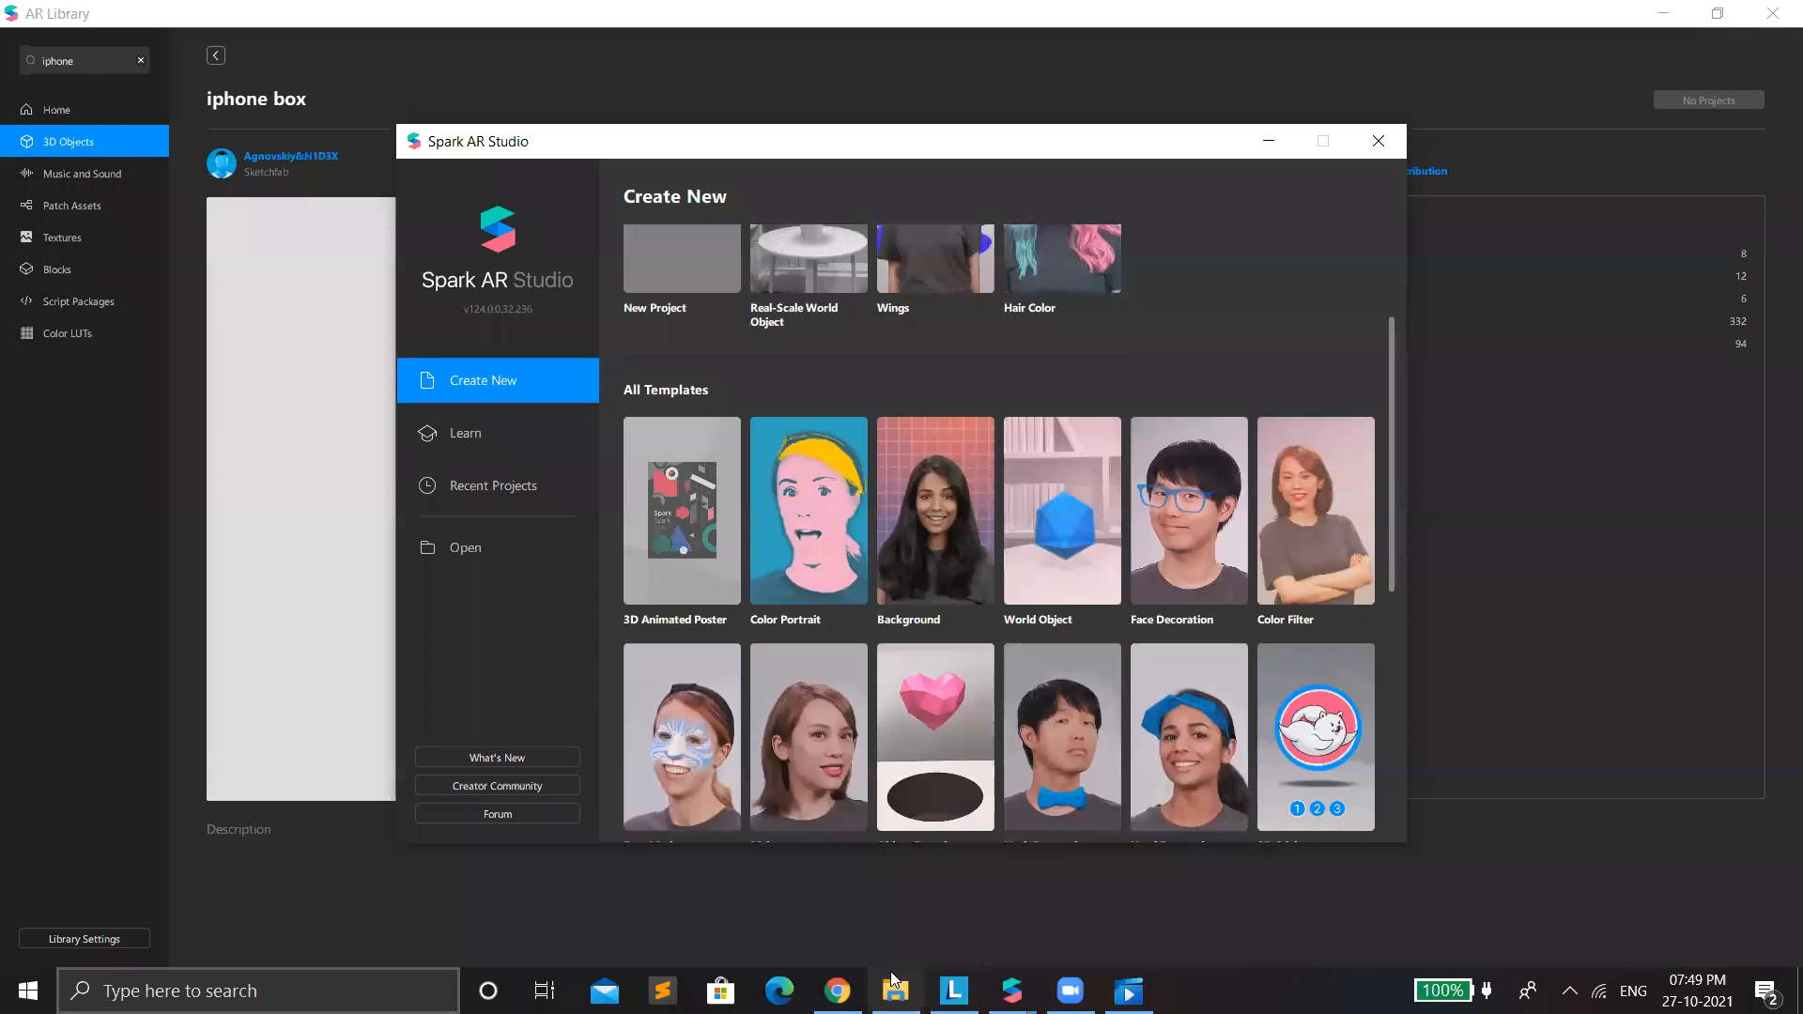
Minimize the Spark AR Studio start window, AR Library, Films & TV and the Downloads folder.
click(838, 990)
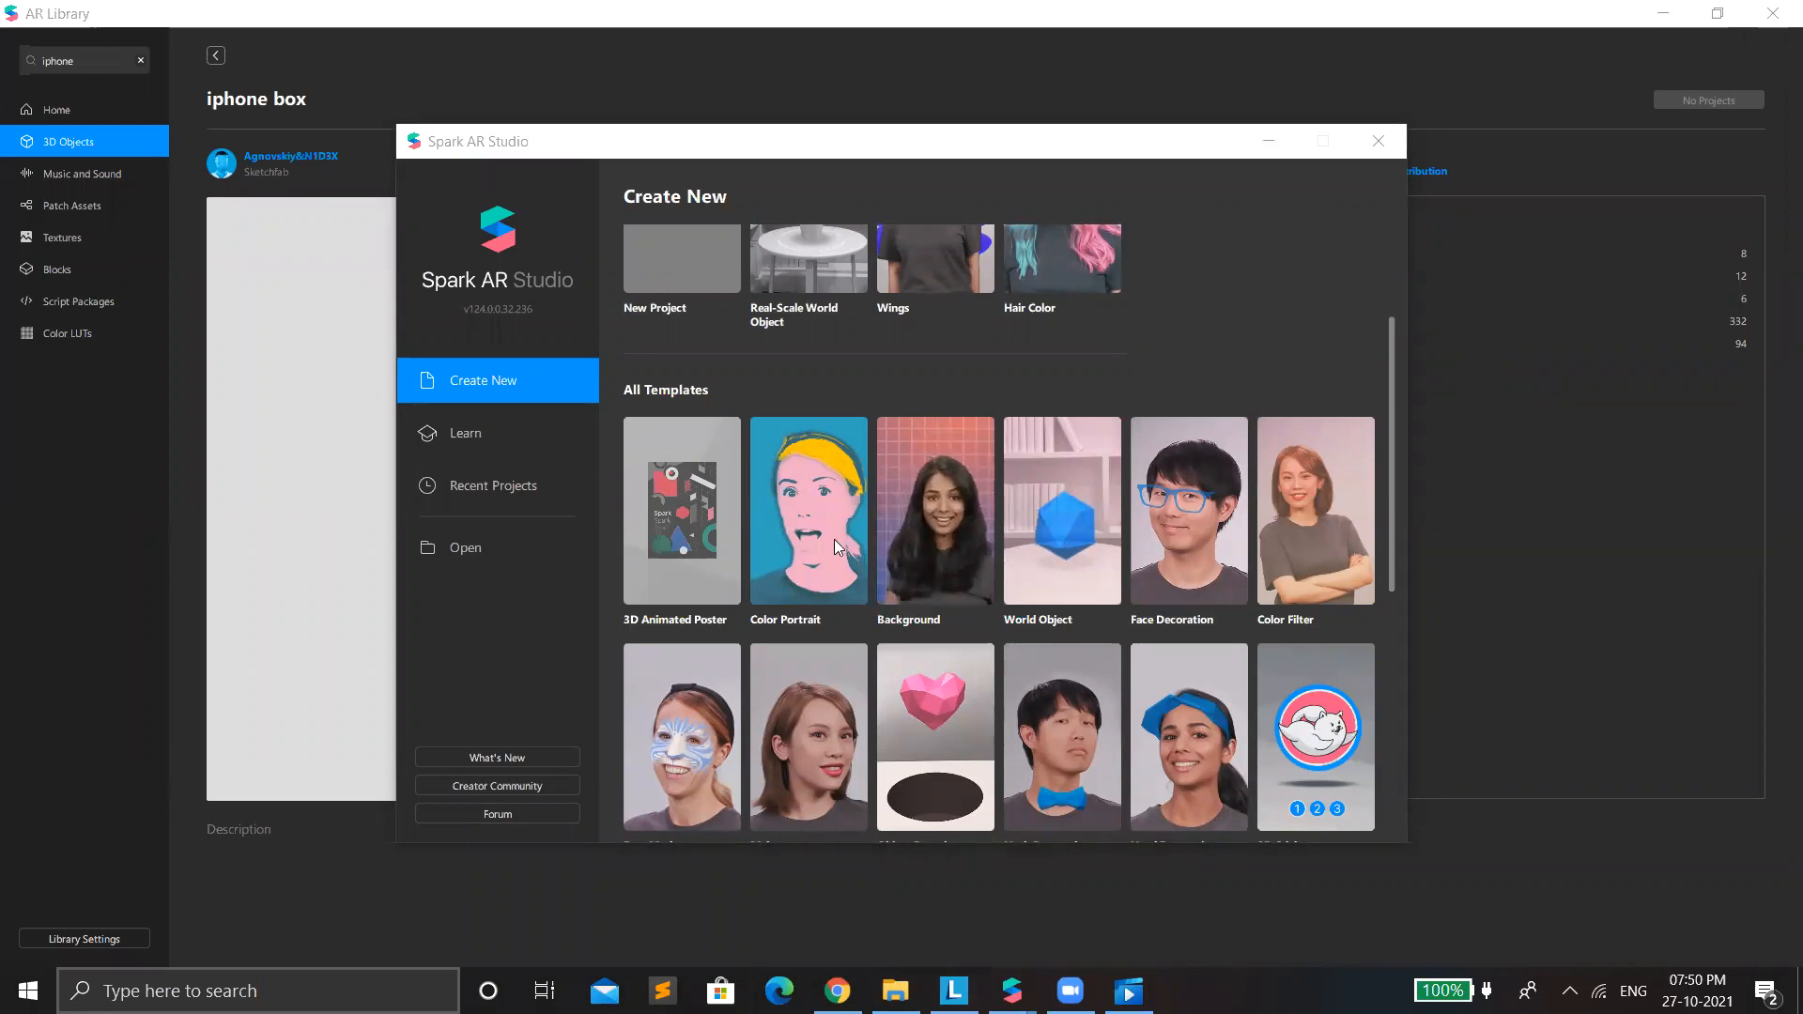
click(1269, 145)
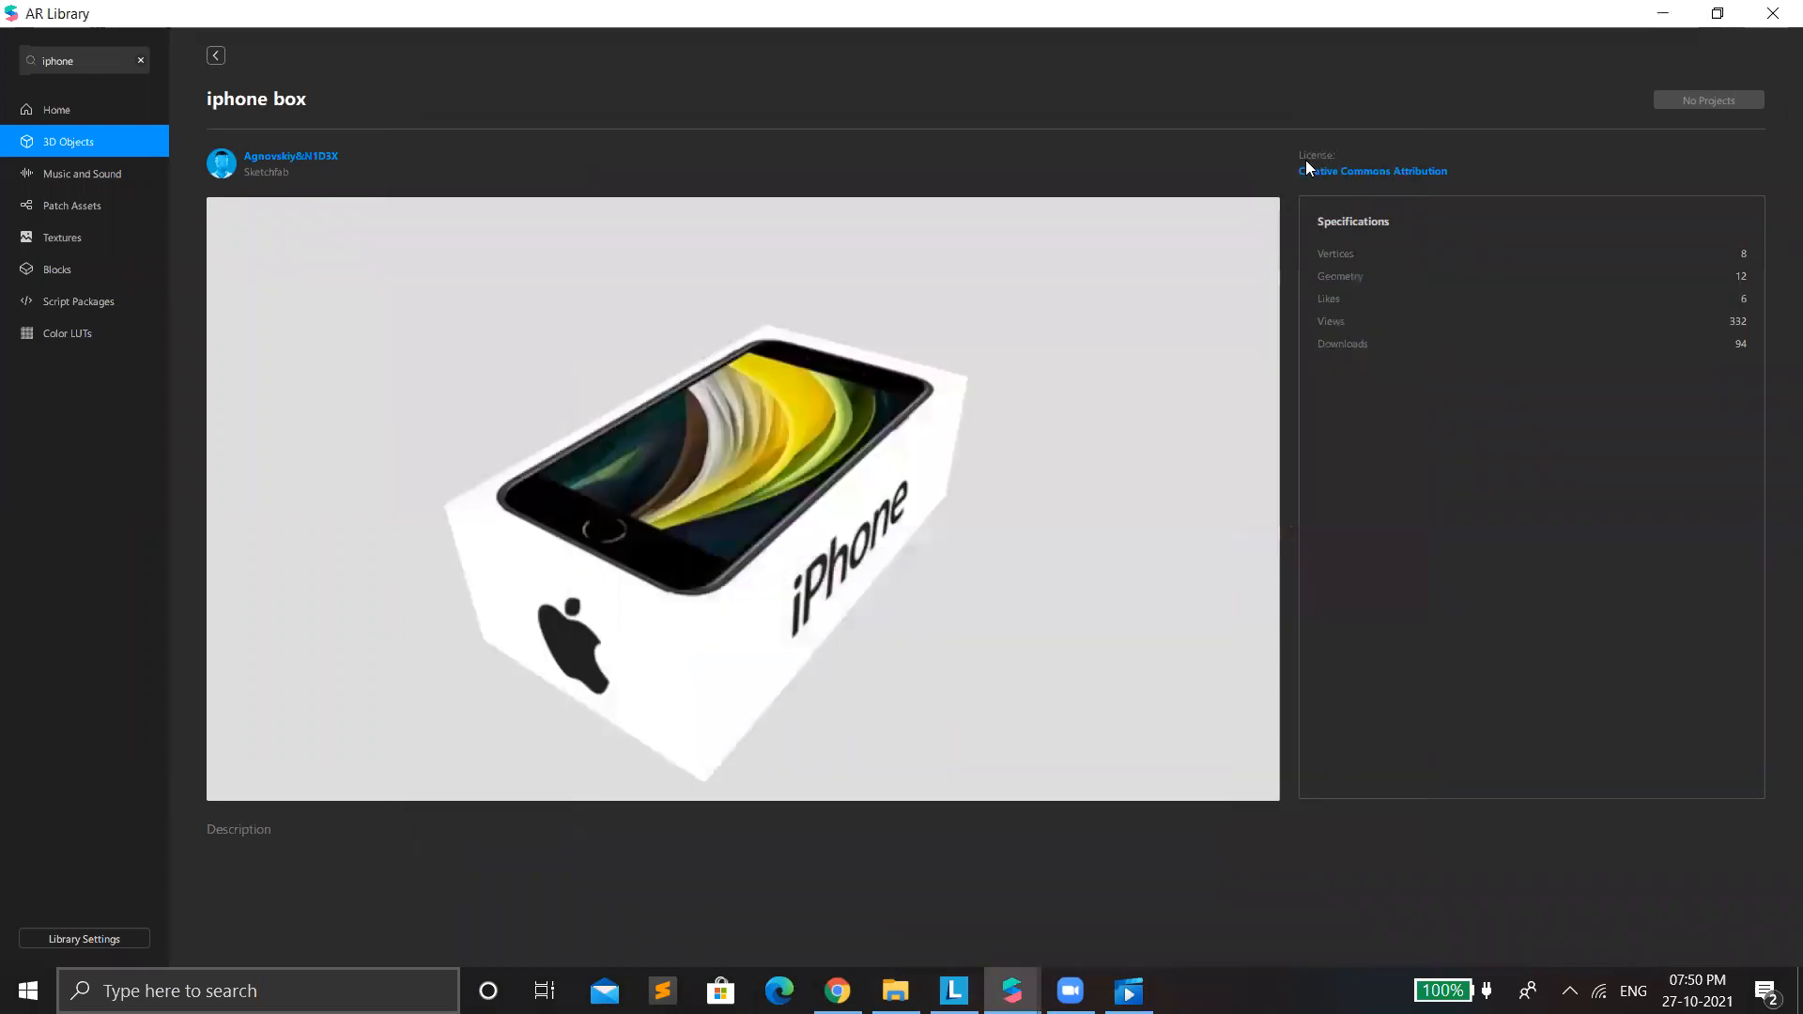
click(1673, 15)
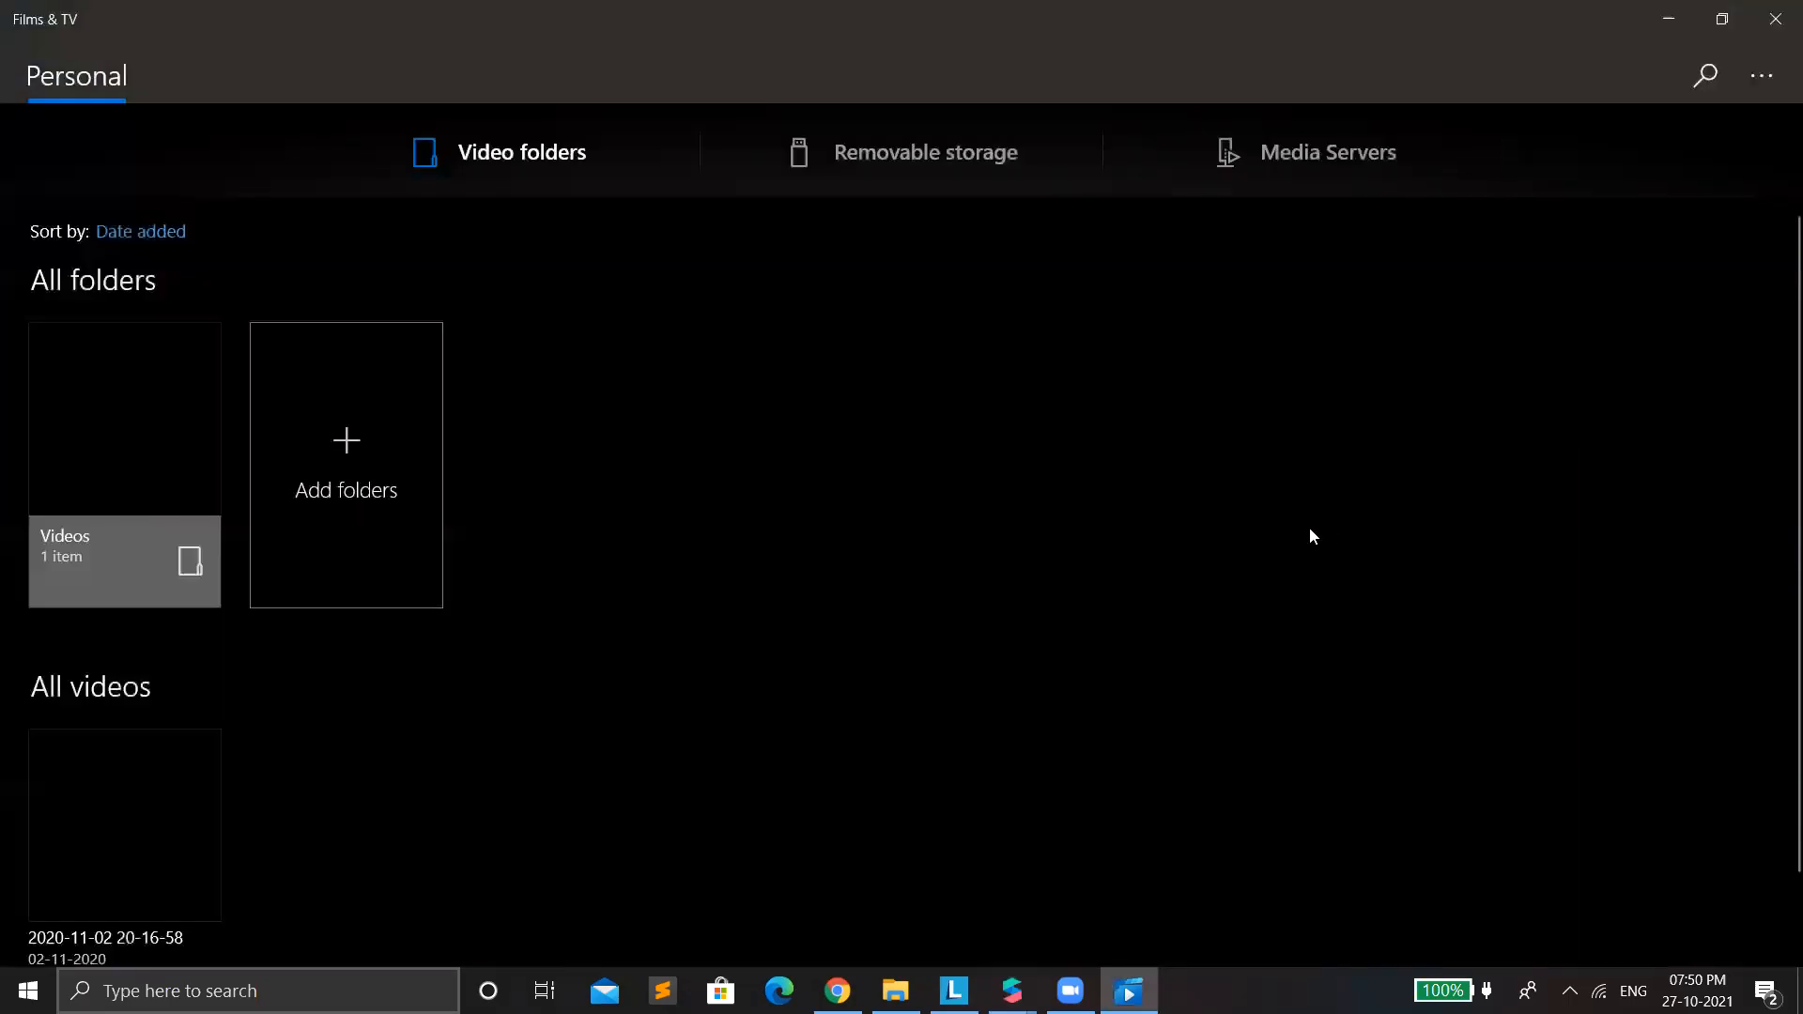
click(1669, 19)
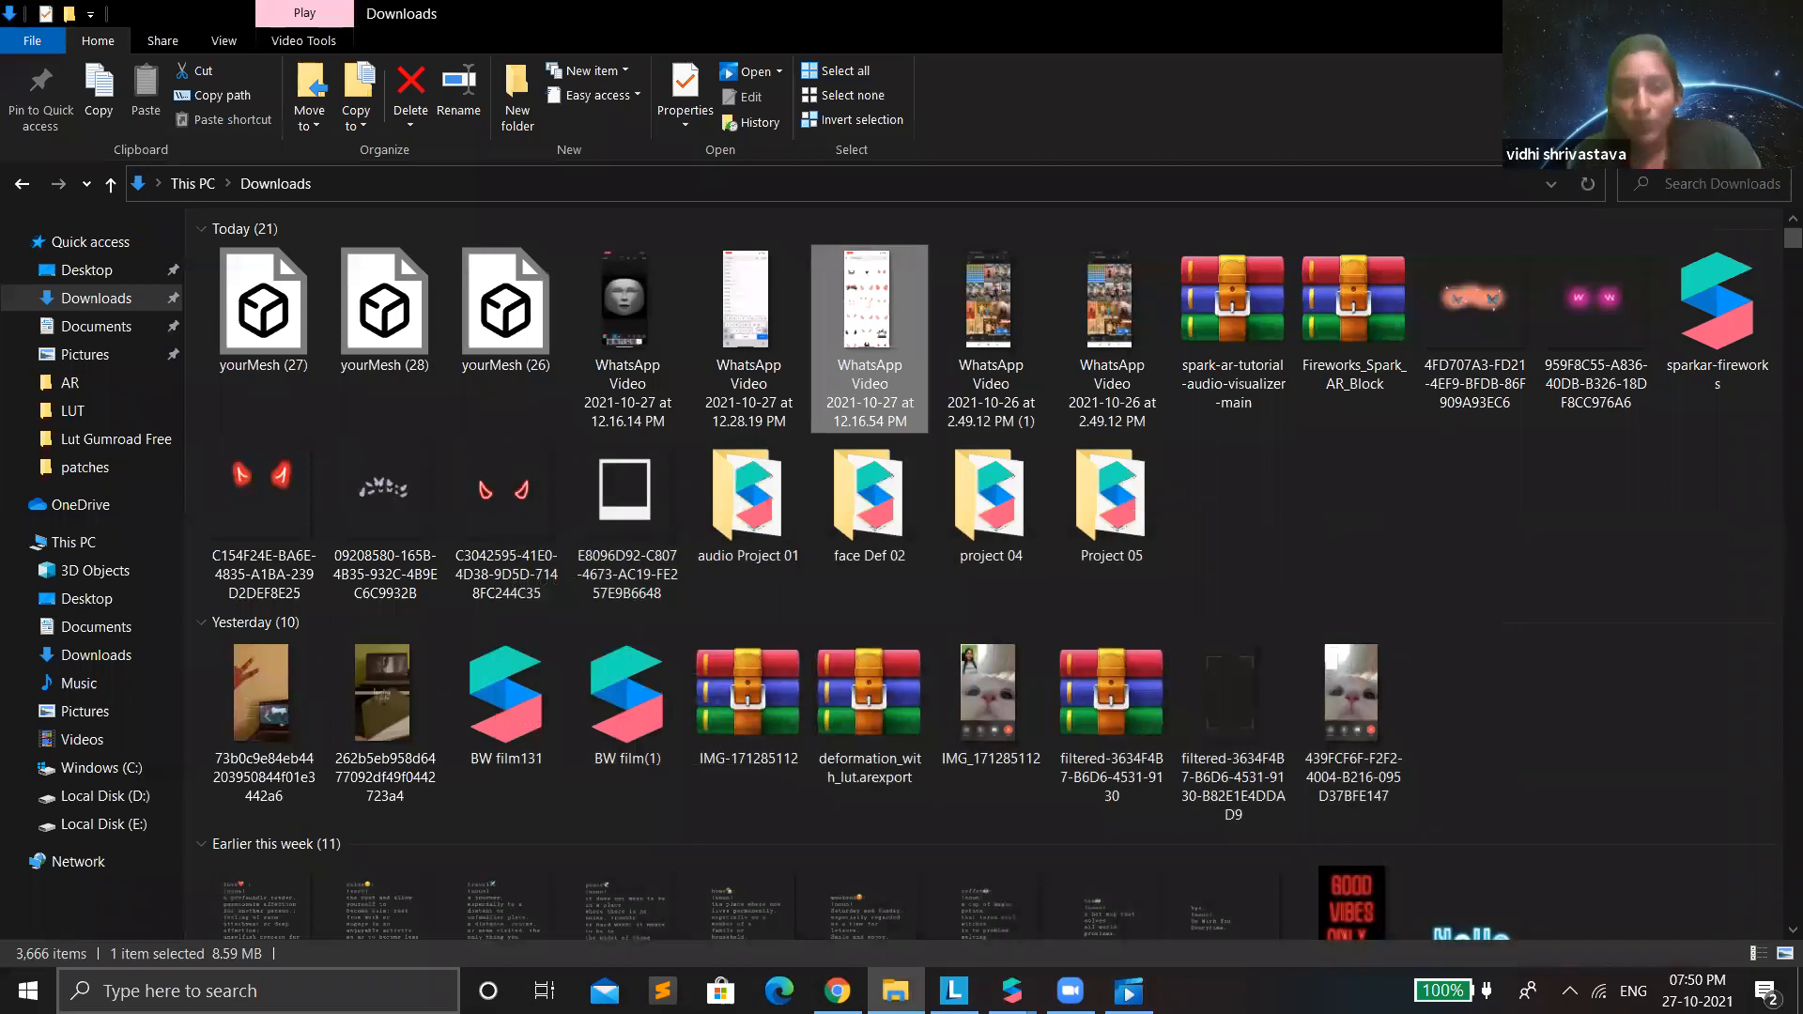
click(1670, 17)
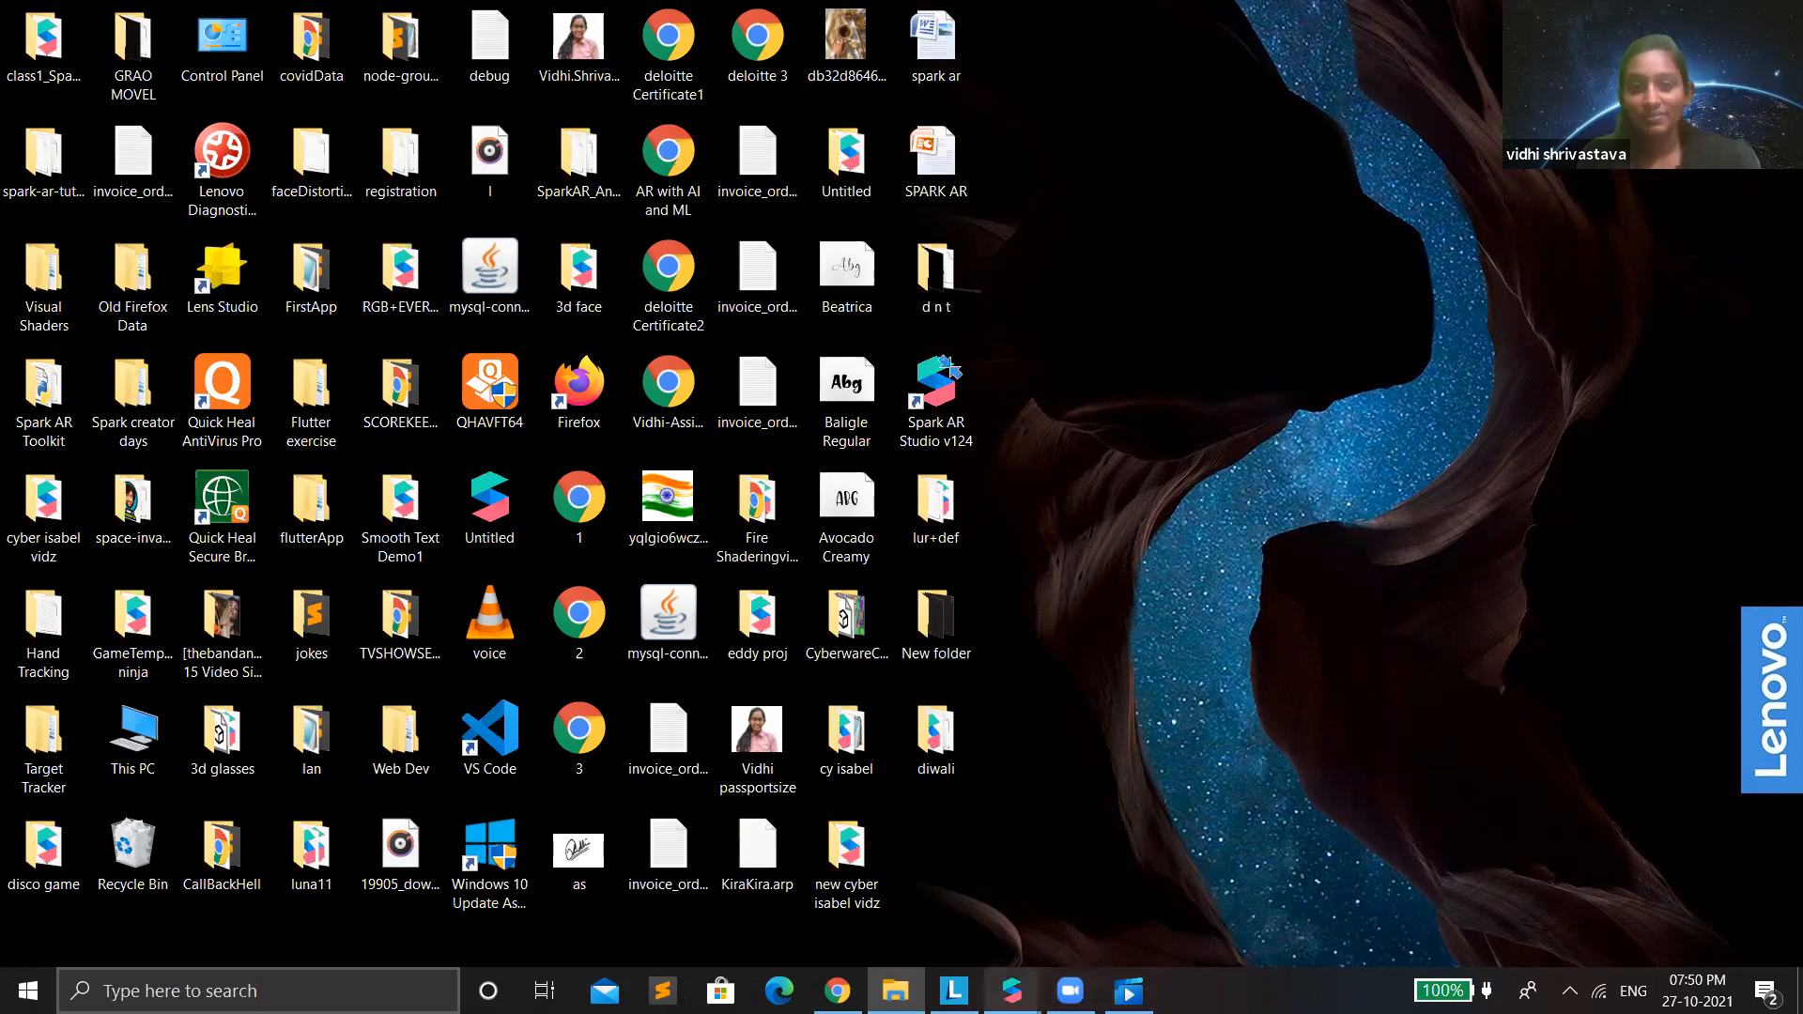
mouse_move(1012, 991)
click(1101, 900)
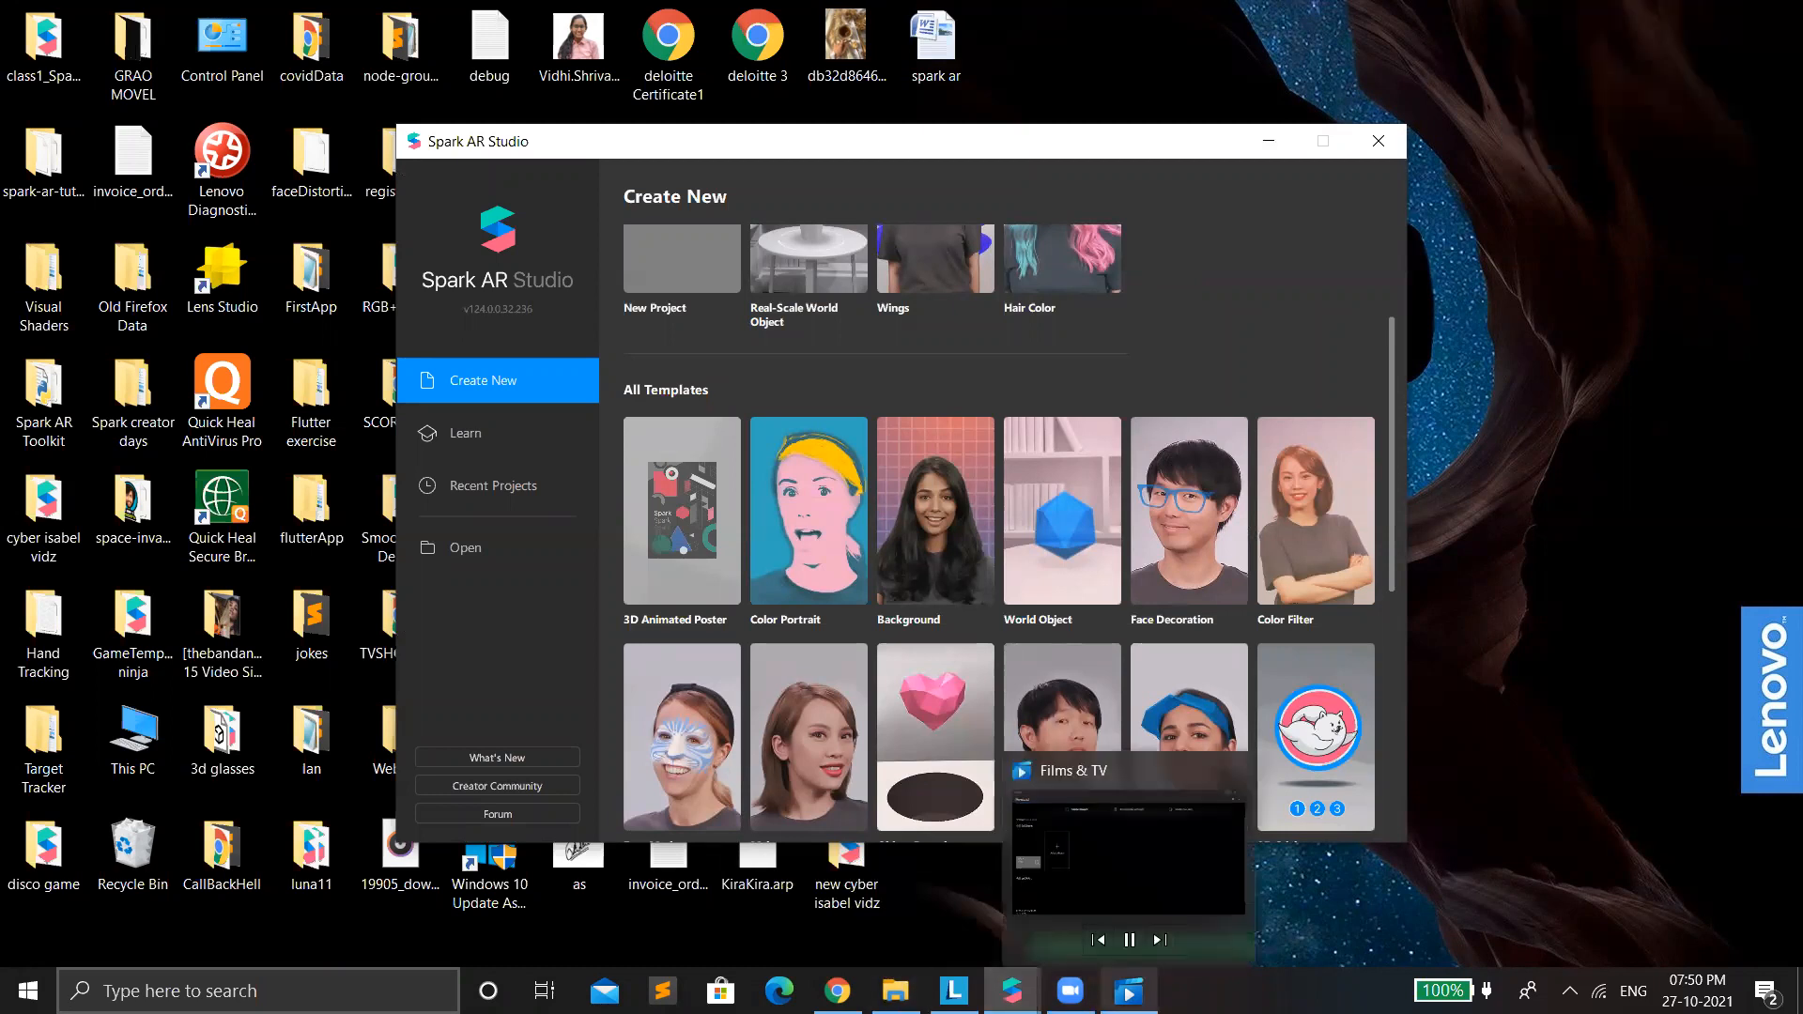
click(1458, 813)
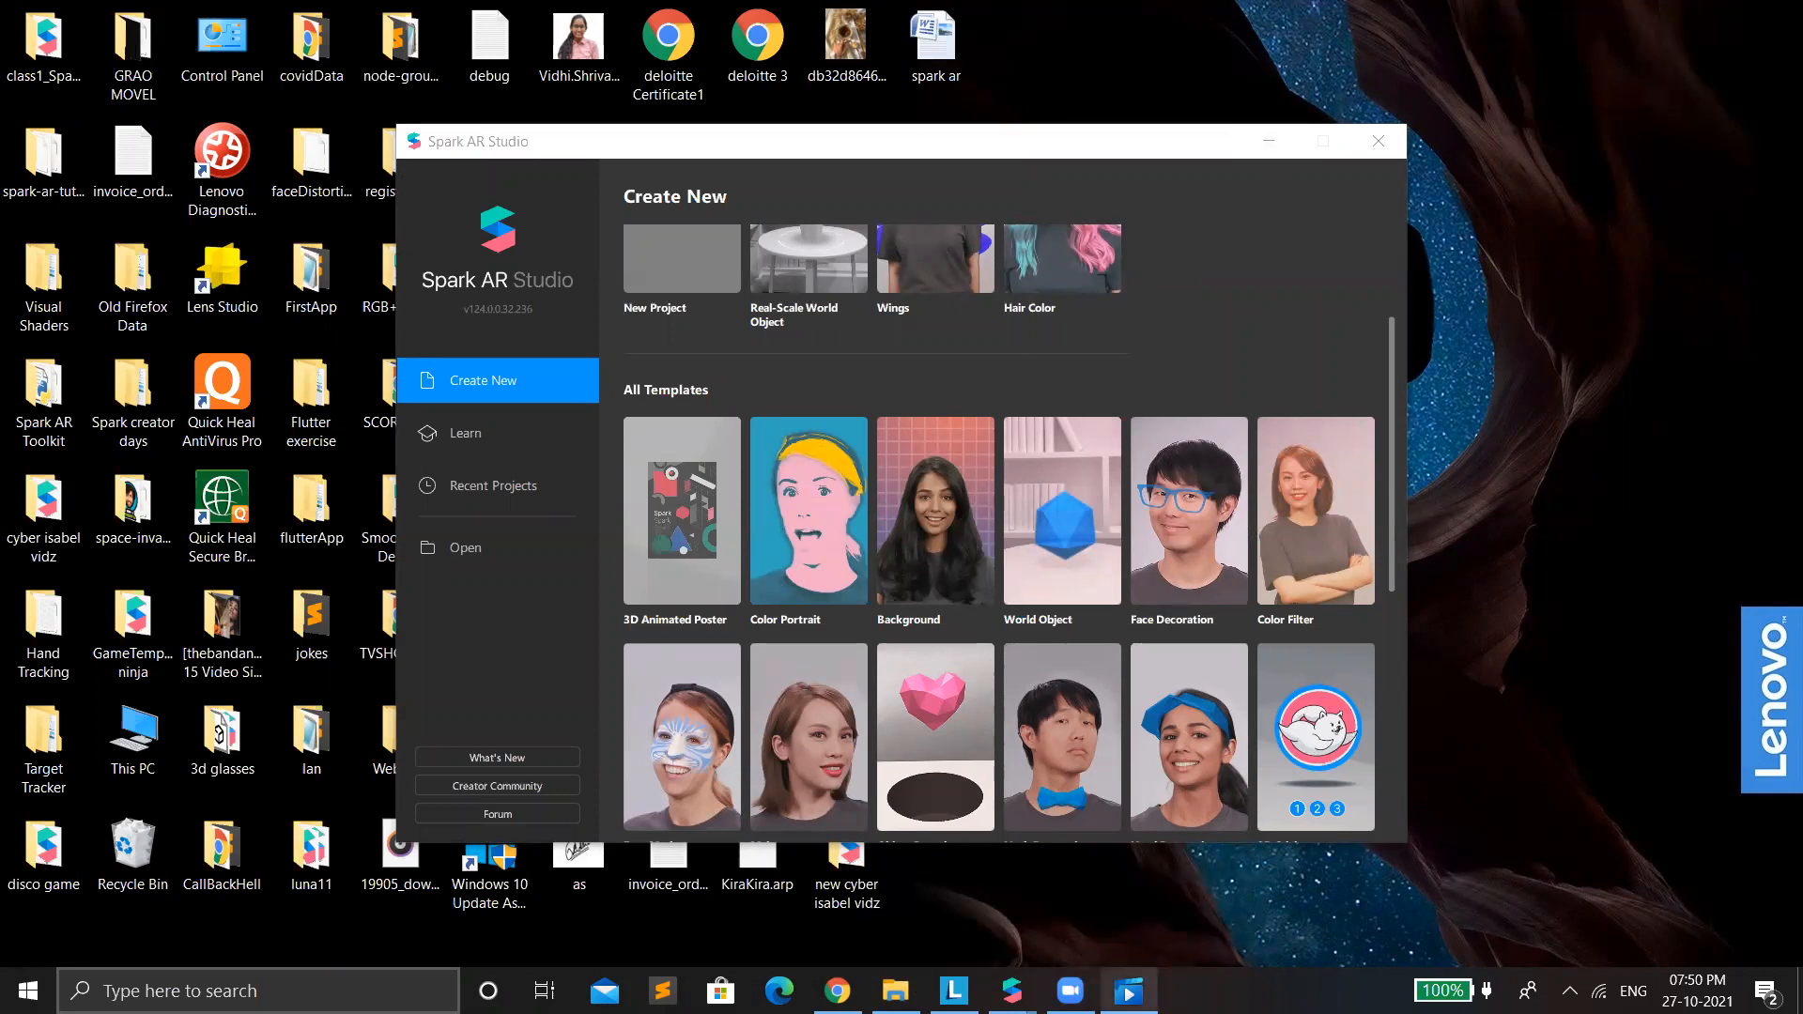
mouse_move(1128, 991)
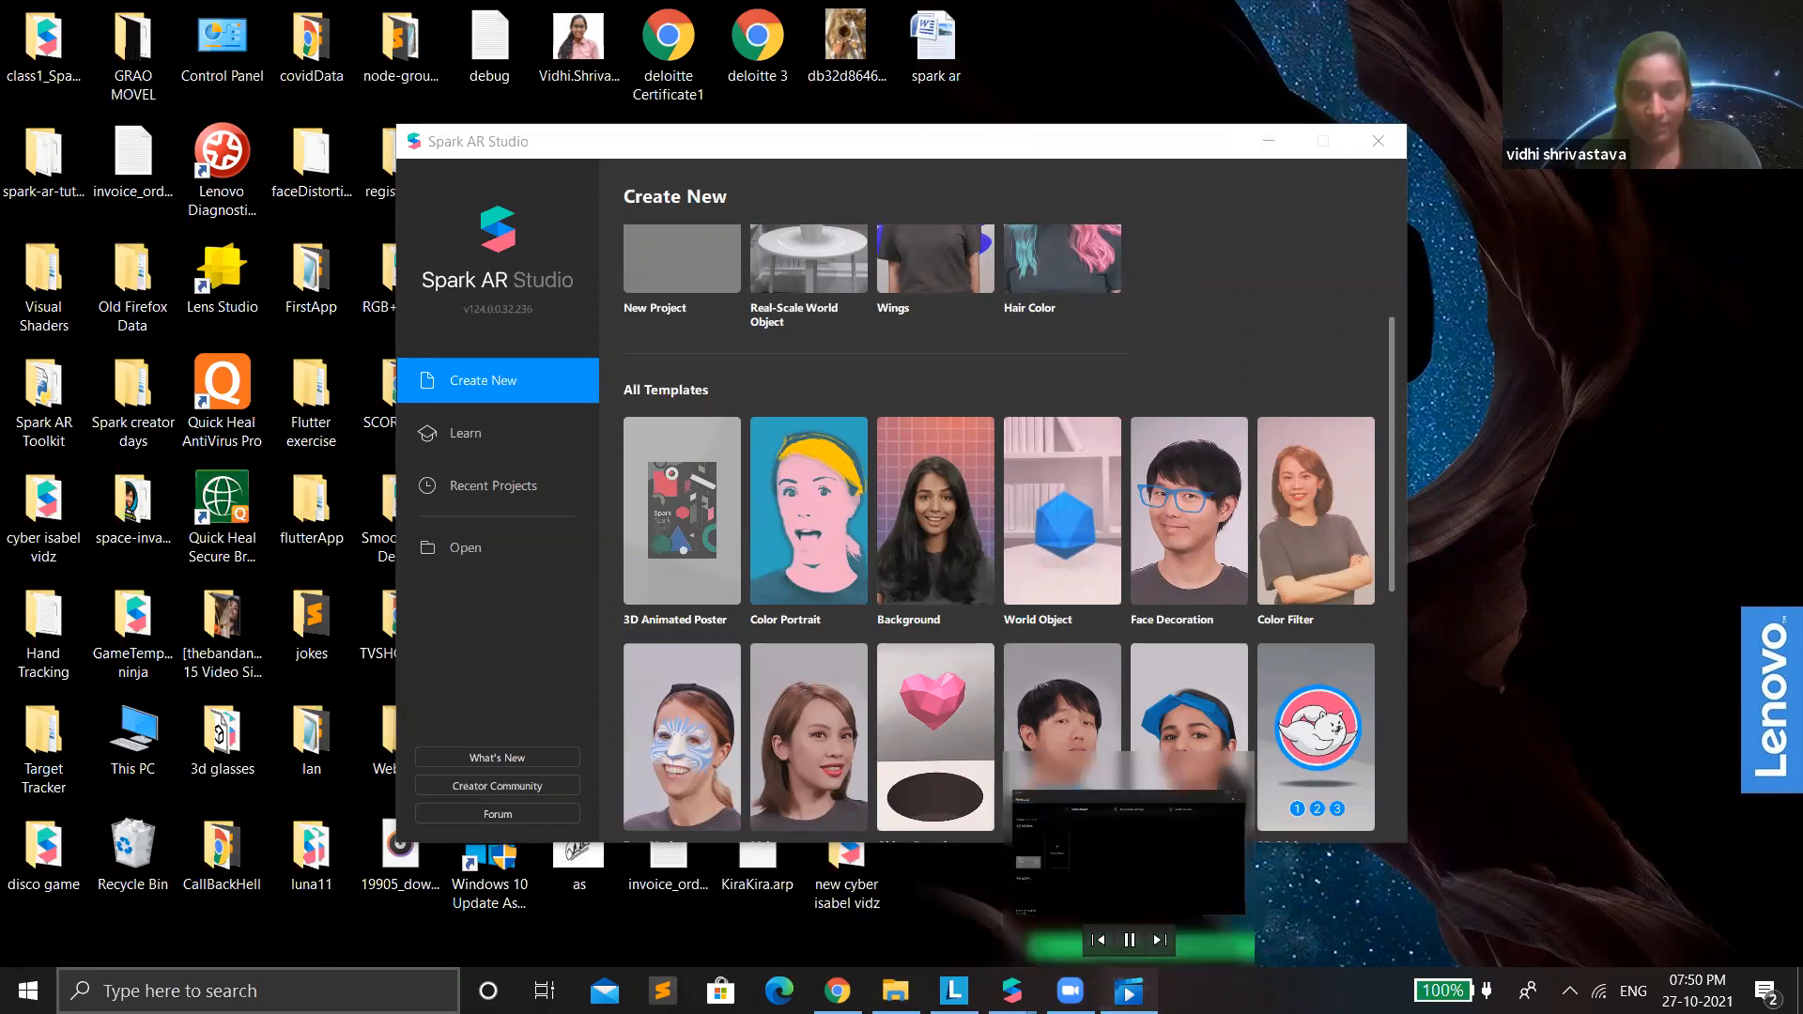
click(1128, 991)
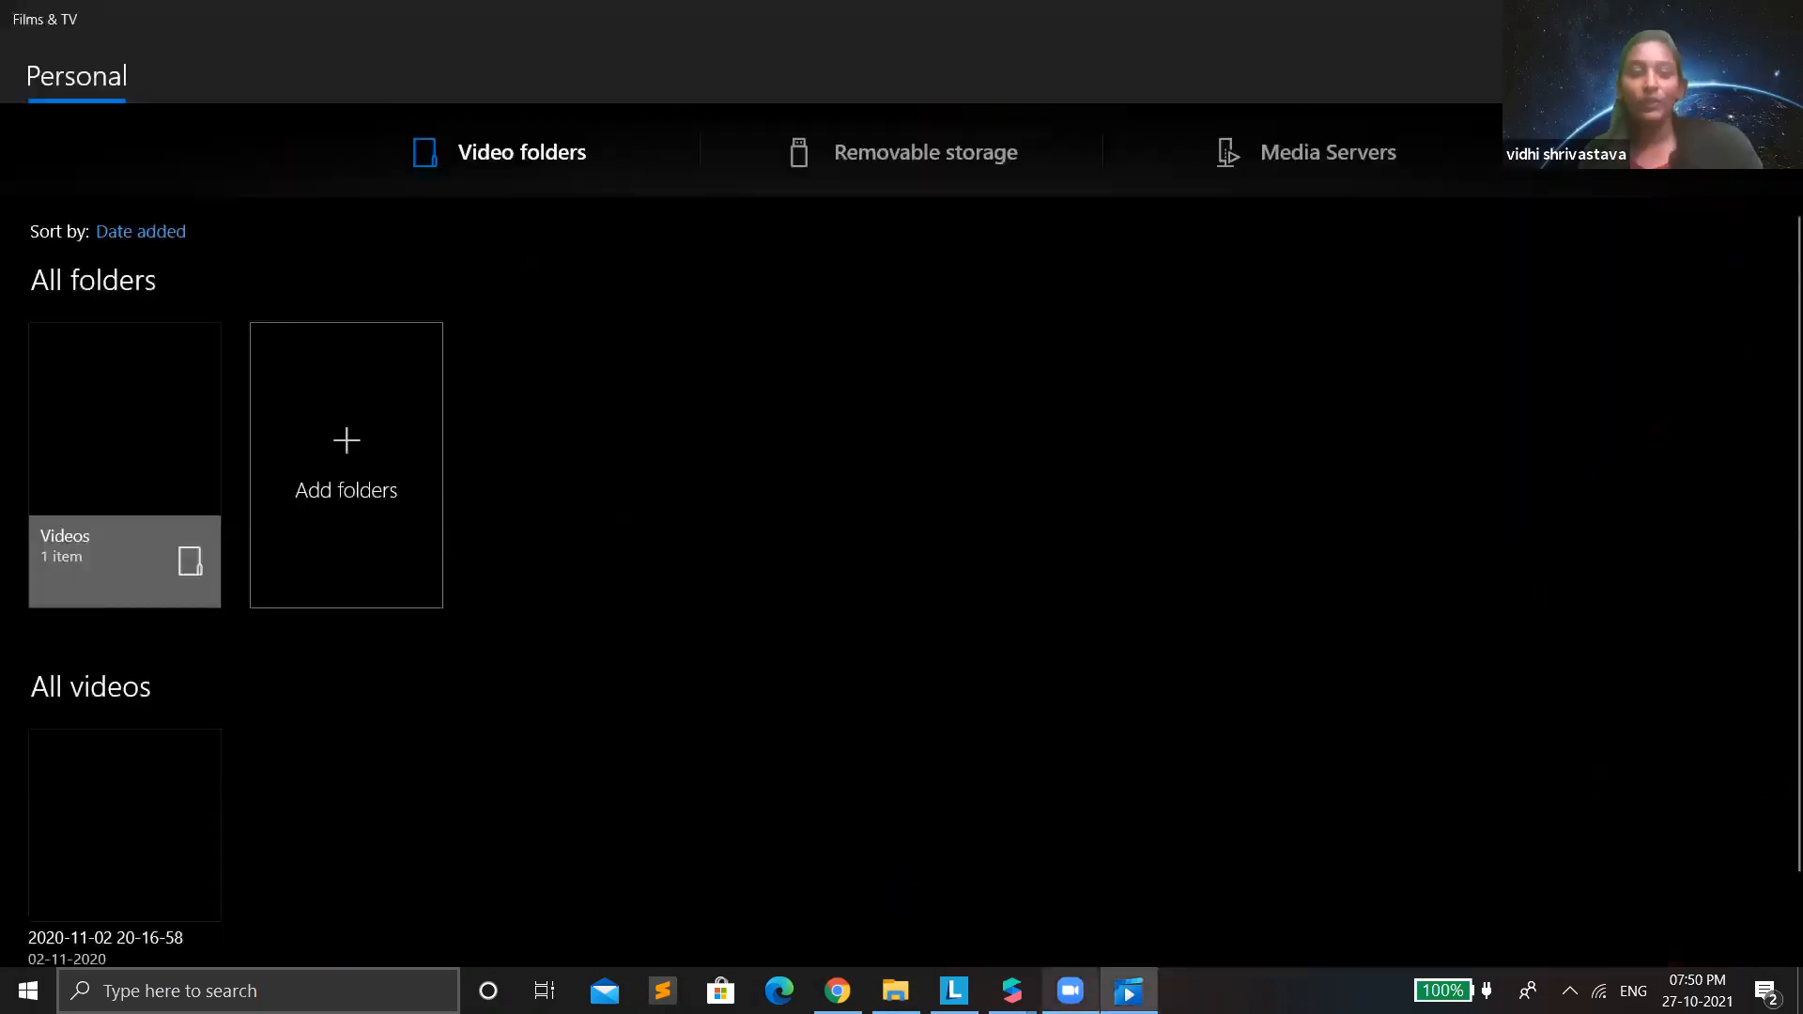
click(1667, 18)
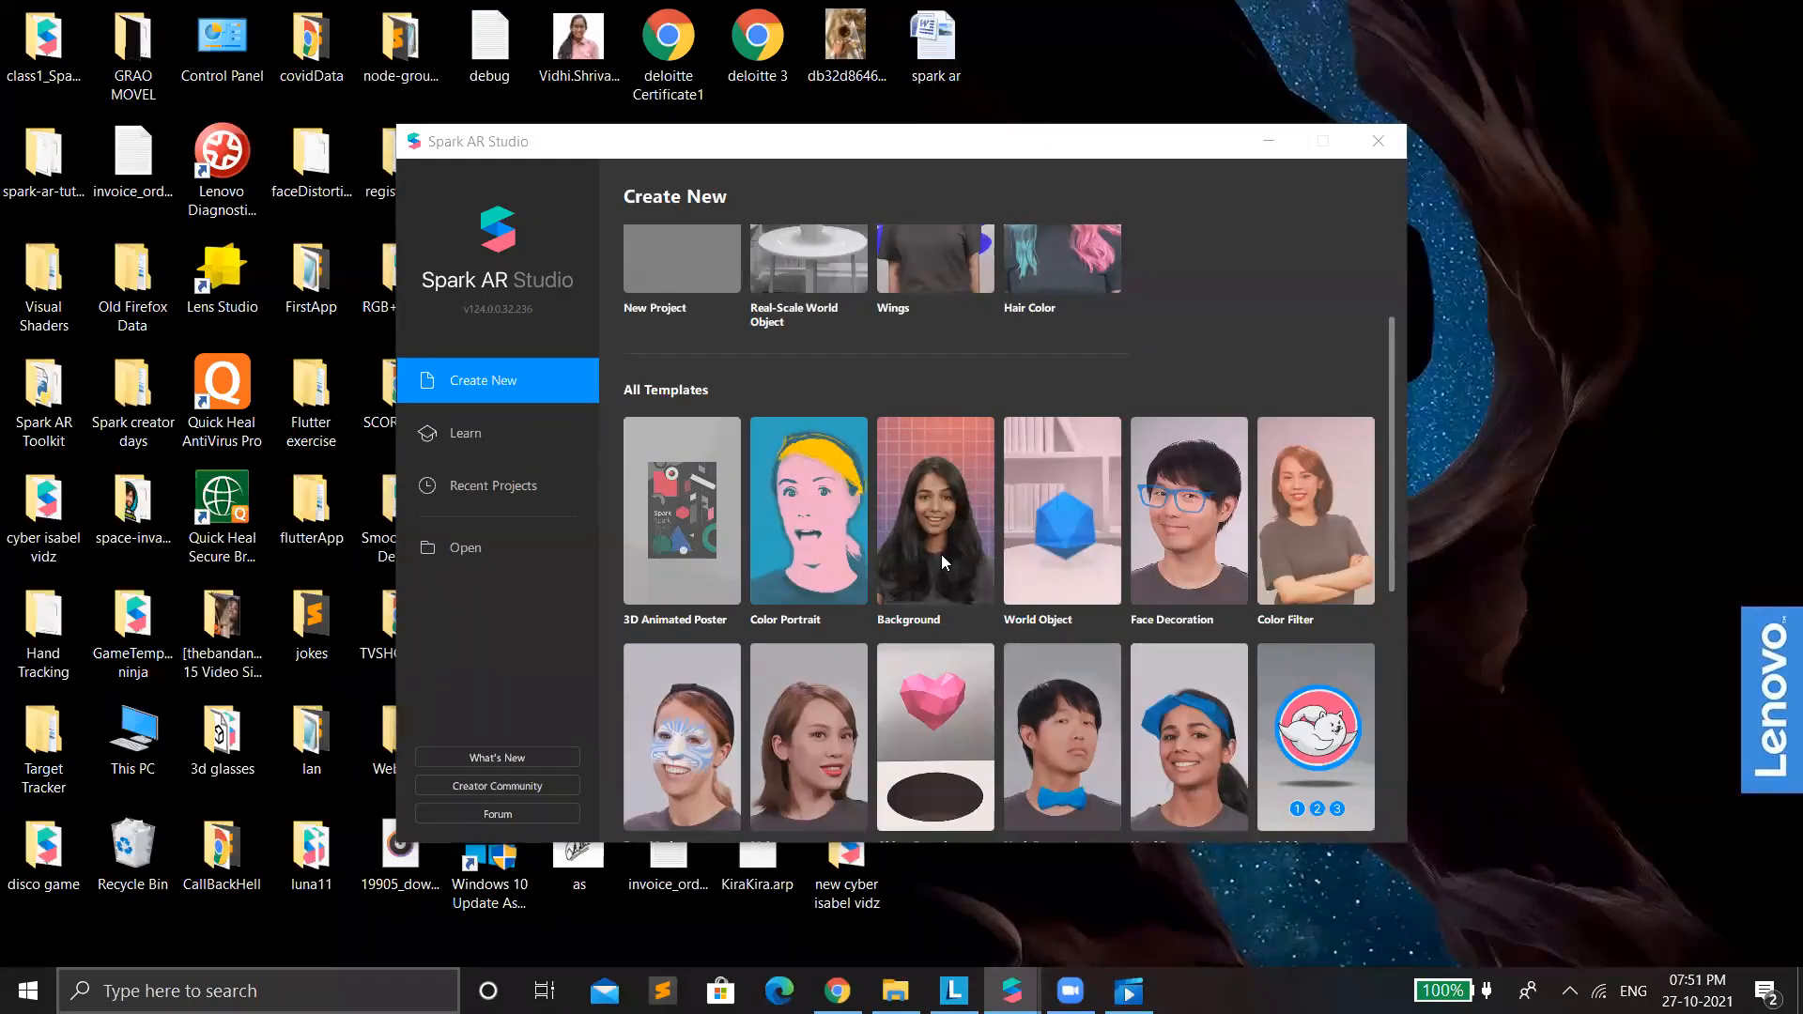
click(1268, 141)
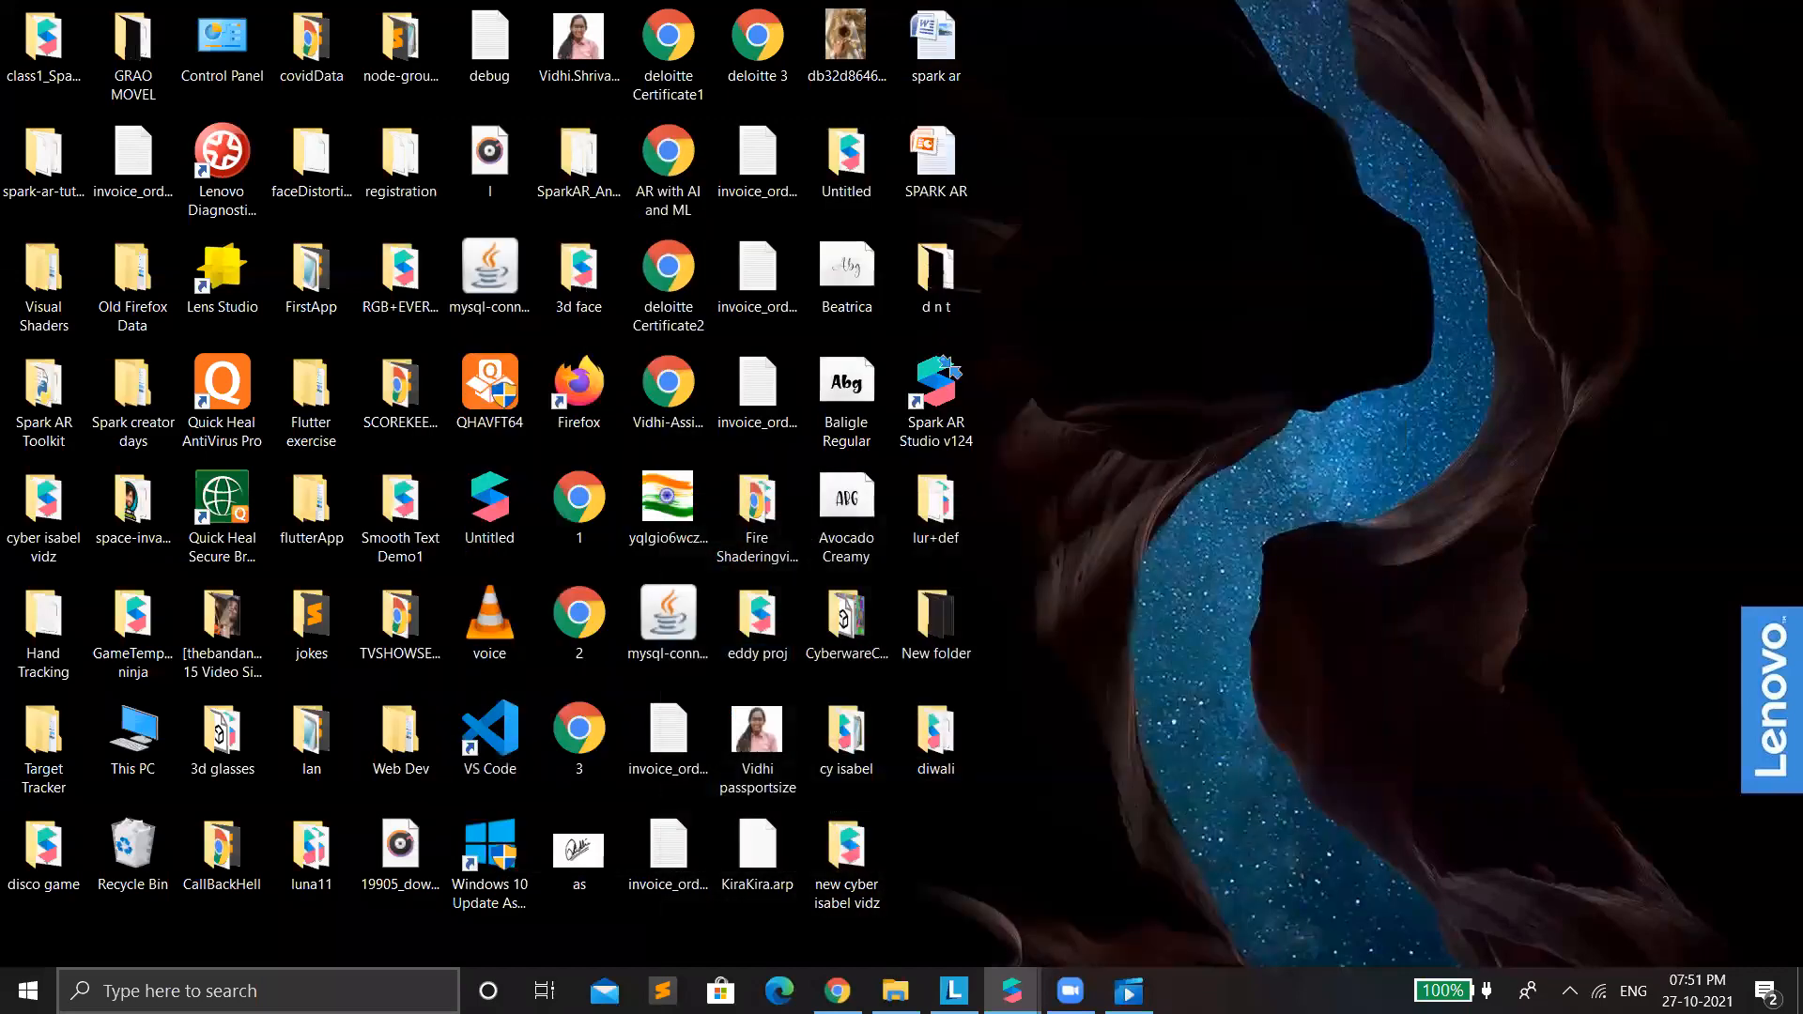
Switch to Chrome and open a new browser tab.
click(838, 991)
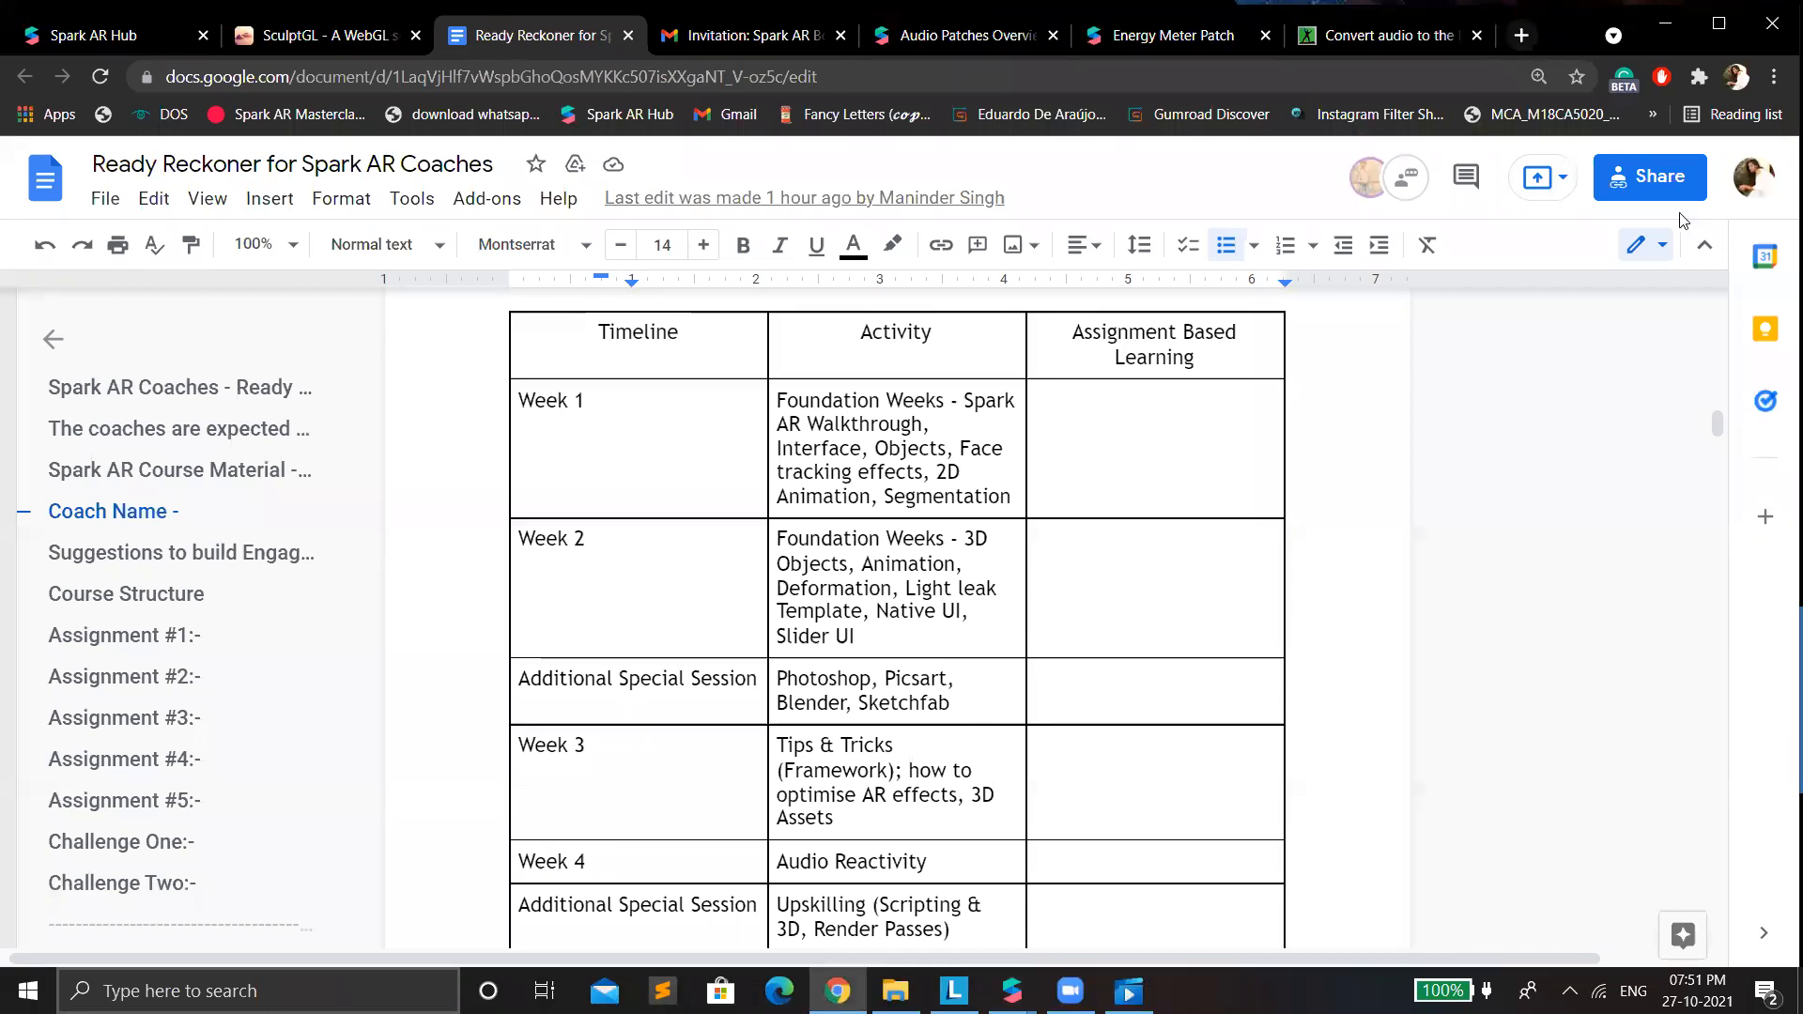
key(ctrl+t)
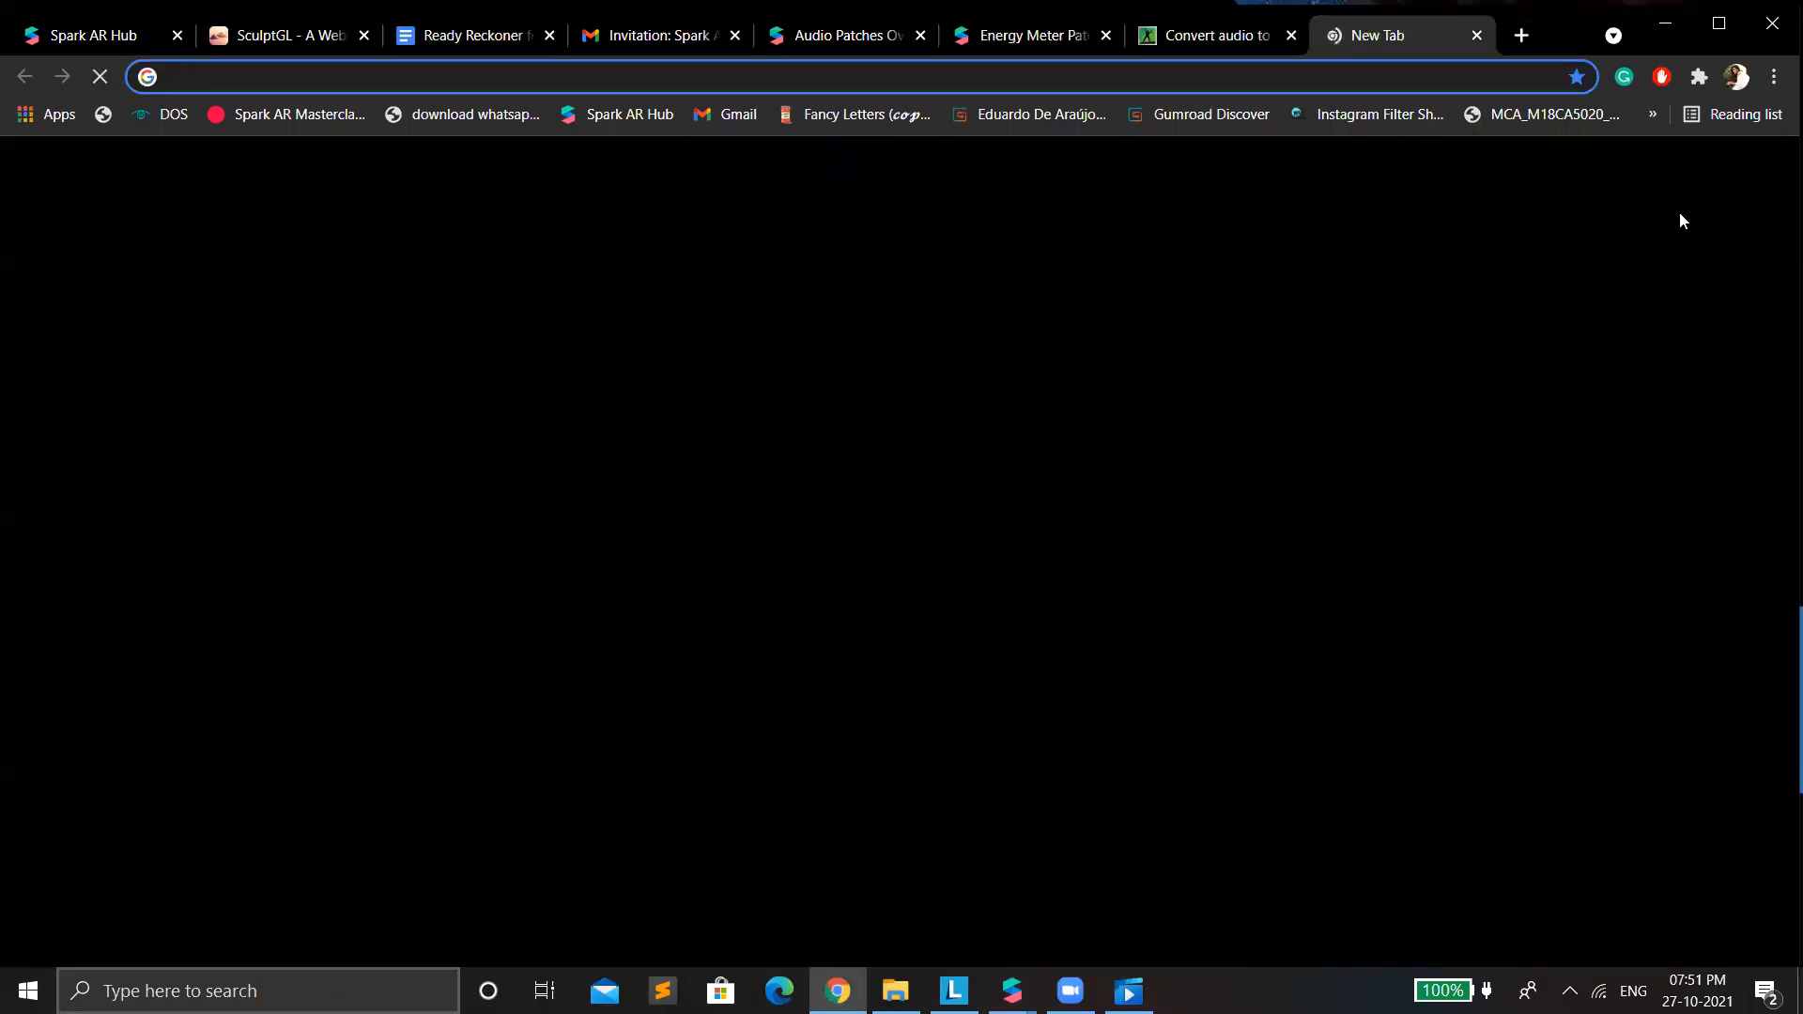
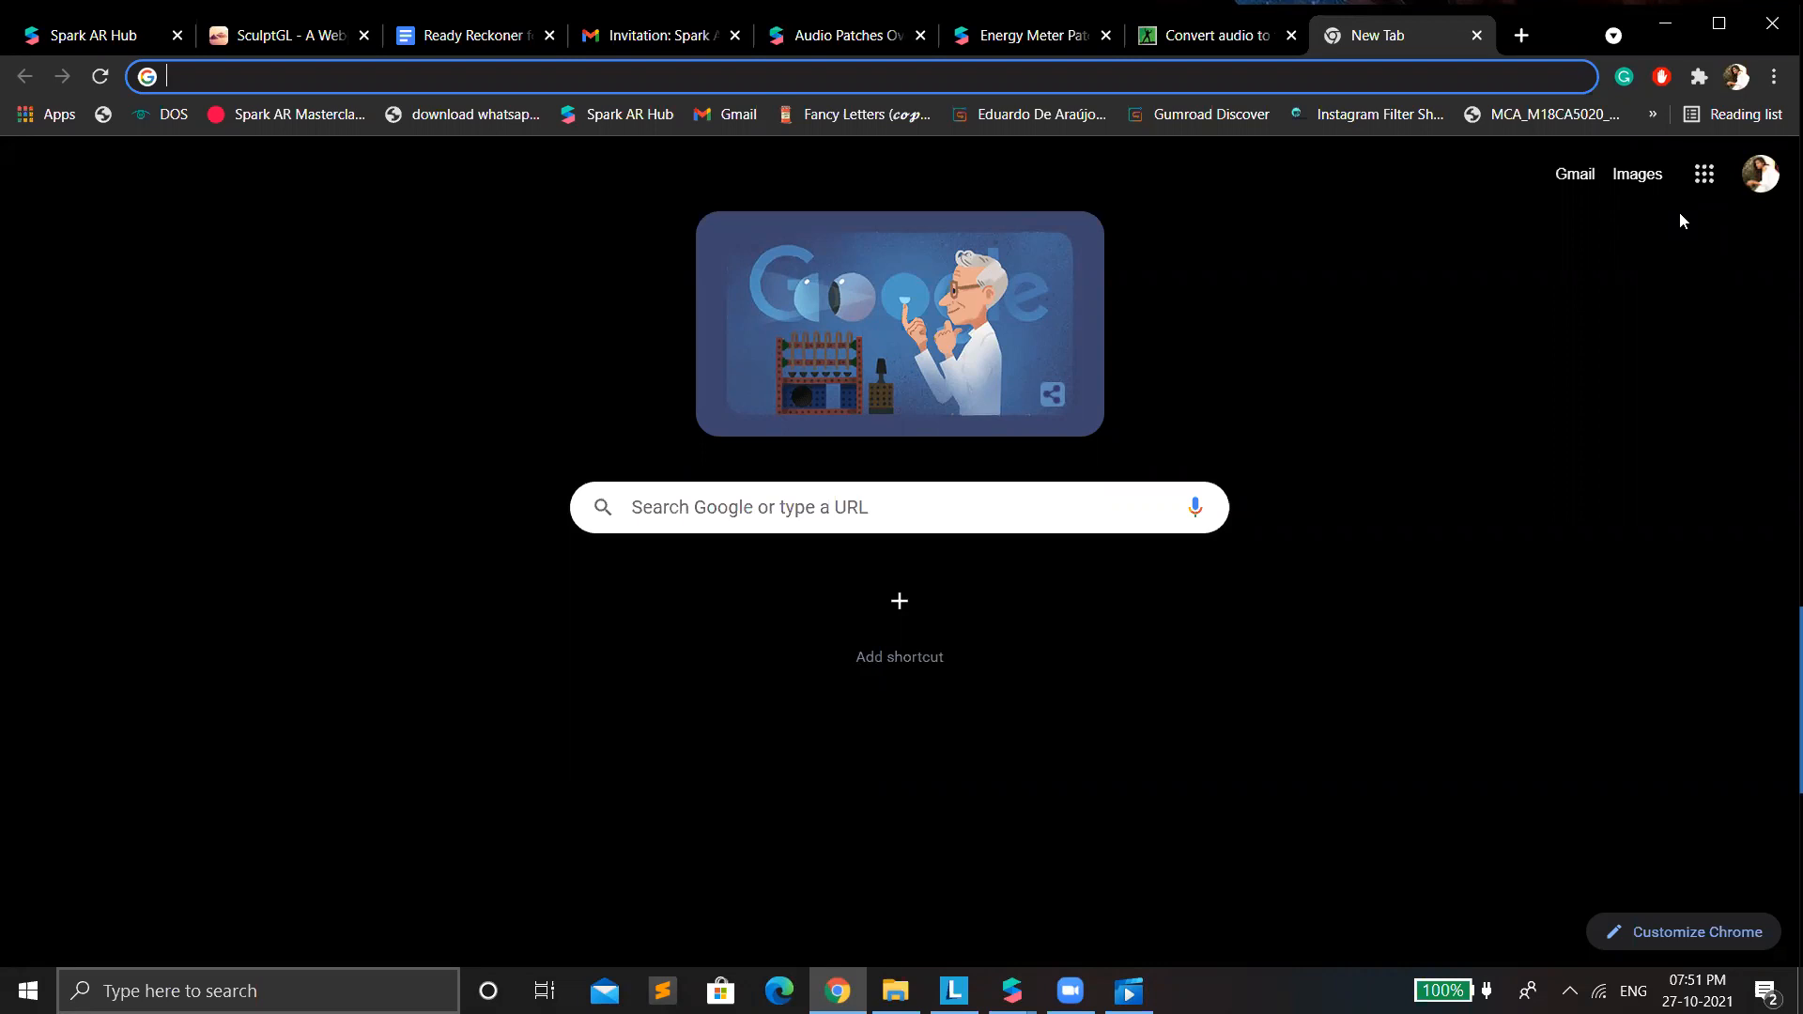
Search Google for "diwali animation free video" and browse the Diwali stock footage on Videezy.
text(diwali animation free video)
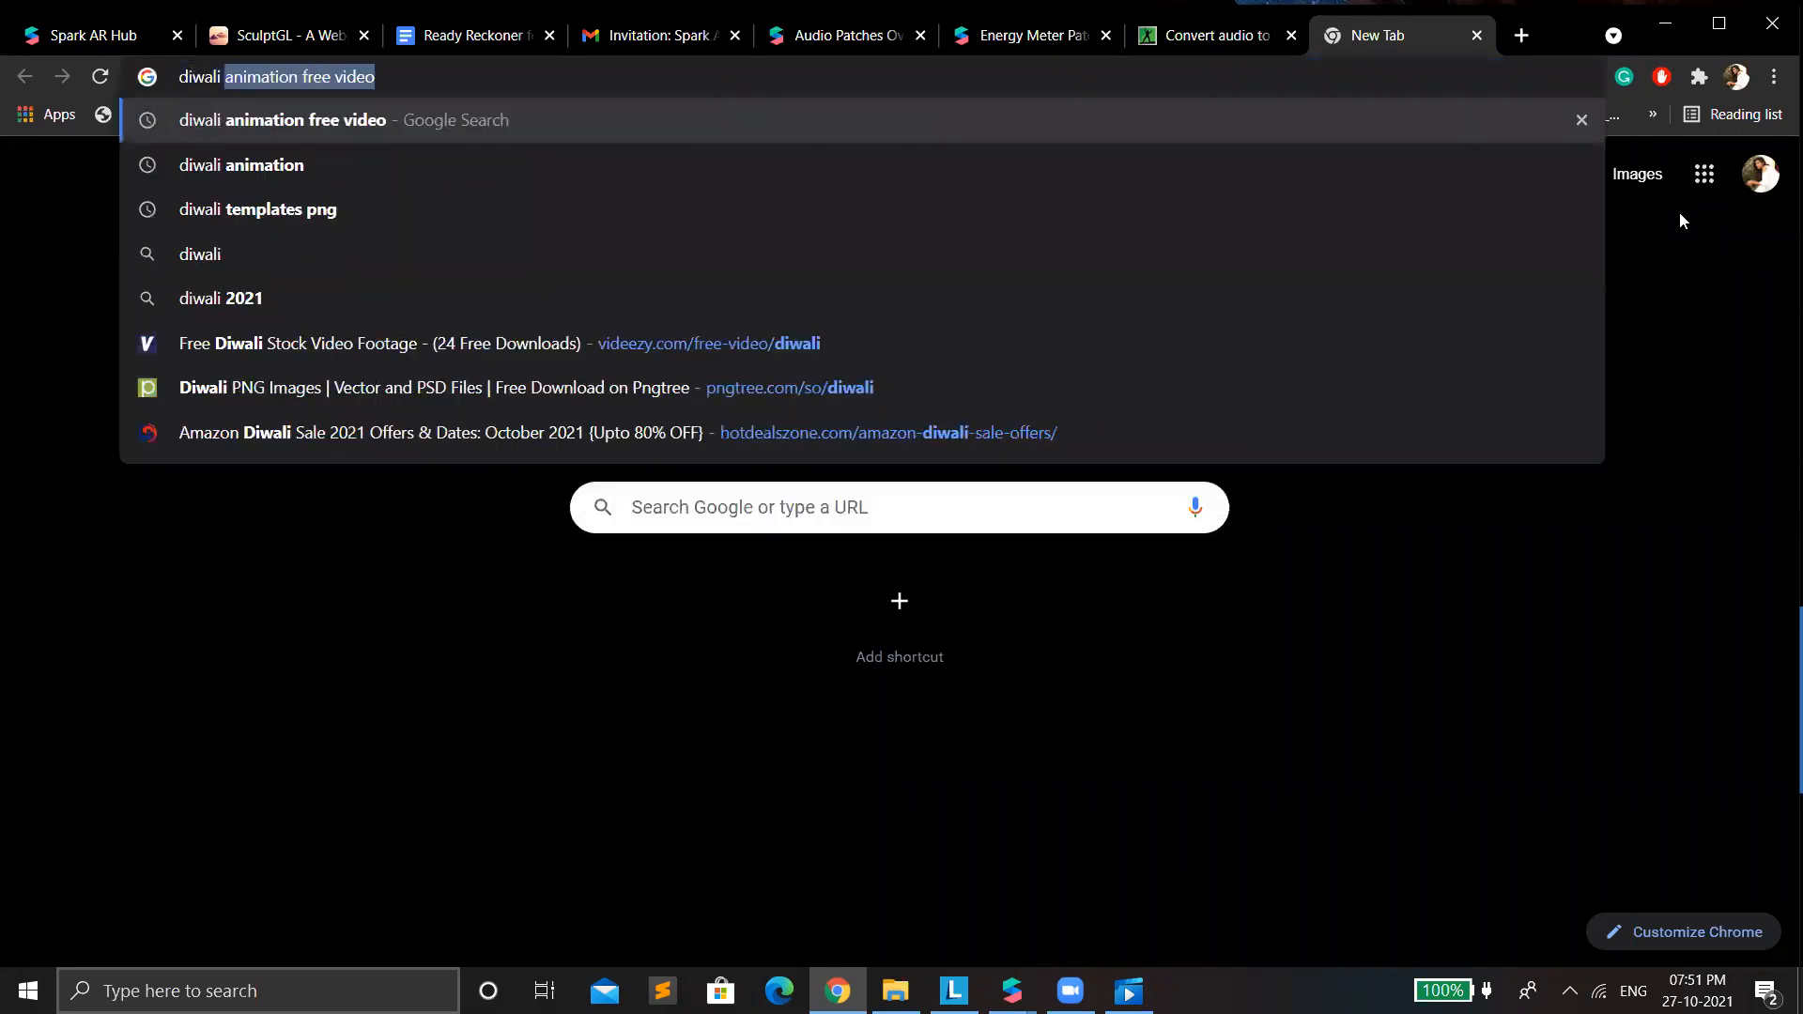
key(Return)
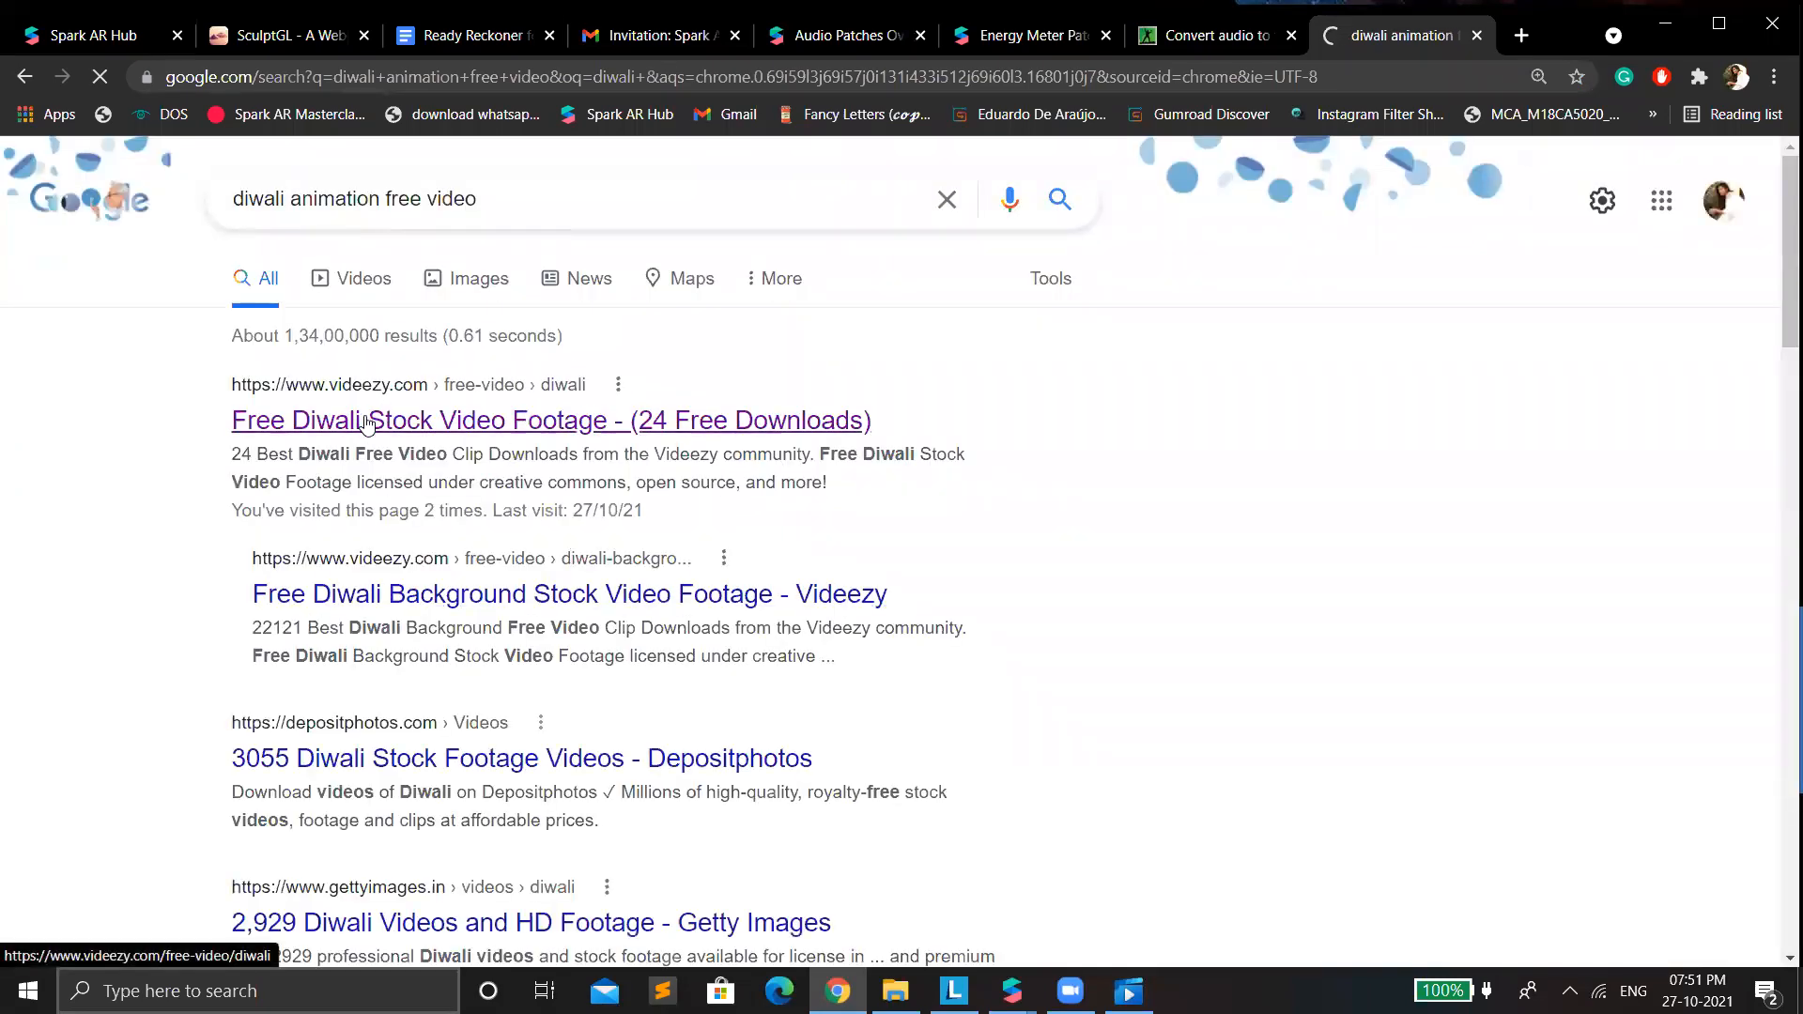
click(312, 427)
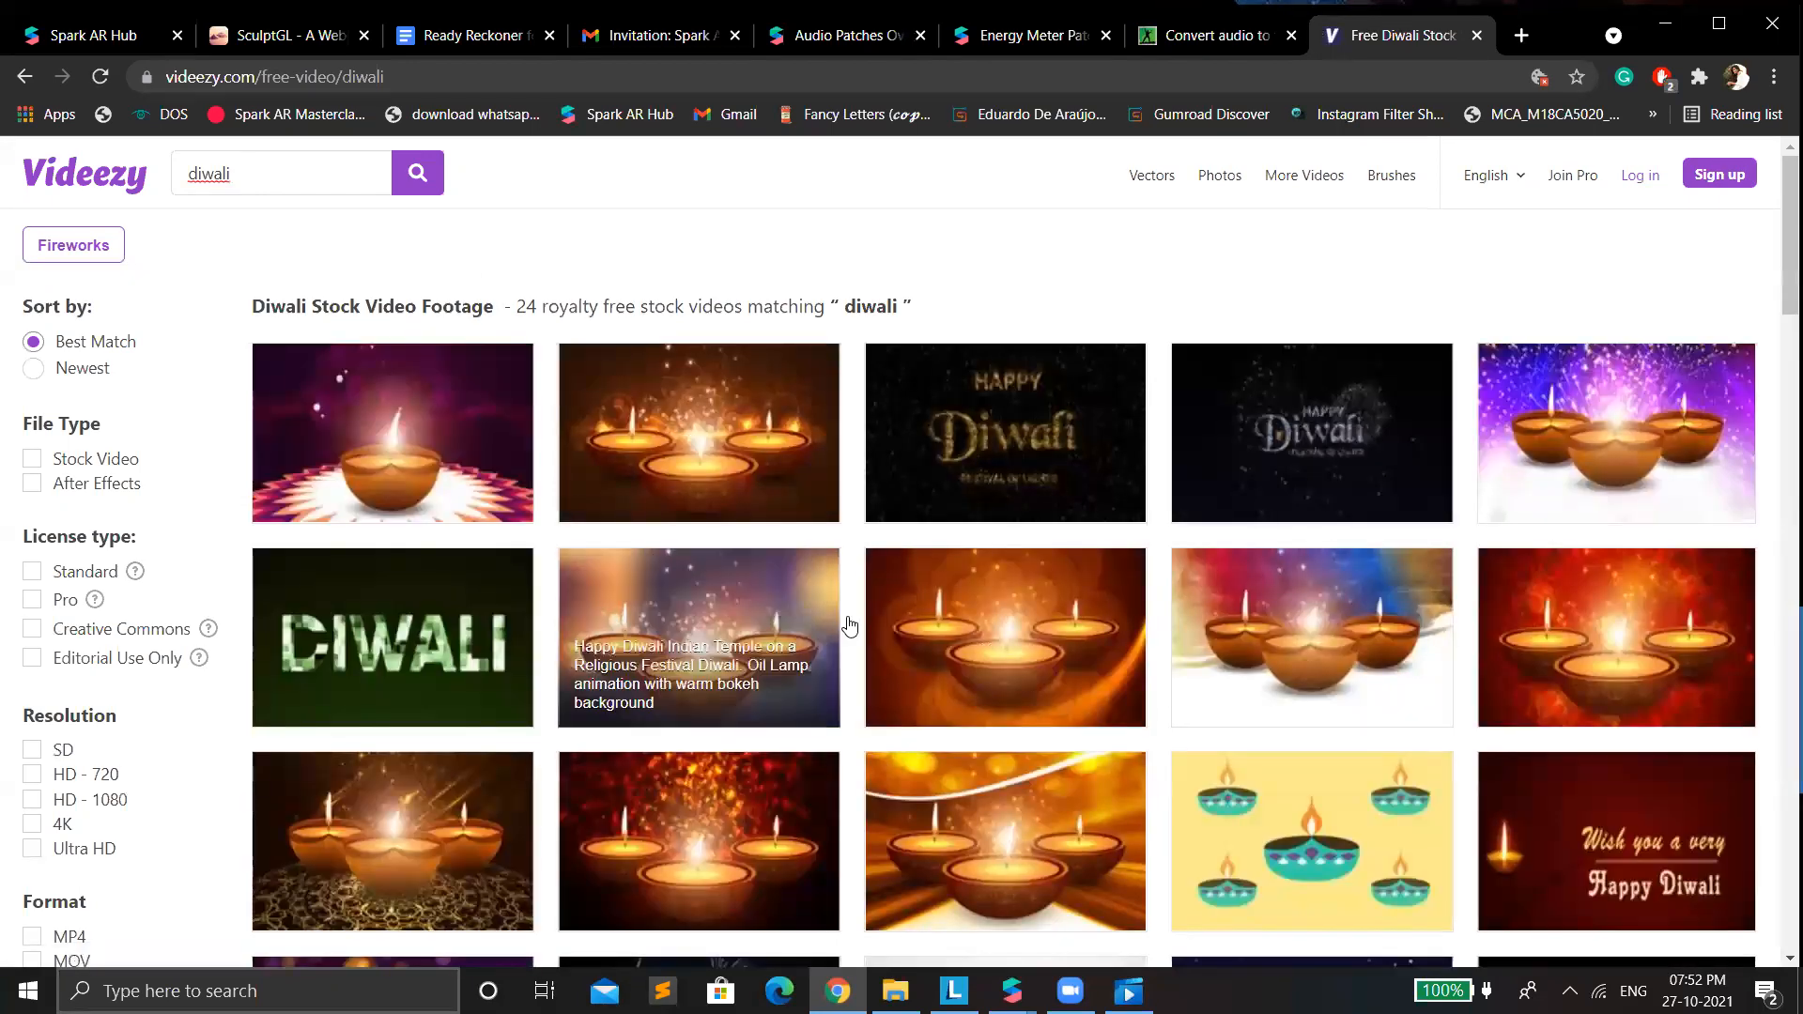
scroll(849, 624, down, 5)
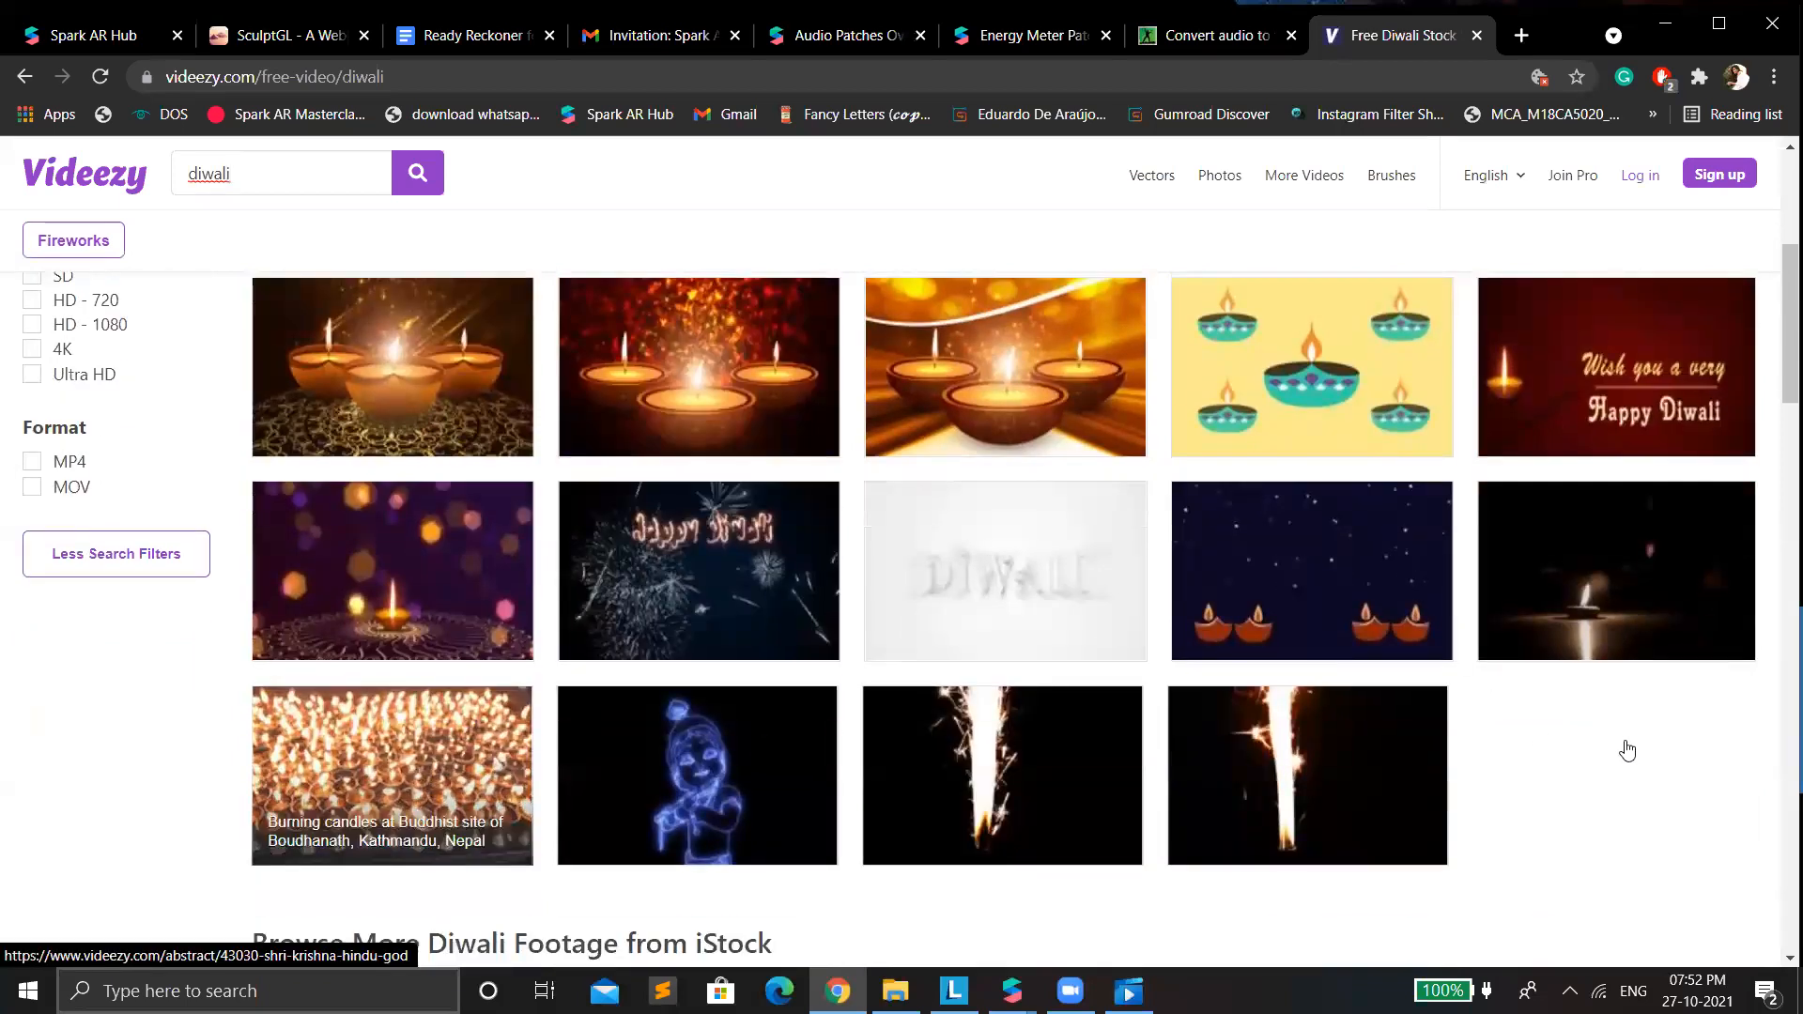
scroll(1049, 820, up, 5)
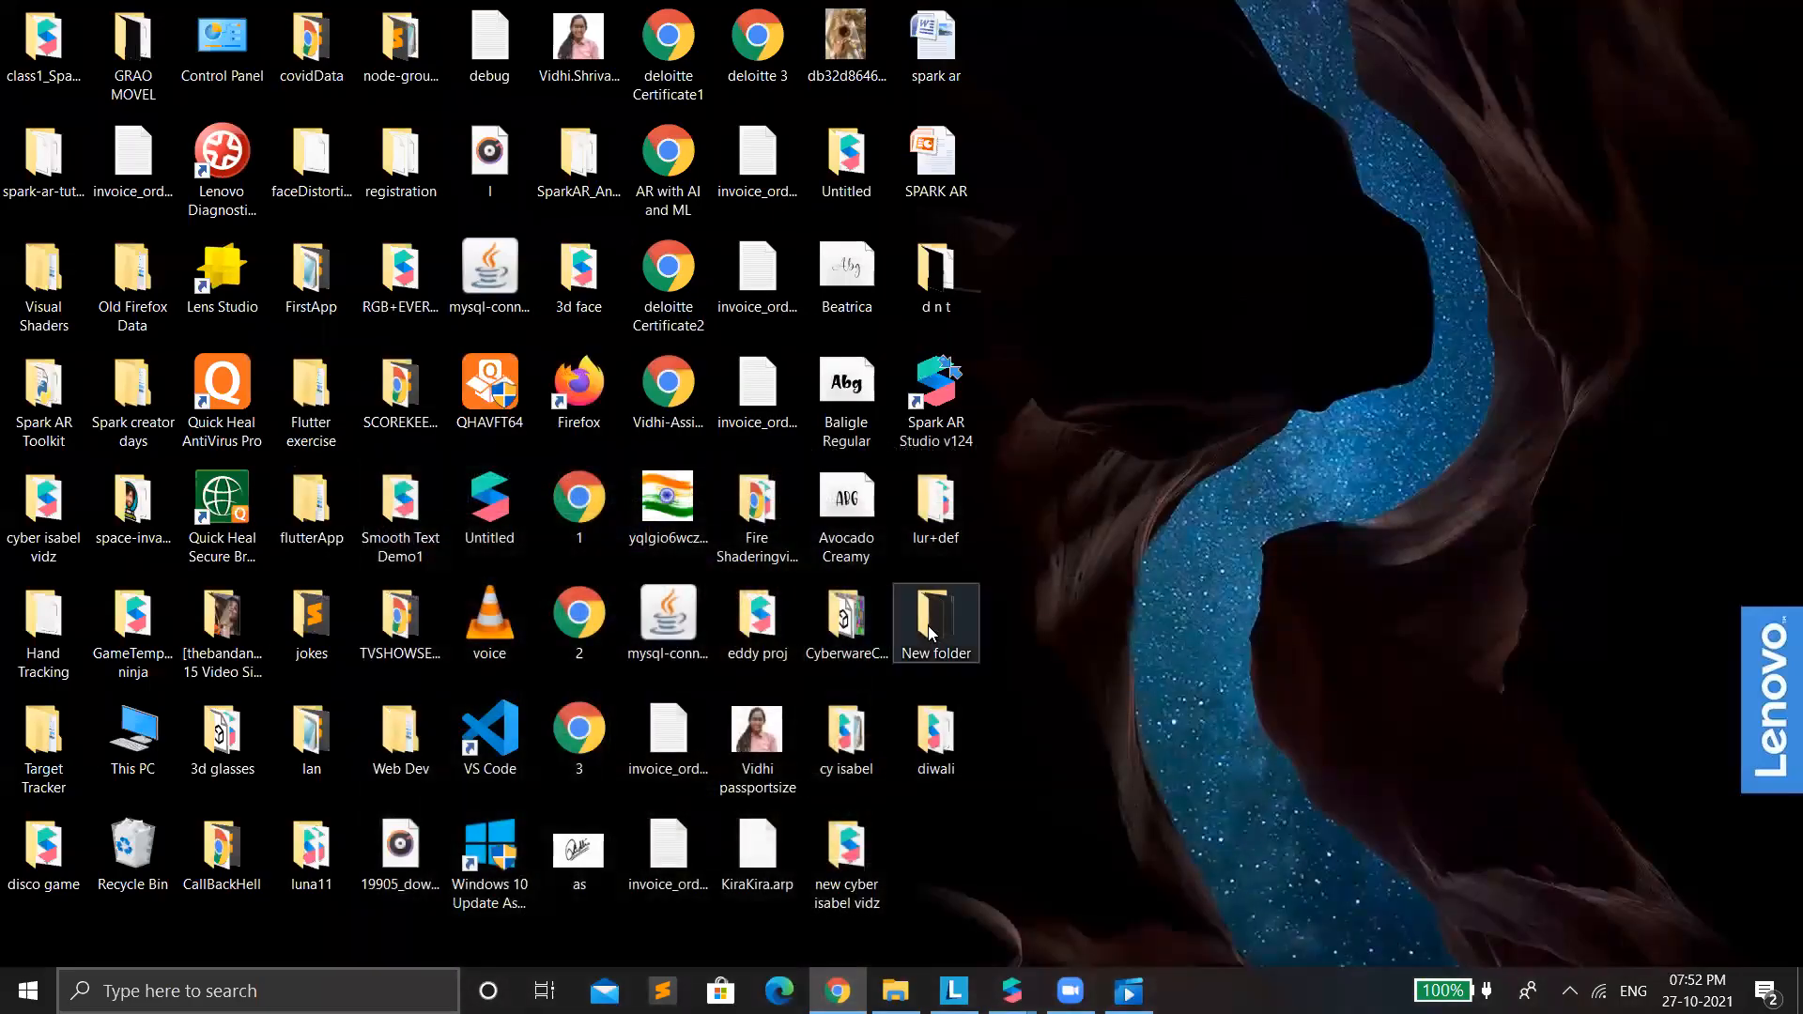
Look through the numbered image frames in the desktop's New folder, and minimize its window.
click(928, 625)
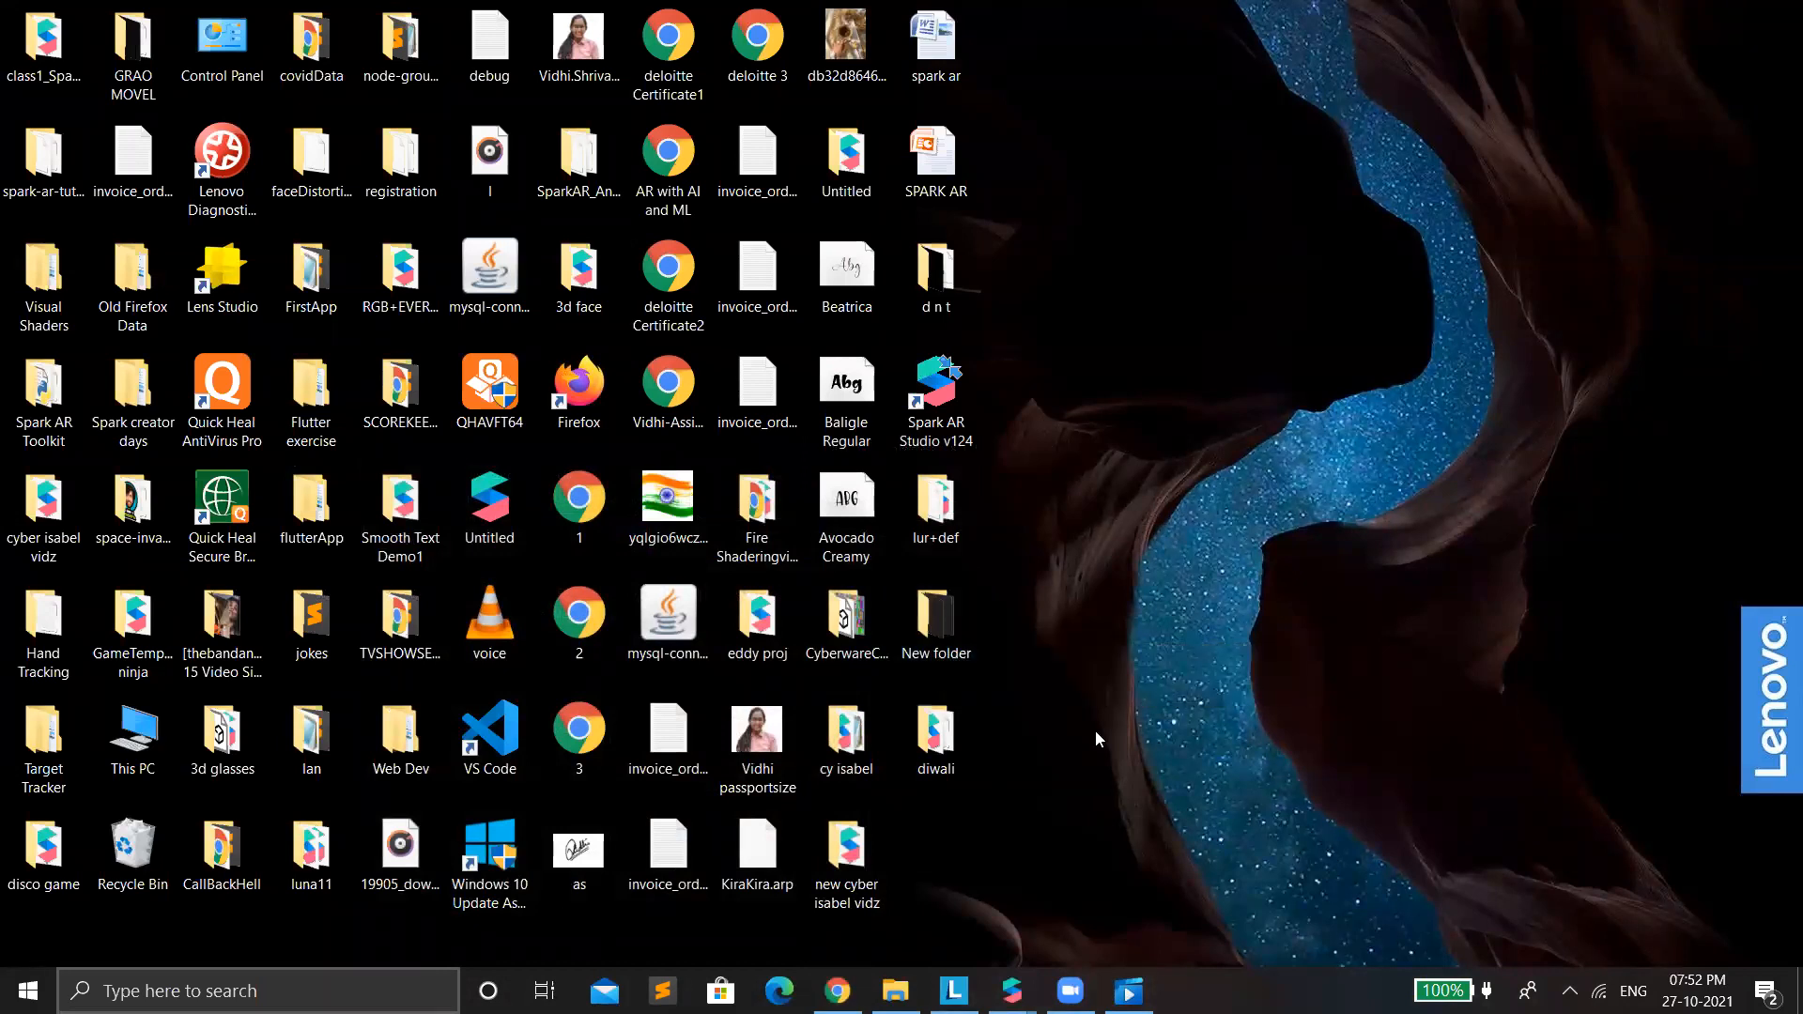
double_click(953, 601)
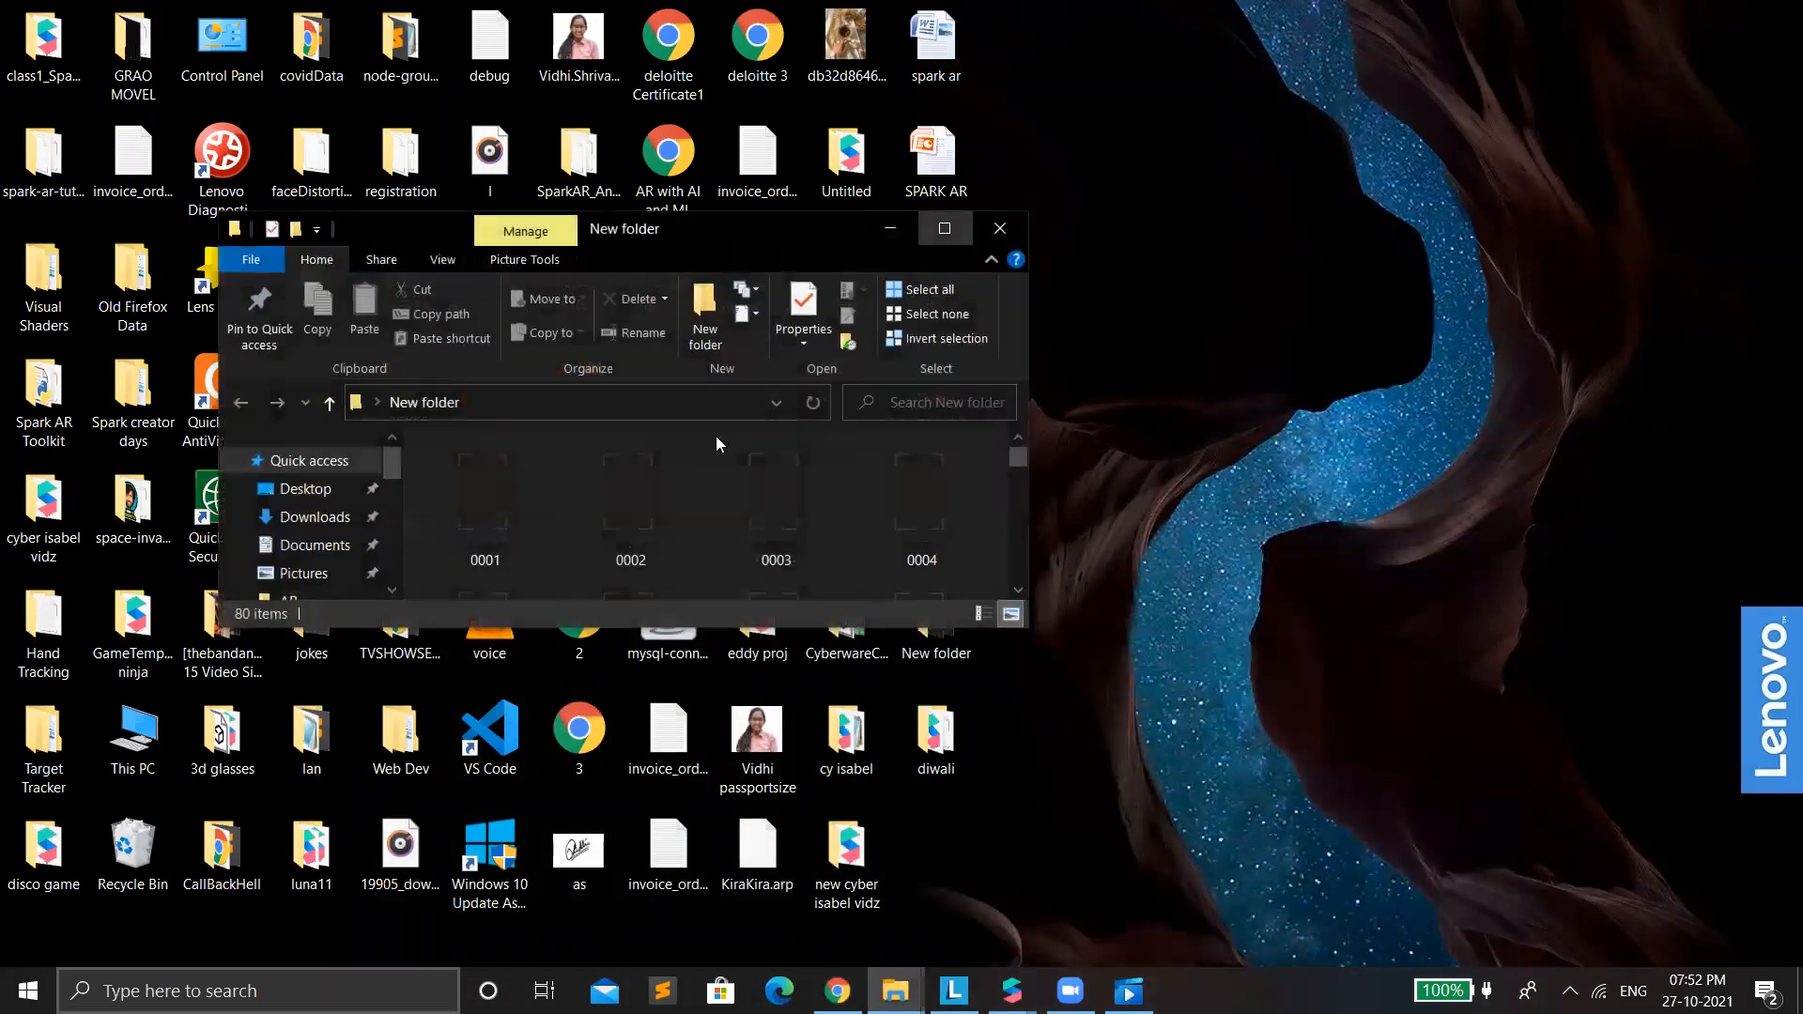
click(932, 233)
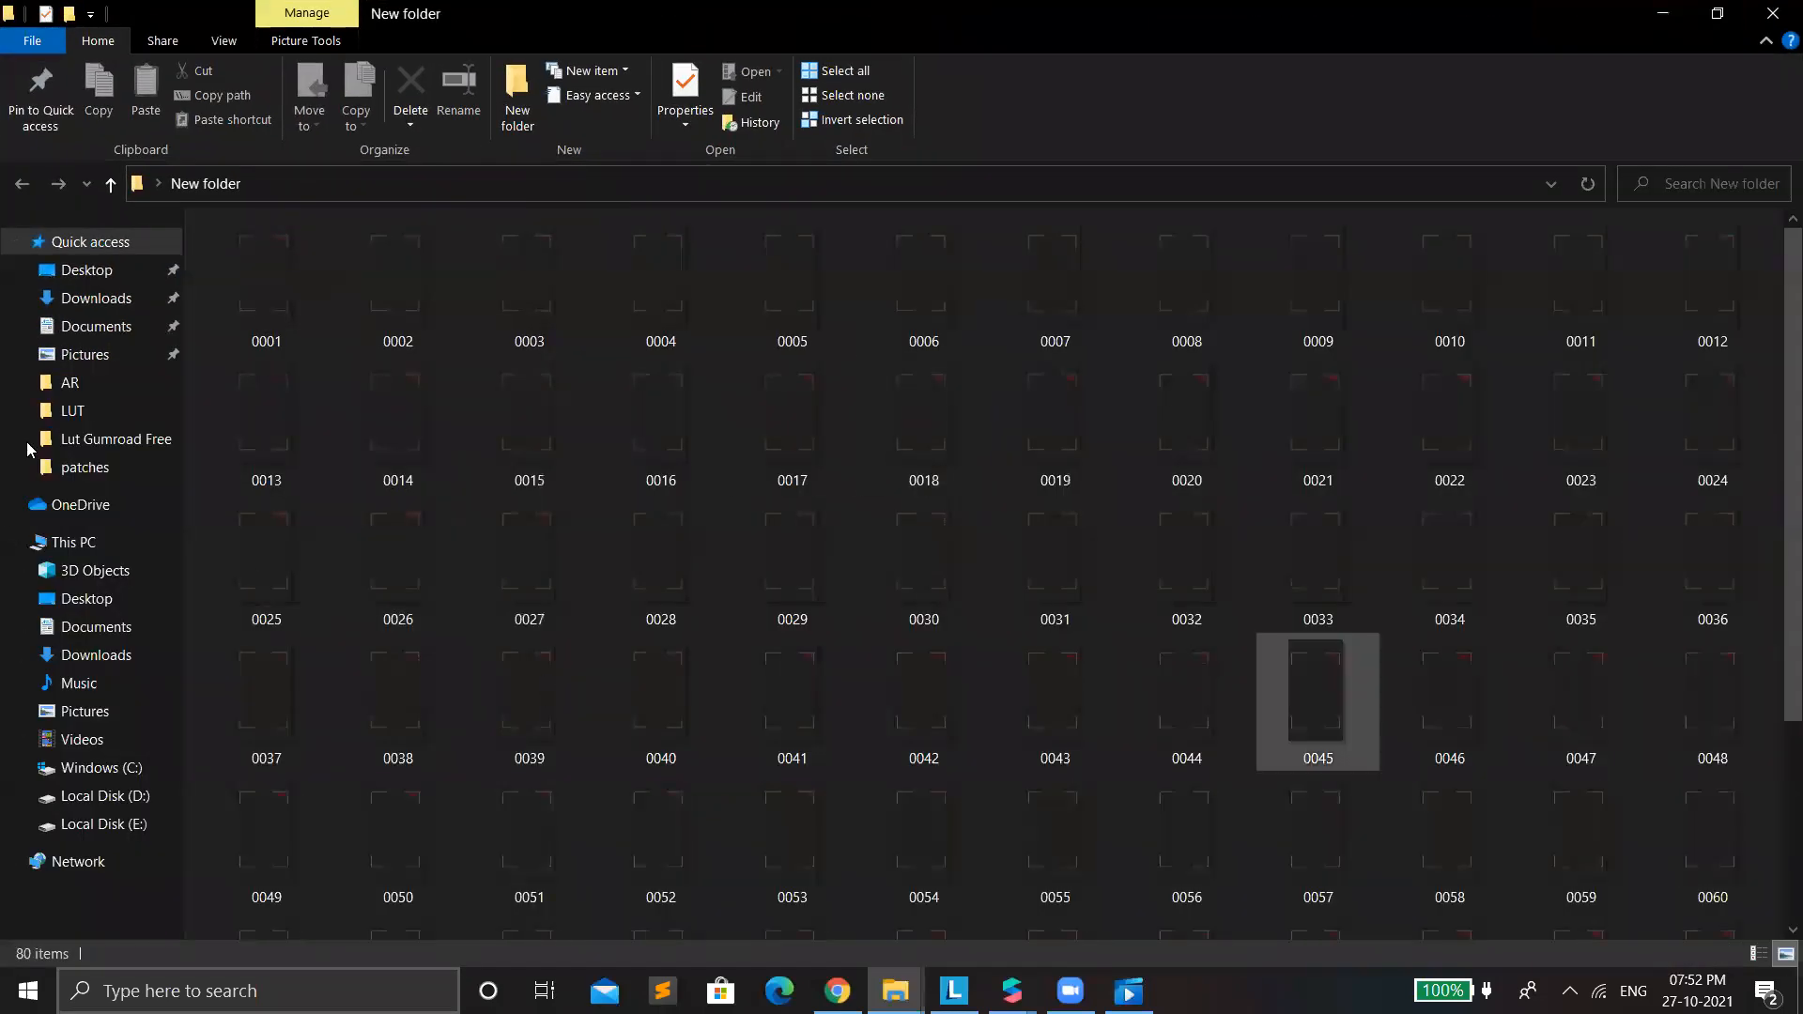
scroll(939, 526, down, 2)
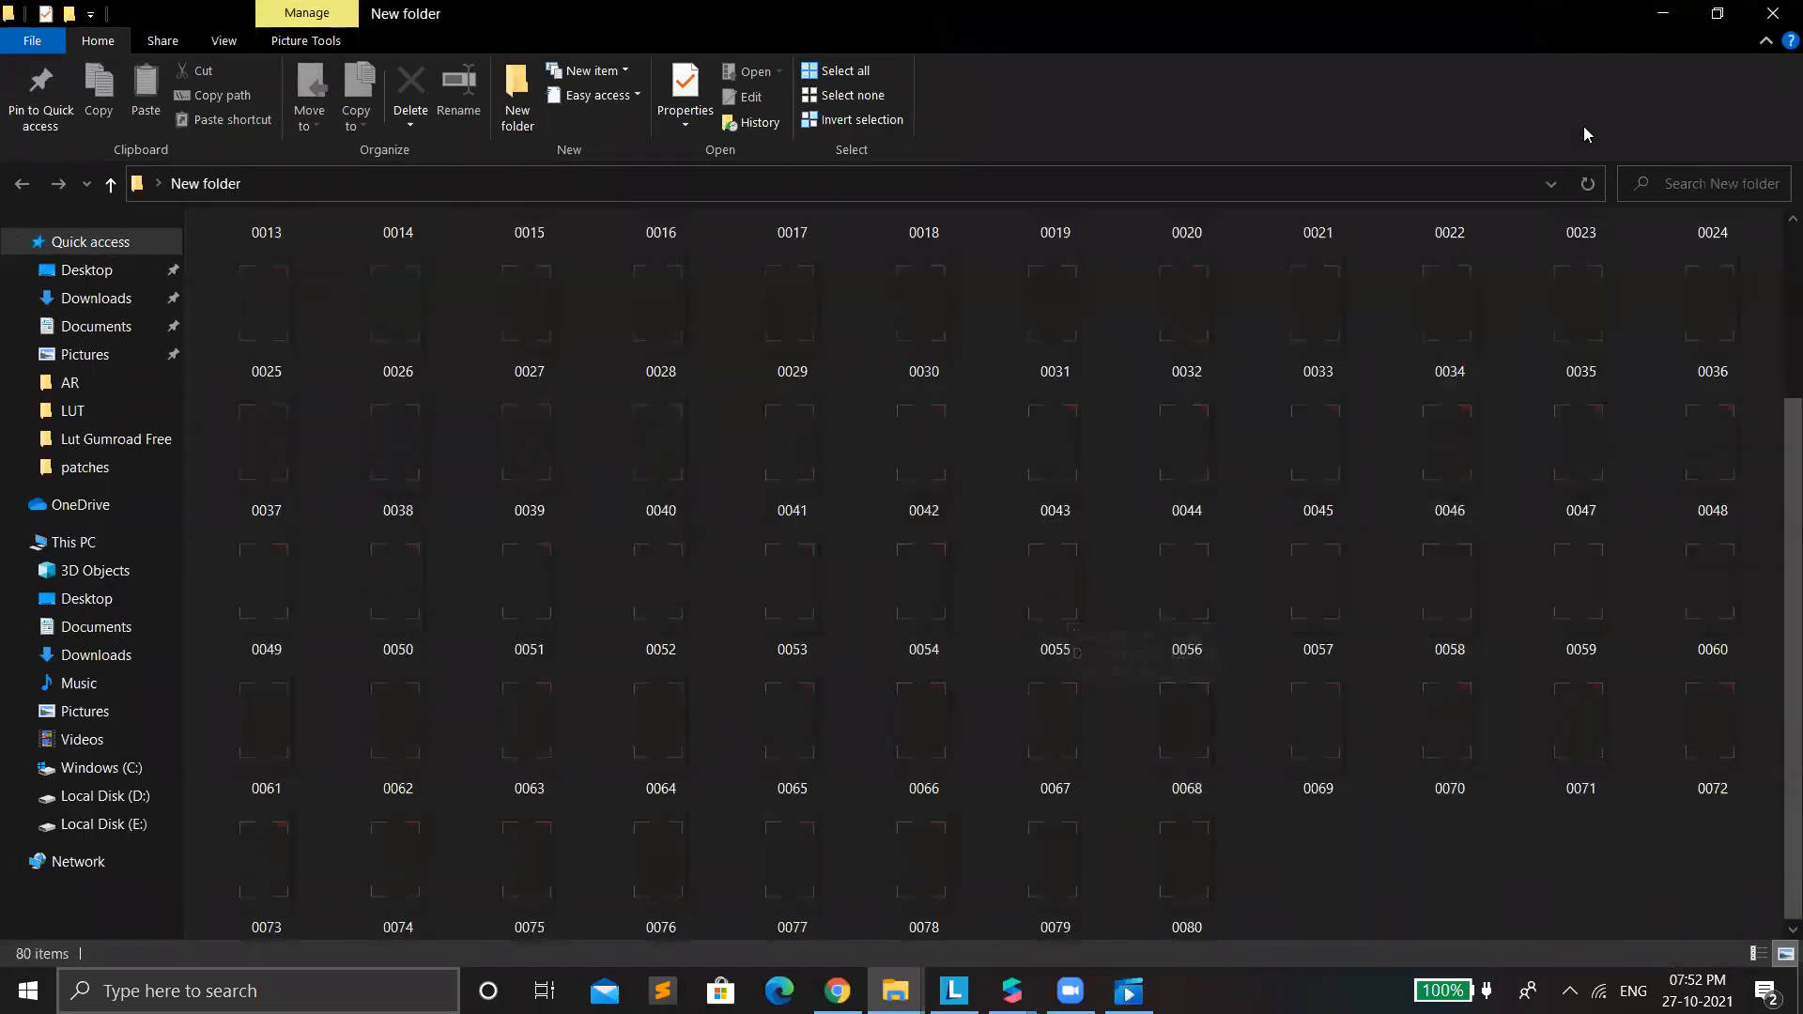
click(1662, 19)
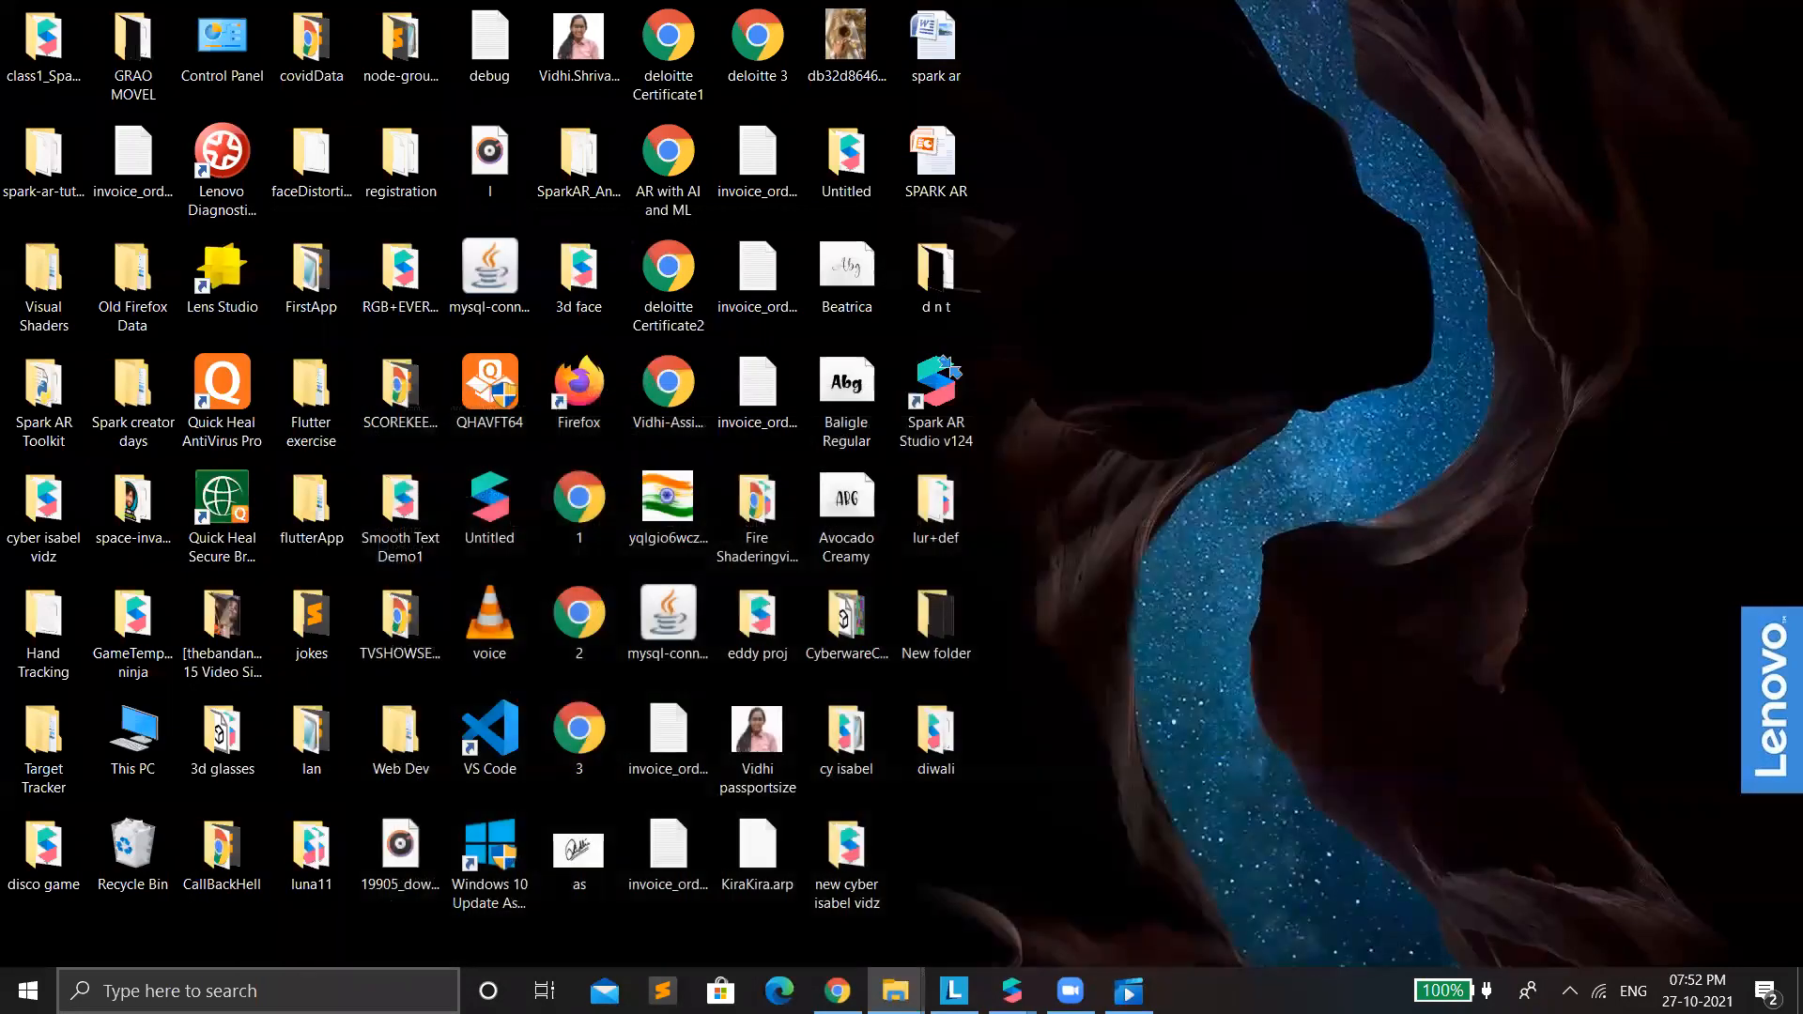
Switch to Spark AR Studio, create a blank new project, maximize its window and enlarge the device preview.
click(1100, 862)
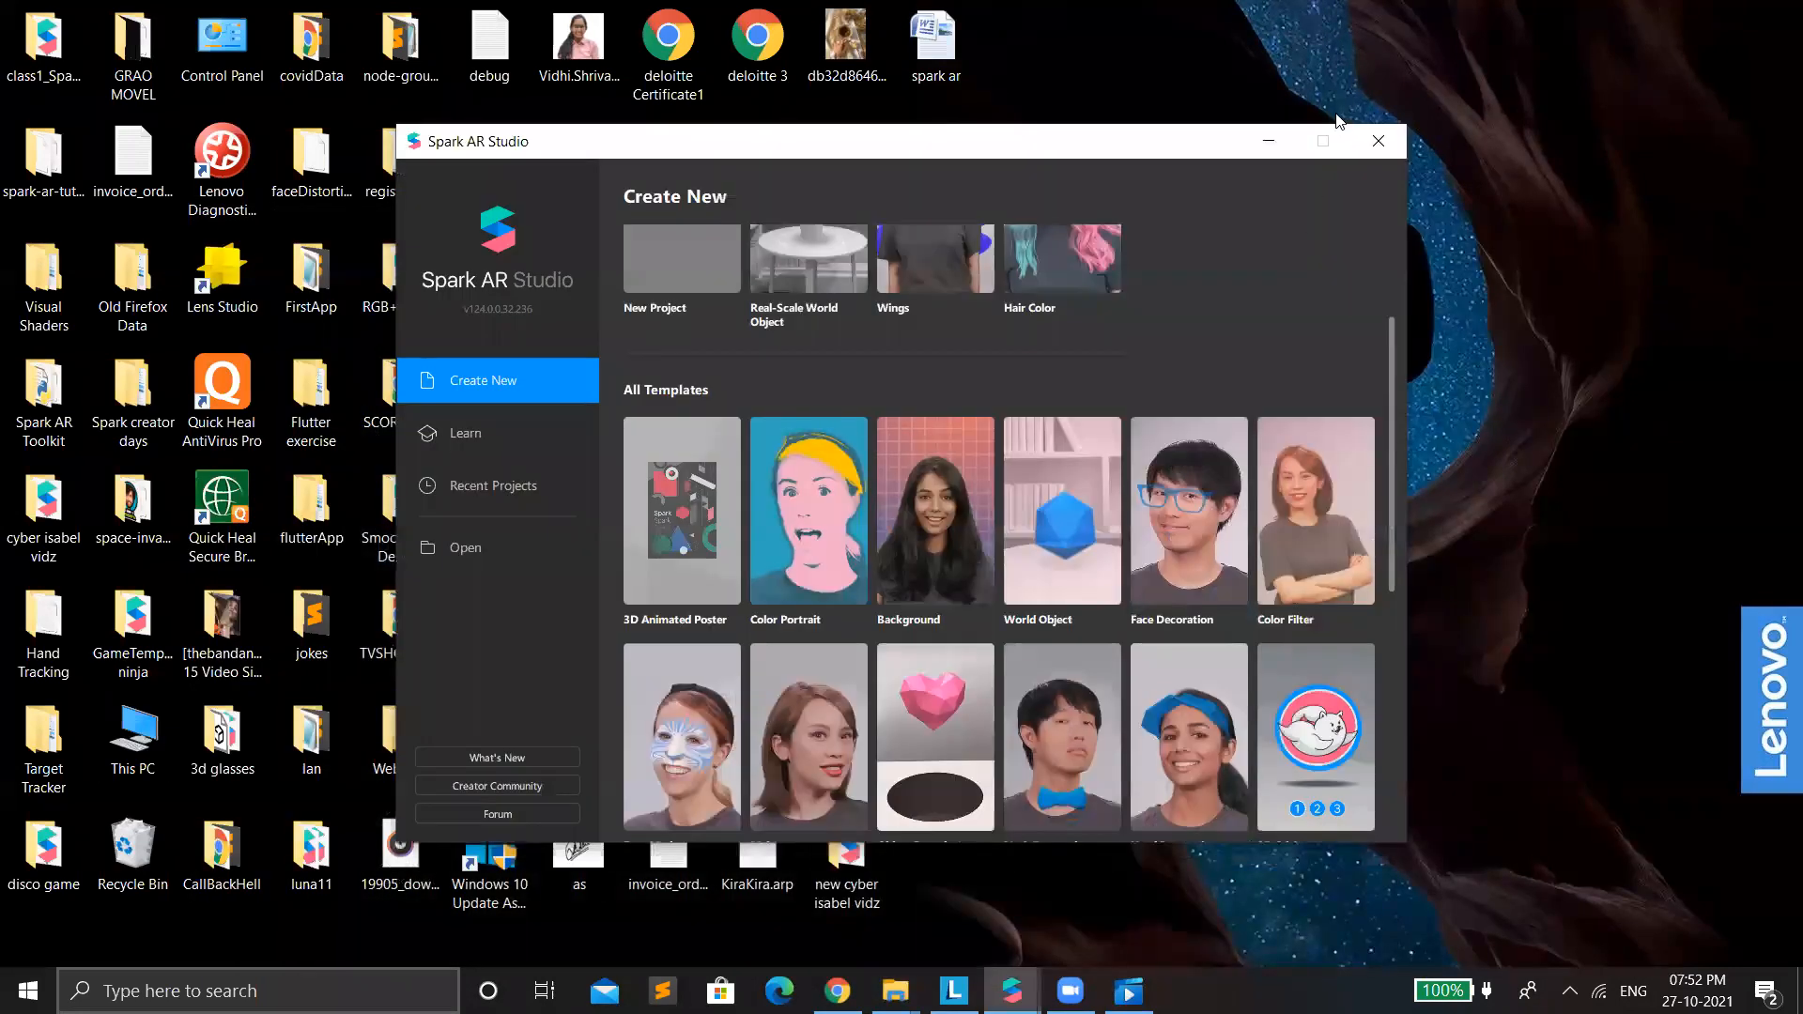
click(697, 314)
click(1033, 685)
click(973, 586)
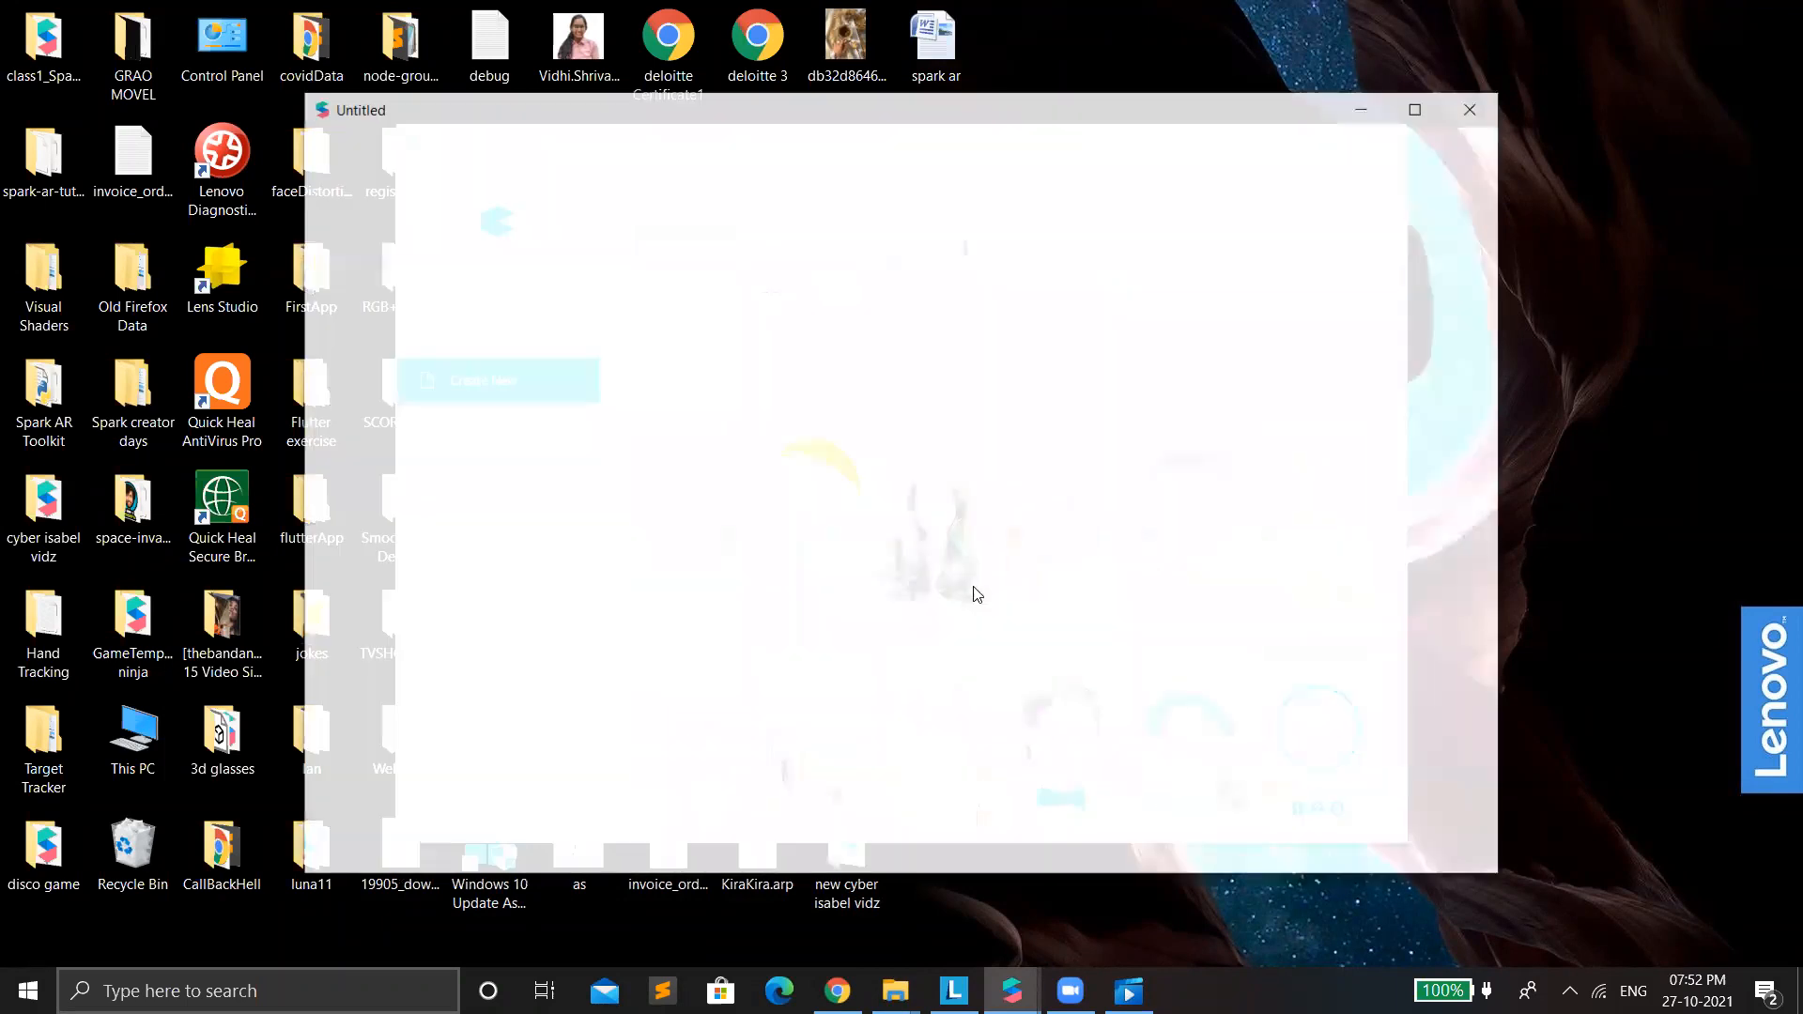
click(1419, 107)
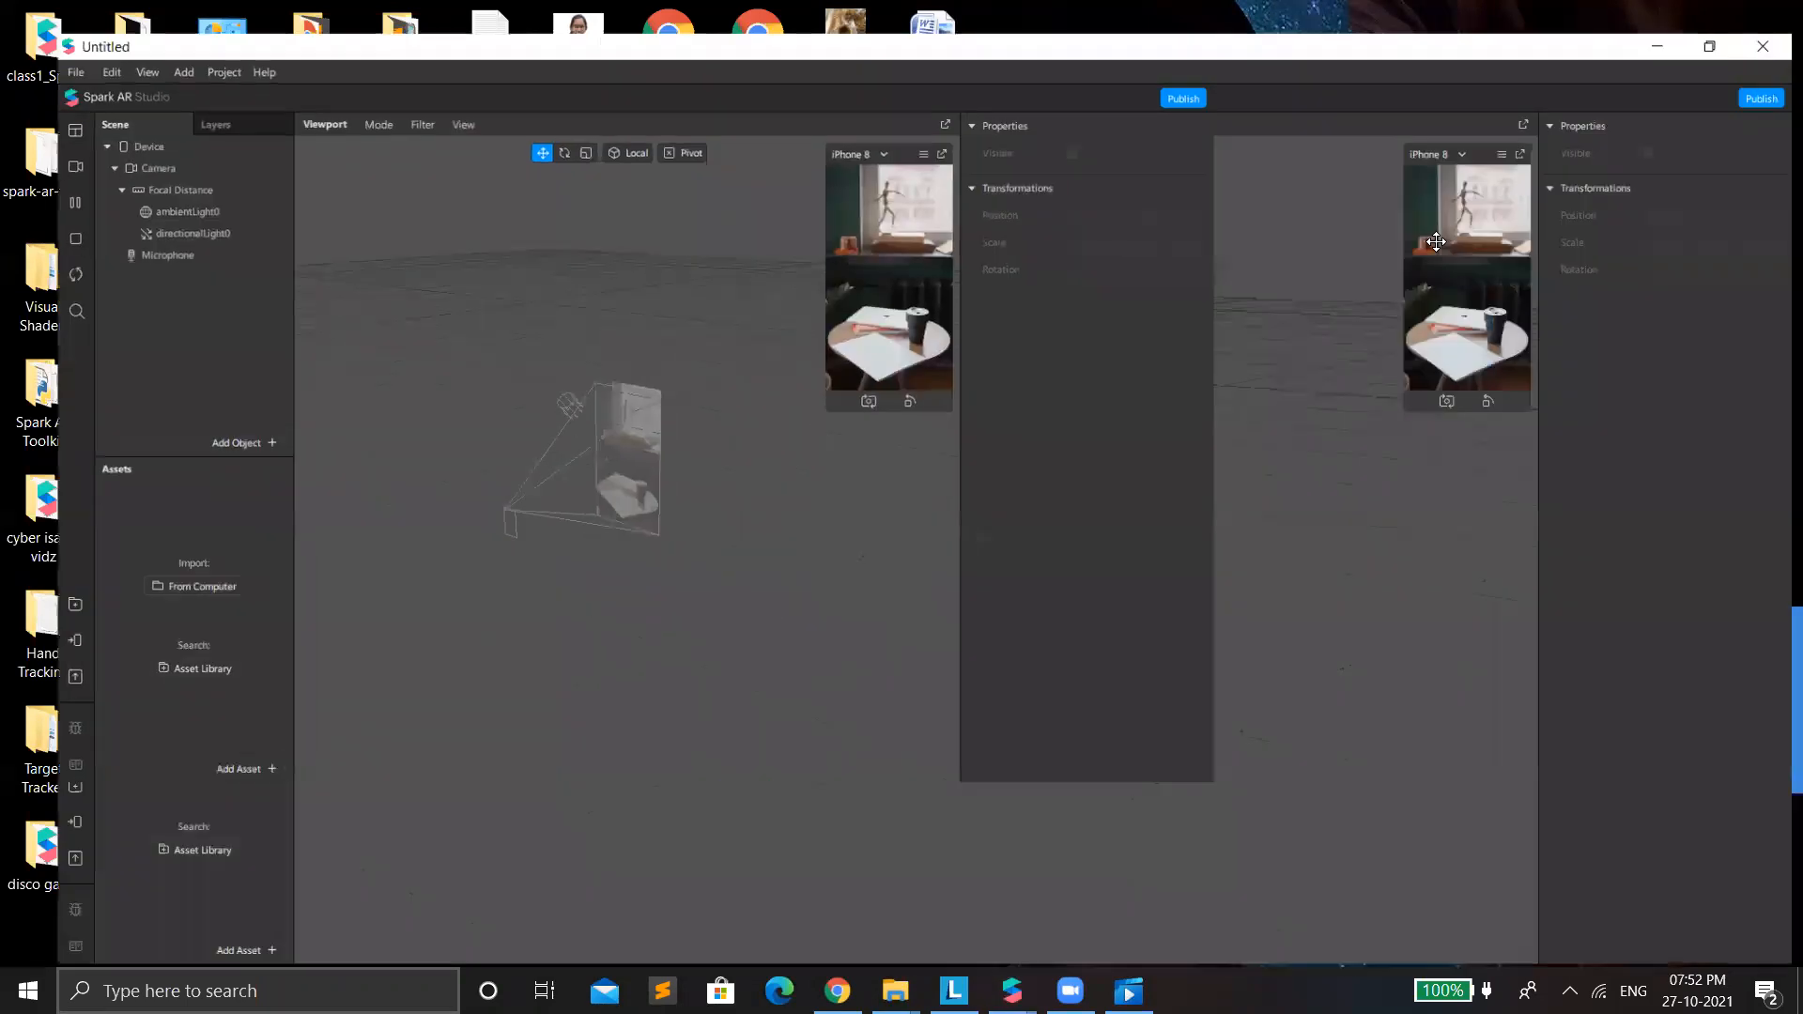
drag(1420, 390, 1390, 948)
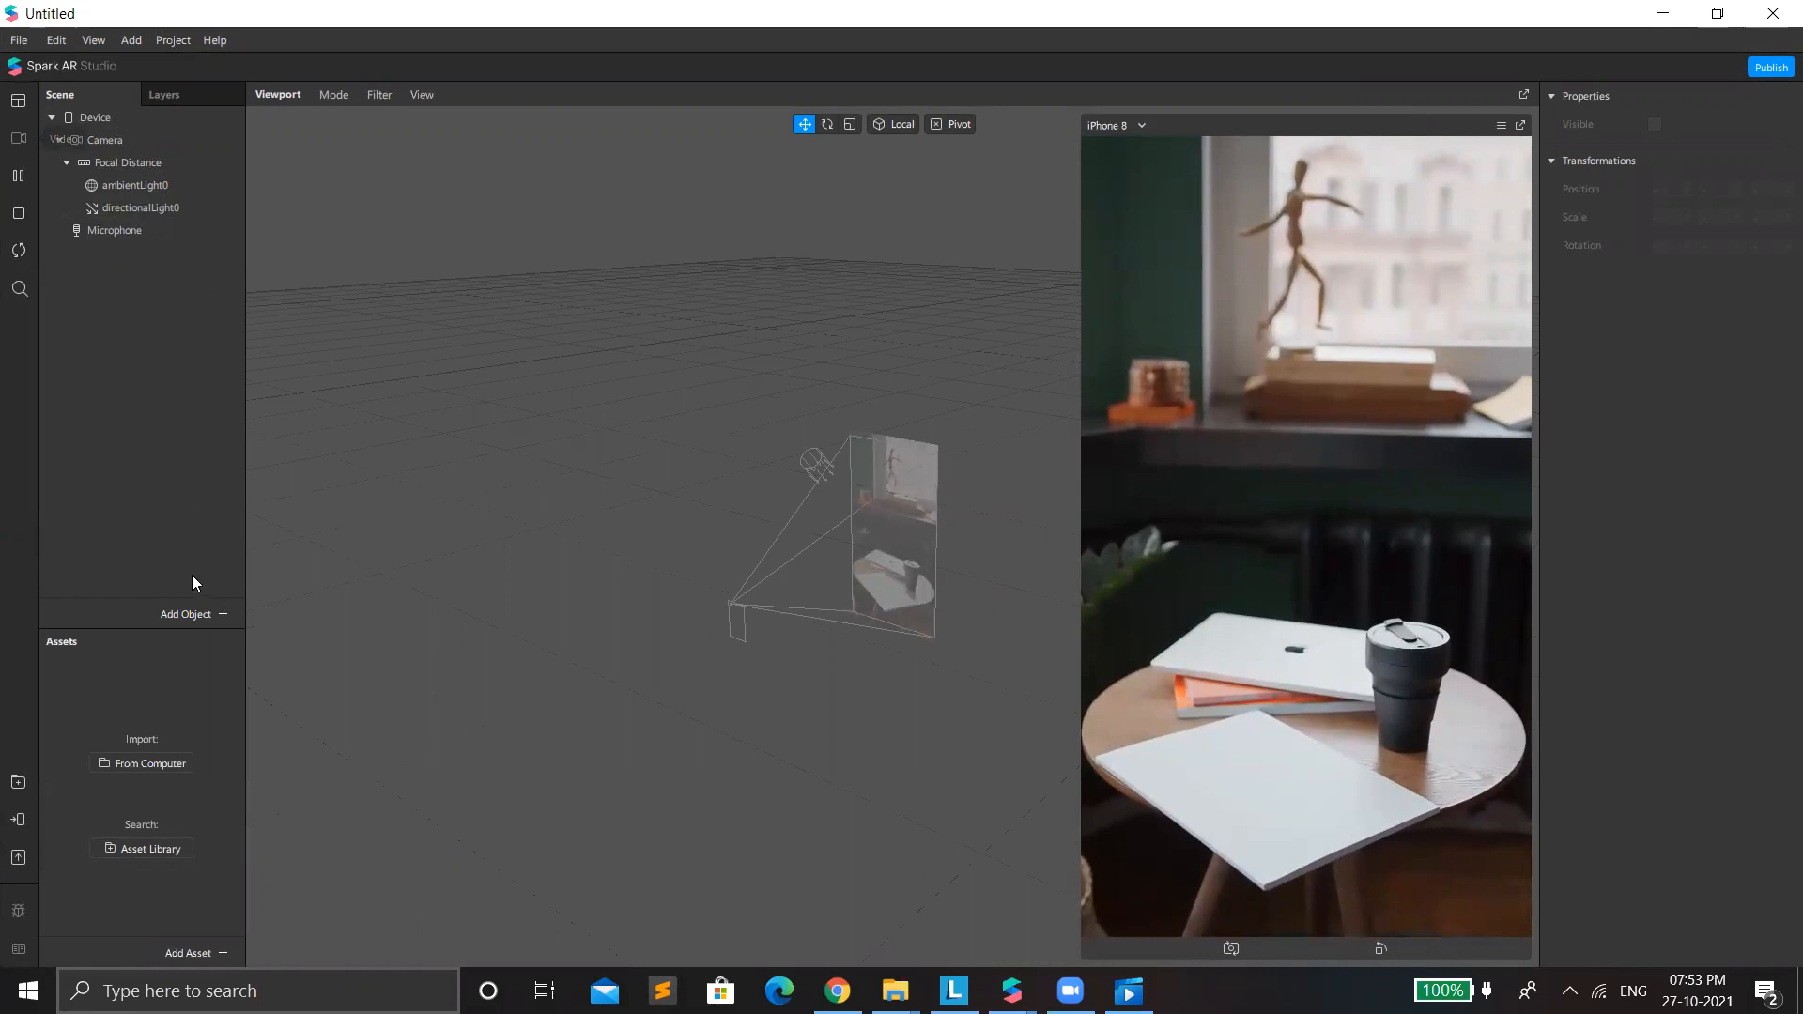
Add a Rectangle object to the scene.
click(17, 138)
right_click(126, 464)
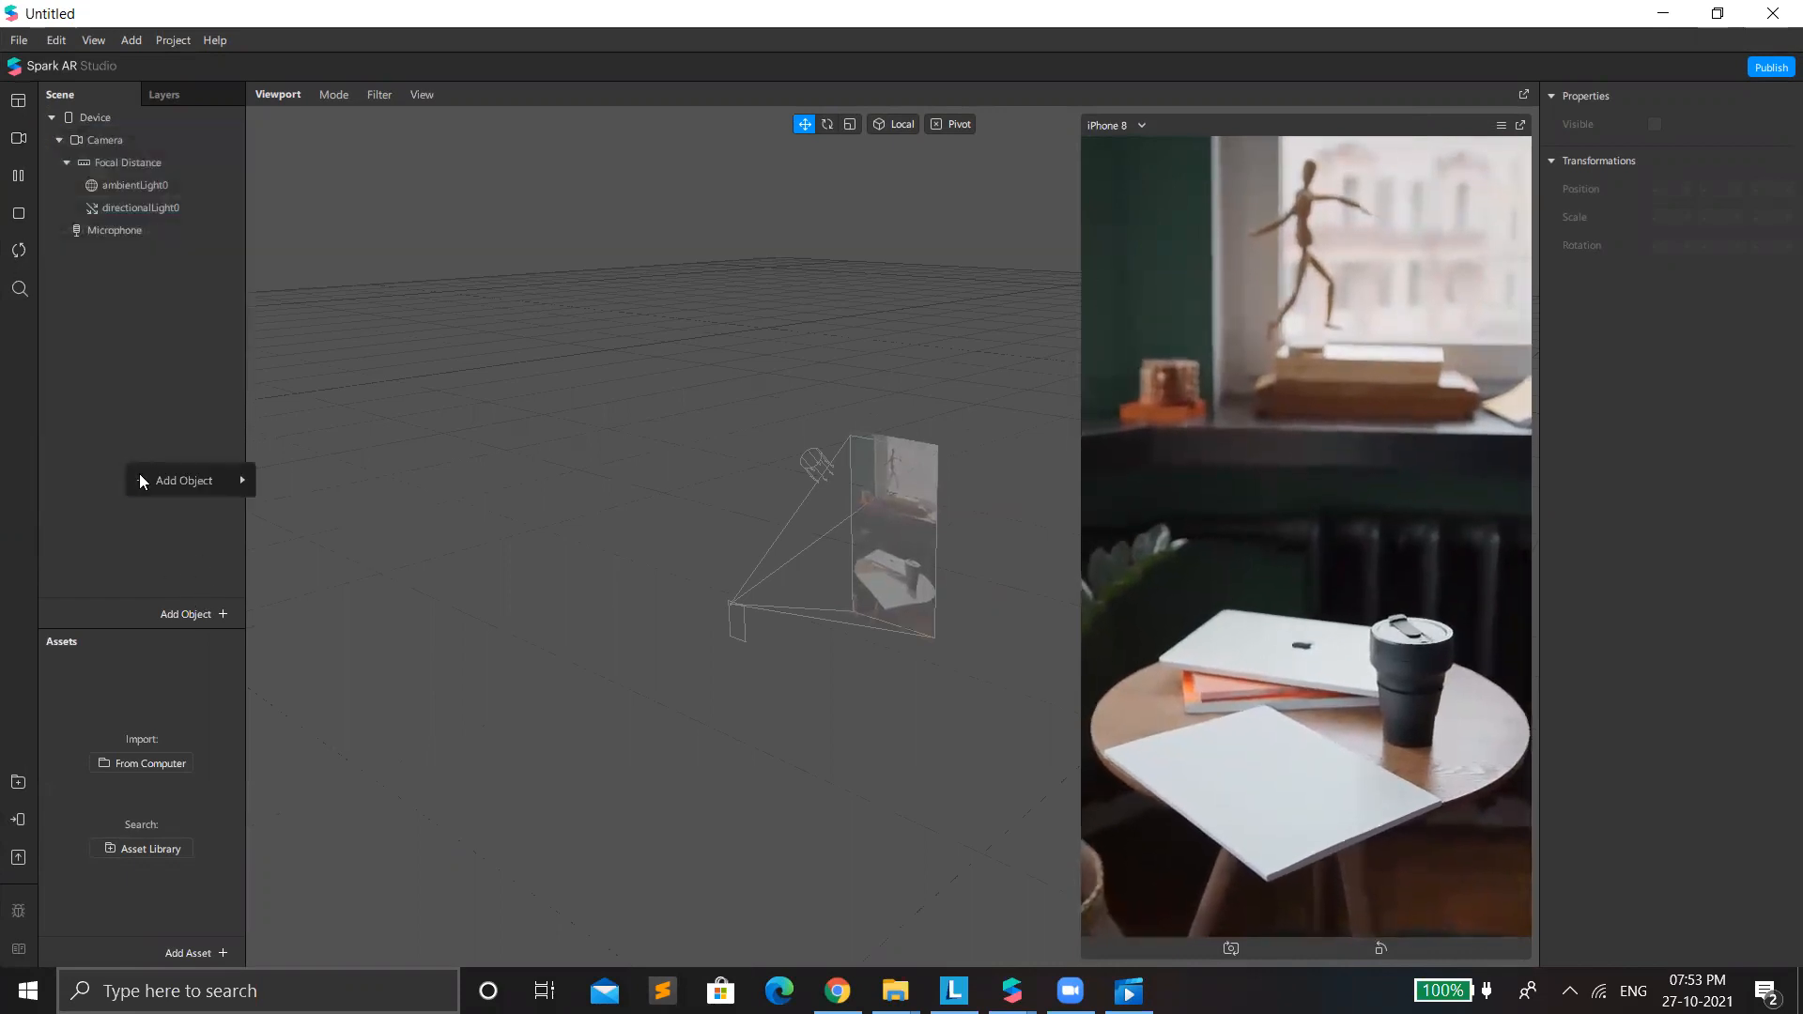
mouse_move(240, 480)
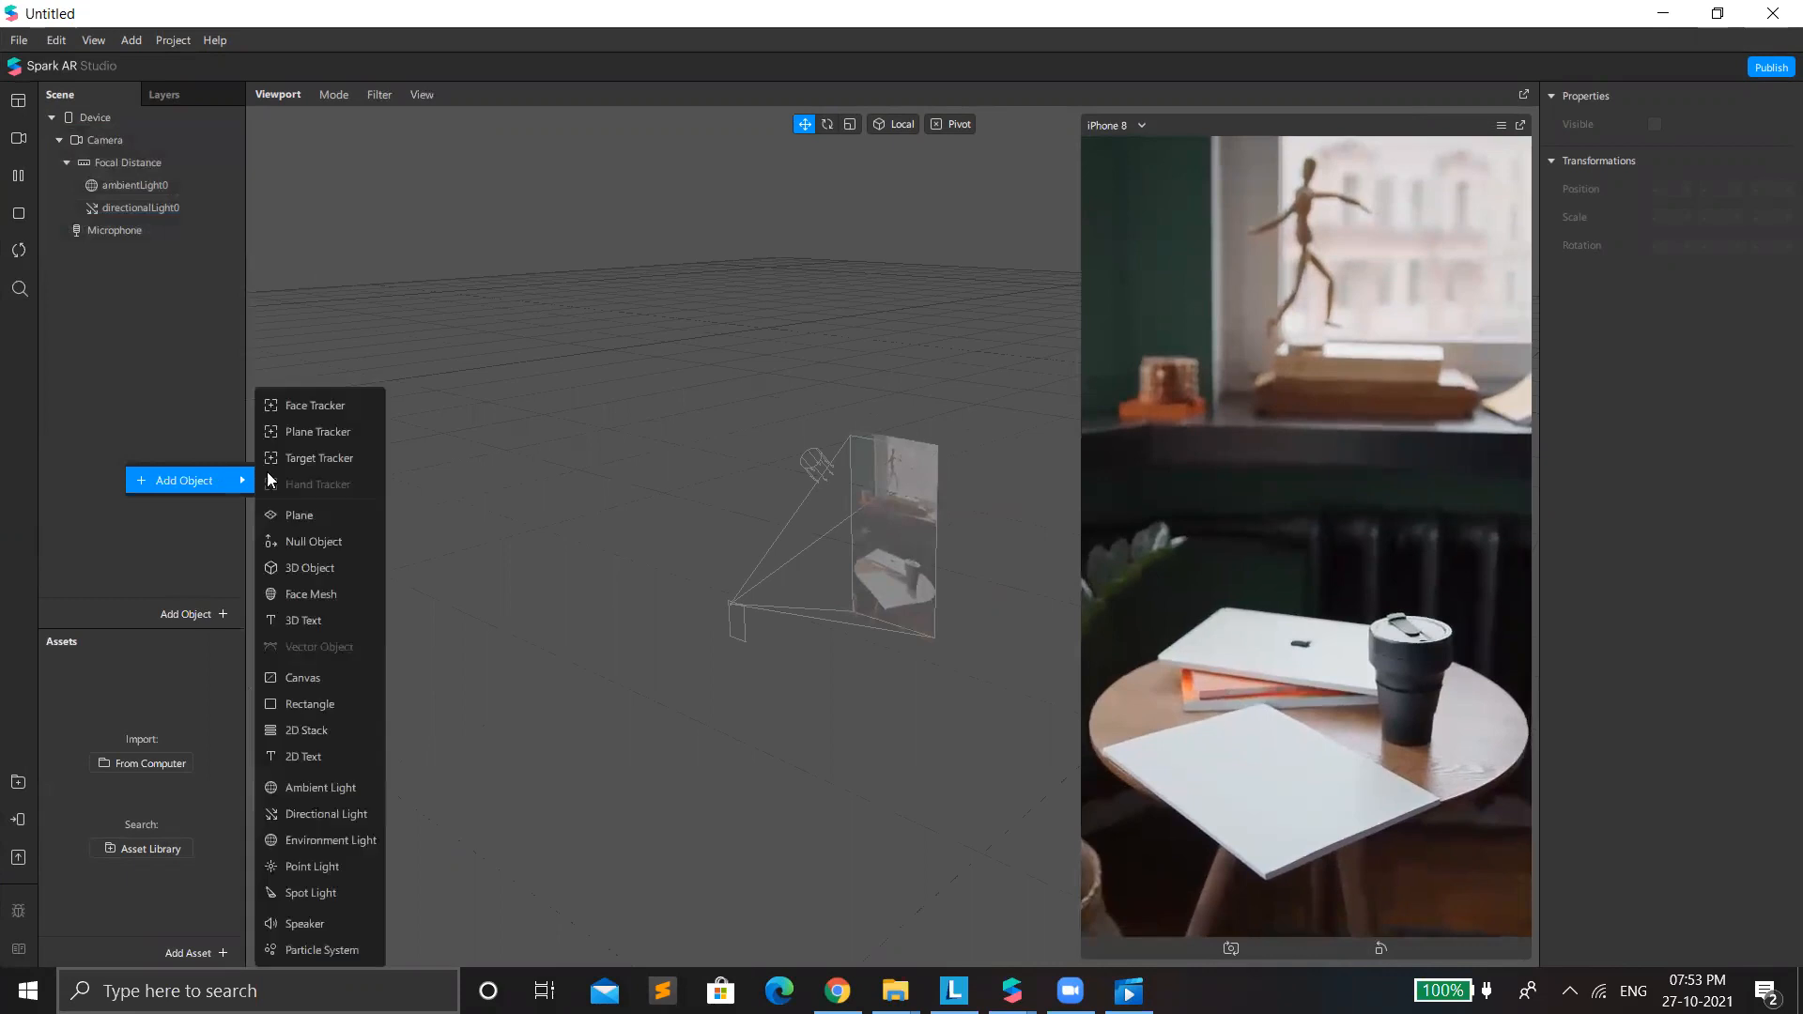
click(316, 705)
Set the rectangle's width and height to 100 with Relative sizing to cover the full screen.
click(1676, 238)
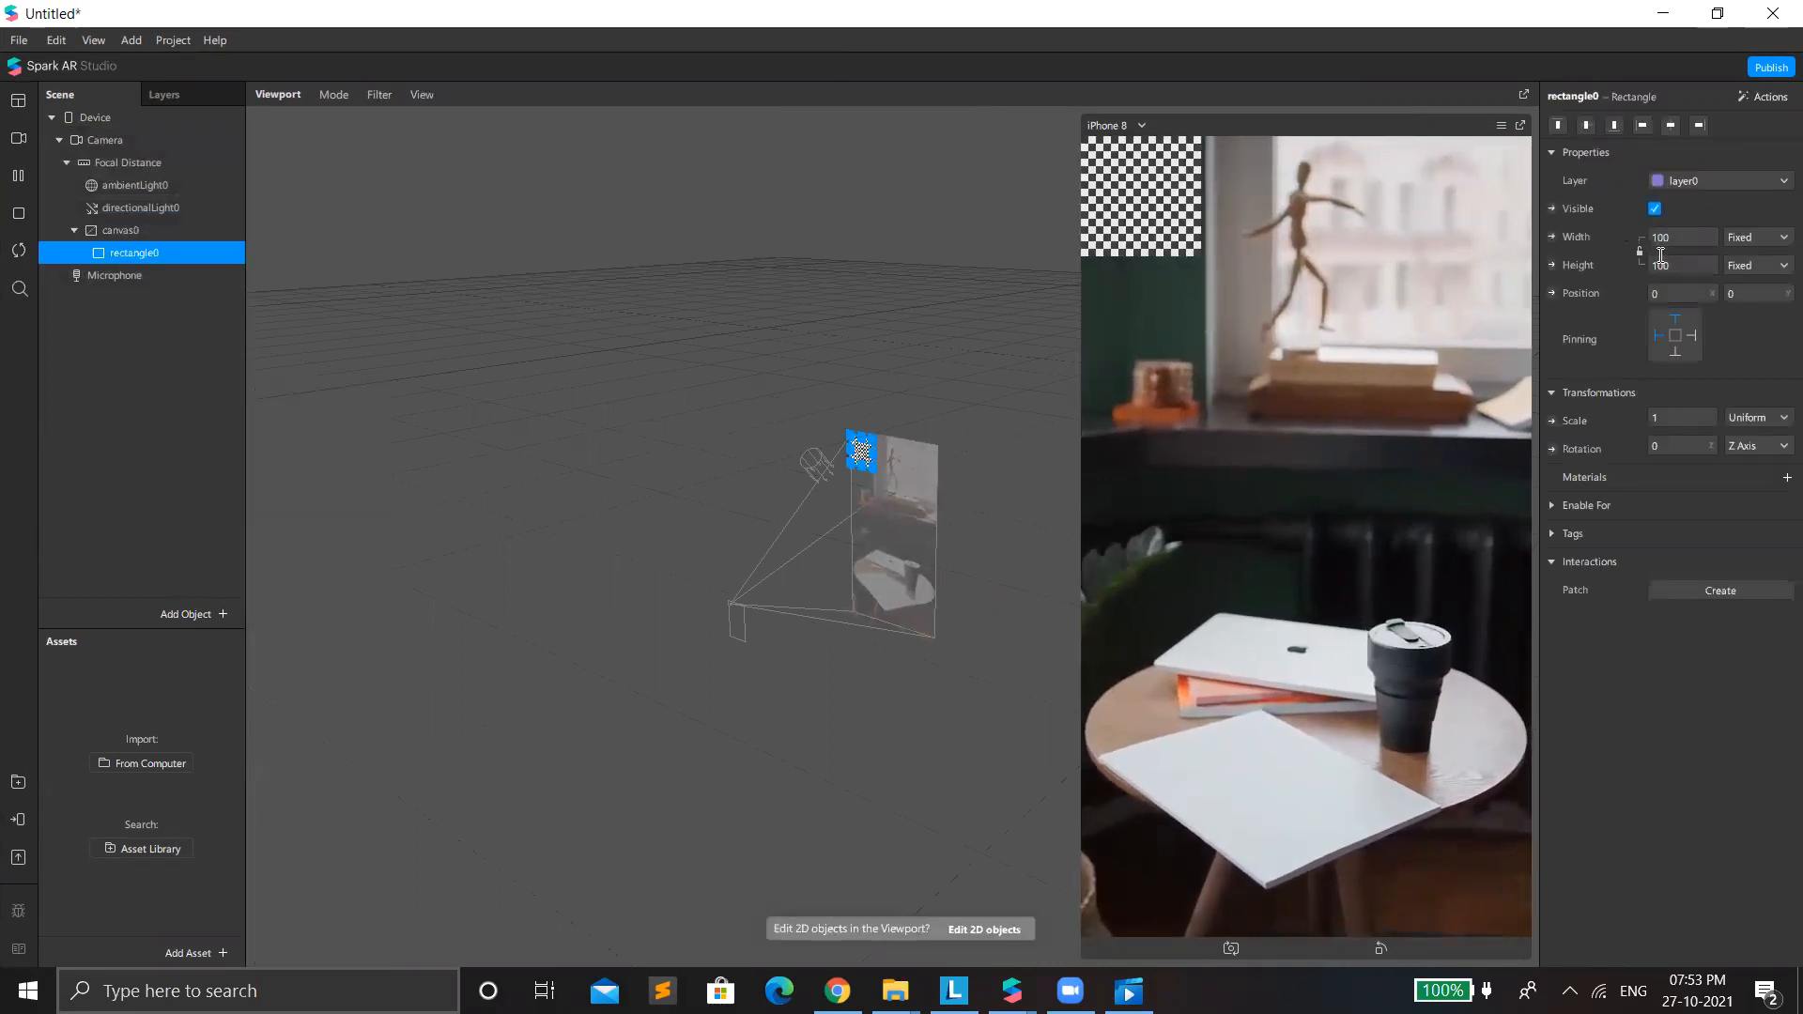
click(1676, 265)
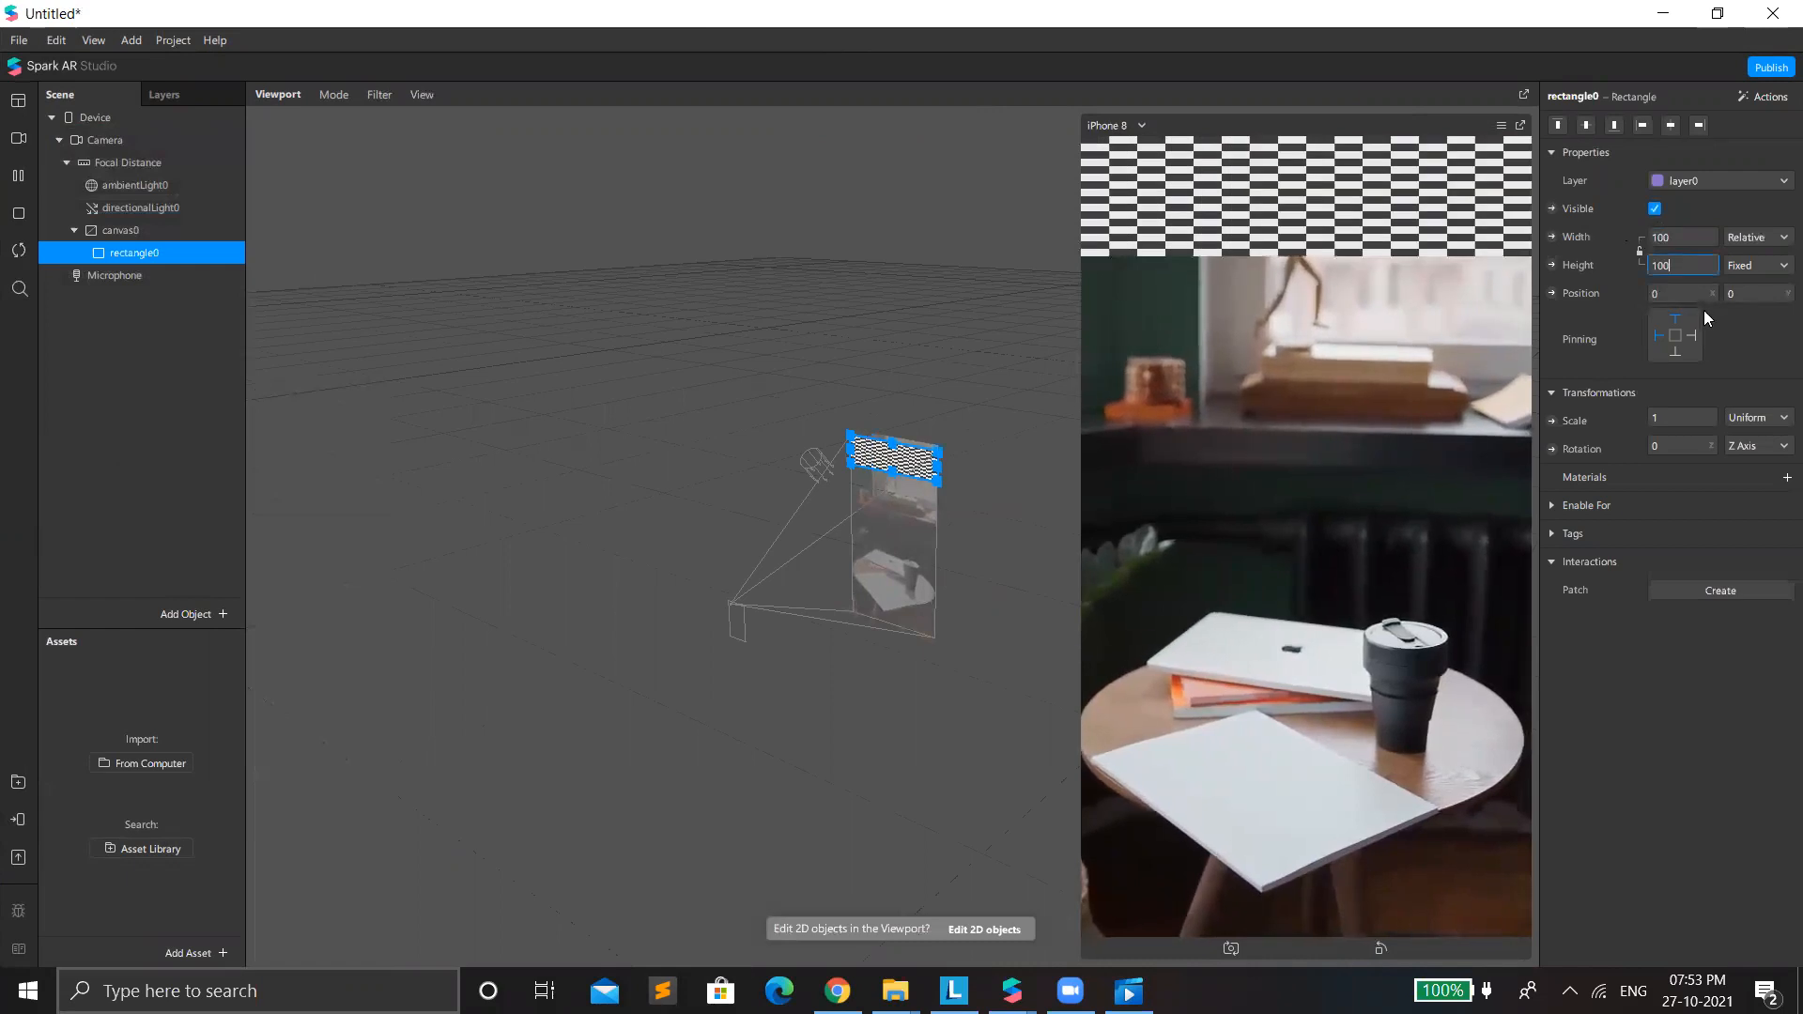
click(1775, 384)
click(152, 237)
click(154, 254)
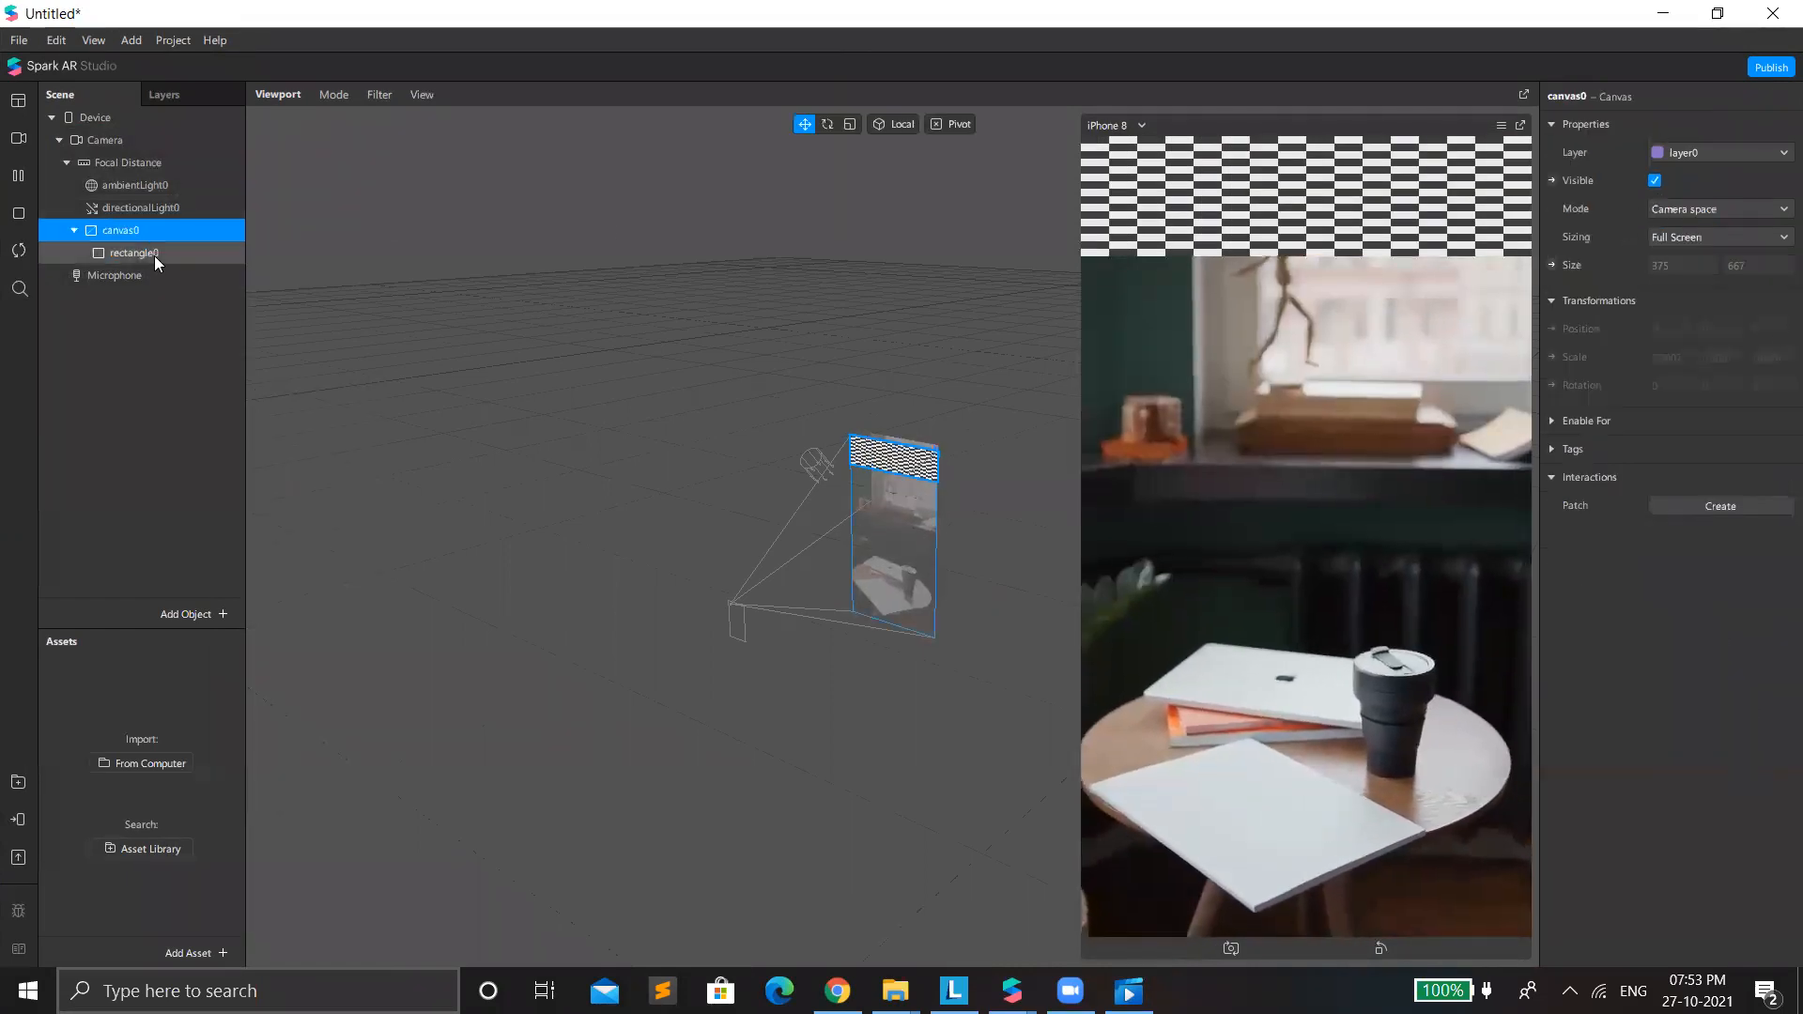
click(1747, 265)
click(1714, 306)
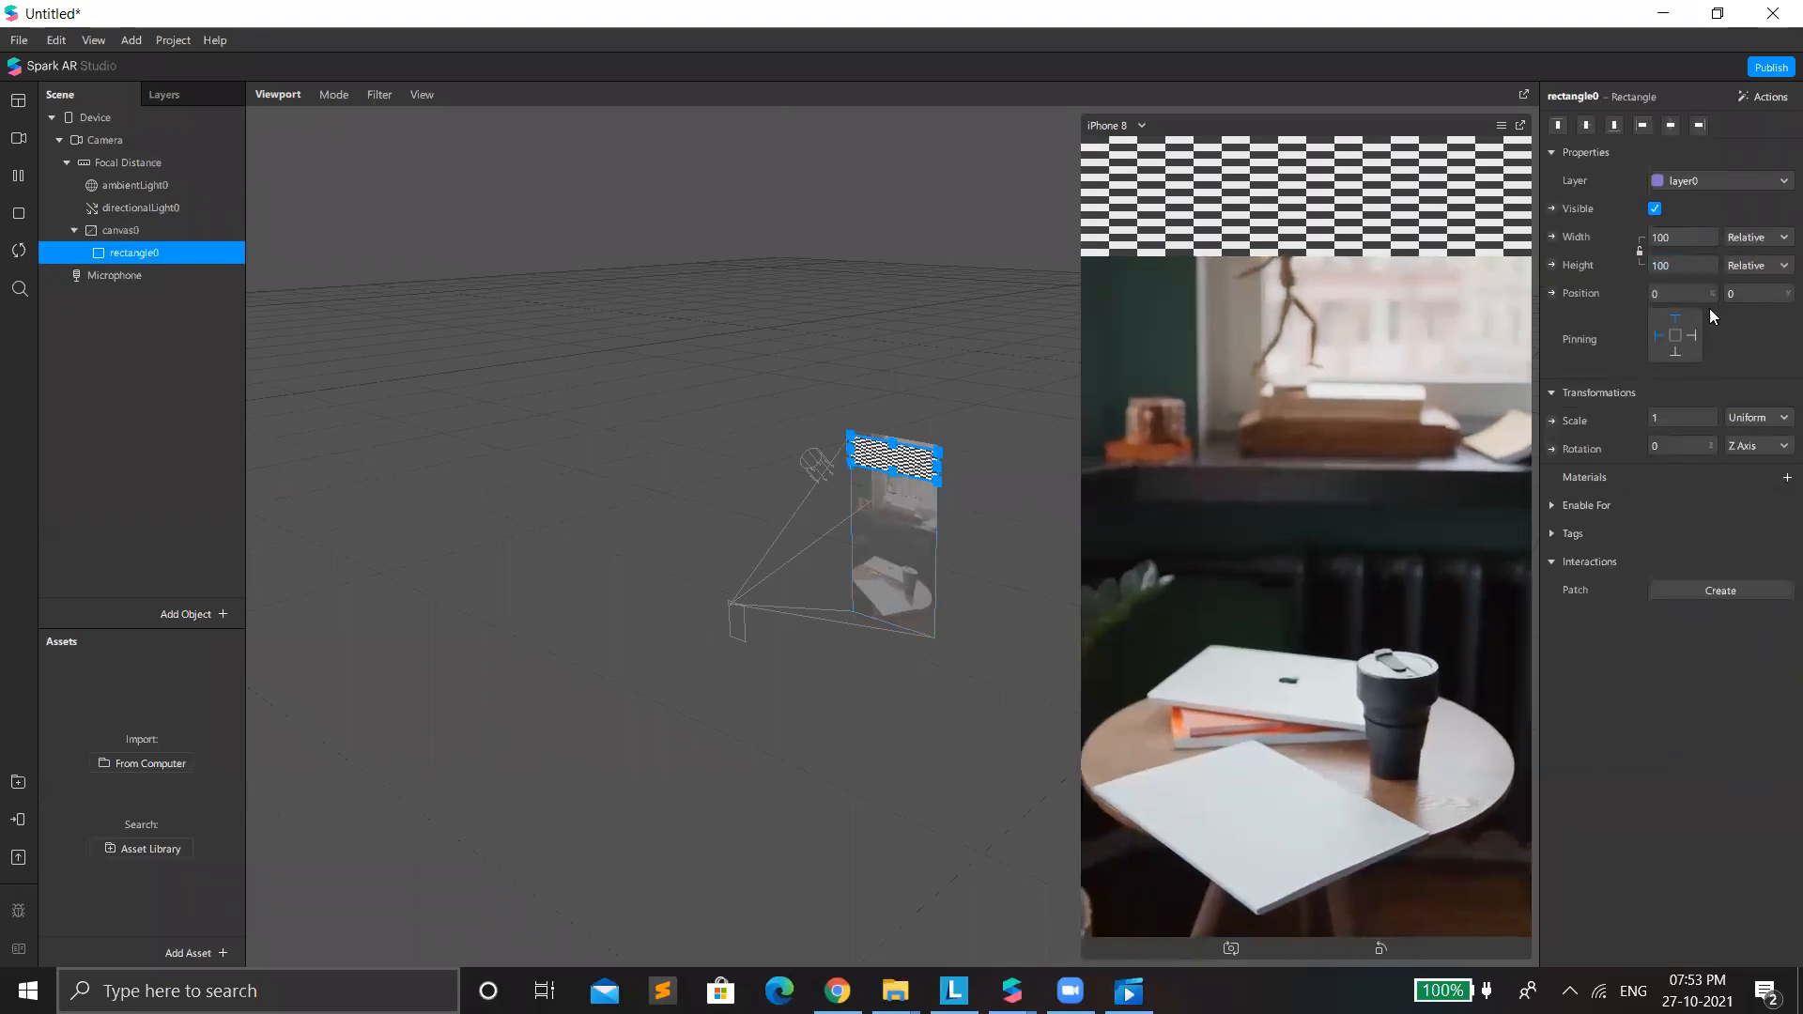
Give the rectangle a new material and set the material's shader type to Flat.
click(1785, 479)
click(1679, 500)
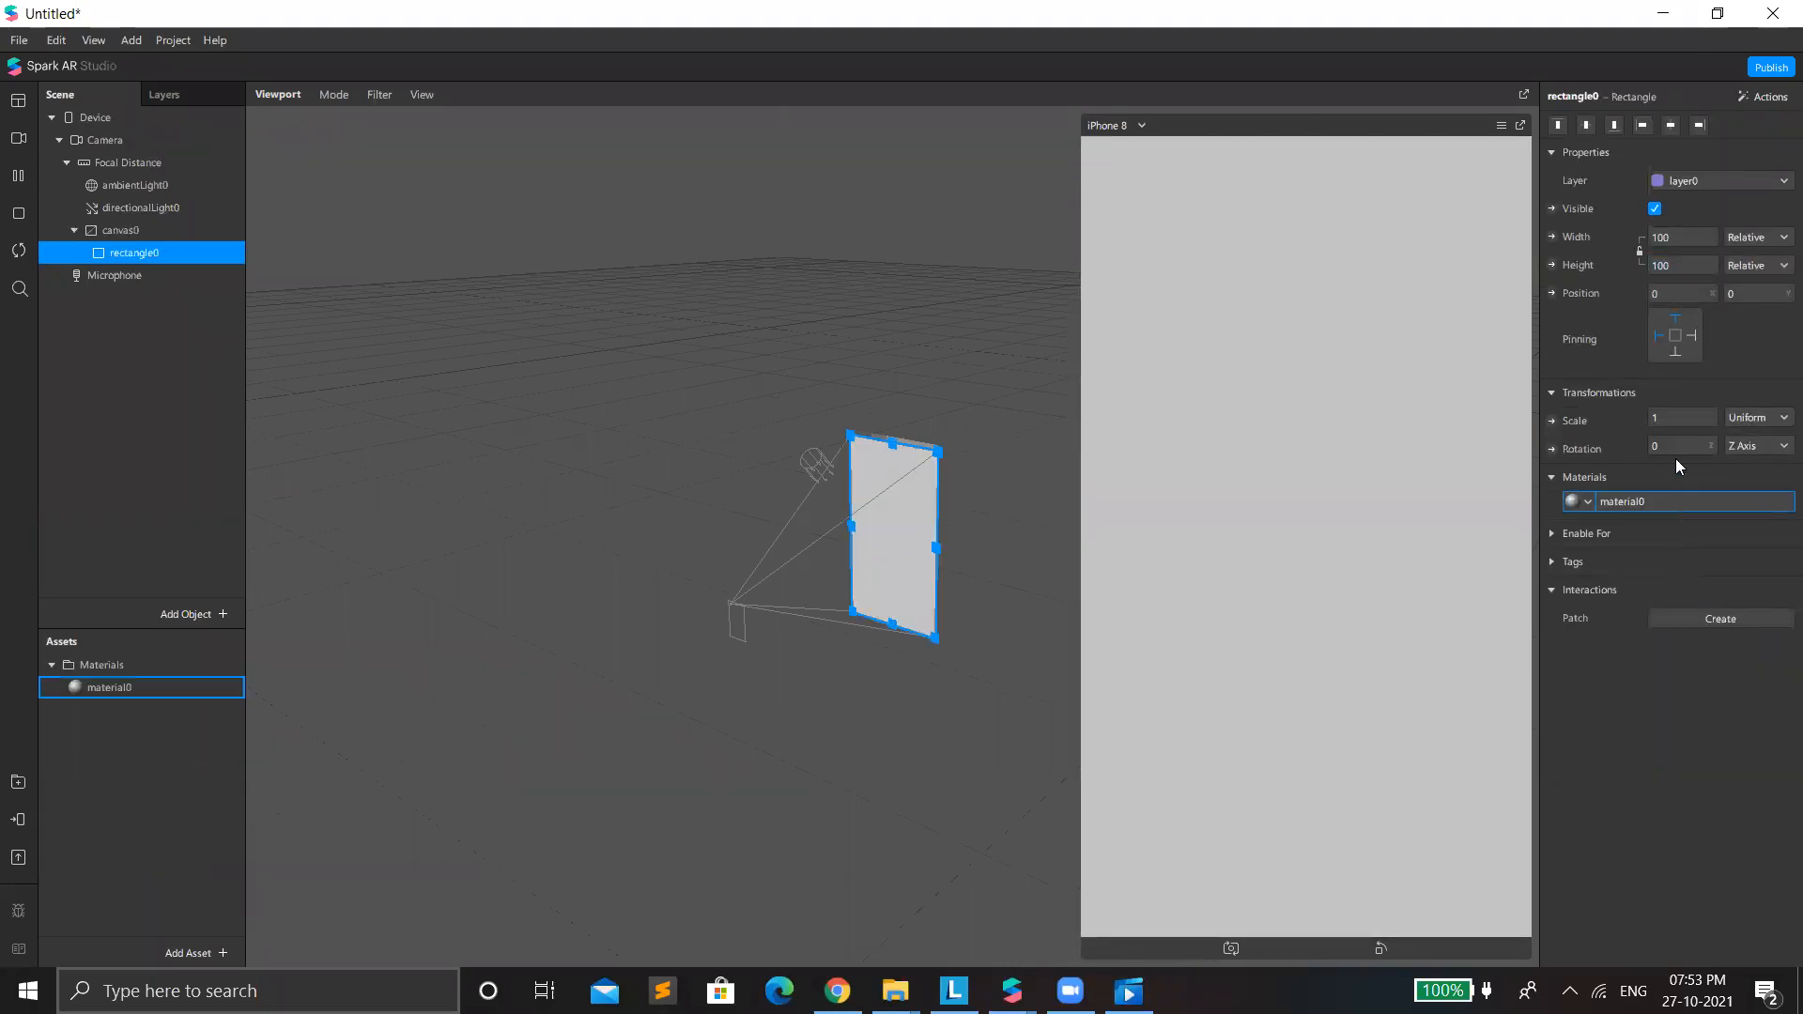
click(1673, 123)
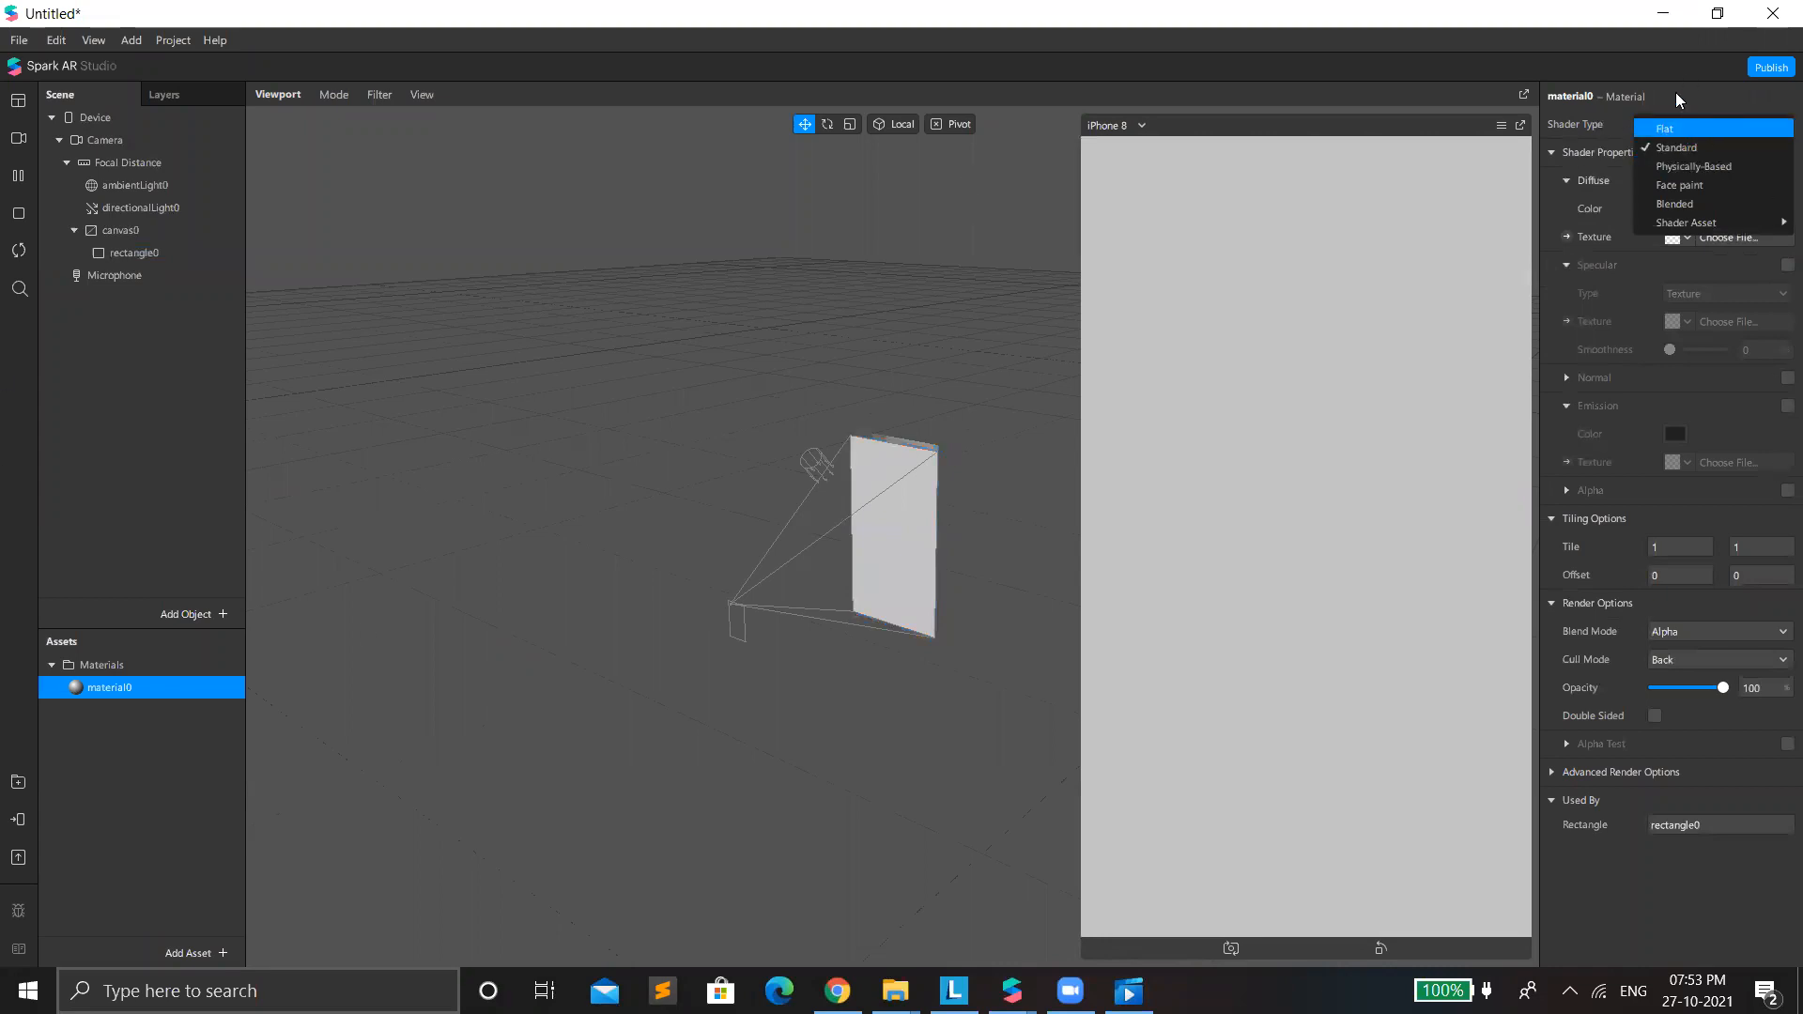
click(1673, 128)
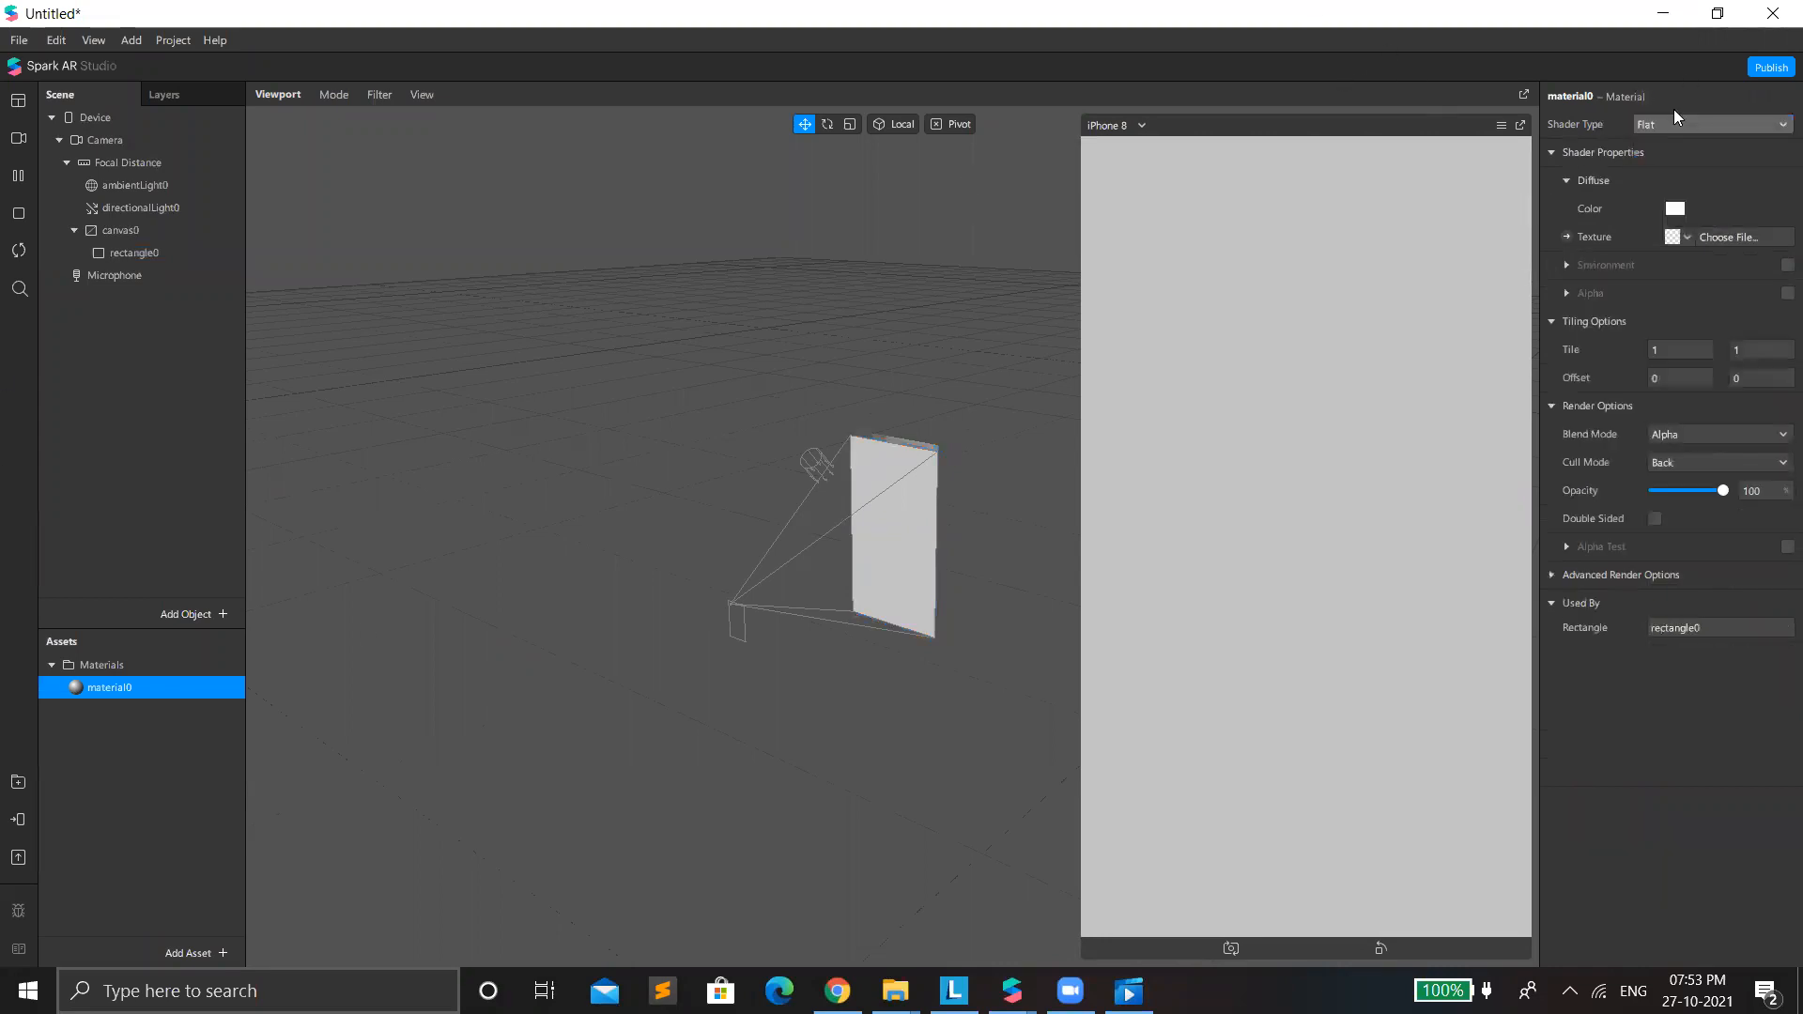
key(F2)
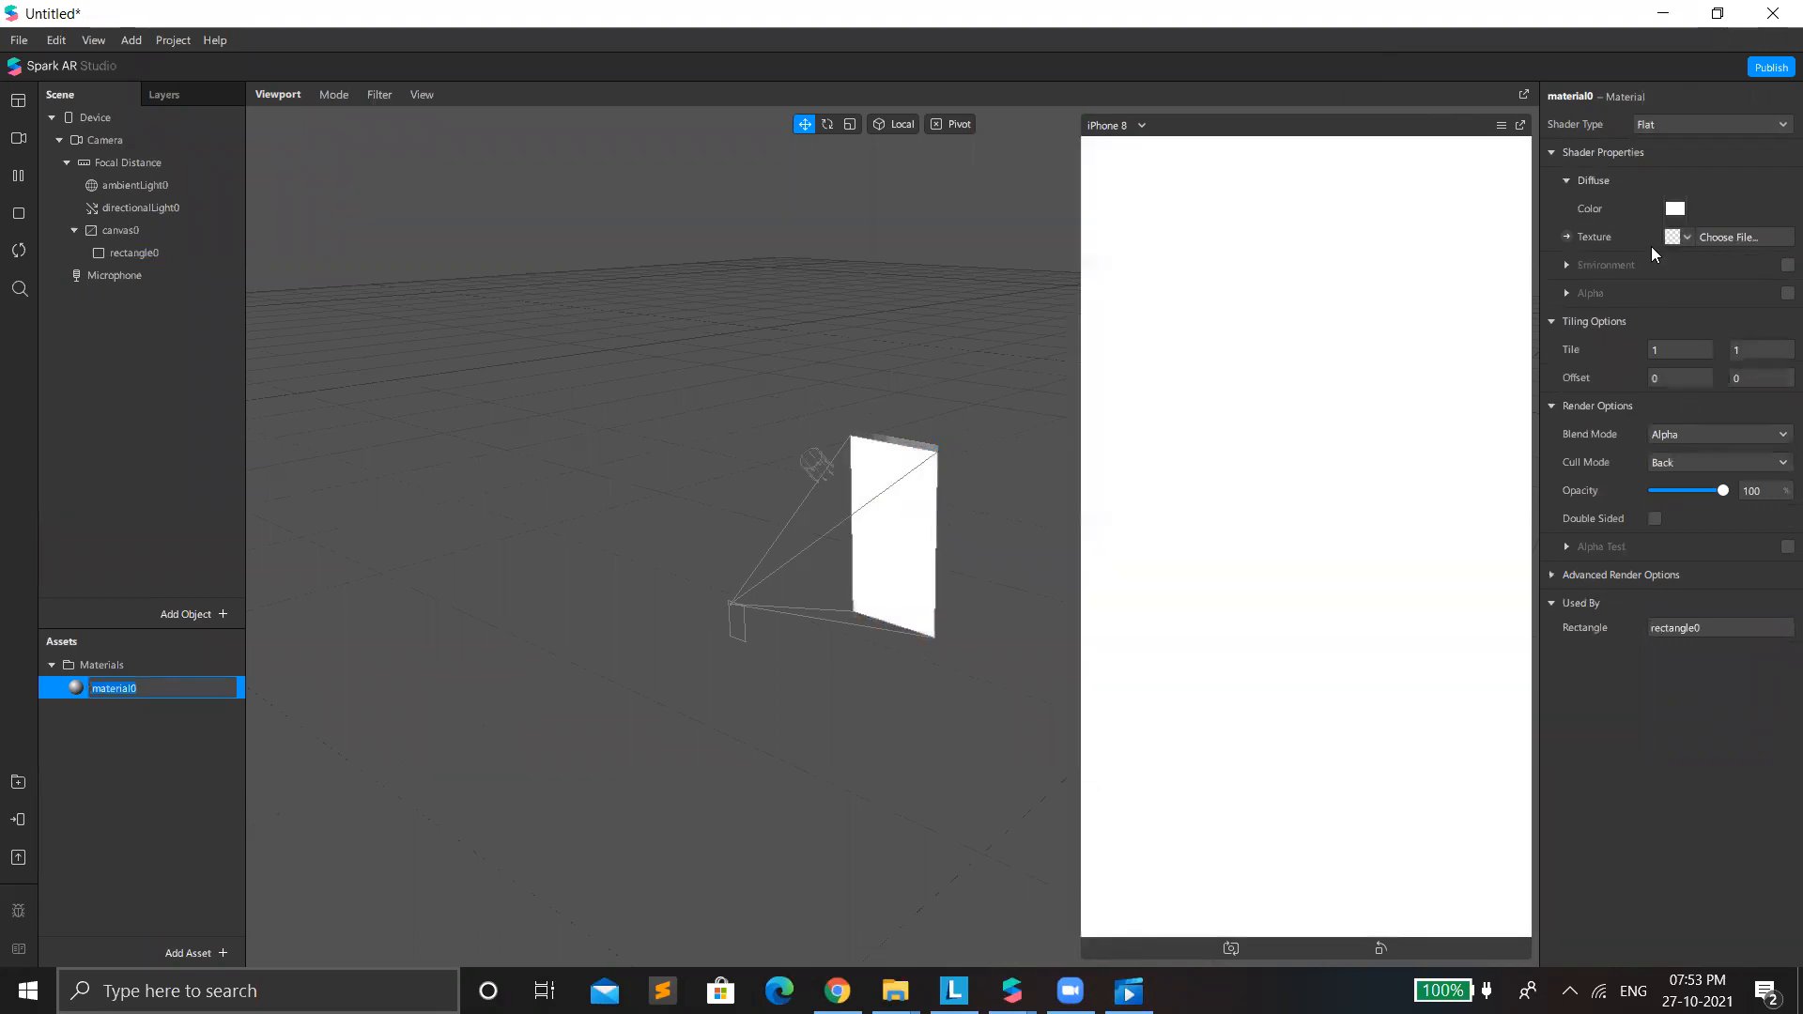
Assign a new animation sequence as the material's diffuse texture and open the sequence's properties.
click(1686, 237)
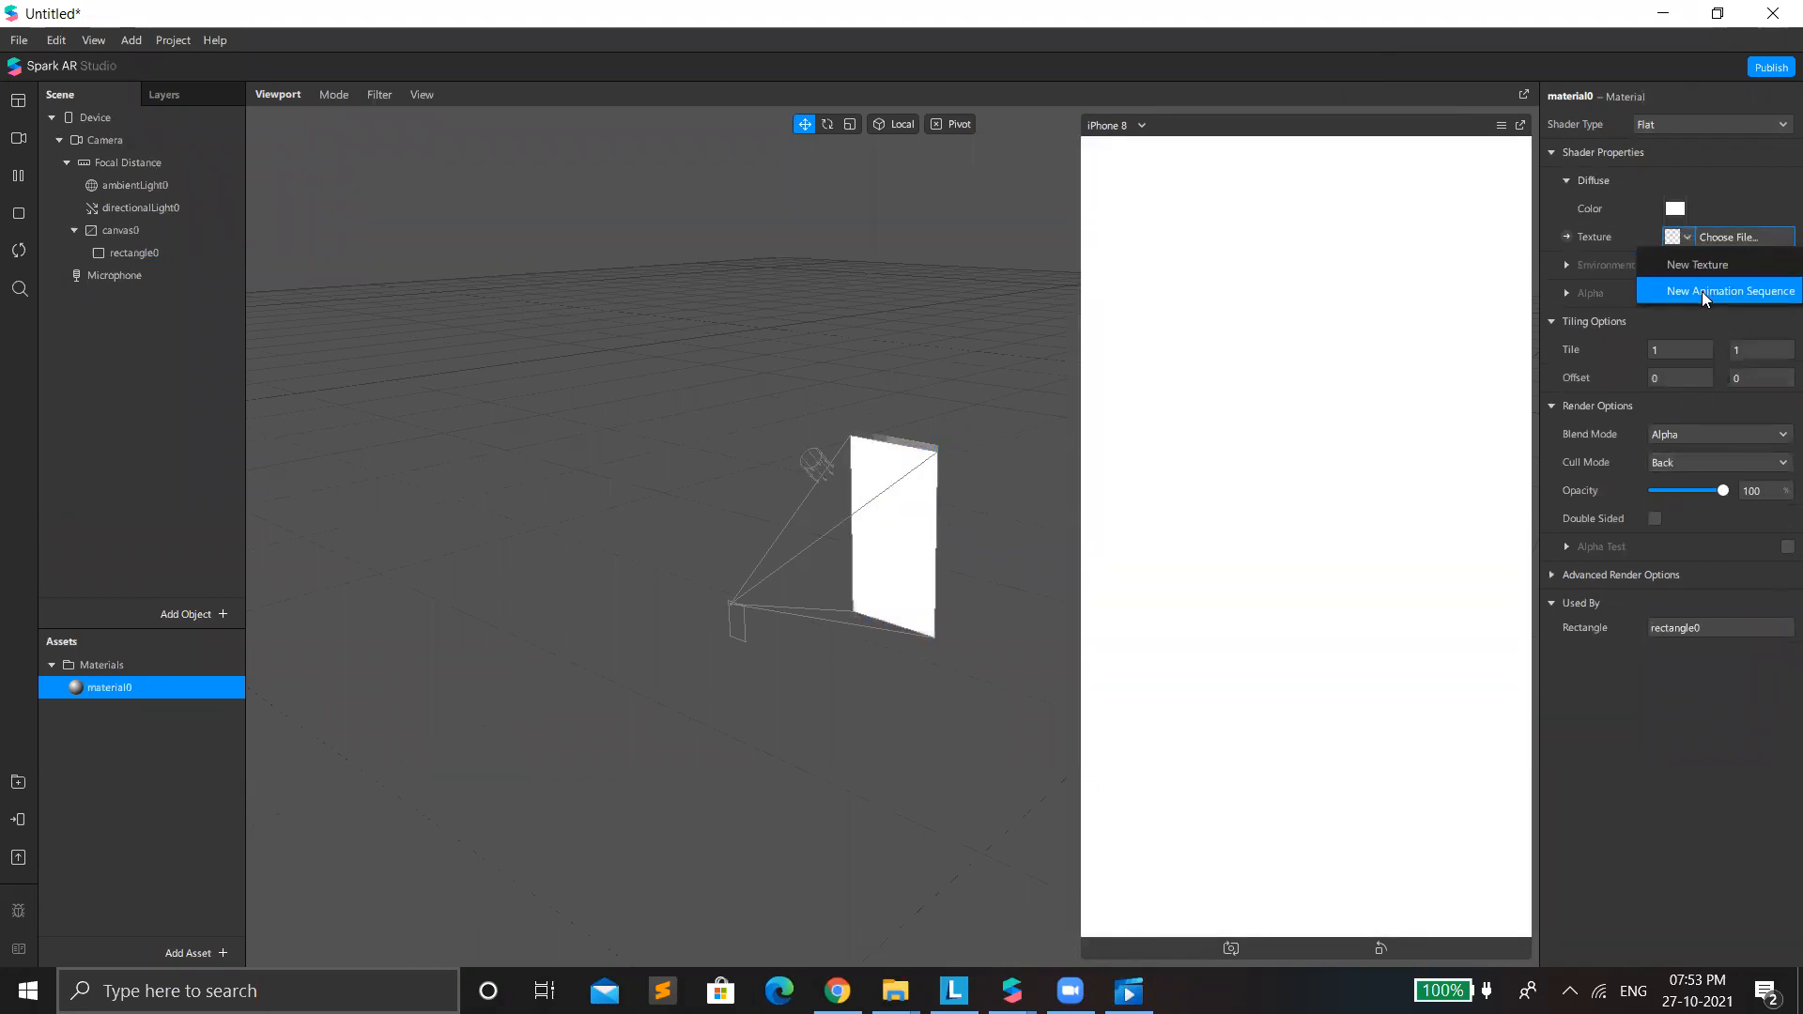
click(1726, 291)
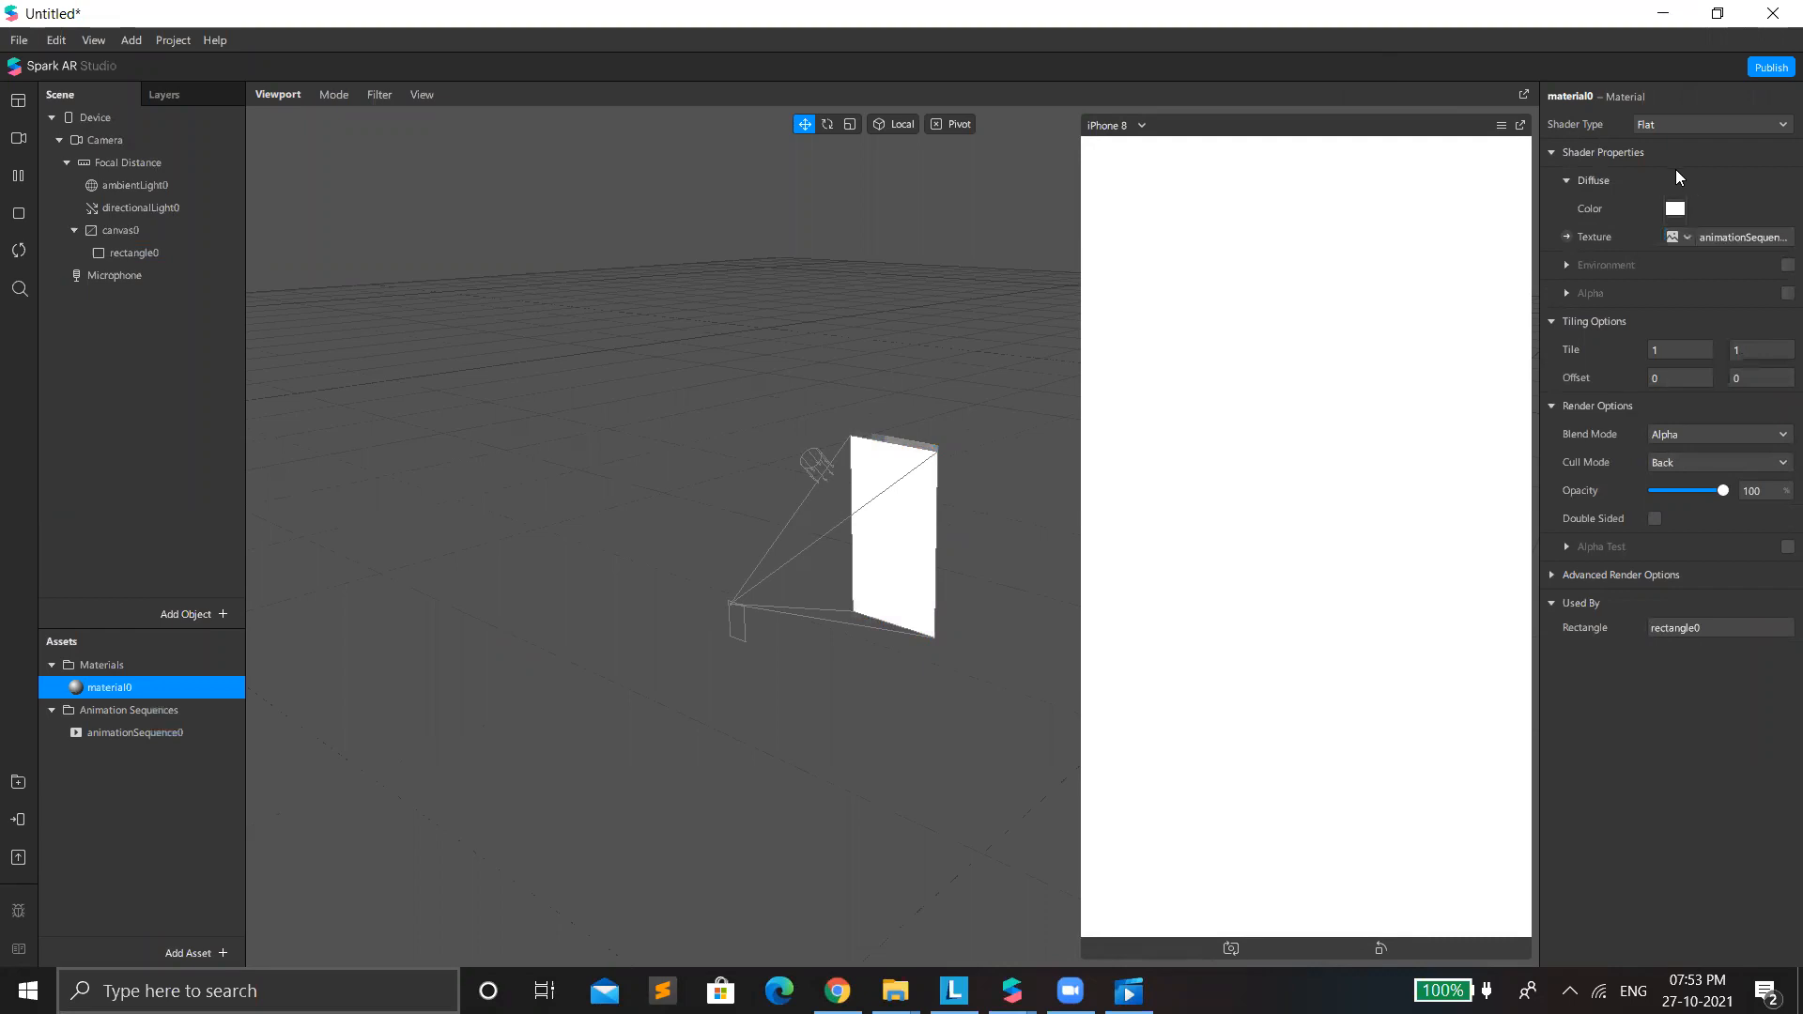
click(1705, 235)
Import frames 0001 to 0032 from the desktop's New folder as the animation sequence's texture.
click(1659, 128)
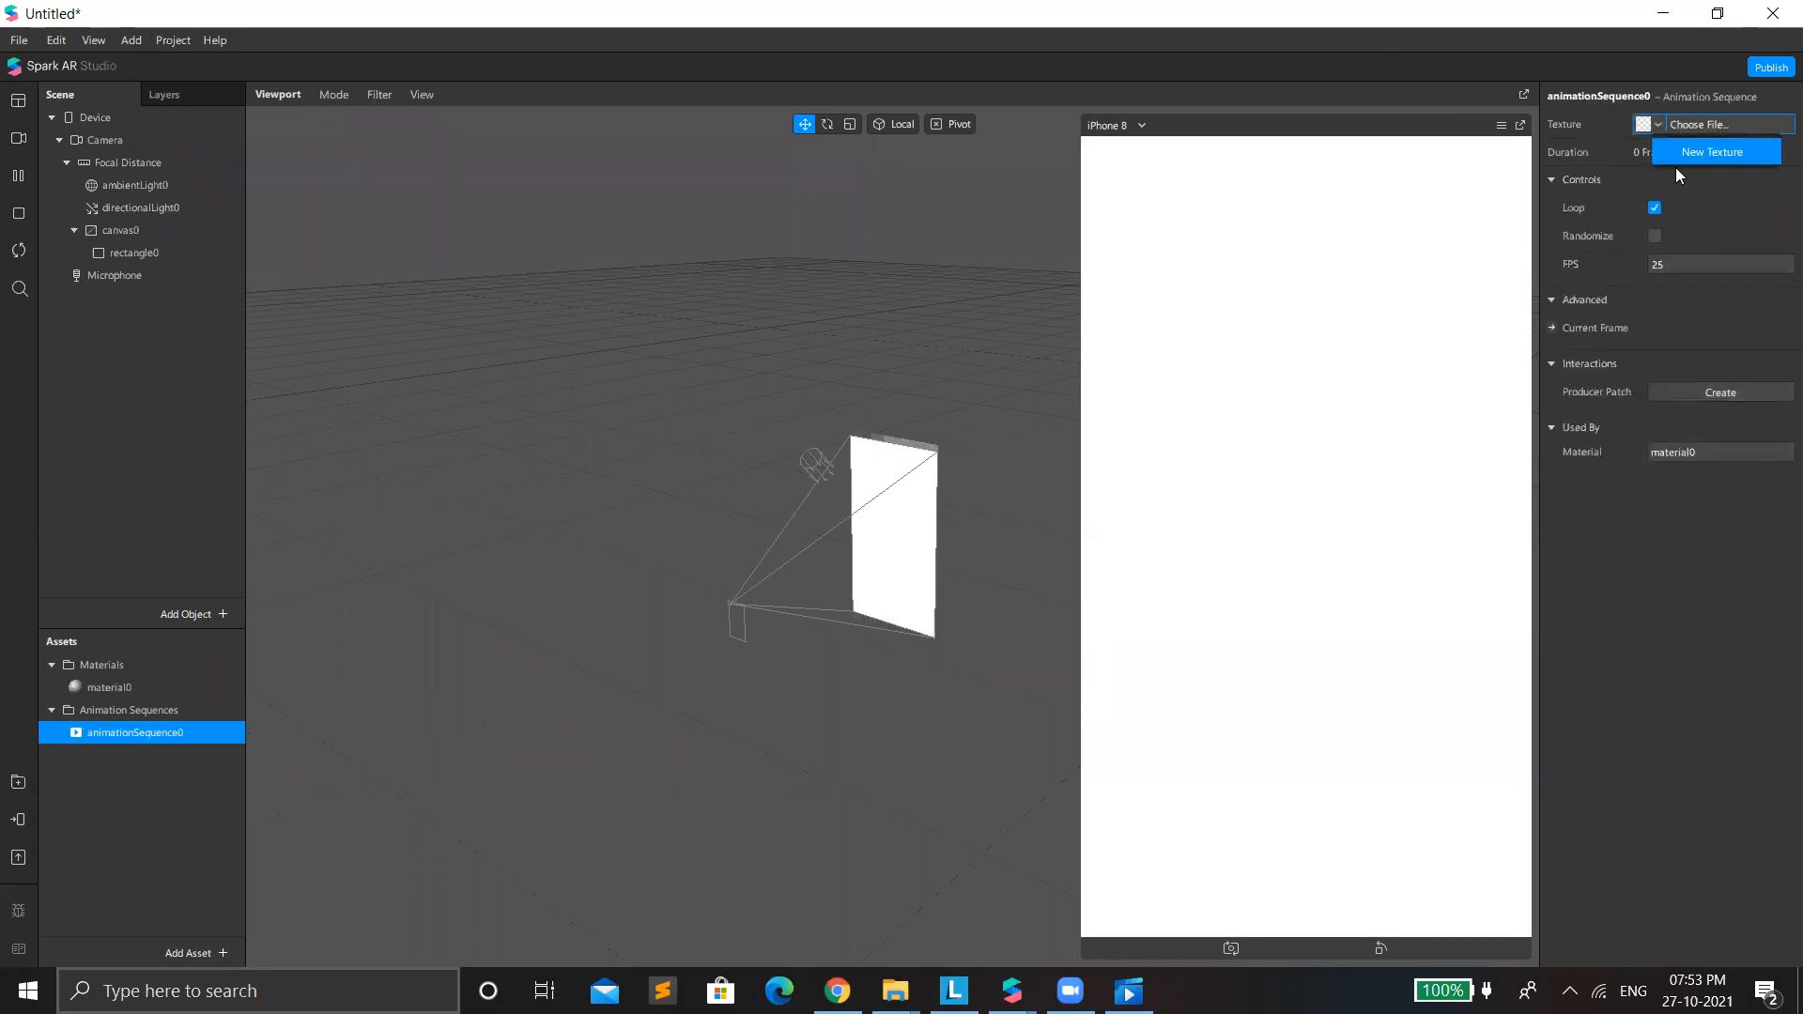
click(1666, 154)
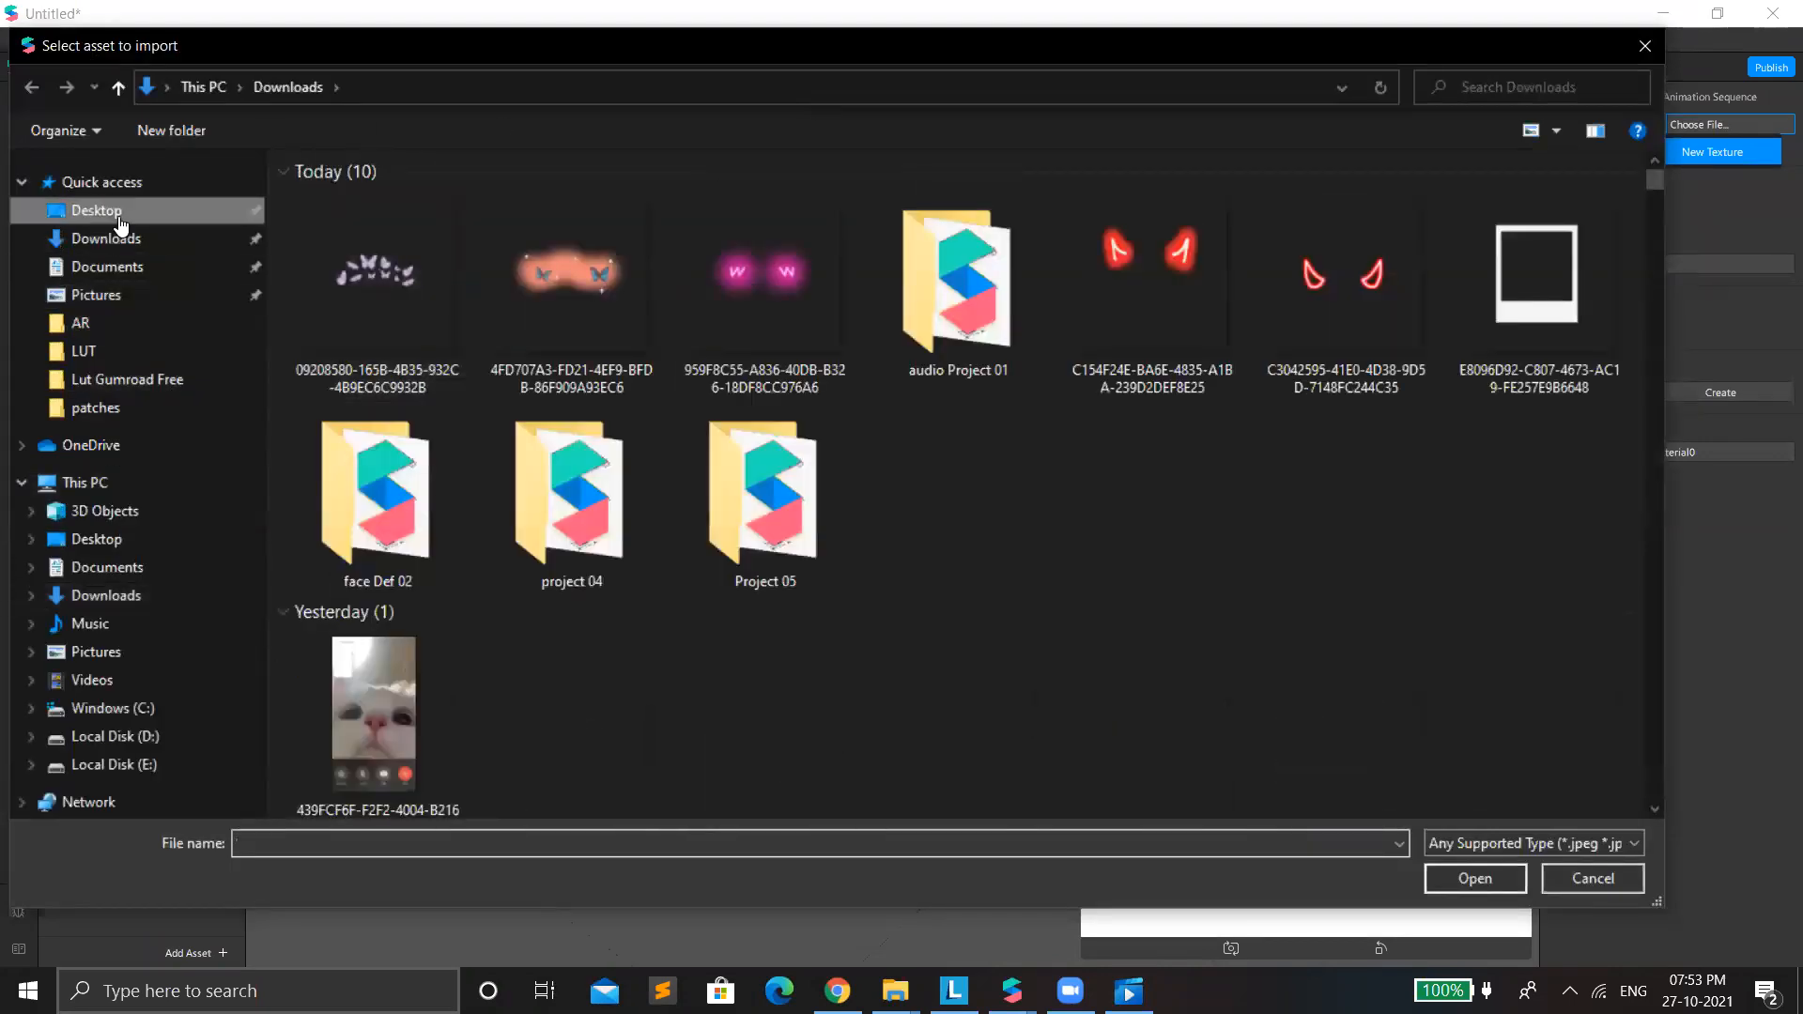
click(103, 212)
click(522, 502)
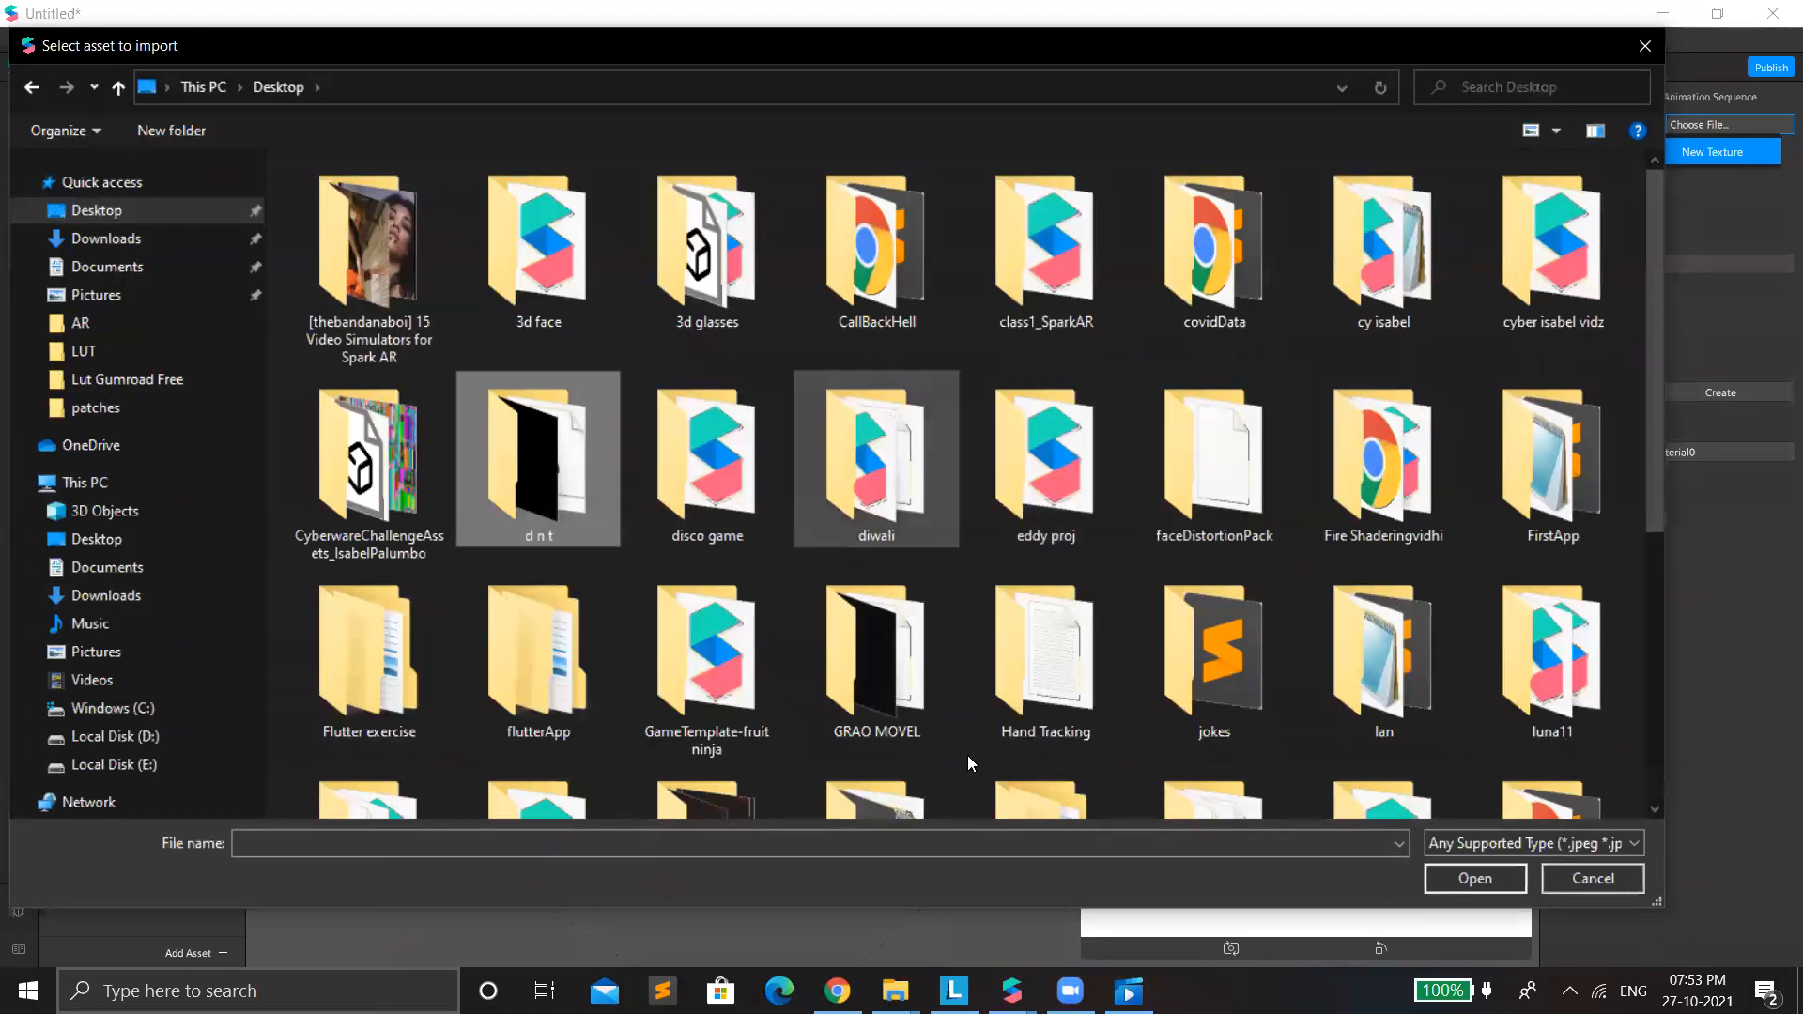
scroll(991, 646, down, 3)
scroll(991, 646, down, 2)
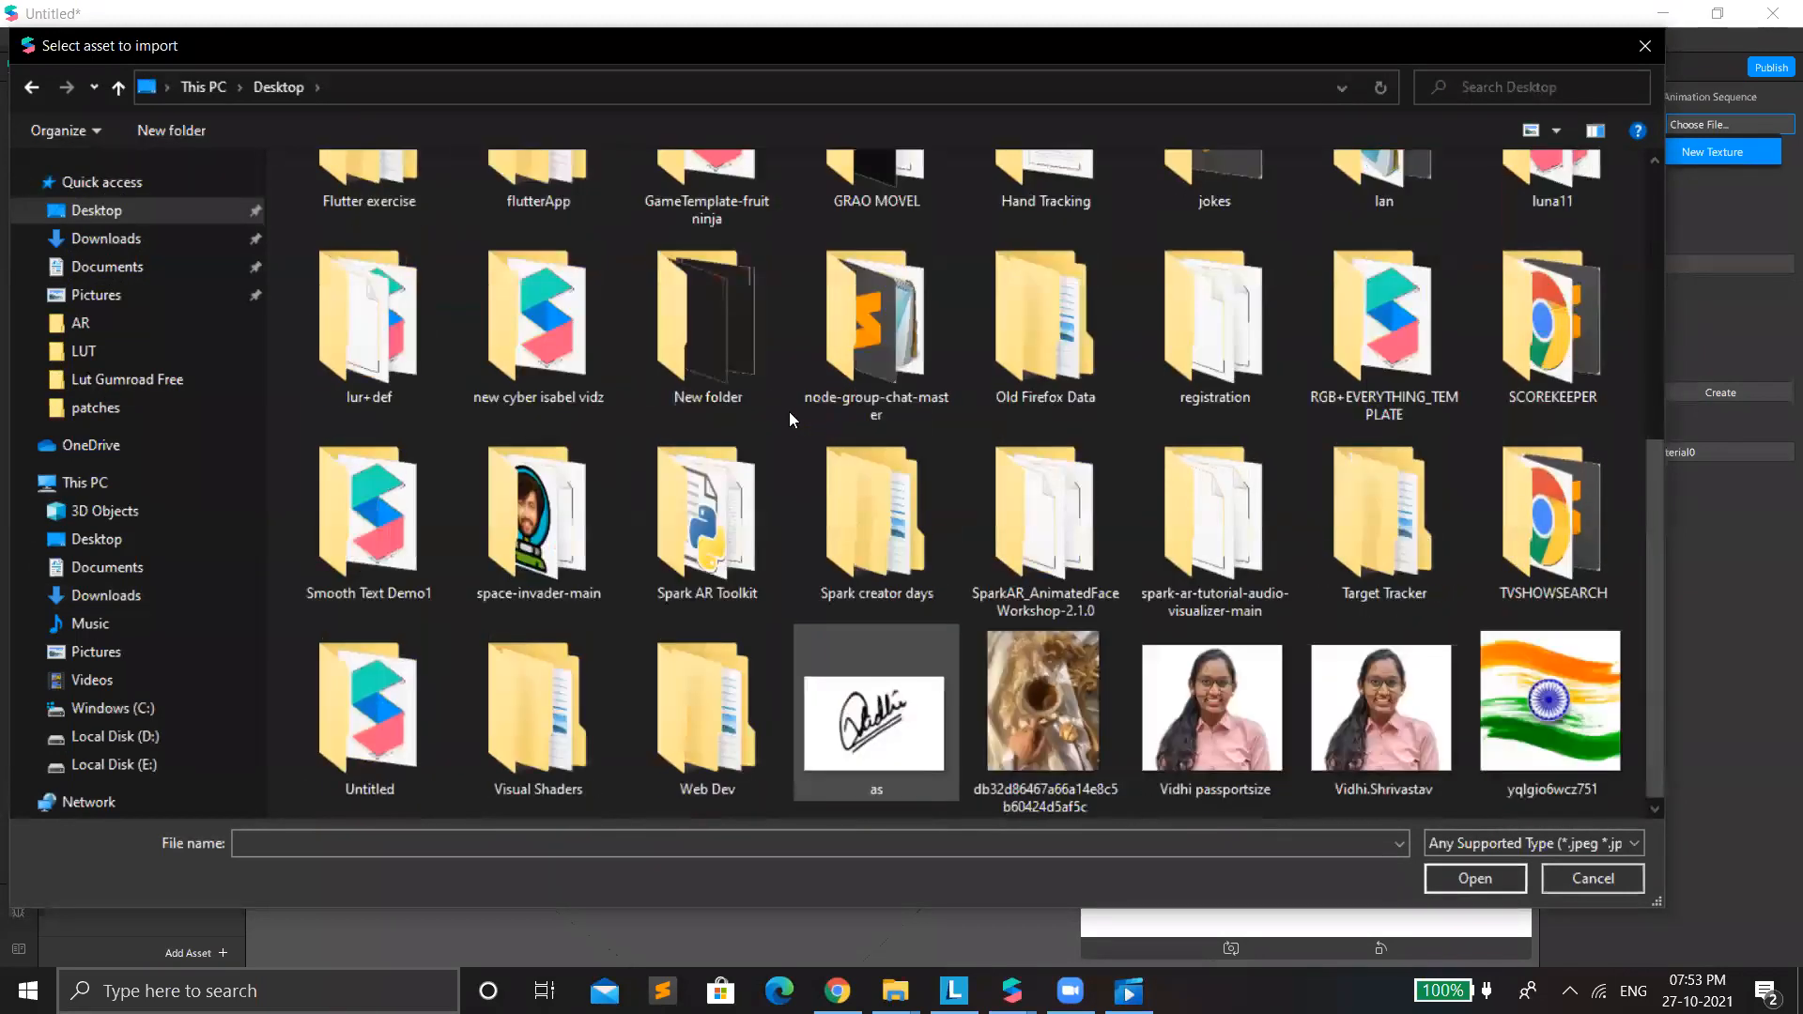
double_click(695, 333)
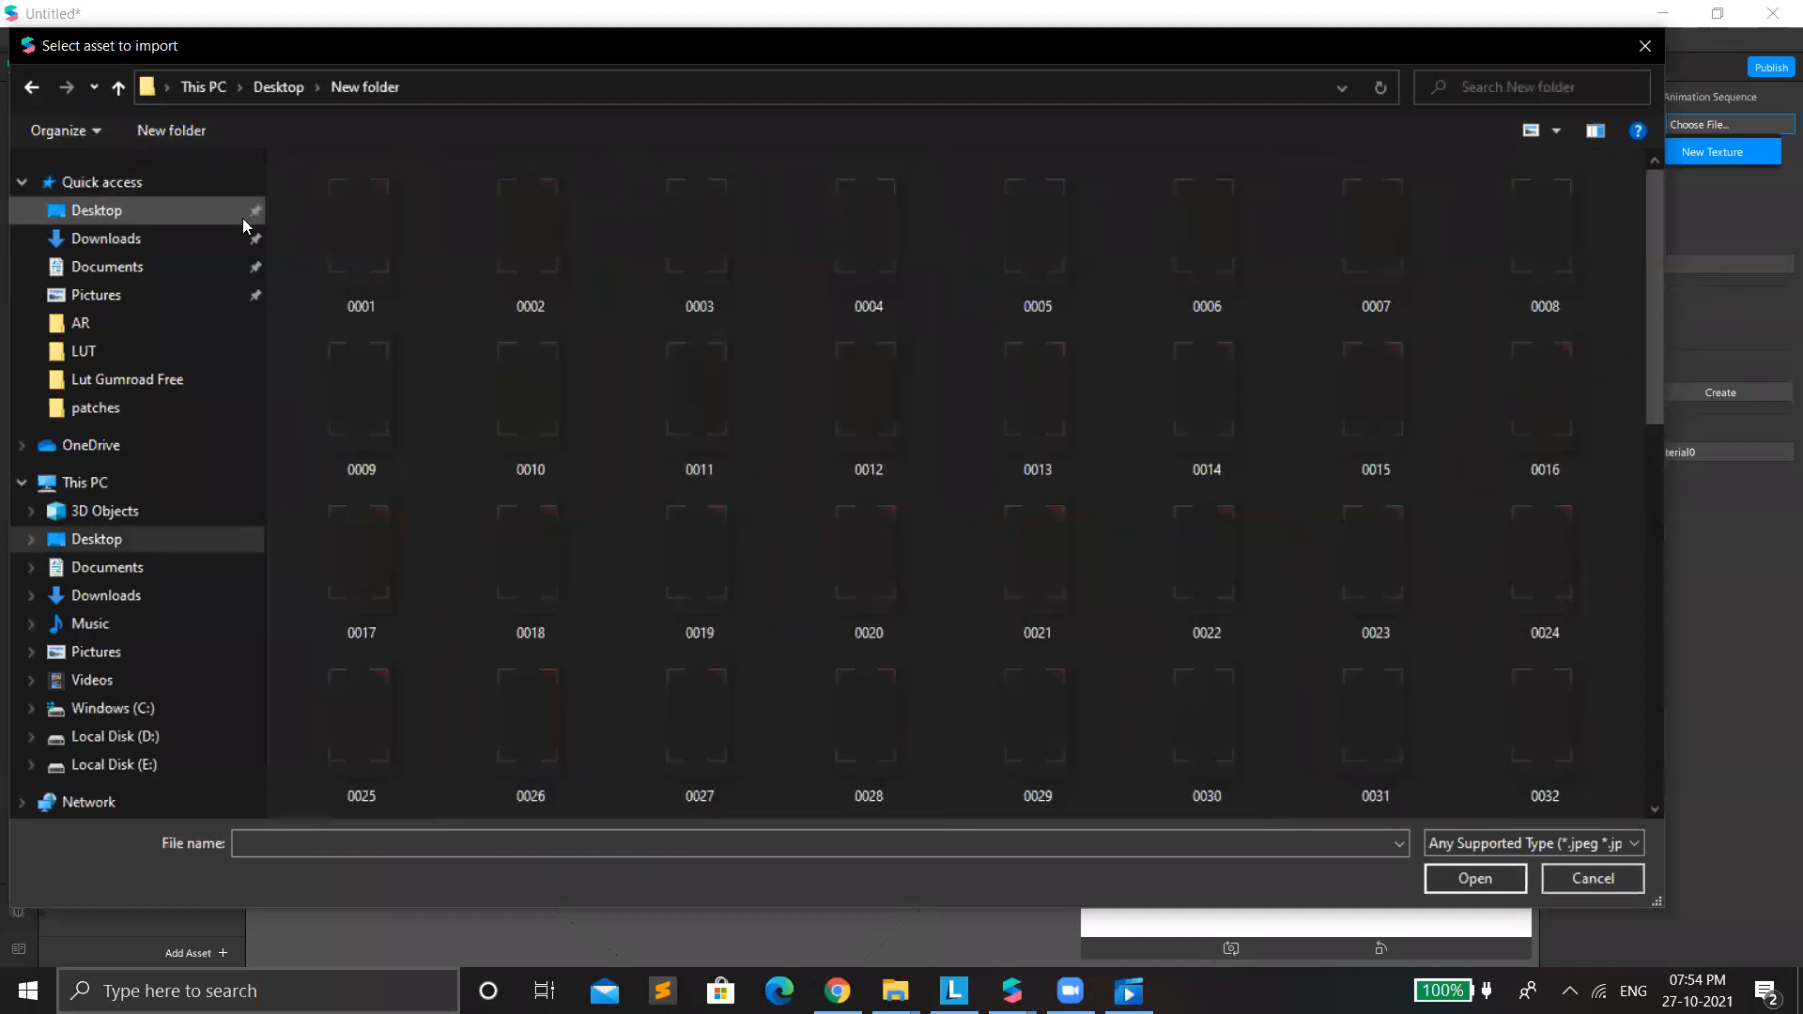
drag(1412, 551, 1623, 736)
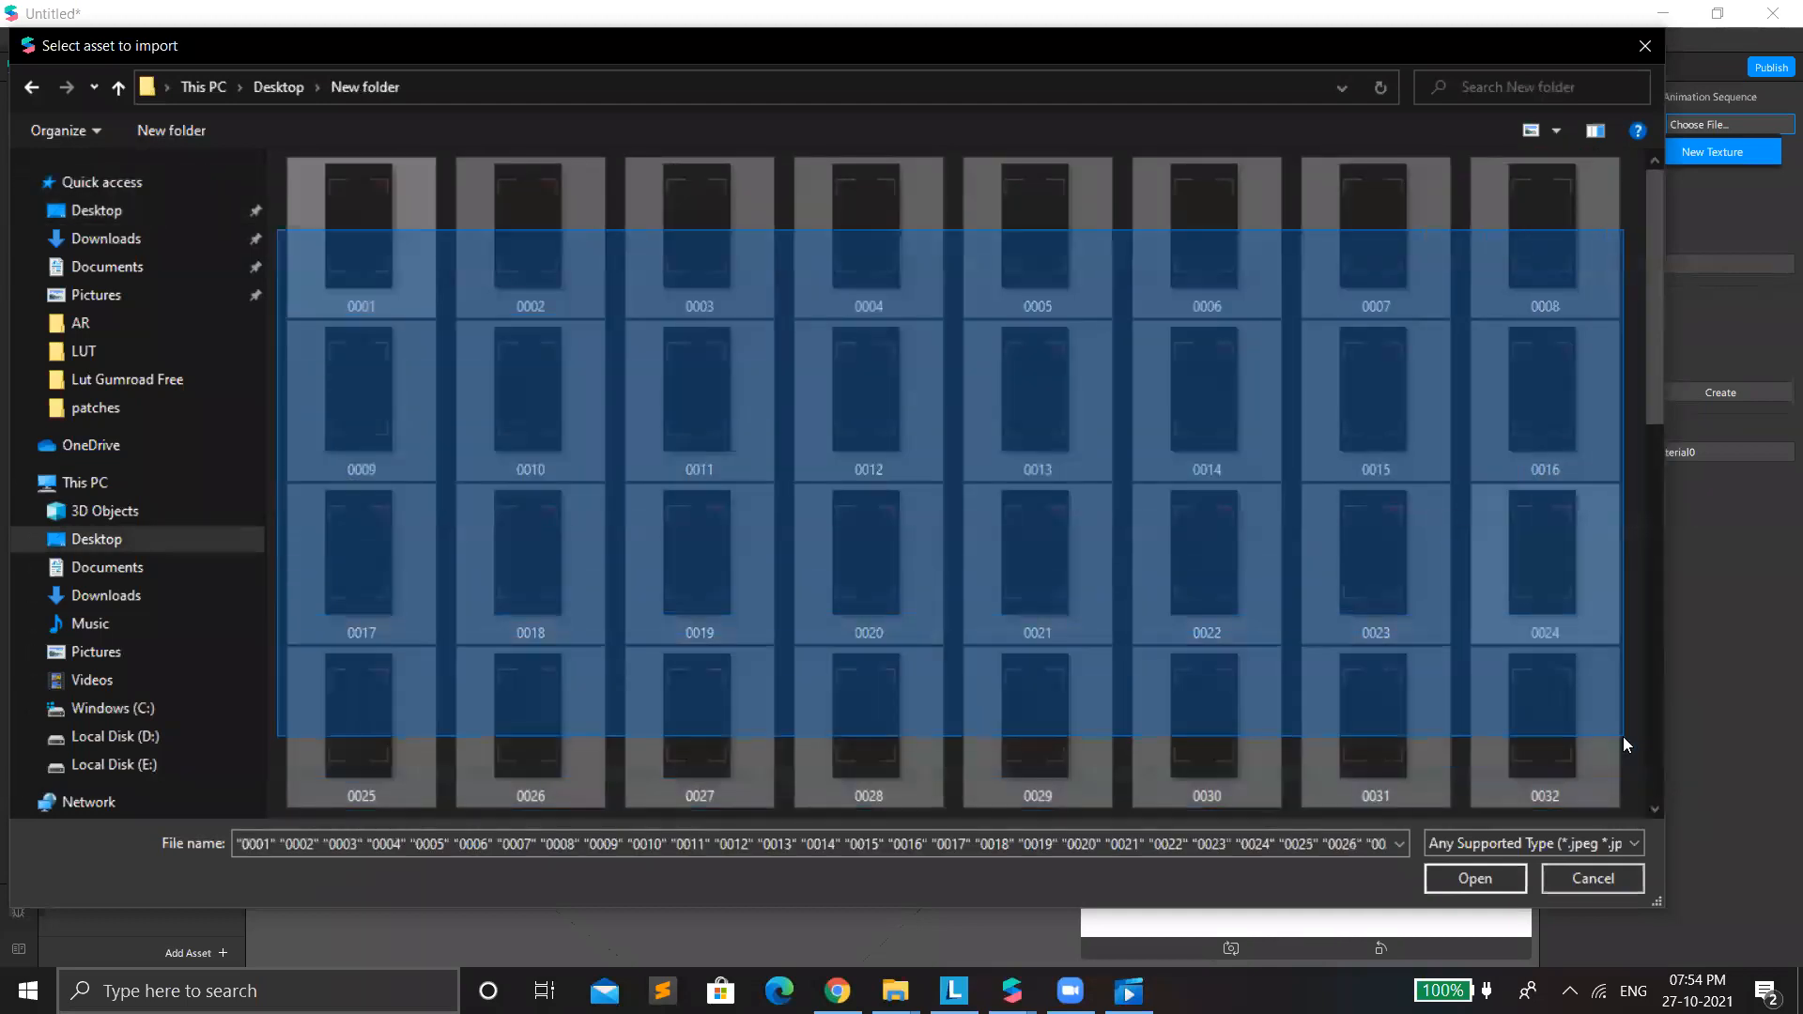
click(1493, 878)
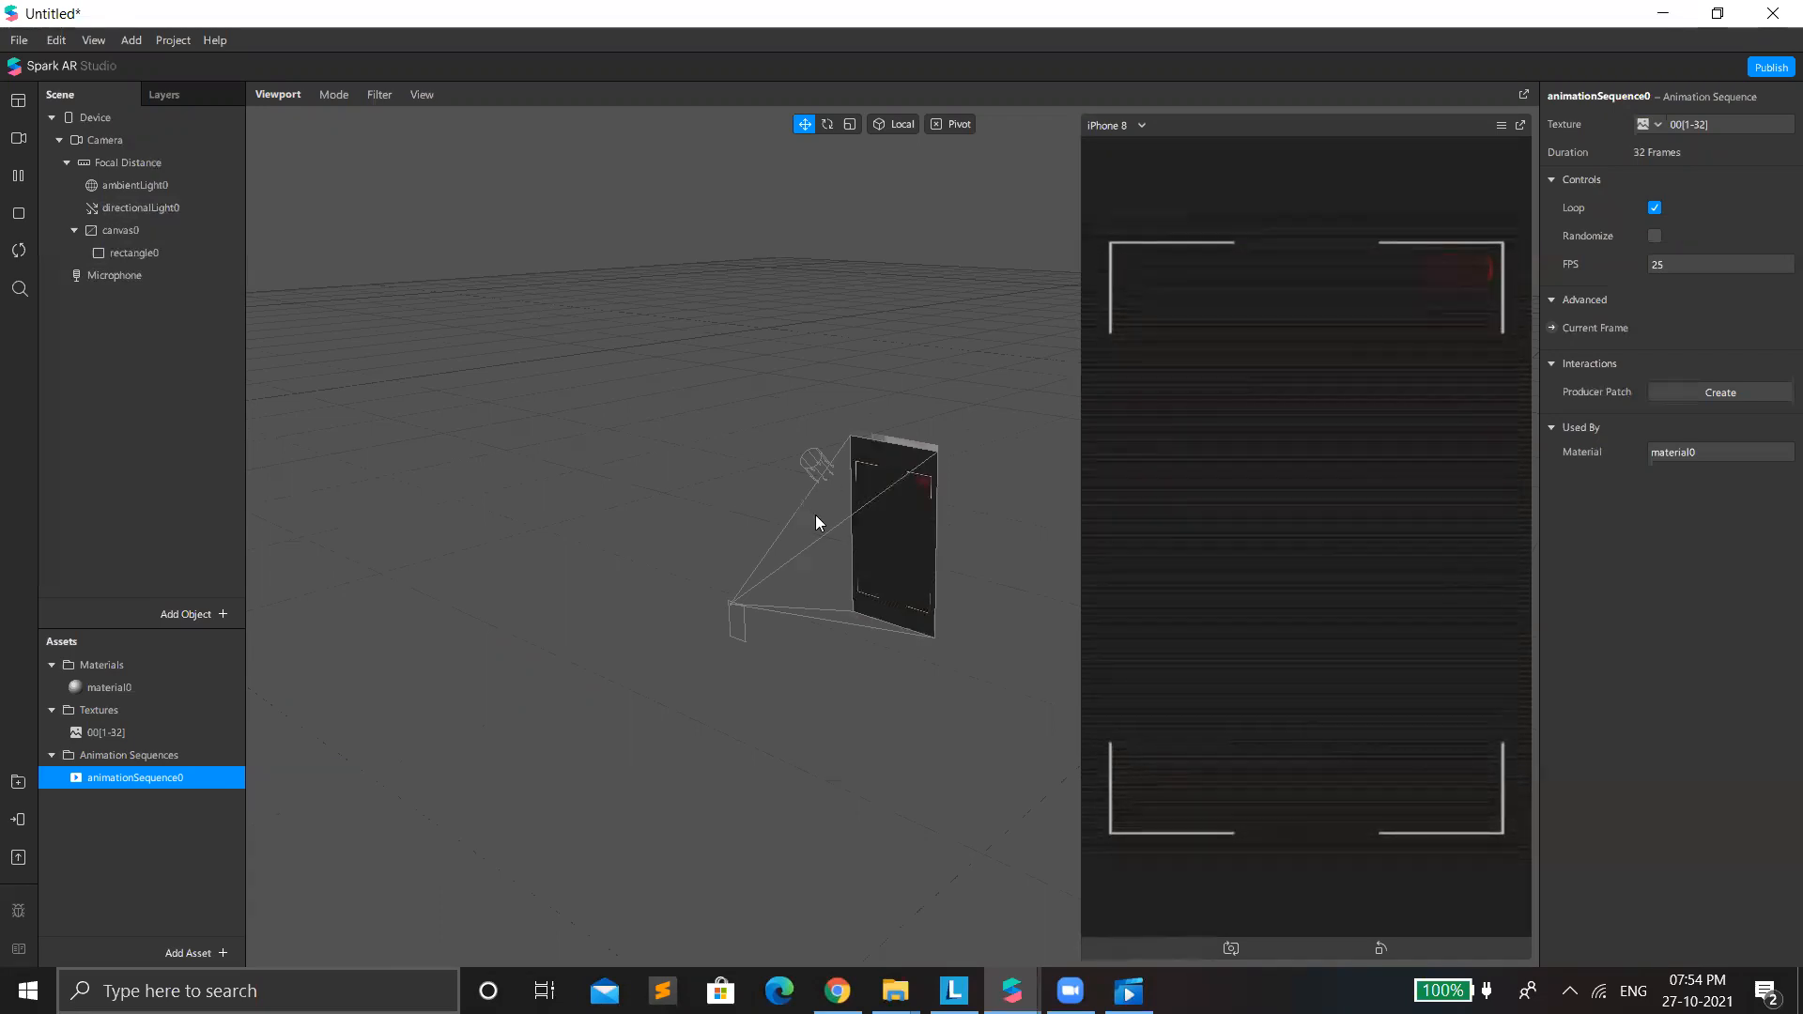
Switch the simulation's video source to the Integrated Camera.
scroll(821, 516, up, 3)
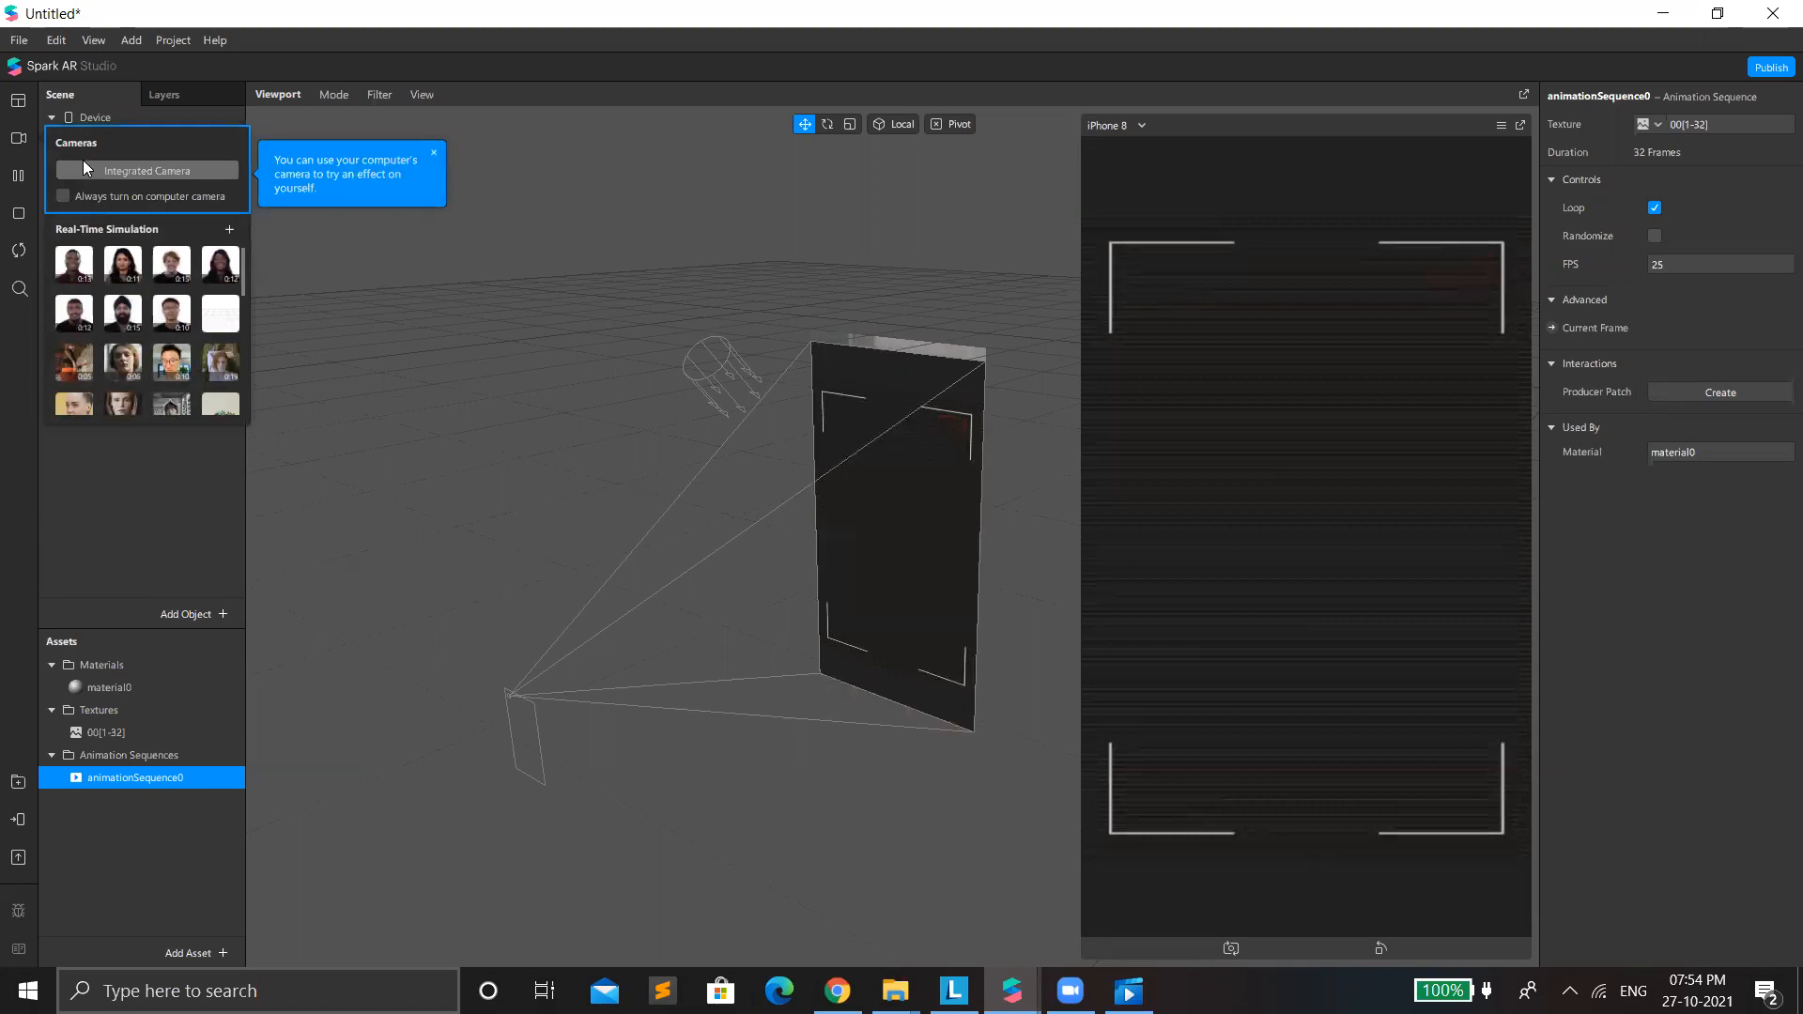
click(144, 173)
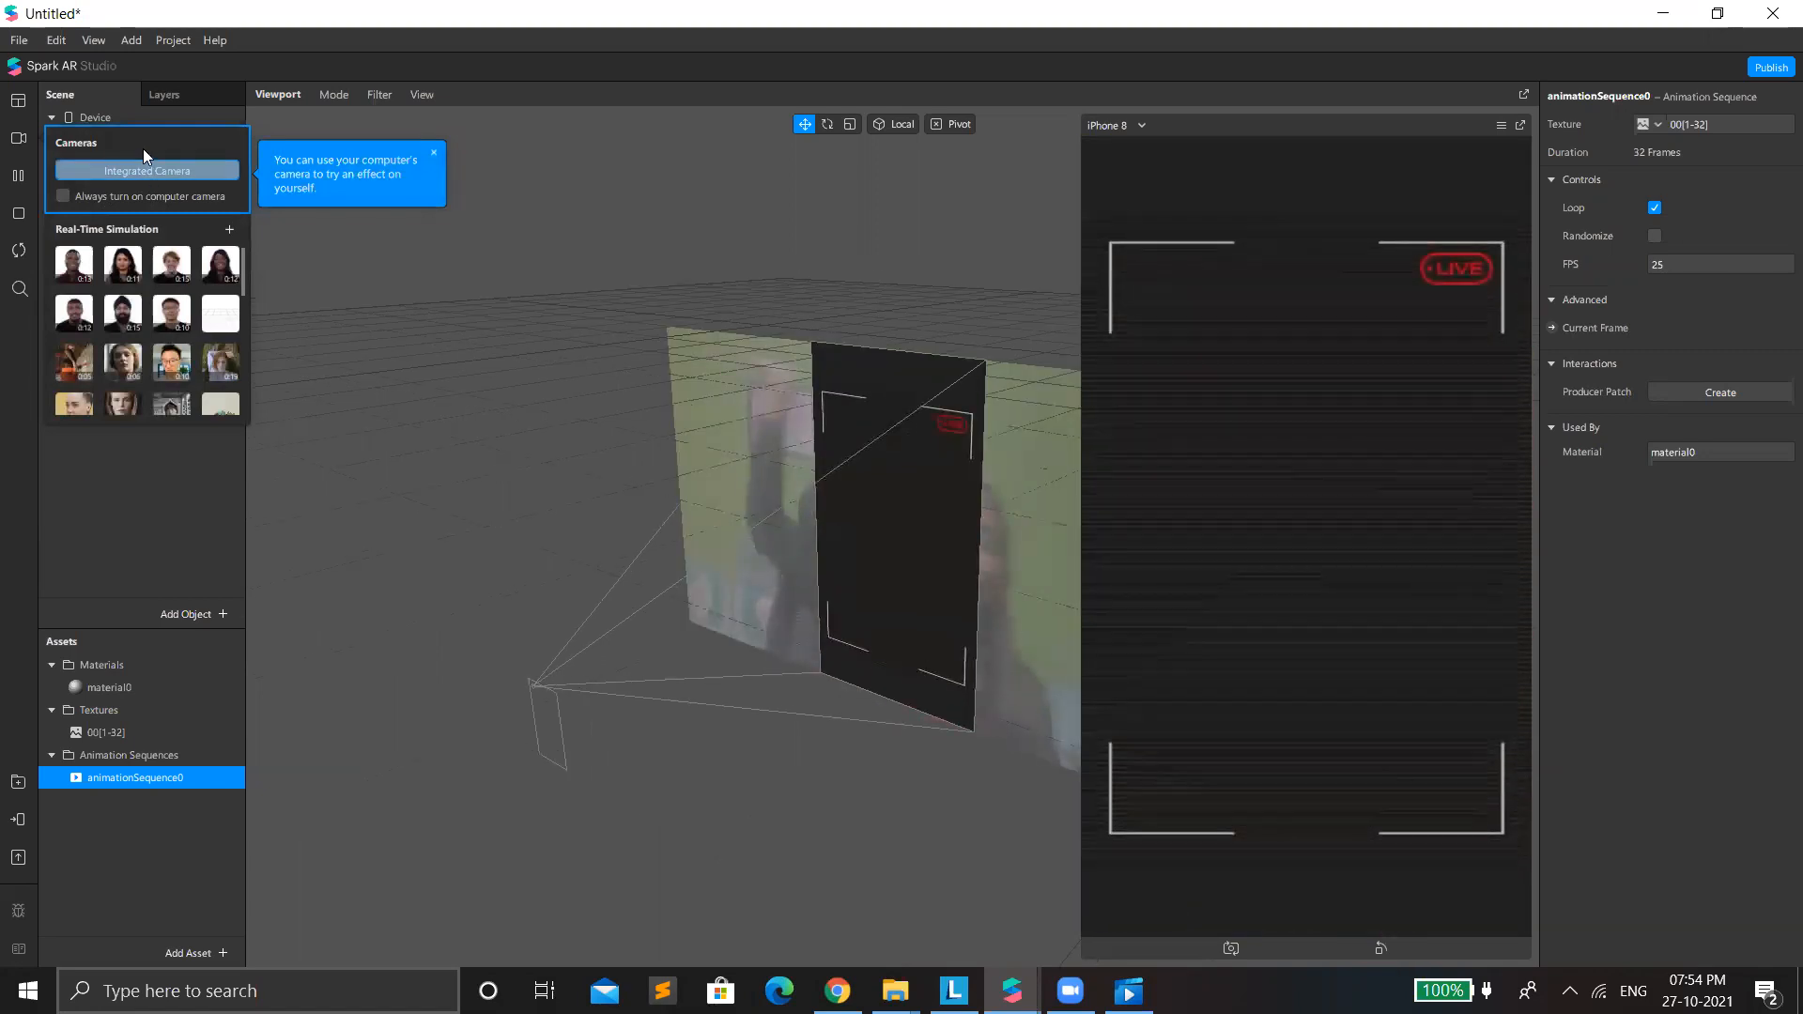
Set the blend mode of the animation's material, material0, to Add.
click(129, 457)
click(109, 687)
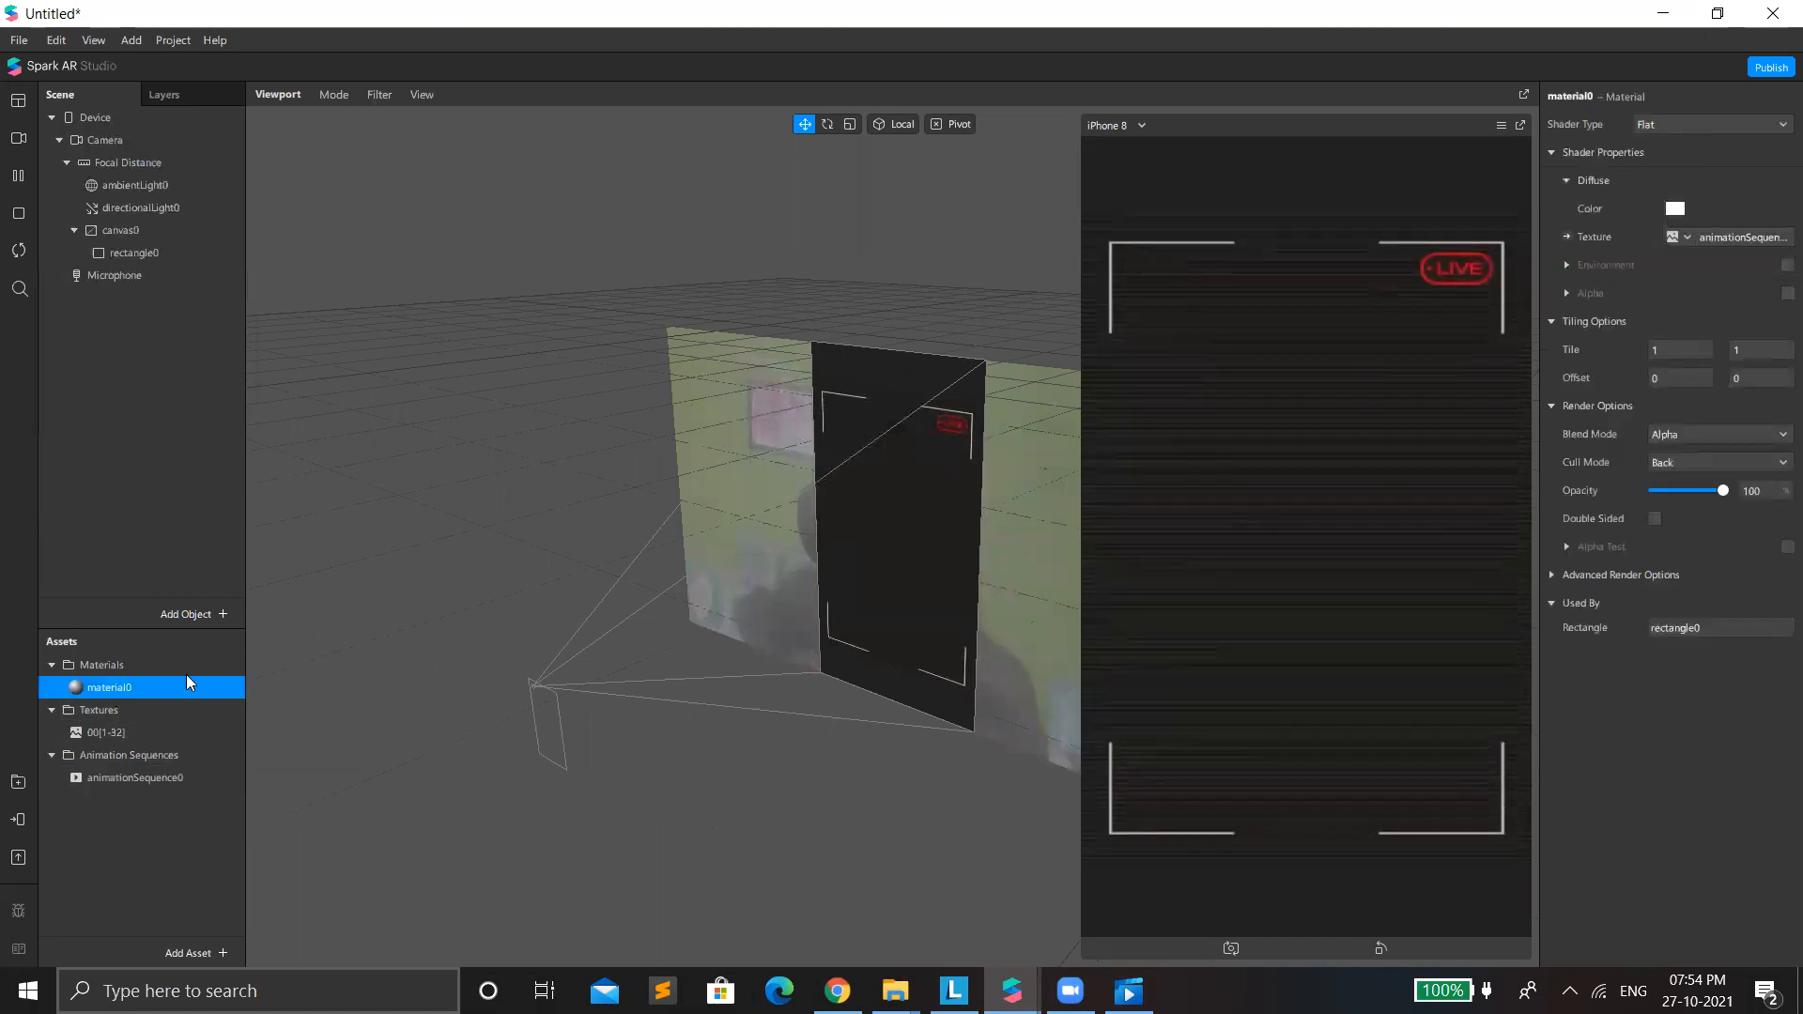
click(1683, 435)
click(1684, 443)
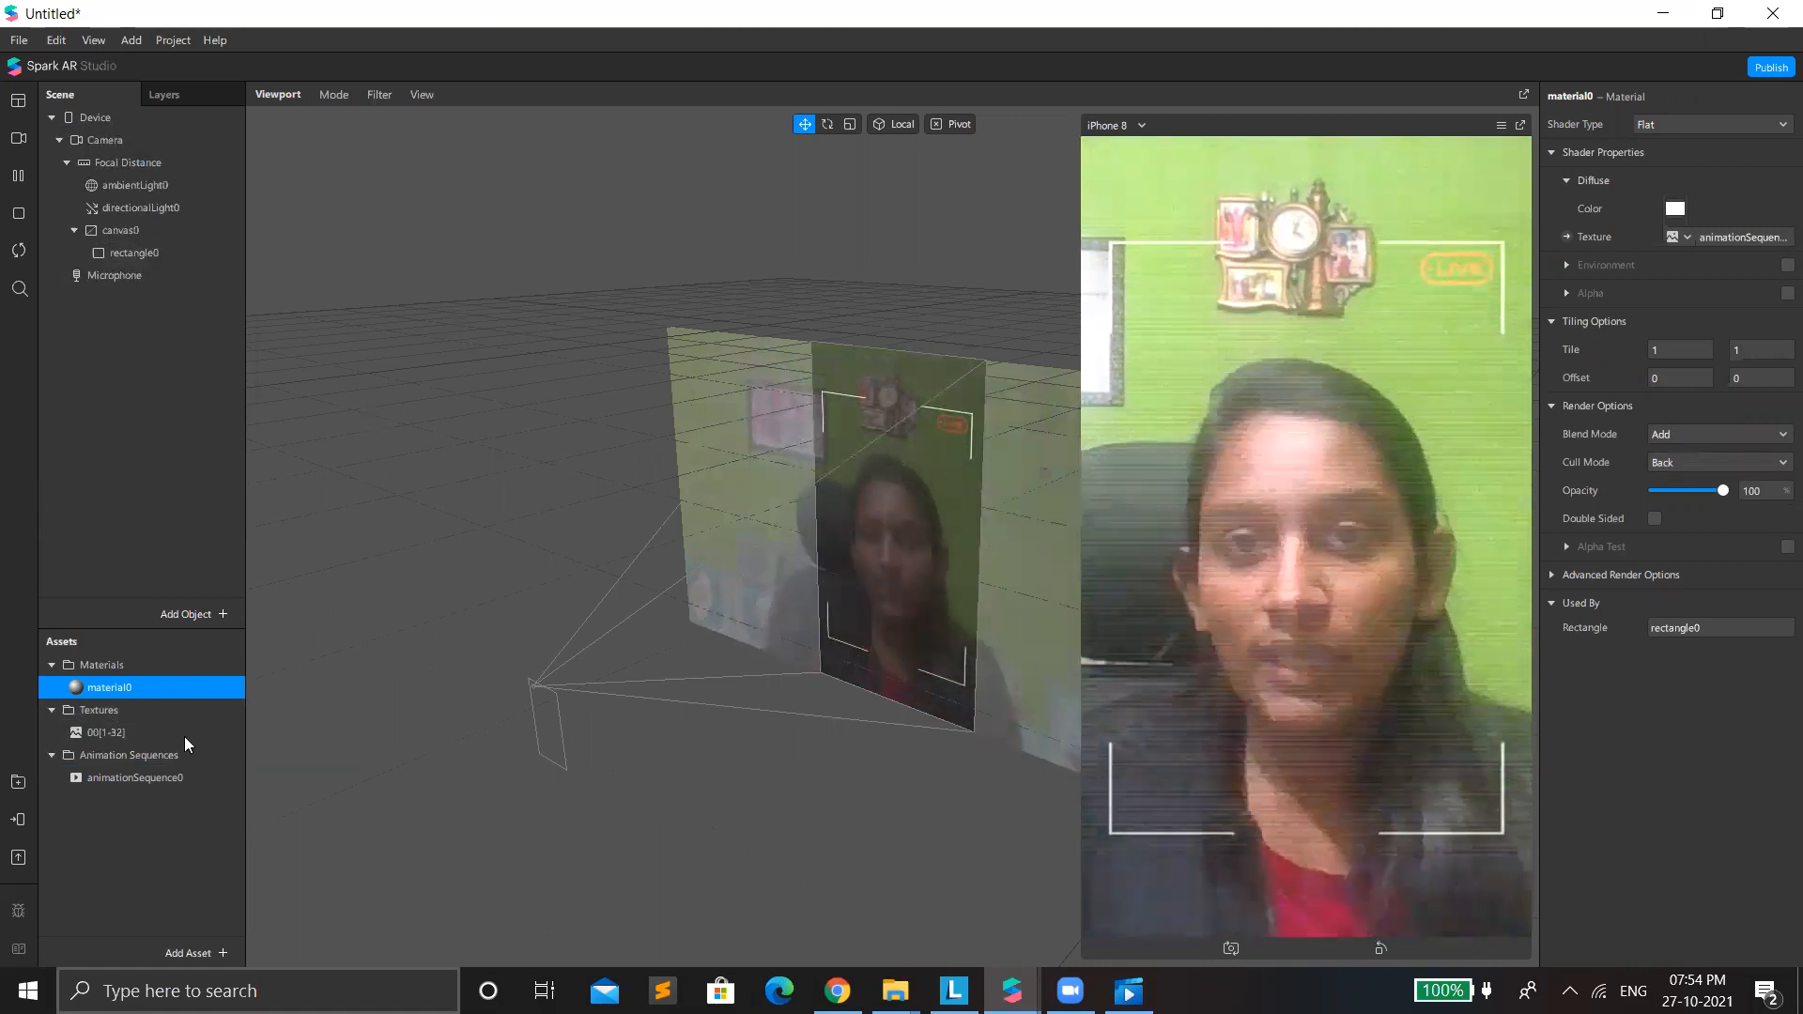
Set the 00[1-32] texture sequence's compression to None for iOS, Android and Older Android.
click(128, 734)
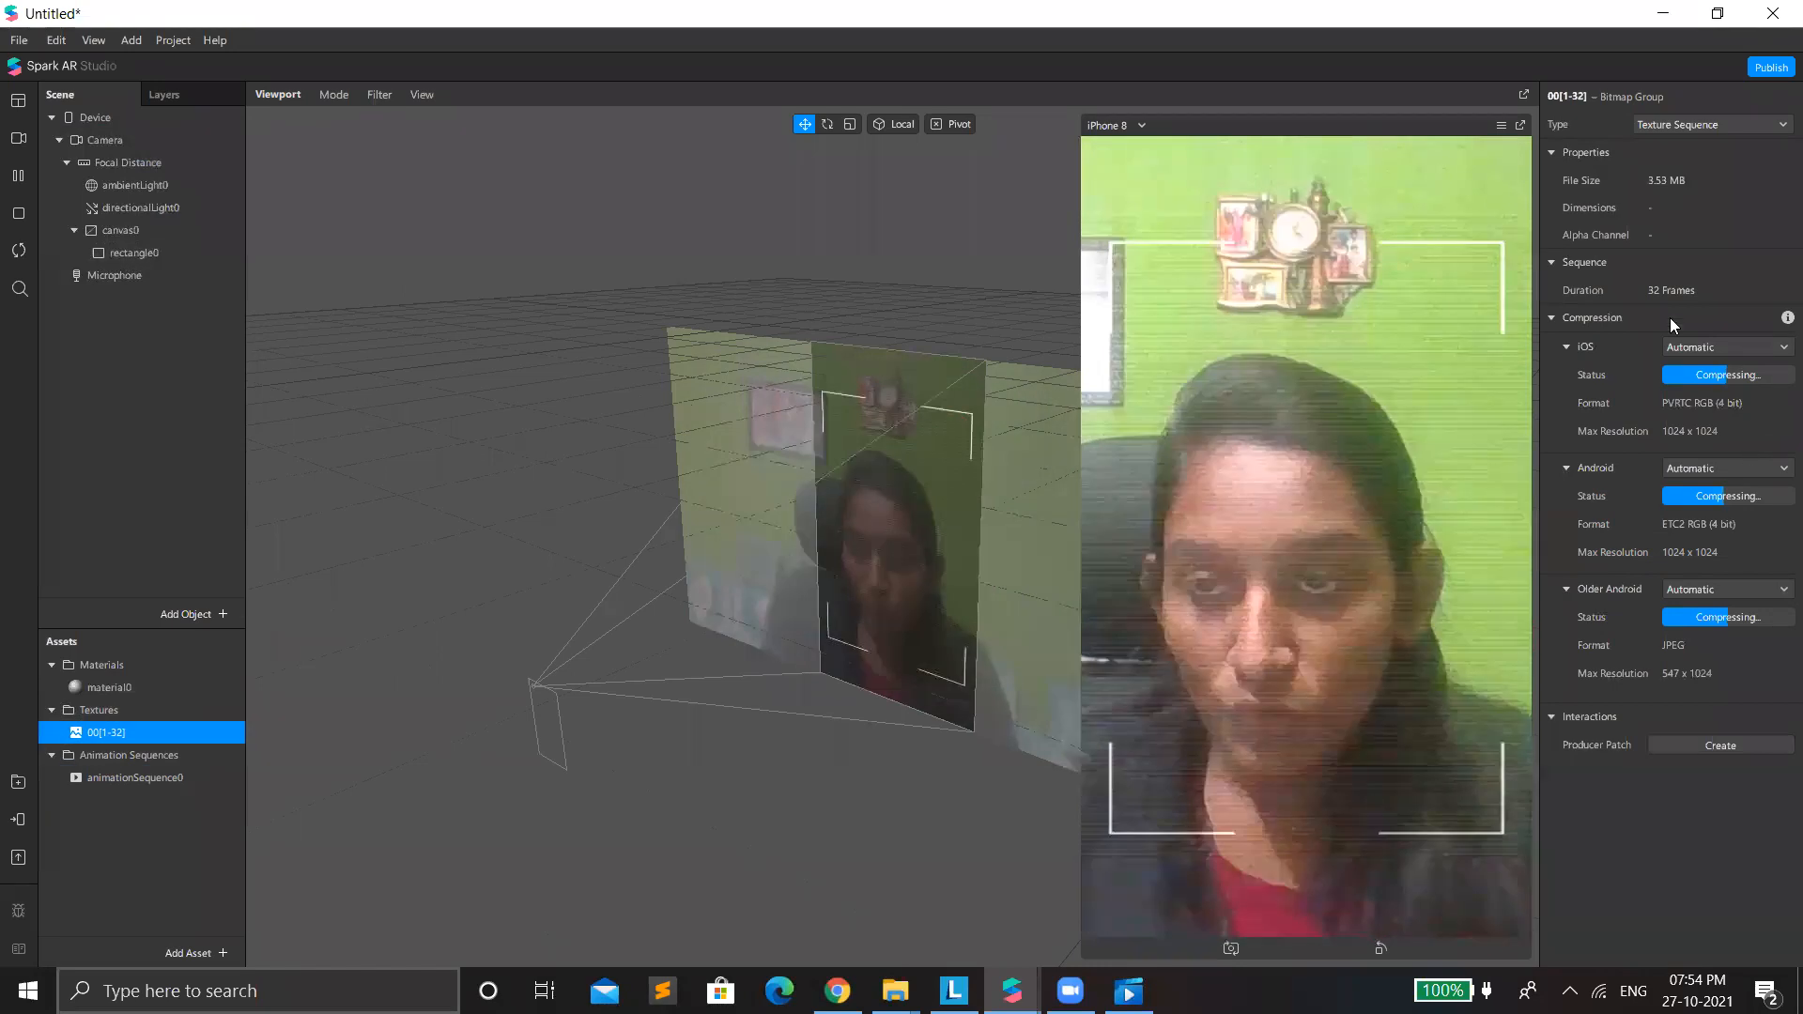
click(1693, 345)
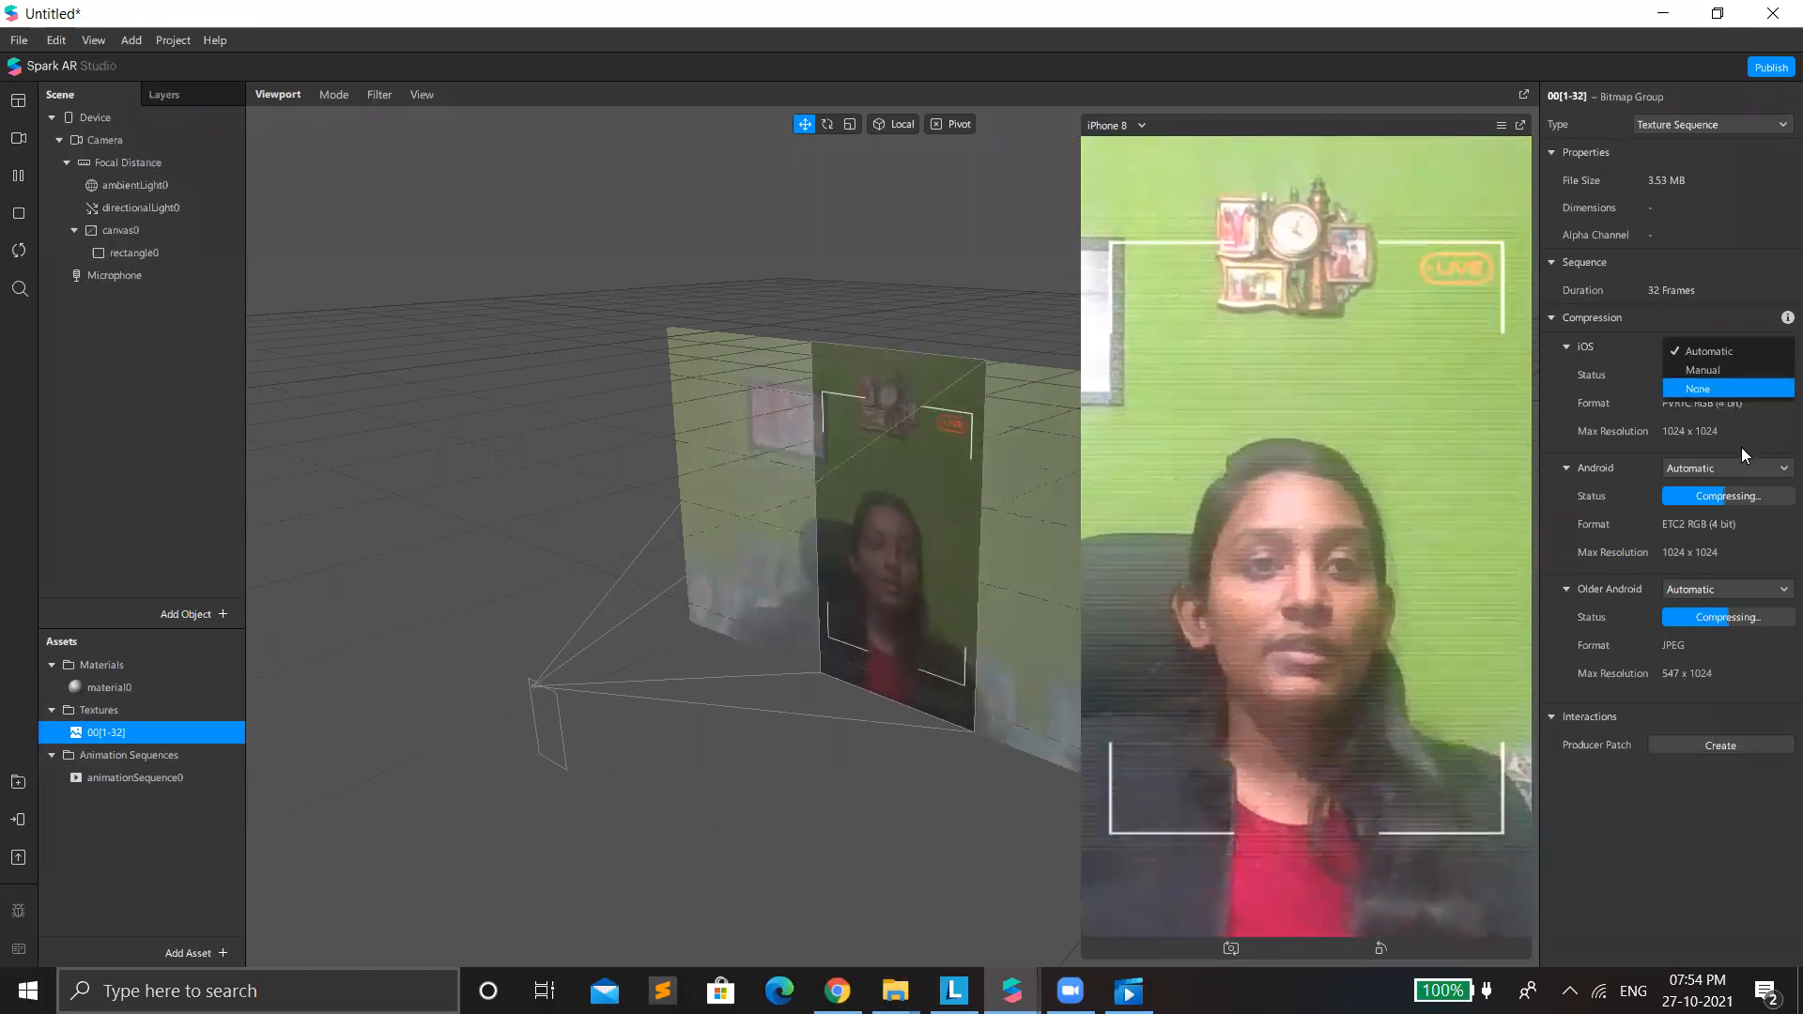
click(1714, 387)
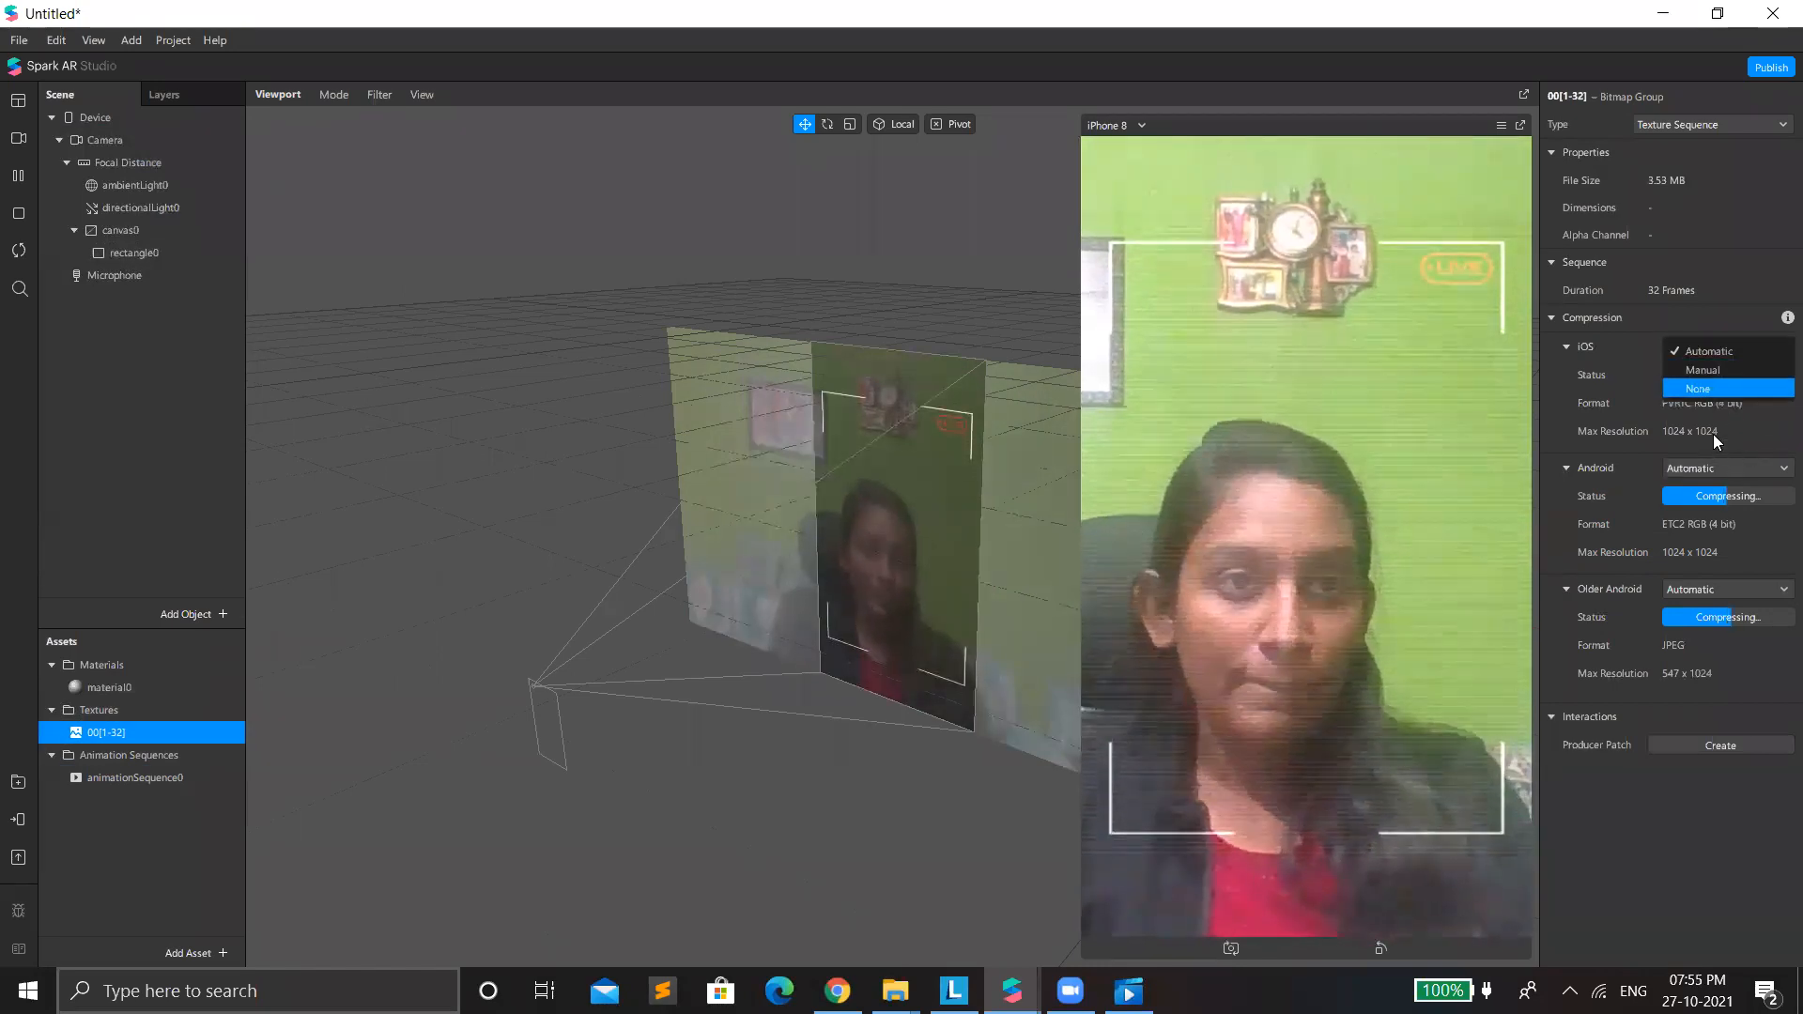
click(1726, 439)
click(1719, 481)
click(1726, 533)
click(1728, 573)
Add a second rectangle to the canvas and make it full-screen with Relative width and height of 100.
right_click(122, 347)
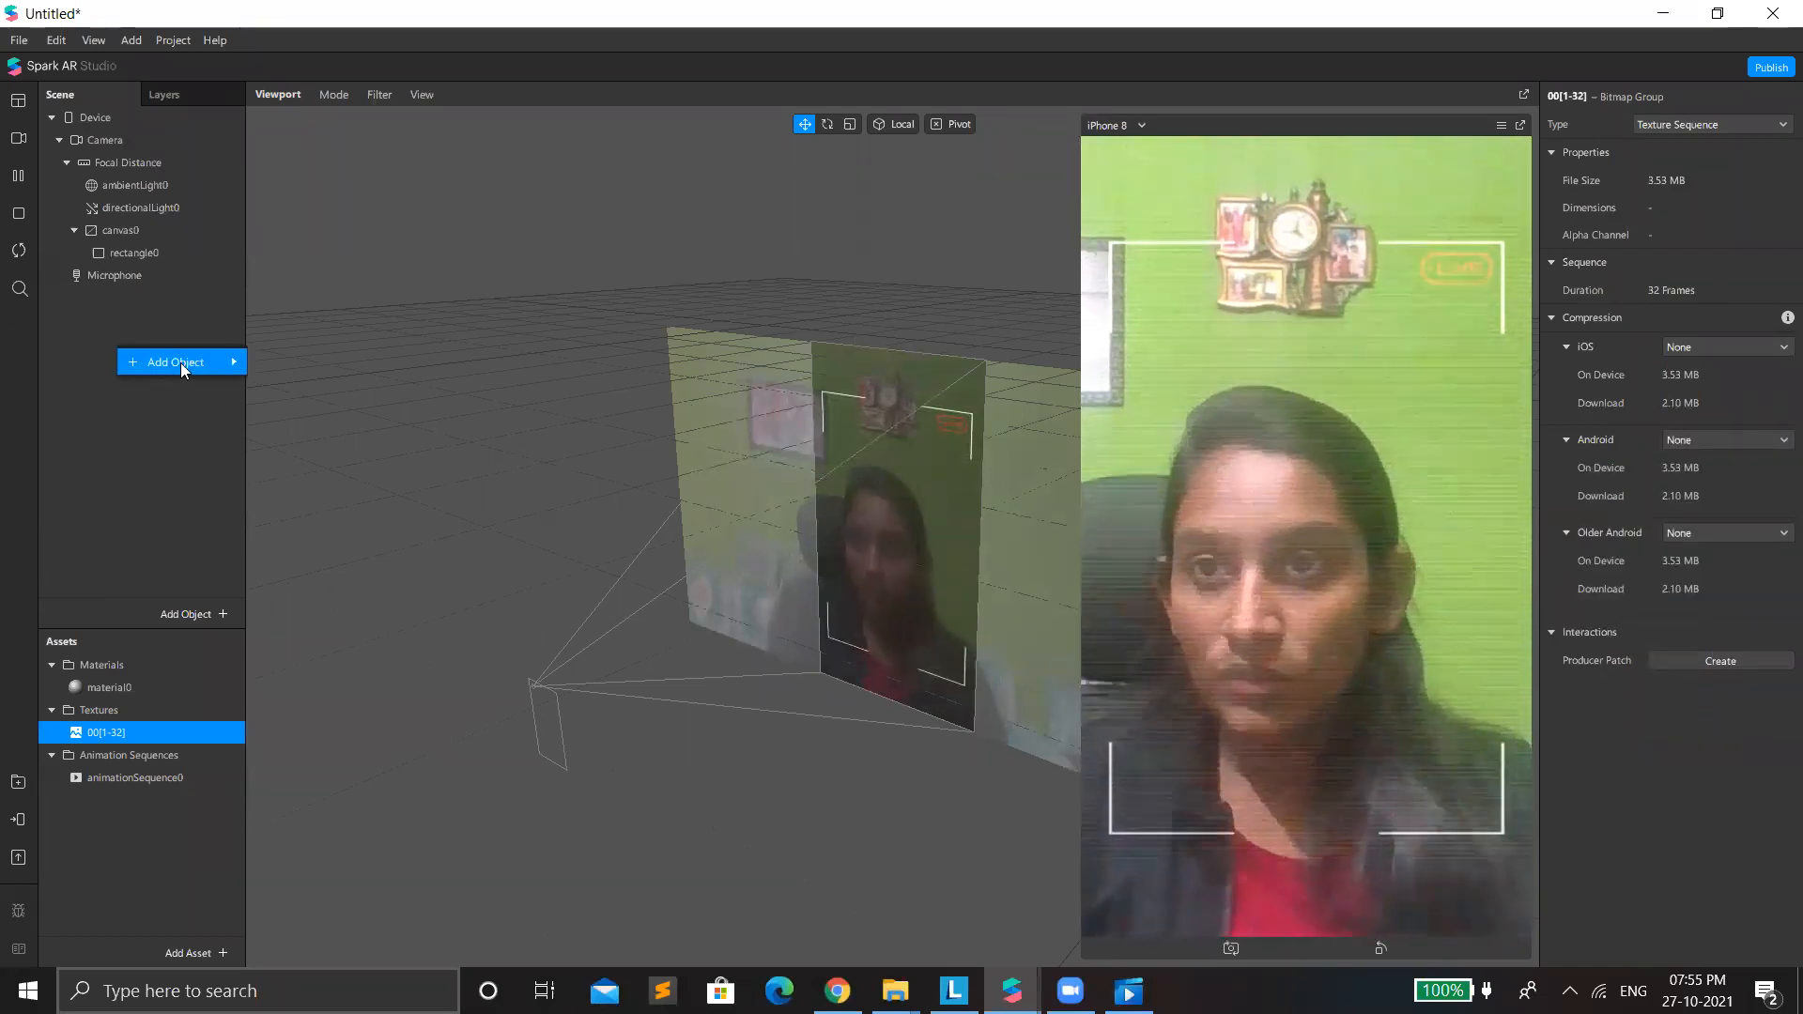
mouse_move(172, 364)
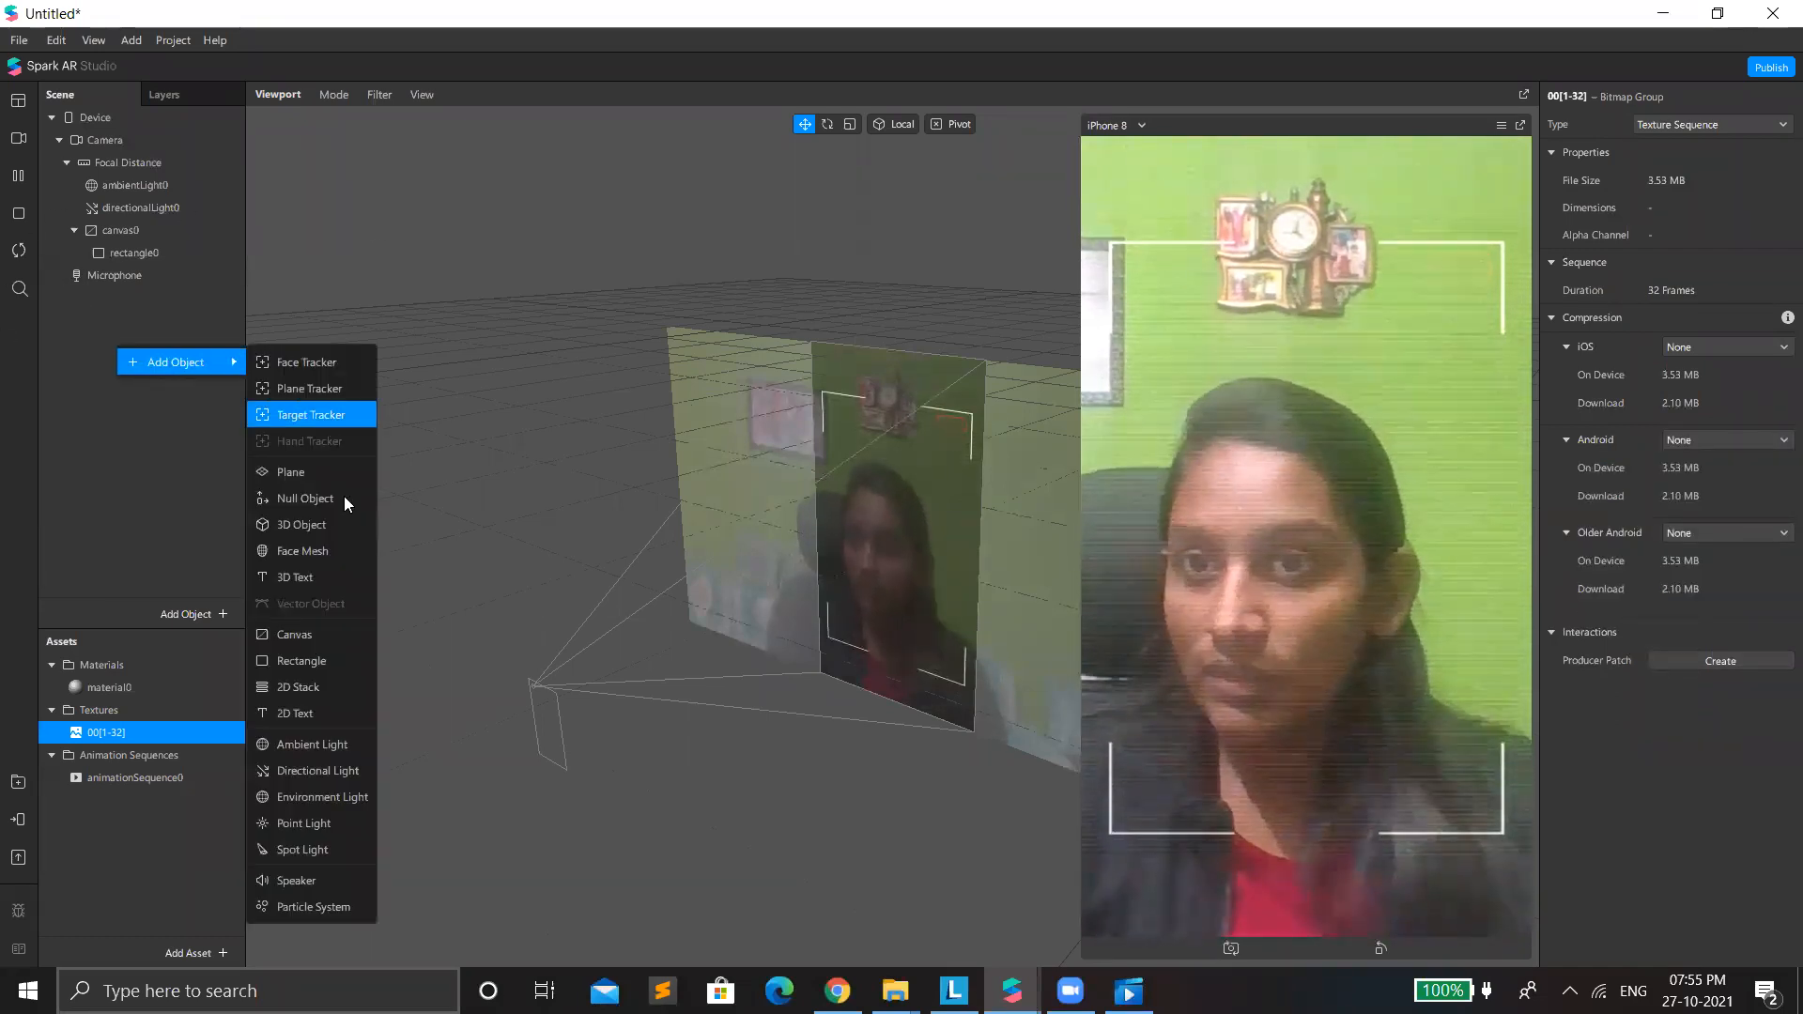
click(343, 653)
click(134, 275)
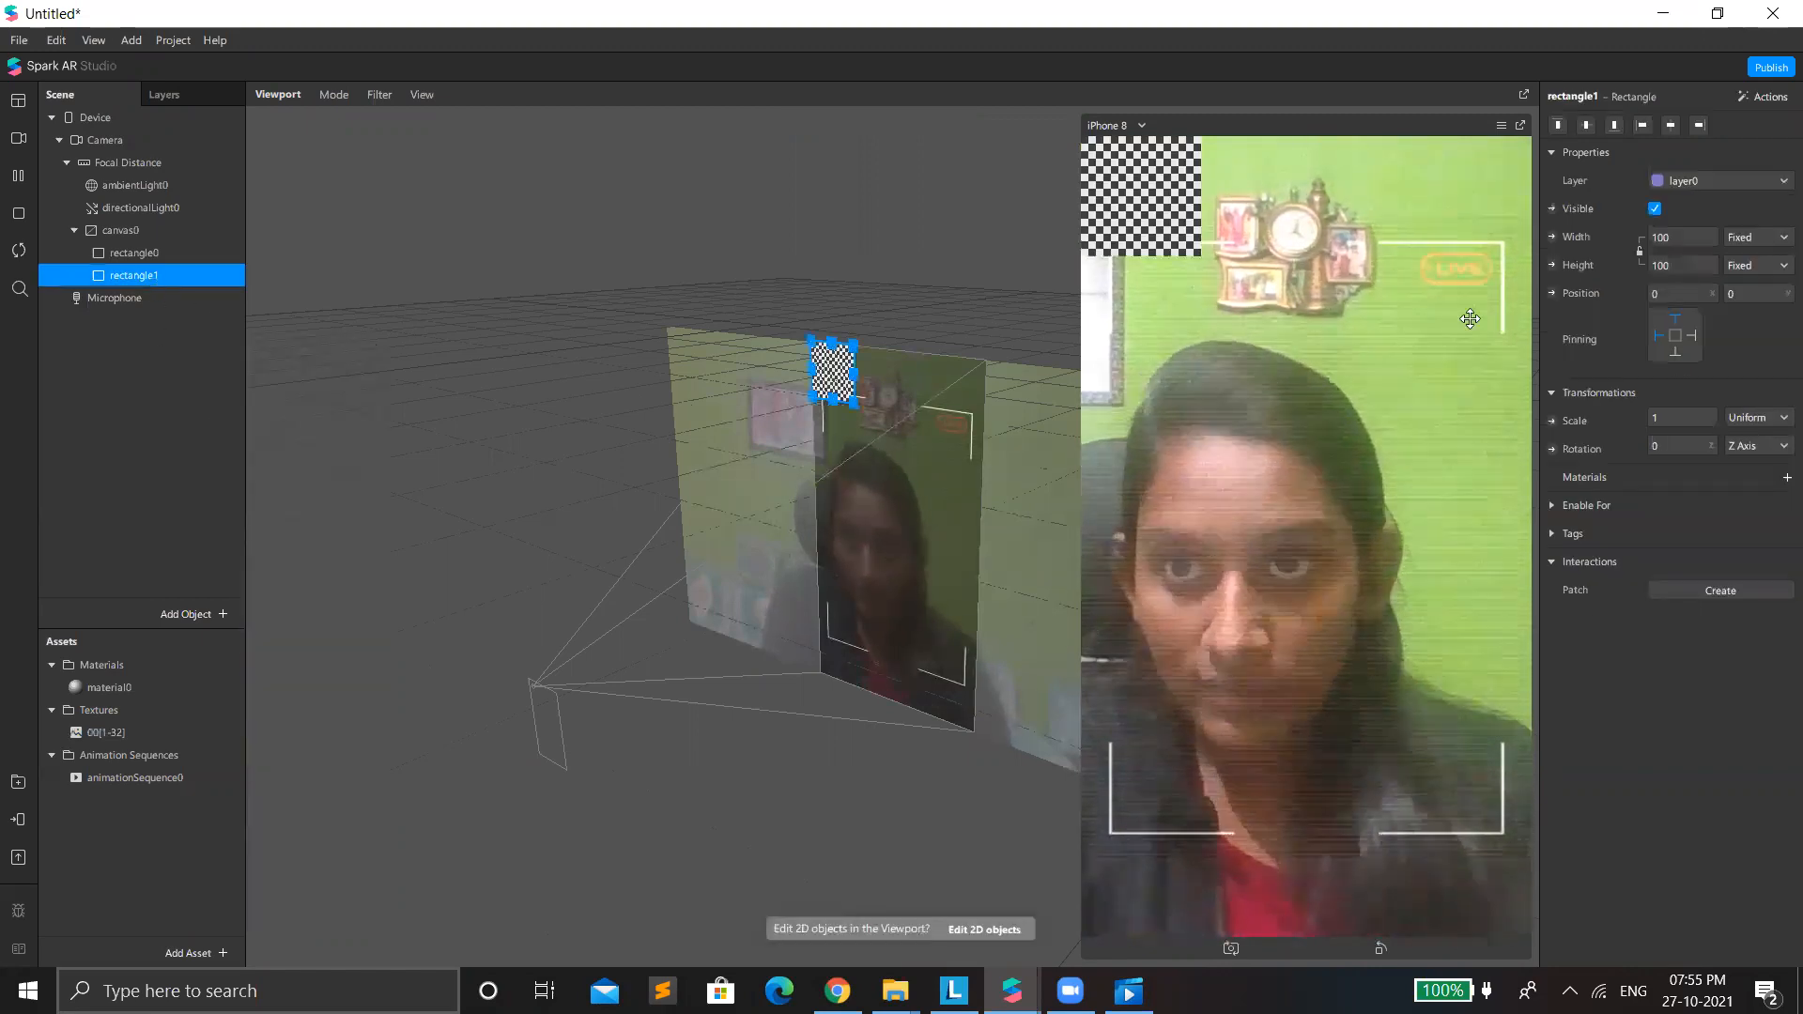
click(1681, 238)
click(1707, 270)
click(1690, 267)
click(1693, 294)
Give the second rectangle a new material and set that material's shader type to Flat.
click(1787, 477)
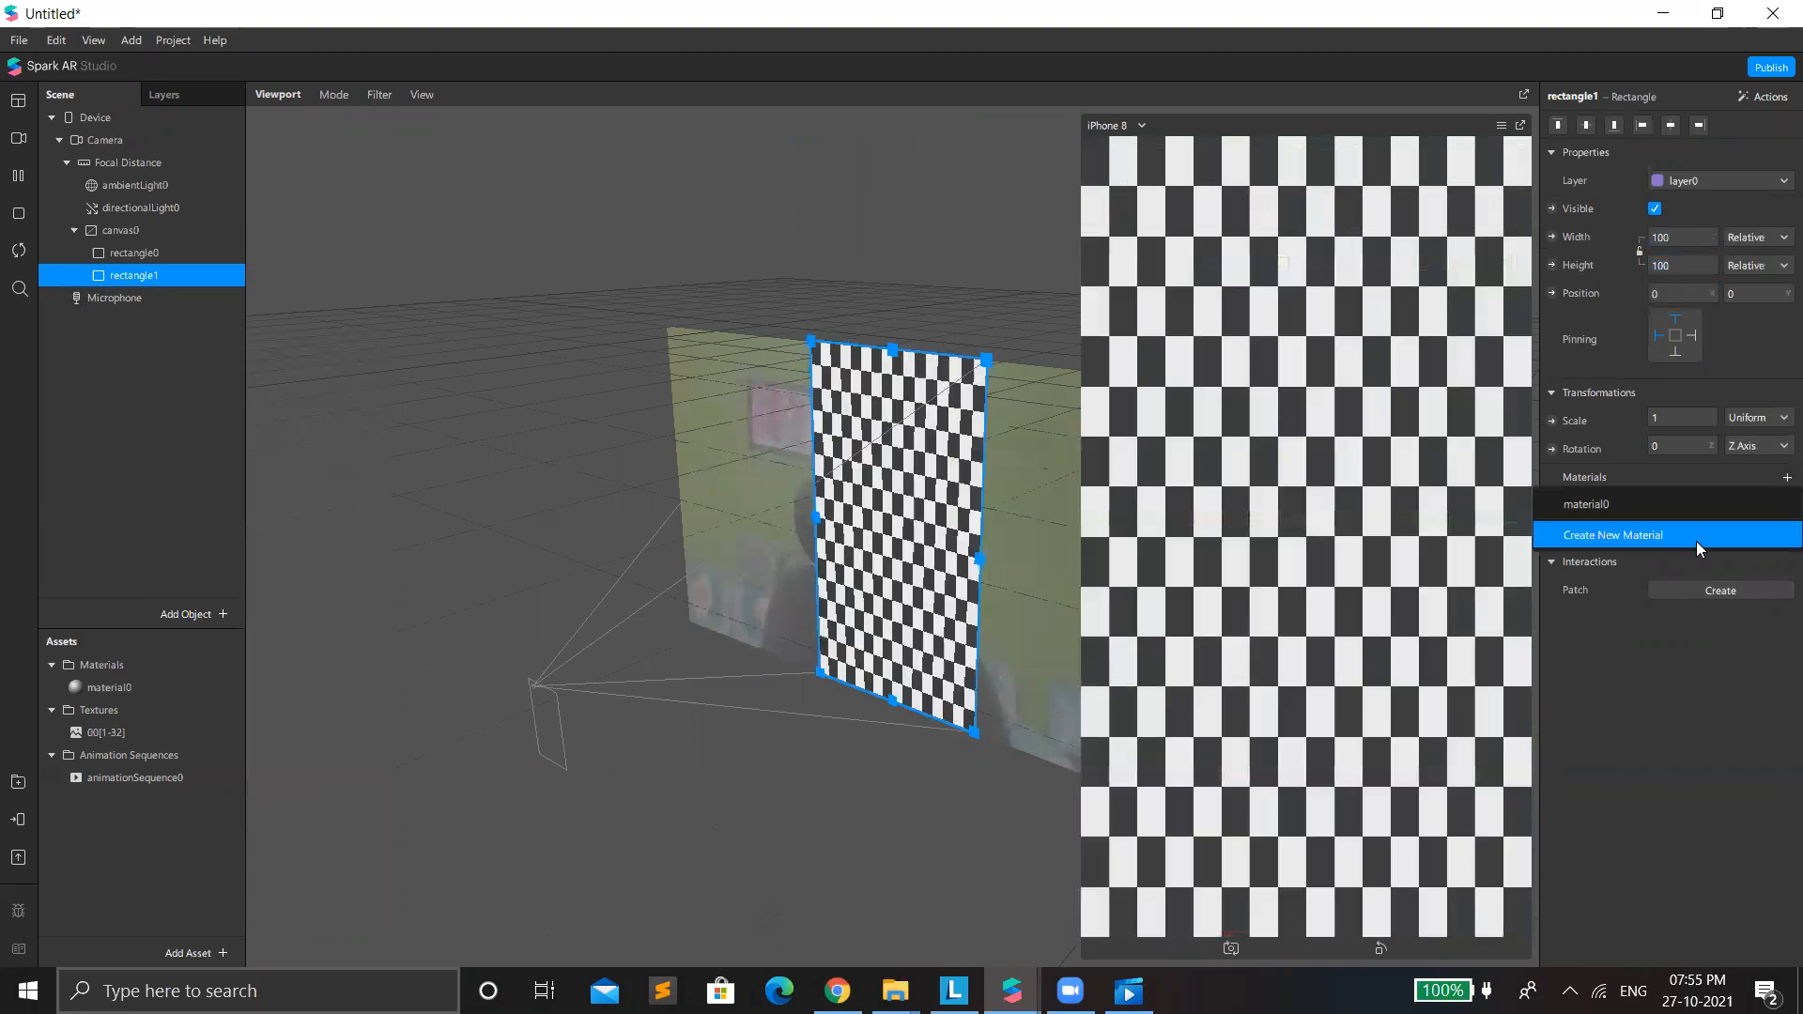
click(1695, 541)
click(1654, 506)
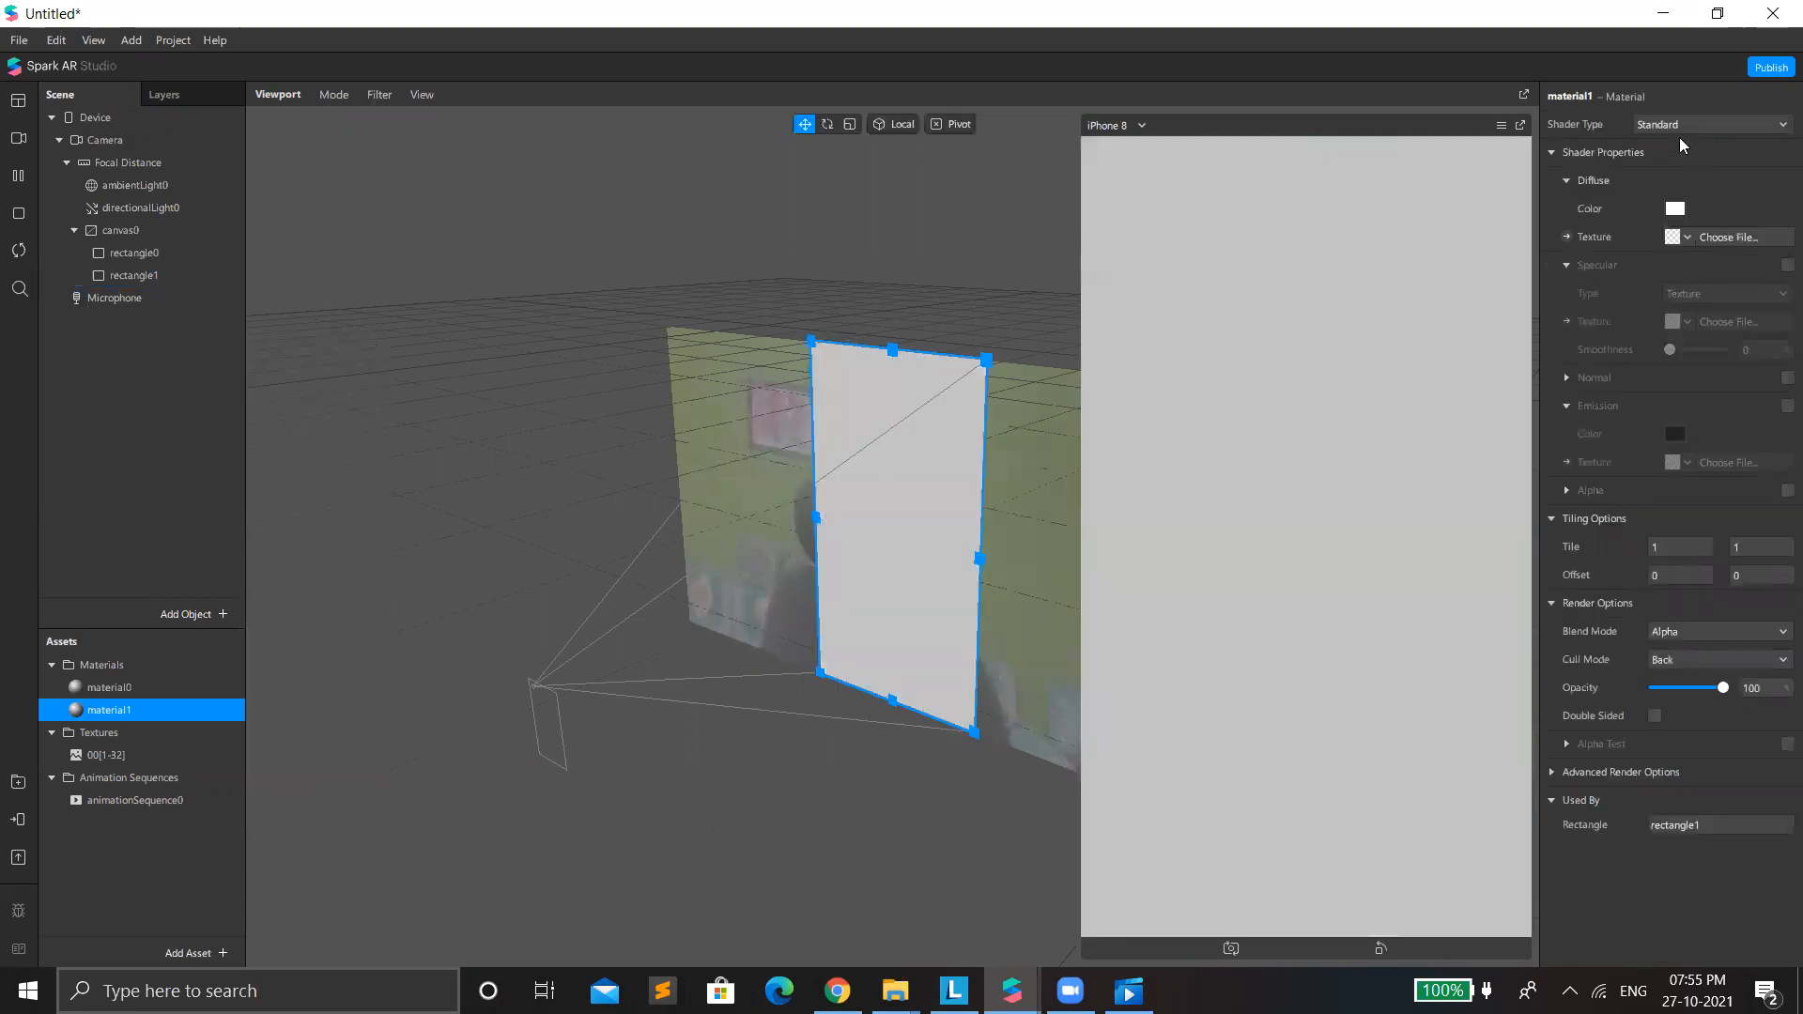
click(1666, 124)
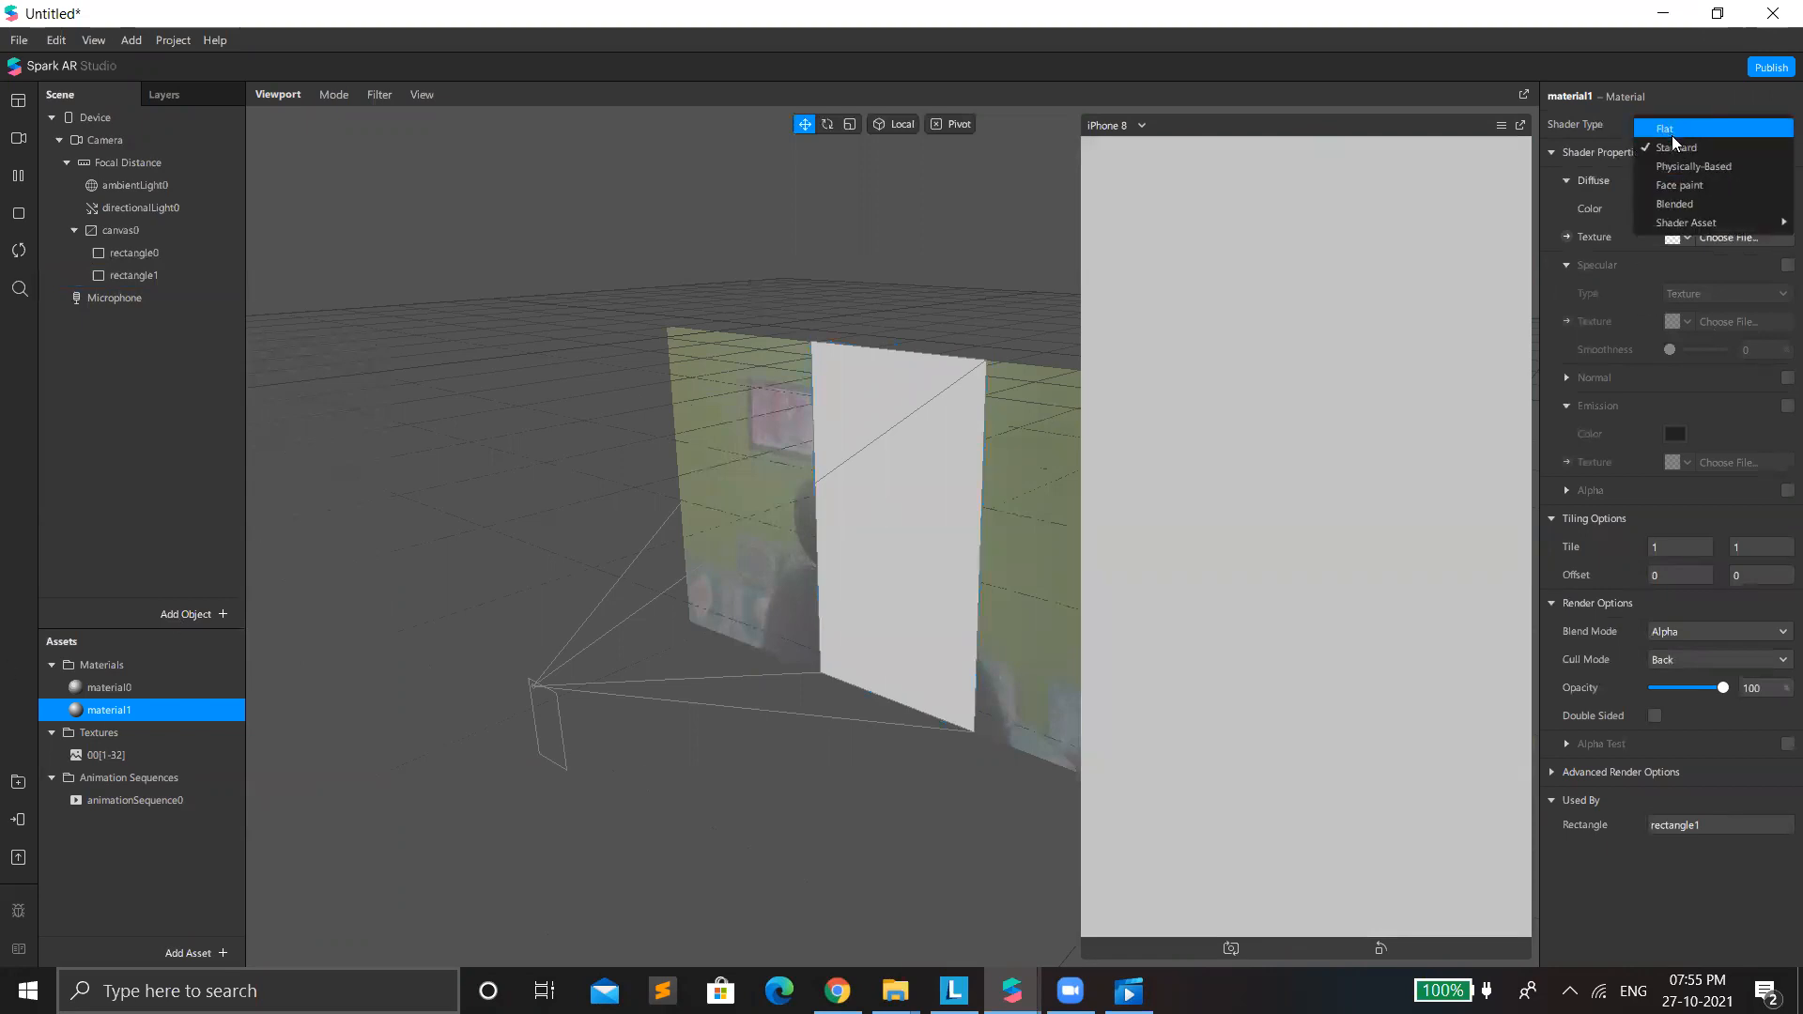
Show the Patch Editor and open the AR Library's patch assets.
click(106, 43)
click(150, 72)
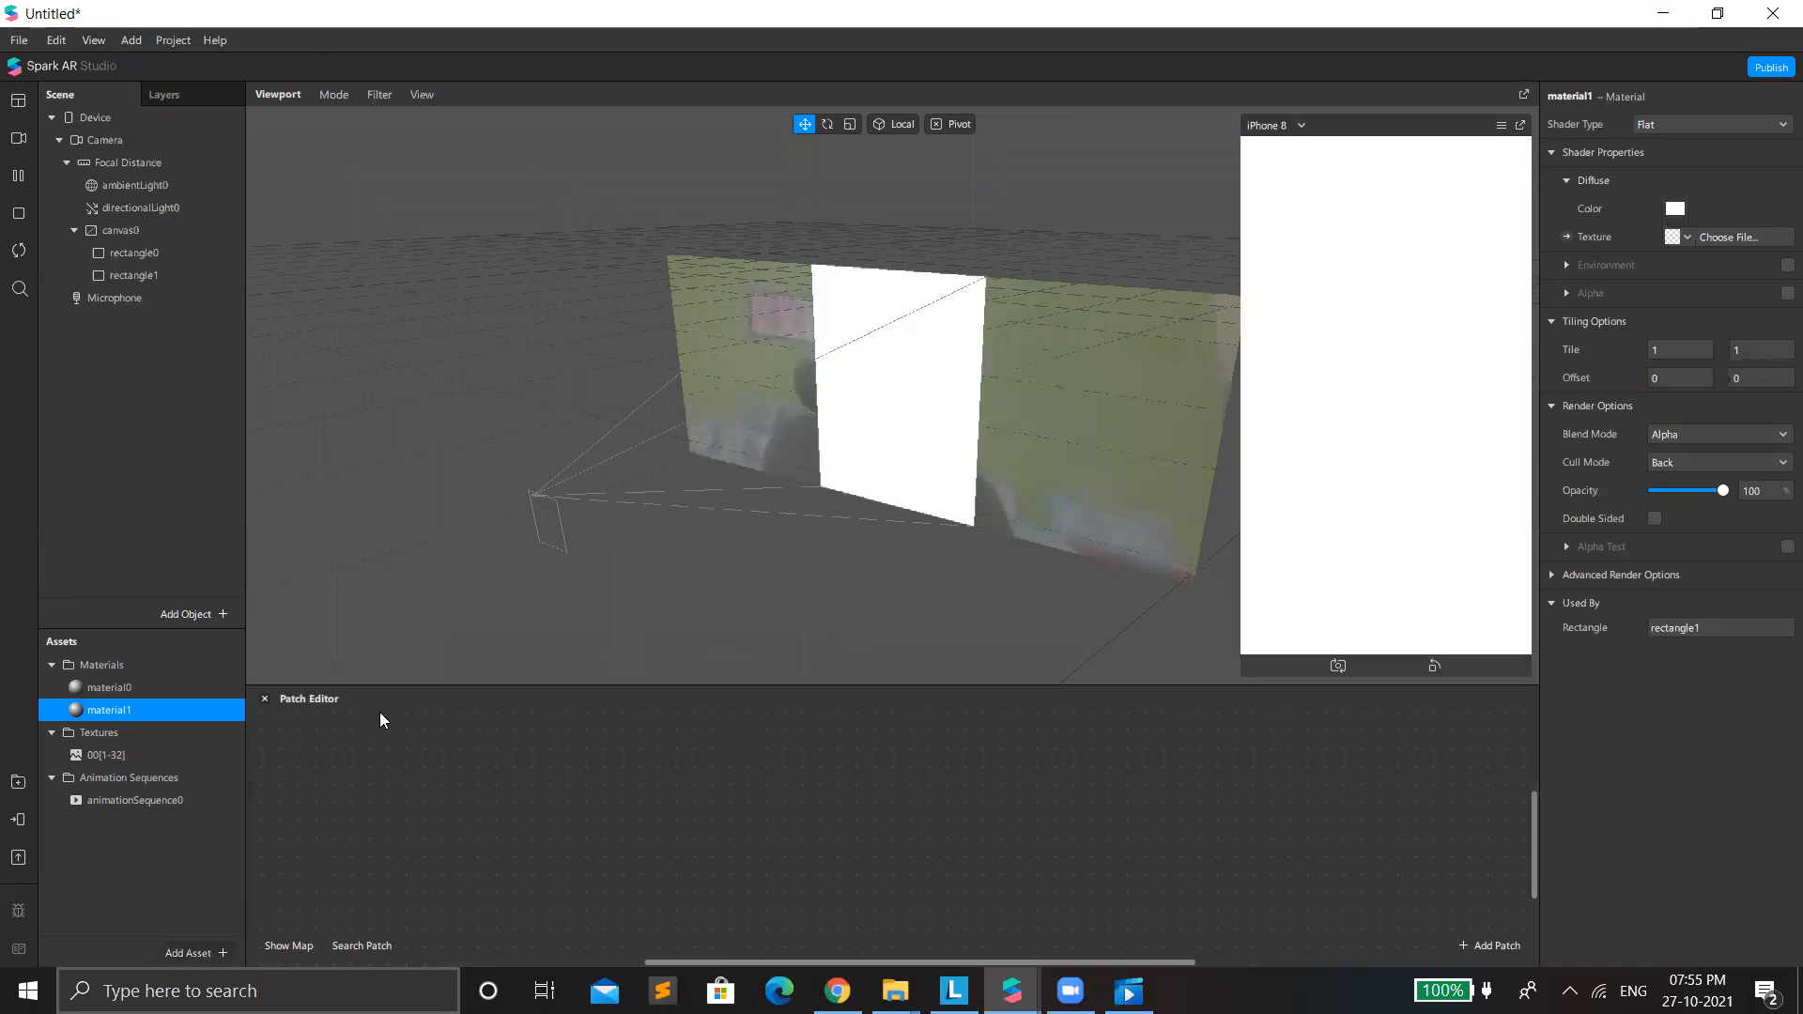
mouse_move(352, 750)
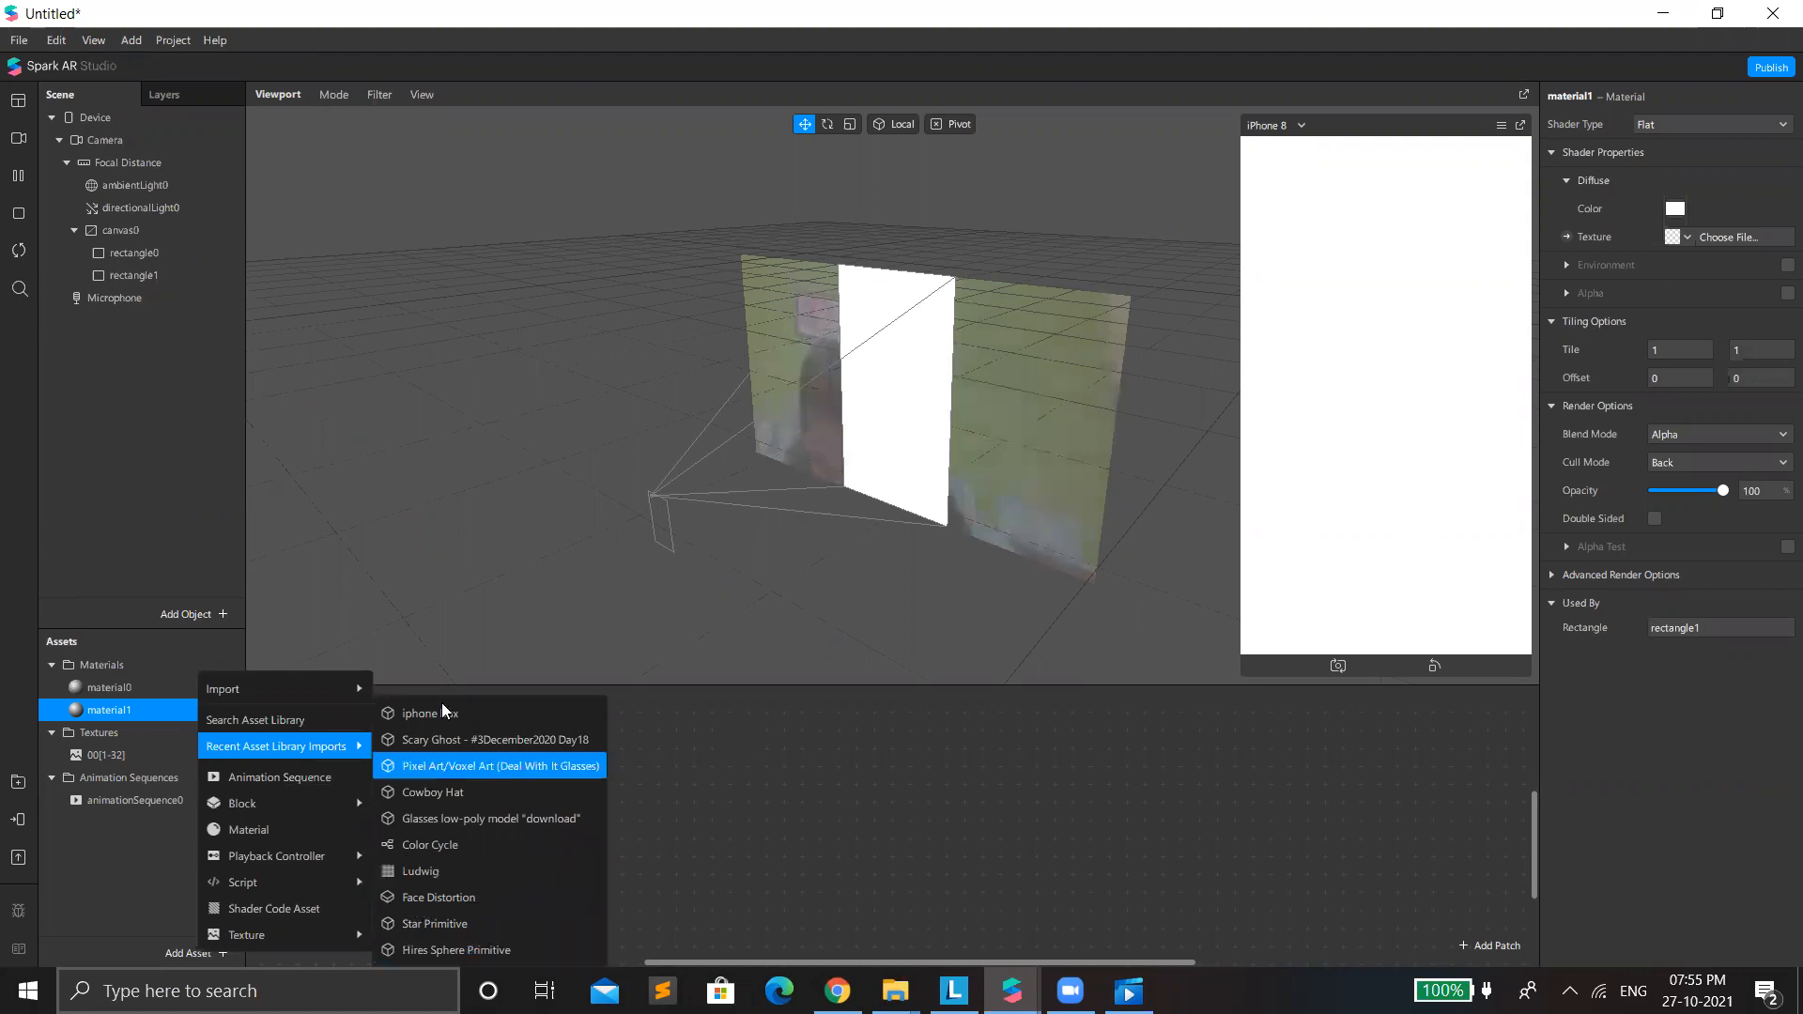
click(13, 789)
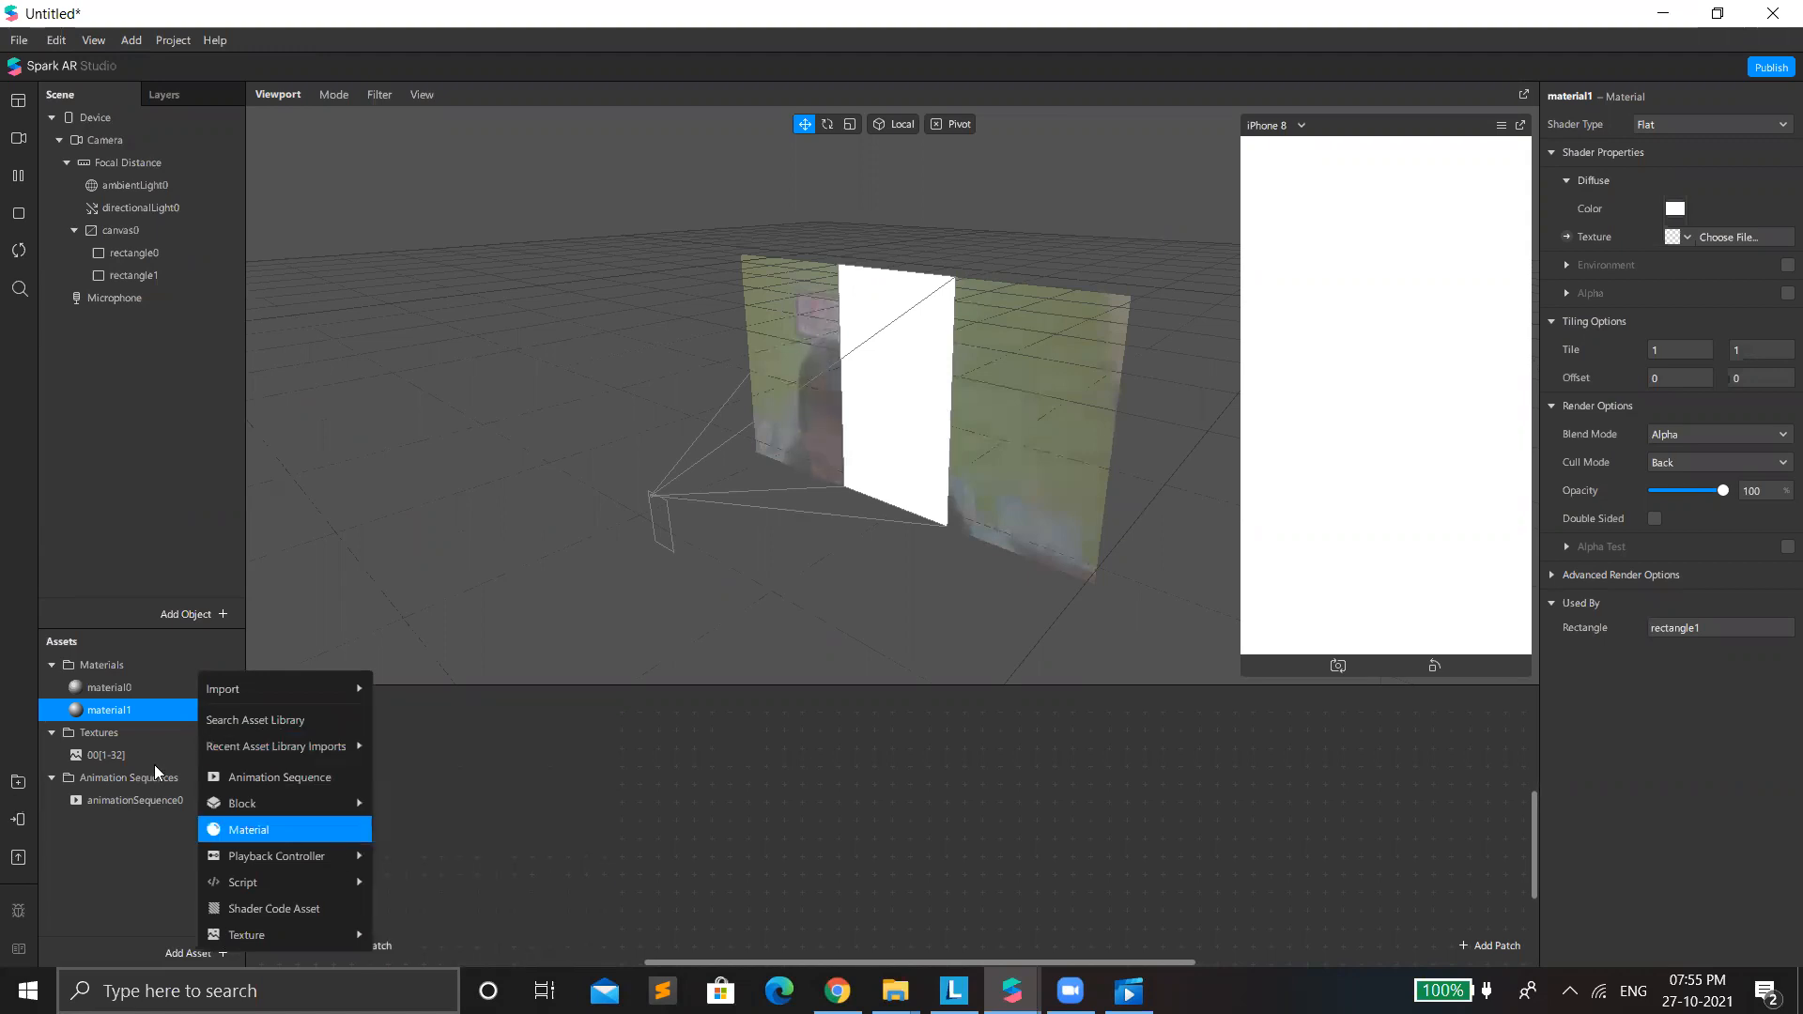
click(43, 108)
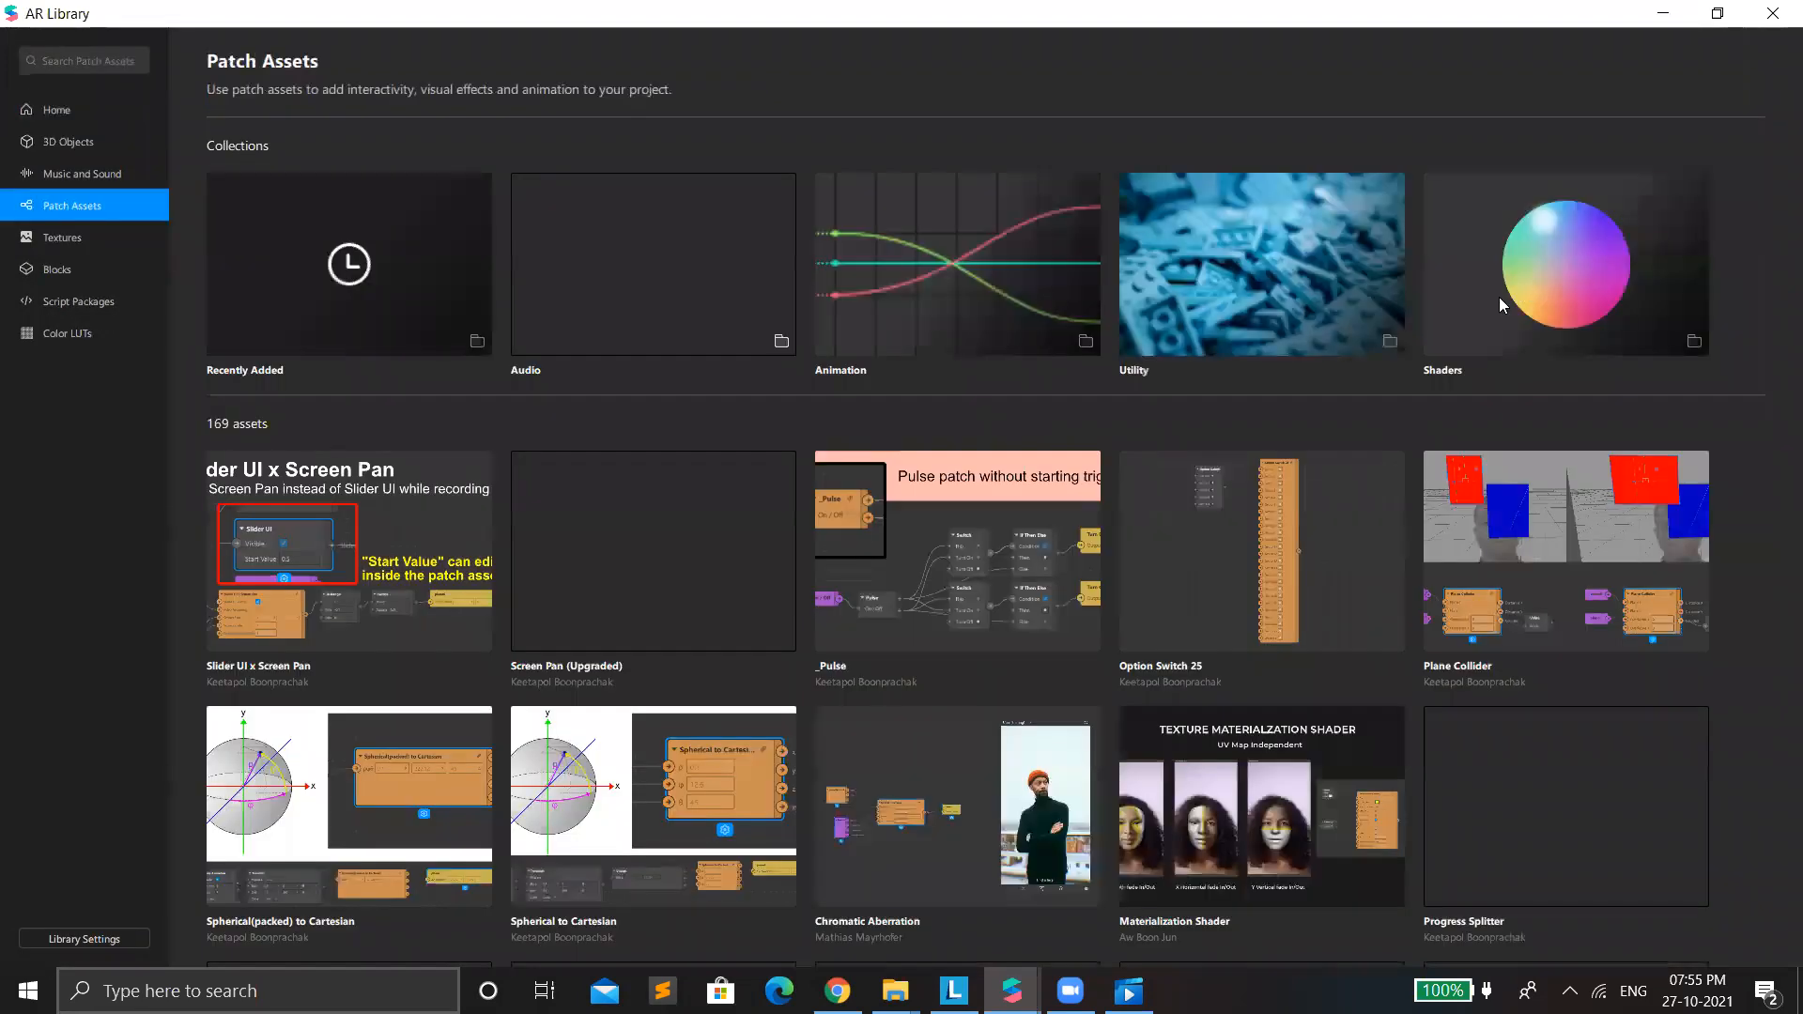
Browse the Shaders patch assets, search the library for "adjust" and import the Adjust Colors patch.
click(1500, 297)
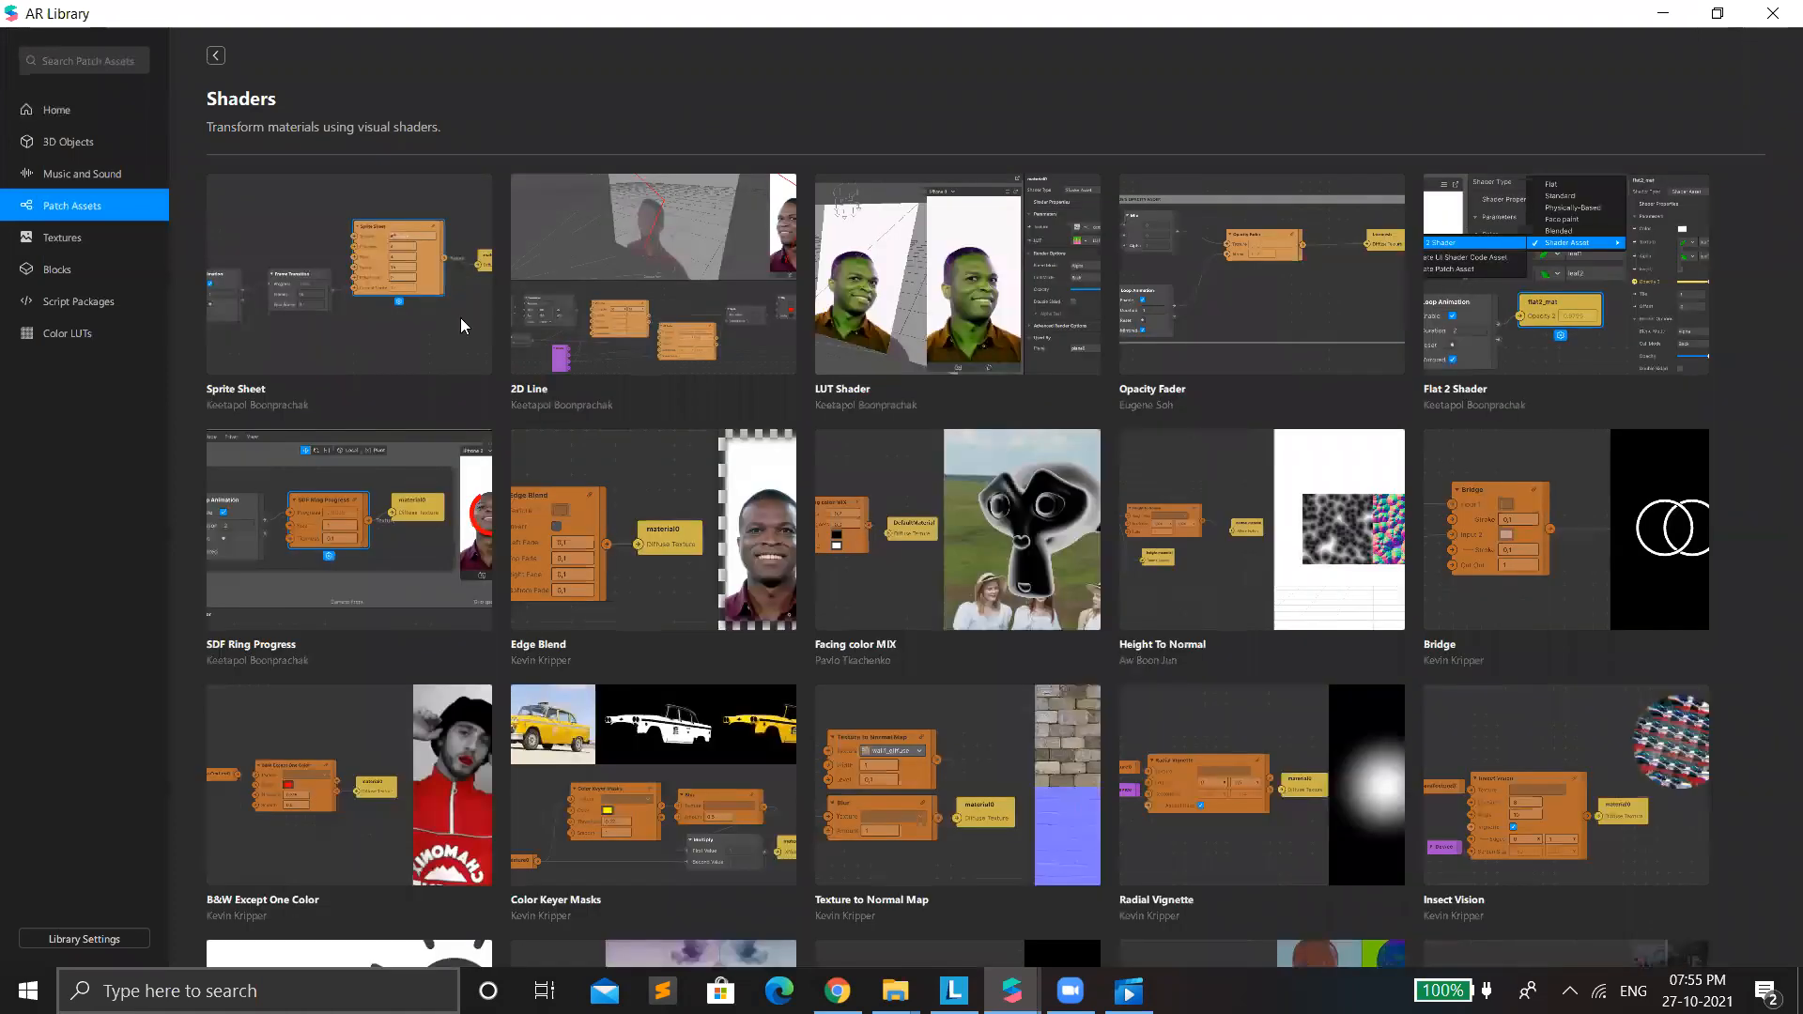
scroll(1207, 639, down, 1)
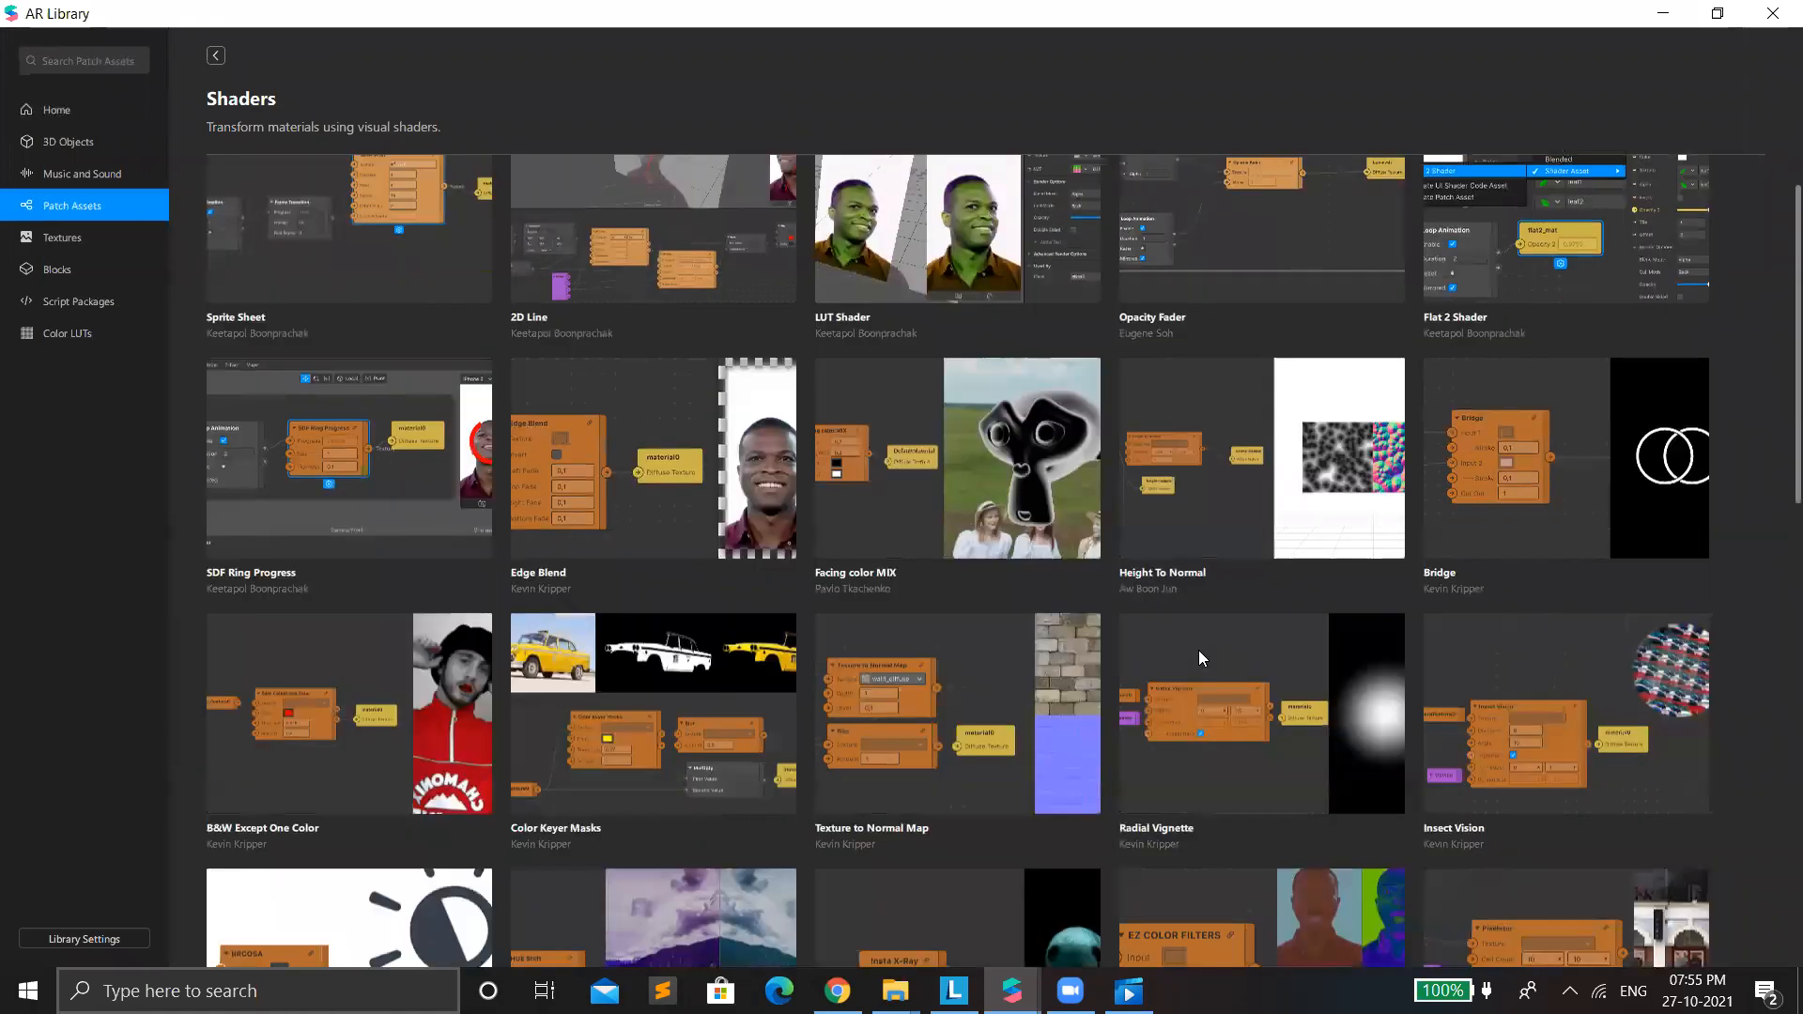
scroll(1187, 635, down, 3)
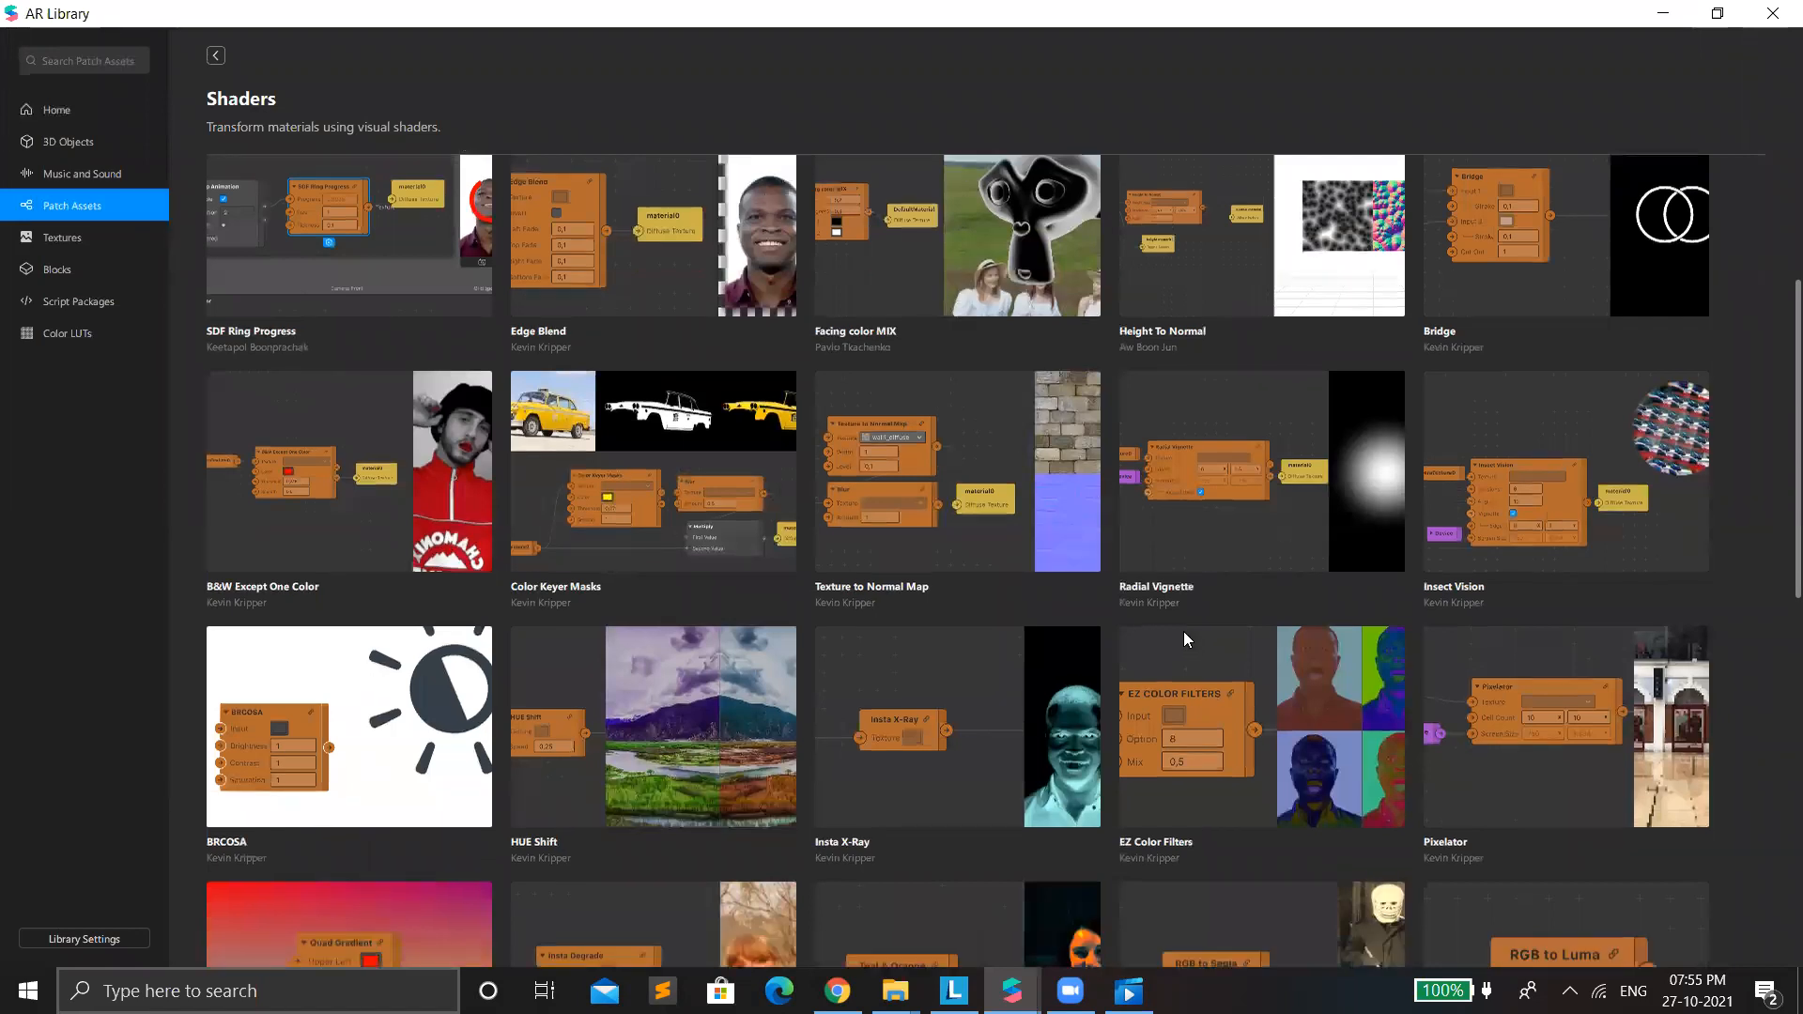
scroll(1183, 635, down, 6)
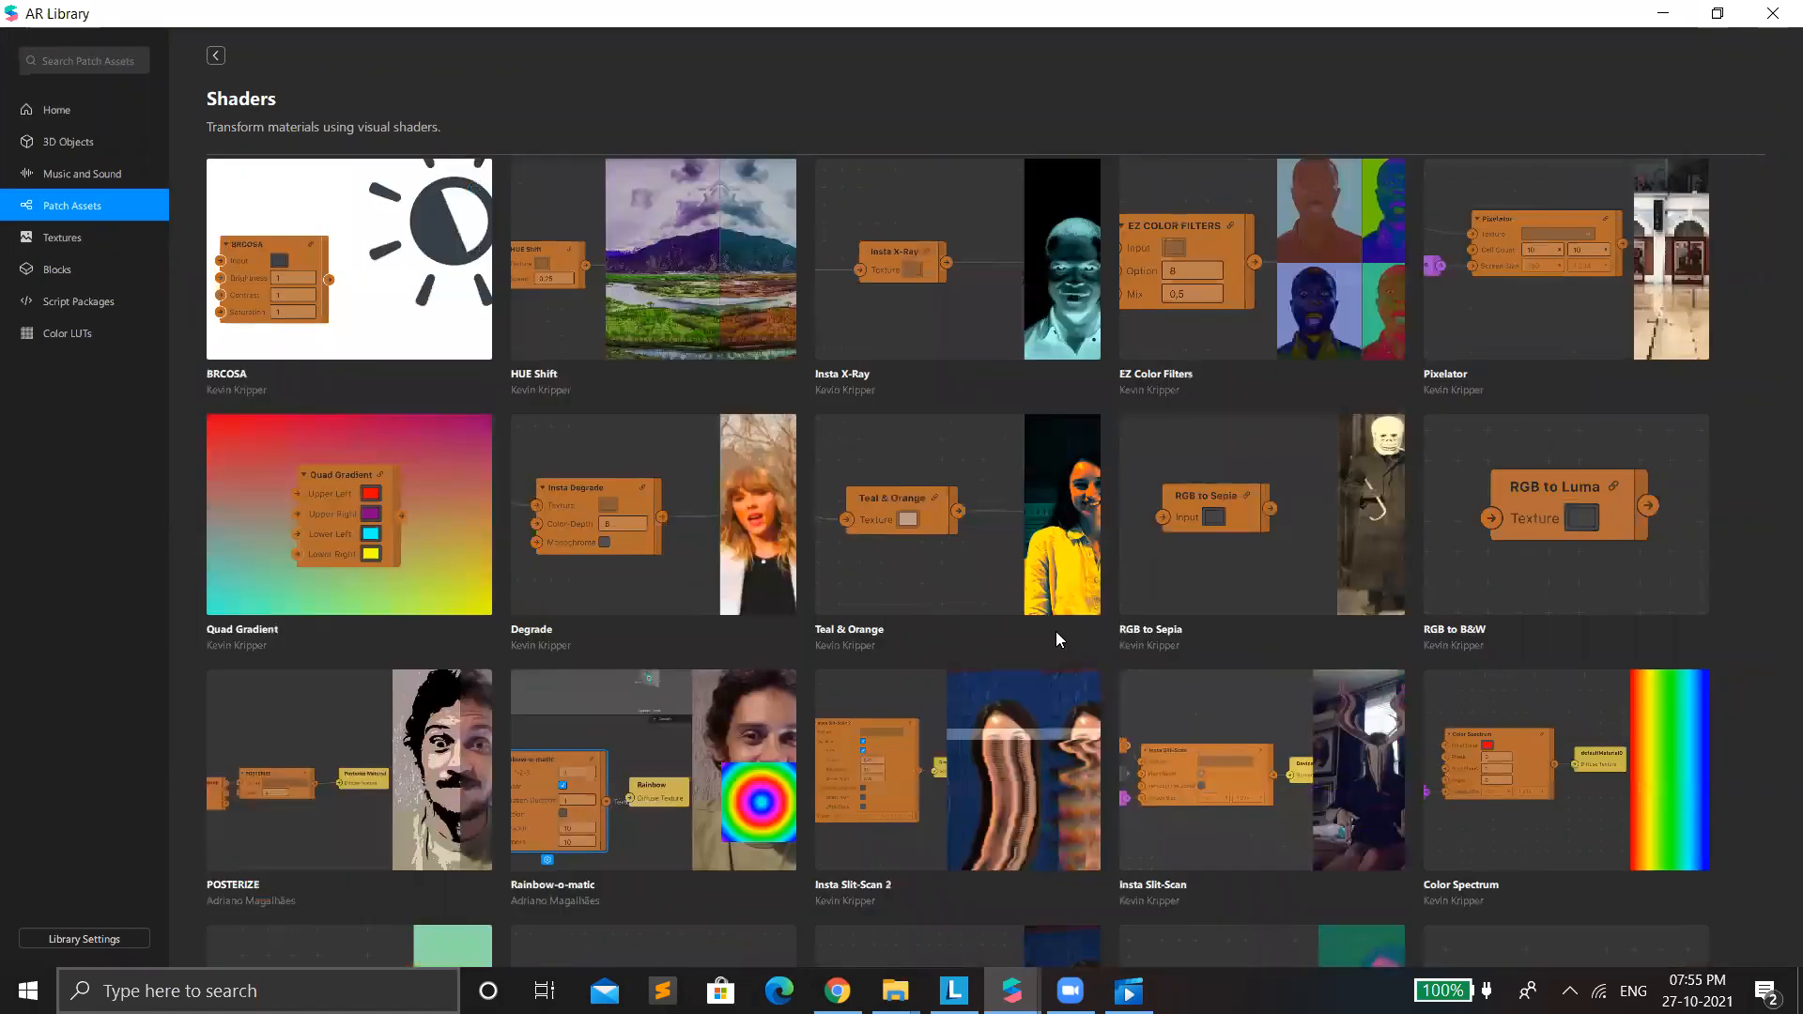
scroll(1055, 631, down, 5)
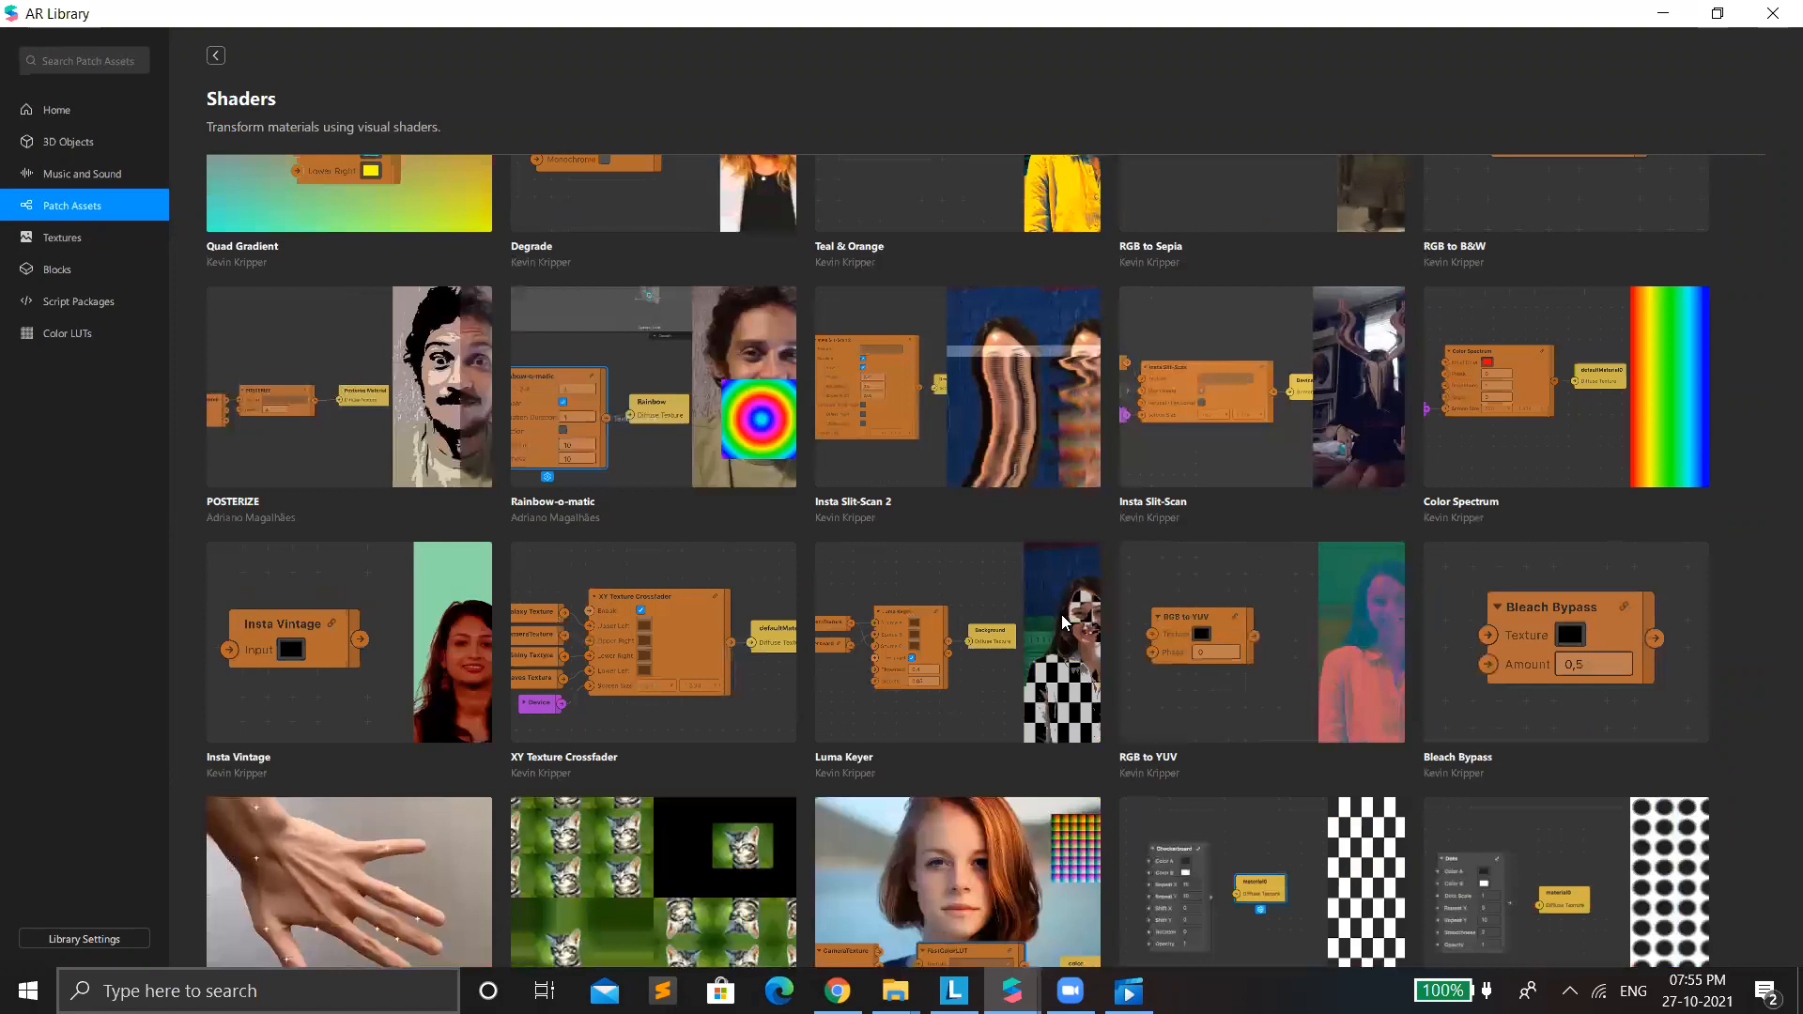
click(81, 62)
text(adjust)
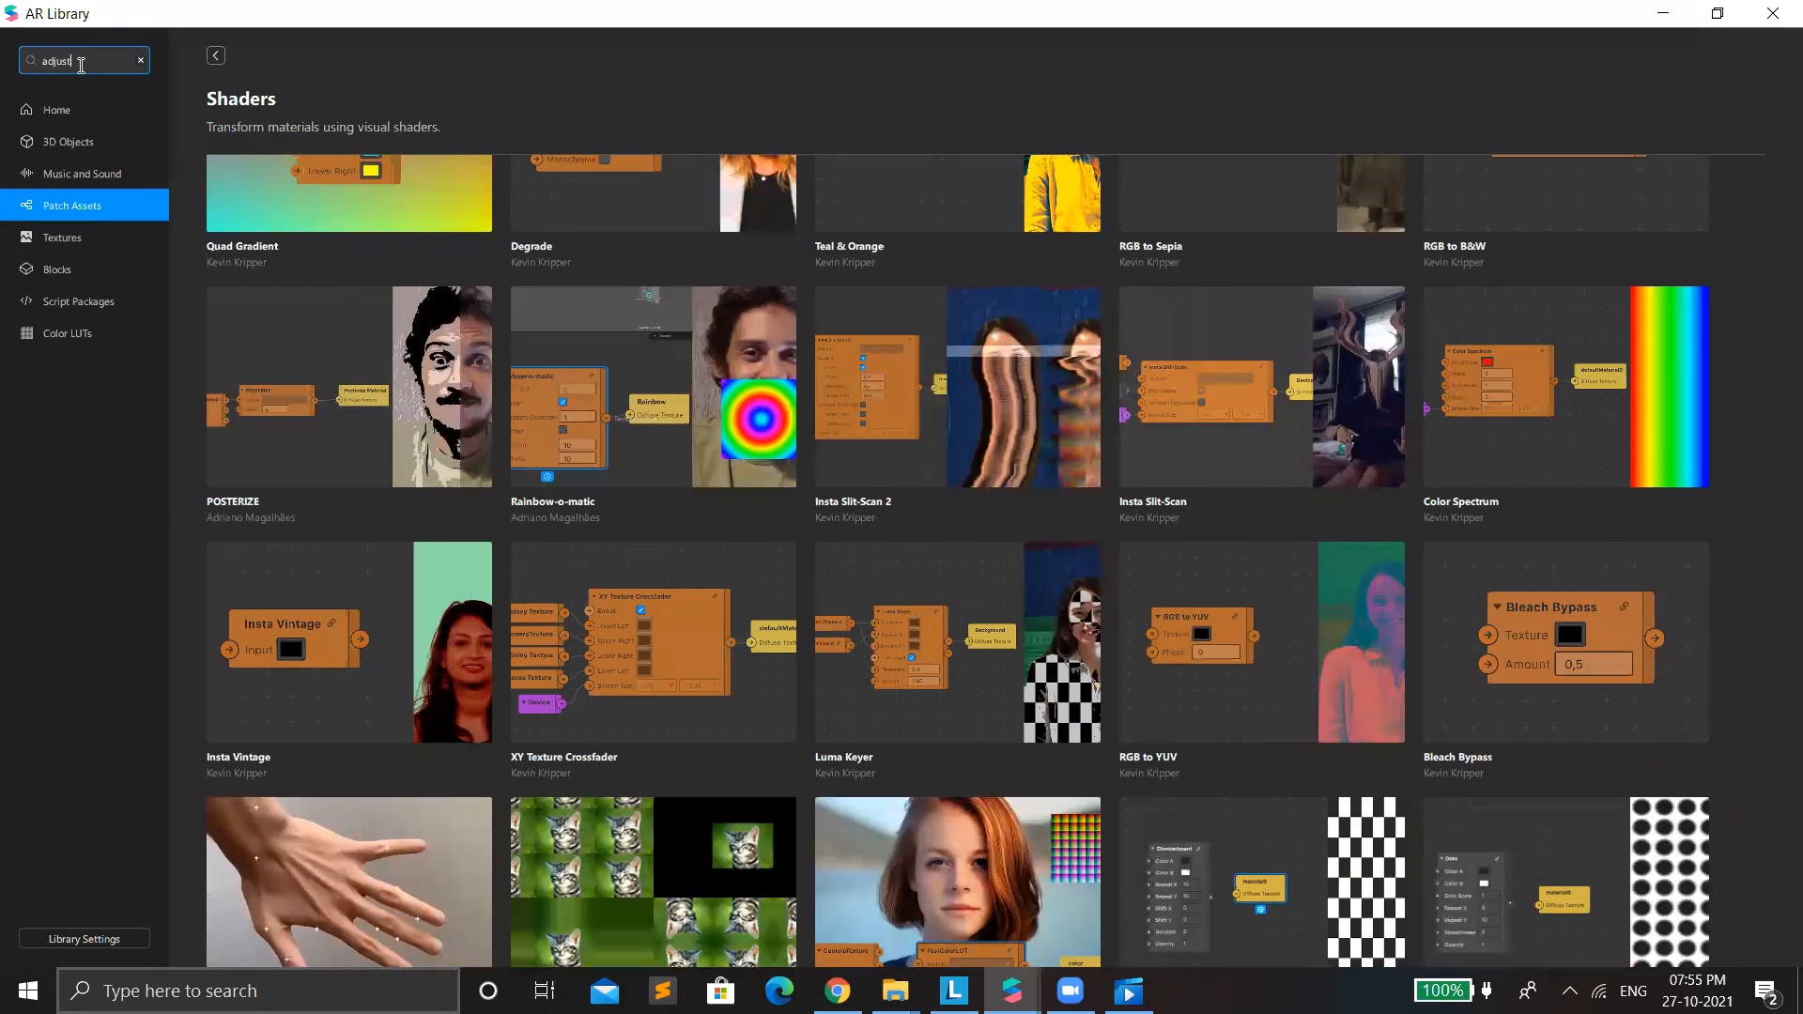
key(Return)
click(394, 216)
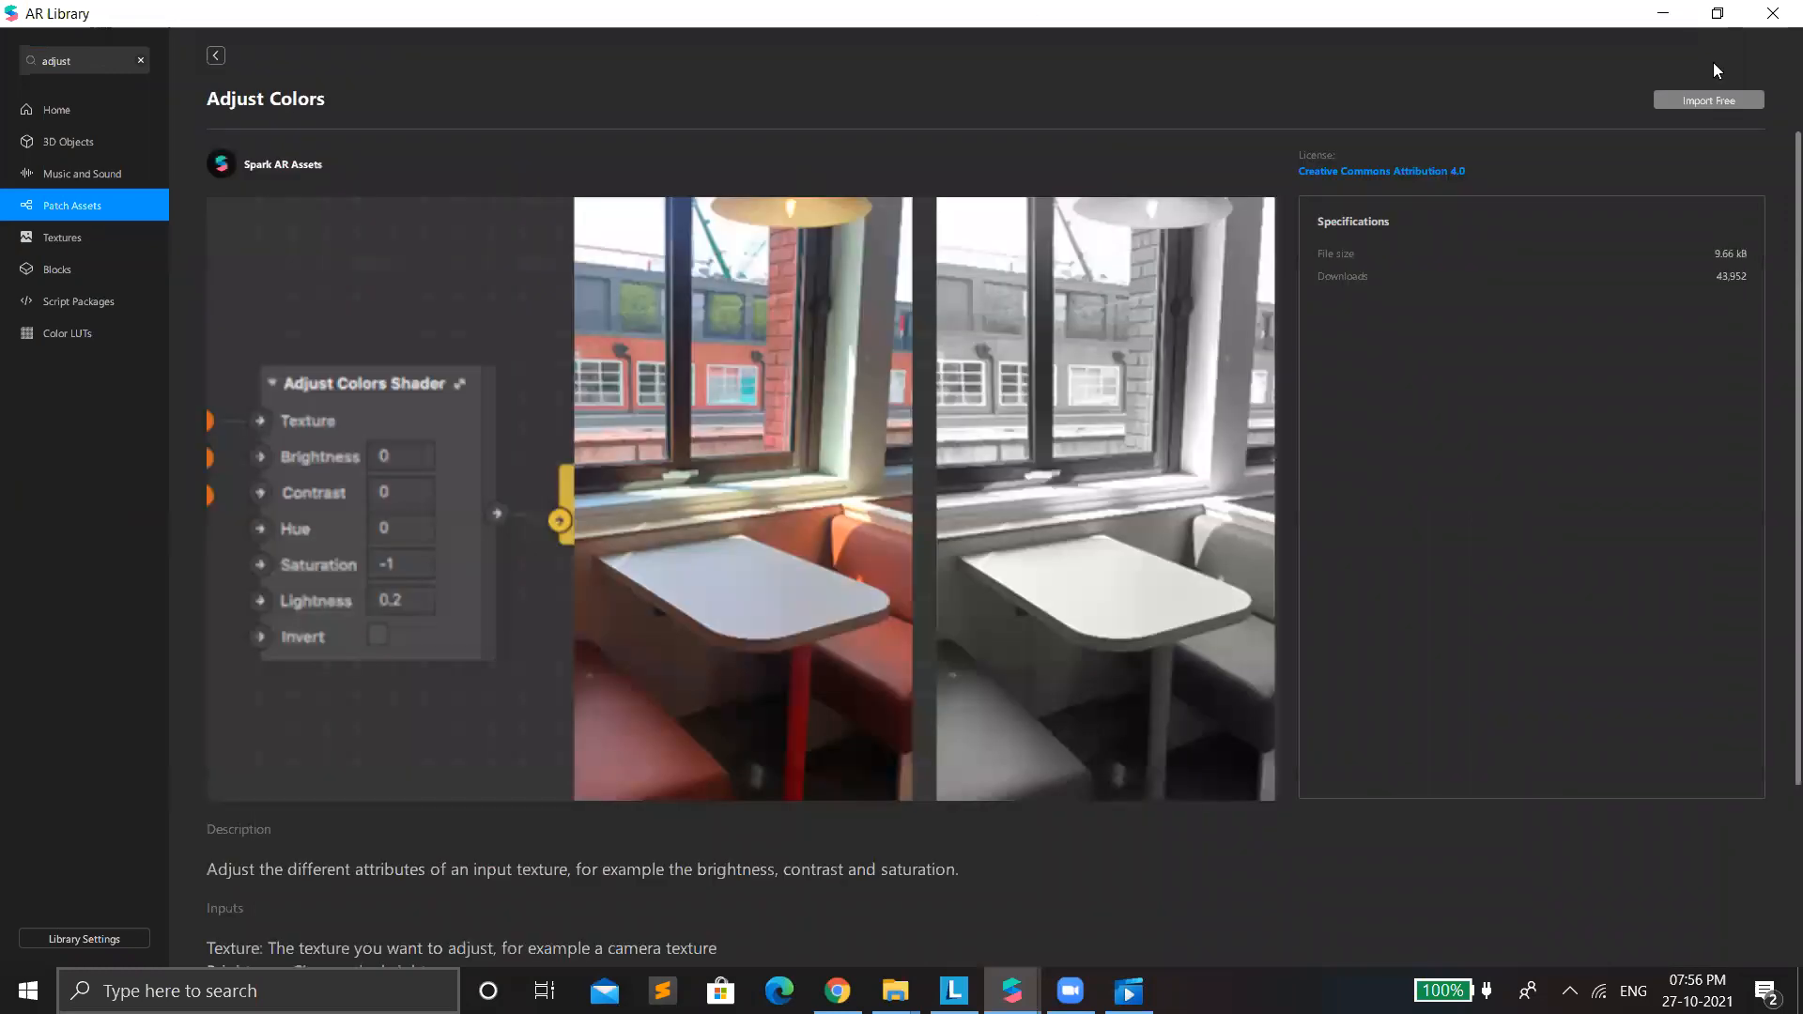
click(1711, 98)
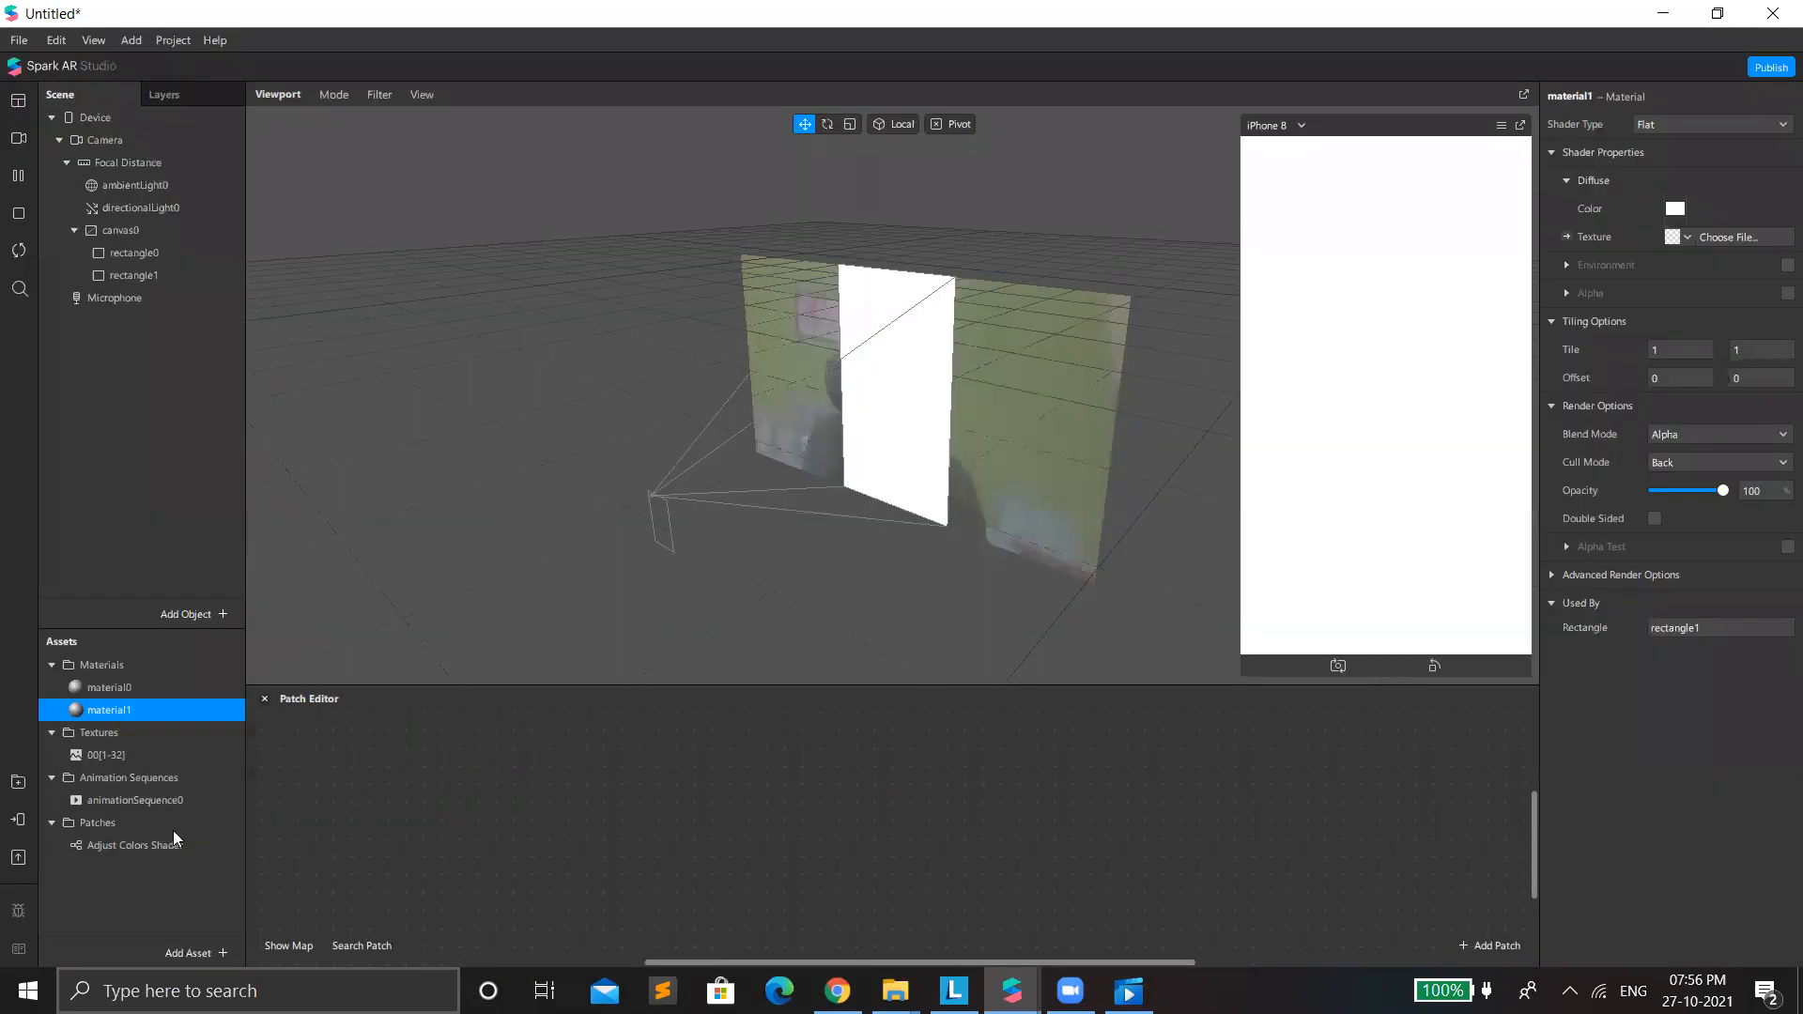
Place the Adjust Colors Shader in the patch graph and feed its Texture input with the camera's extracted texture.
drag(128, 845, 670, 841)
drag(177, 838, 832, 826)
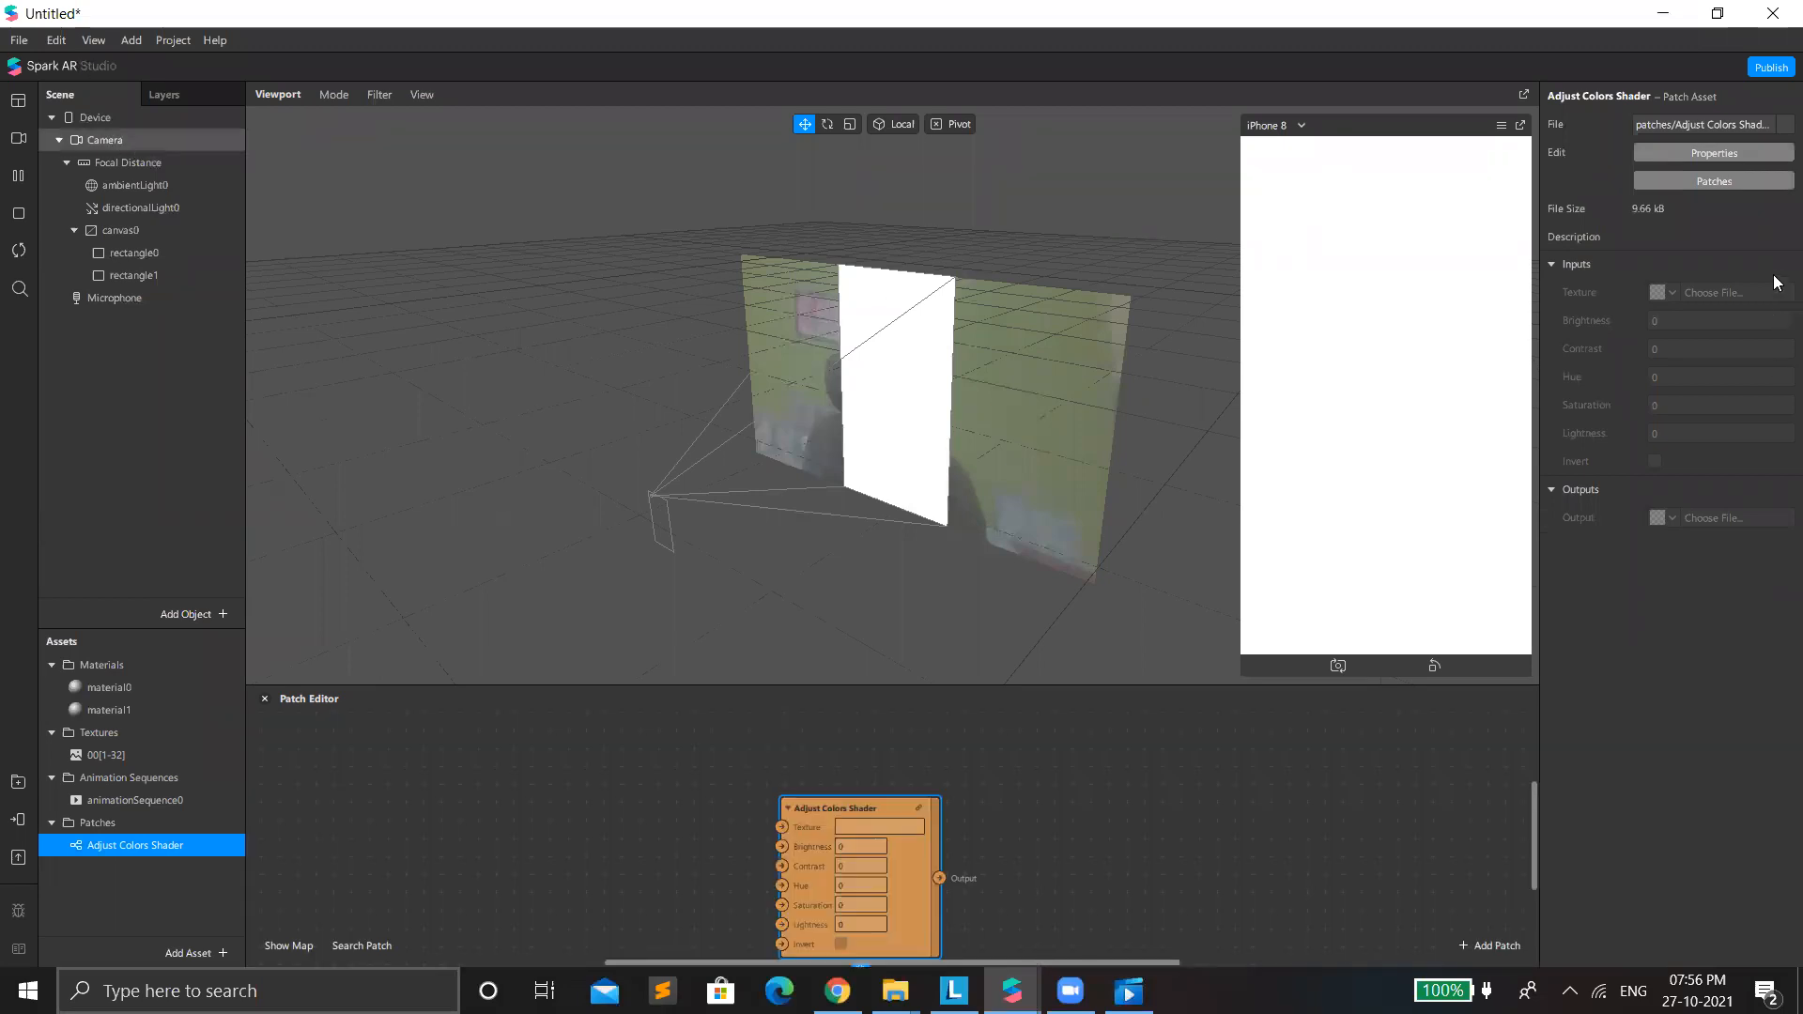
click(104, 139)
click(1783, 299)
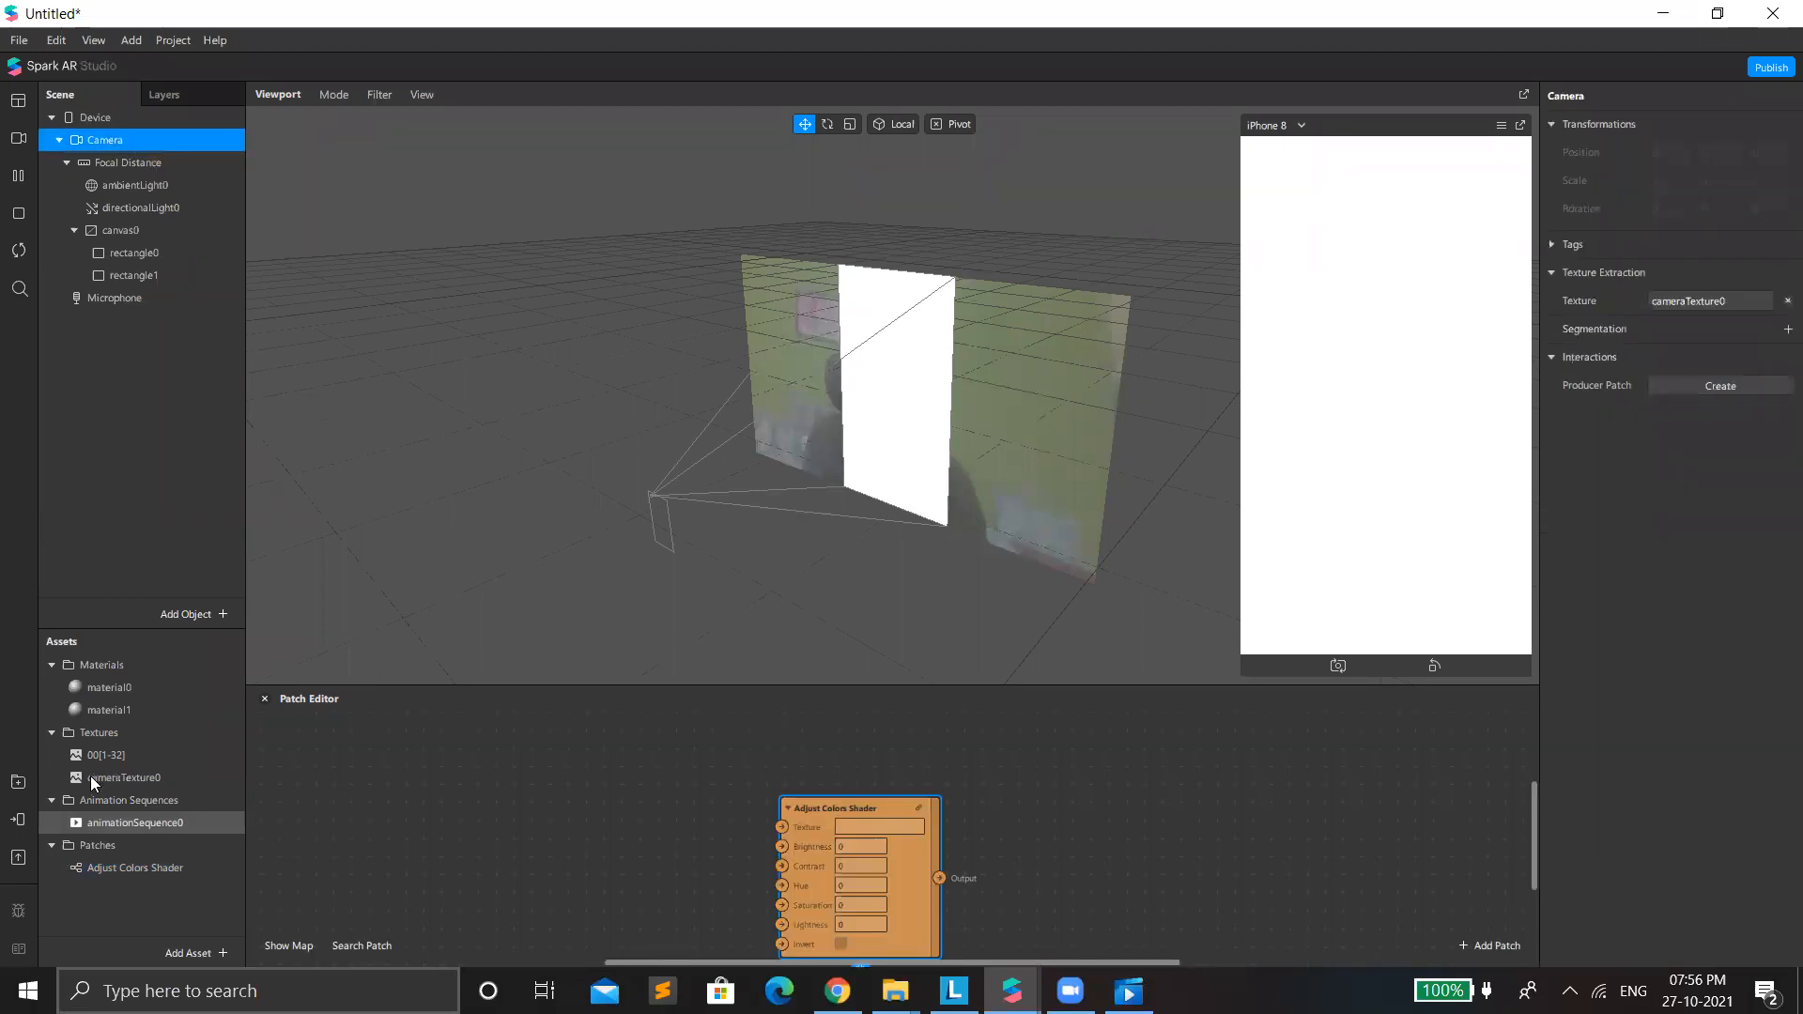
click(92, 778)
drag(626, 828, 785, 829)
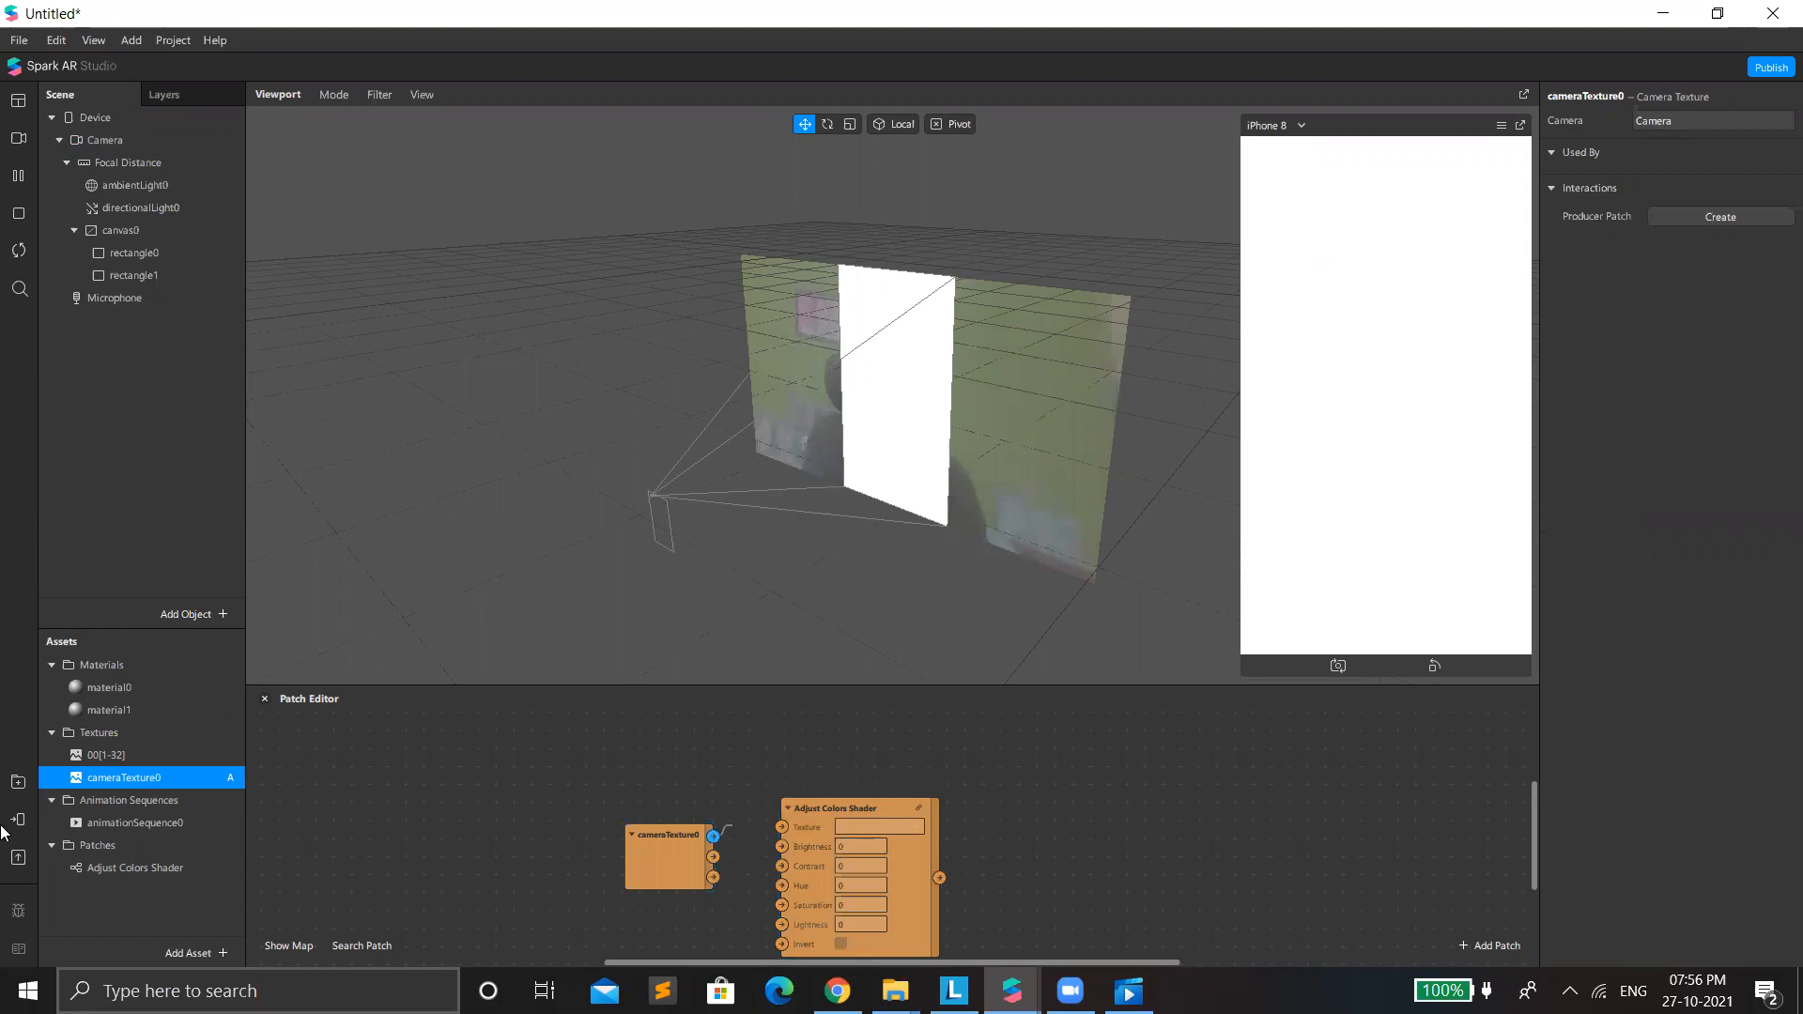
Create a patch for material1's diffuse texture and connect the Adjust Colors Shader's output to it.
click(110, 704)
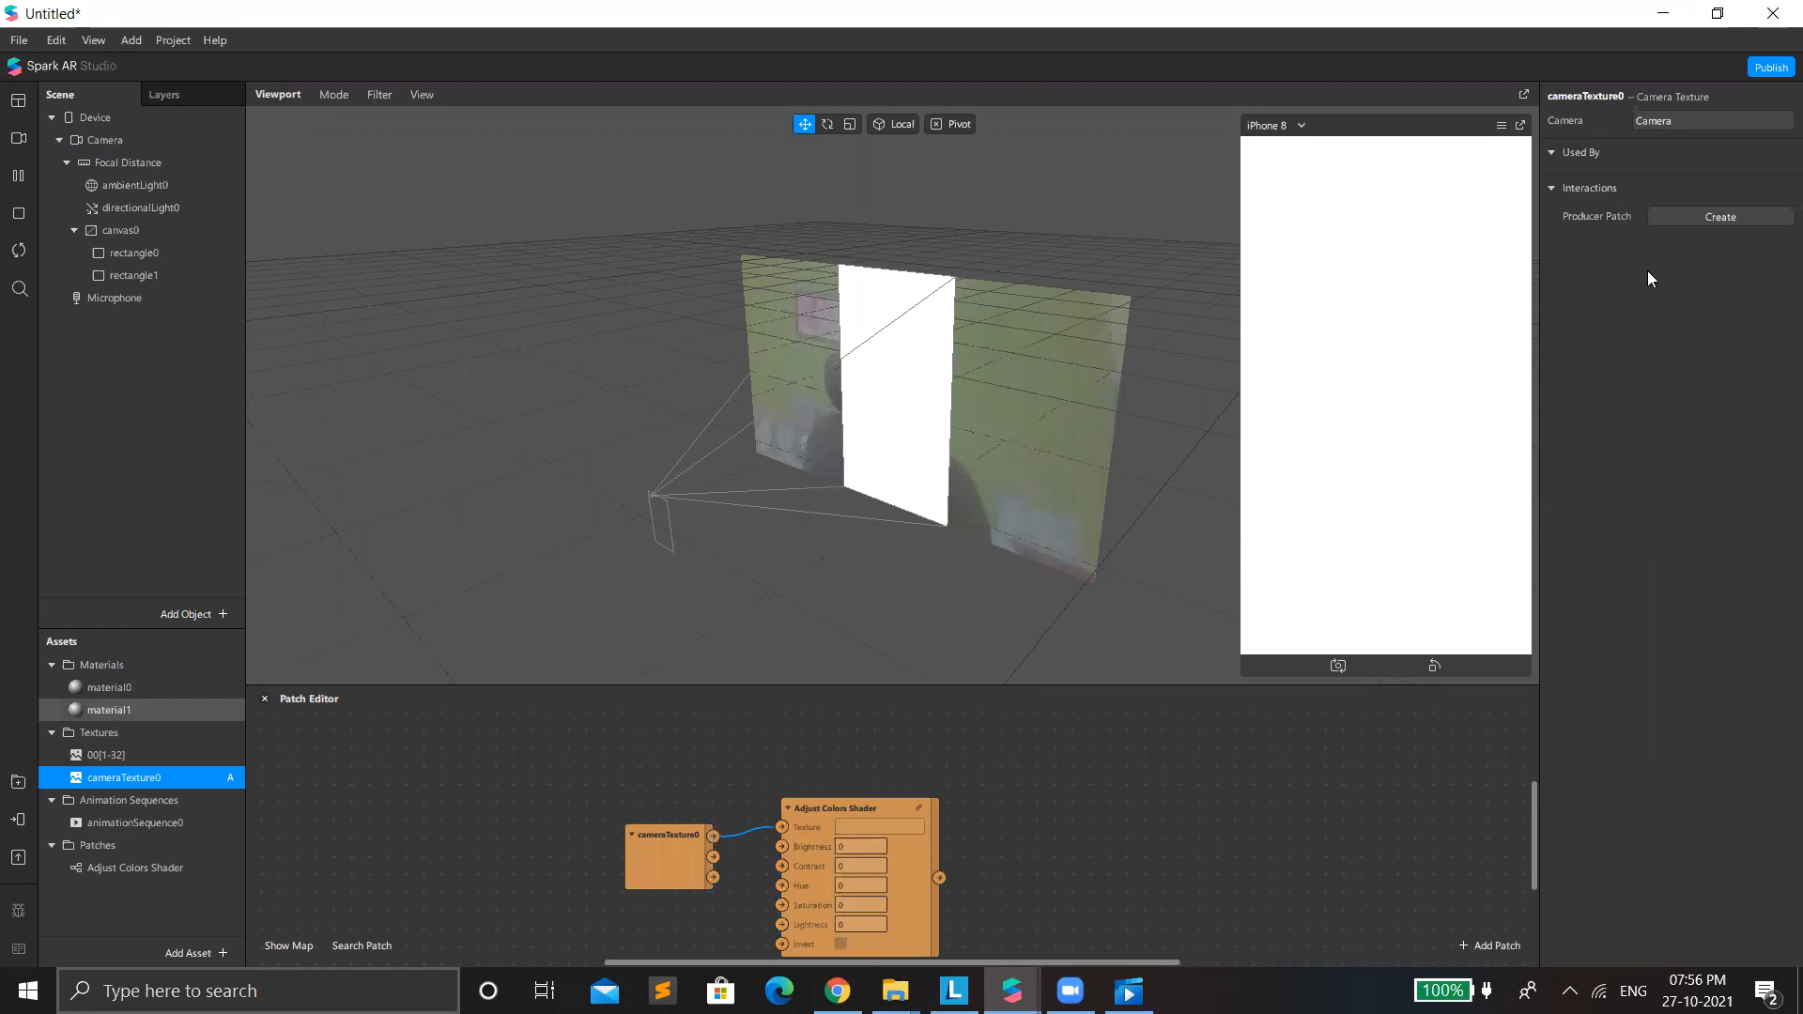
click(1567, 237)
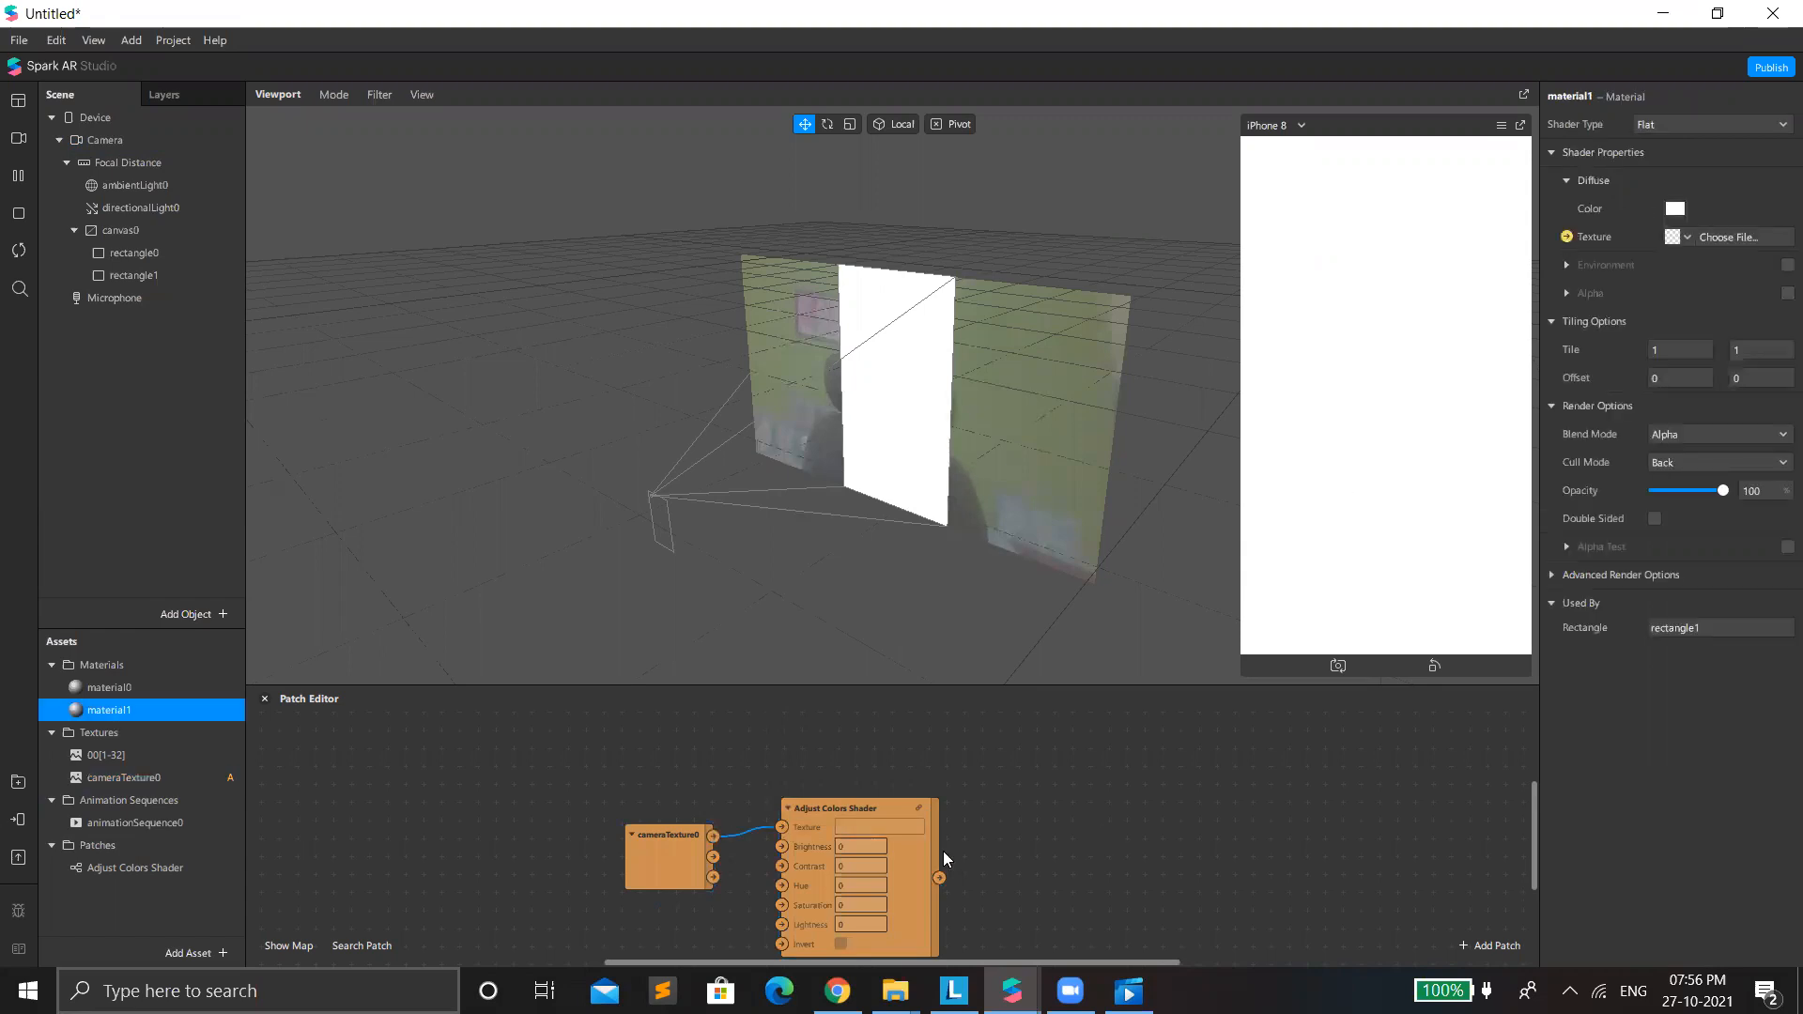
drag(943, 852, 1068, 825)
drag(939, 878, 1019, 852)
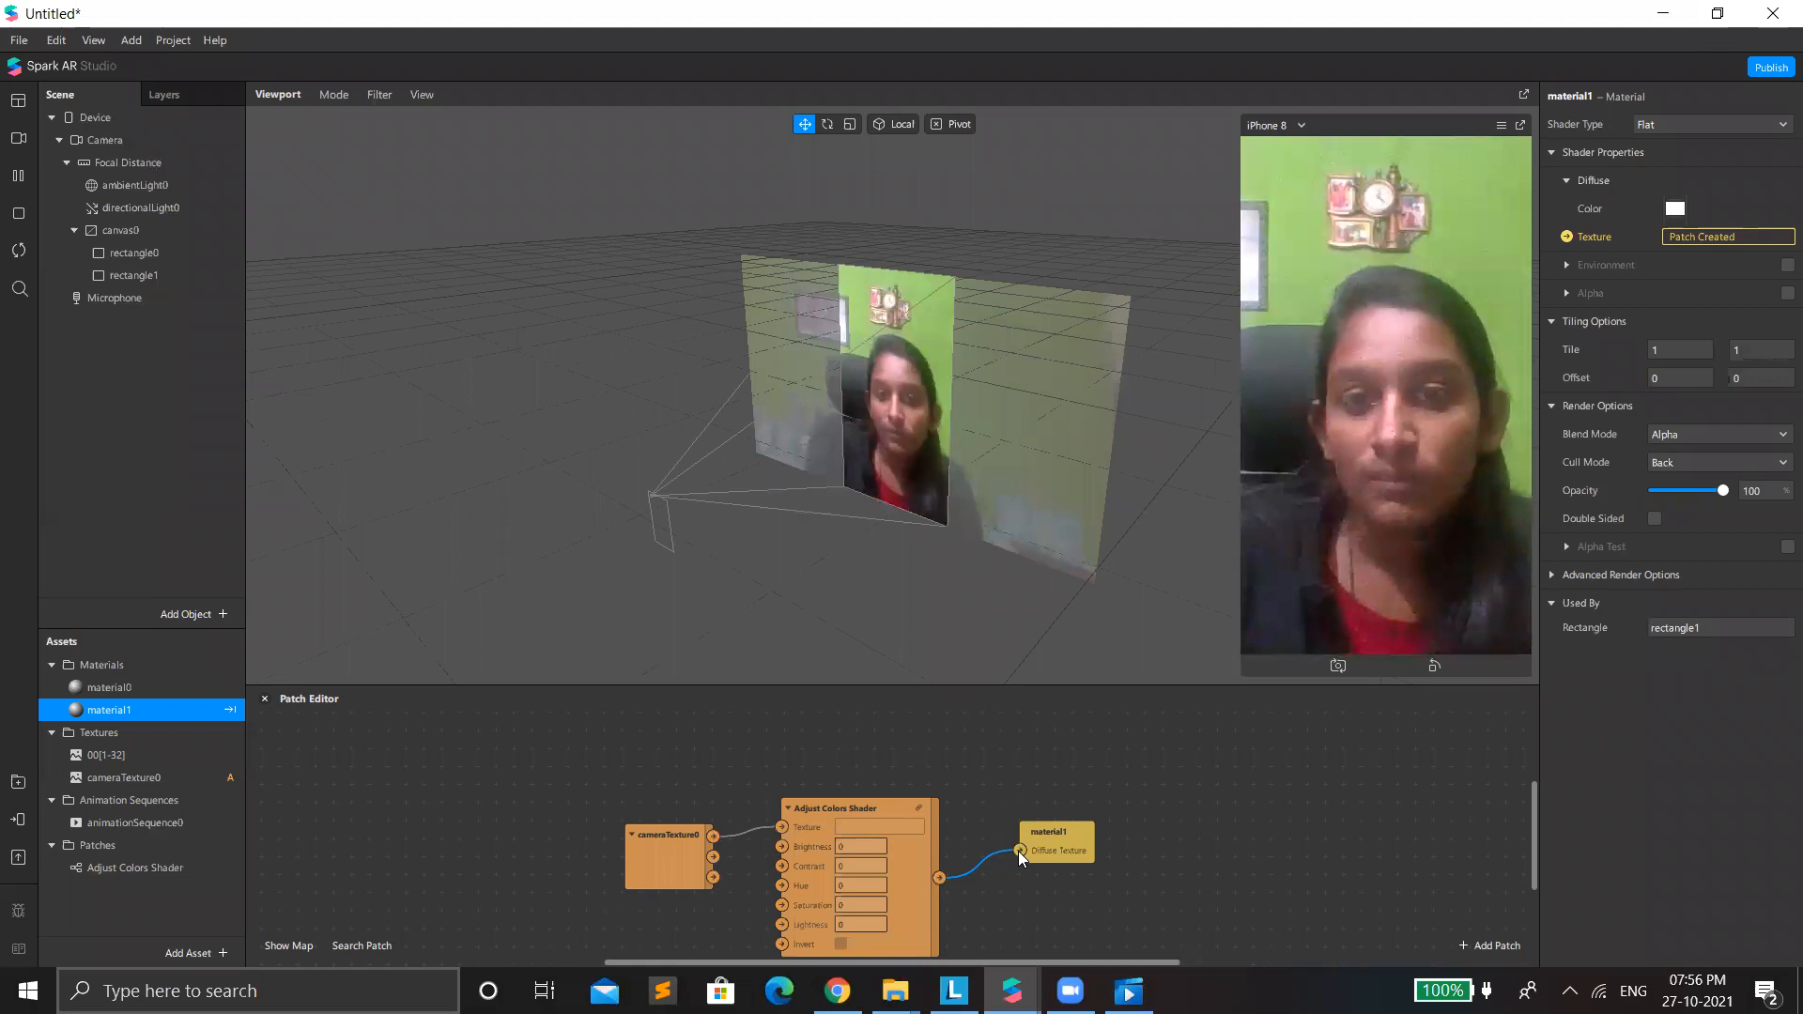
Set the Adjust Colors Shader's Saturation to -1 and shift all patches together so the whole shader patch is in view.
click(861, 905)
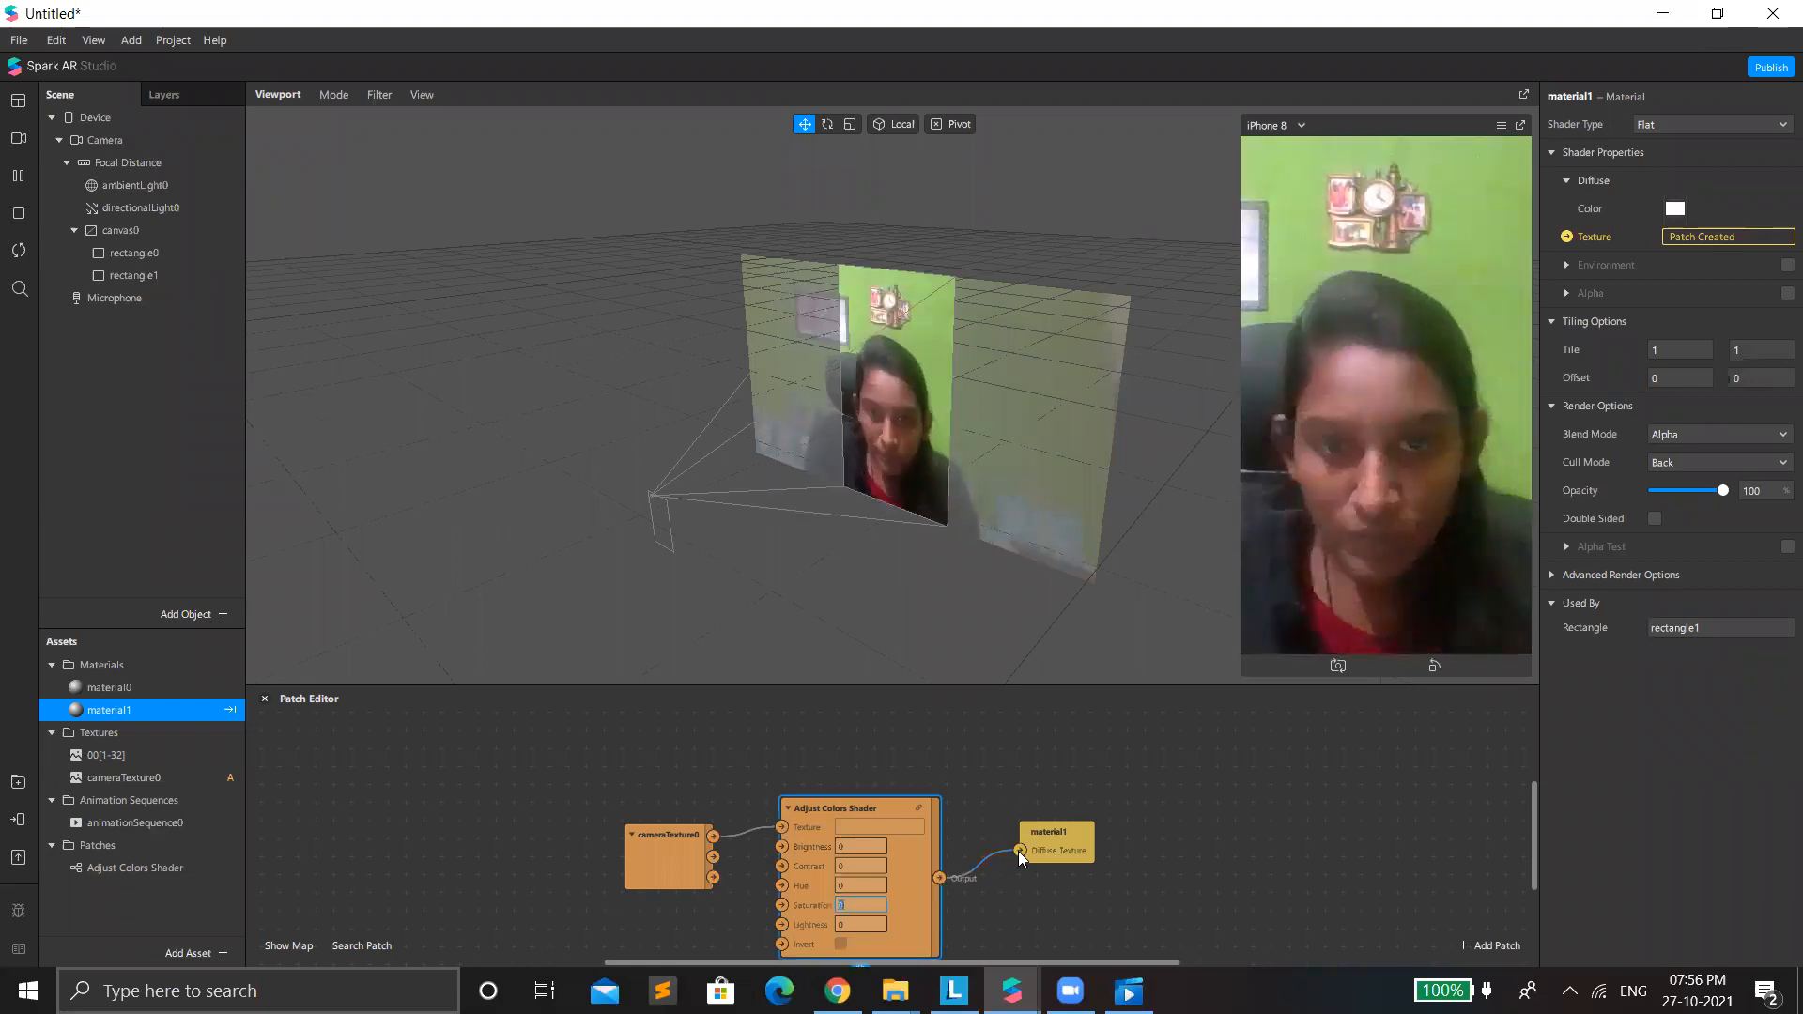
text(-1)
key(Return)
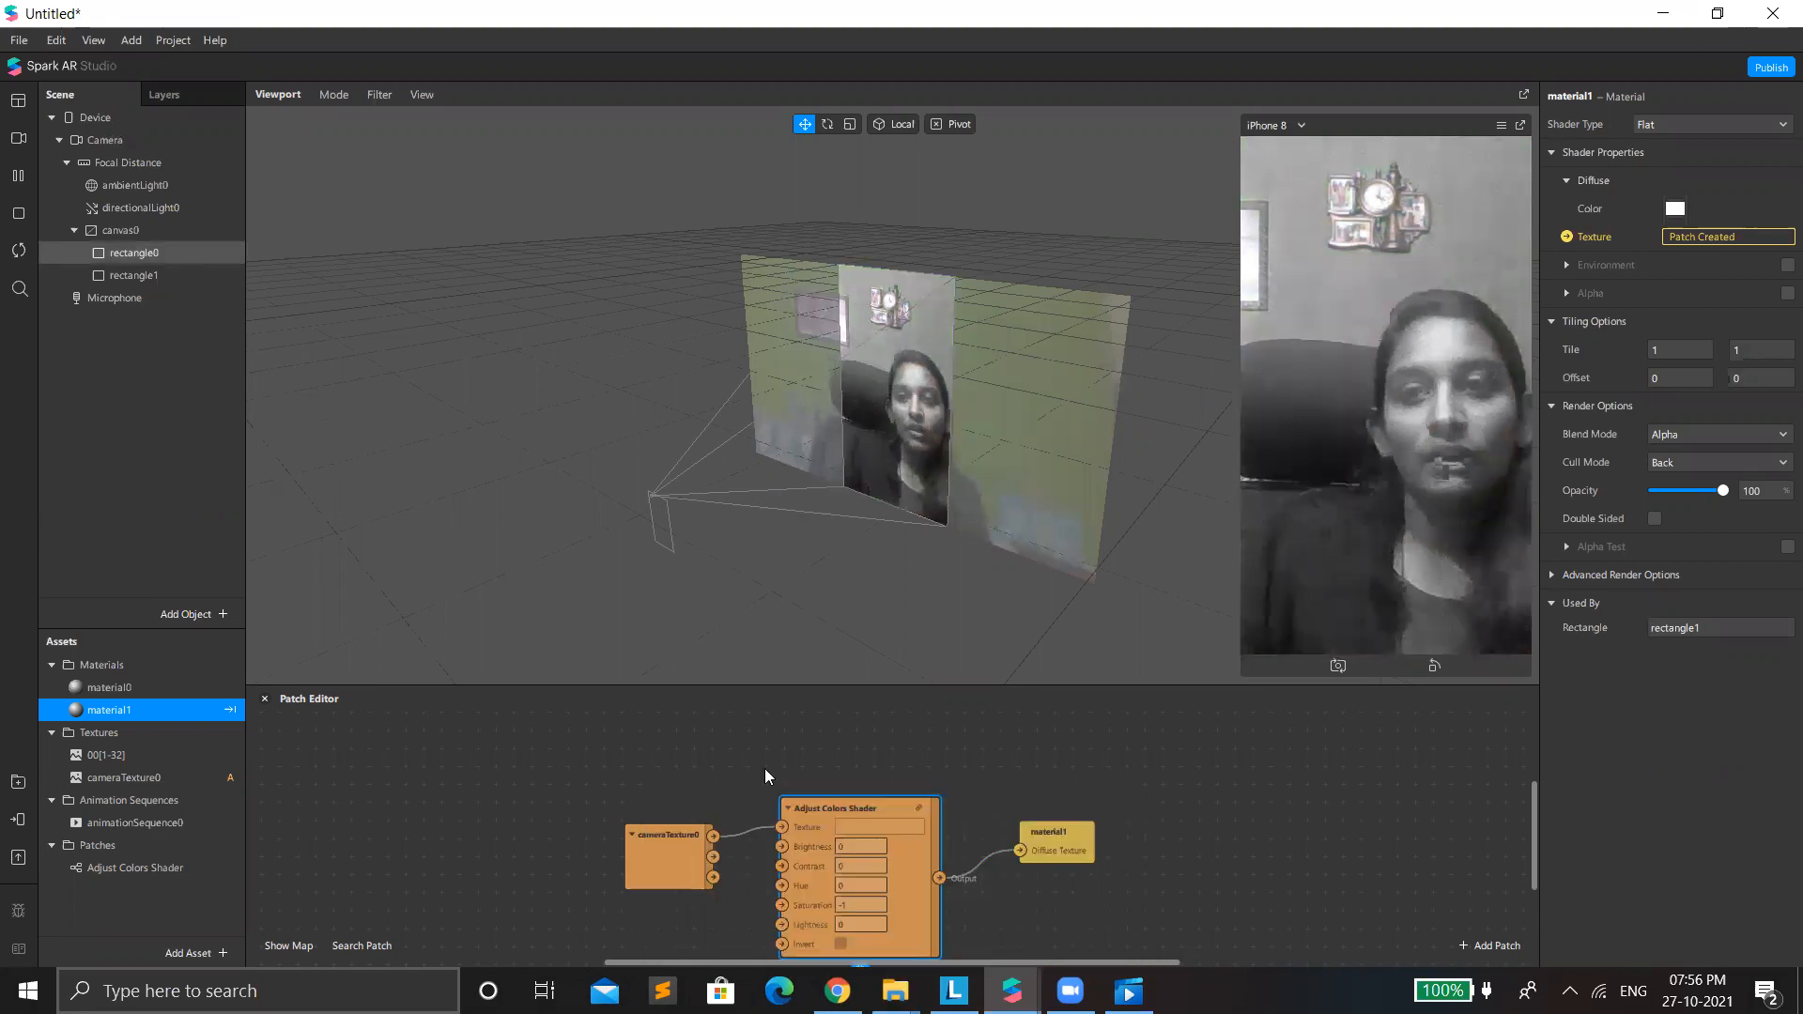
key(ctrl+a)
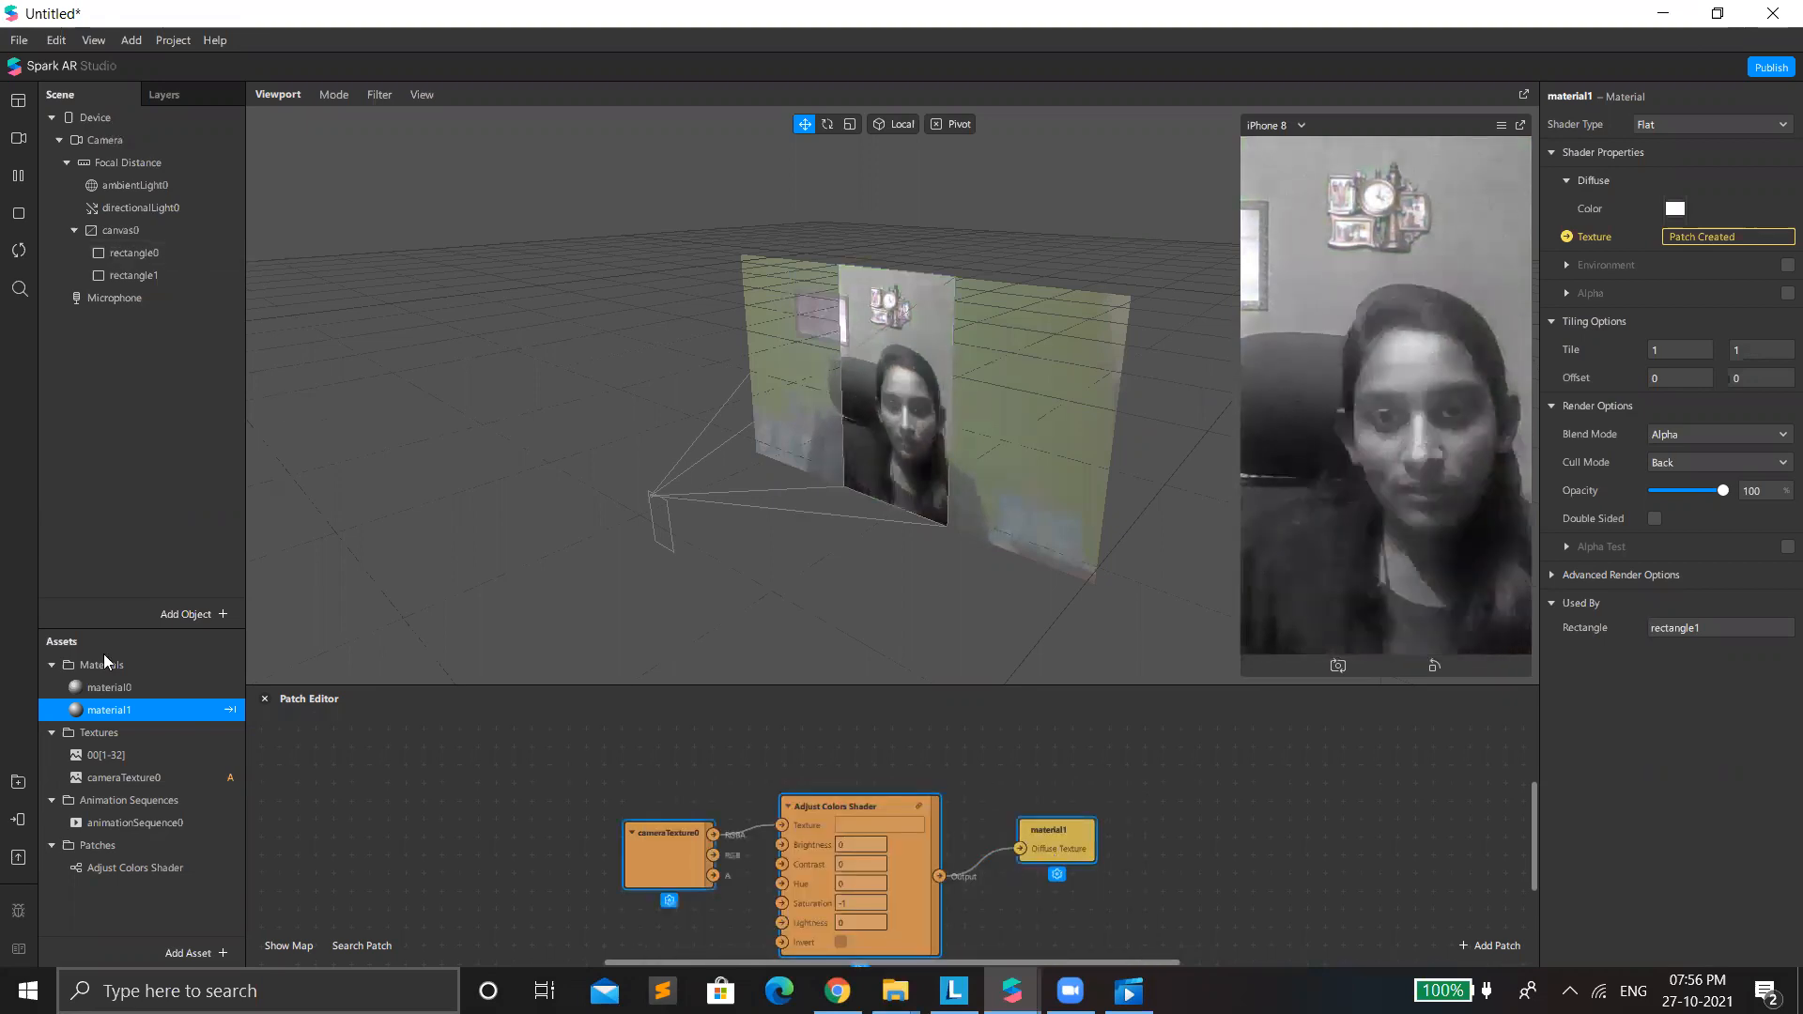
key(ctrl+l)
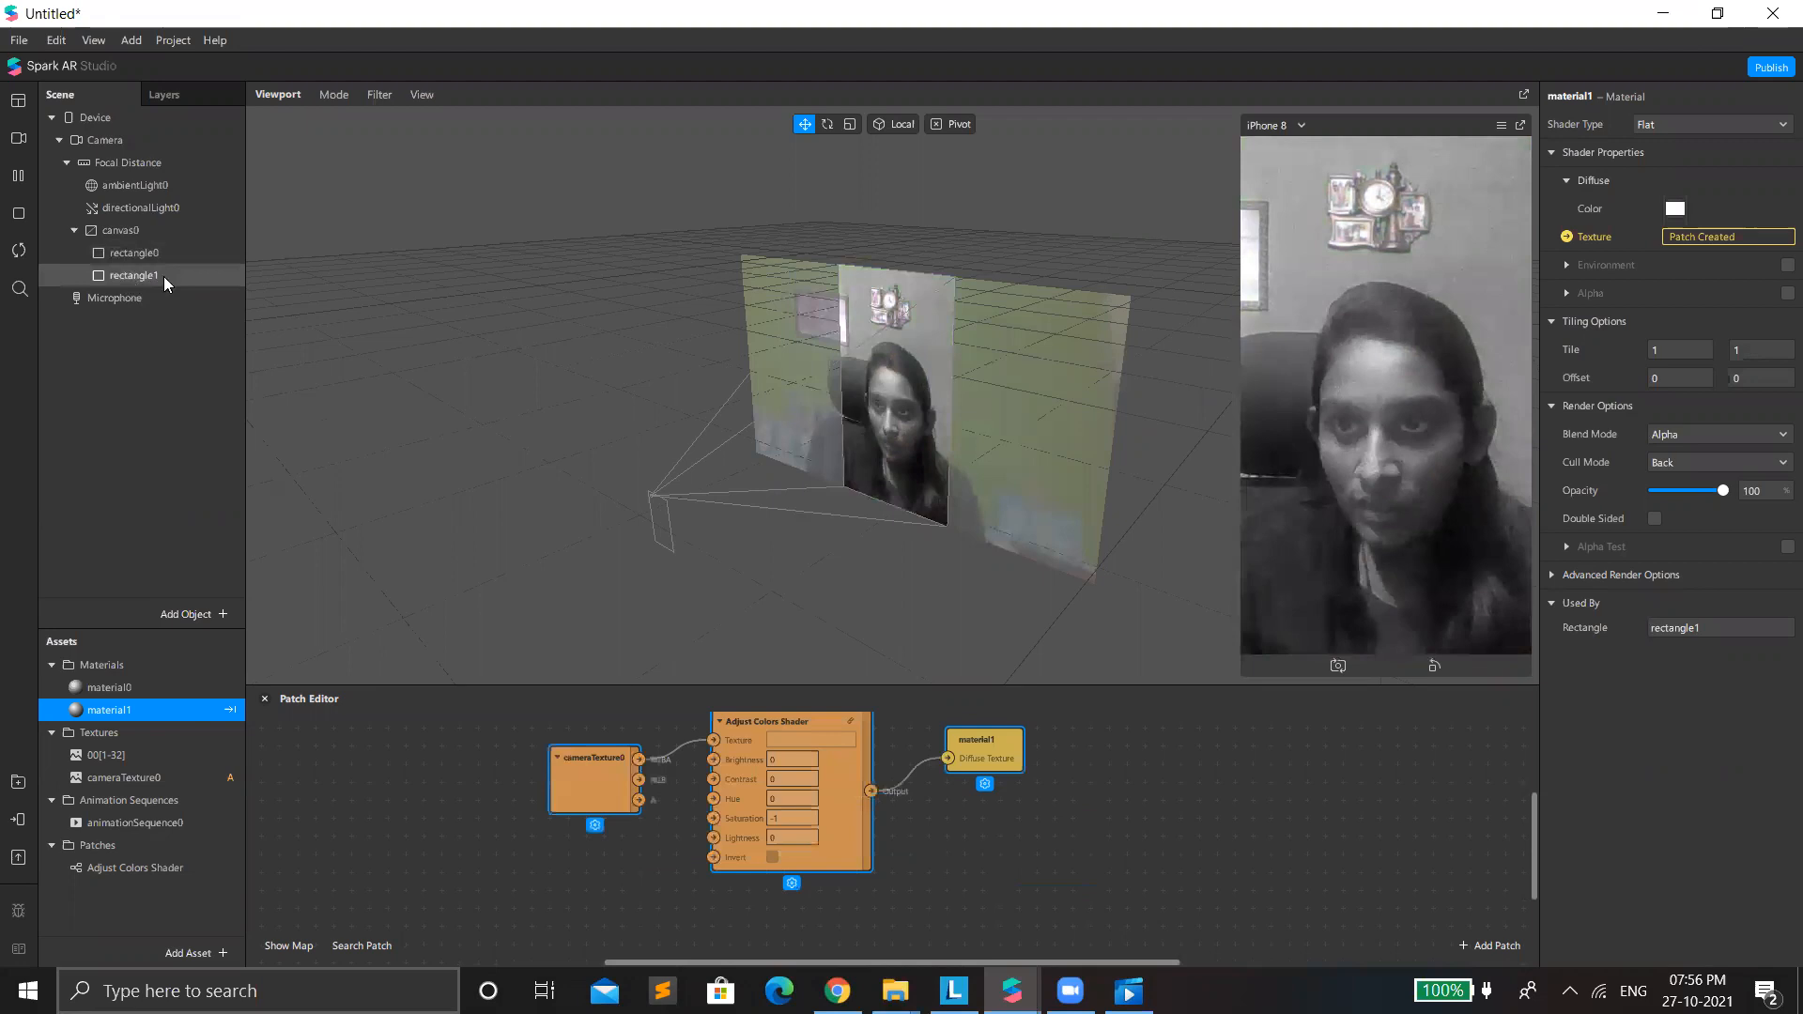
Move rectangle1 above rectangle0 under the canvas and select the Adjust Colors Shader patch.
mouse_move(155, 280)
mouse_down()
mouse_move(135, 234)
mouse_move(170, 262)
mouse_up()
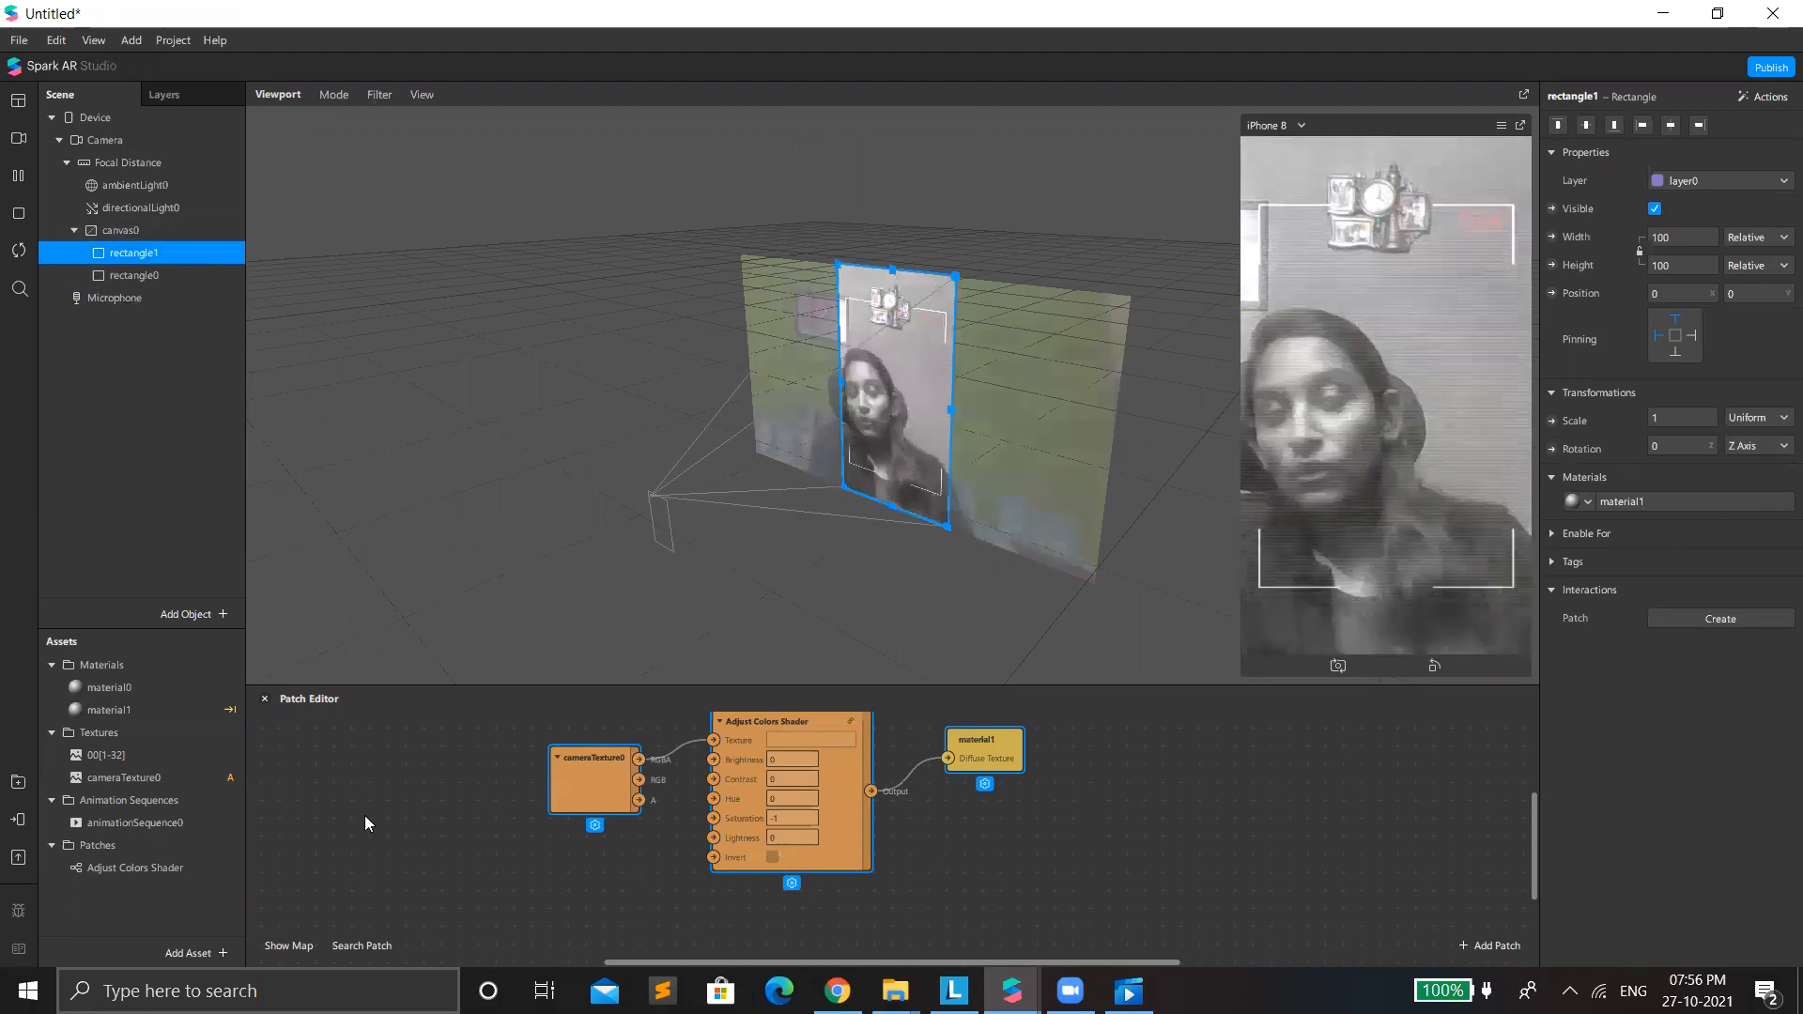
click(772, 856)
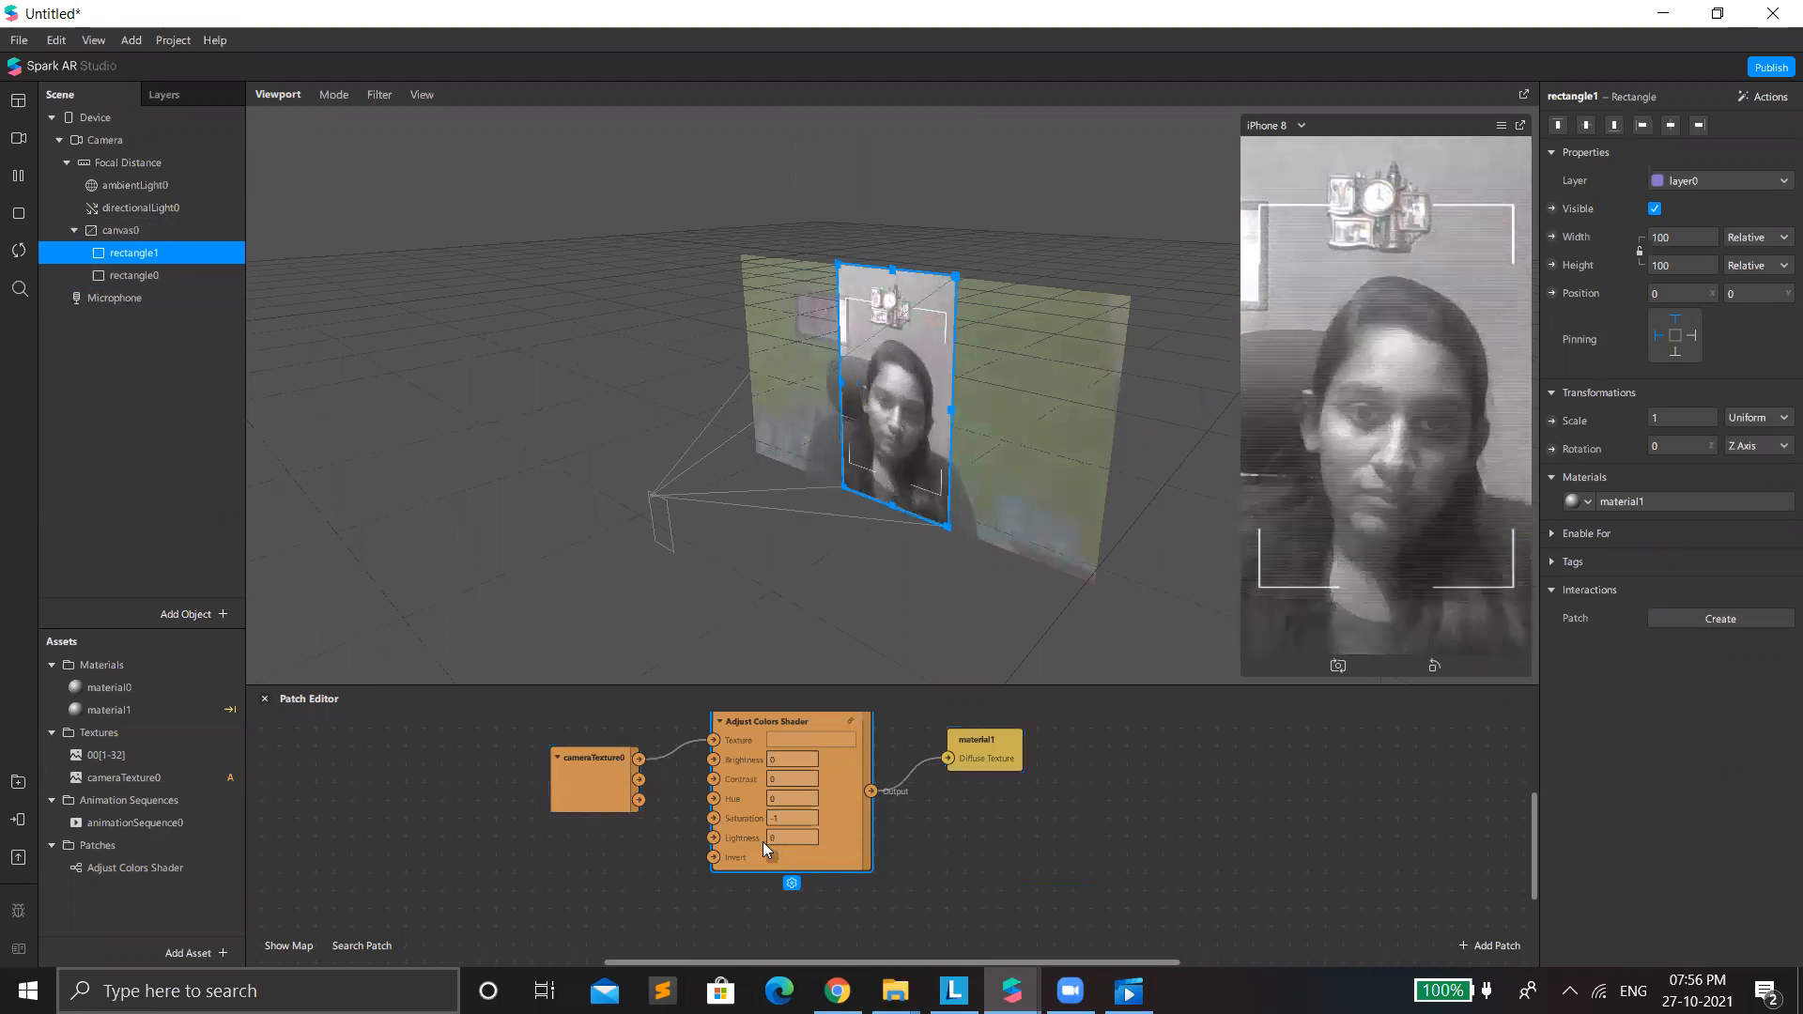
Try the Invert option on the Adjust Colors Shader, switch it back off, and select the cameraTexture0 and shader patches.
click(772, 856)
click(772, 855)
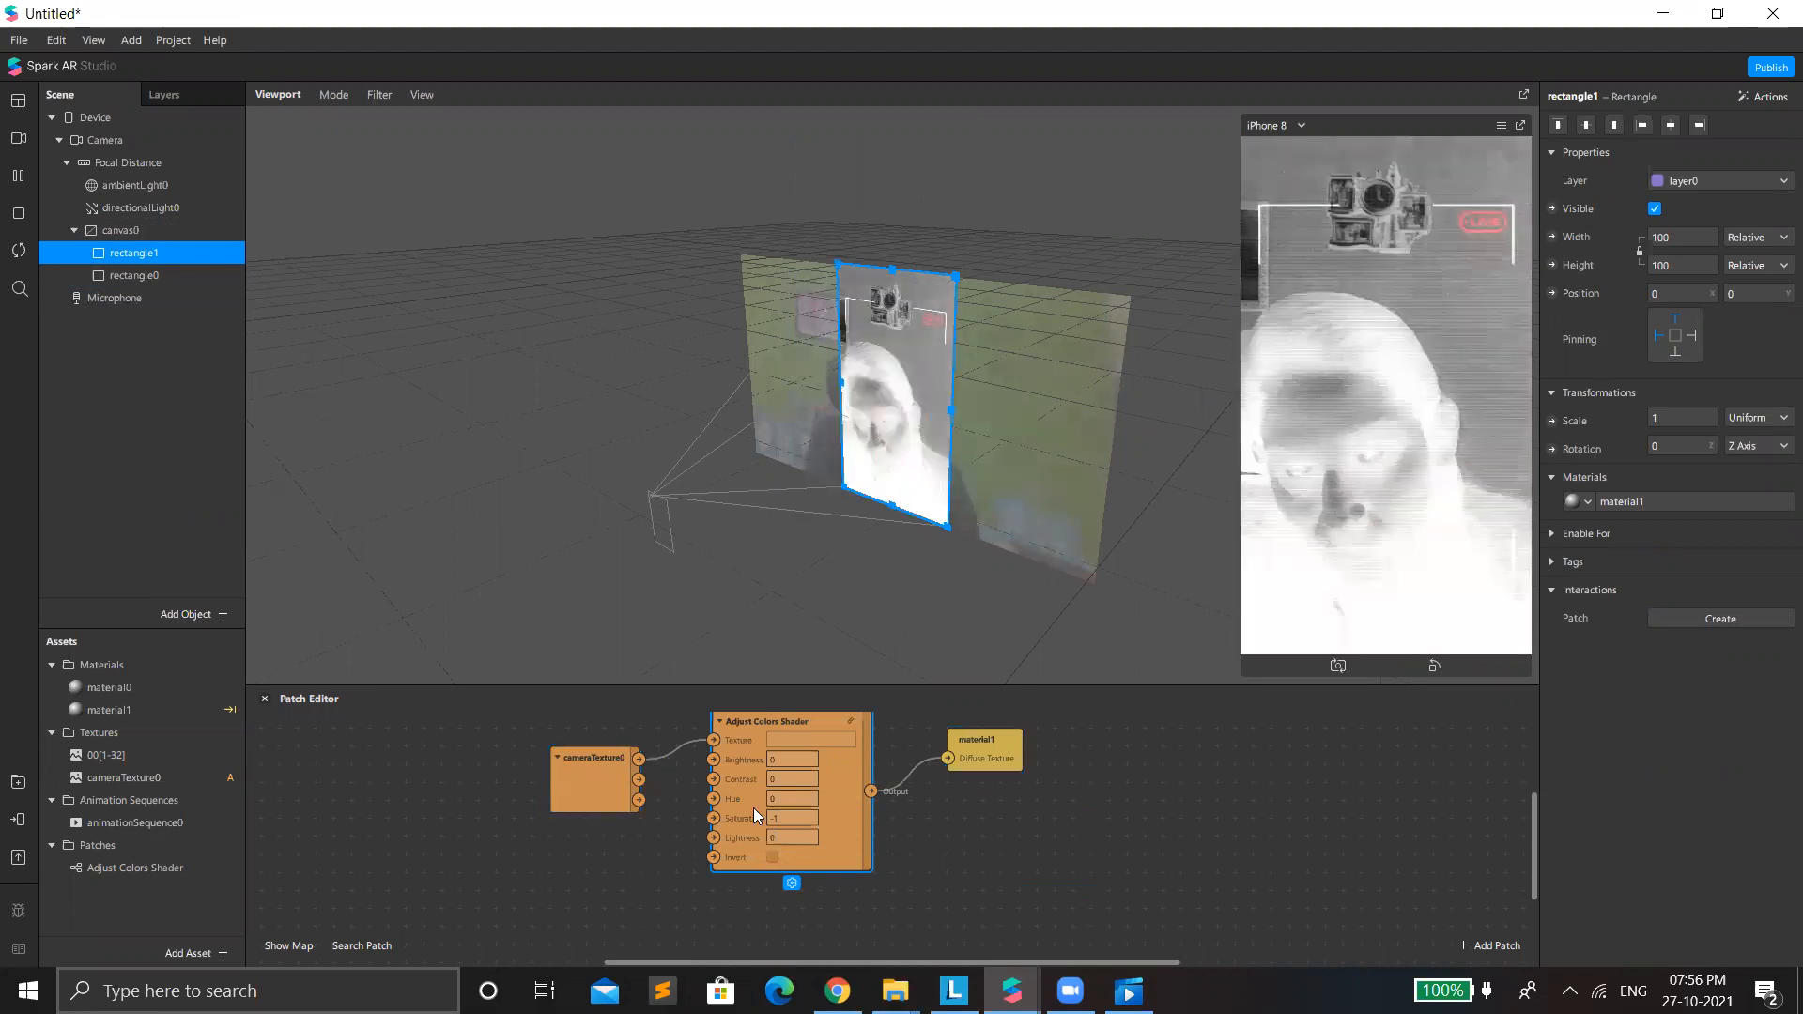
click(1127, 833)
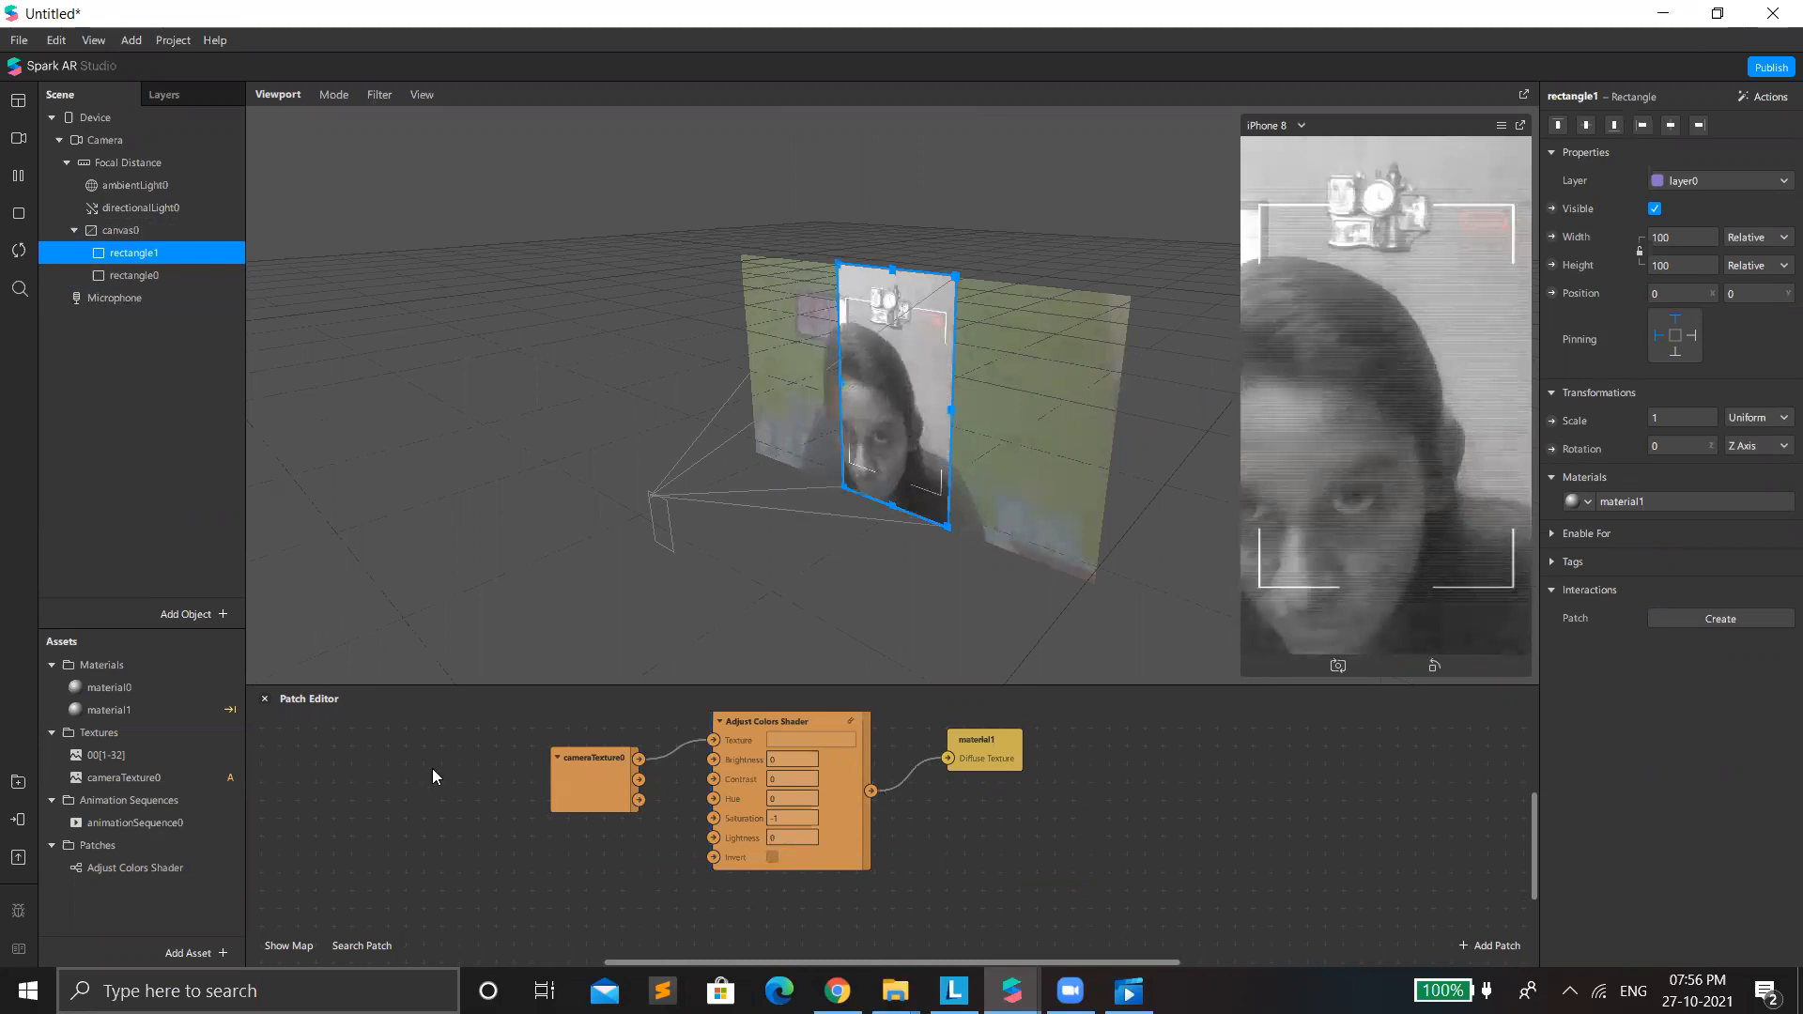
drag(431, 768, 882, 826)
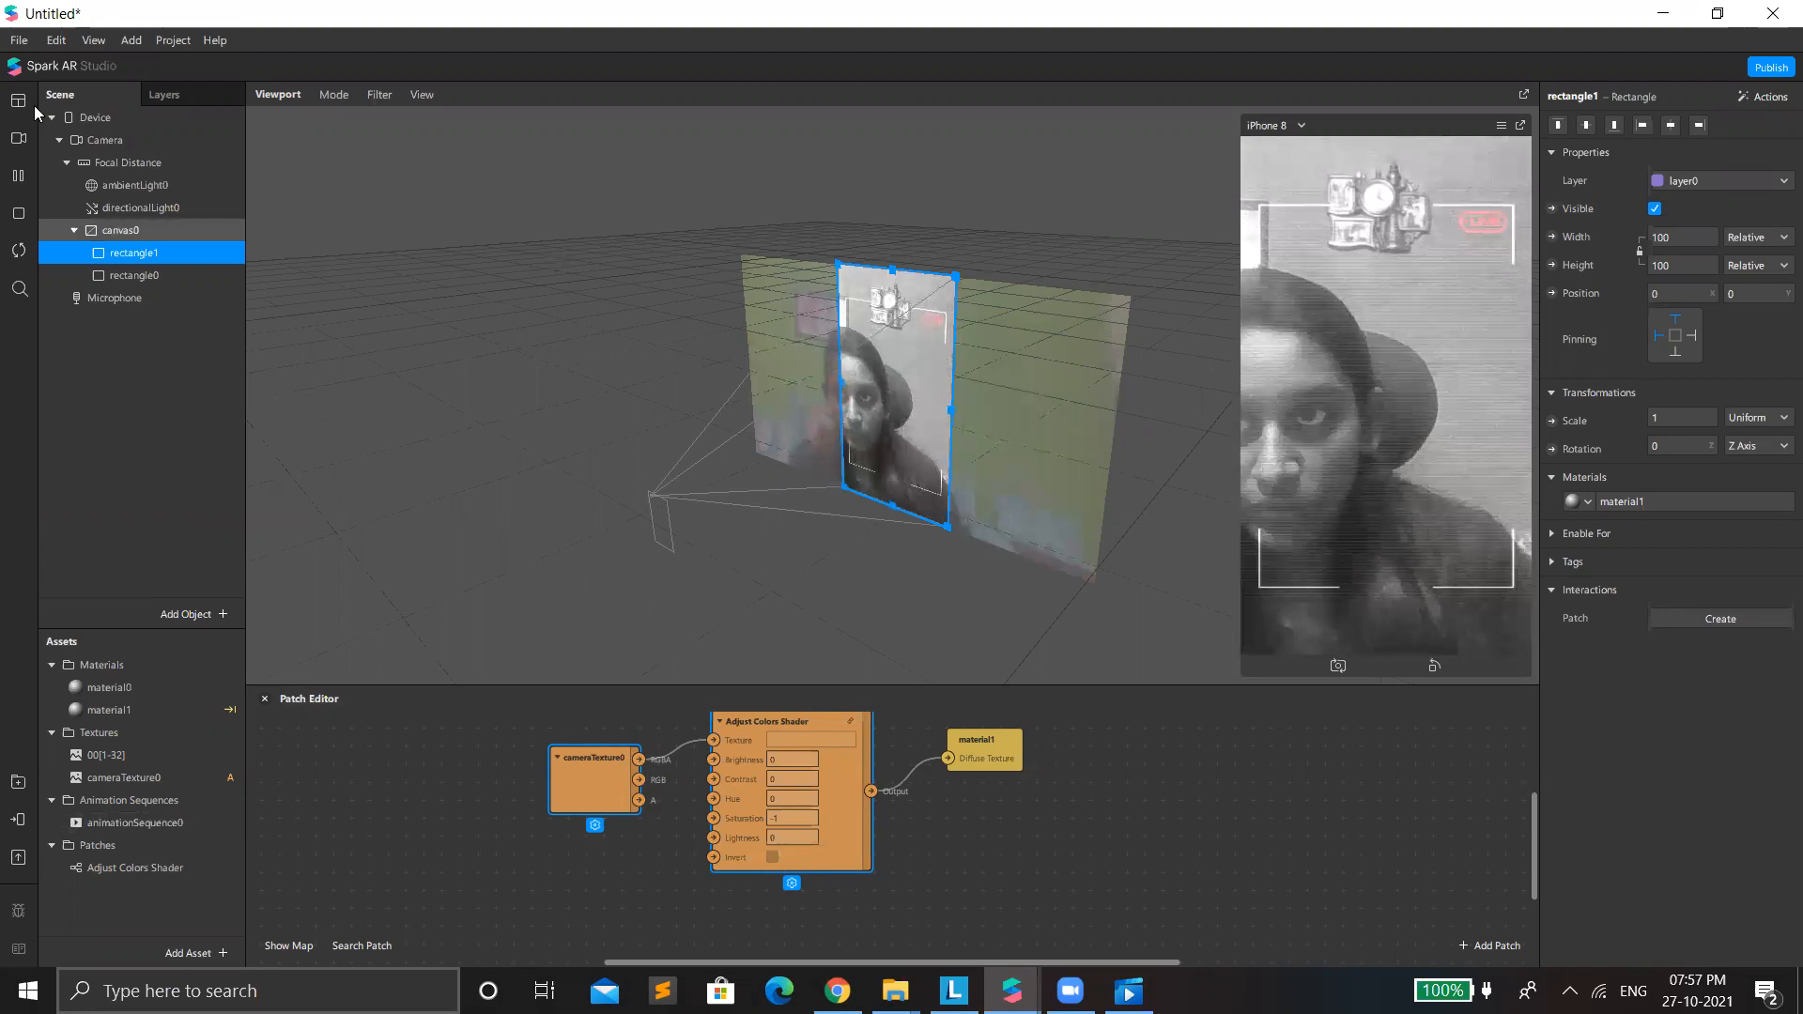
Save the project in the Downloads folder under the name "recording 05".
key(alt+f)
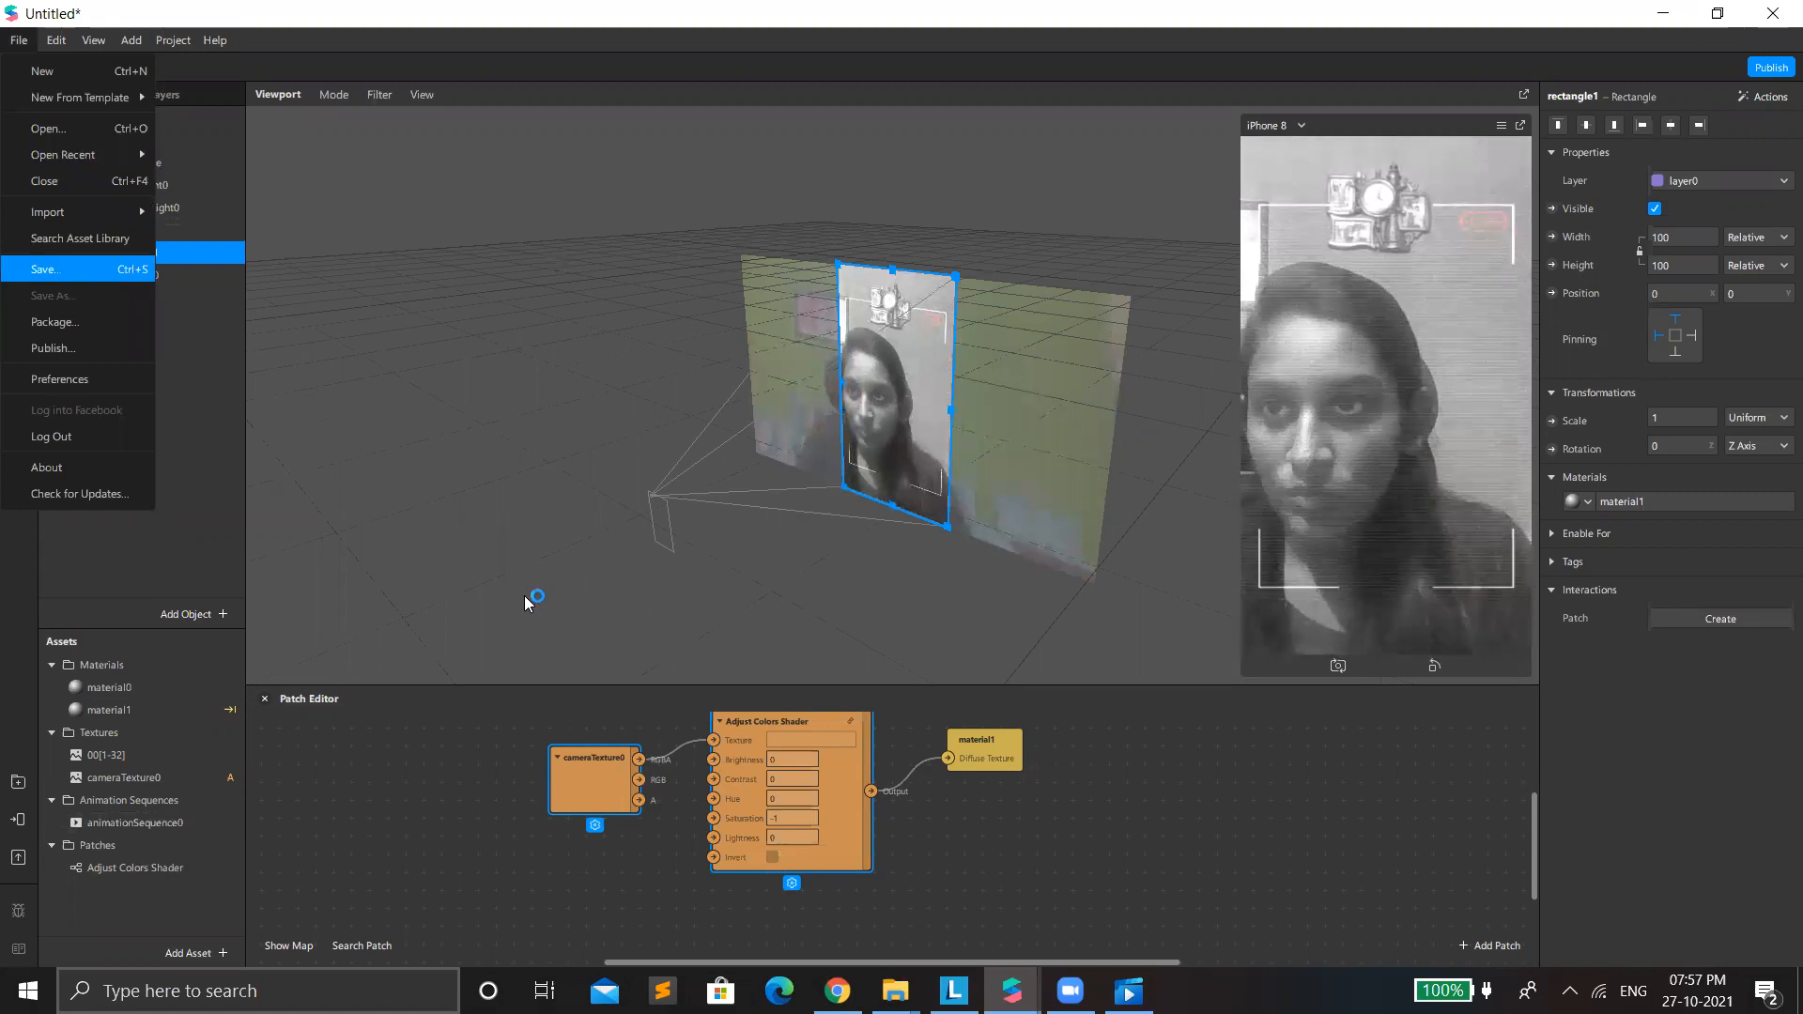
click(618, 670)
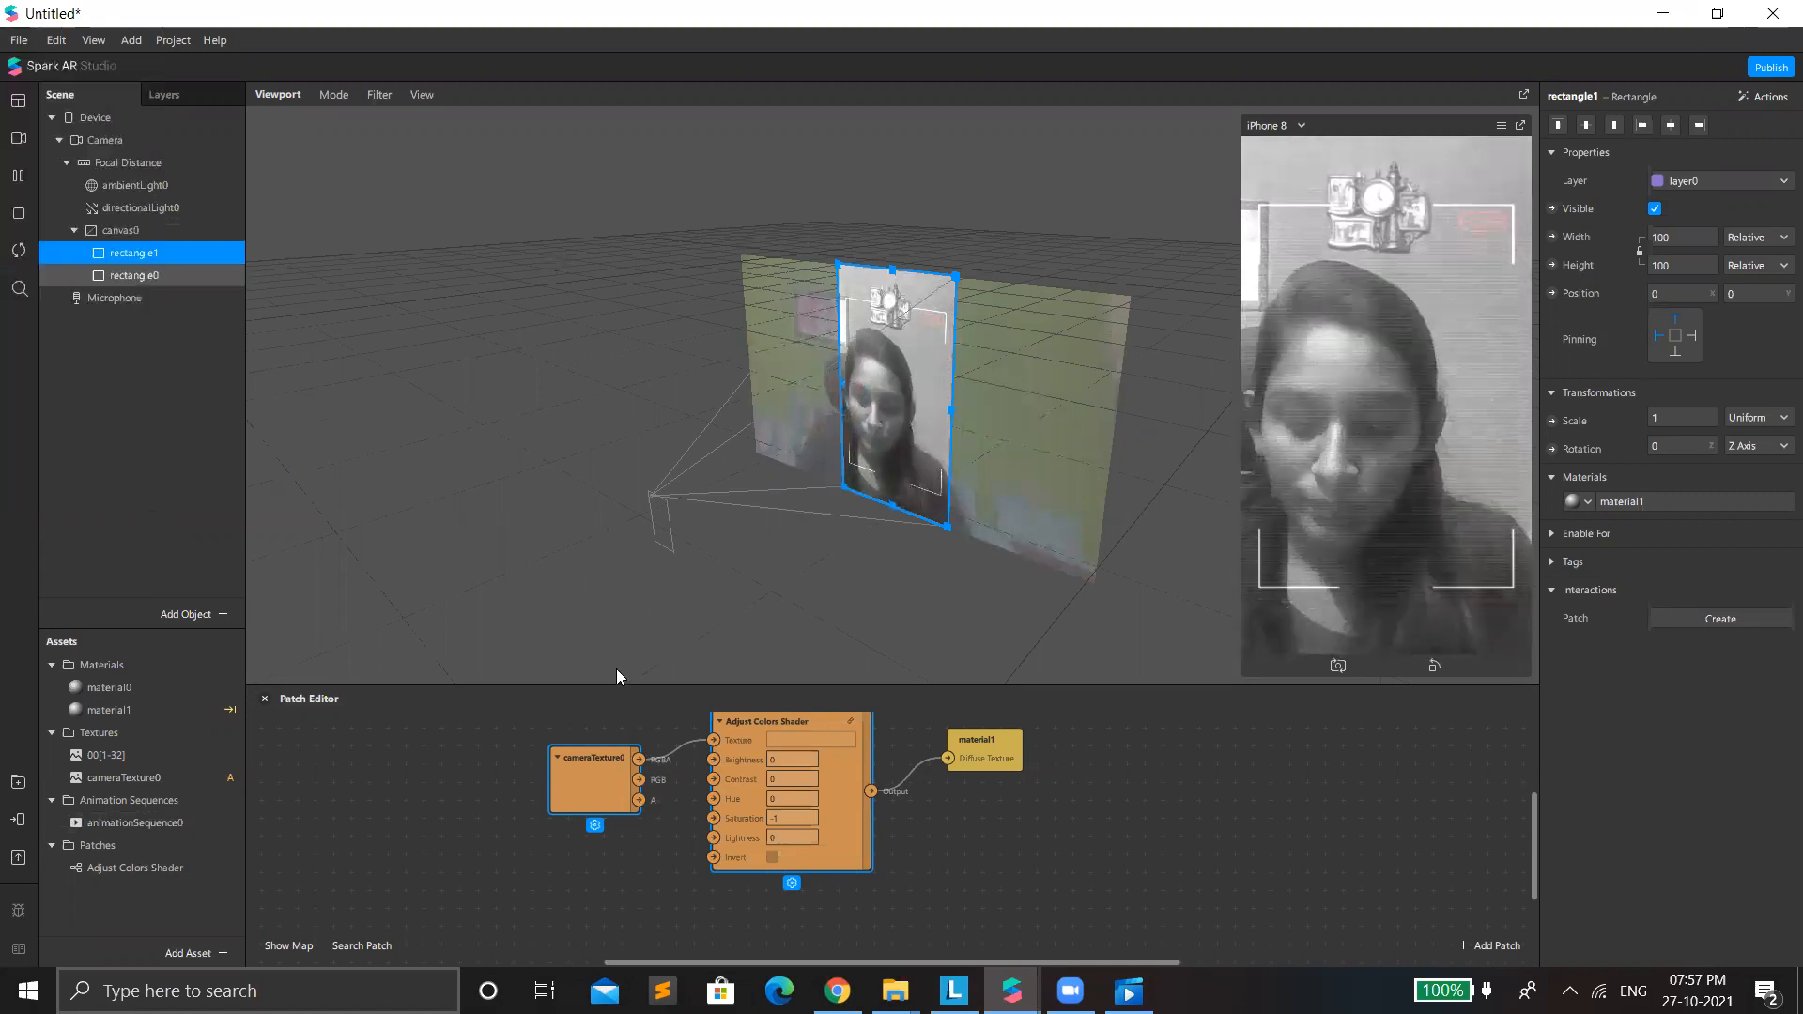
key(ctrl+s)
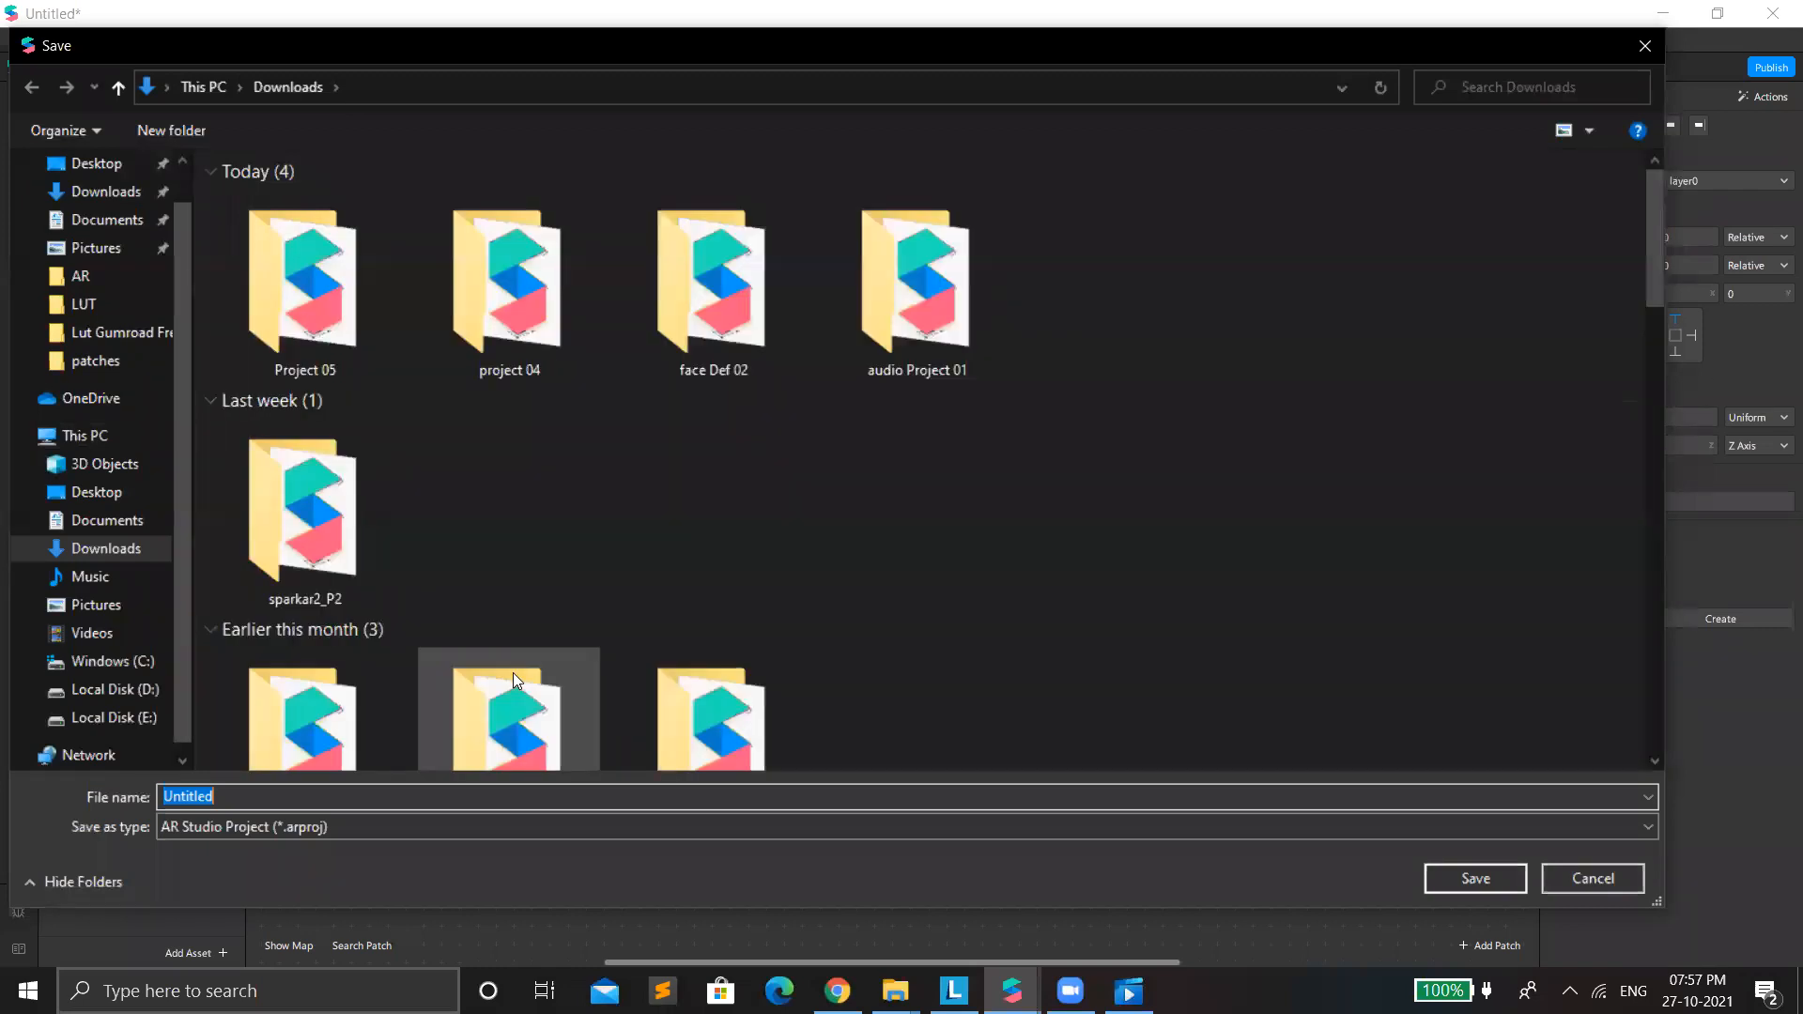
text(recording 05)
key(Return)
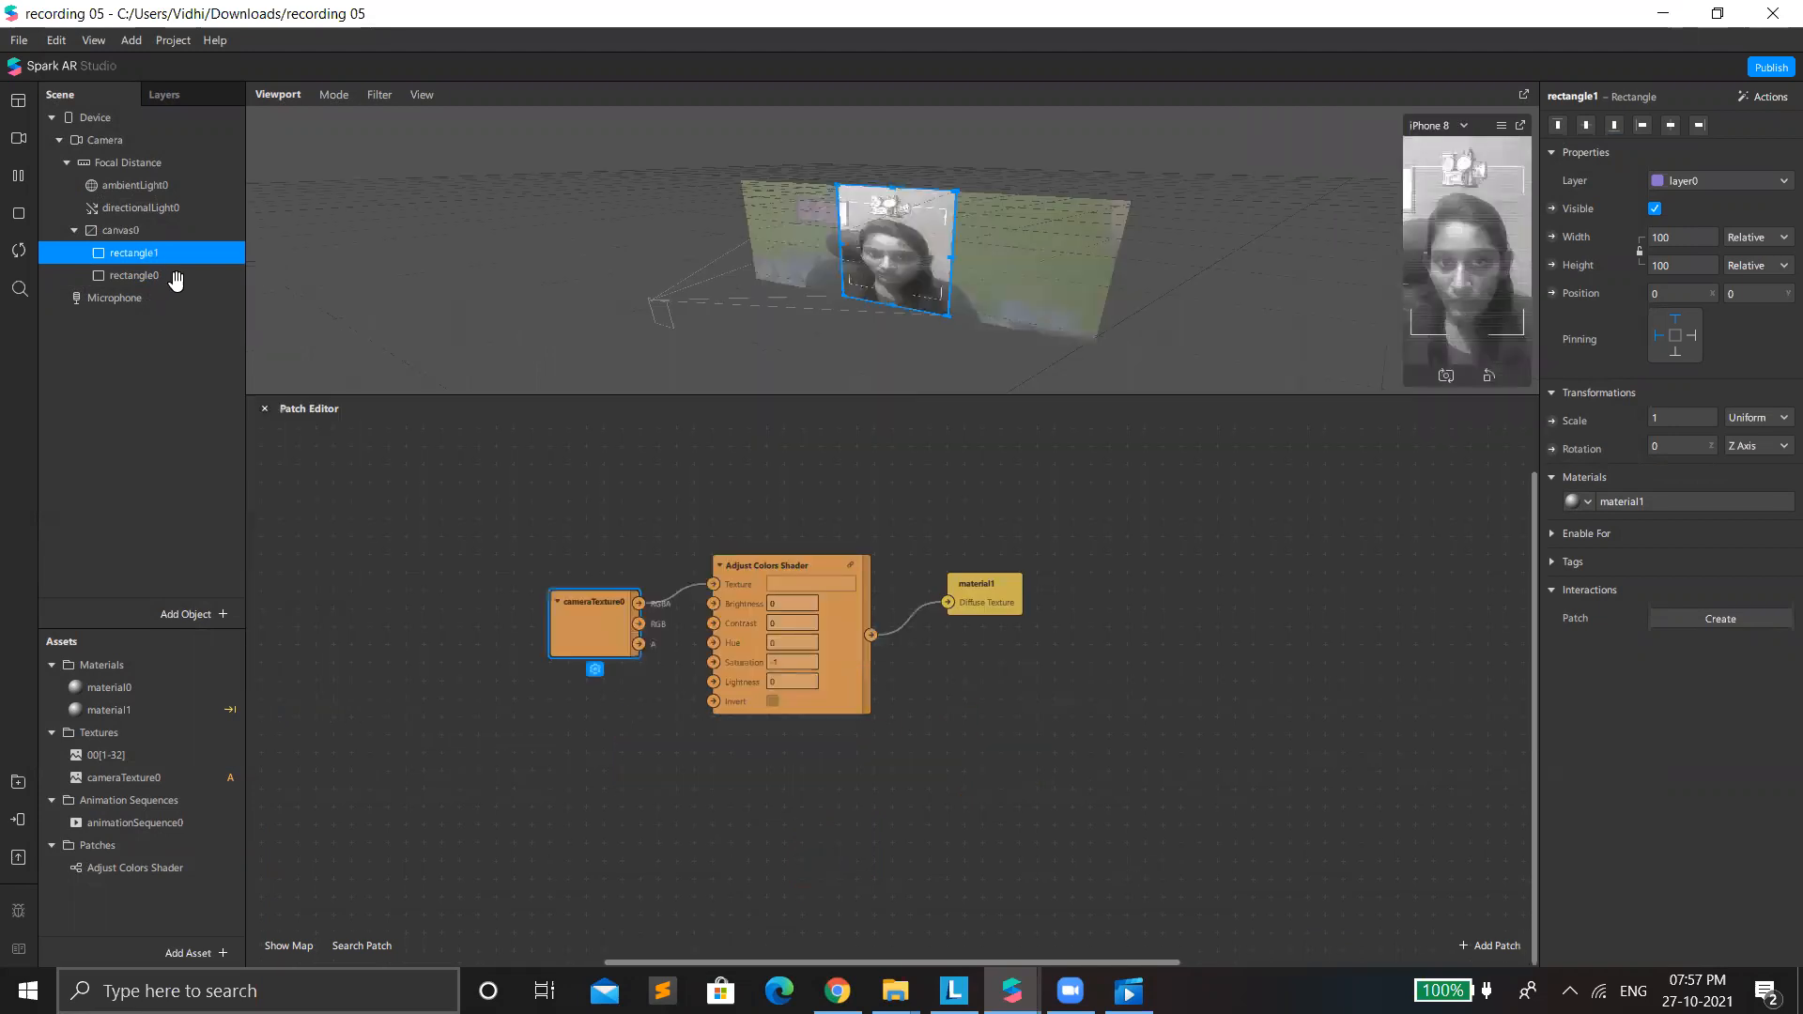
click(83, 298)
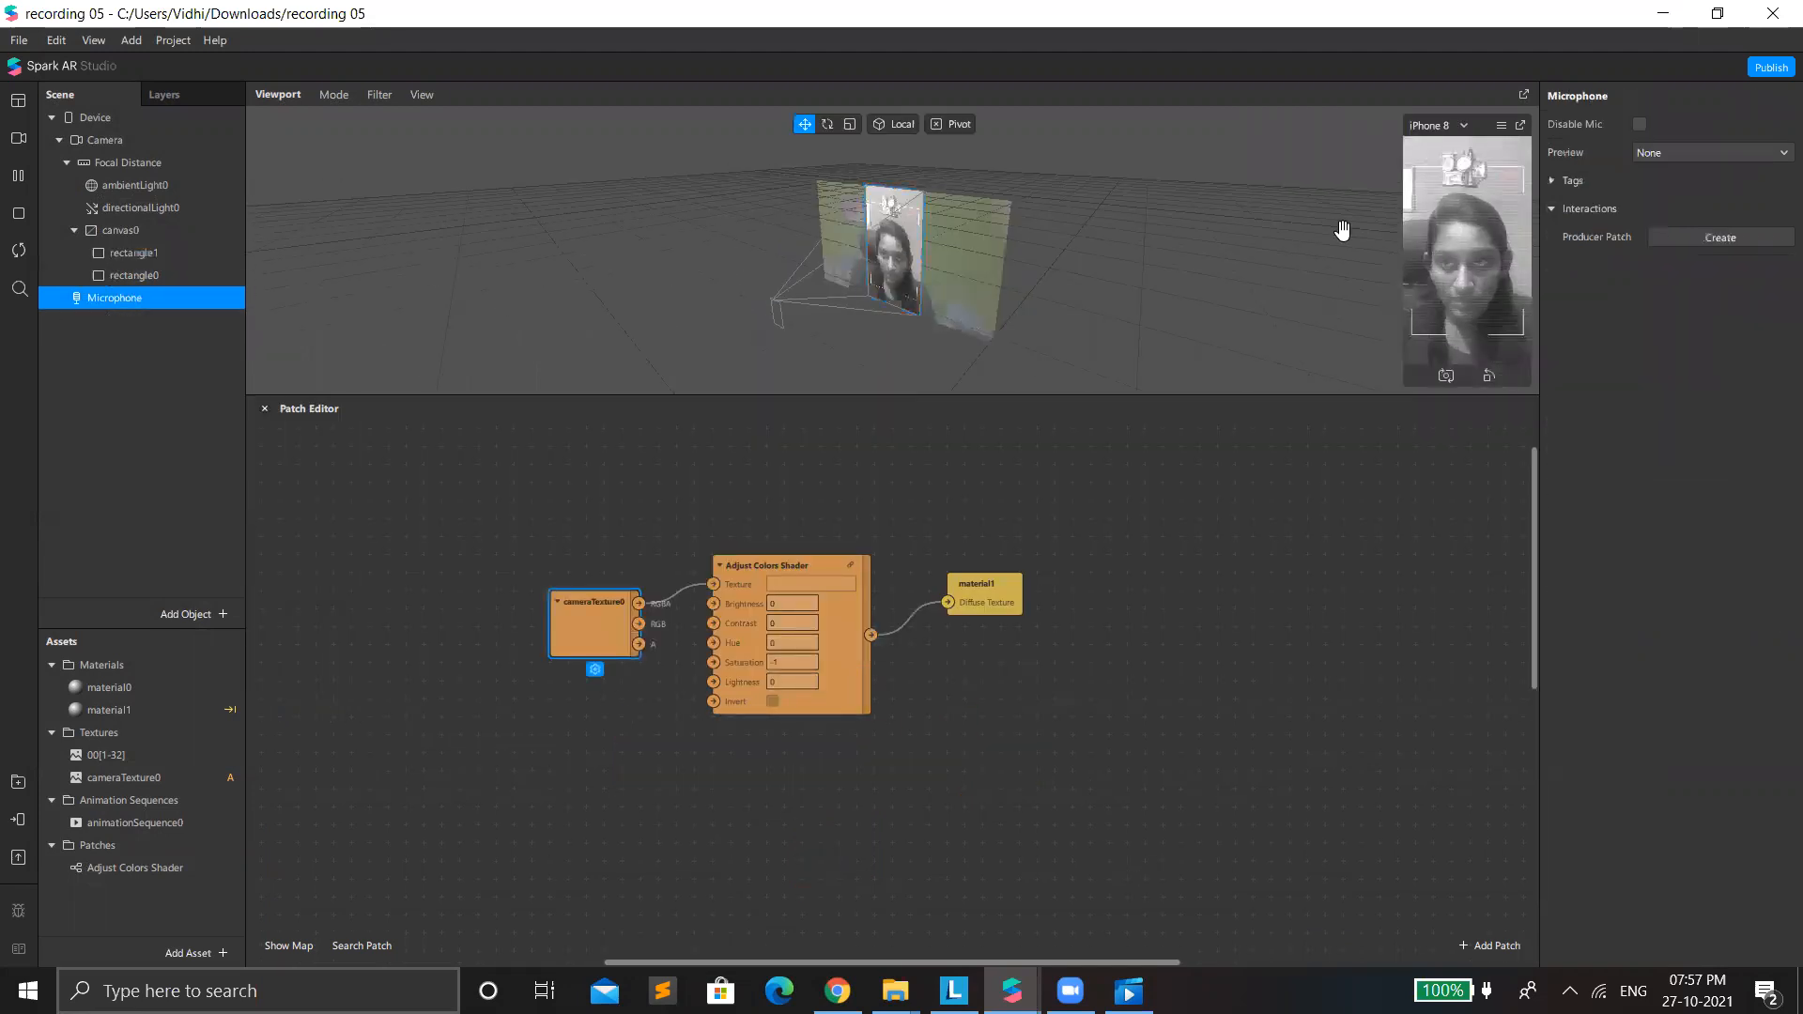
click(151, 252)
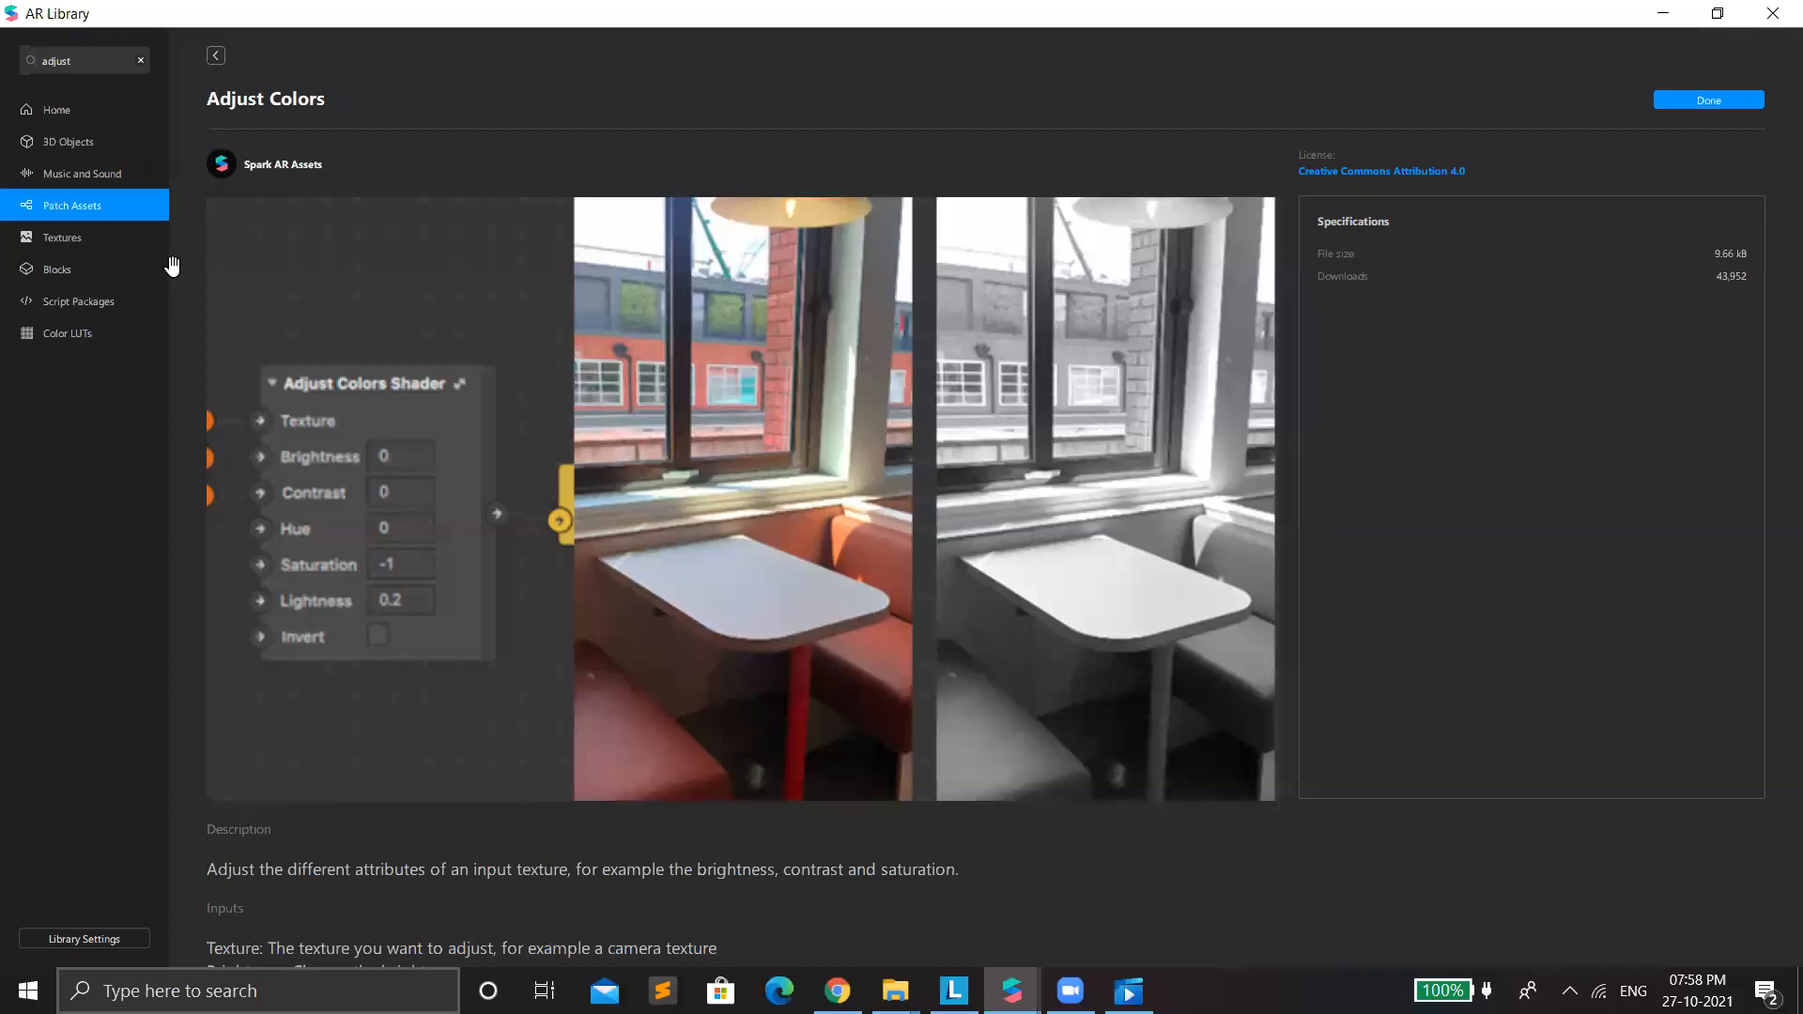
Browse the library's Shaders collection under Patch Assets and review the Edge Blend shader's preview and description.
click(216, 56)
click(106, 206)
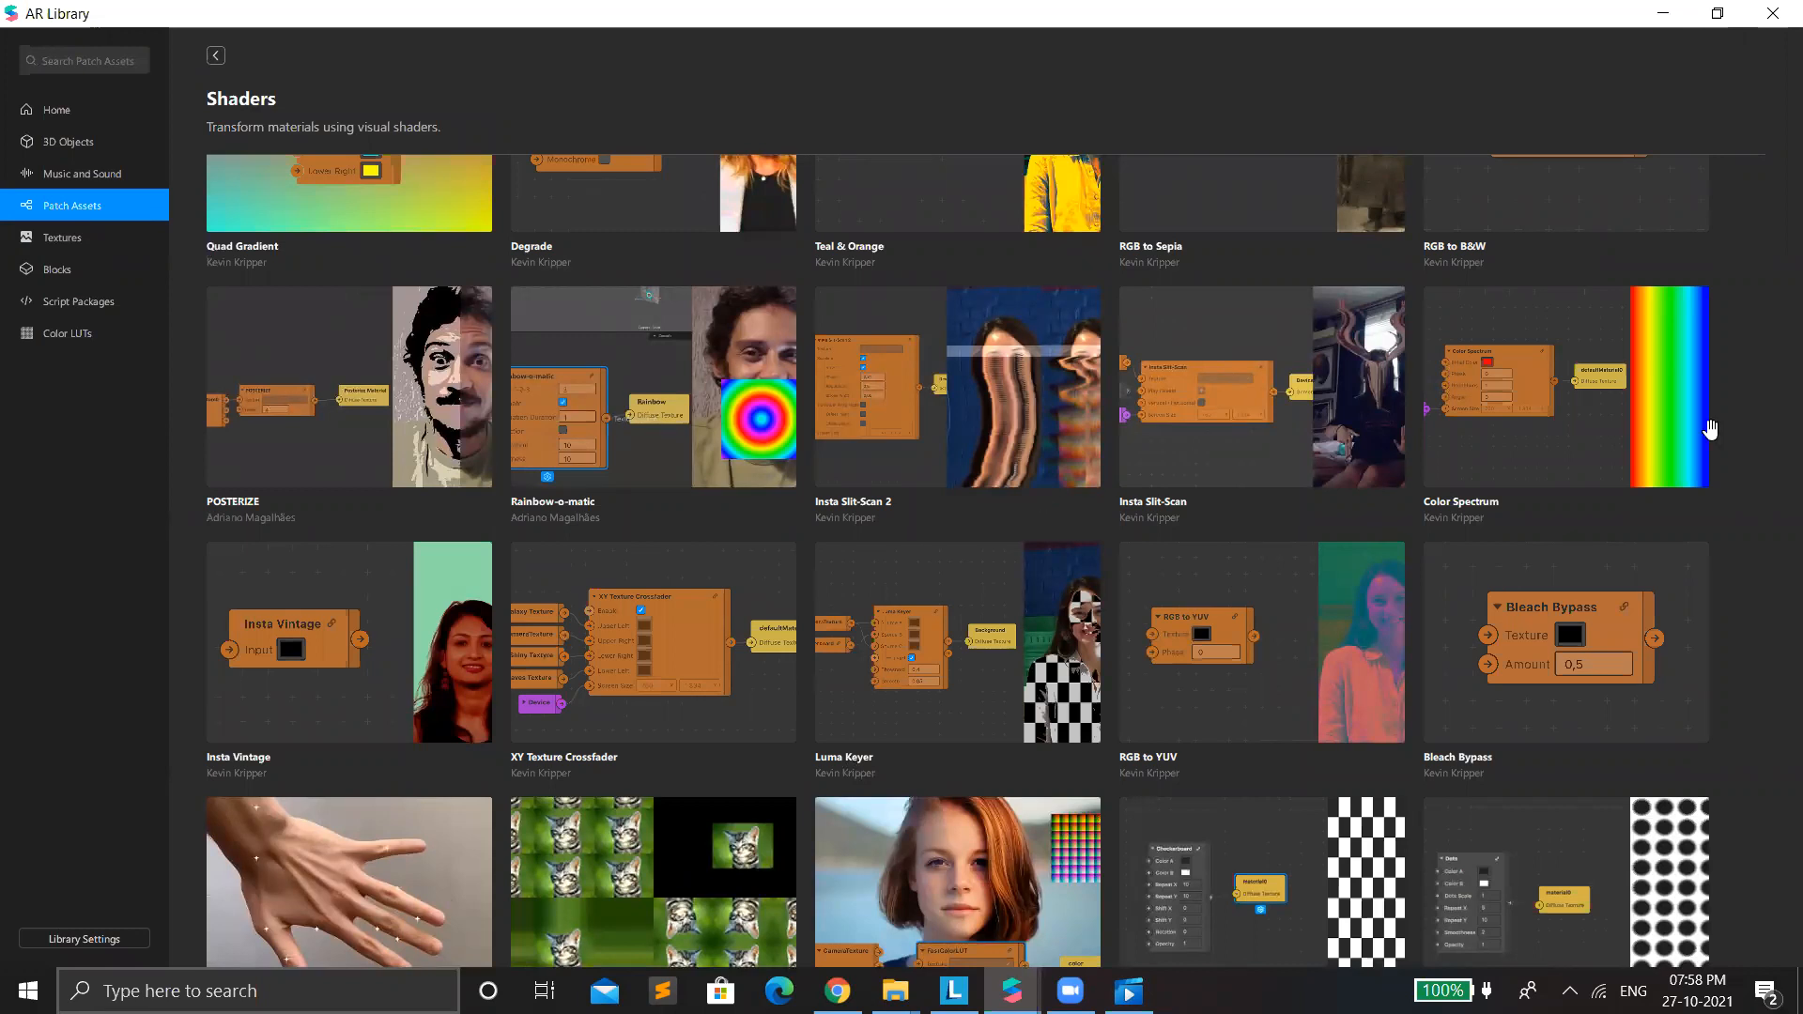
scroll(1130, 414, down, 3)
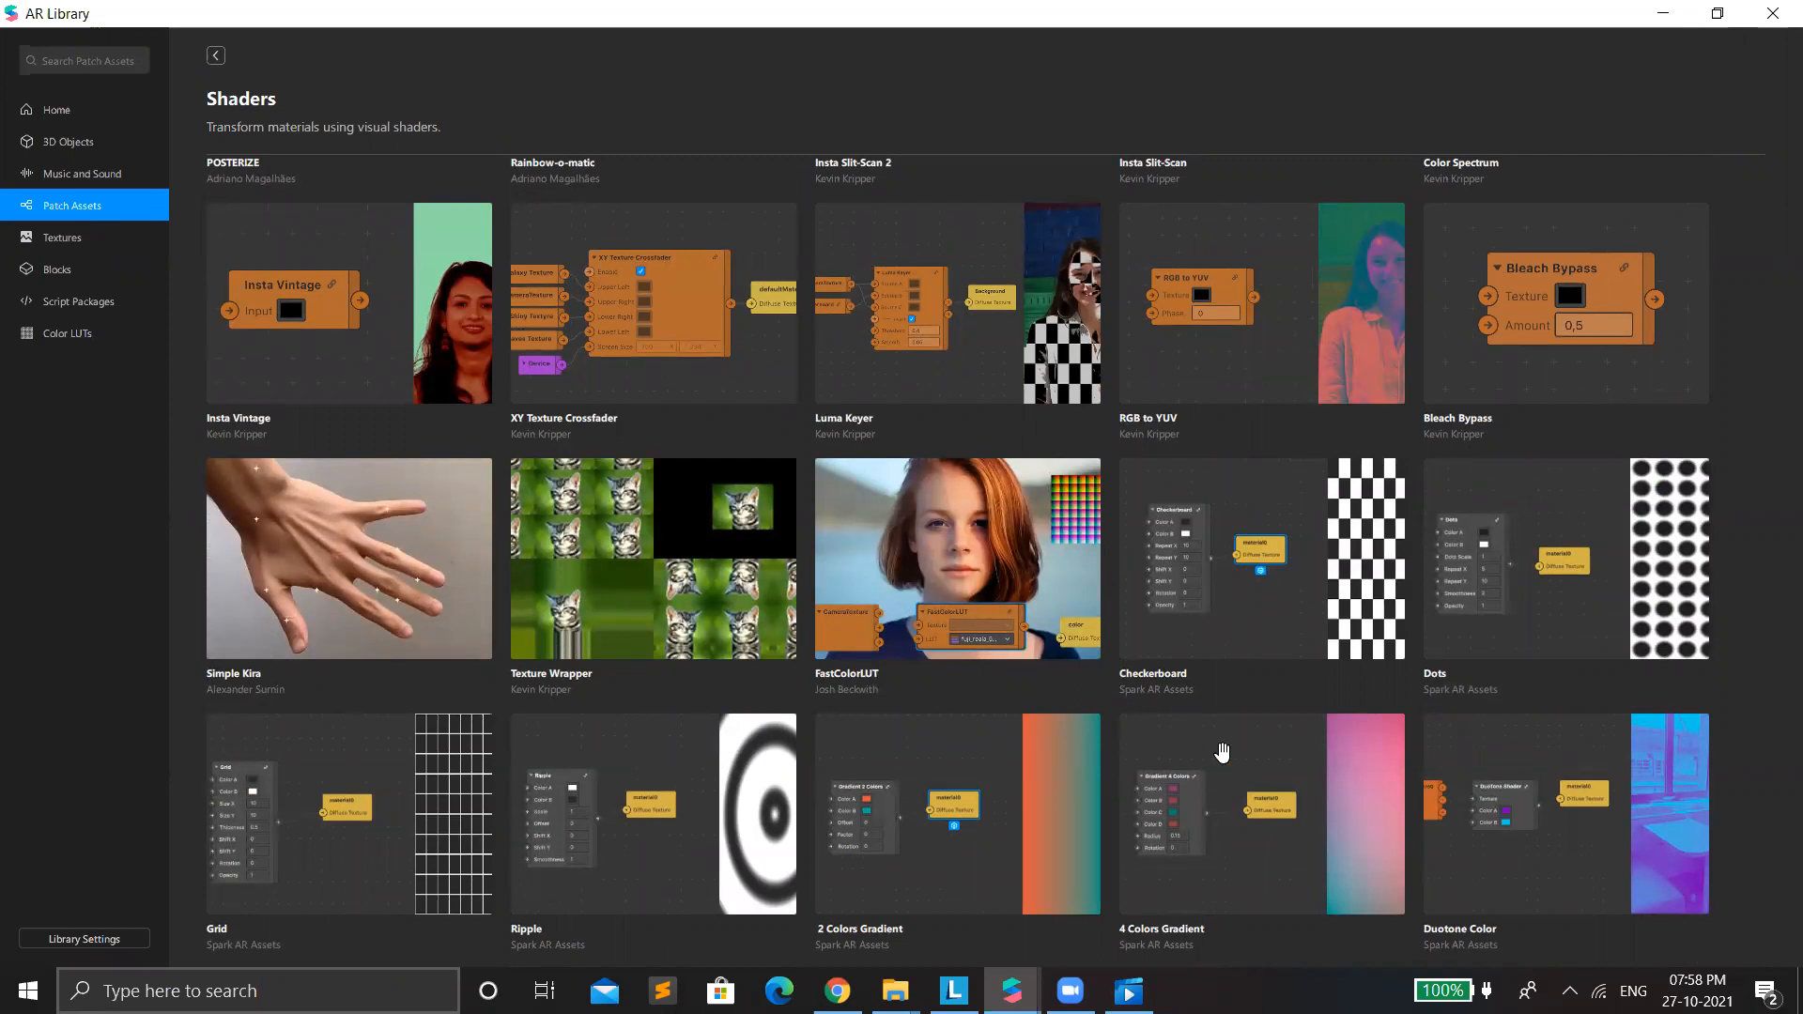
scroll(1180, 693, down, 10)
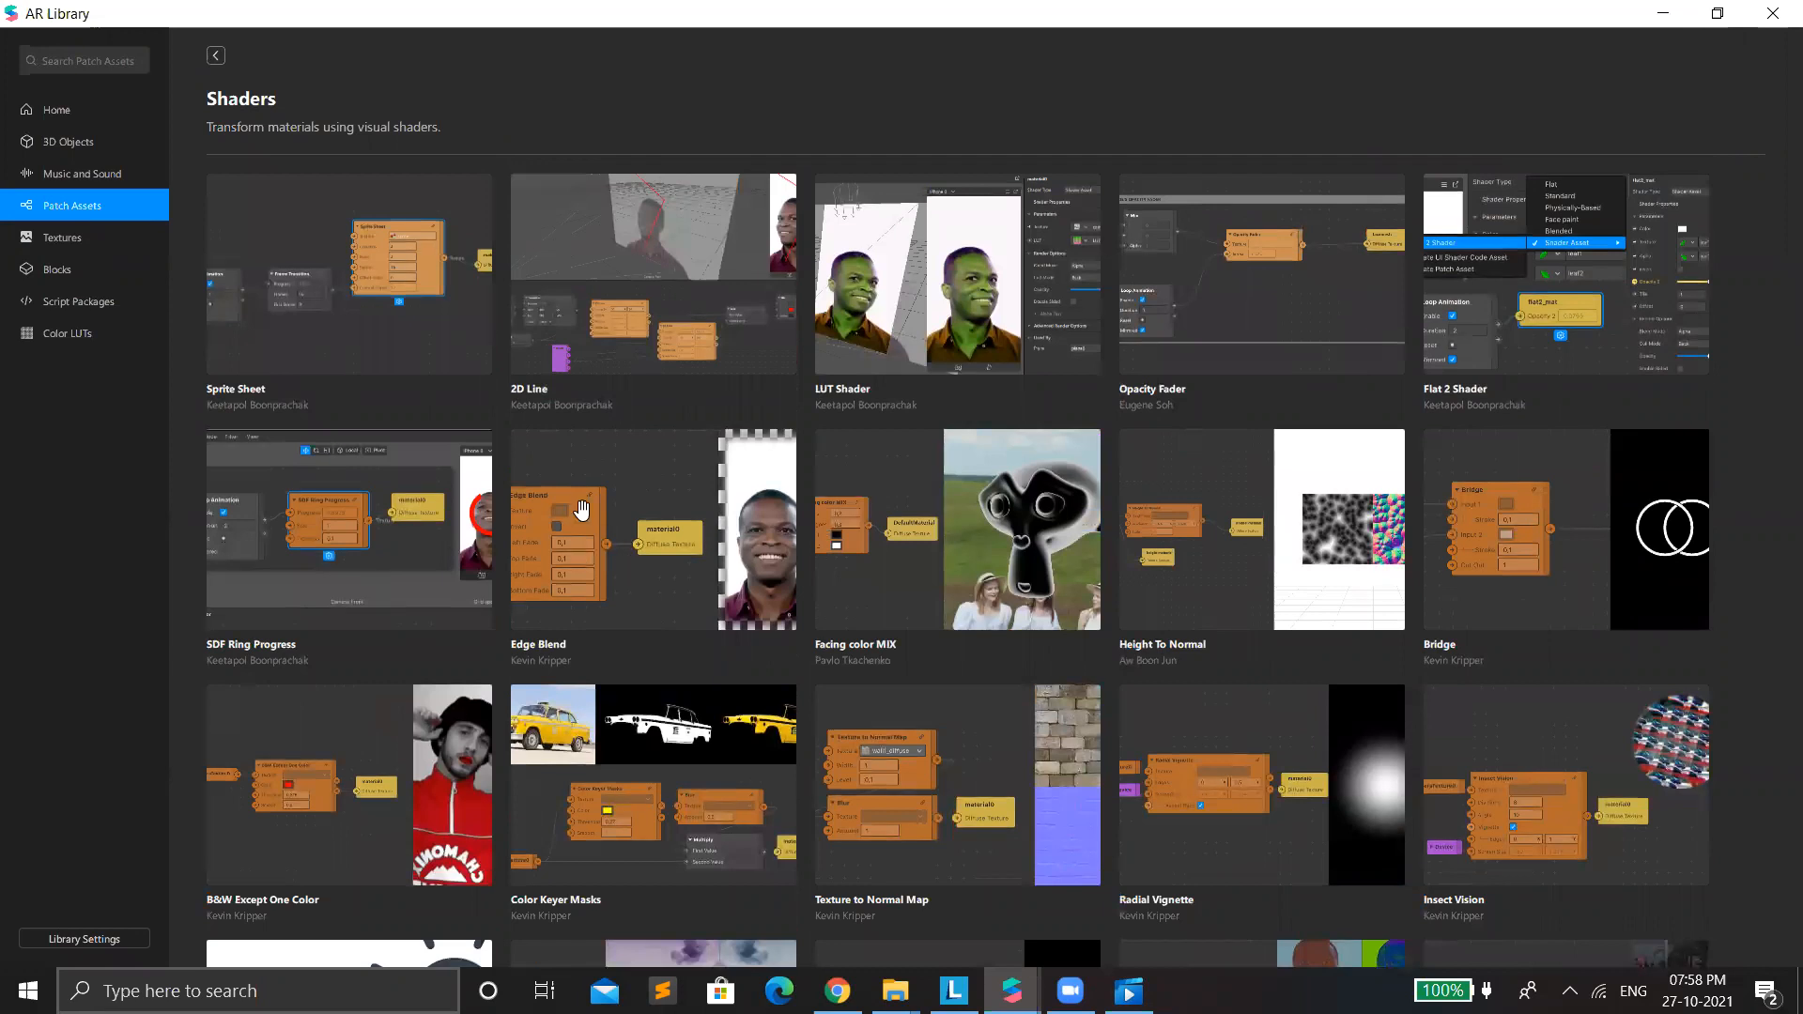
click(626, 563)
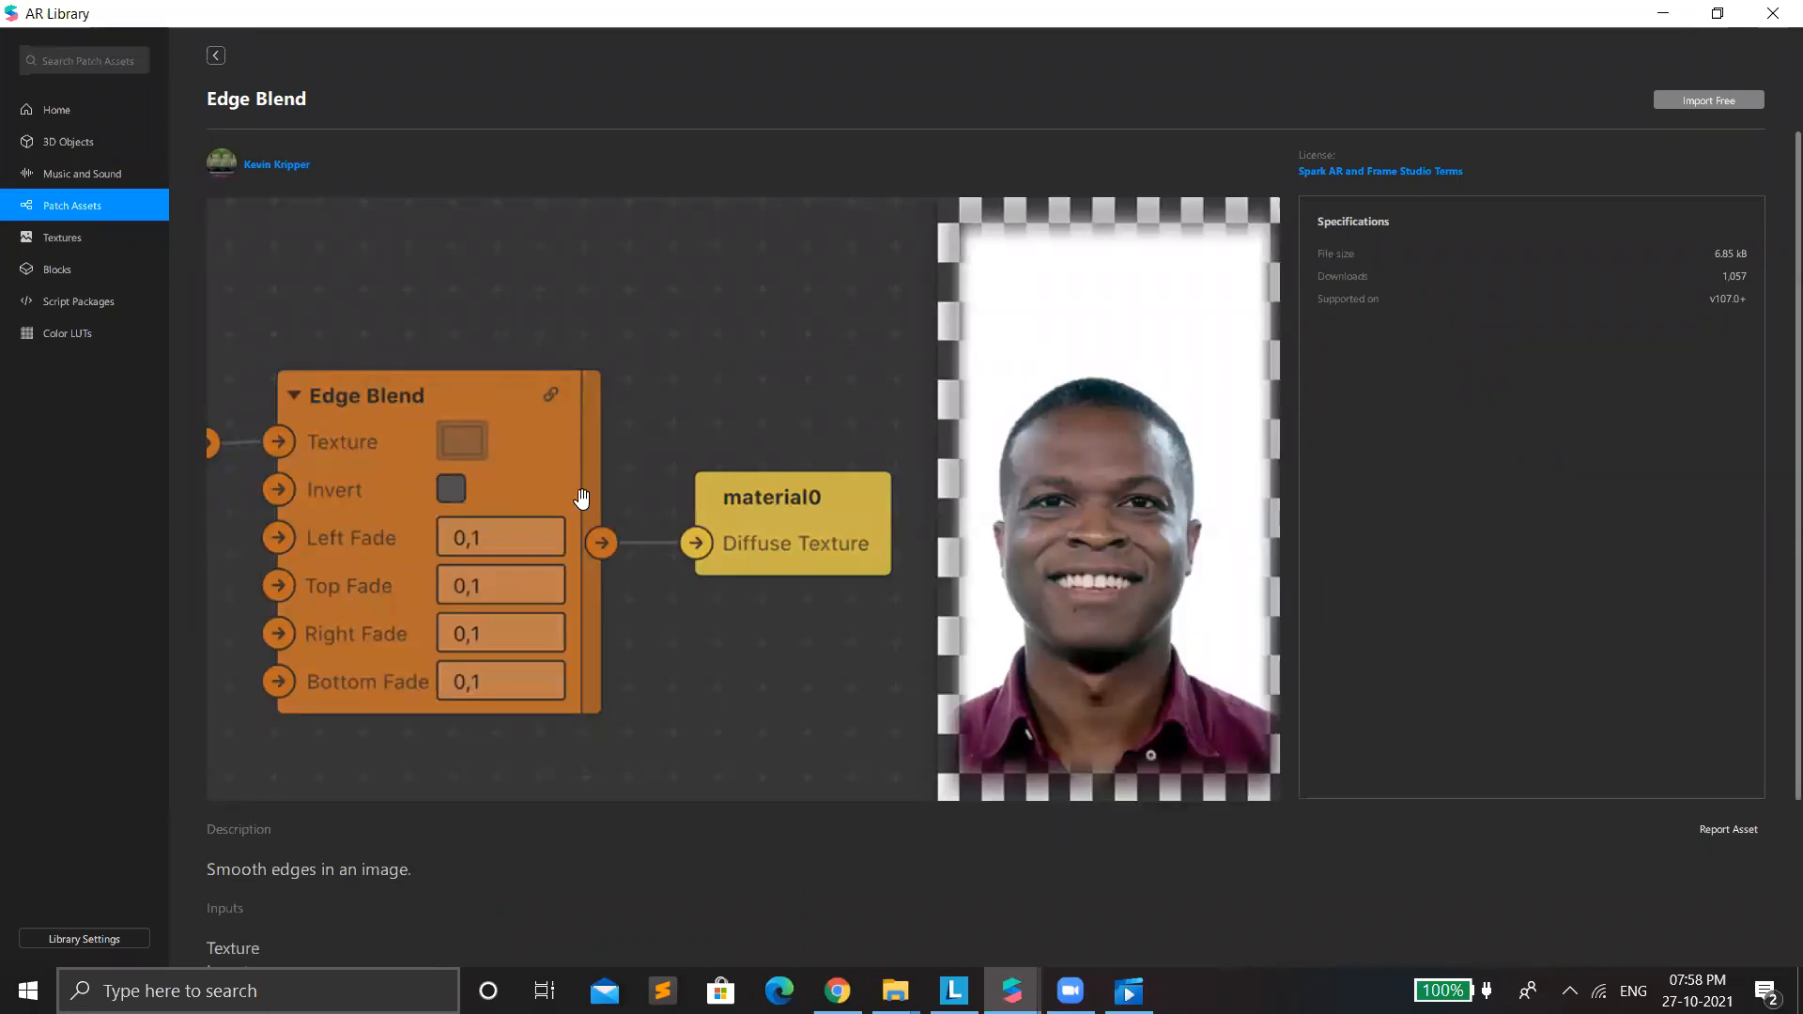
scroll(744, 410, down, 2)
scroll(751, 423, up, 2)
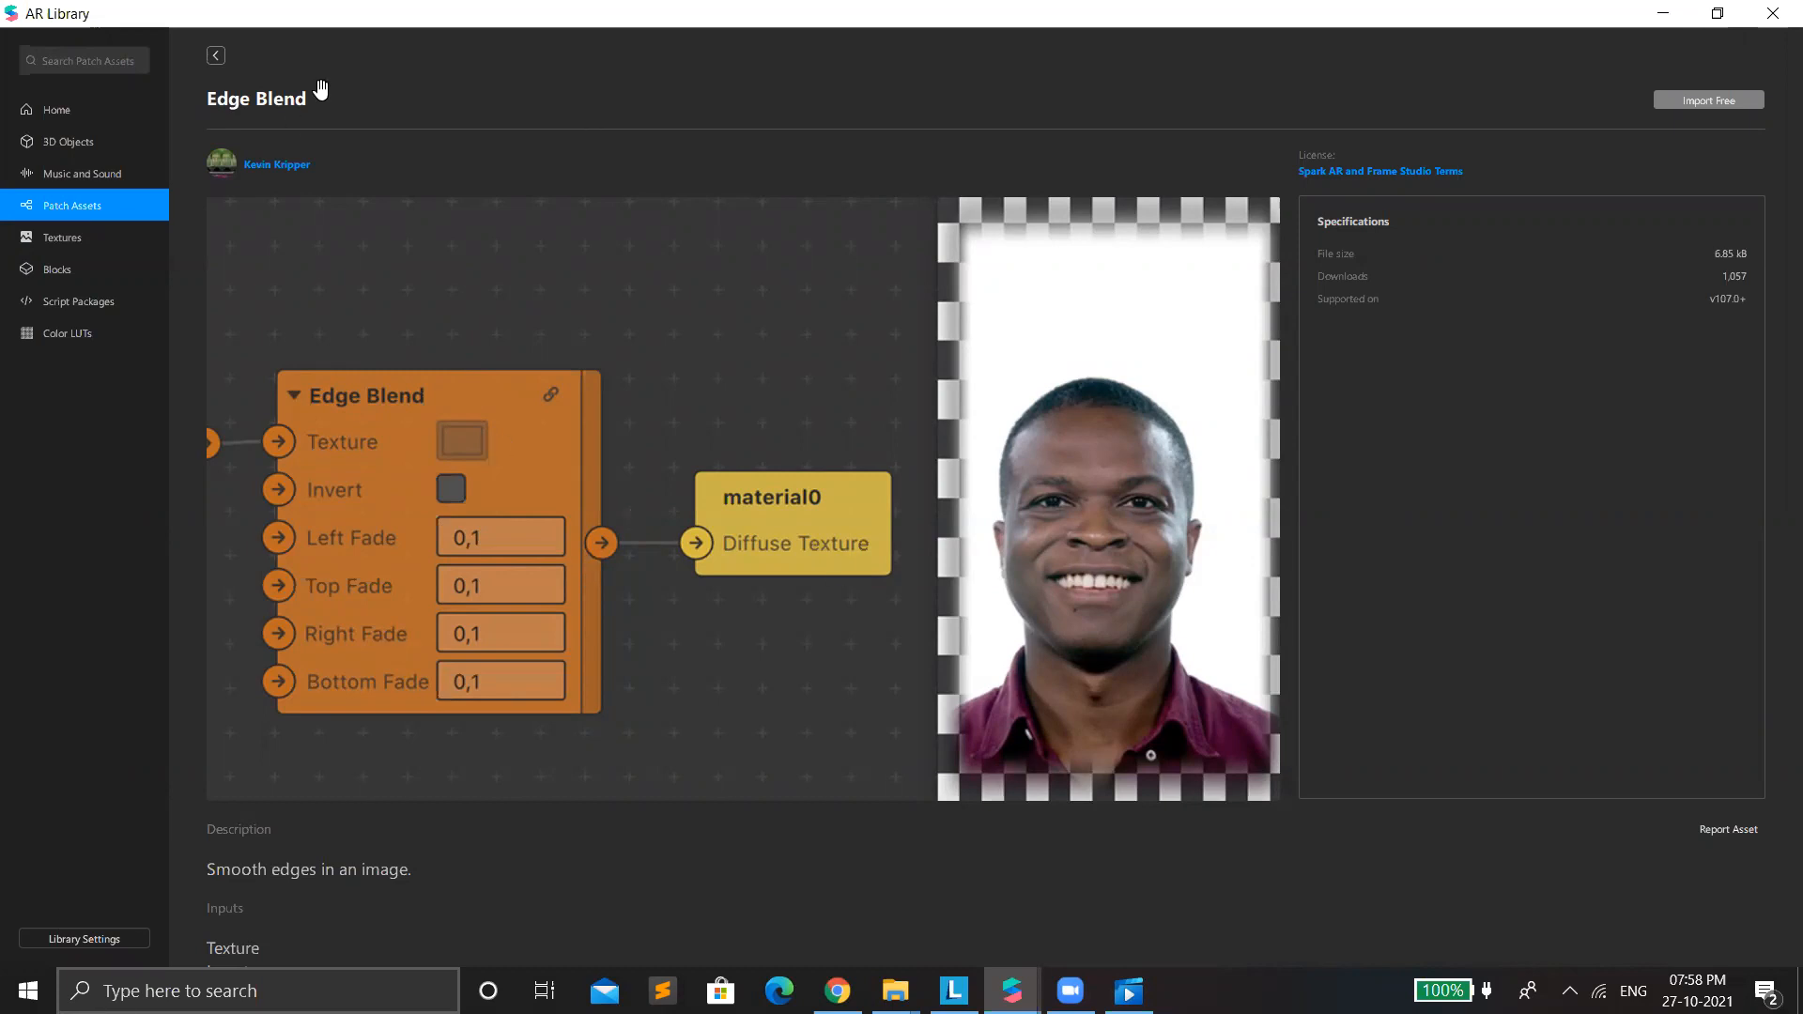
click(215, 56)
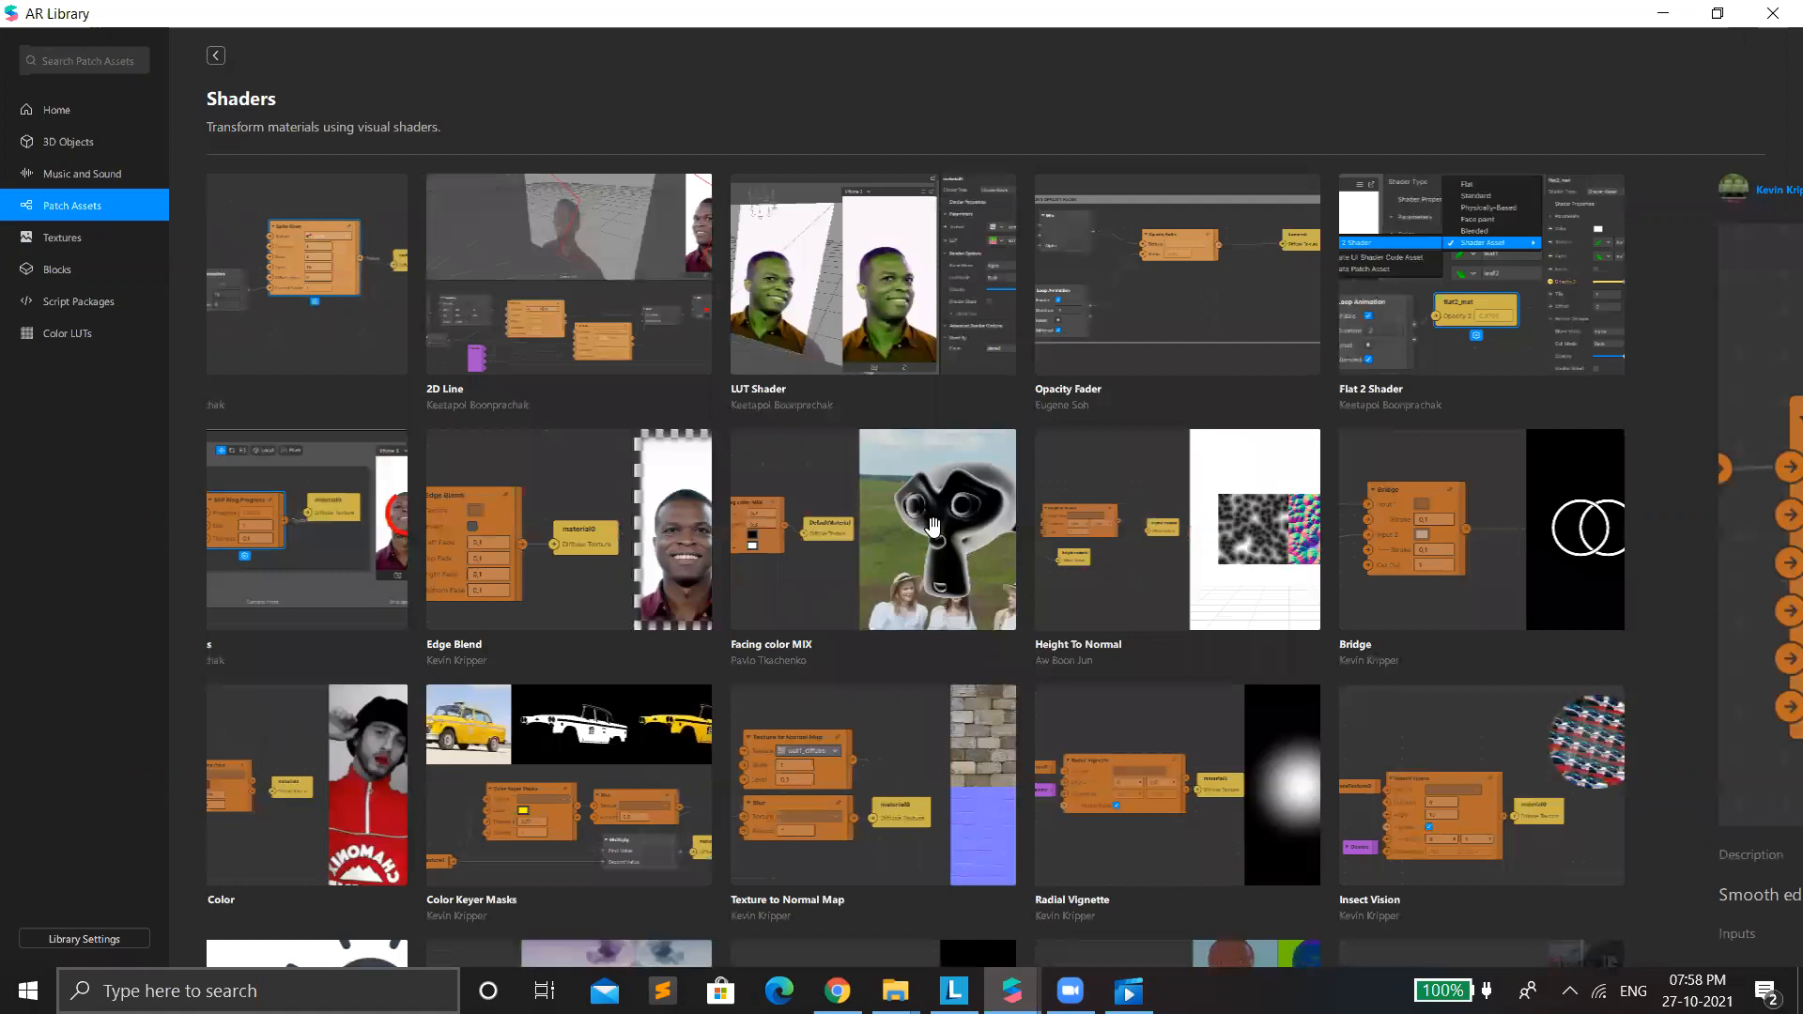
Look through the rest of the Shaders collection, including the Spark AR gradient, color, vignette and distortion shaders.
scroll(1211, 699, down, 8)
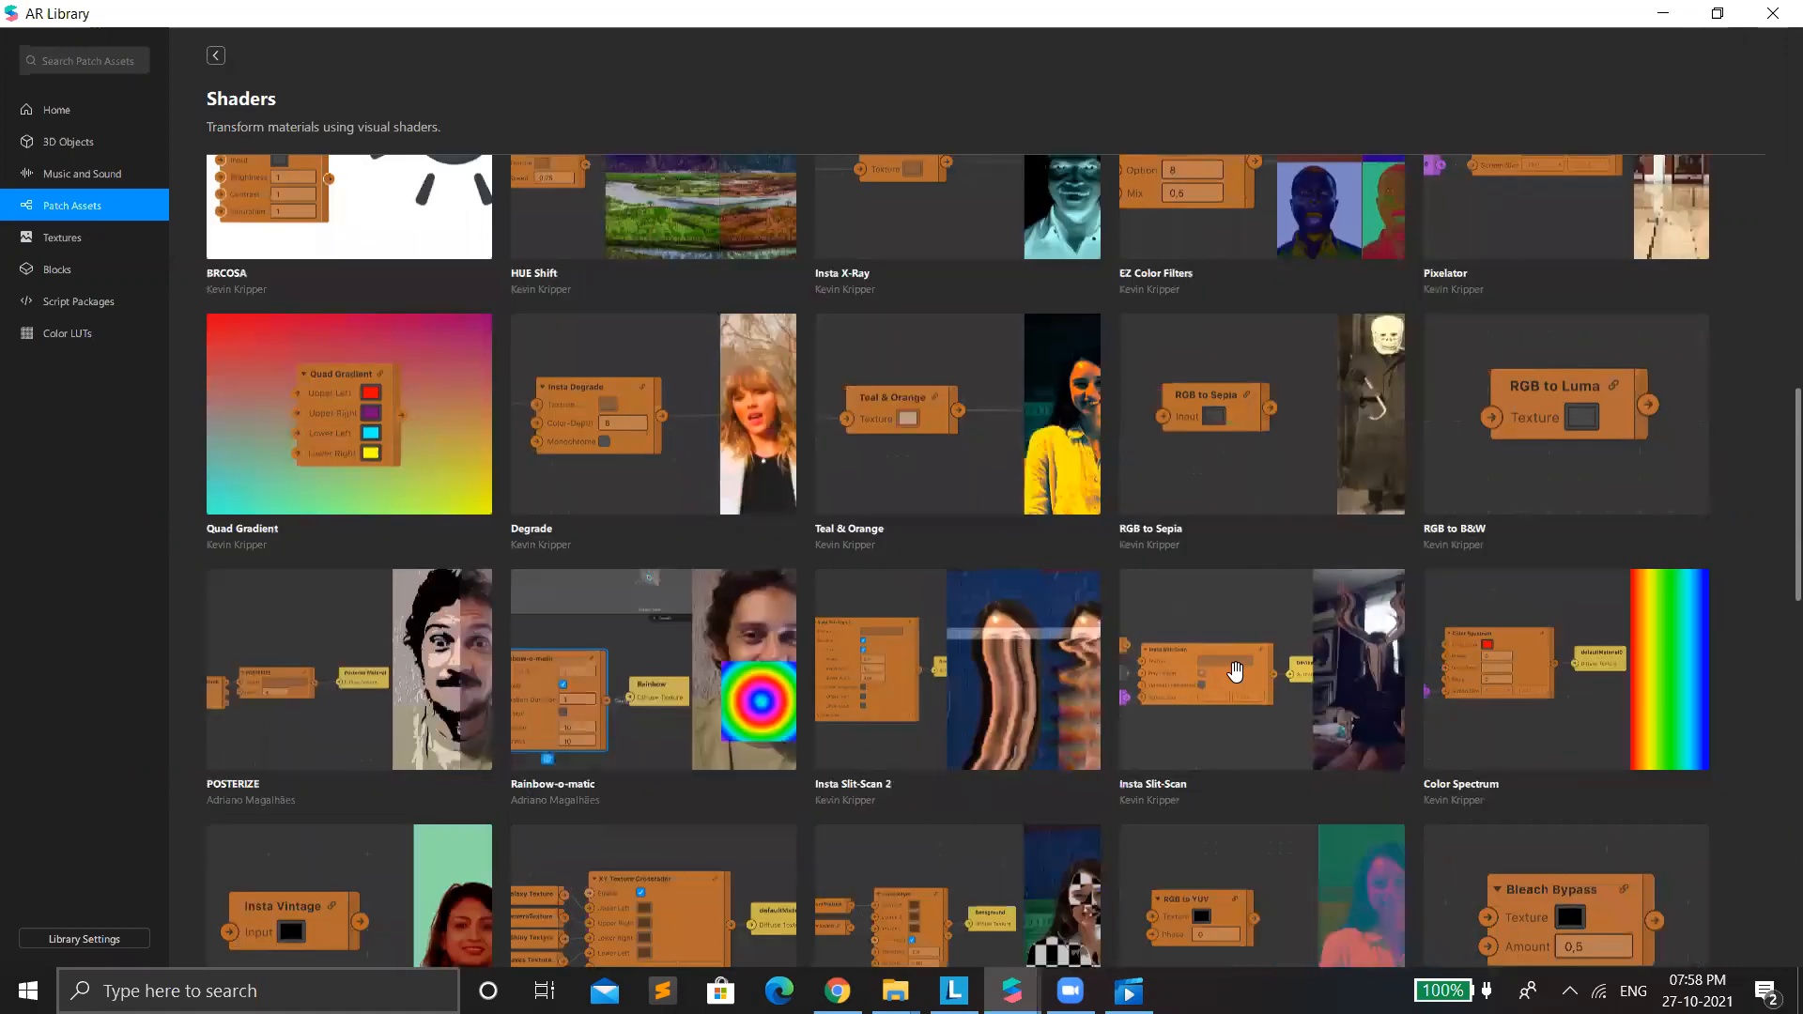
scroll(1235, 670, down, 10)
scroll(1350, 519, down, 5)
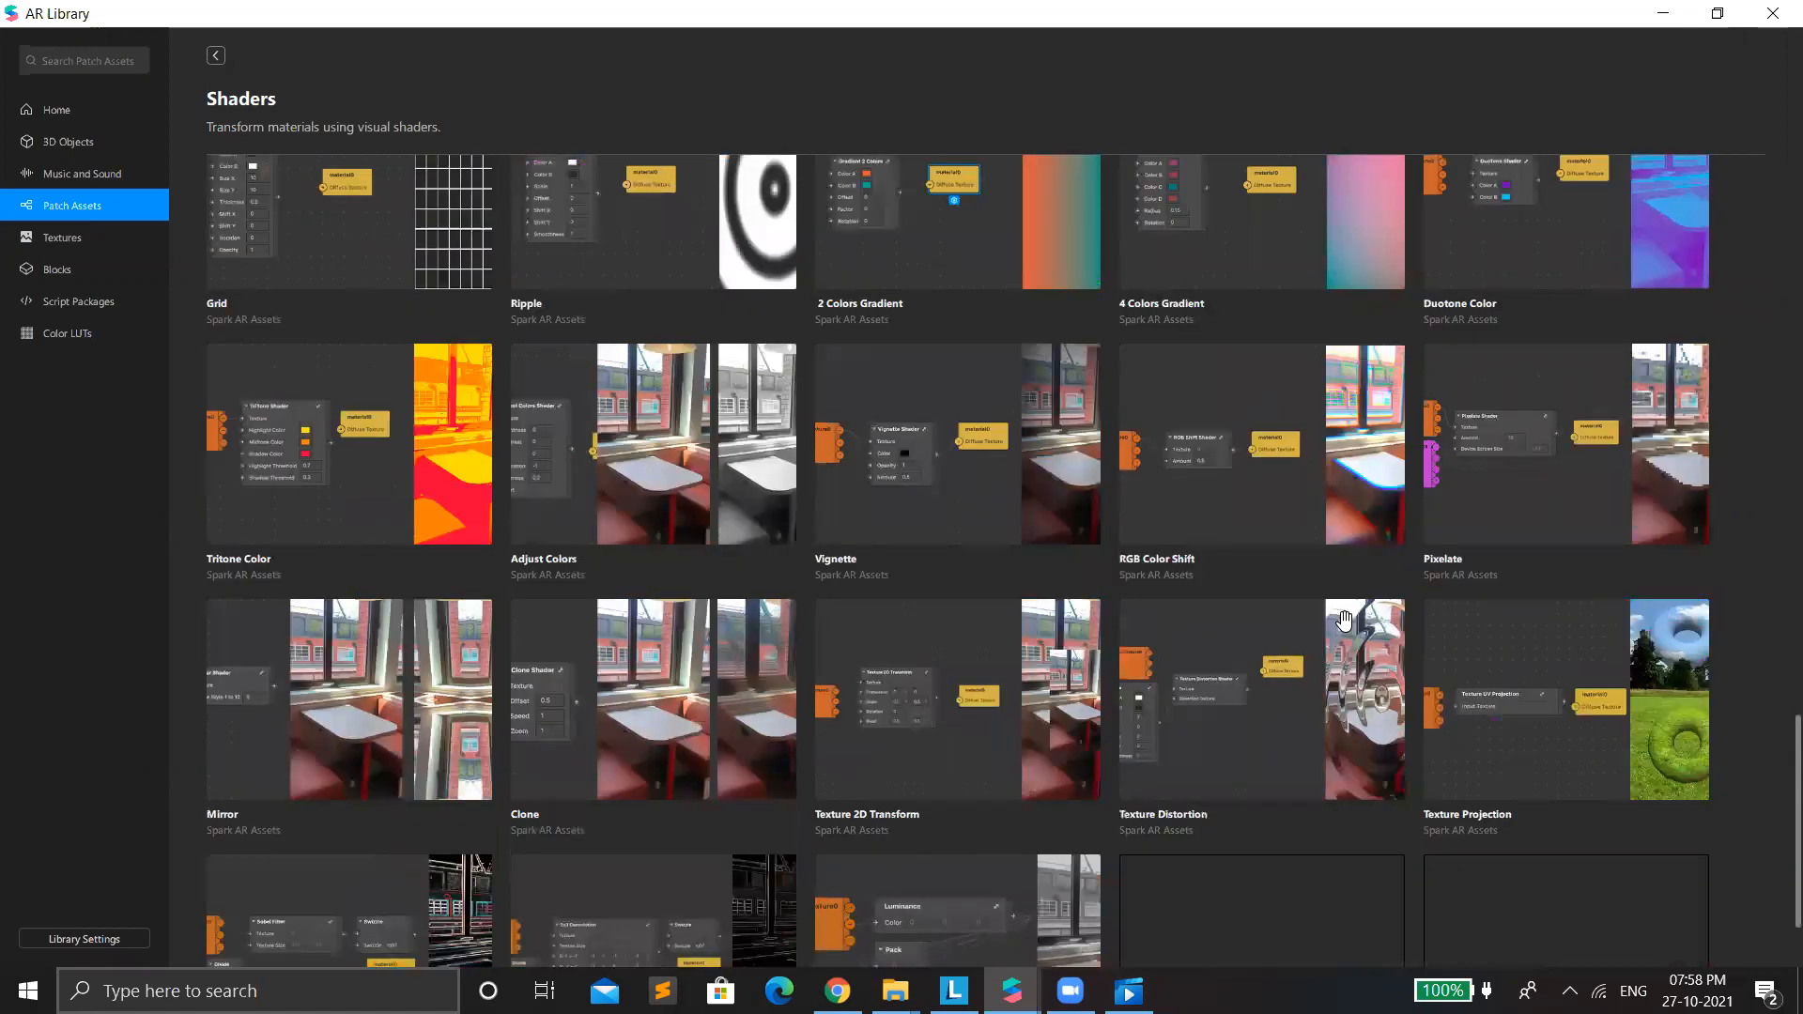
scroll(1017, 402, up, 2)
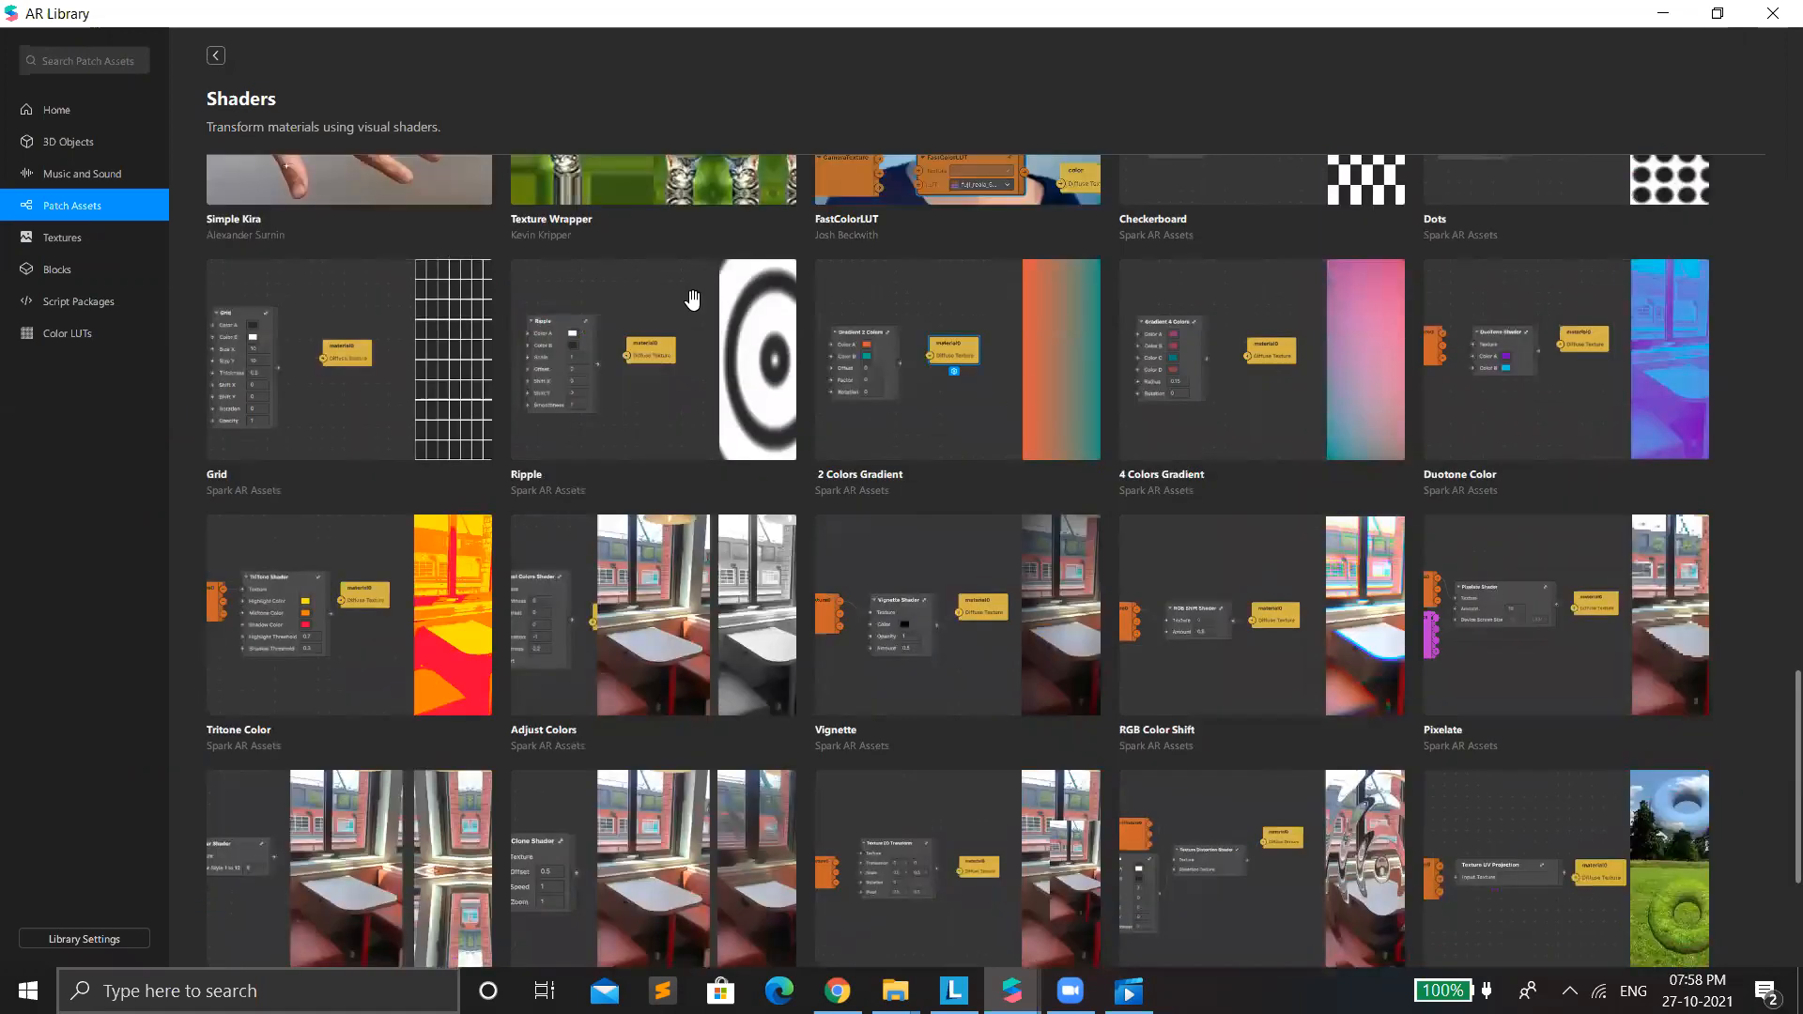
scroll(374, 456, up, 1)
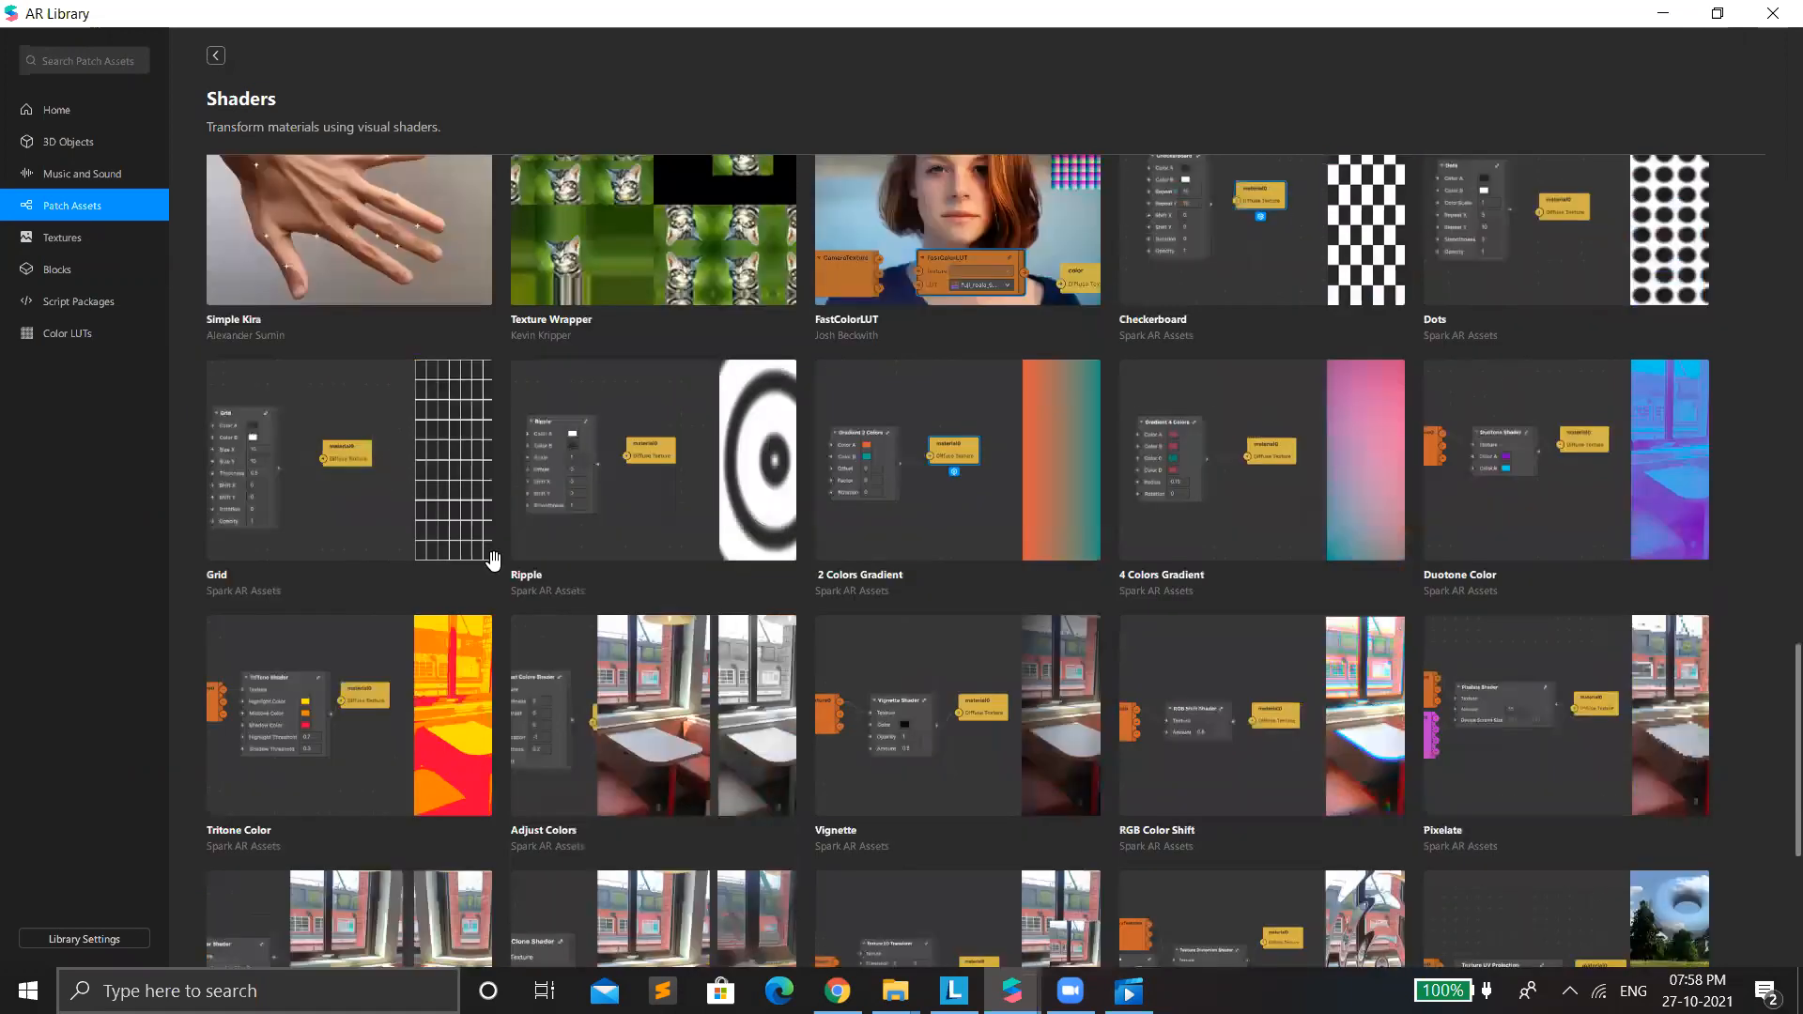
scroll(782, 650, up, 1)
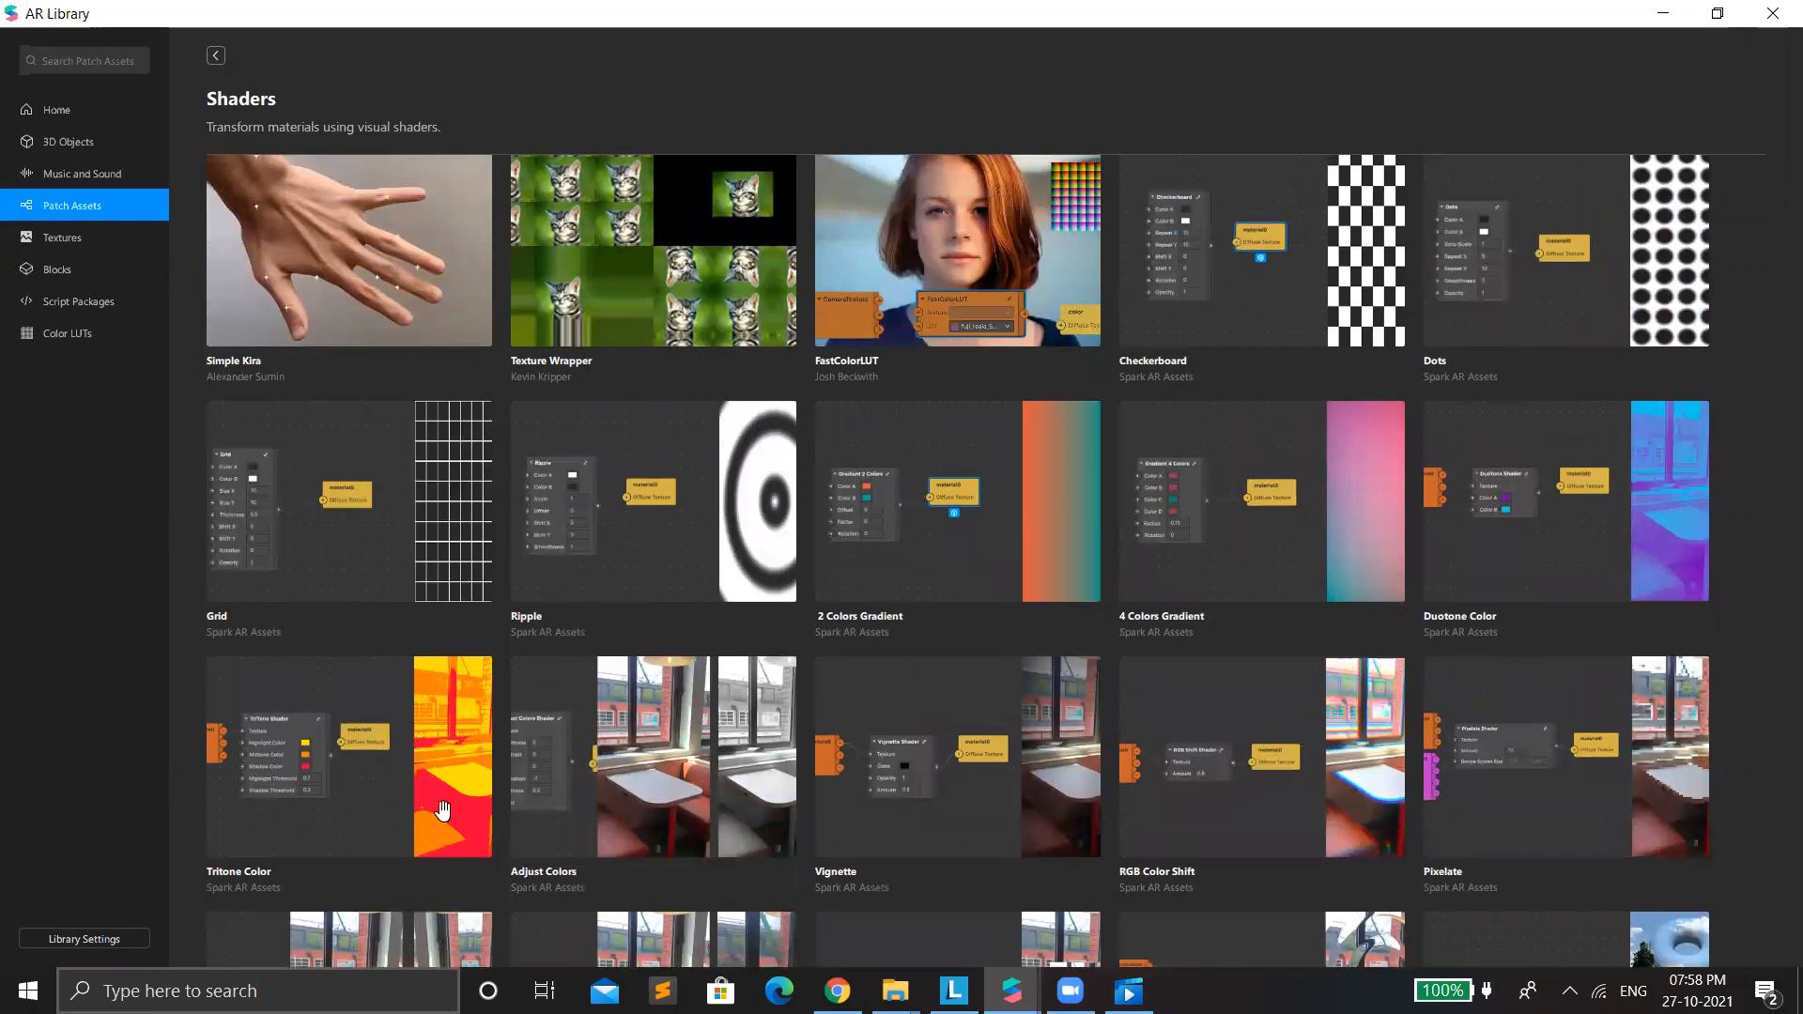
scroll(671, 564, up, 1)
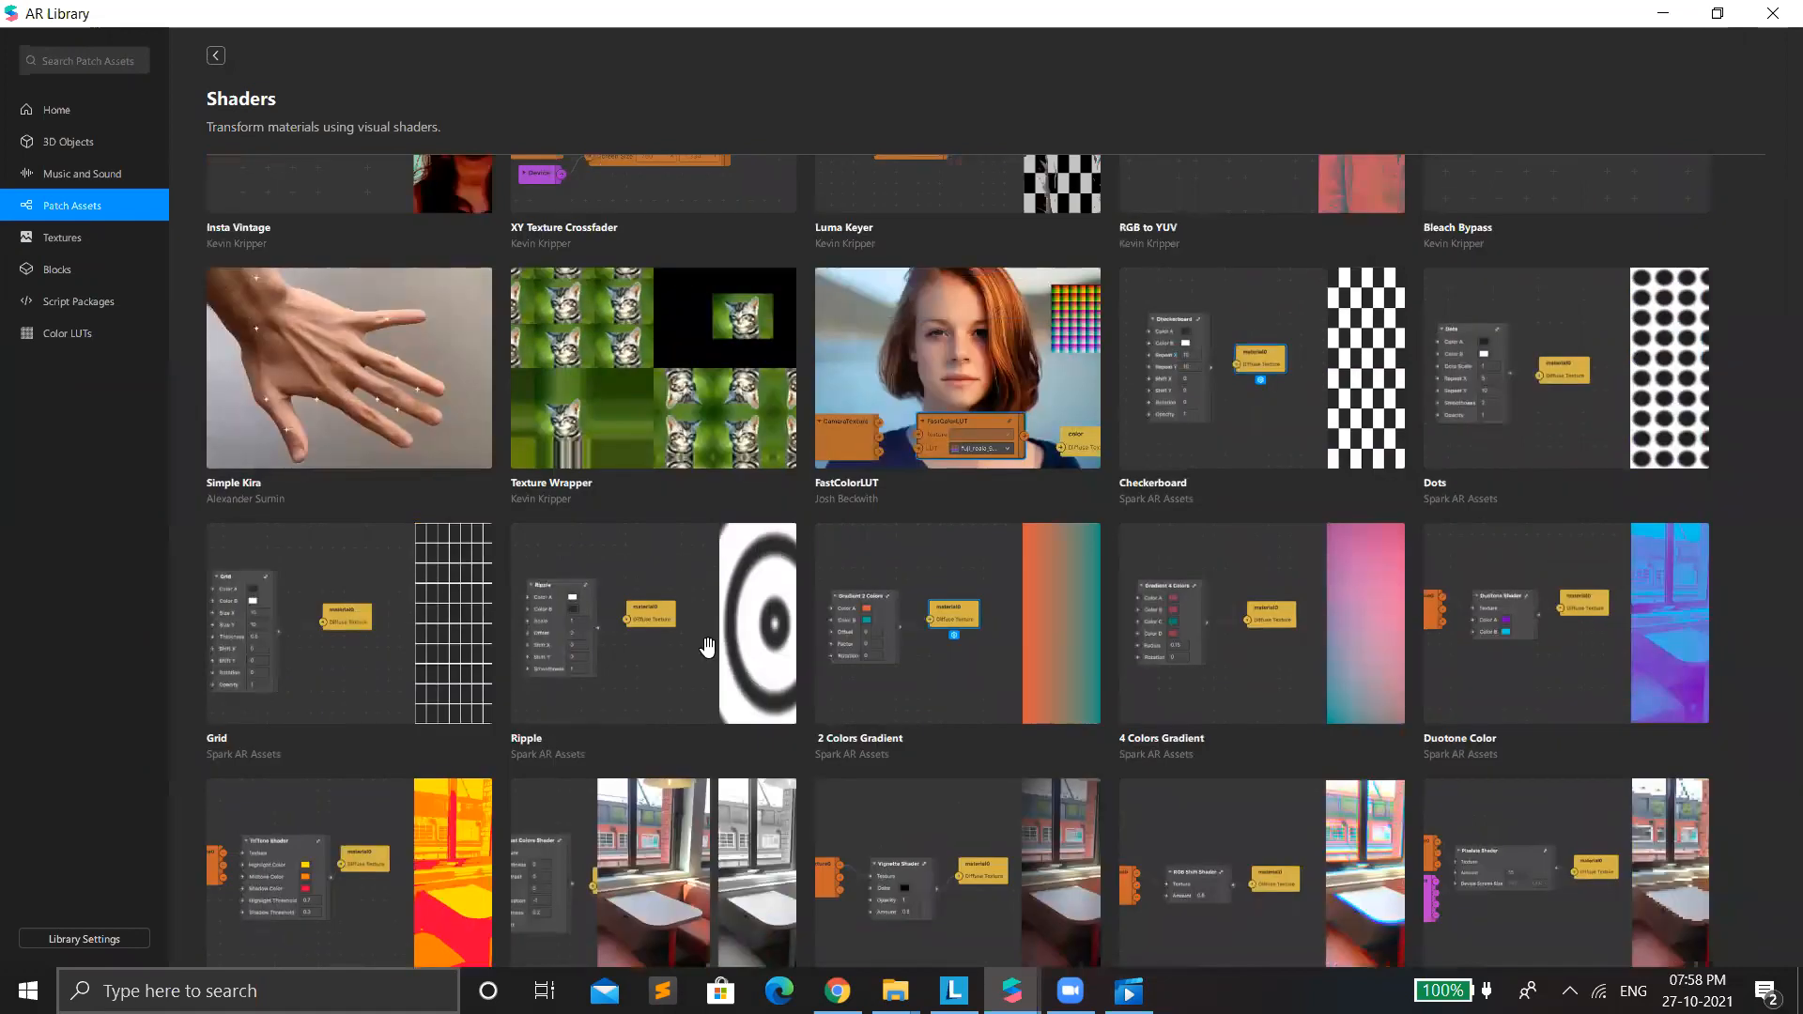
scroll(742, 648, down, 1)
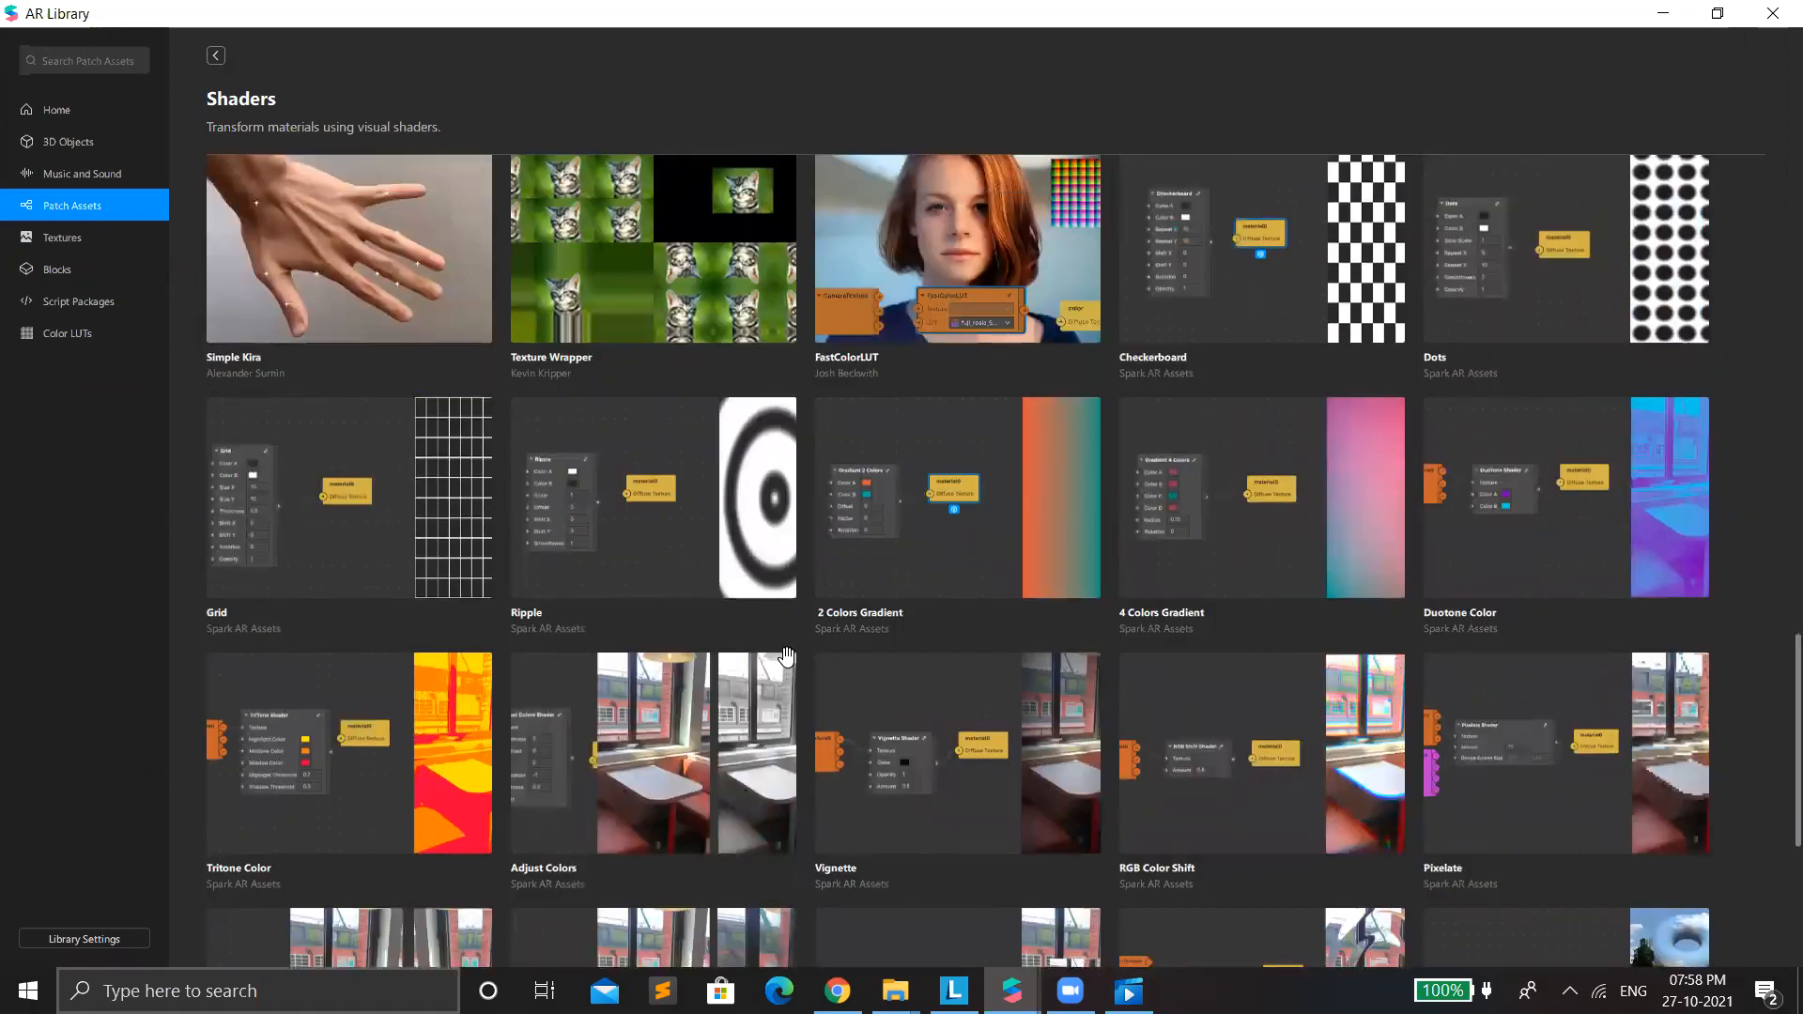
scroll(789, 667, down, 3)
scroll(798, 678, down, 2)
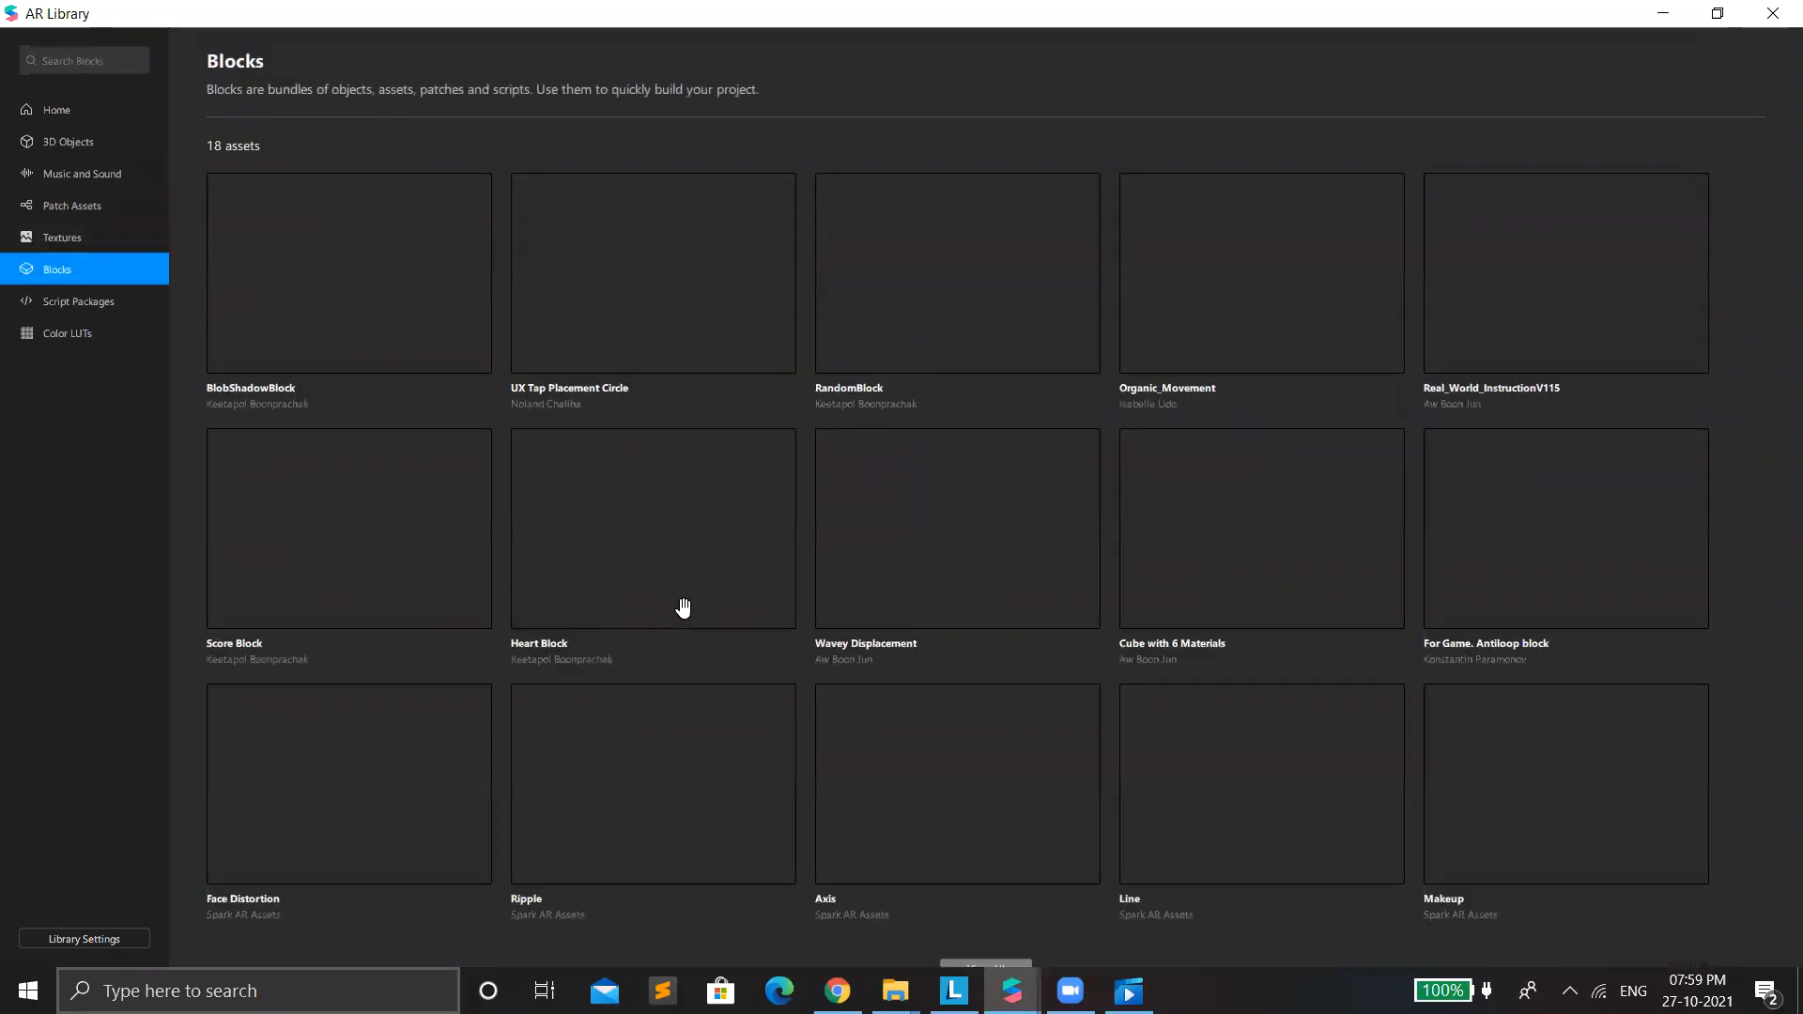
Examine the complete list of ready-made assets in the library's Blocks category.
scroll(1152, 615, down, 2)
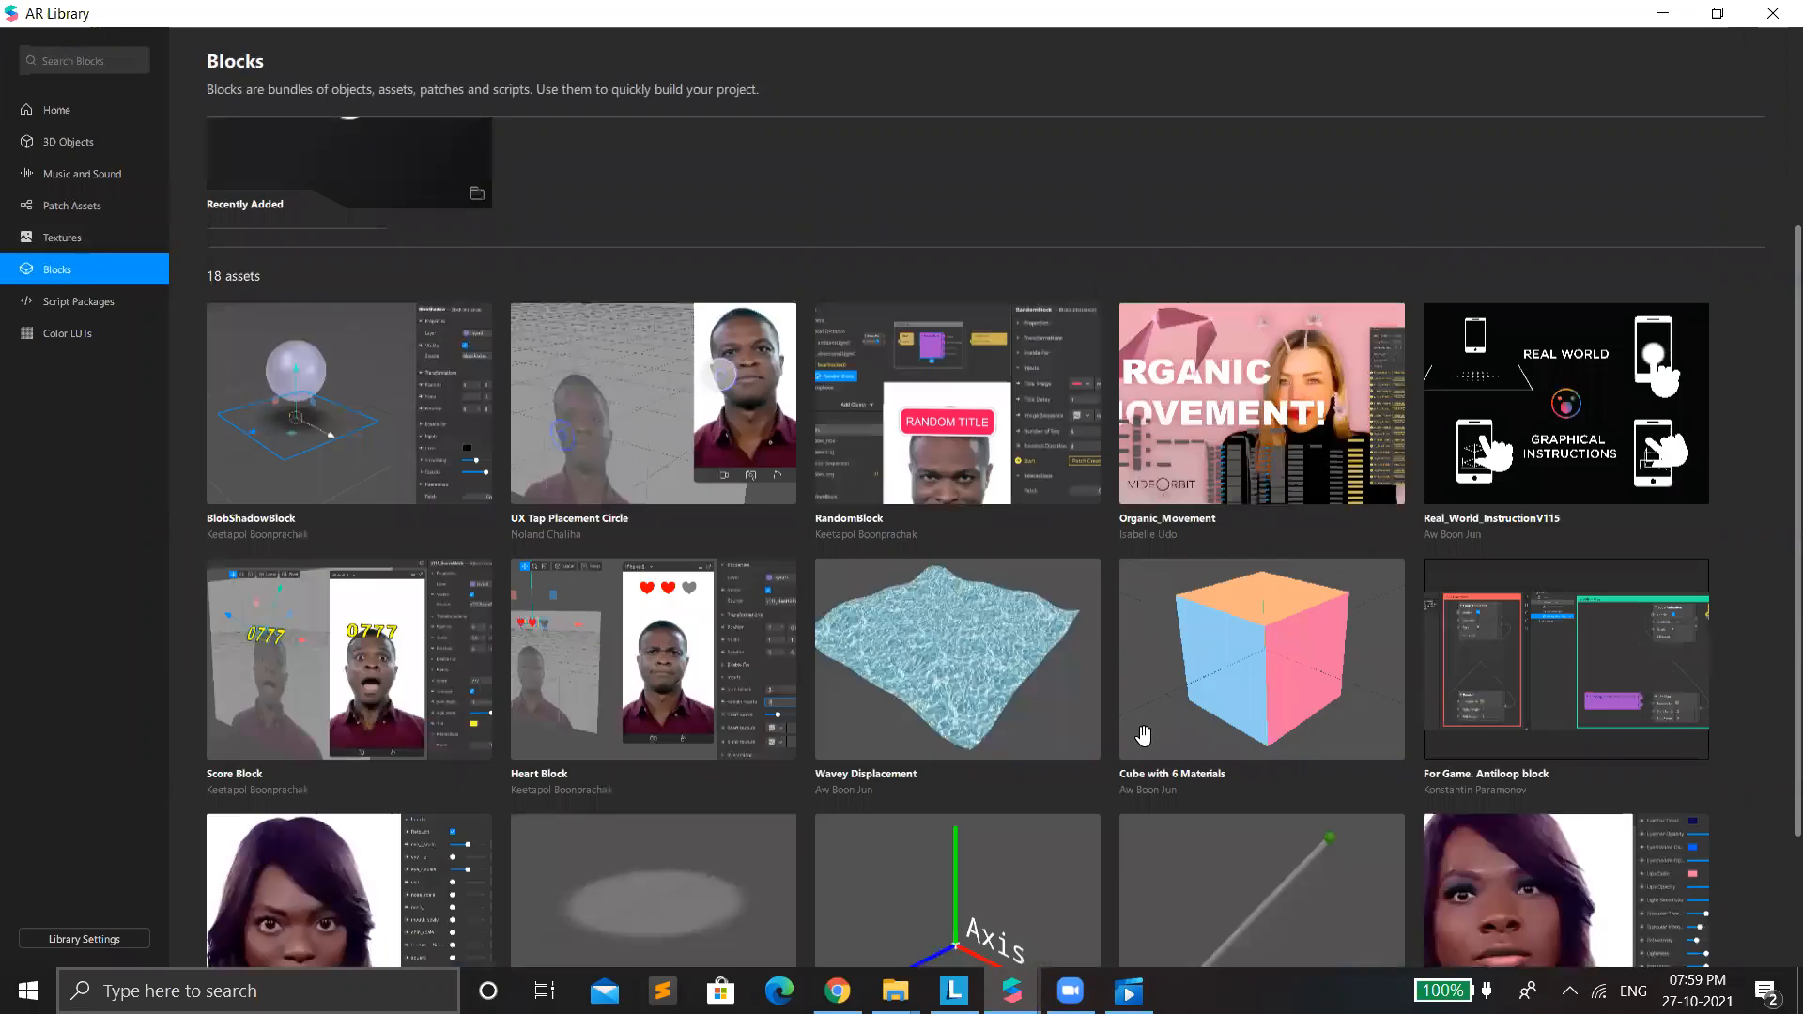
scroll(1143, 736, down, 2)
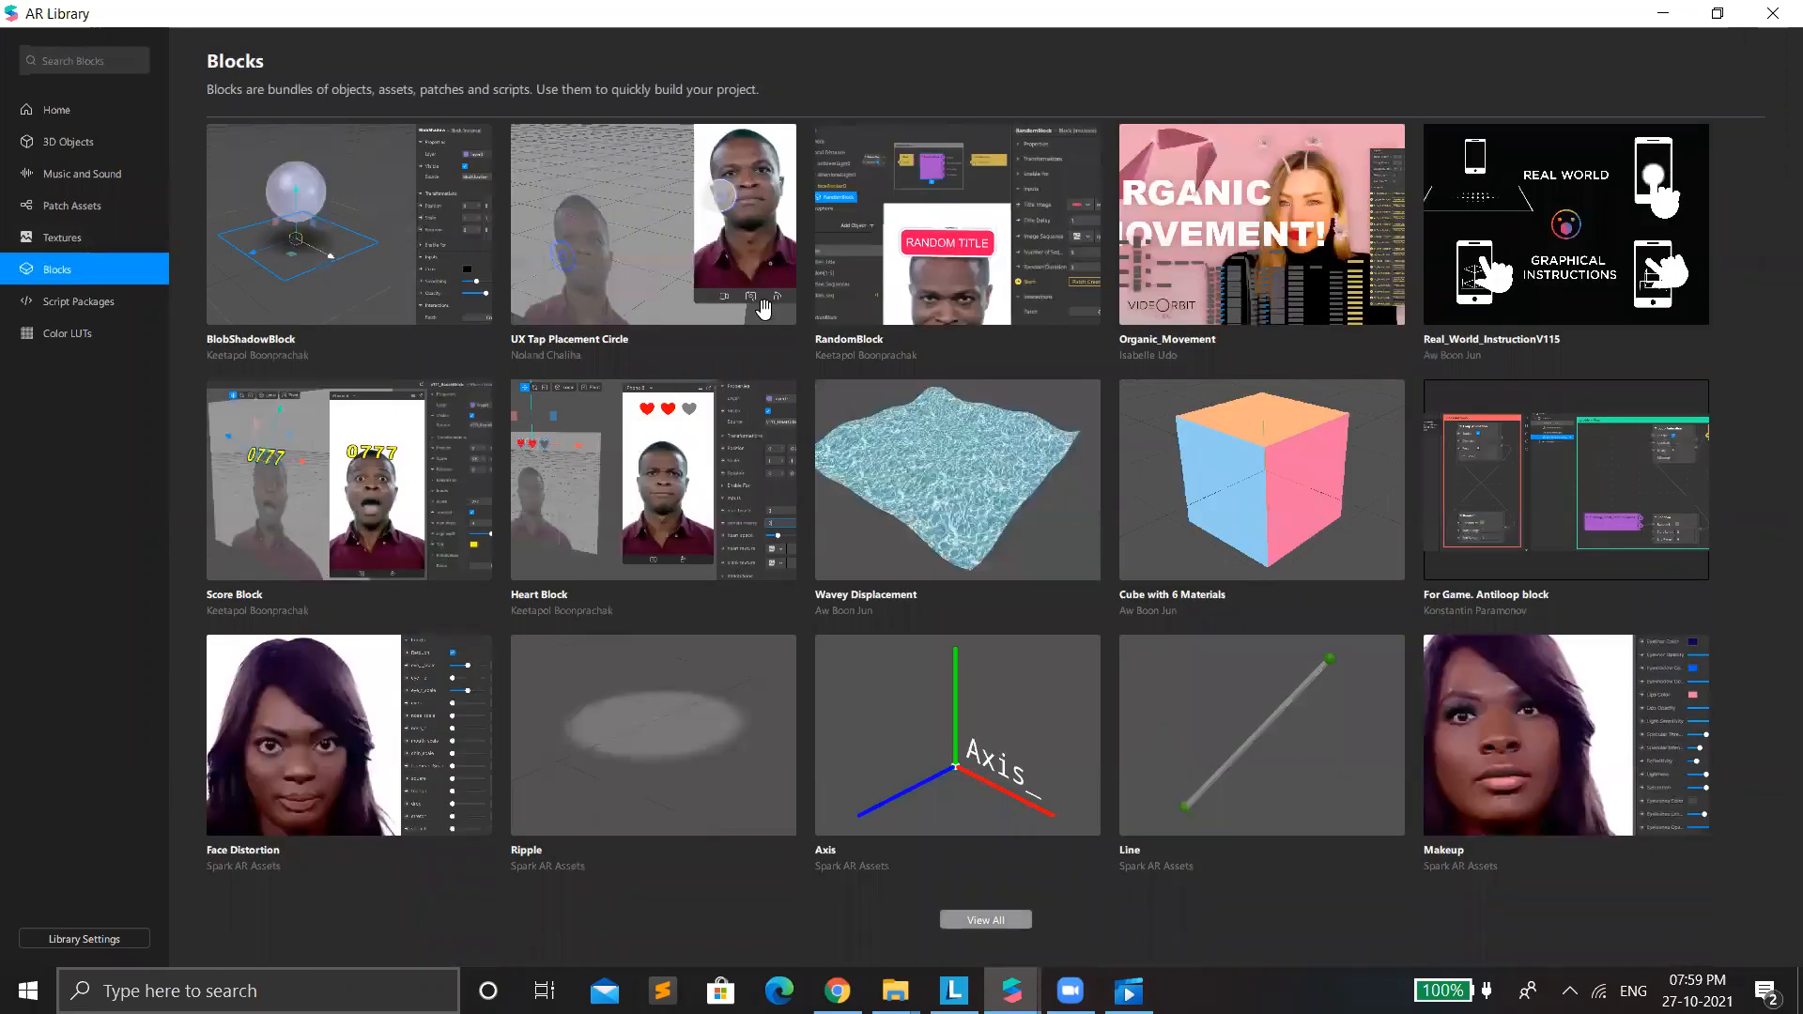
click(988, 920)
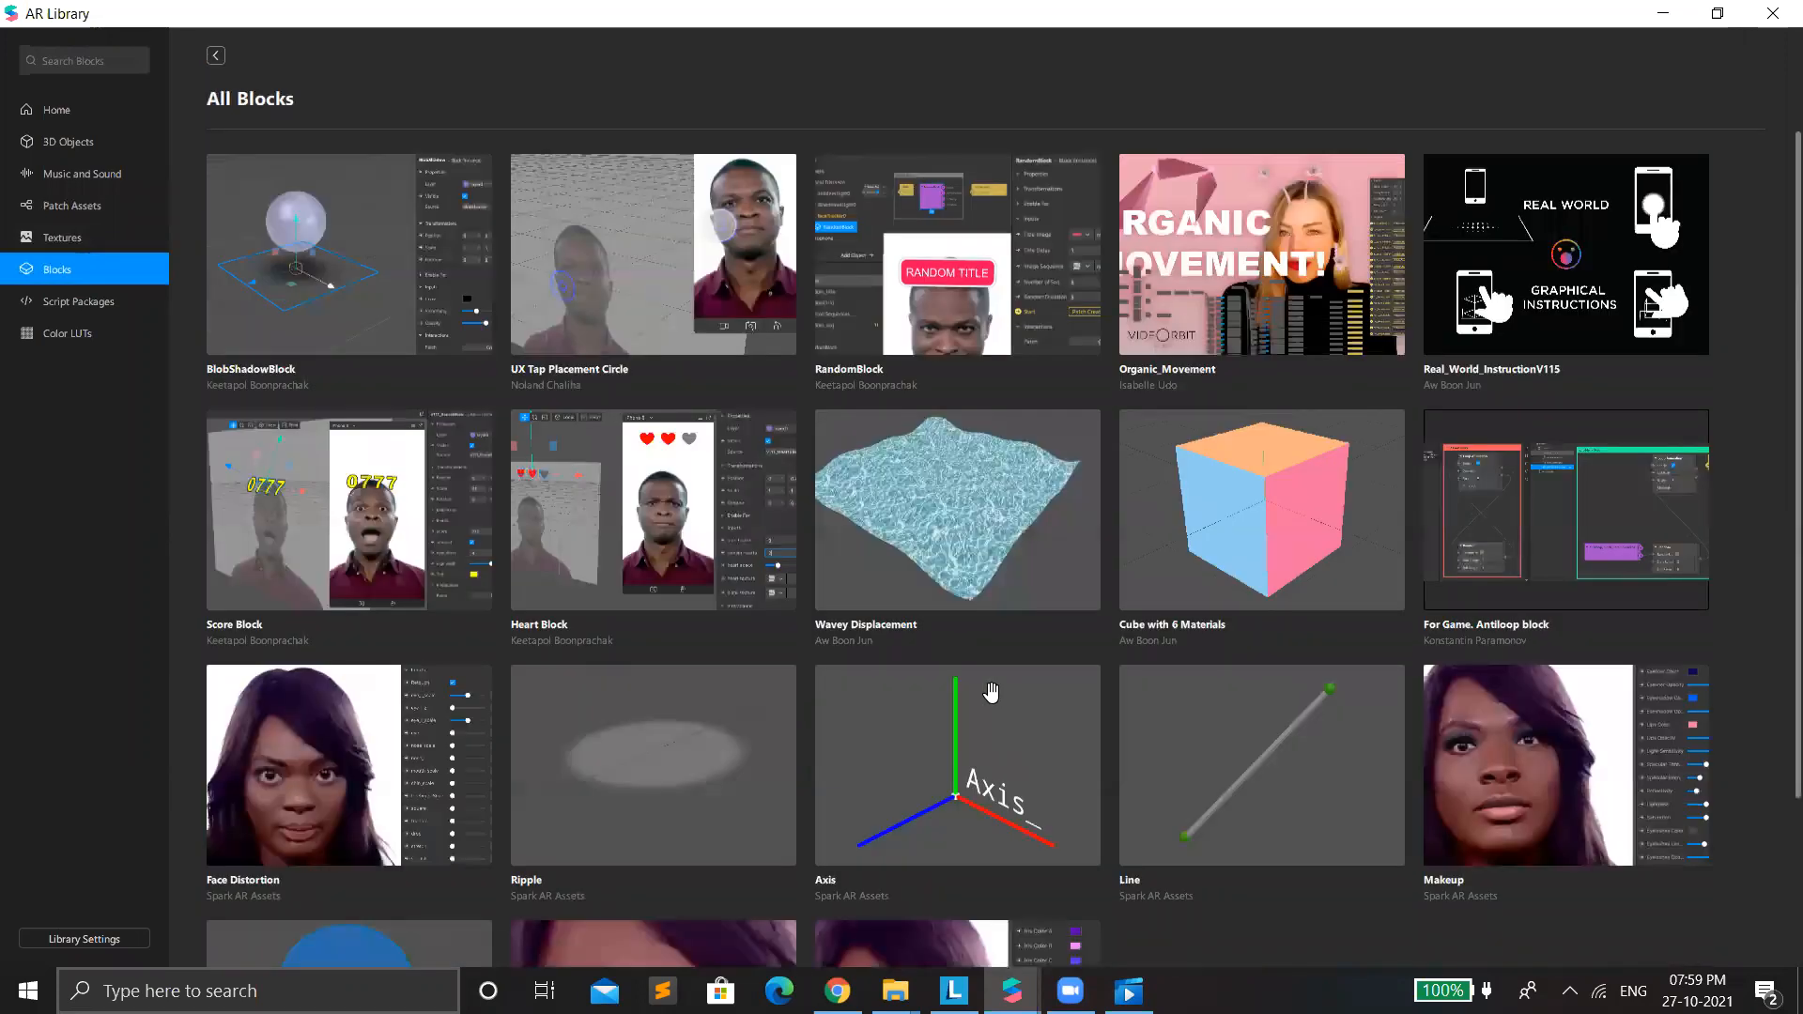
scroll(986, 692, down, 2)
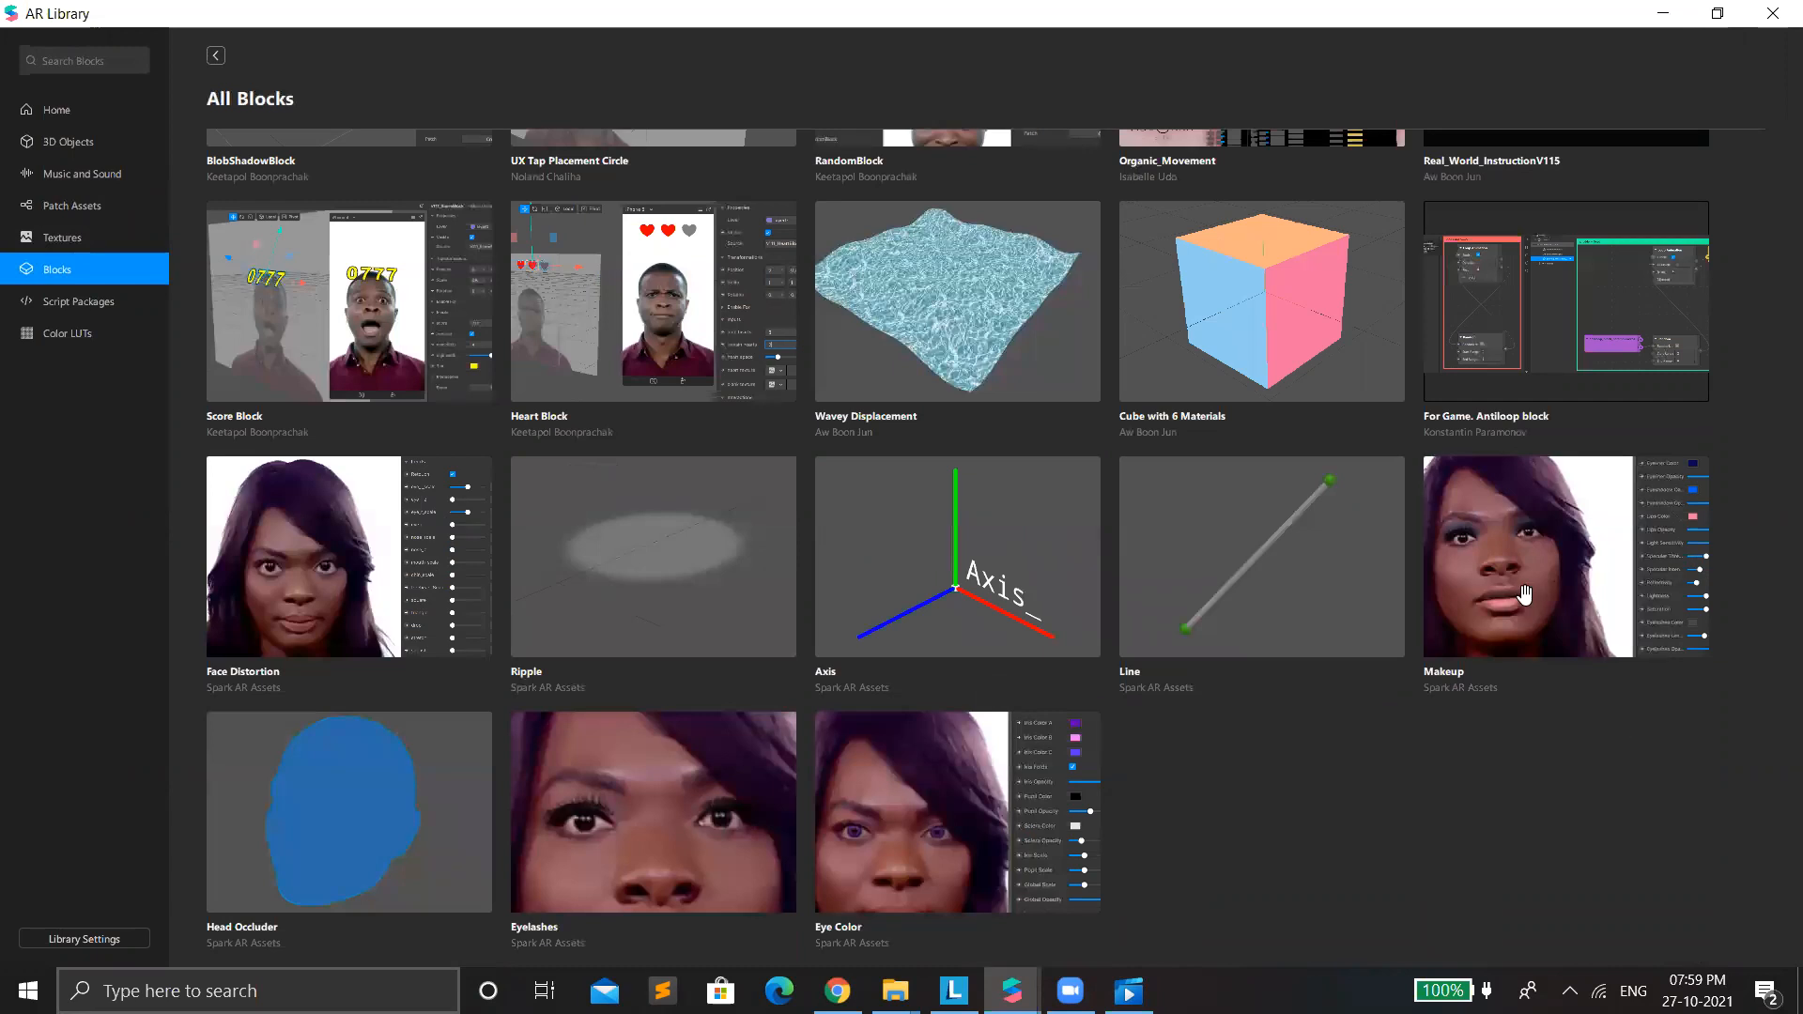
scroll(1523, 597, up, 1)
scroll(1521, 598, up, 1)
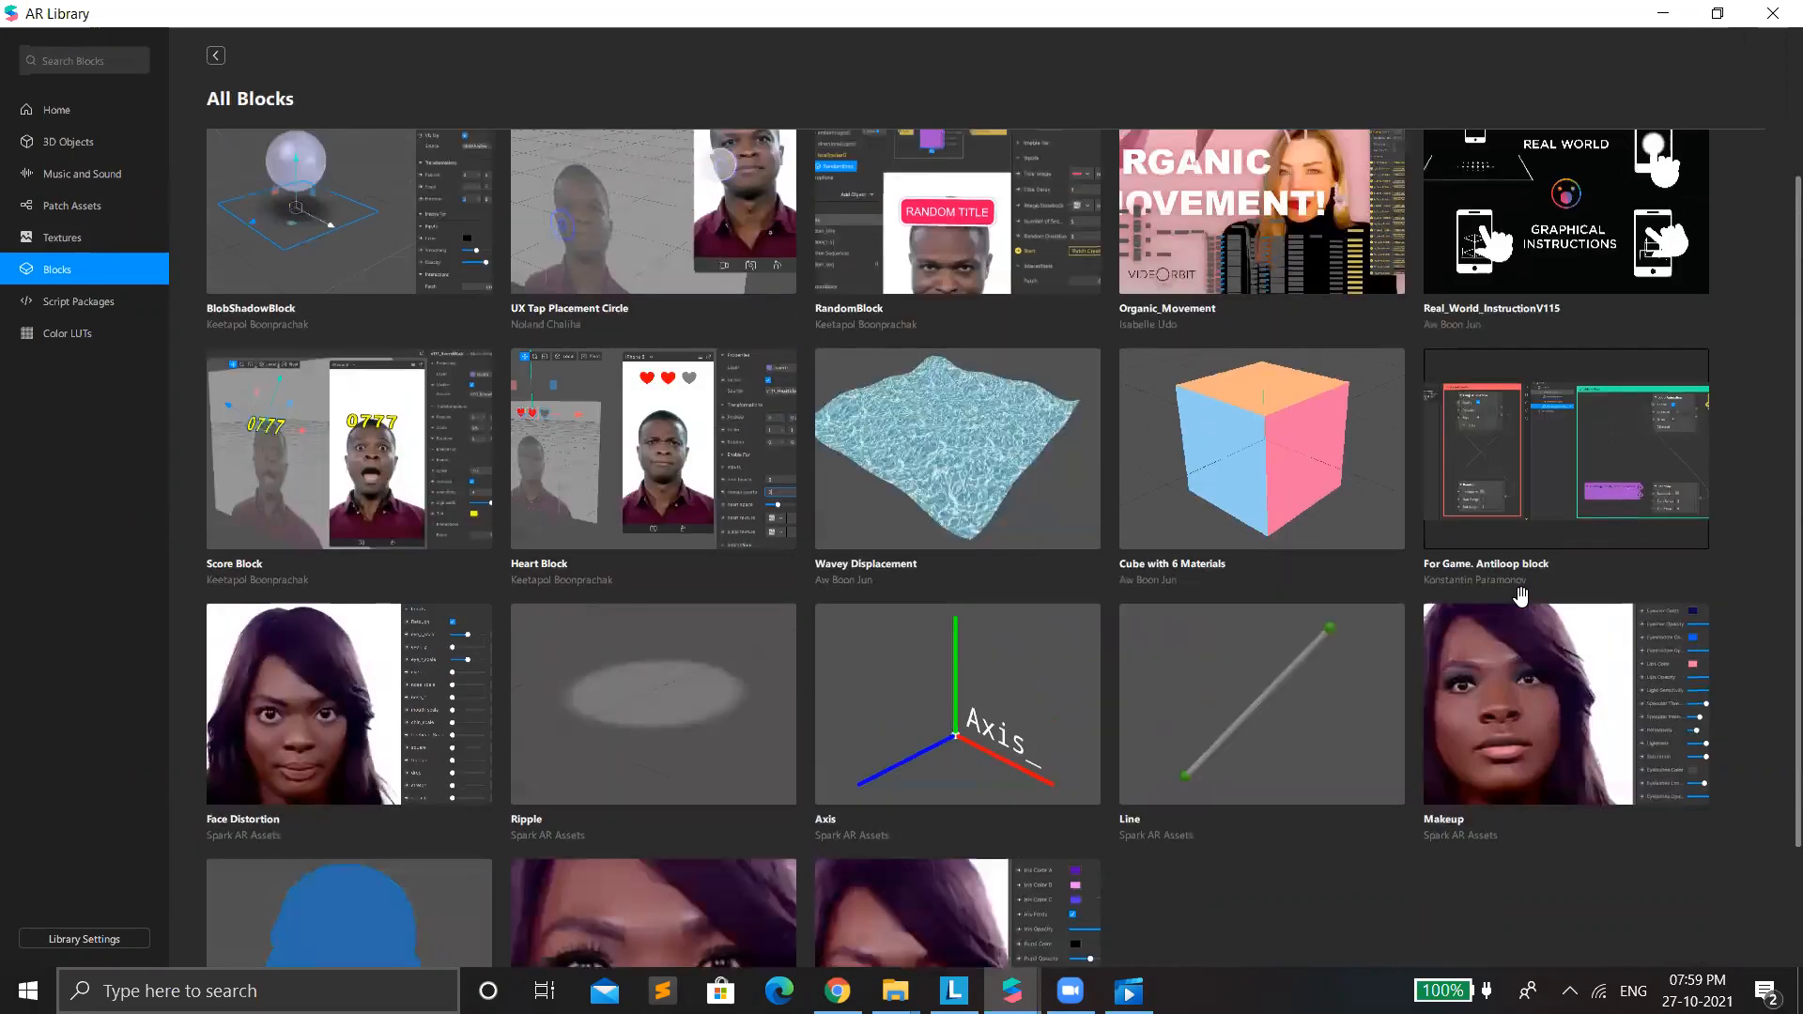
Import the Makeup block by Spark AR Assets from the library and return to the project.
scroll(1522, 597, down, 1)
click(1521, 597)
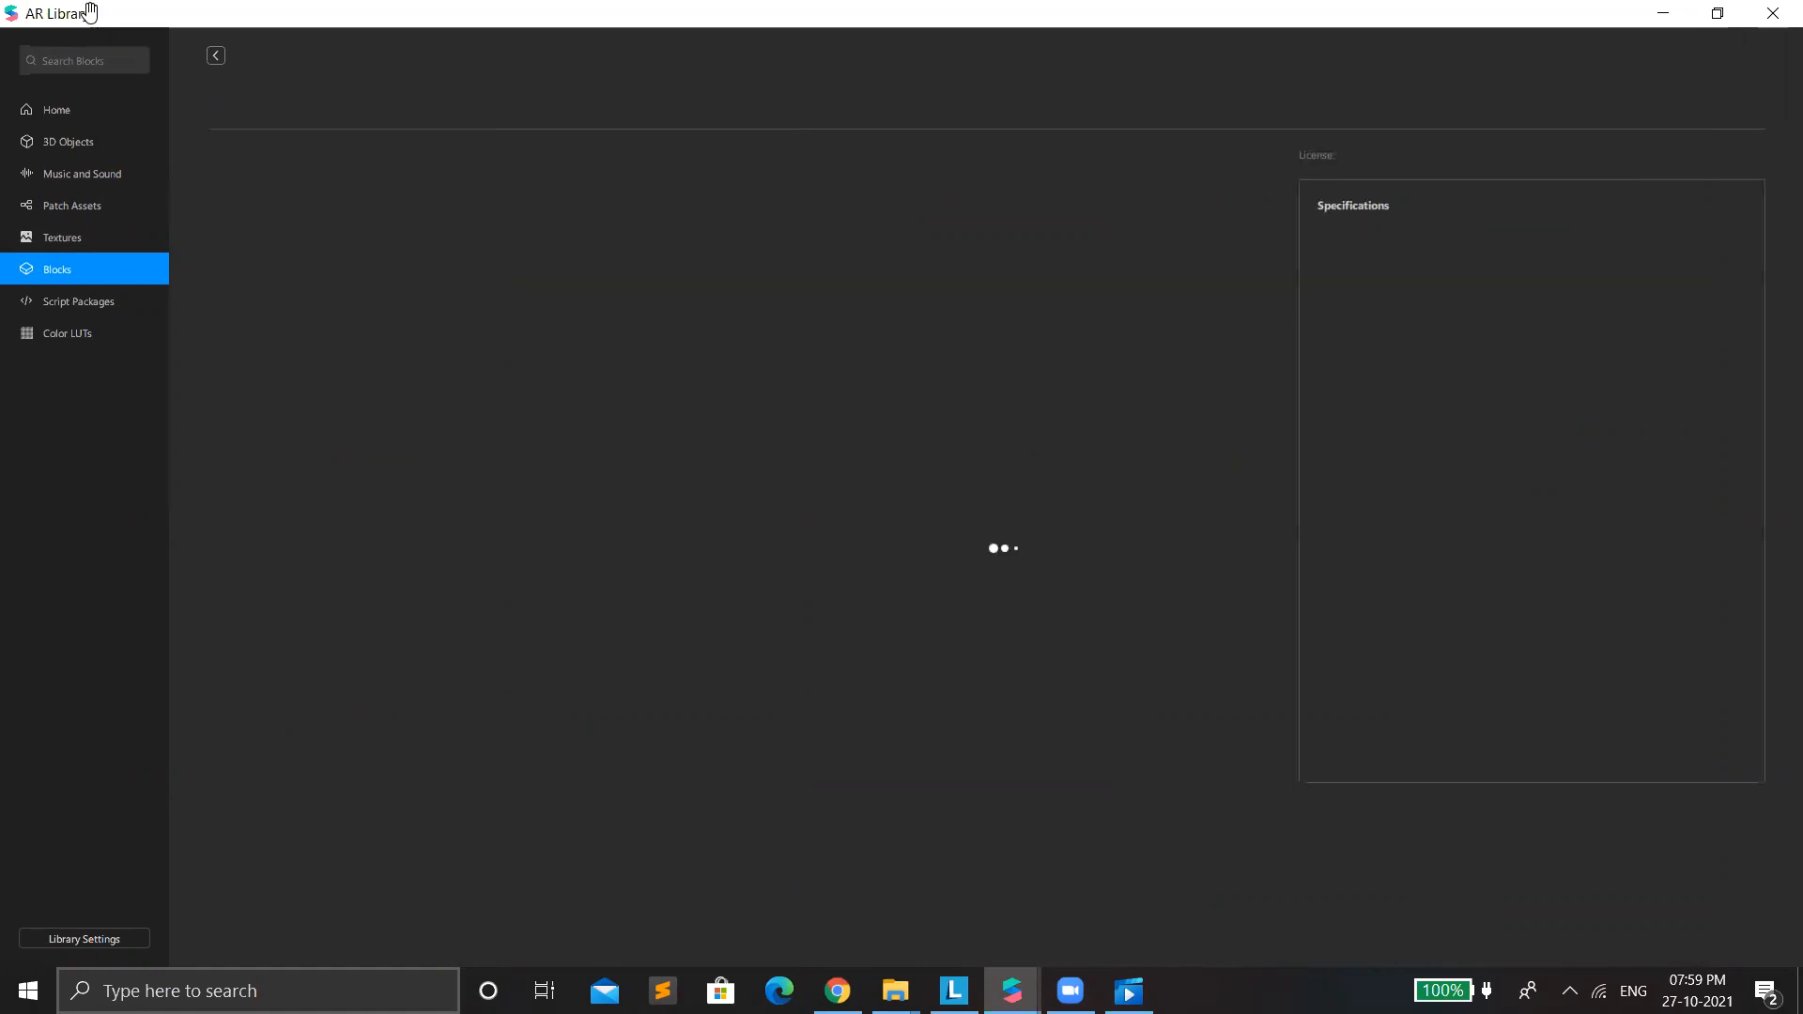
click(214, 55)
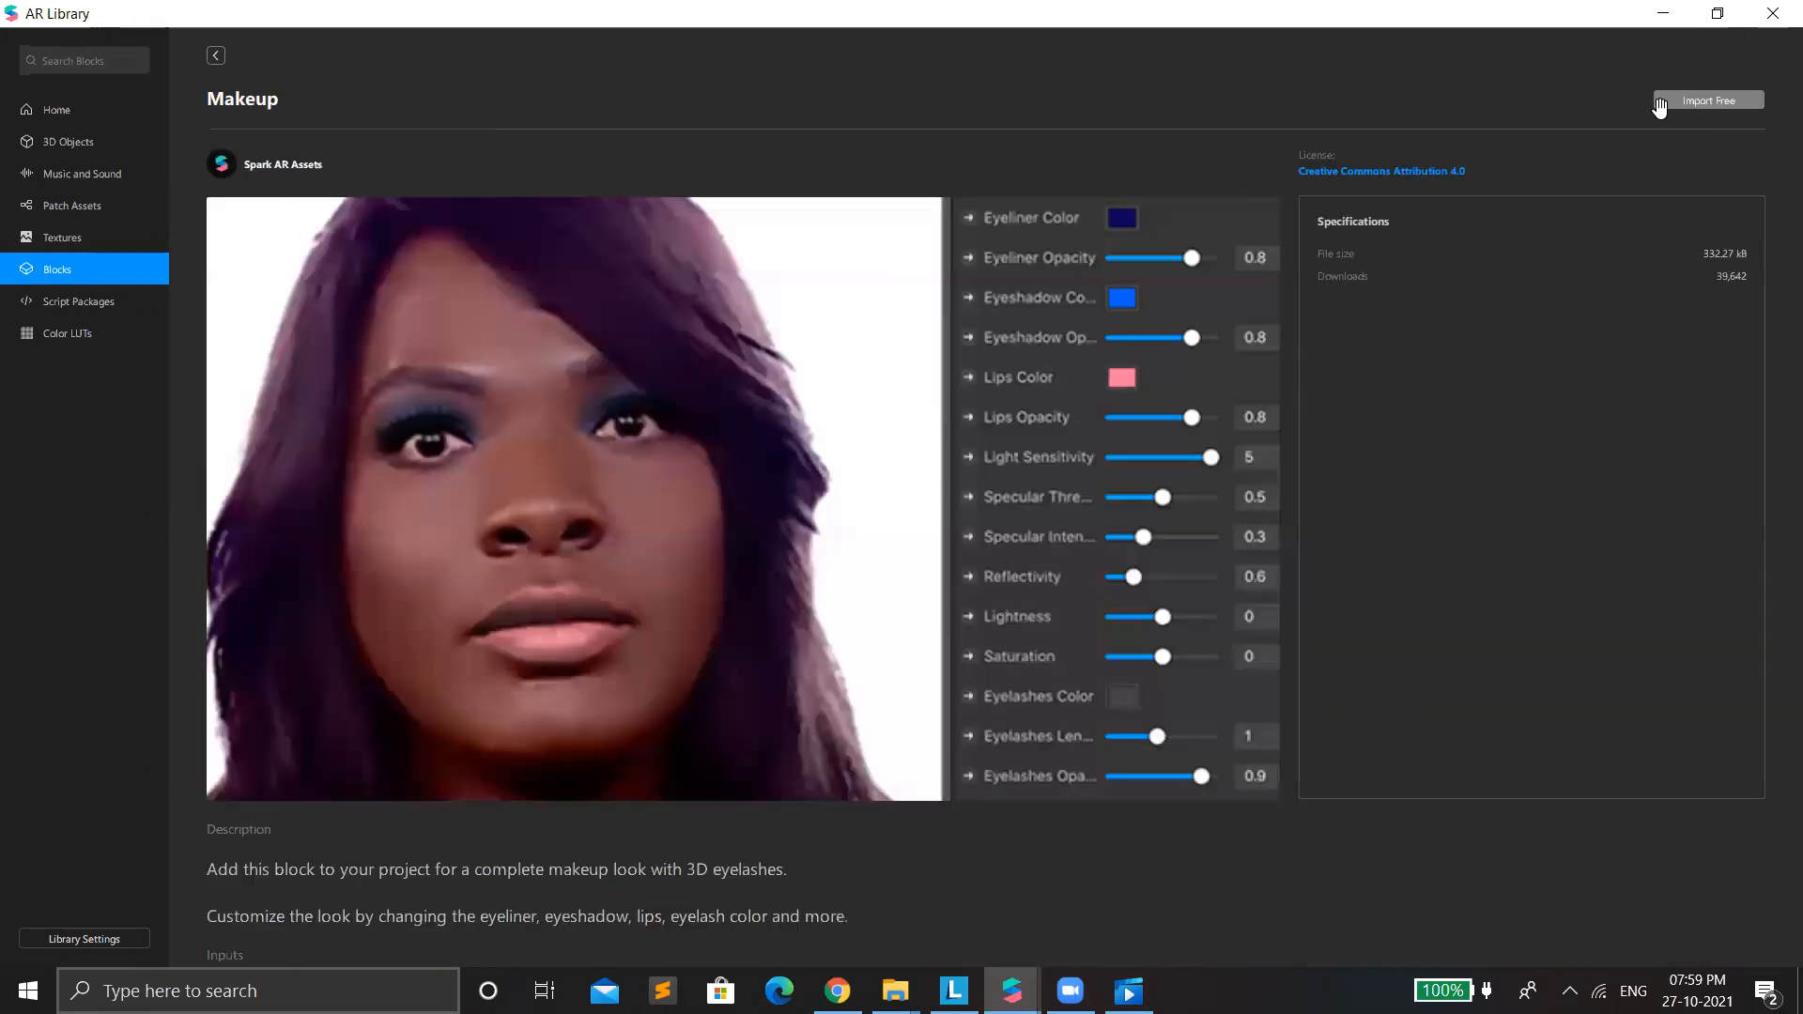
click(1657, 16)
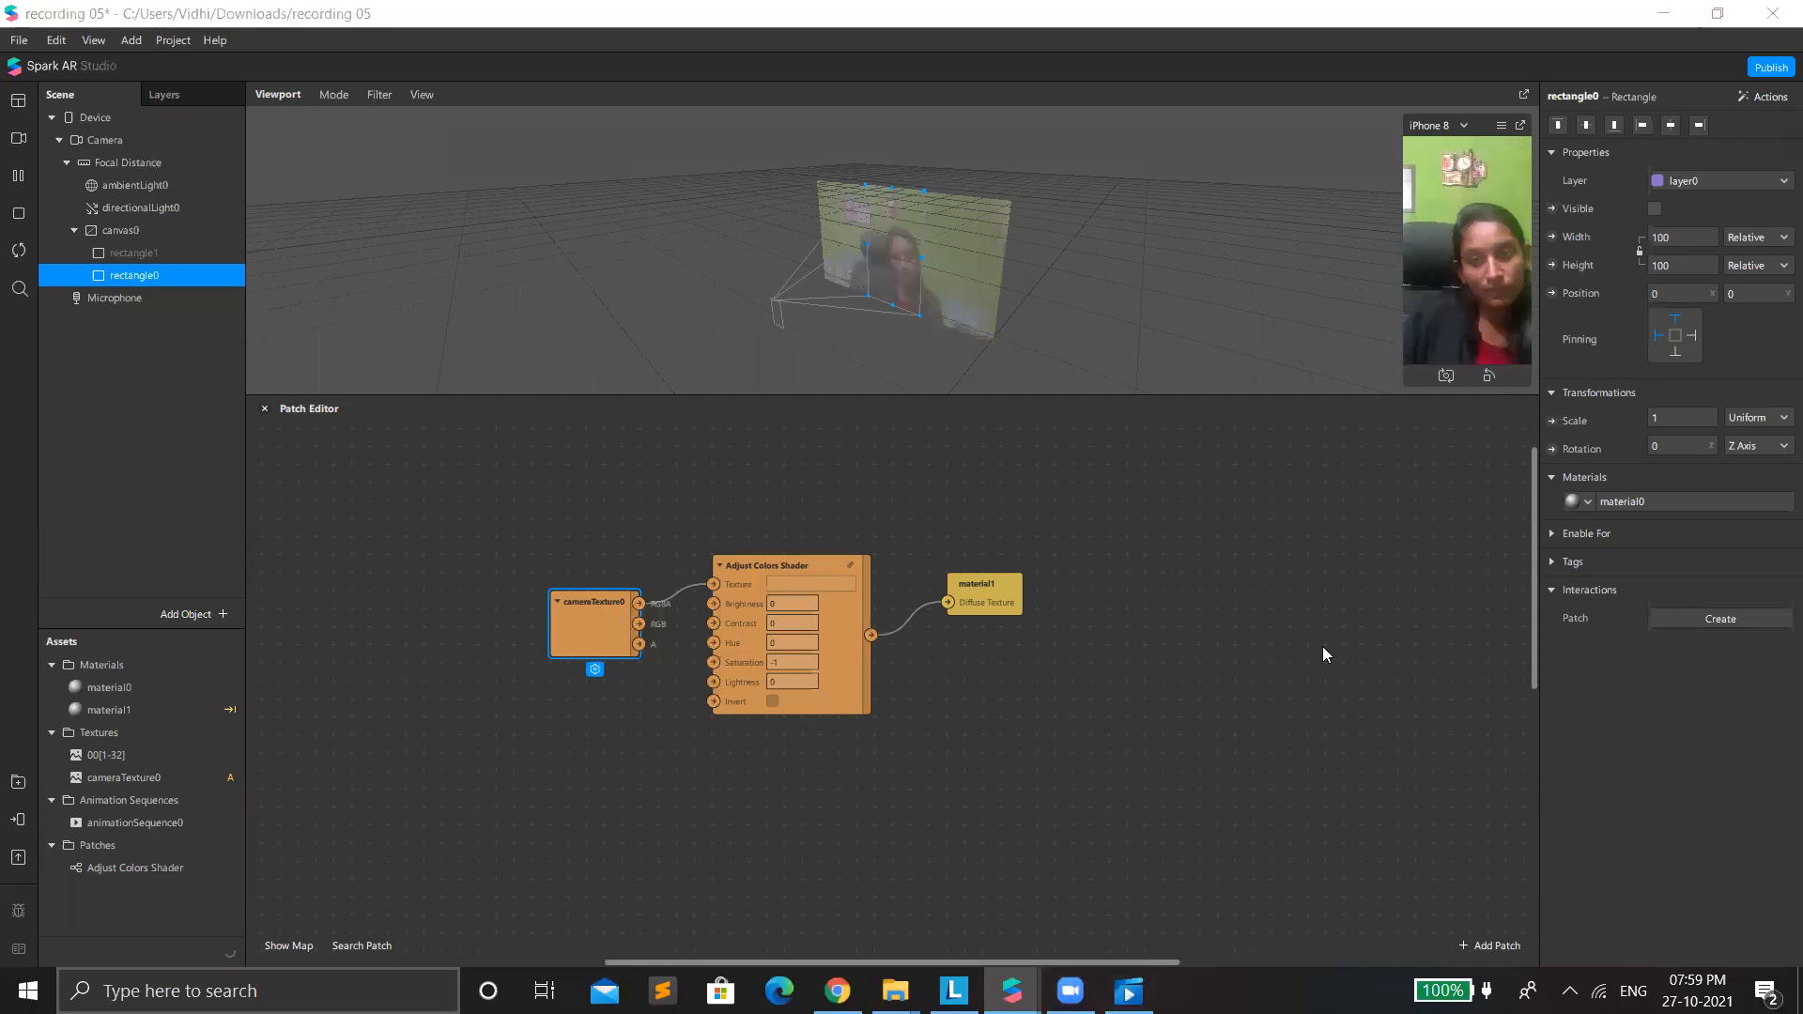
Enlarge the viewport over the Patch Editor and switch the preview to the simulation video of a short-haired person outdoors.
click(1412, 682)
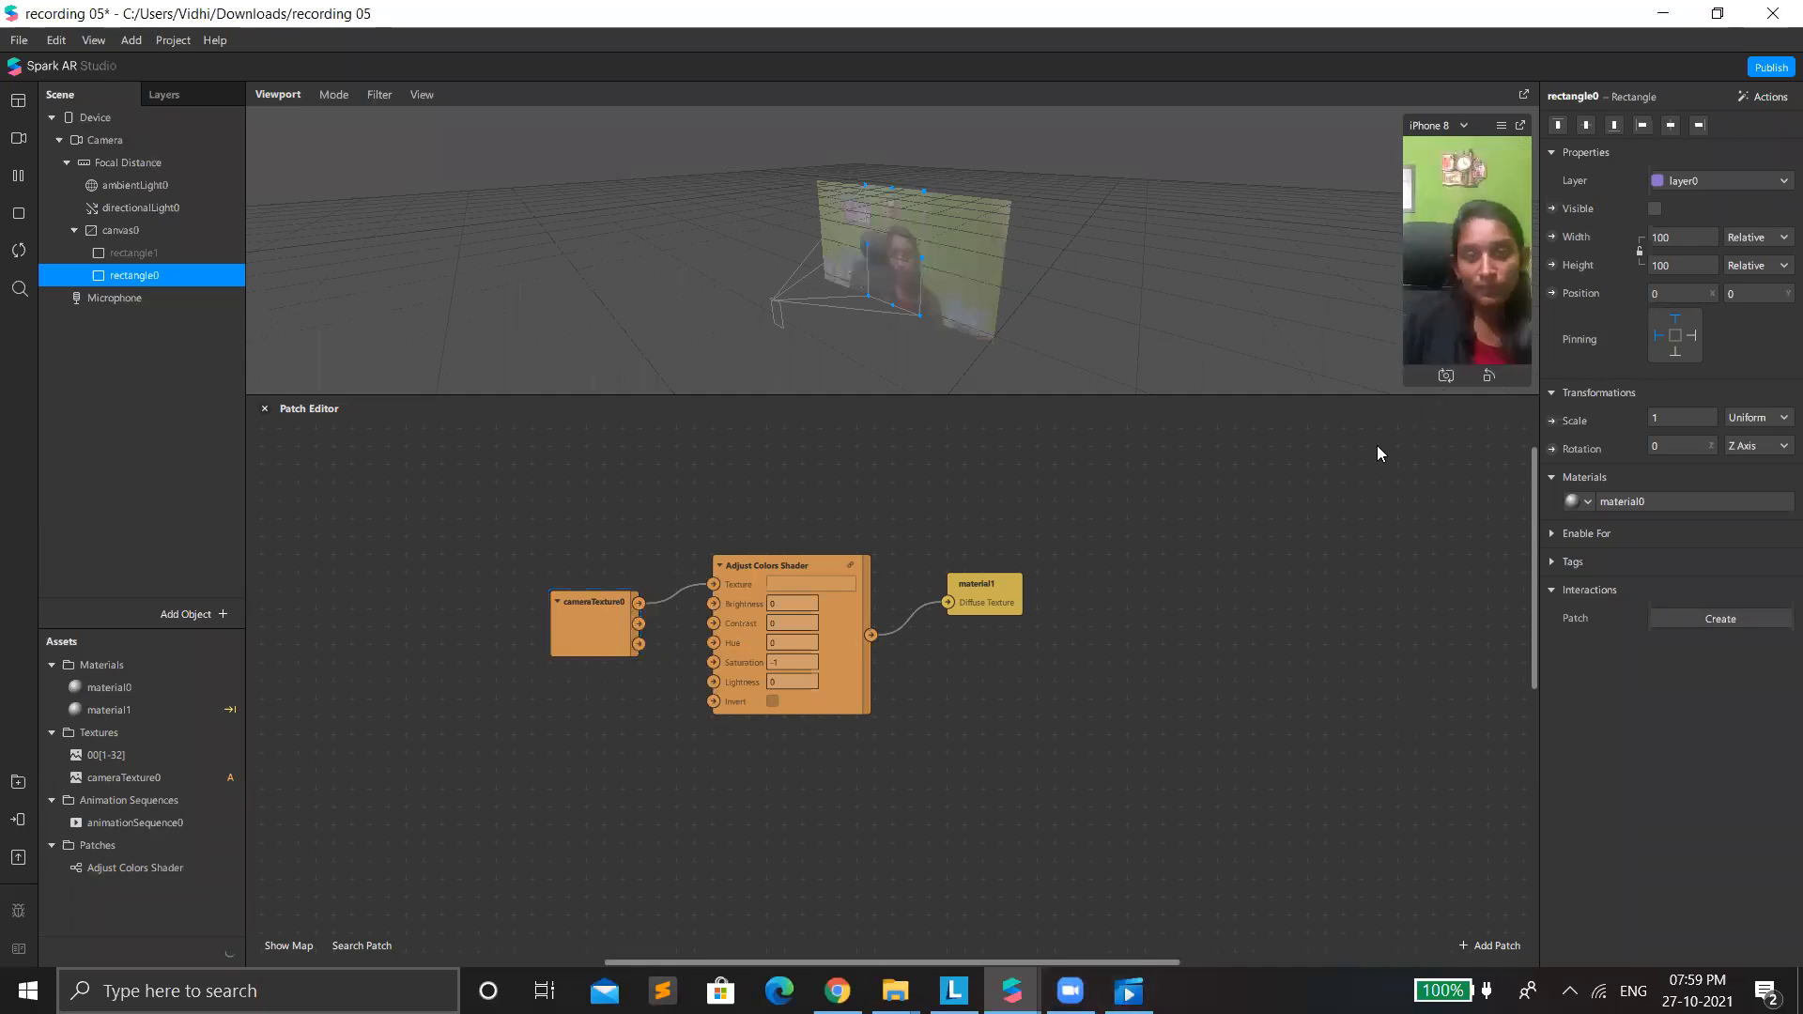
drag(1406, 395, 1376, 674)
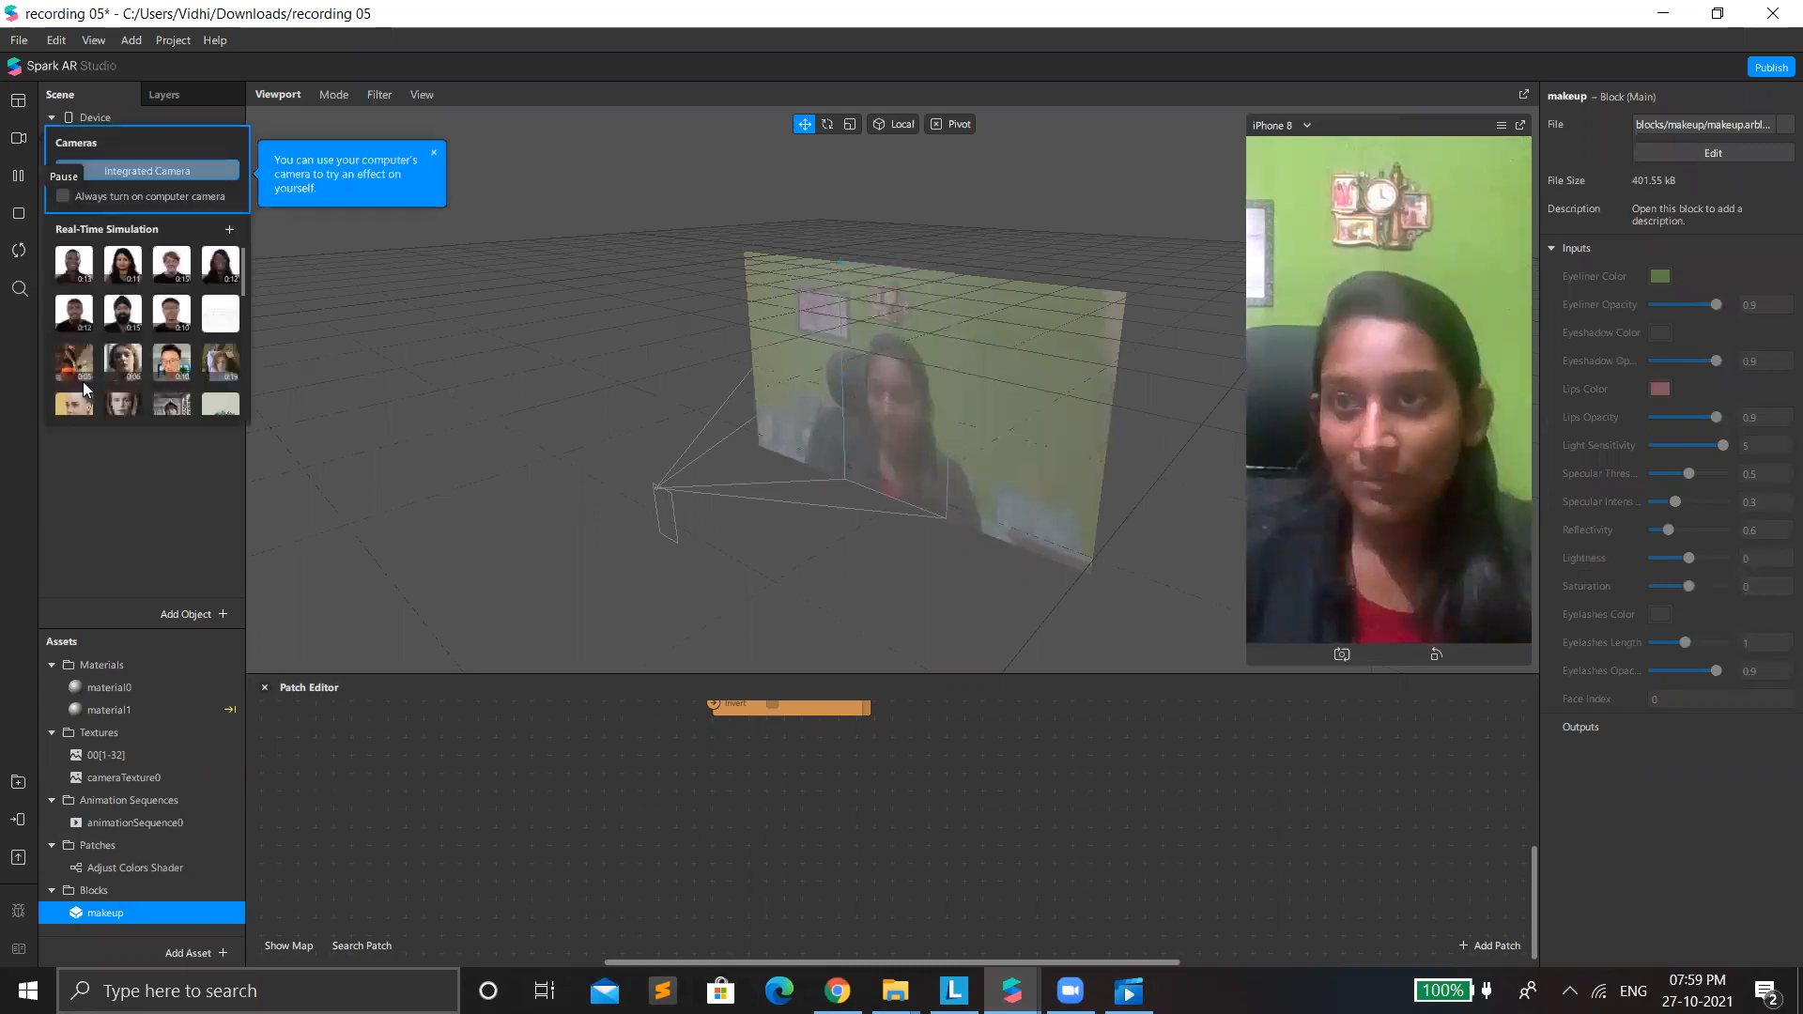
scroll(93, 371, down, 3)
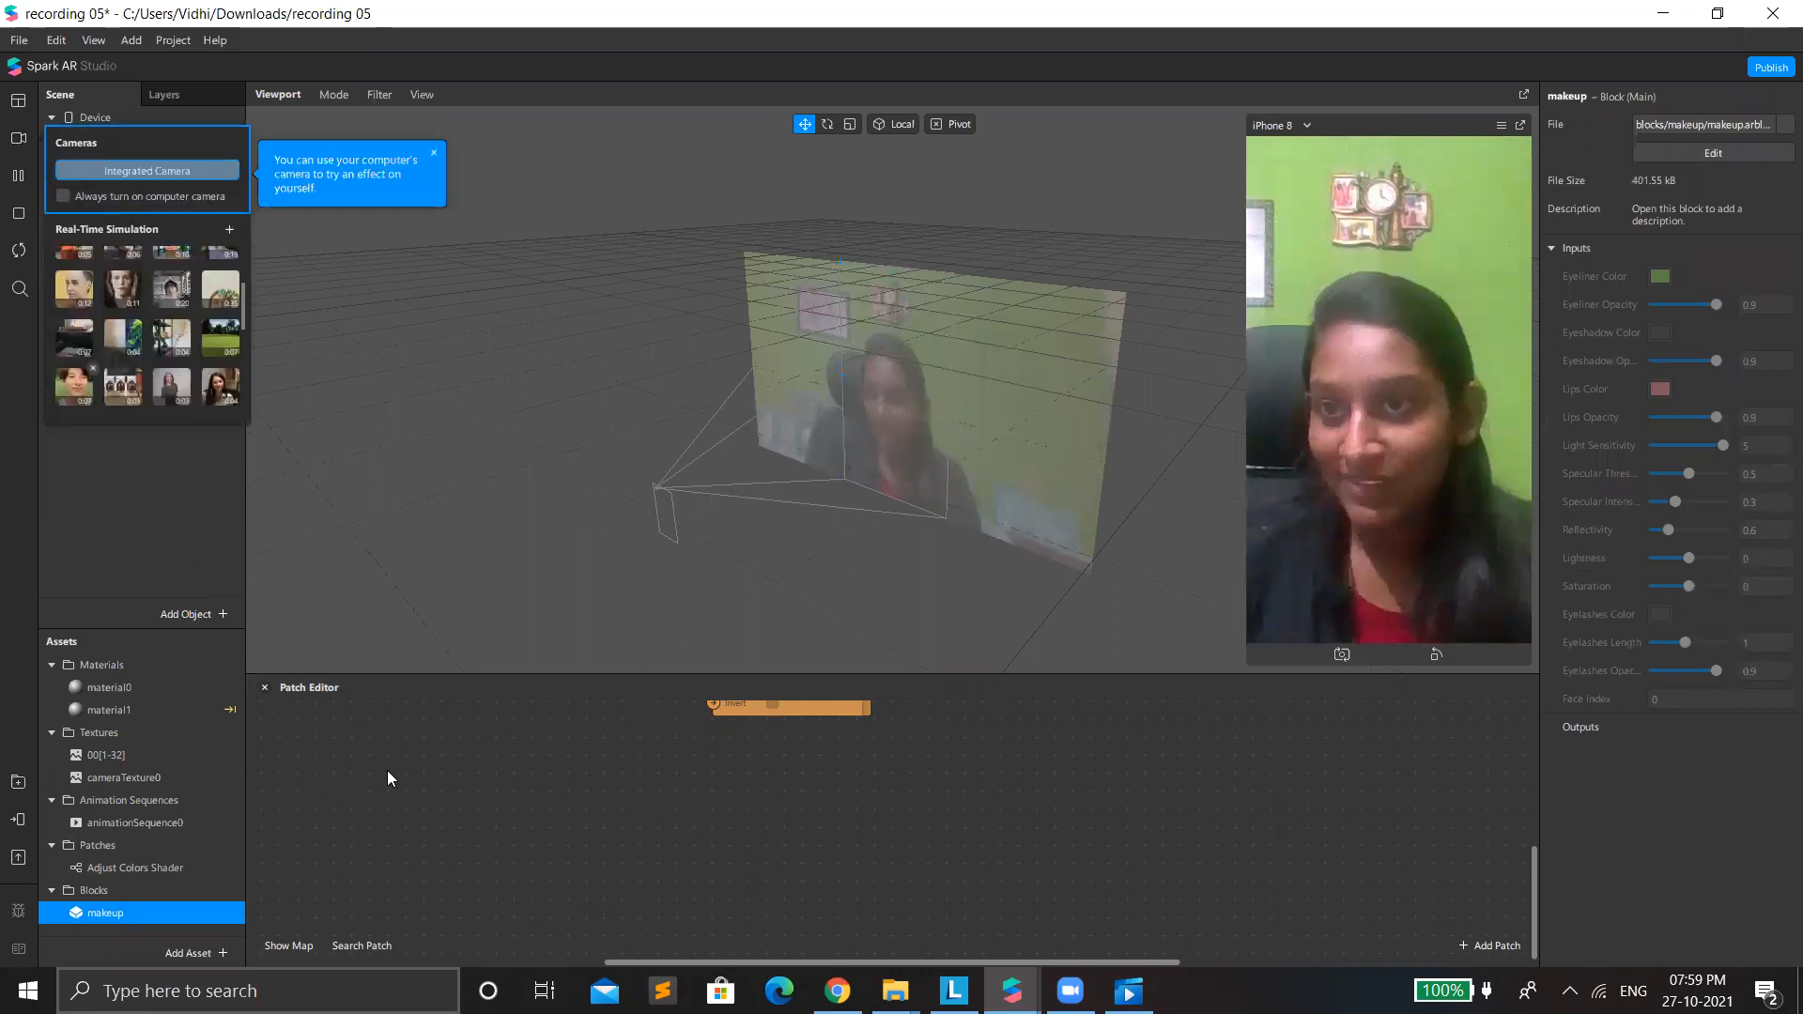
click(73, 248)
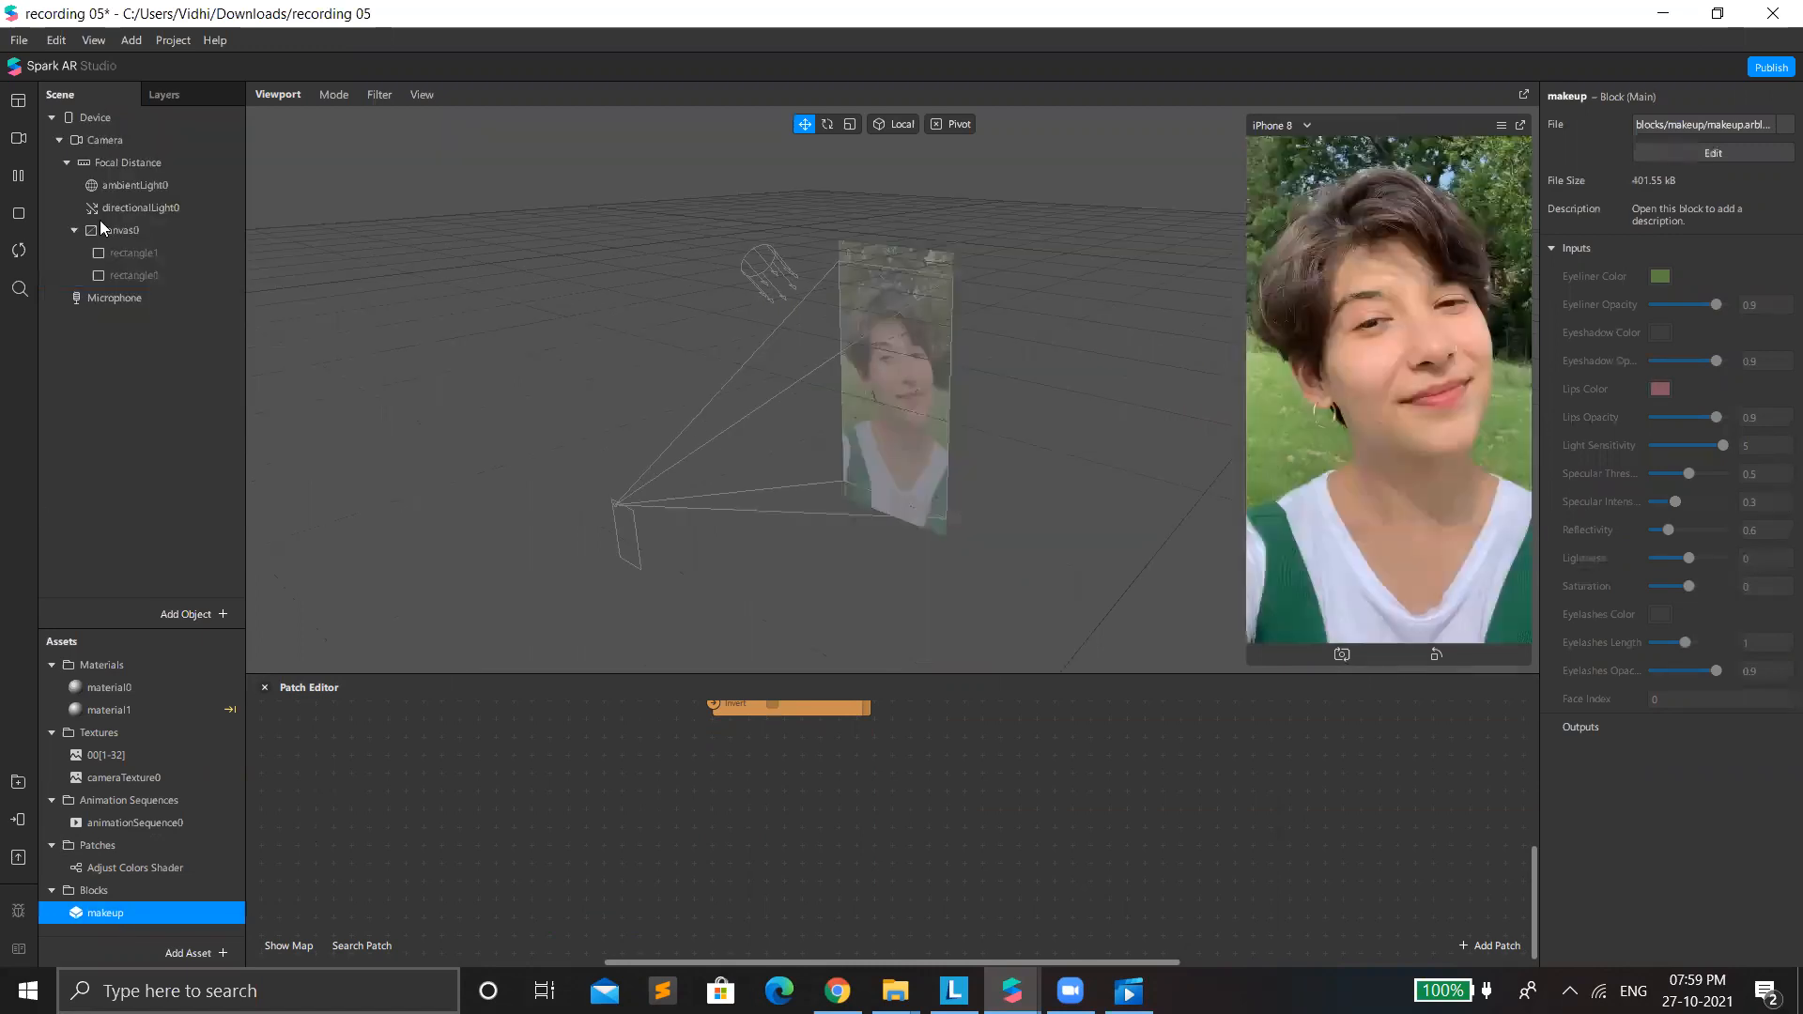
Add a Face Tracker object to the scene.
drag(192, 906, 30, 310)
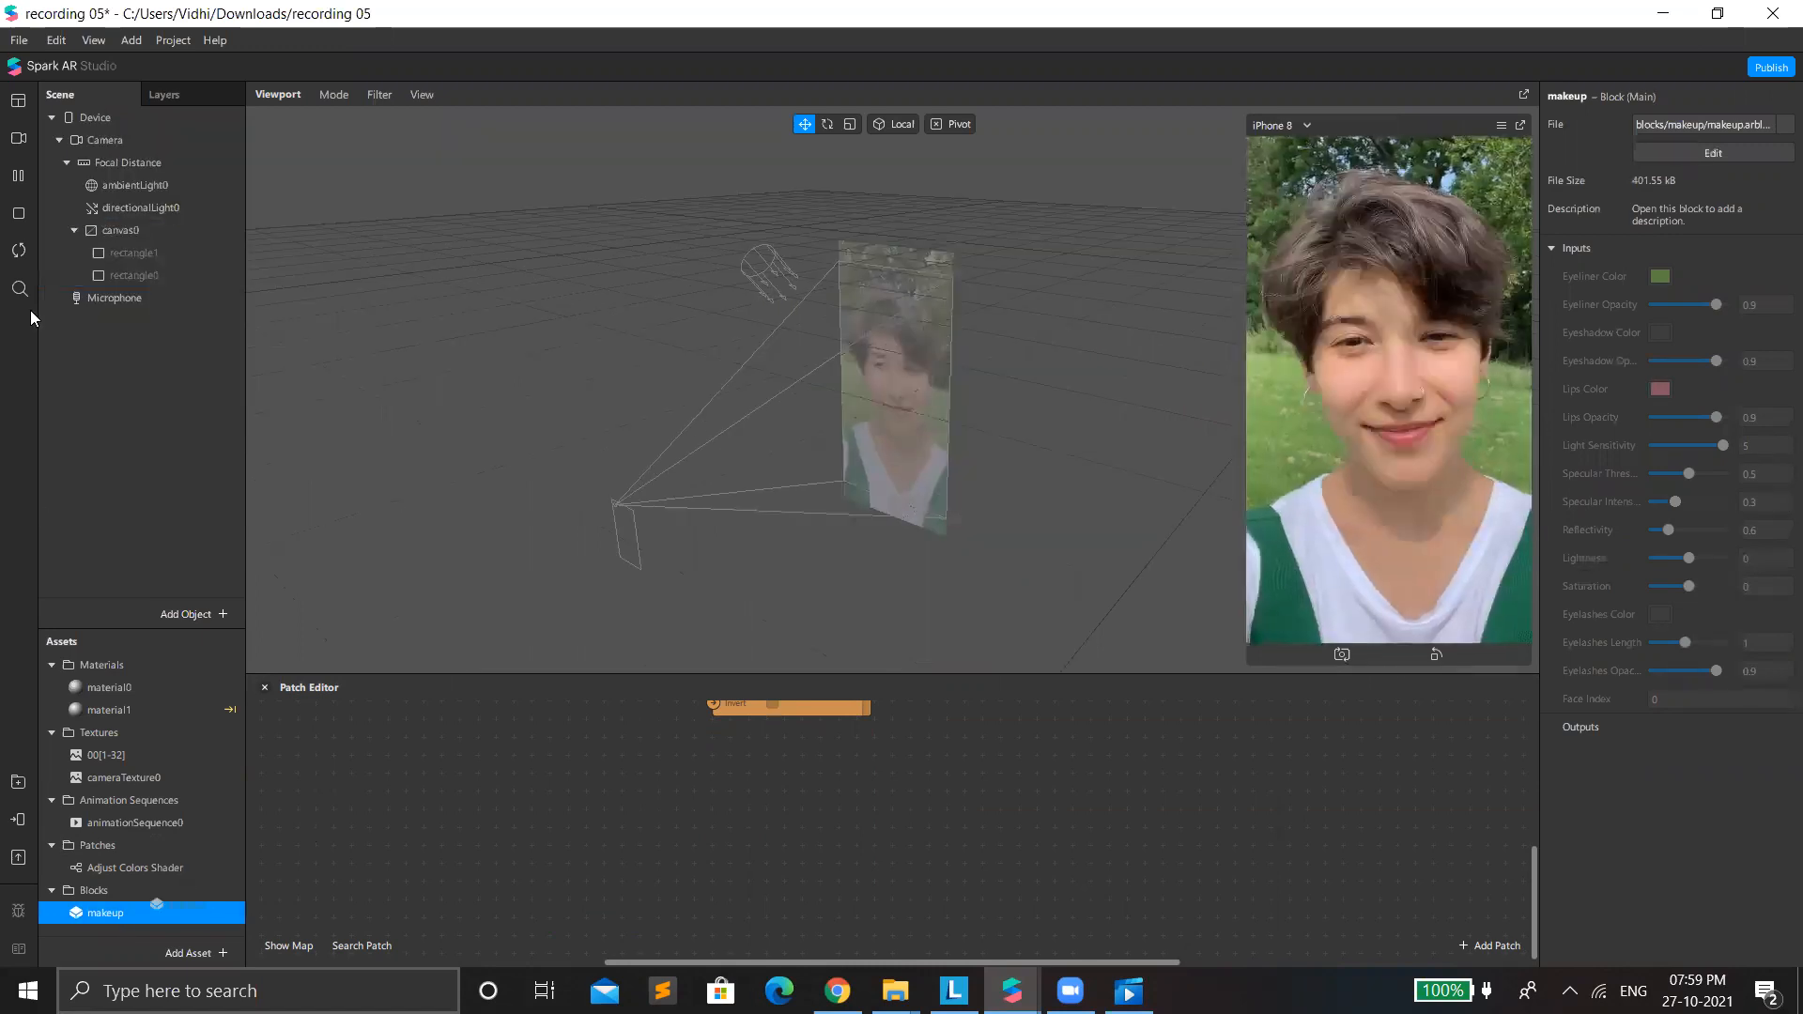
right_click(175, 479)
mouse_move(267, 490)
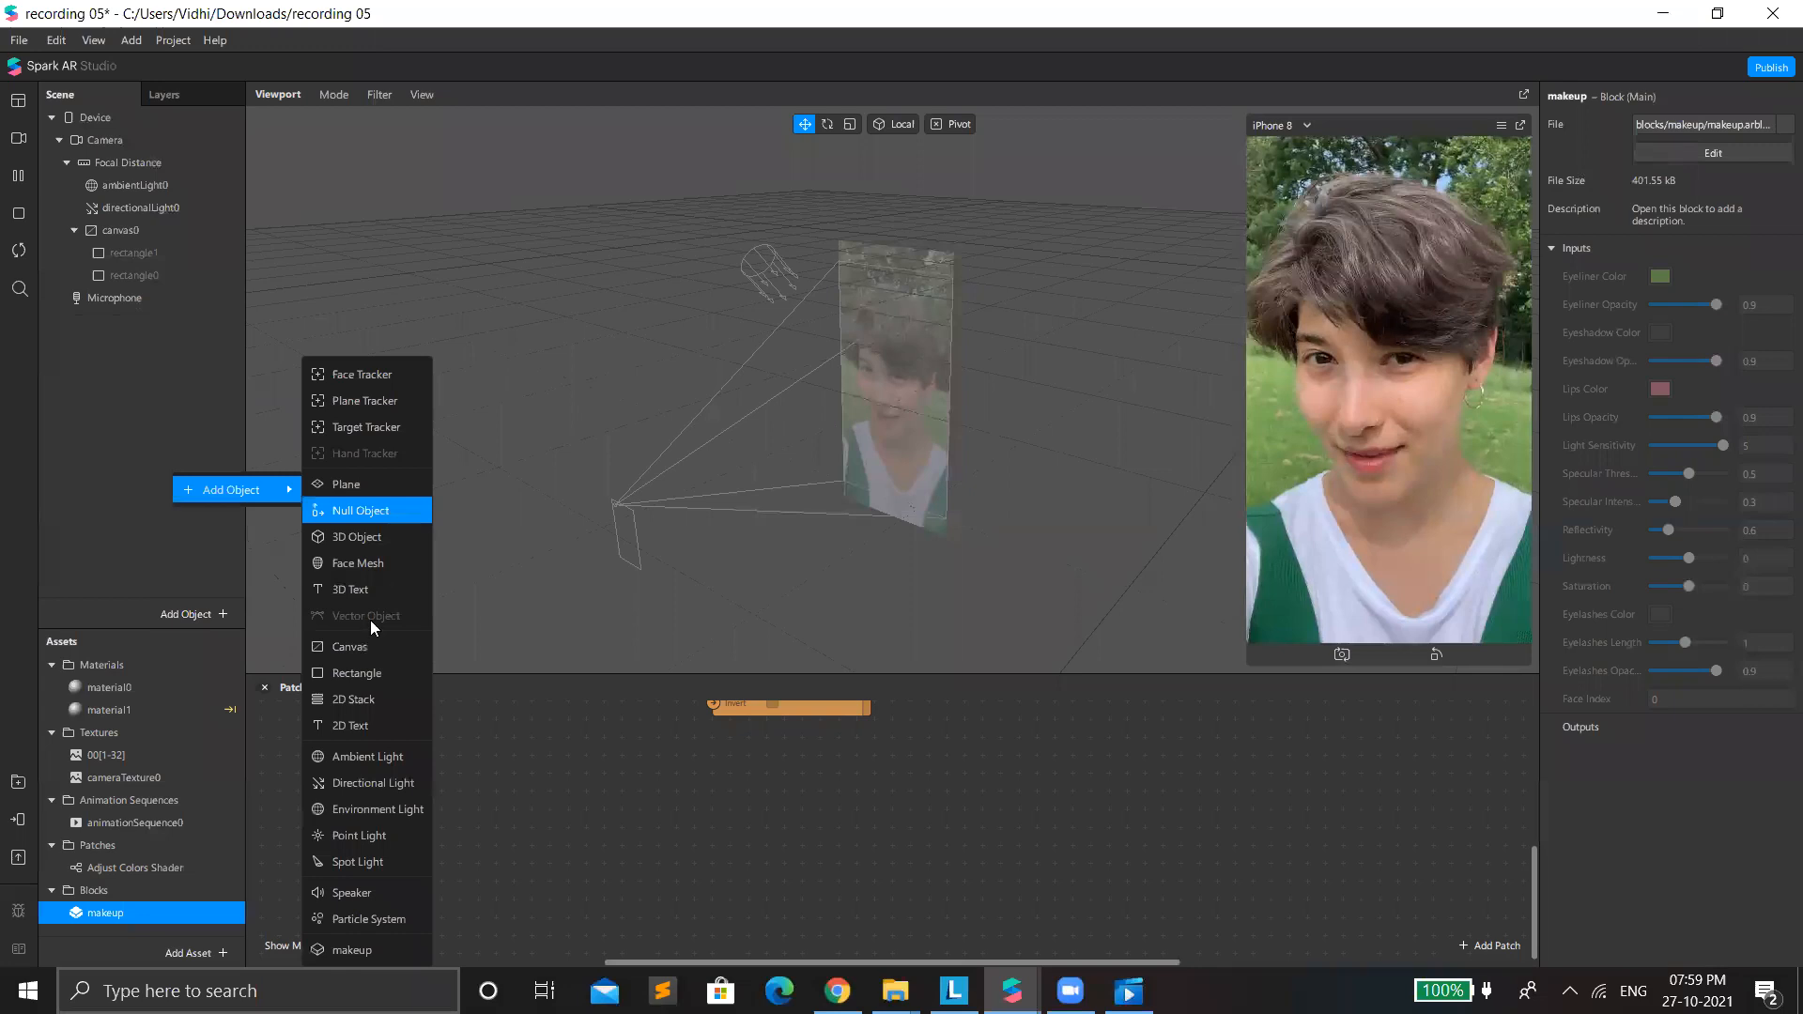
click(302, 373)
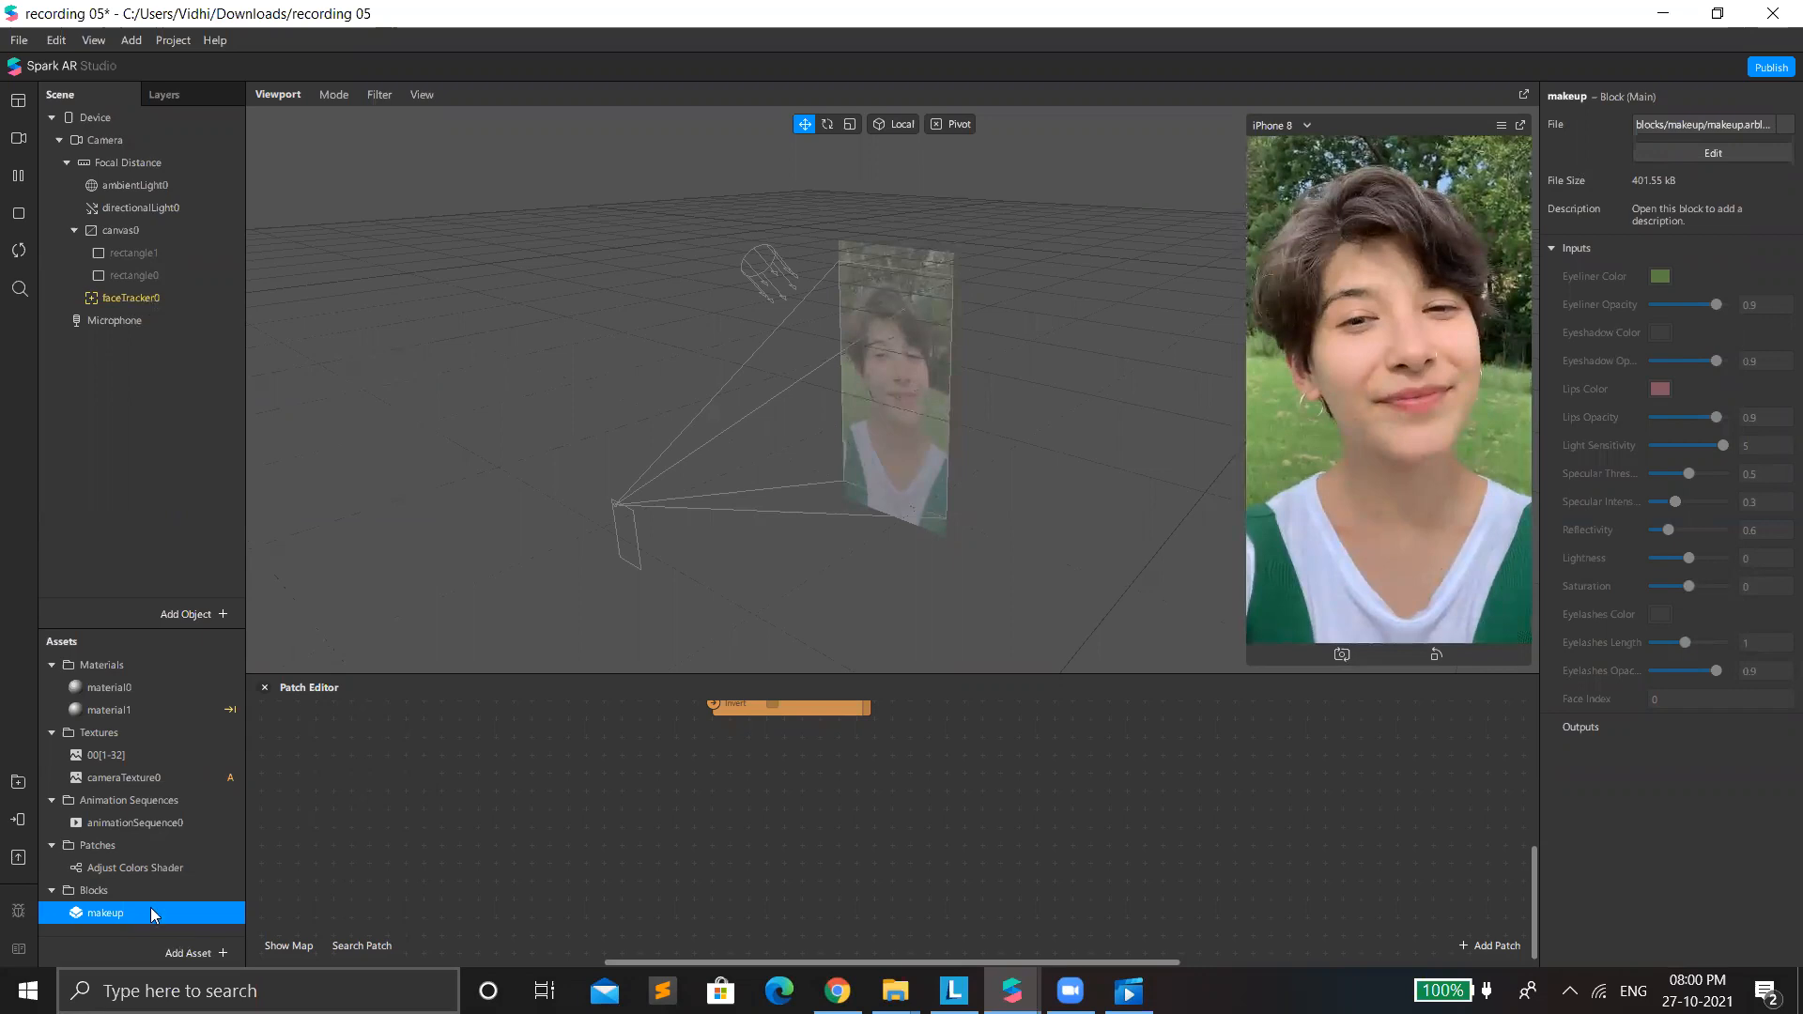
Nest the makeup block from the assets under faceTracker0 and select the new instance to show its inputs.
click(144, 296)
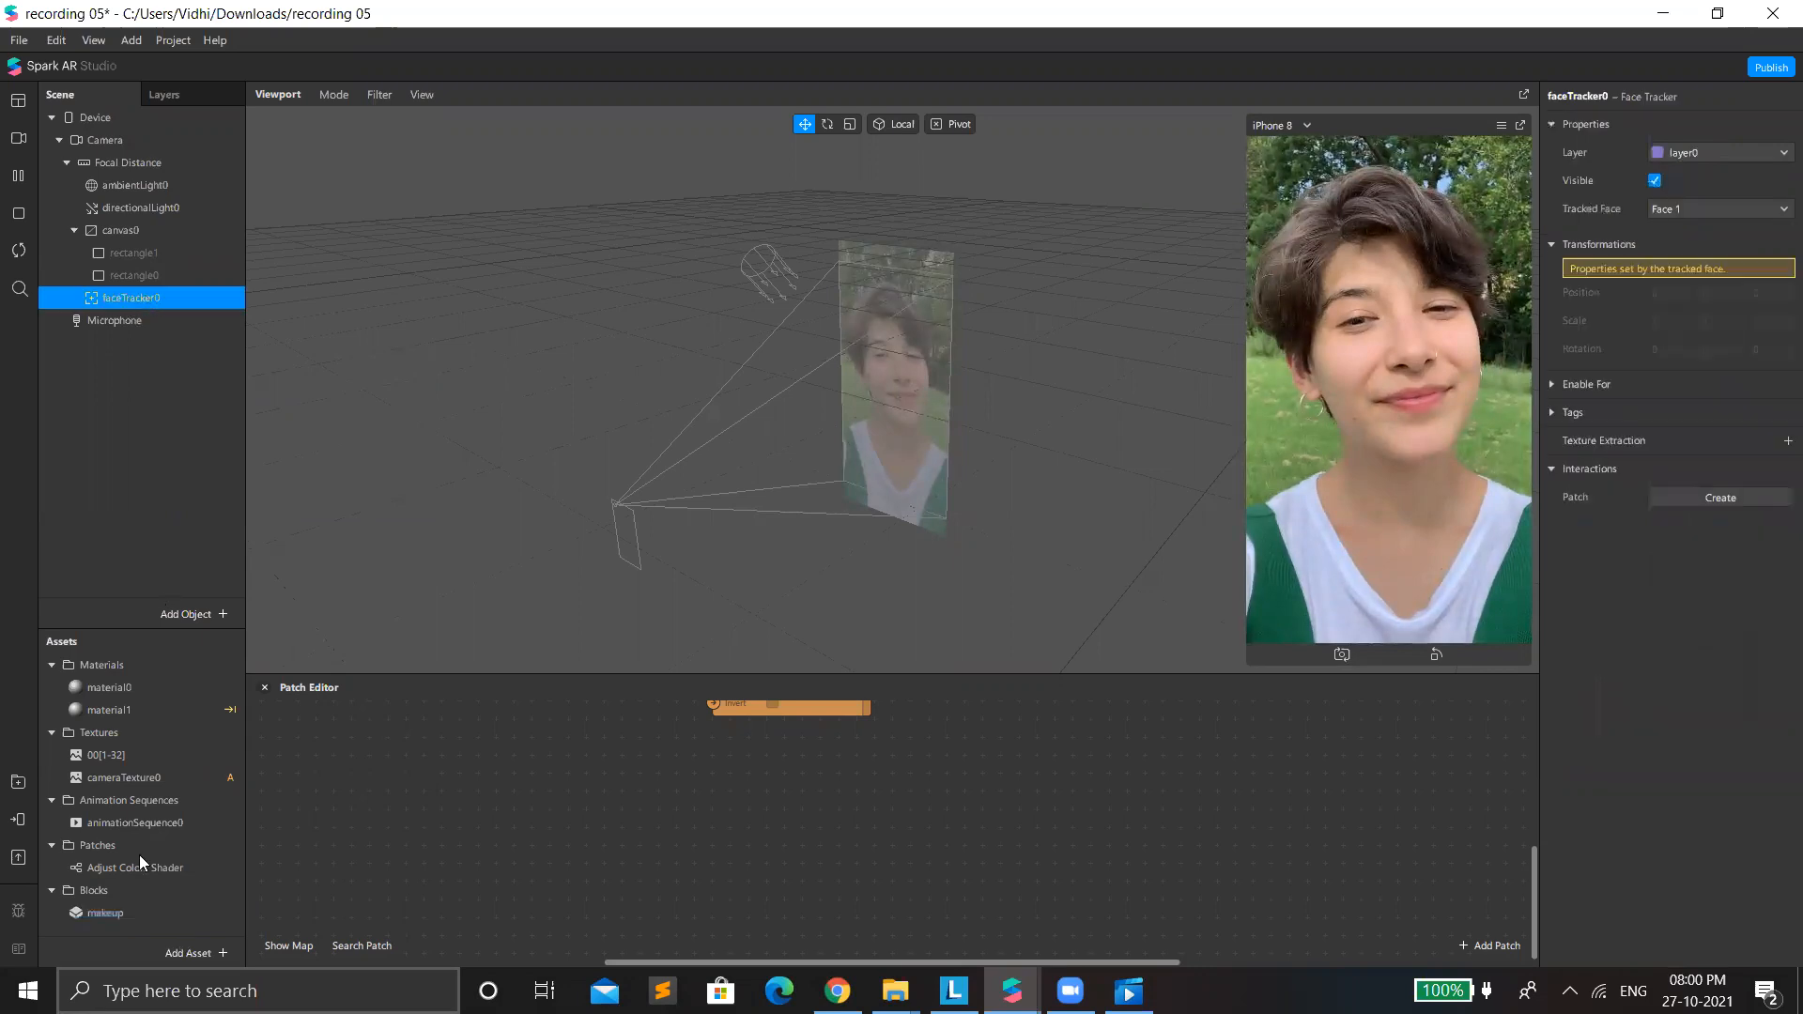
click(156, 907)
mouse_move(180, 287)
mouse_down()
mouse_move(301, 273)
mouse_move(242, 314)
mouse_move(207, 300)
mouse_up()
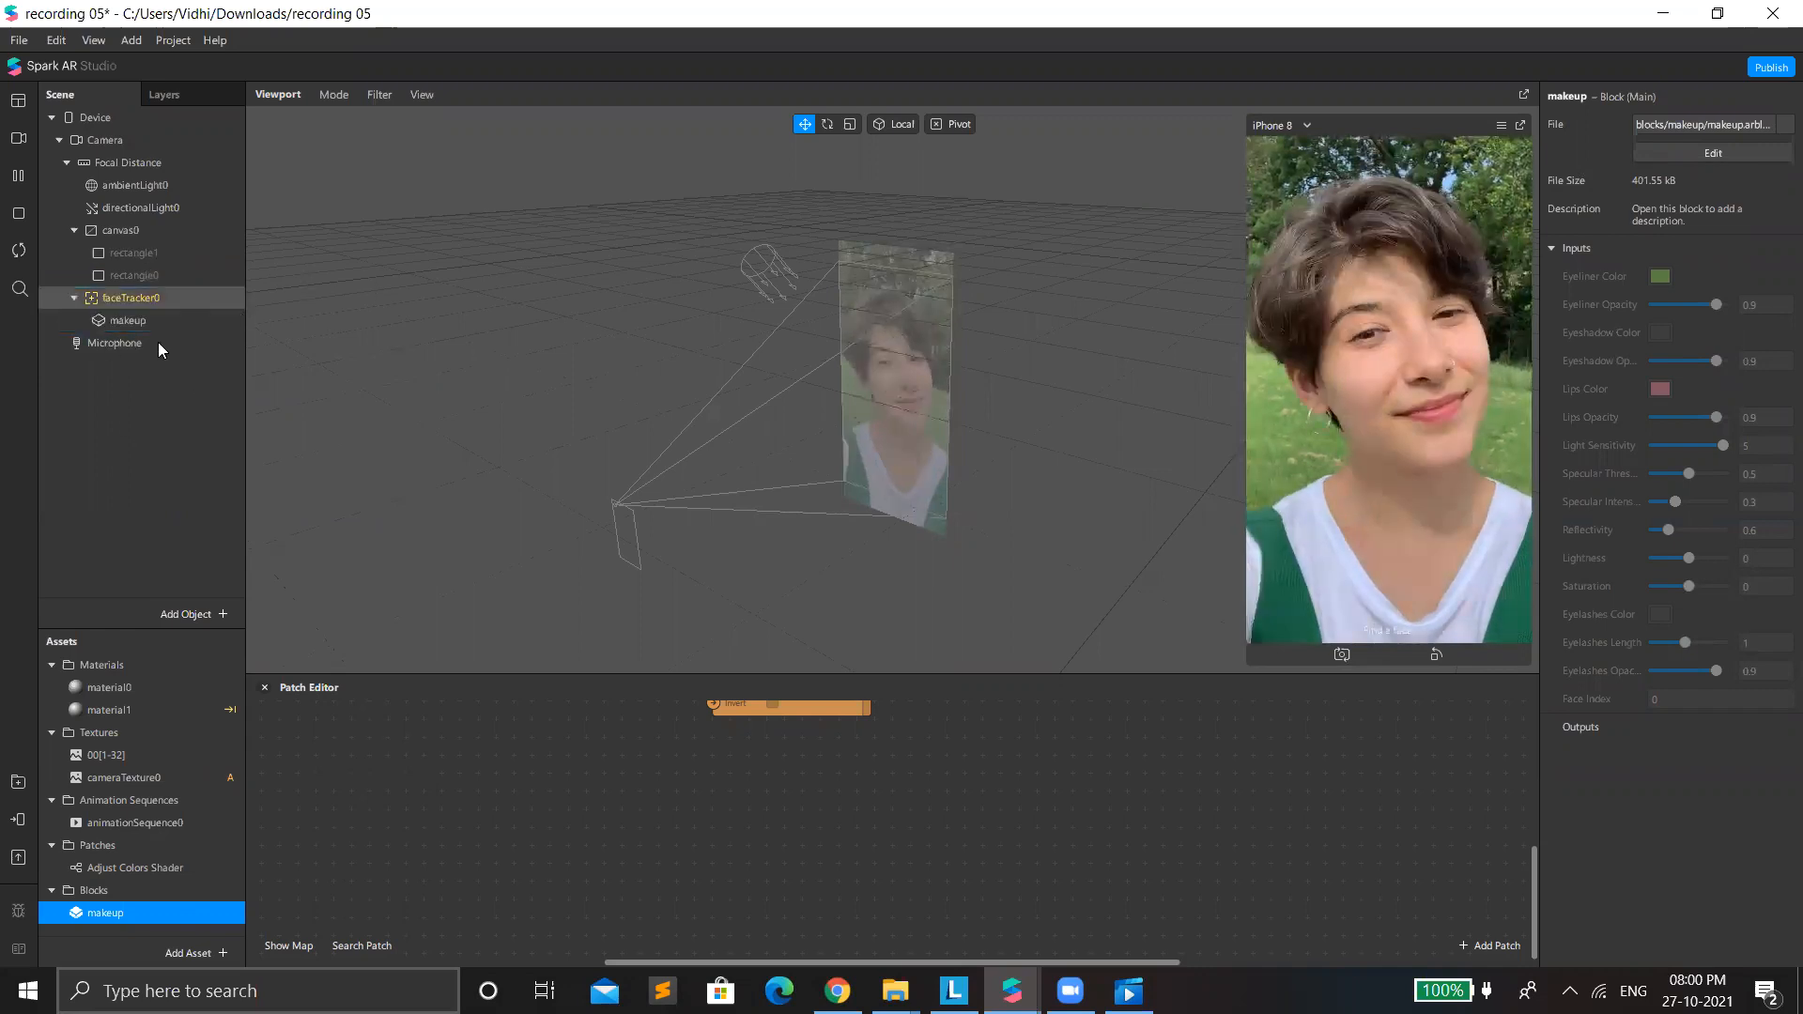
click(222, 320)
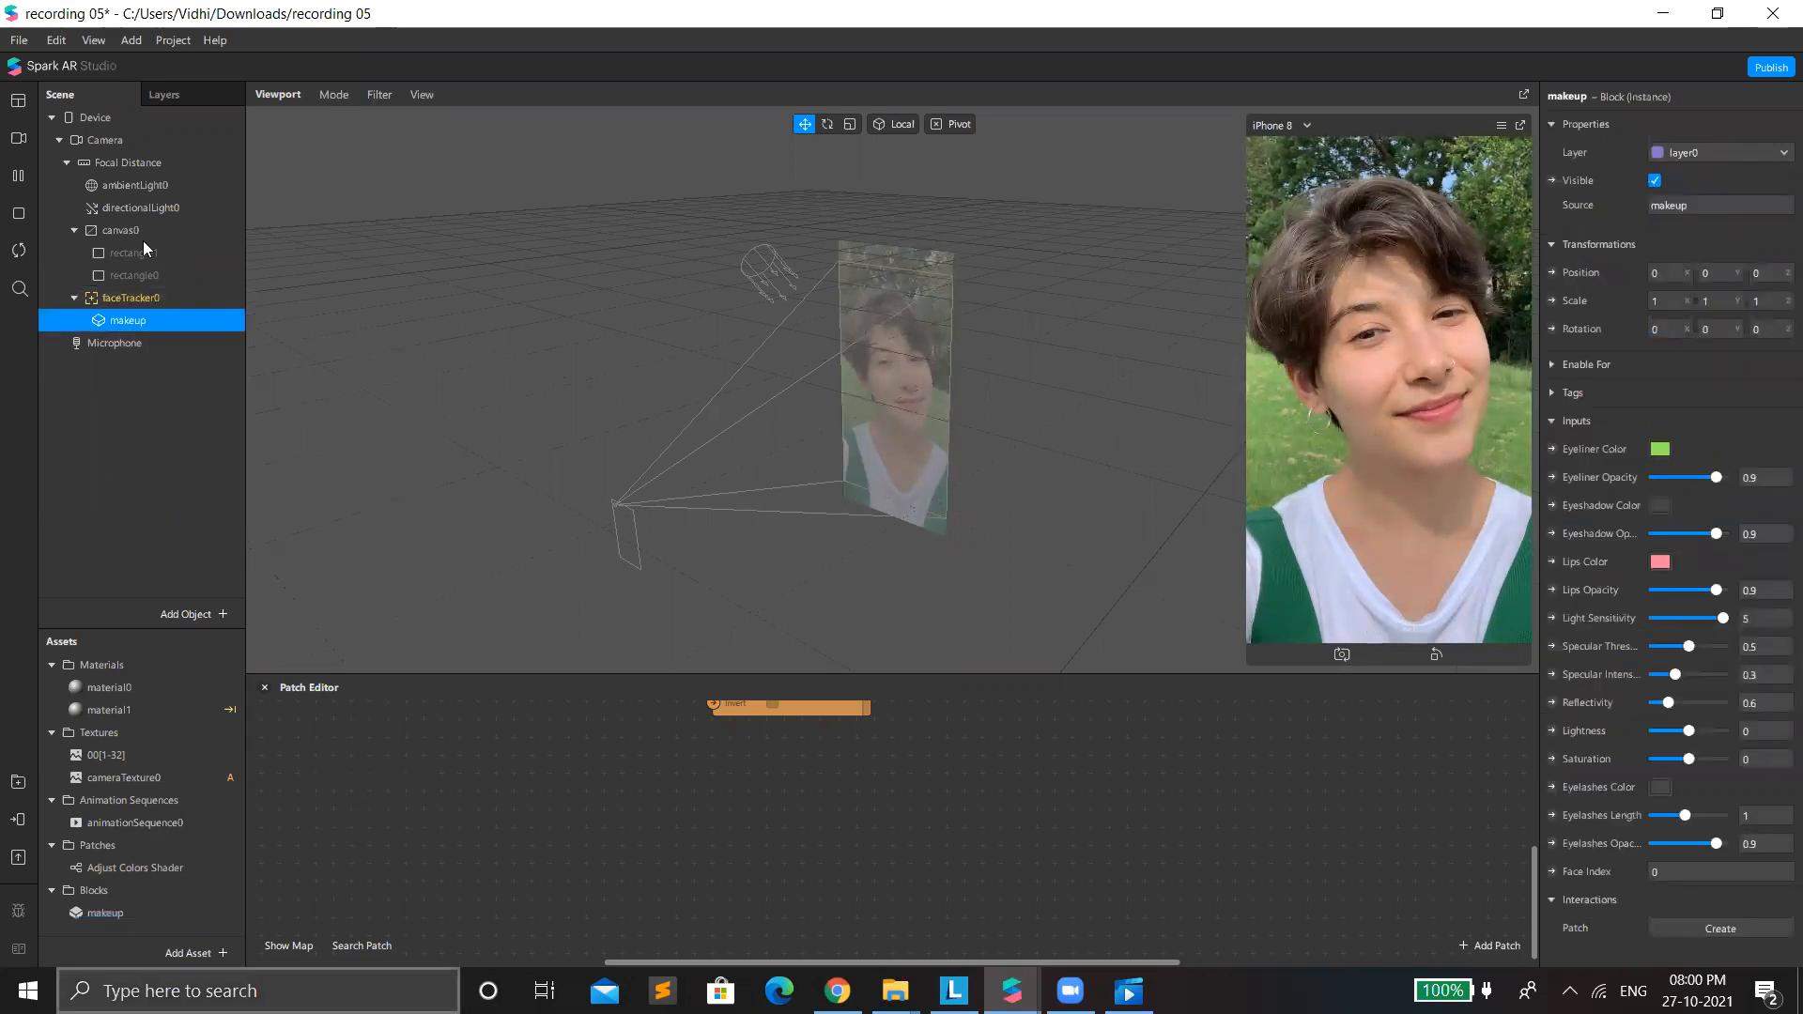
click(231, 316)
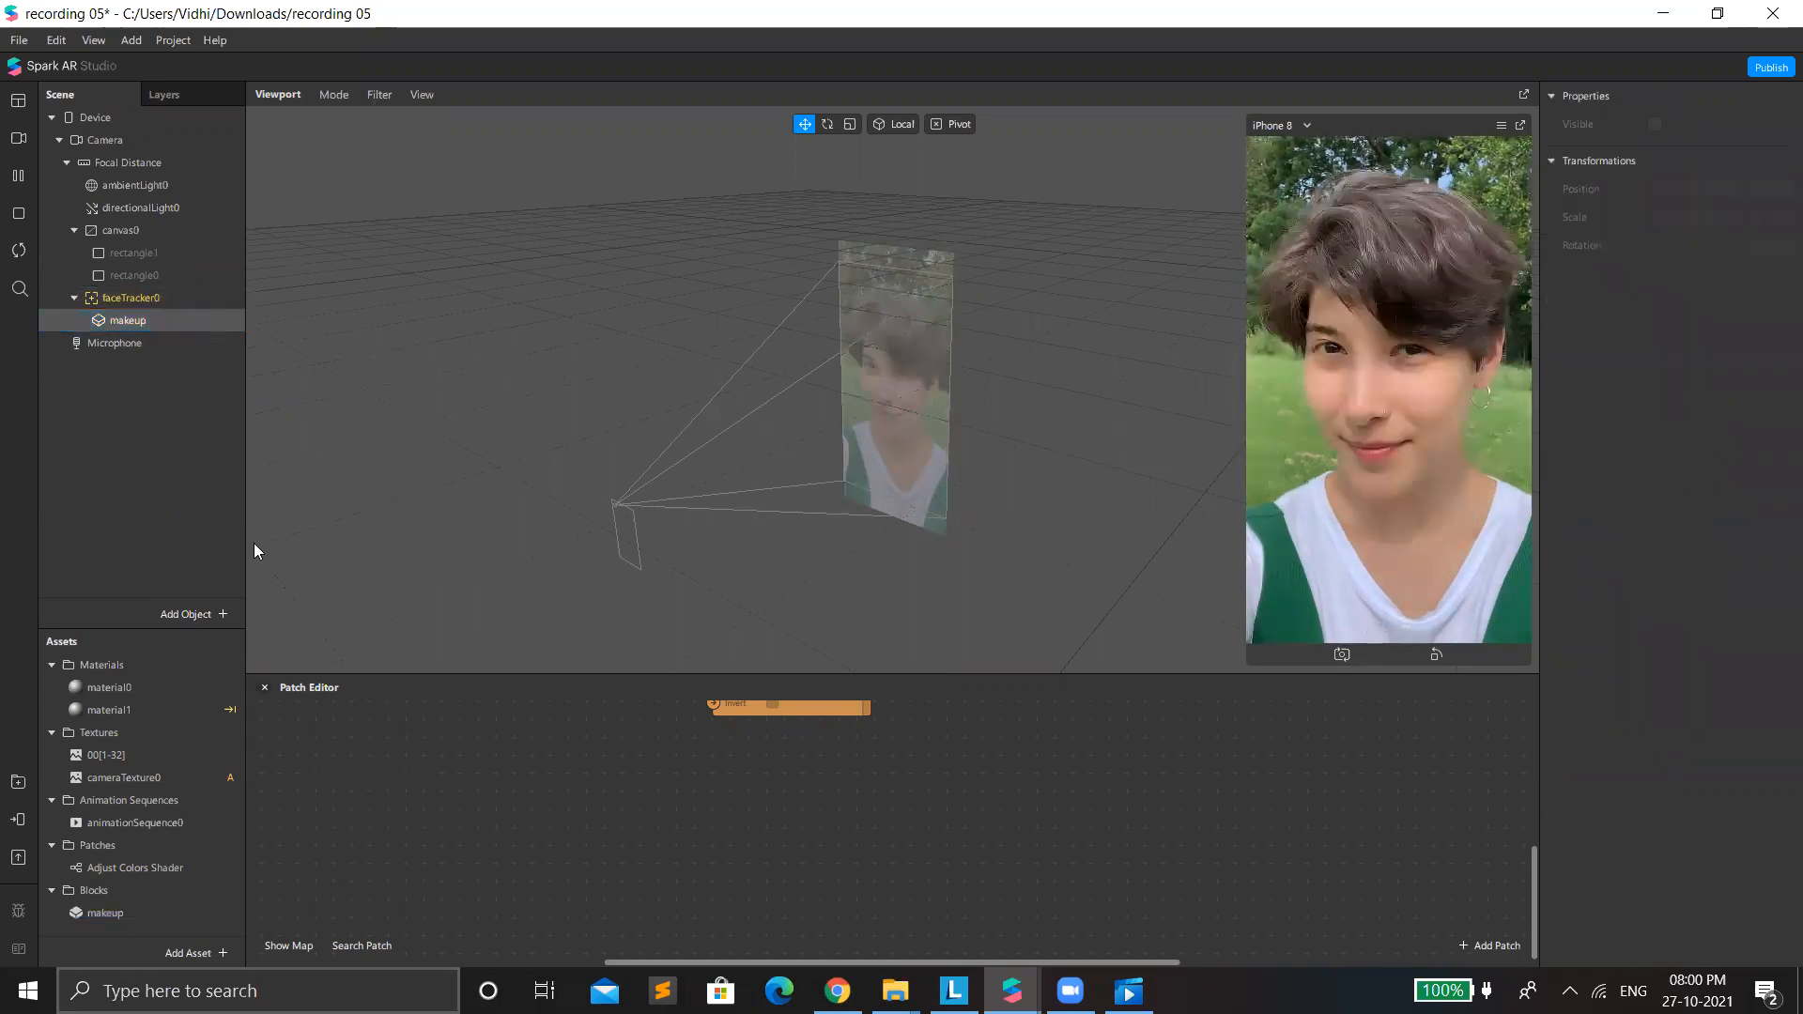
click(154, 325)
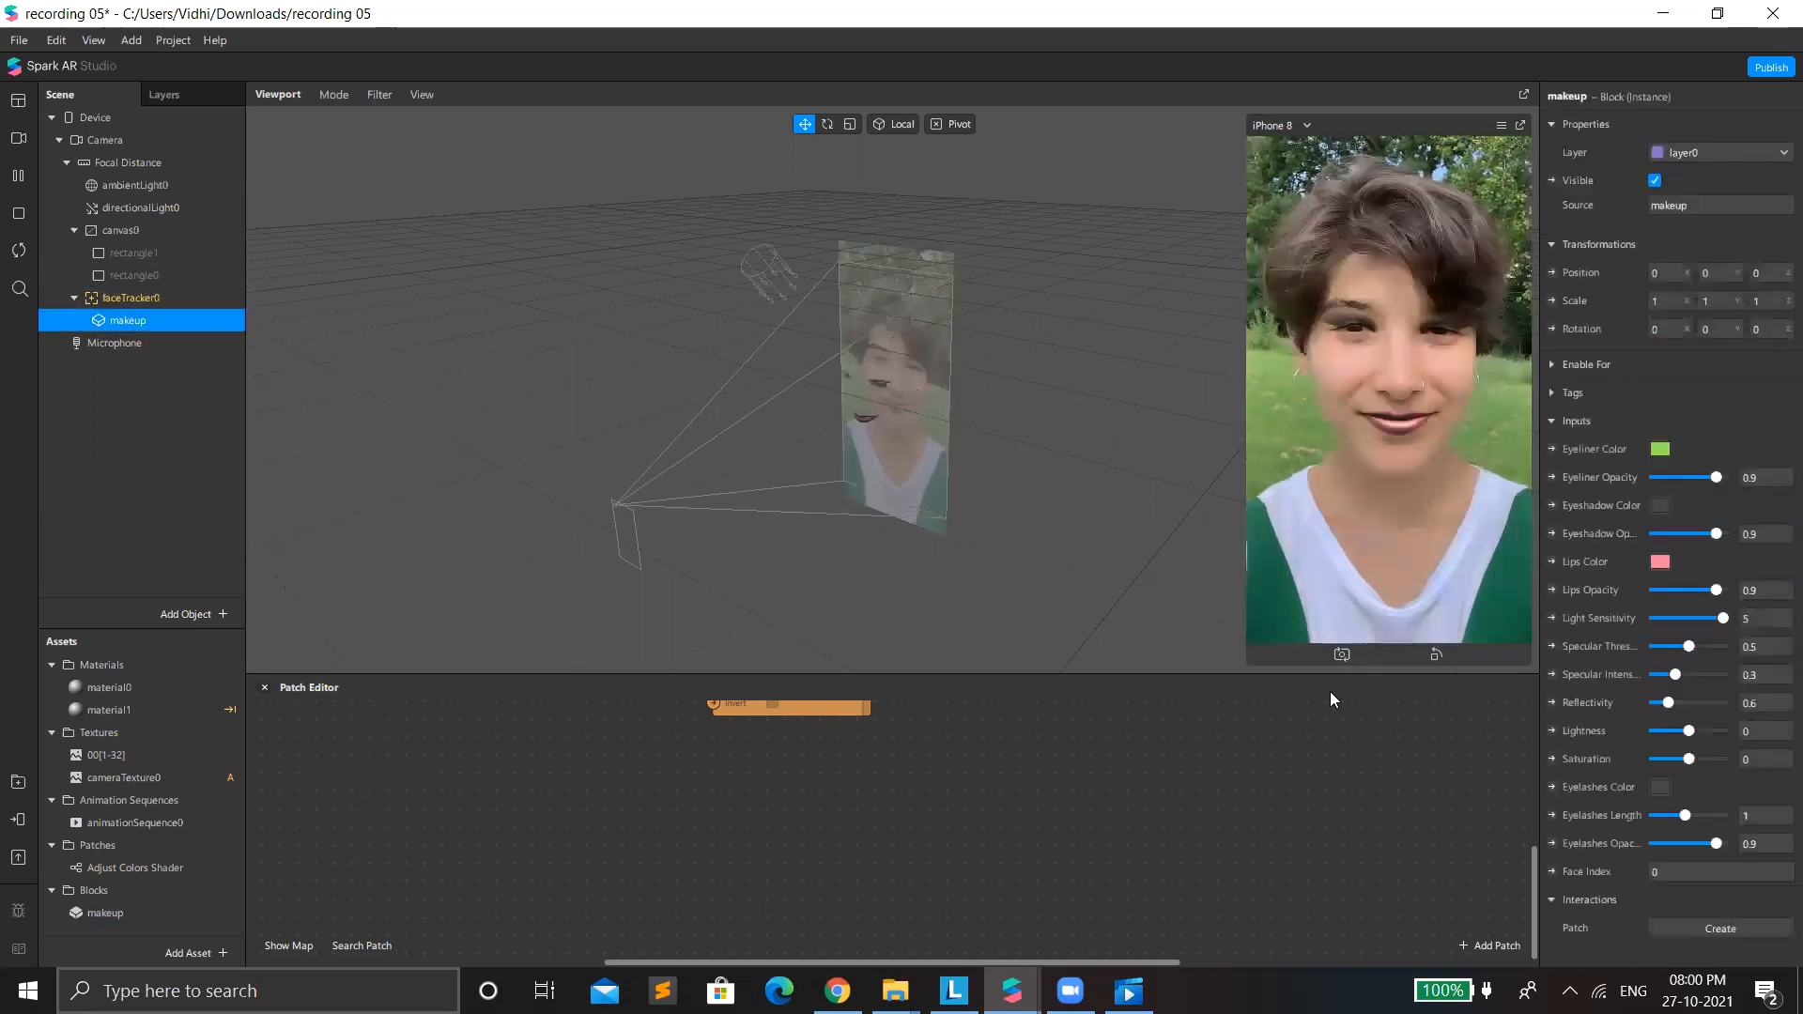
Enlarge the viewport, lower the makeup's lips opacity to 0 and choose the dark red #aa0000 as lips color.
click(1233, 678)
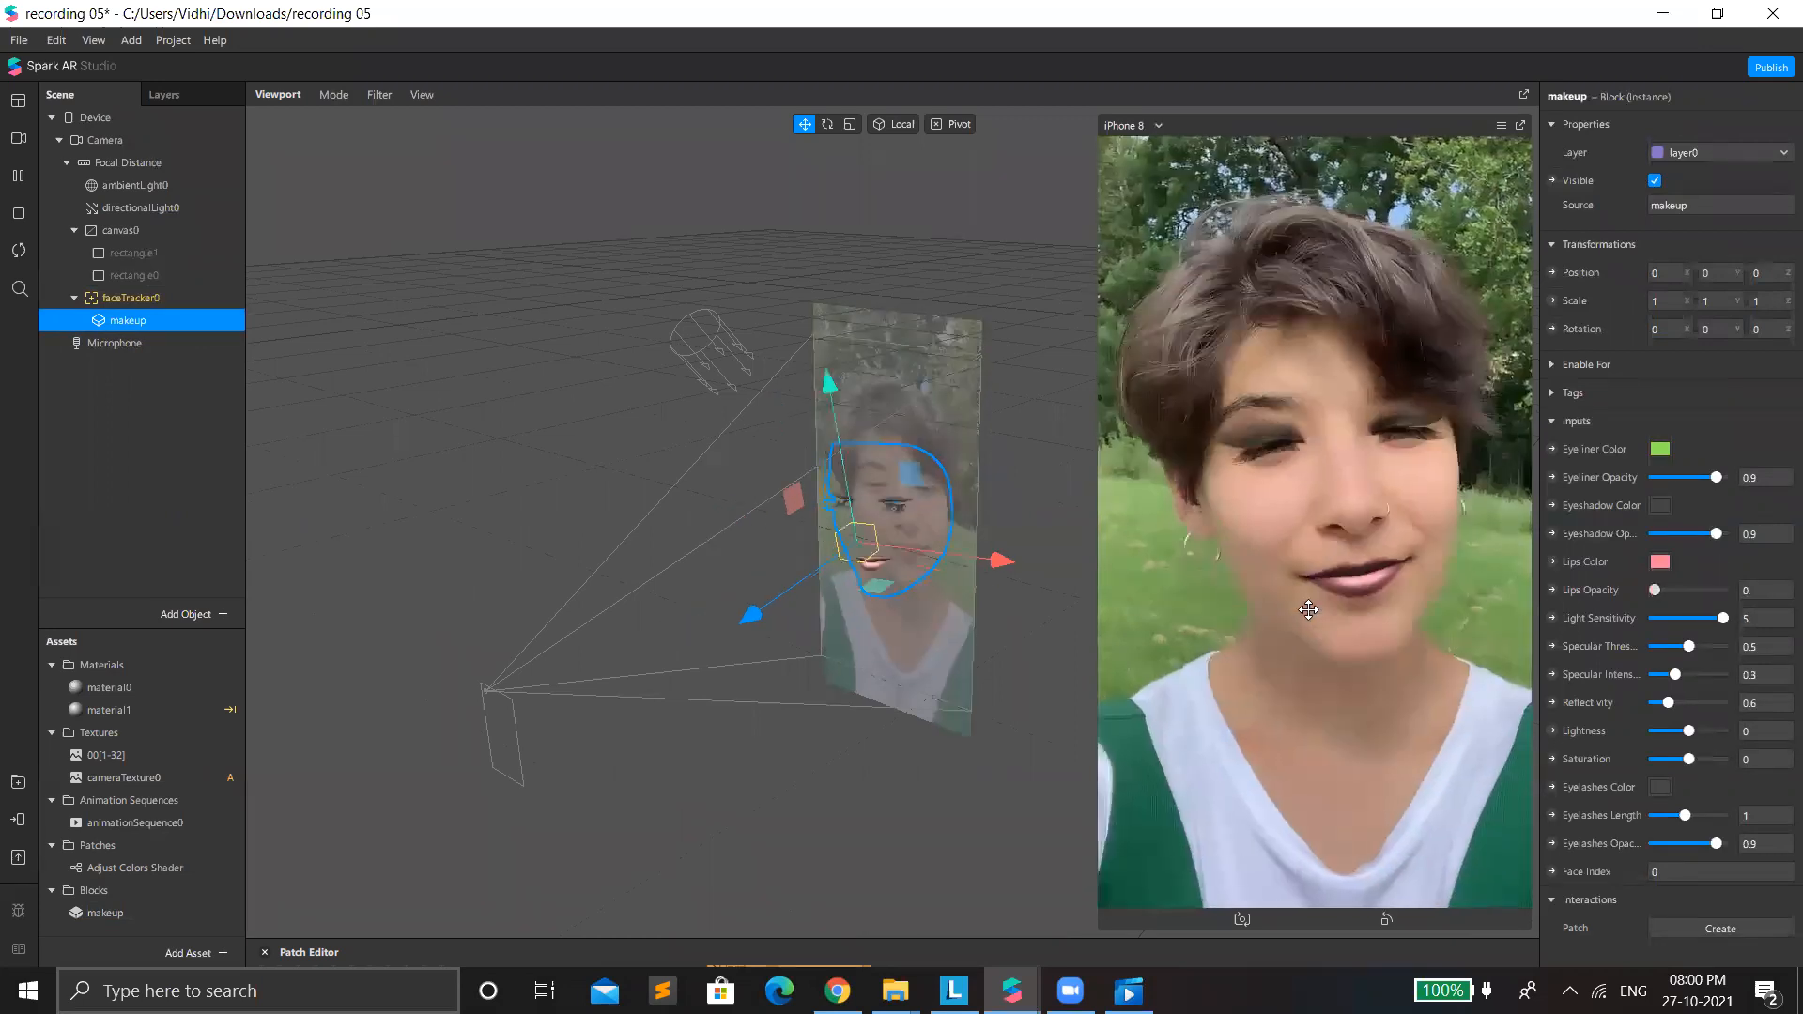
drag(1717, 590, 1661, 618)
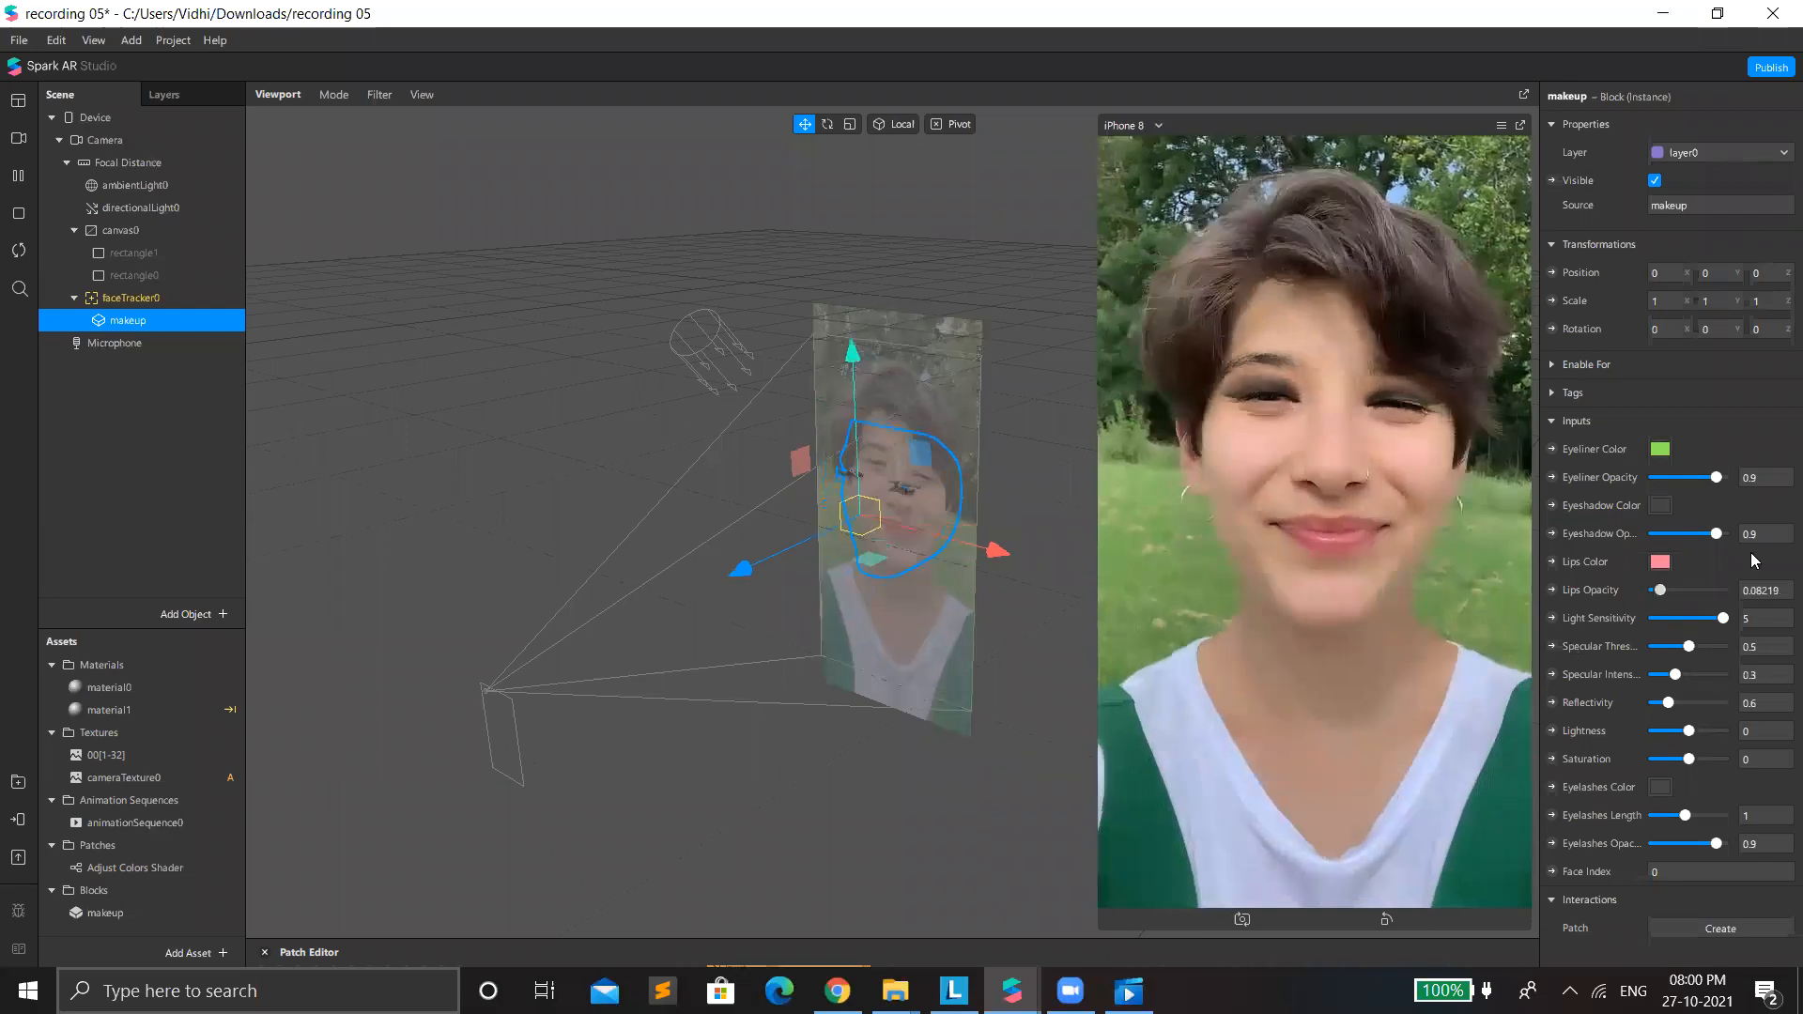
key(ctrl+z)
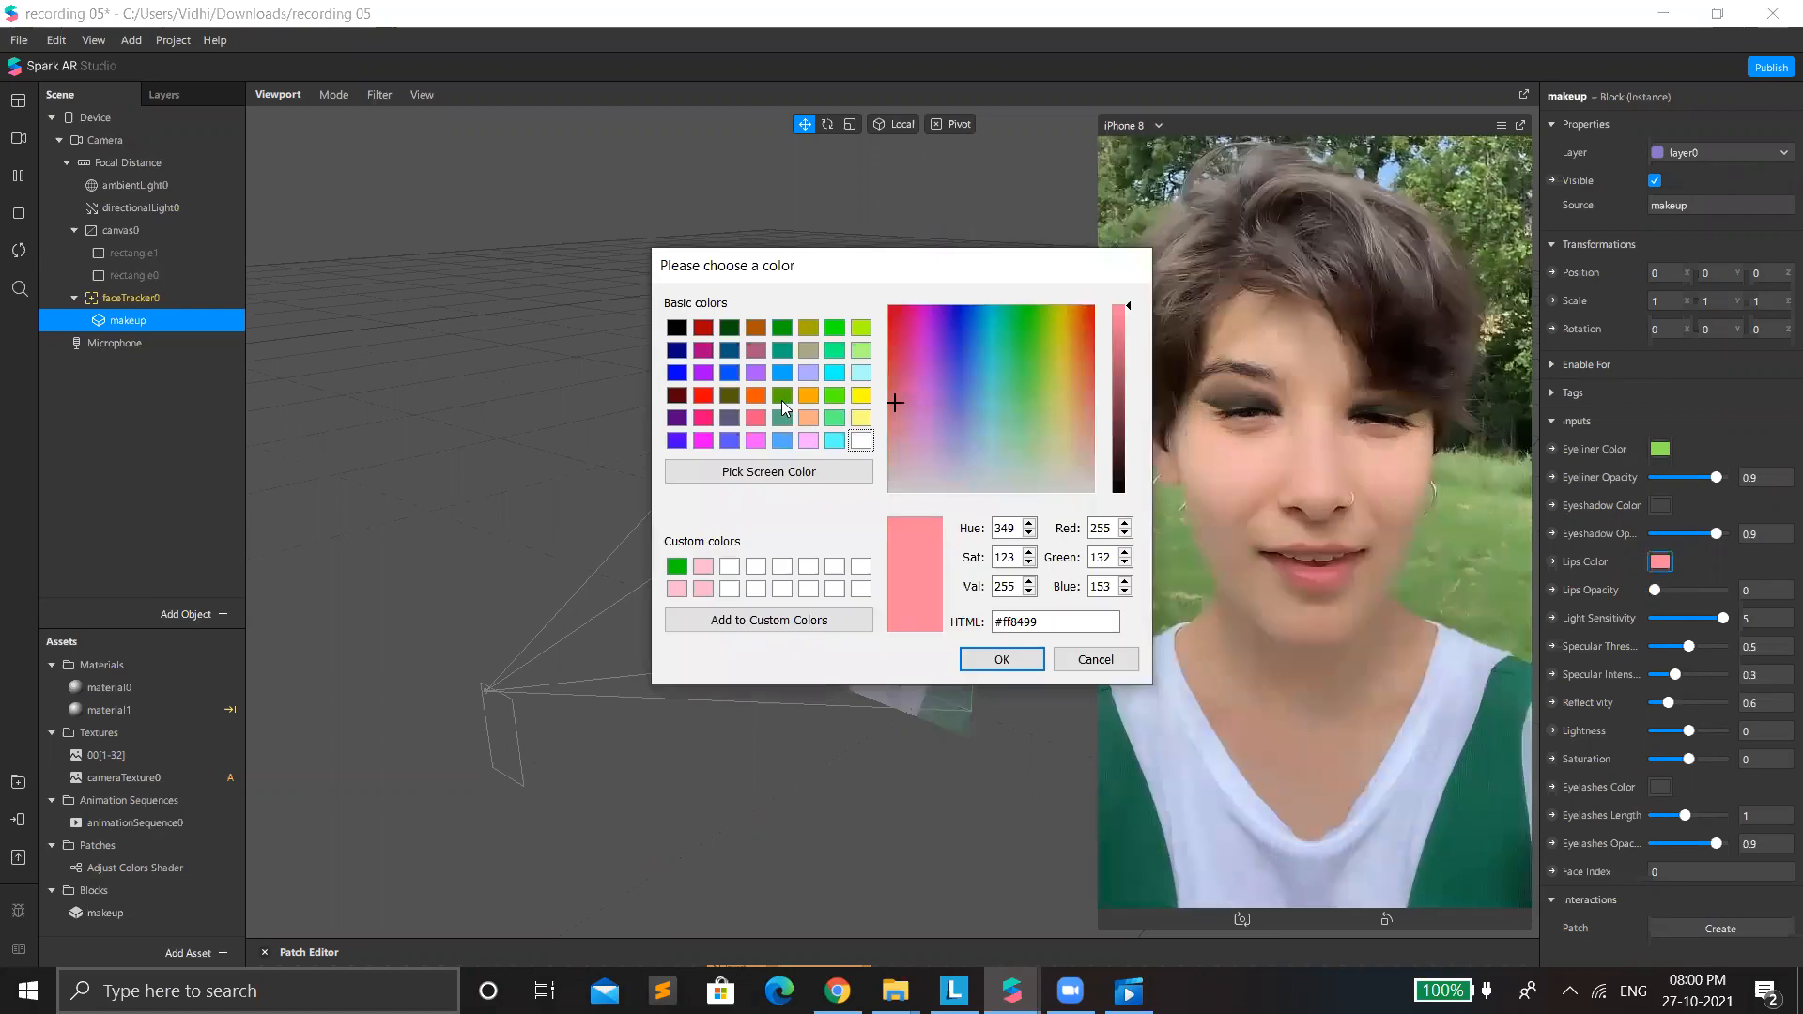
click(703, 327)
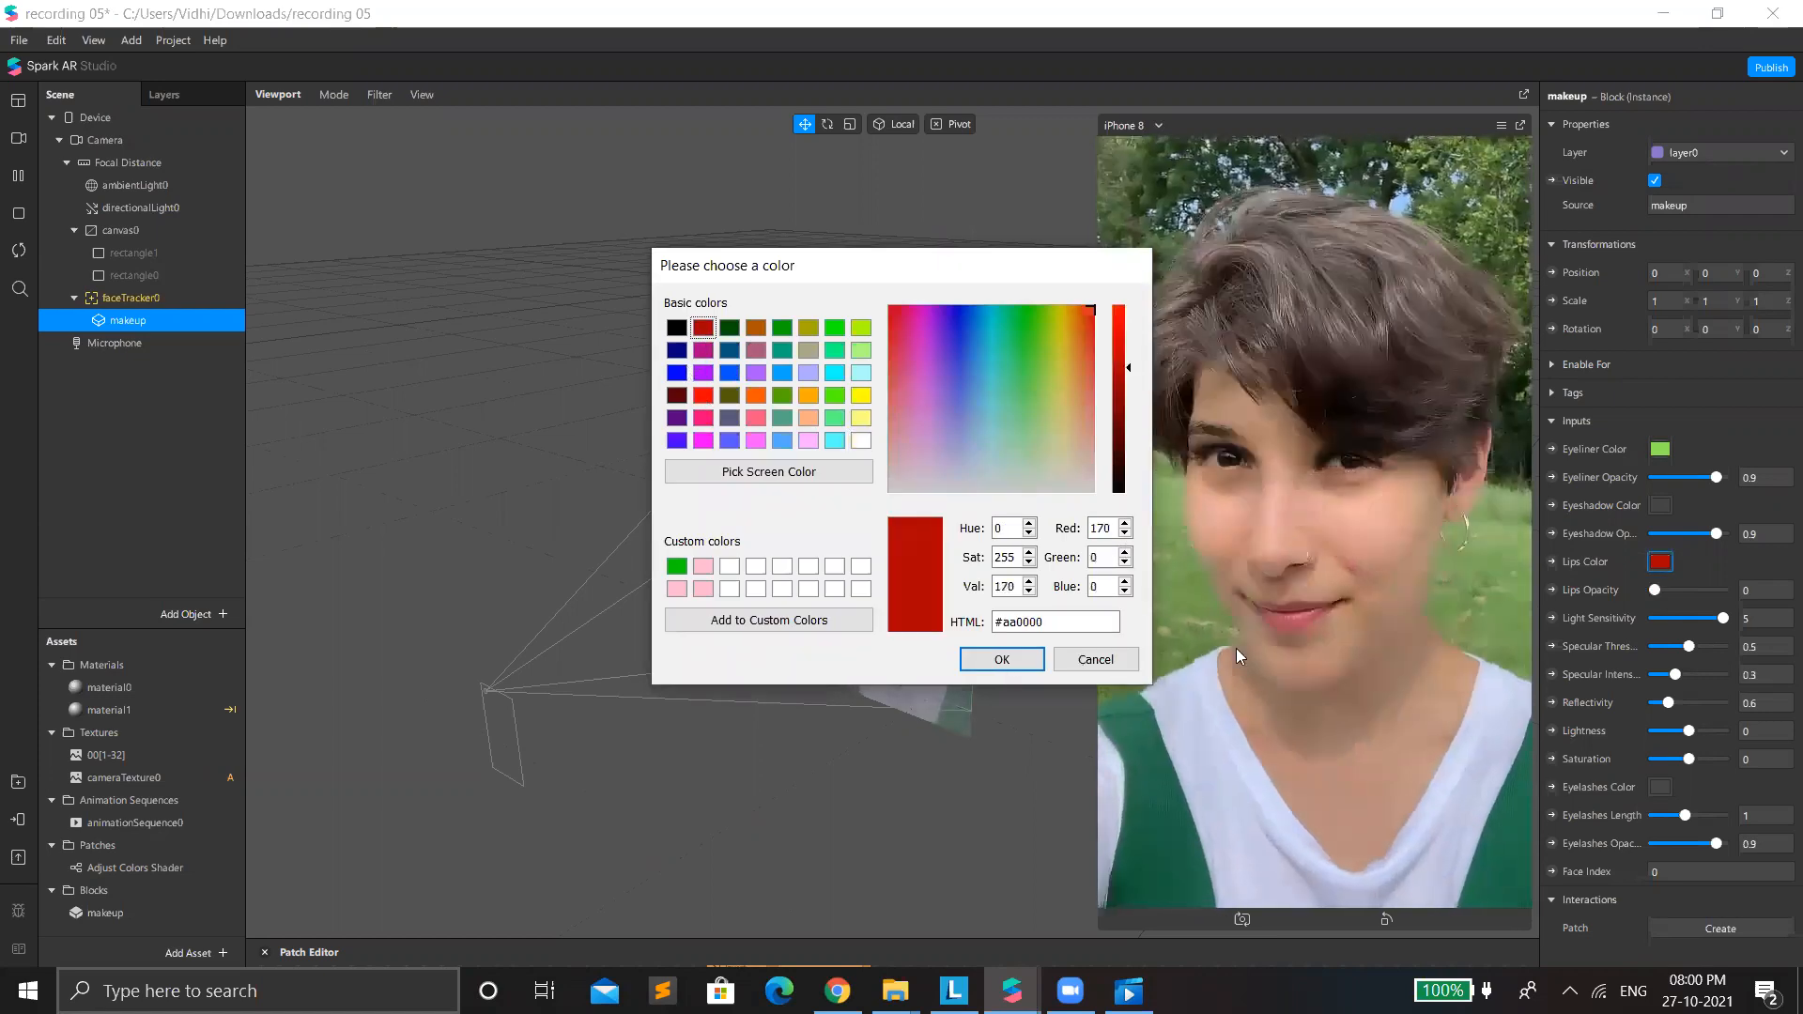
Try lips opacity values up to 1 and settle on 0.26027, keeping the red lips color.
click(1685, 591)
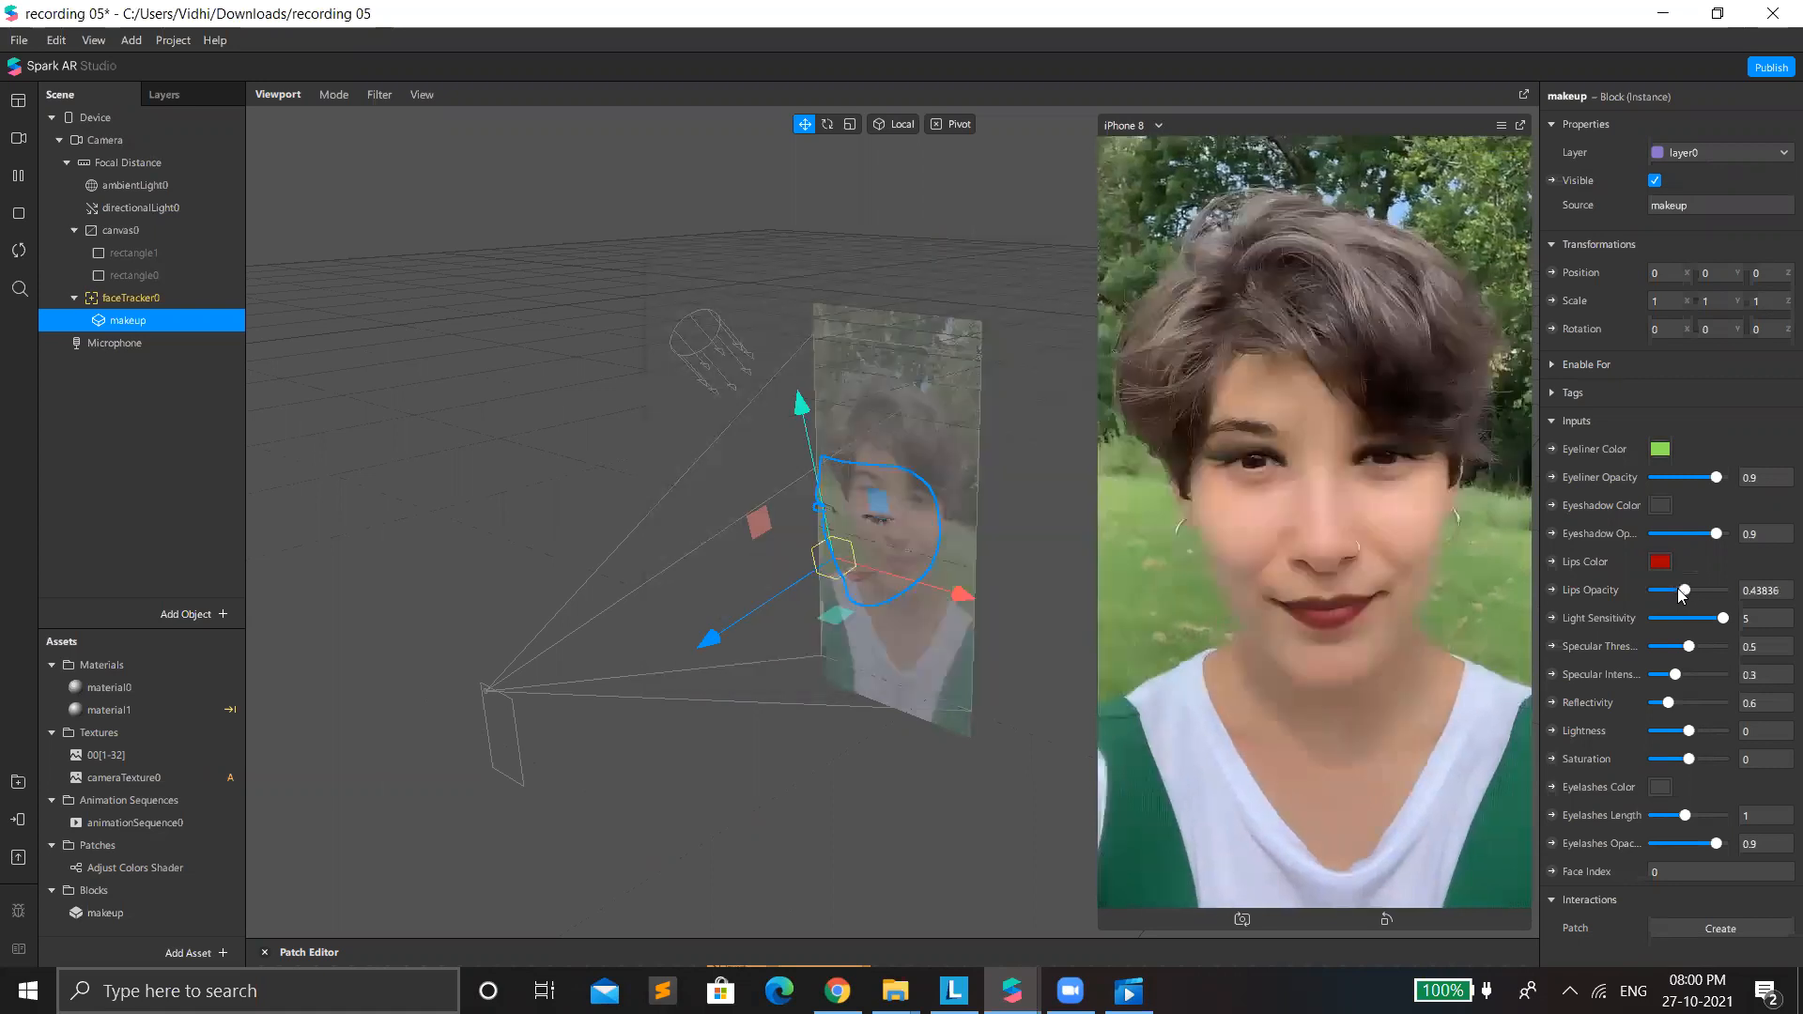
drag(1681, 590, 1677, 591)
drag(1640, 629, 1636, 629)
drag(1677, 590, 1728, 619)
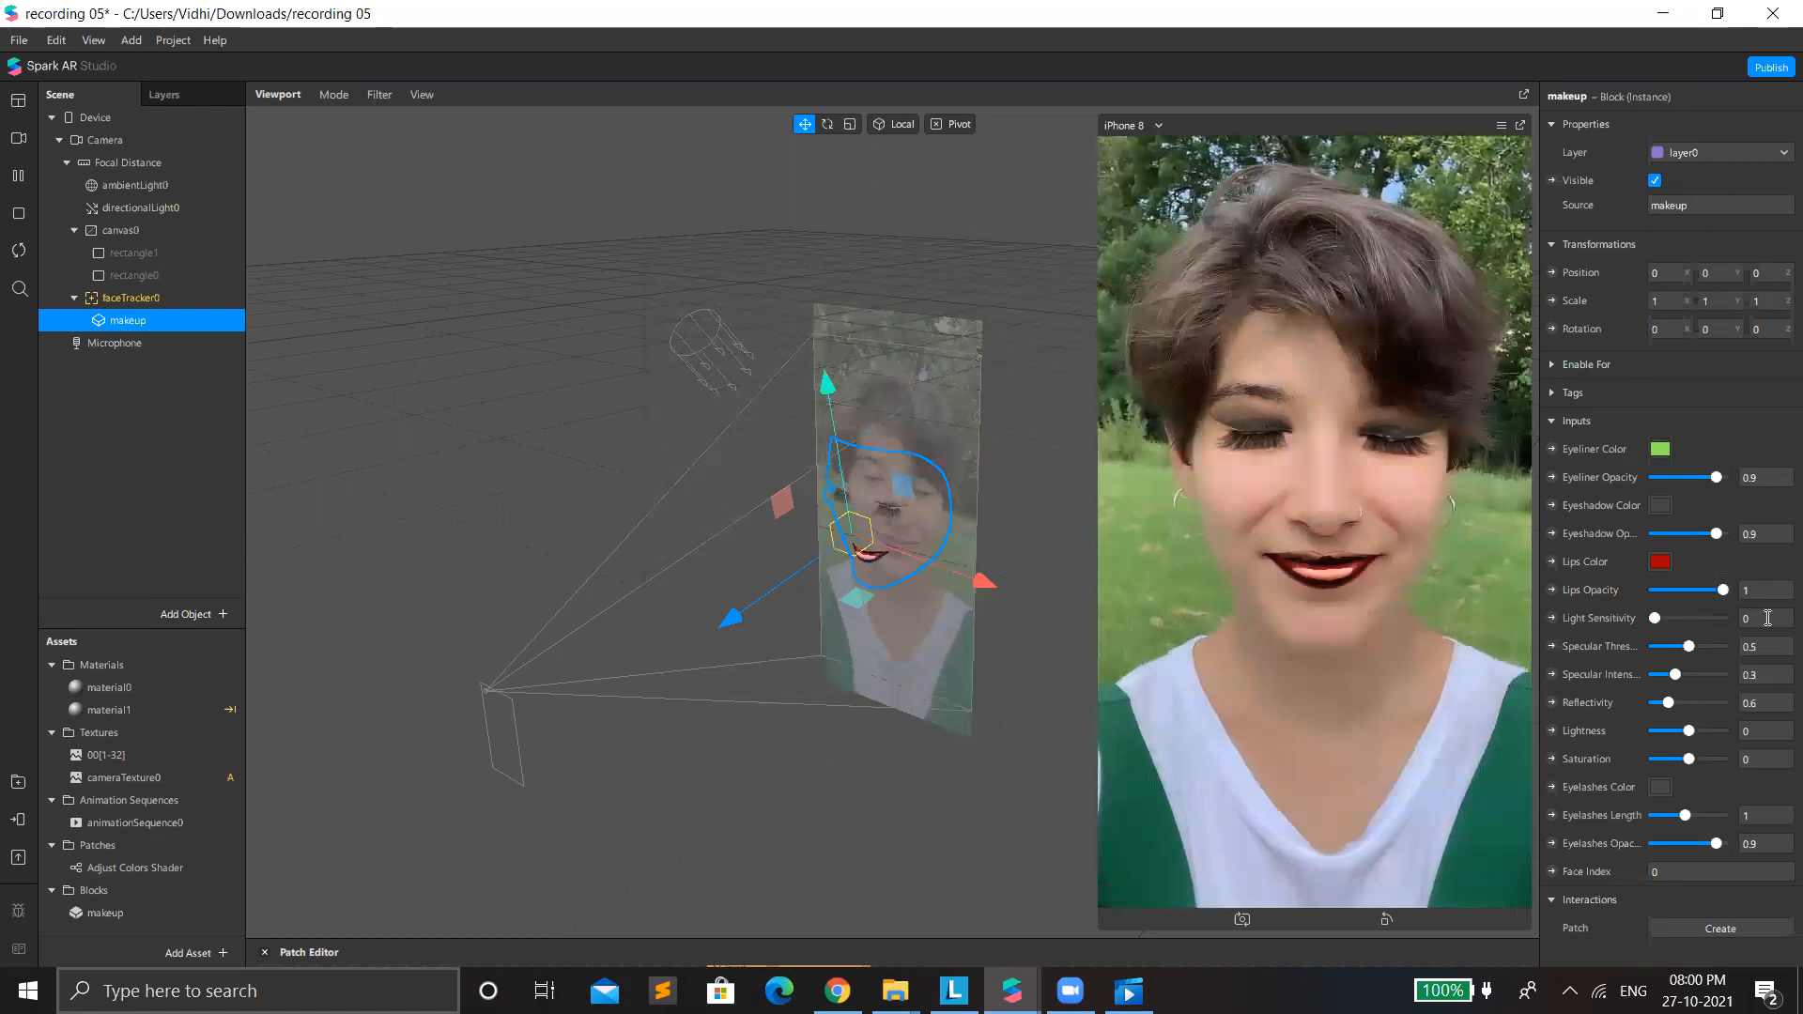
click(1673, 592)
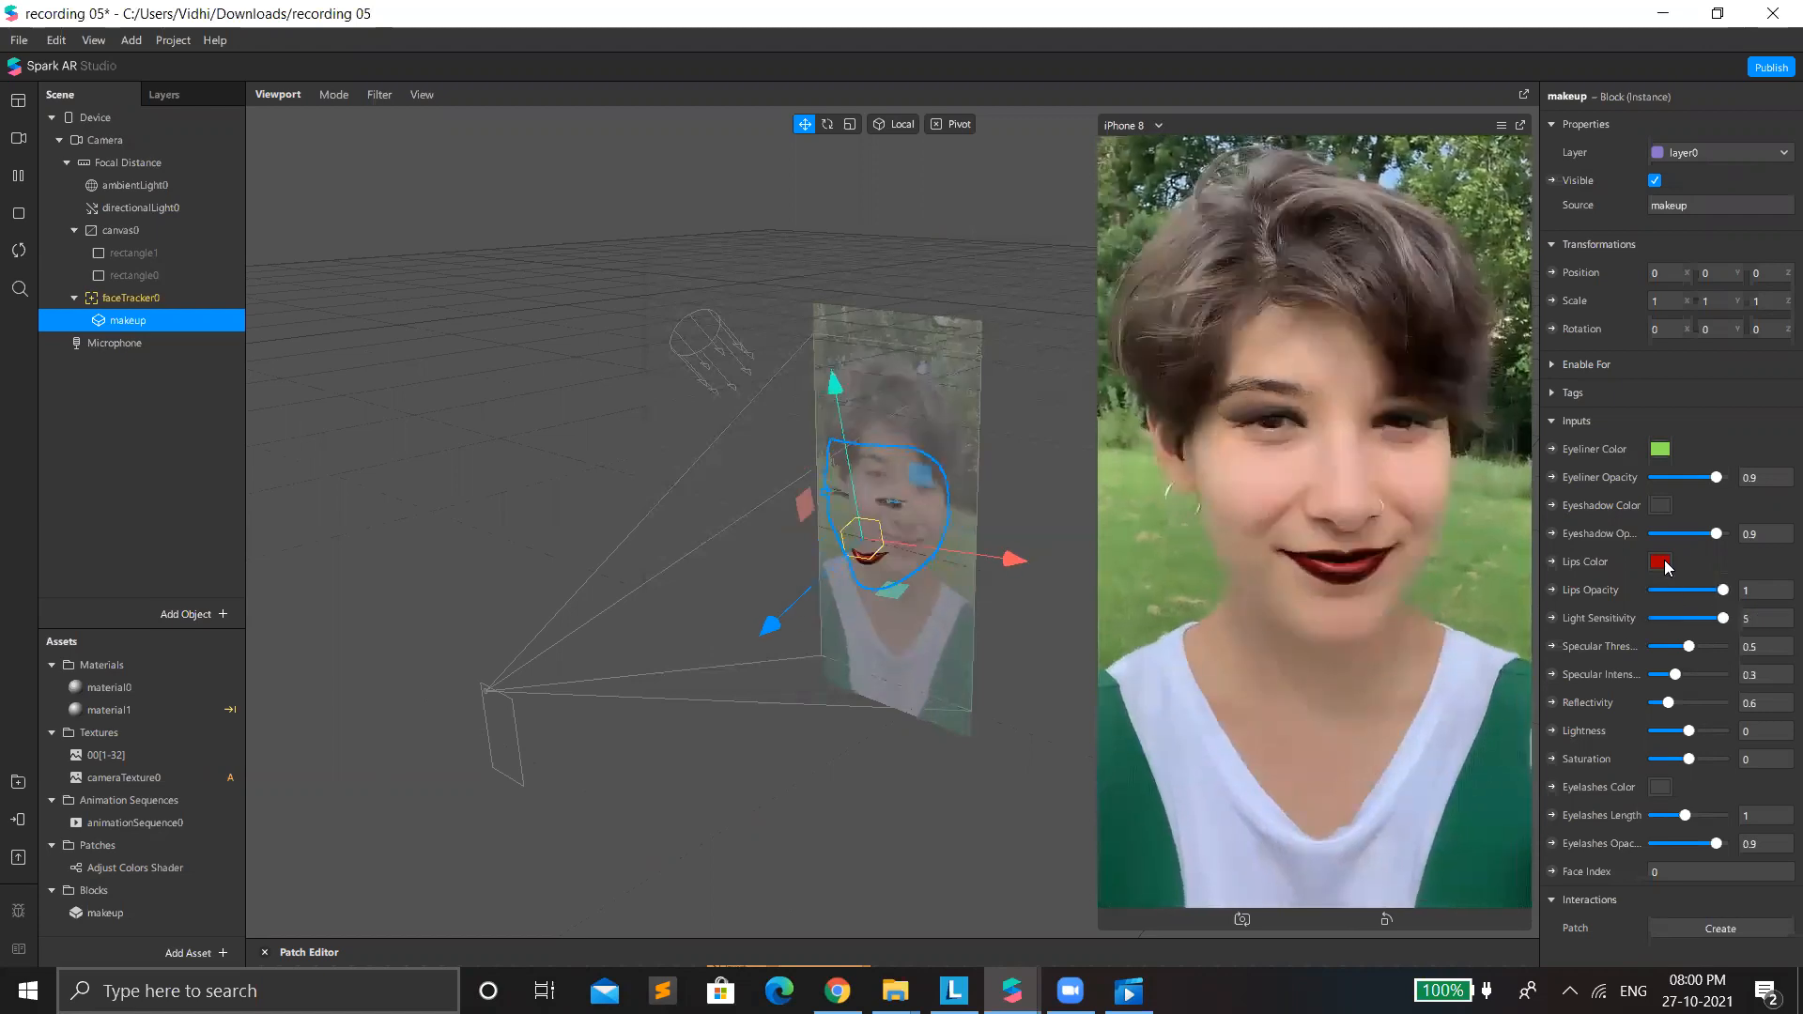
click(1667, 564)
click(1125, 655)
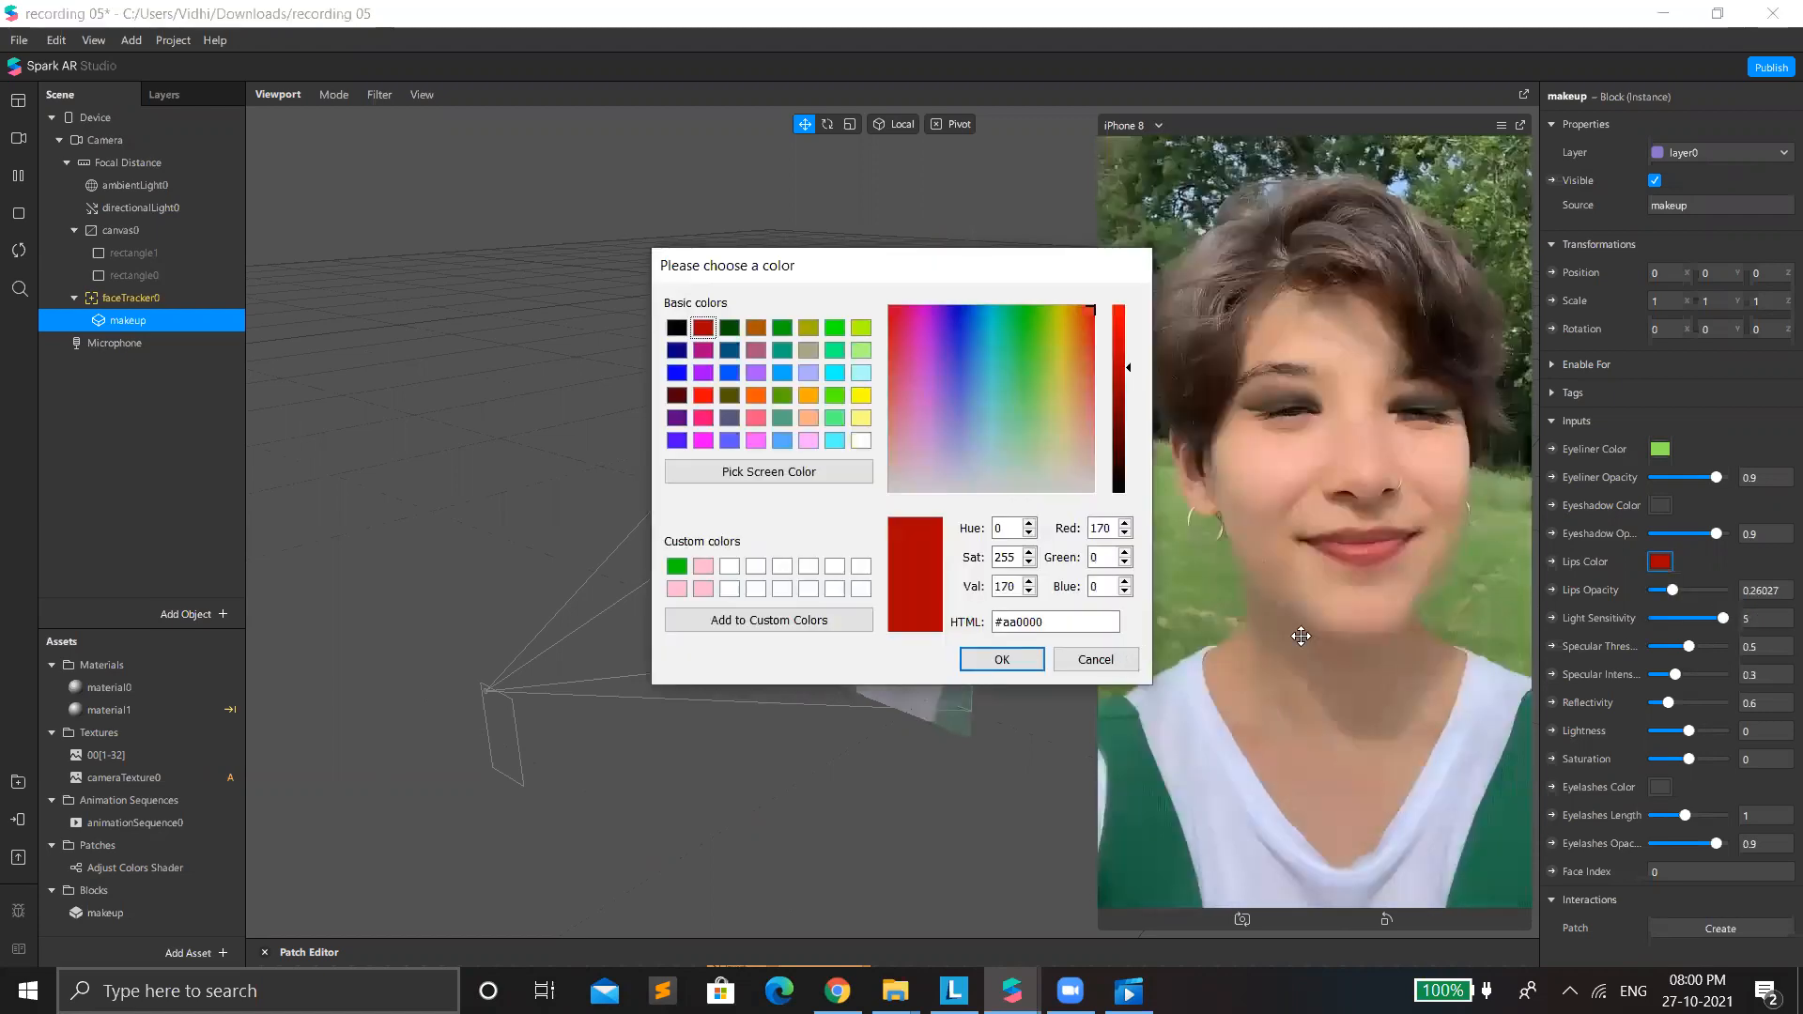
Change the makeup's eyeliner color to very dark red from the basic colors.
click(1659, 454)
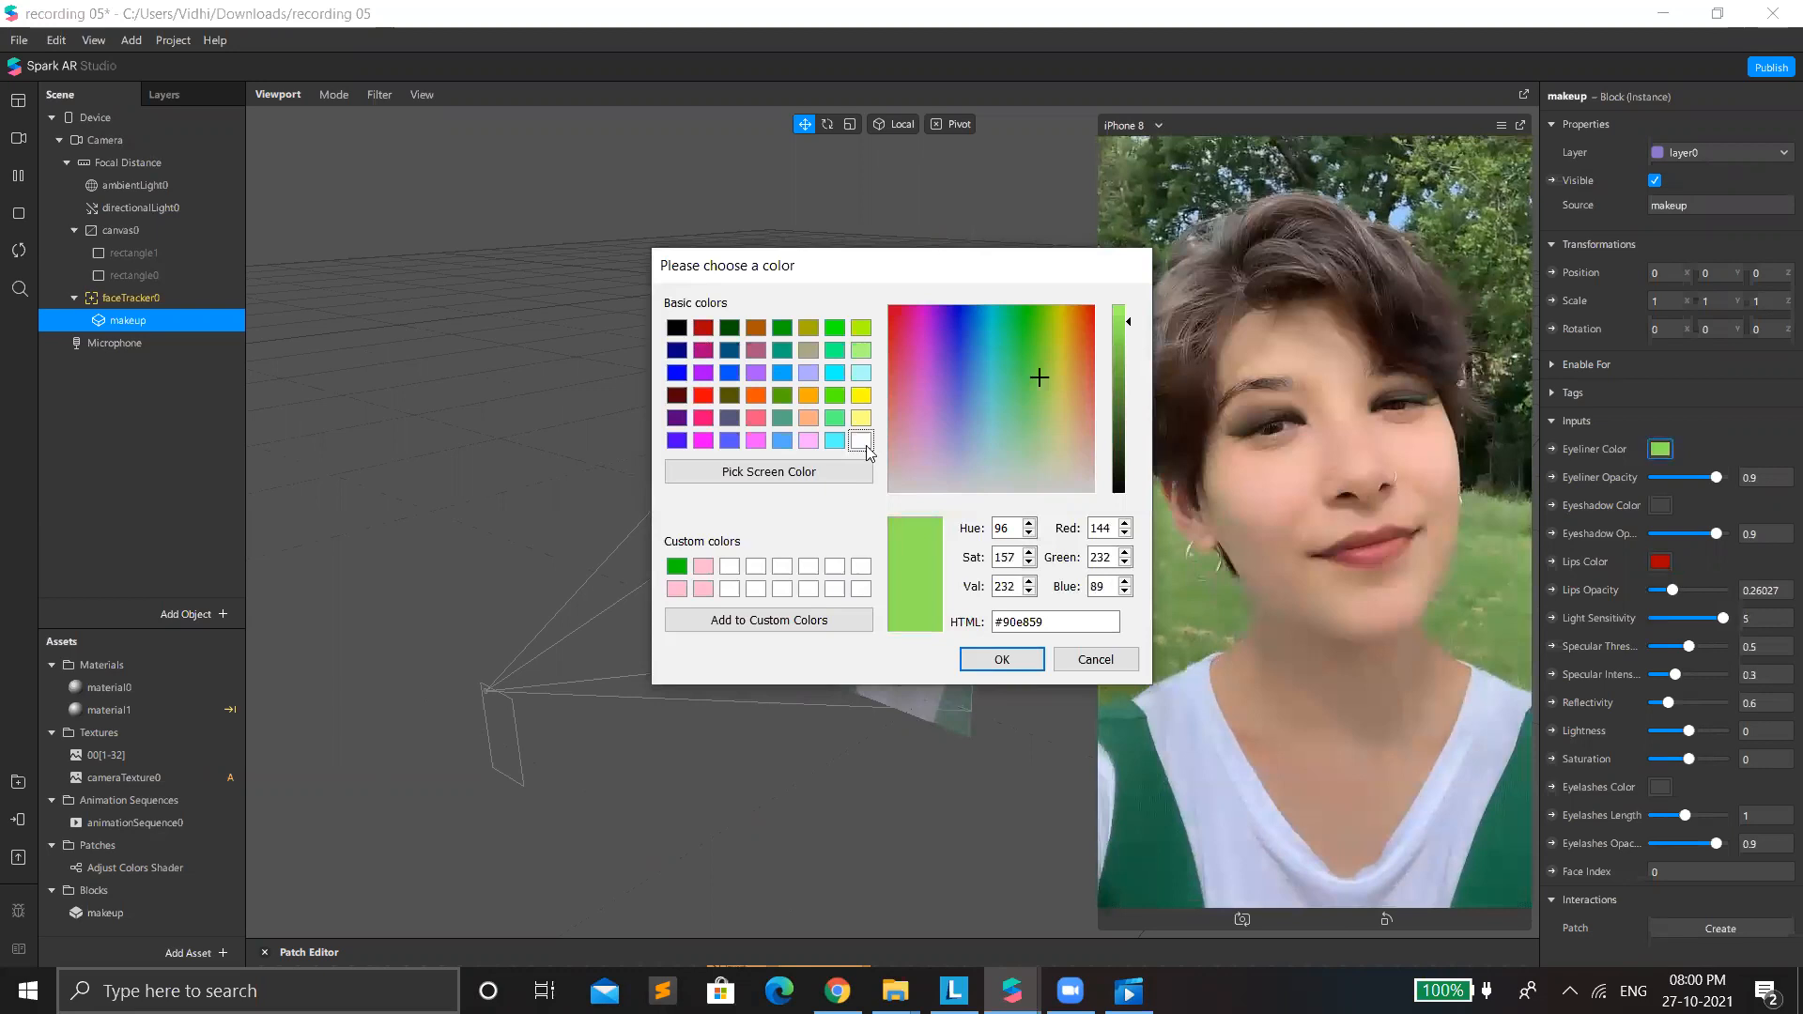
click(703, 328)
click(676, 396)
click(1019, 655)
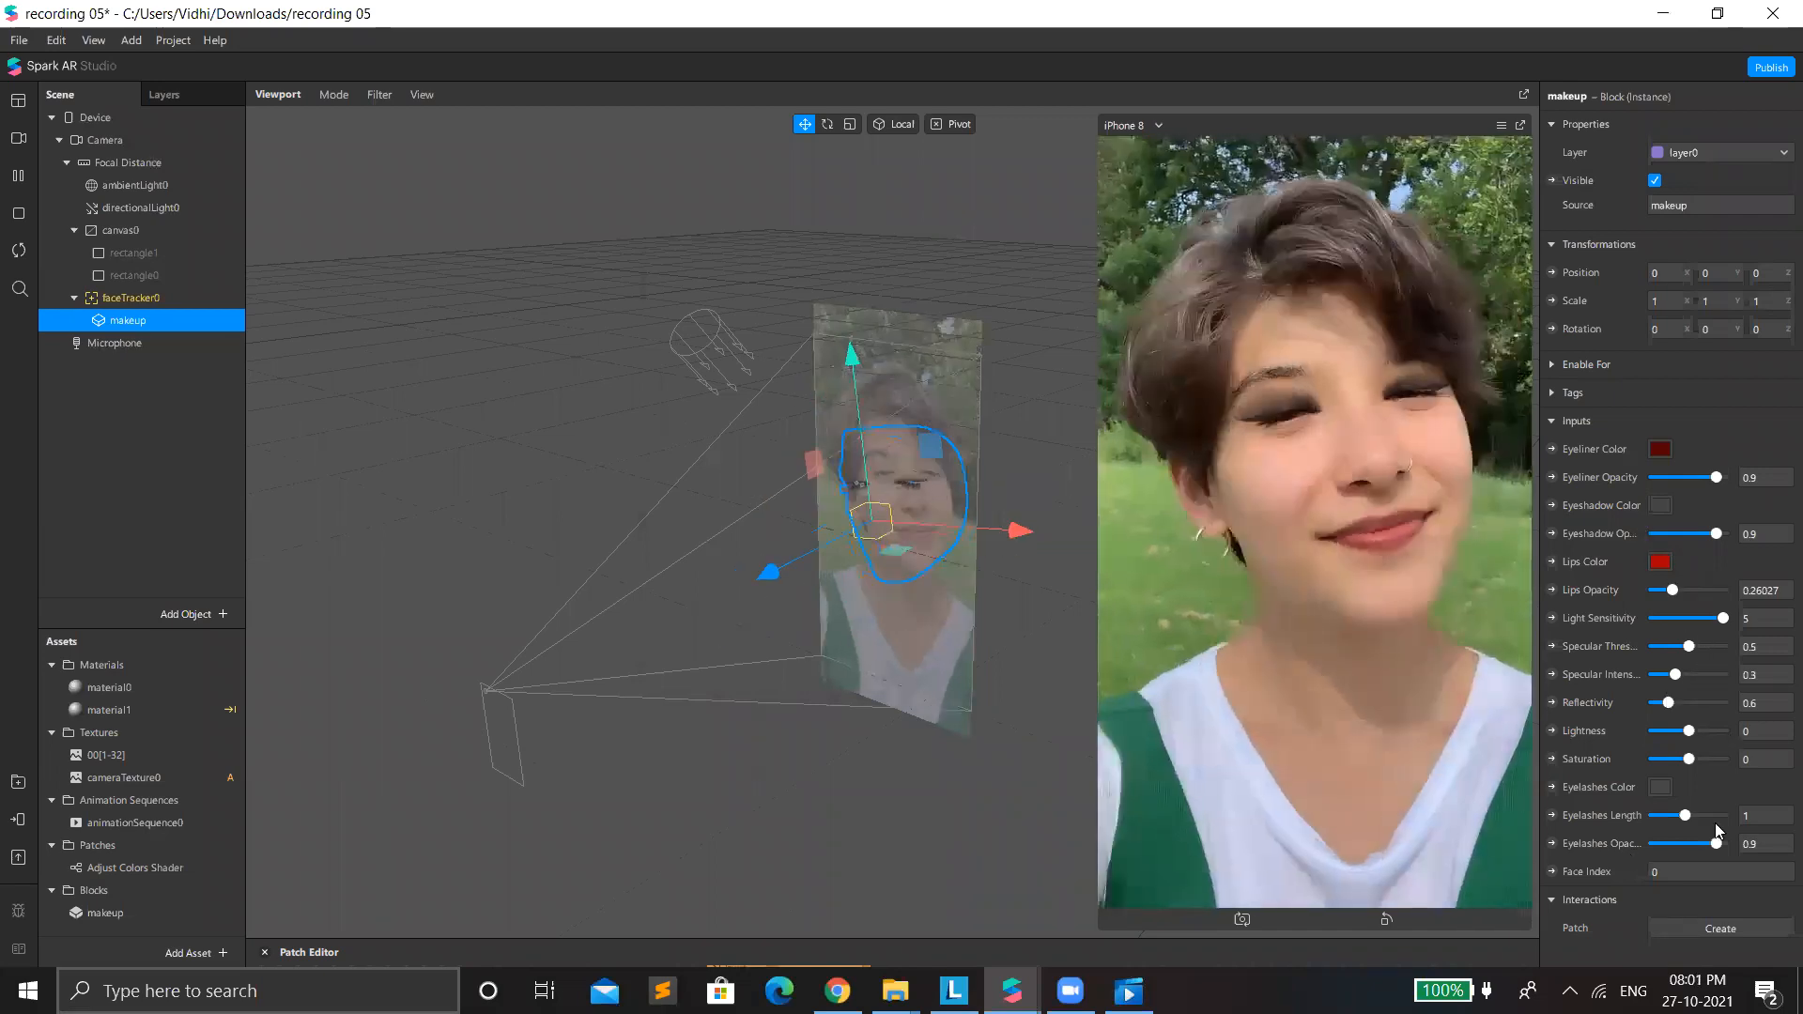
Set the makeup's eyelashes length to 0.61918 and check the eyelashes color without changing it.
drag(1685, 814, 1654, 792)
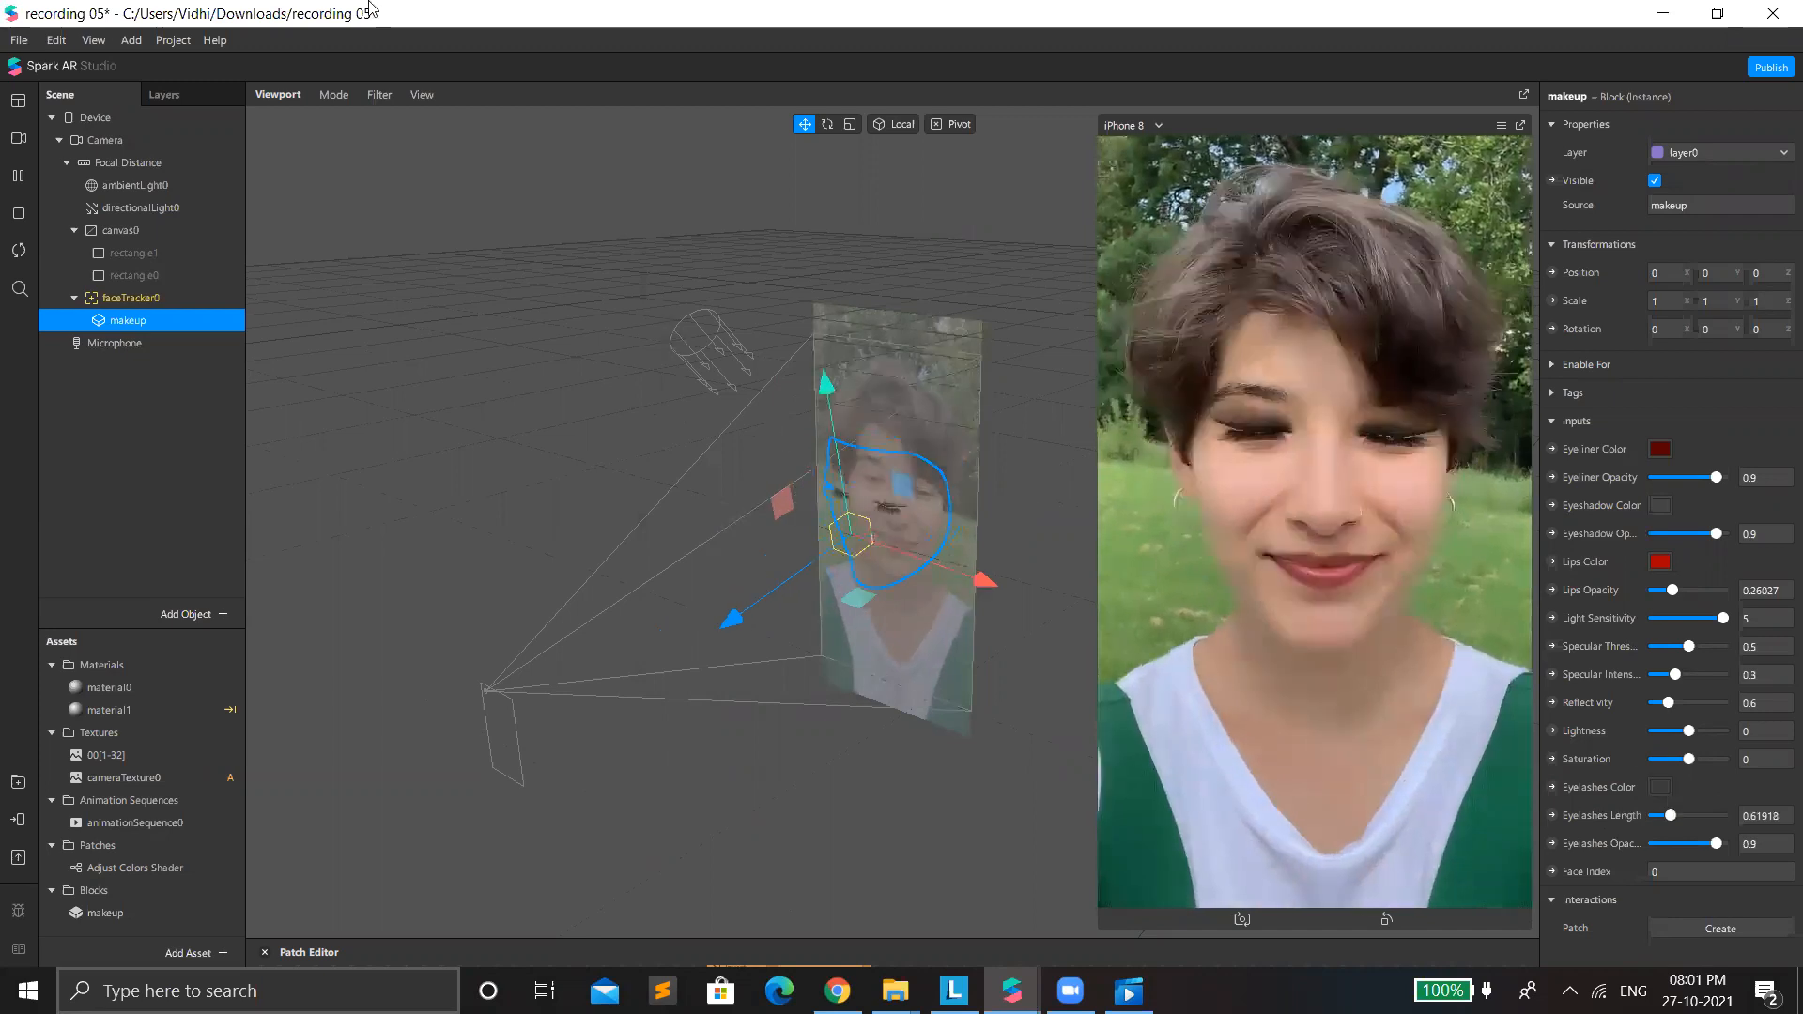
click(1661, 787)
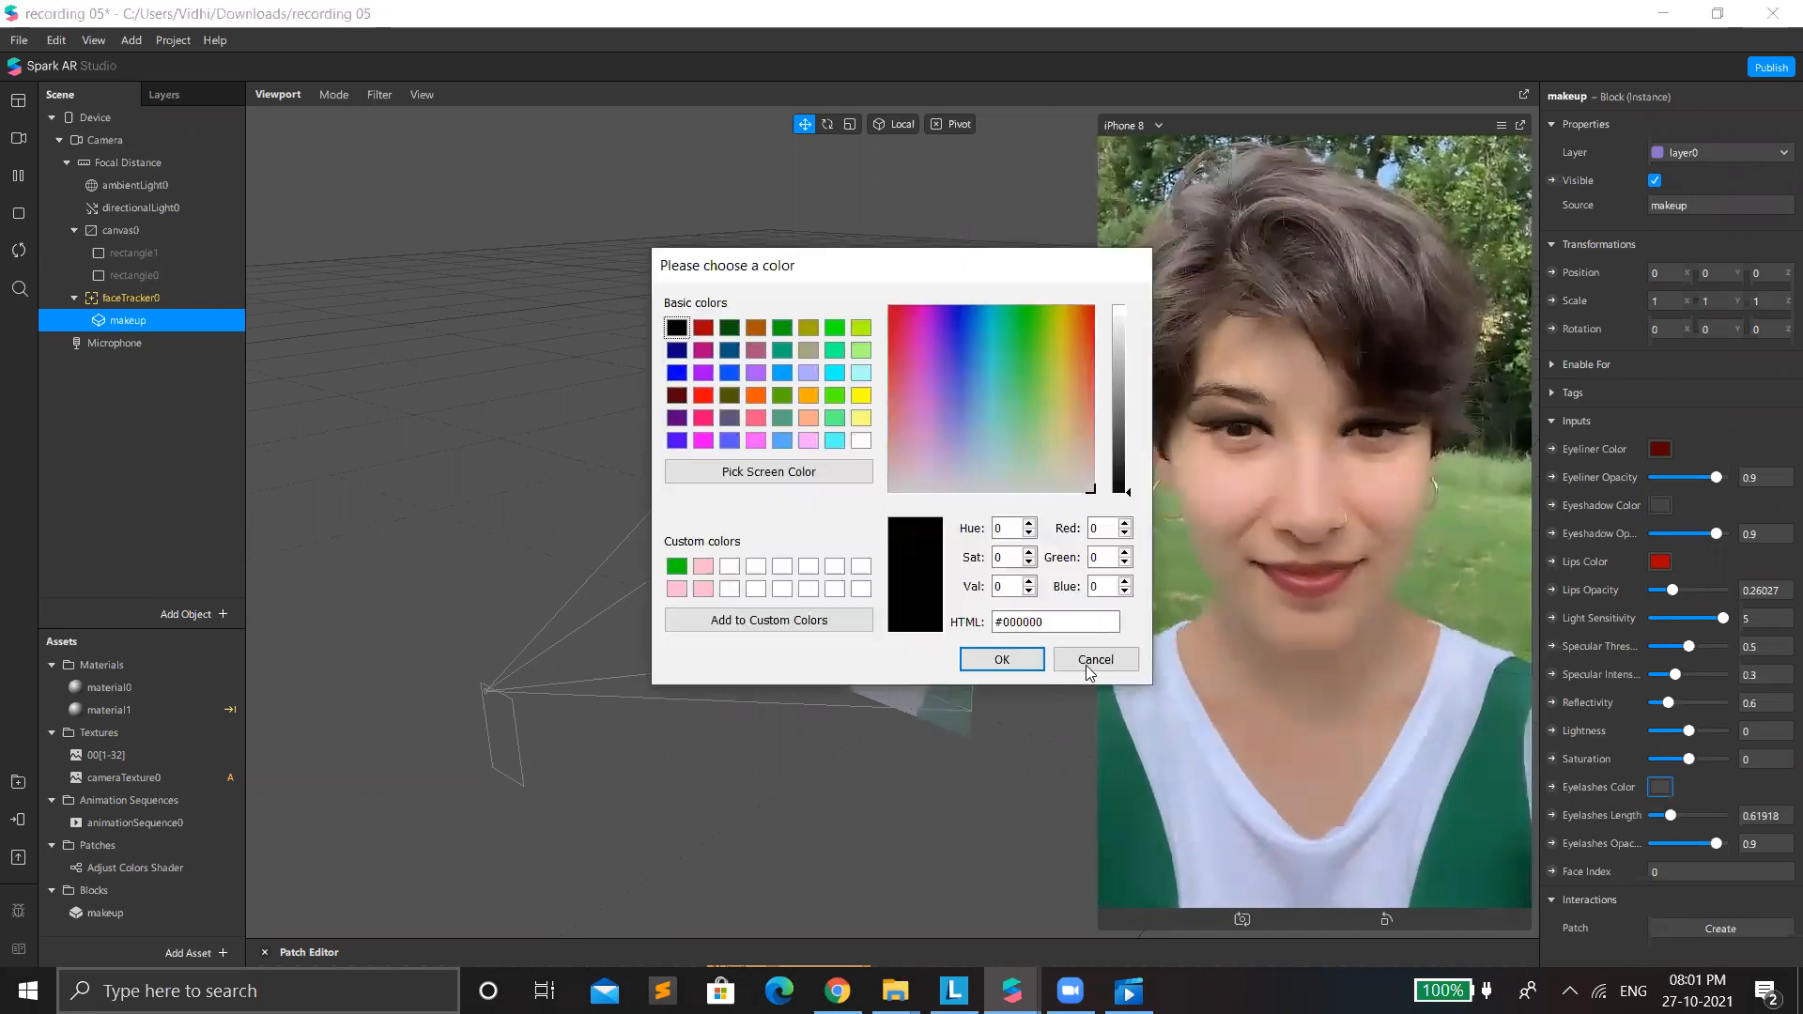
click(1091, 661)
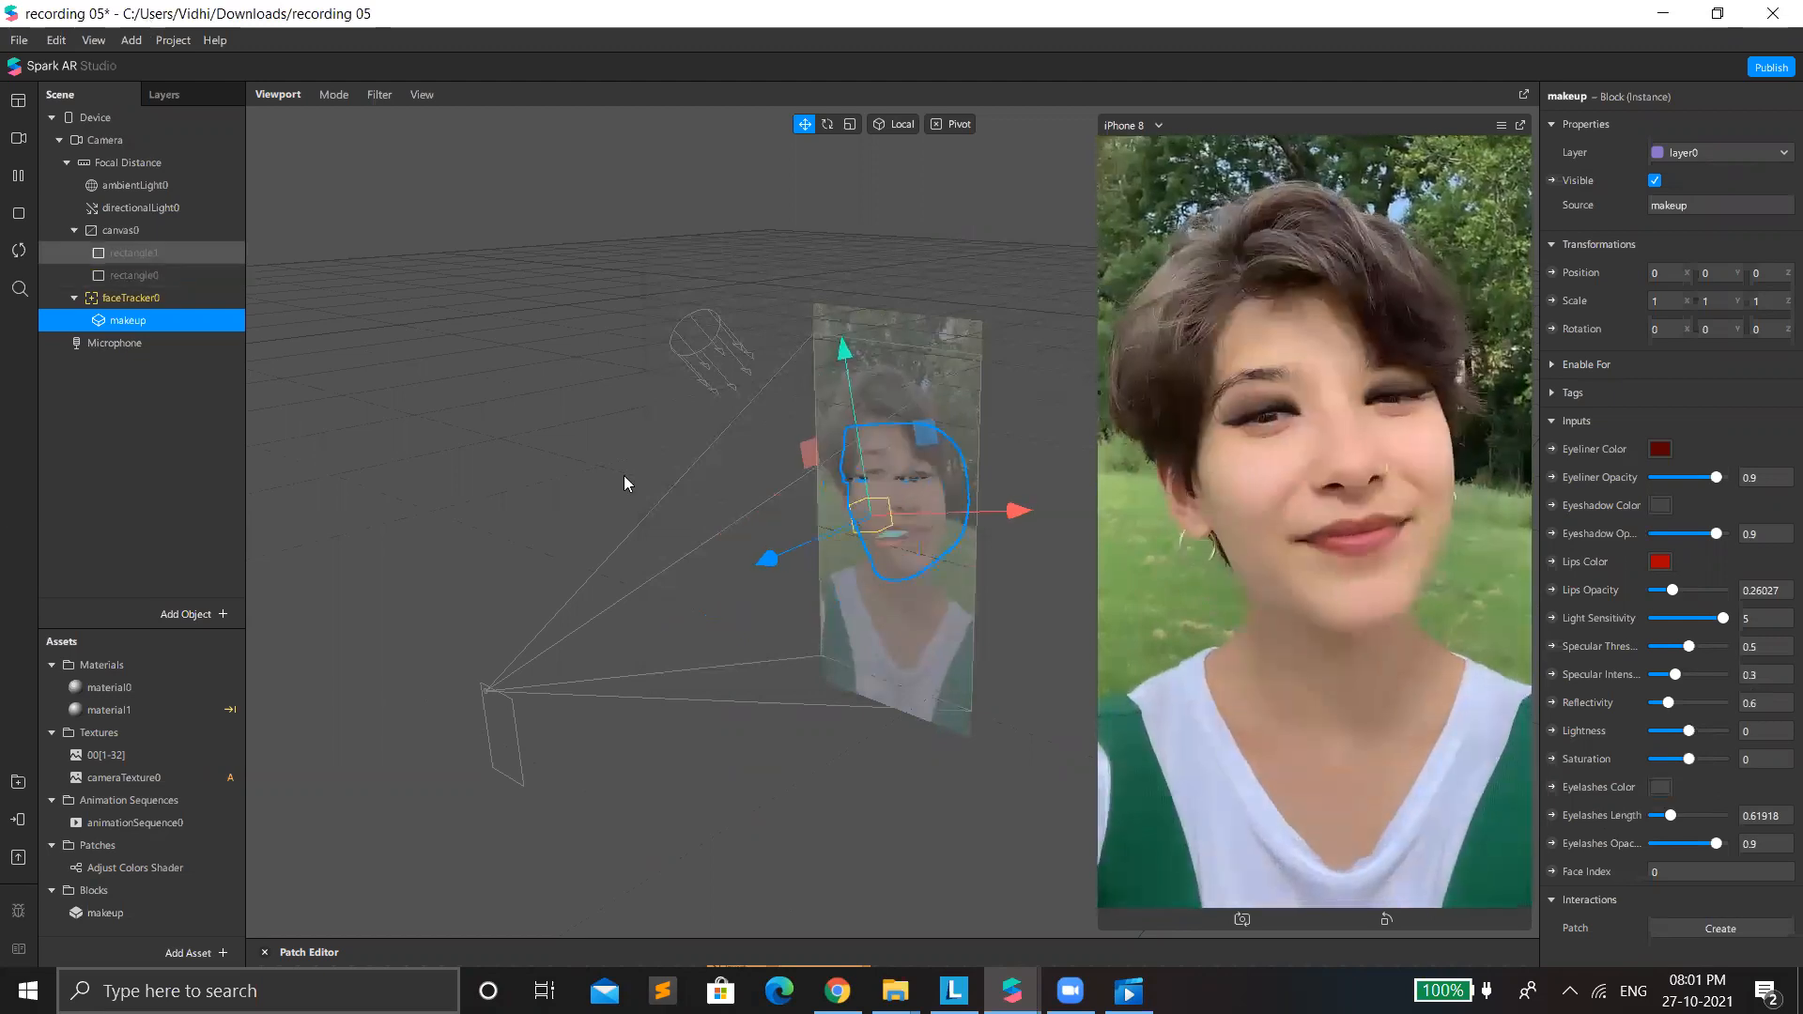
Close the current project and open the recent project cloth segmentation in a maximized window.
click(980, 558)
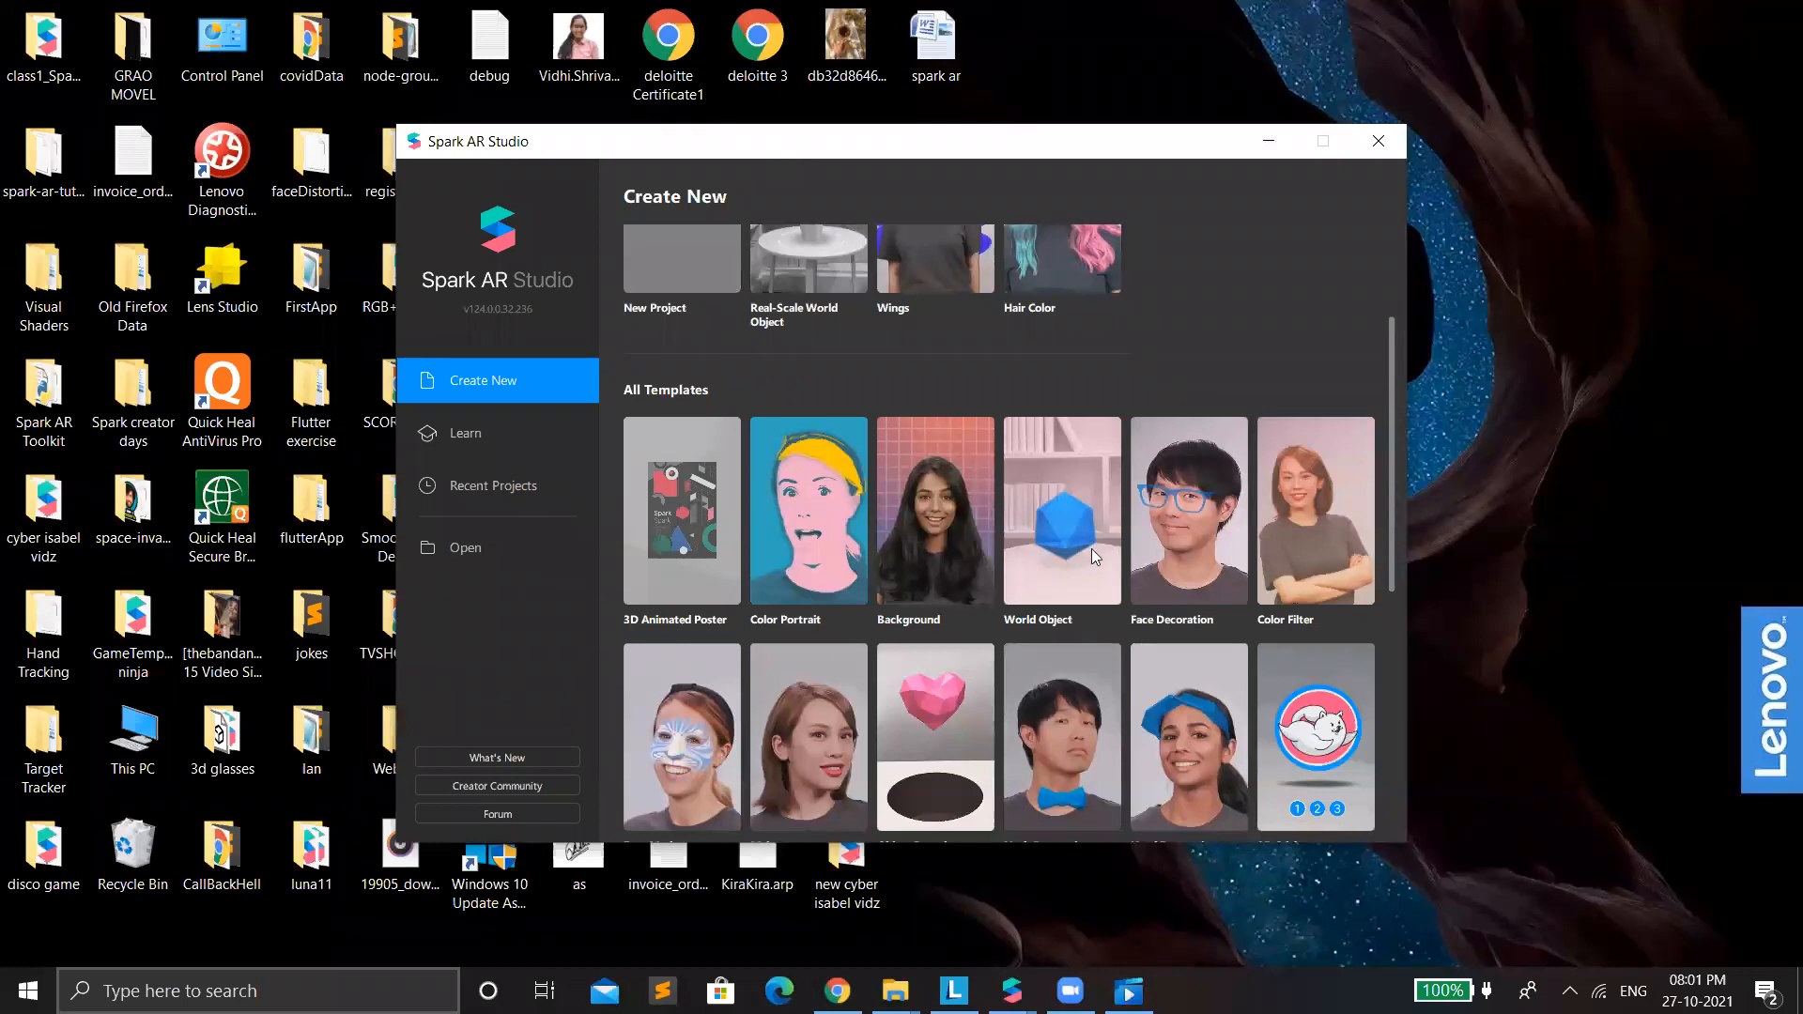
scroll(1067, 494, up, 1)
scroll(1037, 413, up, 1)
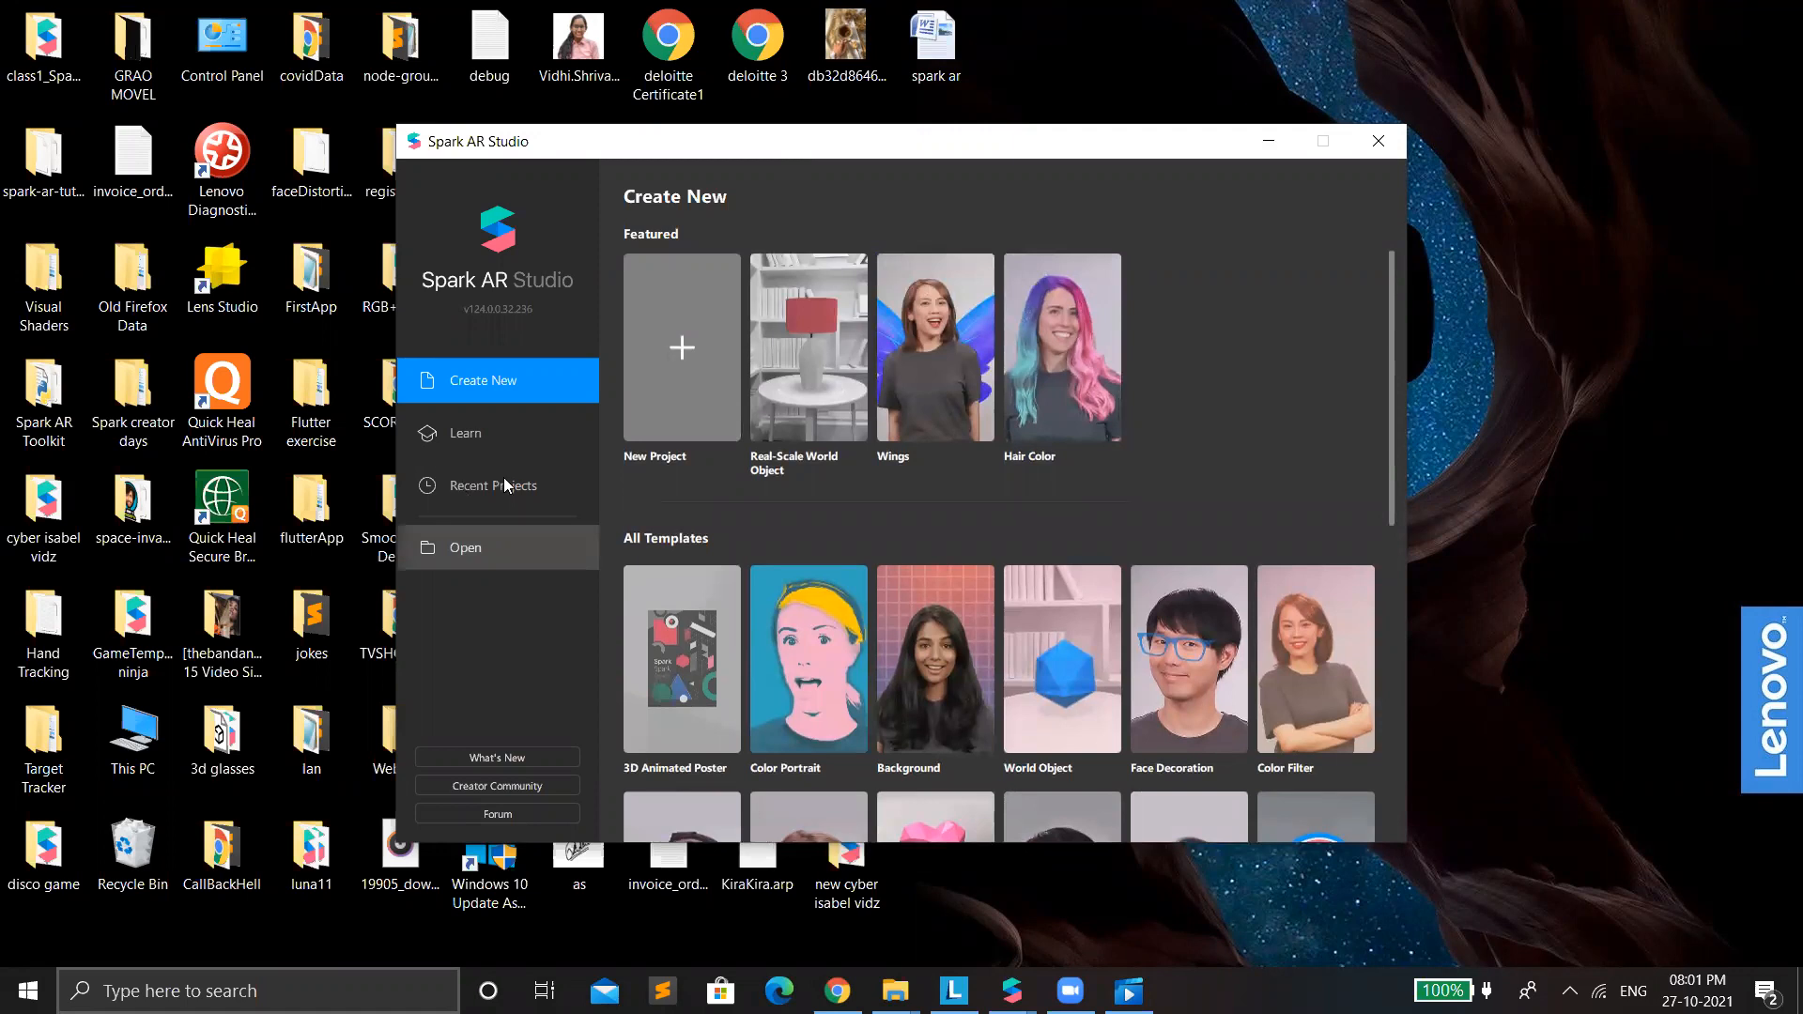
click(449, 484)
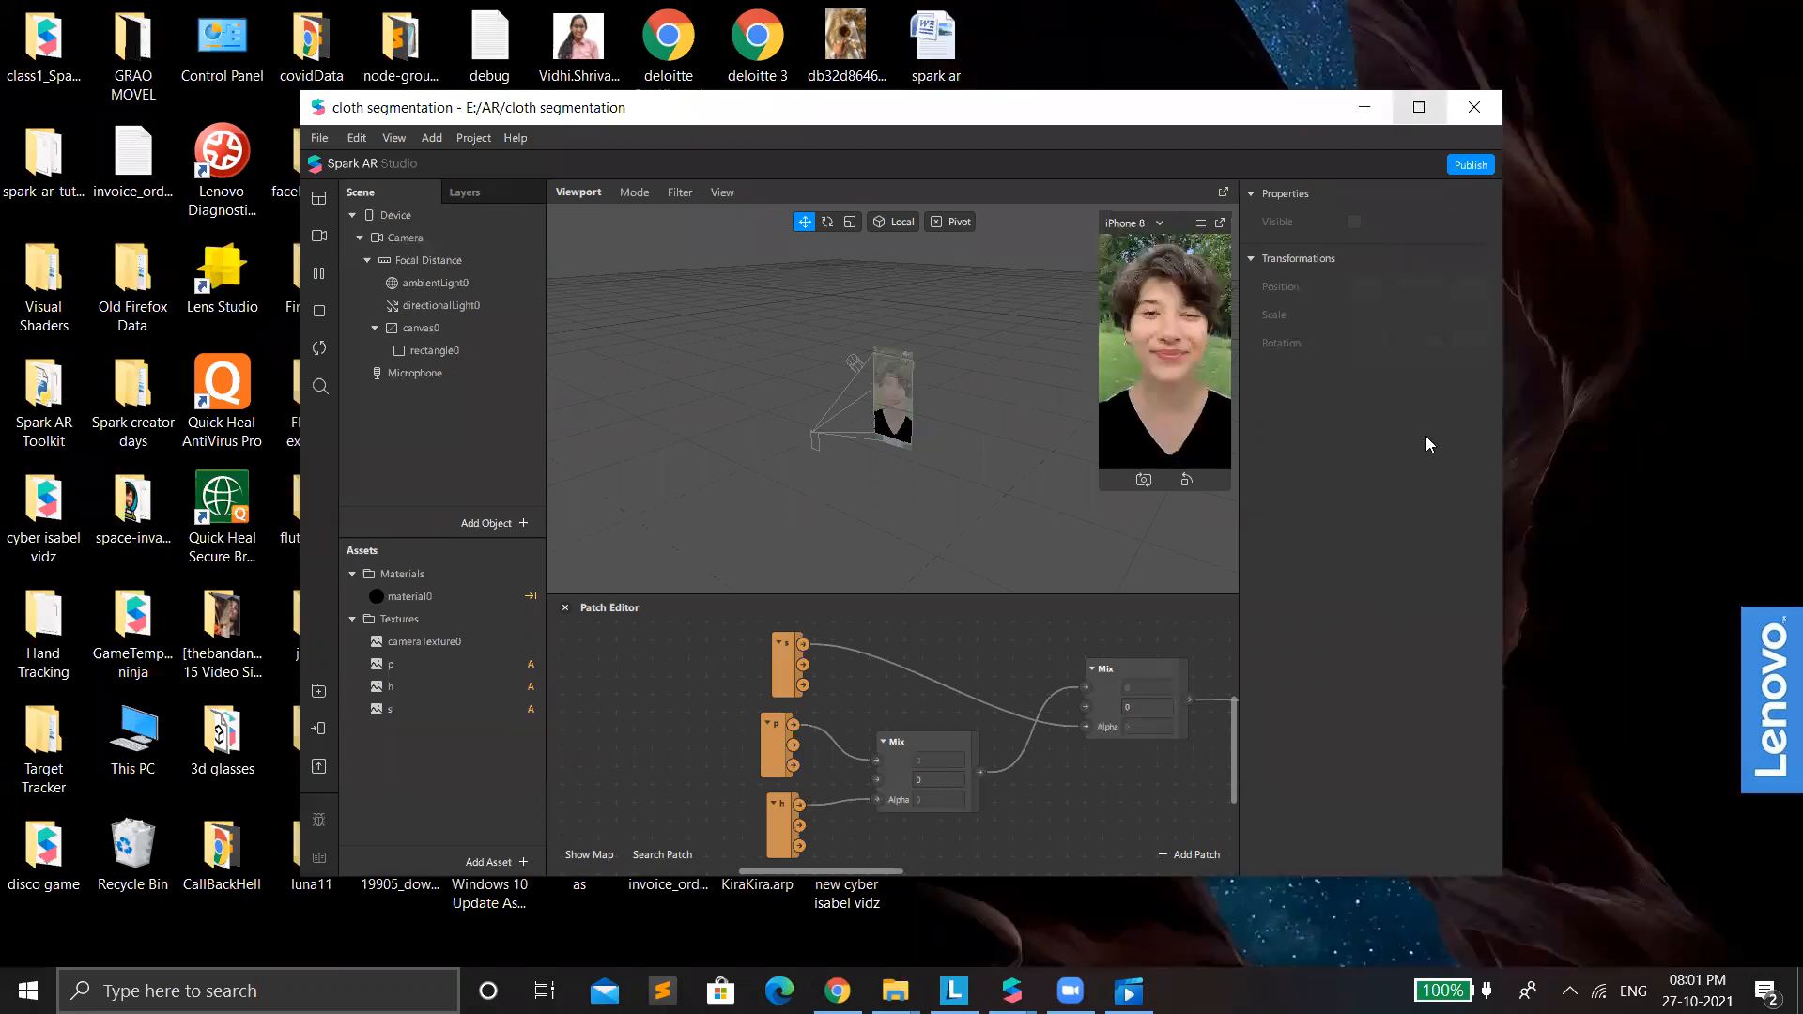
key(super+Up)
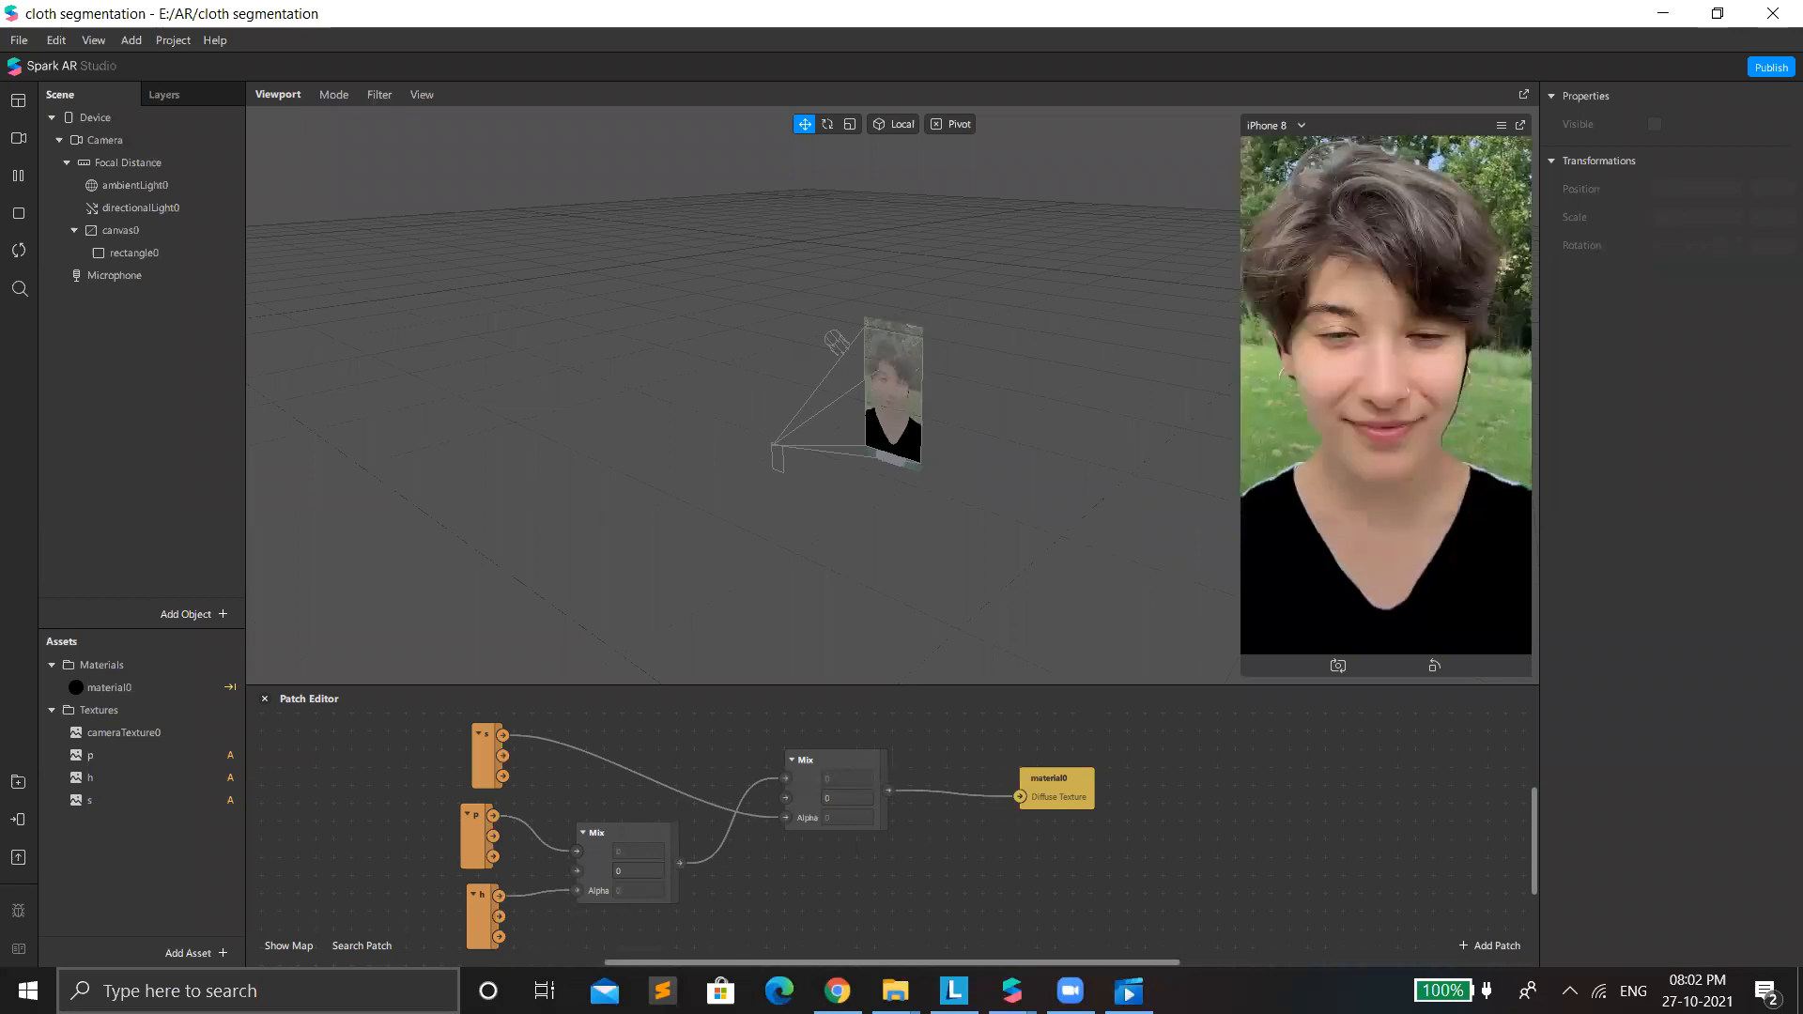
Enlarge the viewport and simulator preview, and examine the properties of rectangle0 and its material0.
drag(1076, 685, 1076, 805)
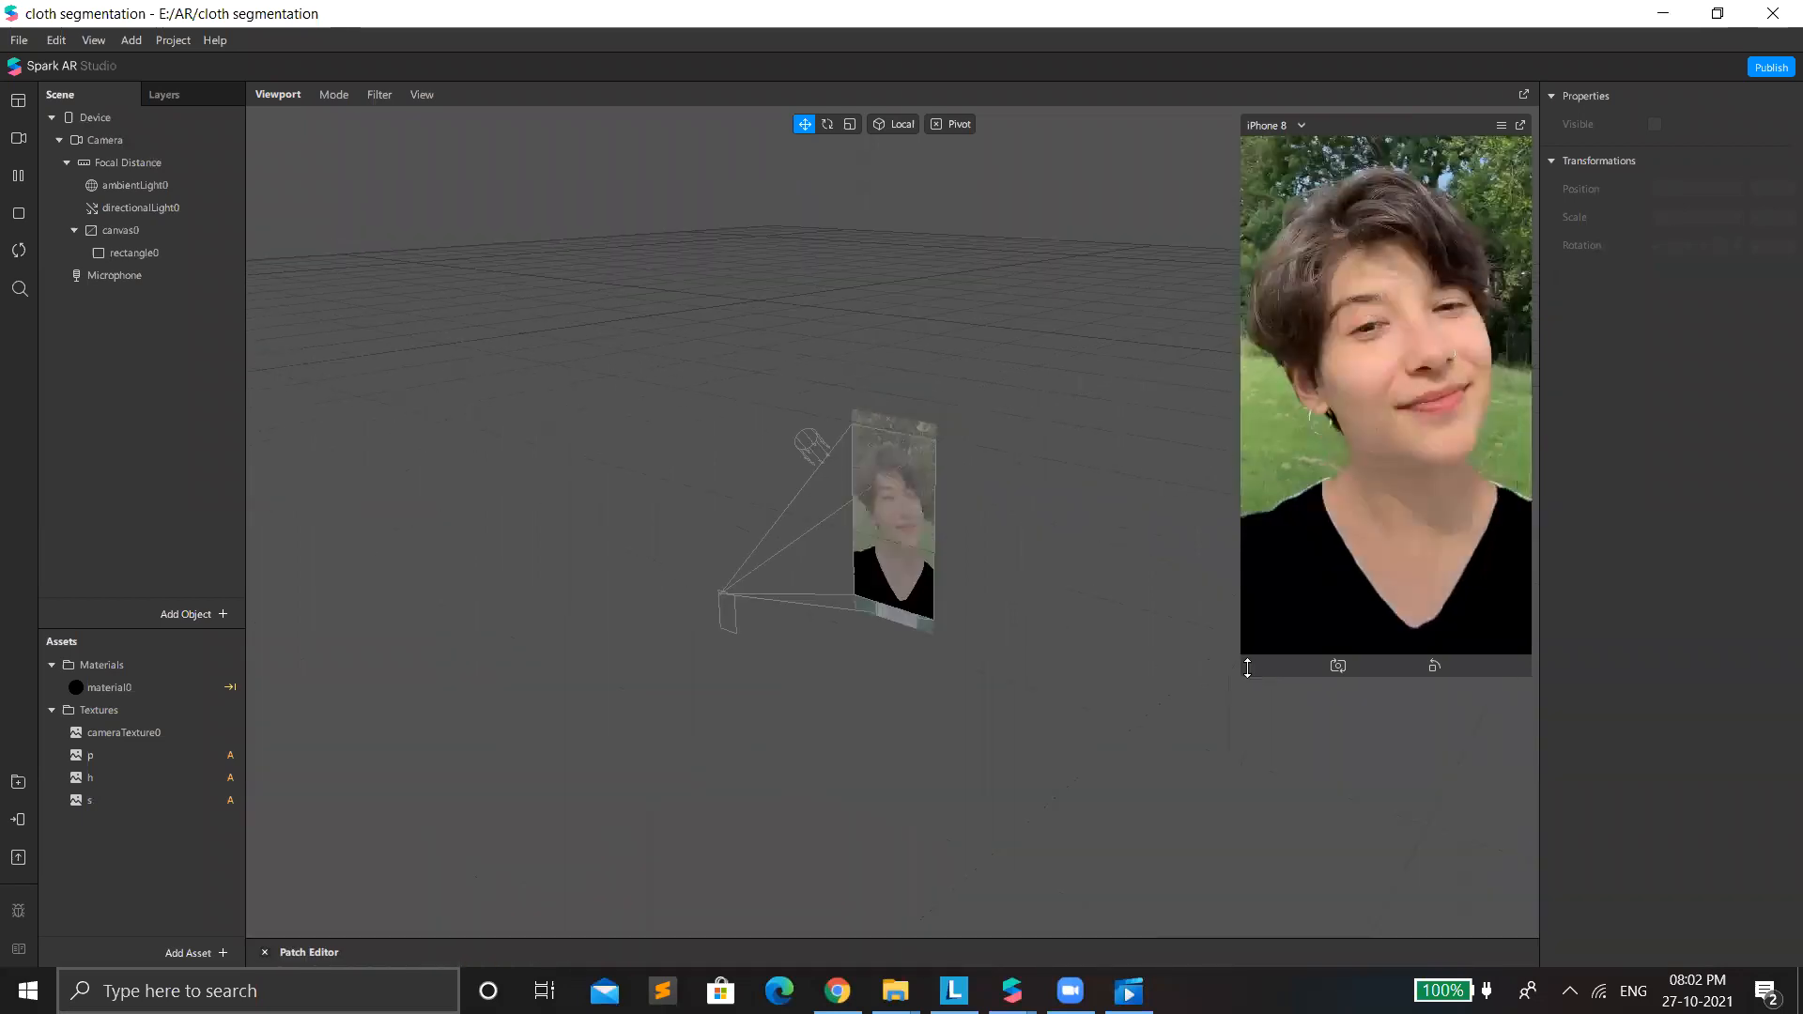
drag(1246, 669, 1212, 730)
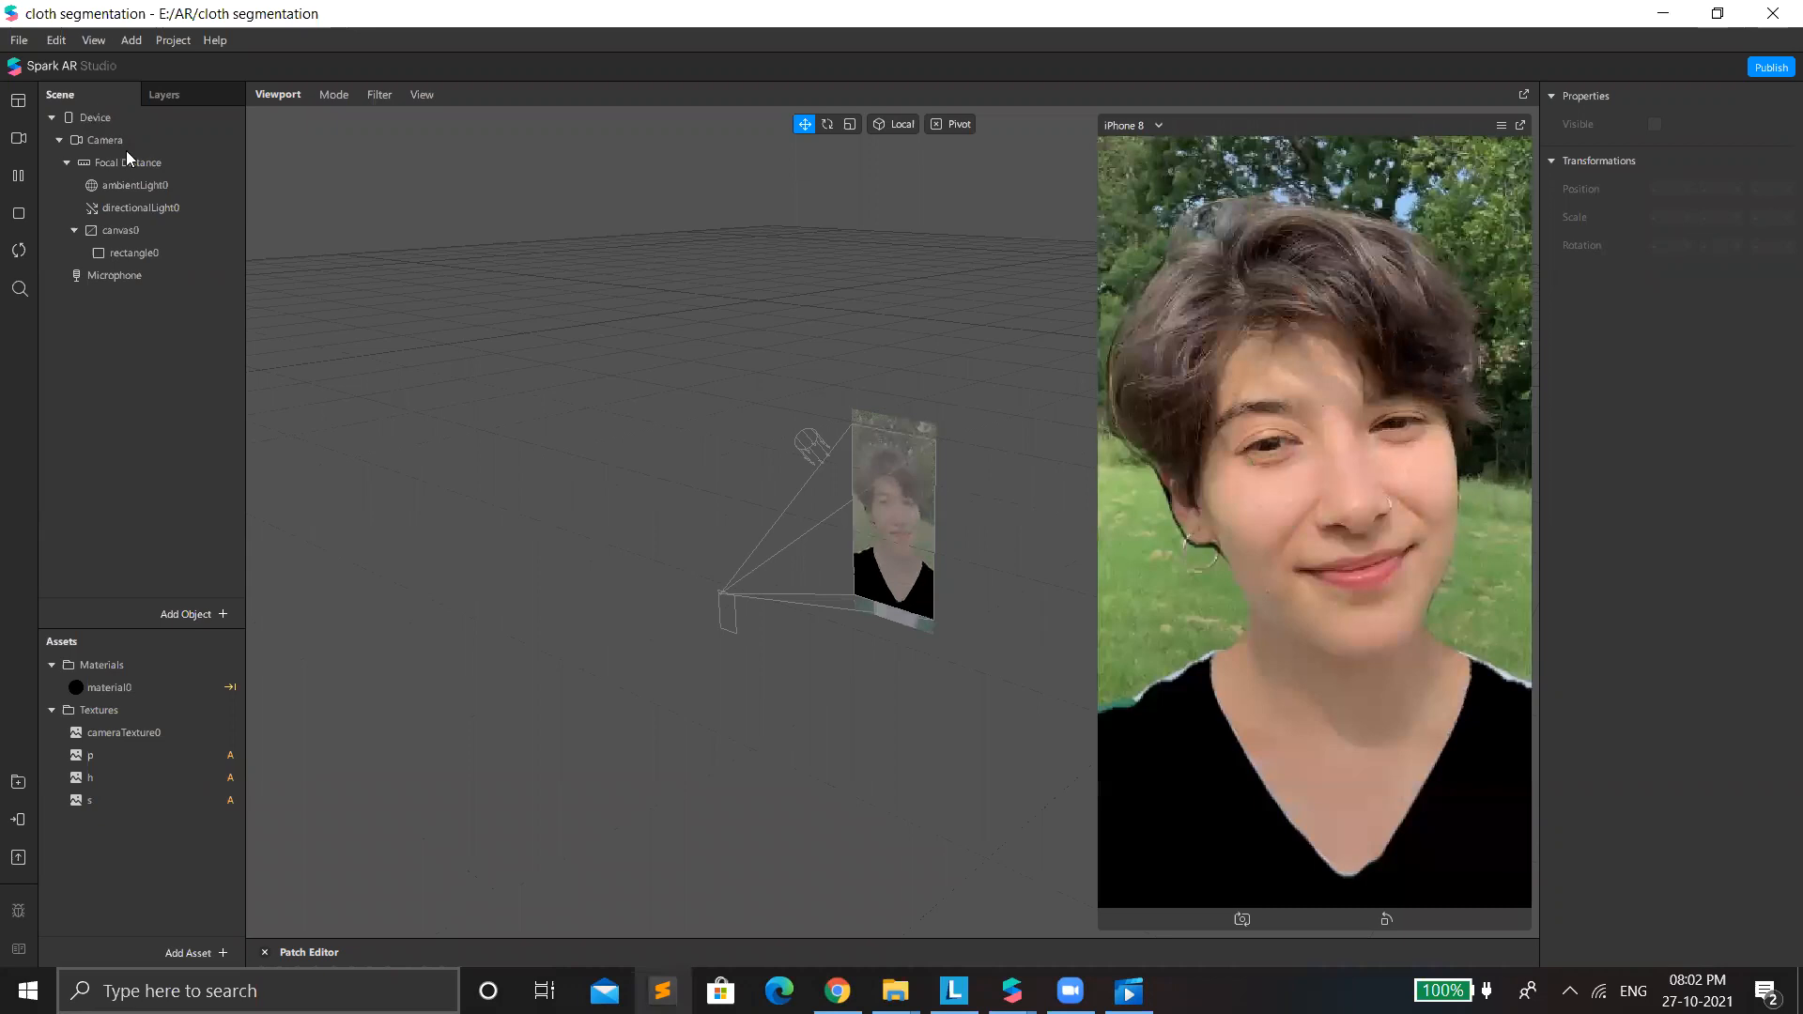
click(151, 140)
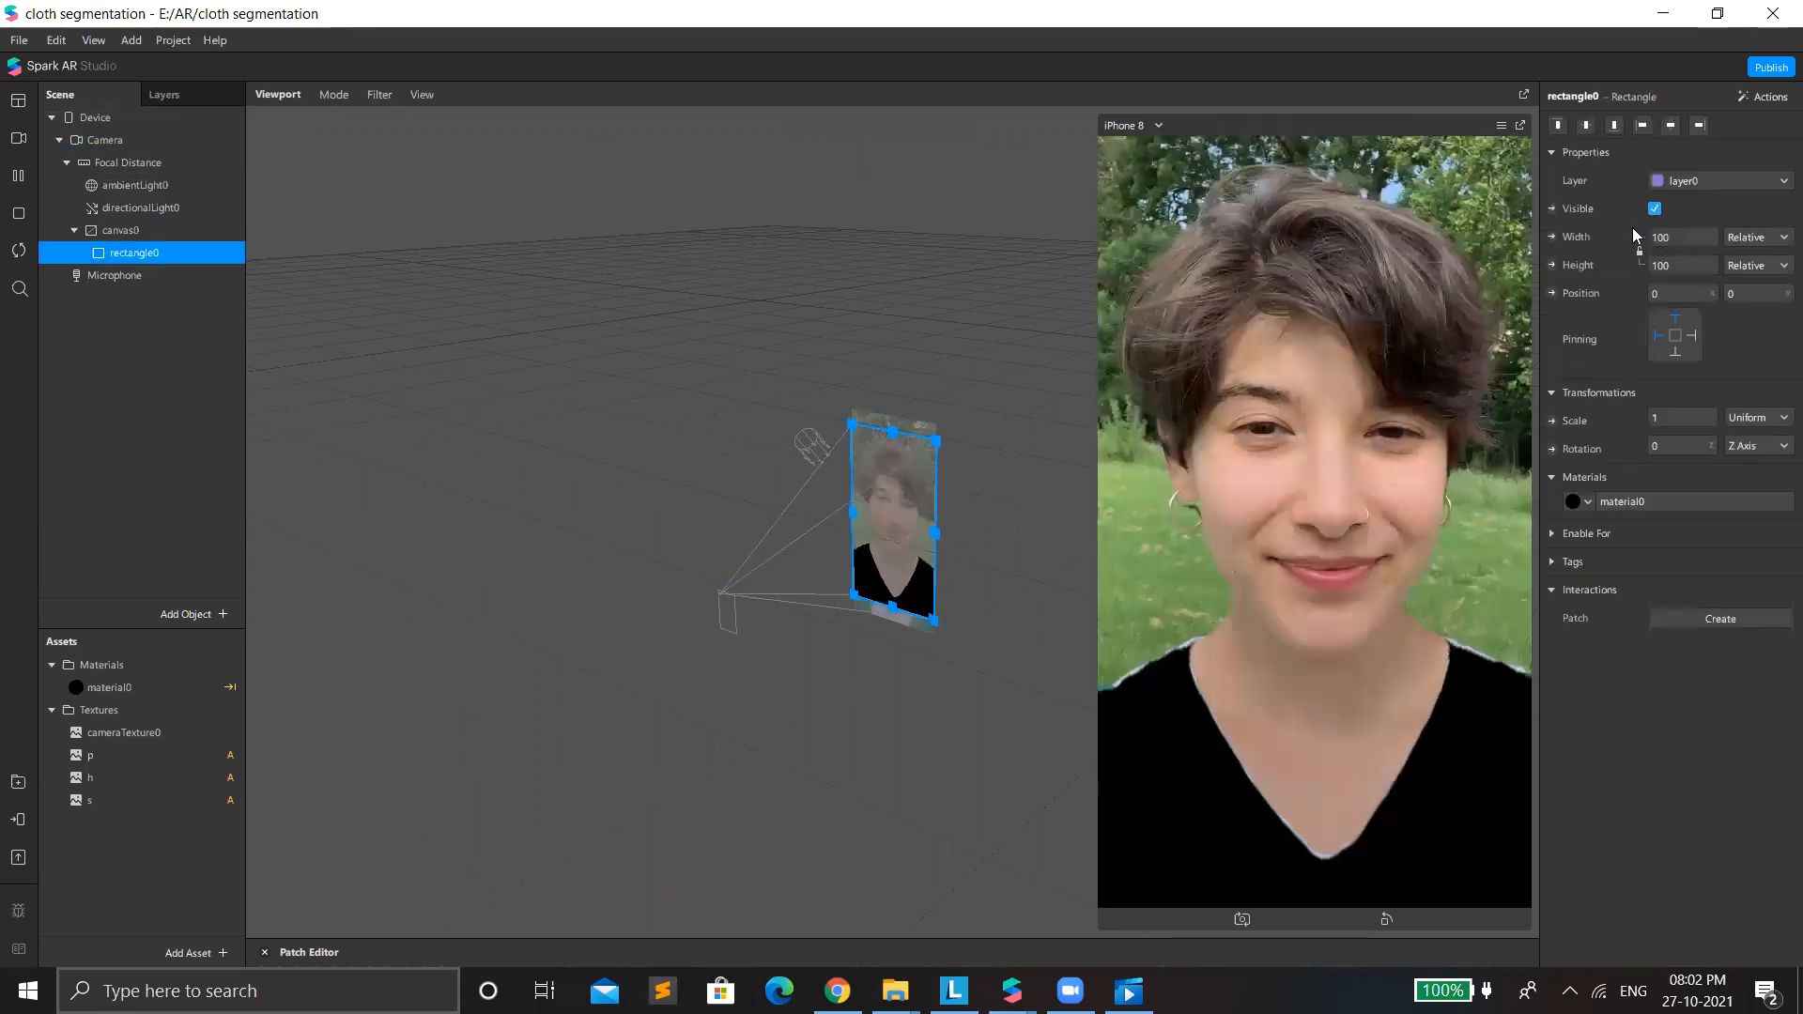
click(1653, 502)
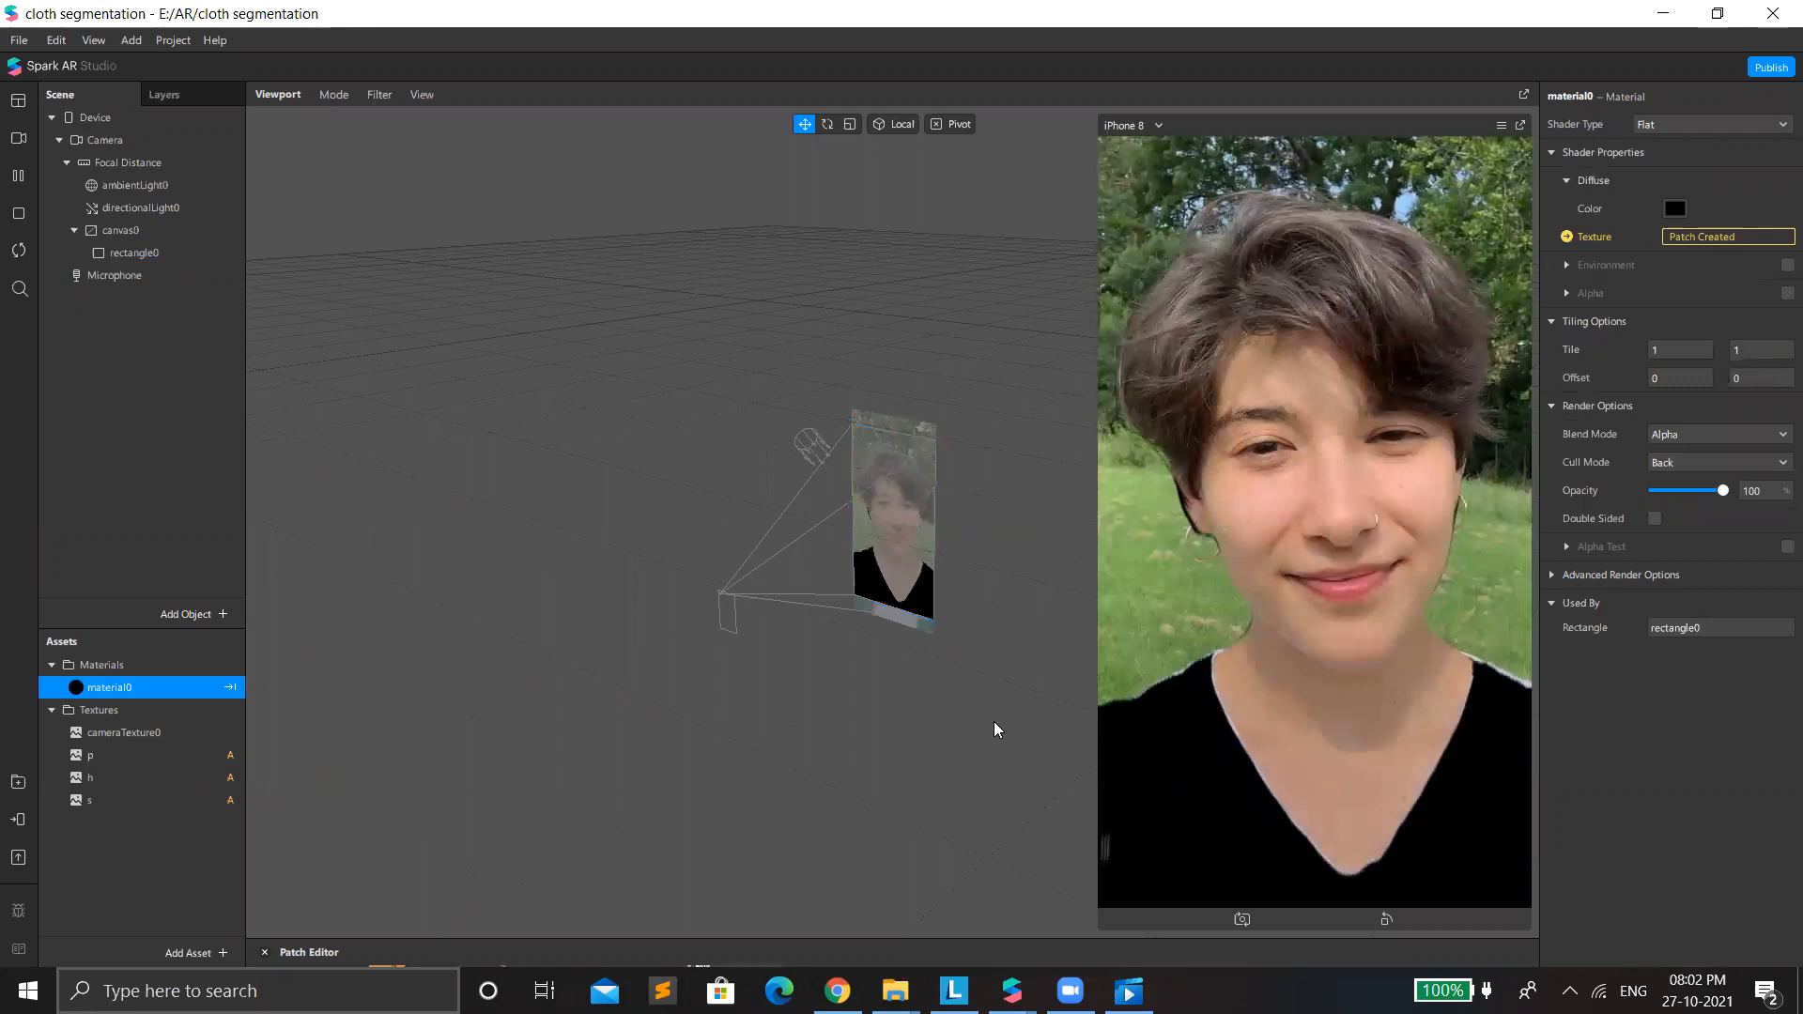
Enlarge the Patch Editor and move the s, p and h texture patches farther away from the Mix patches.
drag(950, 939, 964, 395)
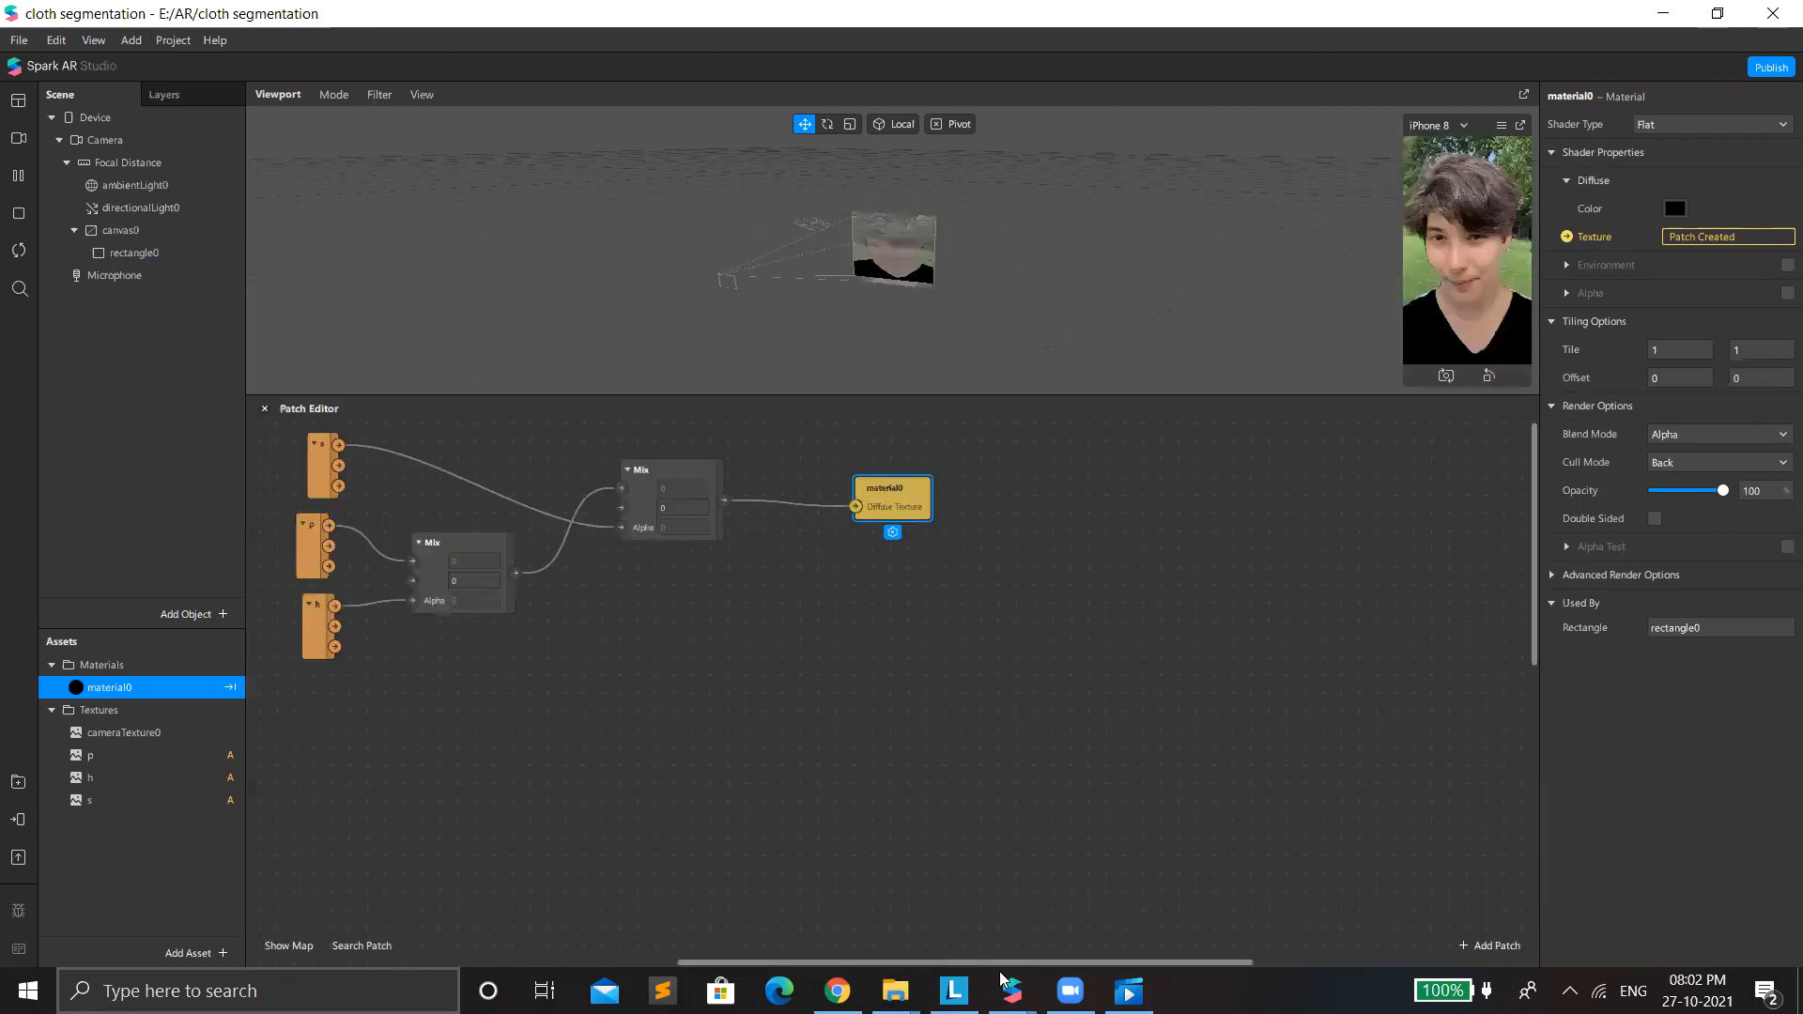
click(1337, 846)
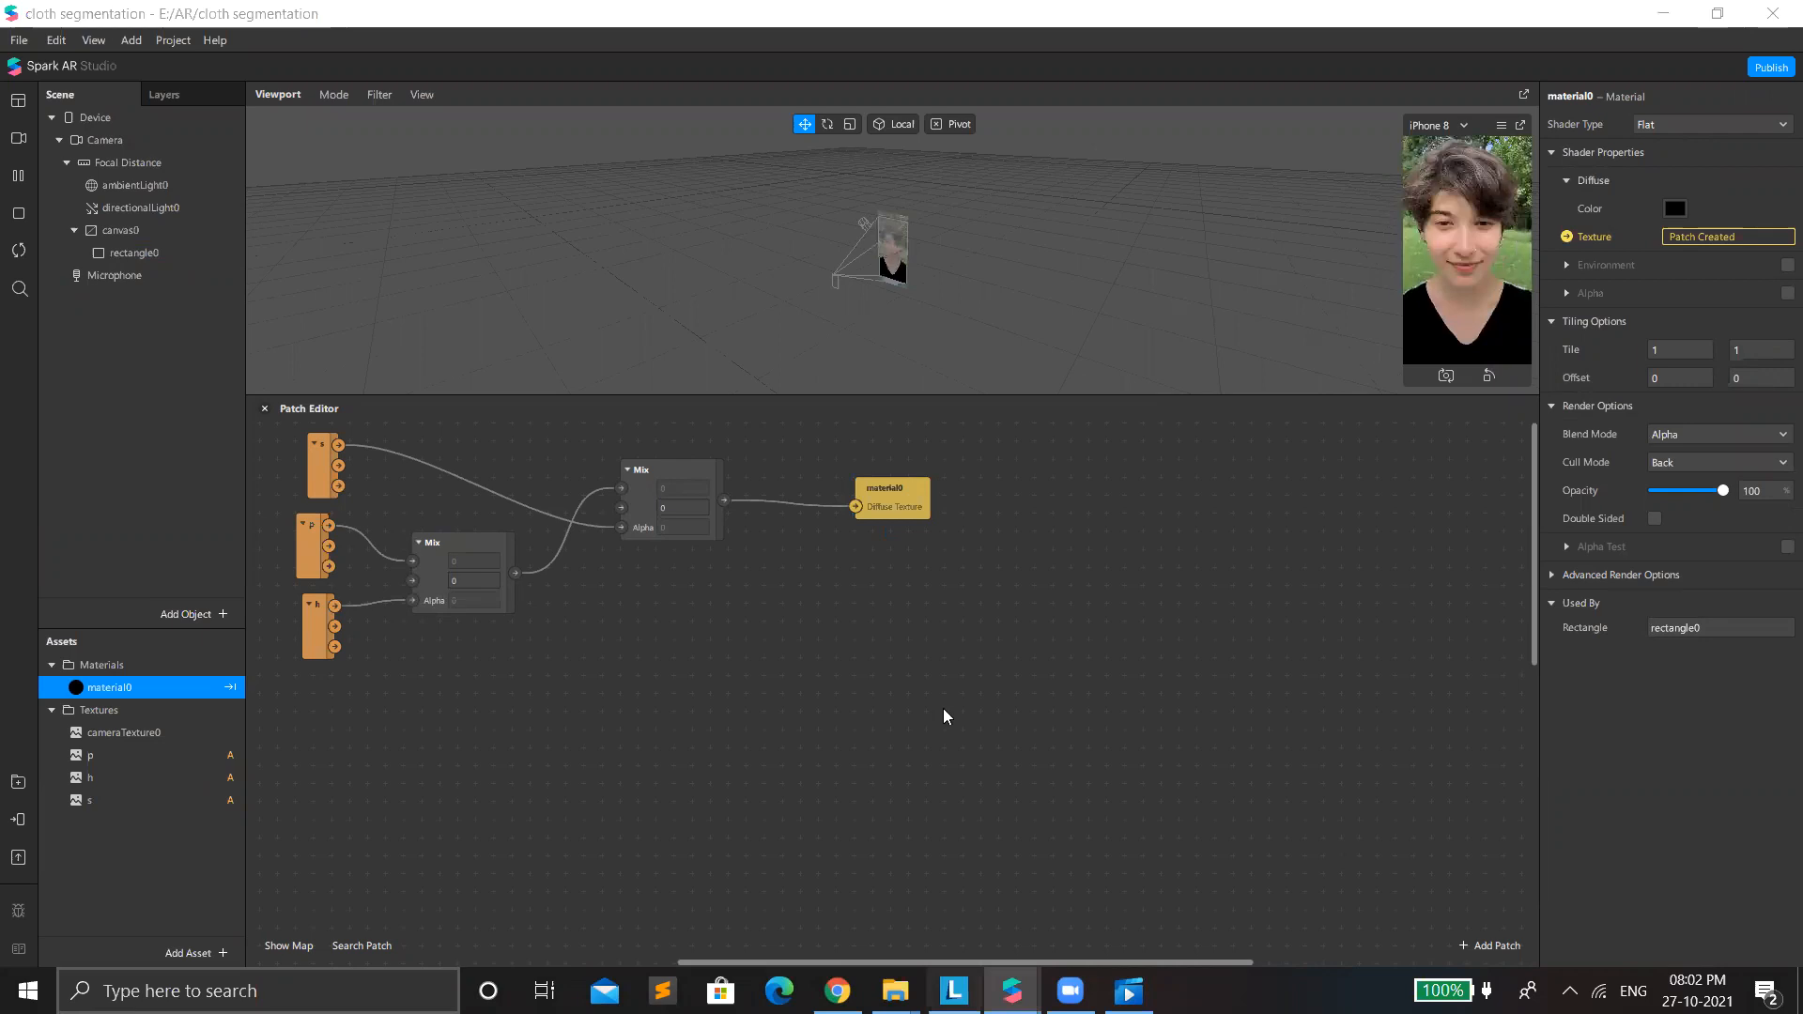
scroll(942, 708, left, 3)
ctrl+scroll(943, 704, up, 1)
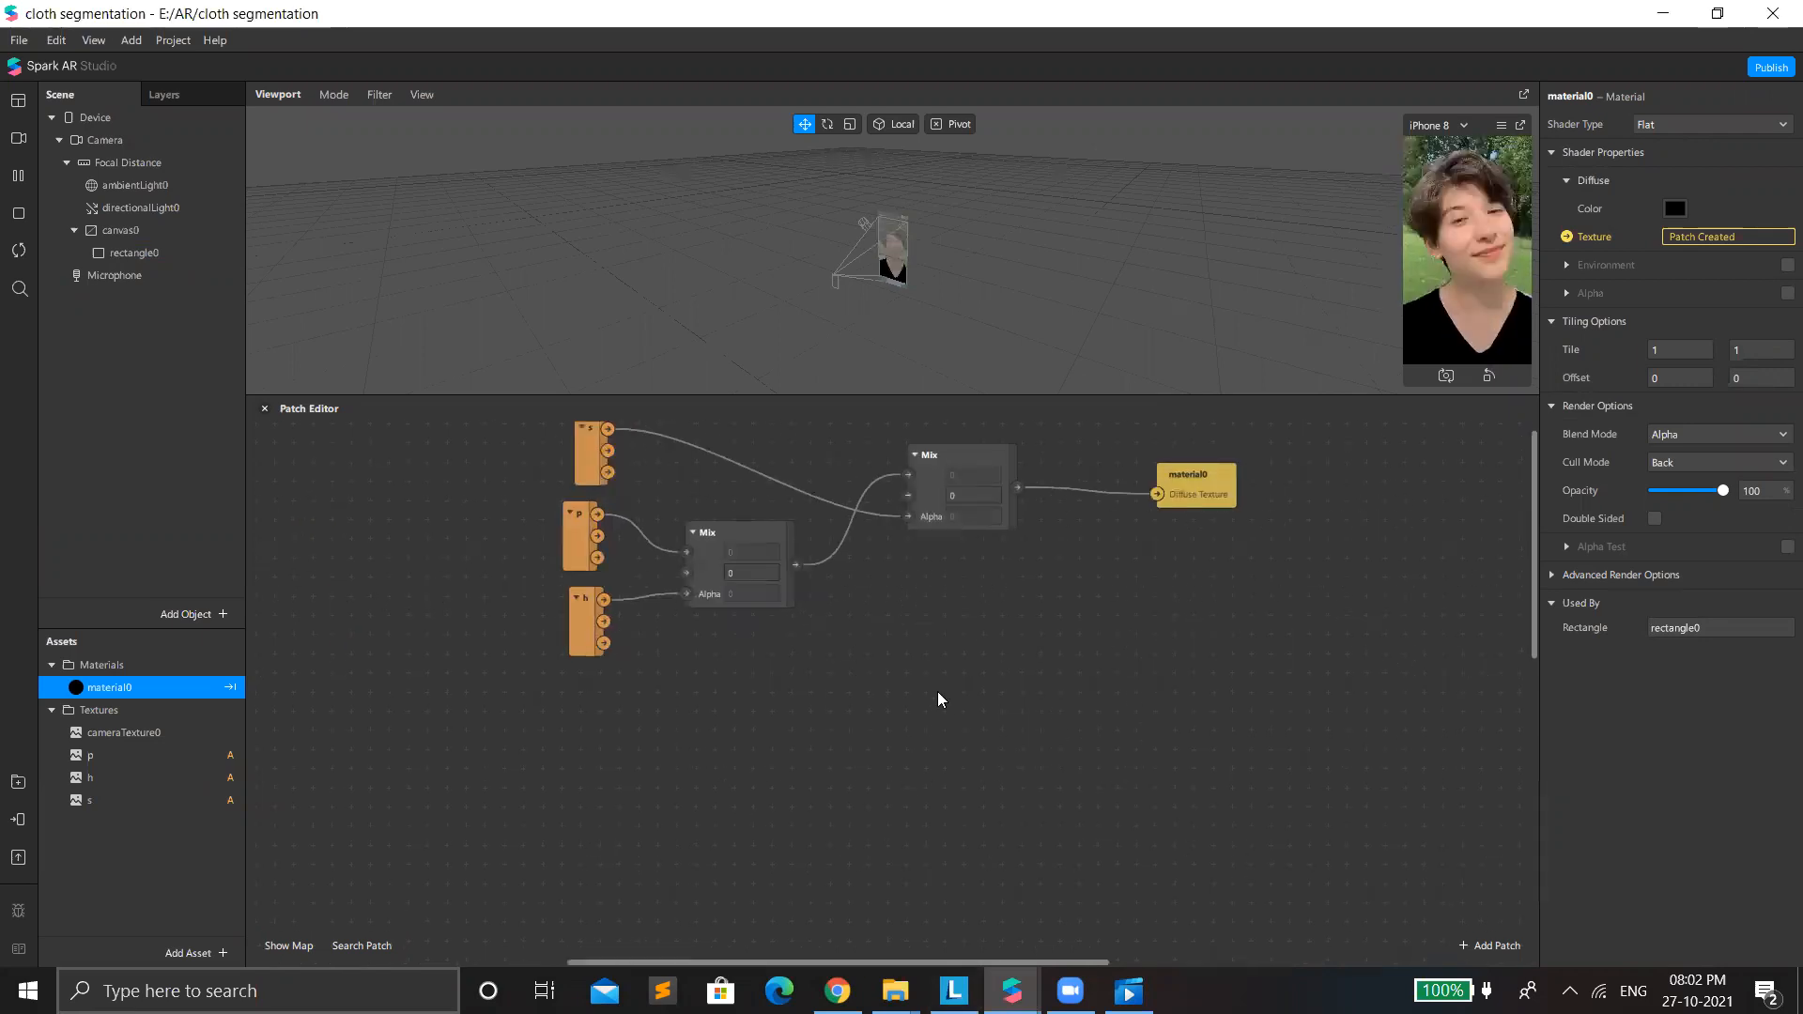
ctrl+scroll(937, 691, up, 2)
scroll(937, 691, up, 1)
scroll(514, 494, down, 1)
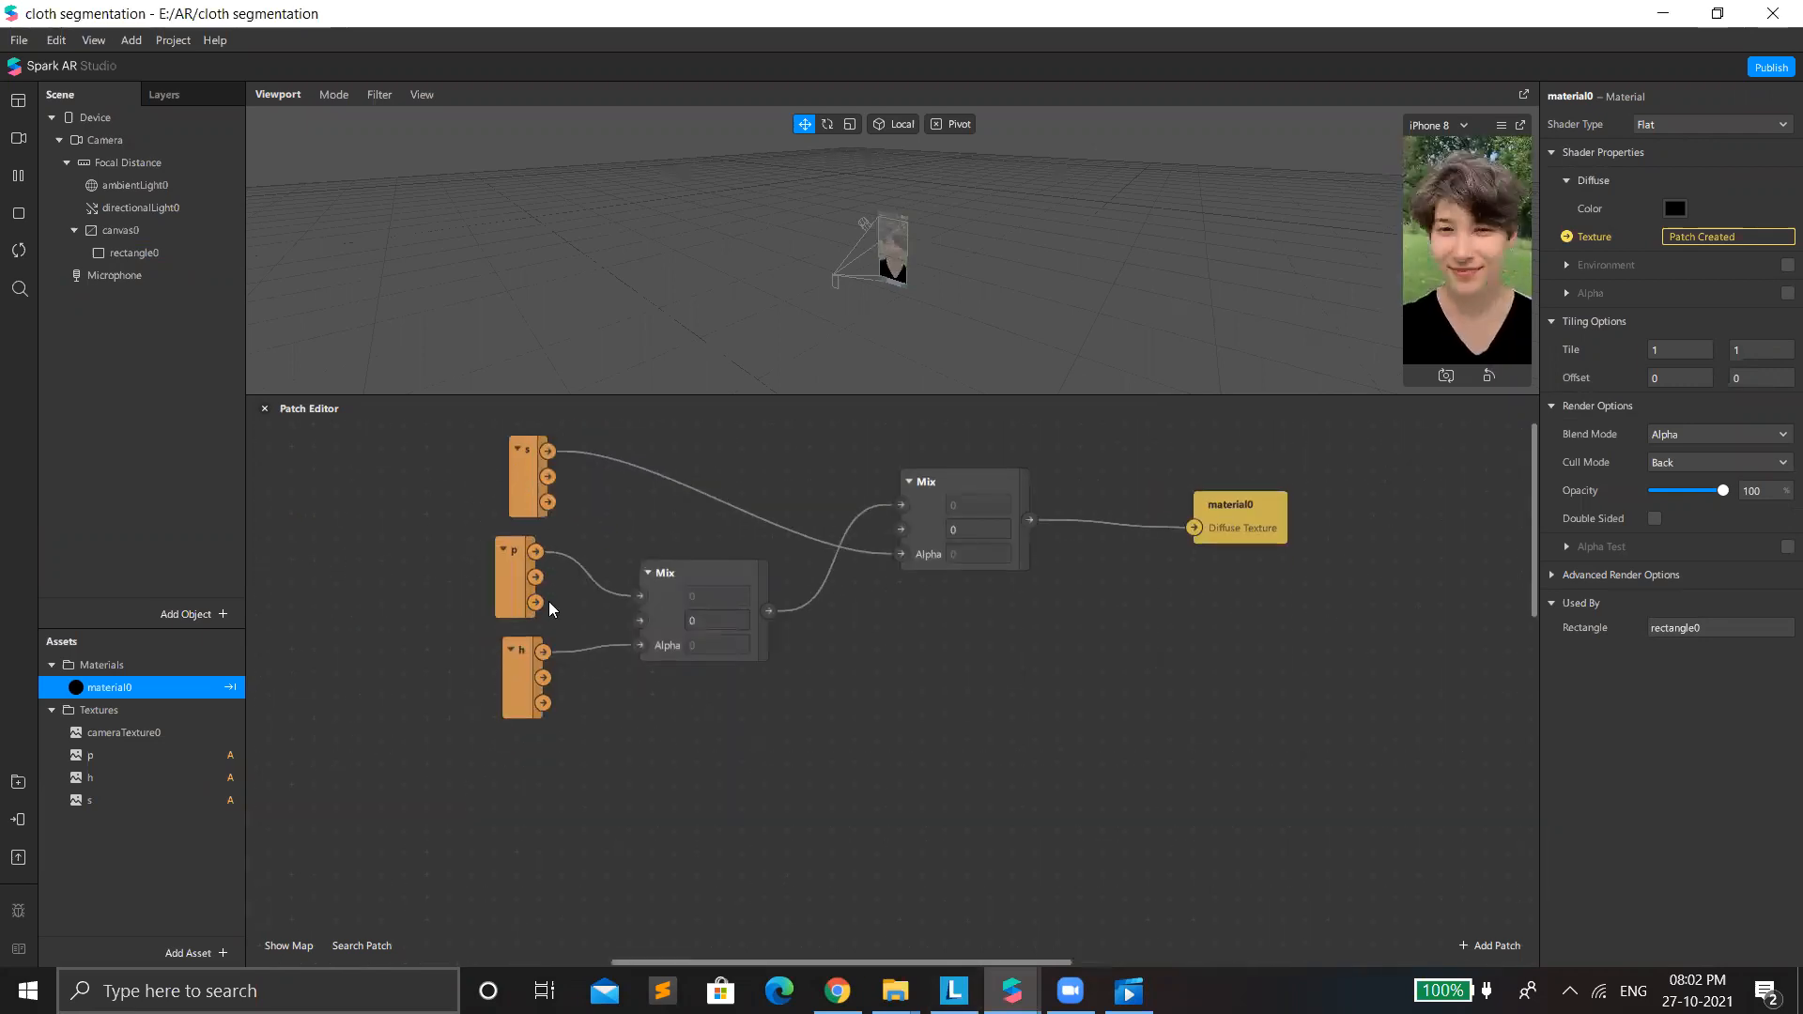
drag(522, 482, 491, 477)
drag(508, 580, 472, 580)
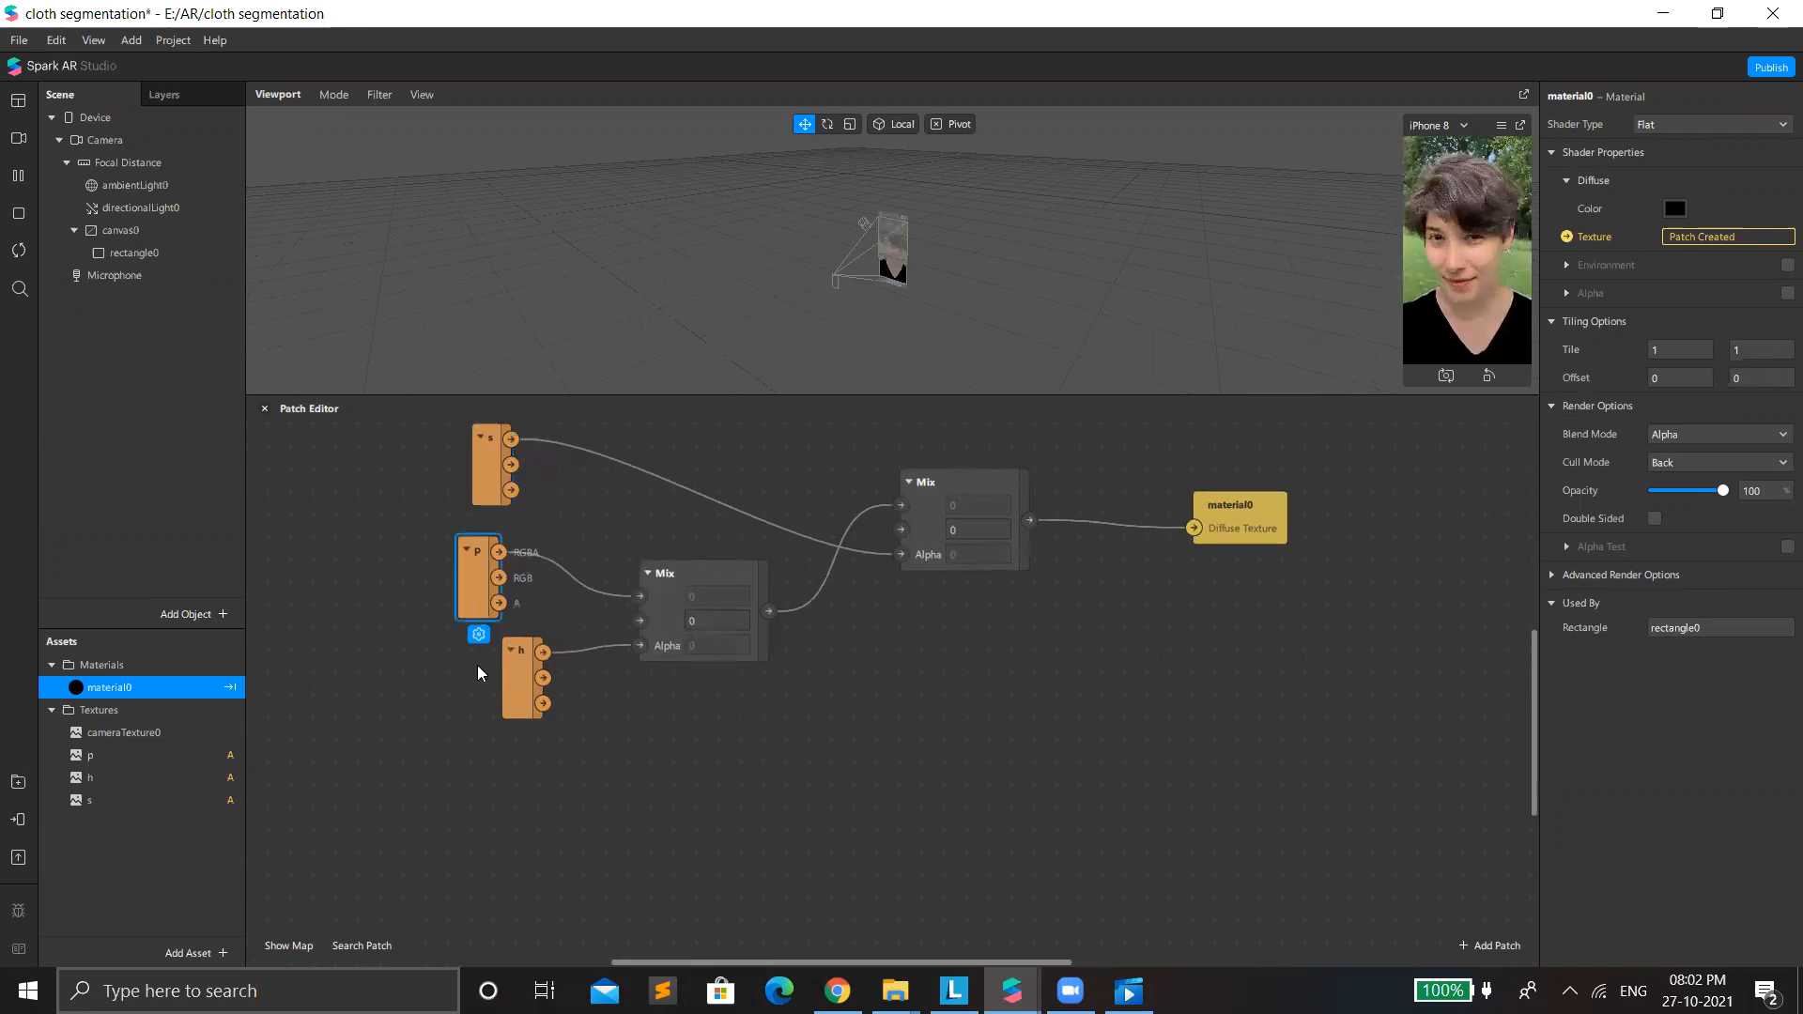
drag(522, 673, 492, 669)
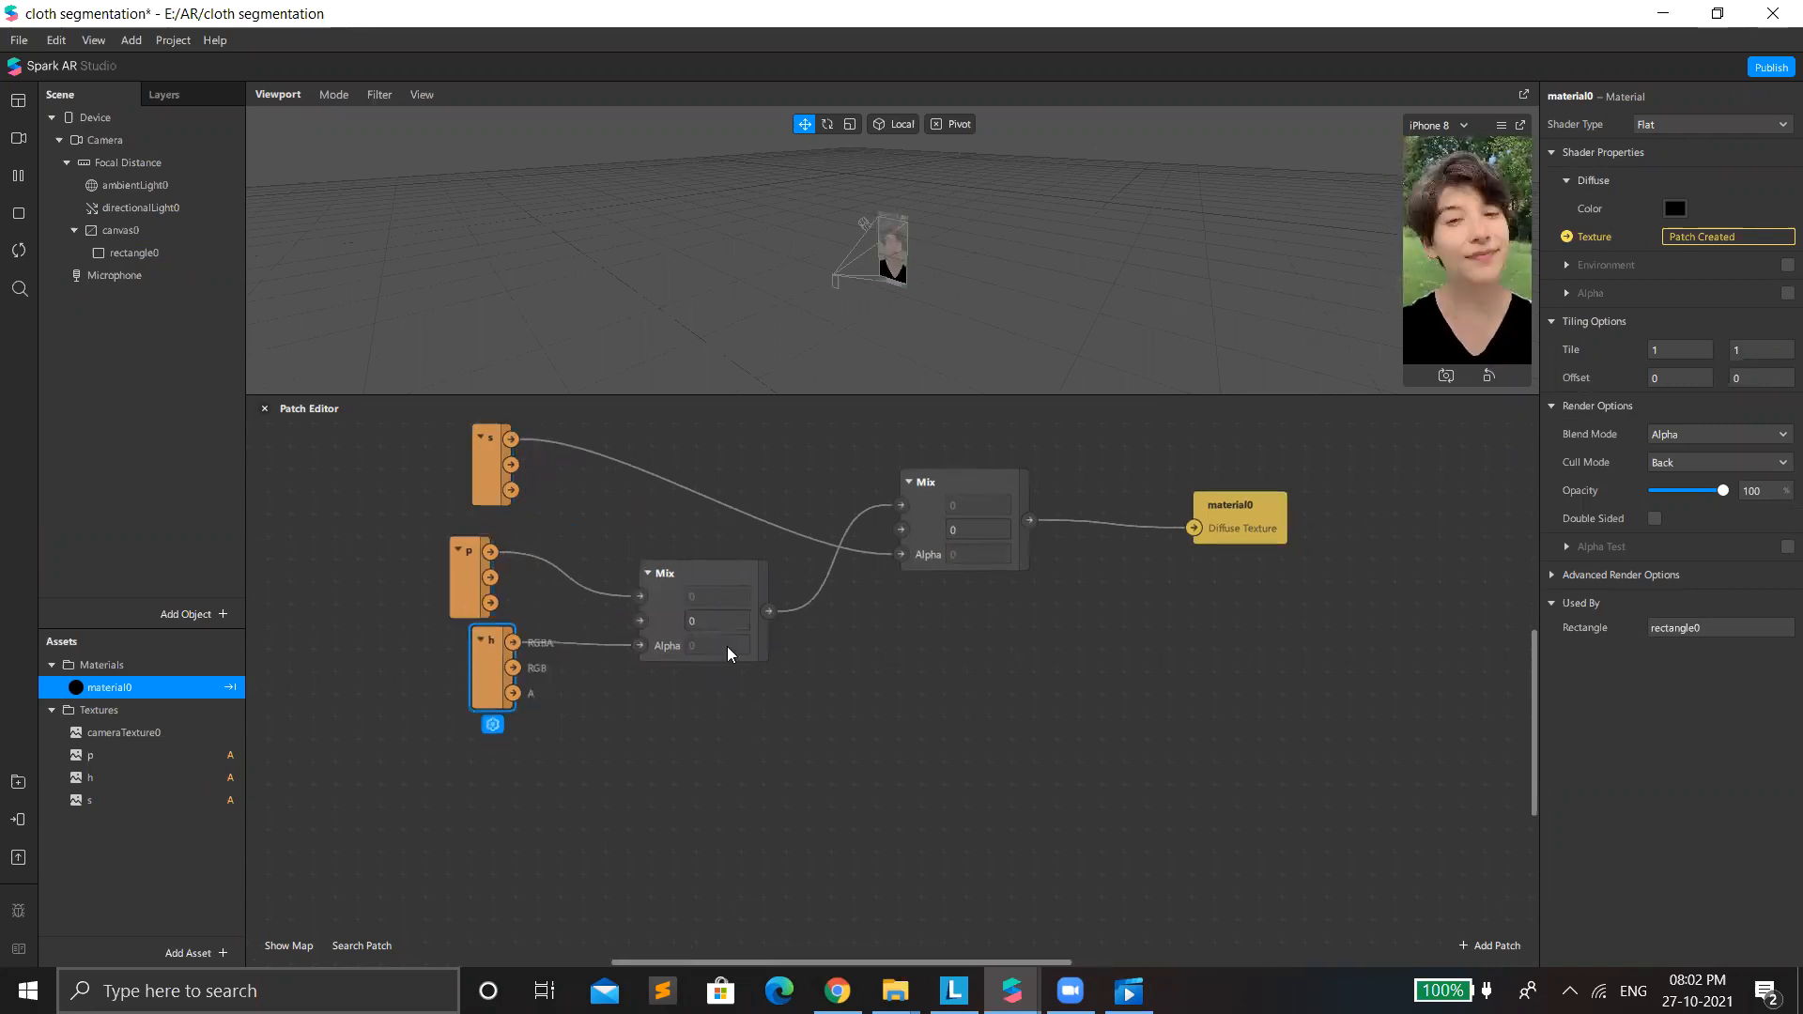
Move the Mix patch fed by textures p and h slightly lower, and add another Mix patch below it.
drag(727, 646, 717, 690)
click(916, 498)
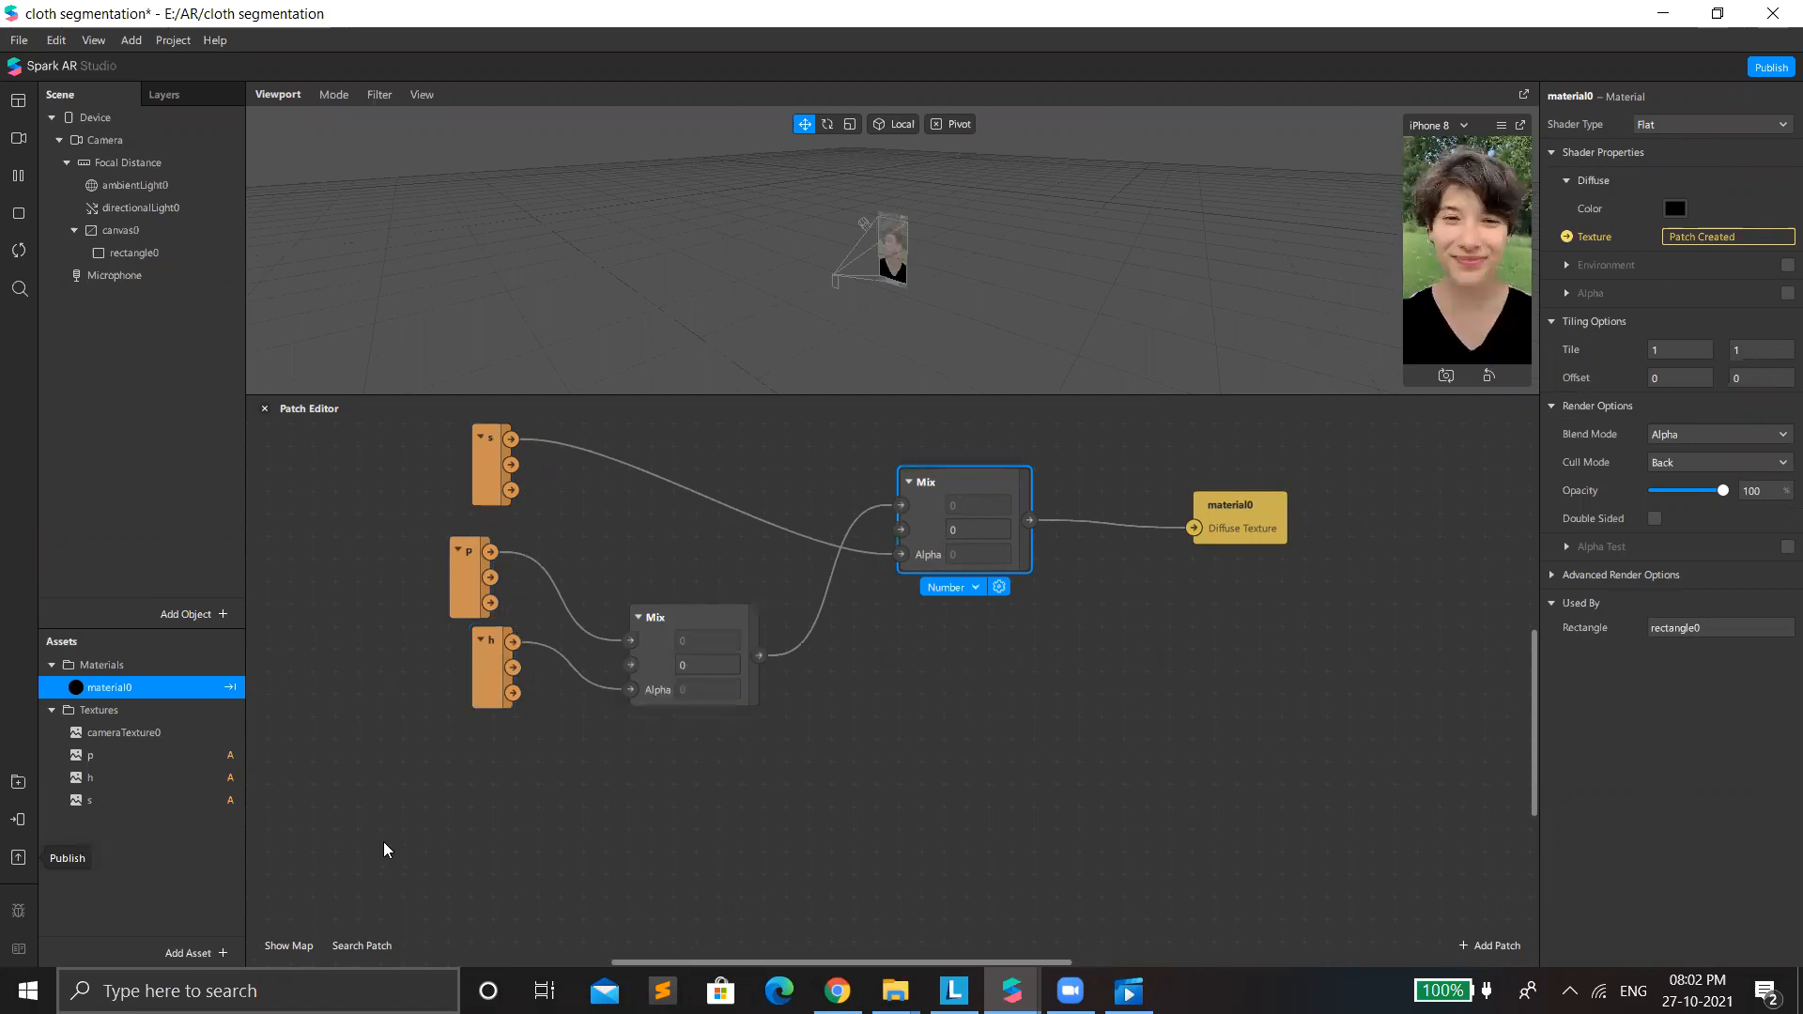
double_click(793, 780)
text(mix)
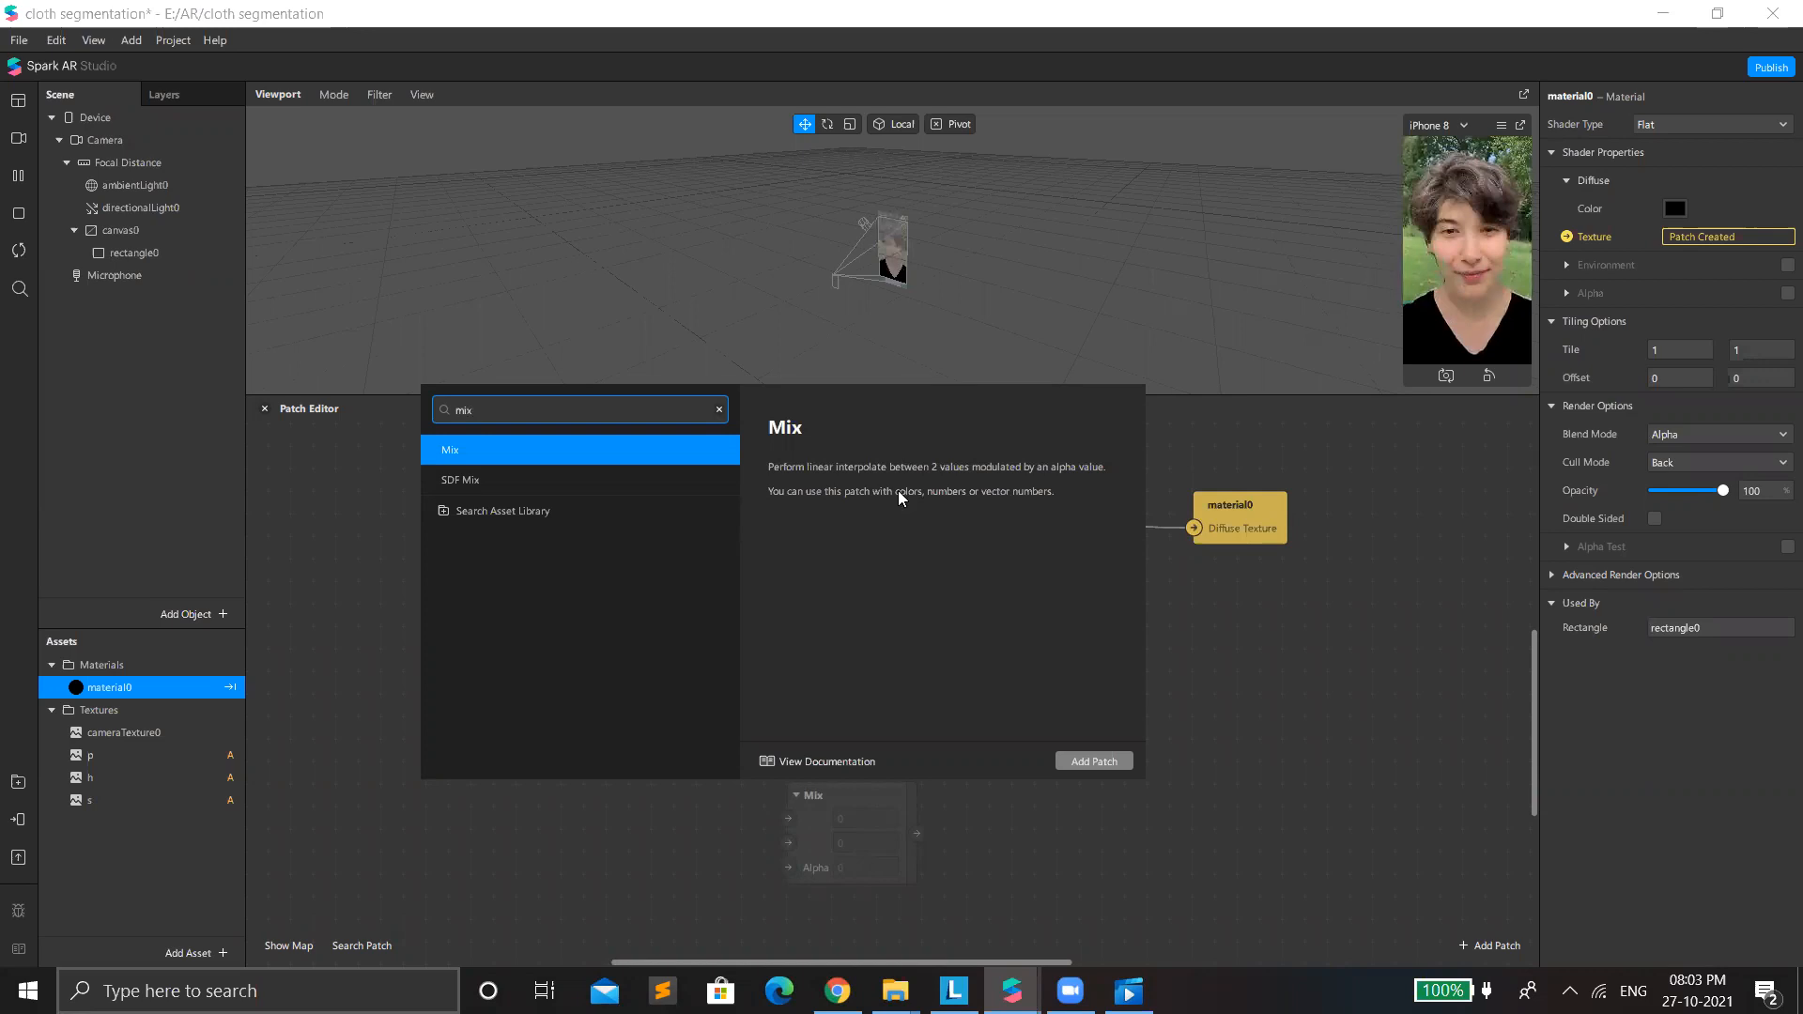
click(1056, 760)
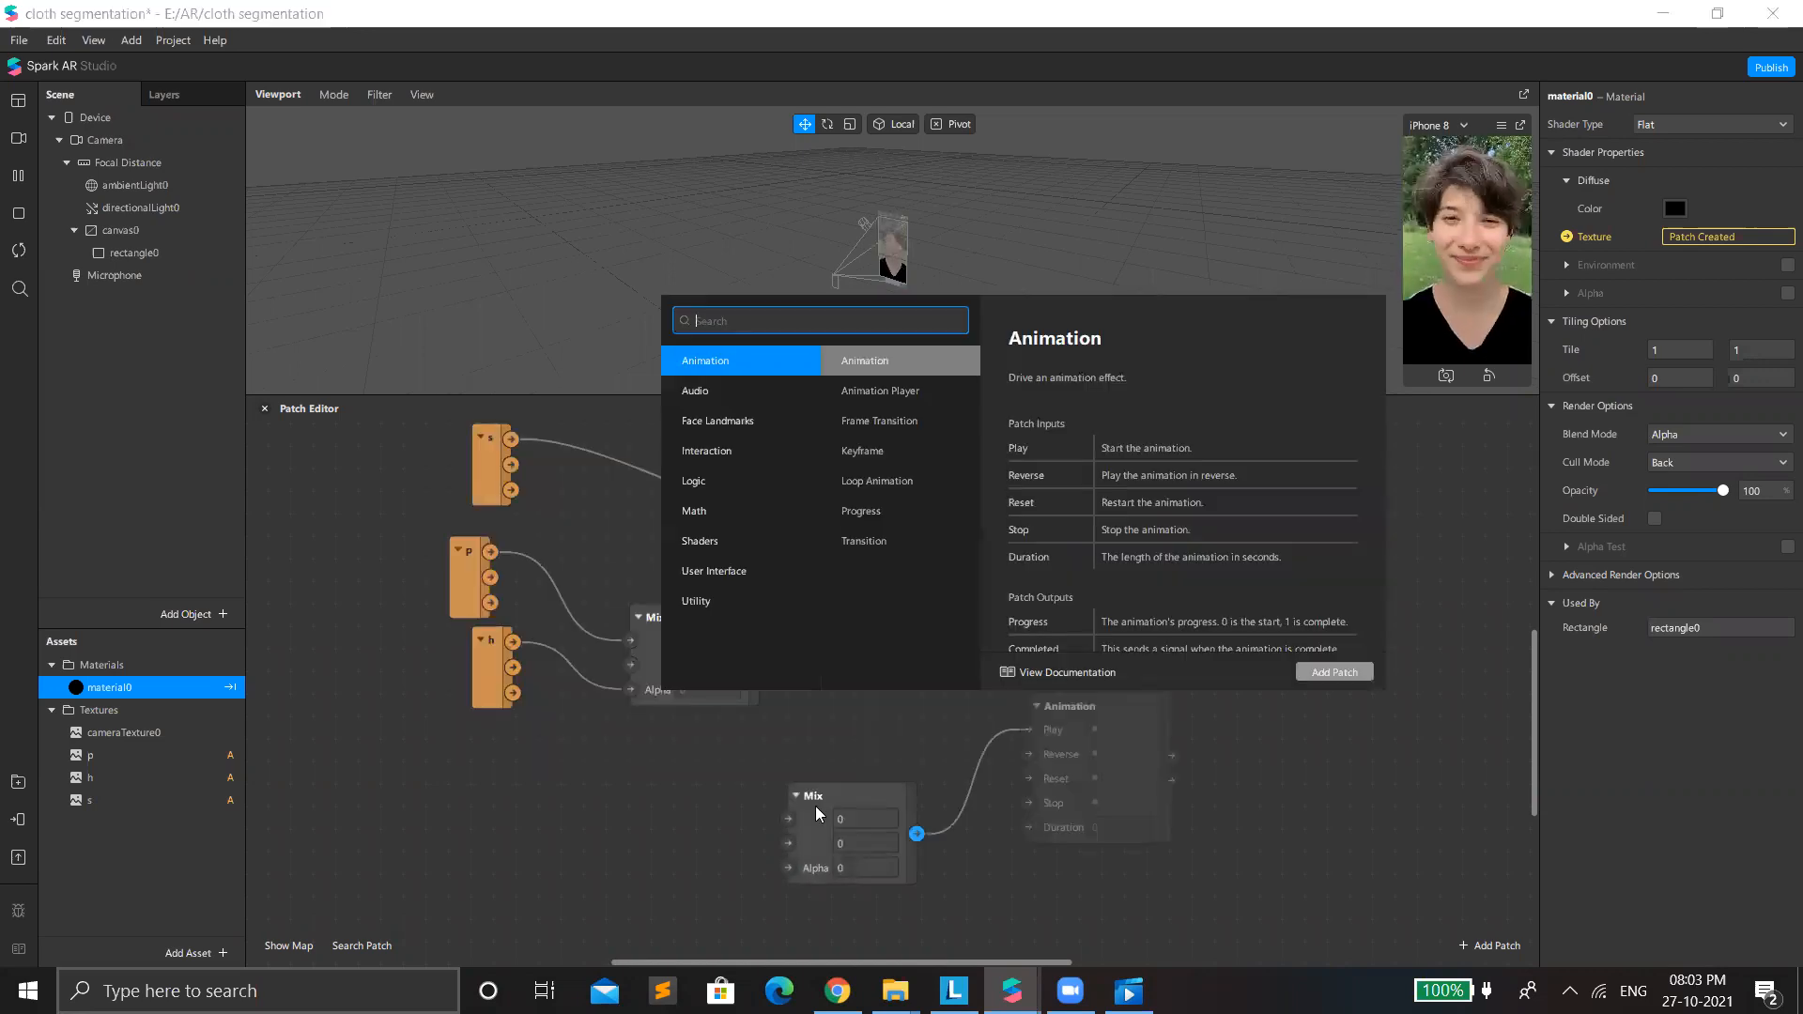
click(816, 814)
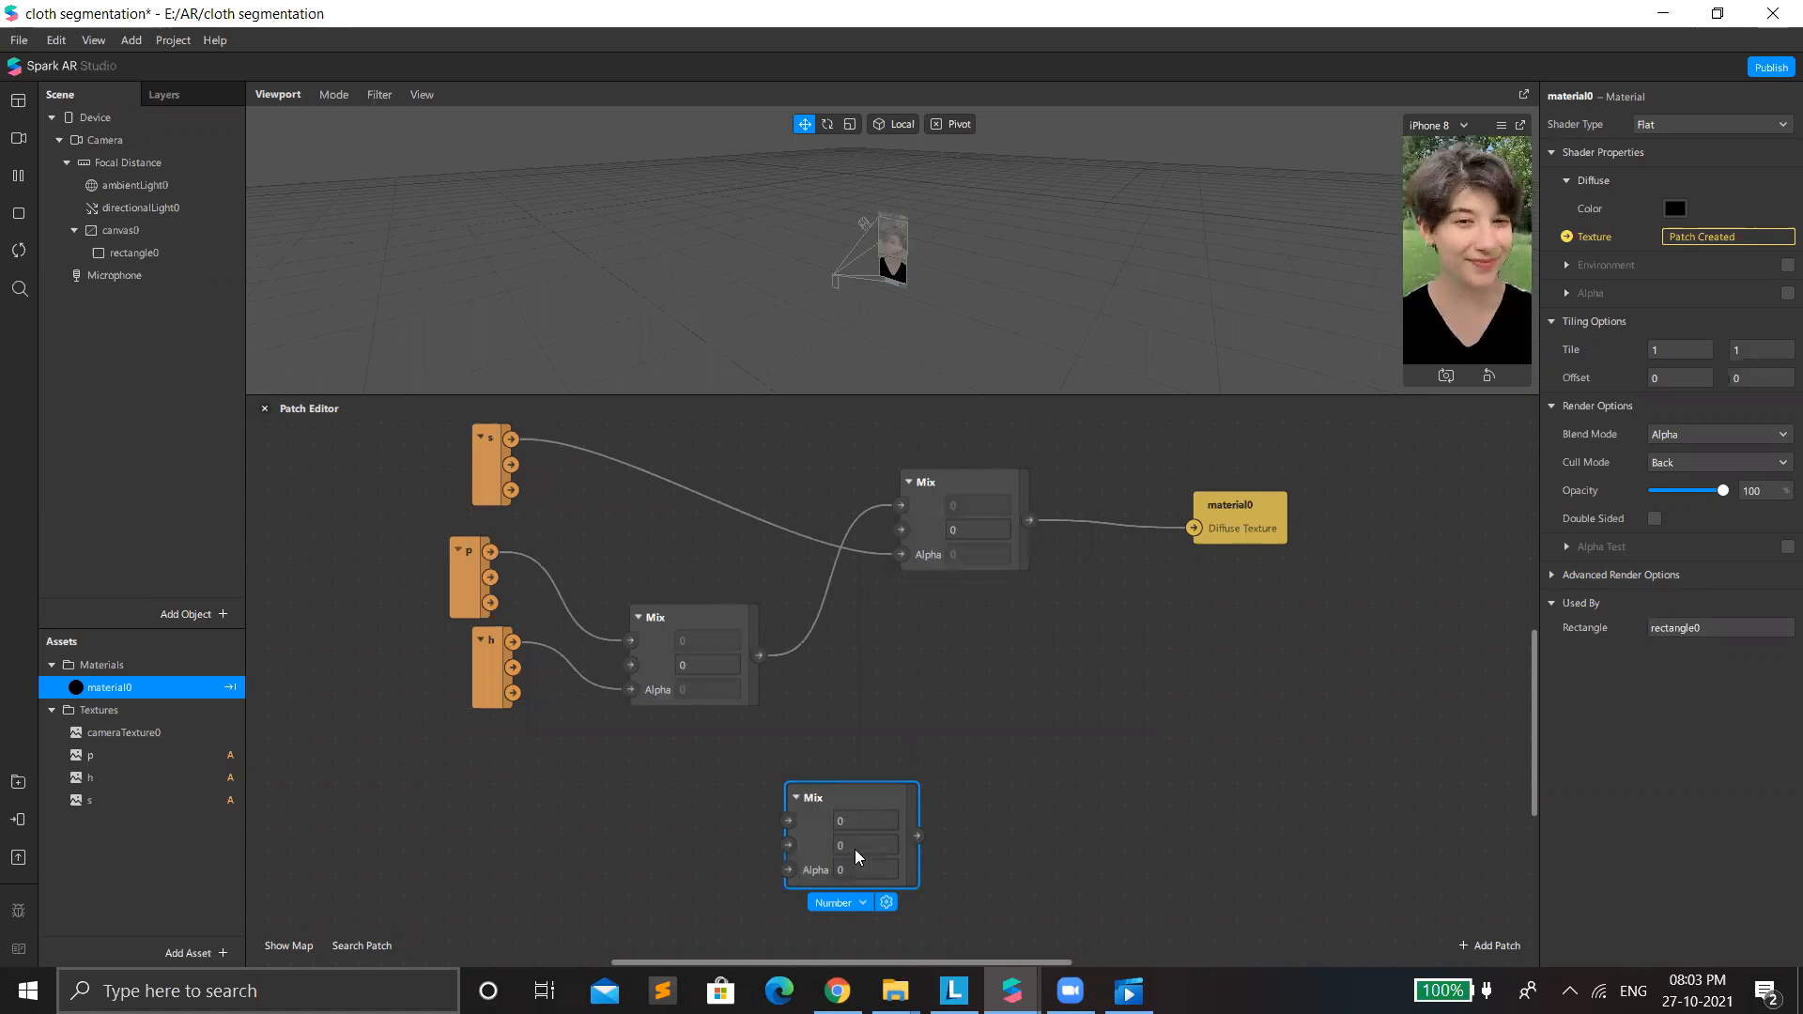
Try the Color, Vector 3 and Vector 4 types on the unconnected Mix patch, and delete that patch.
click(839, 903)
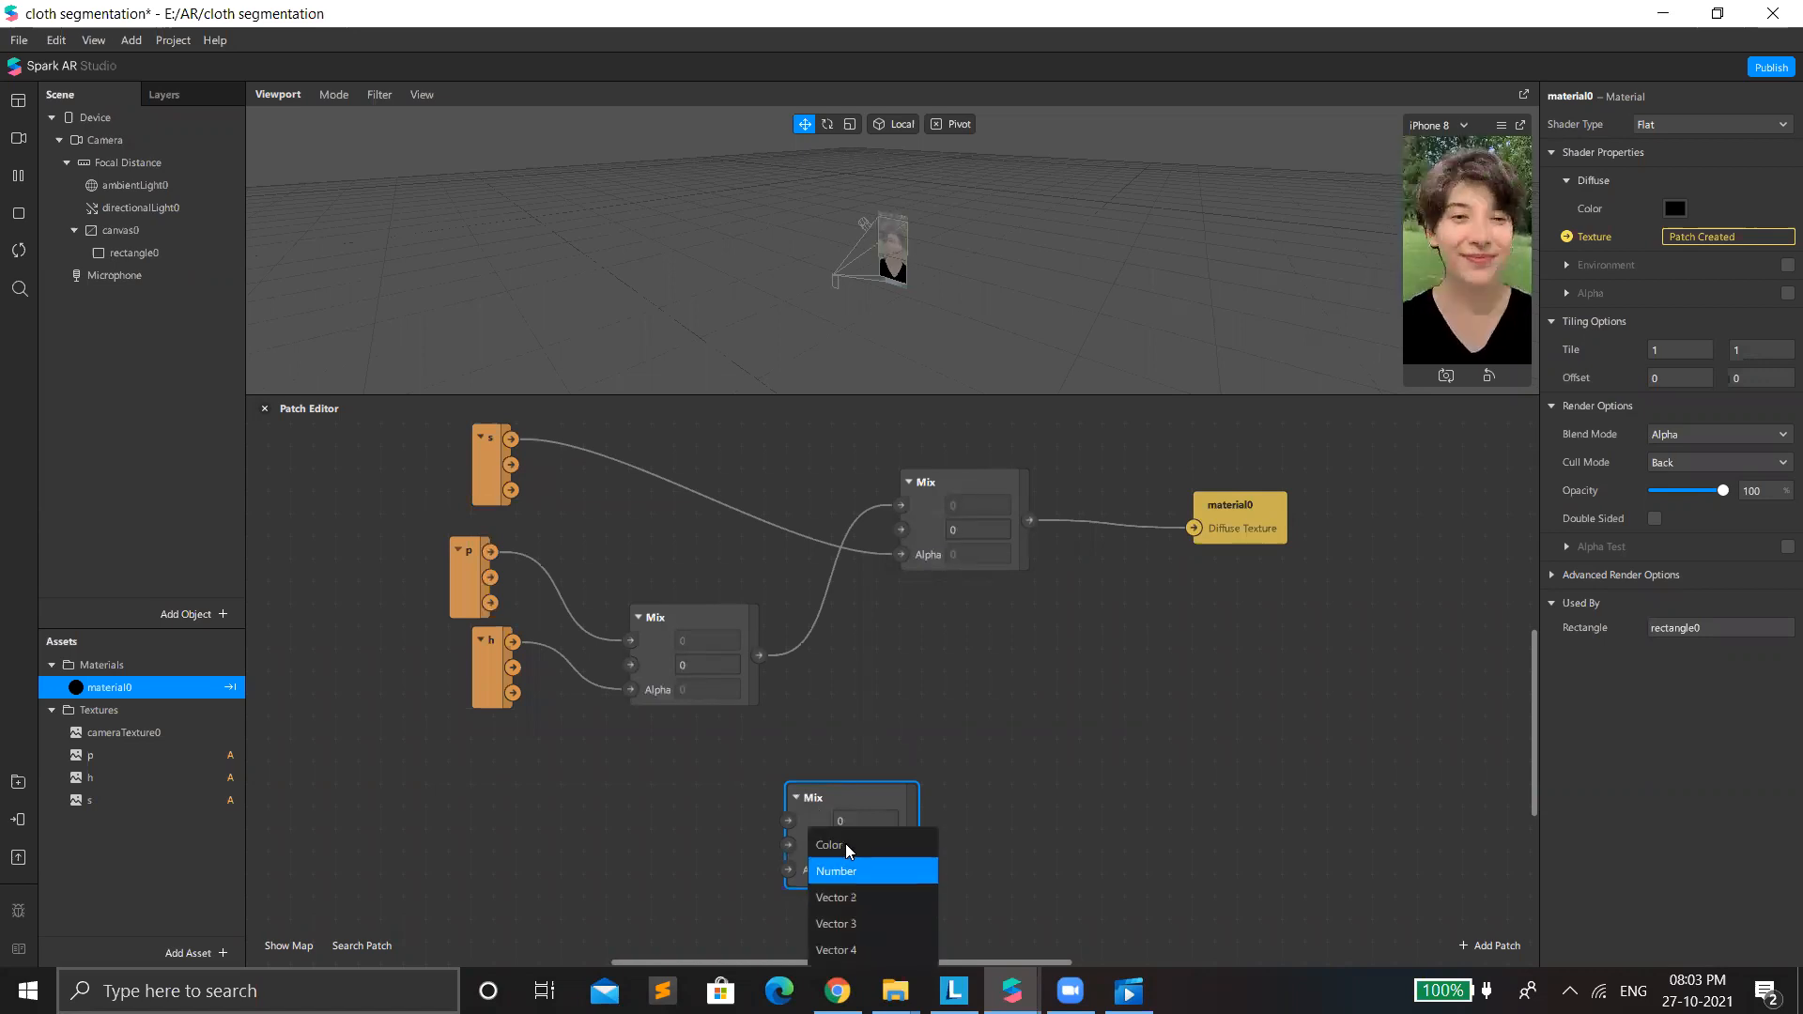
click(845, 843)
click(821, 857)
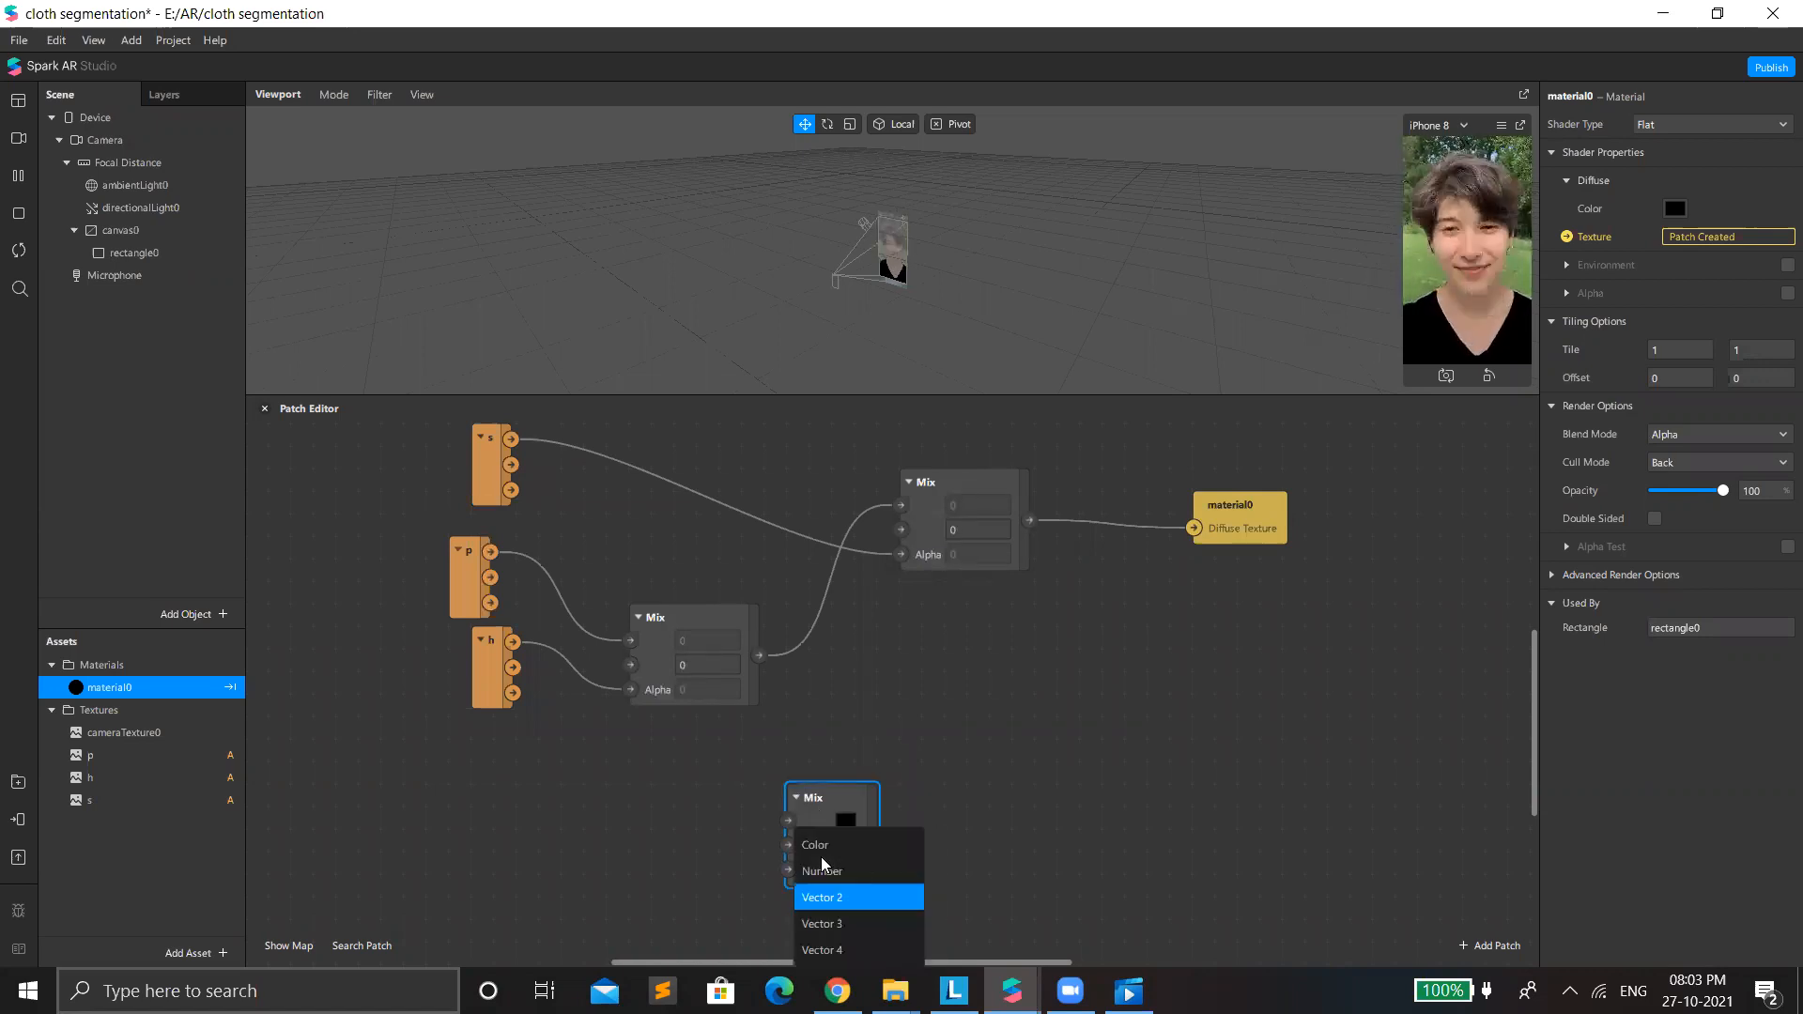
key(Return)
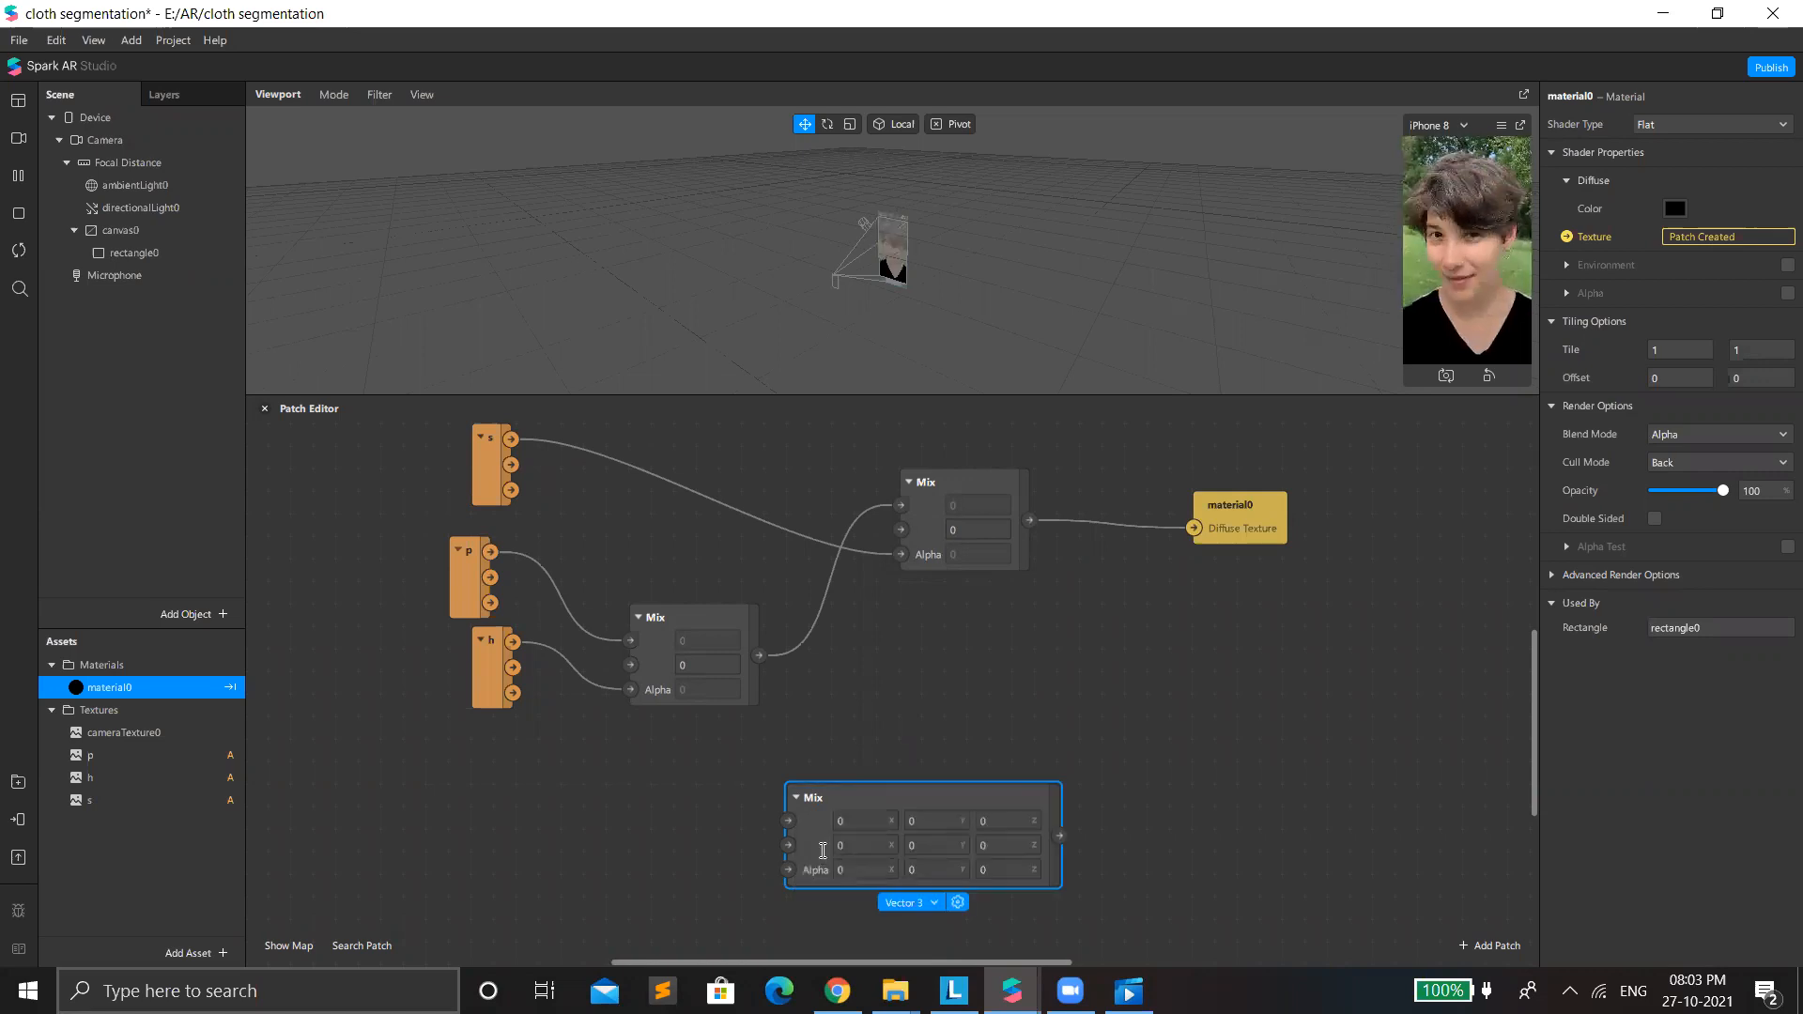
click(822, 850)
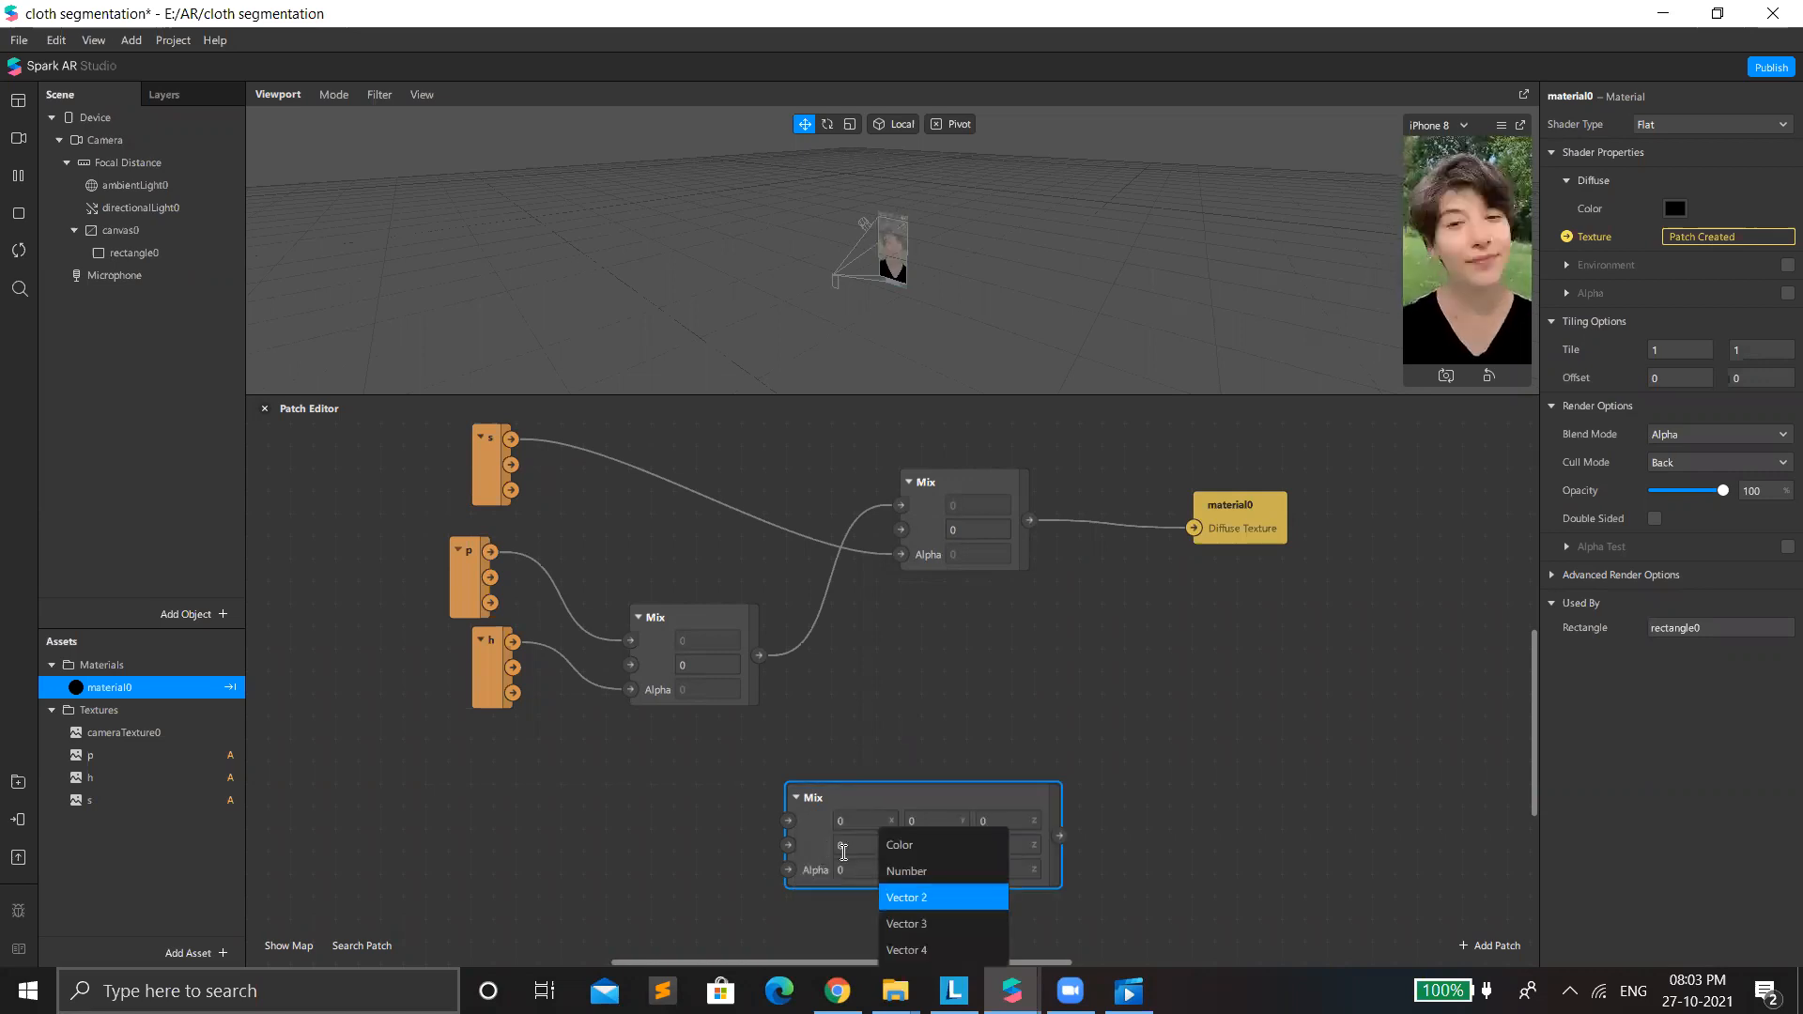
key(Down)
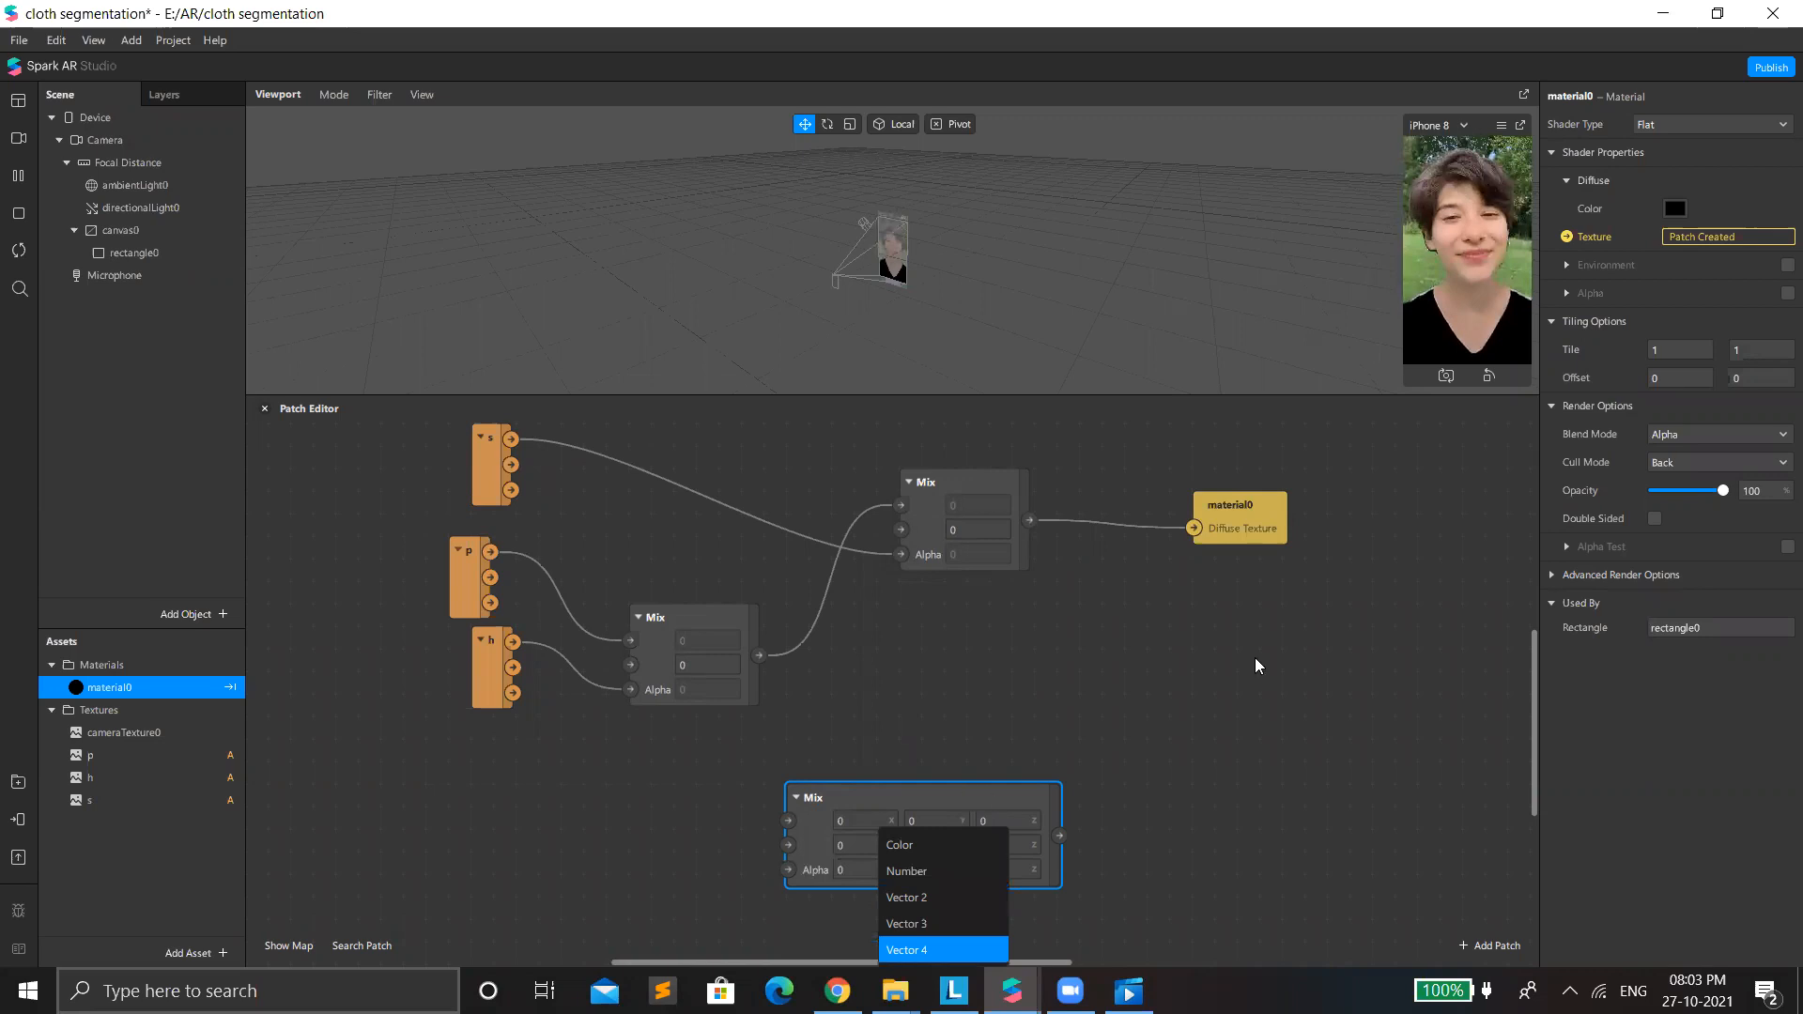
key(Return)
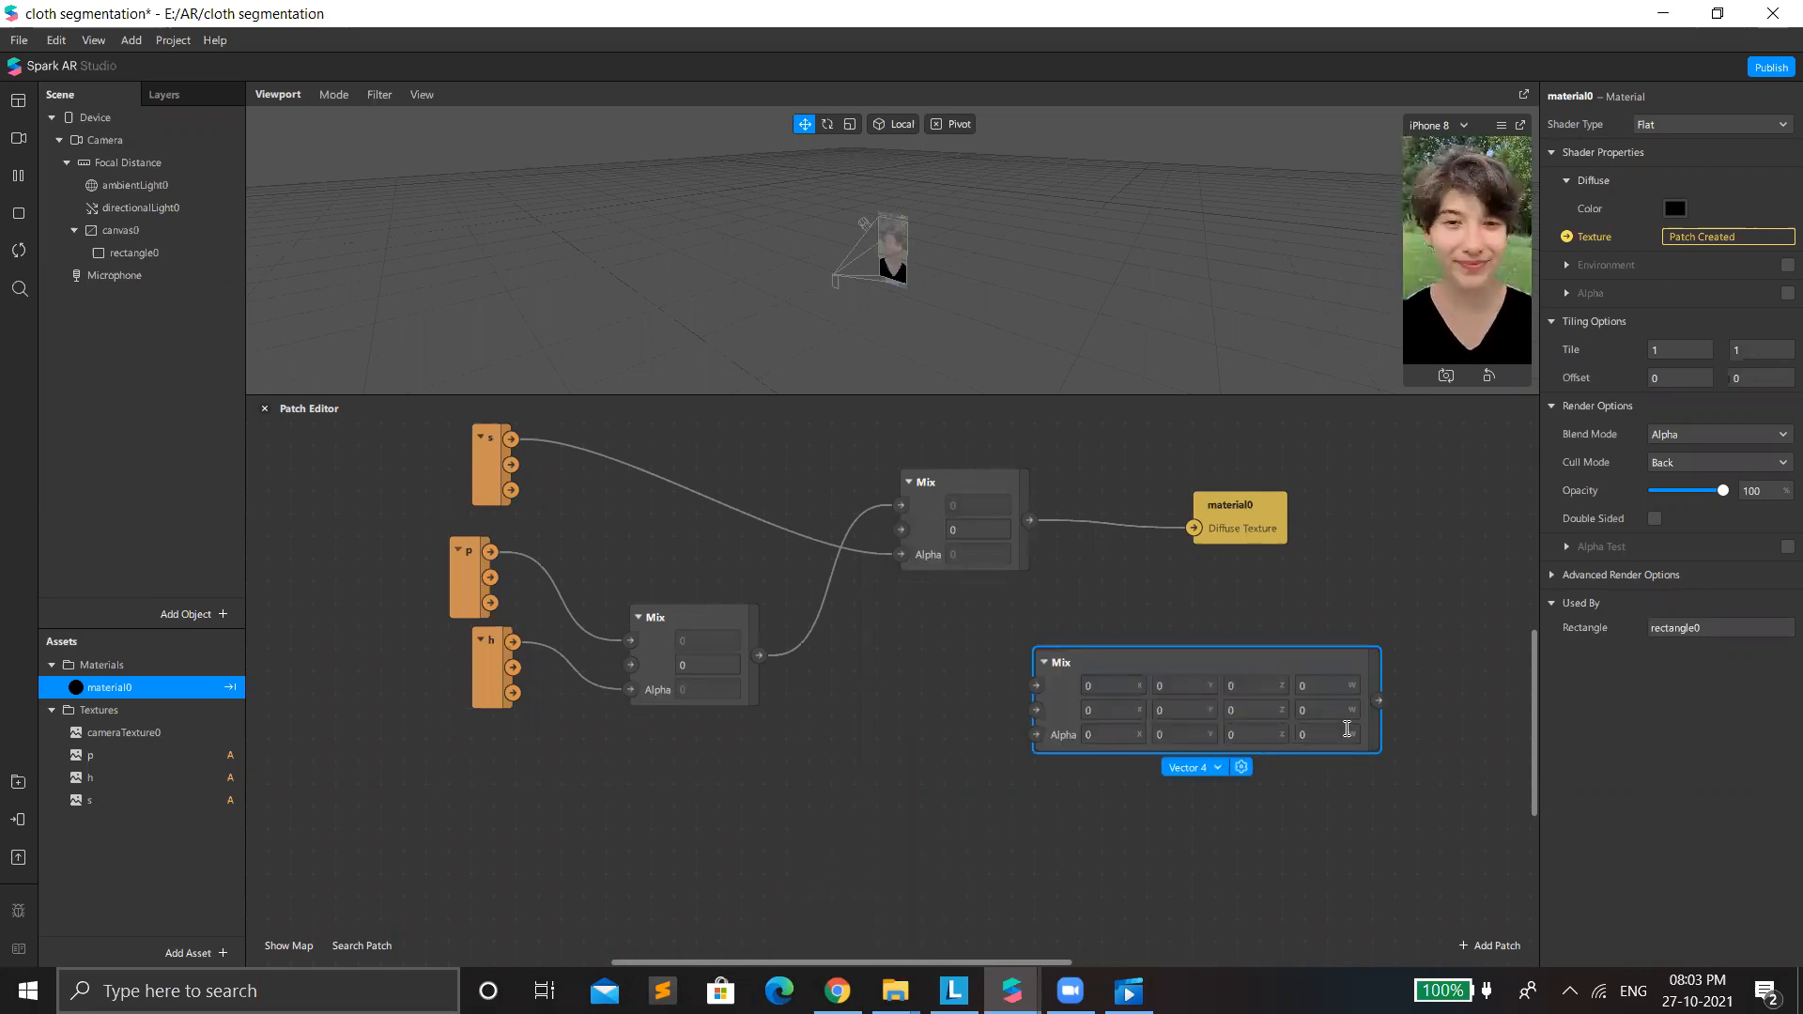
drag(1292, 660, 1314, 660)
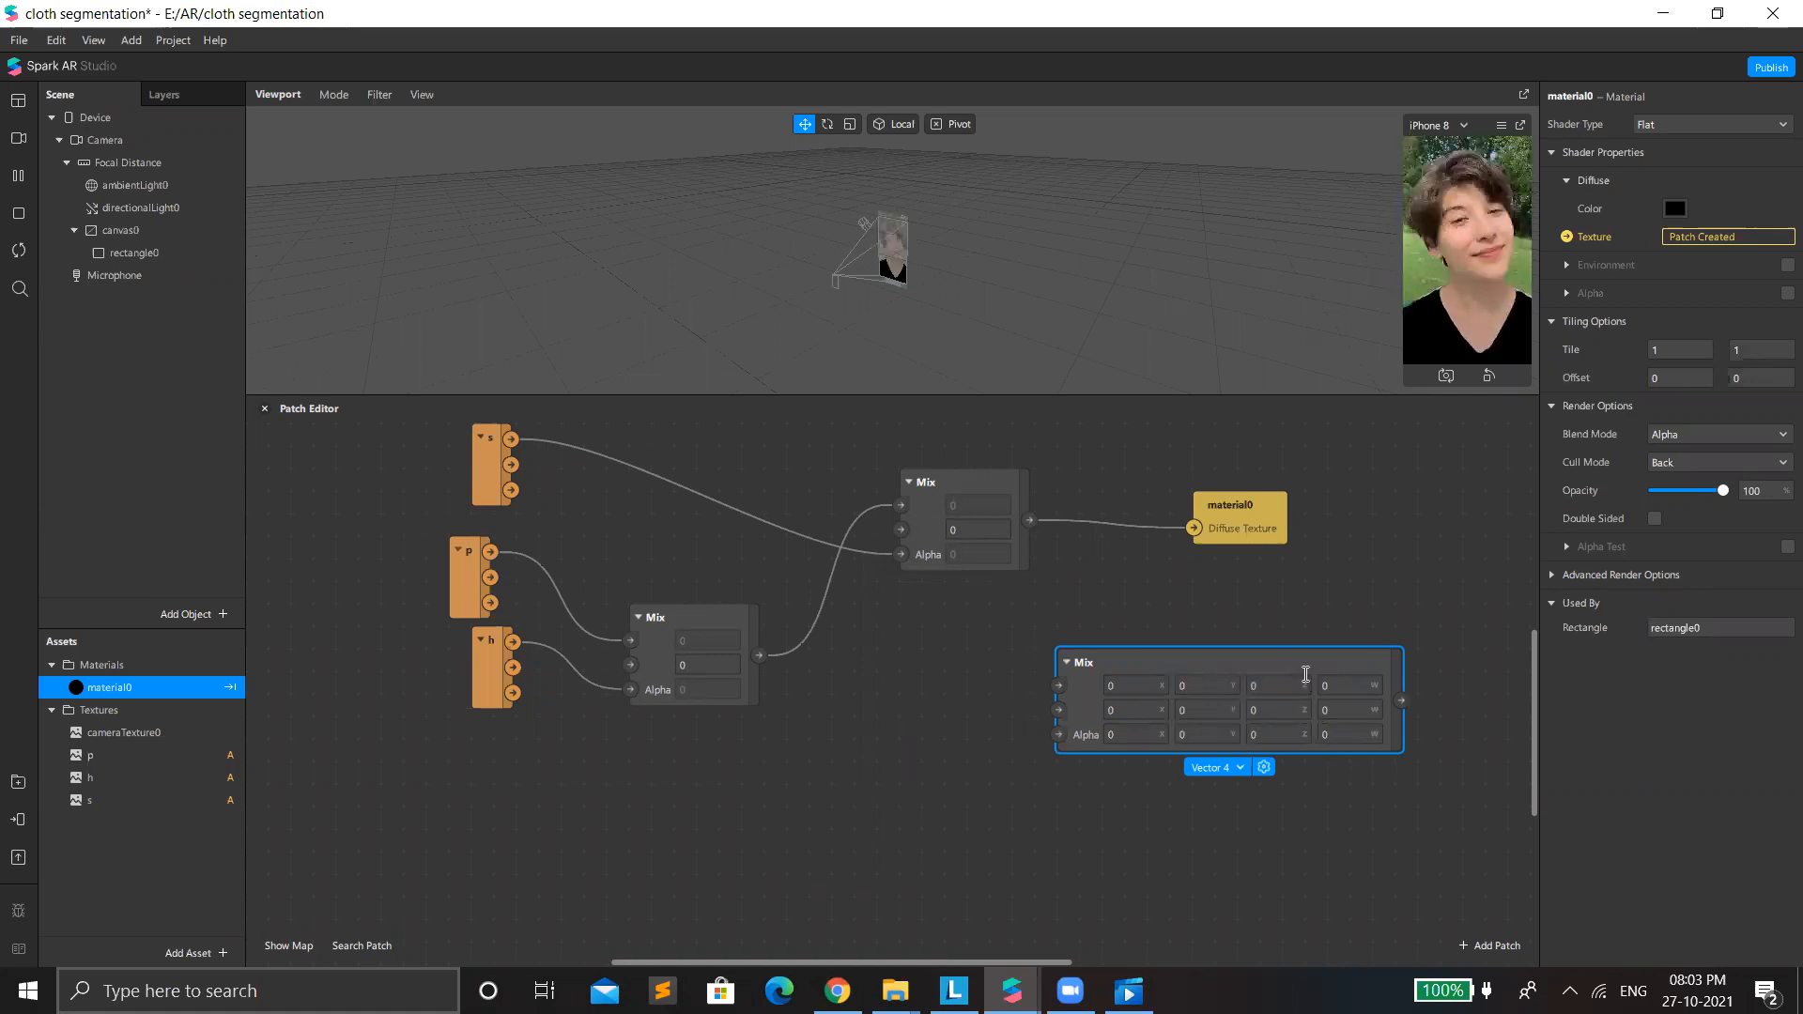
key(Delete)
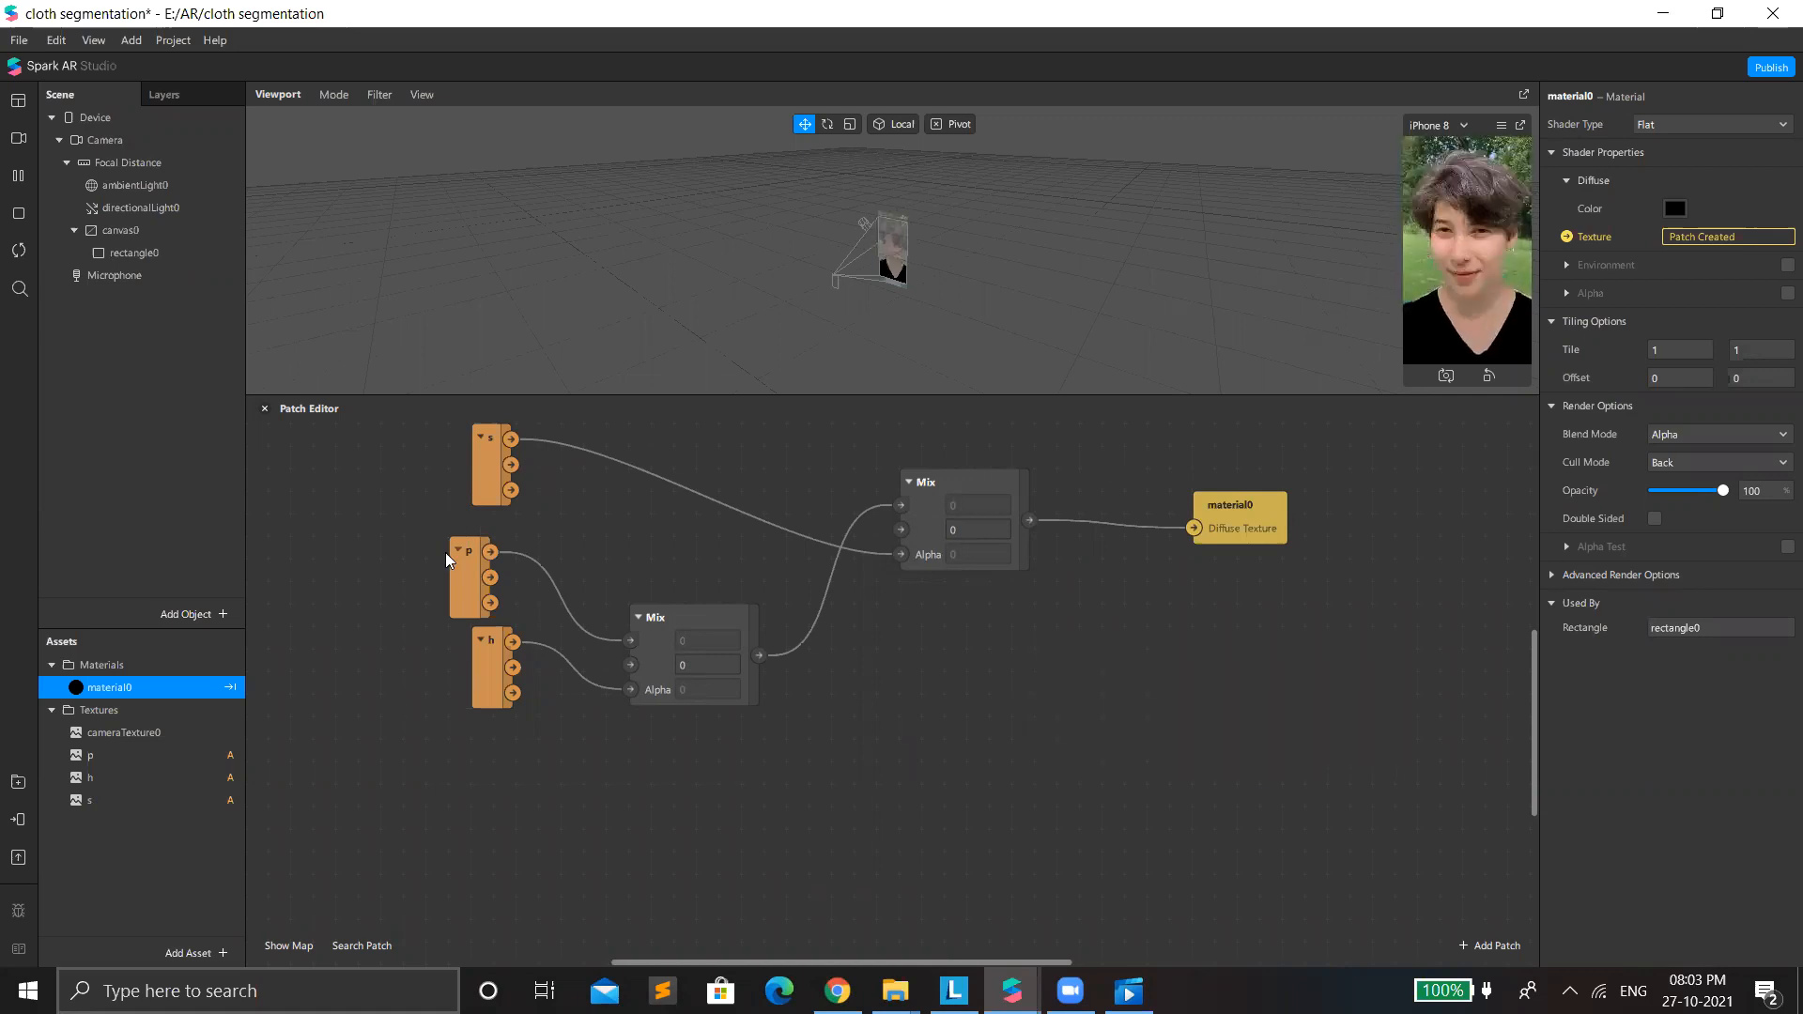
Move the p and h texture patches together with their Mix patch lower in the graph.
drag(597, 699, 443, 556)
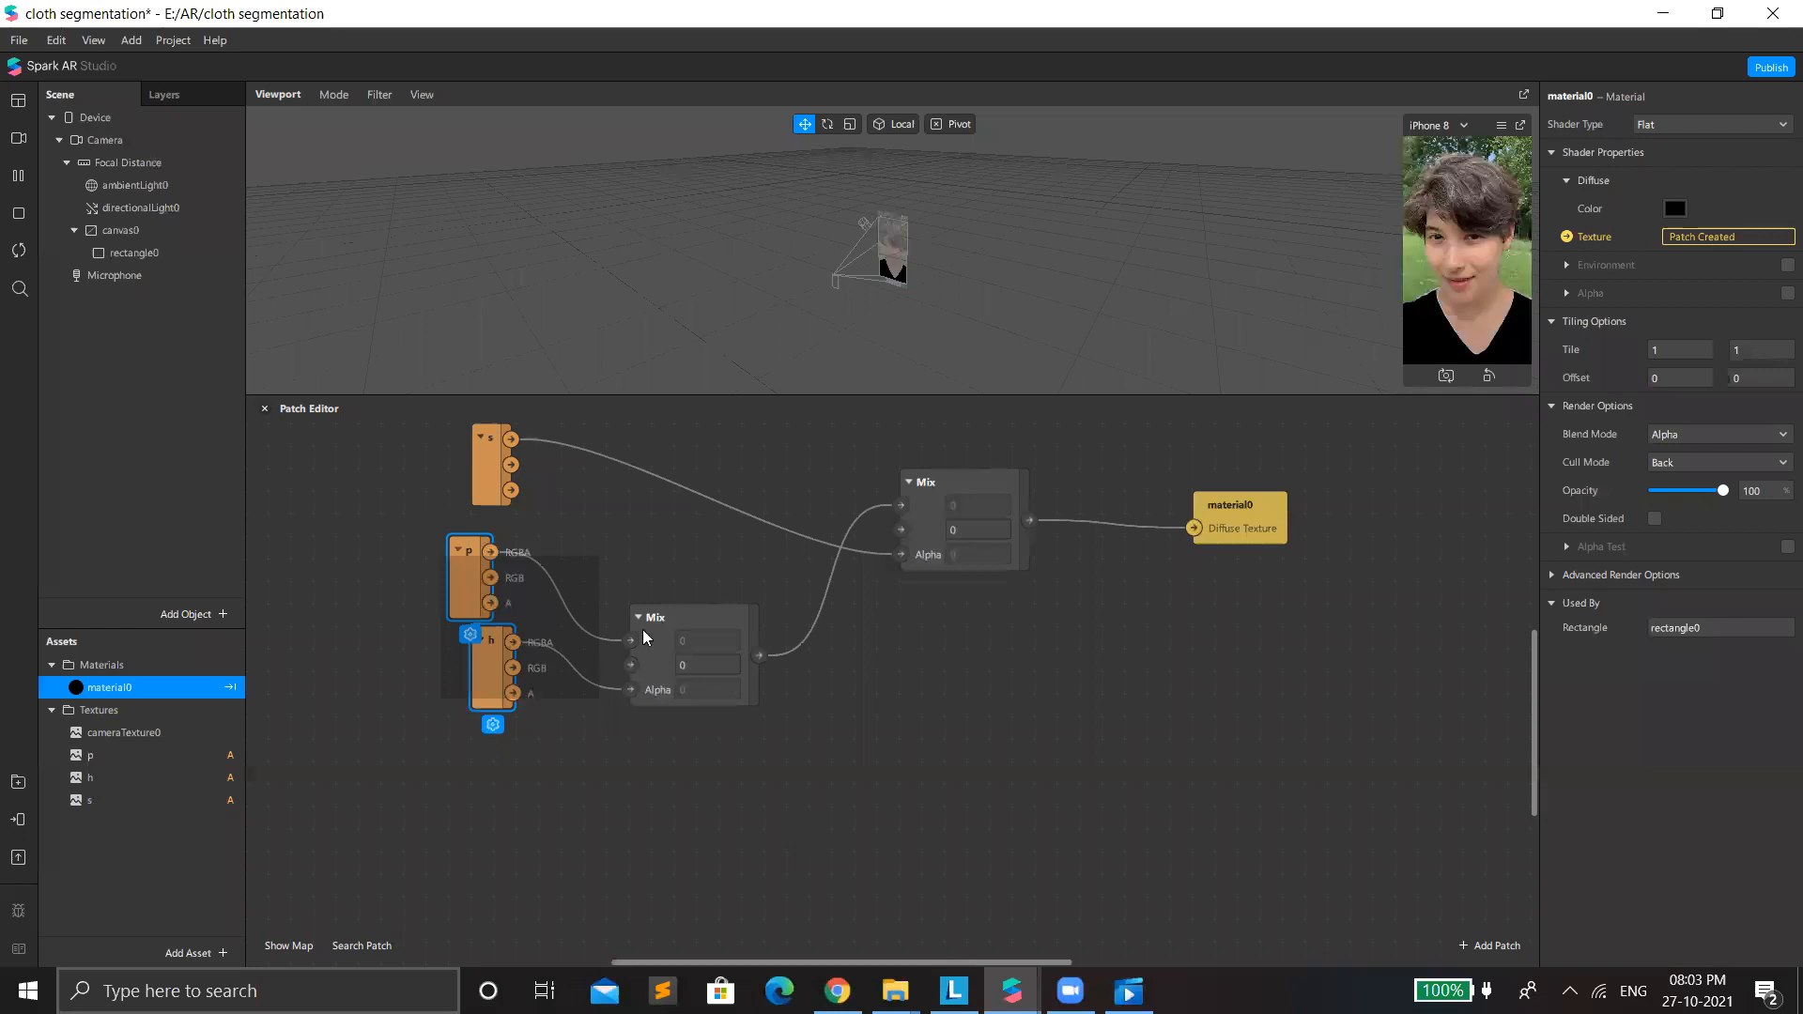
shift+click(668, 682)
drag(714, 676, 614, 698)
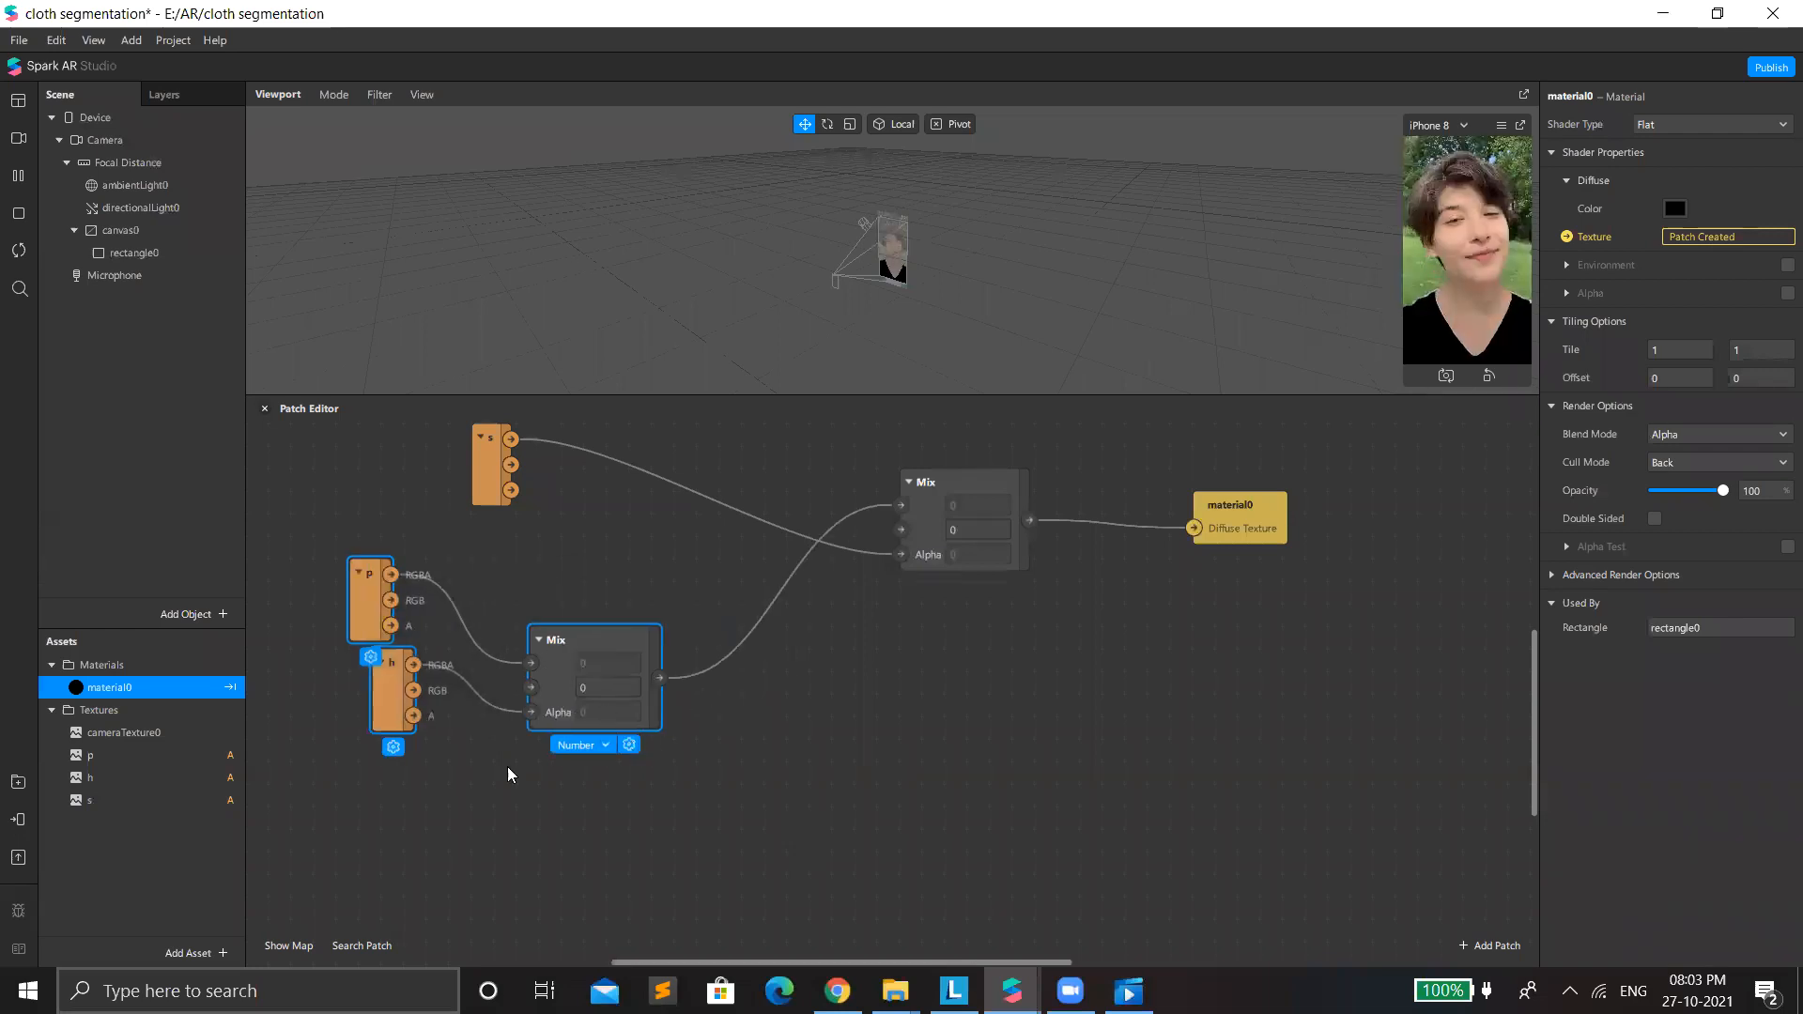
drag(372, 687, 449, 755)
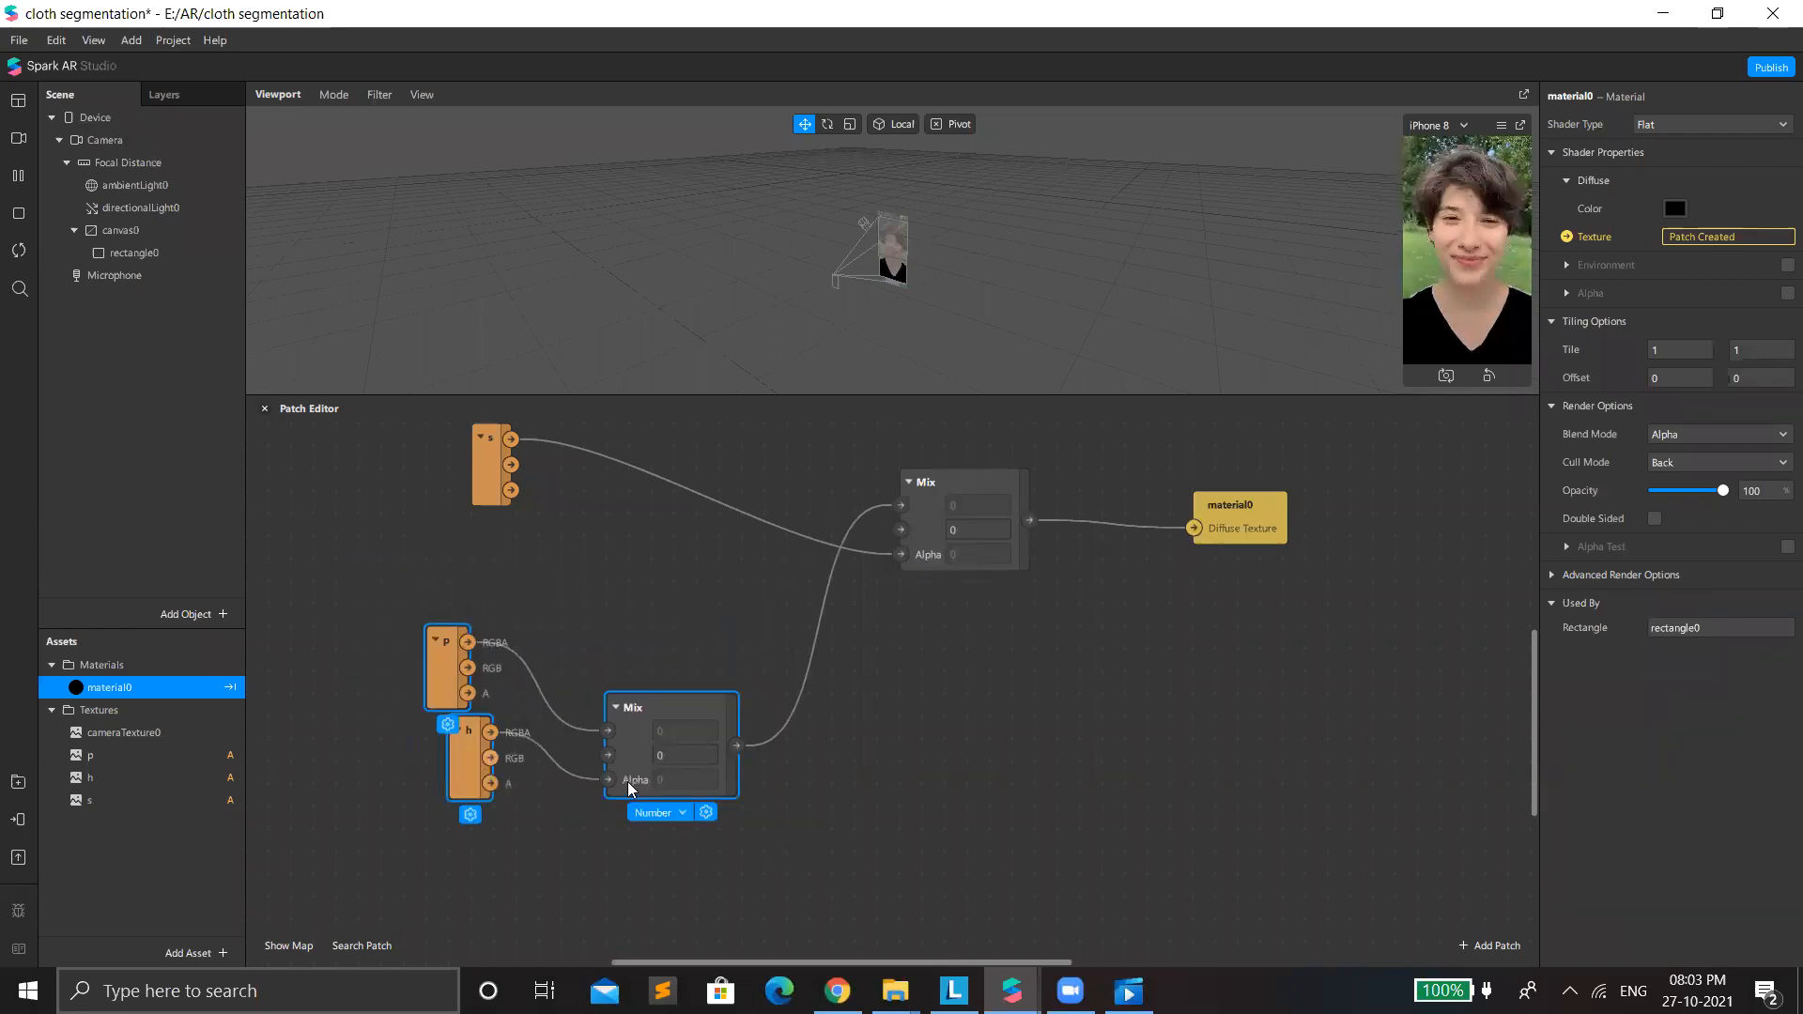
drag(641, 768, 705, 718)
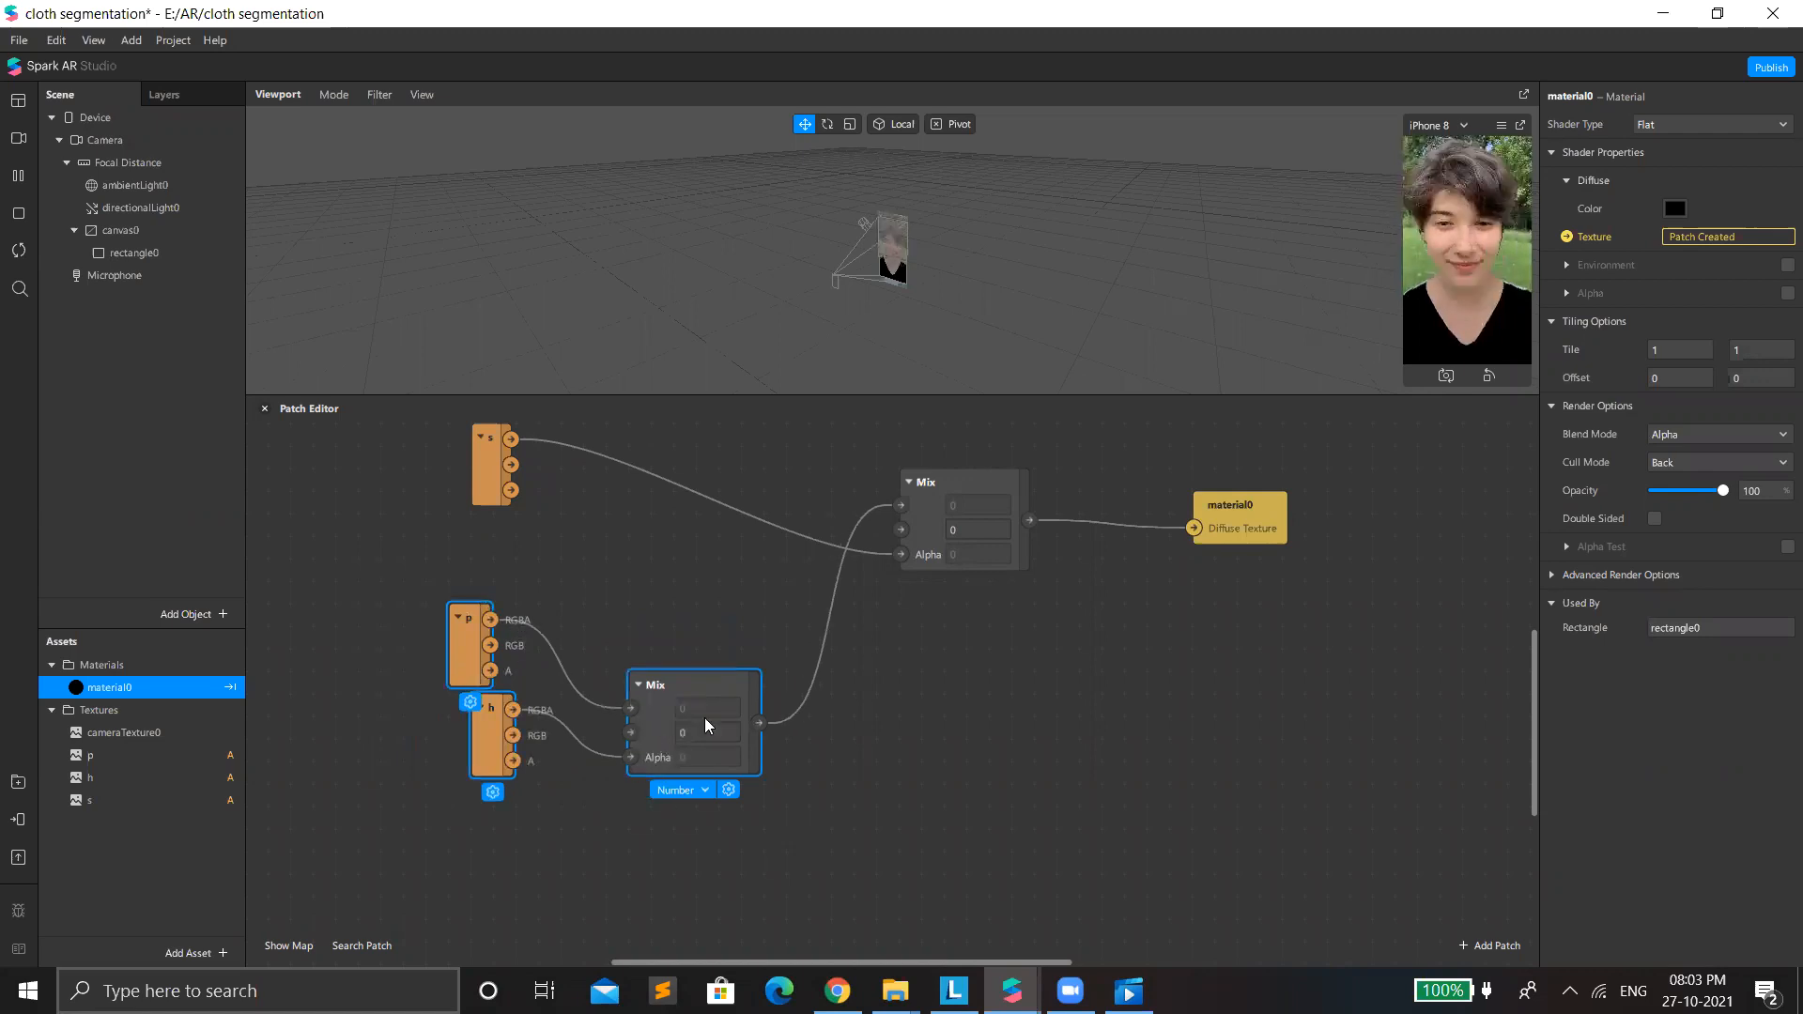
click(591, 625)
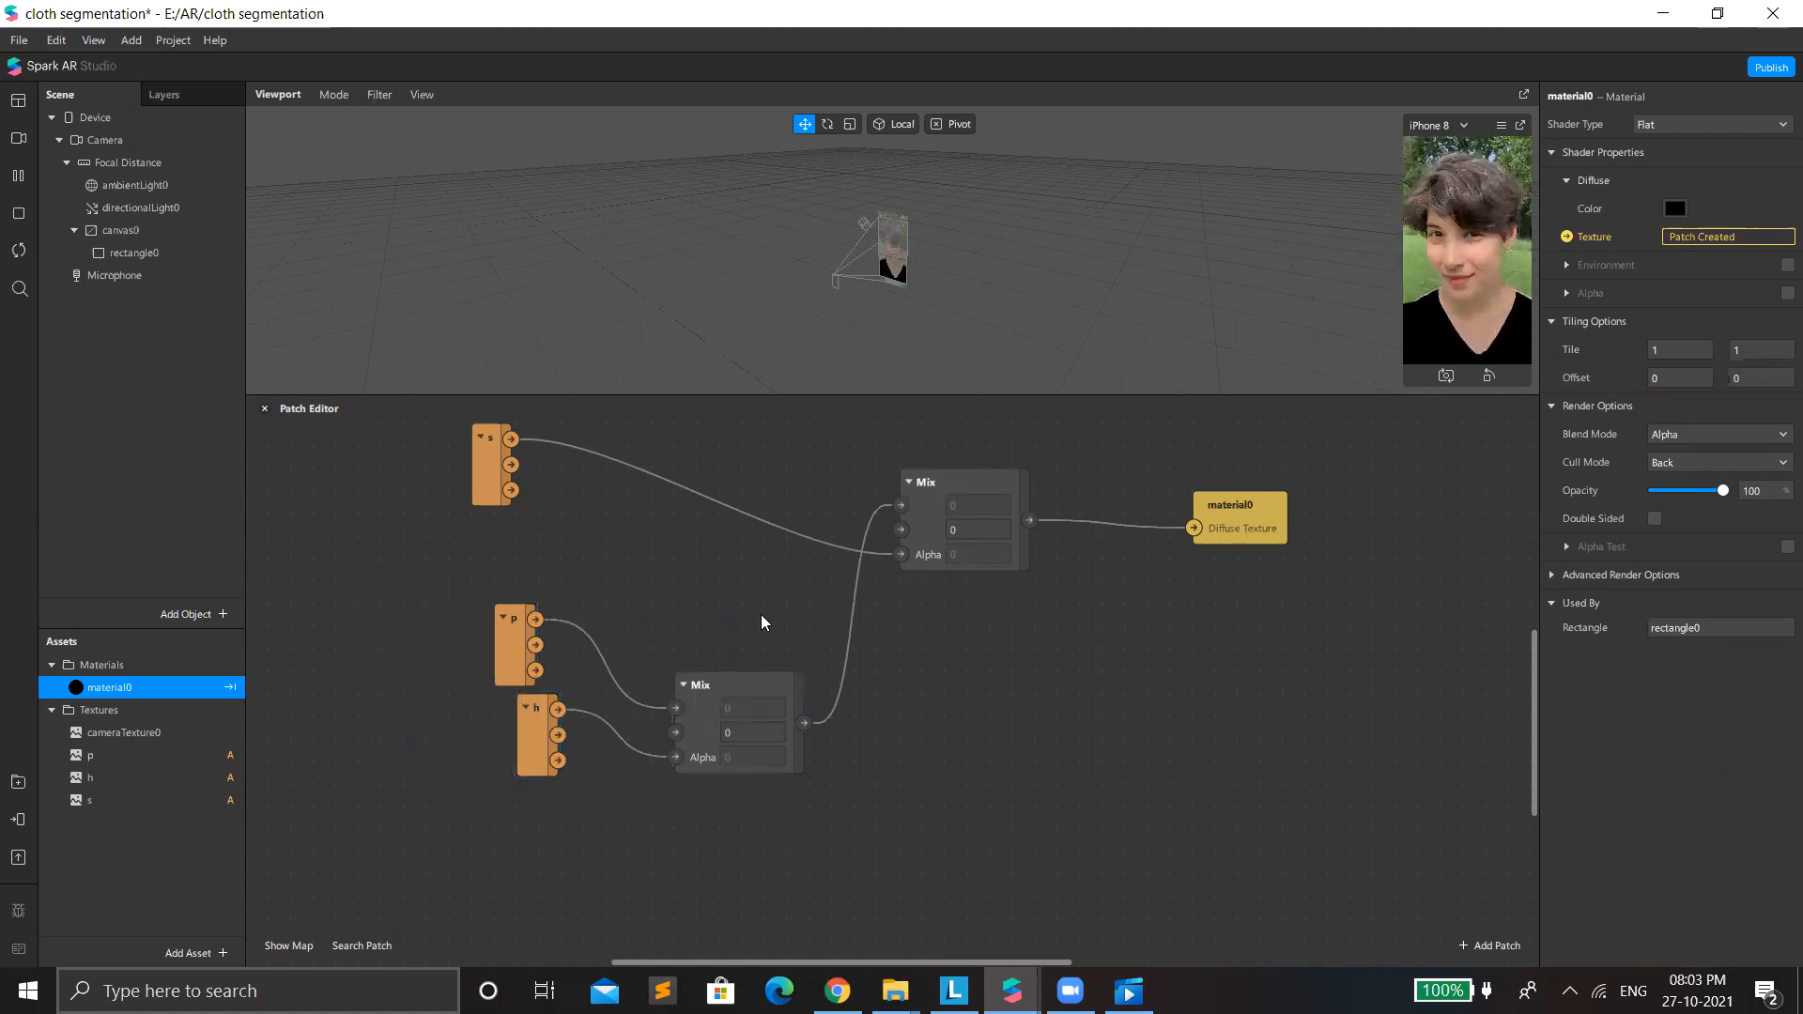
Move texture patch s closer to p and h, and shift material0 and its Mix patch together toward the textures.
drag(493, 441, 543, 545)
drag(930, 568, 611, 524)
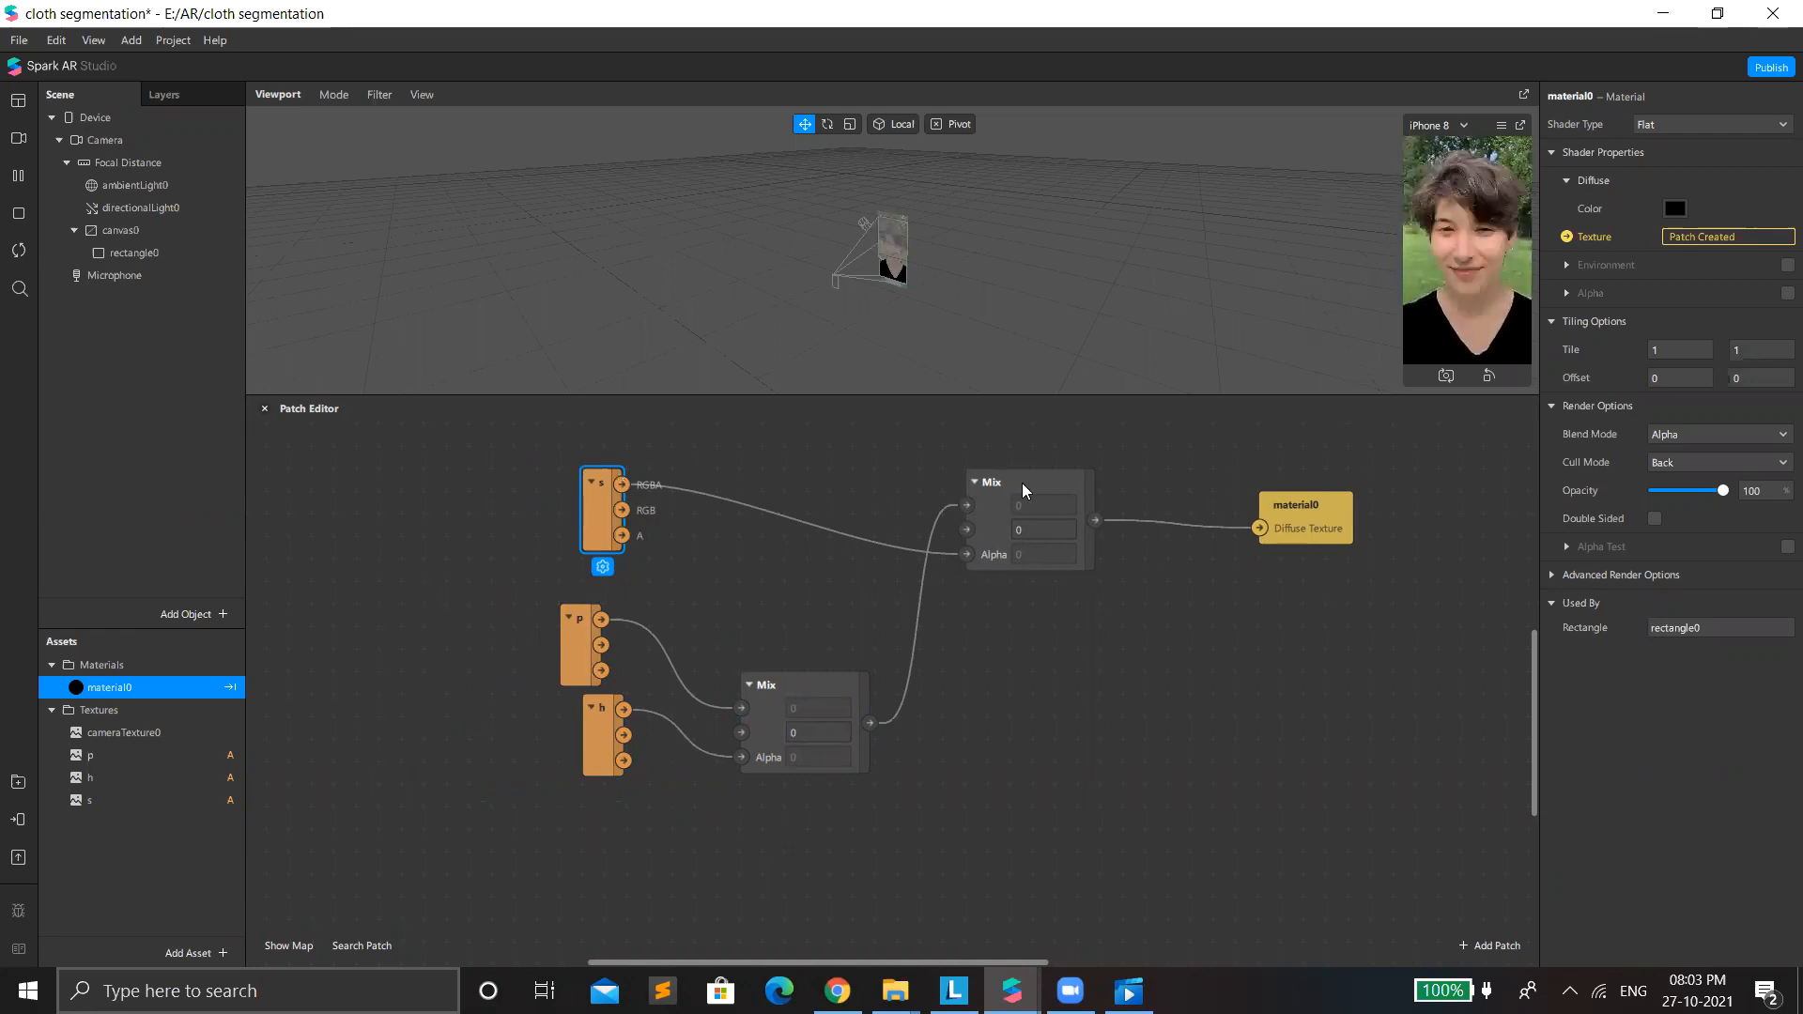
drag(943, 455, 1319, 686)
drag(1324, 514, 1195, 547)
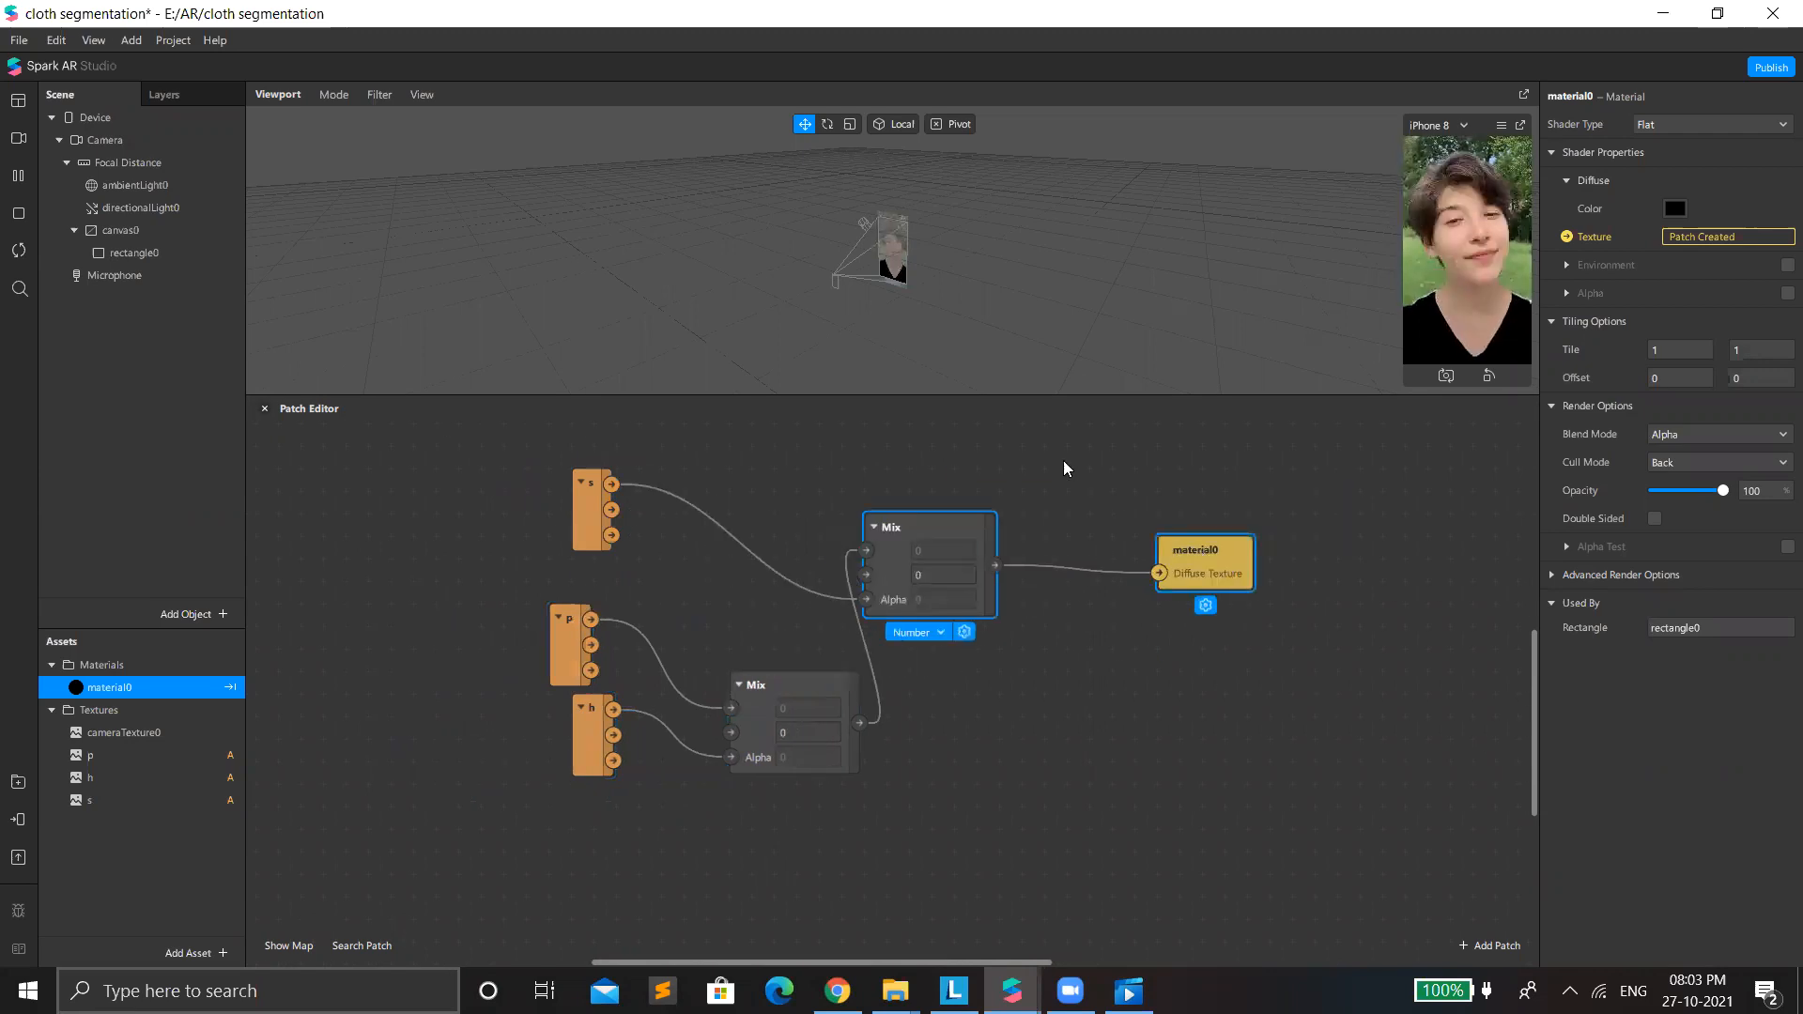
click(597, 560)
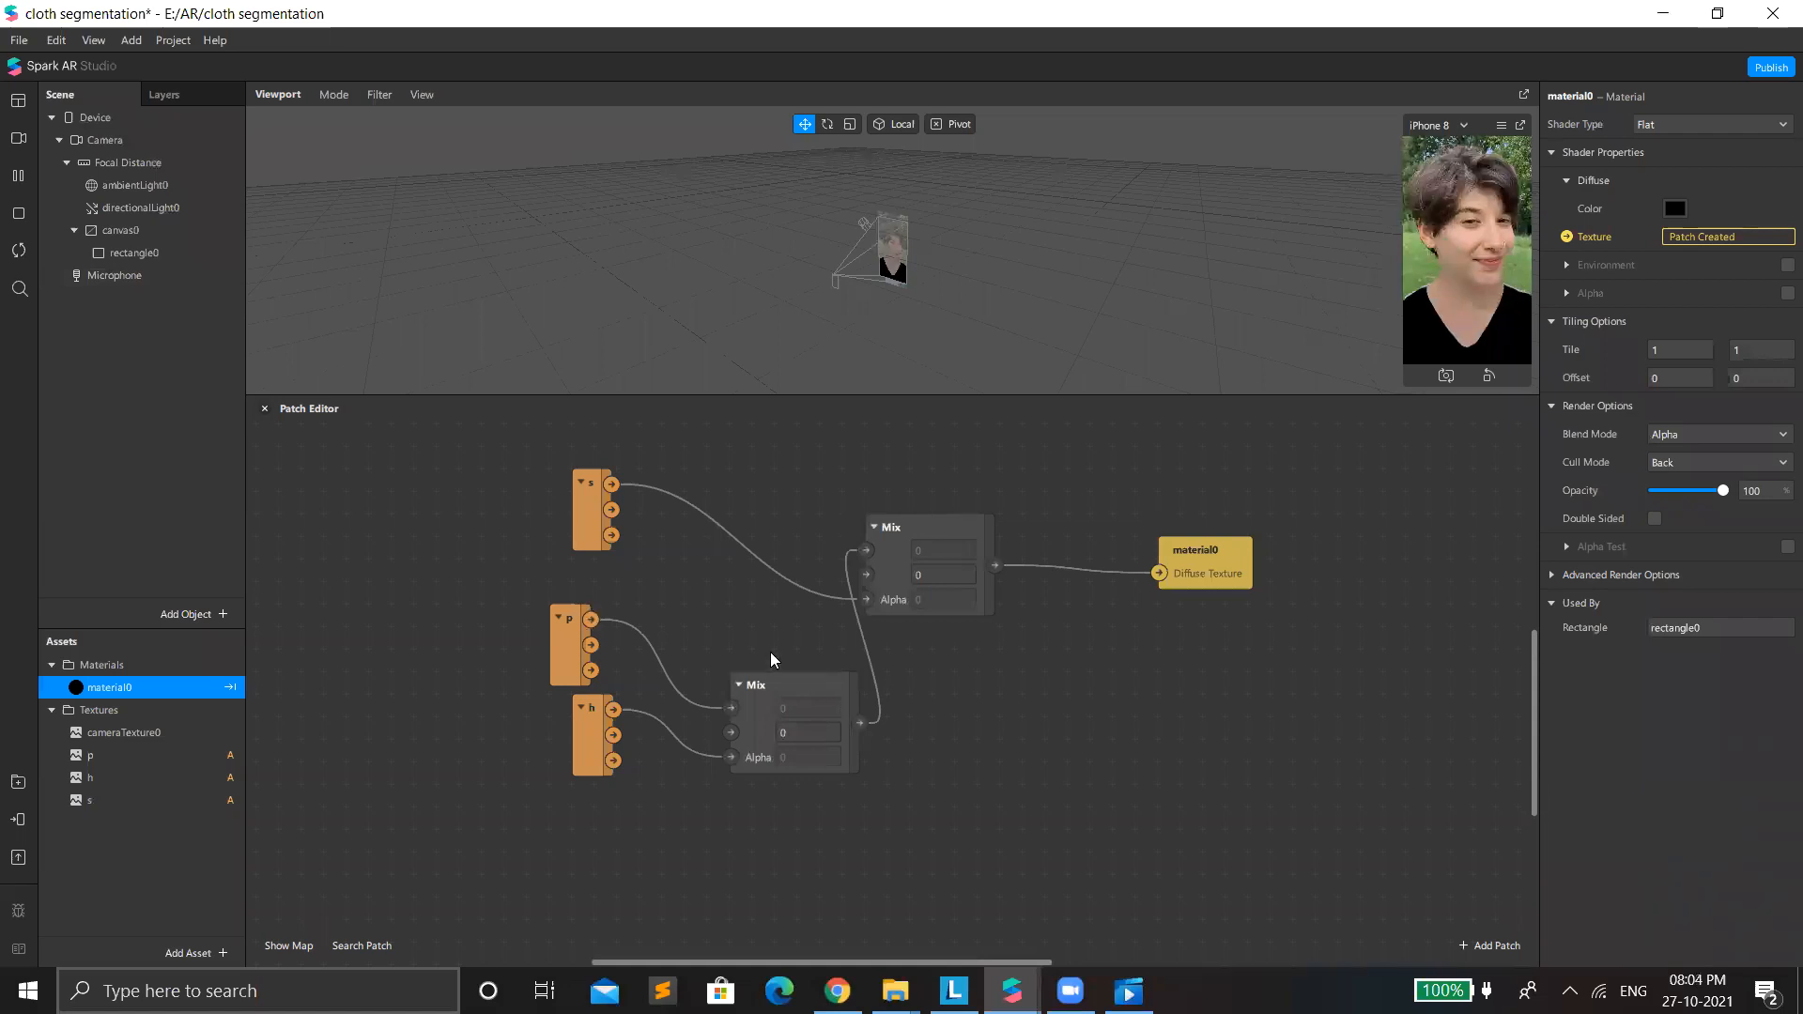
Move the p and h Mix patch closer to its textures, and material0 closer to the Mix patch feeding it.
drag(837, 697, 793, 675)
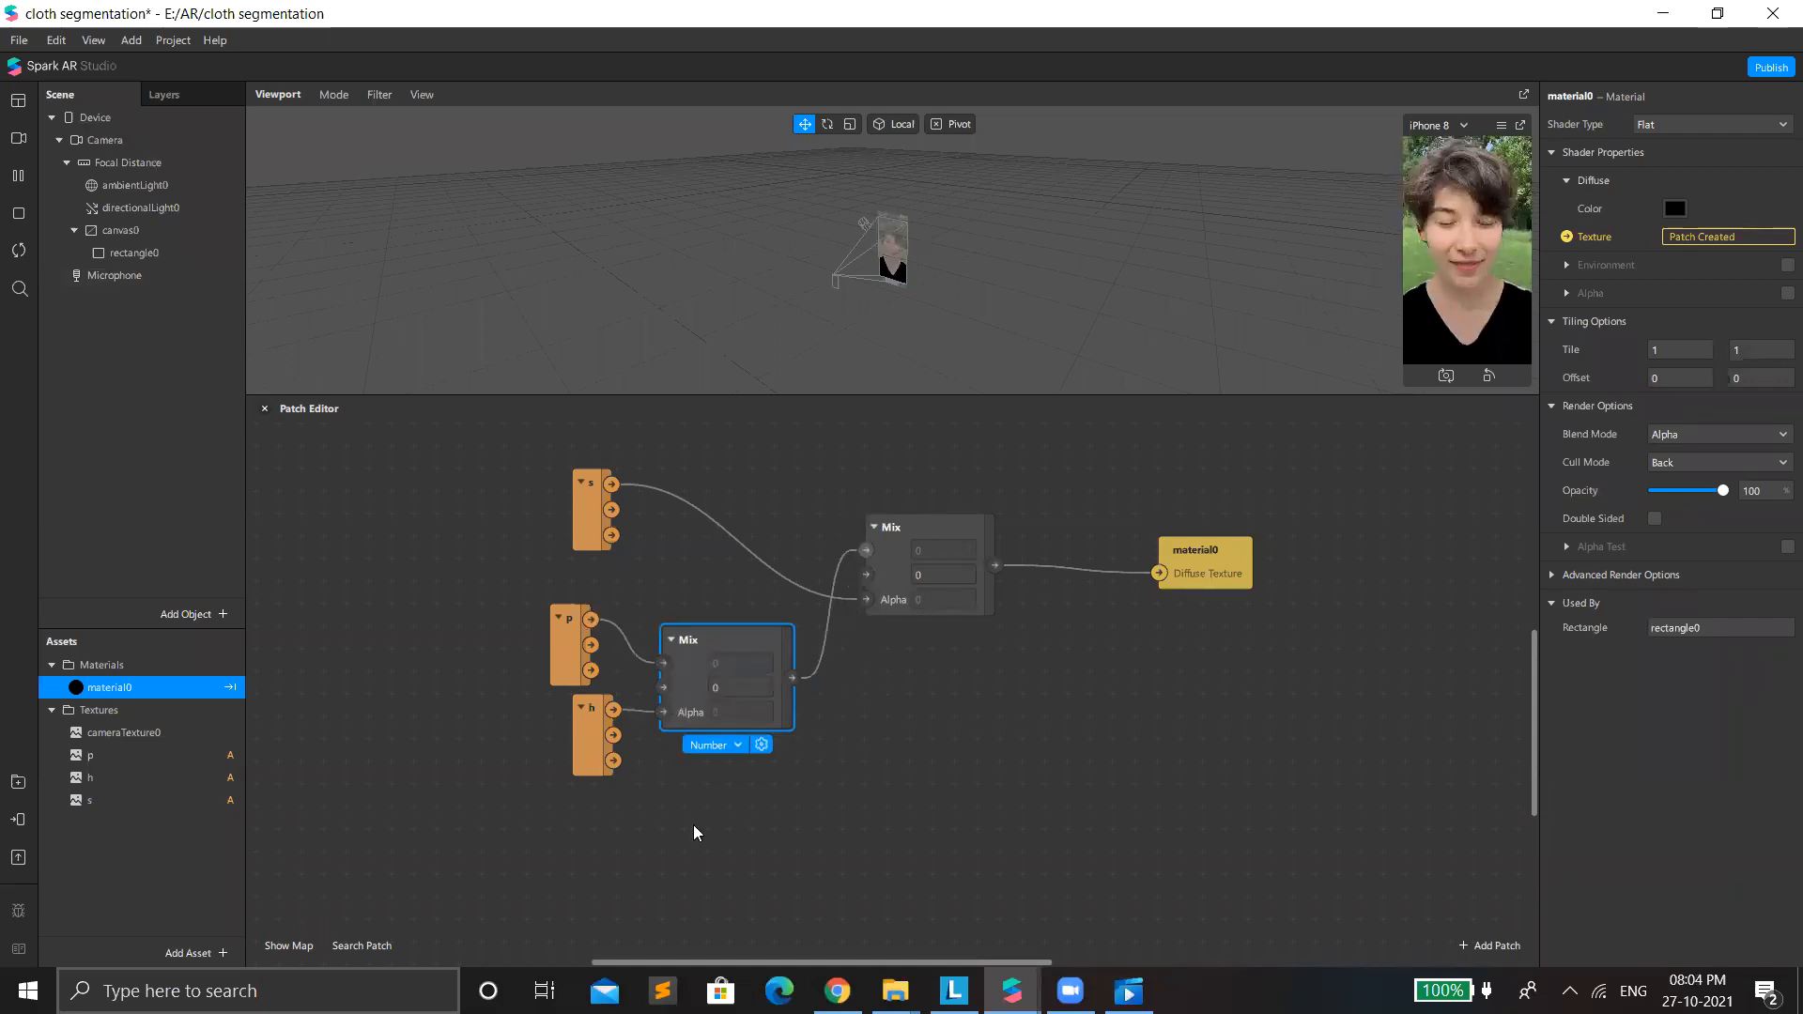
drag(866, 550, 813, 683)
drag(850, 569, 866, 550)
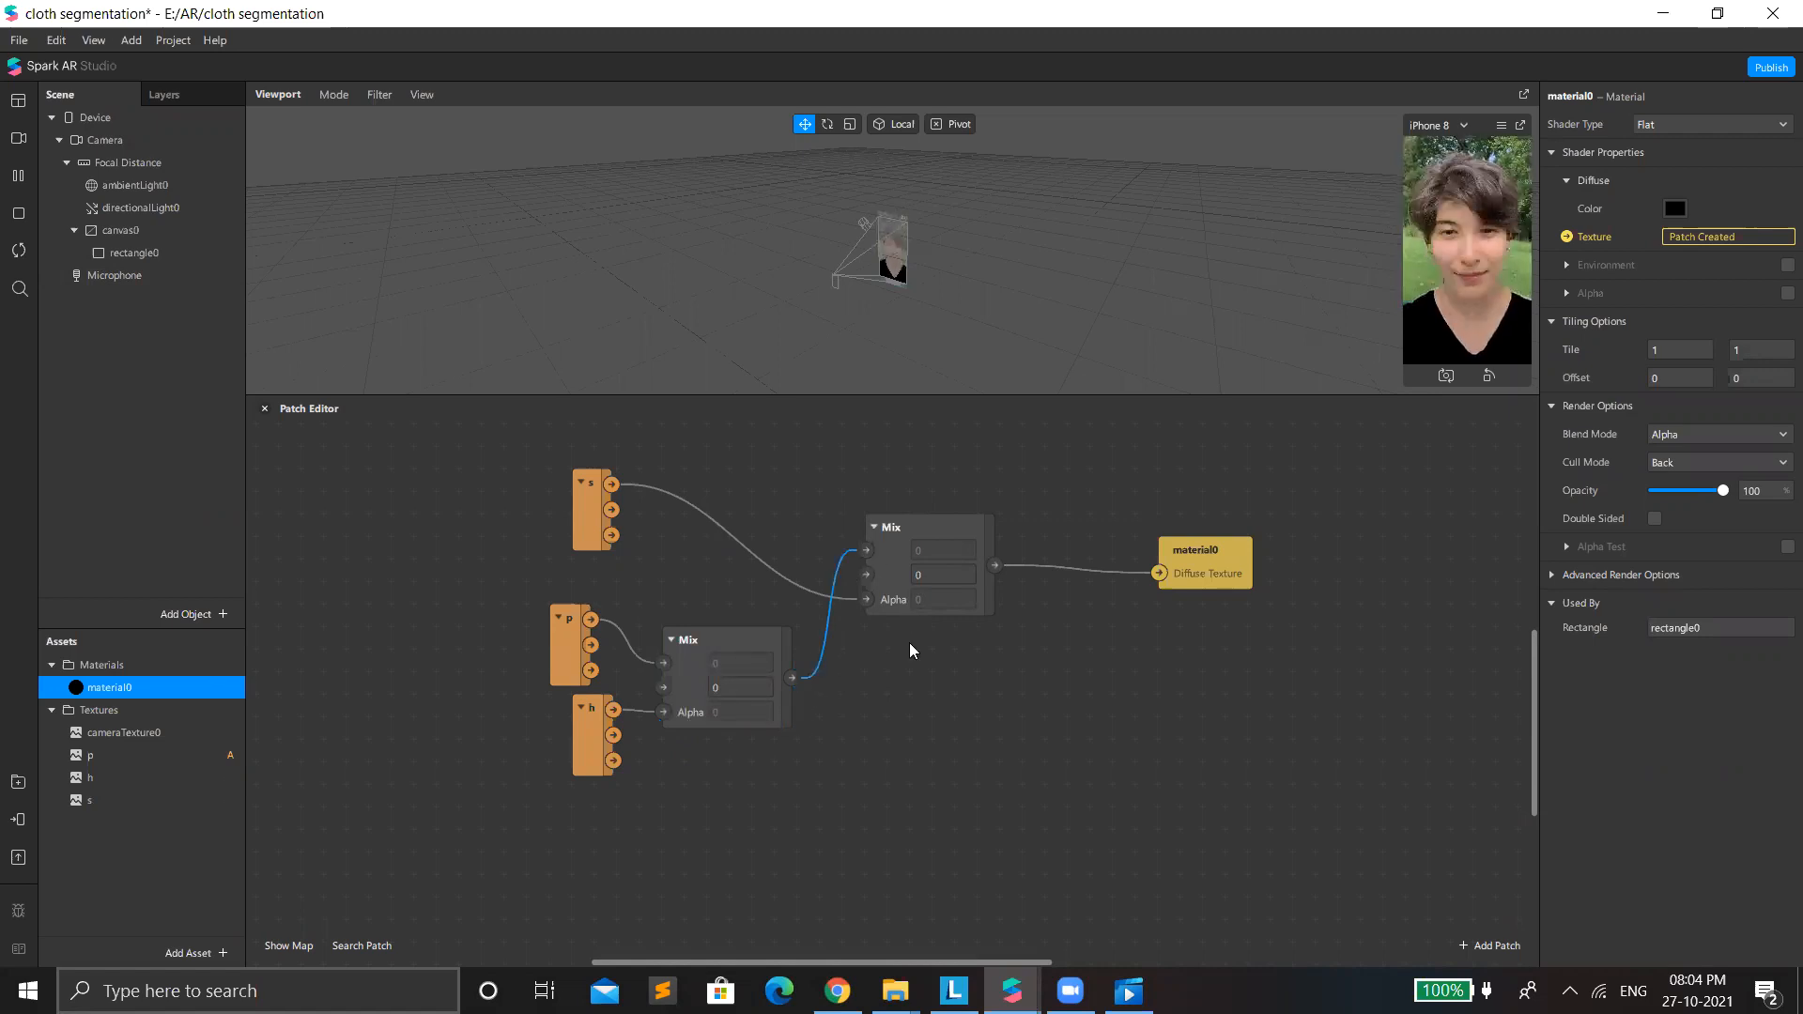
drag(1199, 552, 994, 564)
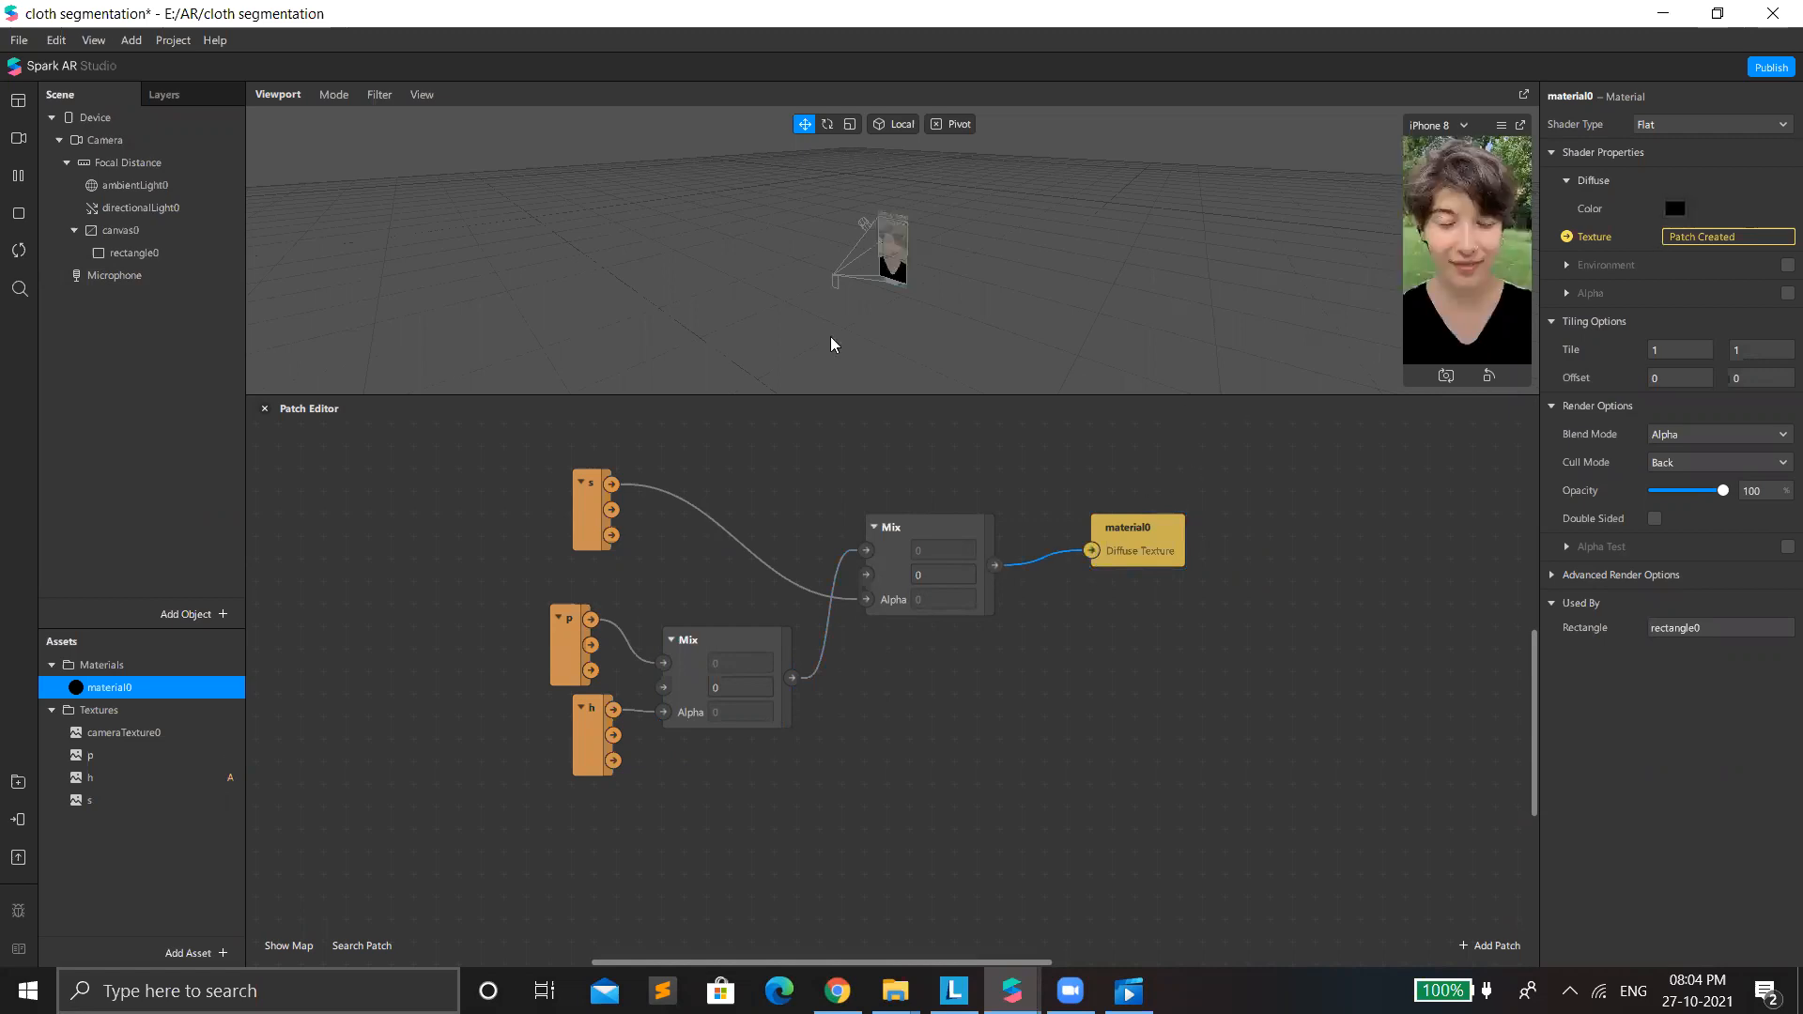
Try the colors #aa5500, #ff5500 and #55aa7f on material0, cancel the color change, and test its opacity.
click(756, 326)
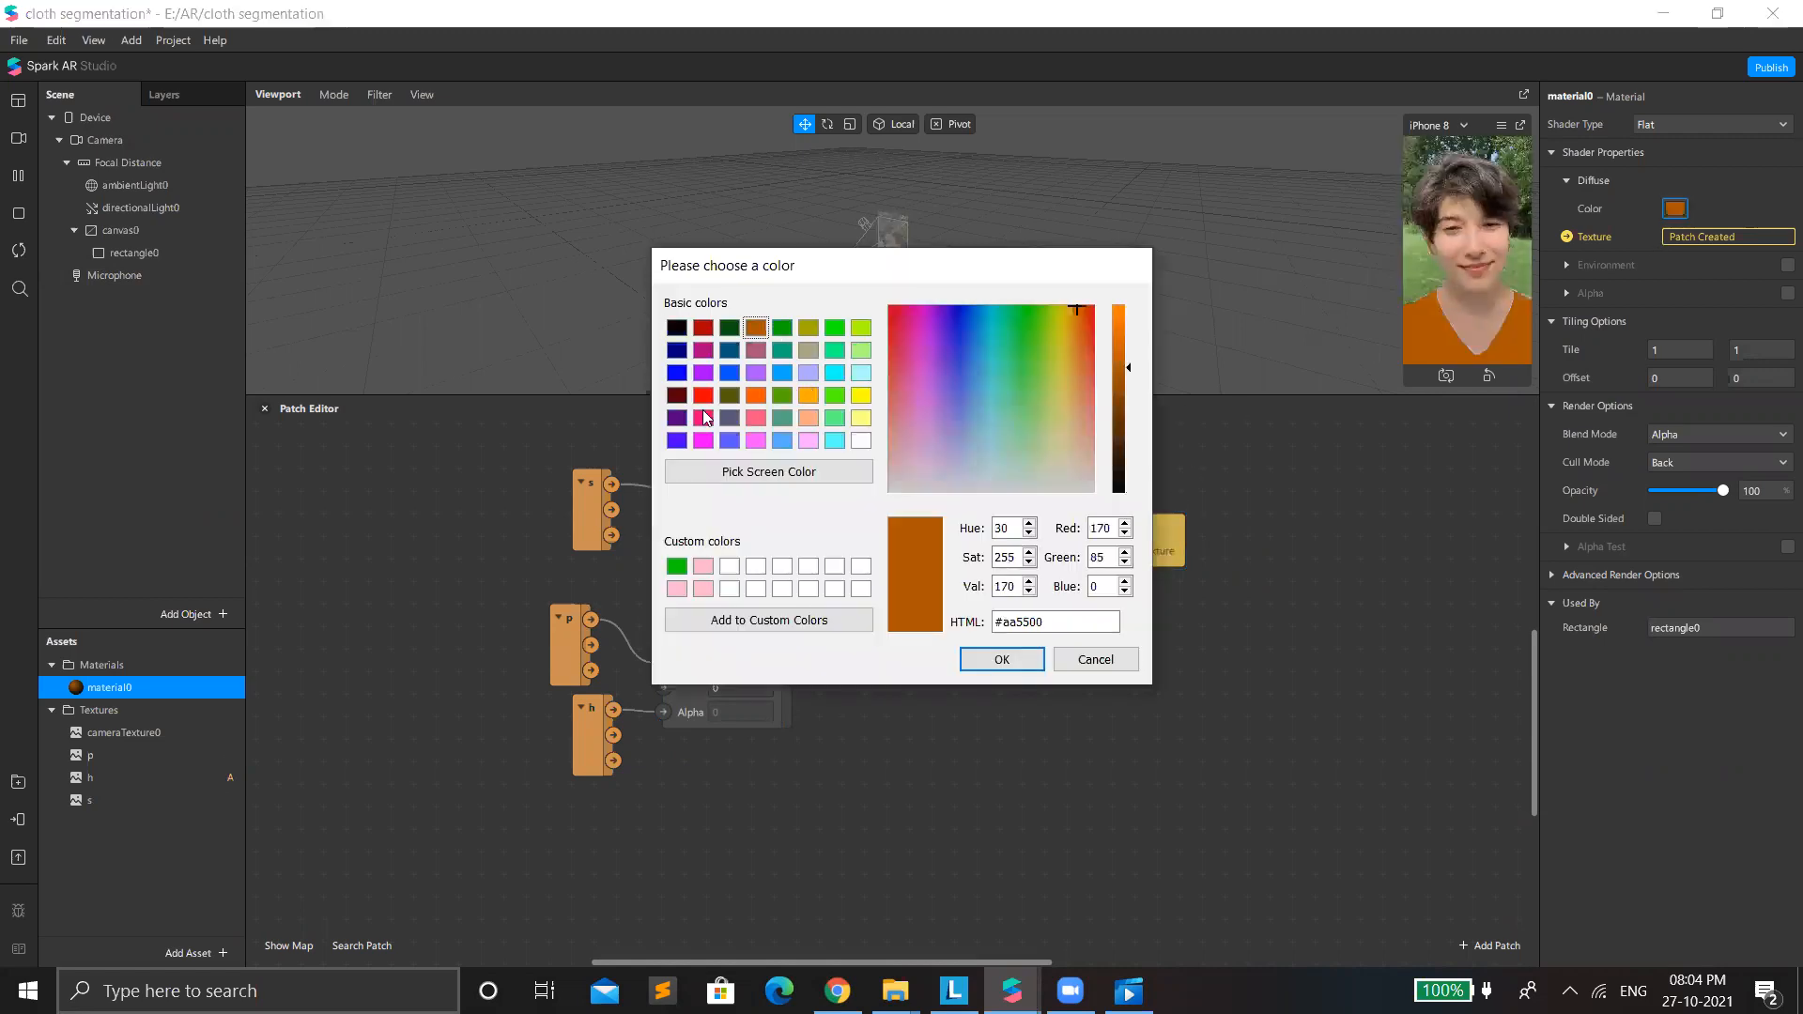
click(754, 395)
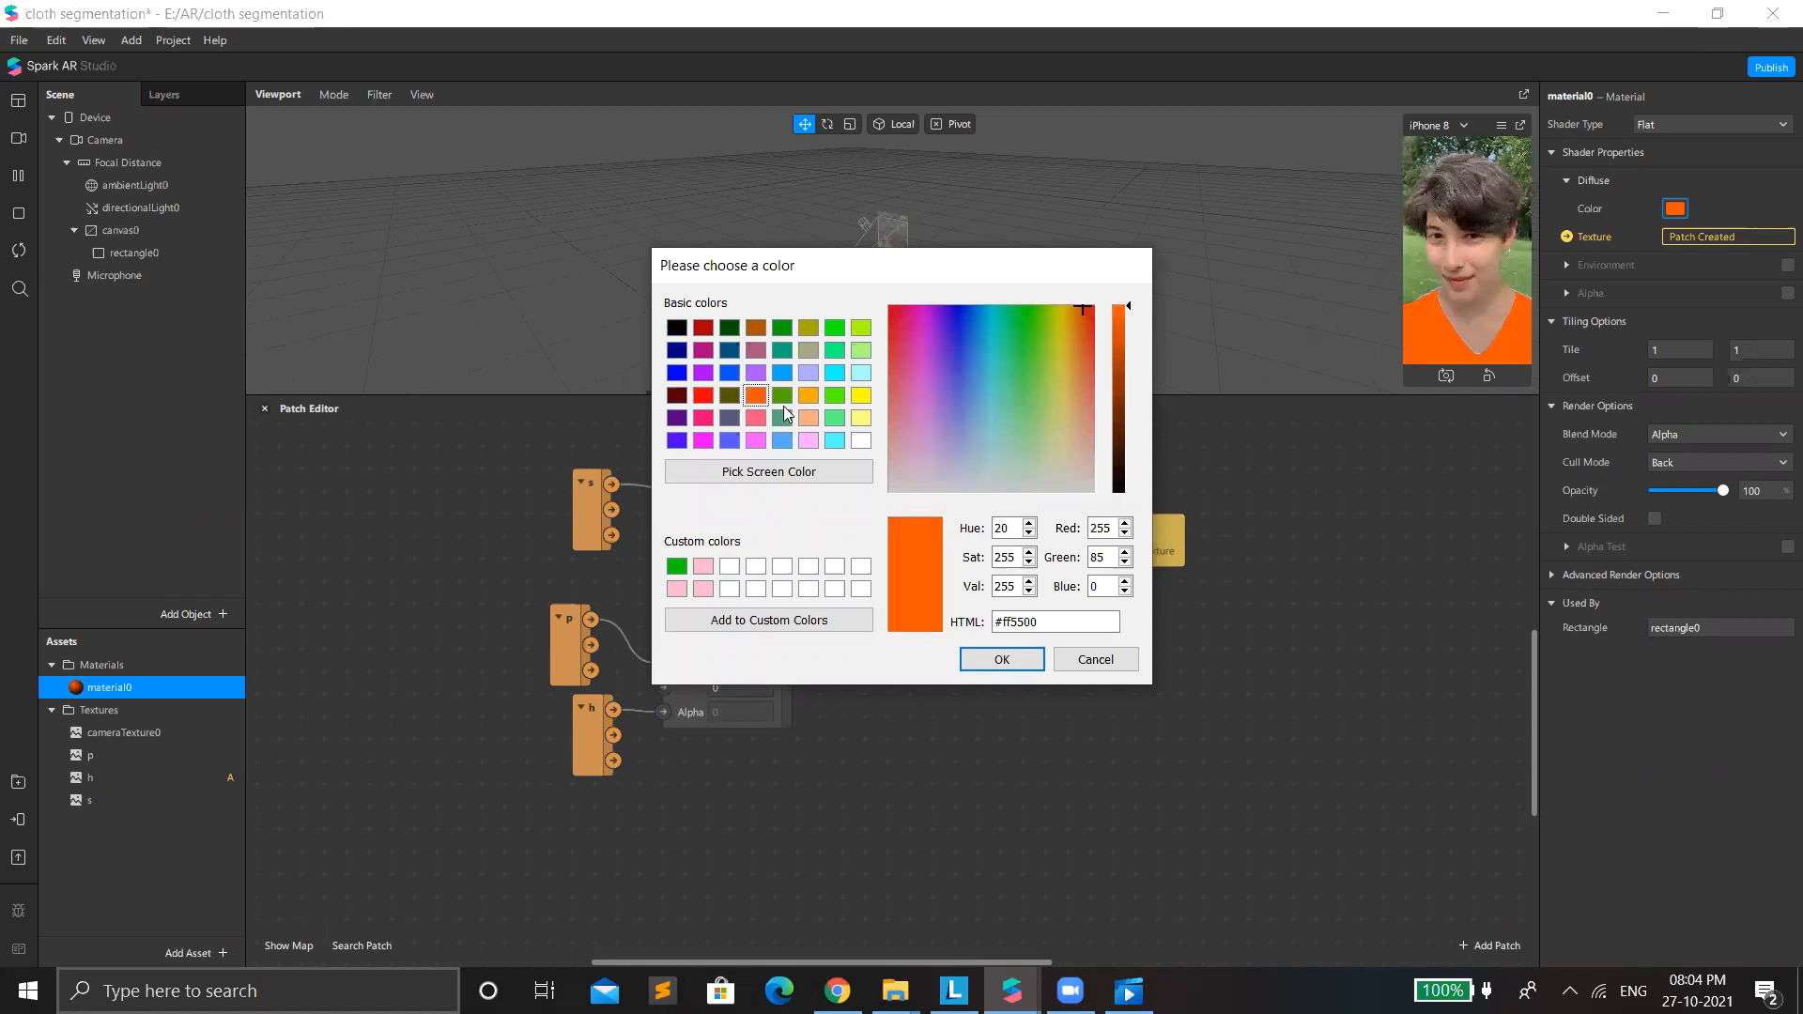
click(783, 418)
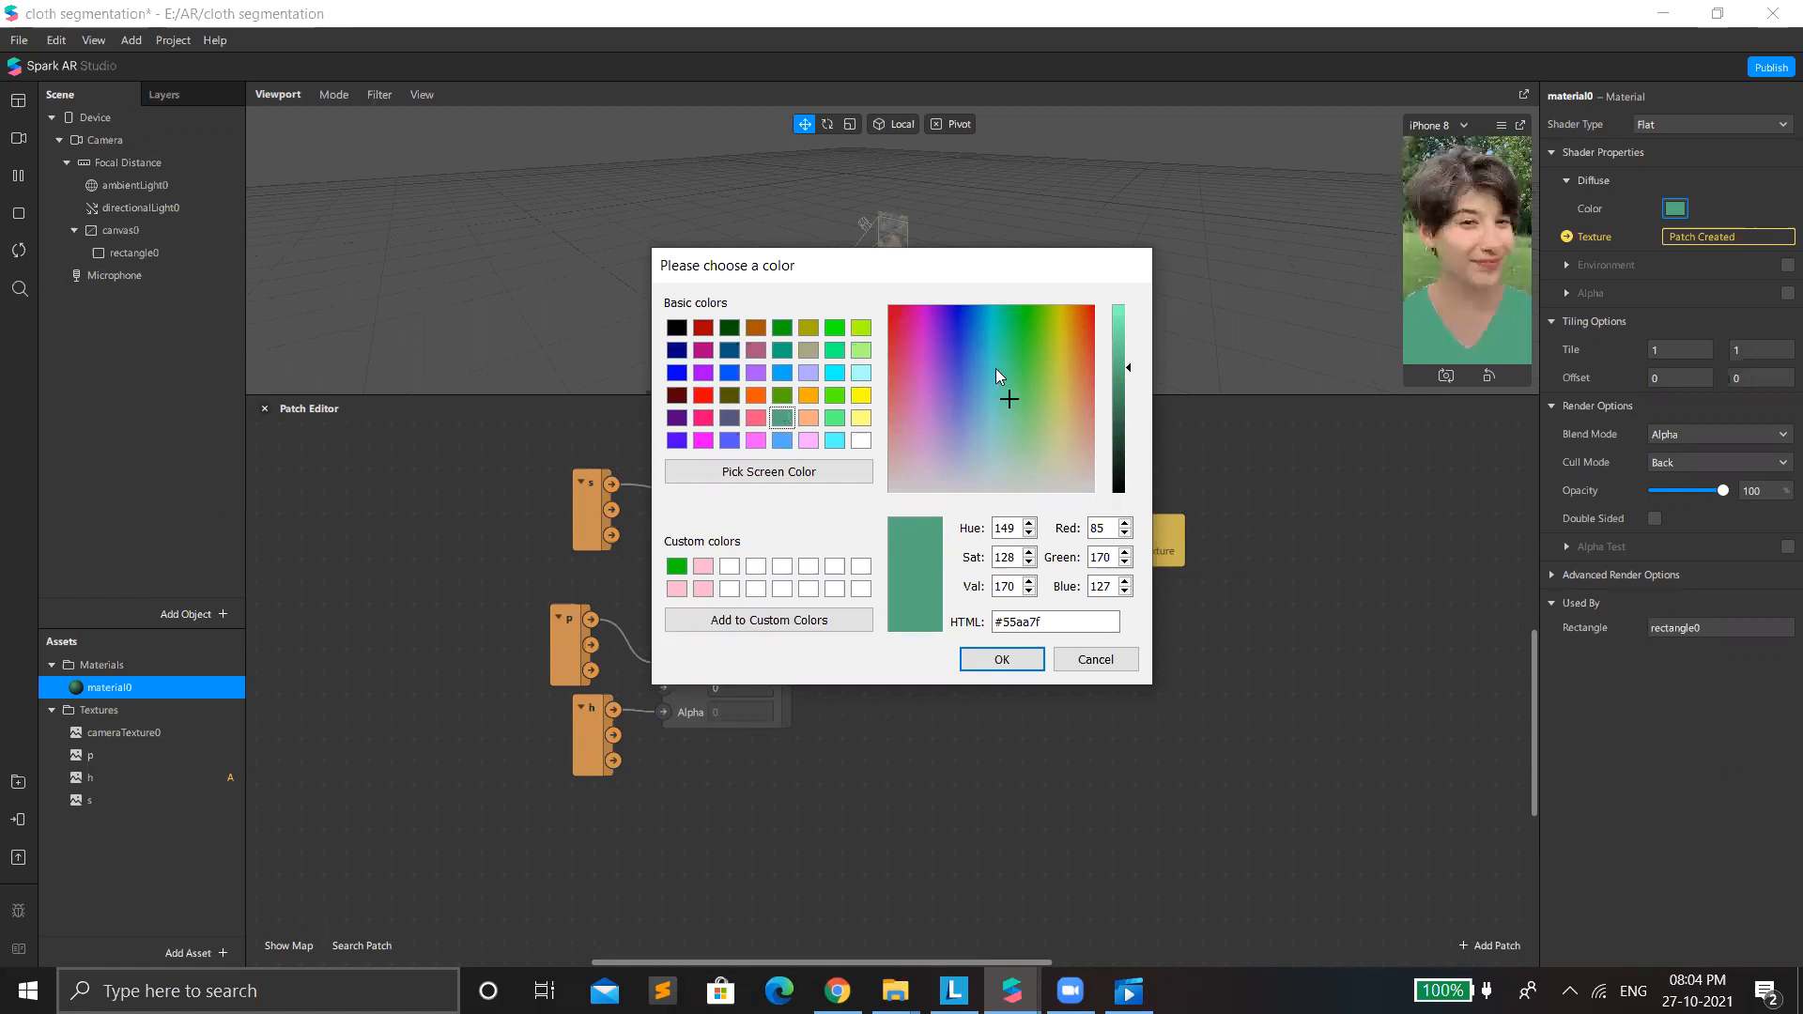
click(1093, 661)
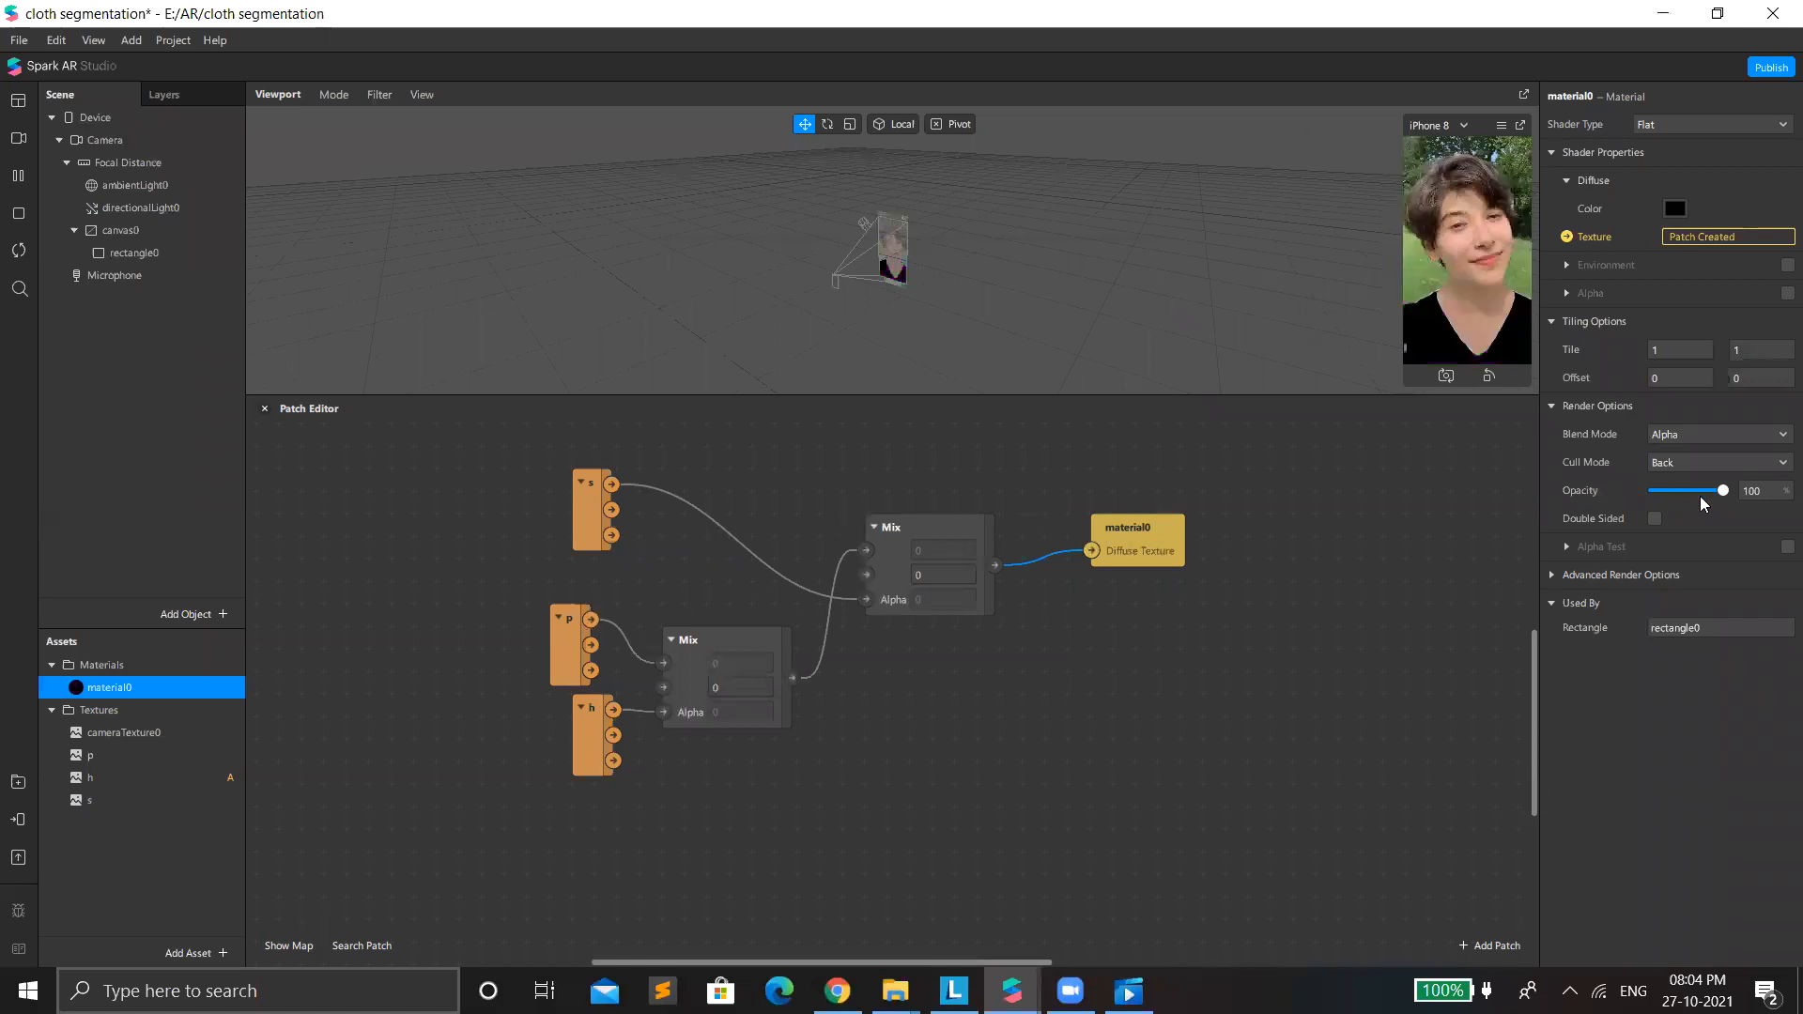
drag(1699, 492, 1673, 490)
Close the cloth segmentation project discarding its changes, and create a new blank project in a maximized window.
drag(1775, 528, 1726, 396)
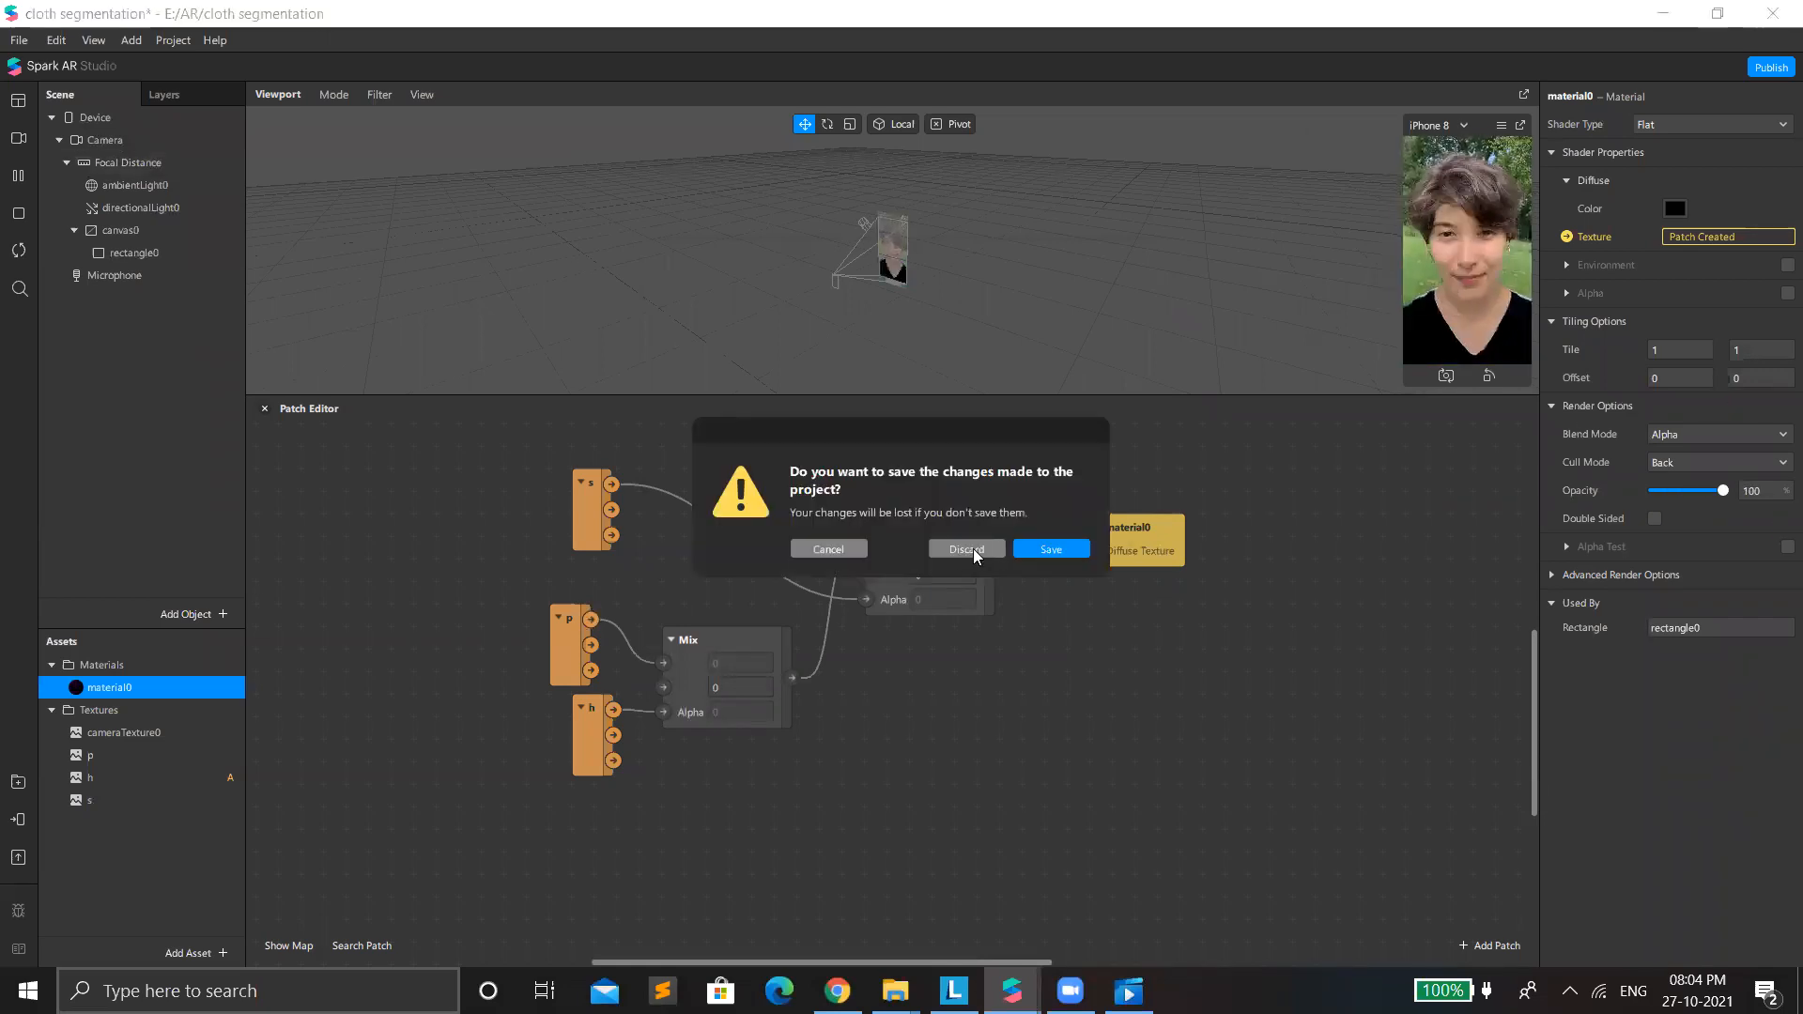
click(973, 549)
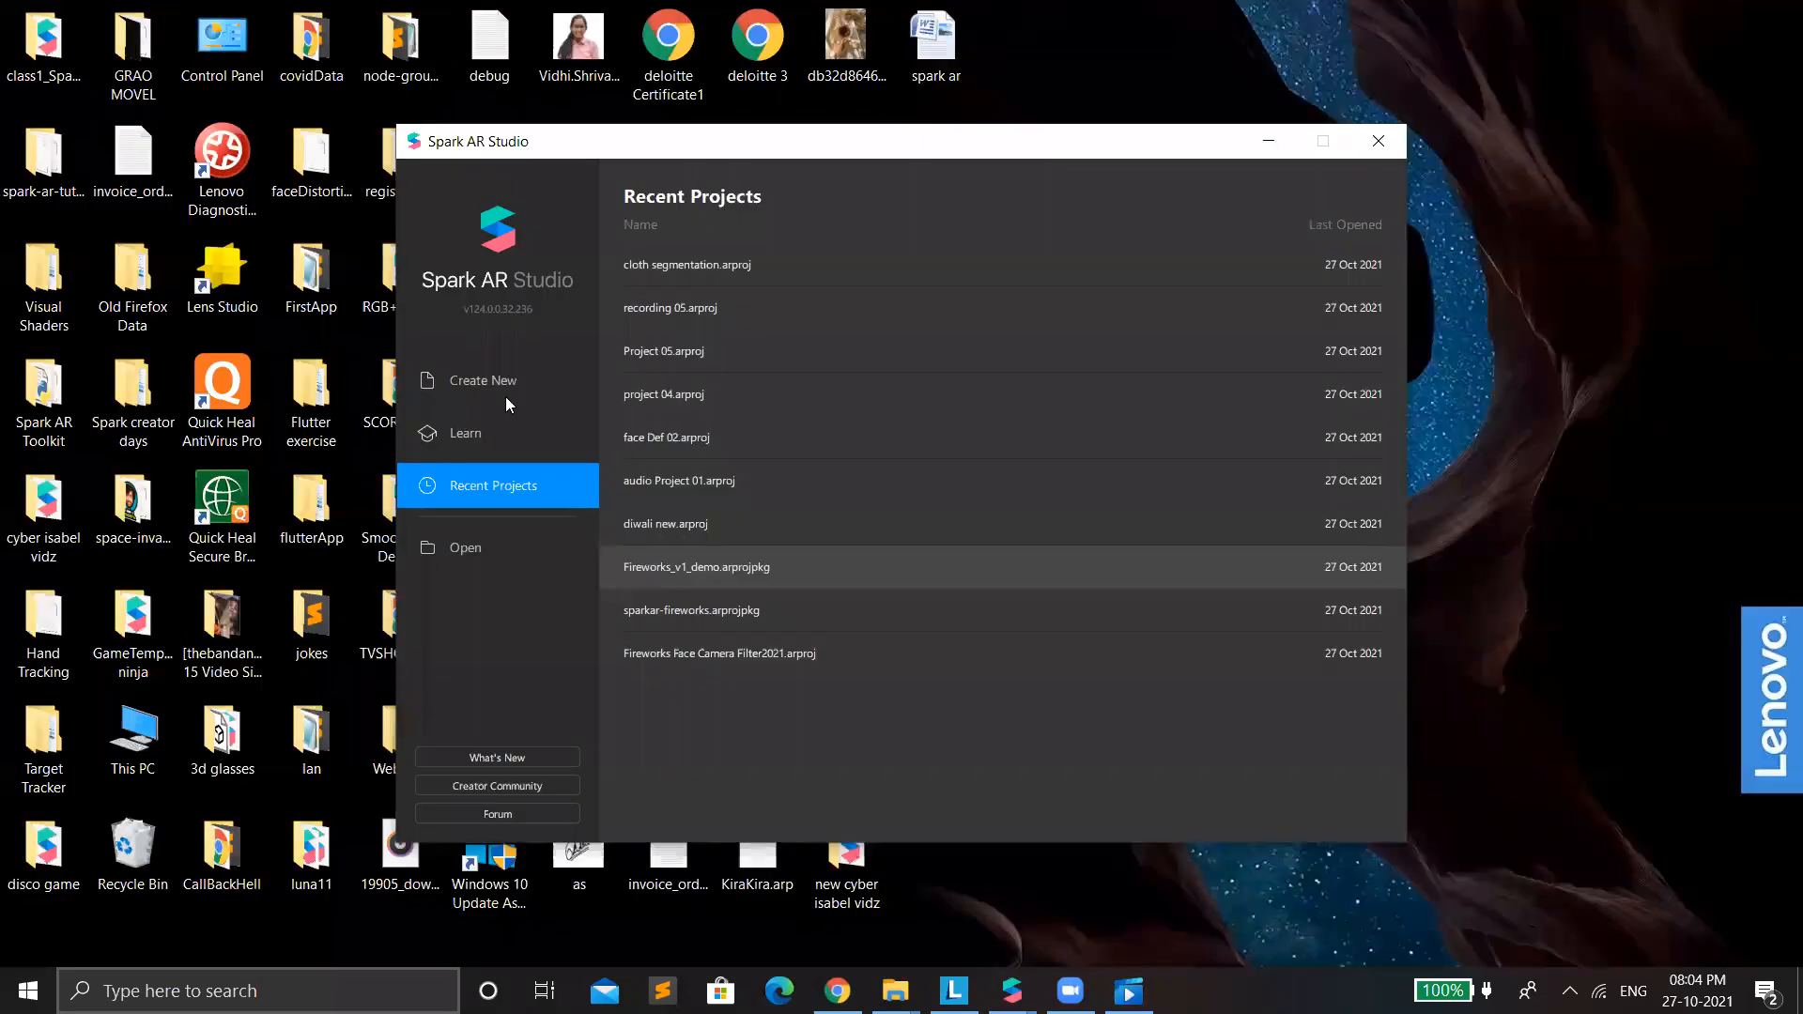
click(483, 380)
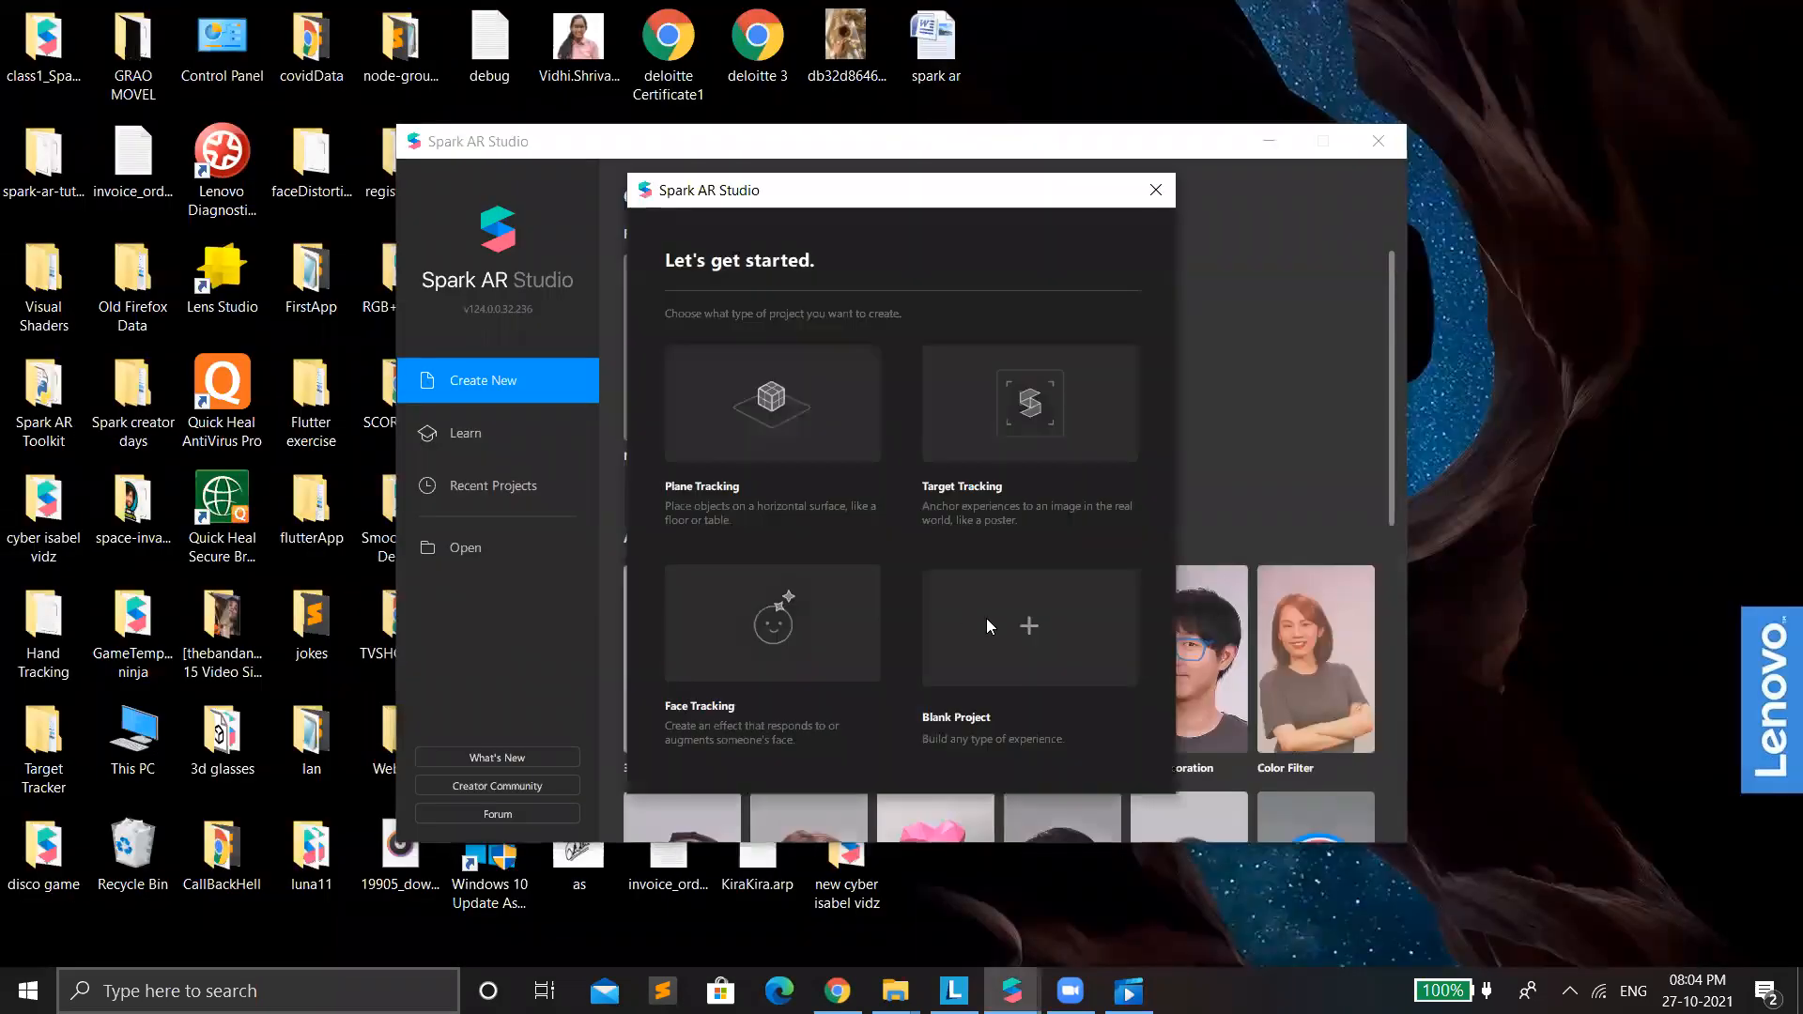
click(1033, 639)
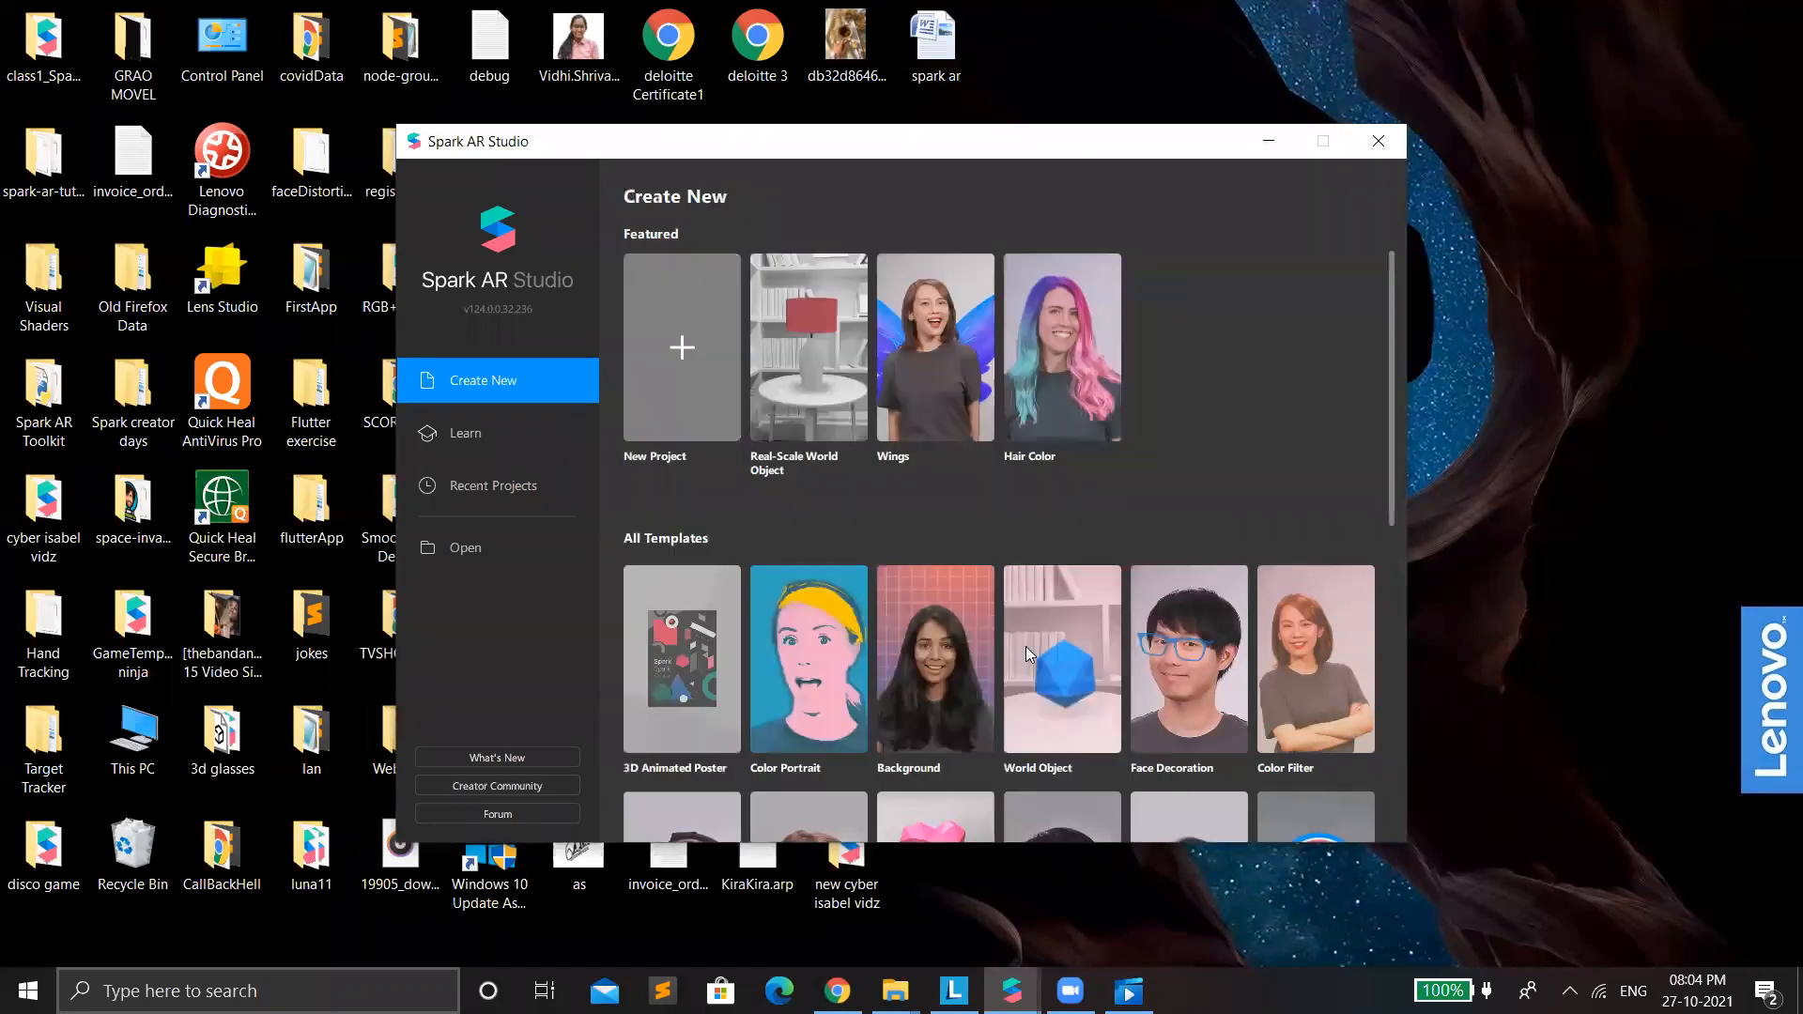
click(1061, 376)
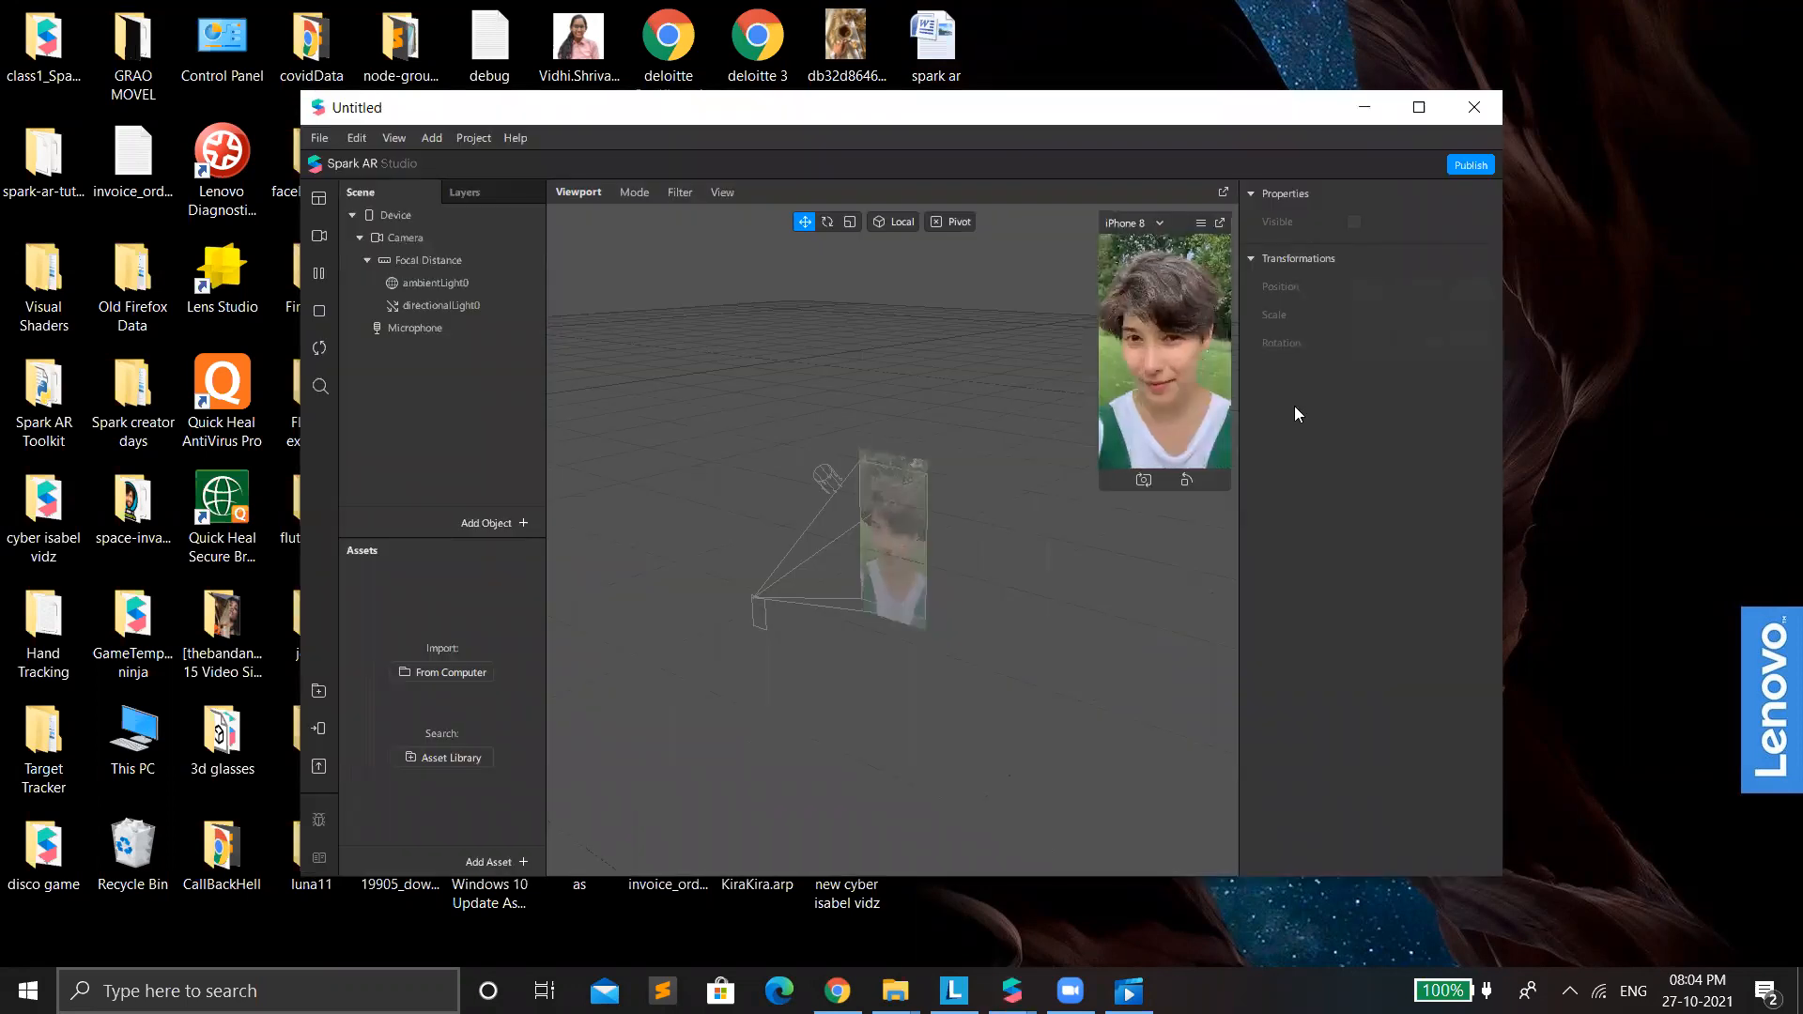
click(1419, 107)
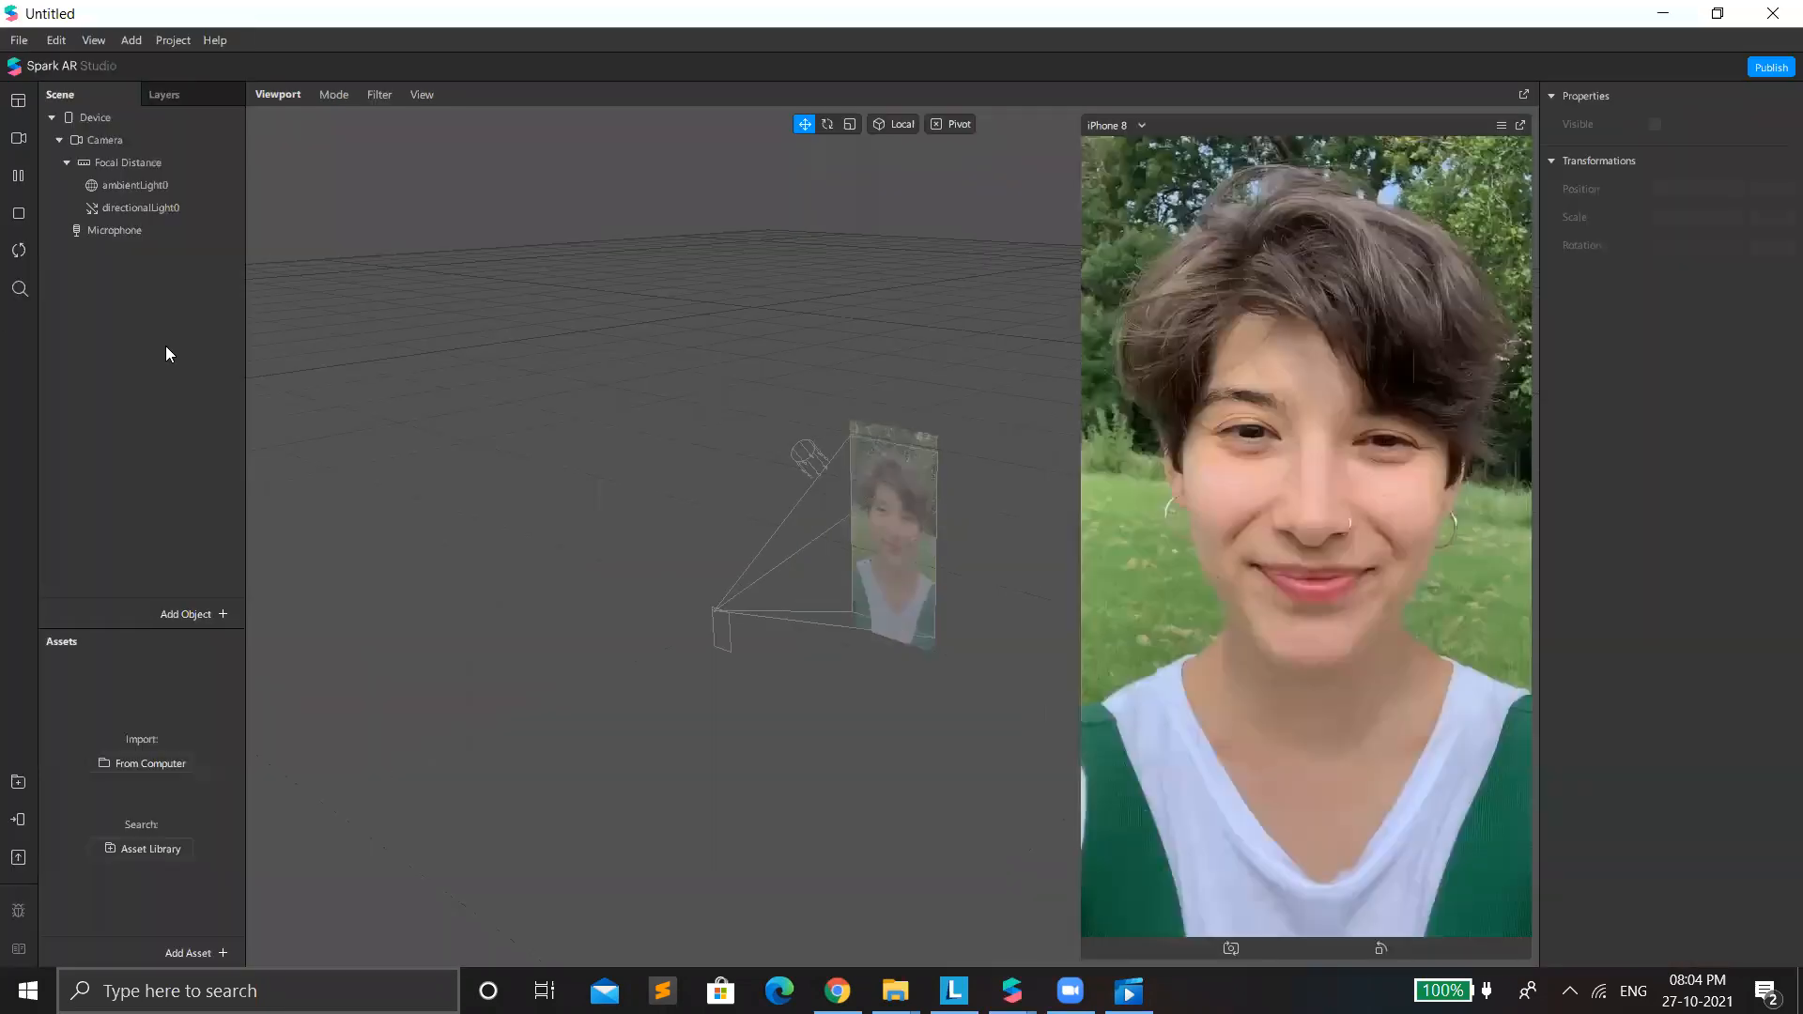
Select the Camera in the scene and extract its texture.
click(118, 144)
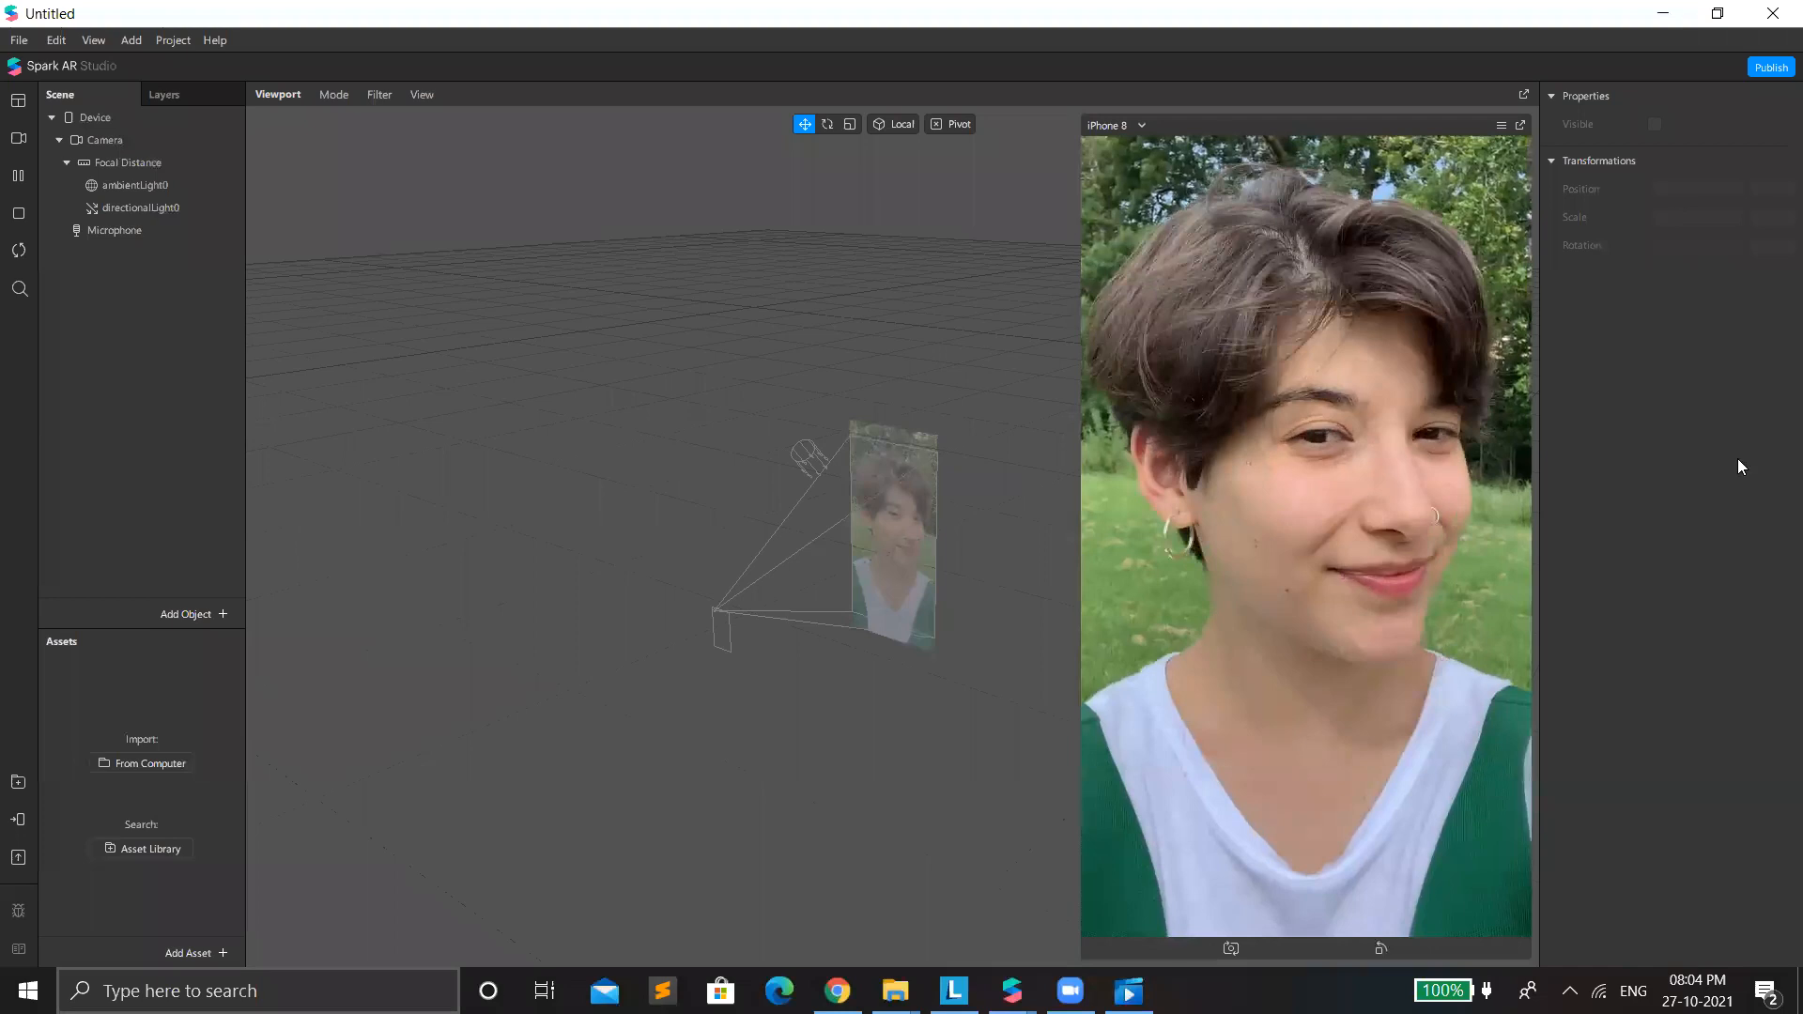
click(1786, 299)
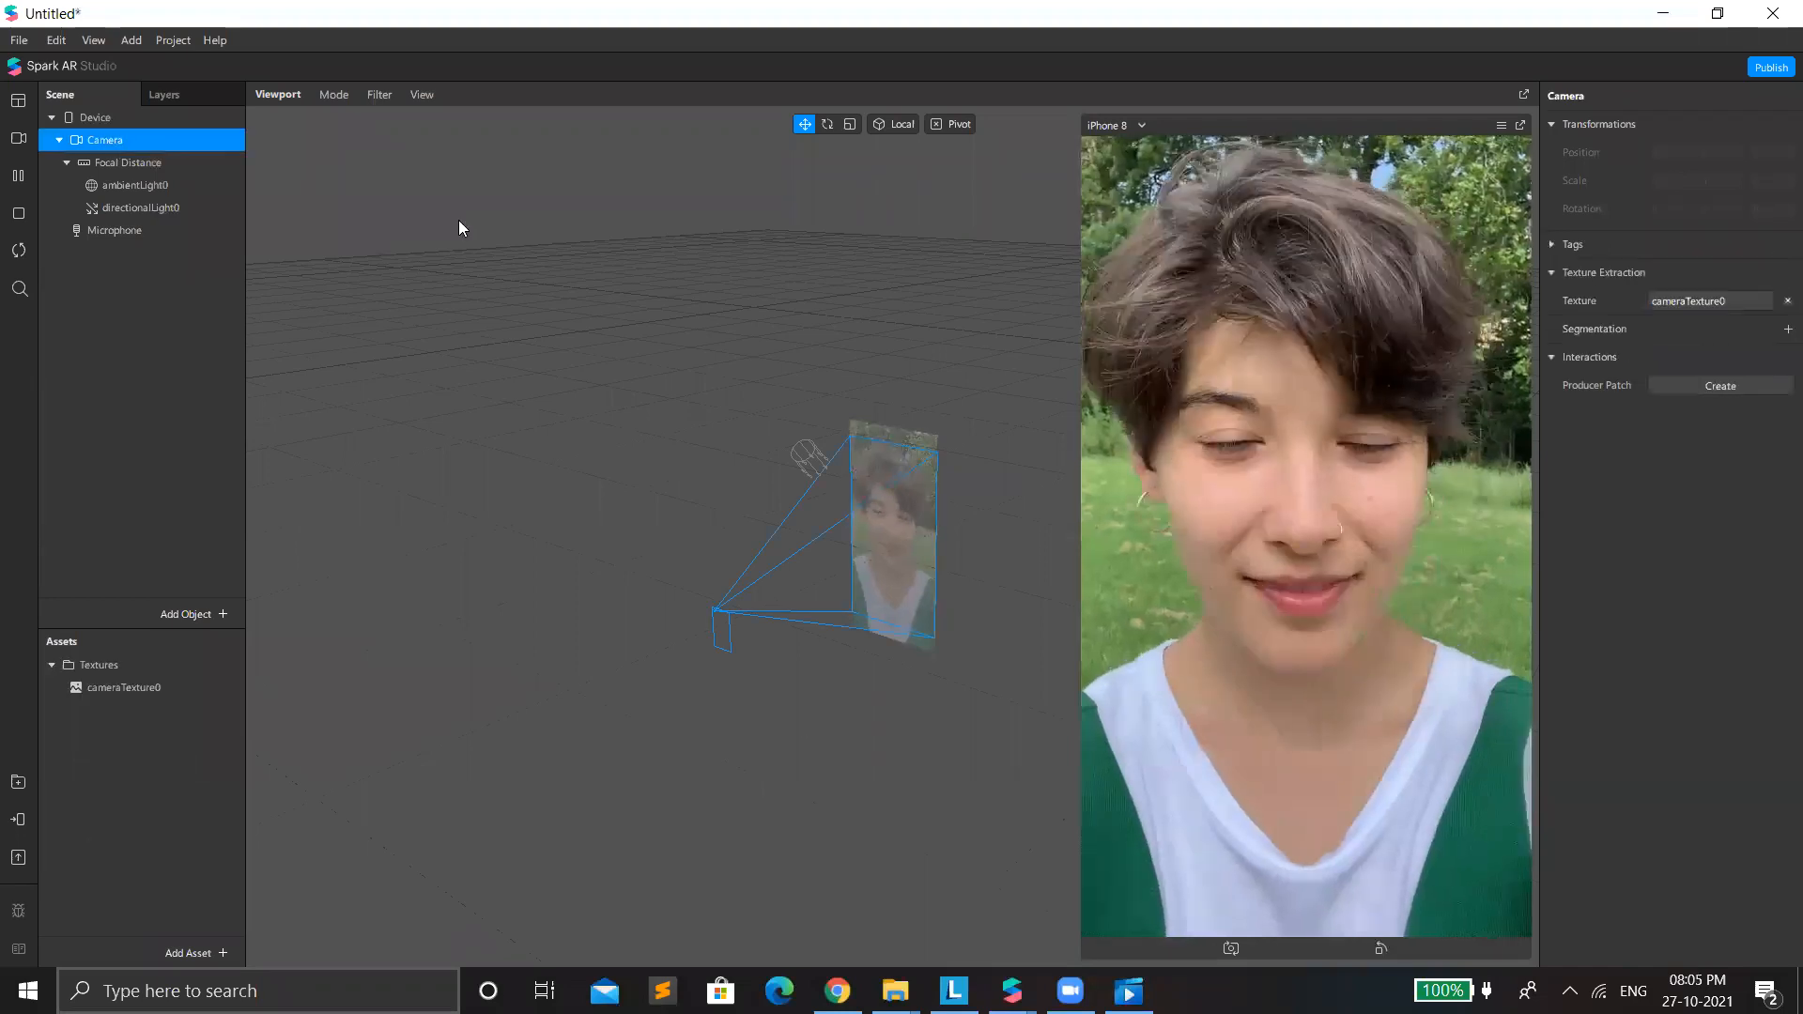
Show the Patch Editor, enlarge it, and add cameraTexture0 to it as a patch.
click(99, 43)
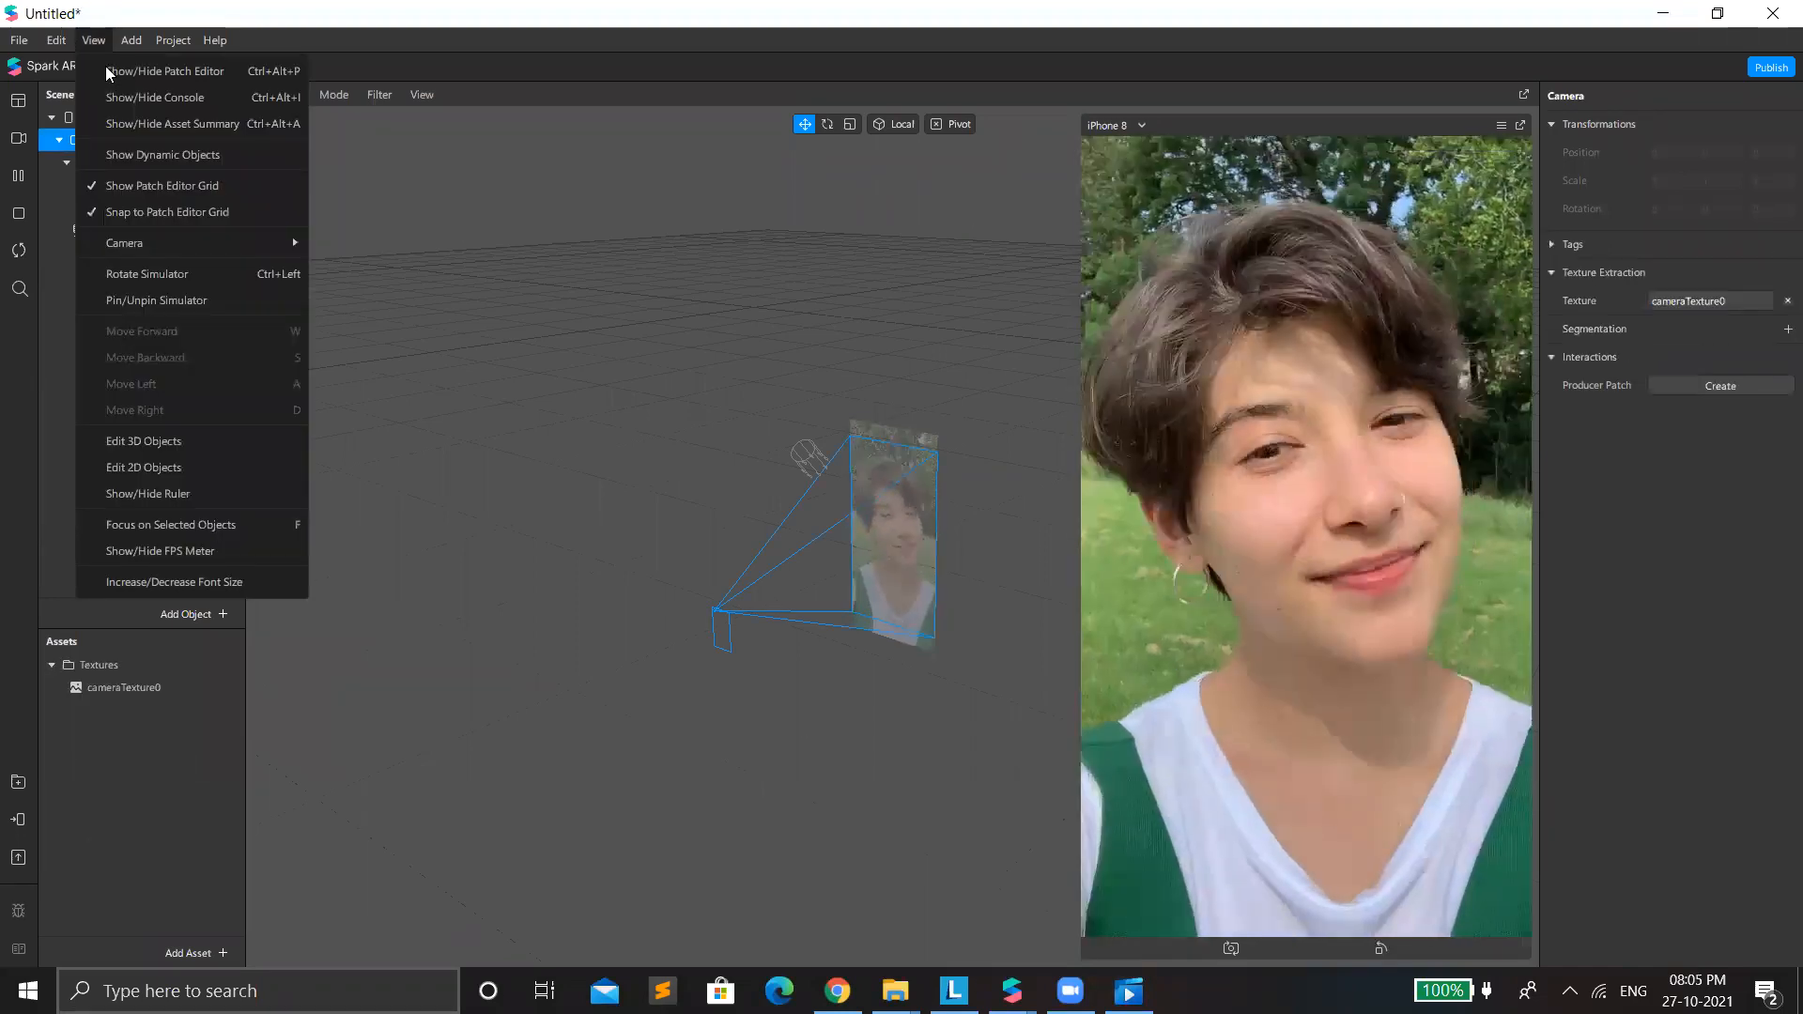
click(108, 69)
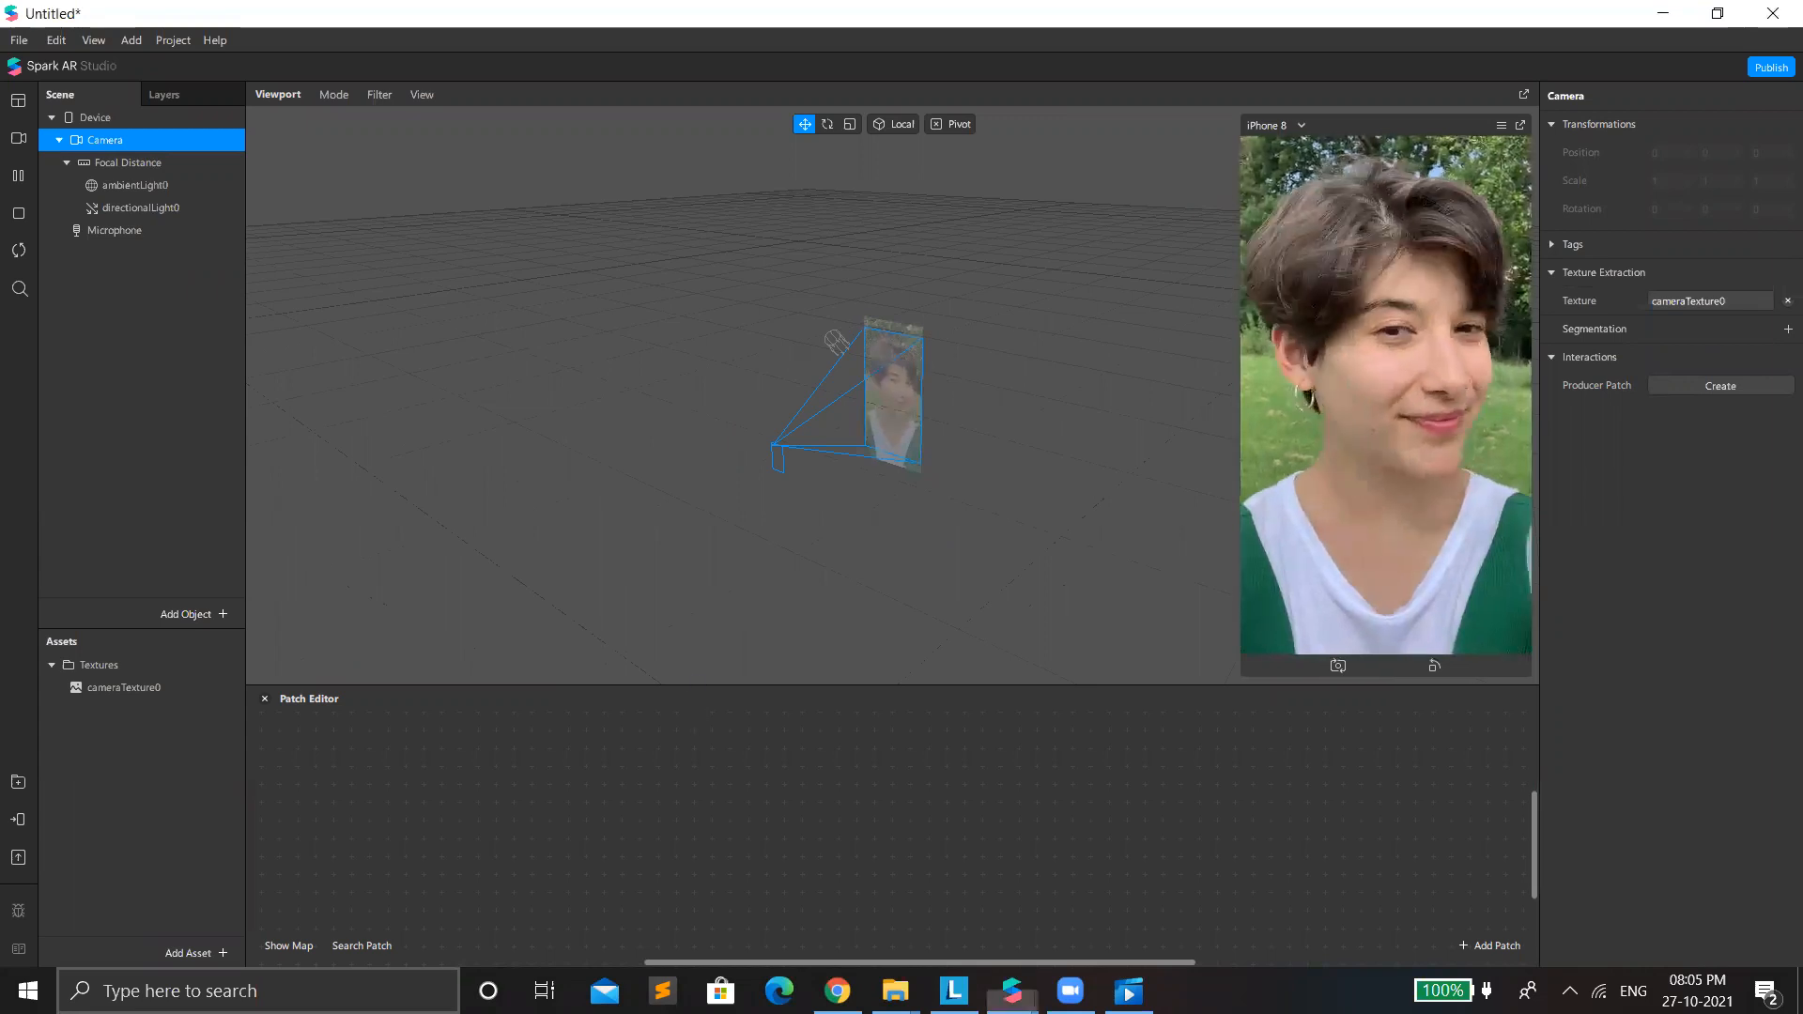
drag(582, 686, 583, 601)
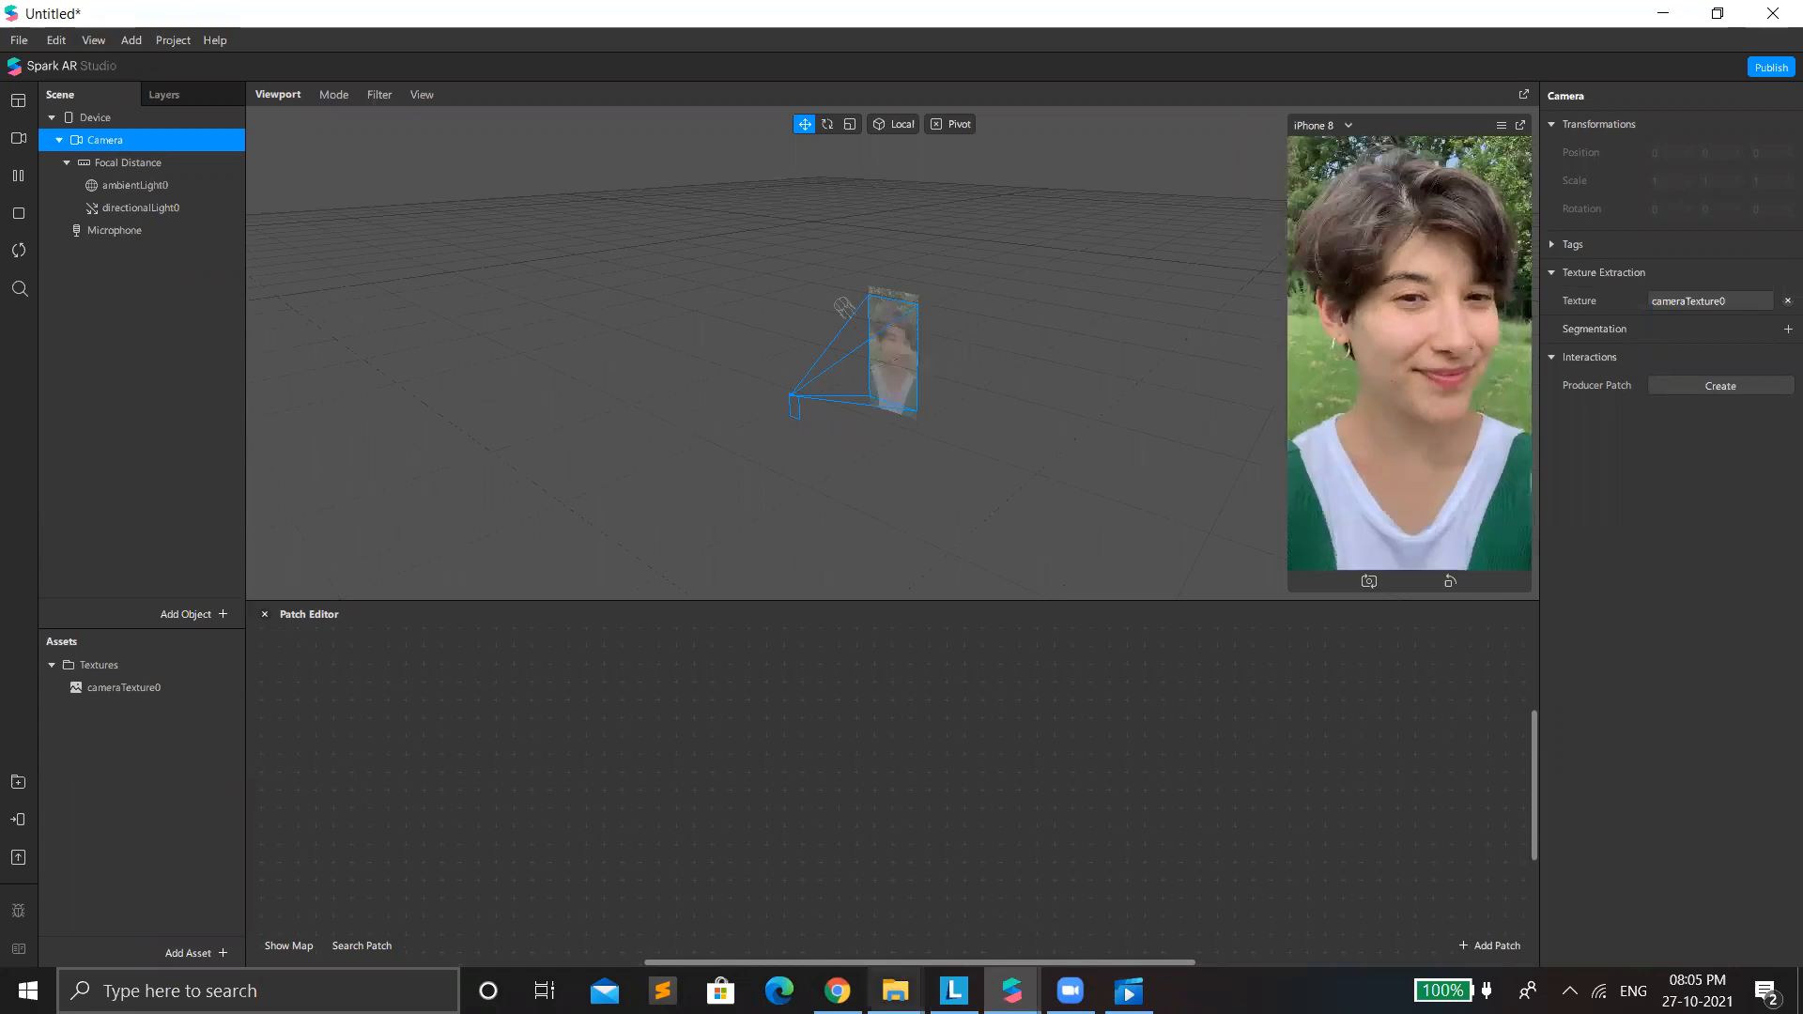
click(148, 688)
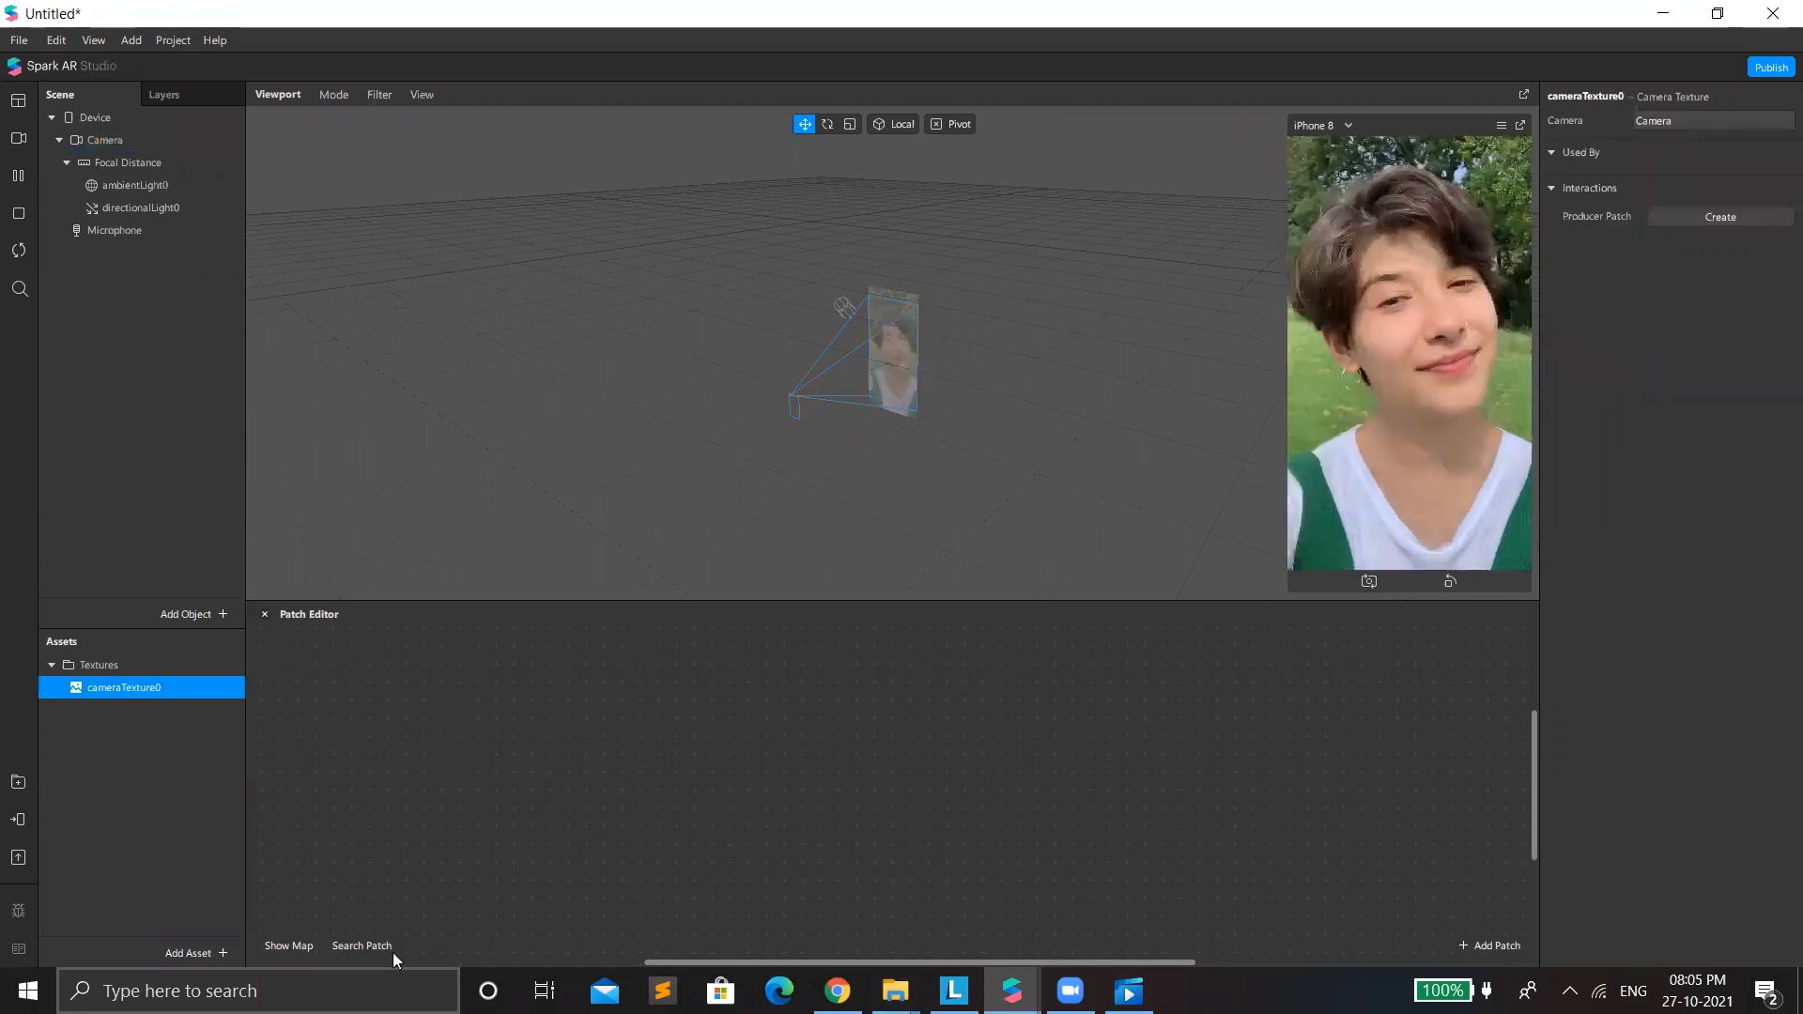
Add the Adjust Colors patch asset from the recent AR Library imports.
click(215, 952)
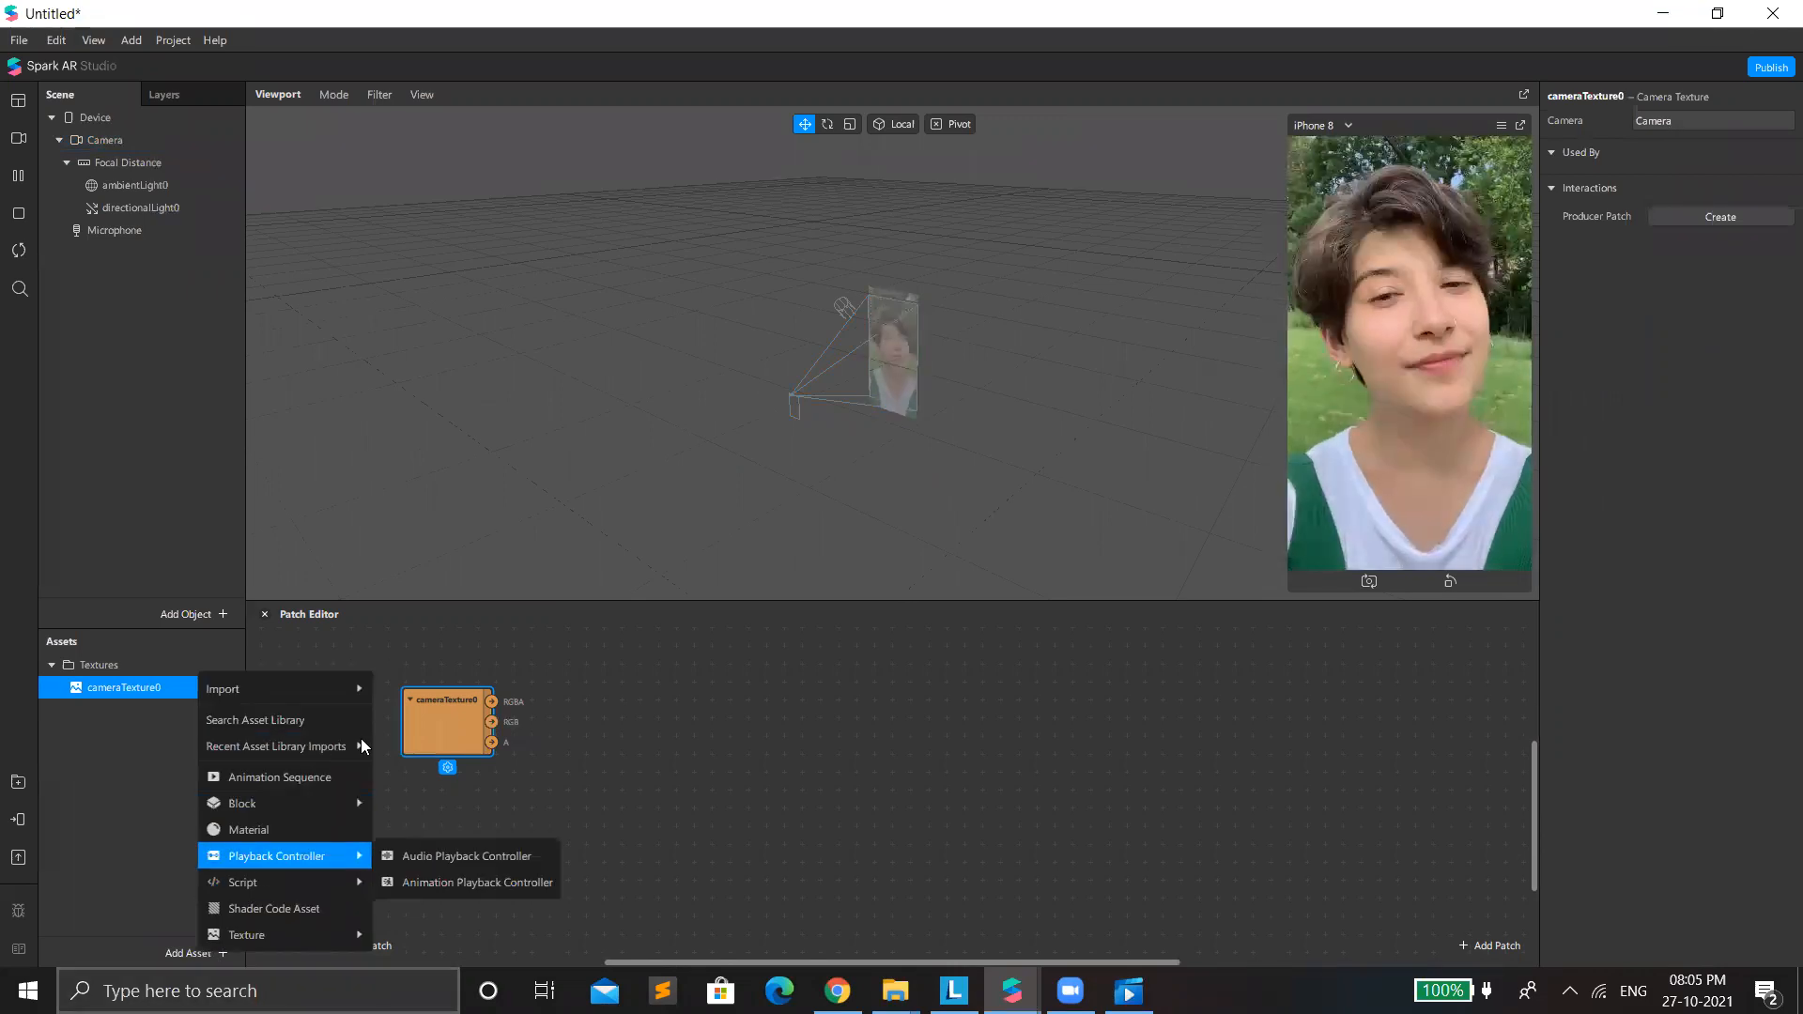
mouse_move(361, 741)
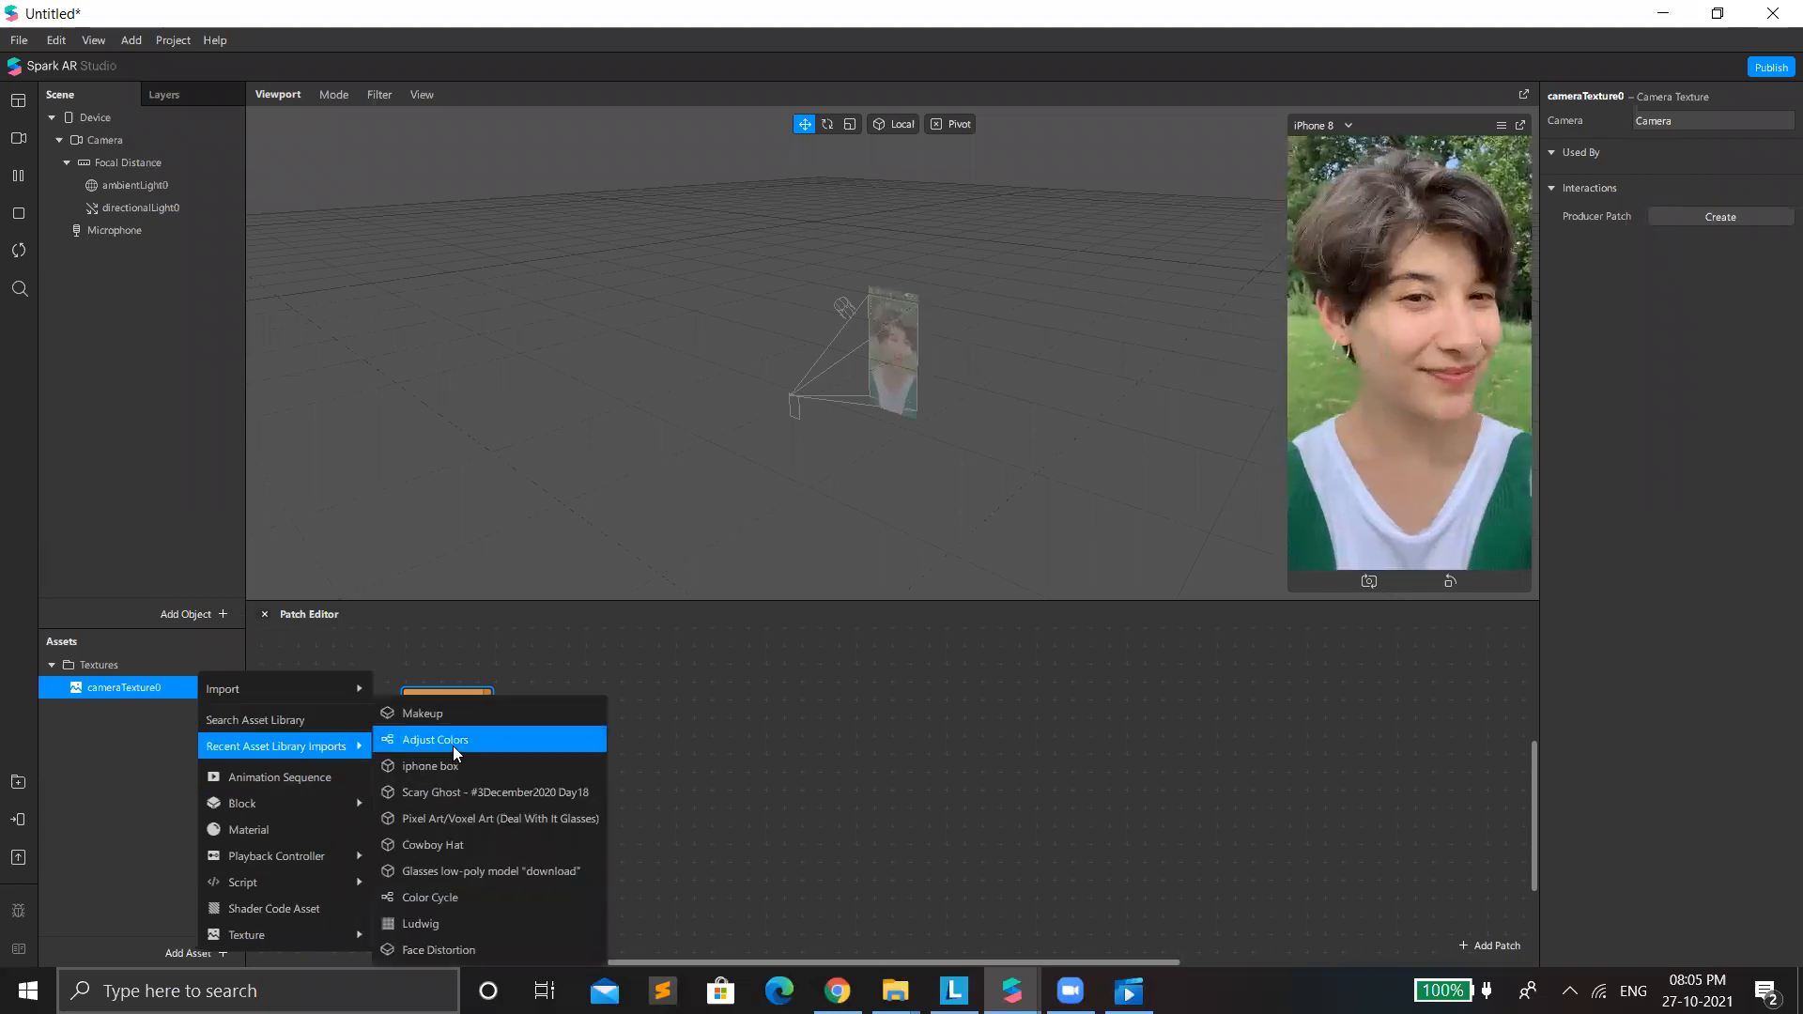
click(453, 748)
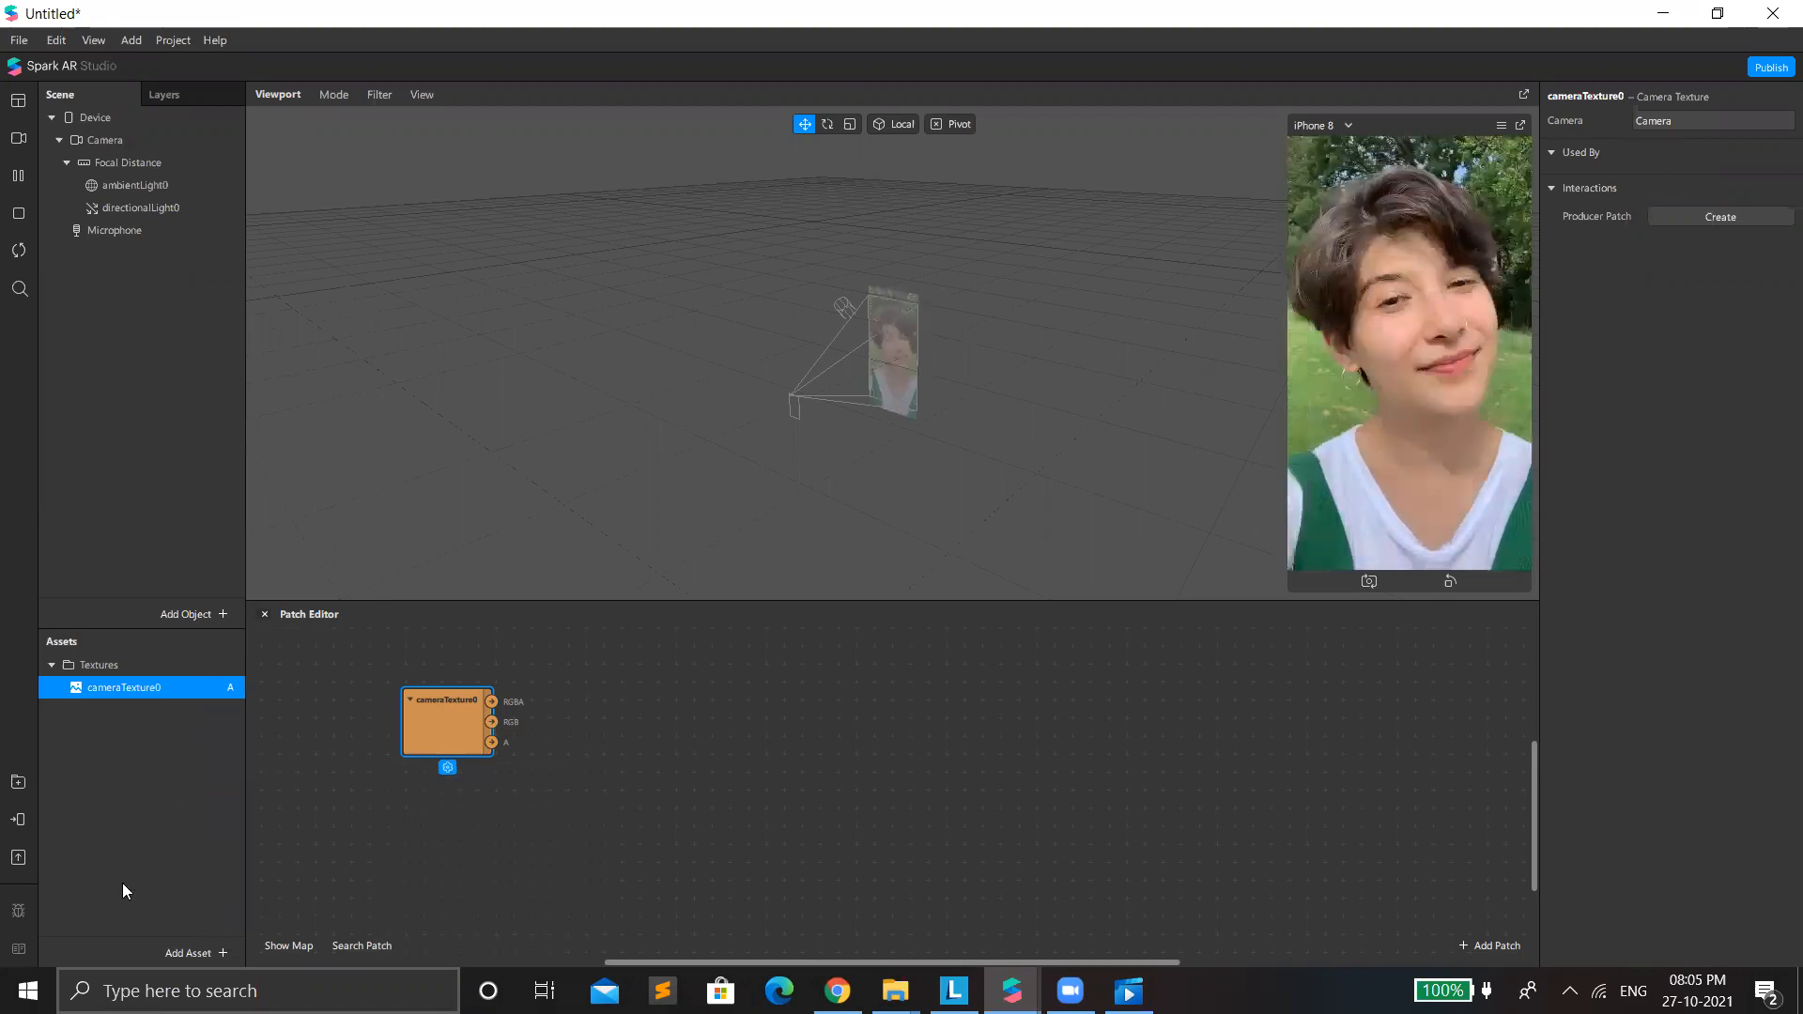
Search the AR Library's patch assets for "Tritone" and import the free TriTone Shader.
click(172, 952)
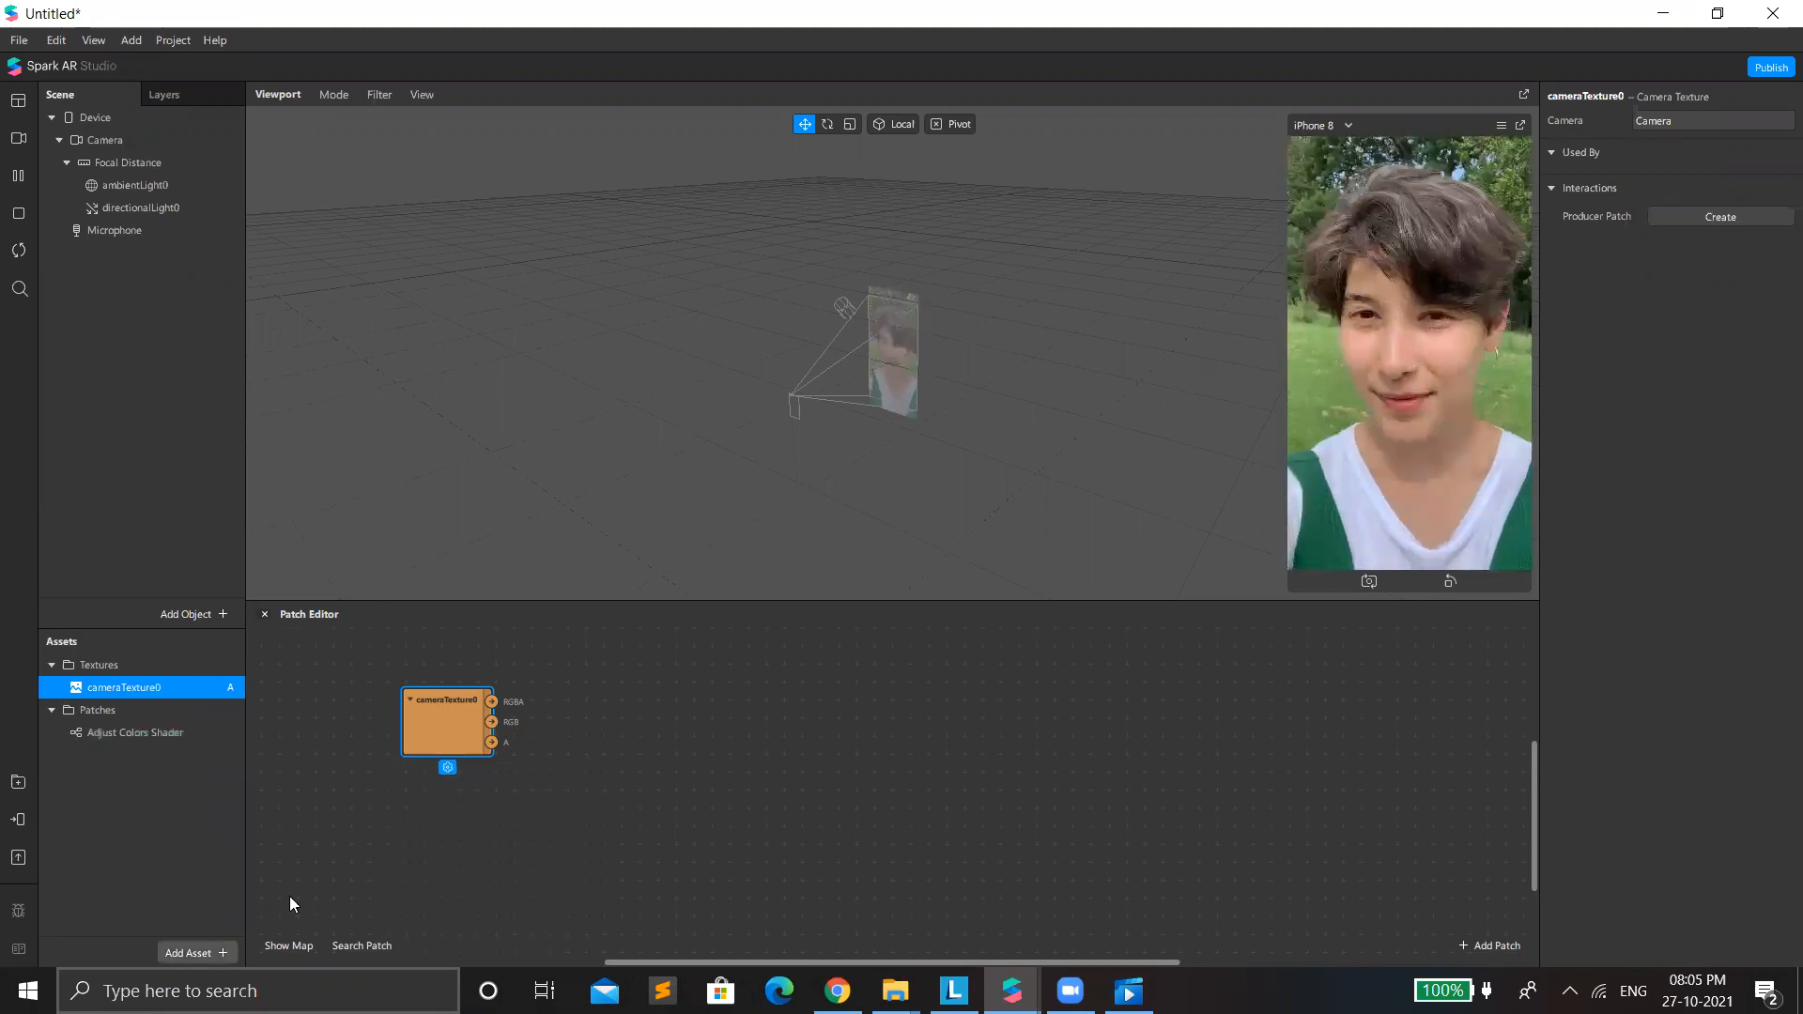
mouse_move(344, 746)
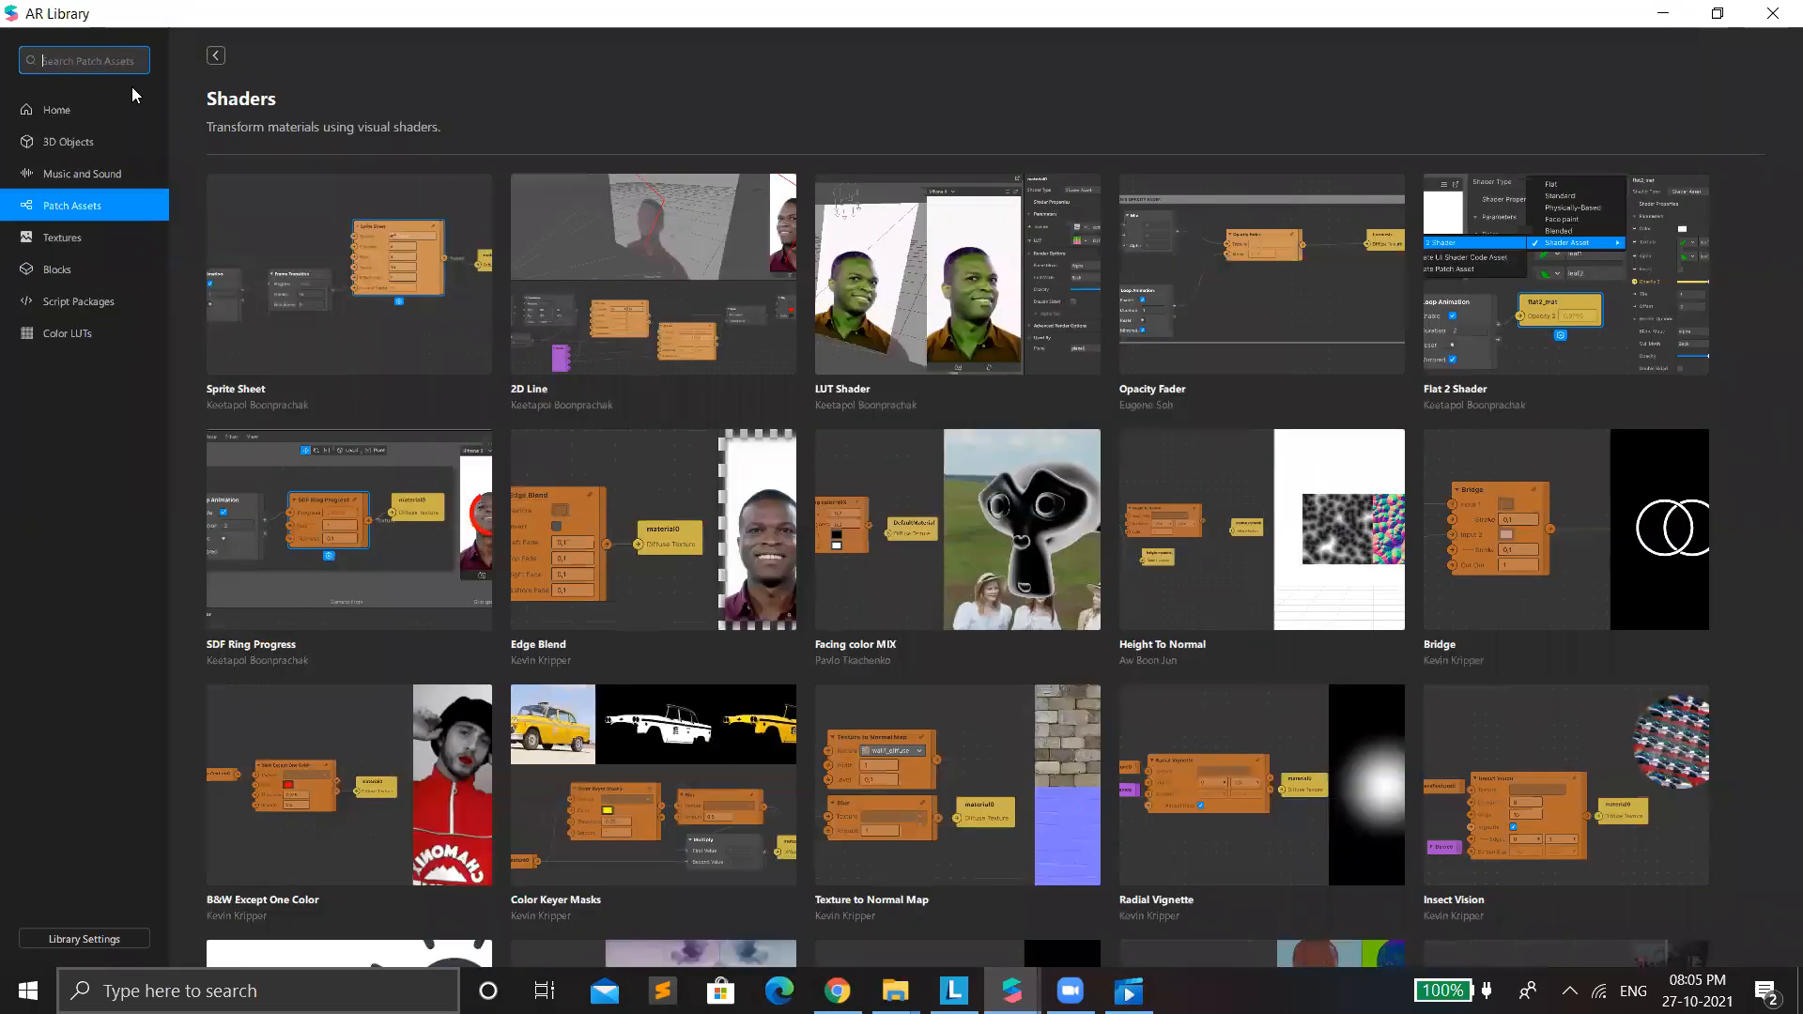
text(Tritone)
key(Return)
click(340, 186)
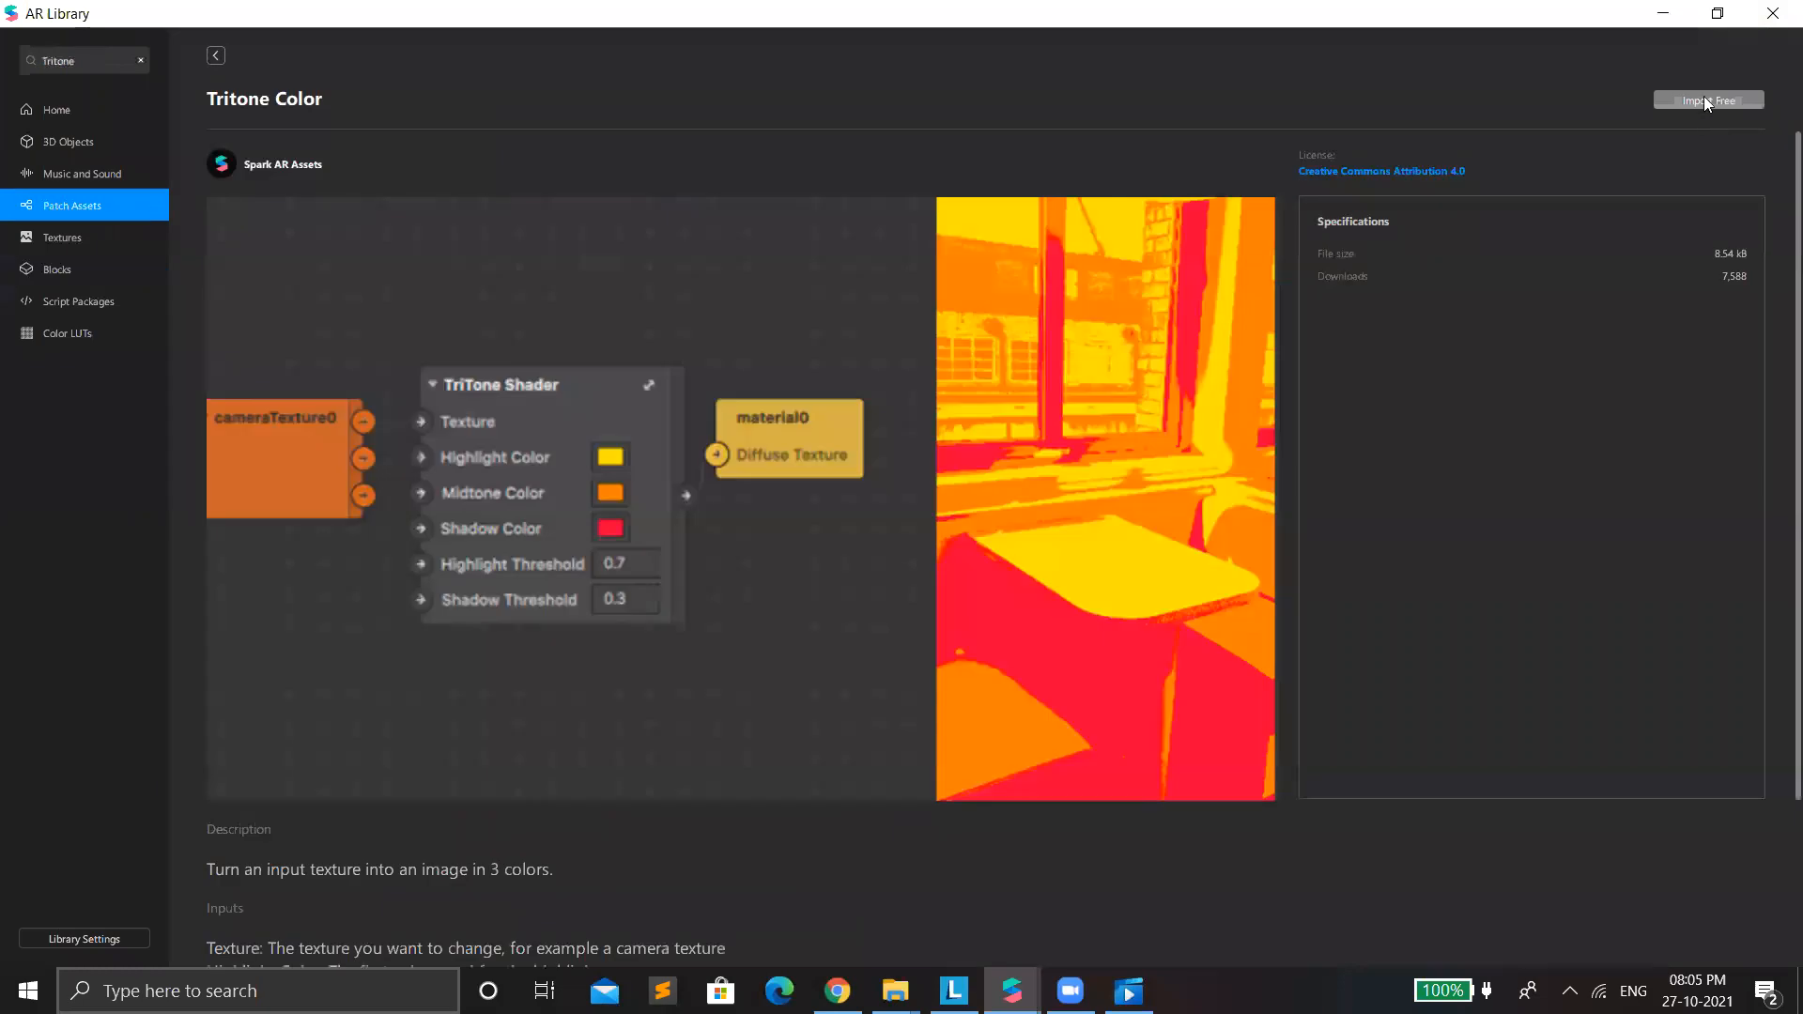
click(1704, 98)
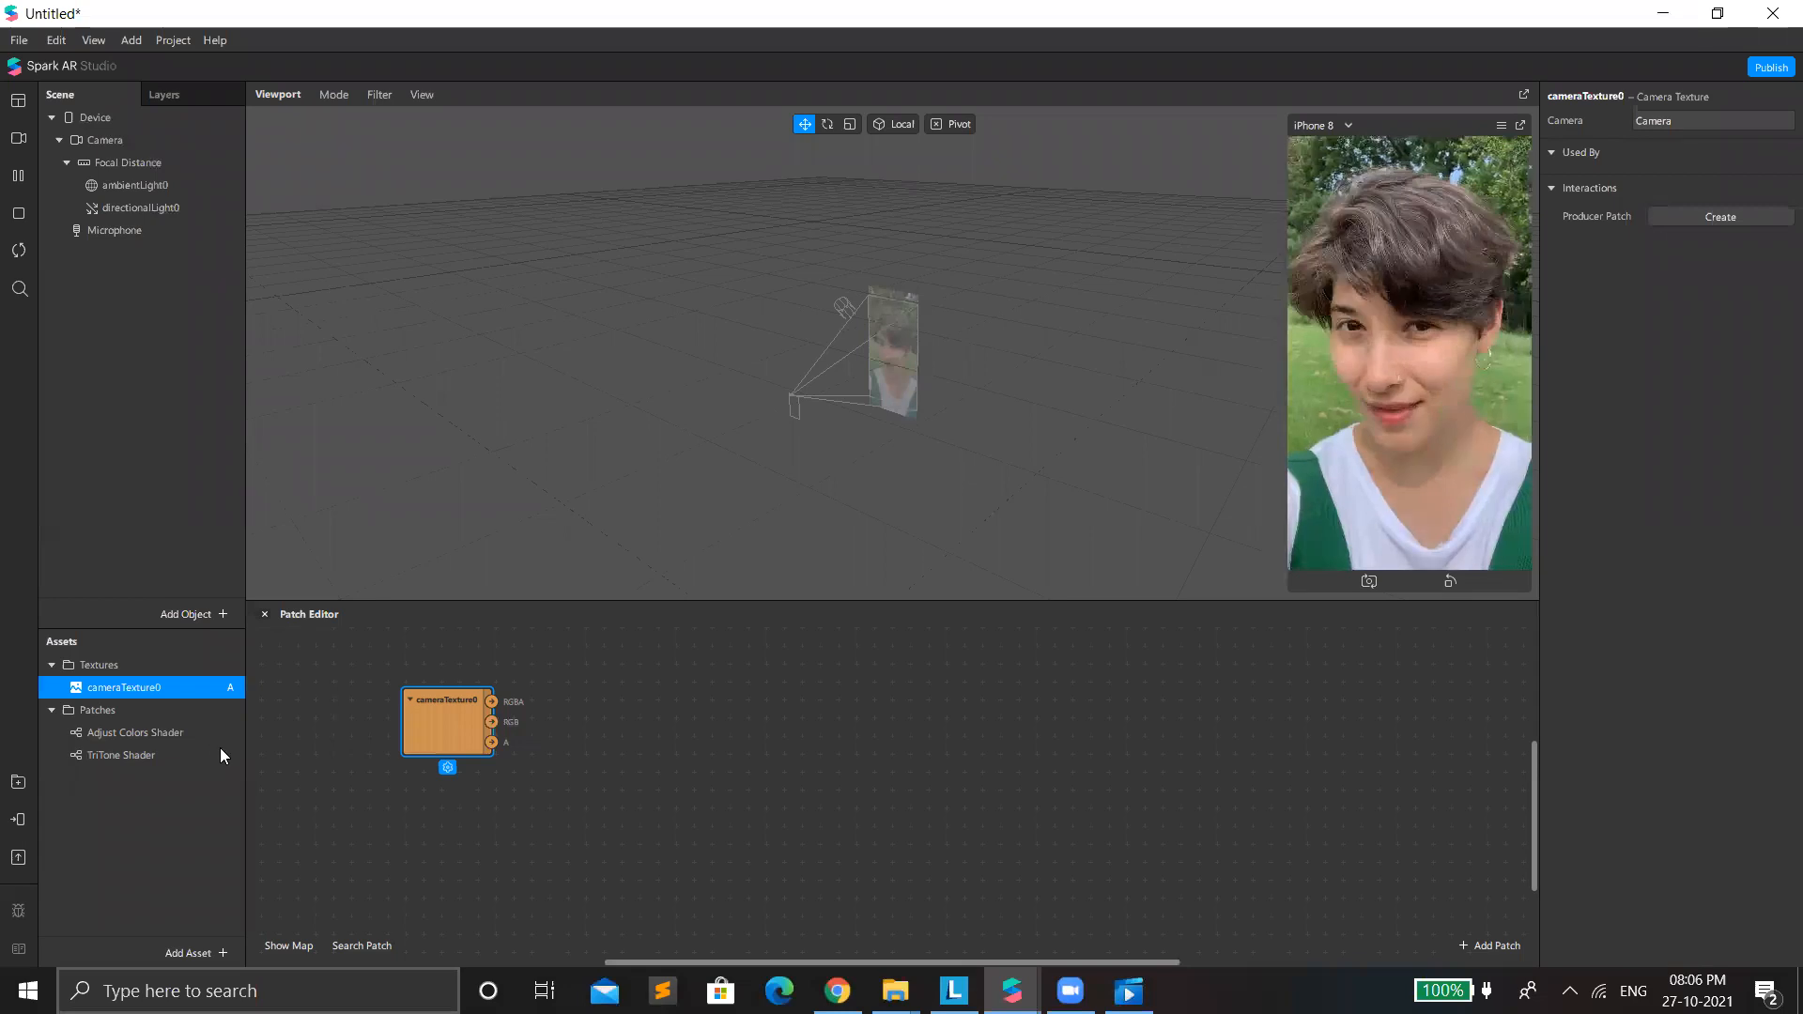
Add a rectangle to the scene and make its width and height Relative at 100 so it fills the canvas.
right_click(118, 317)
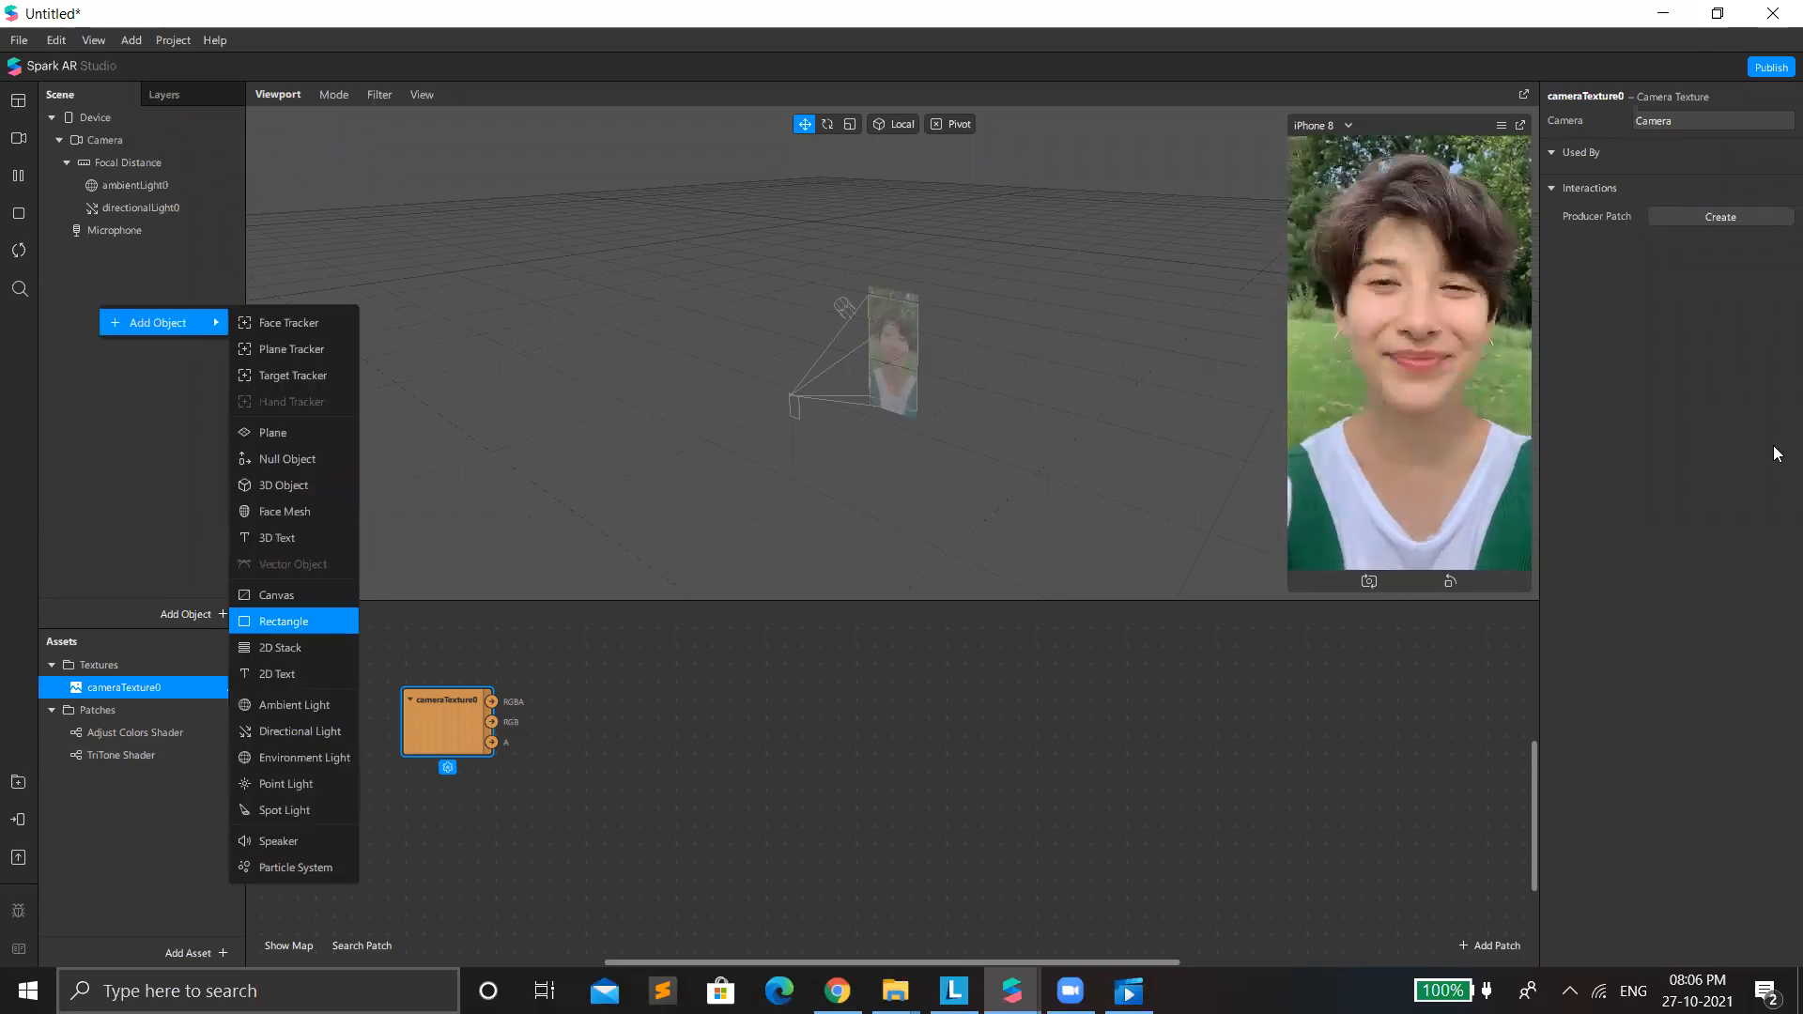
click(327, 621)
click(1756, 236)
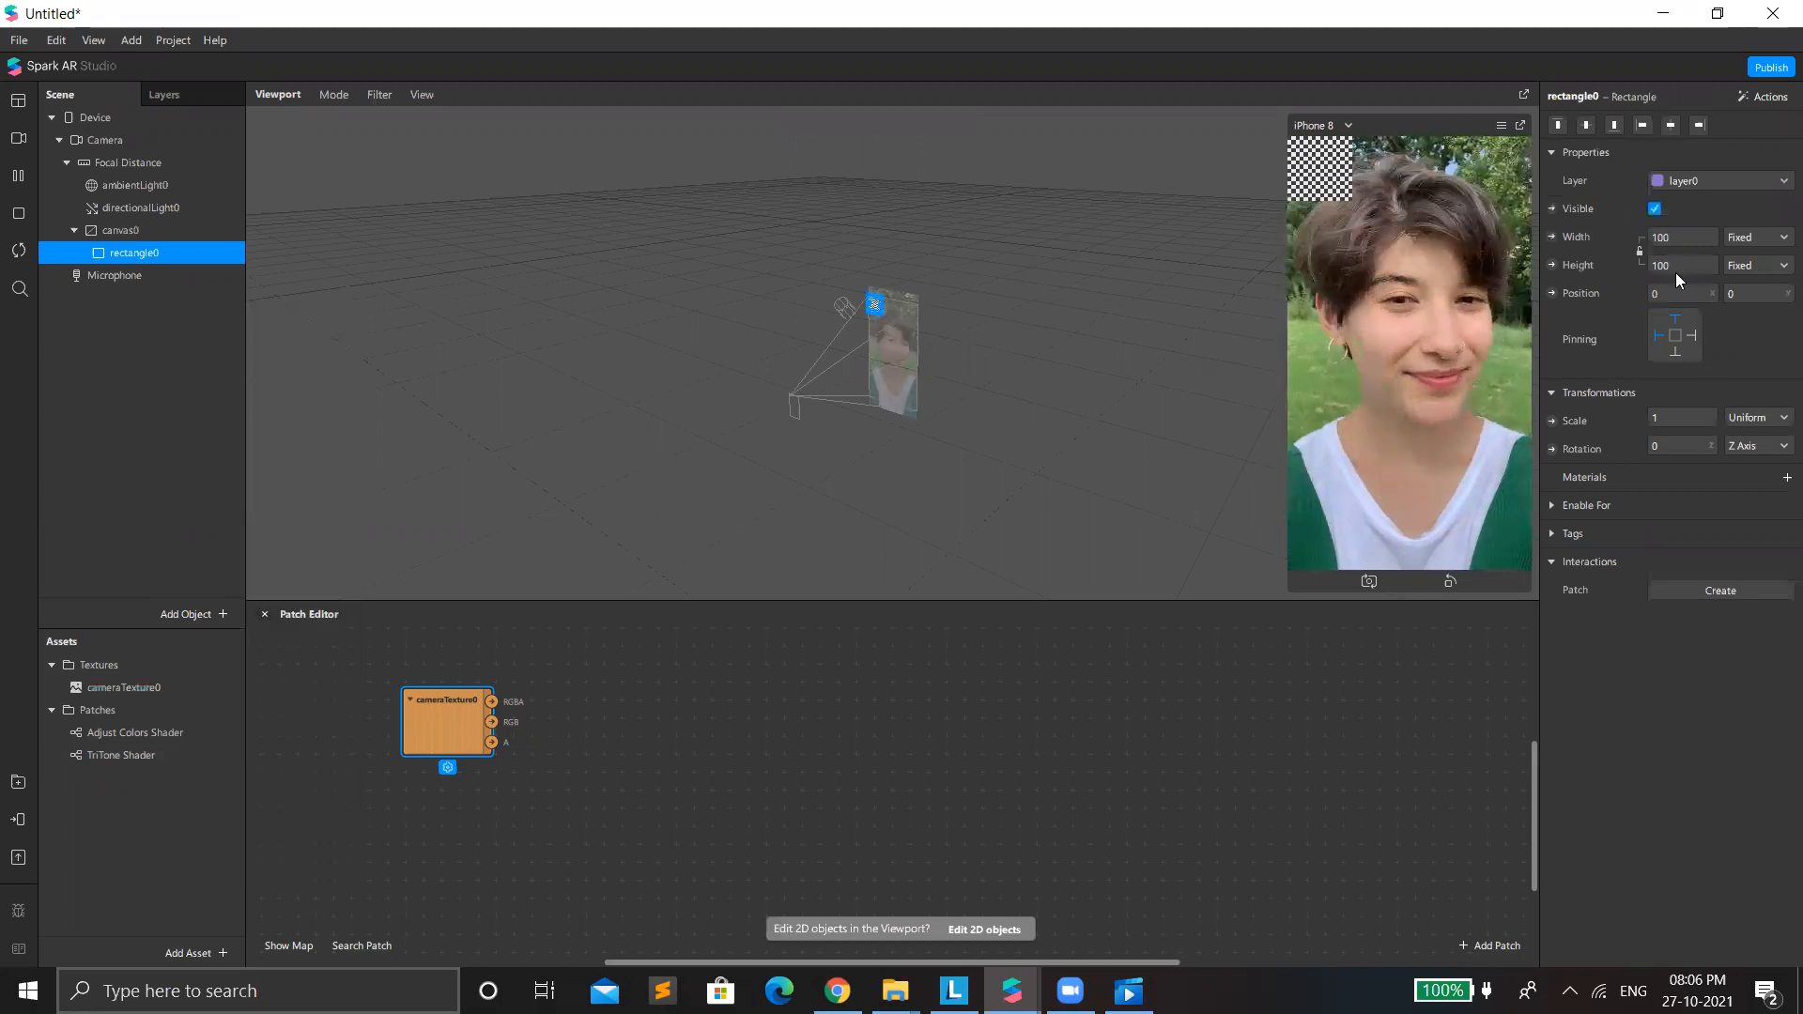
click(1748, 259)
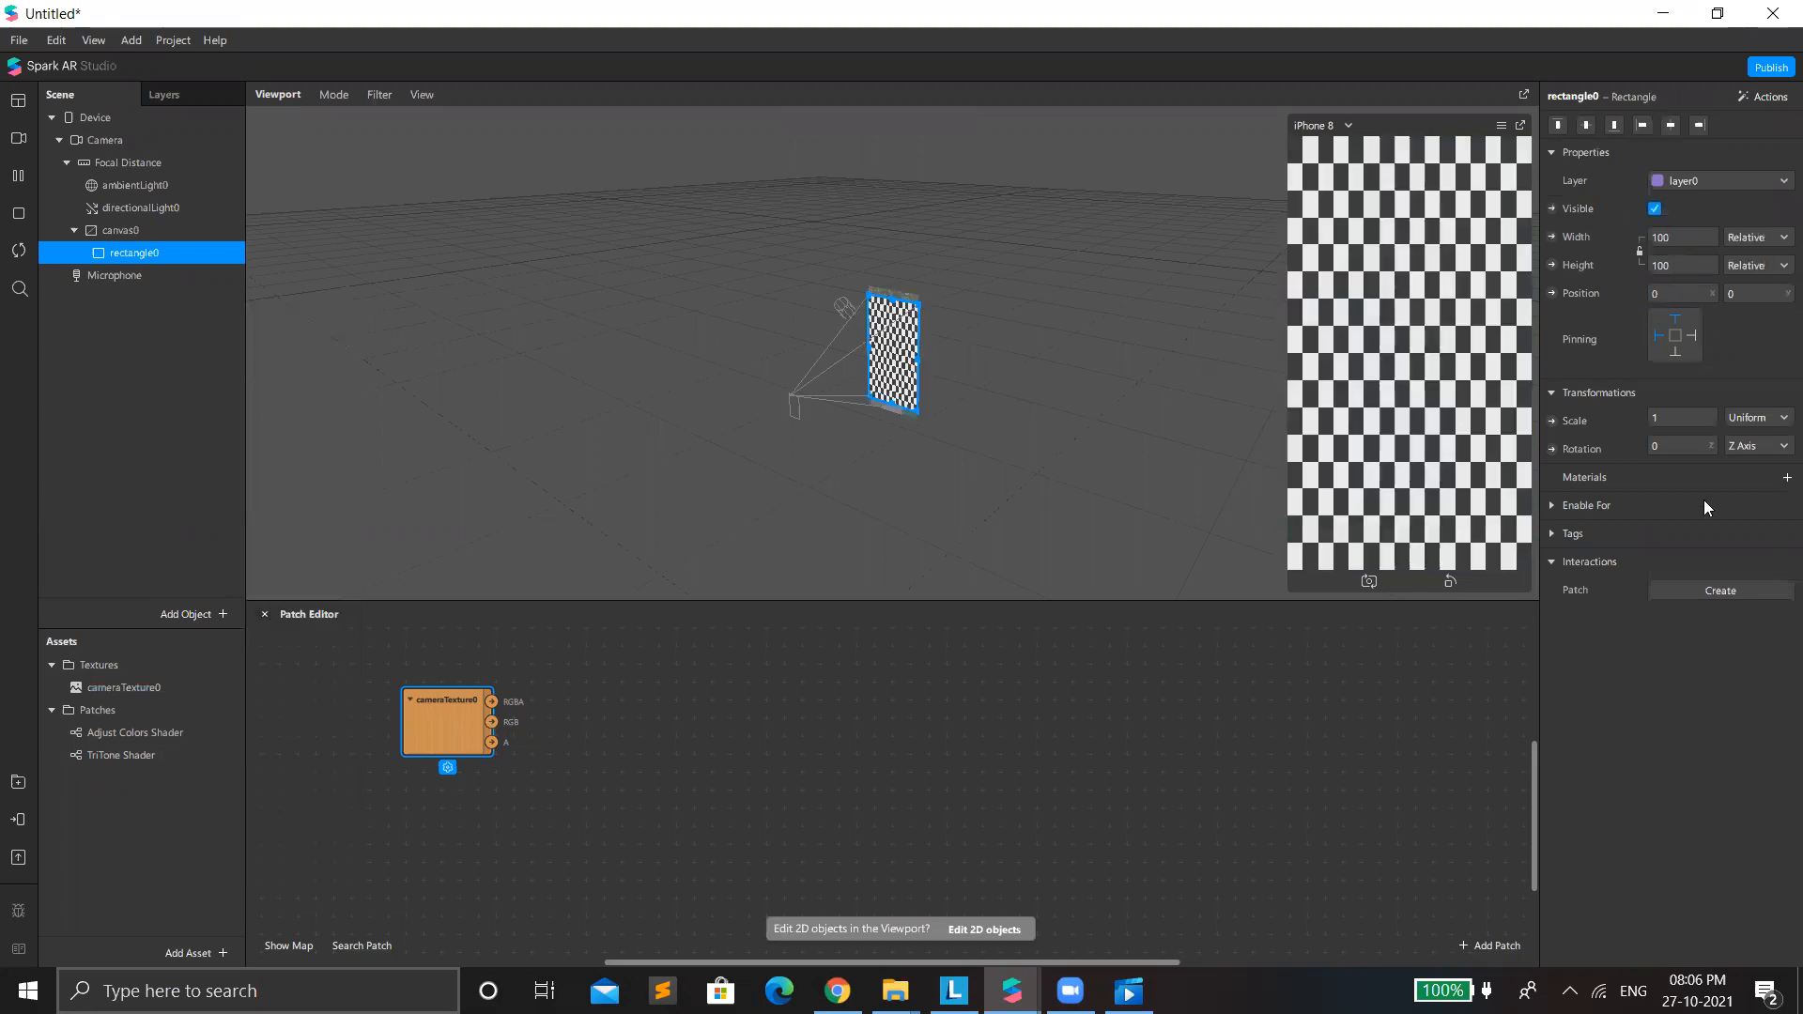
Create a new material for the rectangle with the Flat shader and expose its diffuse texture as a patch placed far from cameraTexture0.
click(1786, 477)
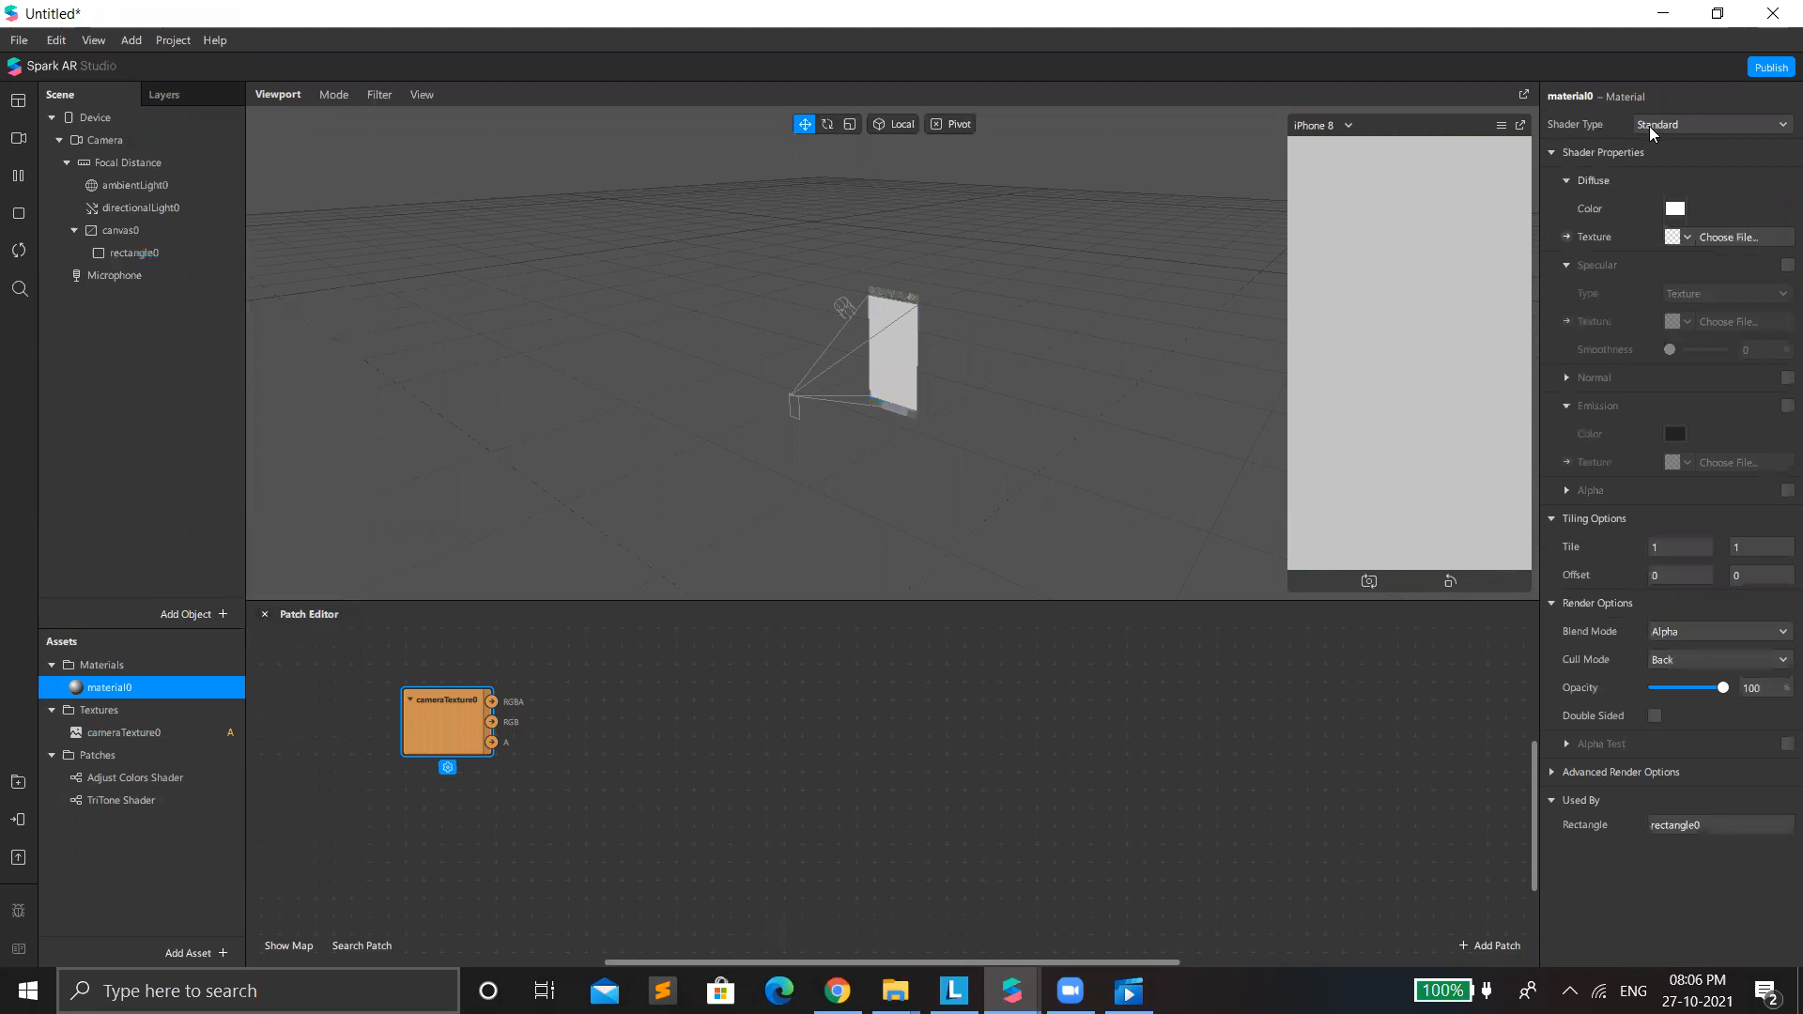
click(1649, 126)
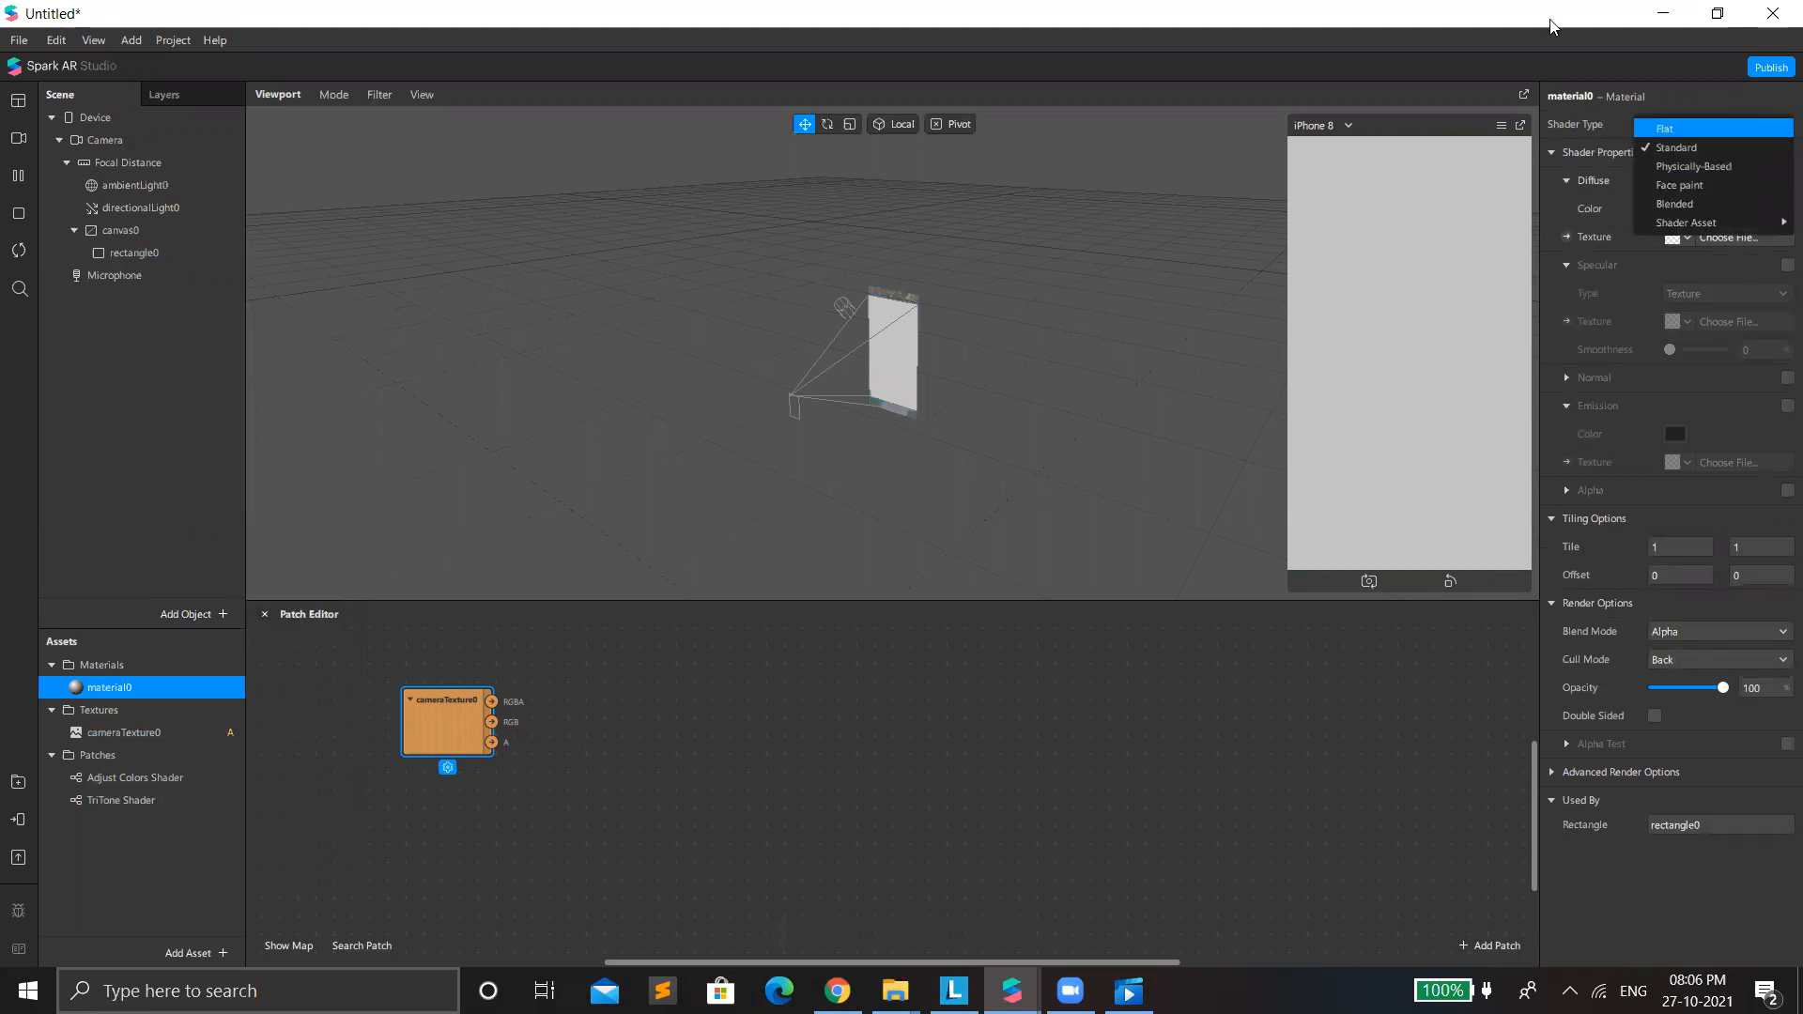
key(Return)
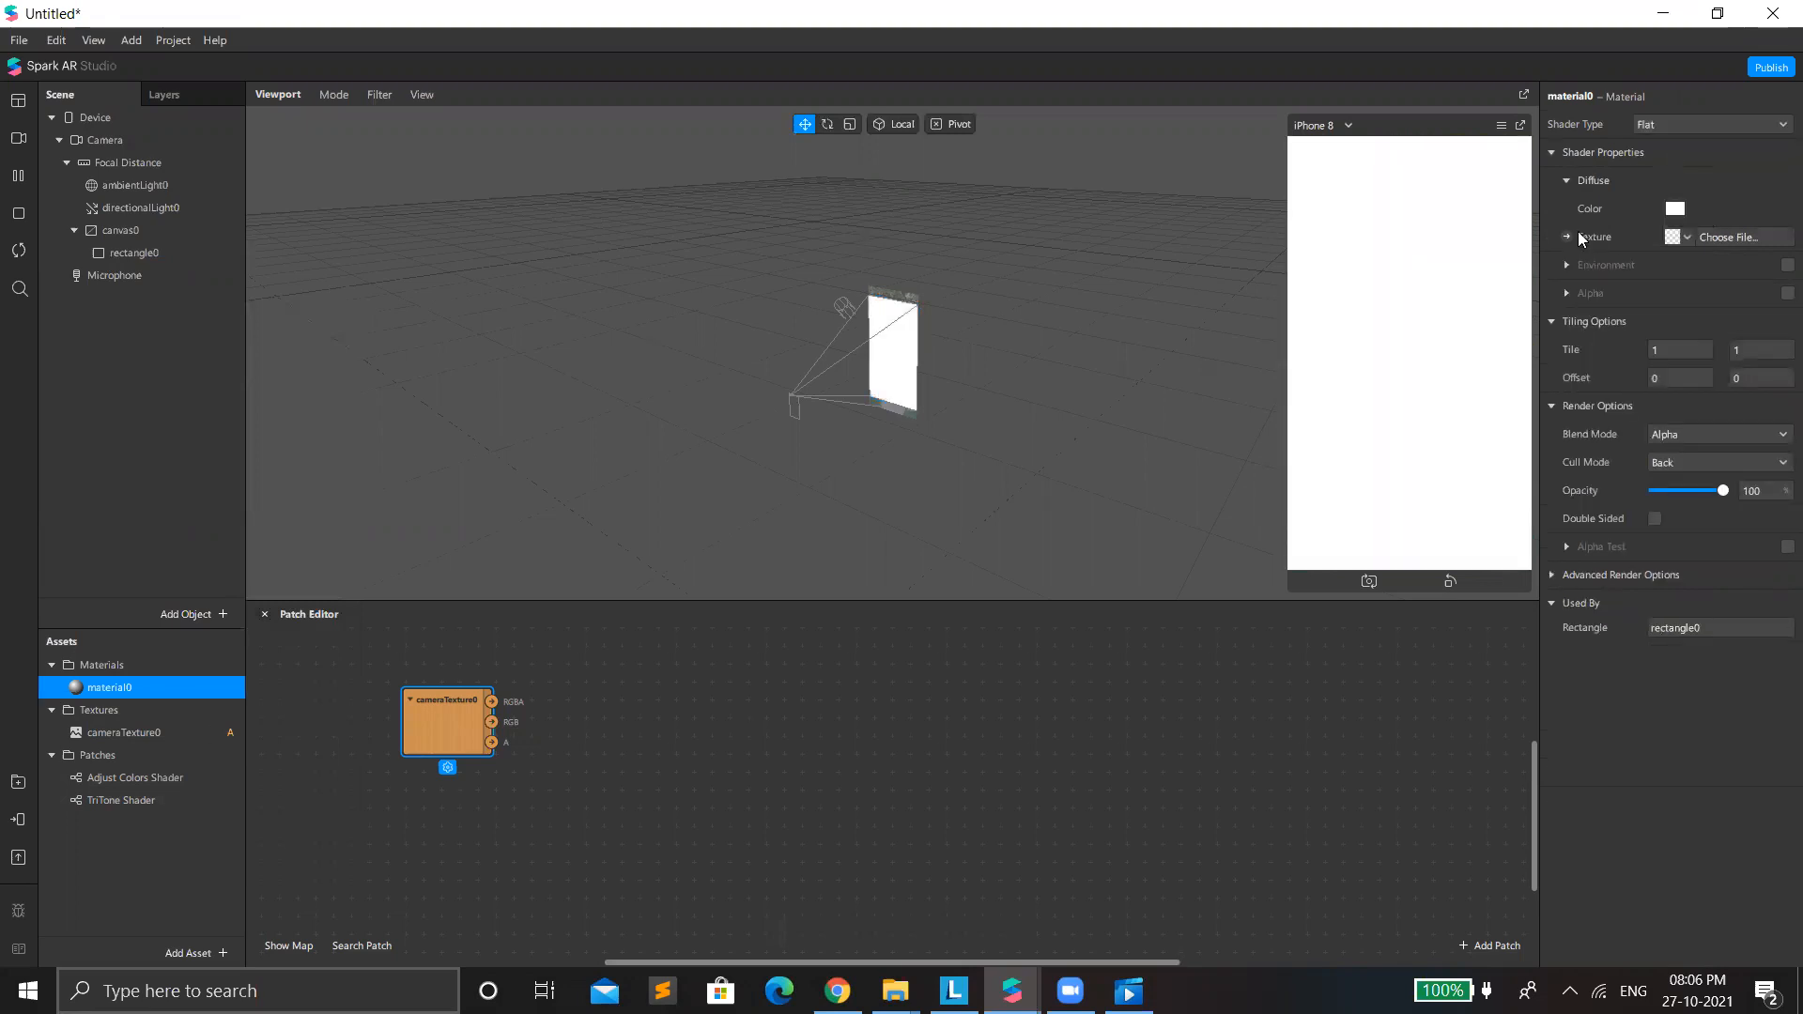
drag(932, 836, 1416, 711)
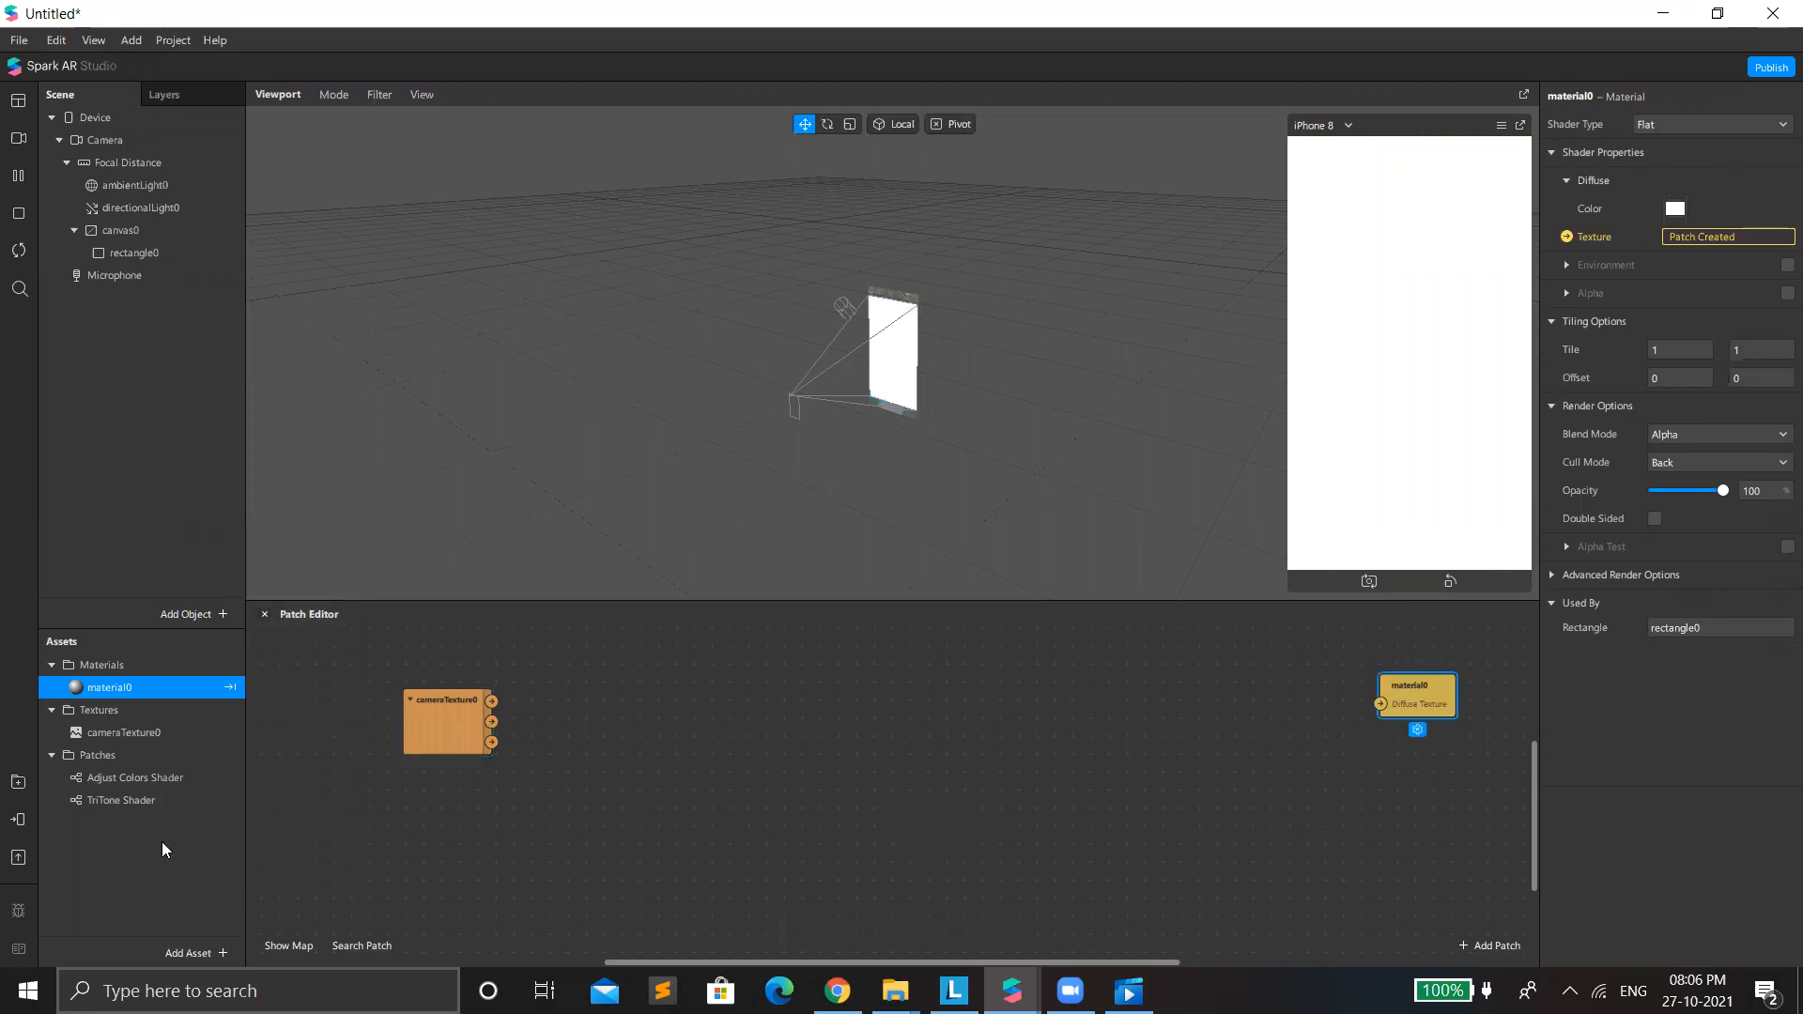
Place two Adjust Colors Shader patches and one TriTone Shader patch between cameraTexture0 and material0 in an enlarged Patch Editor.
drag(124, 777, 477, 797)
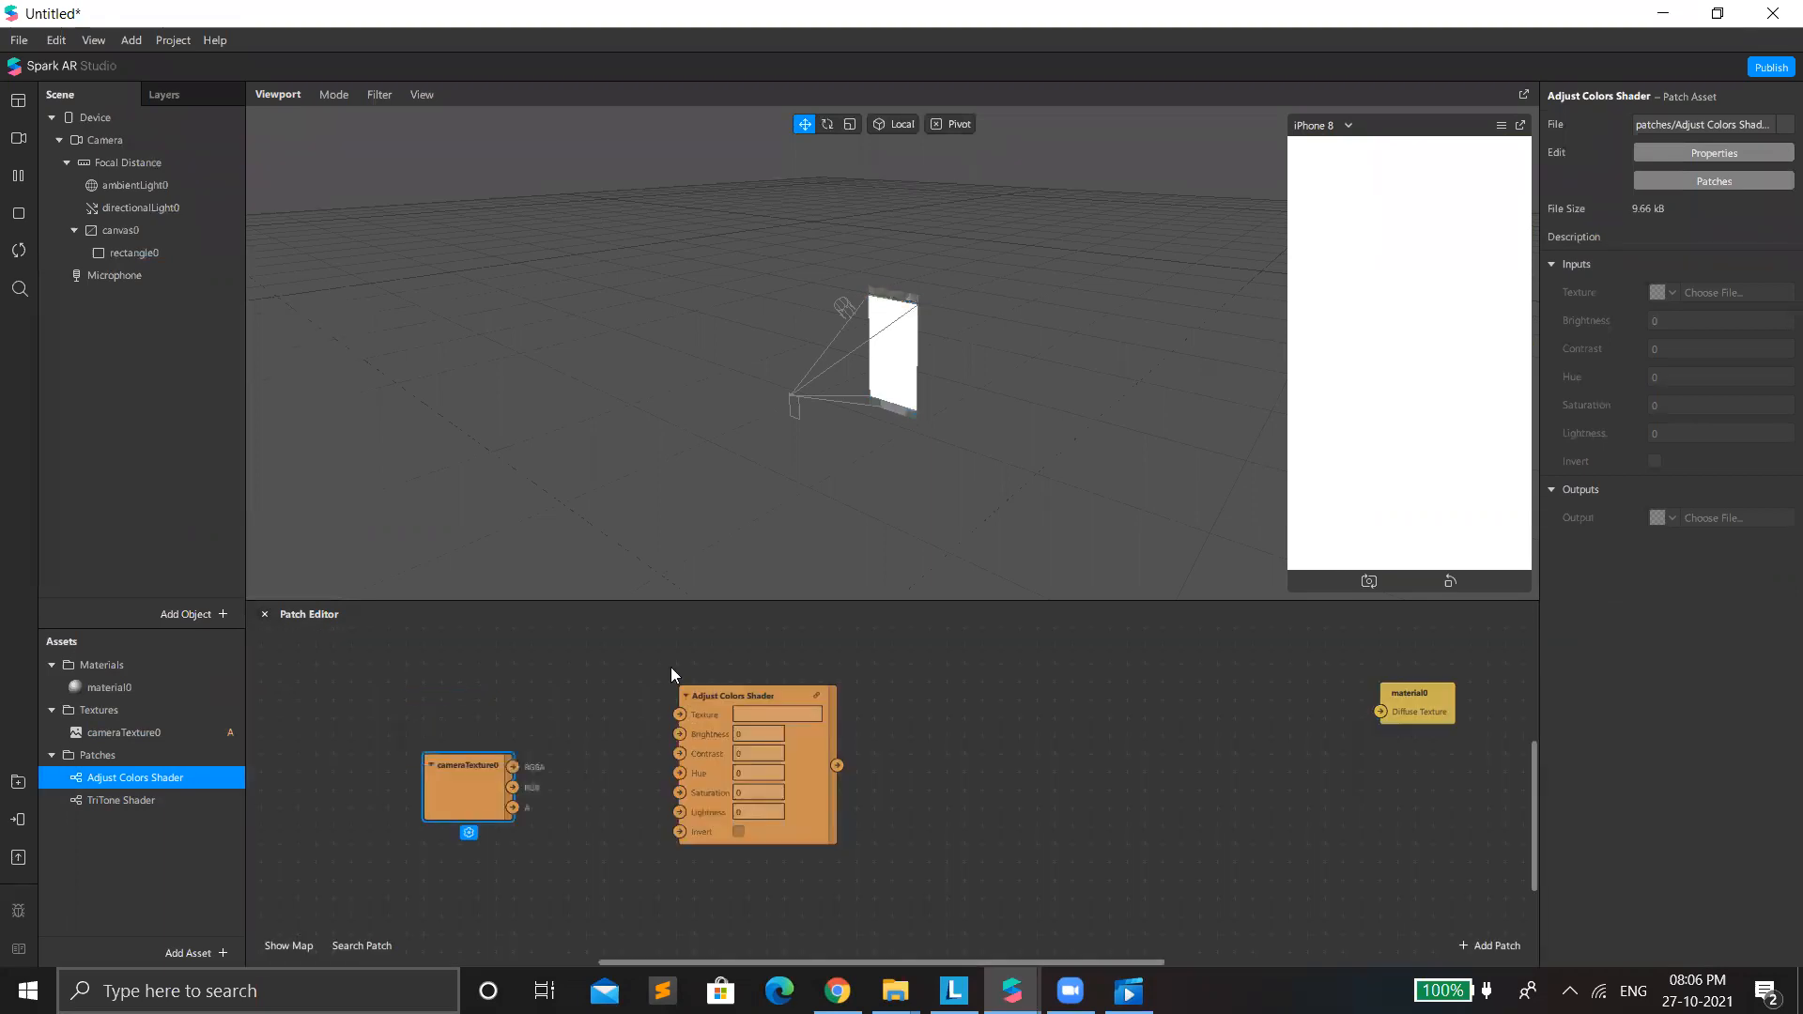
drag(691, 724, 670, 667)
drag(154, 783, 770, 519)
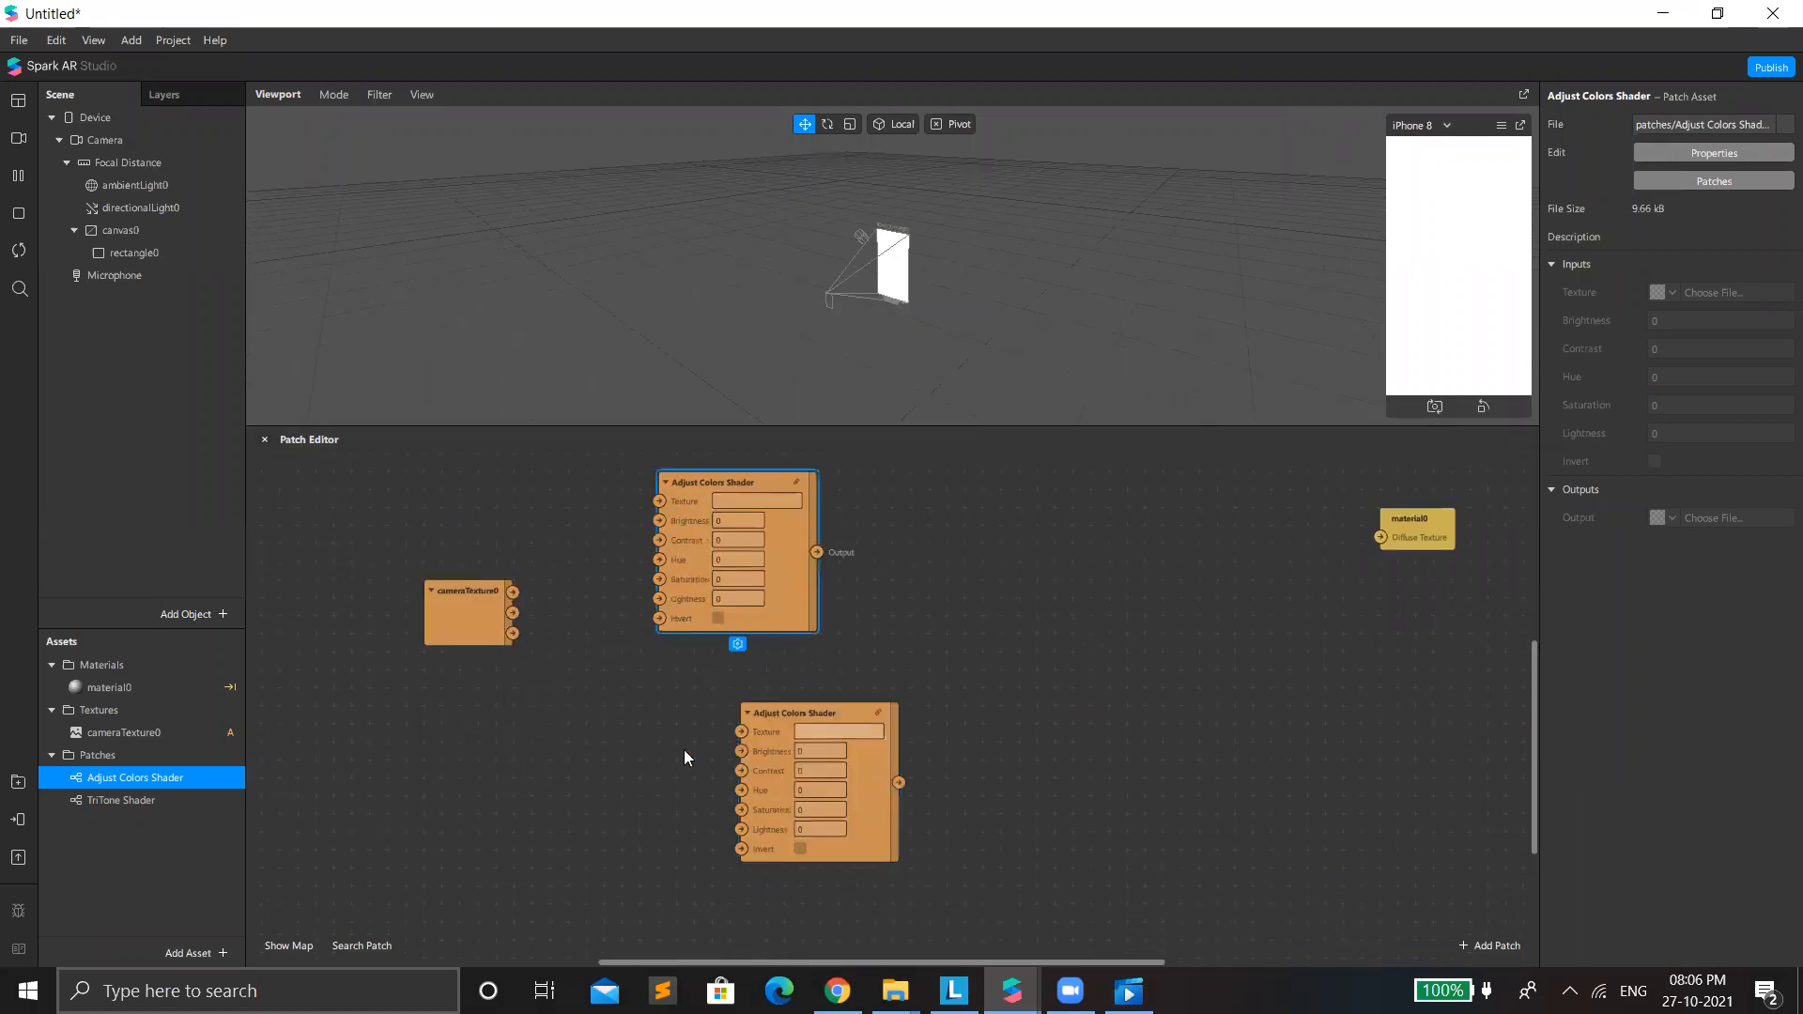
drag(763, 756, 663, 741)
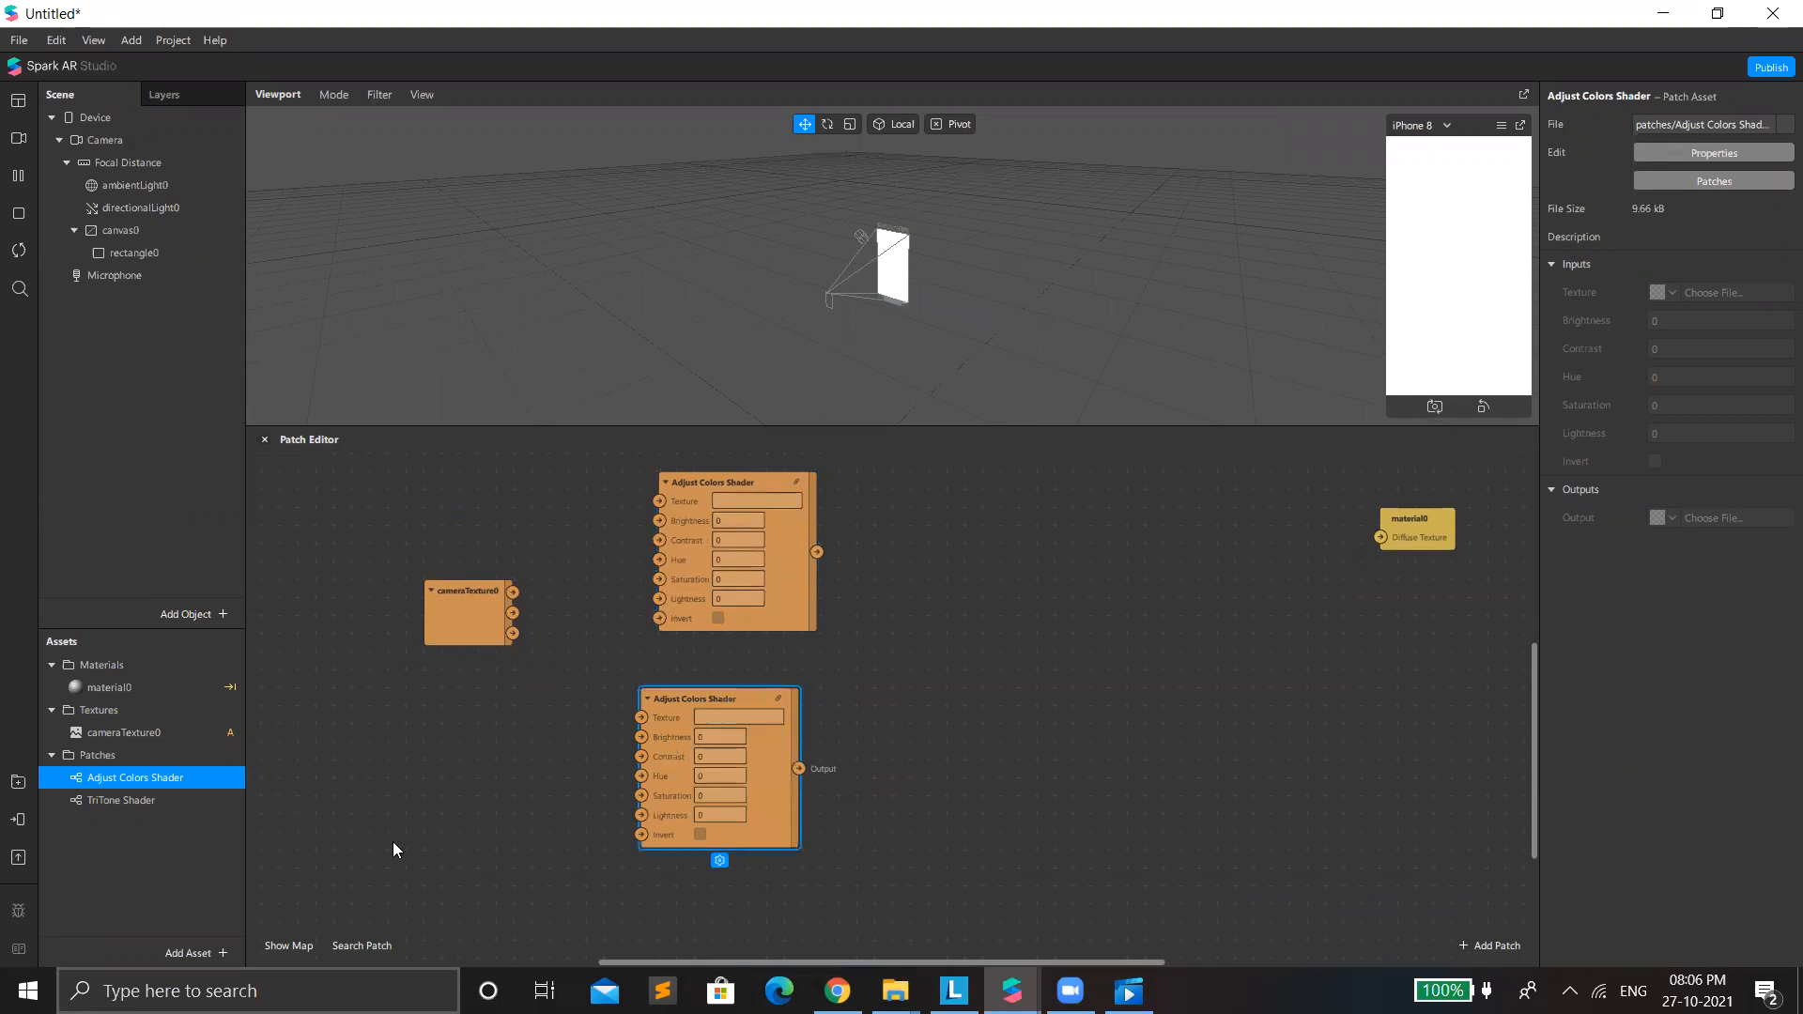
drag(103, 804, 1028, 544)
drag(1390, 528, 1313, 571)
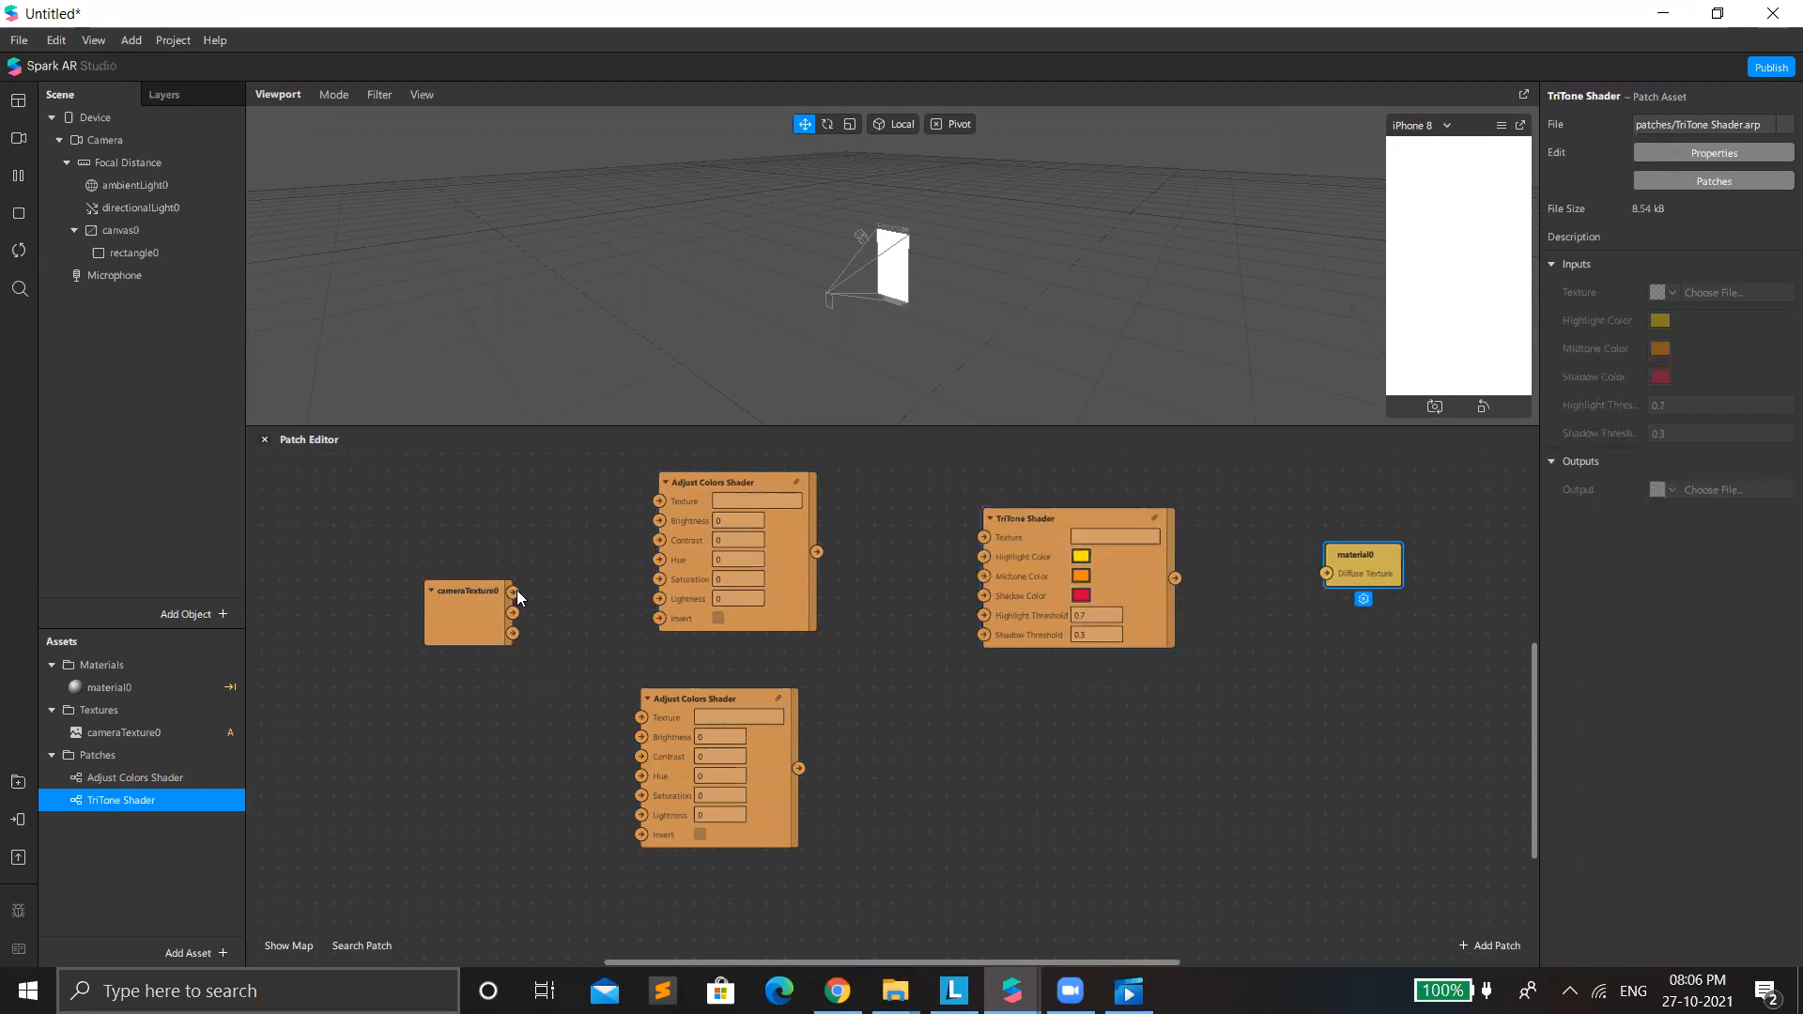
Connect cameraTexture0's RGBA to the upper Adjust Colors Shader, and its output to TriTone Shader's Texture, Highlight Color and Midtone Color.
drag(512, 592, 659, 498)
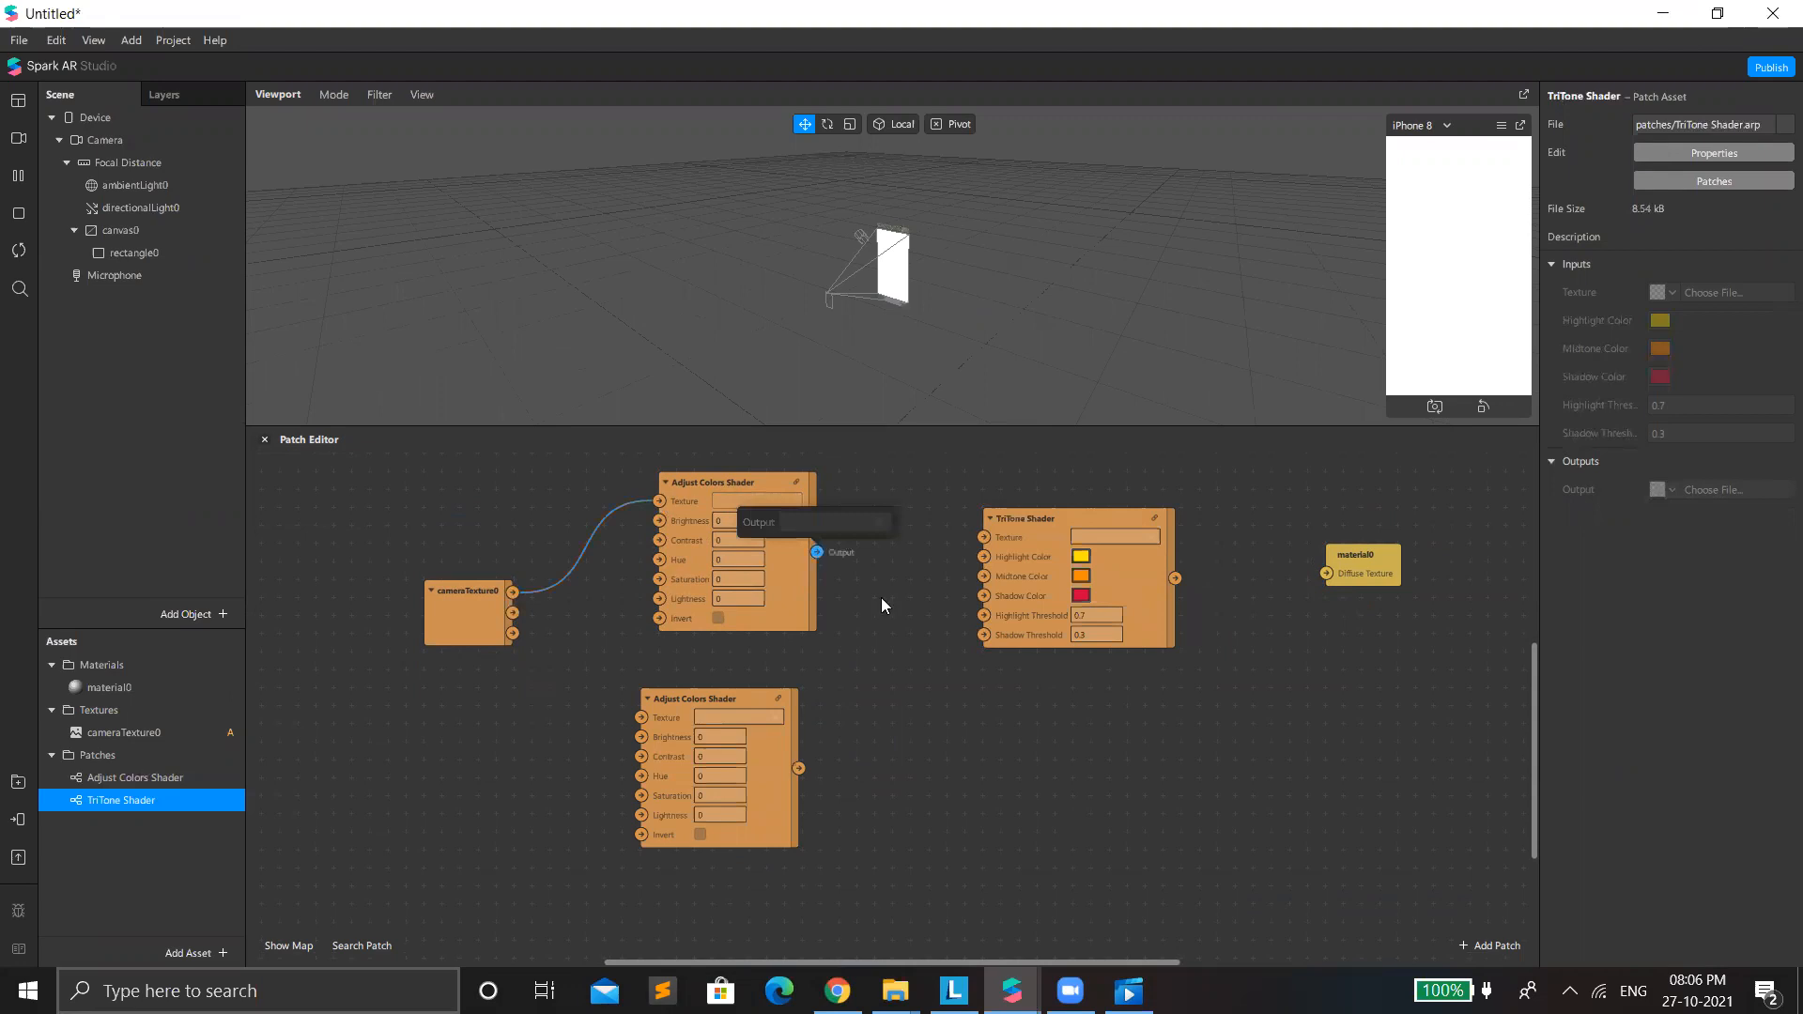
drag(922, 575, 977, 544)
drag(826, 550, 976, 556)
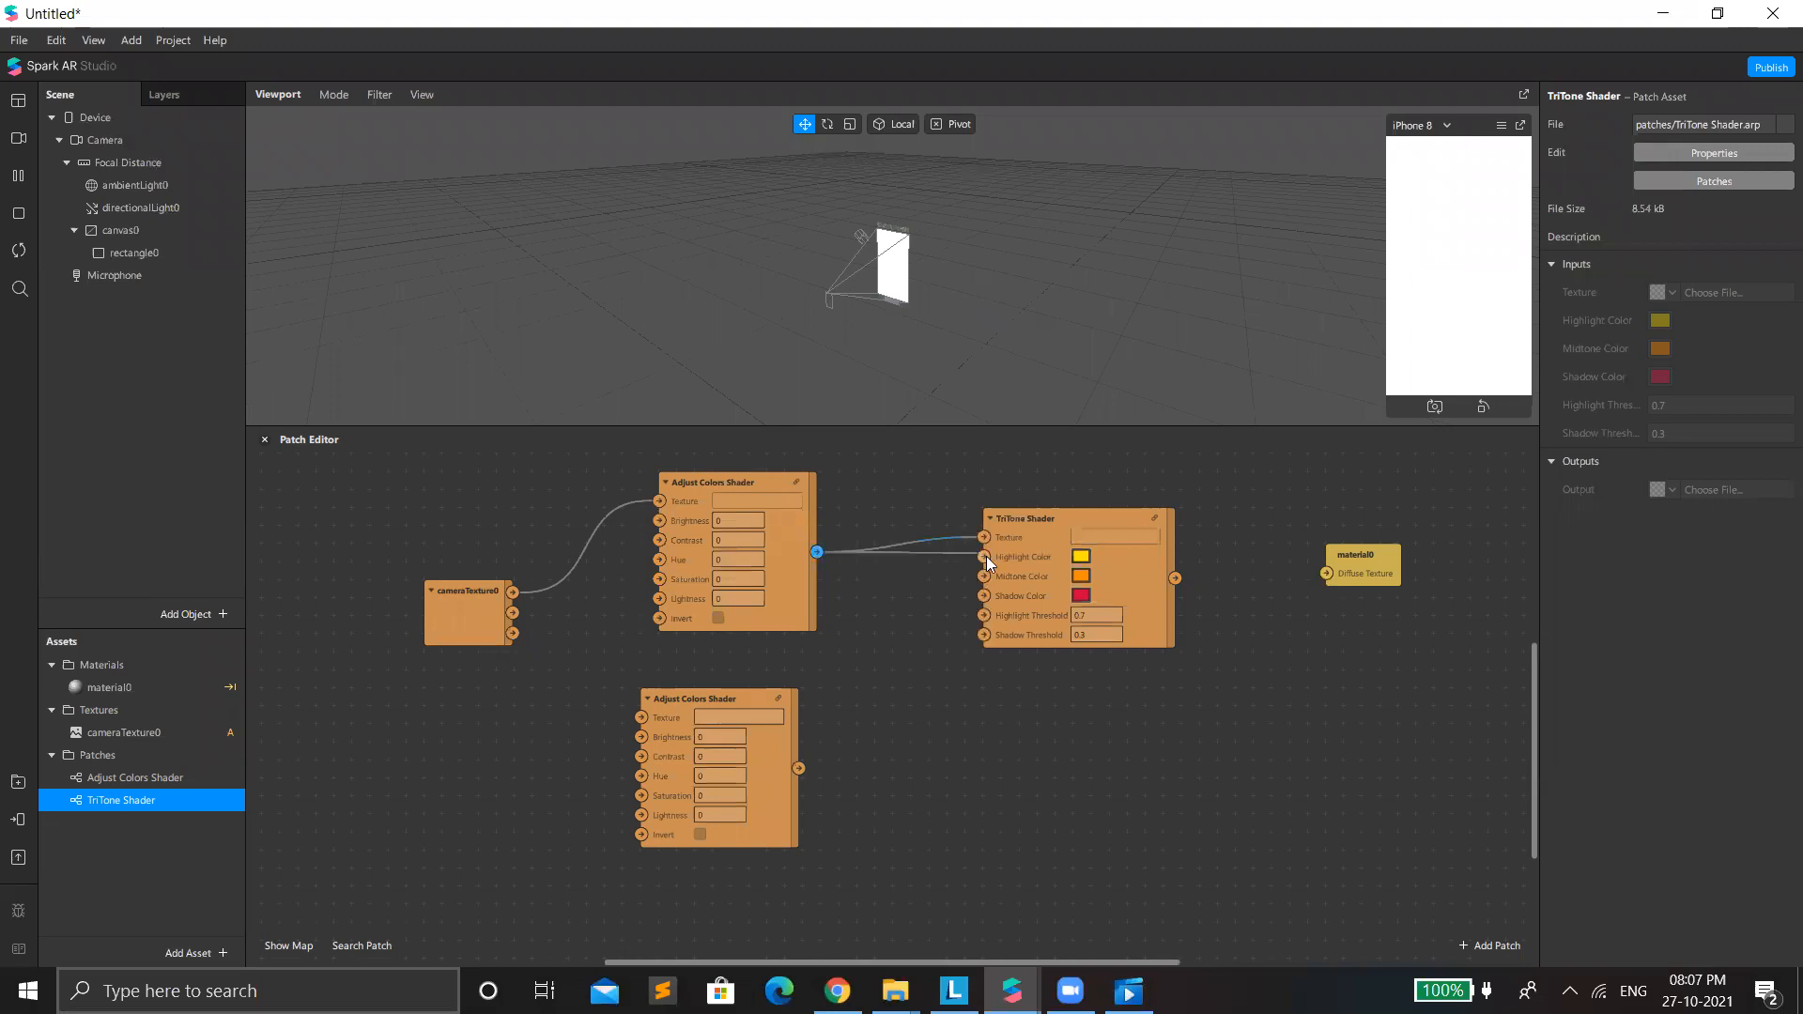
drag(817, 554, 993, 582)
Route cameraTexture0 through the lower Adjust Colors Shader into TriTone Shader's Shadow Color, and connect TriTone Shader's output to material0's Diffuse Texture.
drag(815, 553, 984, 596)
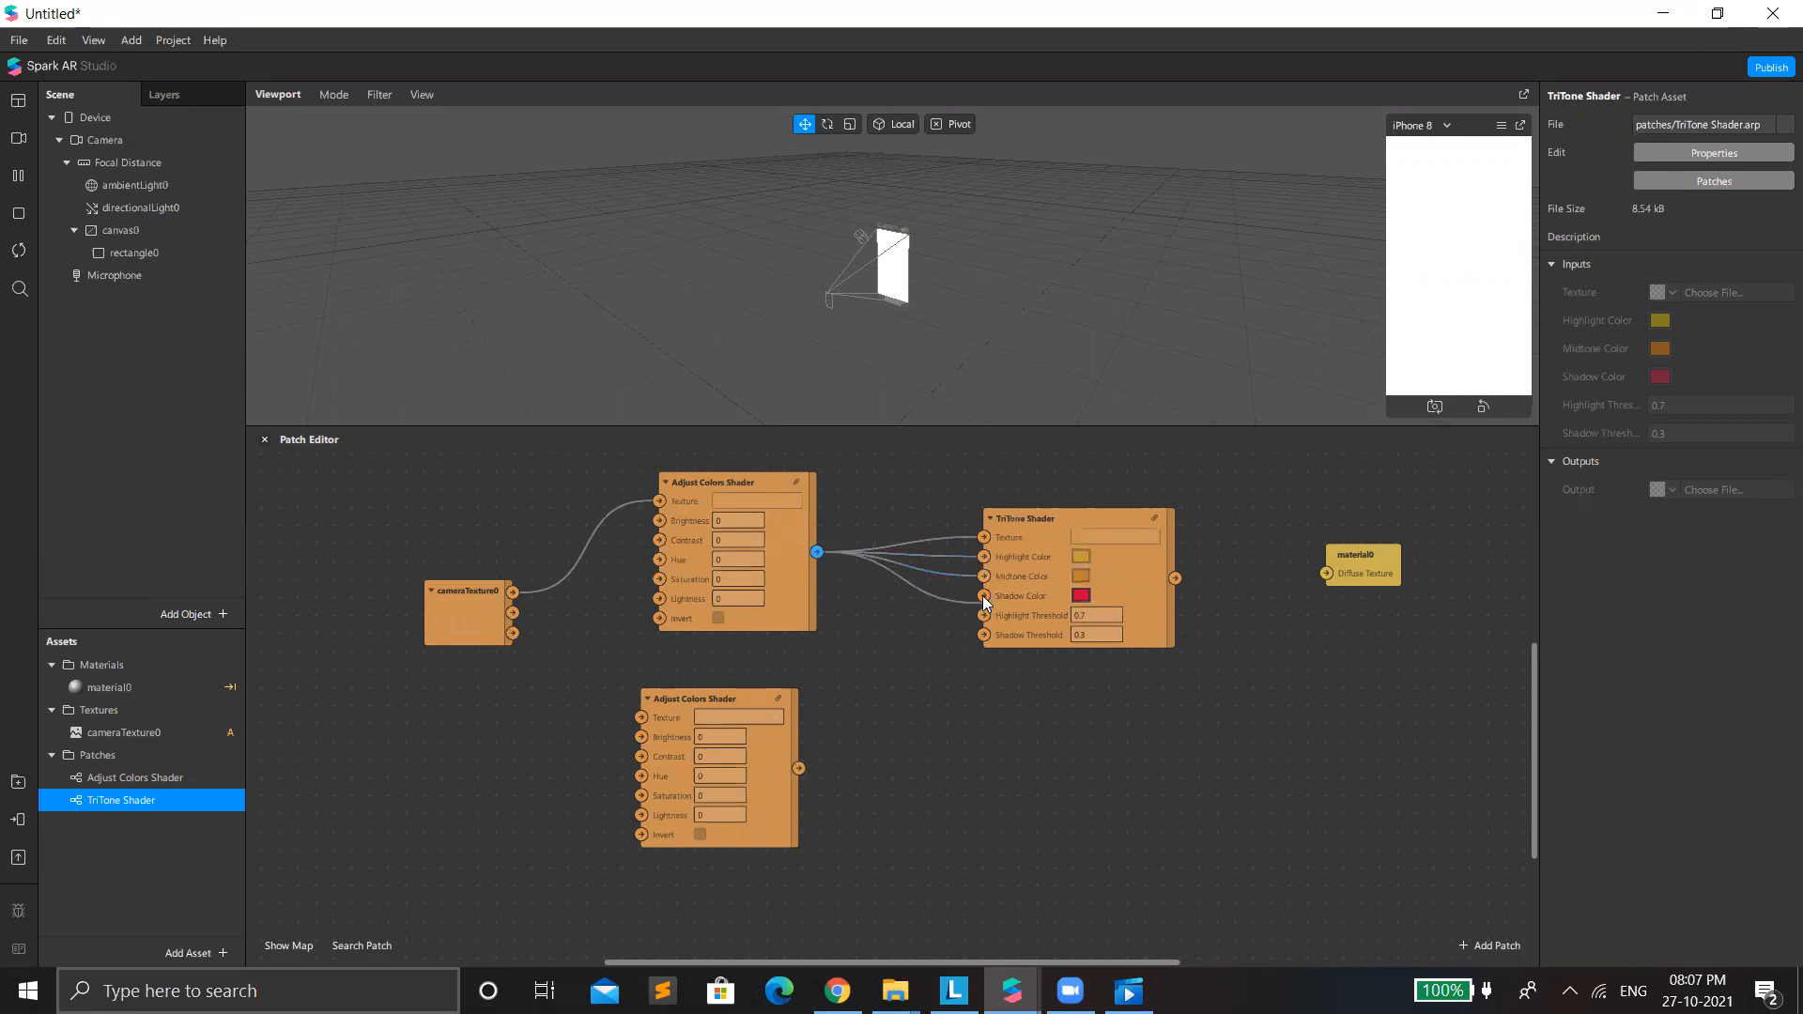
drag(795, 565, 800, 565)
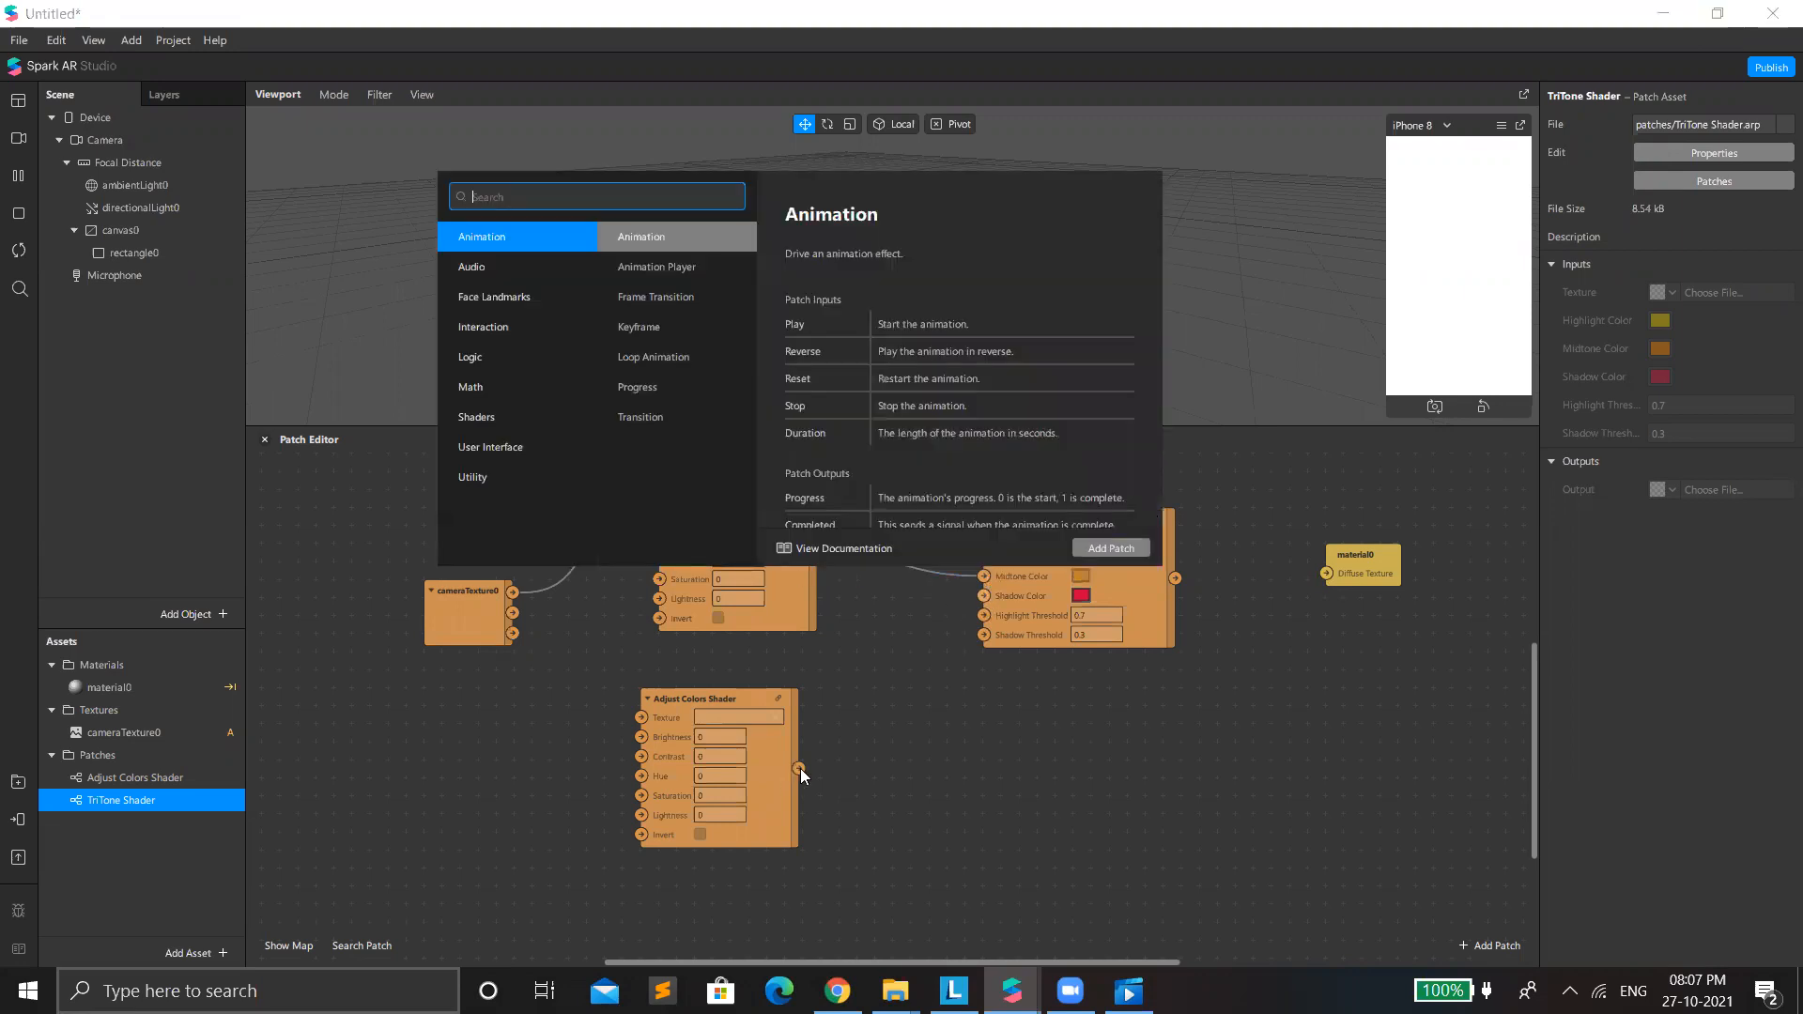
click(982, 597)
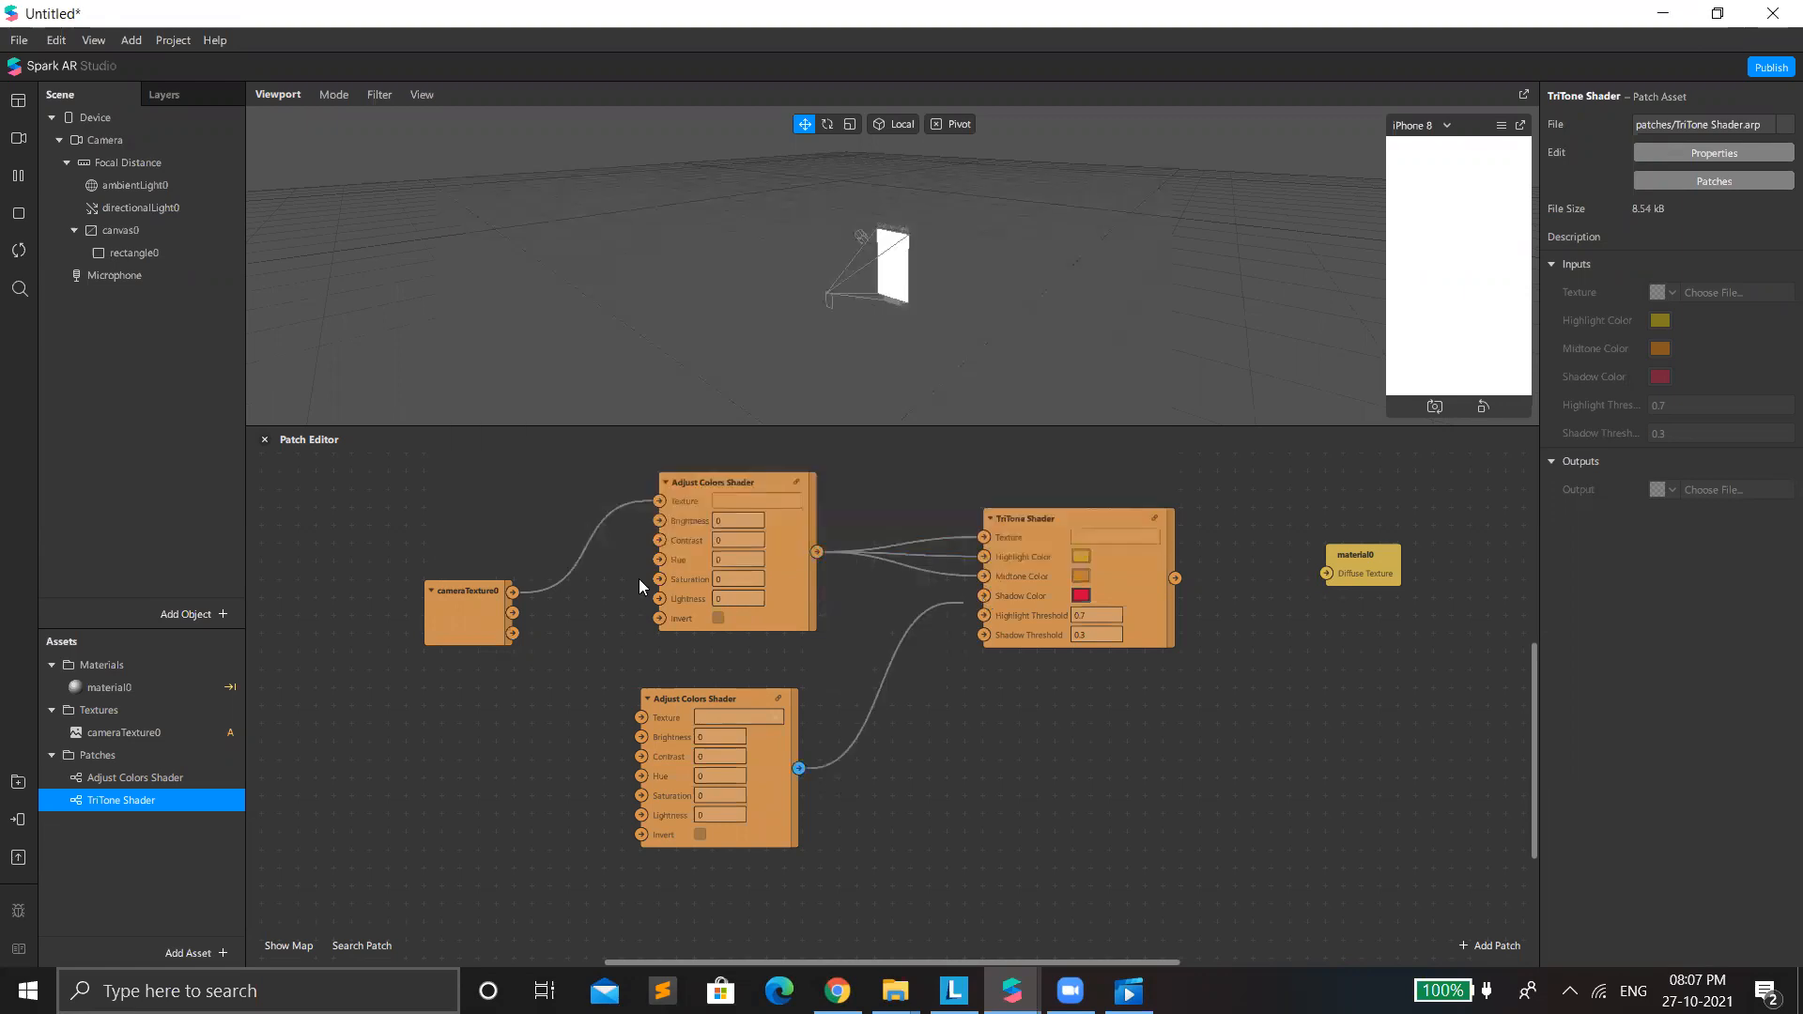
click(642, 727)
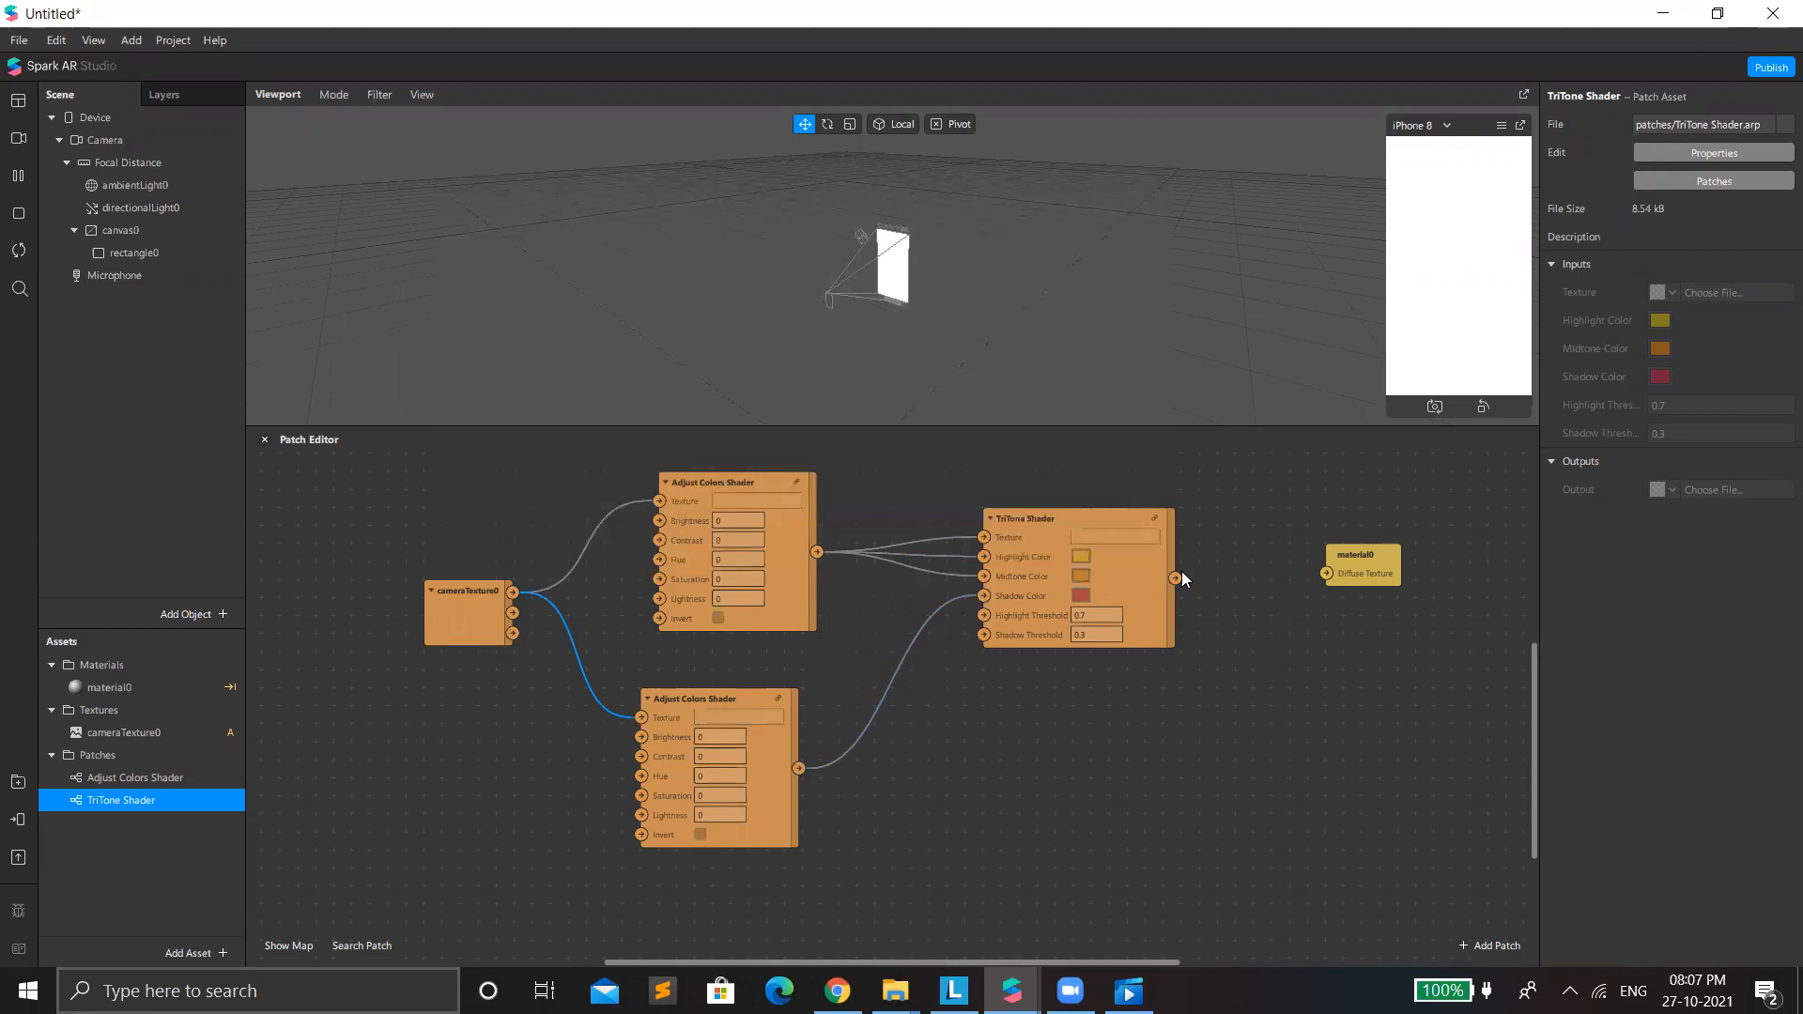
drag(1326, 574, 1327, 574)
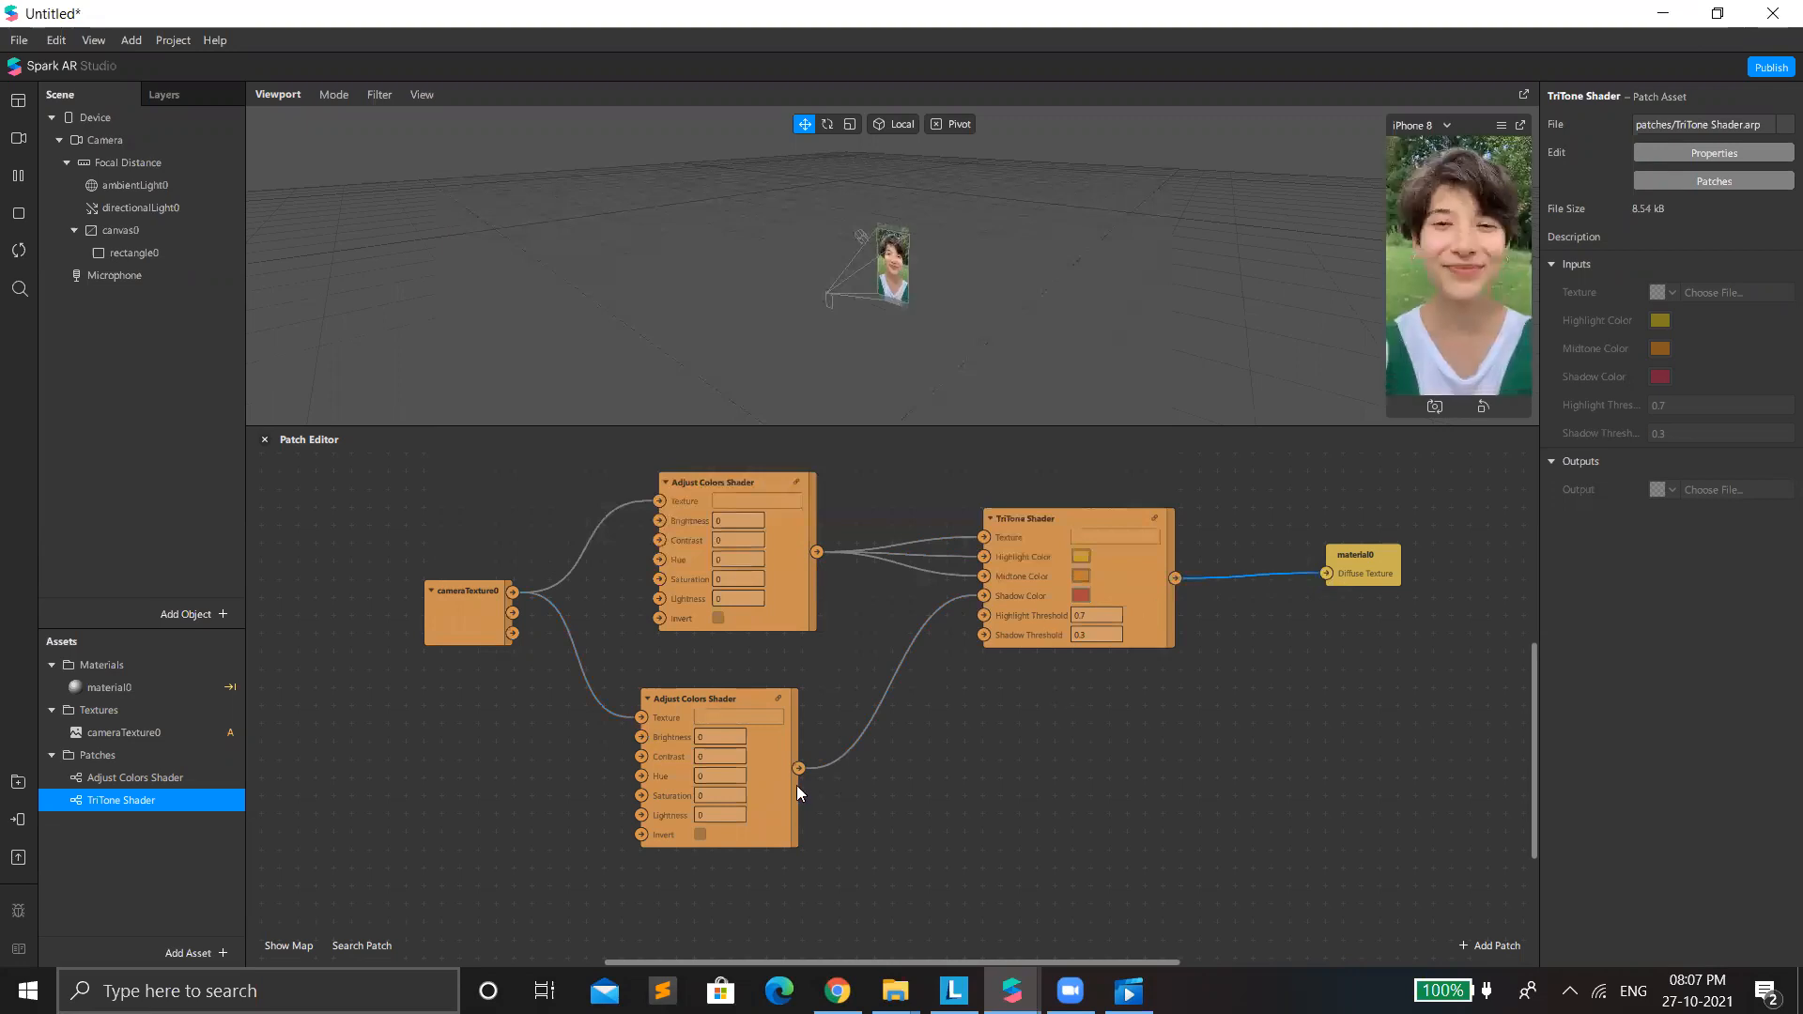
Reposition the lower Adjust Colors Shader patch, enable Invert, and set its Contrast and Saturation to 1.
click(770, 786)
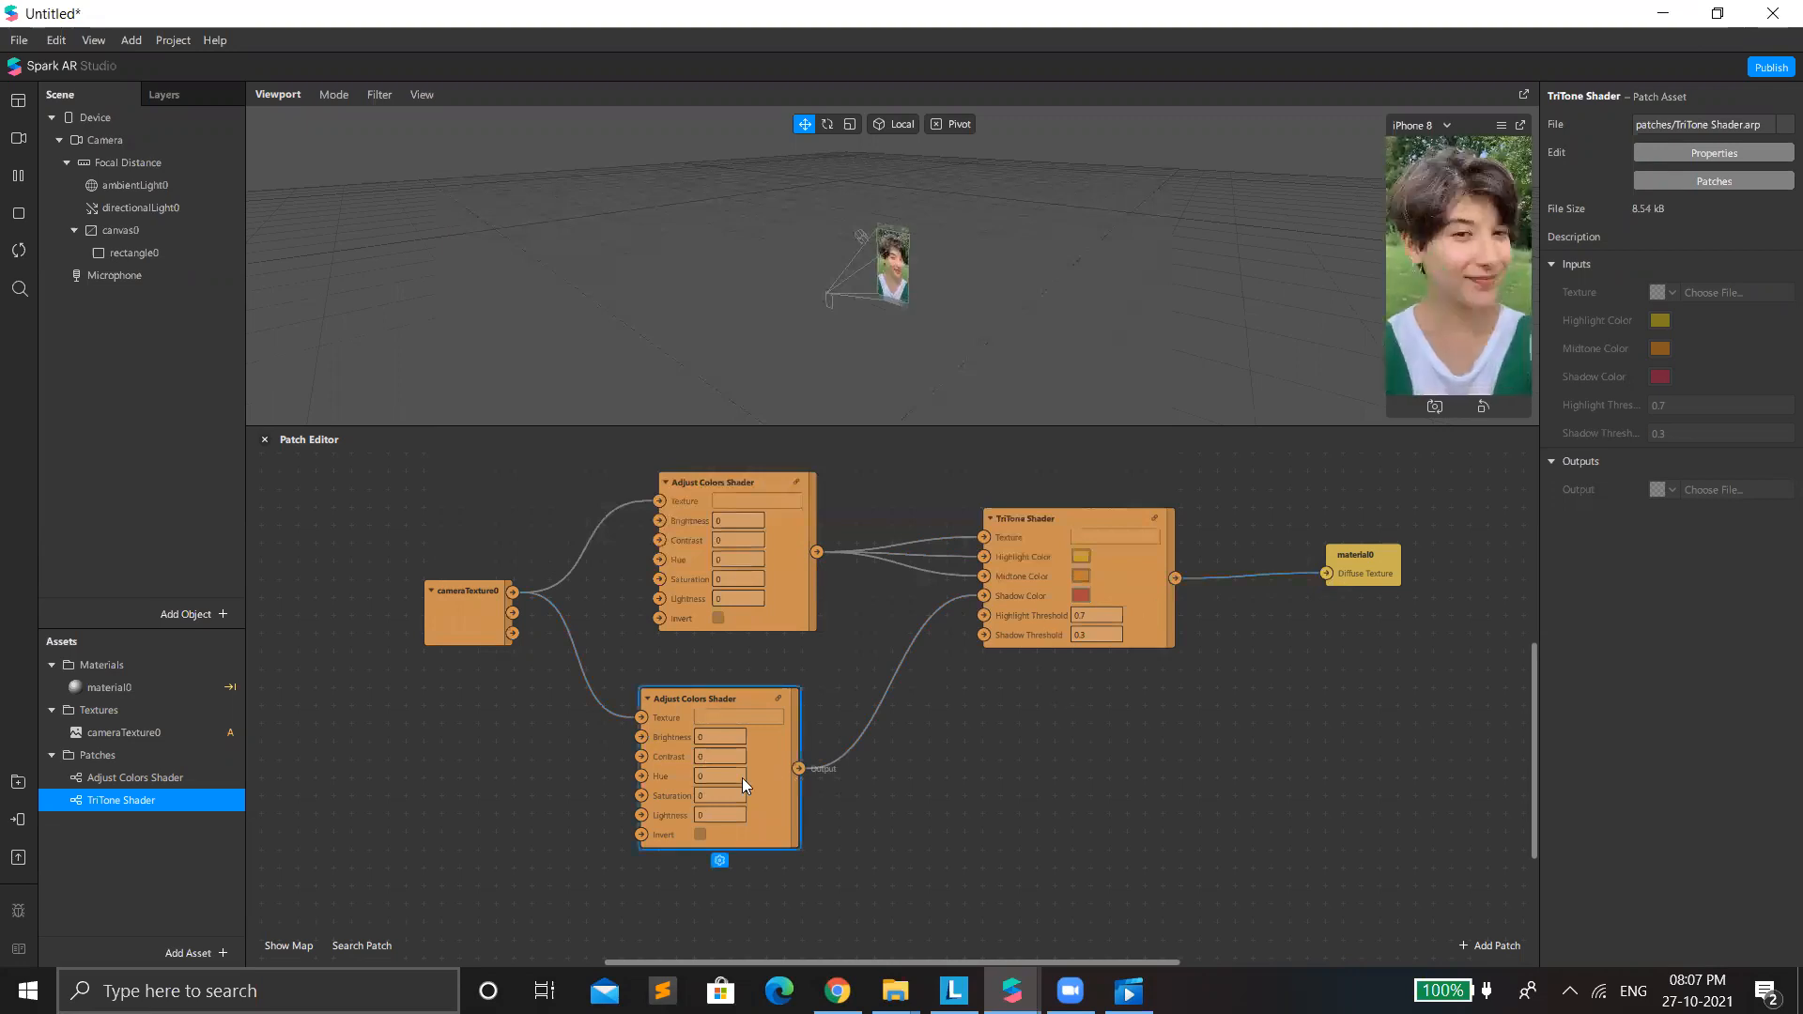
drag(742, 778, 699, 764)
click(664, 817)
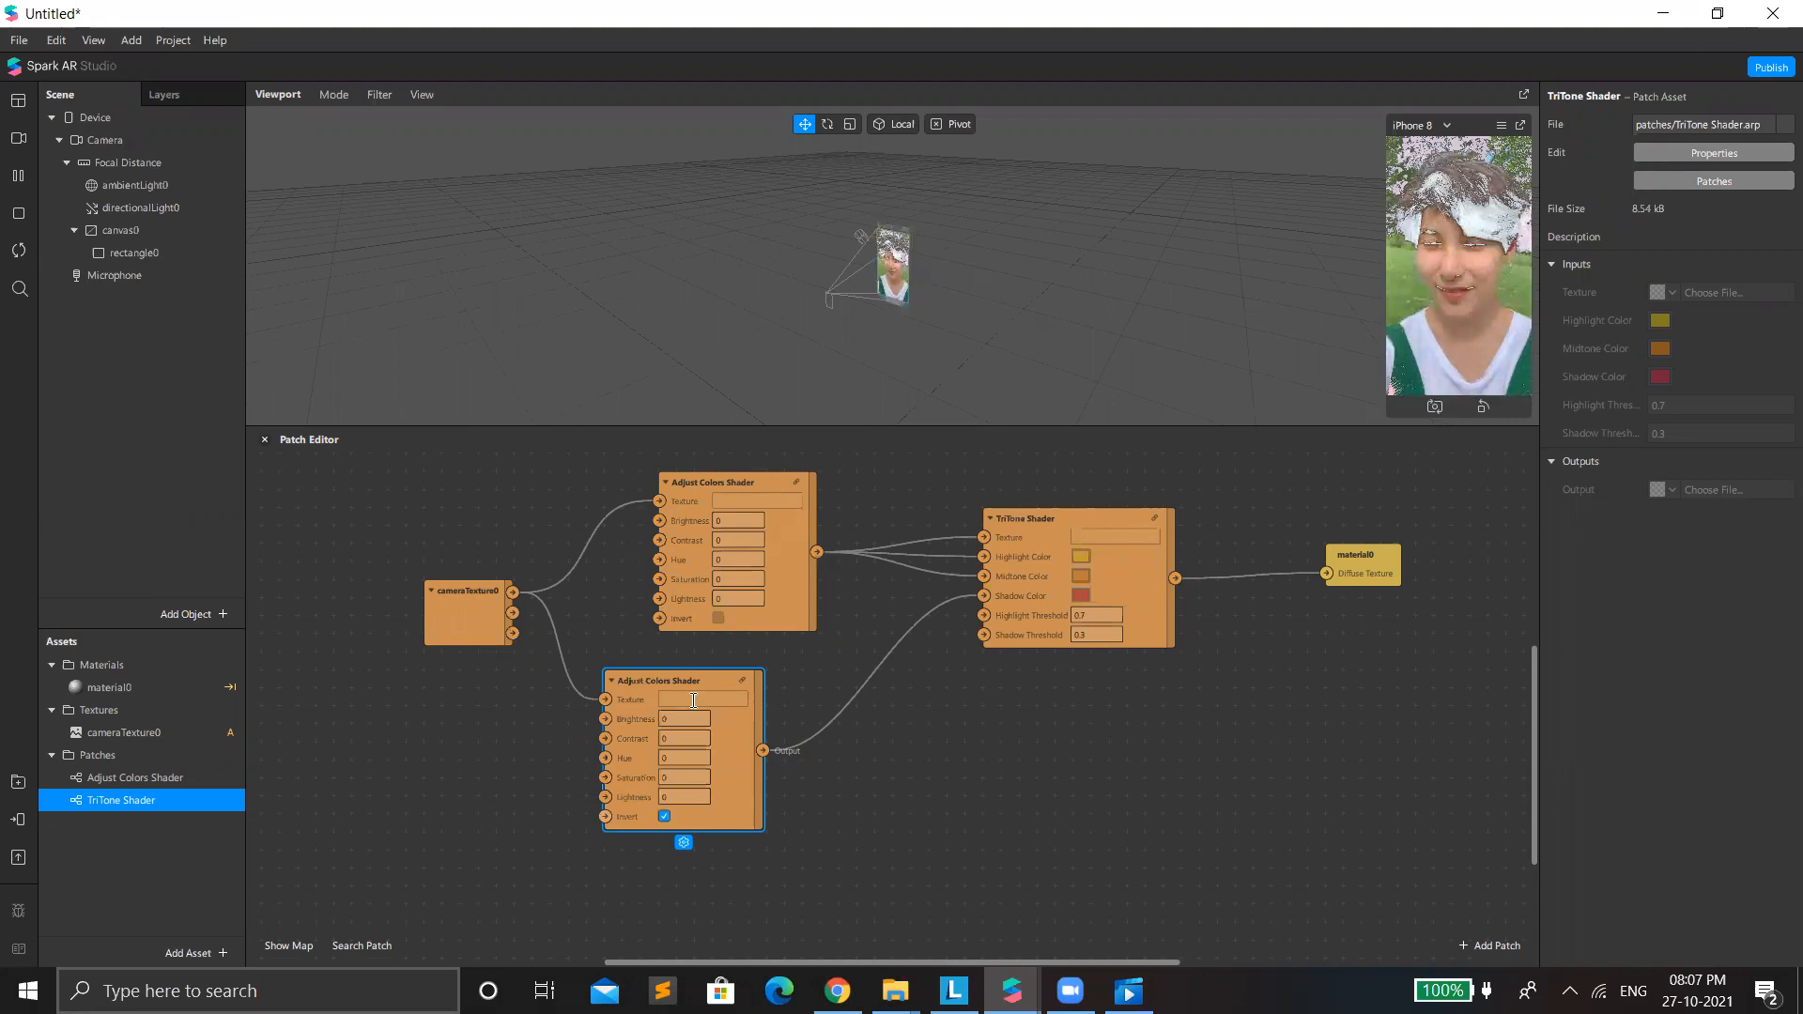
click(700, 737)
text(1)
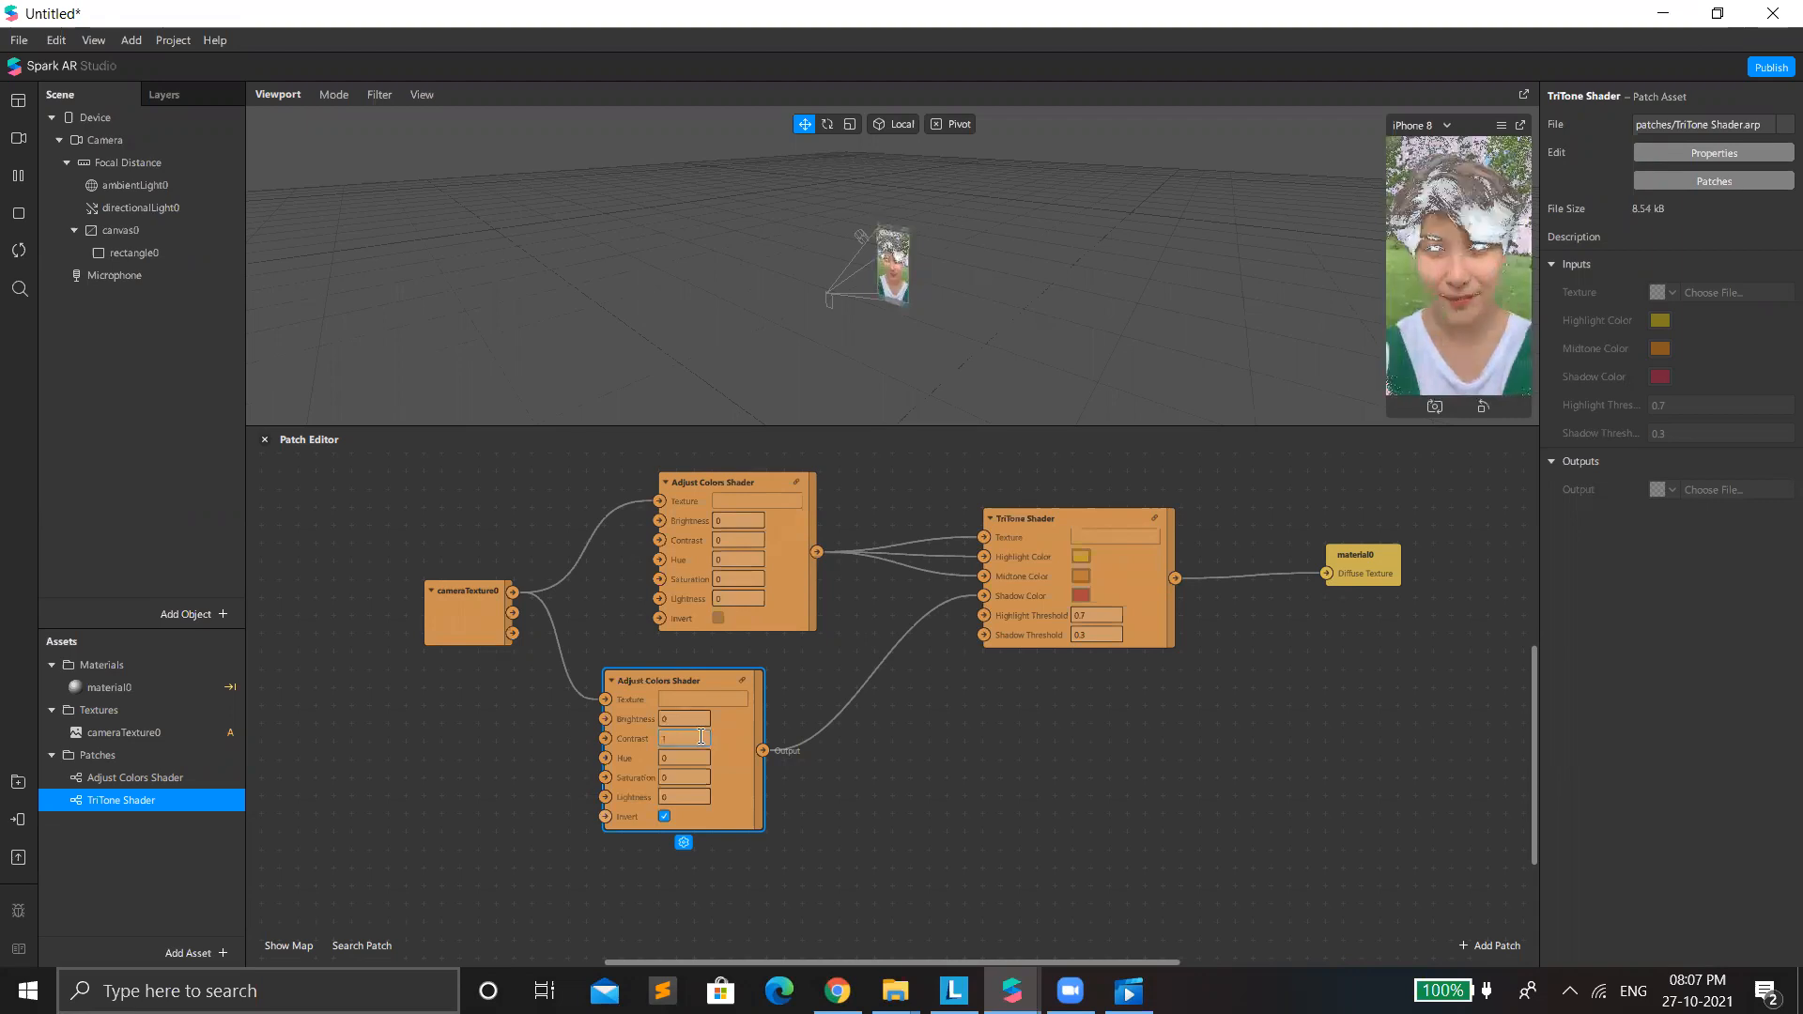
click(664, 816)
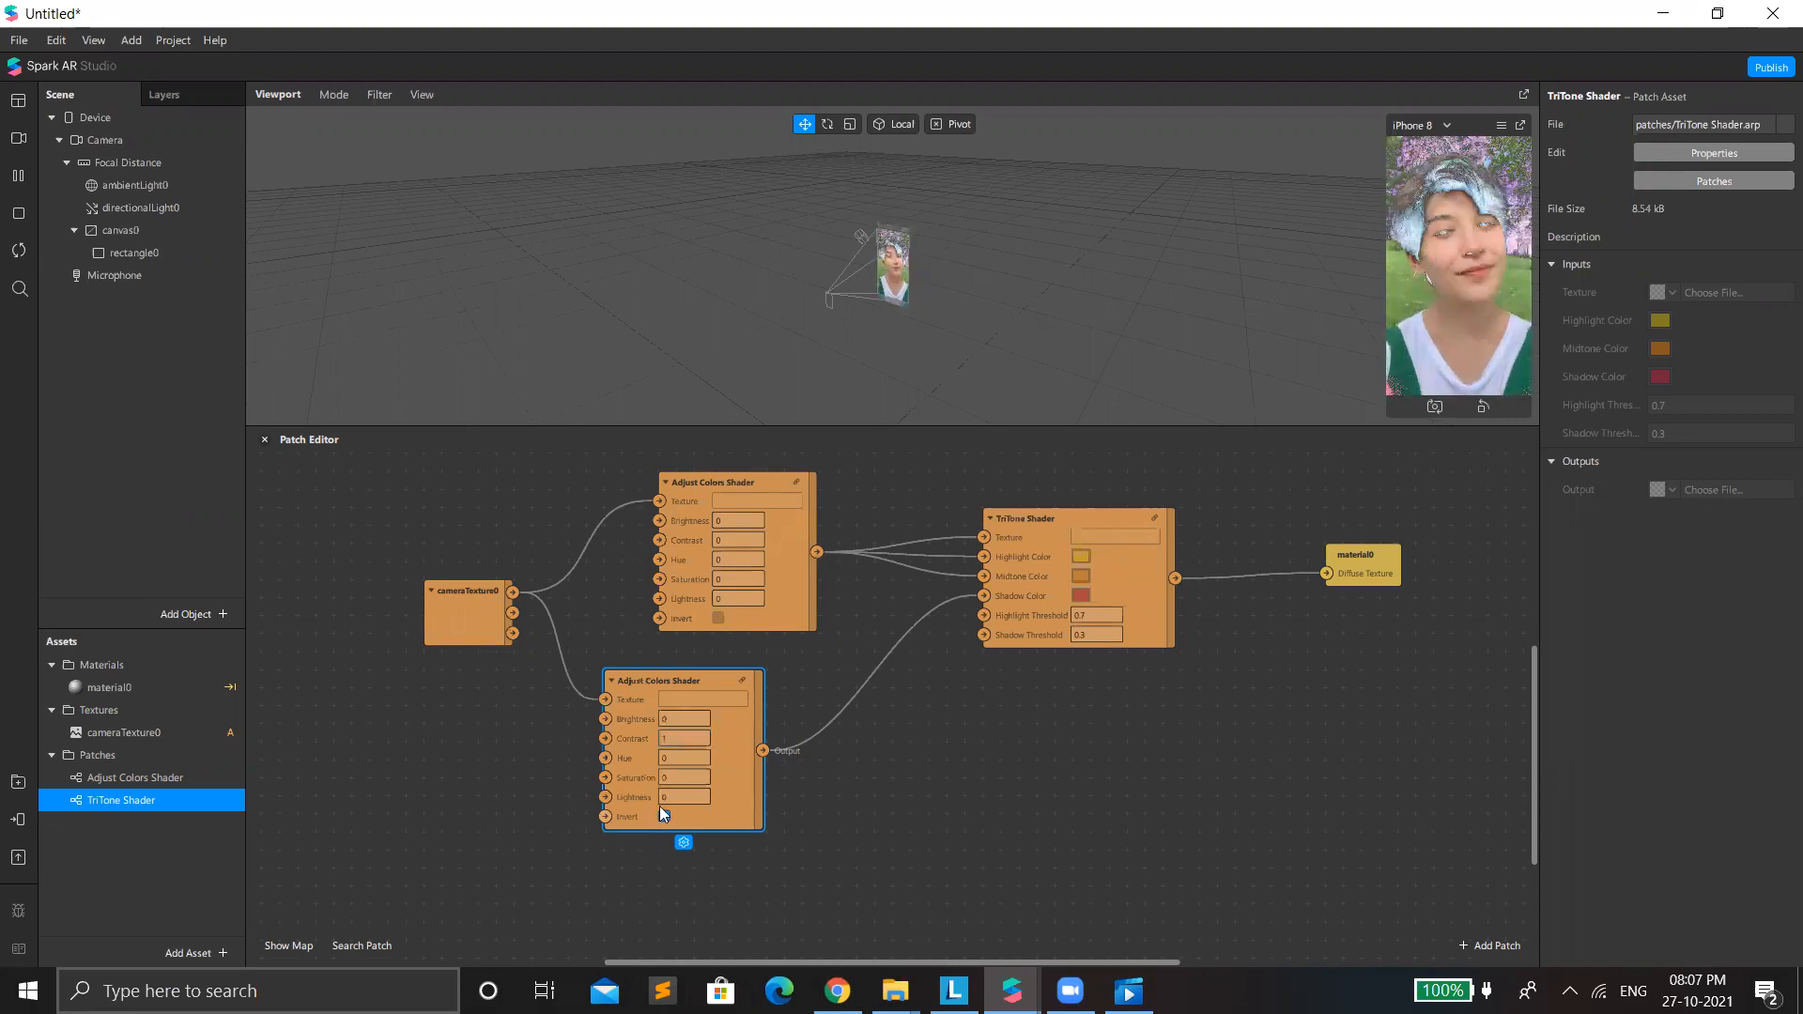
key(Tab)
key(Tab)
text(1)
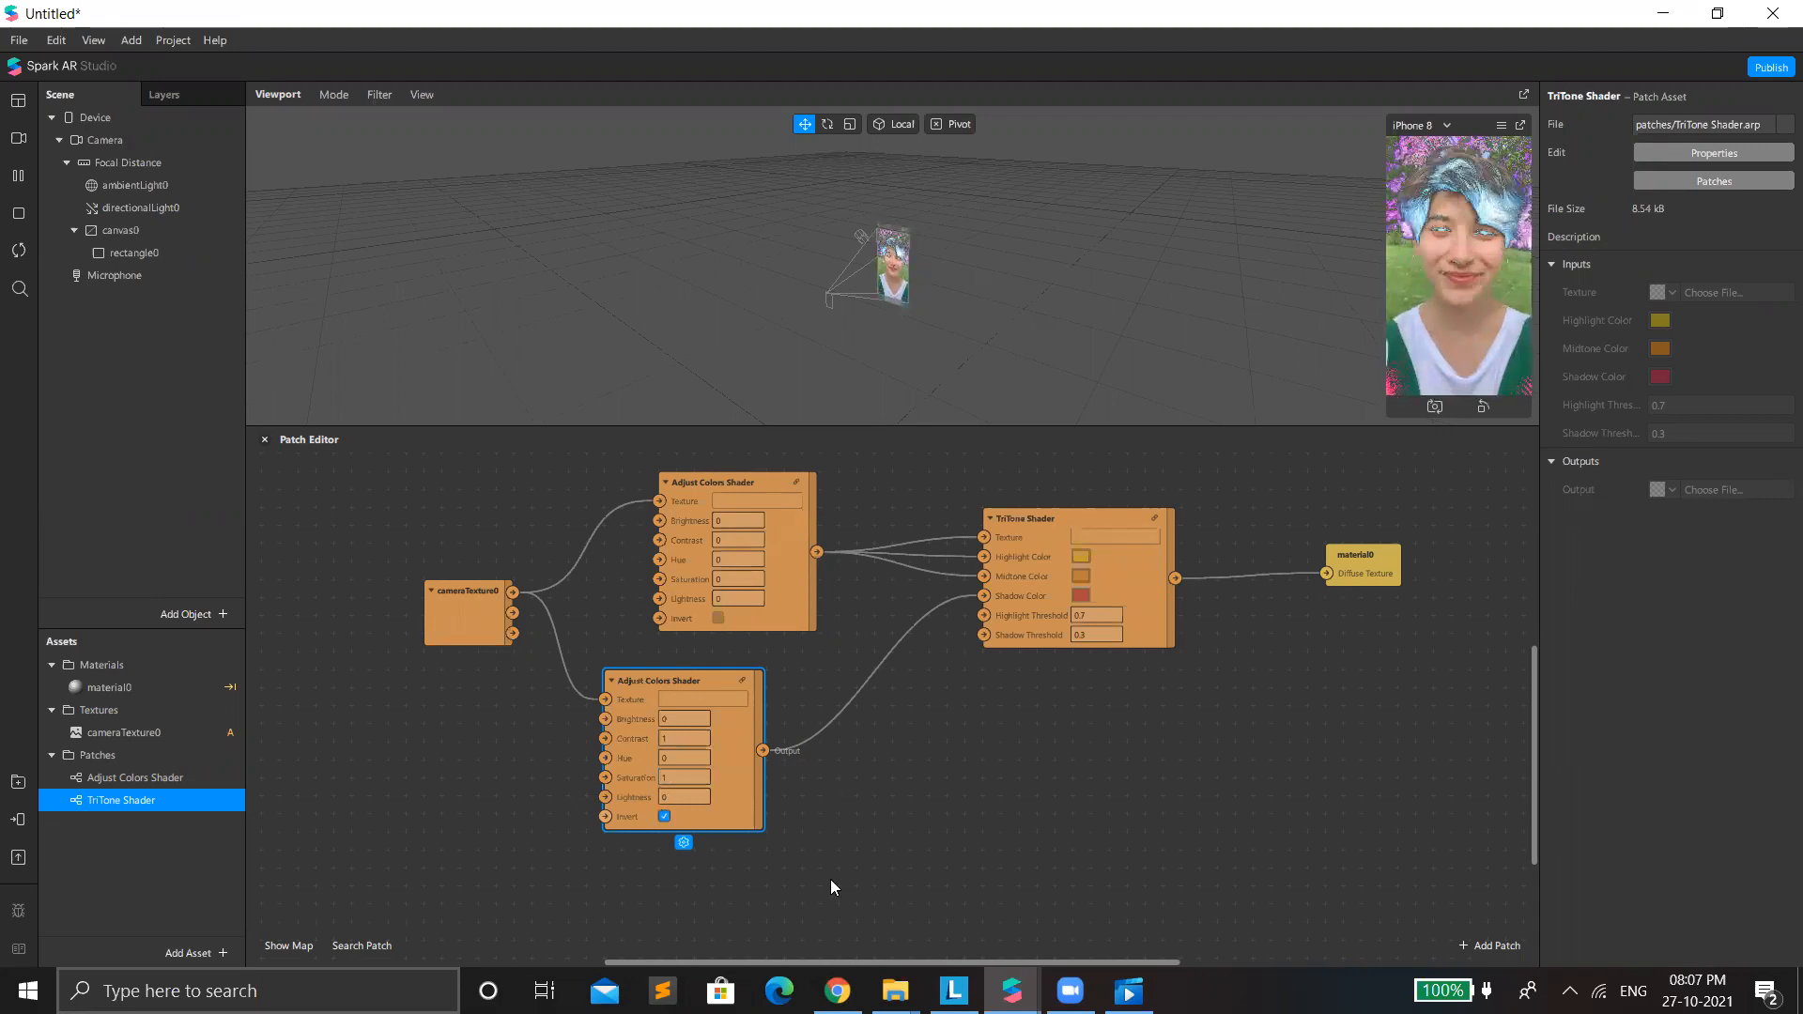
Add a Loop Animation patch to the graph below the TriTone Shader.
double_click(896, 763)
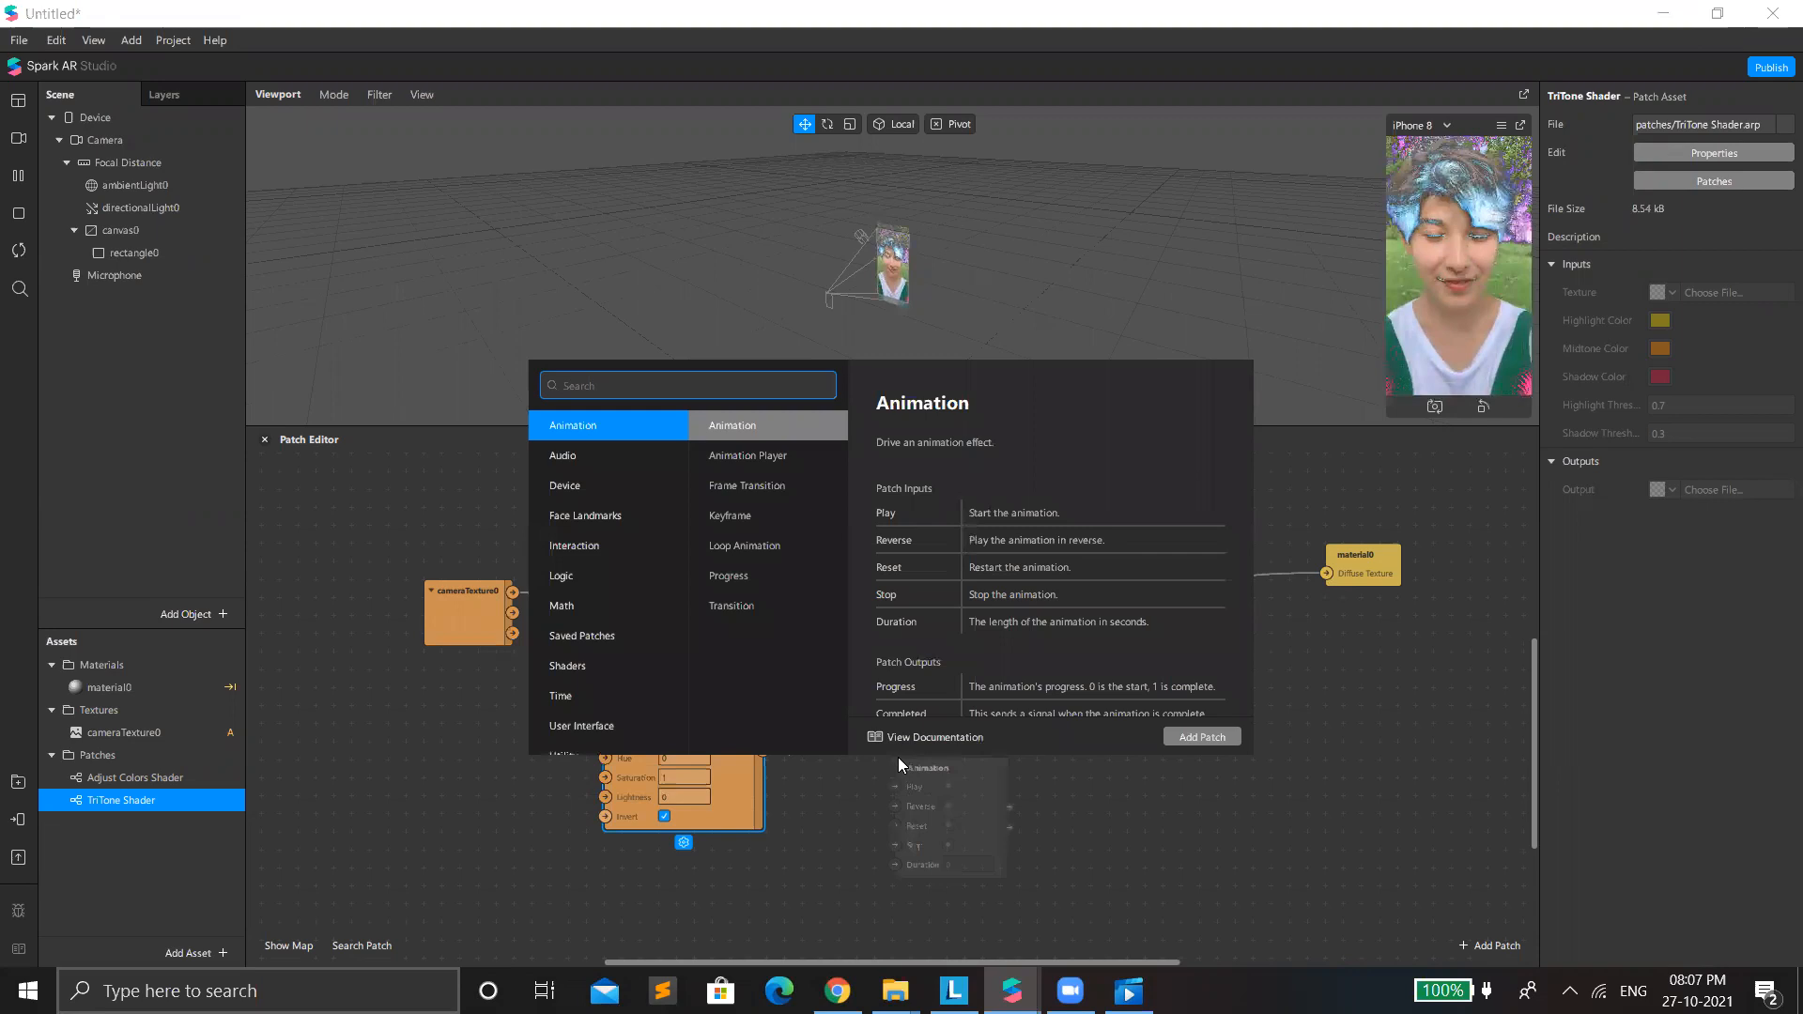
text(lopp)
key(BackSpace)
key(BackSpace)
text(o)
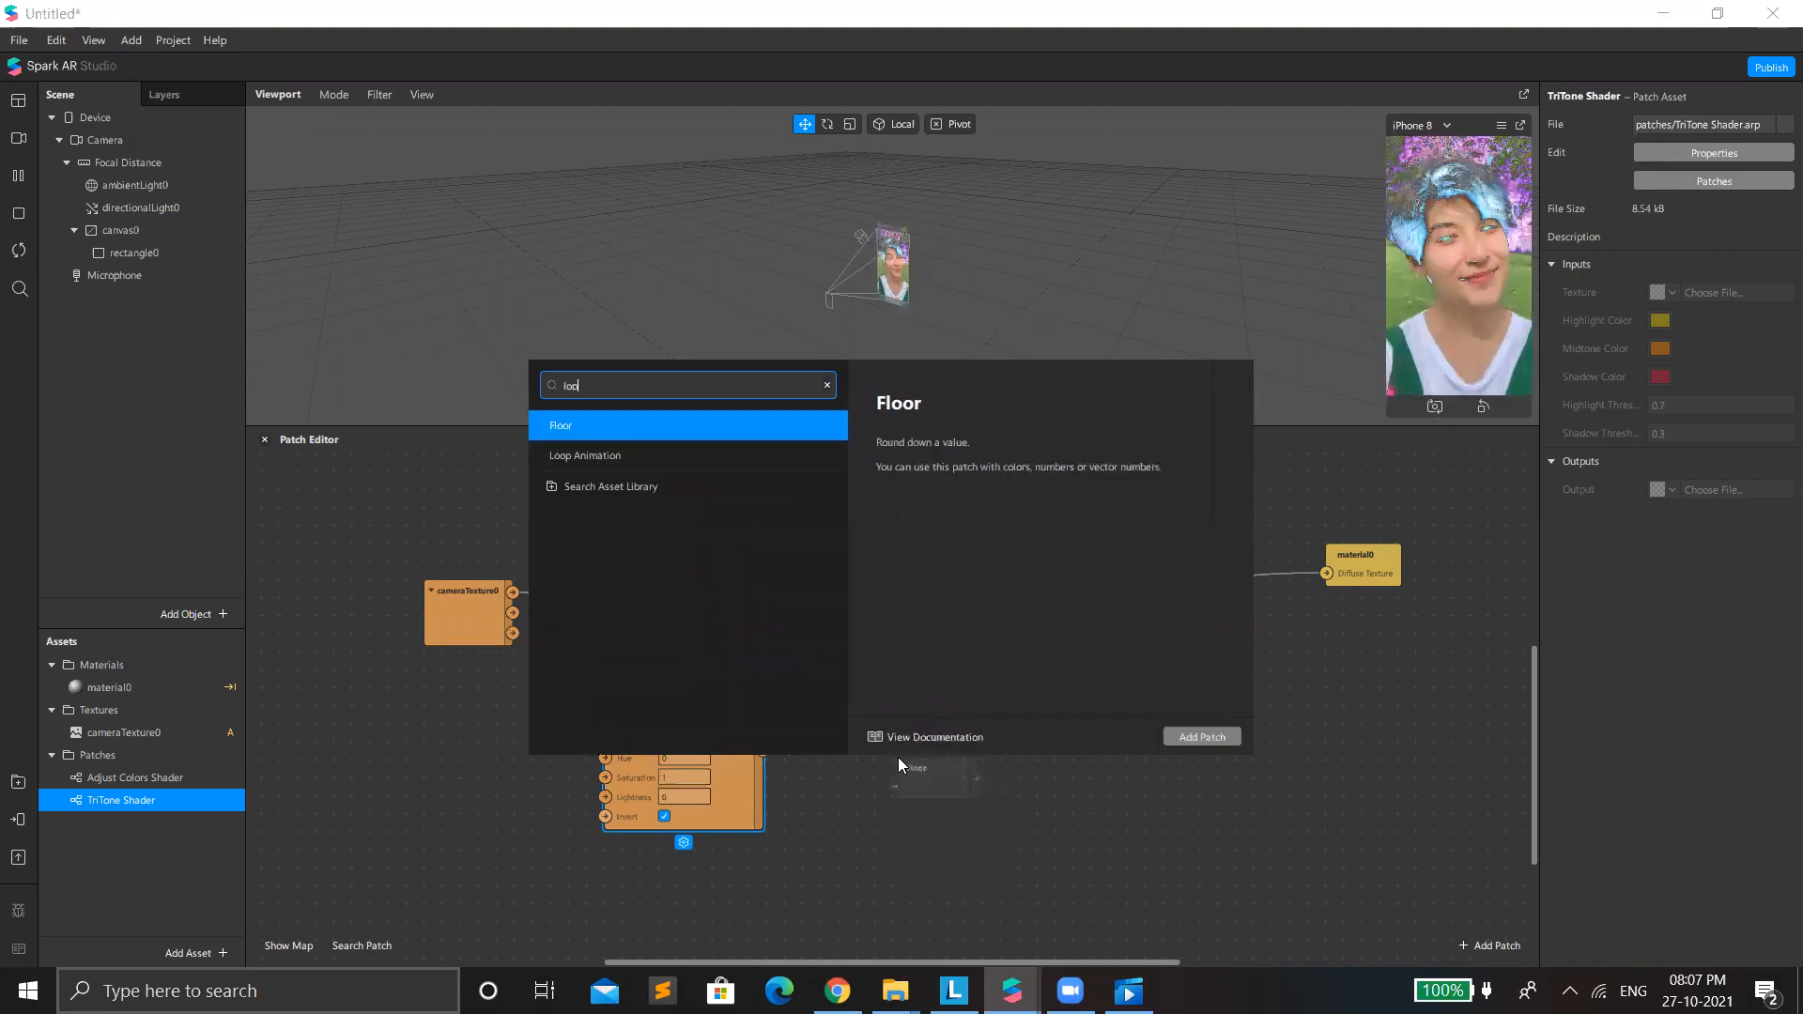
text(p)
key(Return)
Connect Loop Animation's Progress to TriTone Shader's Shadow Threshold, and shift the patch group away from material0.
click(1015, 797)
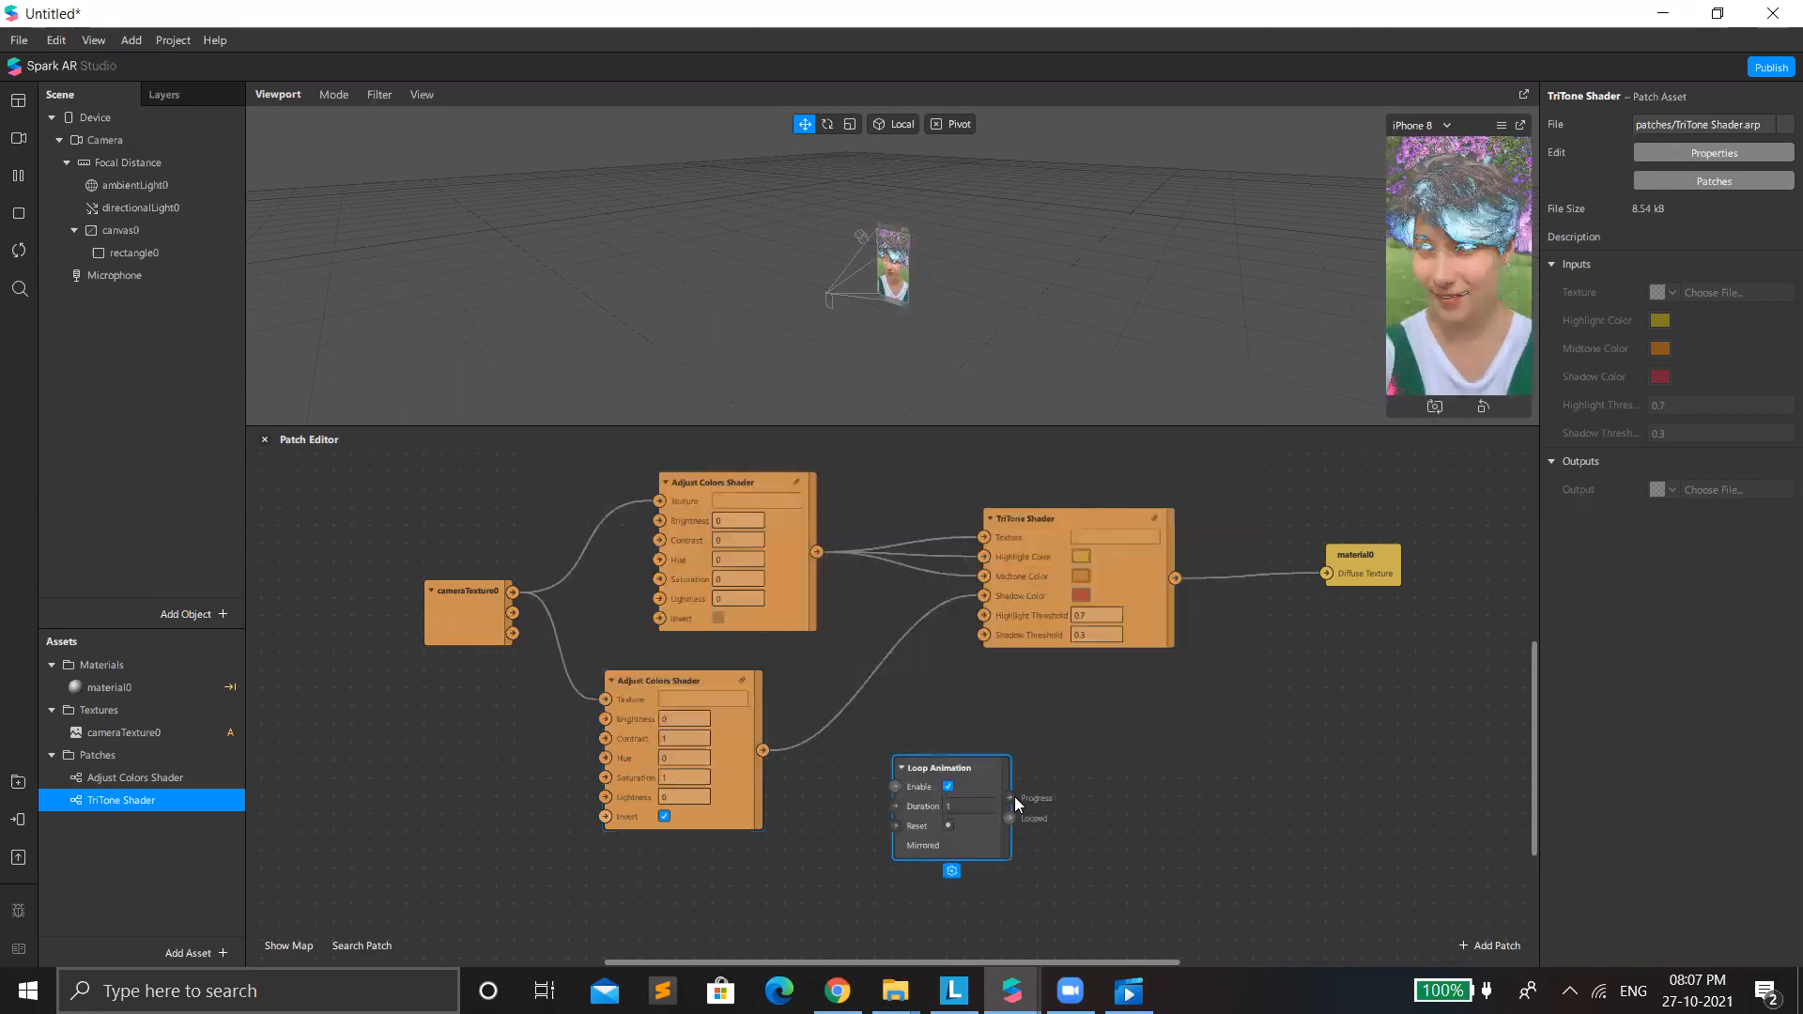
drag(984, 635, 948, 740)
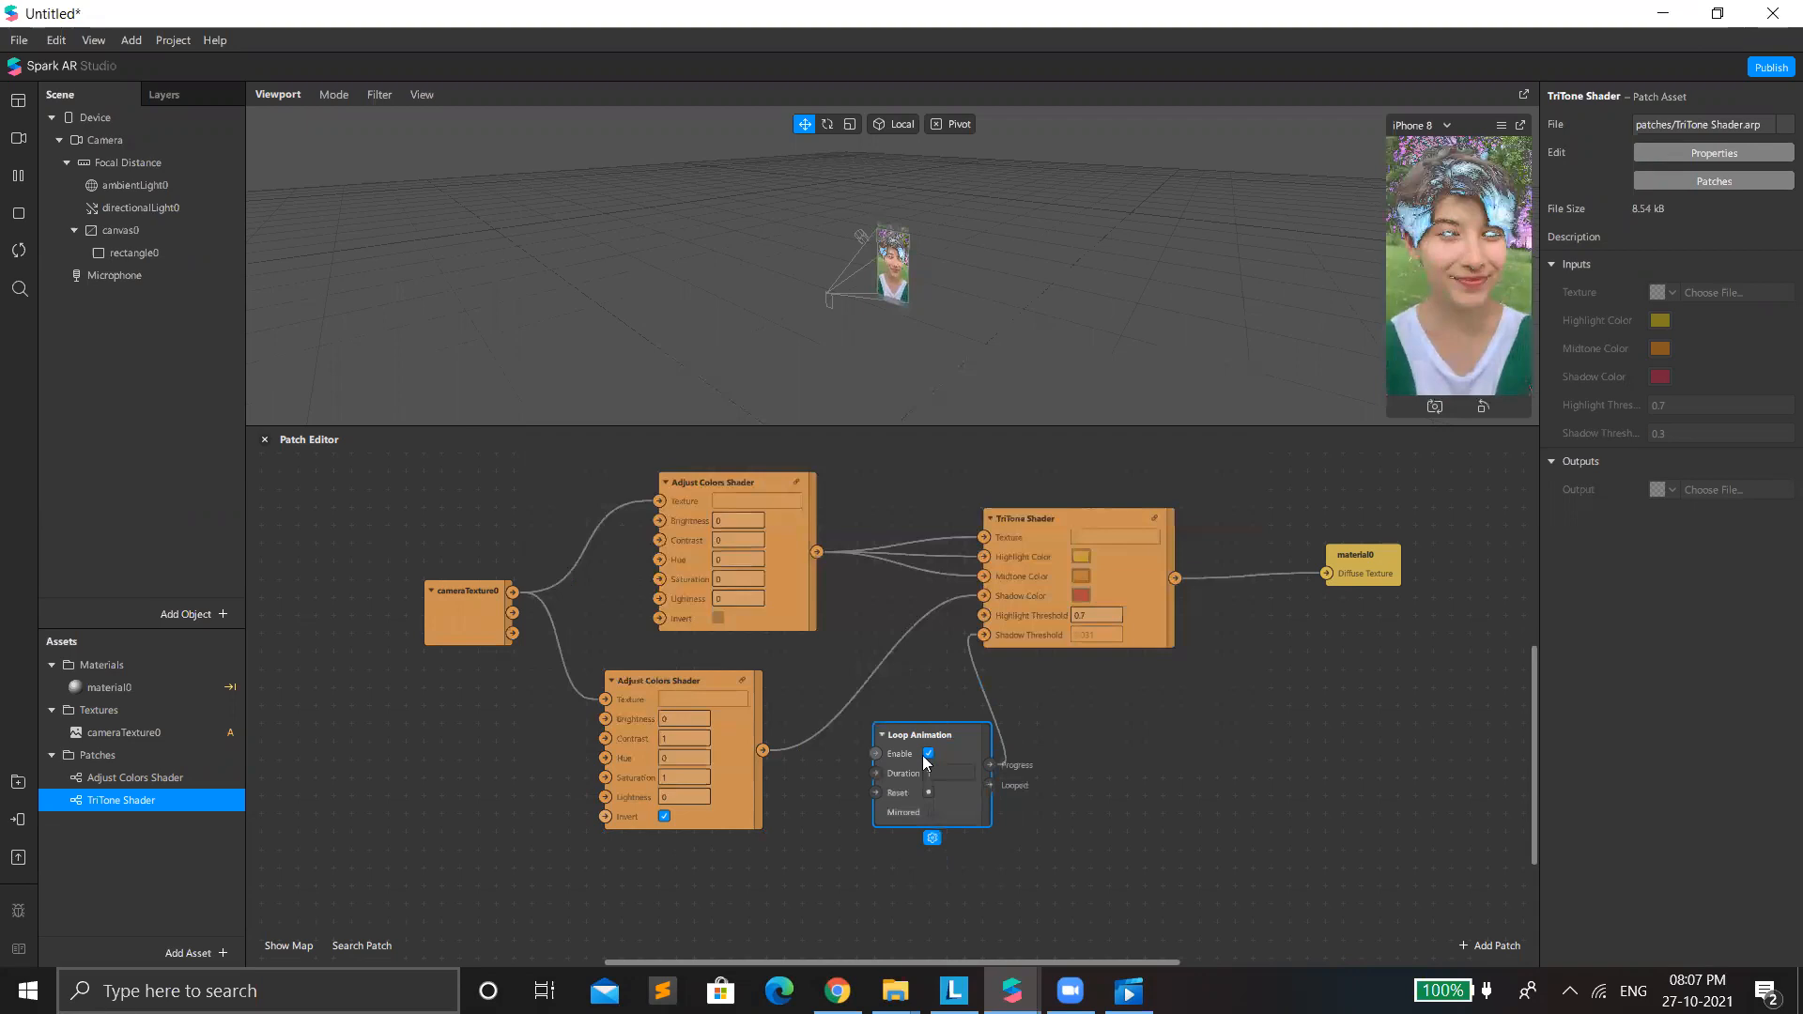
drag(383, 468, 1222, 891)
drag(860, 764, 772, 764)
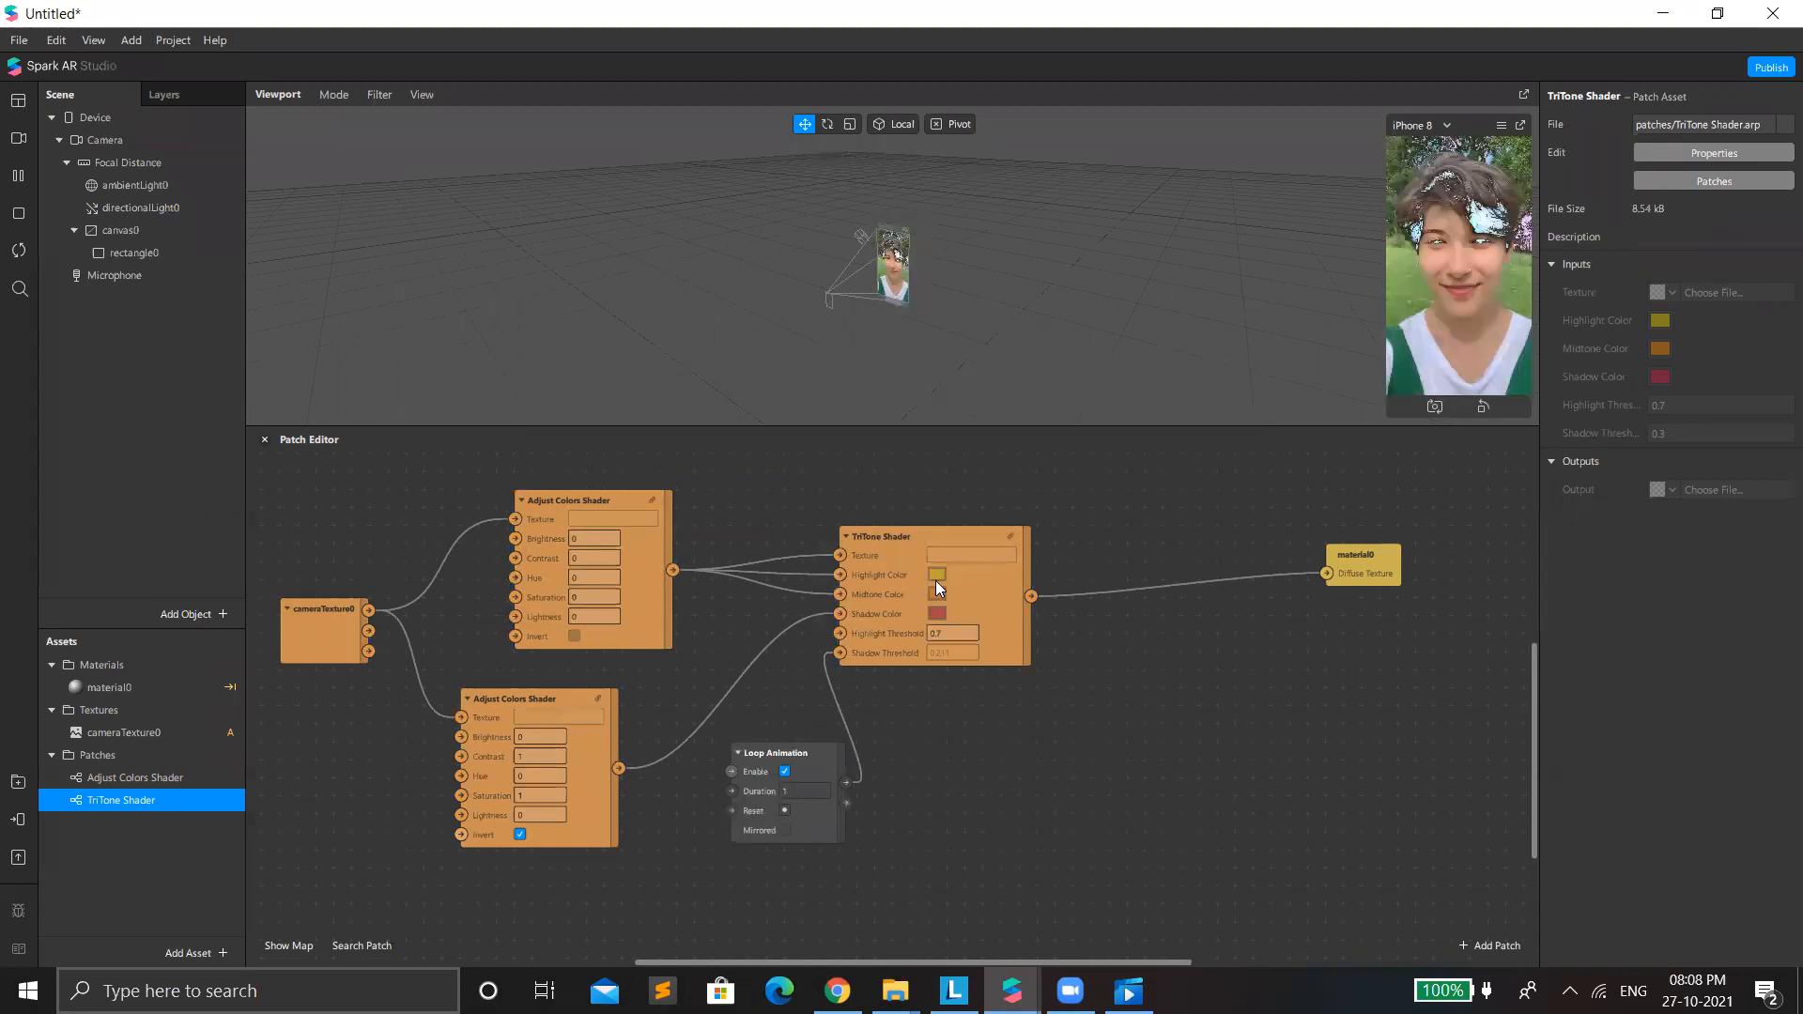
click(934, 574)
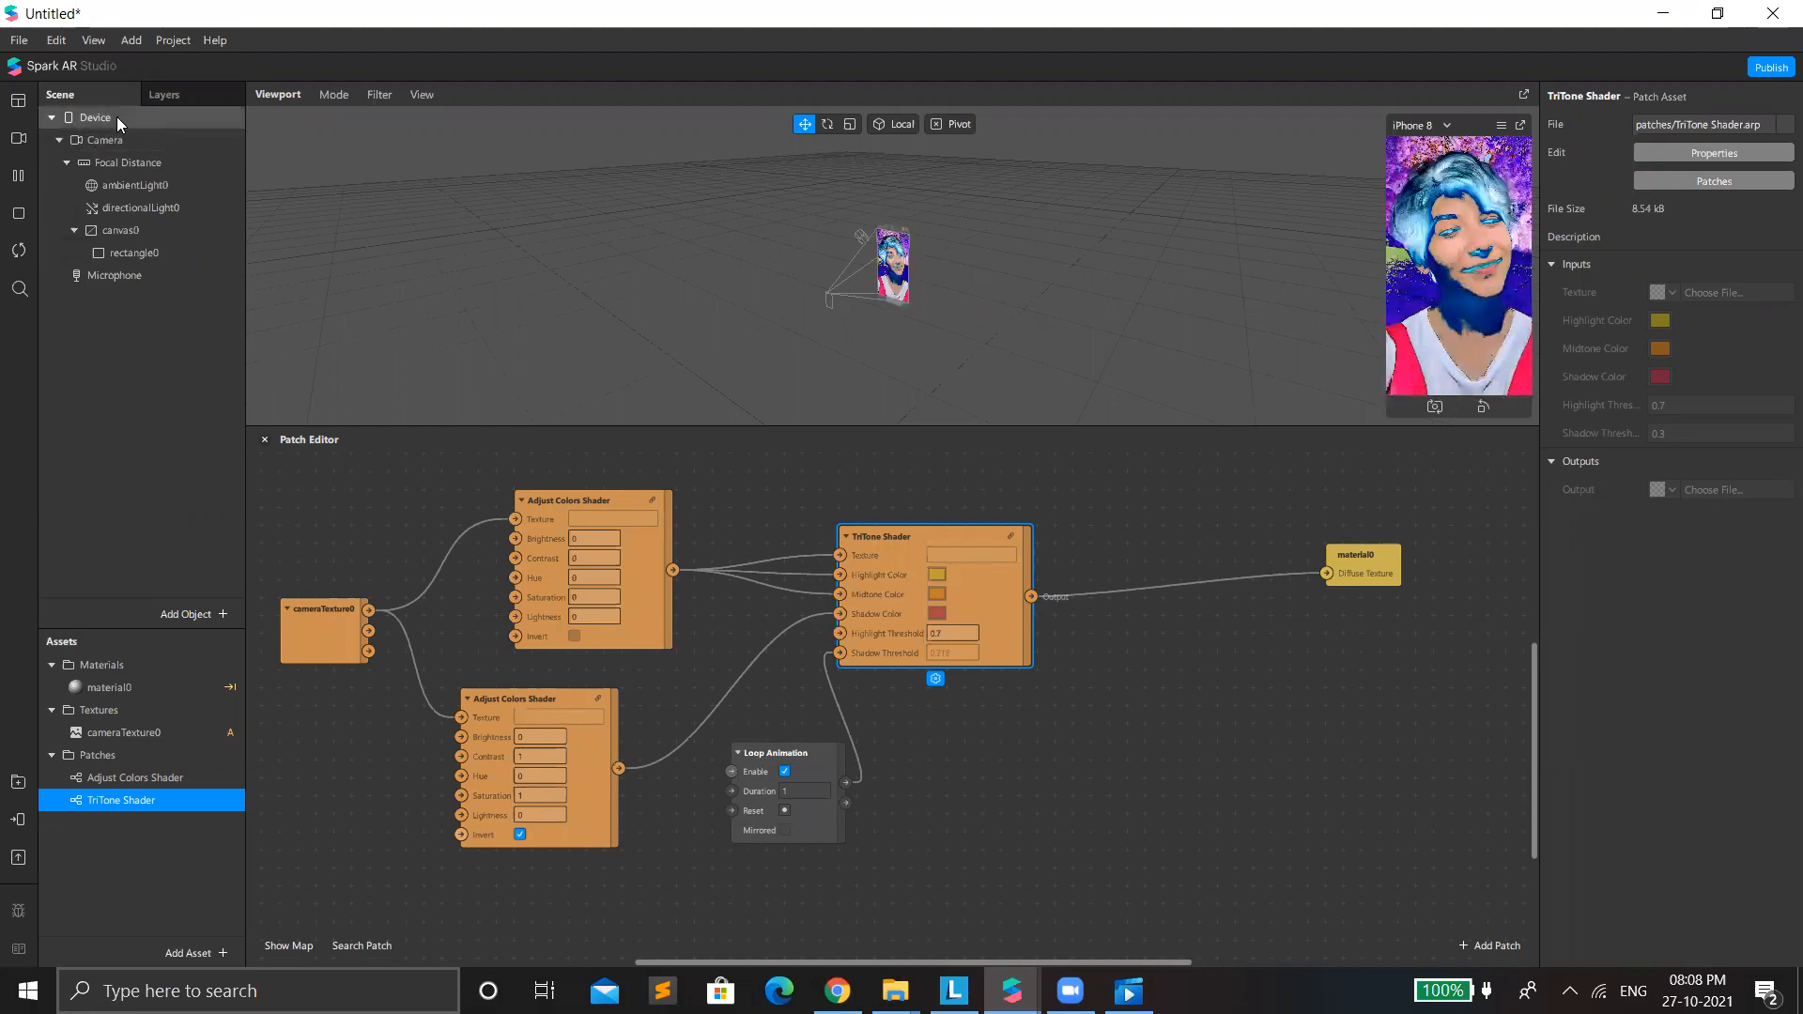
Give the Device the opening instruction "This effect uses flashing images", and move its Less Than patch clear of the TriTone Shader.
click(1660, 305)
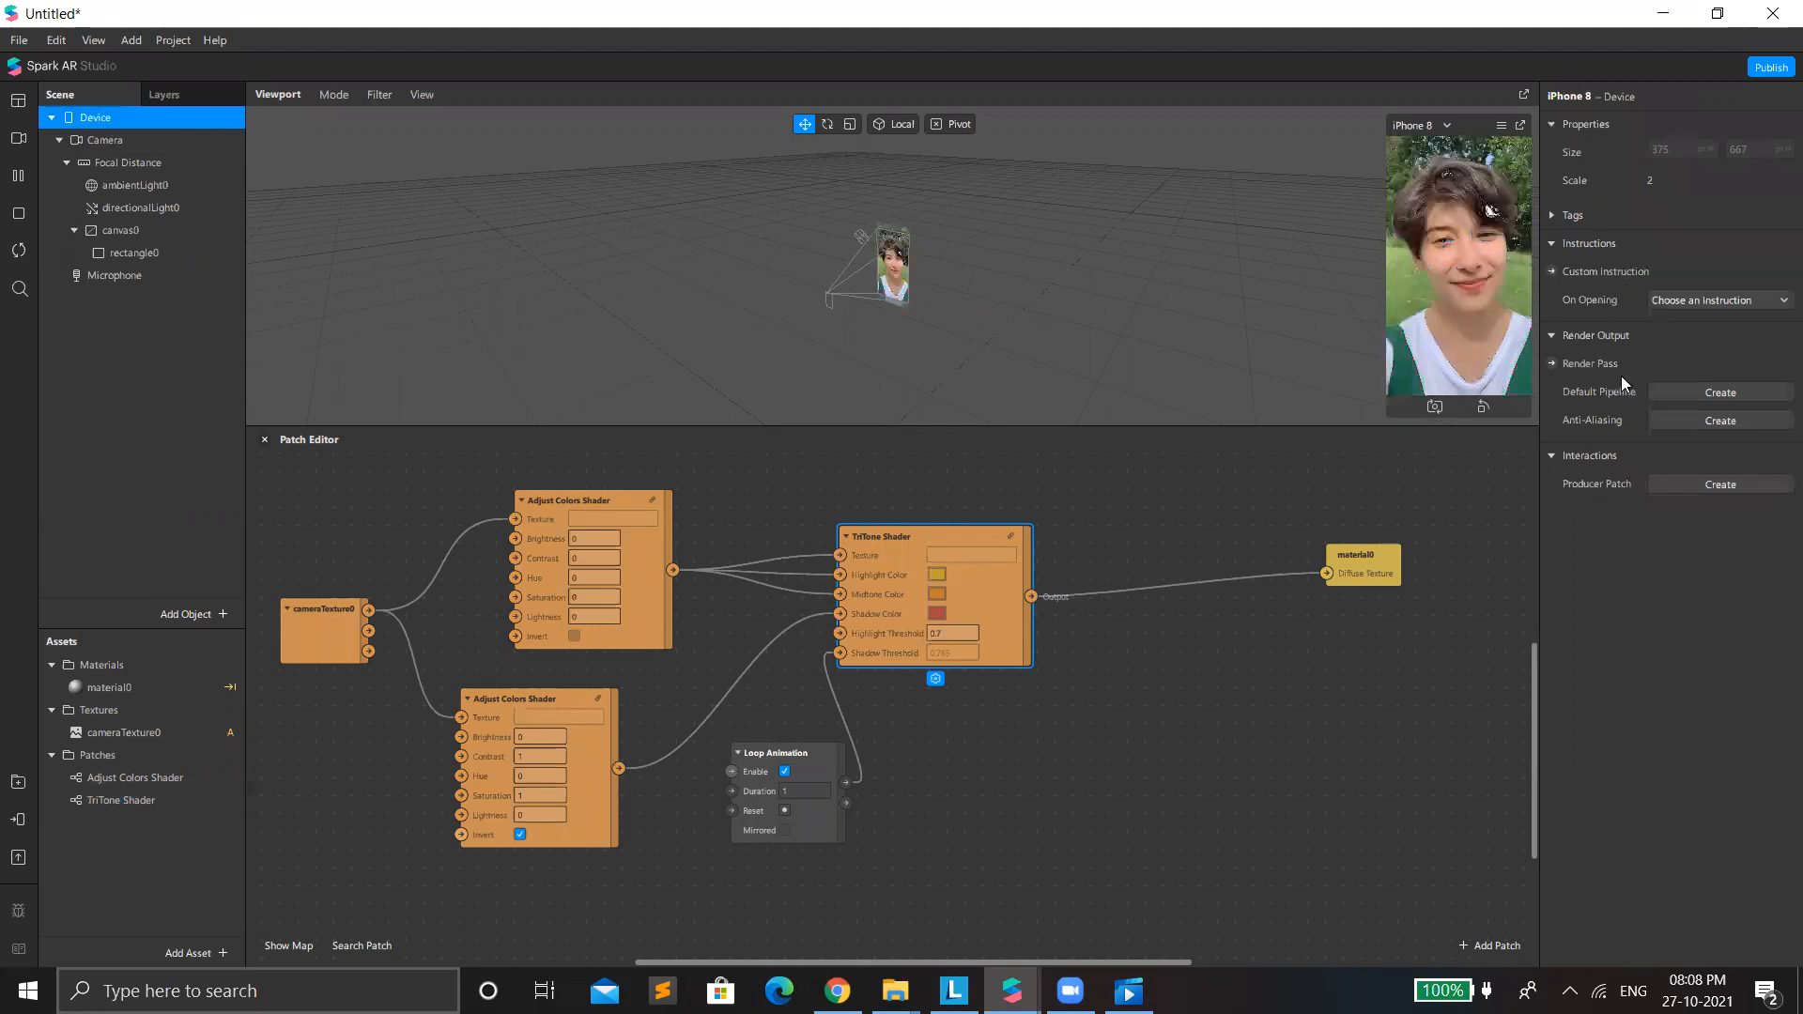
click(1651, 410)
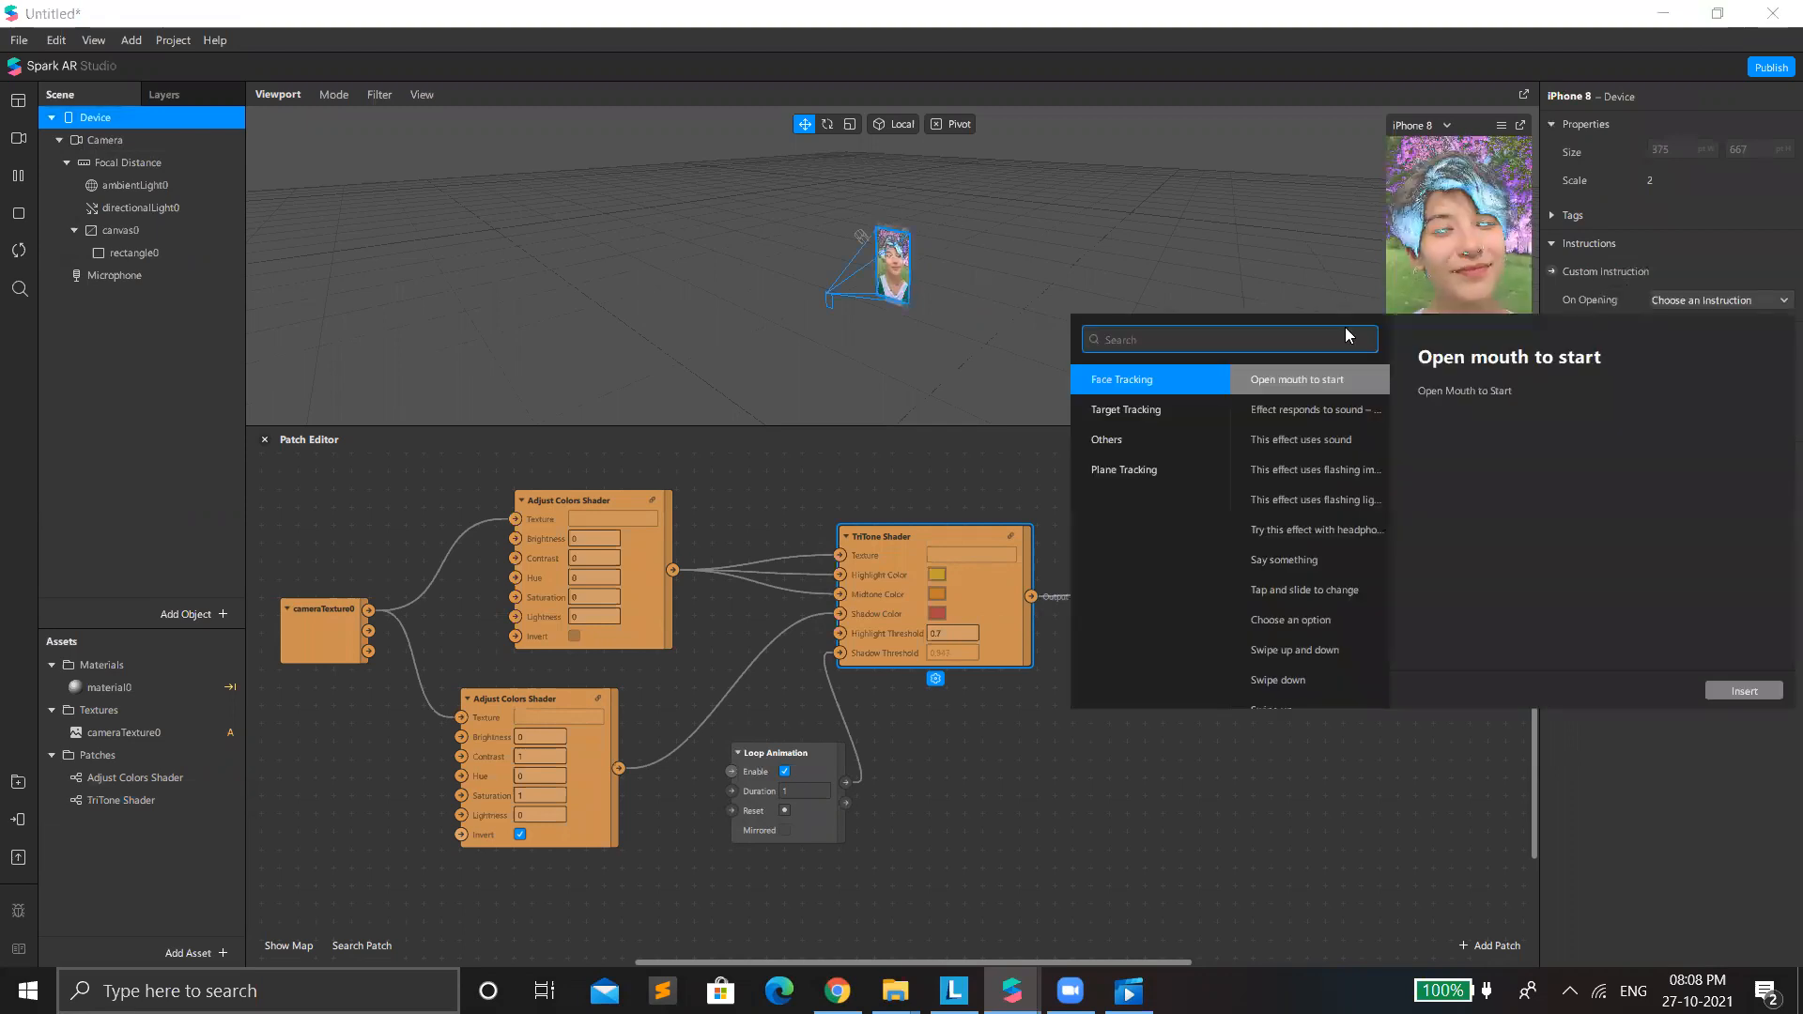
text(flas)
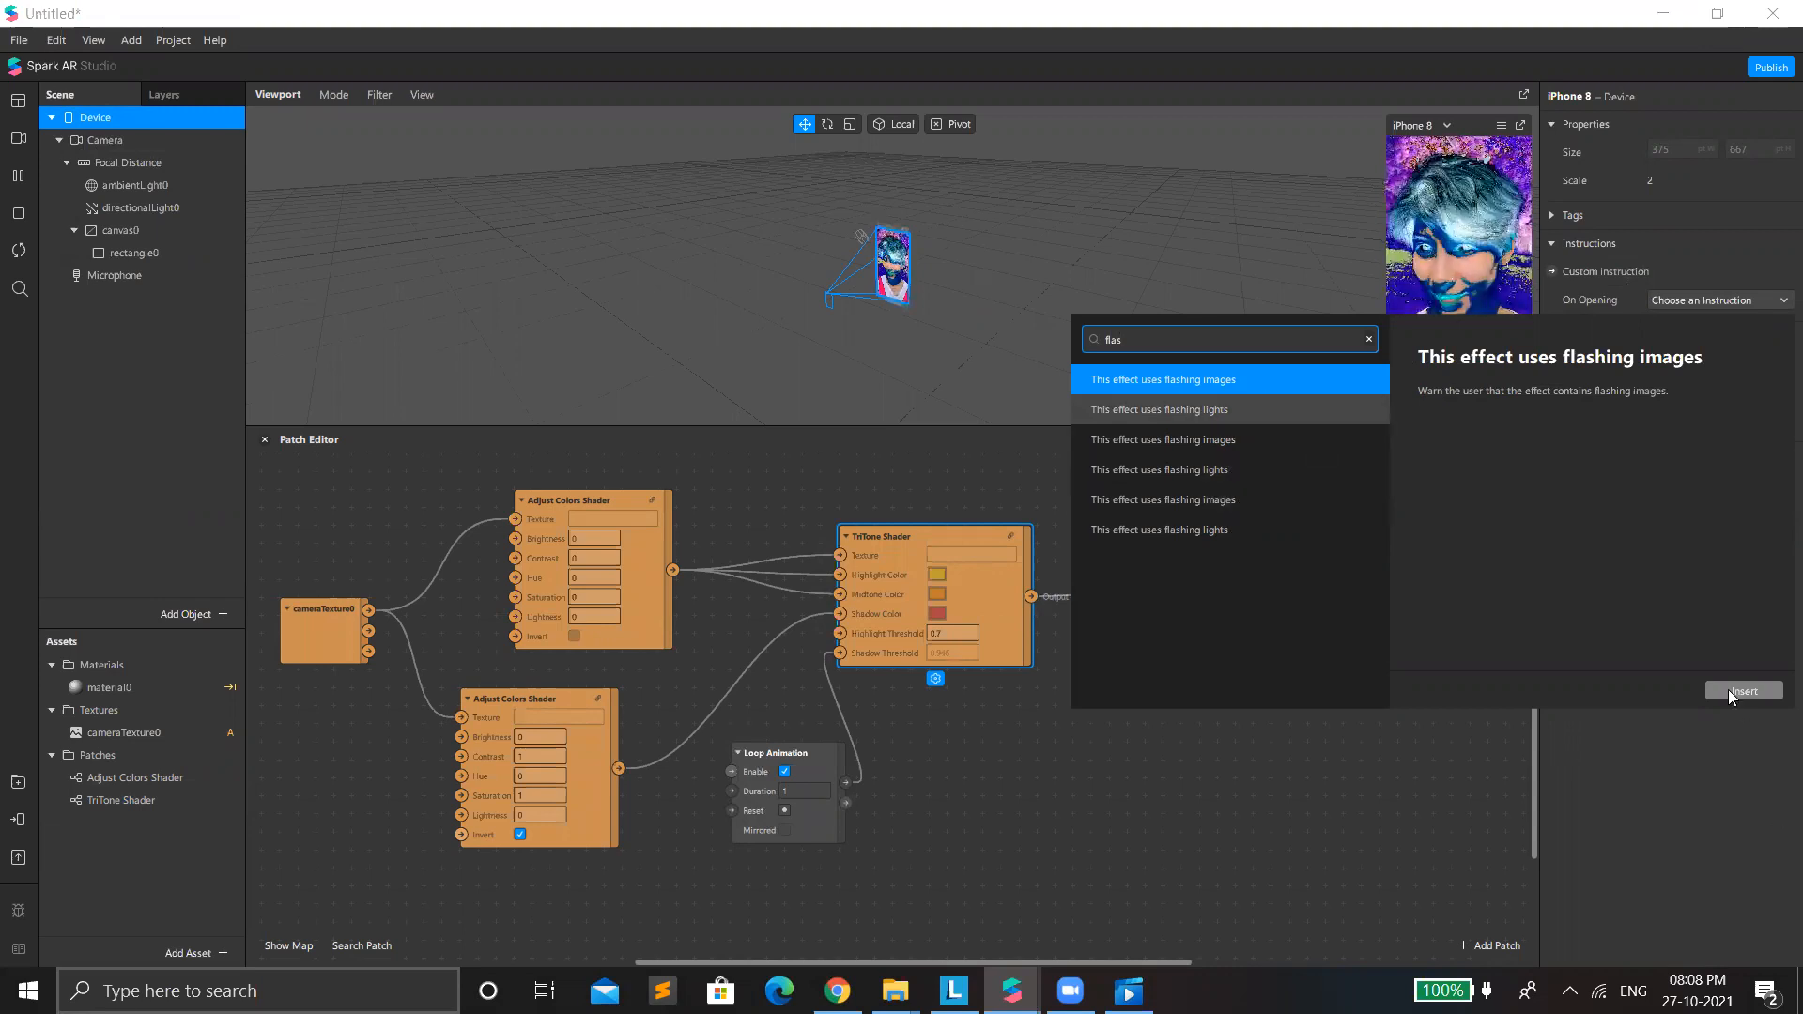
double_click(1160, 439)
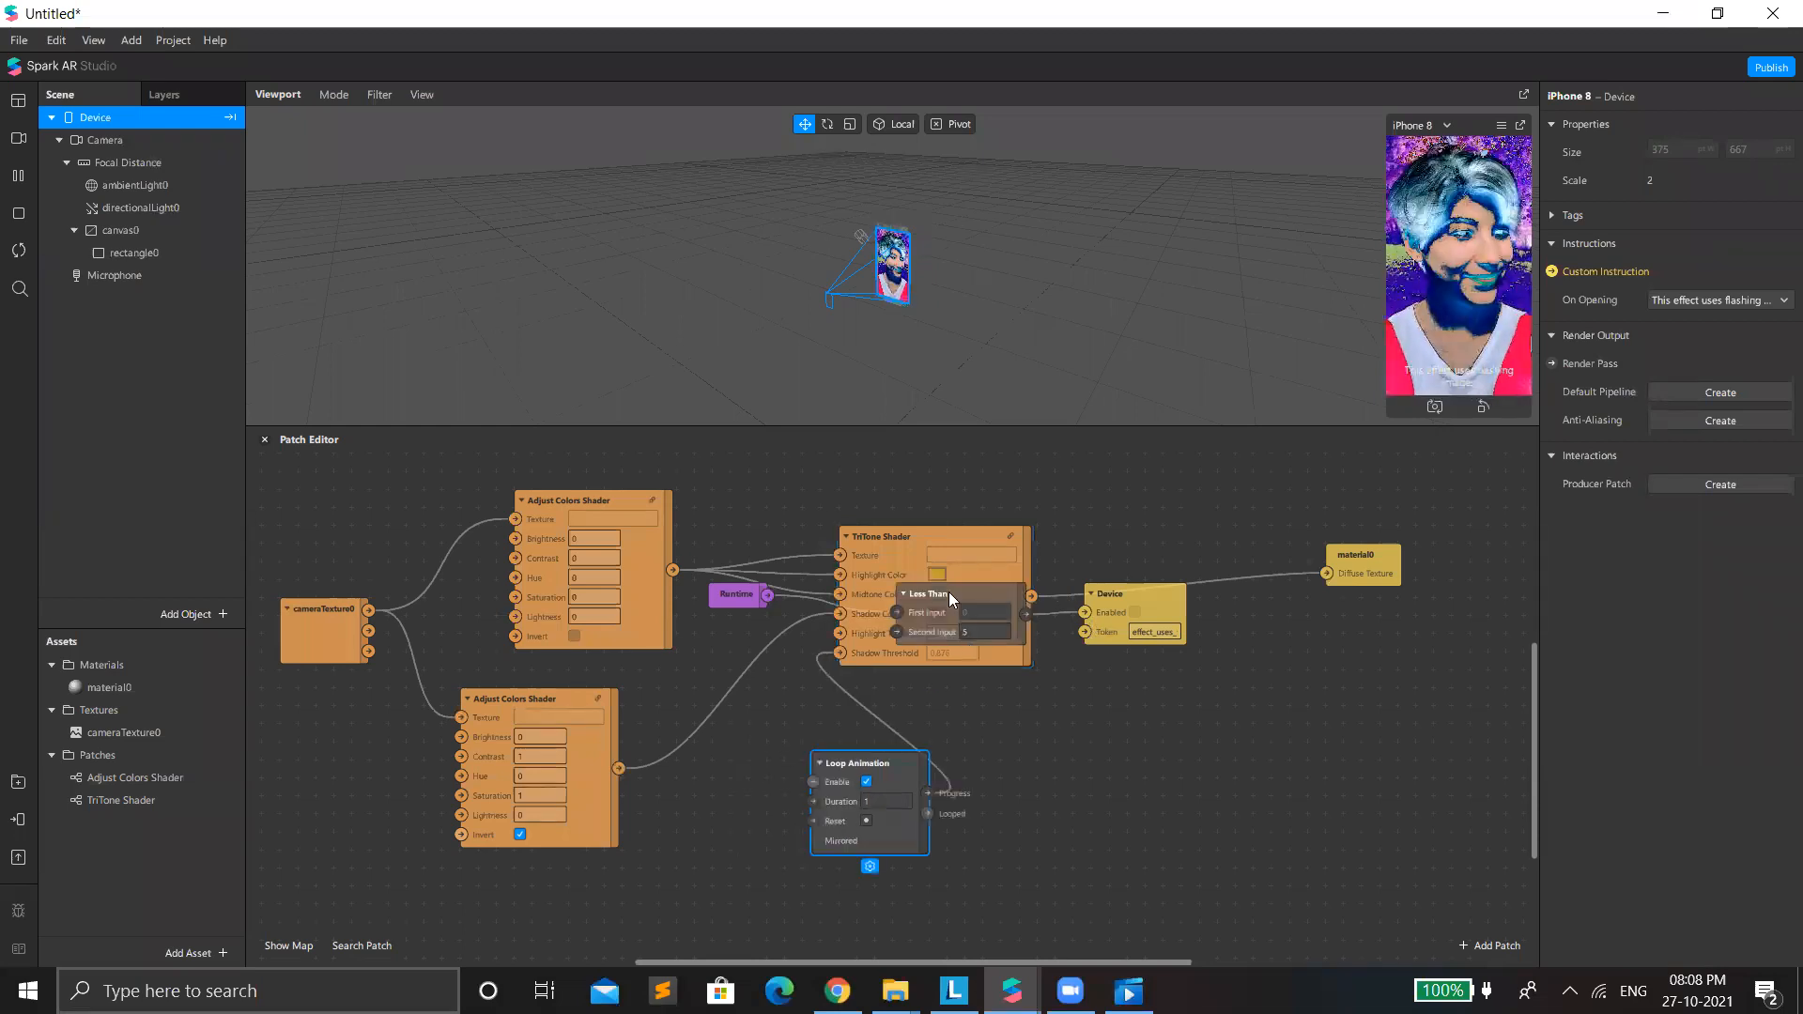
drag(948, 592, 1361, 700)
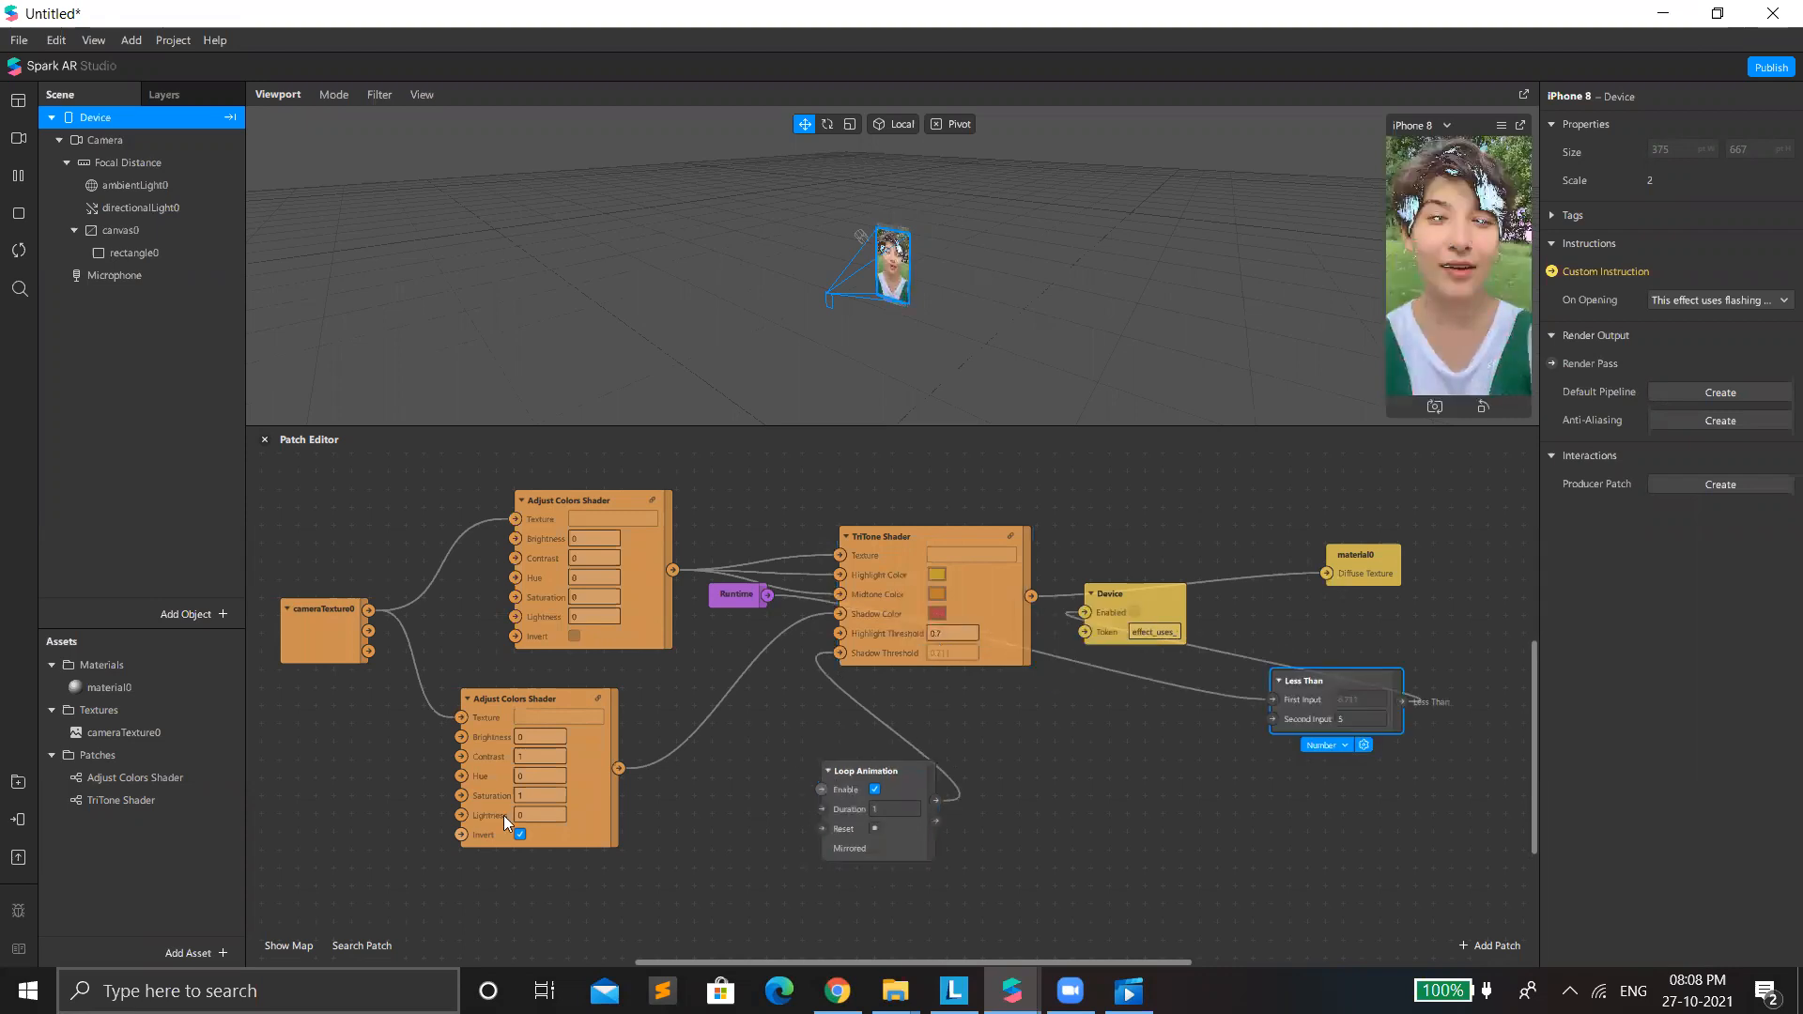
Set the lower Adjust Colors Shader's Saturation to -1.
click(531, 800)
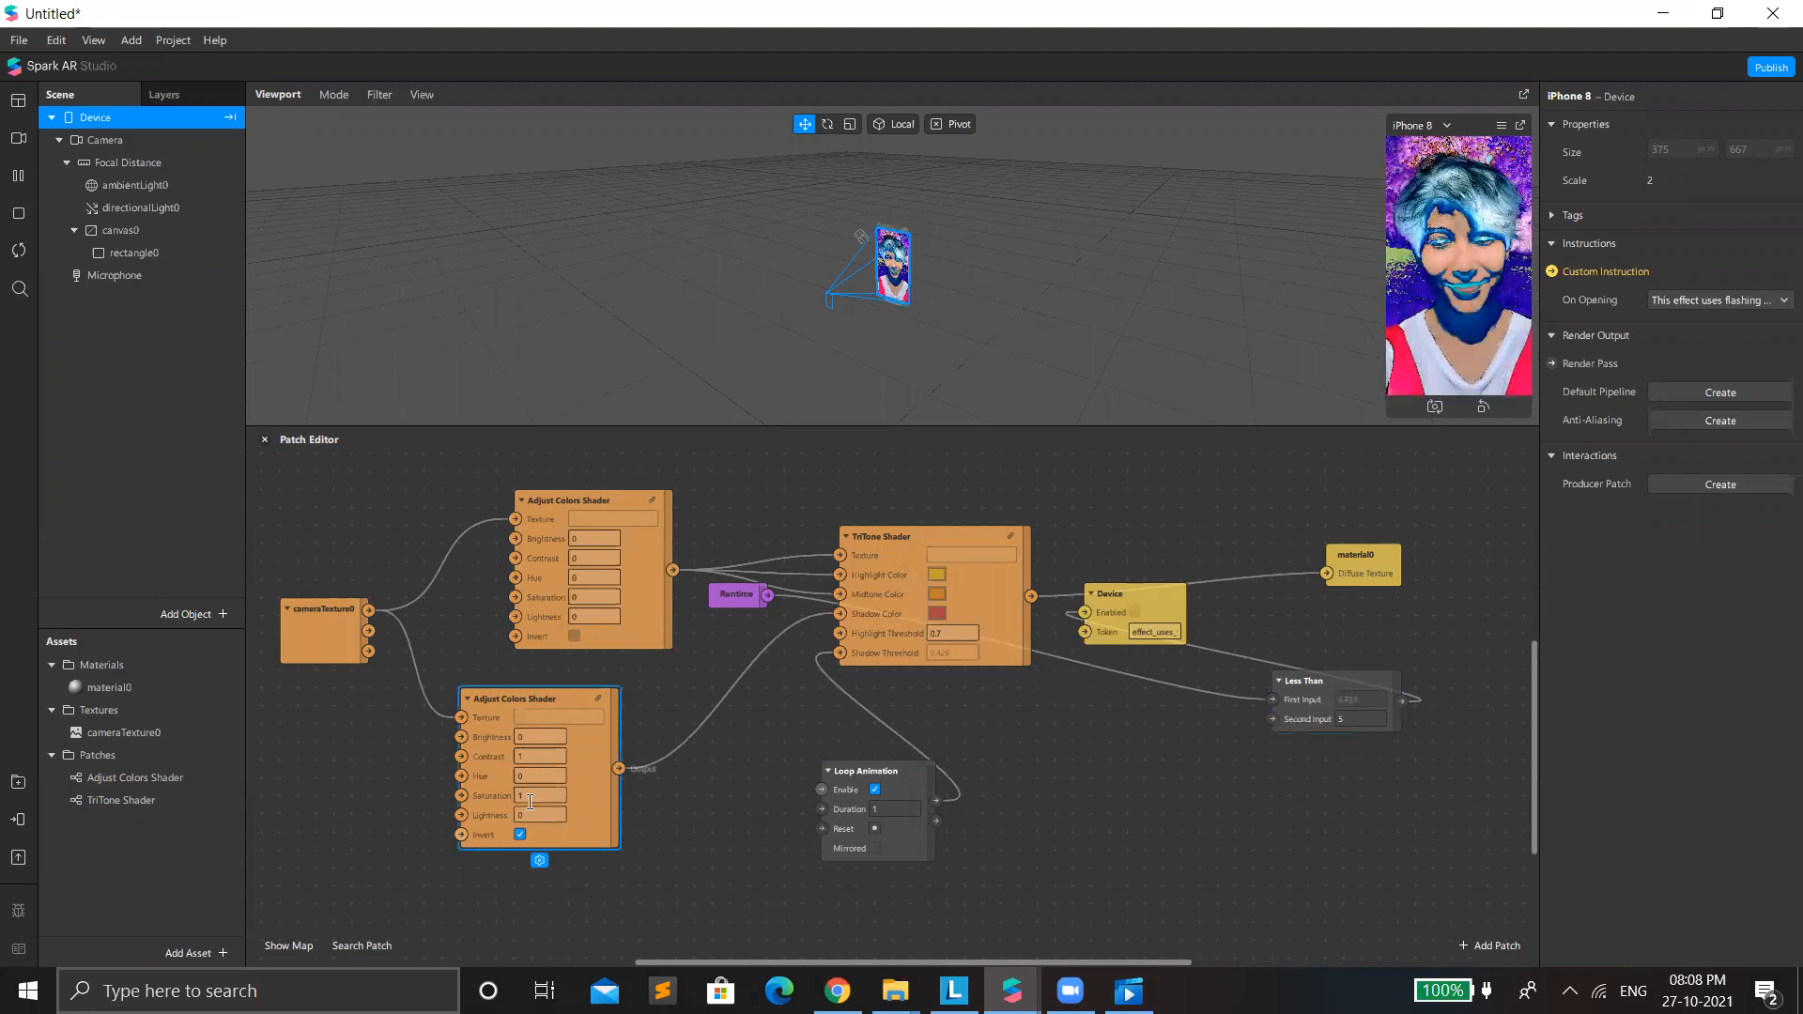
click(531, 796)
text(-1)
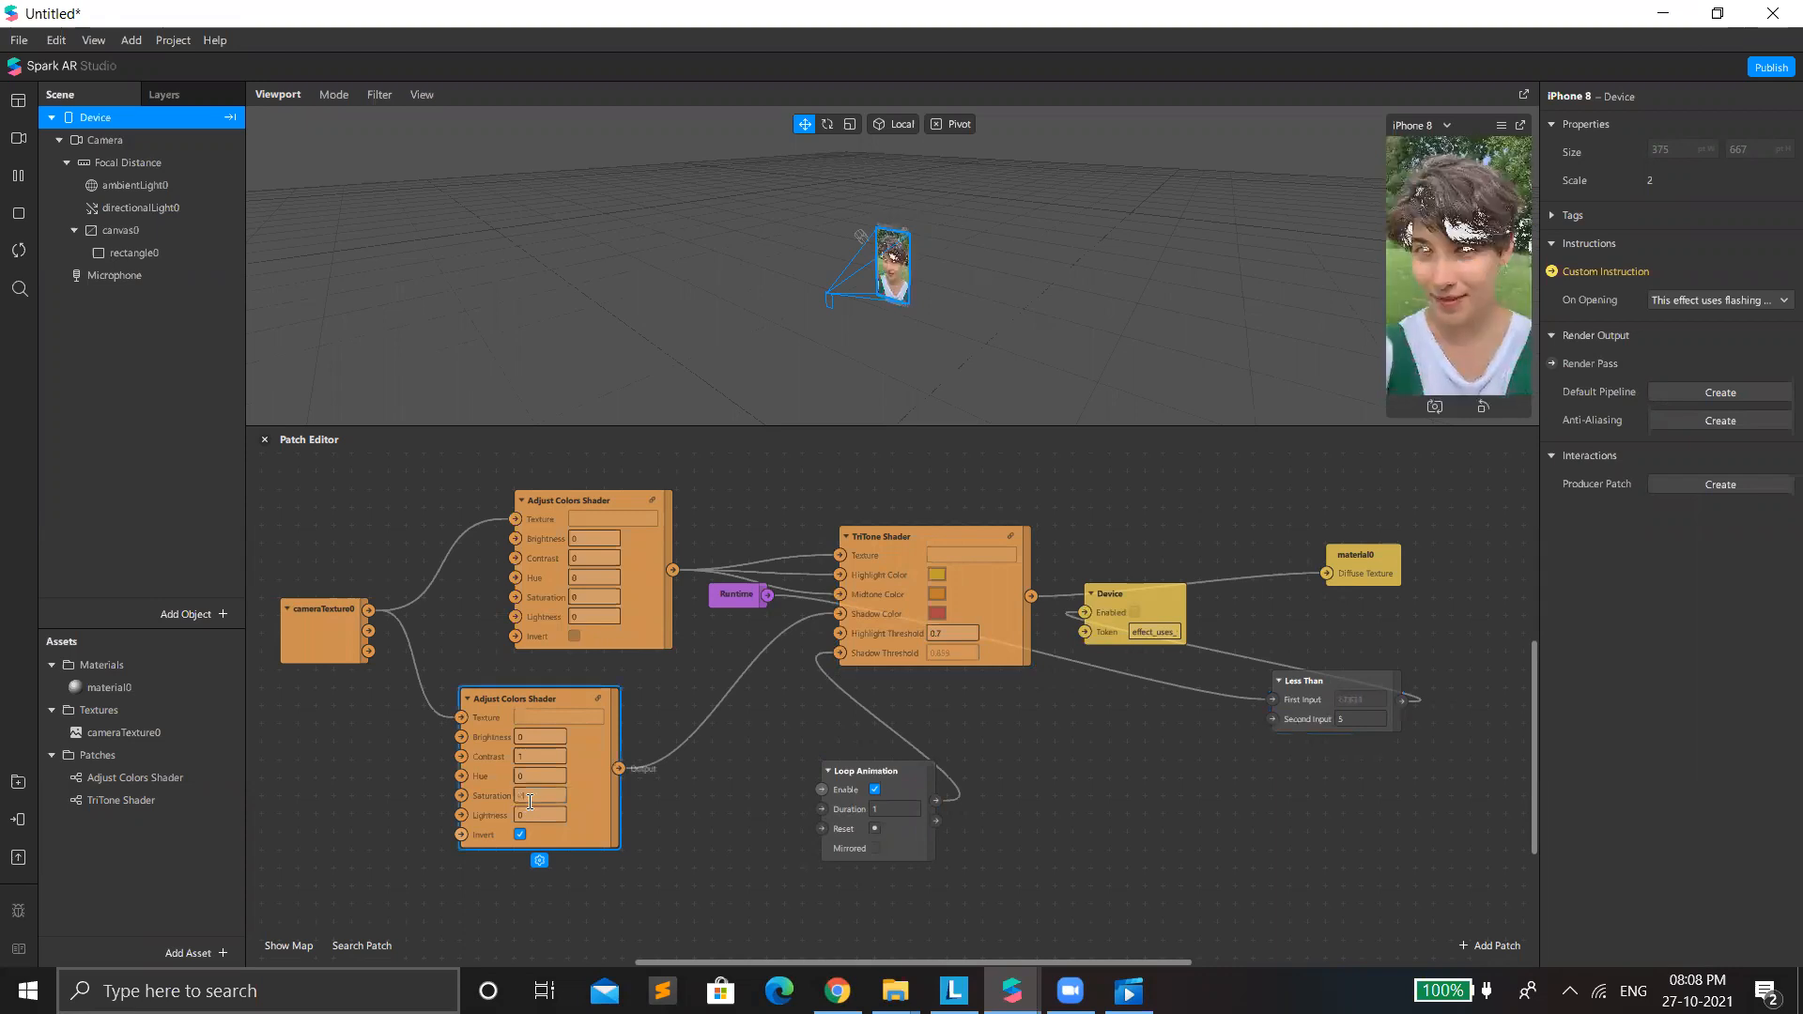
Switch the upper Adjust Colors Shader's Invert on and off again, and enable Mirrored on Loop Animation.
click(573, 636)
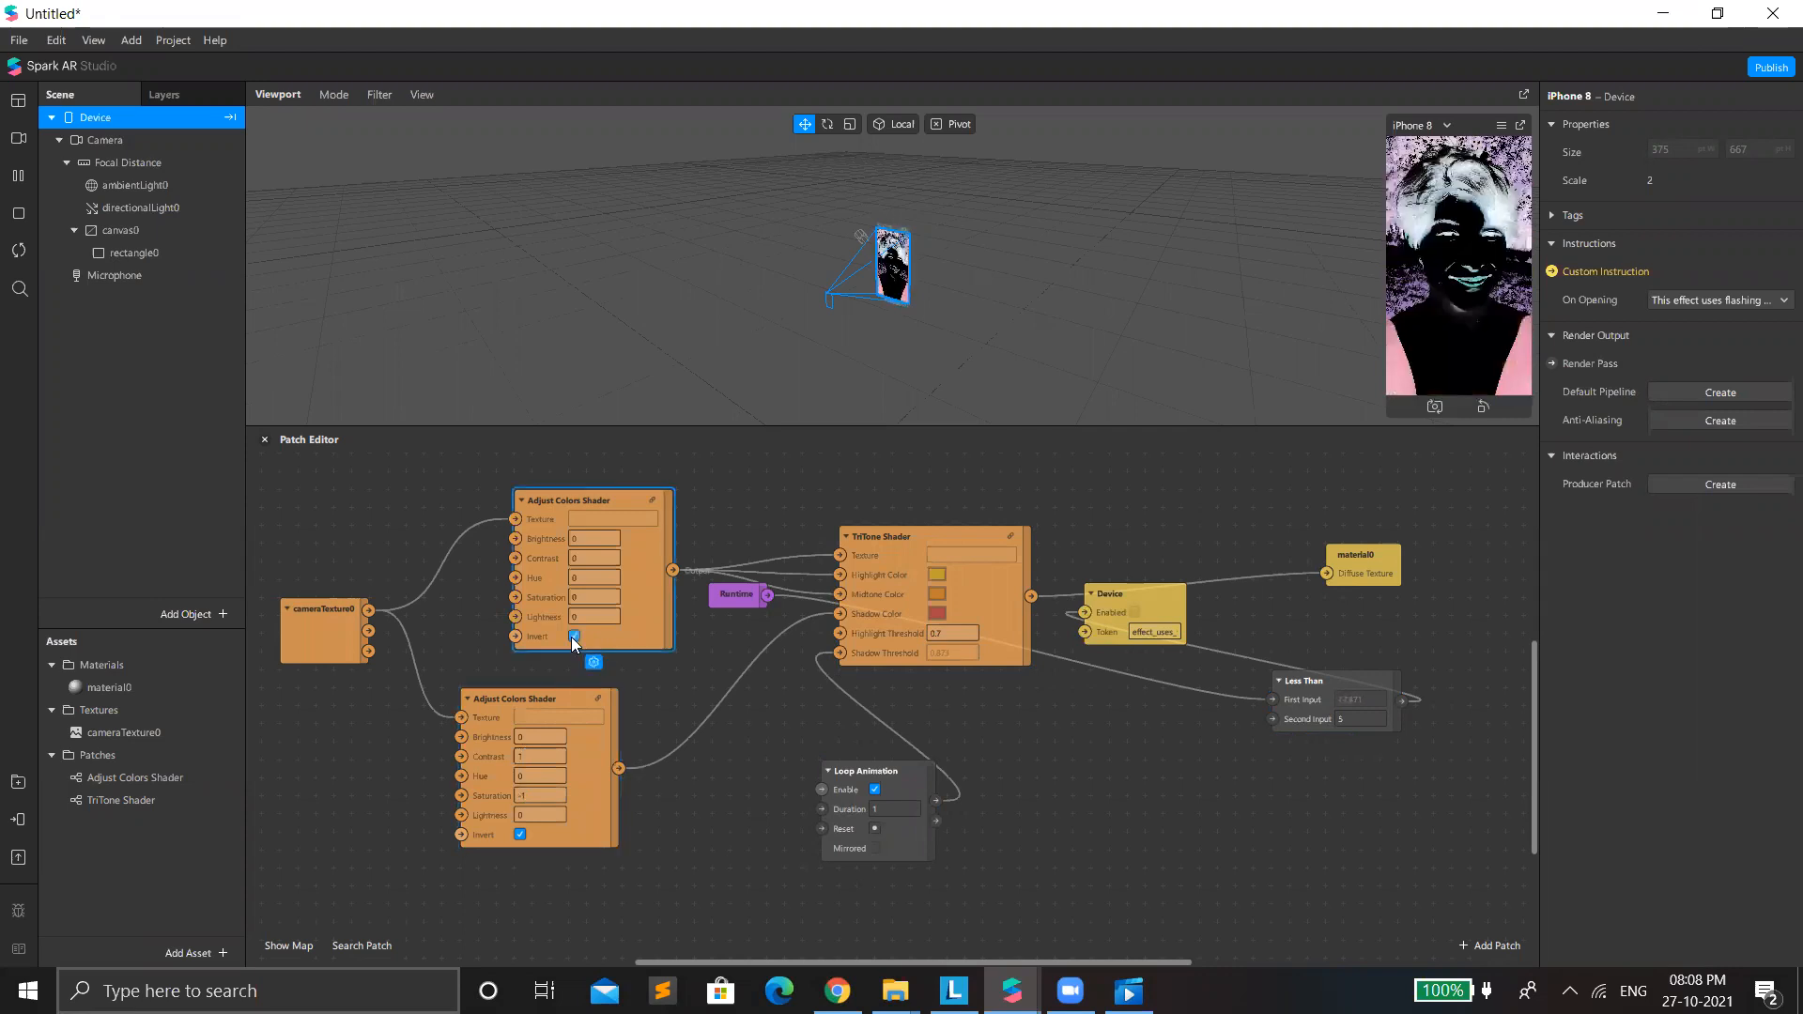
click(573, 637)
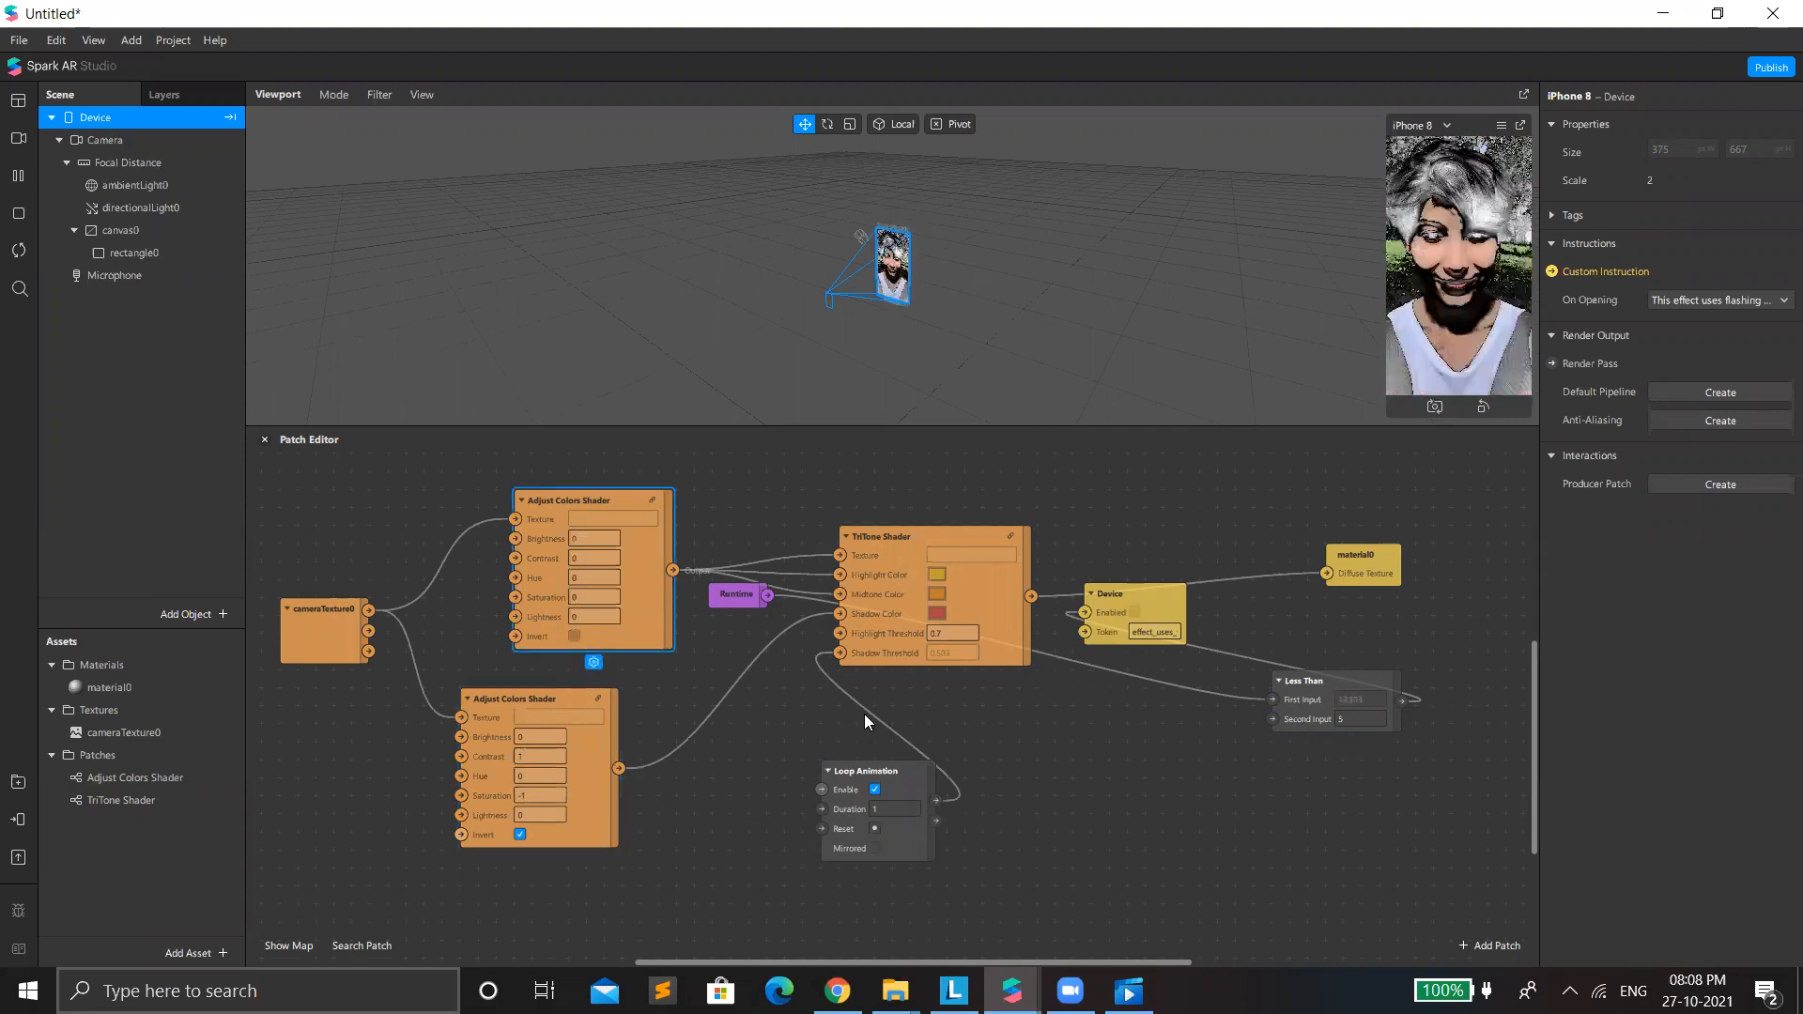
click(875, 848)
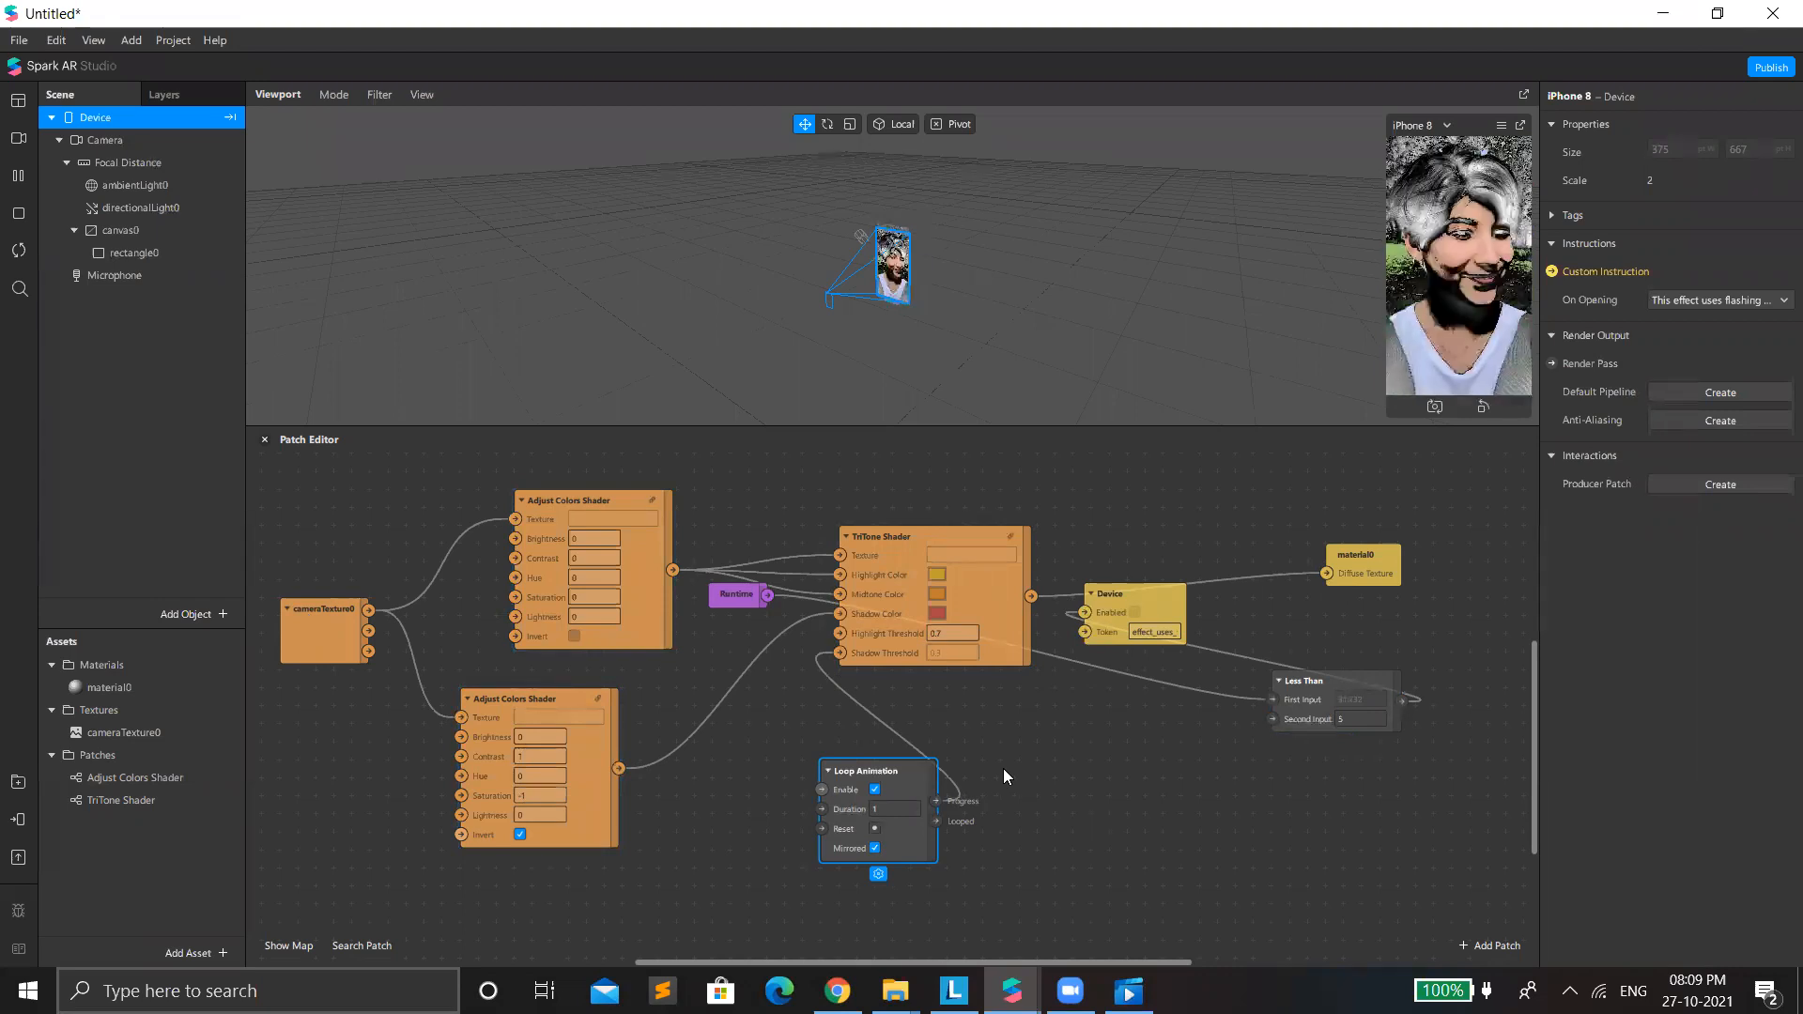
Add a Slider UI patch with Visible enabled, and move Loop Animation aside to make room for it.
double_click(1050, 806)
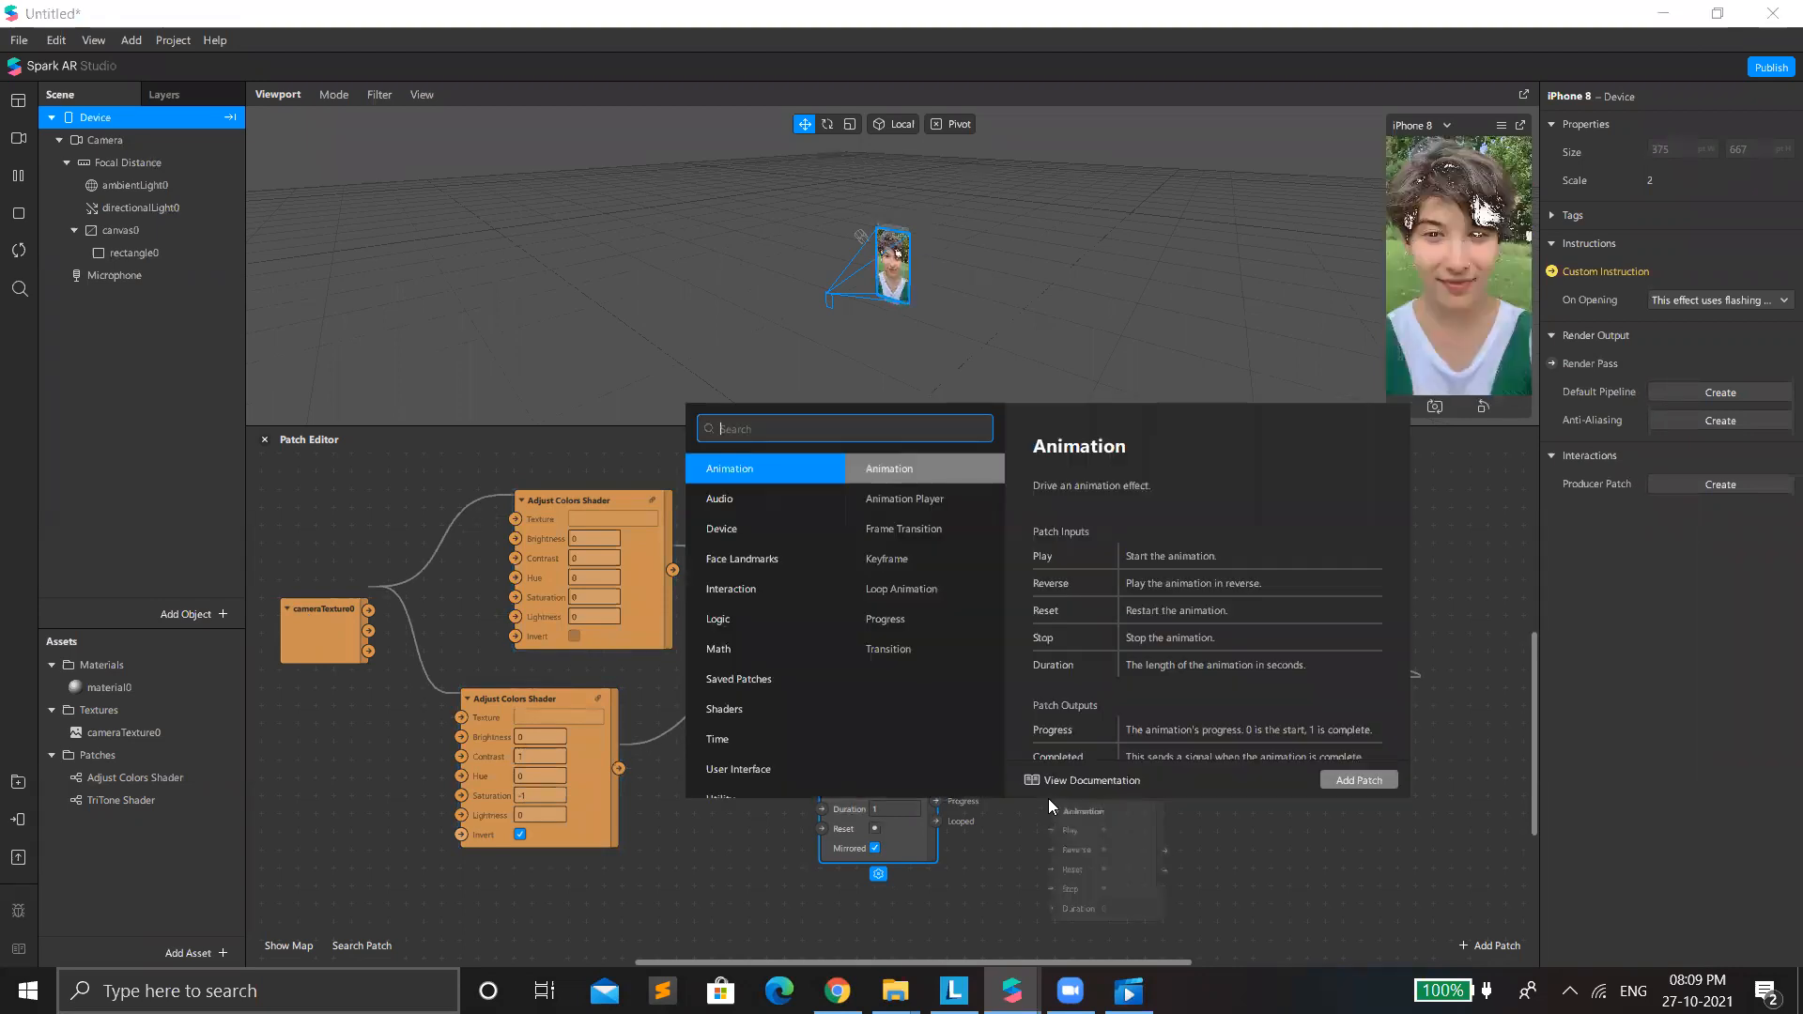
text(slide)
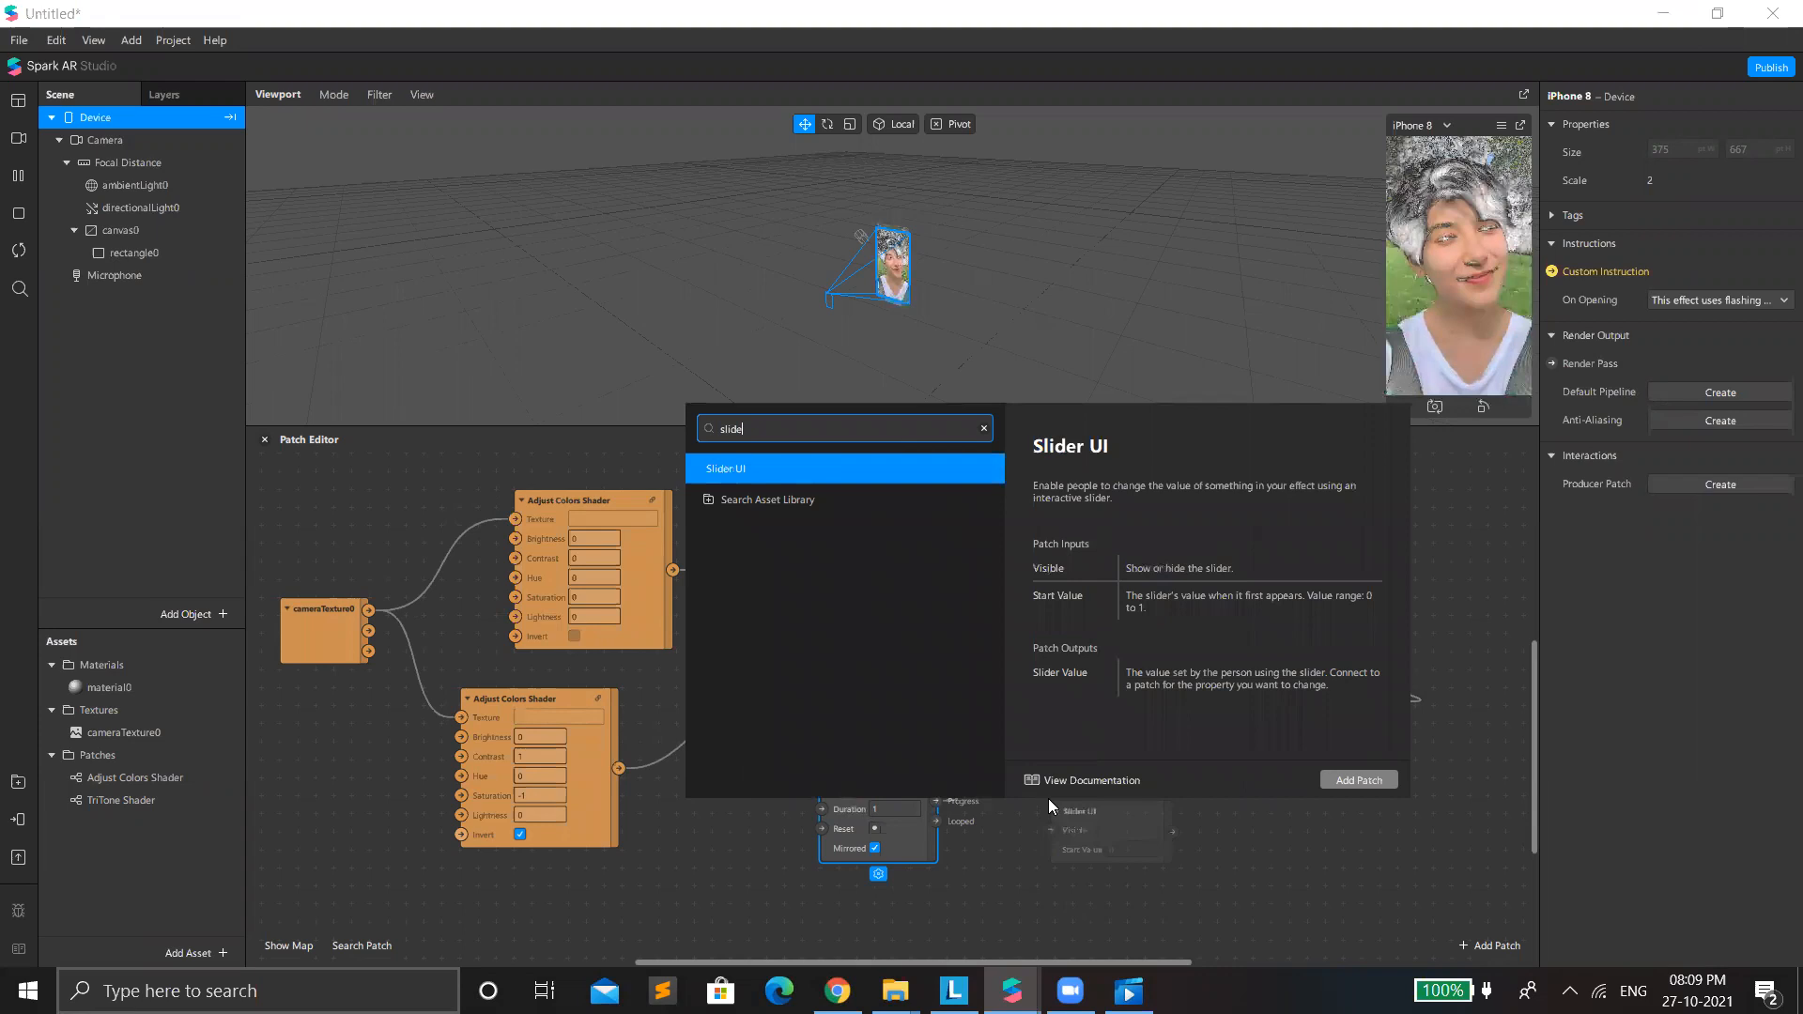
key(Return)
drag(1099, 828, 1014, 806)
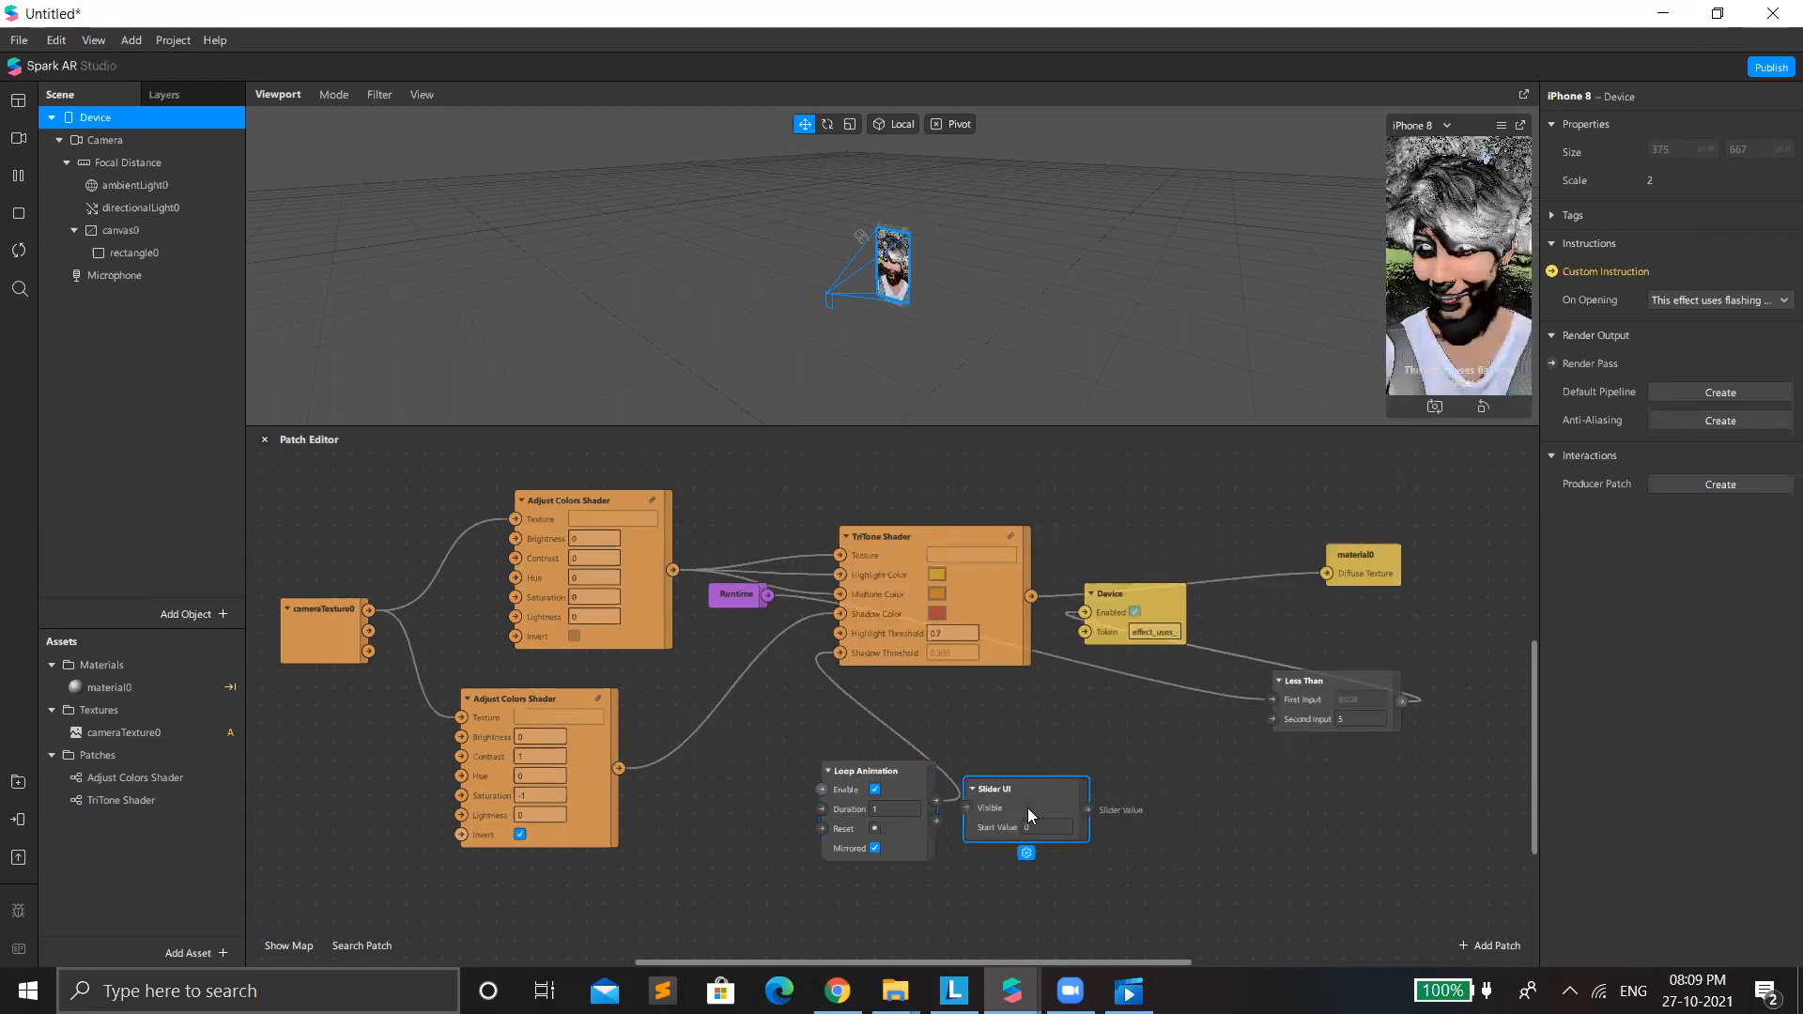
drag(712, 789, 717, 845)
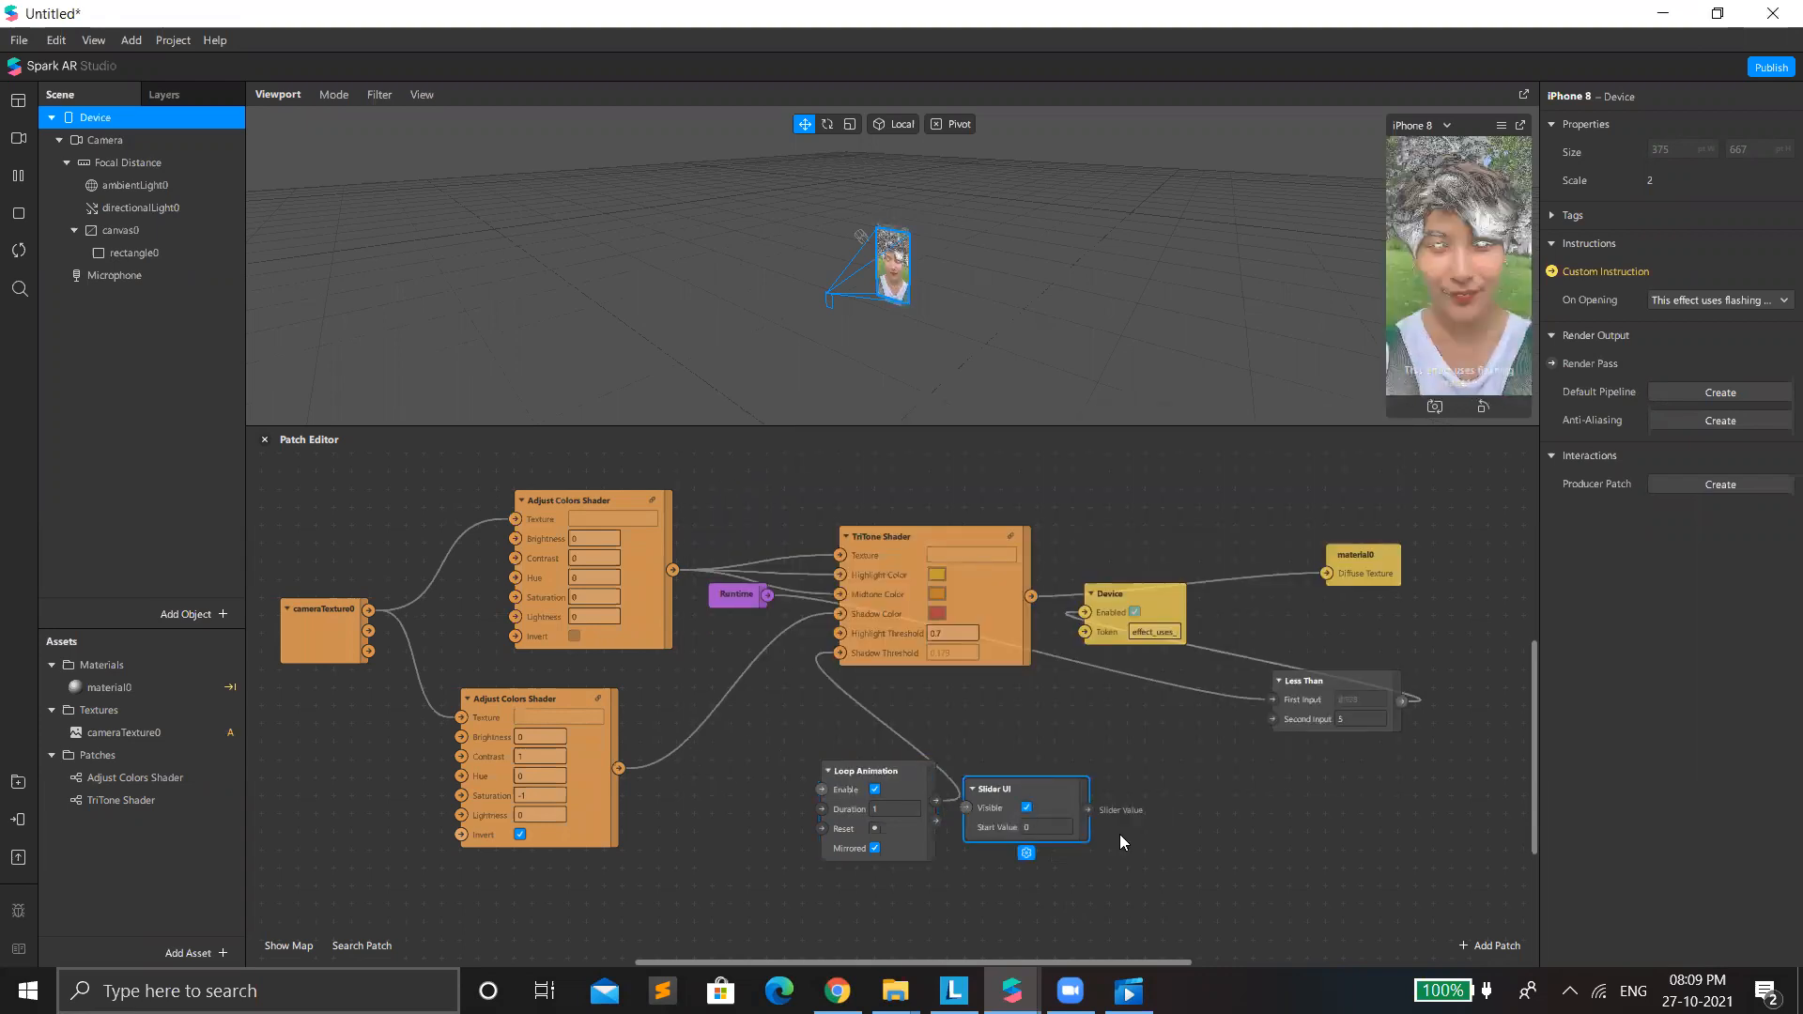
Drive TriTone Shader's Shadow Threshold from Slider UI's Slider Value instead of Loop Animation, and send the effect to Instagram for preview.
drag(855, 689, 842, 654)
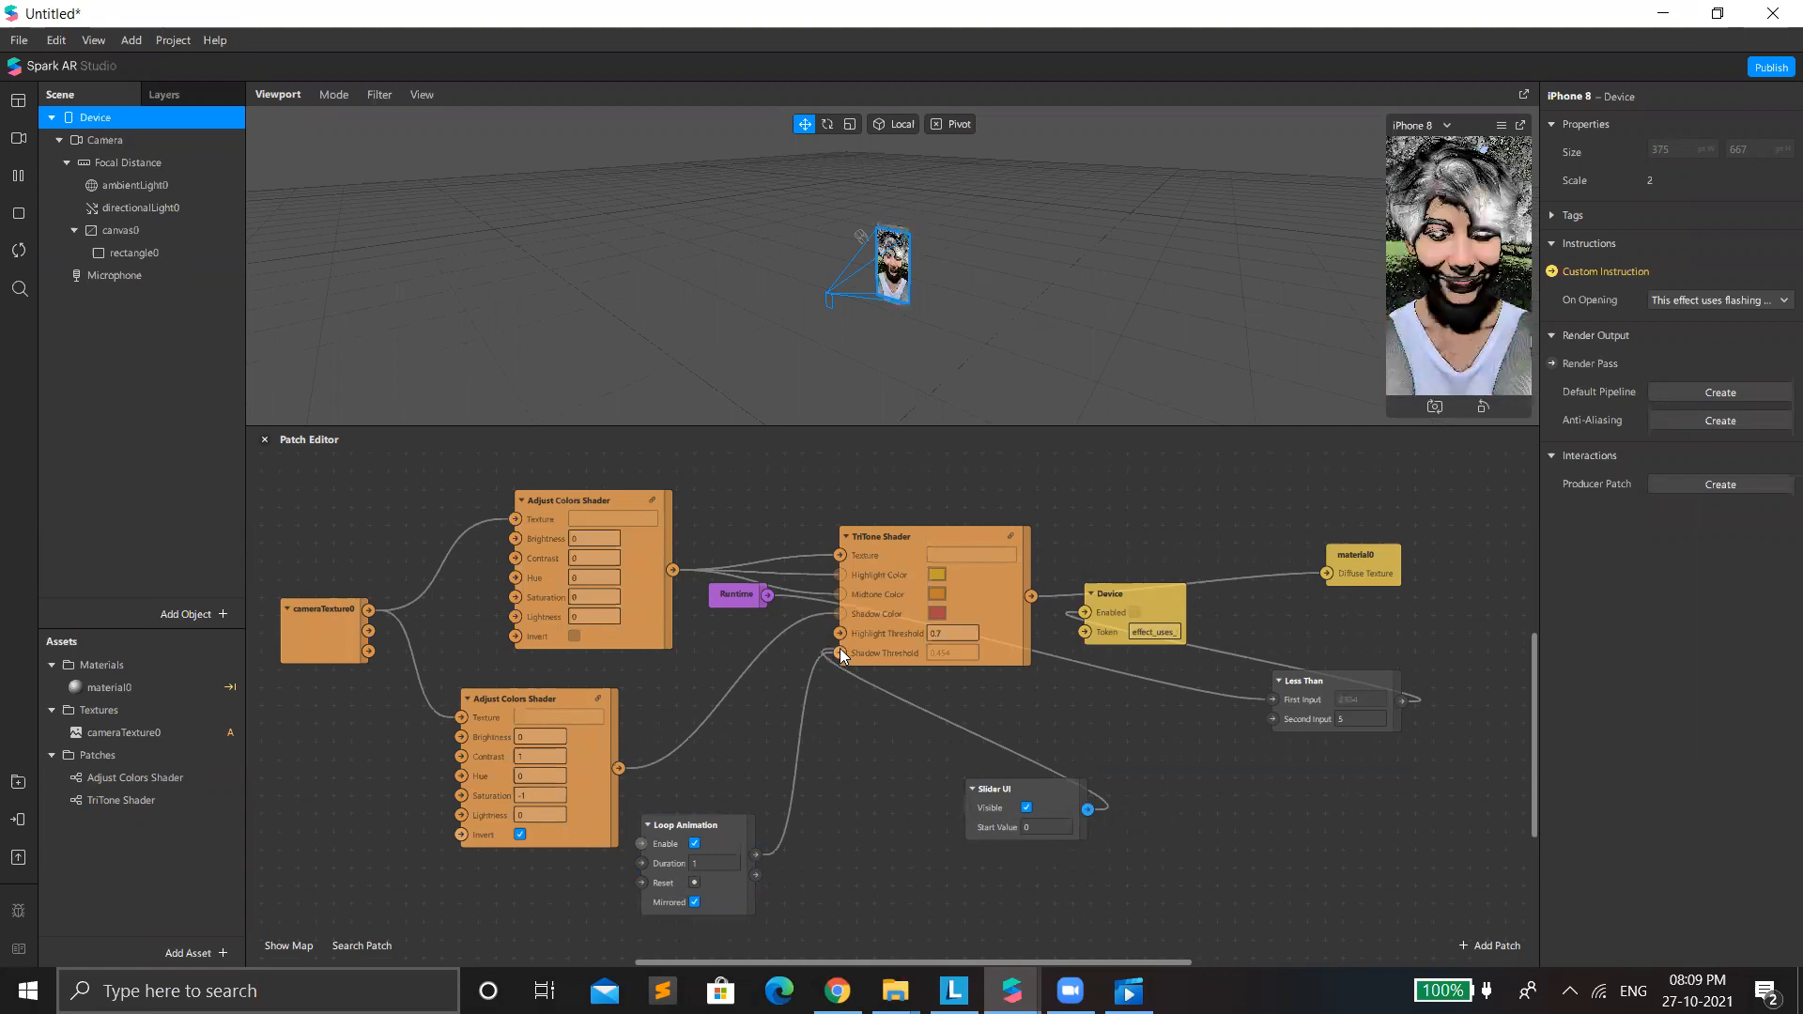
drag(847, 656, 847, 656)
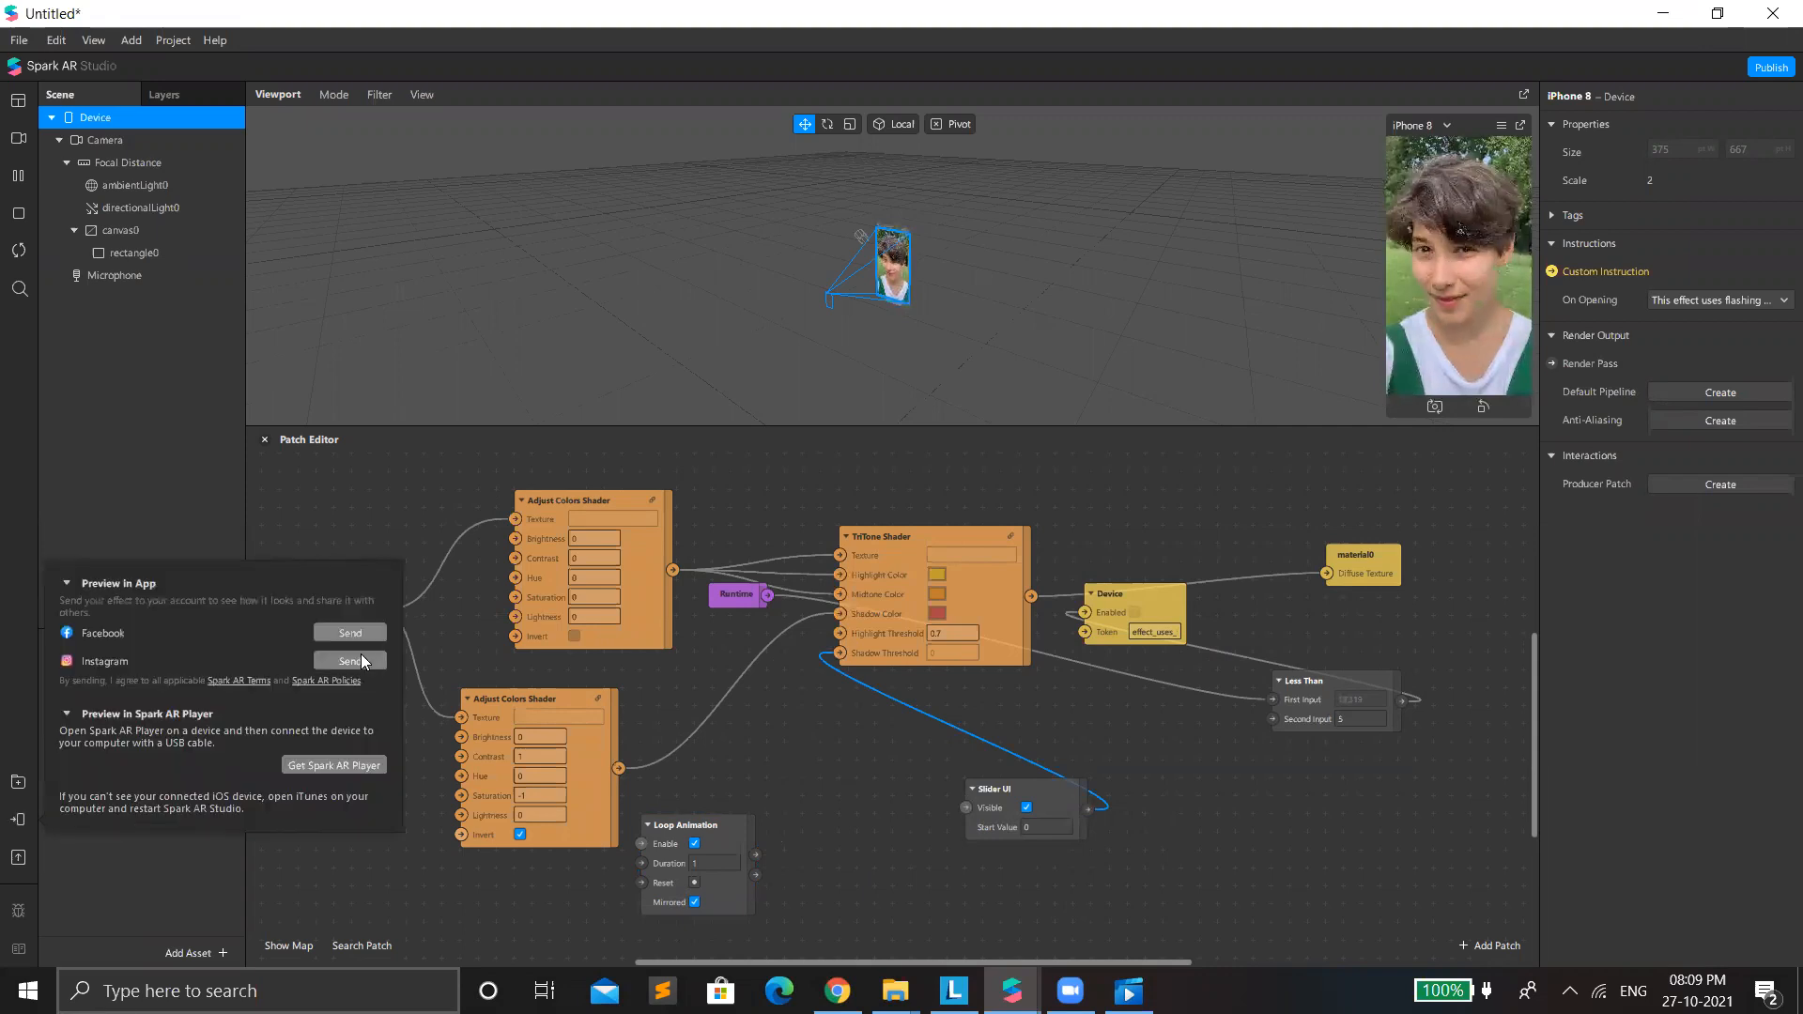
click(357, 649)
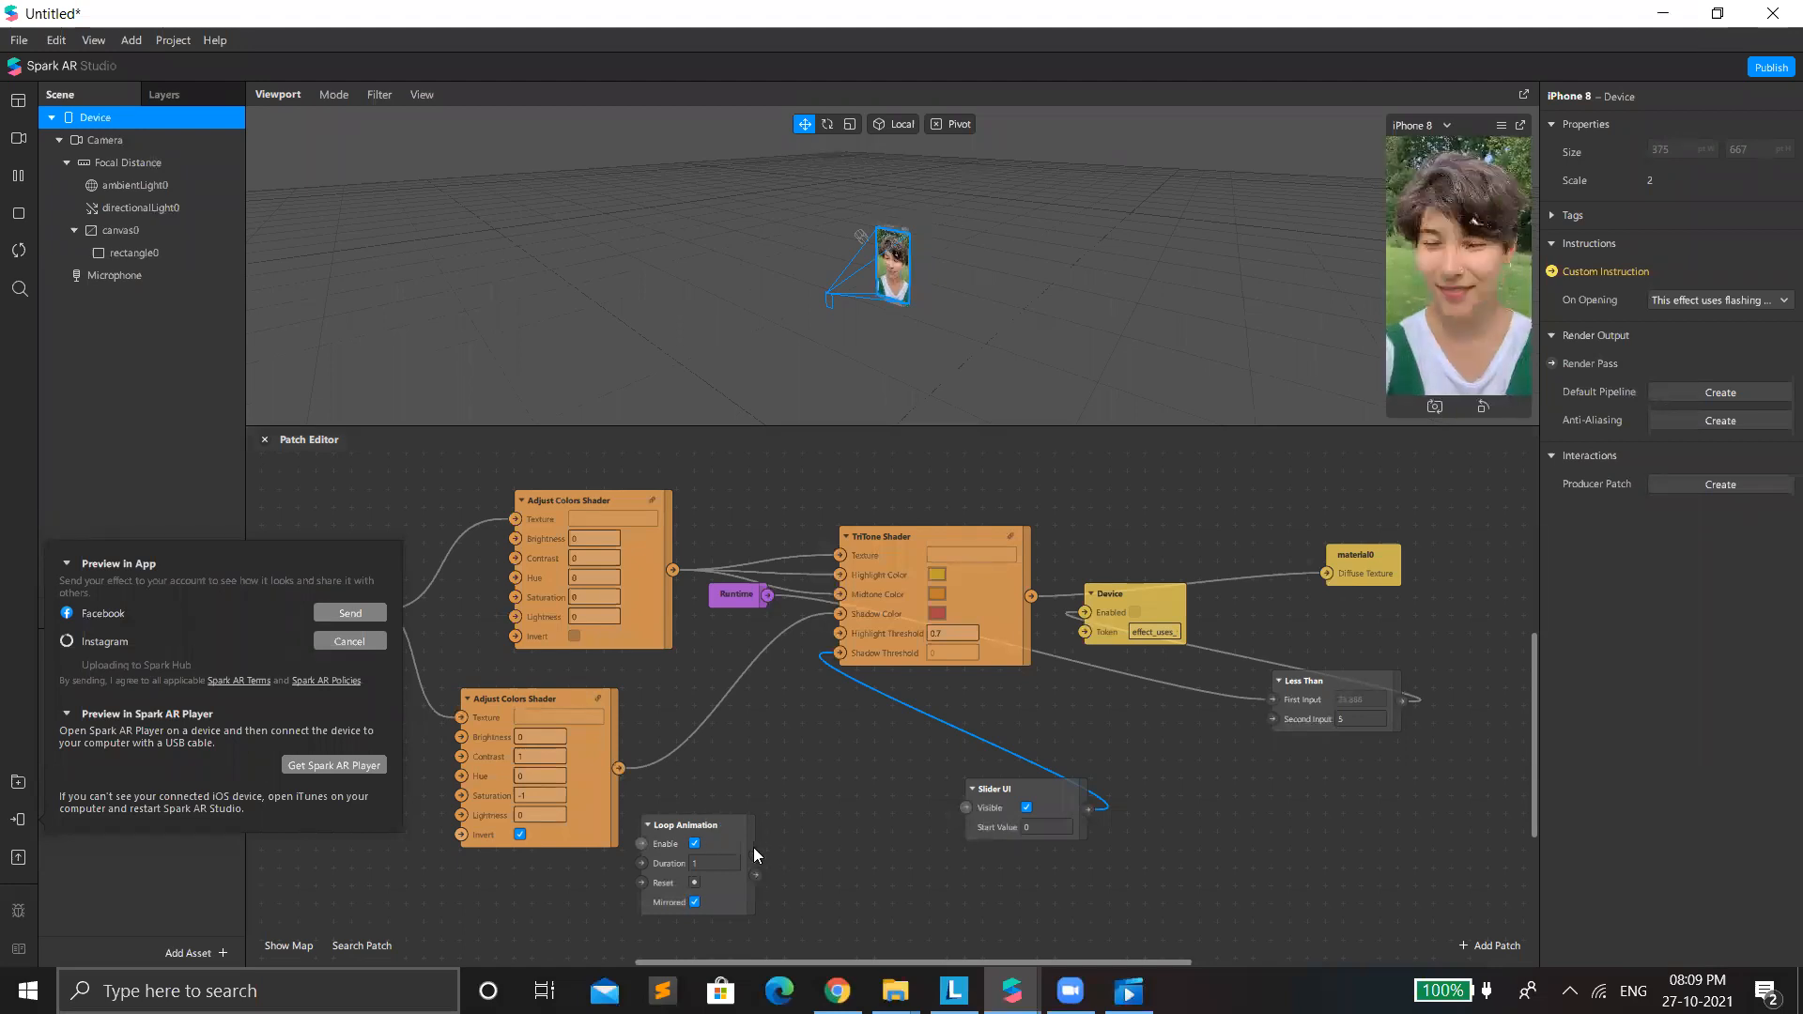
Try Loop Animation's Progress on TriTone Shader's Highlight Threshold, delete that connection, and reveal the Instagram preview's test link.
drag(756, 856, 837, 635)
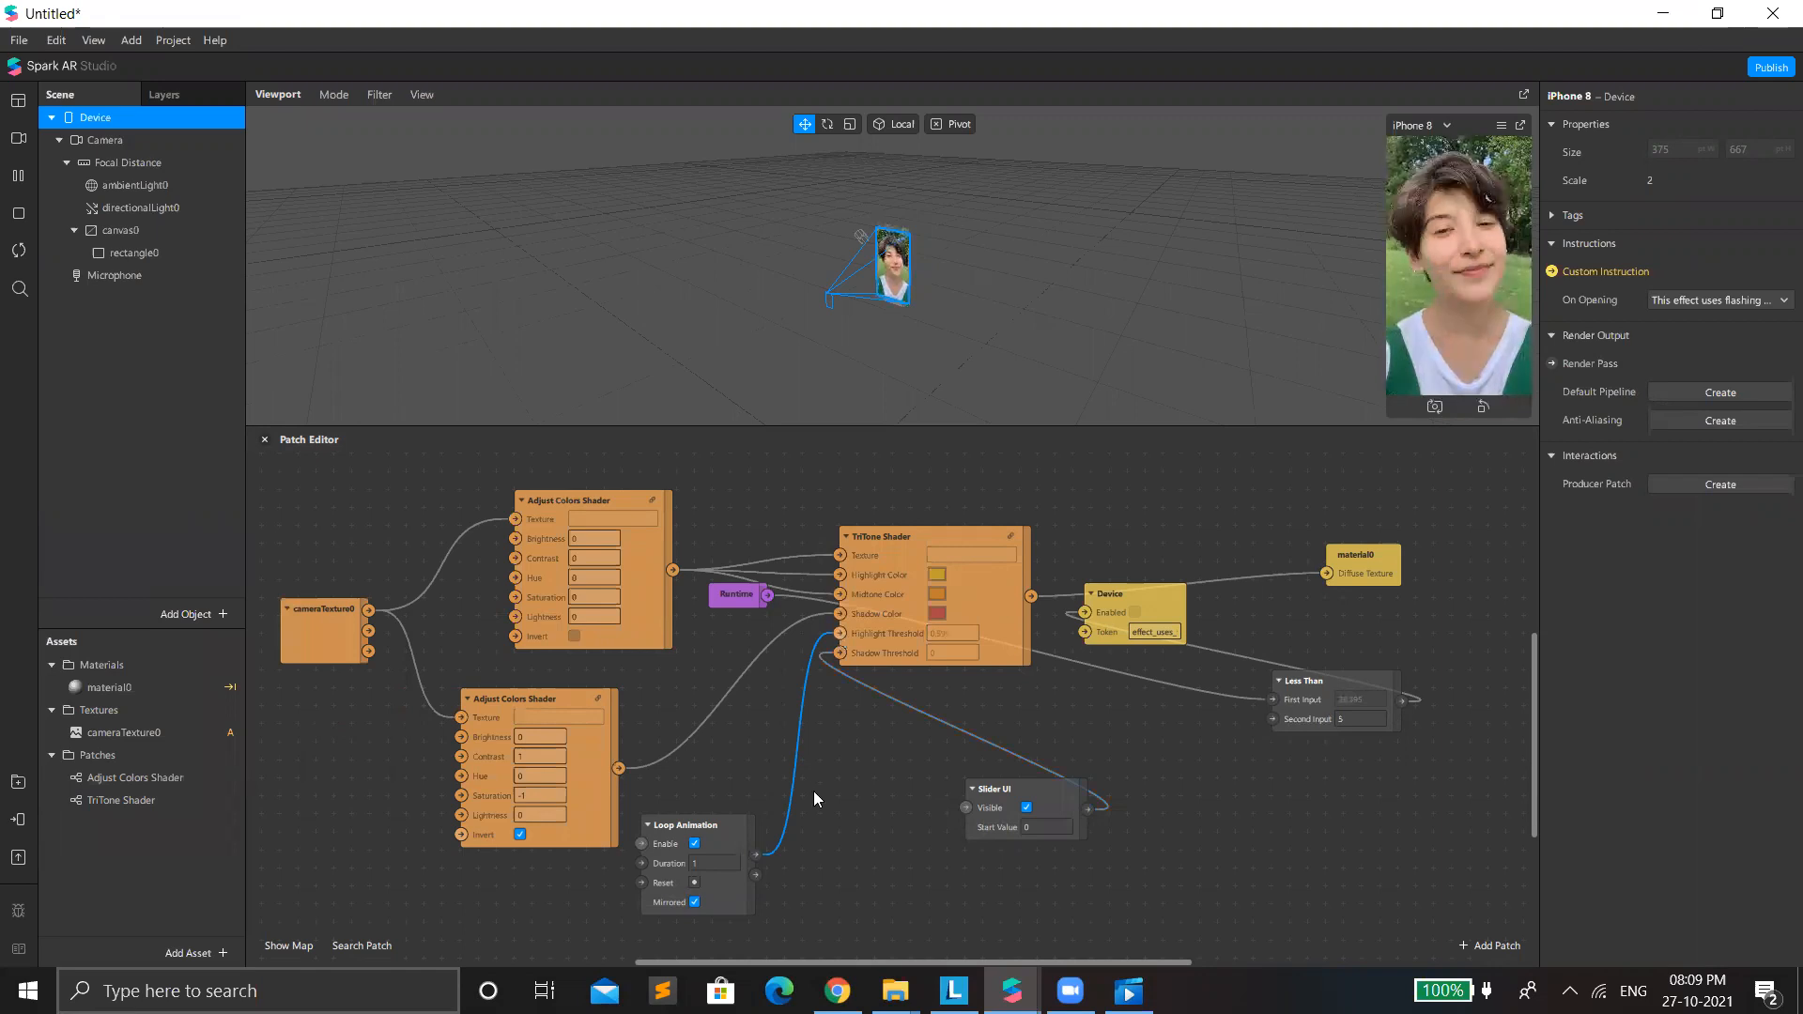
key(Delete)
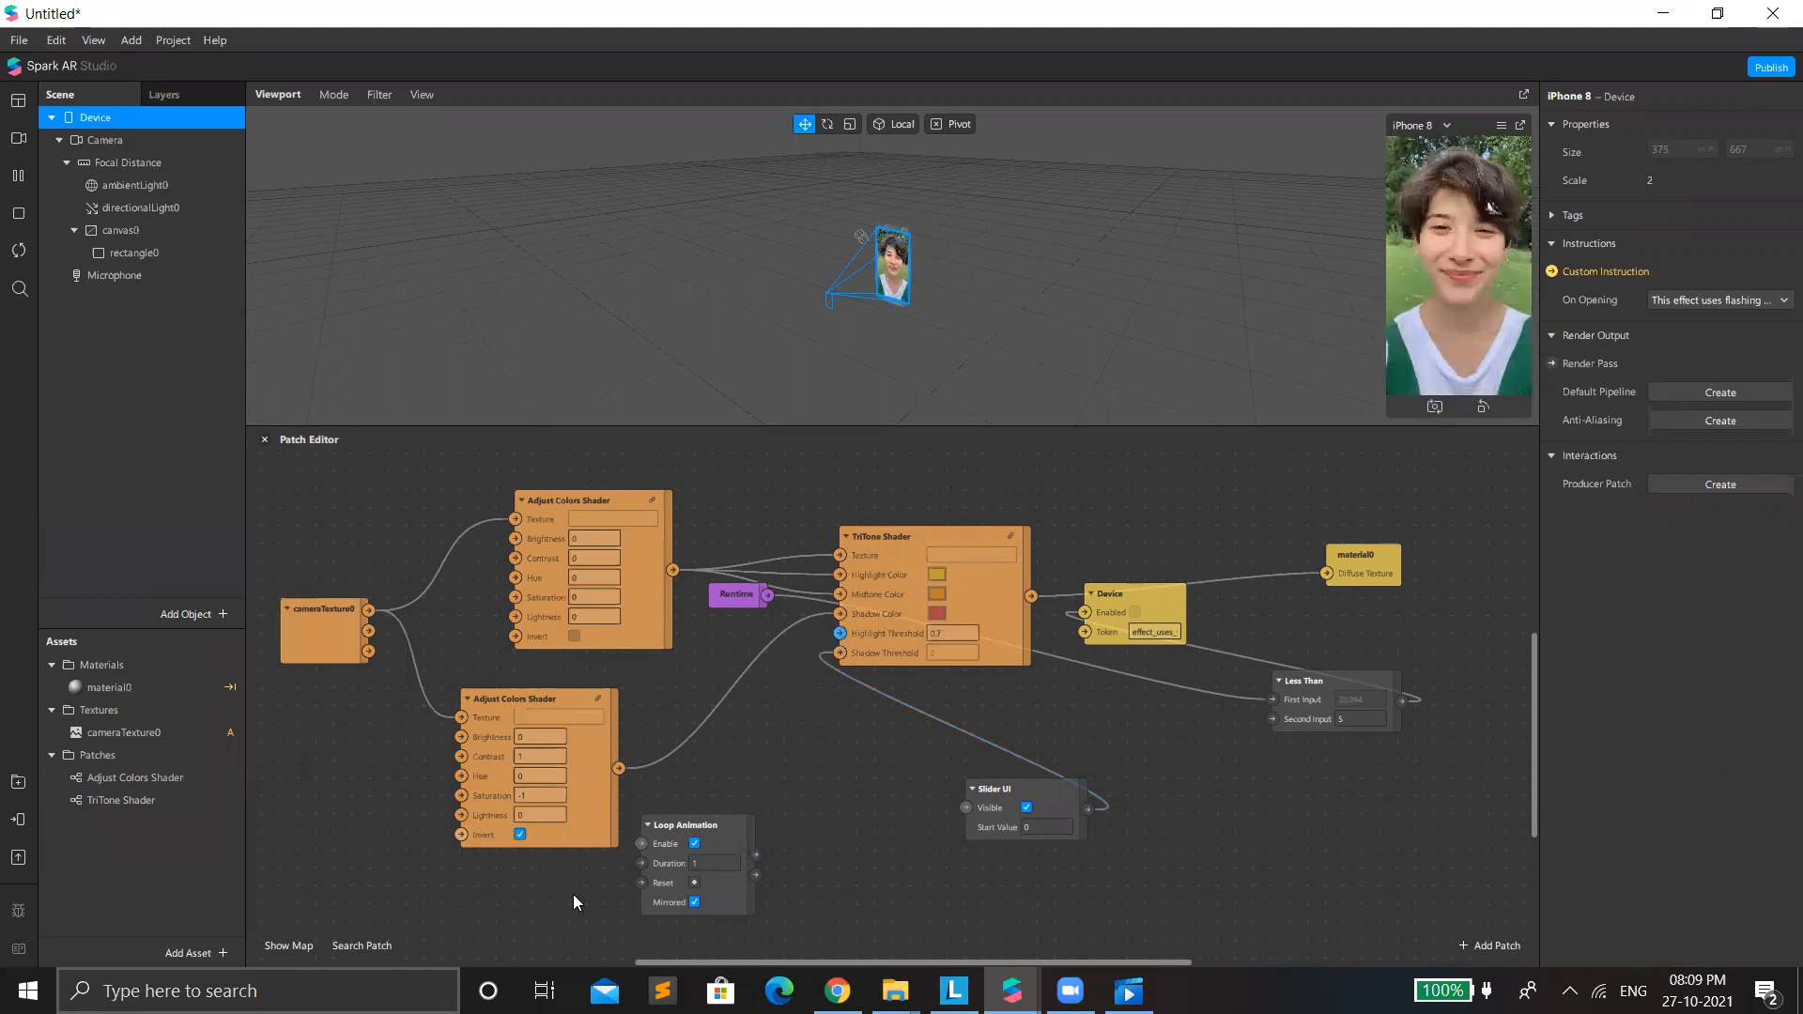
click(21, 824)
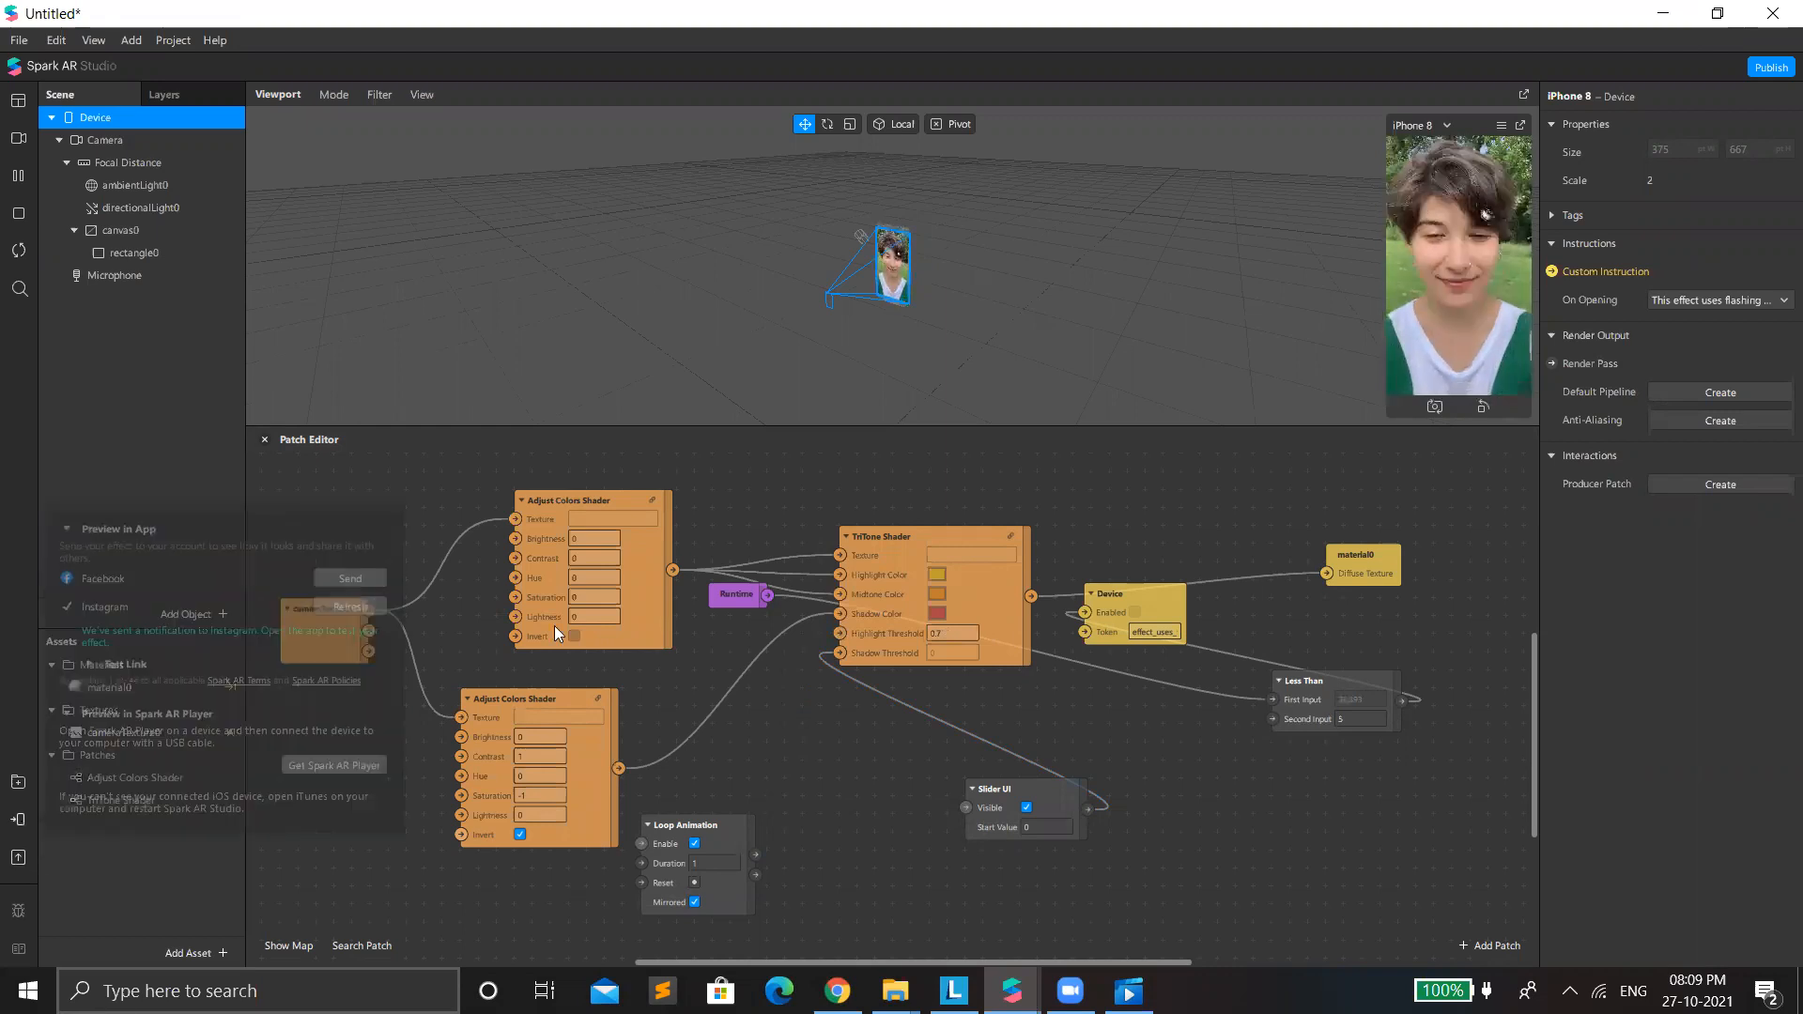
click(183, 650)
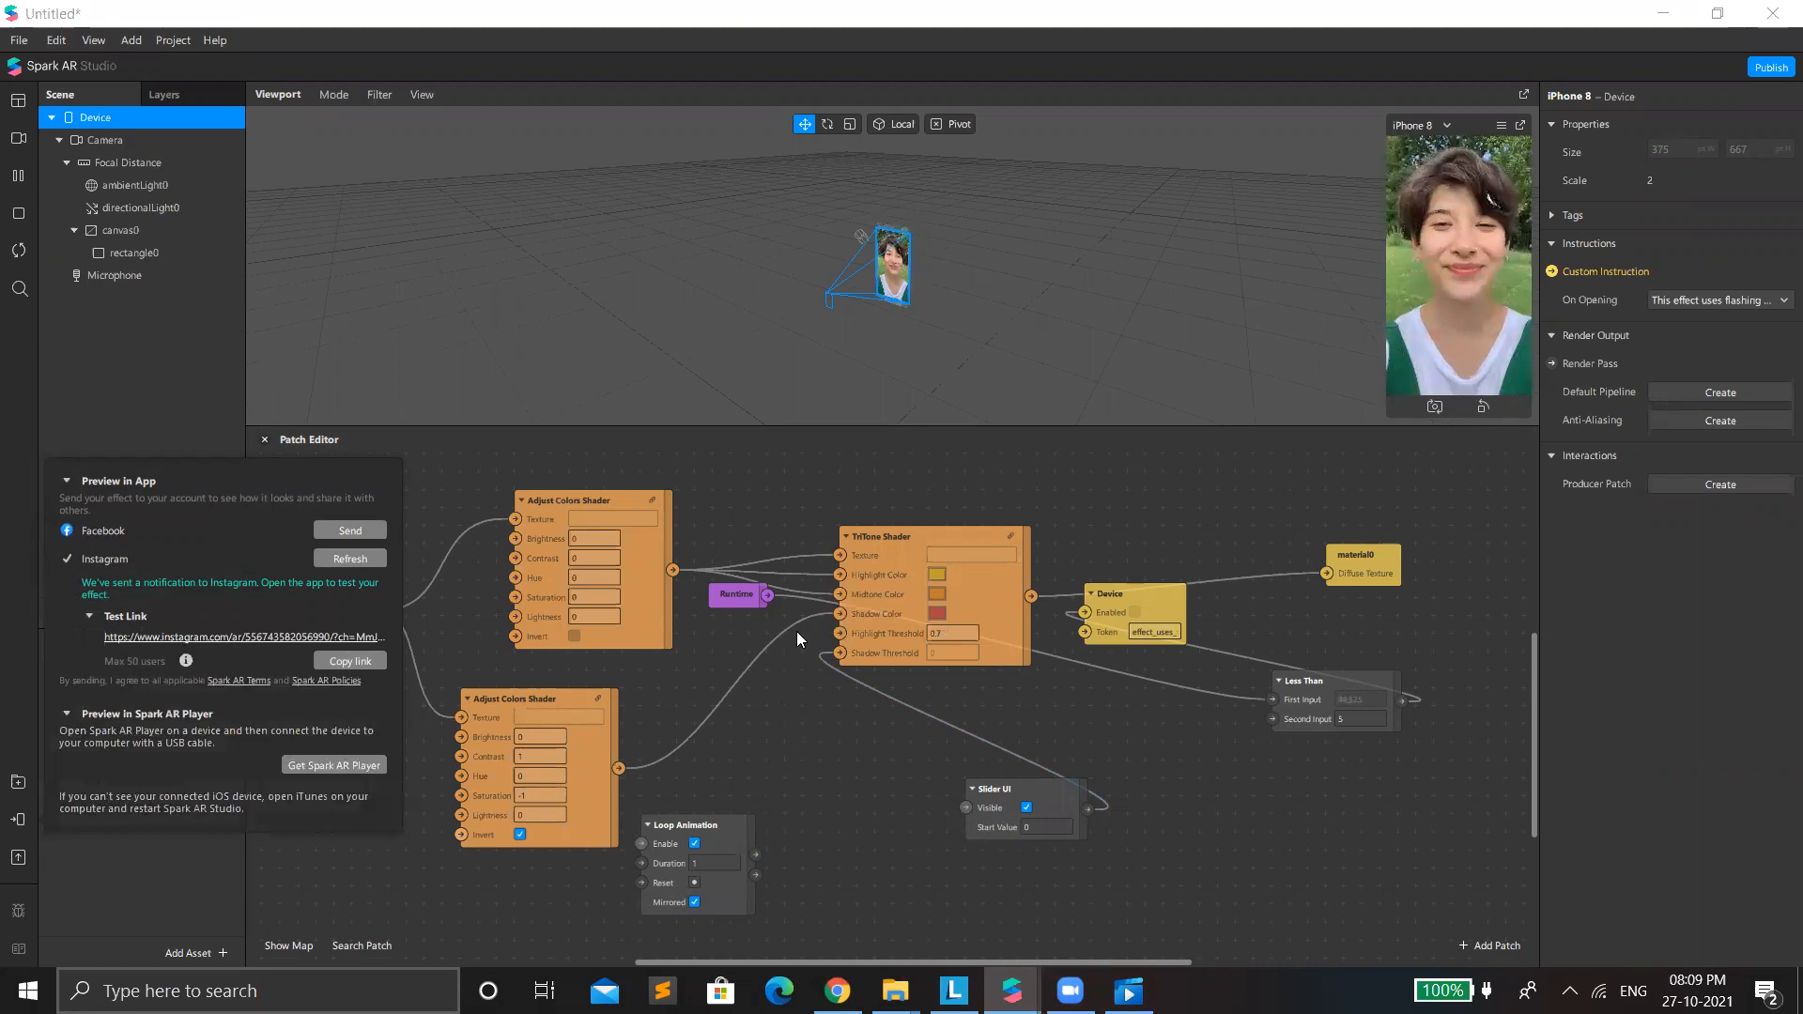
Reconnect Loop Animation's Progress to Shadow Threshold in place of Slider UI, and rearrange the Slider UI and Loop Animation patches.
drag(838, 648, 756, 854)
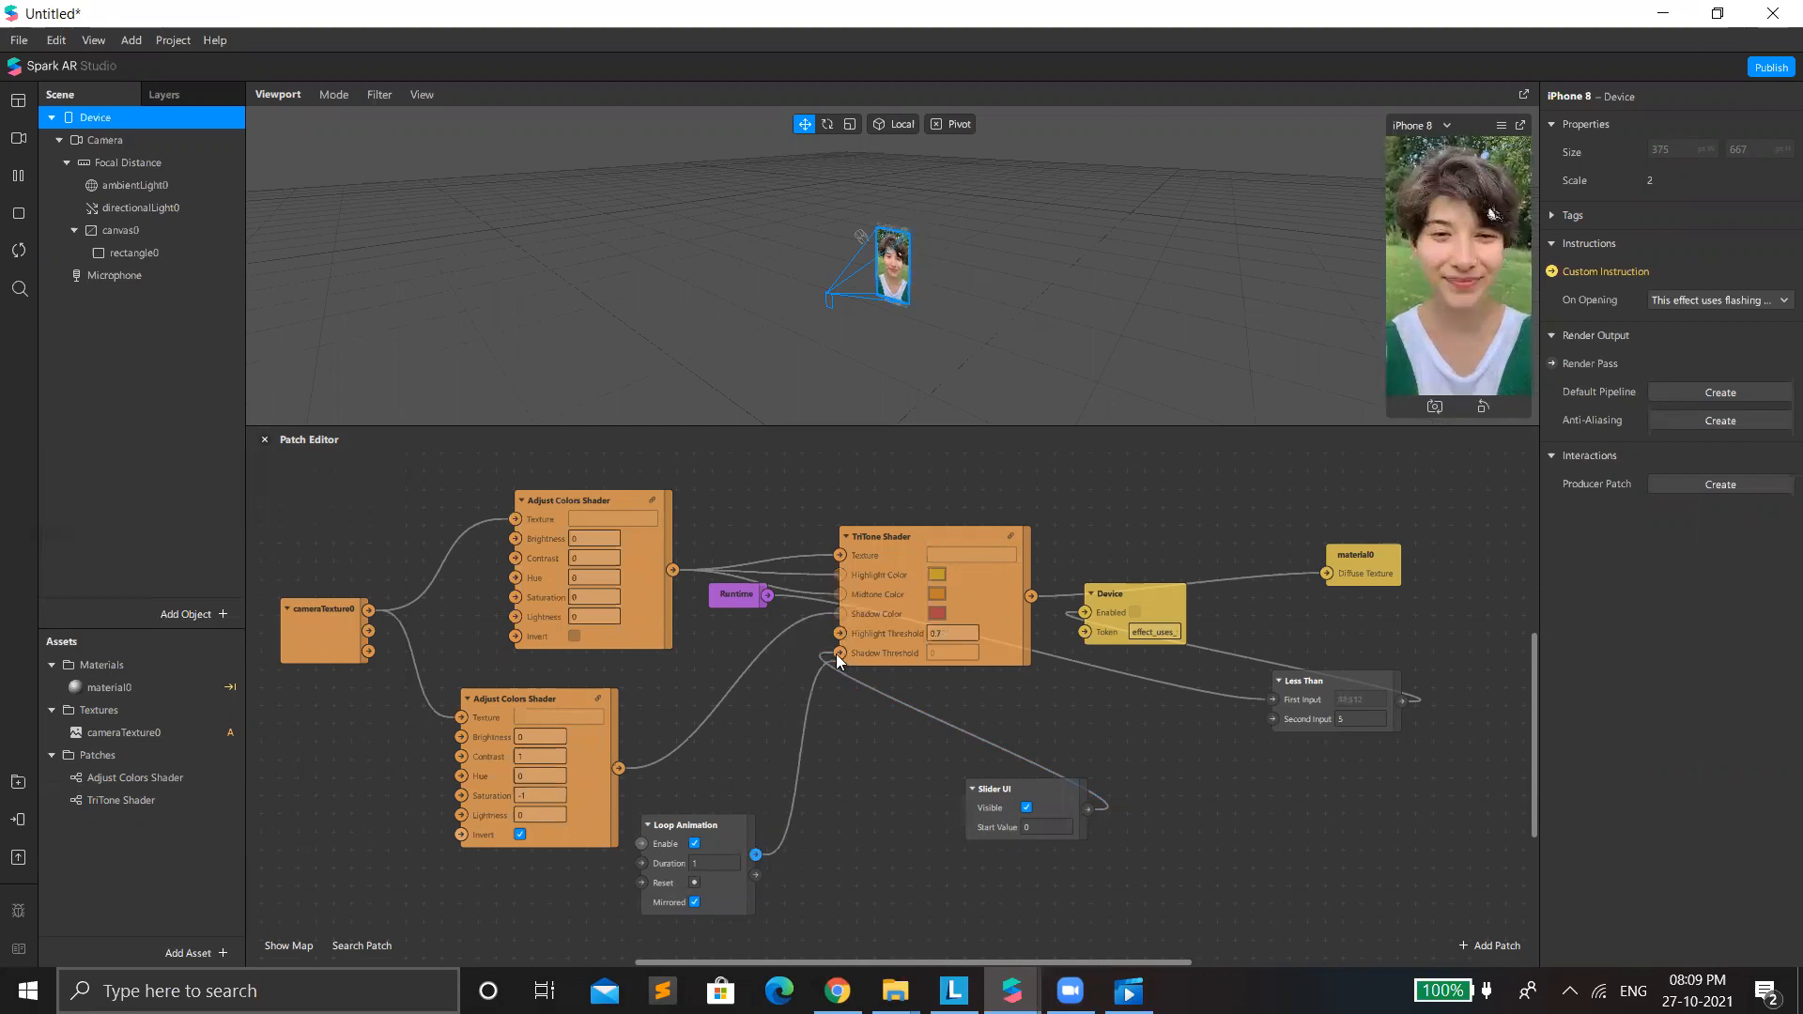
click(999, 828)
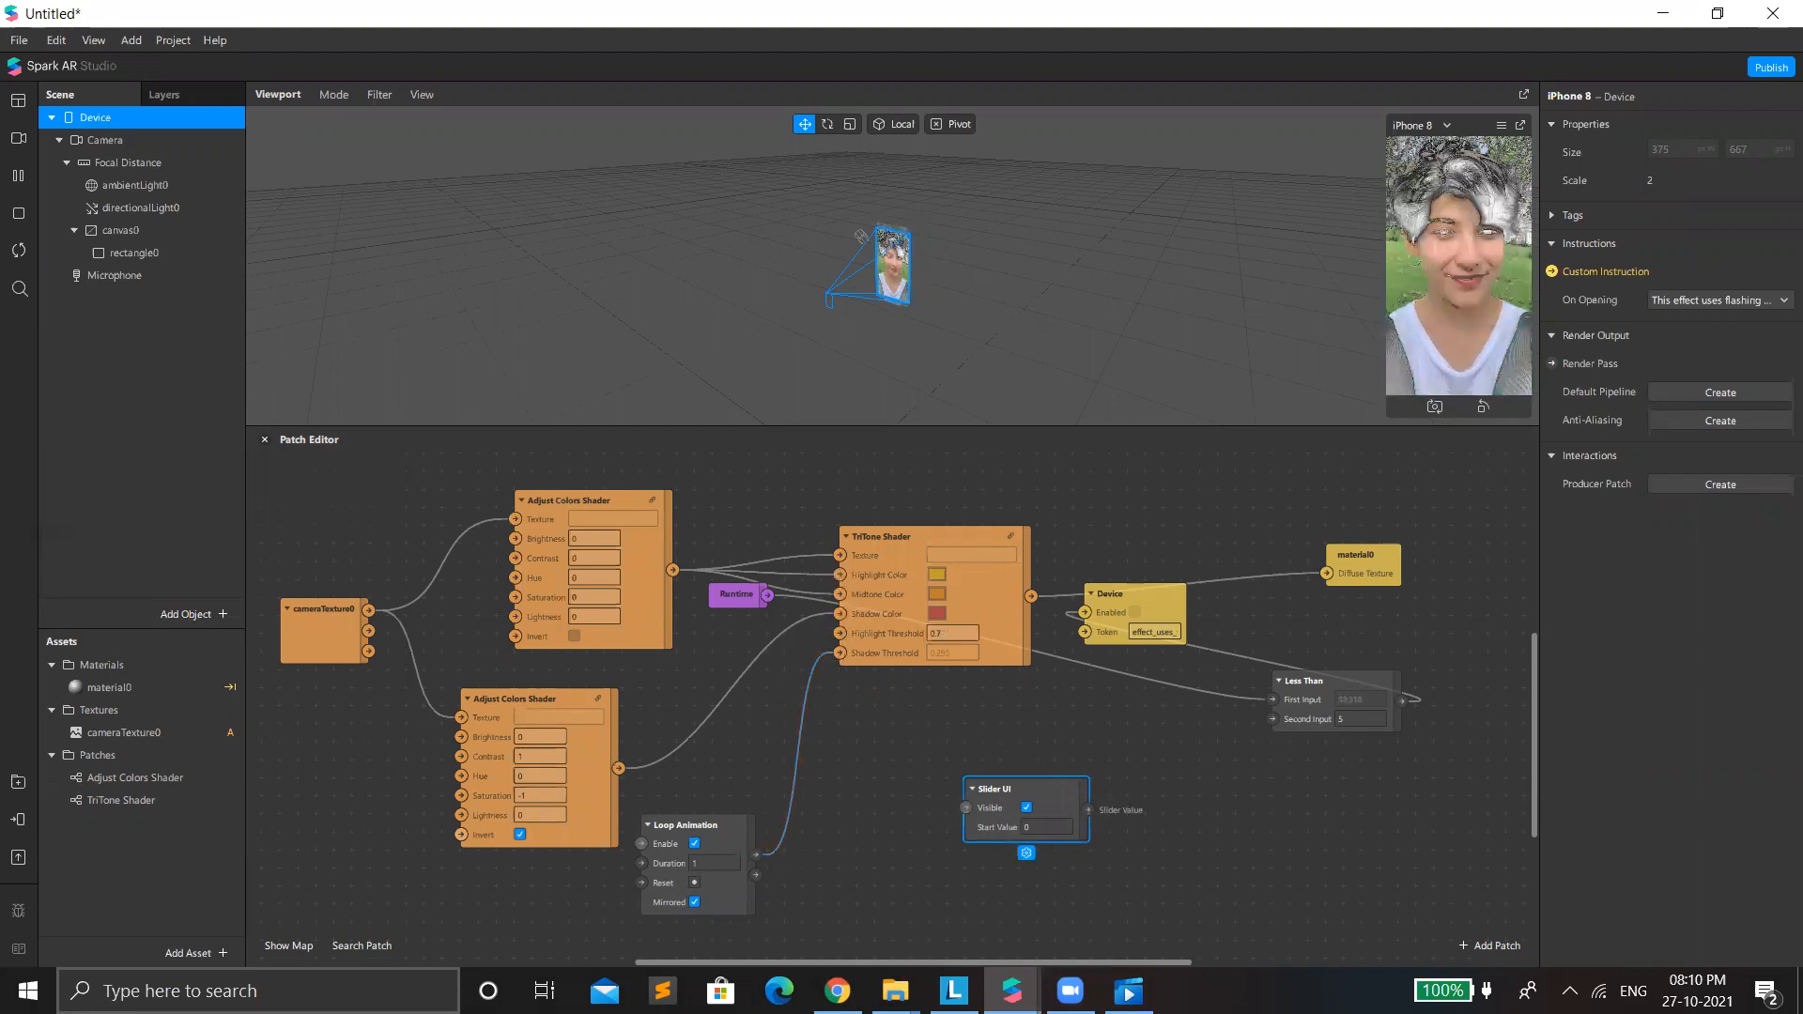
drag(984, 789, 948, 821)
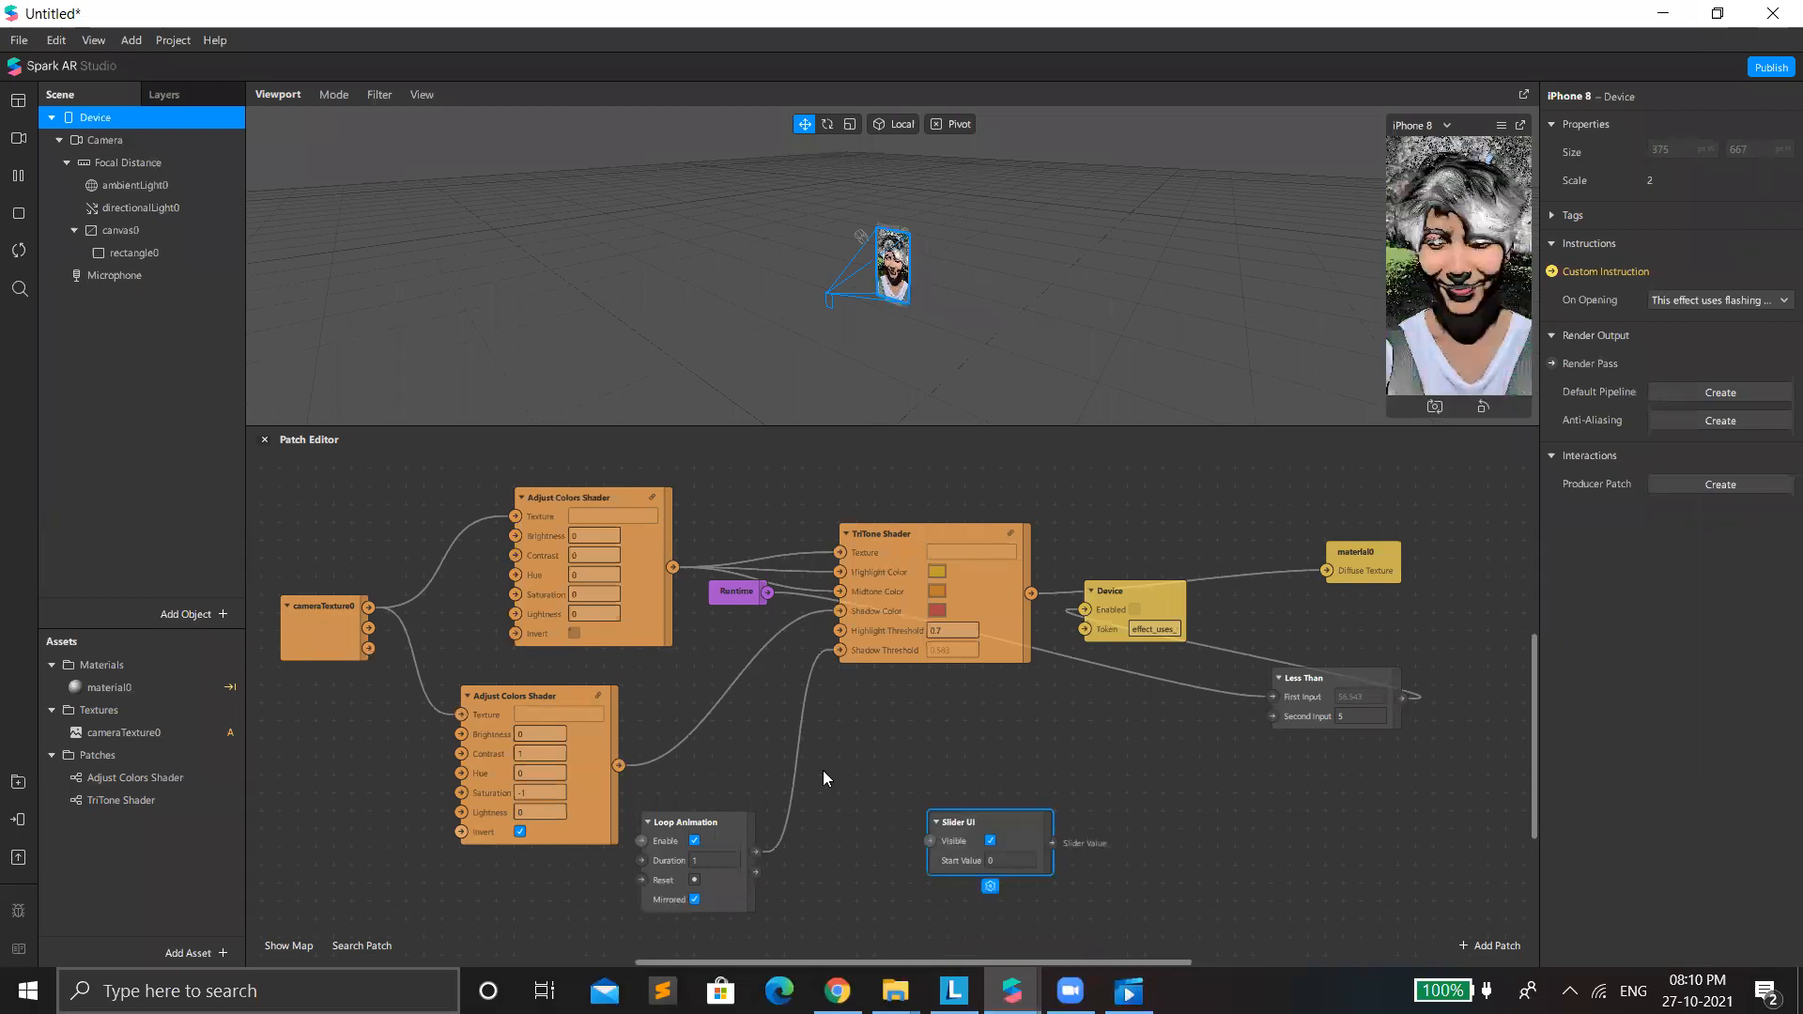
drag(719, 817, 772, 763)
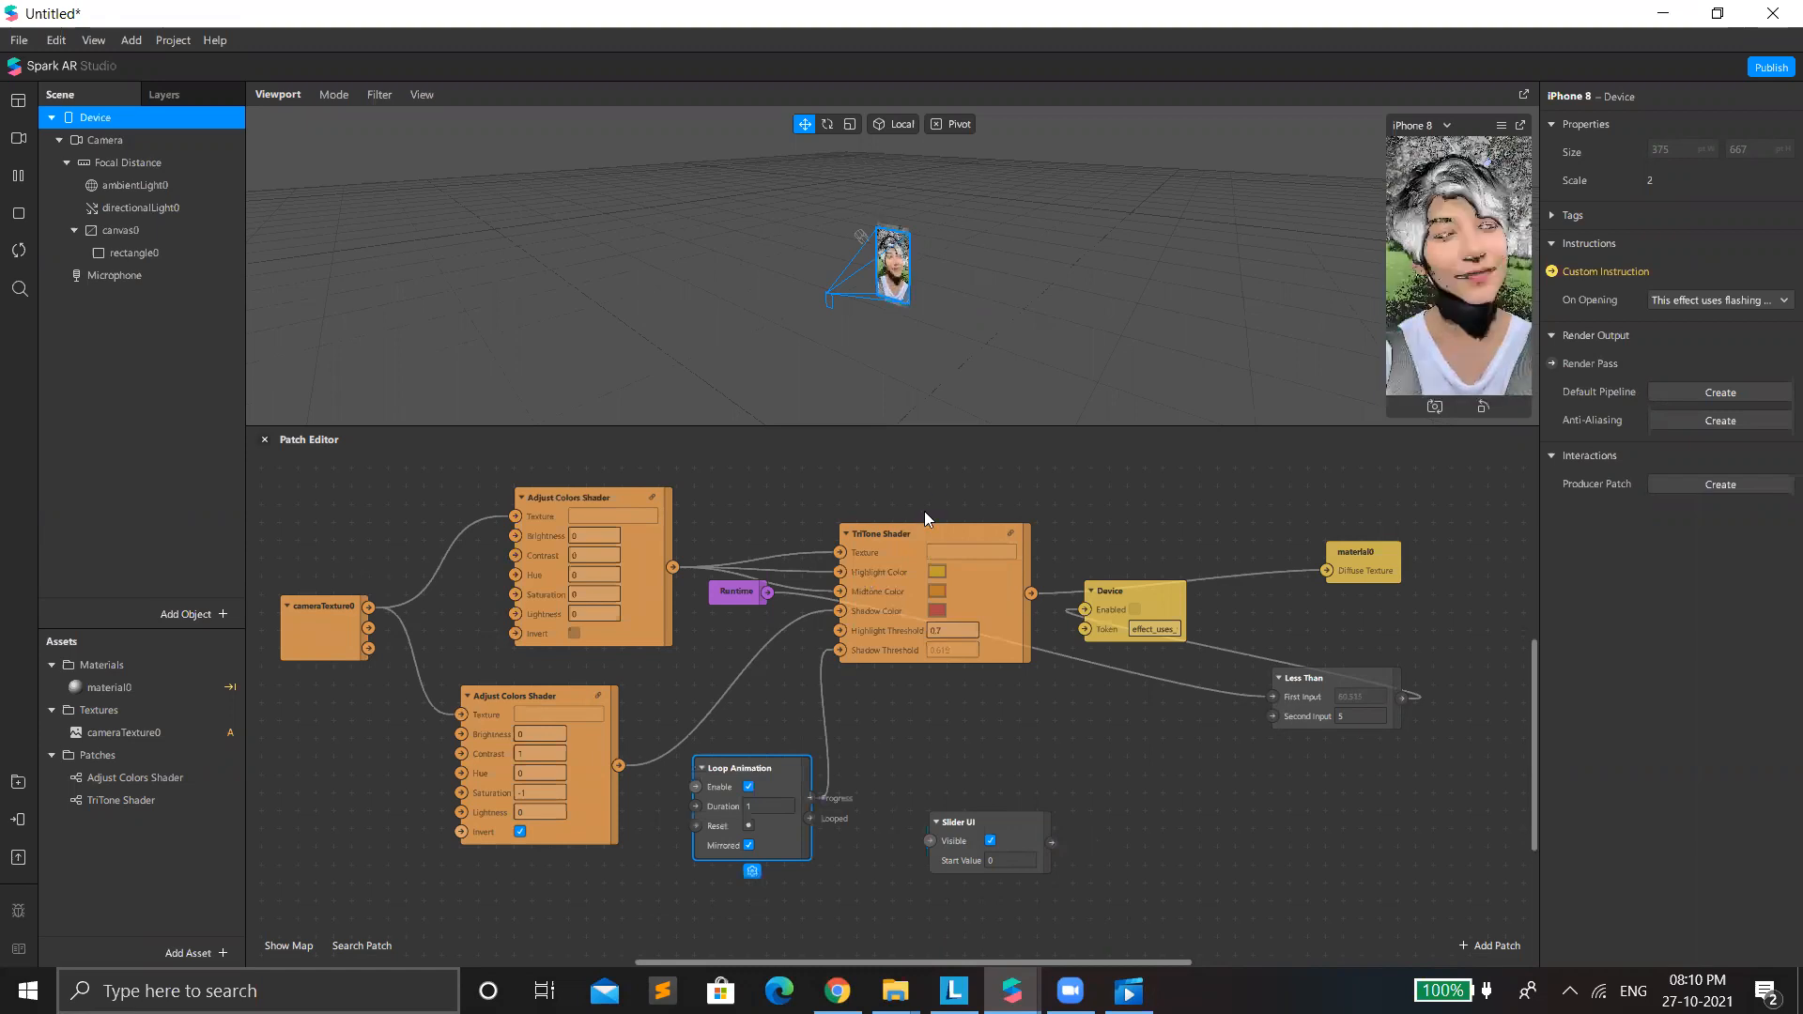
Move the TriTone Shader patch away from its neighbours, disconnect its Highlight Color input and set that color to red.
drag(916, 534, 967, 462)
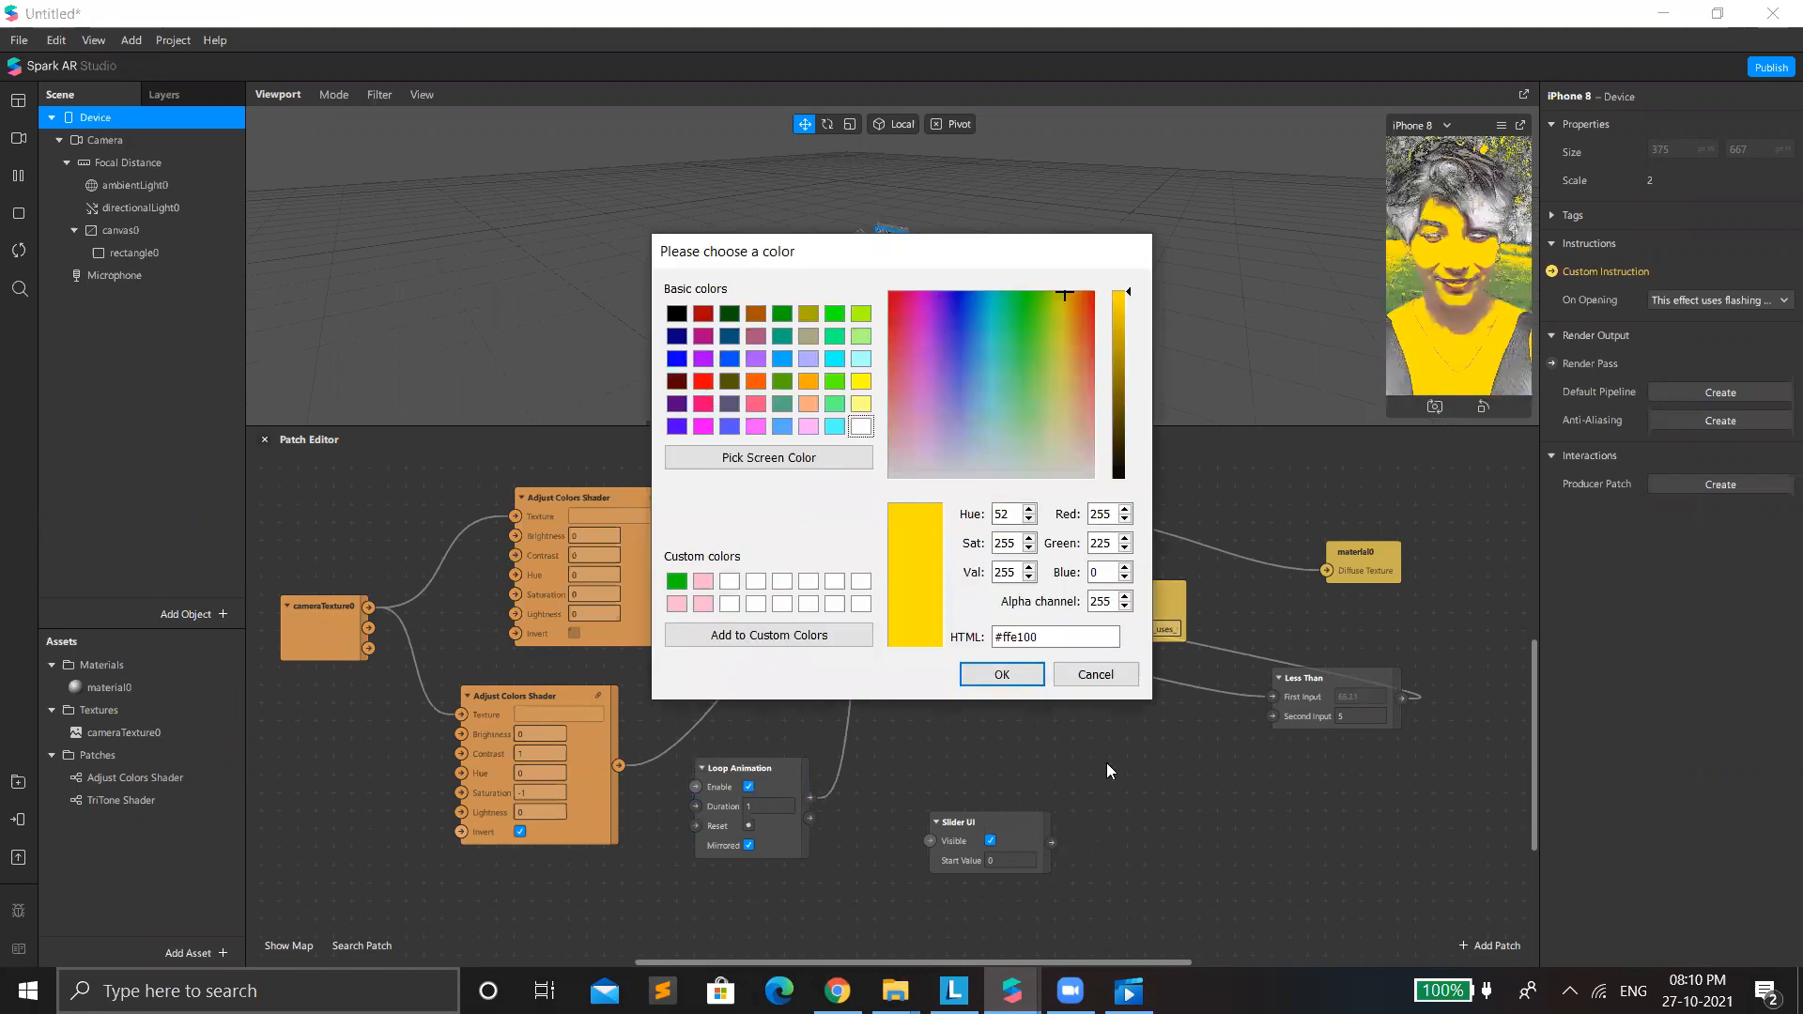
click(703, 381)
key(Return)
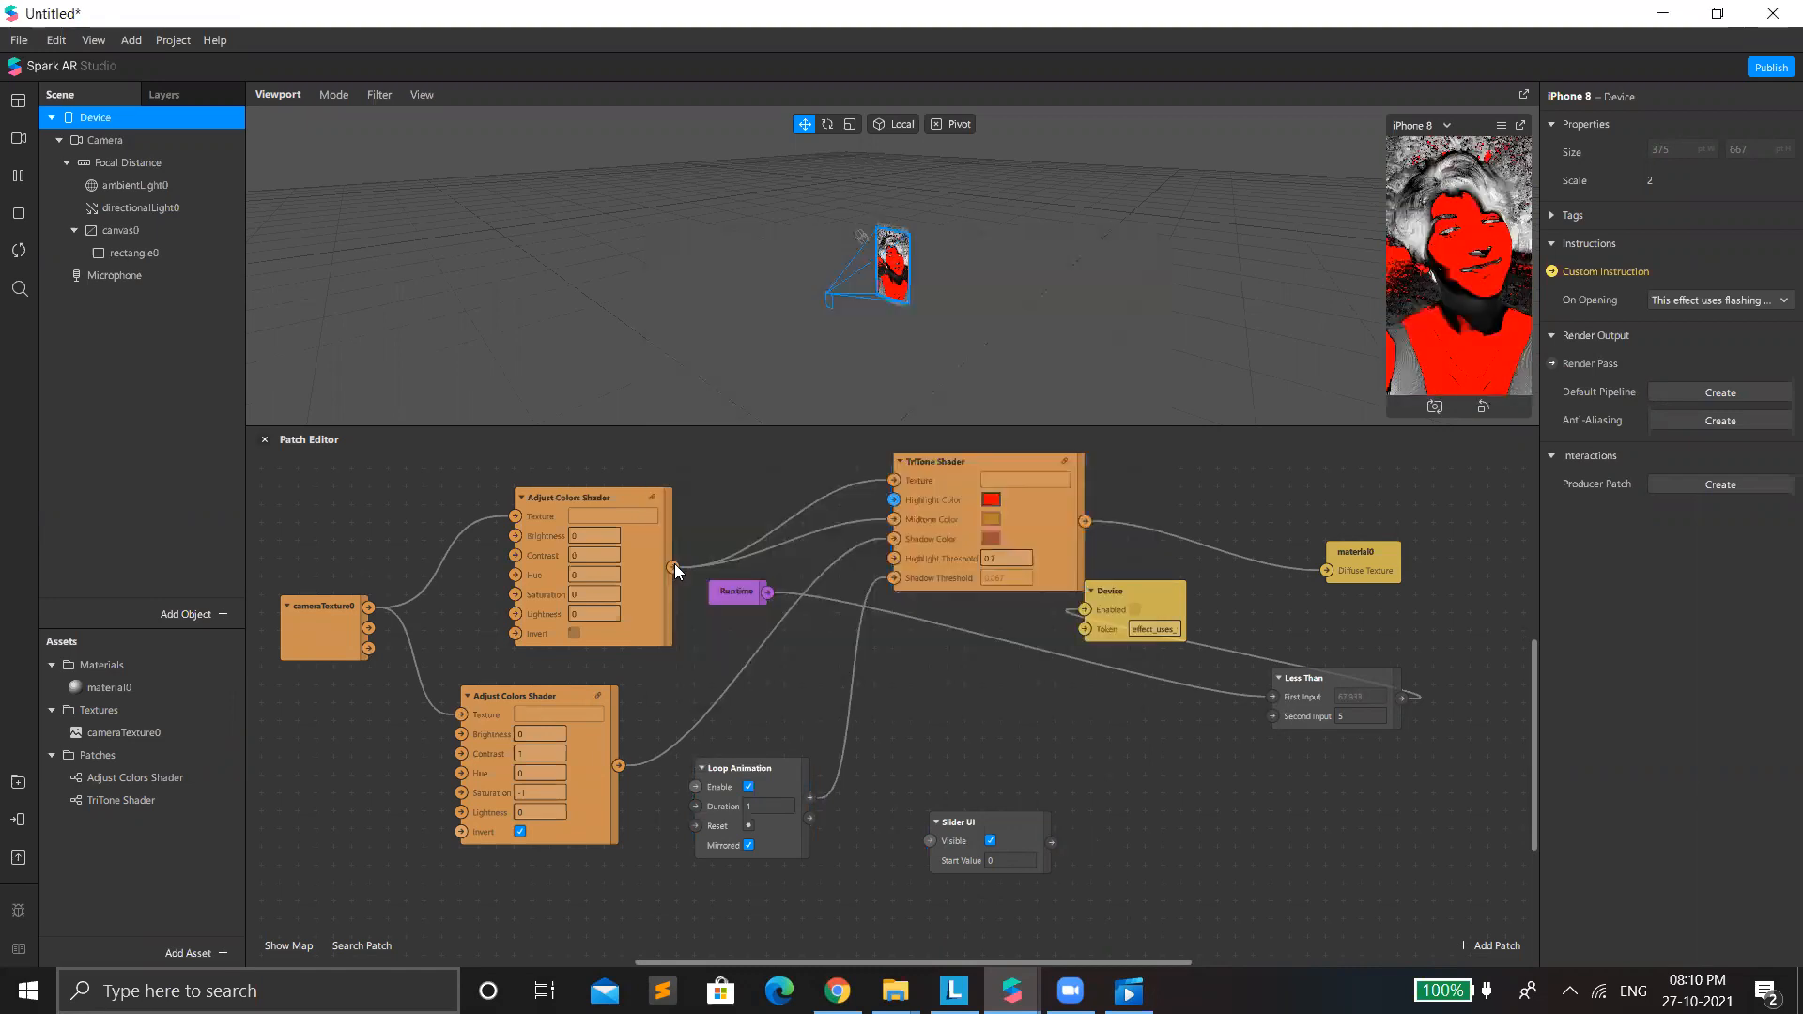
Reconnect the upper Adjust Colors Shader's output to Highlight Color for comparison, and delete the connection again.
drag(894, 507, 895, 502)
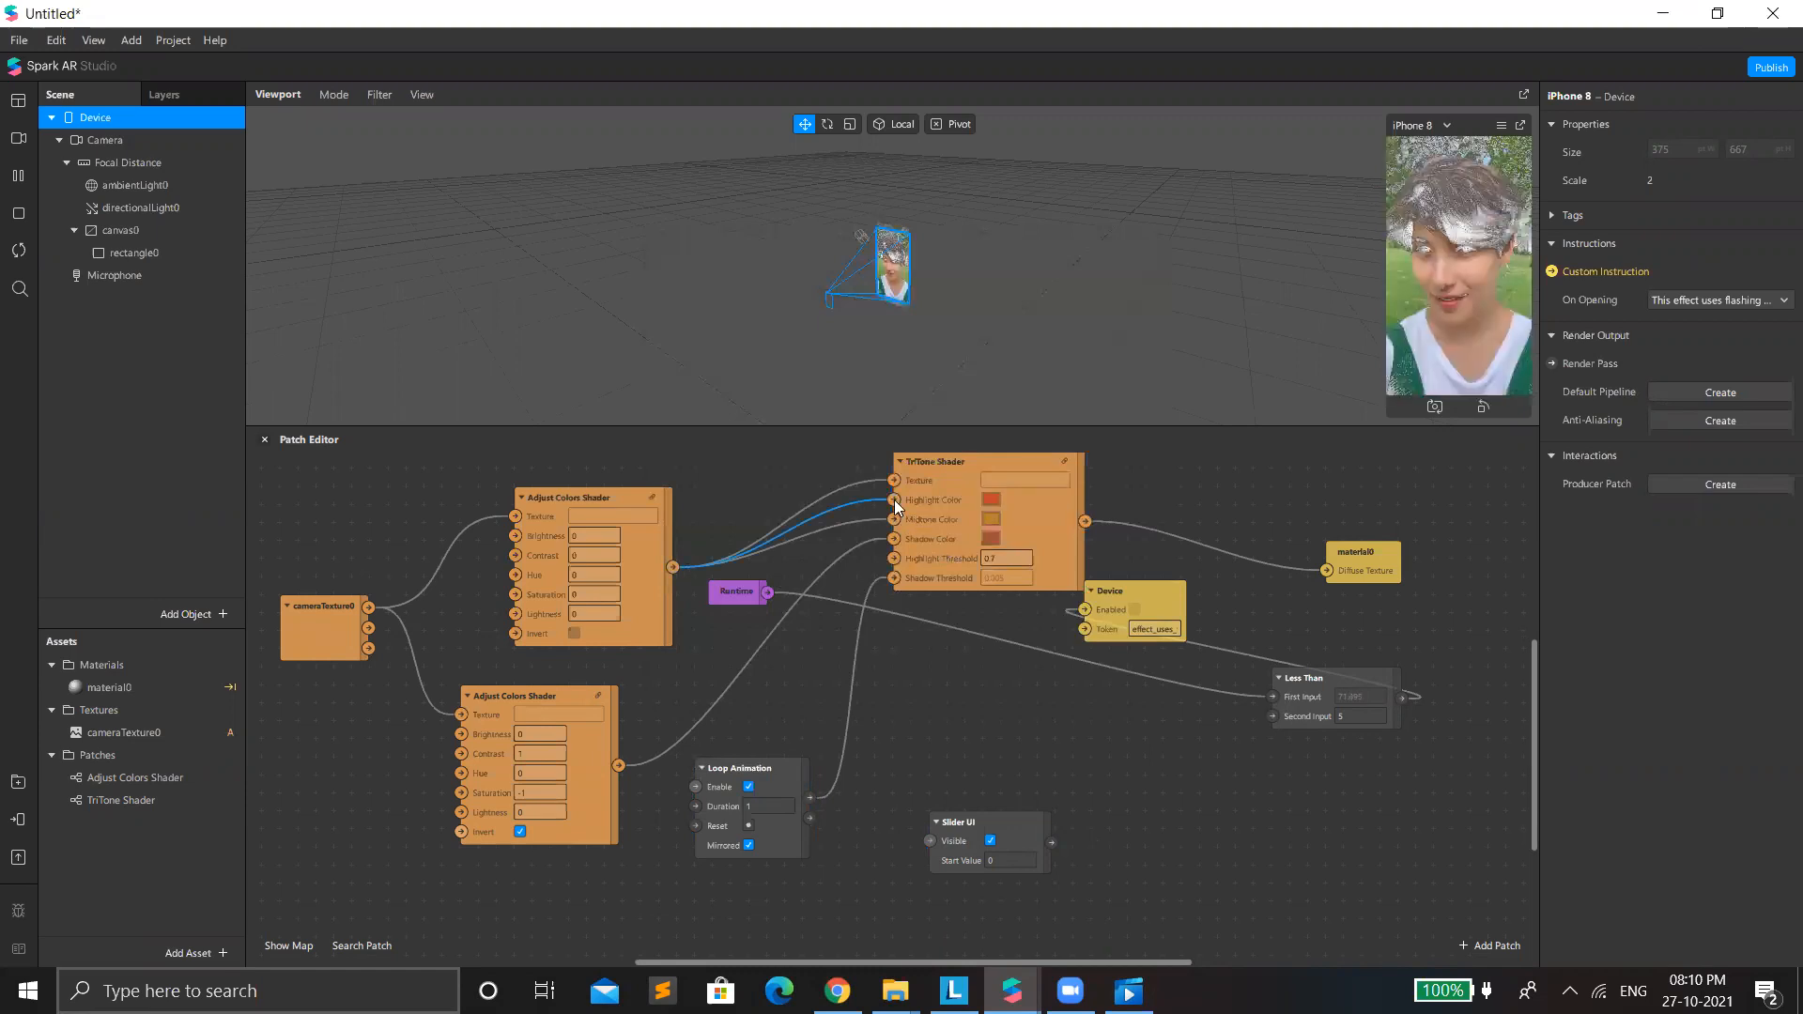
key(Delete)
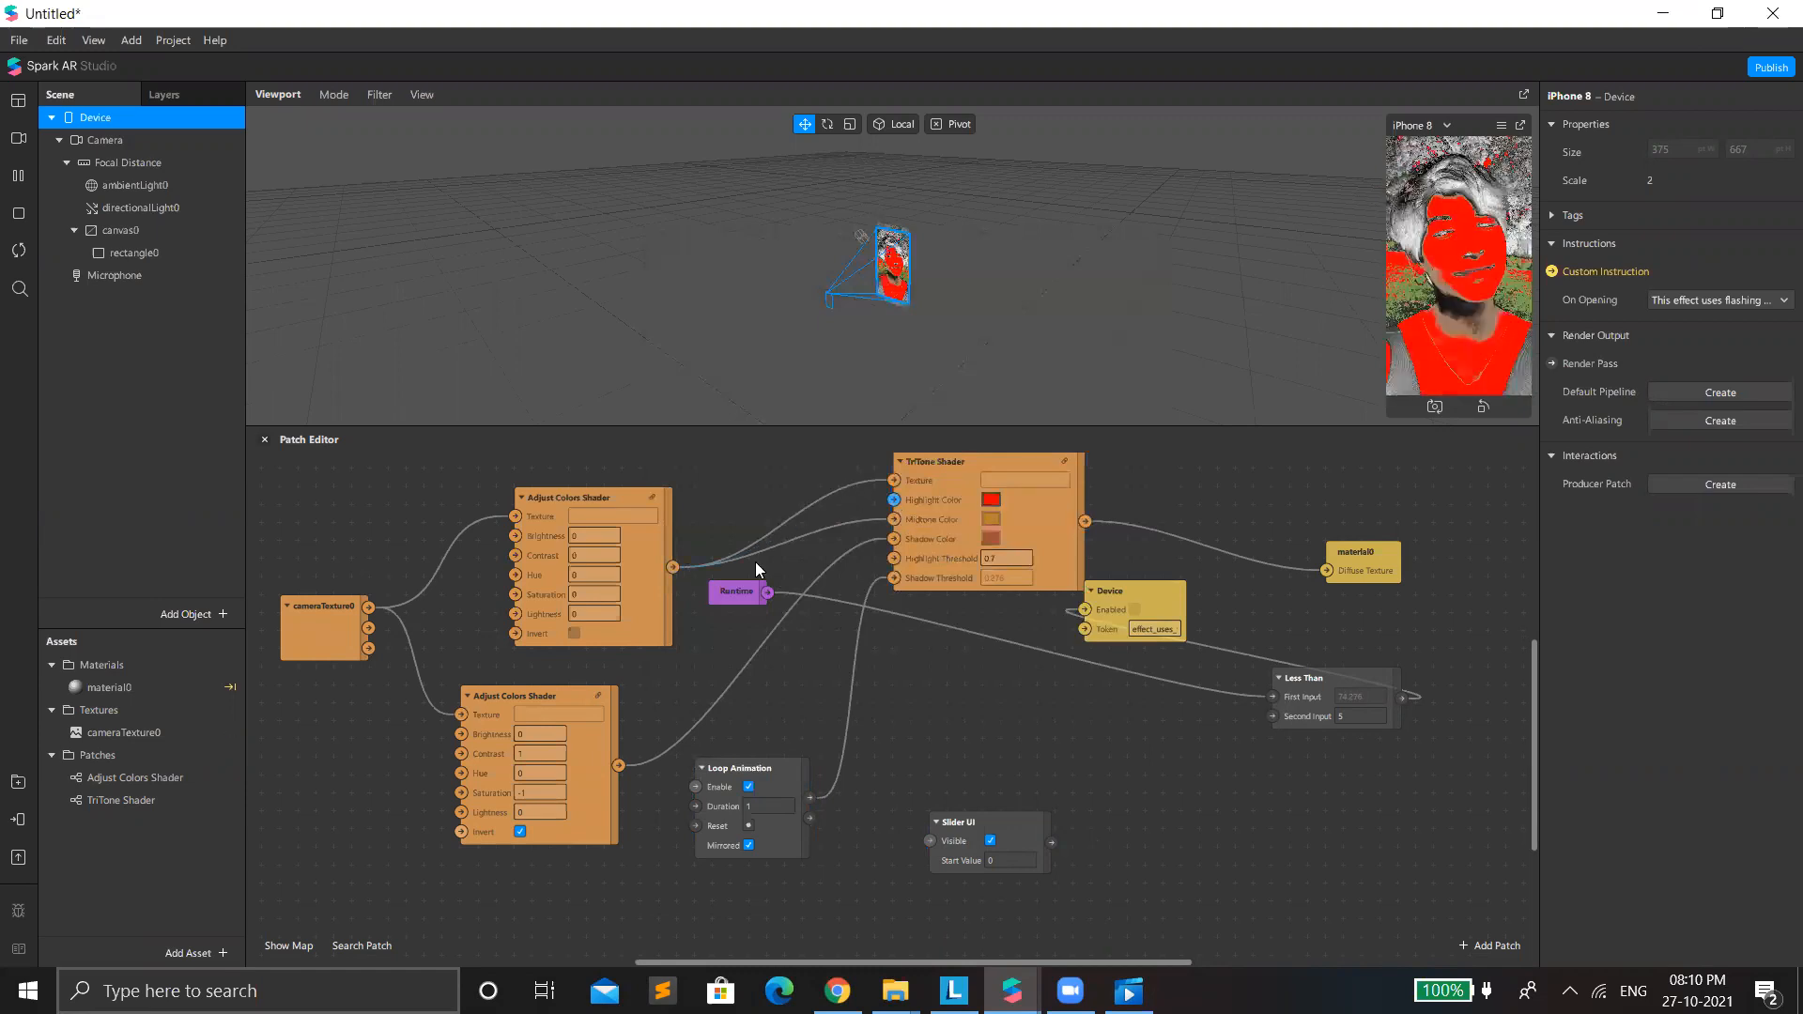
Reconnect the upper Adjust Colors Shader's output to TriTone Shader's Highlight Color, and set Midtone Color to red in place of its connection.
drag(672, 567, 894, 499)
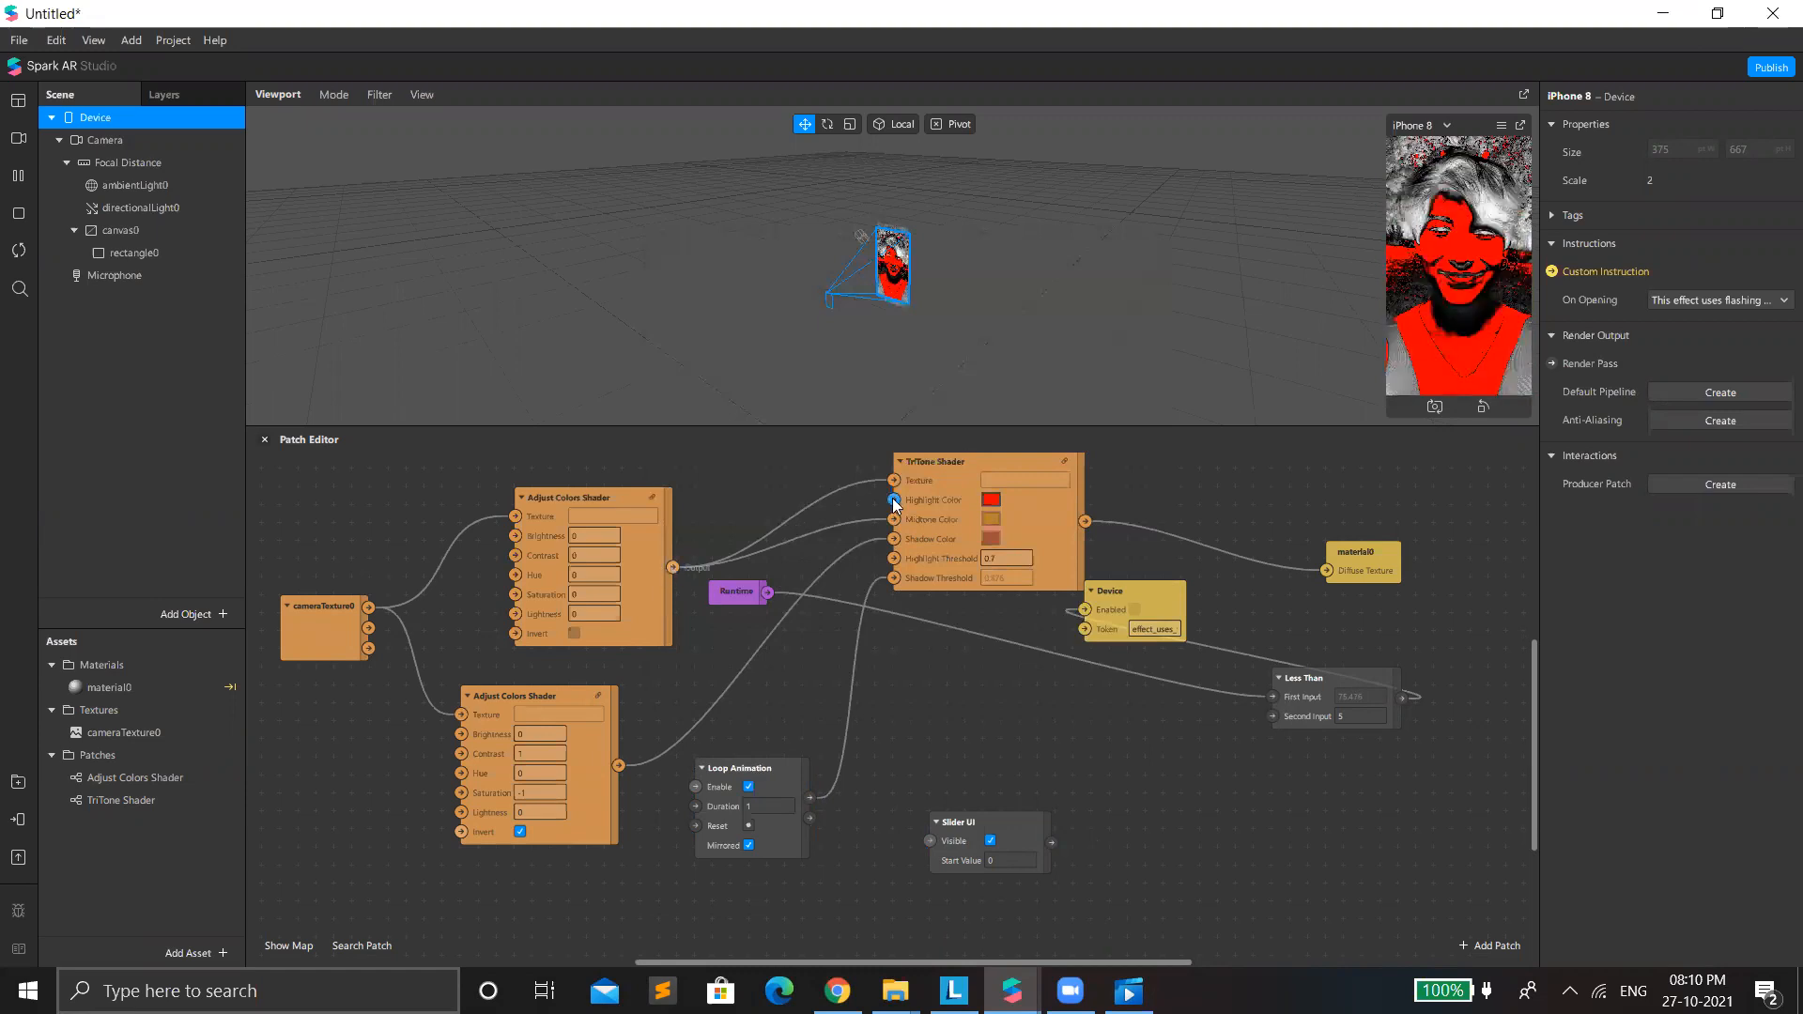
click(989, 516)
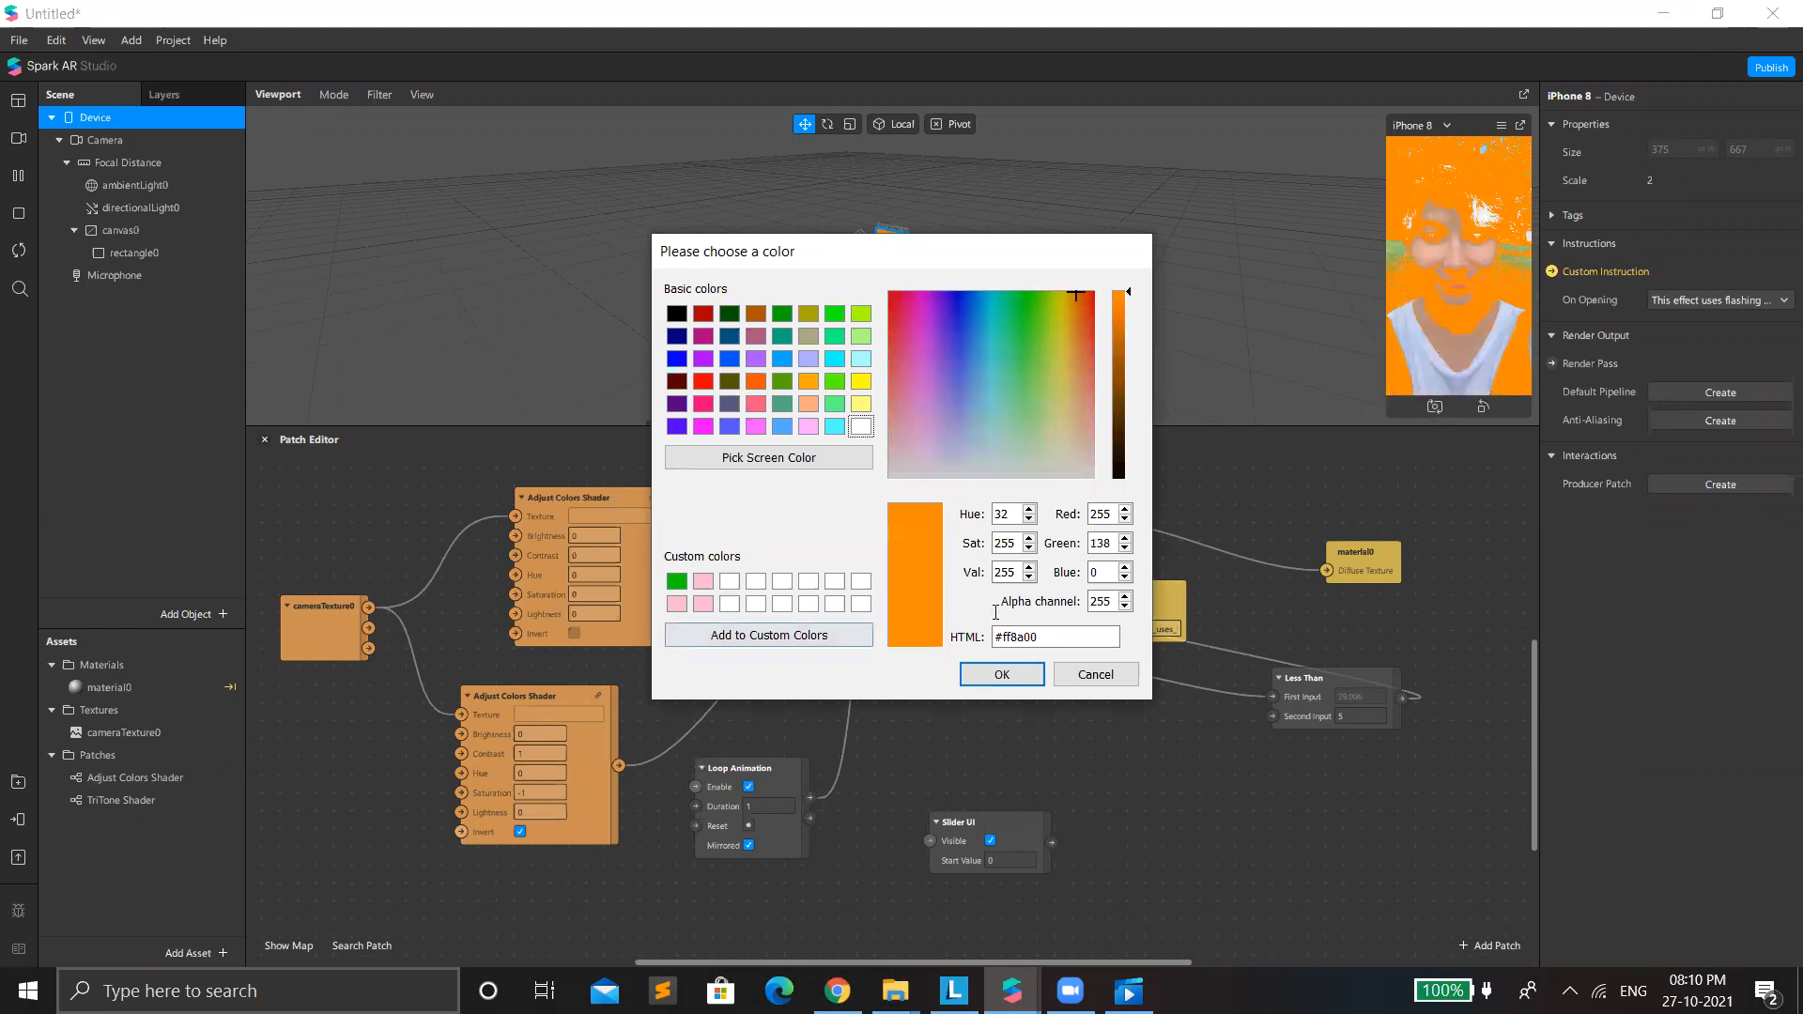
click(703, 381)
click(1021, 671)
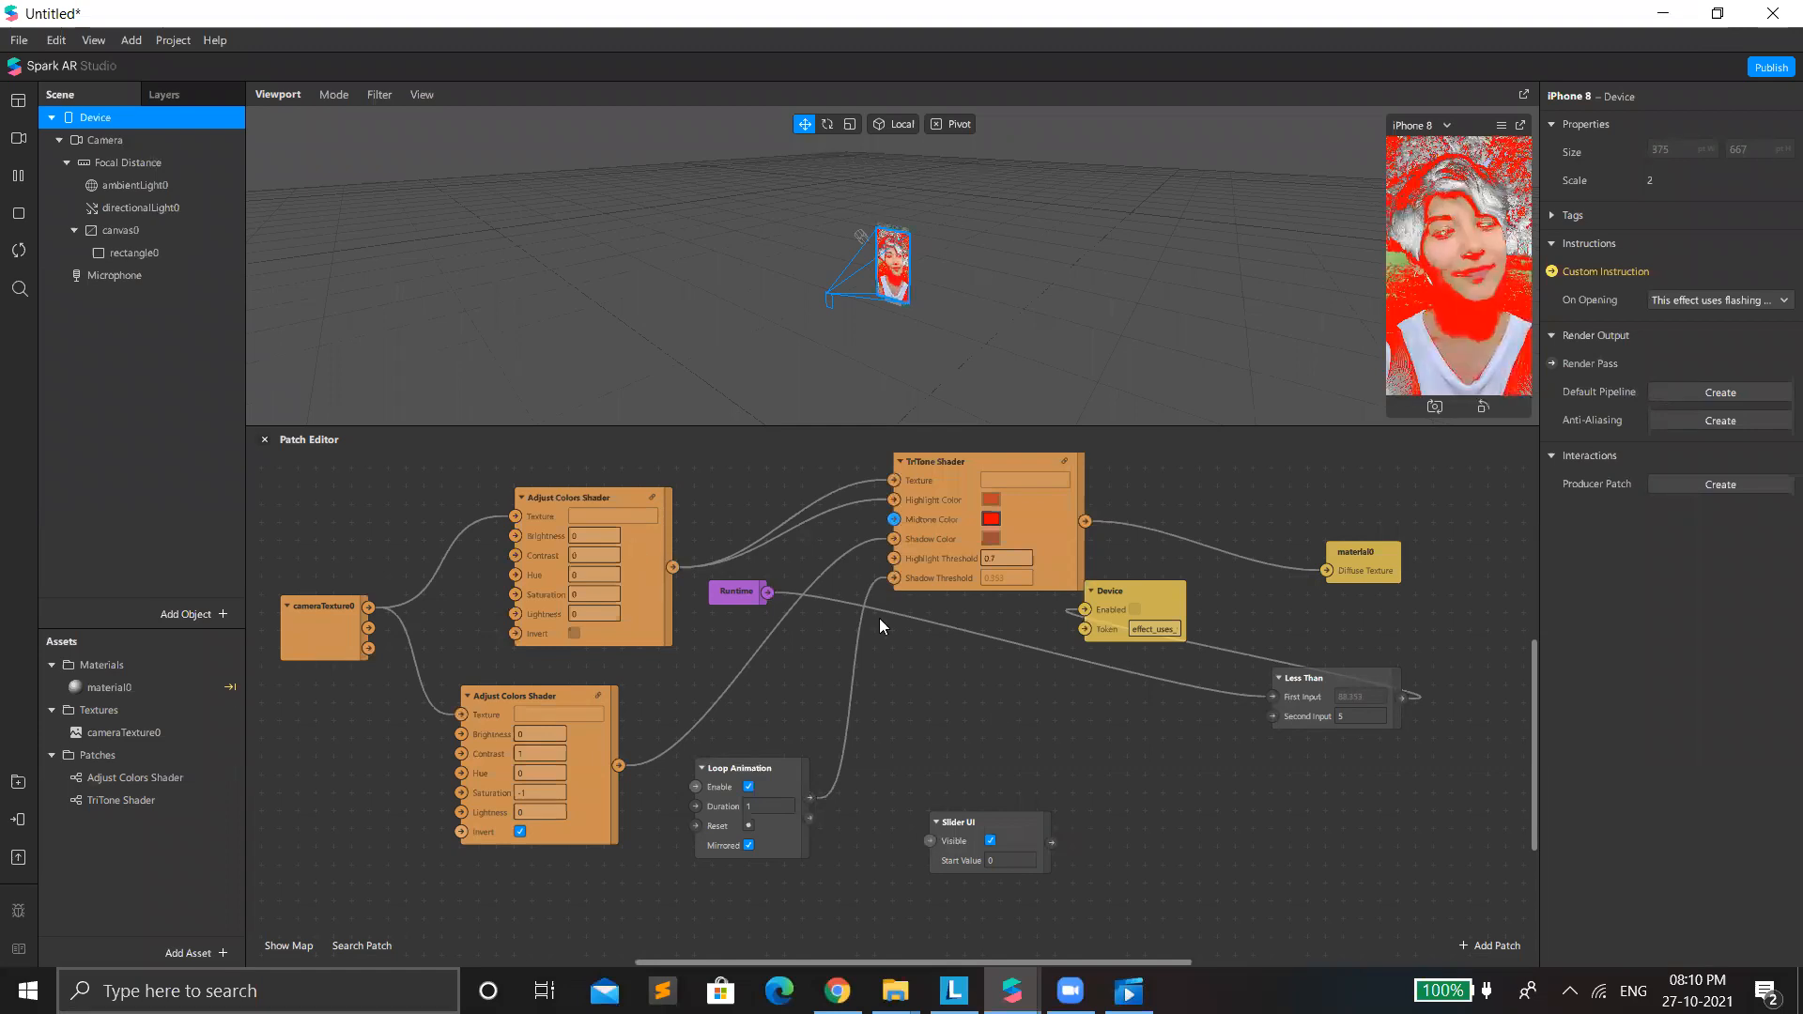
Shrink the Patch Editor to a thin strip and enlarge the iPhone 8 preview of the effect.
key(ctrl+a)
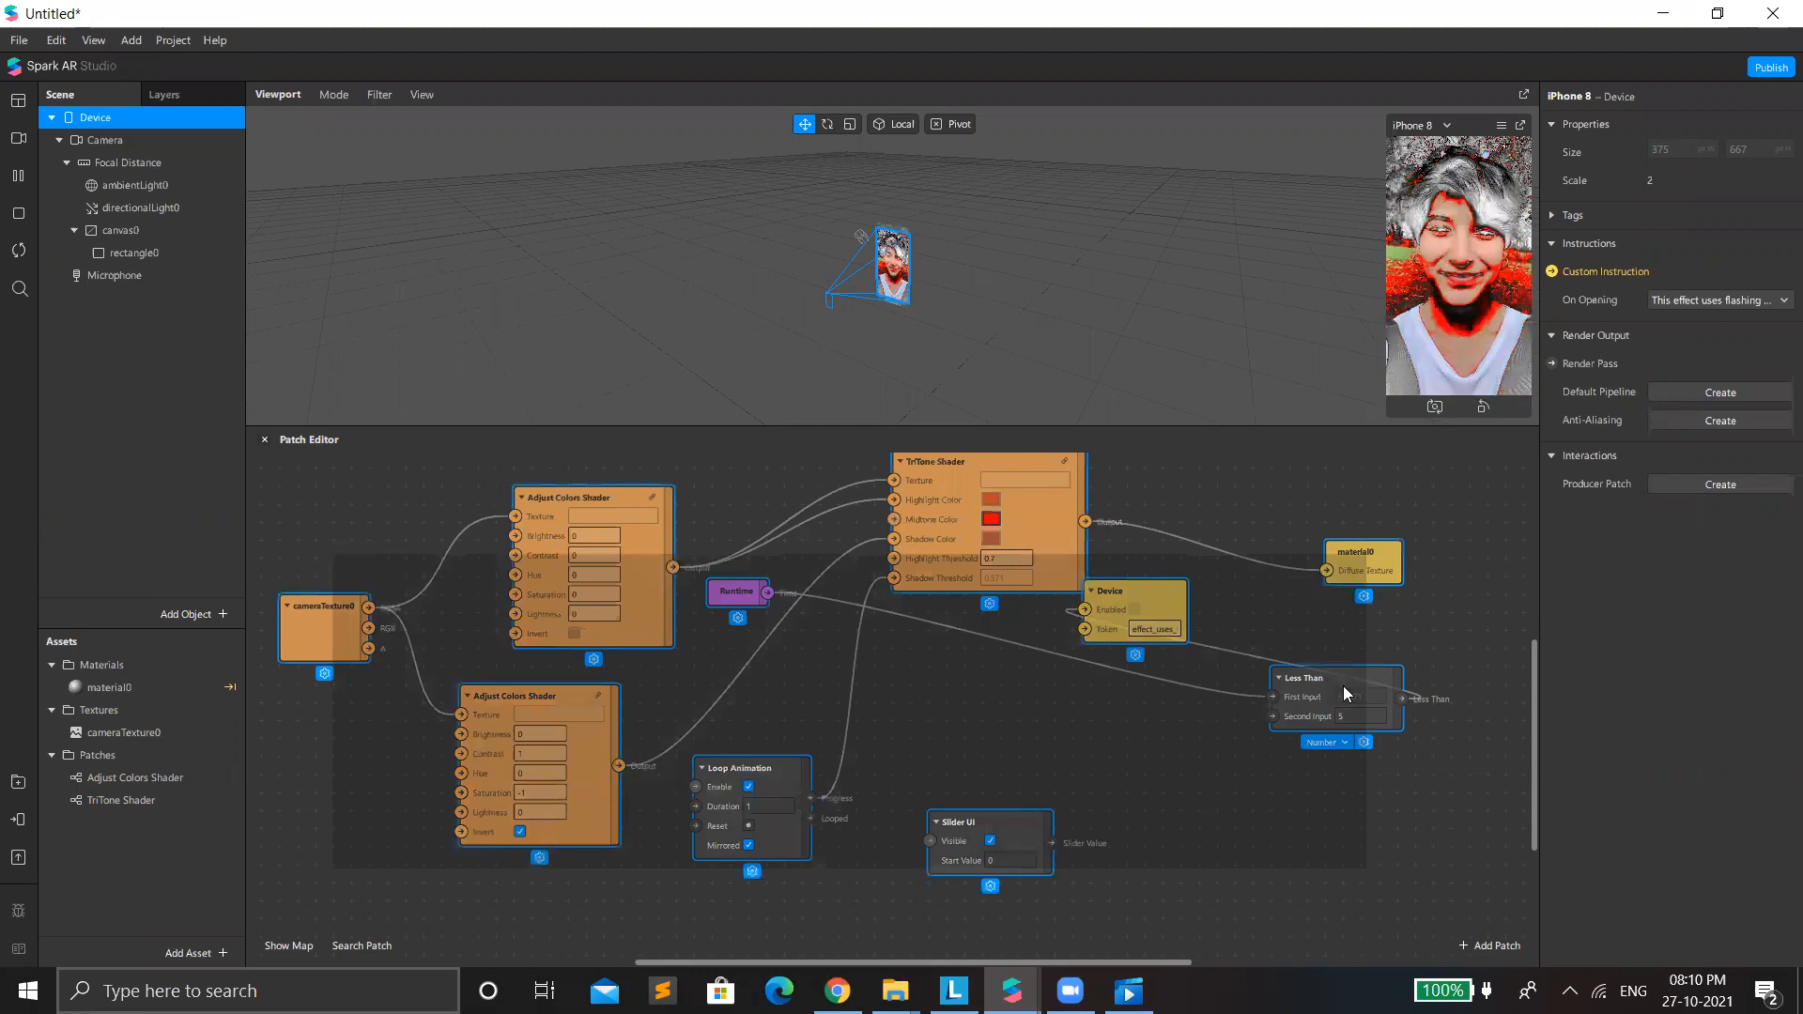
drag(1331, 860, 1312, 422)
drag(1384, 425, 1148, 841)
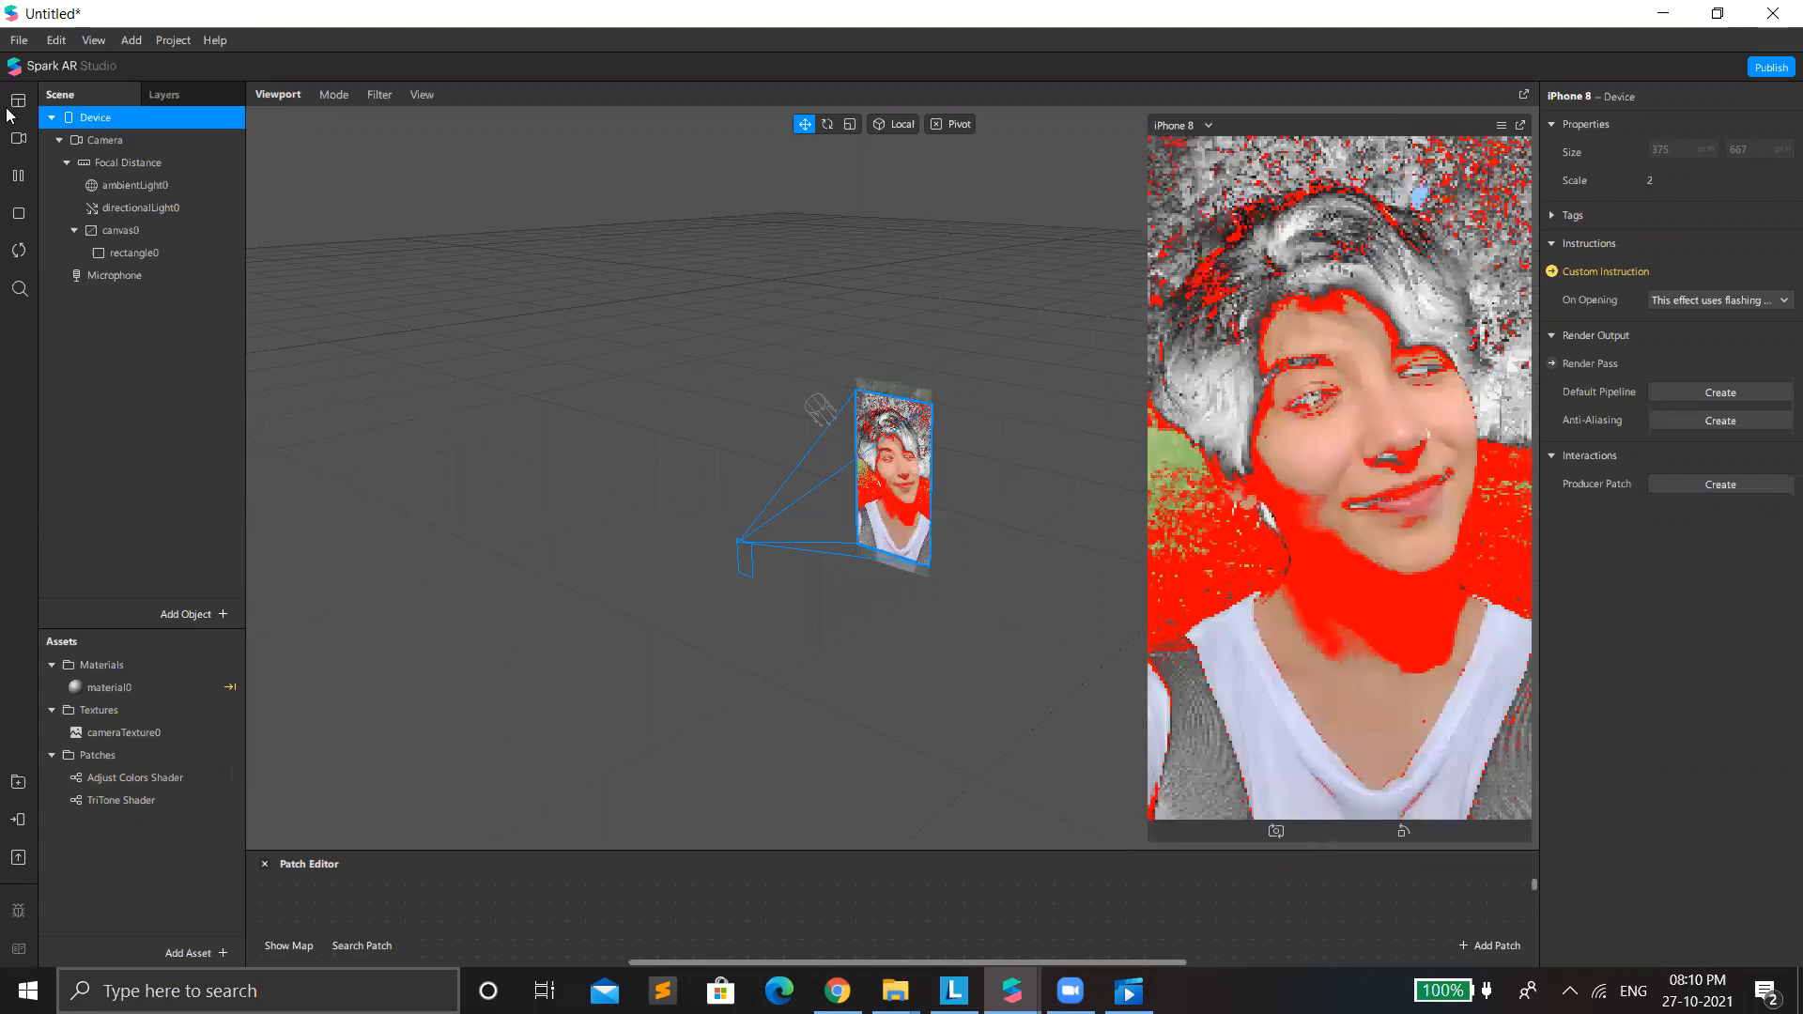
Try the effect on the book-on-head, grass field and outdoor woman simulation videos, and collapse the Patch Editor further.
click(20, 147)
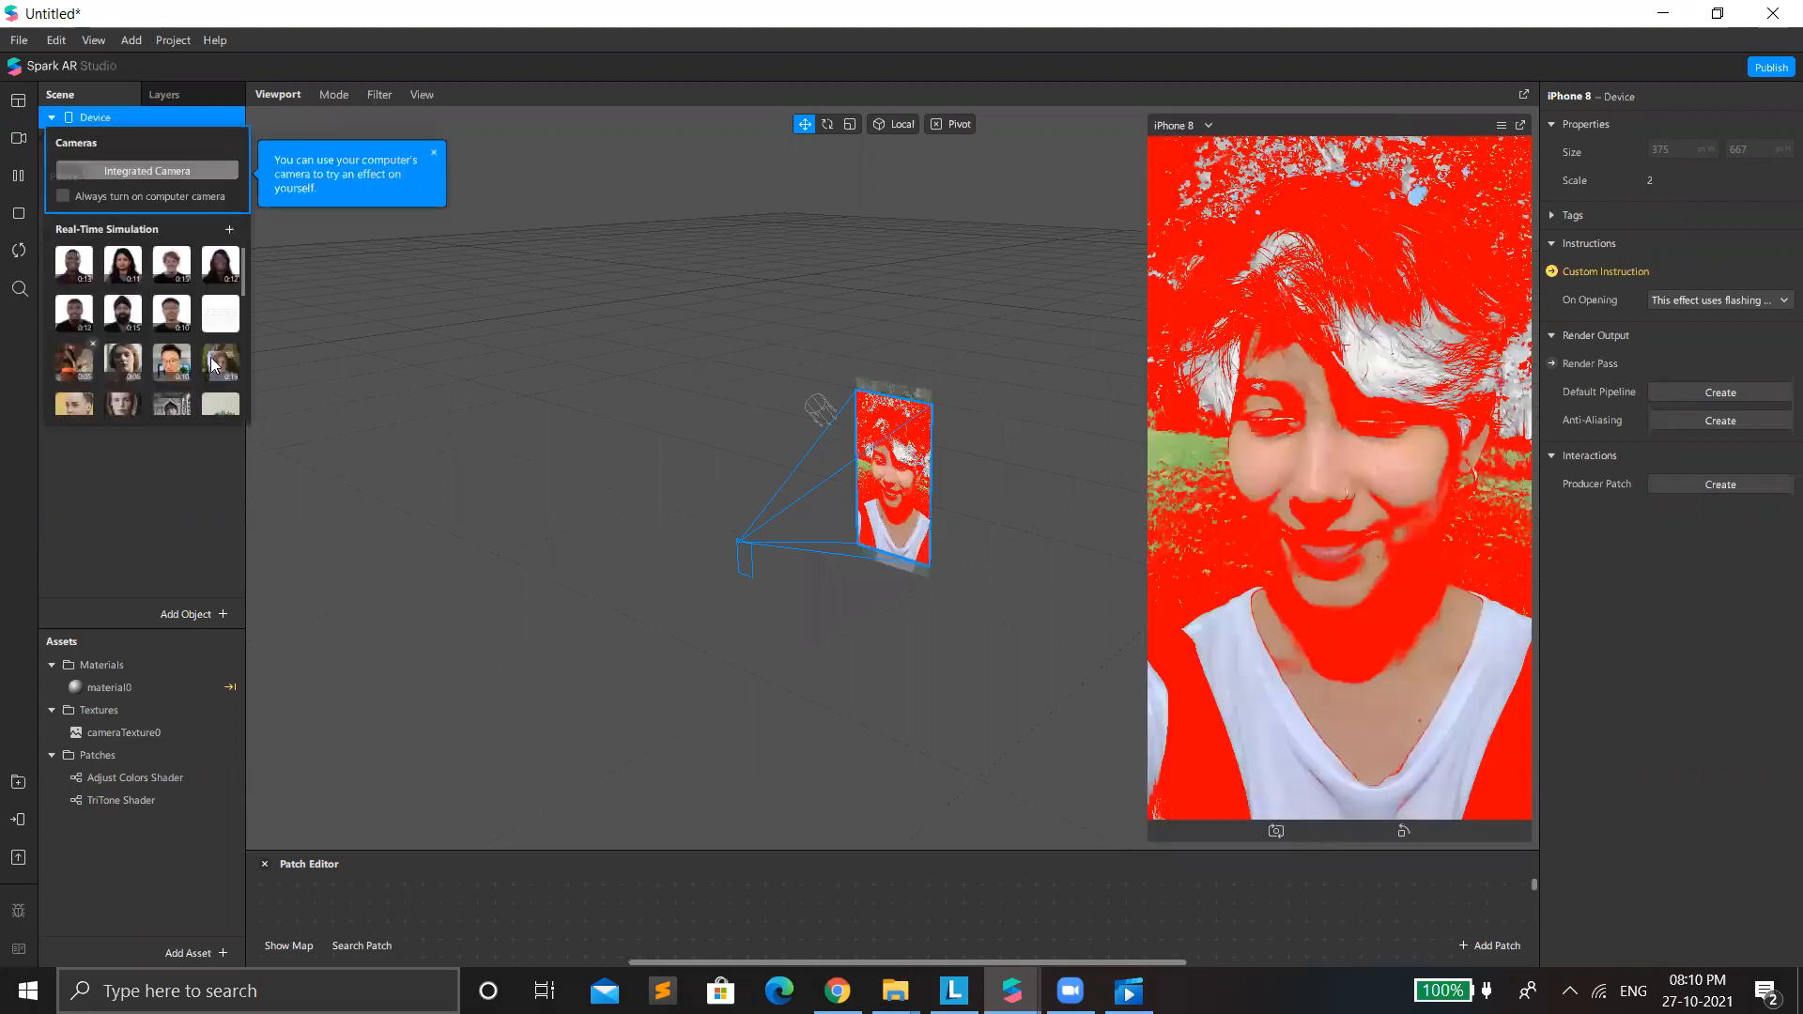
scroll(212, 364, down, 2)
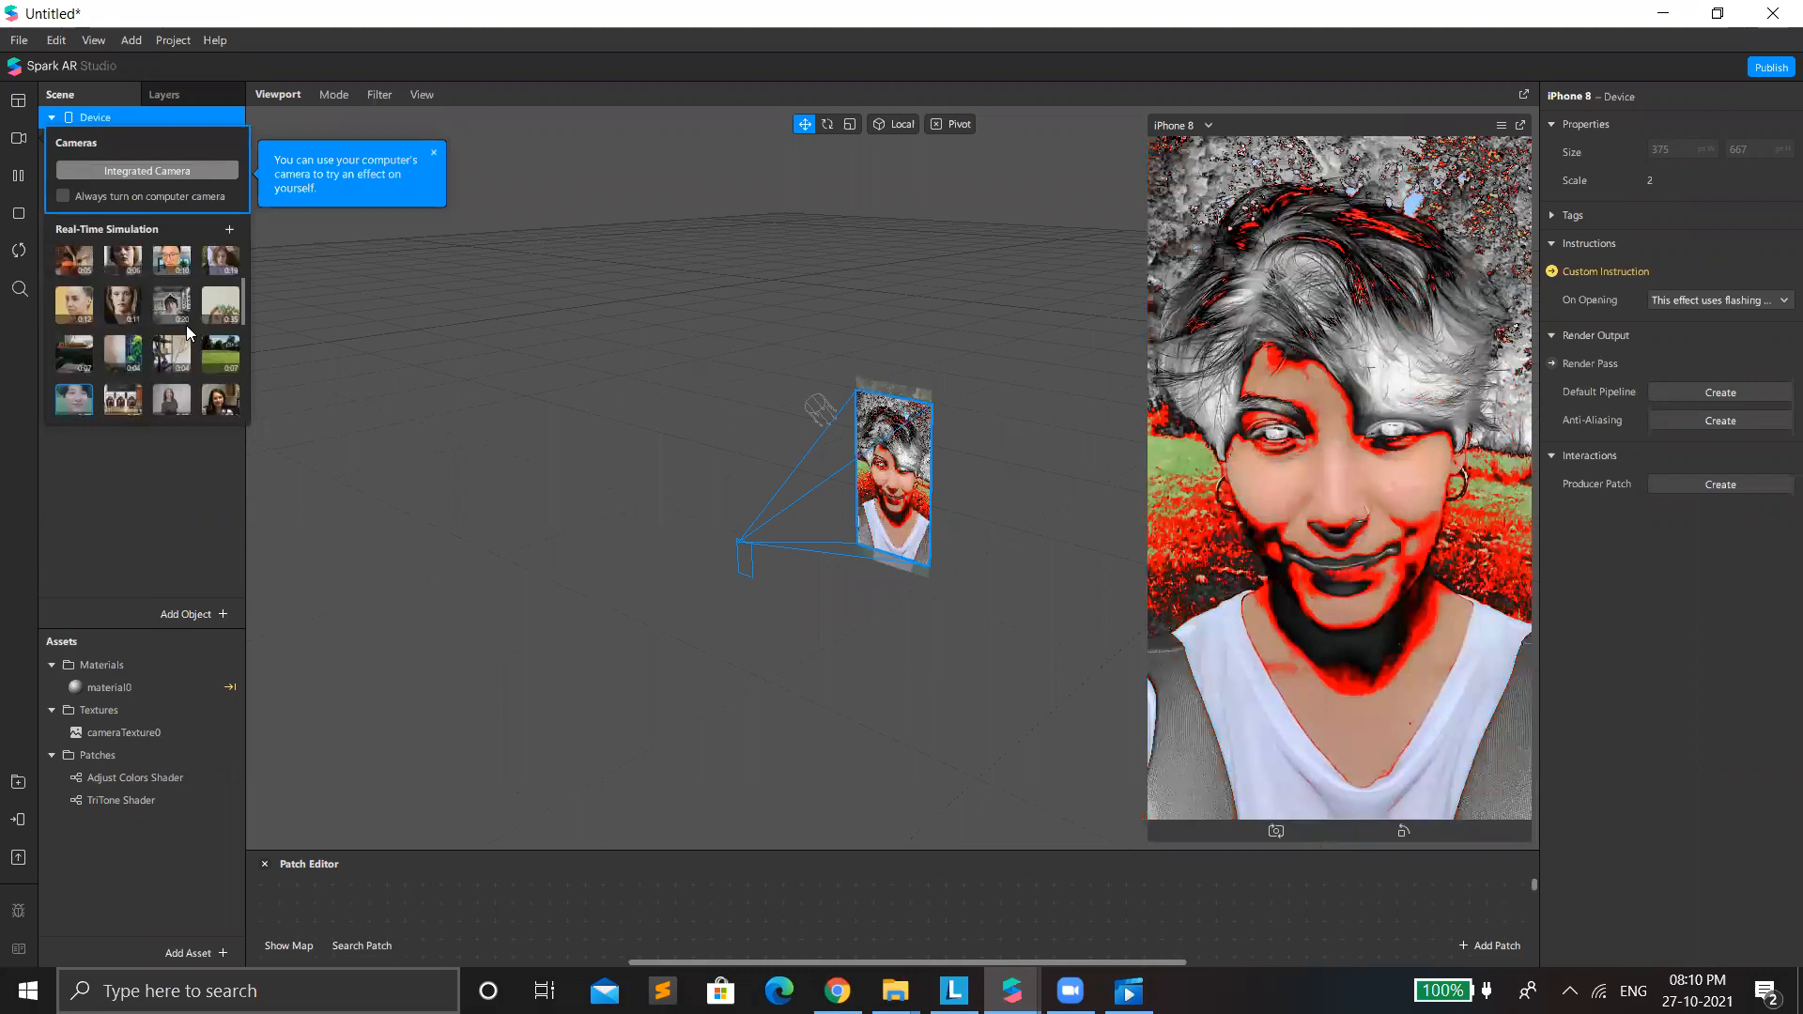
click(187, 321)
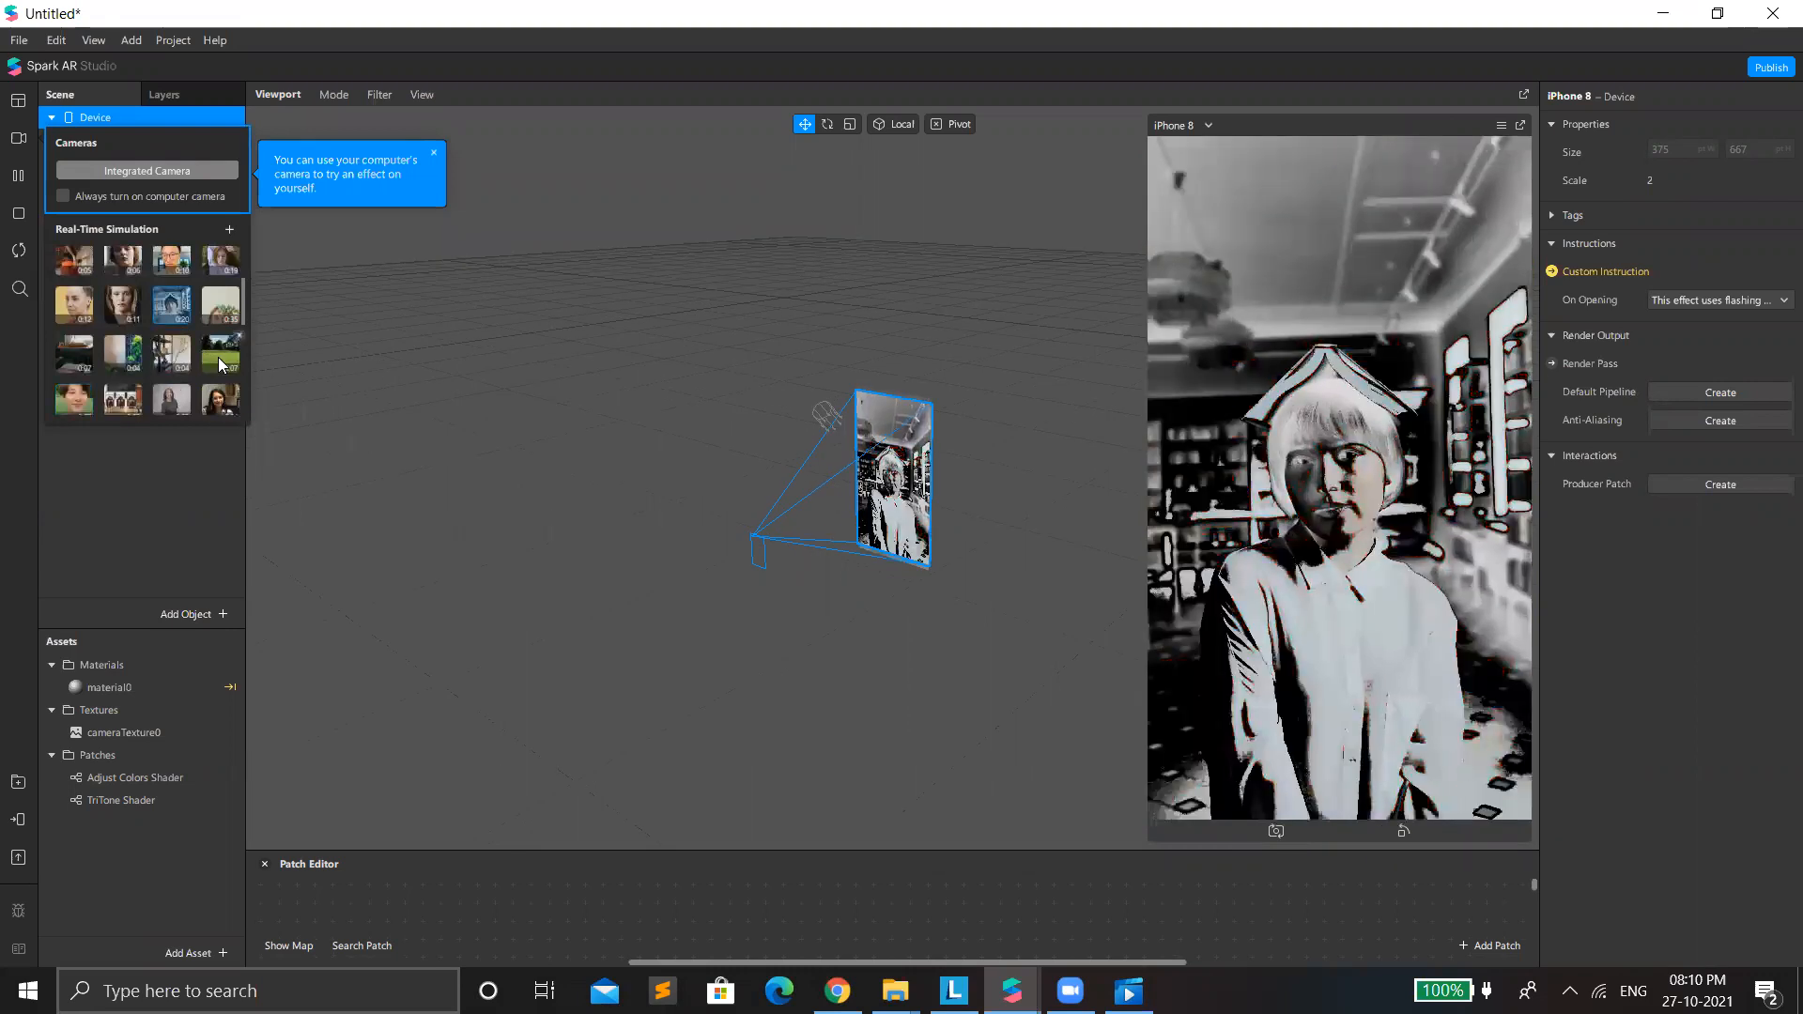
click(221, 362)
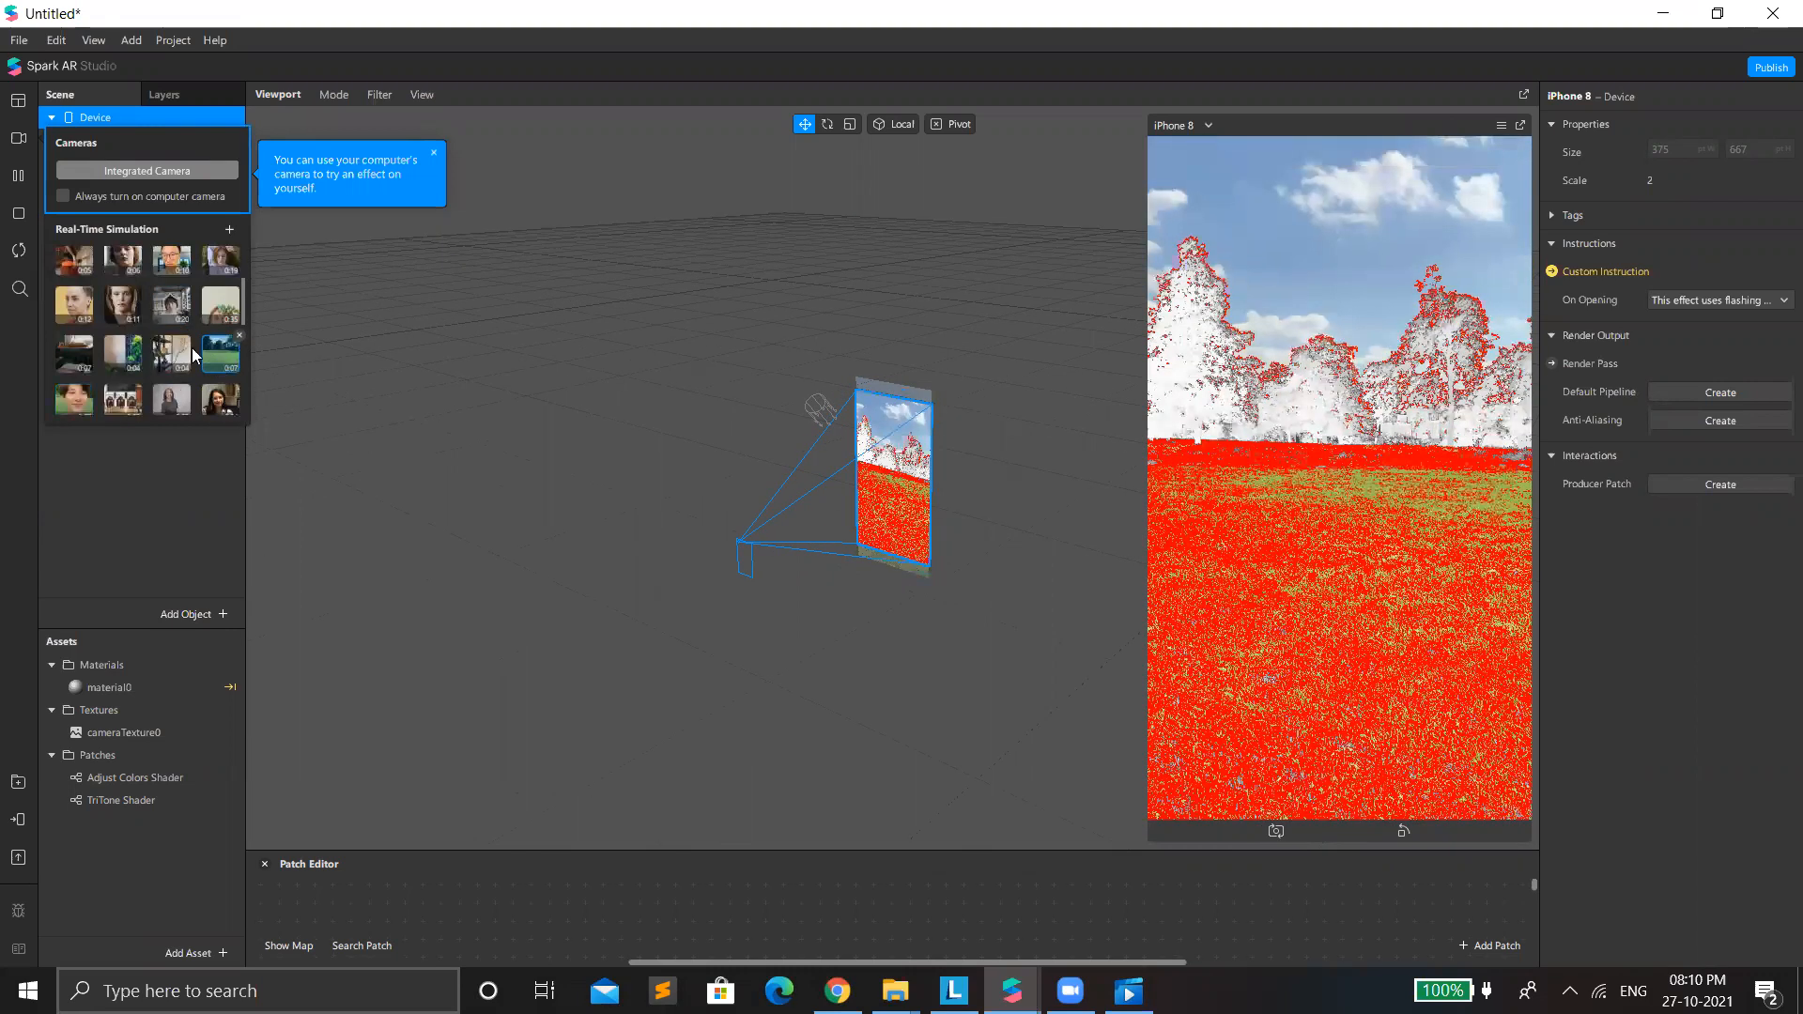
scroll(221, 324, down, 2)
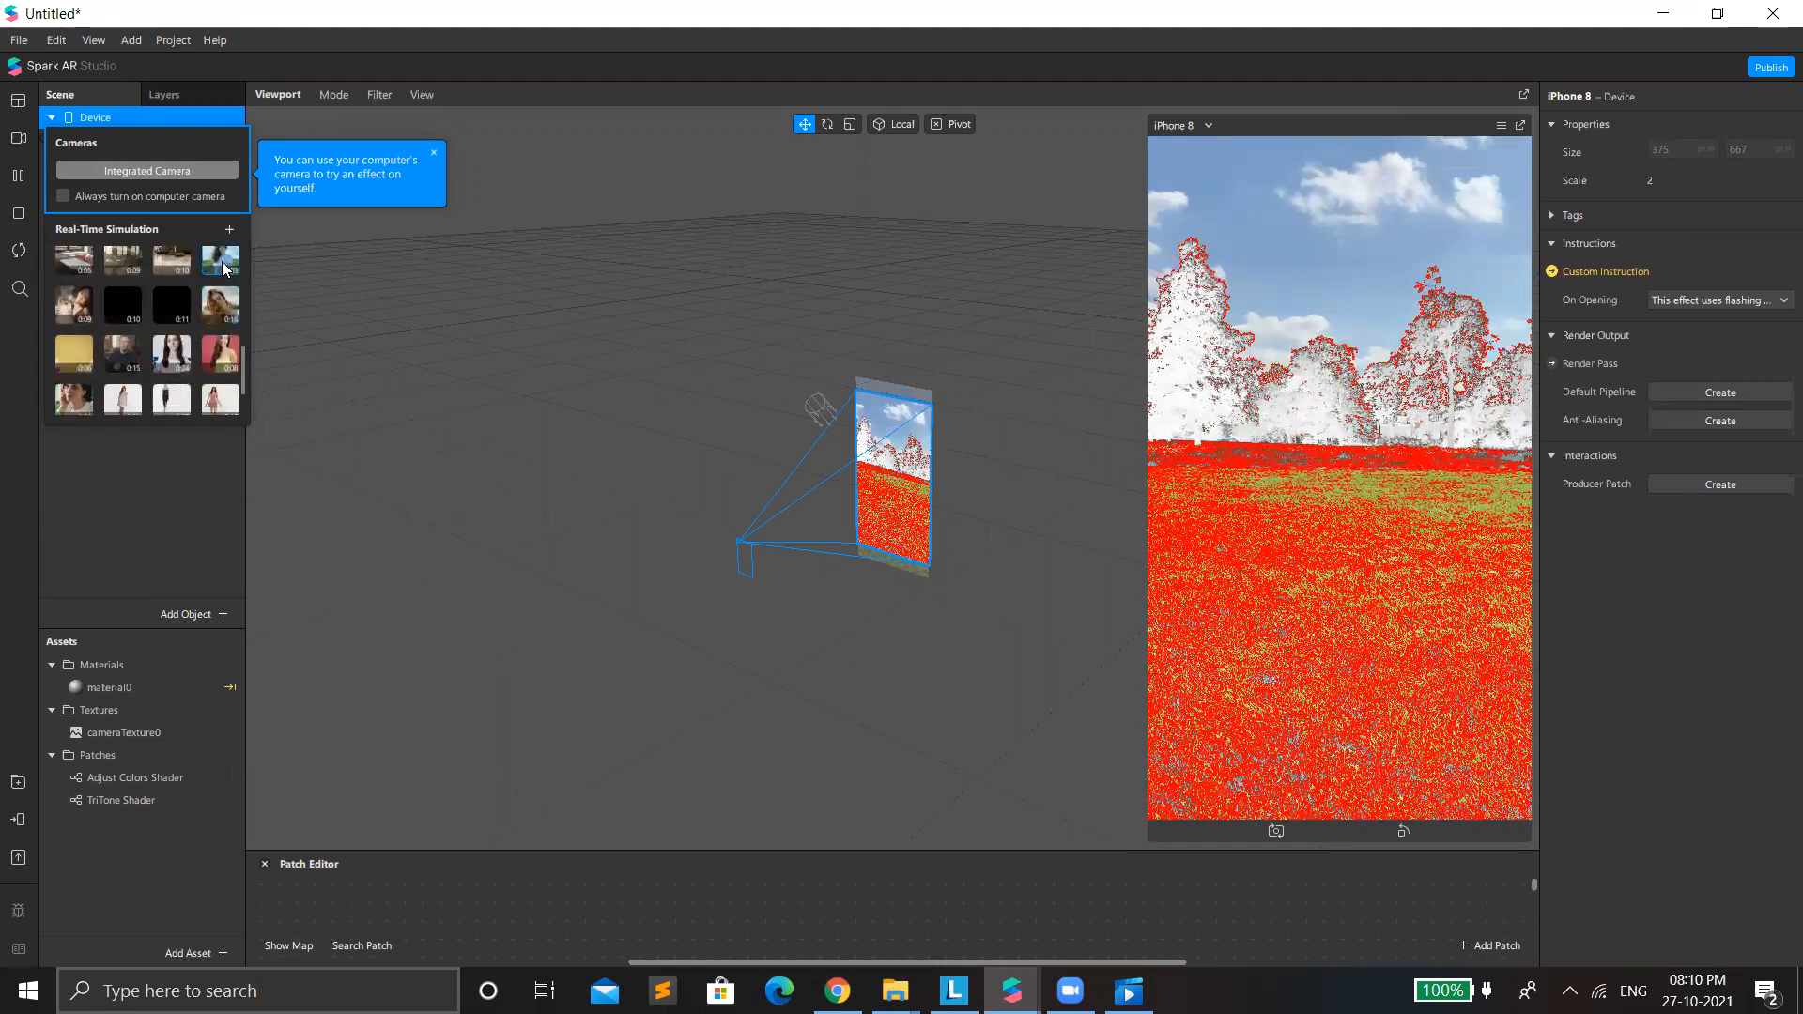
click(224, 267)
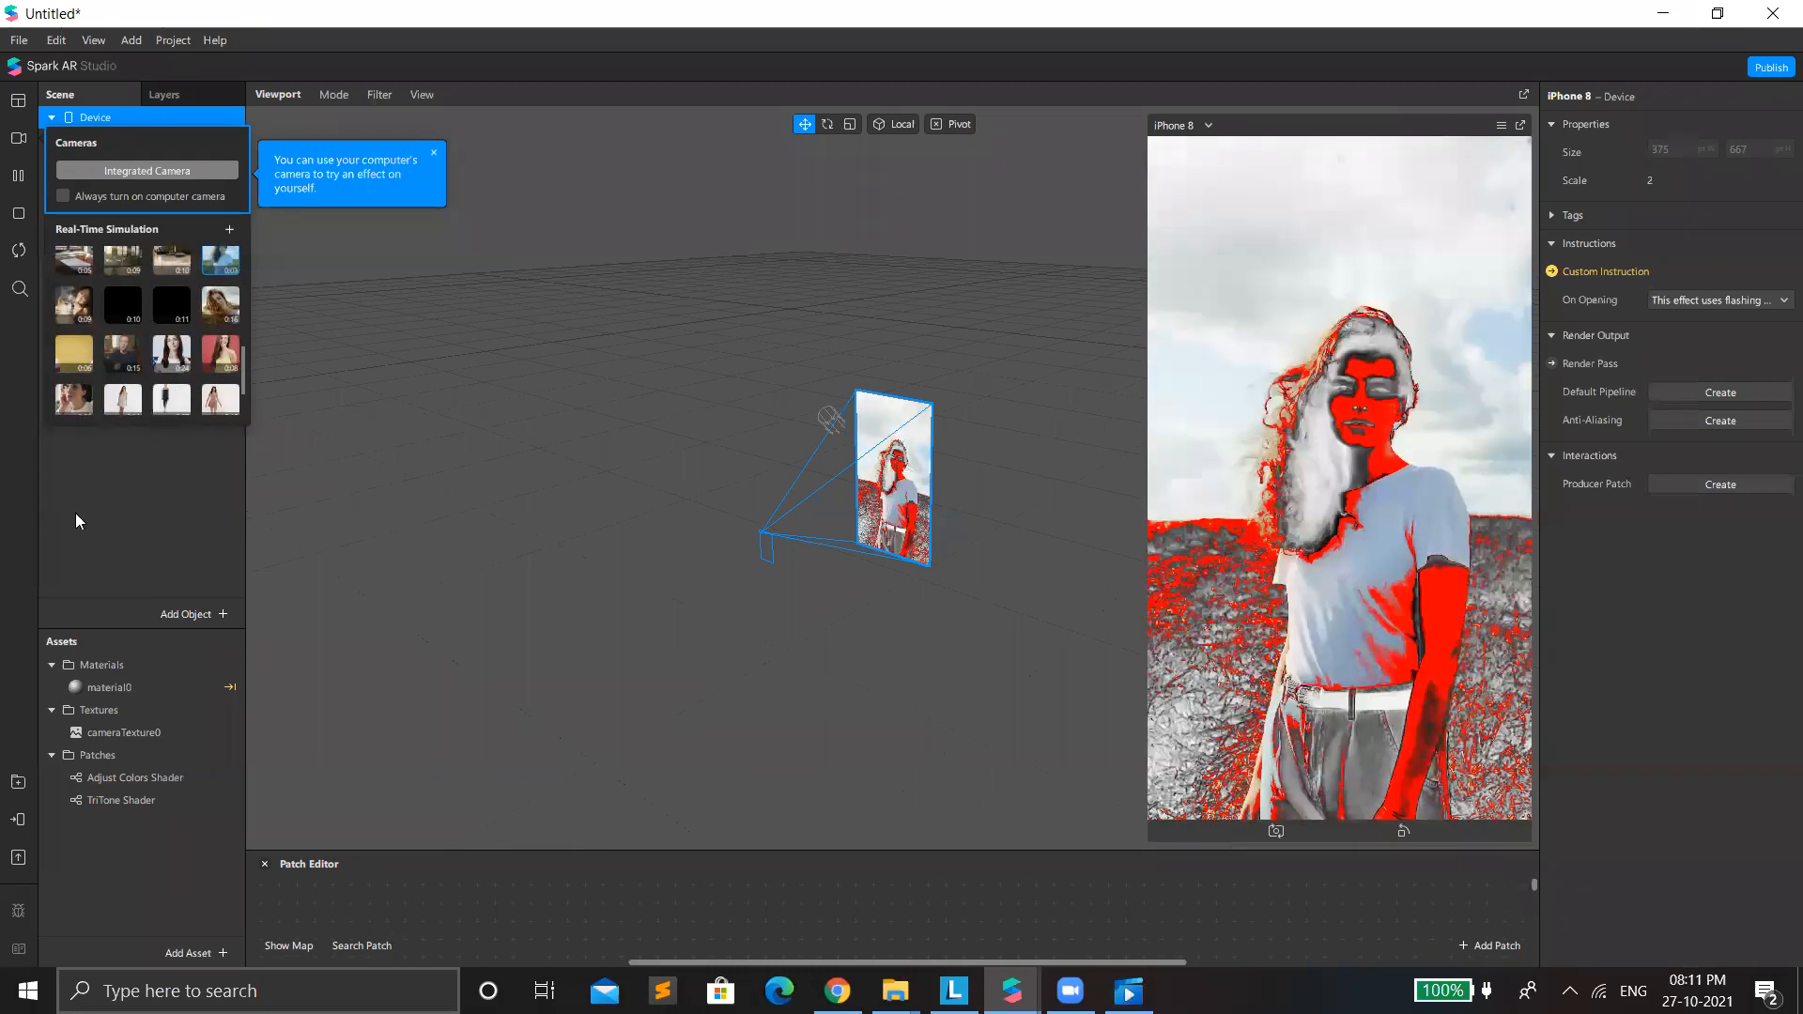
click(83, 498)
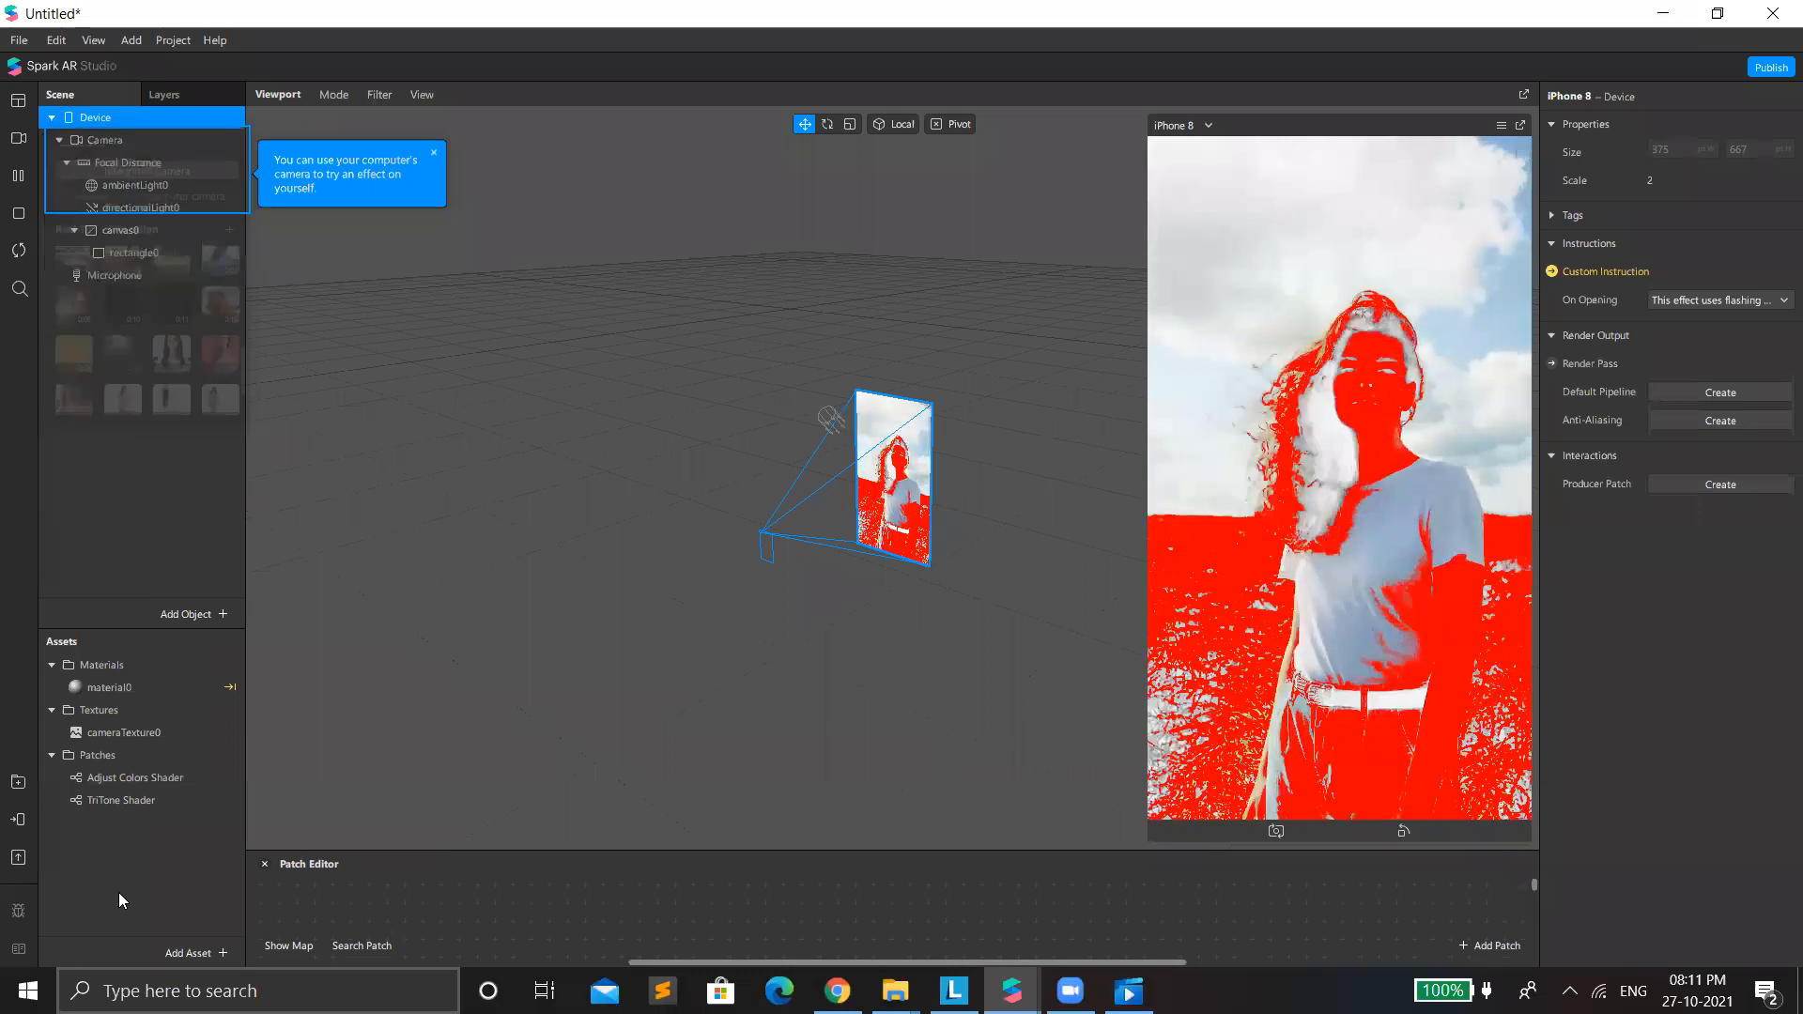
click(506, 939)
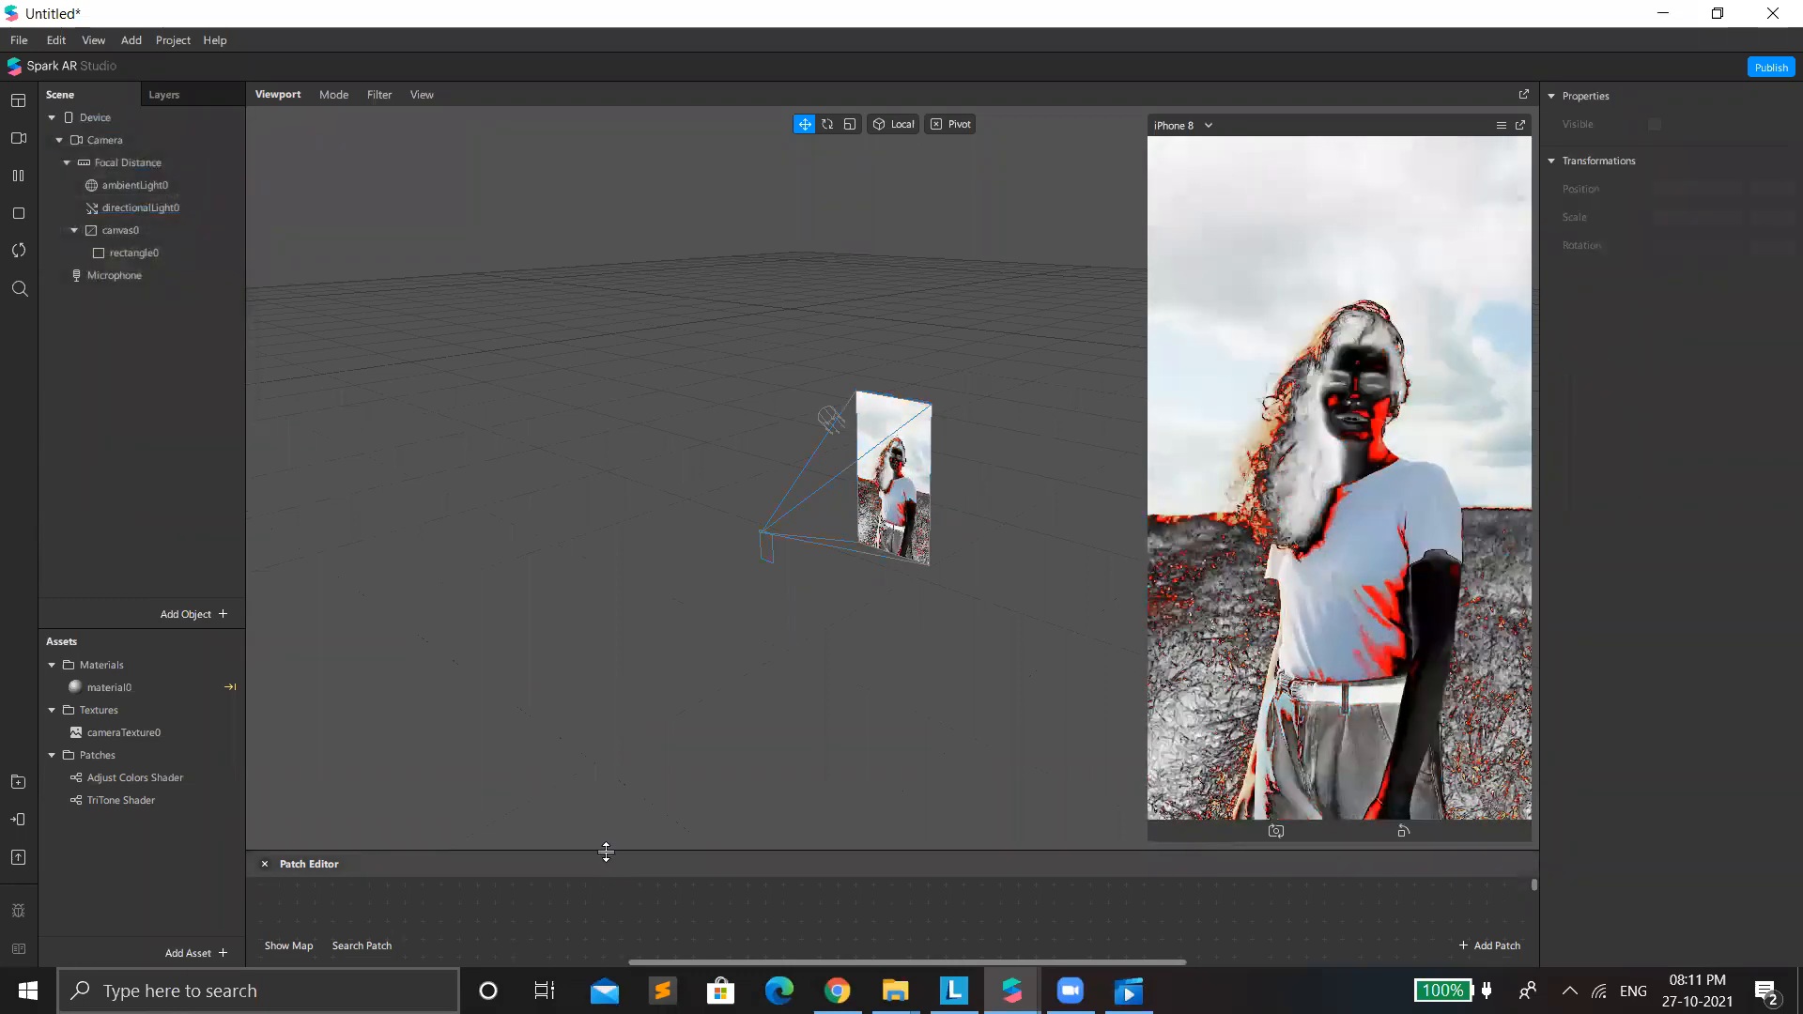
drag(602, 850, 582, 942)
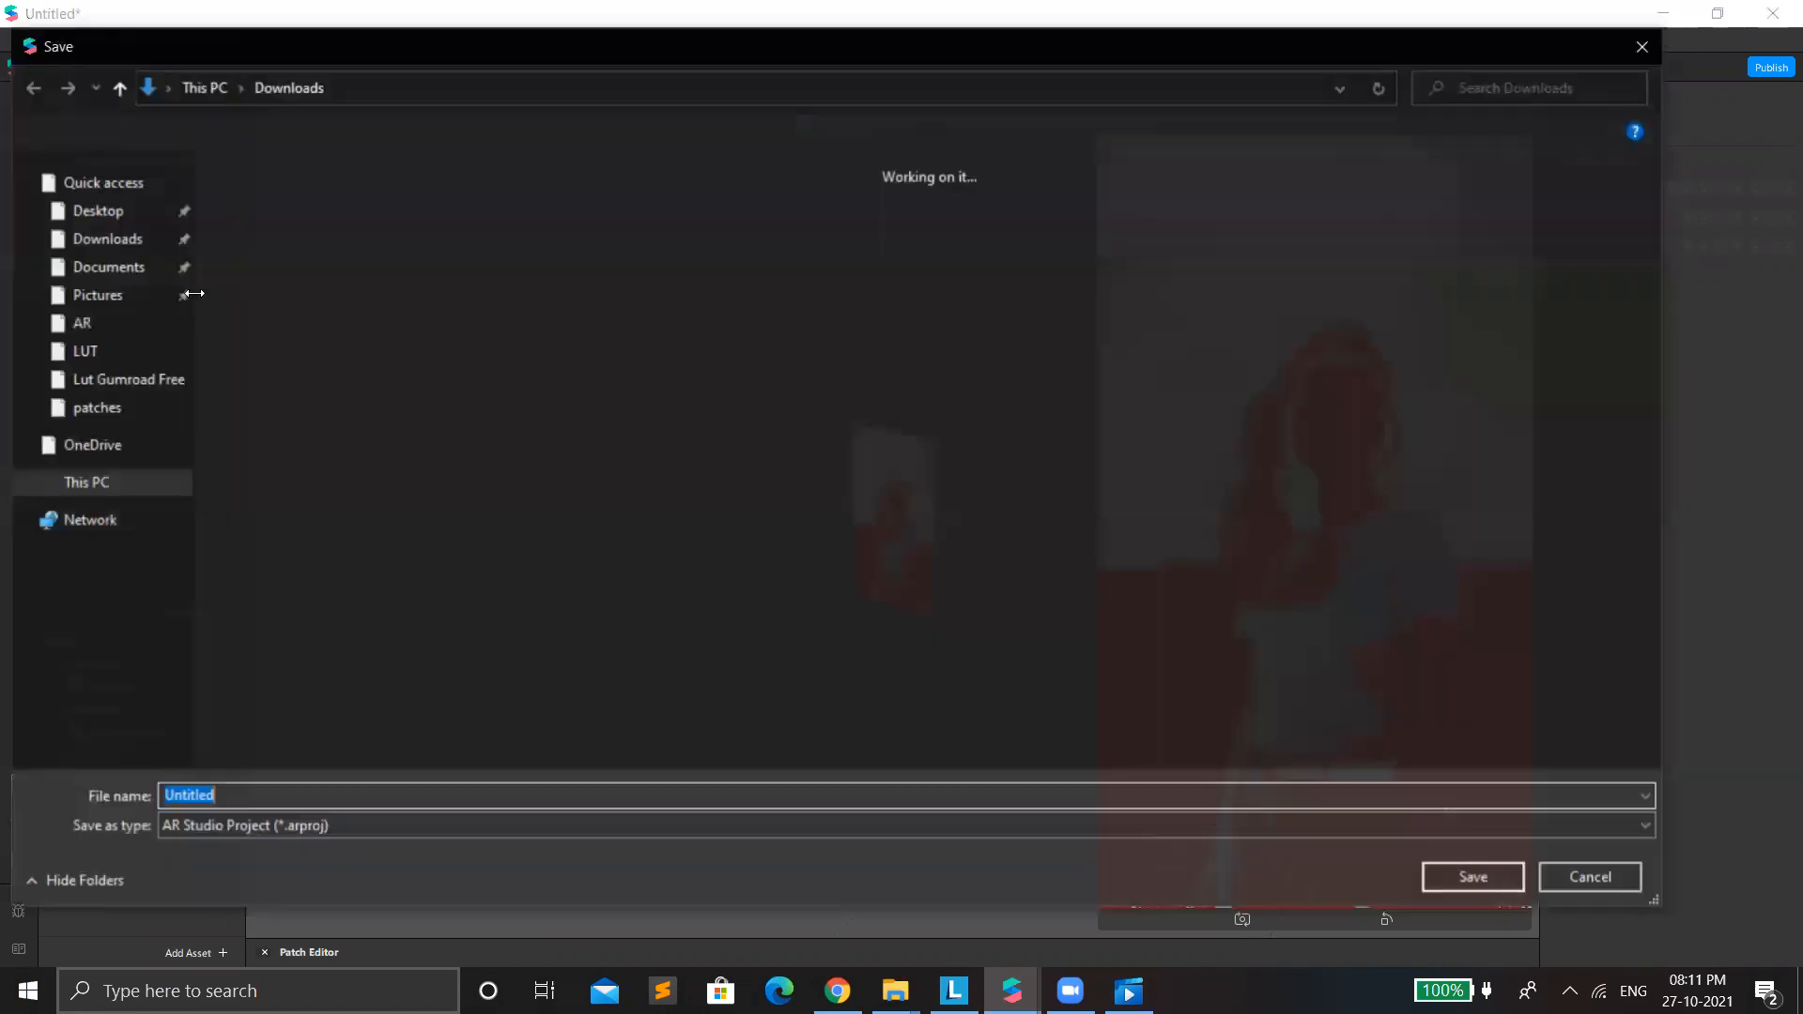
Save the project in Downloads as an AR Studio Project named "flash Light 06".
text(flash)
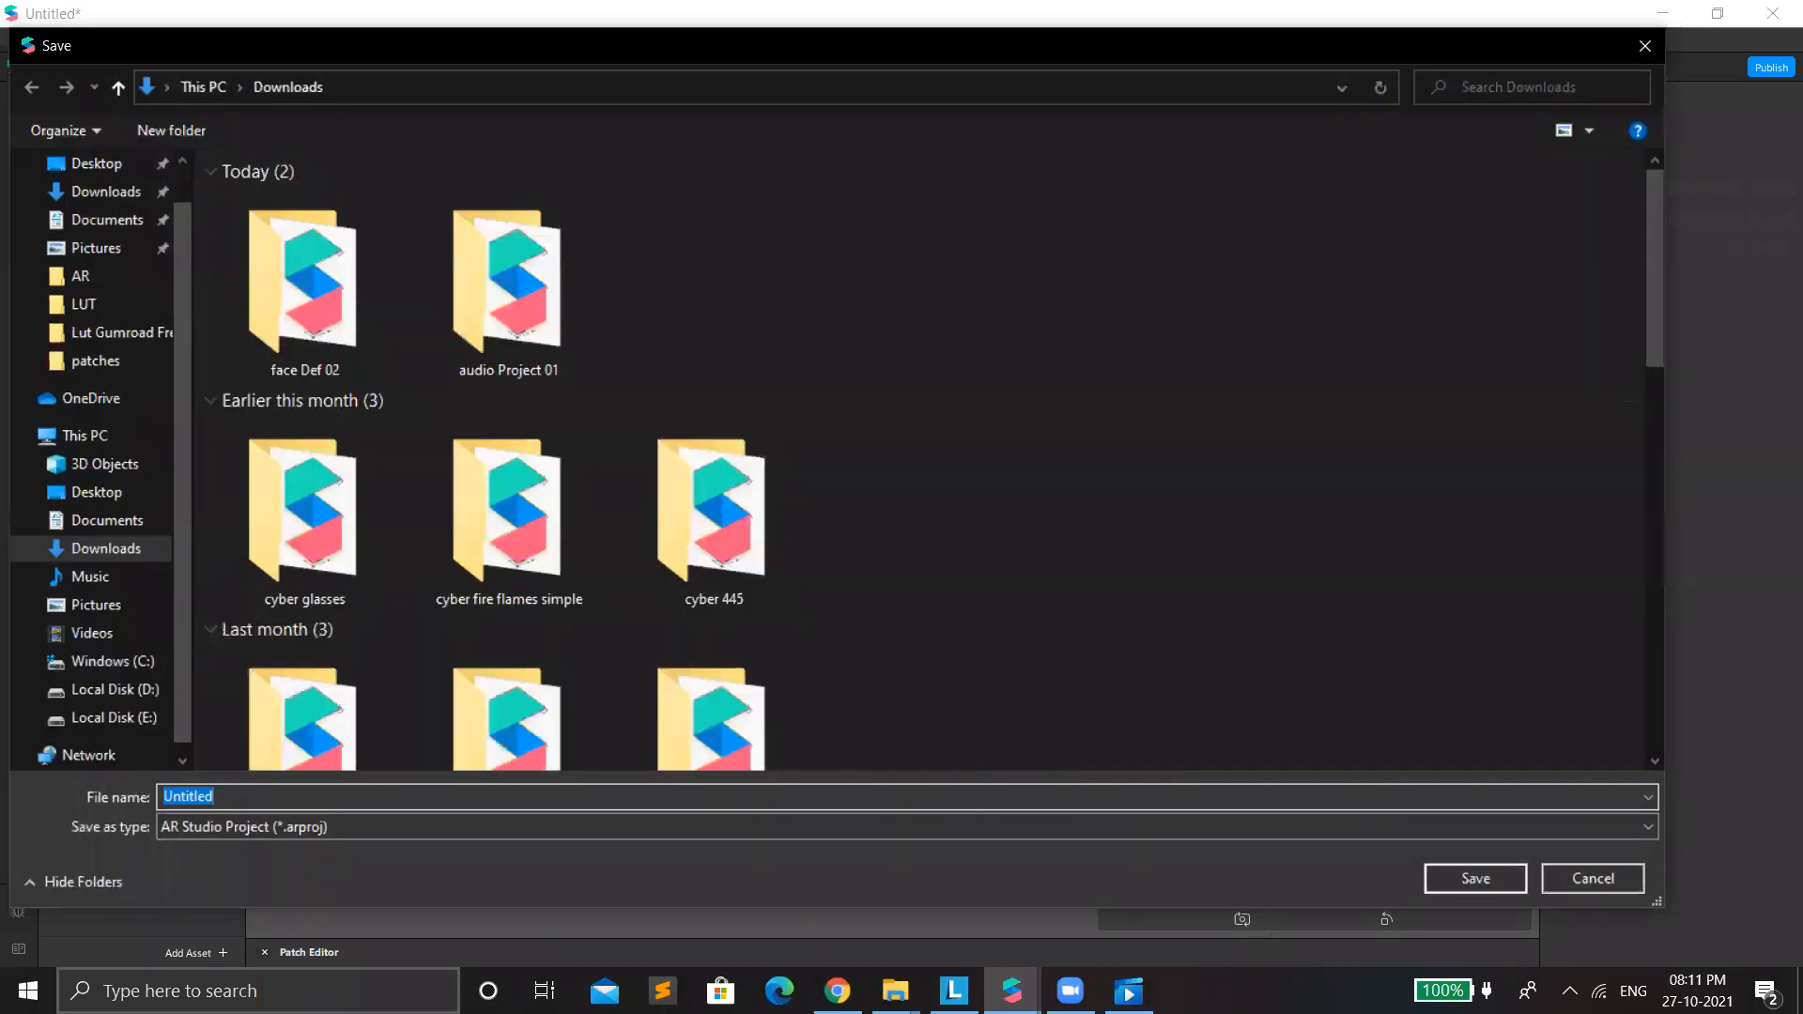
text( Light 06)
click(1444, 869)
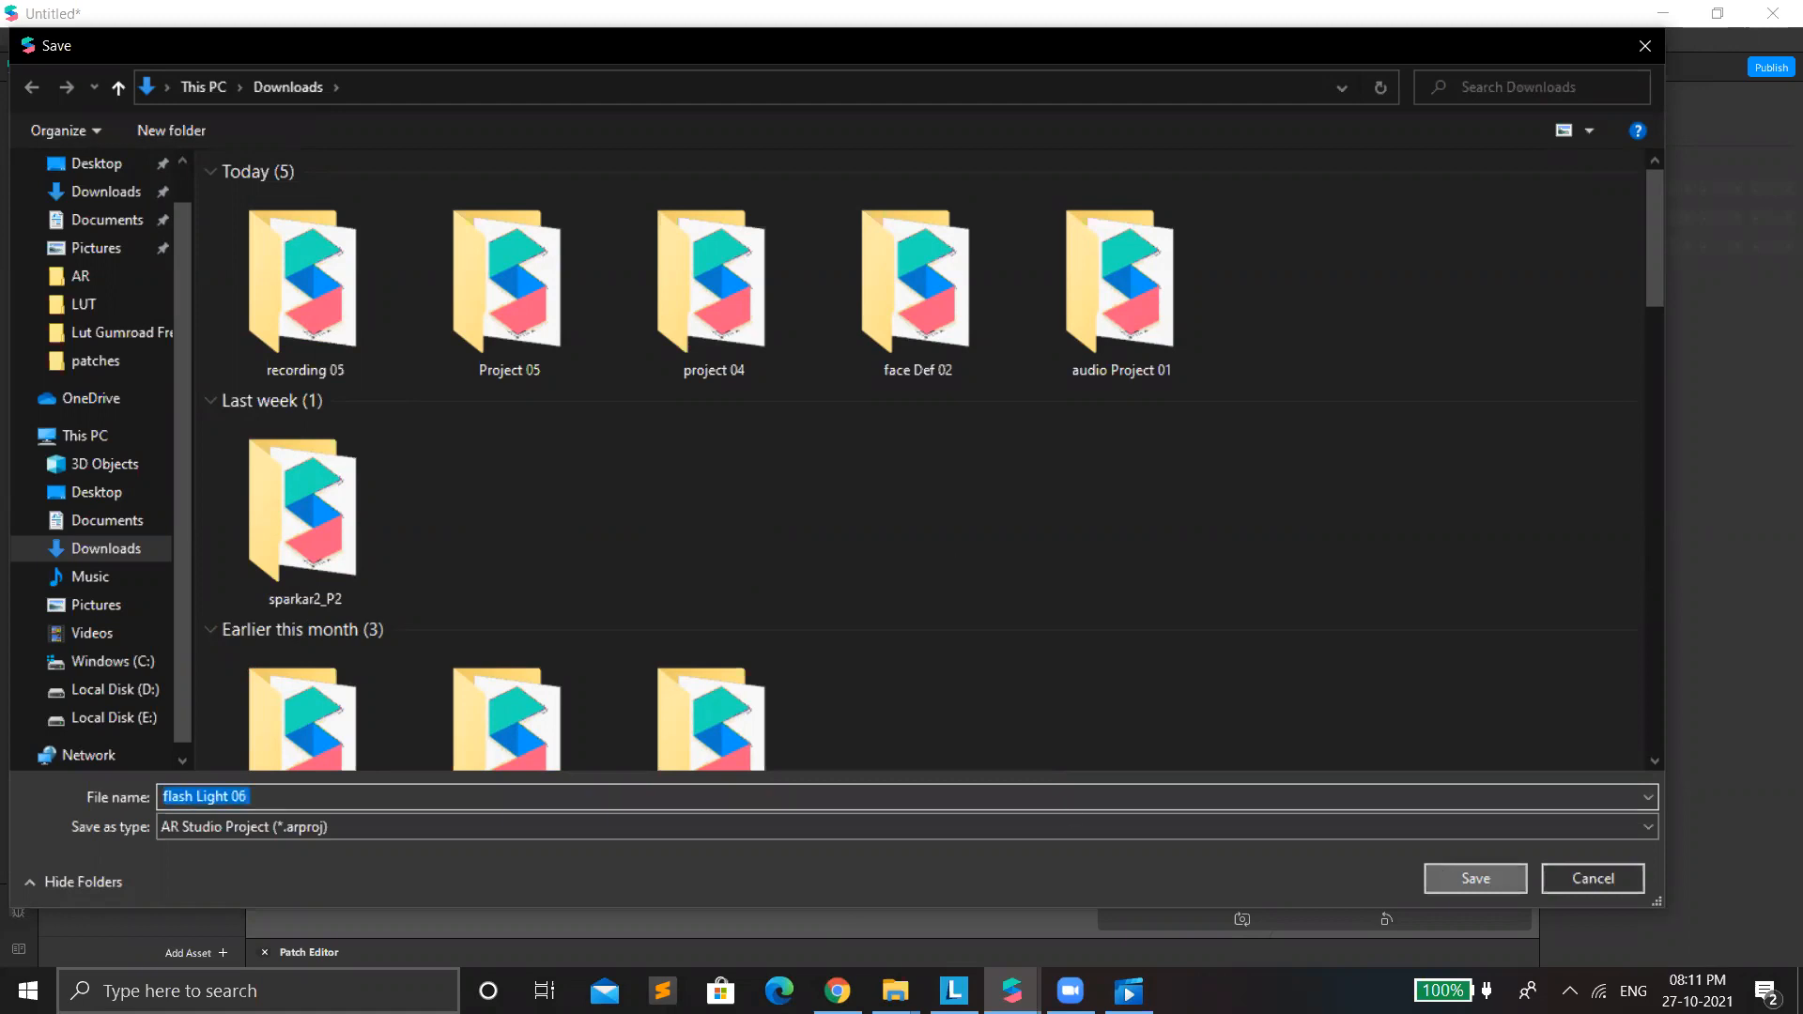
Bring up the AR Library window with the Tritone Color patch page and minimize it to return to the project.
click(1007, 986)
click(965, 877)
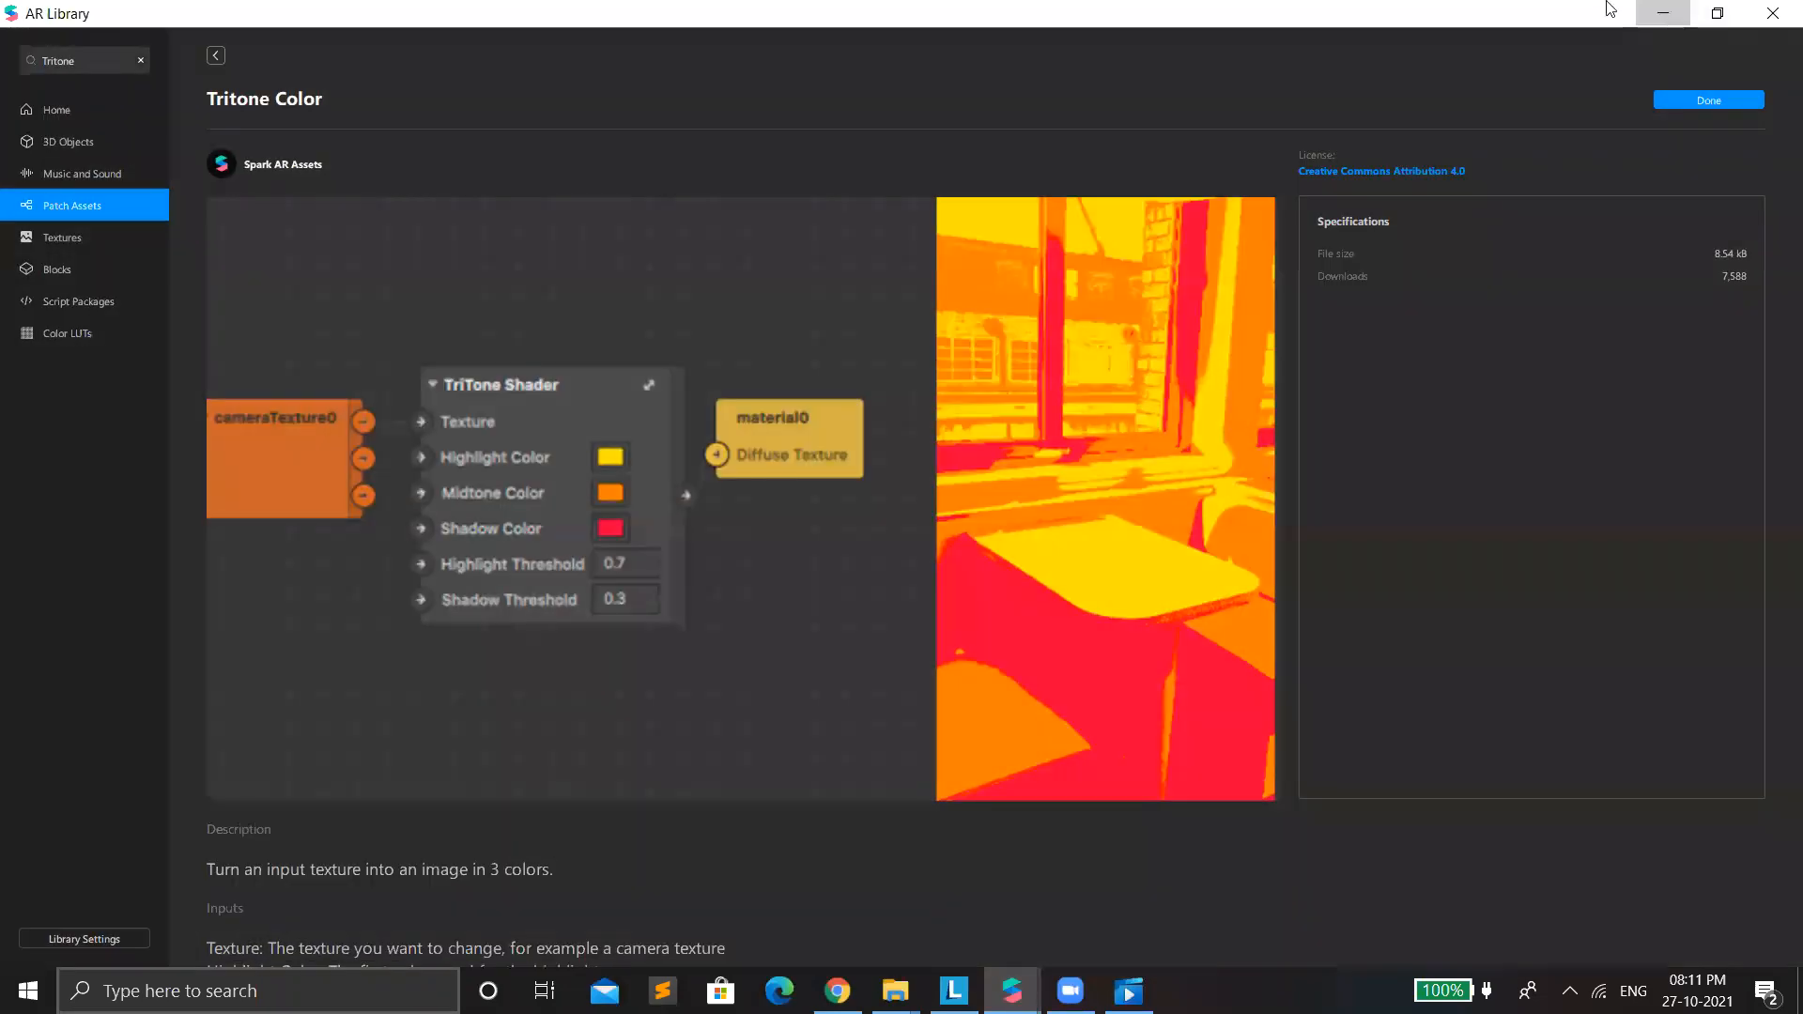
click(1663, 9)
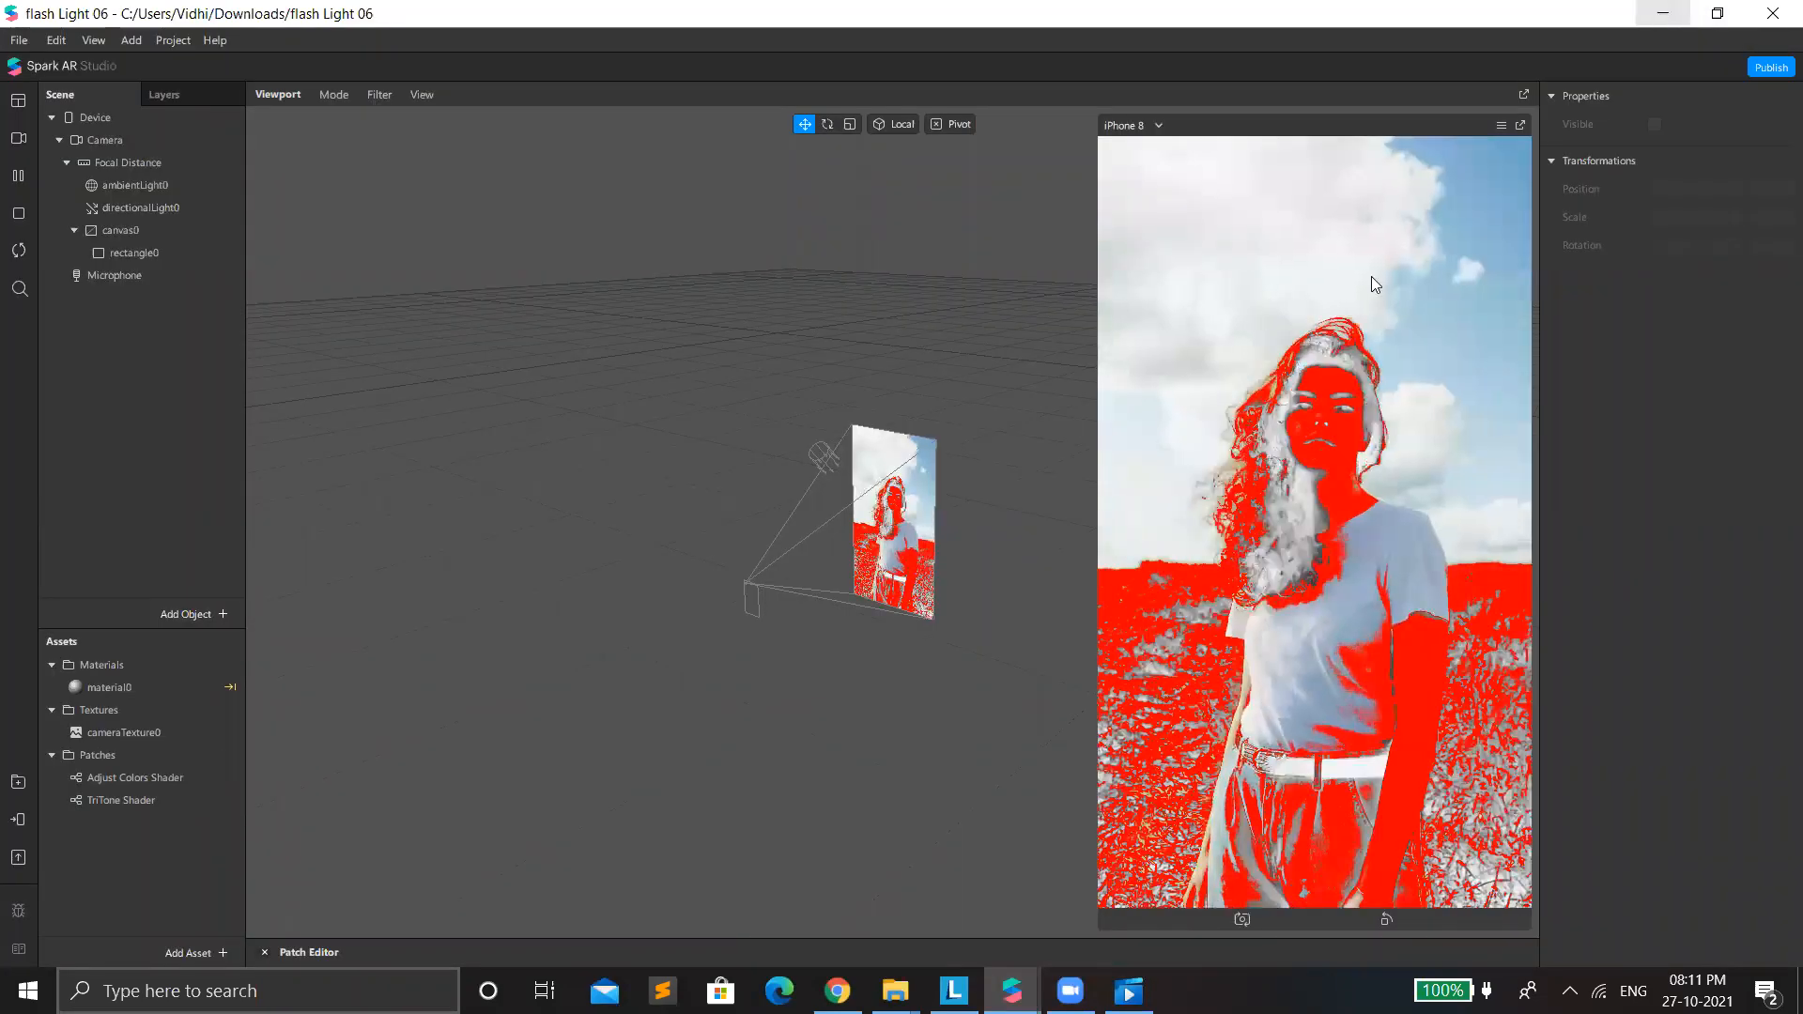
Bring up the Spark AR Studio start window and browse its Create New templates.
click(1012, 990)
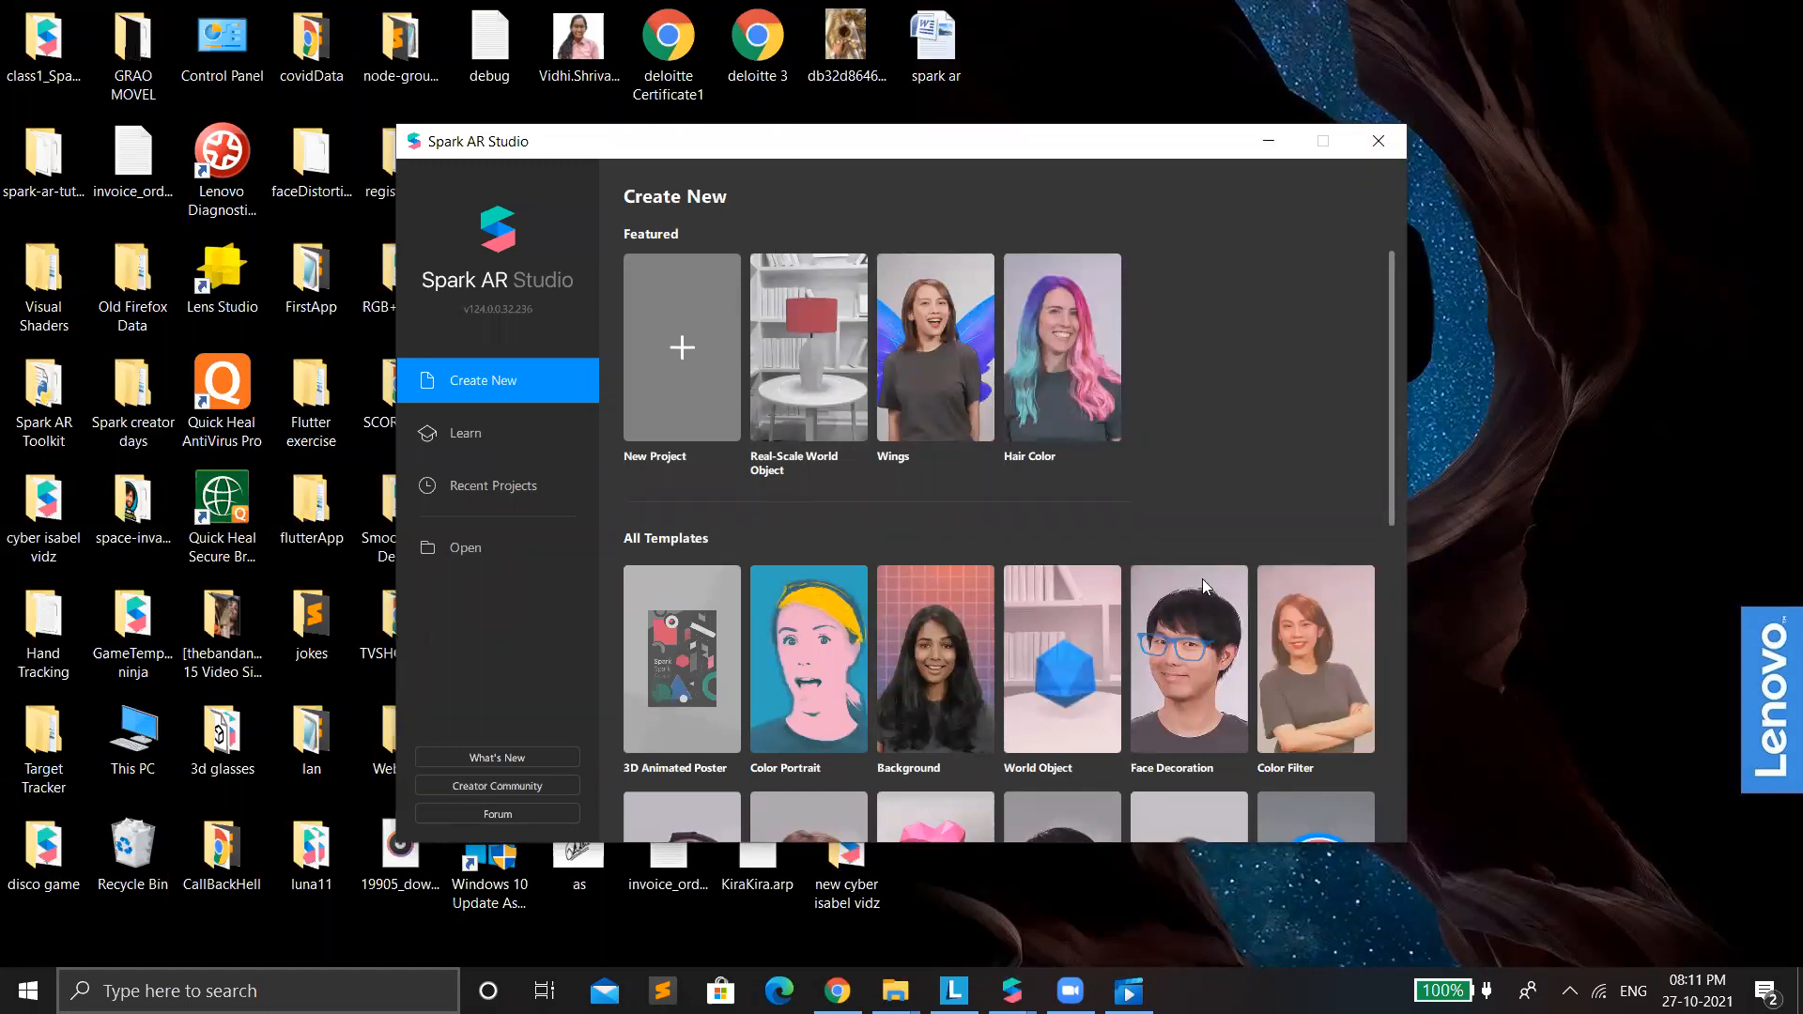
scroll(1230, 565, down, 3)
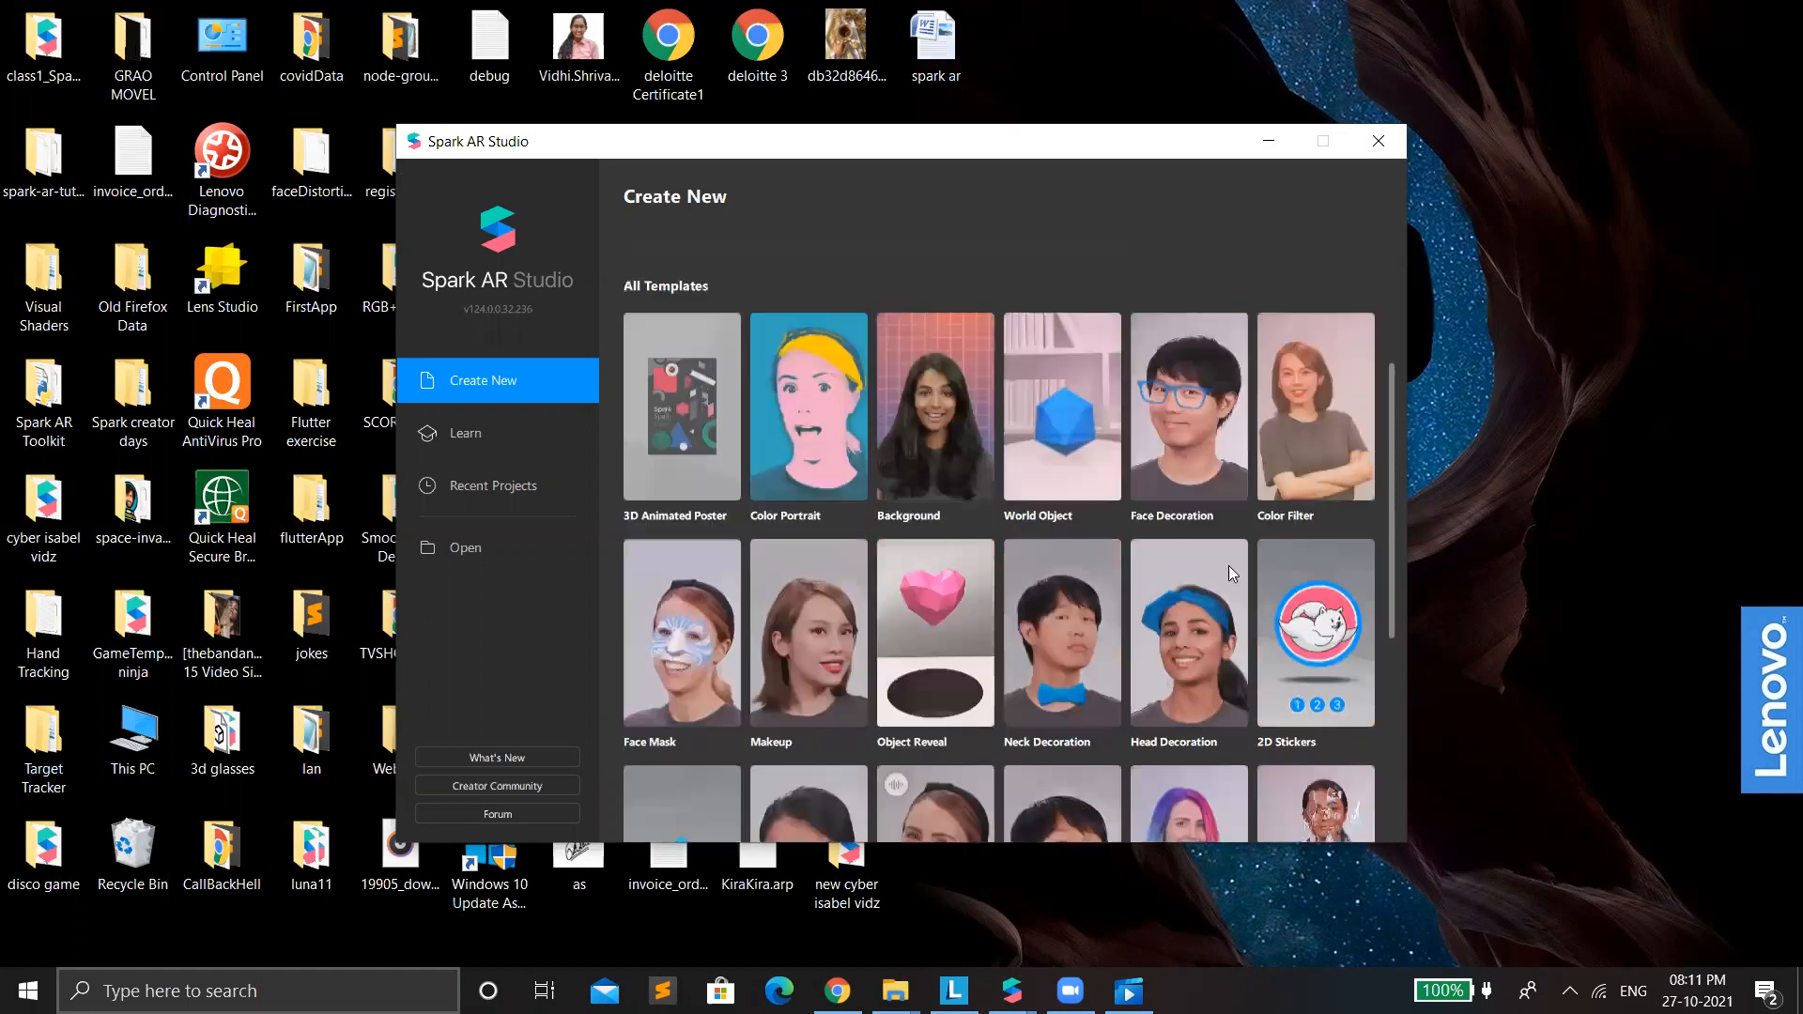
scroll(1230, 566, down, 1)
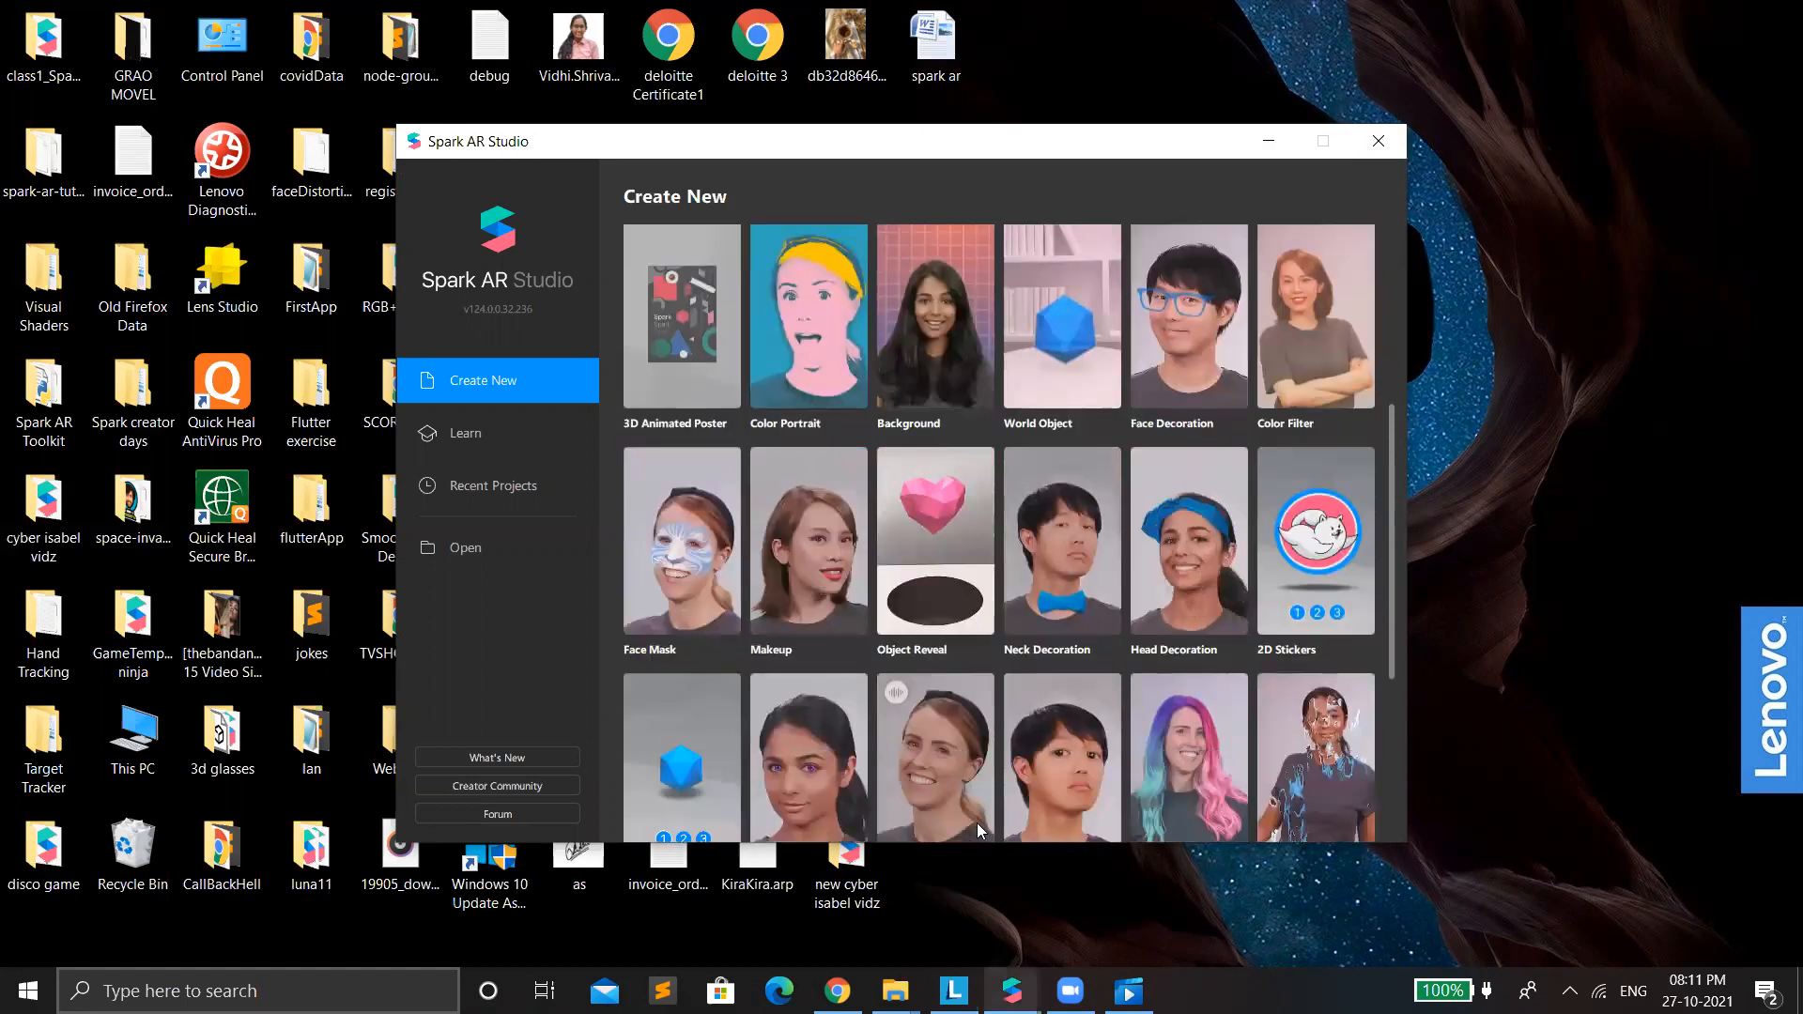
click(1038, 874)
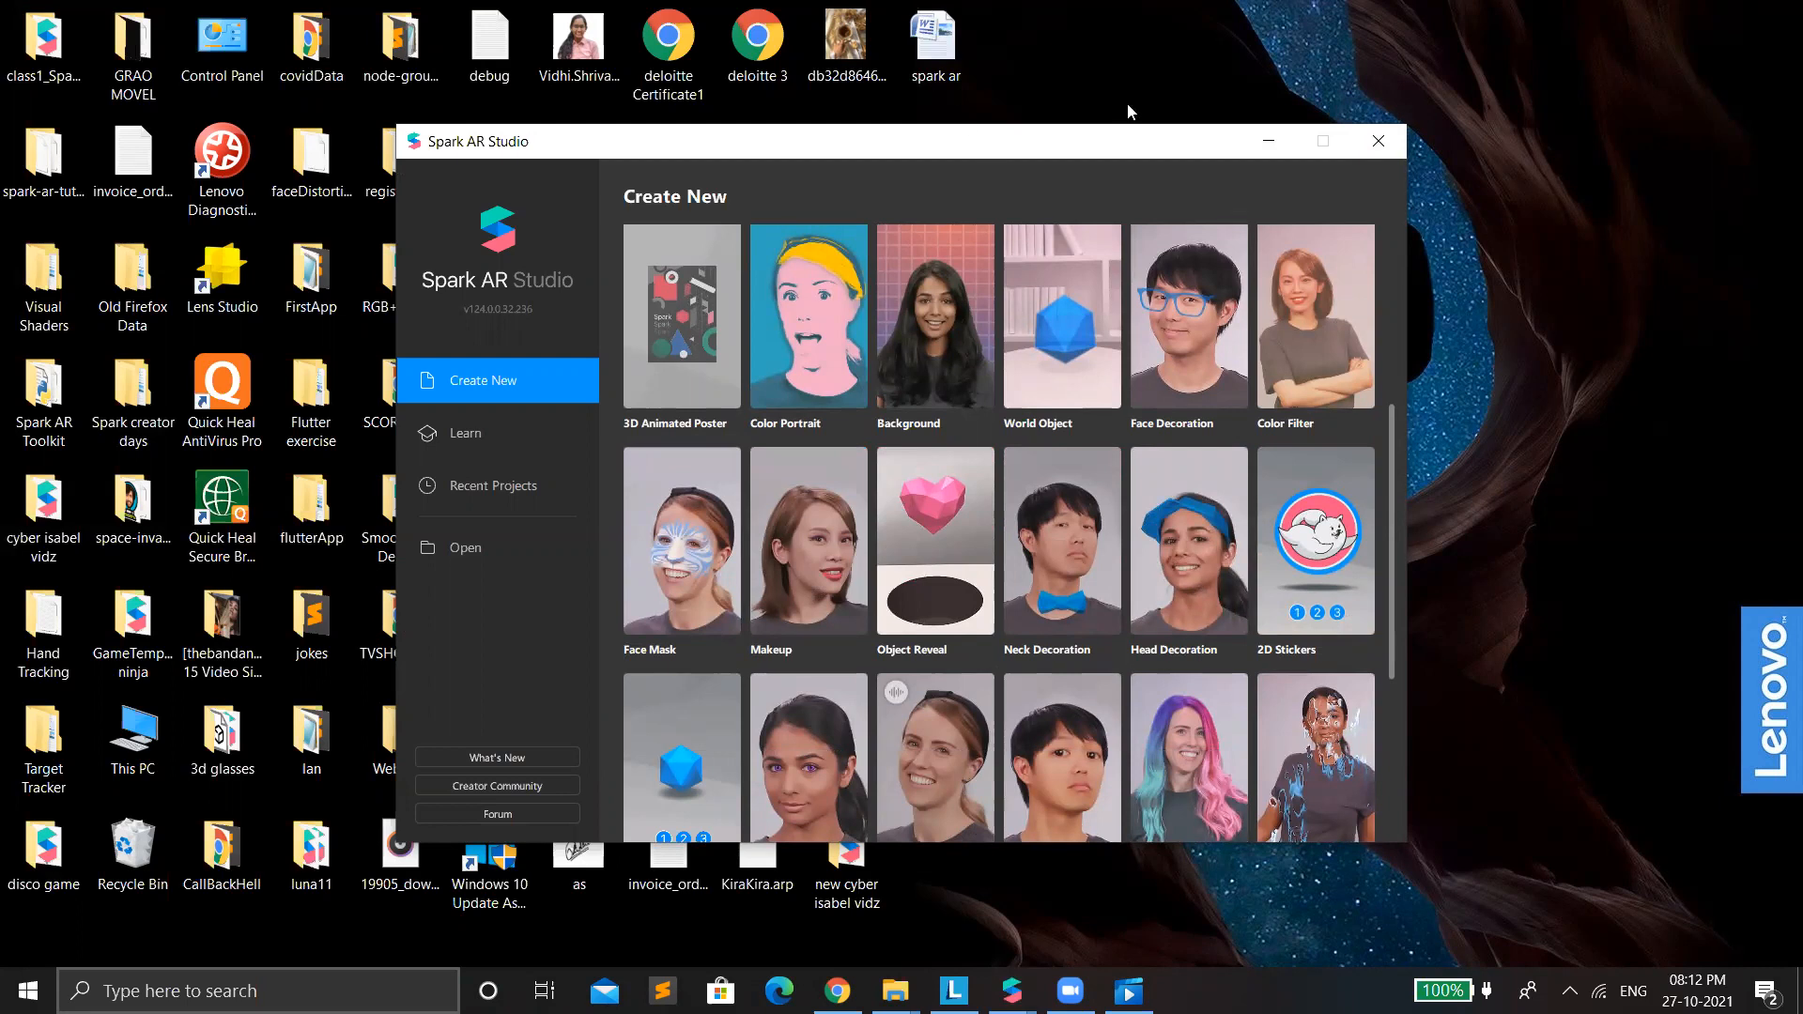
drag(1159, 153, 1128, 106)
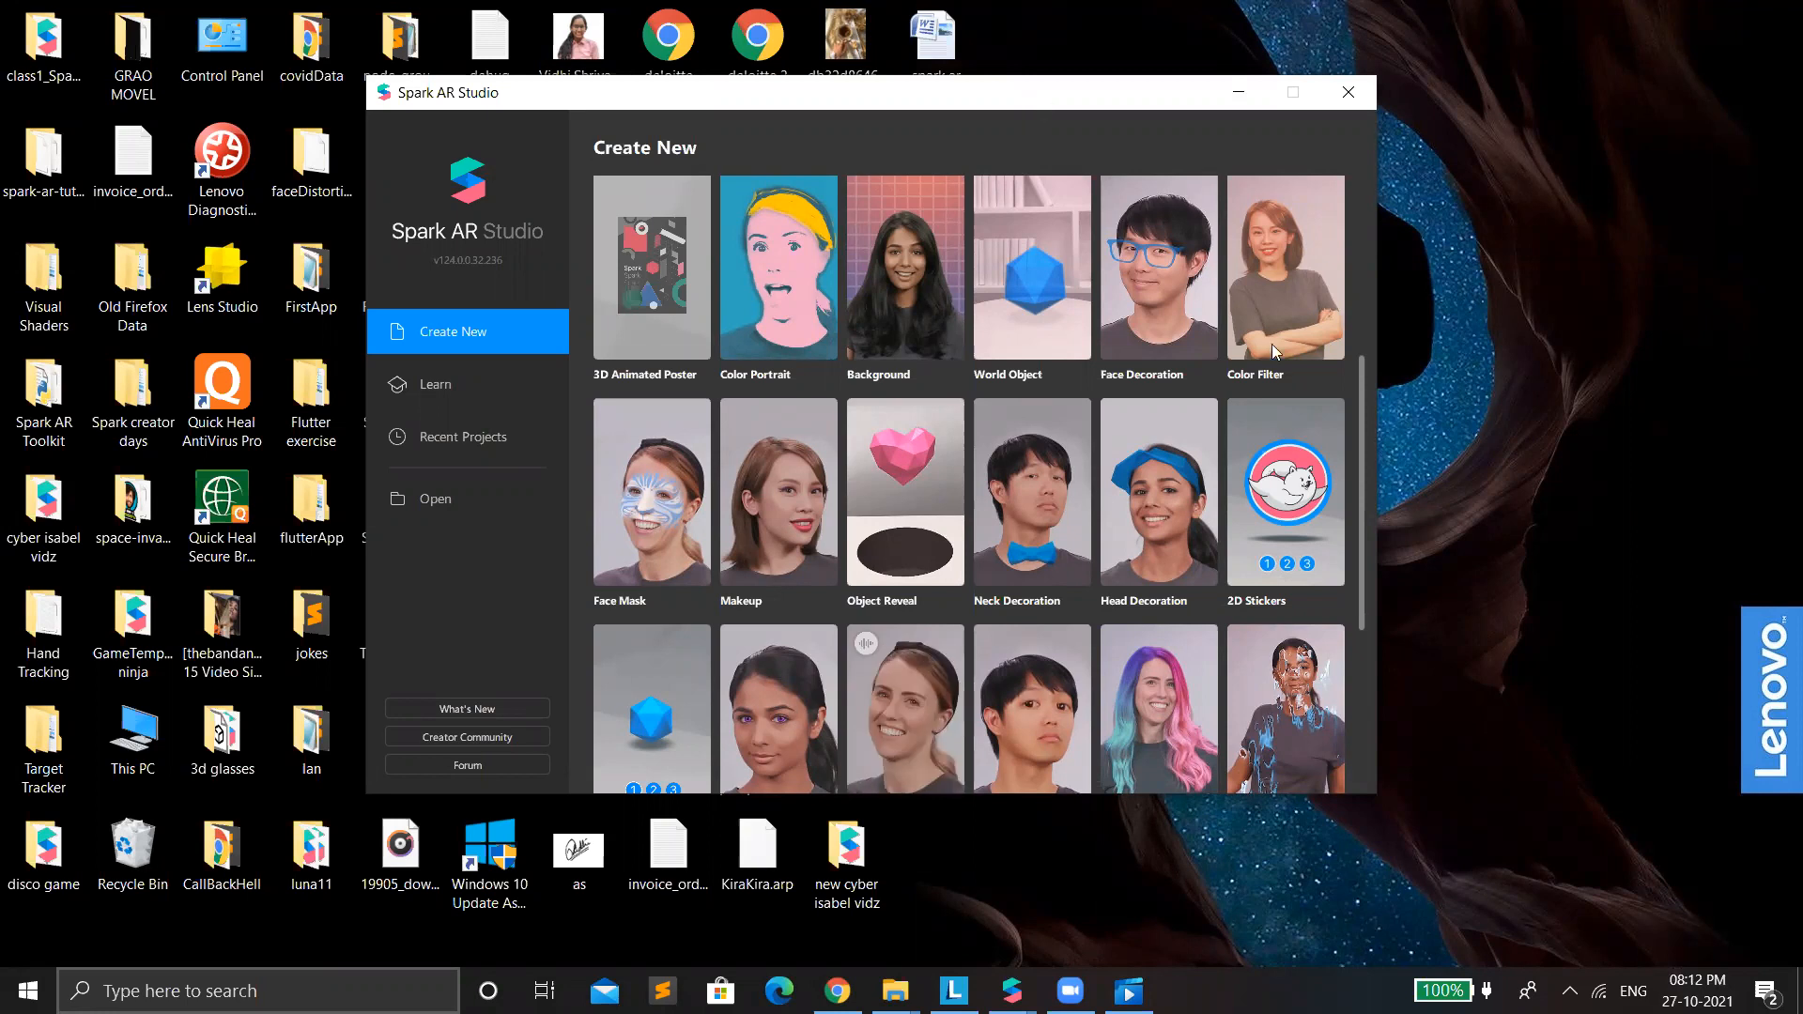
drag(1033, 98, 1065, 118)
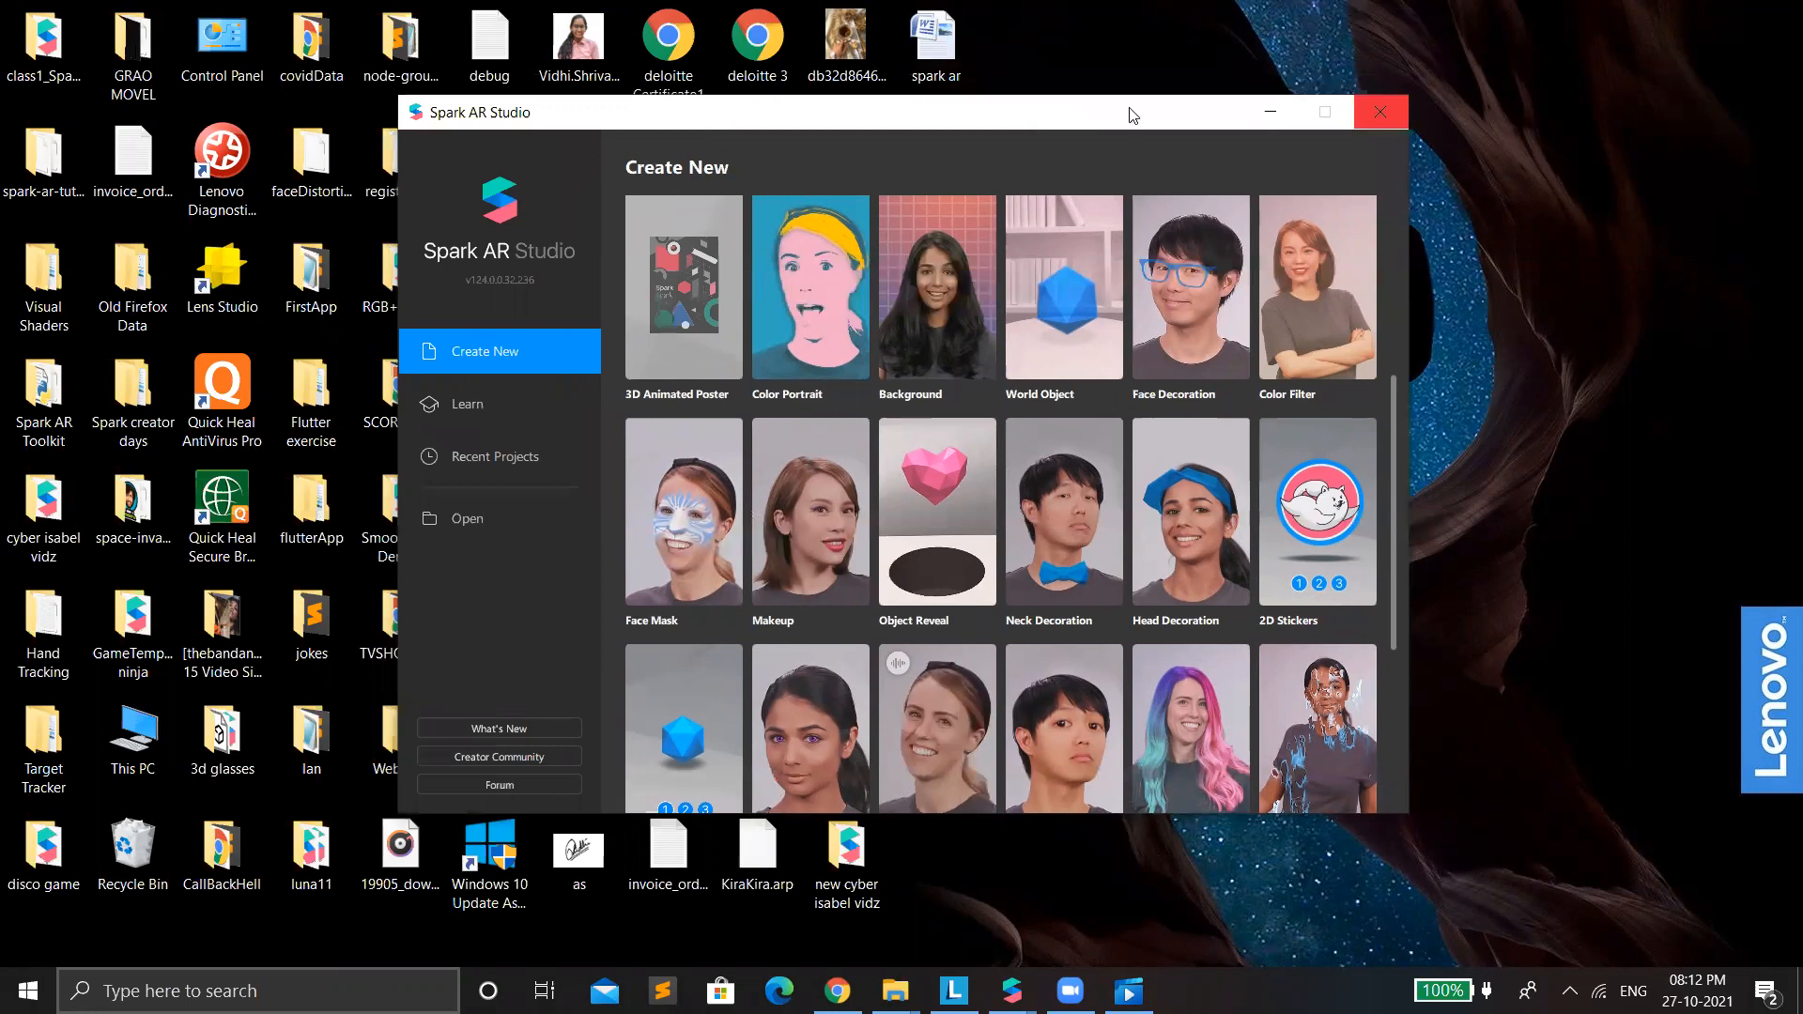
drag(1127, 112, 1132, 113)
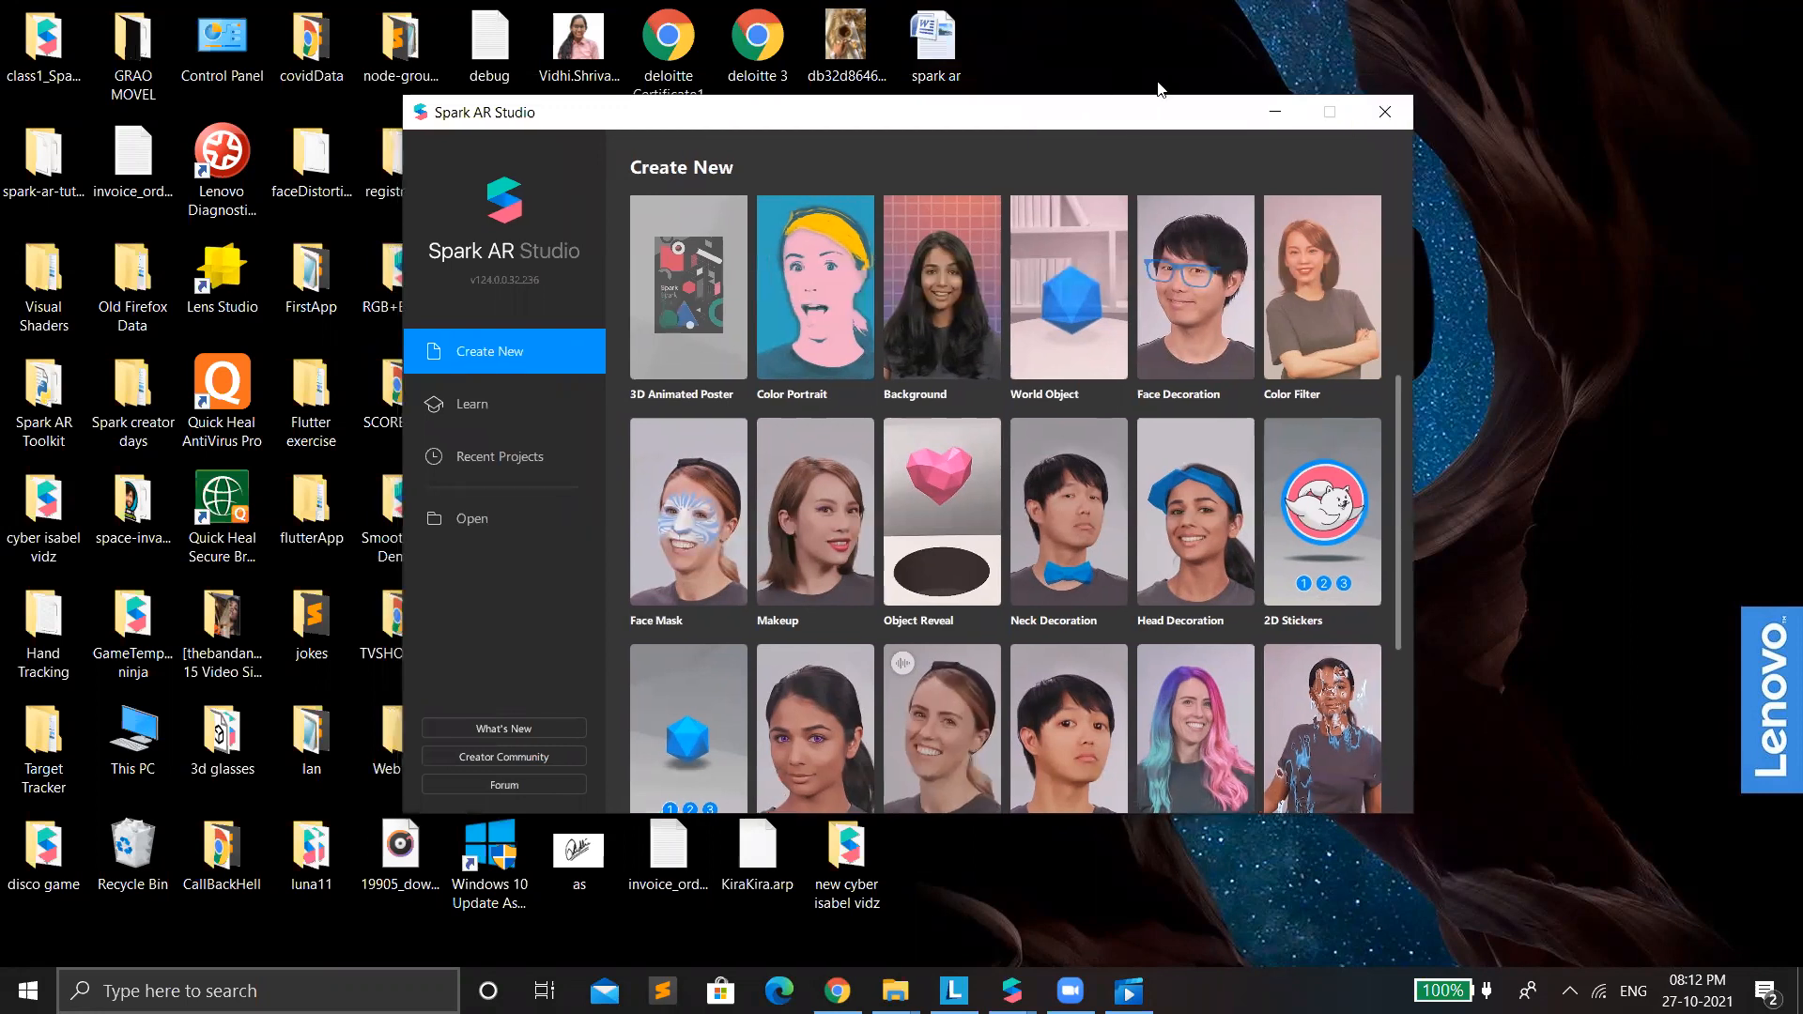